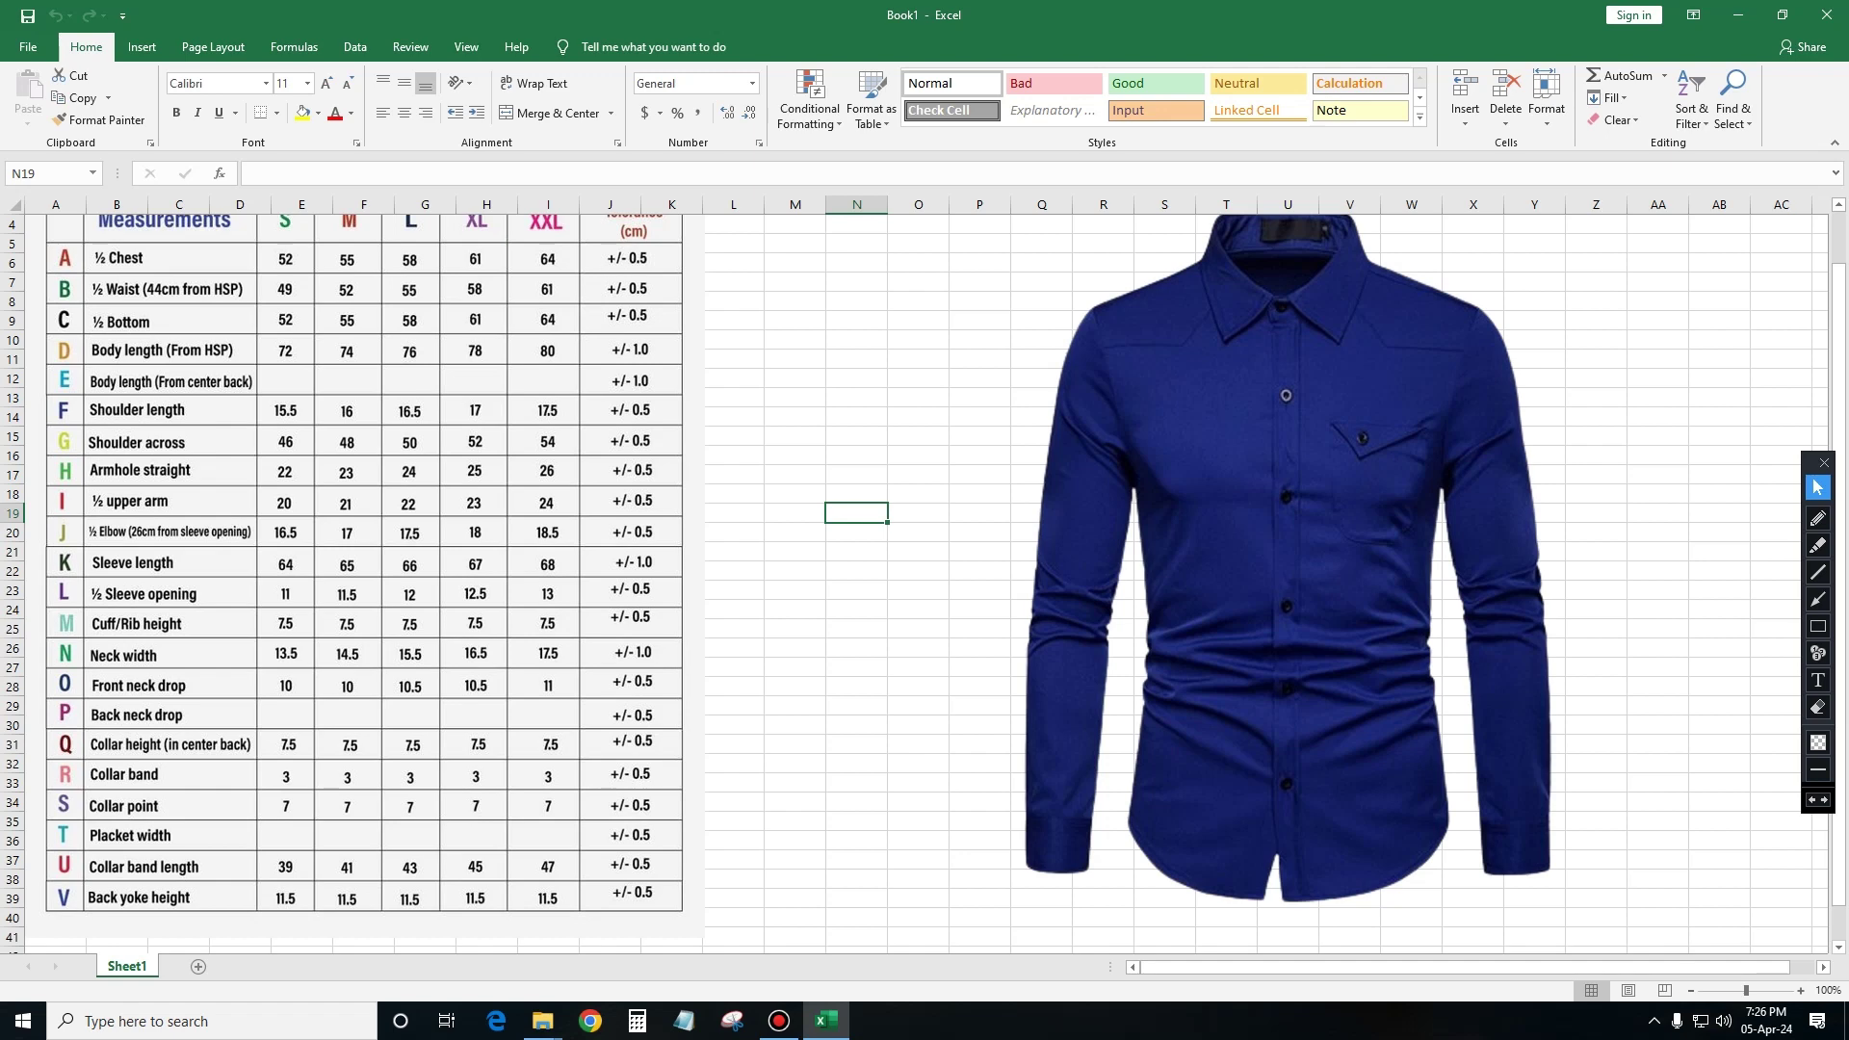
Sketch trial red arrows and a shoulder line on the shirt, then erase them all.
click(1817, 599)
drag(1697, 485, 1409, 449)
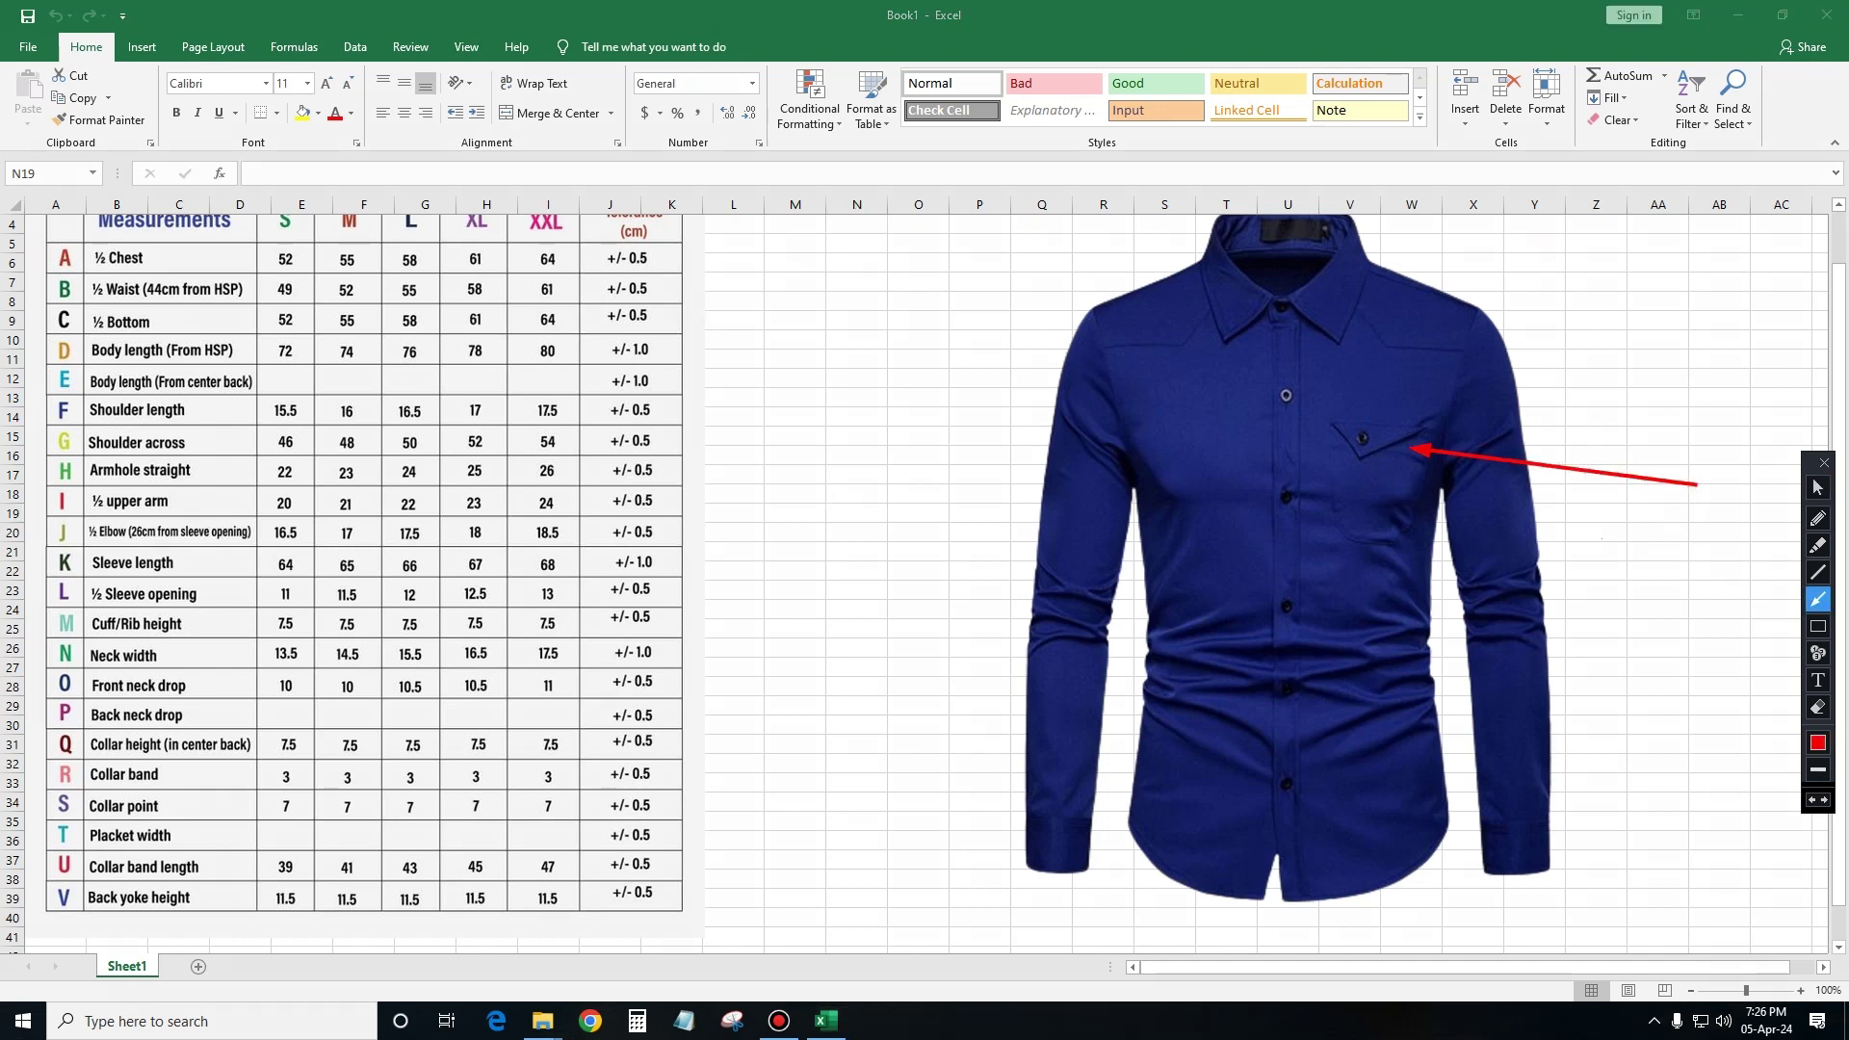
drag(1697, 484, 1416, 332)
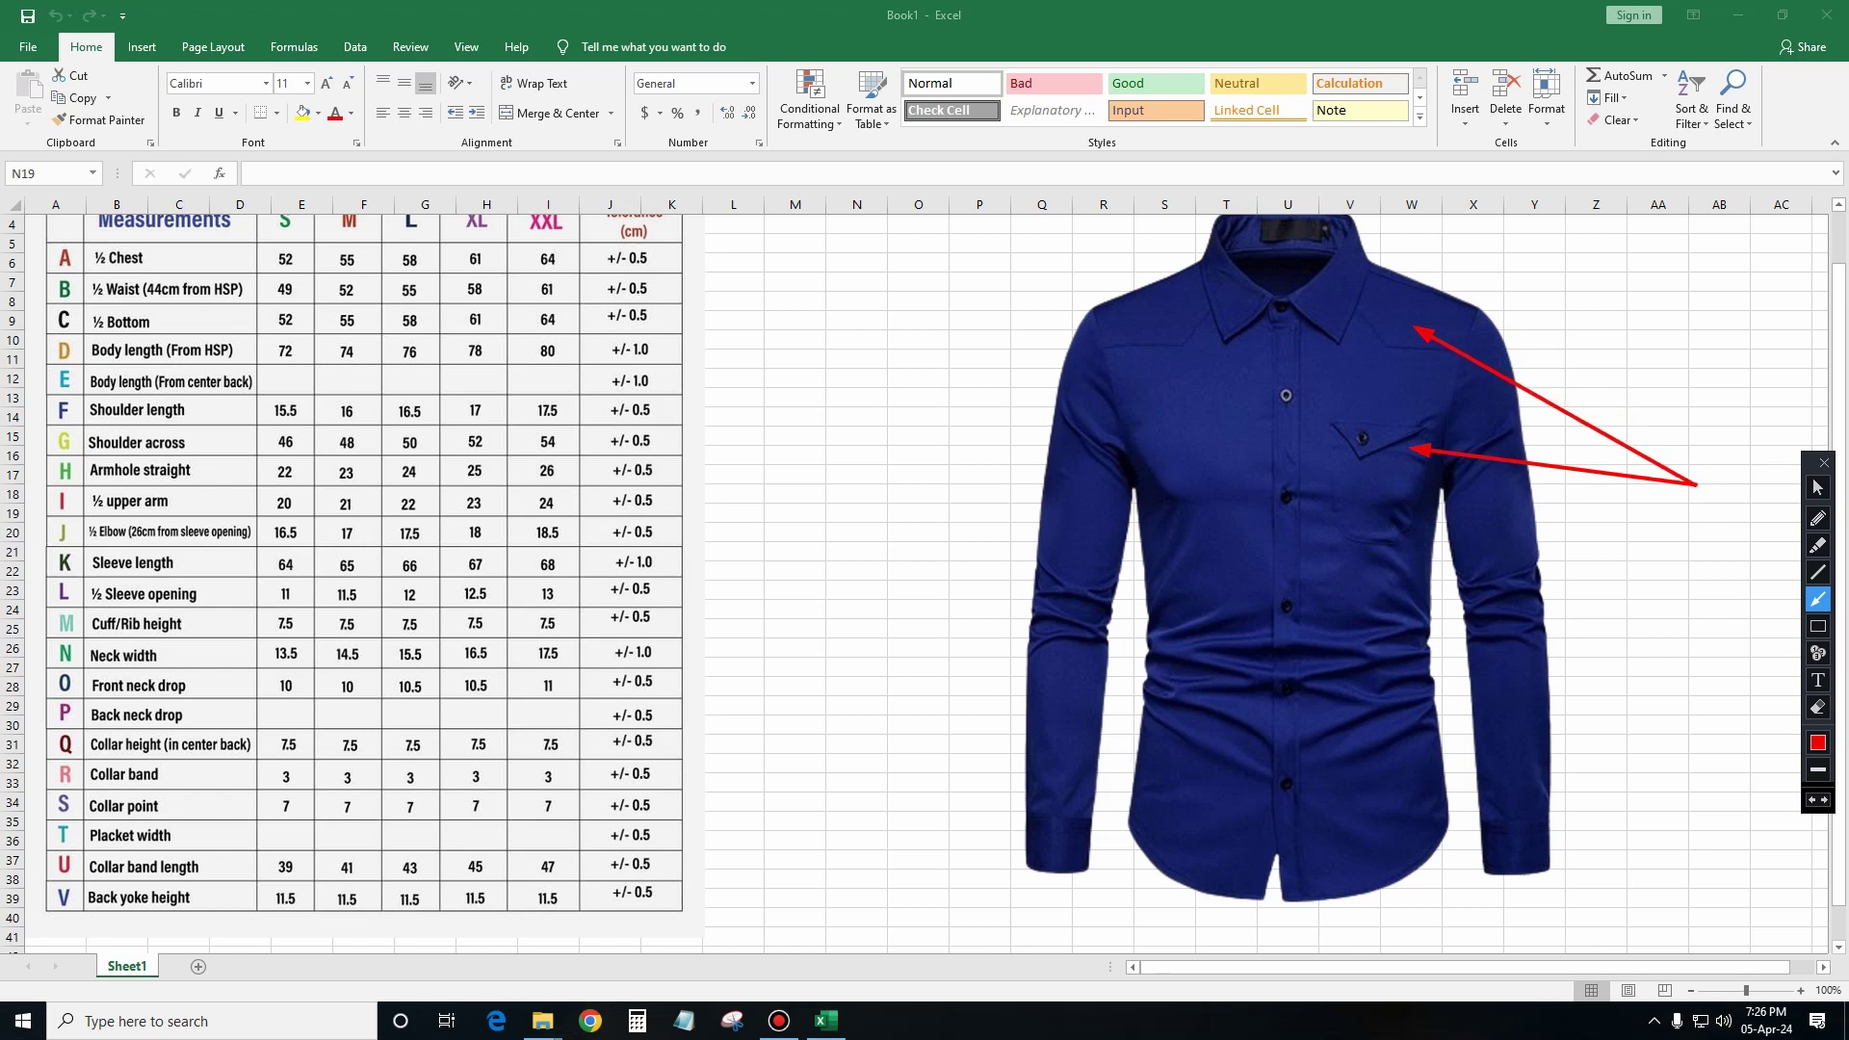
mouse_move(1357, 304)
mouse_down()
mouse_move(1377, 342)
mouse_move(1461, 353)
mouse_up()
click(1817, 572)
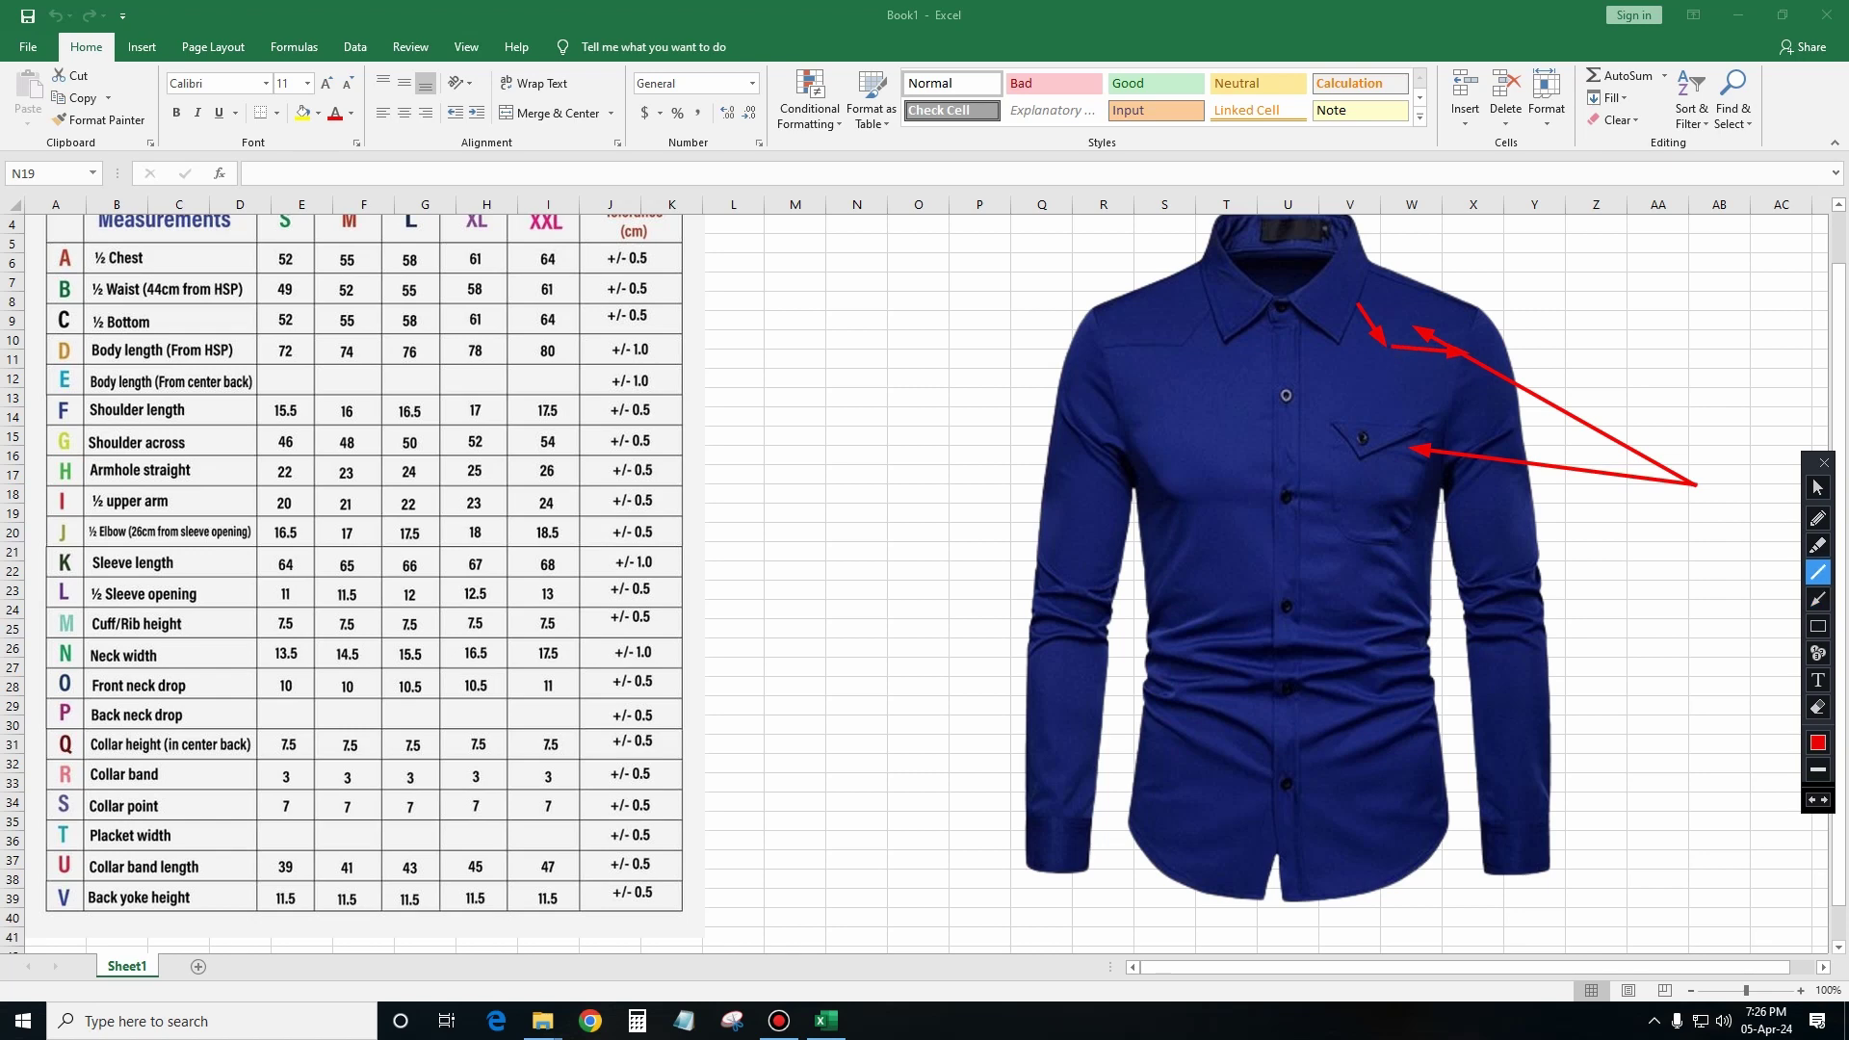
drag(1198, 334, 1124, 346)
click(1817, 707)
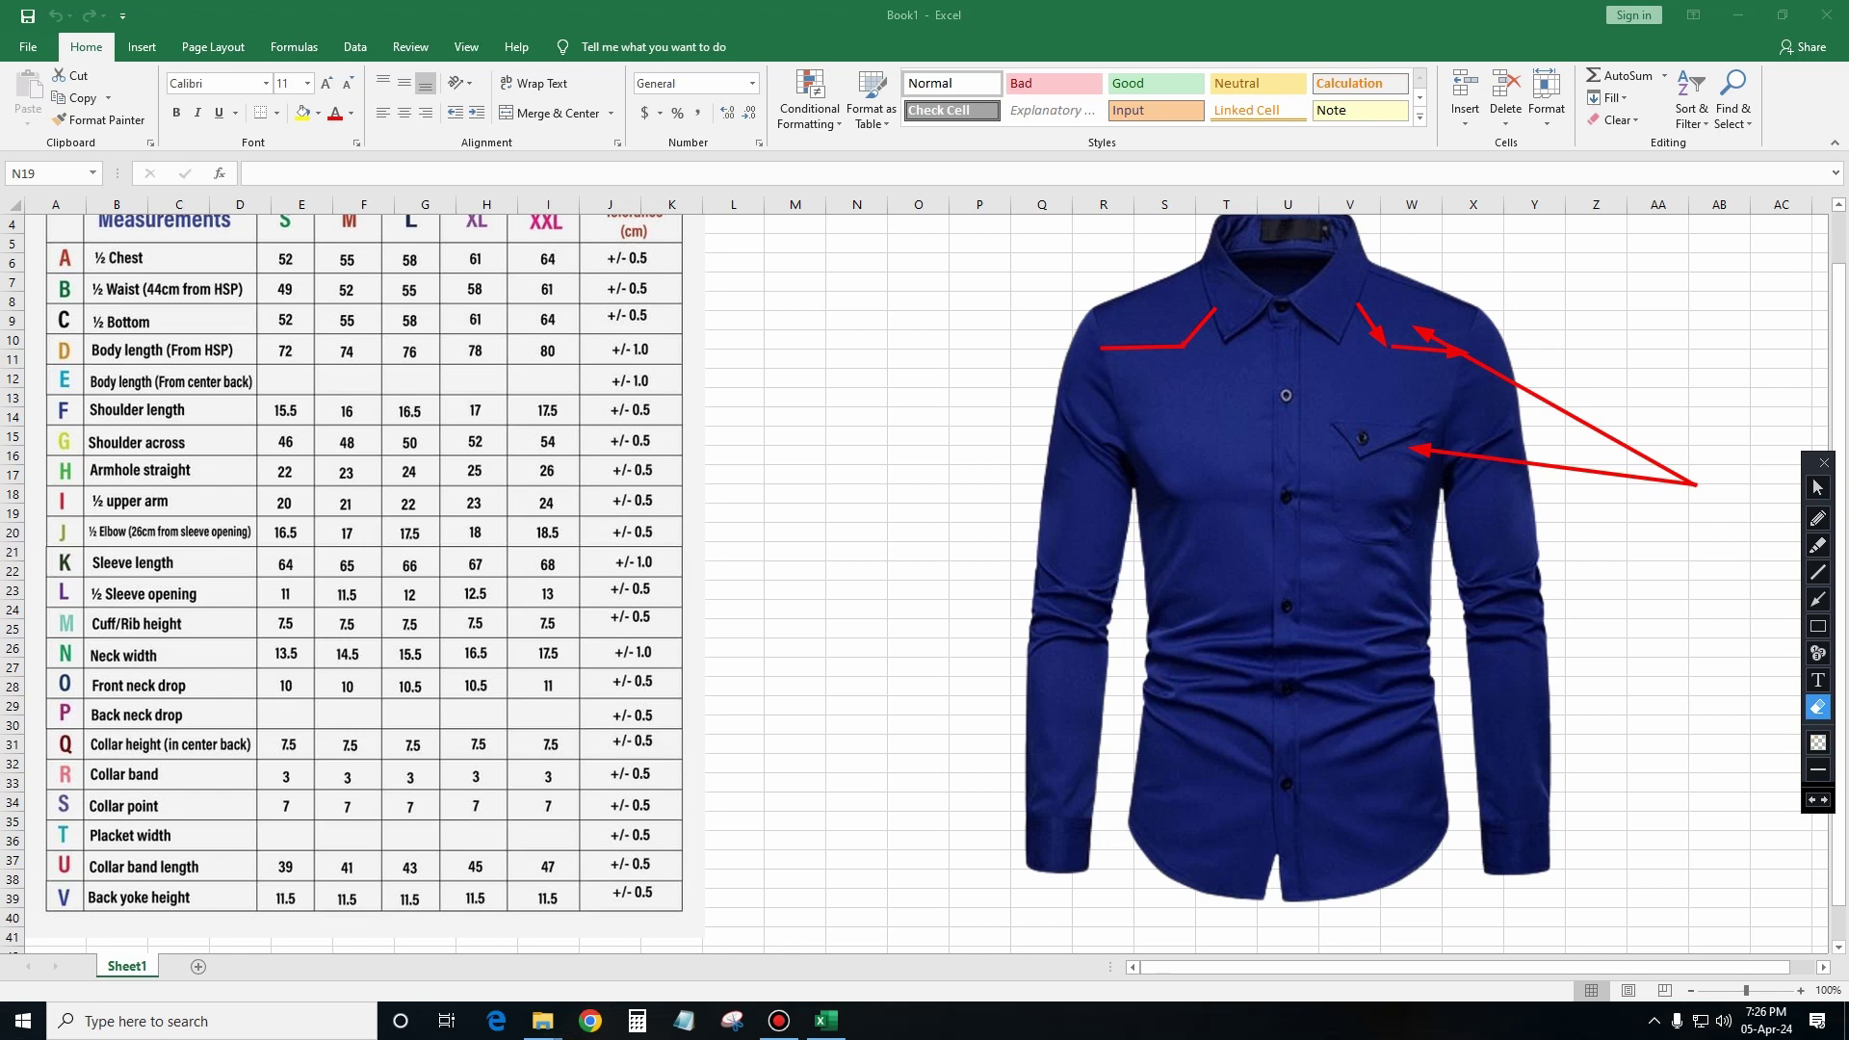
drag(1117, 317, 1733, 659)
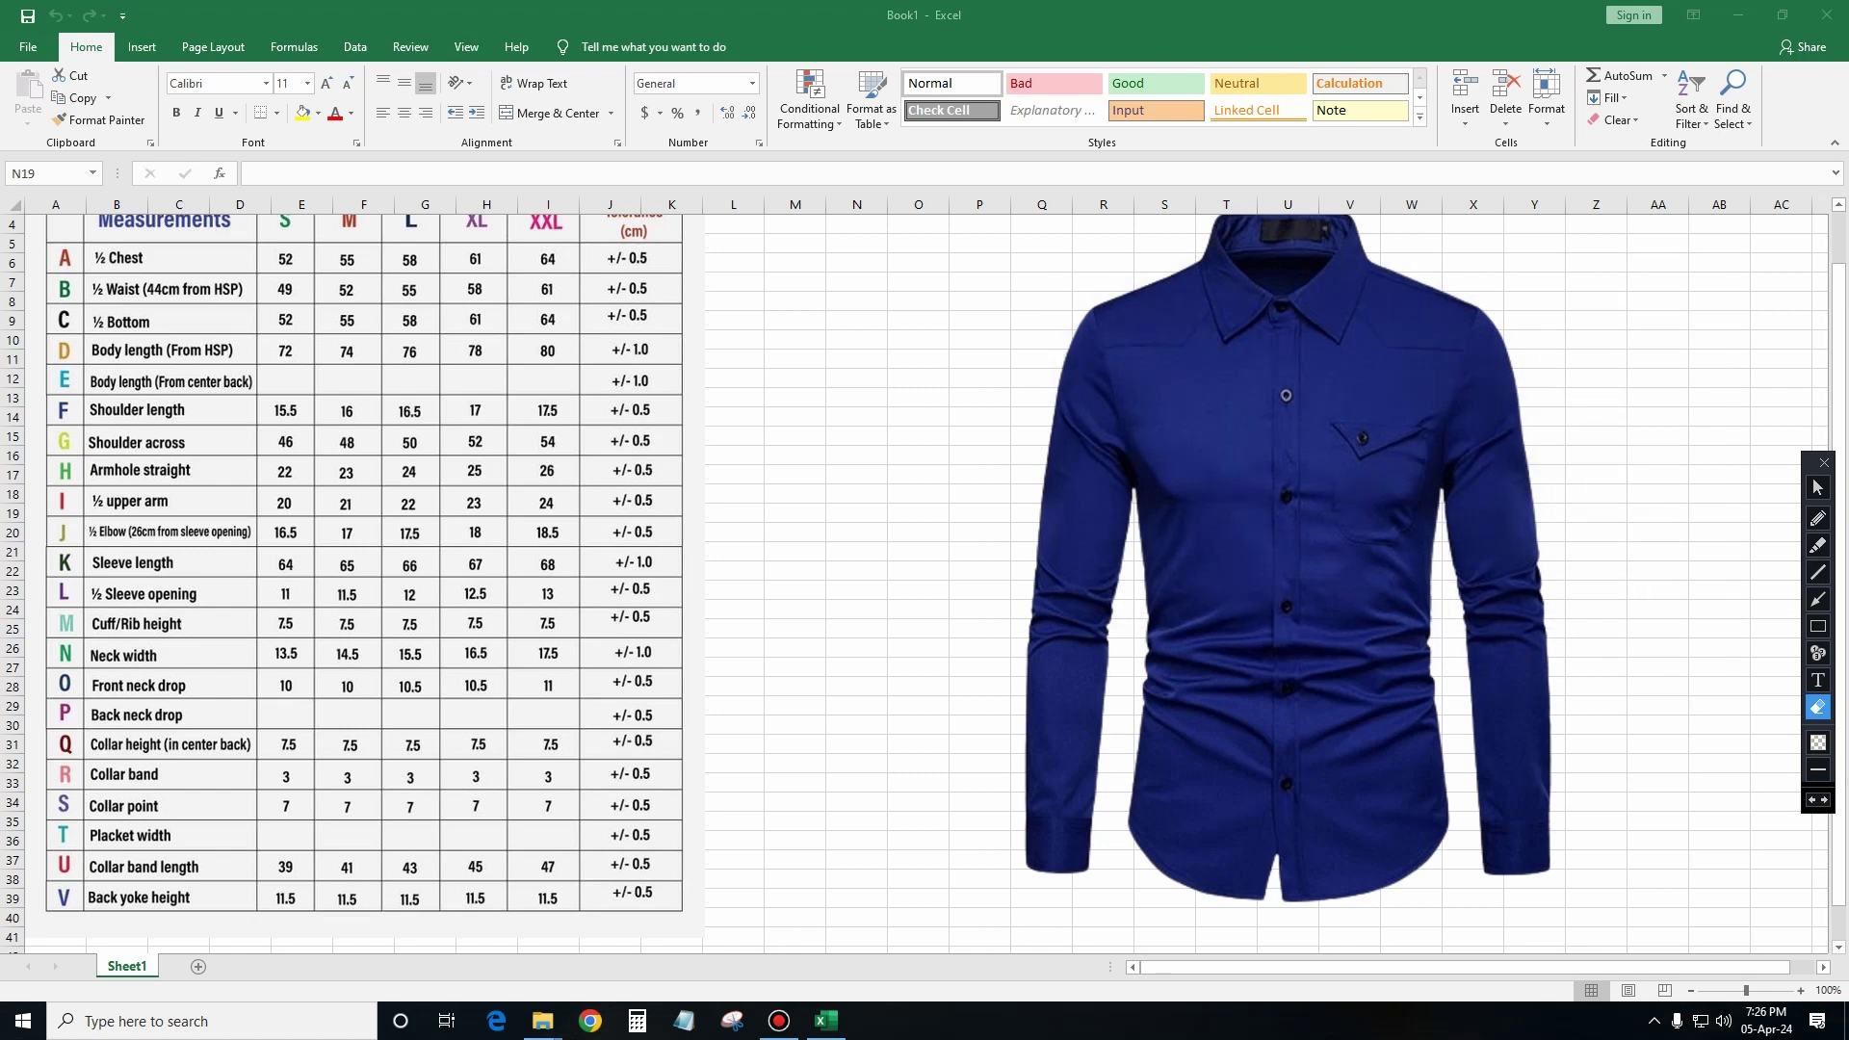
Box the L size column header and the A ½ Chest row in red.
click(1817, 626)
click(1817, 487)
scroll(924, 577, up, 1)
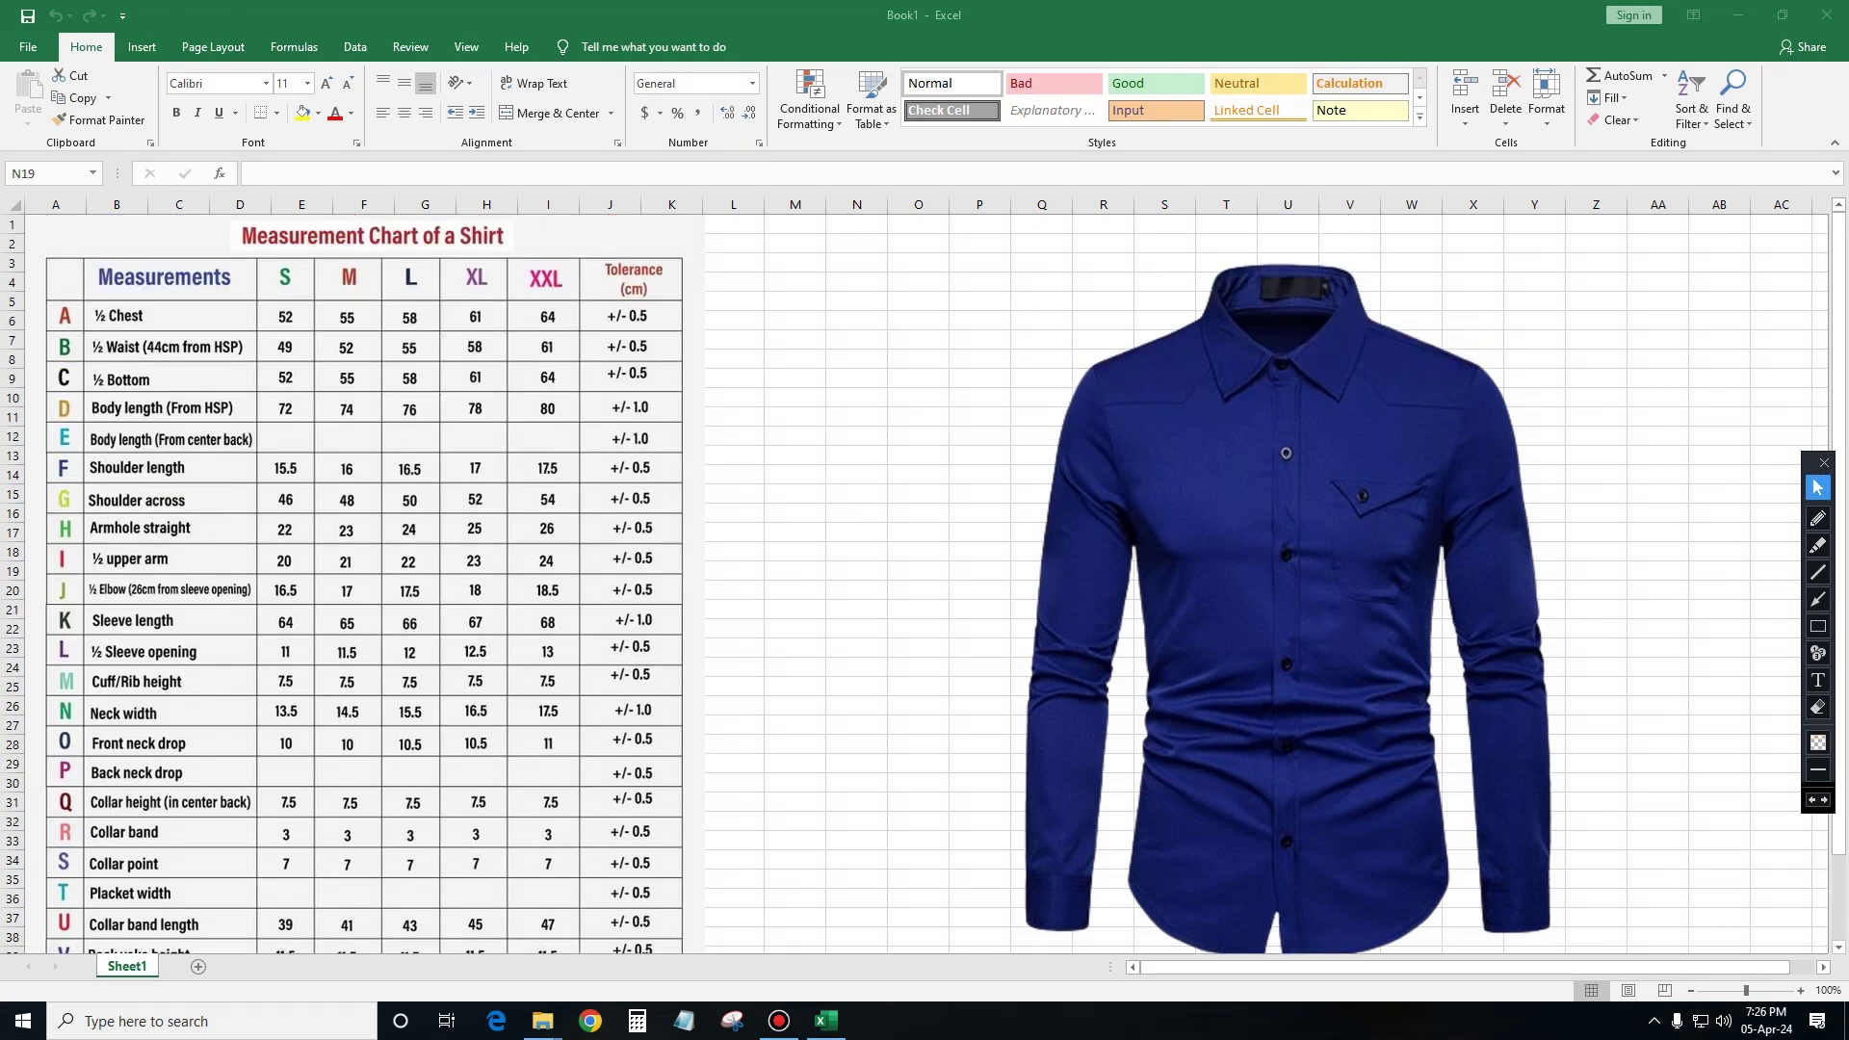
click(1817, 626)
drag(387, 260, 435, 301)
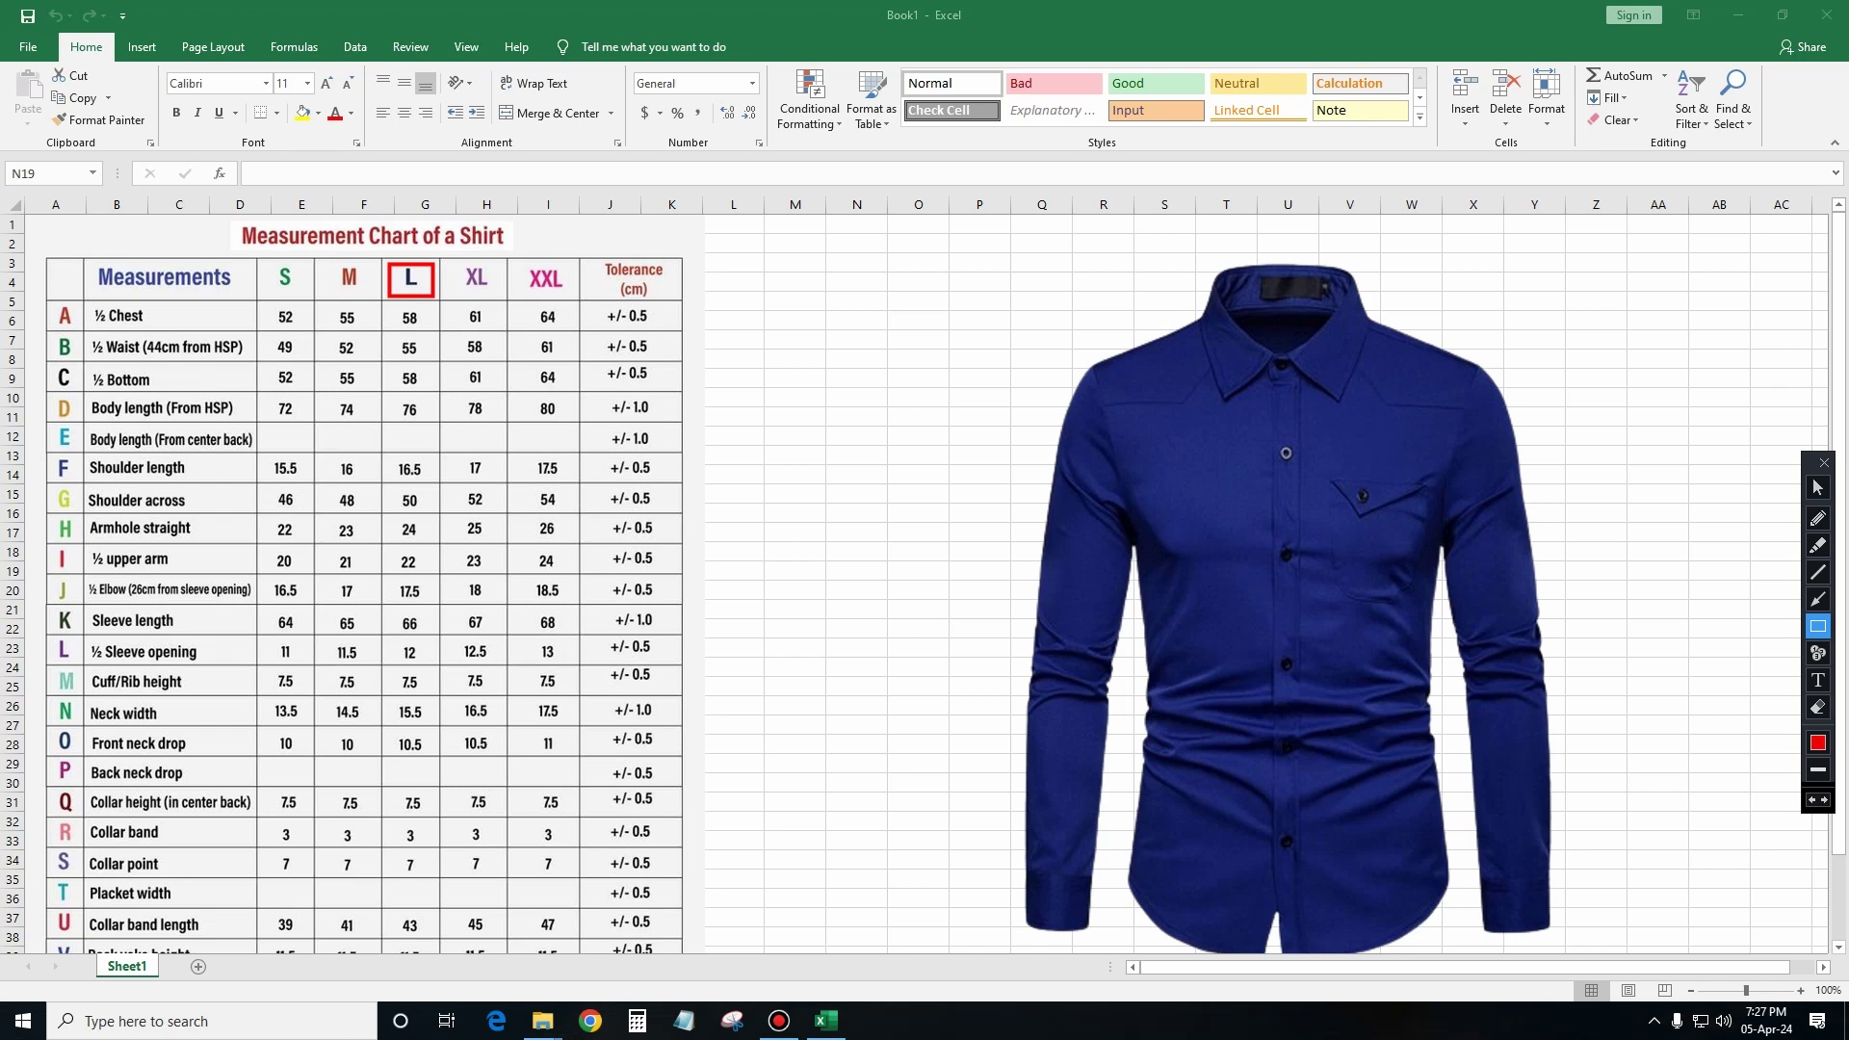
drag(50, 295, 164, 335)
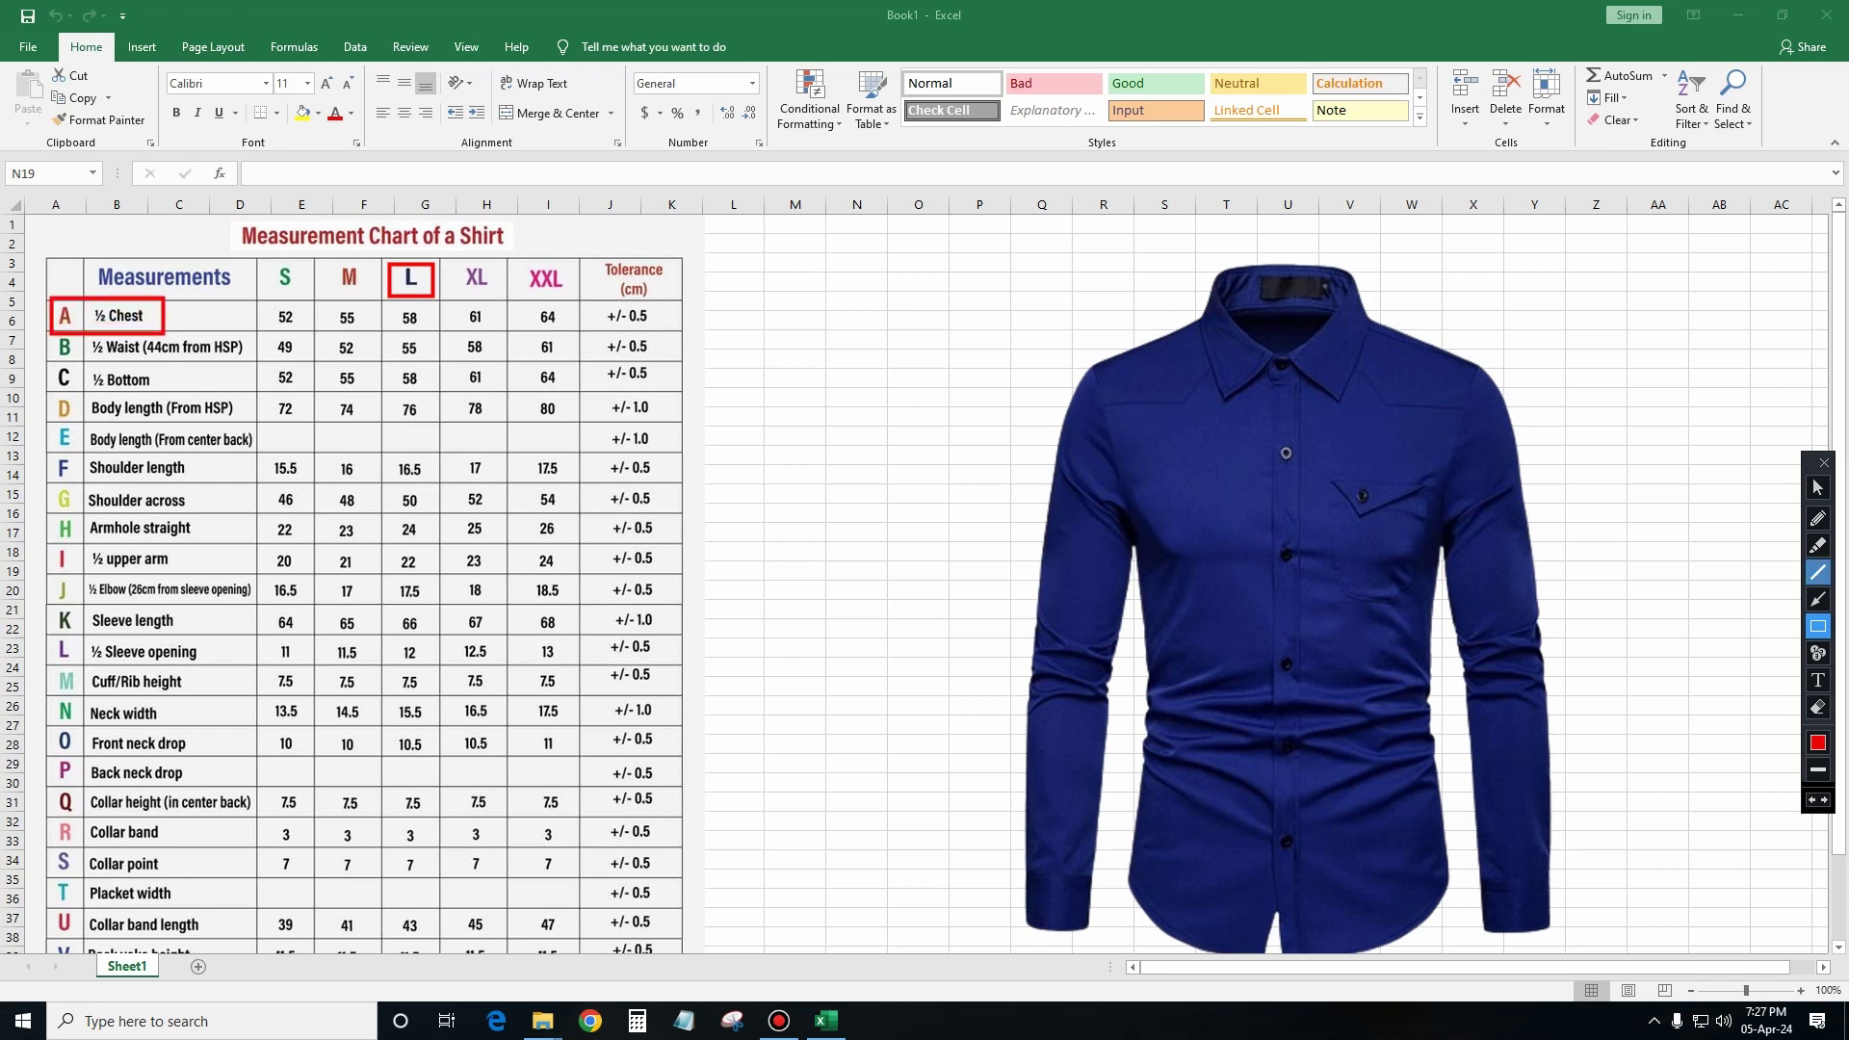
Draw a red line across the shirt's chest and box the B ½ Waist row.
click(1817, 598)
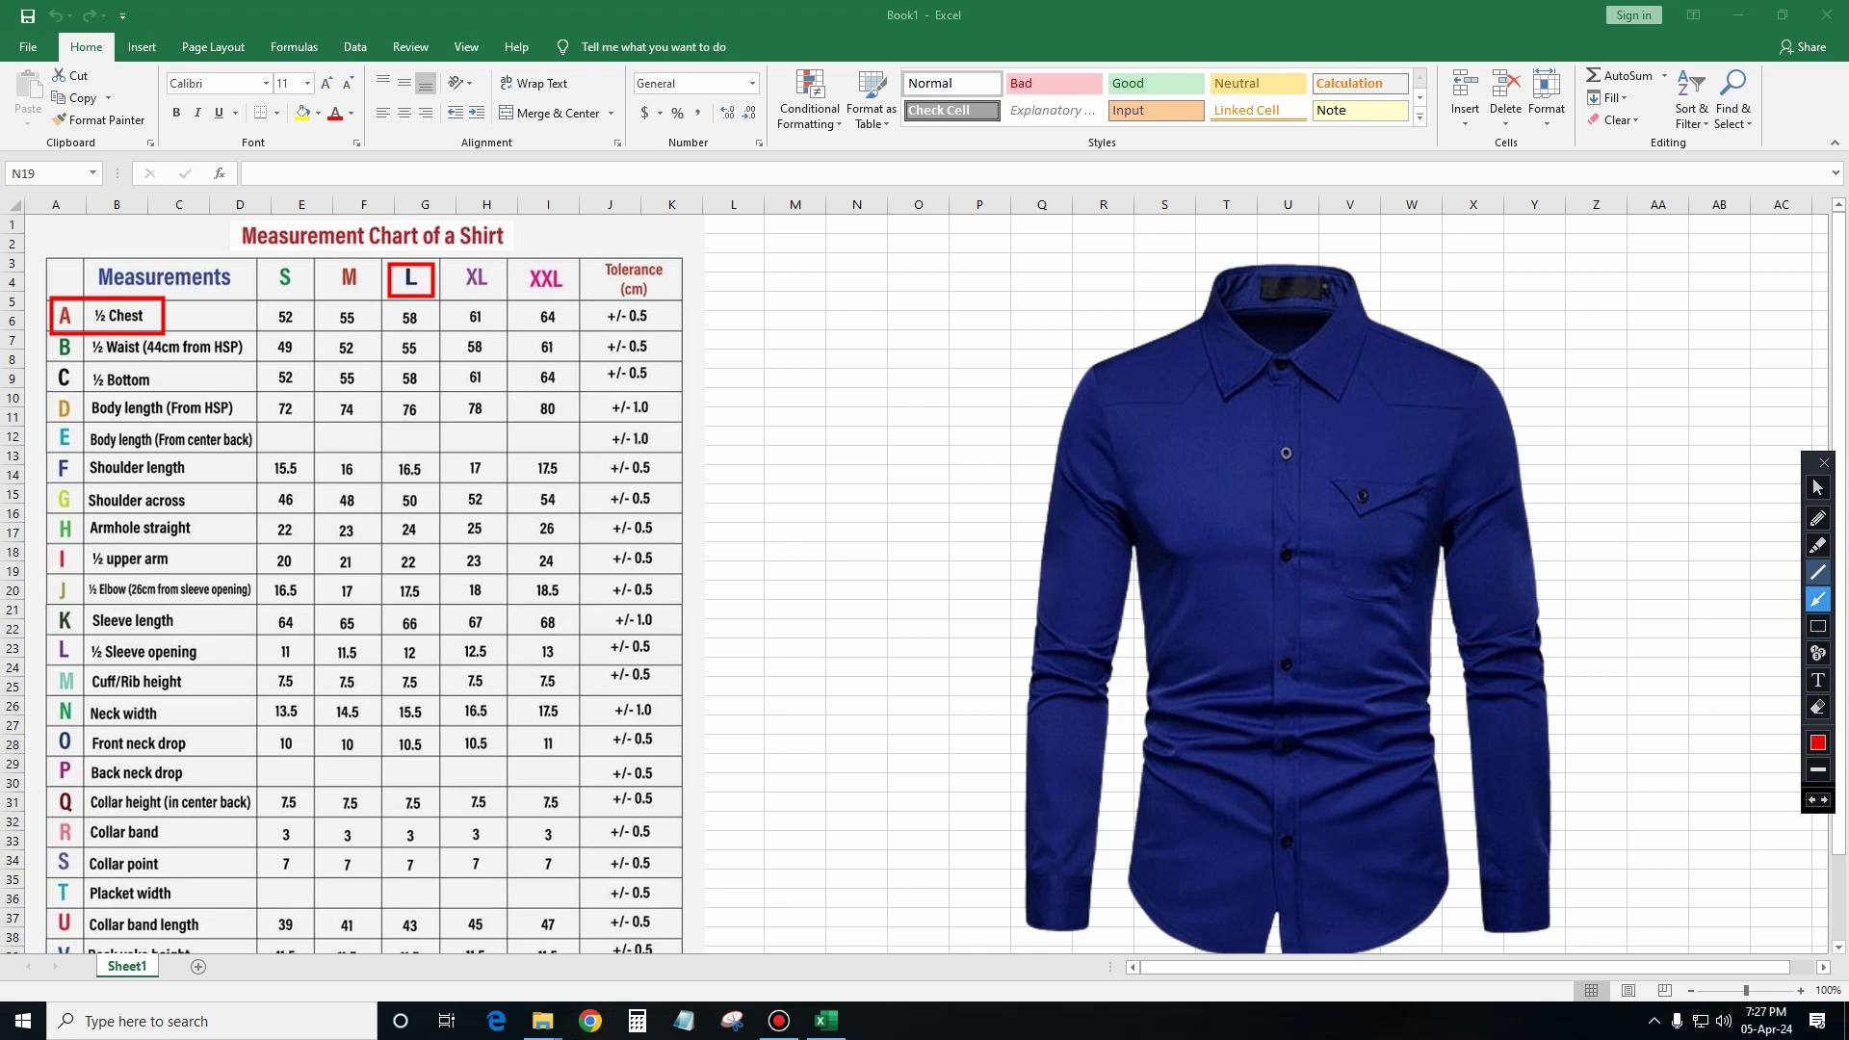
click(1817, 572)
drag(1440, 528, 1128, 527)
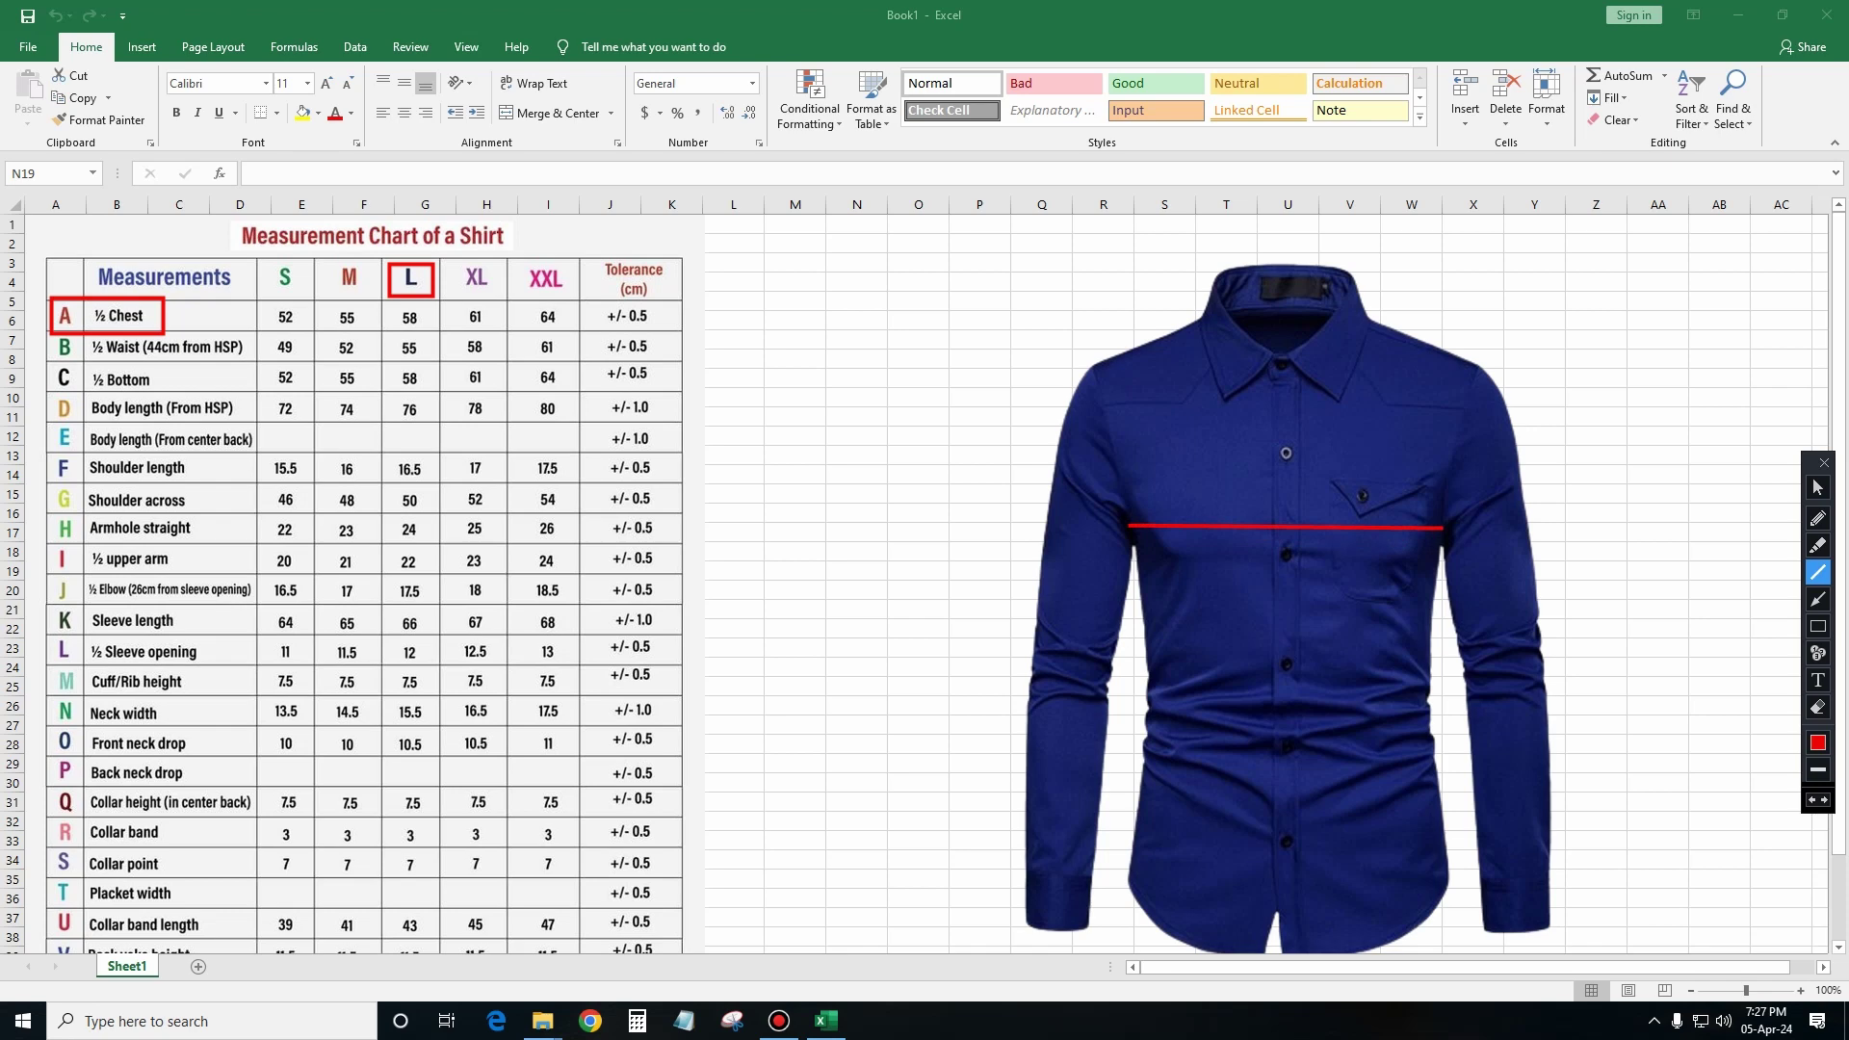
click(1818, 626)
drag(49, 333, 252, 362)
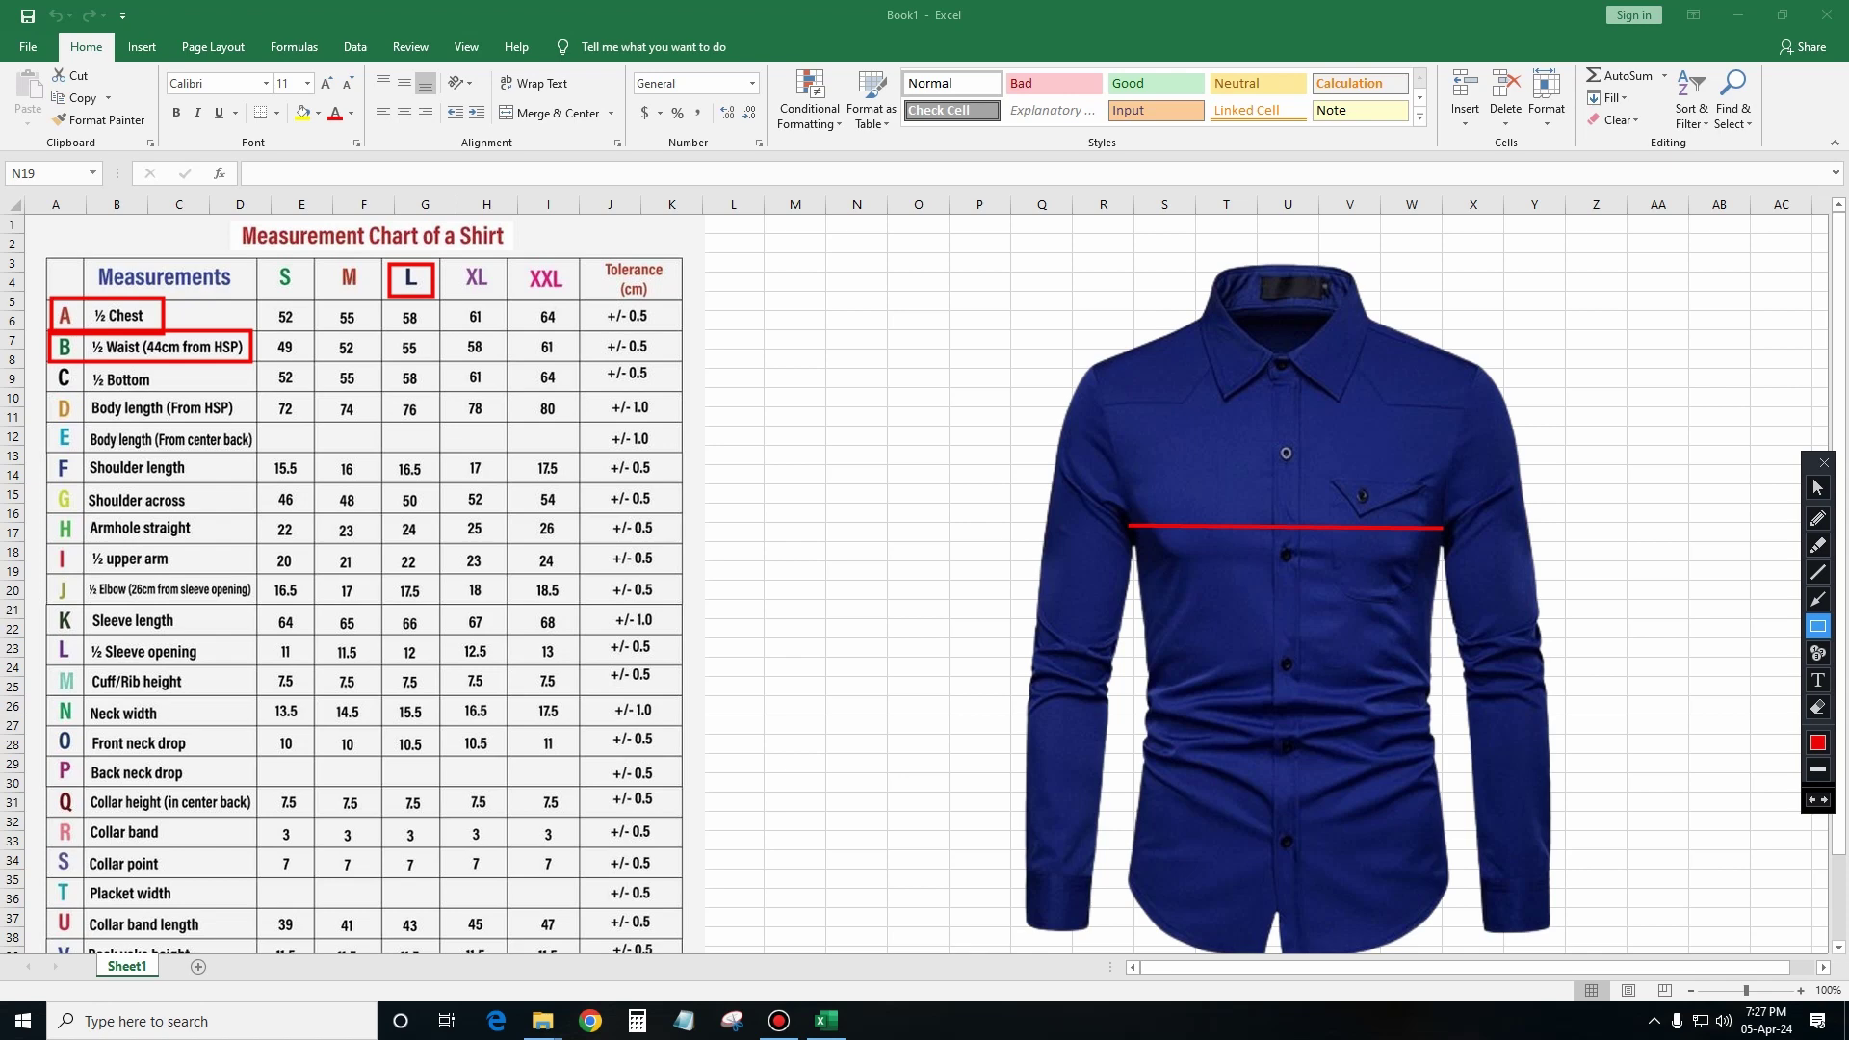
Draw a collar-to-waist arrow on the shirt, then box L chest value 58 and row C ½ Bottom.
click(1818, 599)
drag(1393, 324, 1383, 315)
drag(1370, 329, 1373, 410)
key(ctrl+z)
mouse_move(1370, 329)
mouse_down()
mouse_move(1366, 690)
mouse_move(1366, 670)
mouse_up()
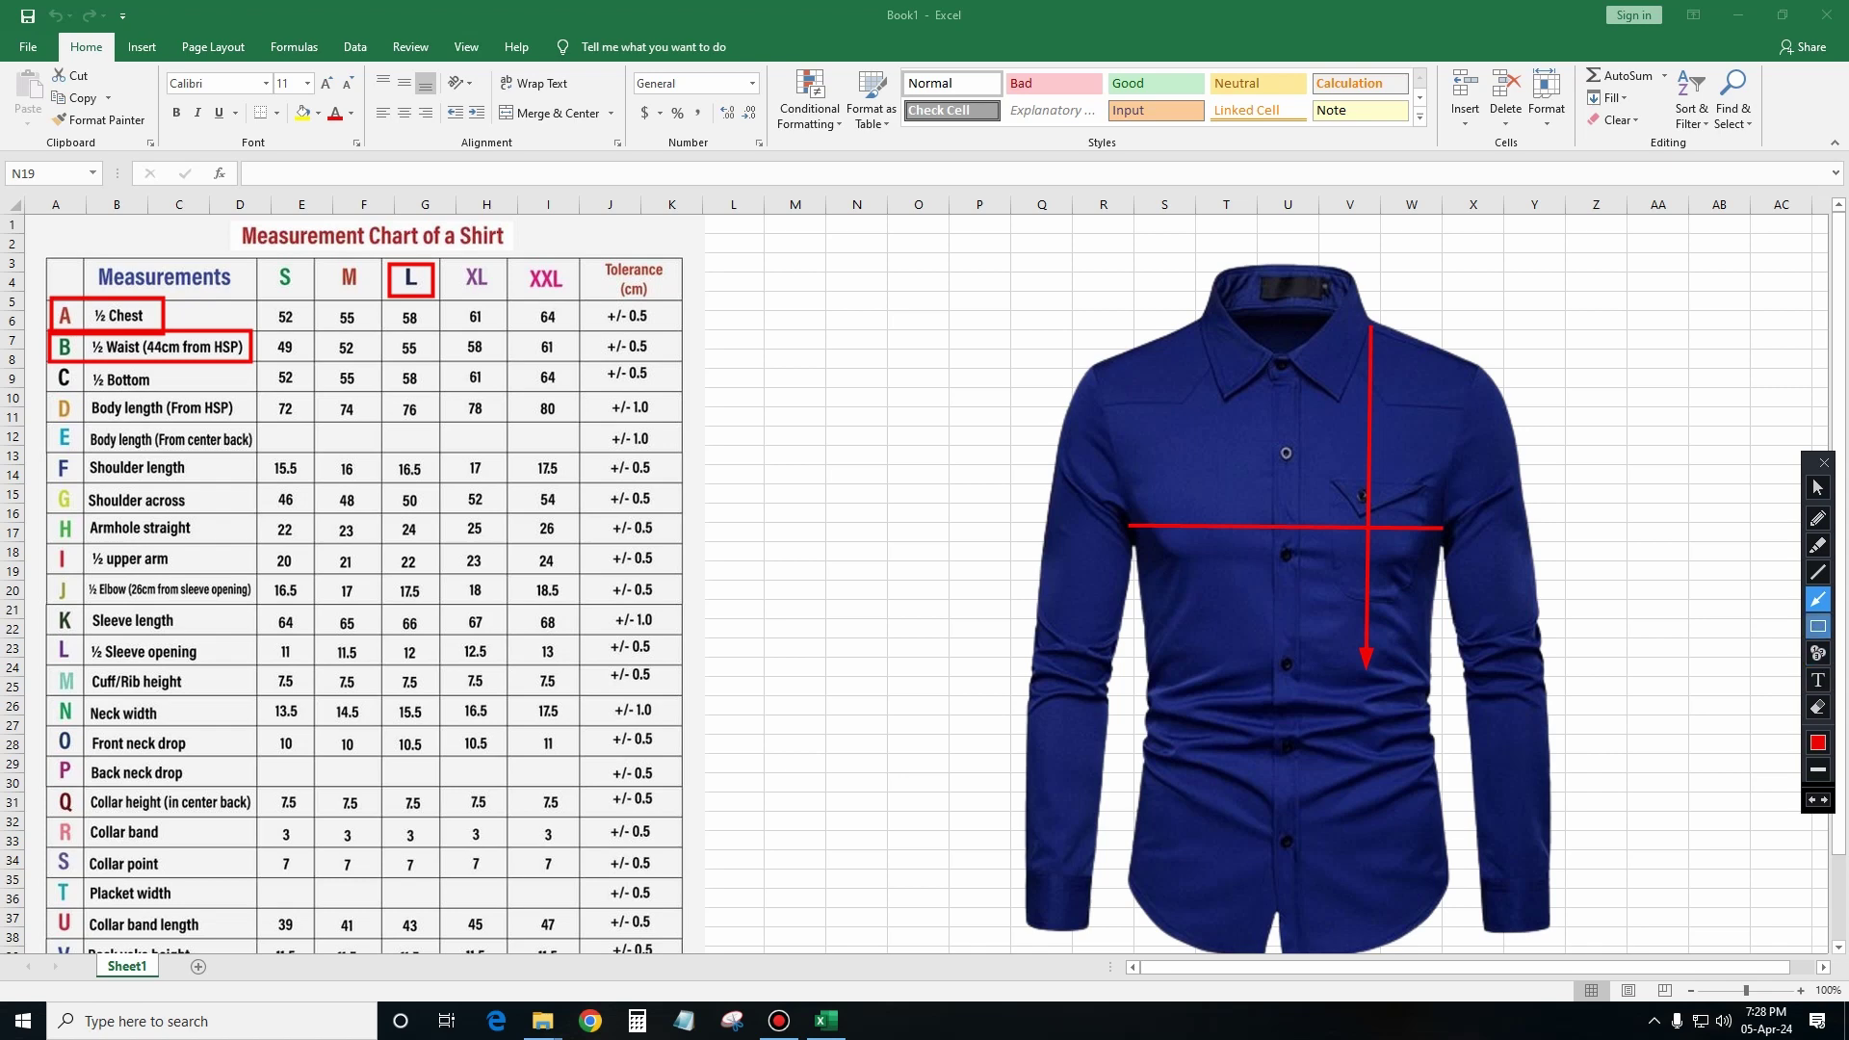
click(1818, 625)
mouse_move(374, 303)
mouse_down()
mouse_move(440, 334)
mouse_move(446, 363)
mouse_up()
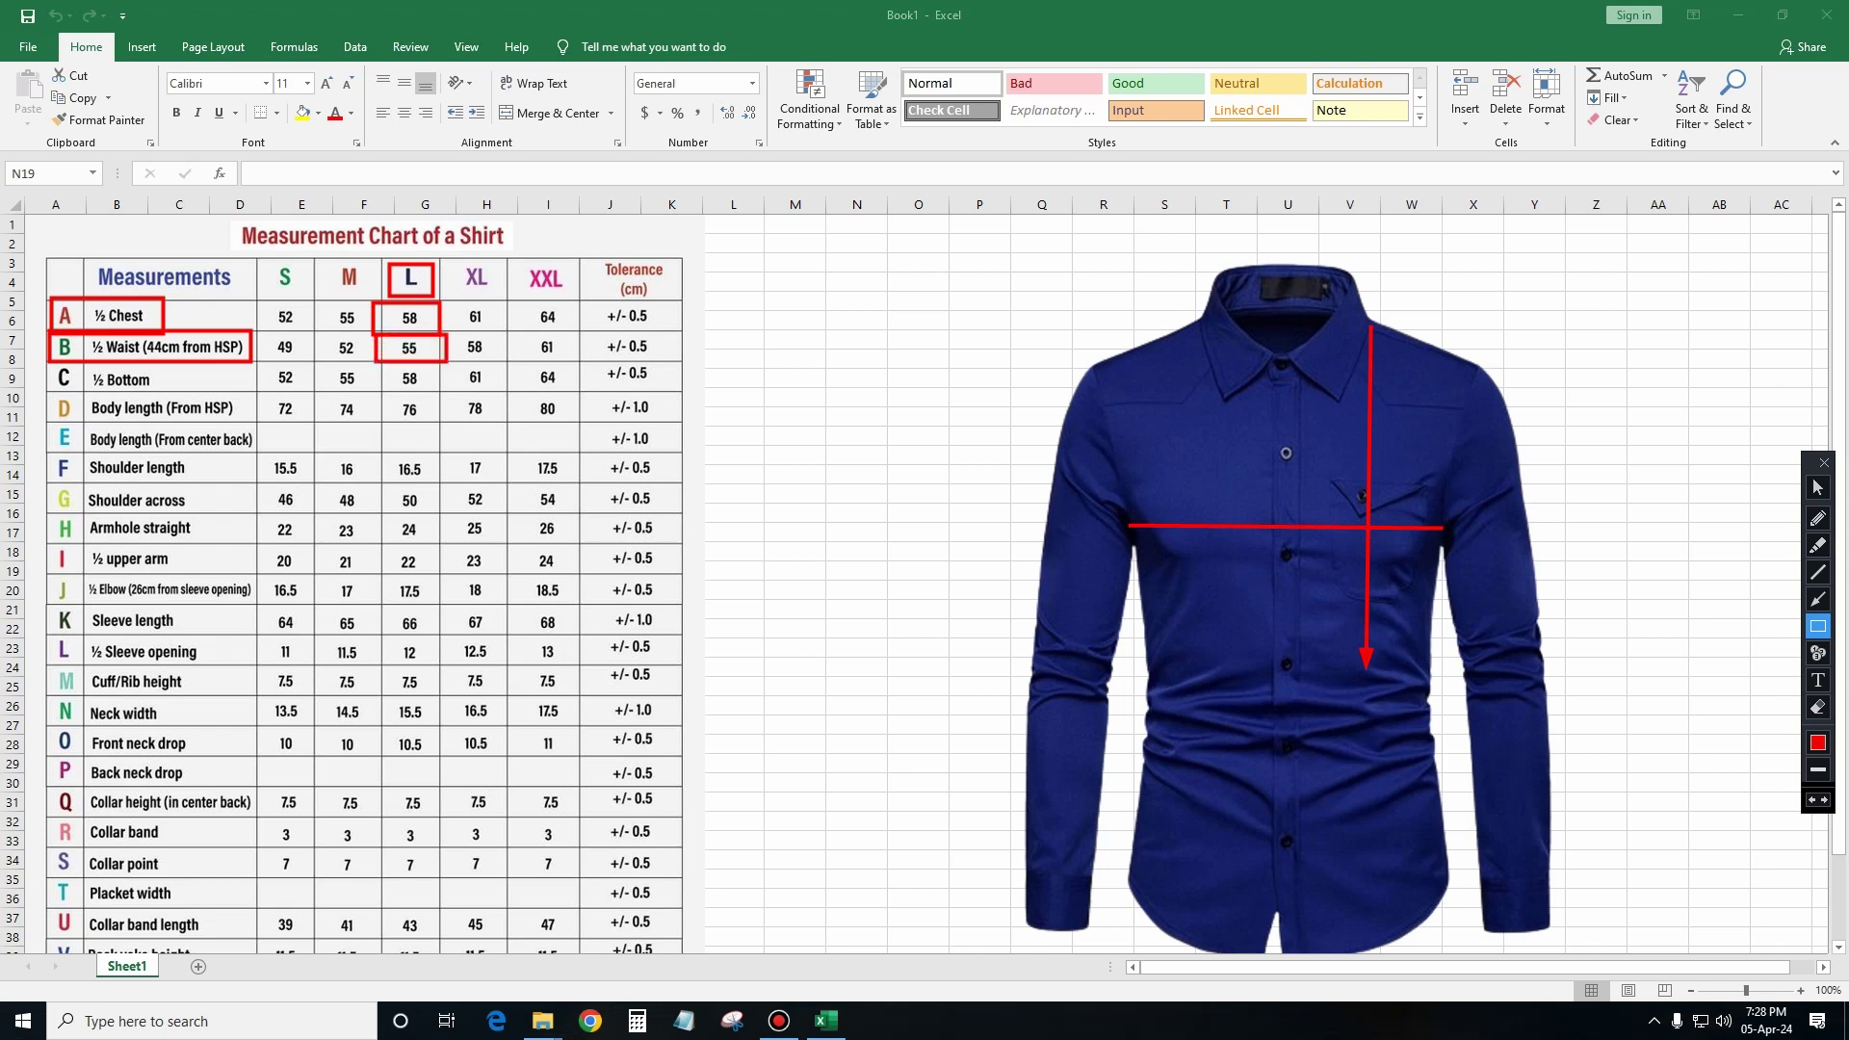
drag(51, 363, 181, 396)
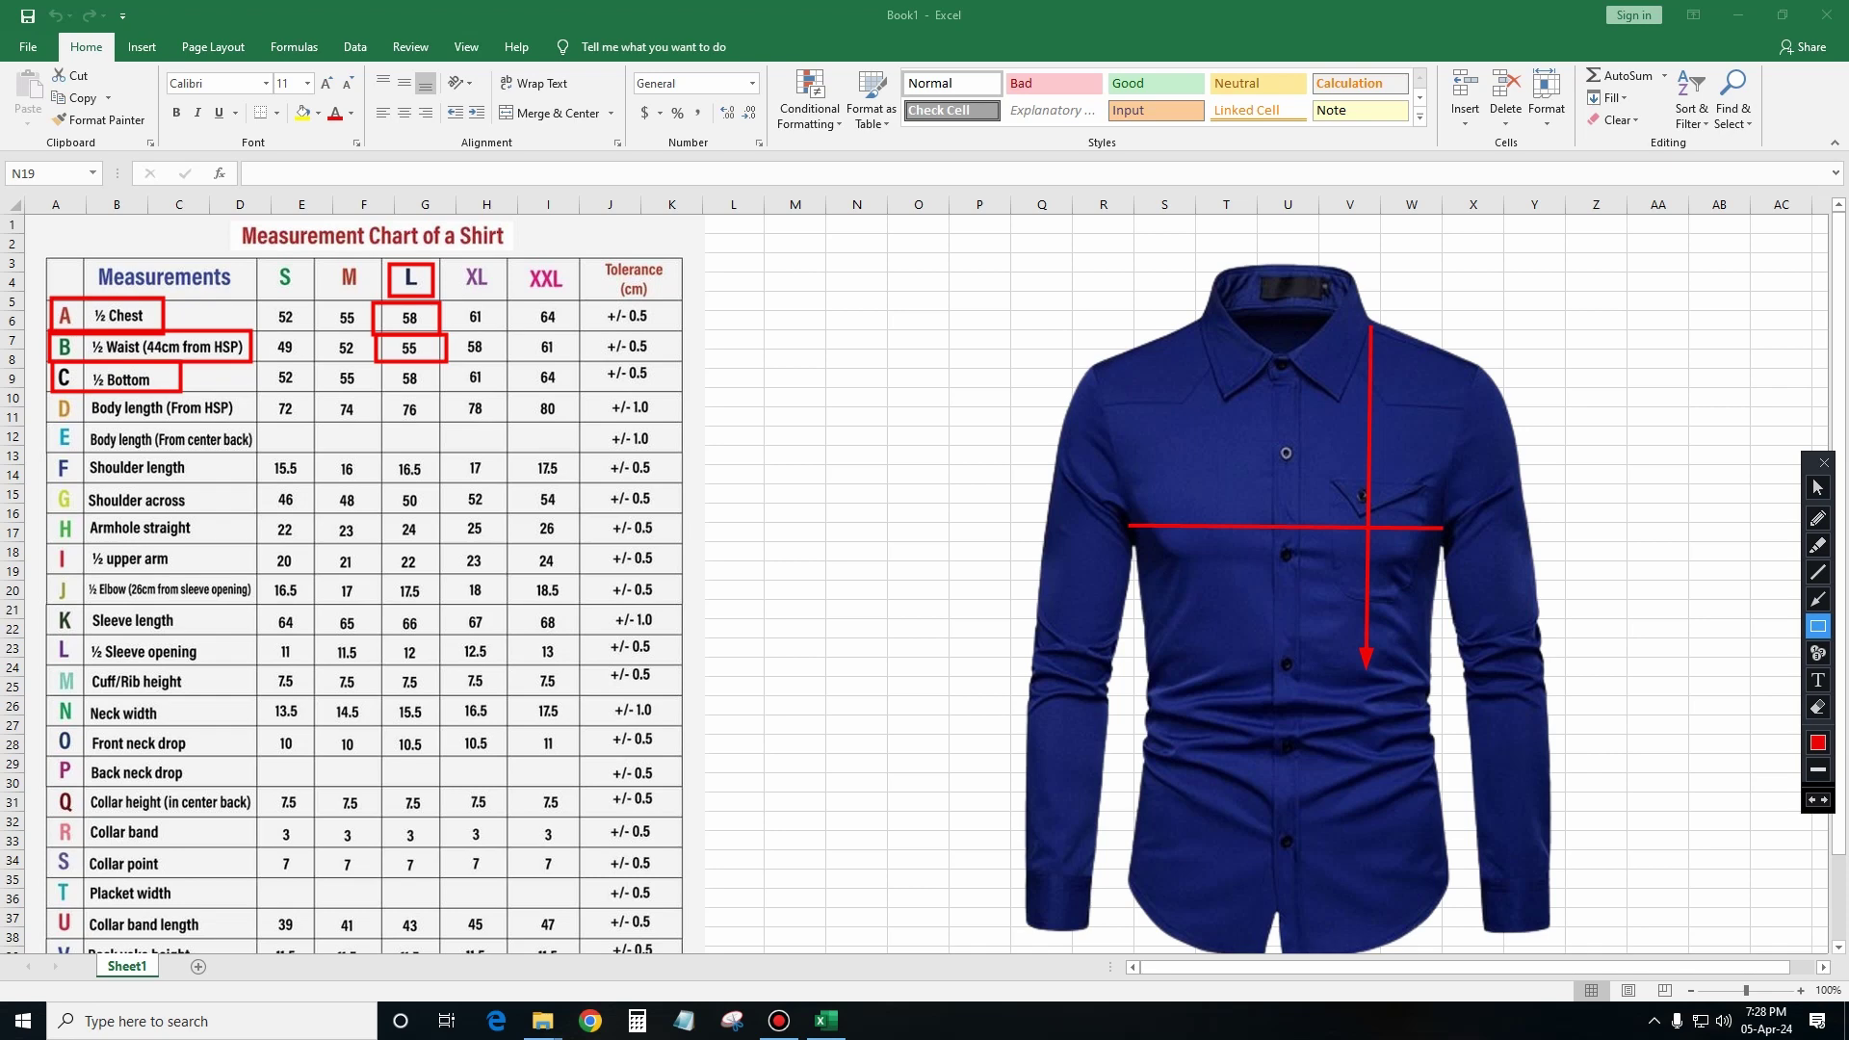
Add a hem arrow, then box L bottom value 58 and the D Body length row.
click(1818, 599)
drag(1129, 877, 1450, 876)
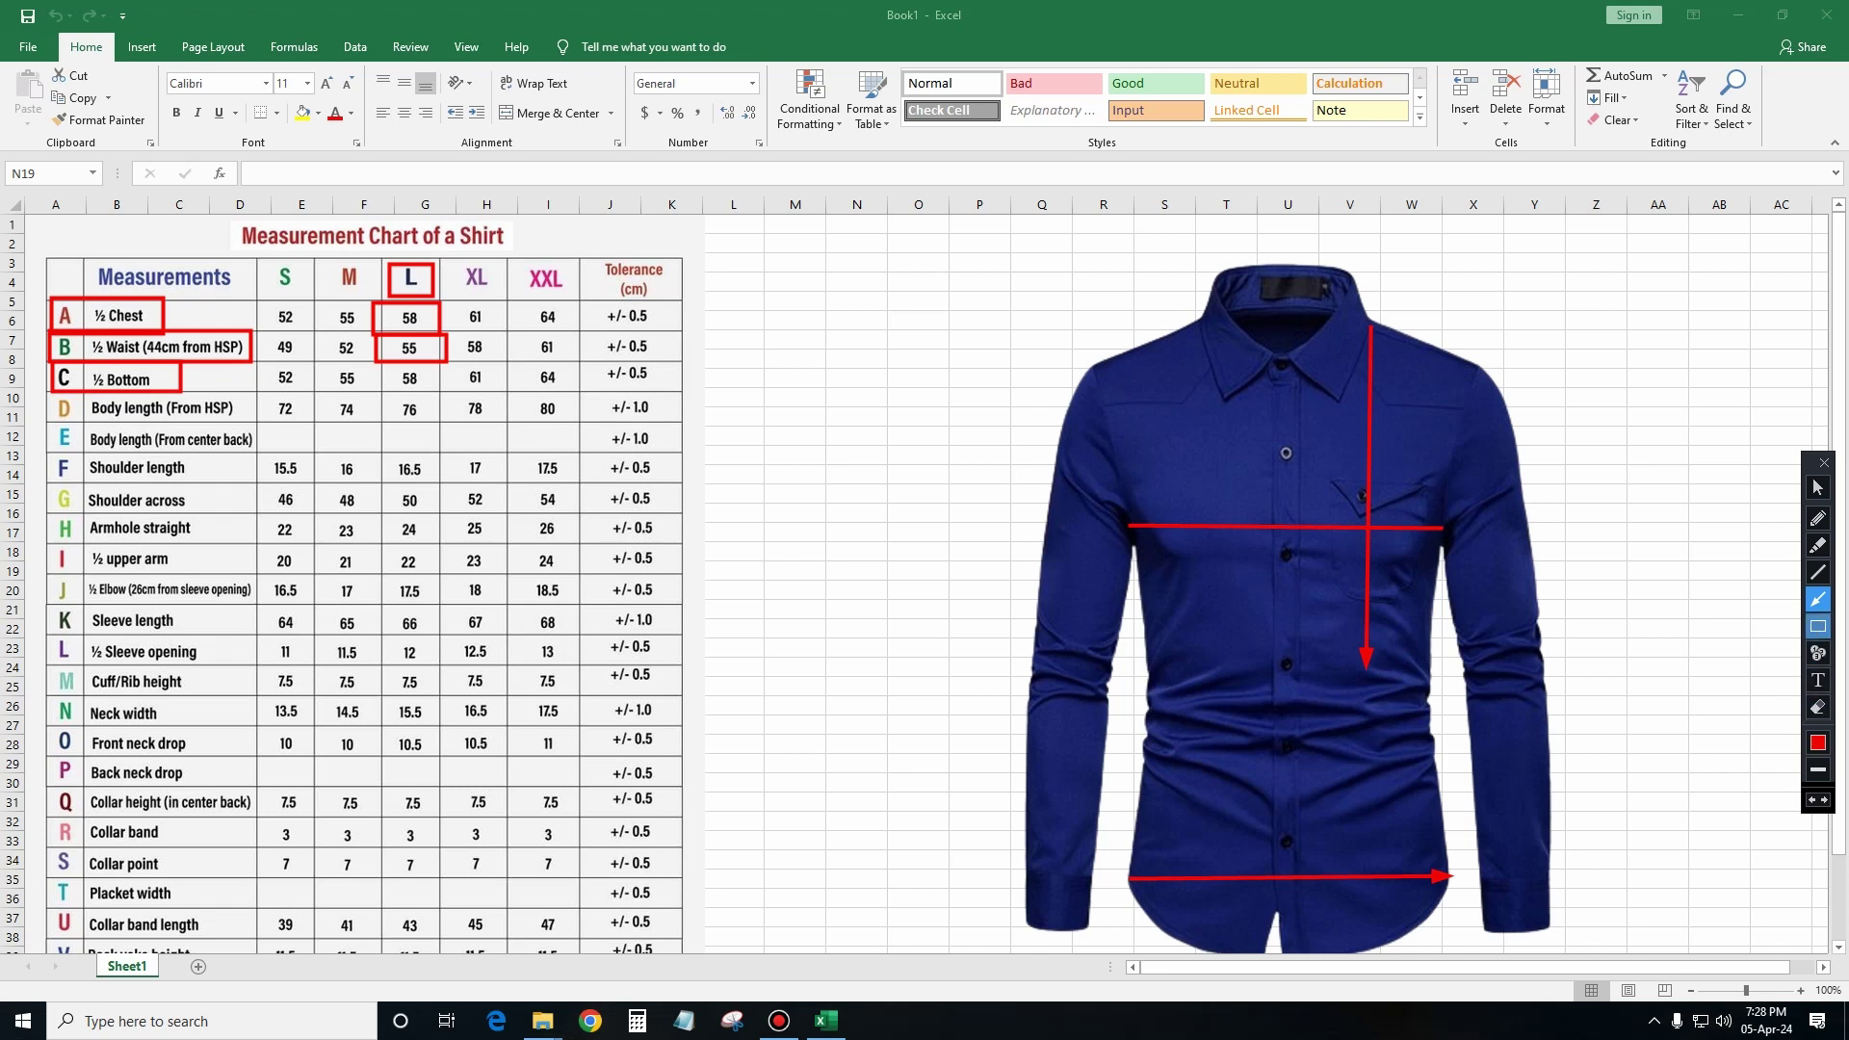
click(1818, 626)
drag(379, 360, 441, 389)
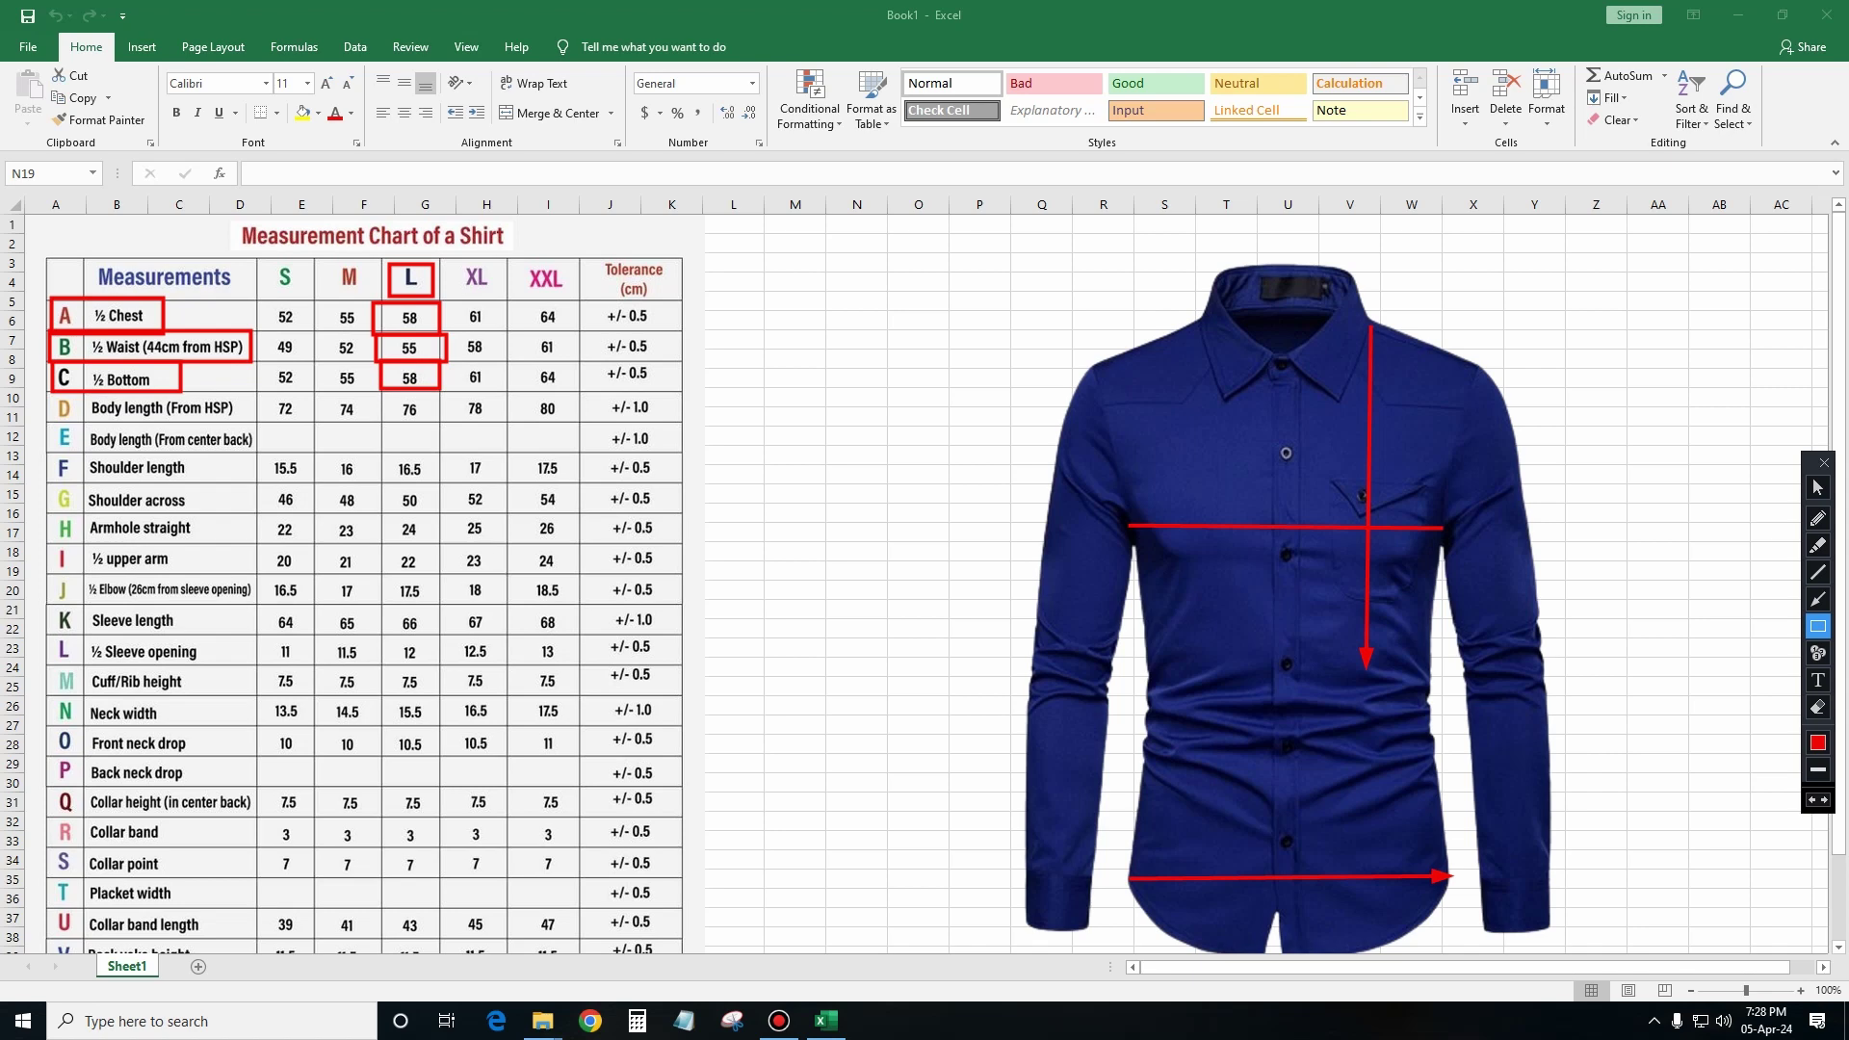
drag(45, 389, 257, 424)
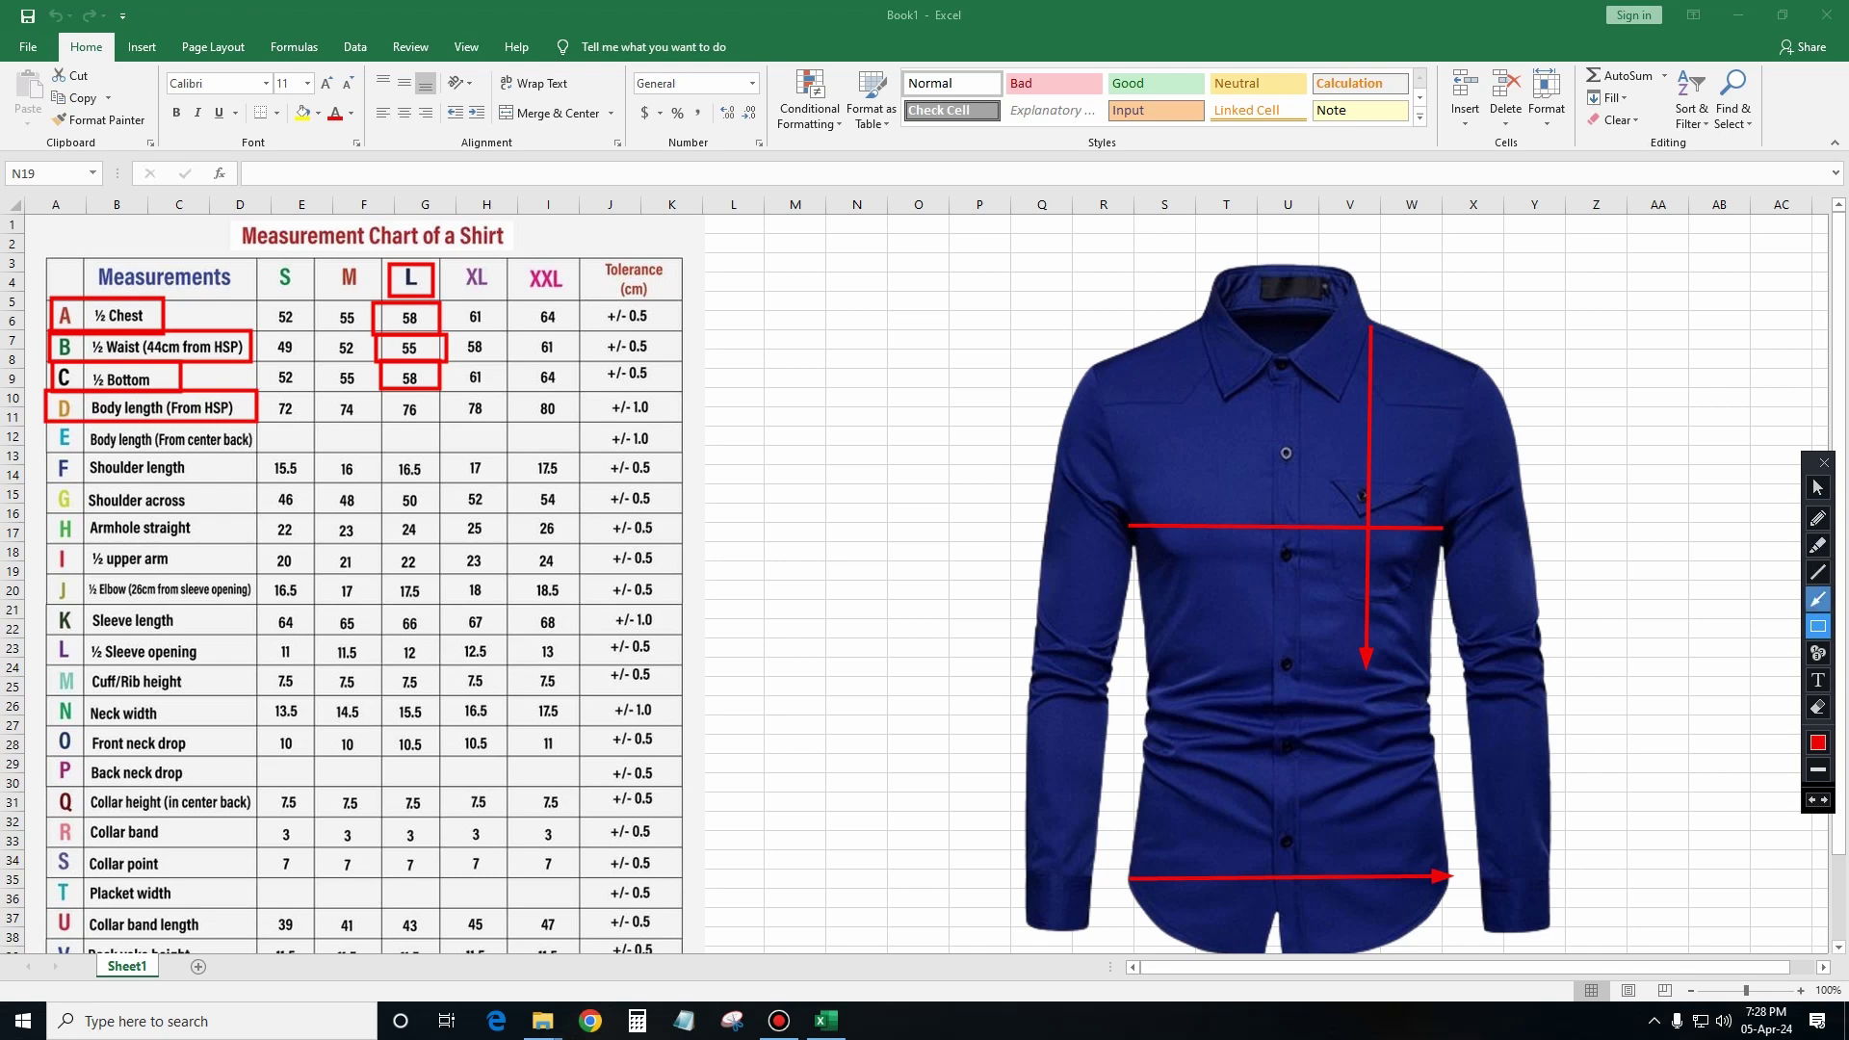
Draw a body-length arrow from left collar to hem, discarding stray arrows near 76.
click(1818, 599)
drag(1199, 324, 1212, 946)
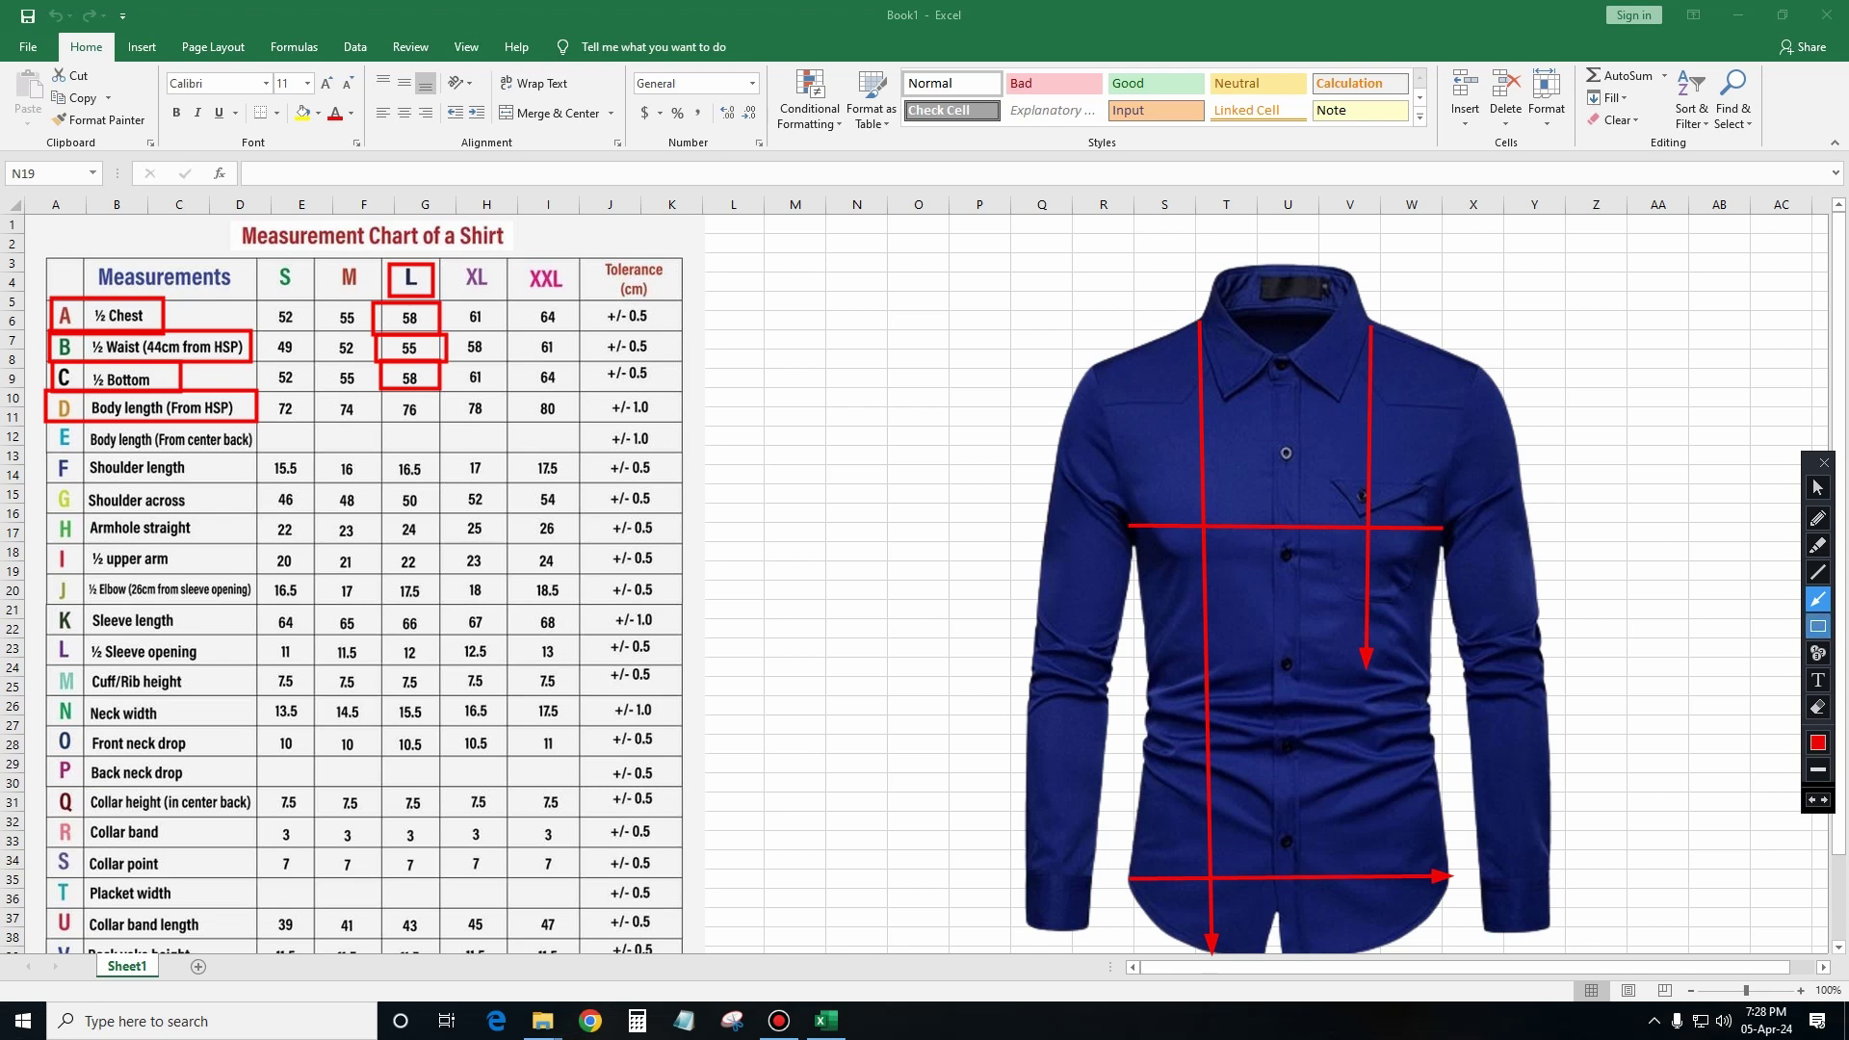
drag(381, 390, 429, 410)
key(ctrl+z)
drag(383, 389, 439, 412)
key(ctrl+z)
Box L value 76, row E with its L cell, and row F Shoulder length with 16.5.
click(1817, 626)
drag(380, 391, 439, 425)
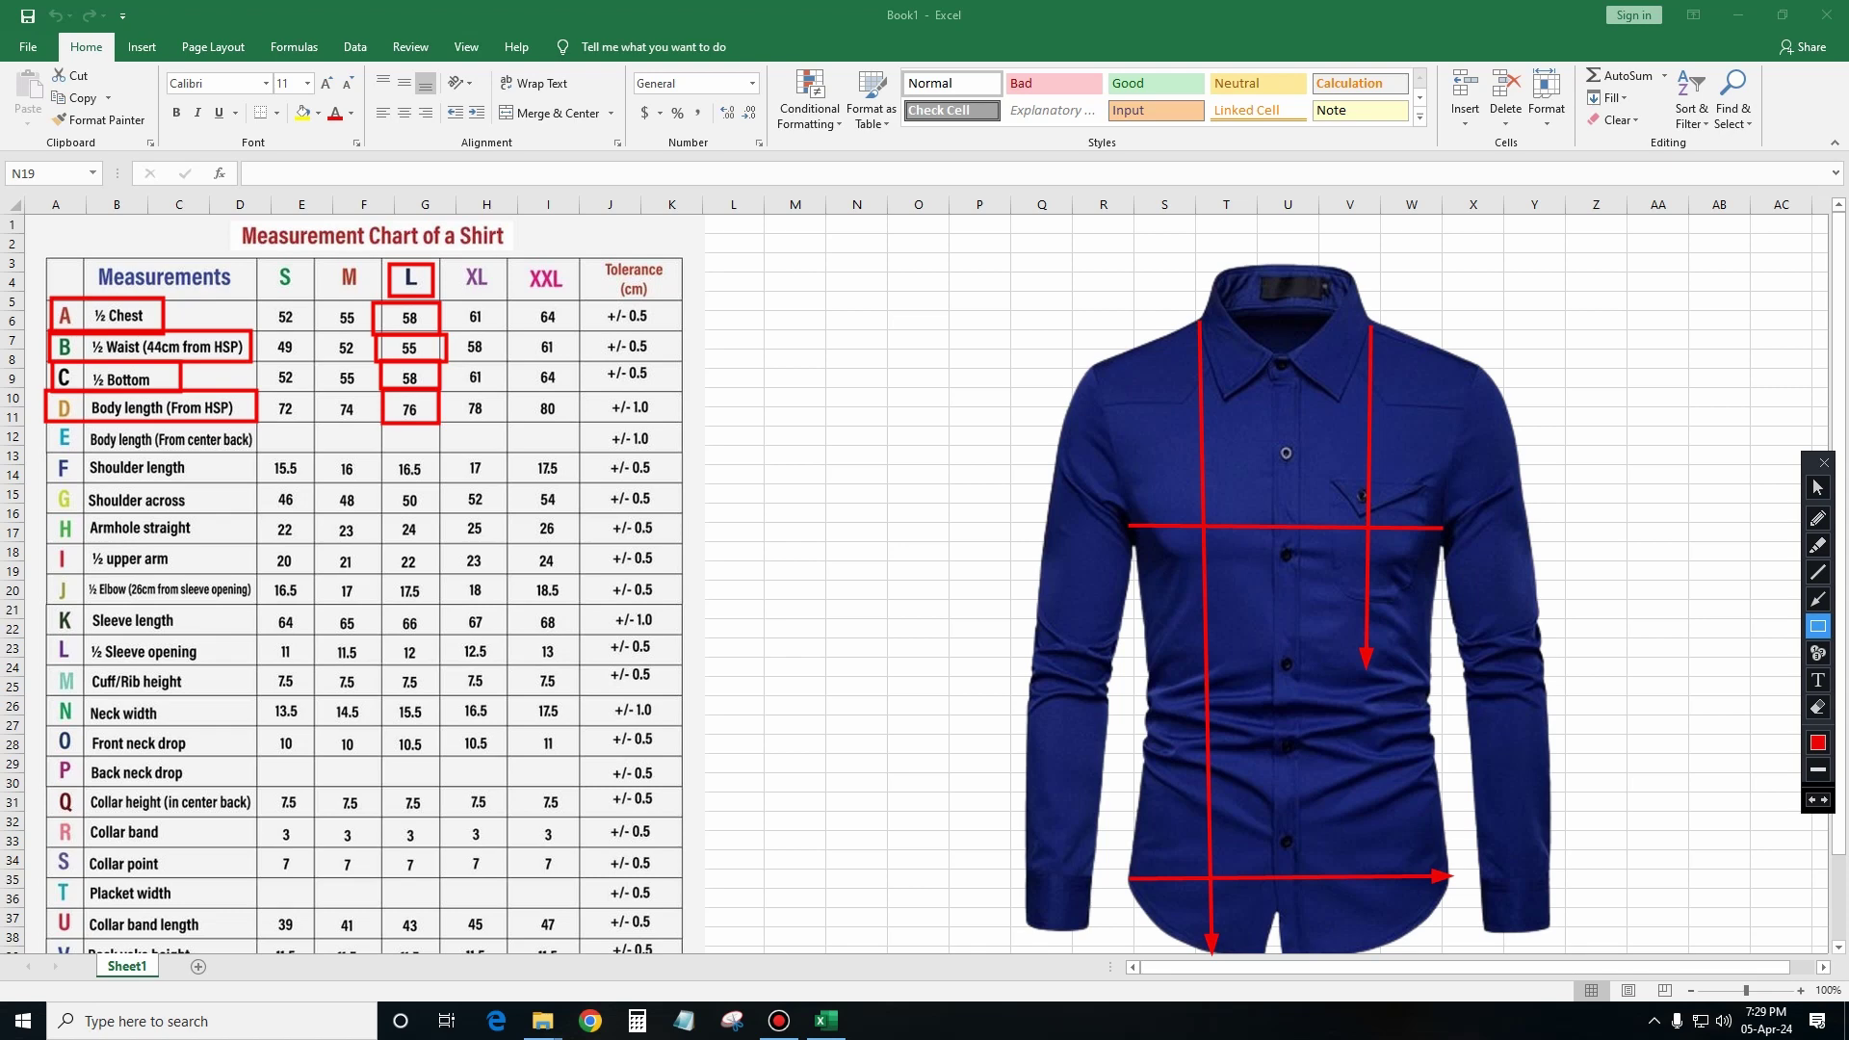
drag(48, 420, 258, 455)
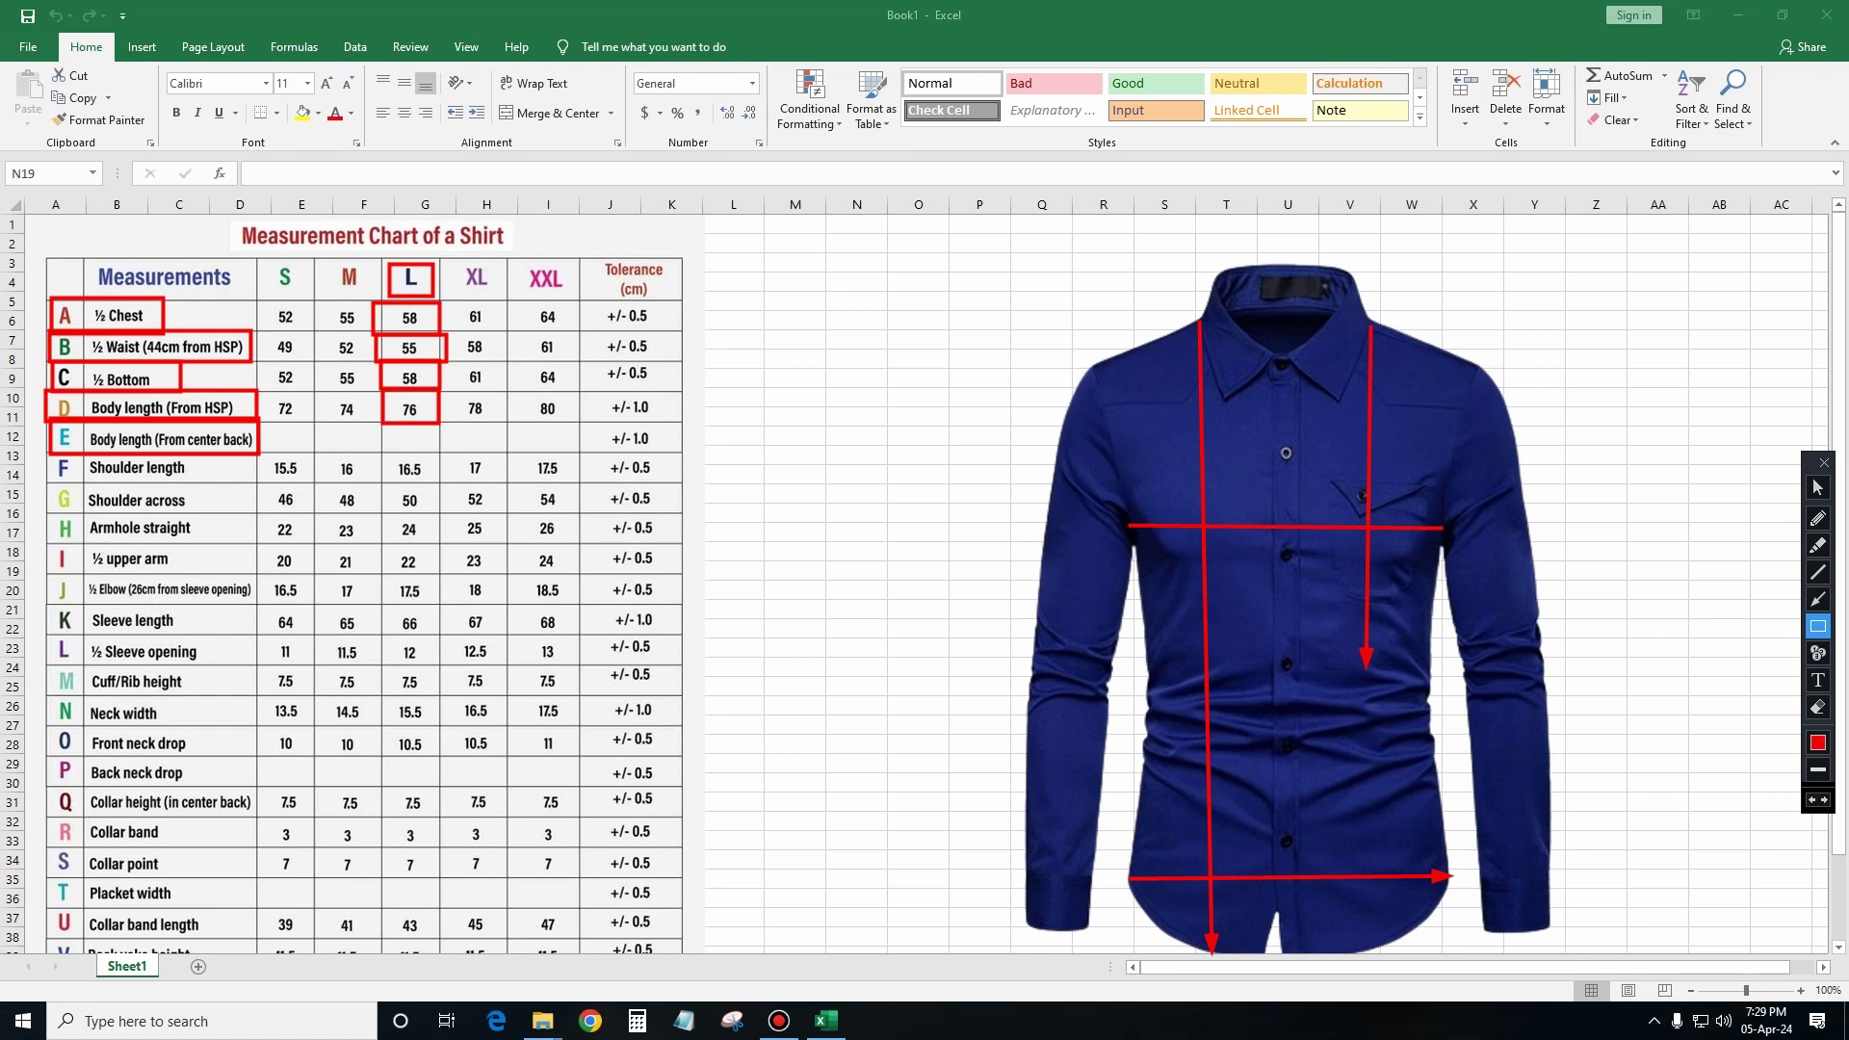
drag(381, 424, 443, 453)
drag(47, 451, 259, 483)
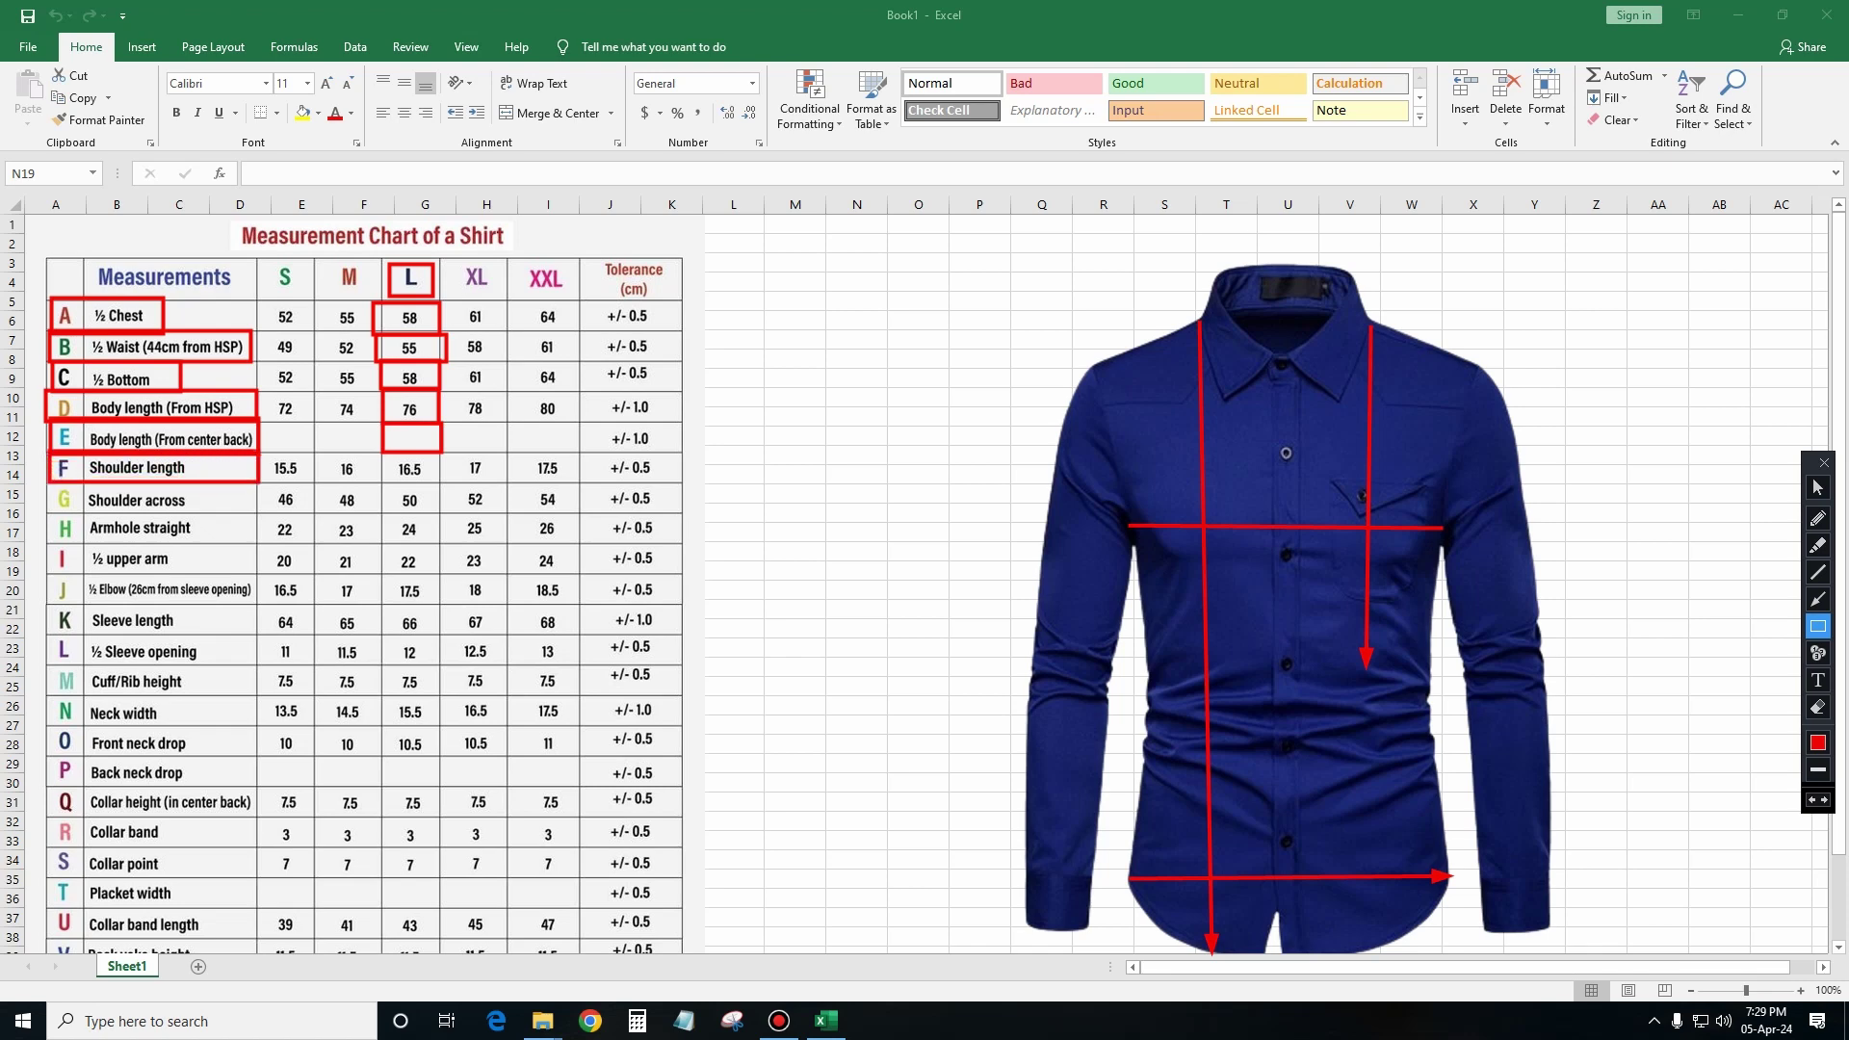
drag(382, 452, 443, 482)
Add a shoulder arrow toward the sleeve and box the G Shoulder across row.
click(1818, 599)
drag(1373, 326, 1476, 363)
drag(48, 484, 257, 515)
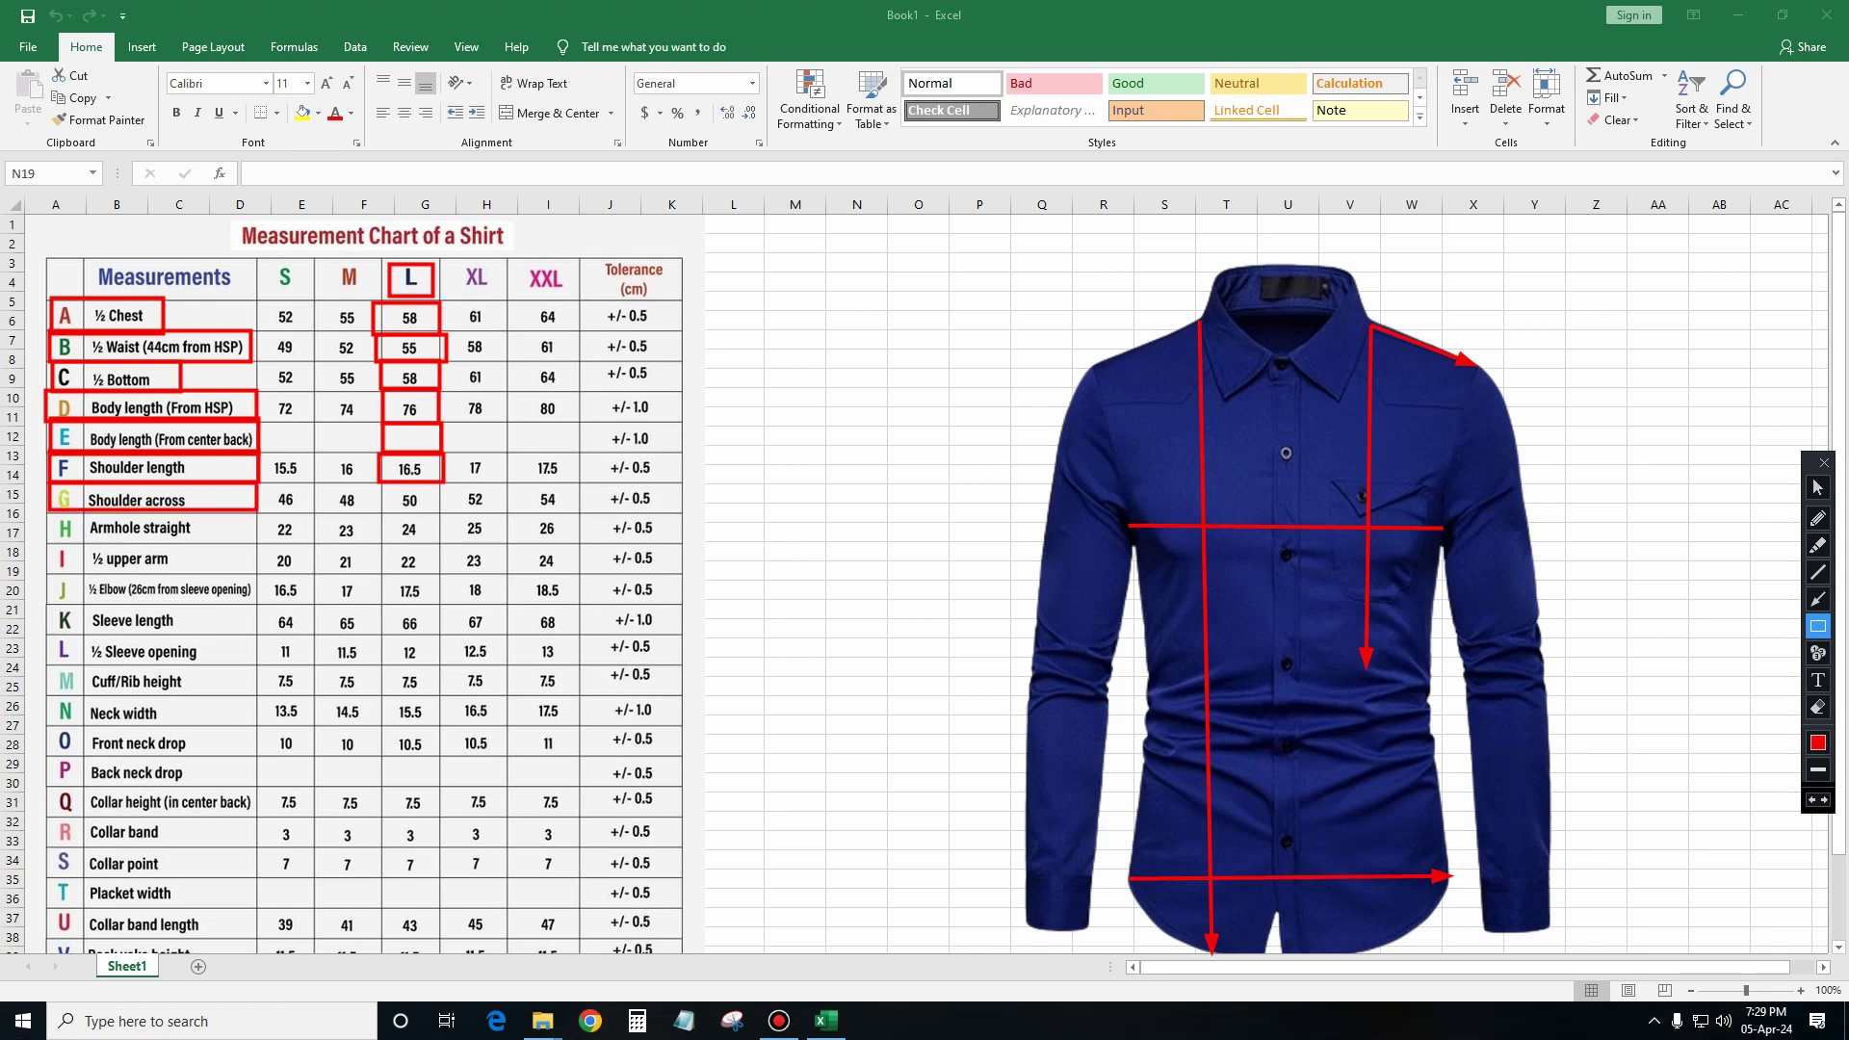
drag(257, 515, 256, 513)
Draw a shoulder-across arrow, then box L value 50 and the H Armhole straight row.
click(1818, 598)
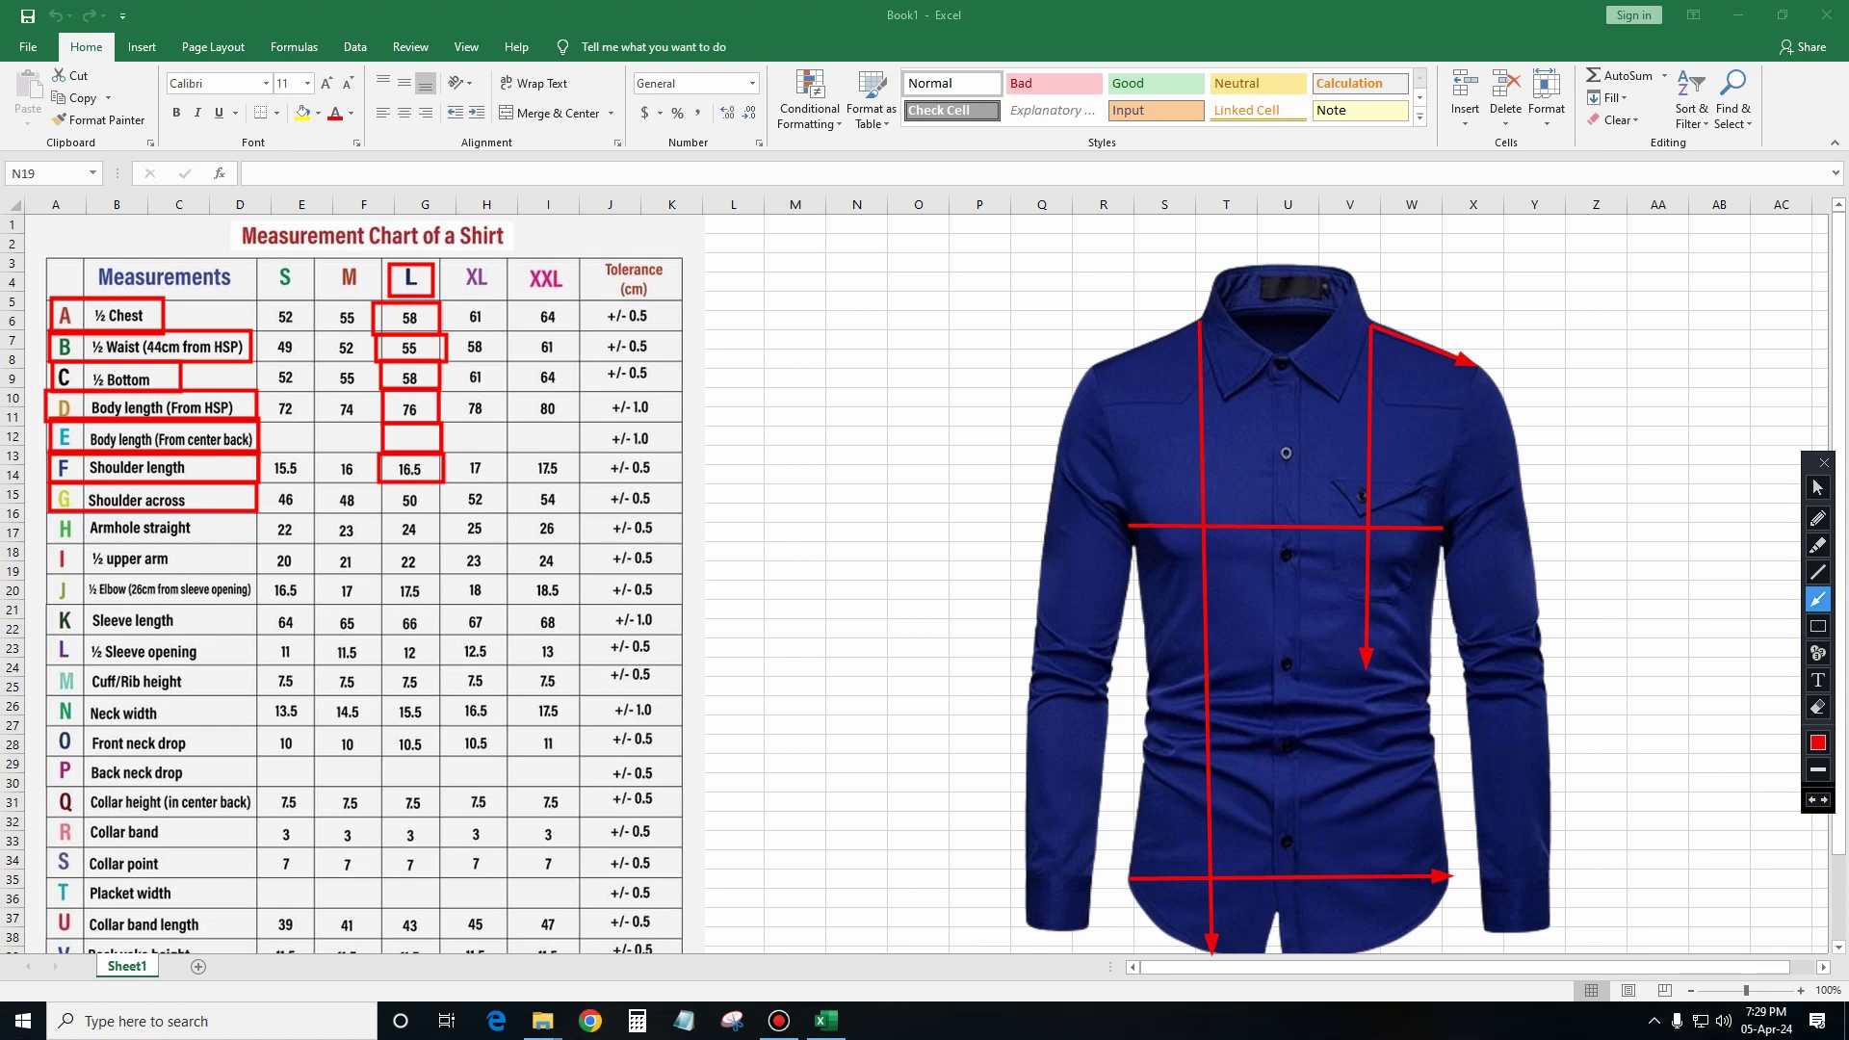
drag(1095, 370, 1473, 364)
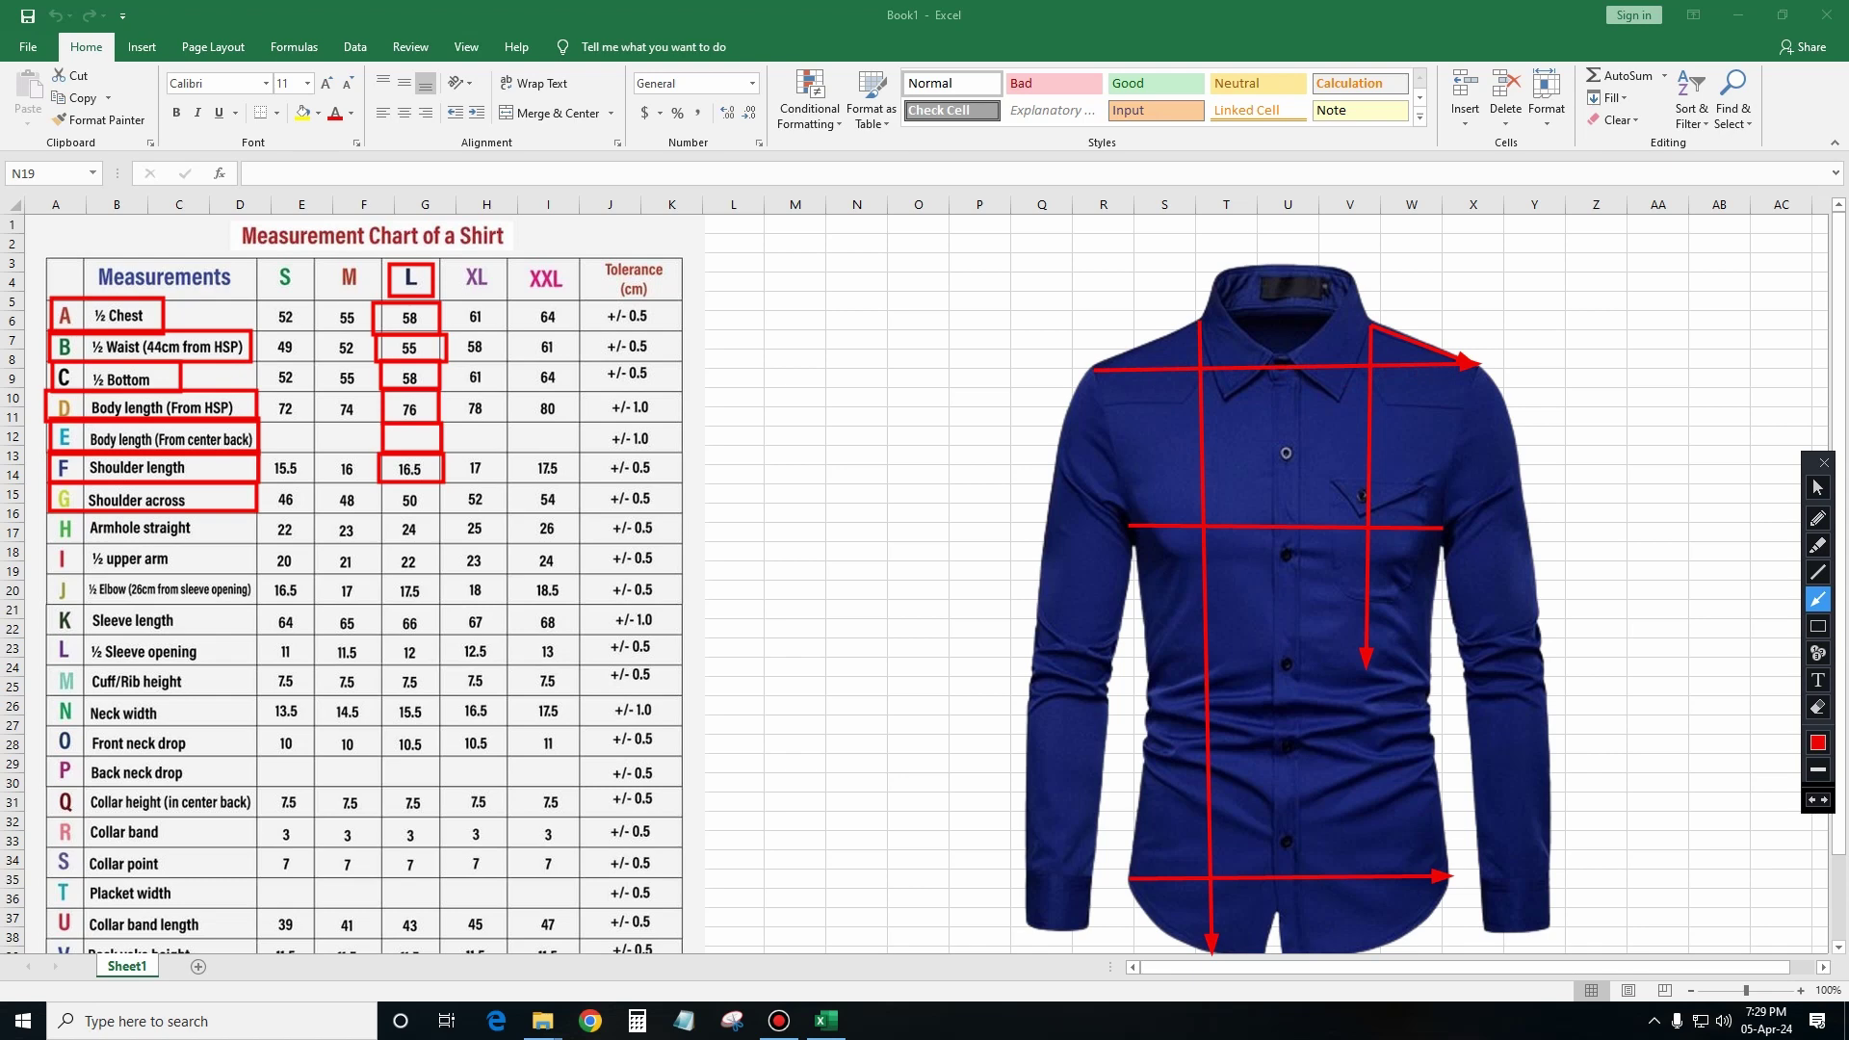
click(1818, 626)
drag(381, 484, 440, 512)
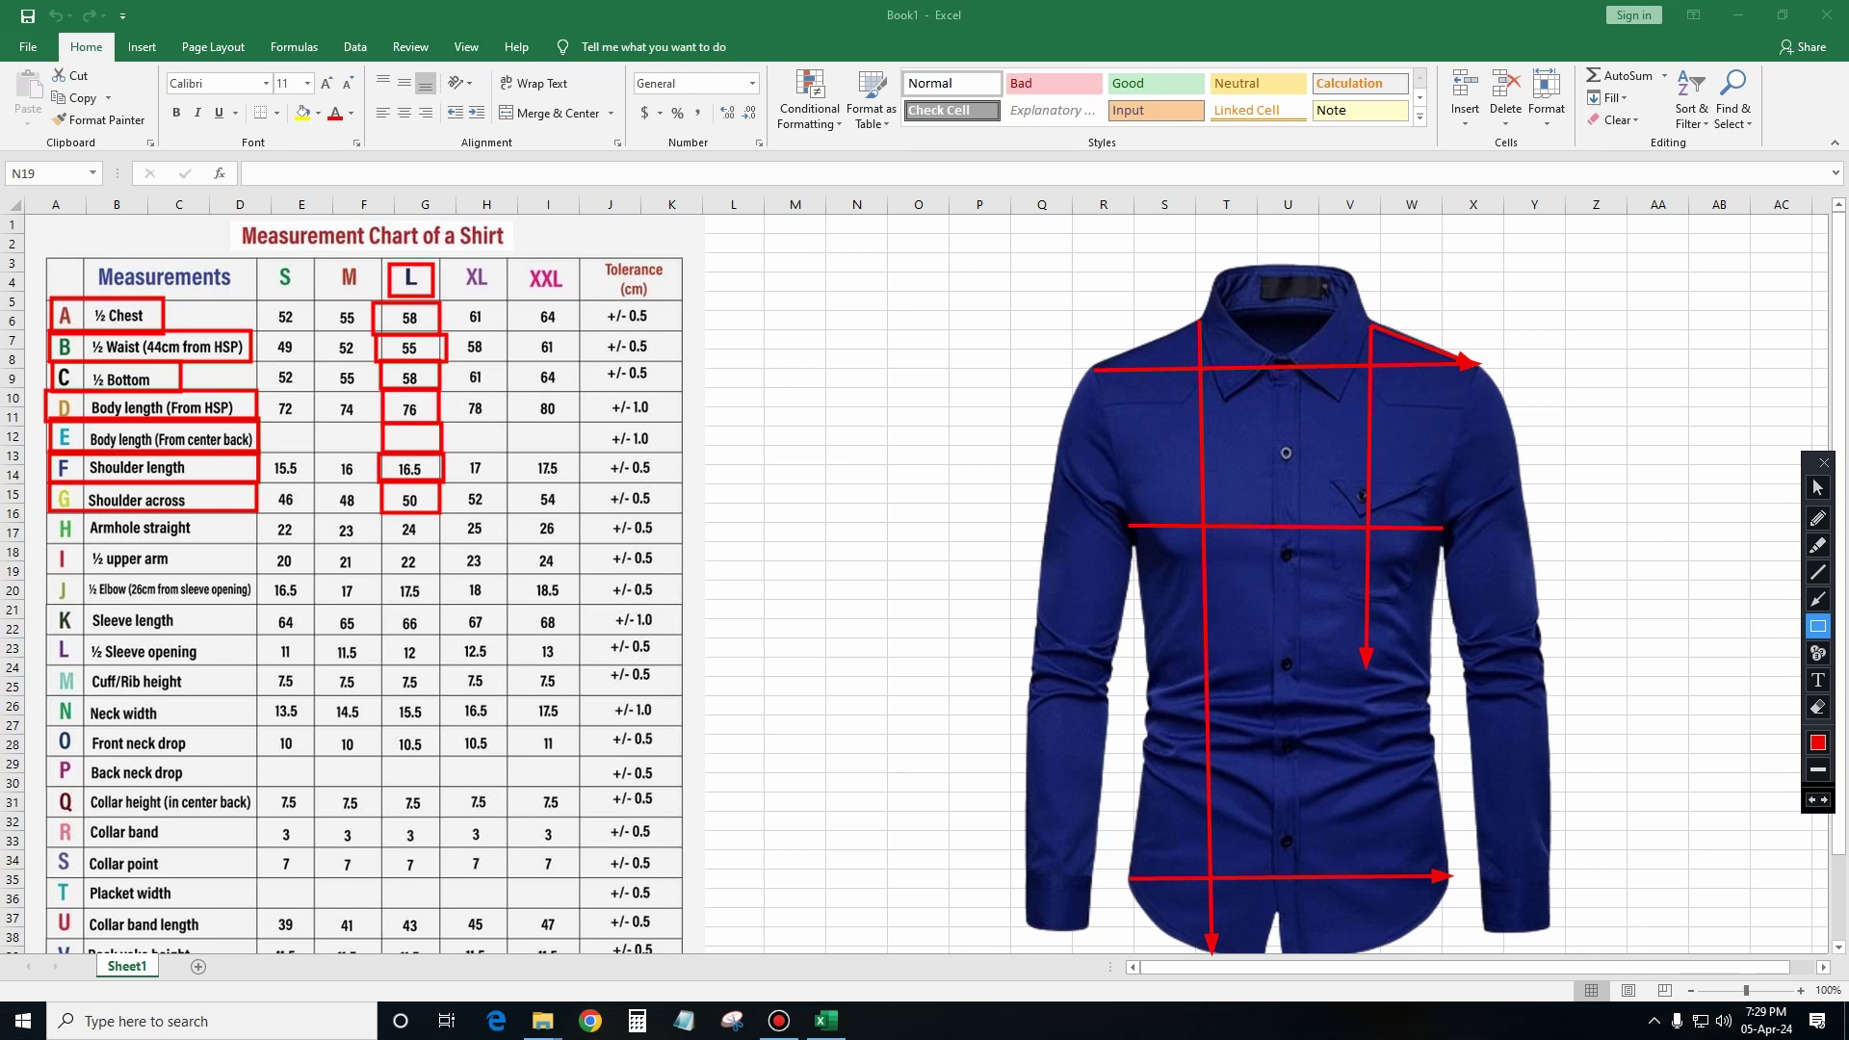
drag(50, 512, 259, 545)
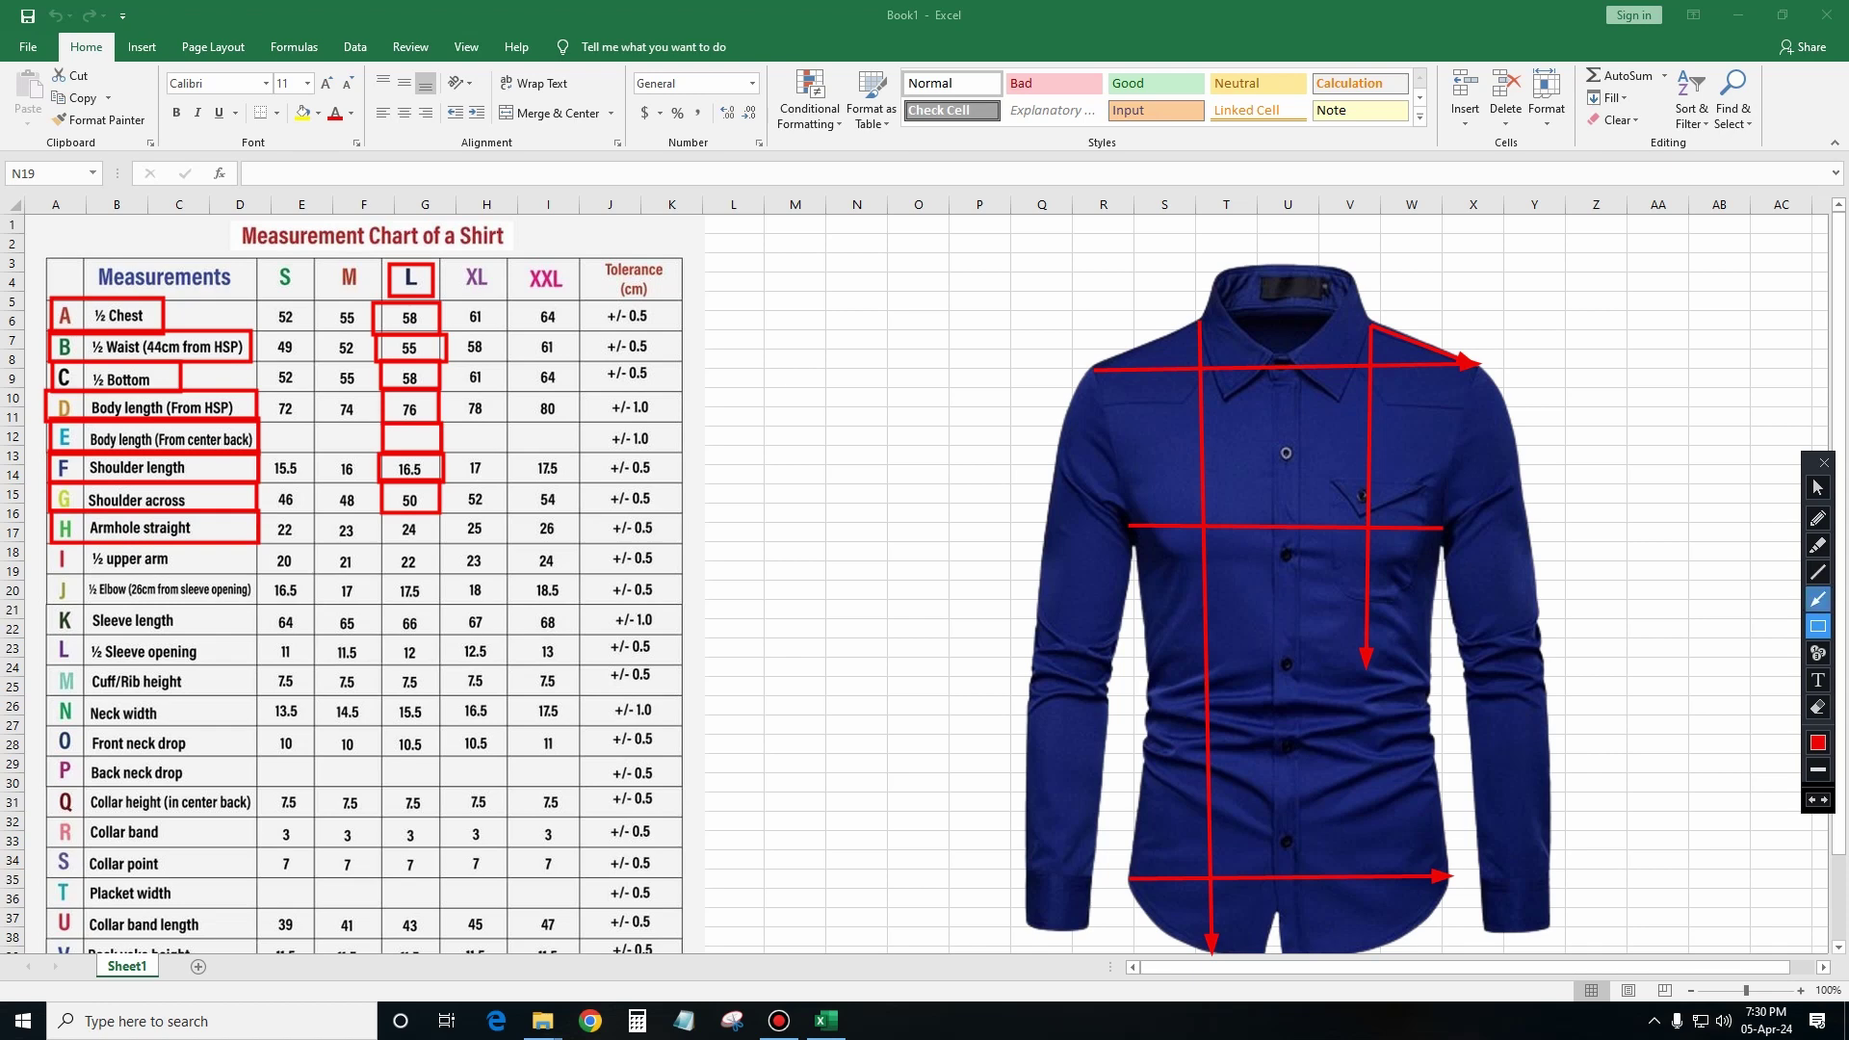
Add an armhole arrow, box L value 24, the I ½ upper arm row and value 22.
click(1818, 599)
drag(1480, 369, 1445, 527)
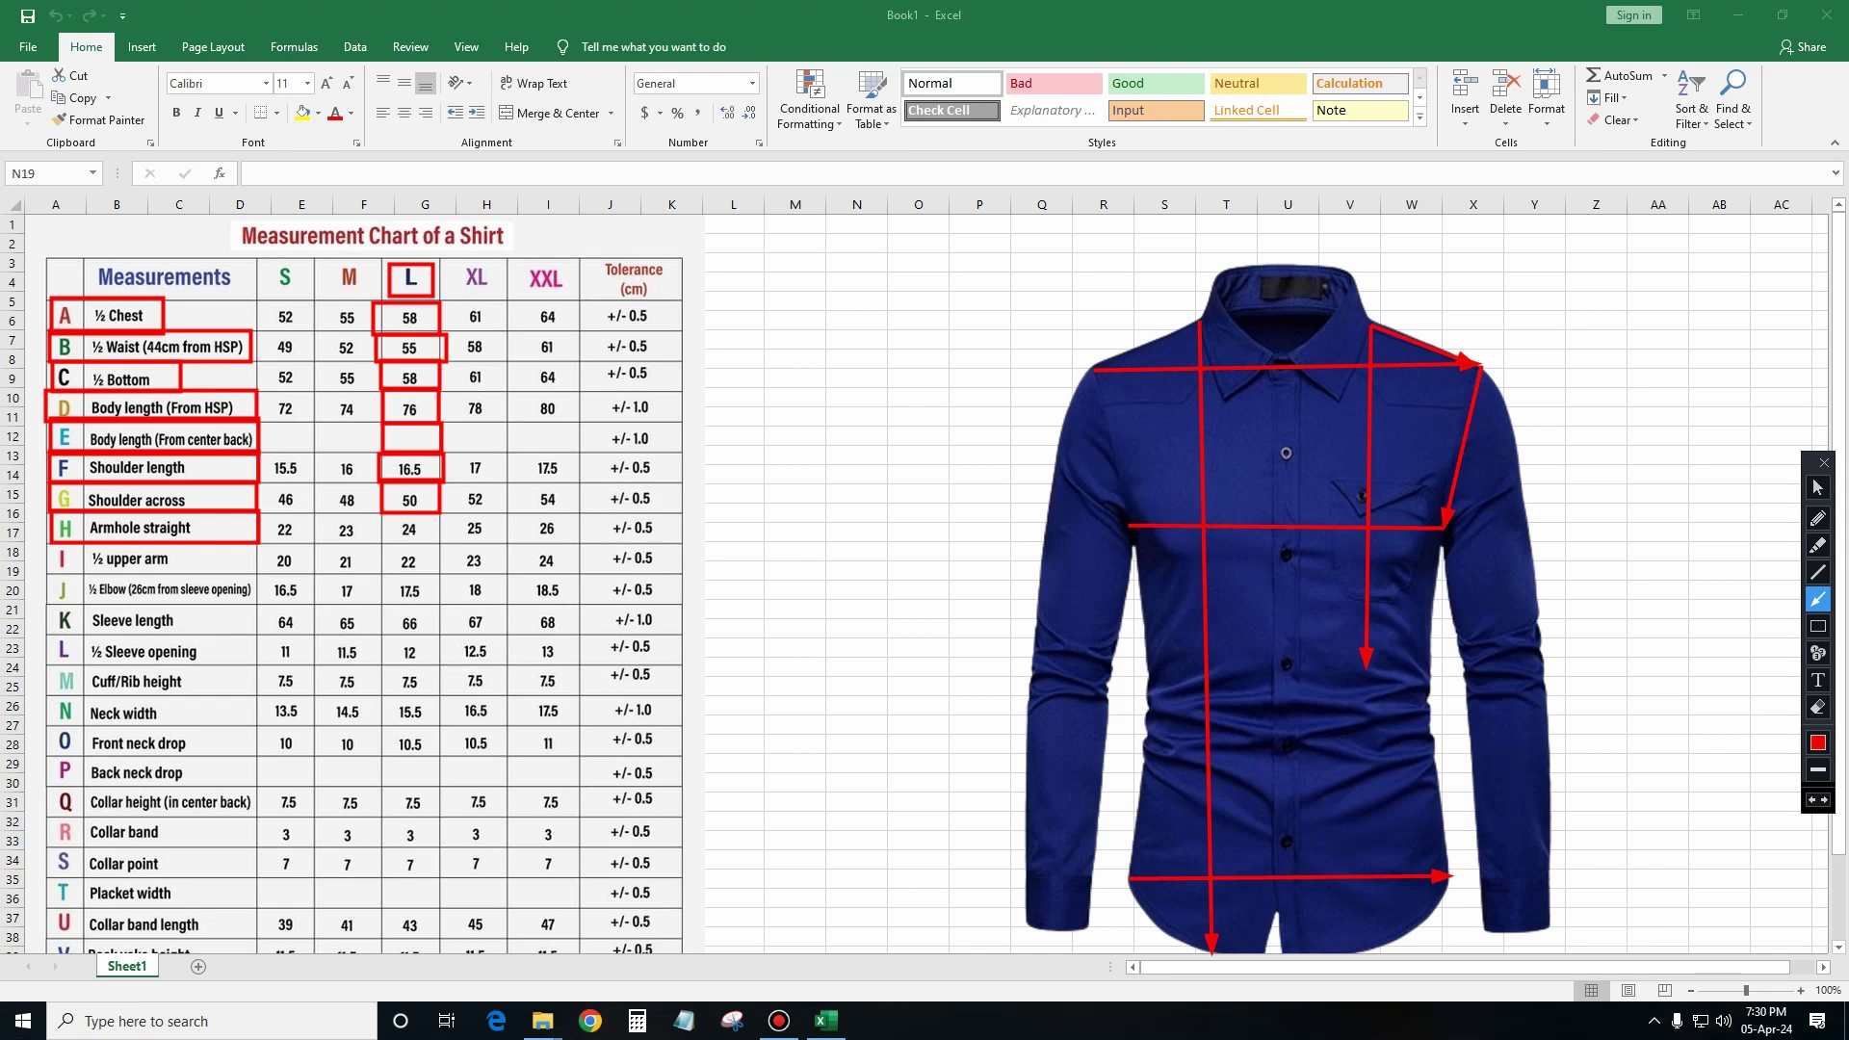
click(1818, 626)
drag(380, 514, 439, 545)
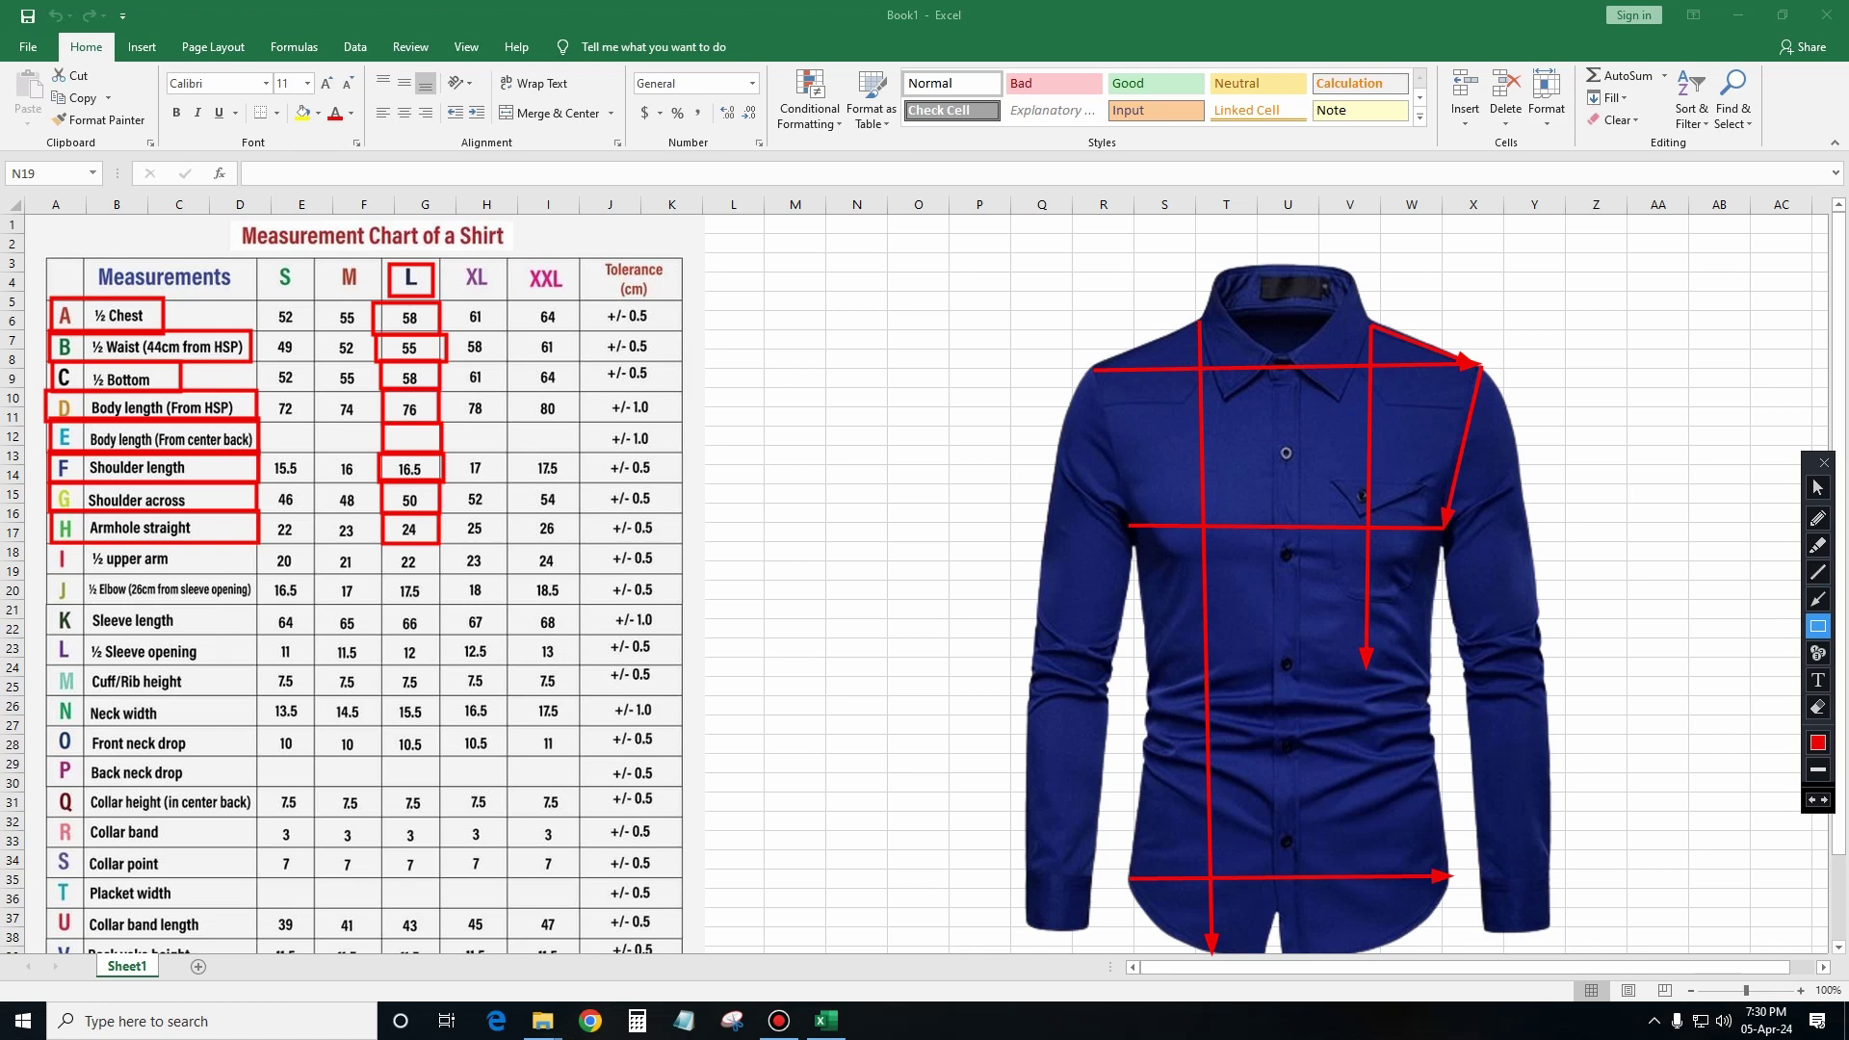
drag(47, 544, 258, 572)
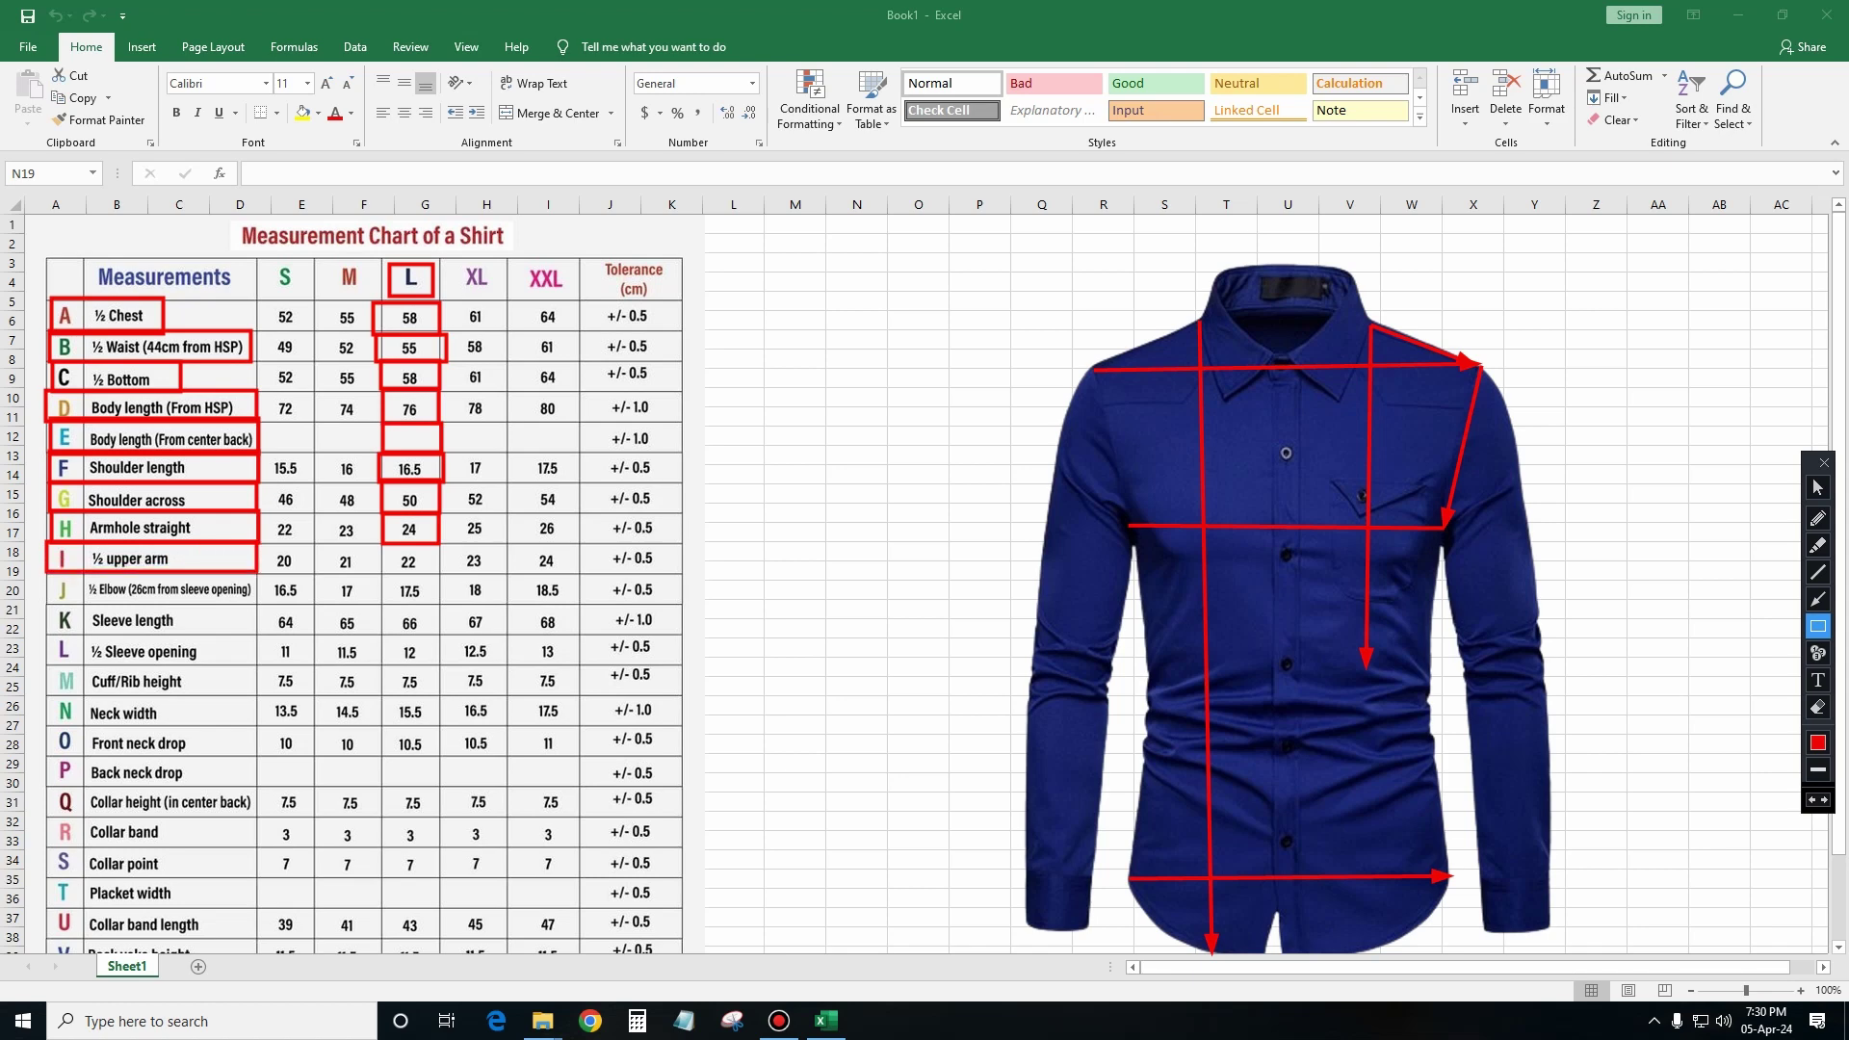
drag(380, 541, 443, 576)
Draw an upper-arm arrow on the shirt and box the J ½ Elbow row.
click(1818, 599)
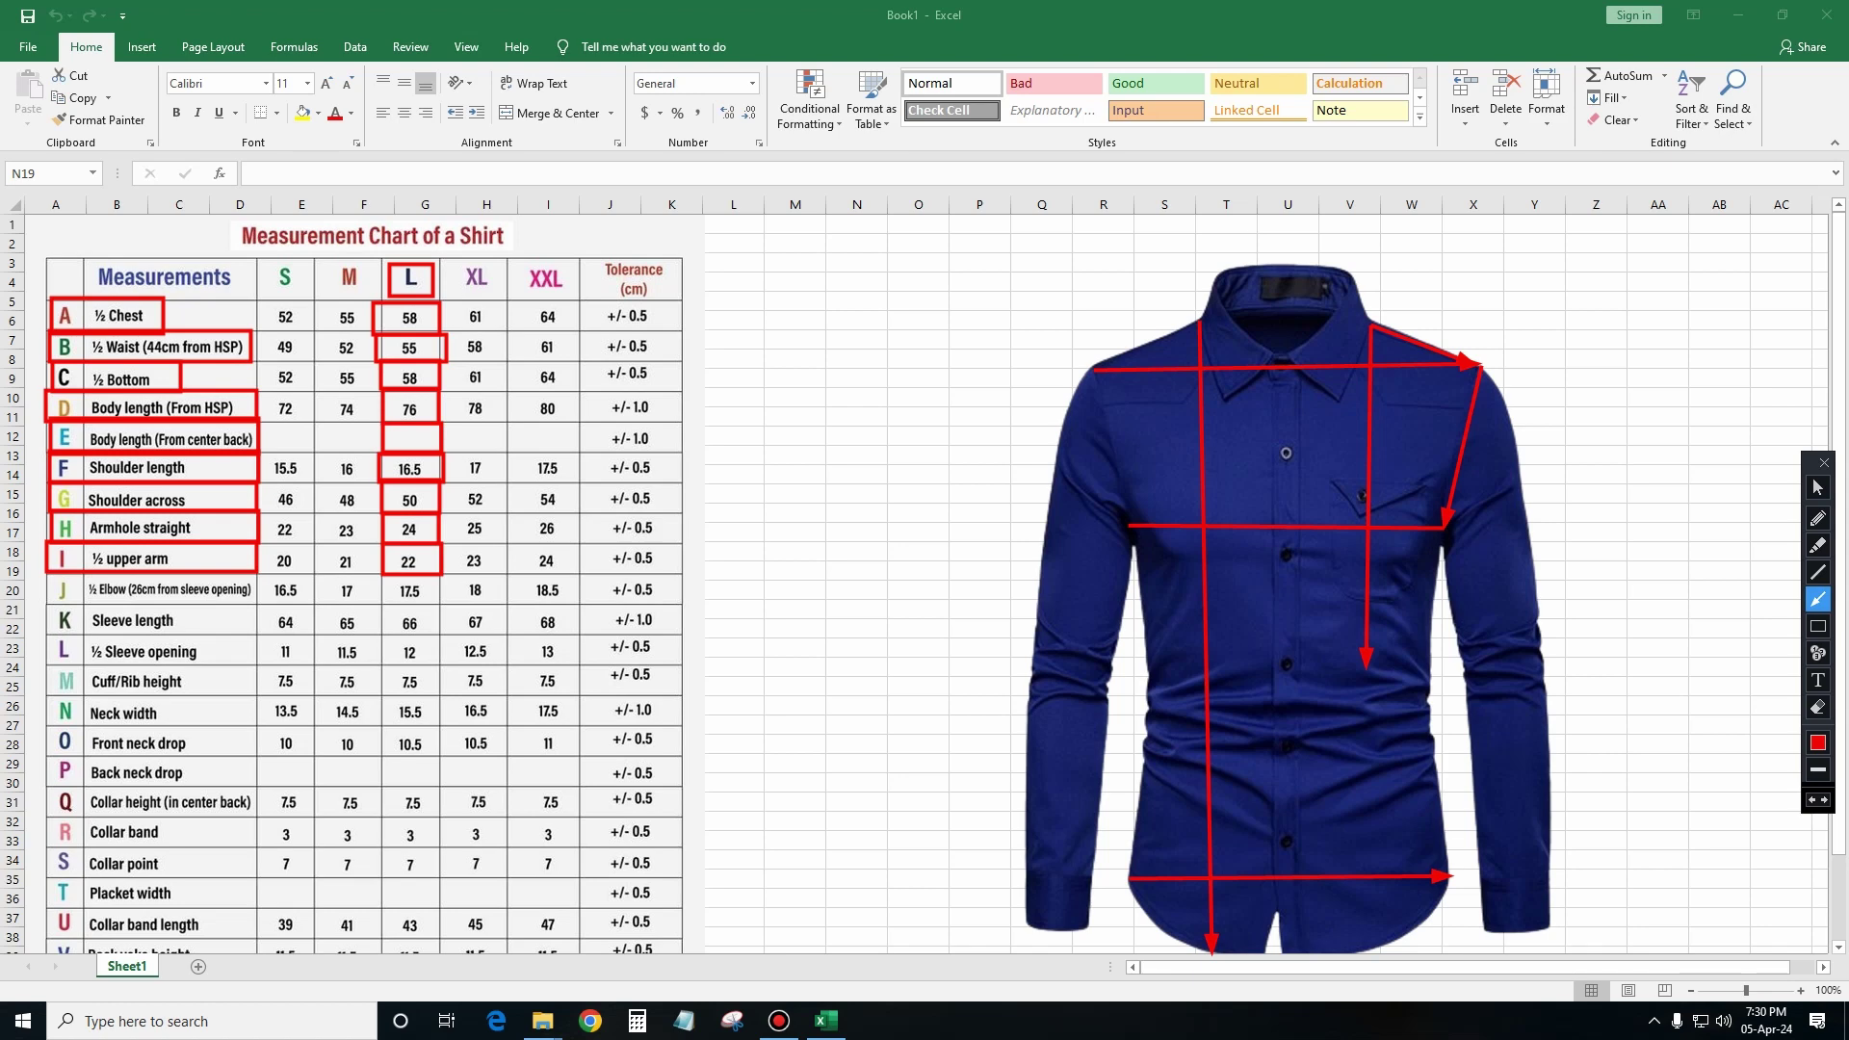
drag(1447, 529, 1522, 501)
click(1818, 626)
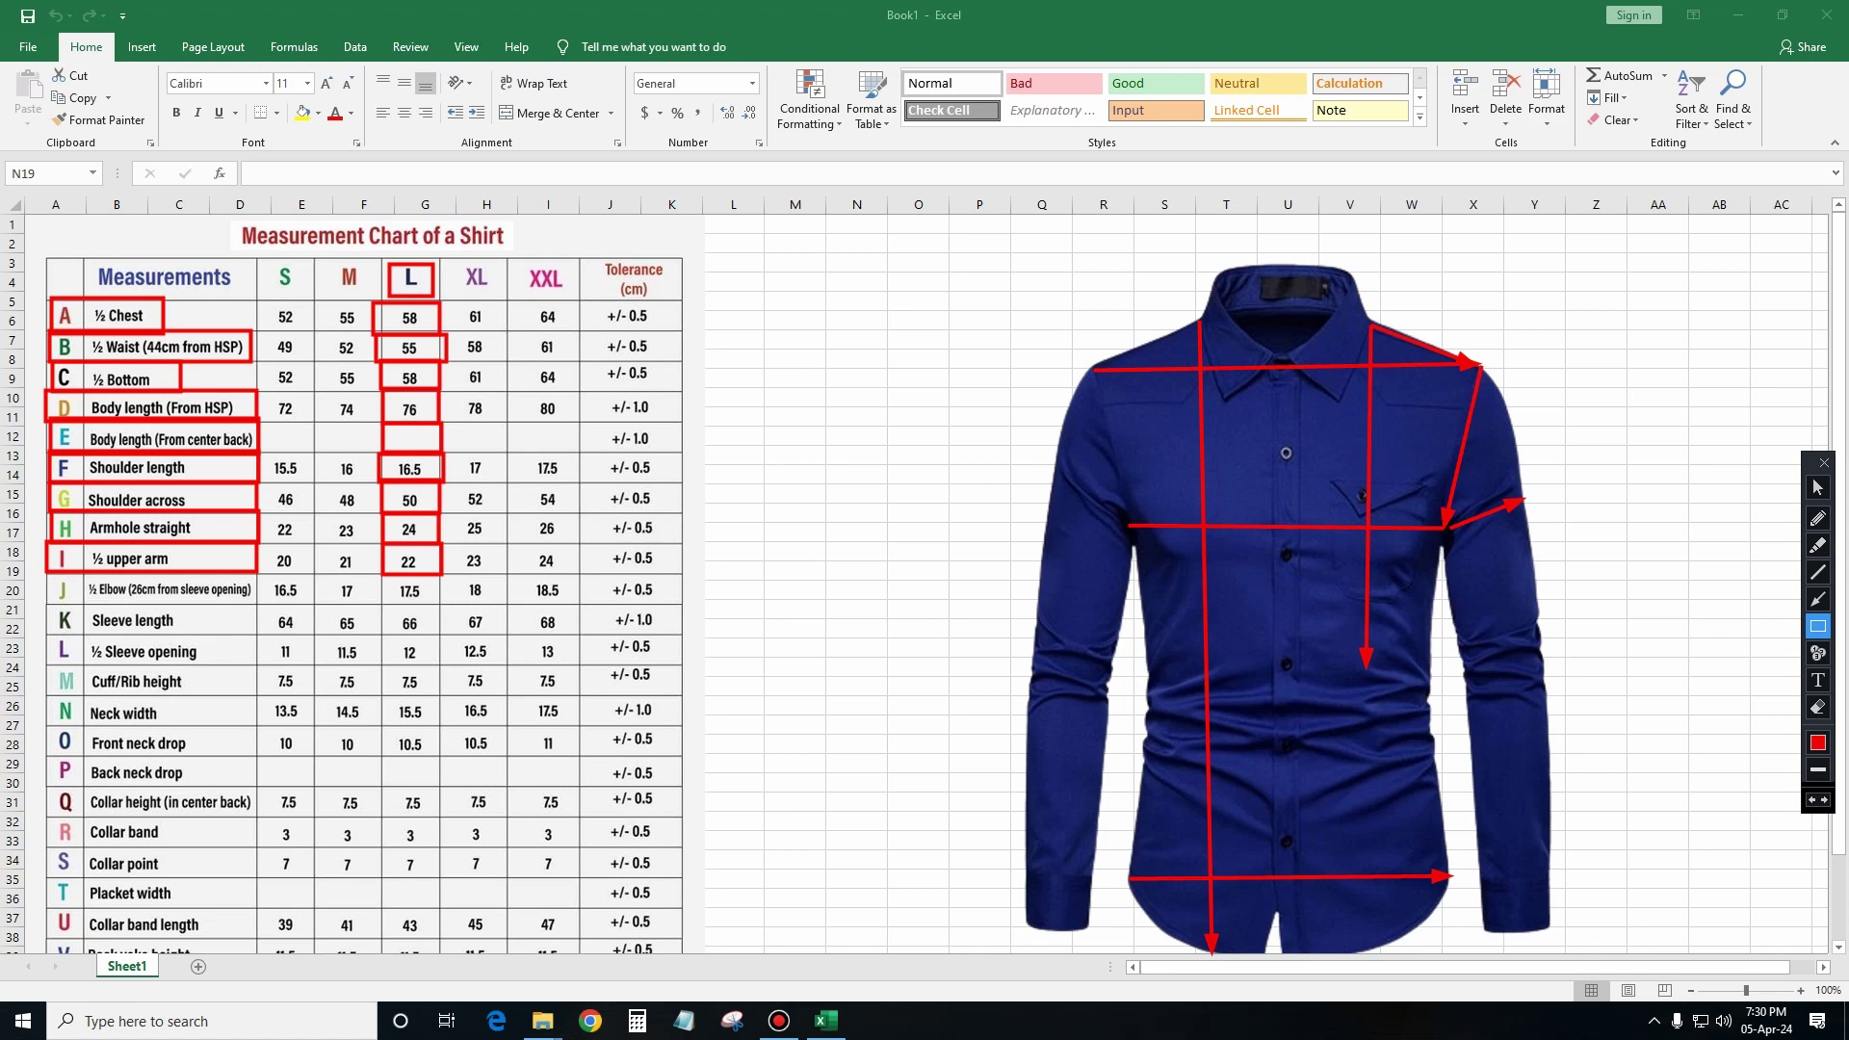
drag(46, 574, 253, 603)
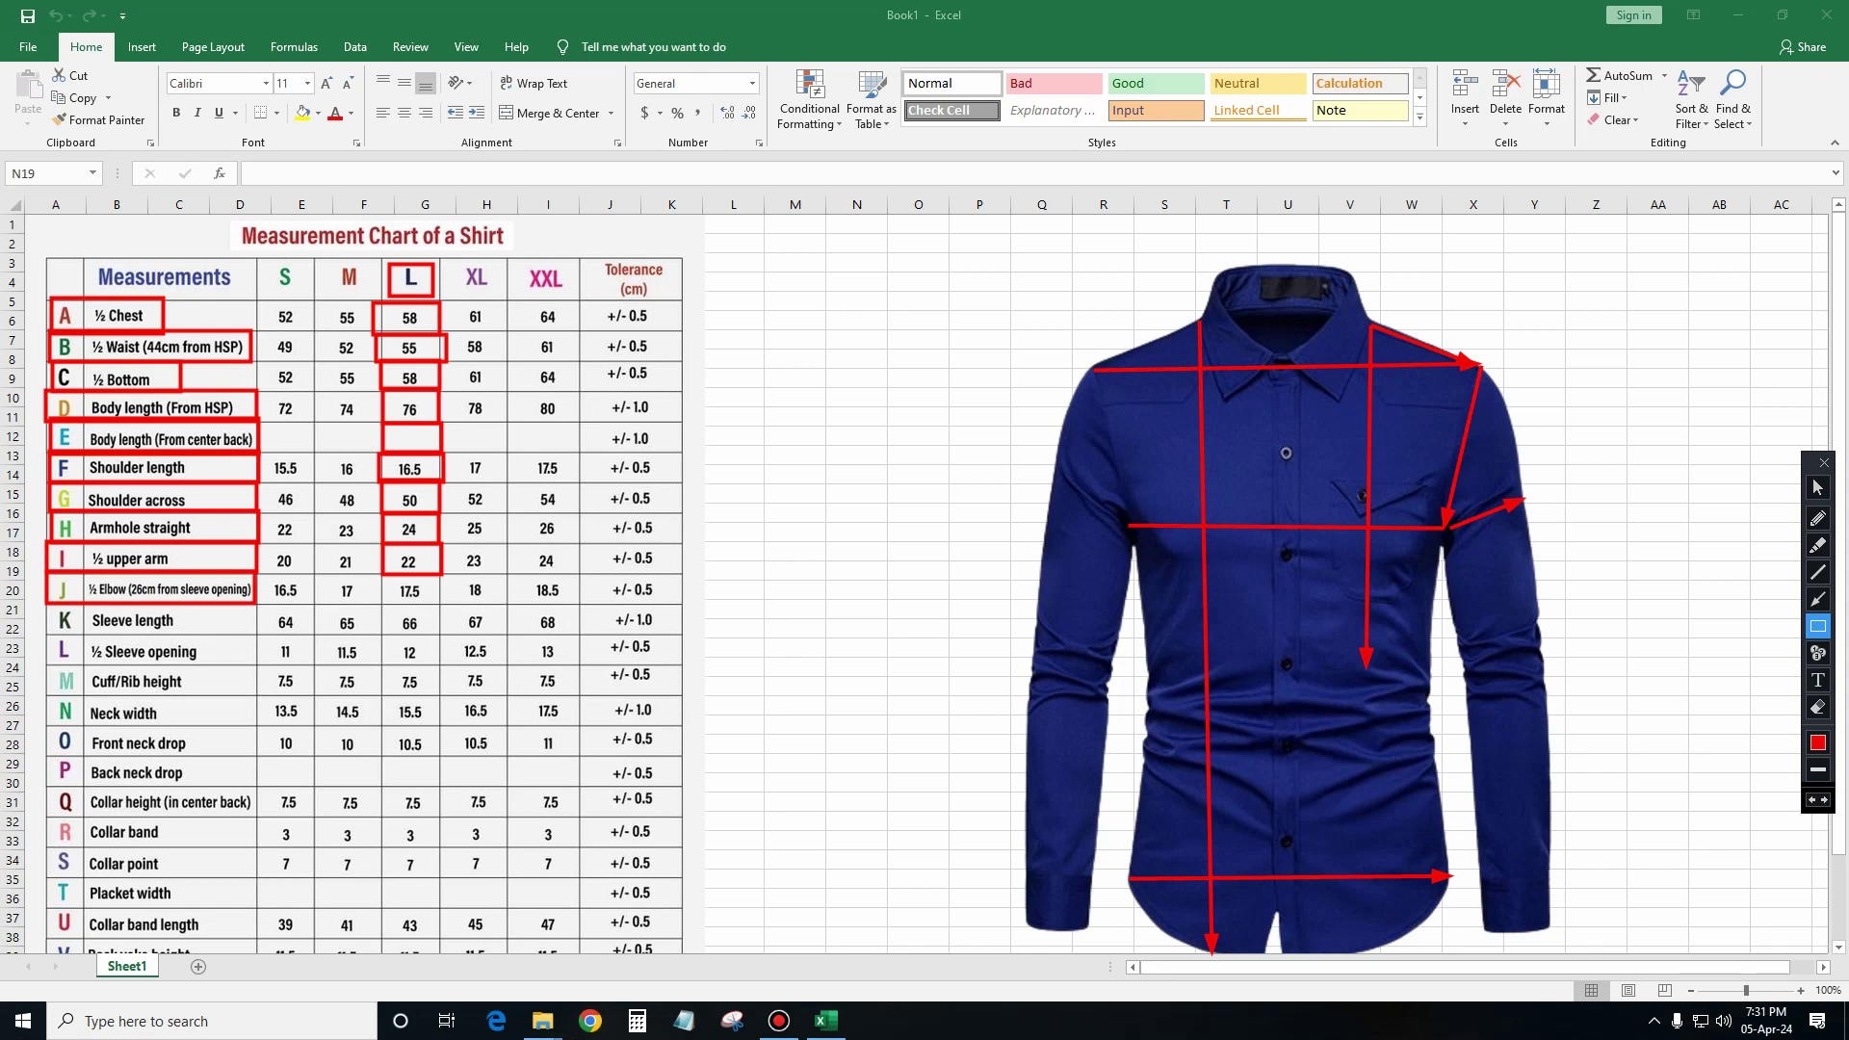
Draw right-sleeve arrows, then box elbow value 17.5, the K Sleeve length row and 66.
click(1818, 599)
drag(1521, 927, 1514, 705)
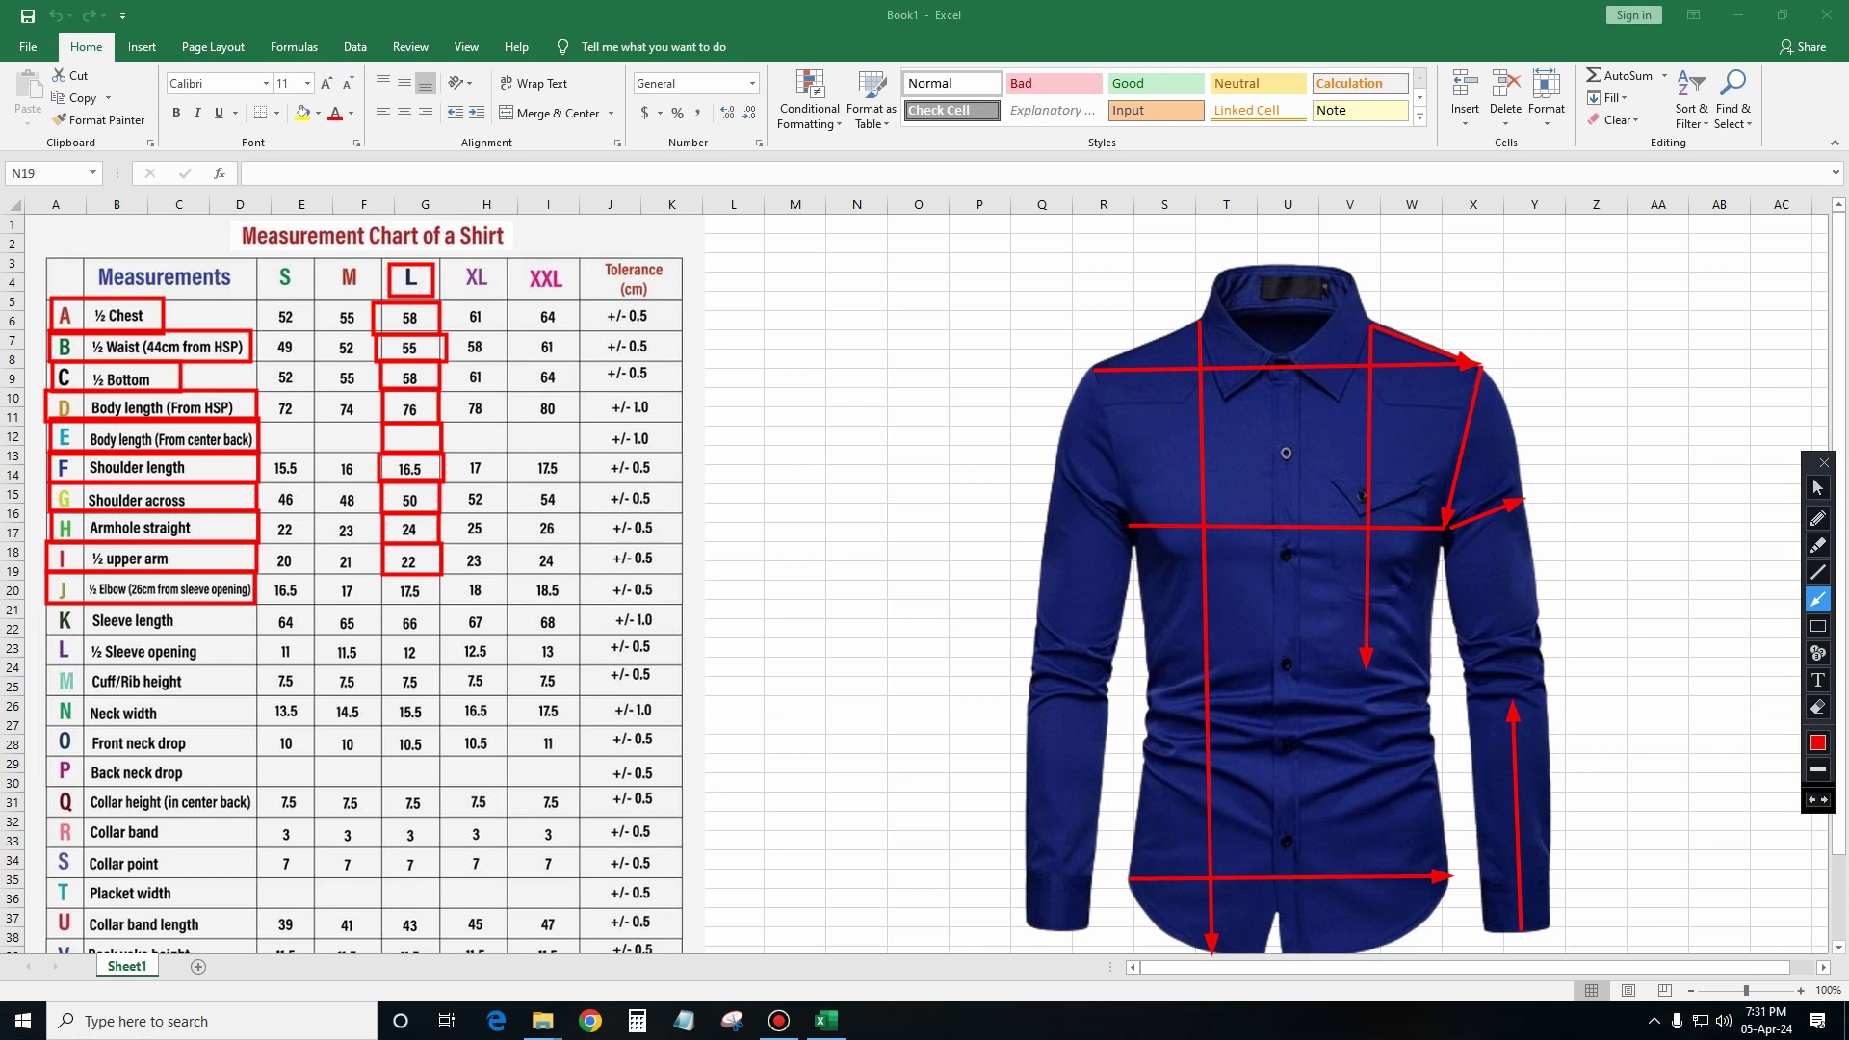
drag(1468, 708, 1548, 702)
click(1818, 626)
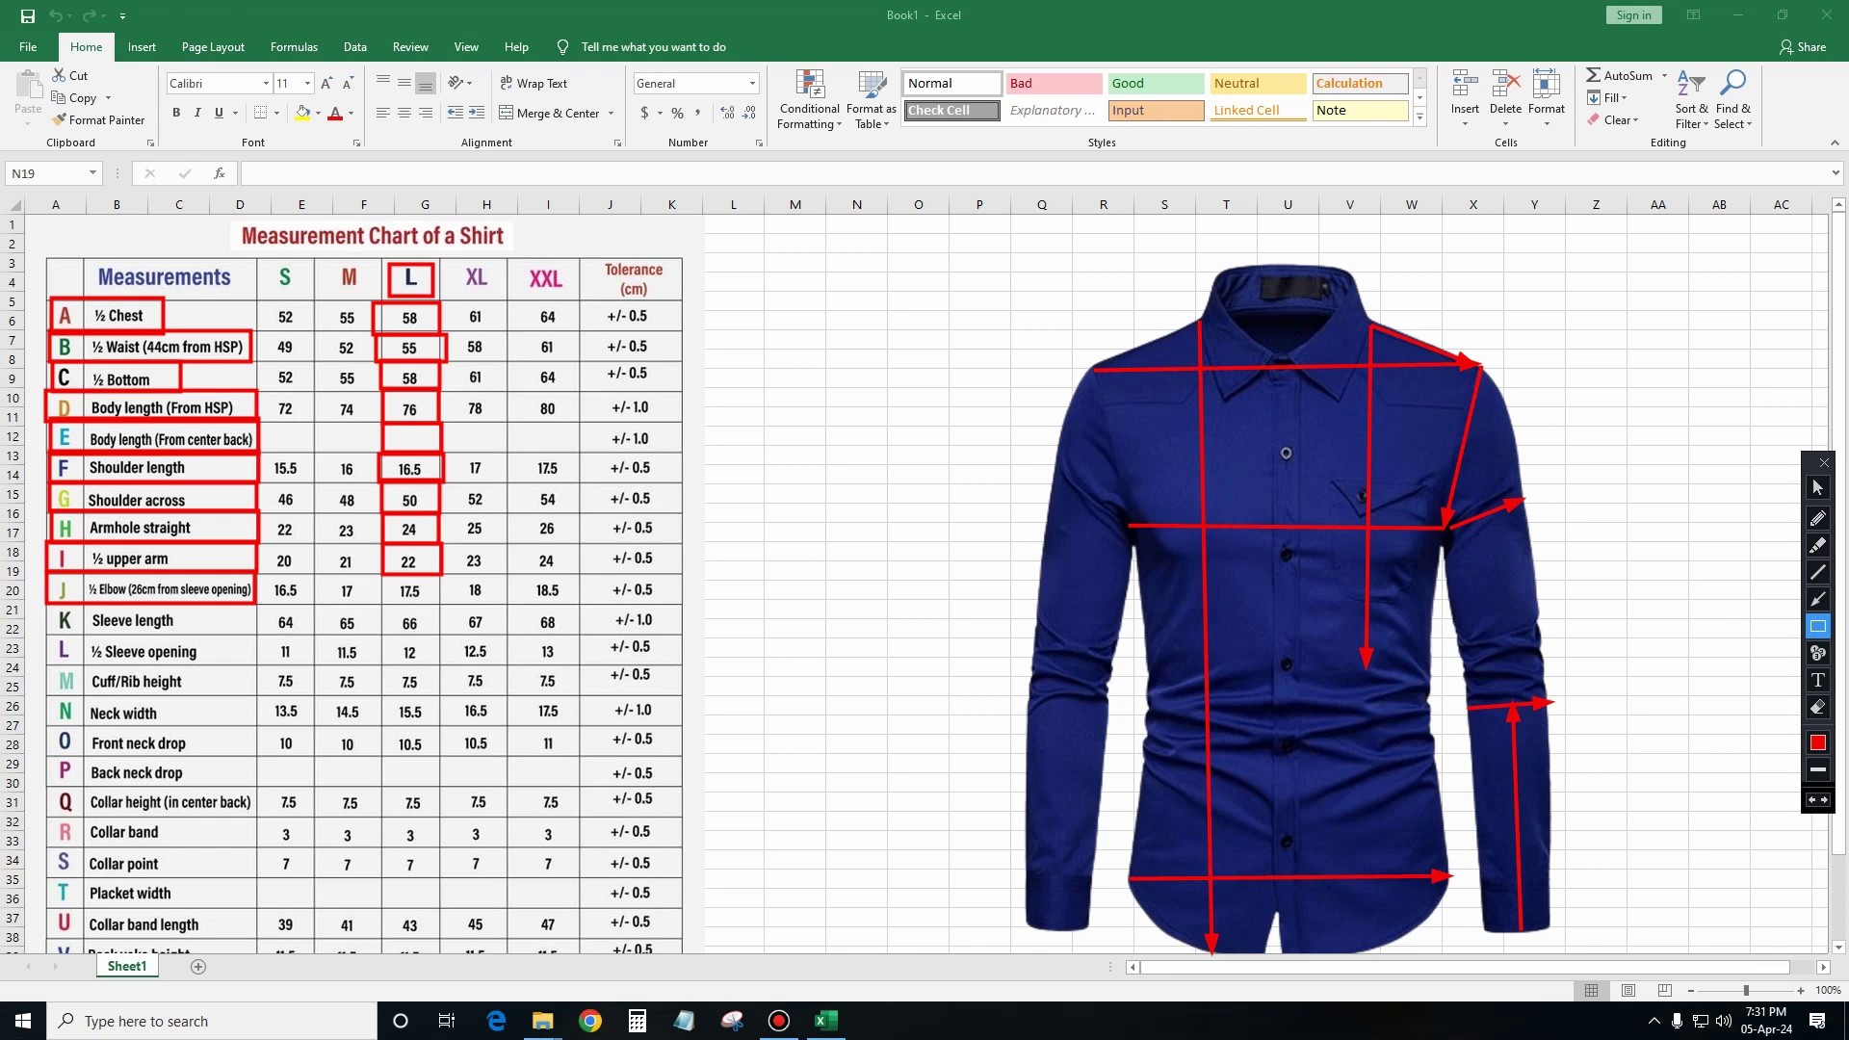
drag(384, 575, 442, 605)
drag(48, 604, 257, 637)
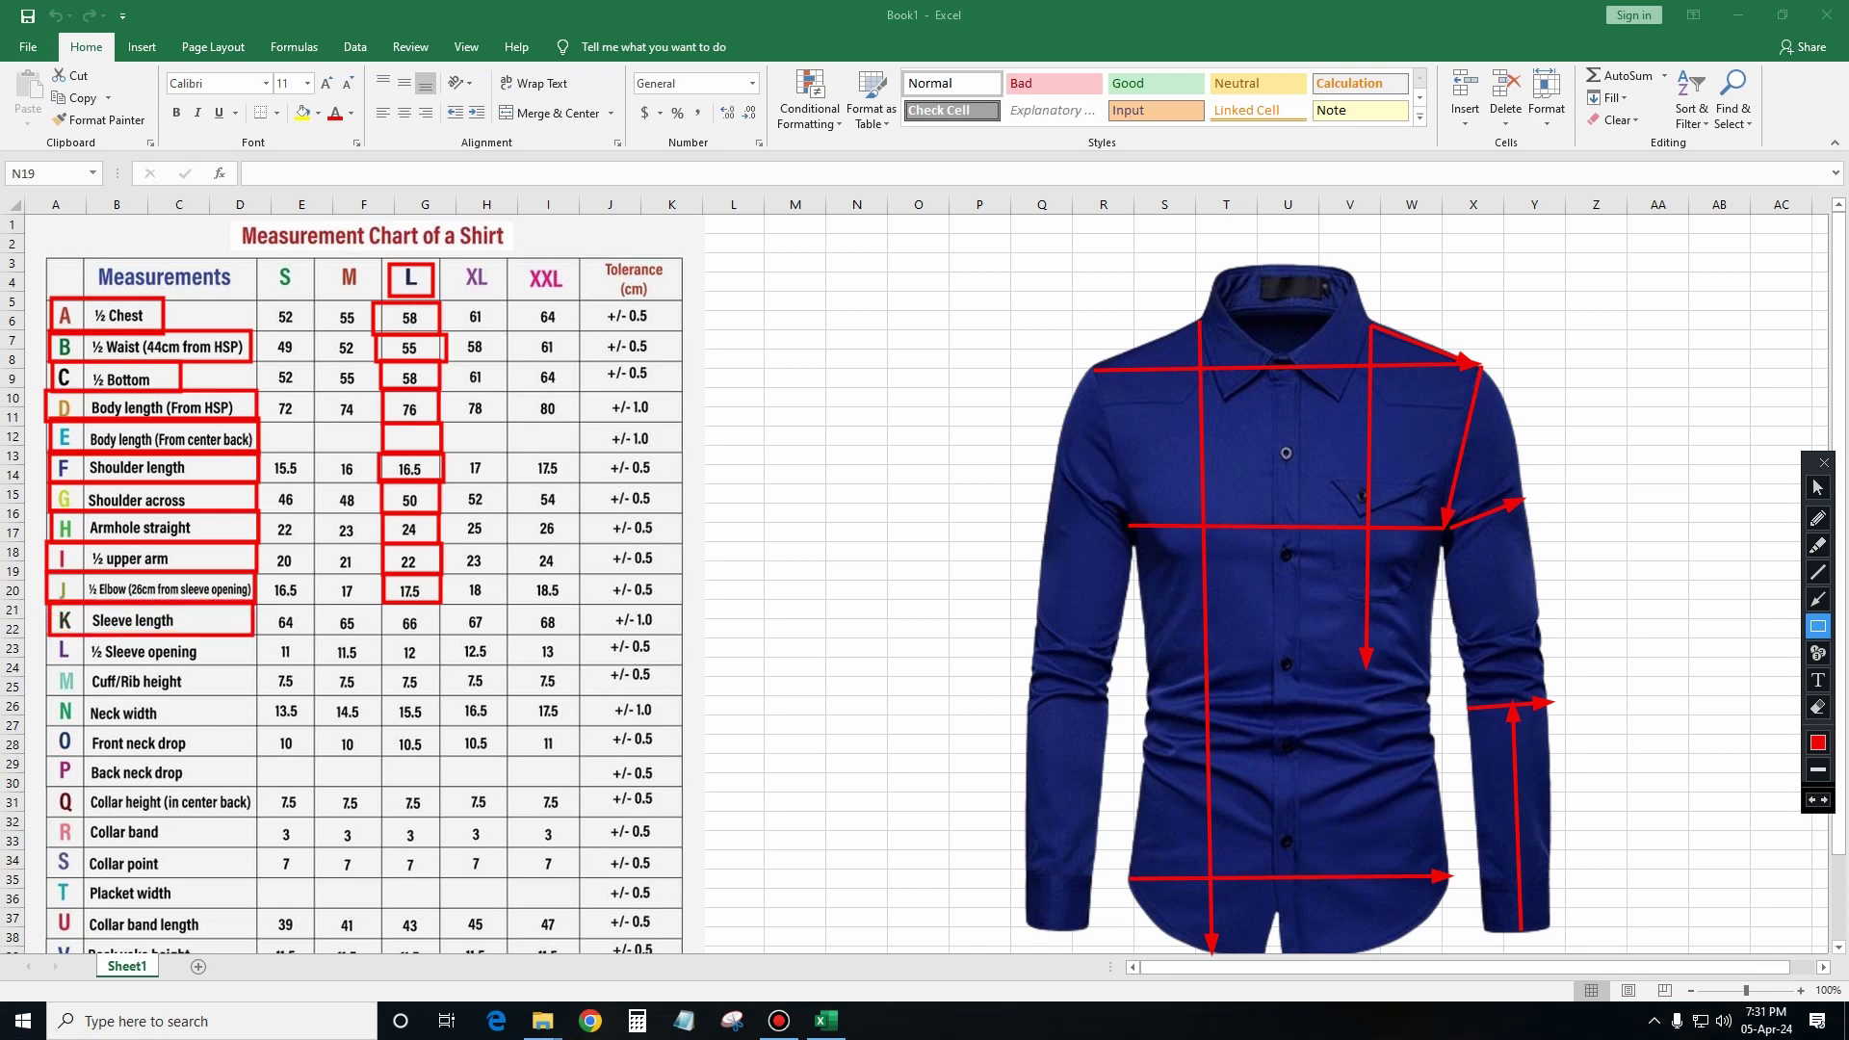
drag(378, 604, 441, 637)
Add left sleeve and cuff arrows, boxing row L with value 12 and row M Cuff/Rib height.
click(1818, 599)
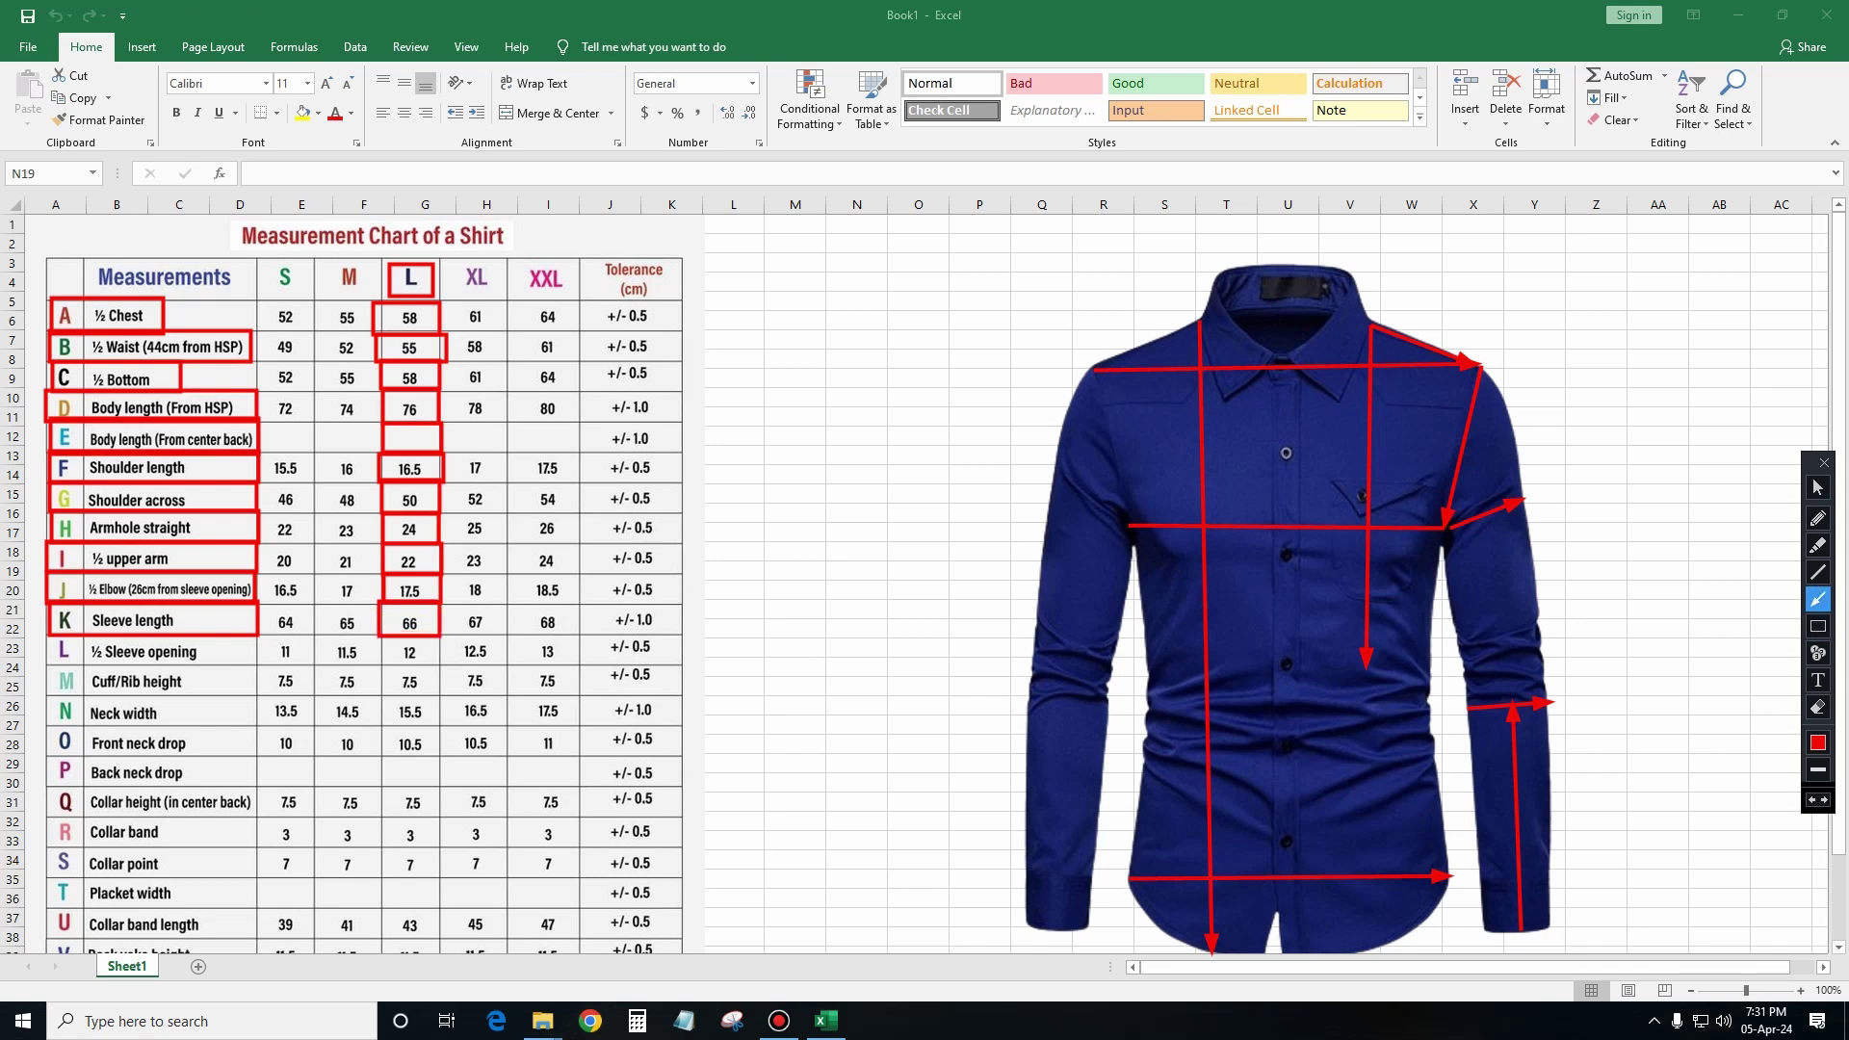
drag(1095, 373, 1057, 927)
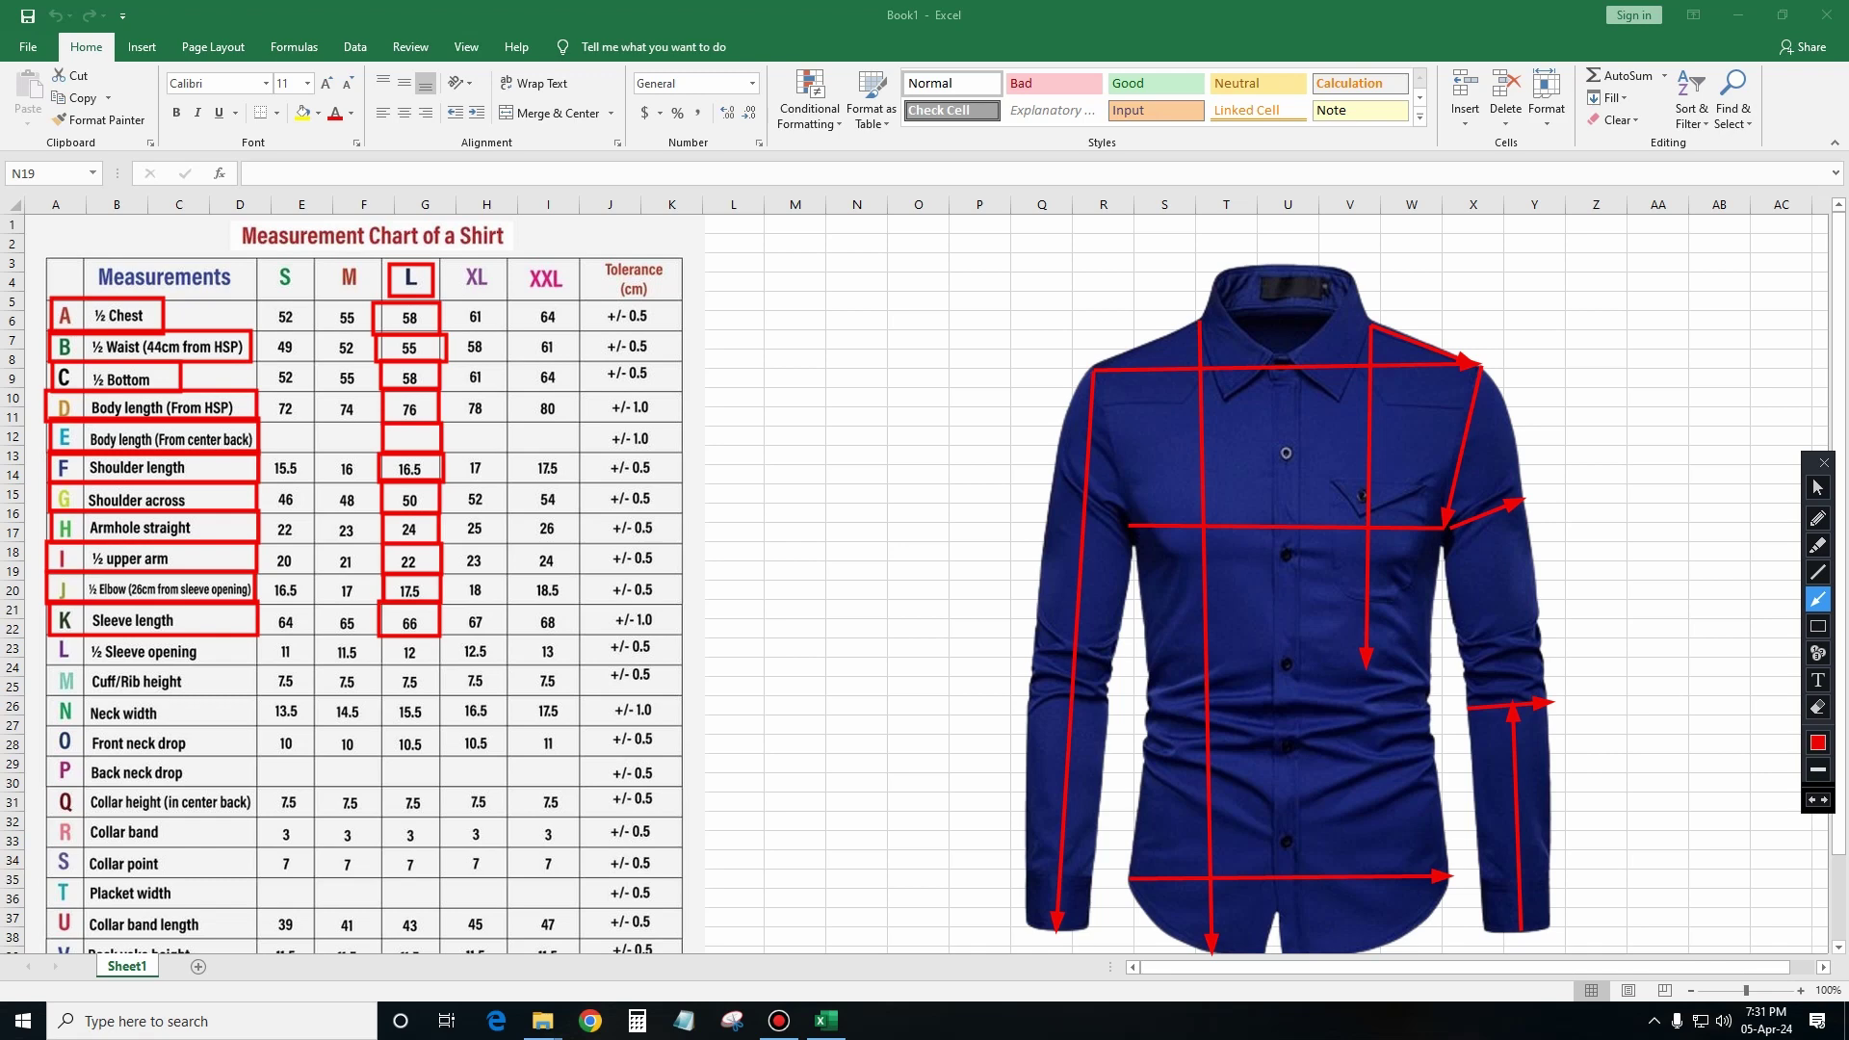
click(1818, 626)
drag(48, 636, 255, 665)
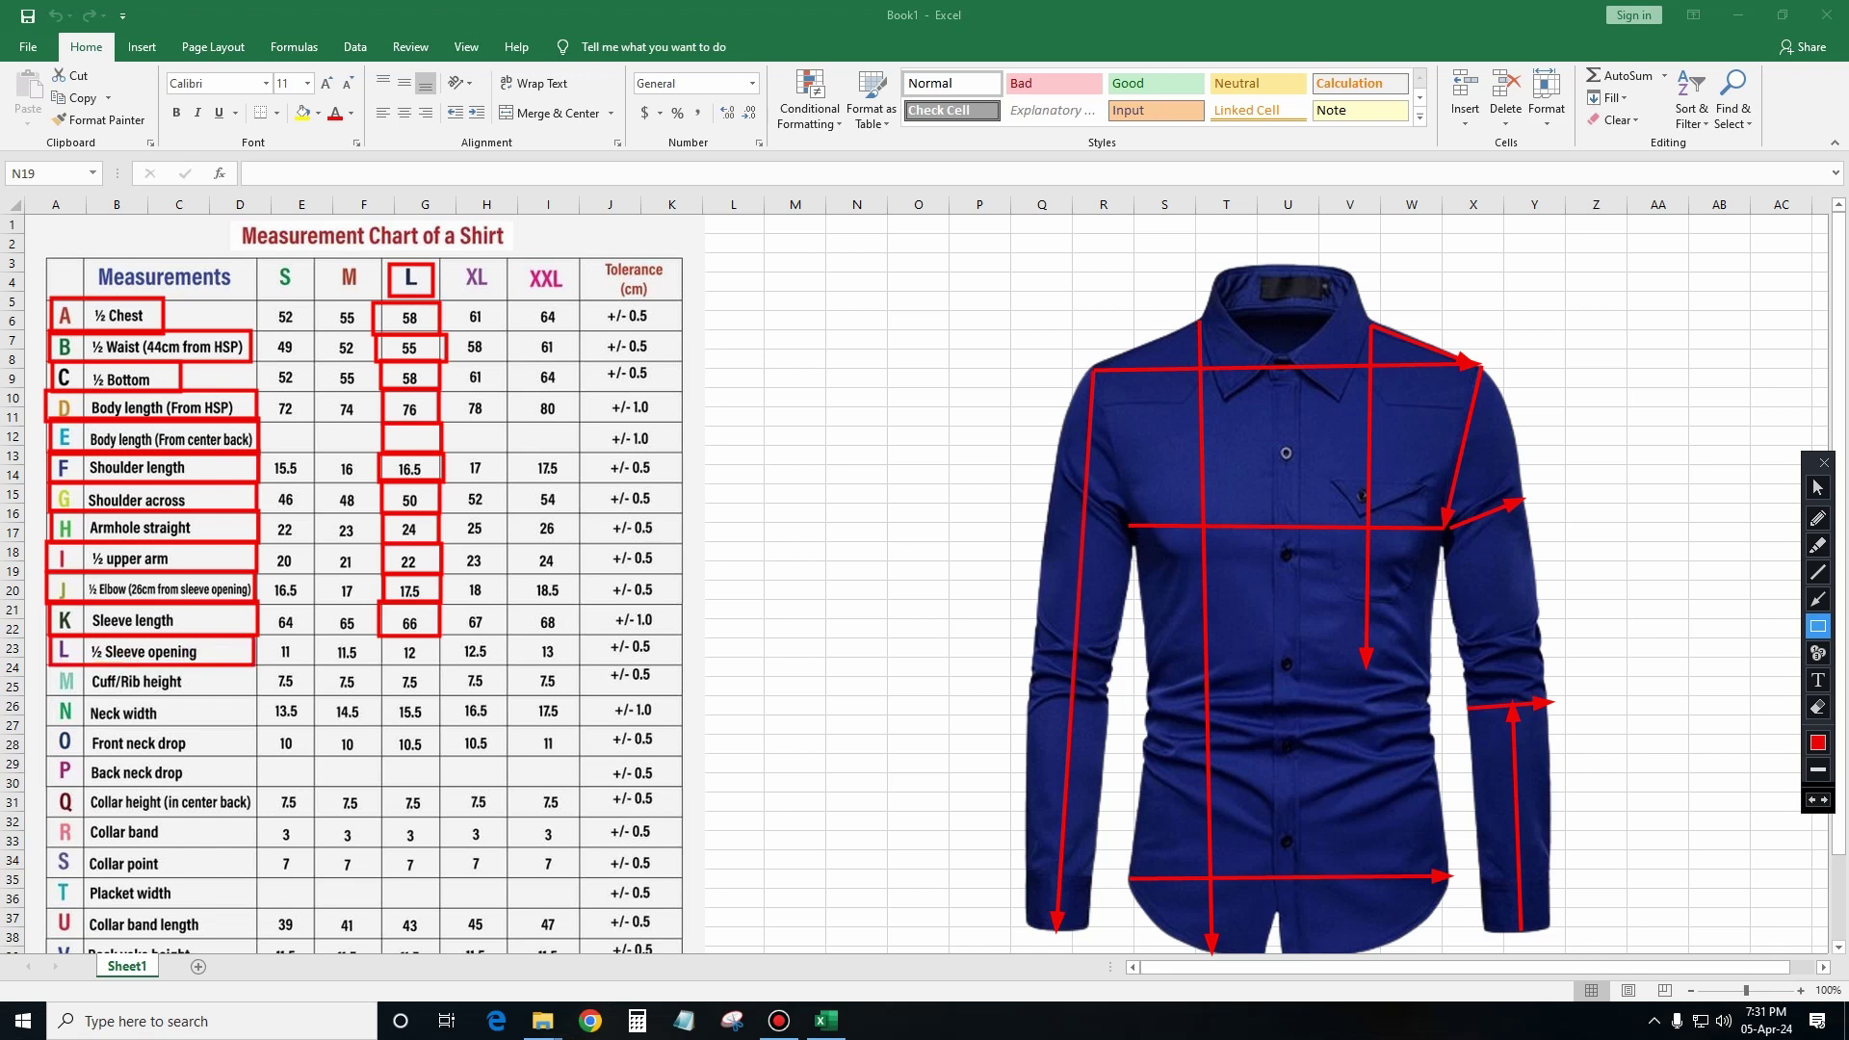
drag(379, 631, 444, 668)
click(1818, 599)
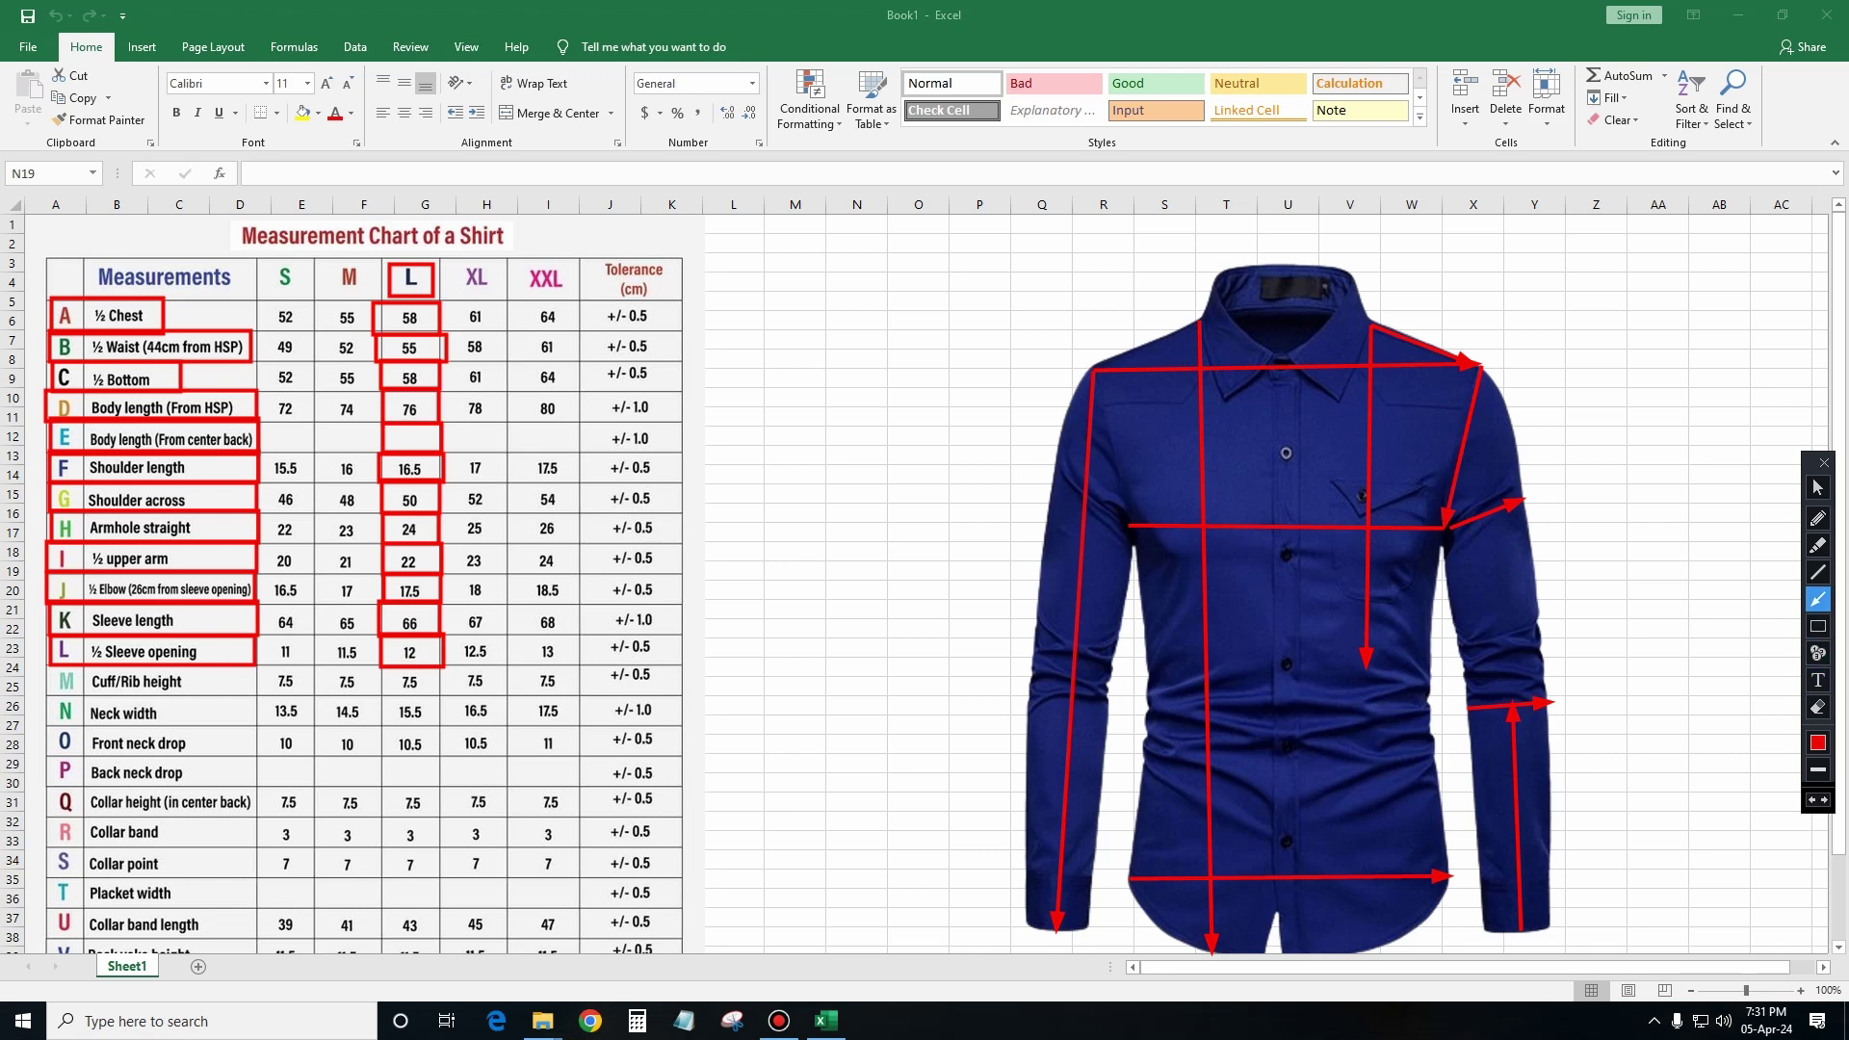
drag(1025, 923, 1086, 925)
click(1818, 626)
drag(49, 664, 259, 691)
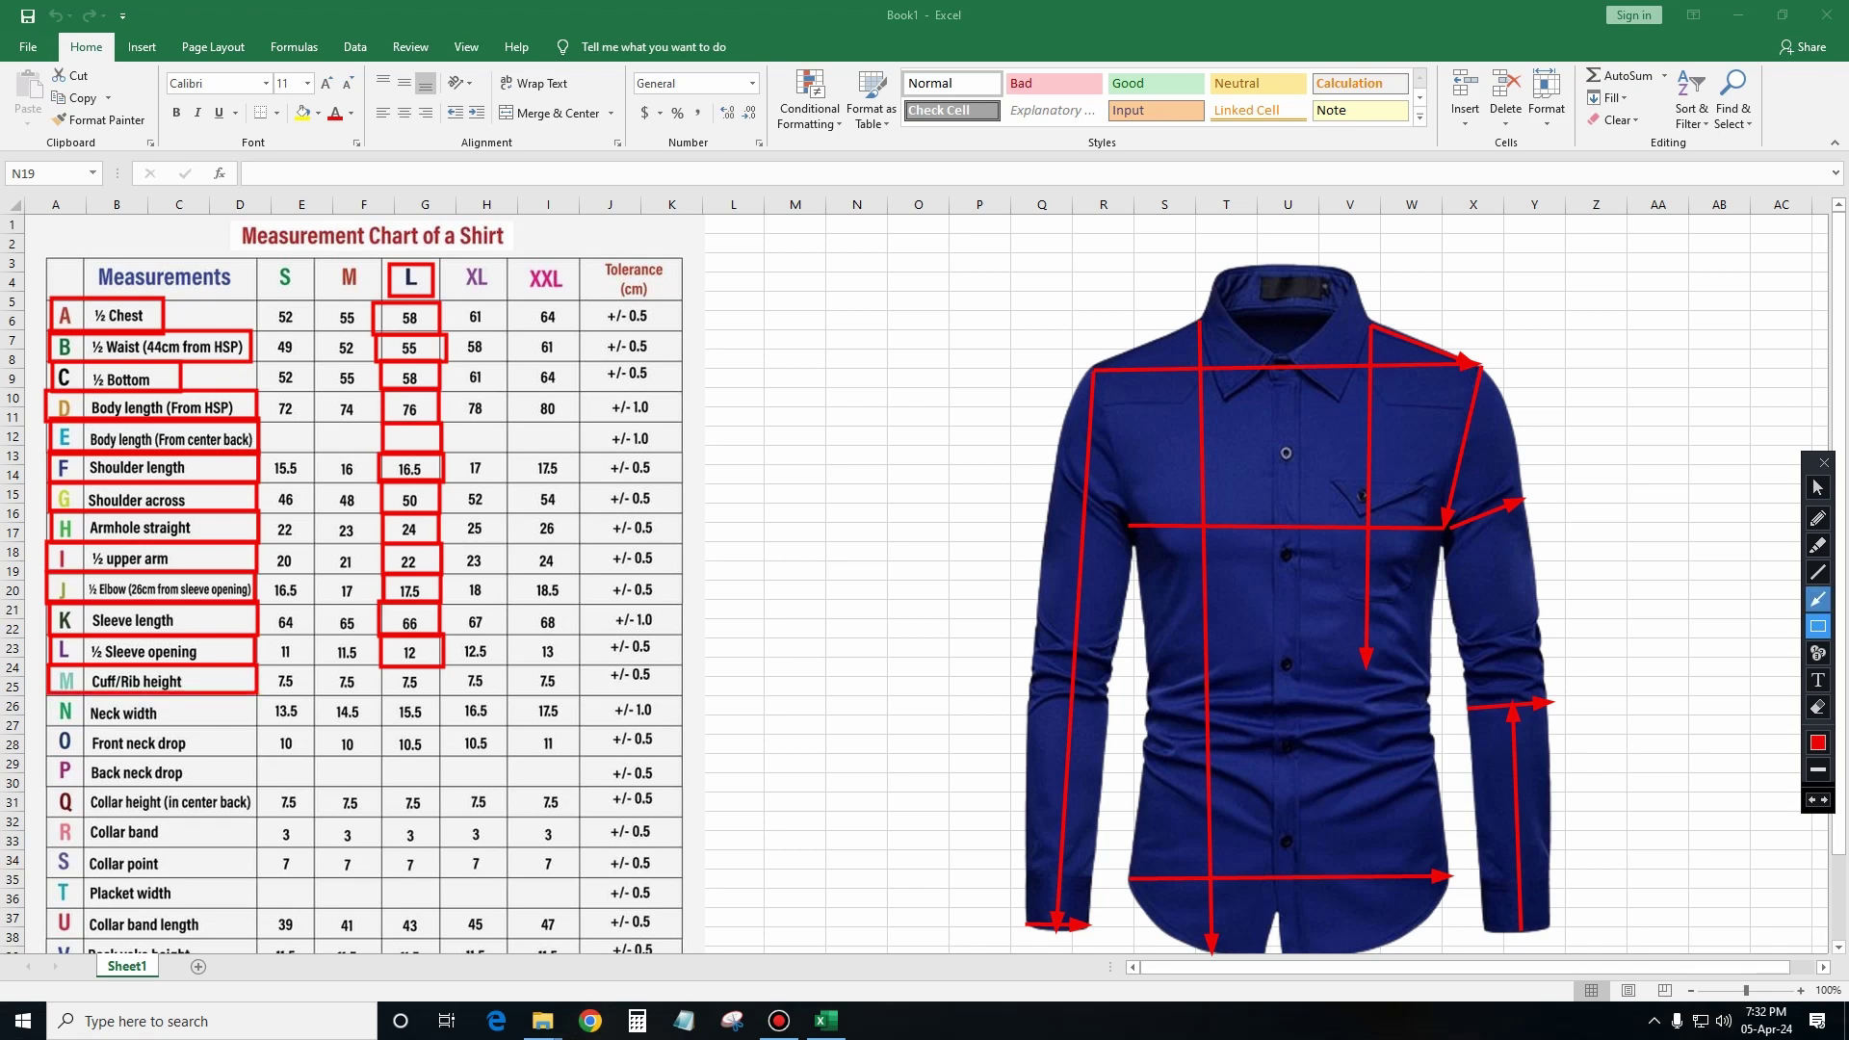
Mark the right cuff and collar top with arrows; box row N, value 7.5 and row O.
click(1818, 599)
drag(1544, 929, 1544, 884)
click(1818, 626)
drag(53, 695, 258, 726)
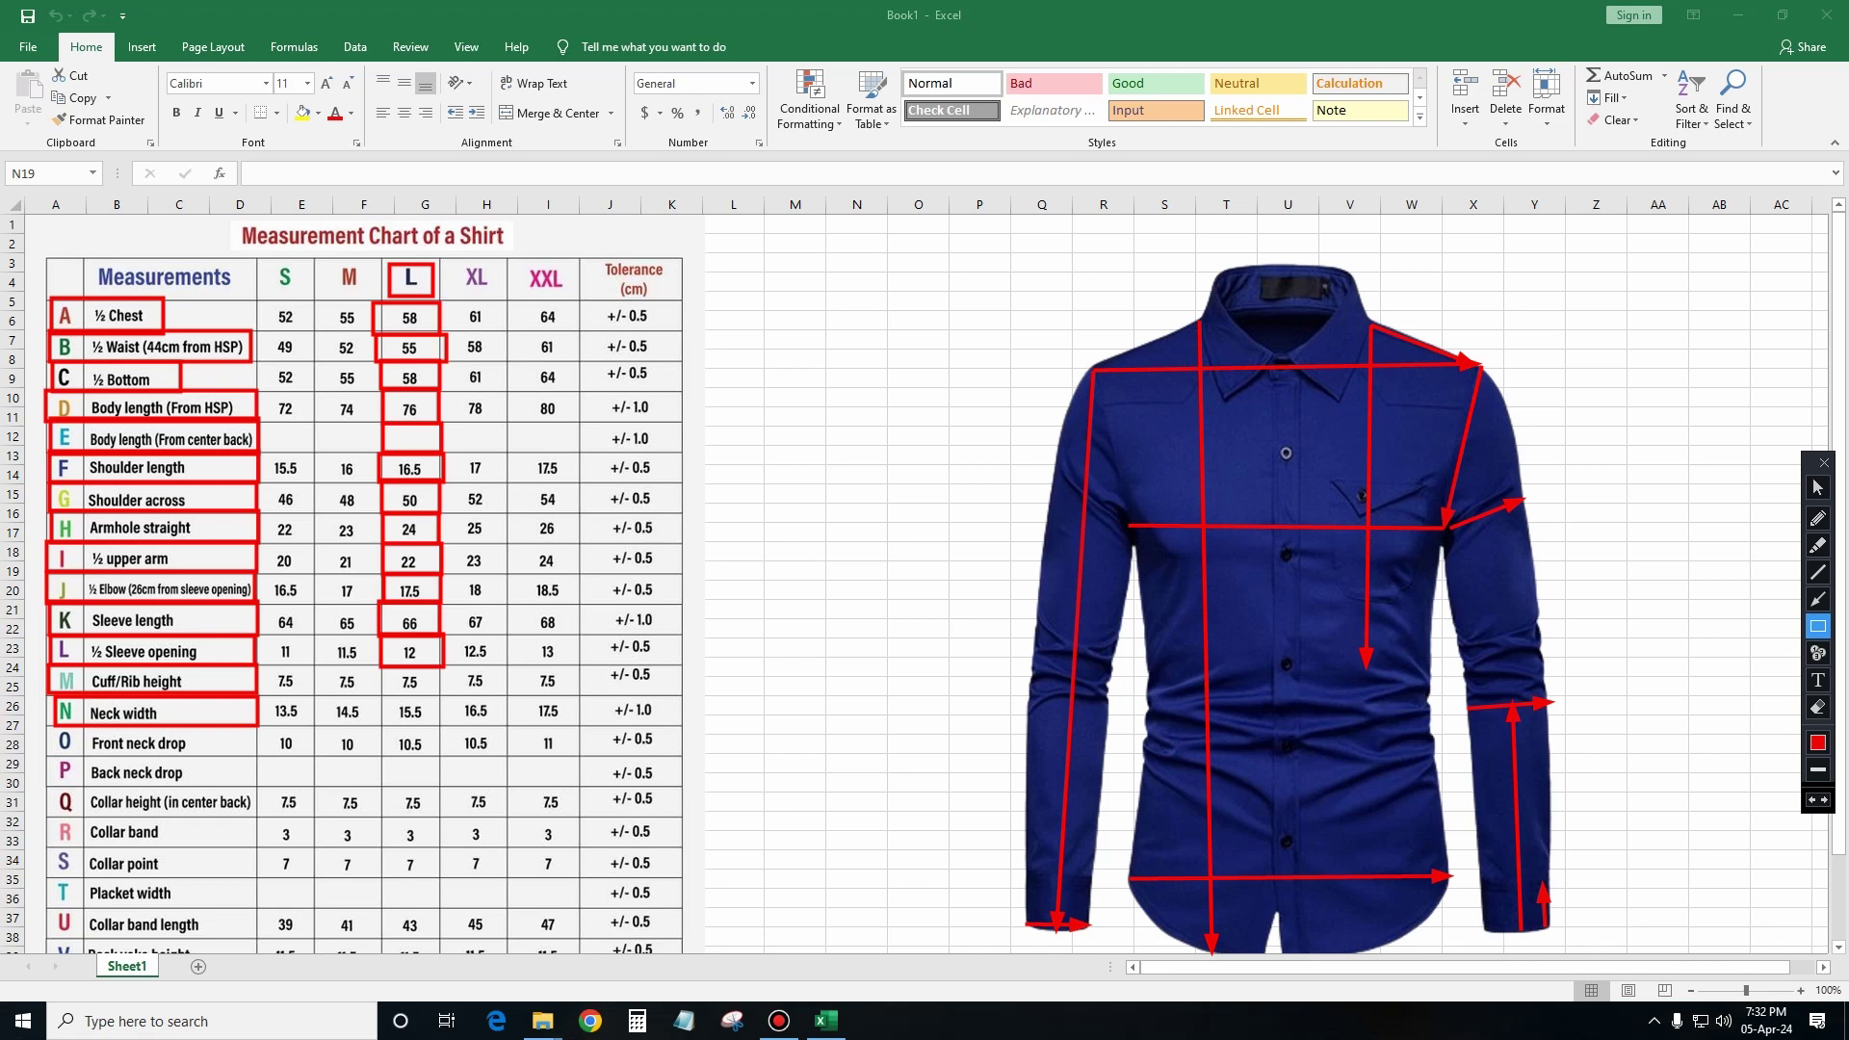
mouse_move(384, 666)
mouse_down()
mouse_move(441, 697)
mouse_move(441, 727)
mouse_up()
click(1818, 599)
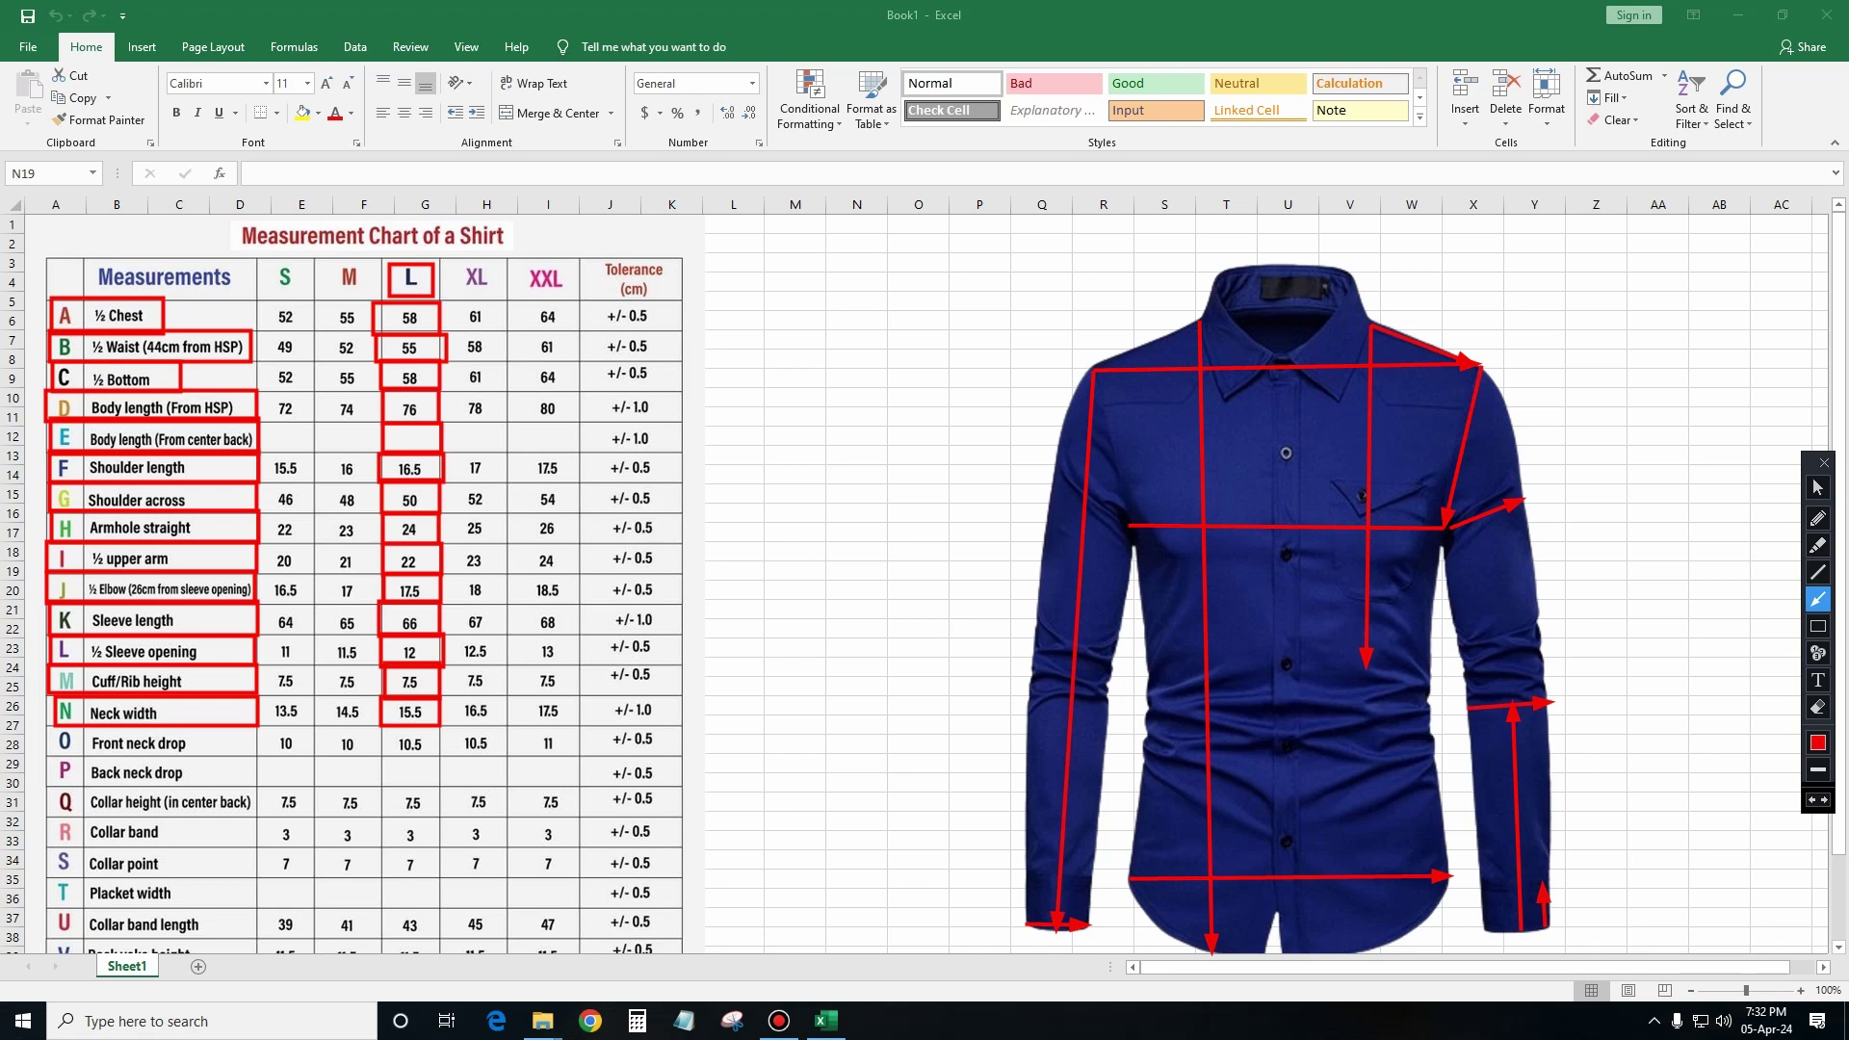
drag(1202, 318, 1367, 319)
click(1818, 626)
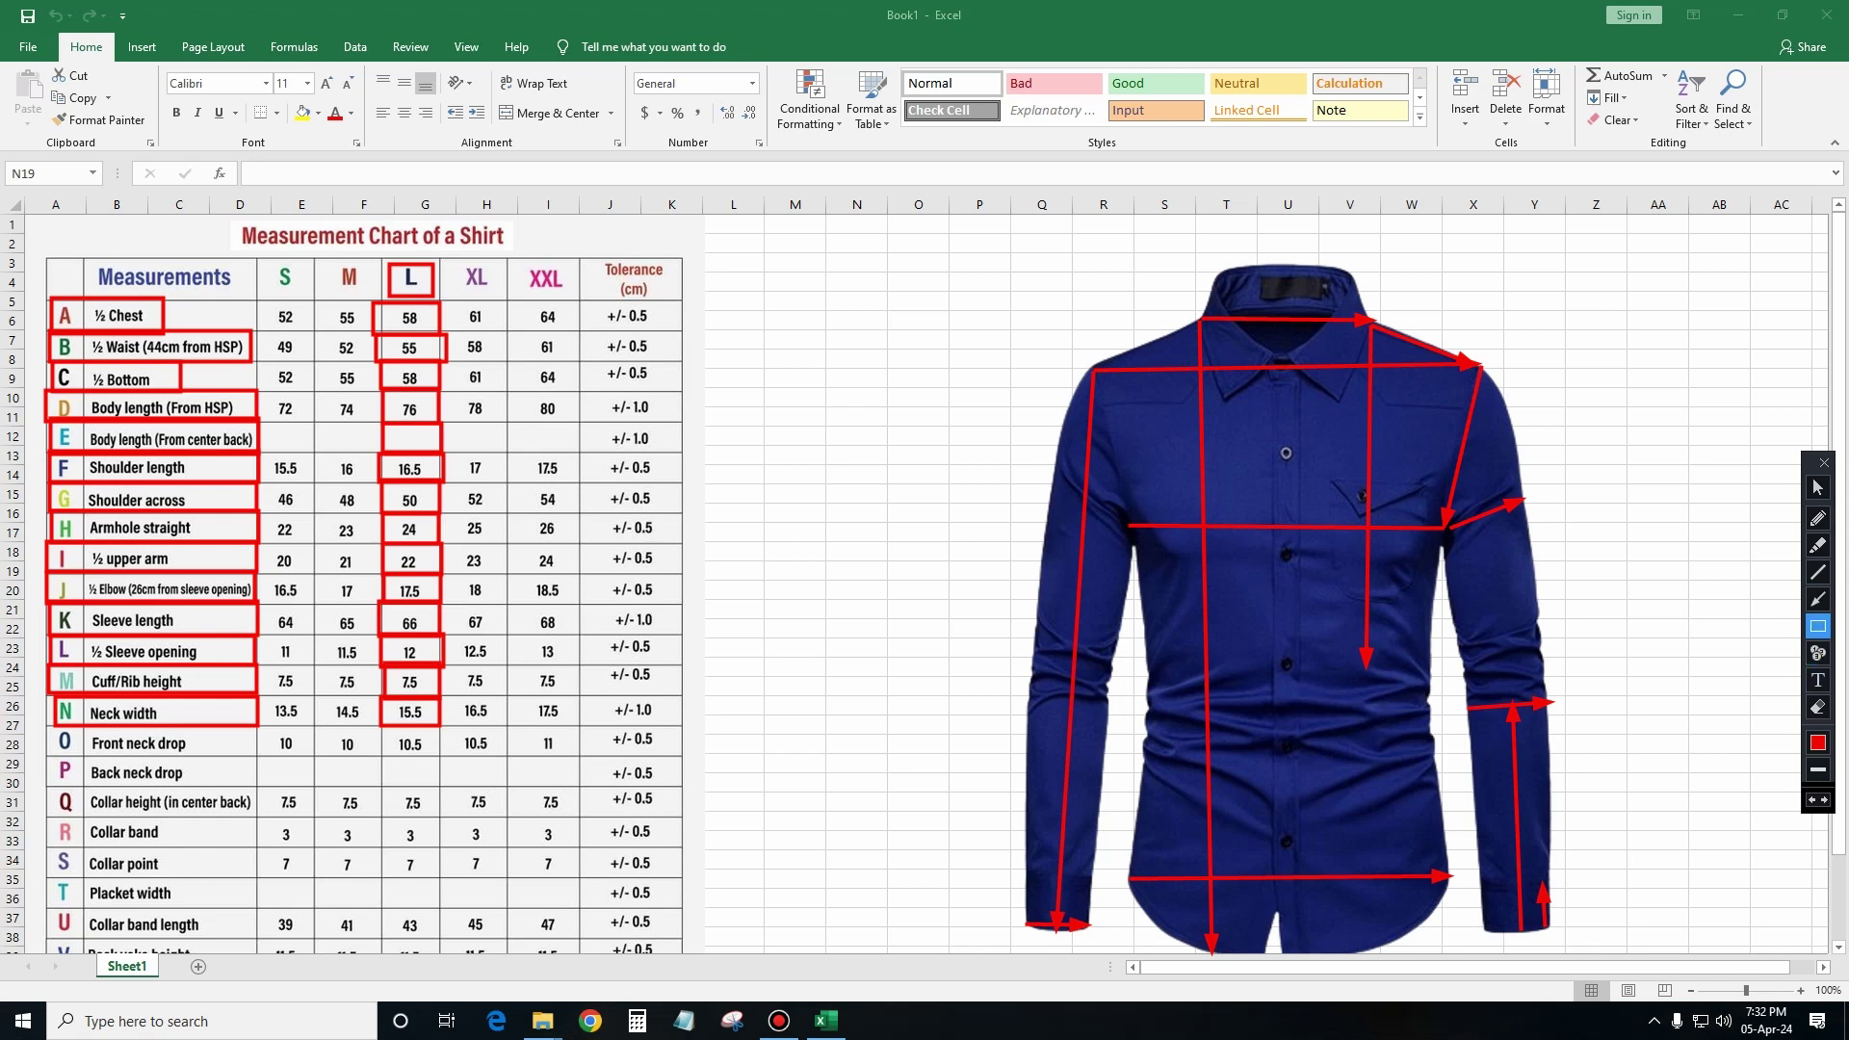
drag(50, 725, 256, 754)
Place a short downward arrow at the collar centre, replacing a misplaced one.
click(1818, 599)
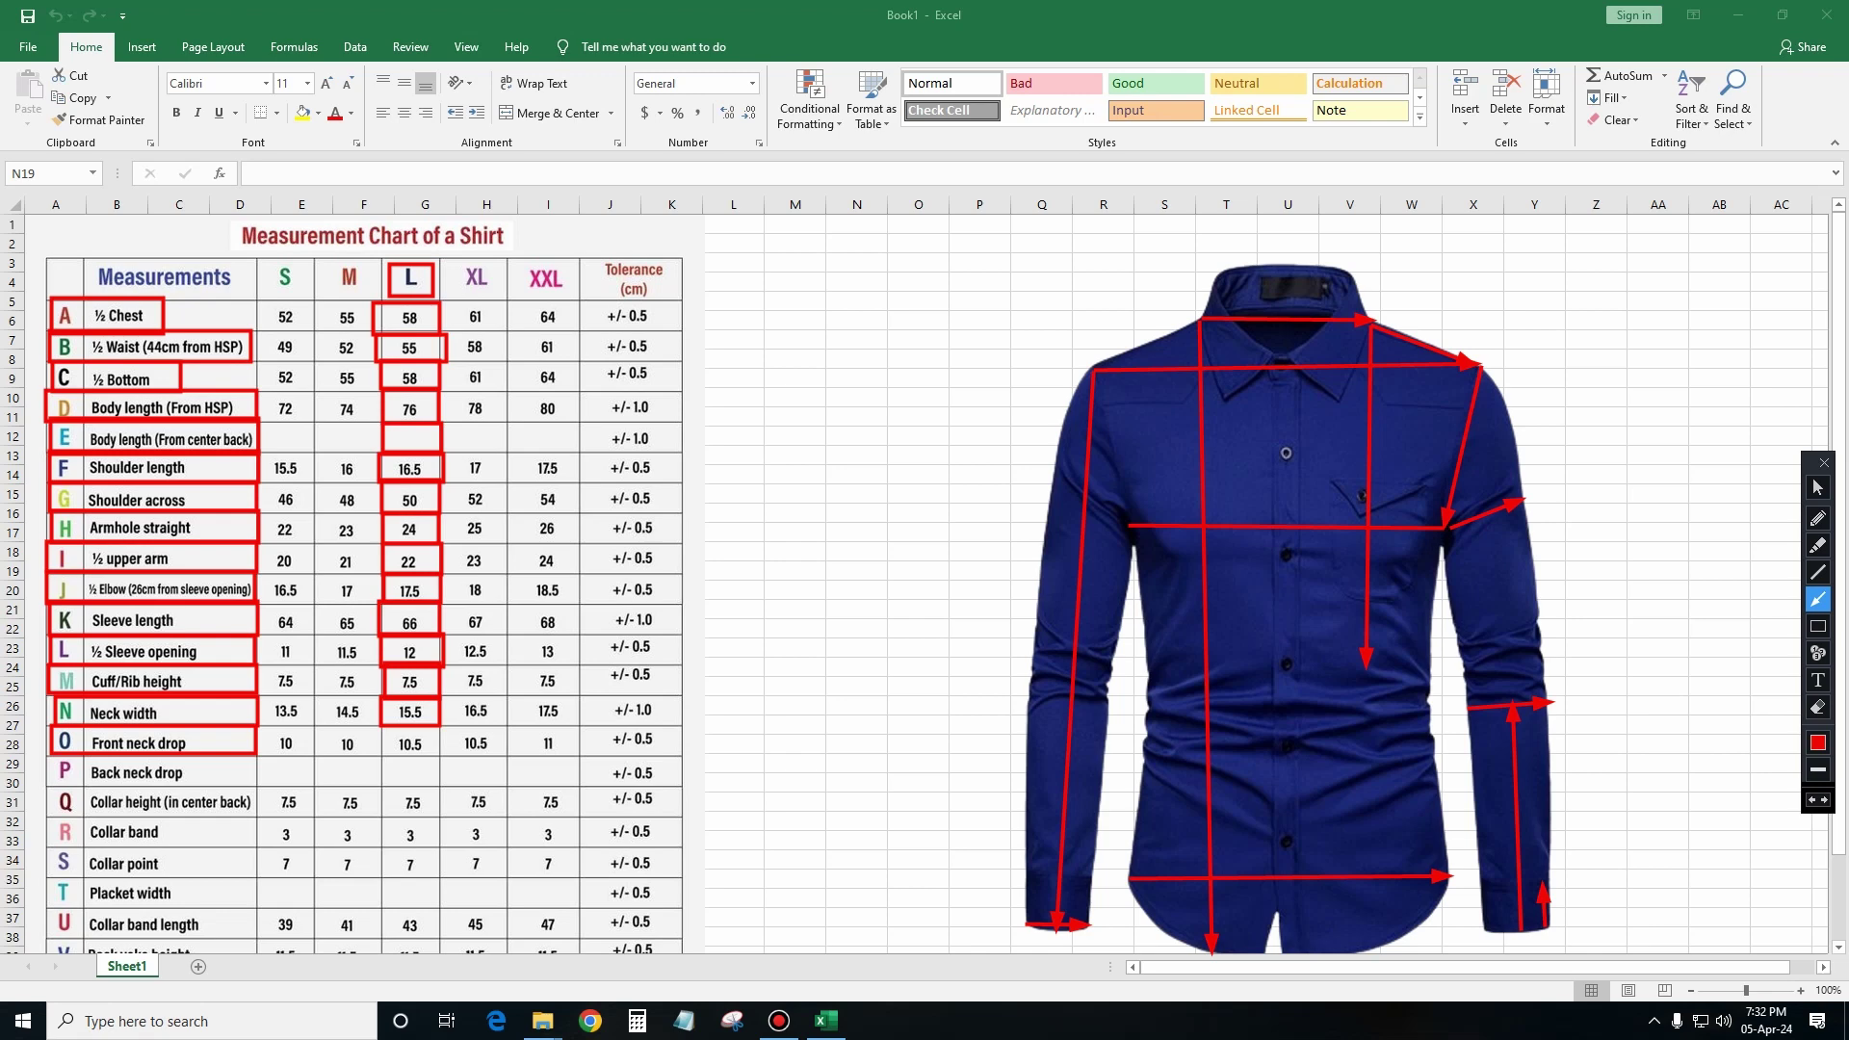
drag(1201, 318, 1197, 364)
key(ctrl+z)
drag(1279, 321, 1278, 362)
Box value 10.5 and the P Back neck drop row, then add a small collar arrow.
click(1818, 626)
drag(377, 729, 440, 761)
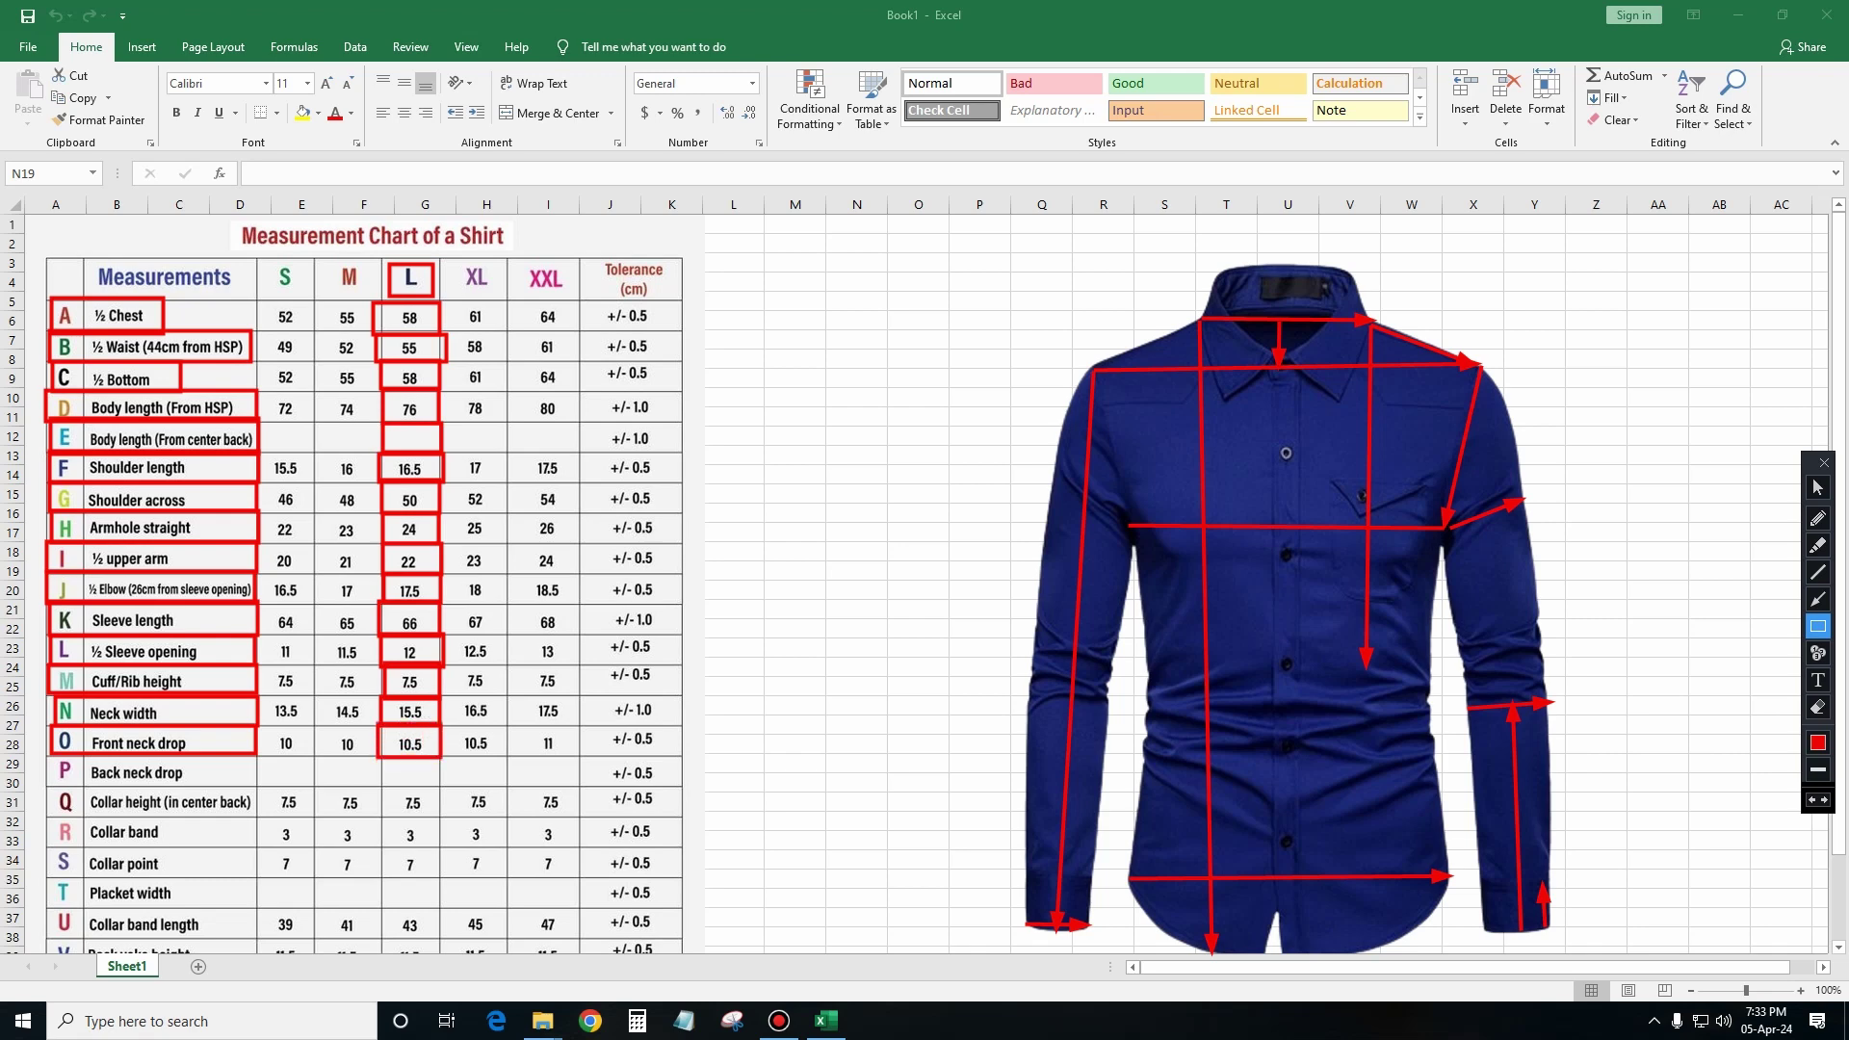
drag(47, 756, 256, 783)
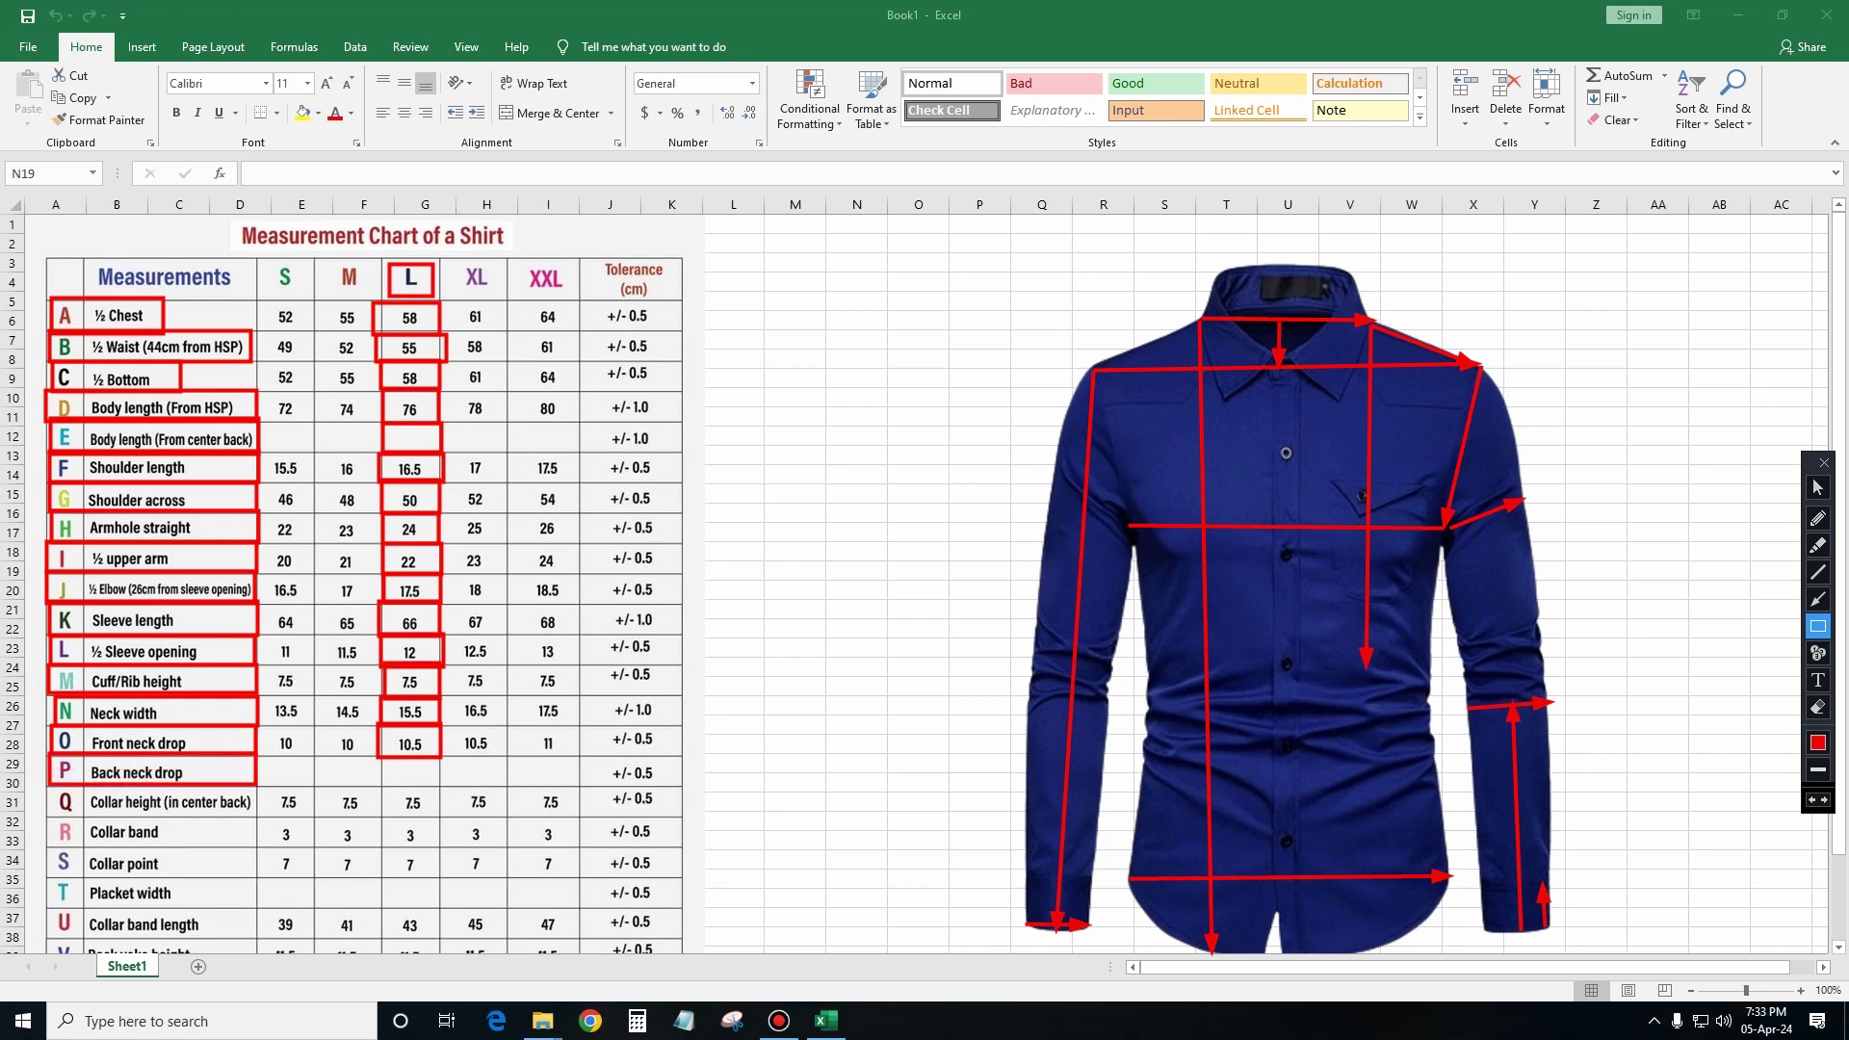
mouse_move(1278, 317)
mouse_down()
mouse_move(1279, 295)
mouse_move(1308, 344)
mouse_up()
key(ctrl+z)
click(1818, 599)
drag(1292, 321, 1292, 339)
Box row Q Collar height with 7.5 and row R Collar band with 3, arrowing the collar.
click(1817, 626)
drag(50, 787, 257, 816)
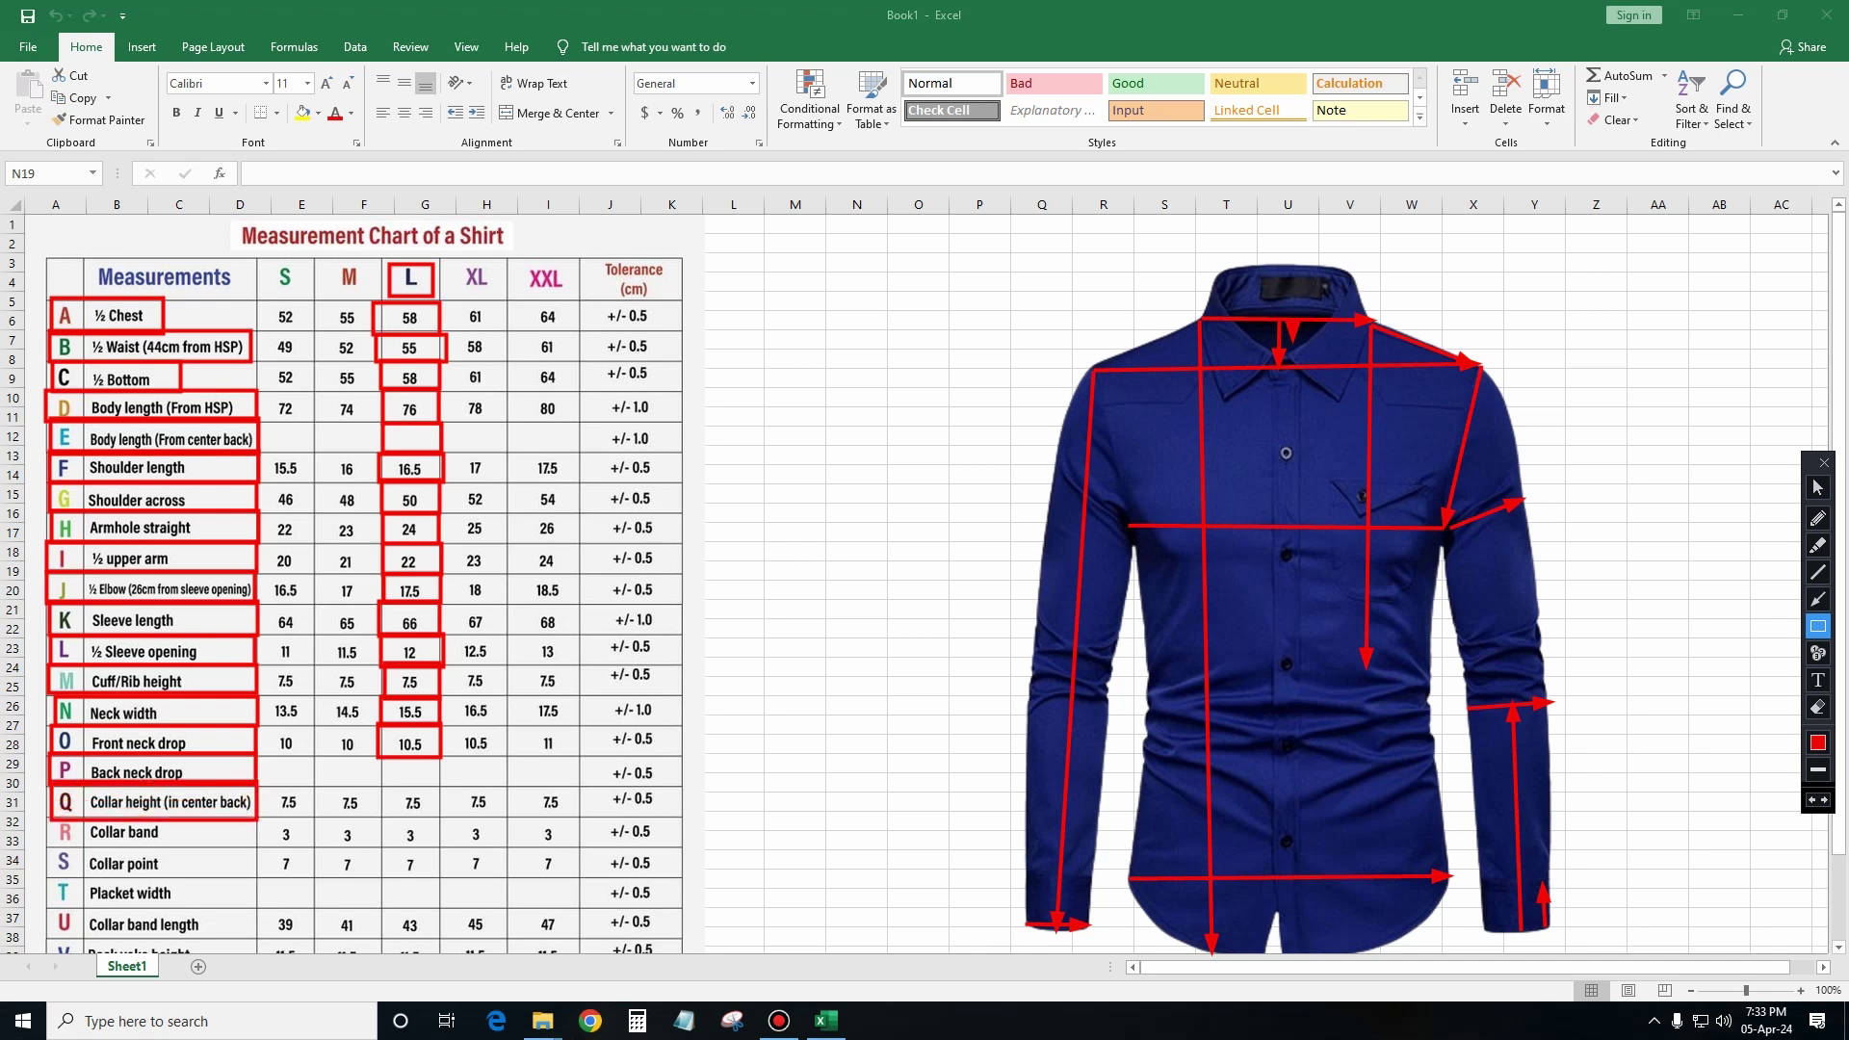
click(1817, 599)
drag(1272, 263, 1272, 310)
click(1817, 626)
drag(383, 789, 446, 819)
mouse_move(48, 822)
mouse_down()
mouse_move(281, 855)
mouse_move(258, 849)
mouse_up()
drag(383, 818, 437, 849)
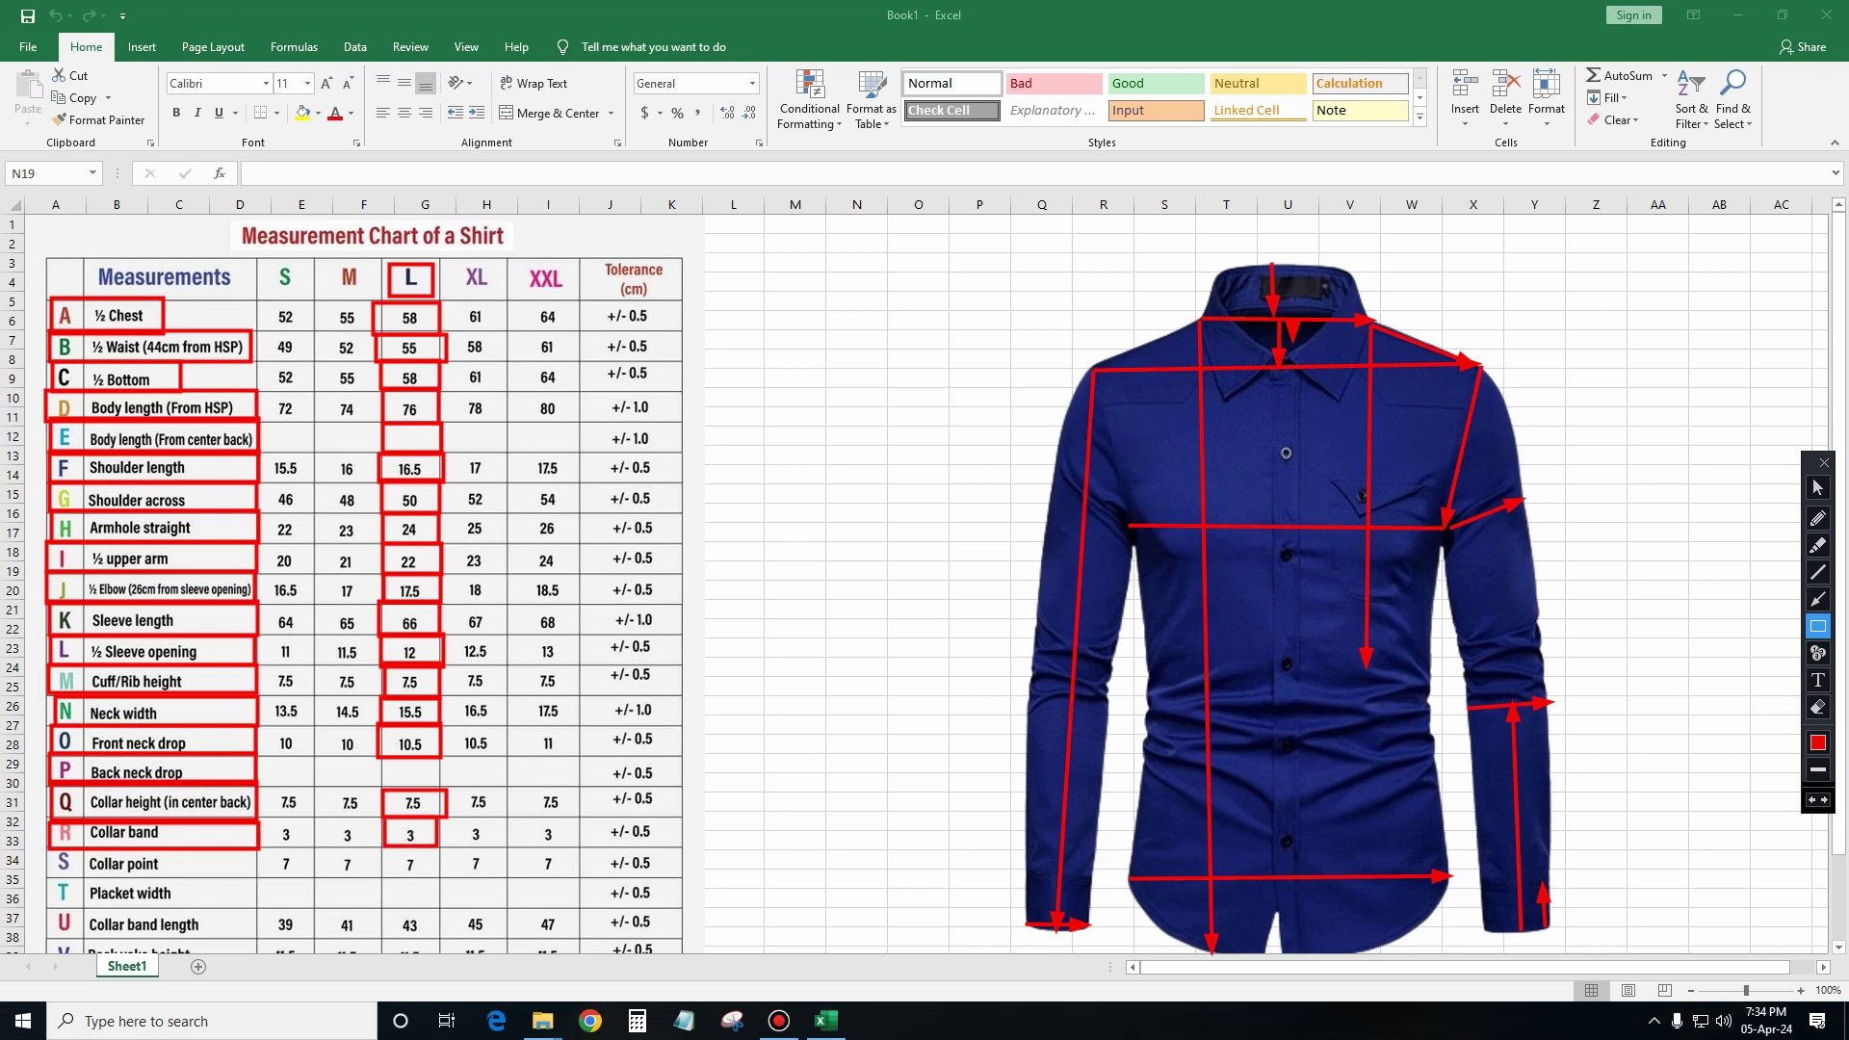
Mark the collar band with a short line, then box row S Collar point and value 7 with an arrow.
click(1817, 599)
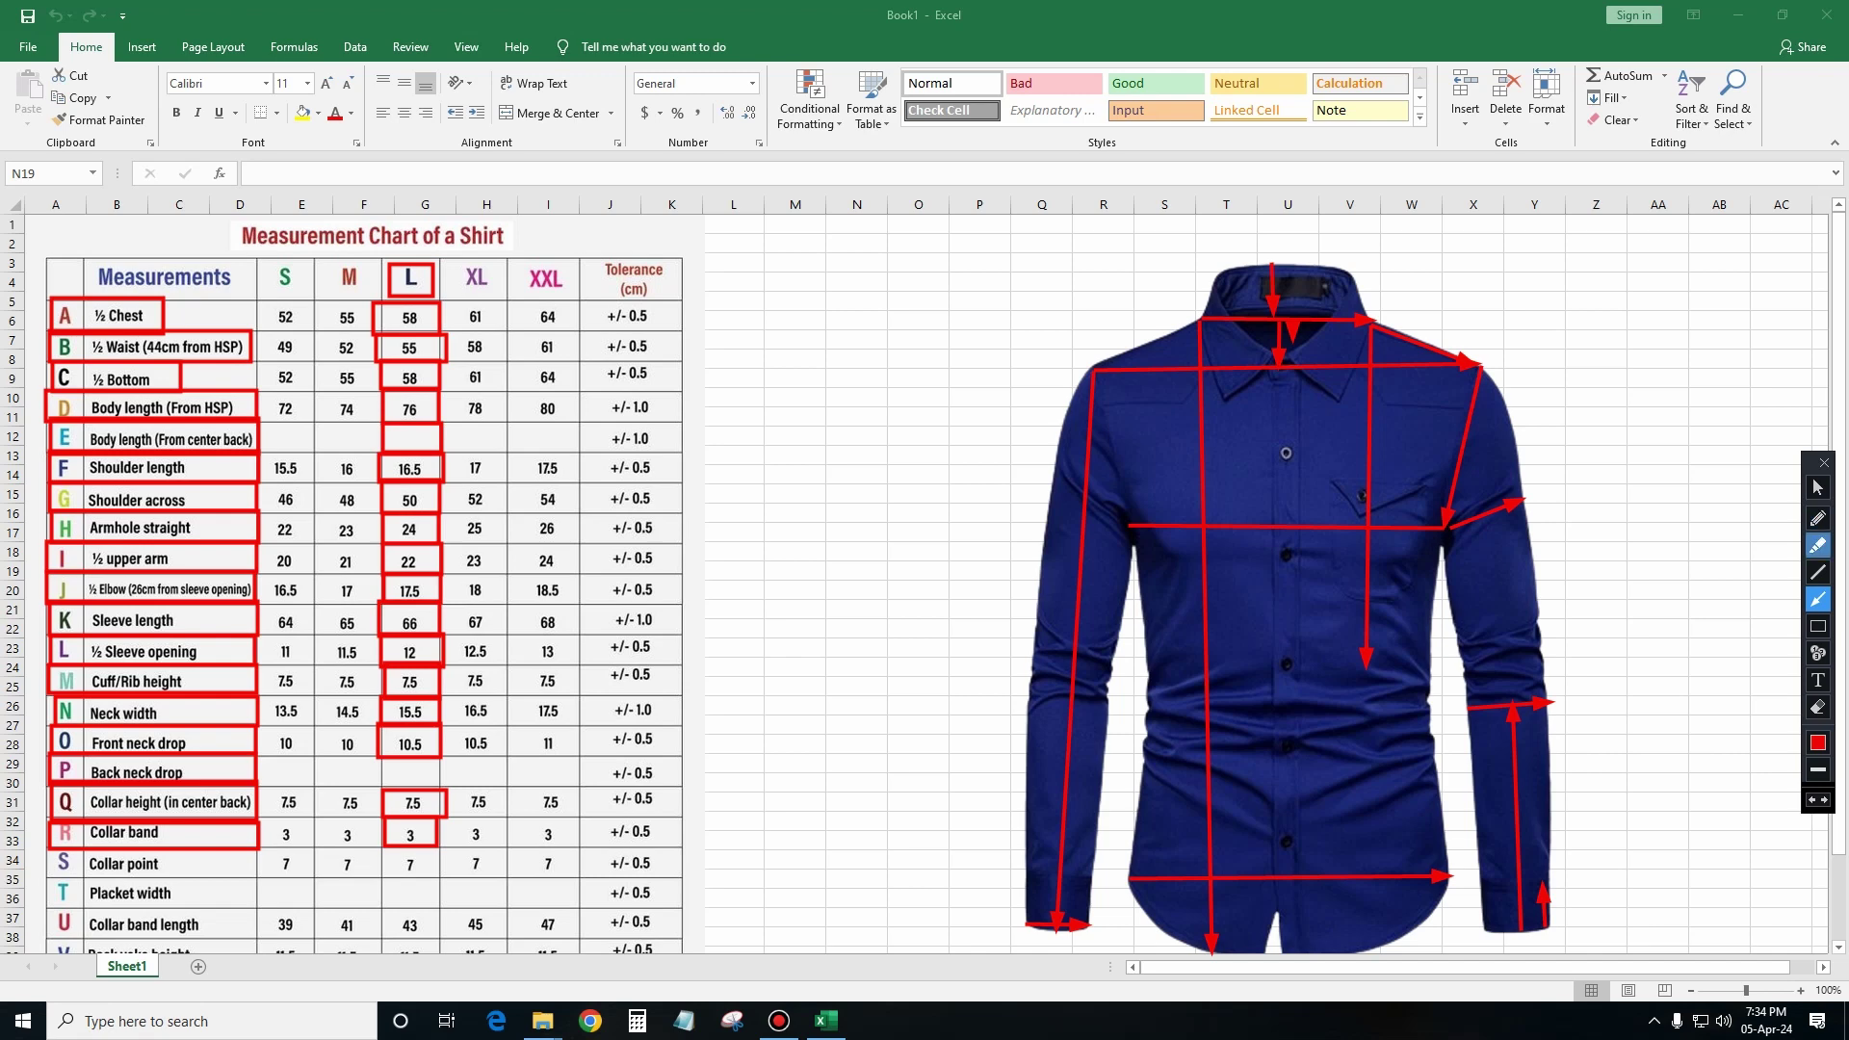
click(1818, 572)
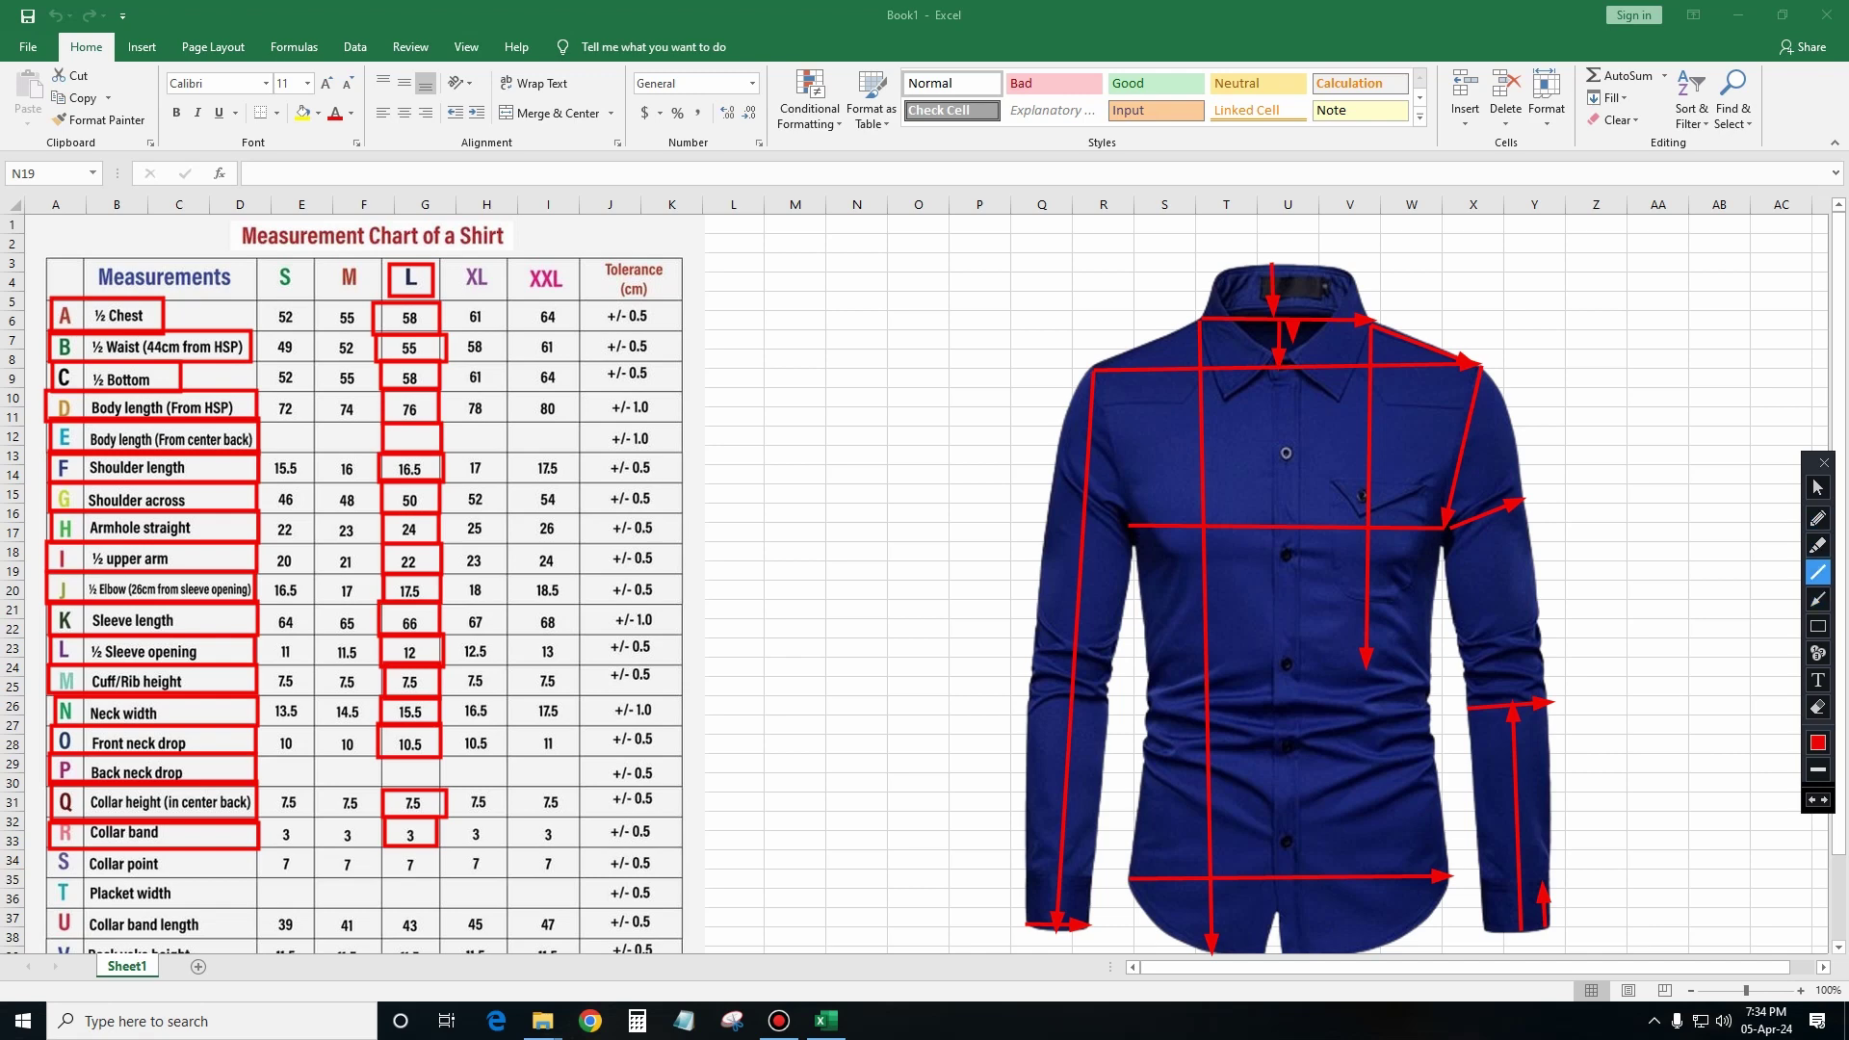
drag(1305, 278, 1306, 298)
click(1818, 626)
drag(45, 846, 257, 878)
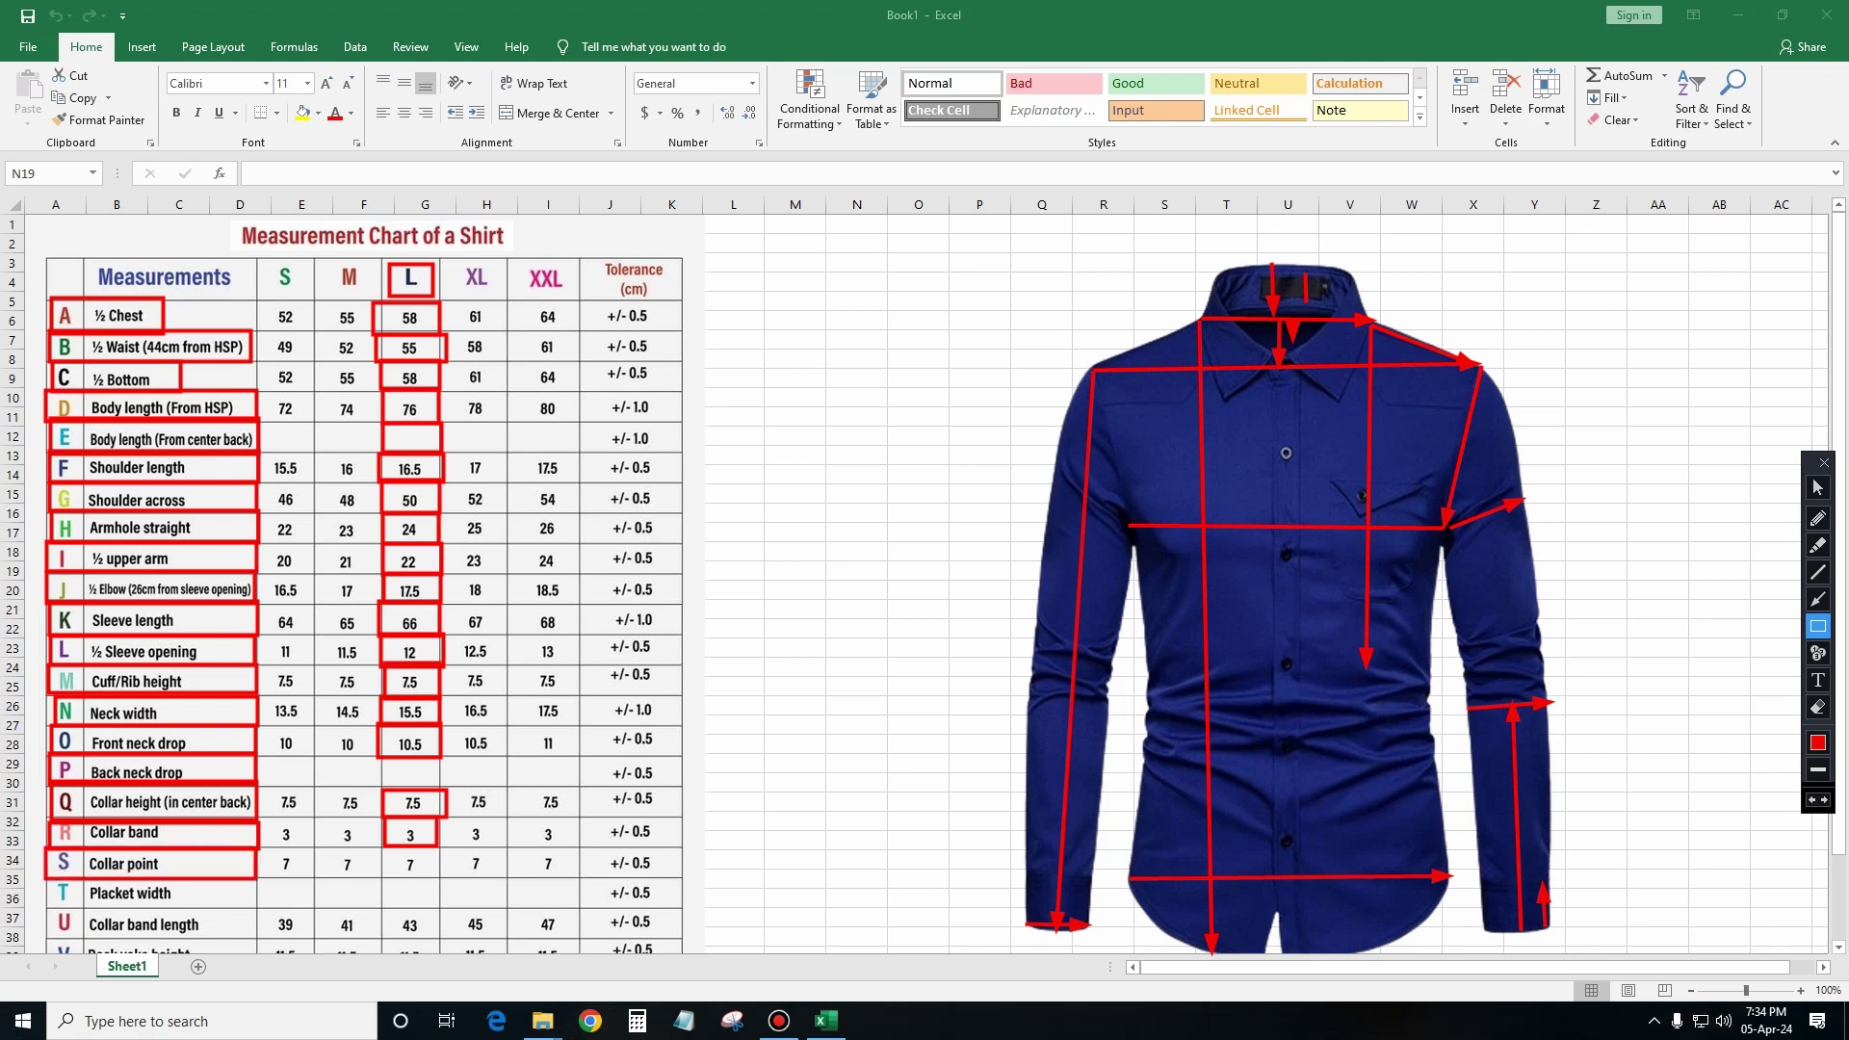
click(1818, 599)
drag(1275, 364, 1230, 395)
click(1817, 626)
drag(381, 847, 434, 879)
Box the T Placket width row and add a small mark on the shirt front.
click(1818, 487)
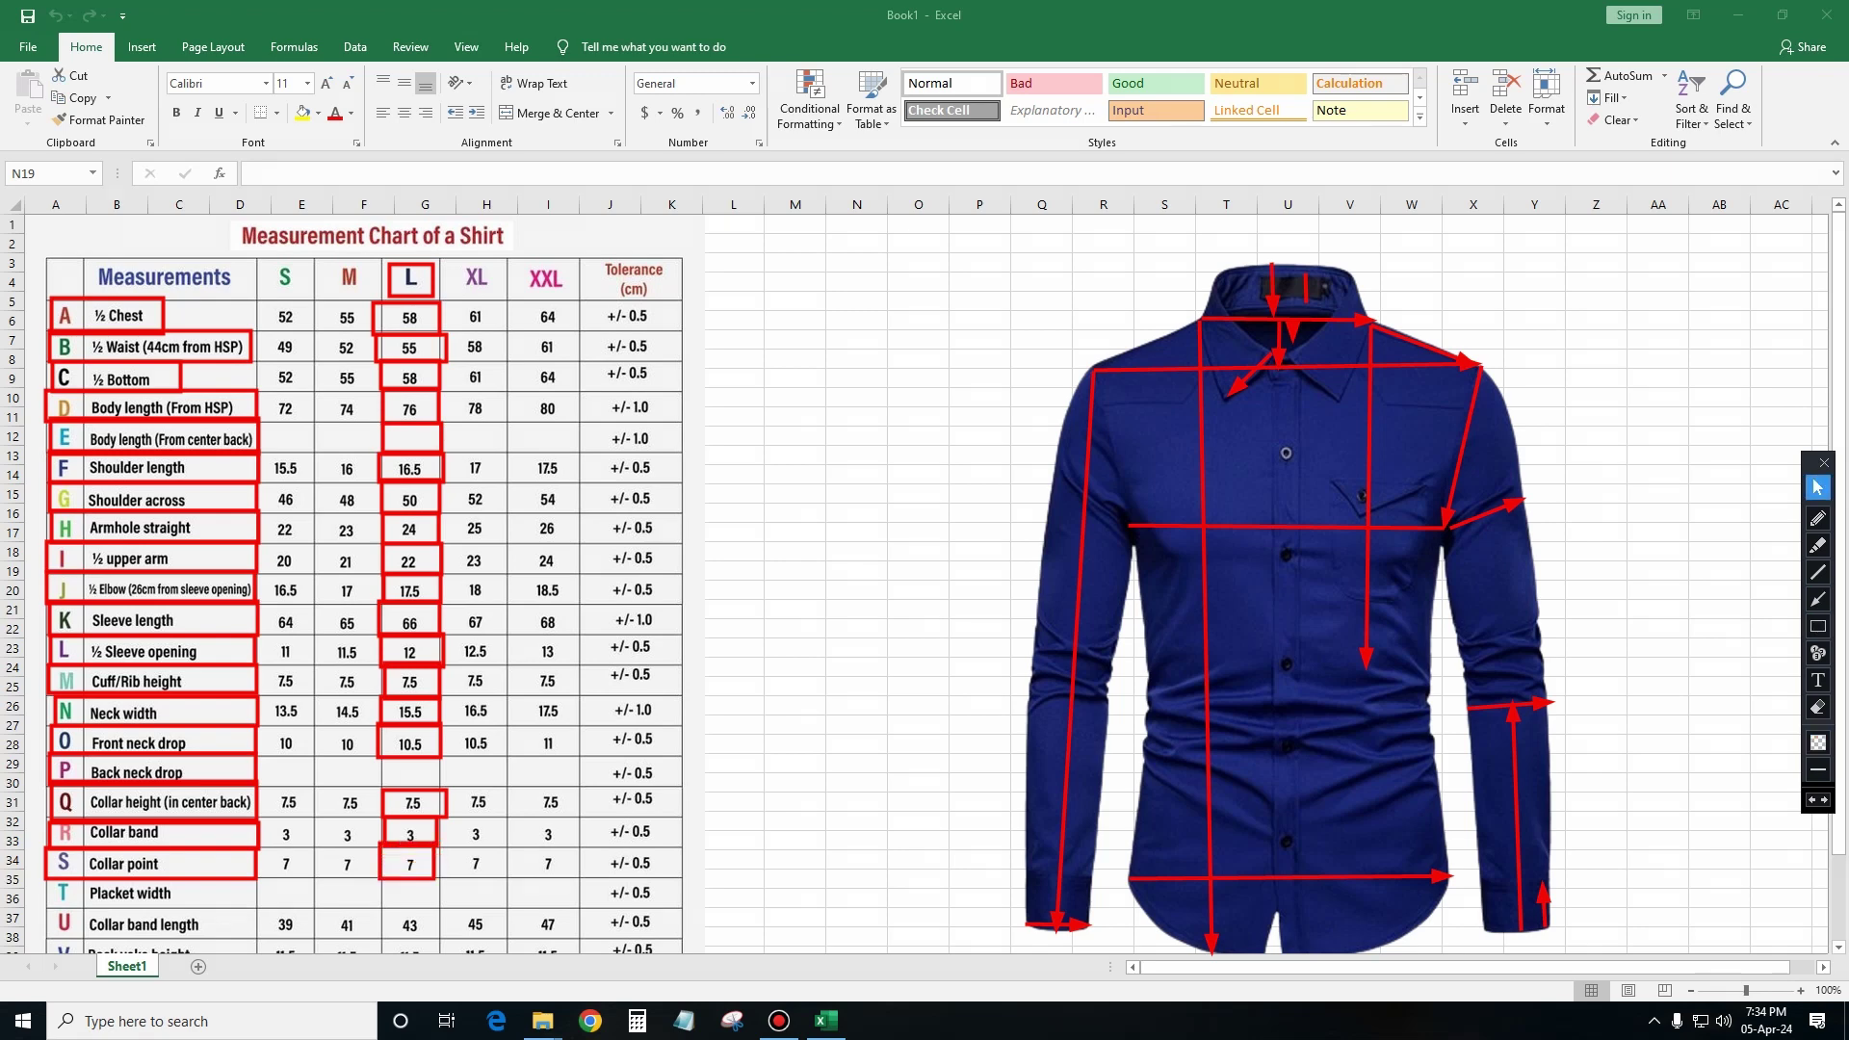
scroll(1252, 578, down, 1)
scroll(1252, 578, up, 1)
click(1818, 626)
drag(45, 876, 261, 912)
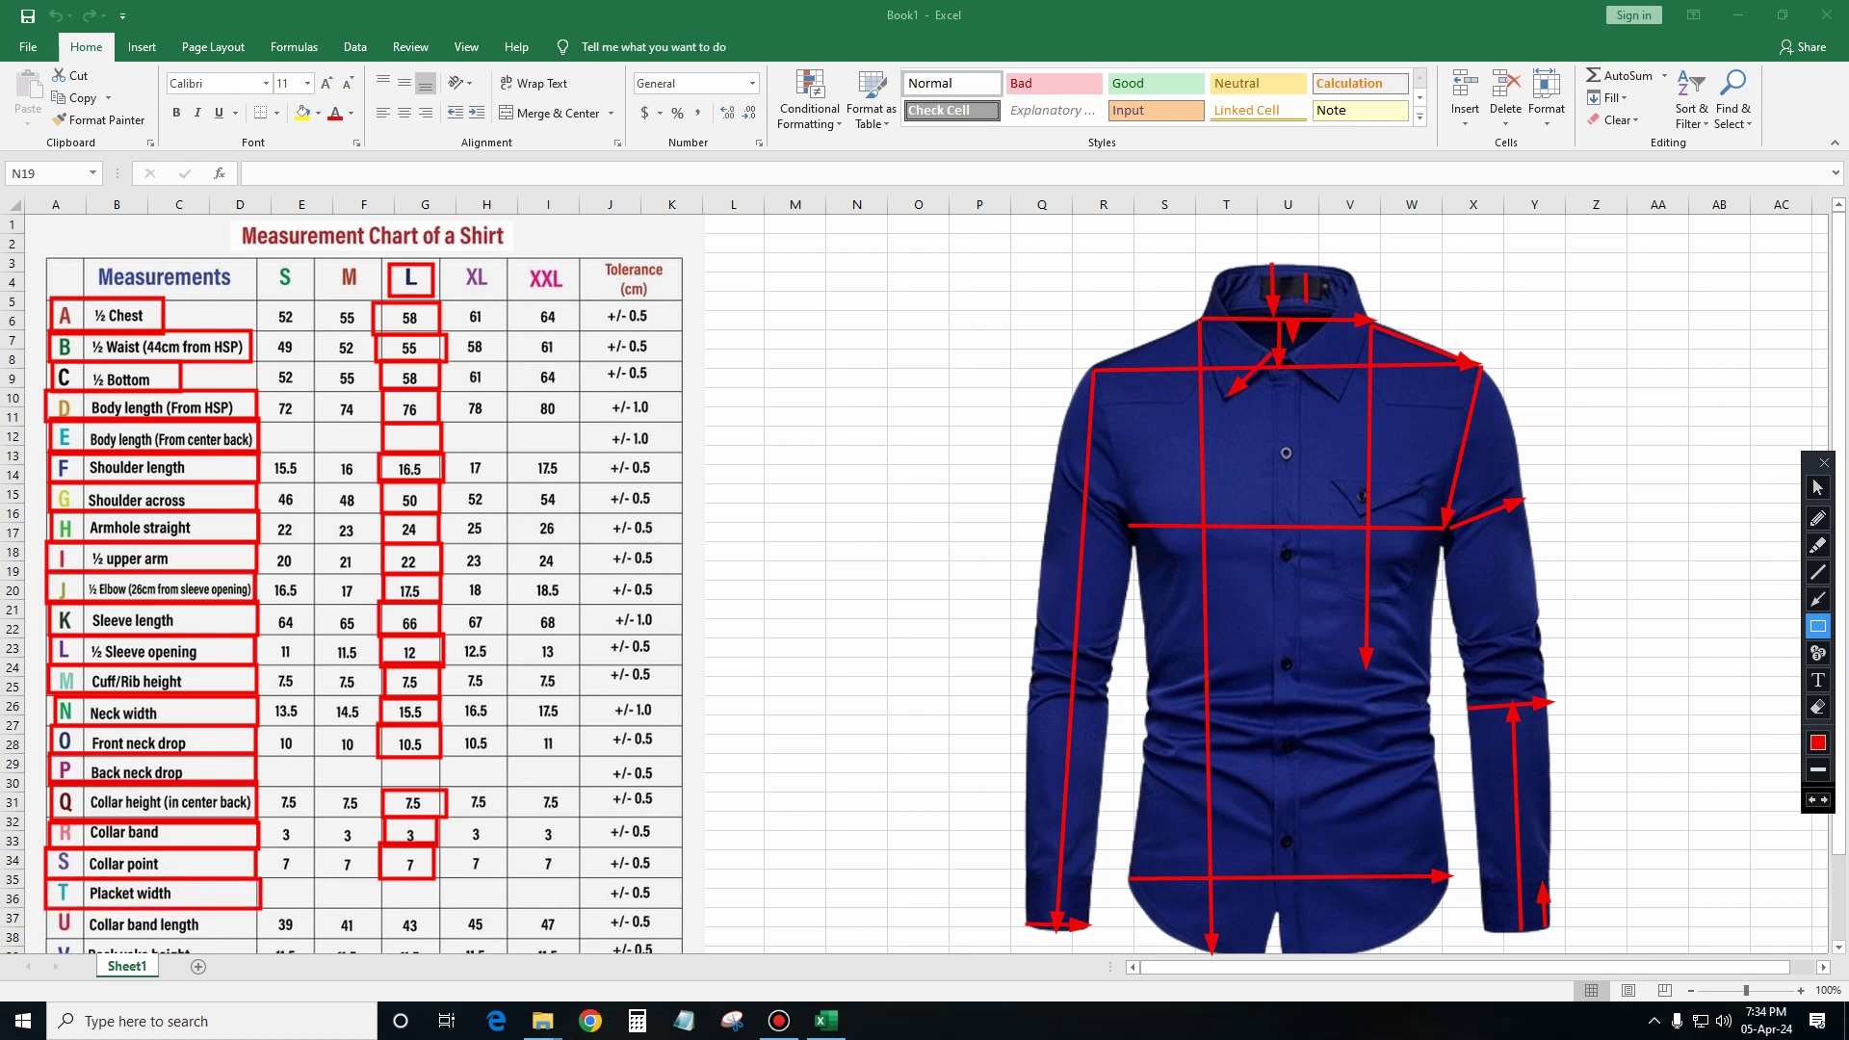
click(1818, 599)
drag(1256, 632, 1290, 631)
click(1818, 572)
Scroll up and down the measurement chart to check the boxed rows.
click(1818, 489)
scroll(924, 577, down, 3)
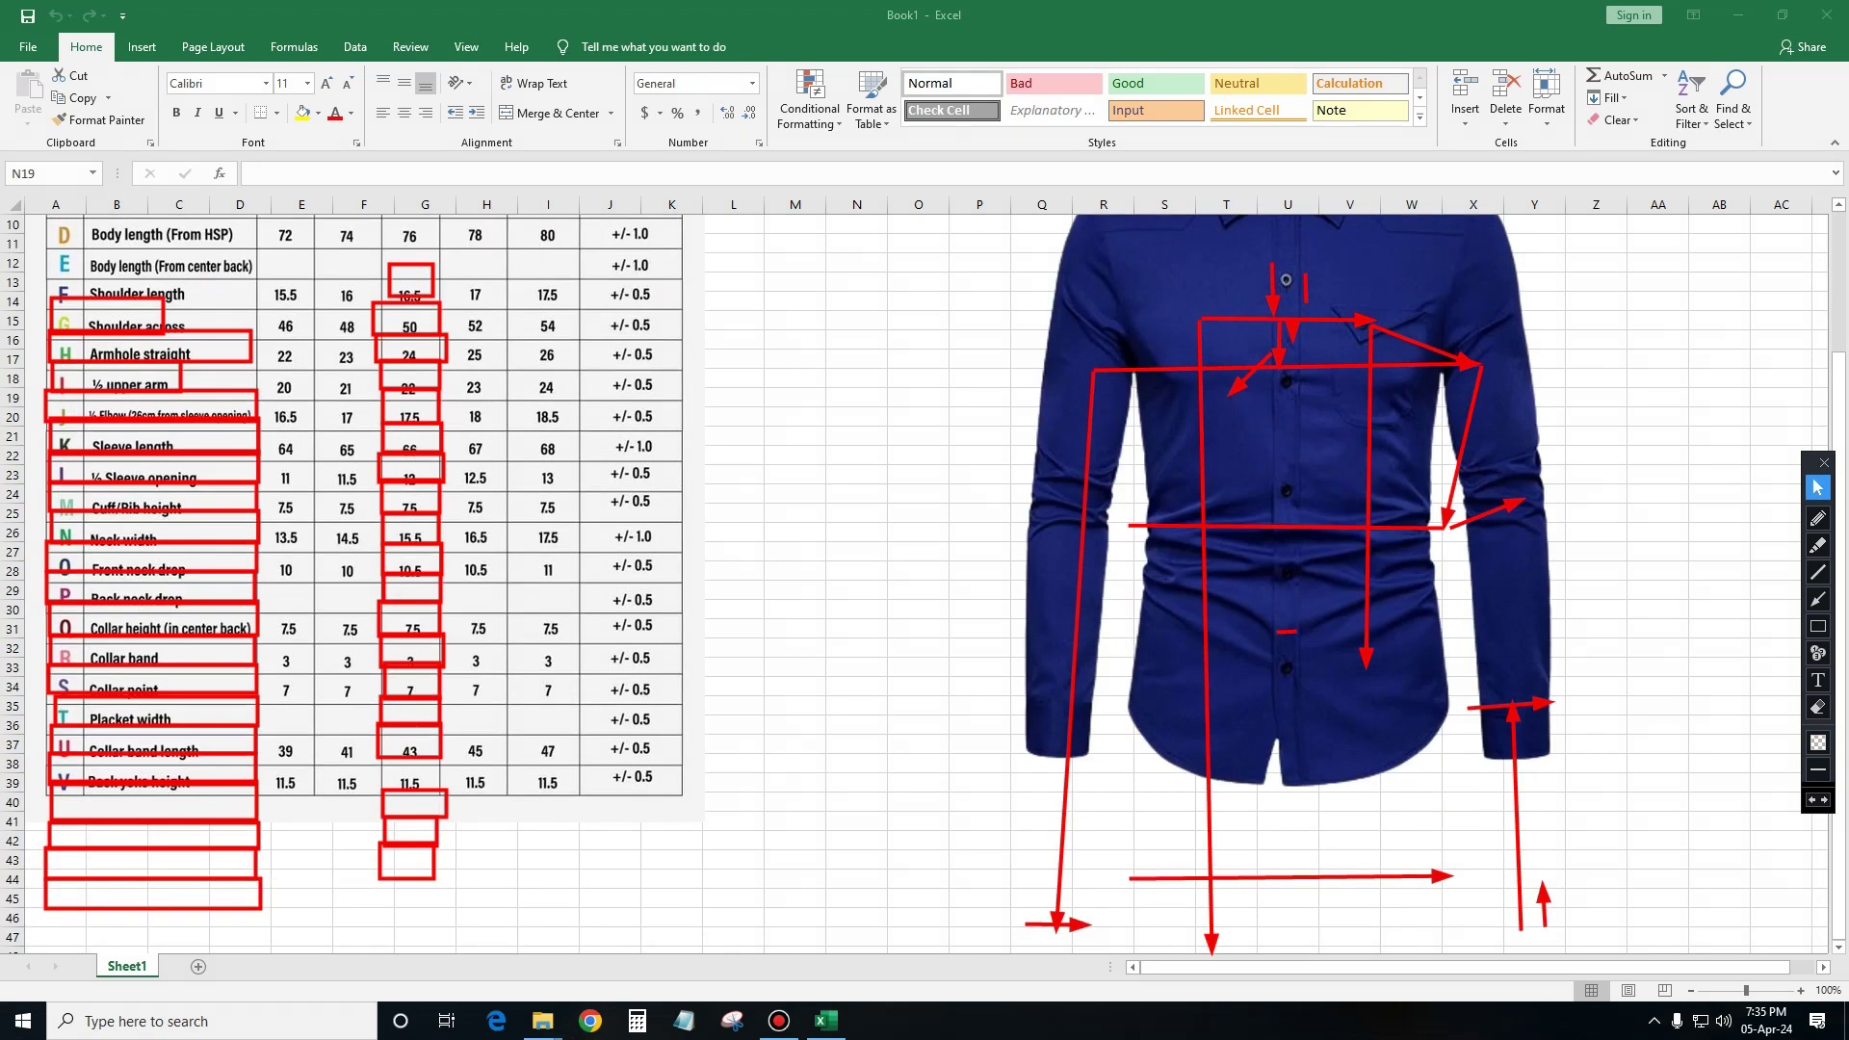
scroll(924, 578, up, 1)
scroll(925, 577, down, 1)
scroll(924, 578, up, 2)
scroll(924, 578, up, 1)
scroll(925, 577, down, 1)
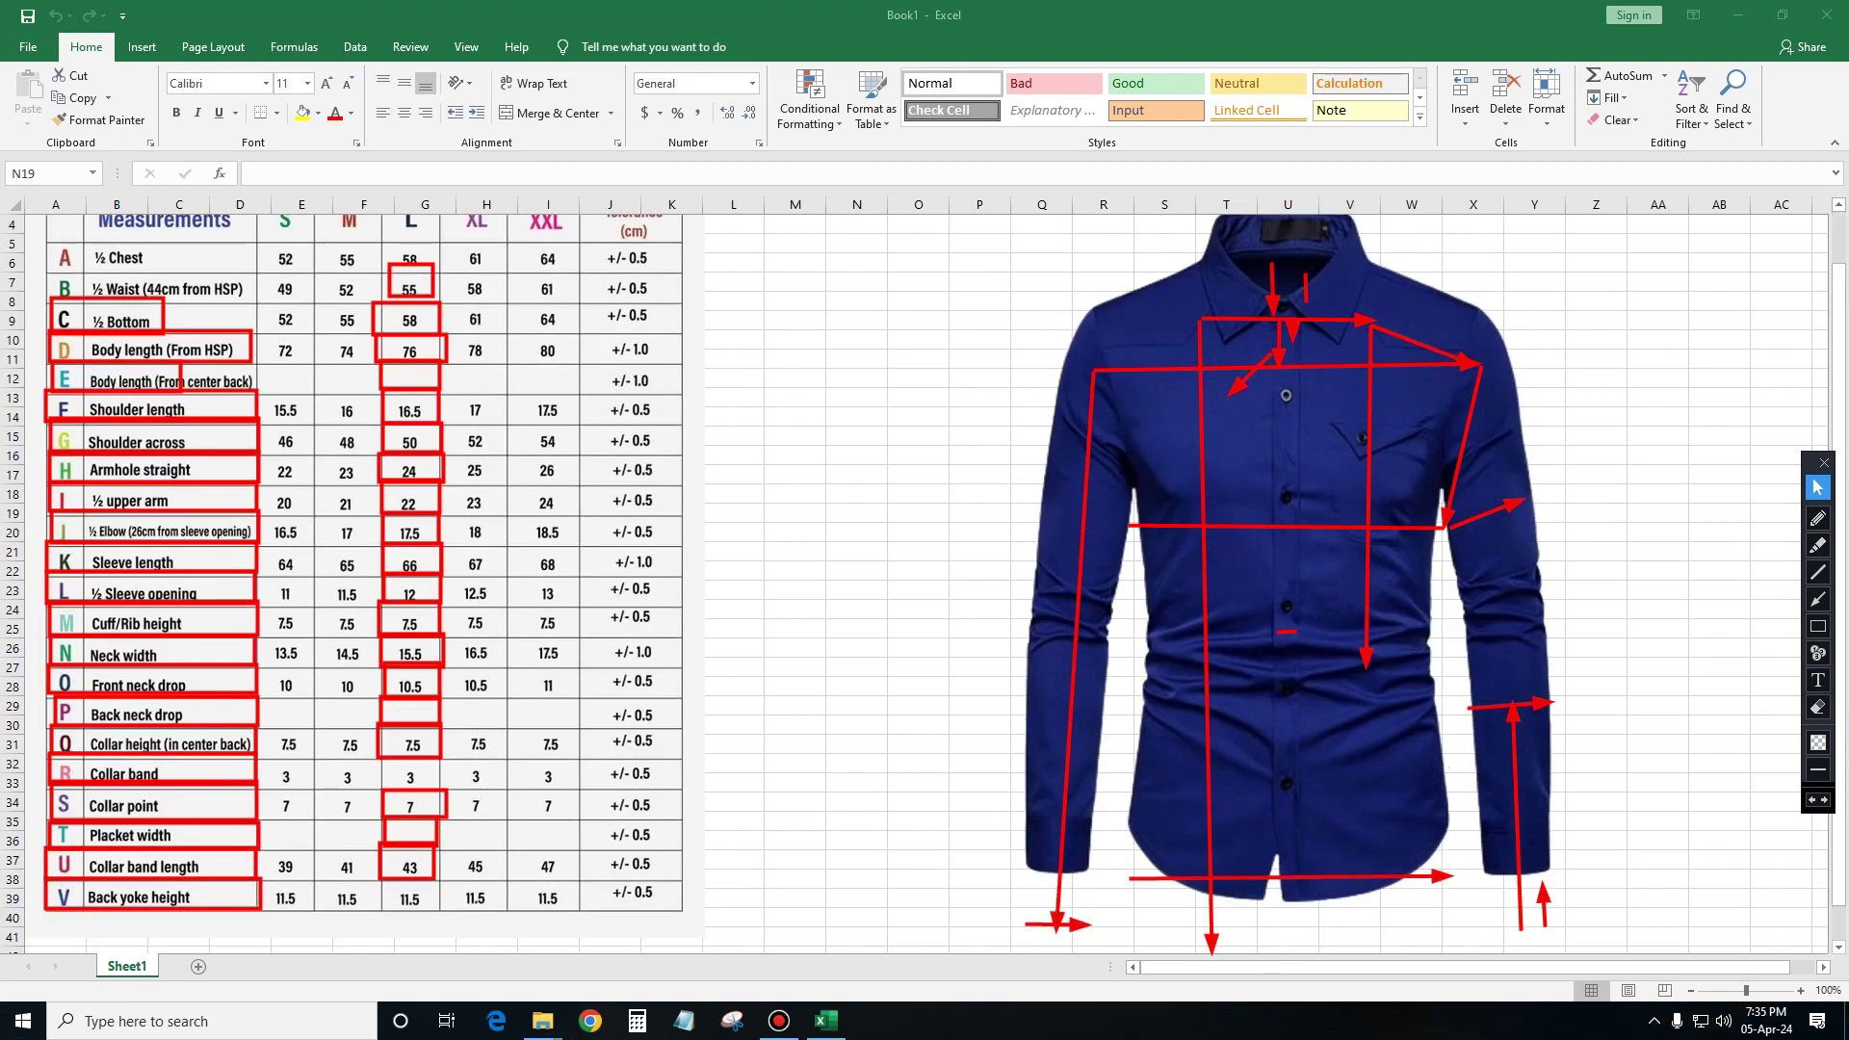
scroll(924, 578, up, 1)
scroll(925, 577, down, 1)
scroll(925, 578, up, 1)
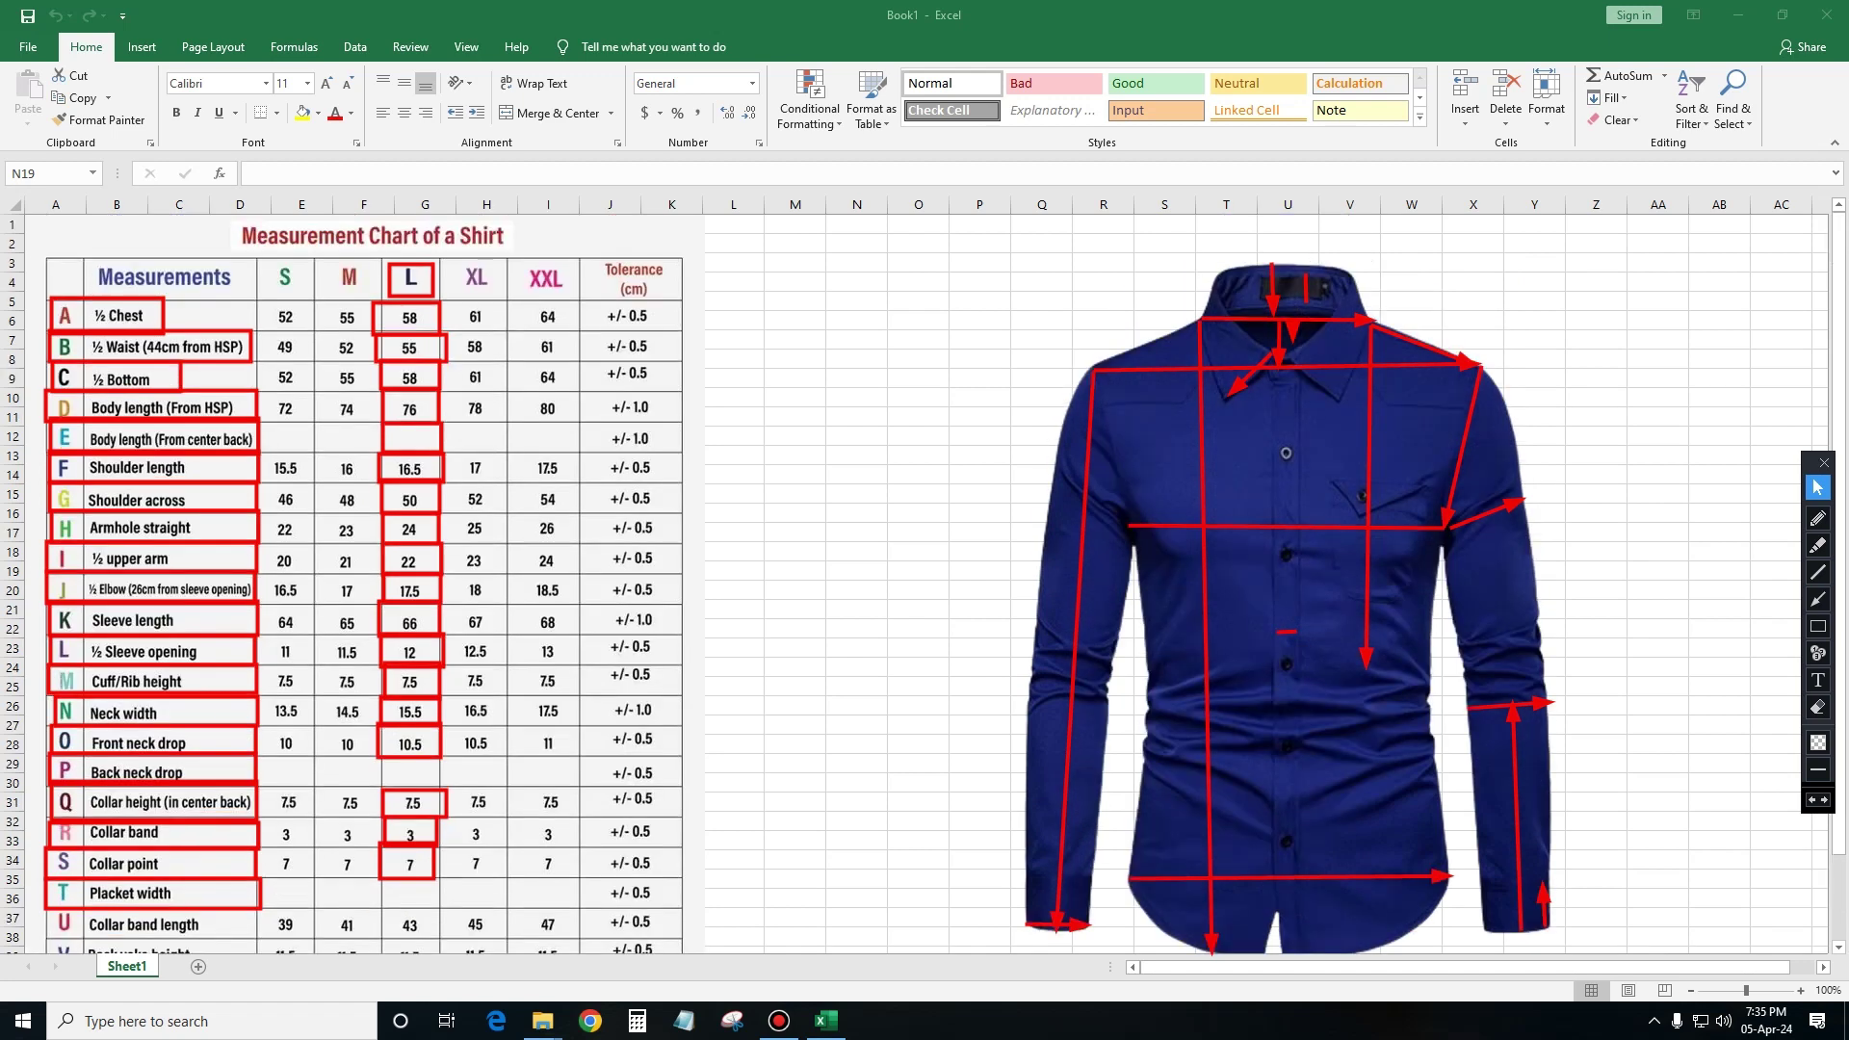
Draw a vertical red arrow down the collar front, leaving the eraser selected.
click(1818, 599)
drag(1262, 281, 1264, 356)
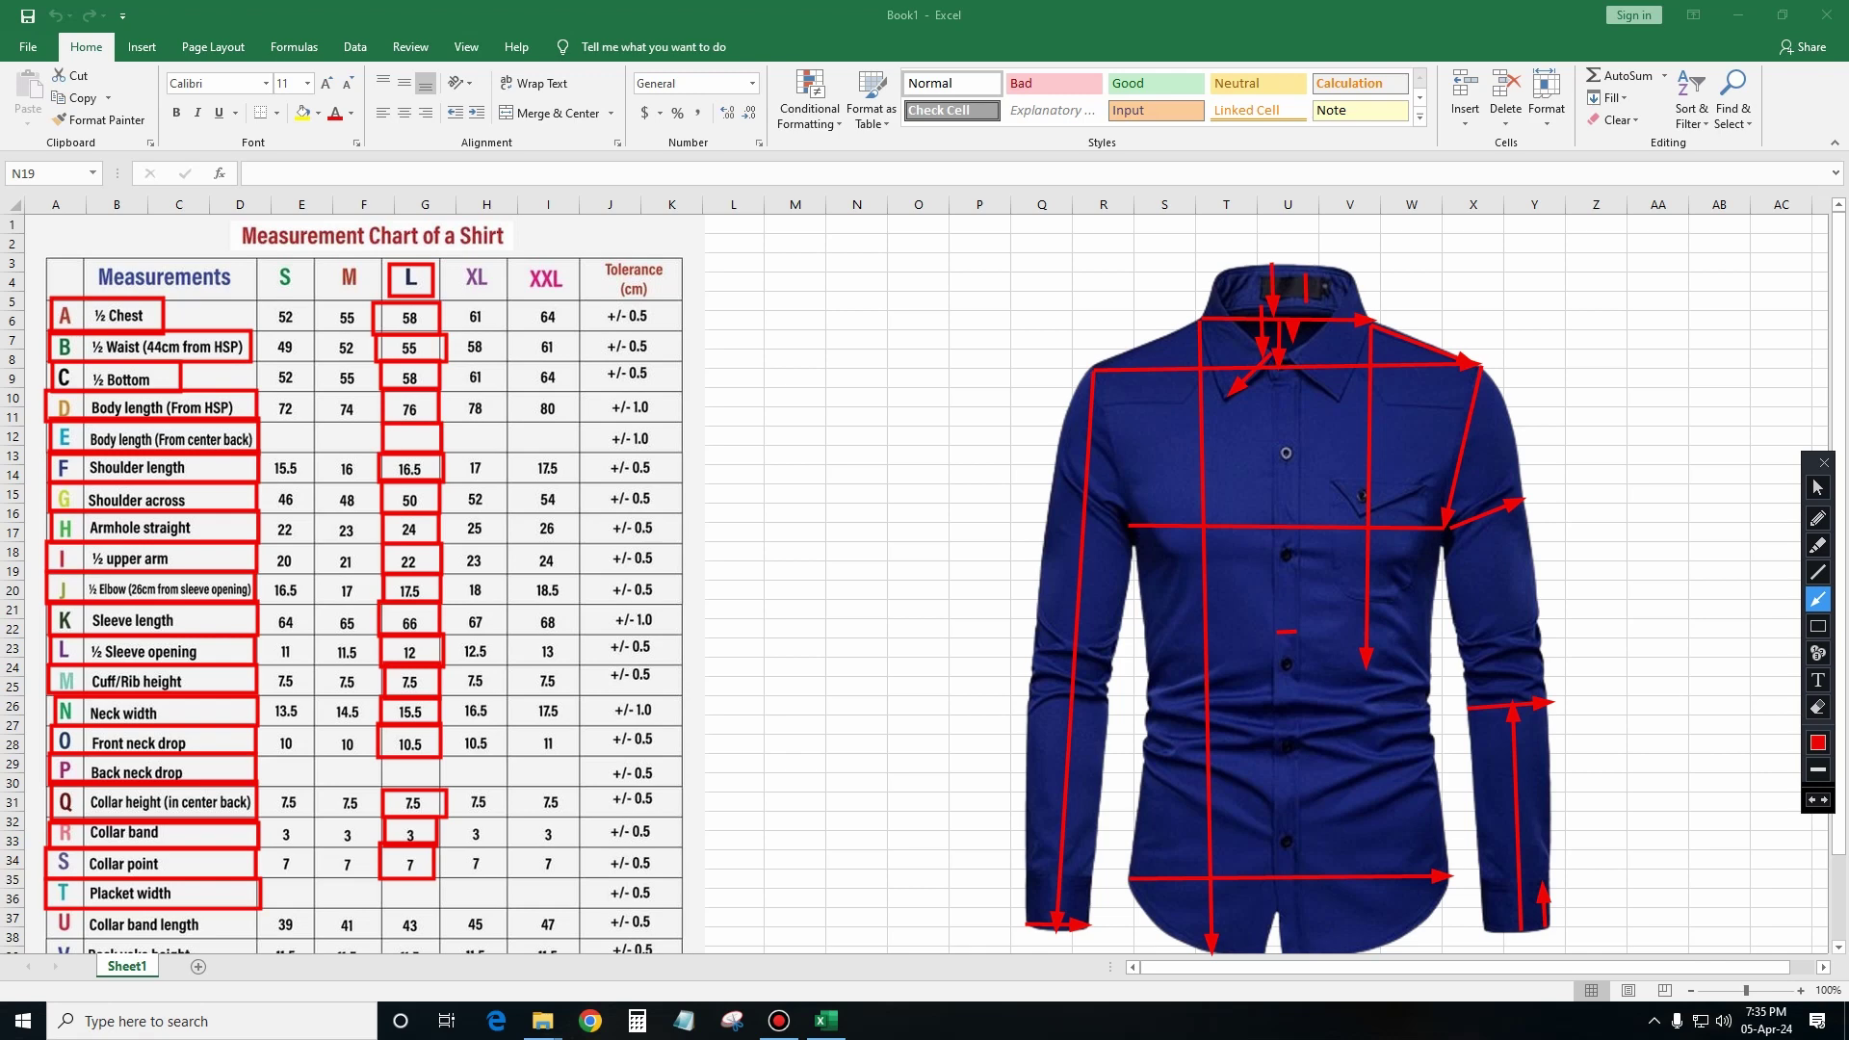
click(1818, 626)
click(1818, 707)
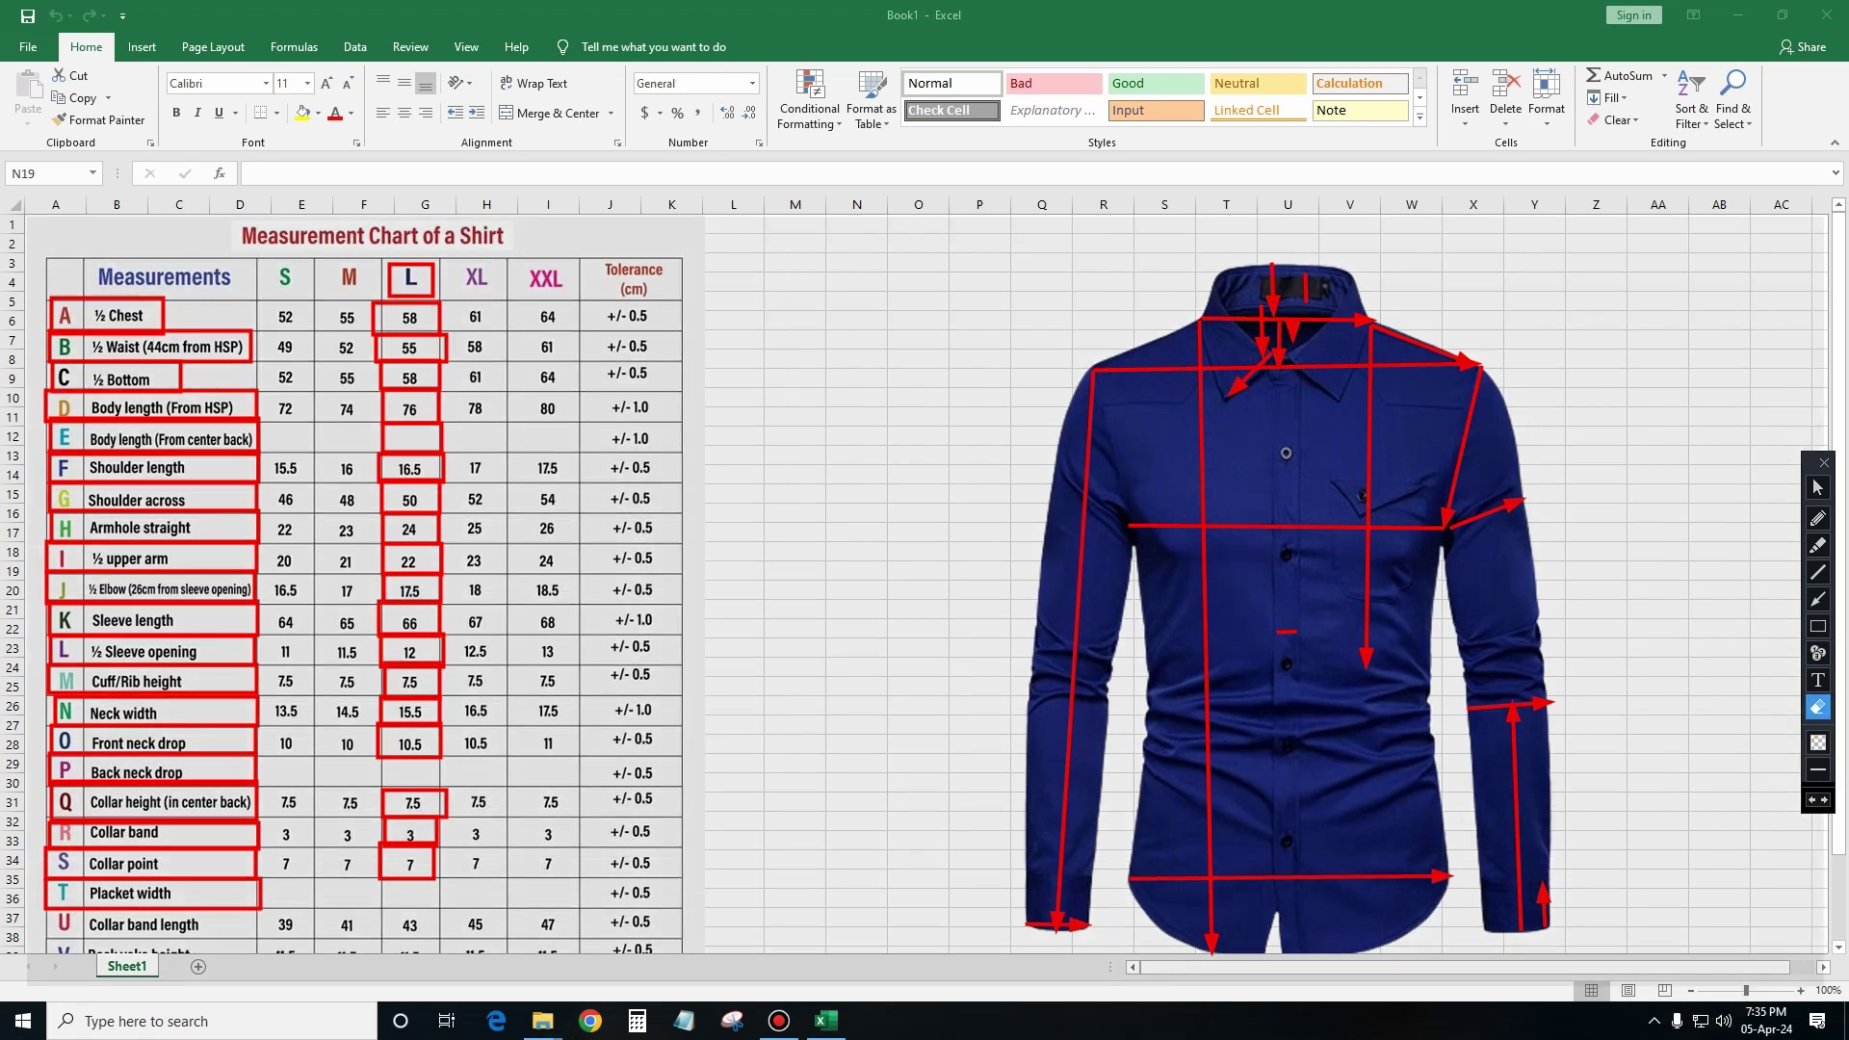
Erase all red annotation marks, drag the shirt picture further left, then minimize Excel.
key(Delete)
click(1818, 488)
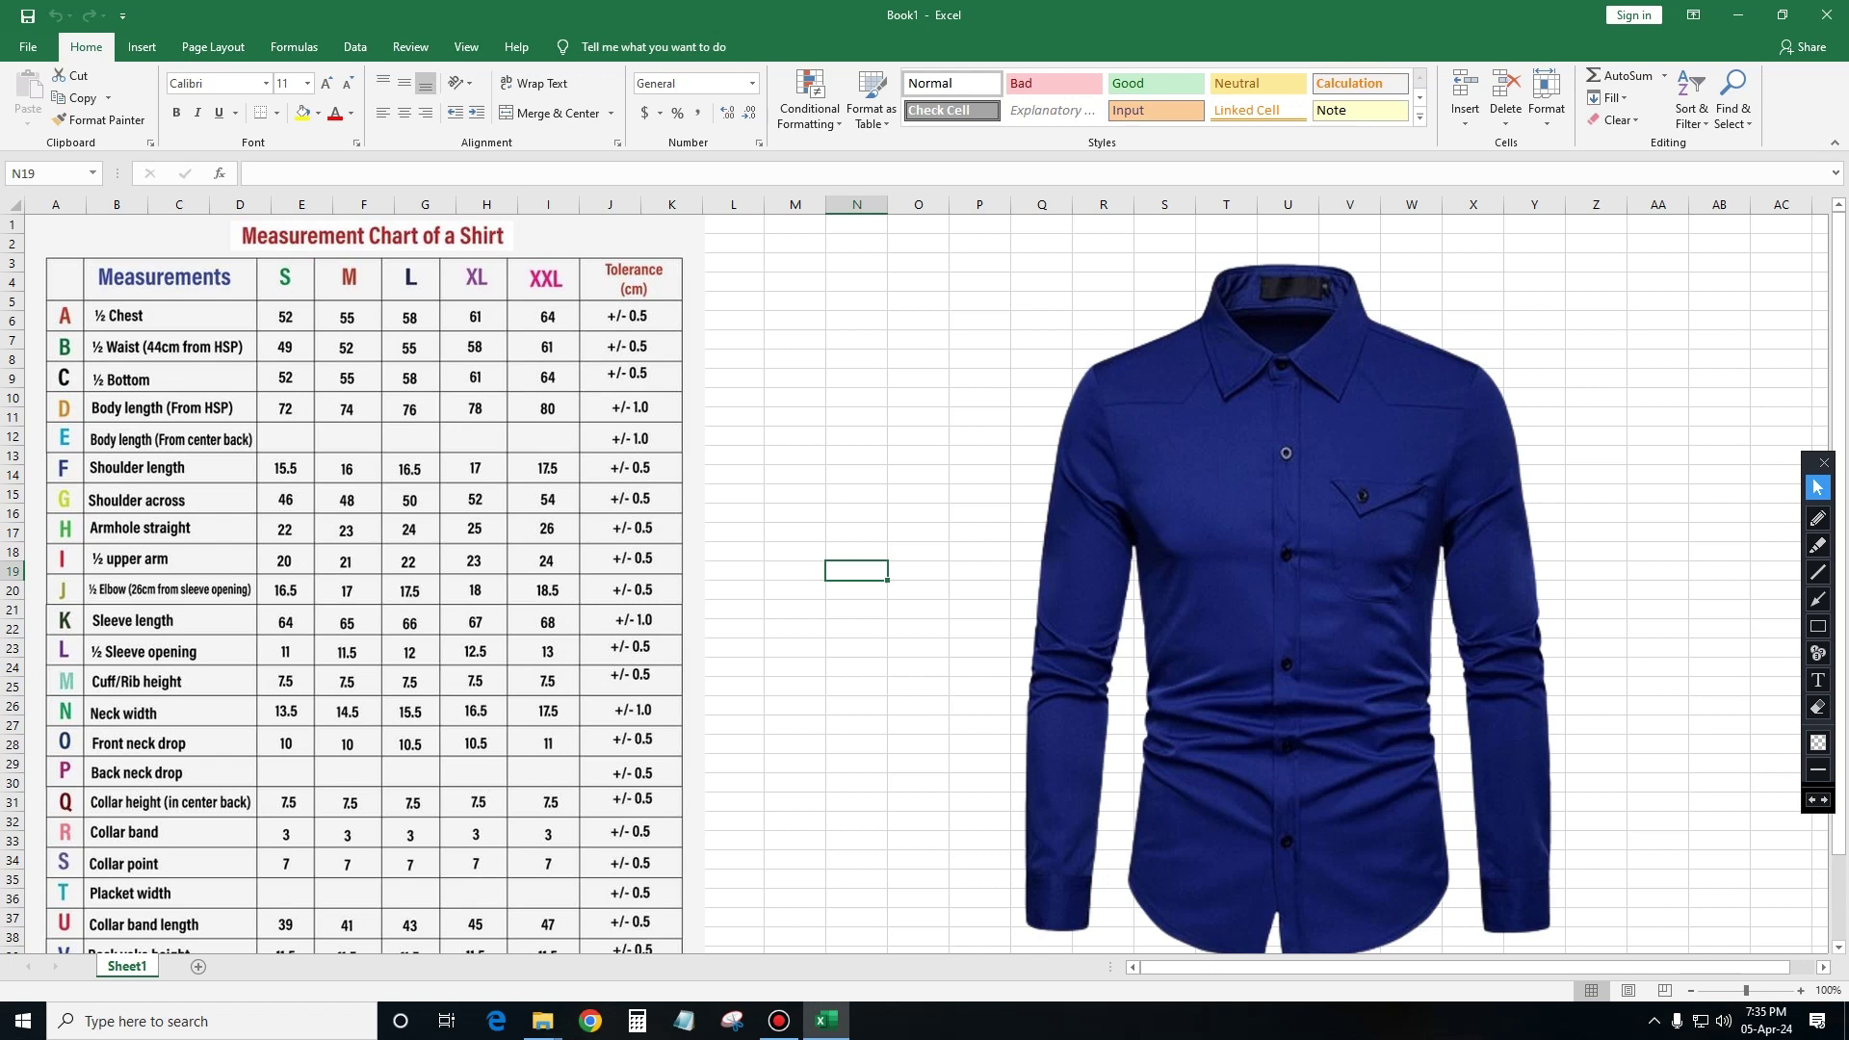
click(1287, 597)
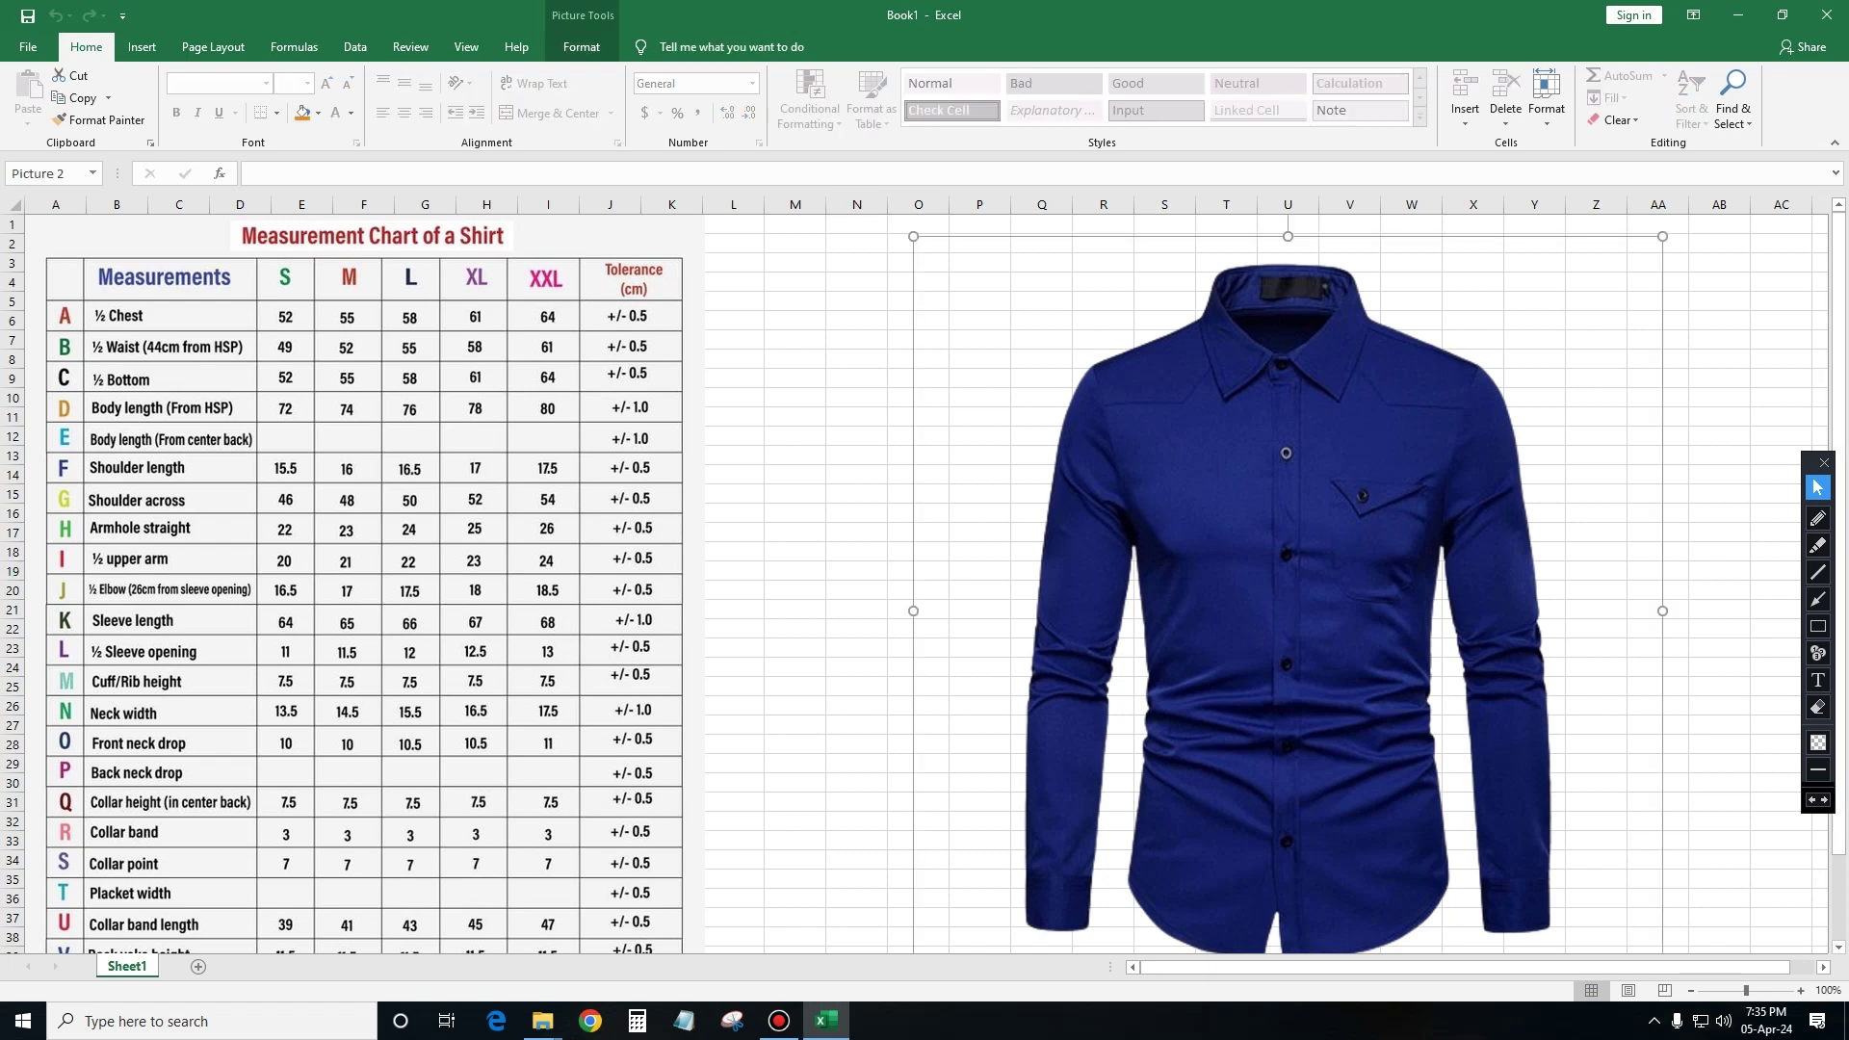
drag(1286, 597, 1102, 601)
click(1782, 512)
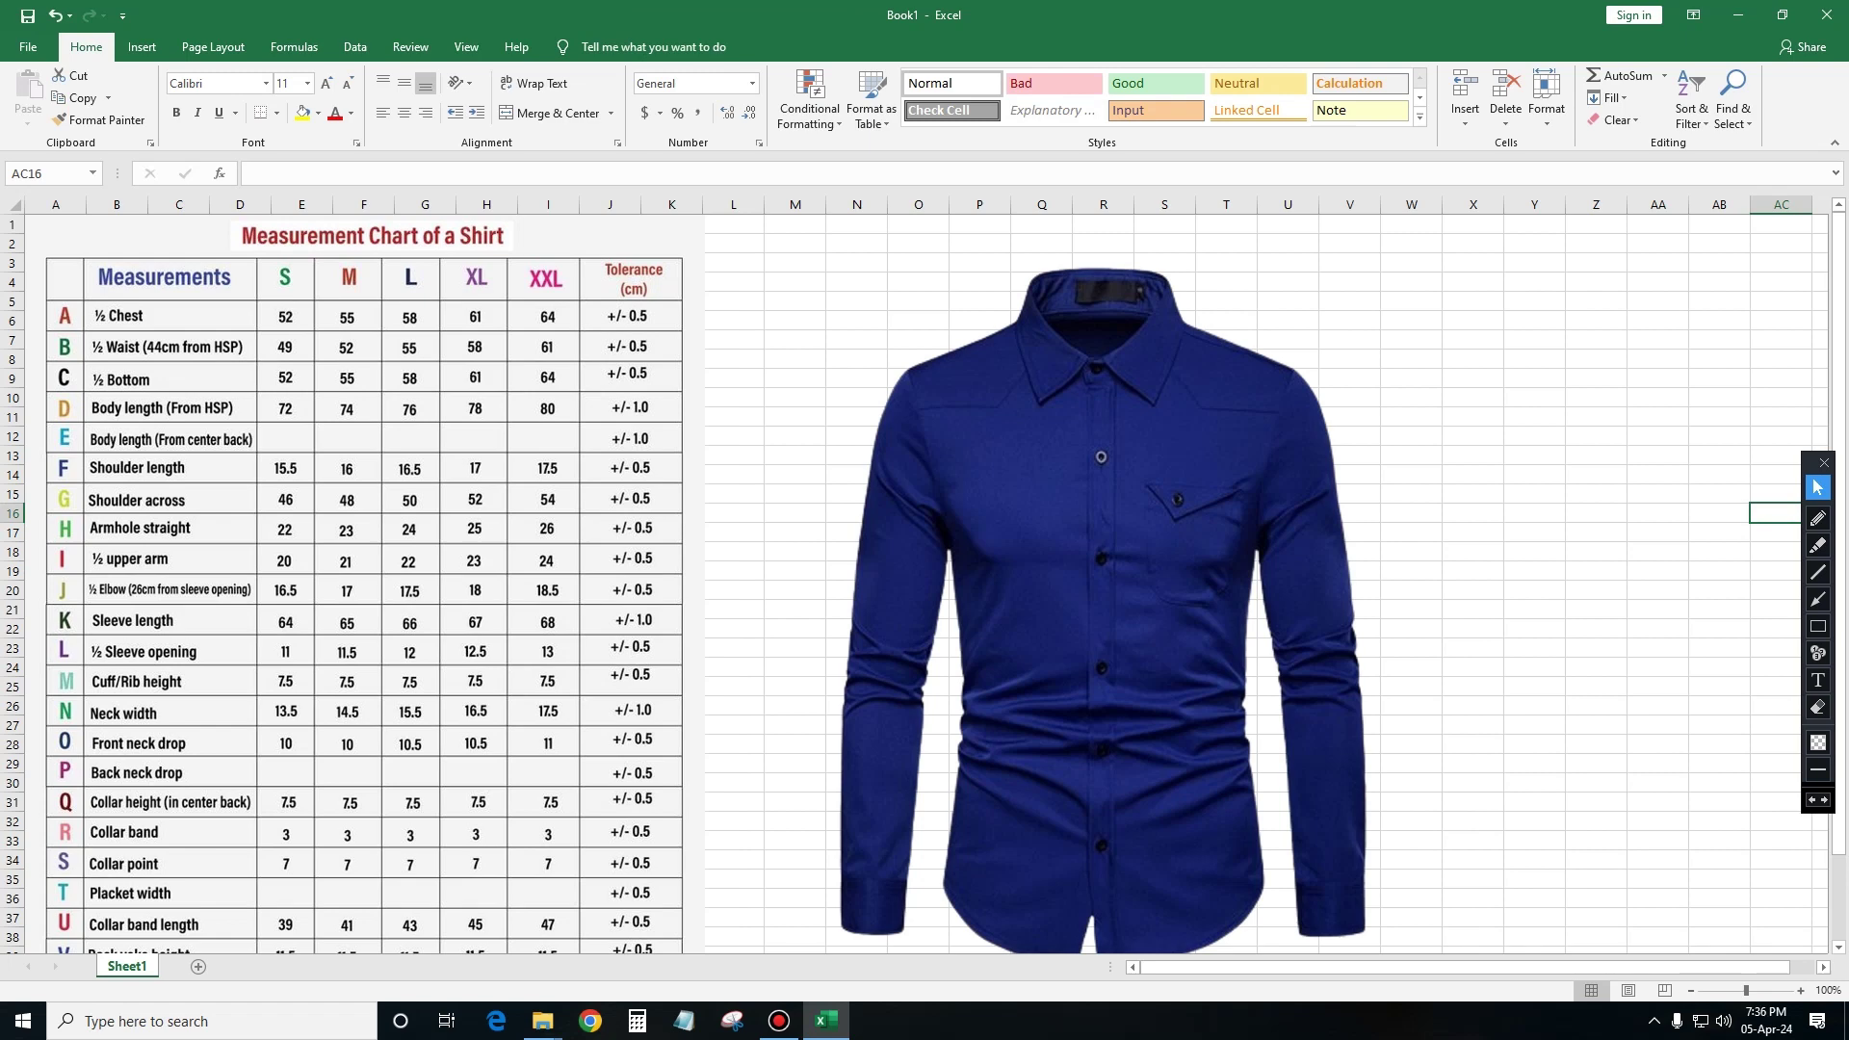
click(1534, 416)
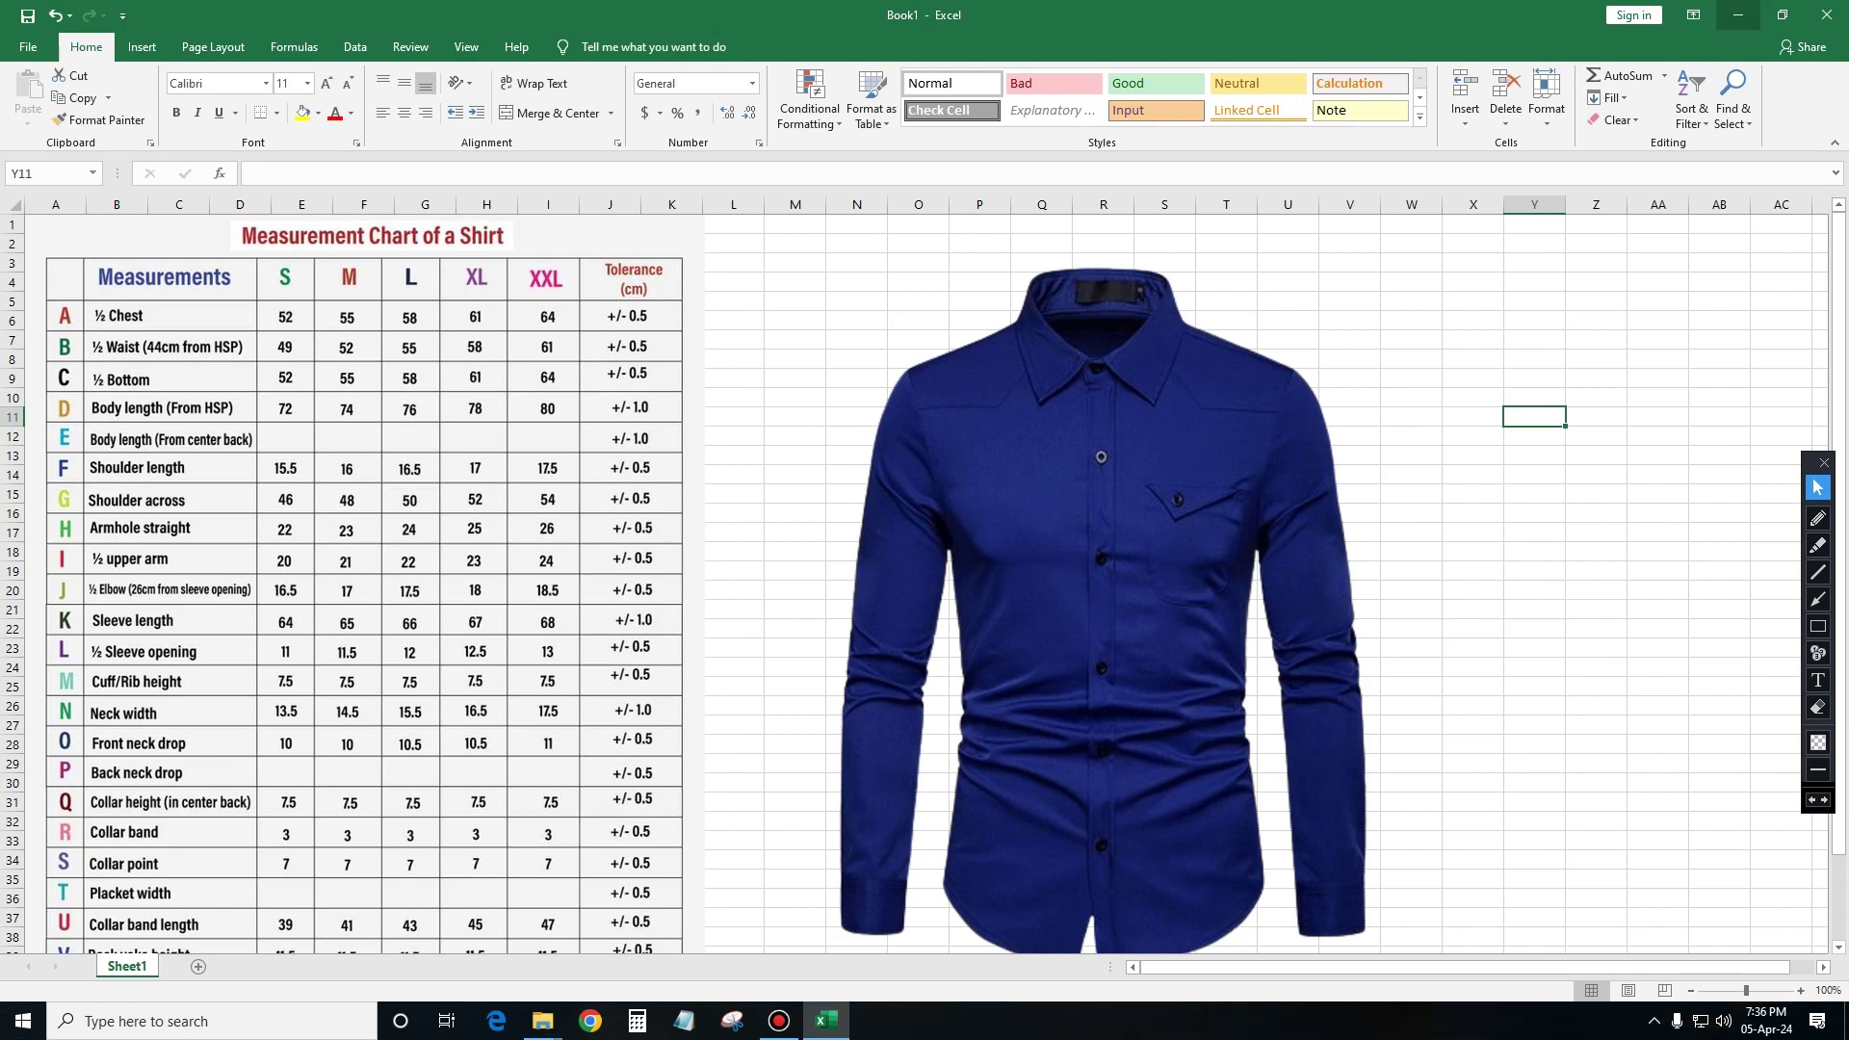
click(1738, 14)
Refresh the desktop and launch Lectra Modaris from its desktop icon.
click(1737, 10)
right_click(481, 234)
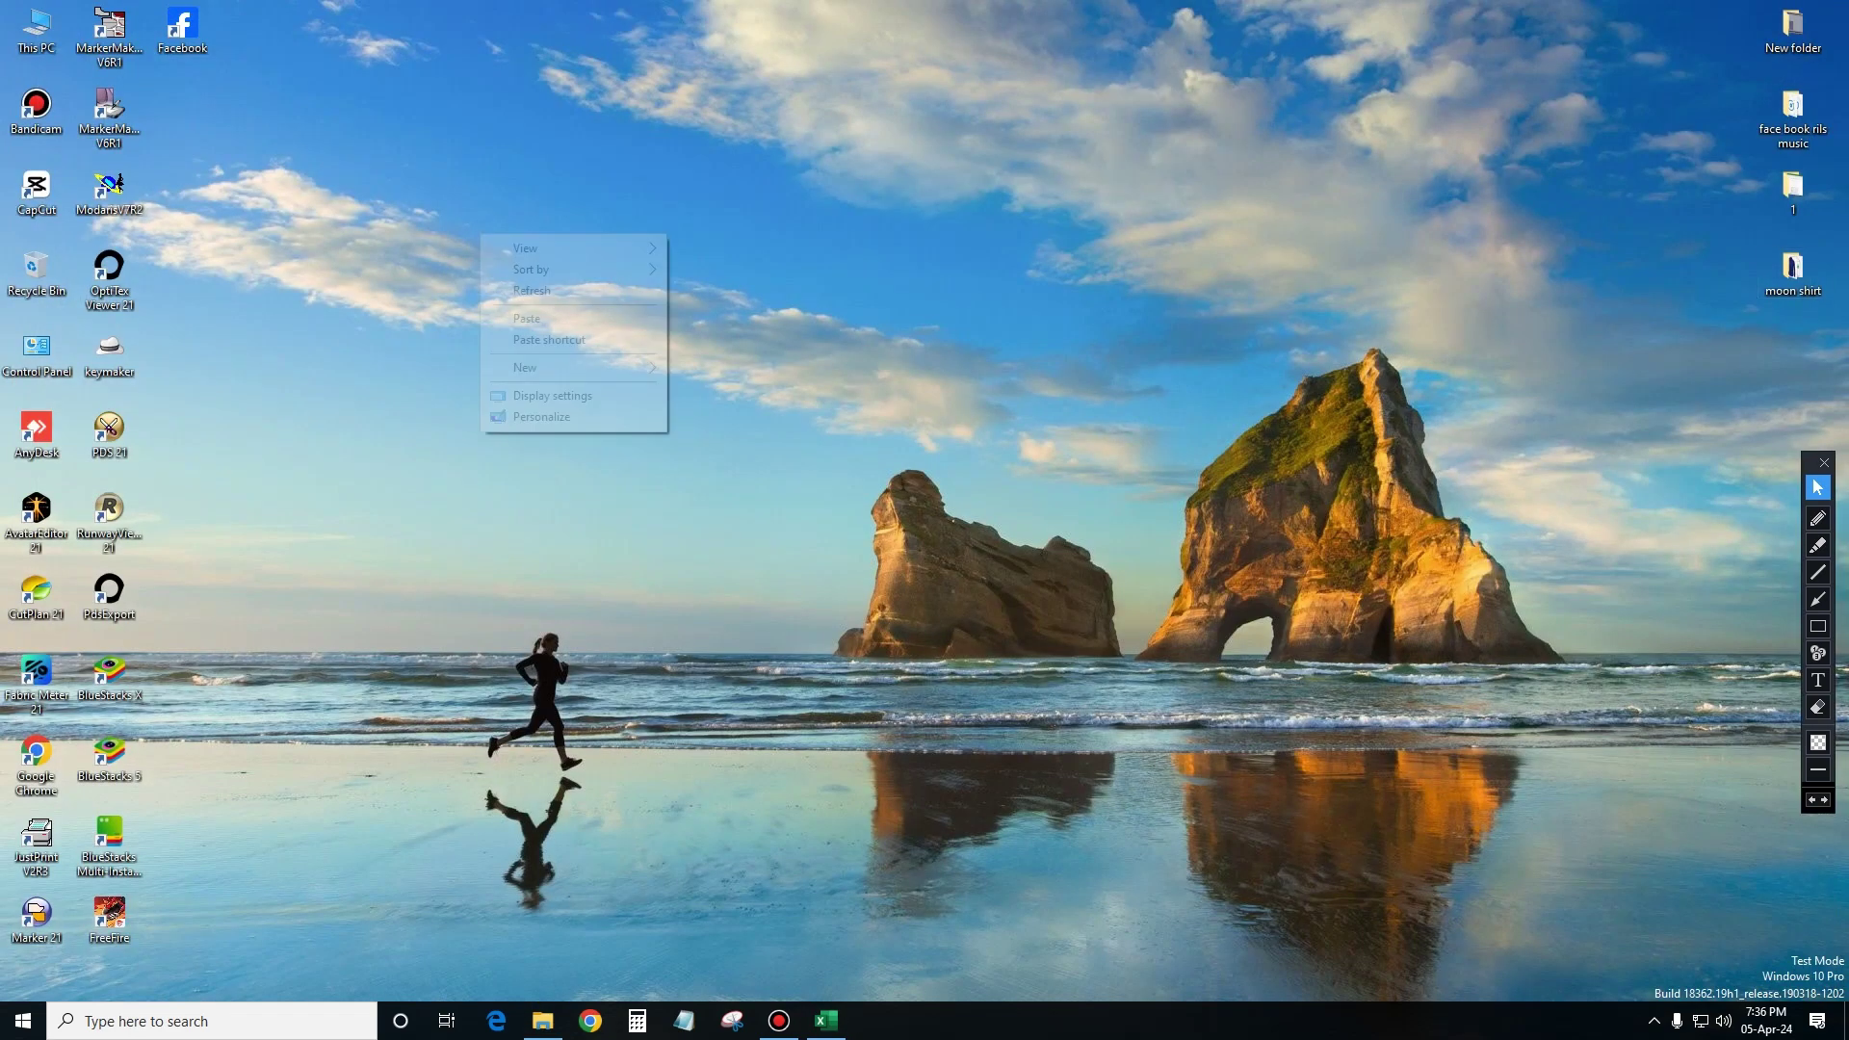
click(539, 290)
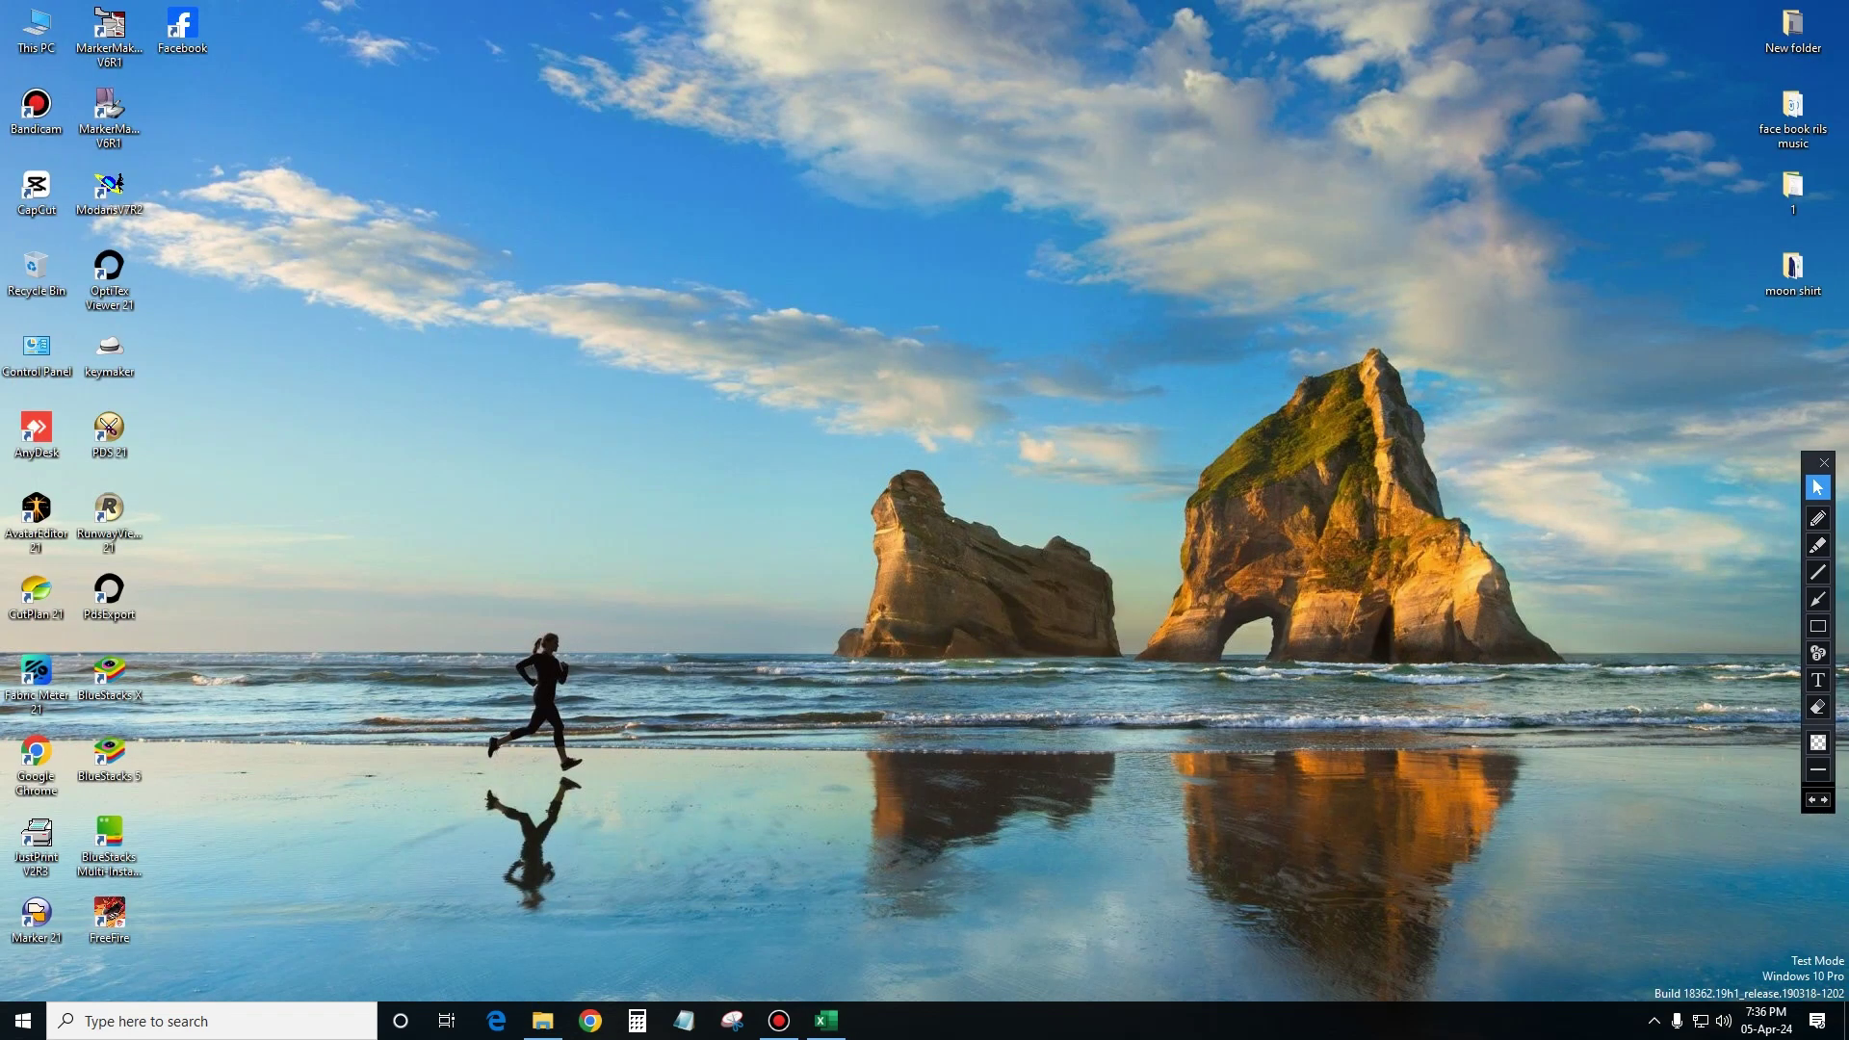
double_click(108, 188)
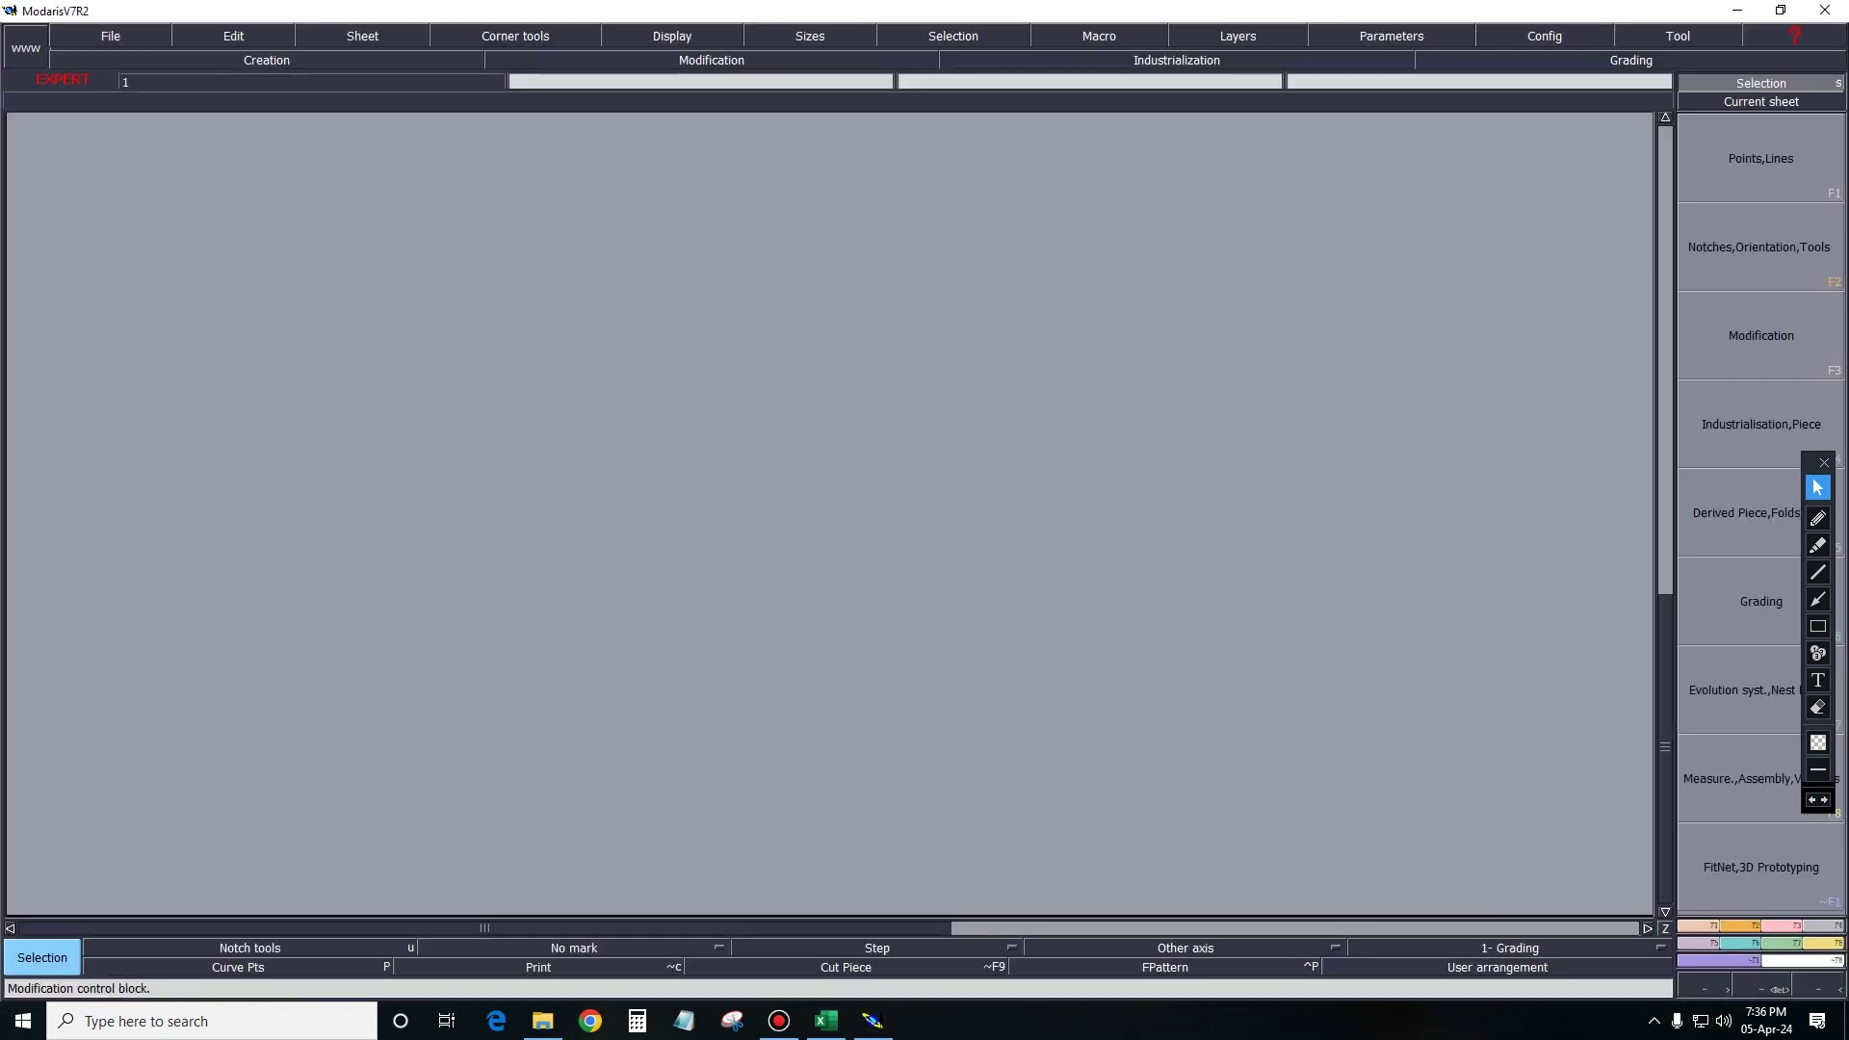
mouse_move(1813, 465)
mouse_down()
mouse_move(1635, 465)
mouse_move(1630, 565)
mouse_up()
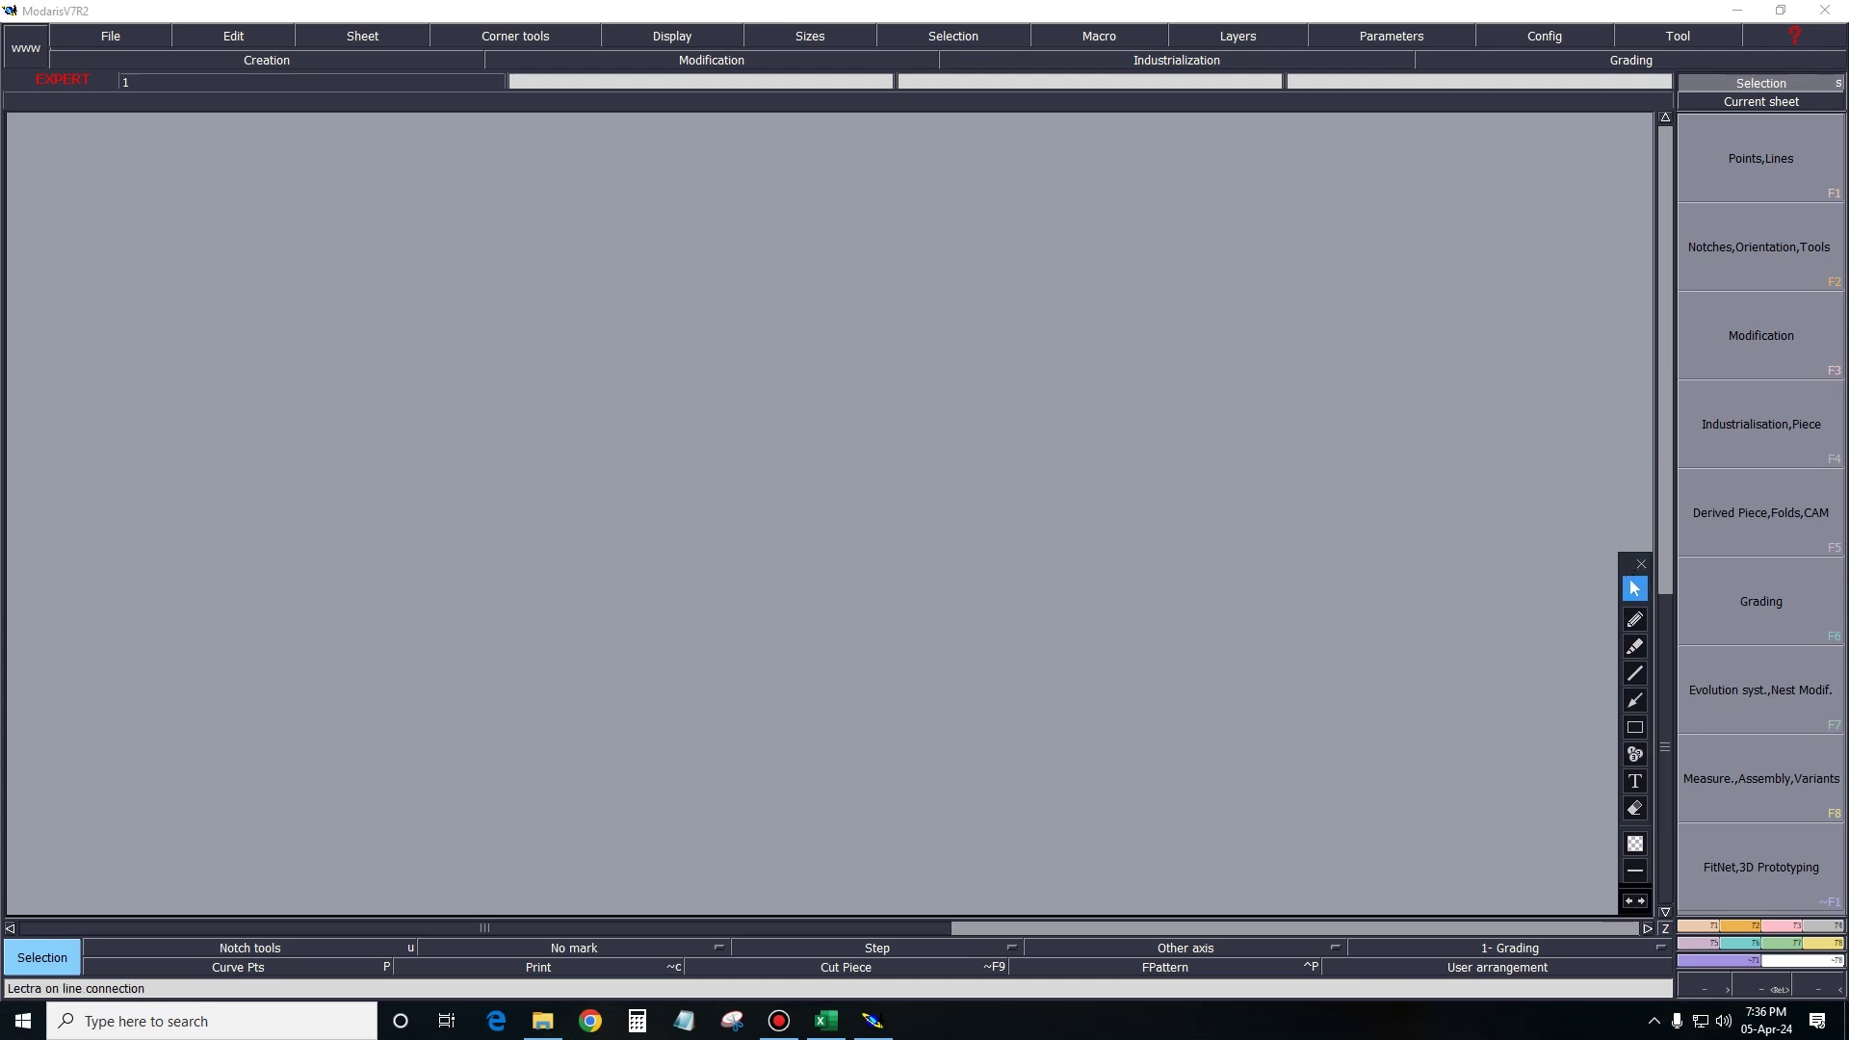
Create a new model named 'moon shirt'.
click(111, 35)
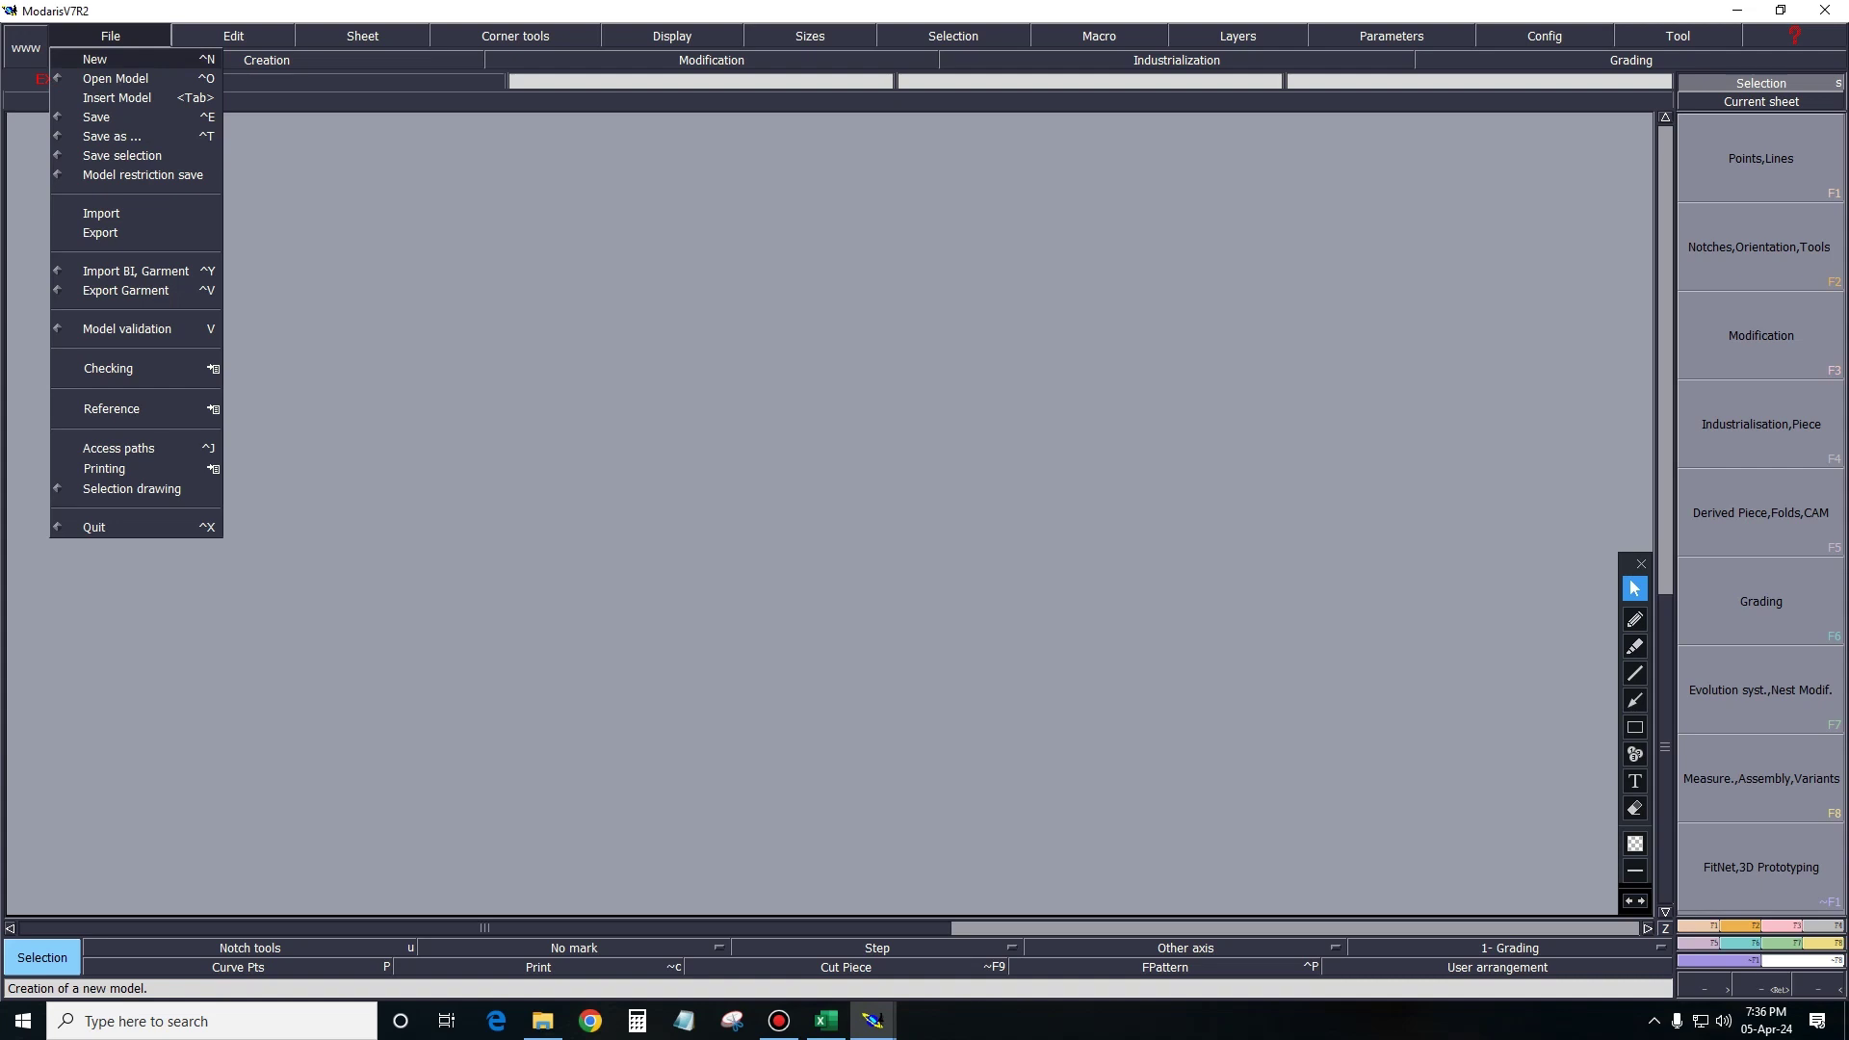
key(Return)
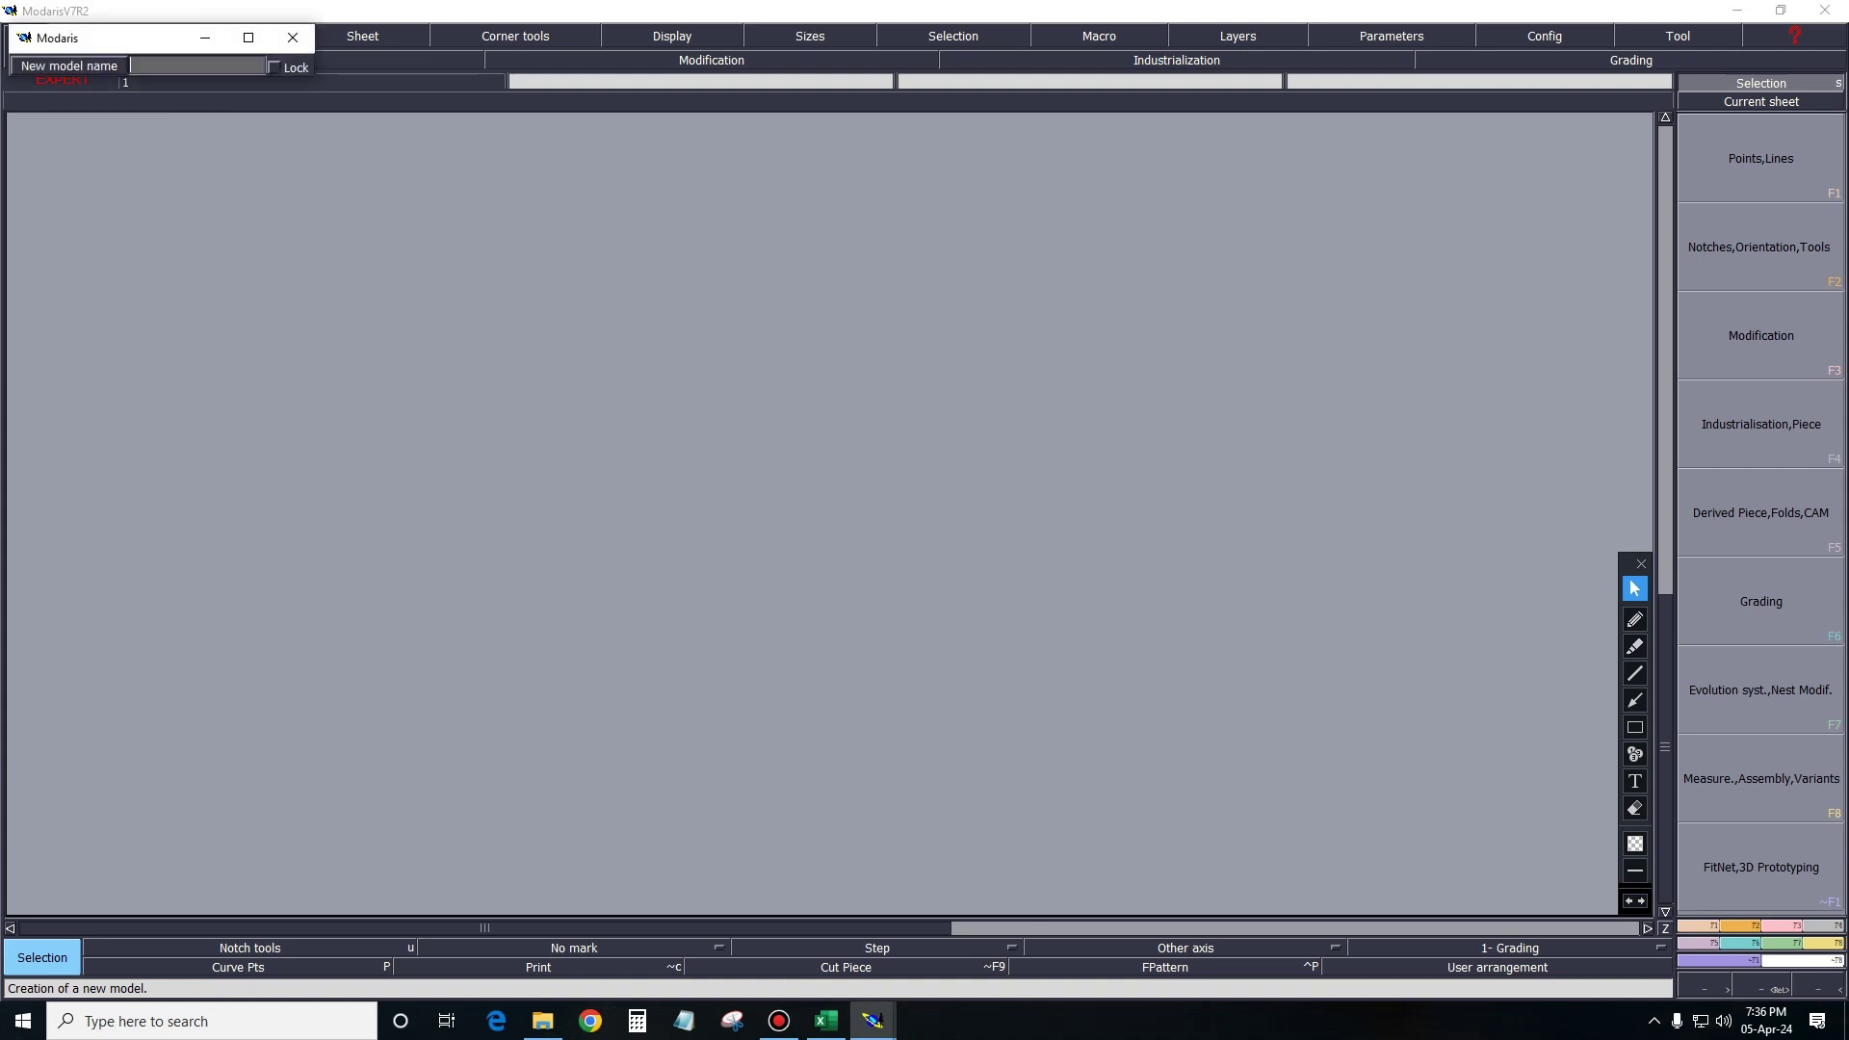
text(m)
text(onn)
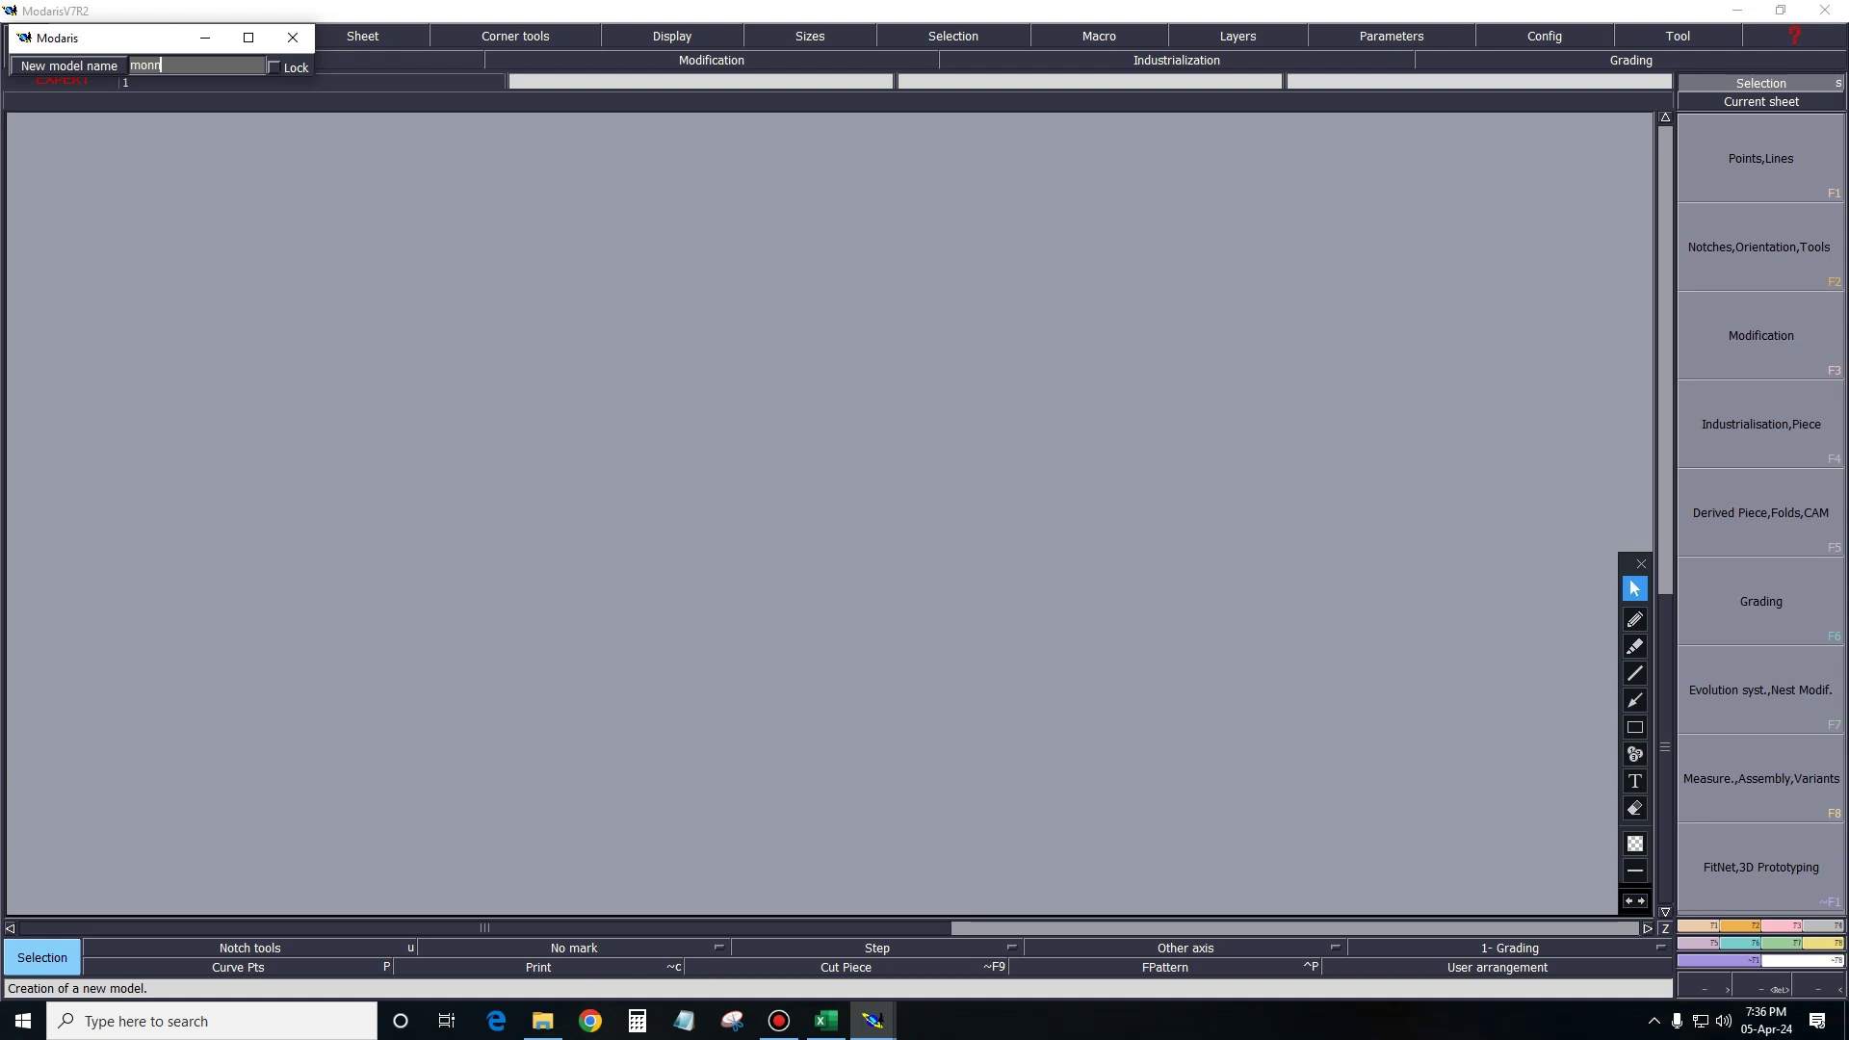
key(BackSpace)
key(BackSpace)
text(on s)
text(hi)
text(rt)
key(Return)
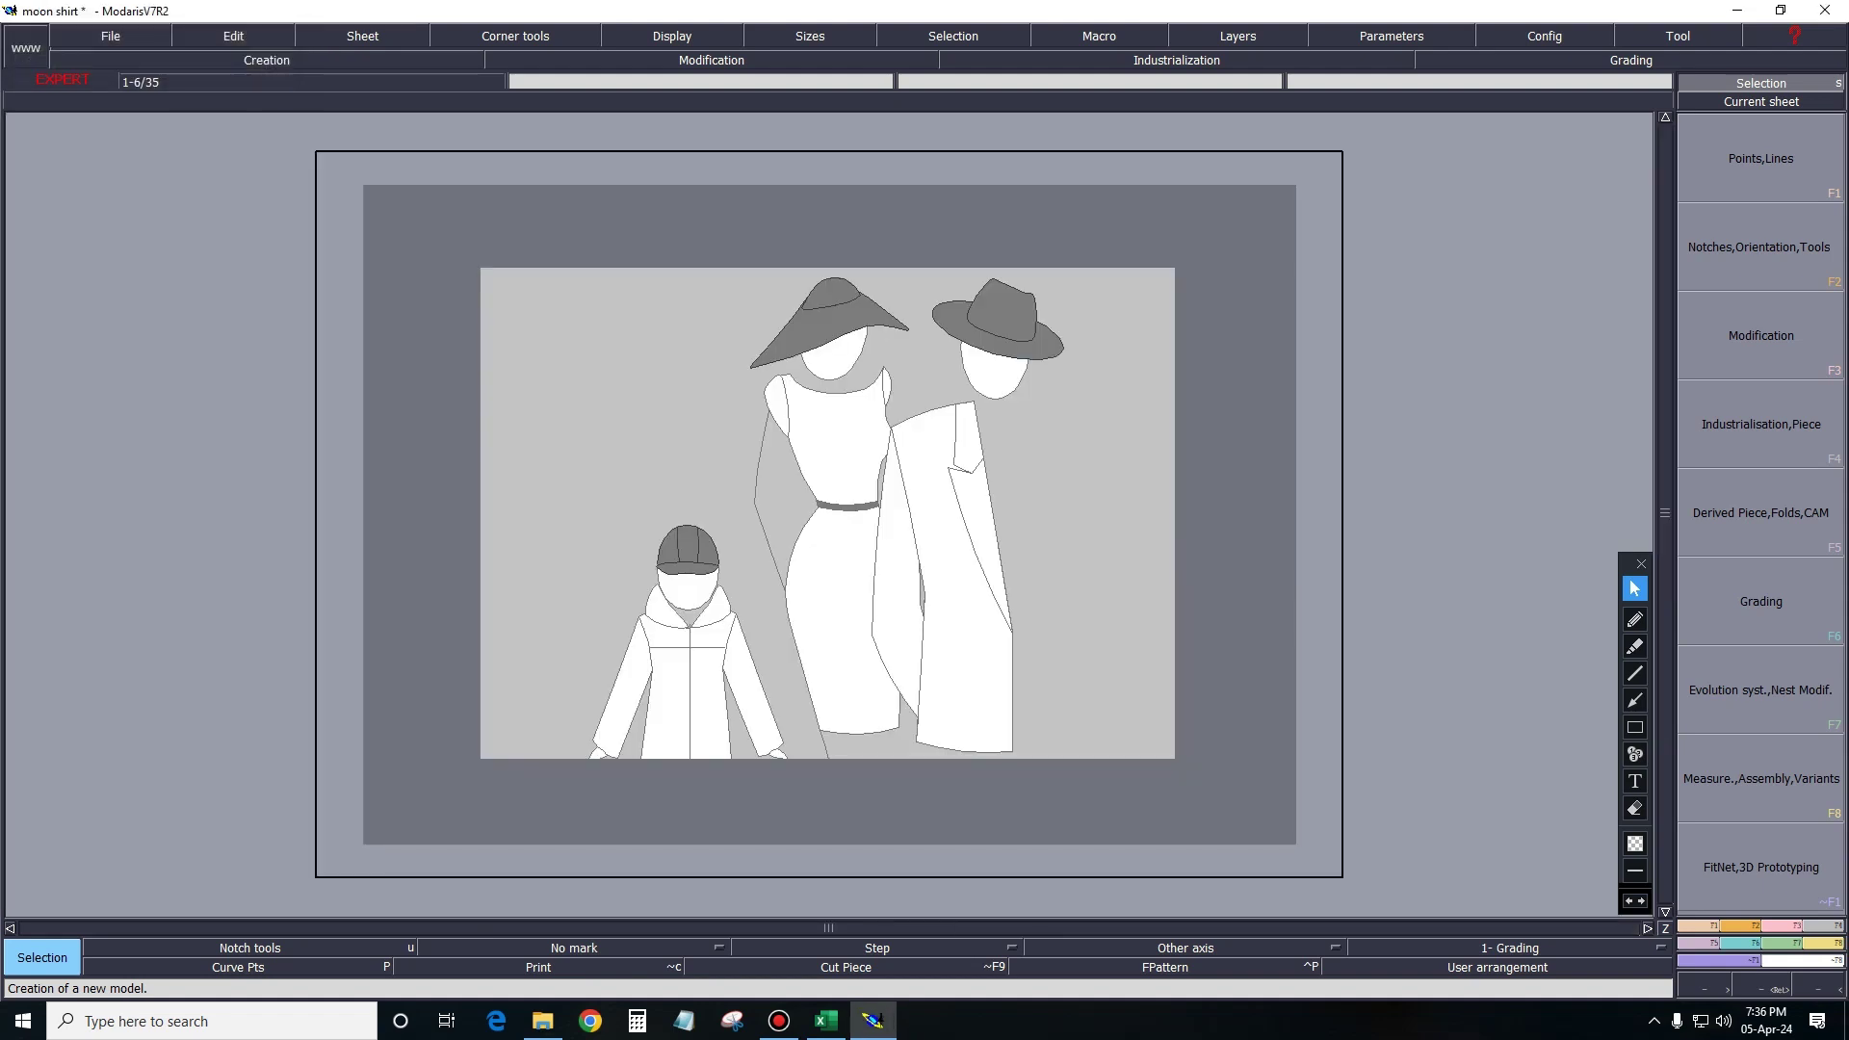
Add a new blank sheet and display sizes, handles and title blocks.
click(362, 35)
click(339, 59)
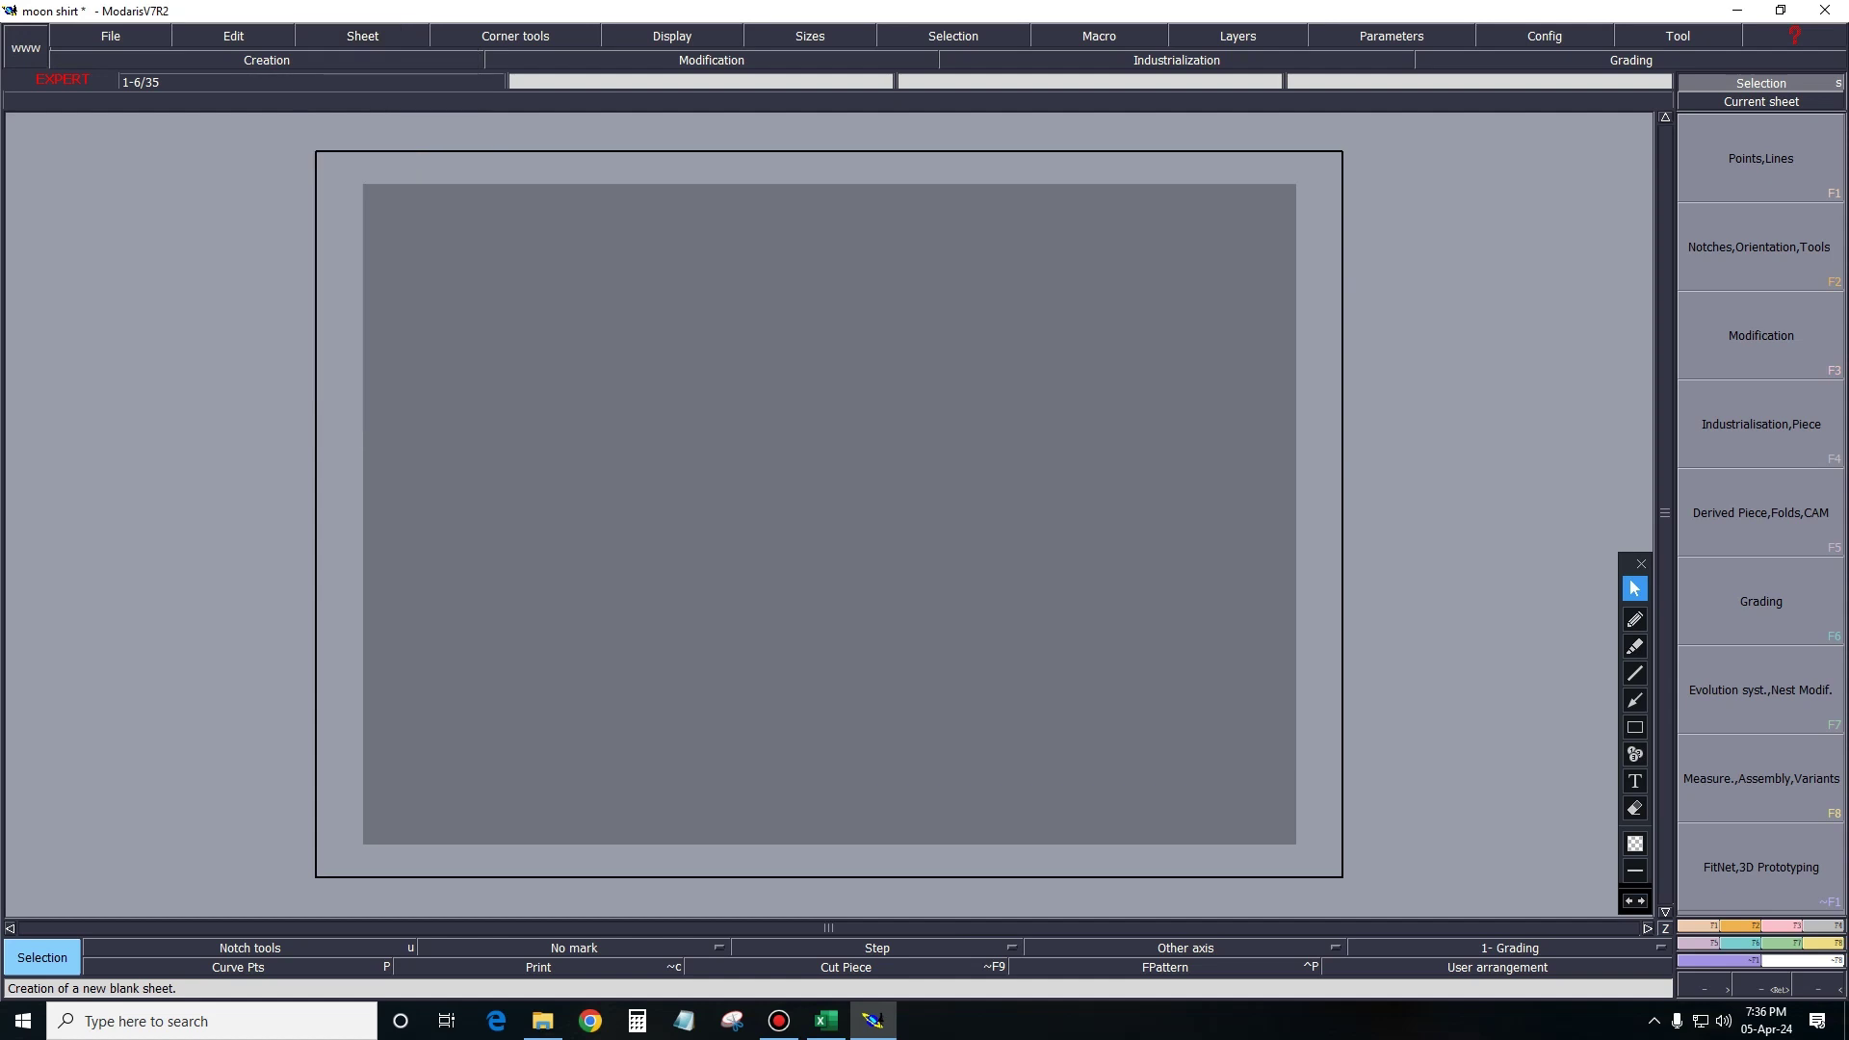
click(672, 36)
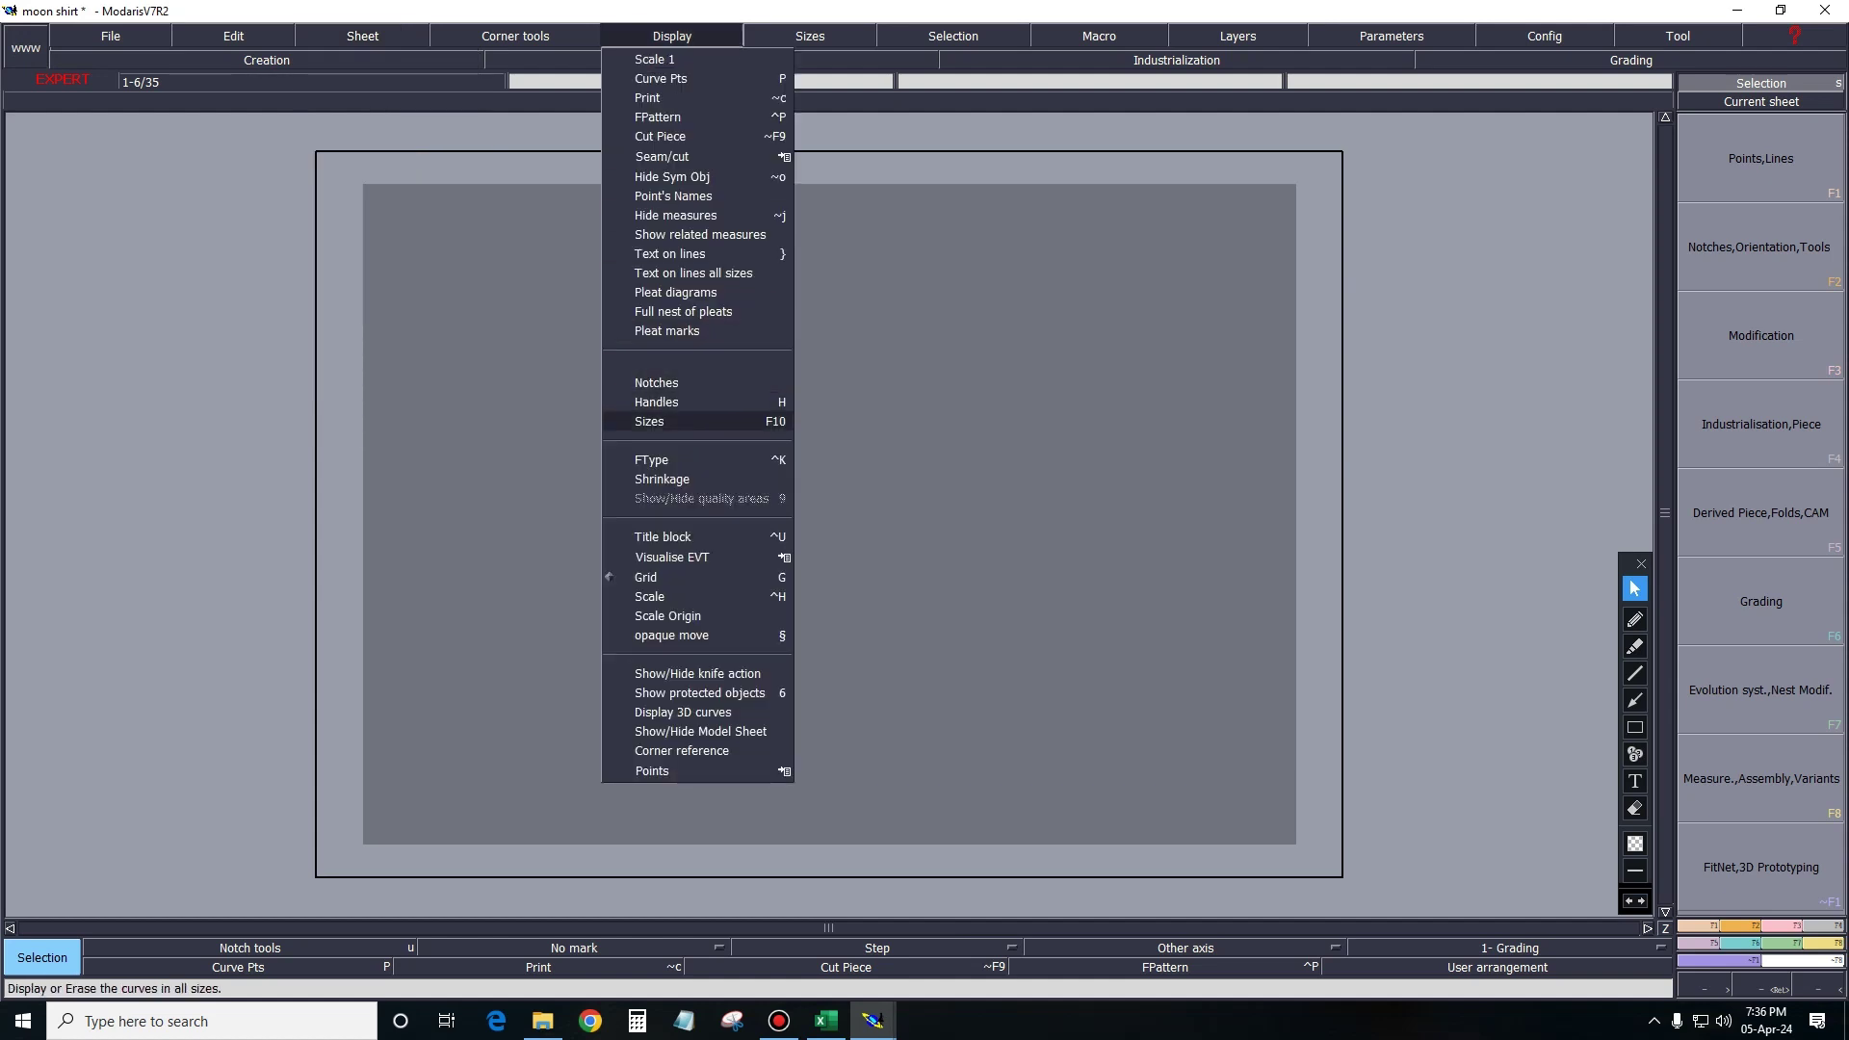
click(695, 420)
click(672, 36)
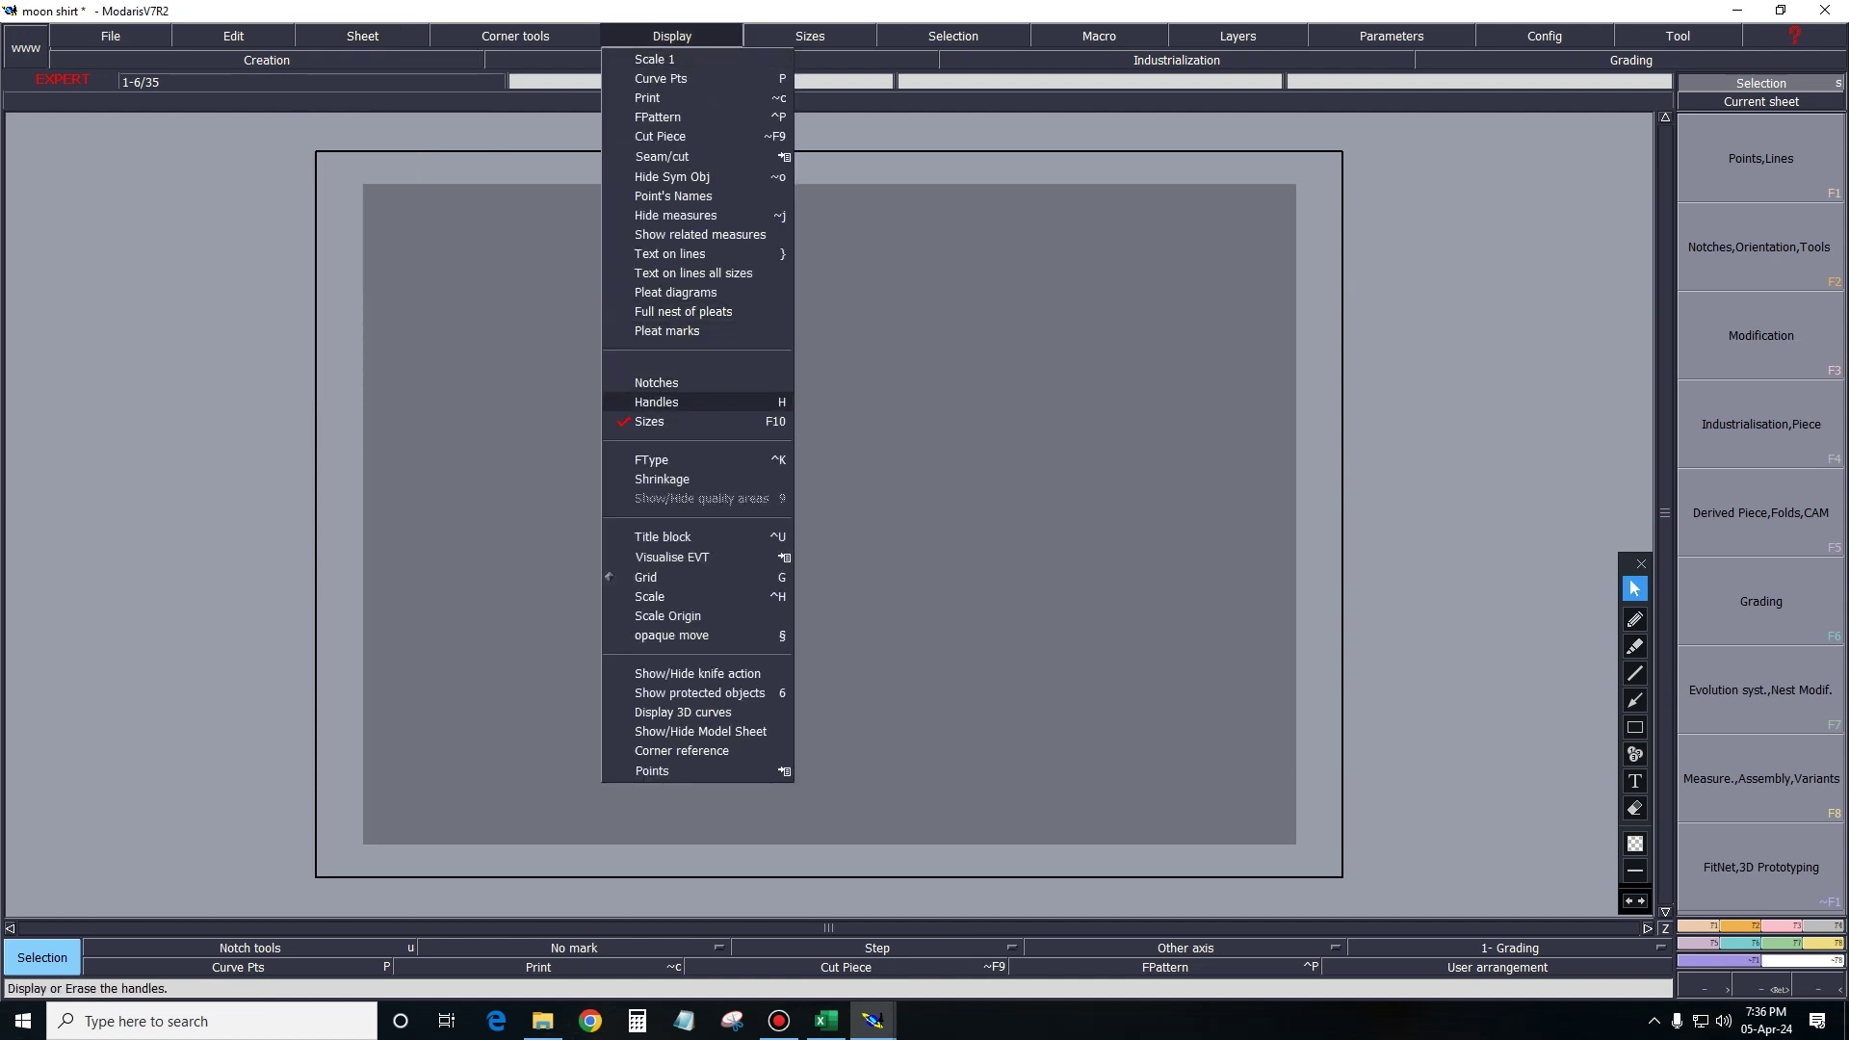
click(695, 402)
click(673, 36)
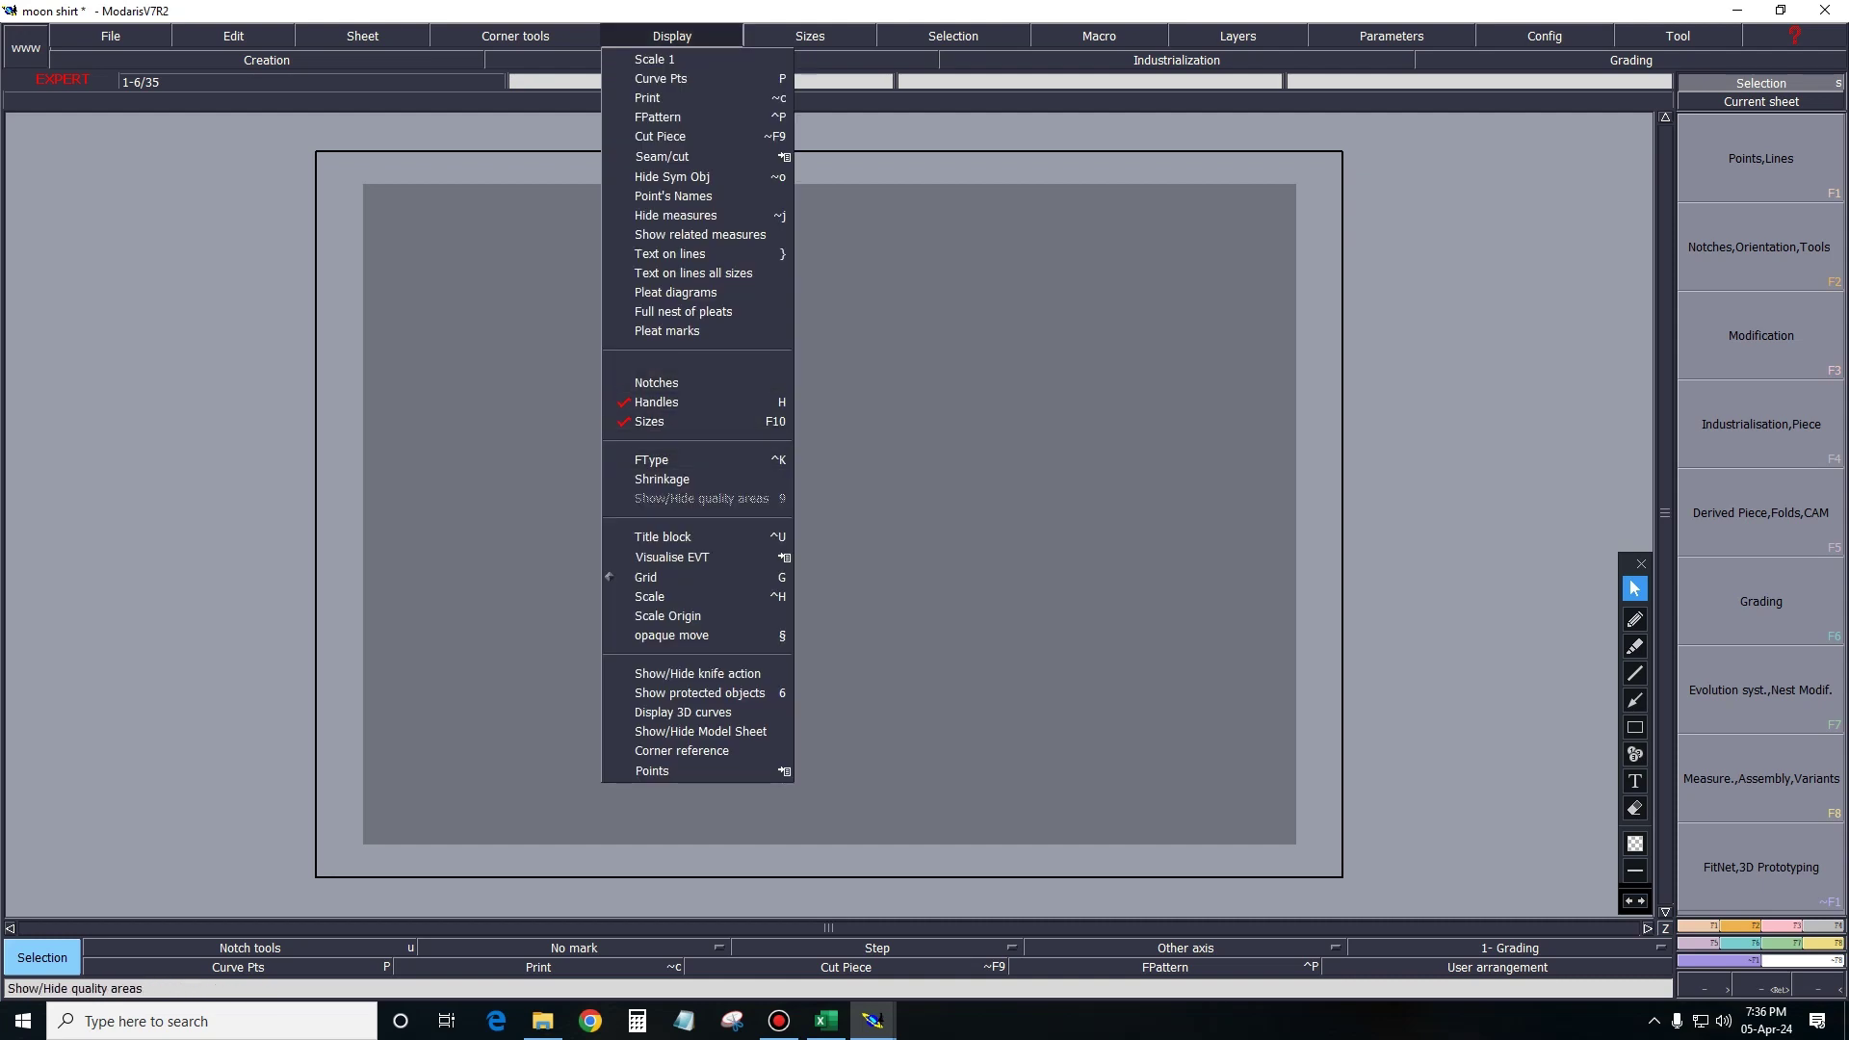
click(695, 536)
Arrange the sheets, show the F7 evolution panel, check Excel, then open the moon shirt folder.
key(shift+a)
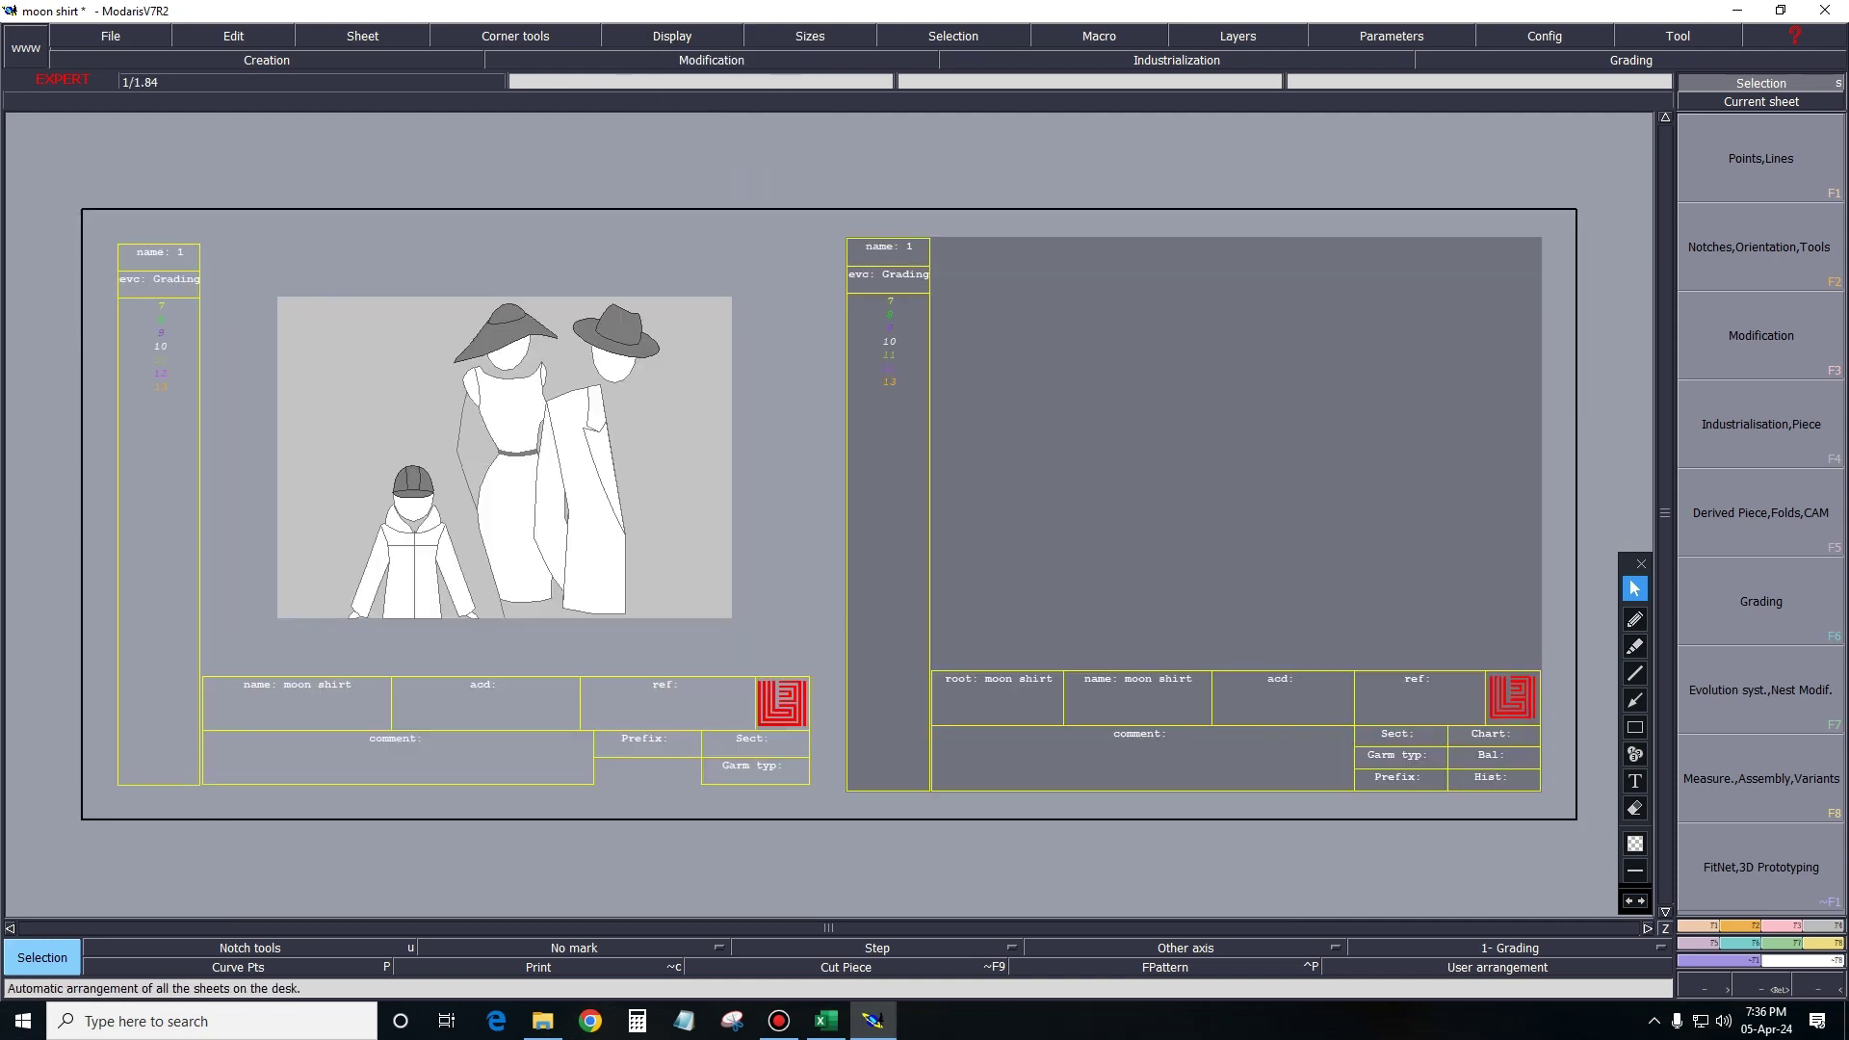
key(F7)
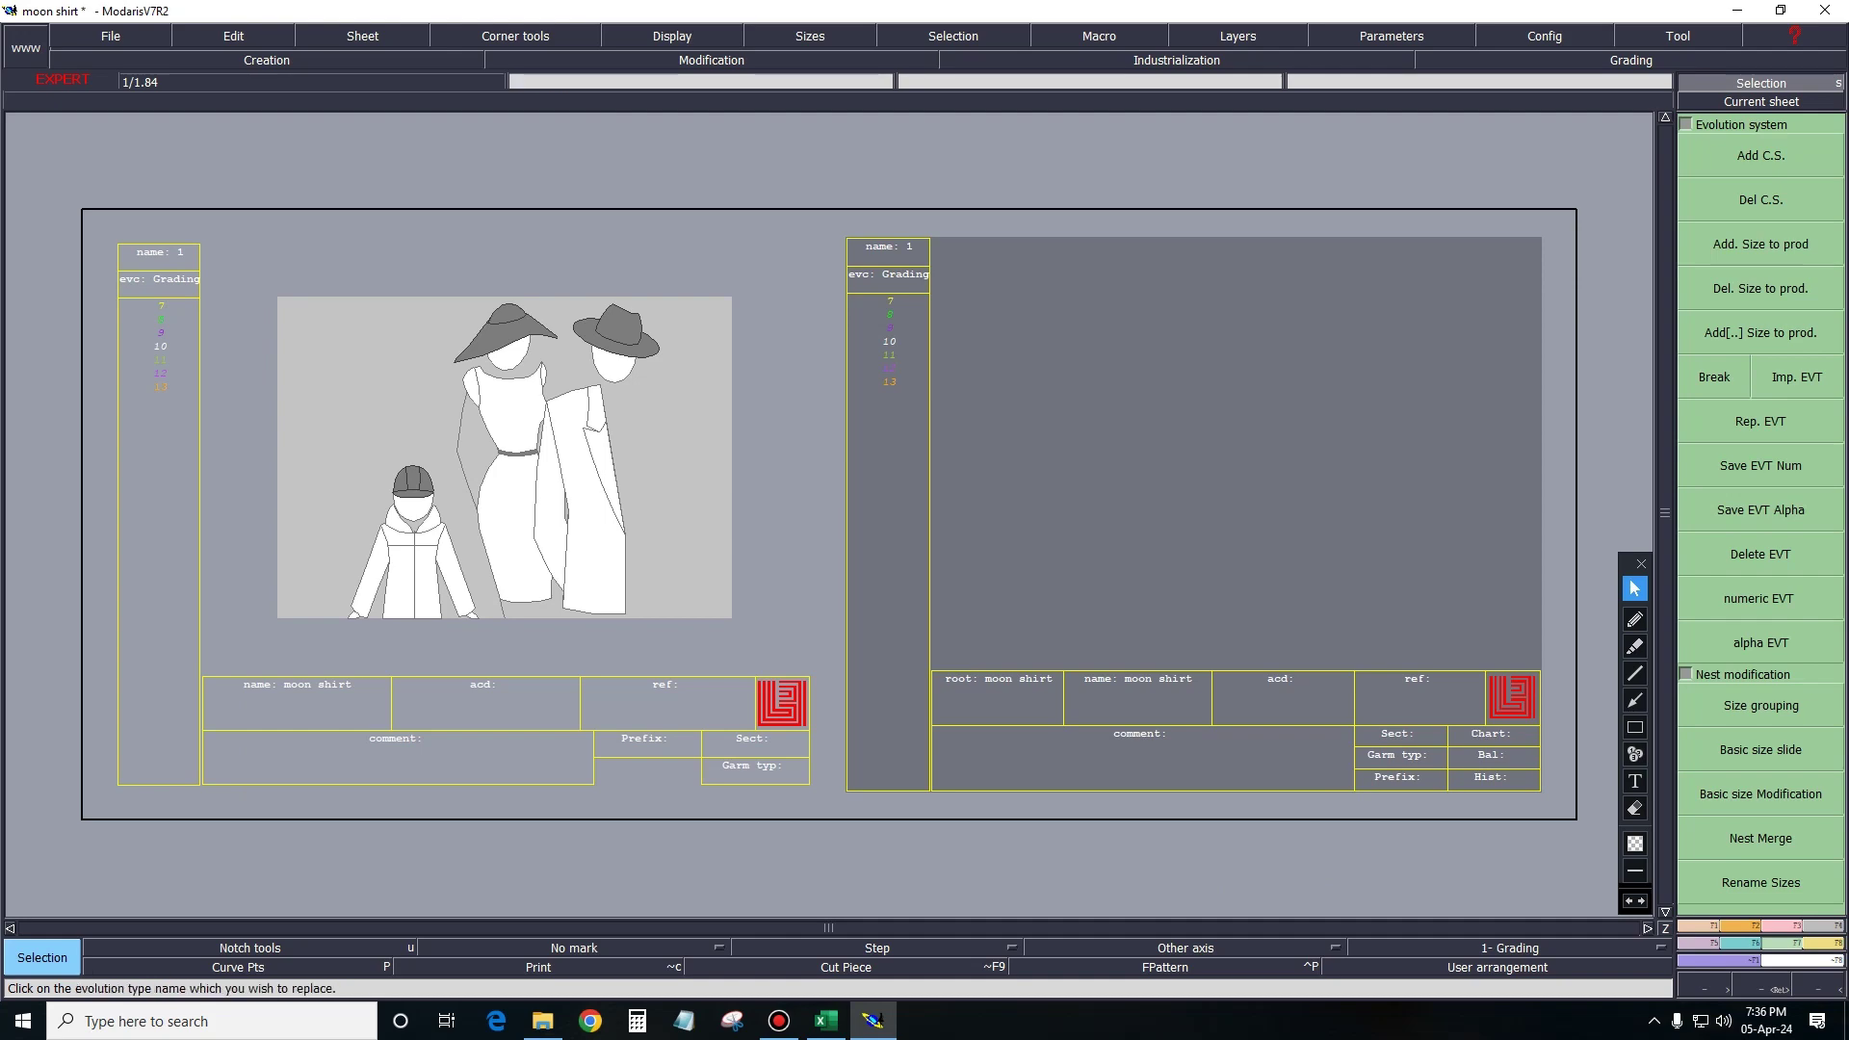
click(1737, 11)
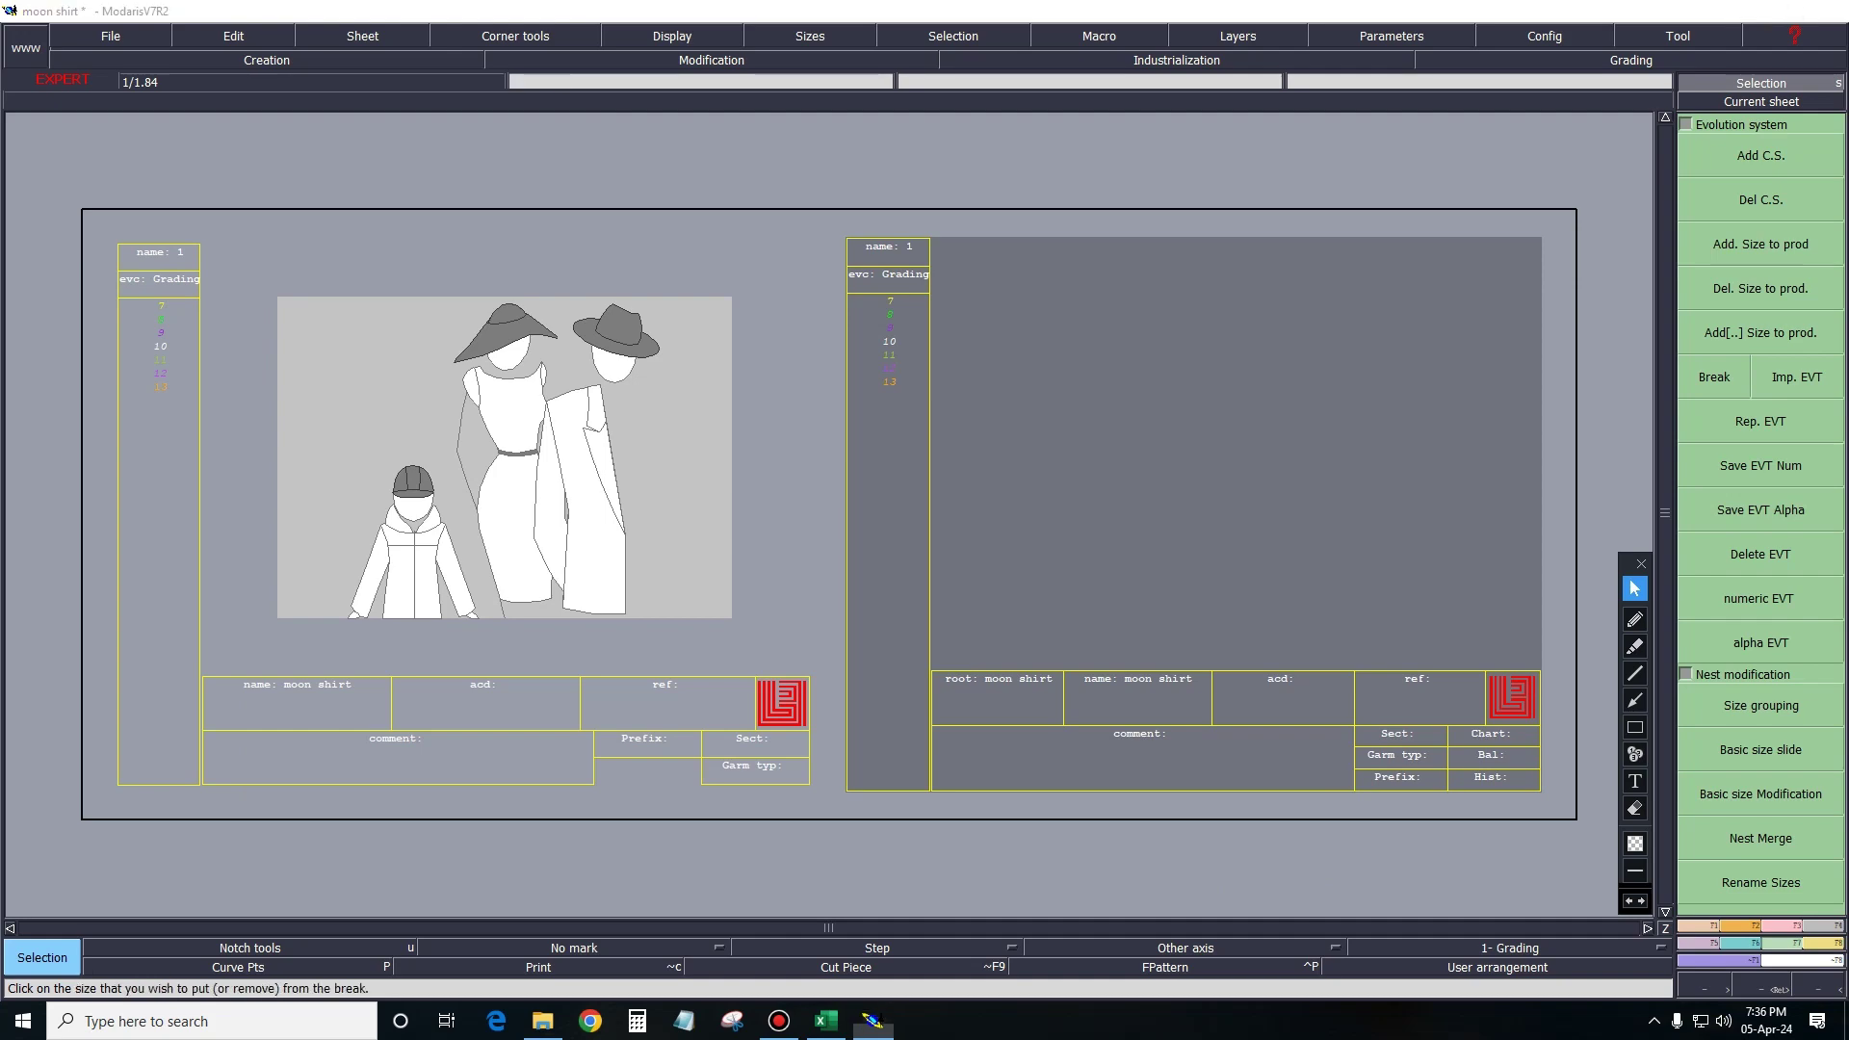
click(825, 1020)
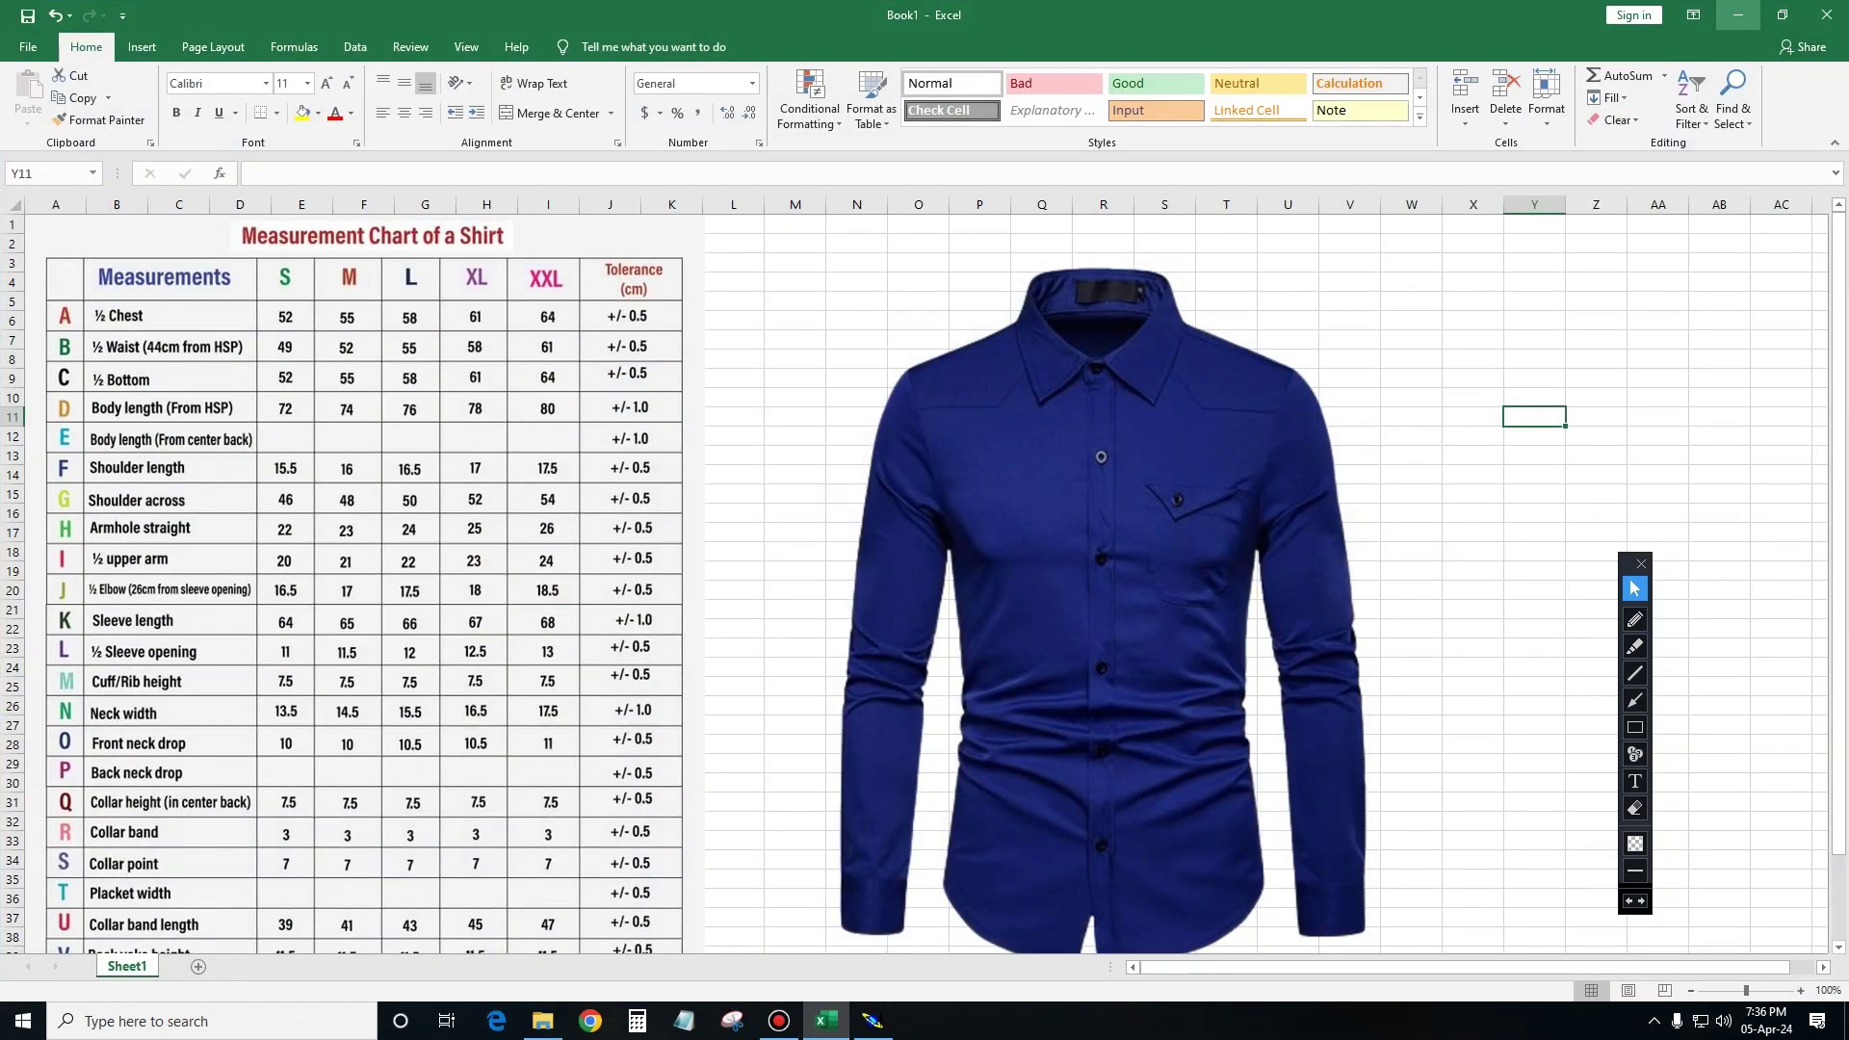
click(1737, 14)
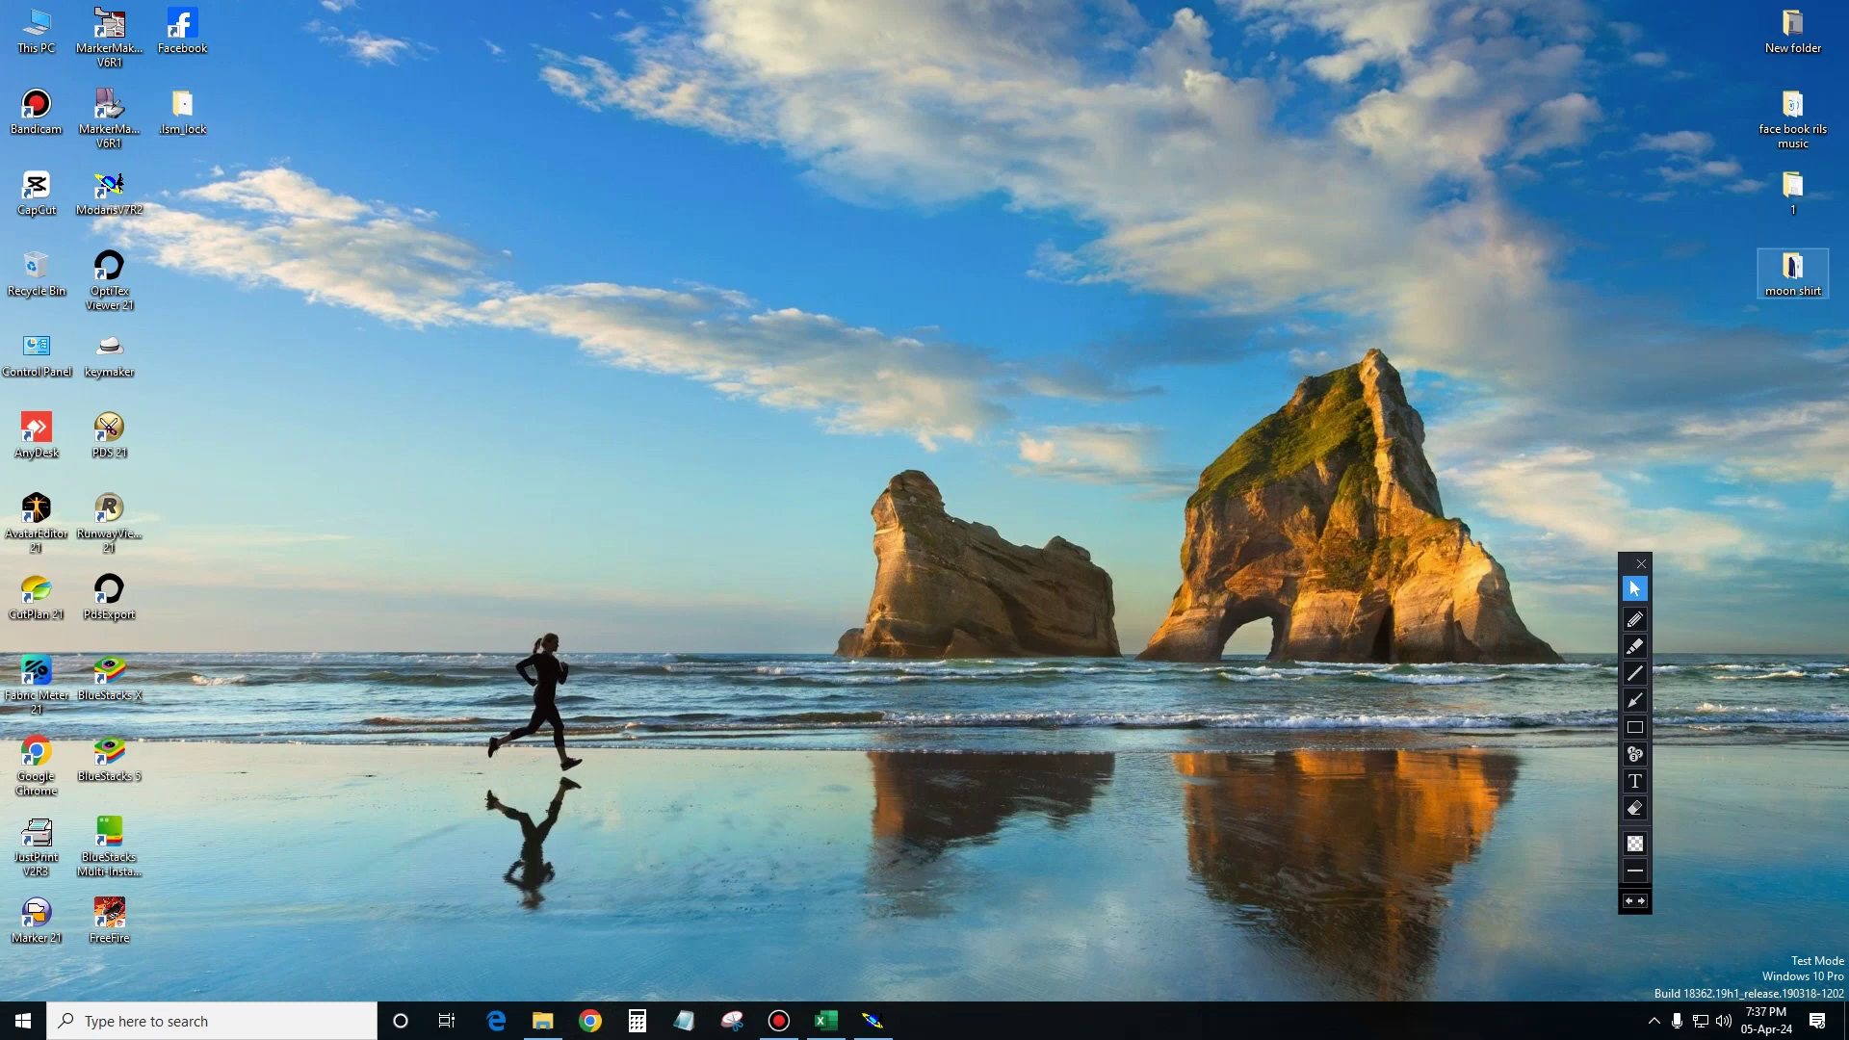
double_click(1793, 273)
Add a new text document named S---L---XXL and open it in Notepad.
right_click(491, 334)
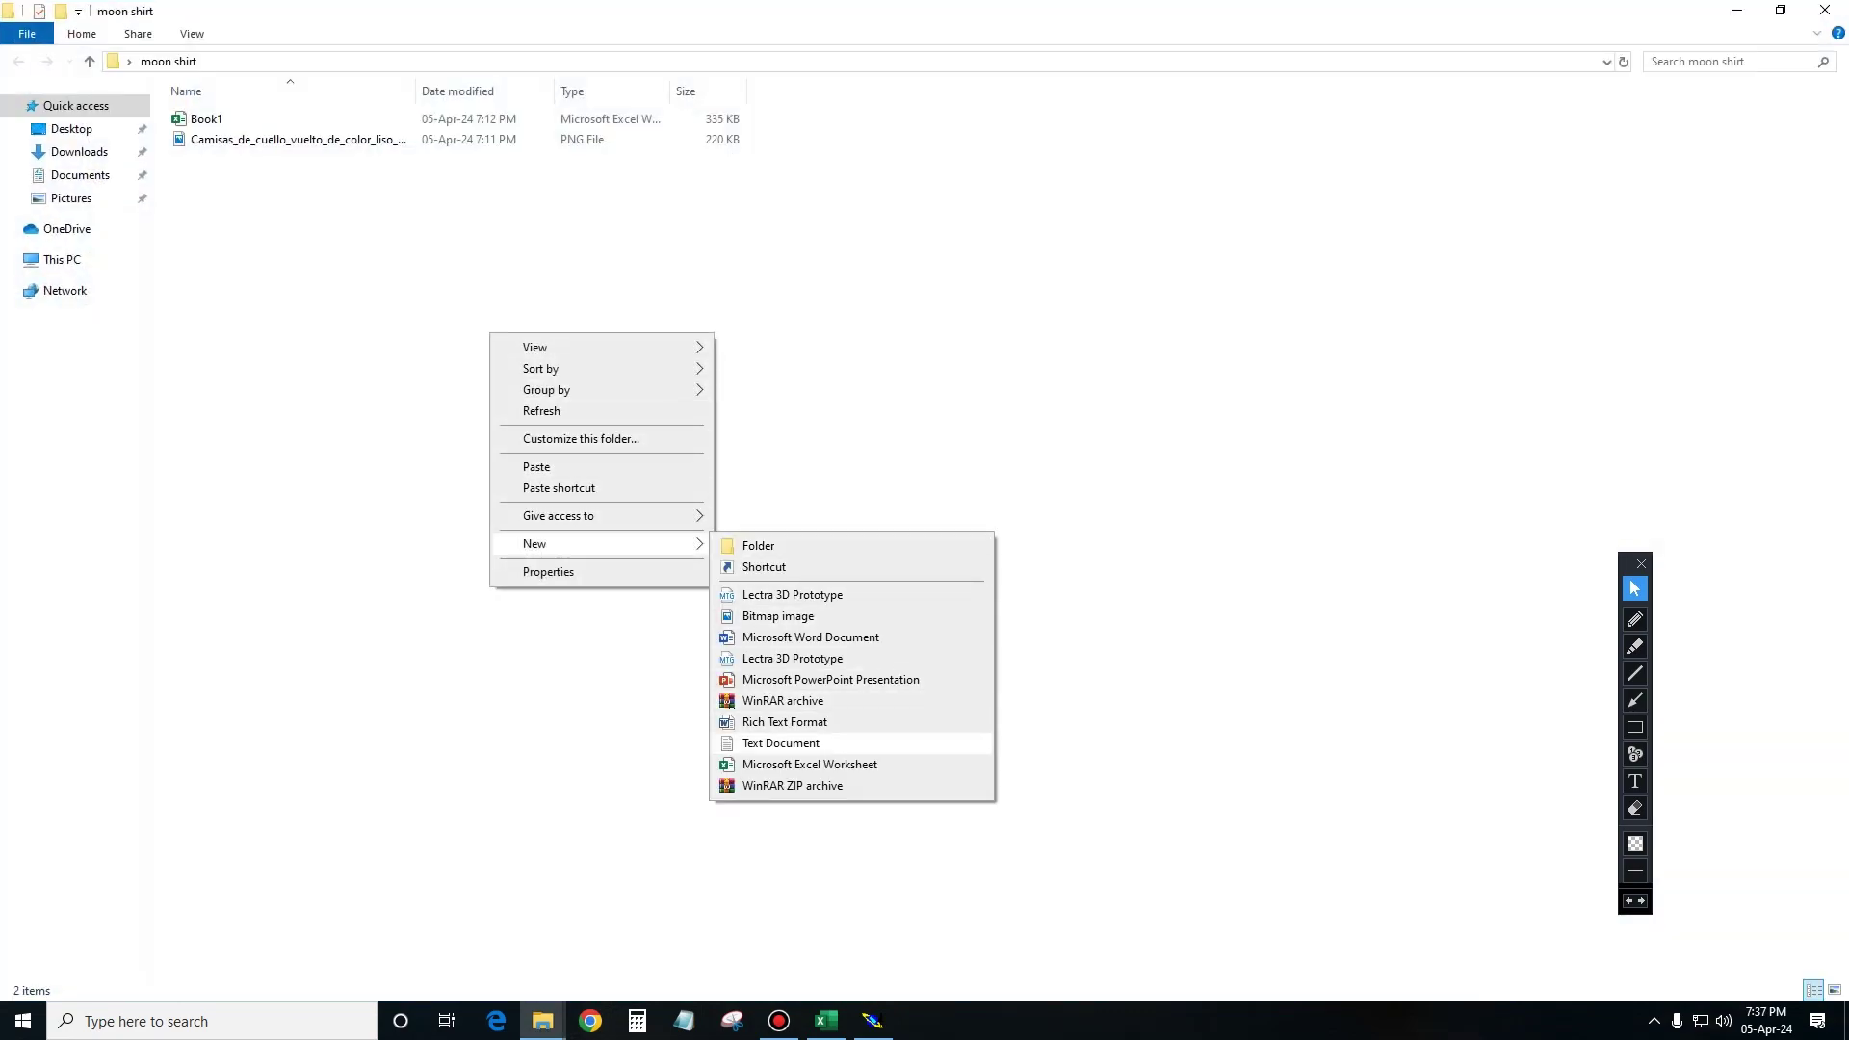
click(771, 741)
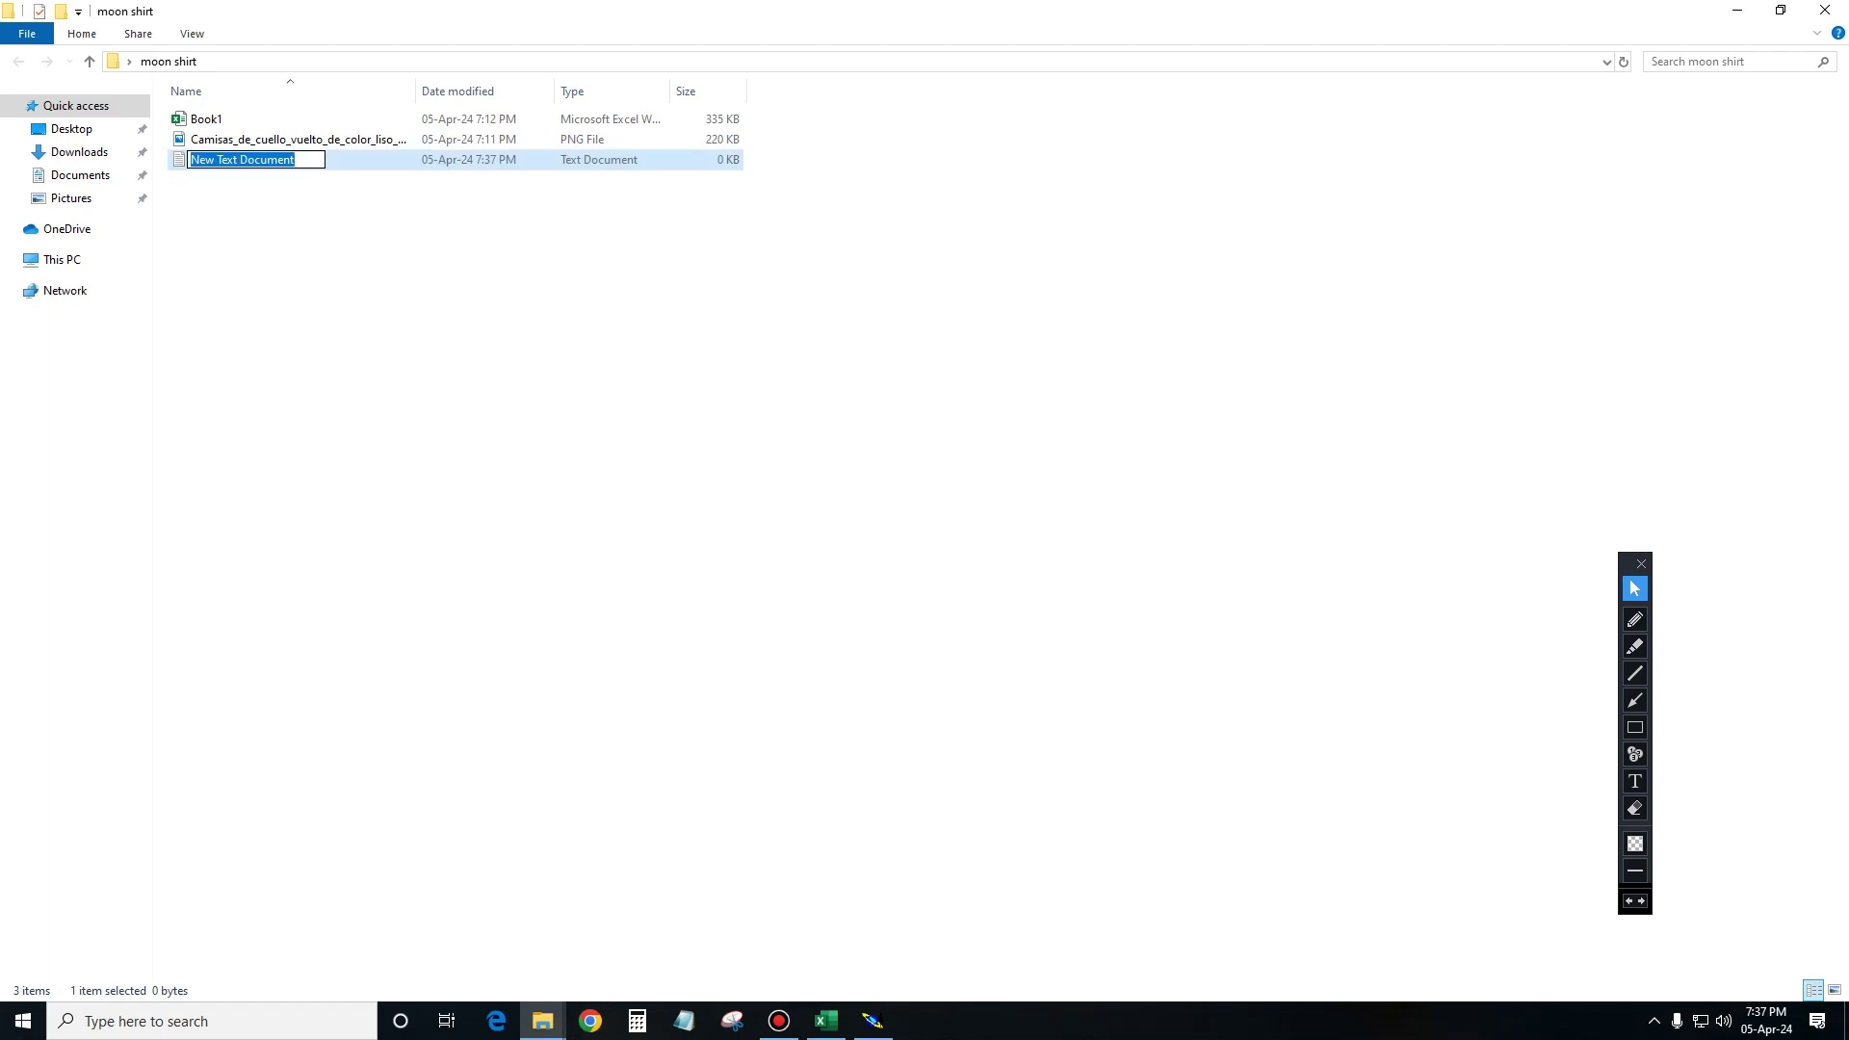
text(s---)
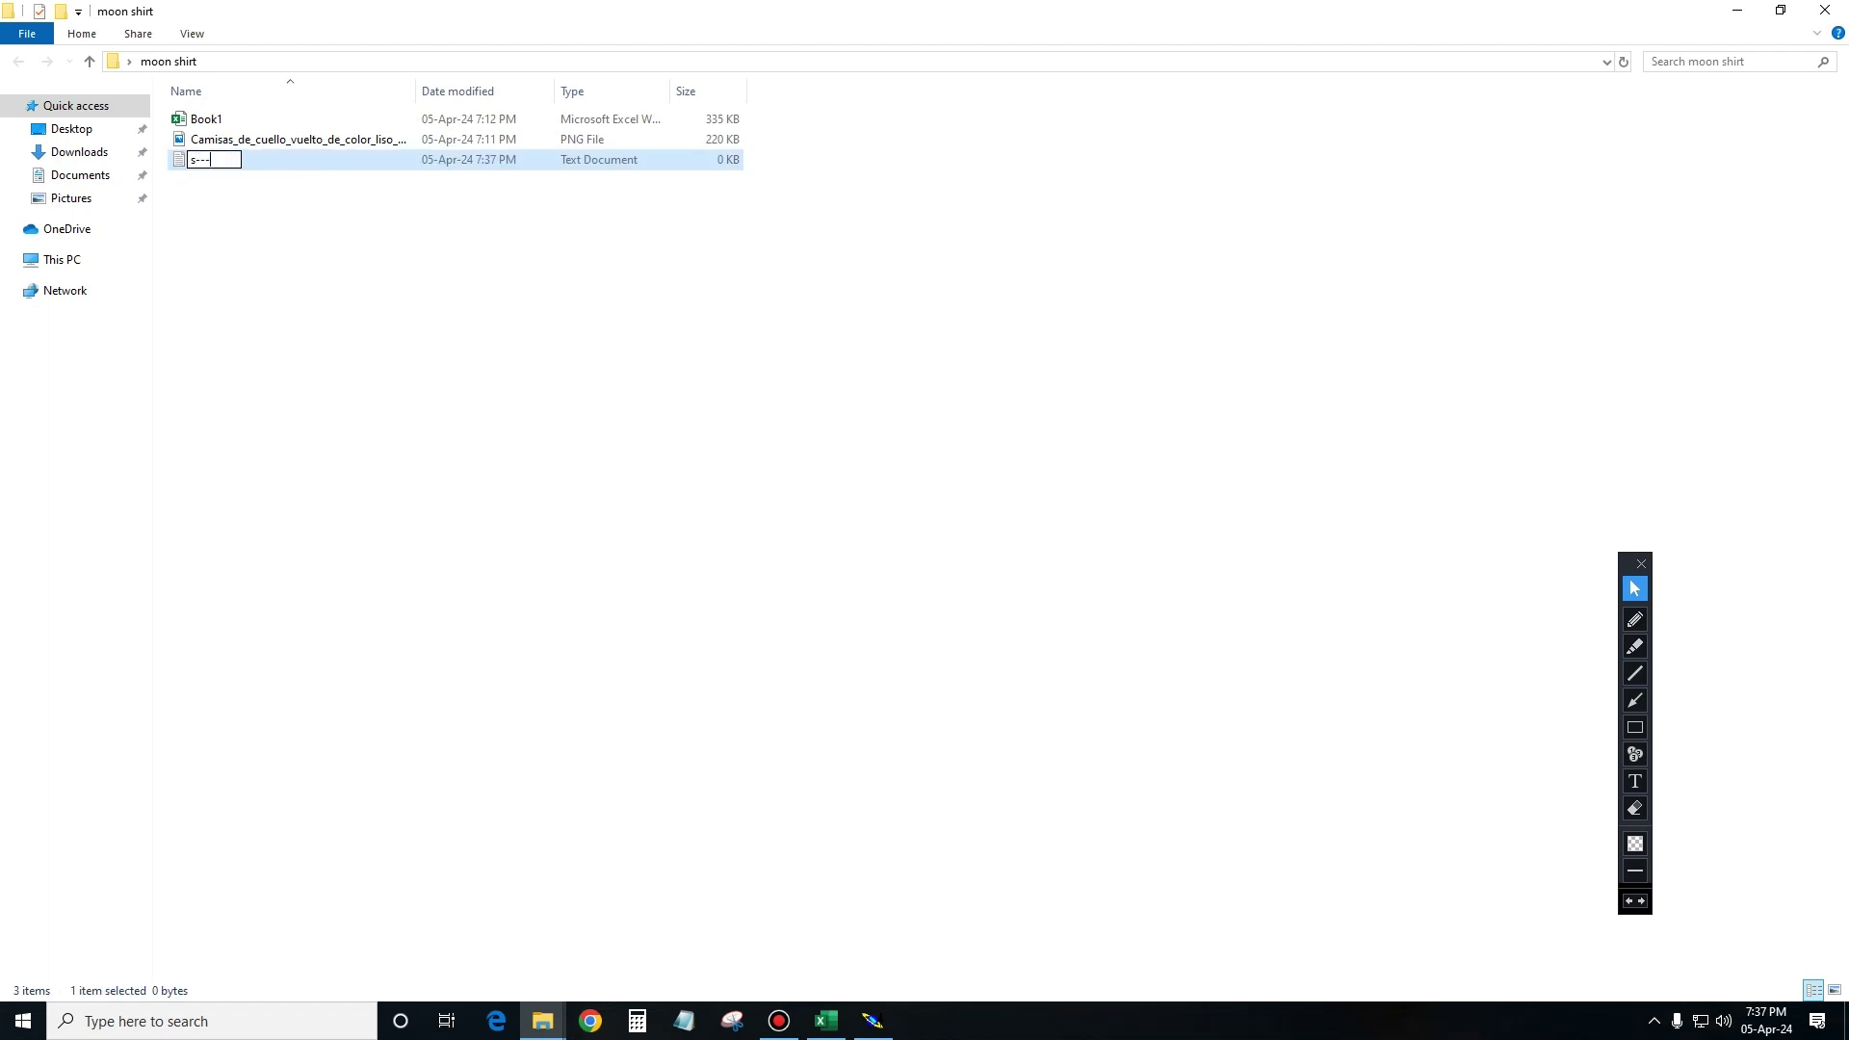
key(BackSpace)
key(BackSpace)
key(BackSpace)
key(BackSpace)
text(S)
text(---L)
text(---X)
text(XL)
key(Return)
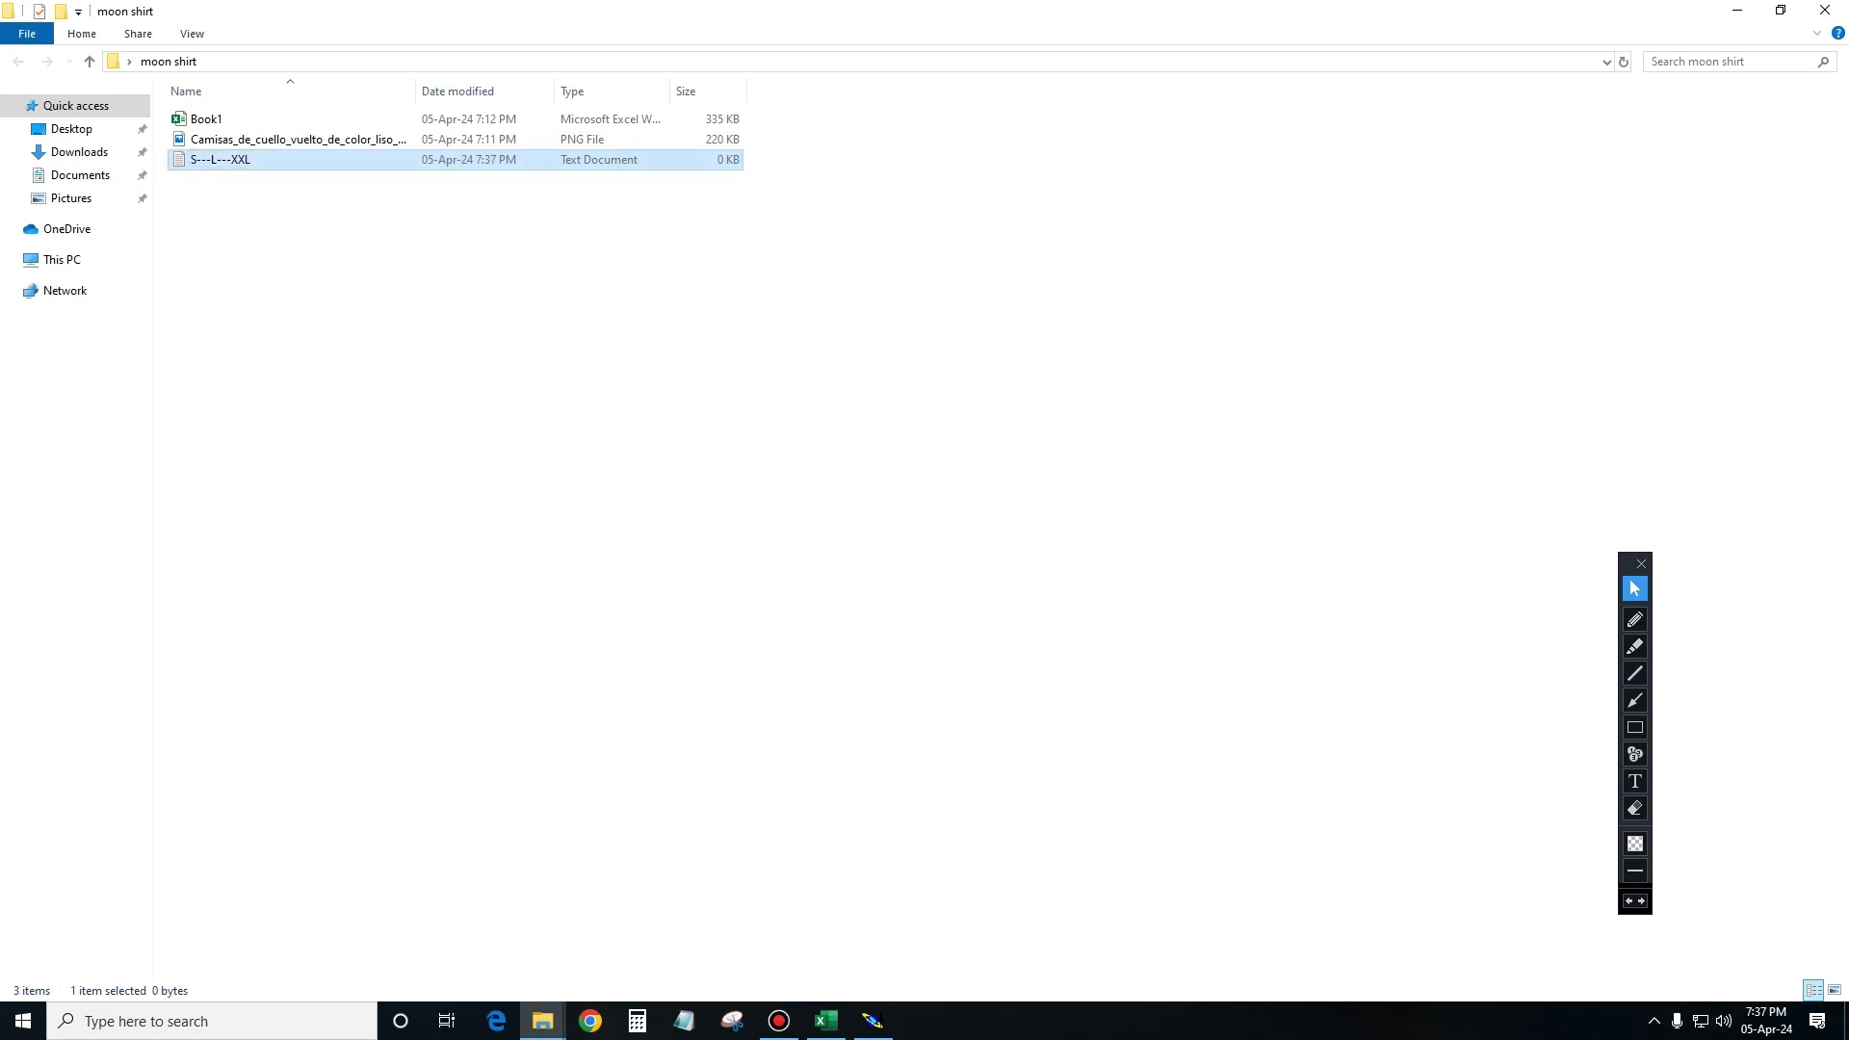
key(Return)
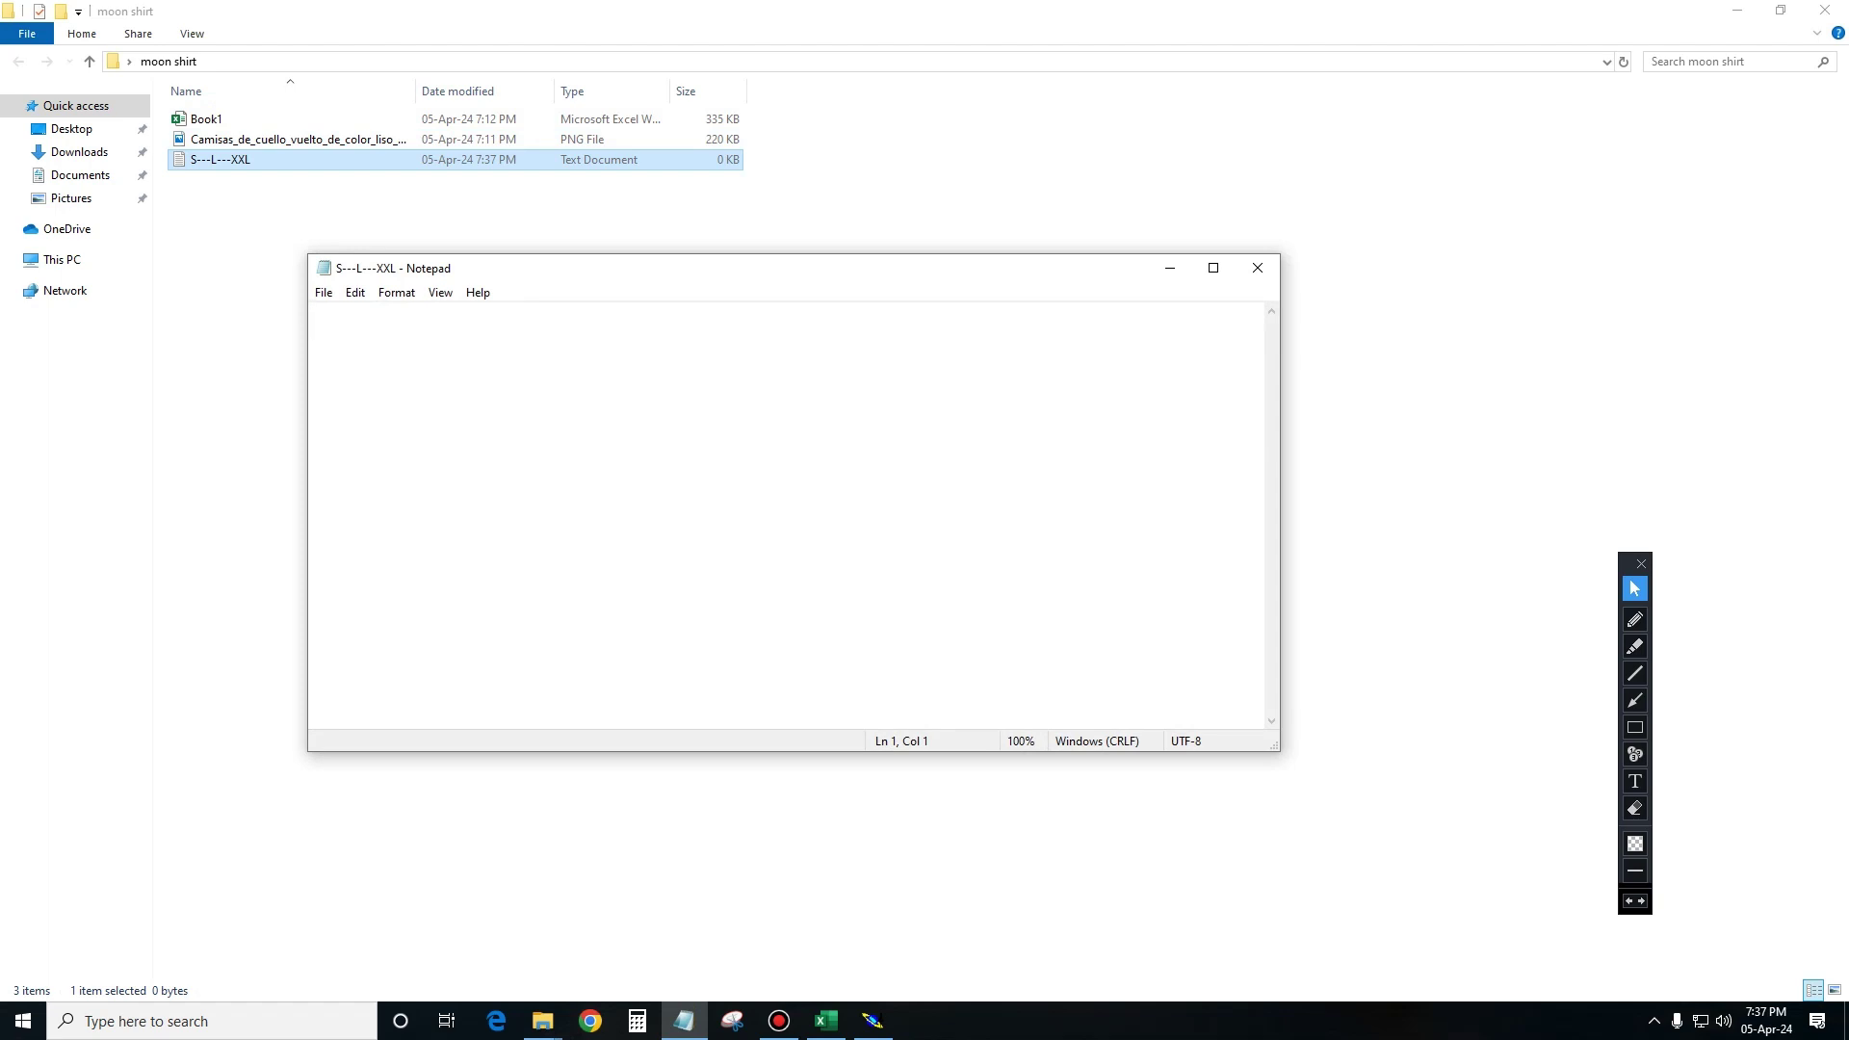
Type the size list alpha, S, M, *L, XL, XXL on separate lines.
text(alp)
text(ha )
text(A)
key(BackSpace)
text(S )
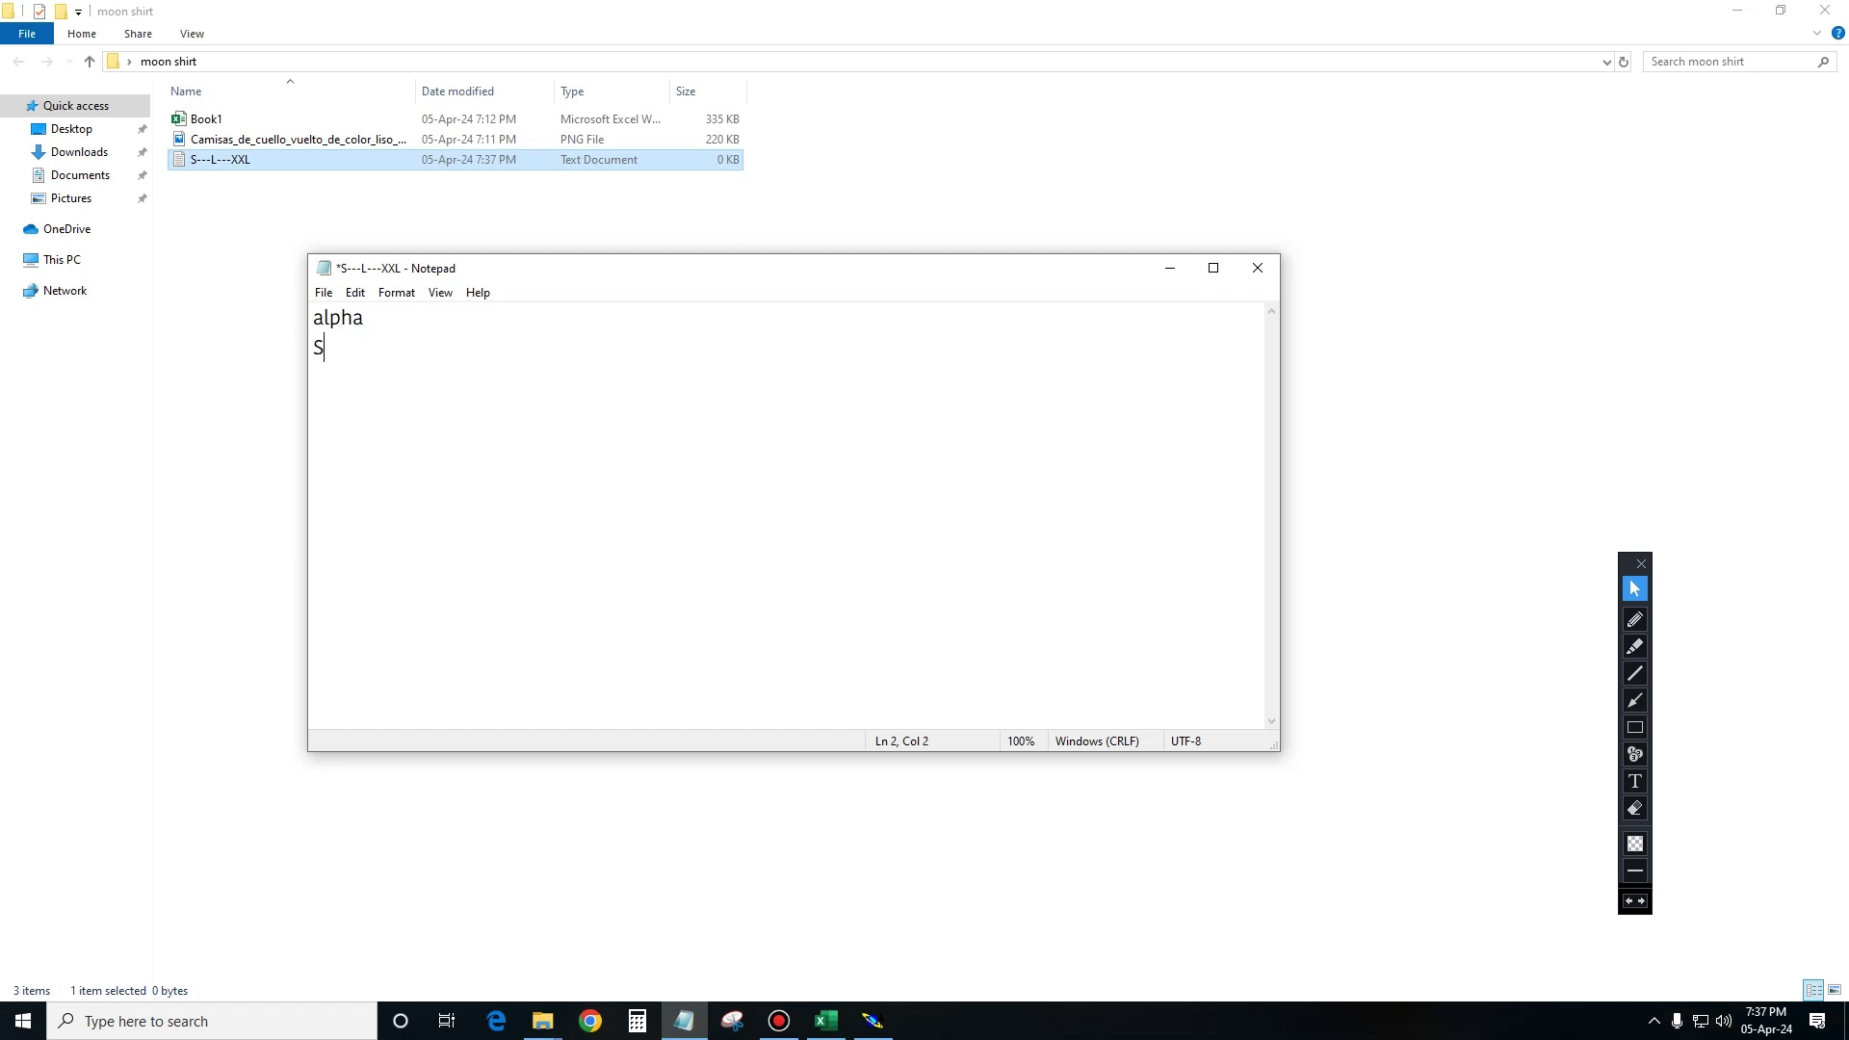
text(M )
text(*)
text(L )
text(XL )
text(XXL)
Save the S---L---XXL file, then close Notepad and File Explorer.
key(alt+f)
key(Down)
key(Down)
key(Down)
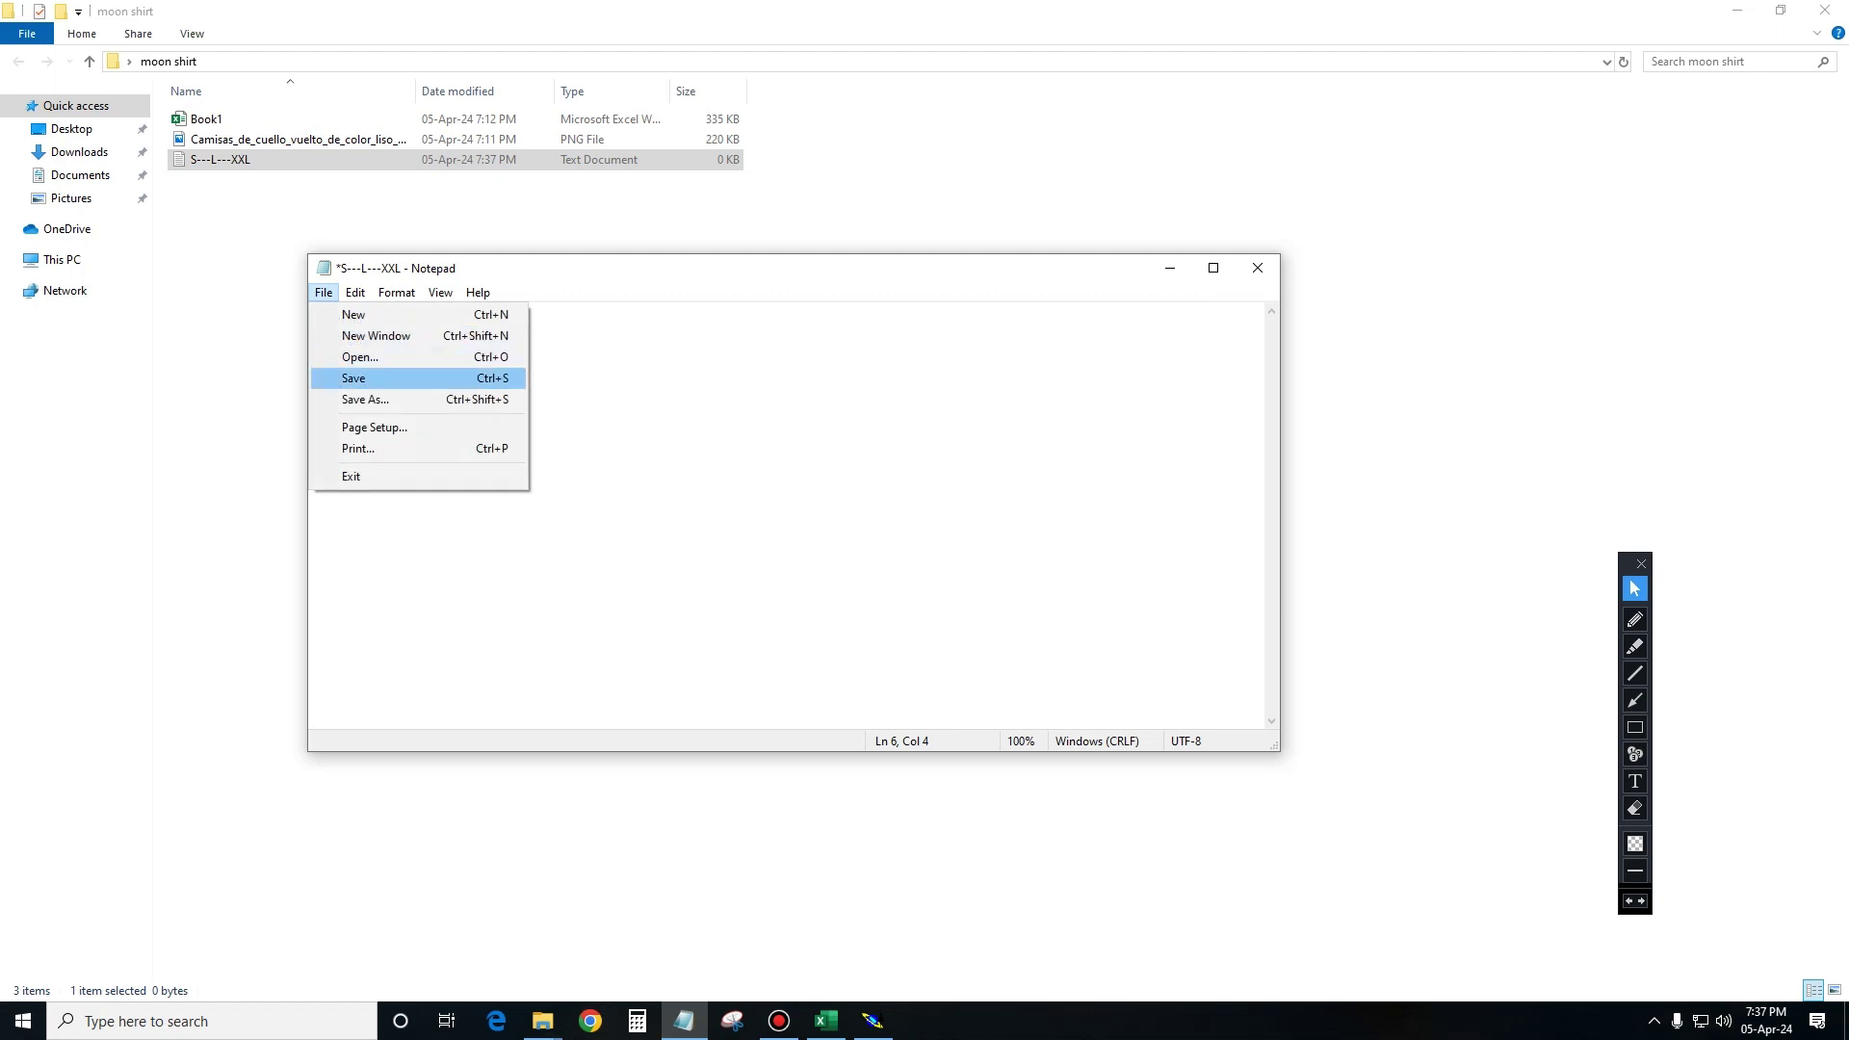
key(Down)
key(Up)
key(Return)
key(alt+f)
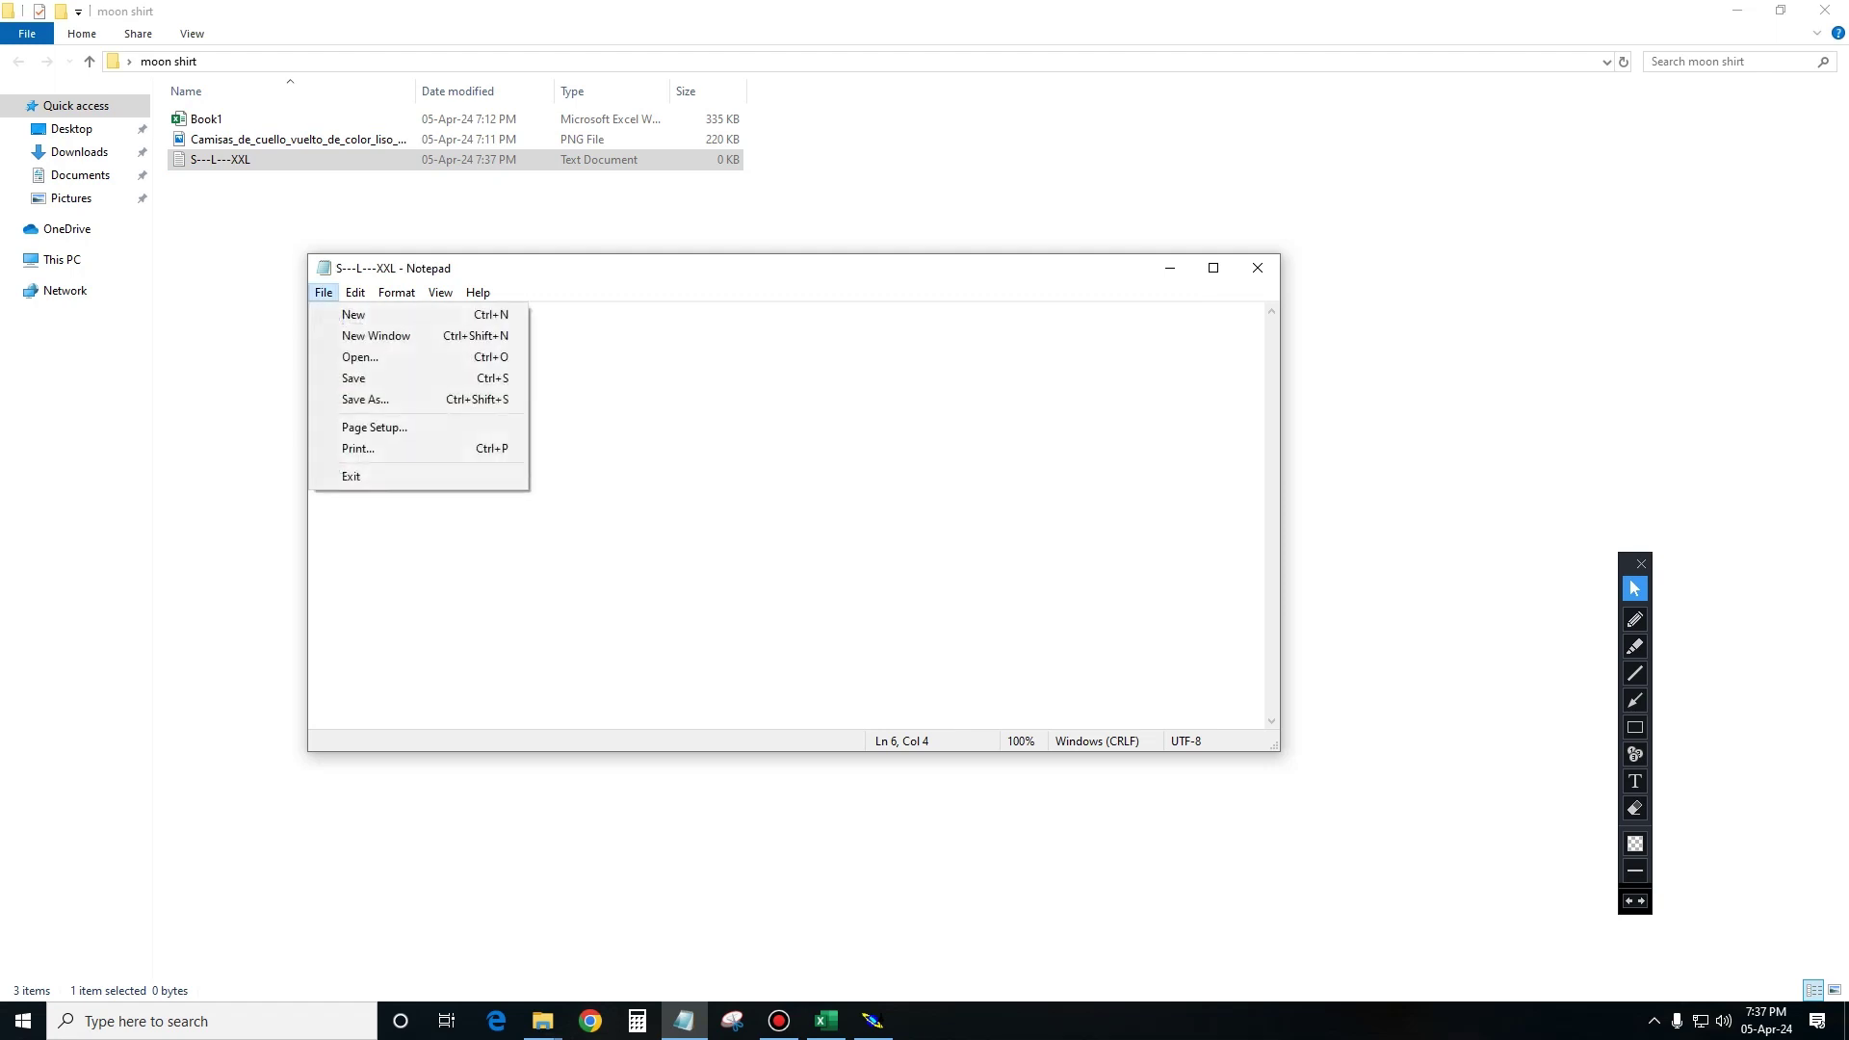
key(Down)
key(Down)
key(Down)
key(Escape)
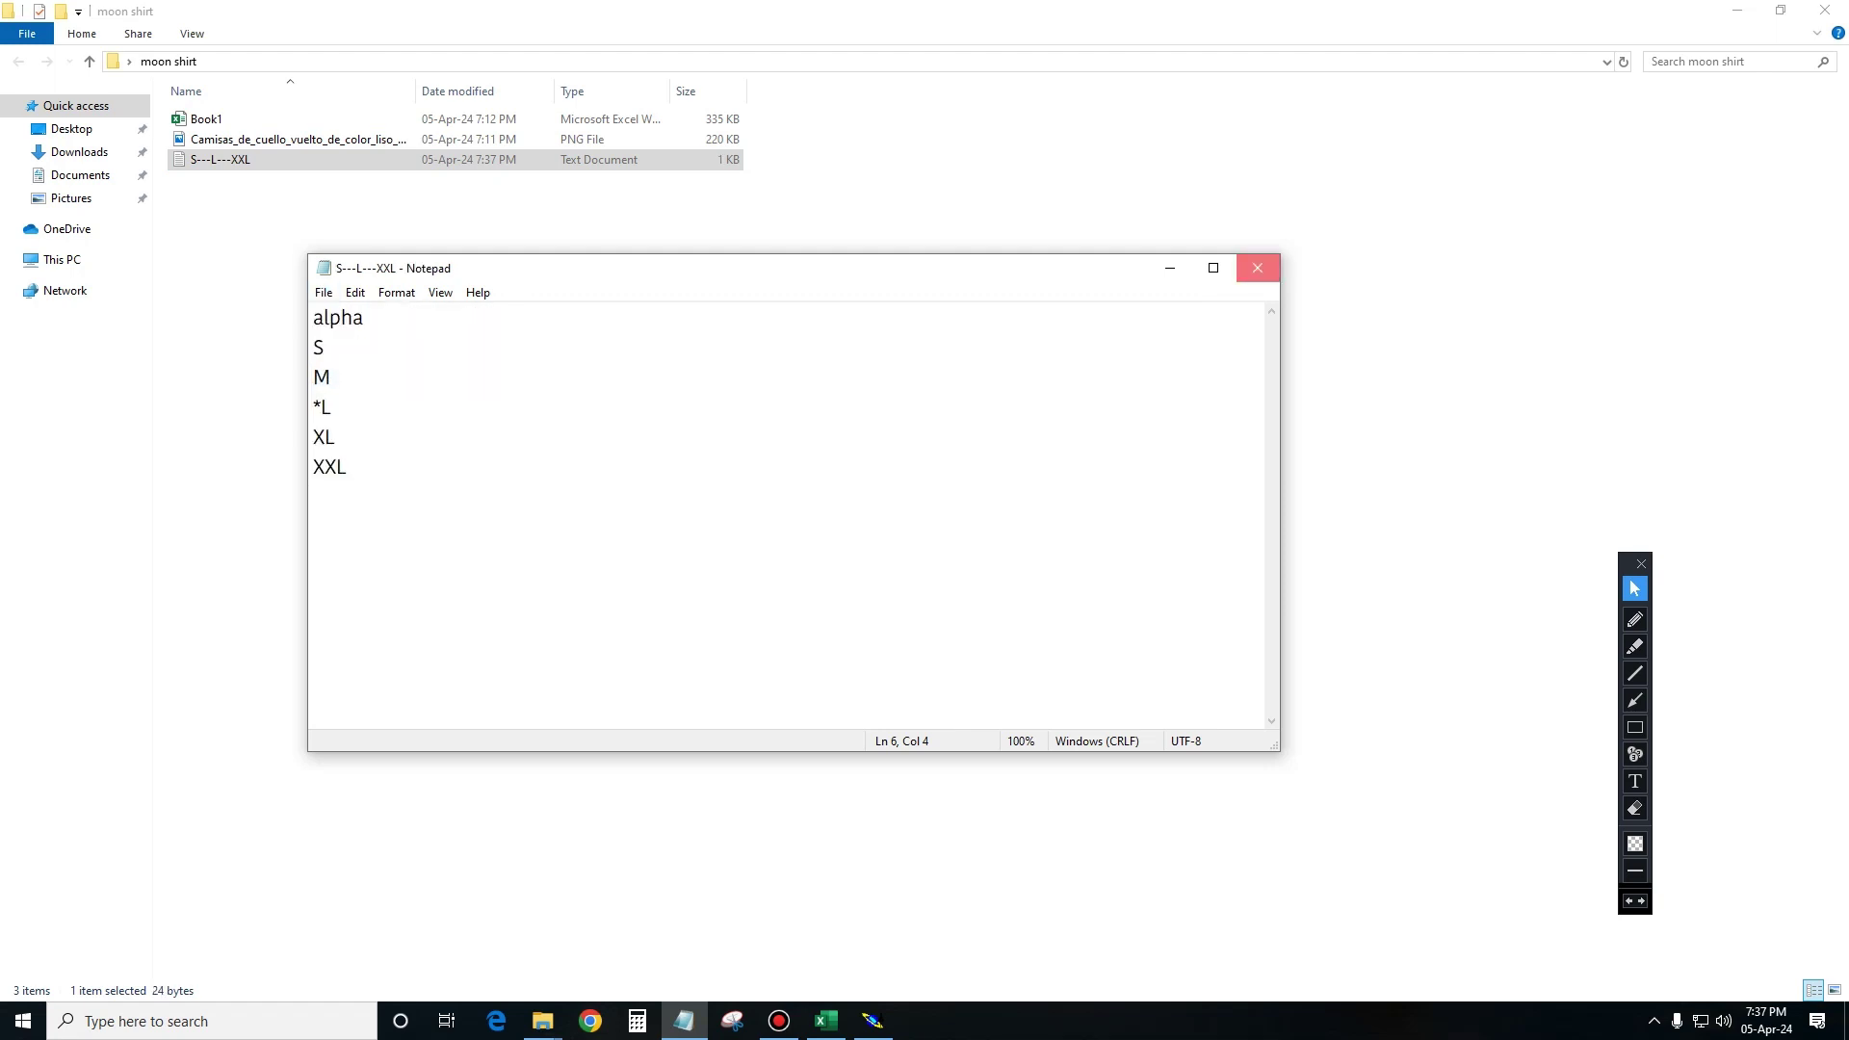
click(1257, 268)
click(1825, 10)
Refresh the desktop and bring the moon shirt model back in Modaris.
right_click(664, 165)
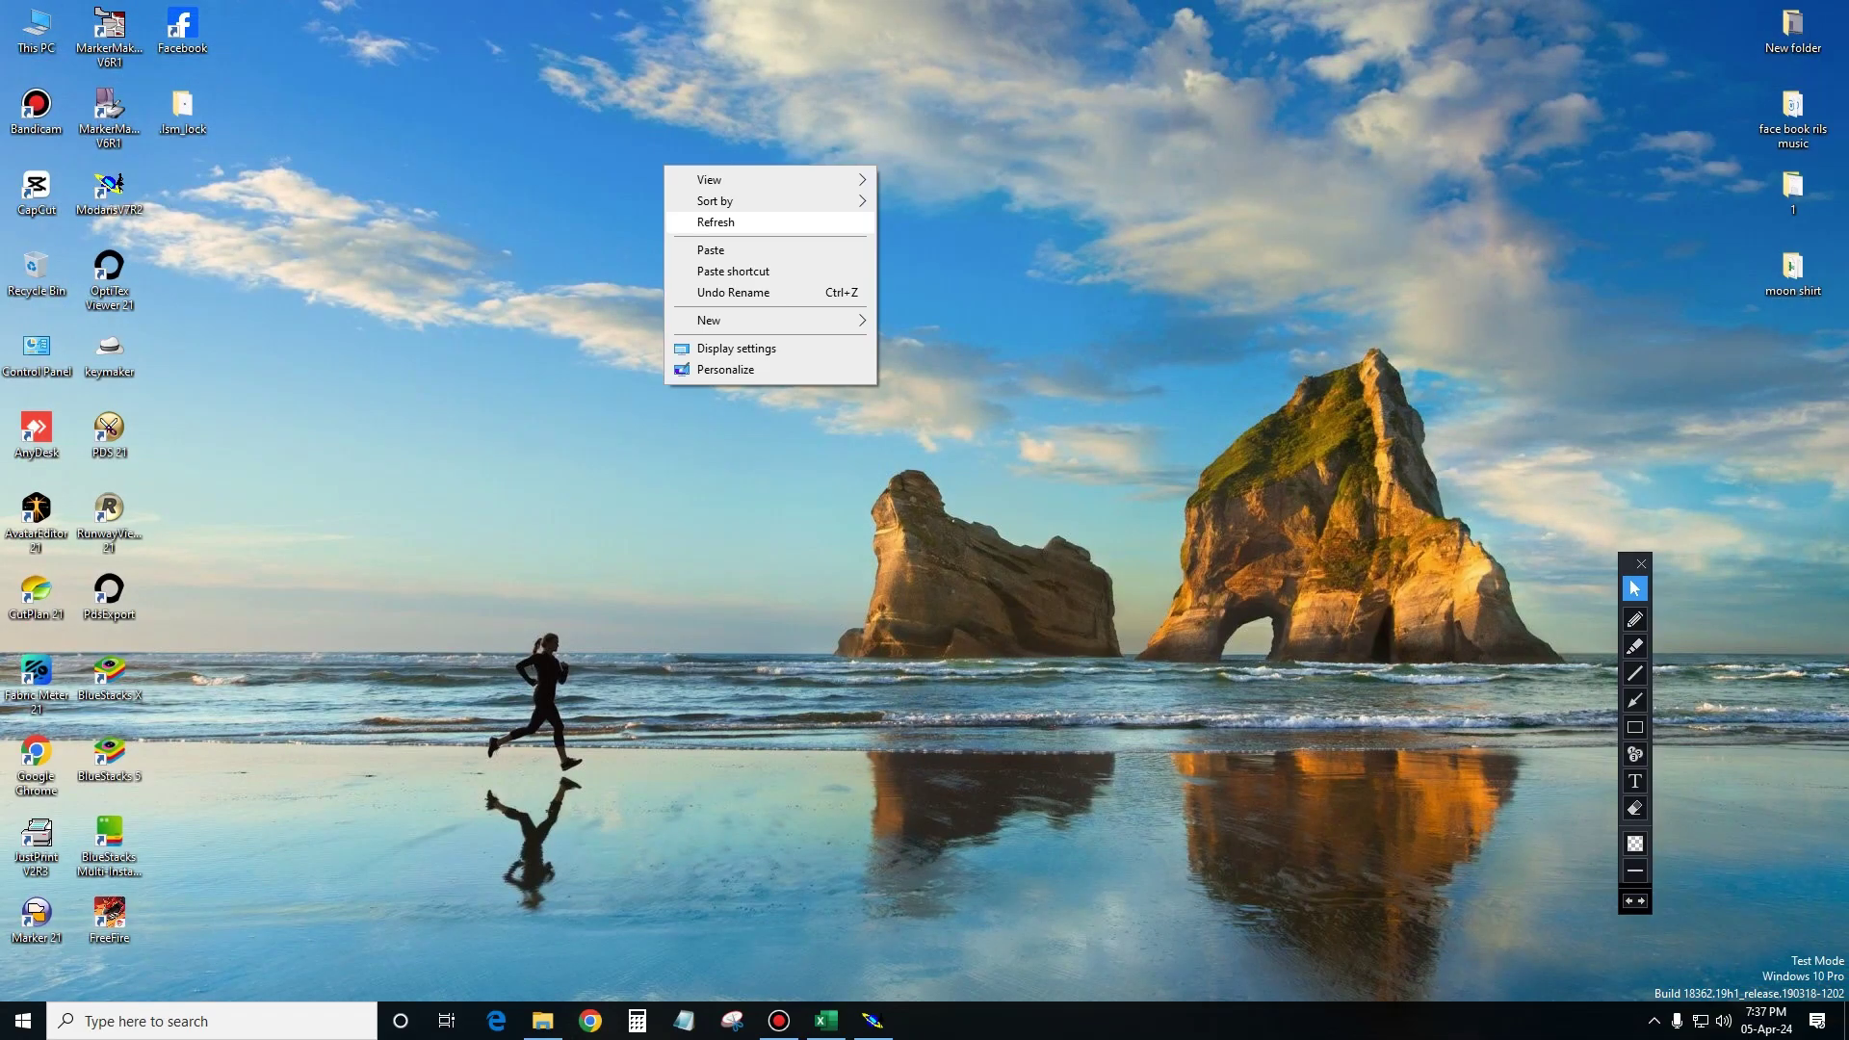
click(715, 221)
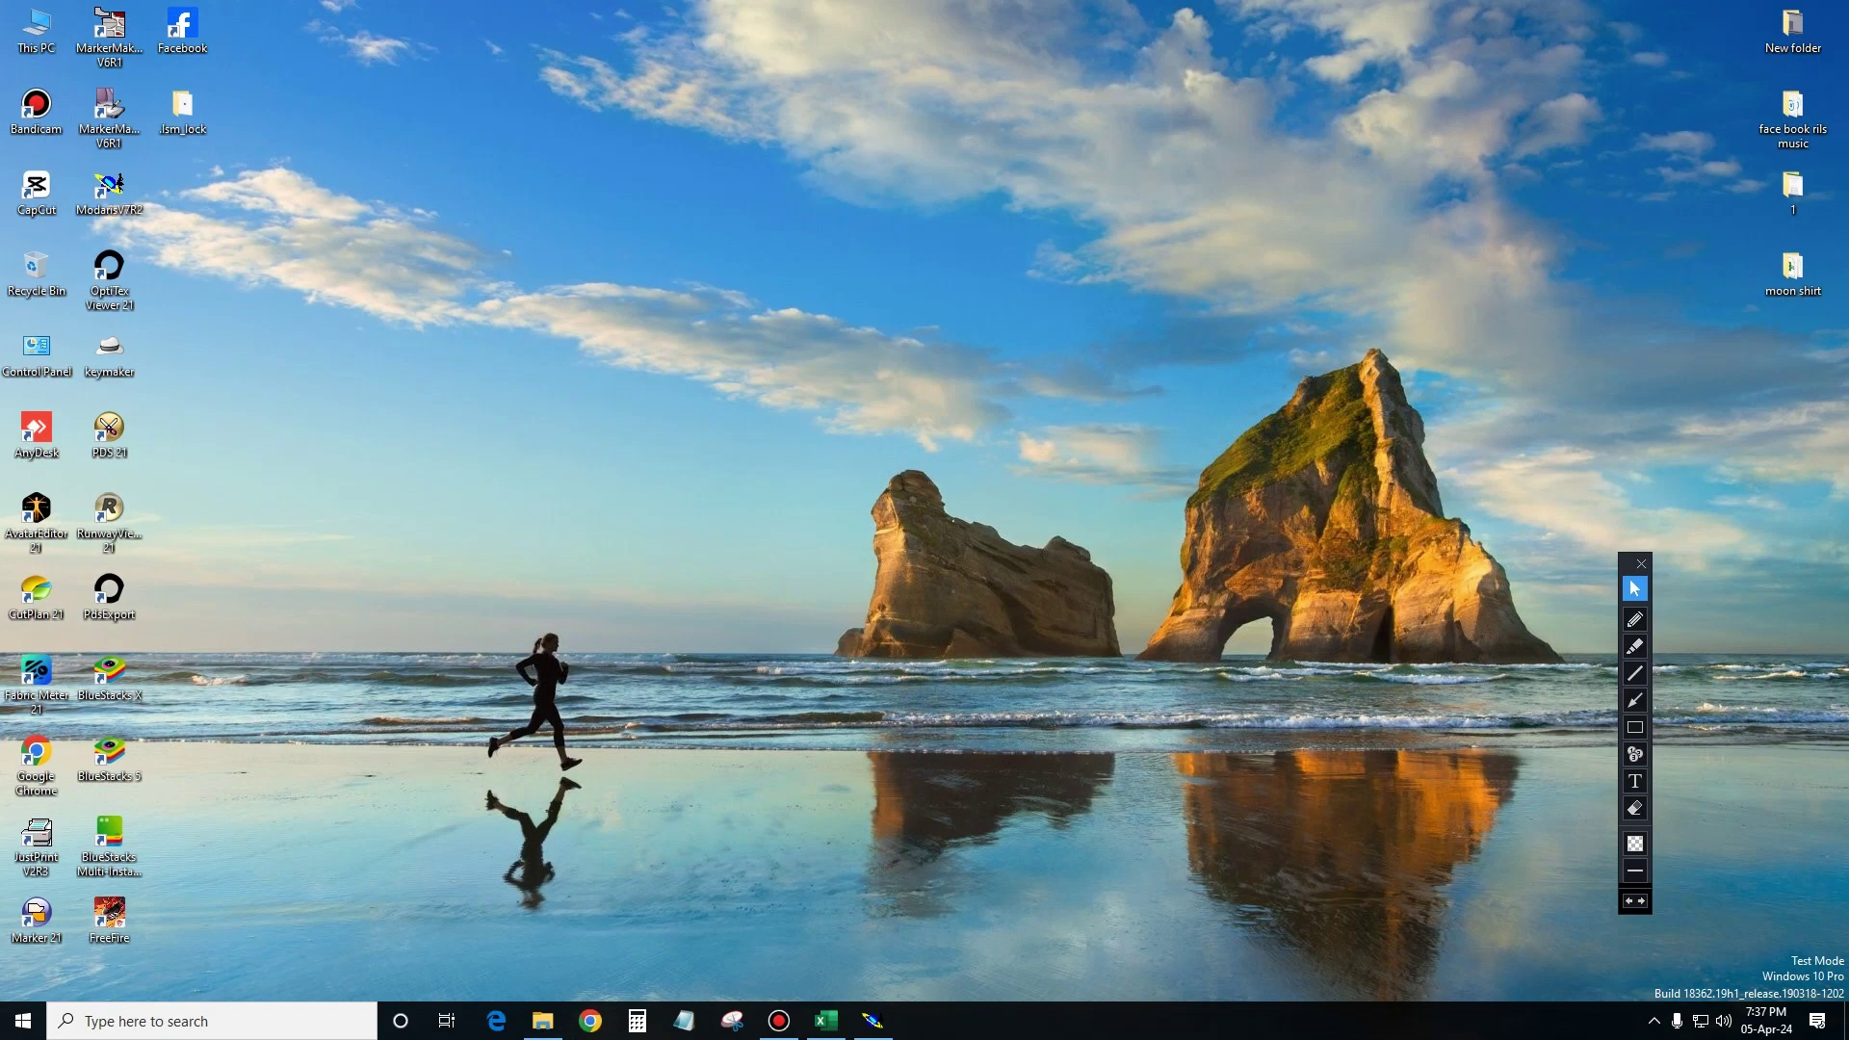
click(873, 1020)
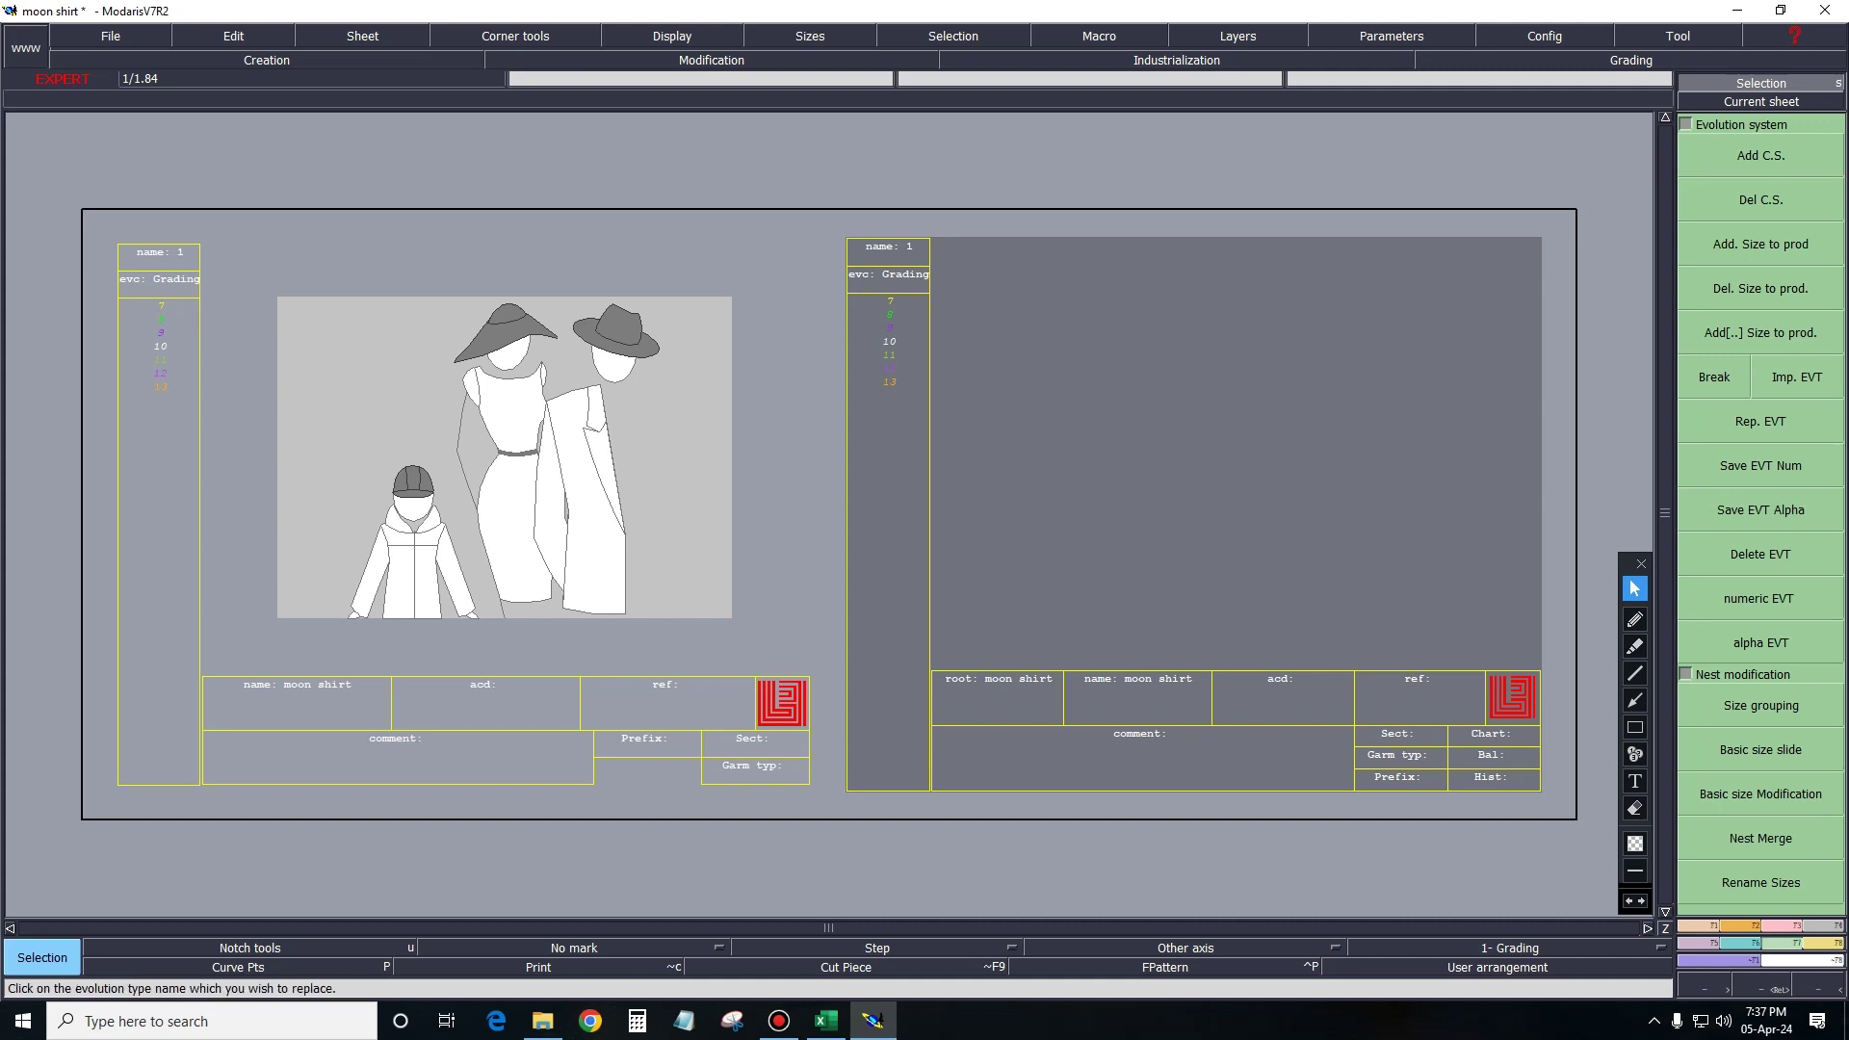
Import the S---L---XXL size table from Desktop\moon shirt with file type set to All.
click(1797, 377)
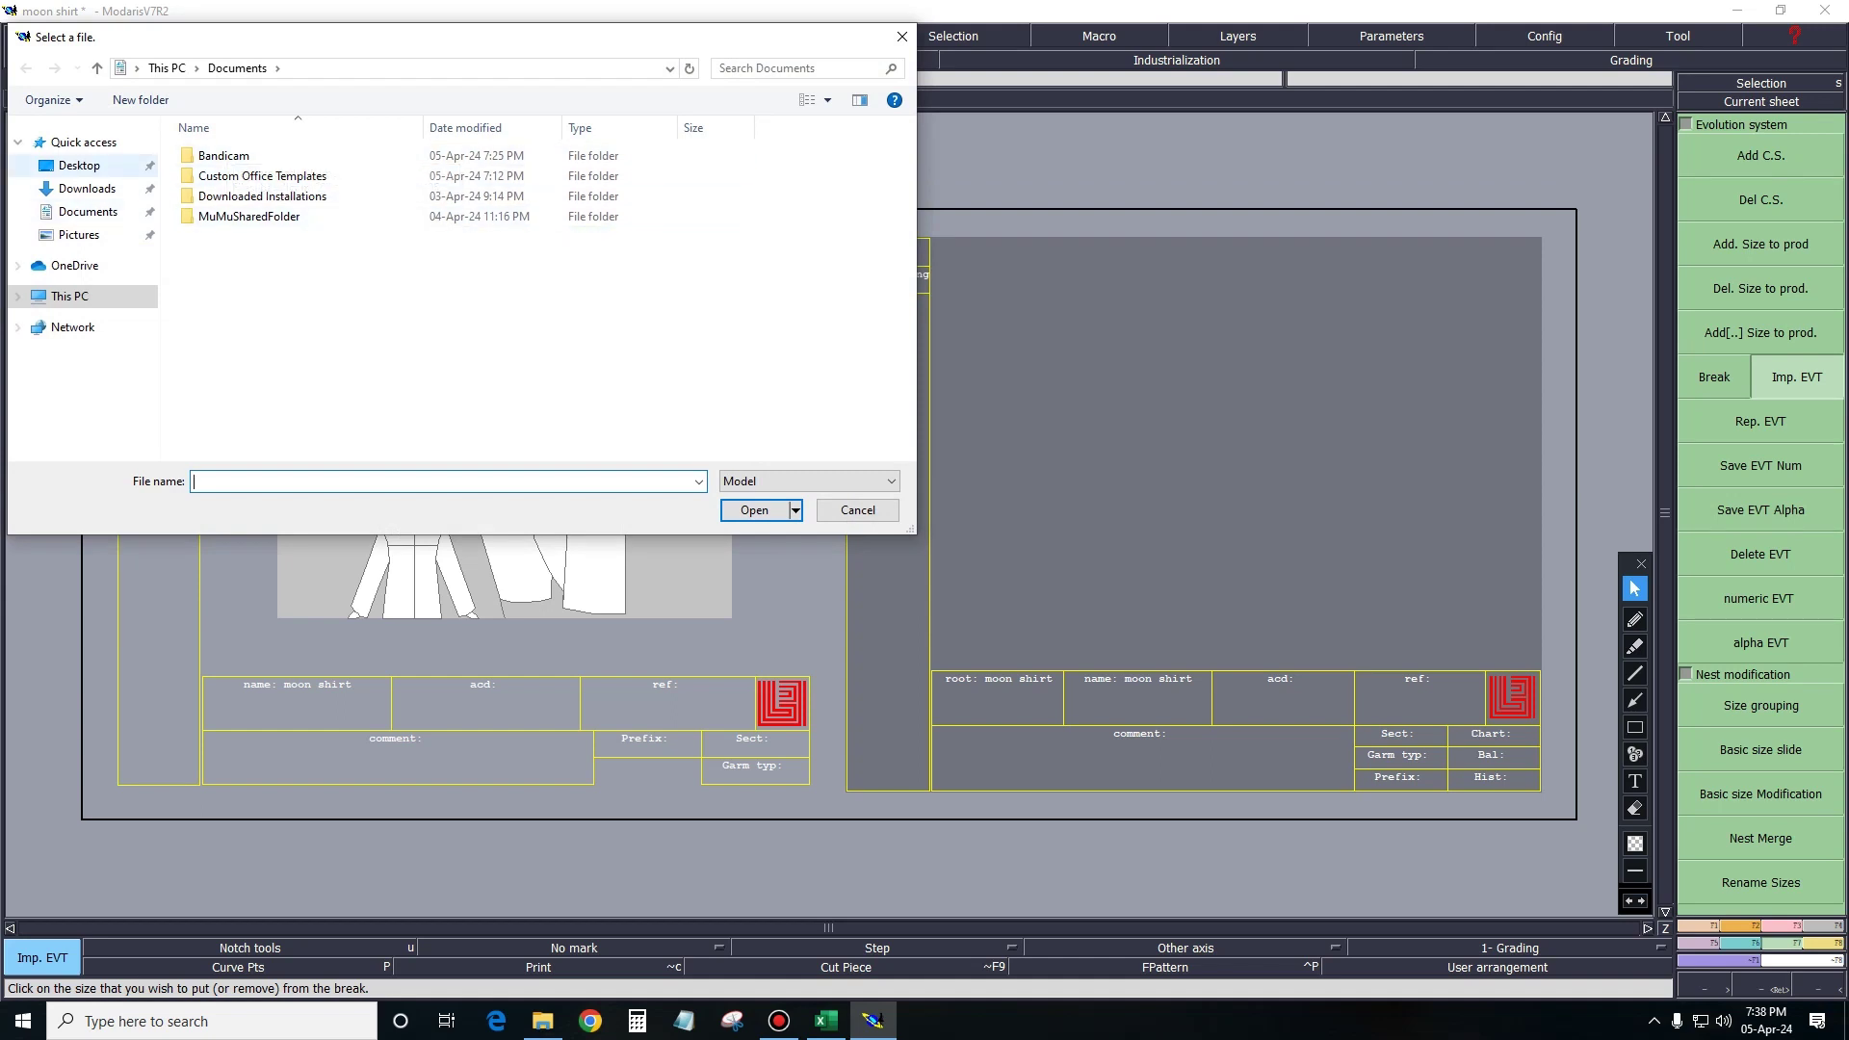
click(79, 165)
double_click(226, 216)
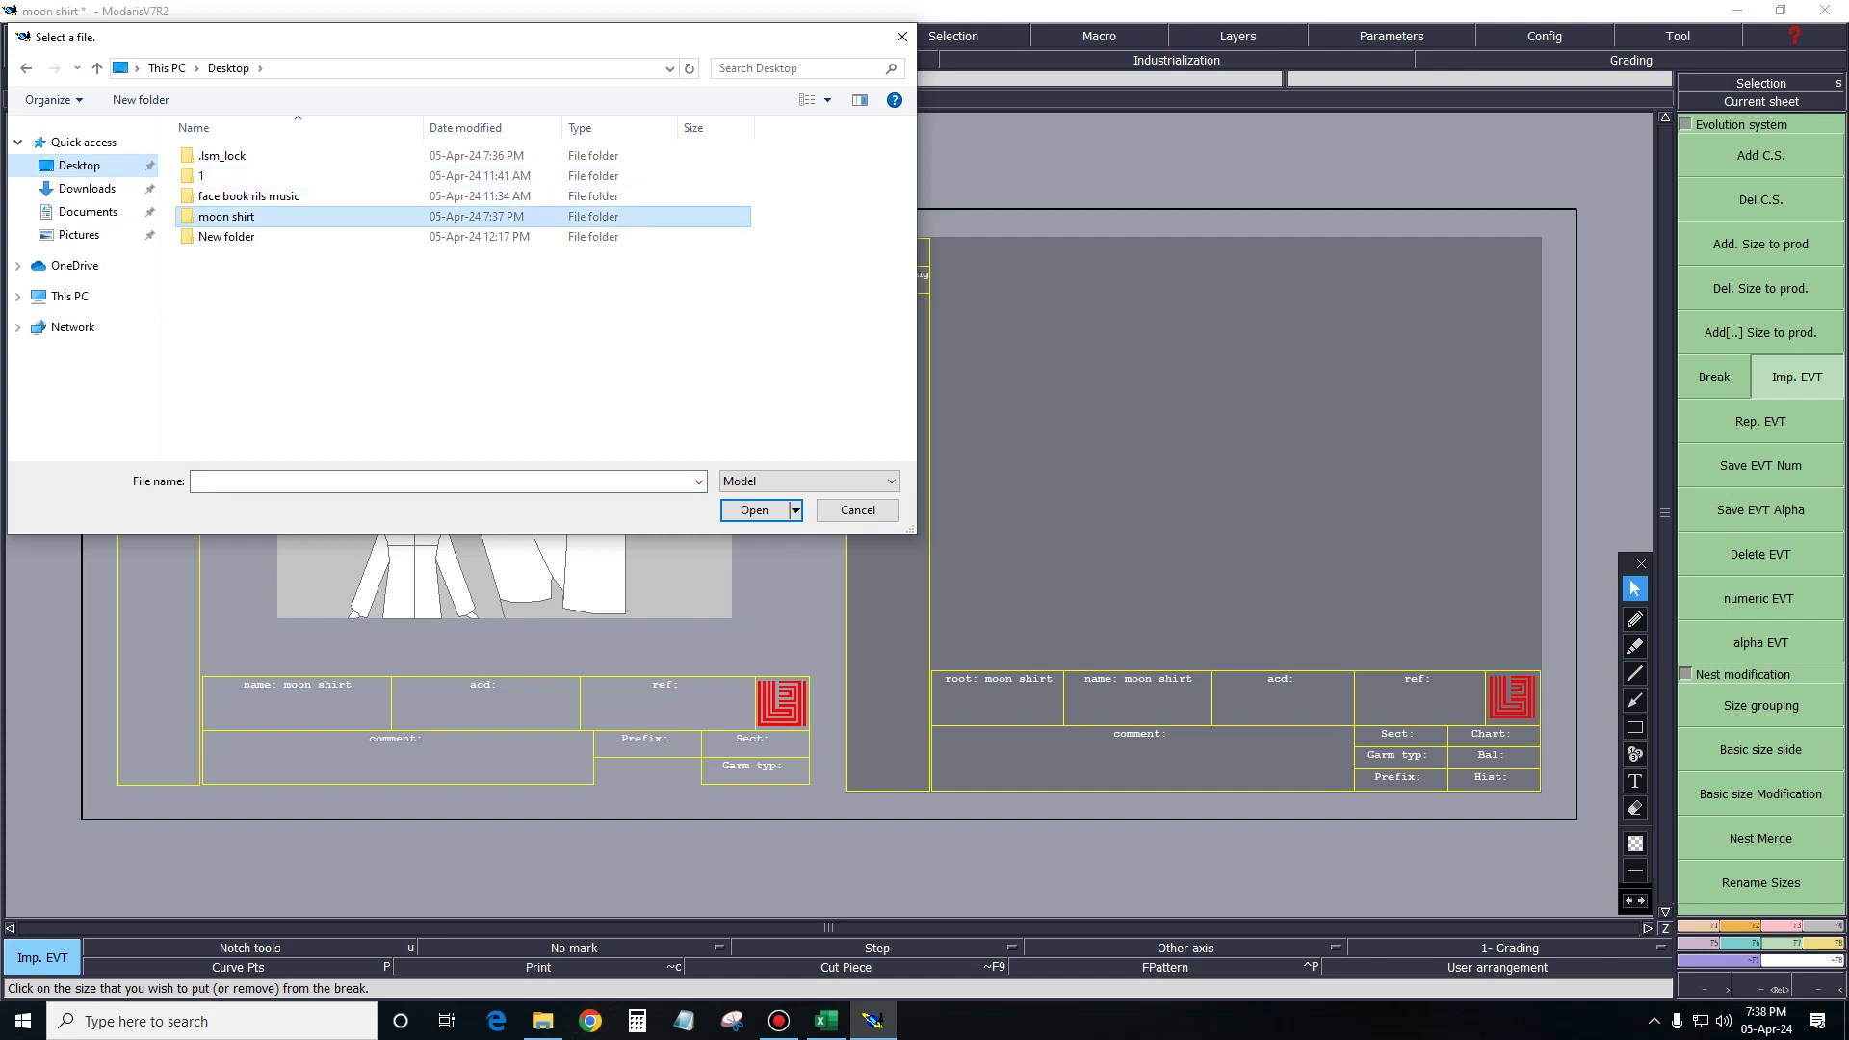
click(809, 480)
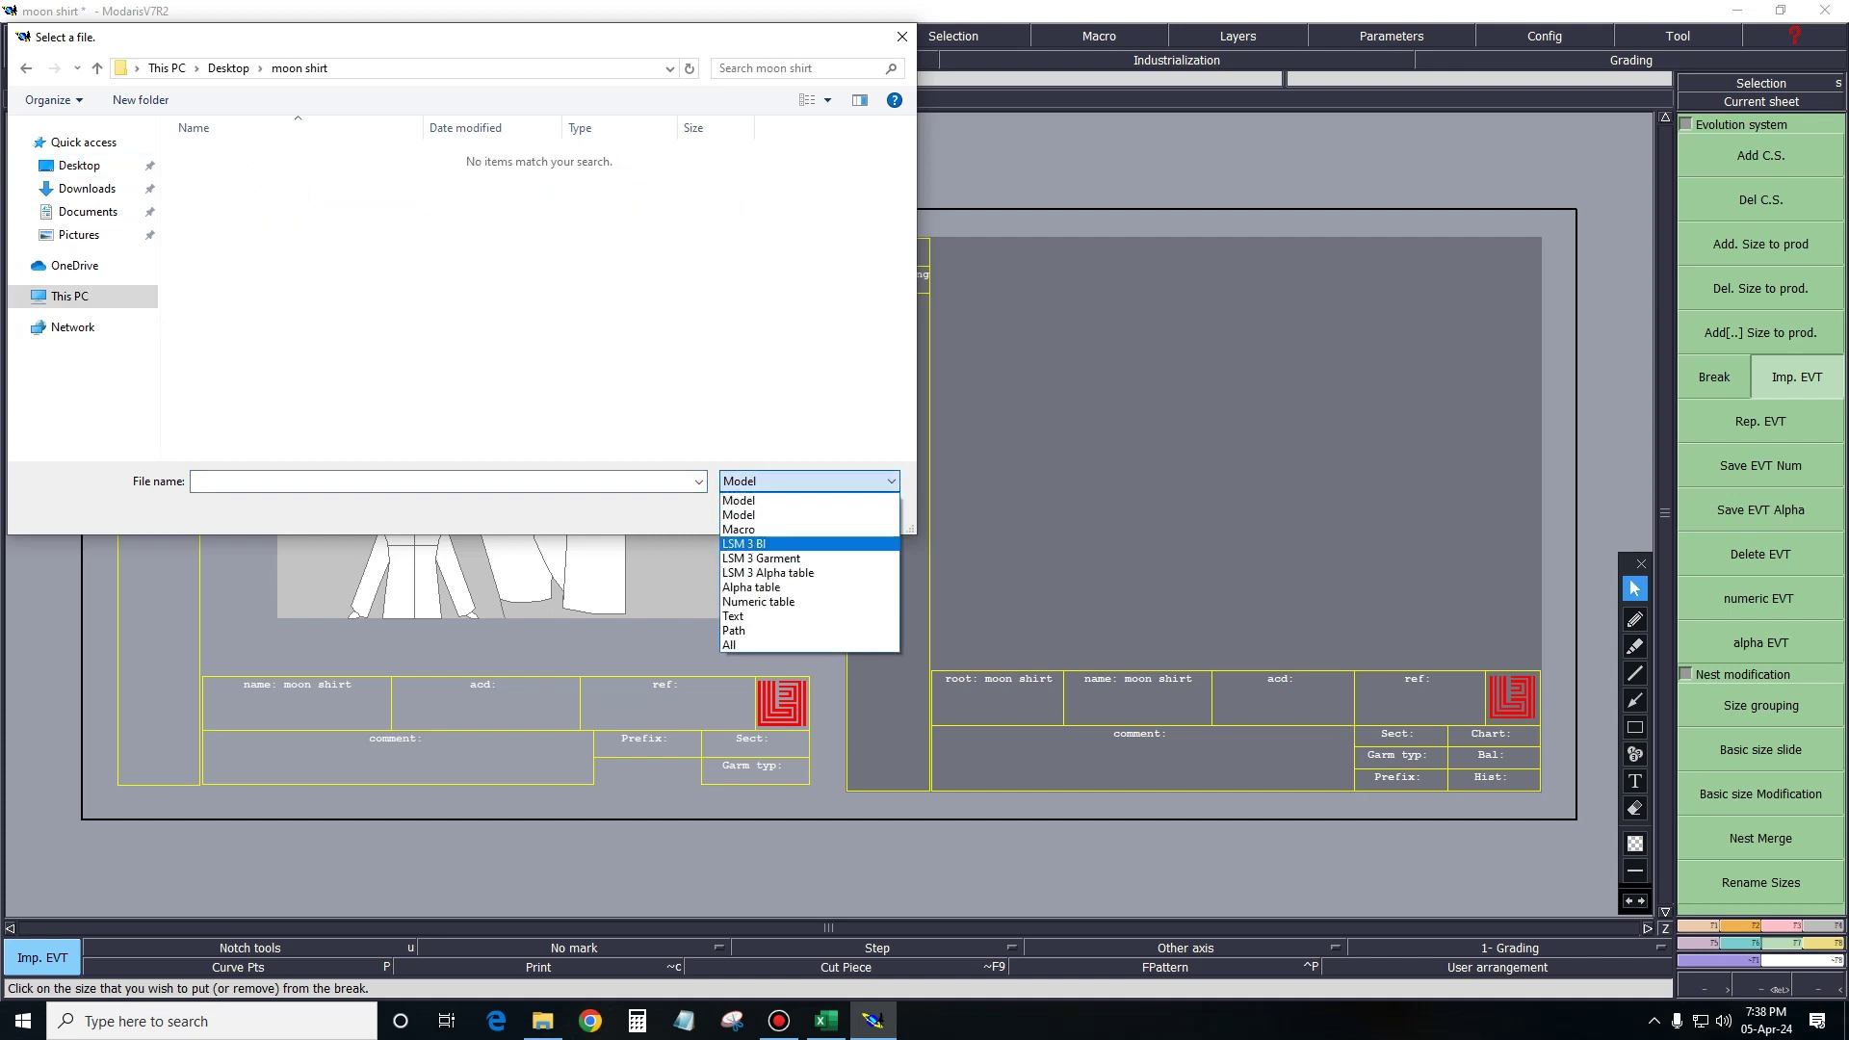
click(771, 645)
click(227, 196)
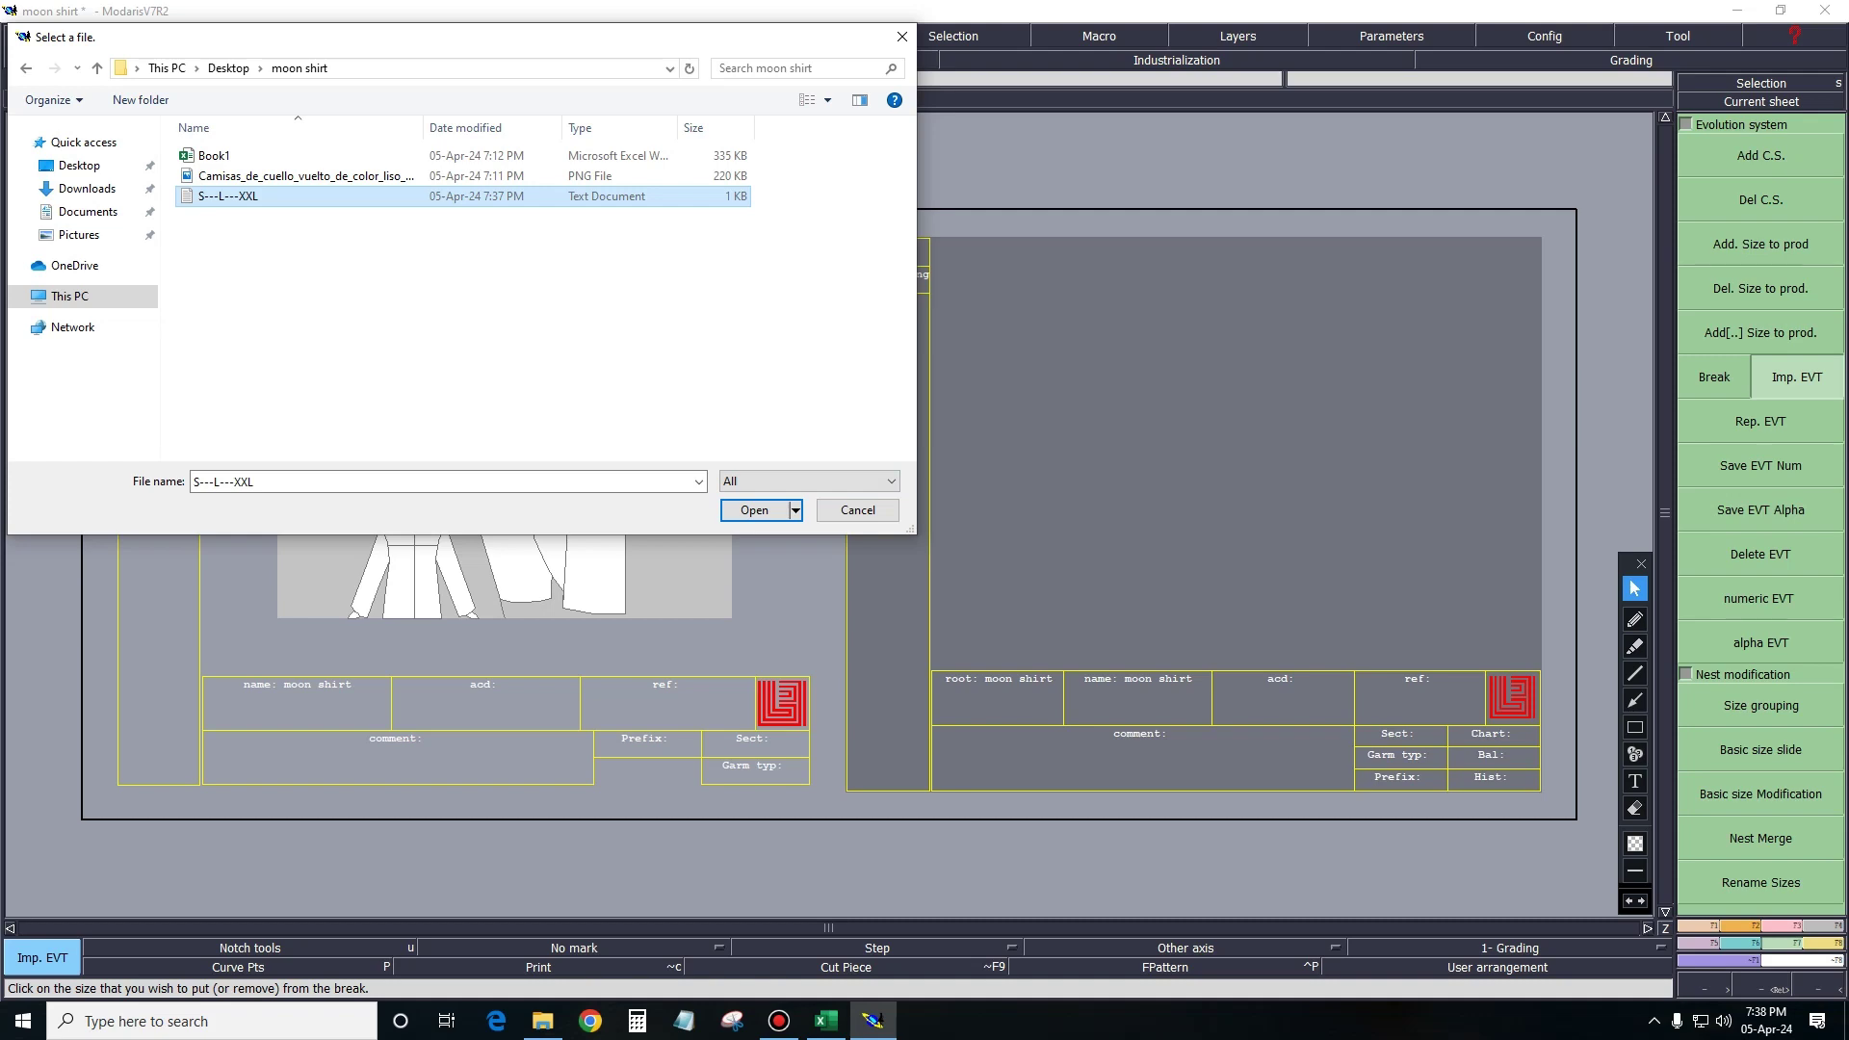
click(754, 509)
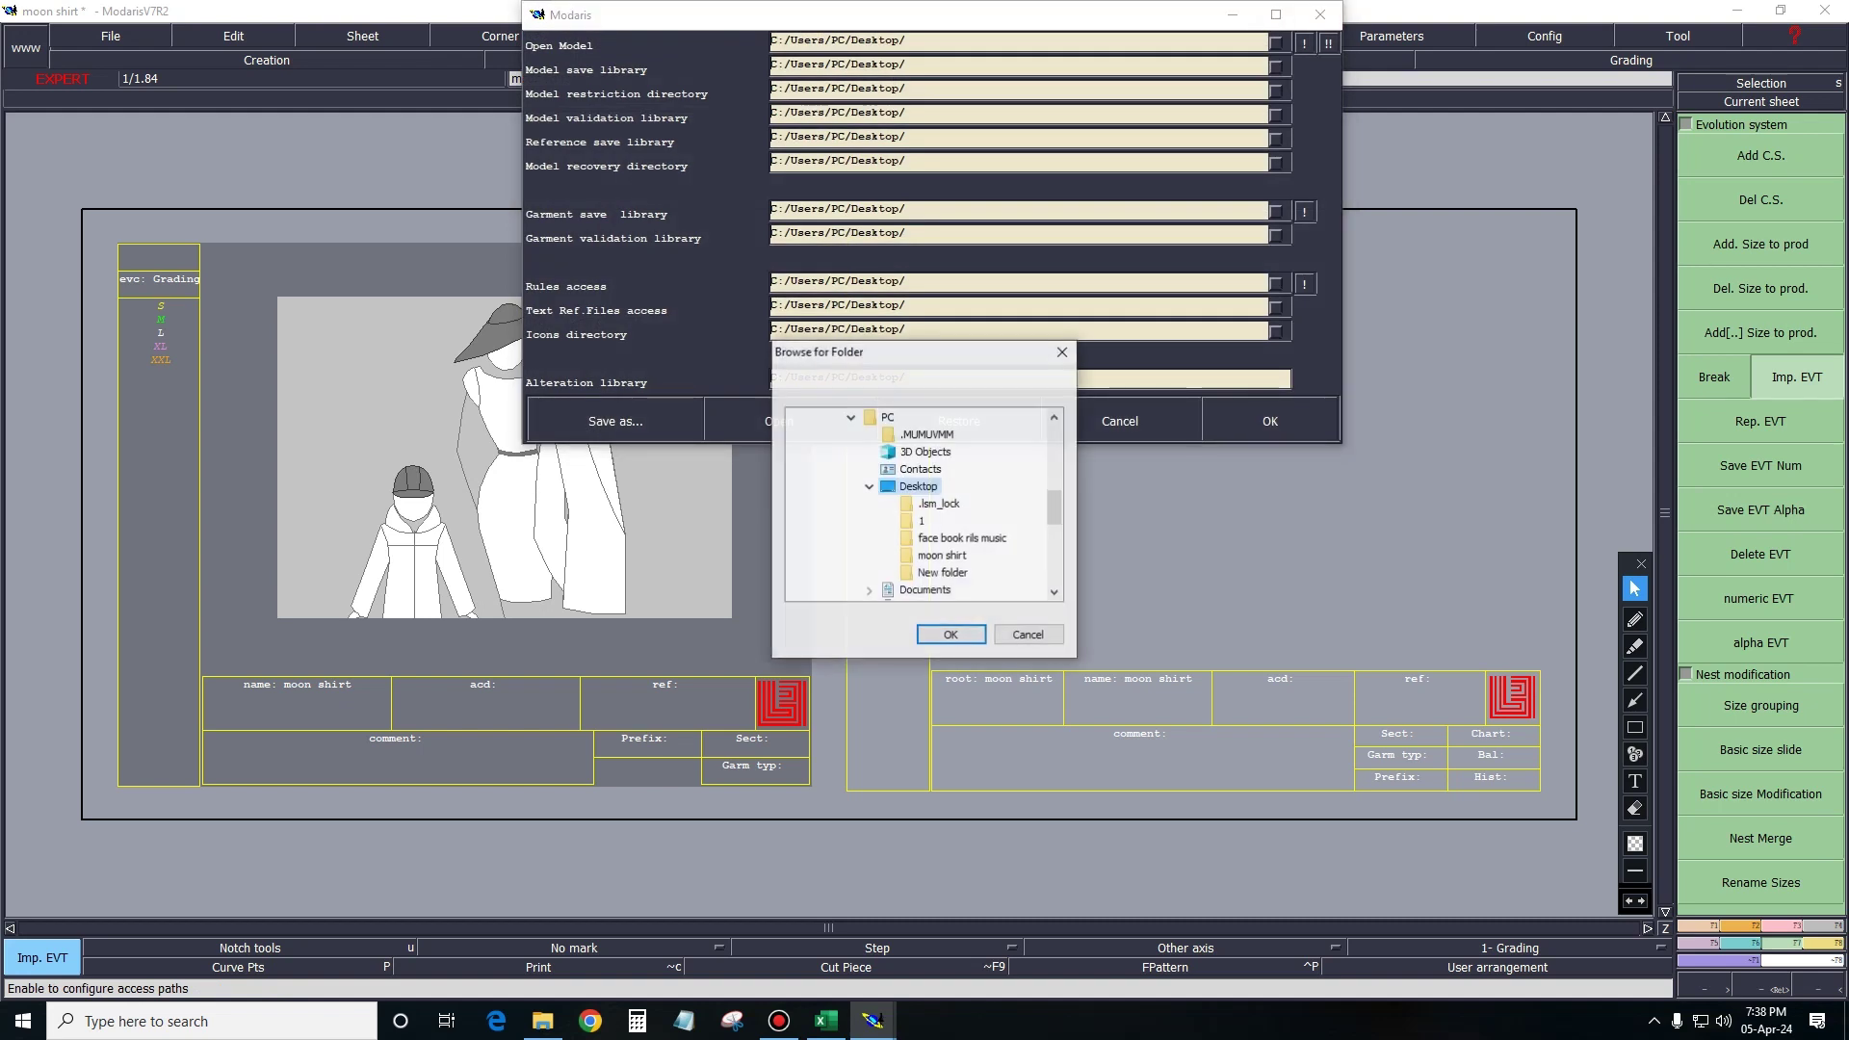
Set every access path to C:/Users/PC/Desktop/moon shirt/ and confirm the dialog.
key(Left)
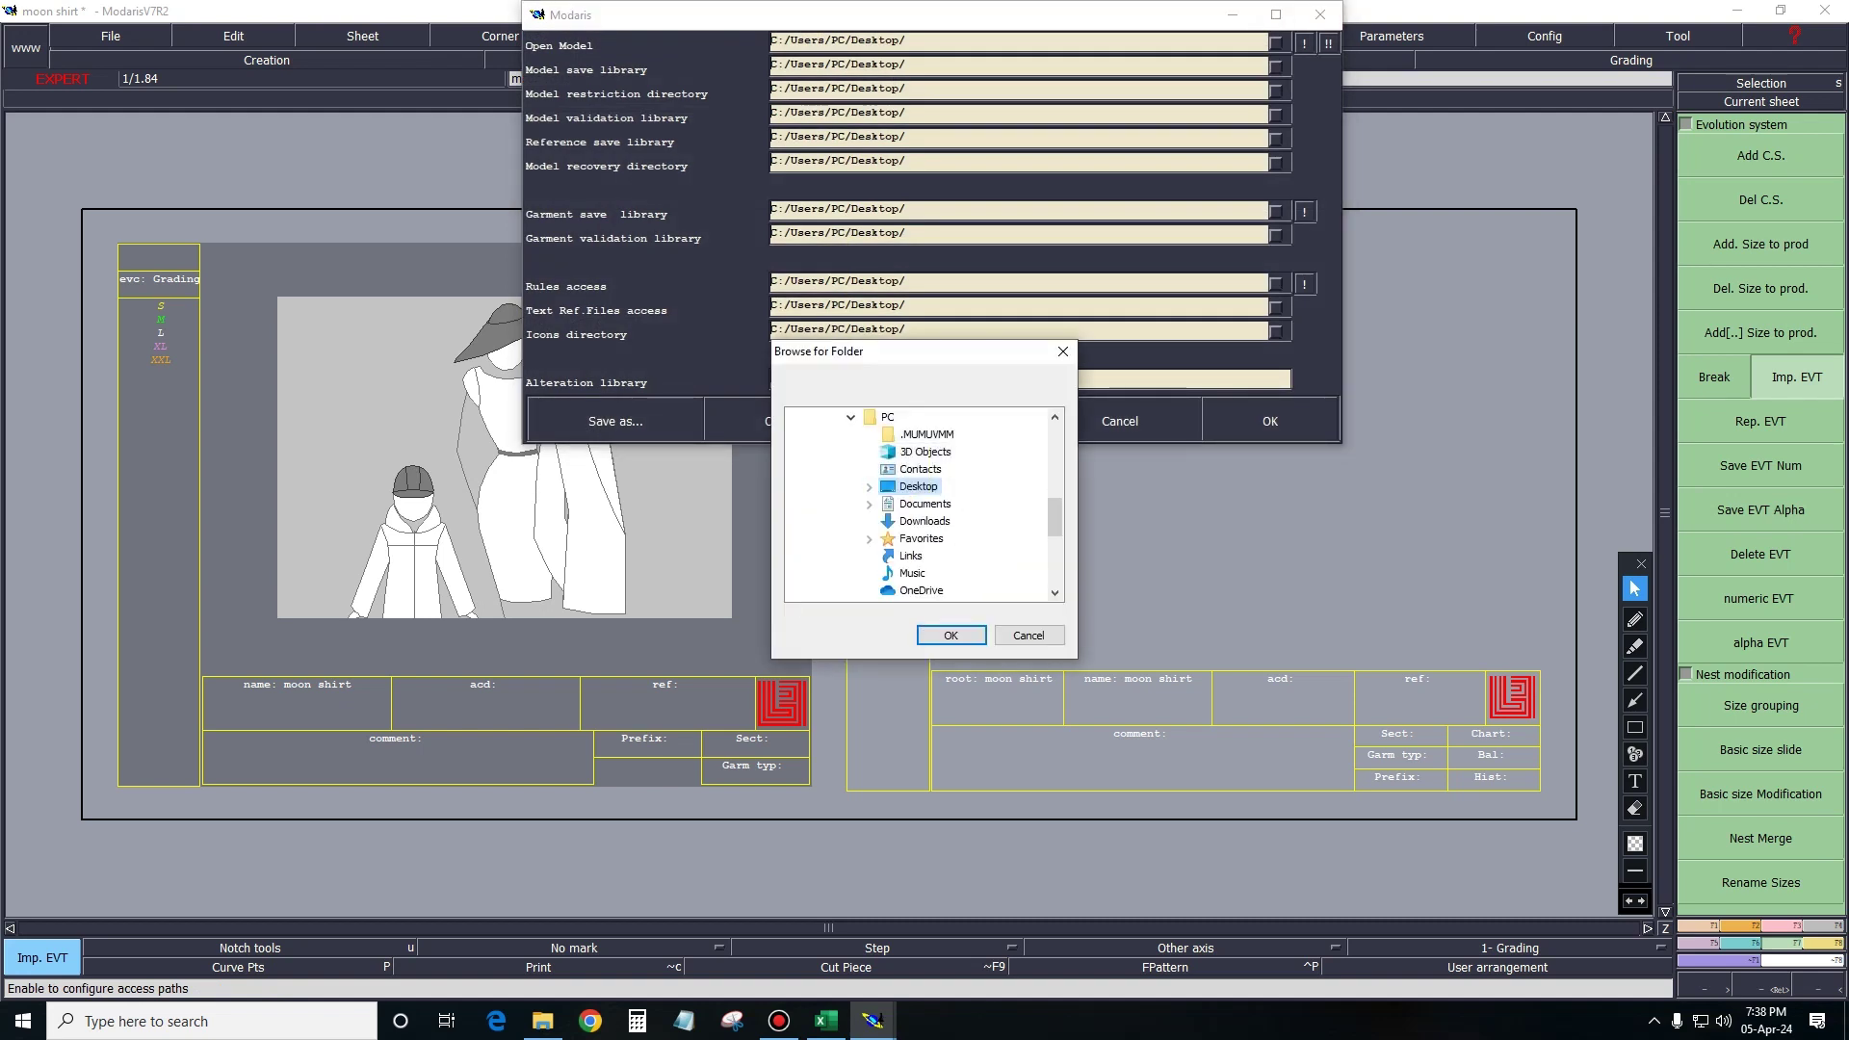
key(Right)
key(Down)
key(Down)
key(Down)
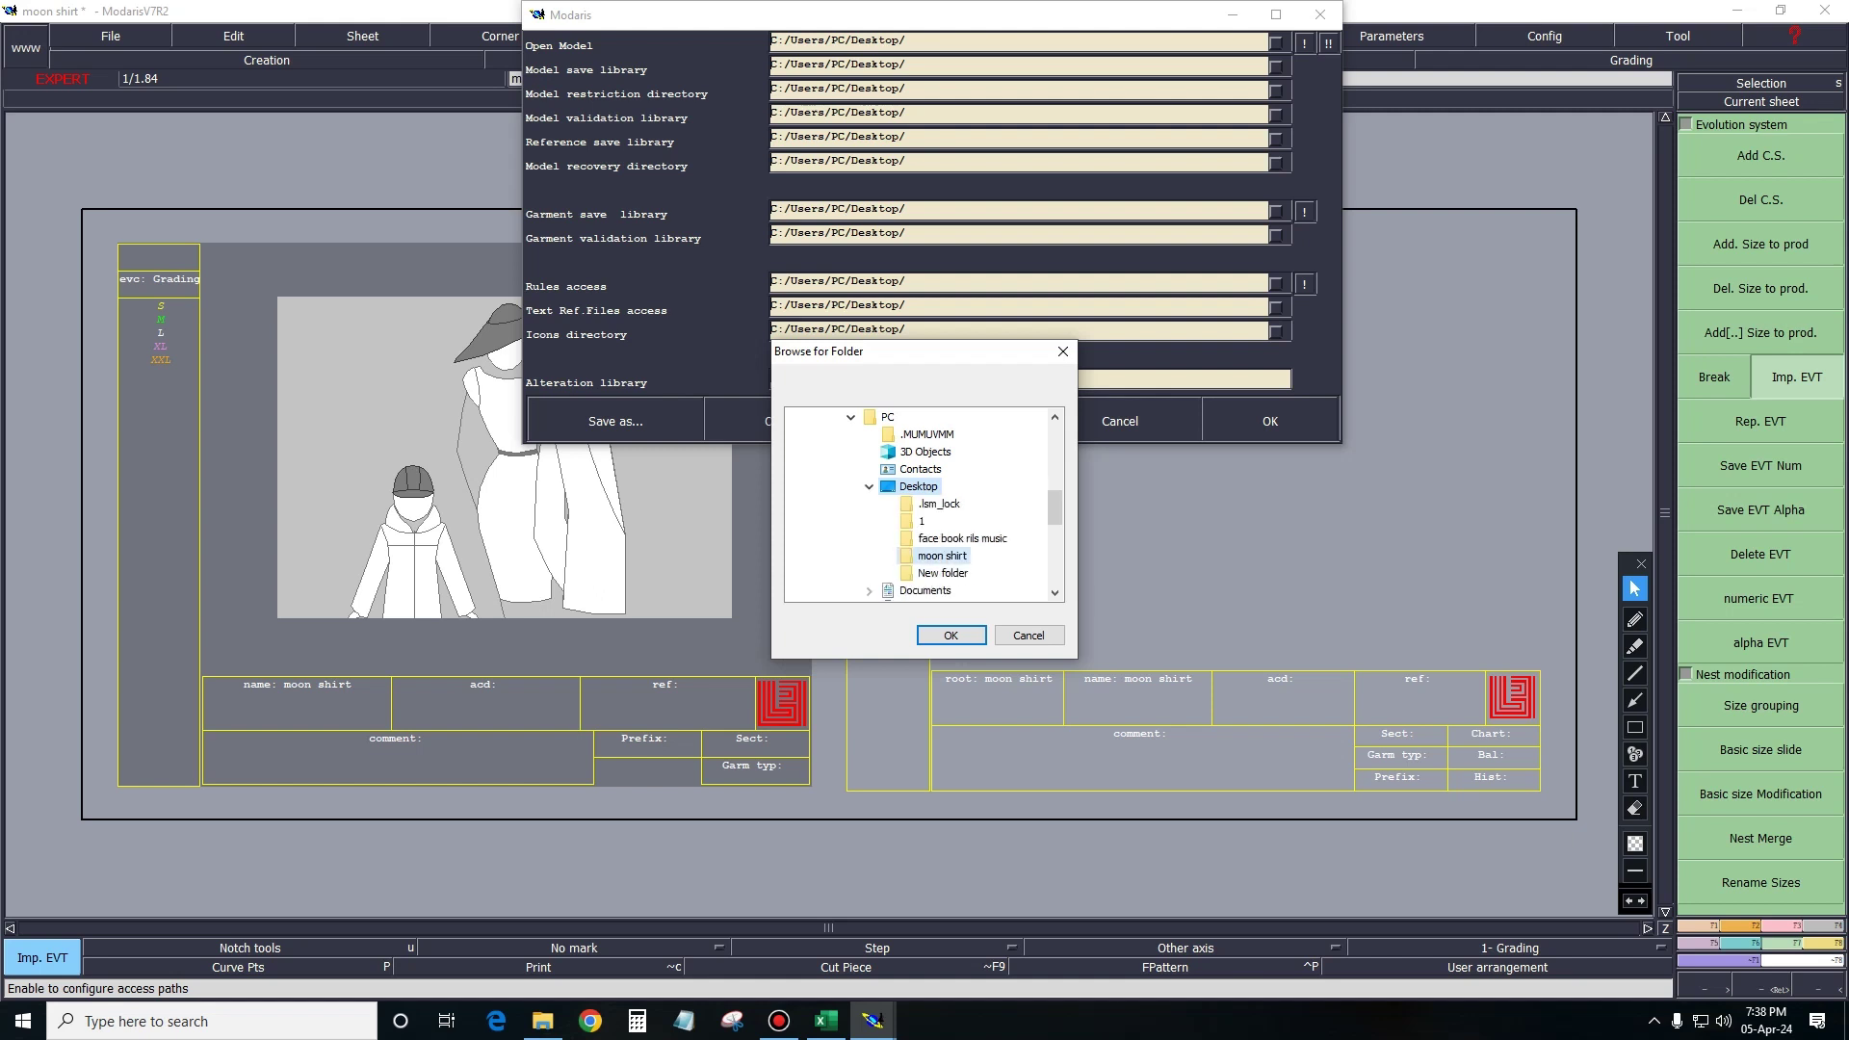
key(Return)
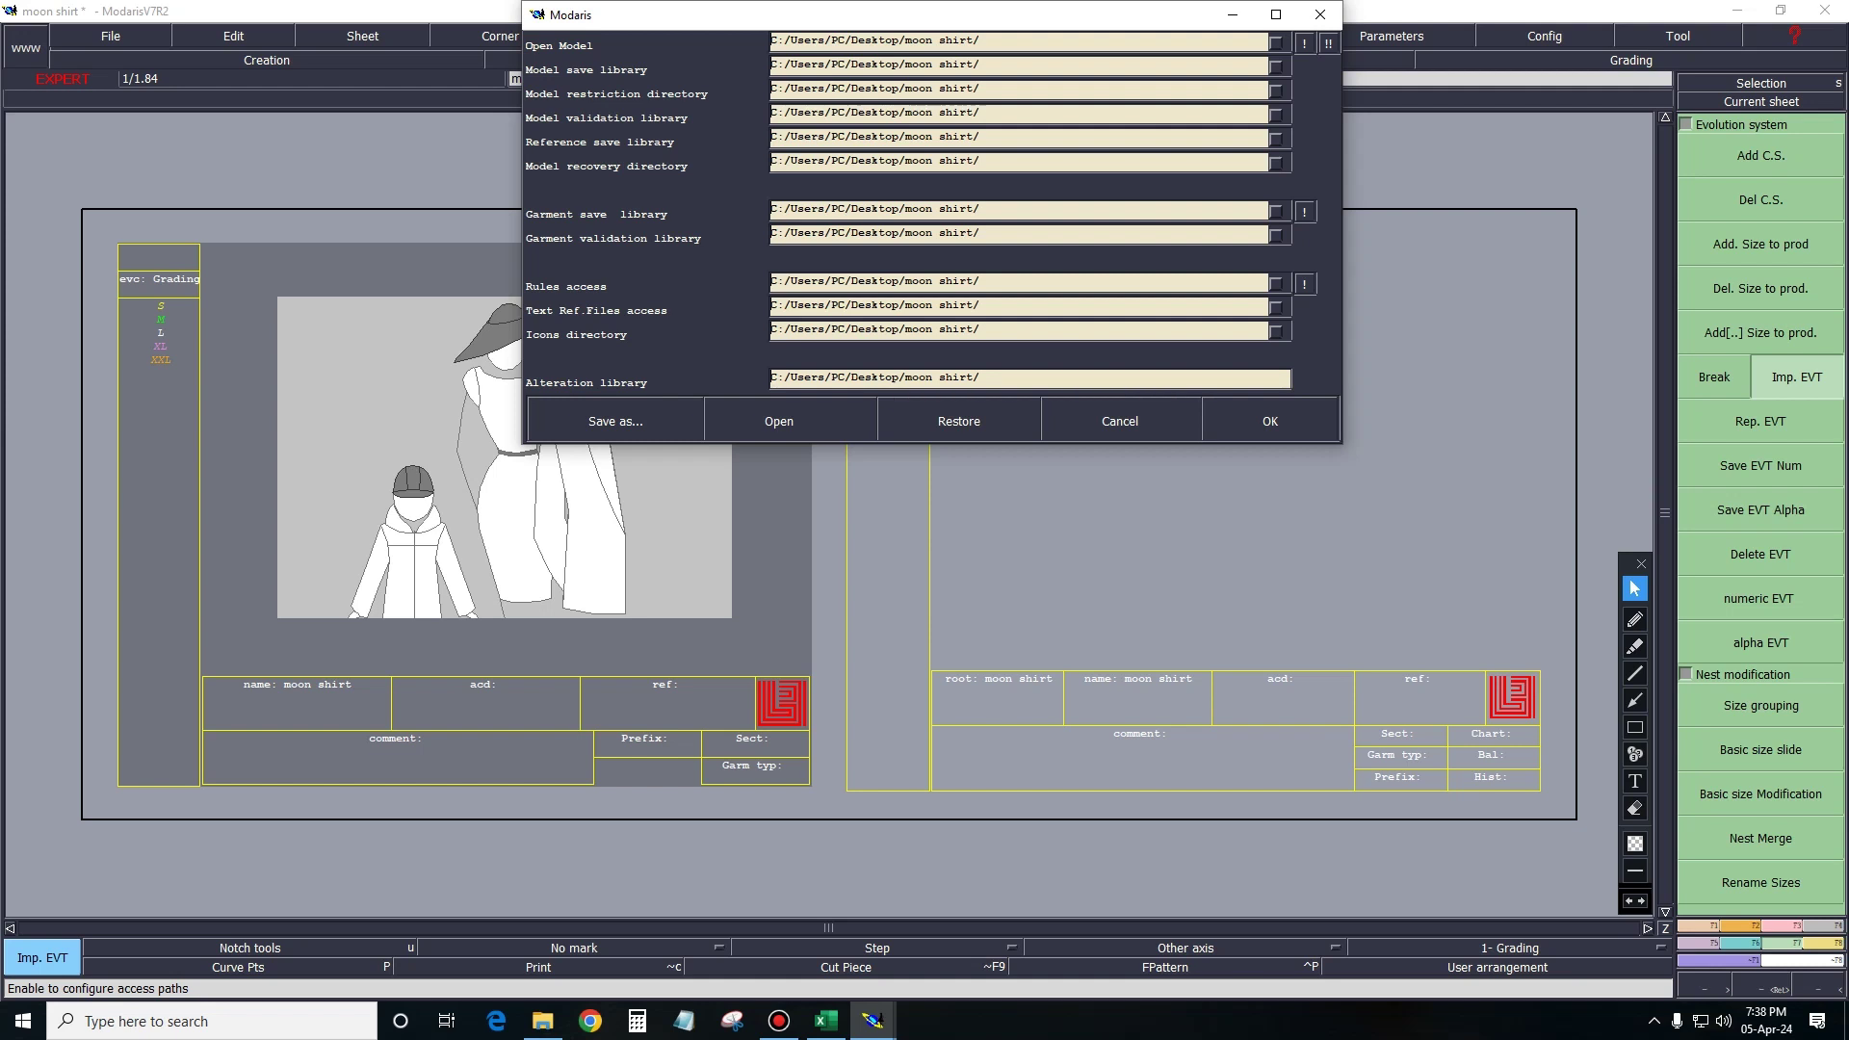
key(Return)
Save the moon shirt model, continuing past the file-exists warning.
key(alt+f)
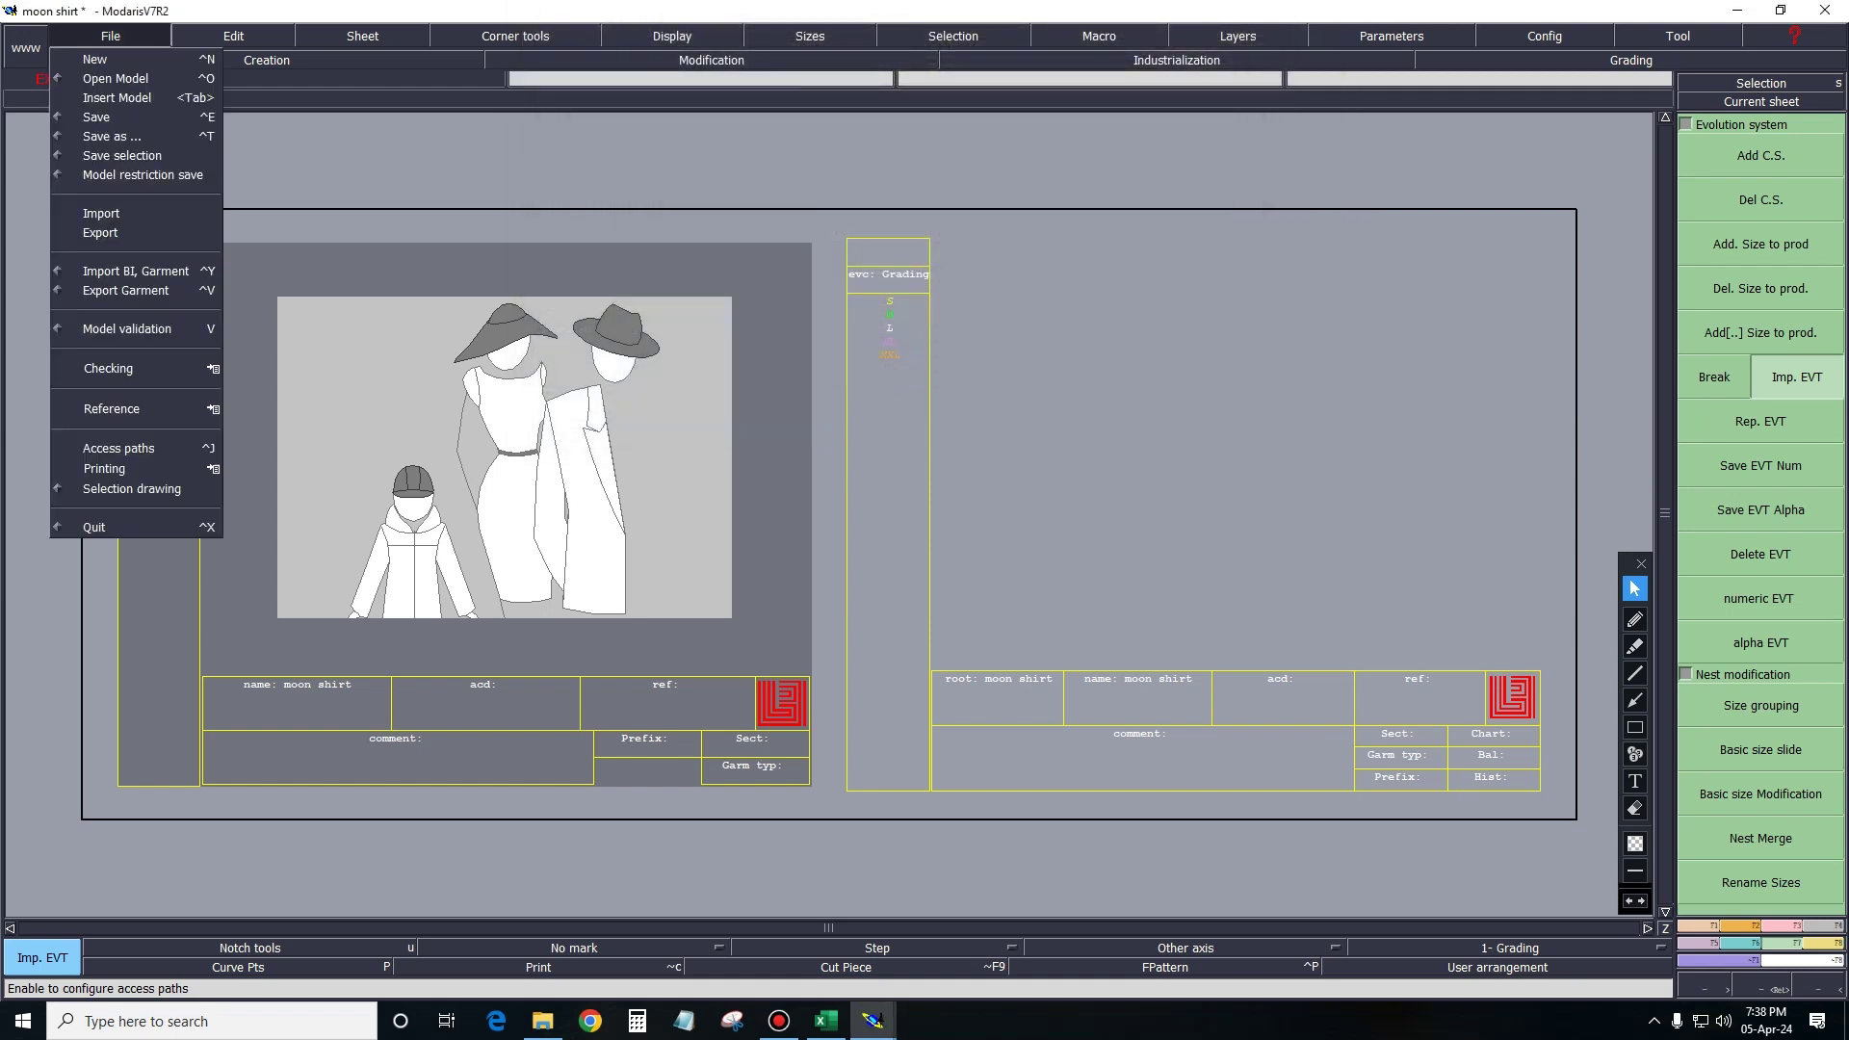
key(Down)
key(Down)
key(Return)
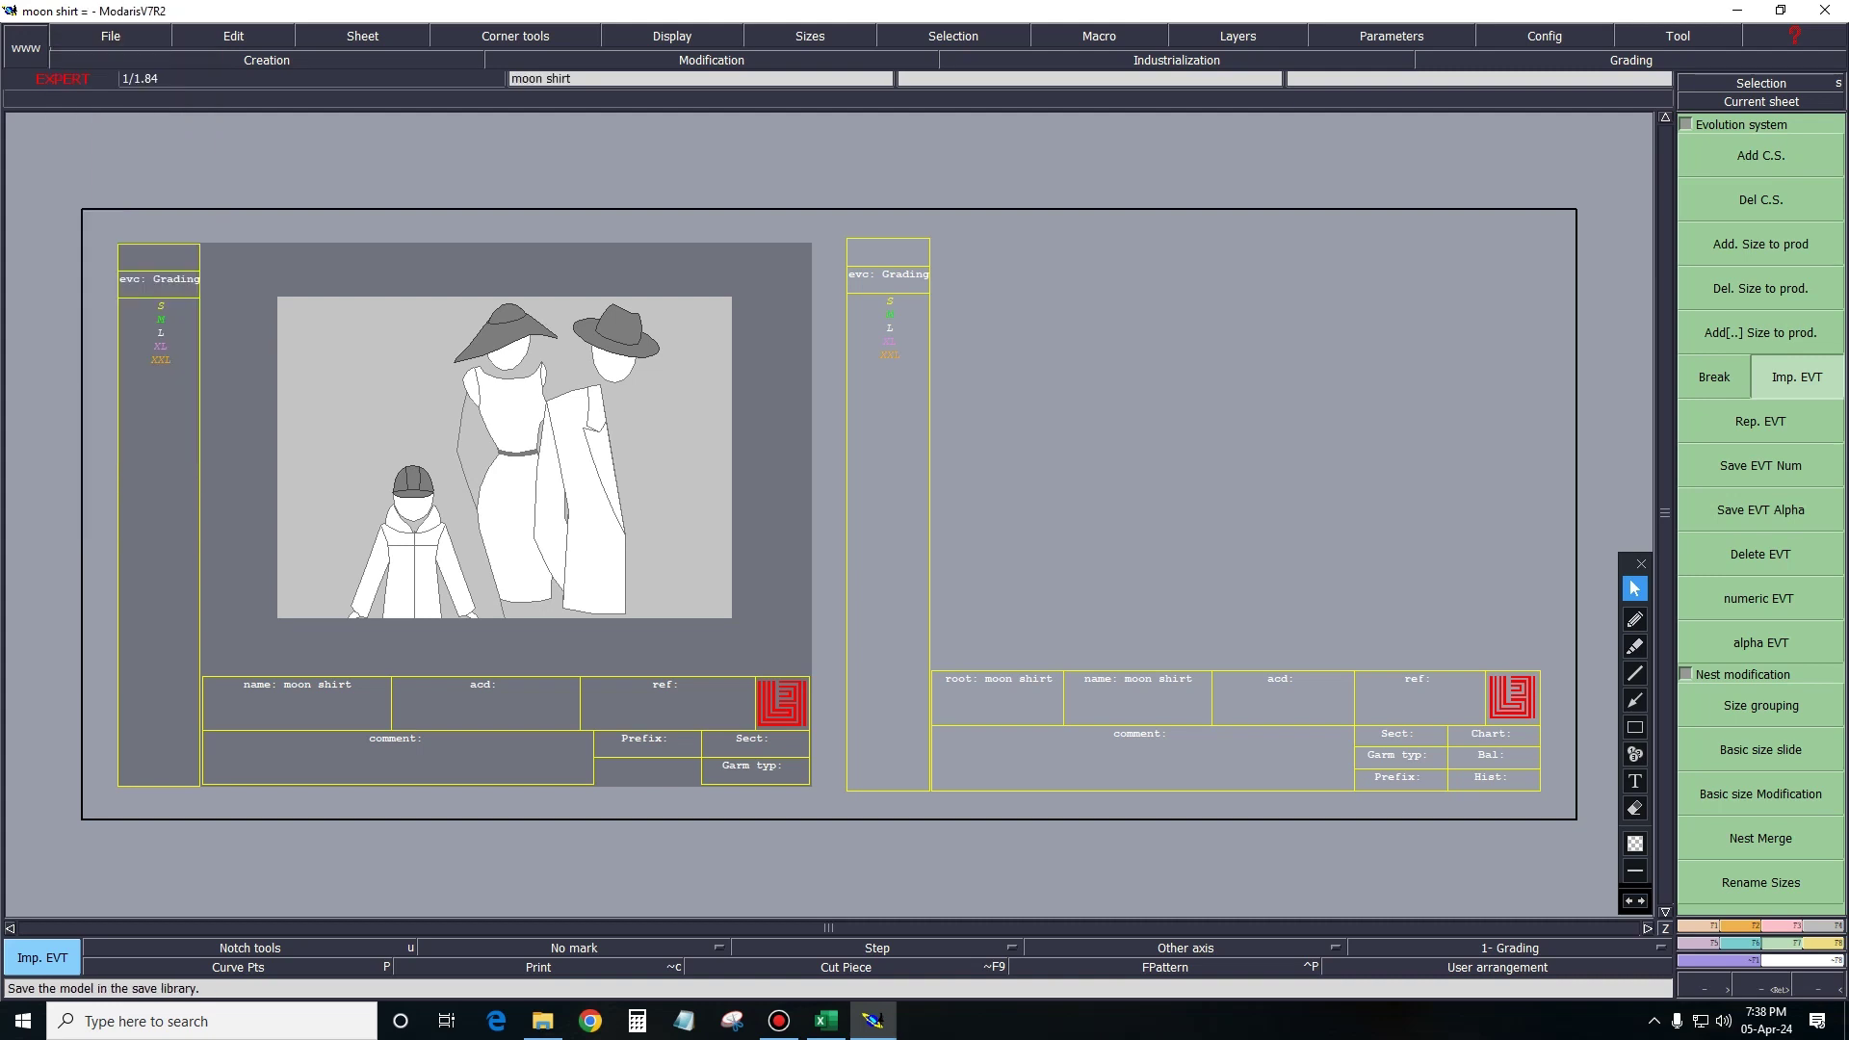
key(alt+f)
key(Down)
key(Down)
key(Return)
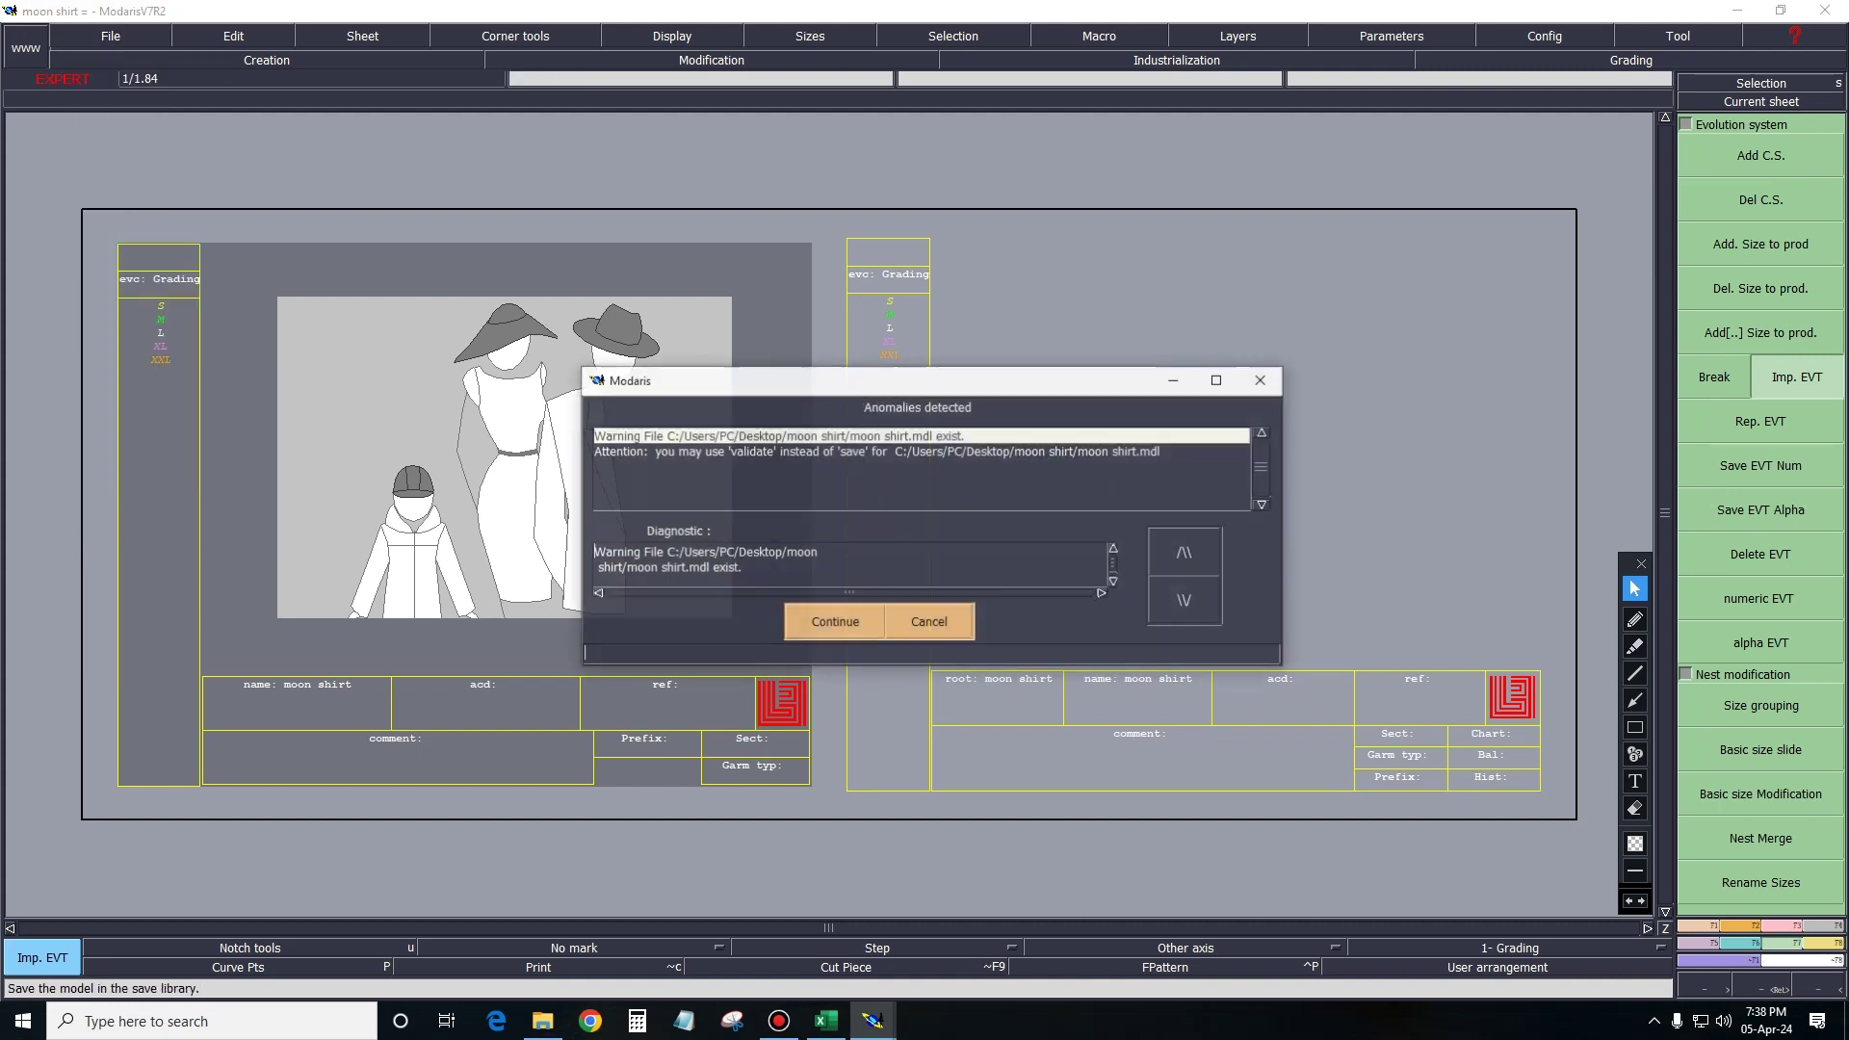
key(Return)
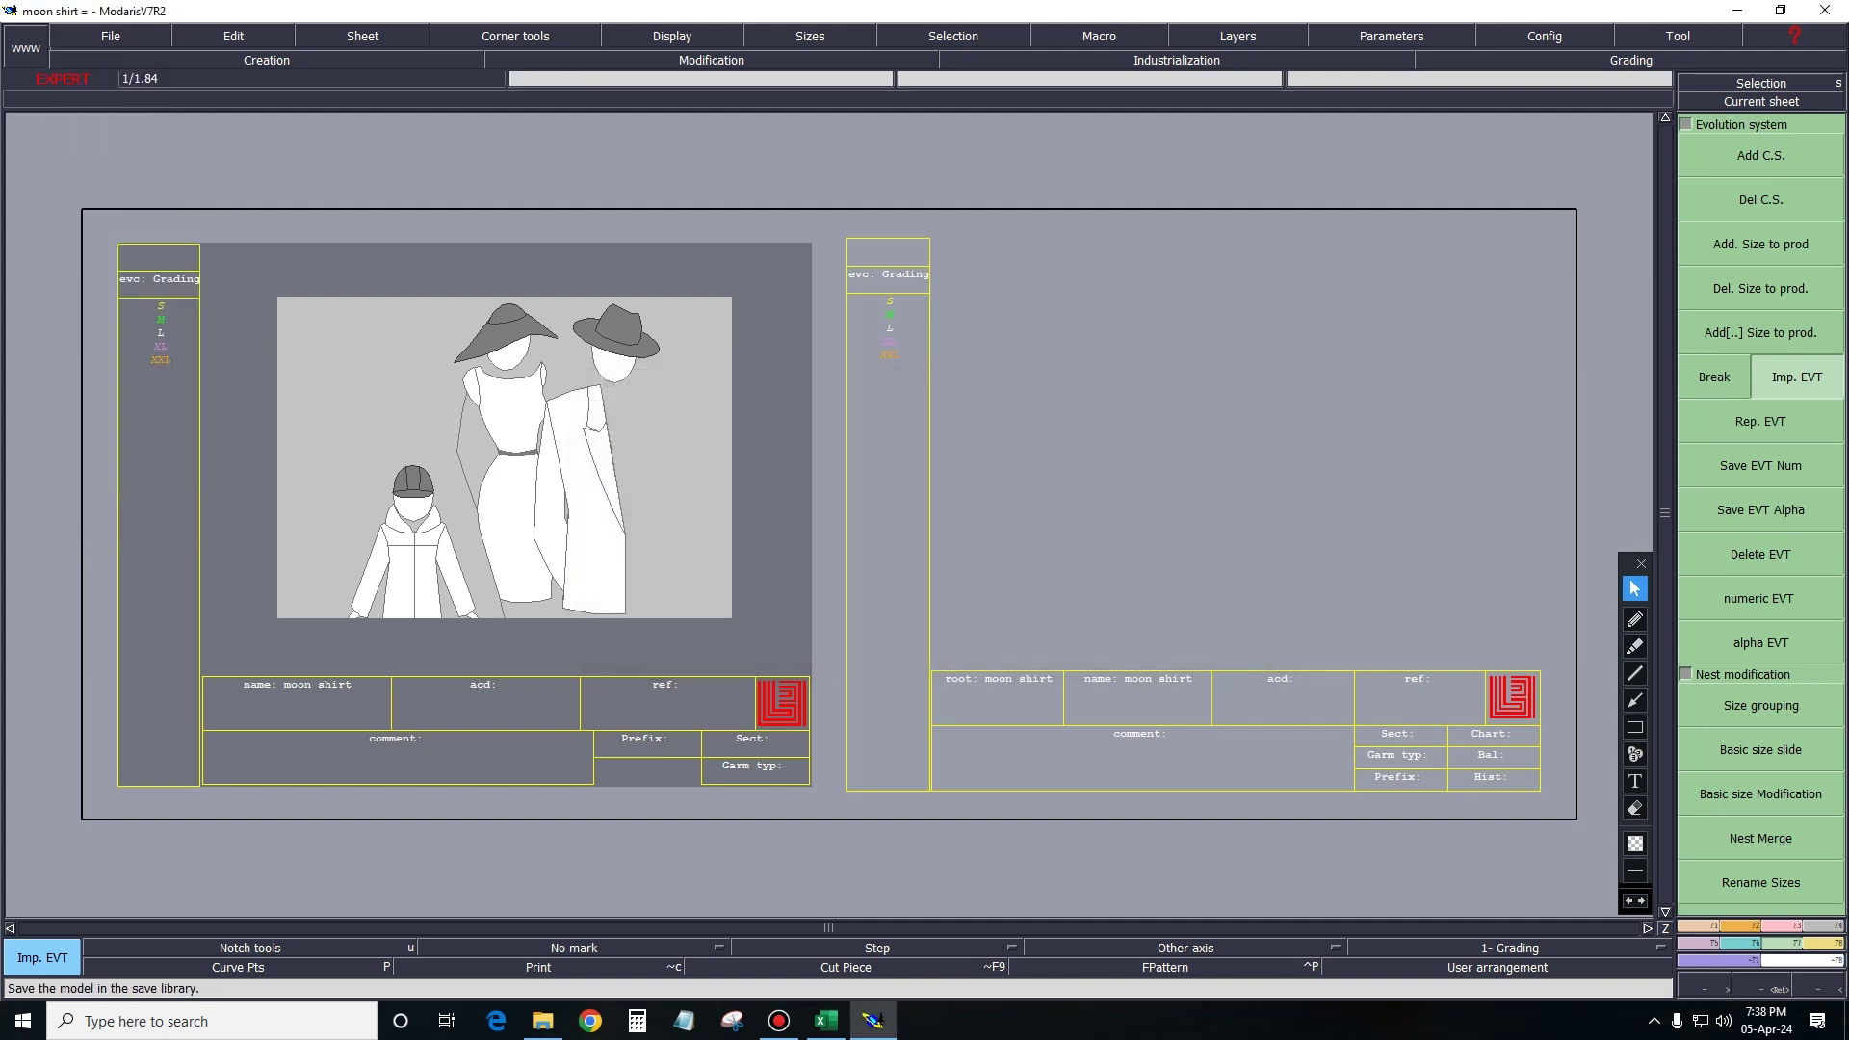
key(alt+f)
key(Down)
key(Down)
key(Up)
key(Up)
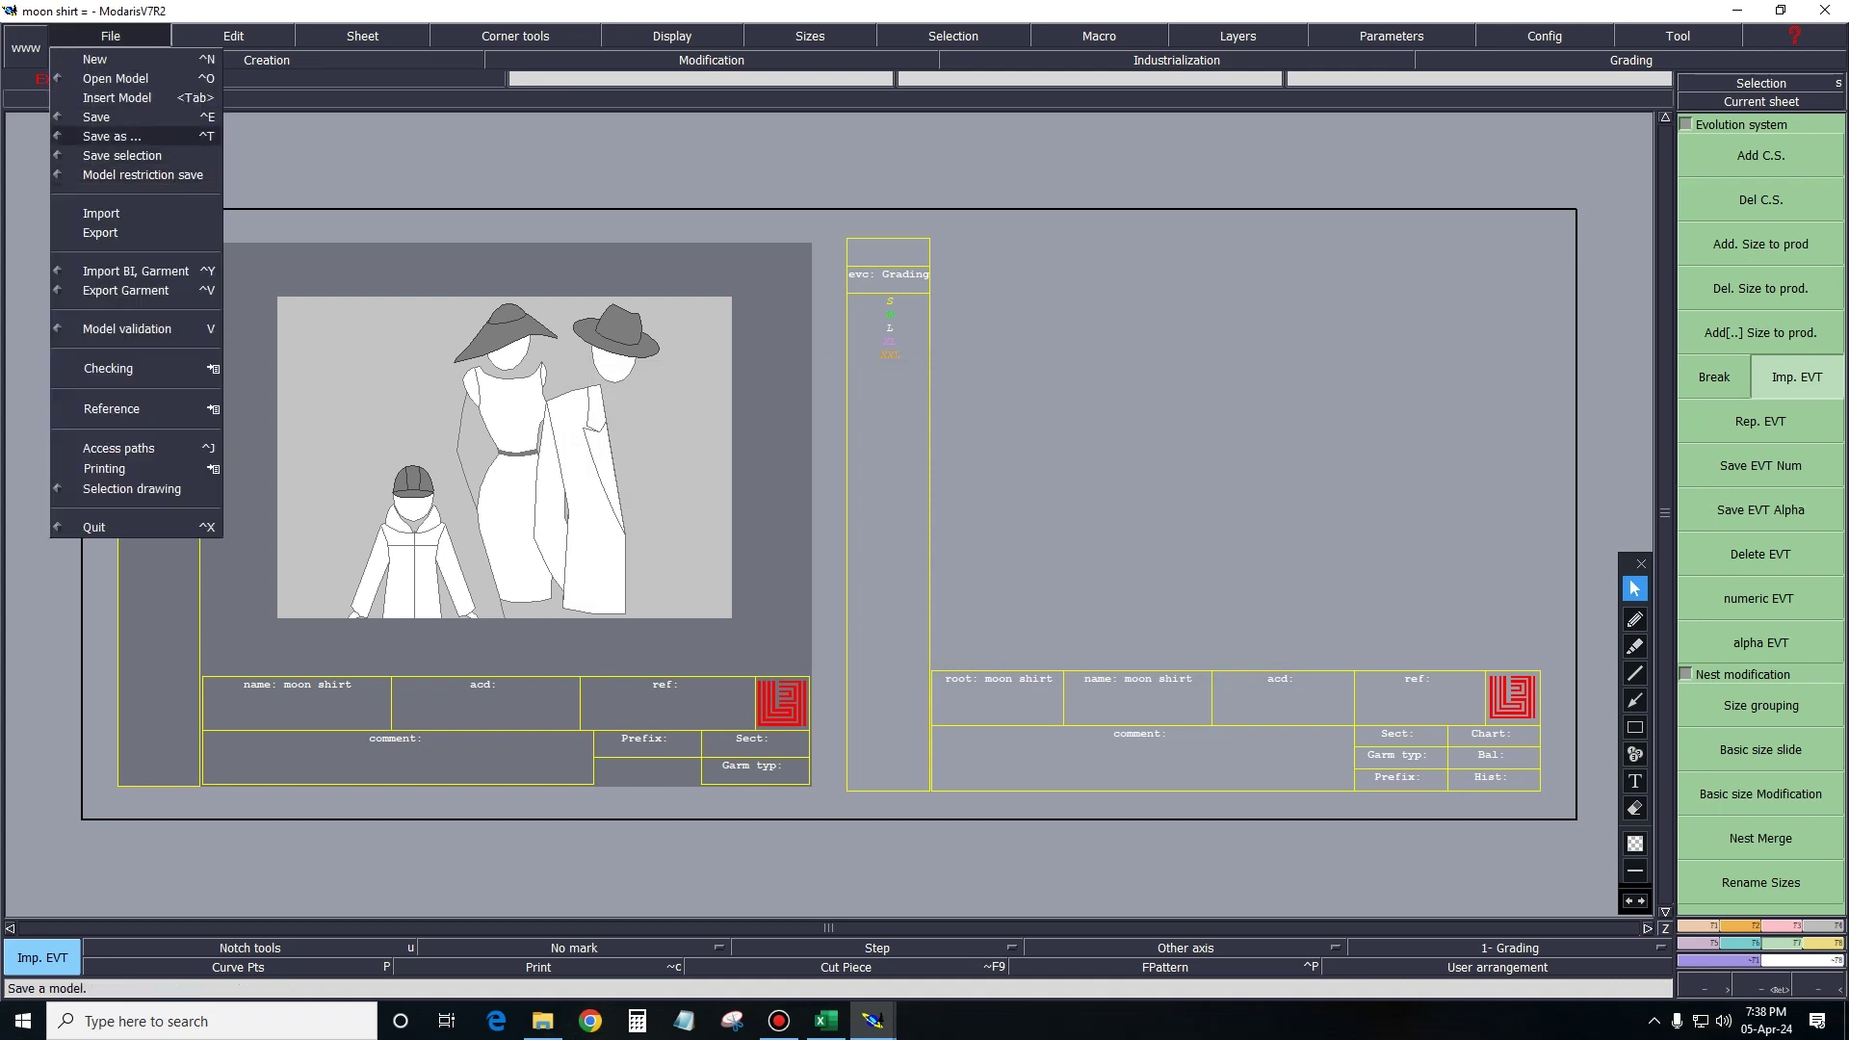
key(Up)
key(Return)
key(Return)
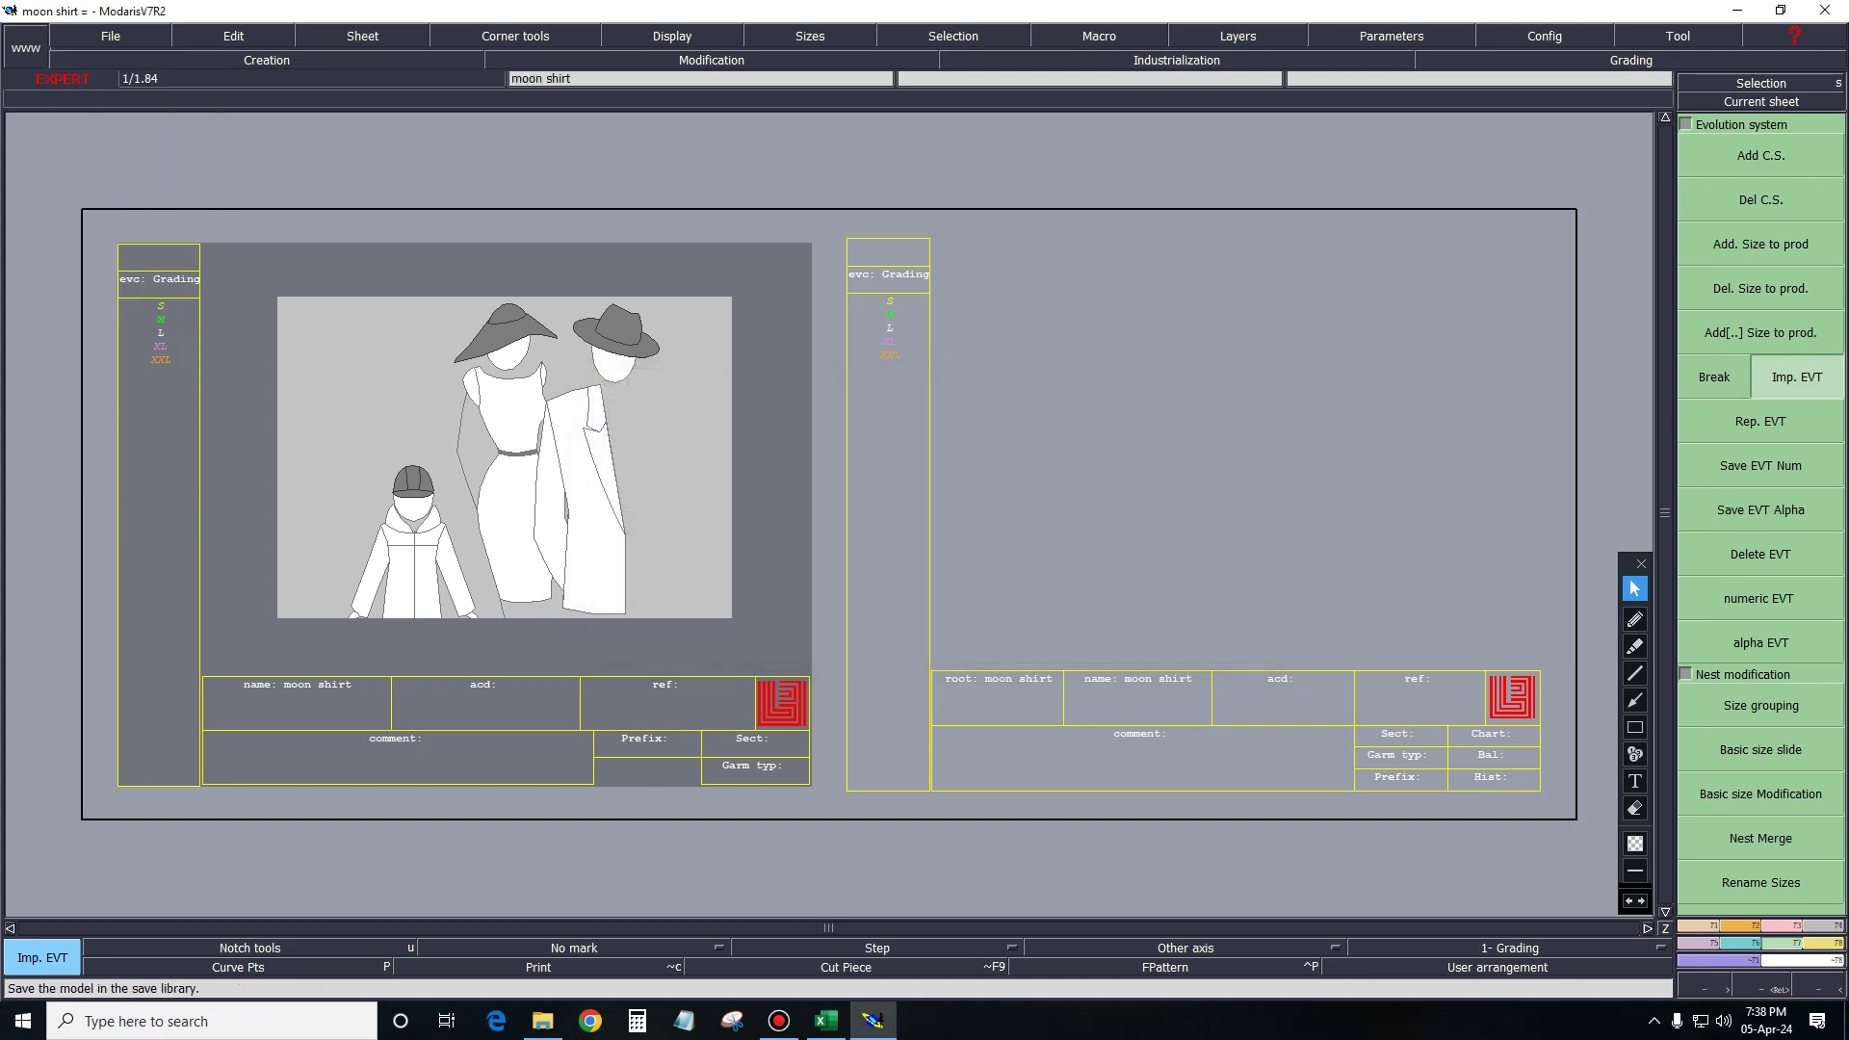
key(alt+f)
key(Return)
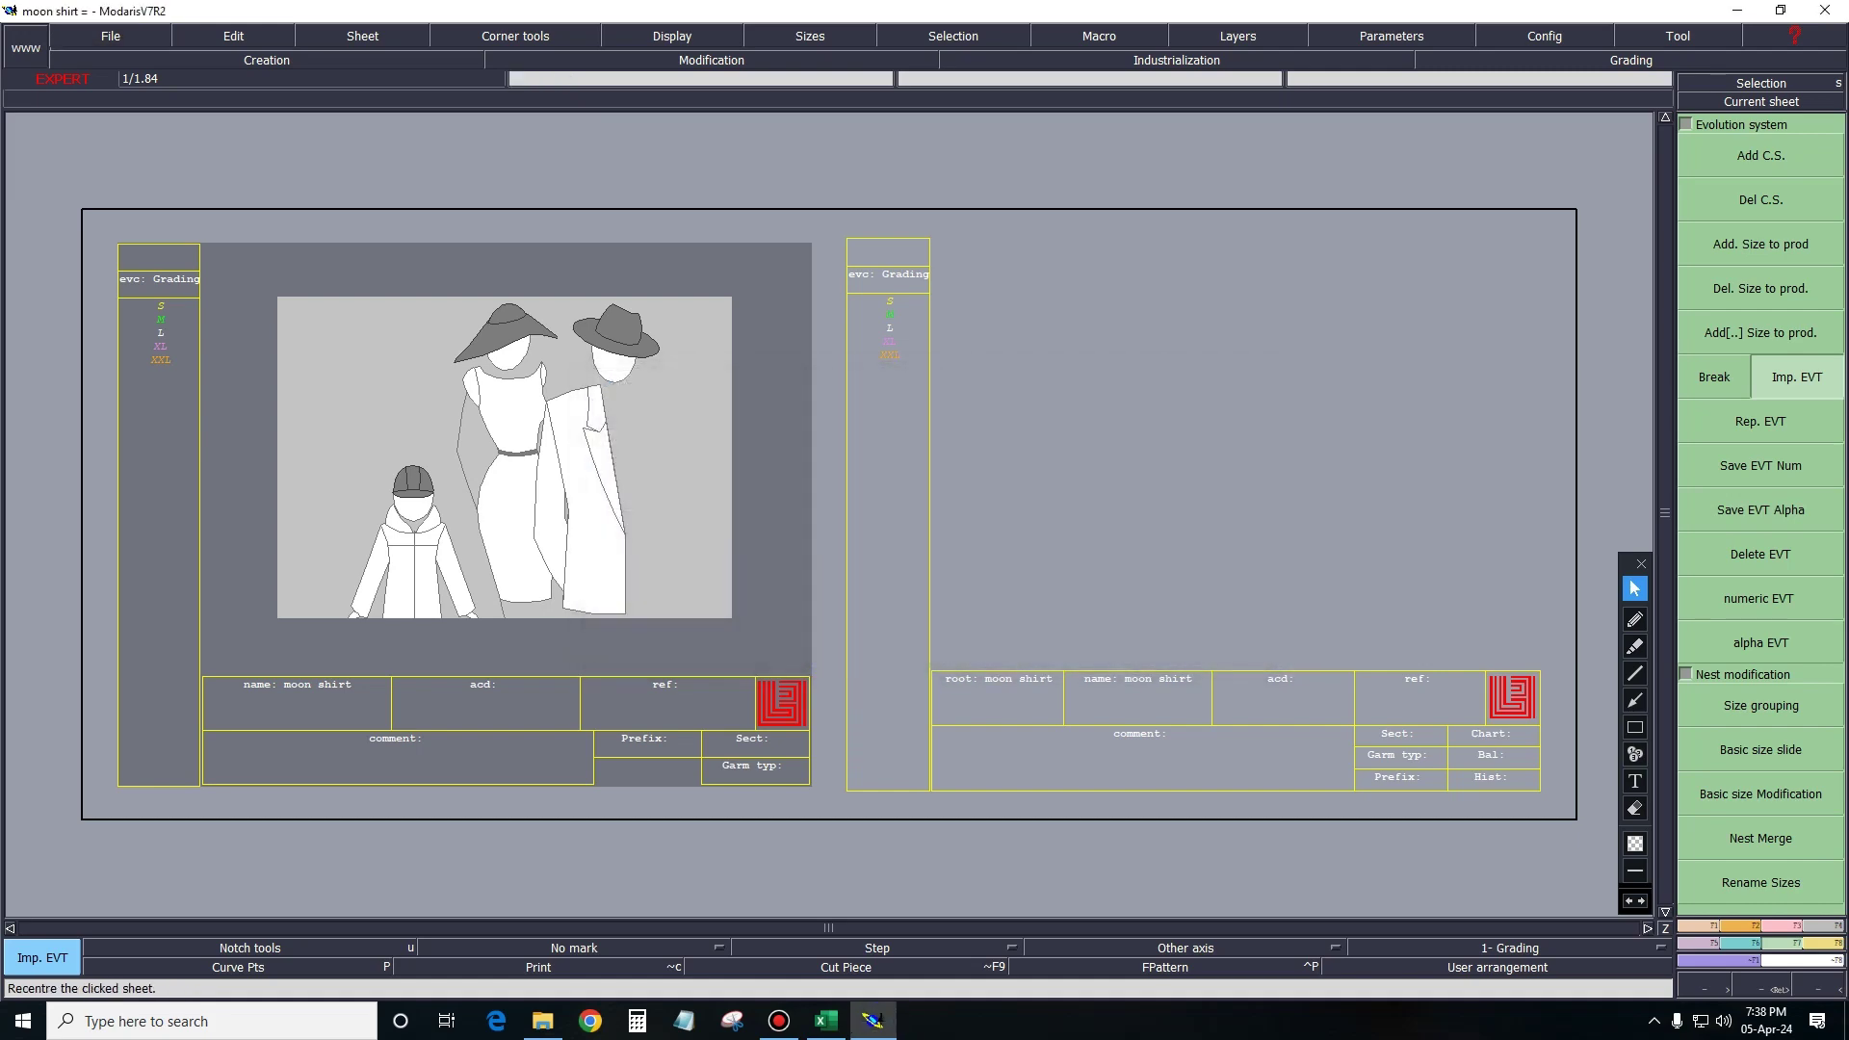
Recentre the view on the second sheet and switch to the Excel measurement chart.
key(s)
click(1194, 433)
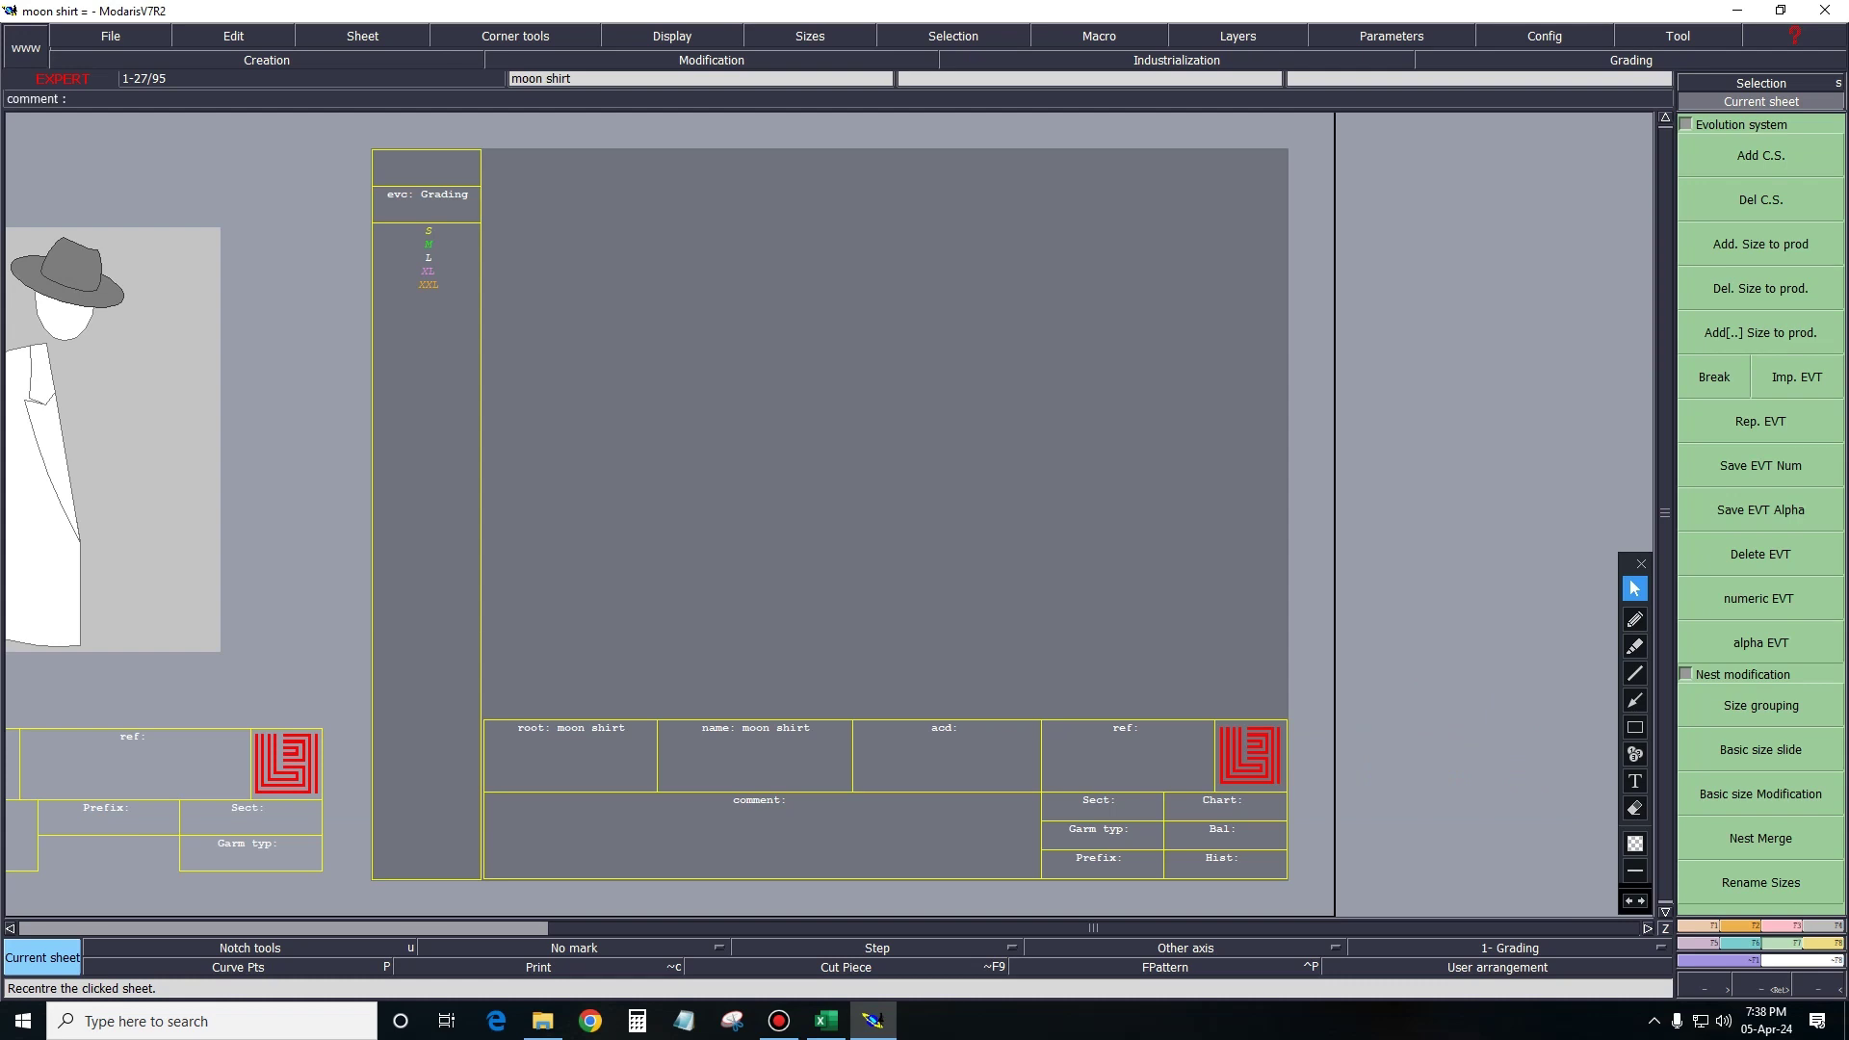
click(827, 1021)
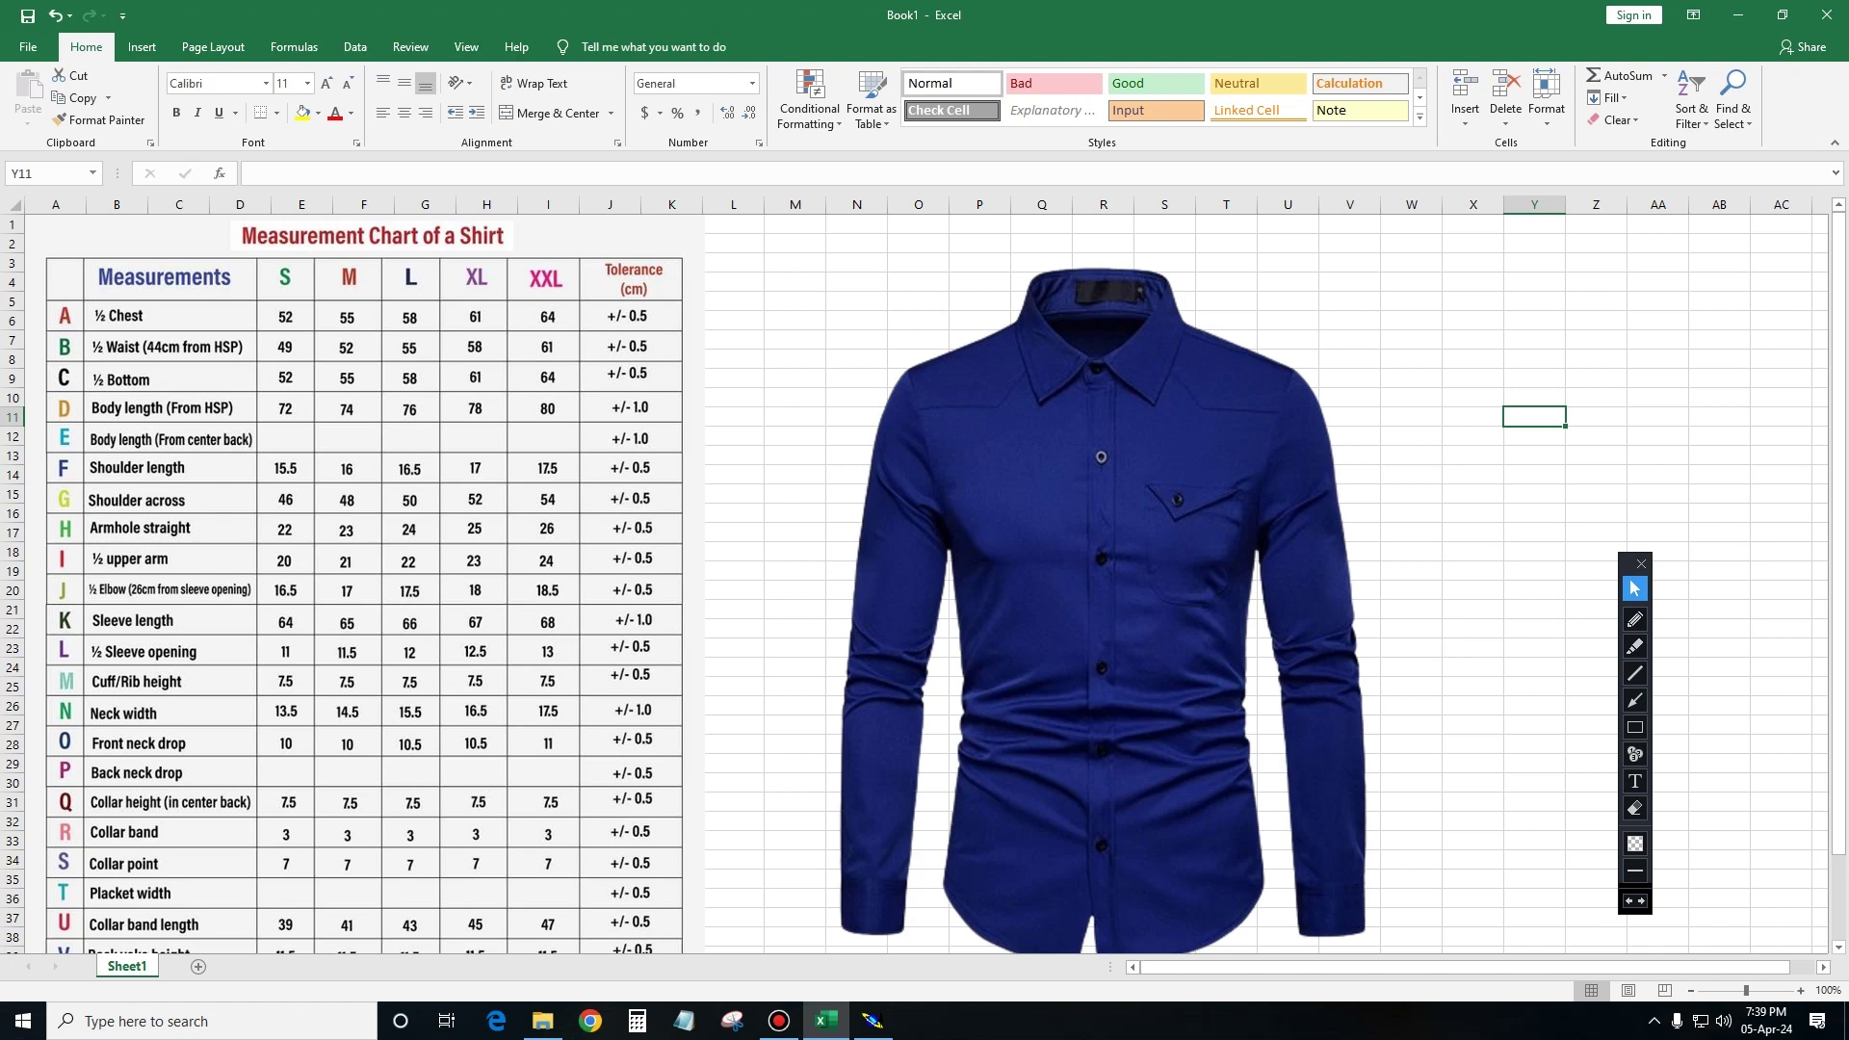
Drag the blue shirt photo to the right of the chart and deselect it.
click(1102, 577)
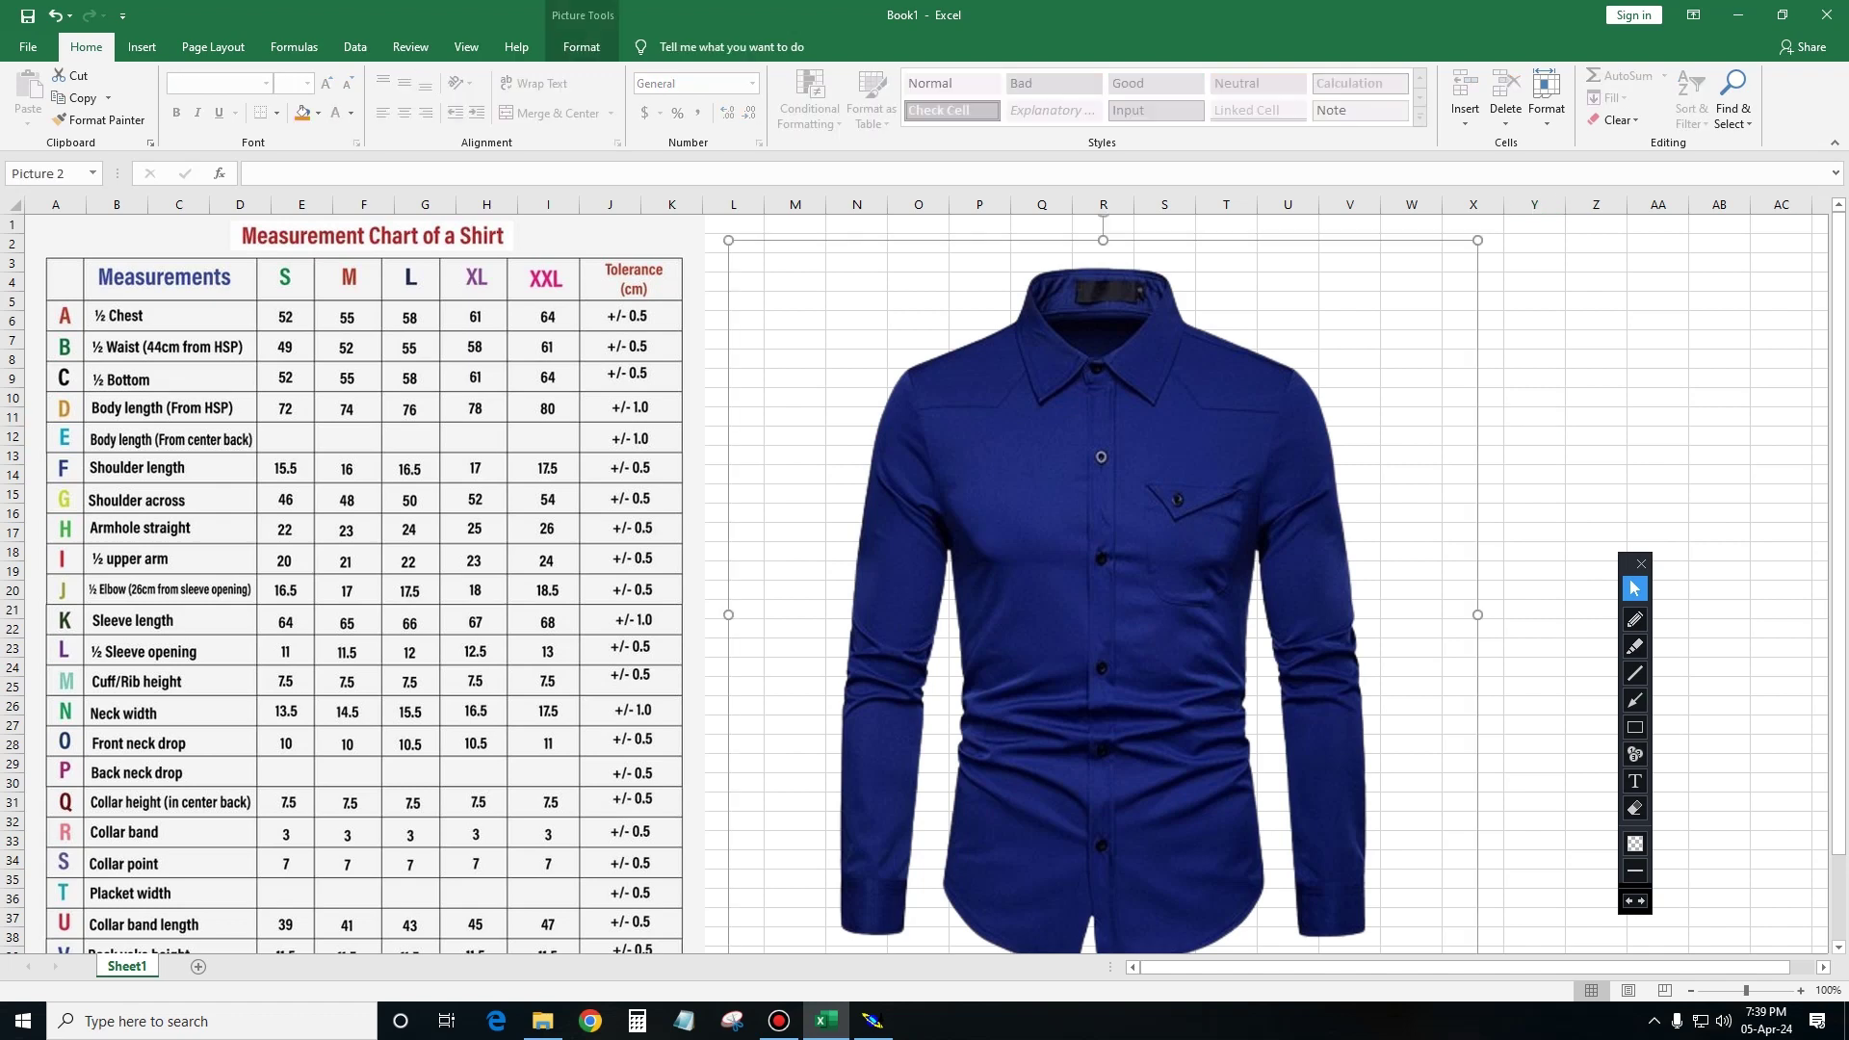
drag(1102, 578, 1307, 580)
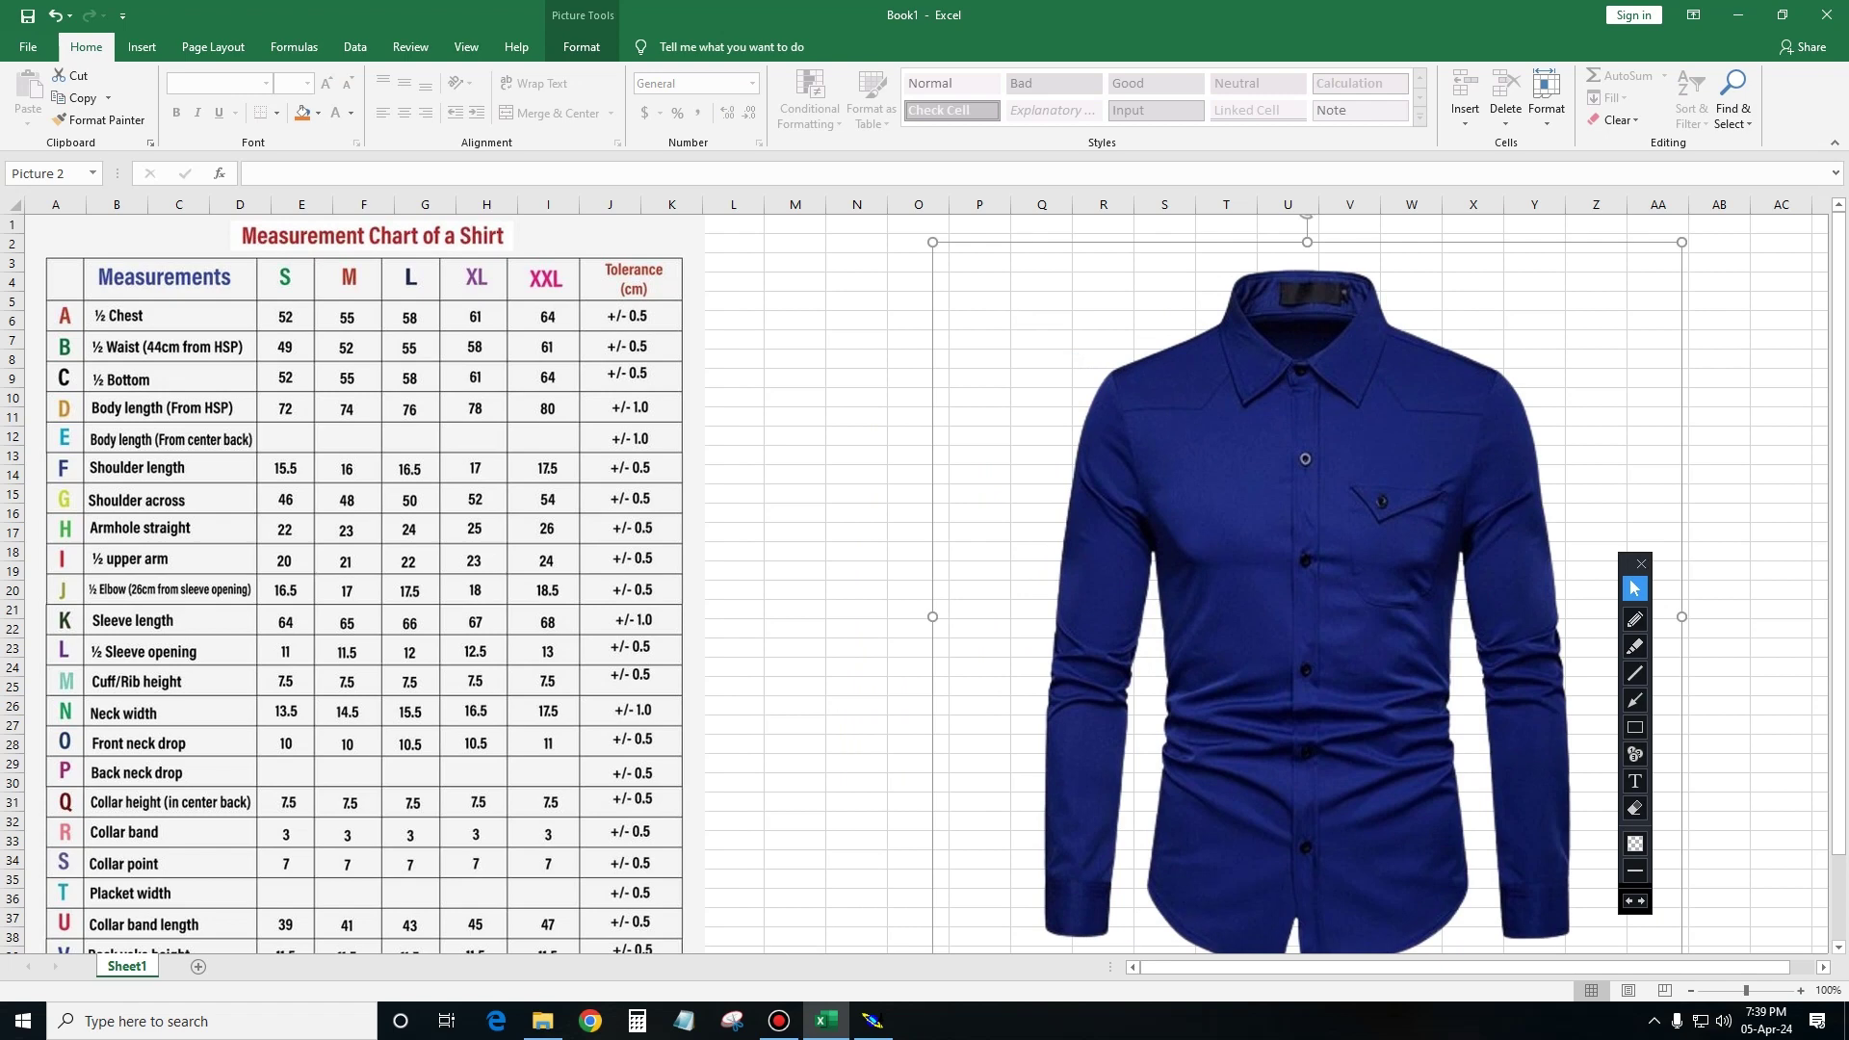
mouse_move(1624, 563)
mouse_down()
mouse_move(1799, 542)
mouse_move(1640, 590)
mouse_up()
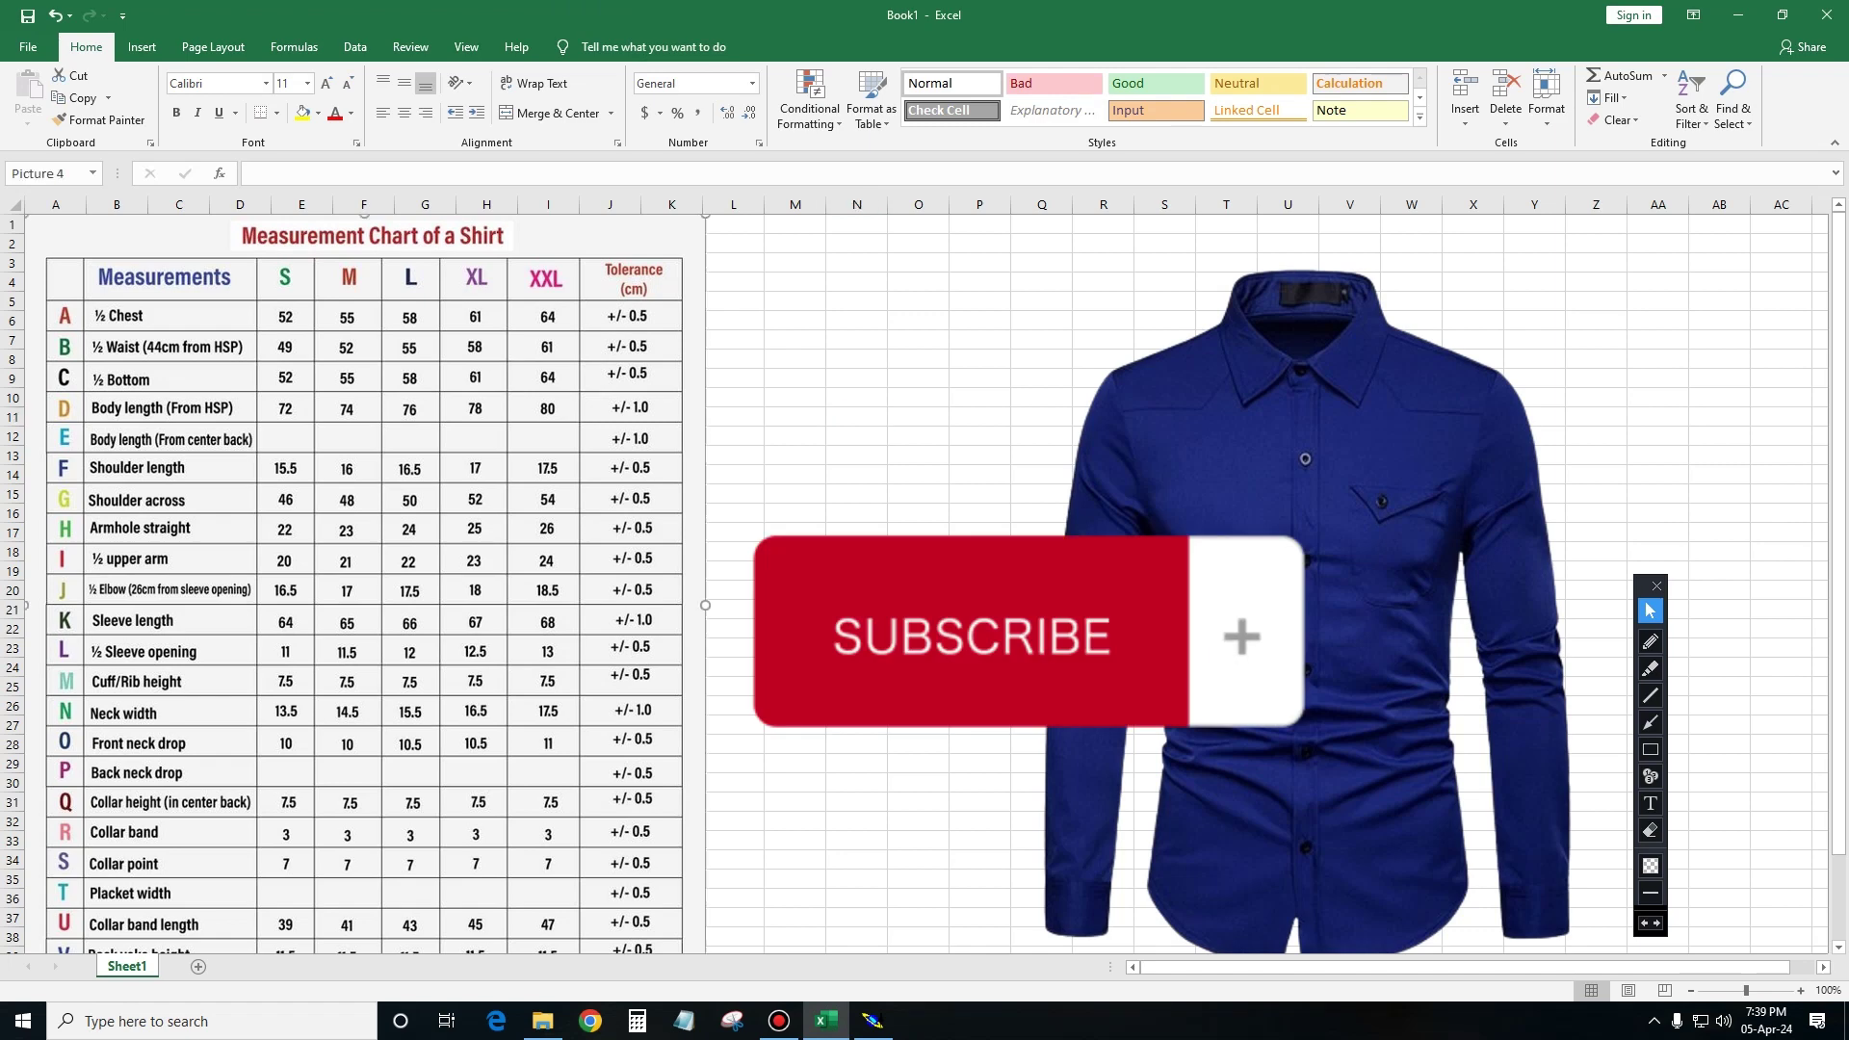
click(917, 493)
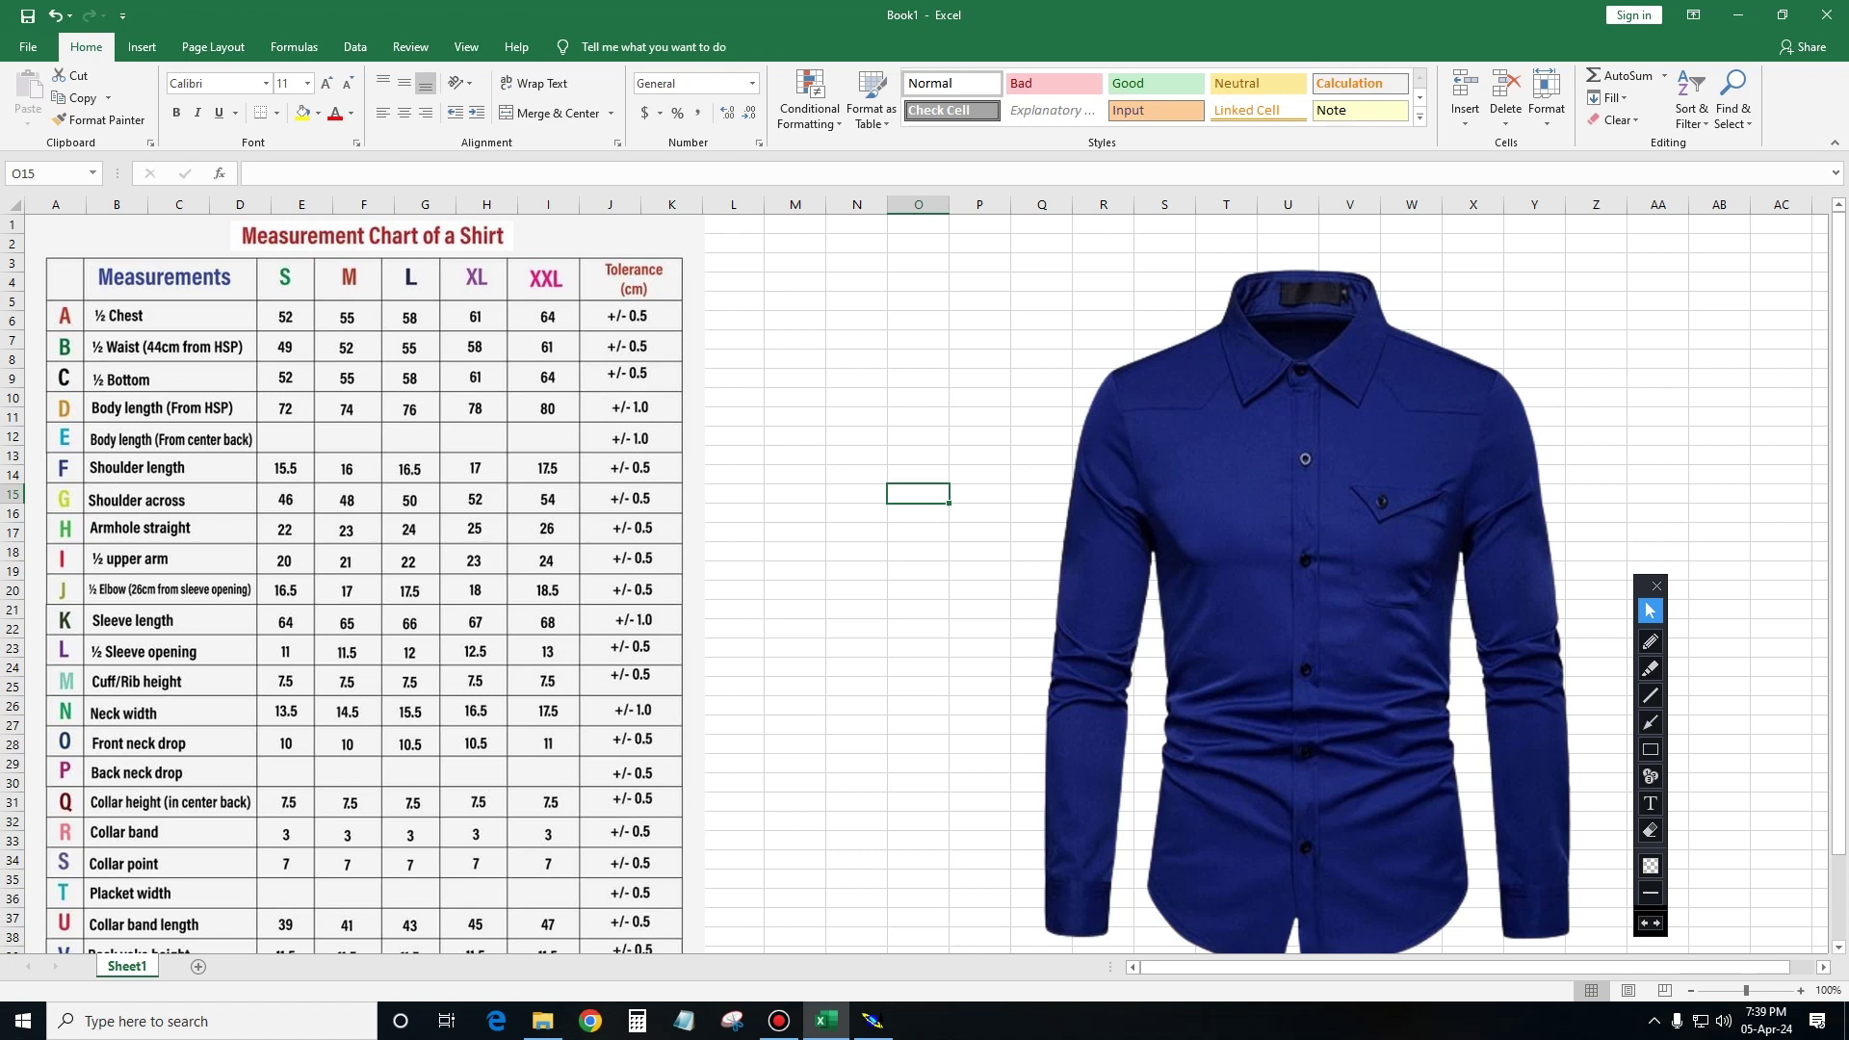
Open Calculator, shrink it, and place it beside the measurement table.
click(637, 1021)
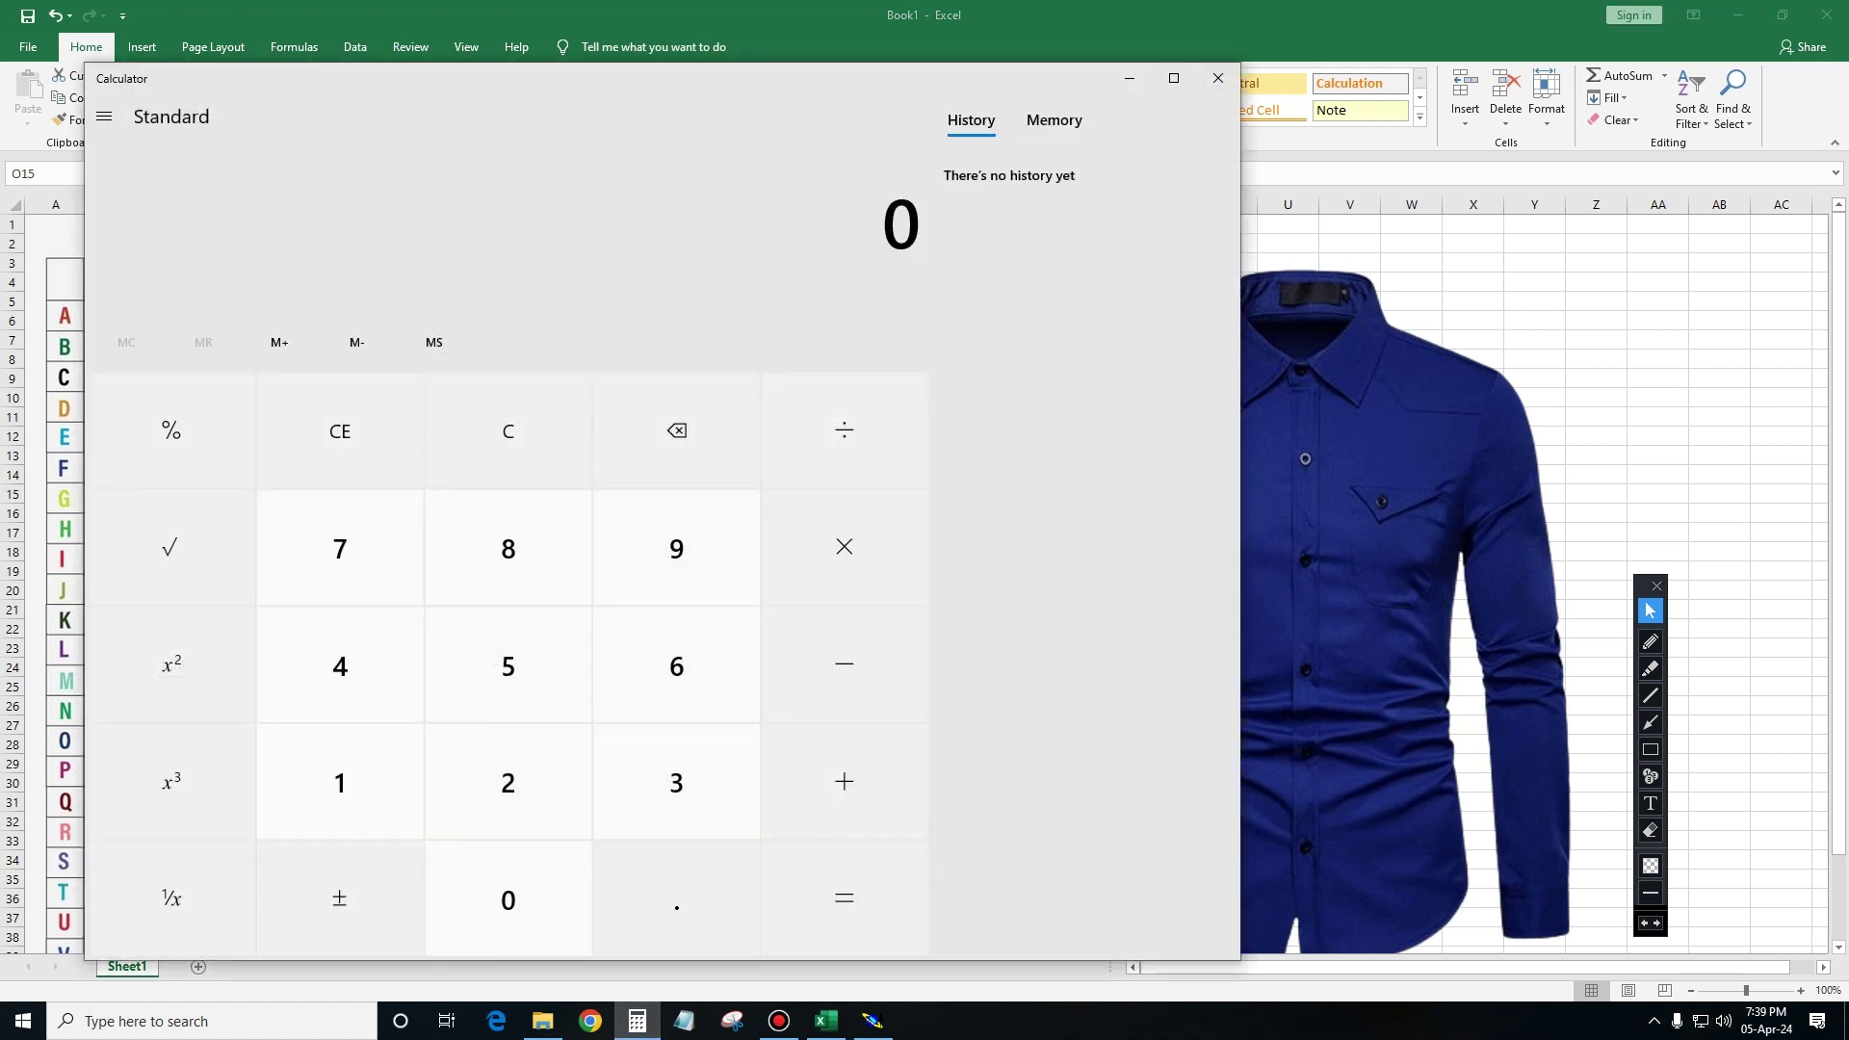
drag(1242, 341, 635, 317)
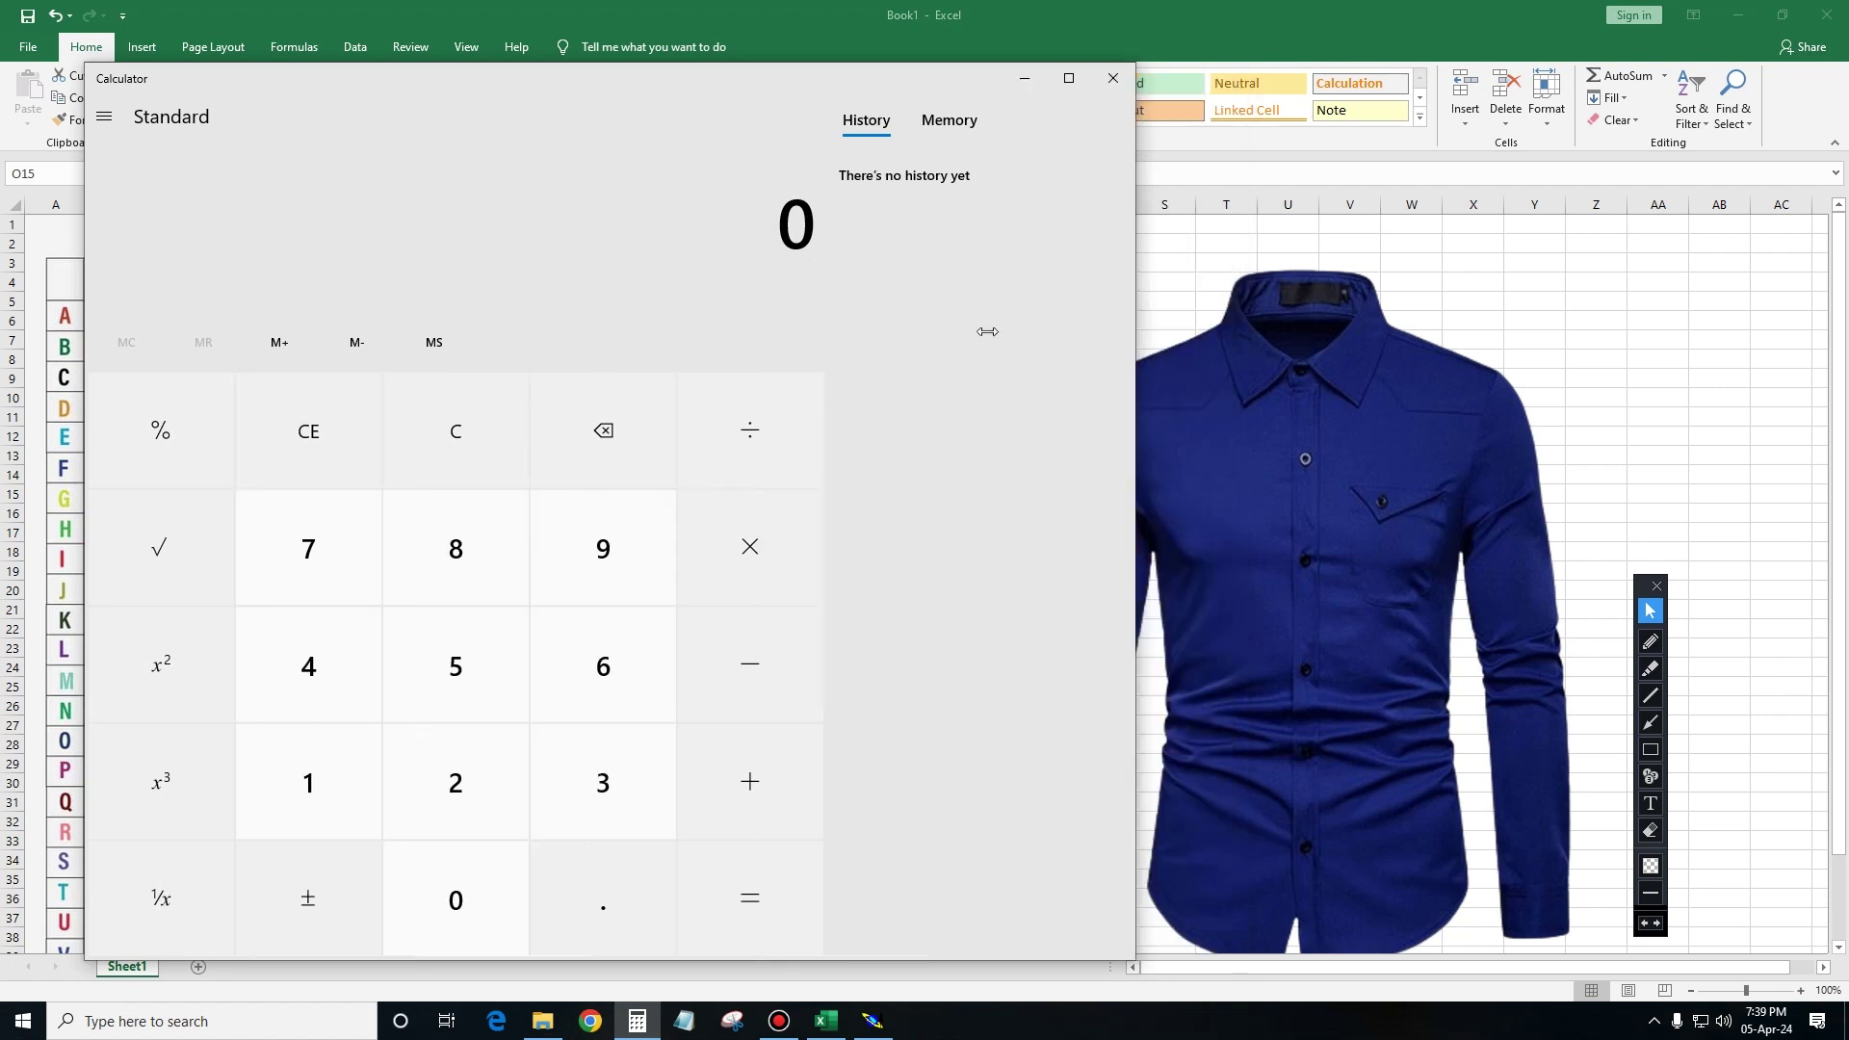
drag(298, 64, 301, 403)
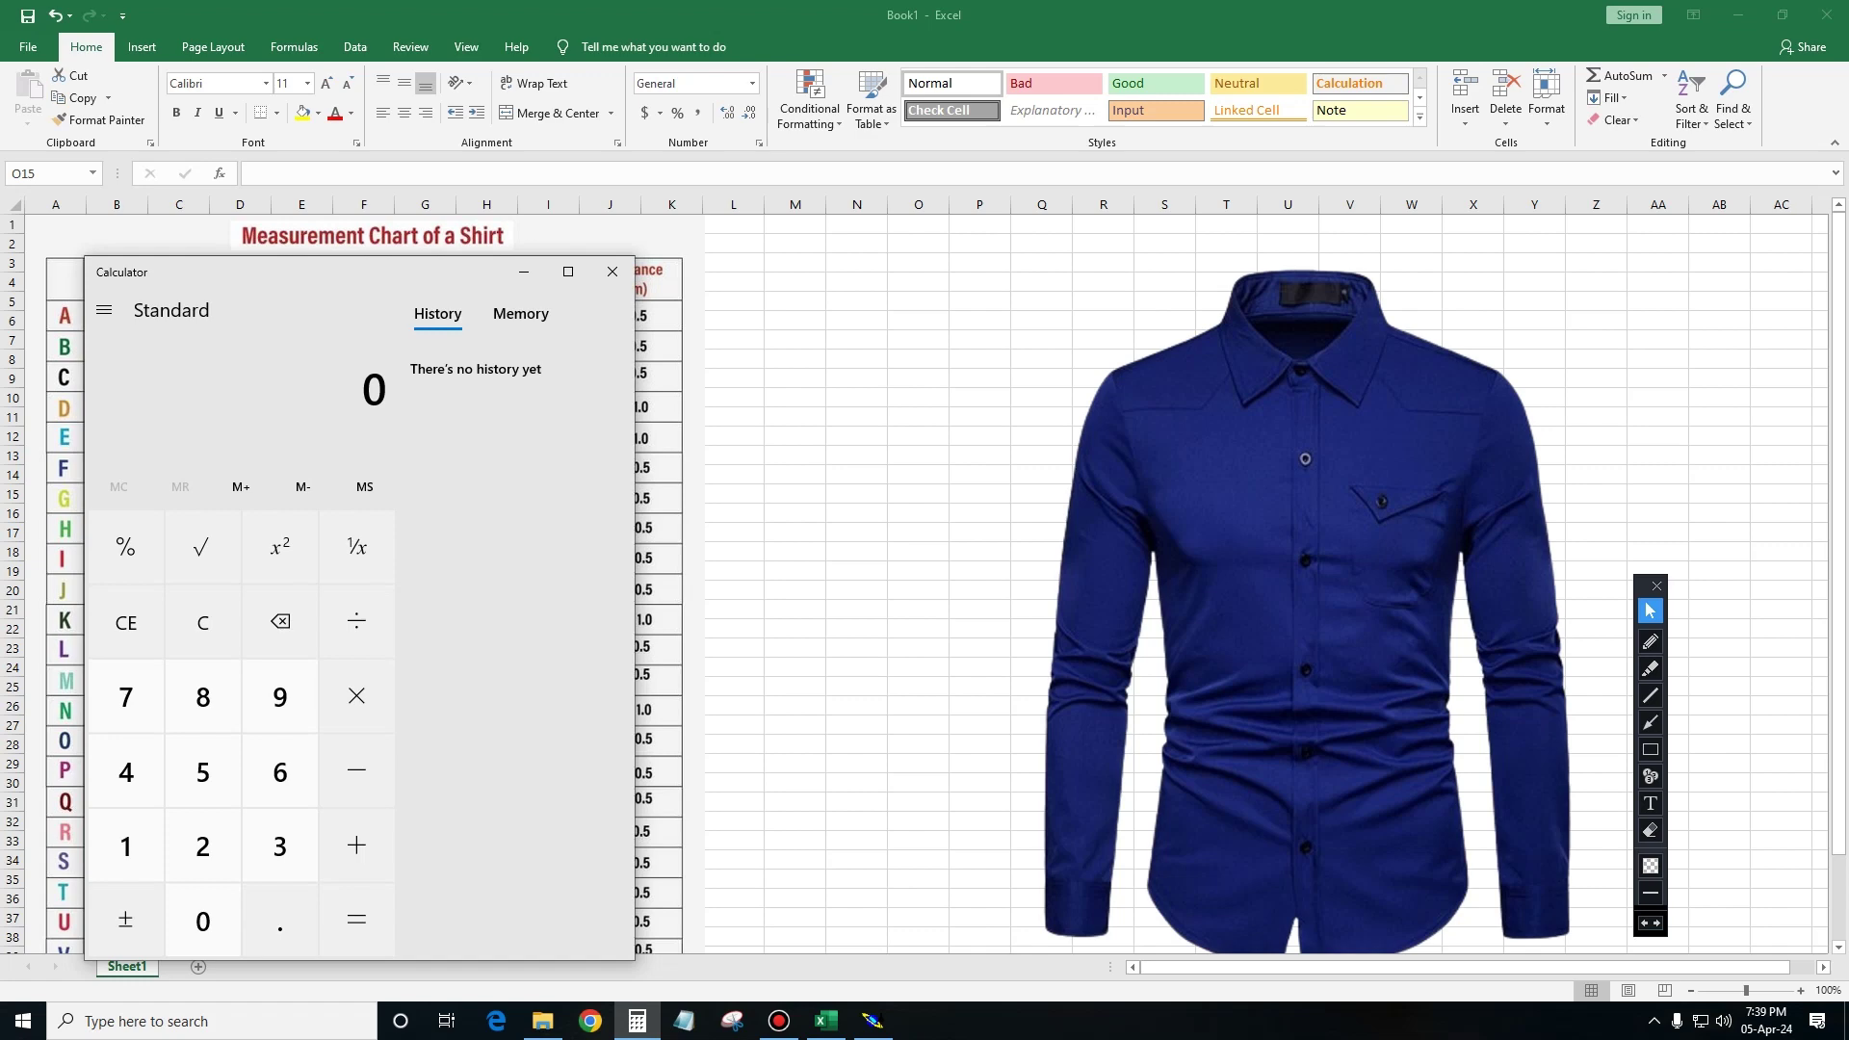
drag(356, 268, 1305, 236)
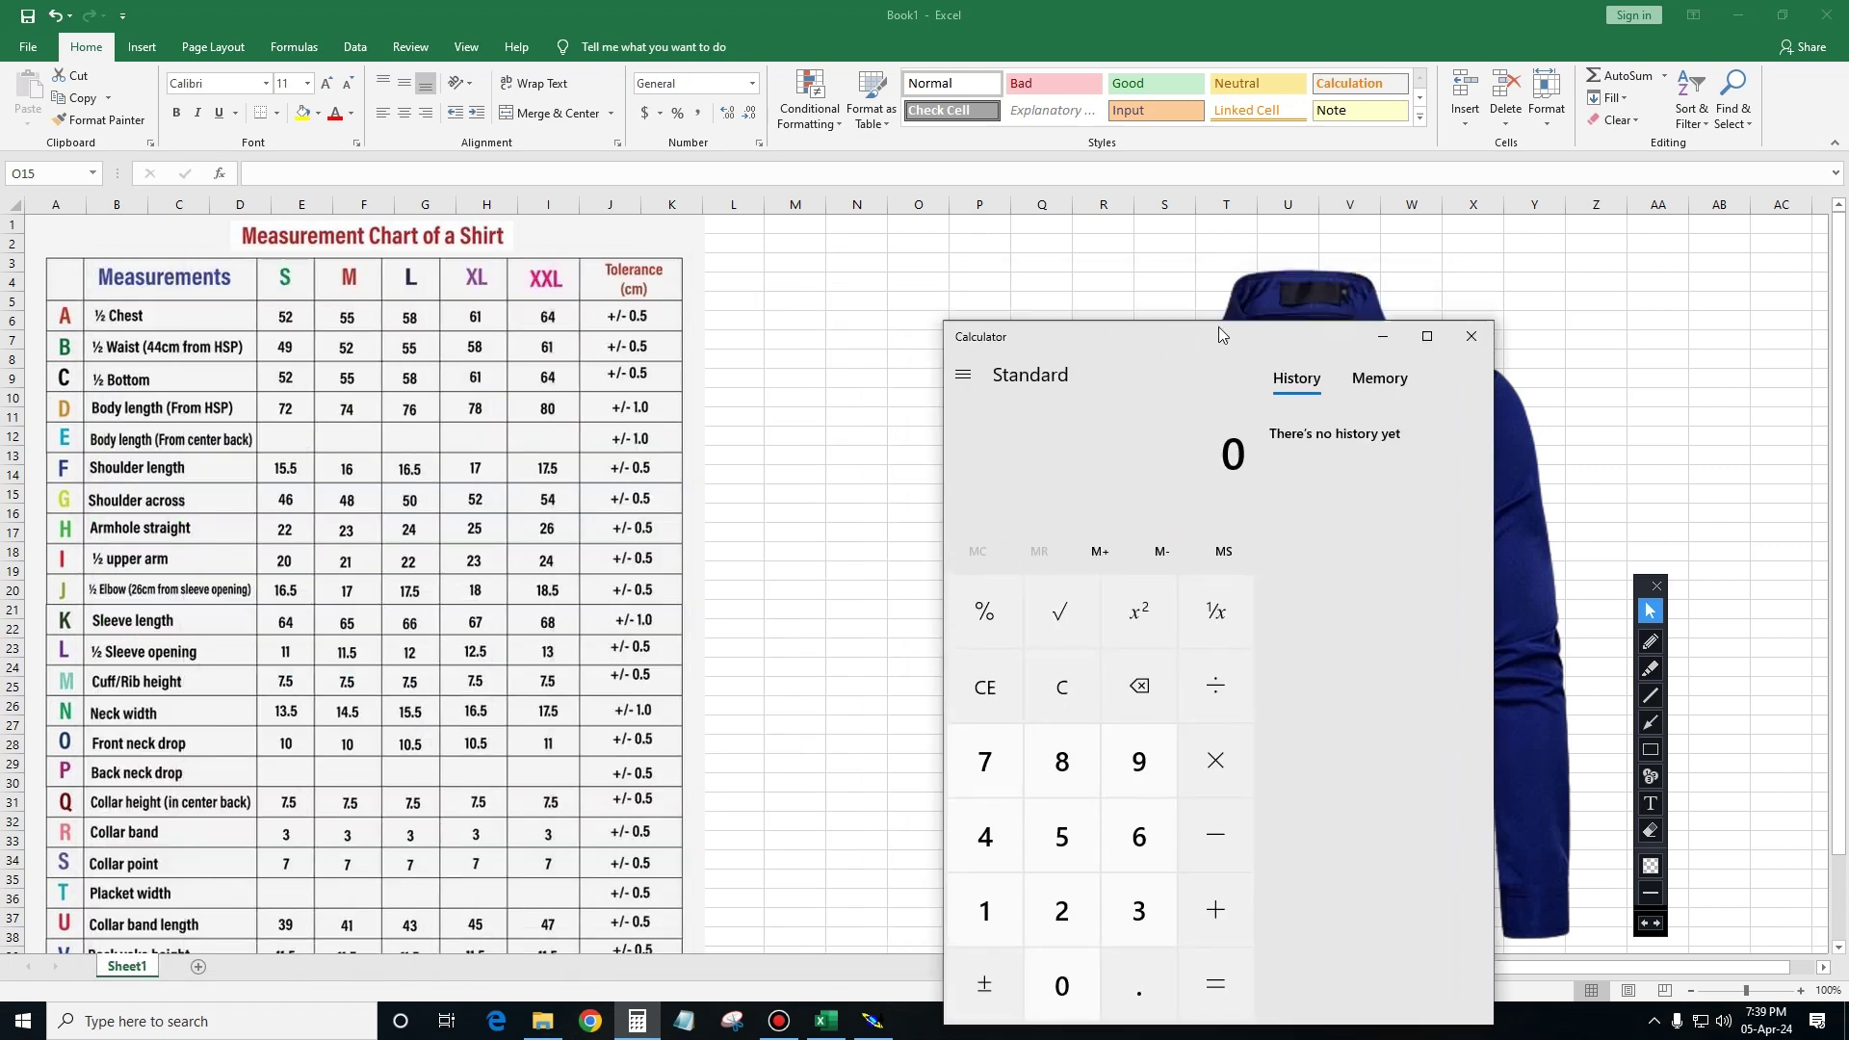
Compute 58 ÷ 2 = 29, then hide Calculator and return to the moon shirt sheet.
click(1151, 664)
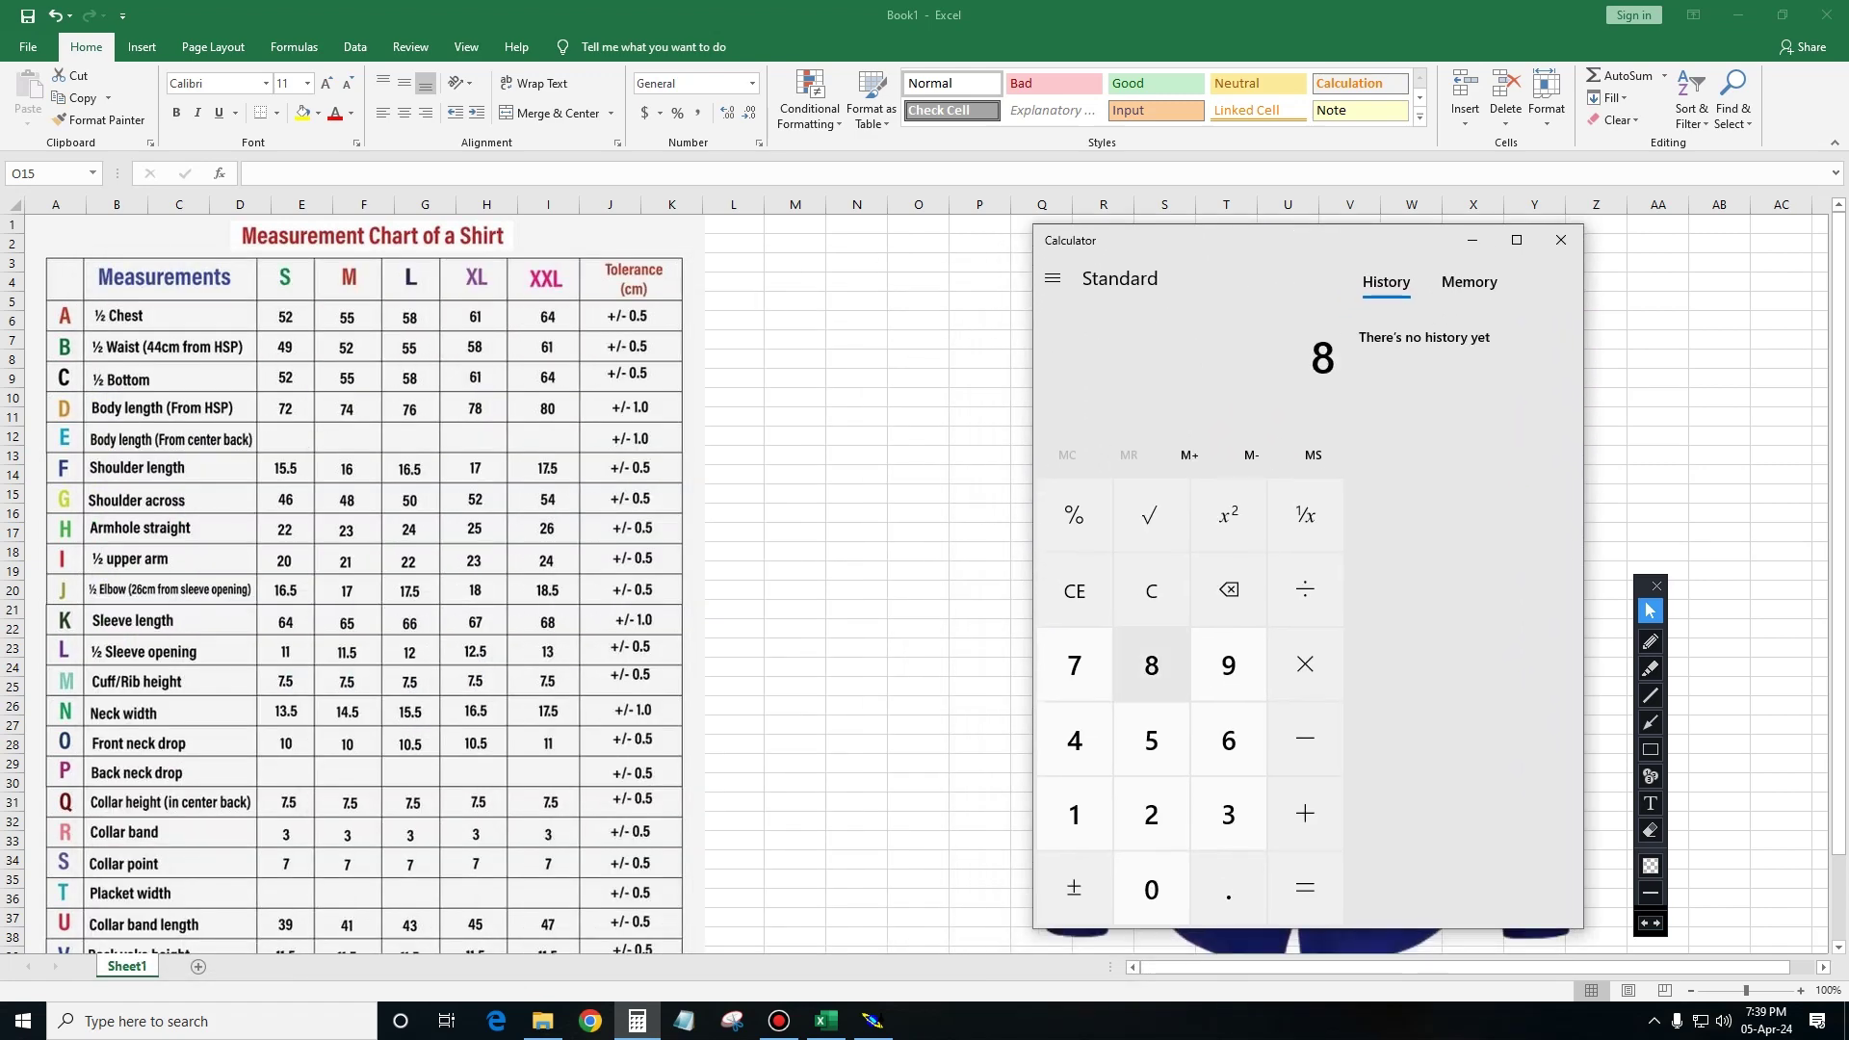
click(1151, 664)
click(1151, 590)
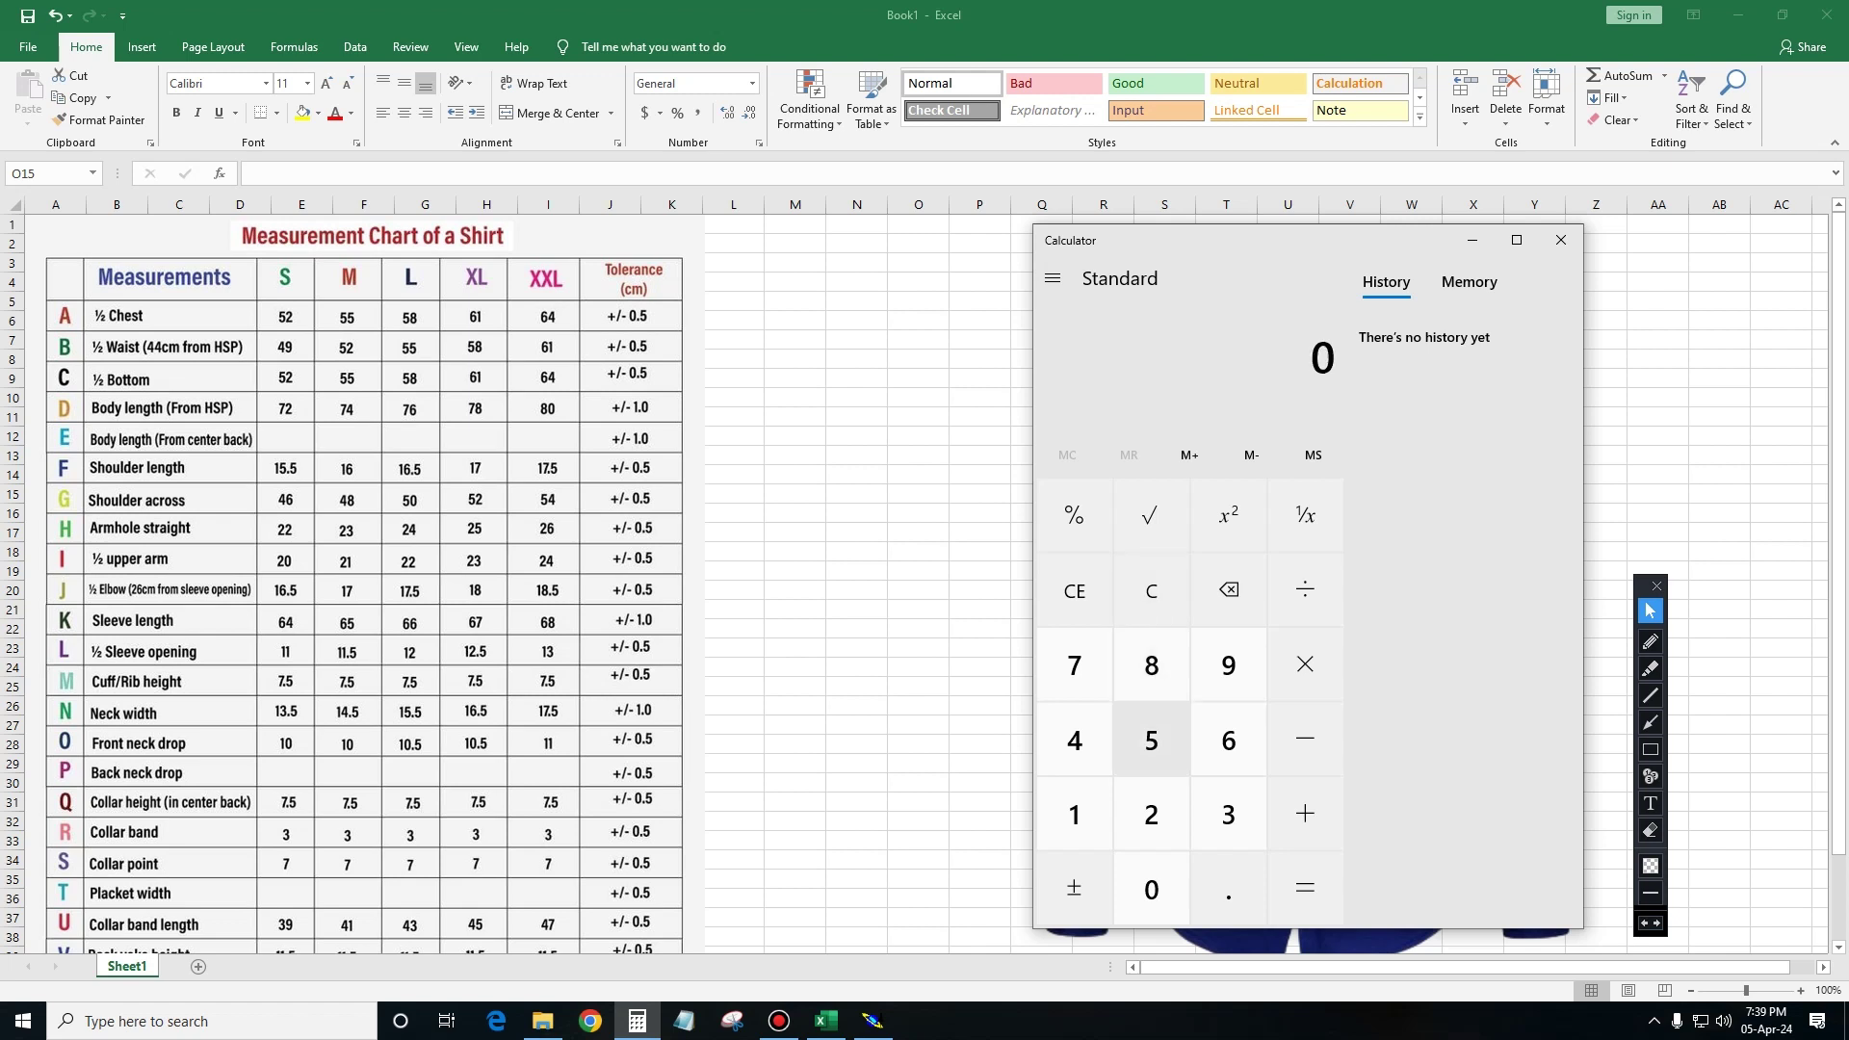
click(1151, 740)
click(1150, 664)
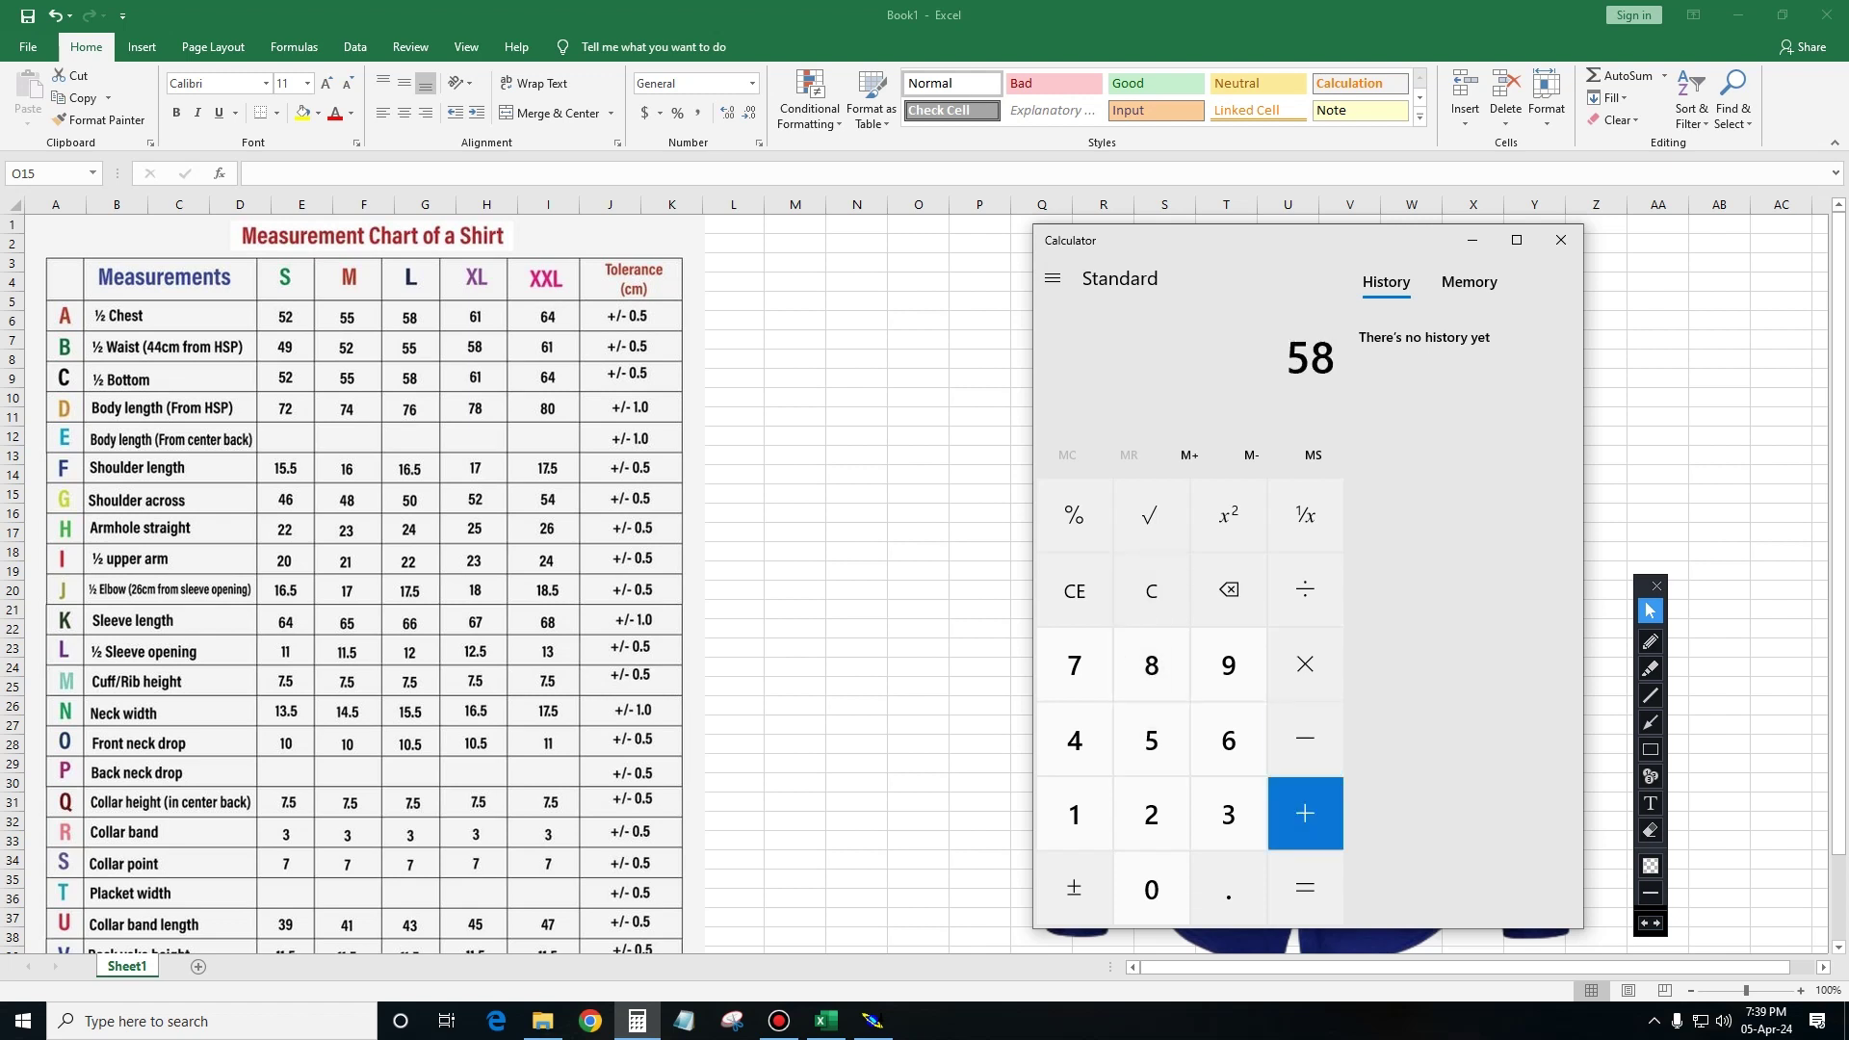
click(1305, 590)
click(1151, 814)
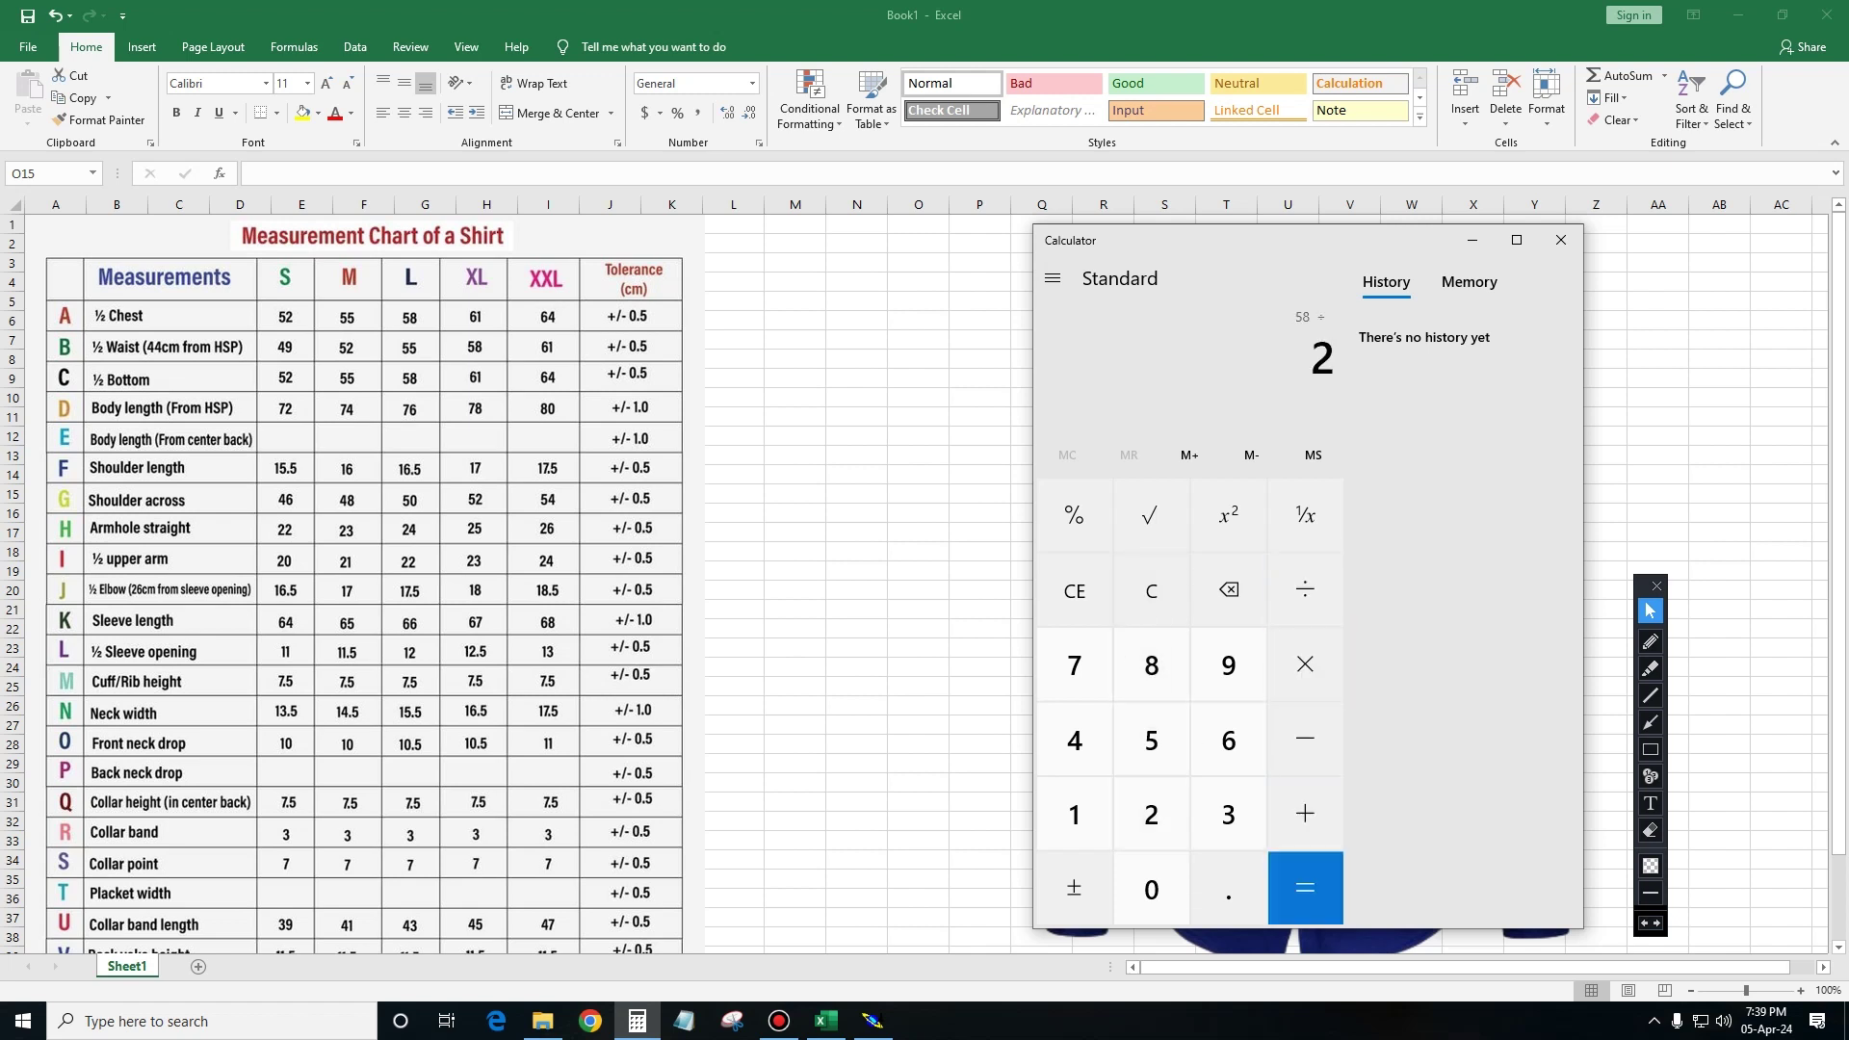
click(1305, 886)
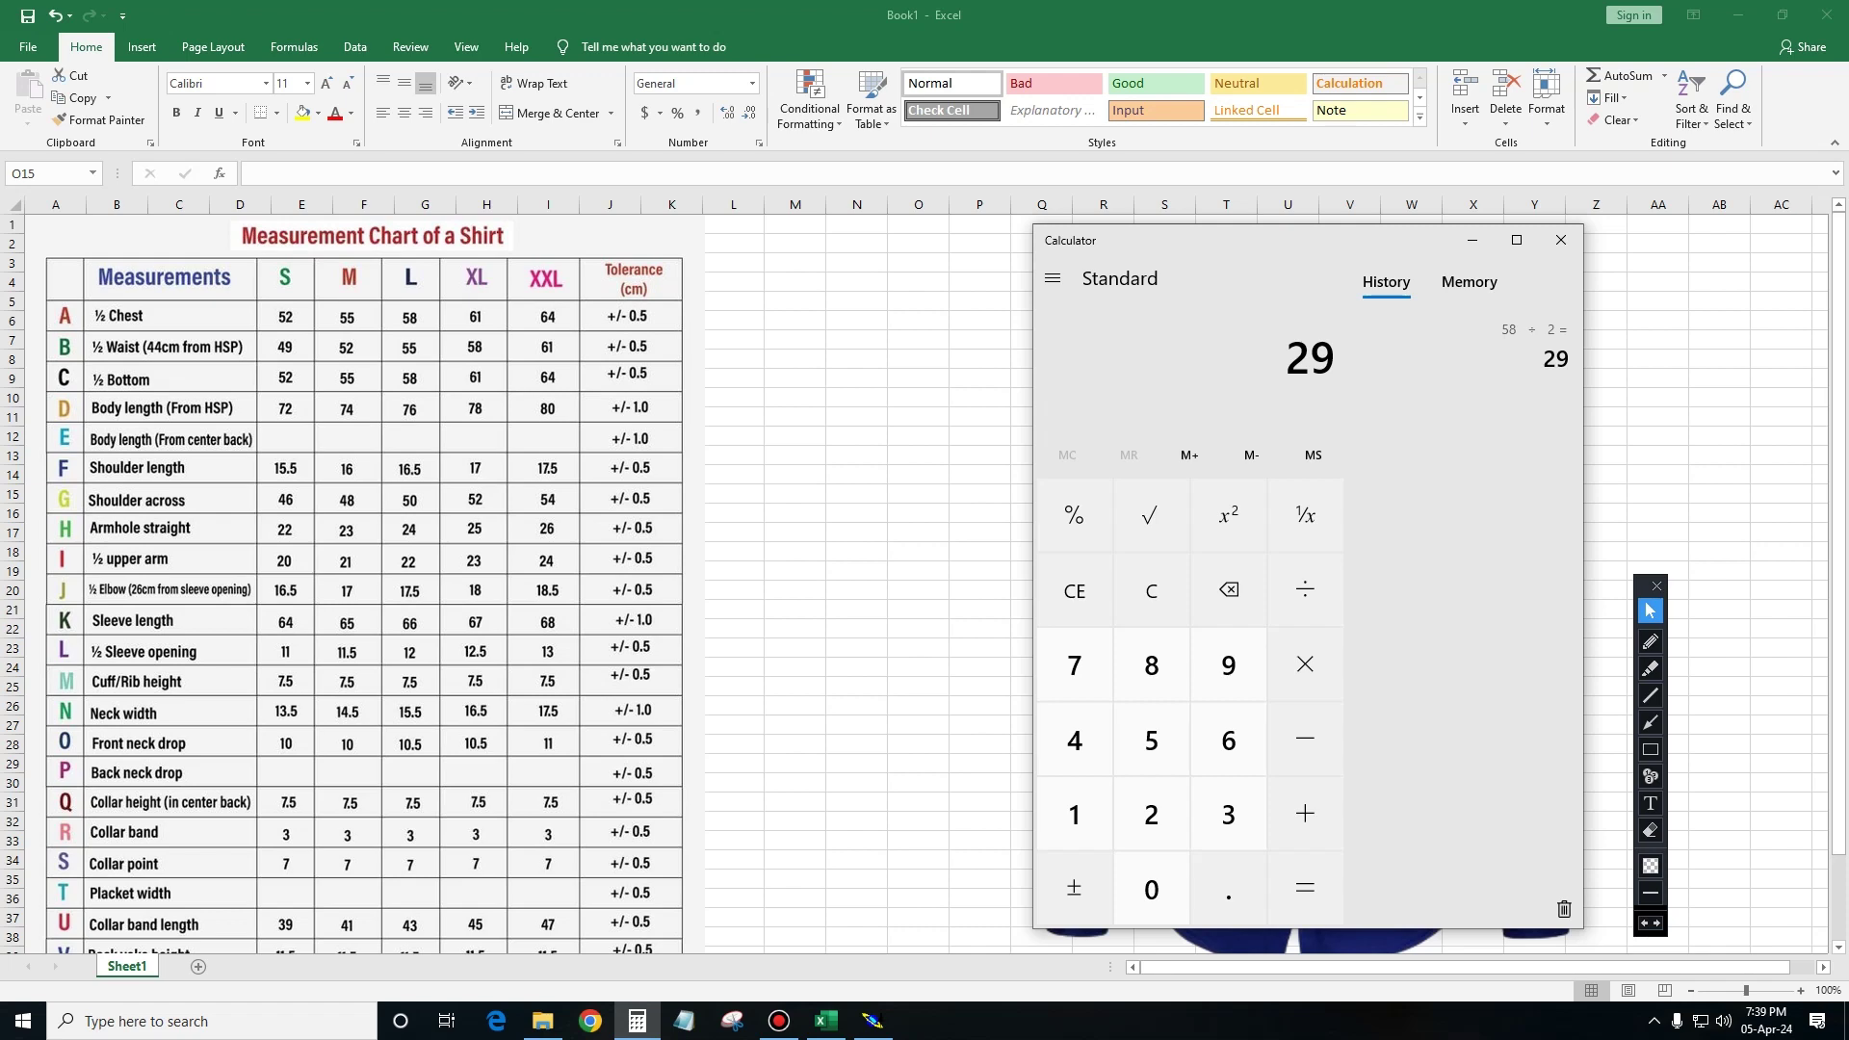
click(1471, 240)
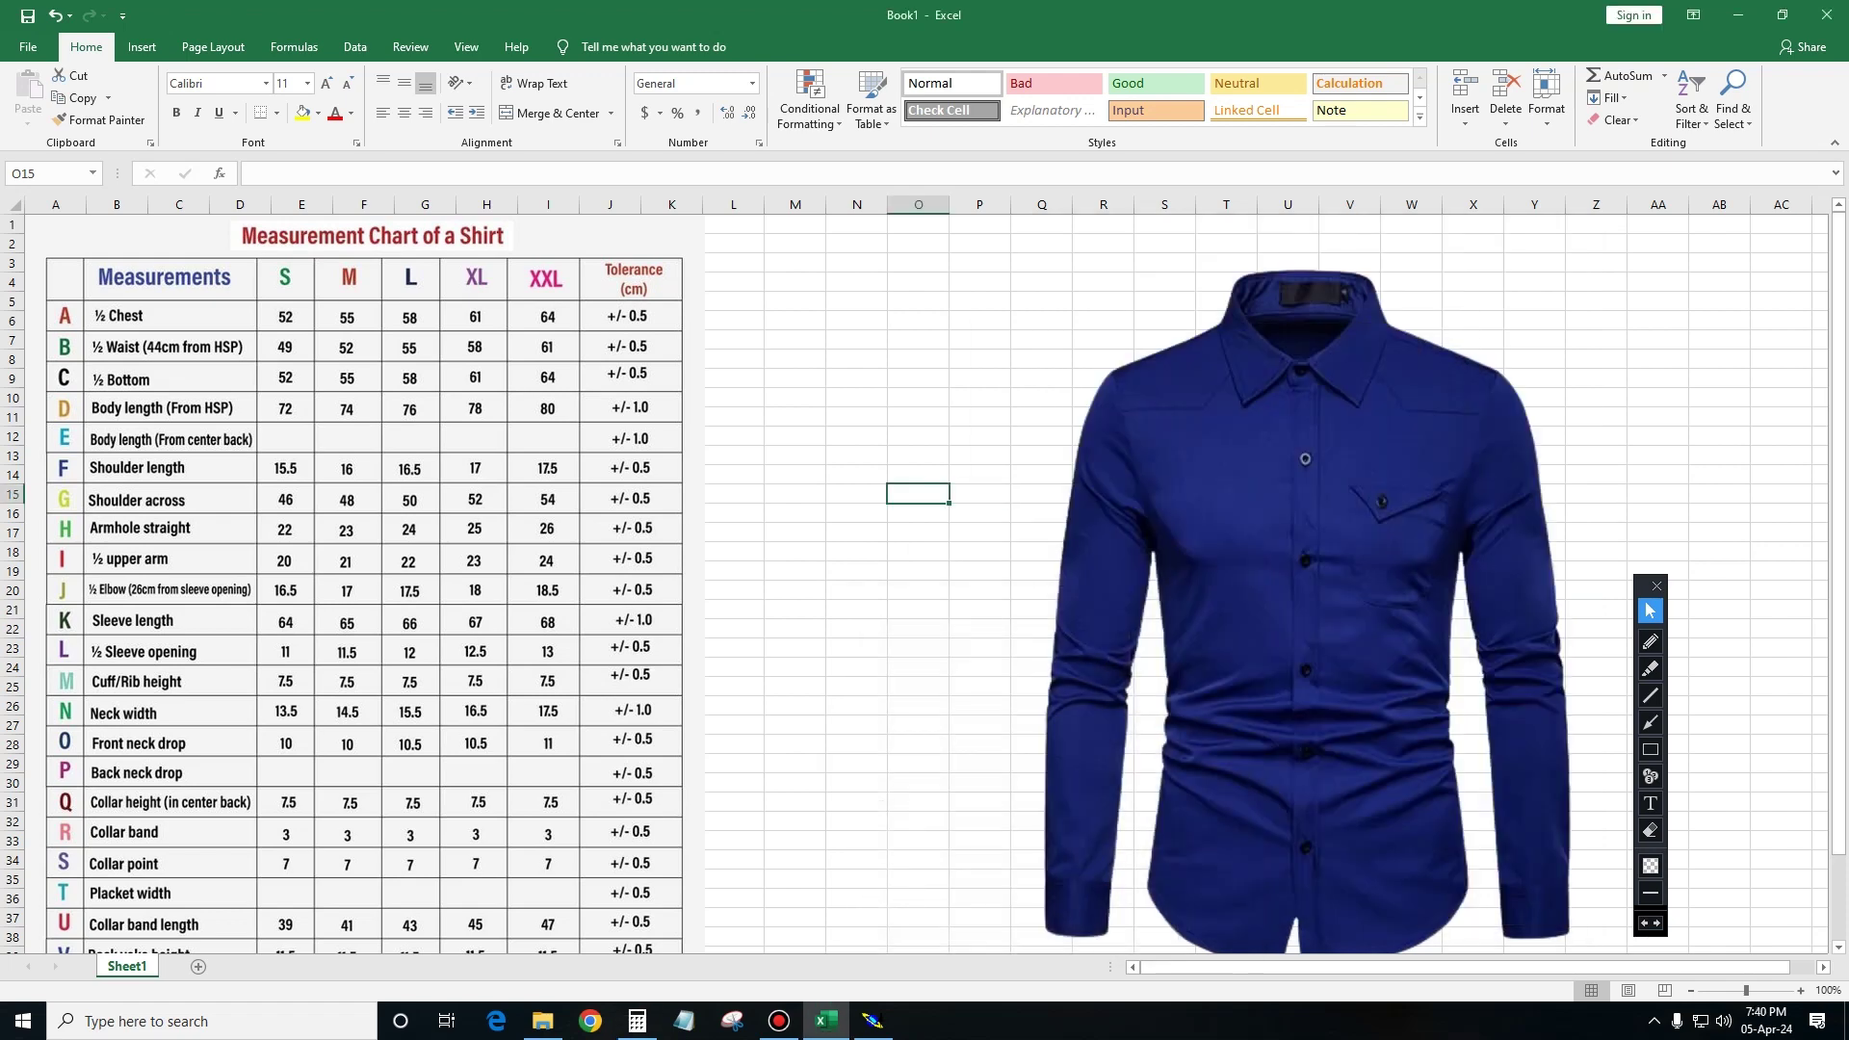
key(alt+Tab)
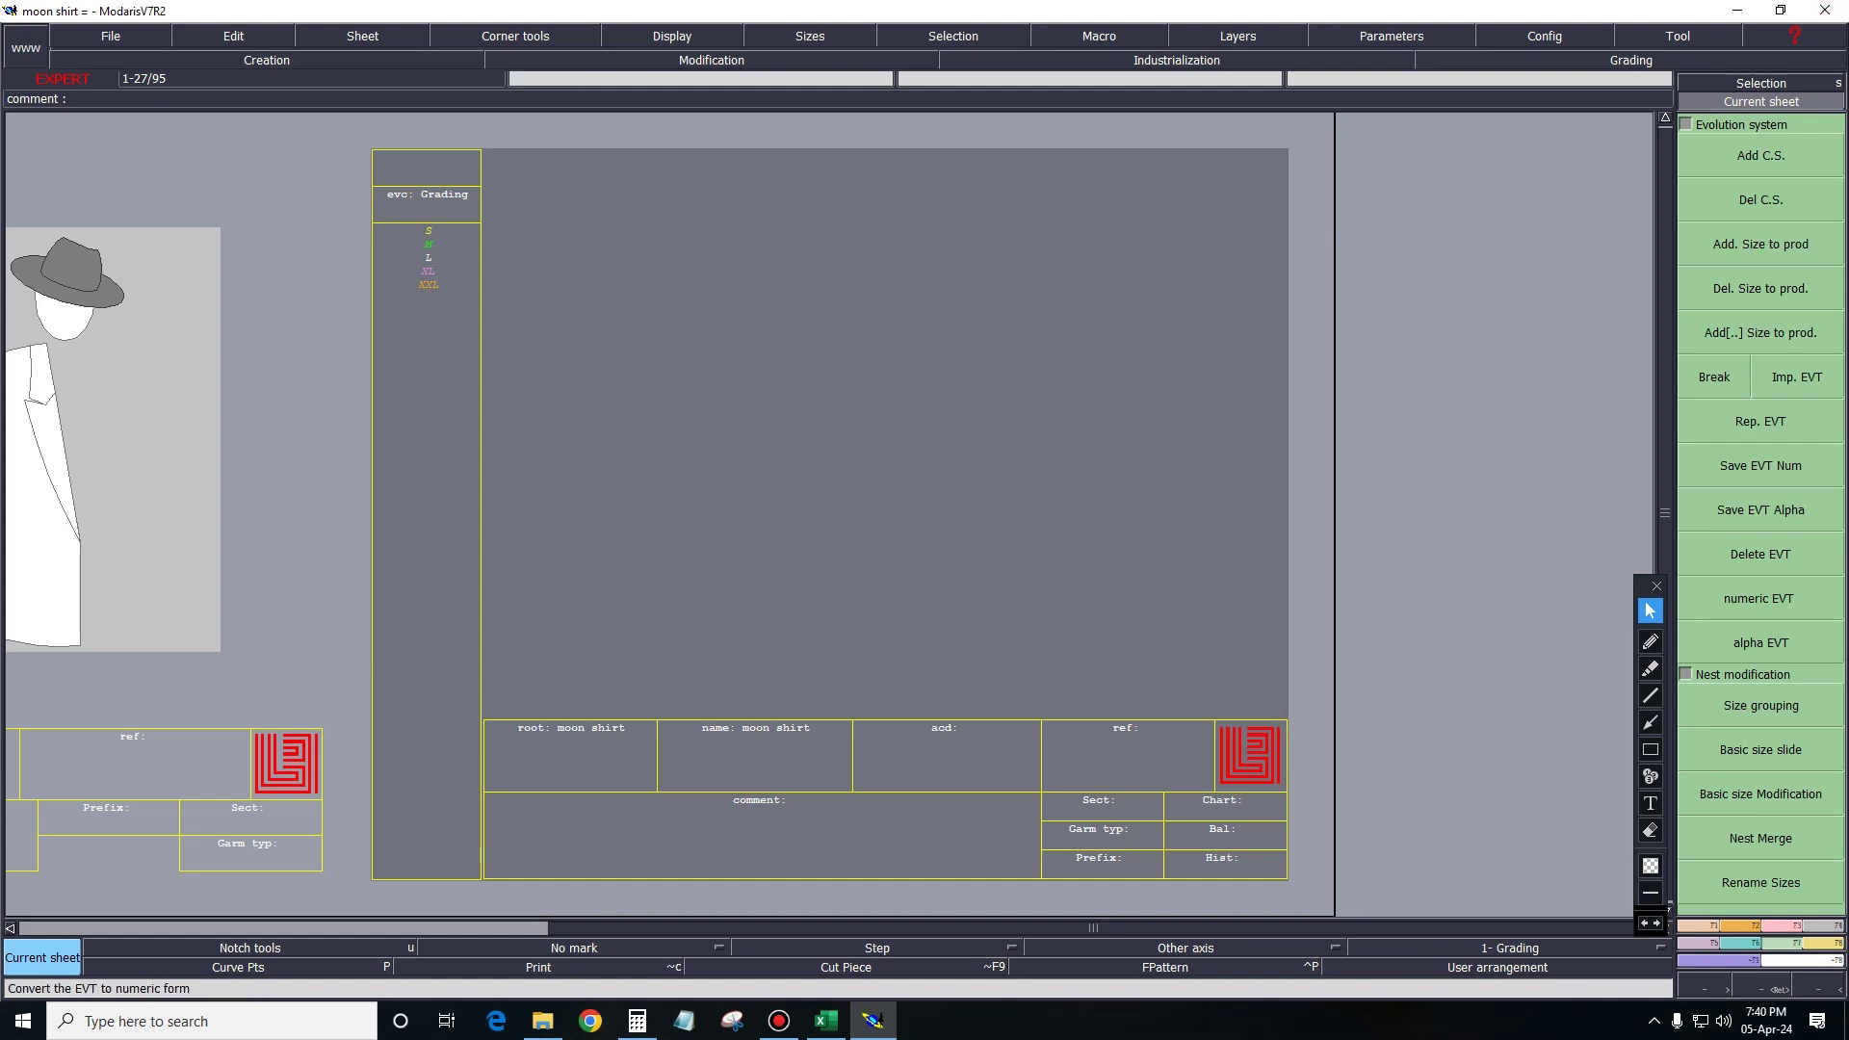
Draw the 76 × 29 cm base rectangle on the moon shirt sheet, recentre the view, and bring Excel forward.
drag(1641, 589, 1625, 577)
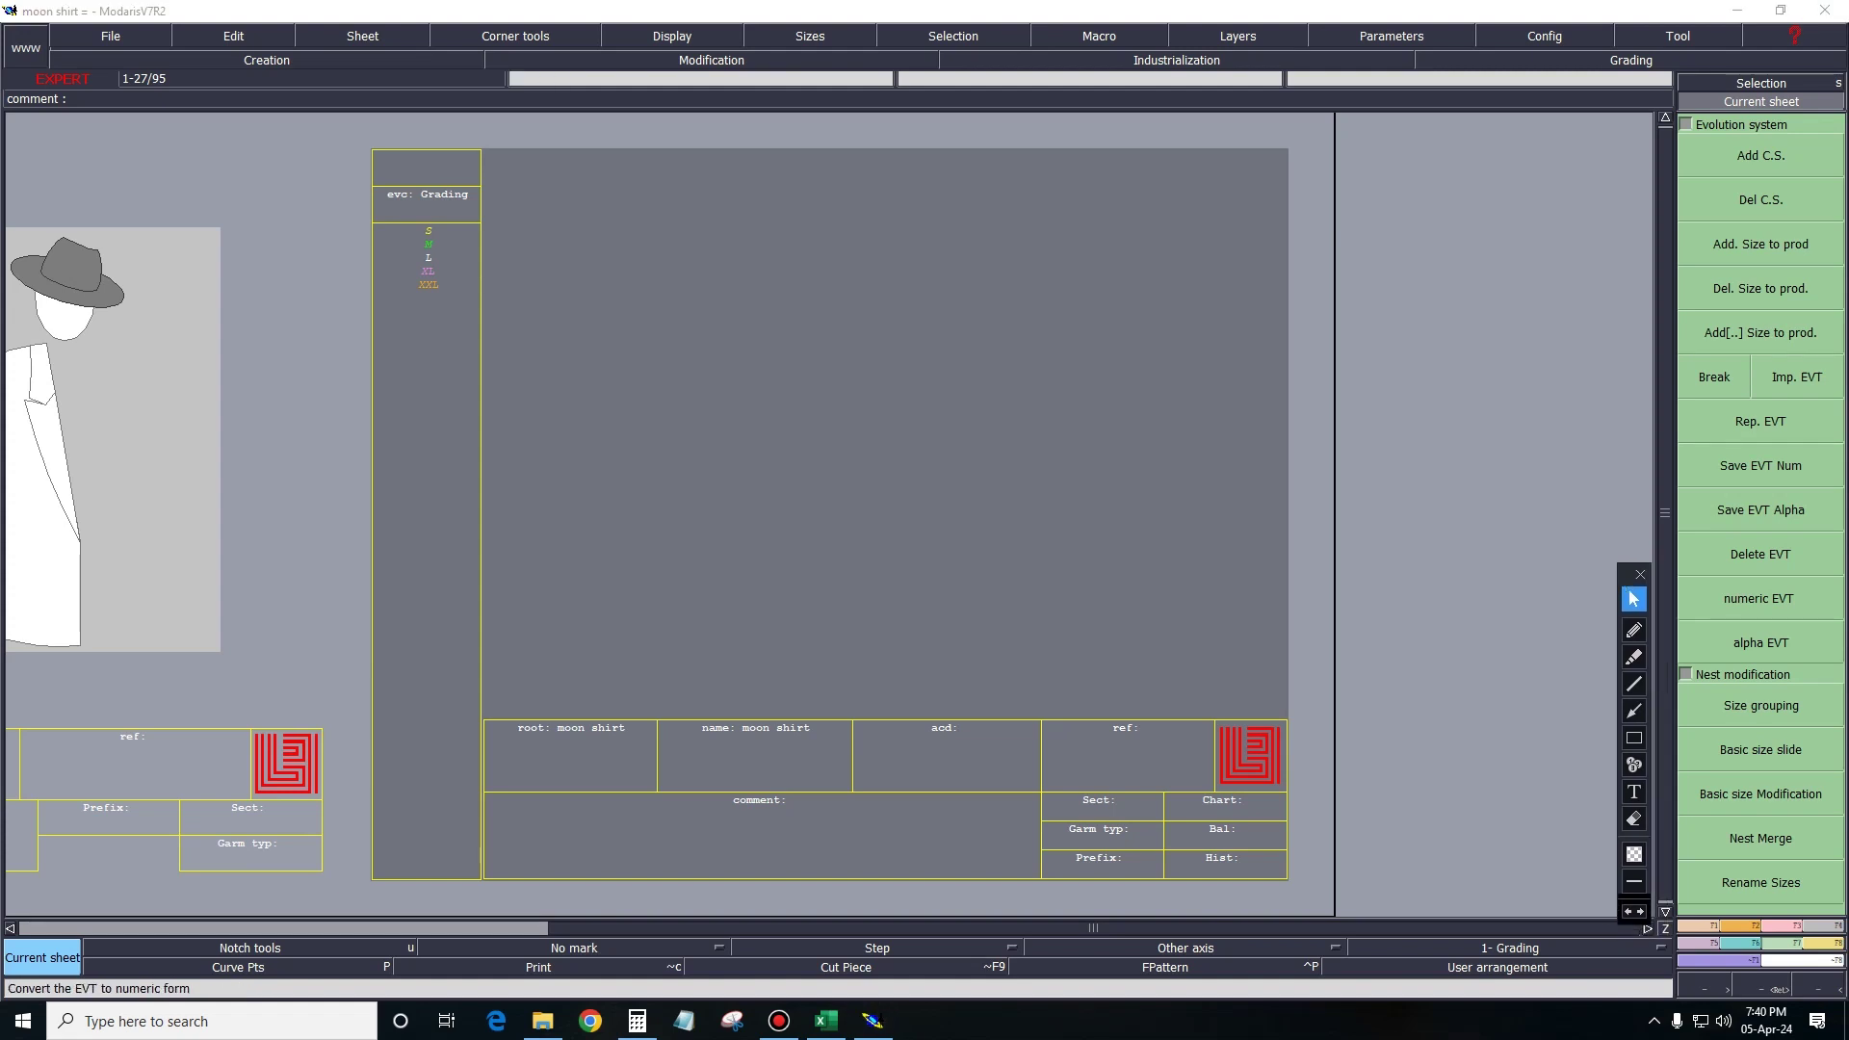
click(1392, 35)
mouse_move(1759, 881)
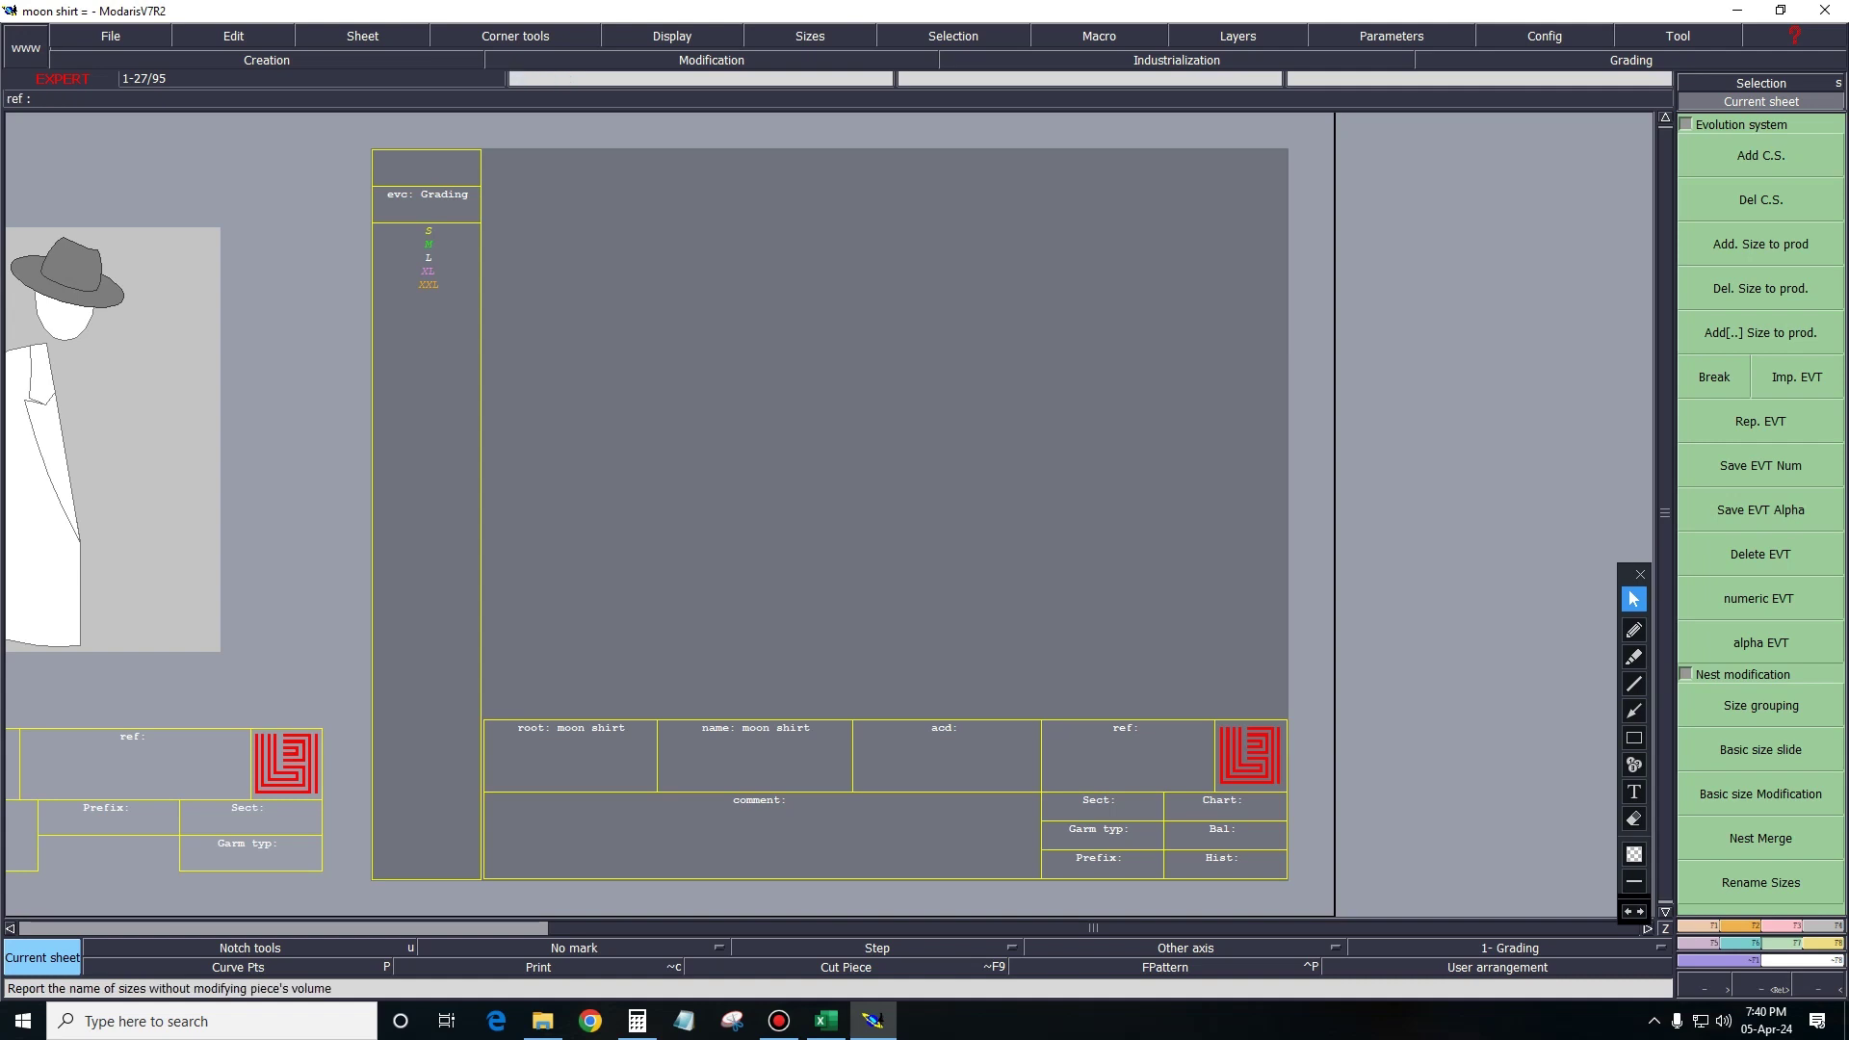
key(u)
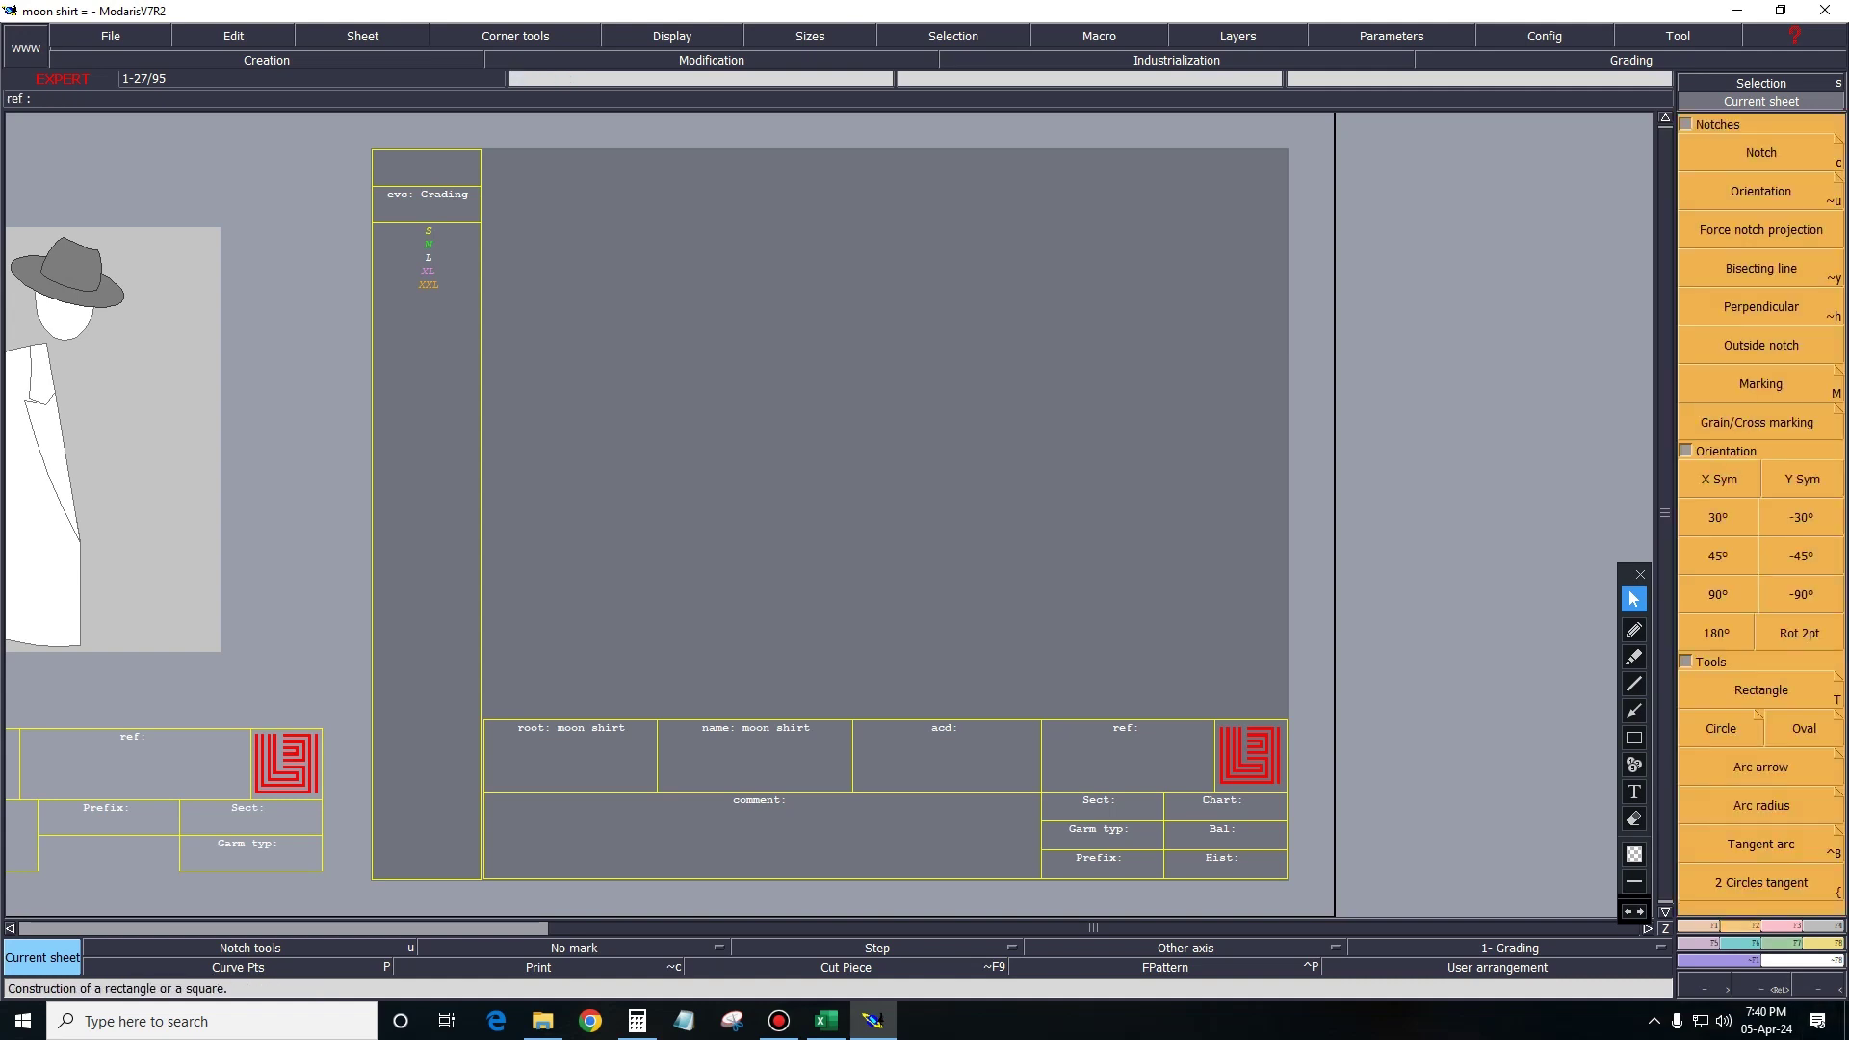
key(t)
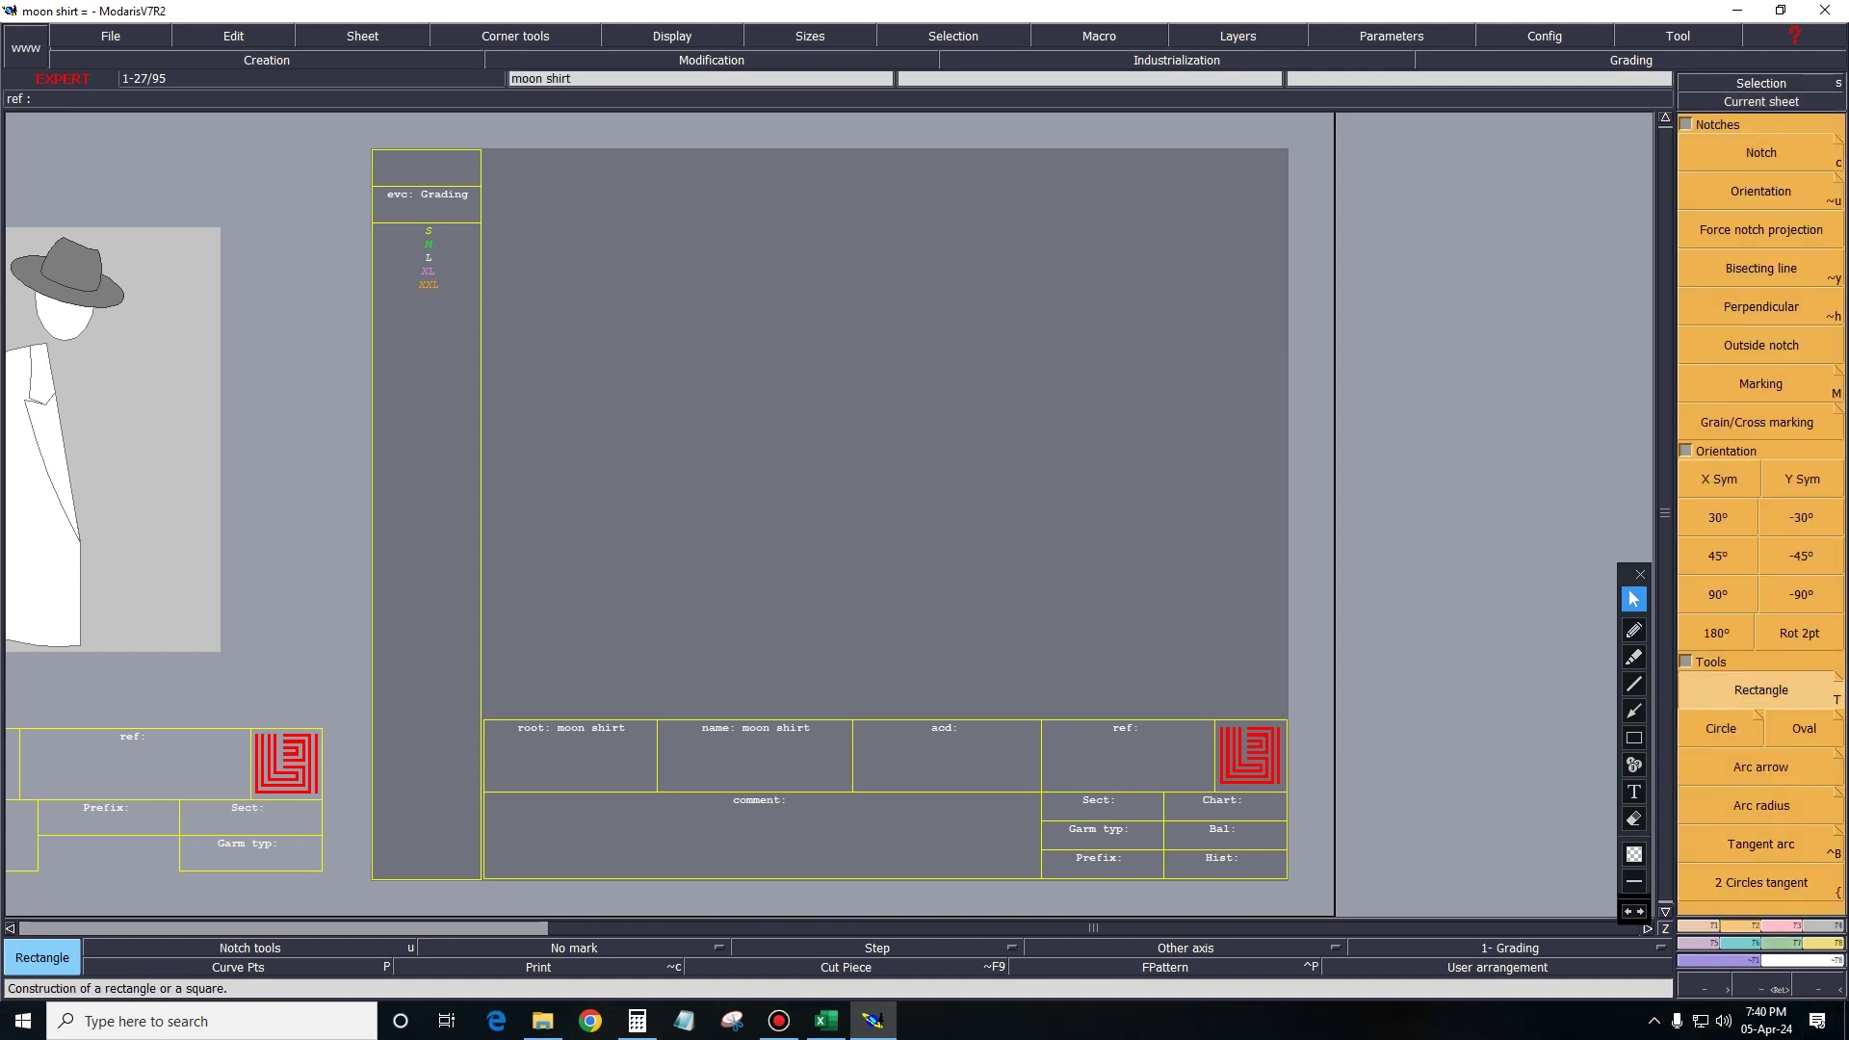
drag(560, 288, 973, 514)
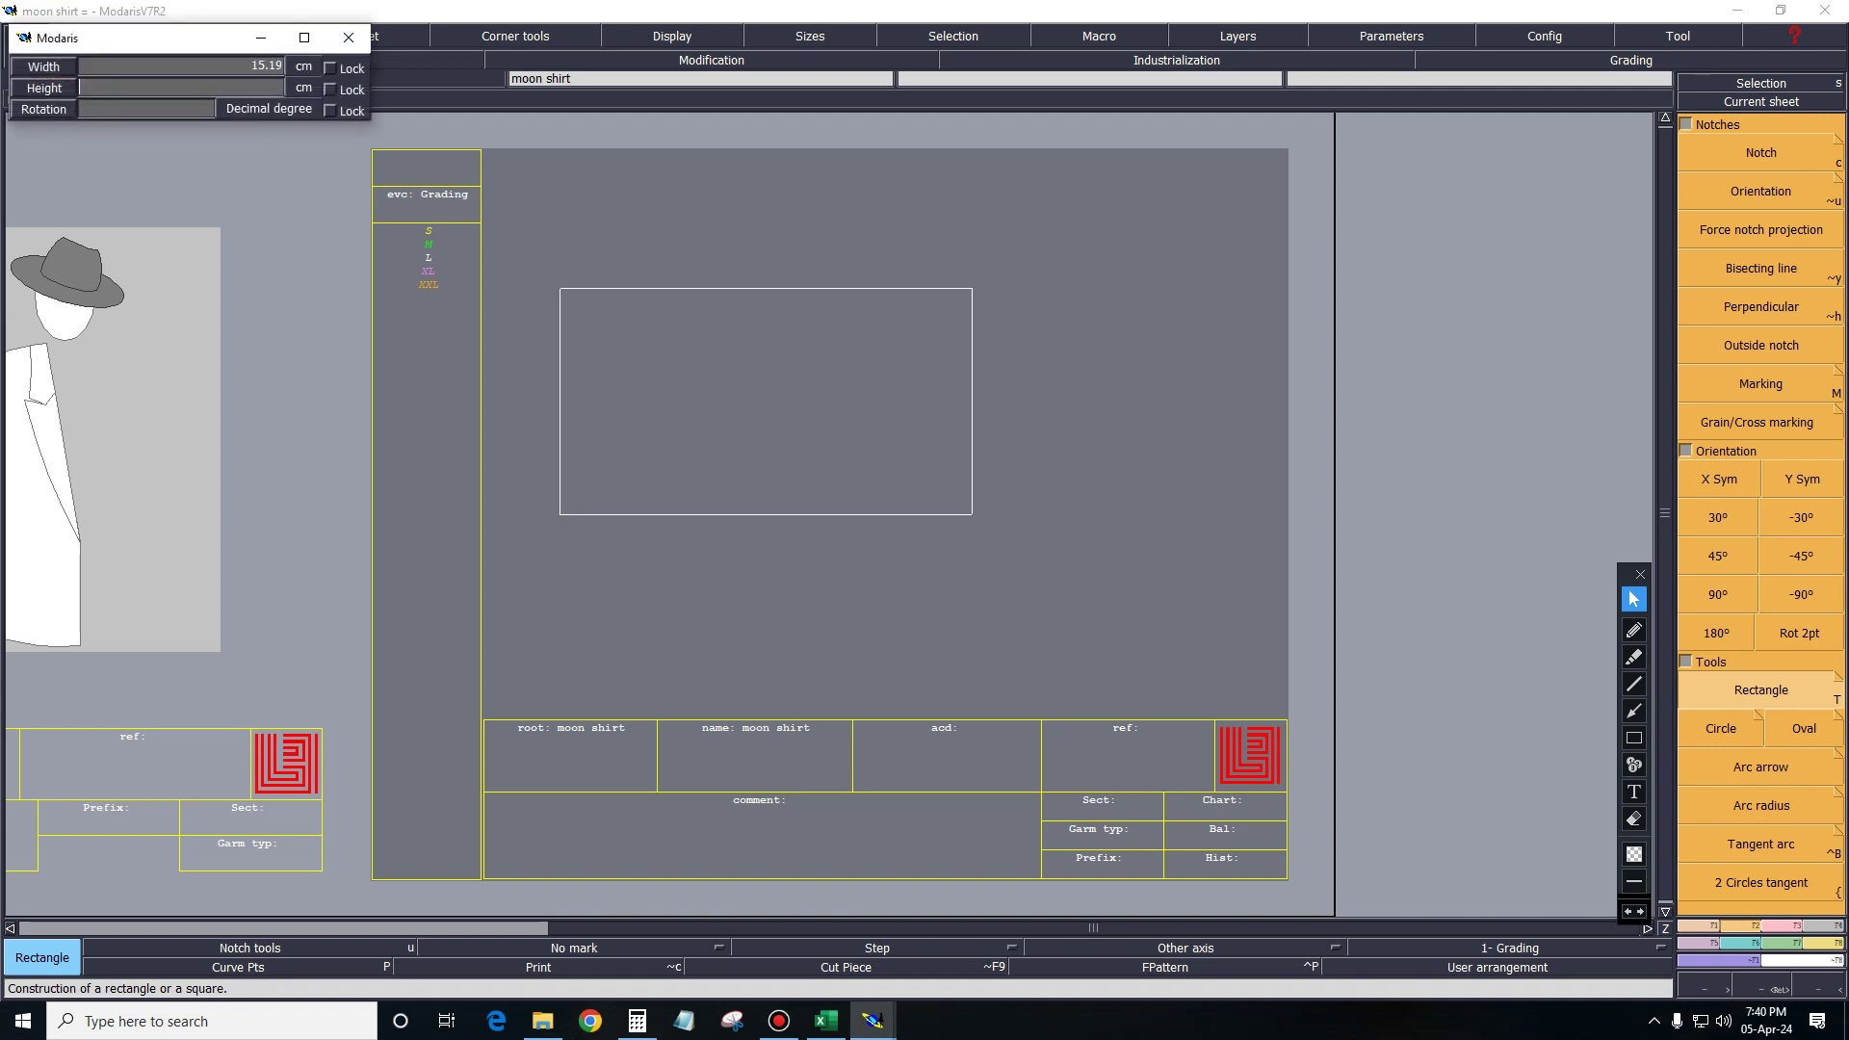
text(29)
key(Return)
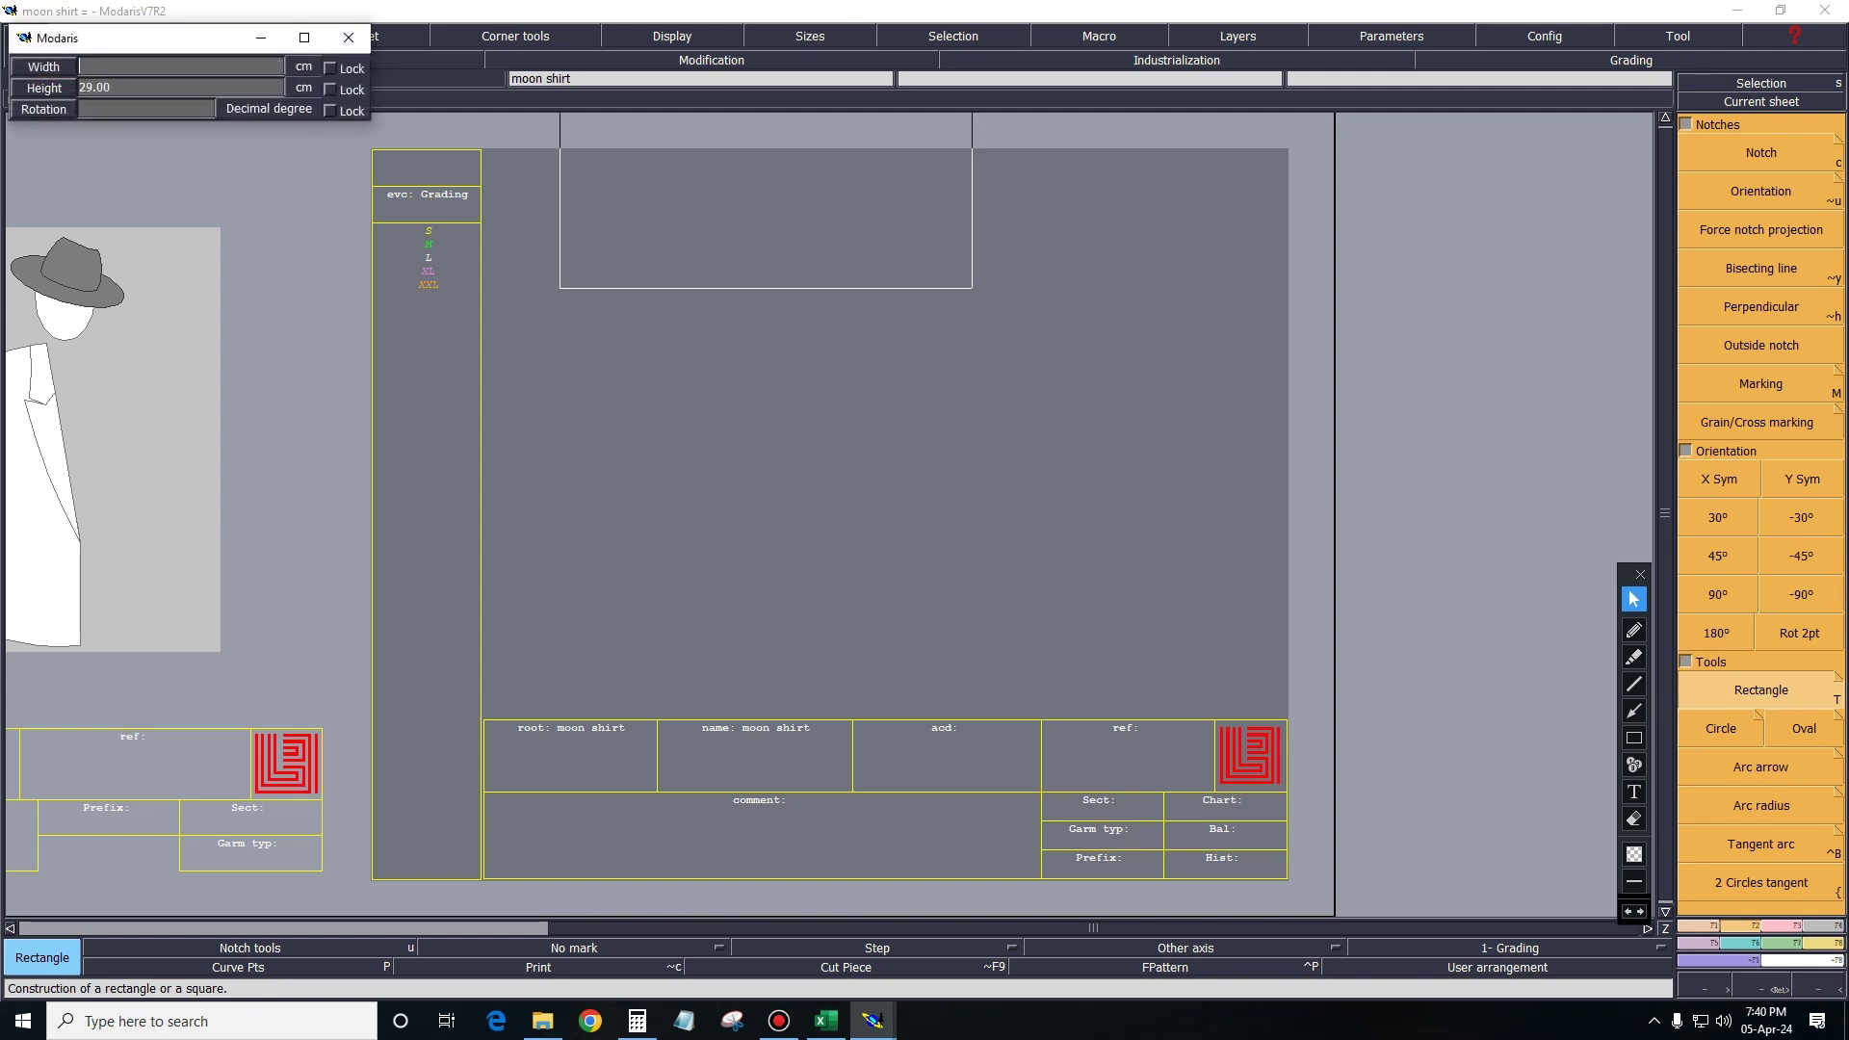
text(760)
key(Return)
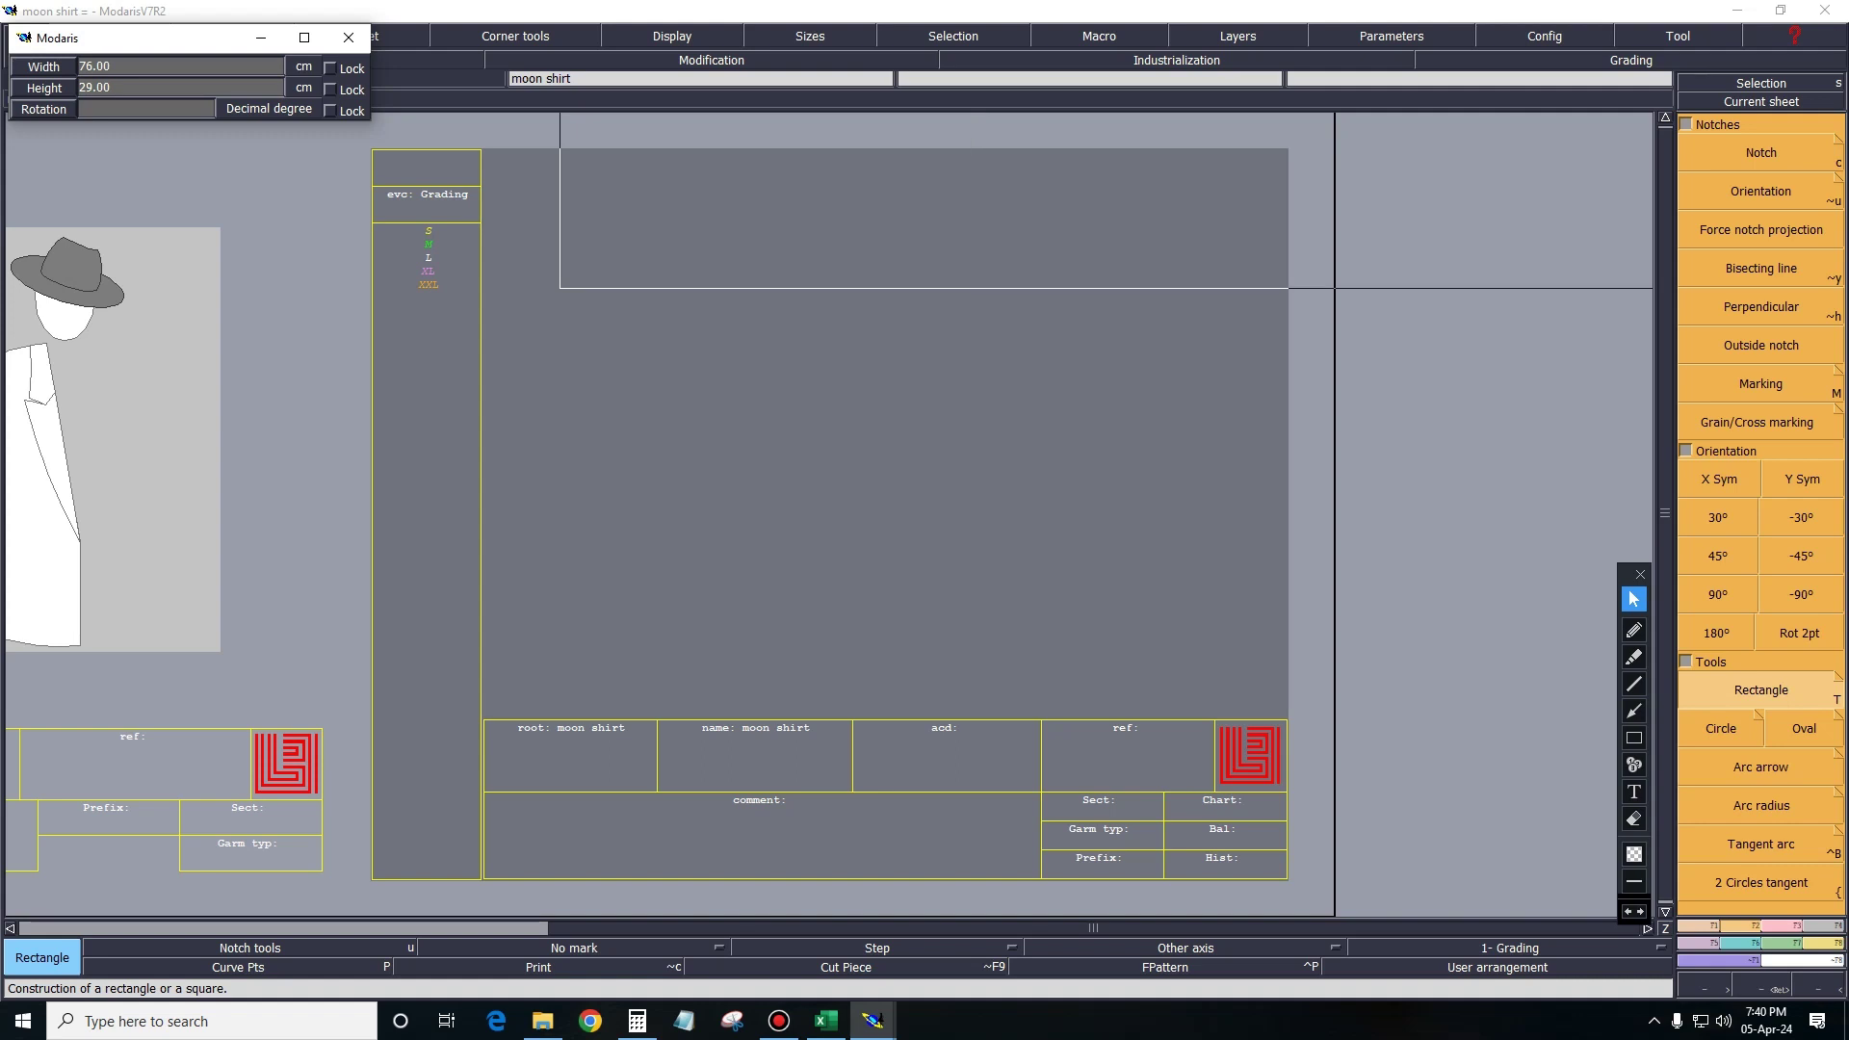
key(F1)
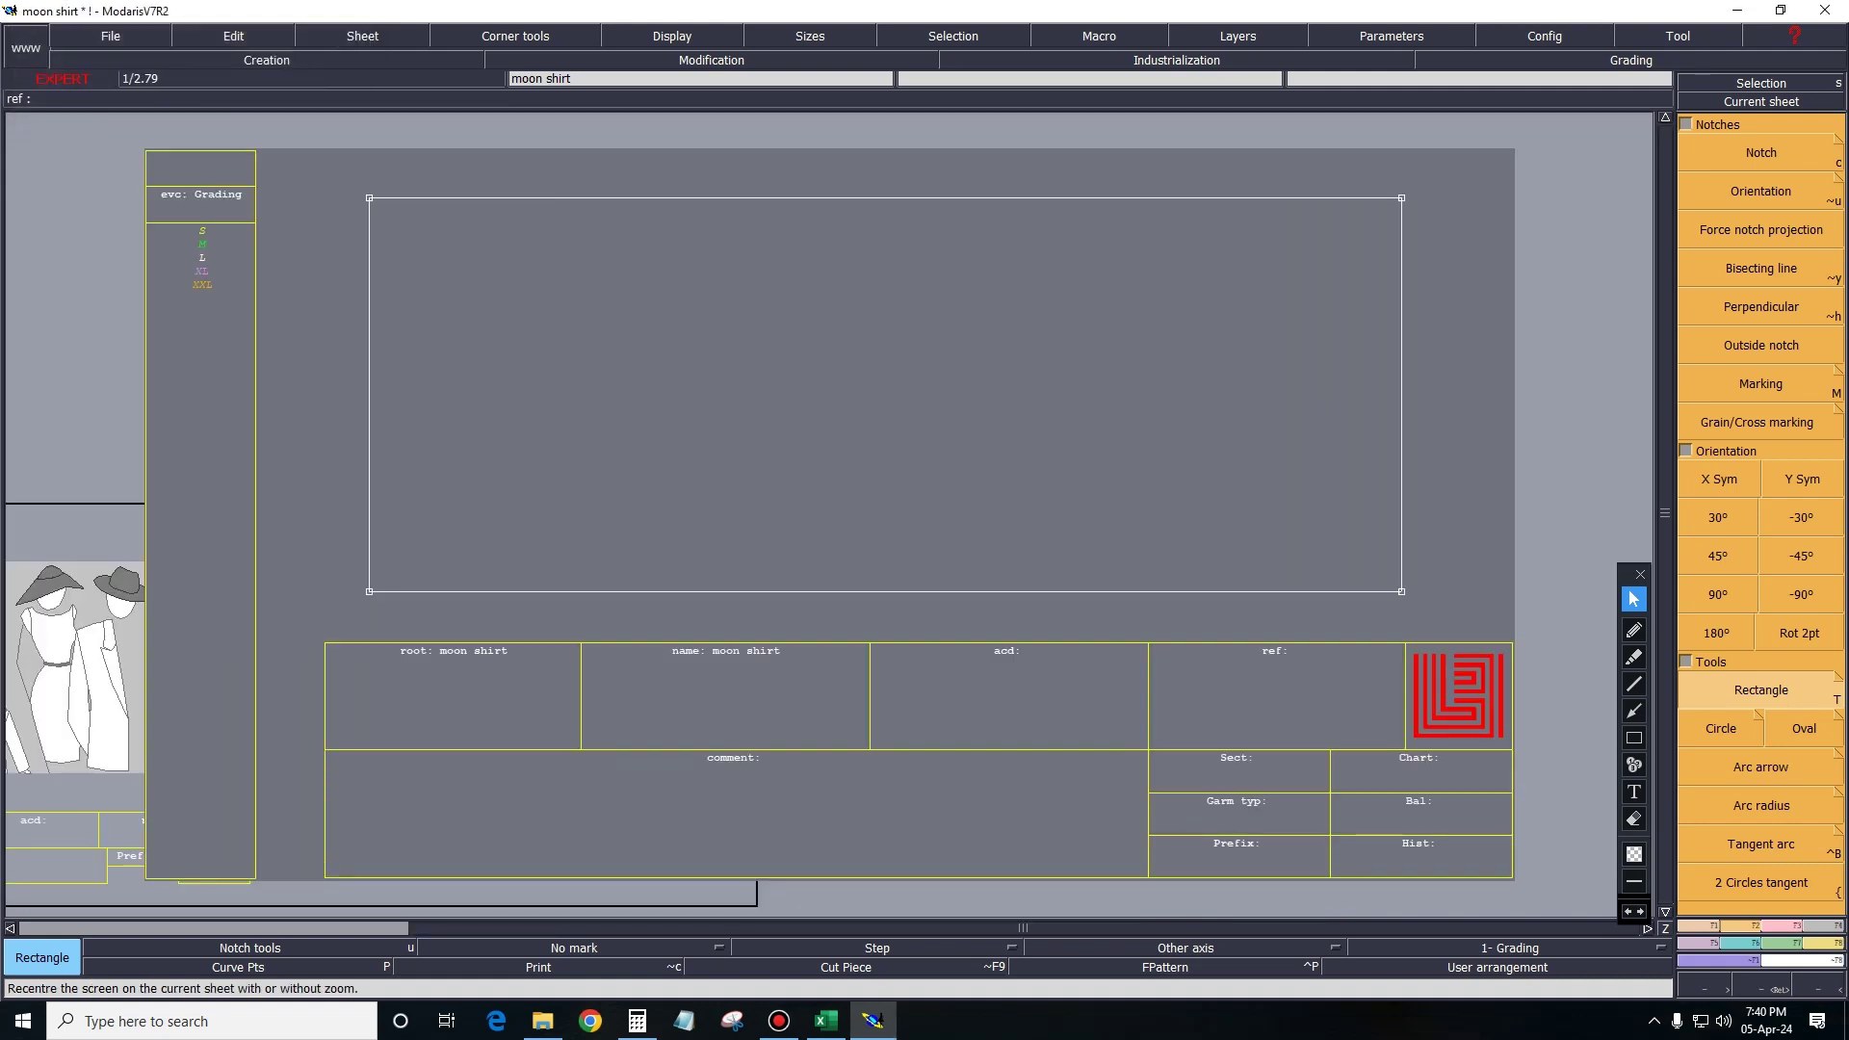
click(826, 1021)
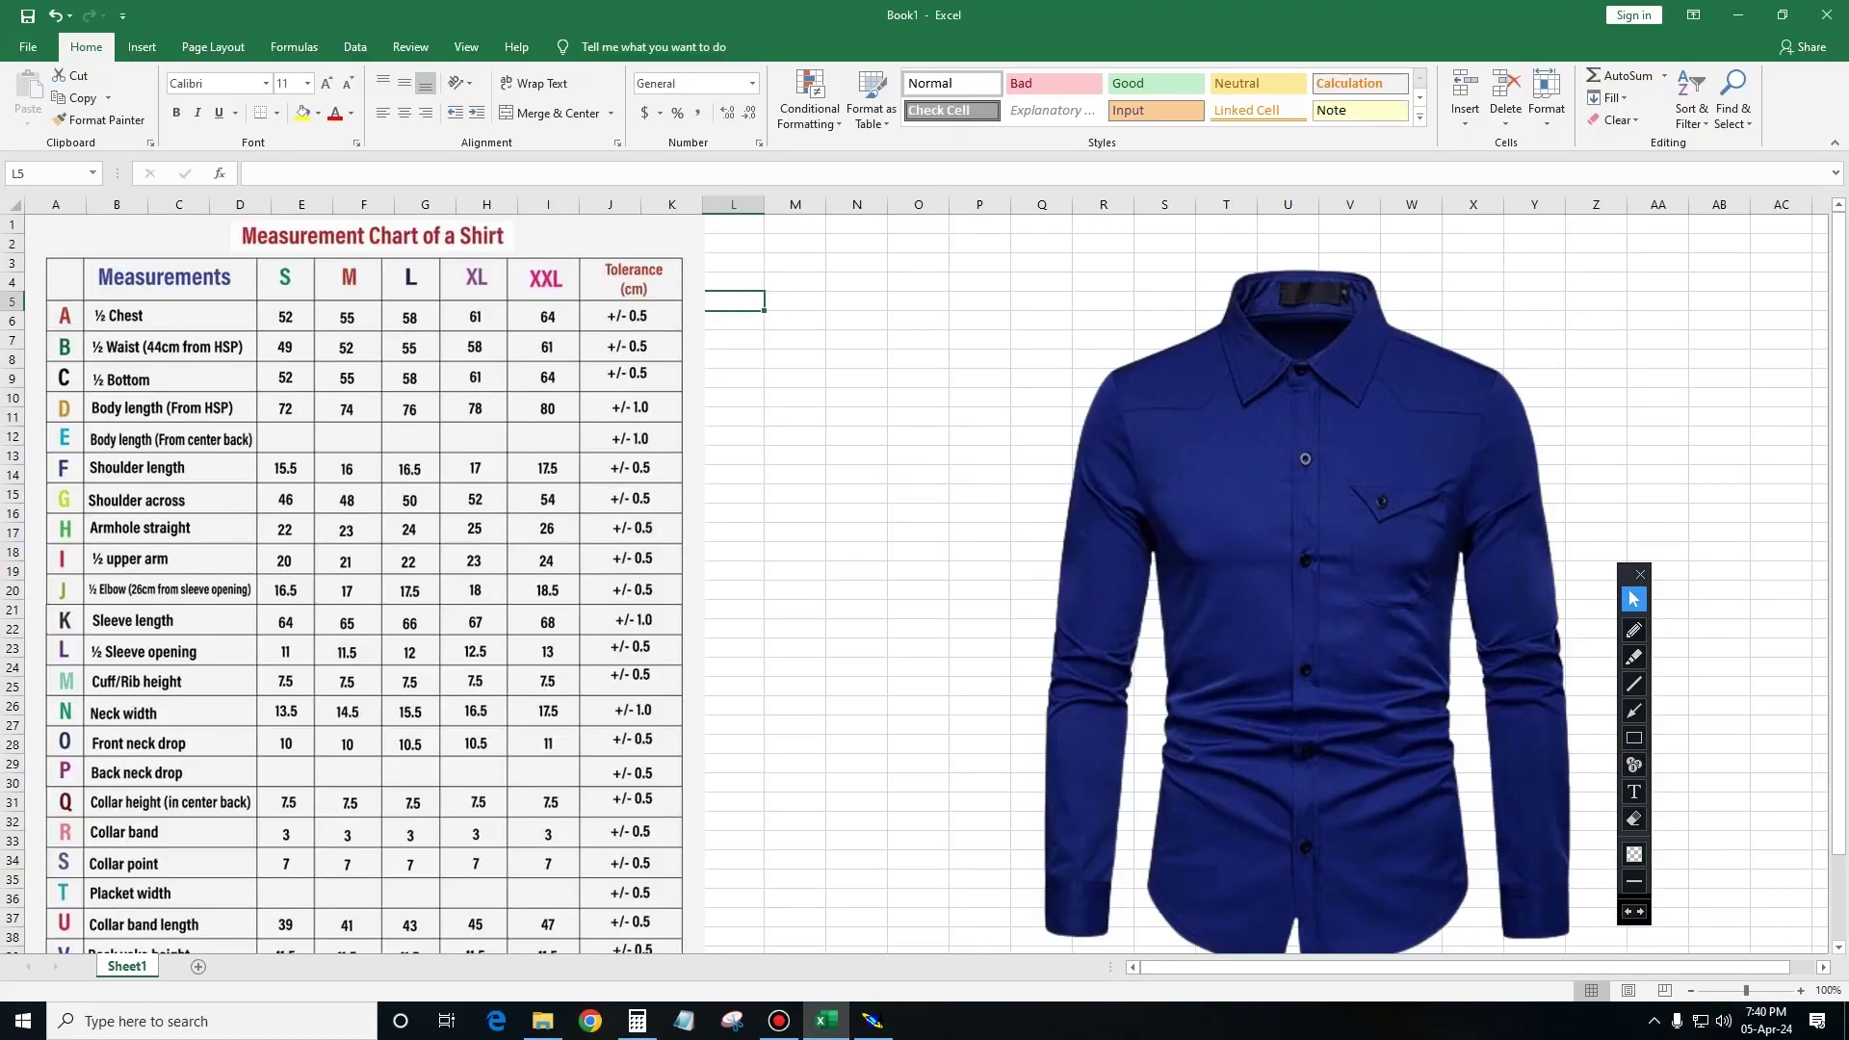
Select the measurement chart picture, then return to the cells and move to column M.
drag(699, 299, 698, 302)
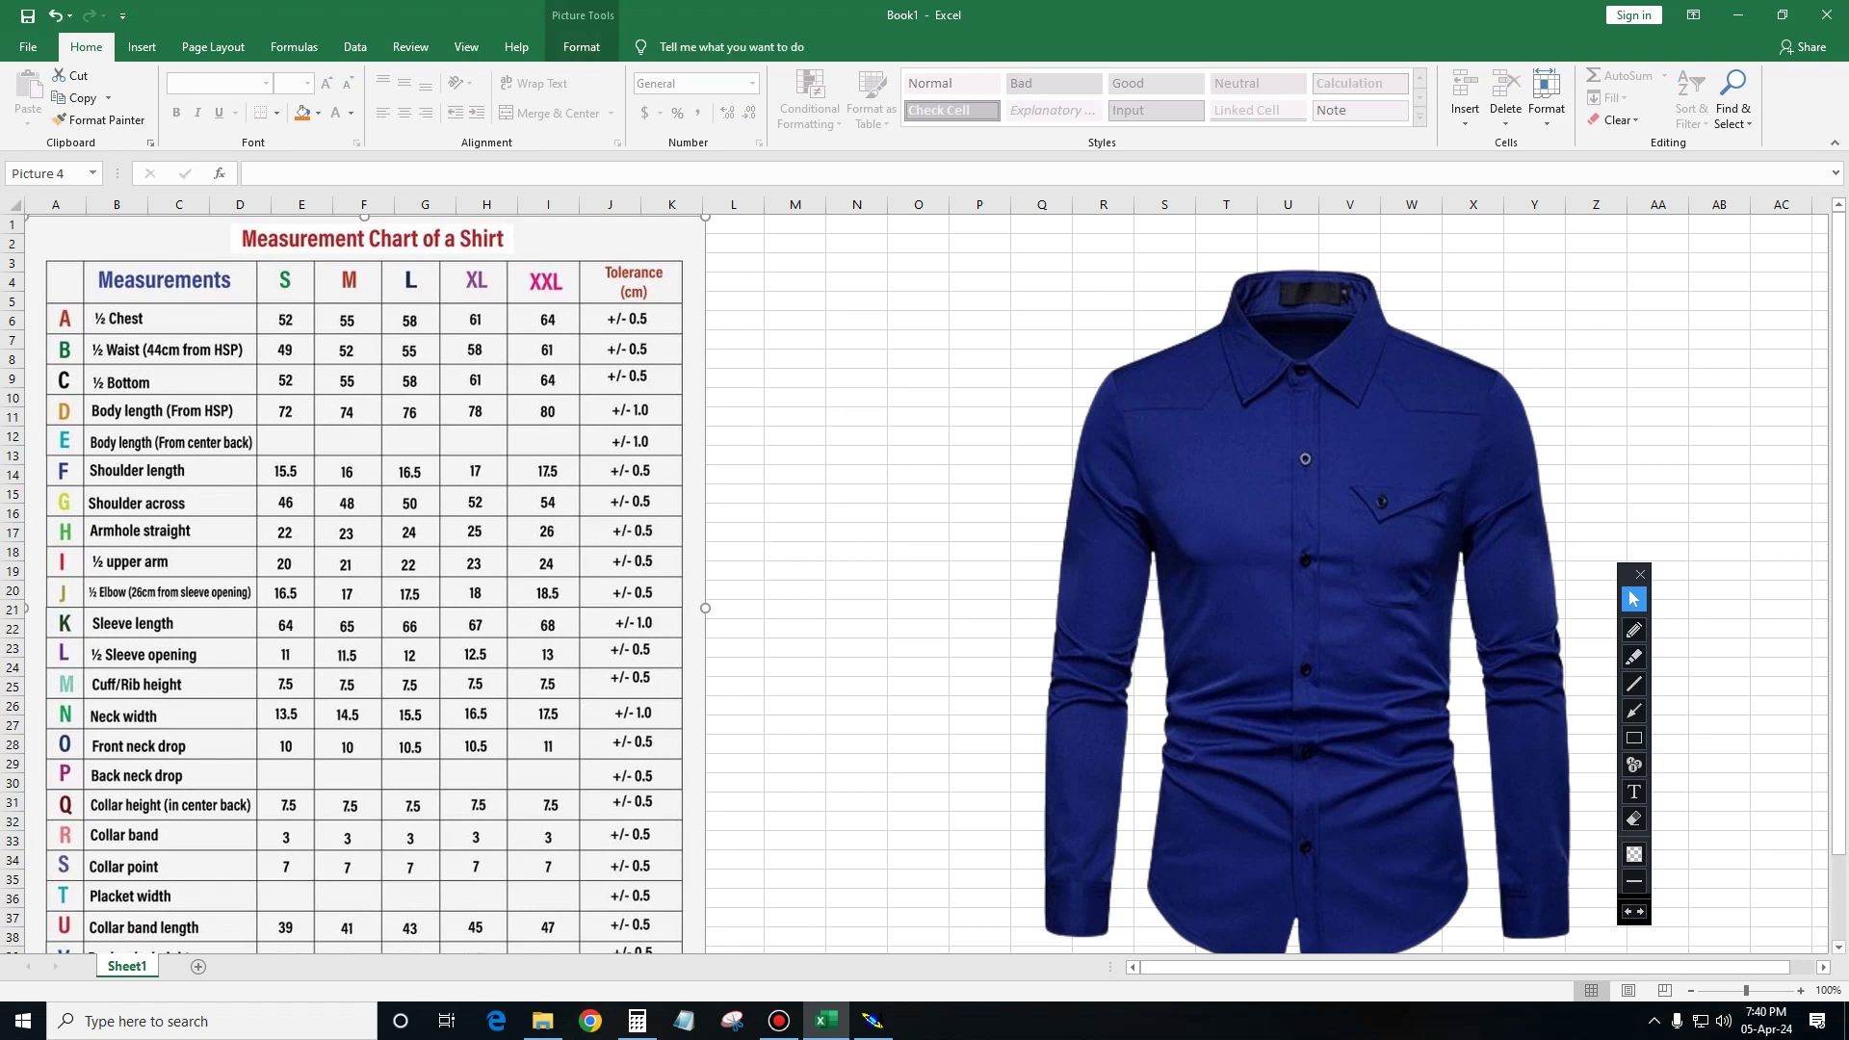
scroll(924, 582, down, 3)
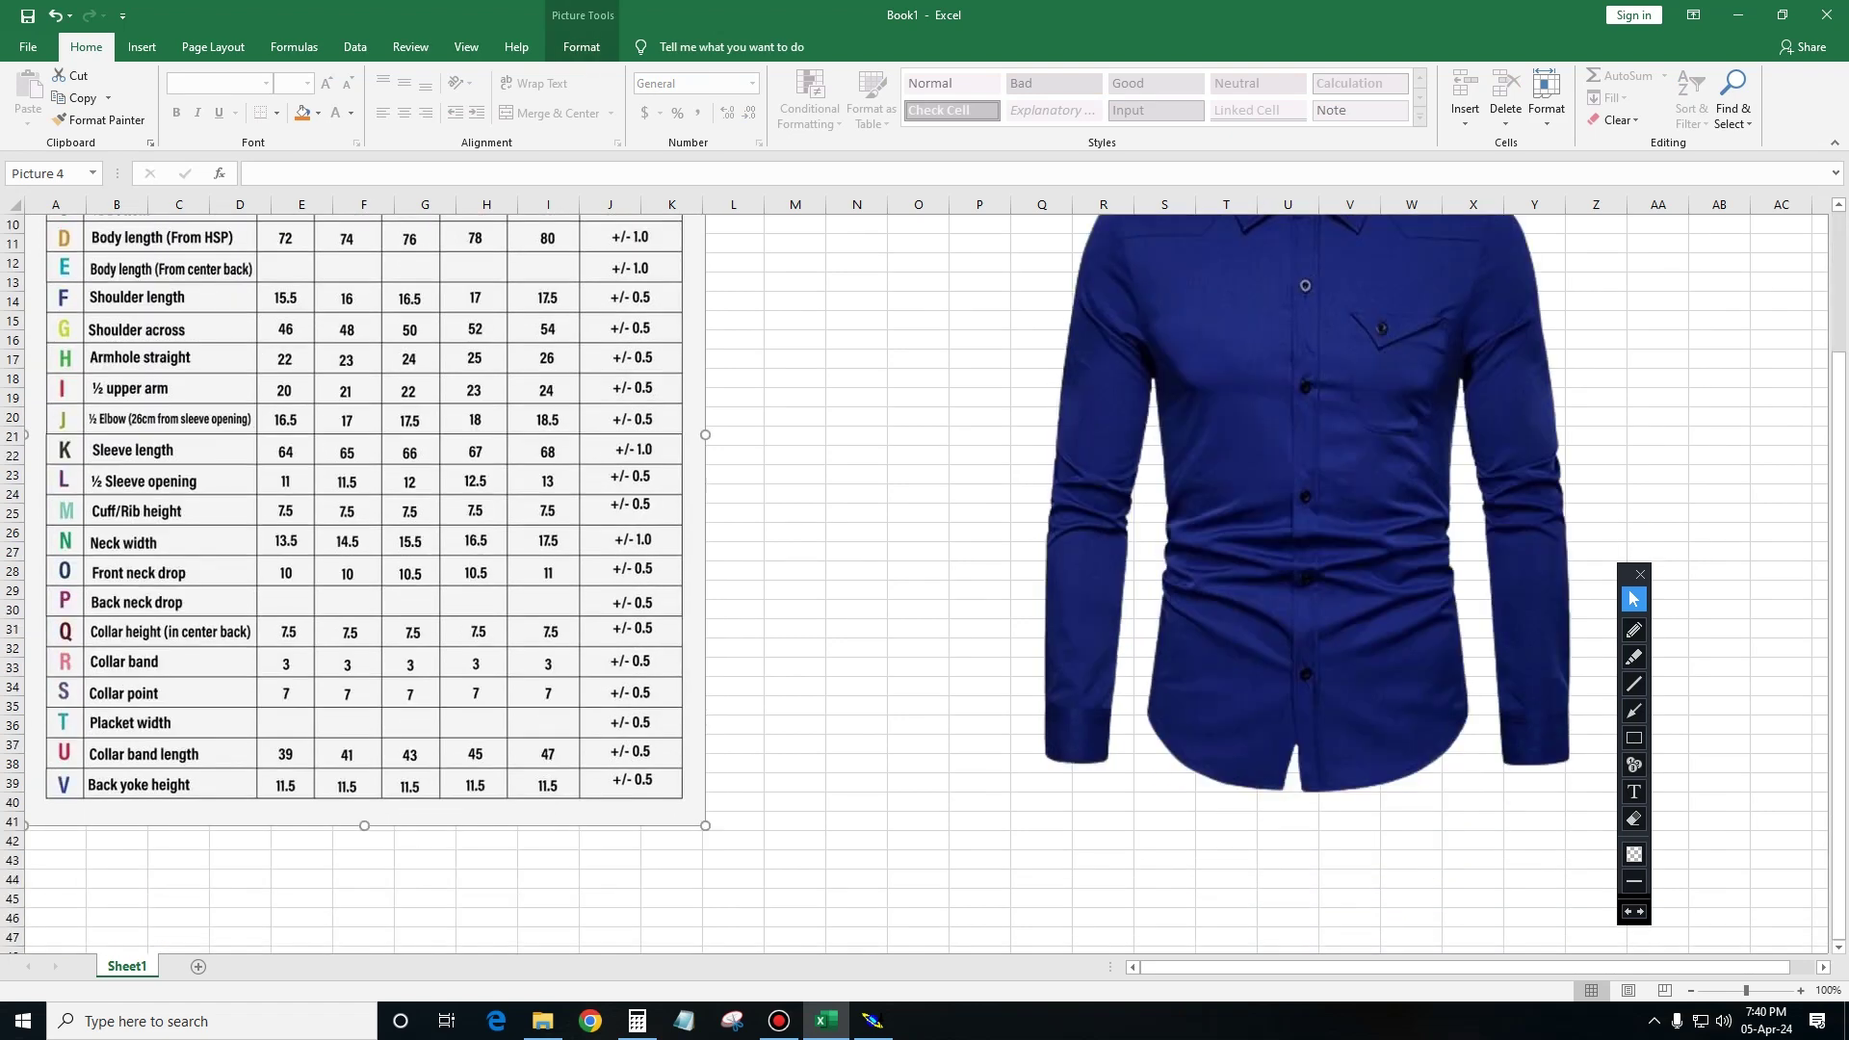
scroll(925, 583, up, 3)
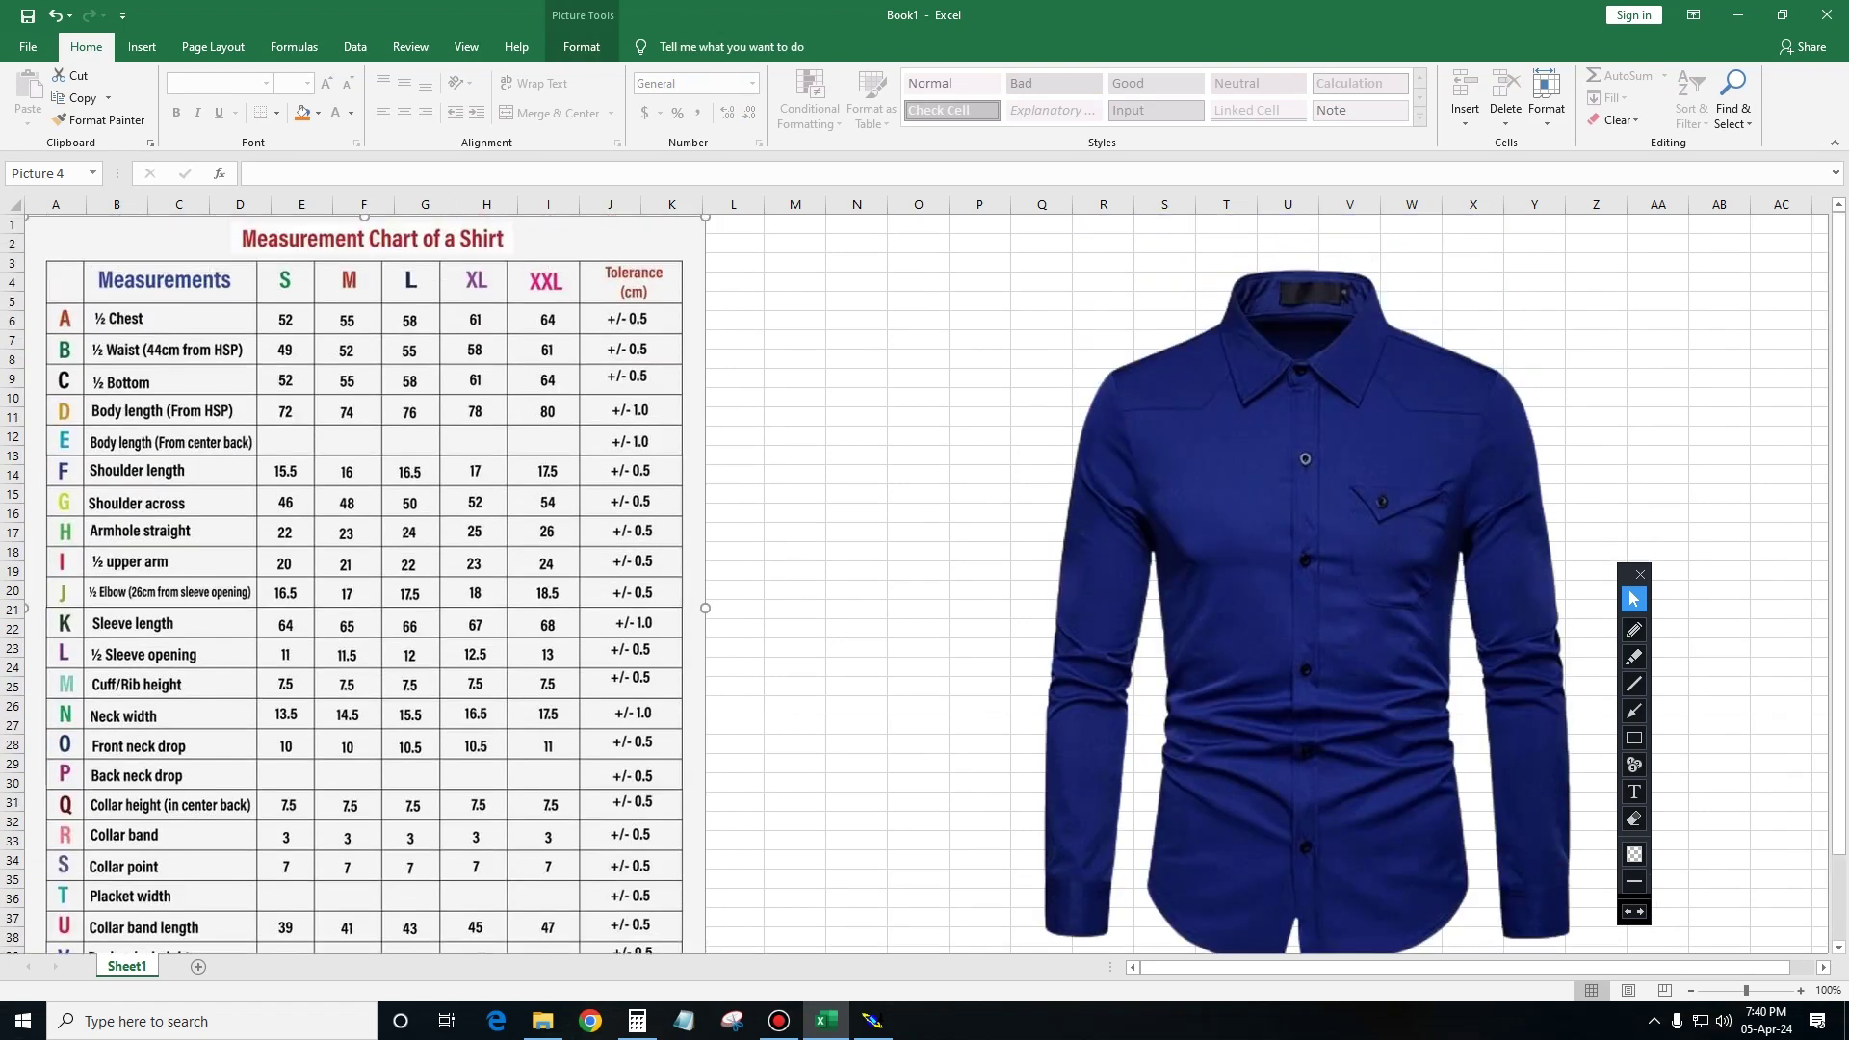
key(Escape)
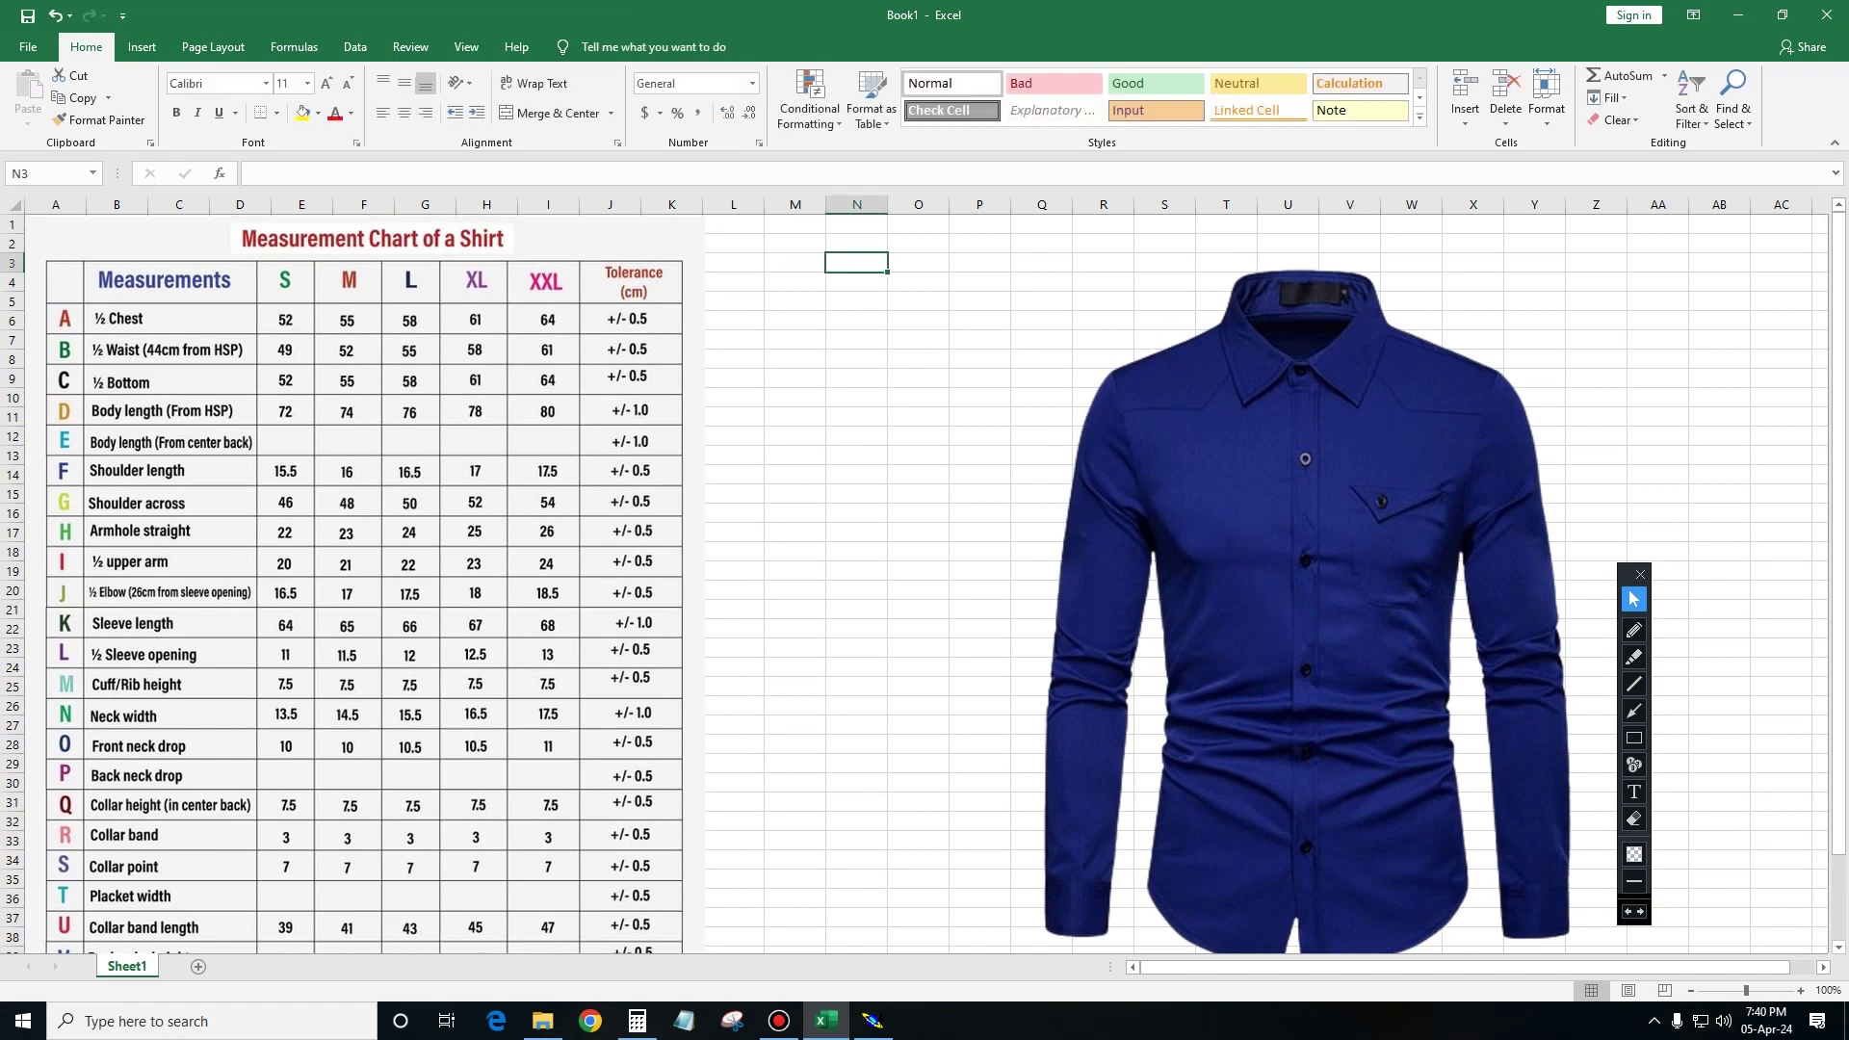
key(Left)
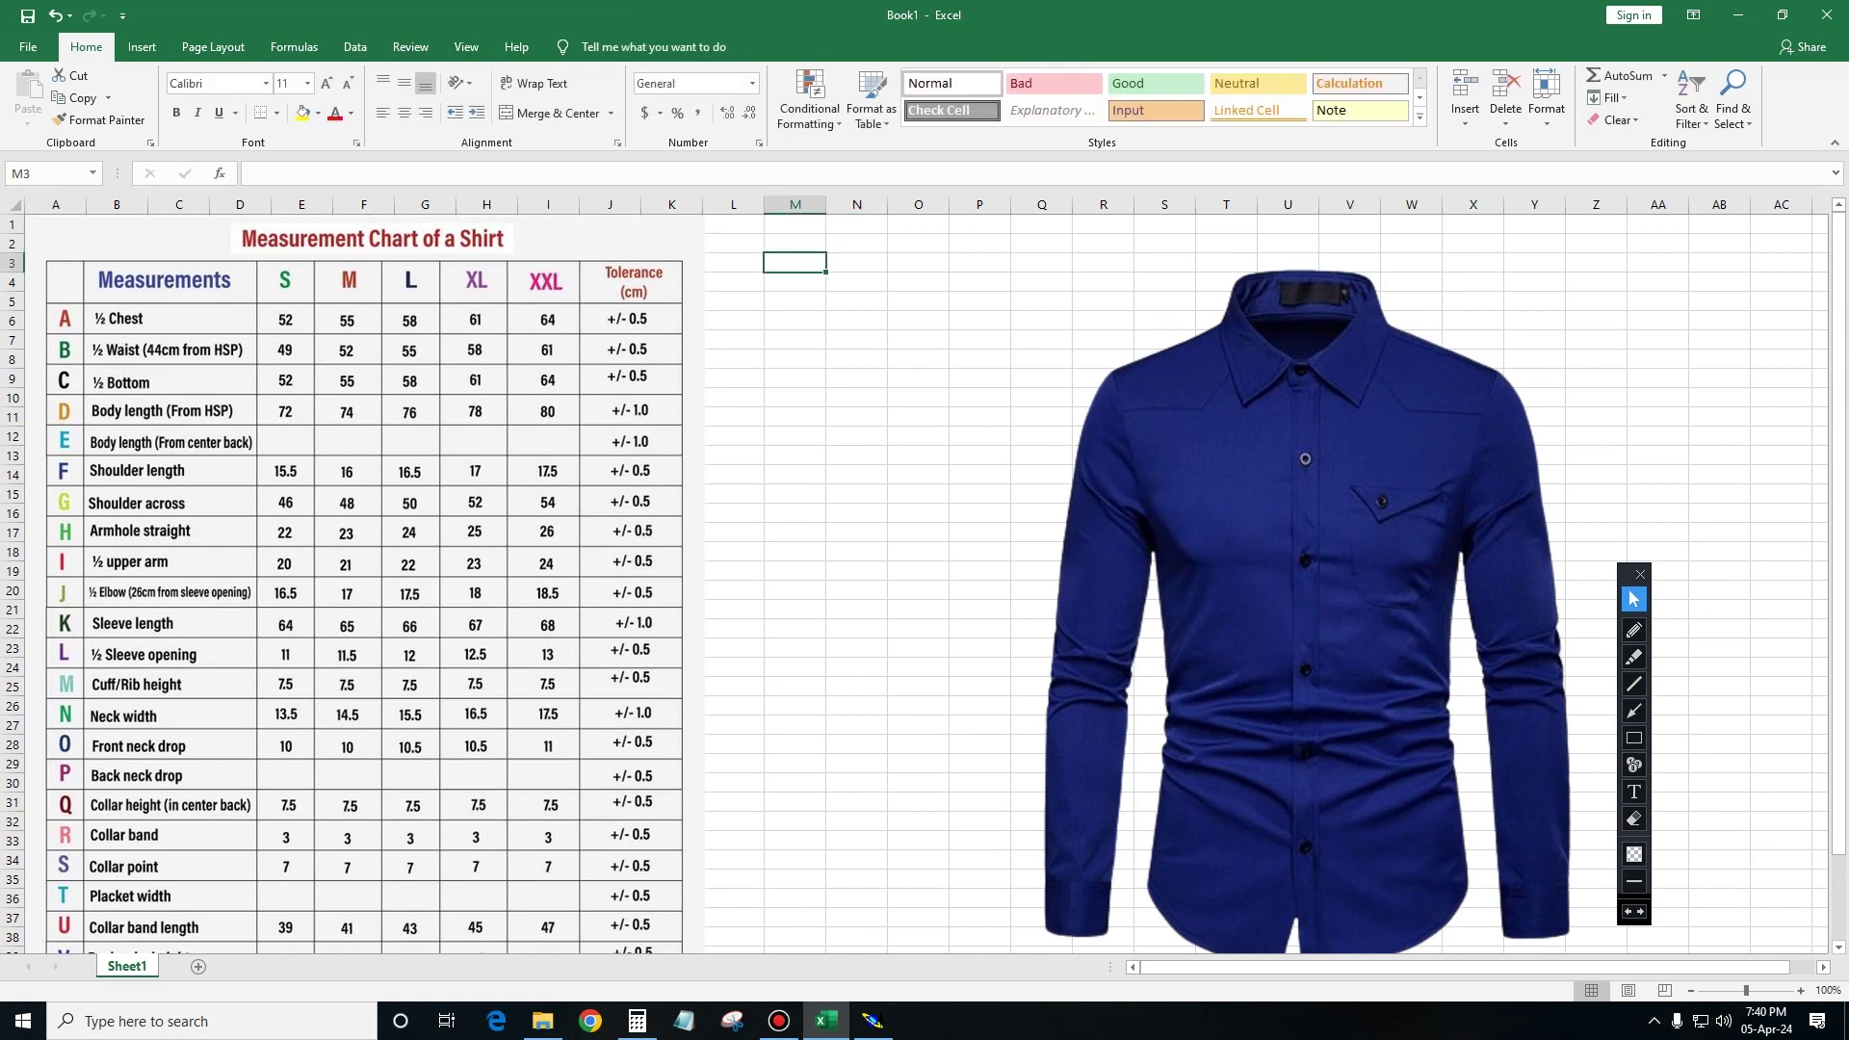
key(Down)
key(Up)
key(Down)
key(Down)
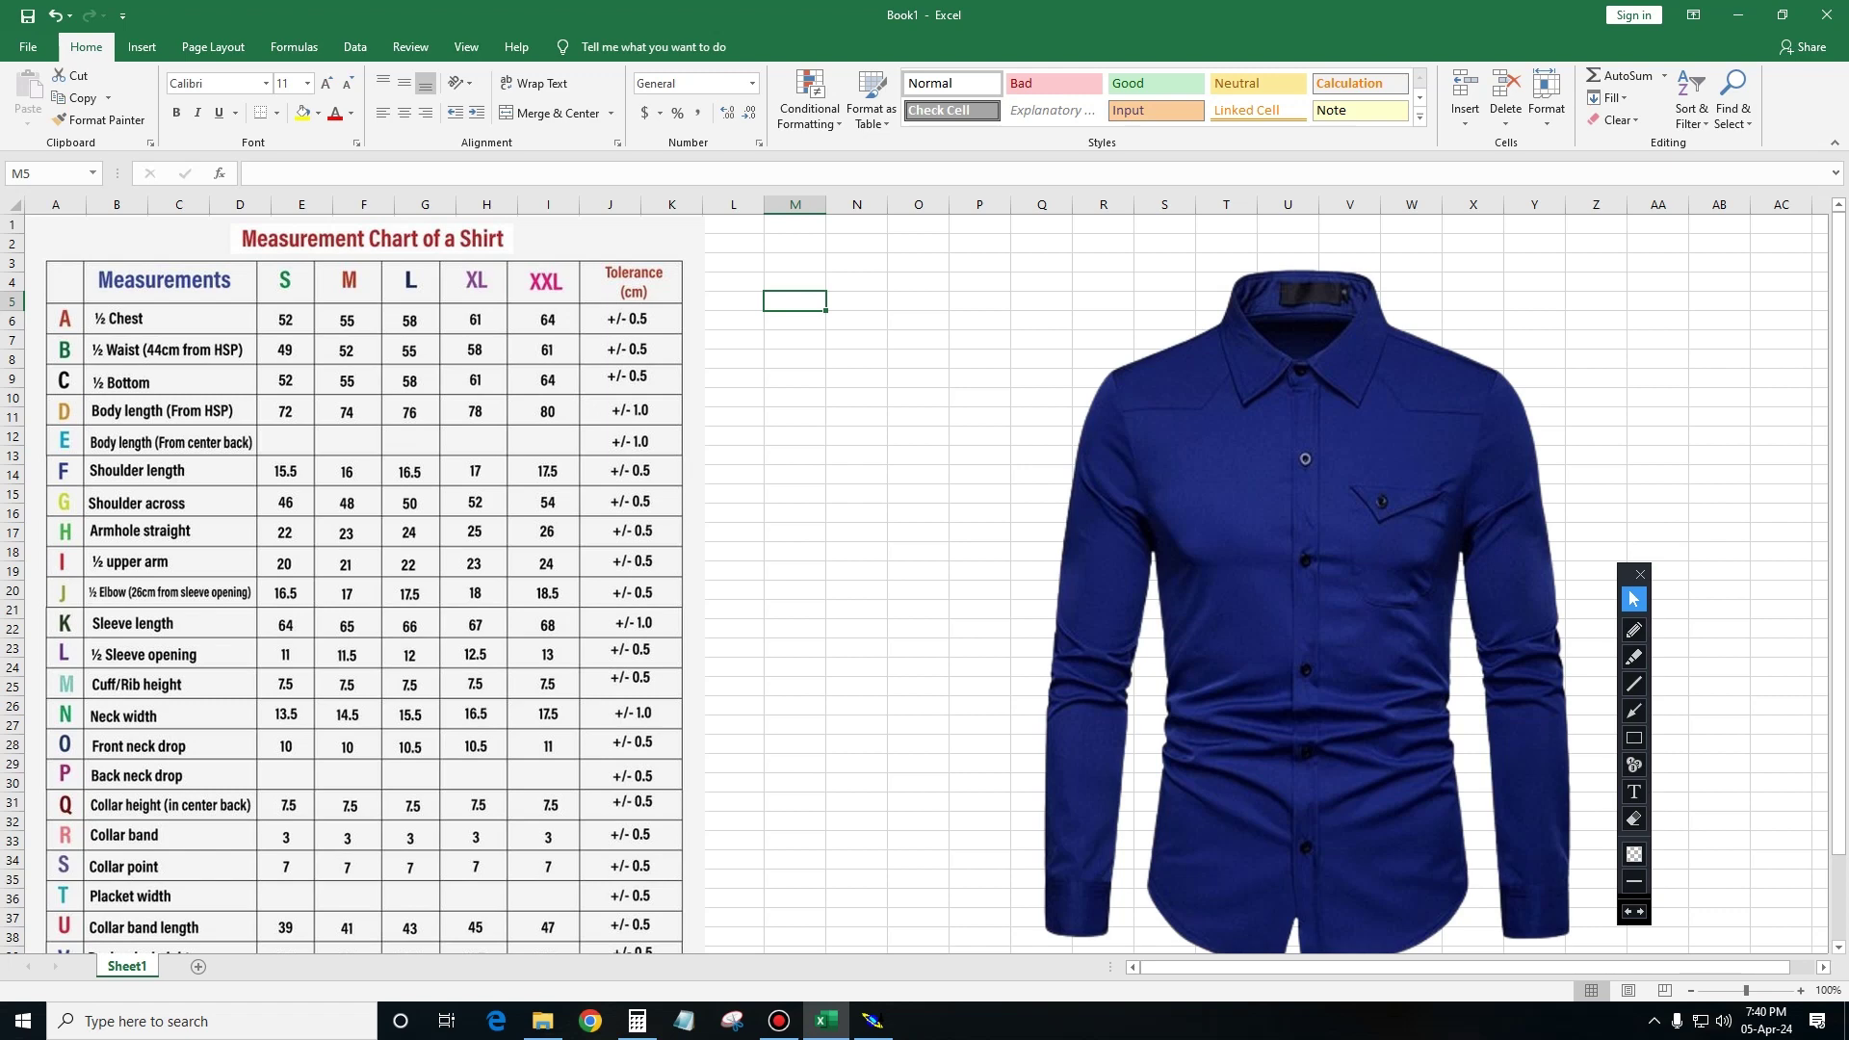
Enter CHEST in M5 and 58 in N5, then mark the shirt's right shoulder with a red arrow.
text(CH)
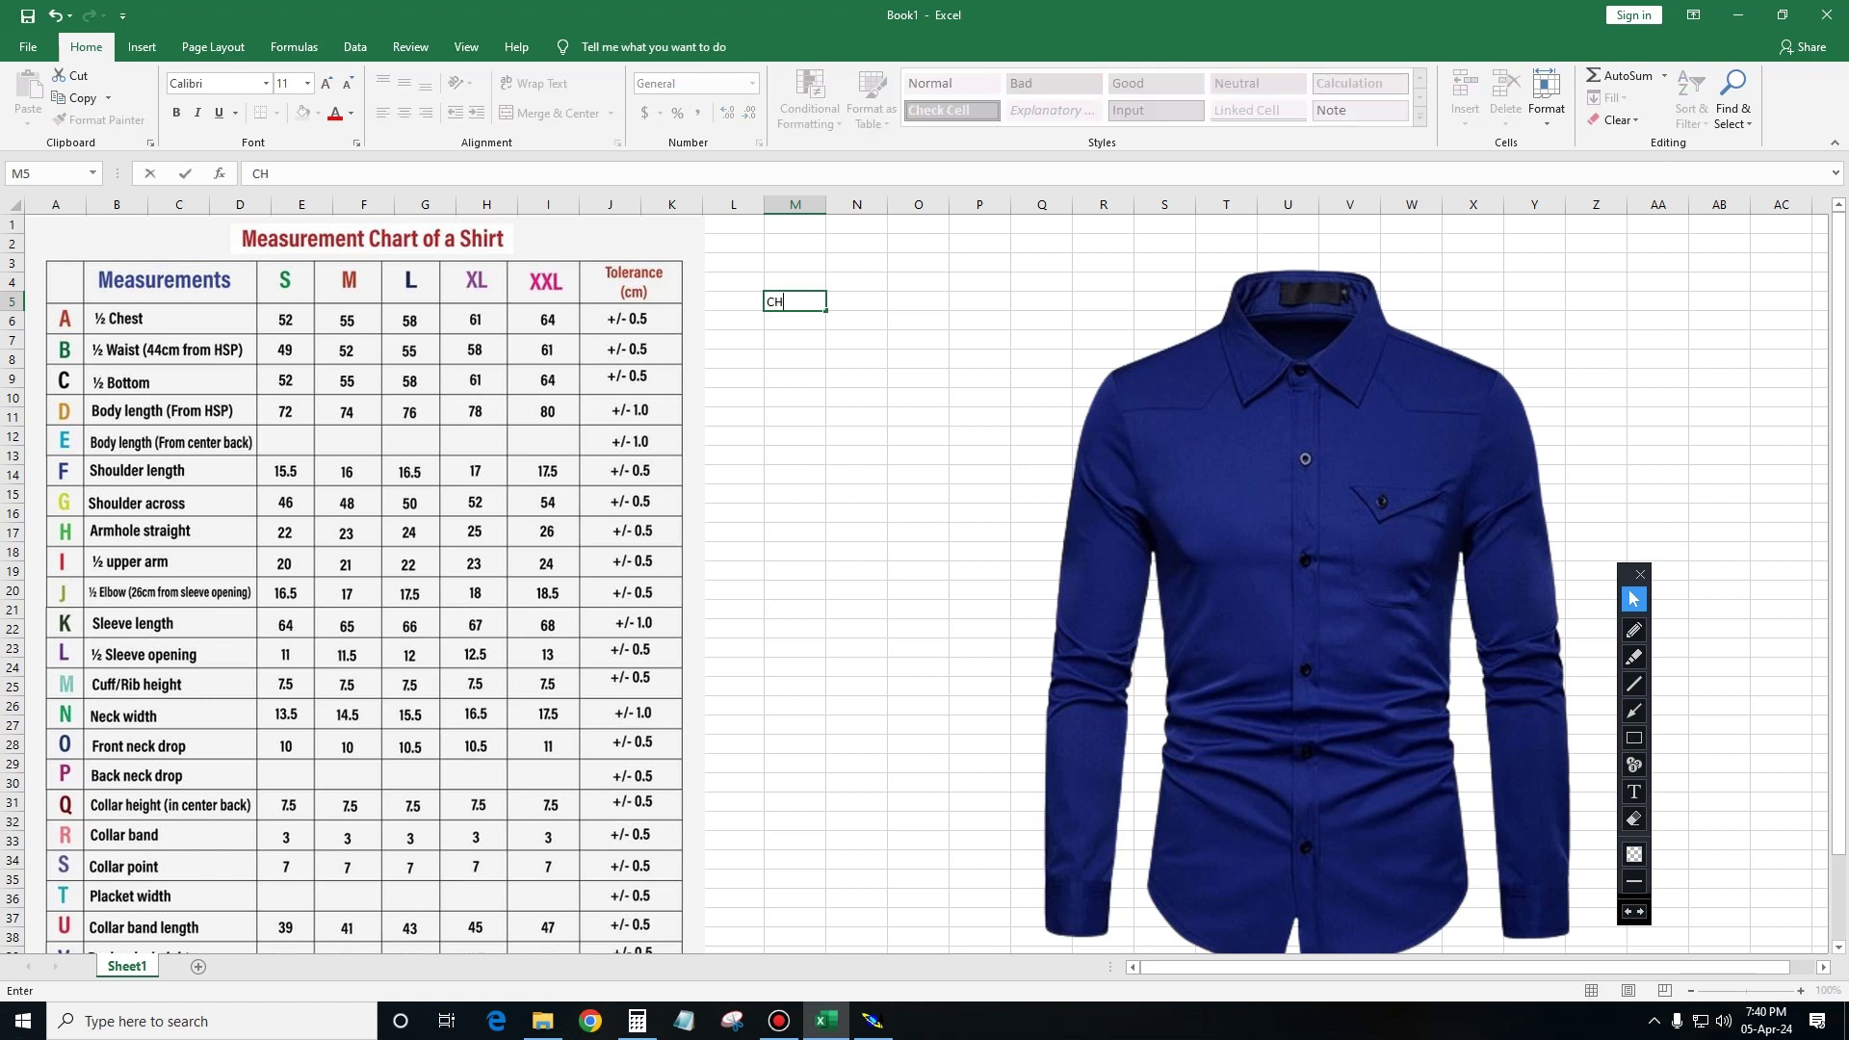
text(ES)
text(Y)
text(T)
click(795, 398)
click(856, 301)
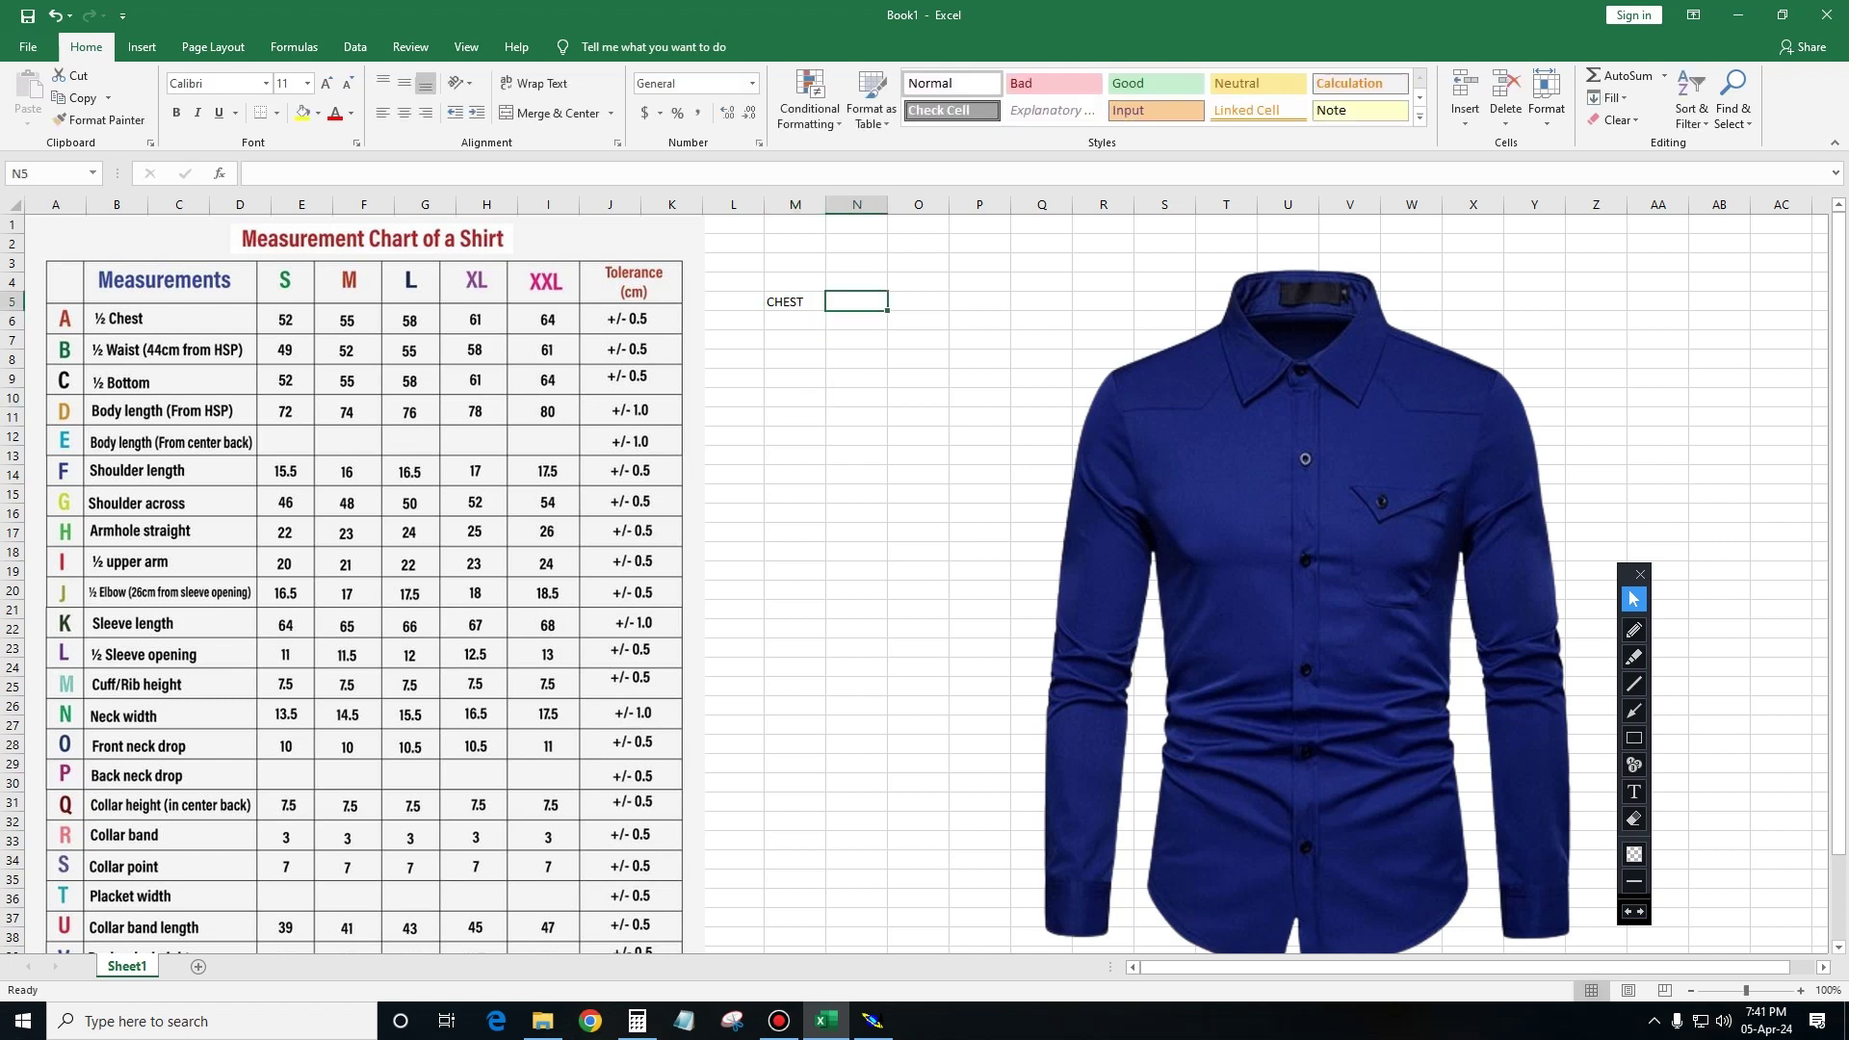
text(58)
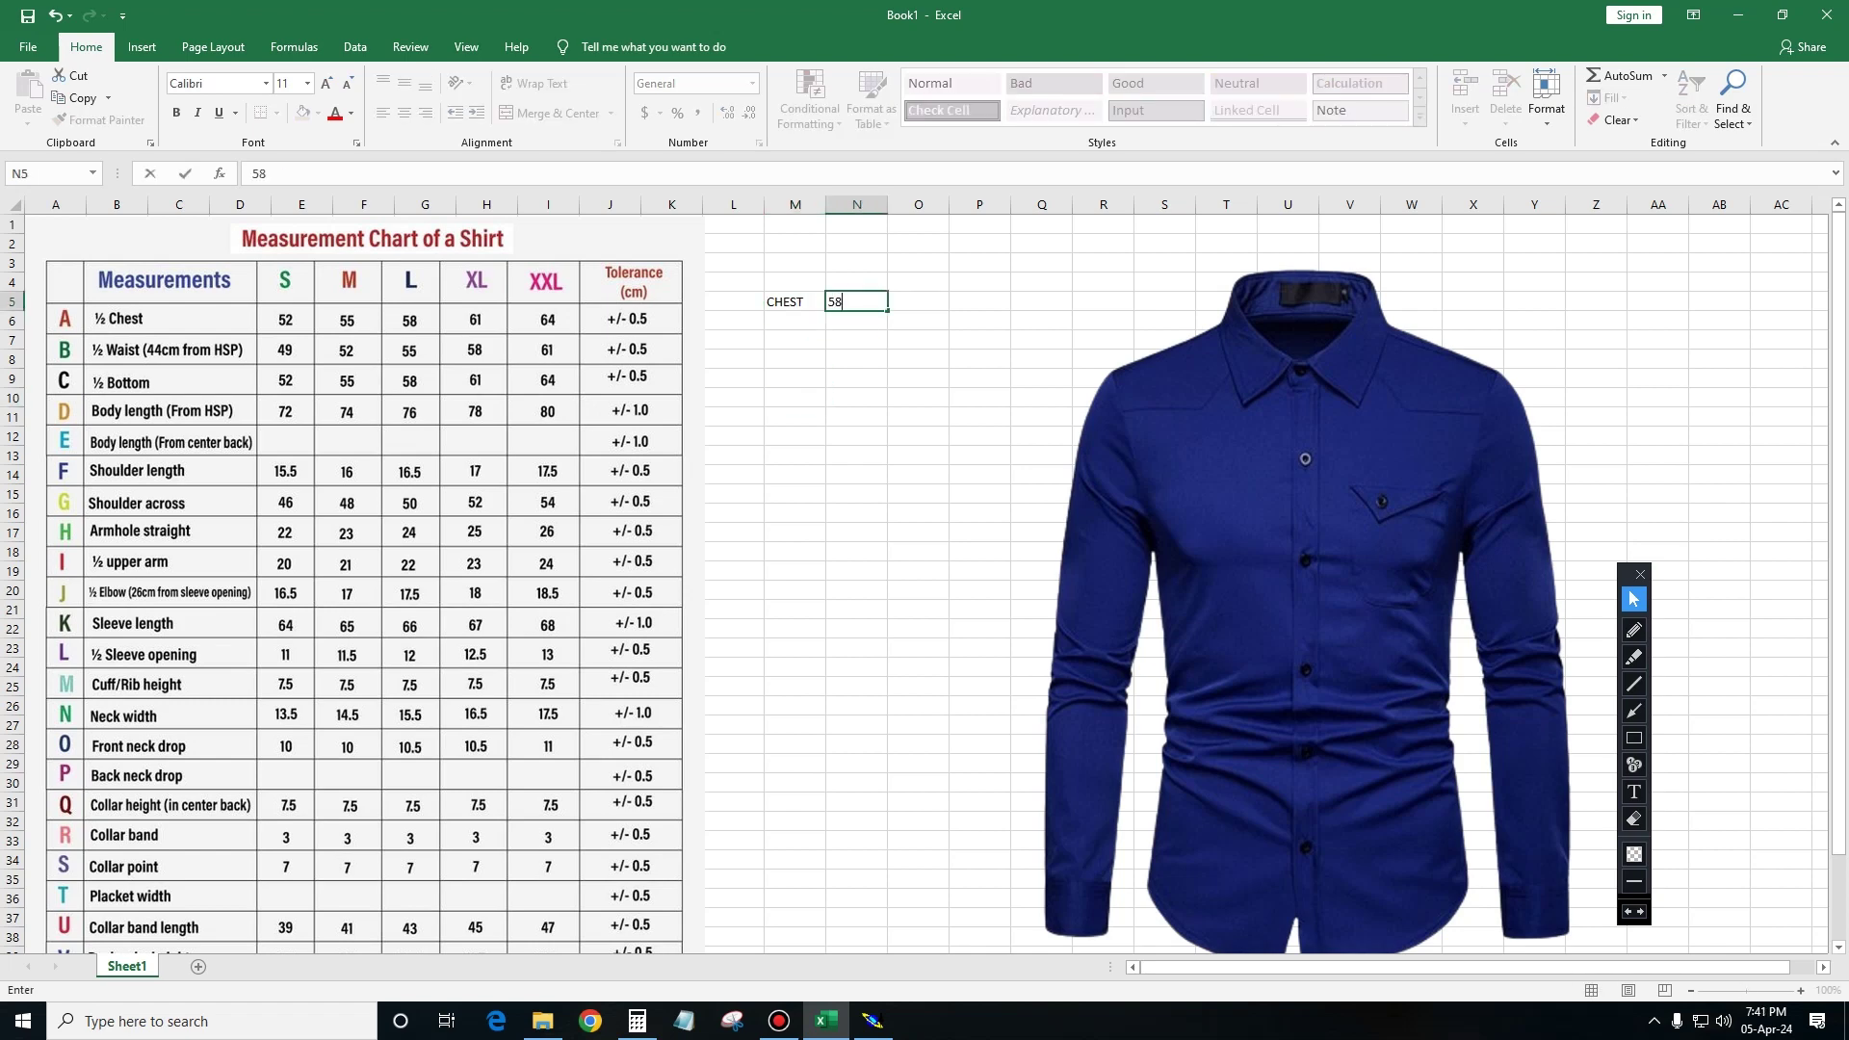
key(Return)
drag(785, 301, 862, 302)
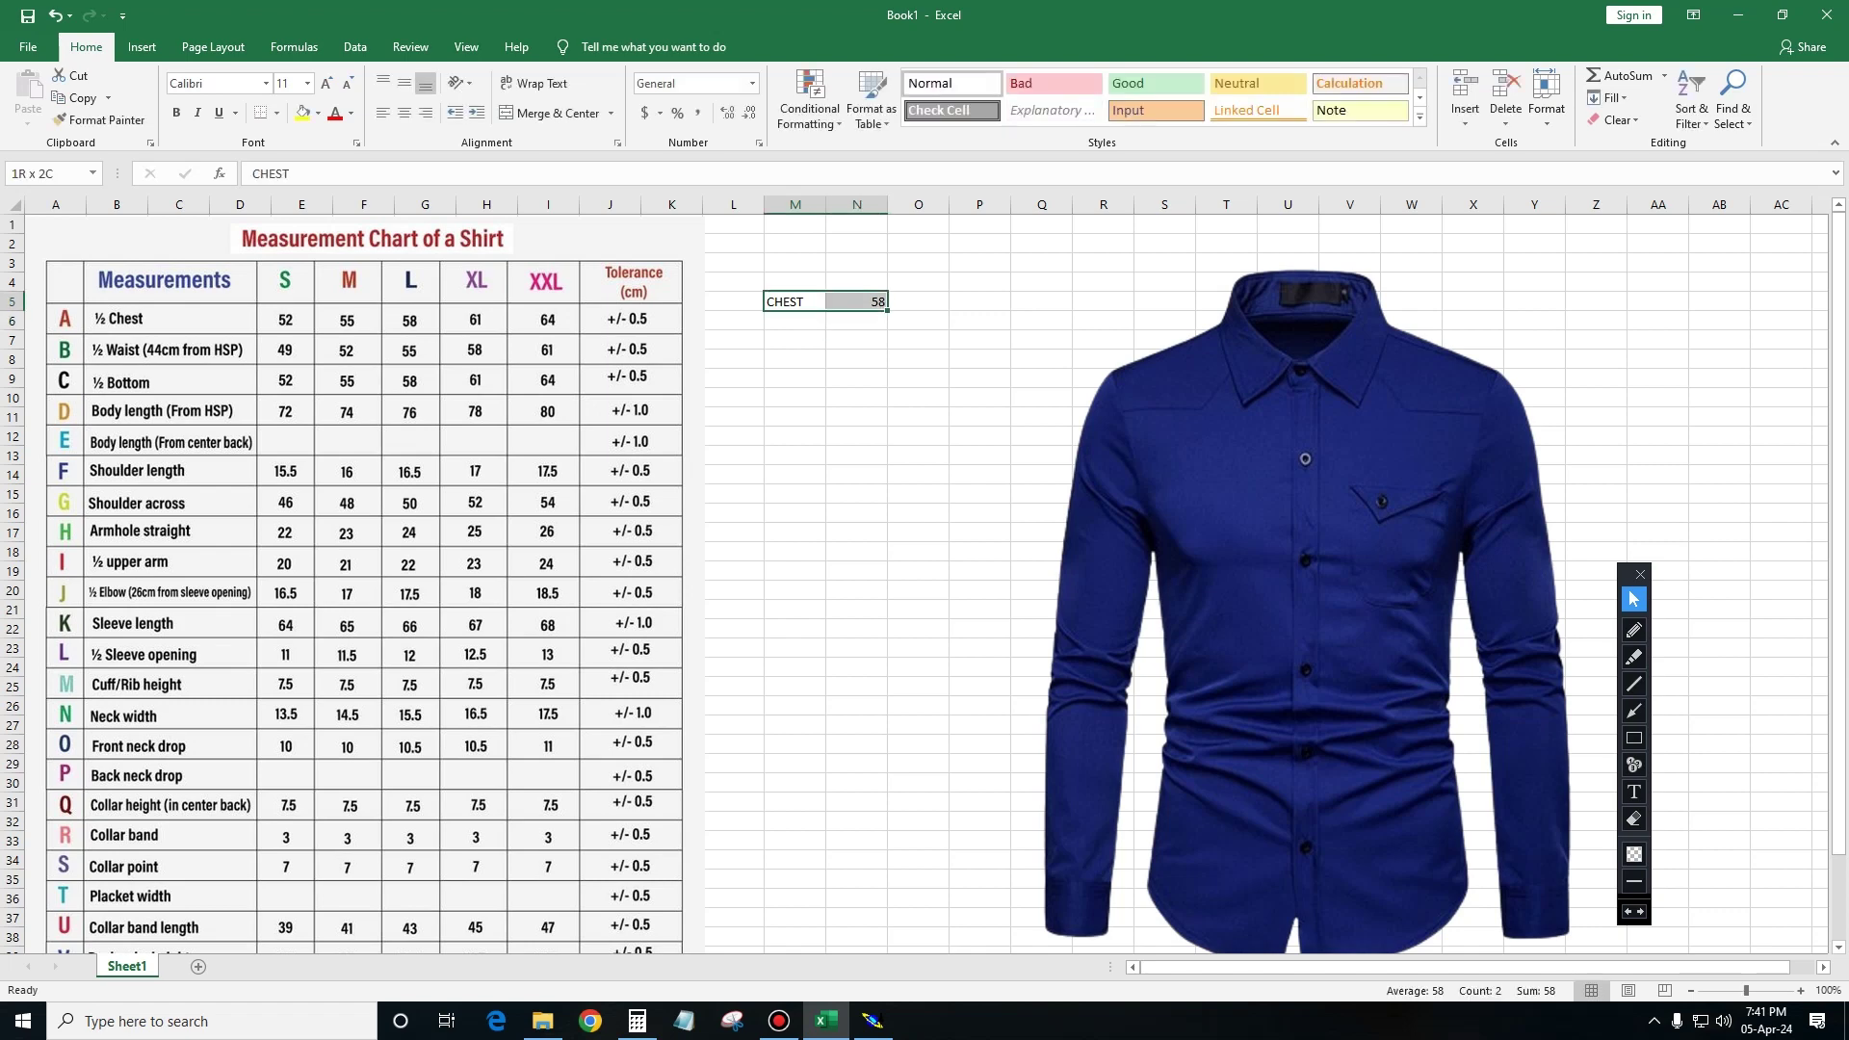
click(856, 532)
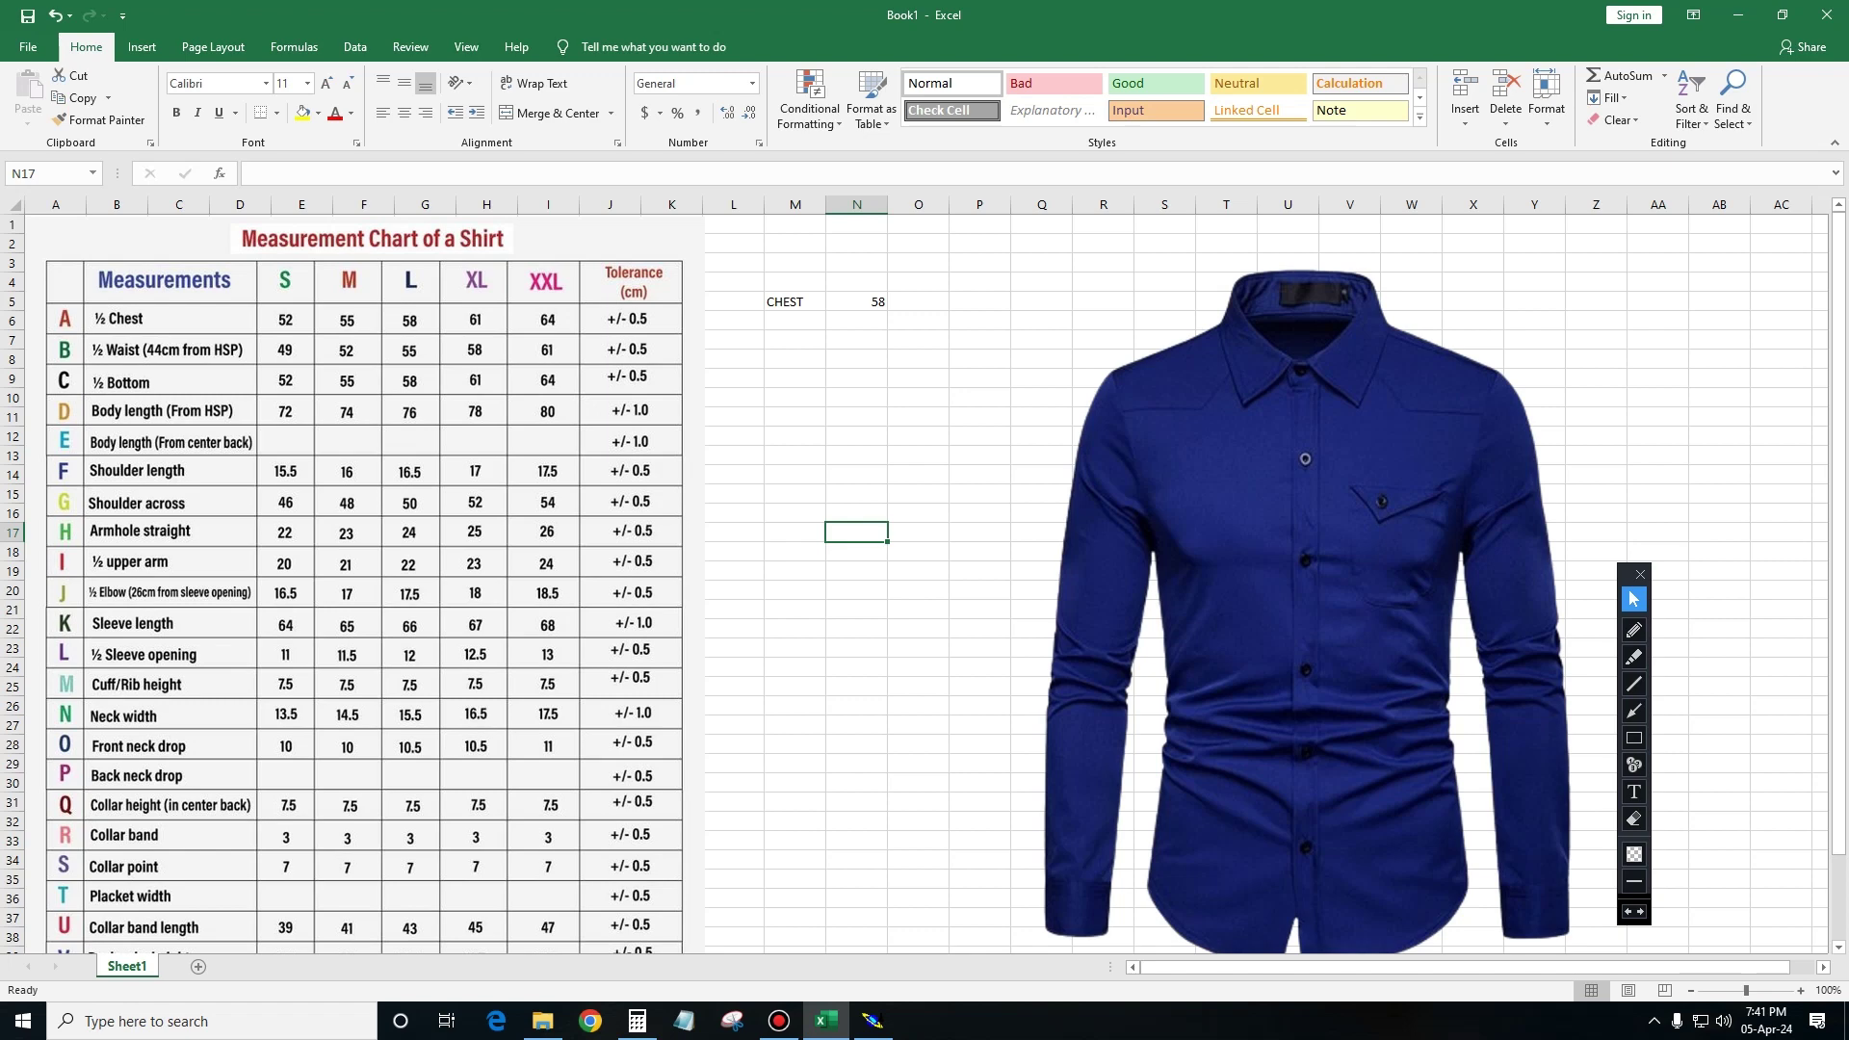
click(1634, 711)
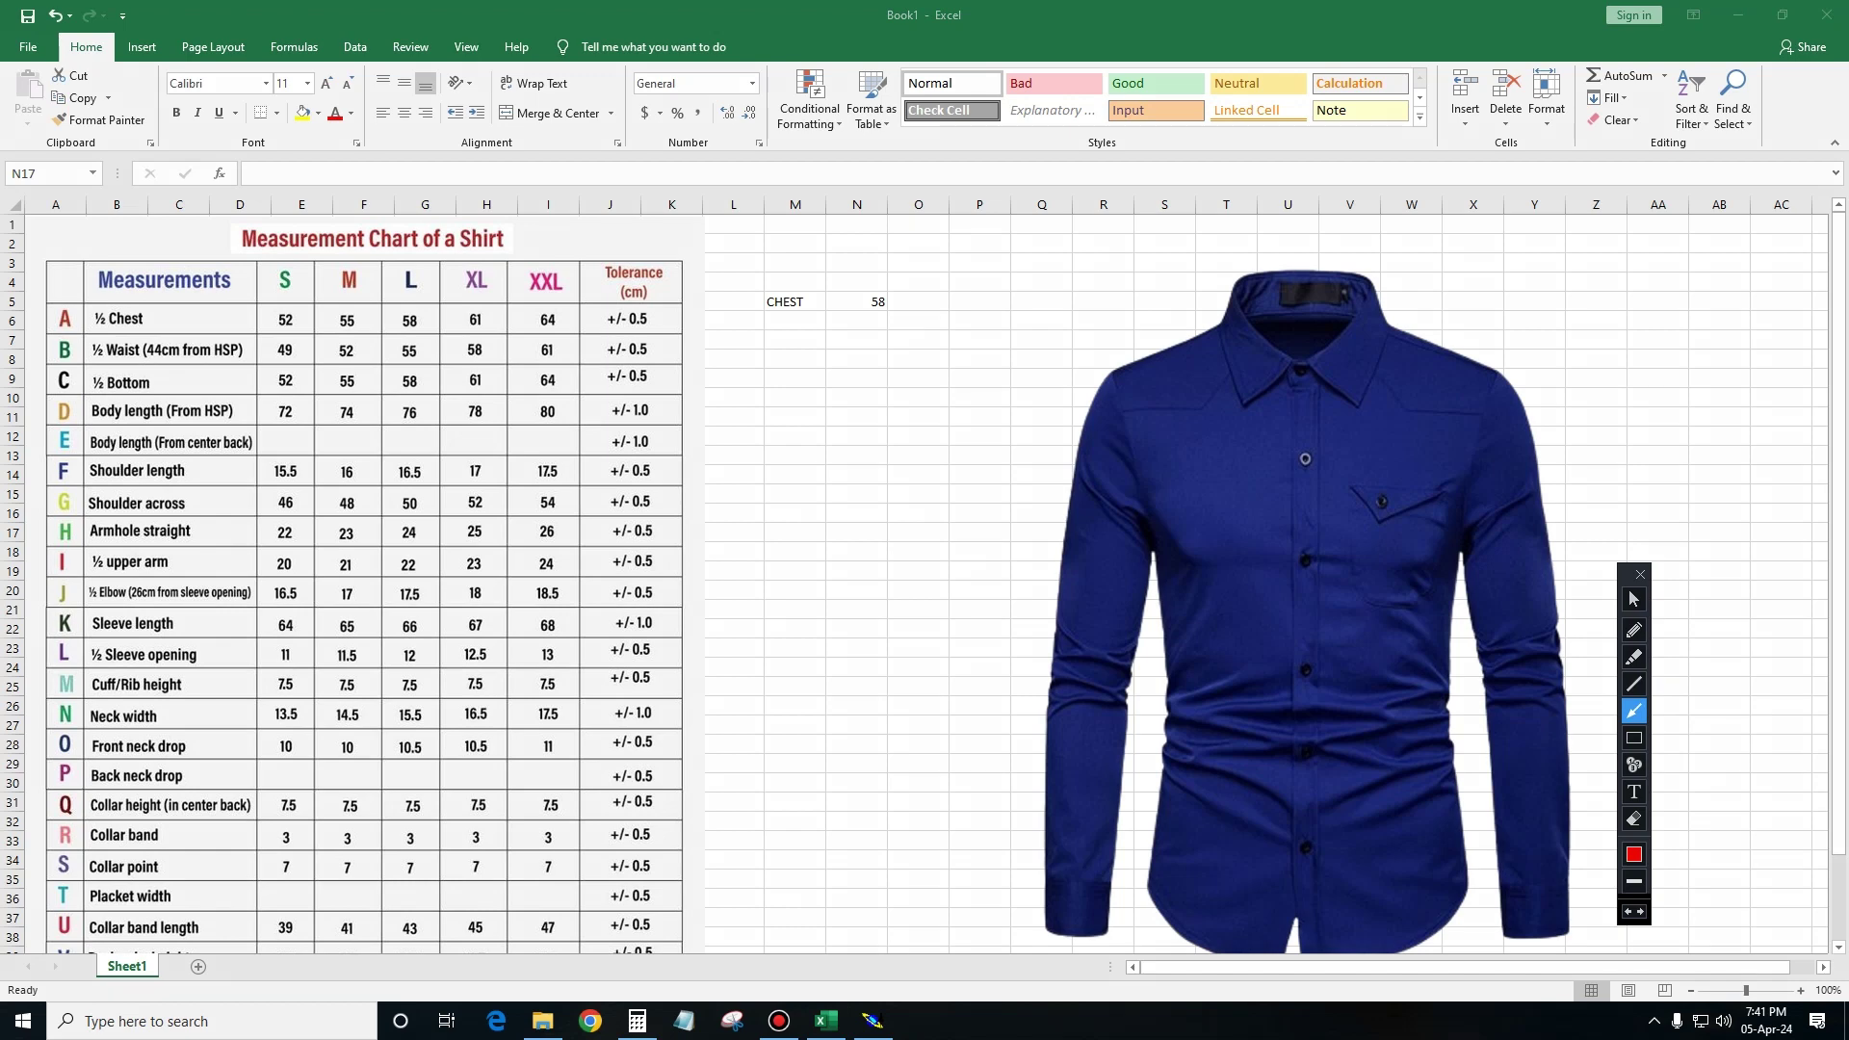
drag(1389, 331, 1504, 328)
Clear the red arrows, then add parallel lines 5 and 1.5 cm off the rectangle's left edge.
key(ctrl+z)
key(ctrl+z)
click(1633, 599)
click(873, 1021)
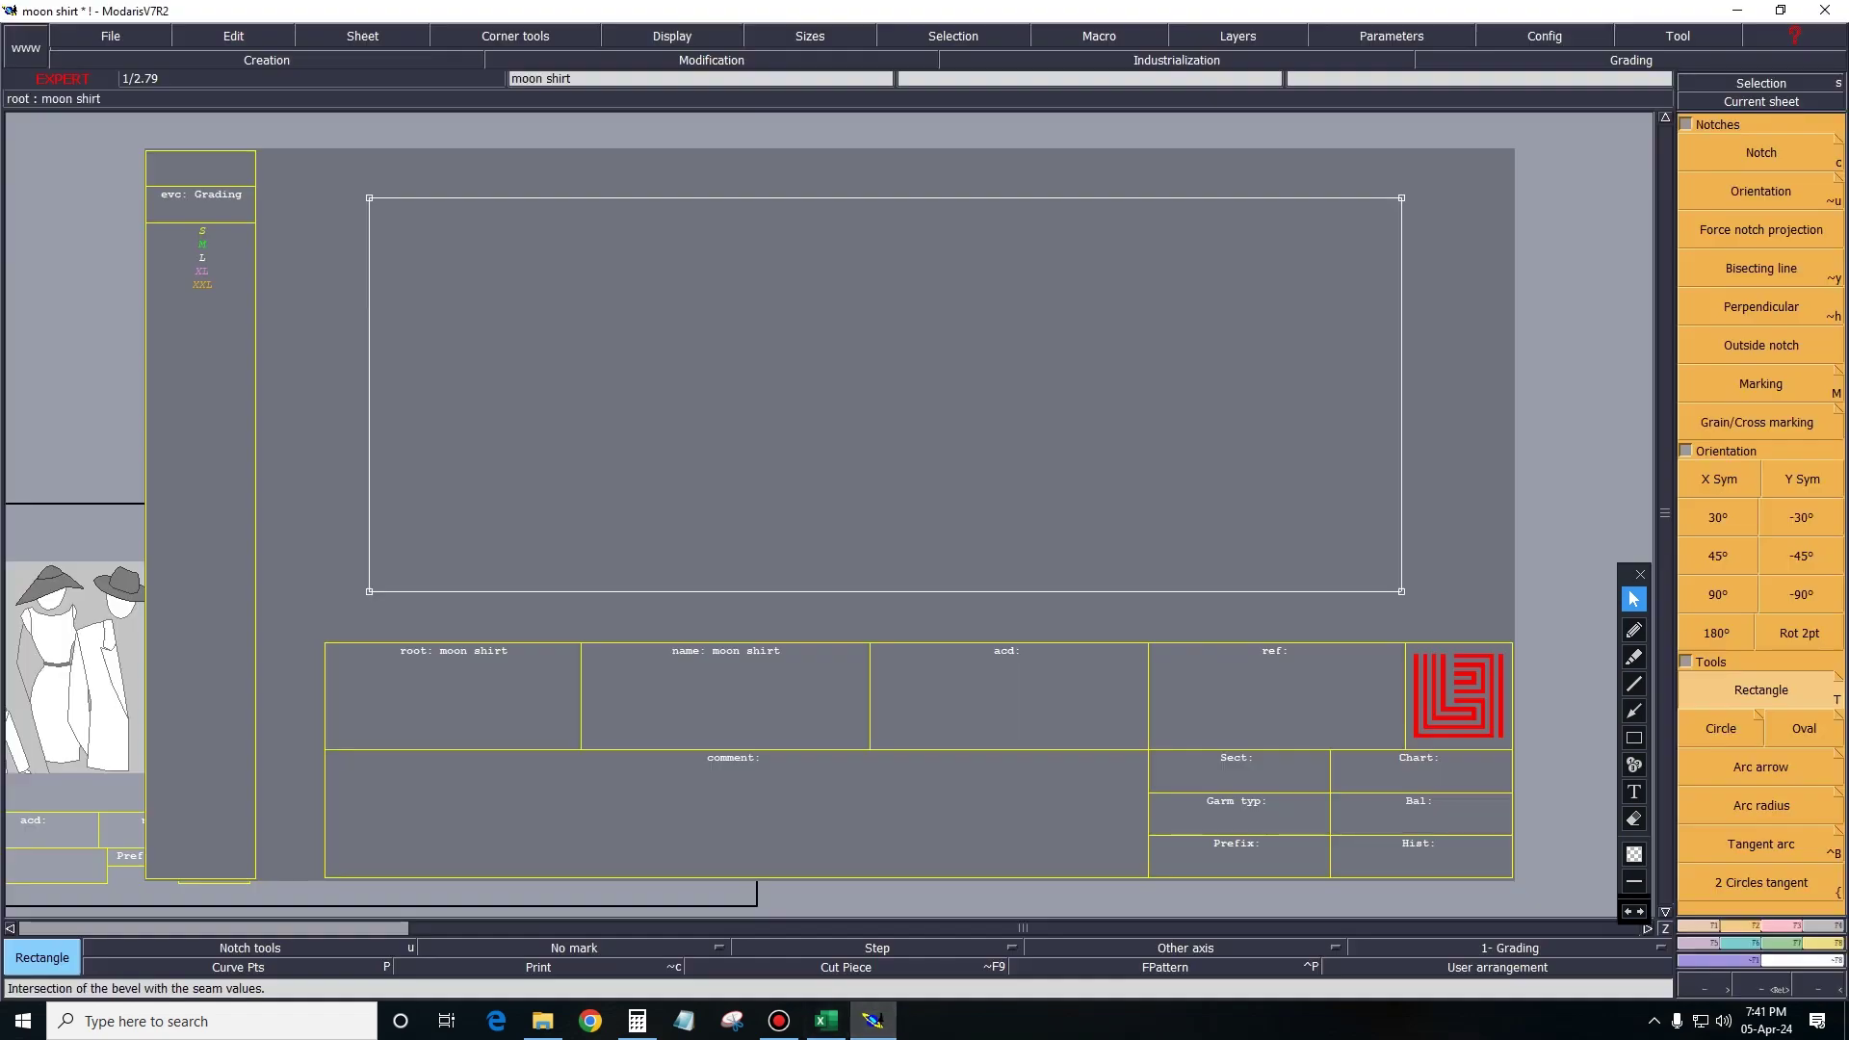
key(a)
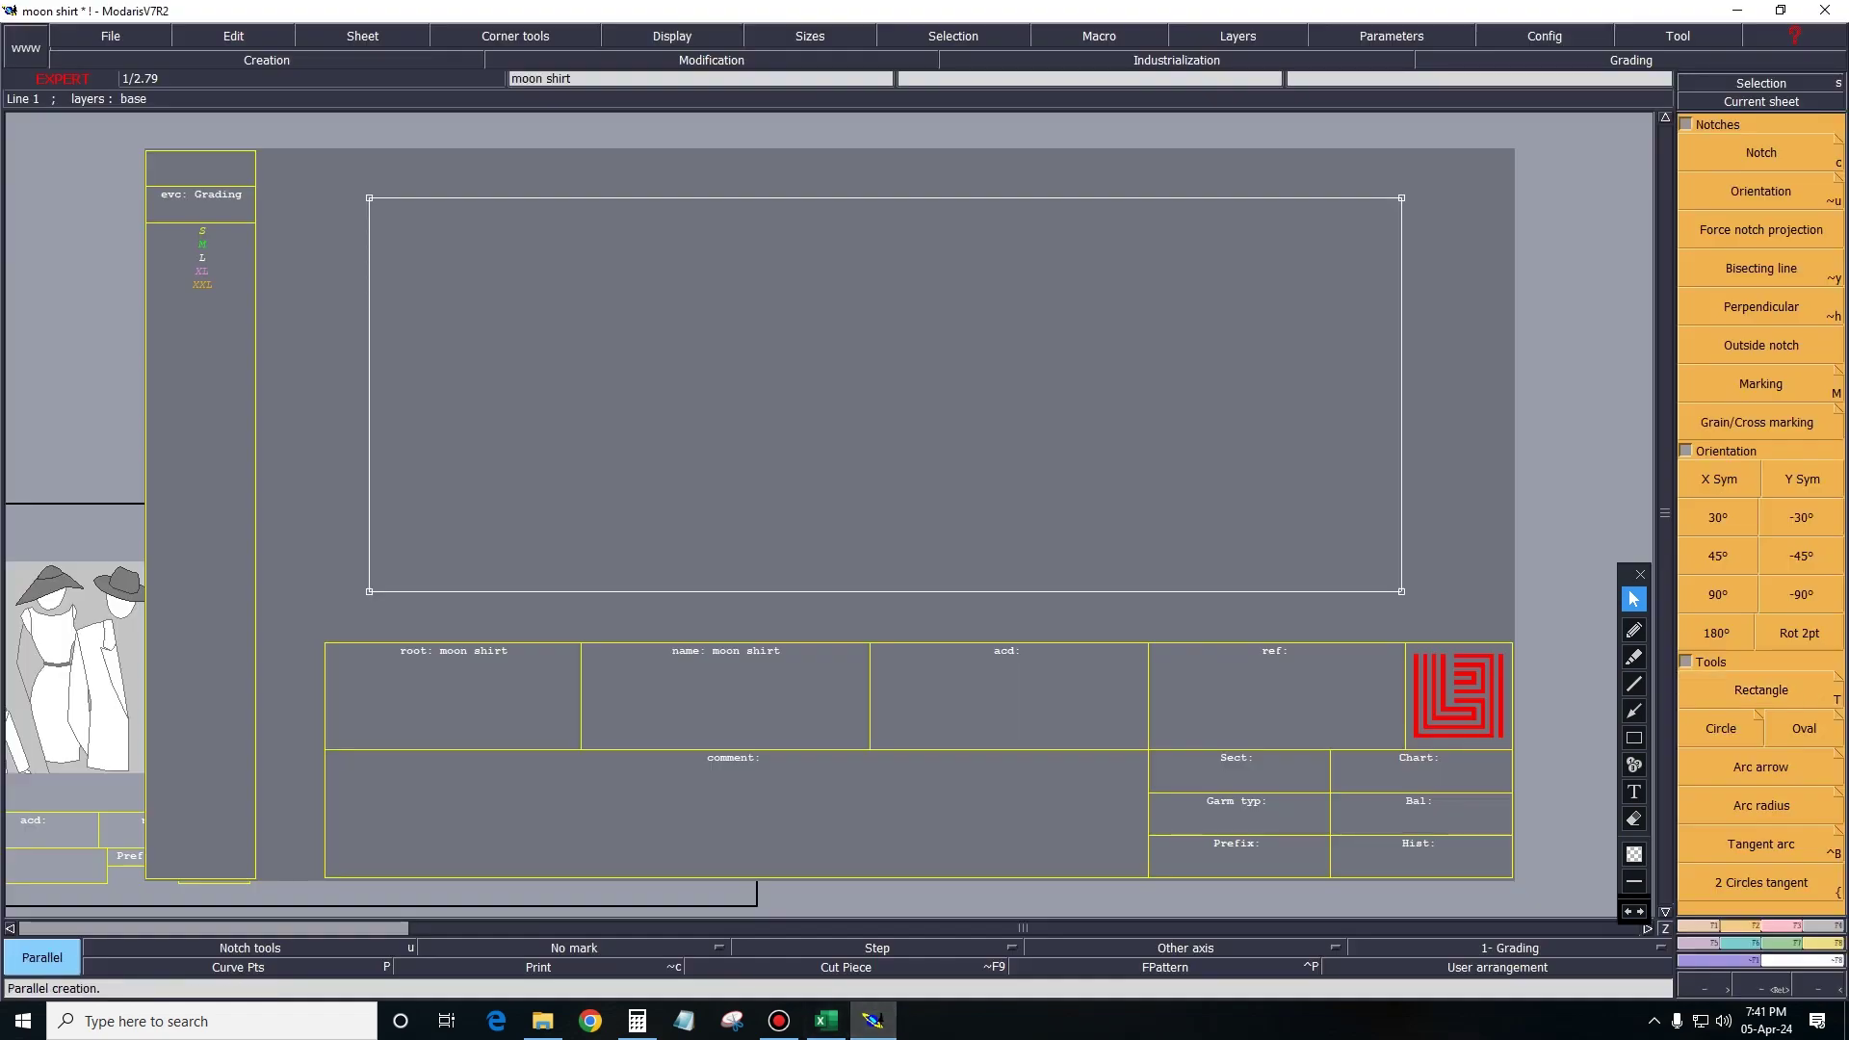
click(368, 395)
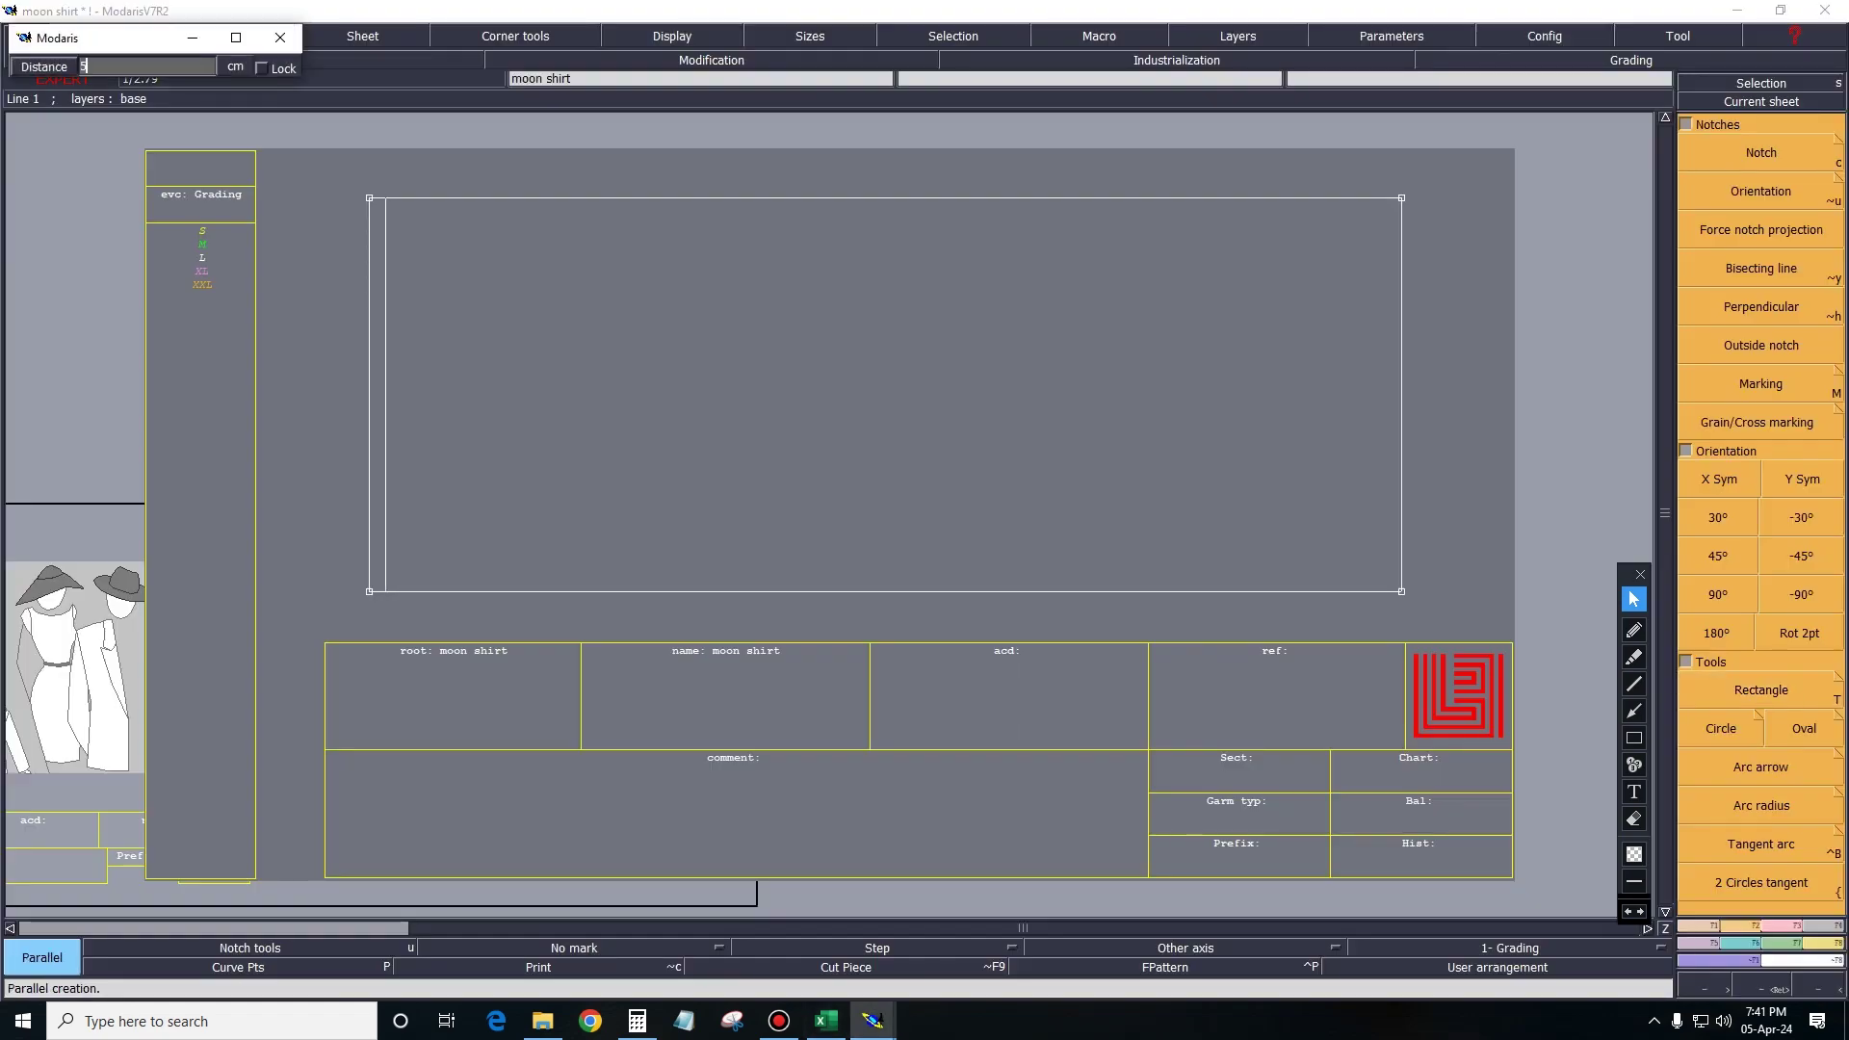
key(Return)
click(369, 395)
text(.5)
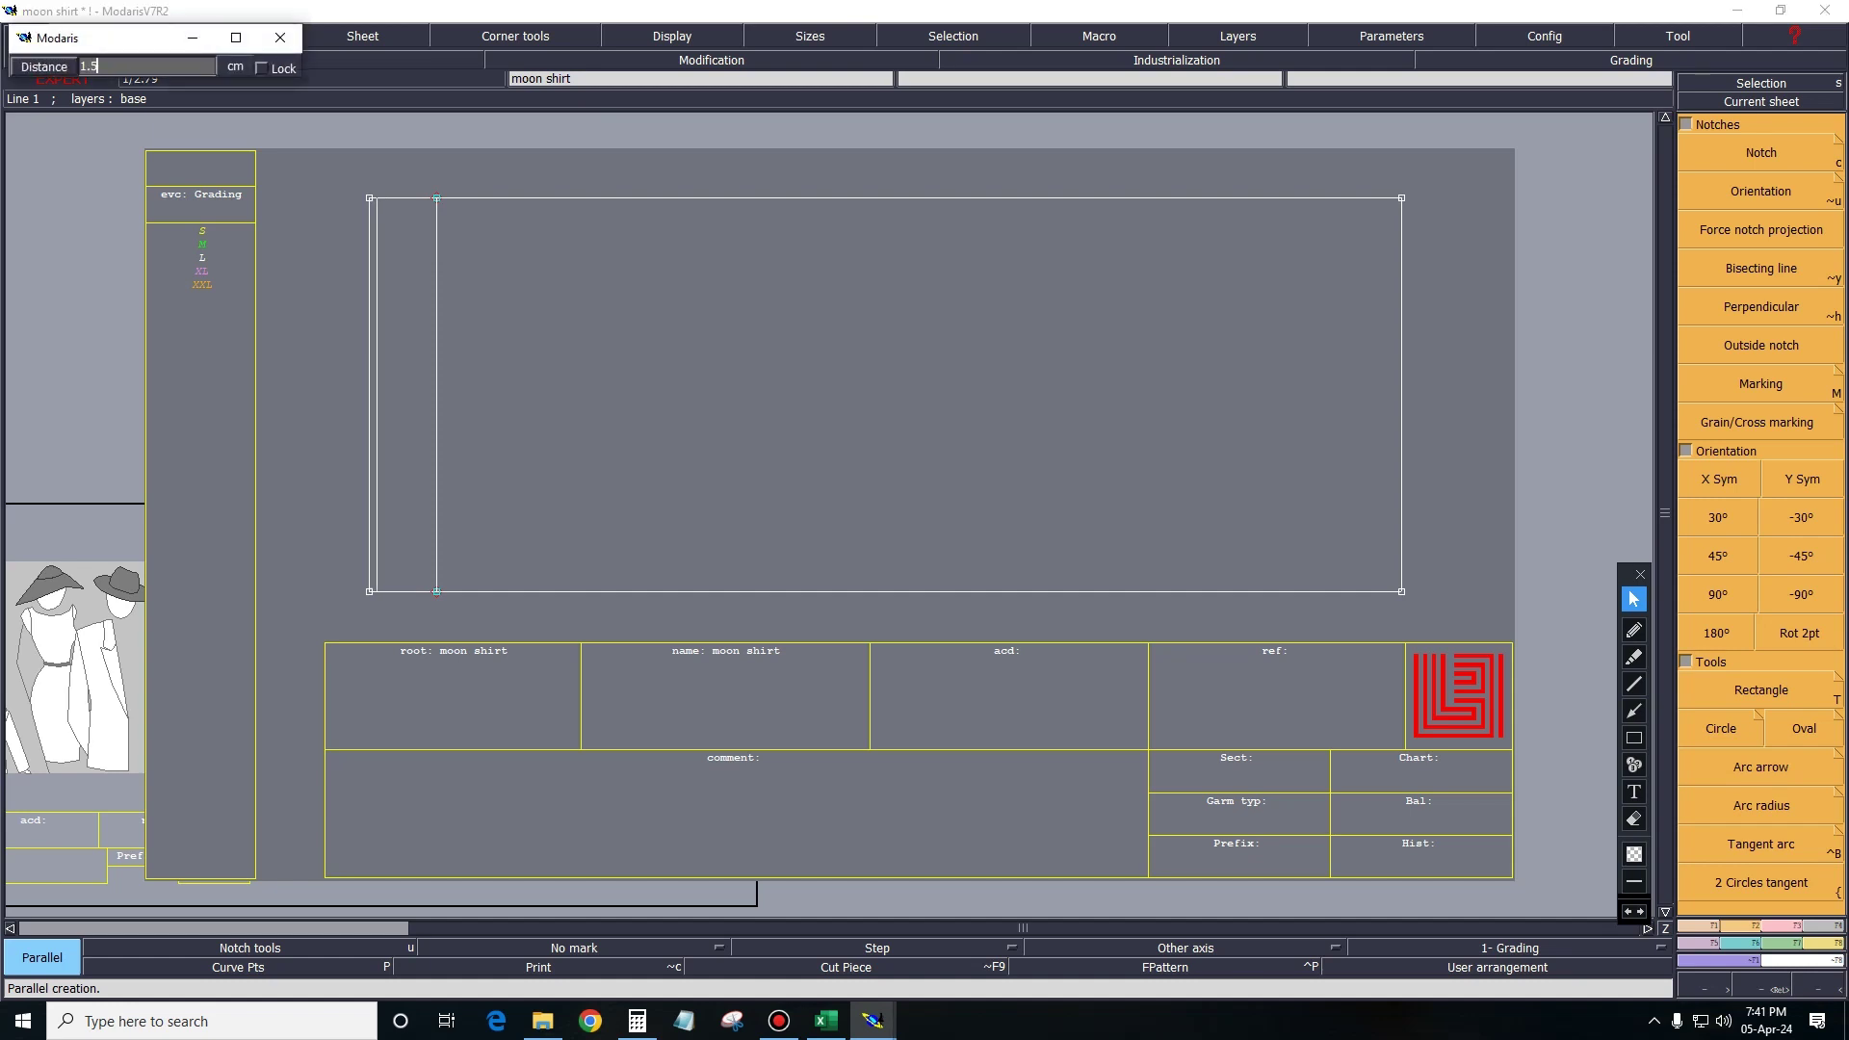
key(Return)
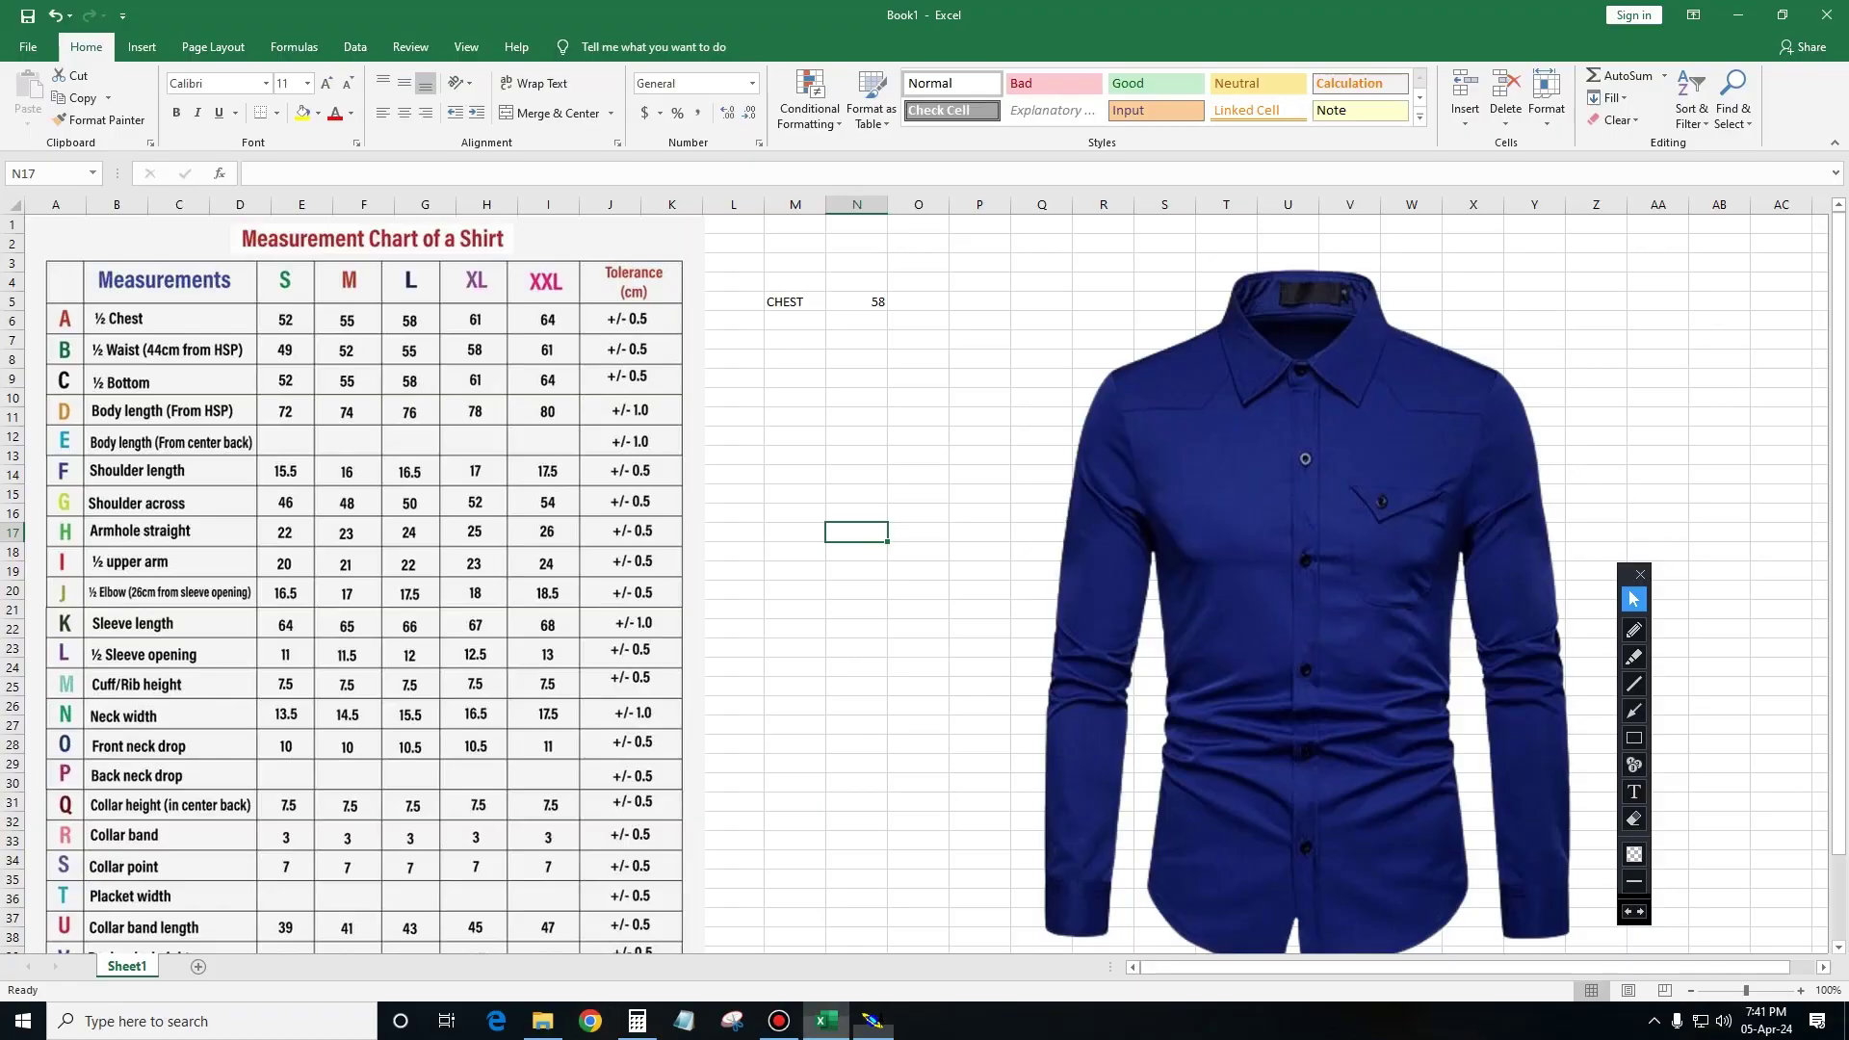
Check the Excel chart, then add a third parallel line 10.5 cm off the left edge.
click(826, 1021)
click(872, 1021)
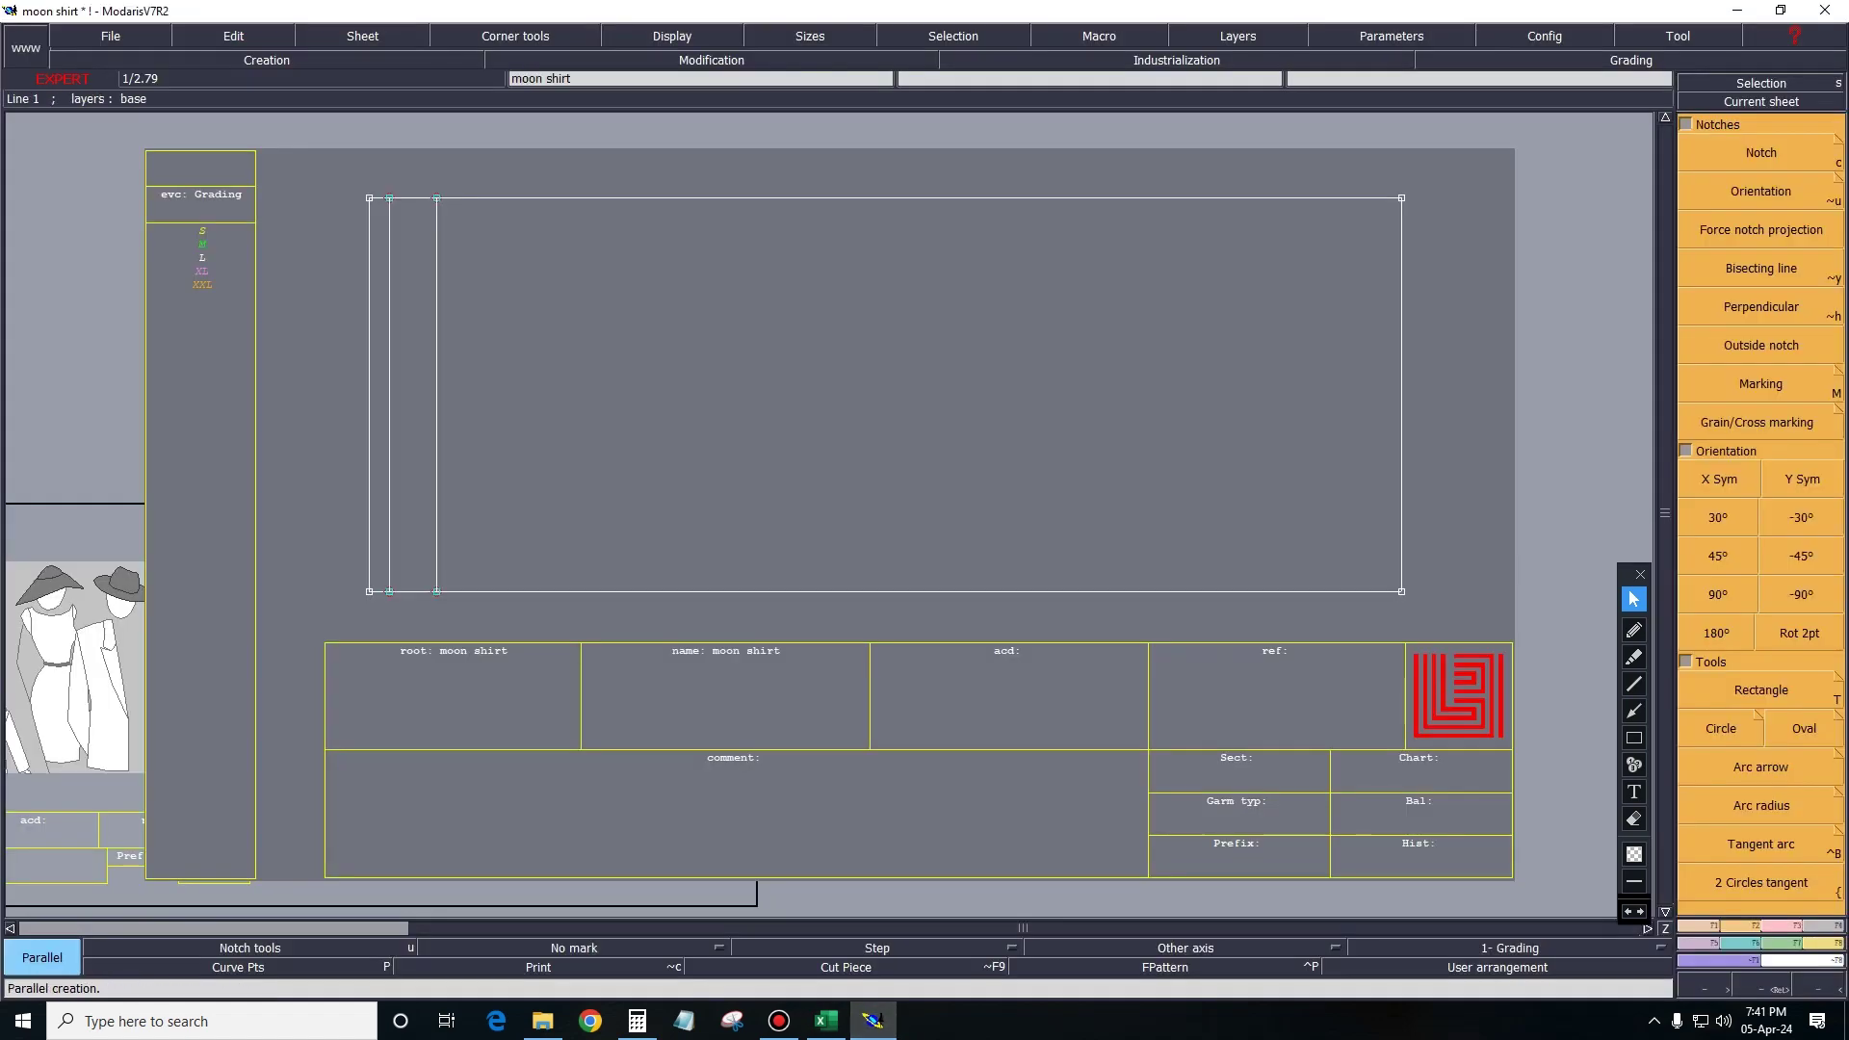
click(436, 395)
text(1)
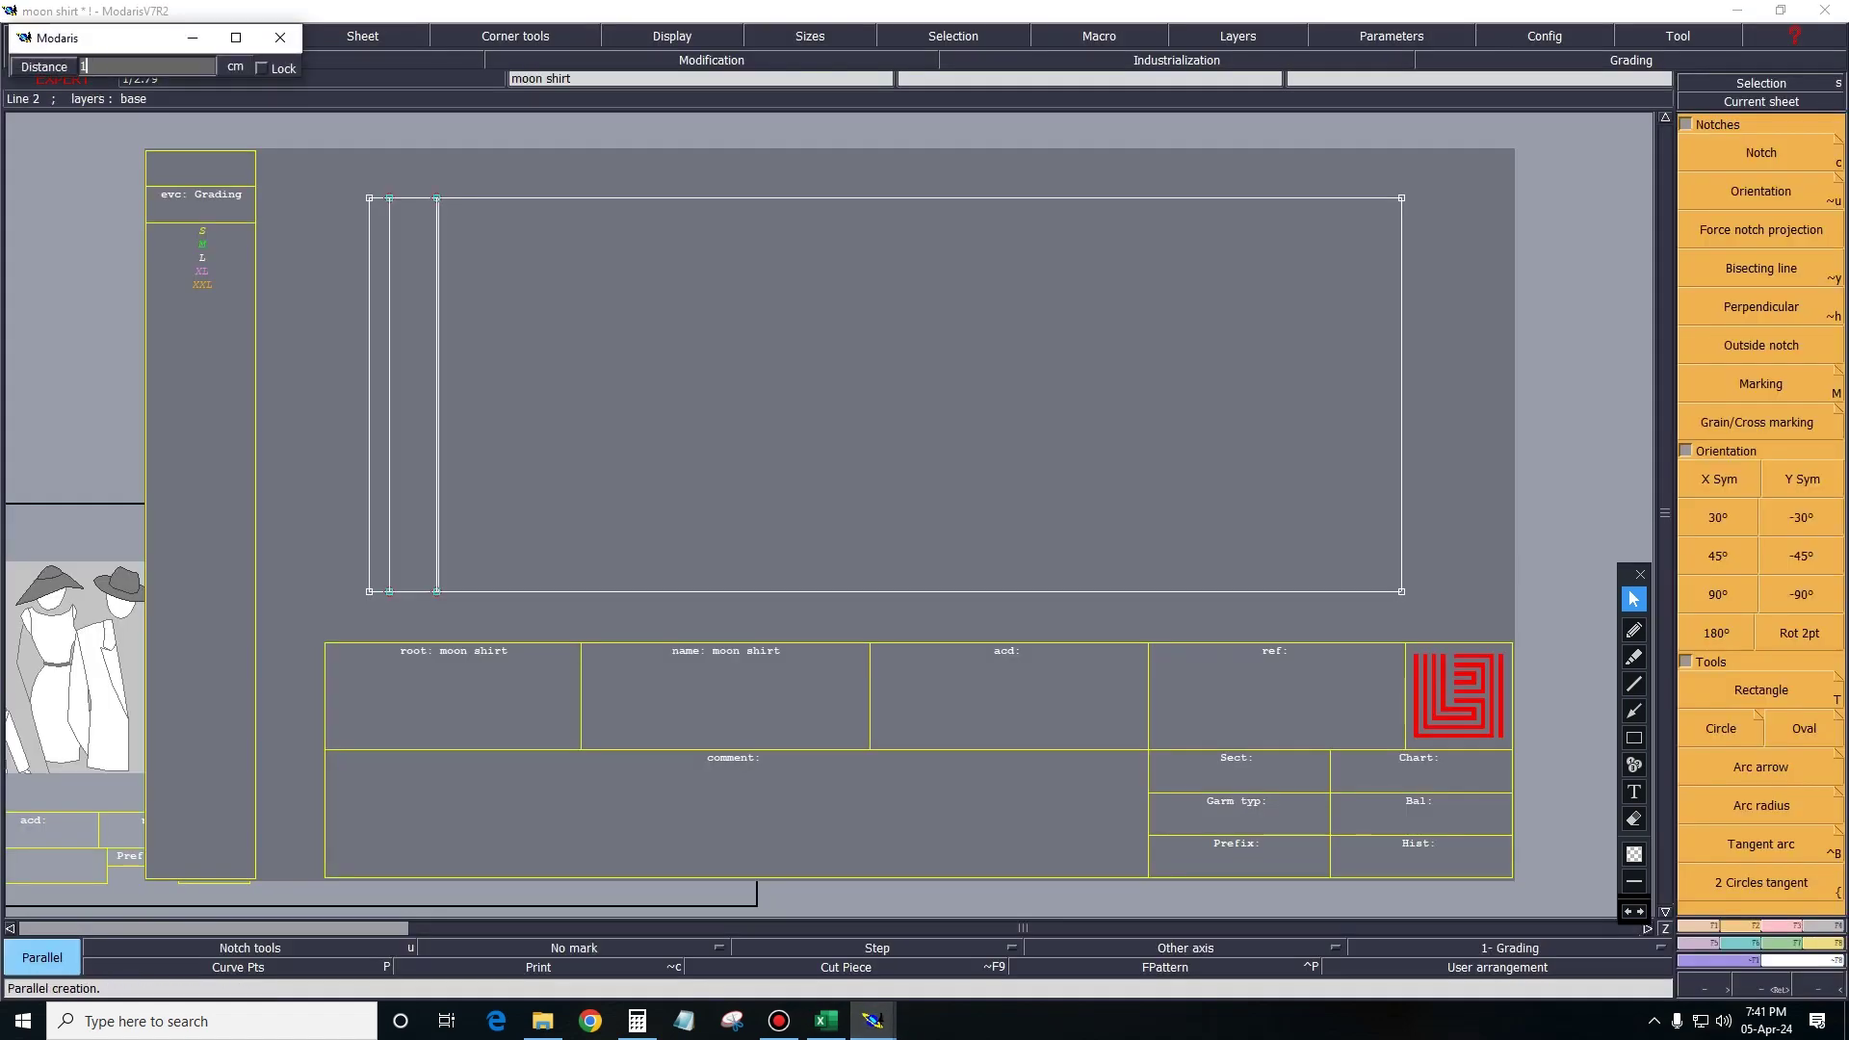
text(0.5)
key(Return)
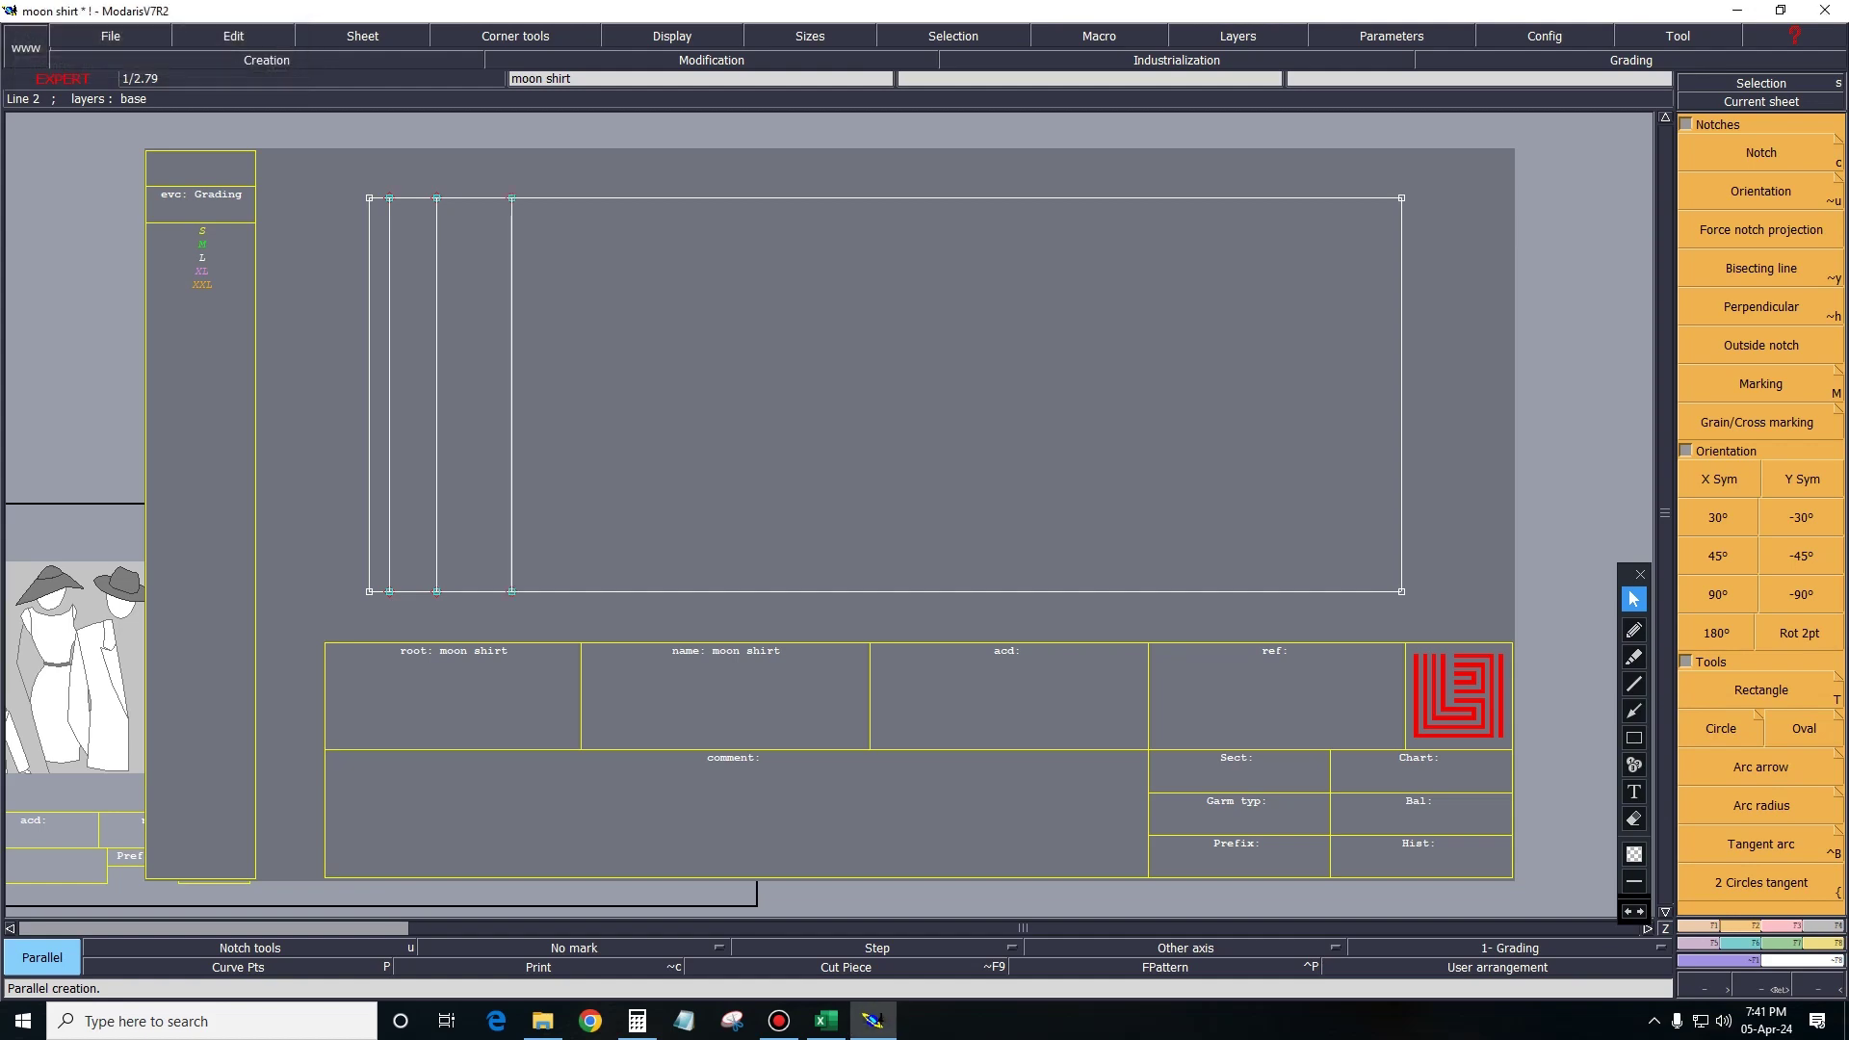
click(825, 1021)
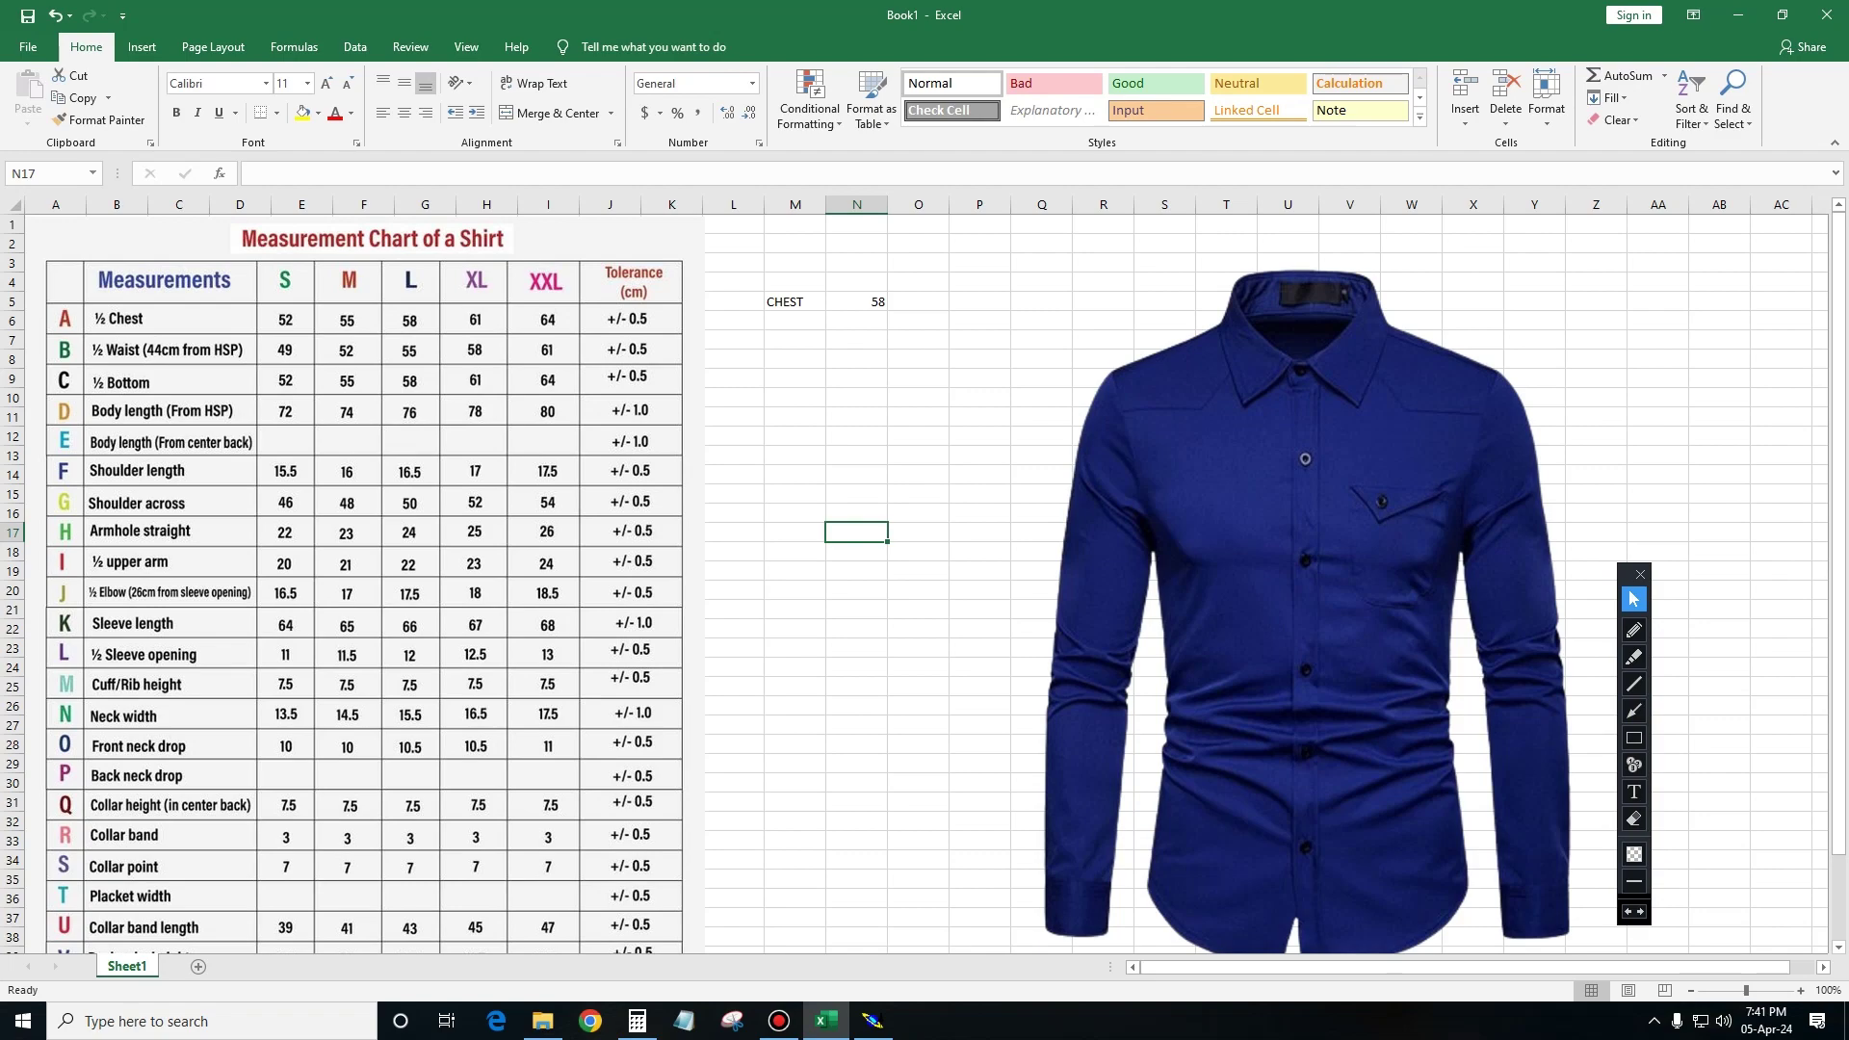
click(873, 1020)
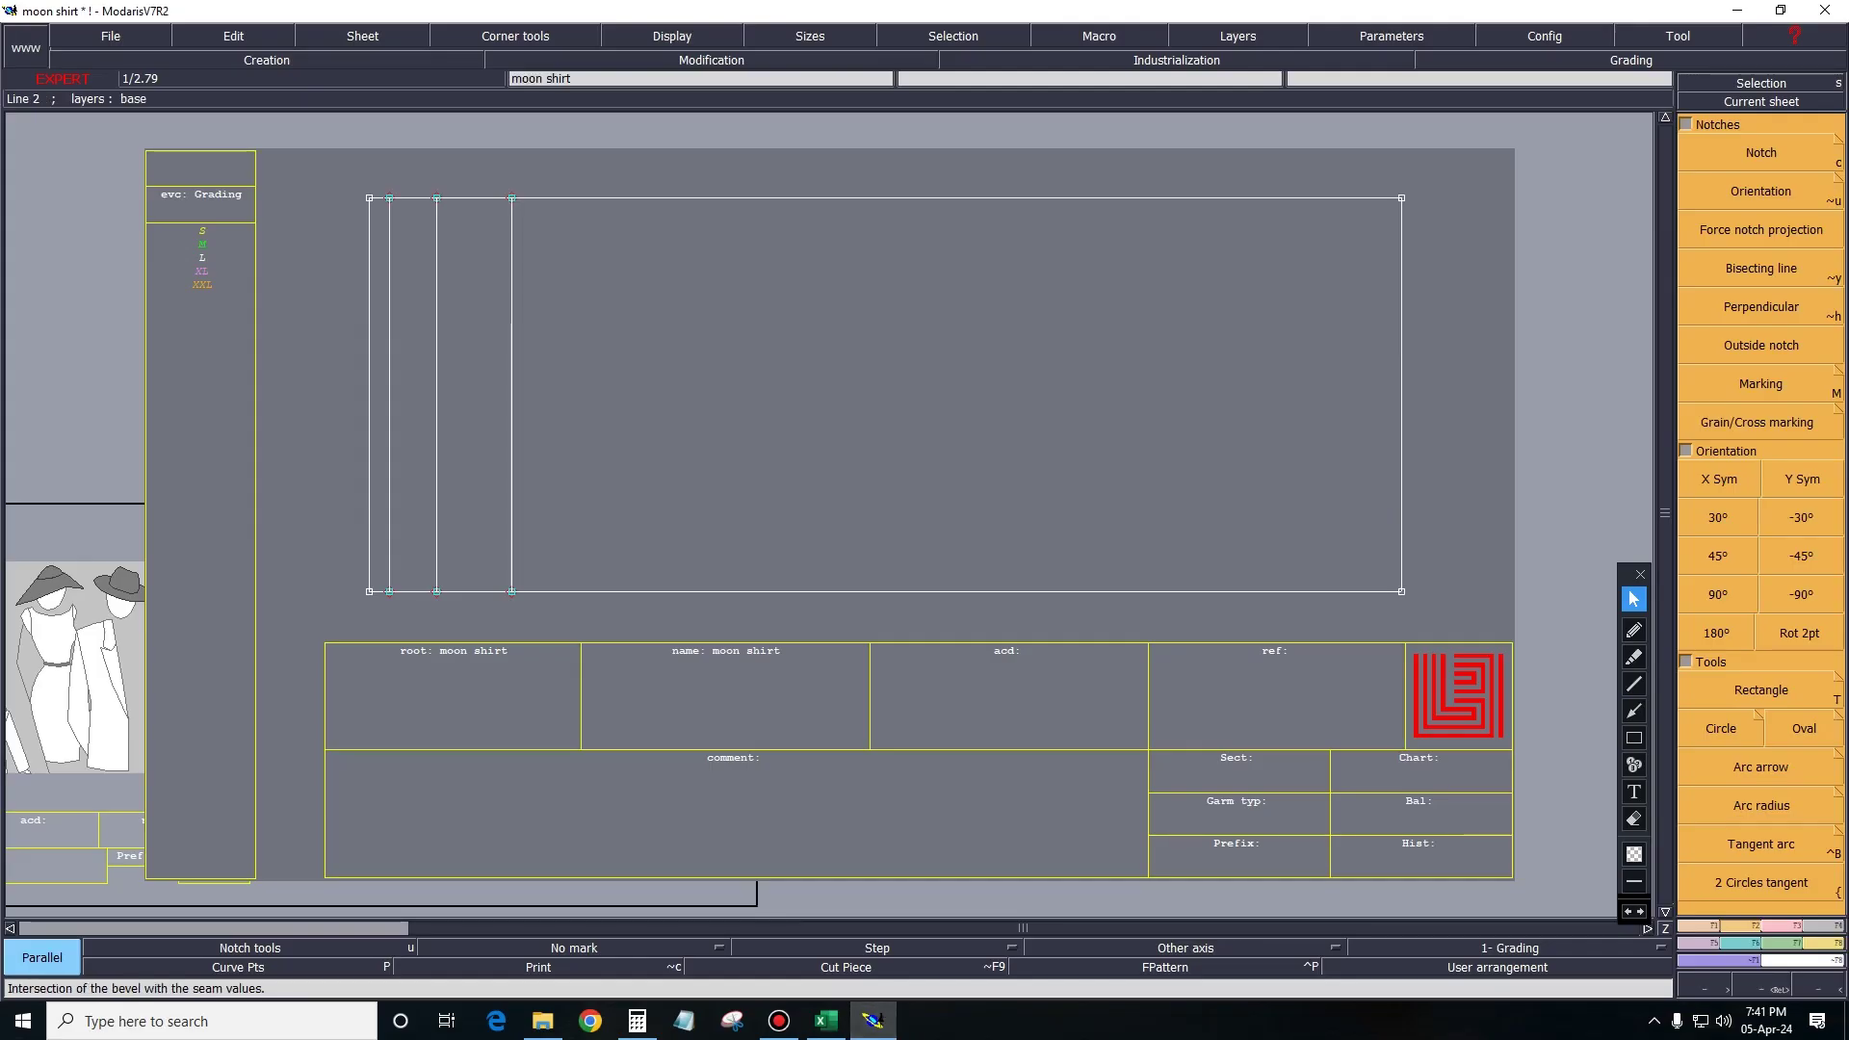
Place a developed point -25 cm along the inner line, then return to Excel.
key(d)
click(437, 418)
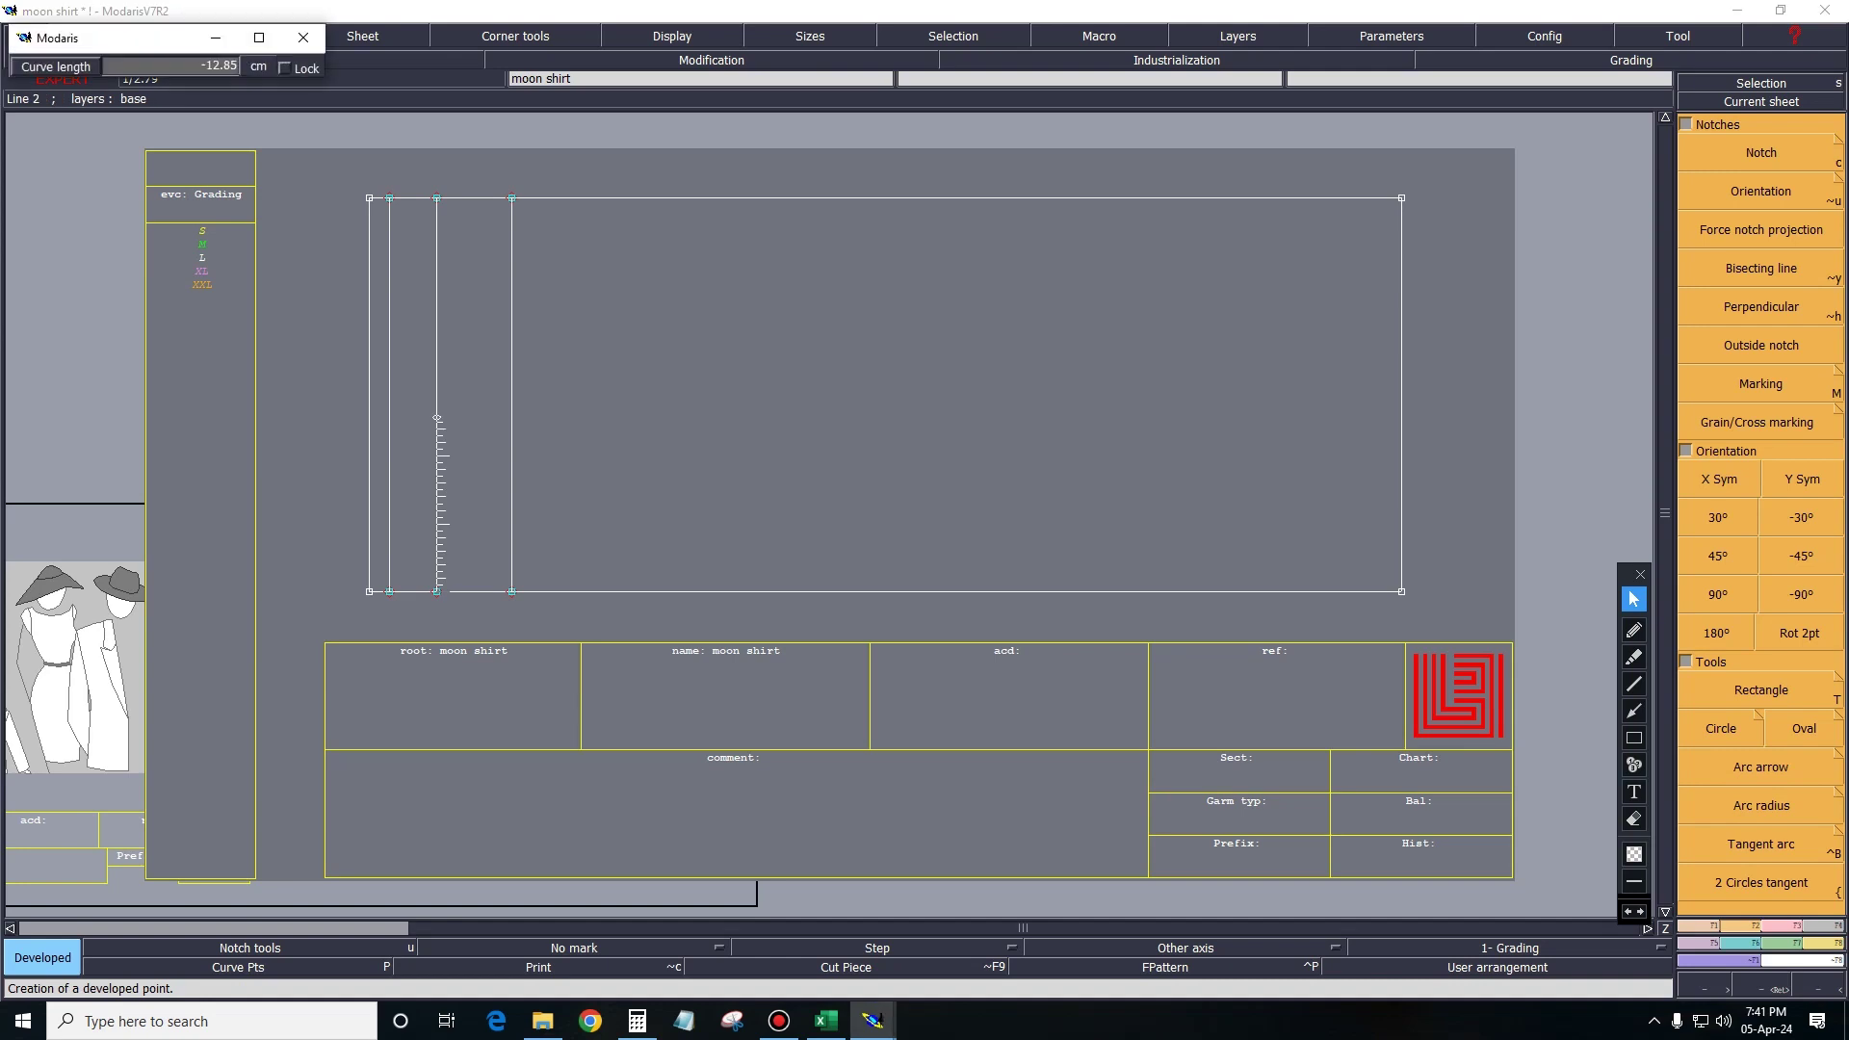
key(BackSpace)
text(-25)
key(Return)
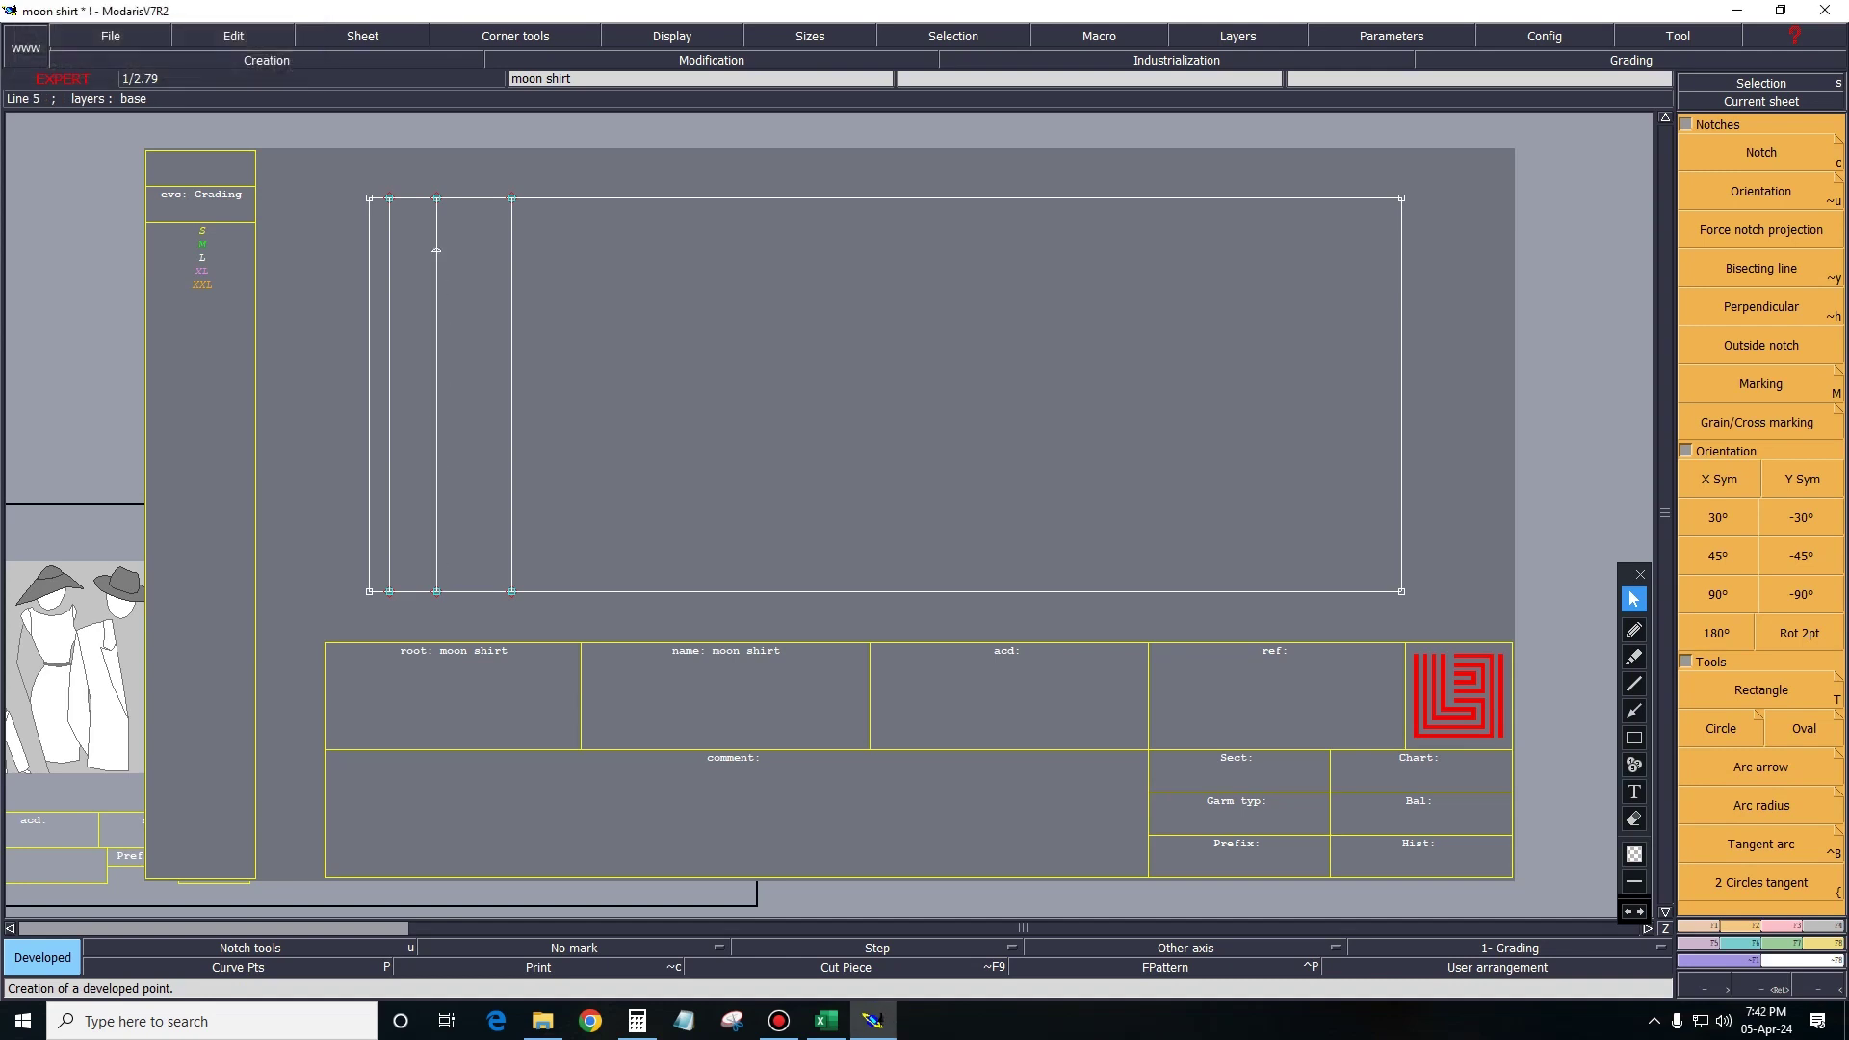
key(i)
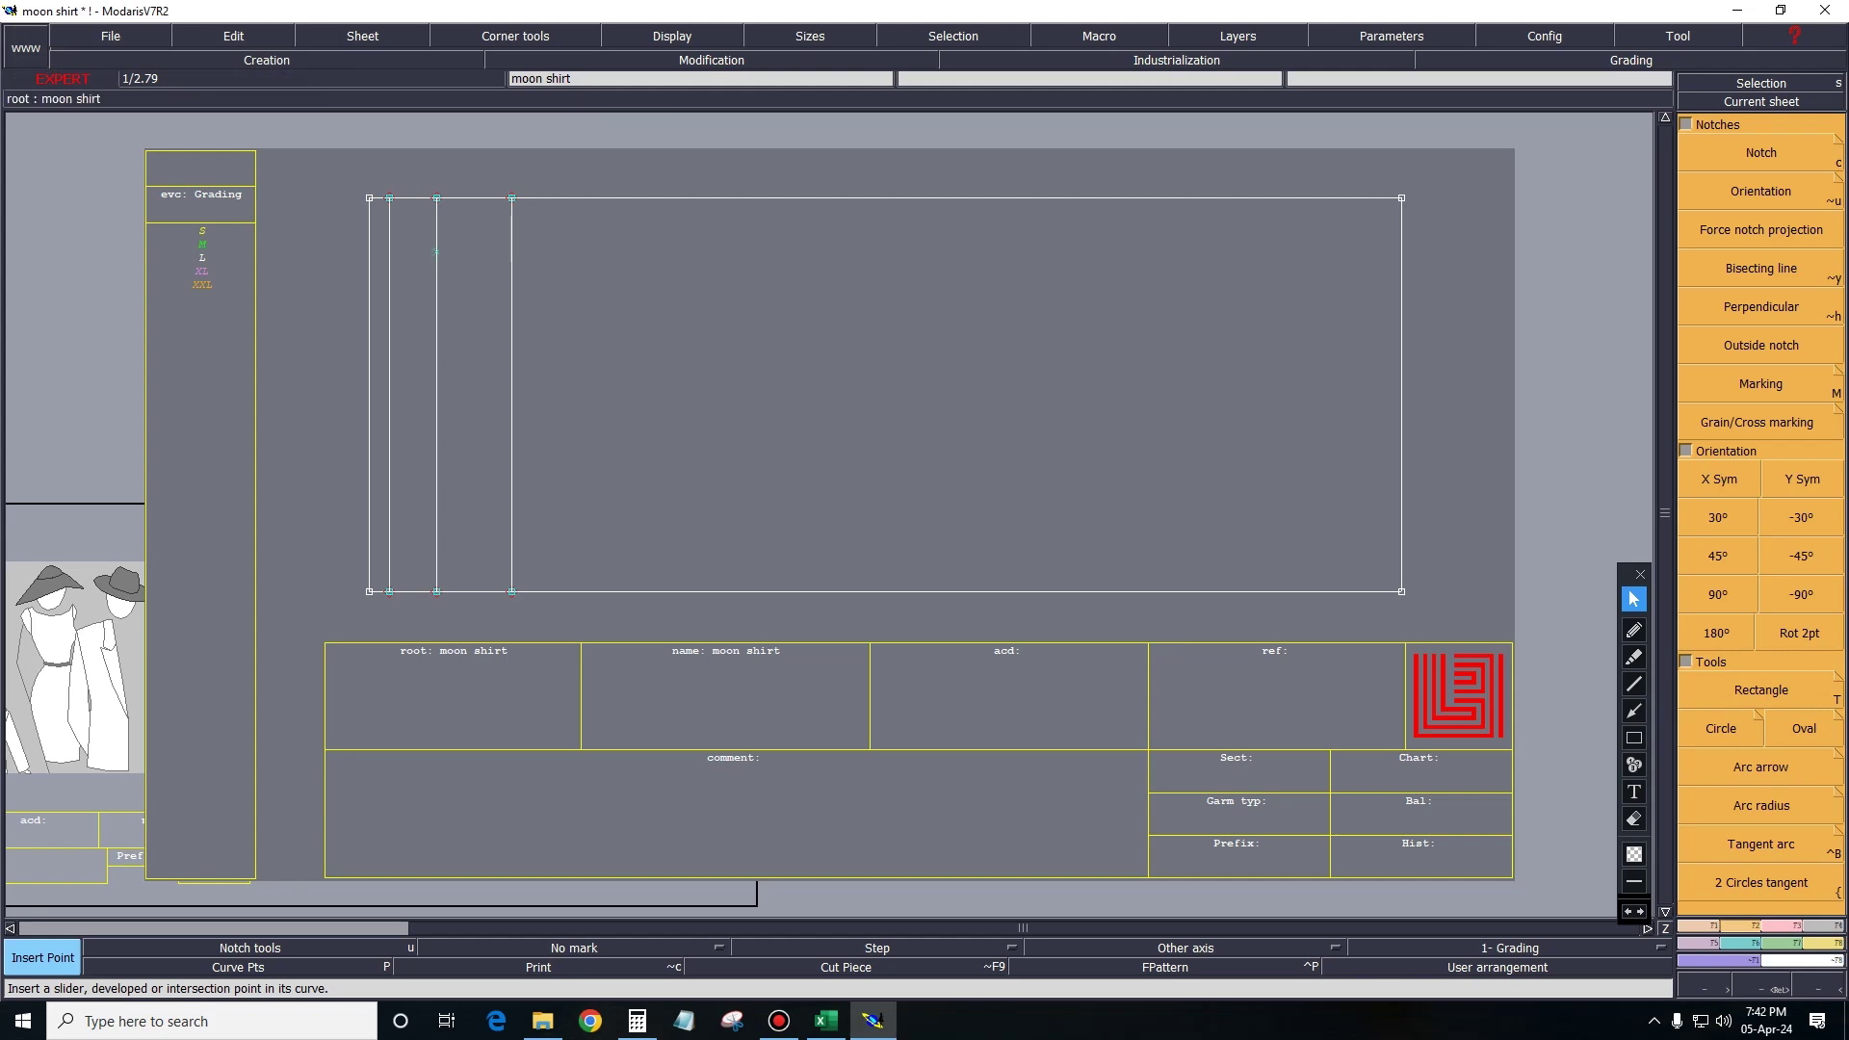
click(826, 1020)
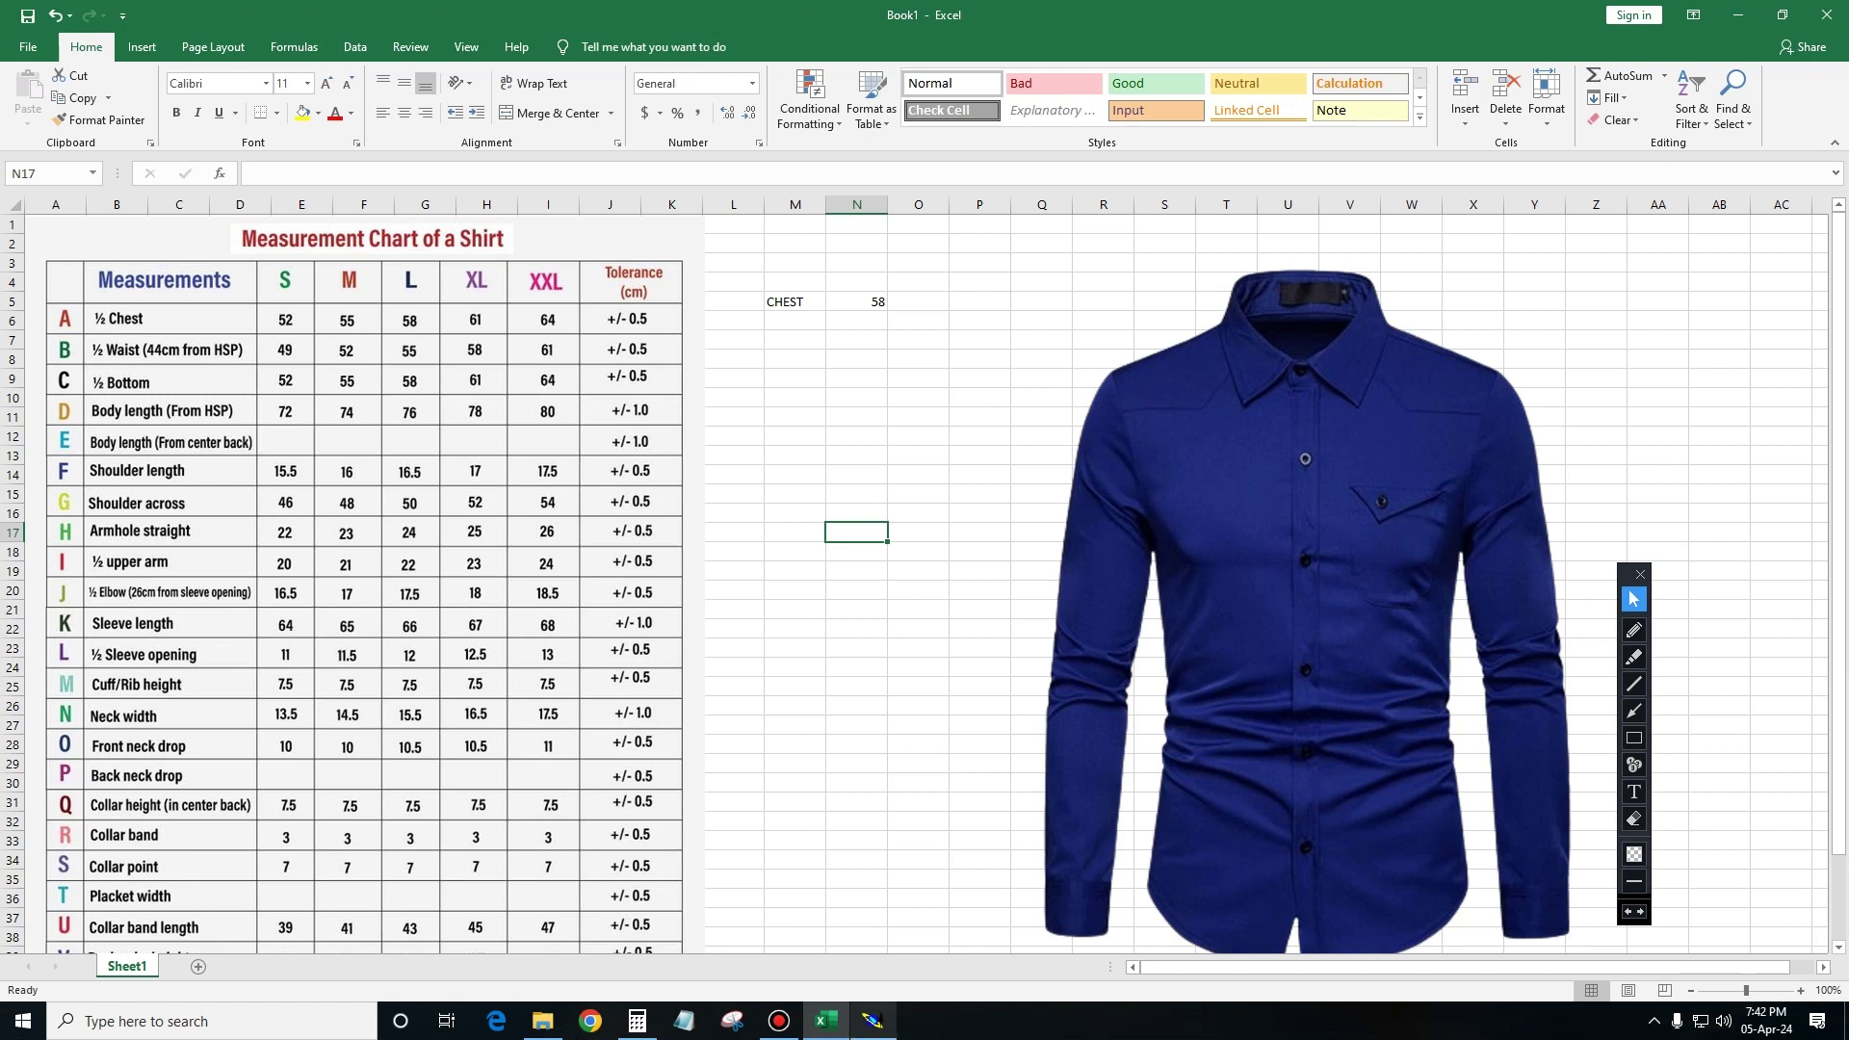
Compute 15.5 ÷ 2 = 7.75 in Calculator, then minimize it.
click(637, 1020)
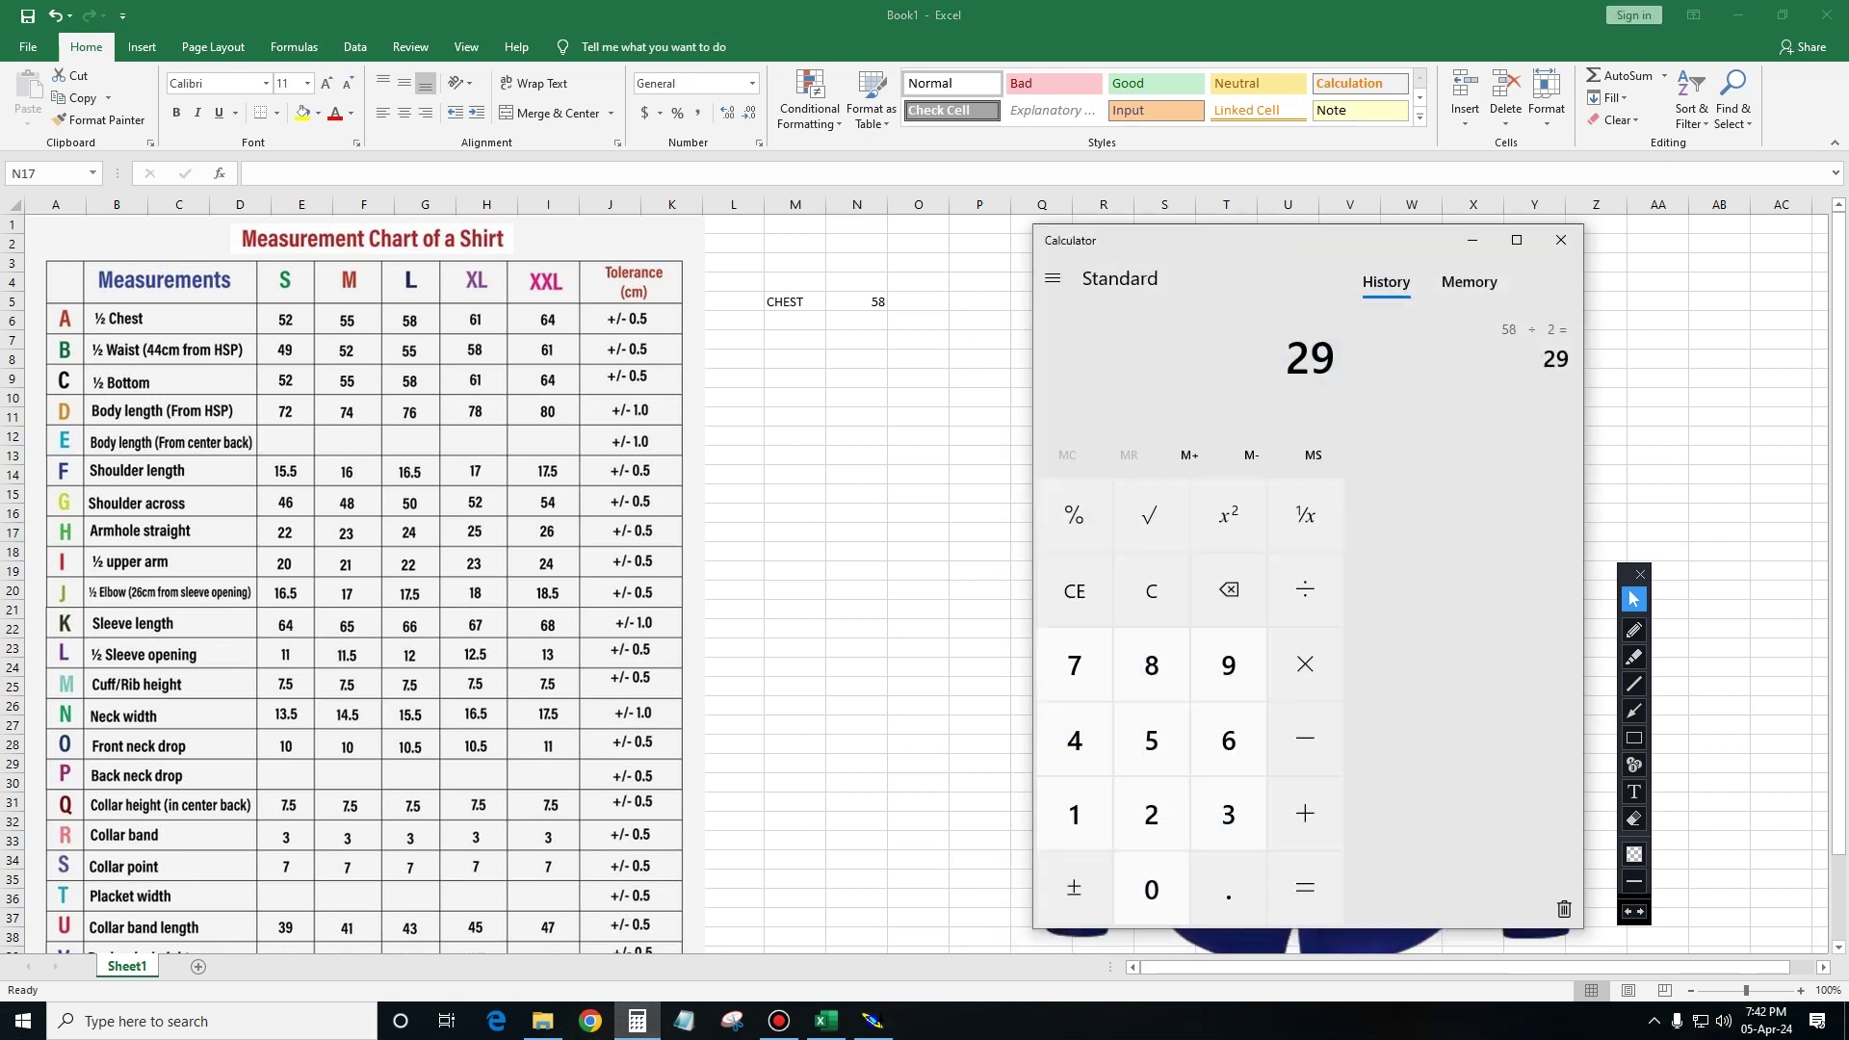
click(1074, 813)
click(1151, 739)
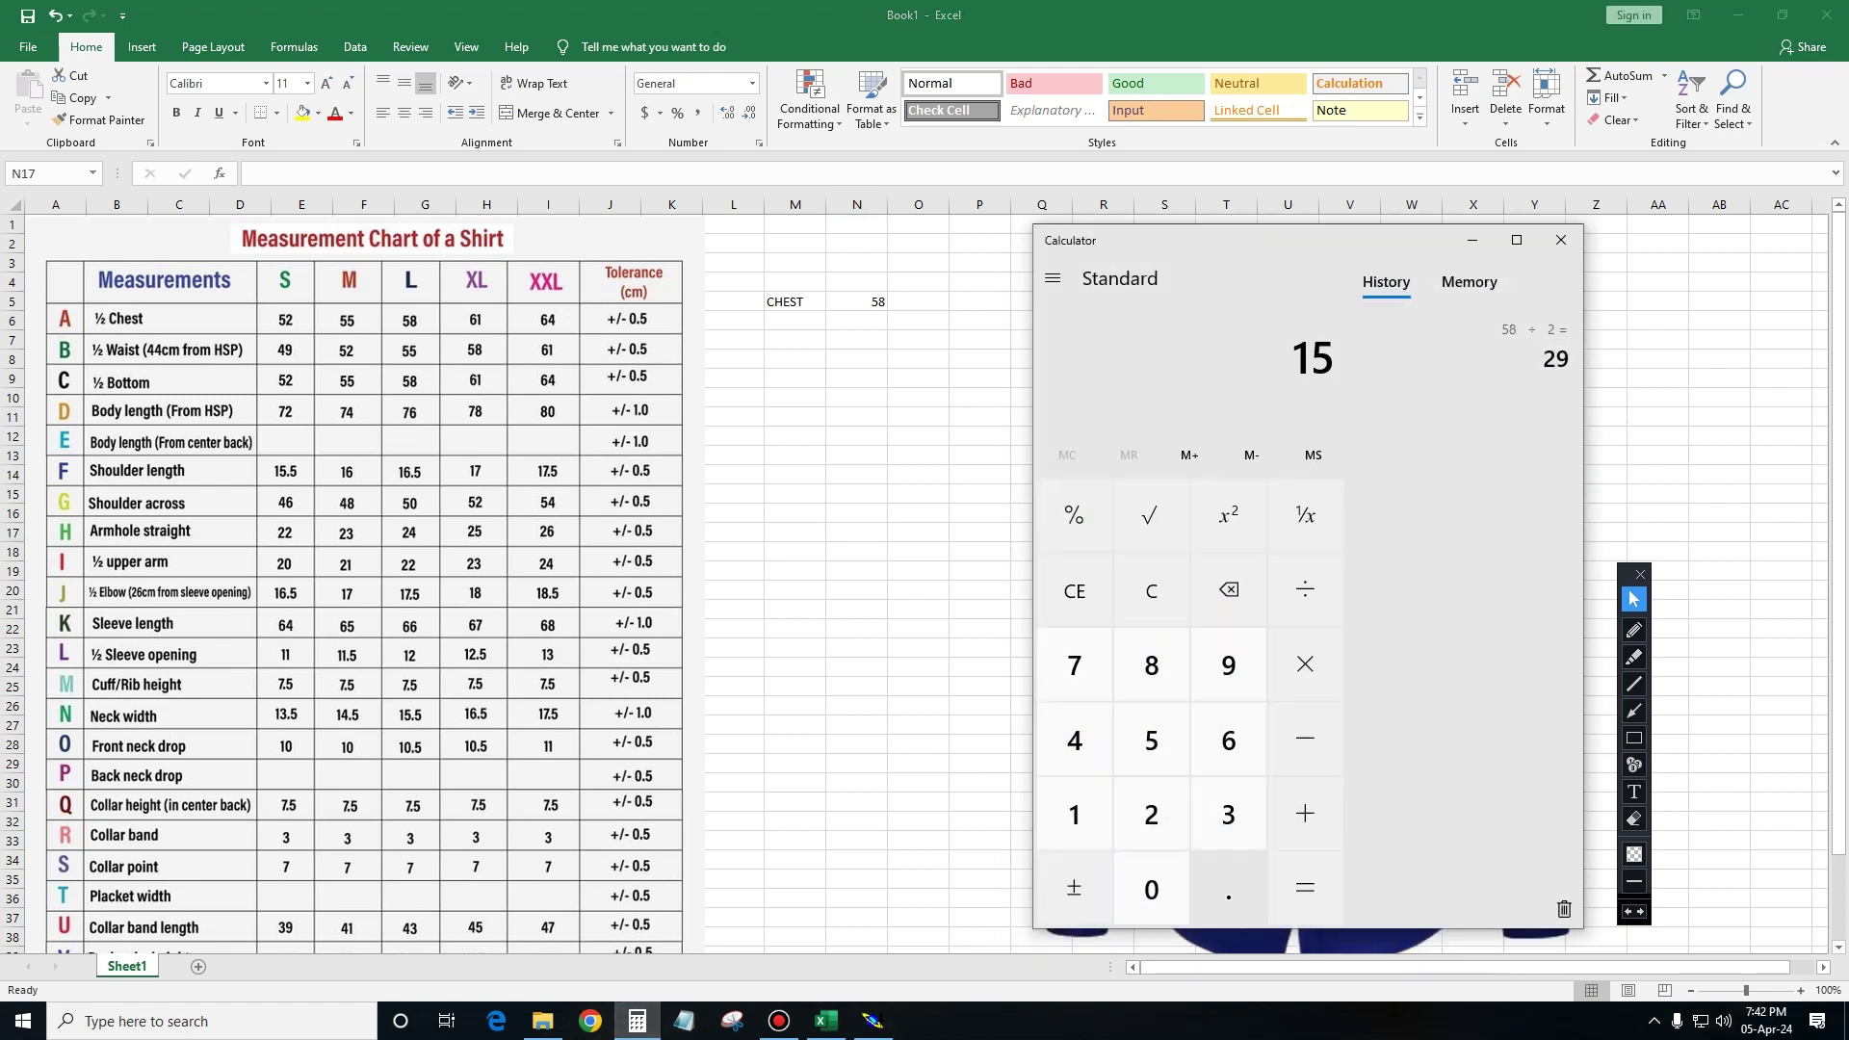
click(1228, 888)
click(1151, 739)
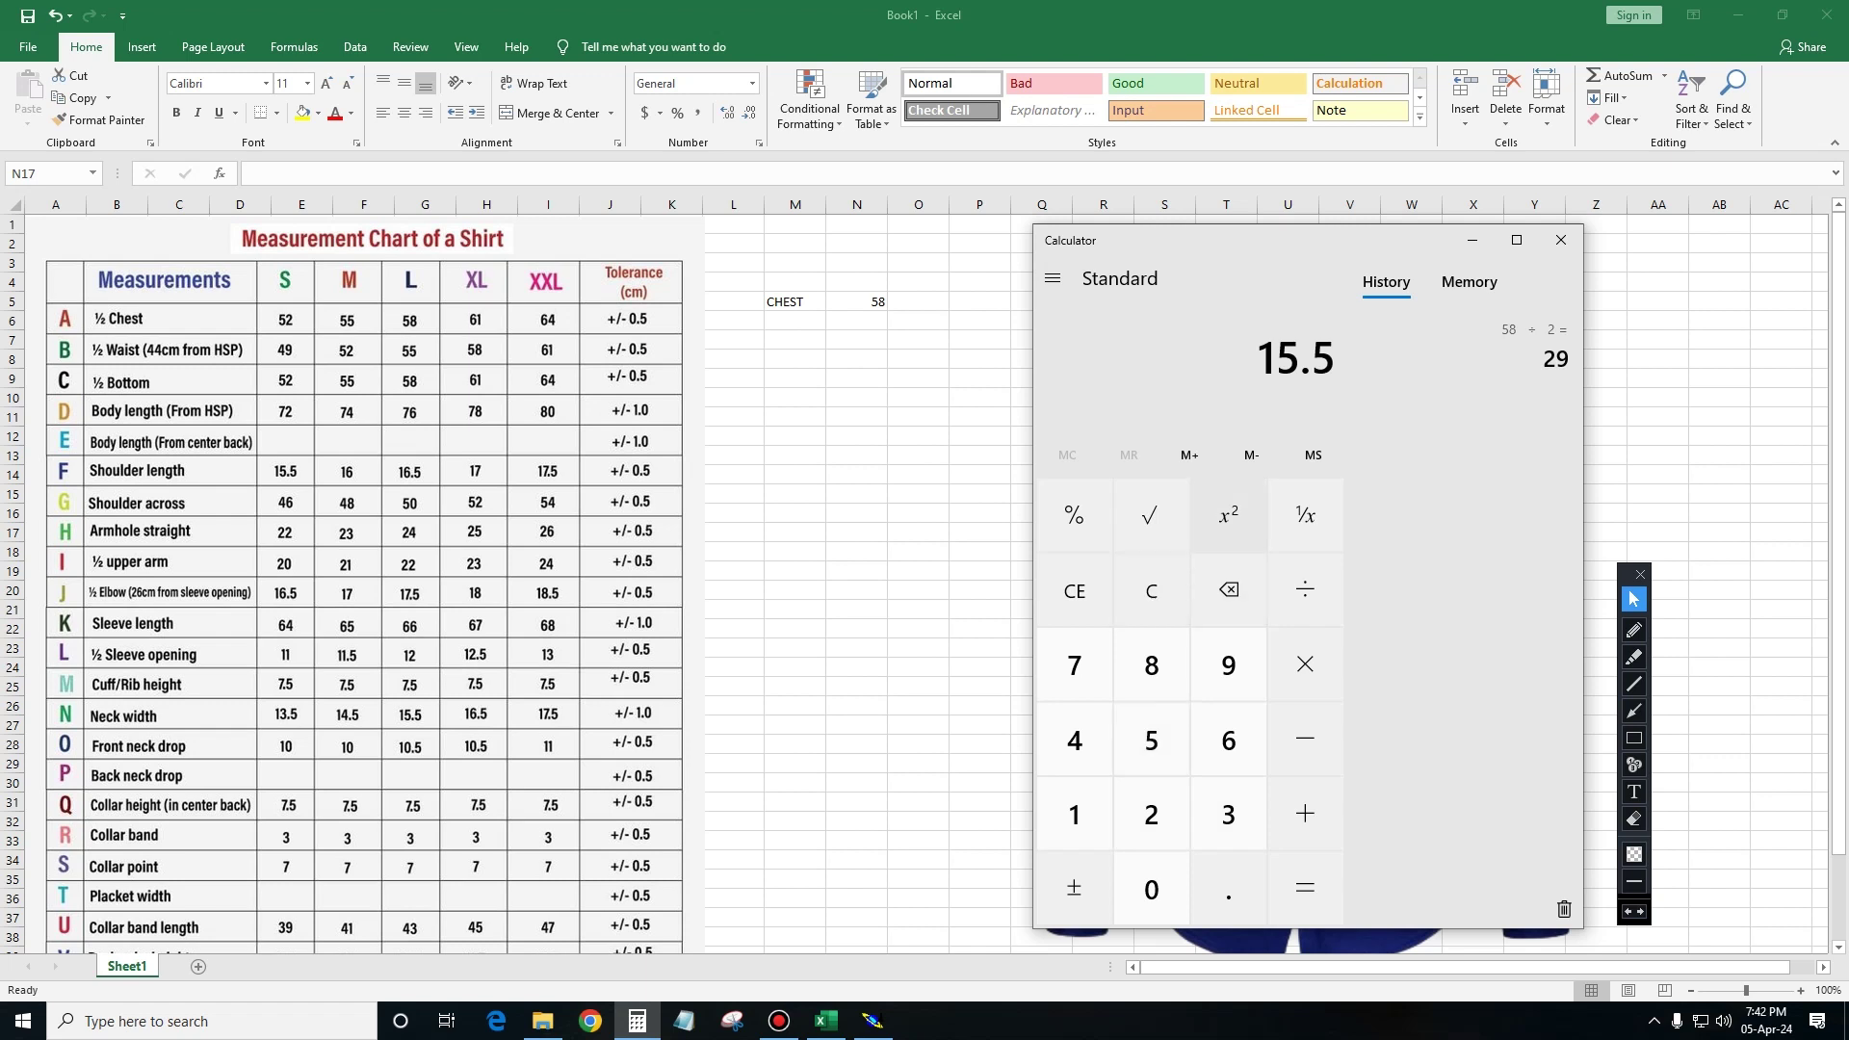
click(1304, 589)
click(1151, 813)
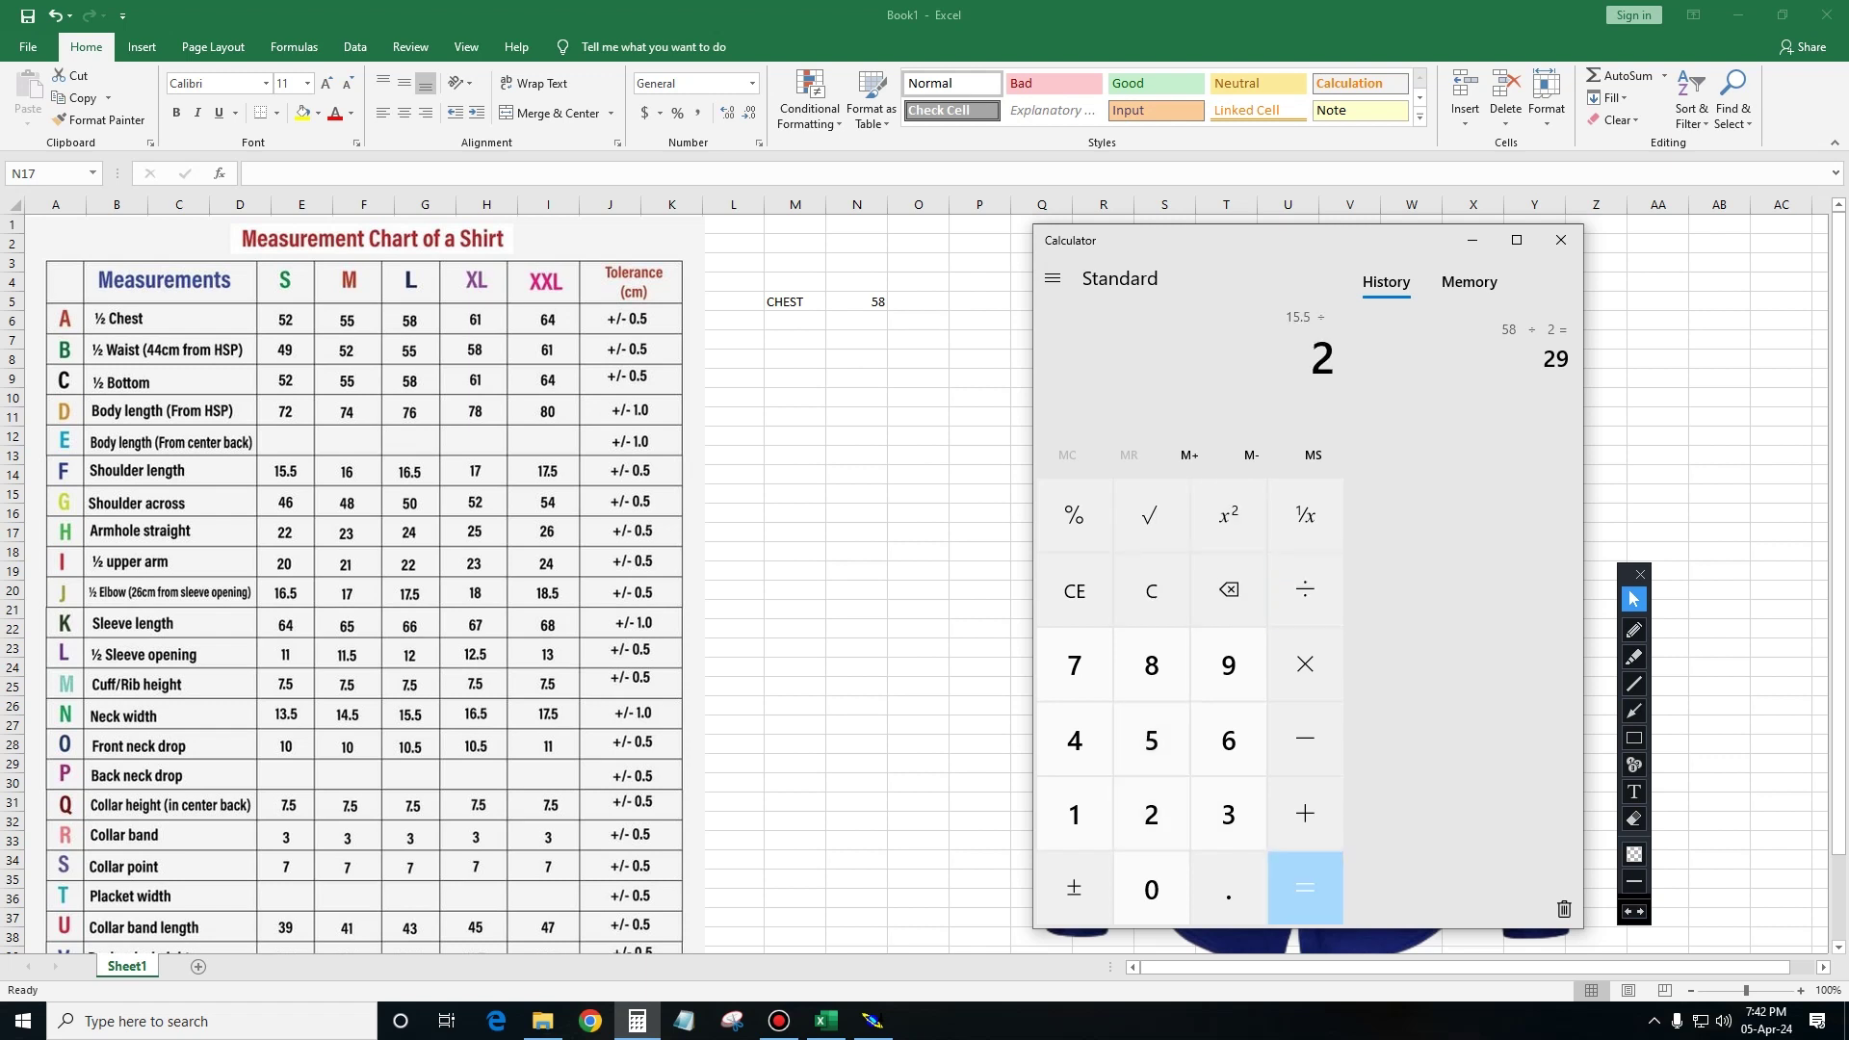
click(1305, 888)
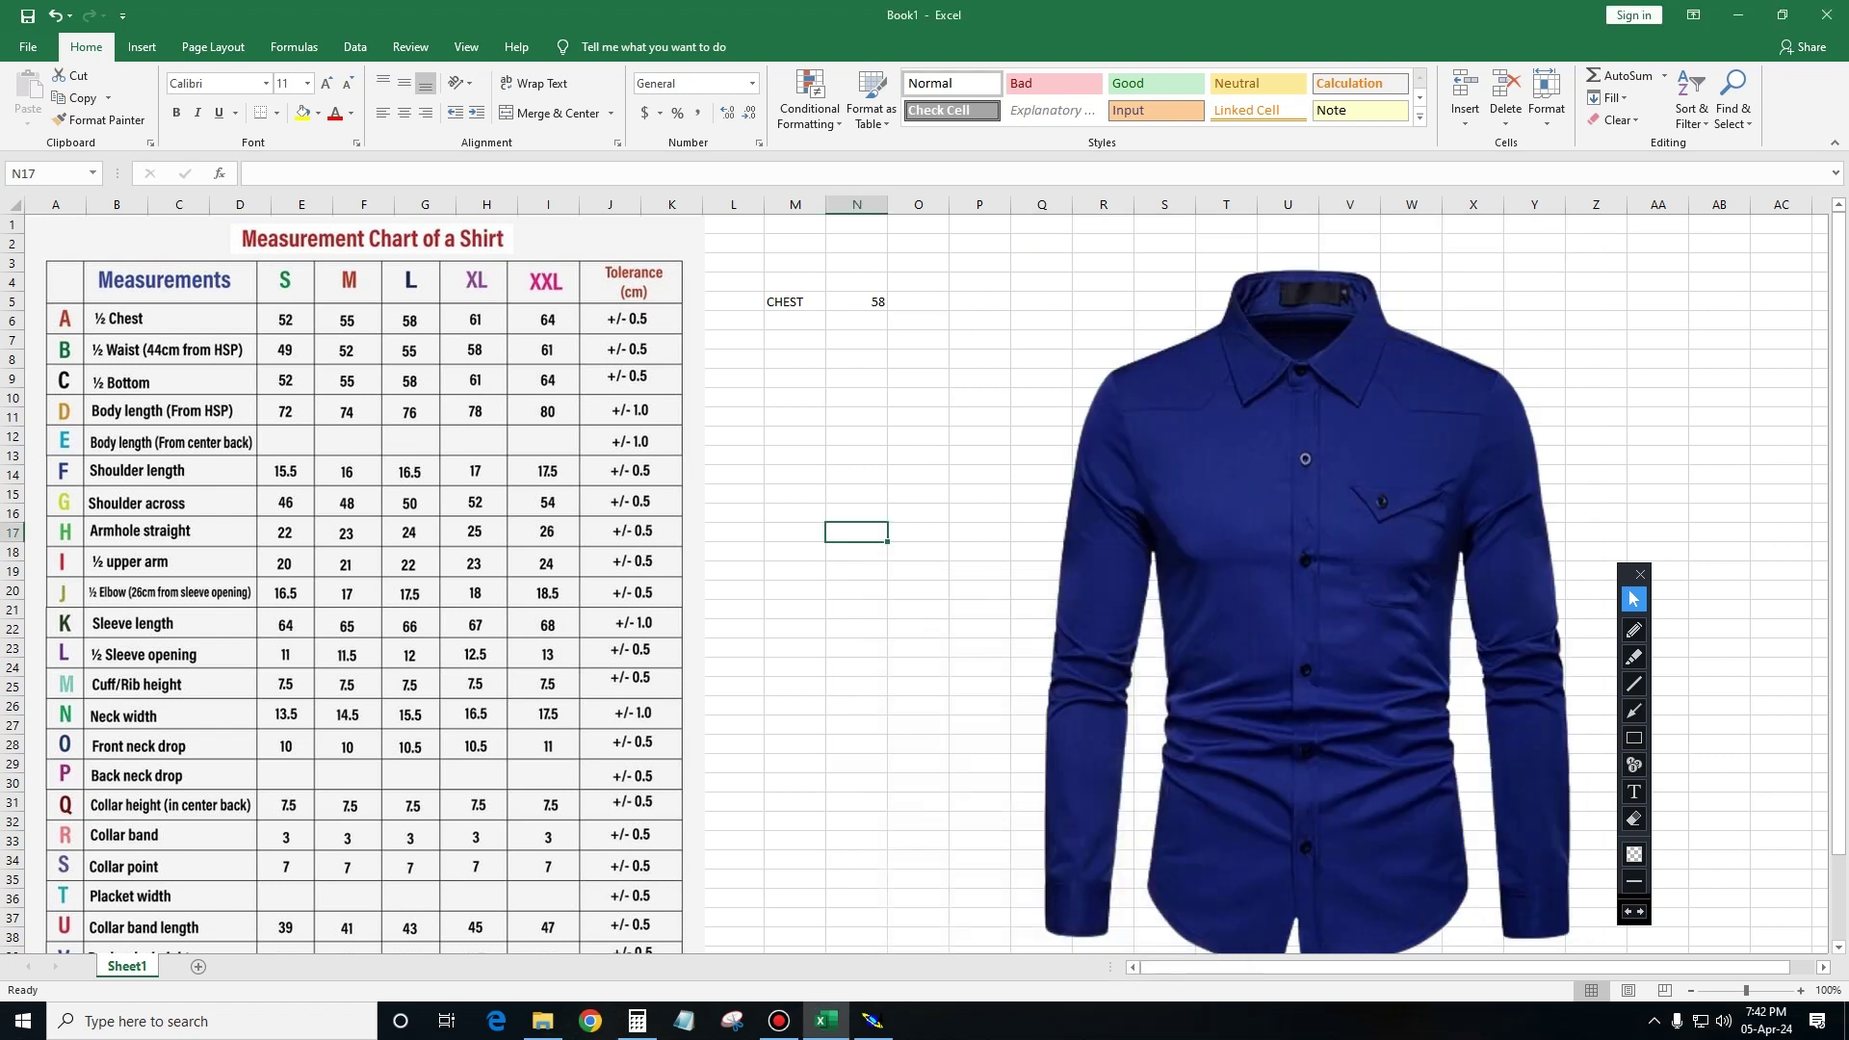
click(1471, 240)
Insert a point 7.75 cm along the sleeve block's left edge line.
click(873, 1021)
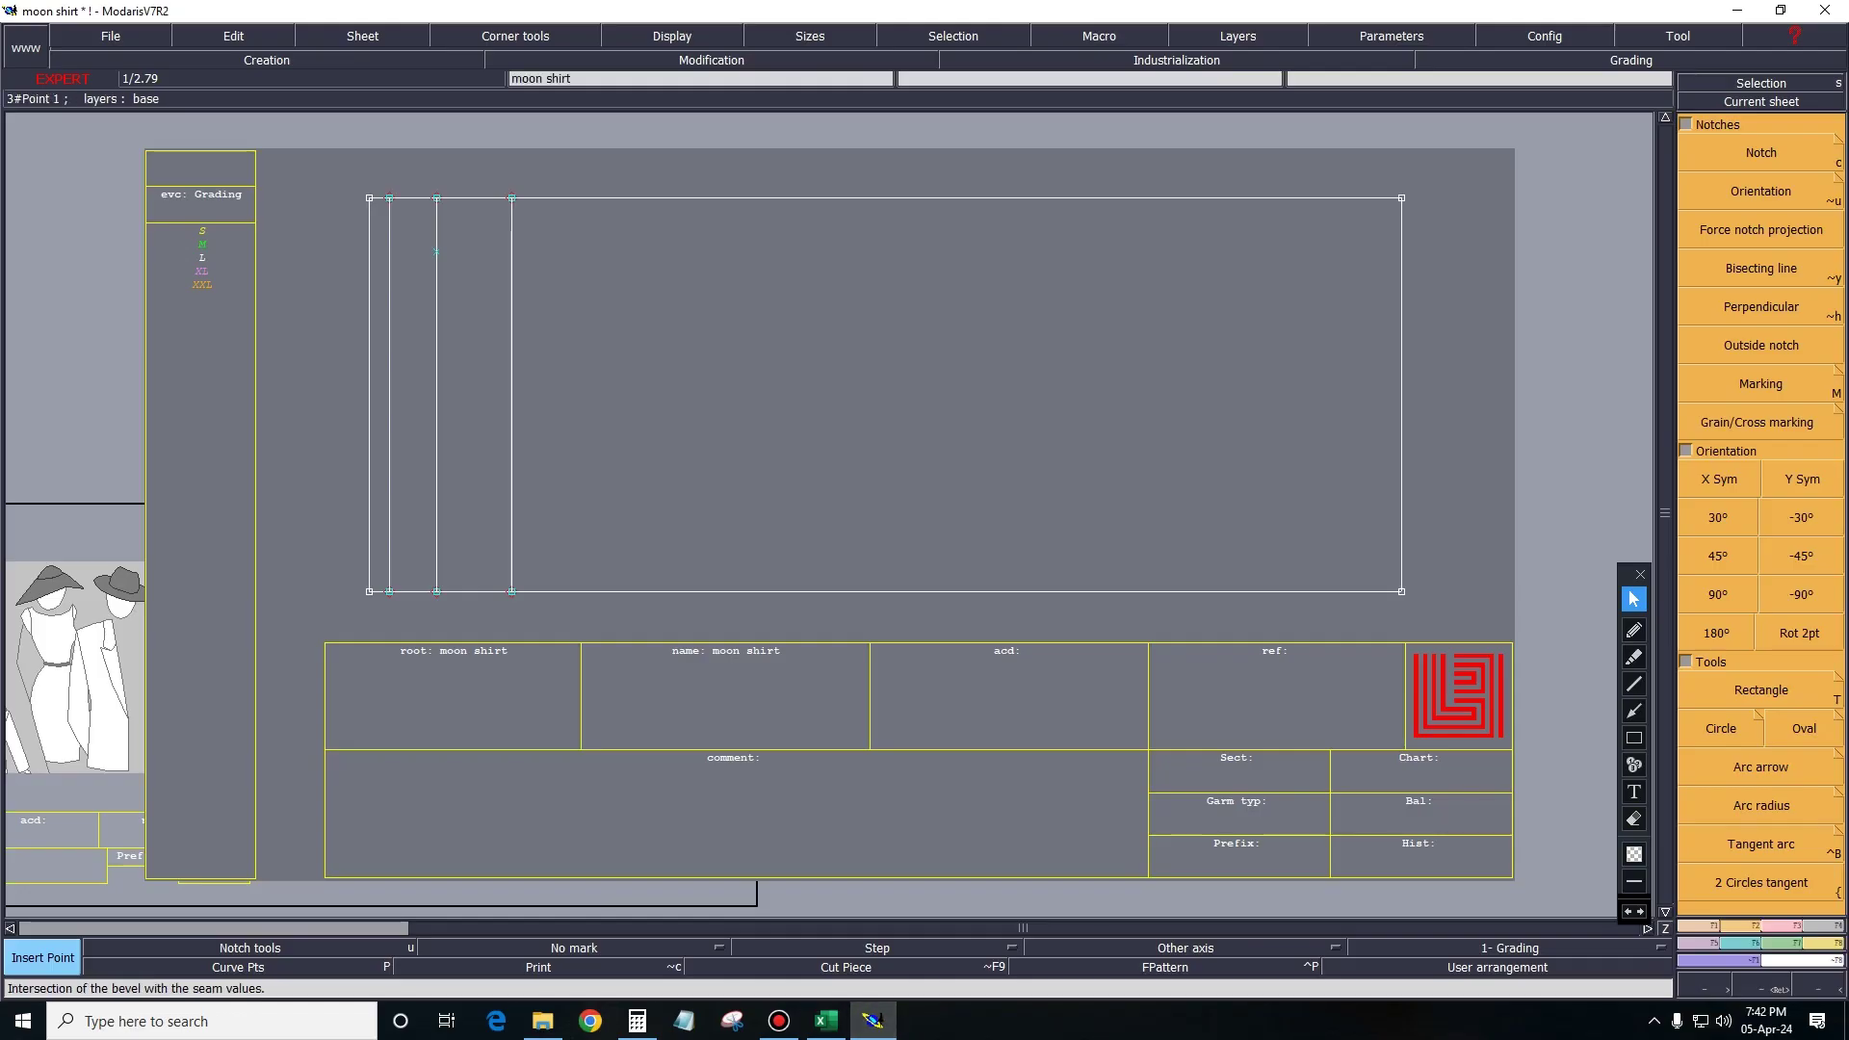
text(d)
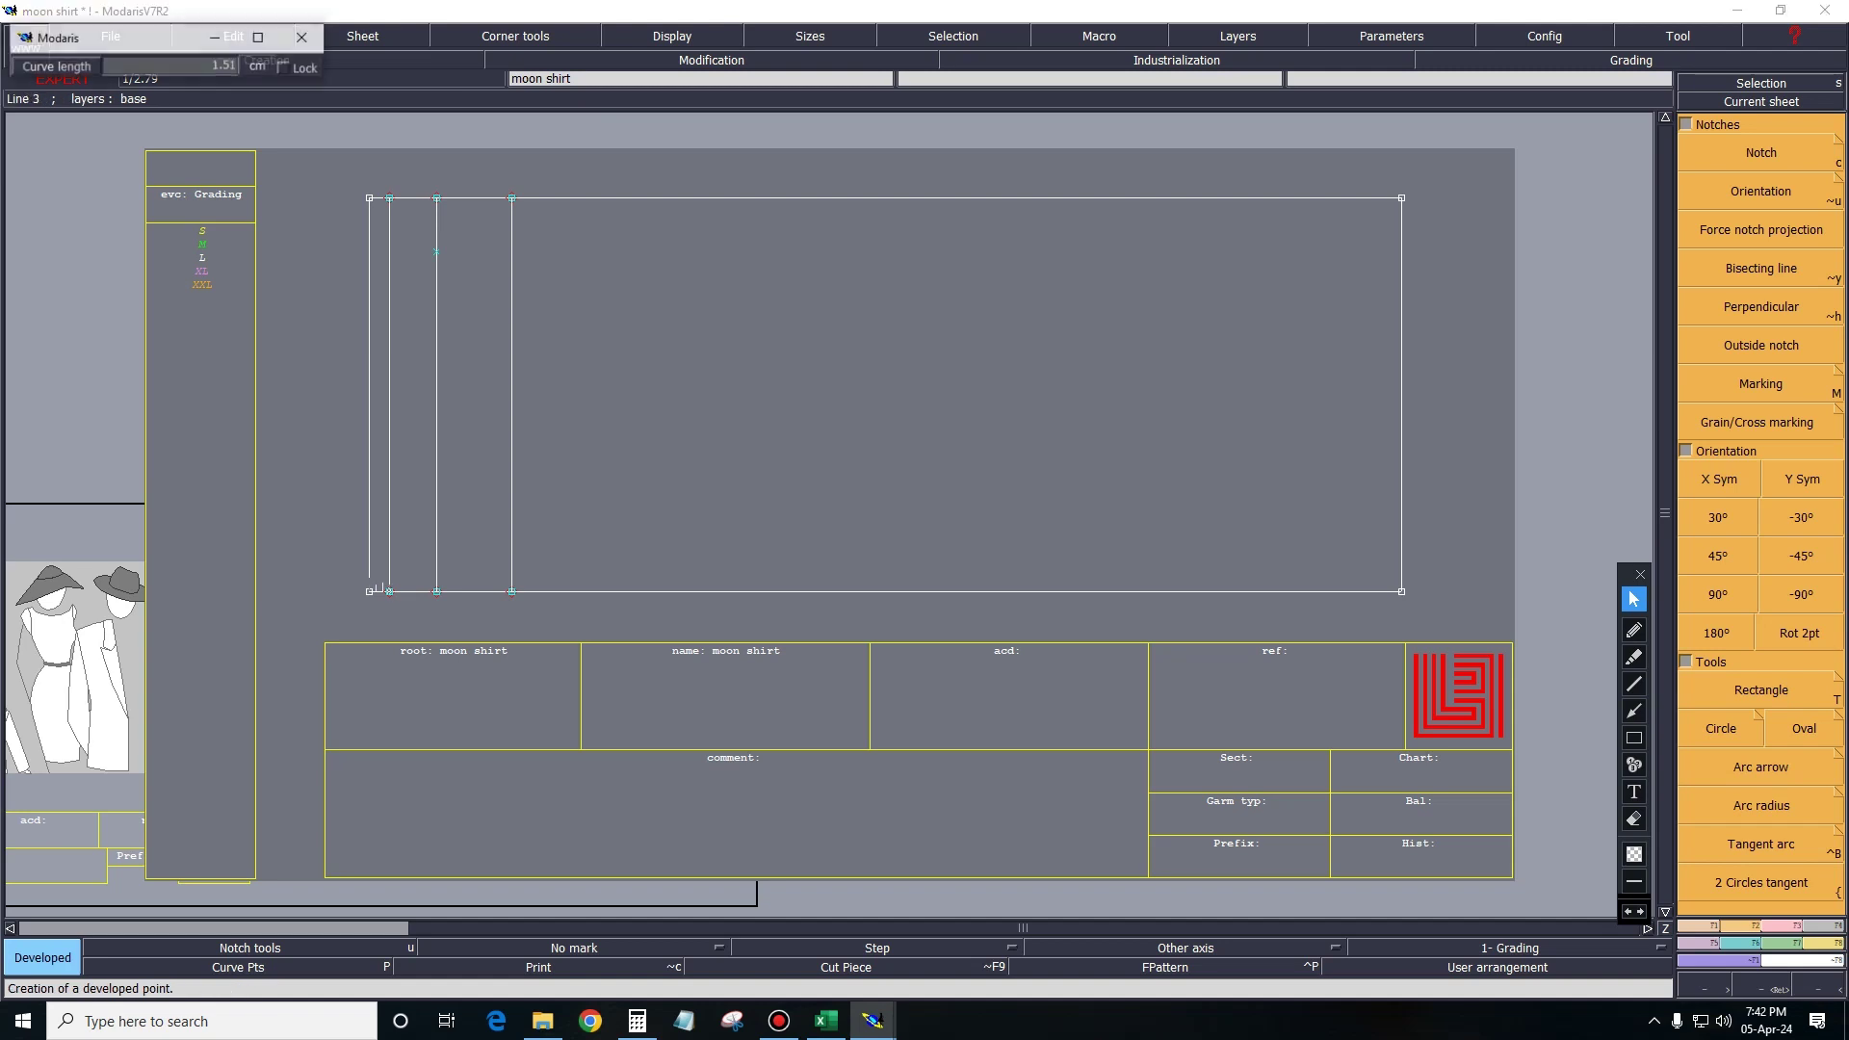
text(-)
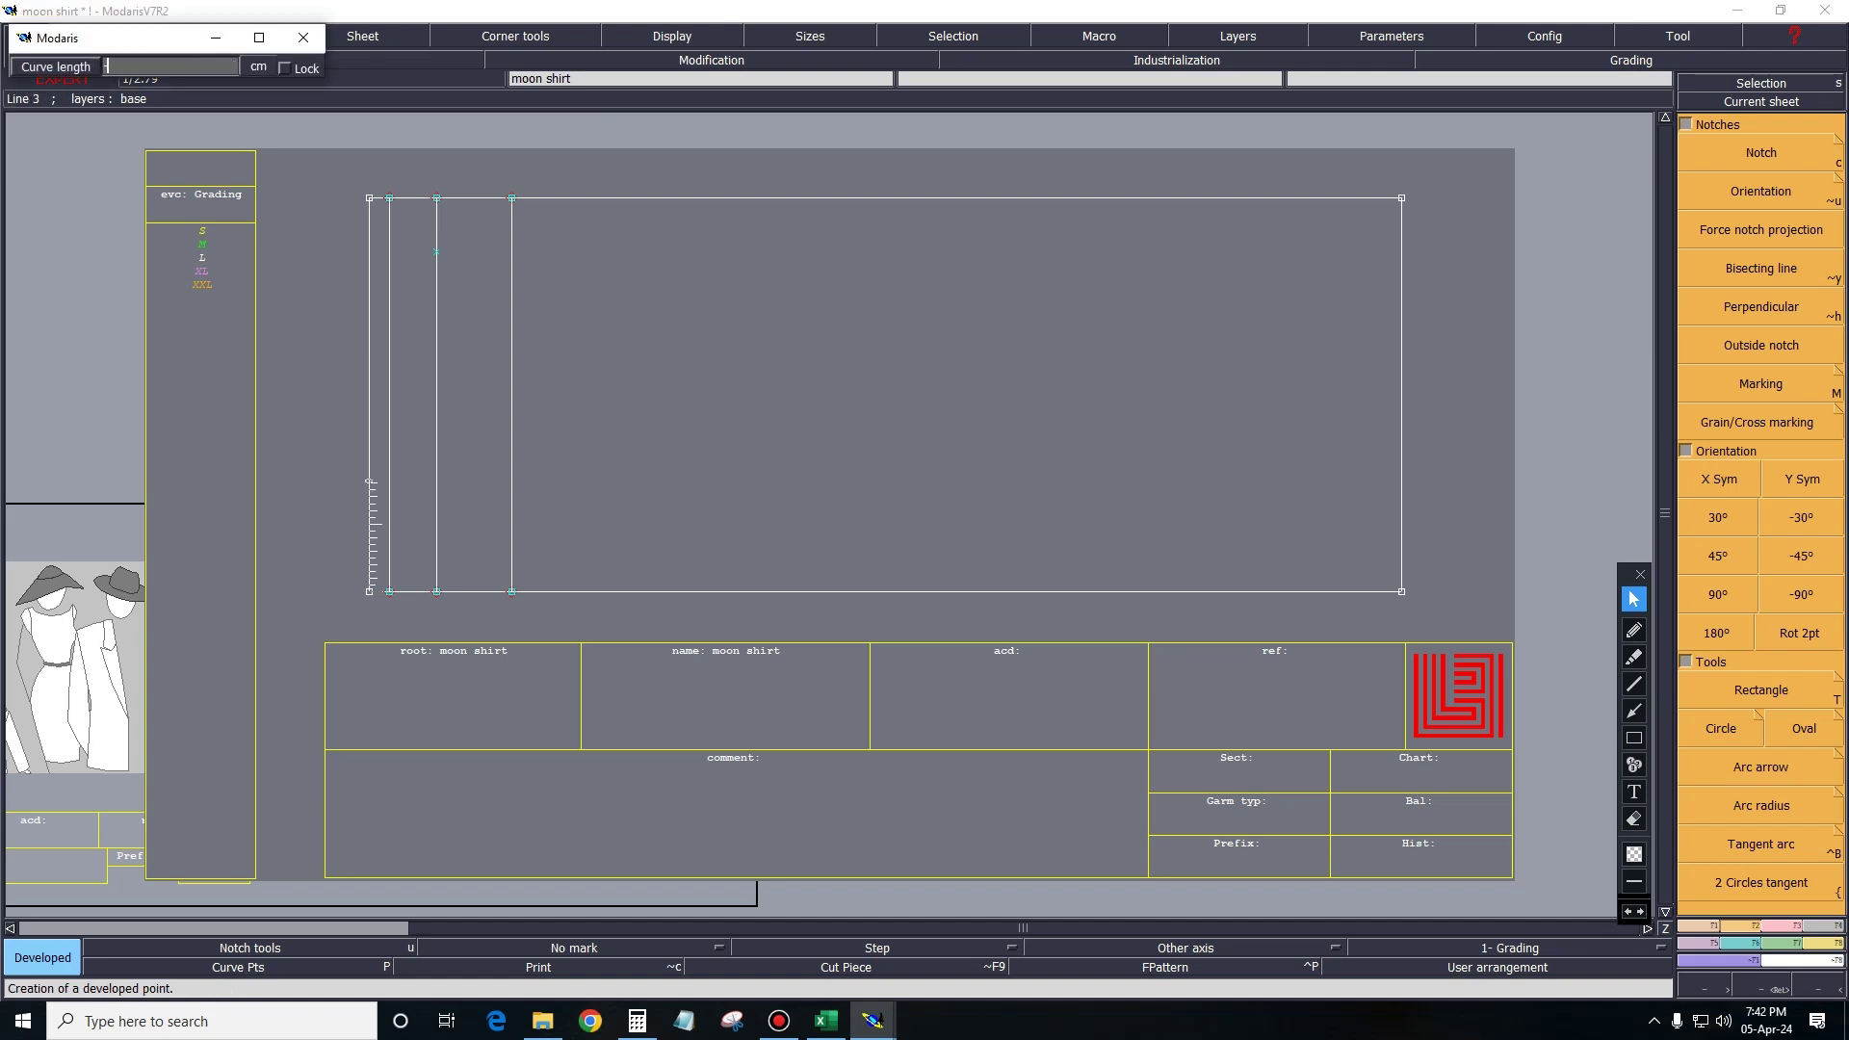
text(7.75)
key(Return)
key(i)
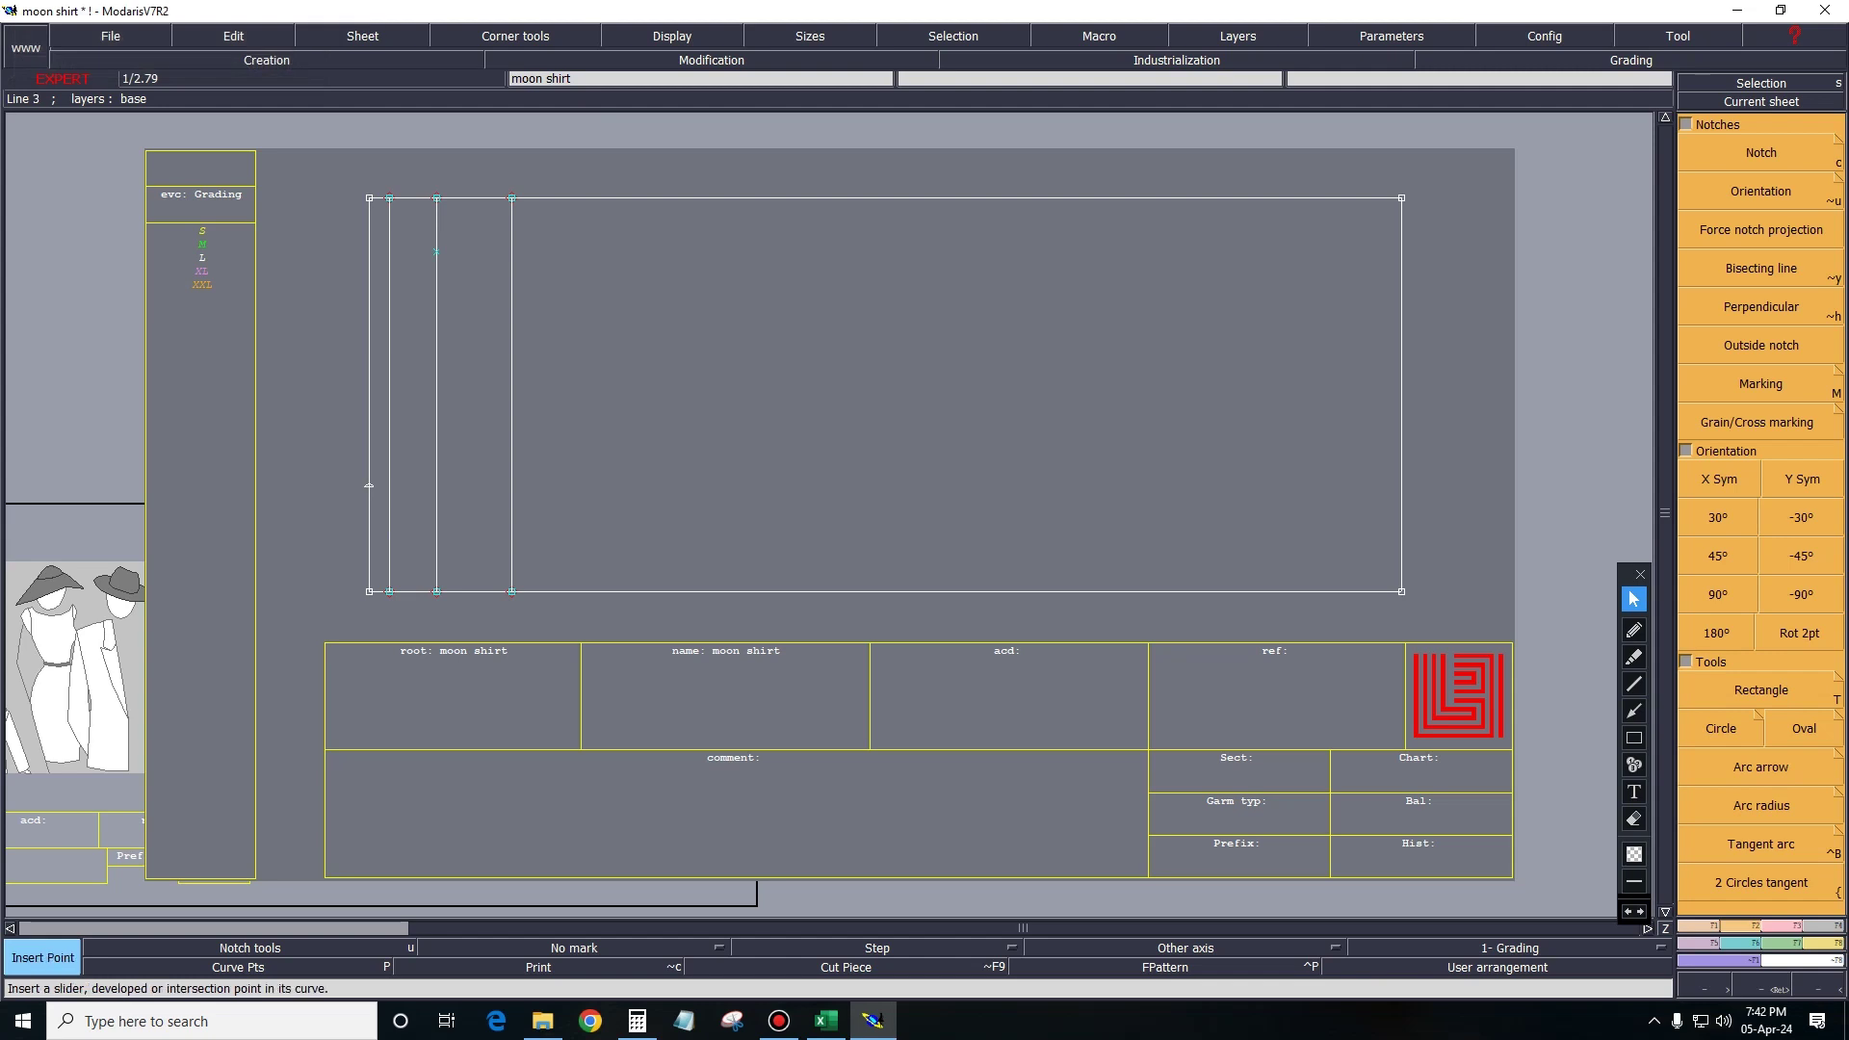
click(369, 485)
Draw Bezier lines from the new point to the bottom point and the upper point.
key(b)
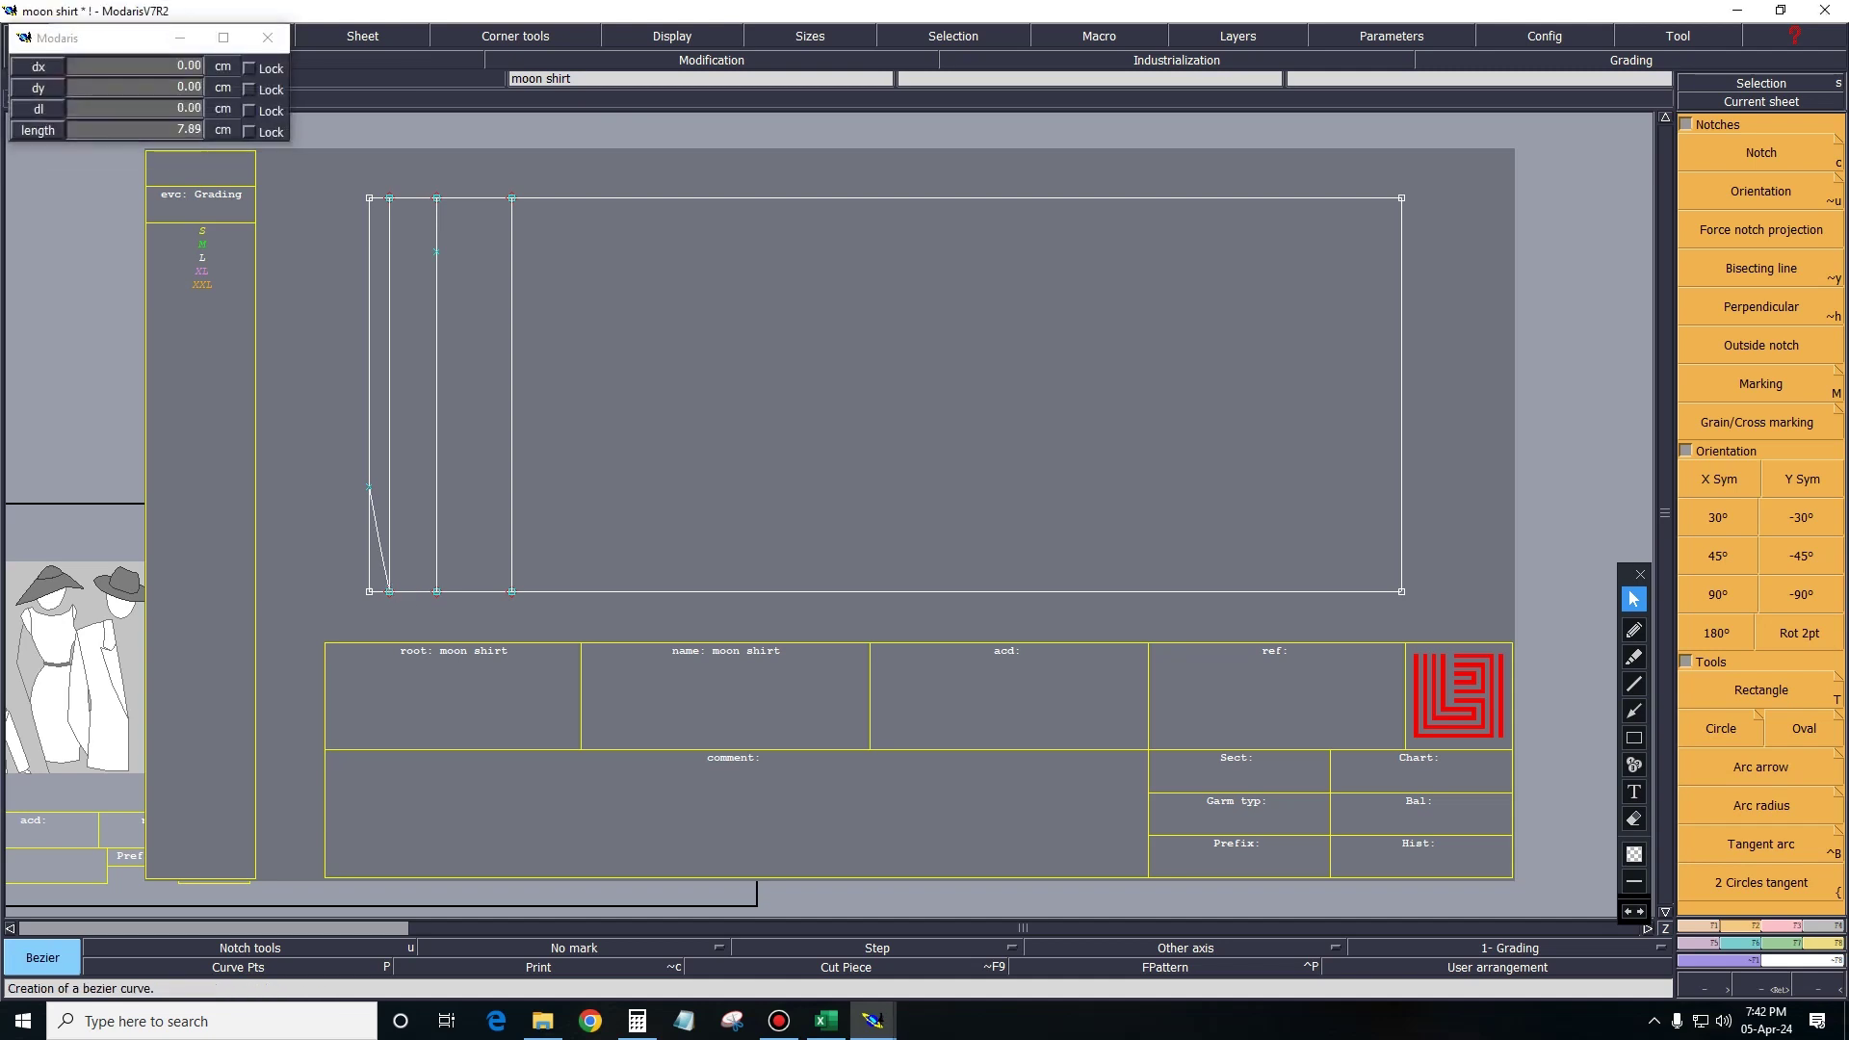
key(Return)
click(511, 591)
click(436, 252)
key(Return)
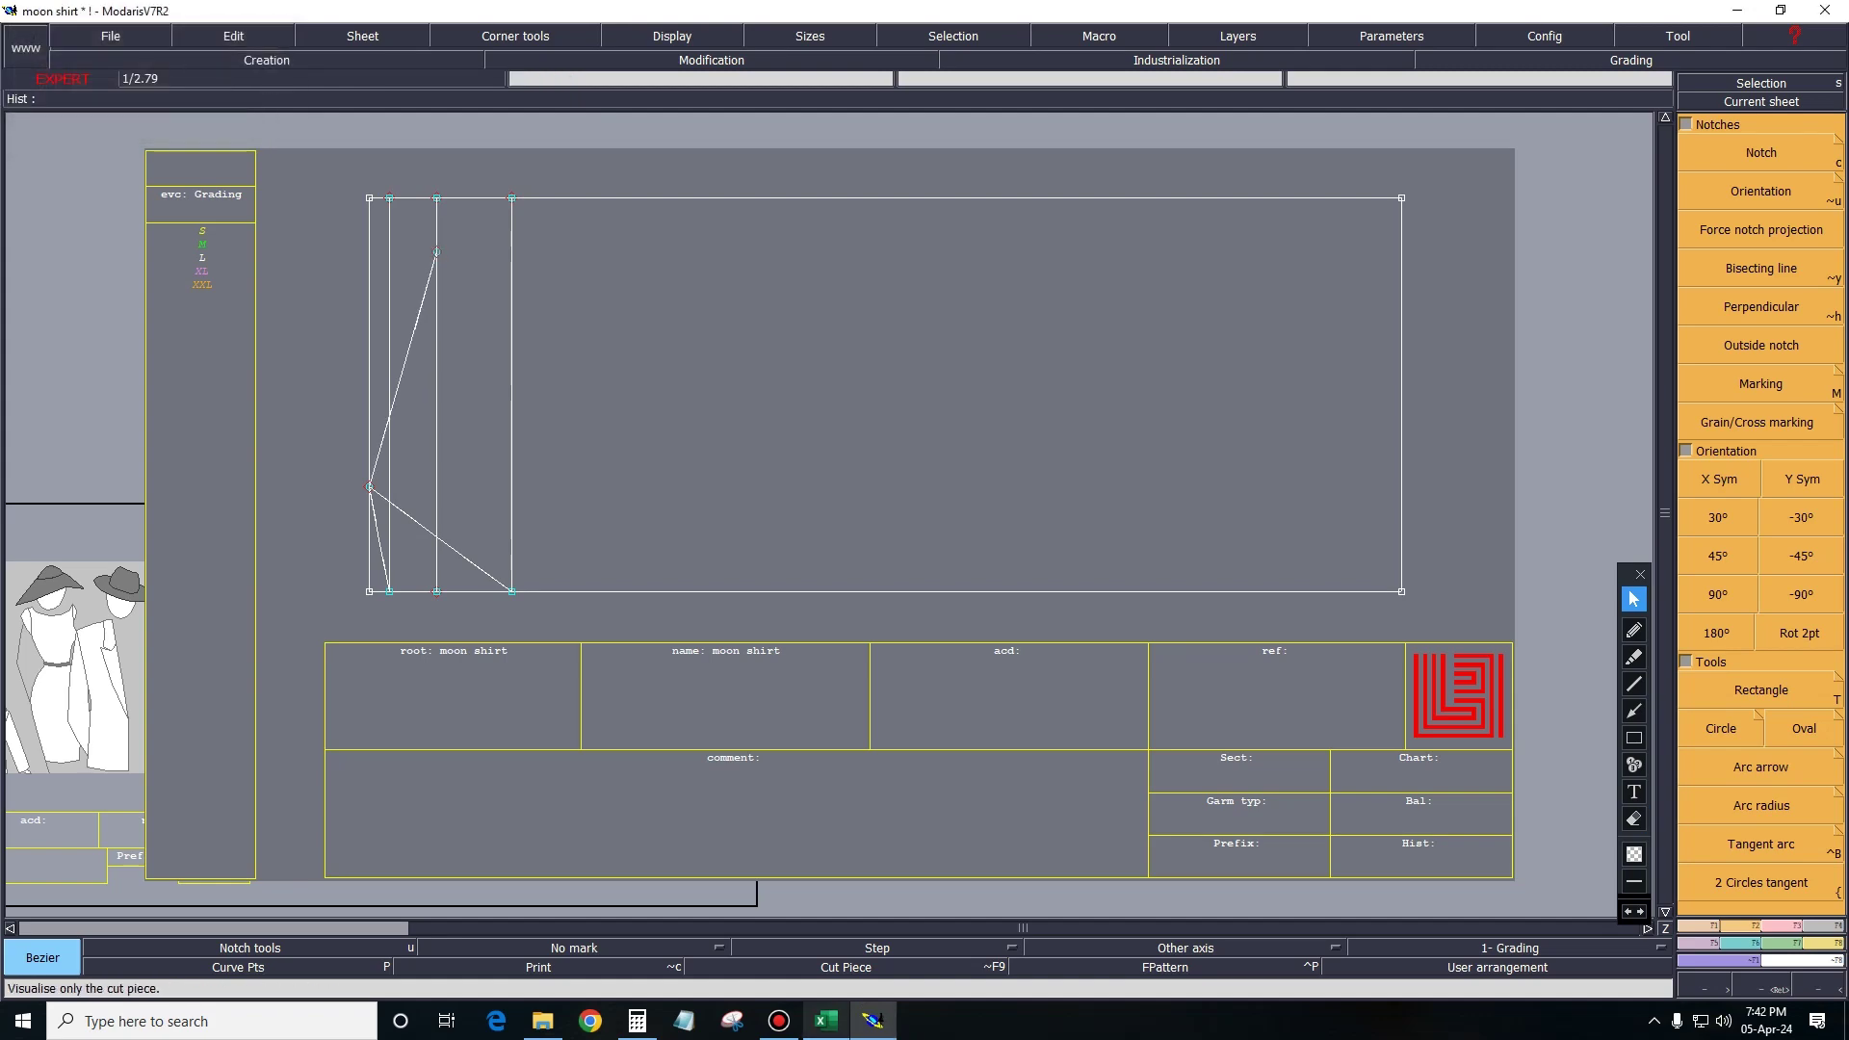
click(826, 1021)
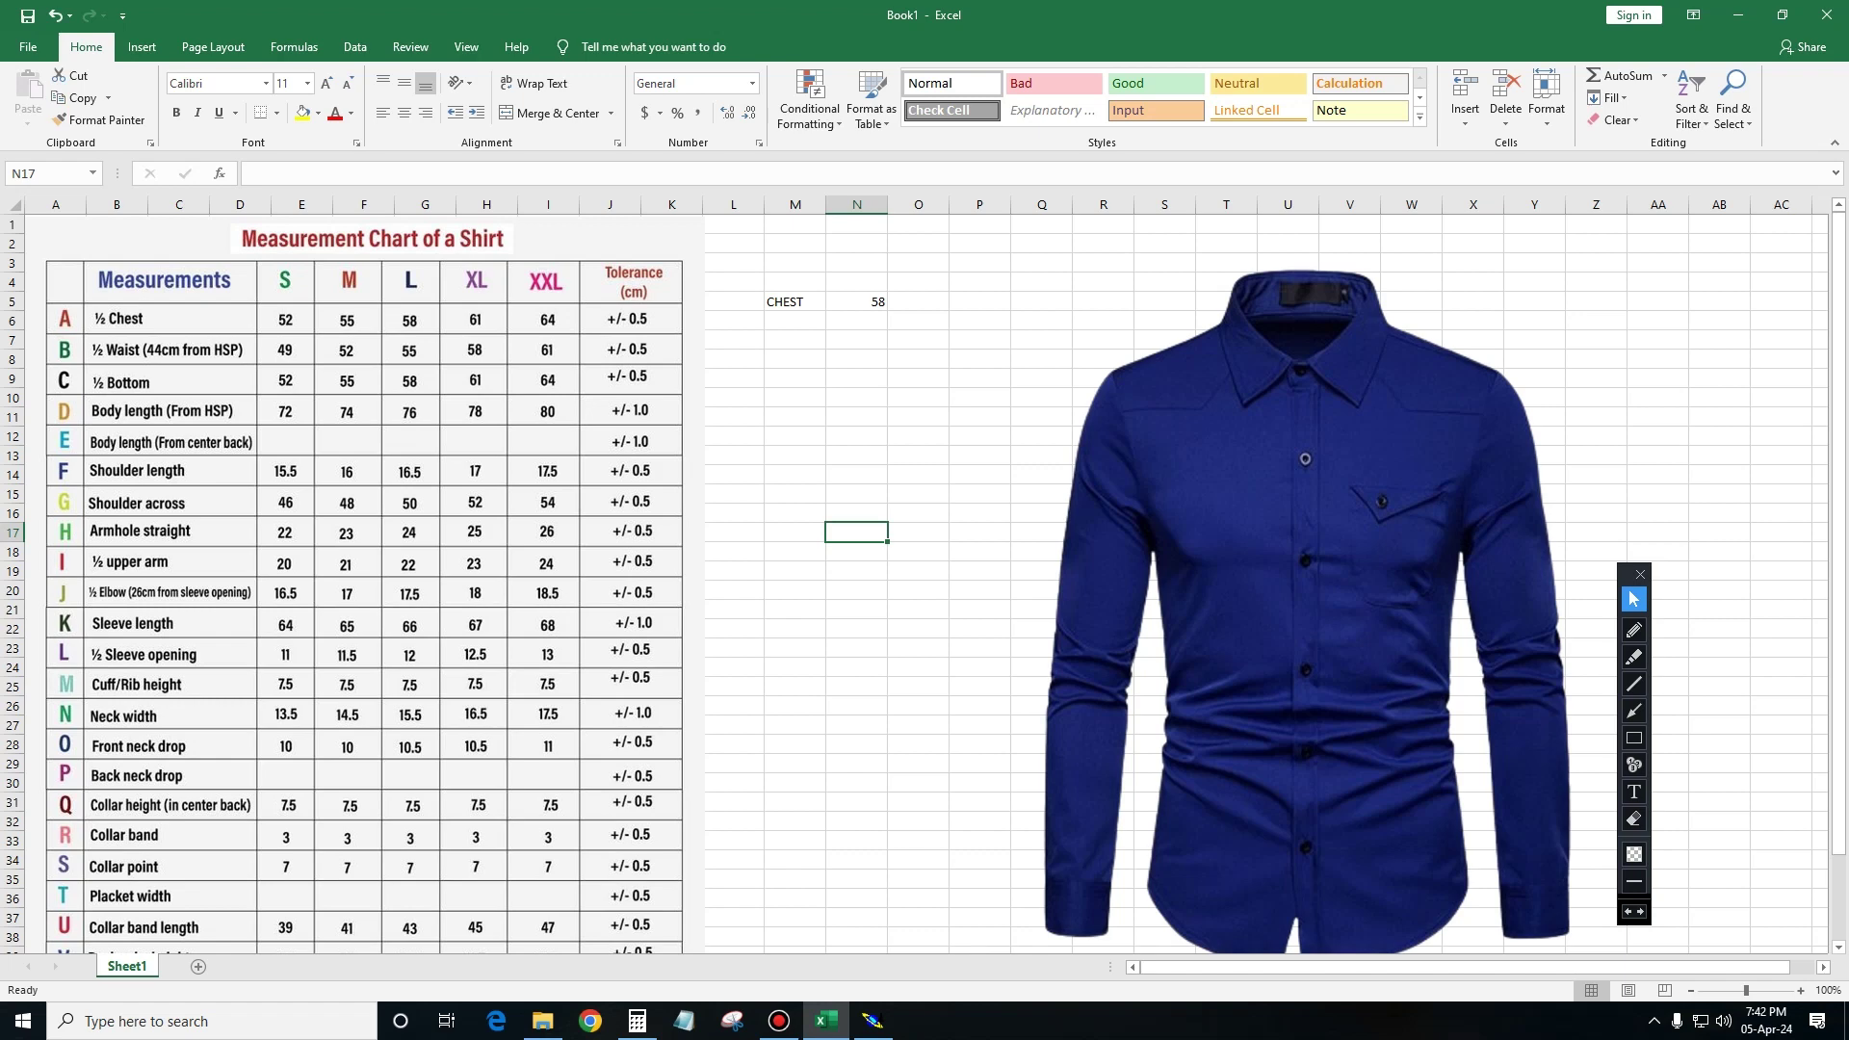
click(873, 1020)
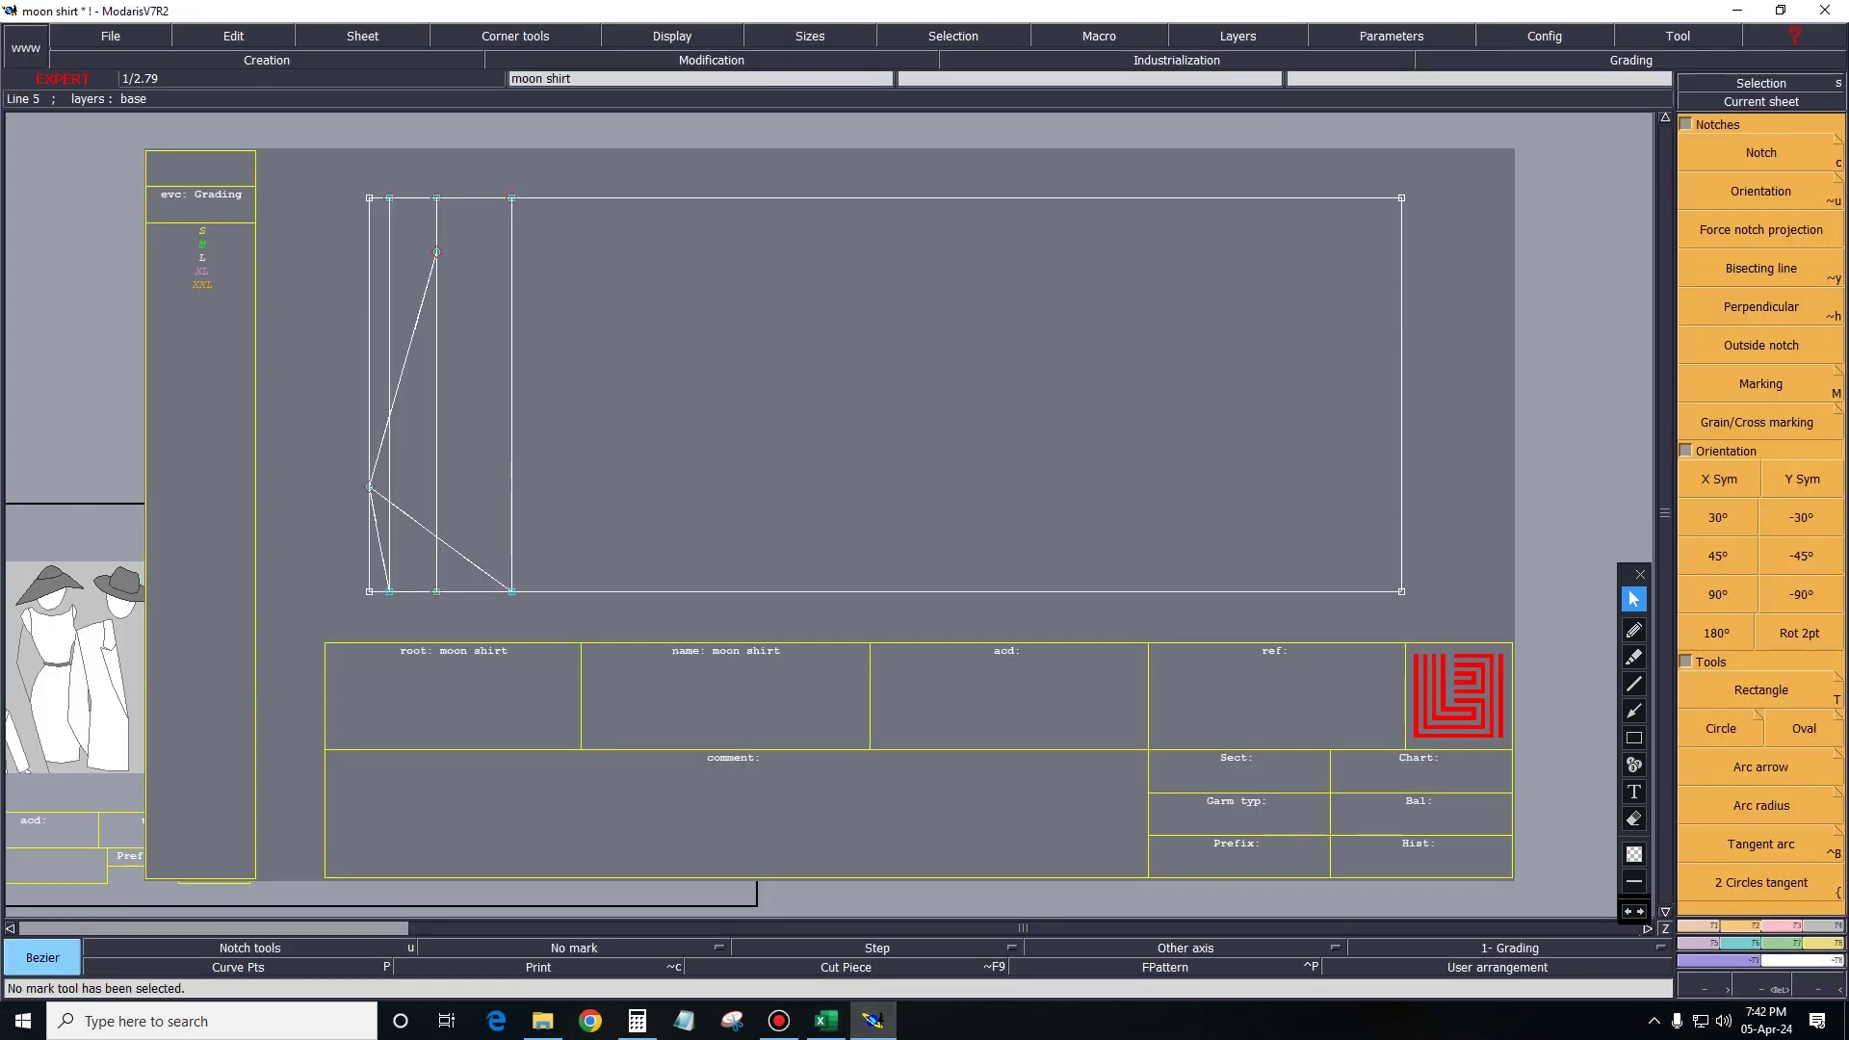
Create a vertical line parallel to the existing one at 23 cm.
key(ctrl+p)
click(441, 385)
text(23)
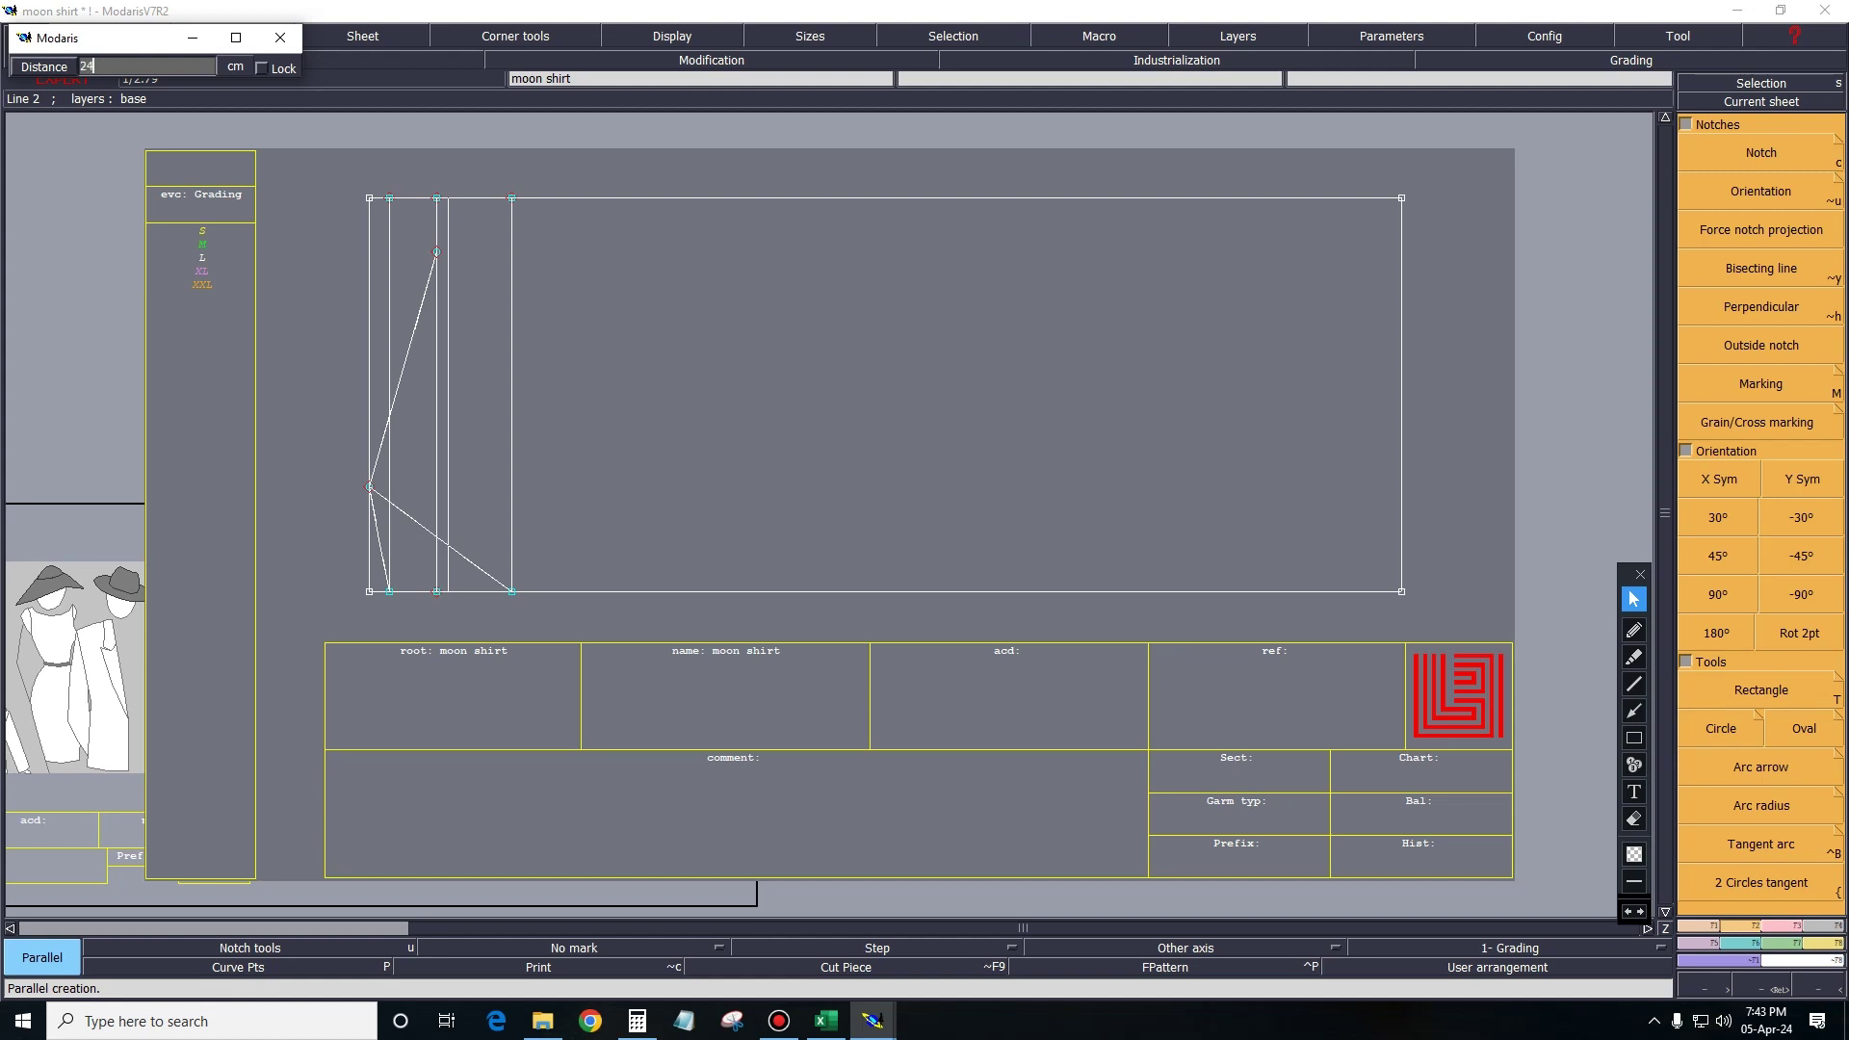
key(Return)
key(Delete)
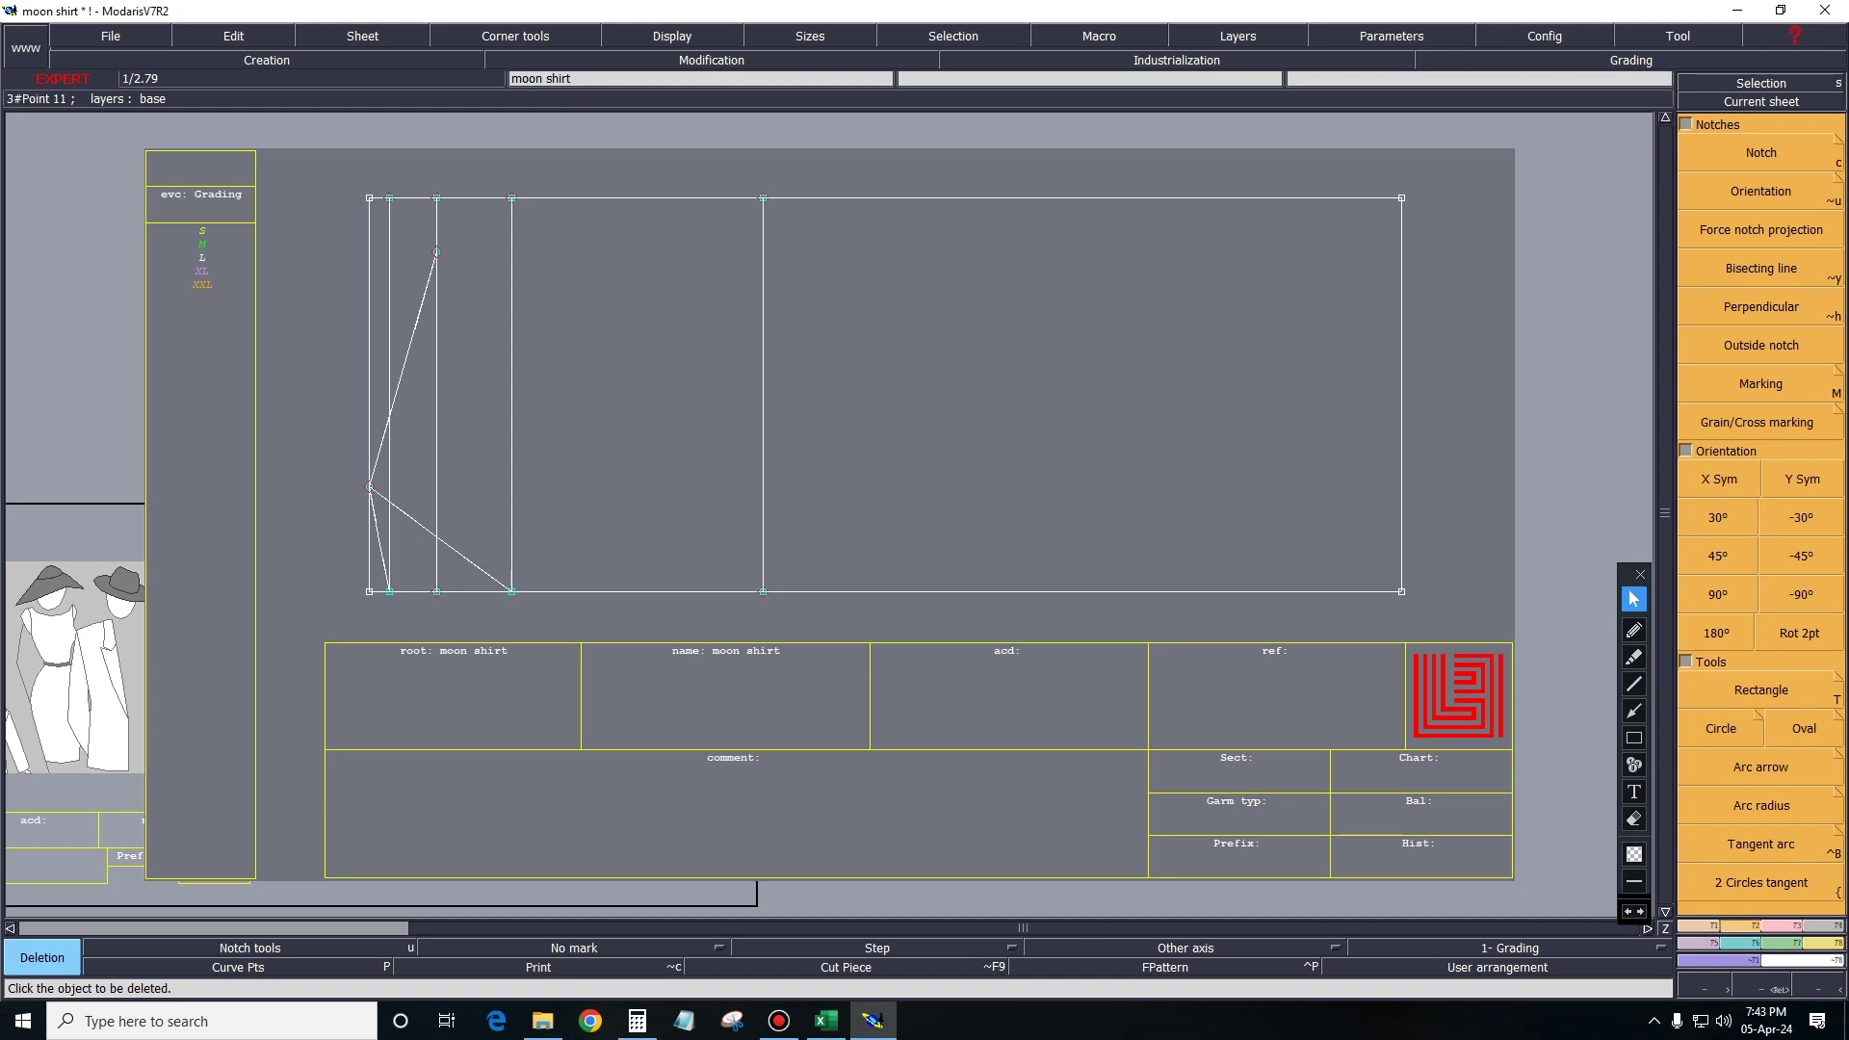
Draw a horizontal line from the curve's top point, trimmed at its intersection with the 23 cm vertical.
key(3)
key(b)
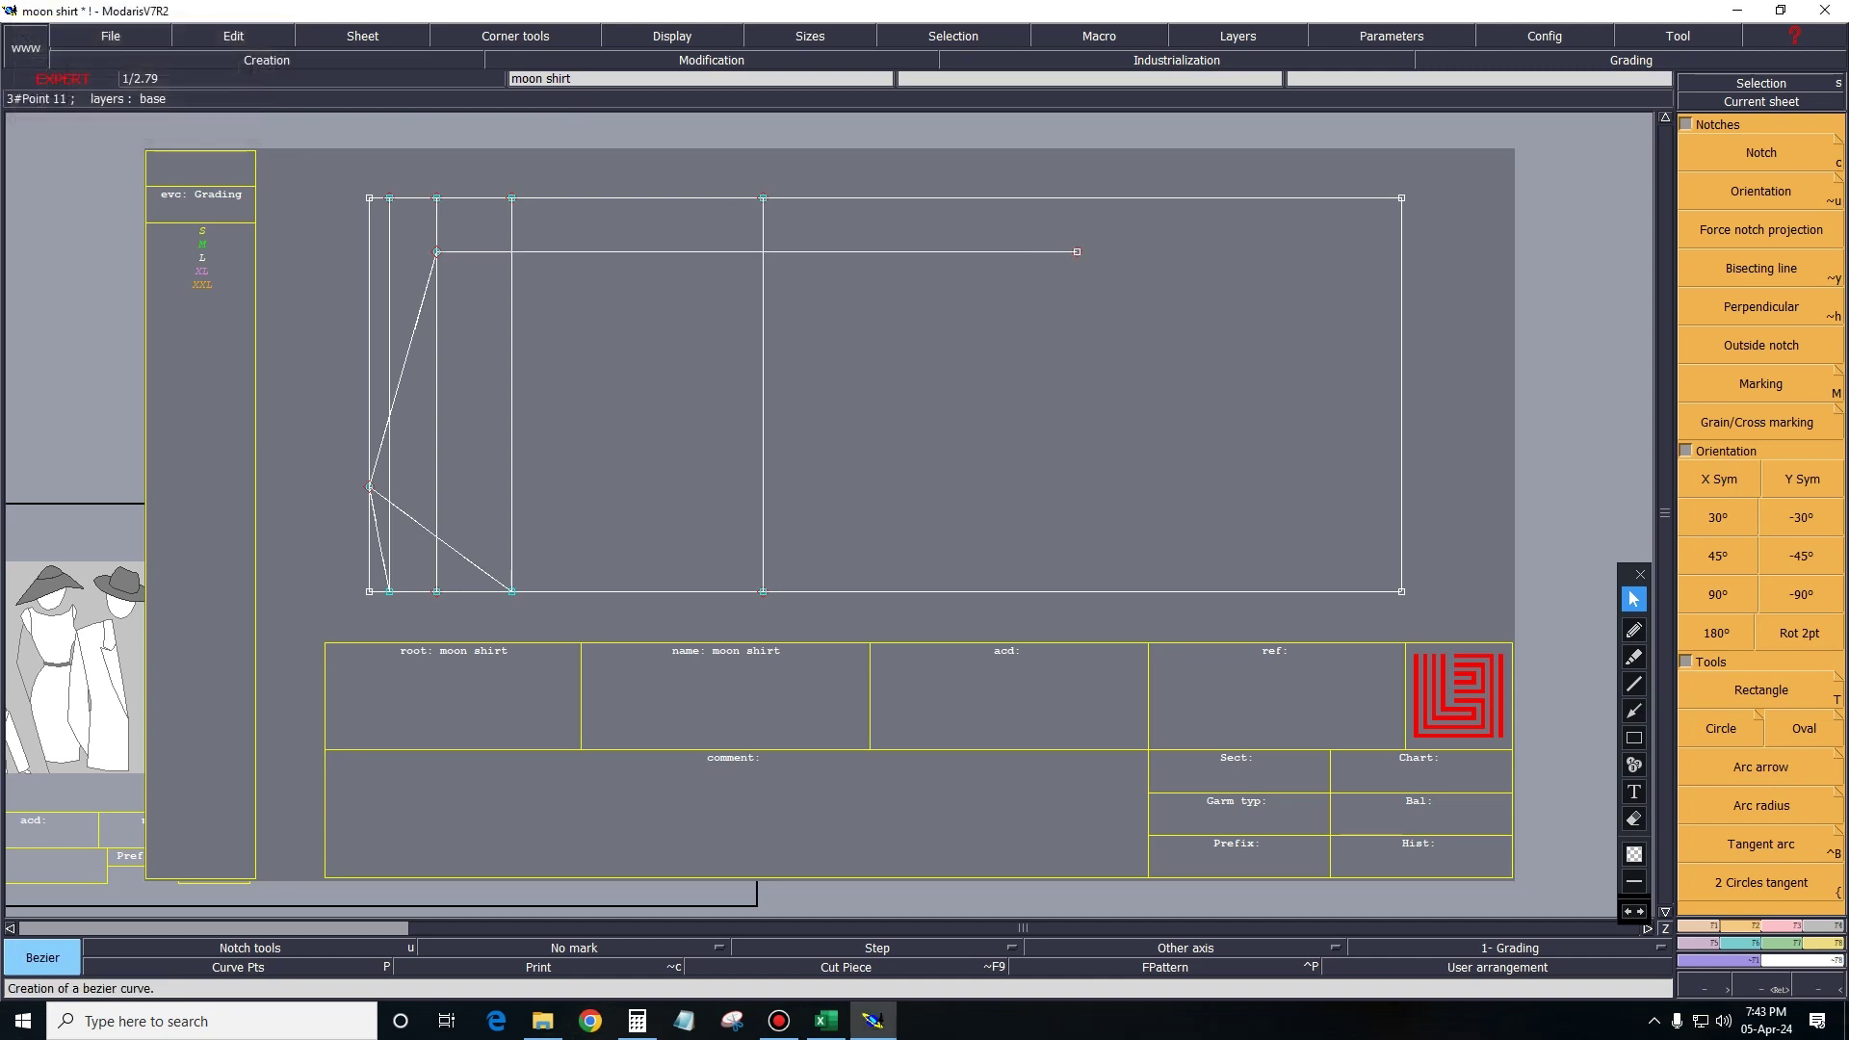
click(1760, 272)
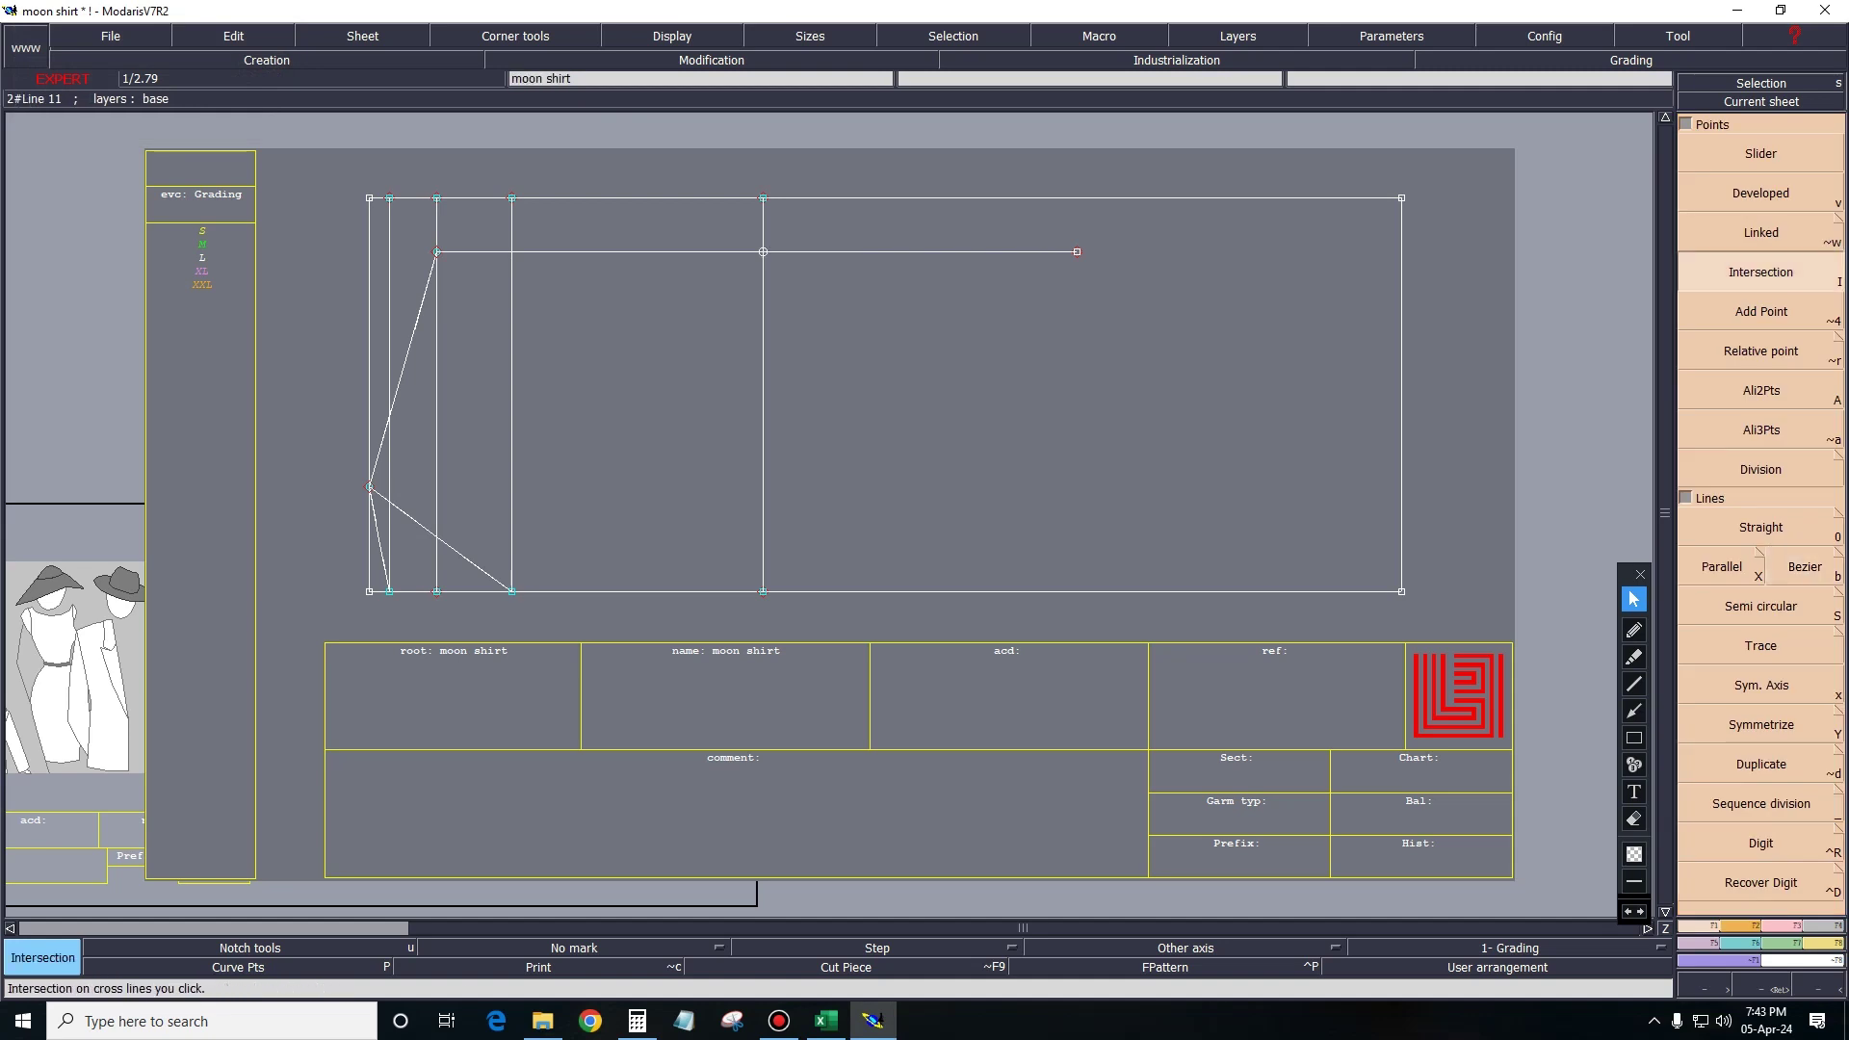
click(762, 251)
key(Delete)
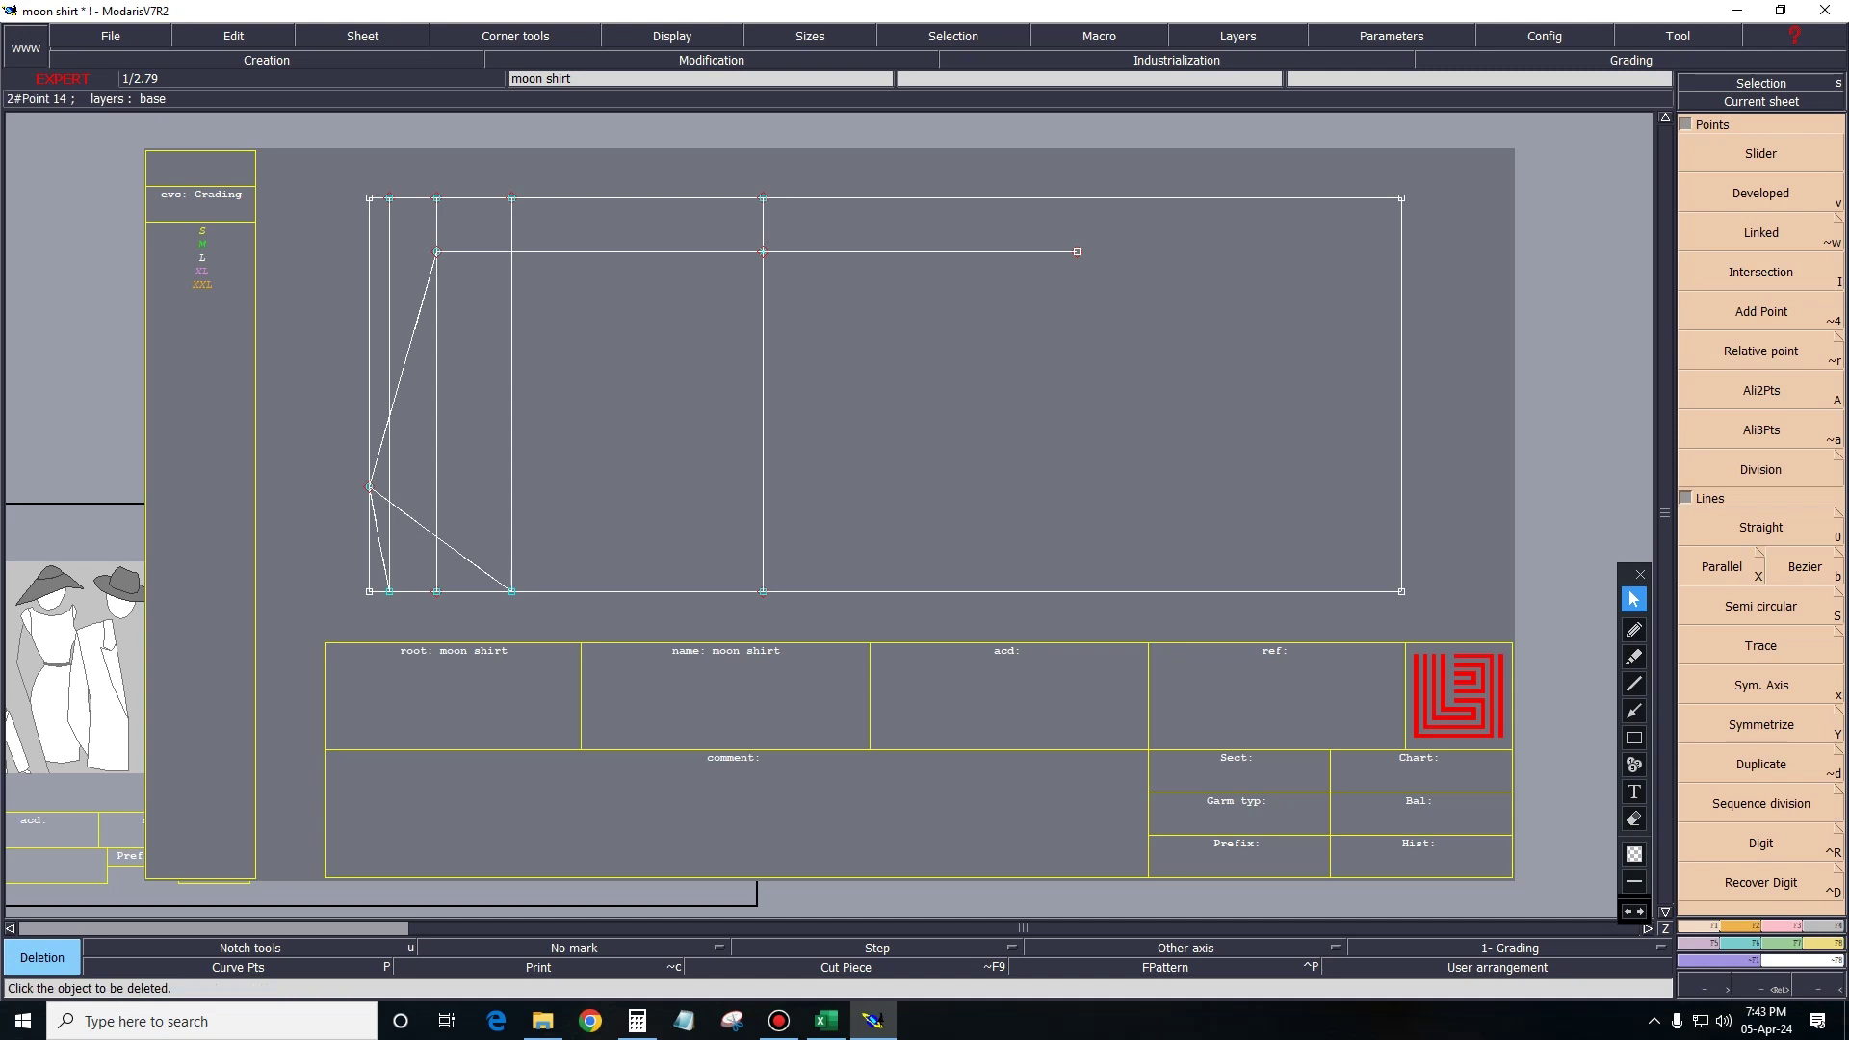
click(924, 251)
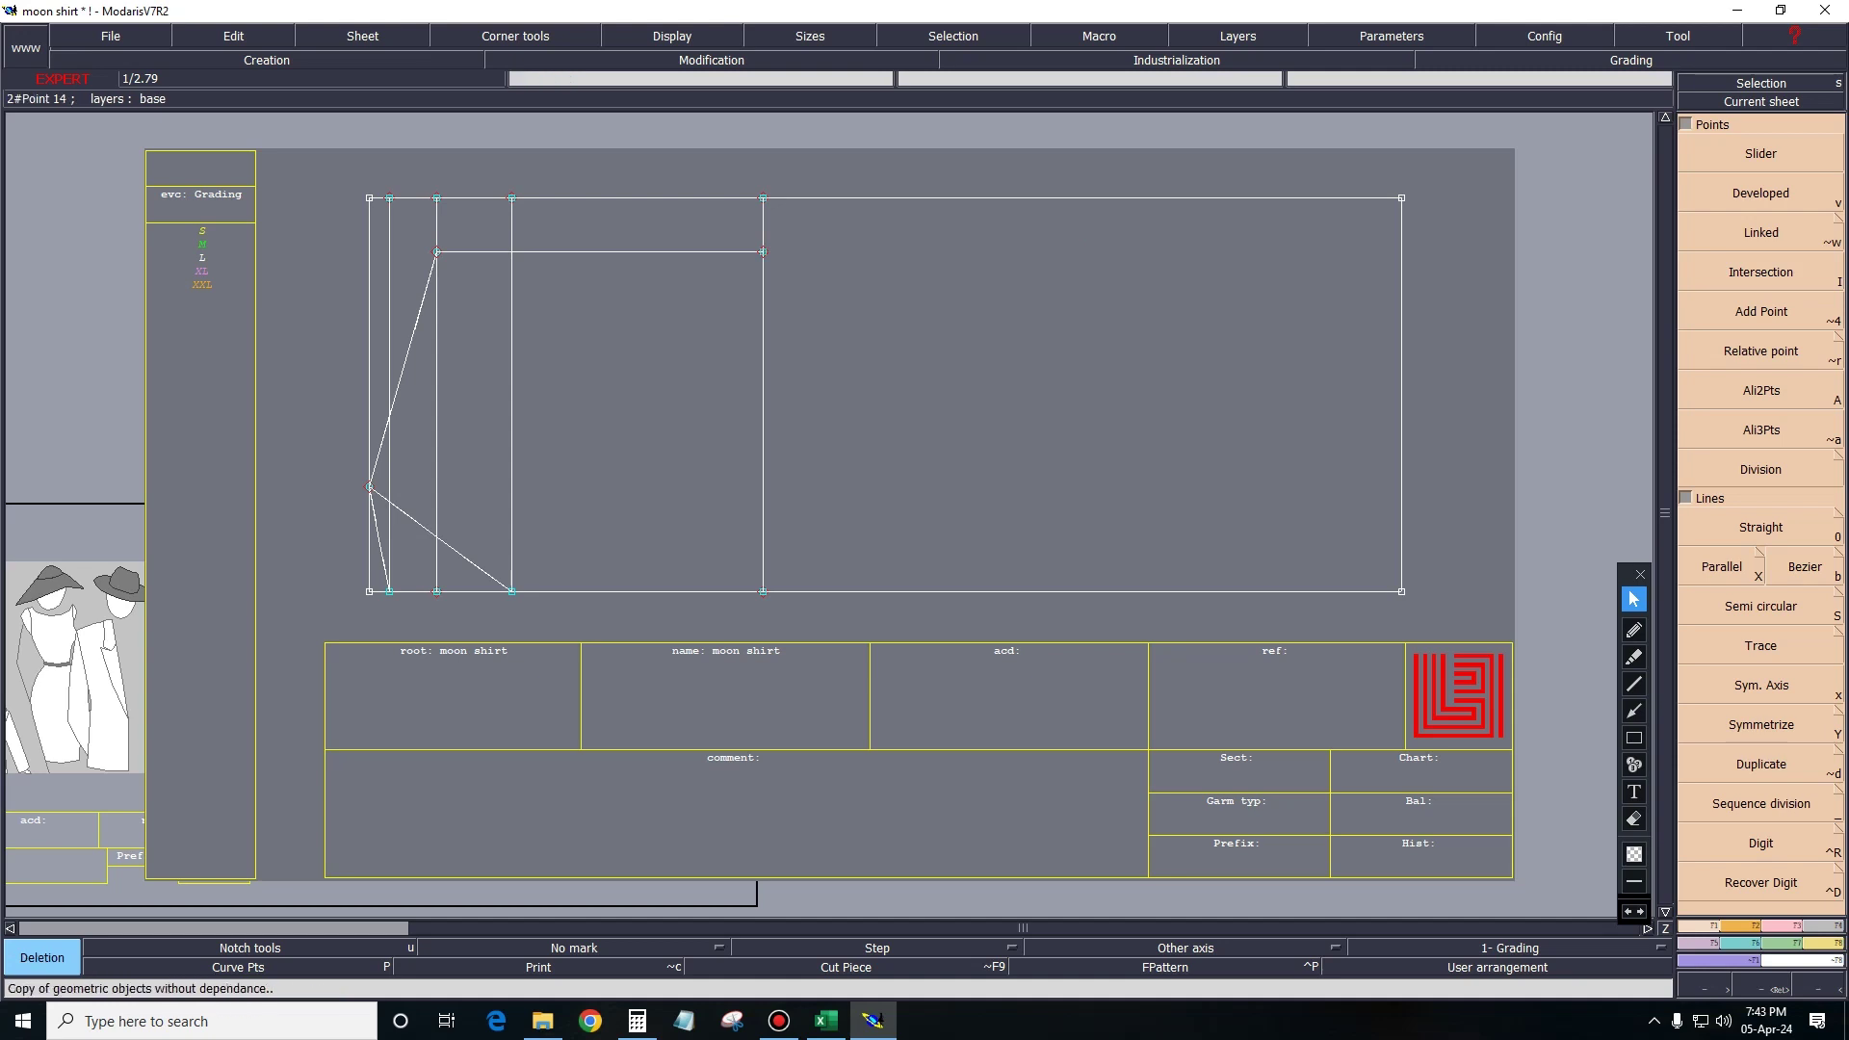
click(1760, 803)
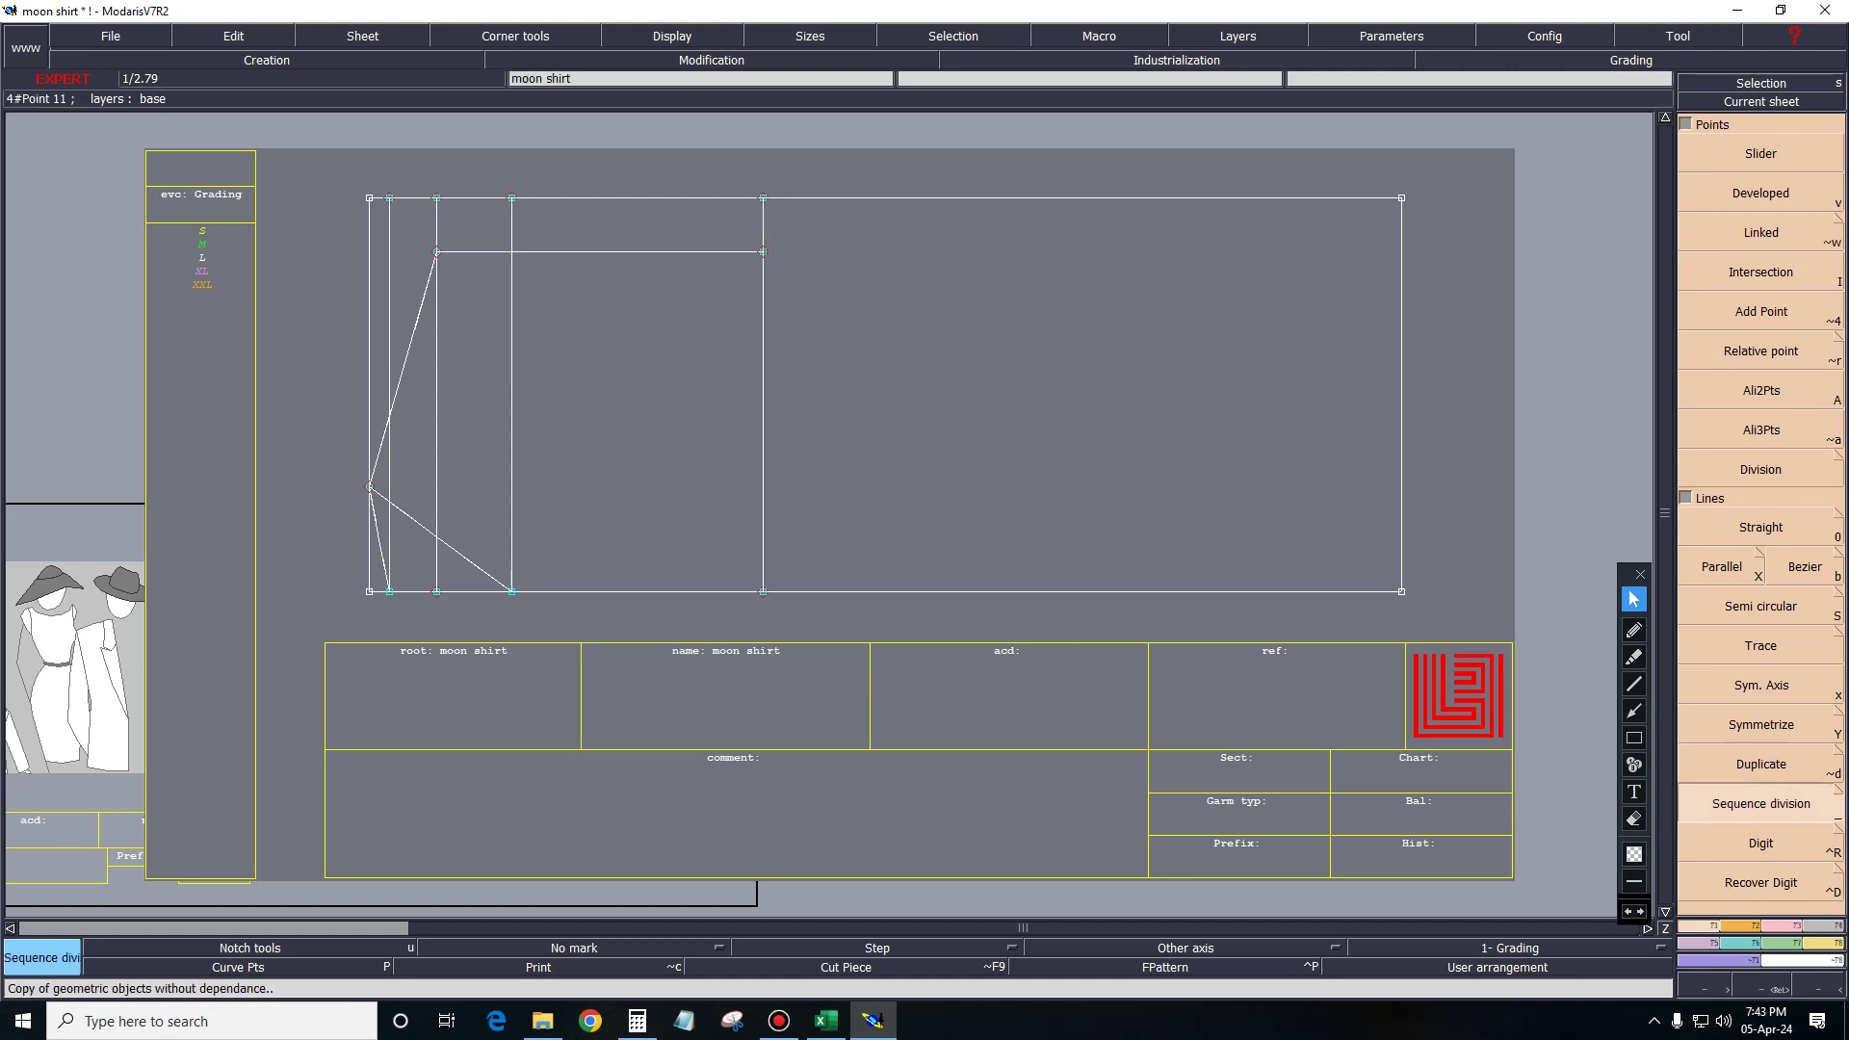
click(578, 253)
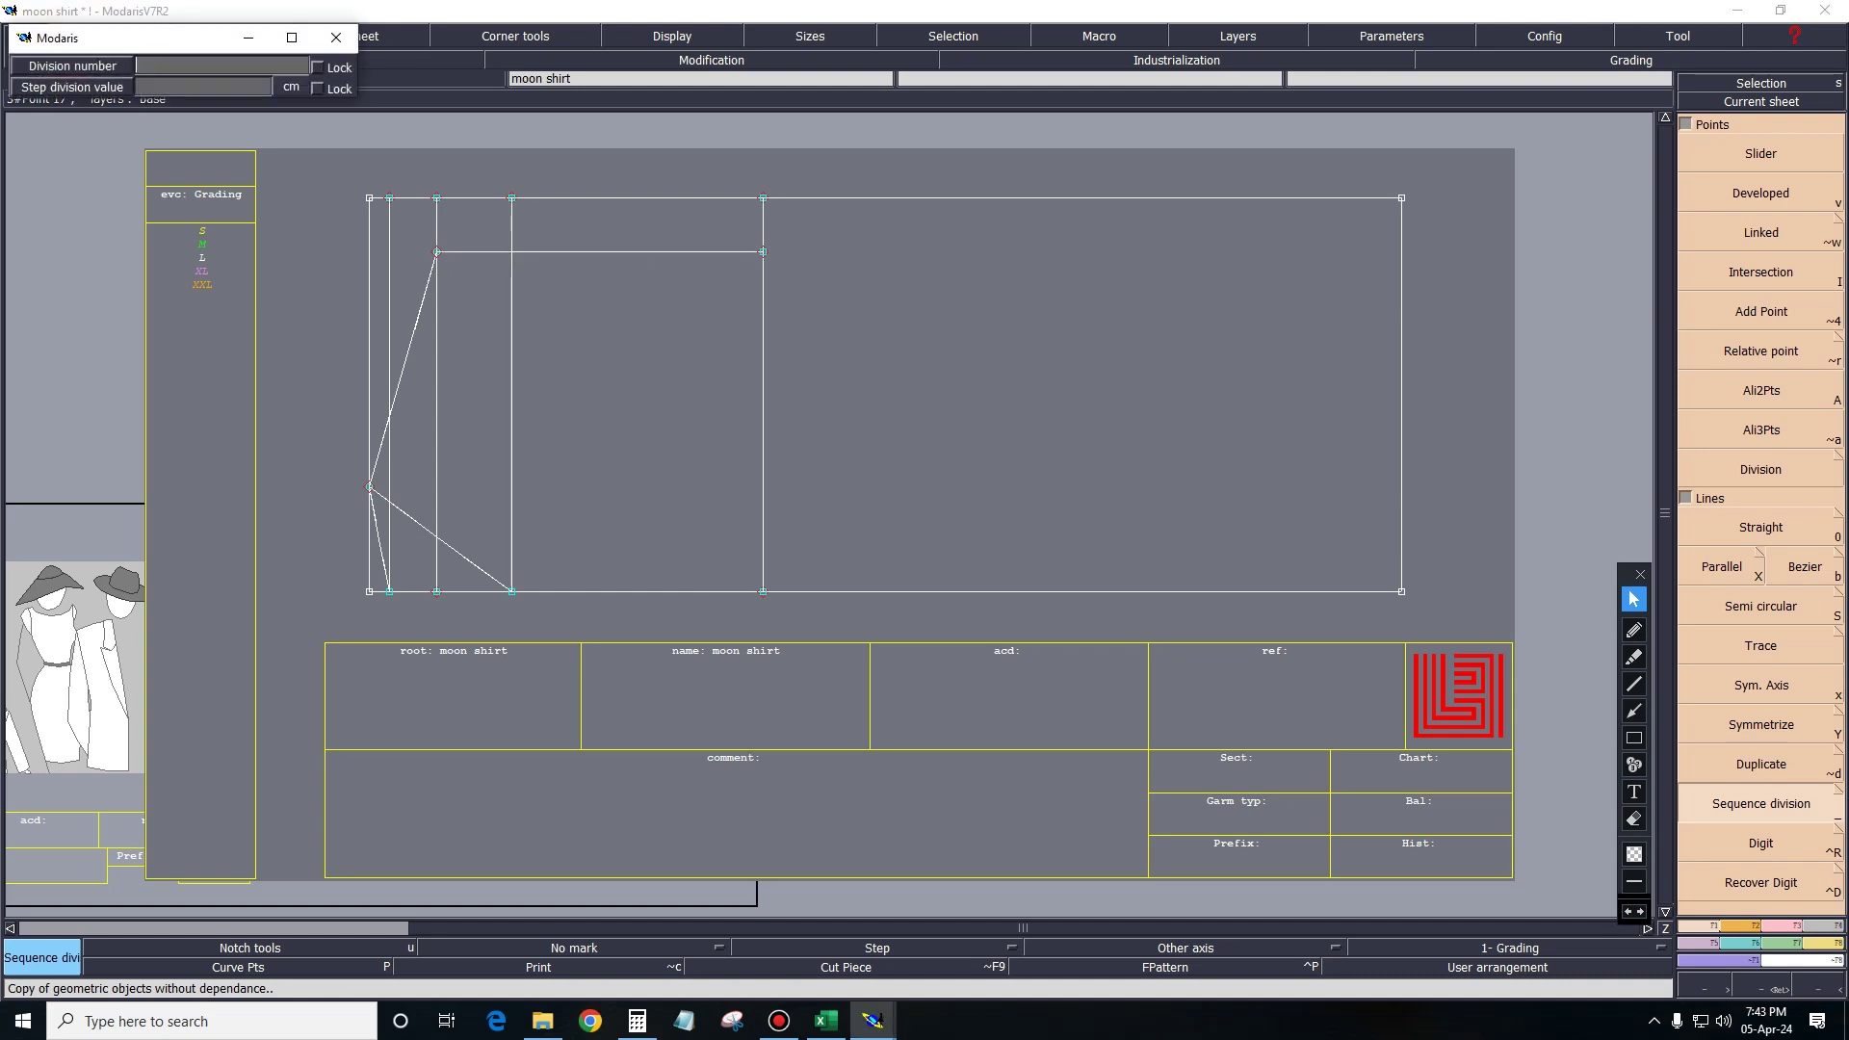
Halve the horizontal line and drop a vertical from its midpoint, trimmed at the hem.
text(2)
key(Return)
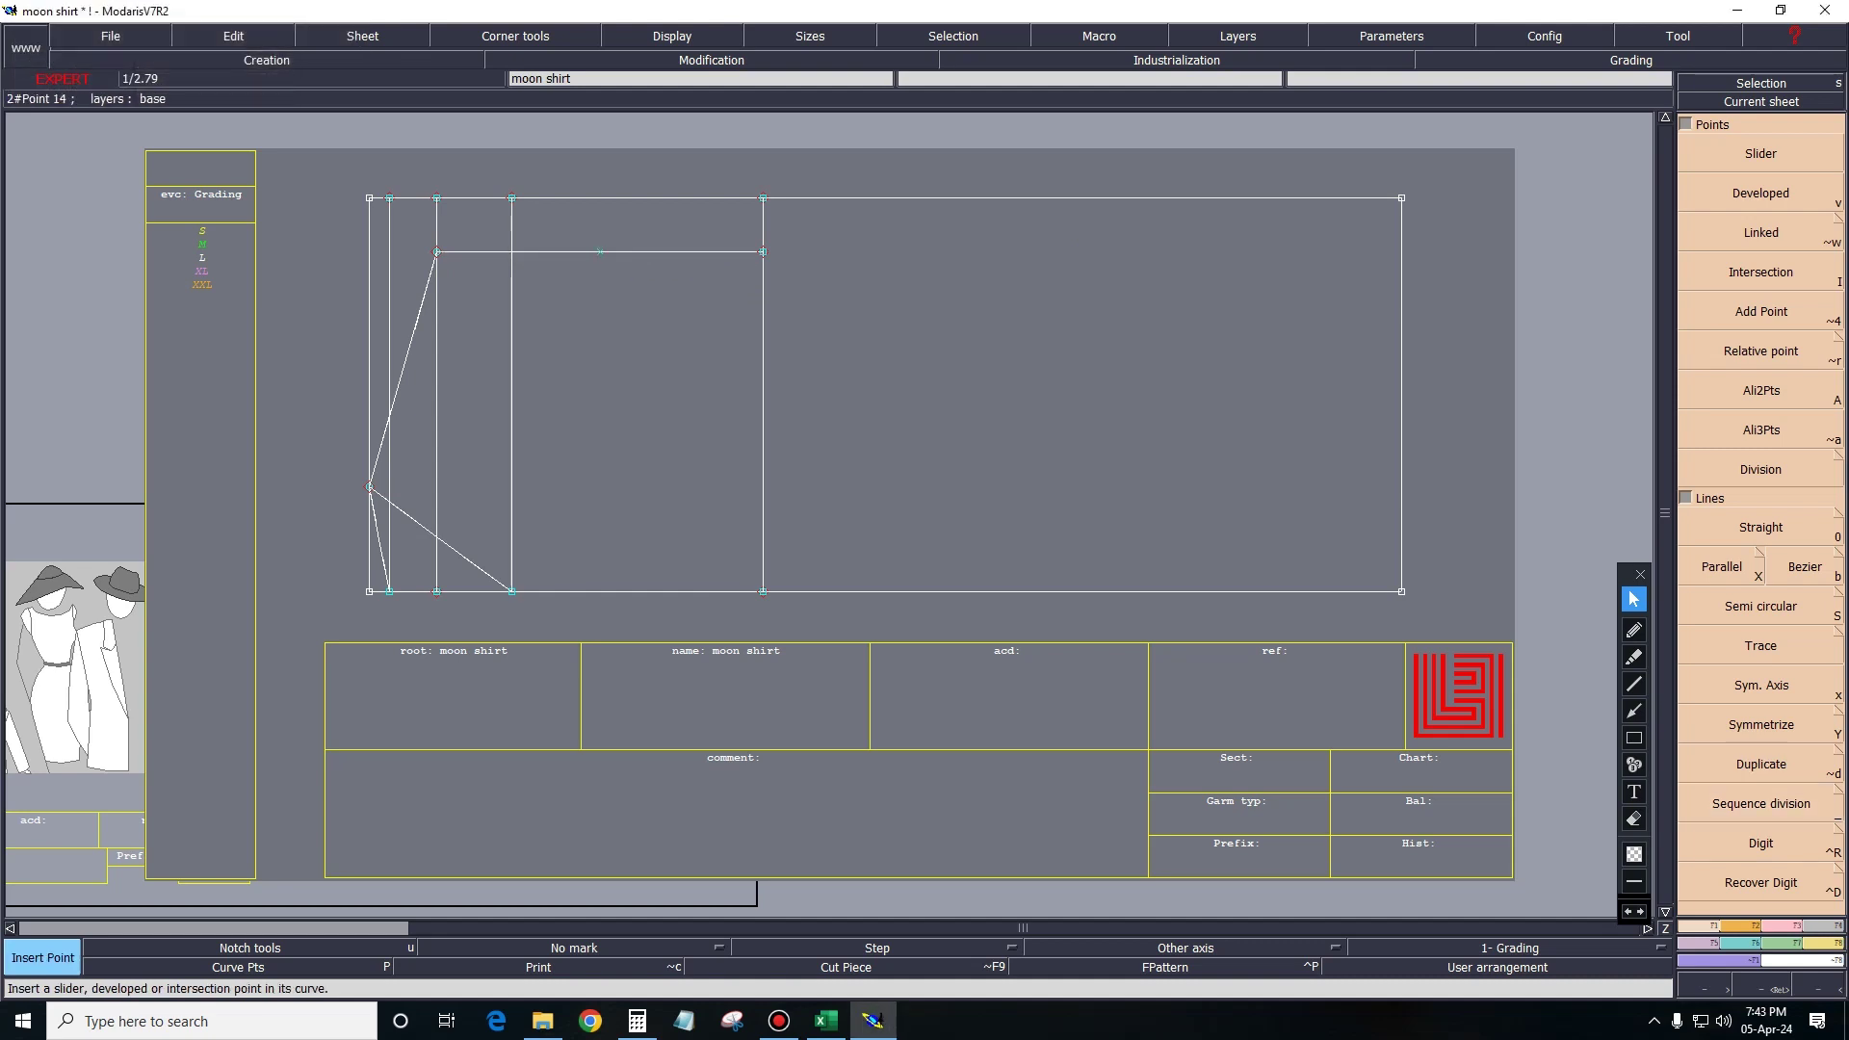
key(b)
drag(600, 251, 600, 634)
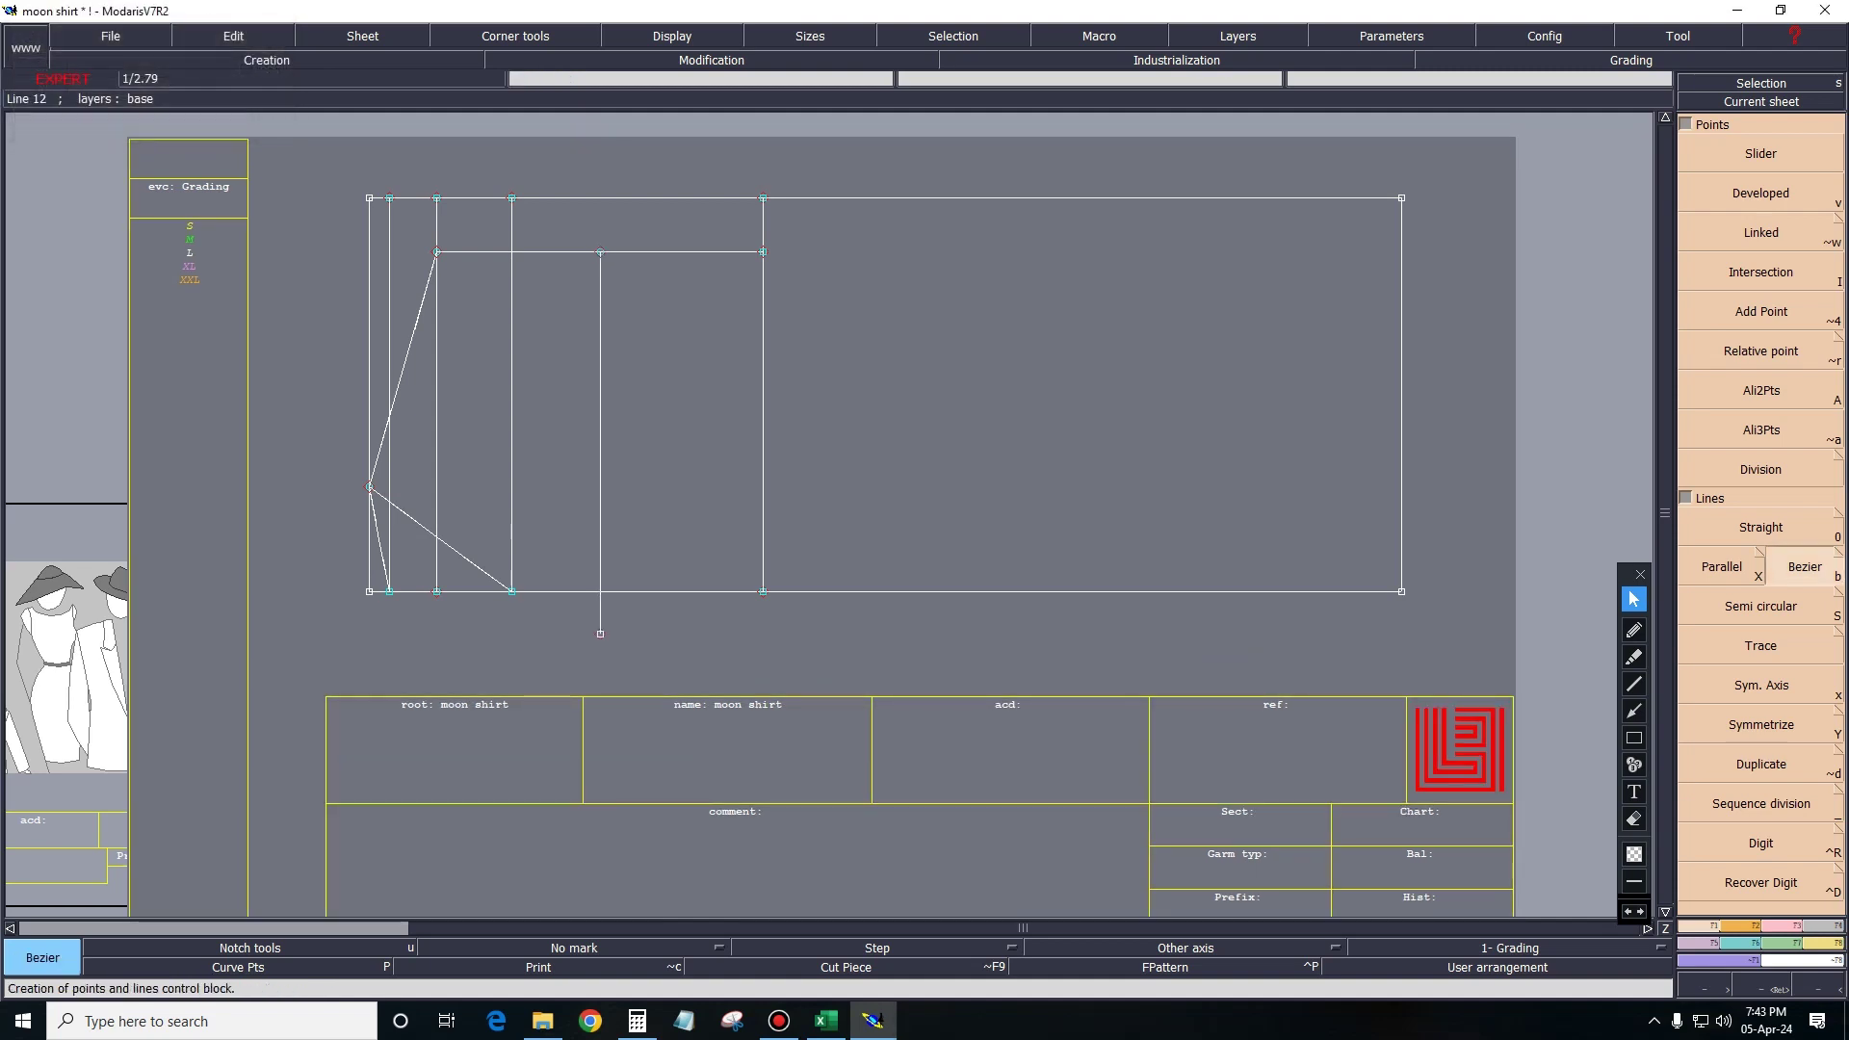
key(shift+i)
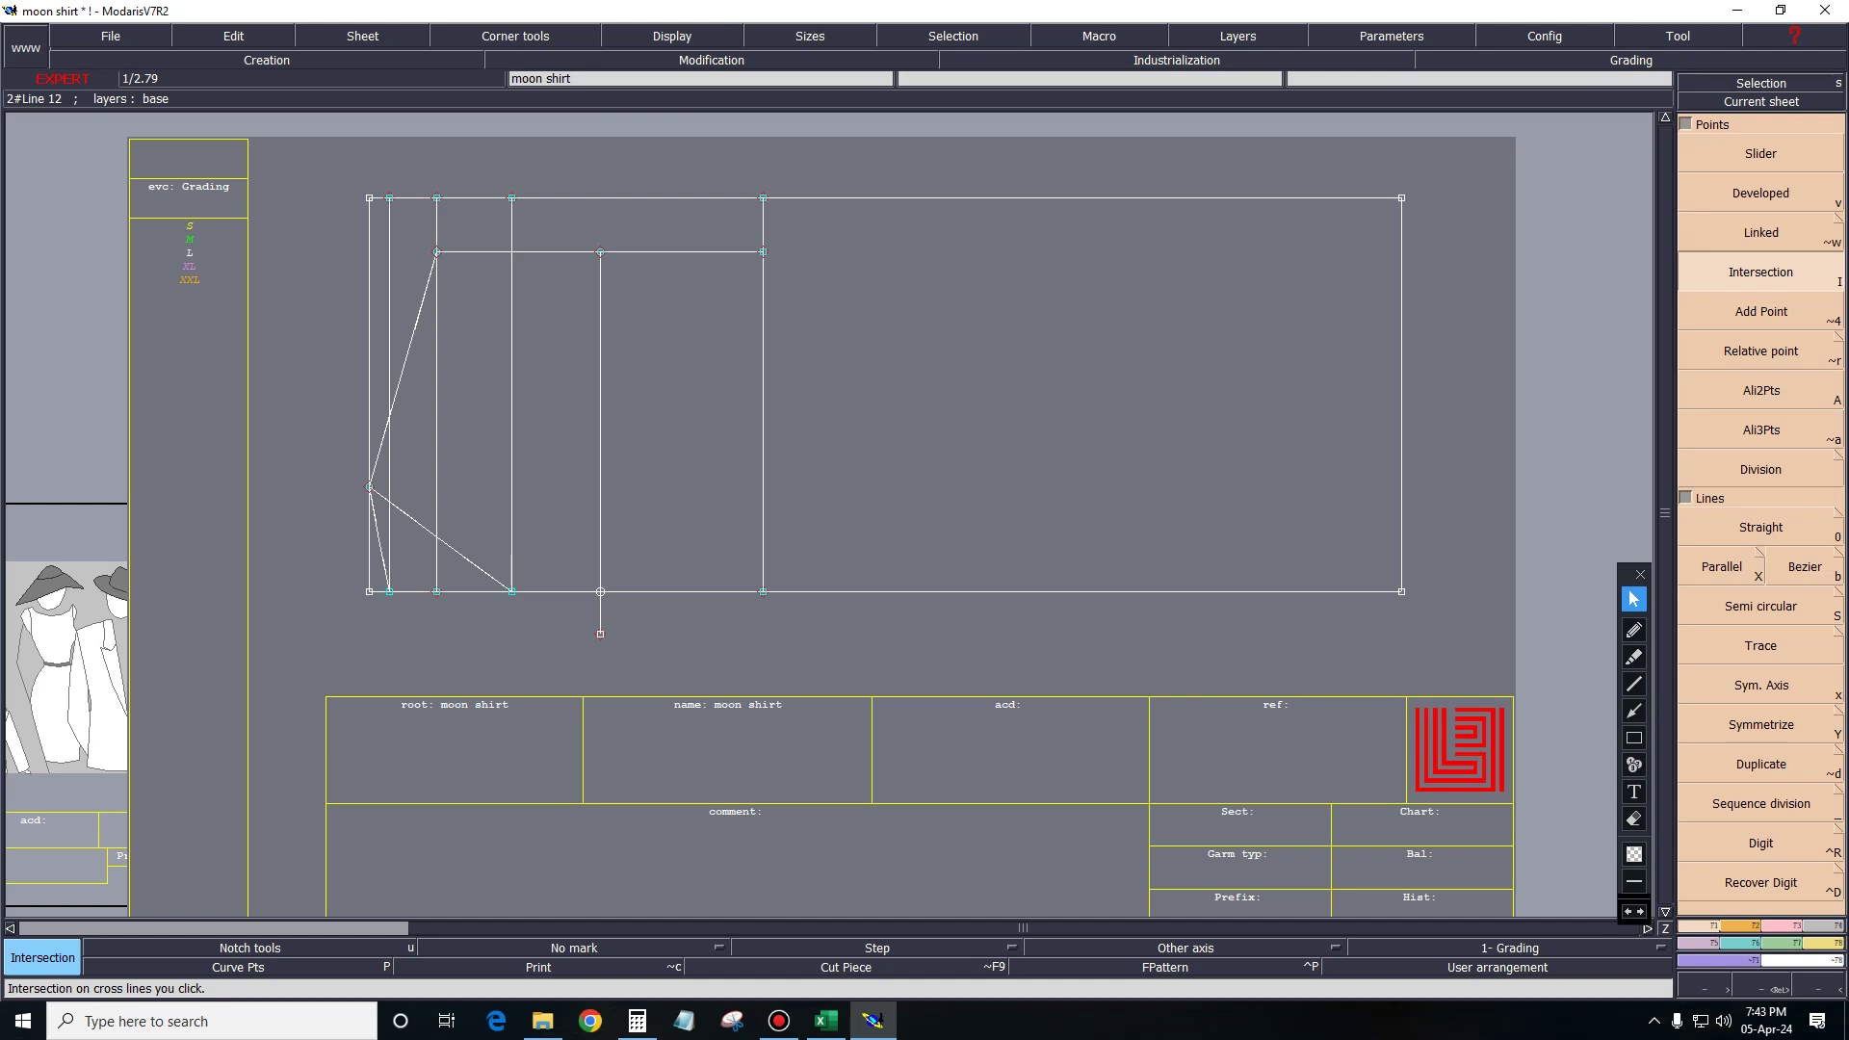
key(Delete)
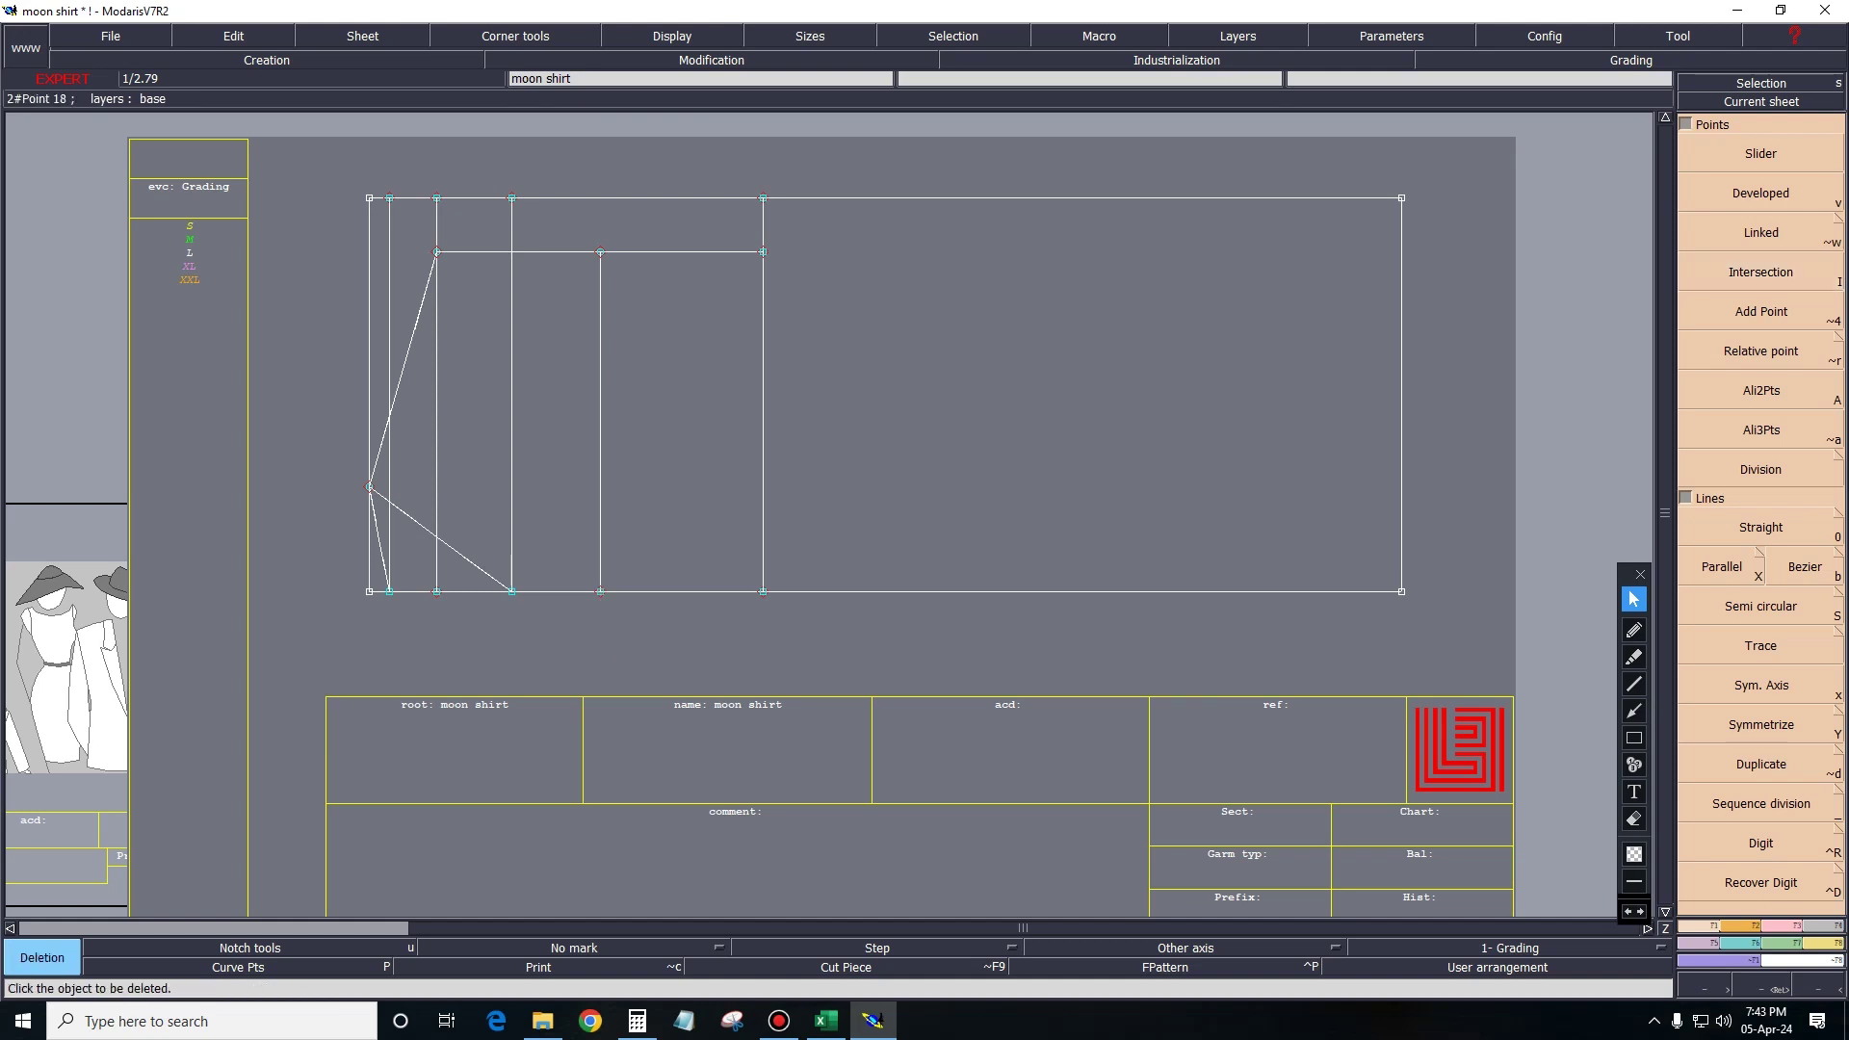
click(600, 616)
Place a point 5.5 cm down the new vertical line.
key(v)
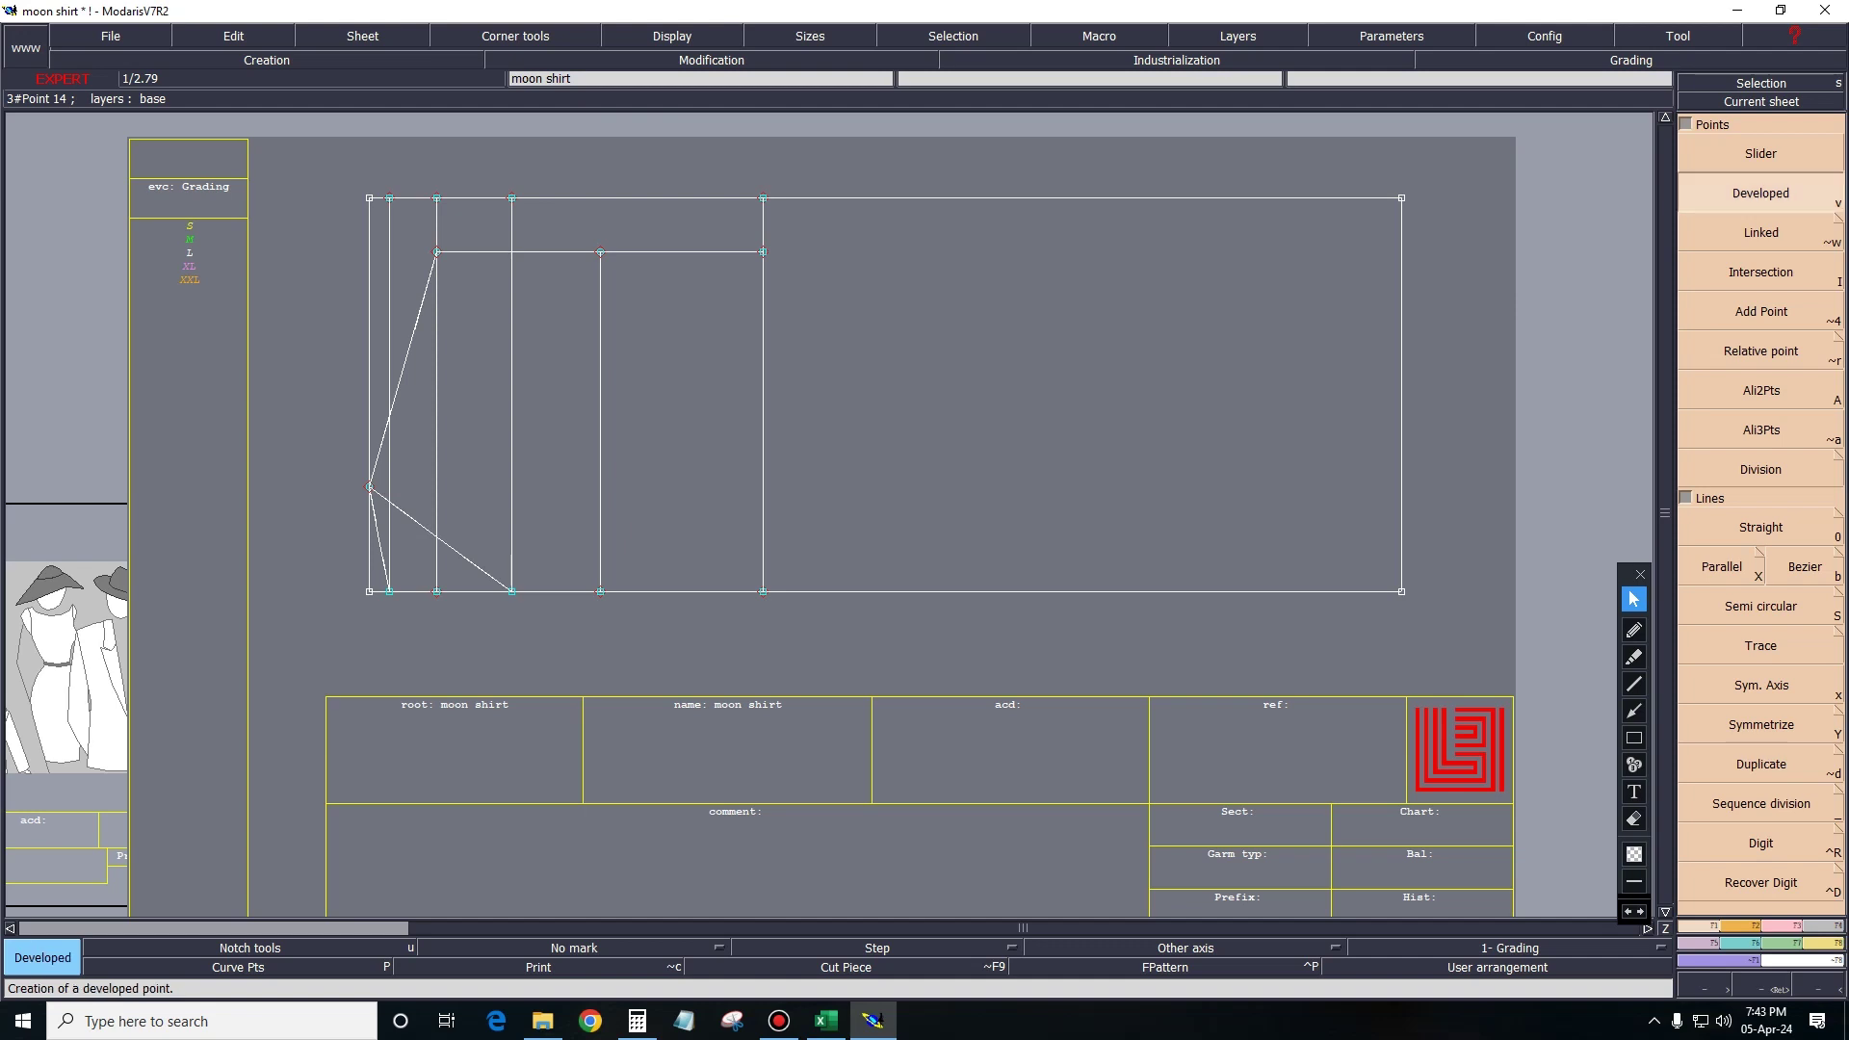
click(600, 270)
key(BackSpace)
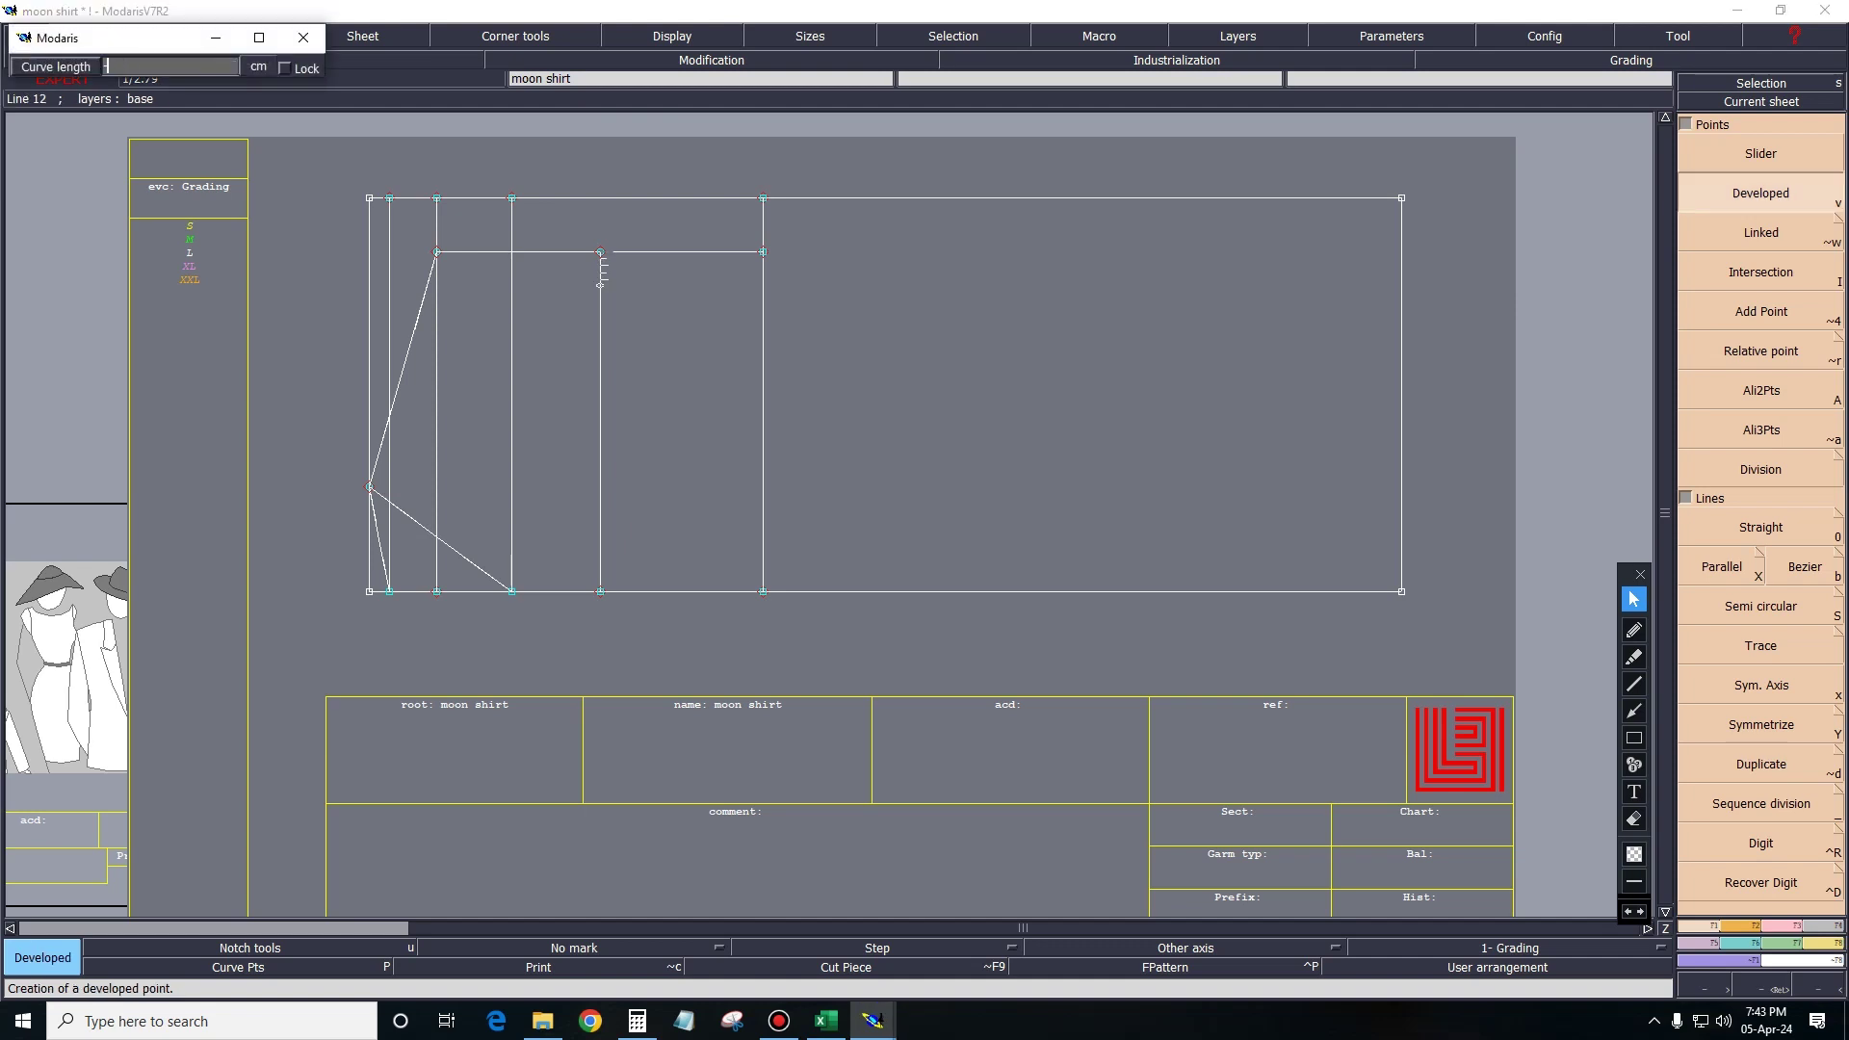
text(5.5)
key(Return)
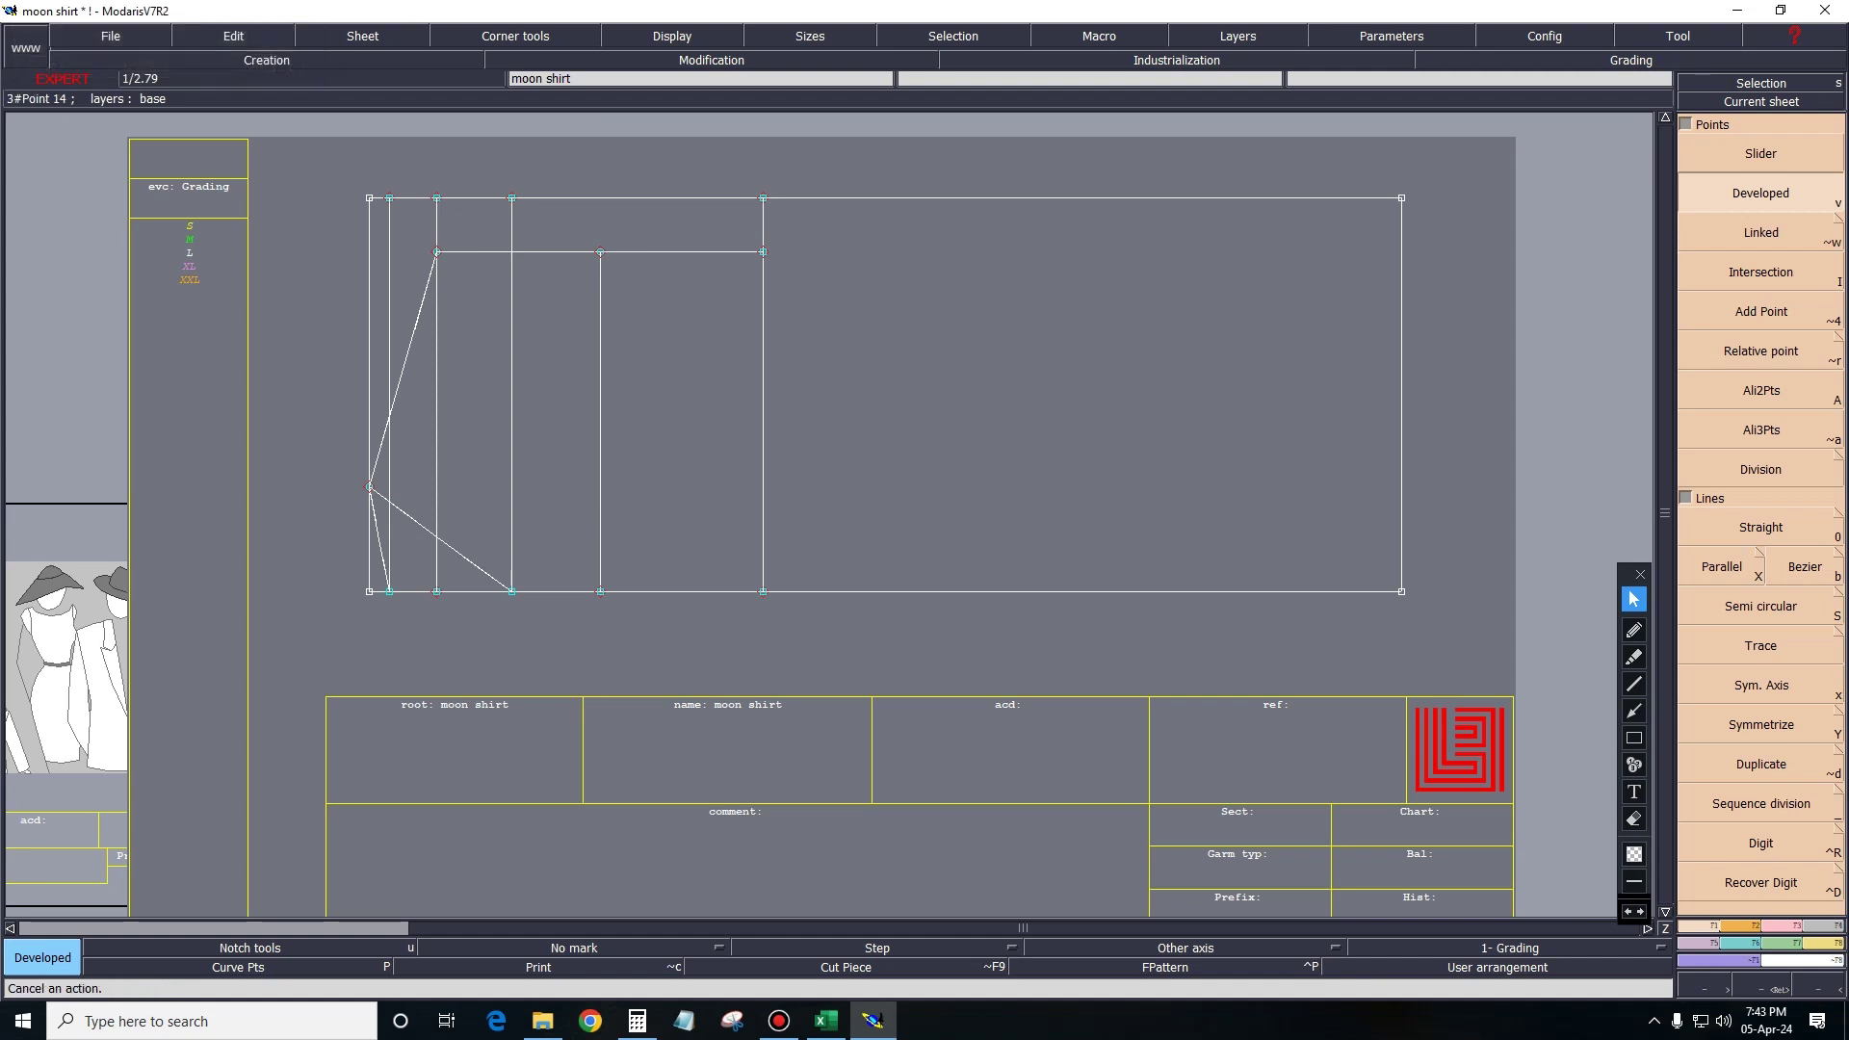
Add developed points 1.6 cm and 1.2 cm along the vertical line.
click(600, 285)
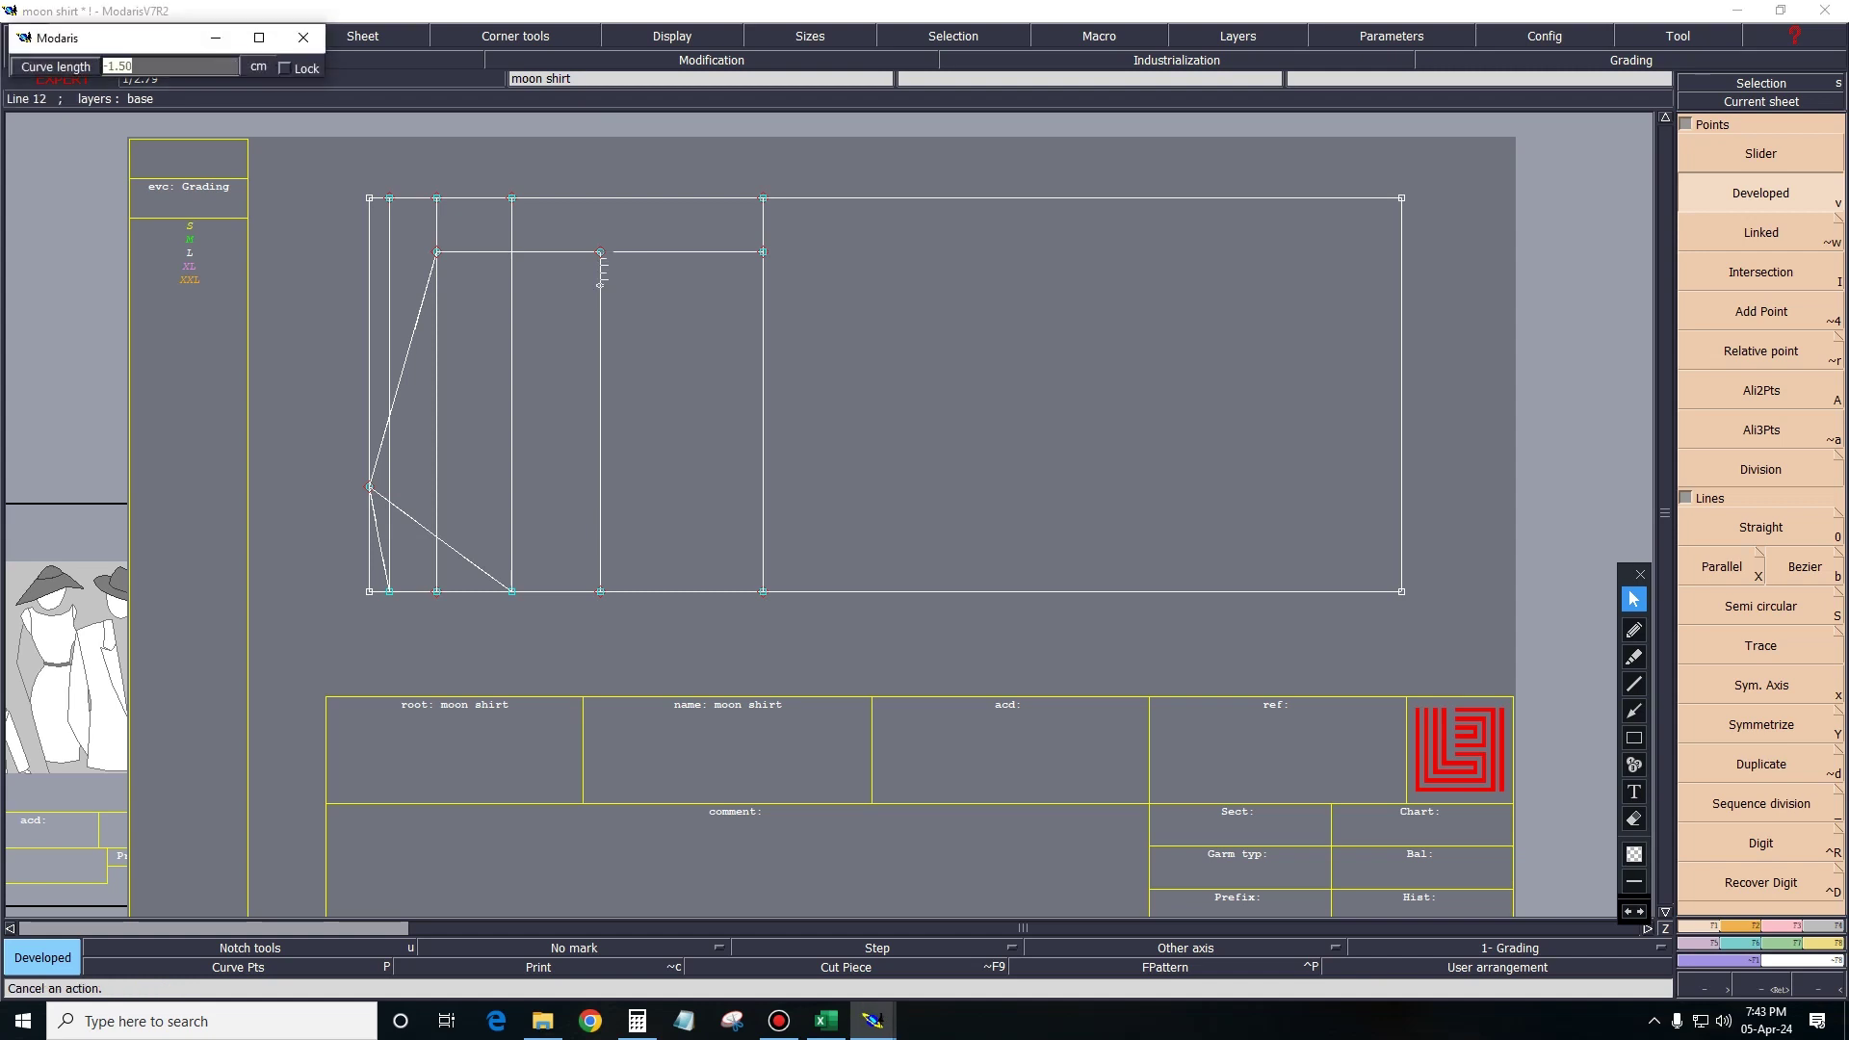
text(1.6)
key(Return)
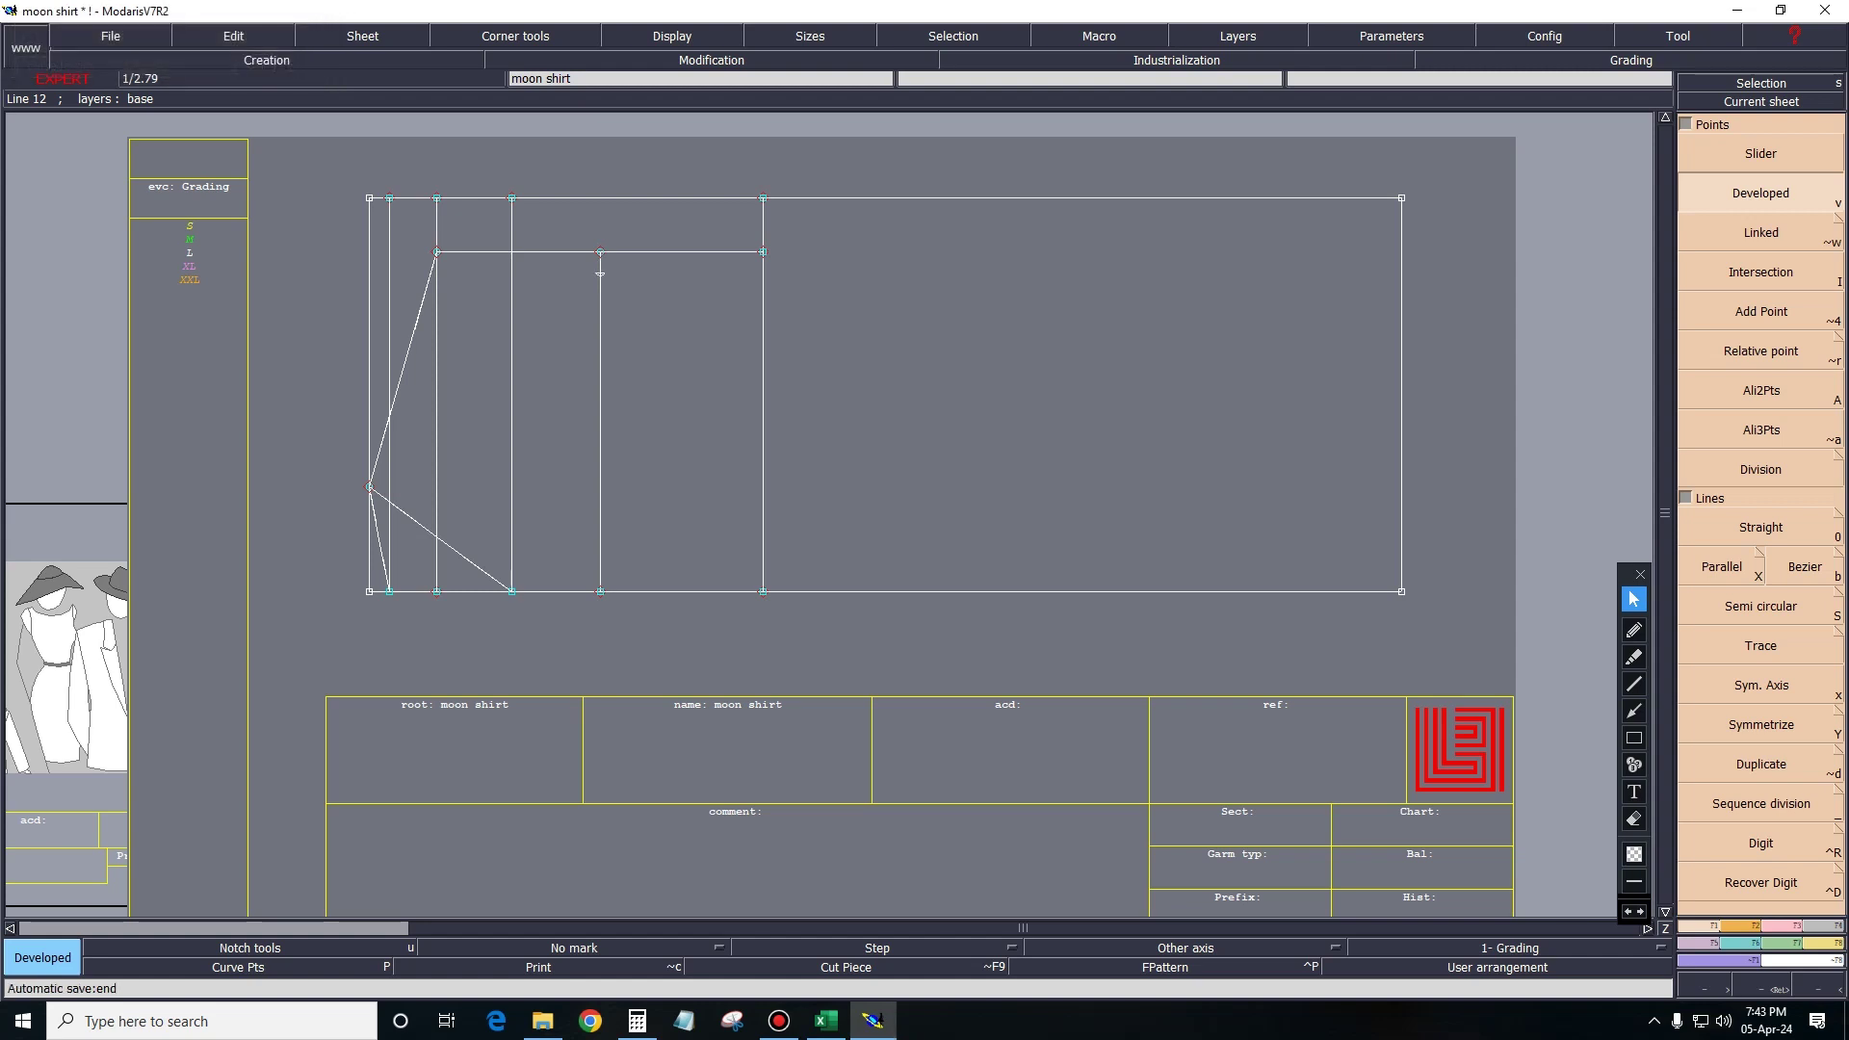
click(602, 281)
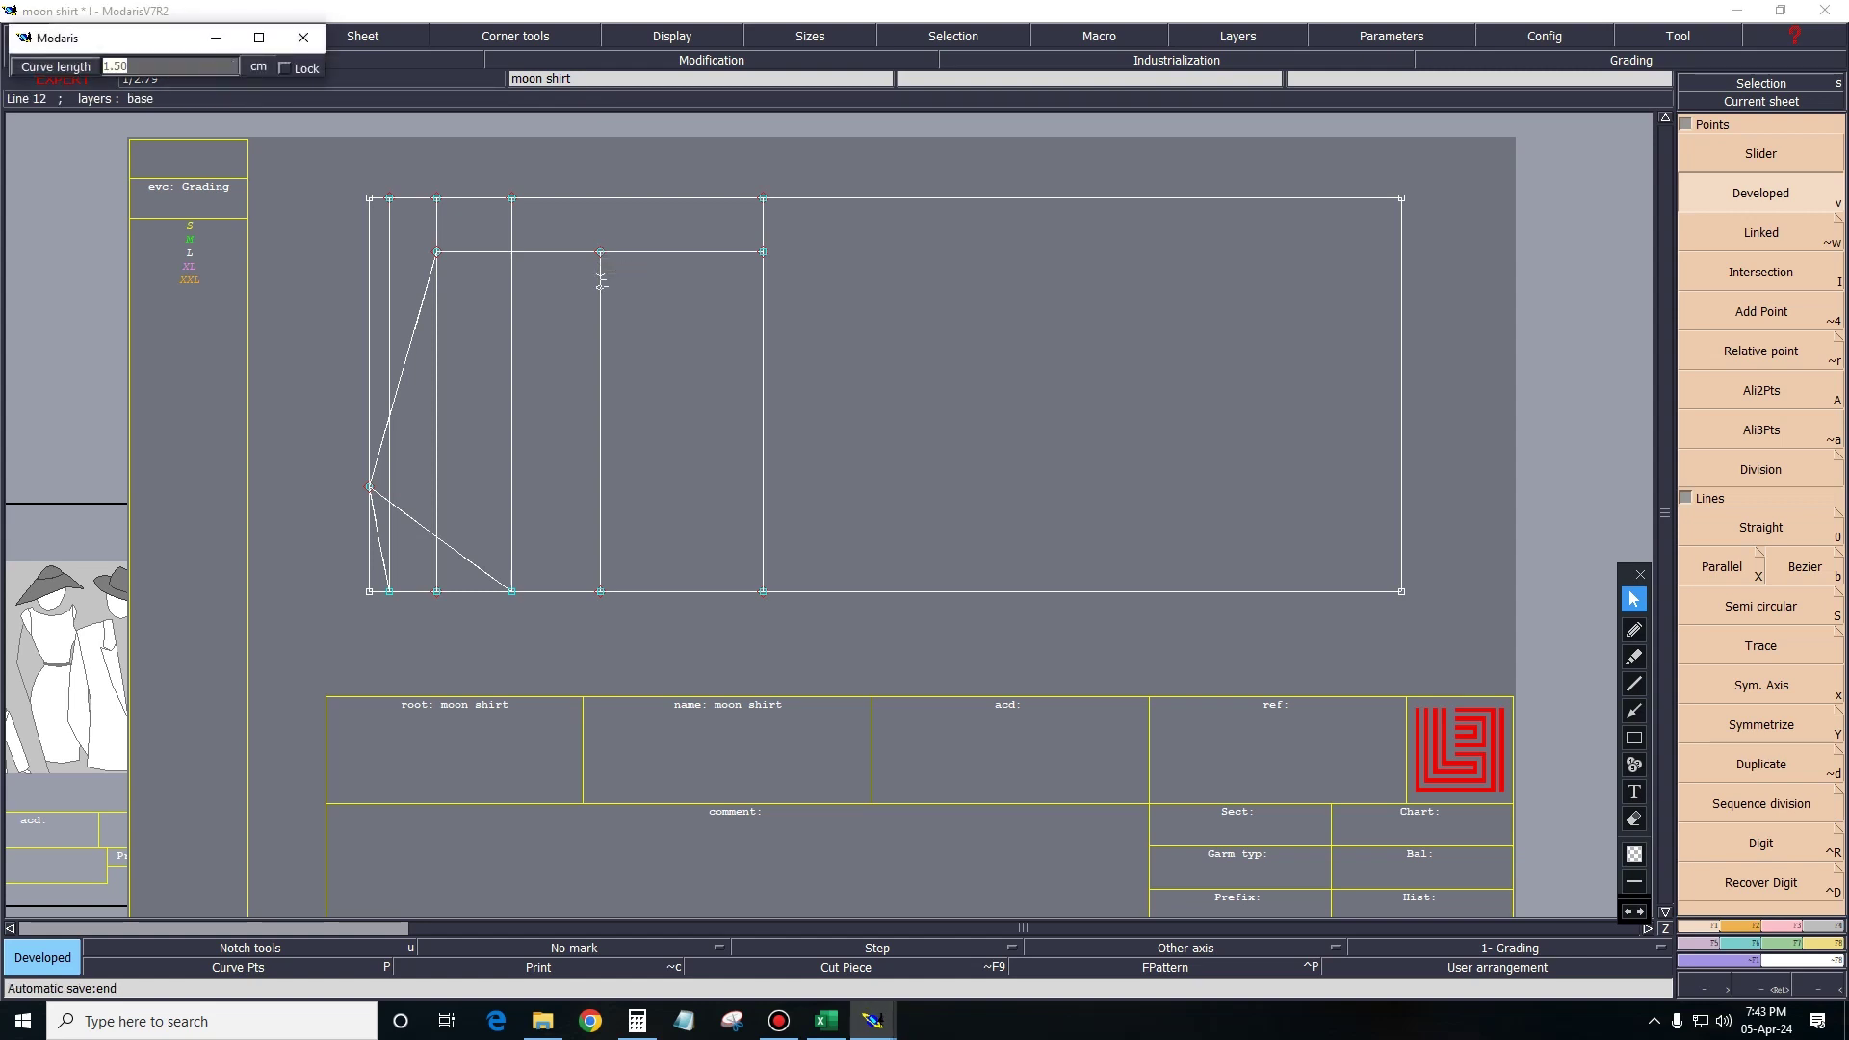
text(1.2)
key(Return)
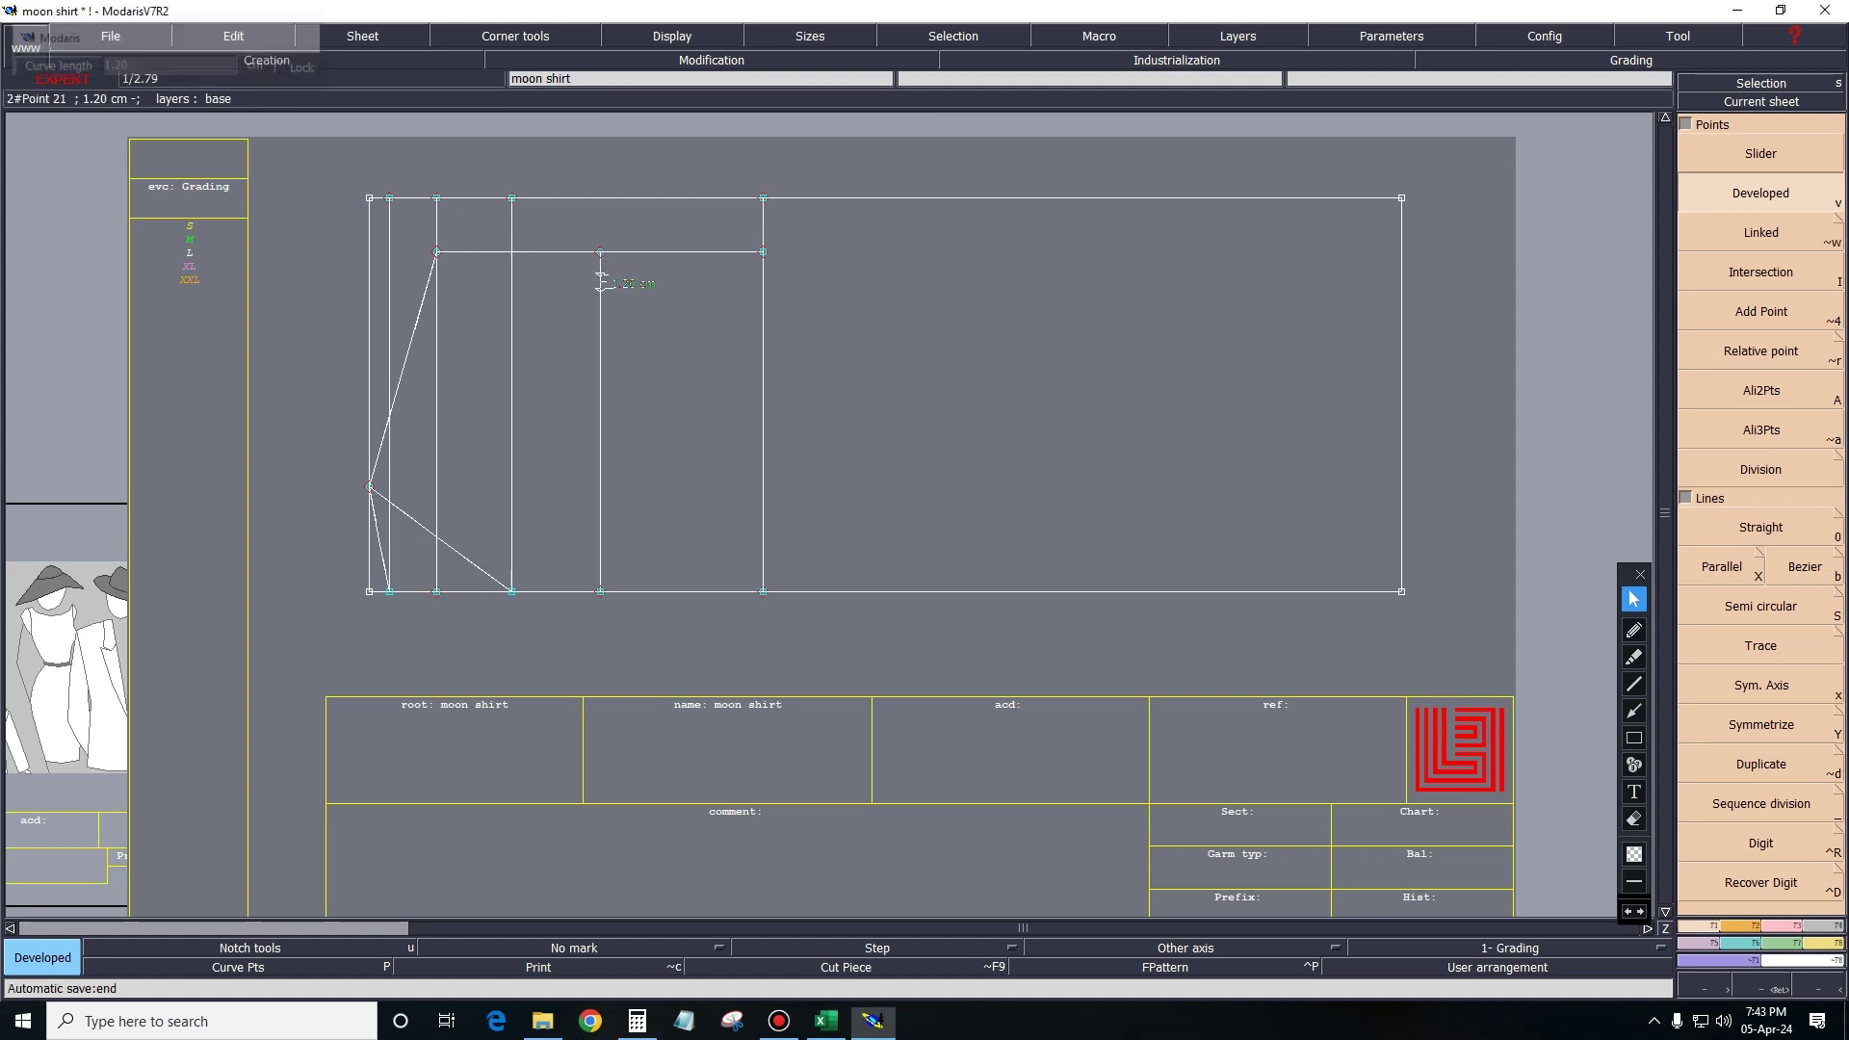
key(i)
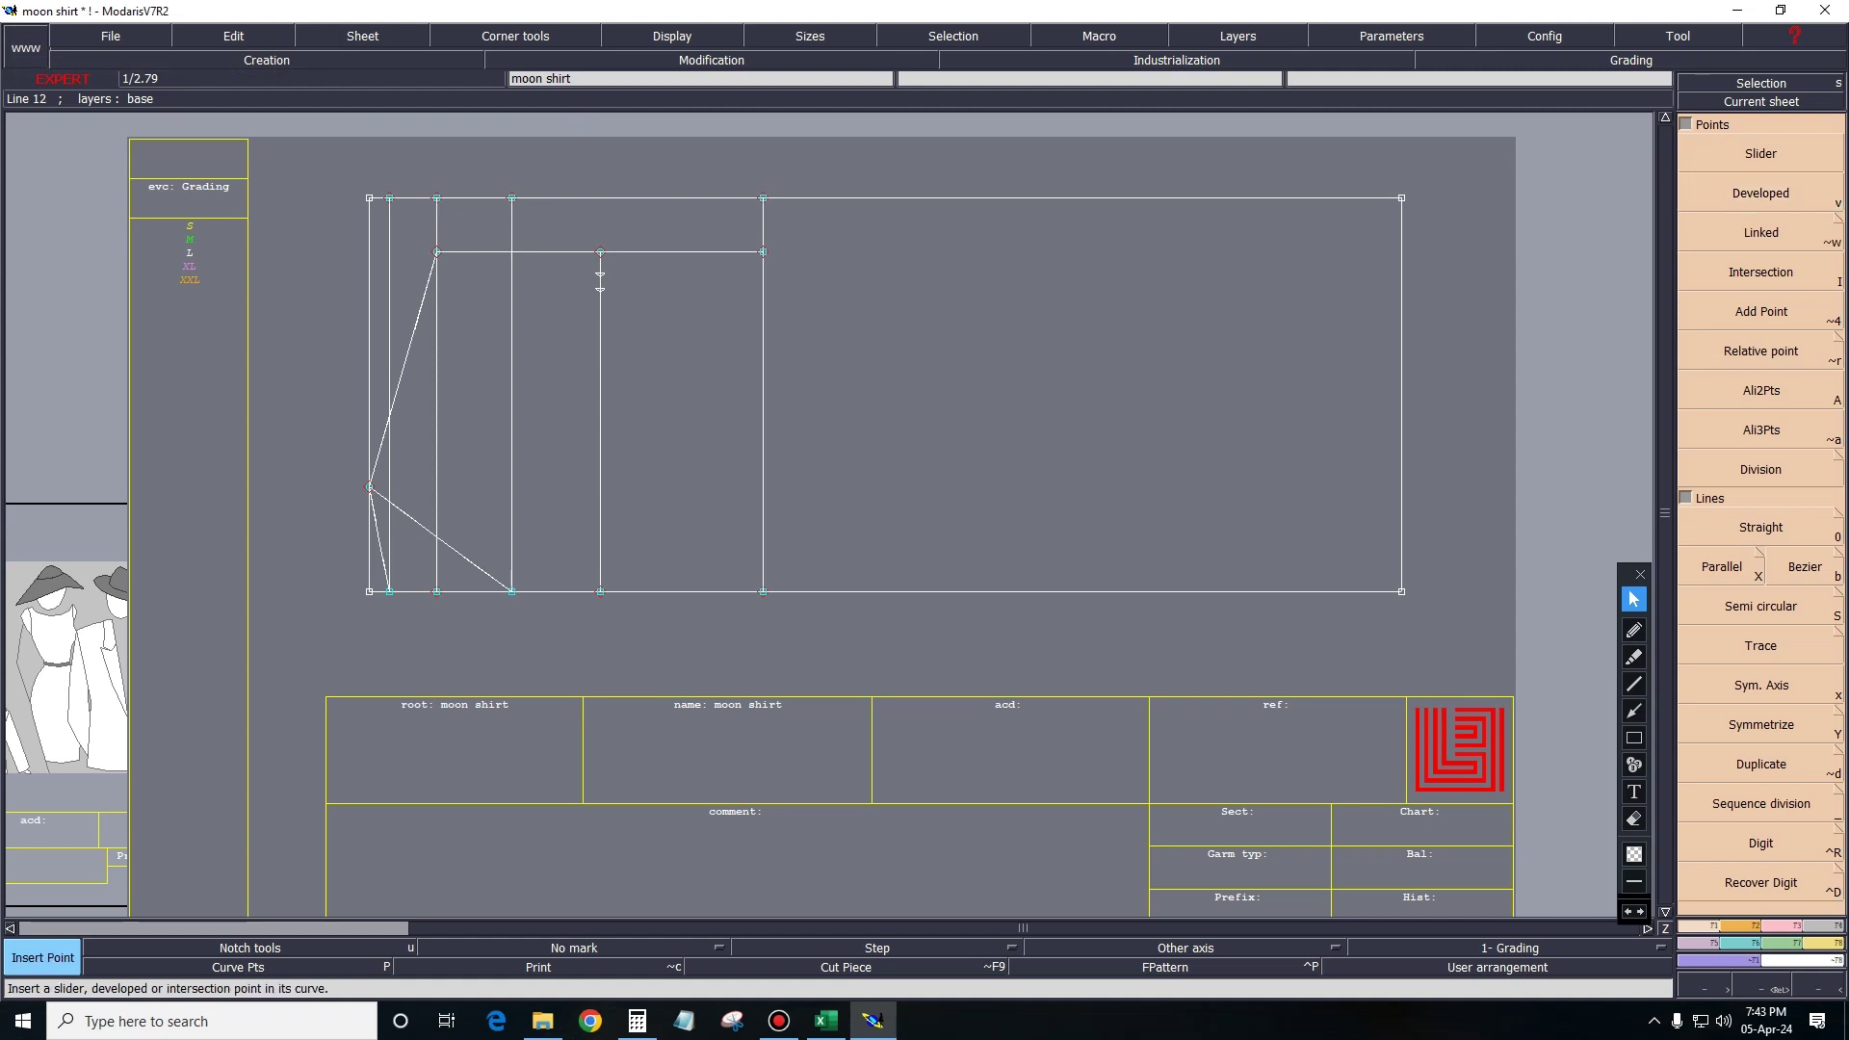
key(Delete)
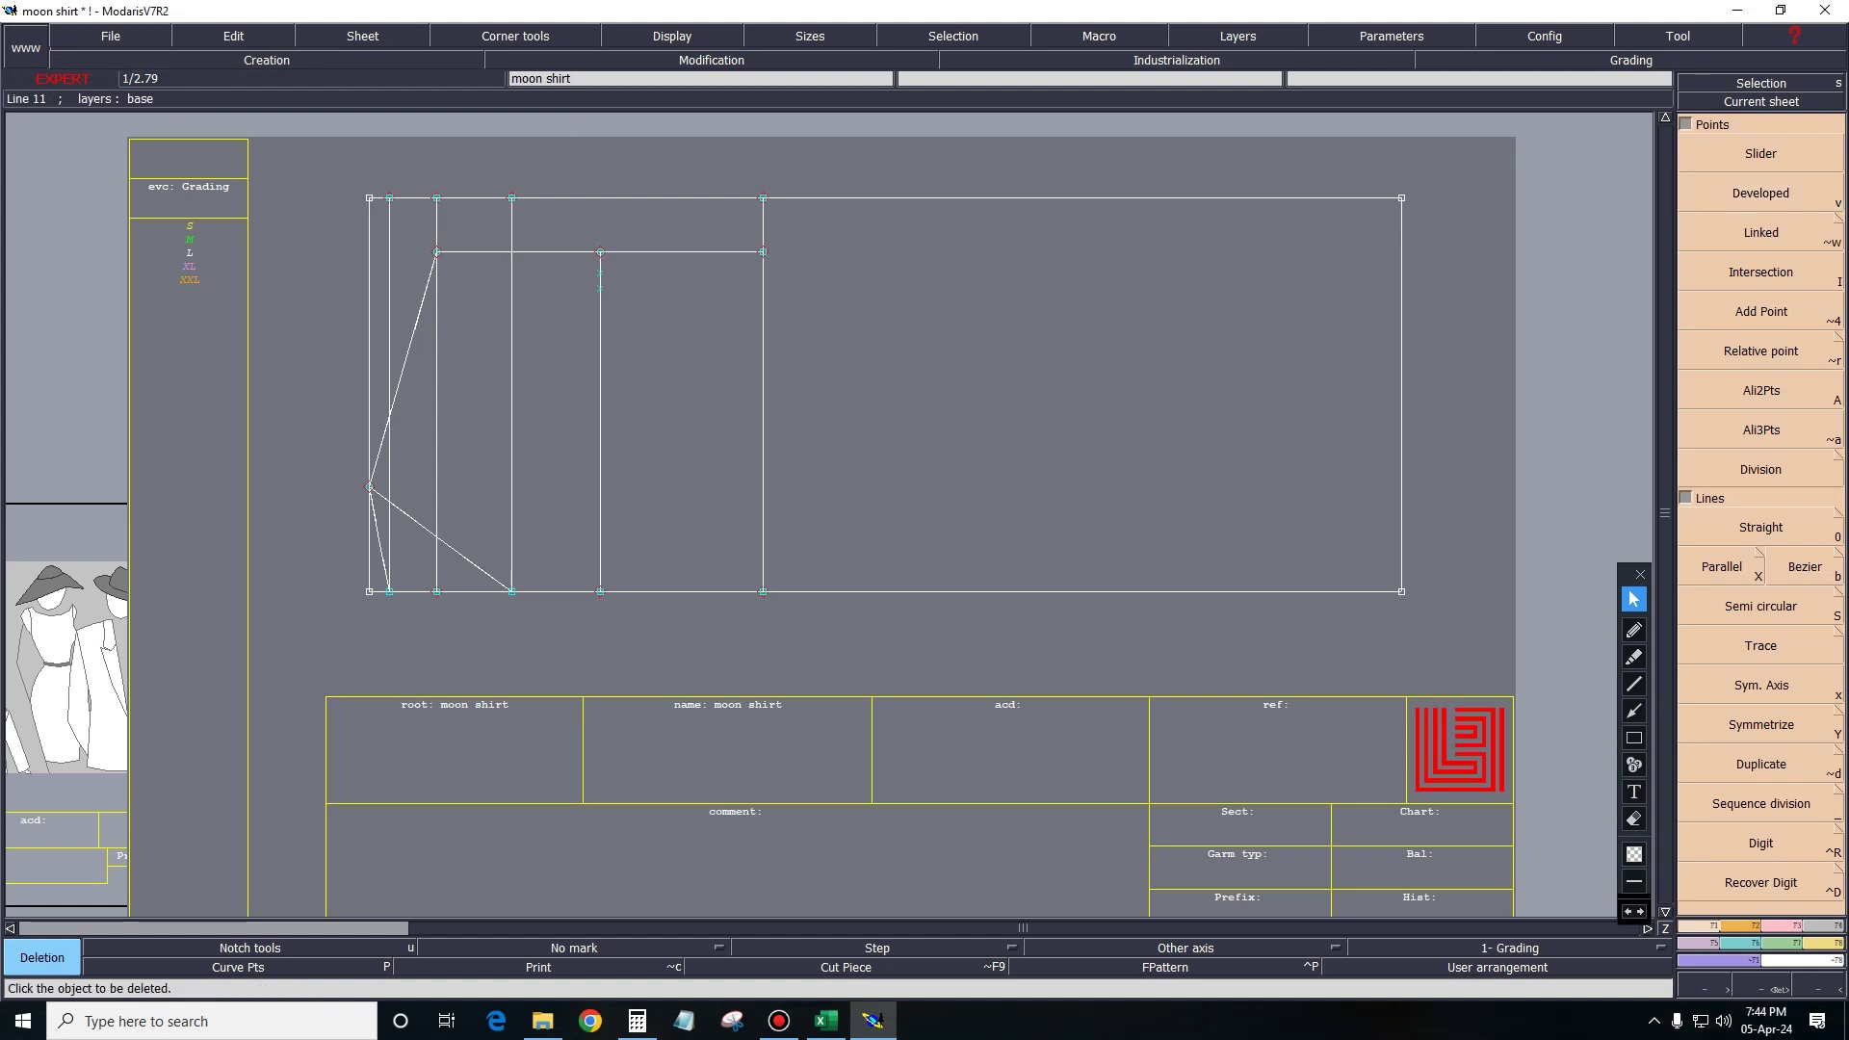
Delete the horizontal line and its end point, then draw a curve from the left corner through the lower point to the top corner.
click(520, 252)
click(763, 253)
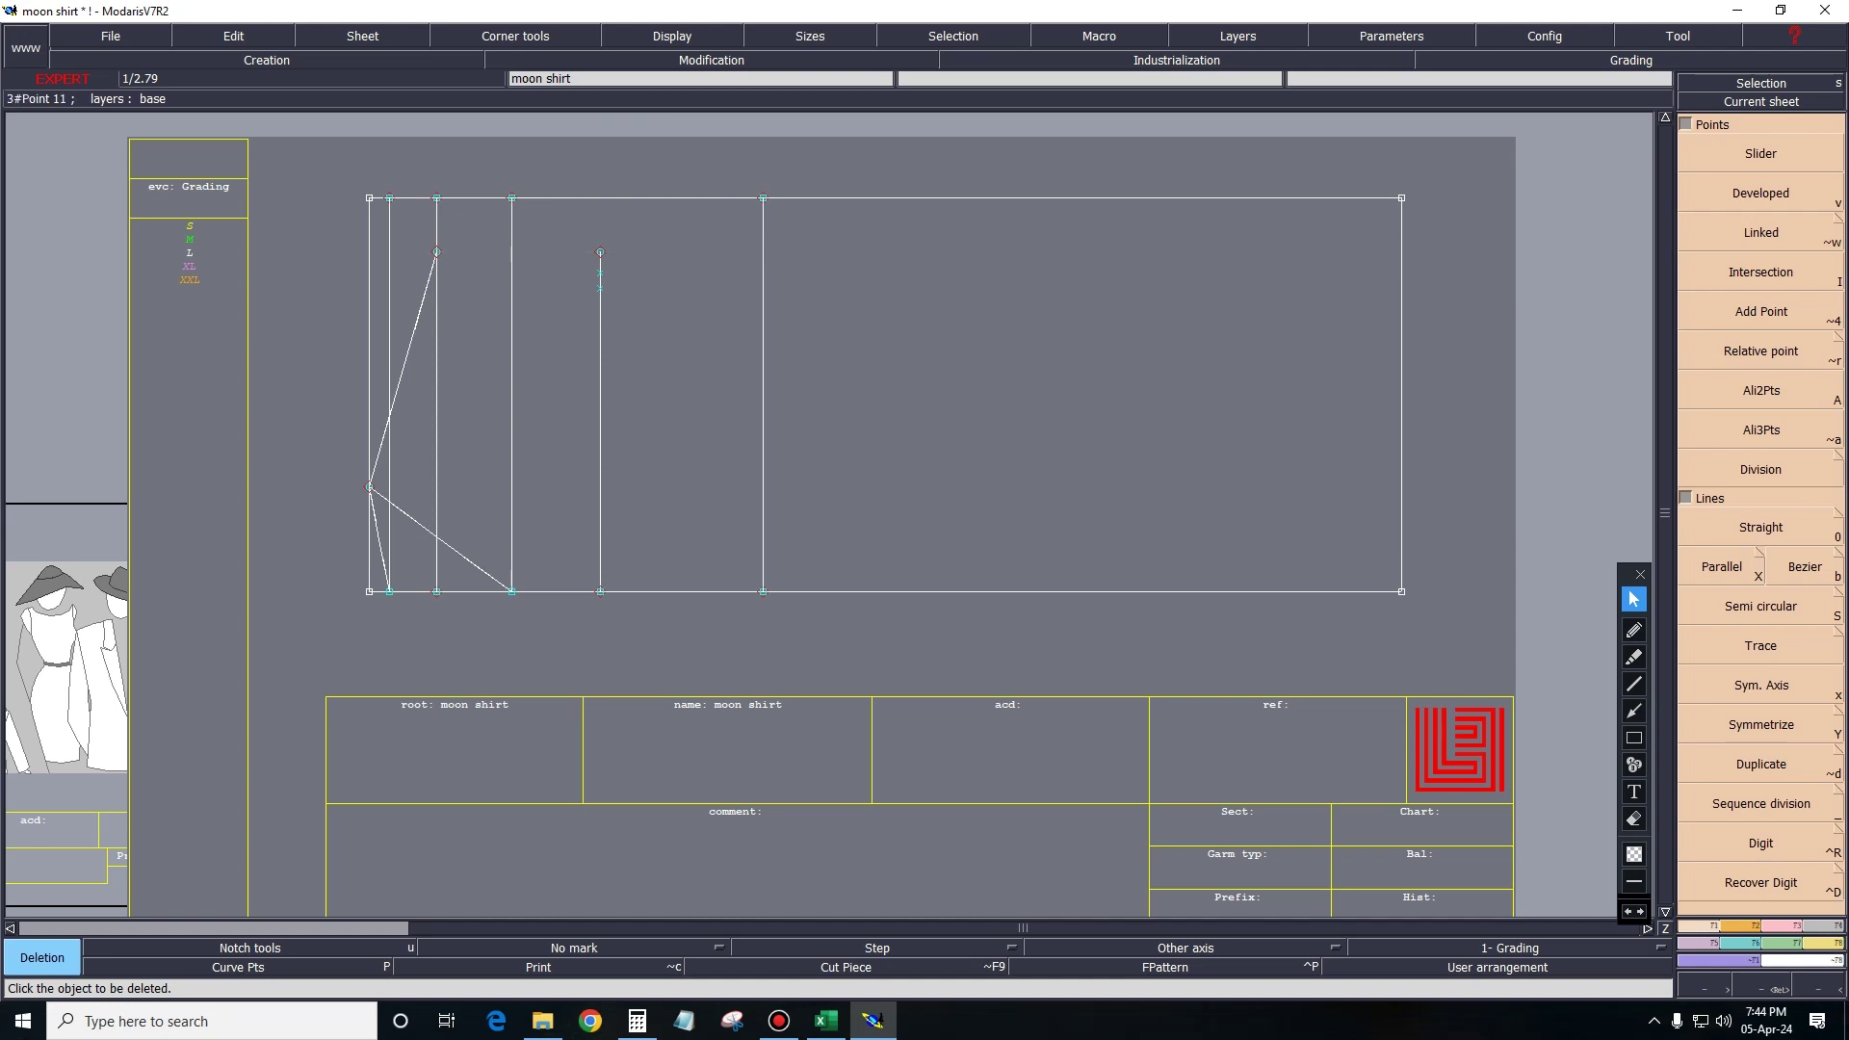
key(b)
click(436, 252)
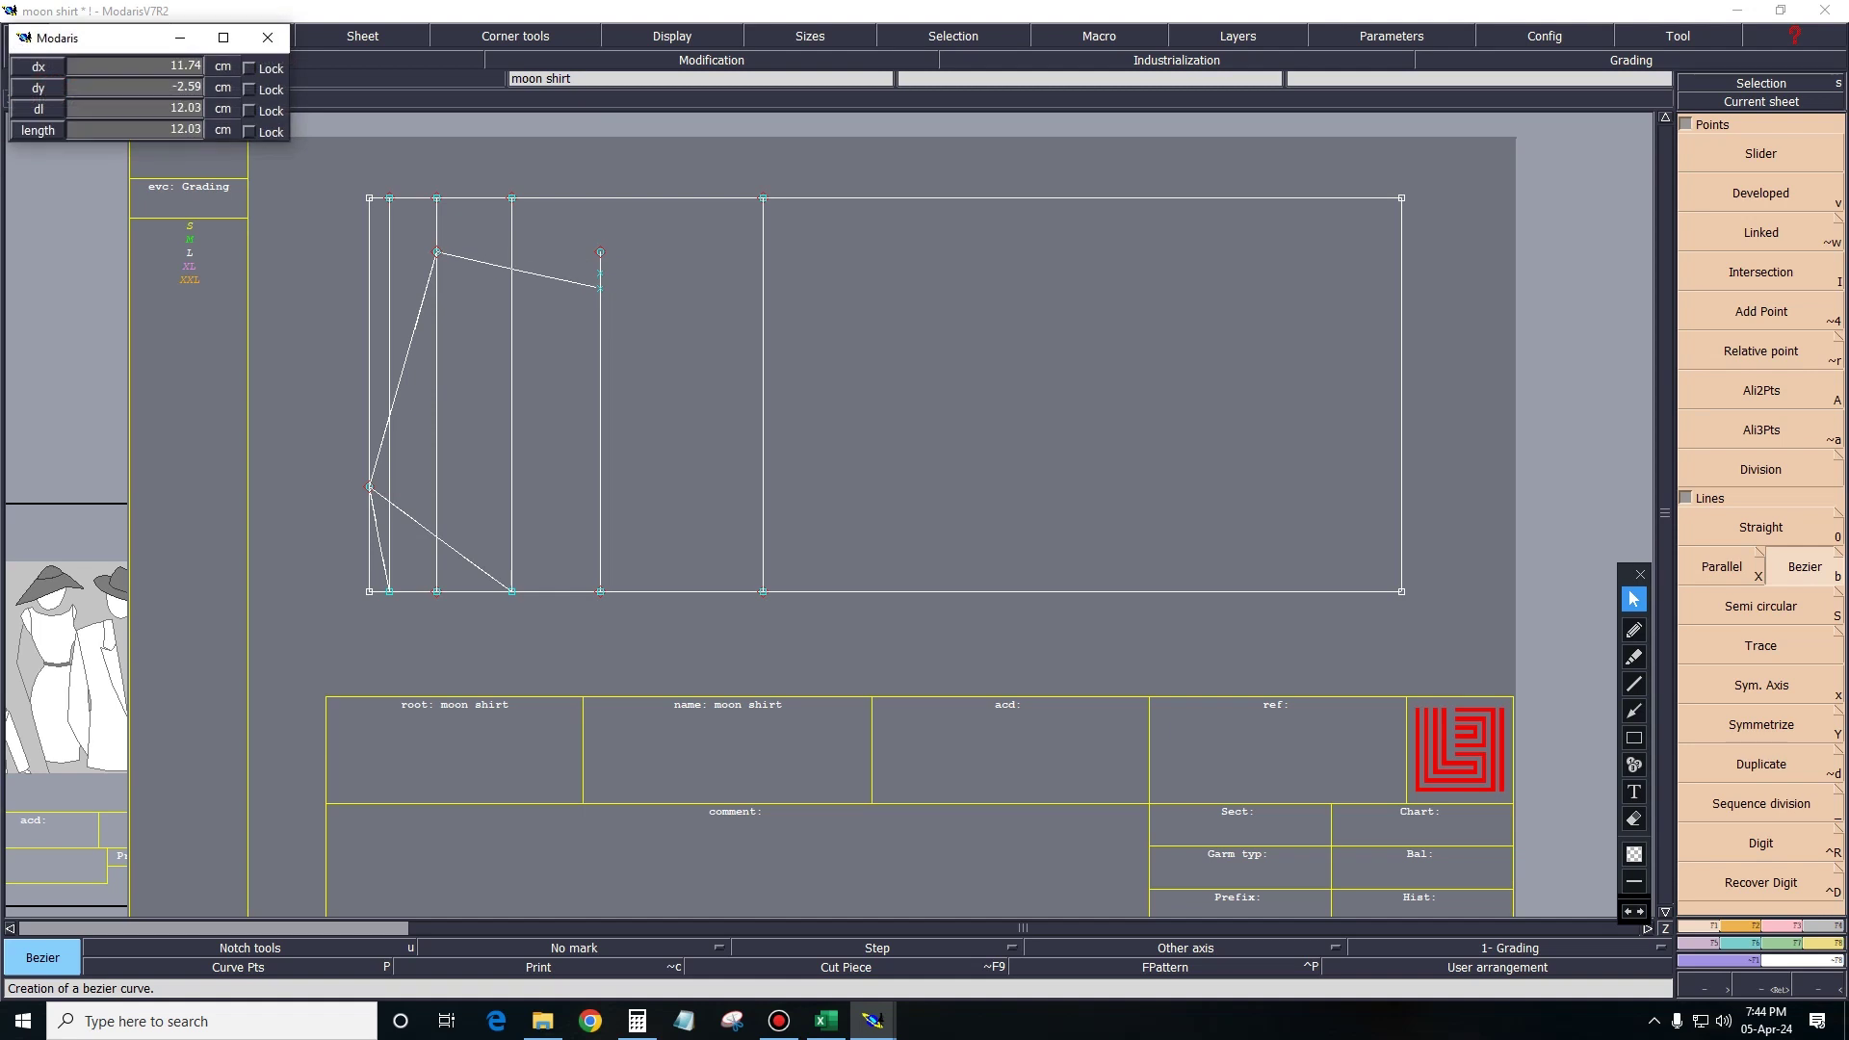
click(600, 287)
click(762, 197)
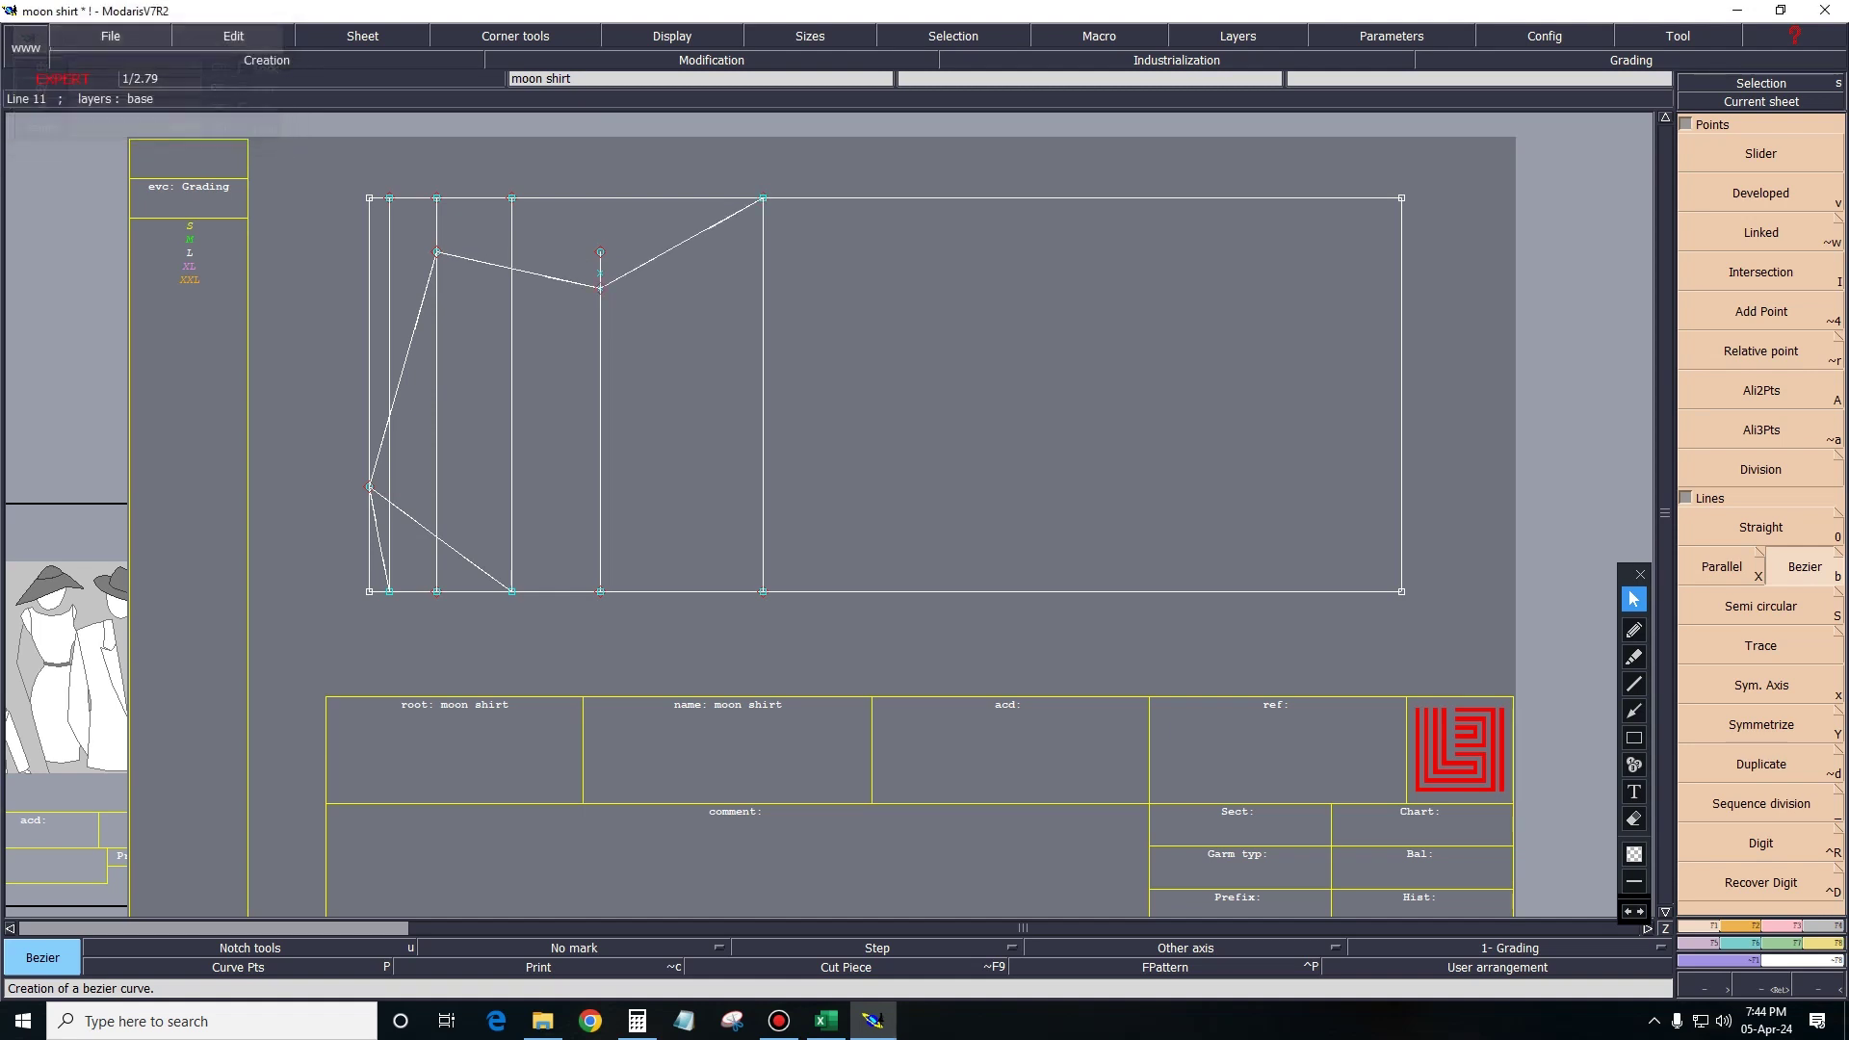
Draw a second curve through the upper point to the top corner and delete the leftover point.
click(436, 252)
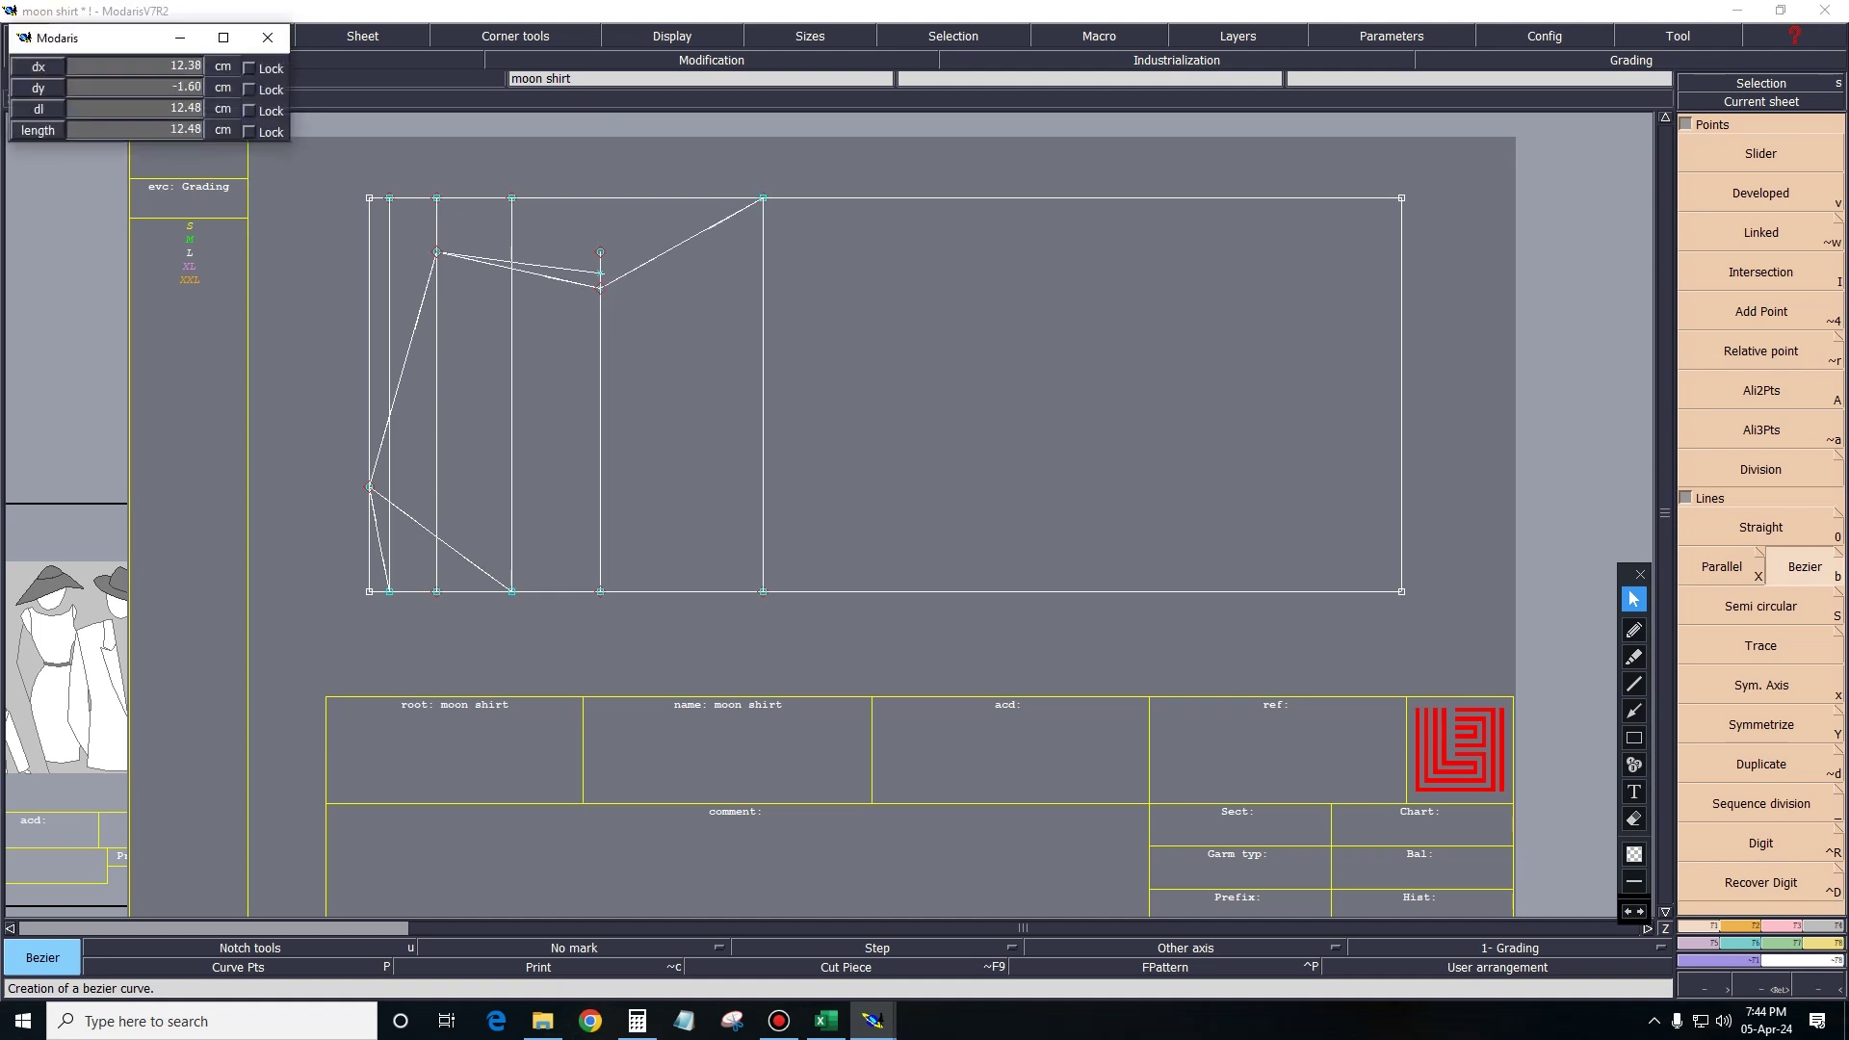
click(600, 272)
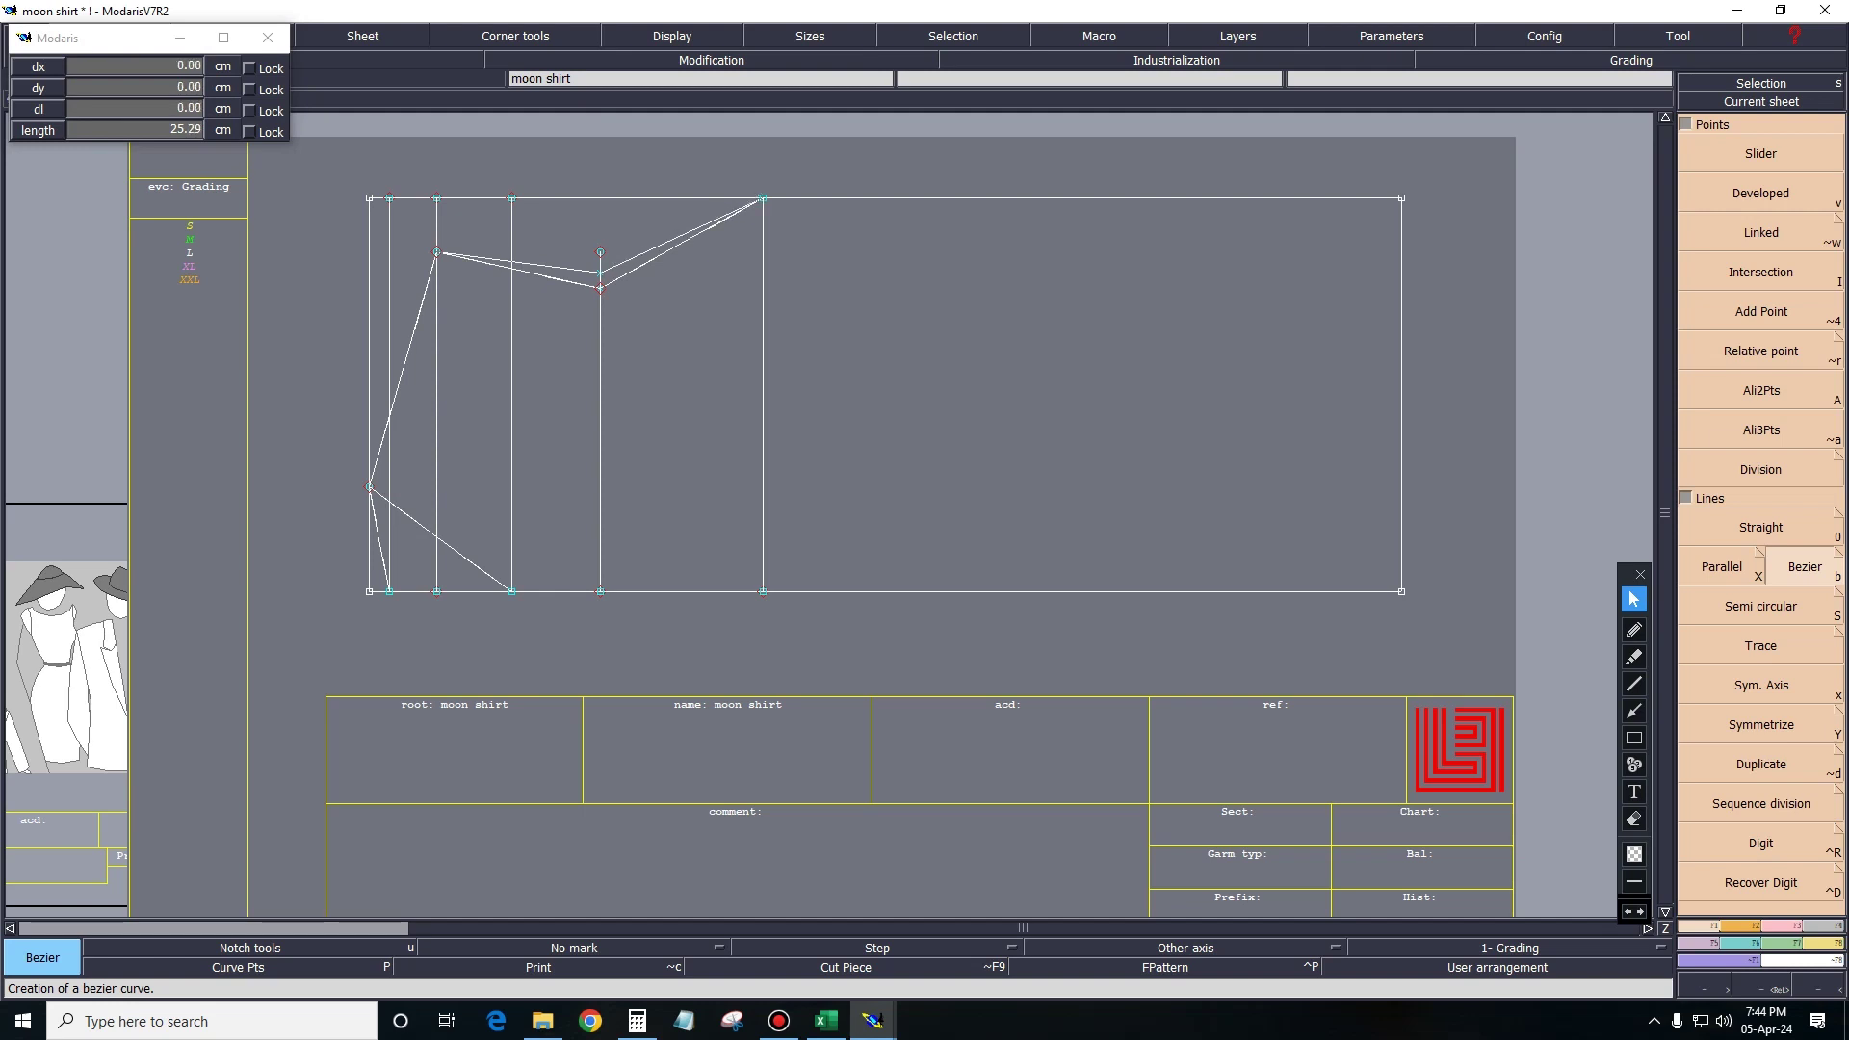
click(763, 198)
key(Delete)
click(600, 252)
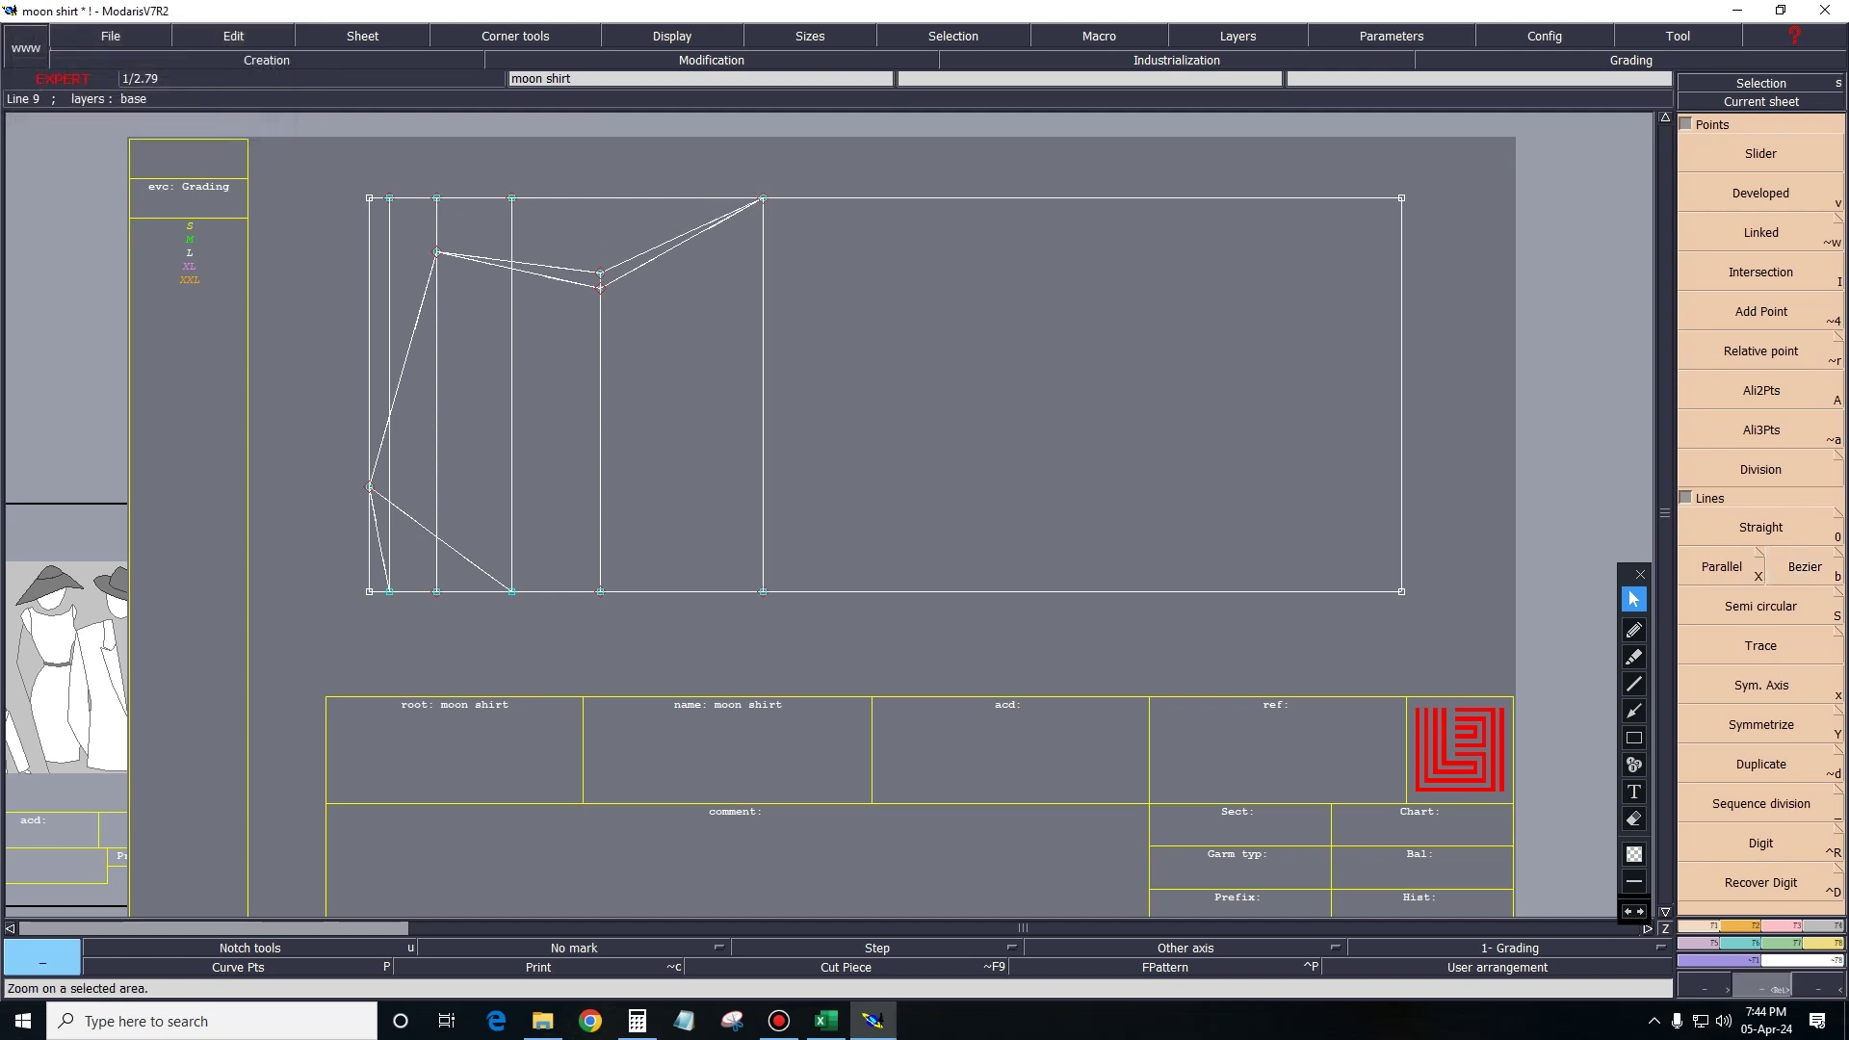
Zoom on the sleeve curves and tick Curve with constraint and All sizes precision in Parall./Sym.
drag(289, 153, 936, 549)
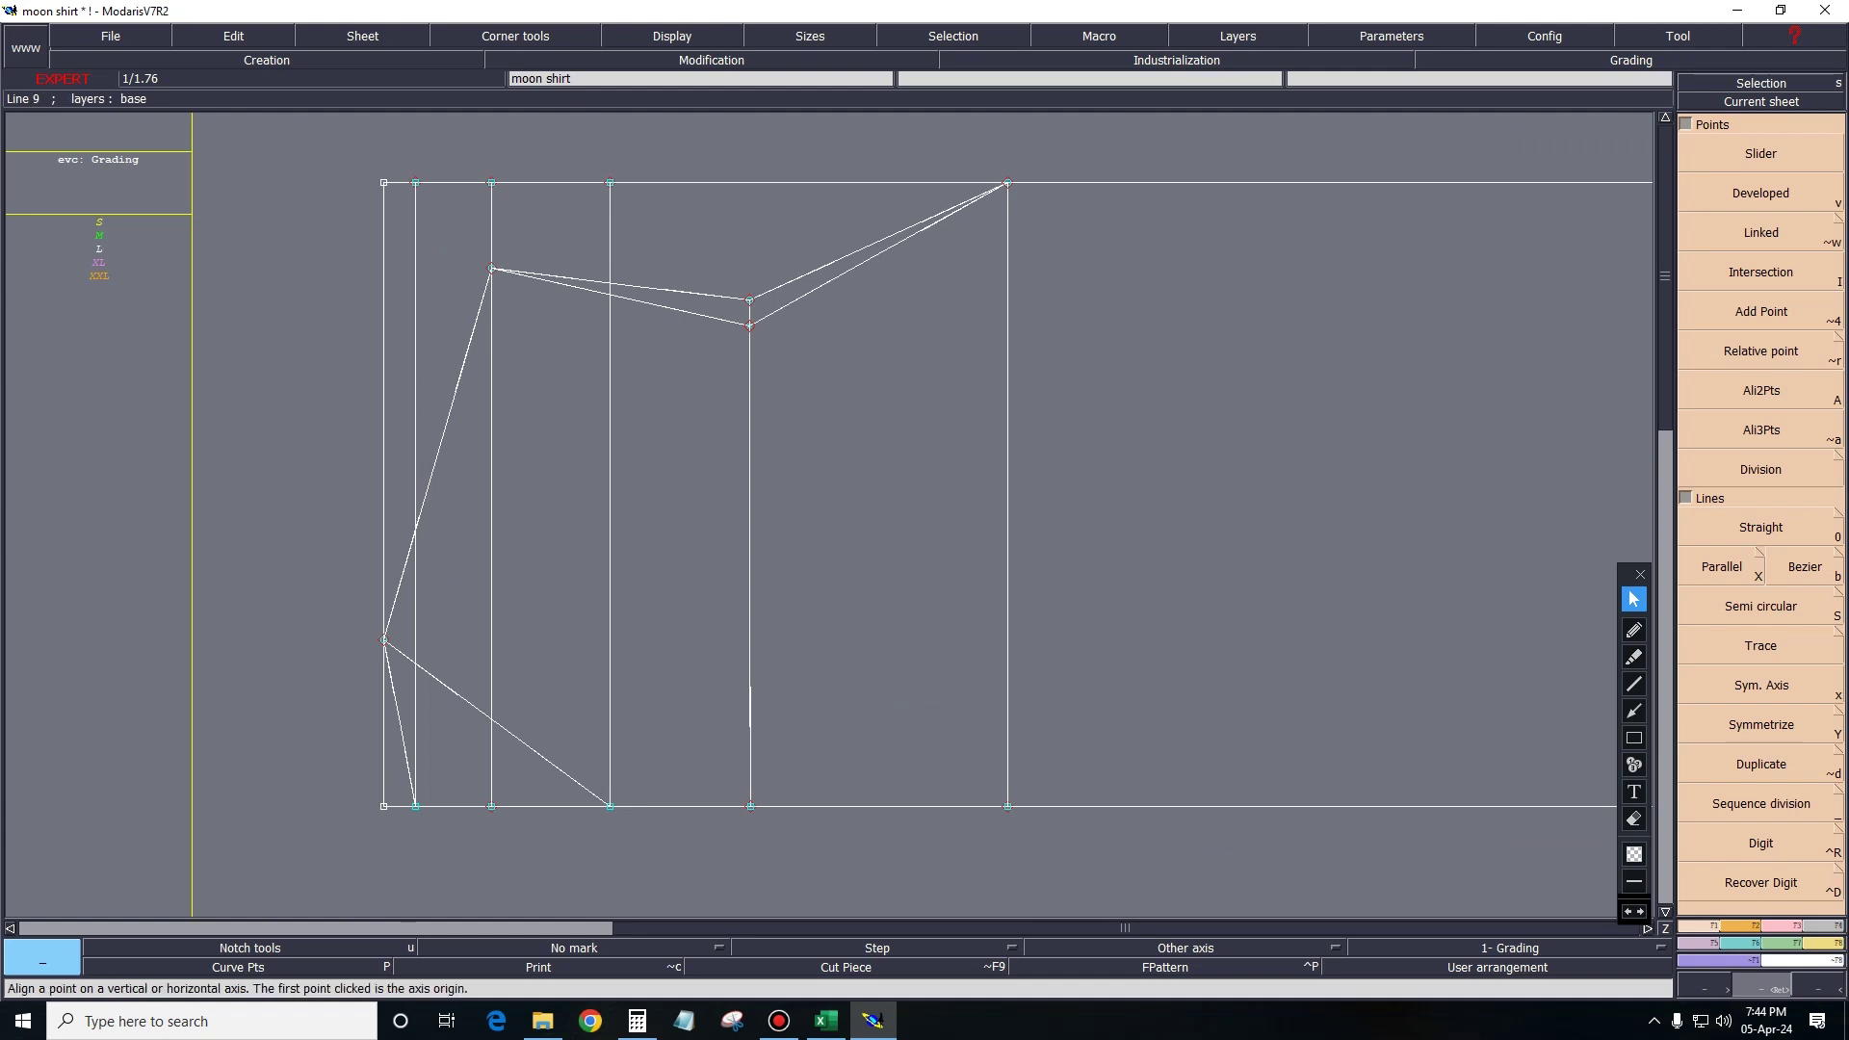
key(0)
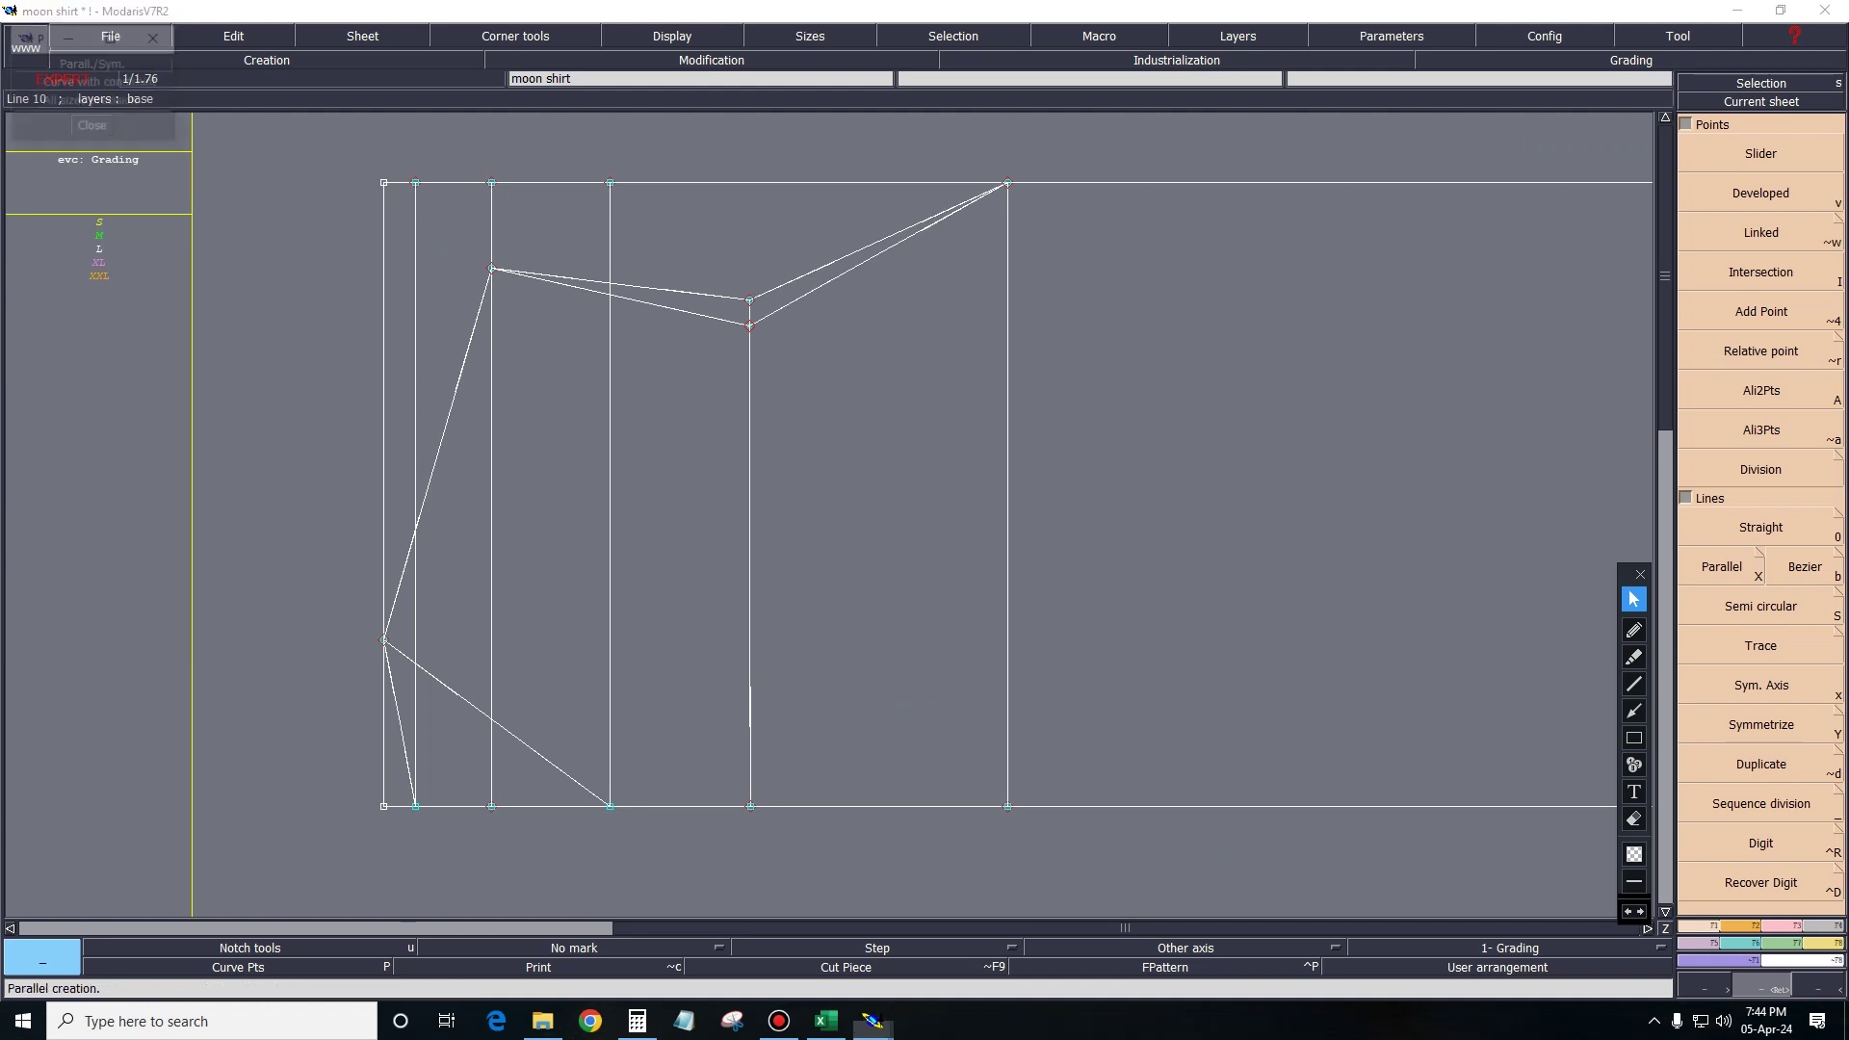
click(100, 82)
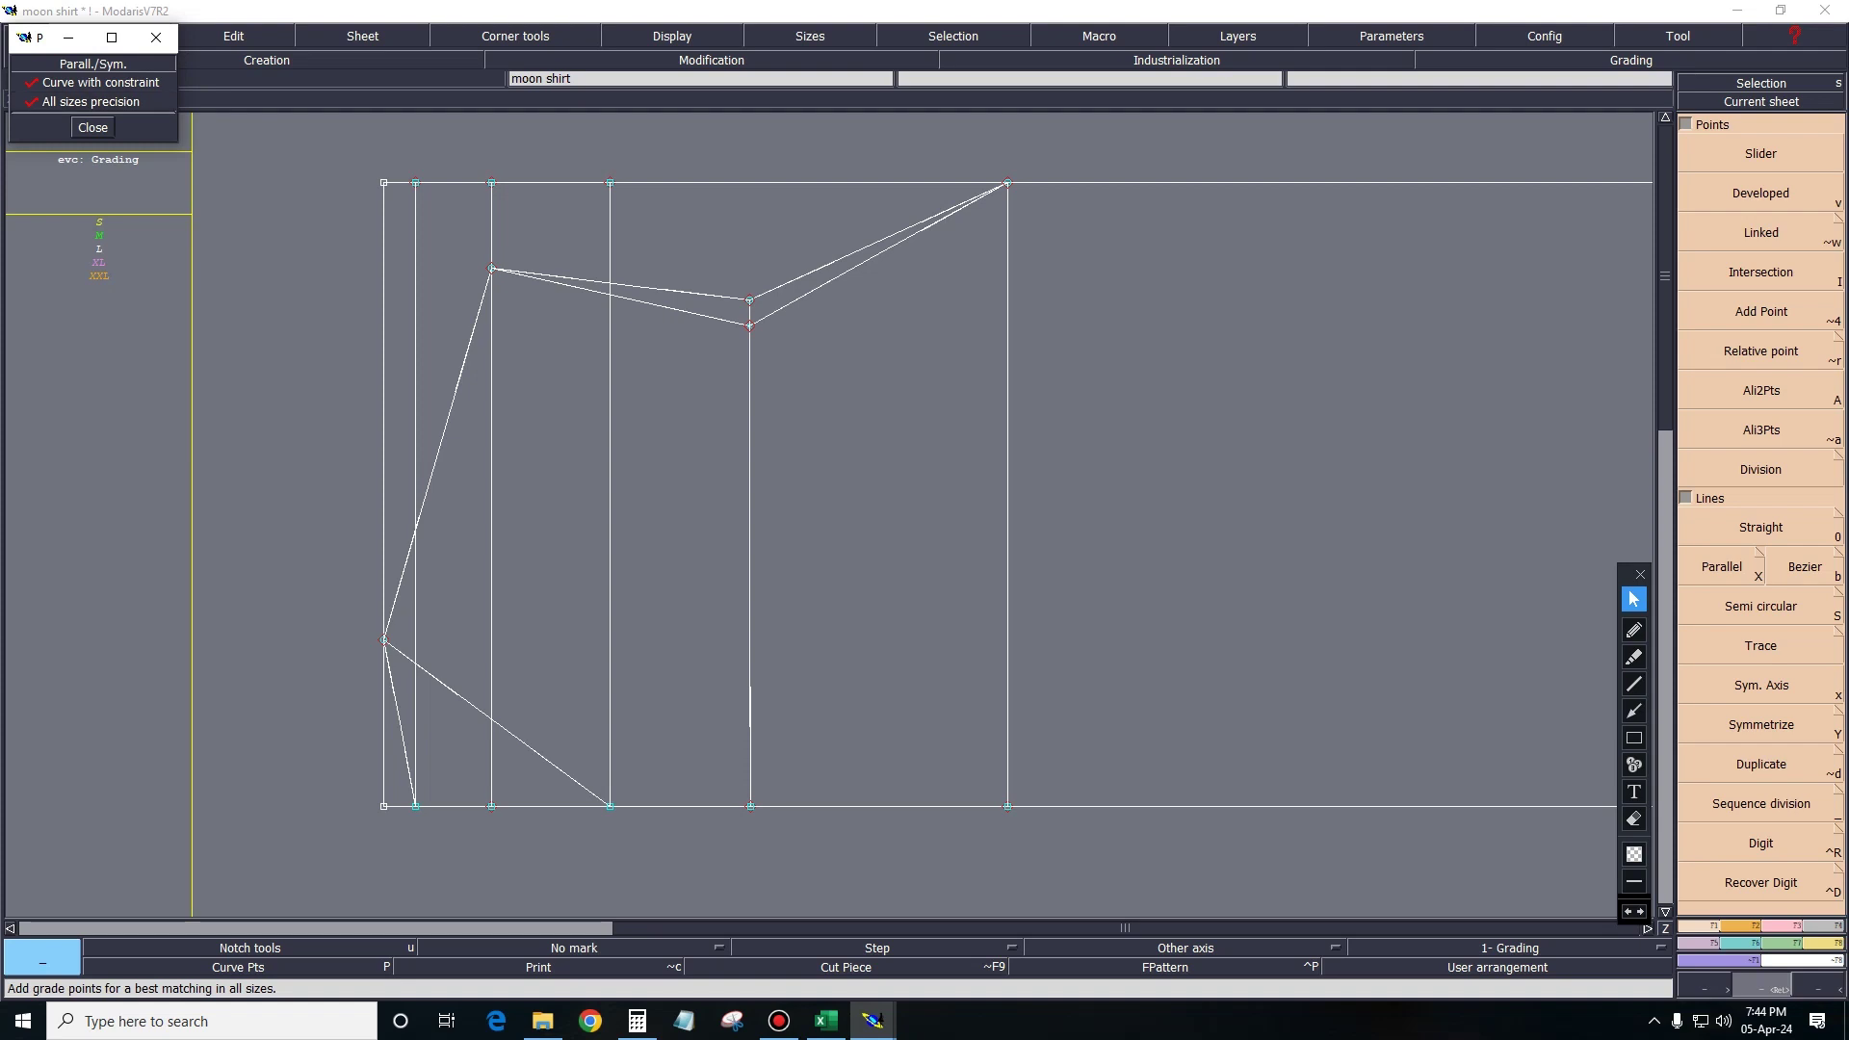
click(92, 127)
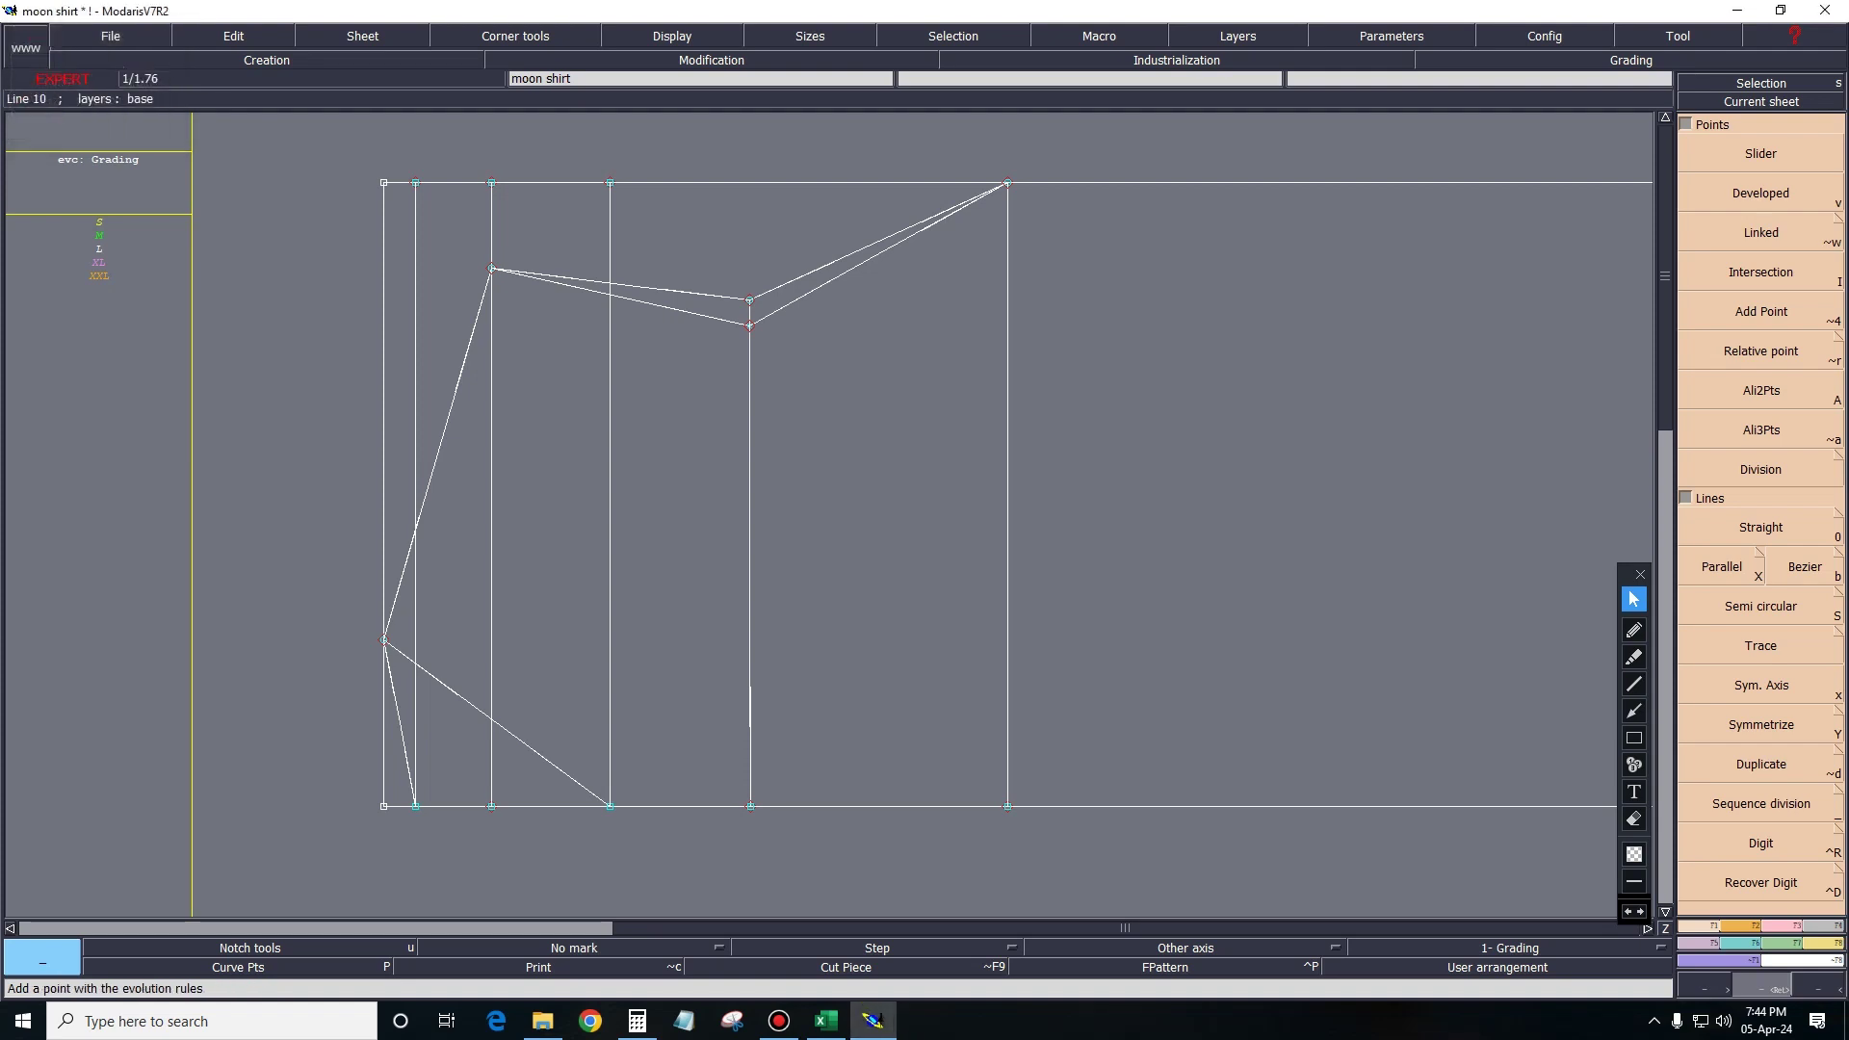
key(shift+s)
Create a symmetry axis from the upper point down to the left point.
key(x)
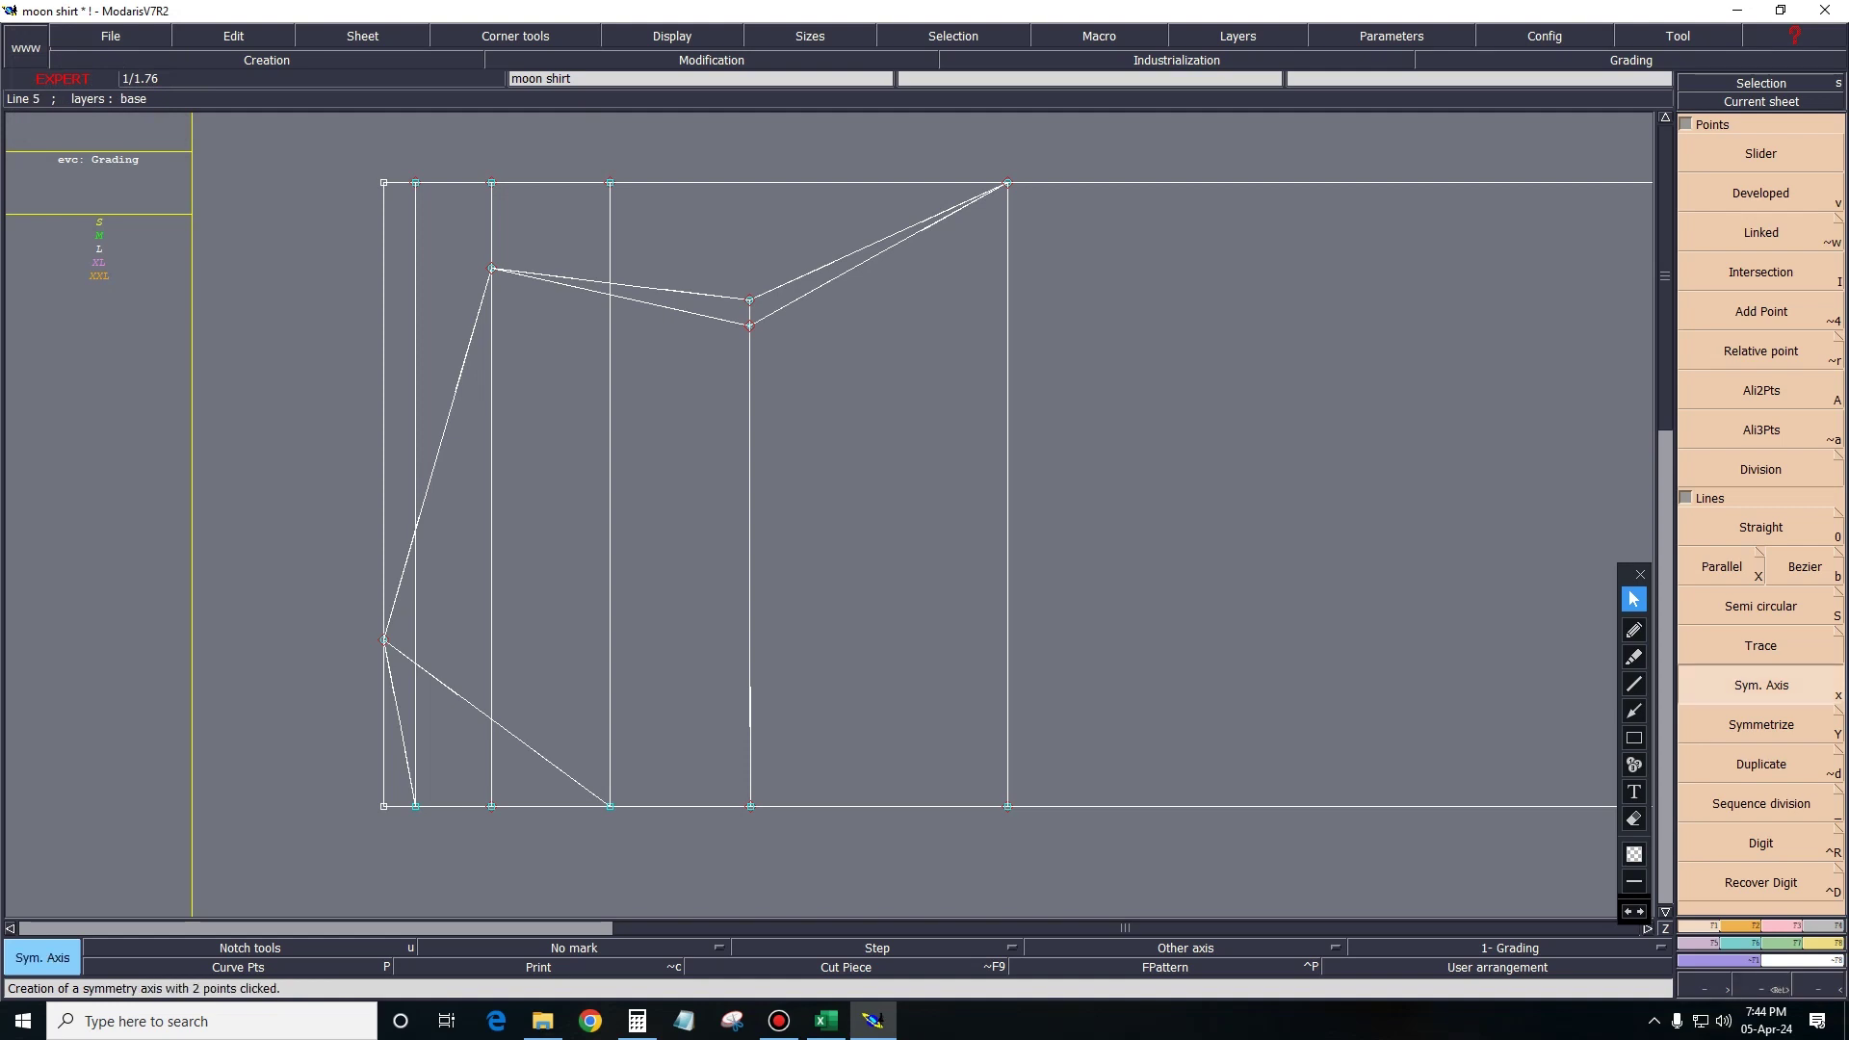
click(491, 269)
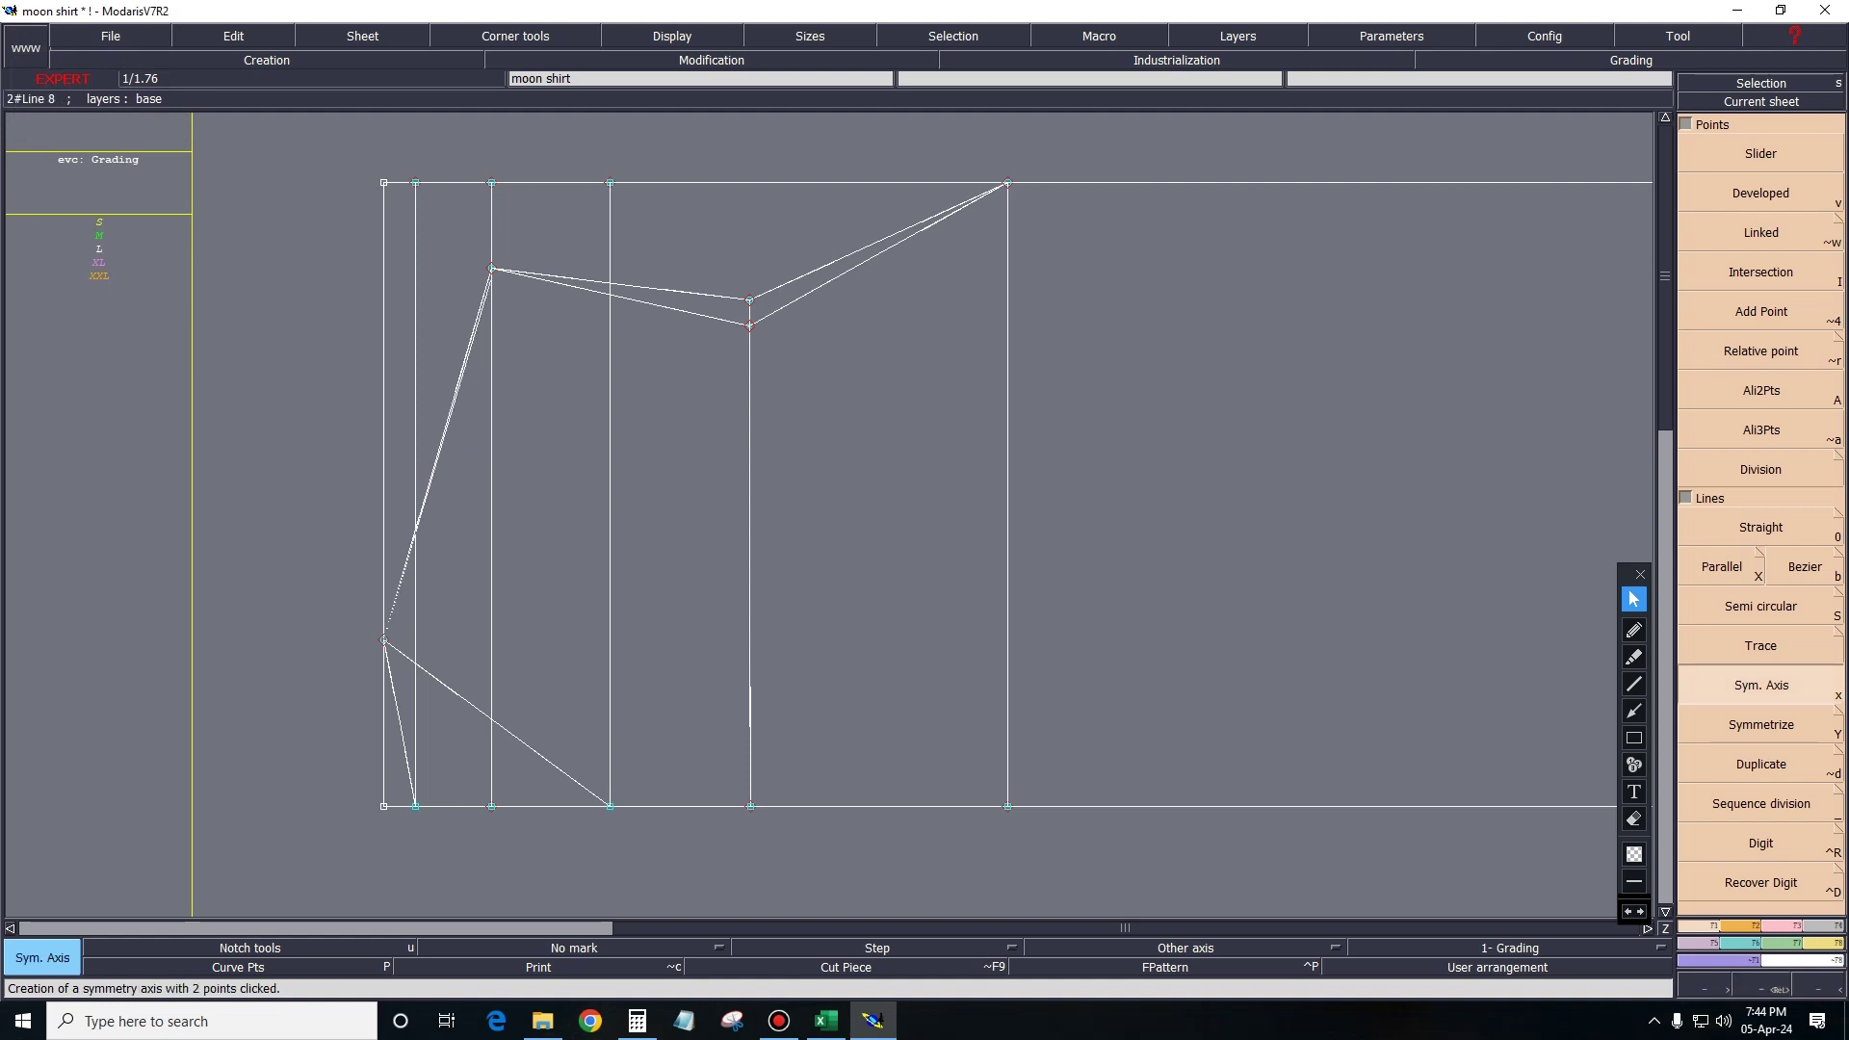
click(384, 640)
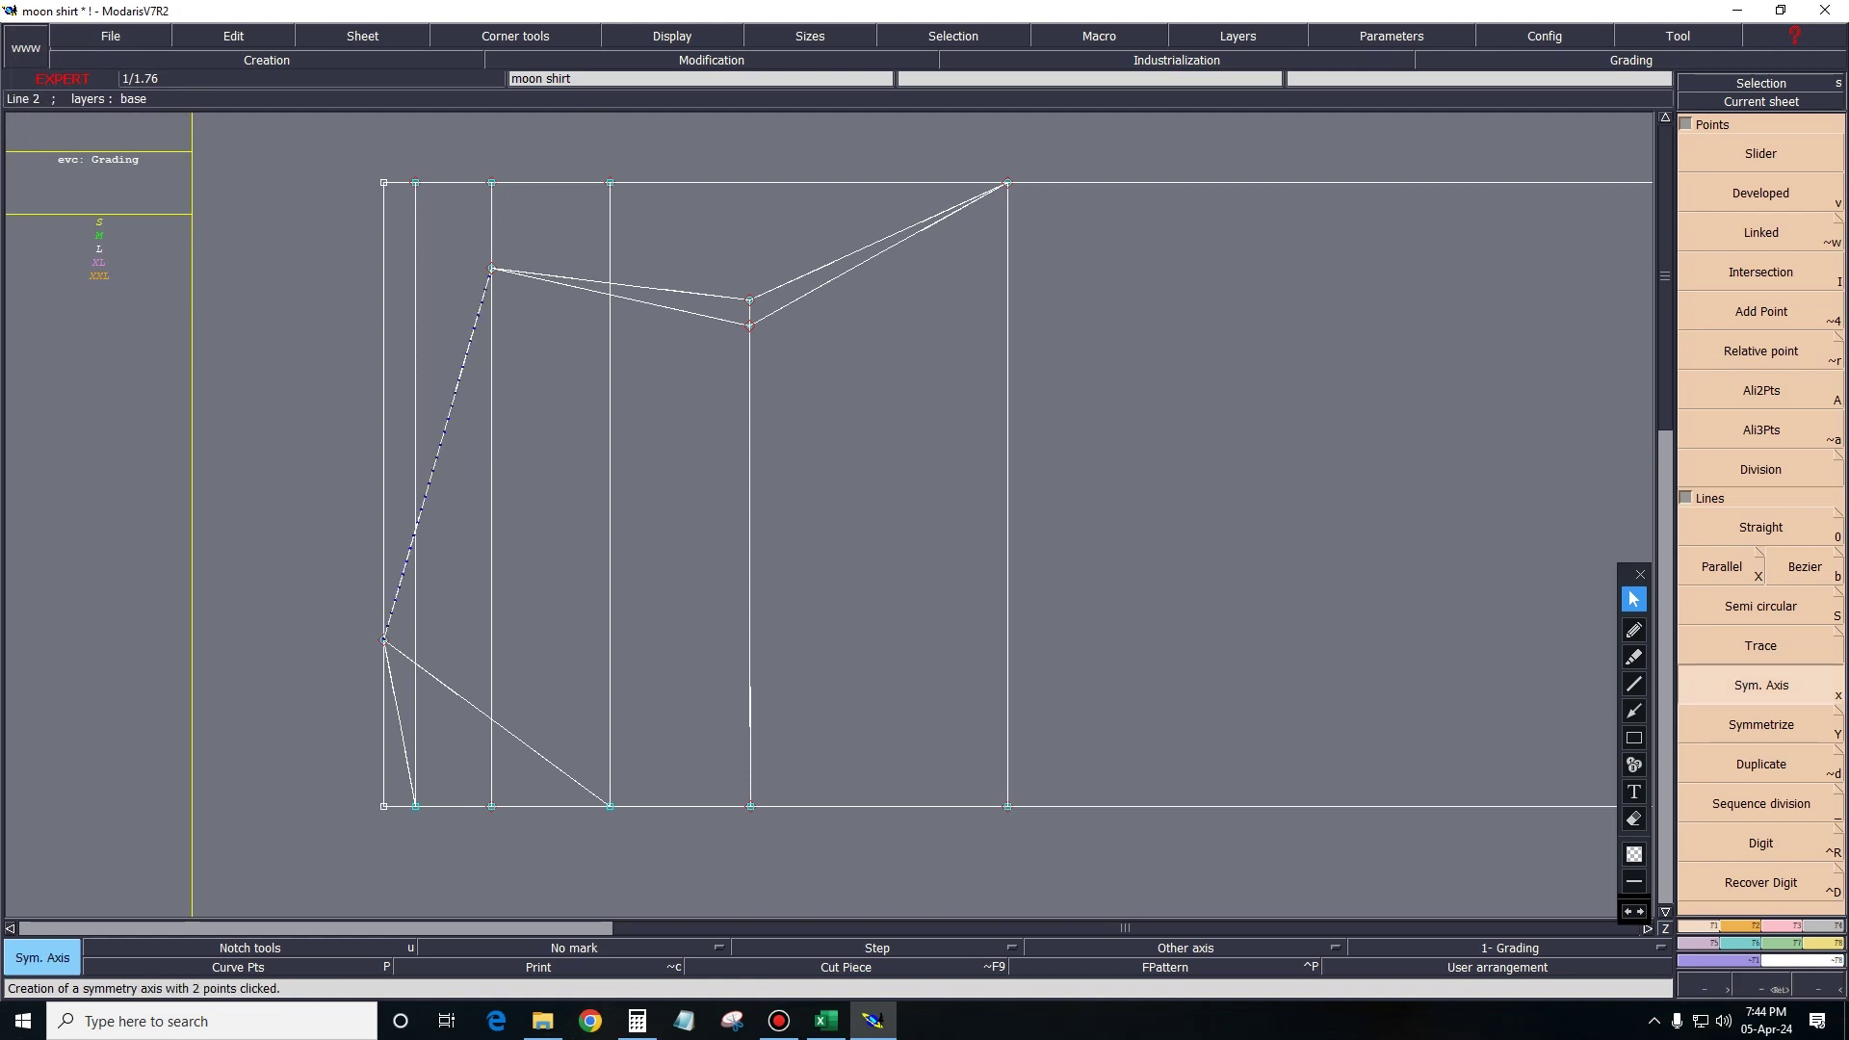
key(Escape)
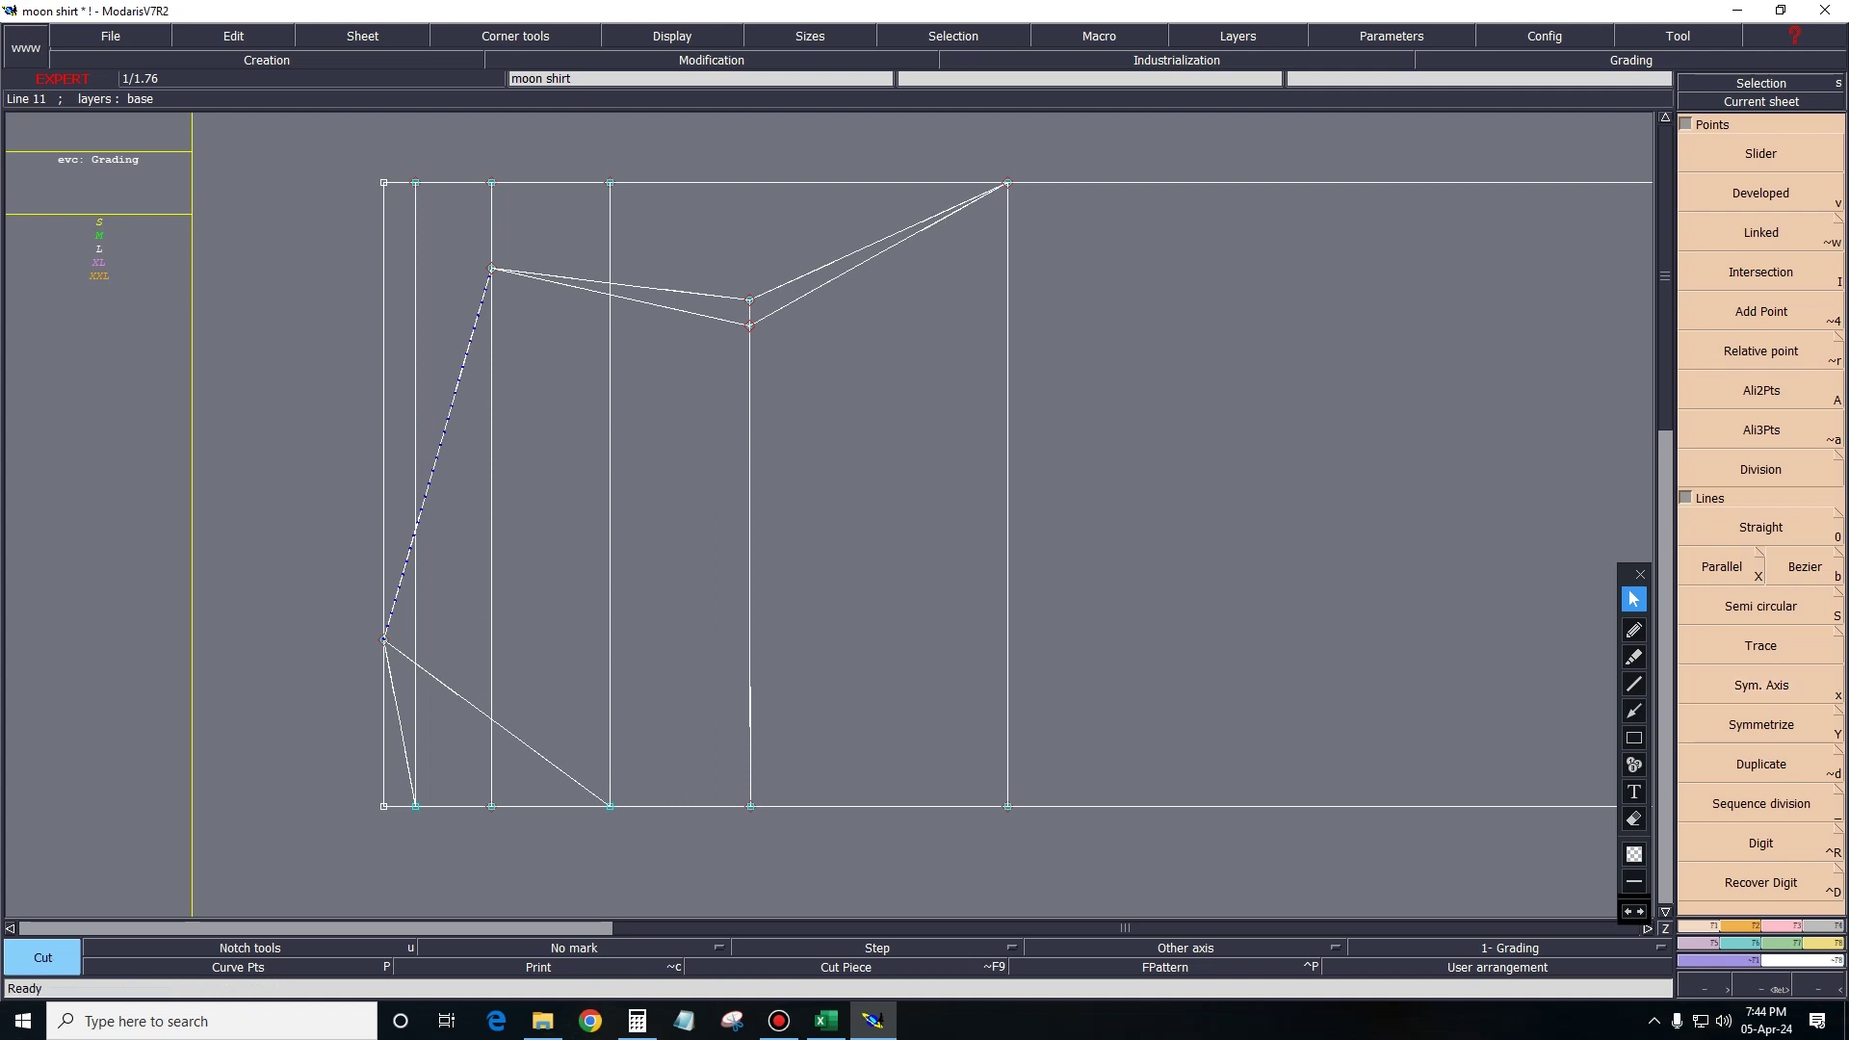
Reframe the sleeve pattern, toggle curve-handle display, and check the Excel measurement chart.
key(shift+y)
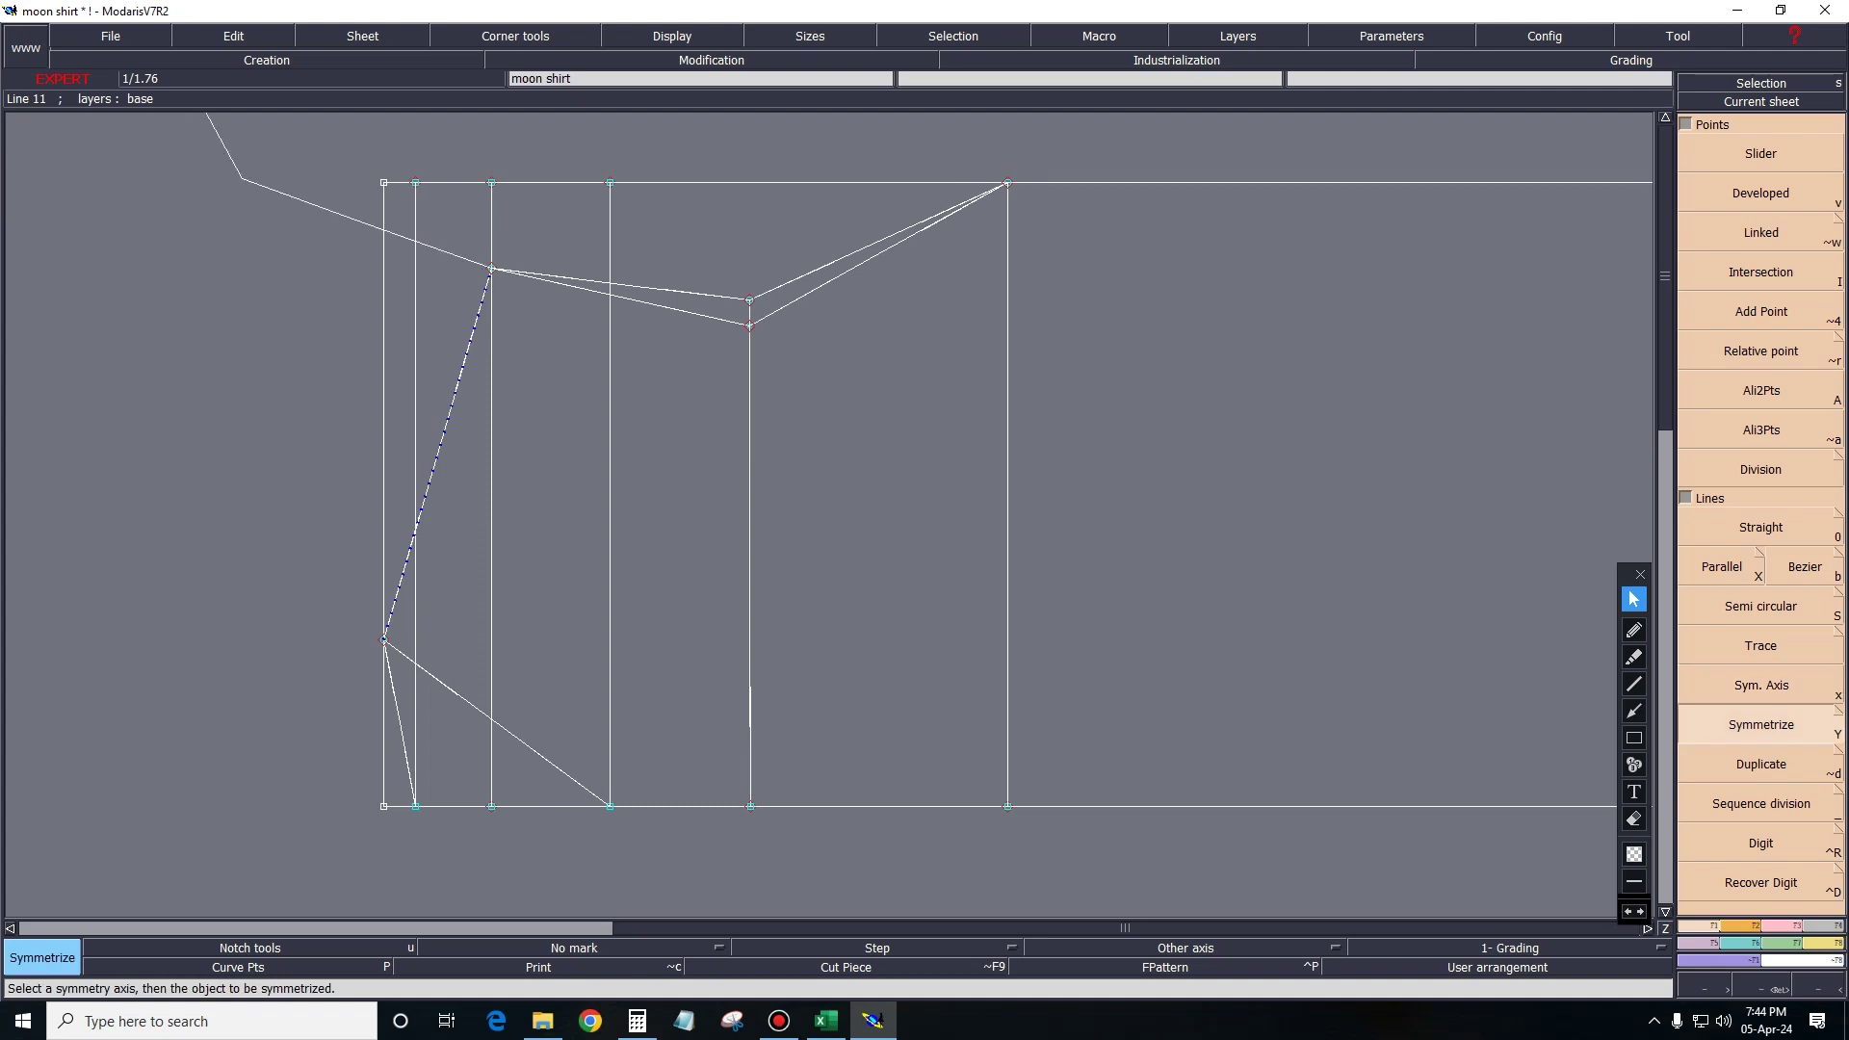
key(minus)
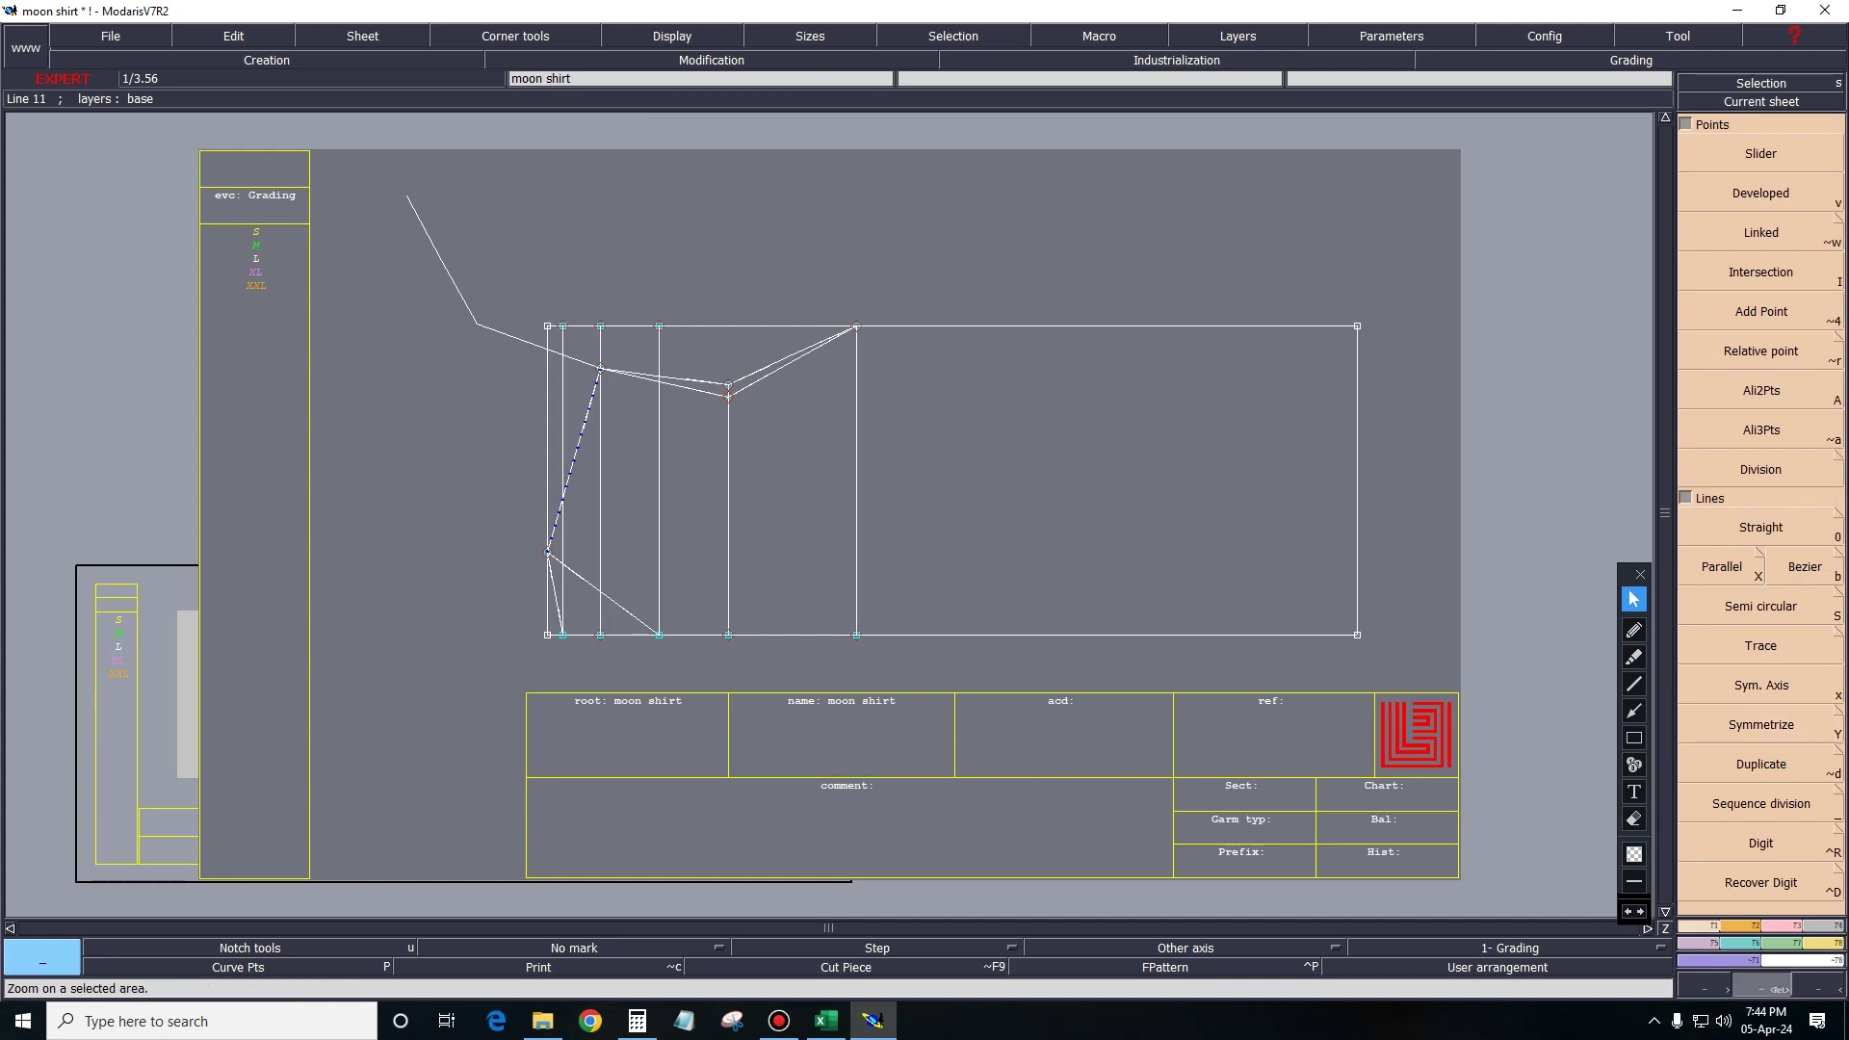
drag(362, 156, 1006, 696)
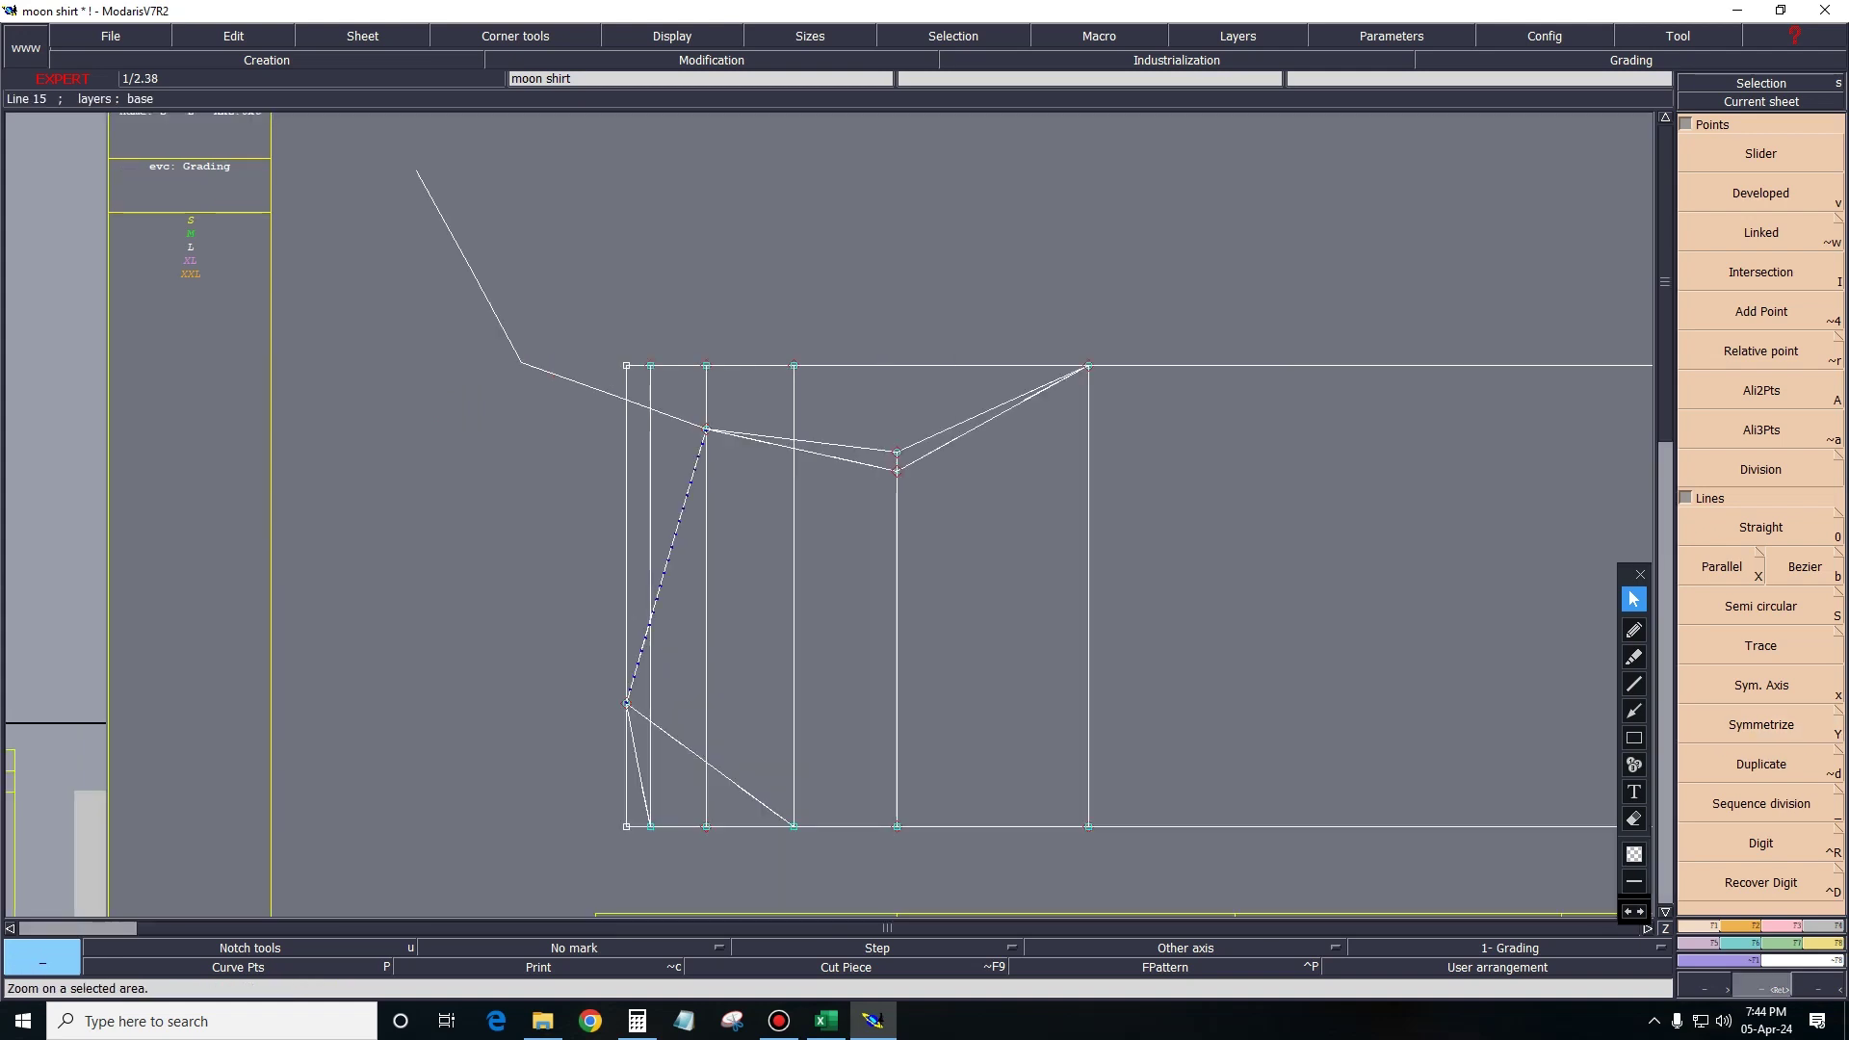
click(672, 36)
click(665, 402)
key(shift+s)
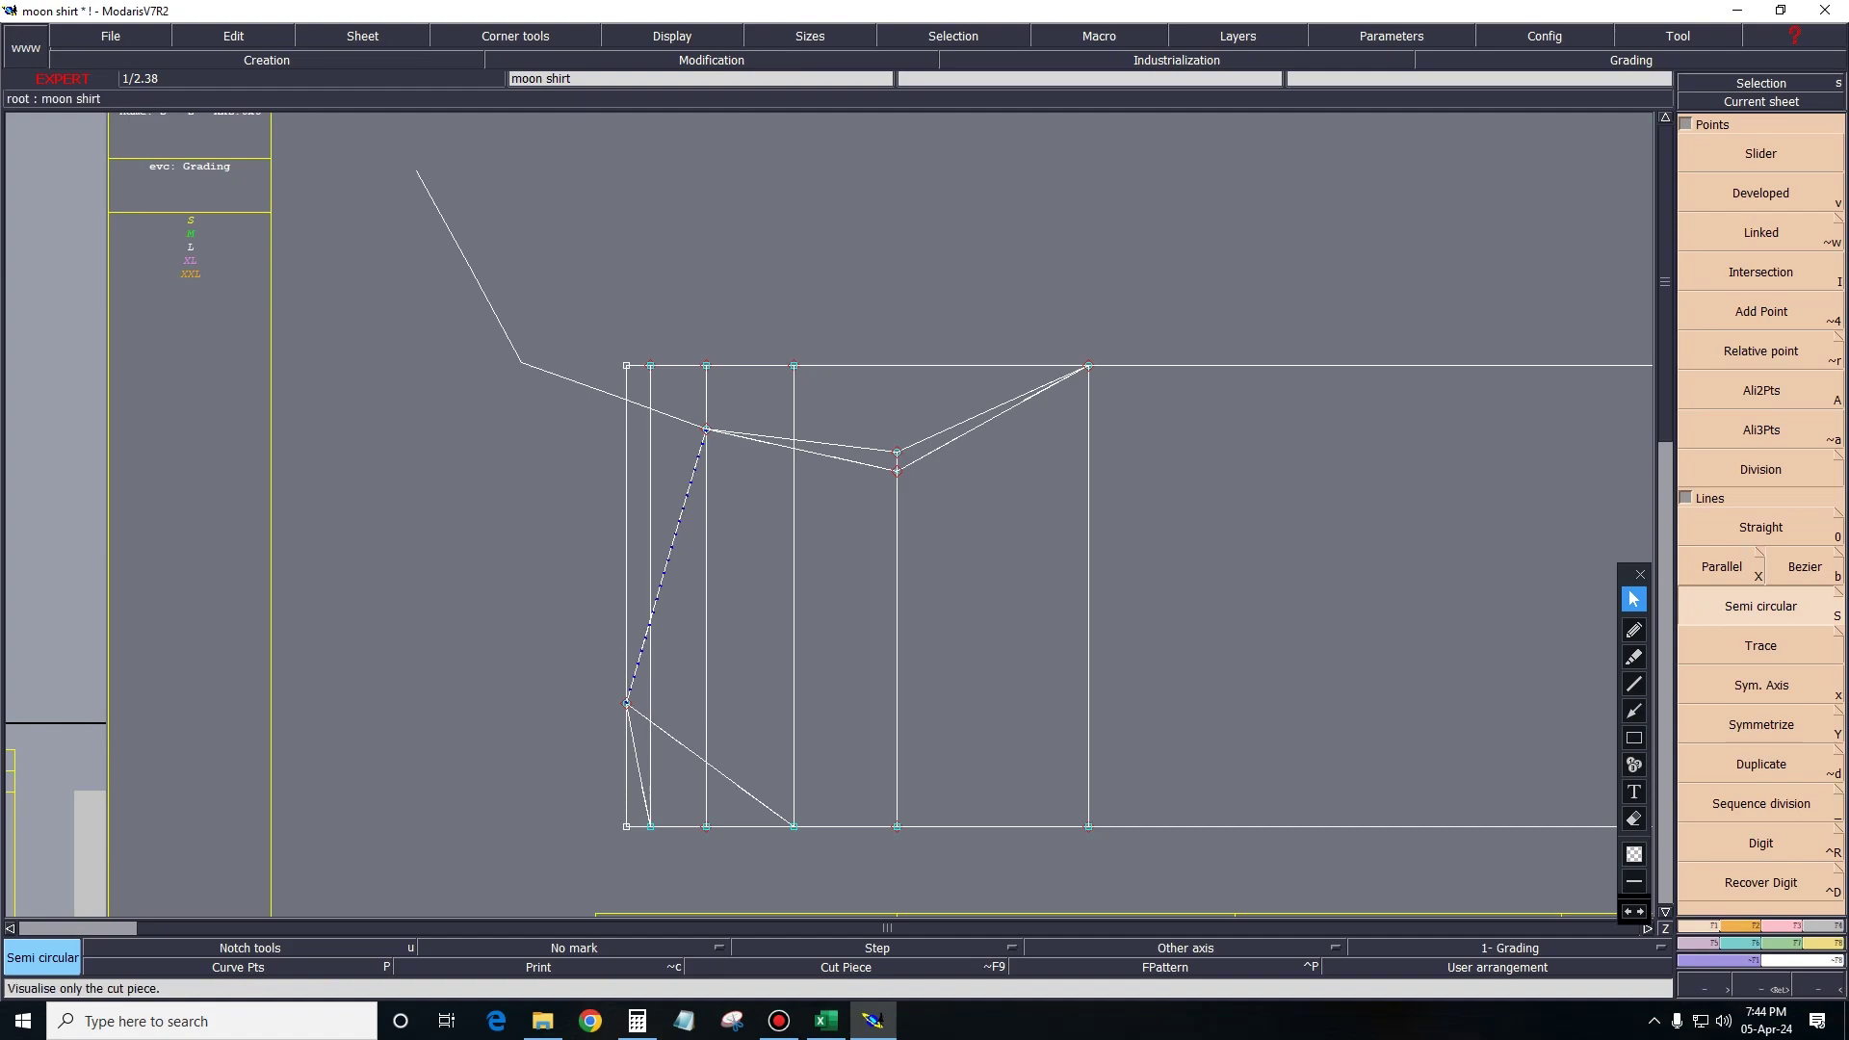
click(825, 1020)
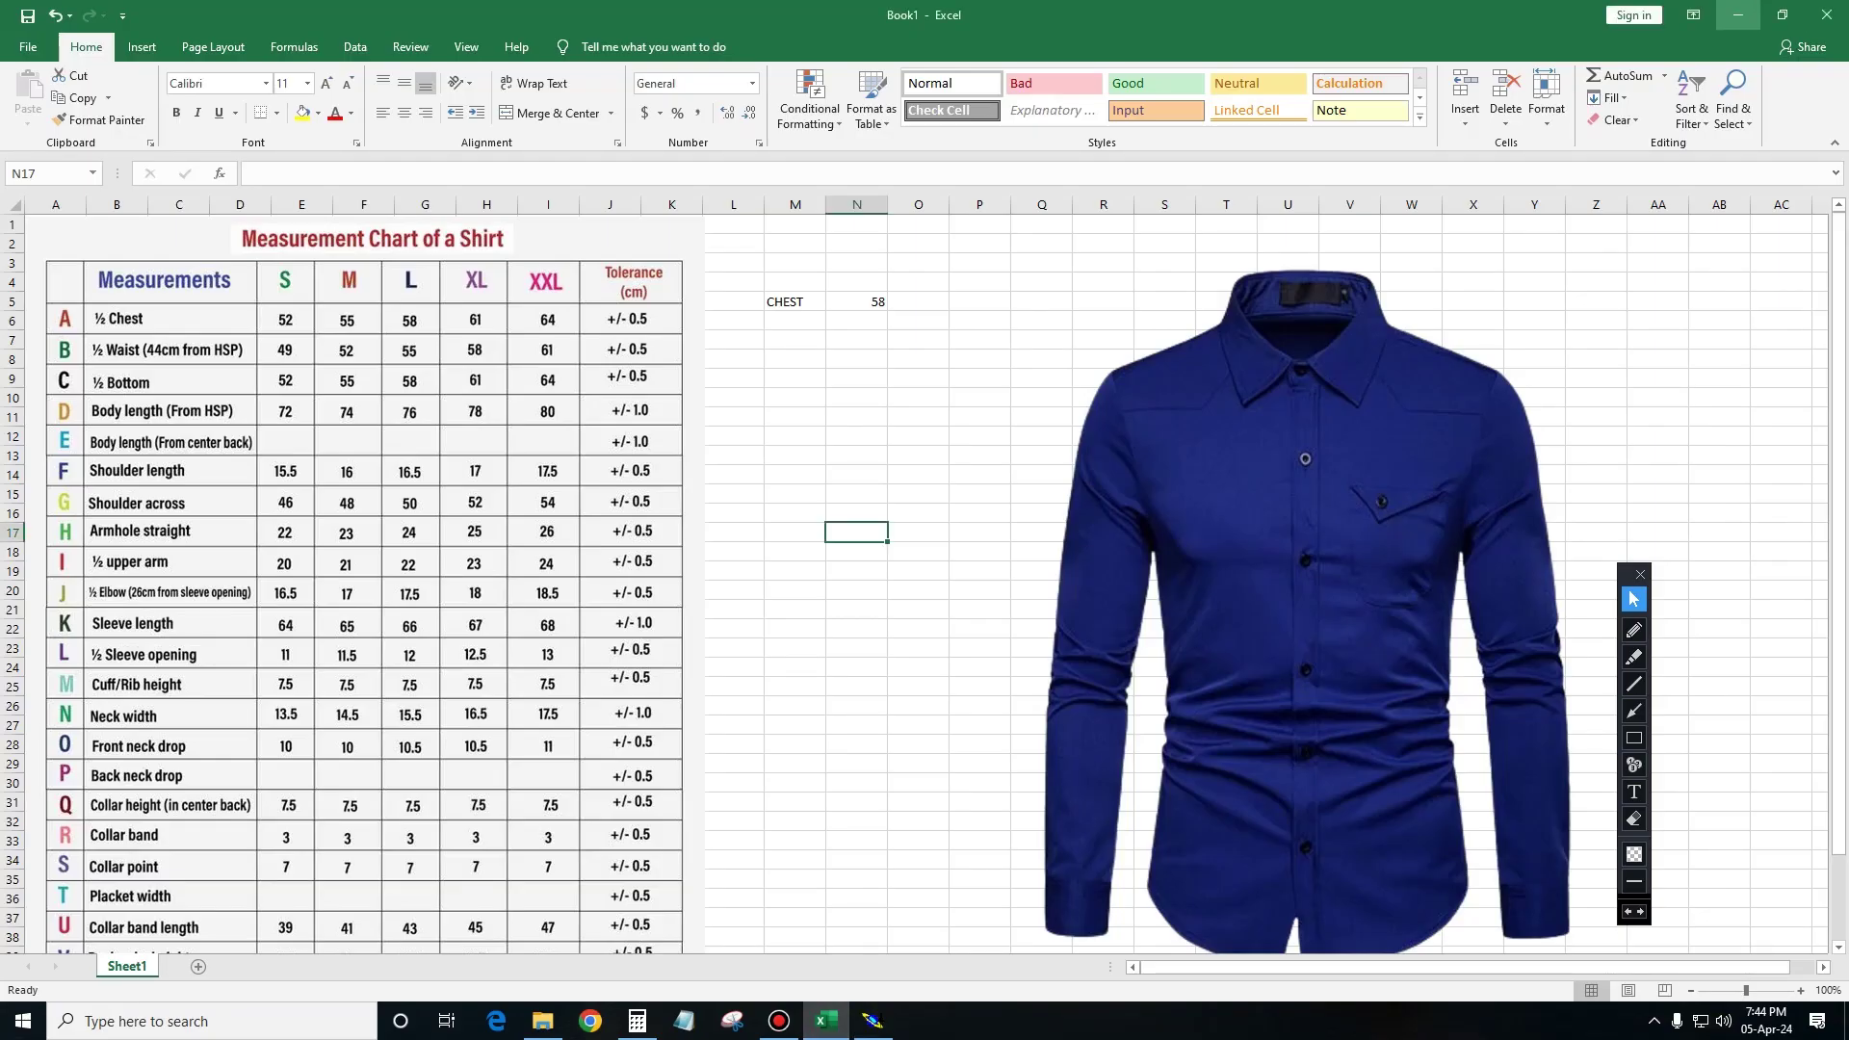
click(1738, 14)
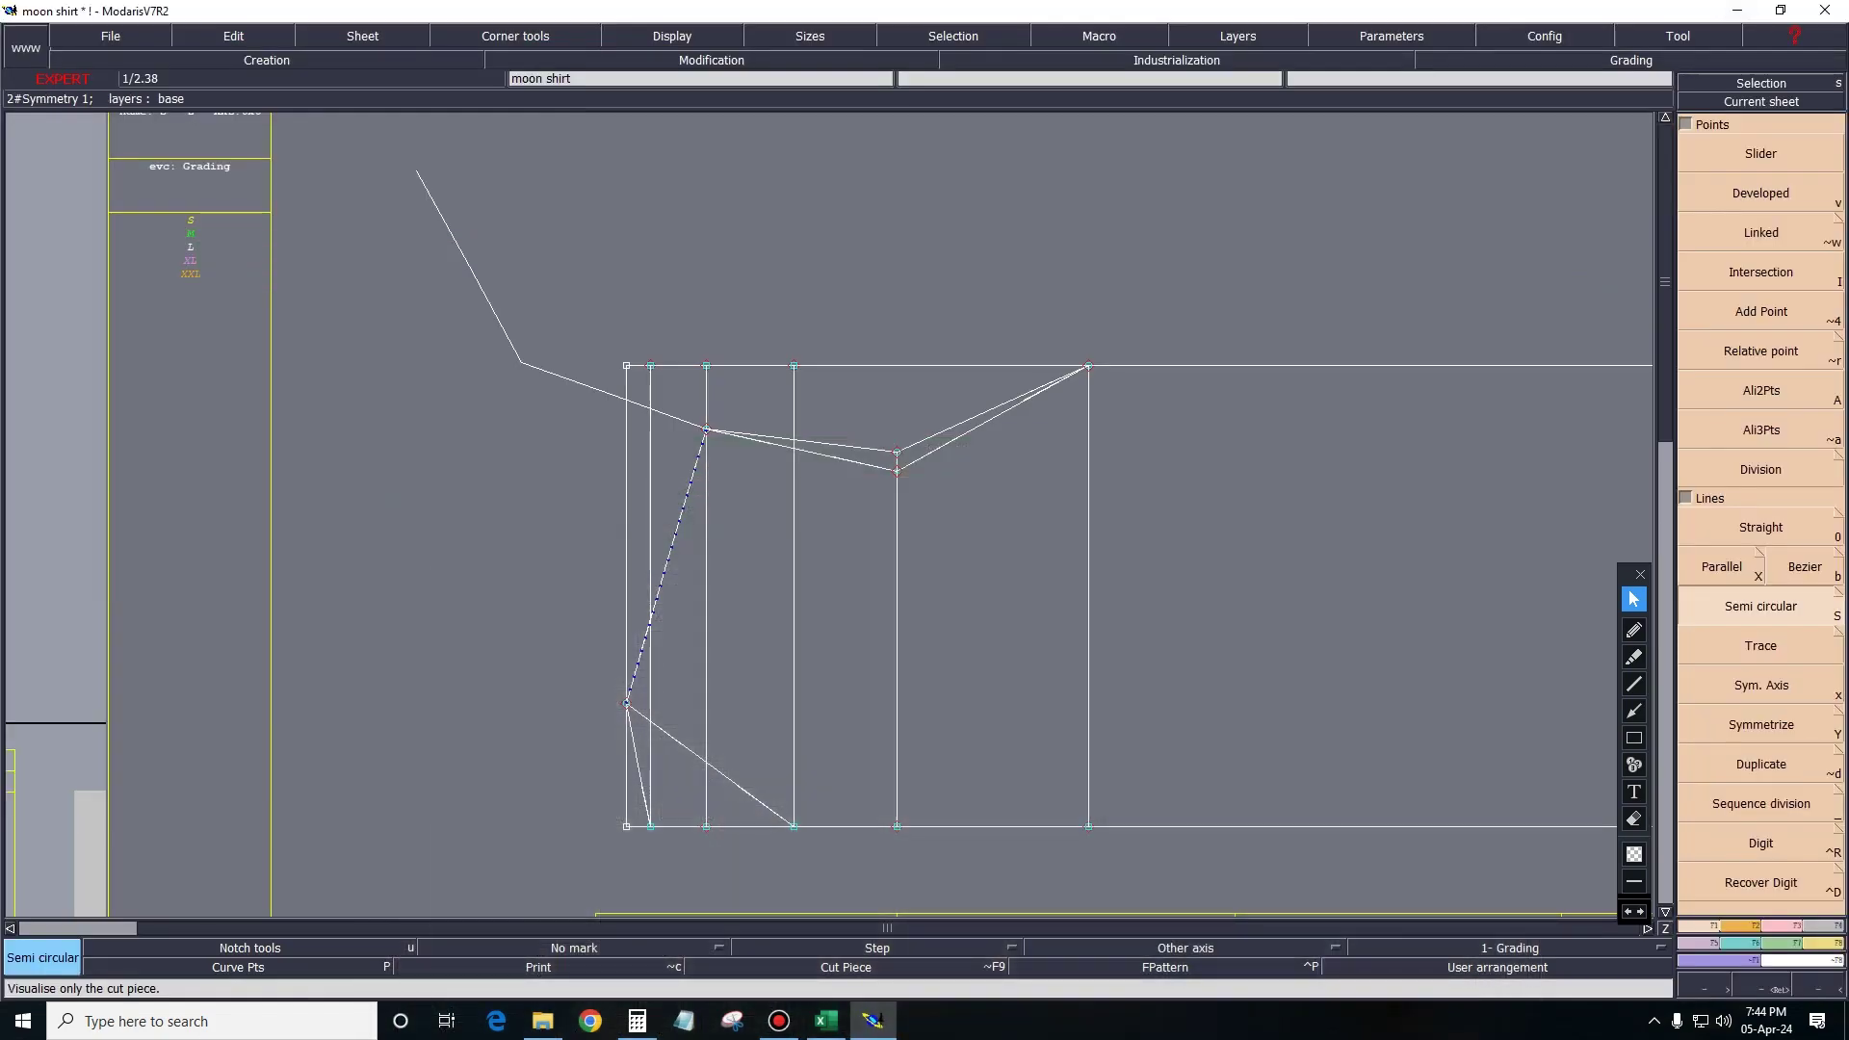
Measure the slanted axis line (17.96) and zoom in on the sleeve pattern.
key(m)
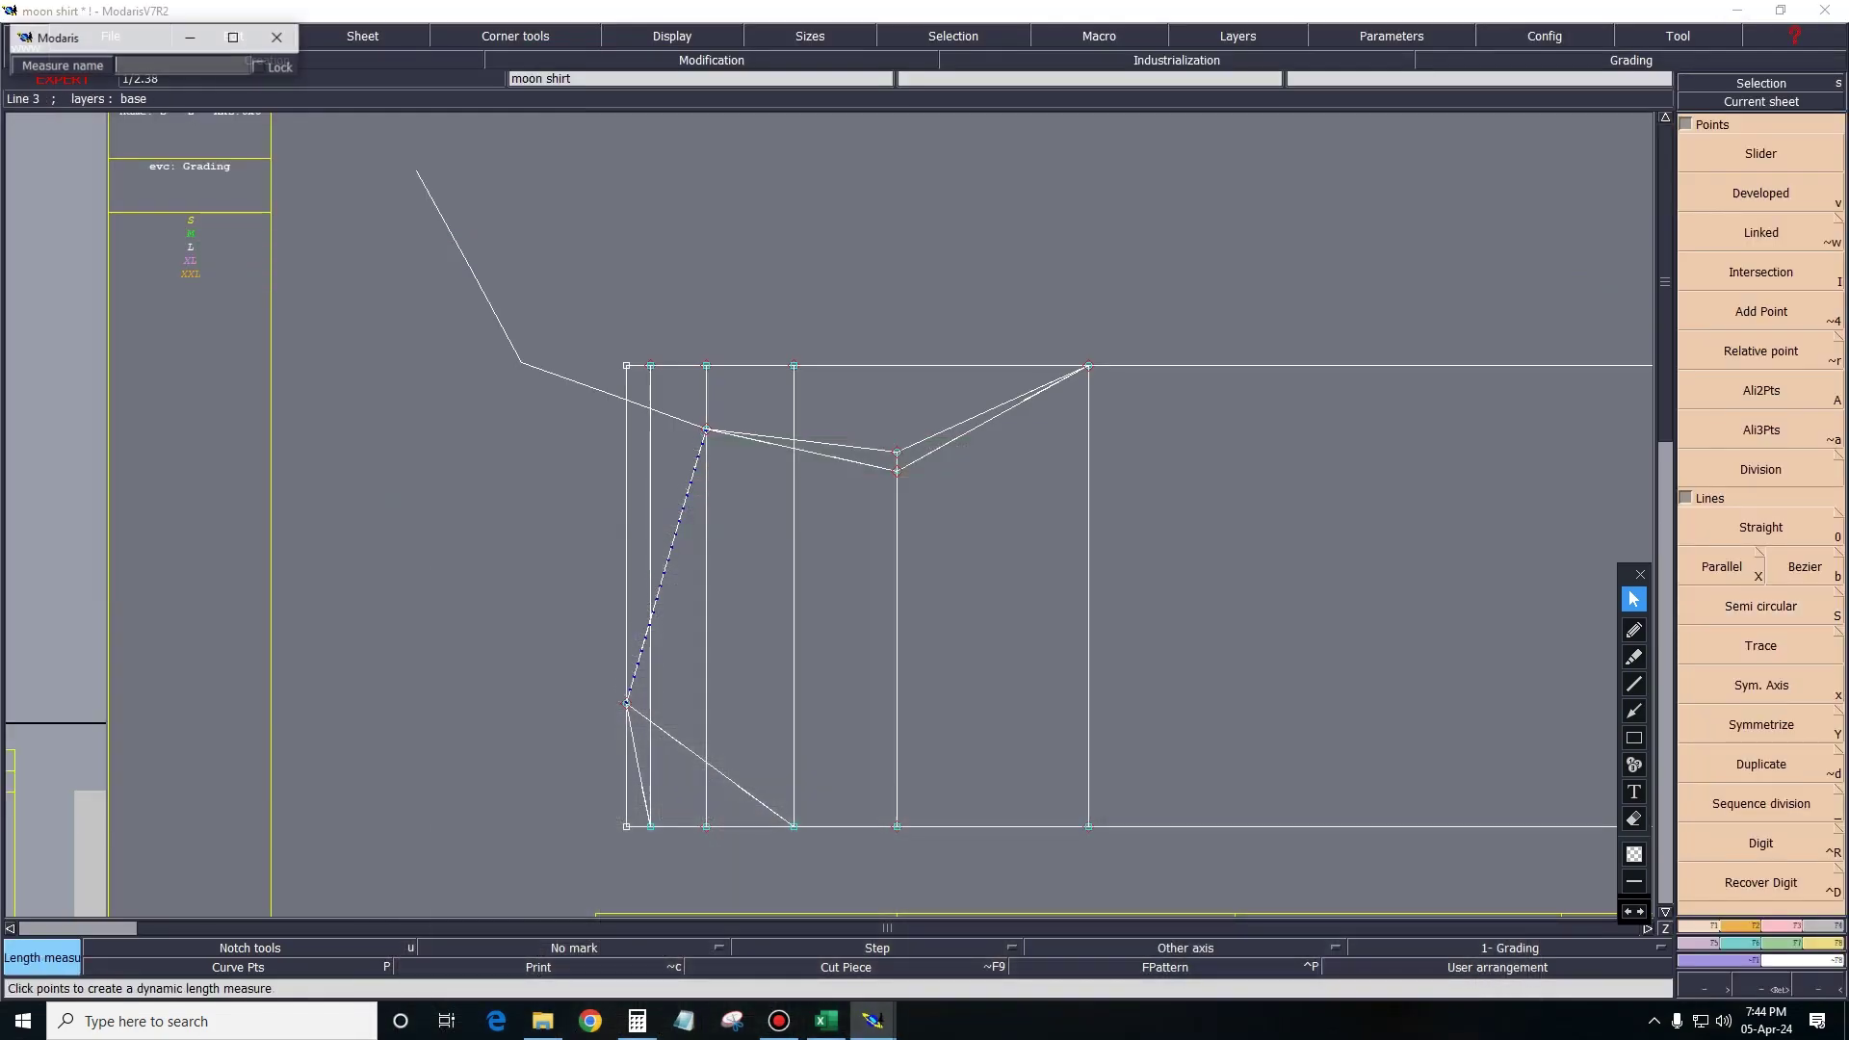
click(707, 429)
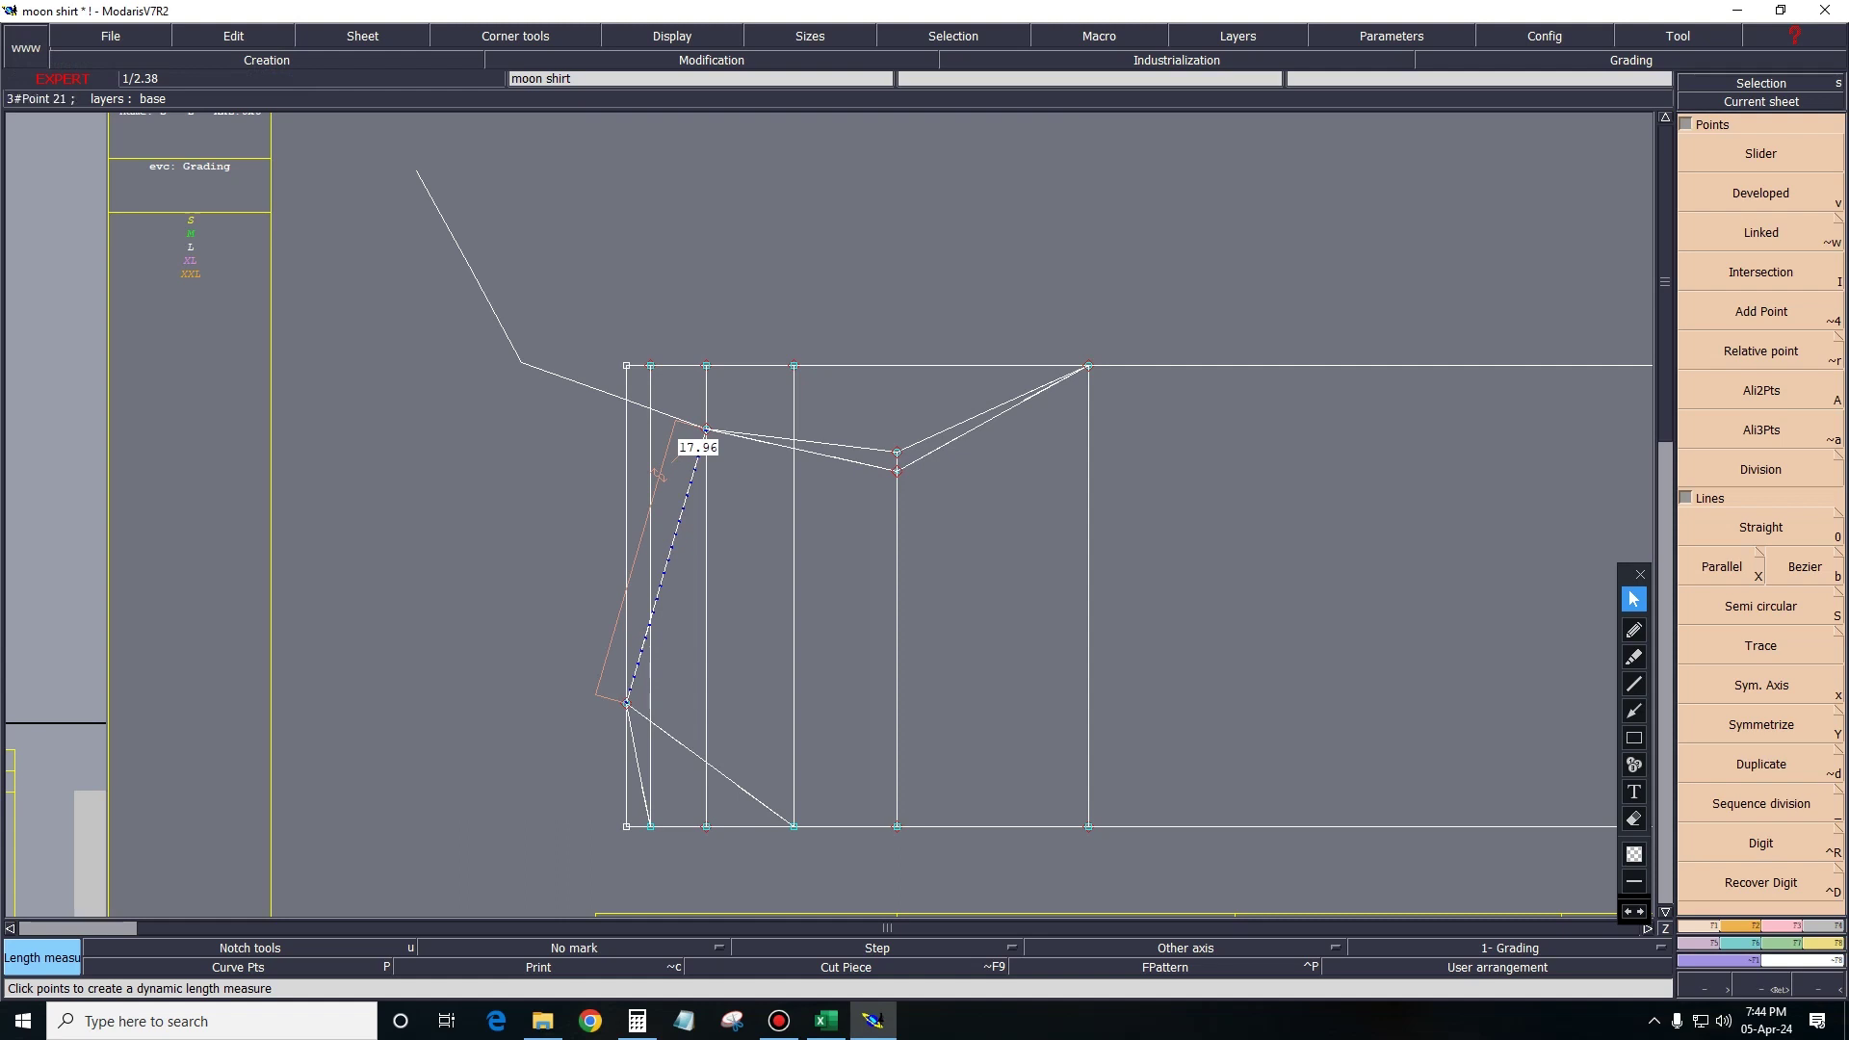
key(Escape)
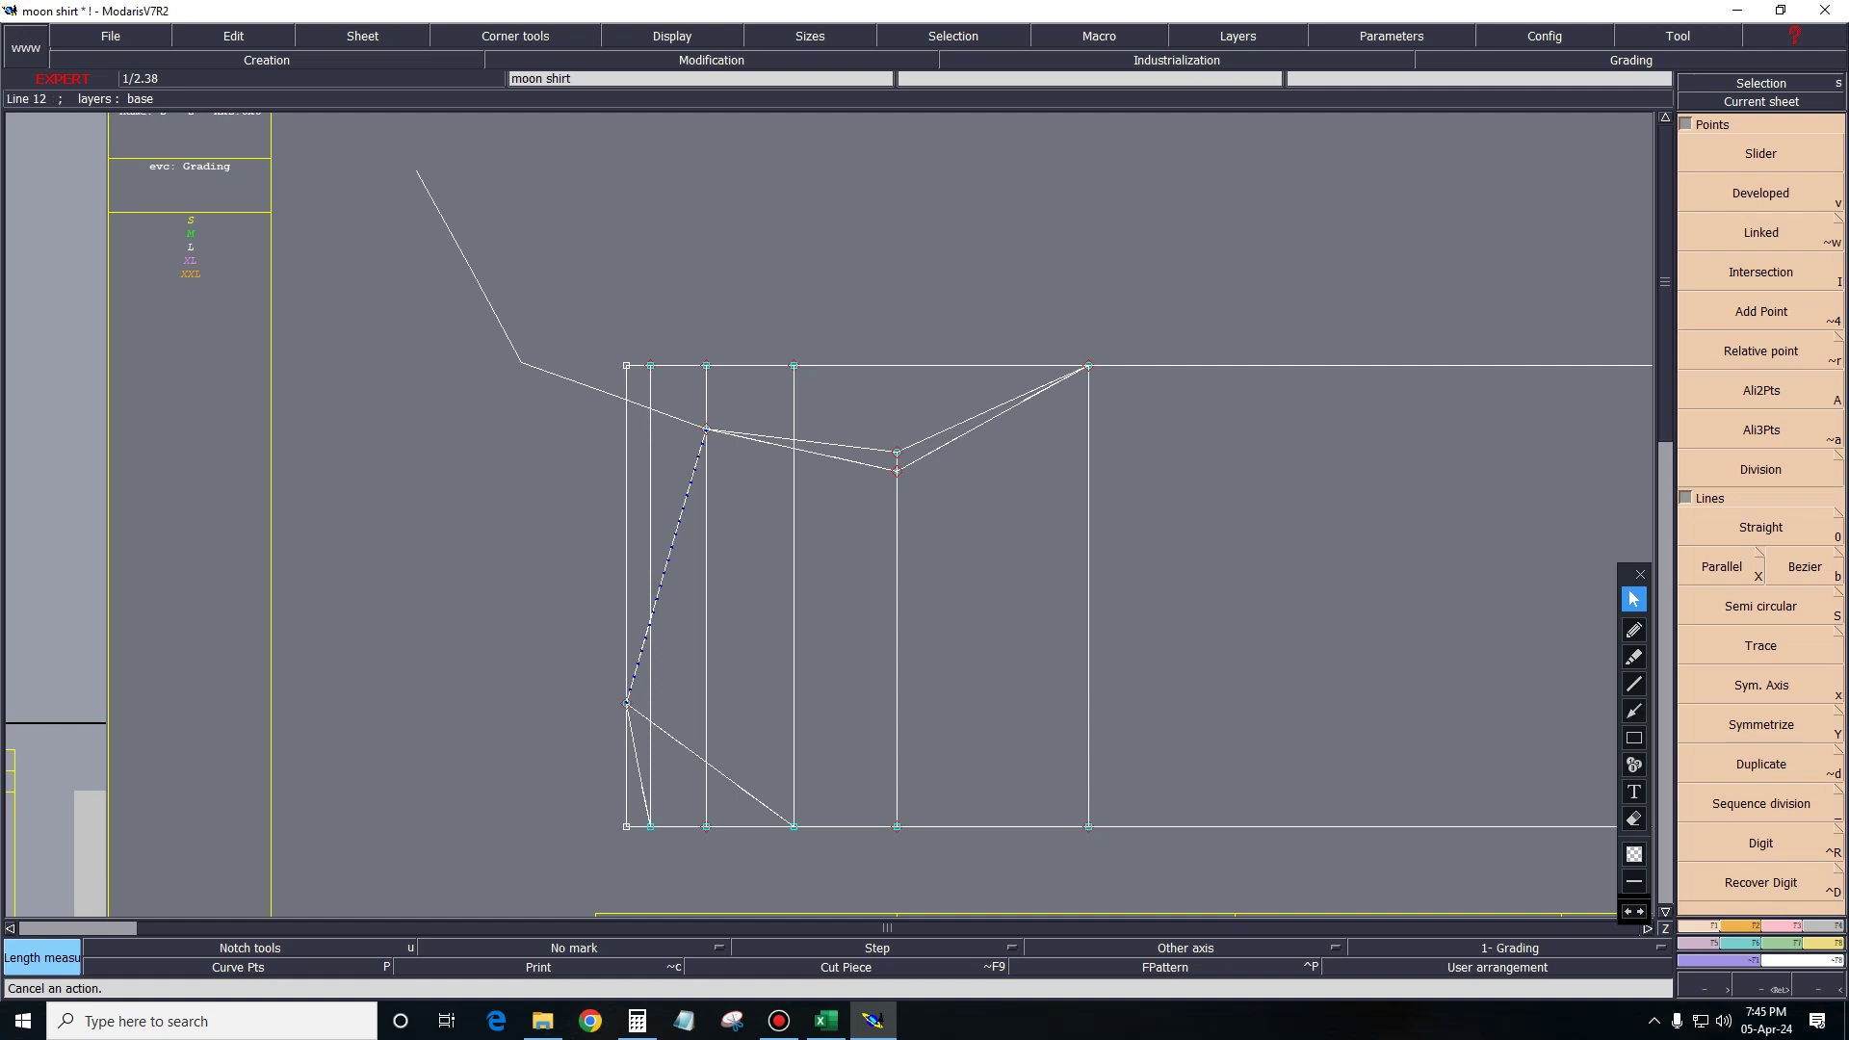
key(z)
drag(376, 152, 1247, 868)
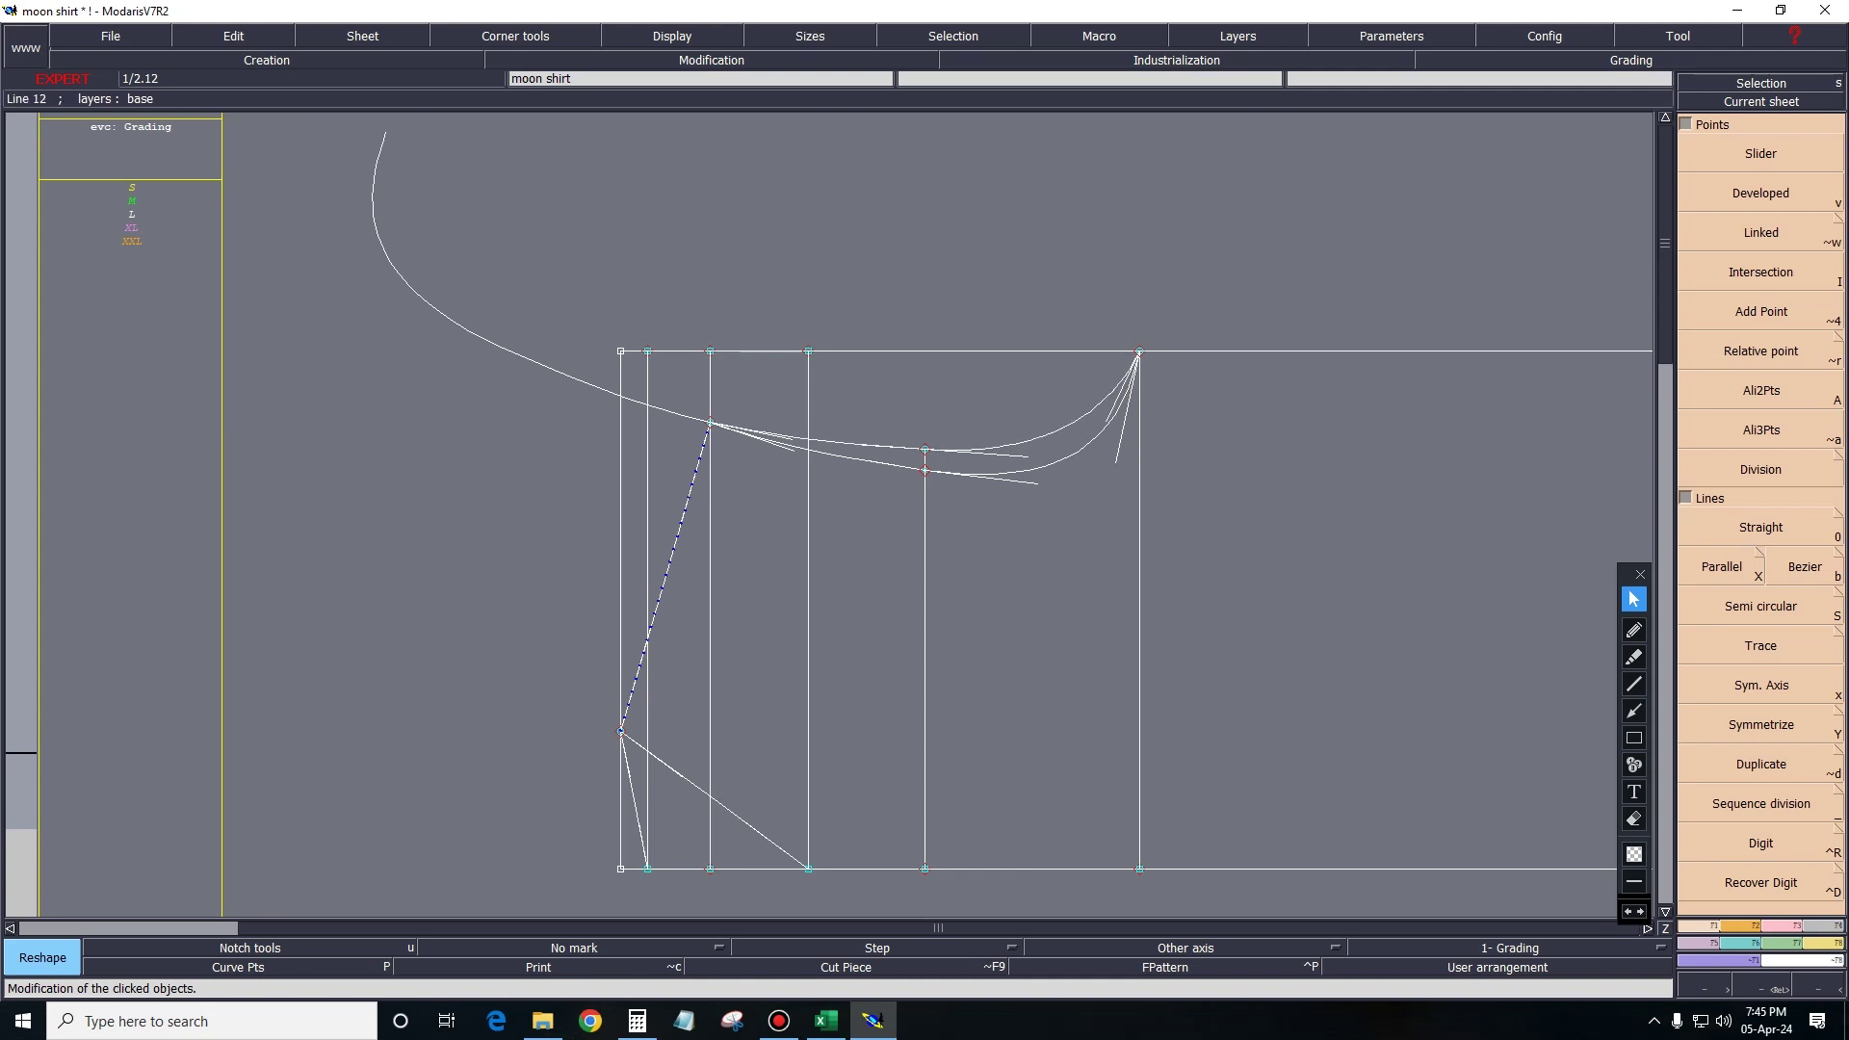
Measure the vertical line at 22.31 and untick Curve with constraint in the parallel options.
key(l)
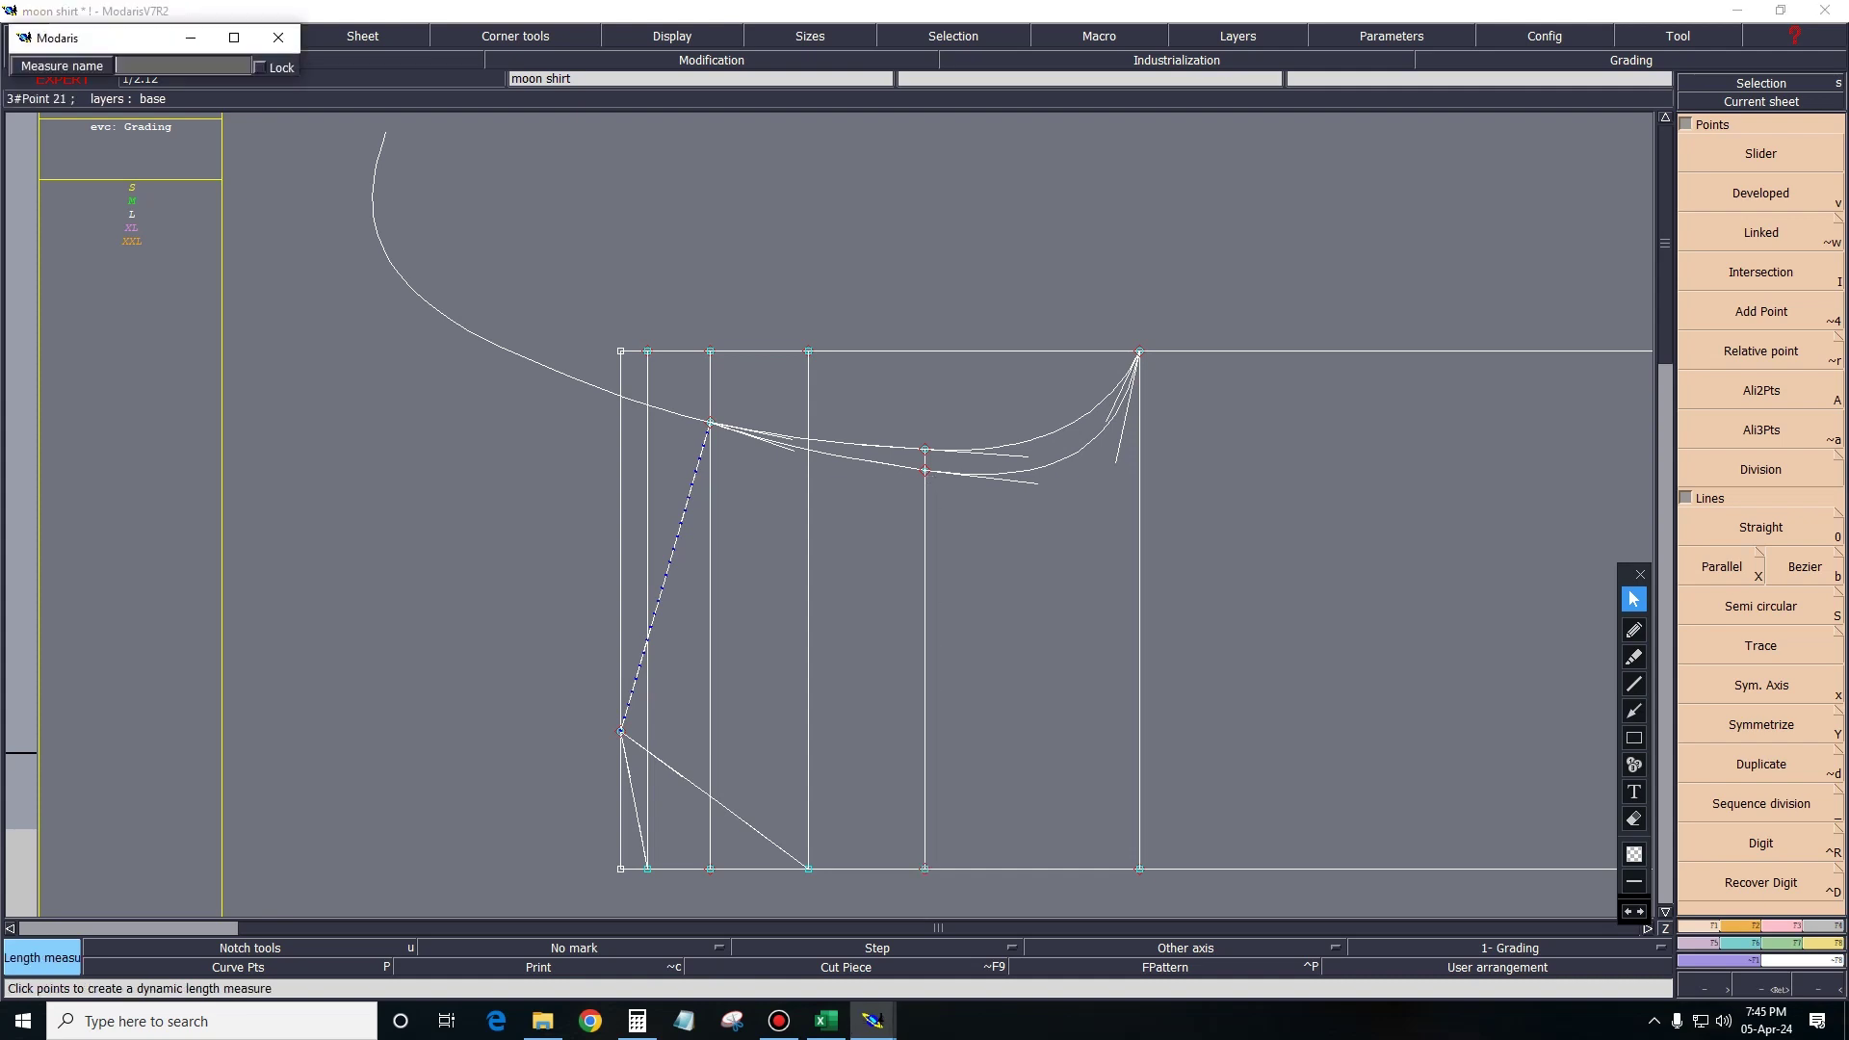
click(924, 470)
click(924, 870)
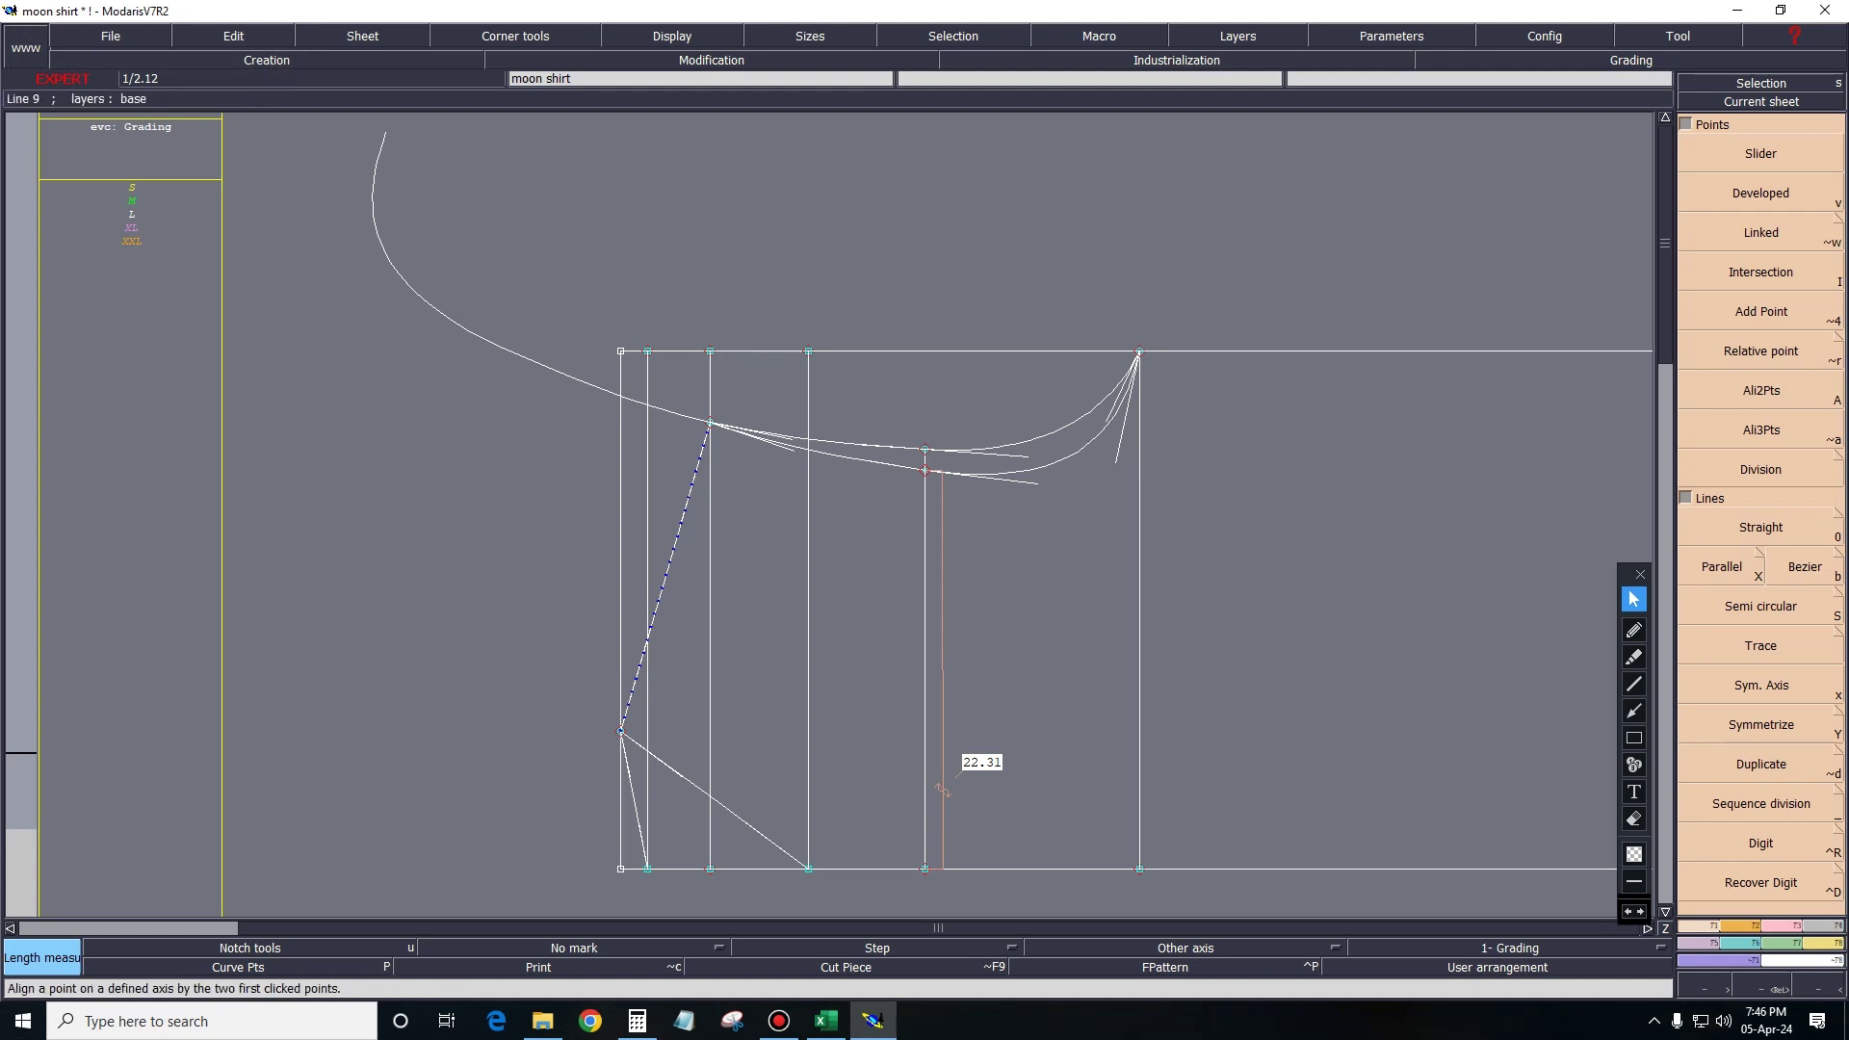
key(shift+x)
click(96, 82)
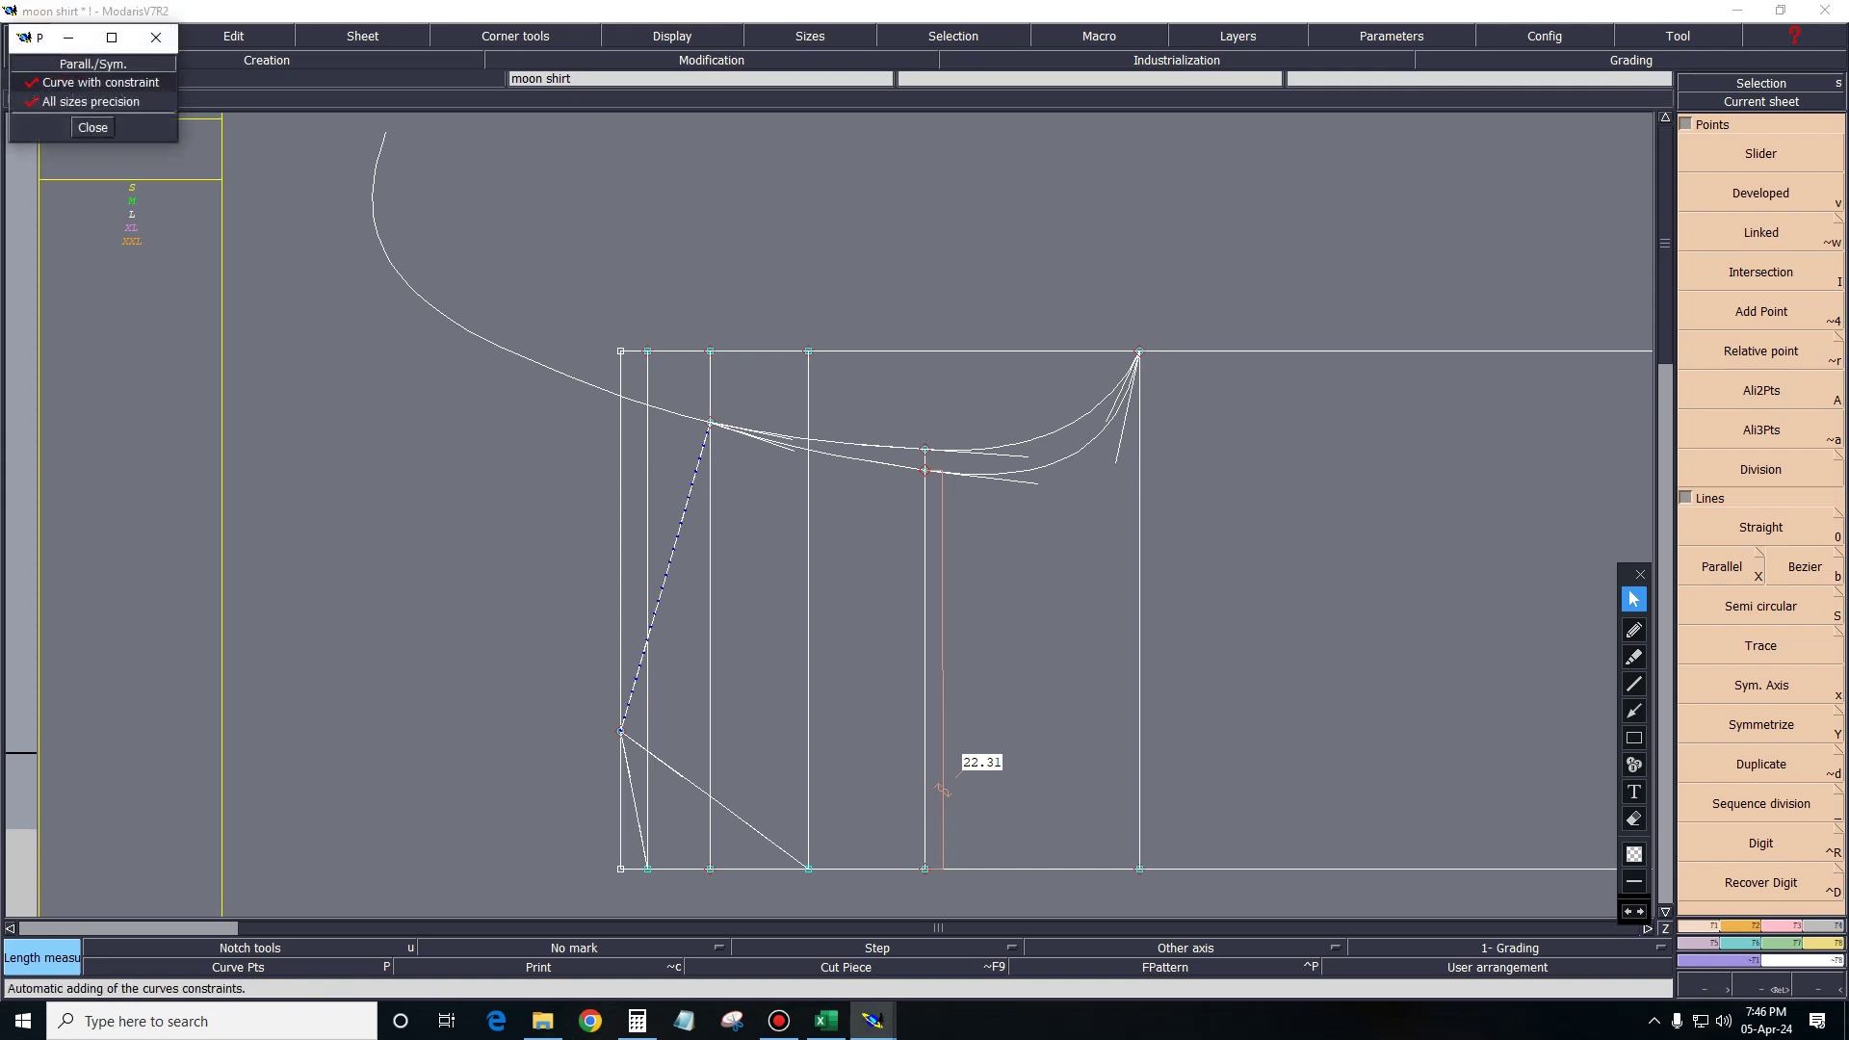
click(93, 128)
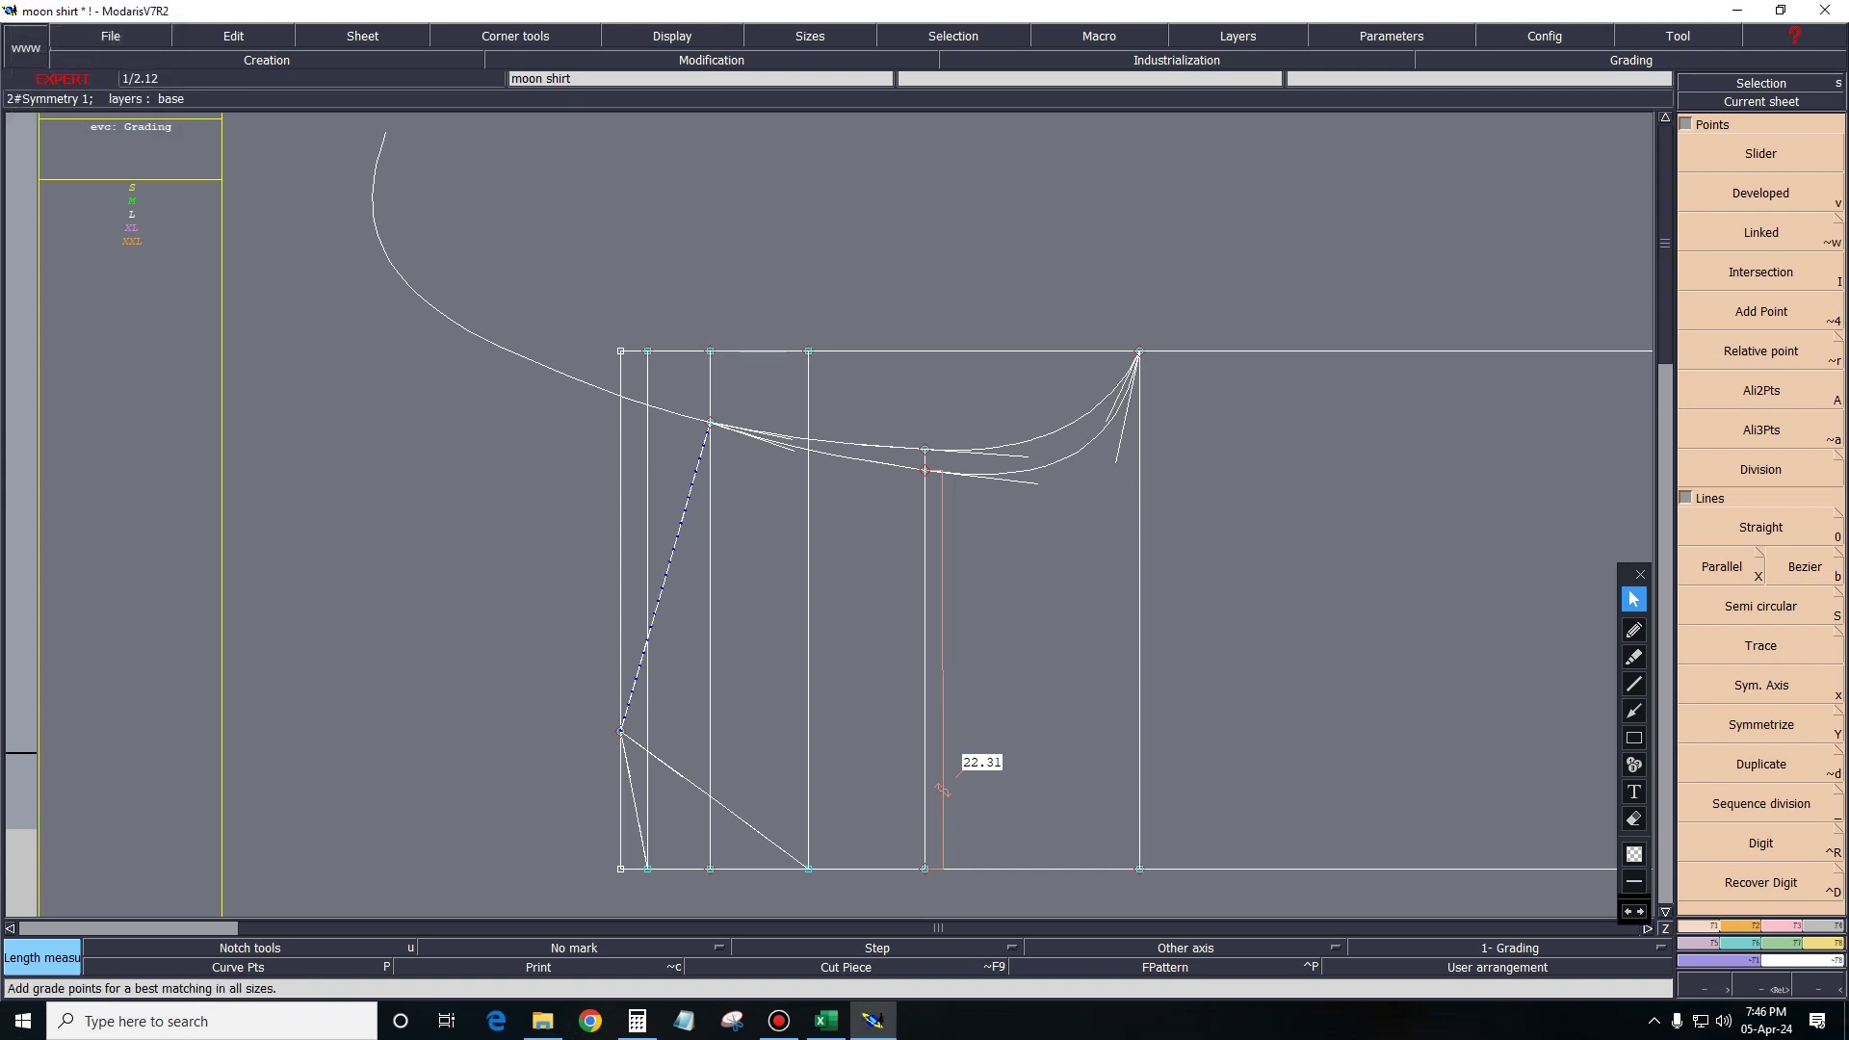
Erase the large upper-left curve, untick All sizes precision, and start a symmetry axis along the hem.
key(Delete)
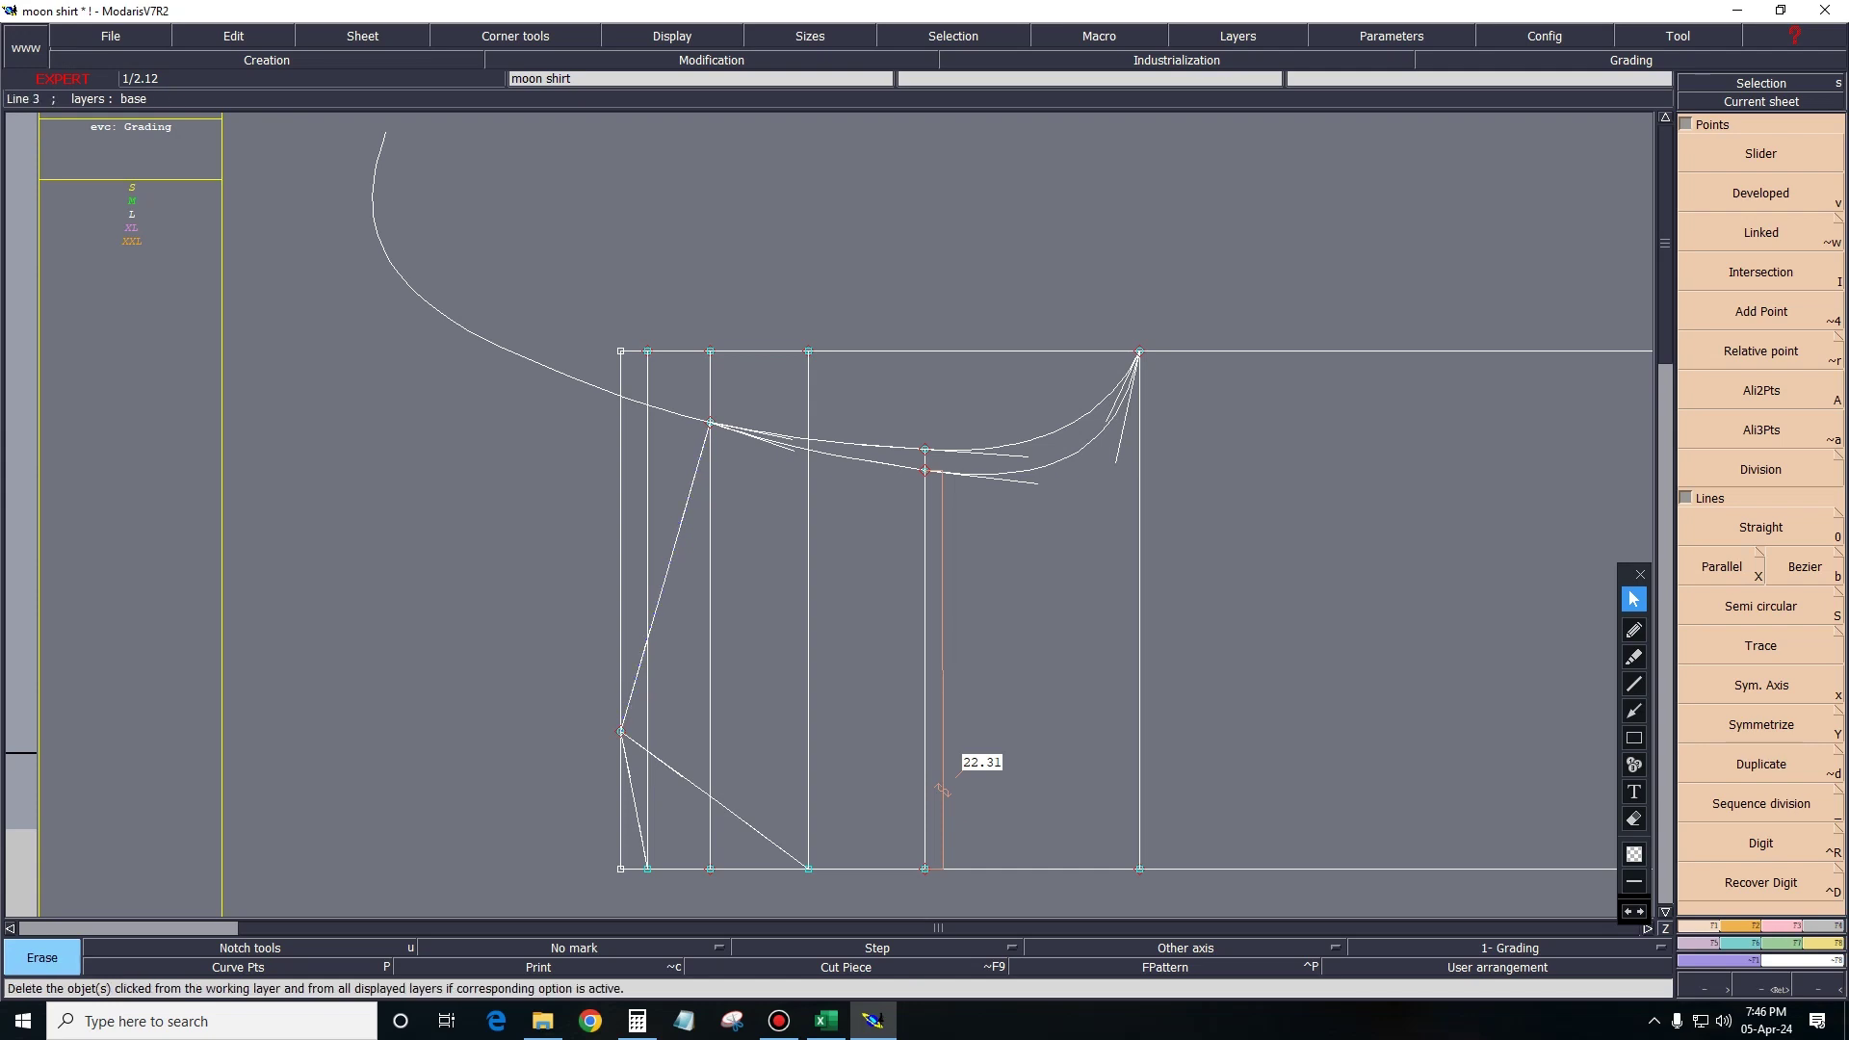
key(Delete)
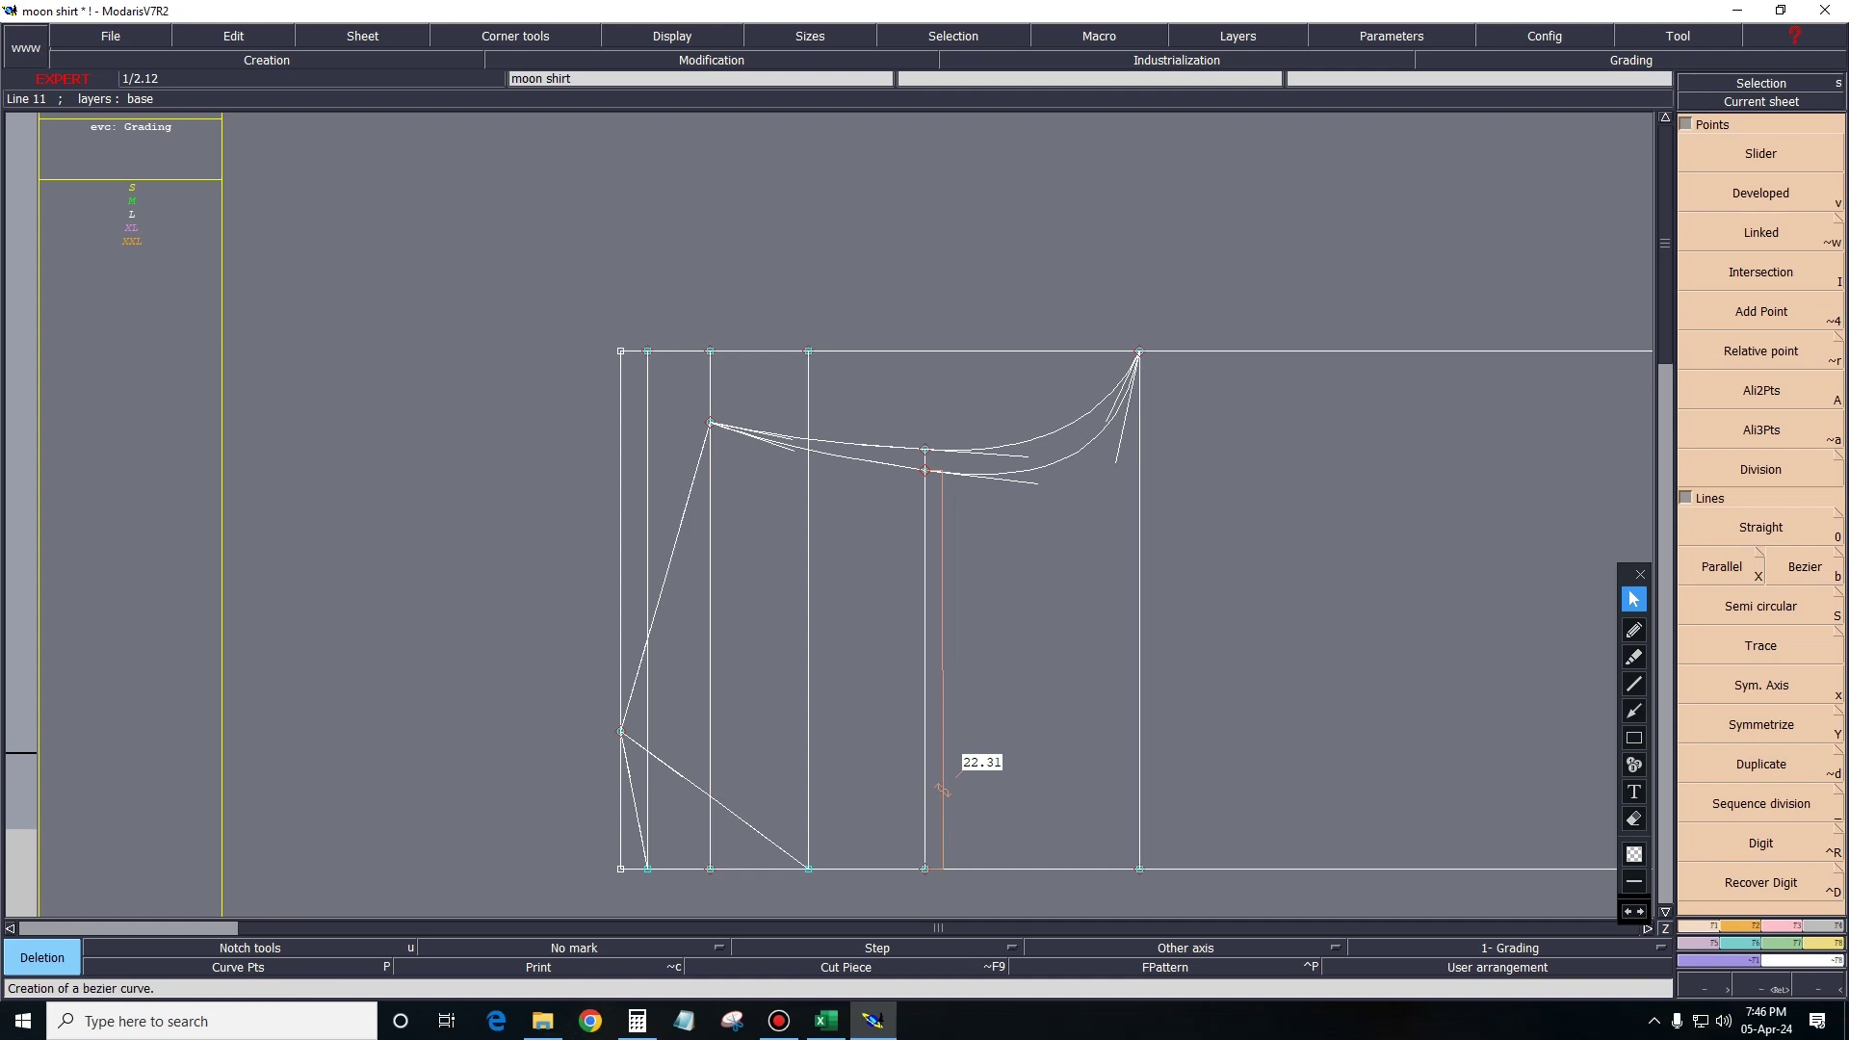
click(1758, 554)
click(91, 101)
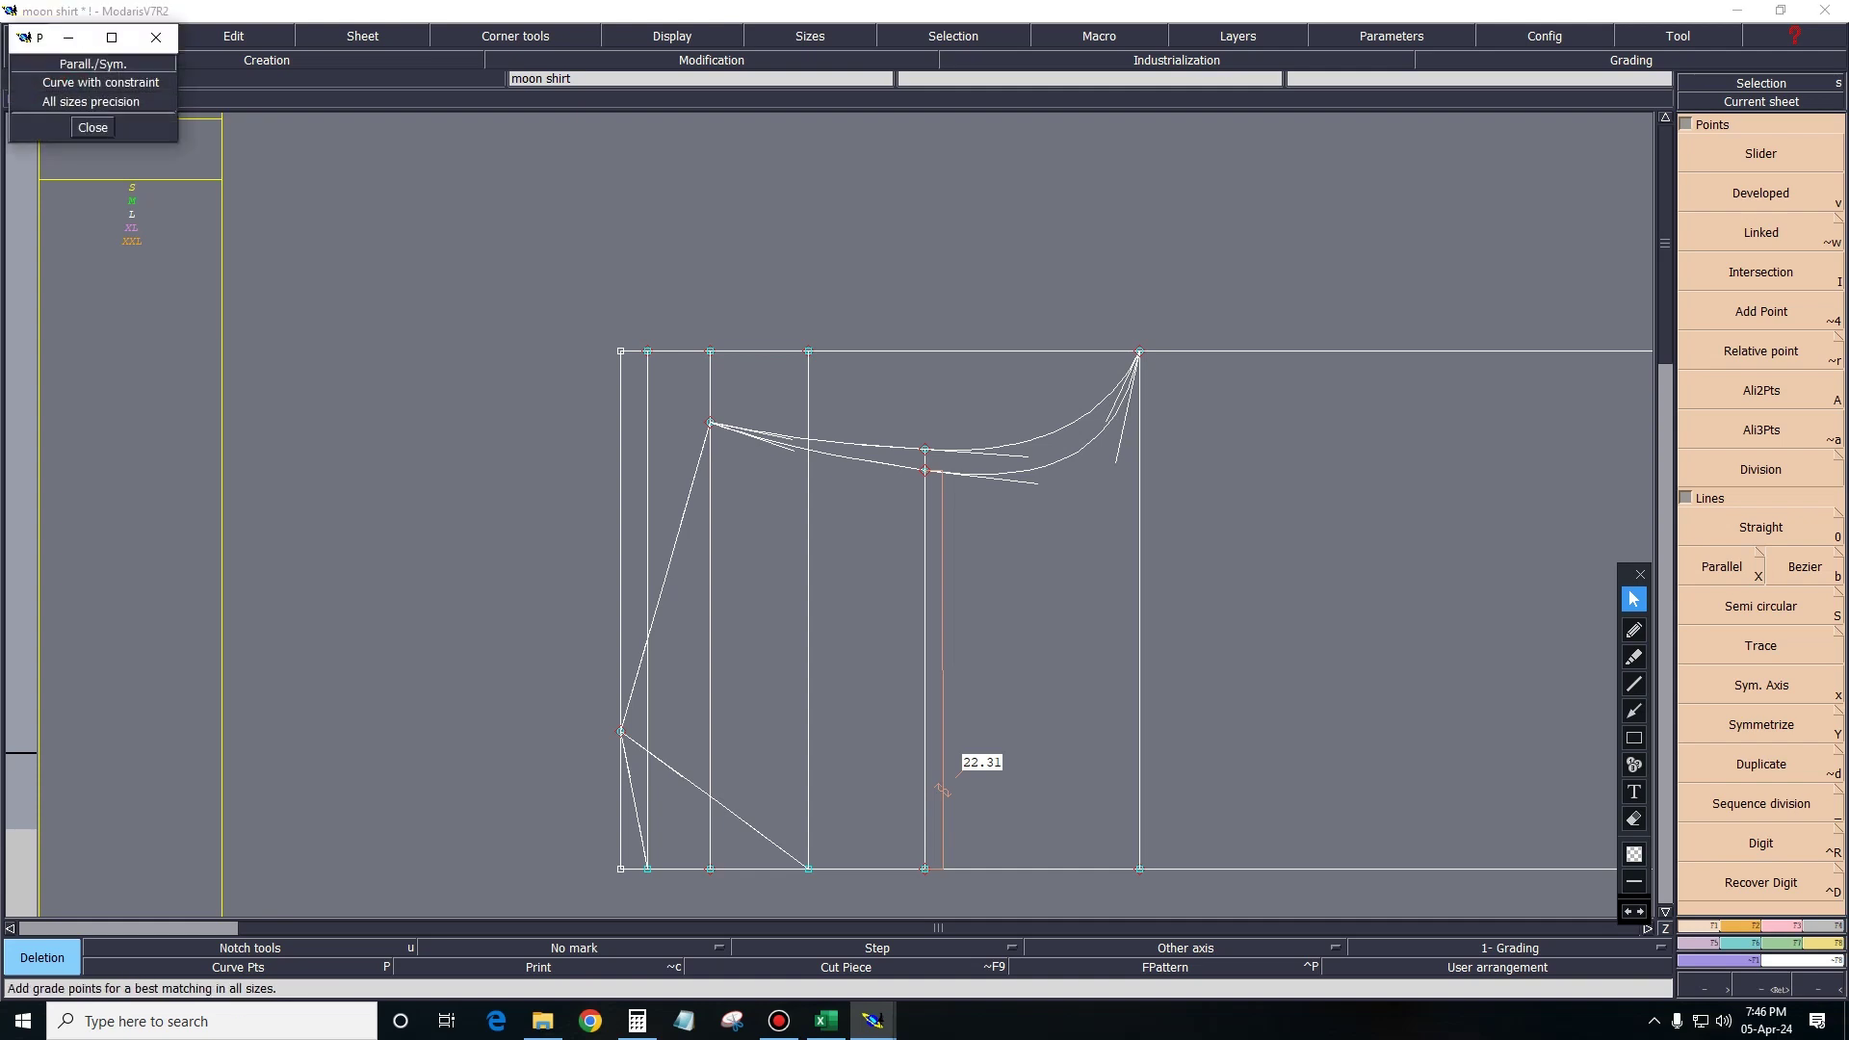
key(Escape)
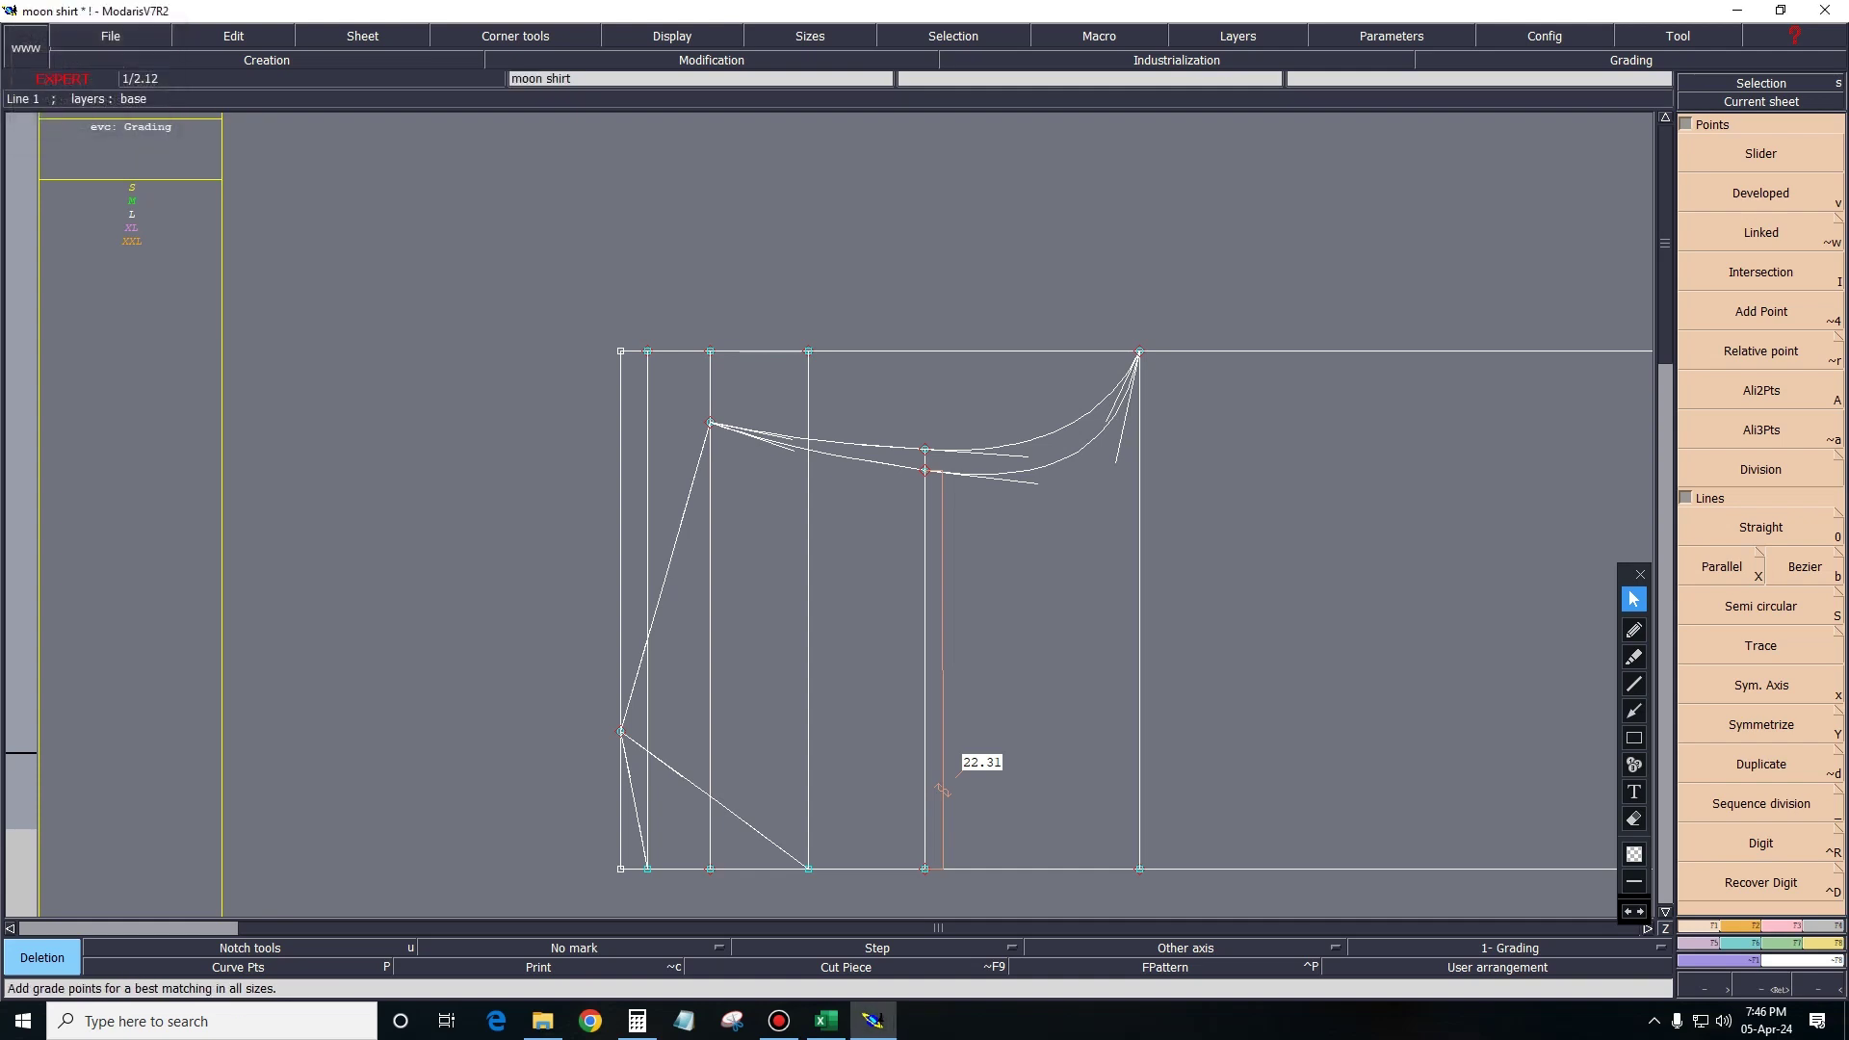
scroll(440, 290, down, 2)
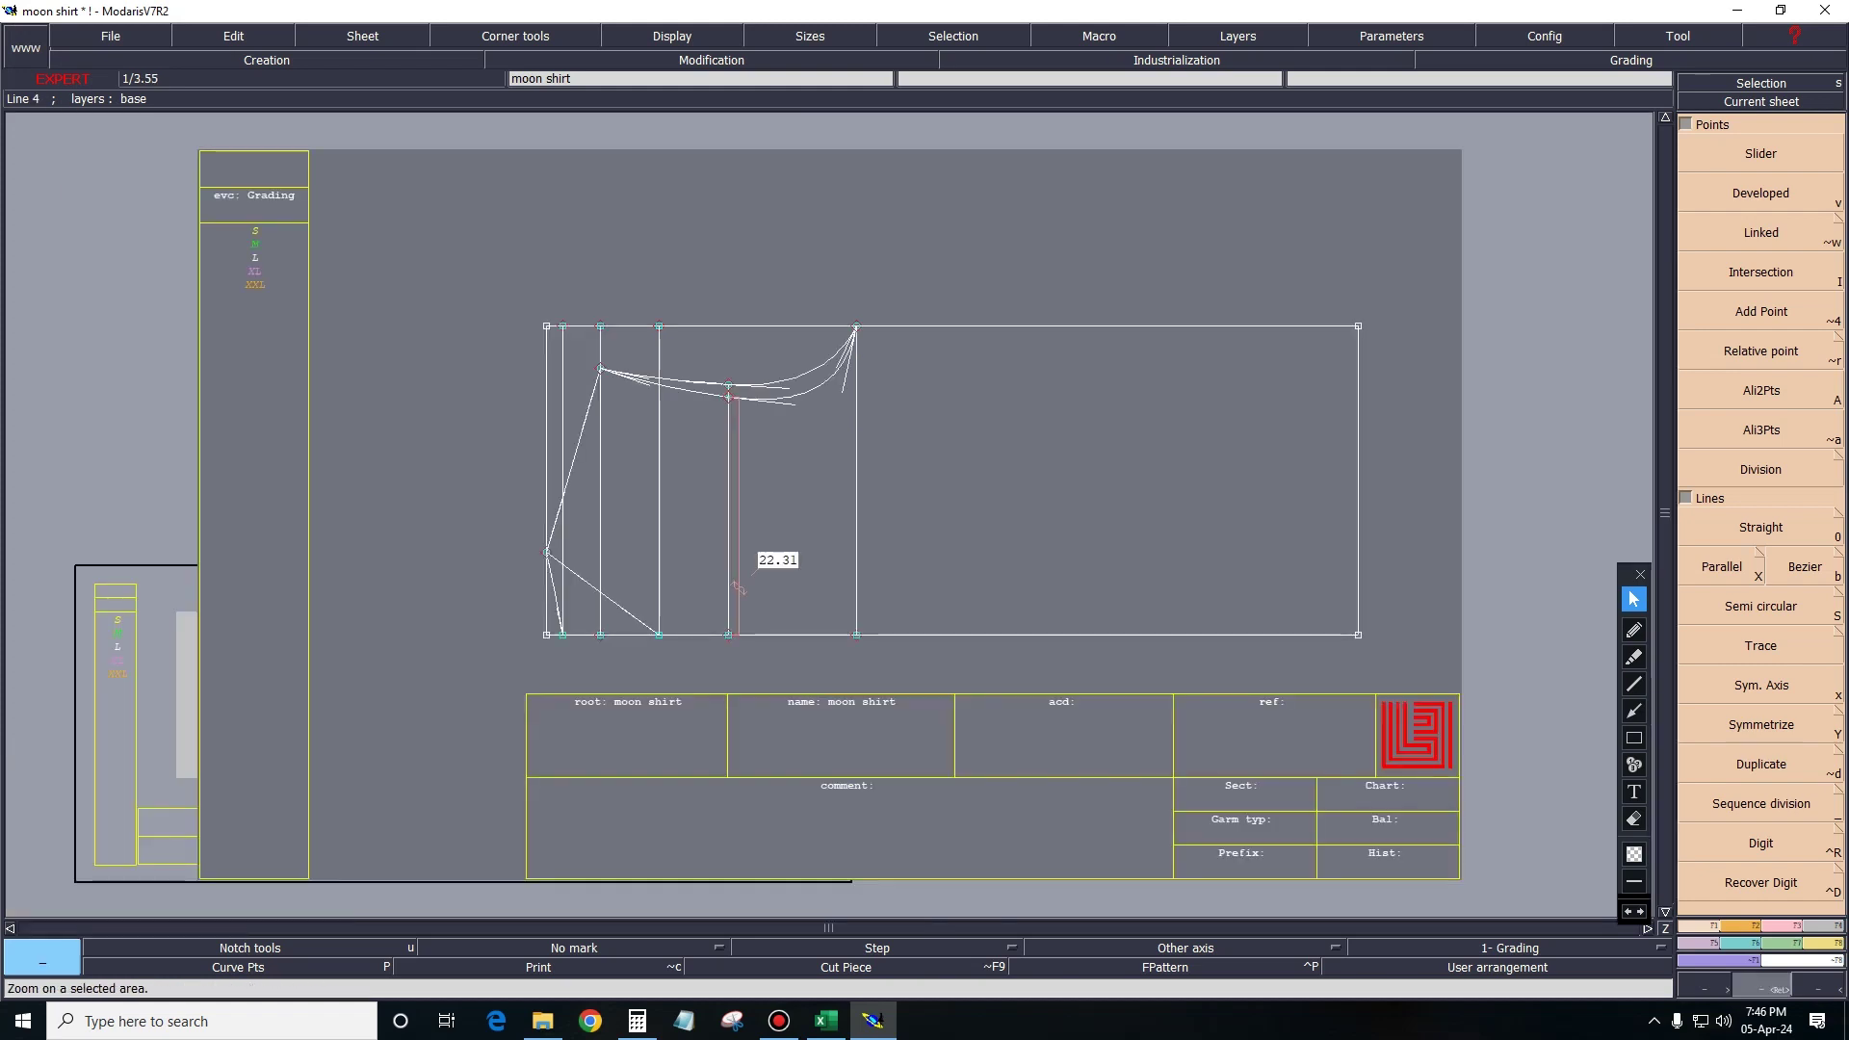
scroll(745, 472, up, 2)
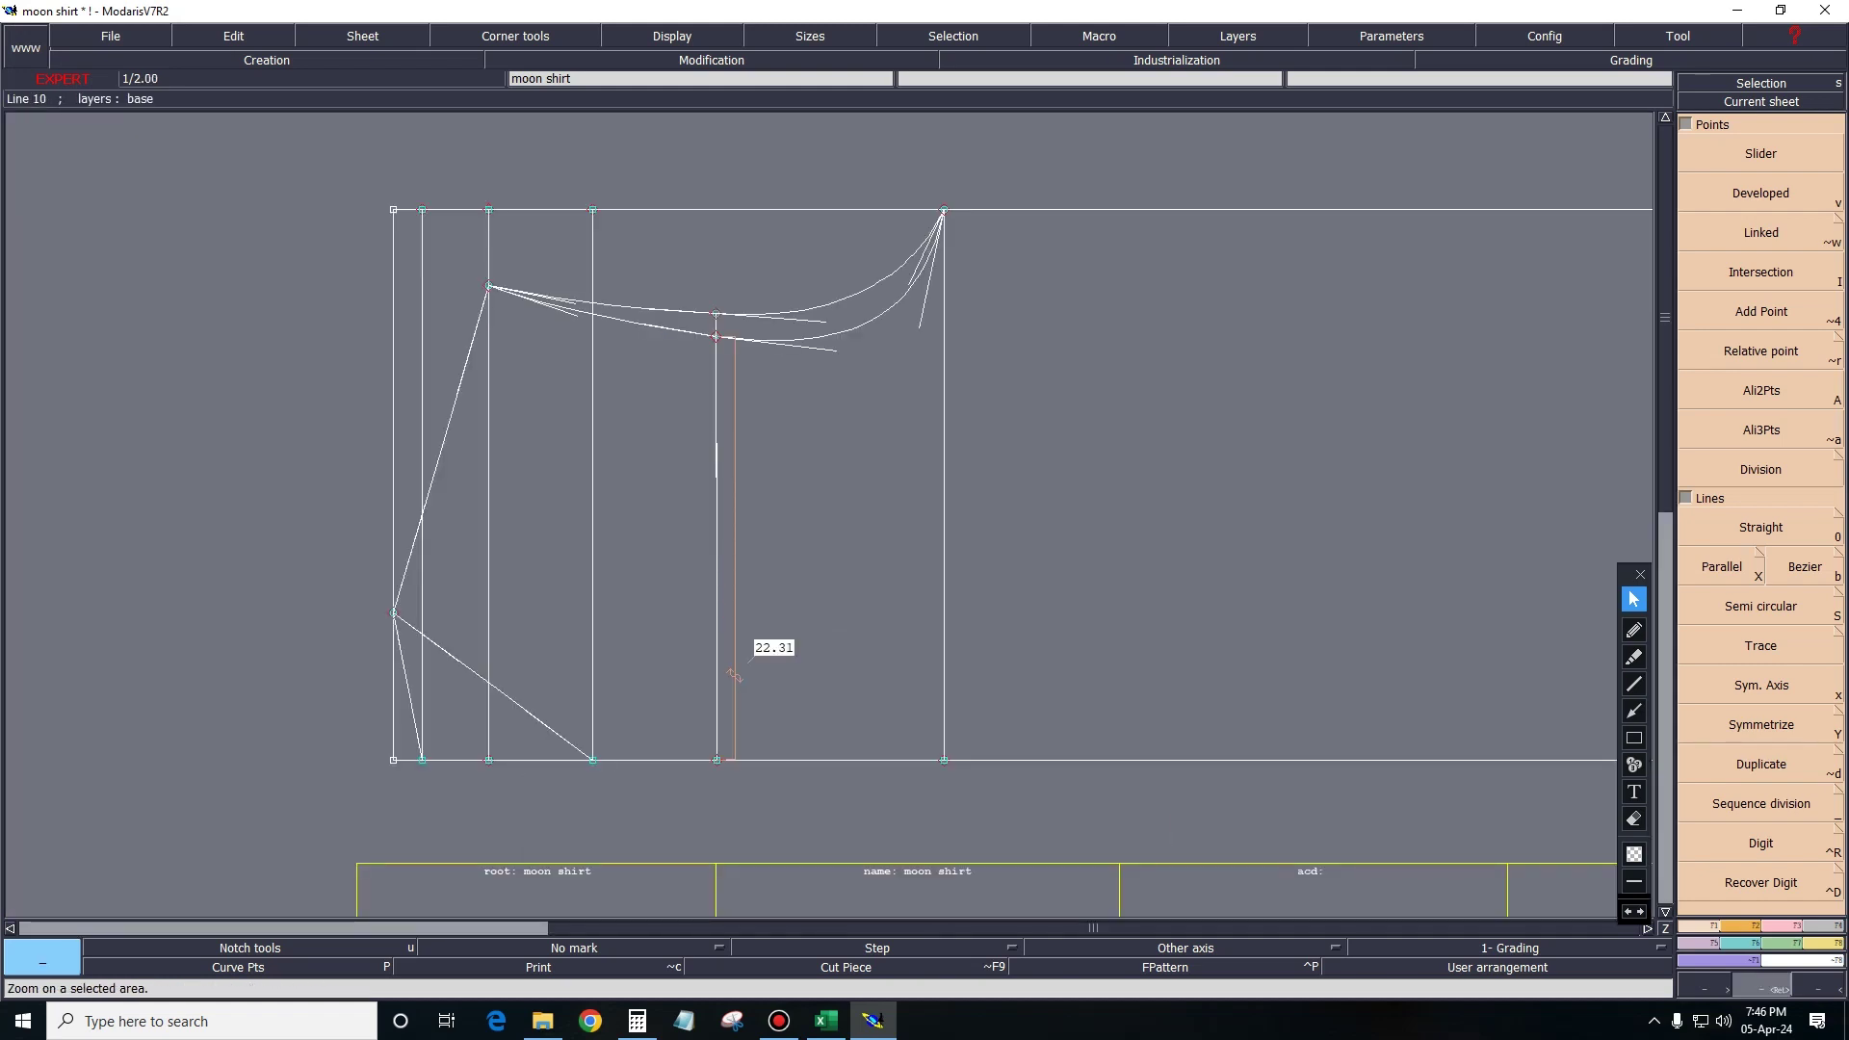
key(shift+x)
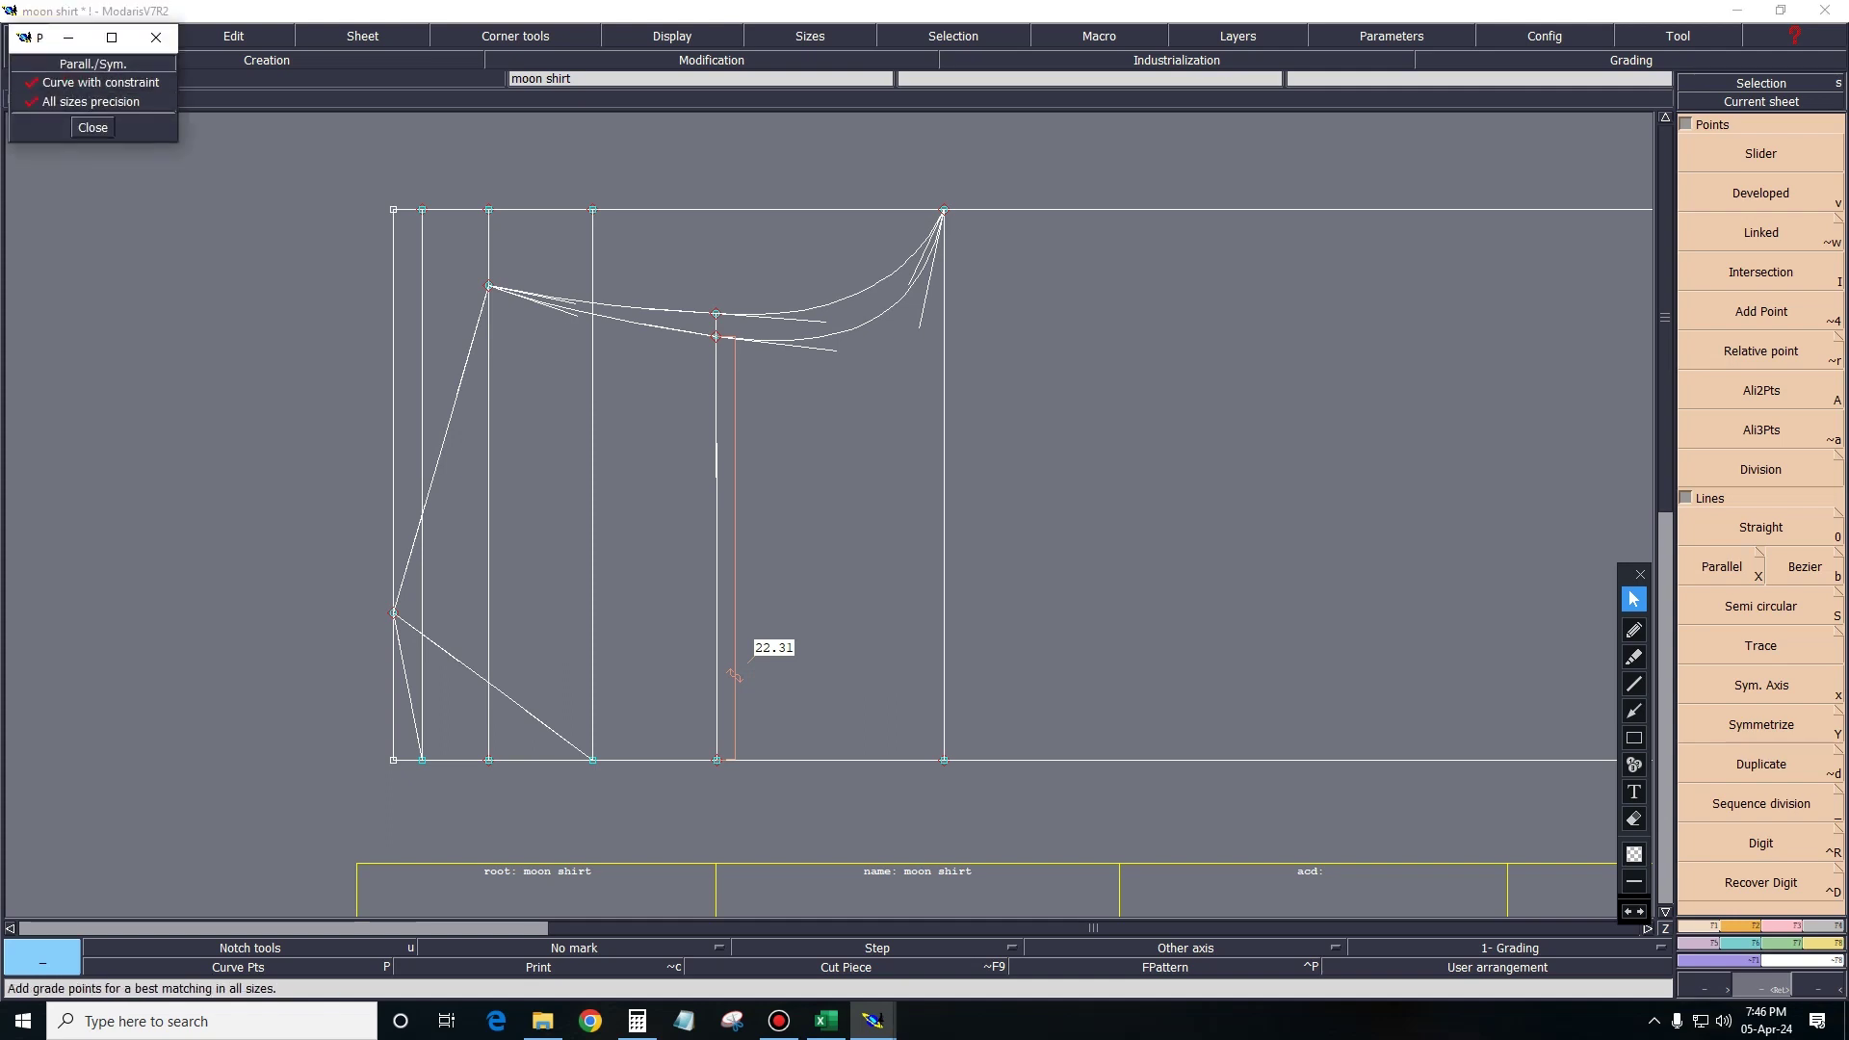
key(Escape)
key(x)
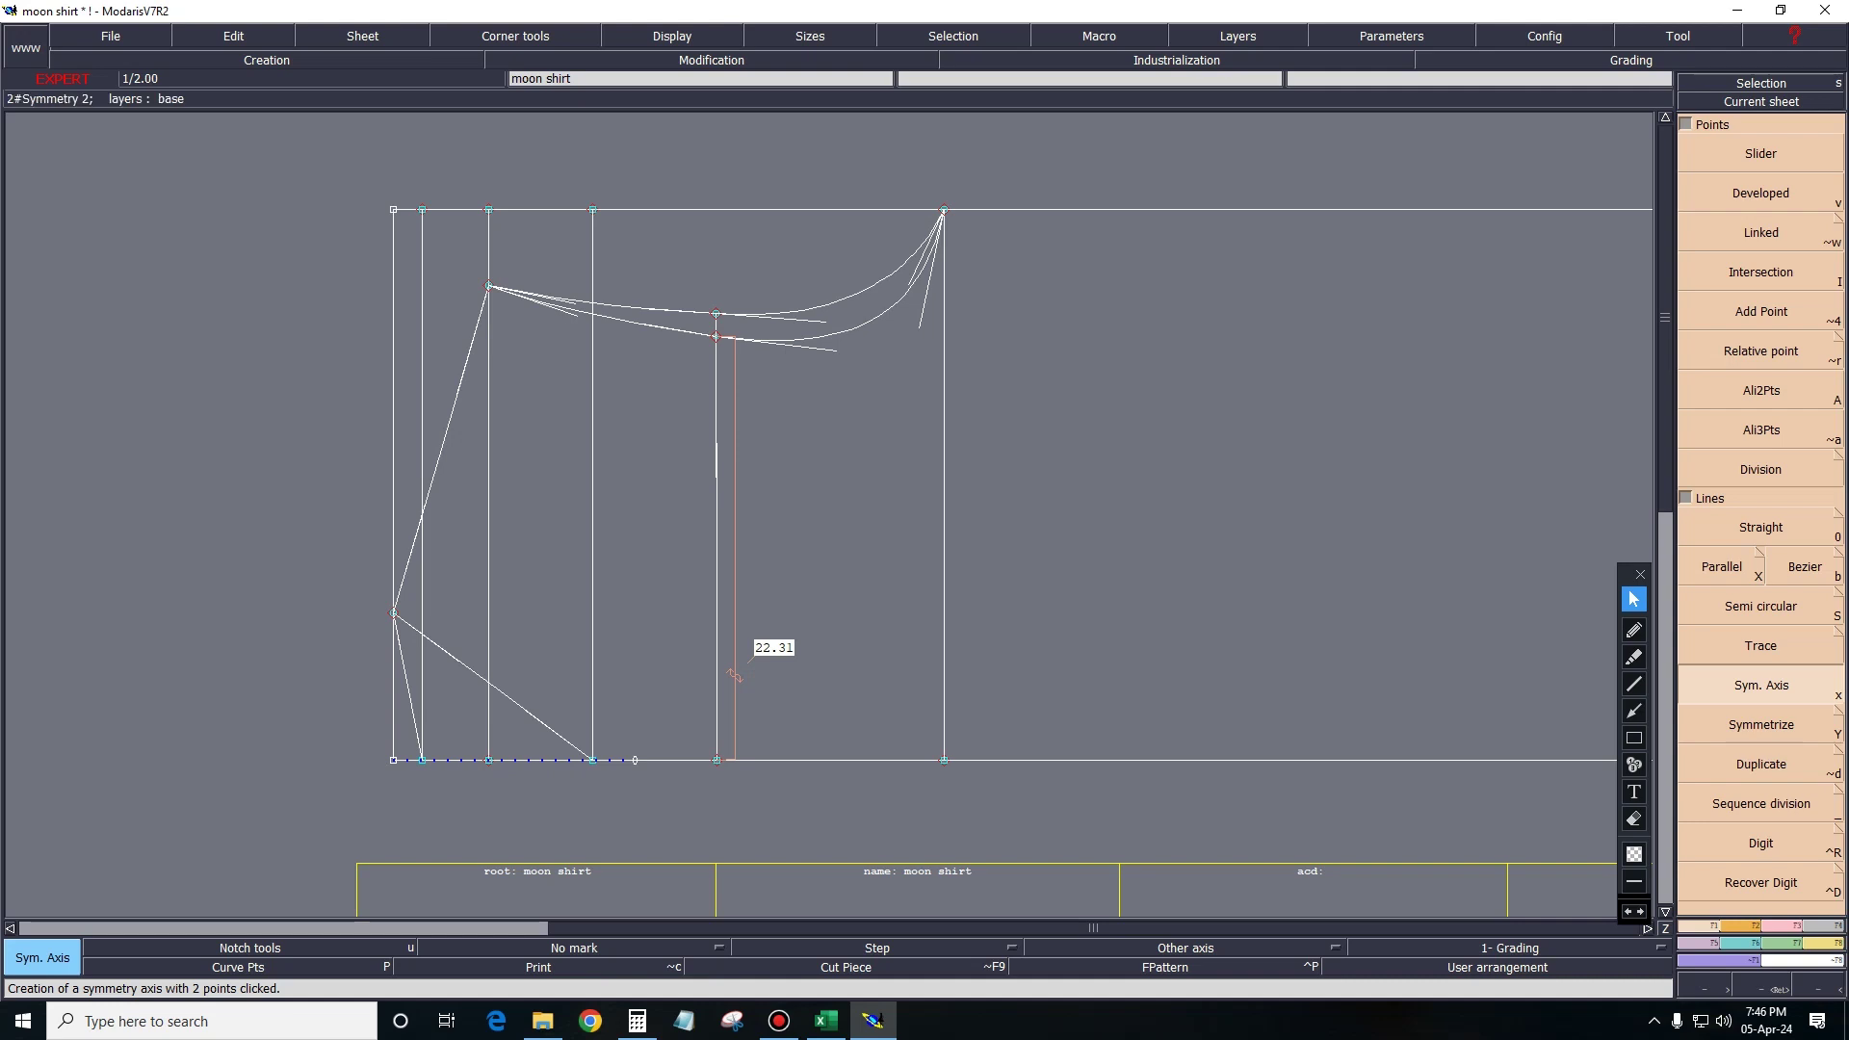
Mirror the lower-left lines across the hem axis, rotate the sheet 90°, and zoom on its upper part.
key(shift+y)
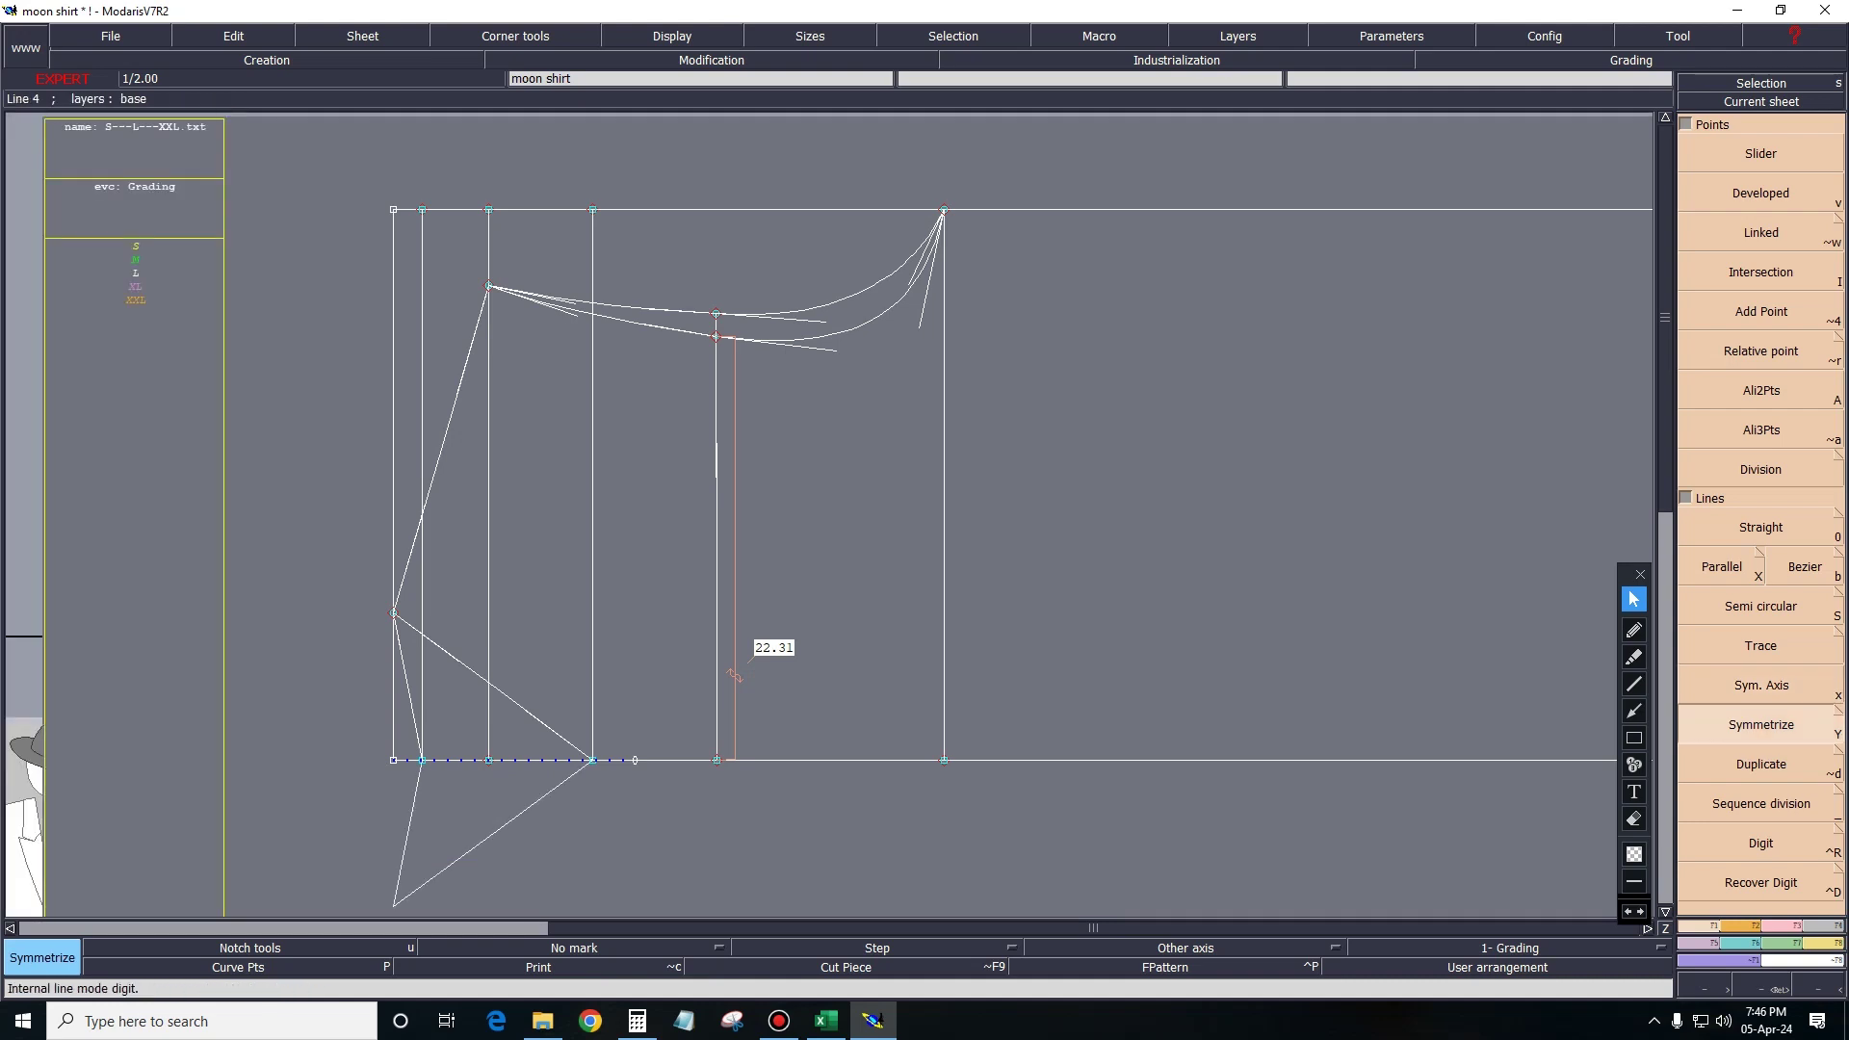
key(F2)
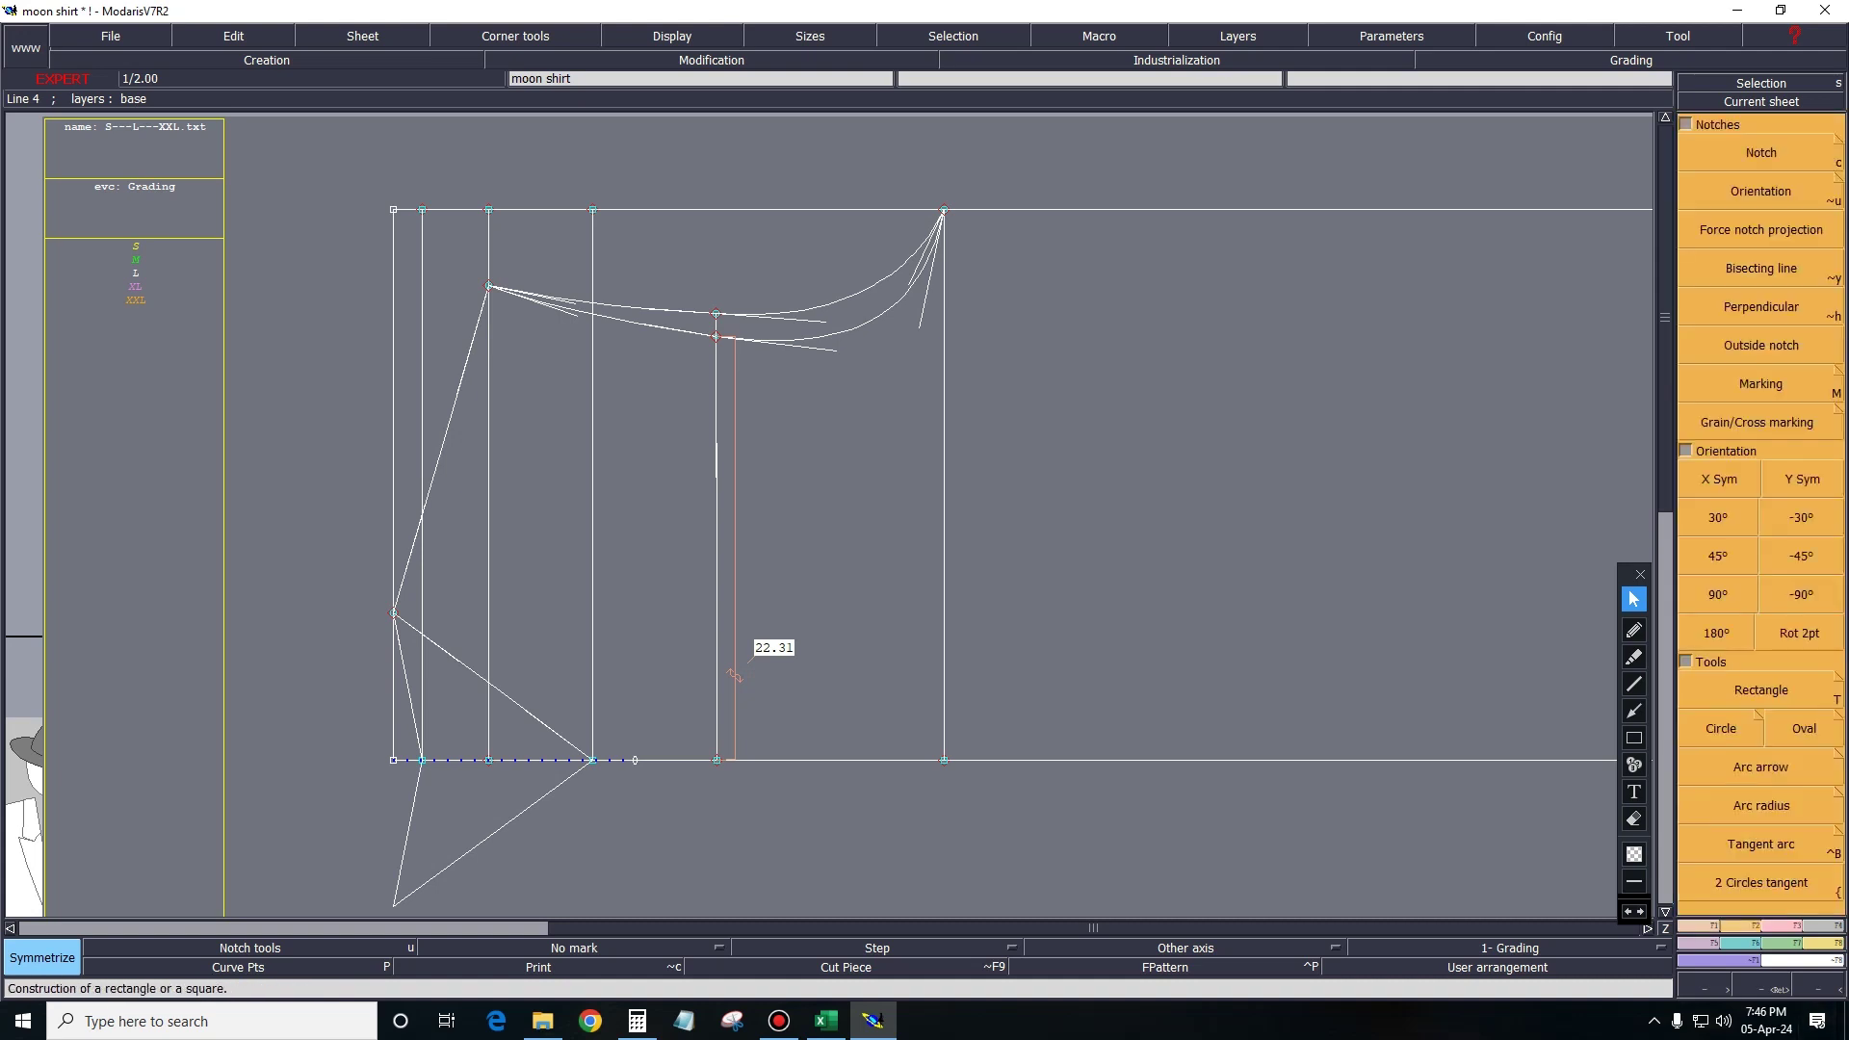
click(1717, 594)
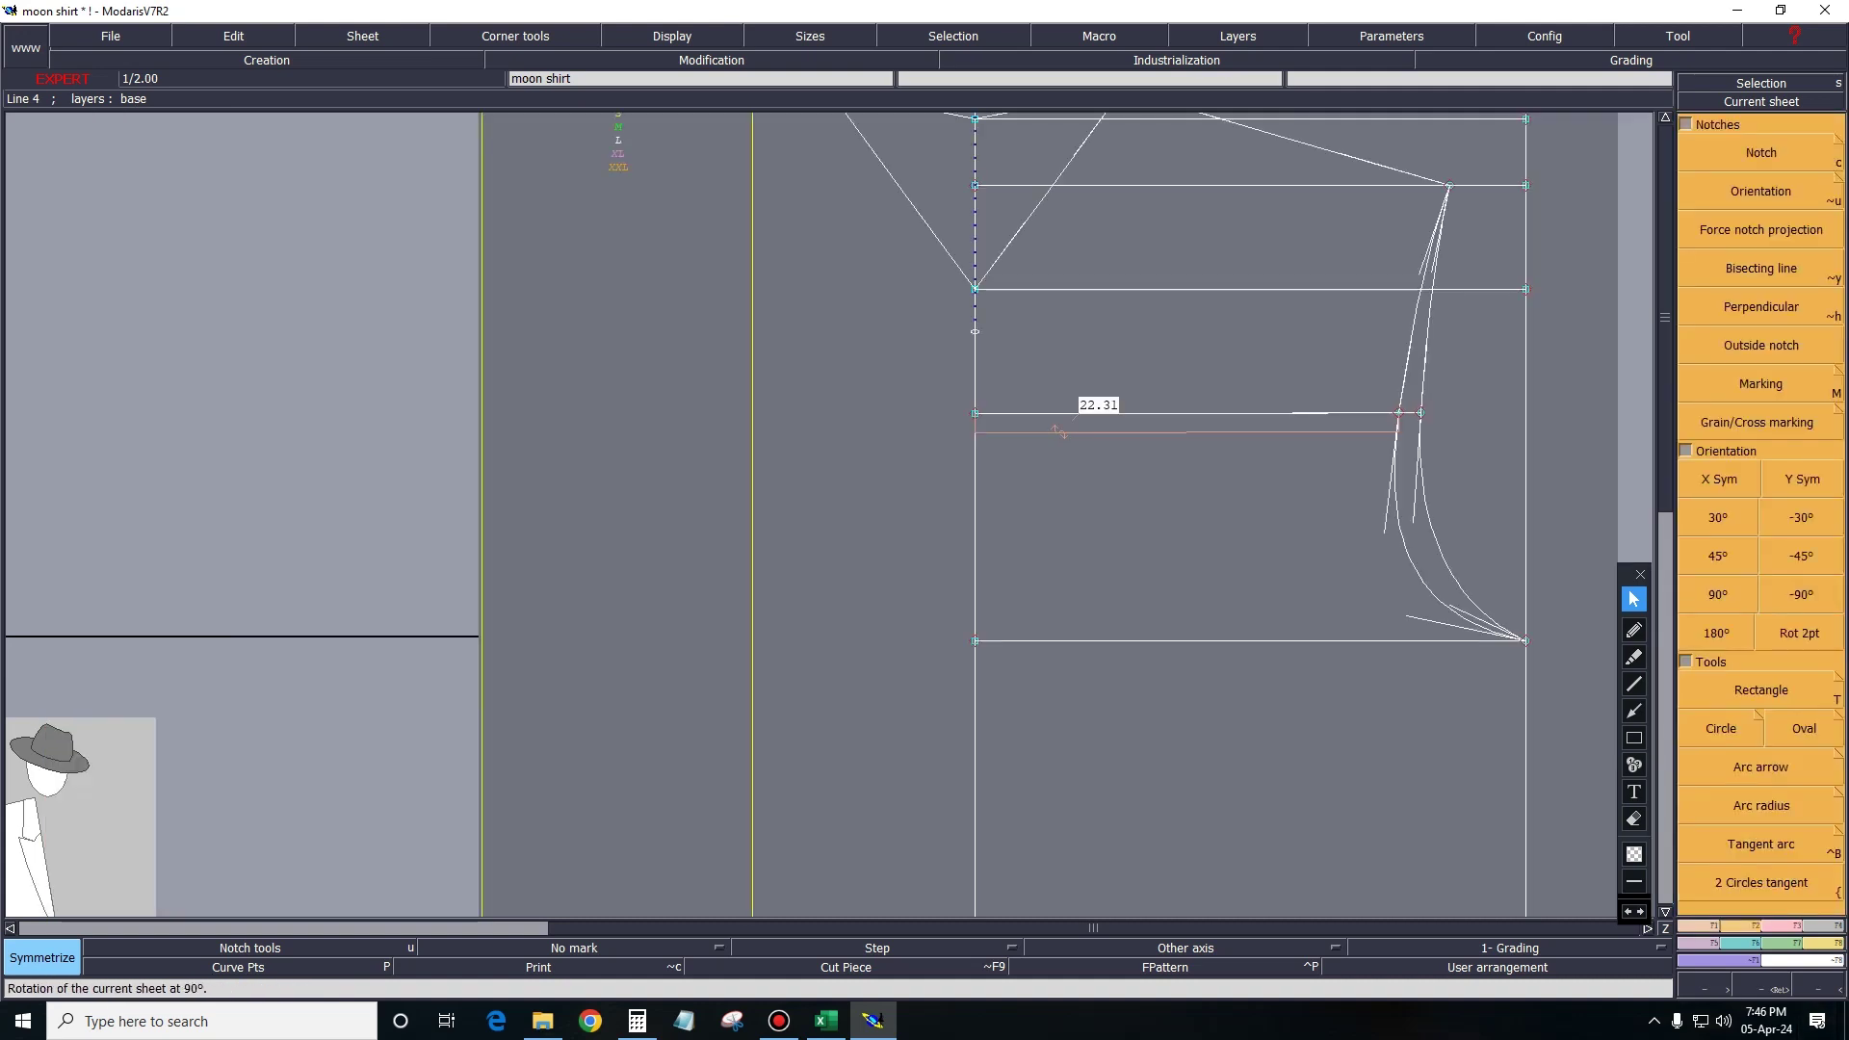
key(z)
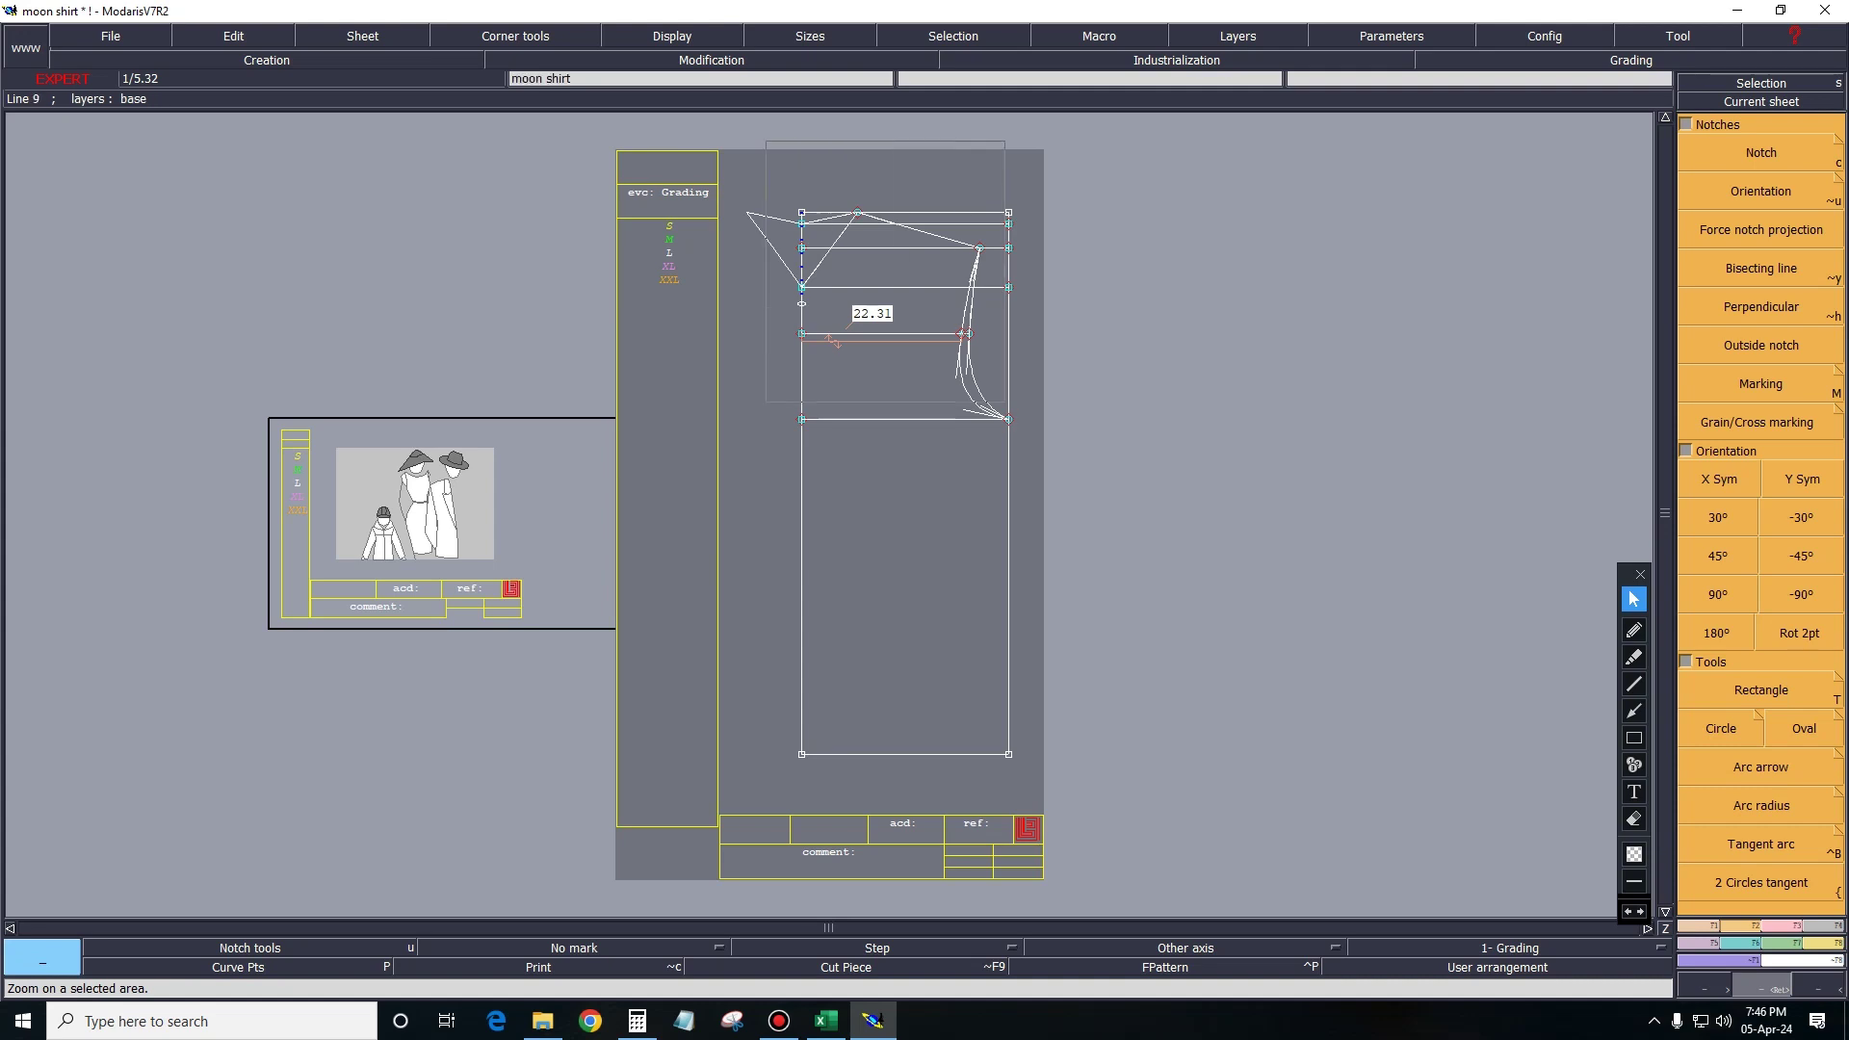
drag(765, 142, 1004, 402)
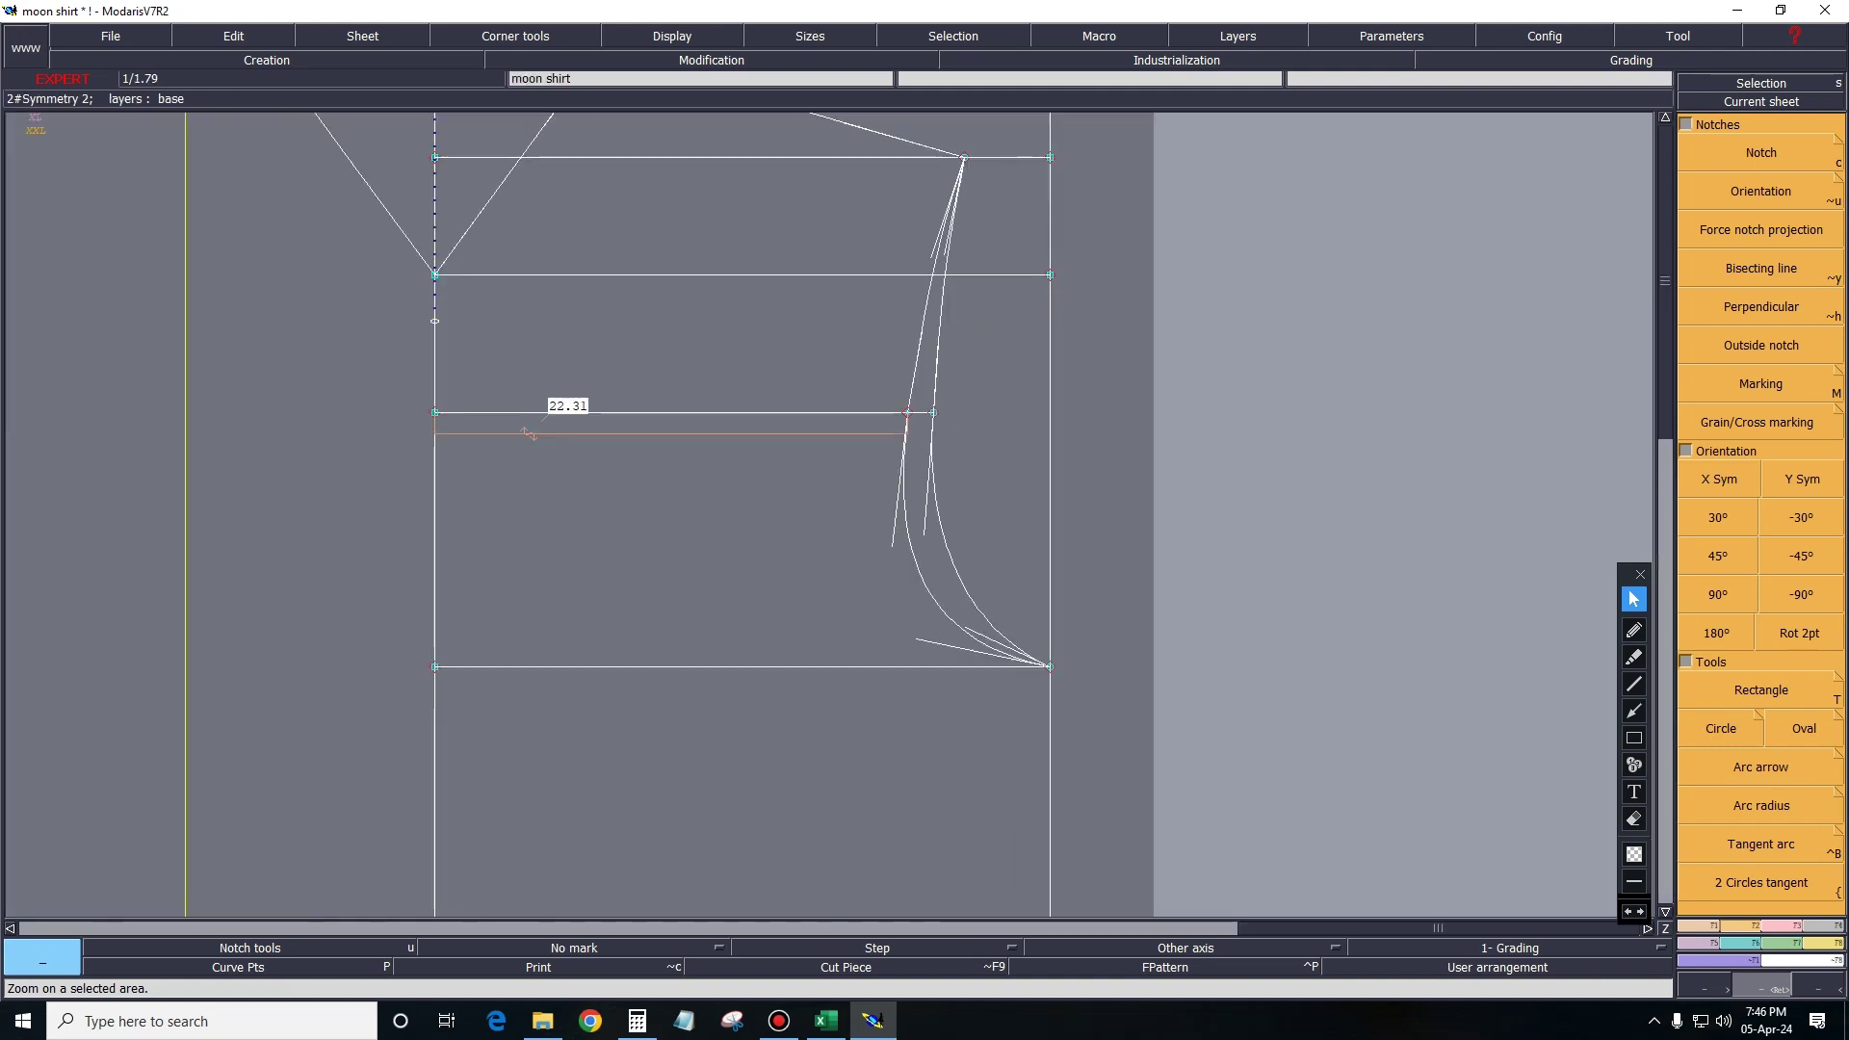
key(ctrl+d)
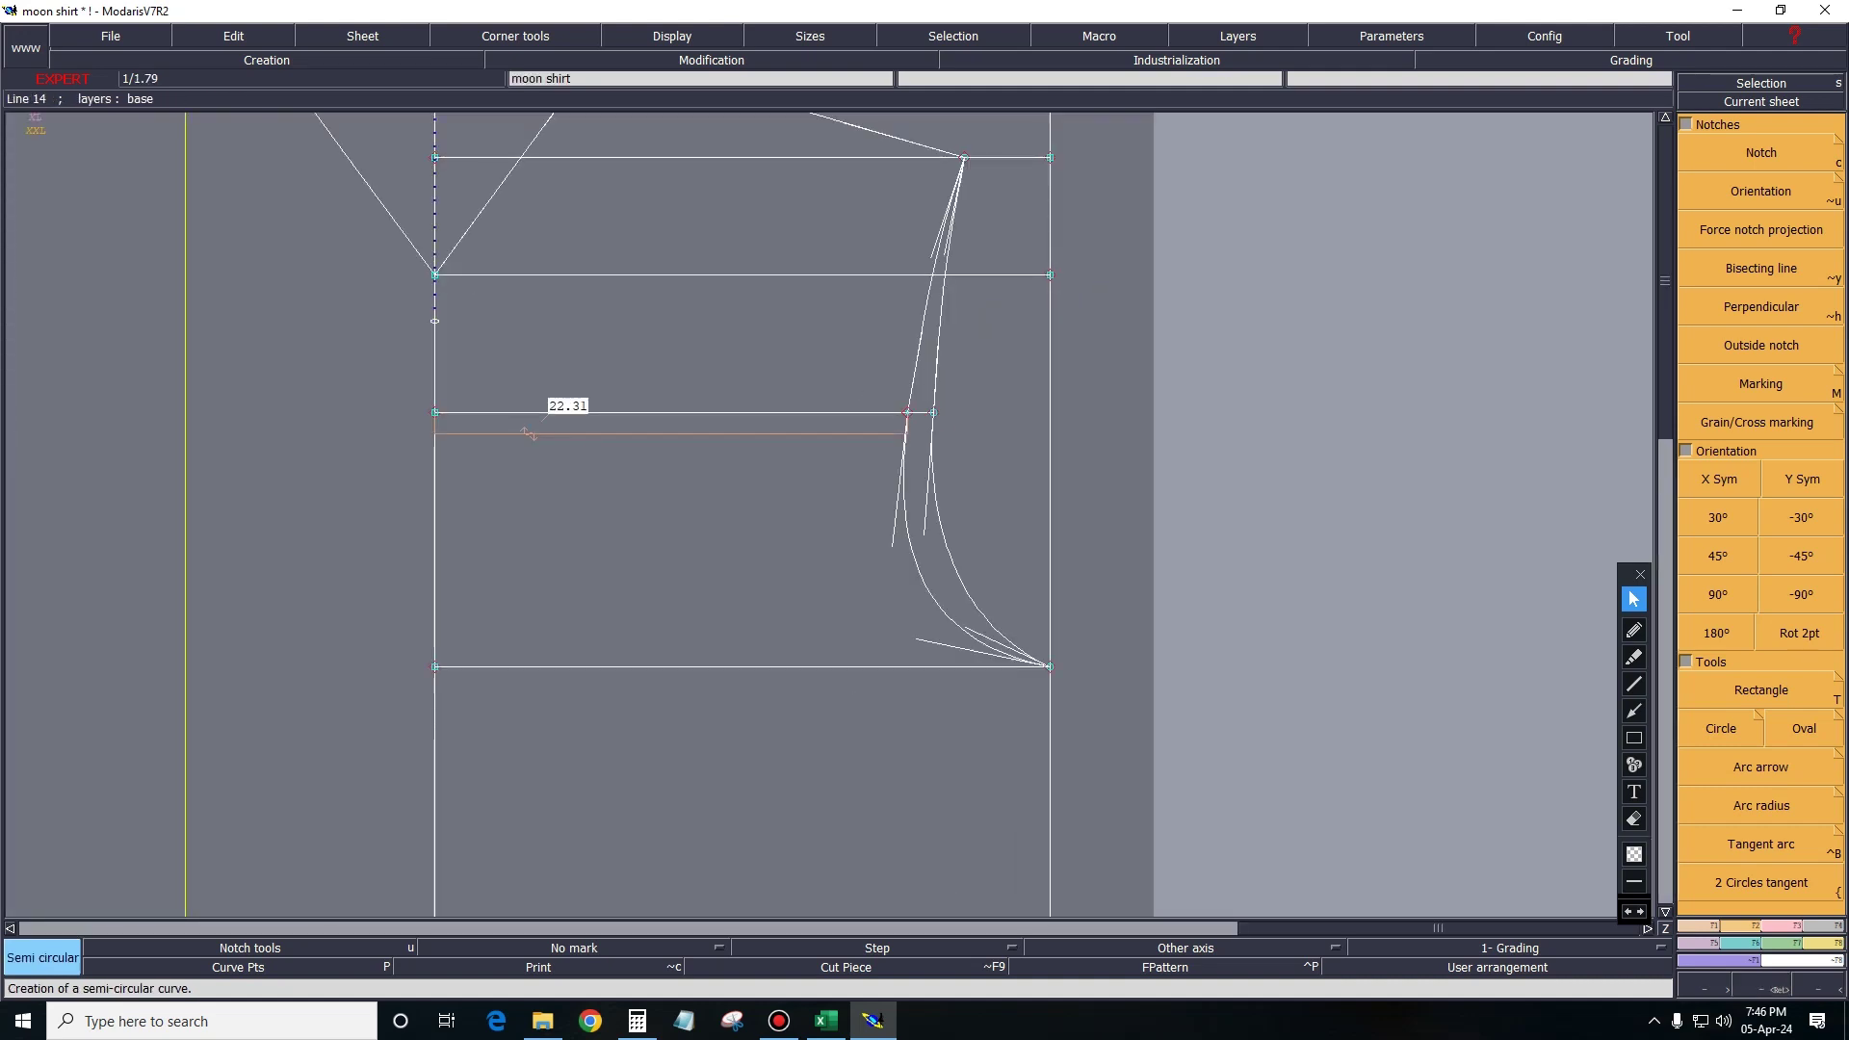
key(e)
key(r)
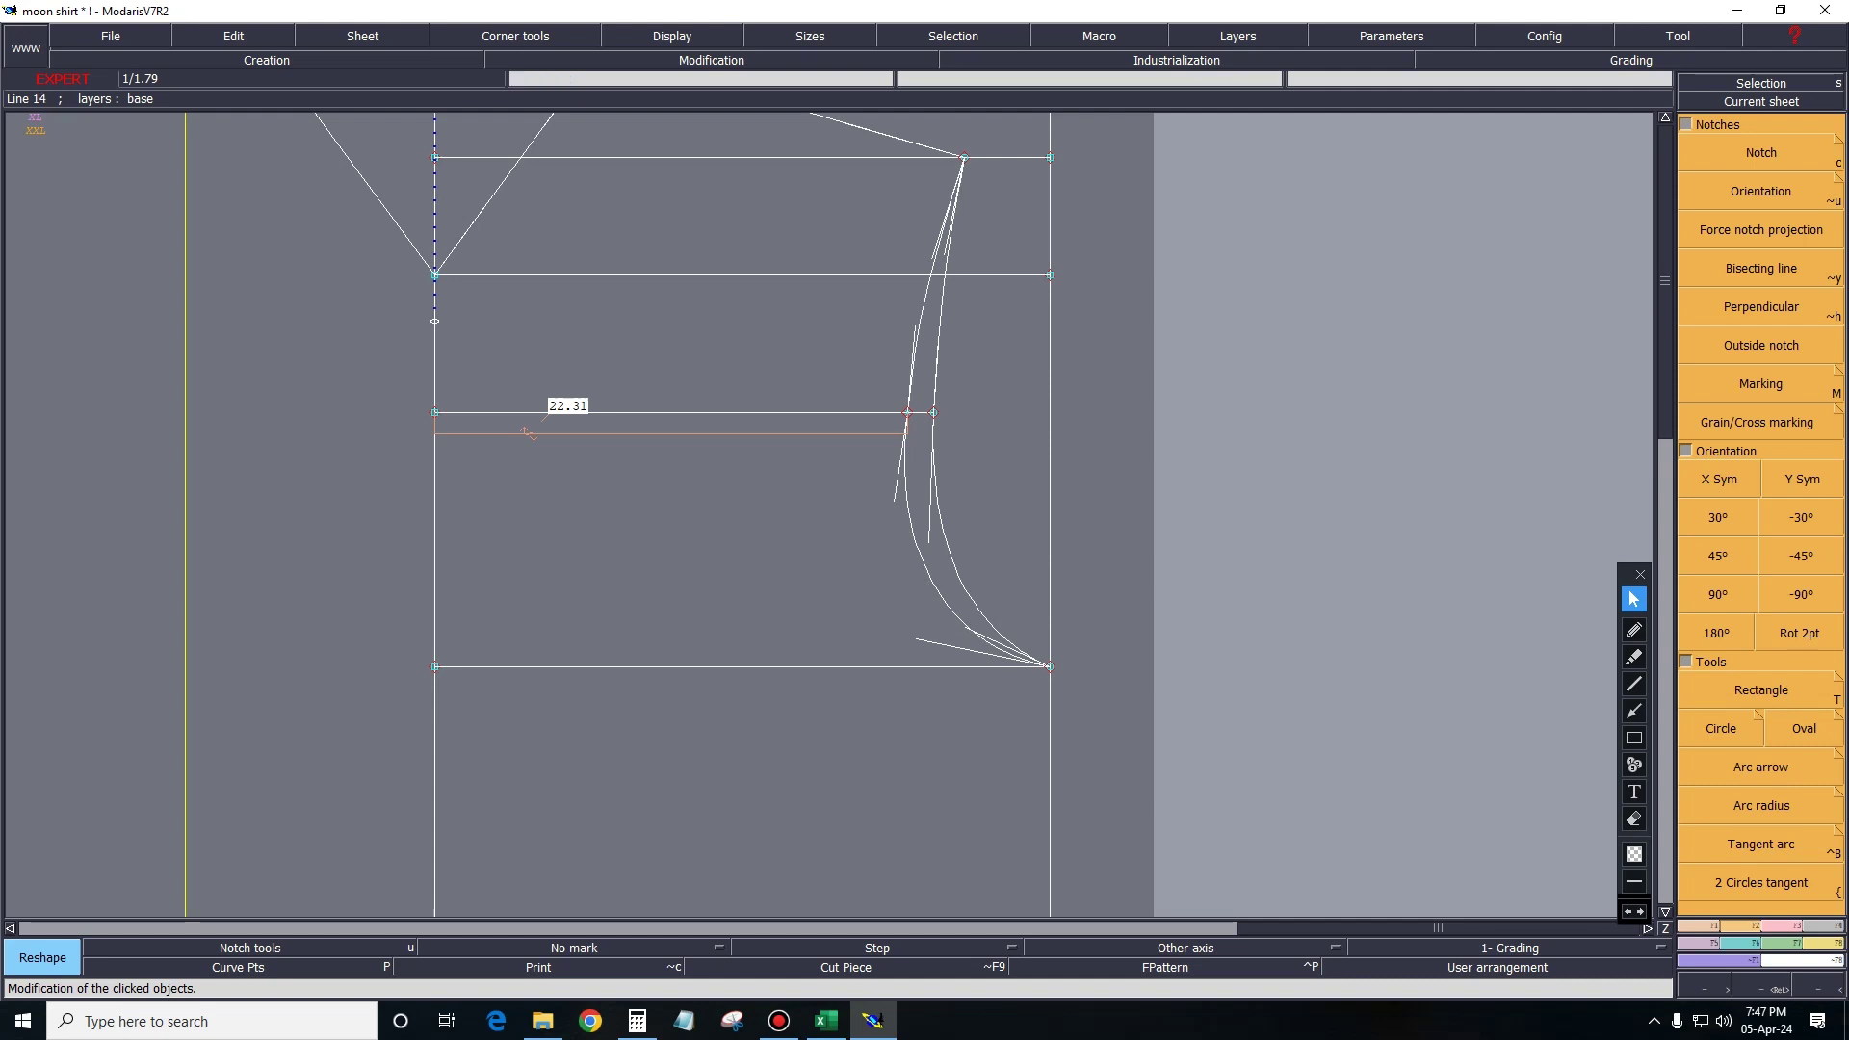
Zoom in on the armhole curves at the top of the sleeve block.
key(z)
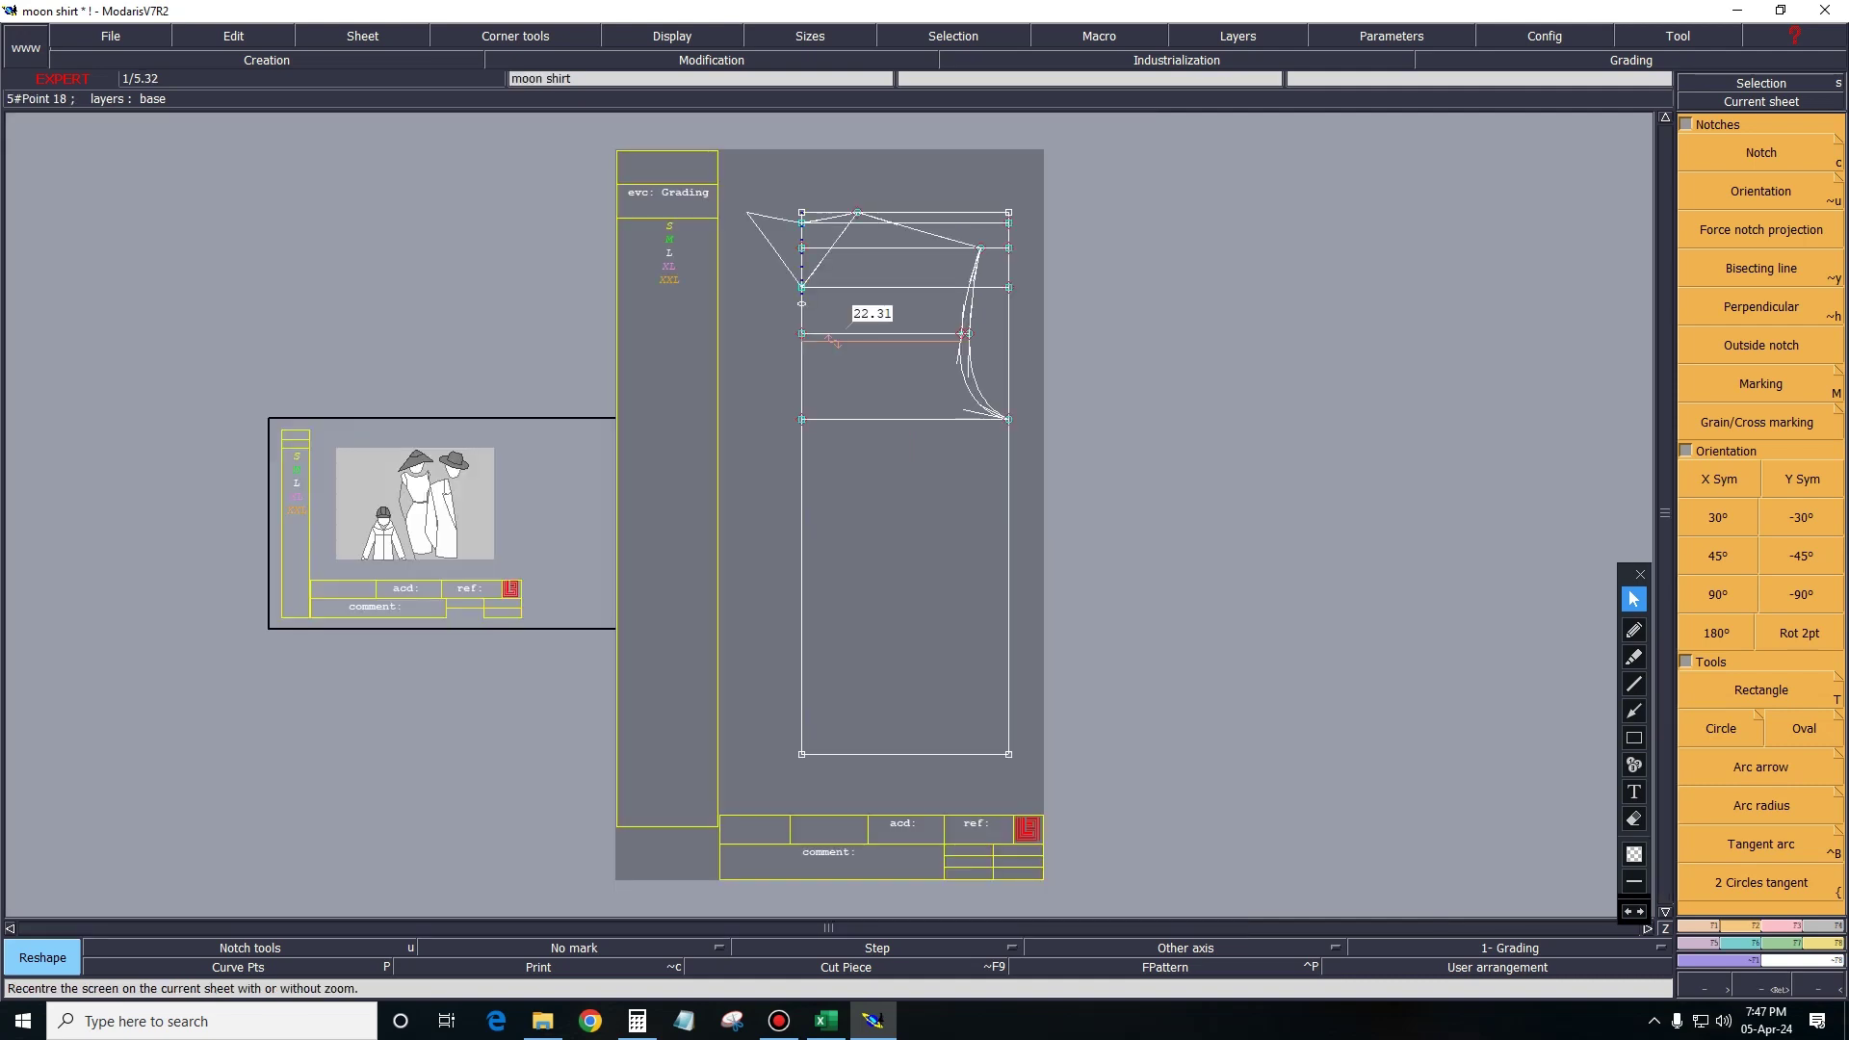
drag(650, 135, 1074, 408)
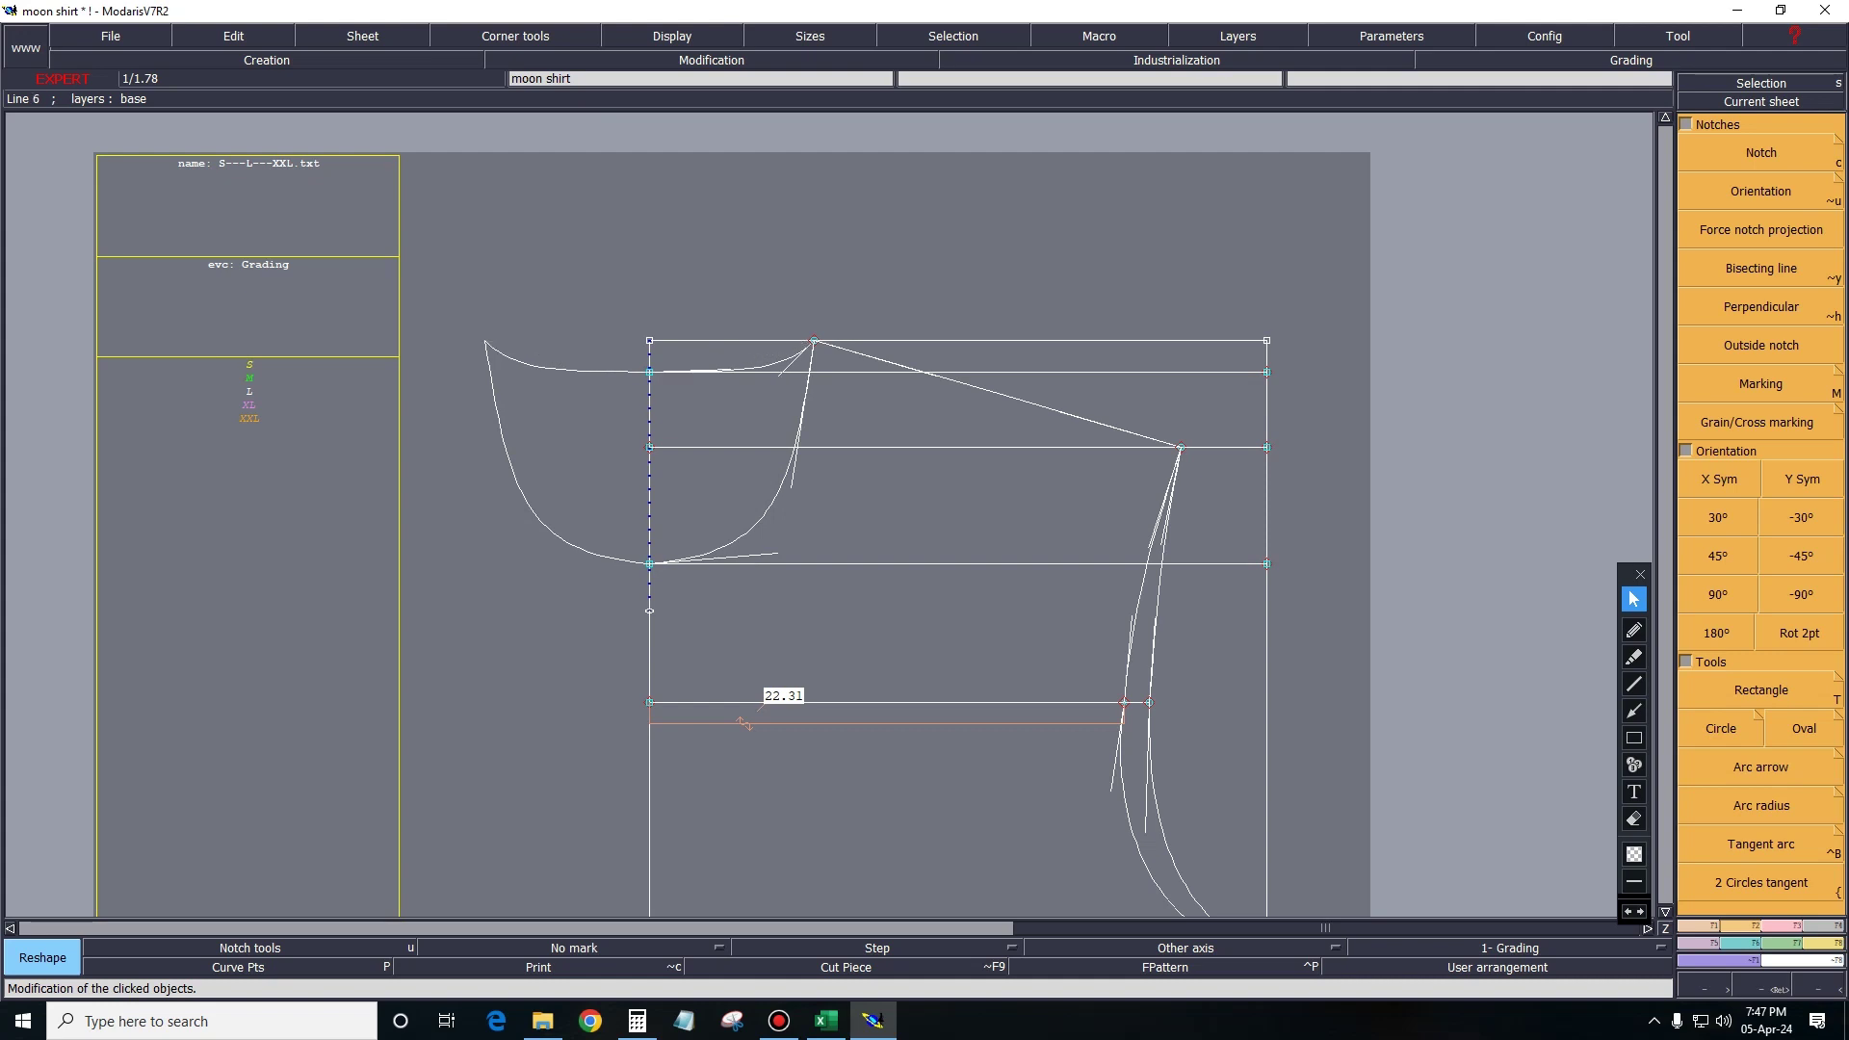
key(a)
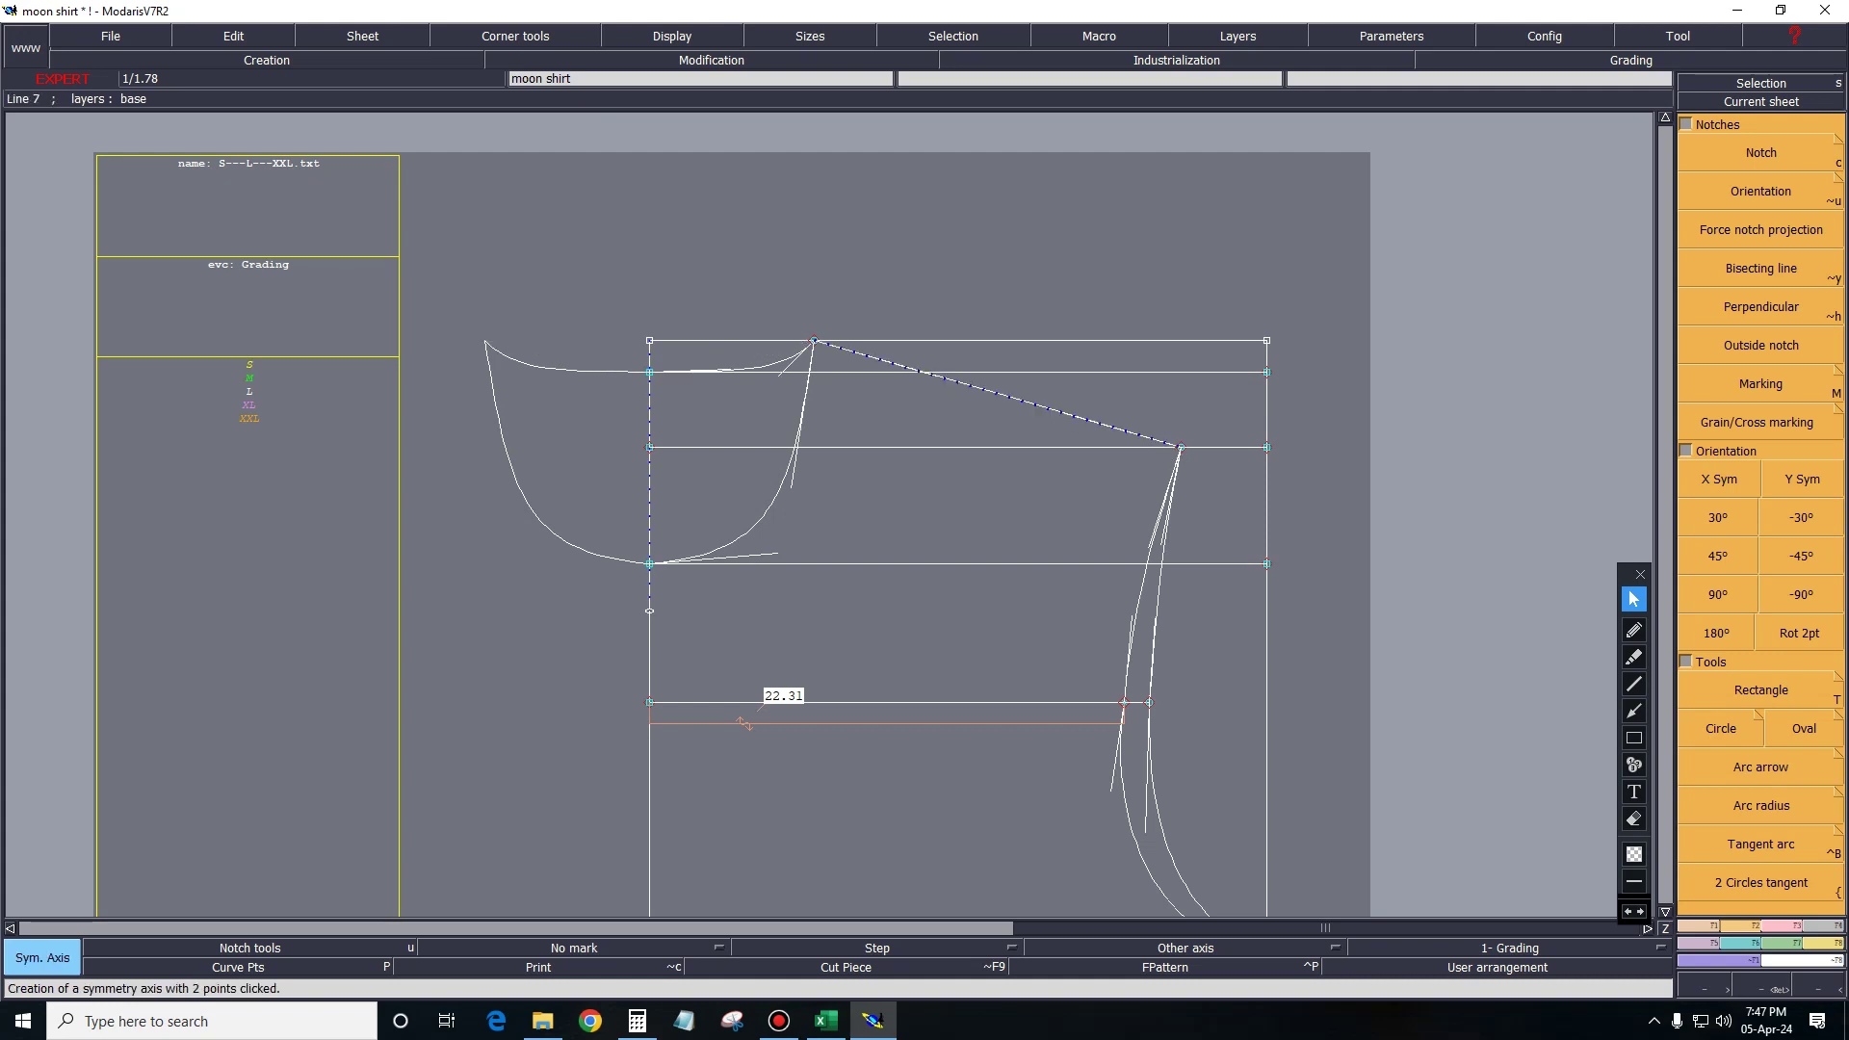
key(shift+a)
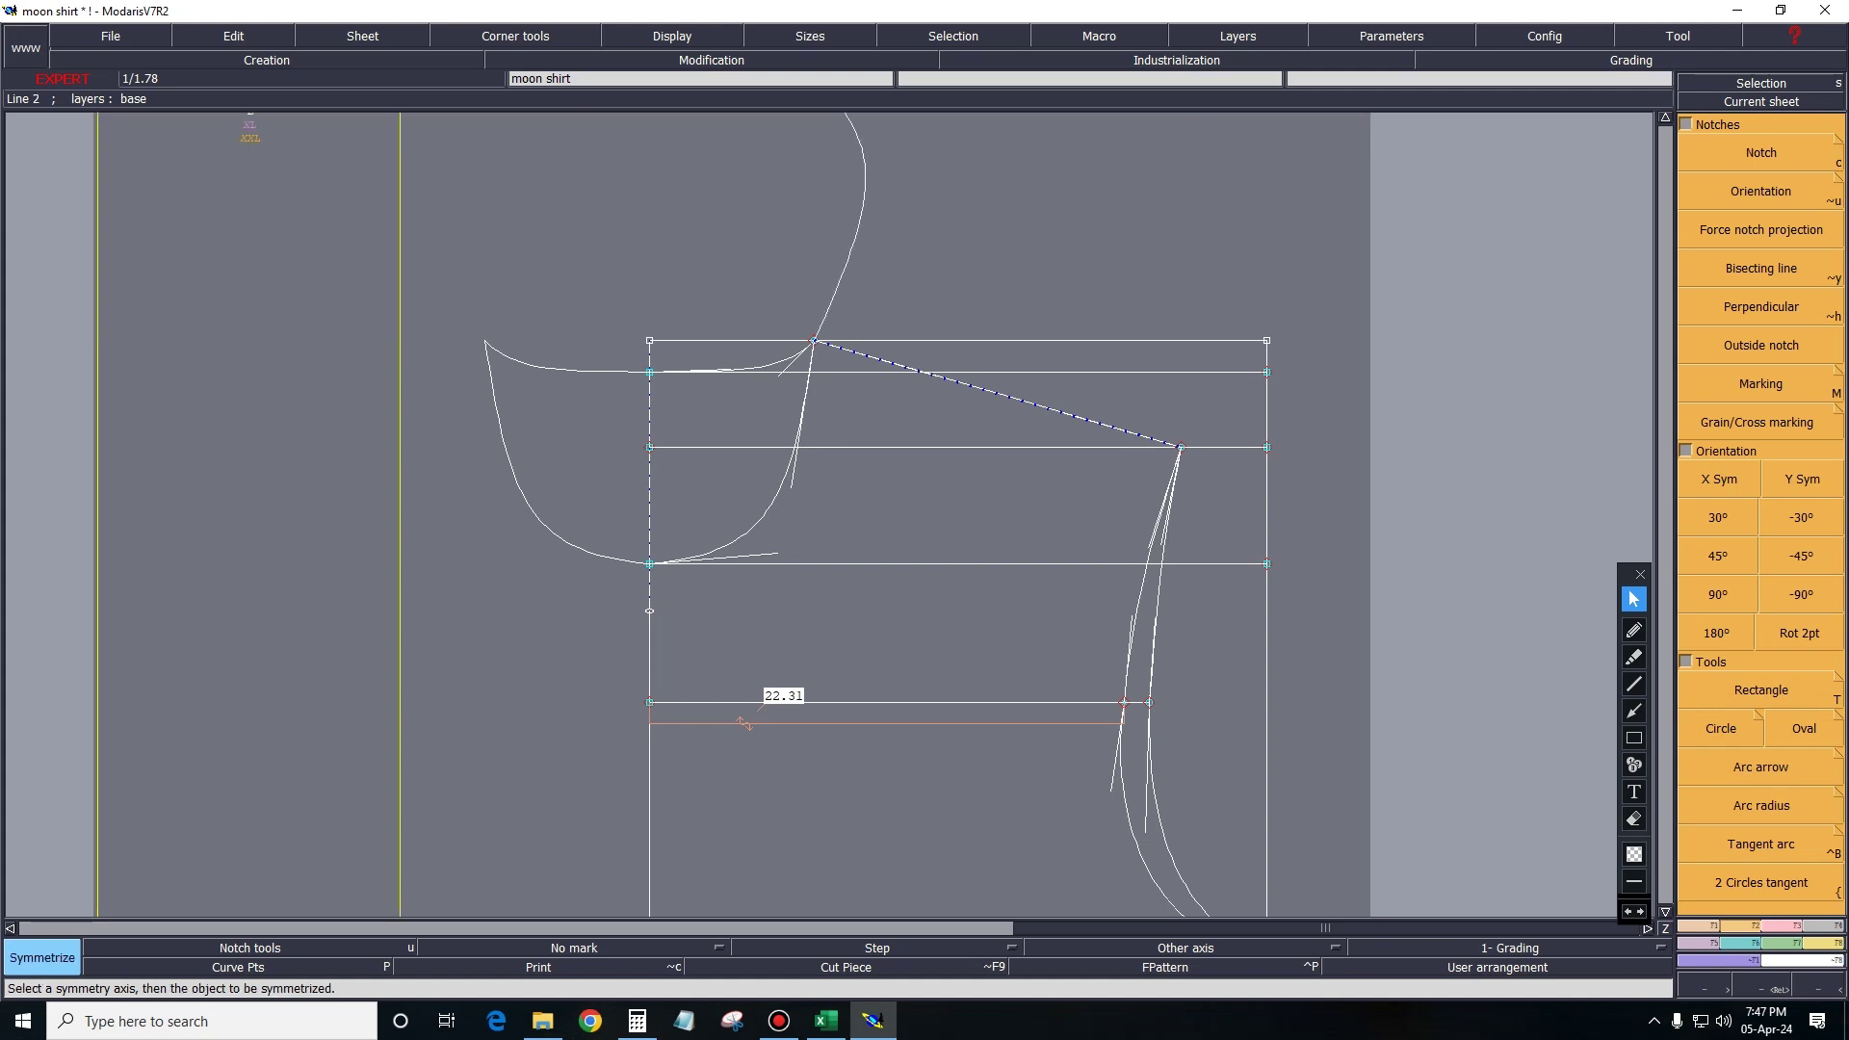
key(z)
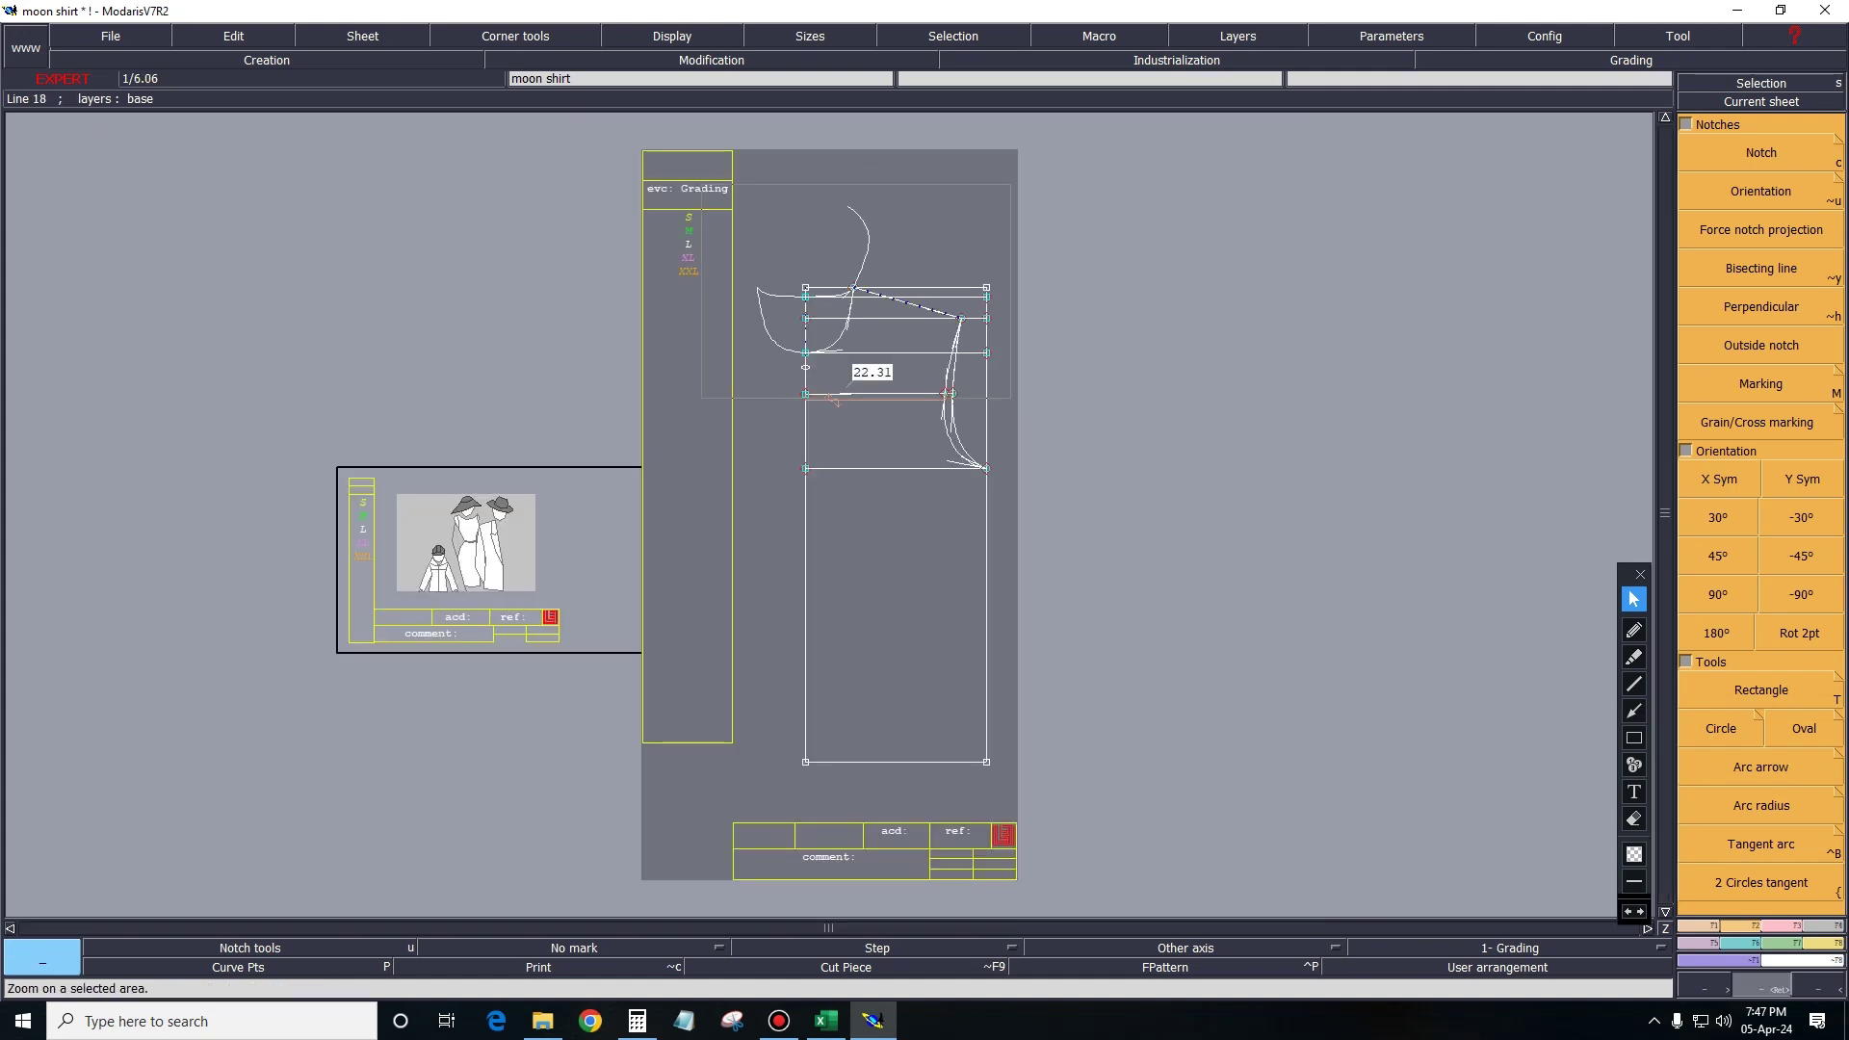
drag(731, 279, 963, 396)
drag(395, 229, 1178, 820)
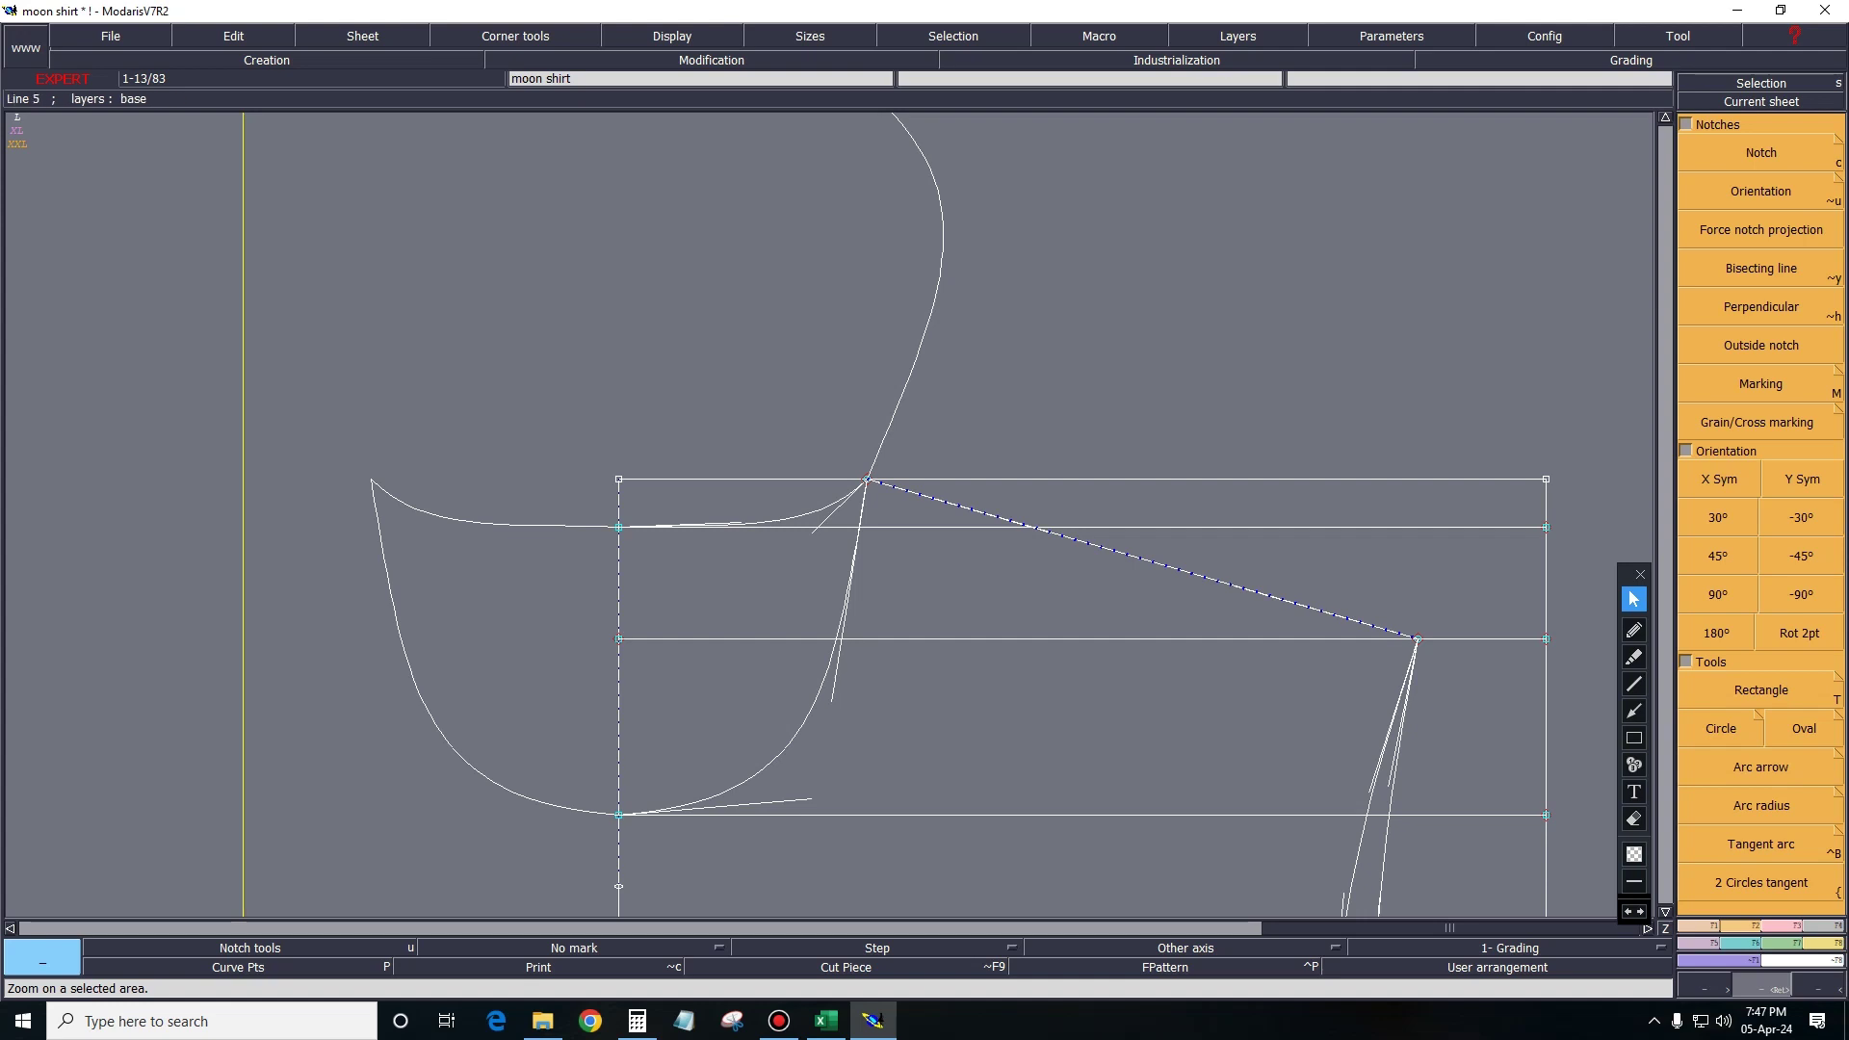
Reshape the vertical line's end below the armhole point to adjust the connected armhole curves.
key(e)
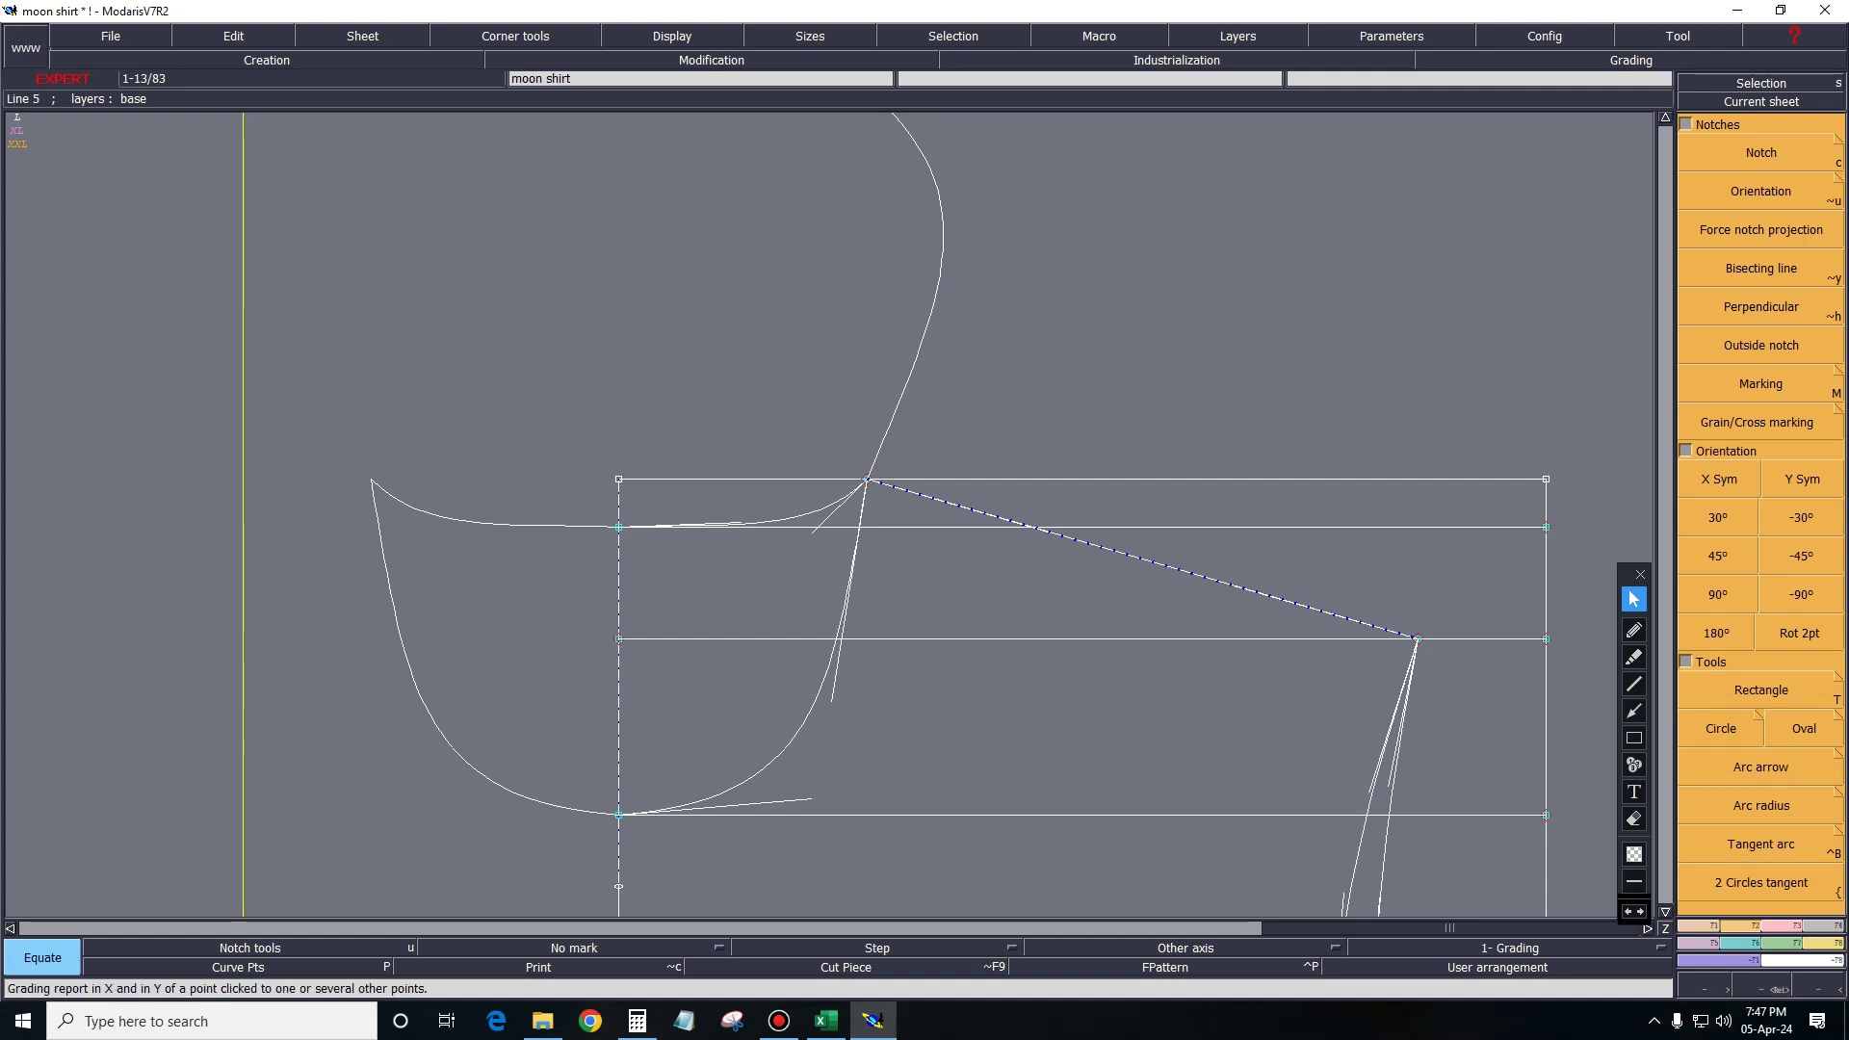
key(r)
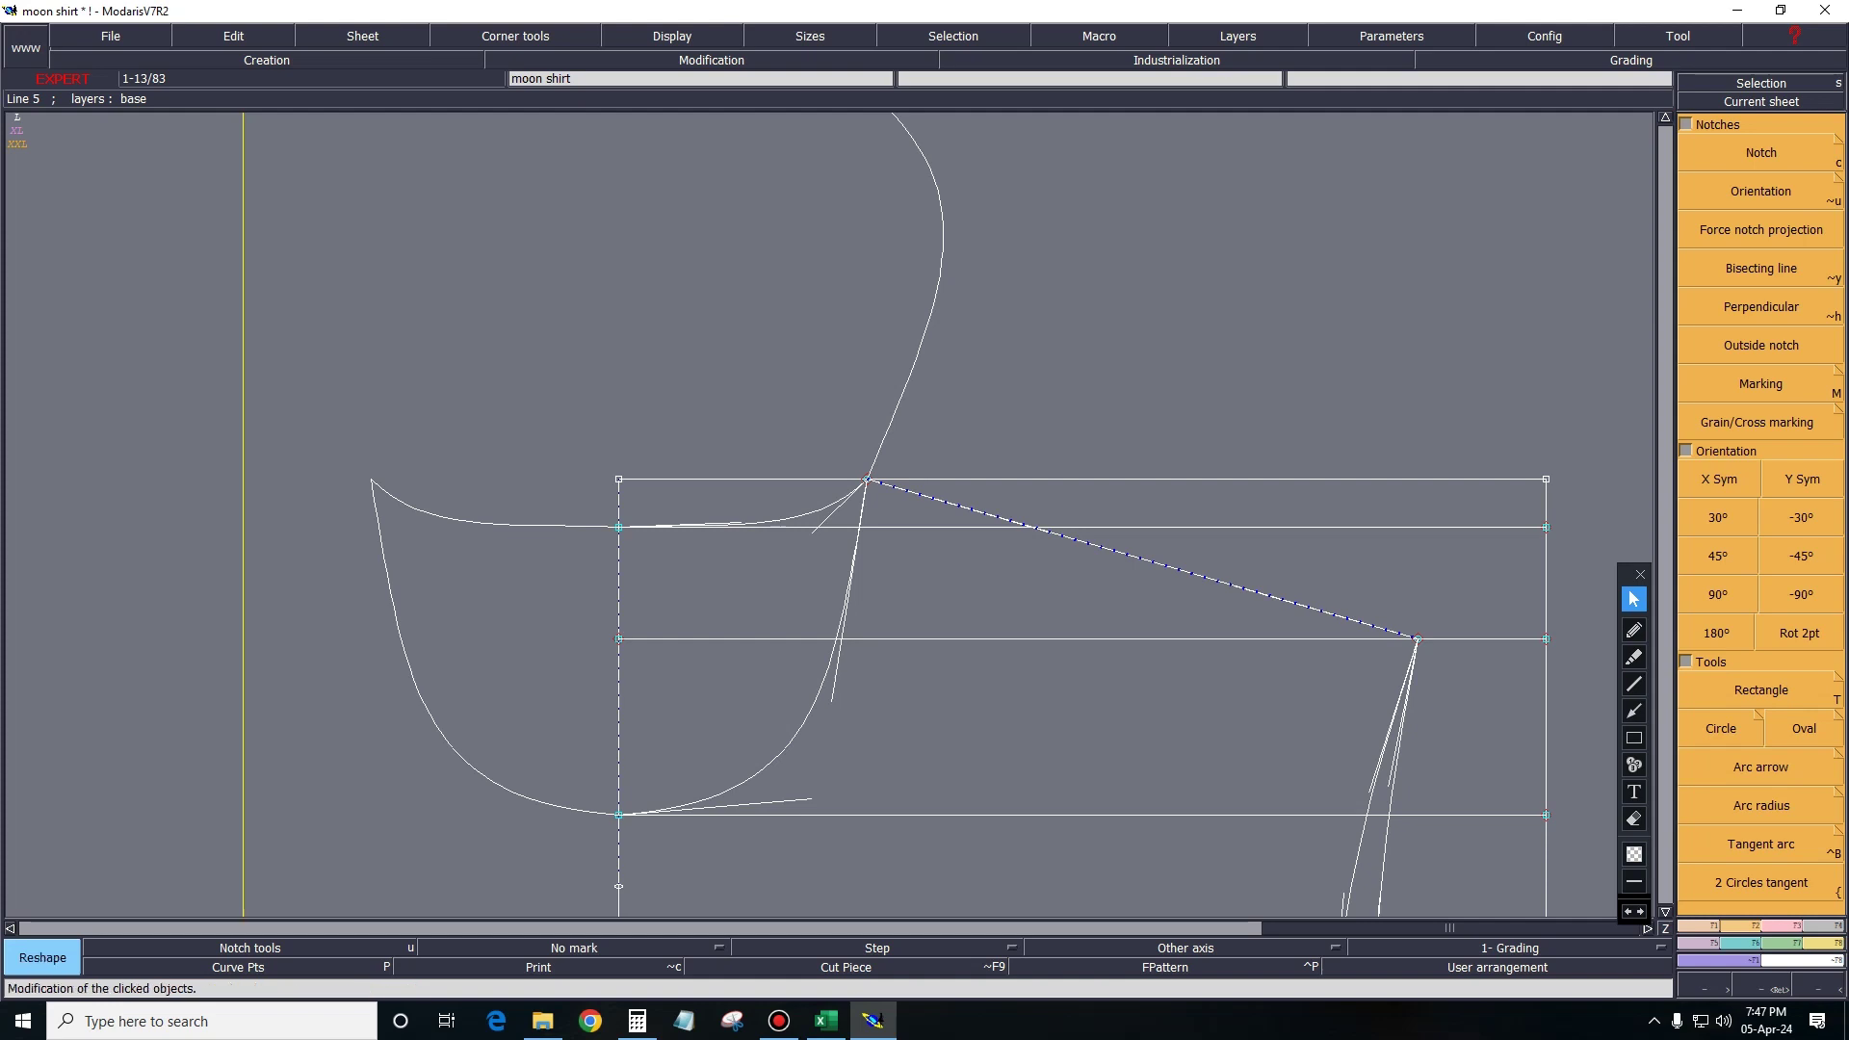
drag(854, 690, 865, 688)
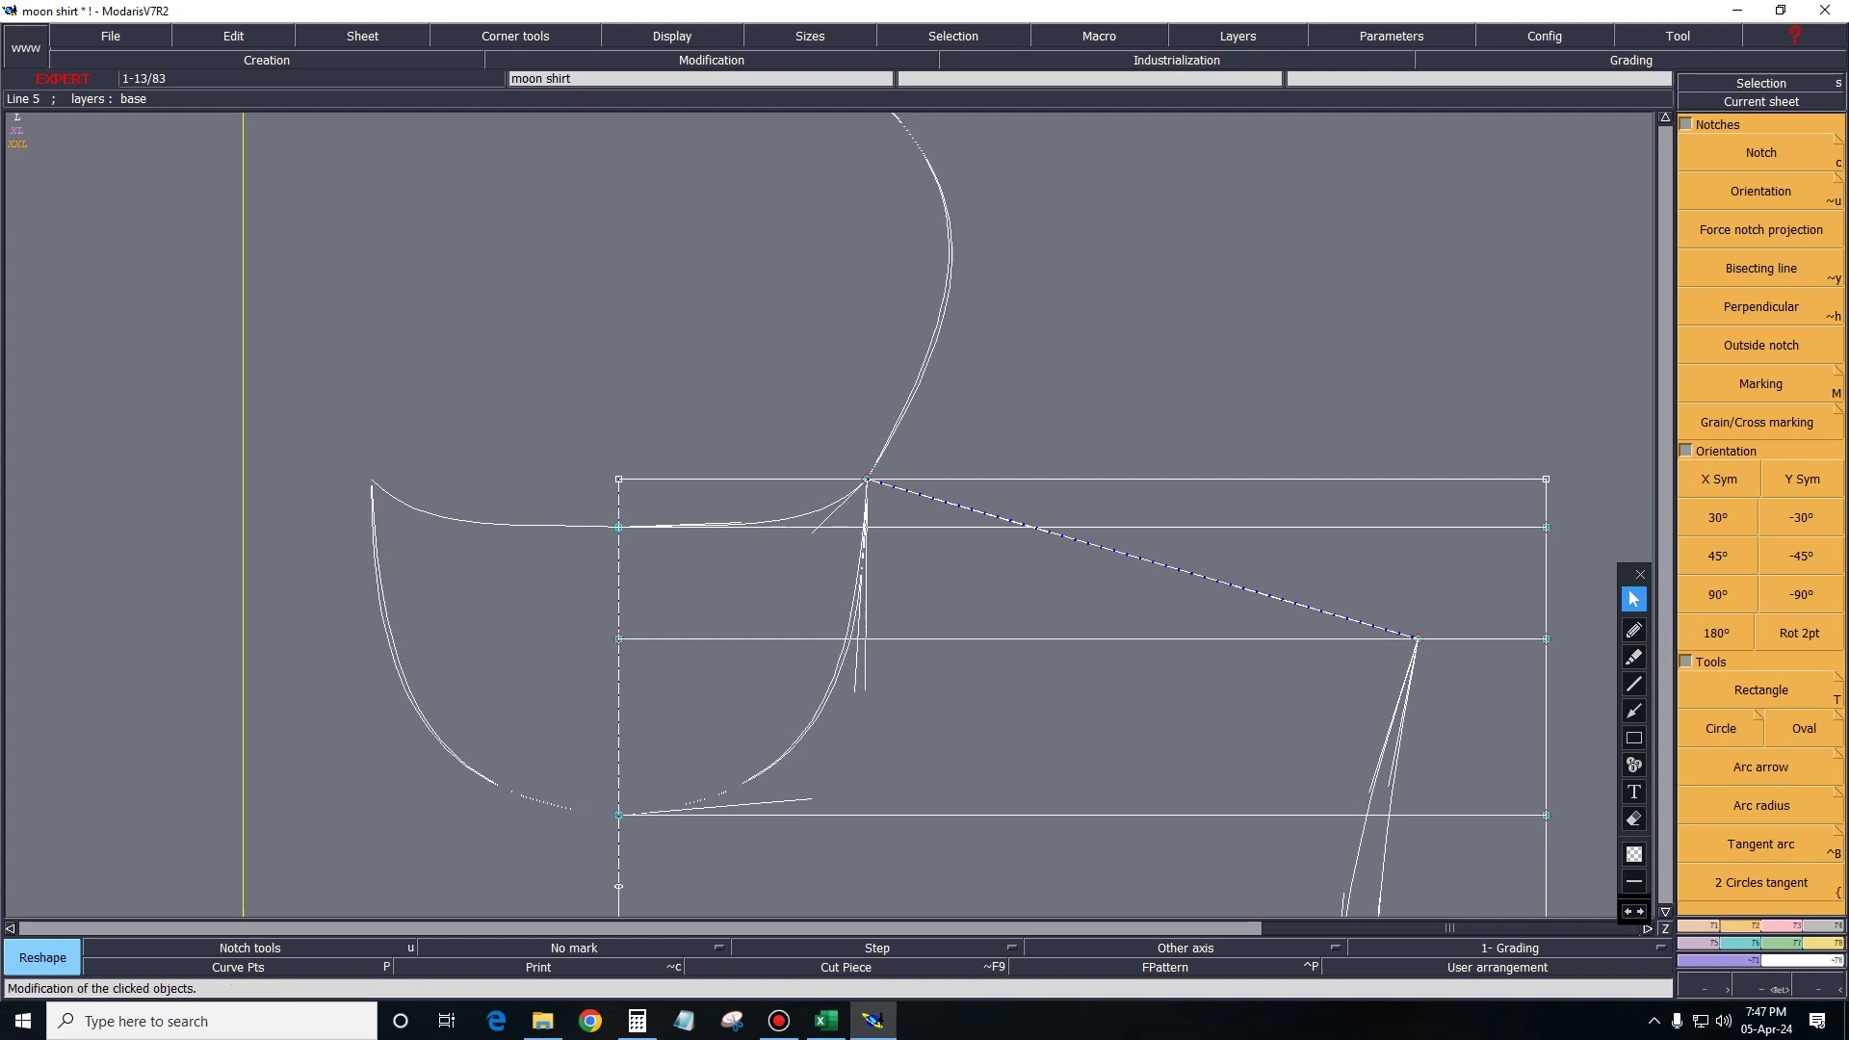
drag(731, 525, 732, 524)
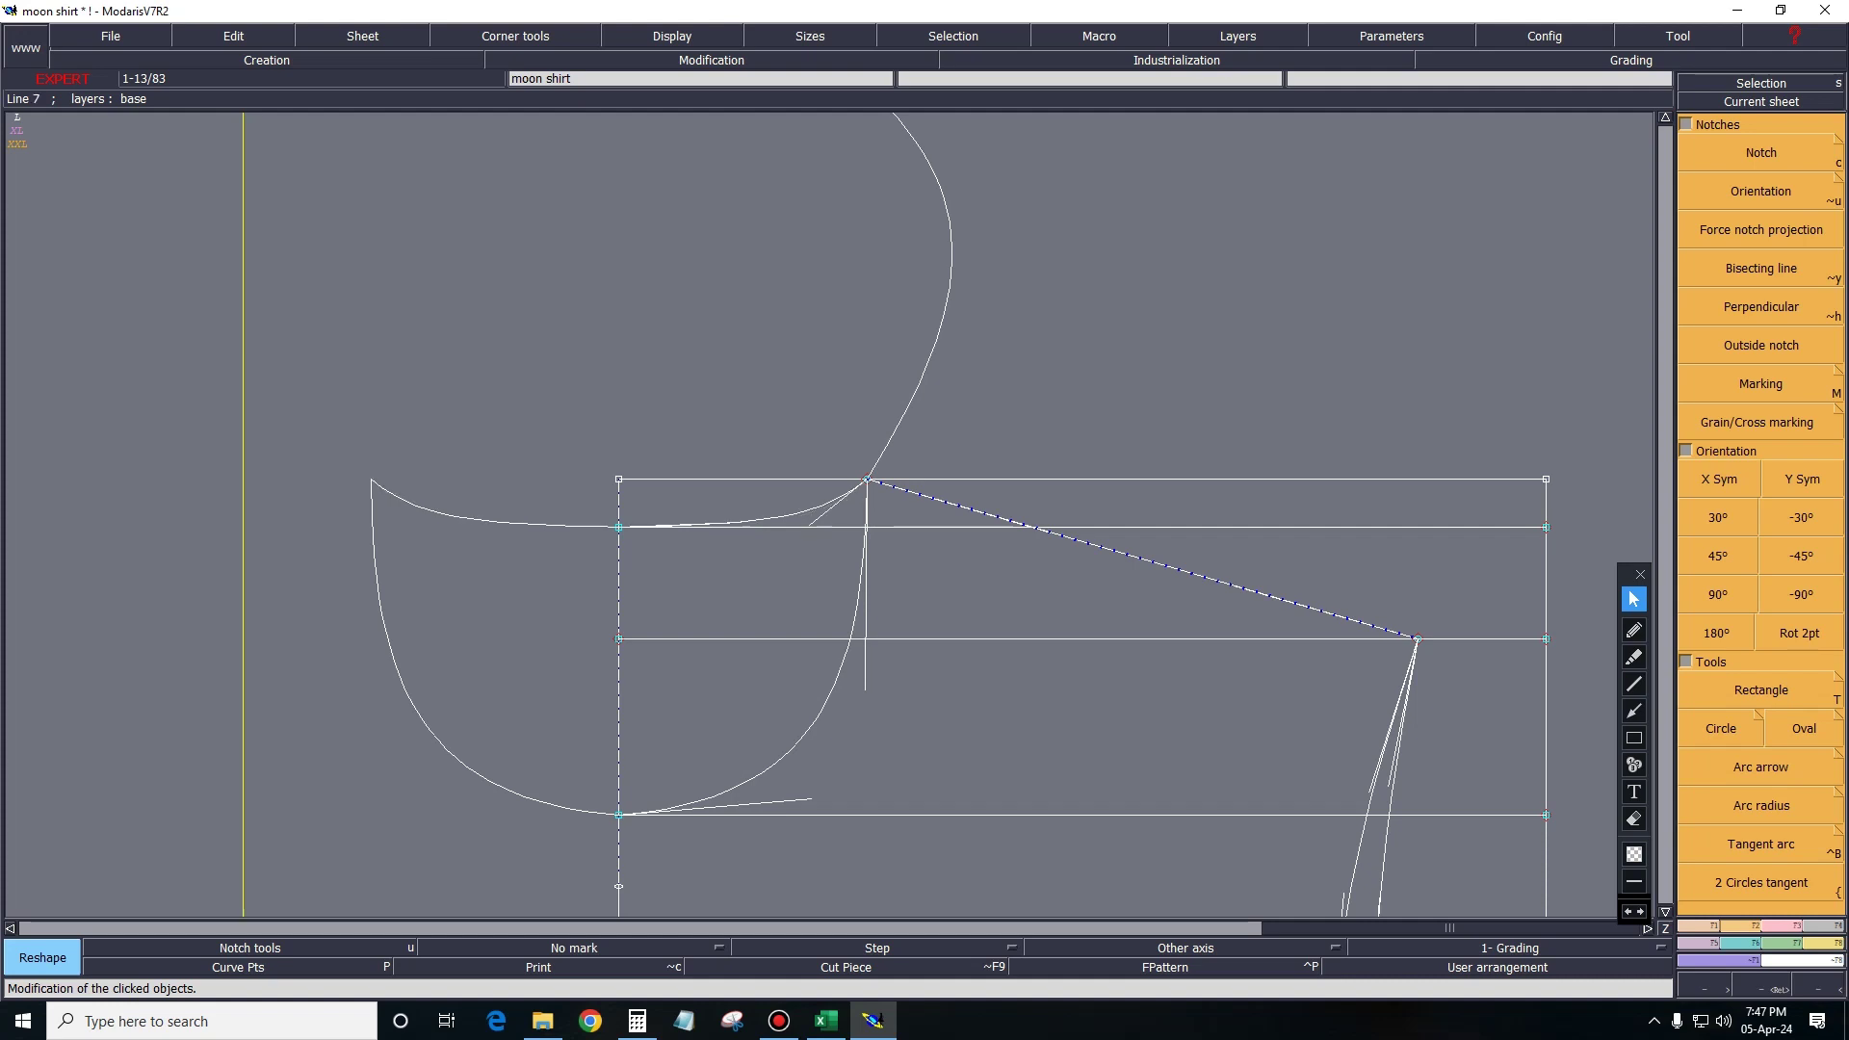
mouse_move(865, 689)
mouse_down()
mouse_move(867, 628)
mouse_move(865, 758)
mouse_move(872, 674)
mouse_up()
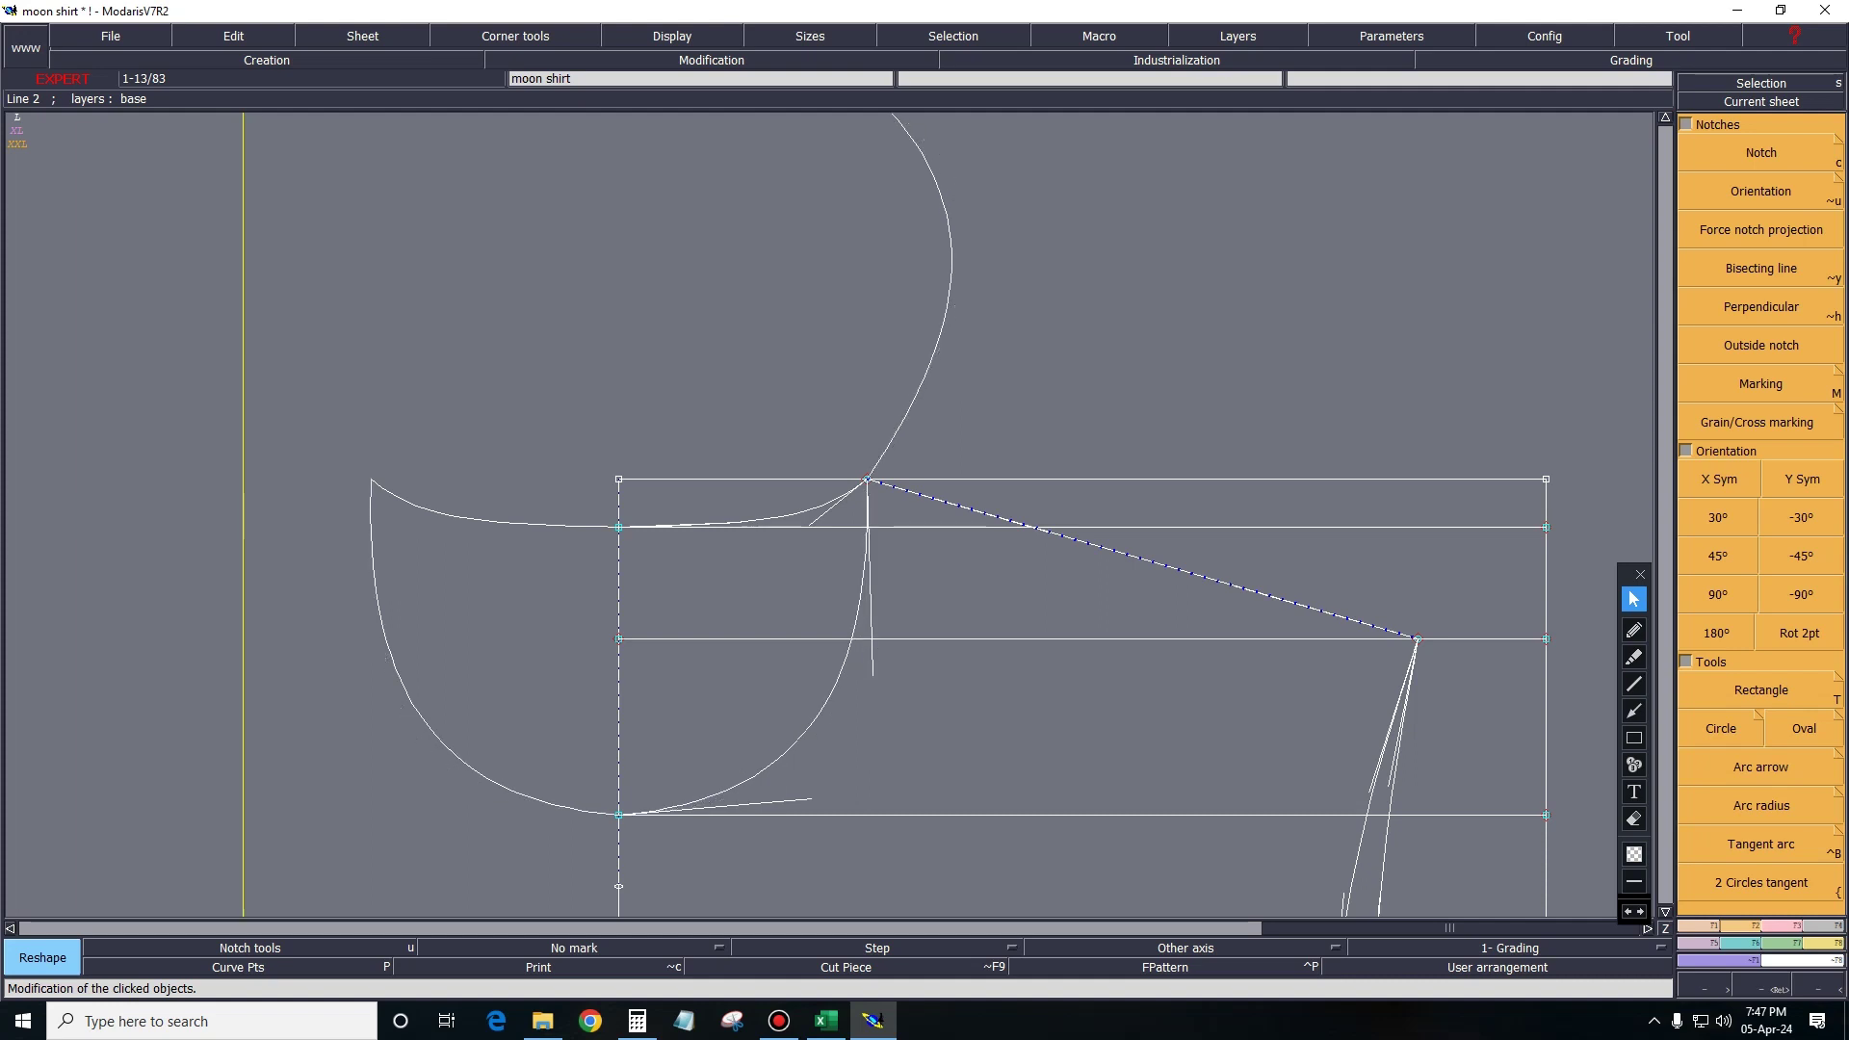
drag(872, 674, 869, 695)
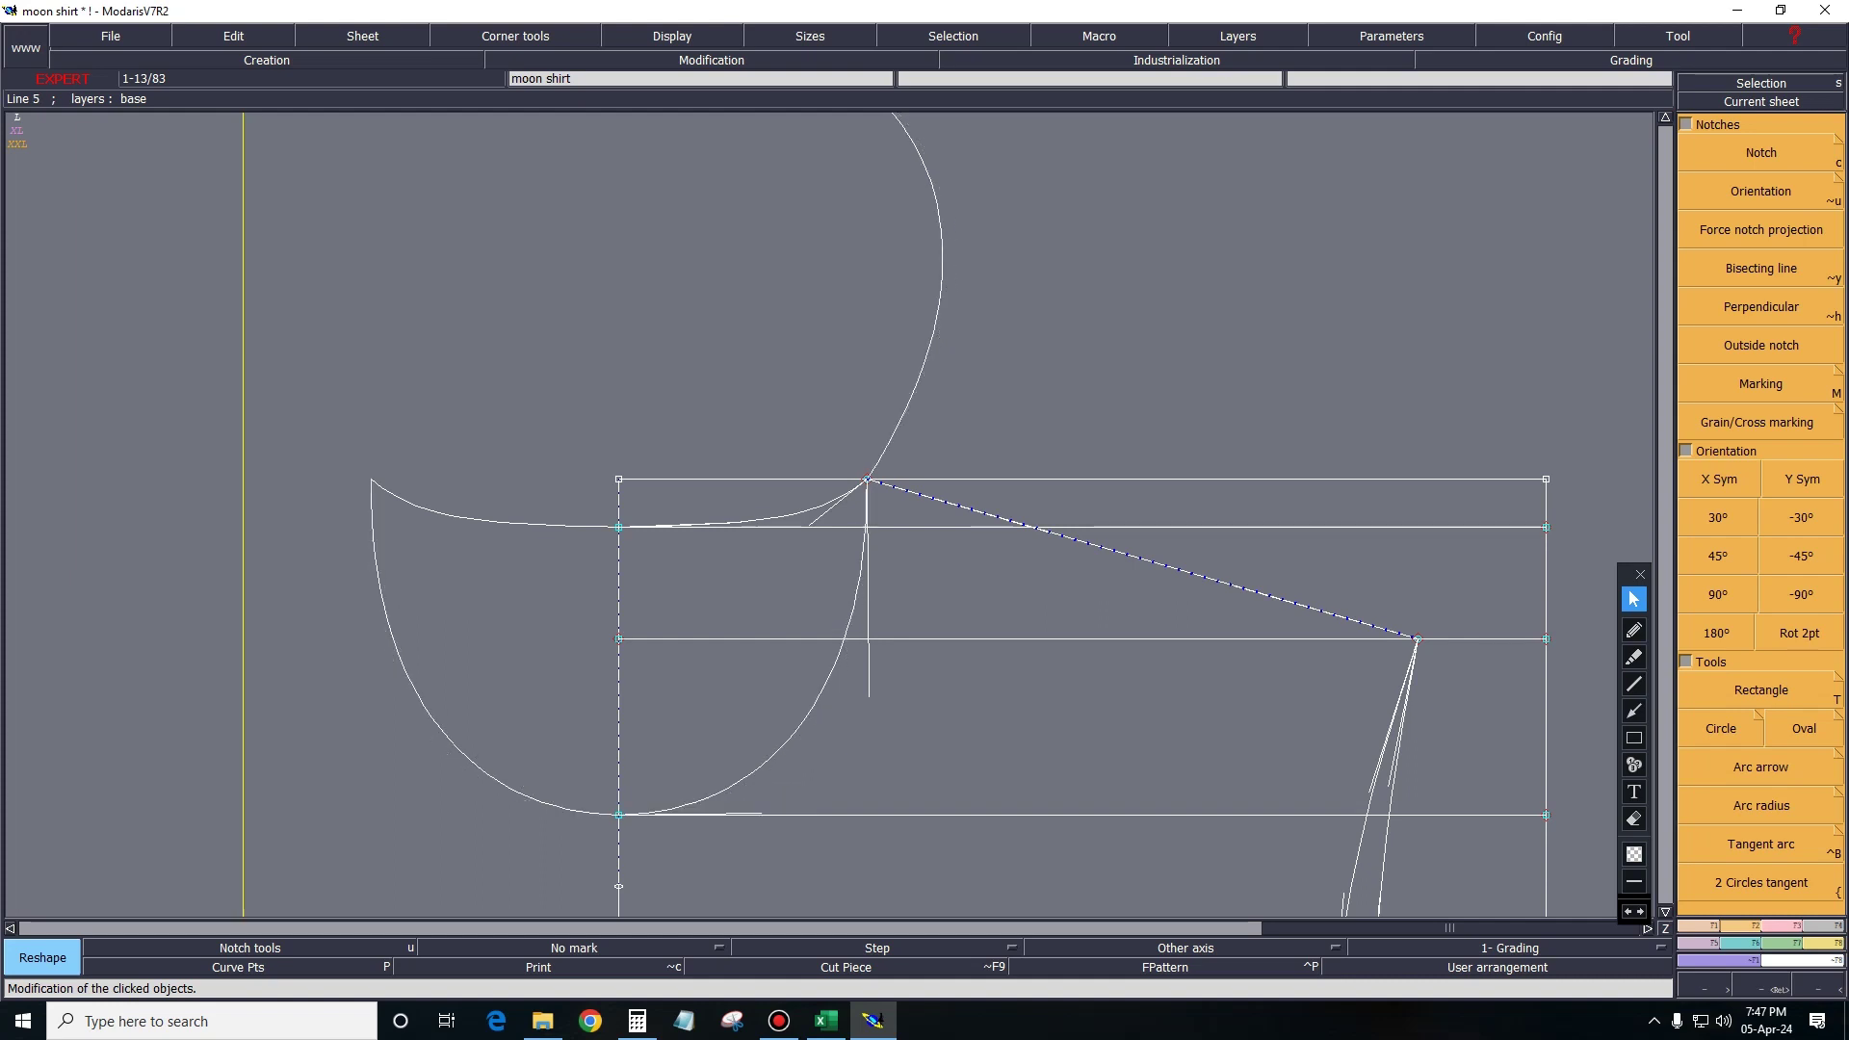
Hide the curve handles and erase the leftover mirrored armhole curve and symmetry overlay.
click(672, 36)
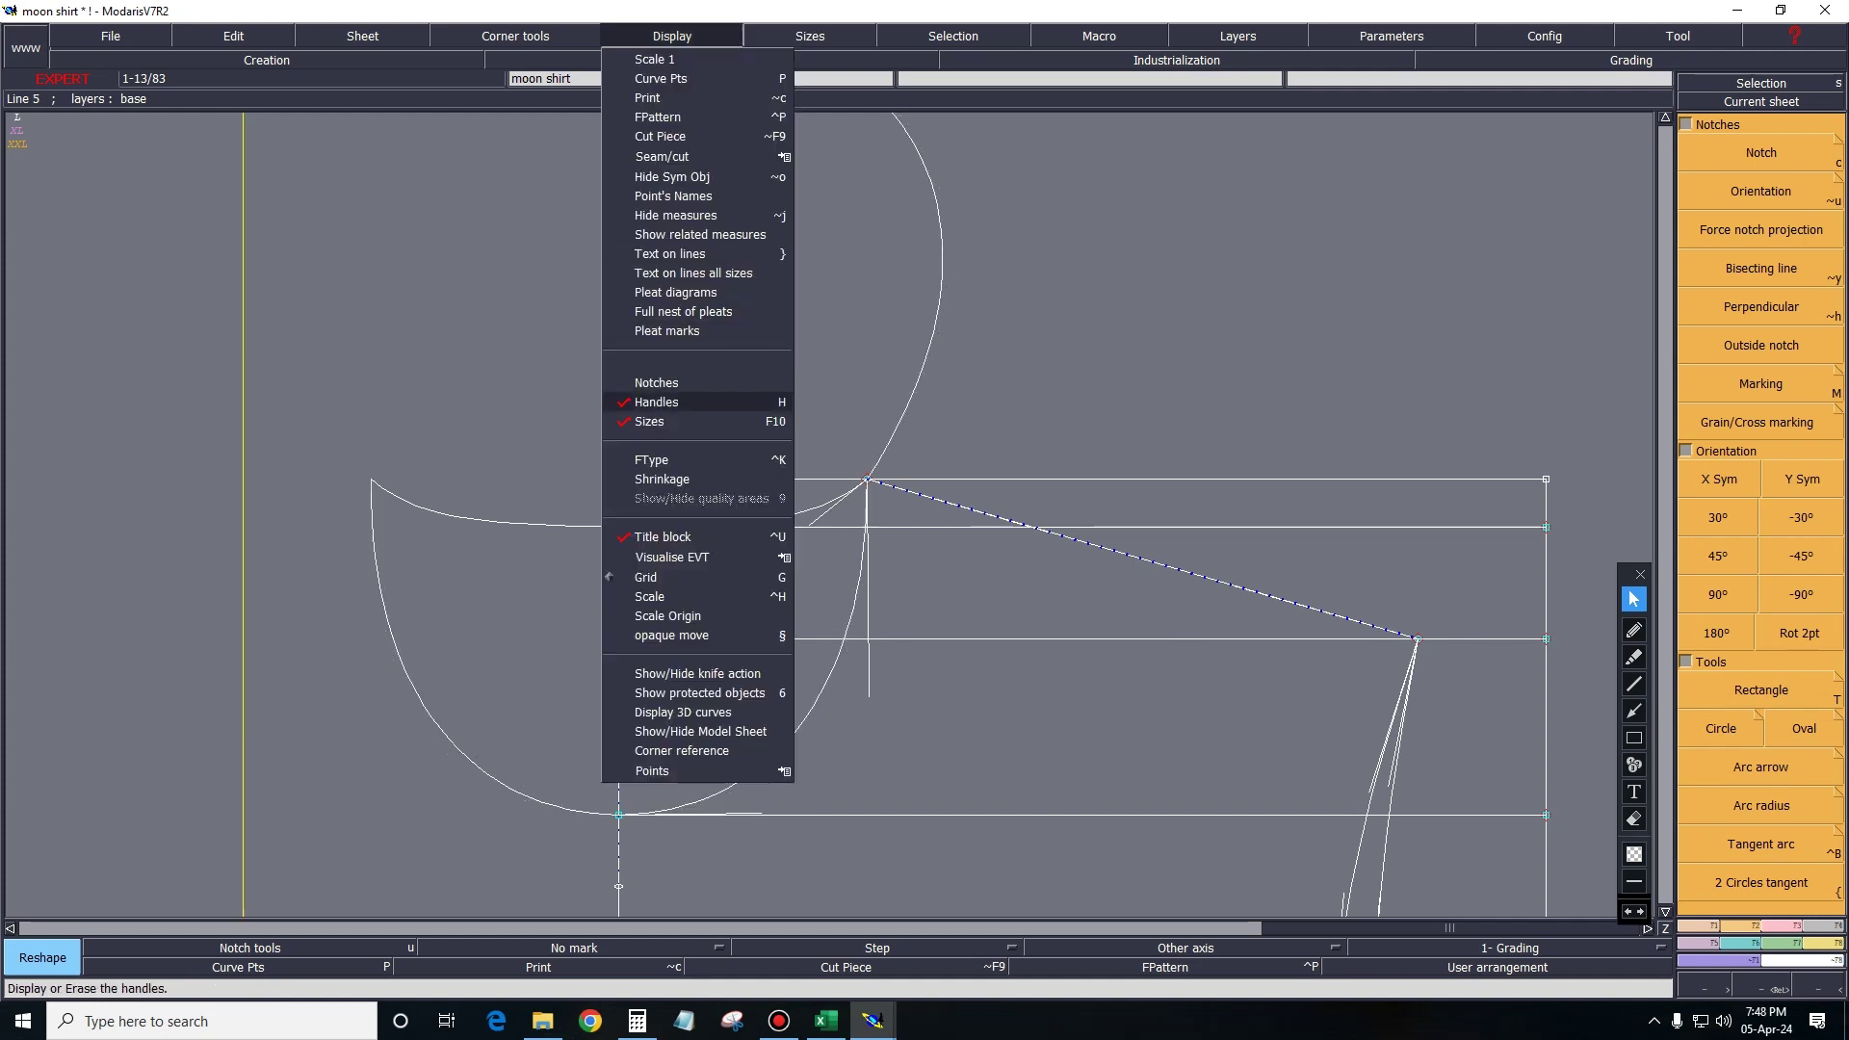
click(674, 403)
key(Delete)
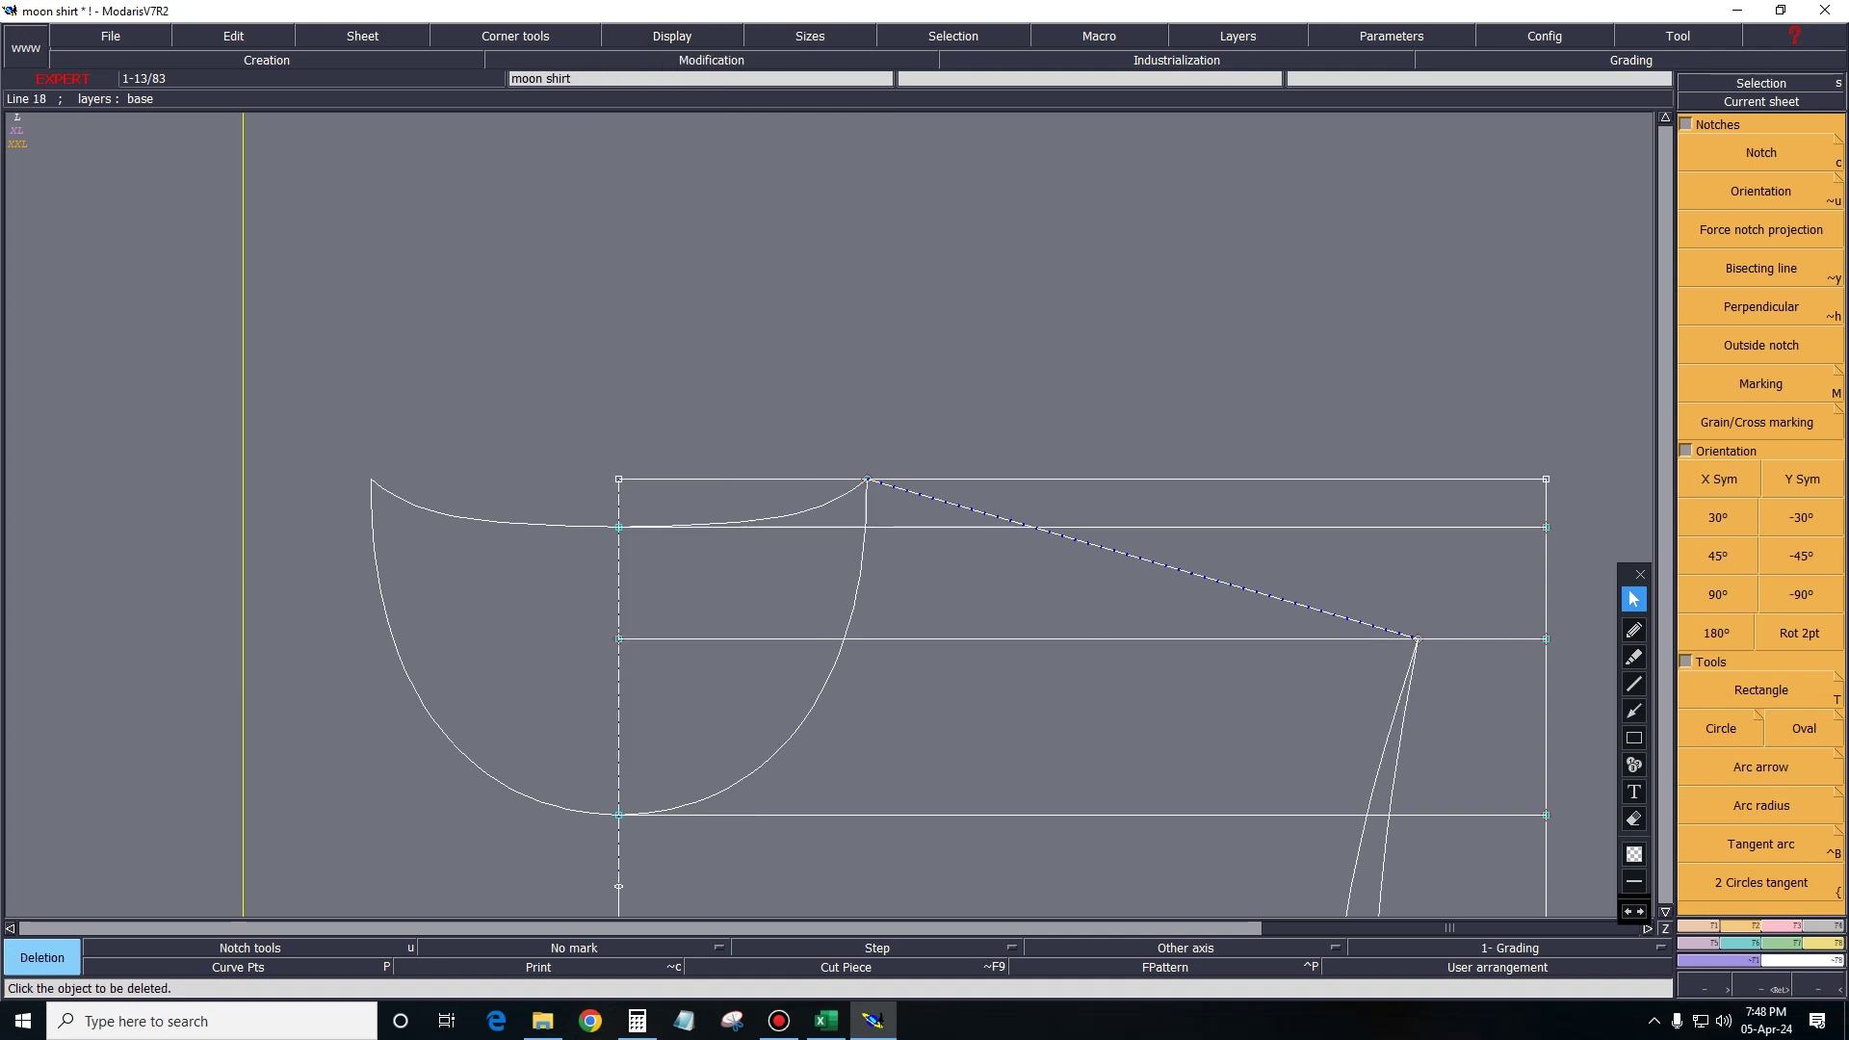
key(z)
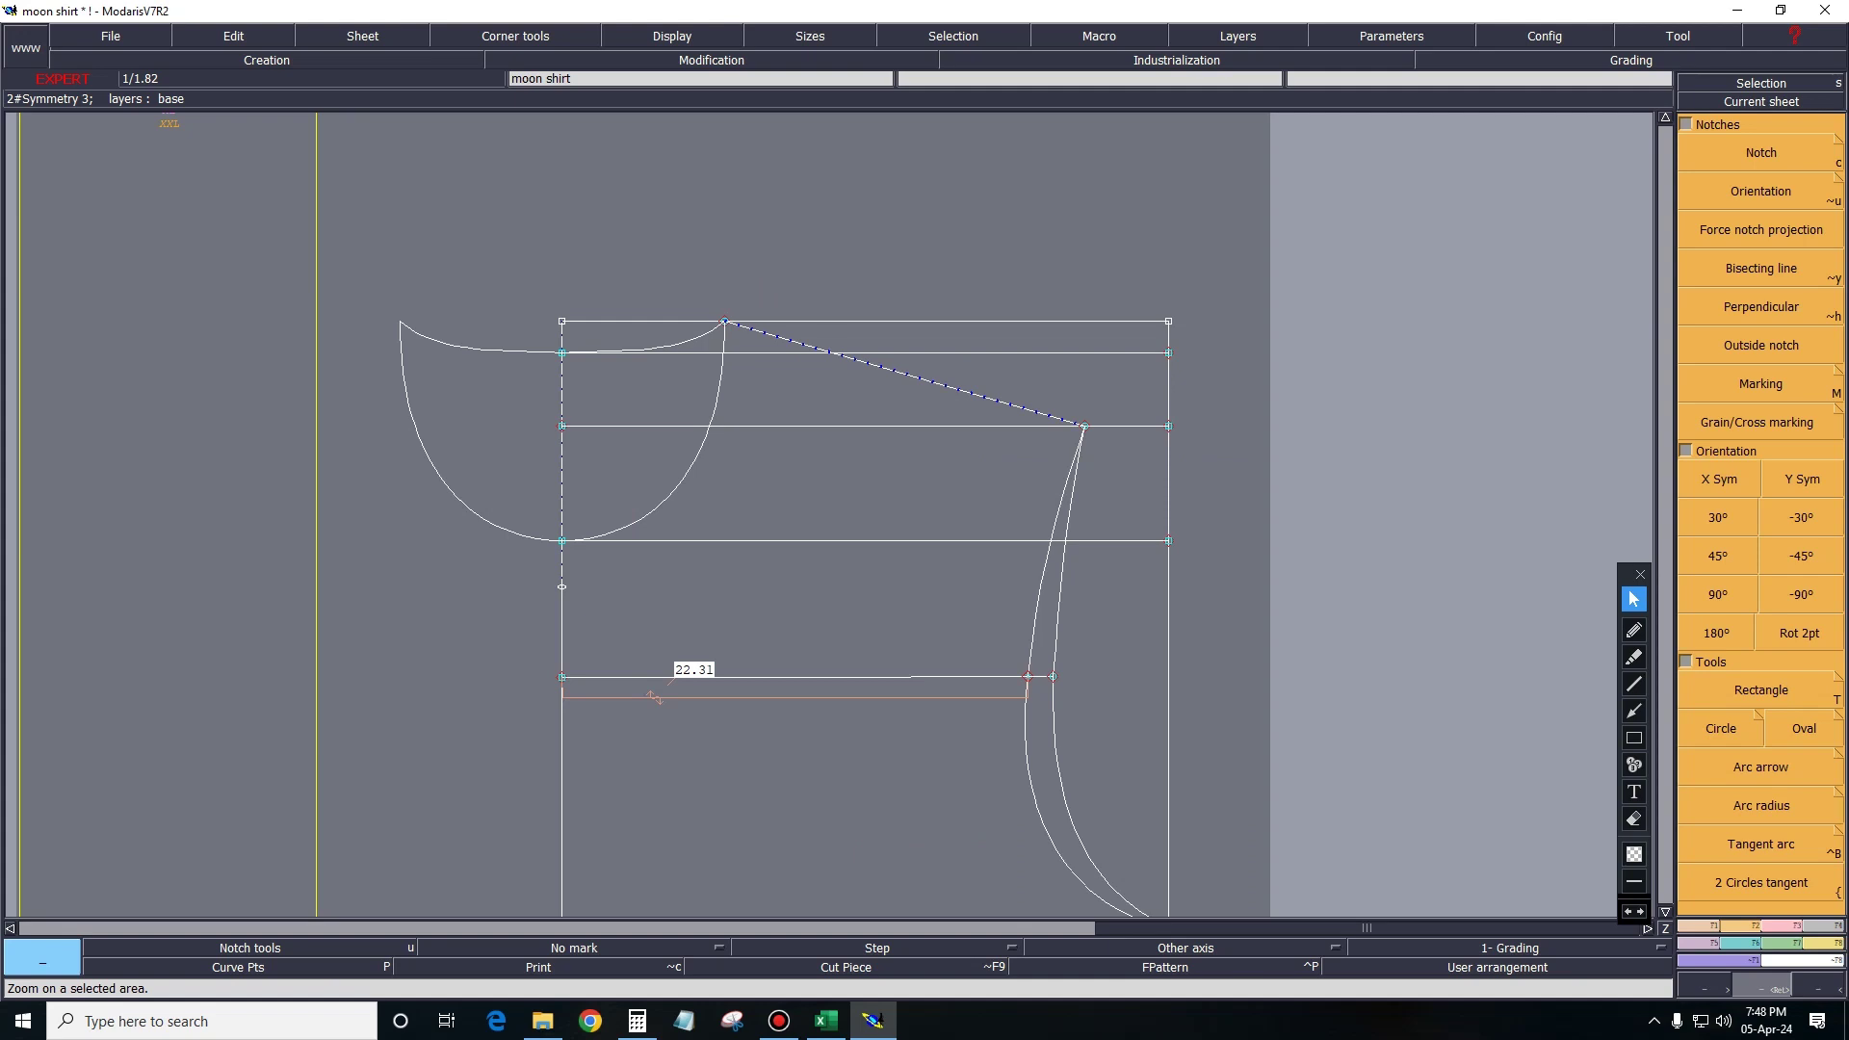
key(Delete)
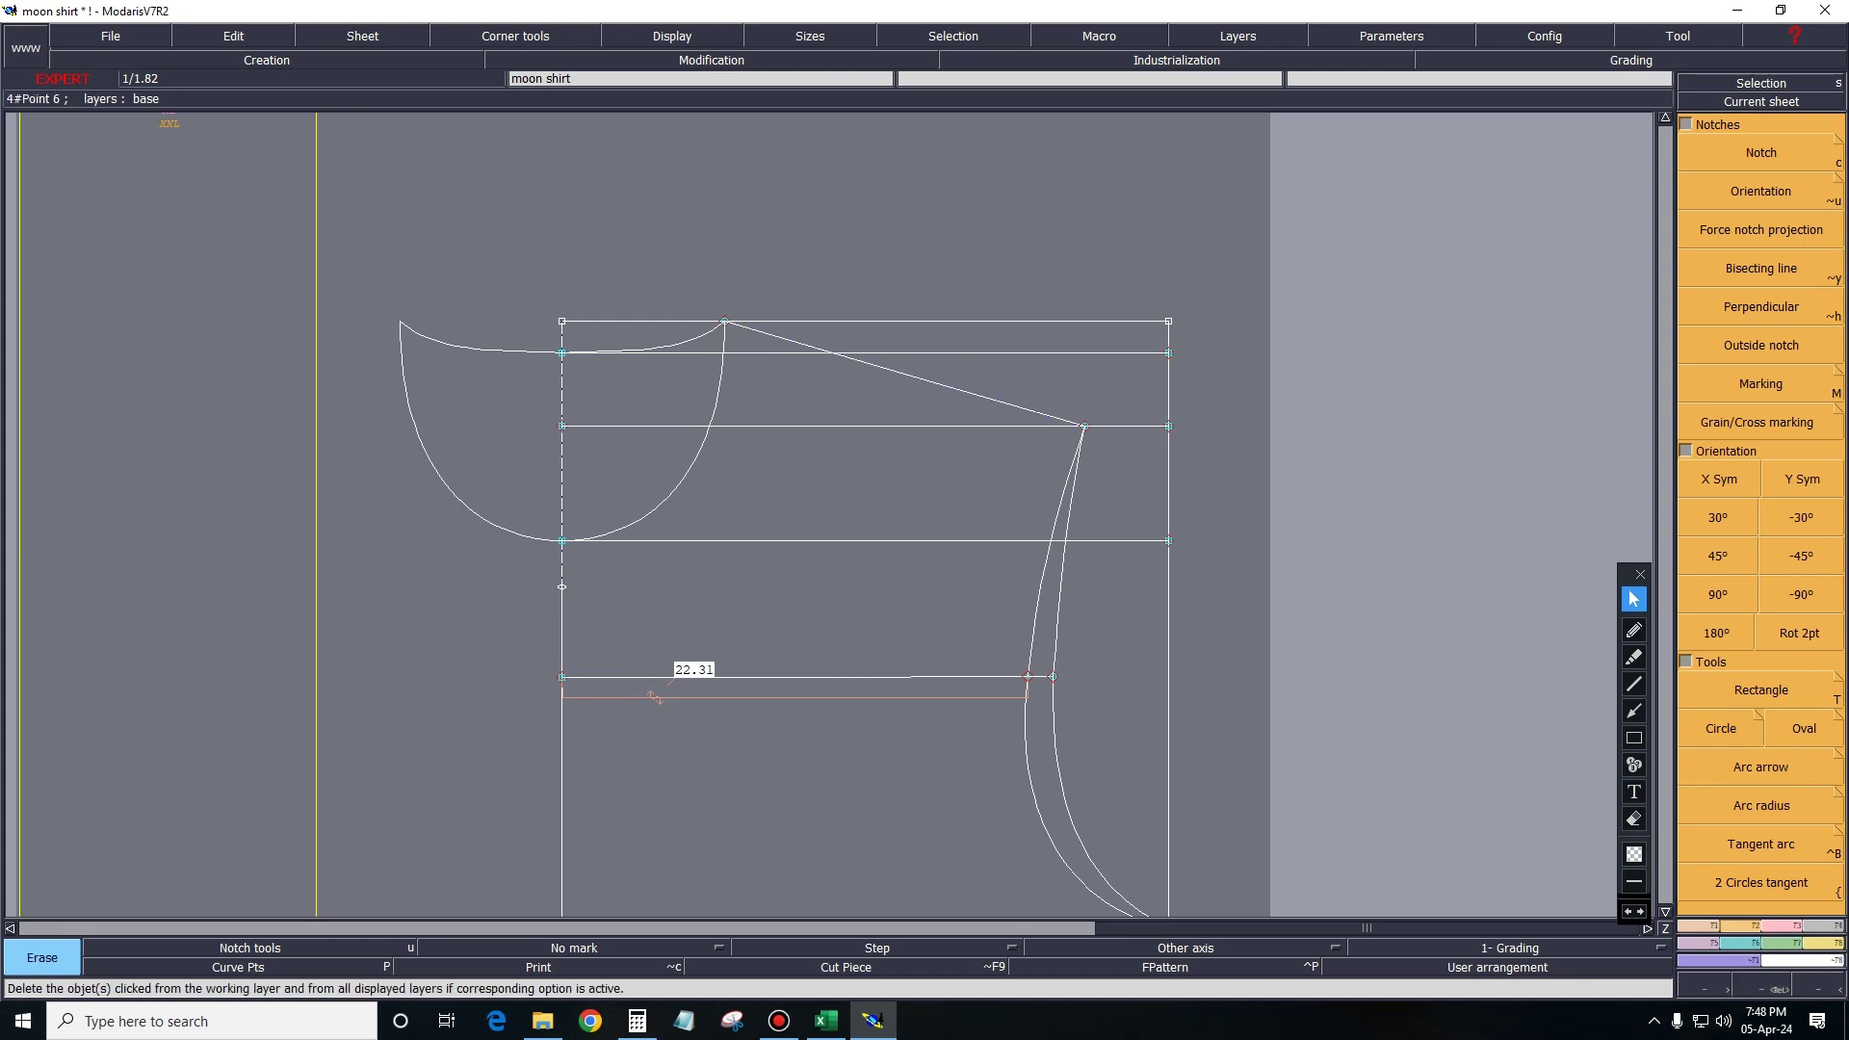
click(453, 481)
click(462, 344)
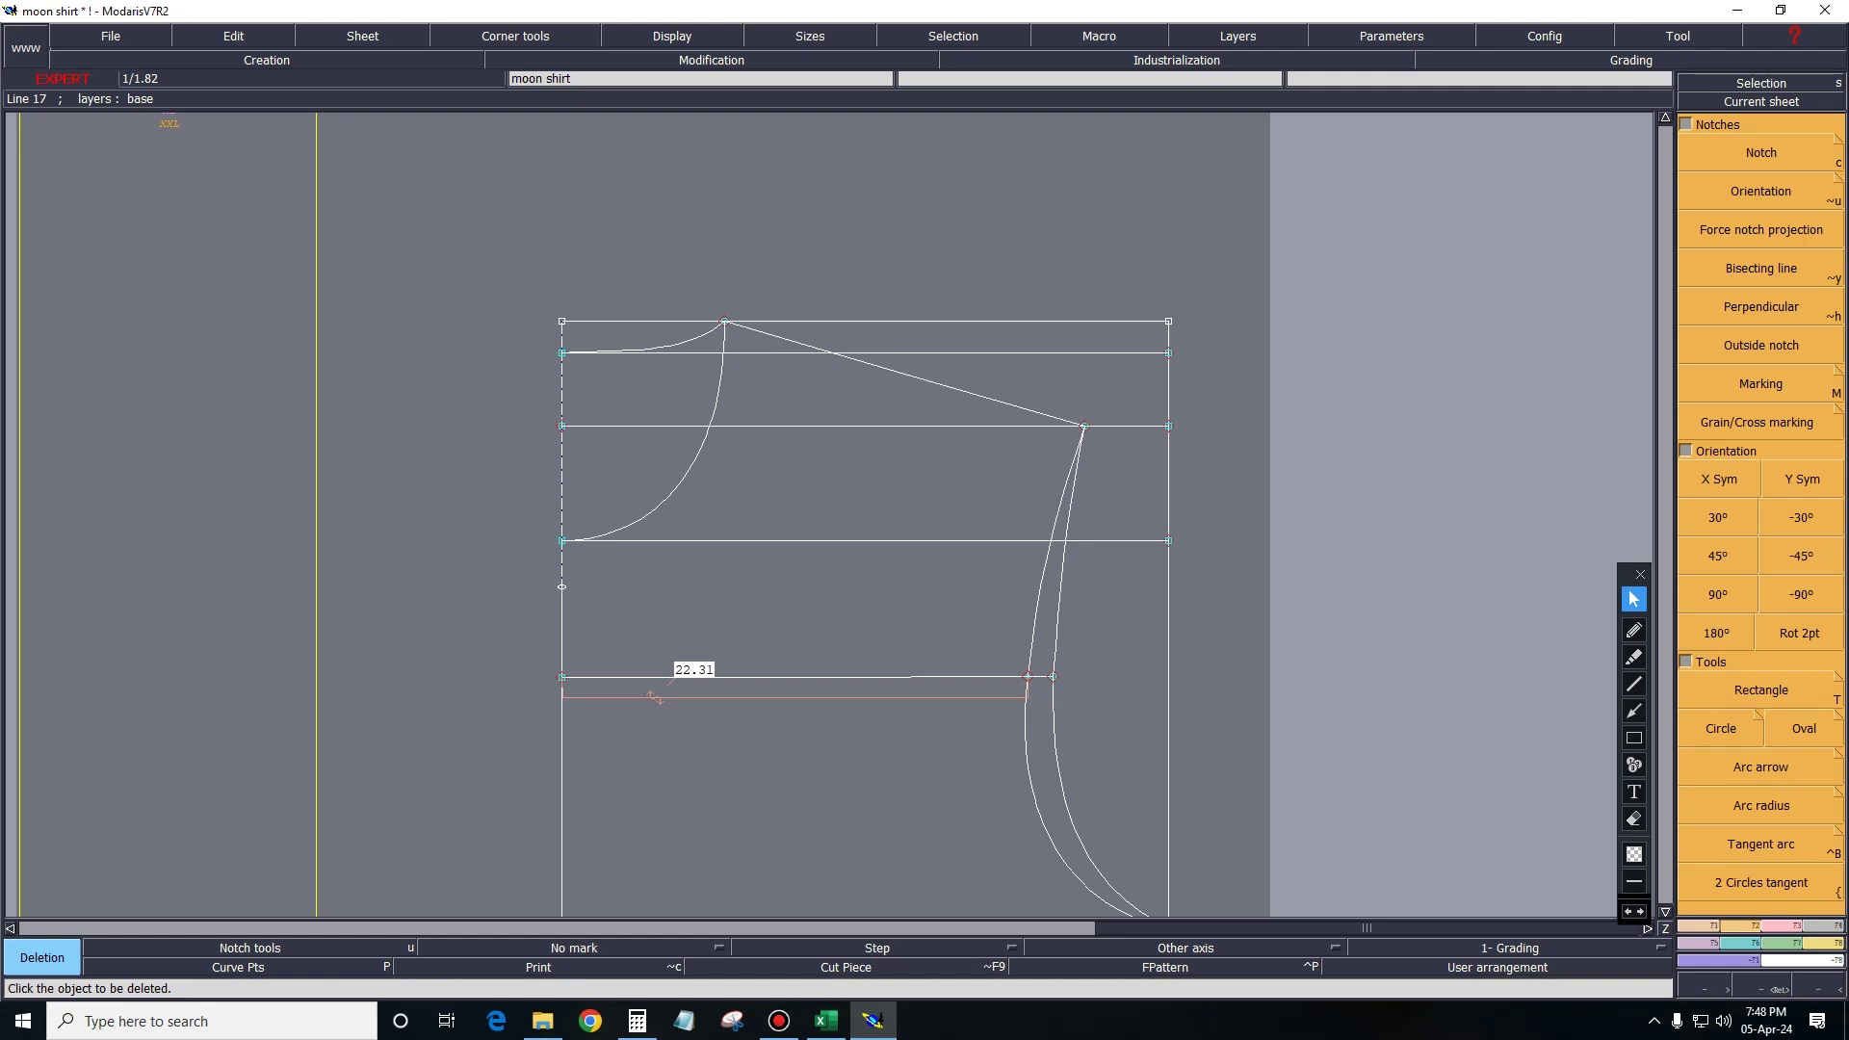
click(561, 452)
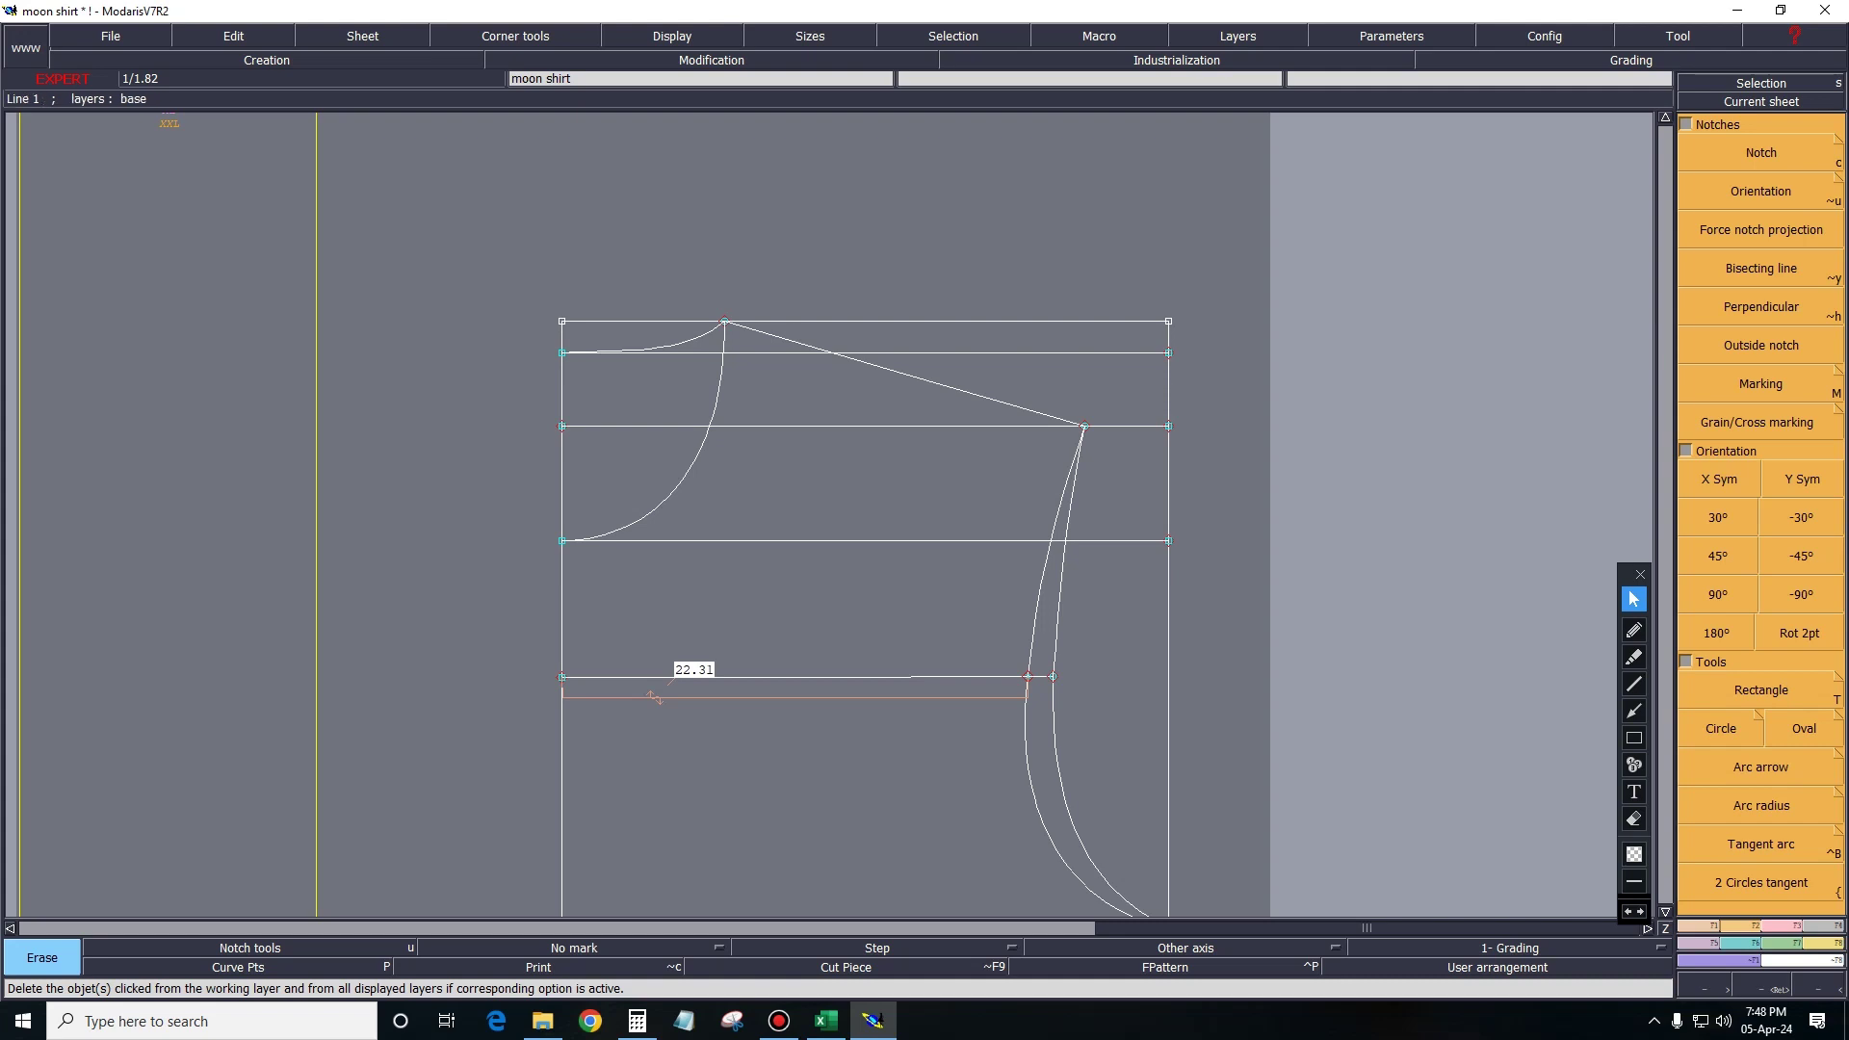
Rotate the sheet so the sleeve block lies horizontally, framed in view.
scroll(909, 273, down, 3)
key(z)
drag(711, 211, 1219, 844)
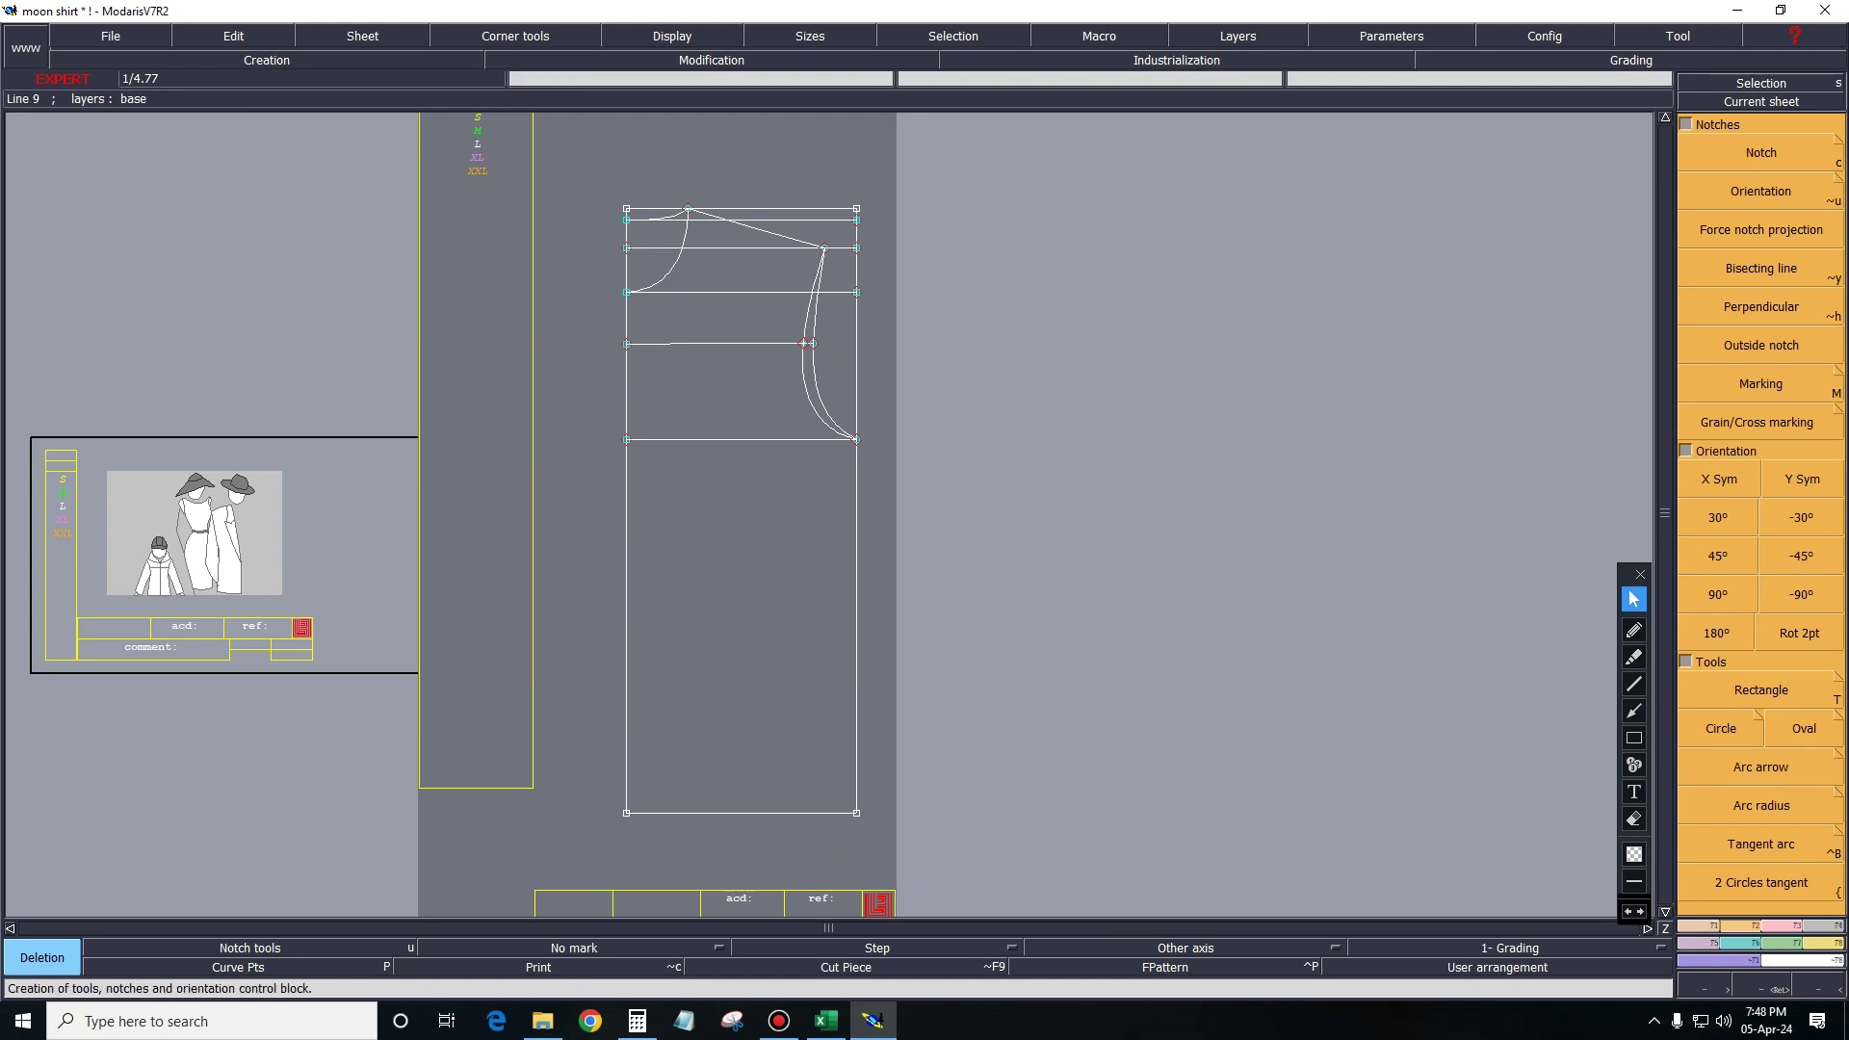
click(1717, 556)
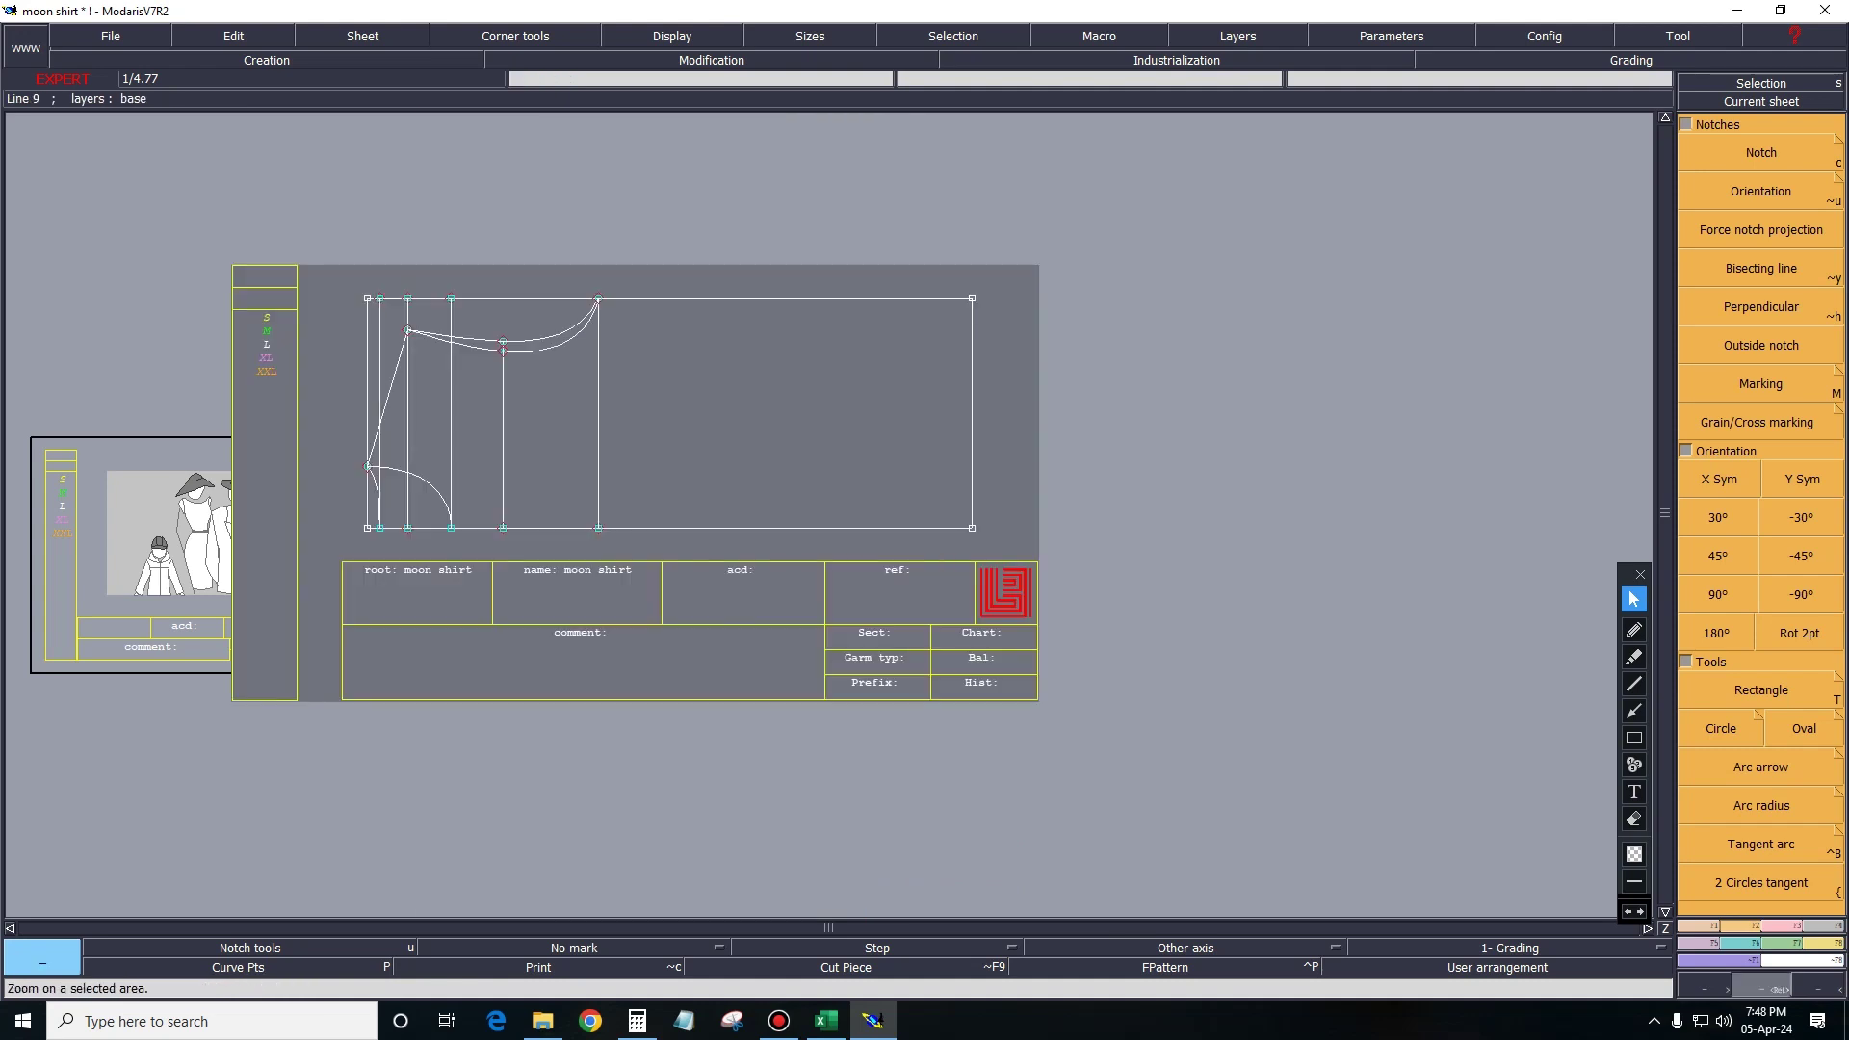
drag(265, 234, 1005, 681)
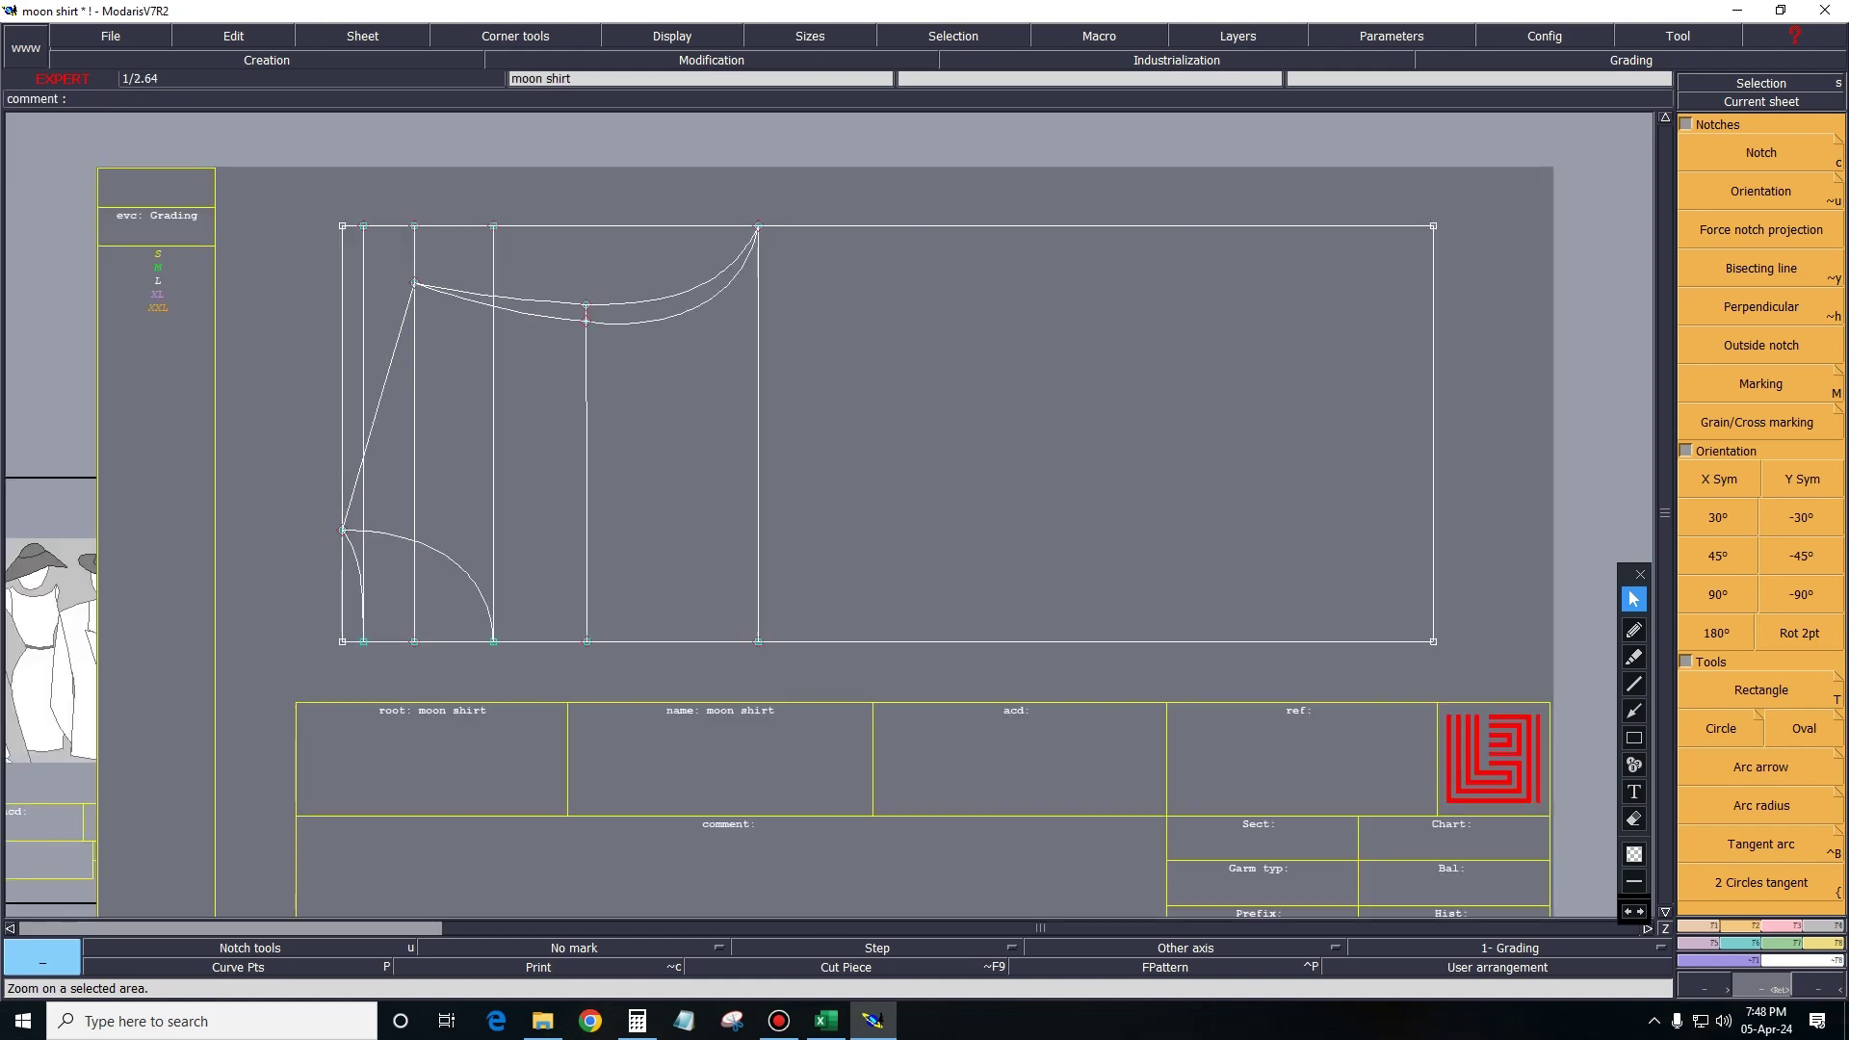
click(826, 1020)
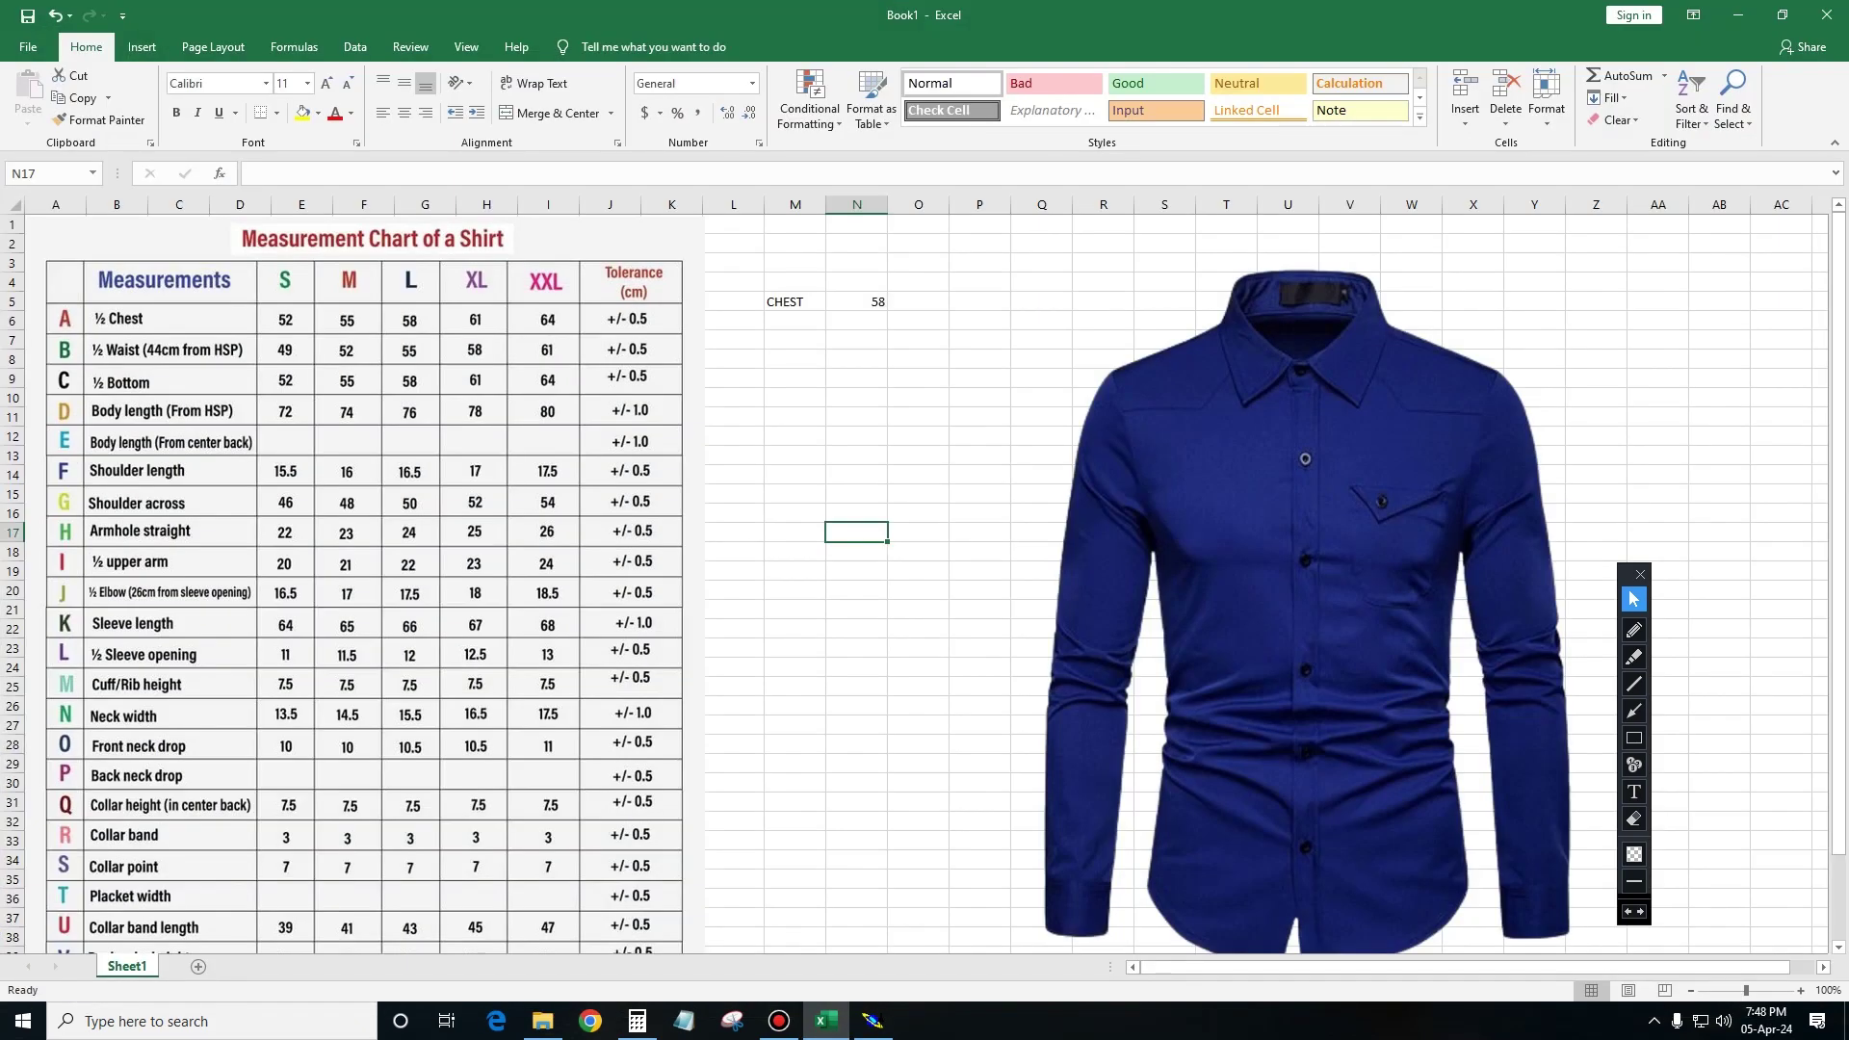
click(1738, 14)
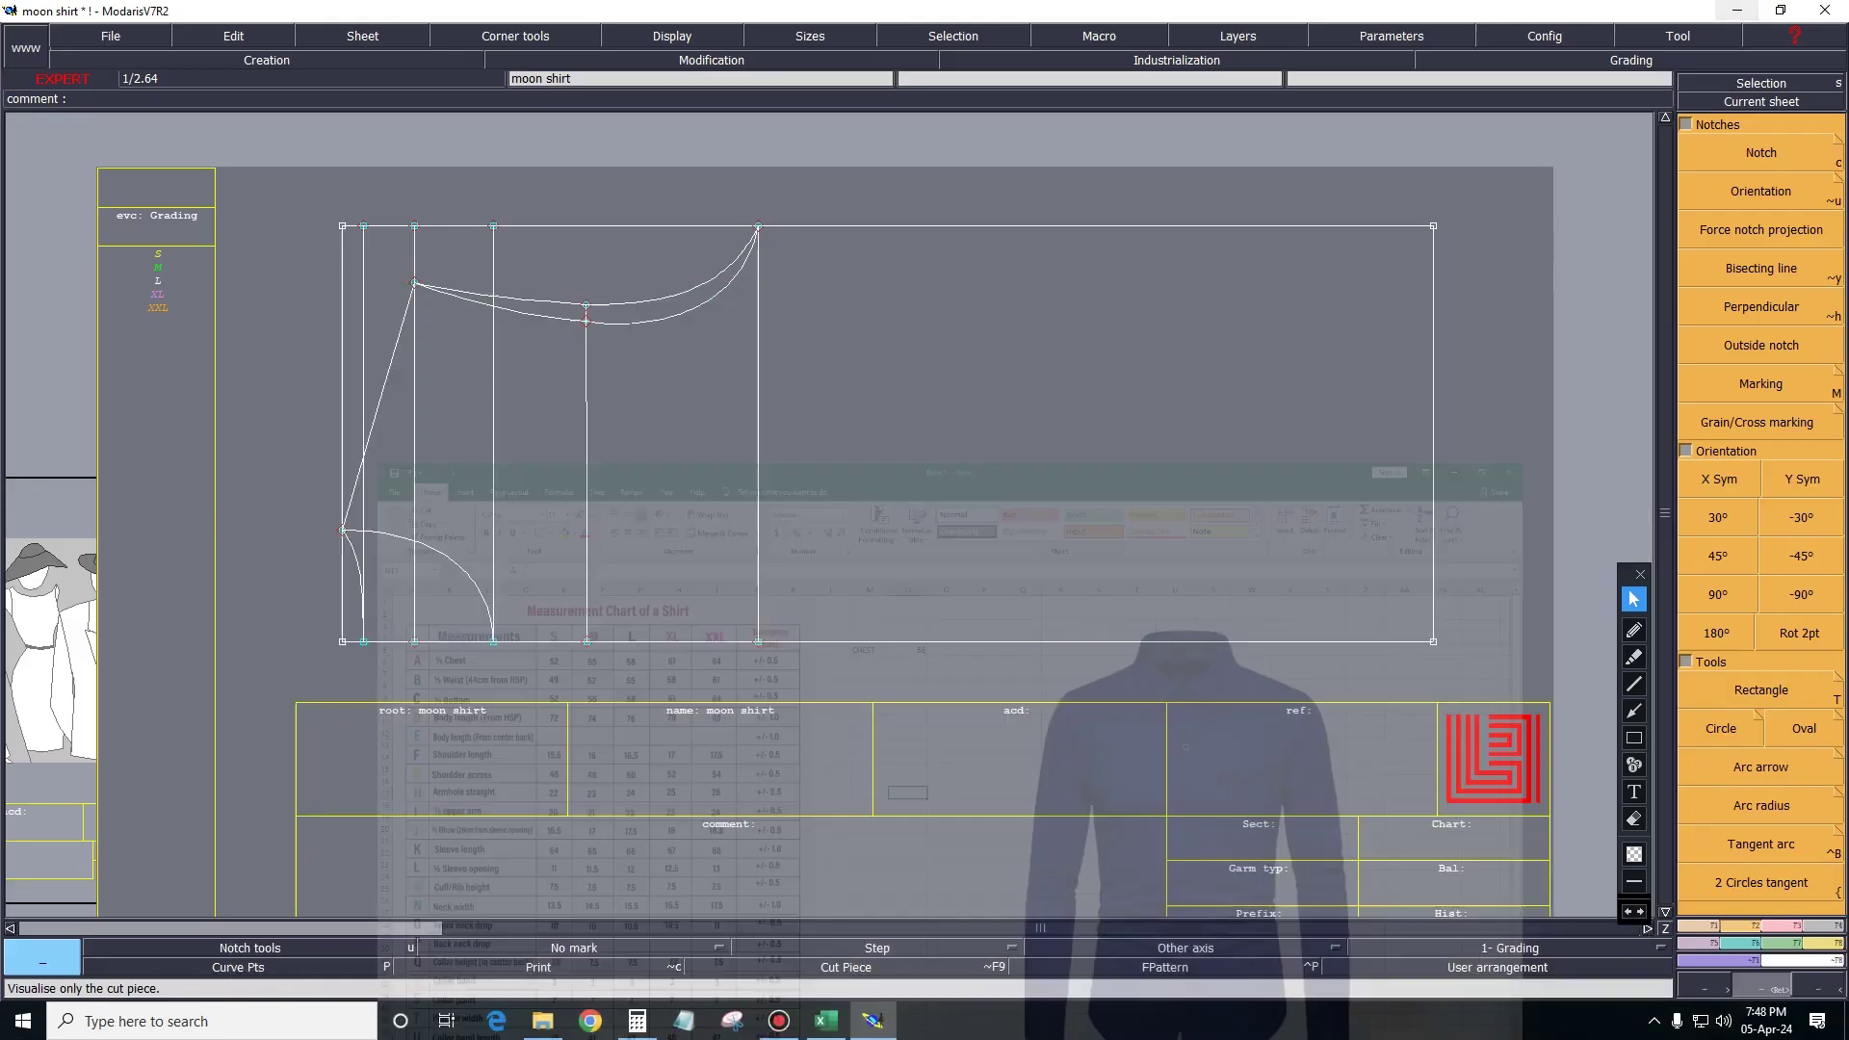
click(826, 1021)
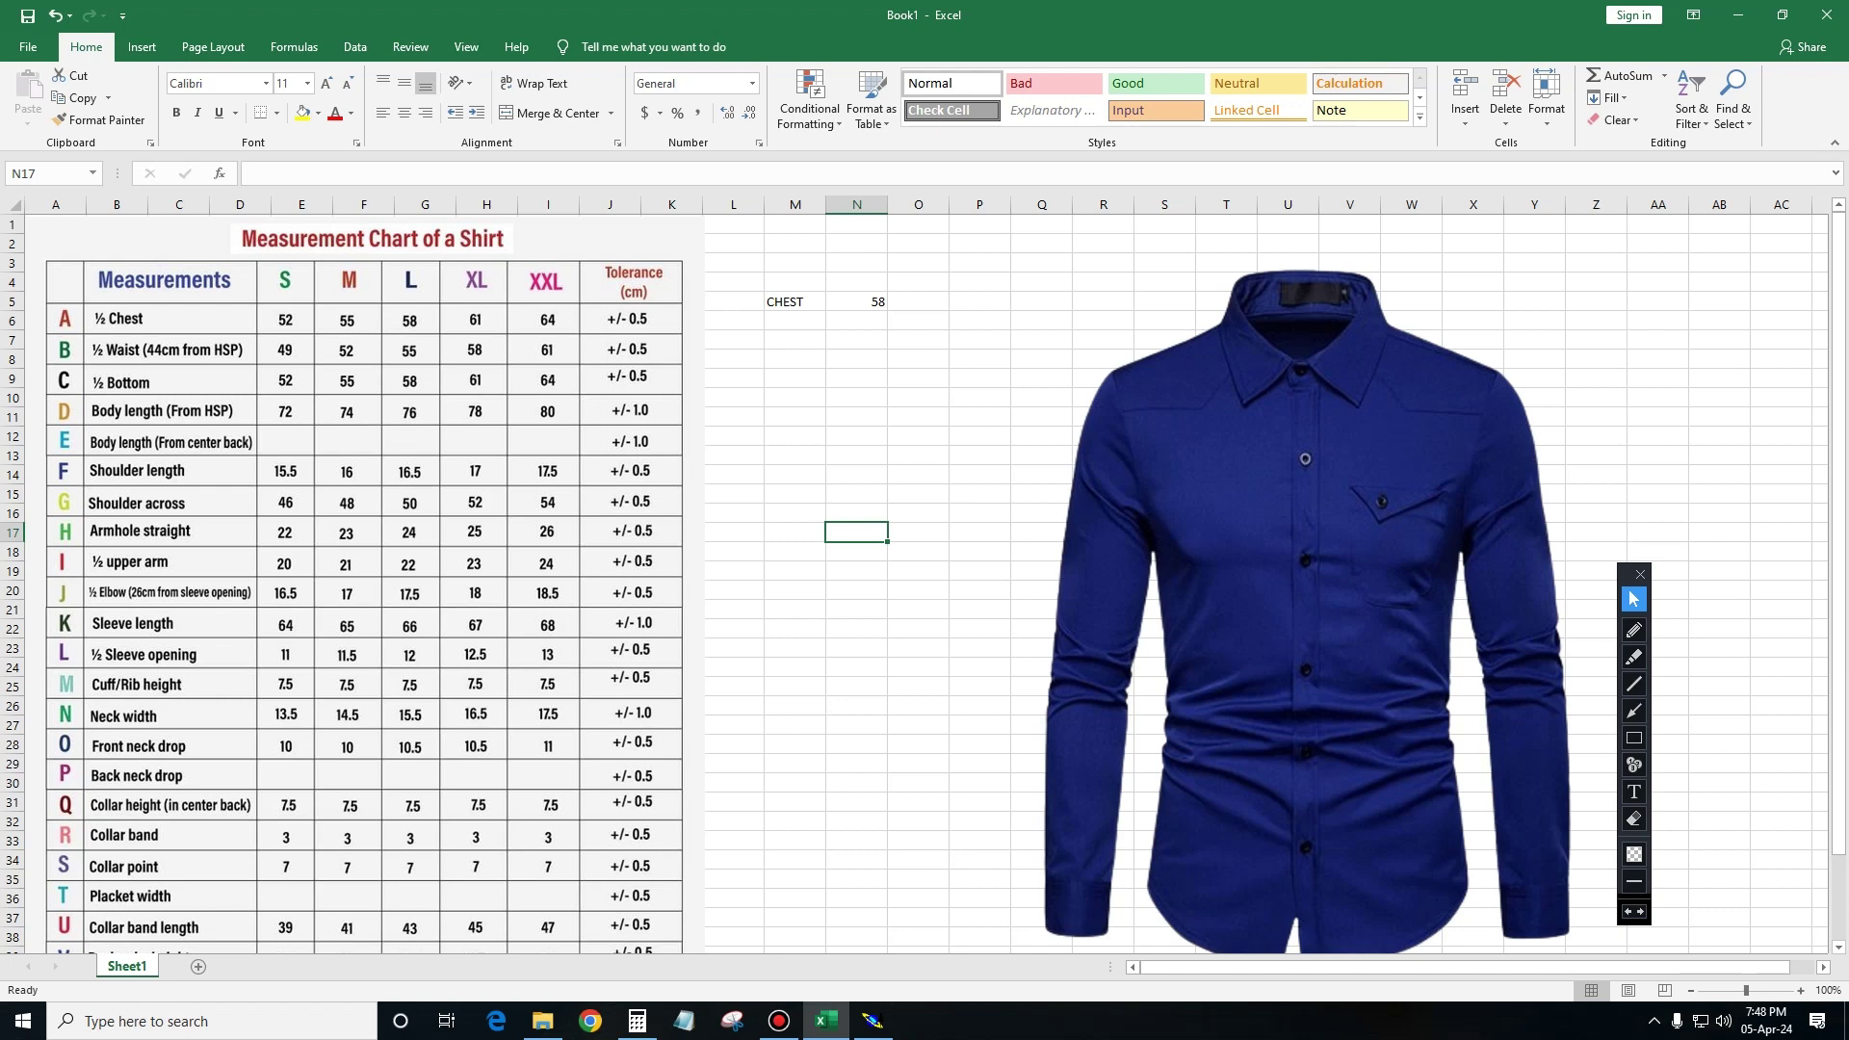
click(1738, 14)
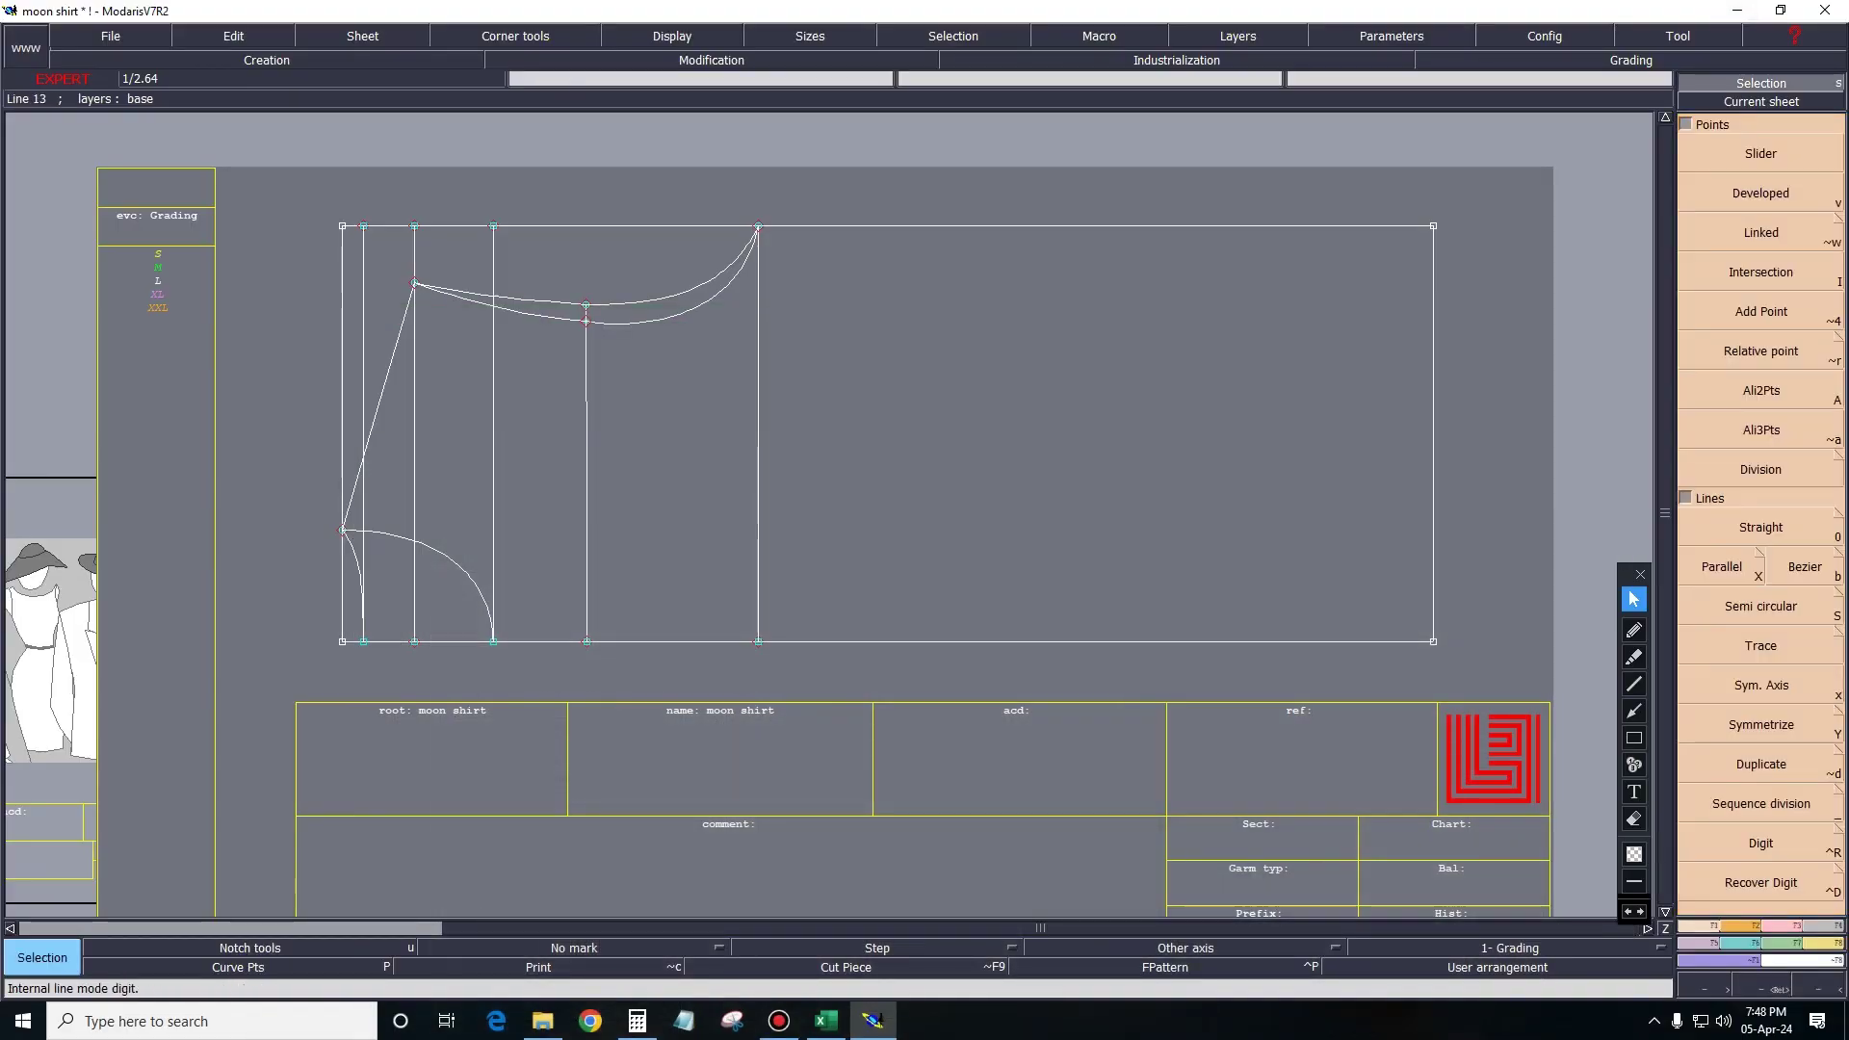
Add a line parallel to the chosen block line at 39 cm.
key(x)
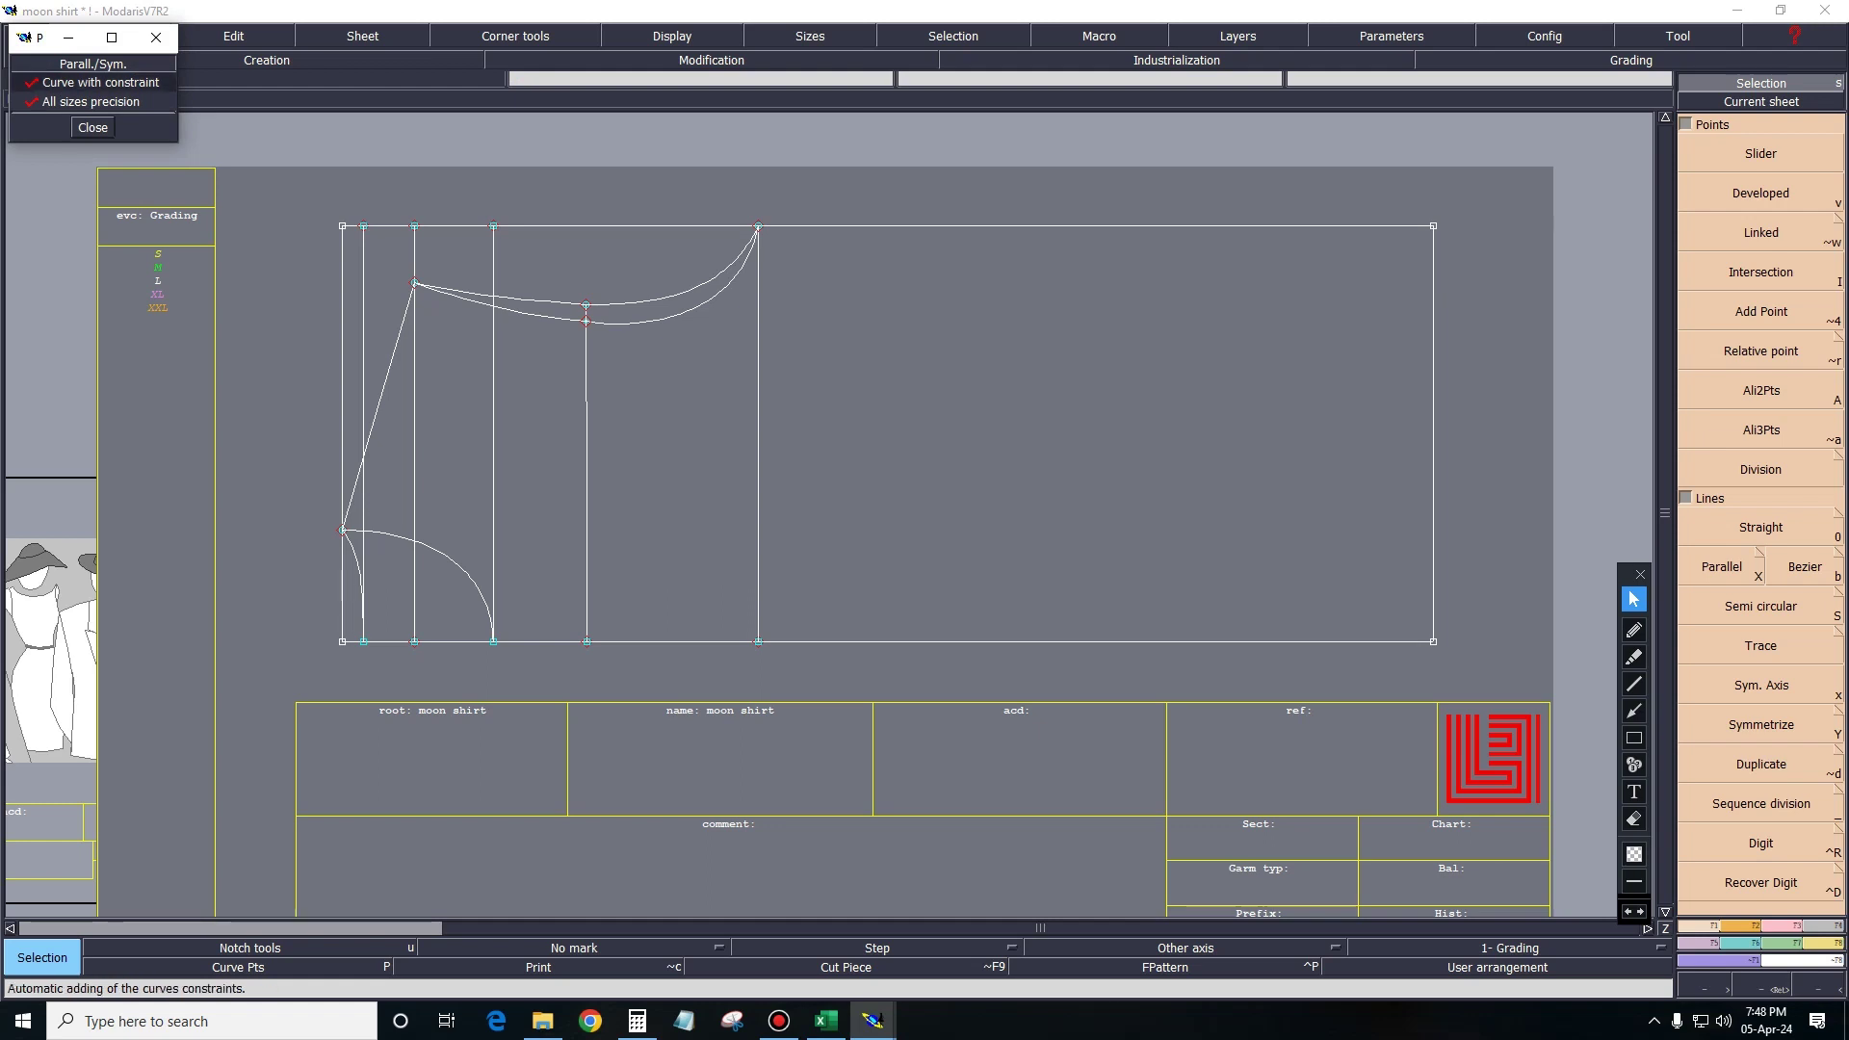
click(93, 127)
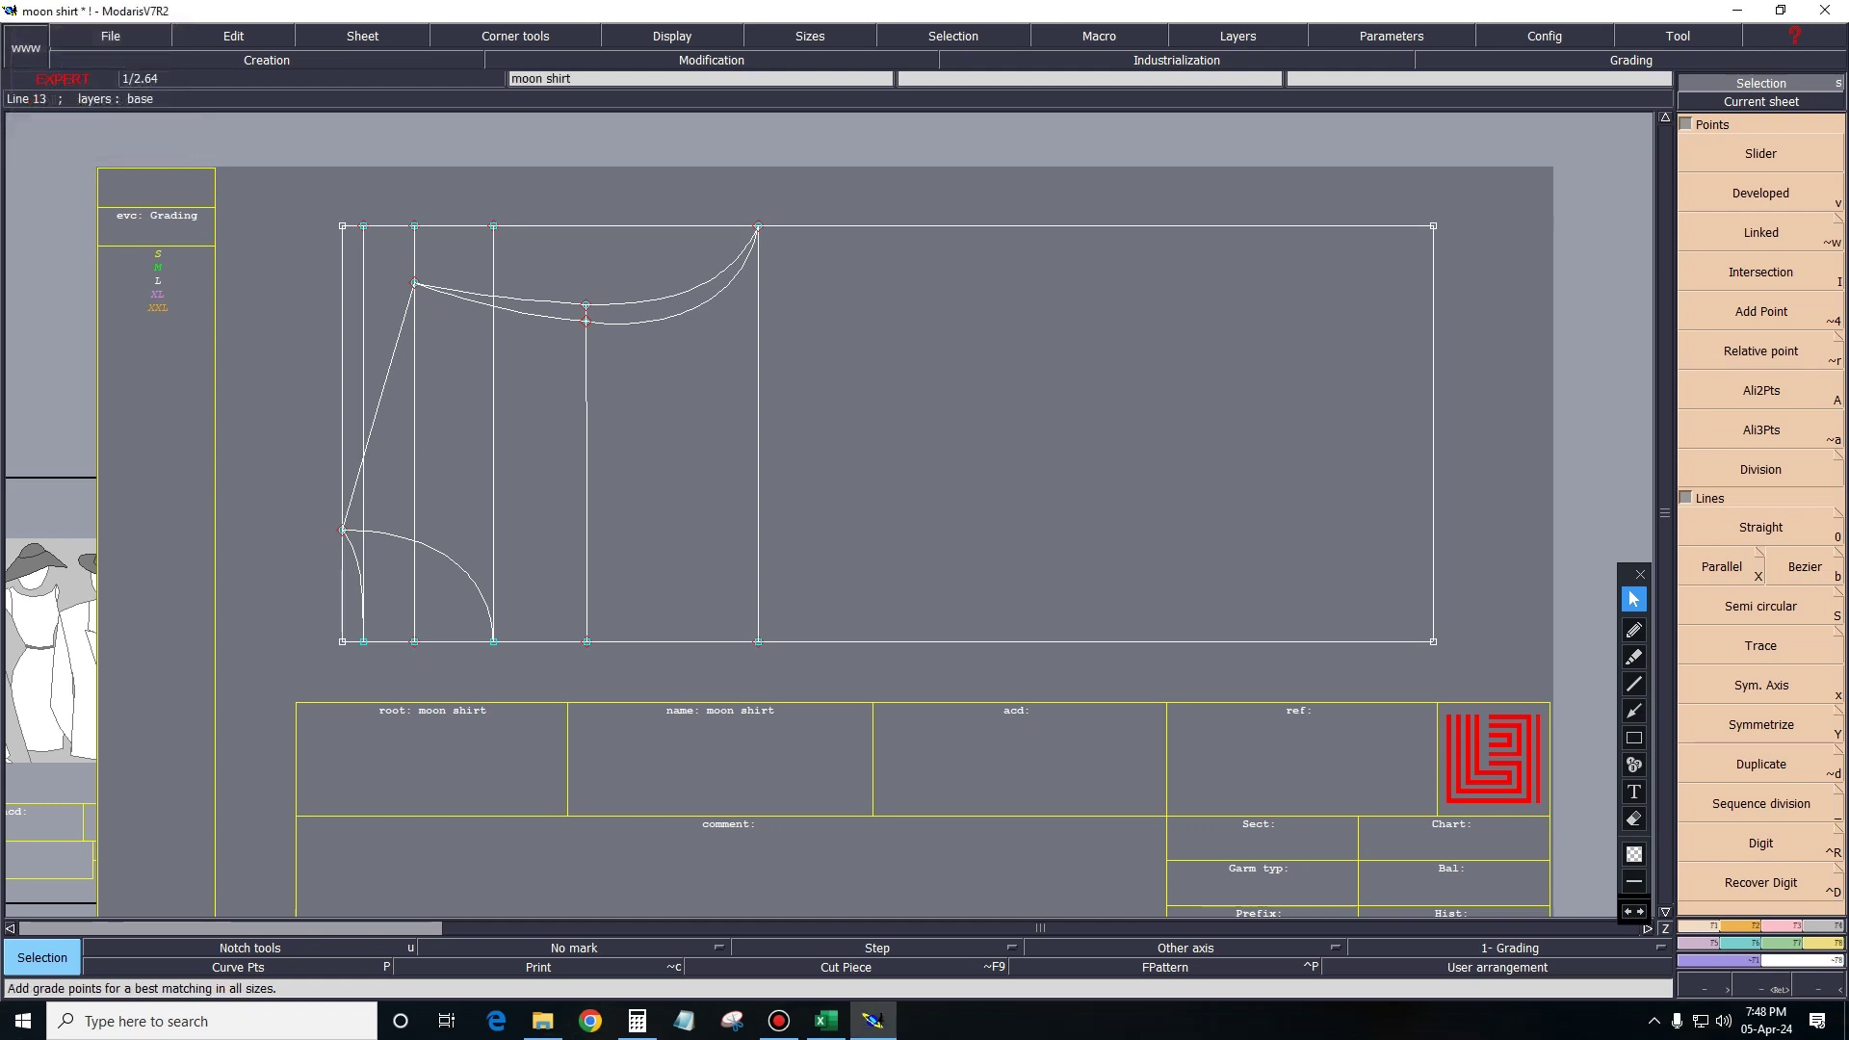
key(x)
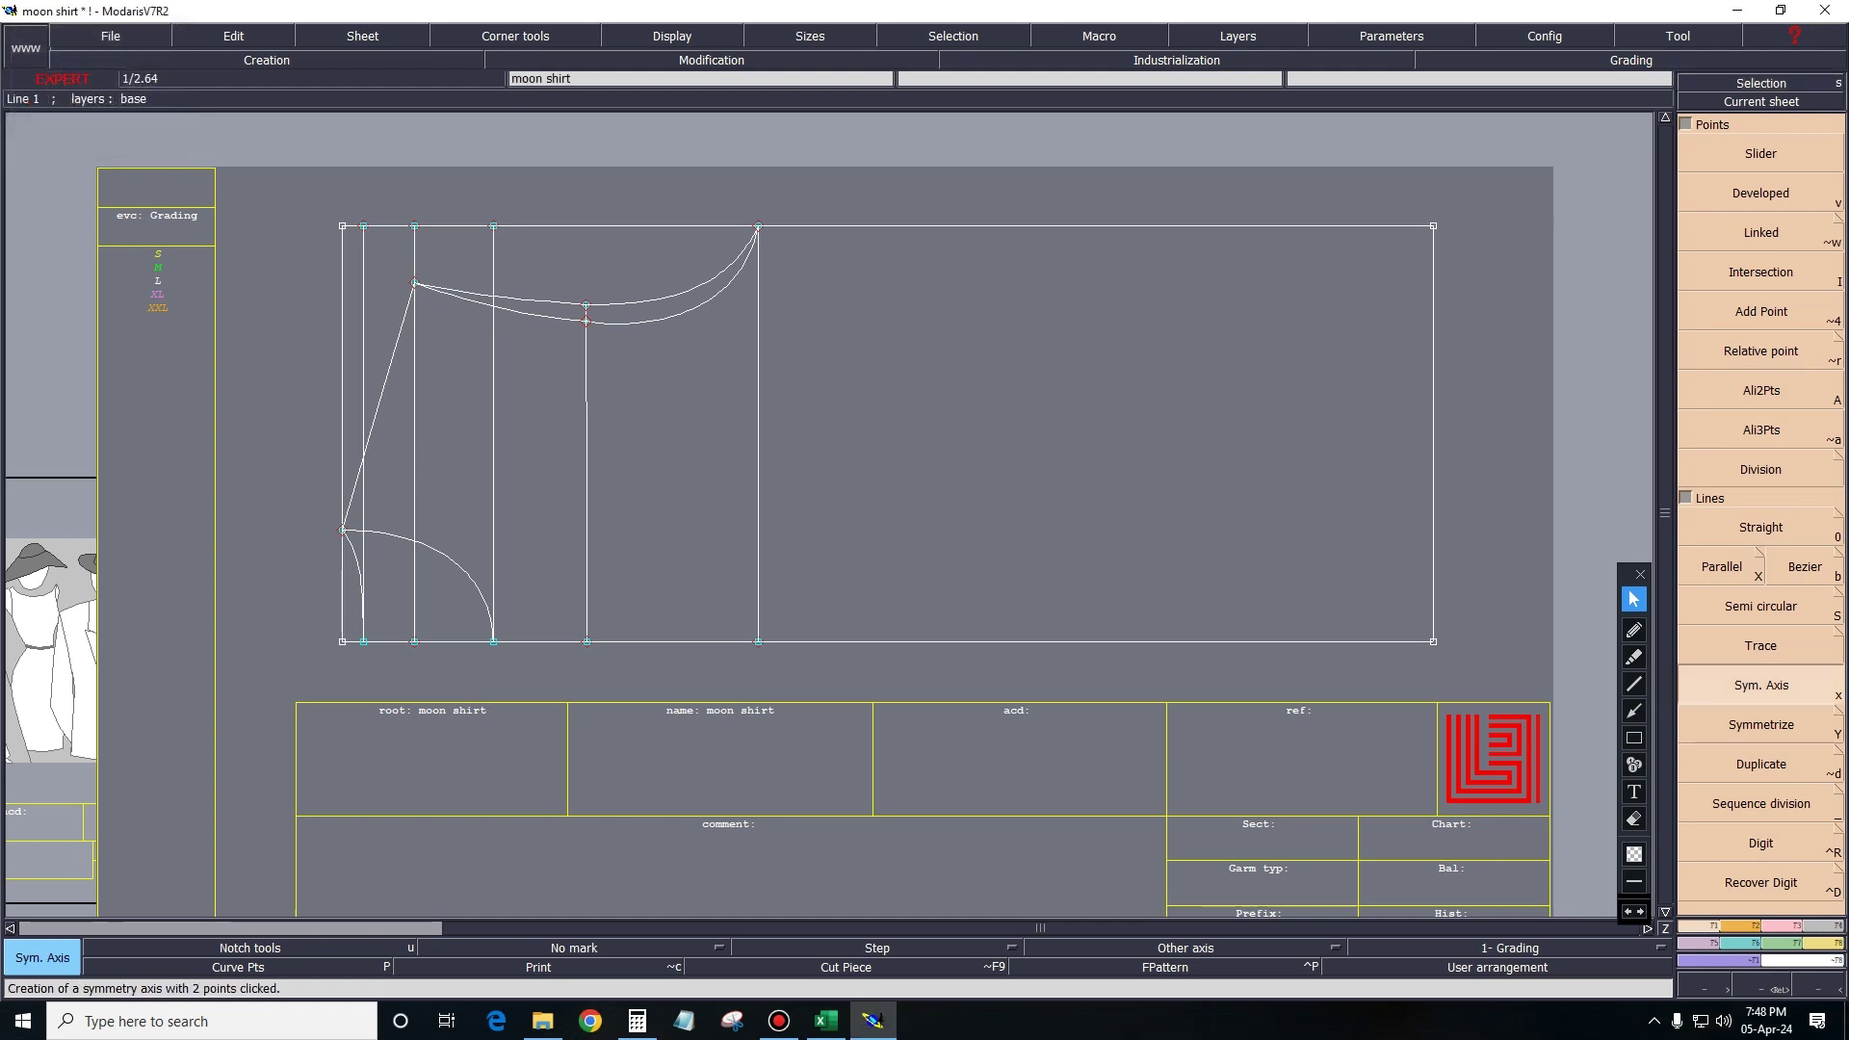
click(341, 393)
key(Escape)
click(342, 409)
click(414, 415)
key(Escape)
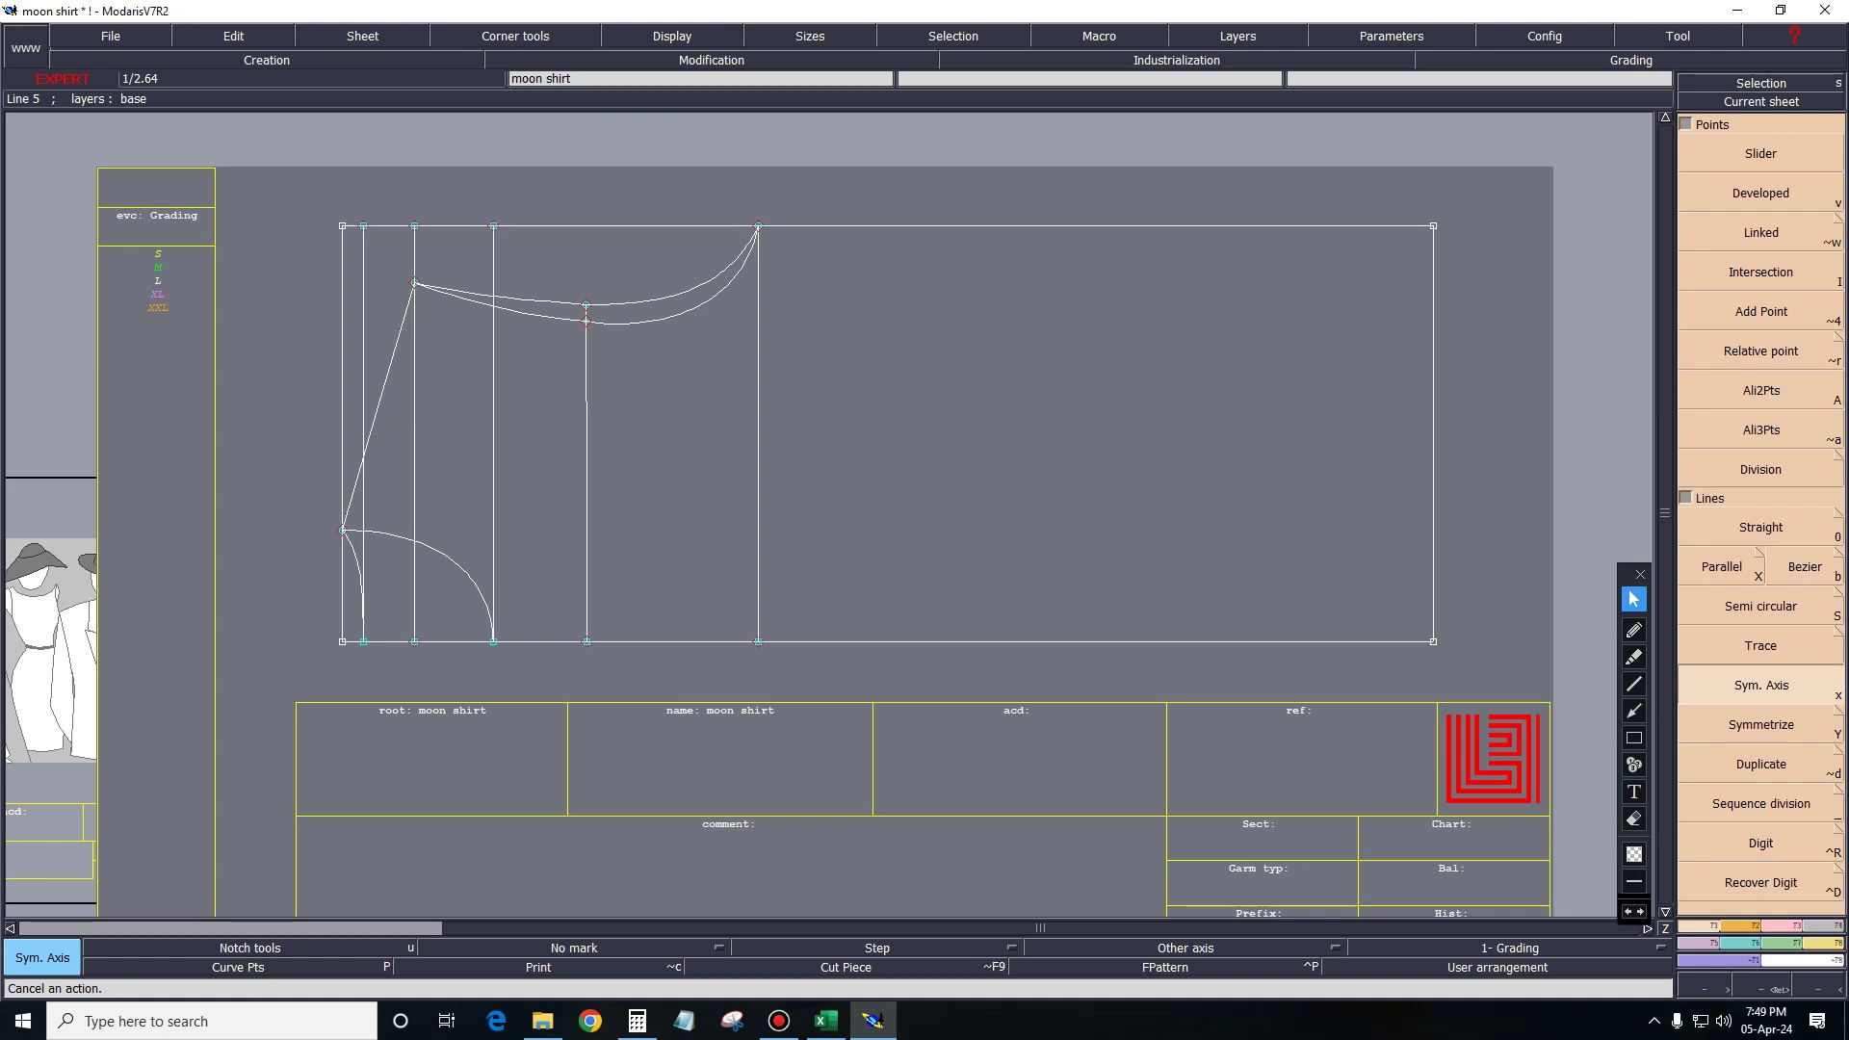
key(shift+x)
click(475, 434)
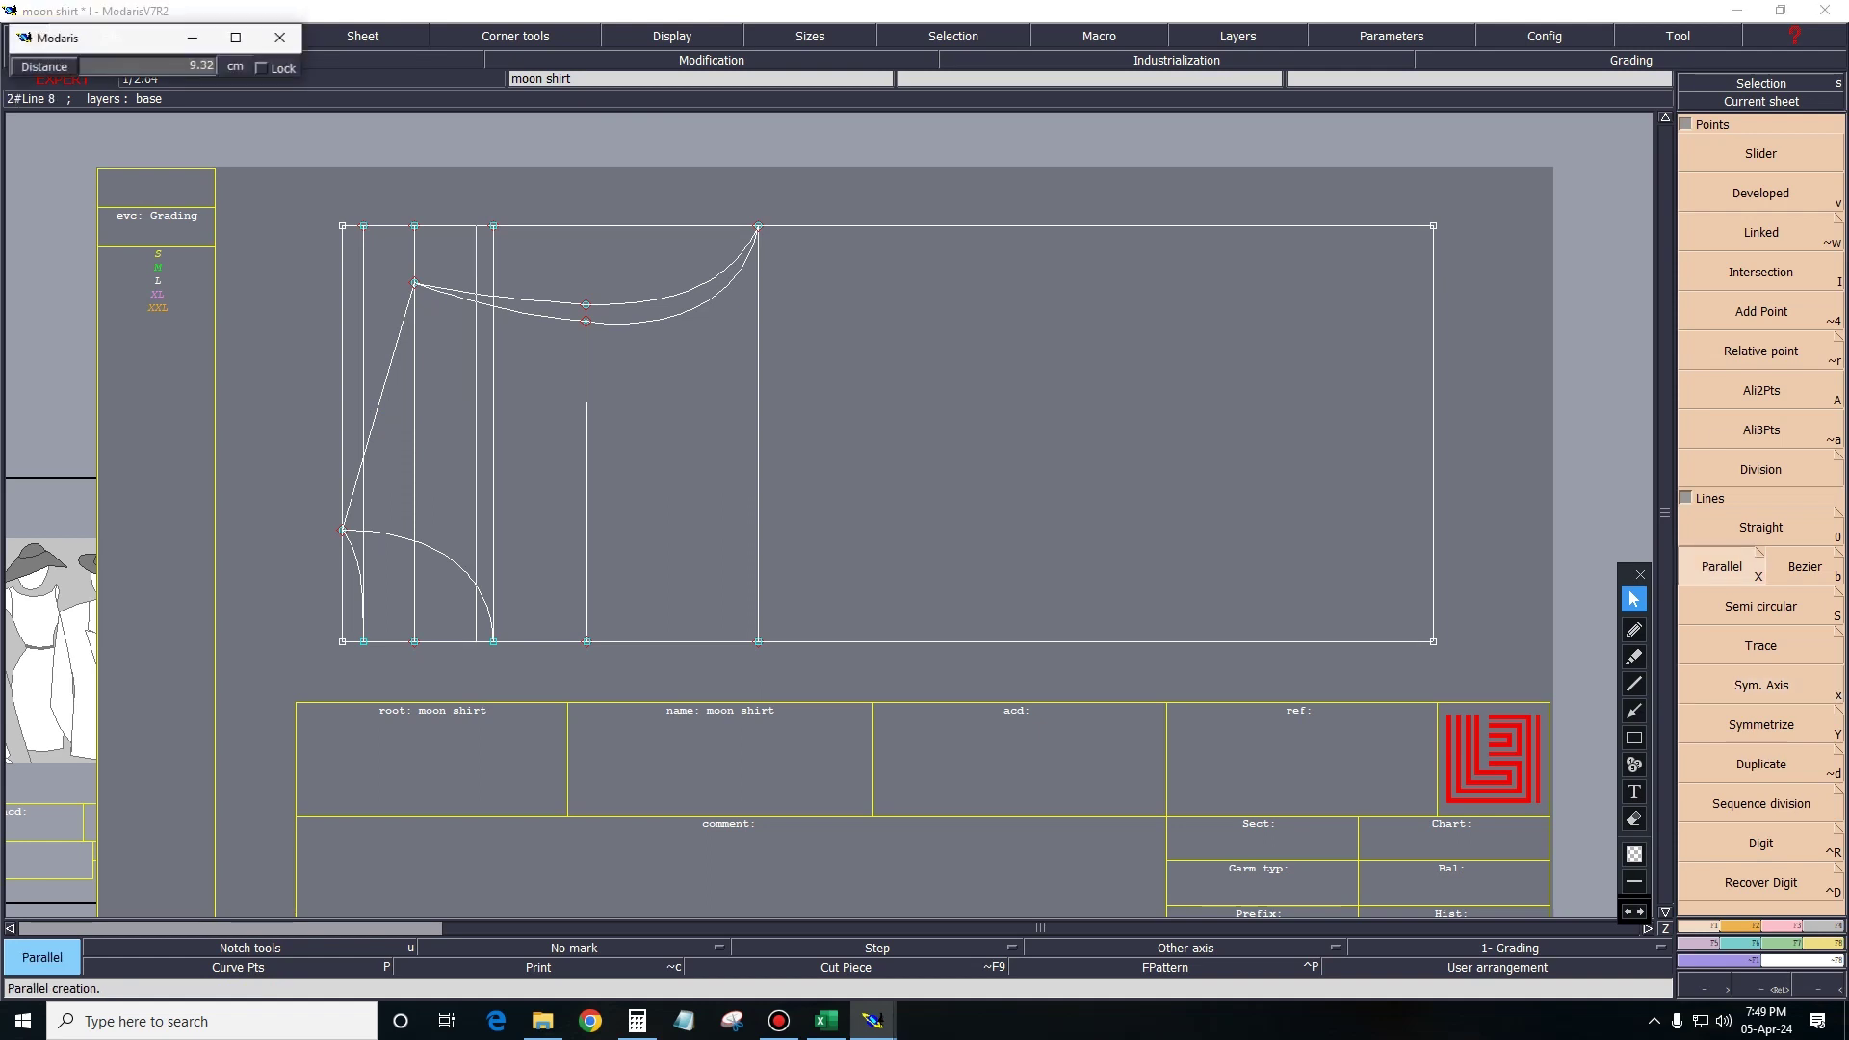
text(3)
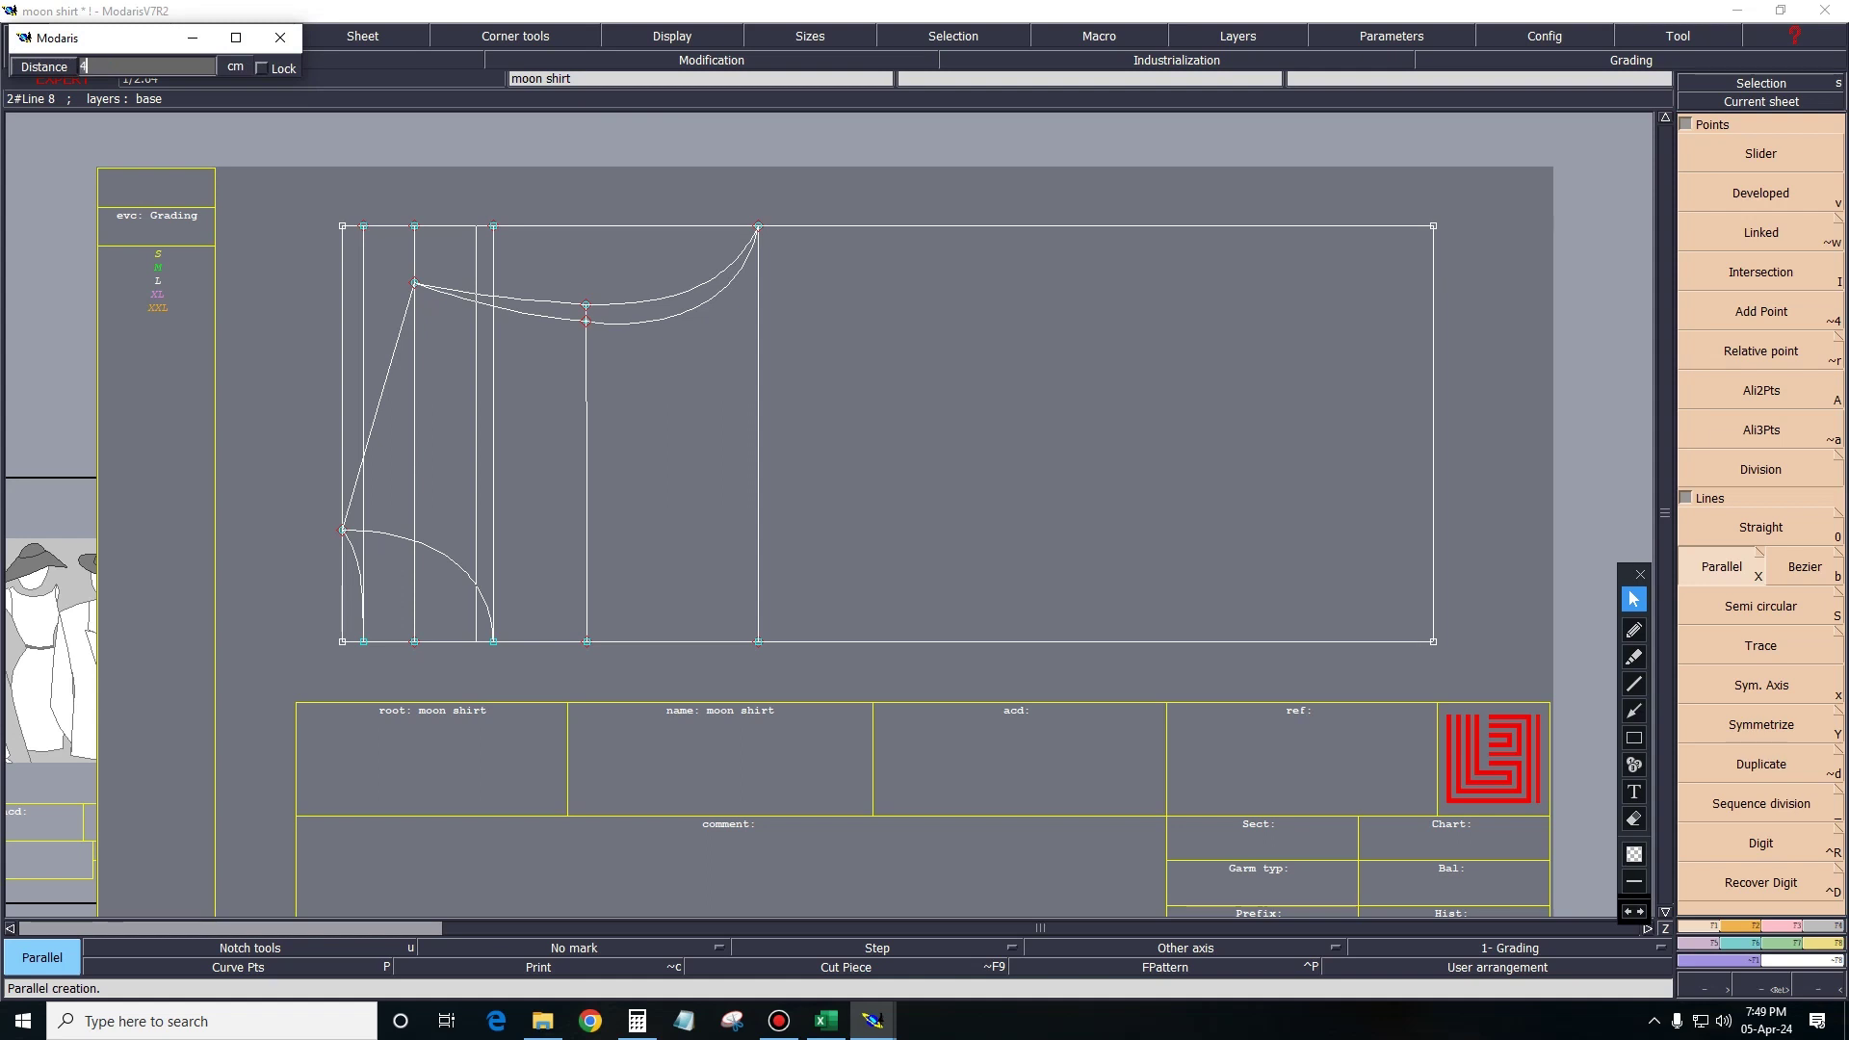
text(9)
key(Return)
Save the pattern file, continuing past the anomalies warning.
key(Delete)
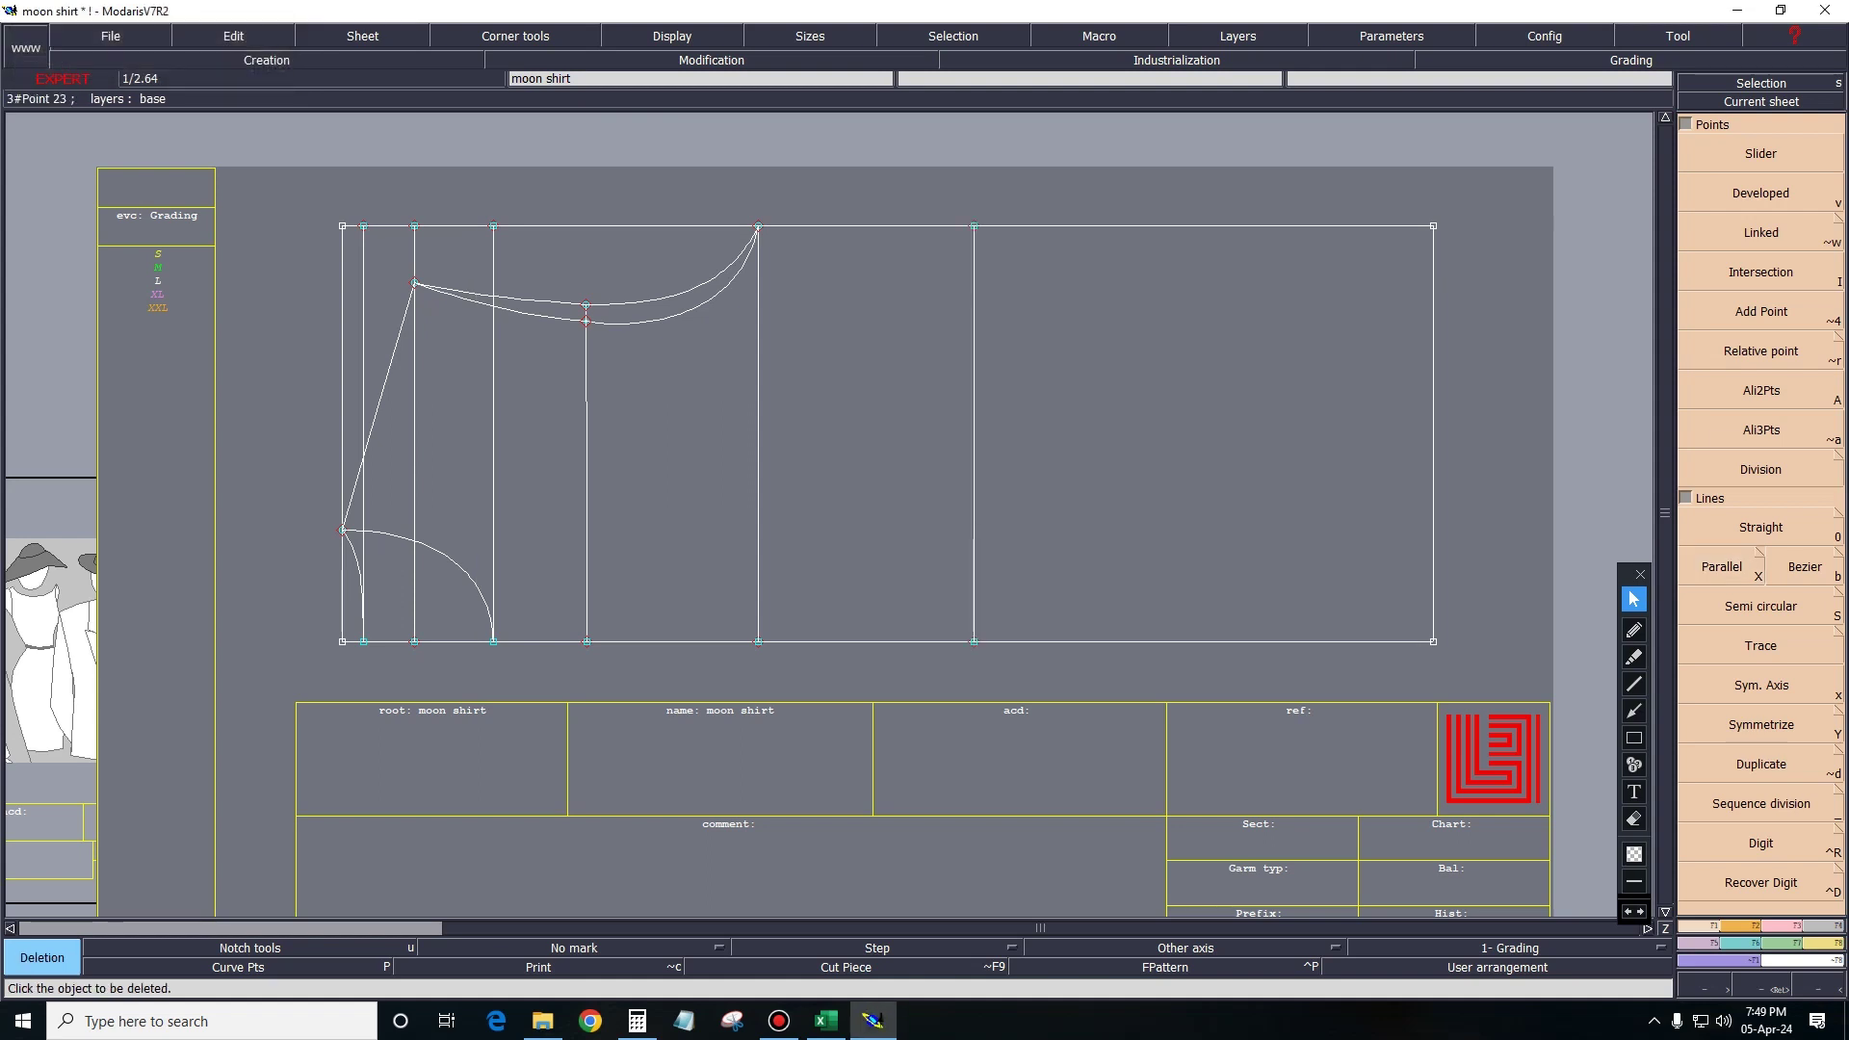
key(ctrl+s)
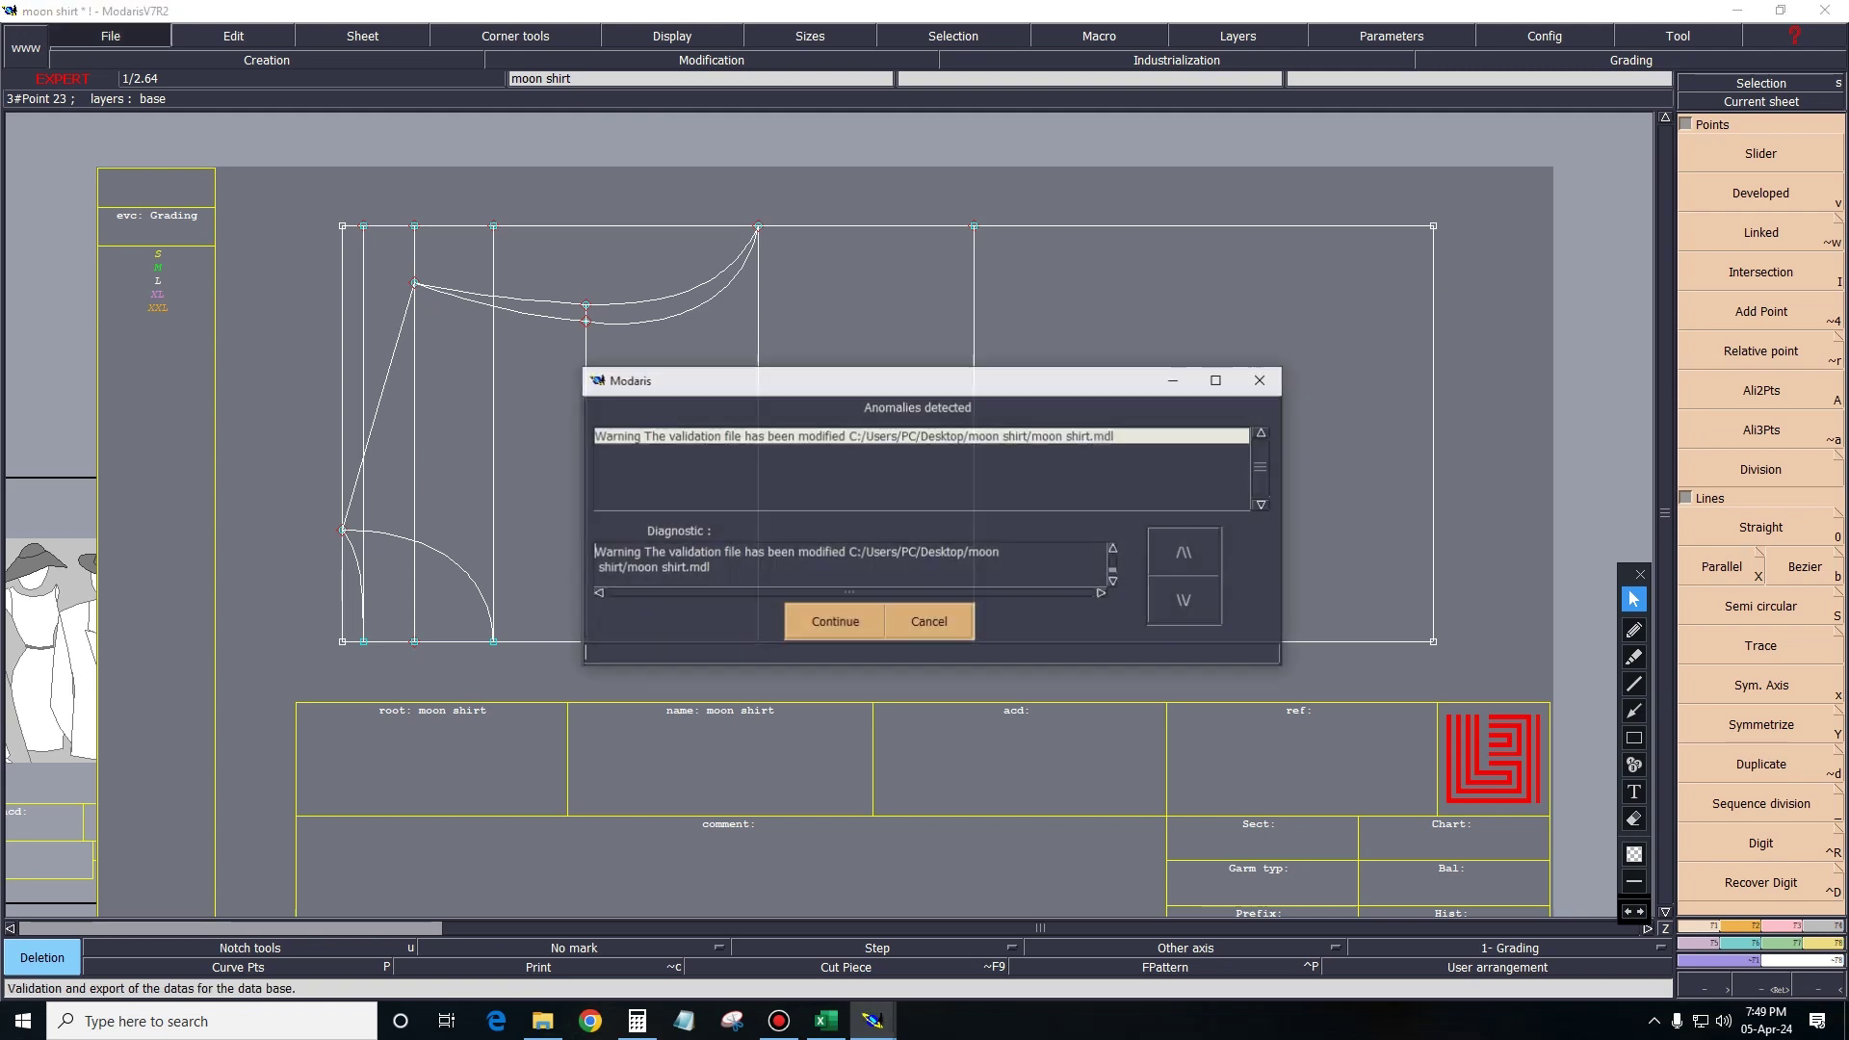
key(Return)
Mark a point 27.50 cm along the new vertical line, then switch to the Excel chart.
key(v)
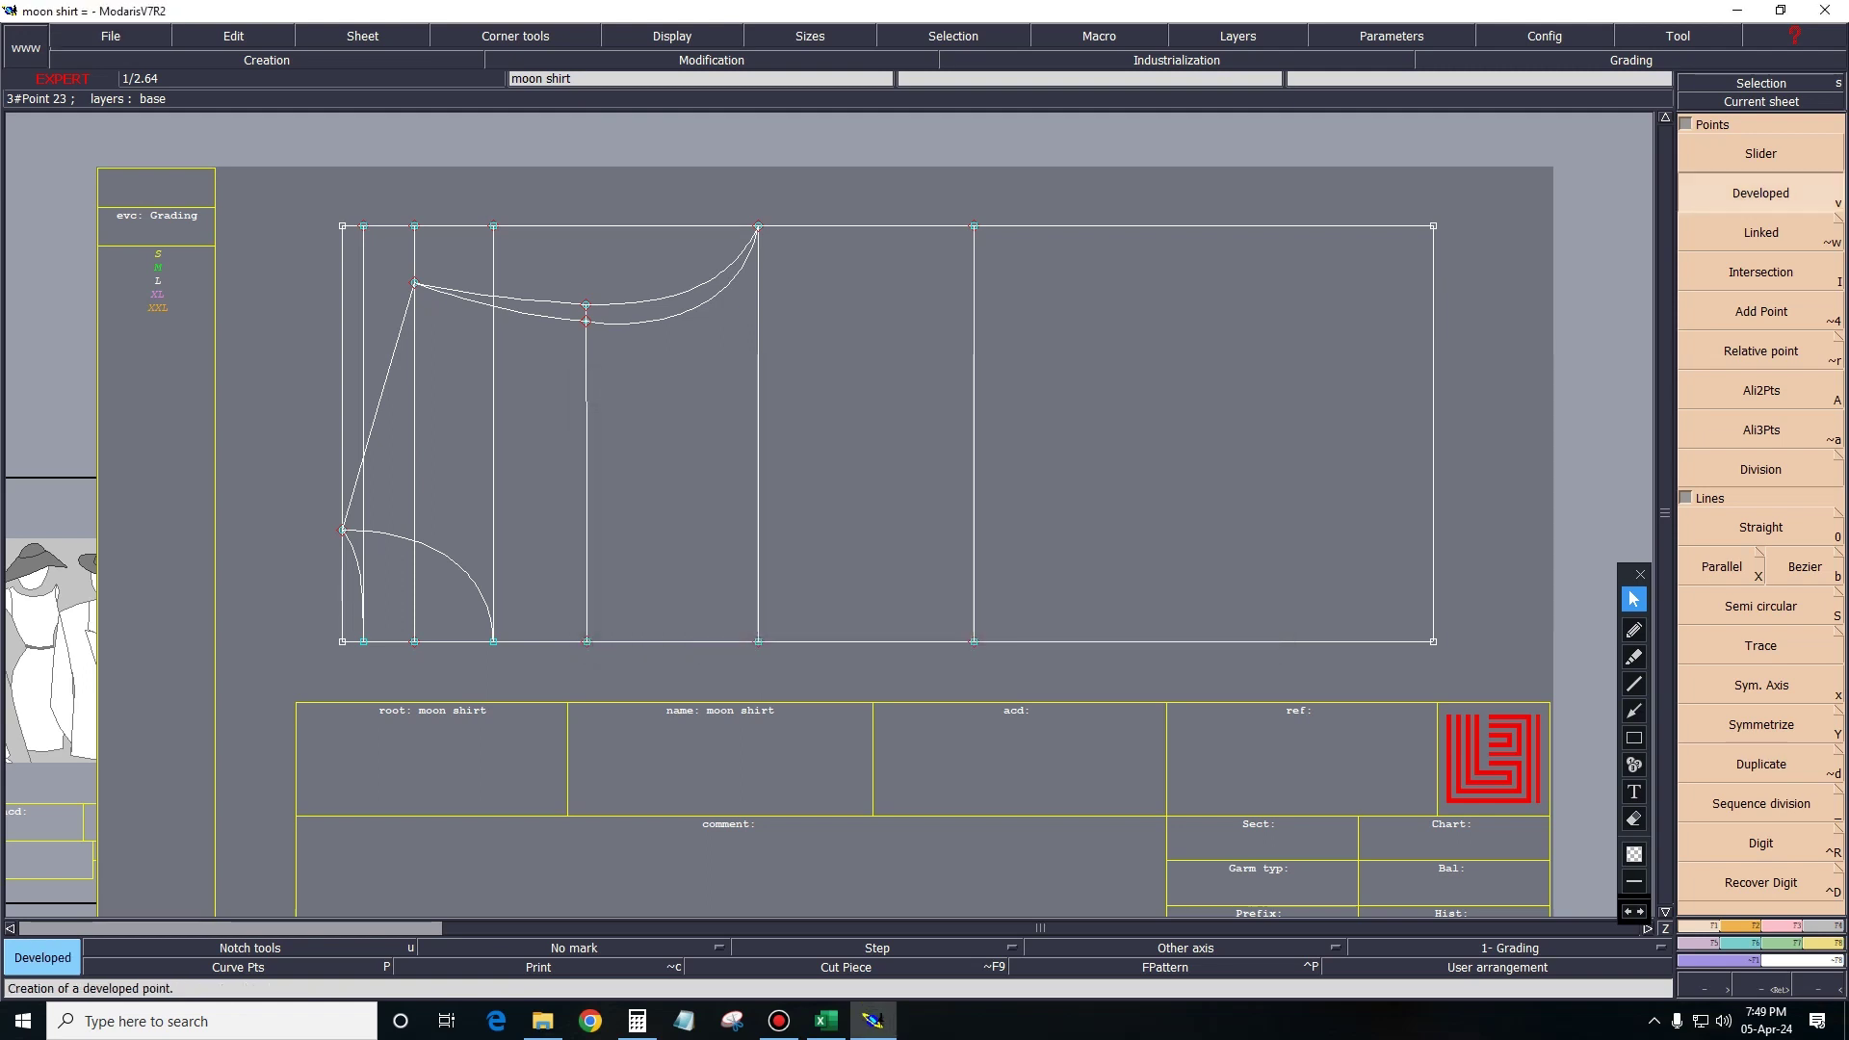
click(974, 304)
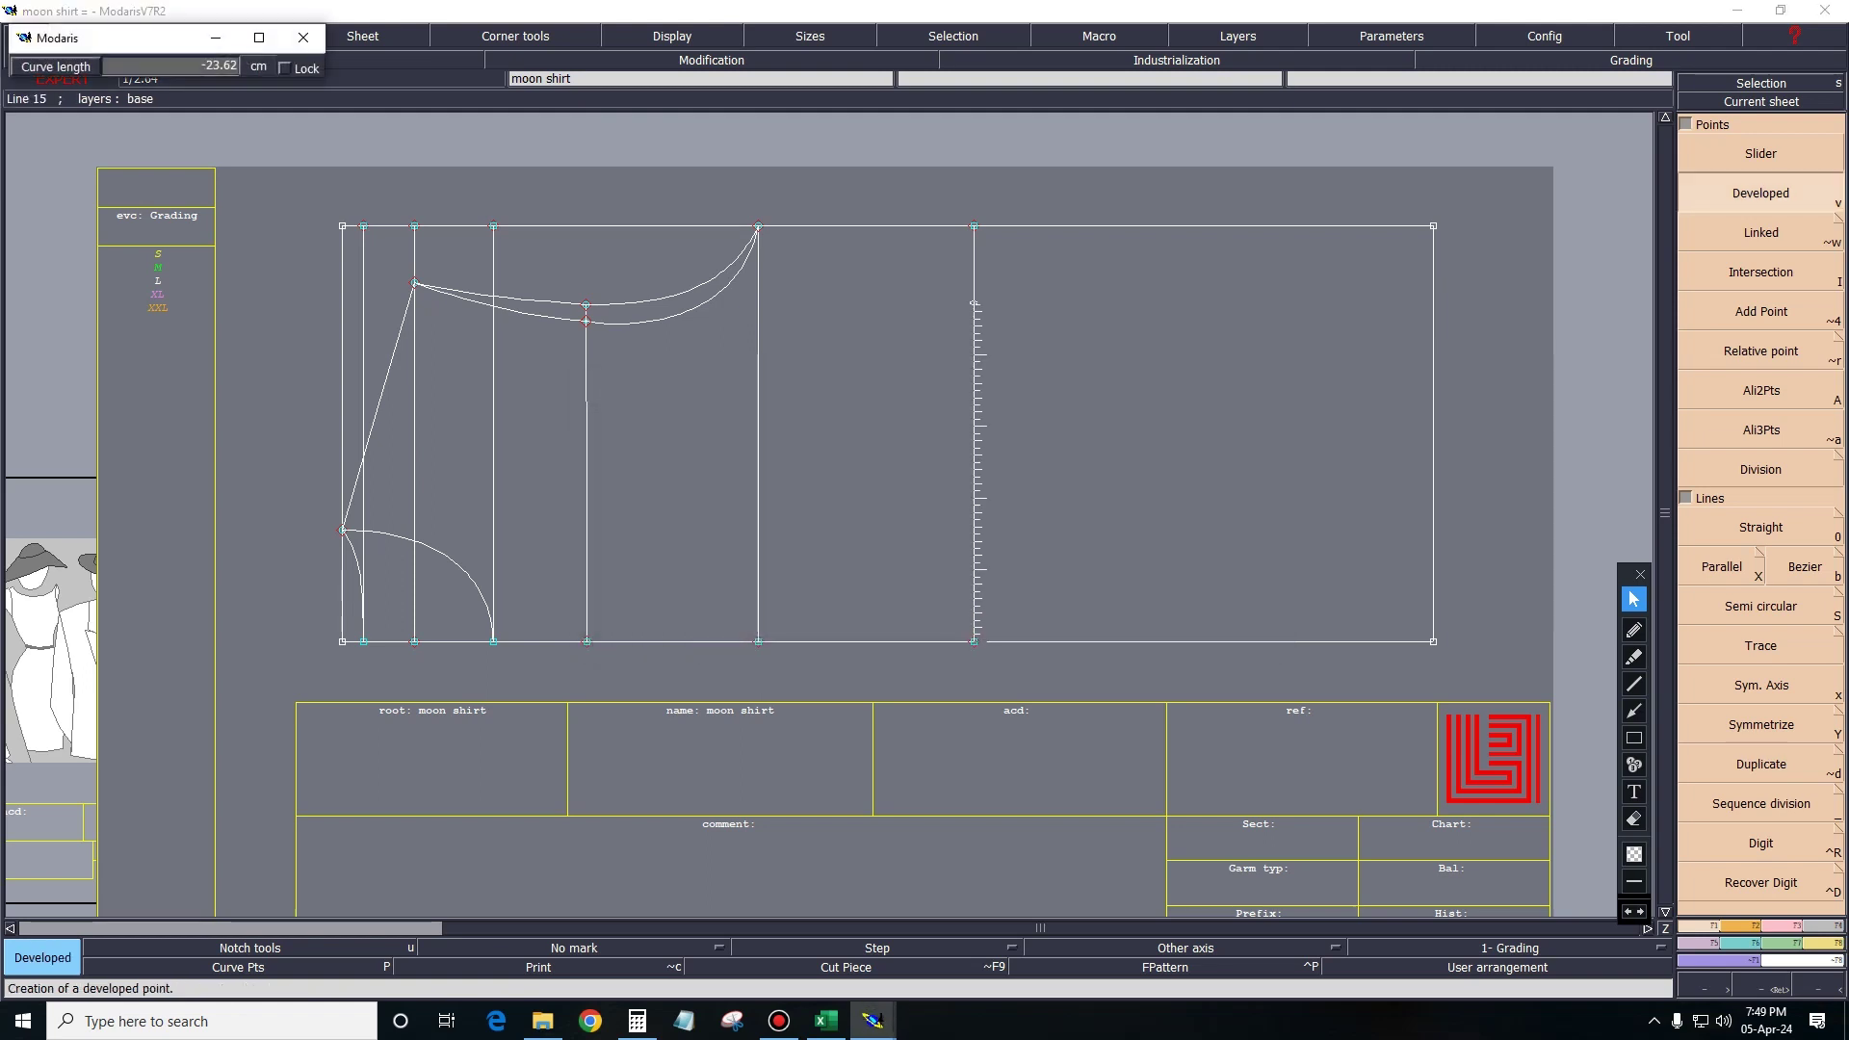
text(-)
text(27.5)
text(0)
key(Return)
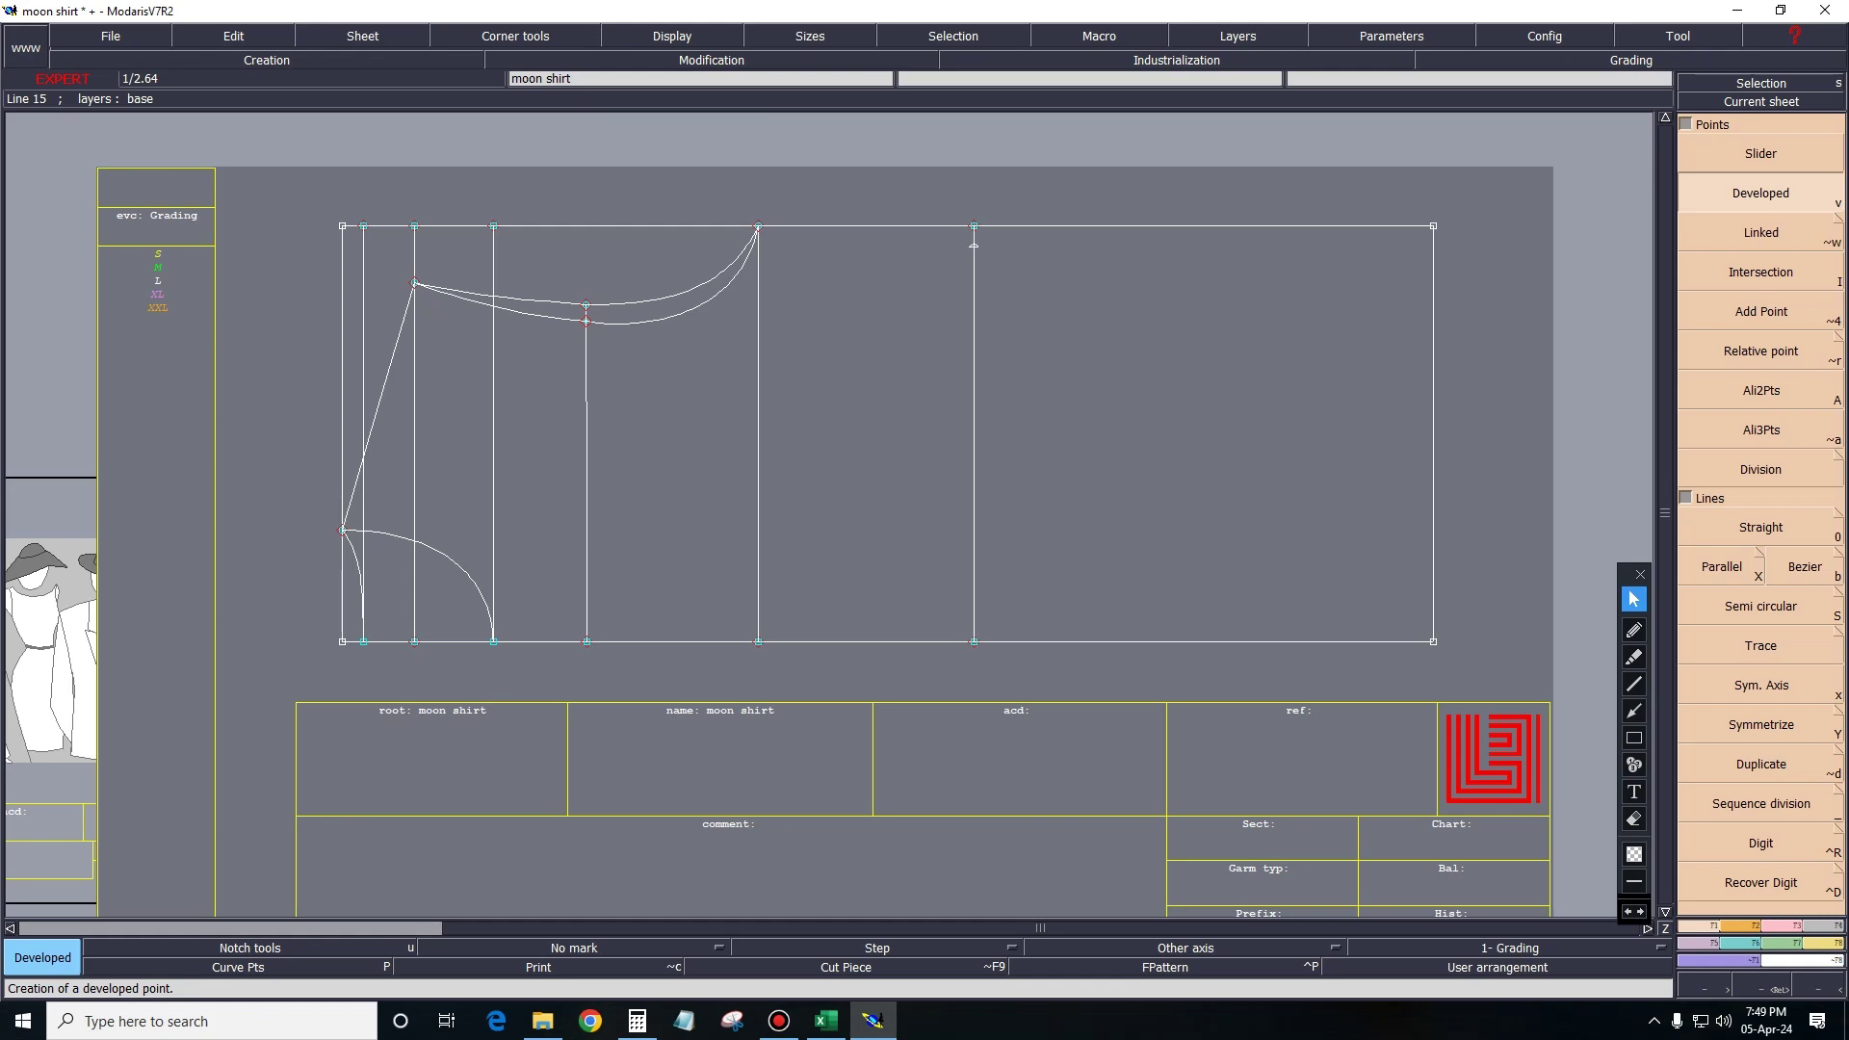
key(alt+Tab)
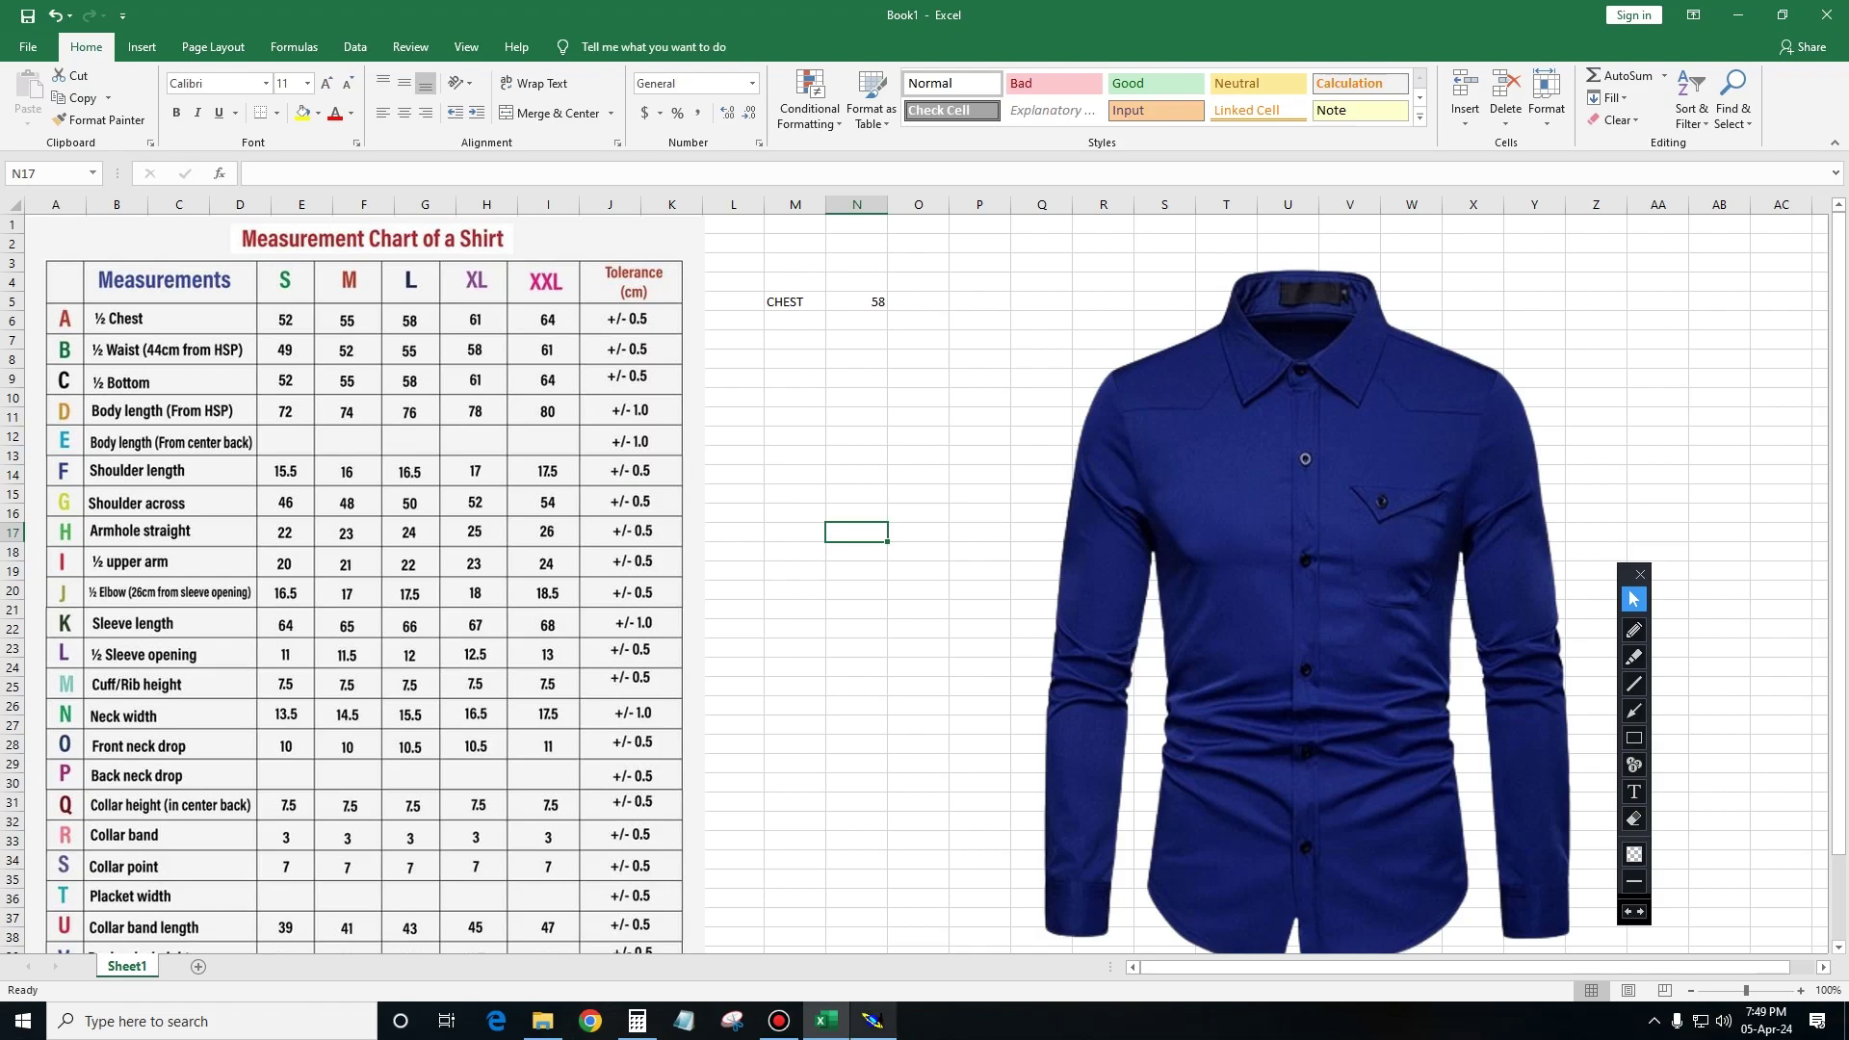
Add a vertical line parallel to the block edge at 44 cm.
key(alt+Tab)
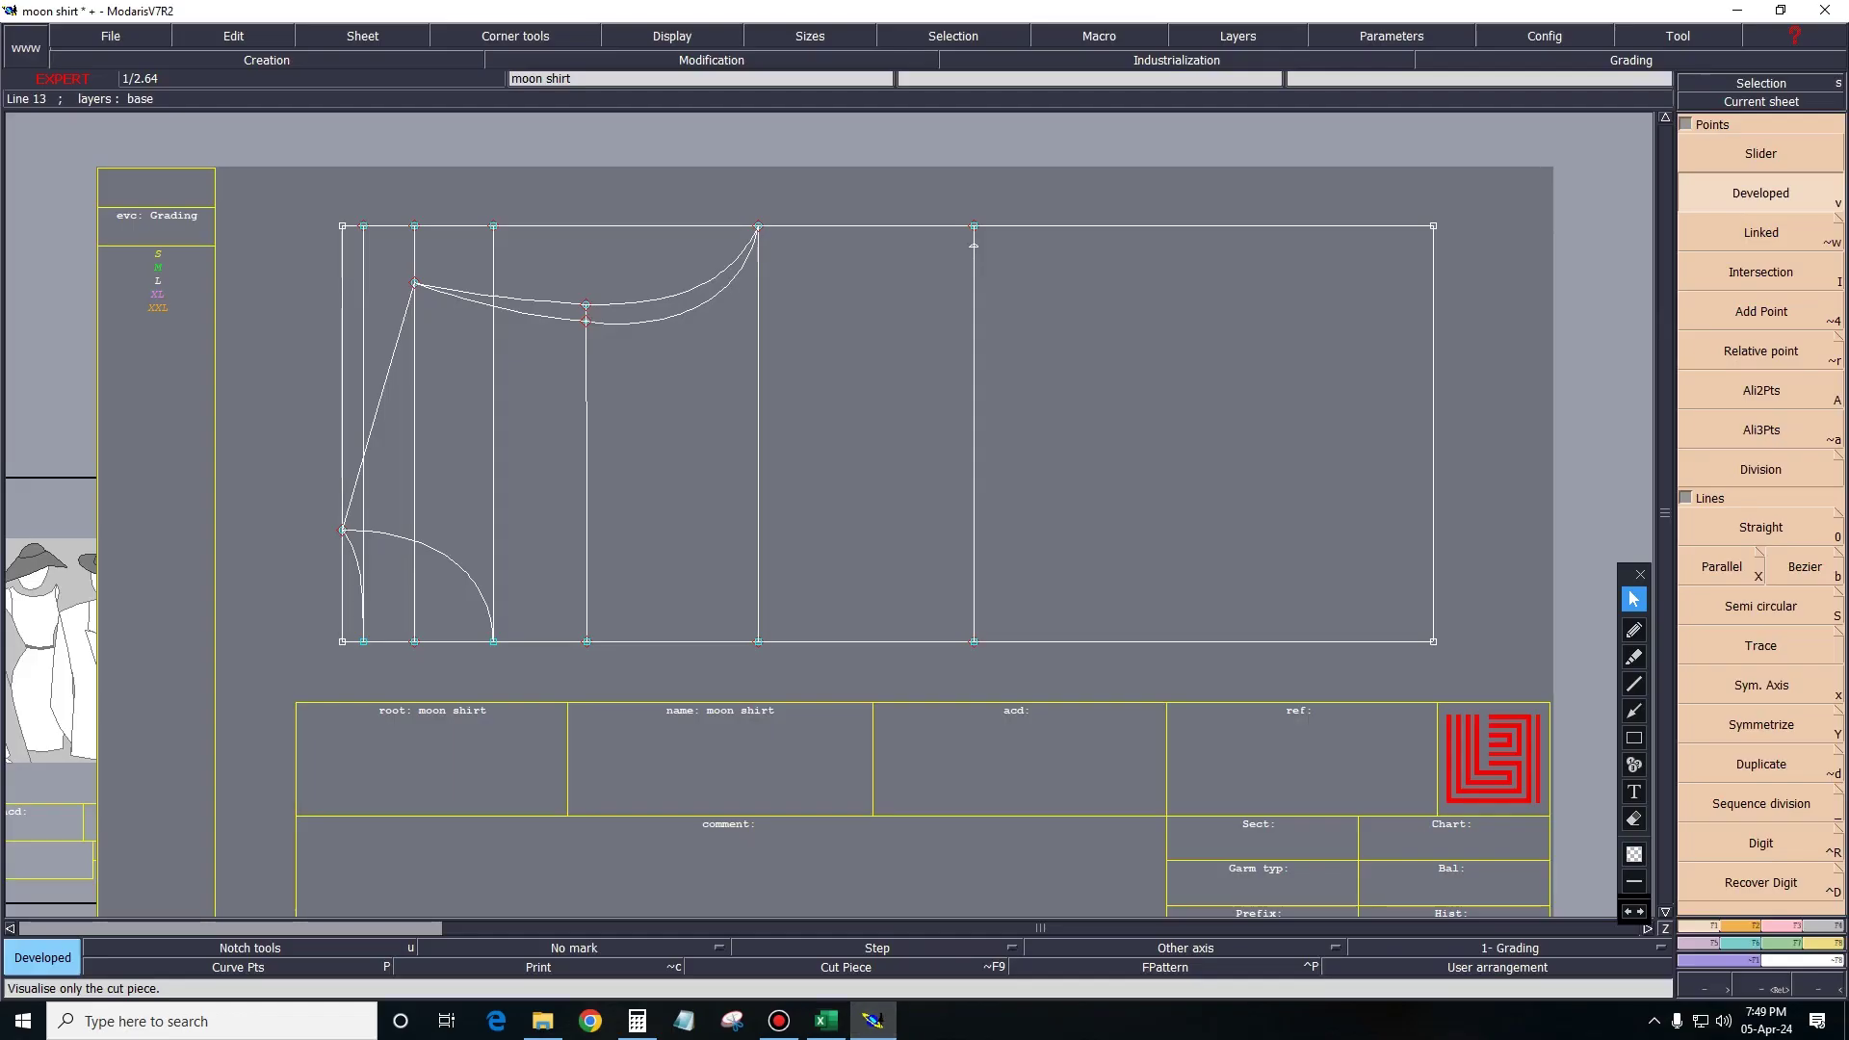
key(x)
key(shift+x)
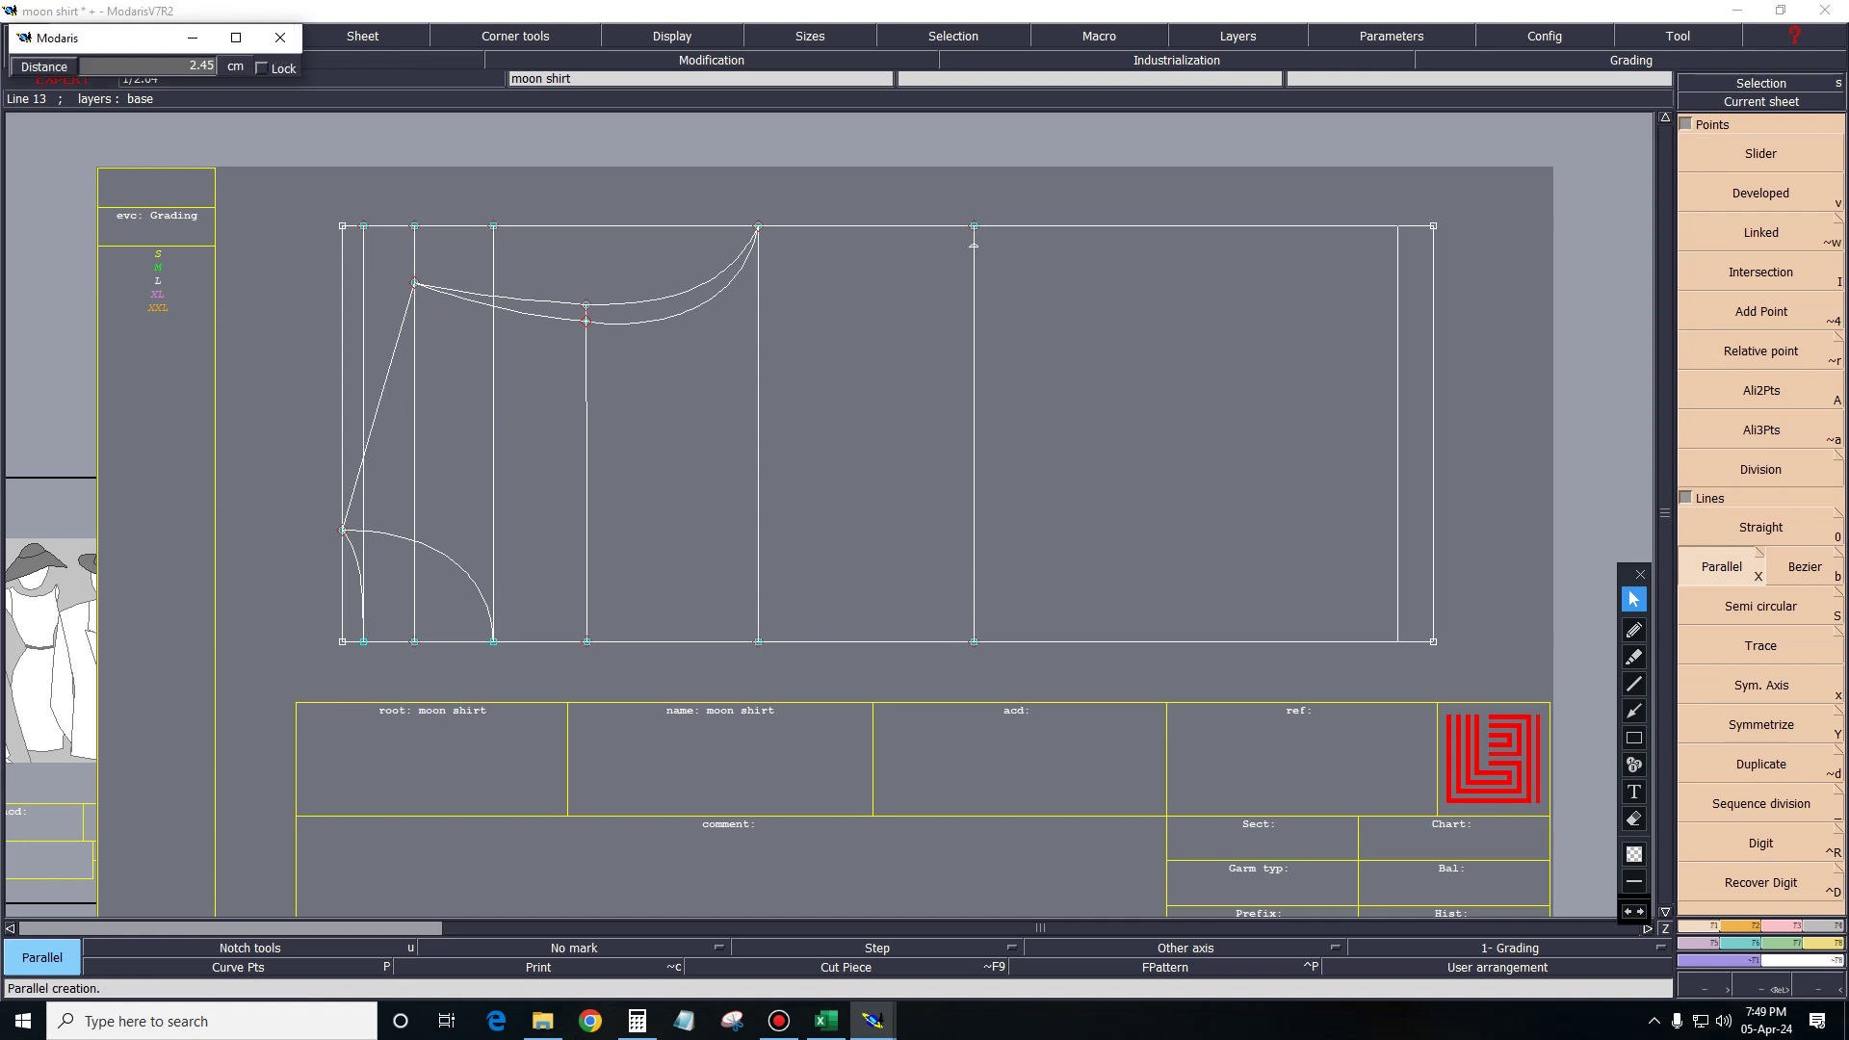
text(44.00)
key(Return)
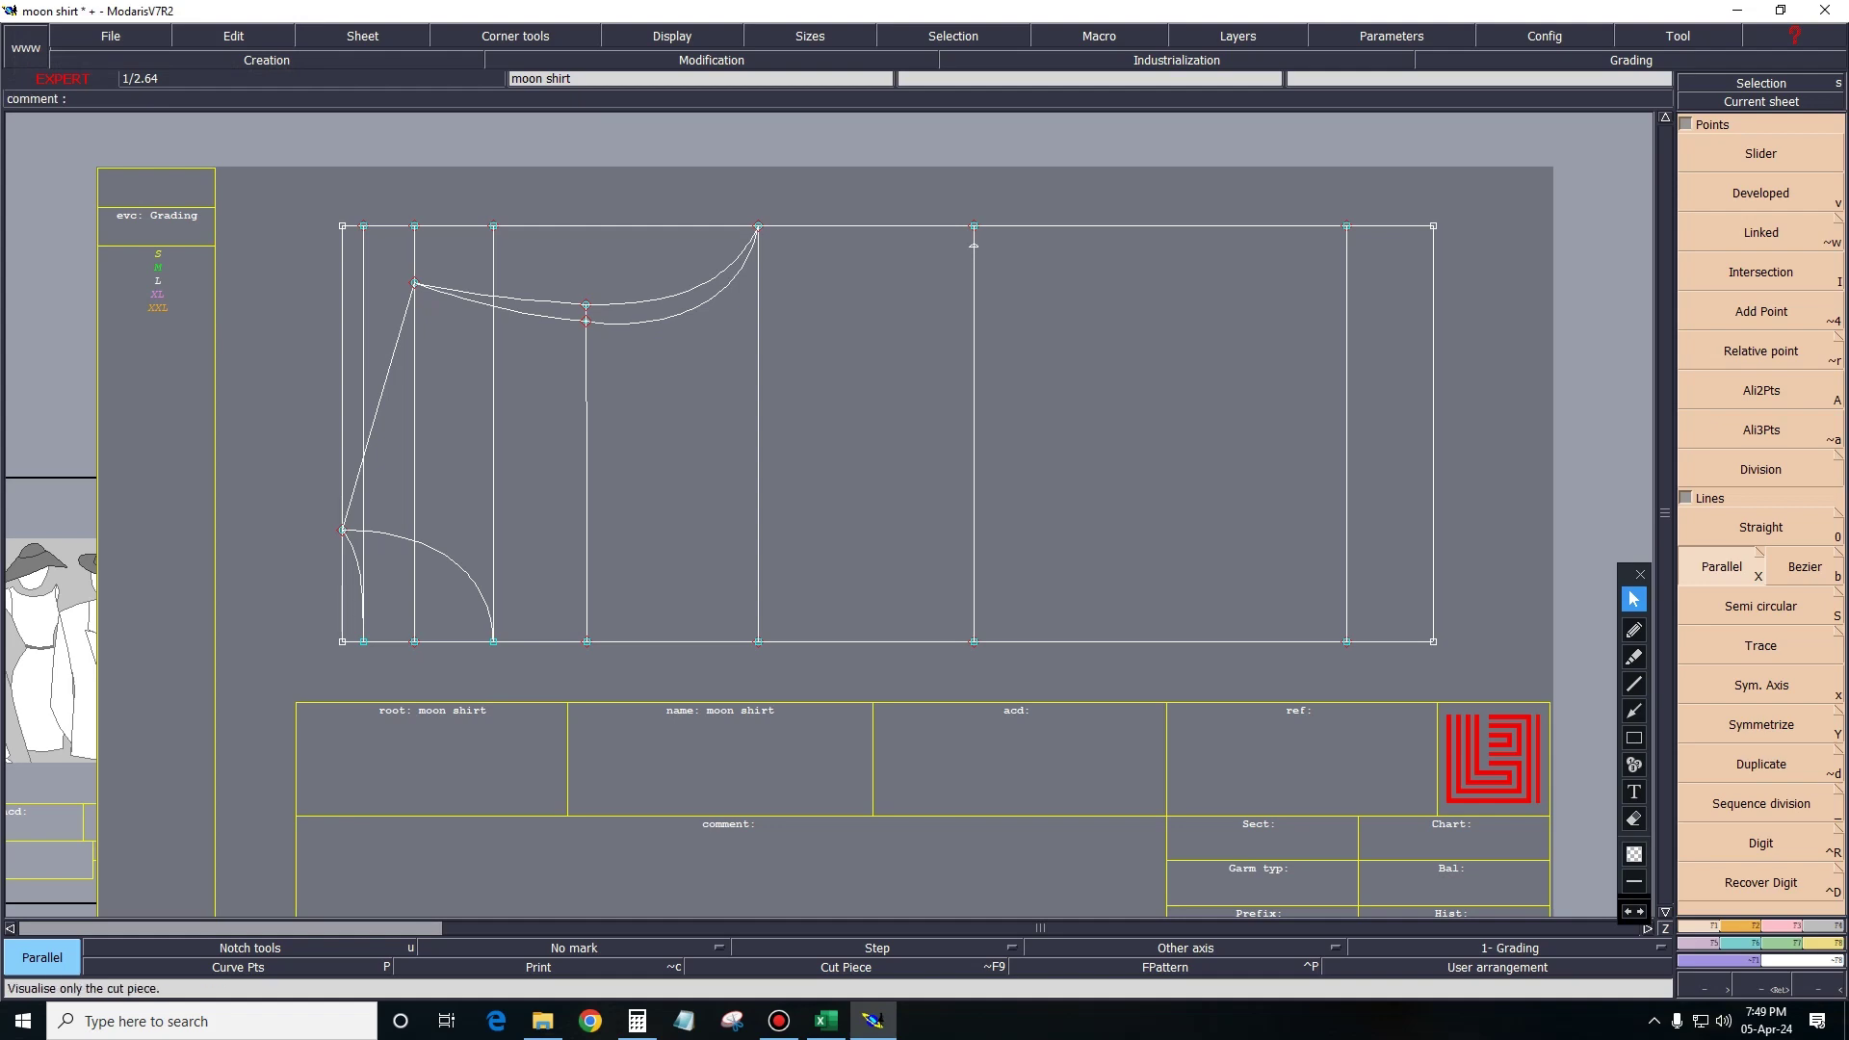
Check the Excel measurement chart and return to the Modaris sleeve pattern.
key(alt+Tab)
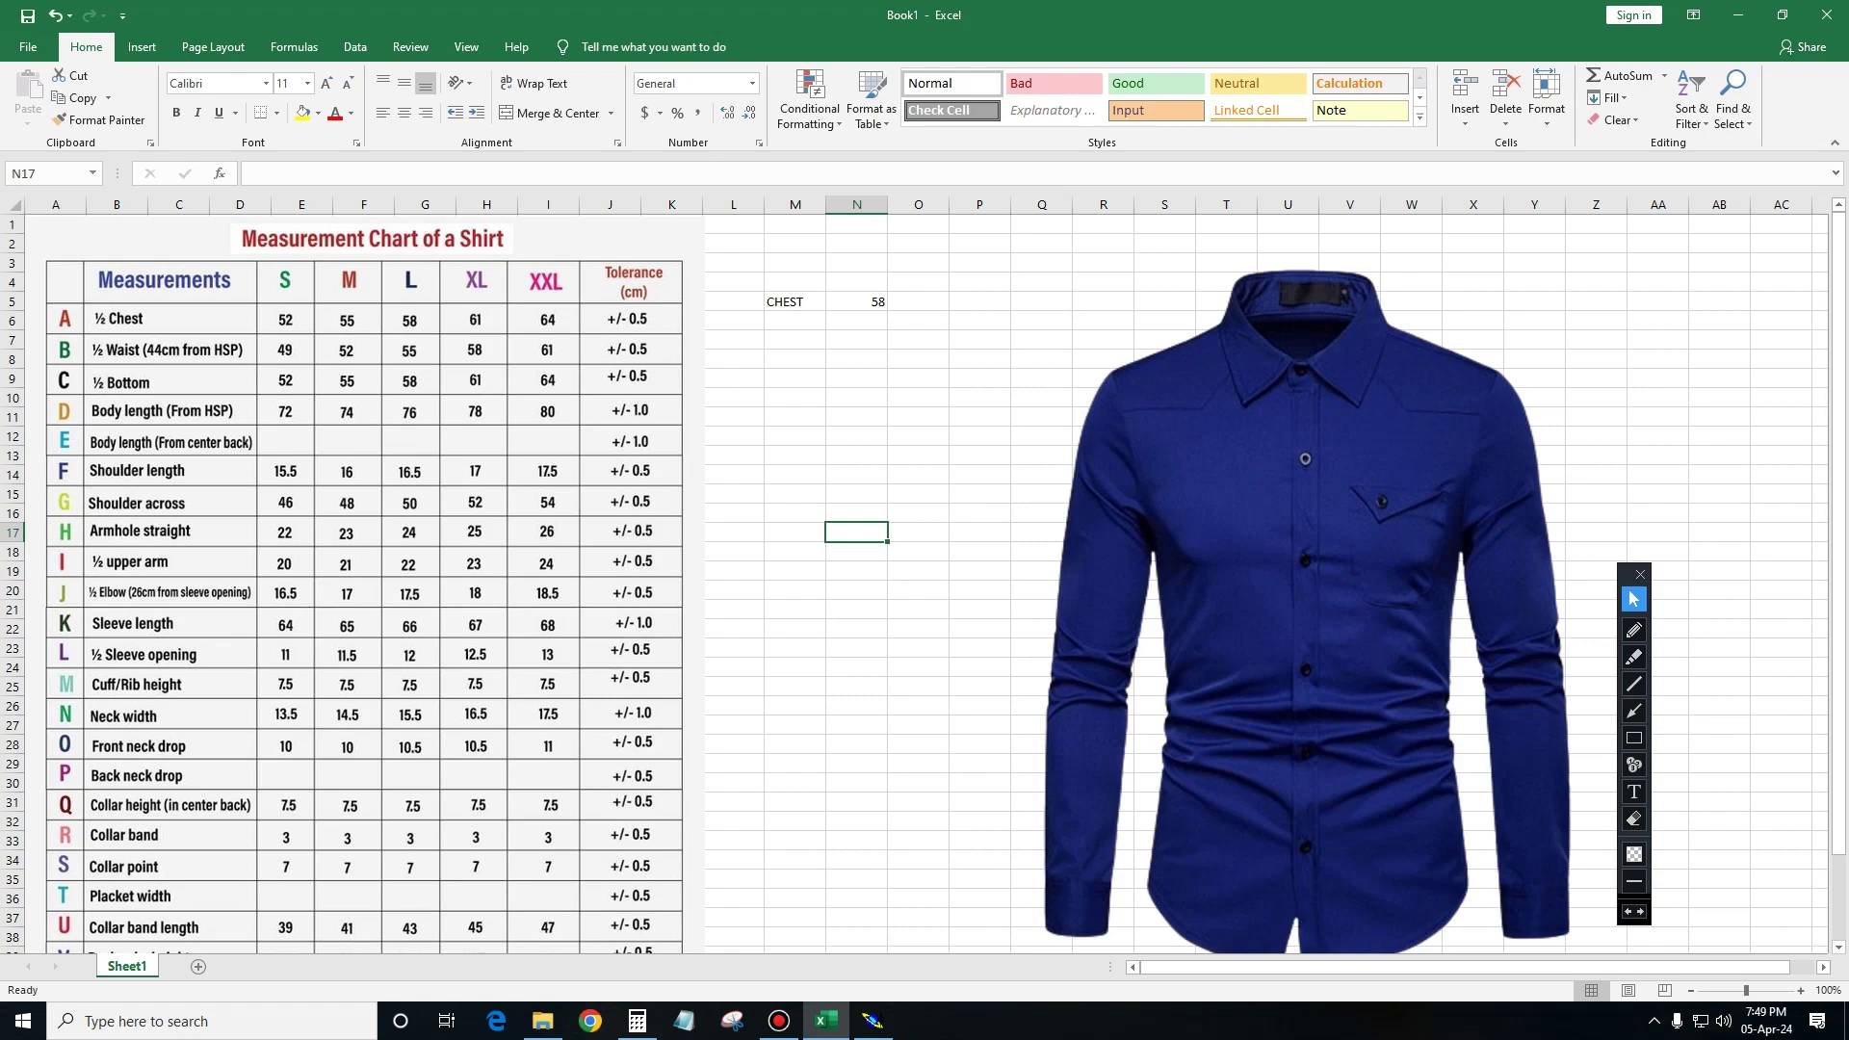
key(alt+Tab)
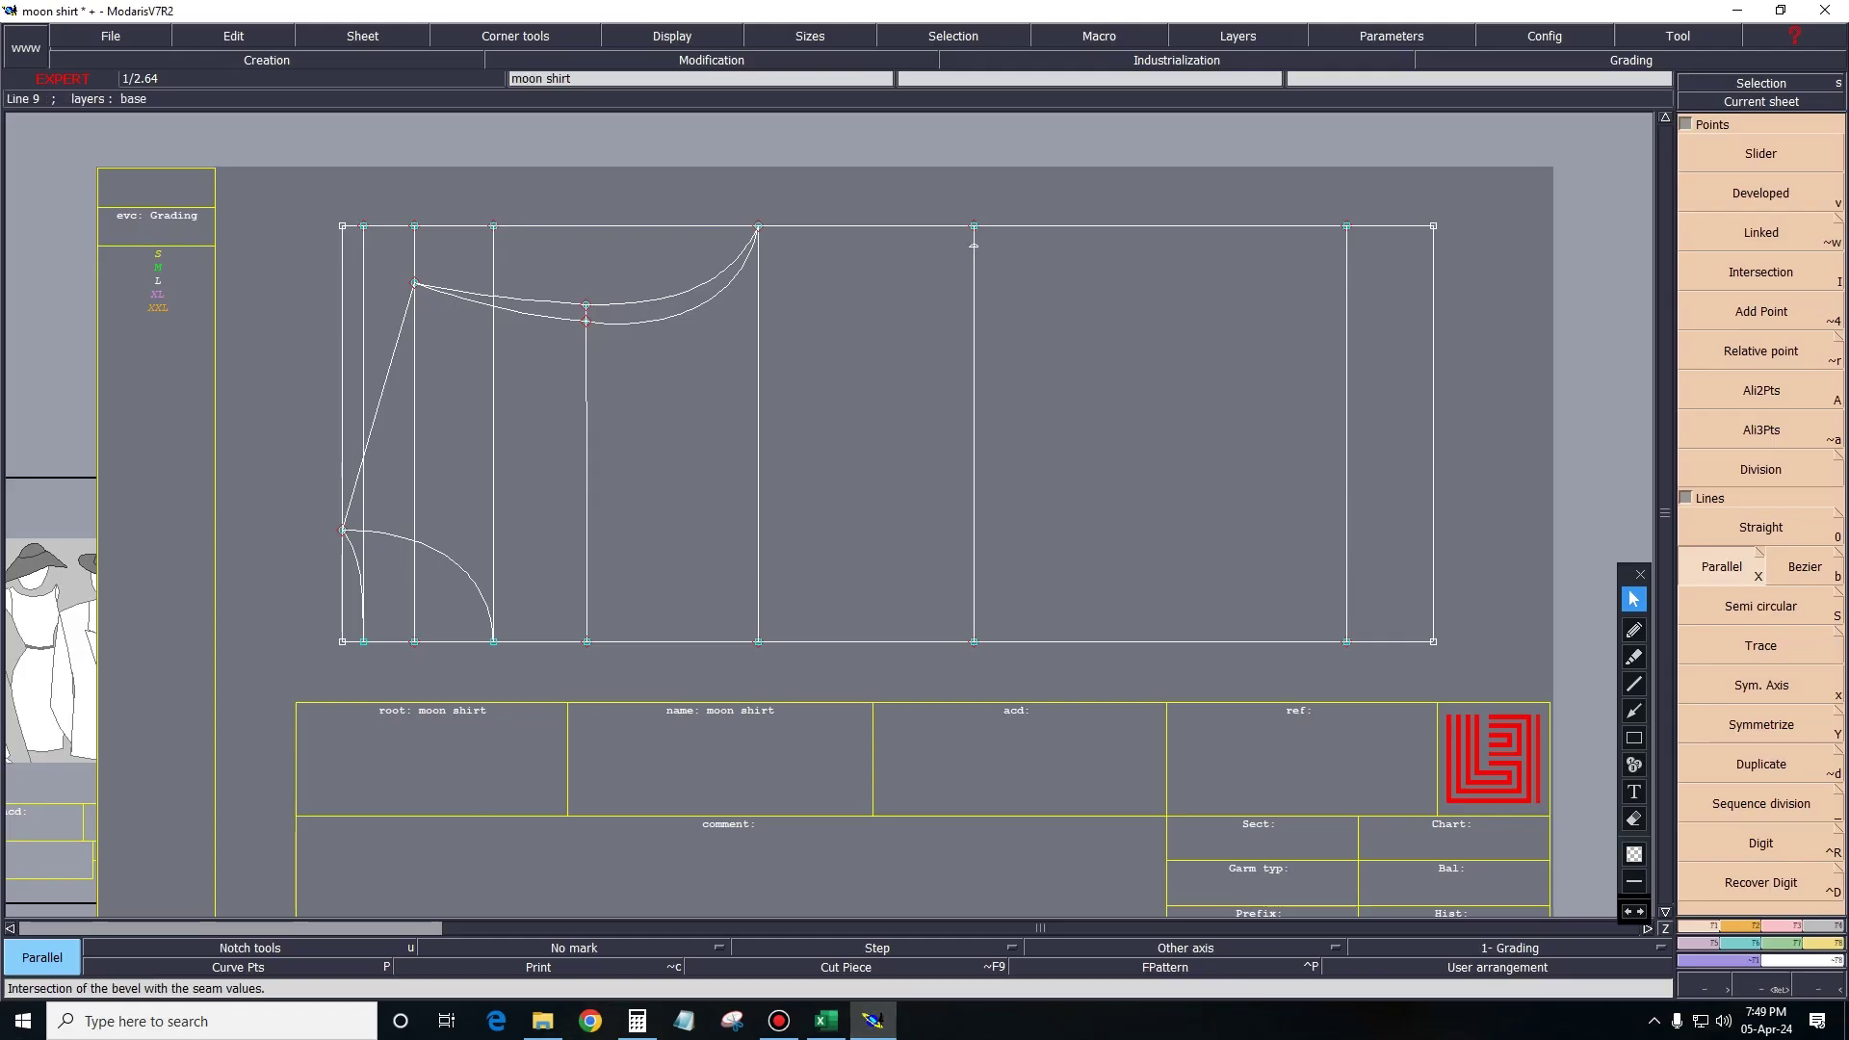
key(alt+4)
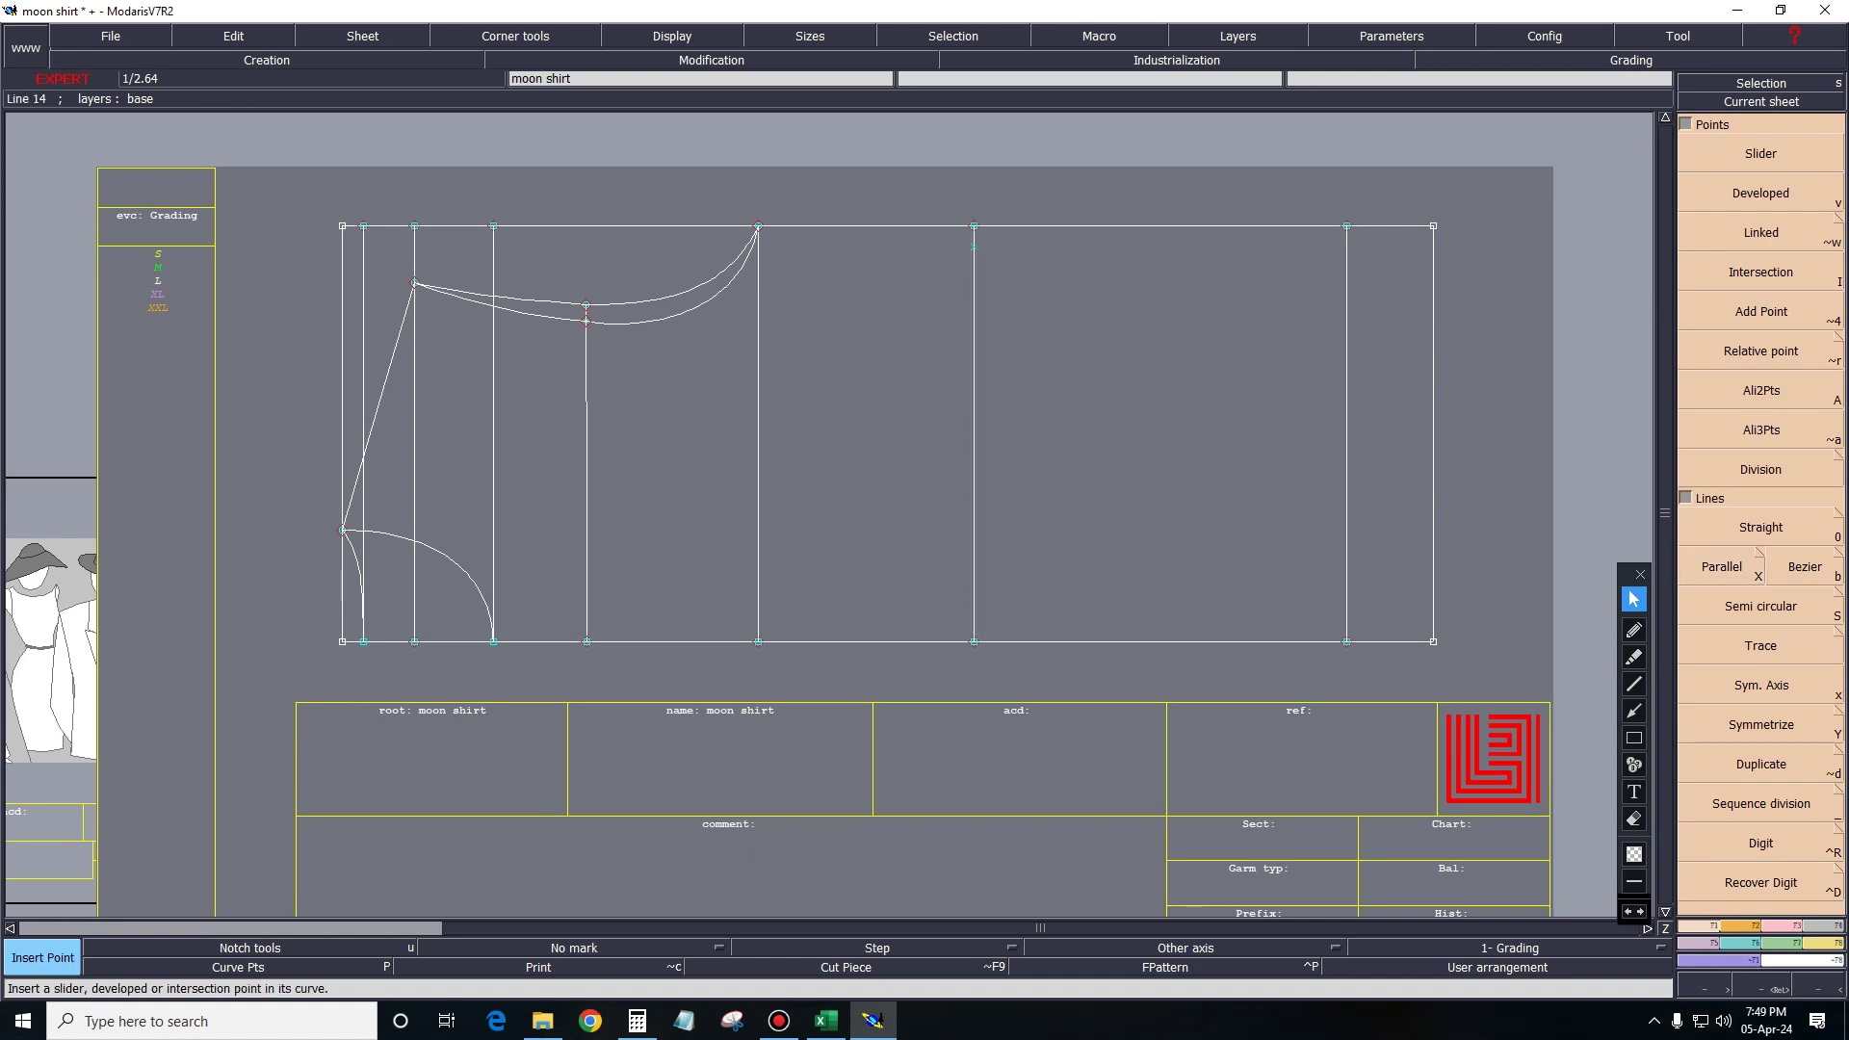
key(alt+3)
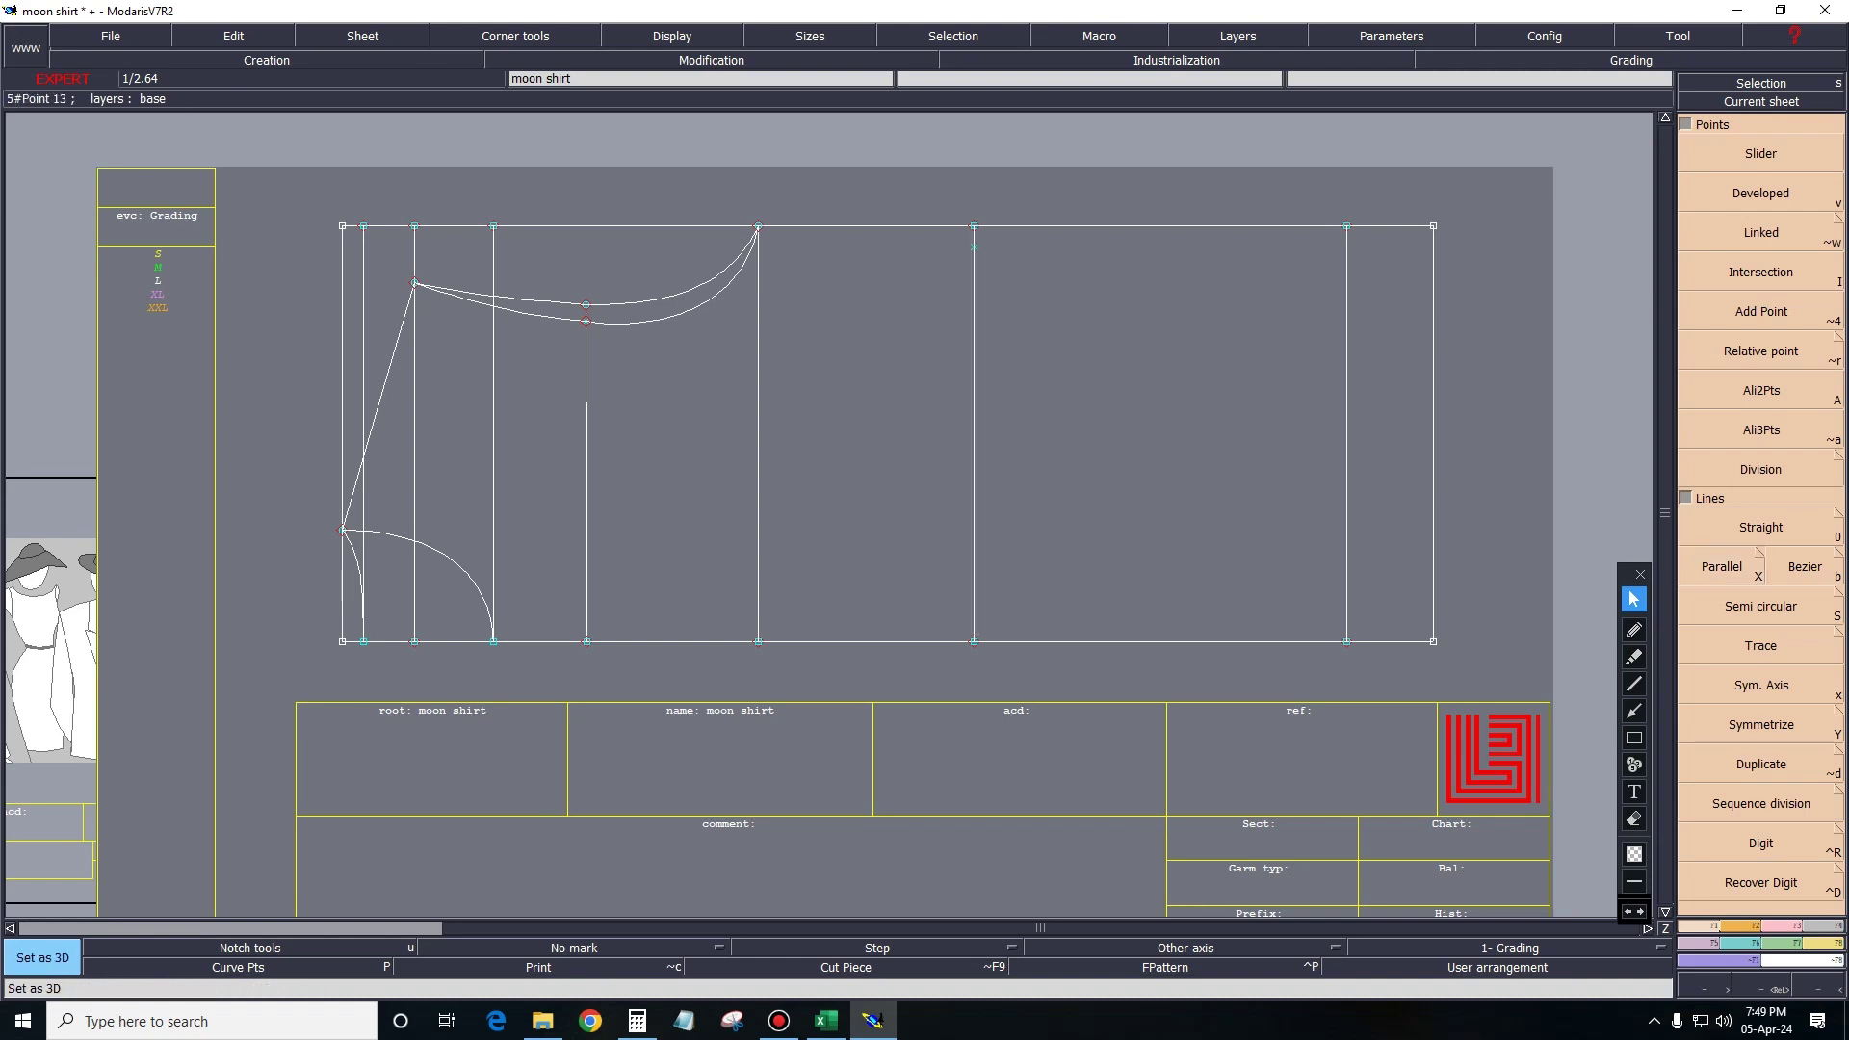
Draw the shallow top curve from the peak and the slanted edge to the bottom-right corner.
key(b)
click(758, 227)
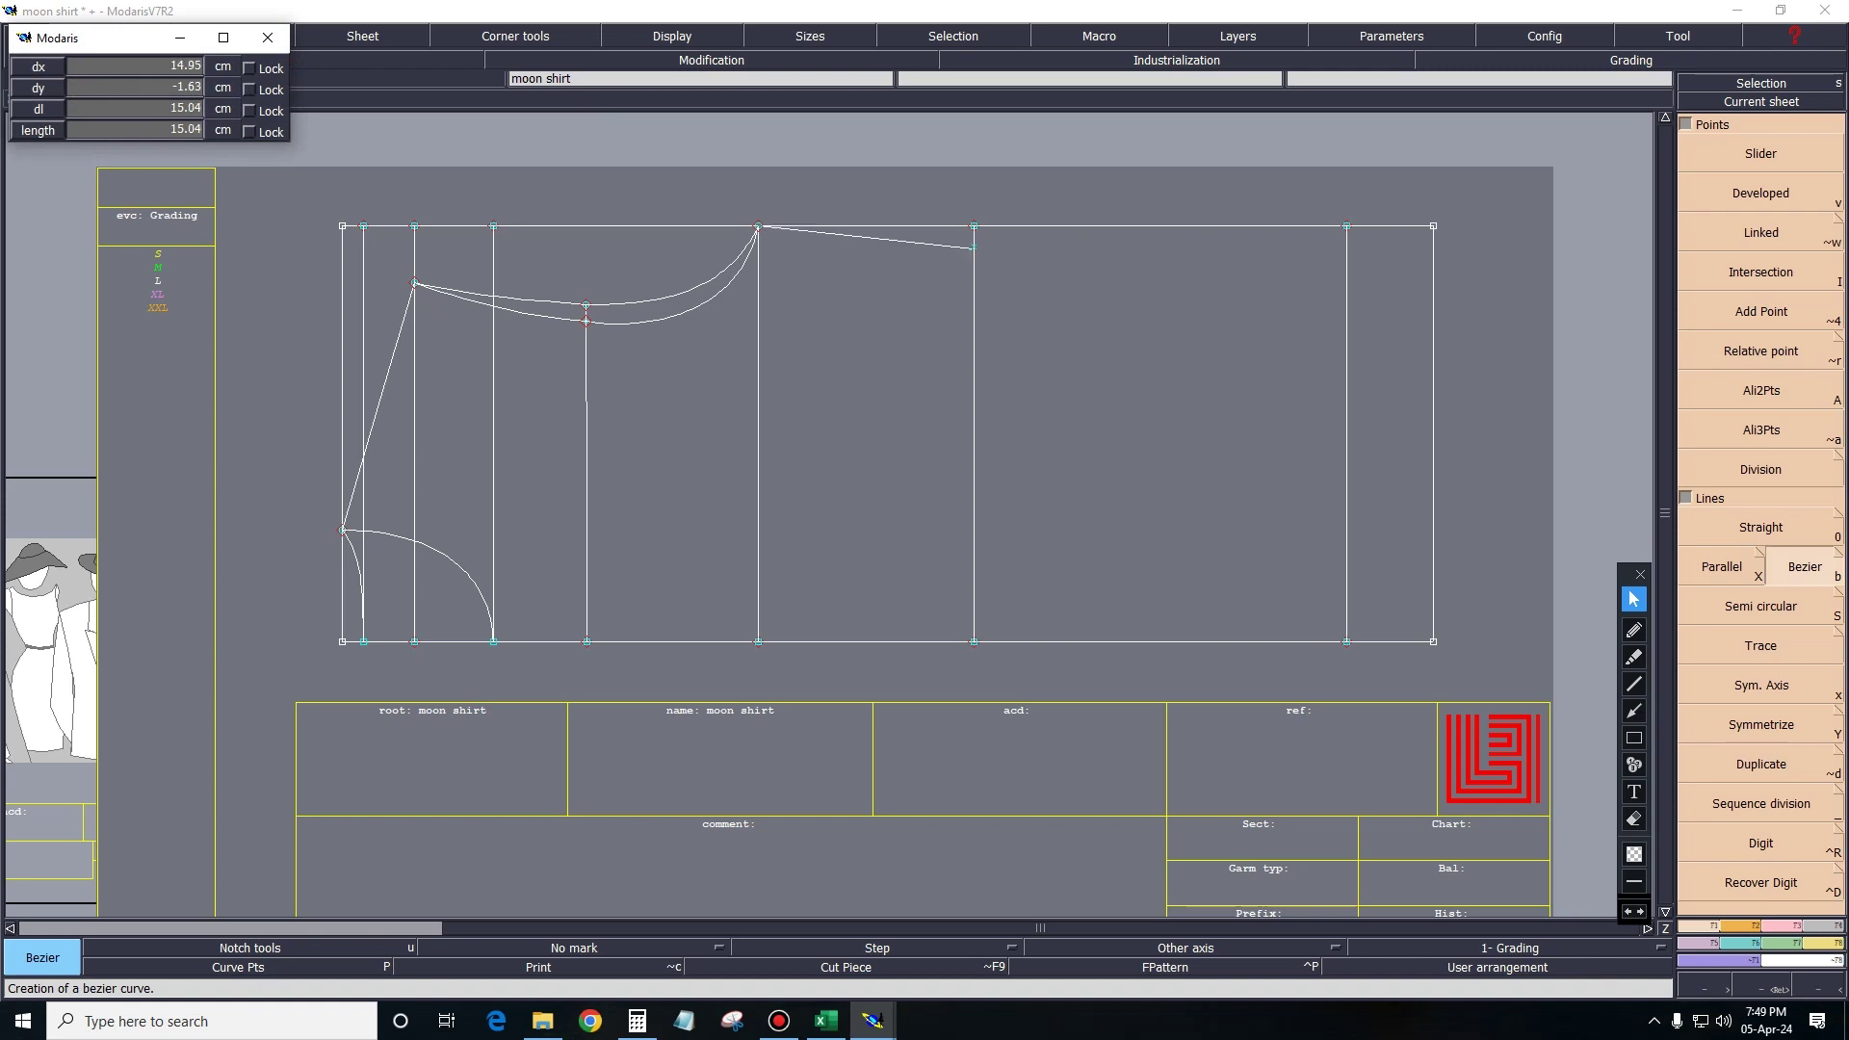
click(1346, 226)
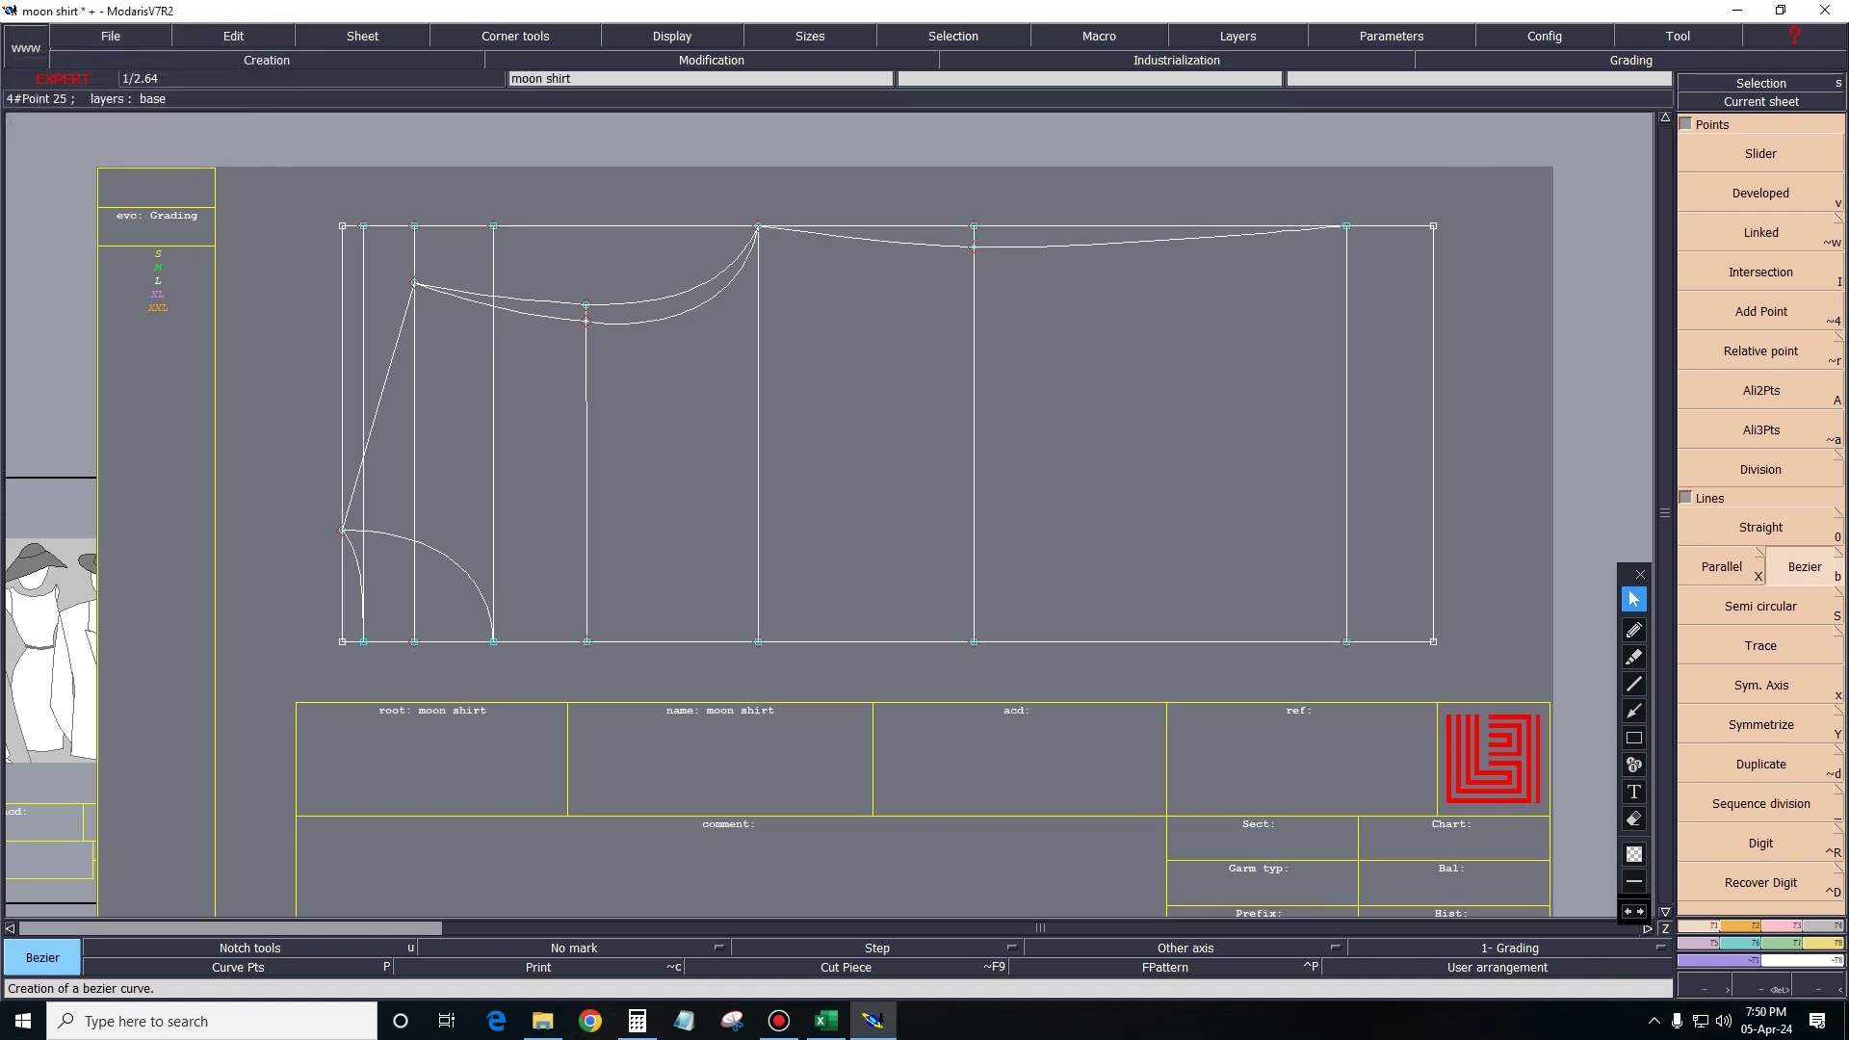
click(1346, 226)
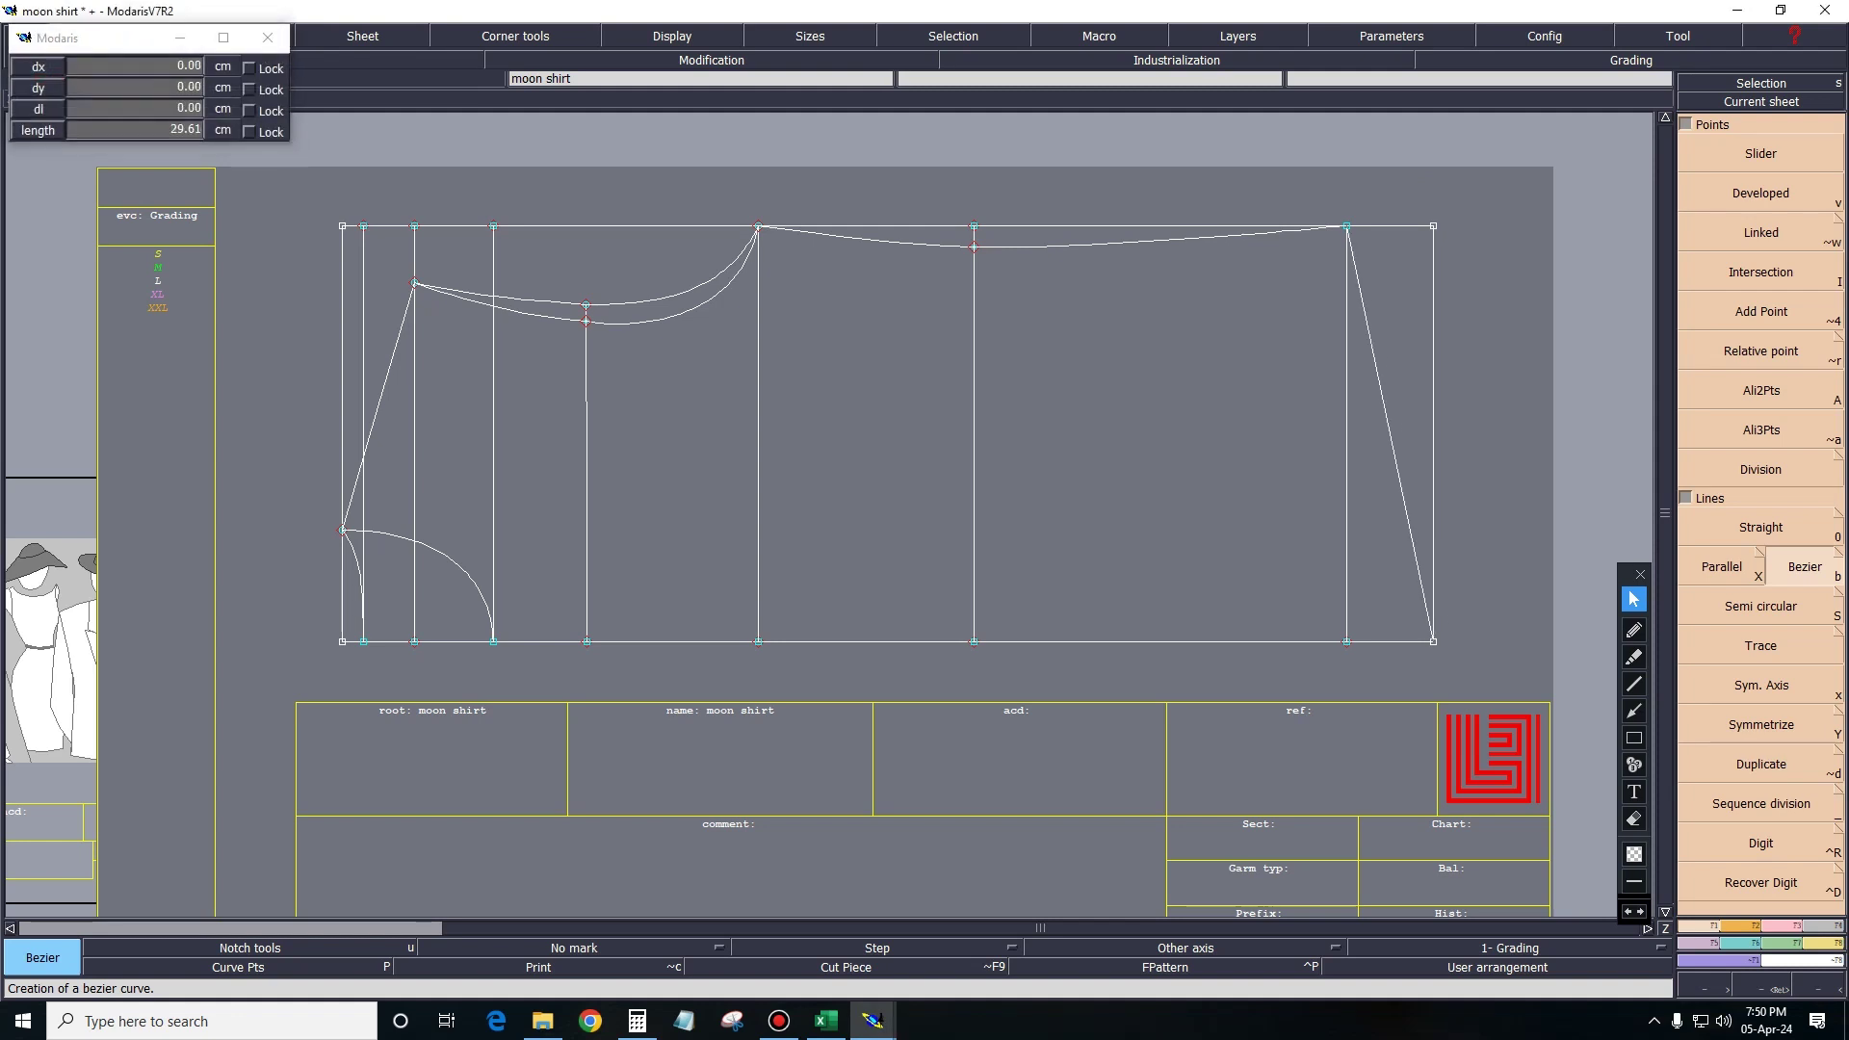
click(1432, 642)
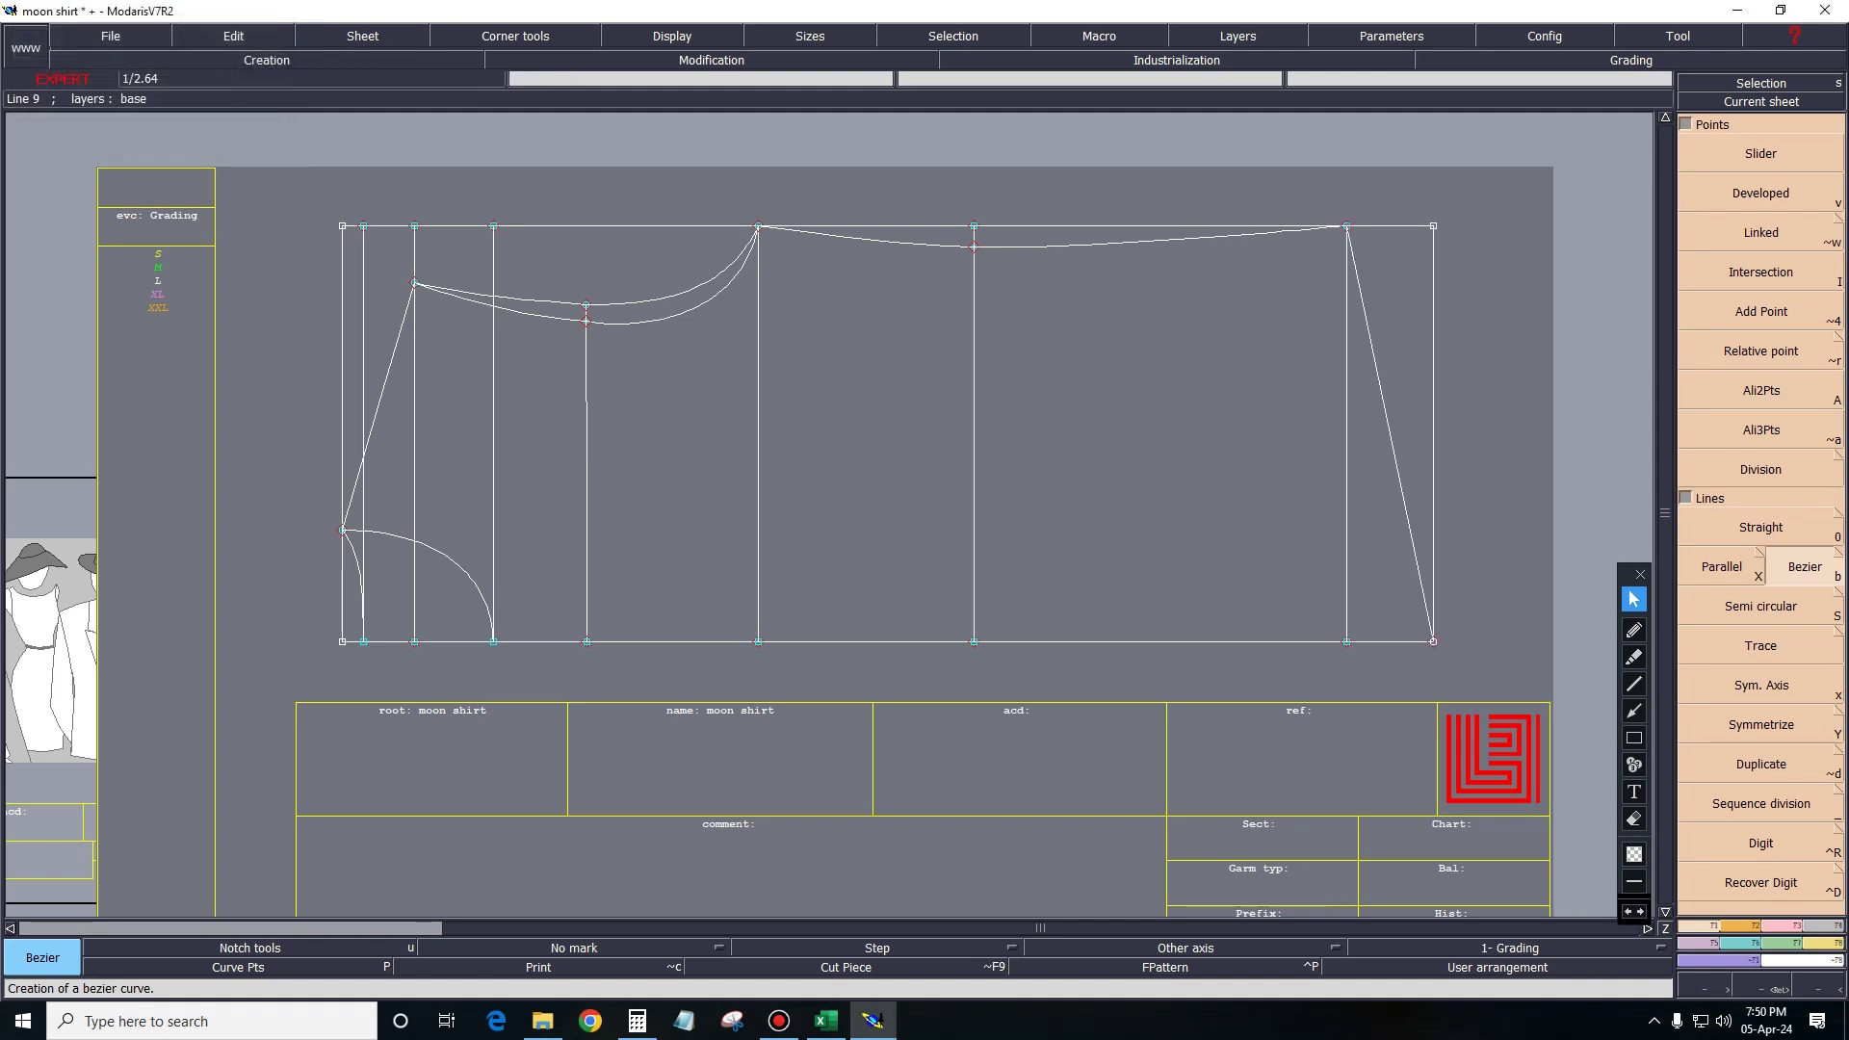
key(Escape)
Add a line parallel to the left slanted edge at a distance of -3.
scroll(35, 373, up, 1)
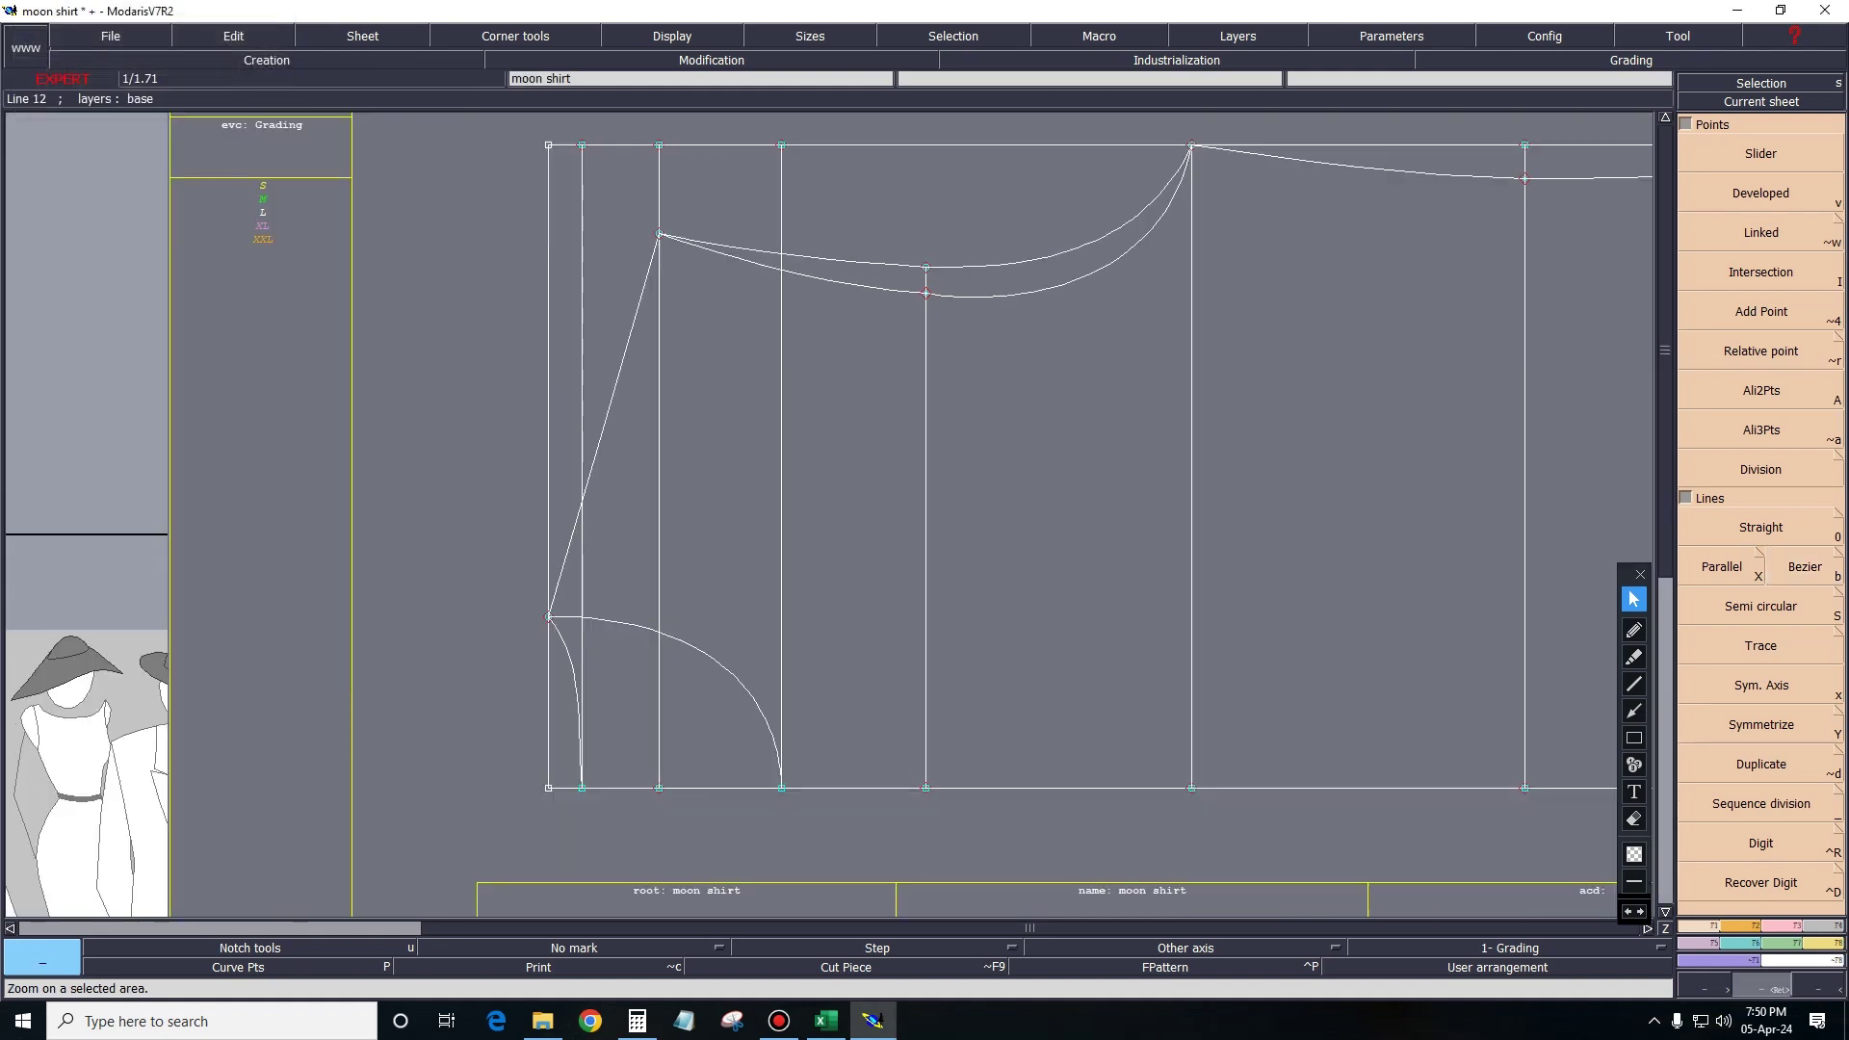
key(x)
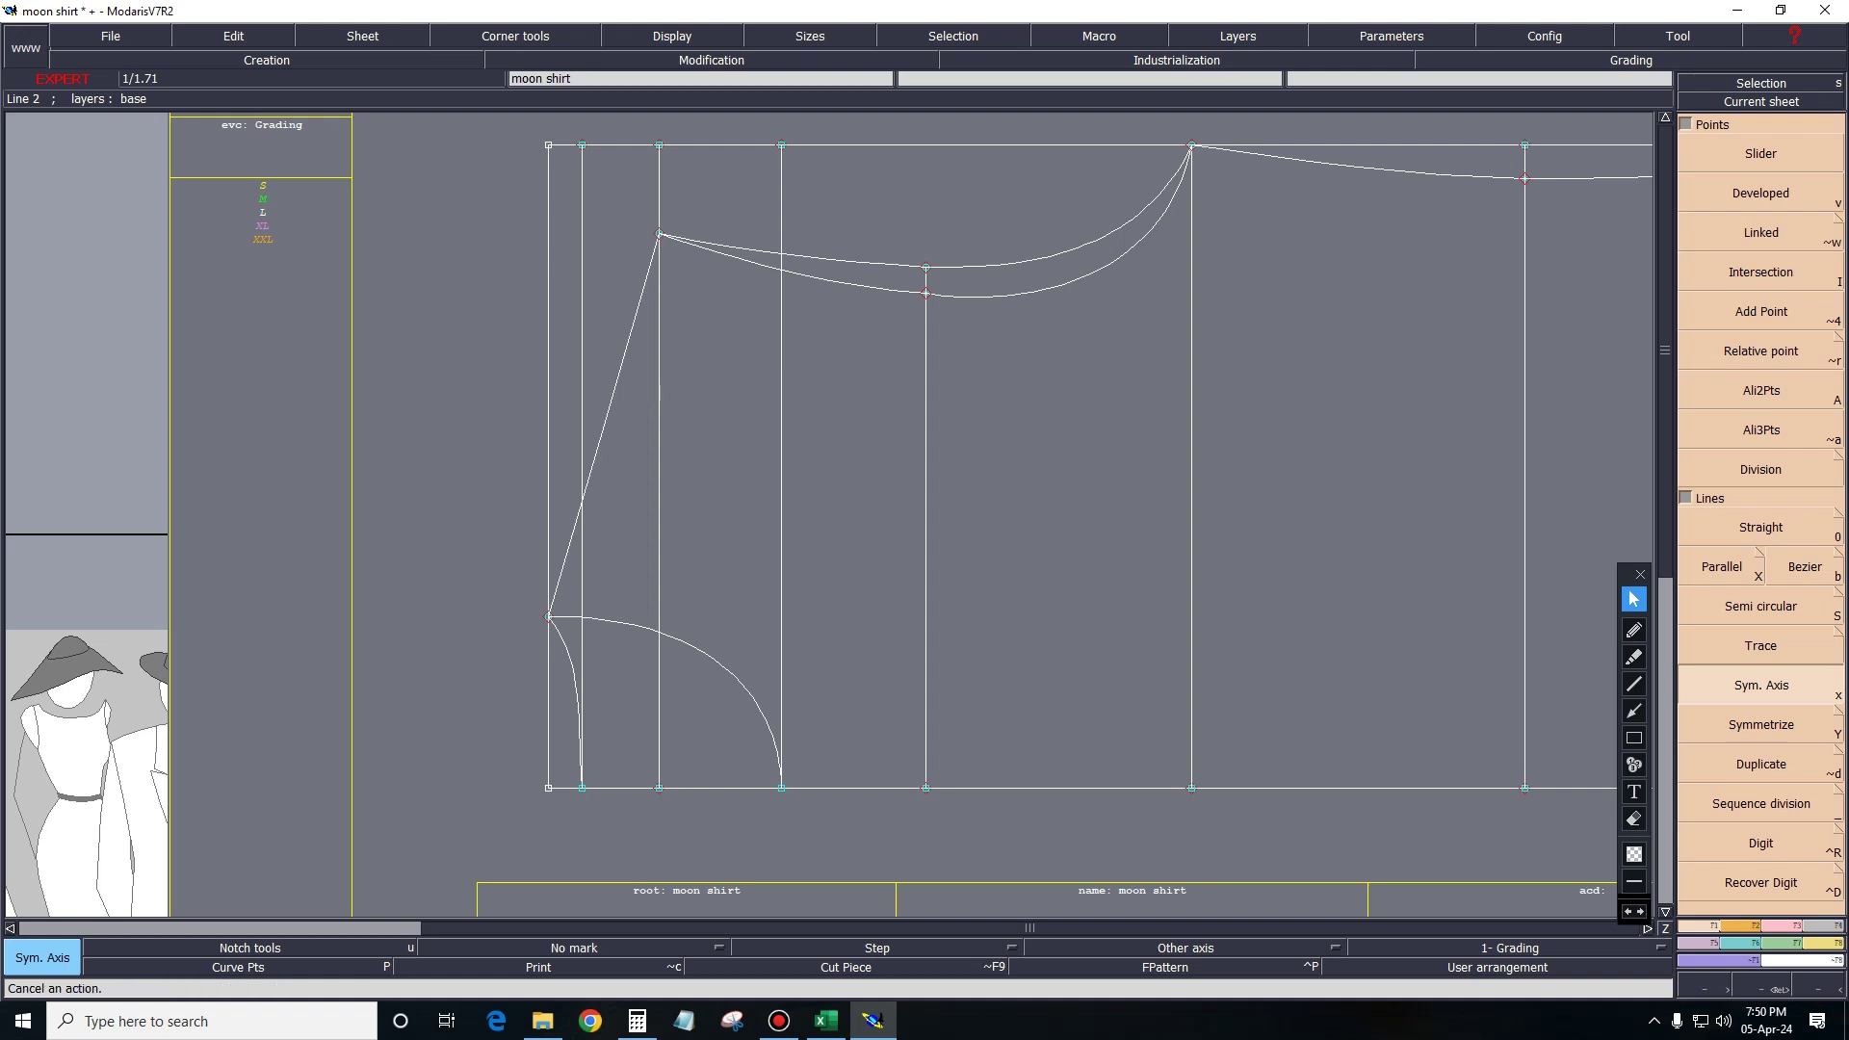
key(shift+x)
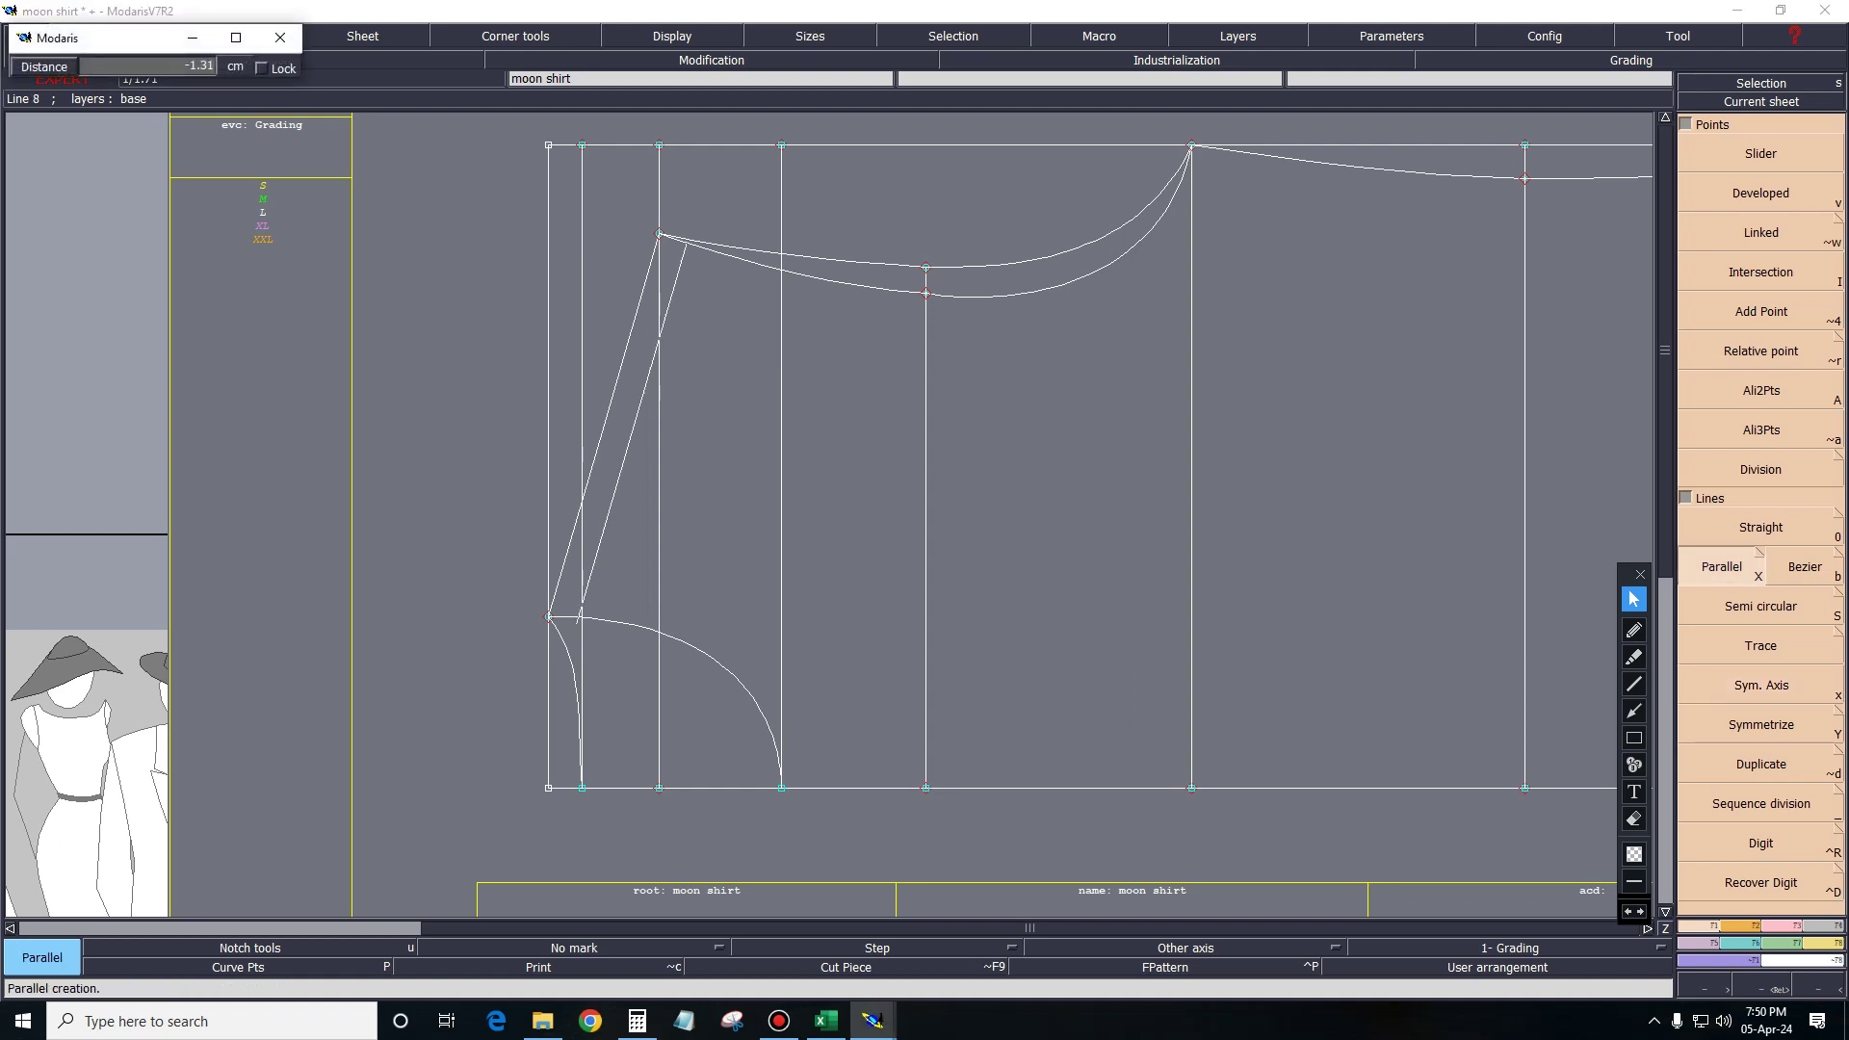
text(-3)
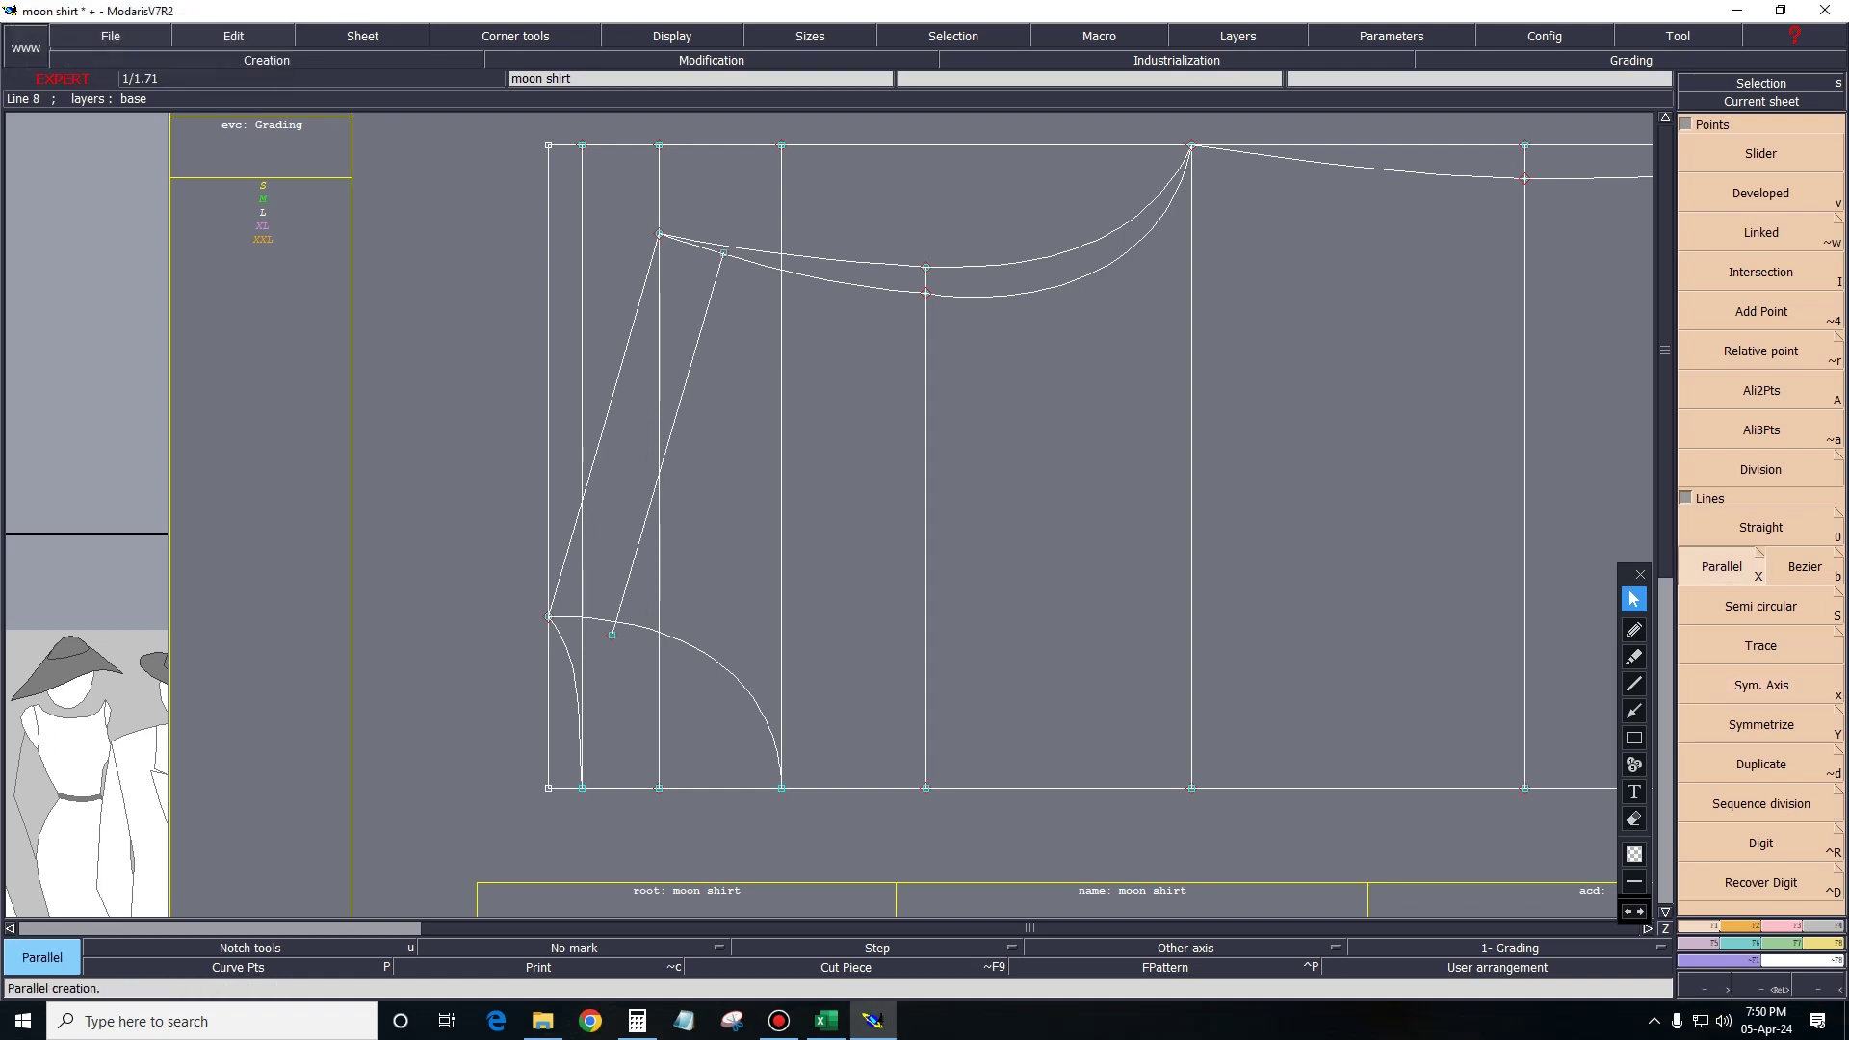
key(Return)
Extend the parallel line's end onto the lower curve with Adjust 2 lines.
key(z)
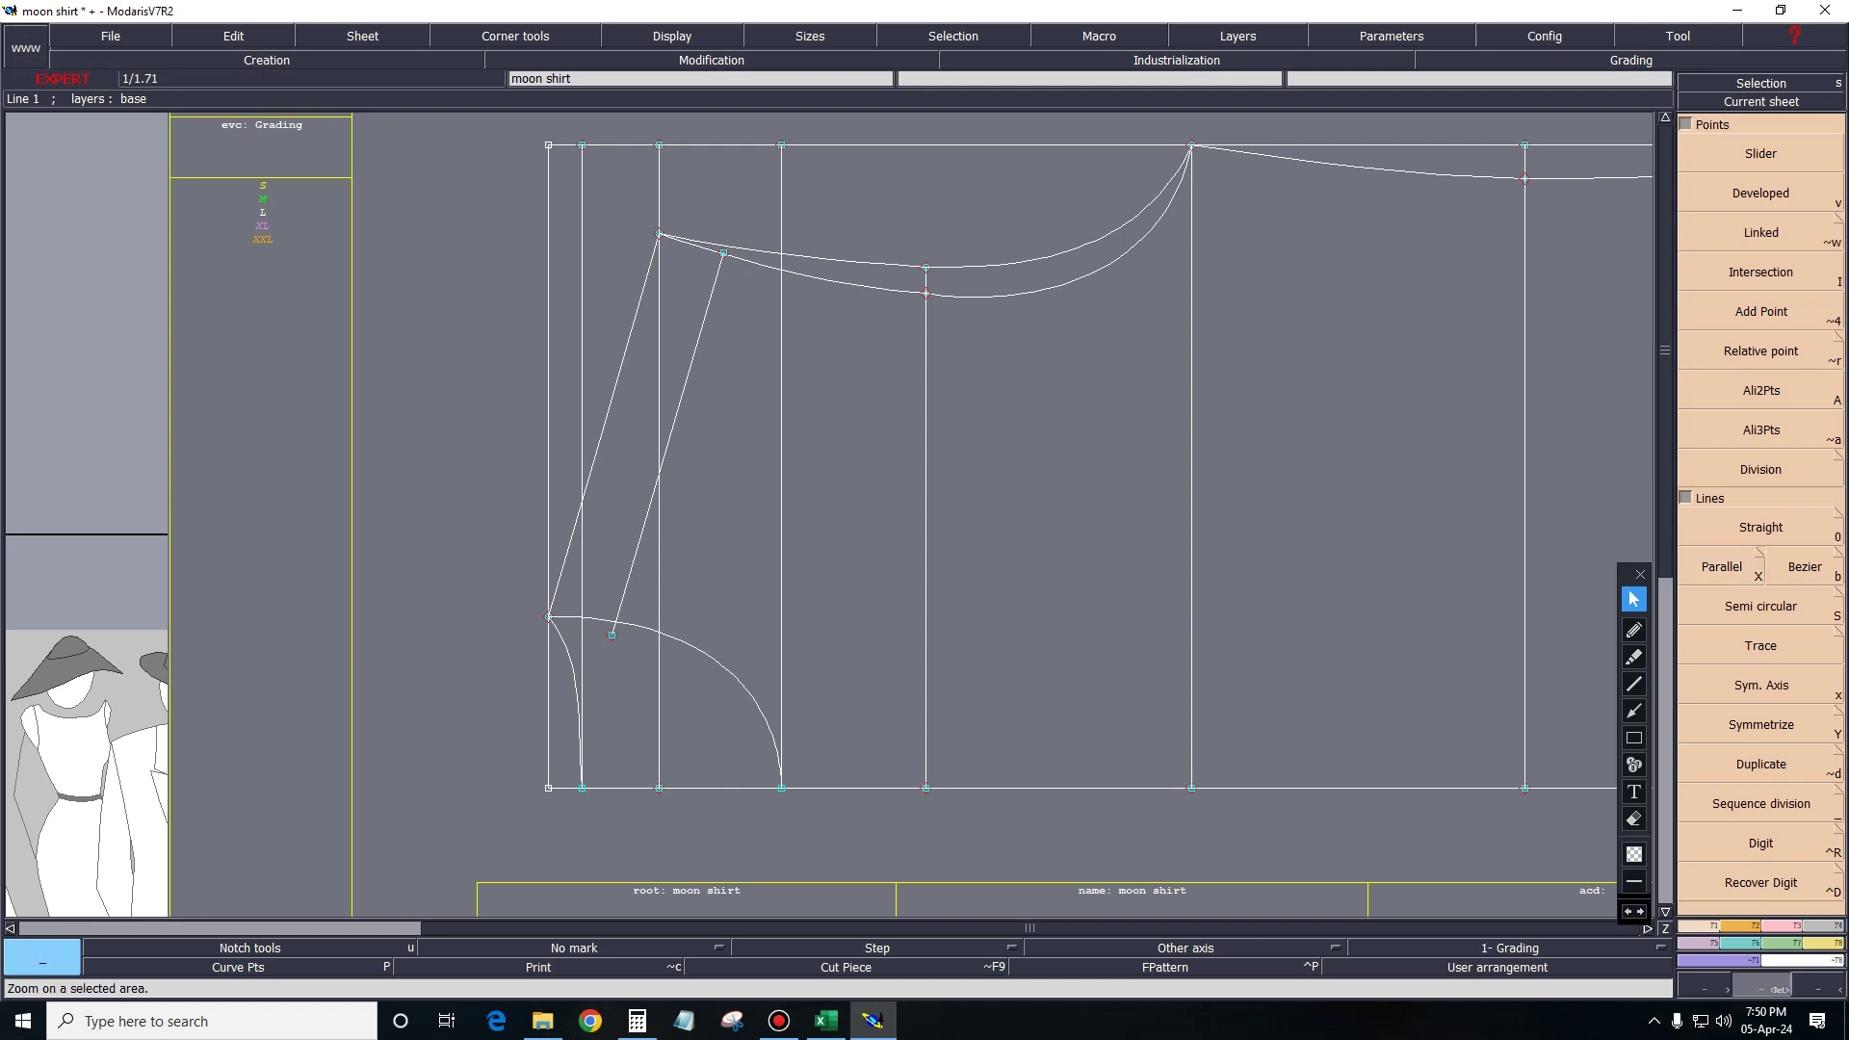
drag(448, 161, 1193, 820)
click(712, 60)
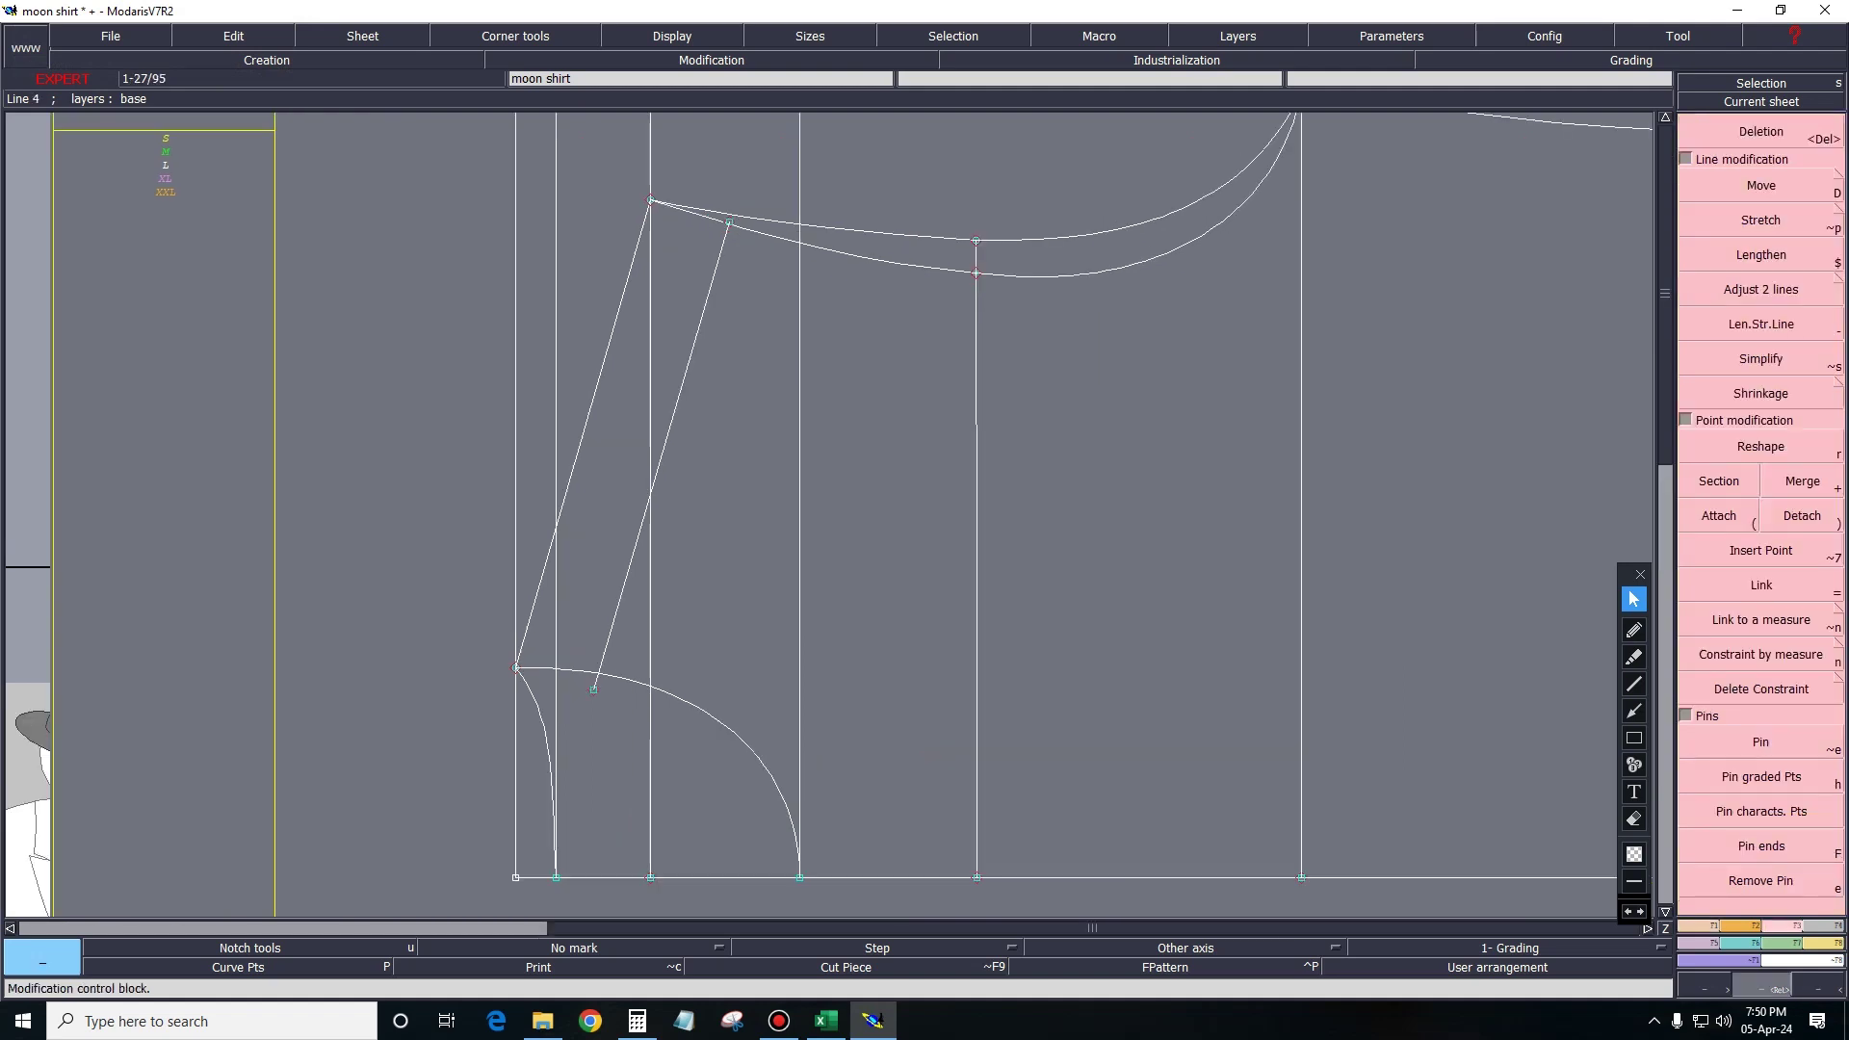
click(1760, 288)
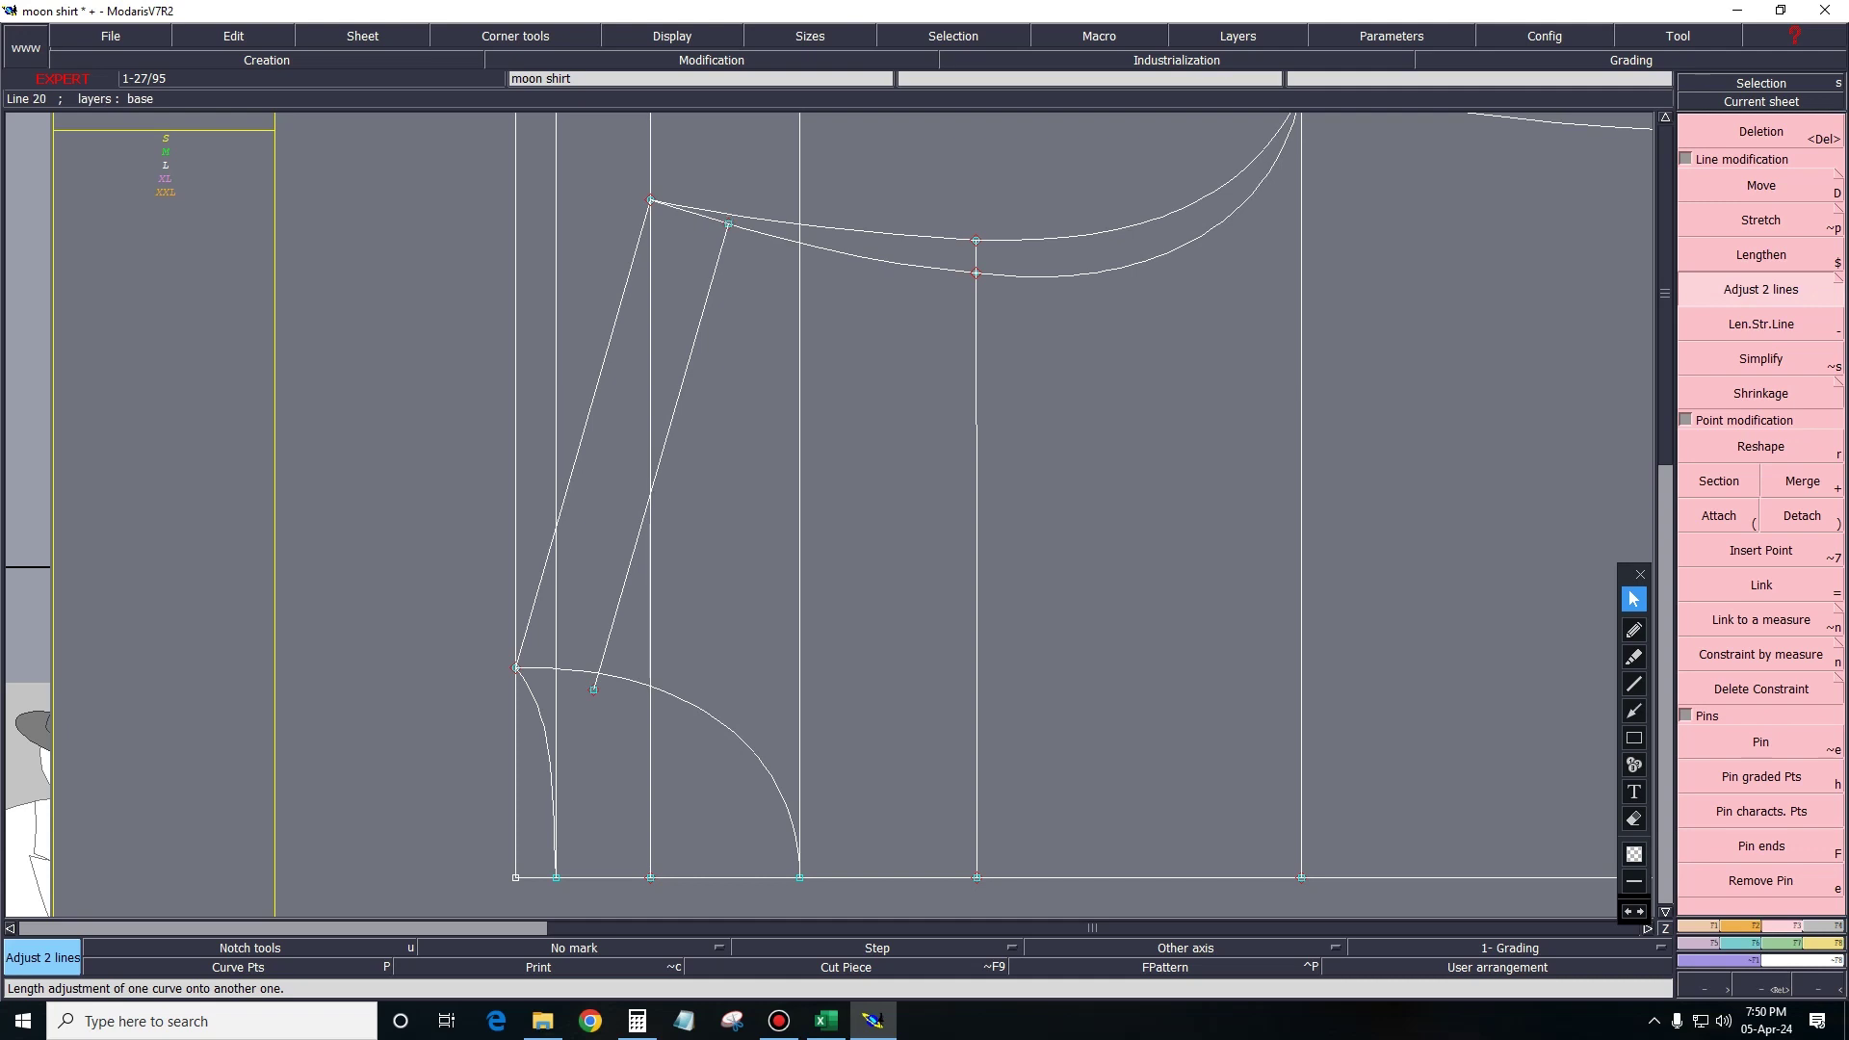
click(599, 673)
Mirror the parallel line and lower curve across the left slanted edge as symmetry axis.
key(bar)
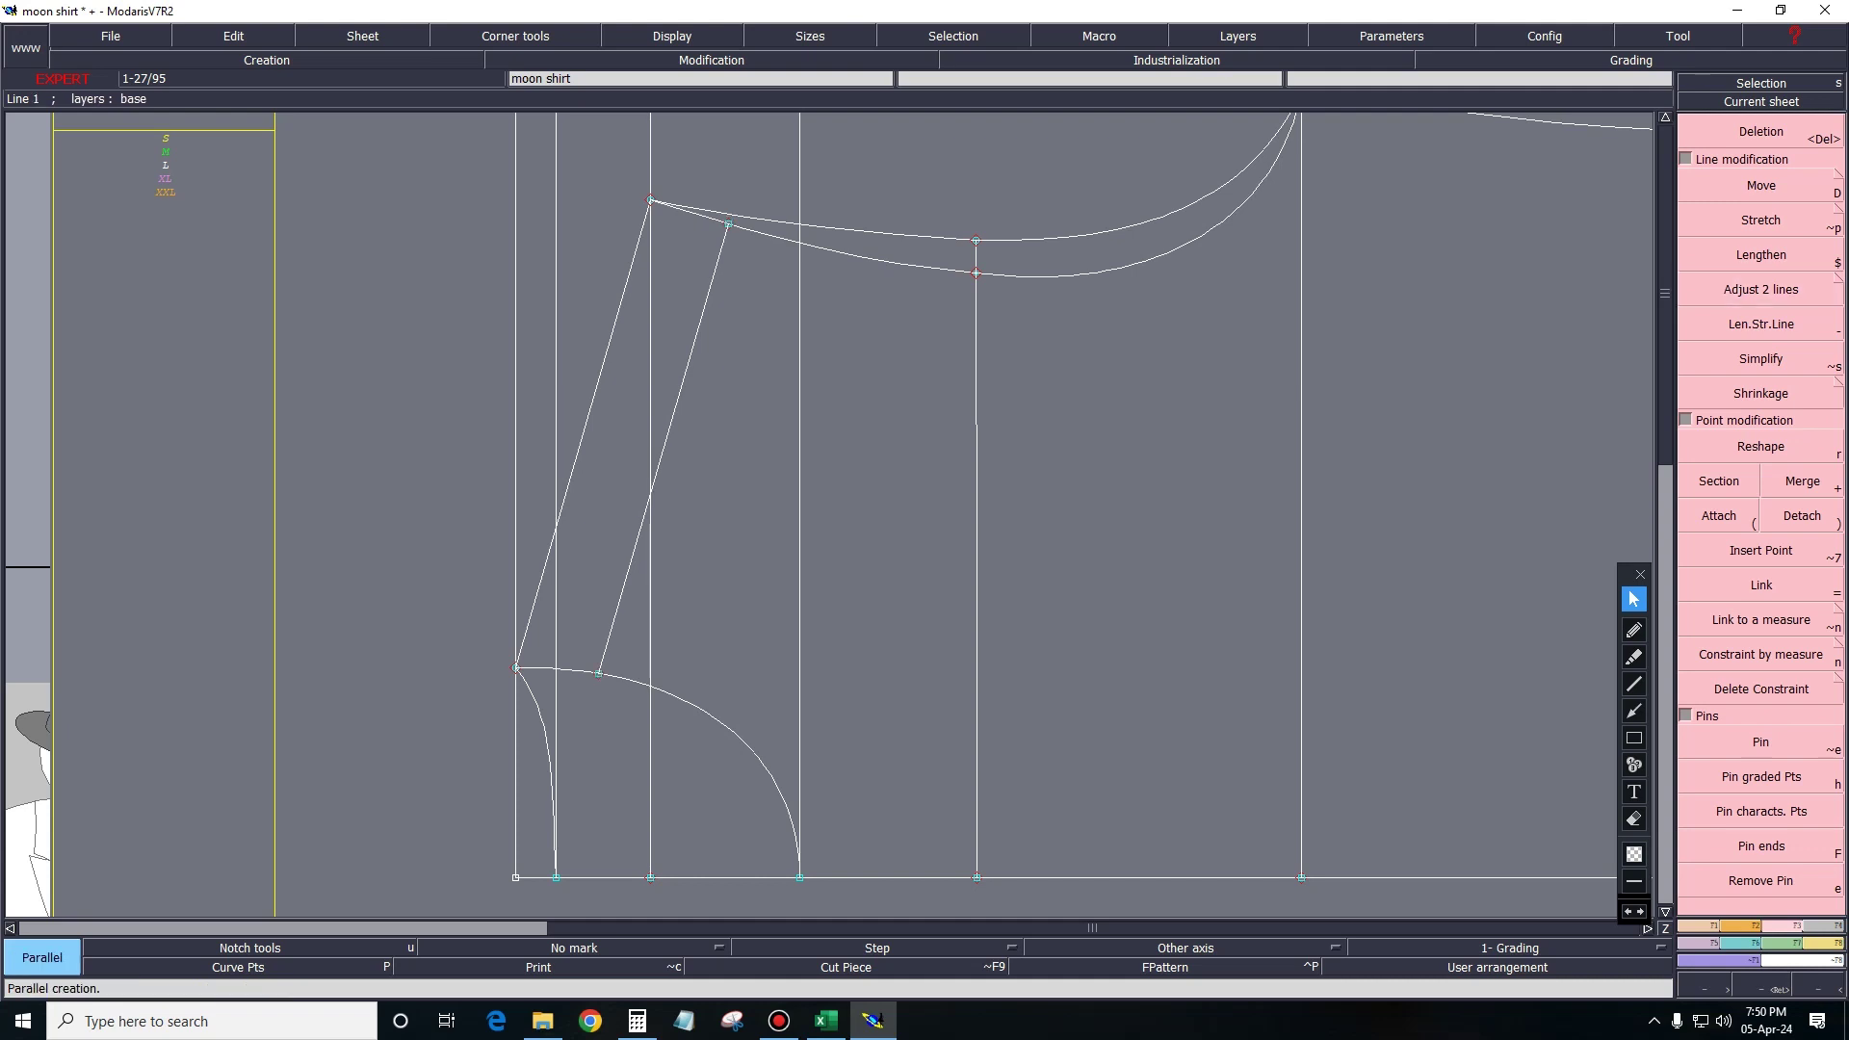
key(bar)
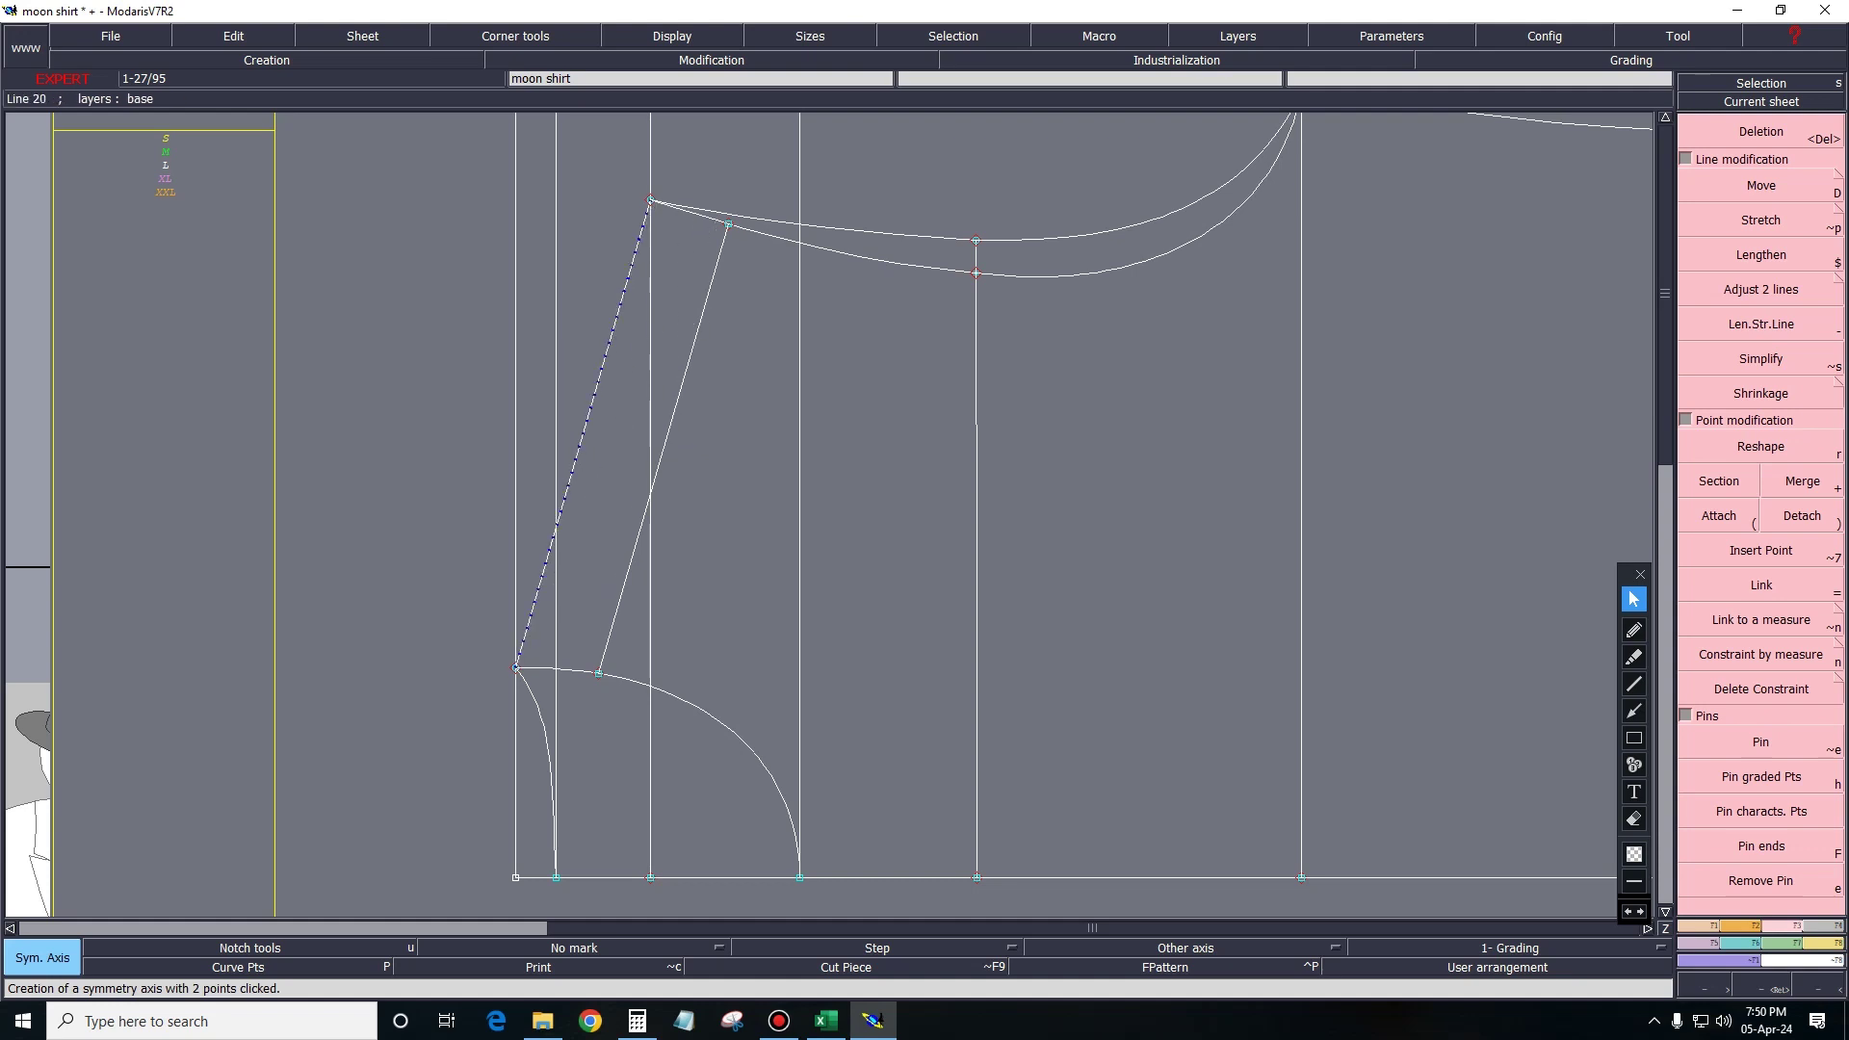
key(bar)
click(664, 448)
click(847, 231)
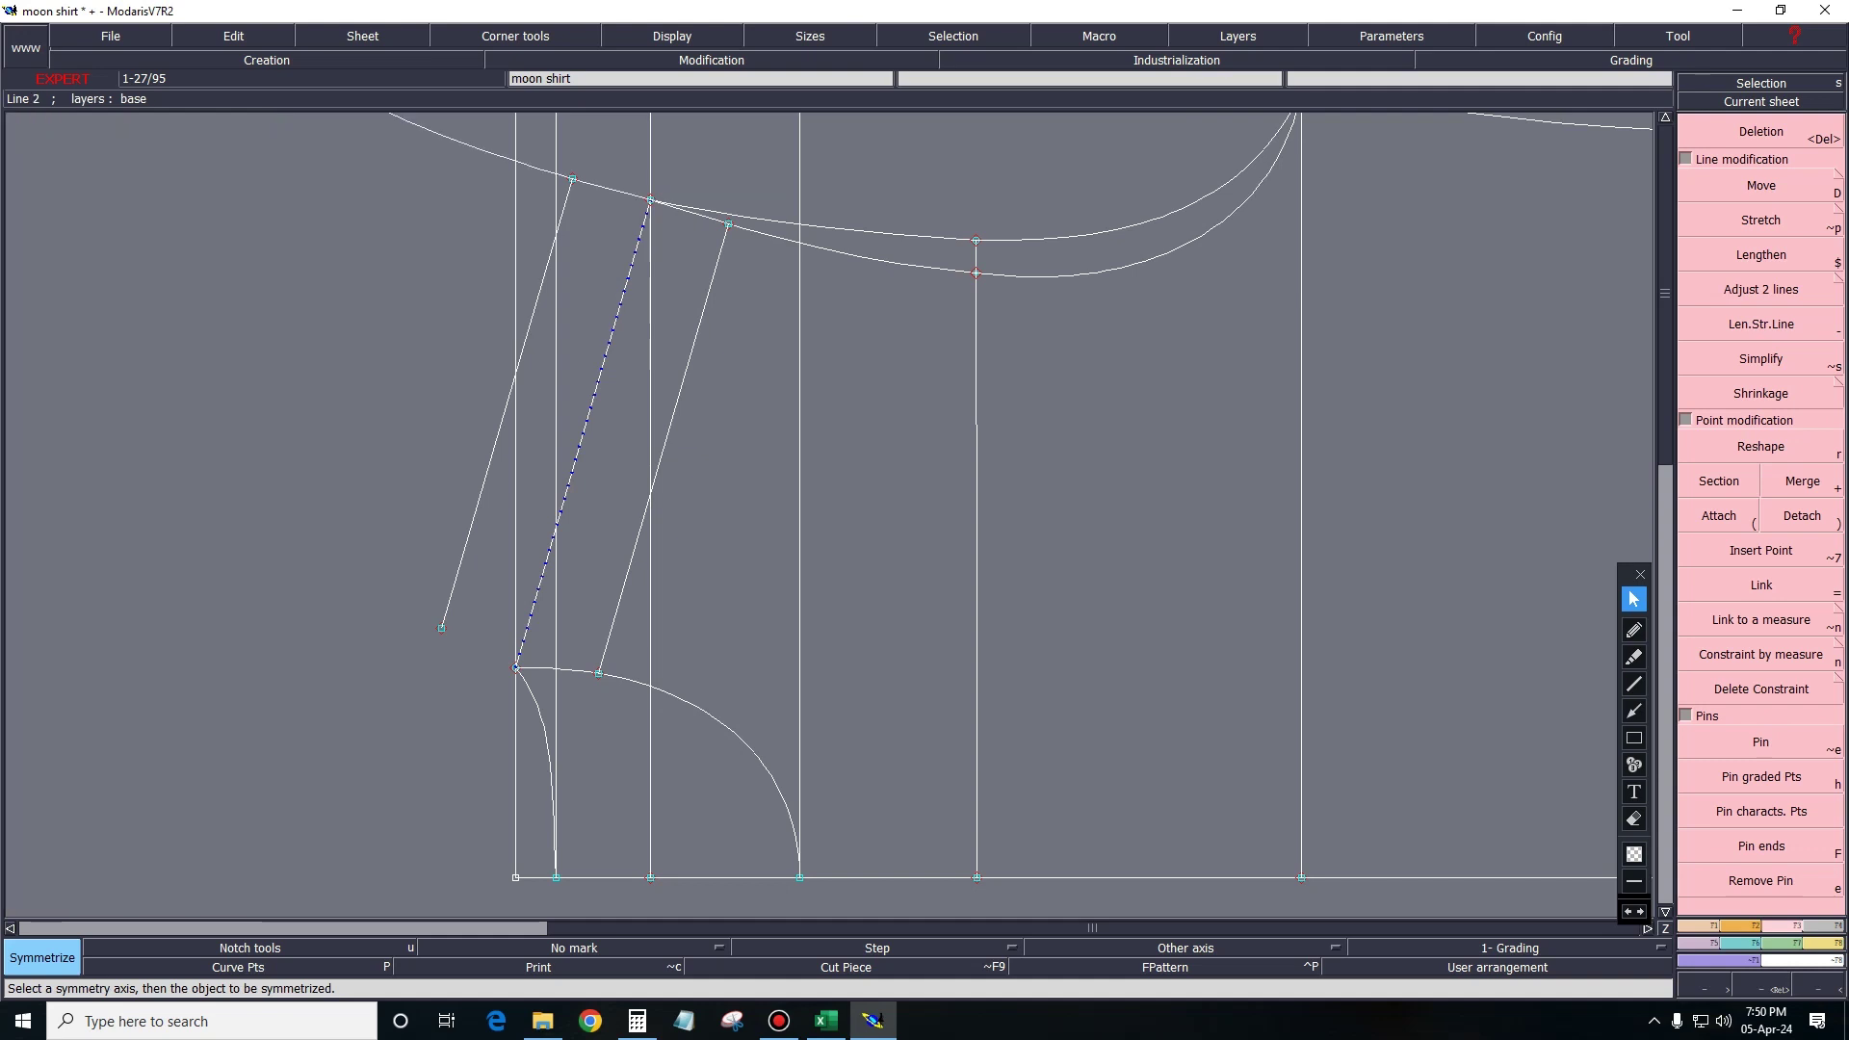
click(732, 752)
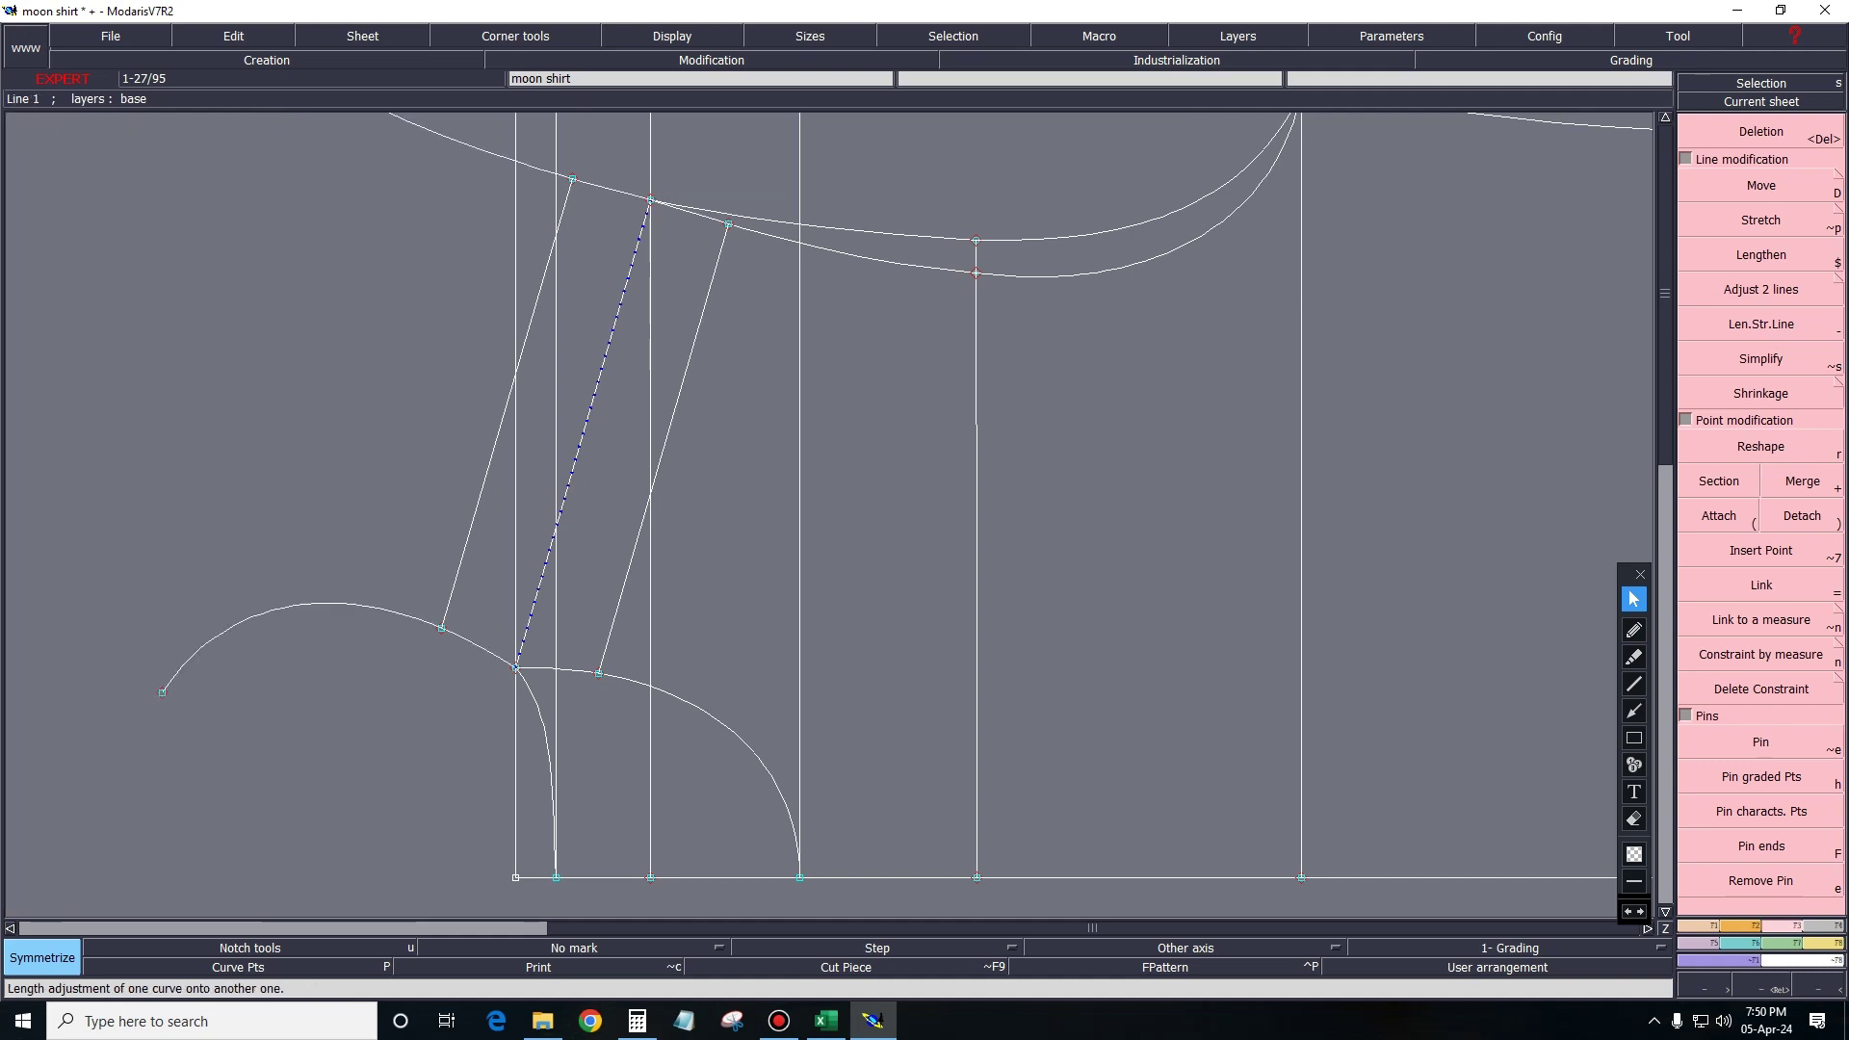
click(1760, 289)
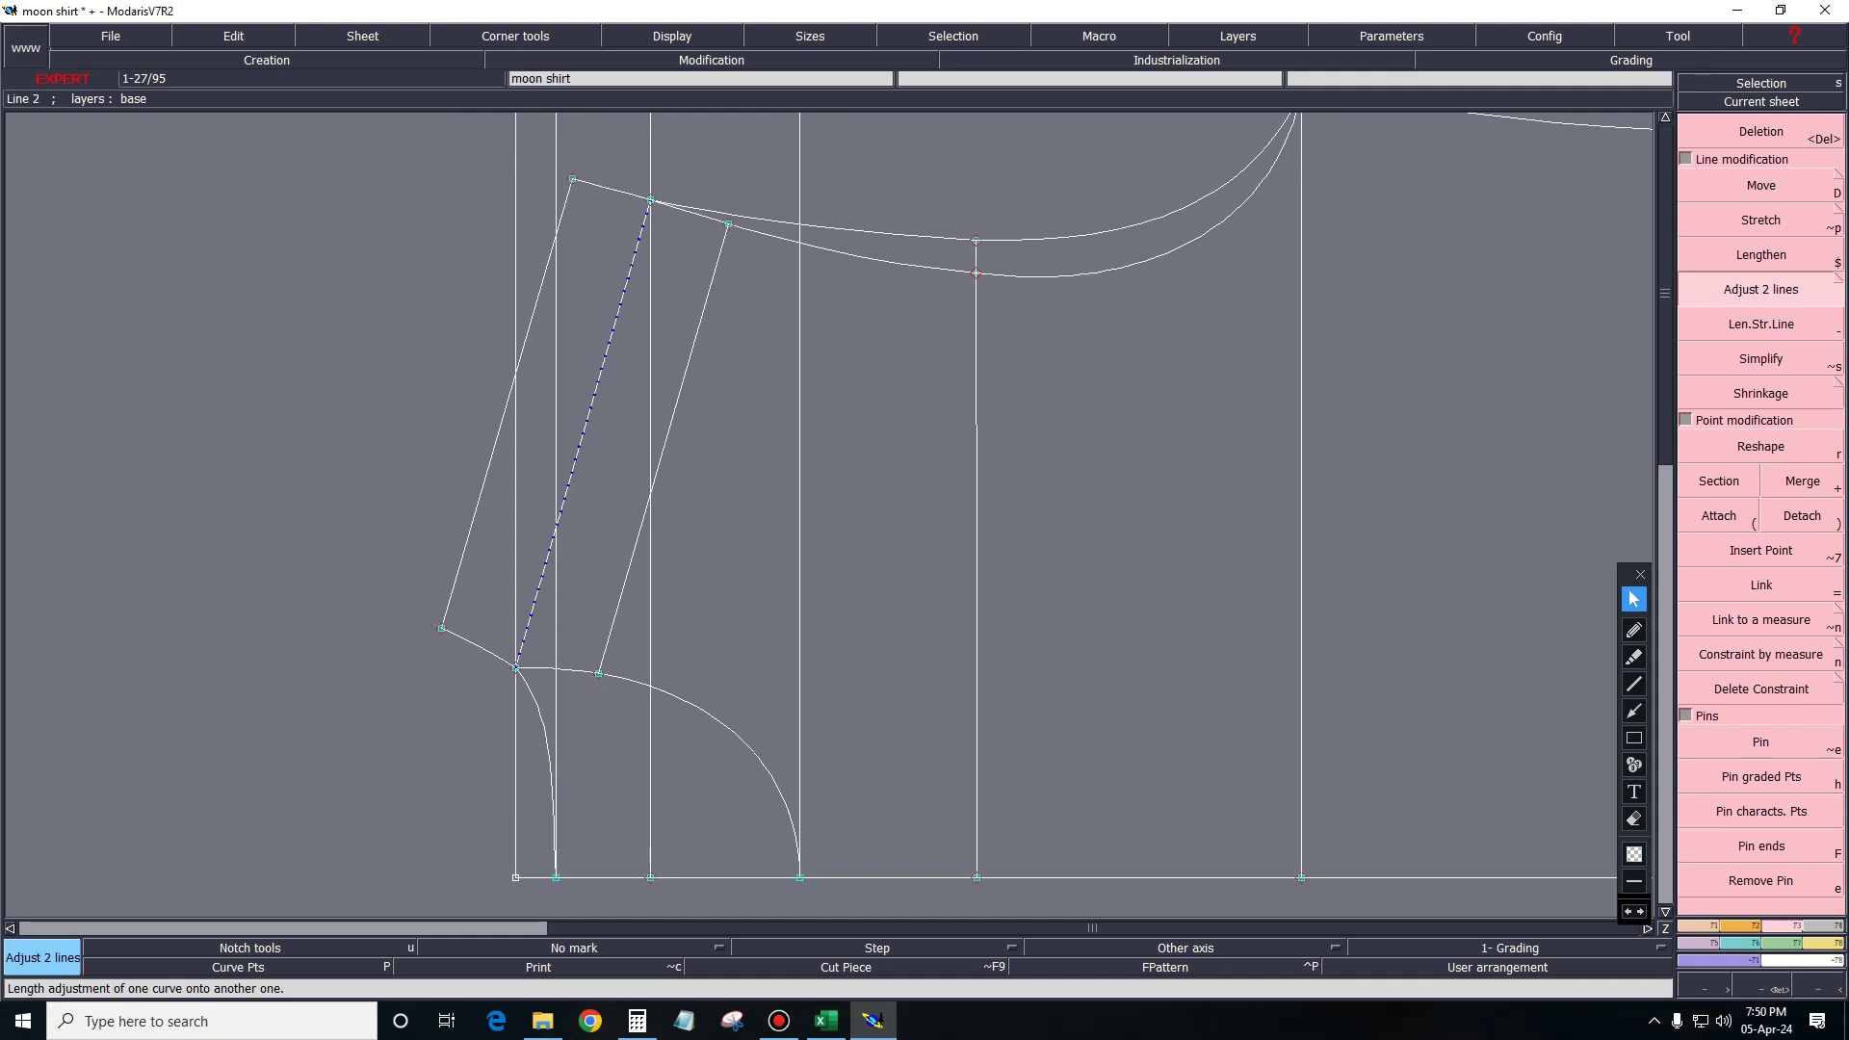
key(Home)
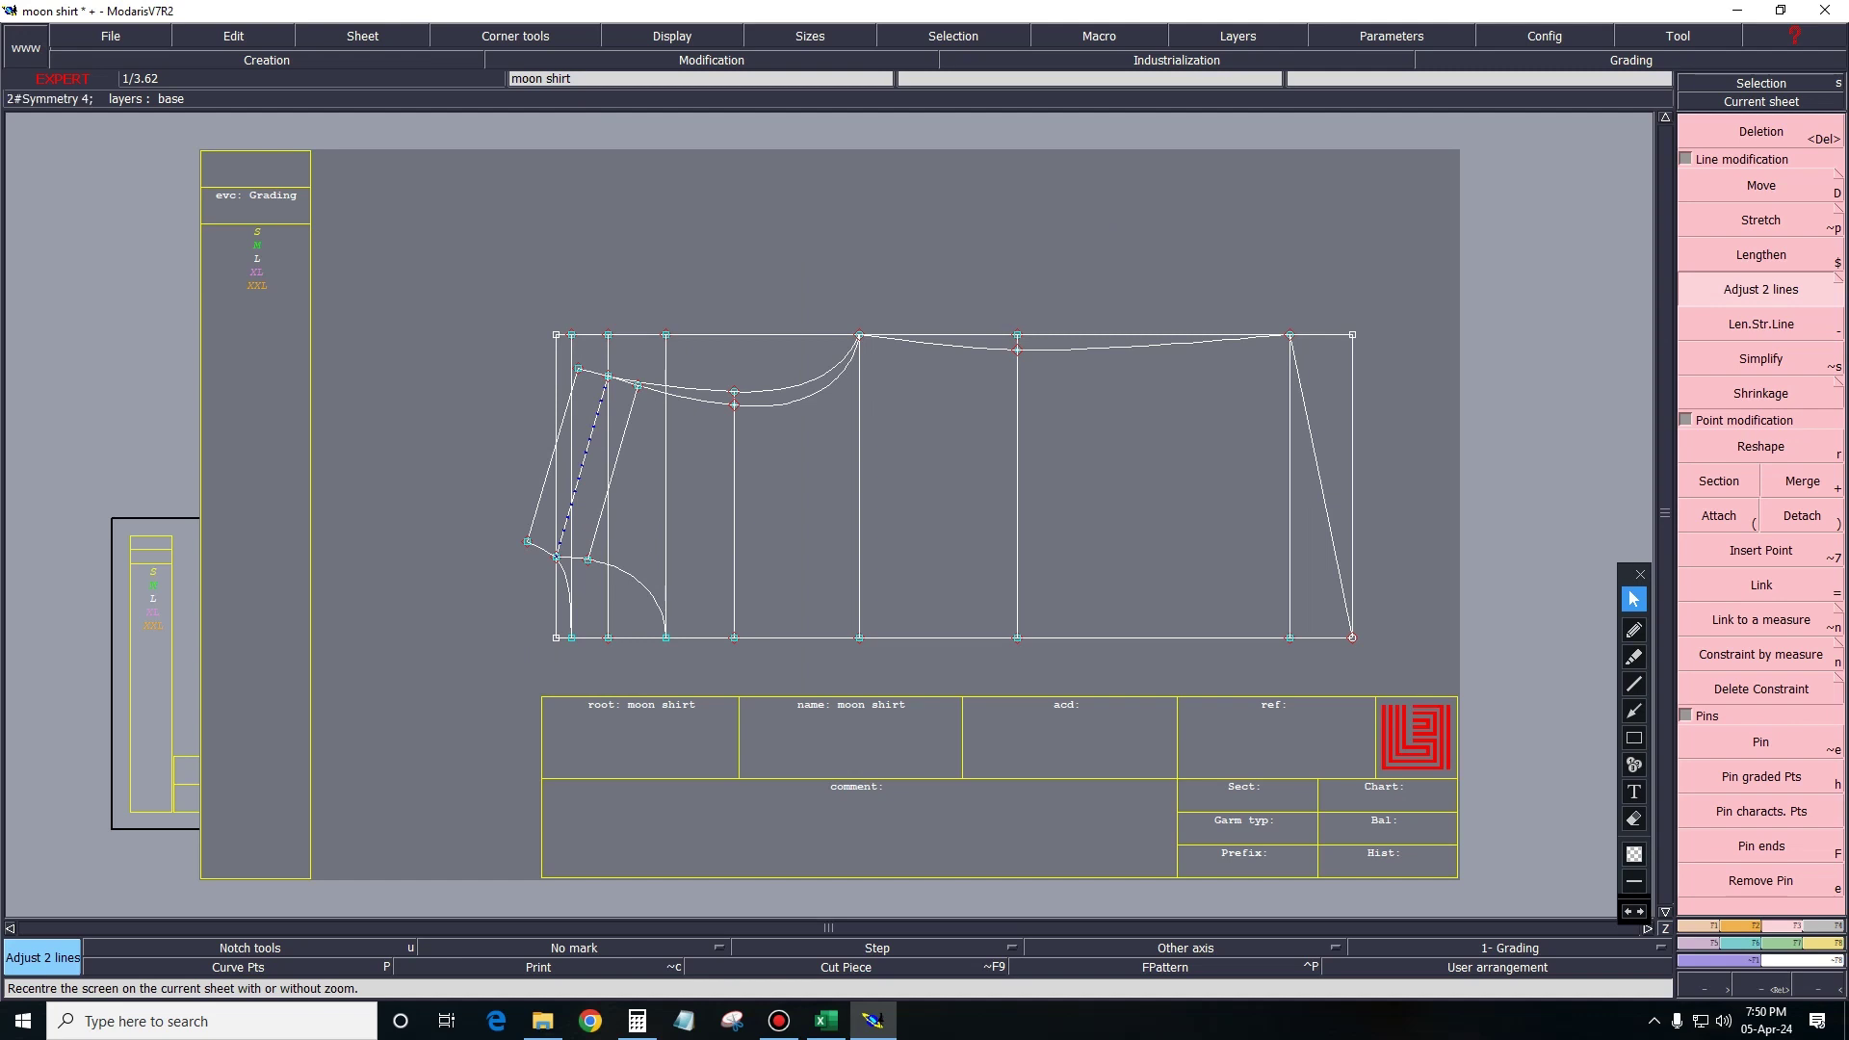
Toggle the sheet grid on and zoom in on the sleeve pattern.
key(g)
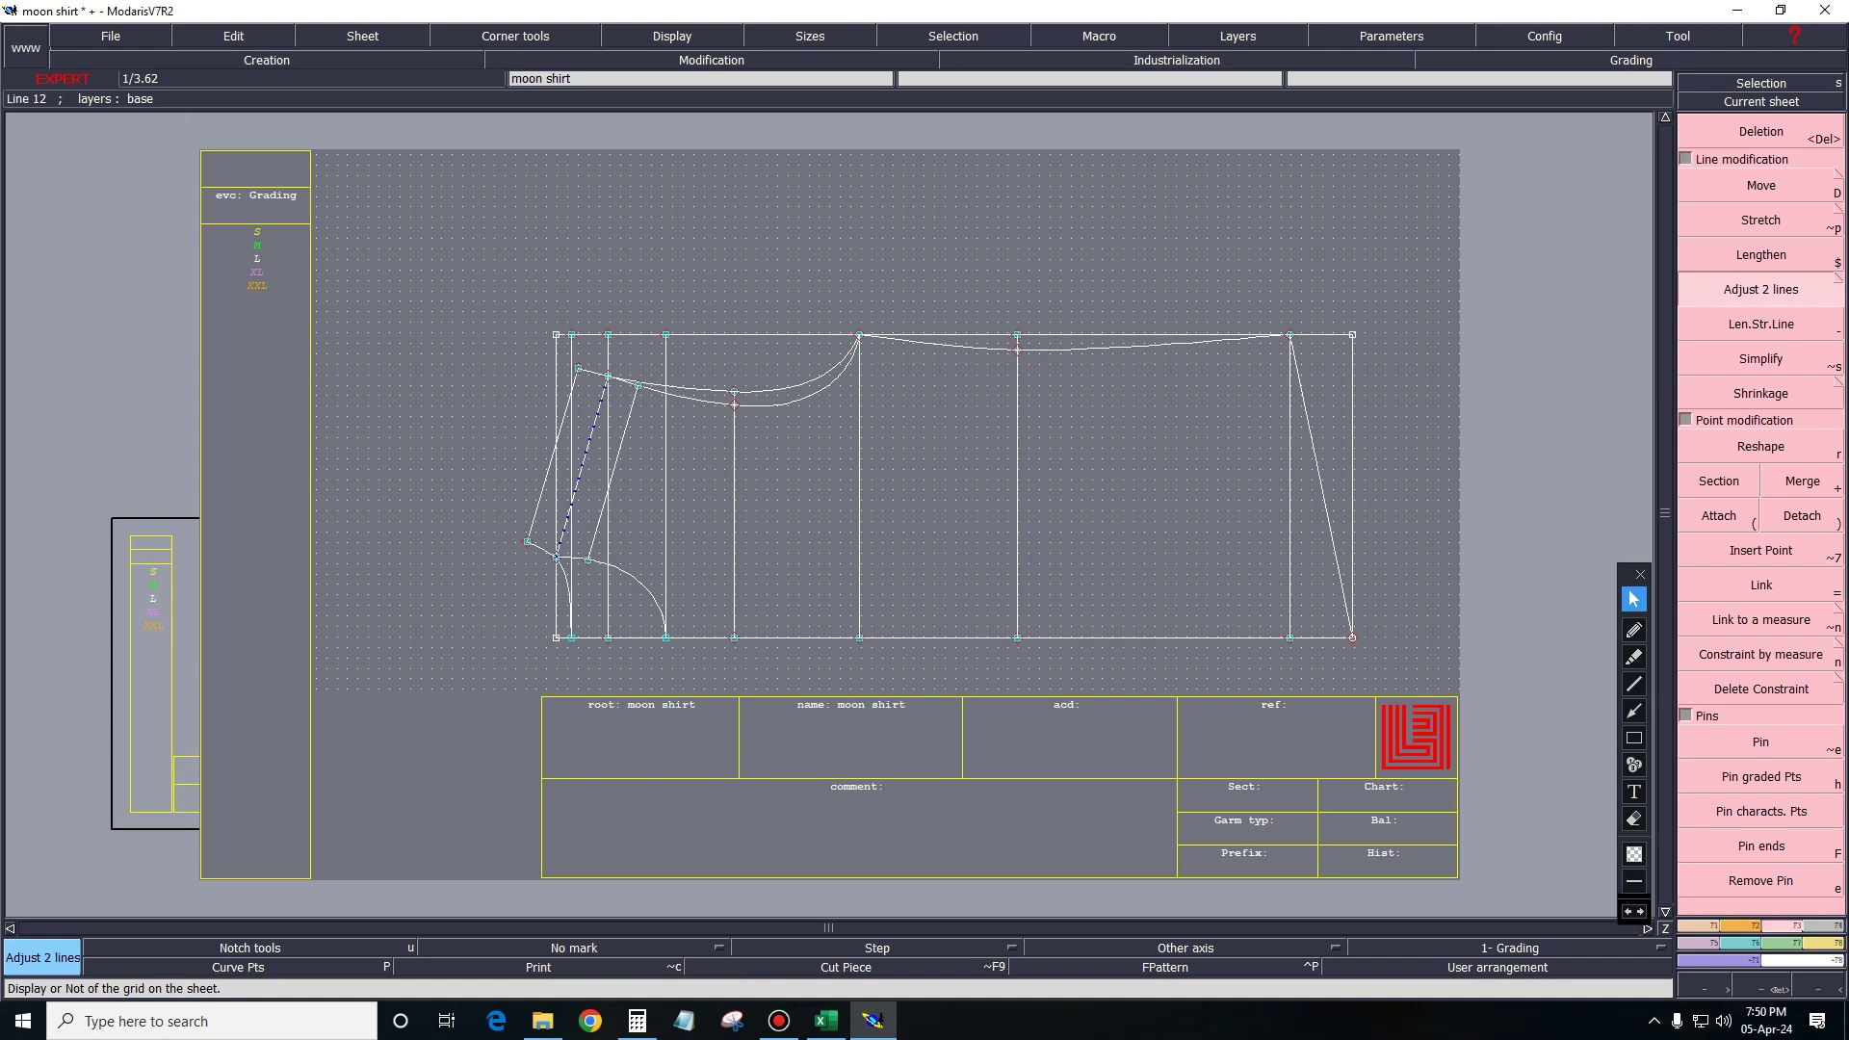
key(g)
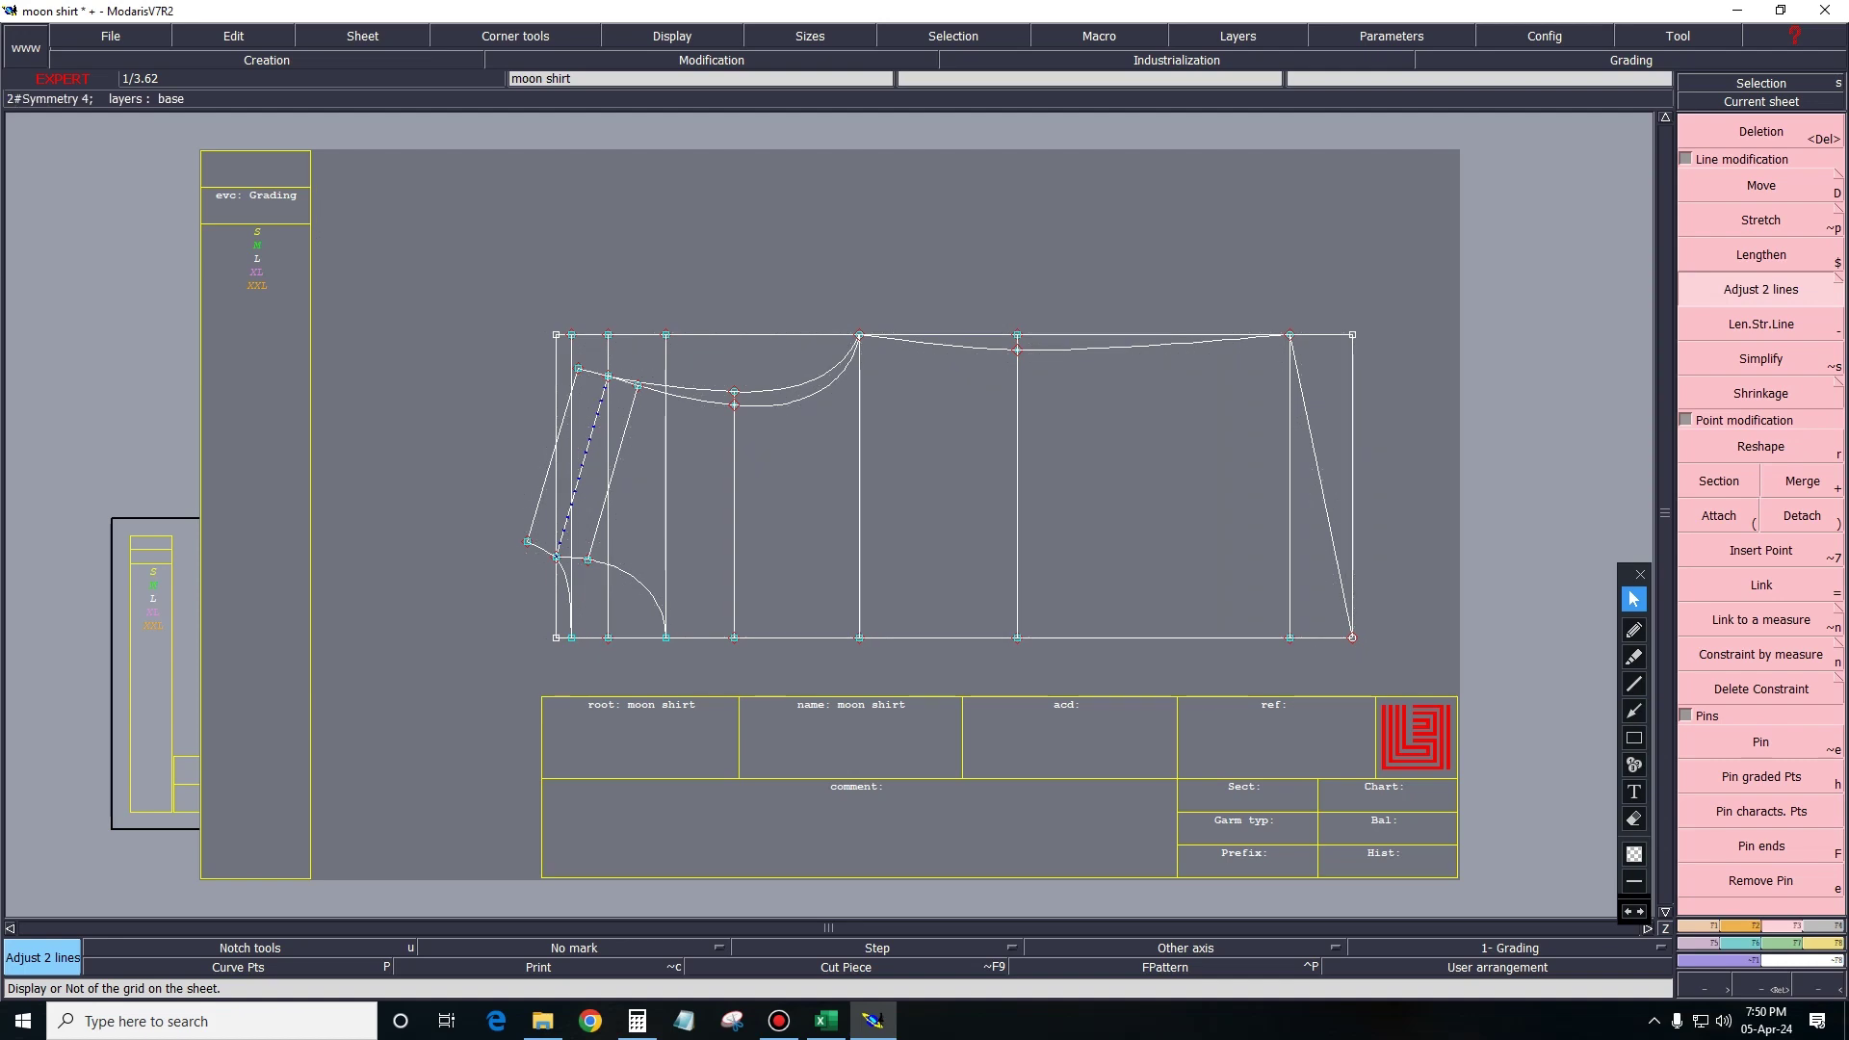
key(g)
key(g)
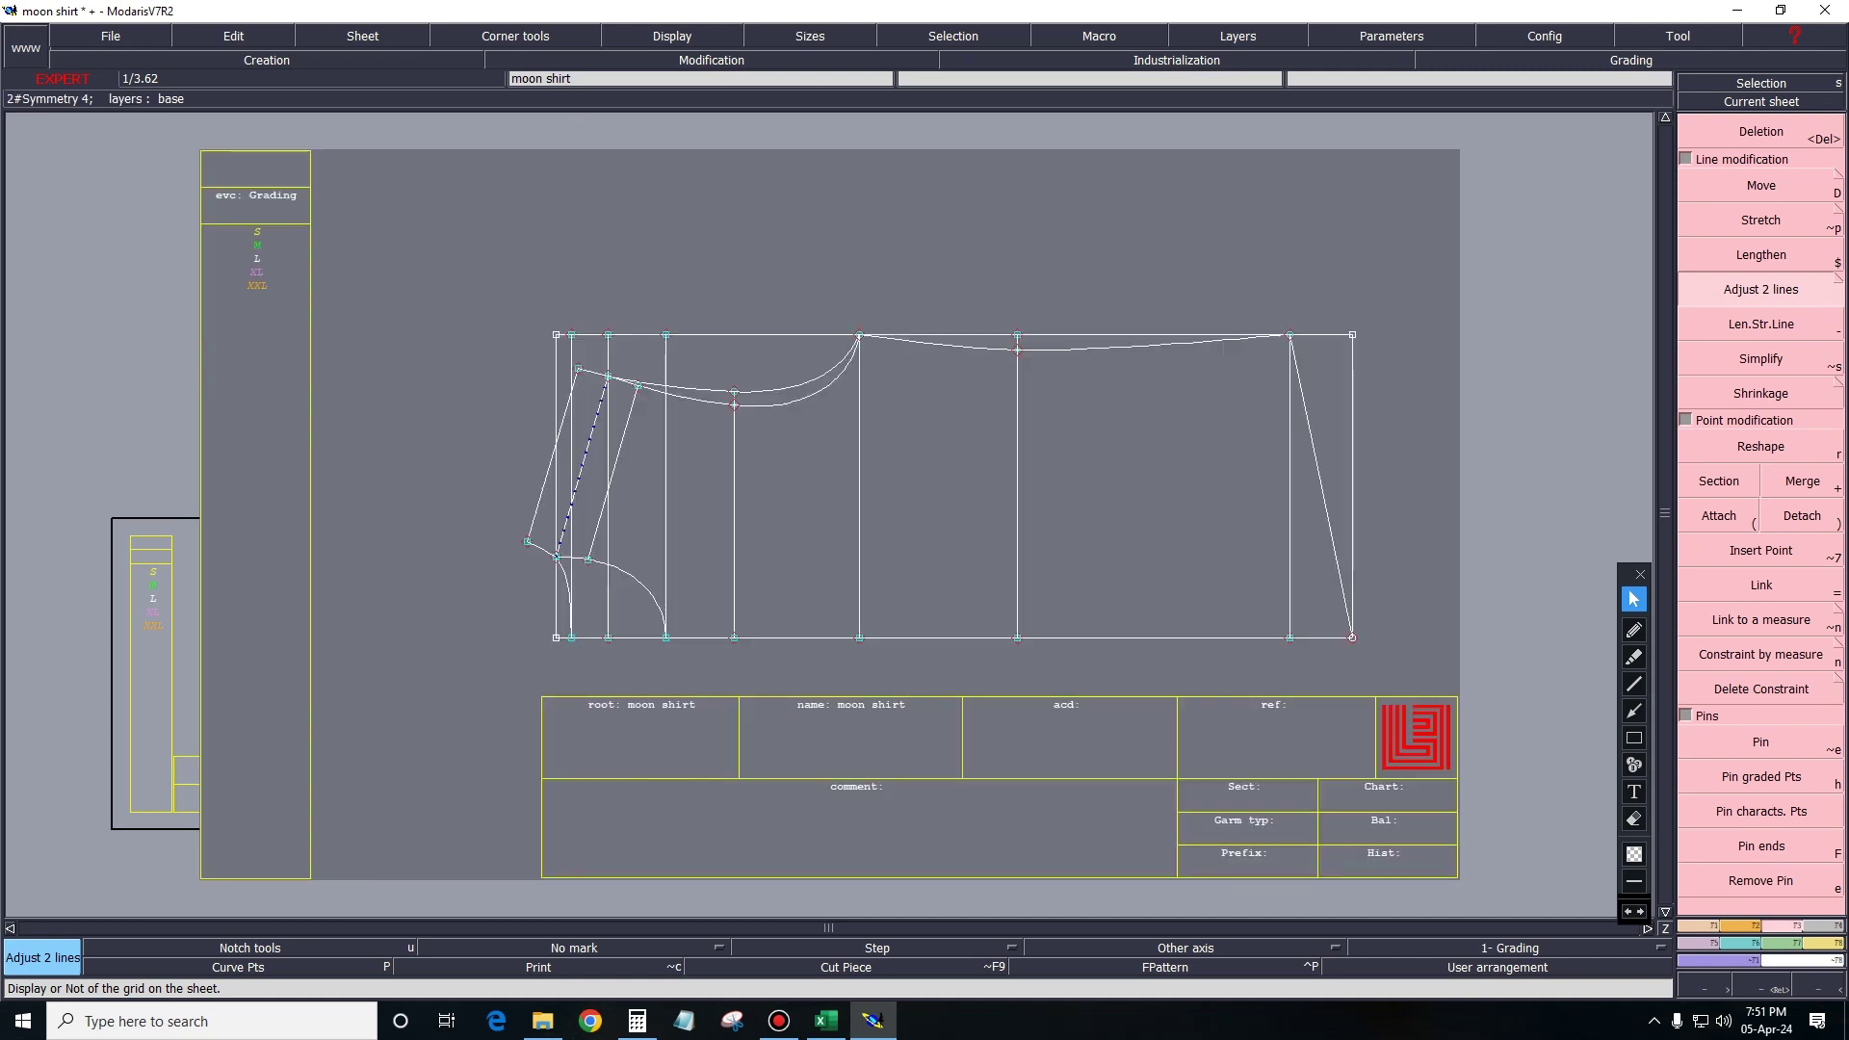
key(Delete)
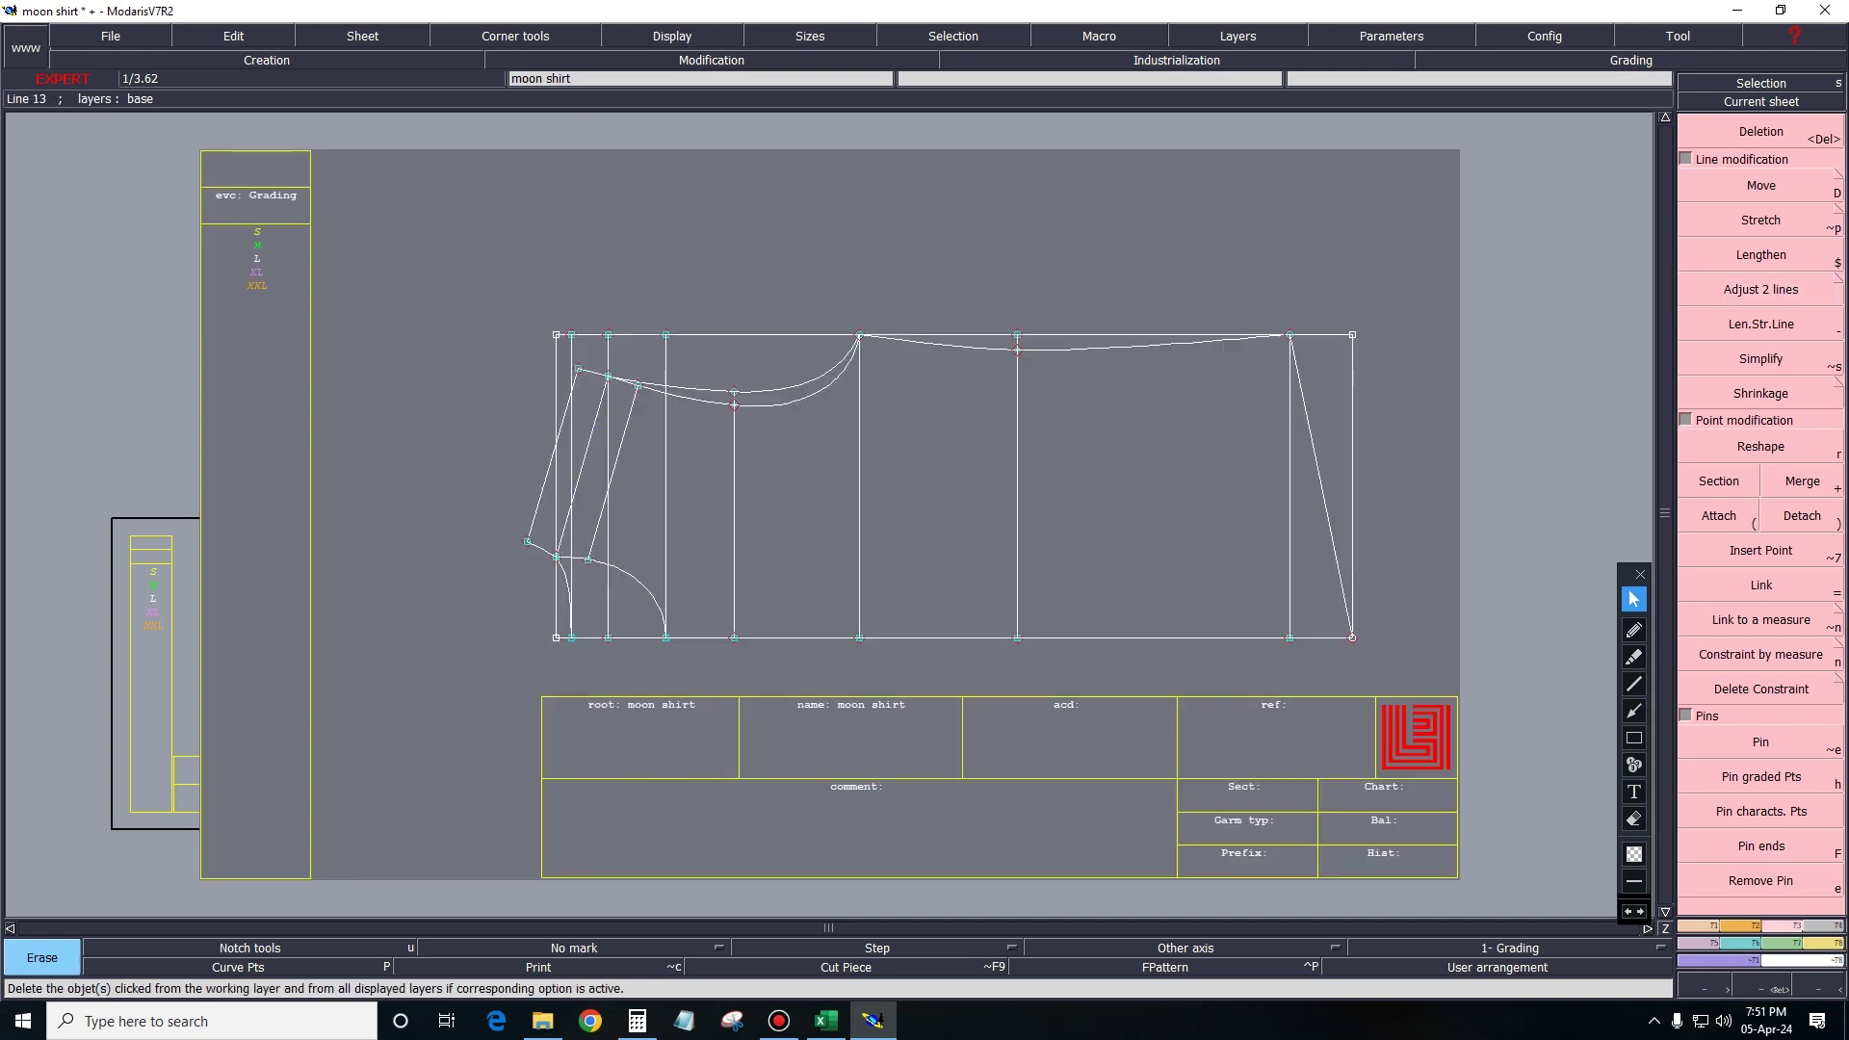
key(z)
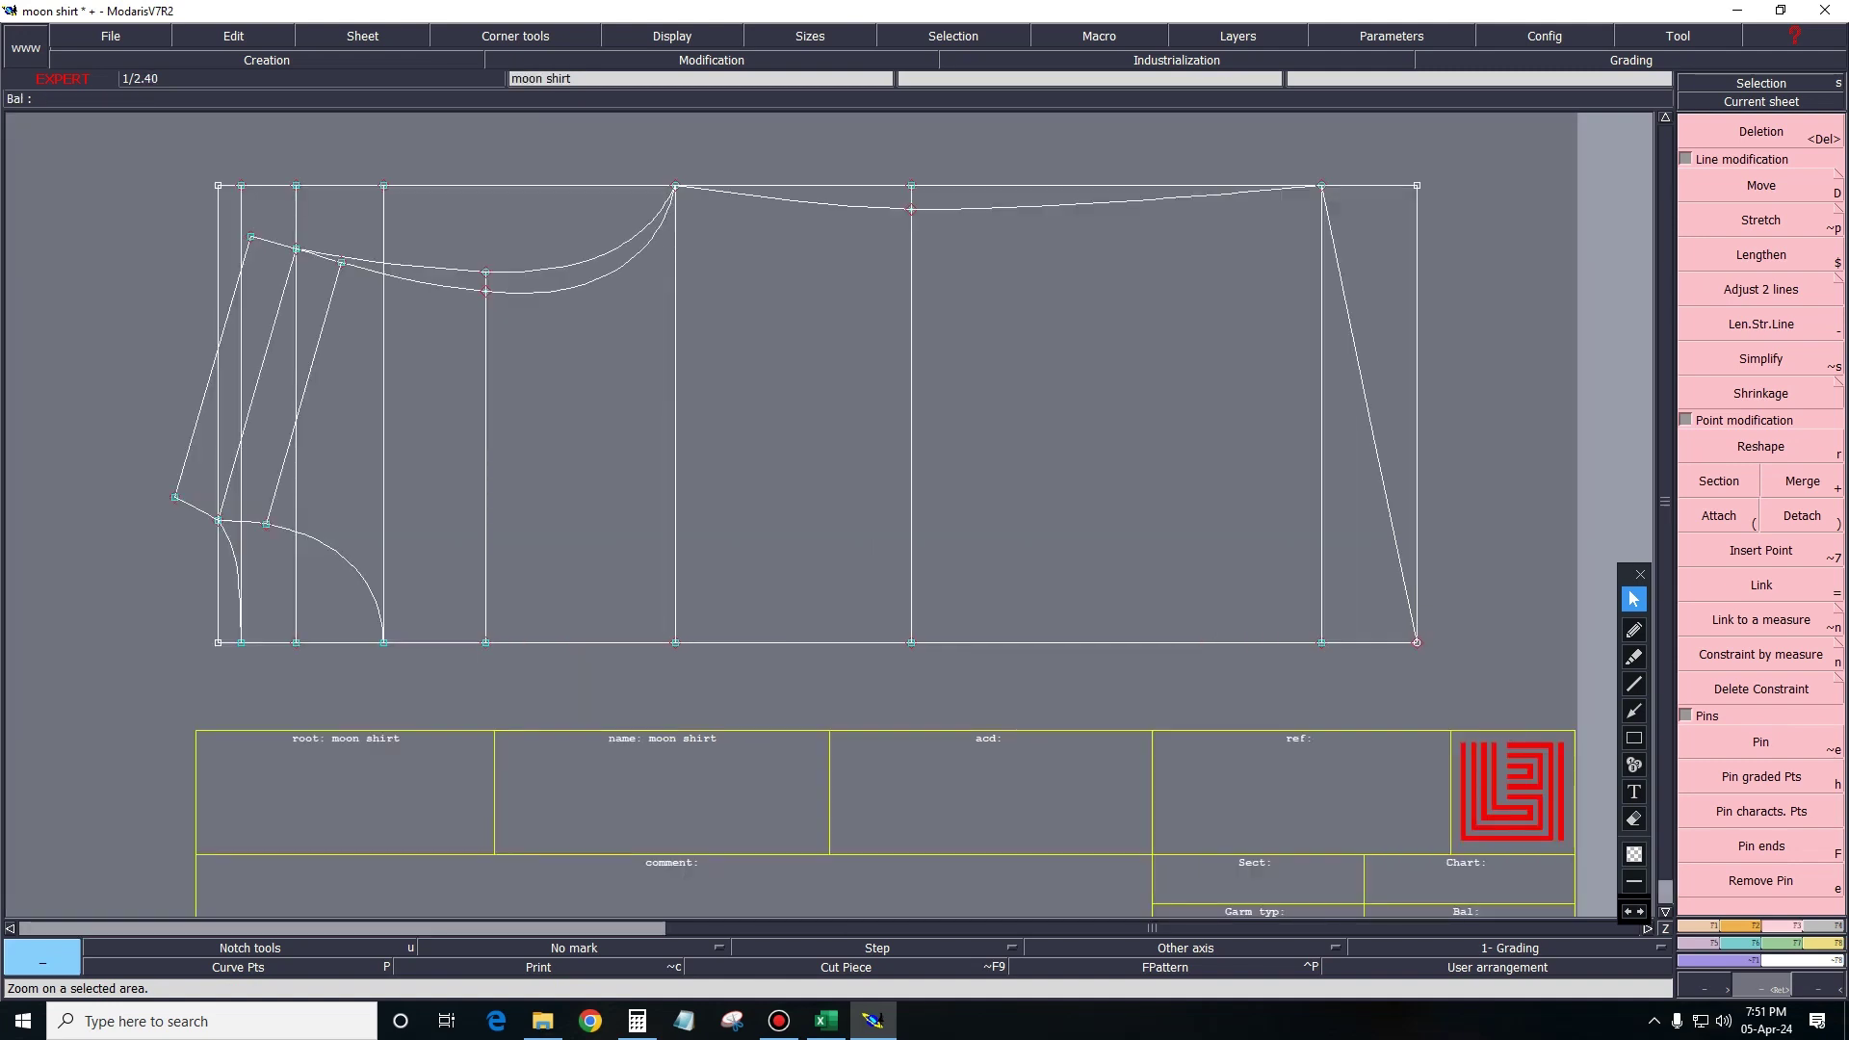
Mirror the sleeve's right slanted line across a symmetry axis on the bottom edge.
click(267, 59)
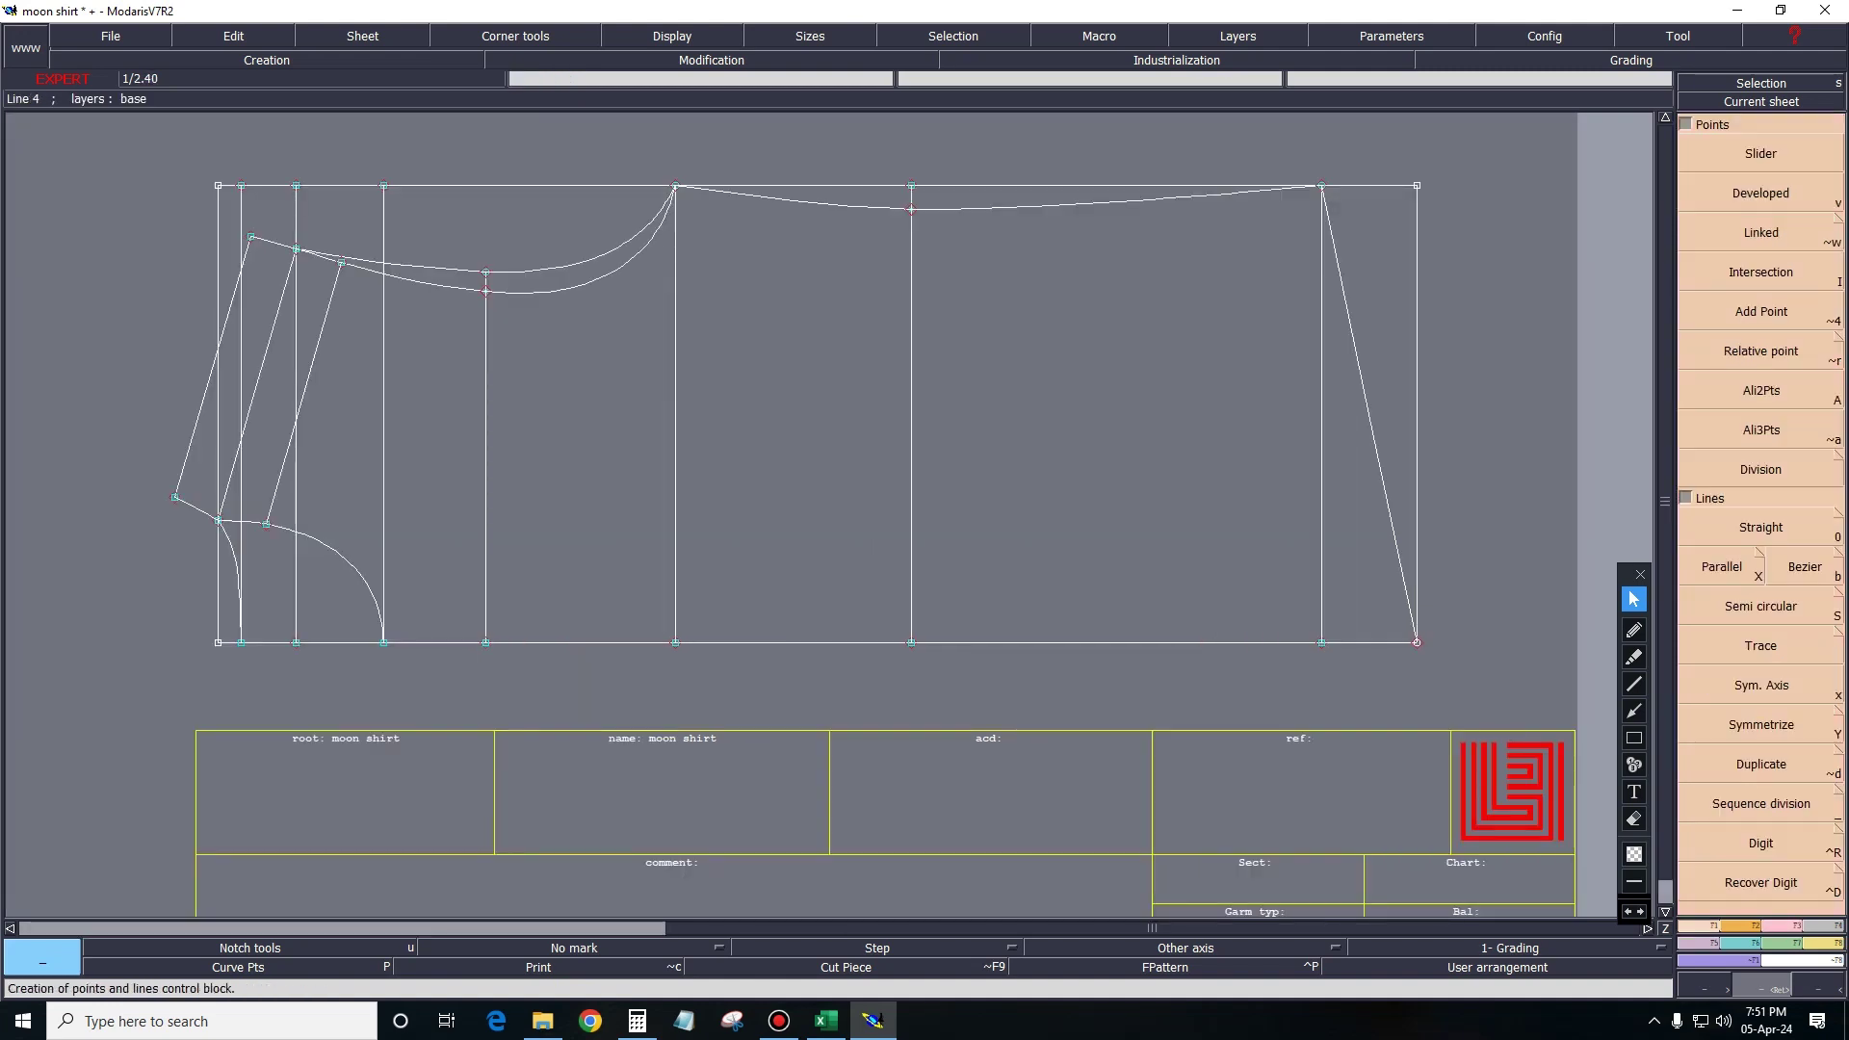
key(x)
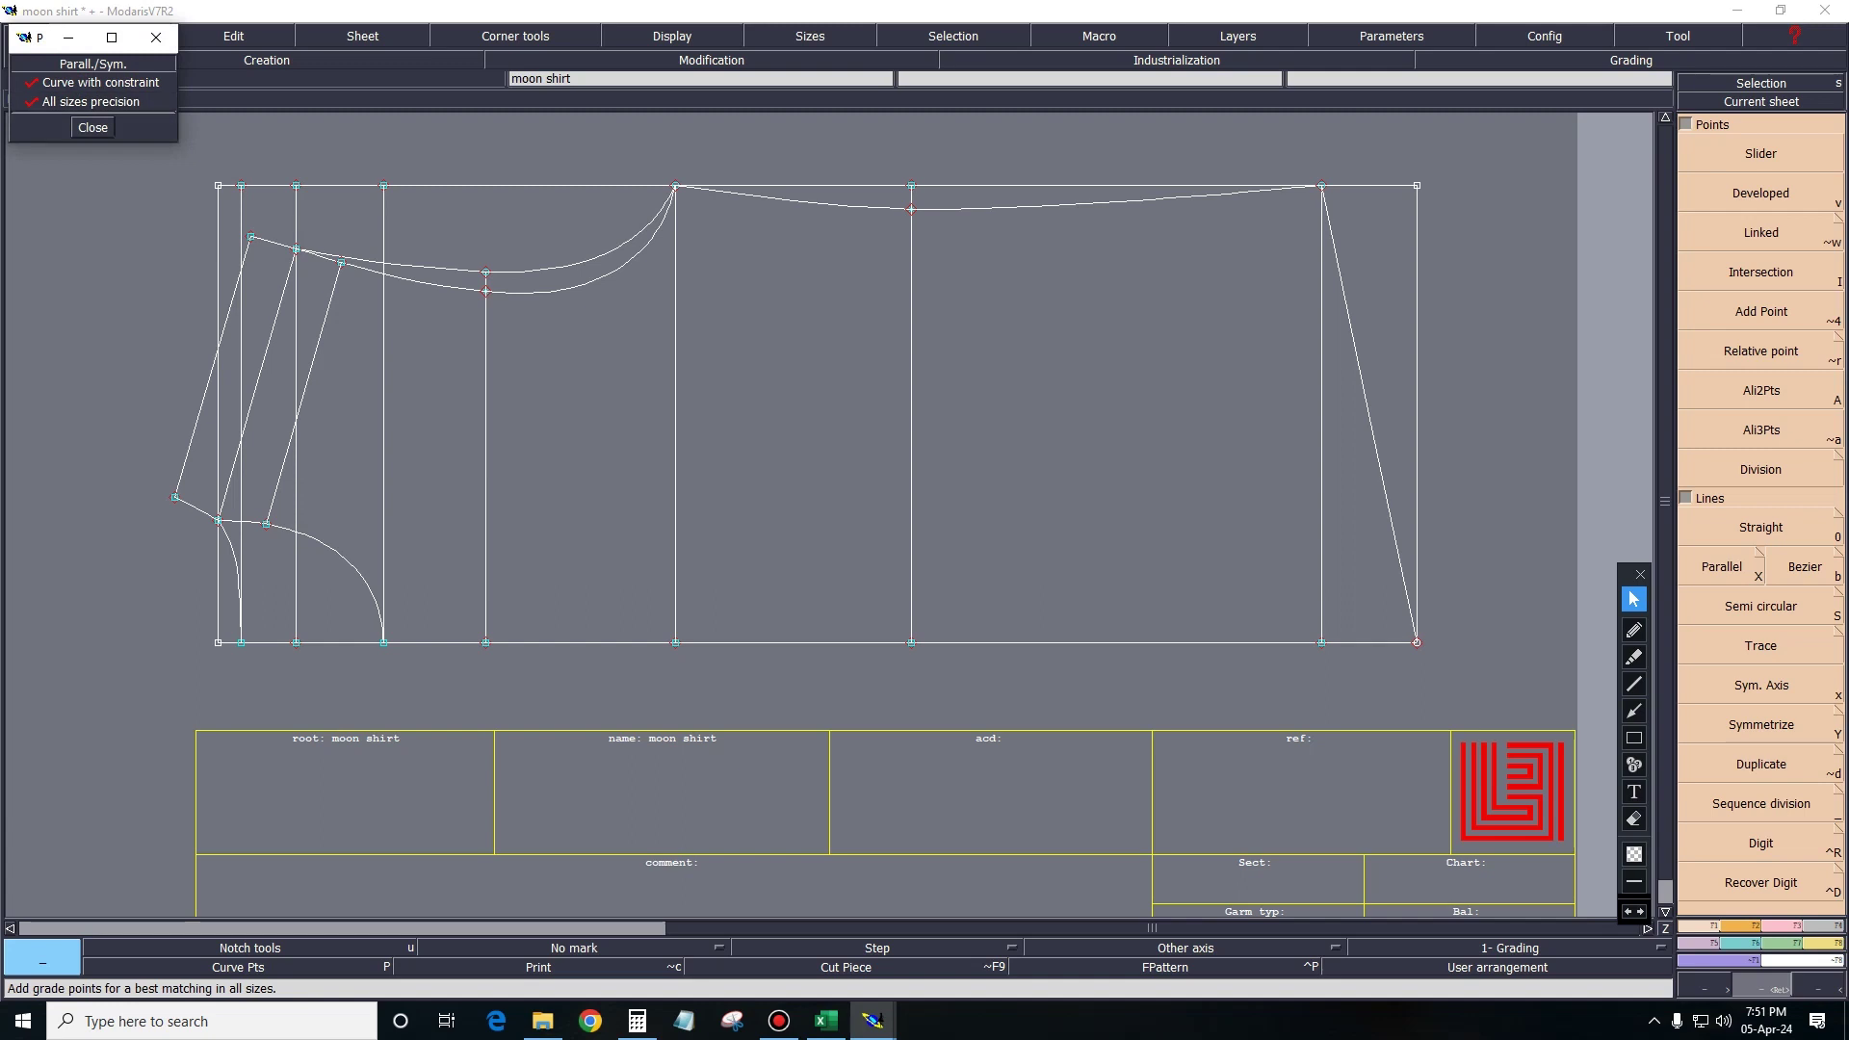
key(Escape)
key(x)
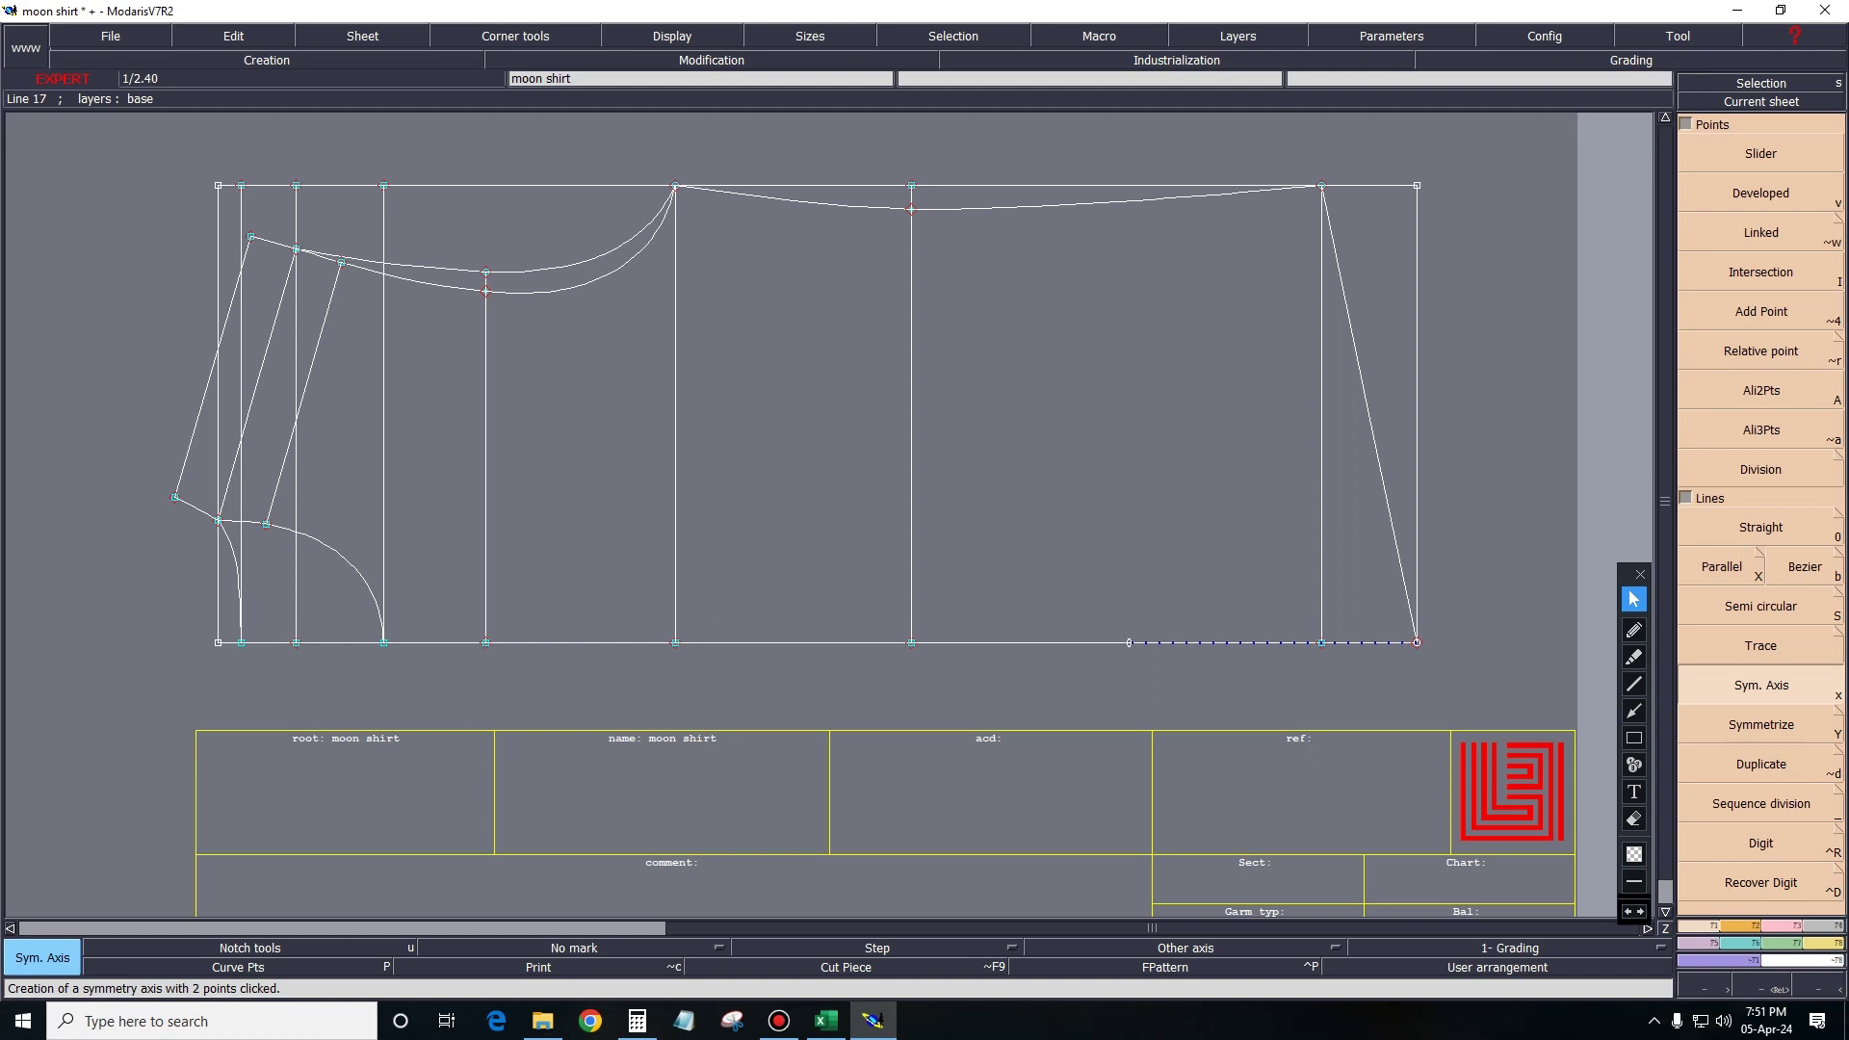
key(Escape)
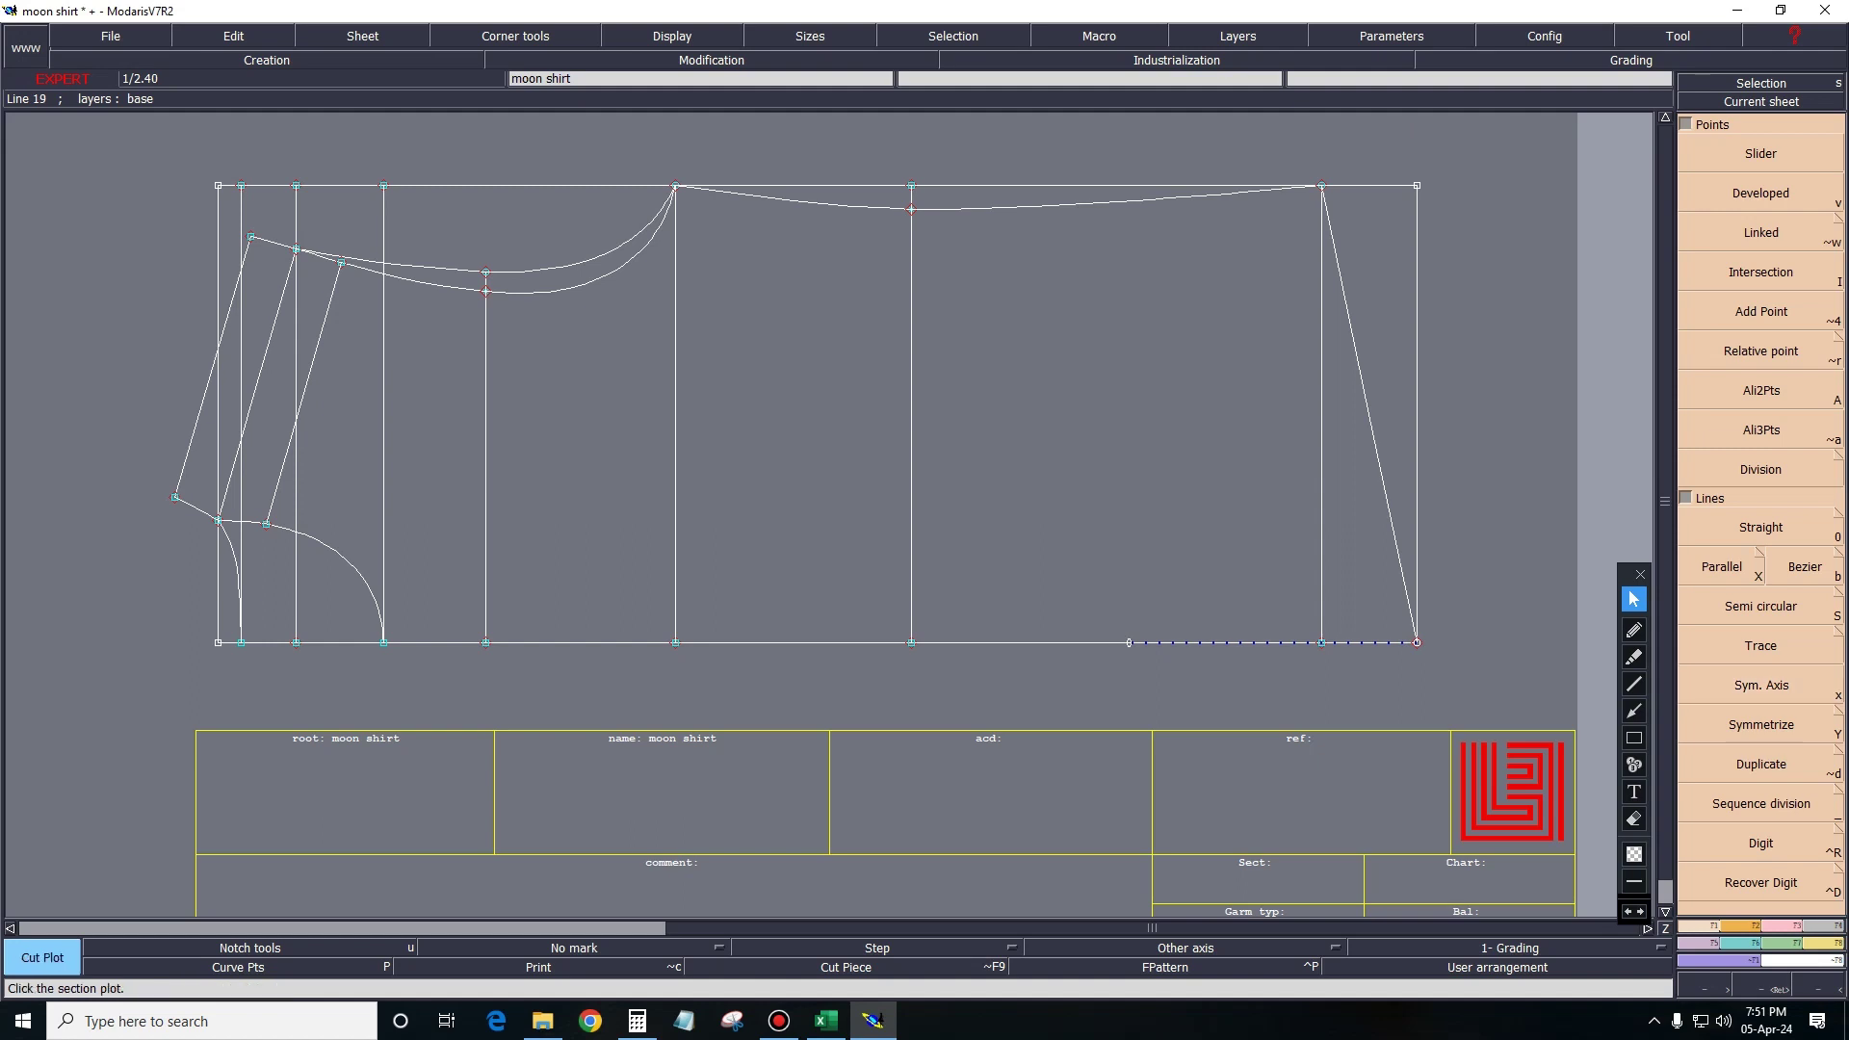
key(shift+y)
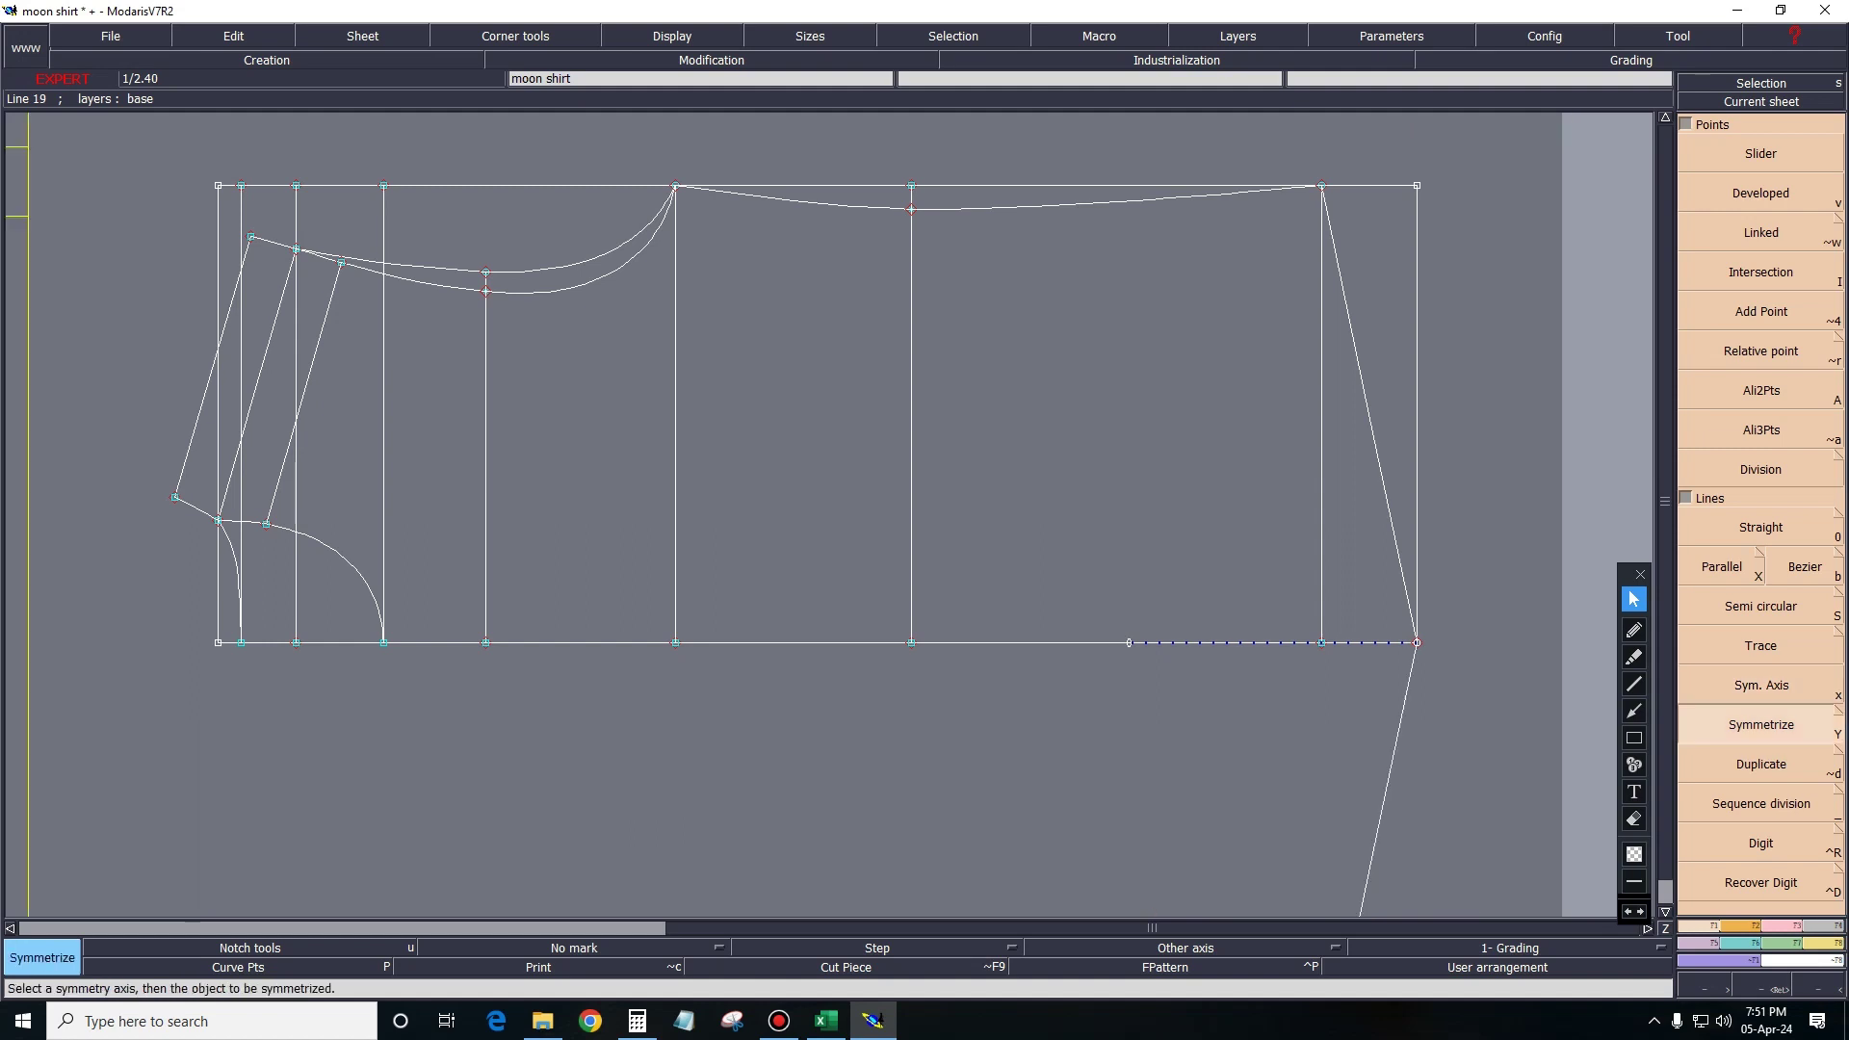
key(space)
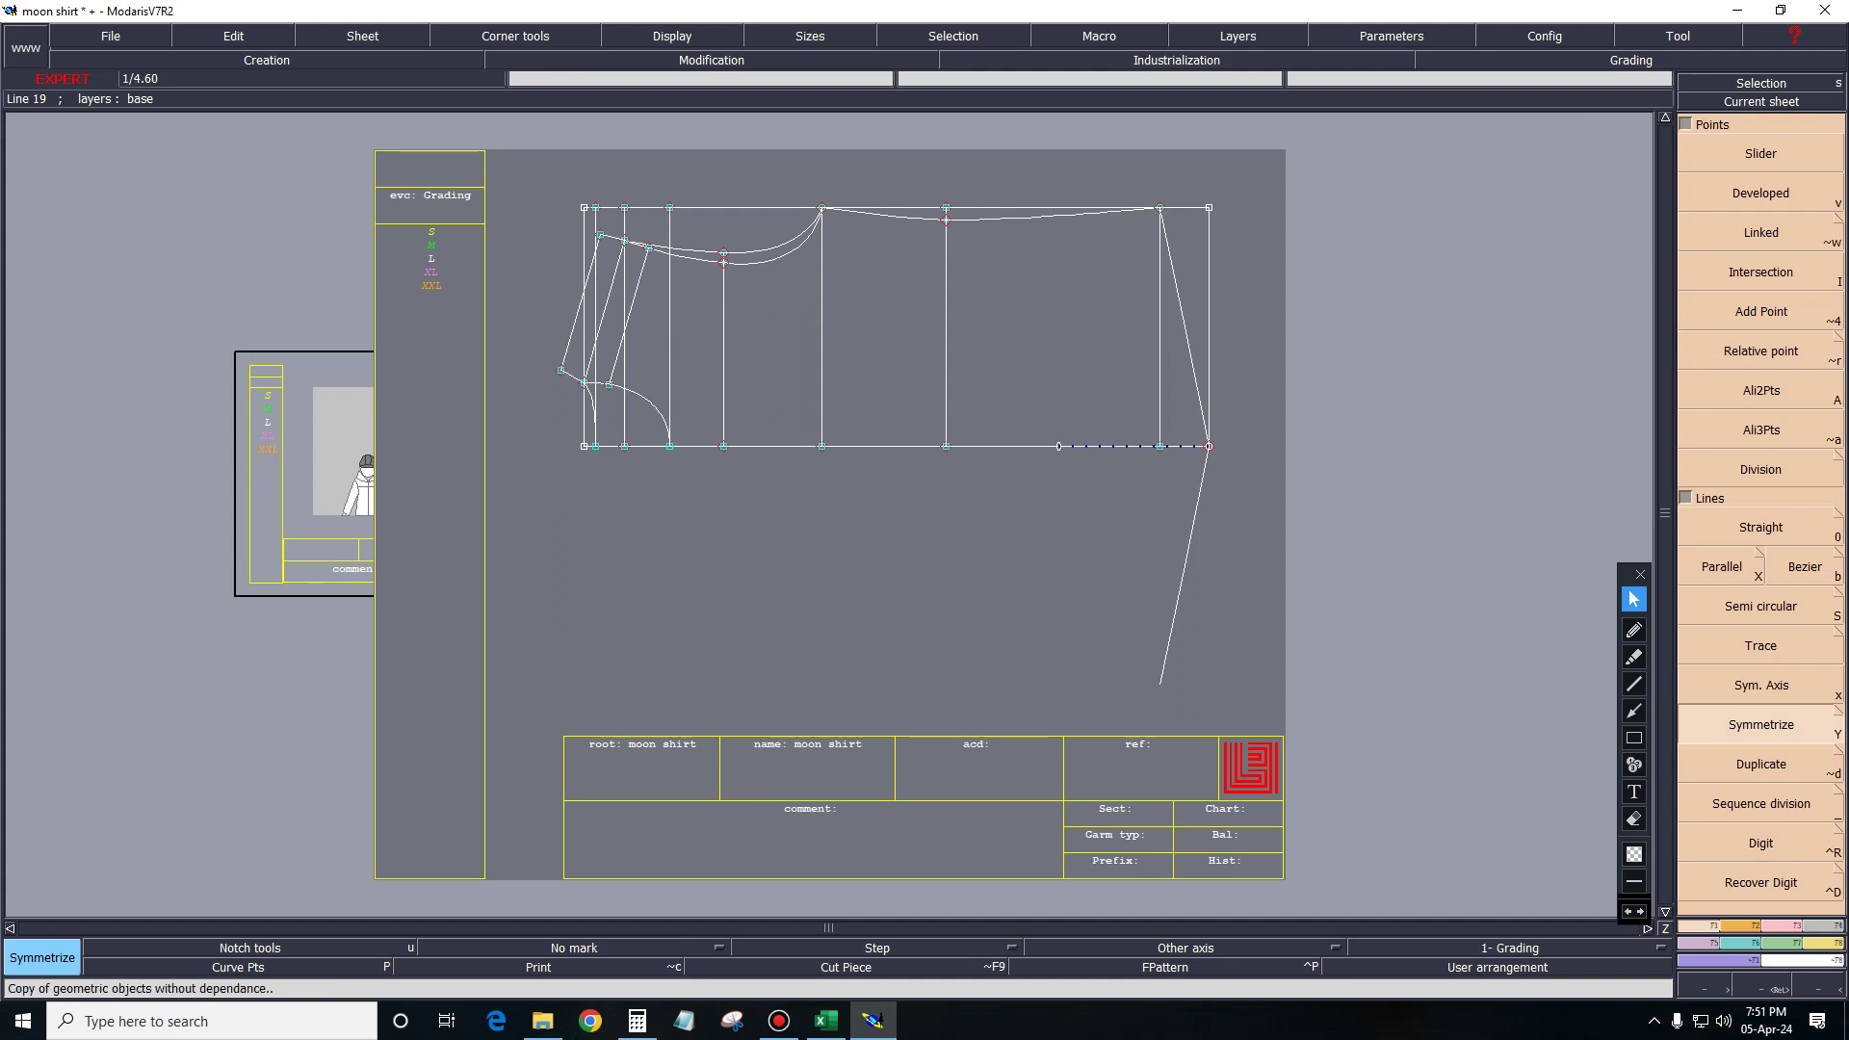
key(F4)
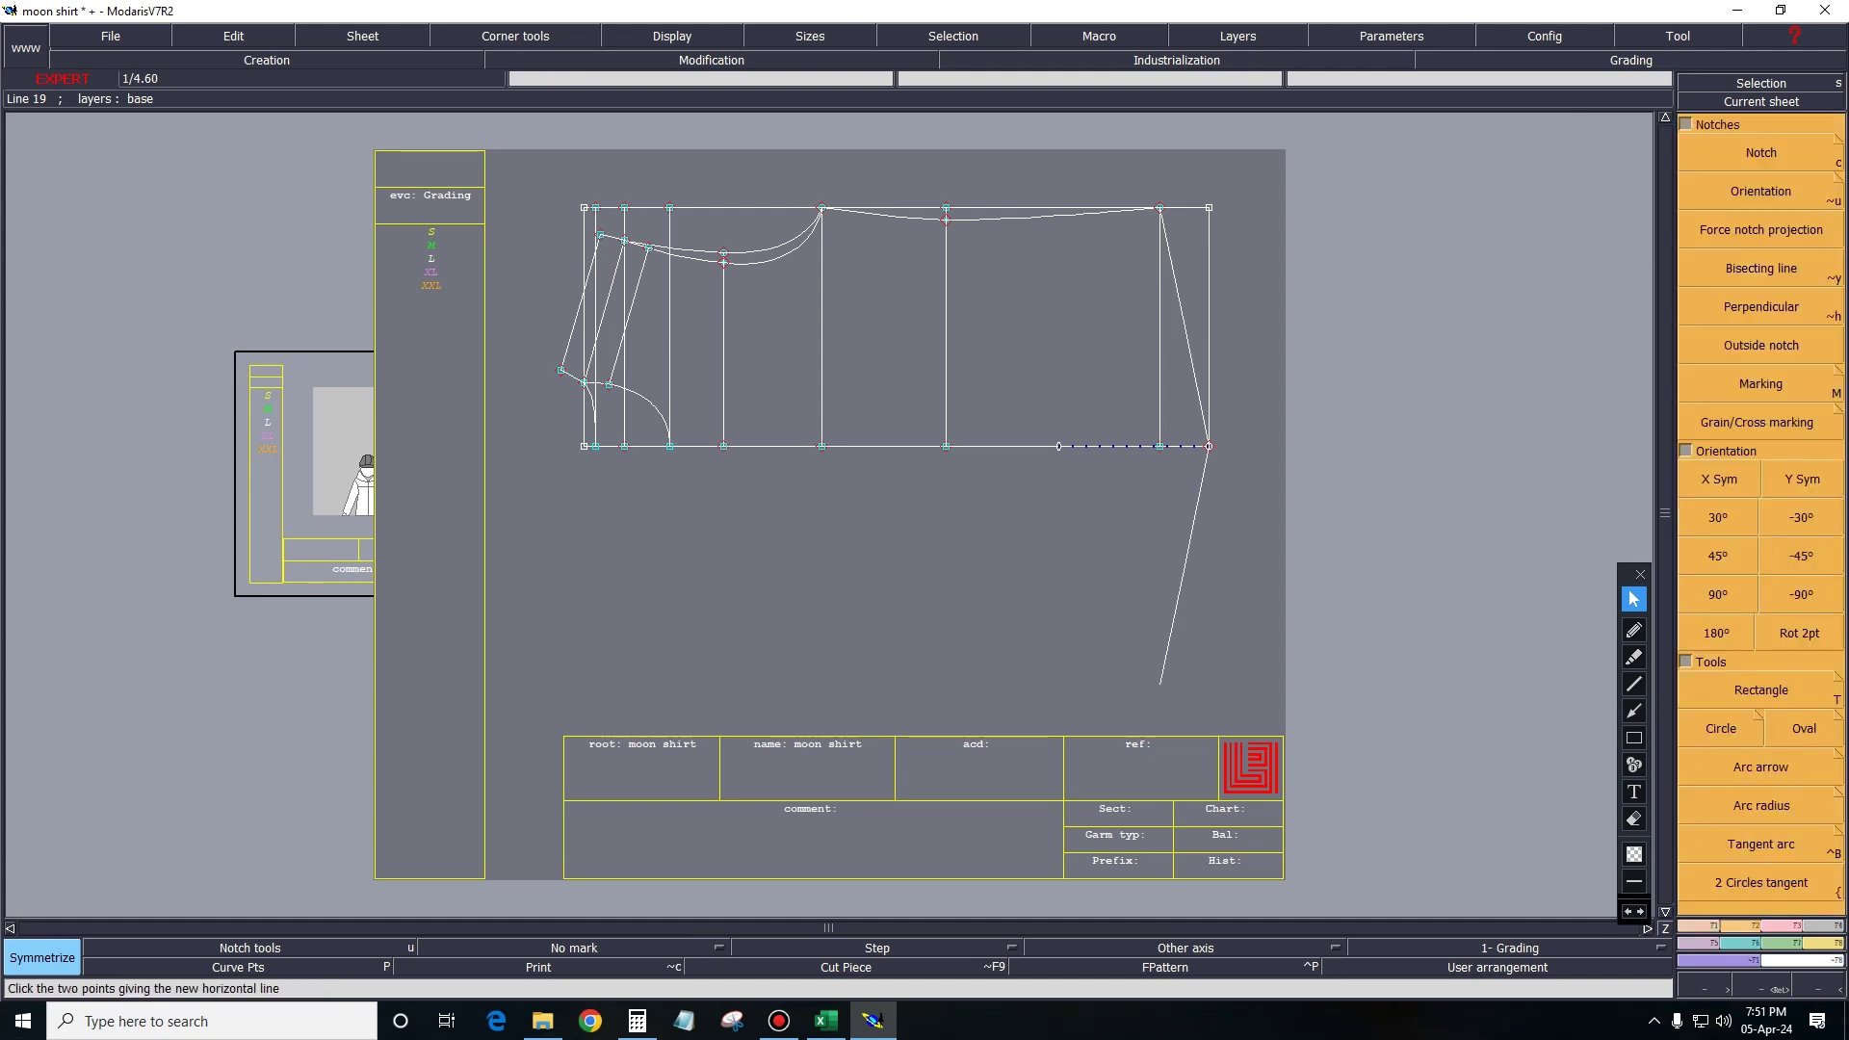
Rotate the sheet upright by 90° and zoom in on the hem with curve handles shown.
click(1800, 594)
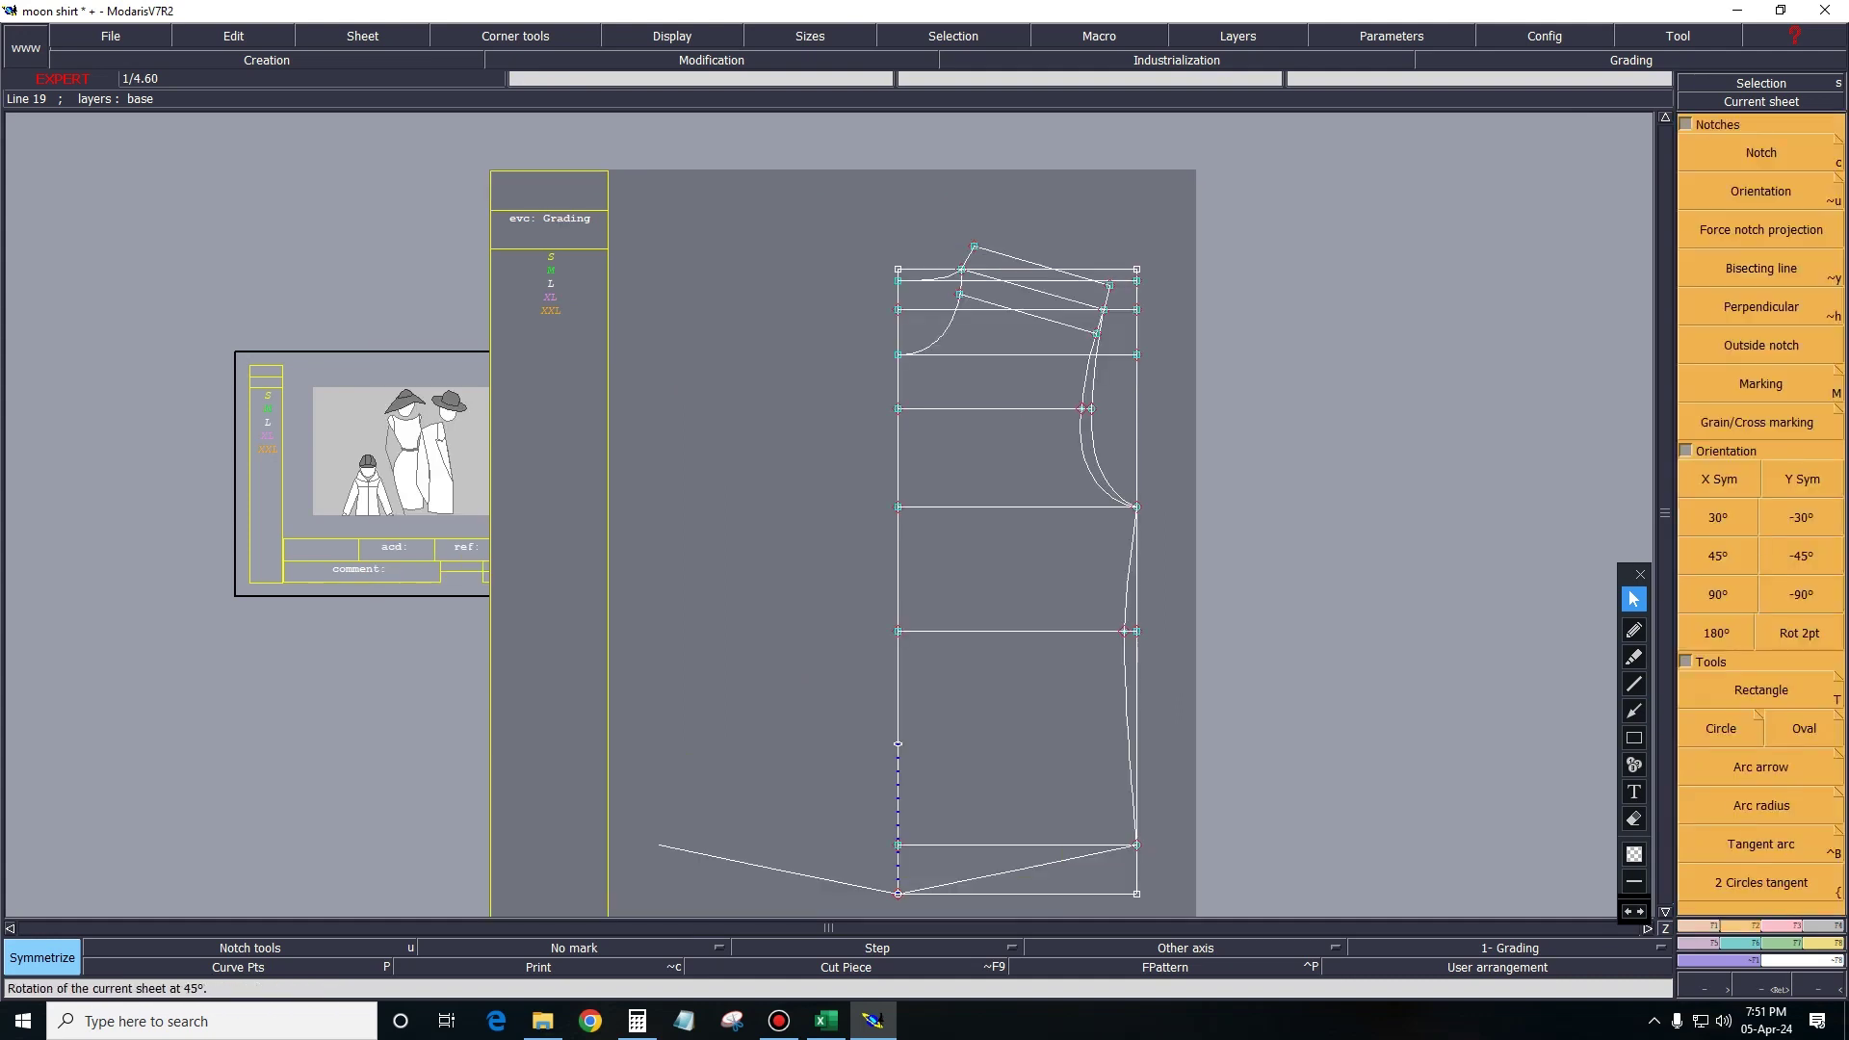
drag(1290, 576, 570, 915)
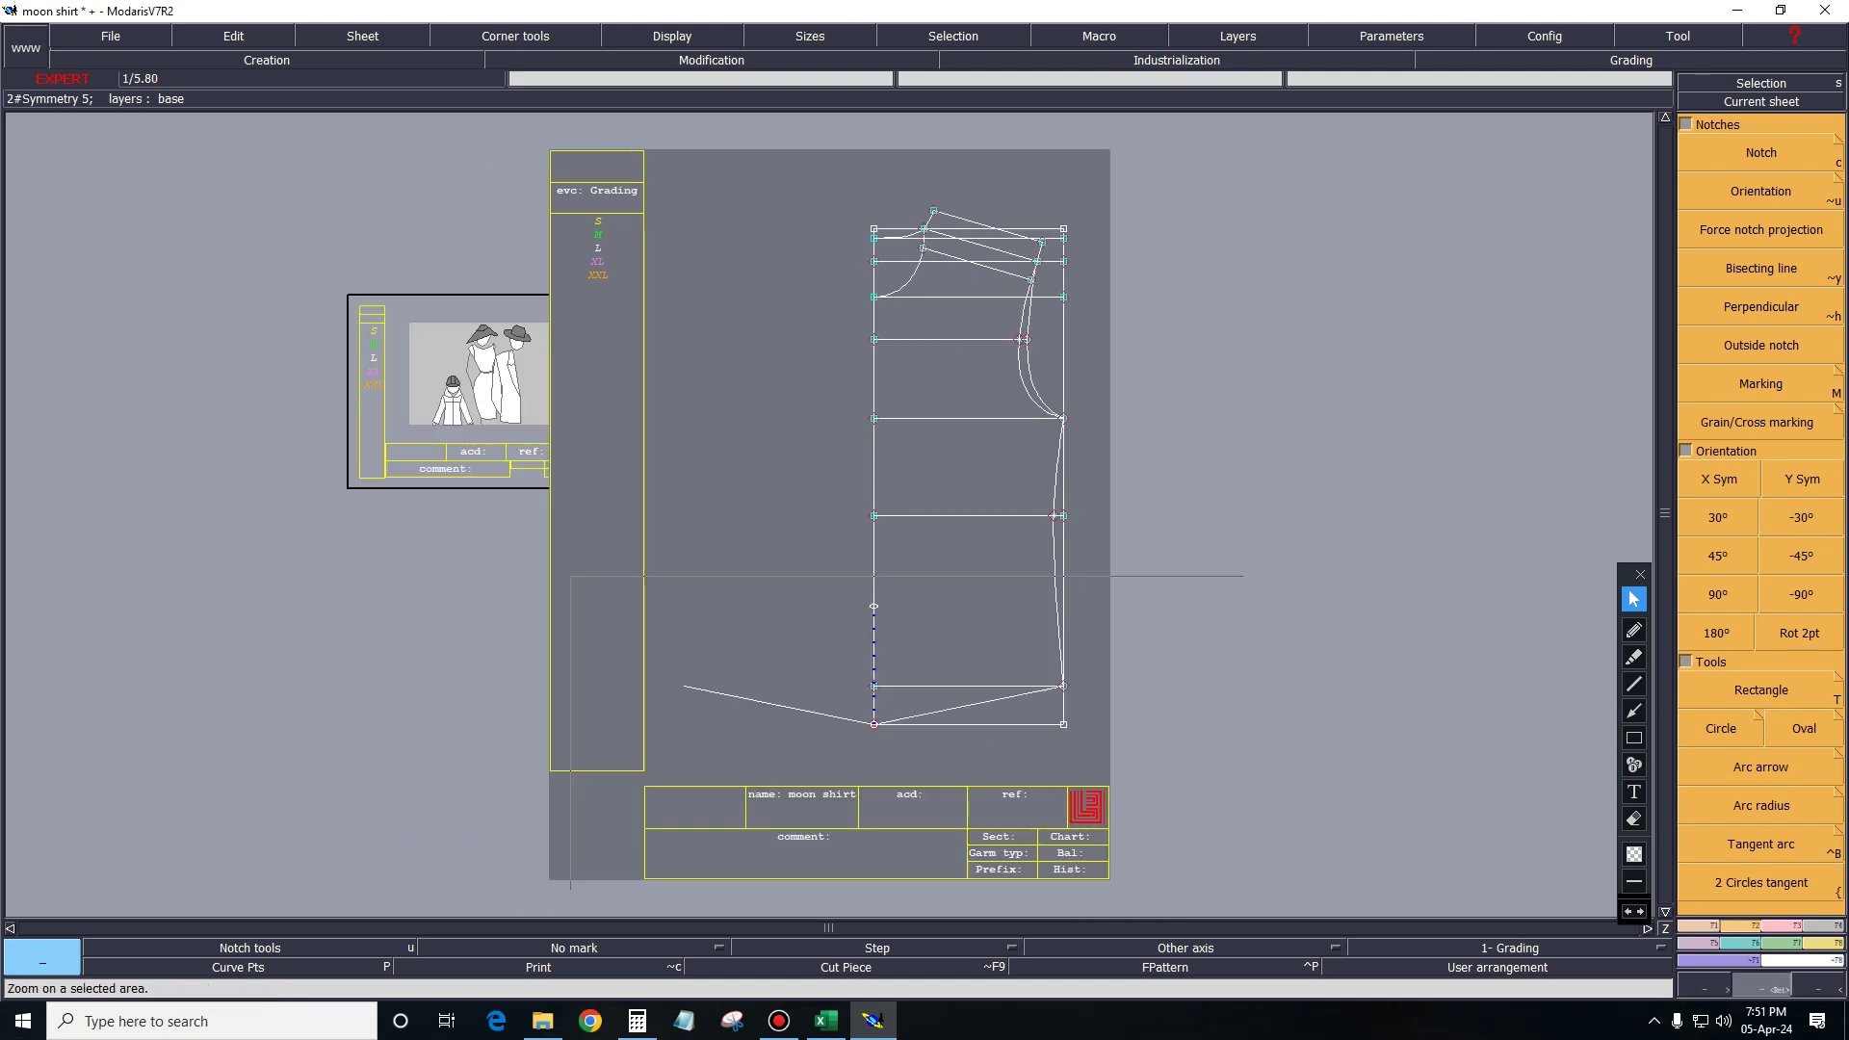
click(672, 35)
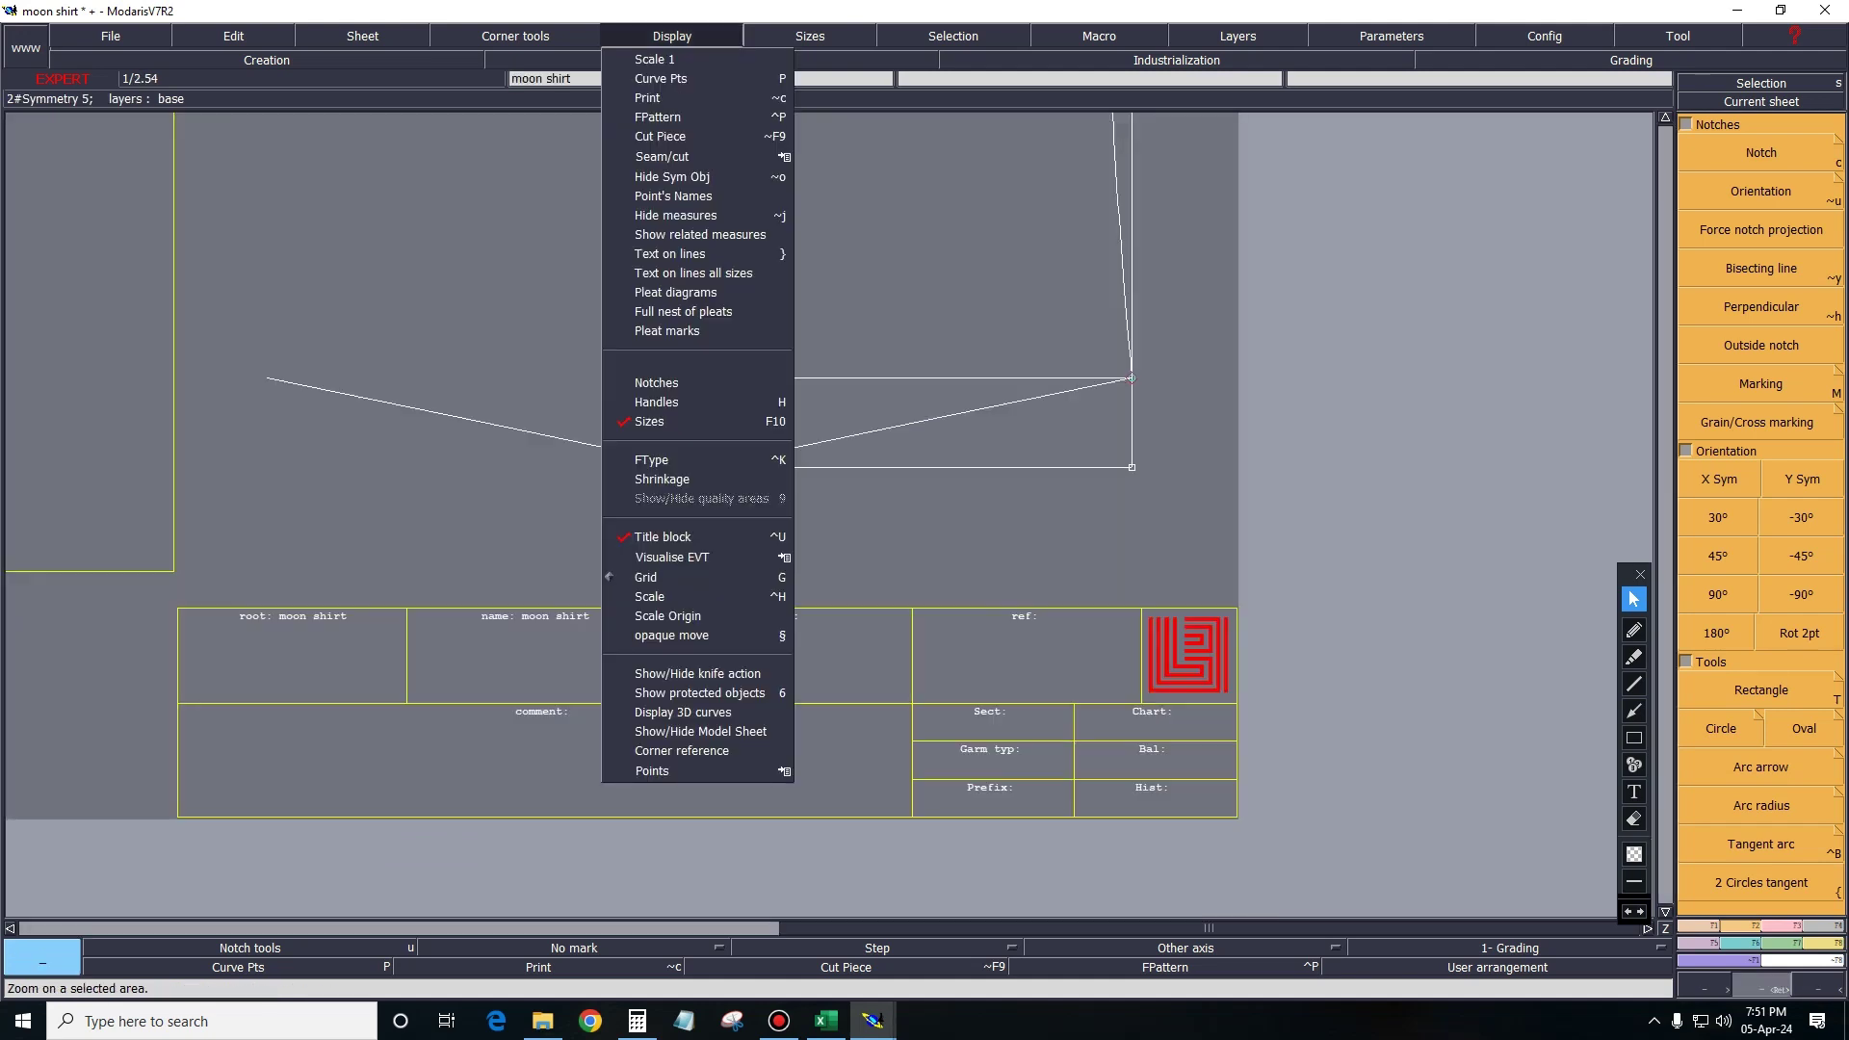
click(698, 402)
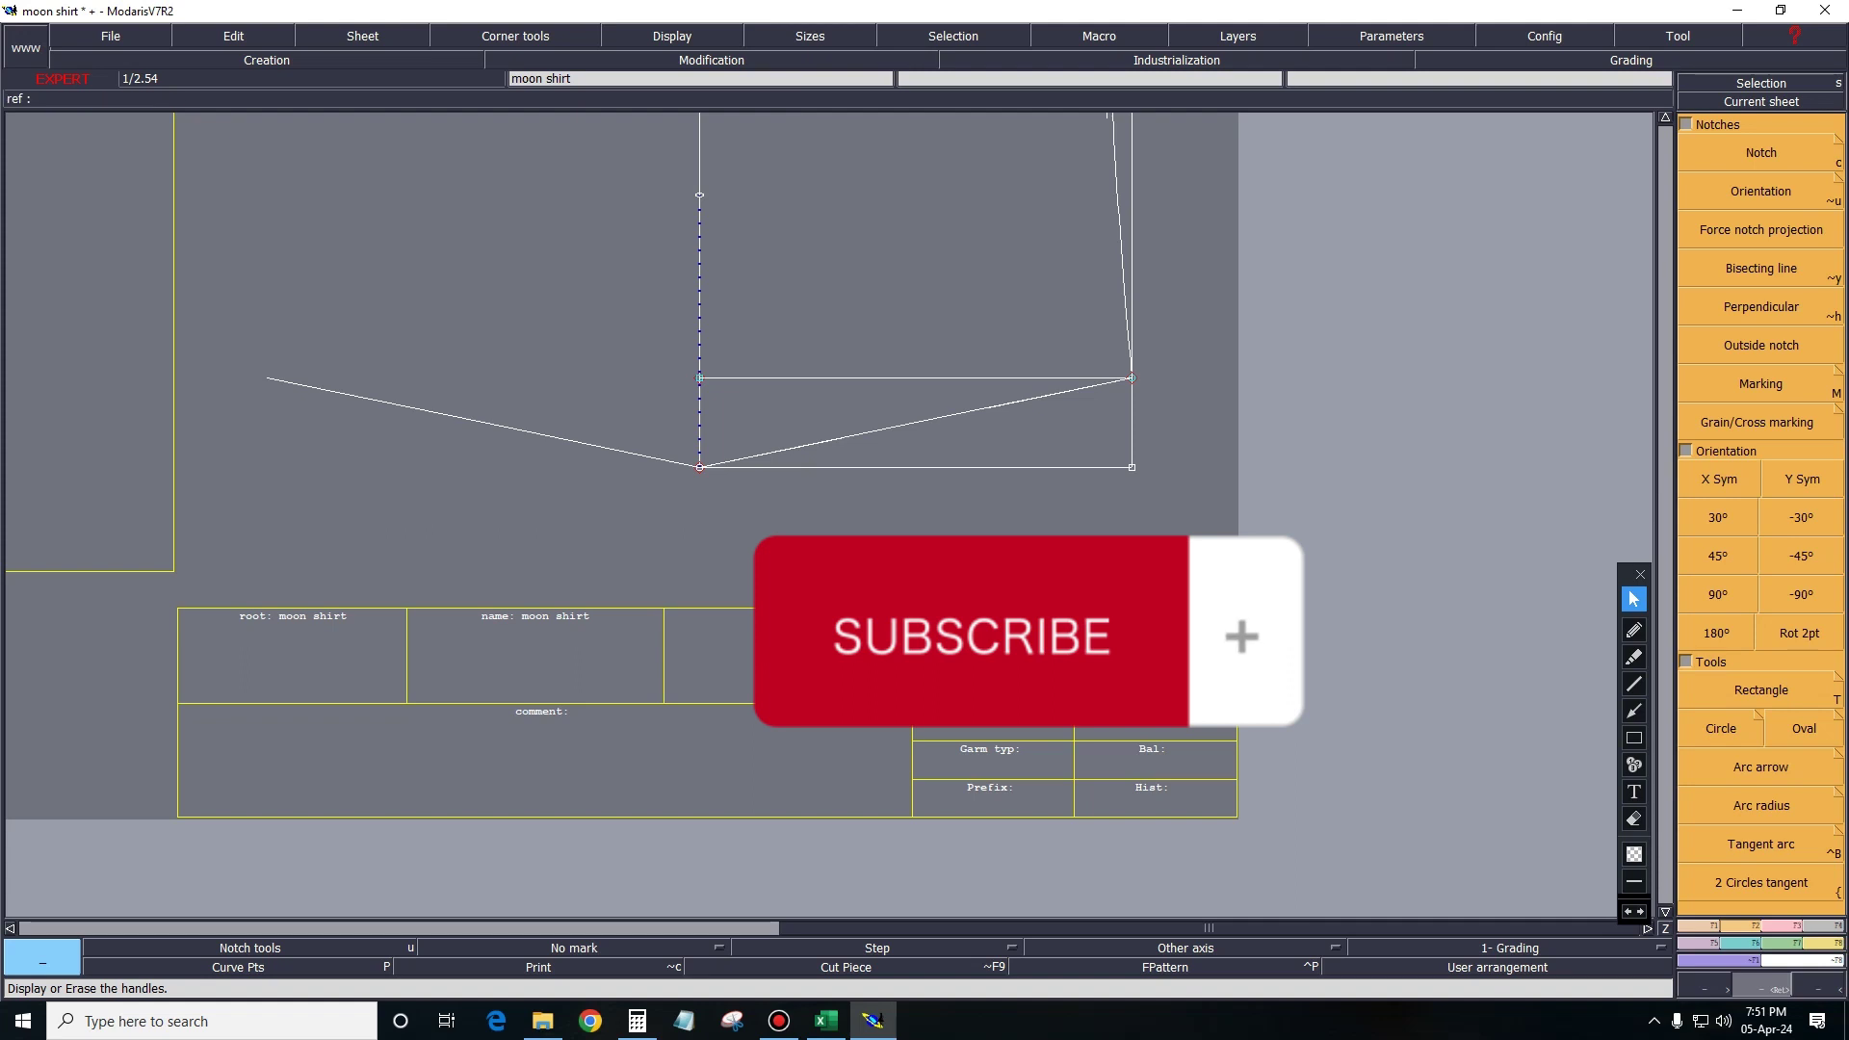
Reshape the hem line into a smooth curve and mirror it across the side symmetry axis.
key(ctrl+e)
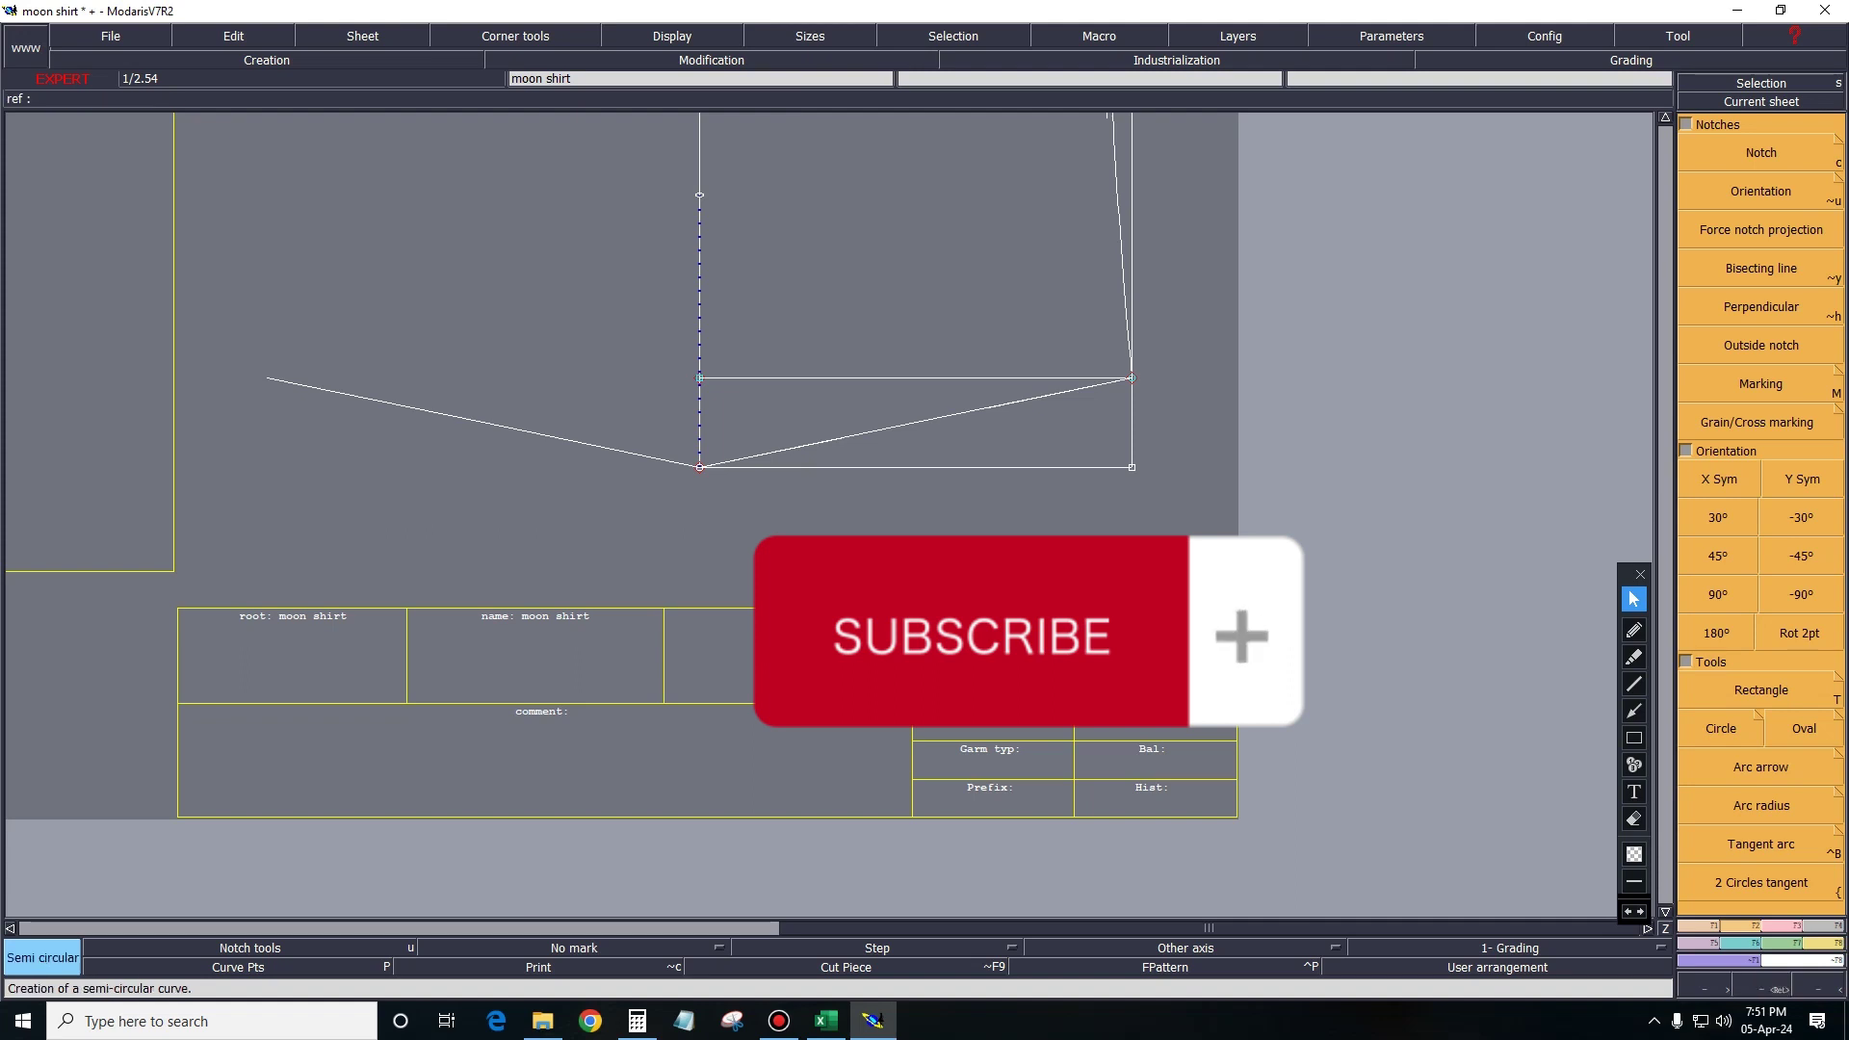
key(e)
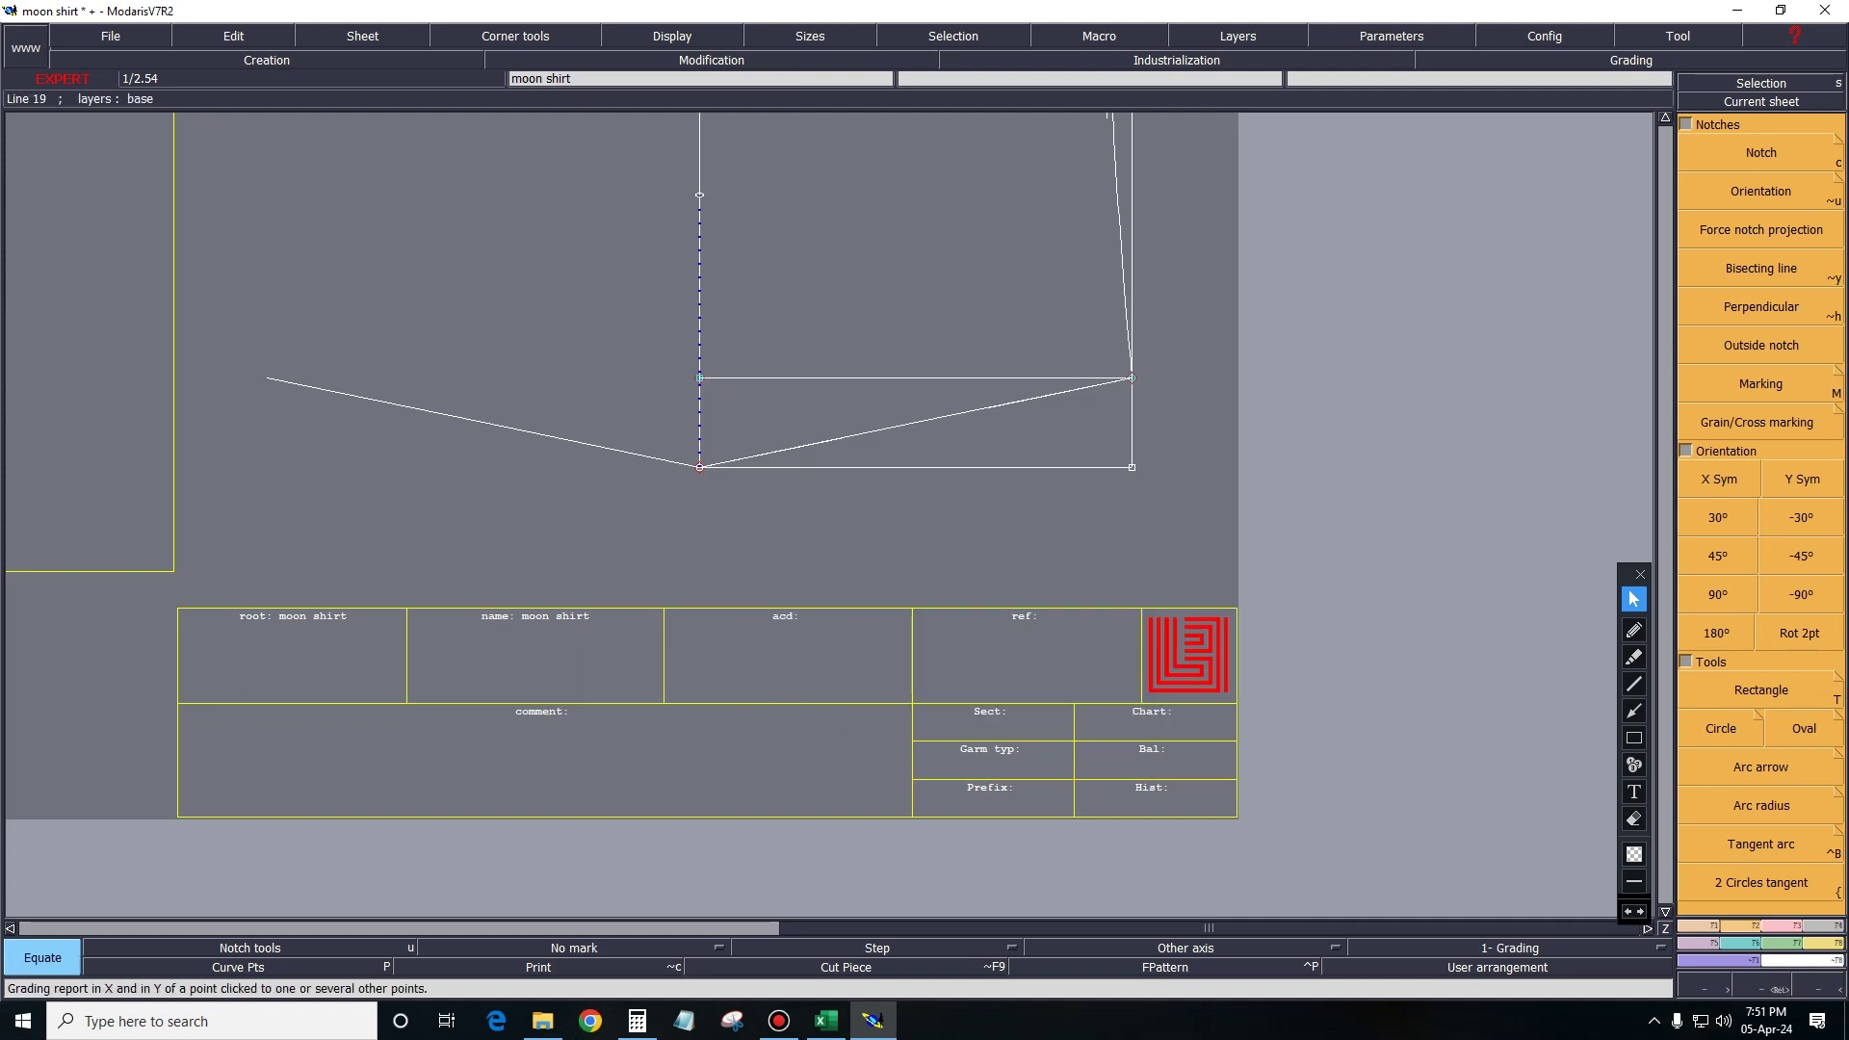
key(r)
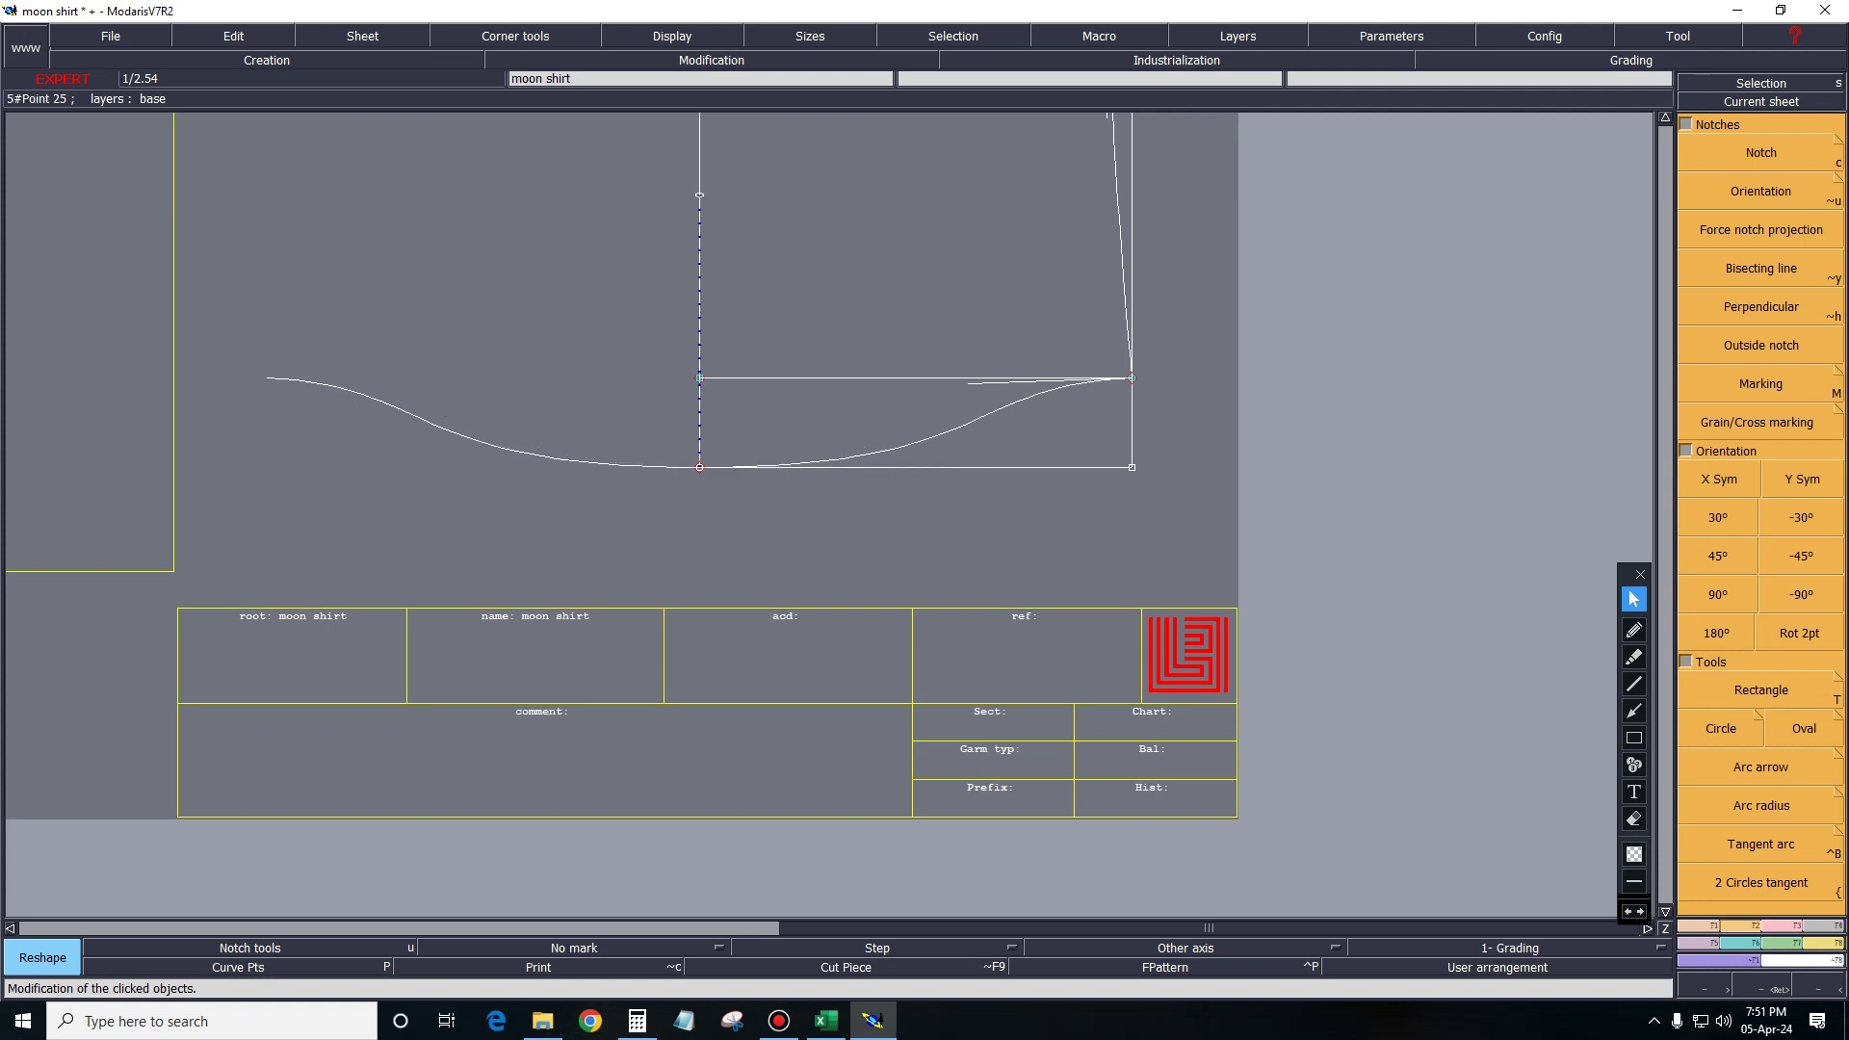
key(ctrl+y)
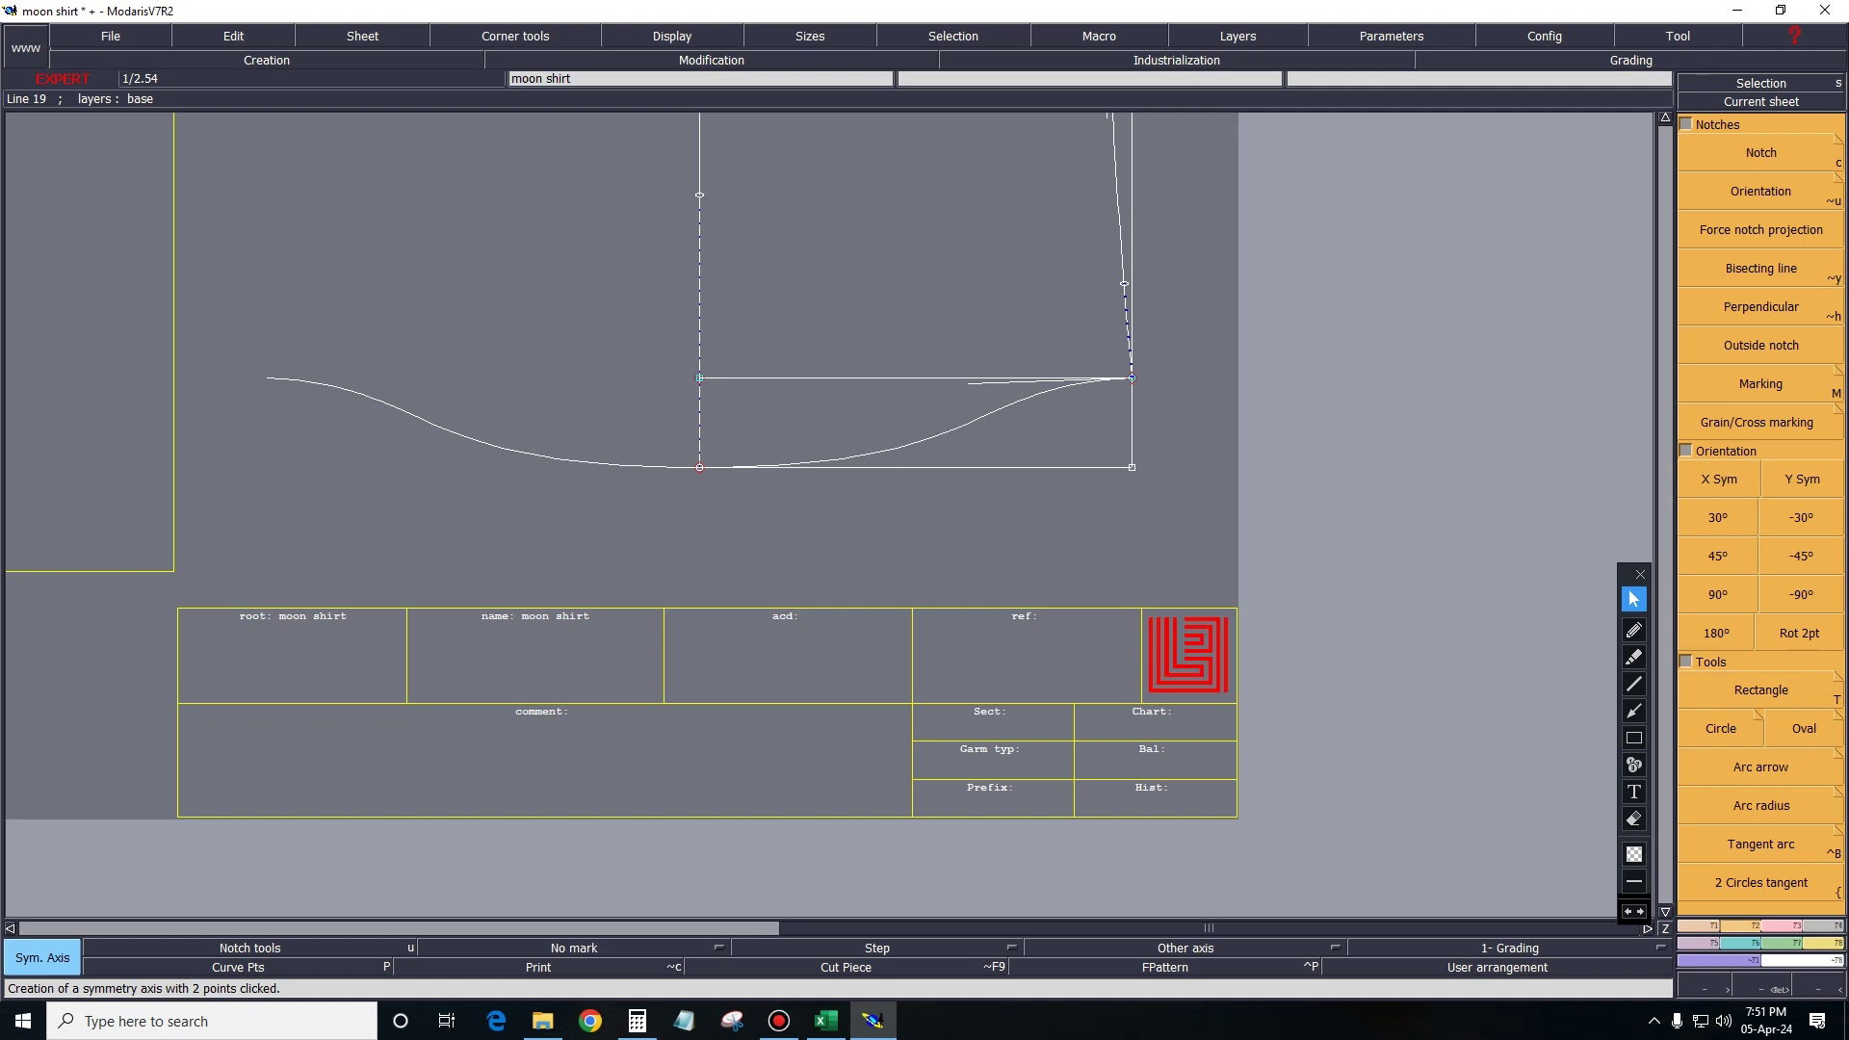
key(y)
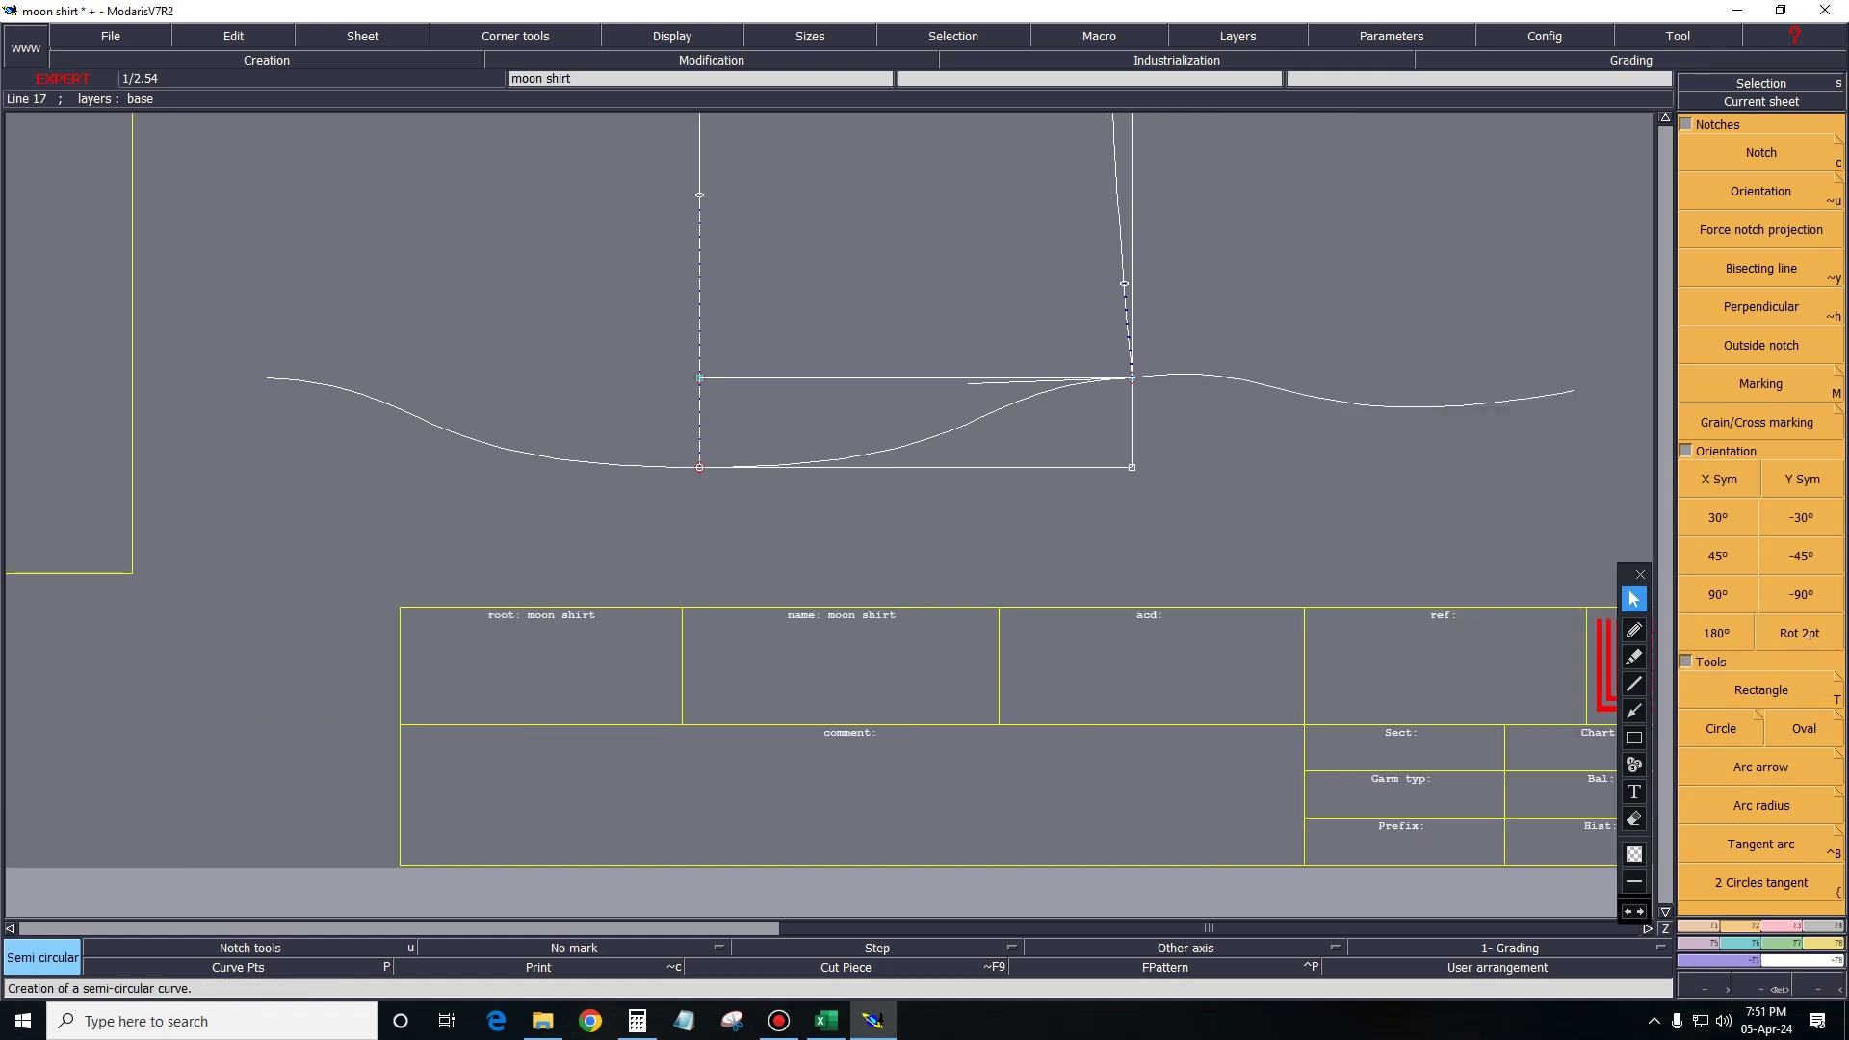
key(e)
key(r)
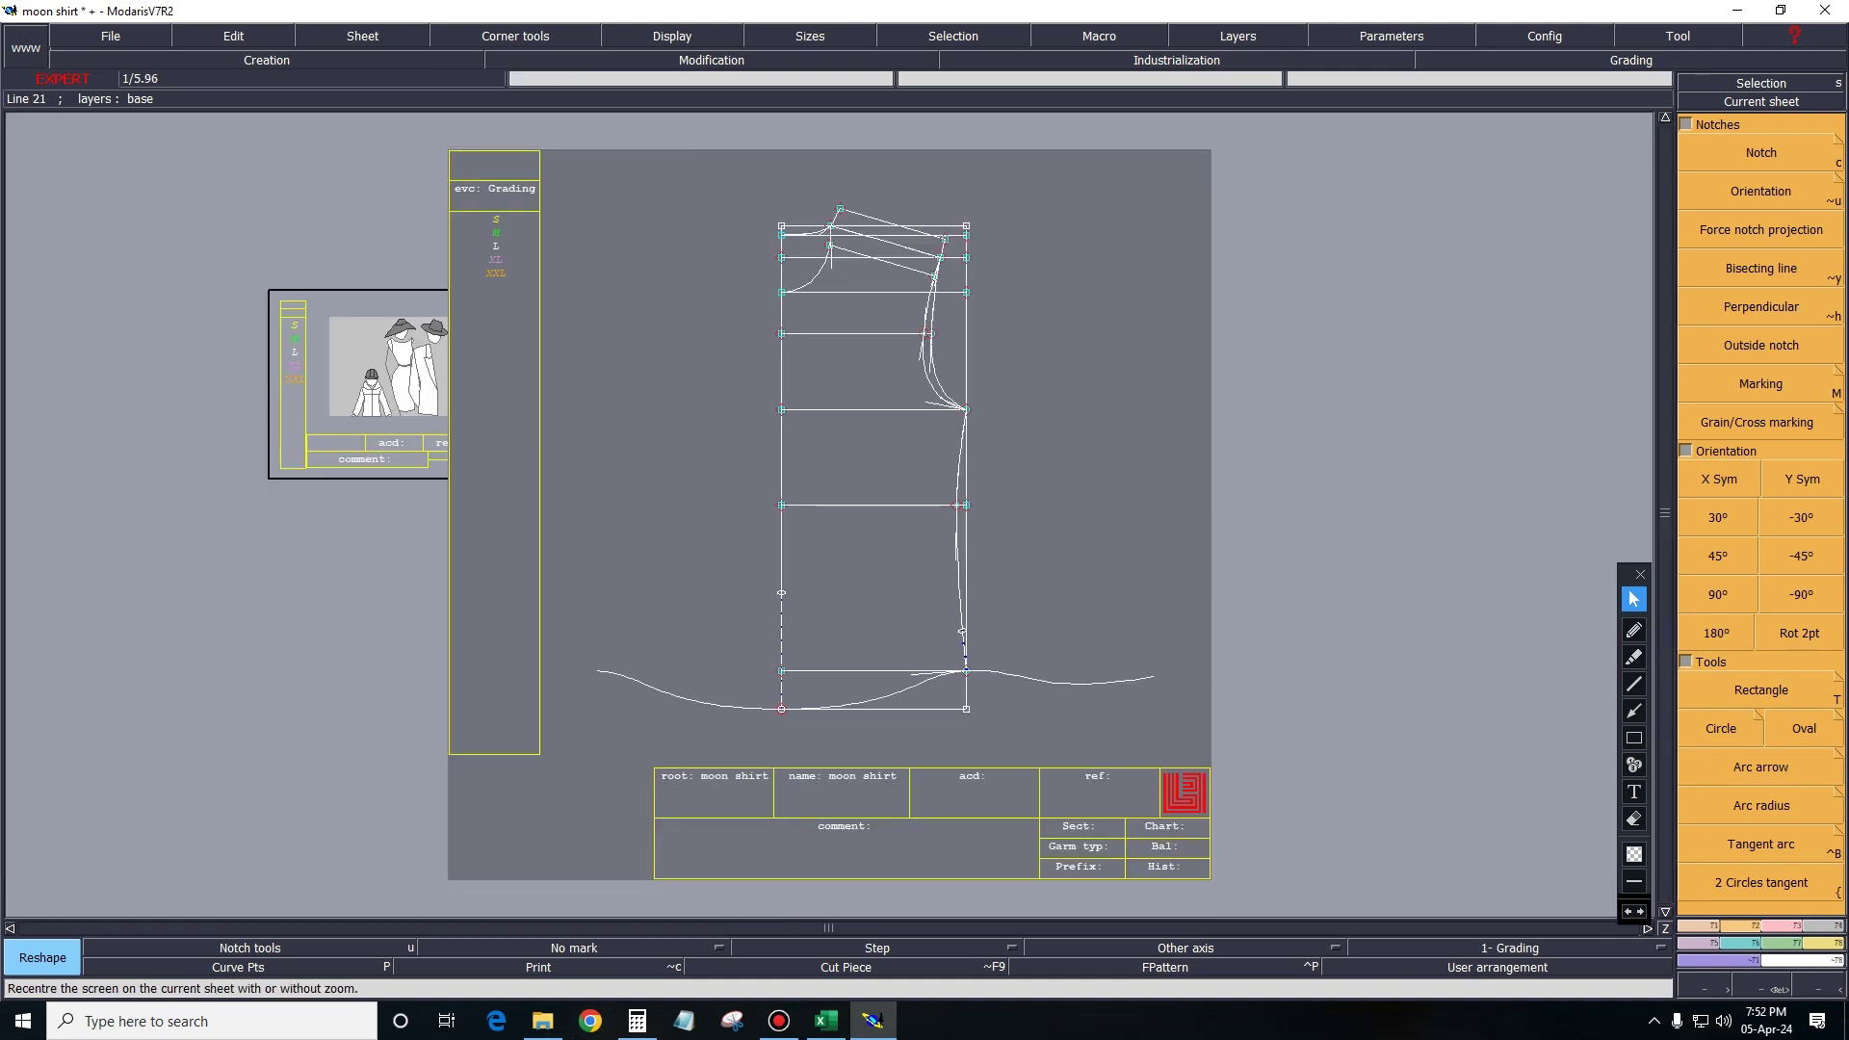
Delete the extra left and right pieces of the hem curve.
click(672, 35)
key(Escape)
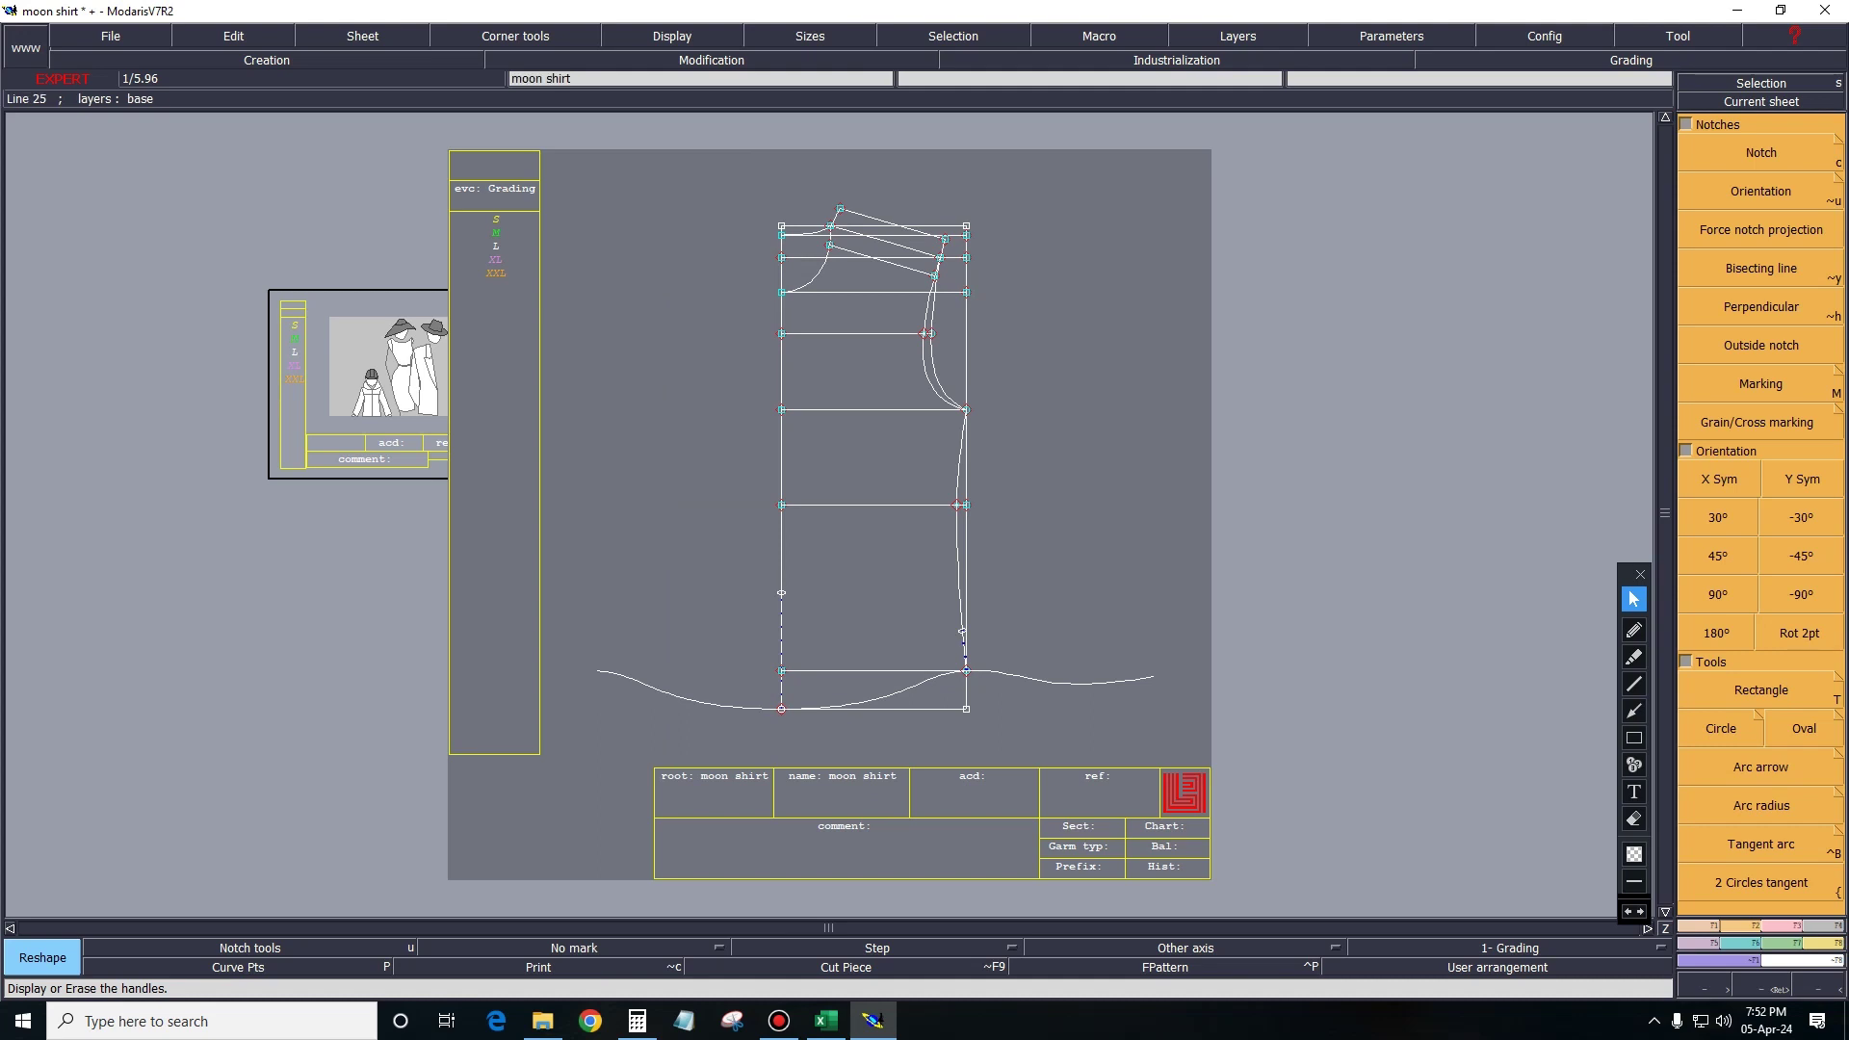
key(Delete)
click(1059, 682)
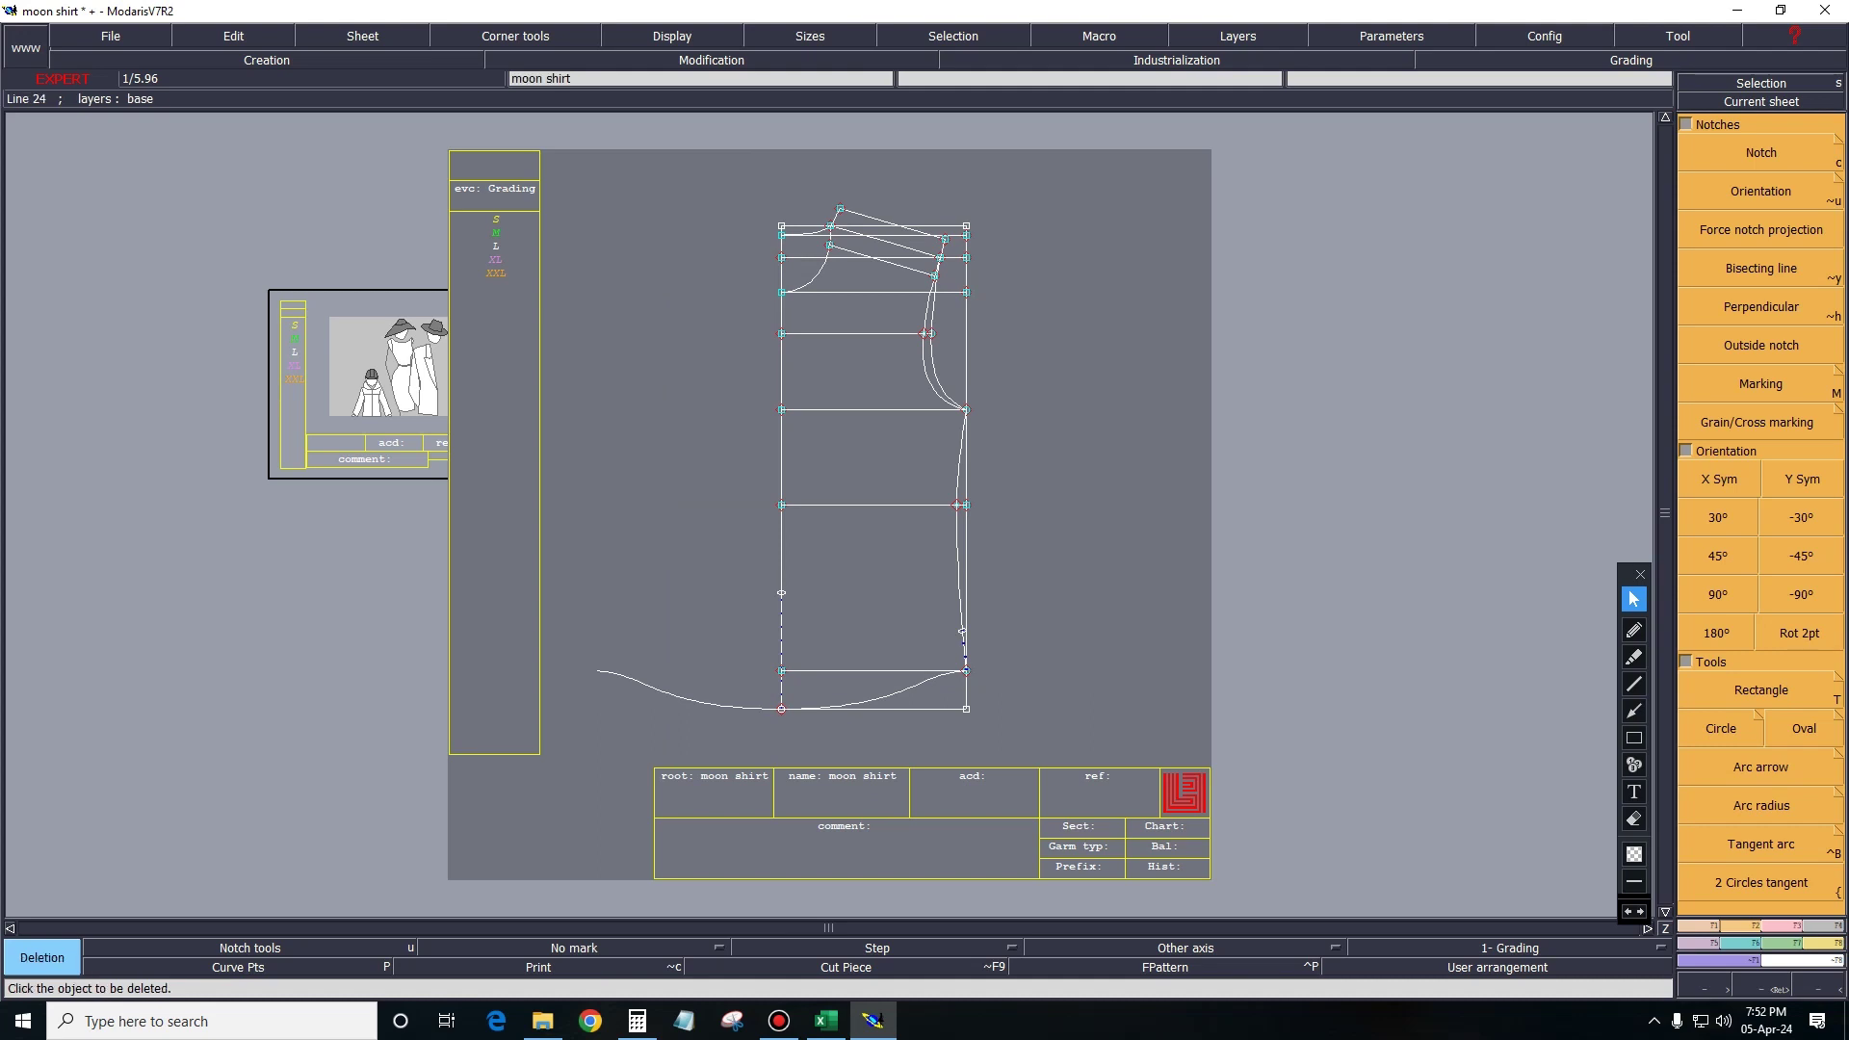
click(674, 697)
key(shift+Delete)
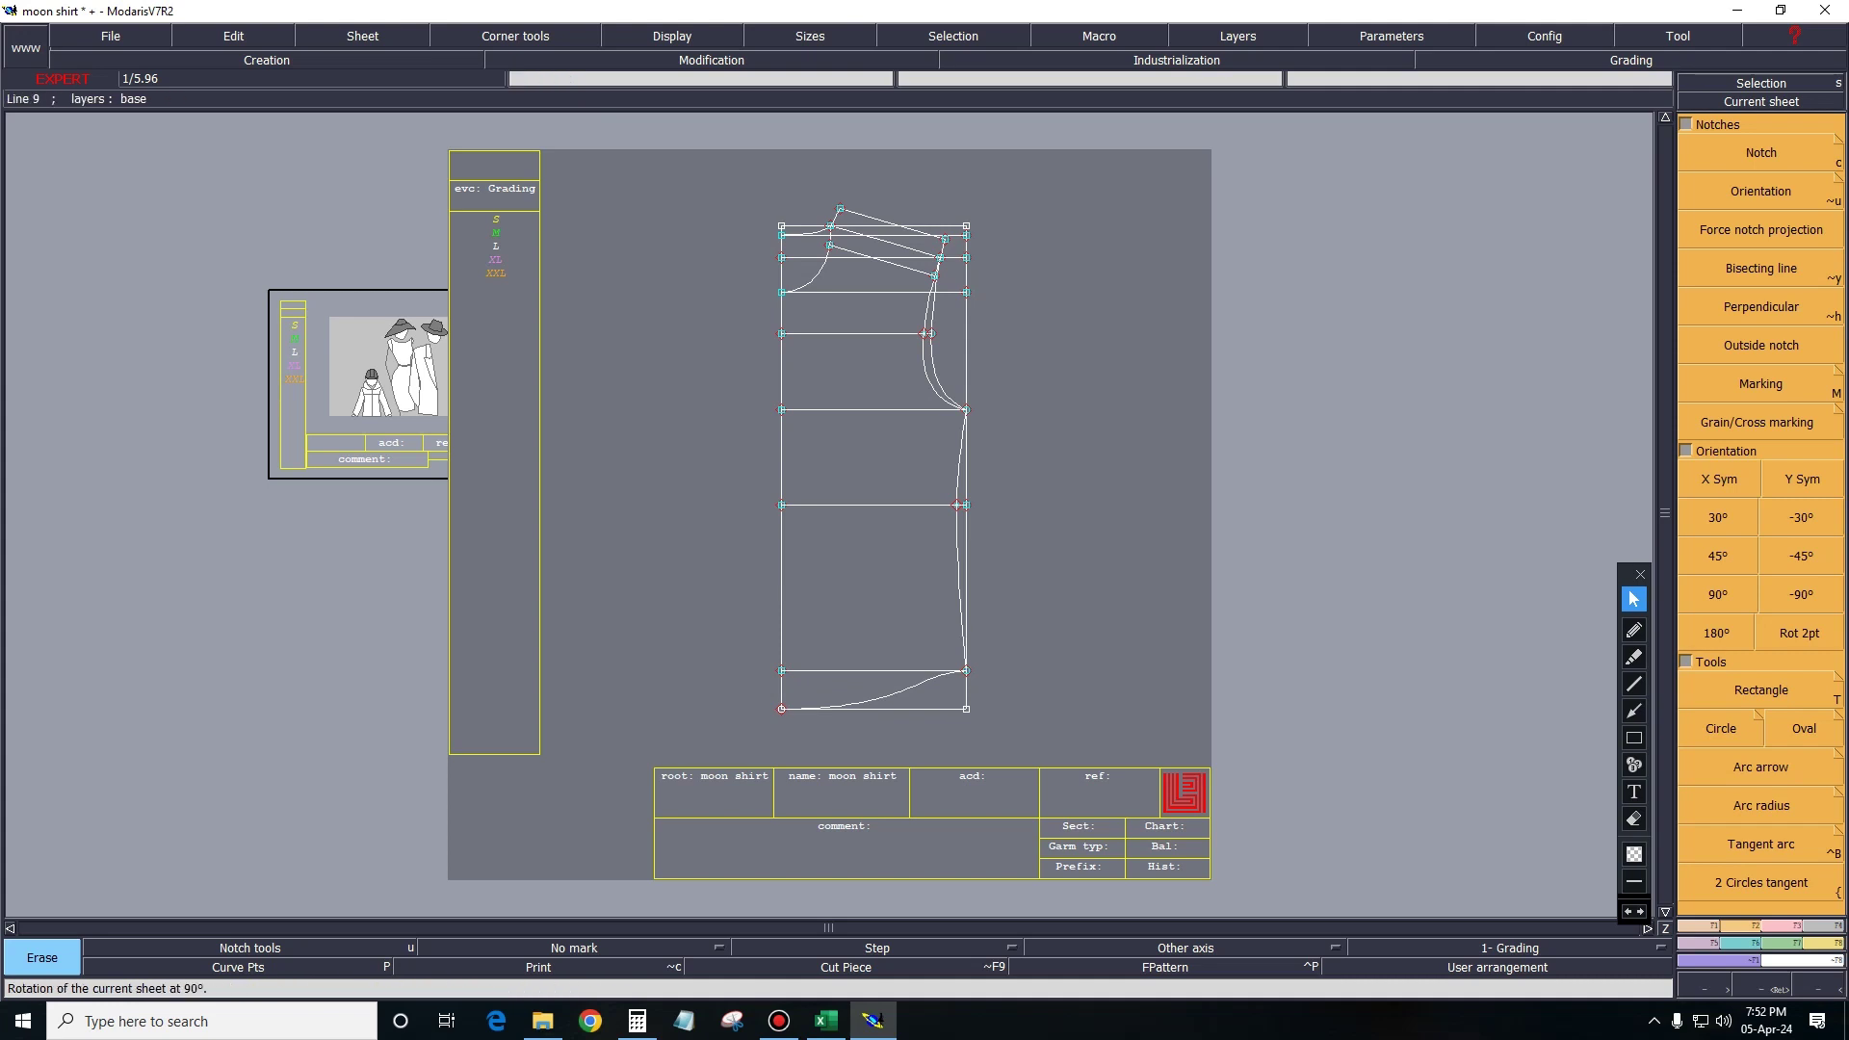
Rotate the sheet back to horizontal and bring up the Excel measurement chart.
click(1717, 594)
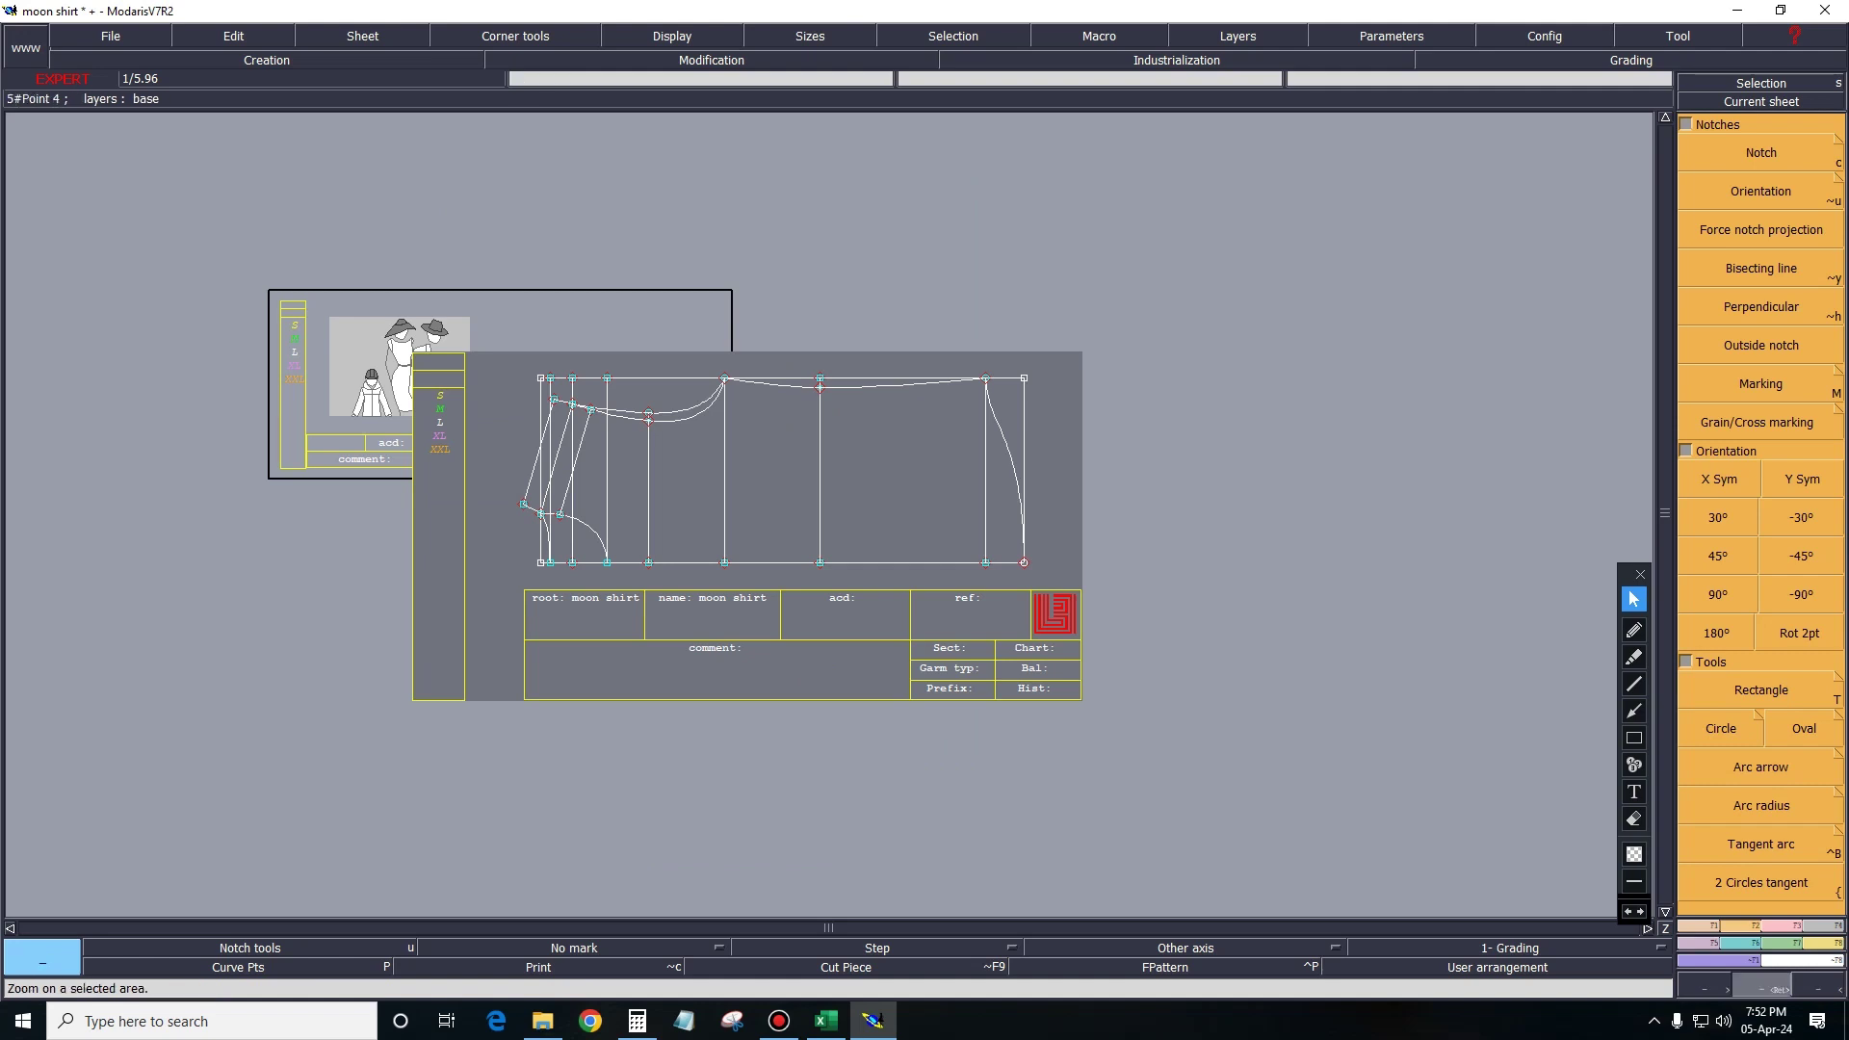
drag(515, 353, 1199, 690)
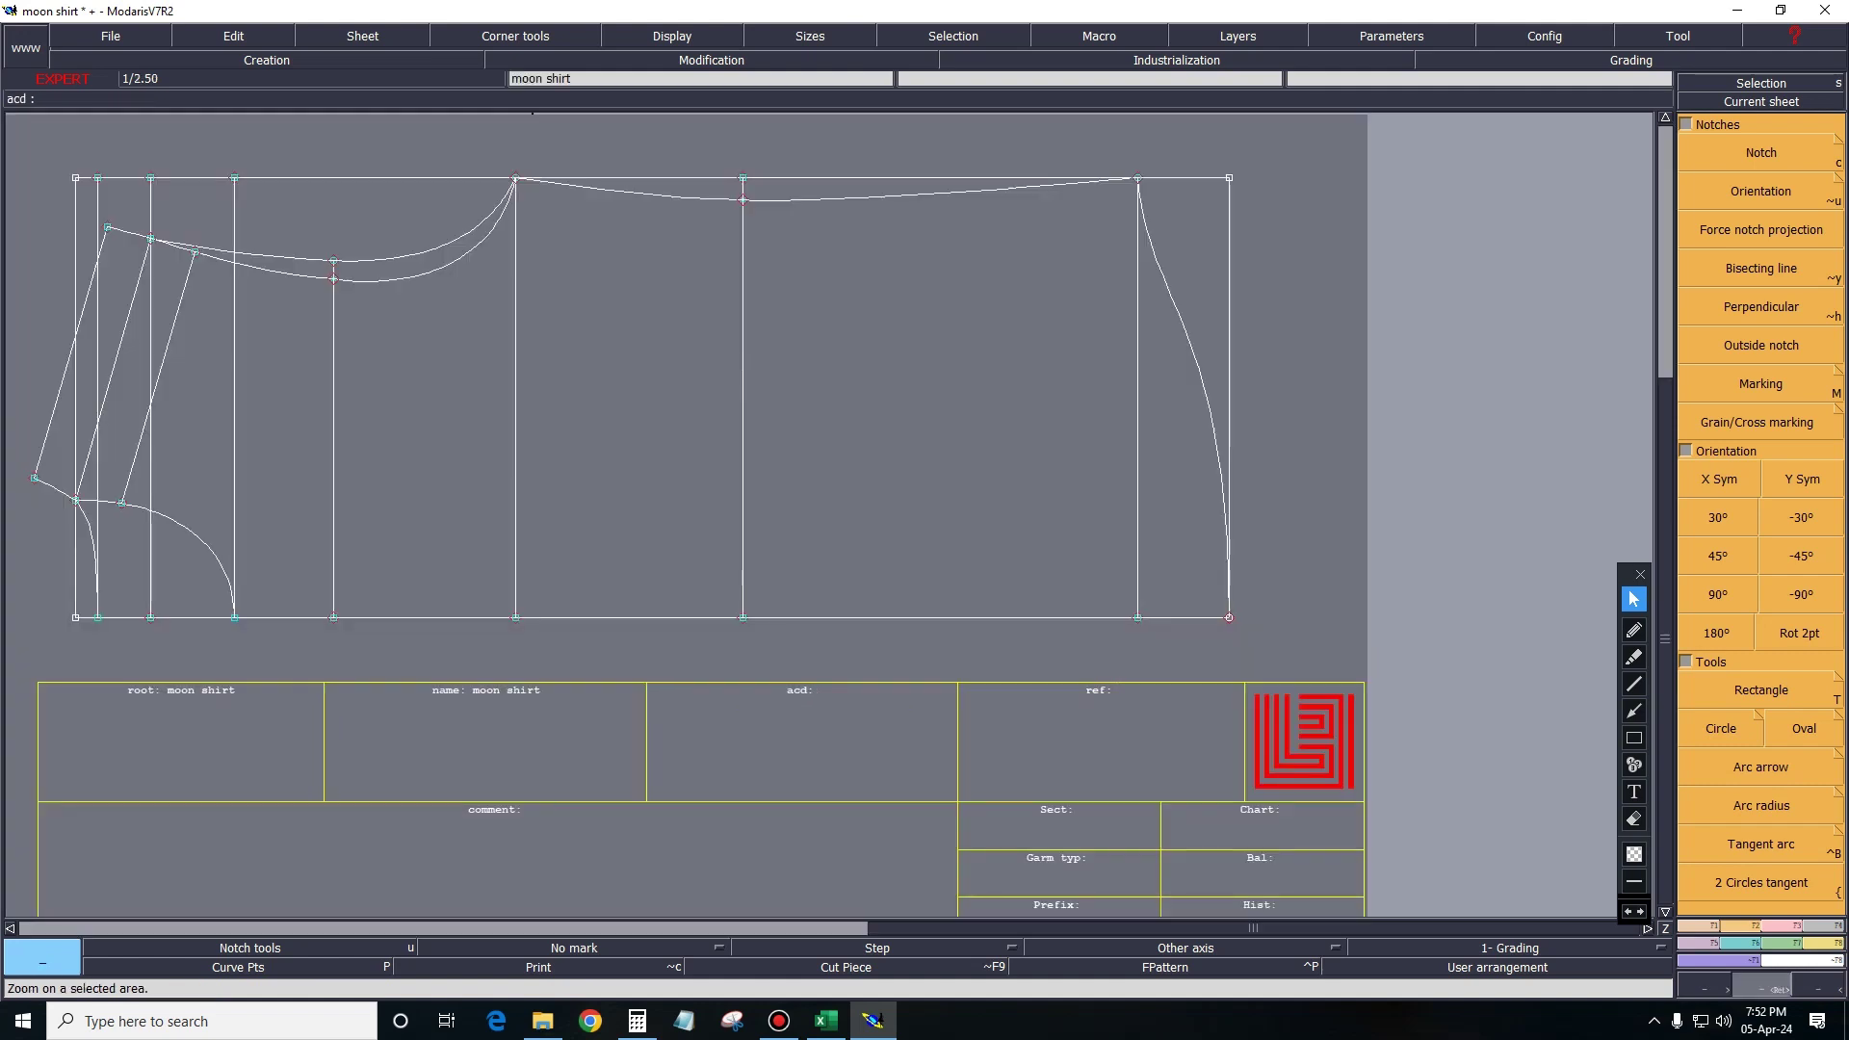
click(826, 1021)
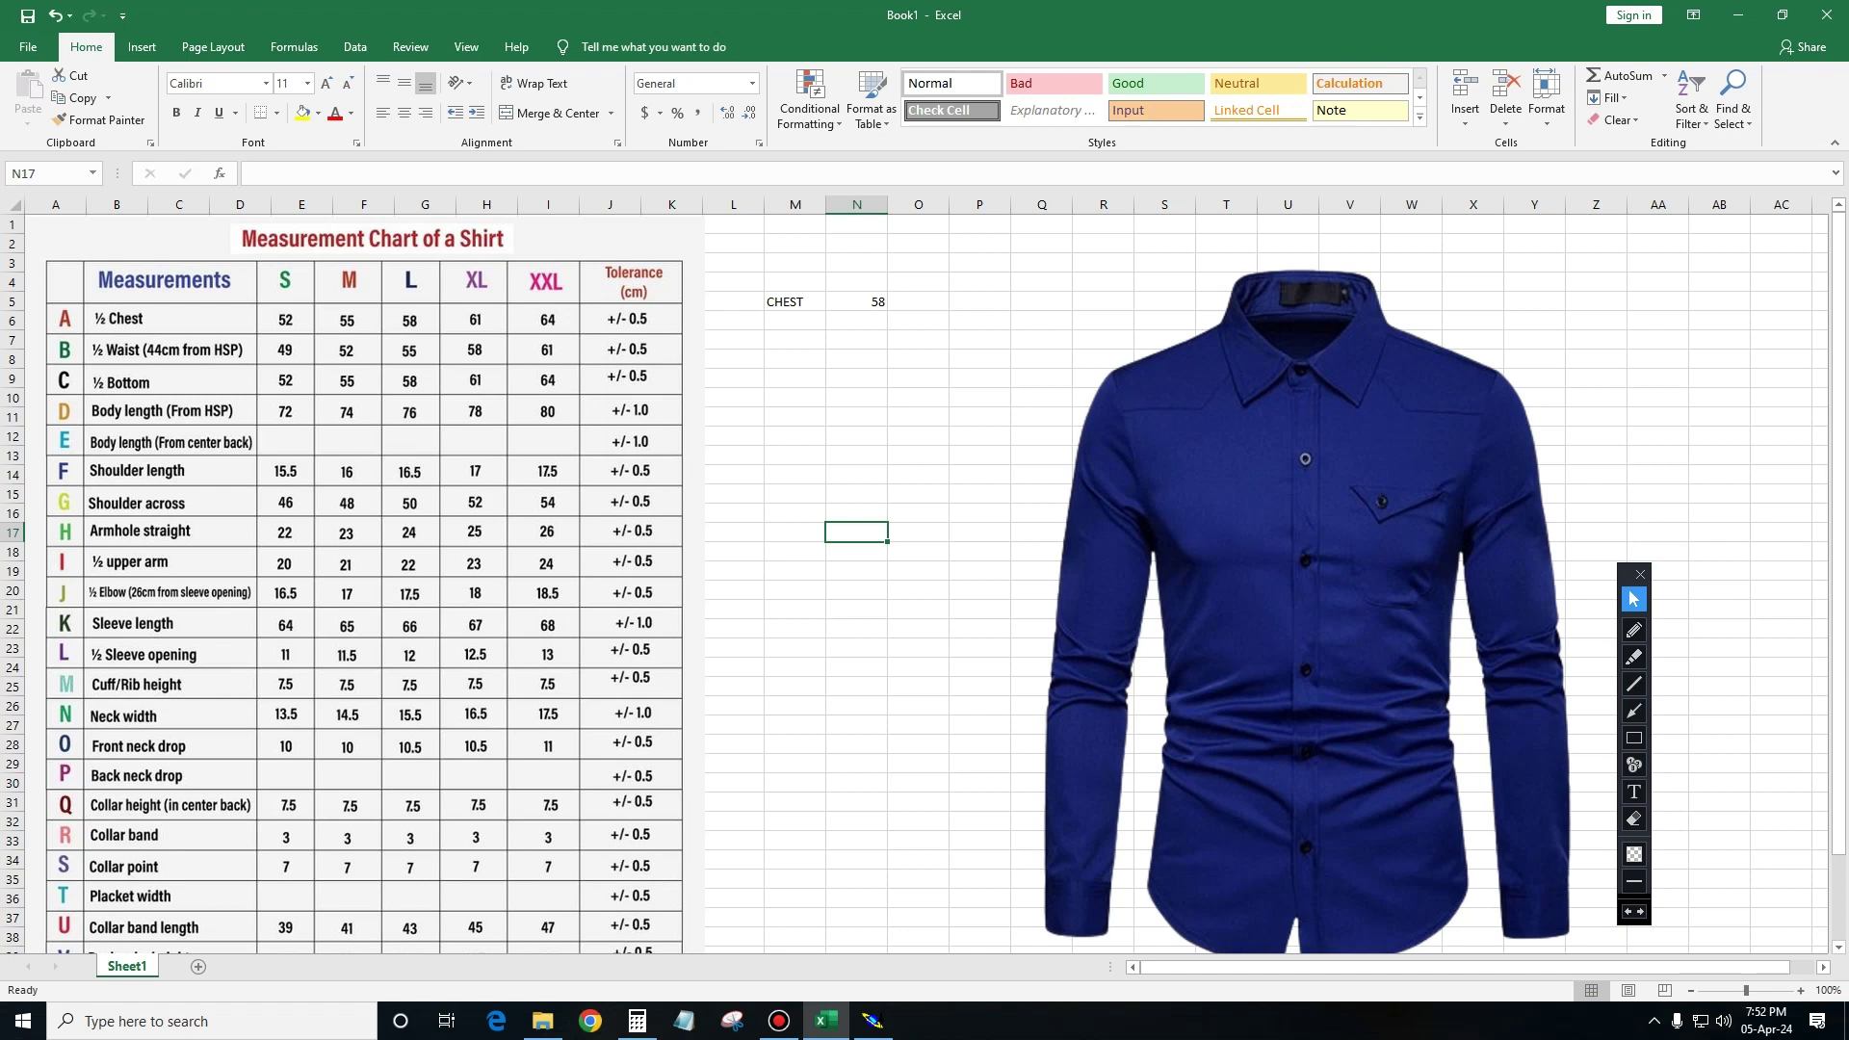
Switch from the Excel chart back to the moon shirt sleeve pattern in Modaris.
key(alt+Tab)
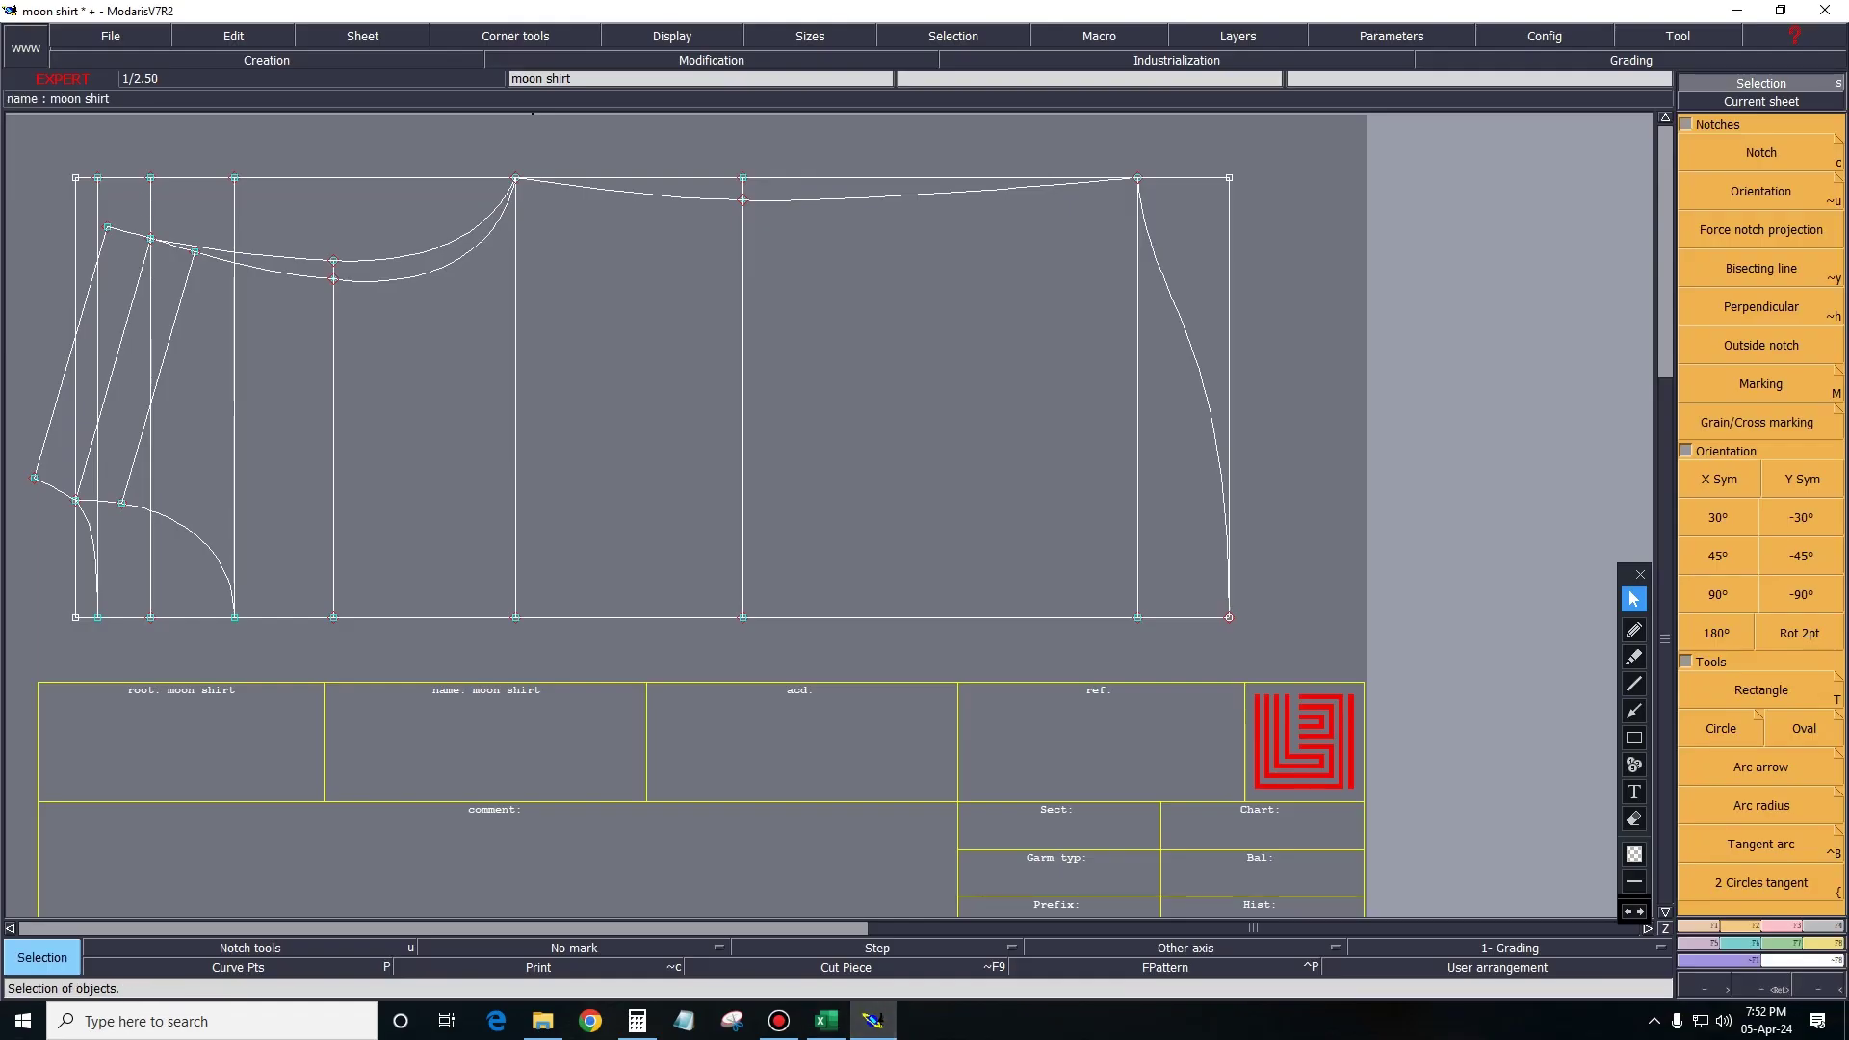
Add a line parallel to the bottom edge at -1.5 cm.
key(F1)
key(x)
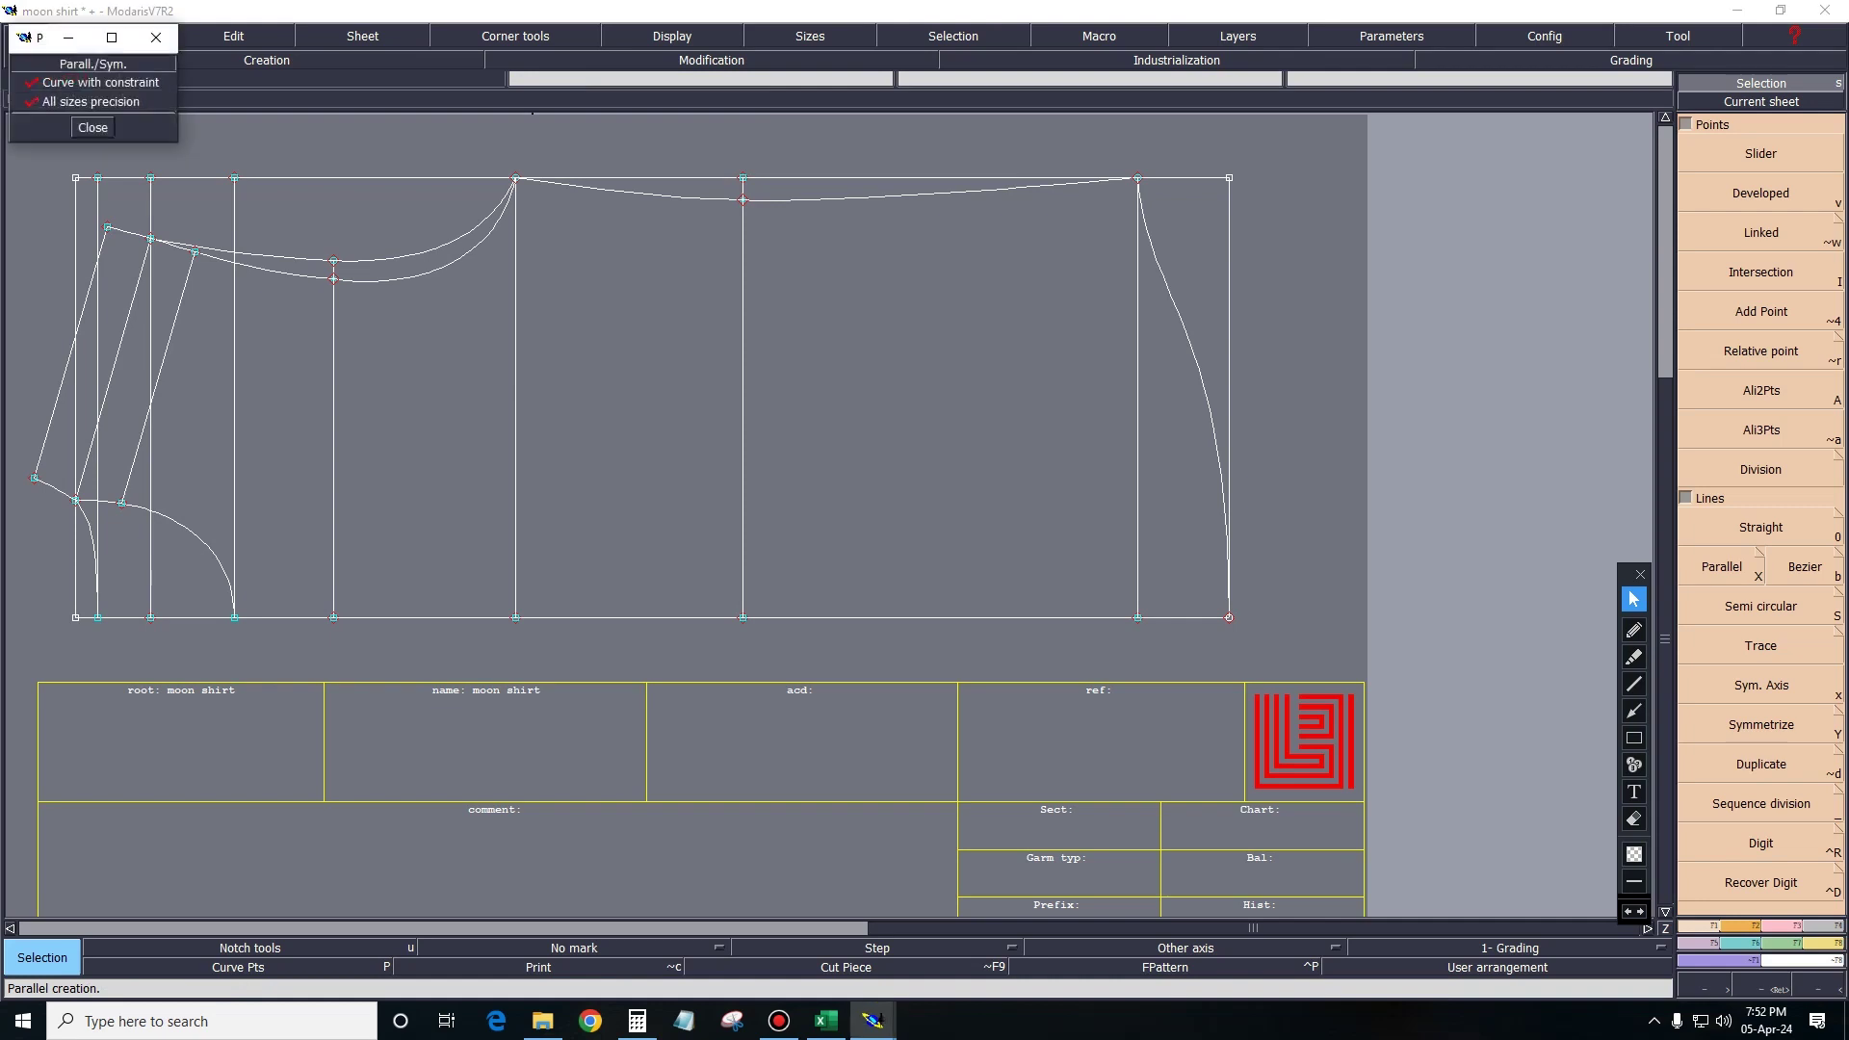
click(92, 128)
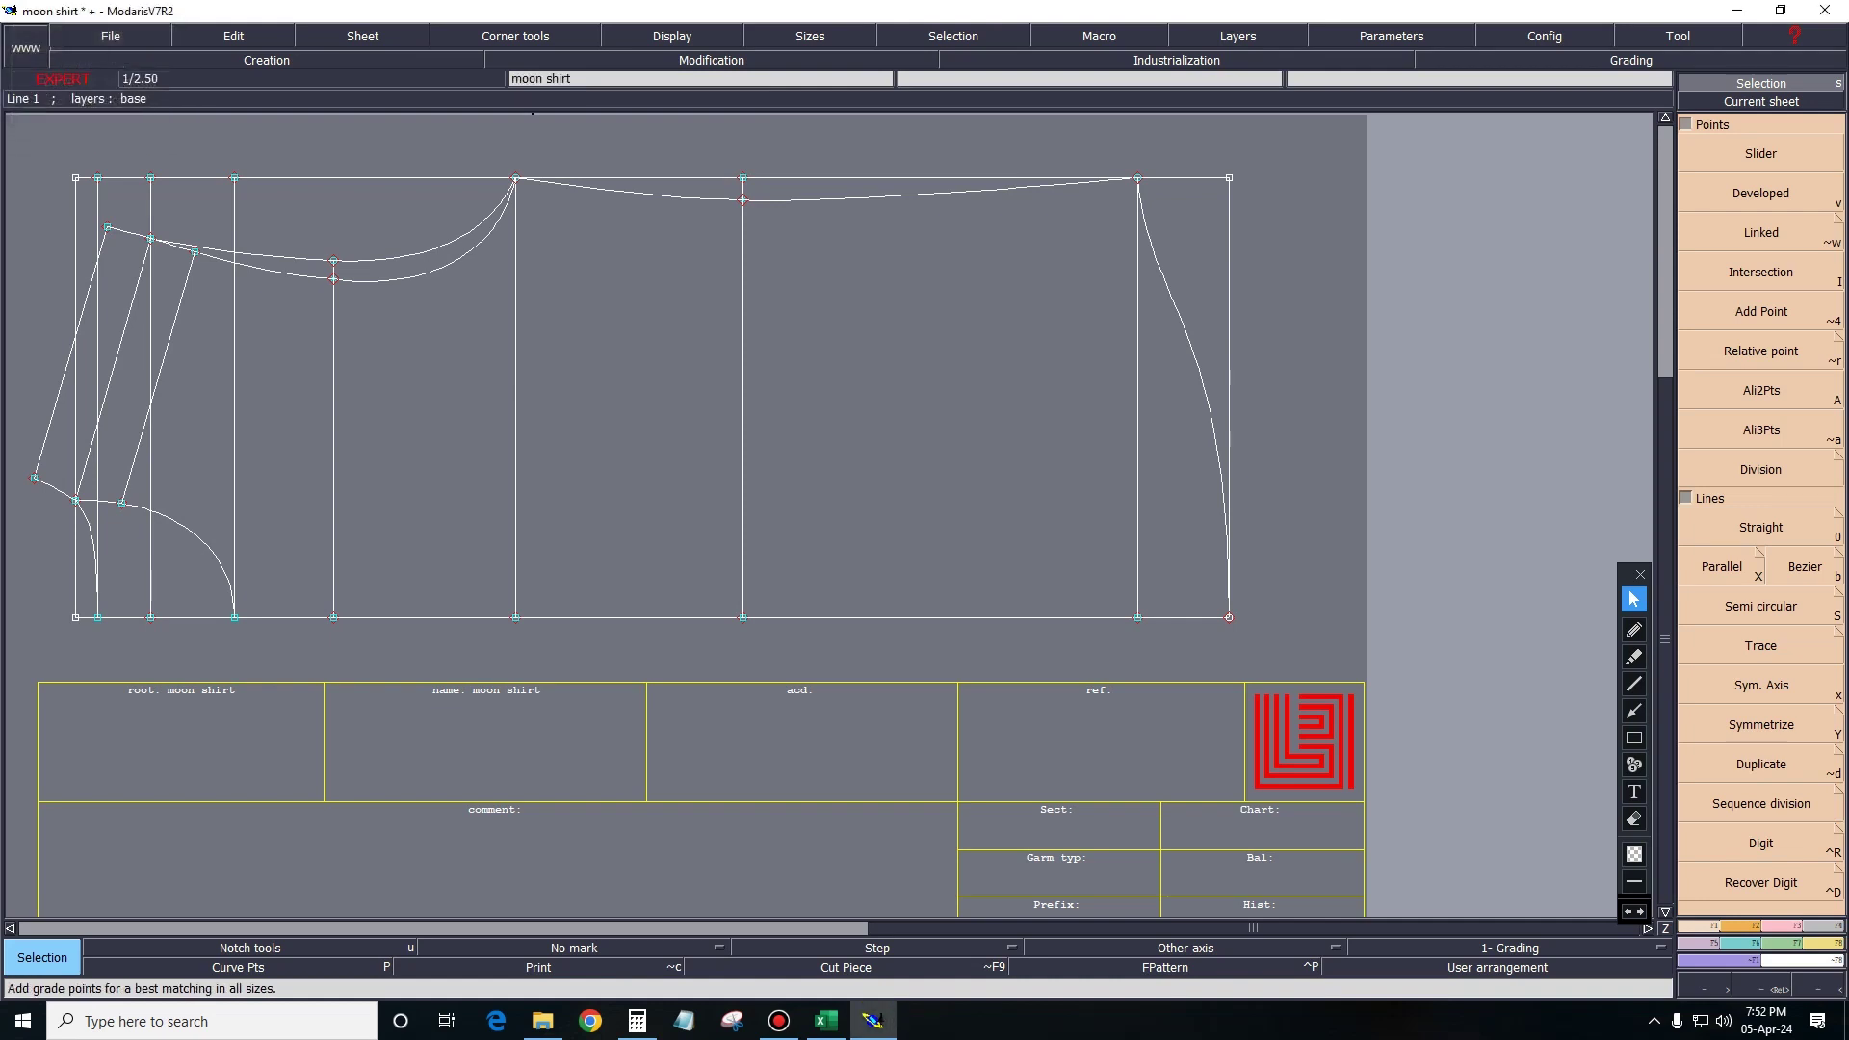
key(x)
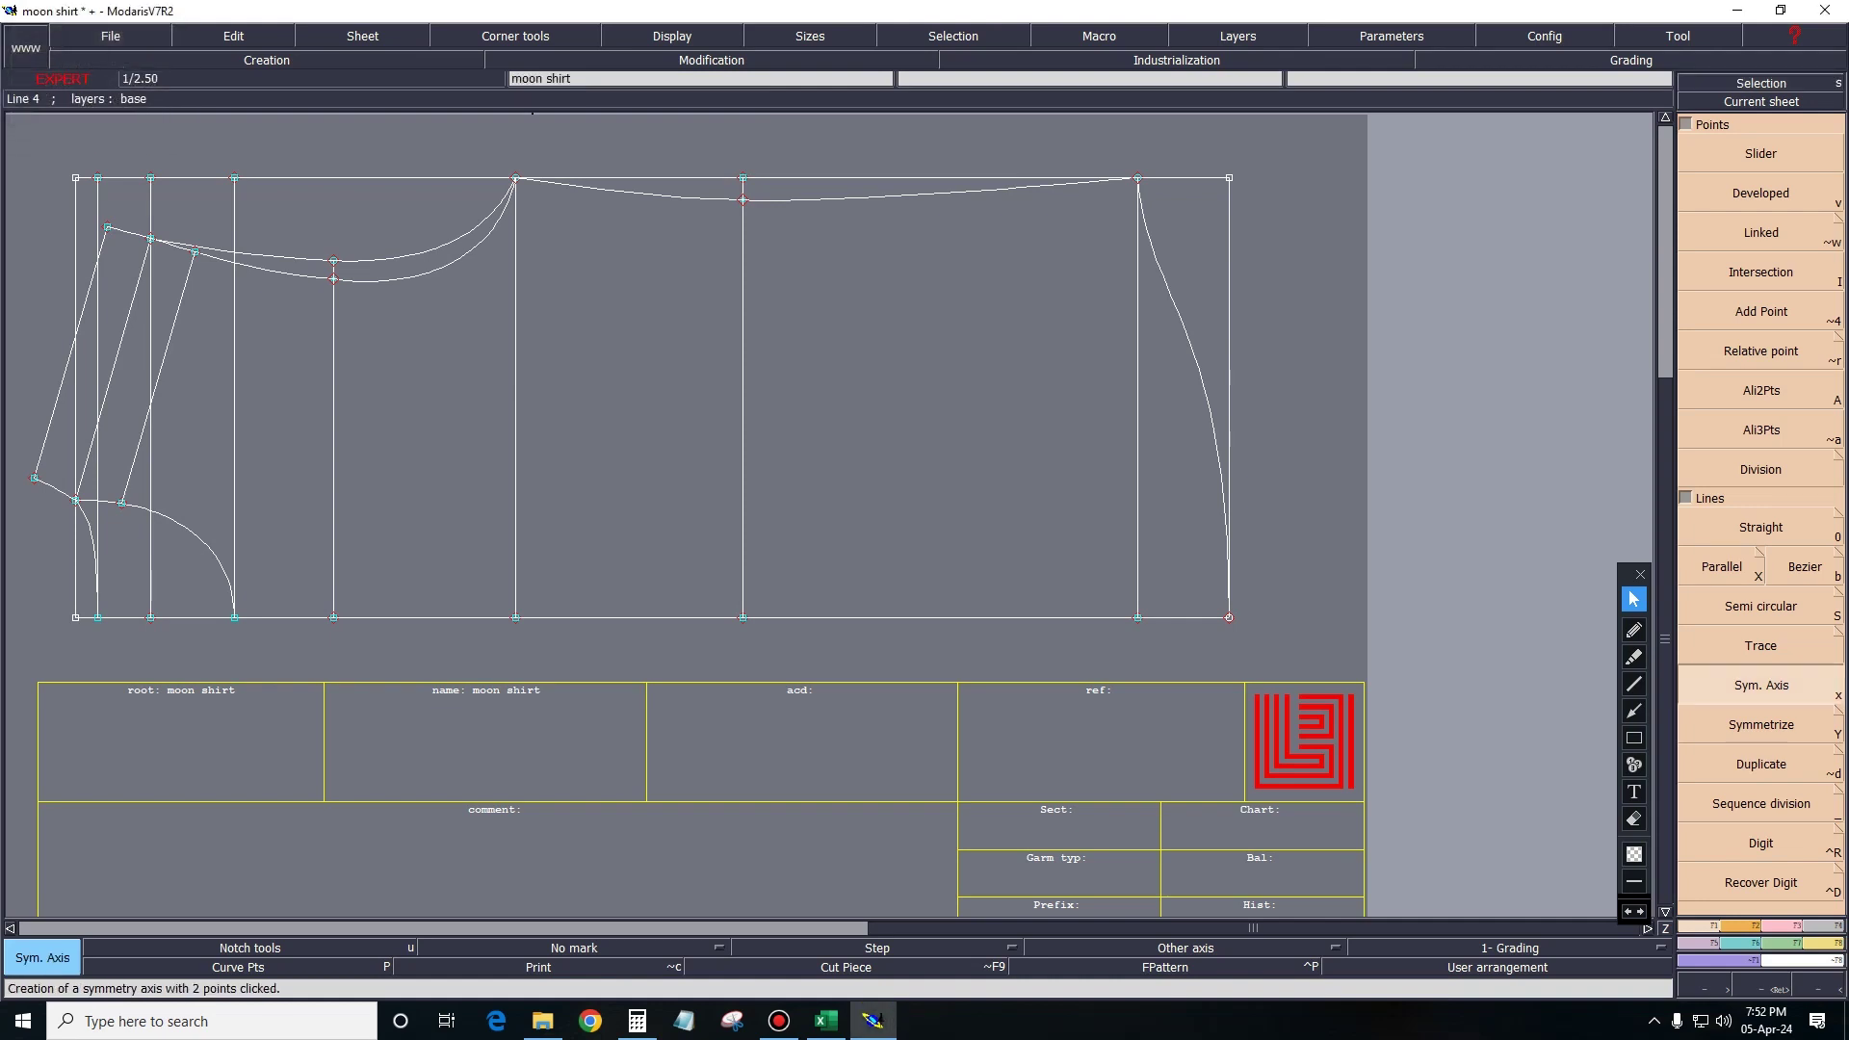
click(413, 620)
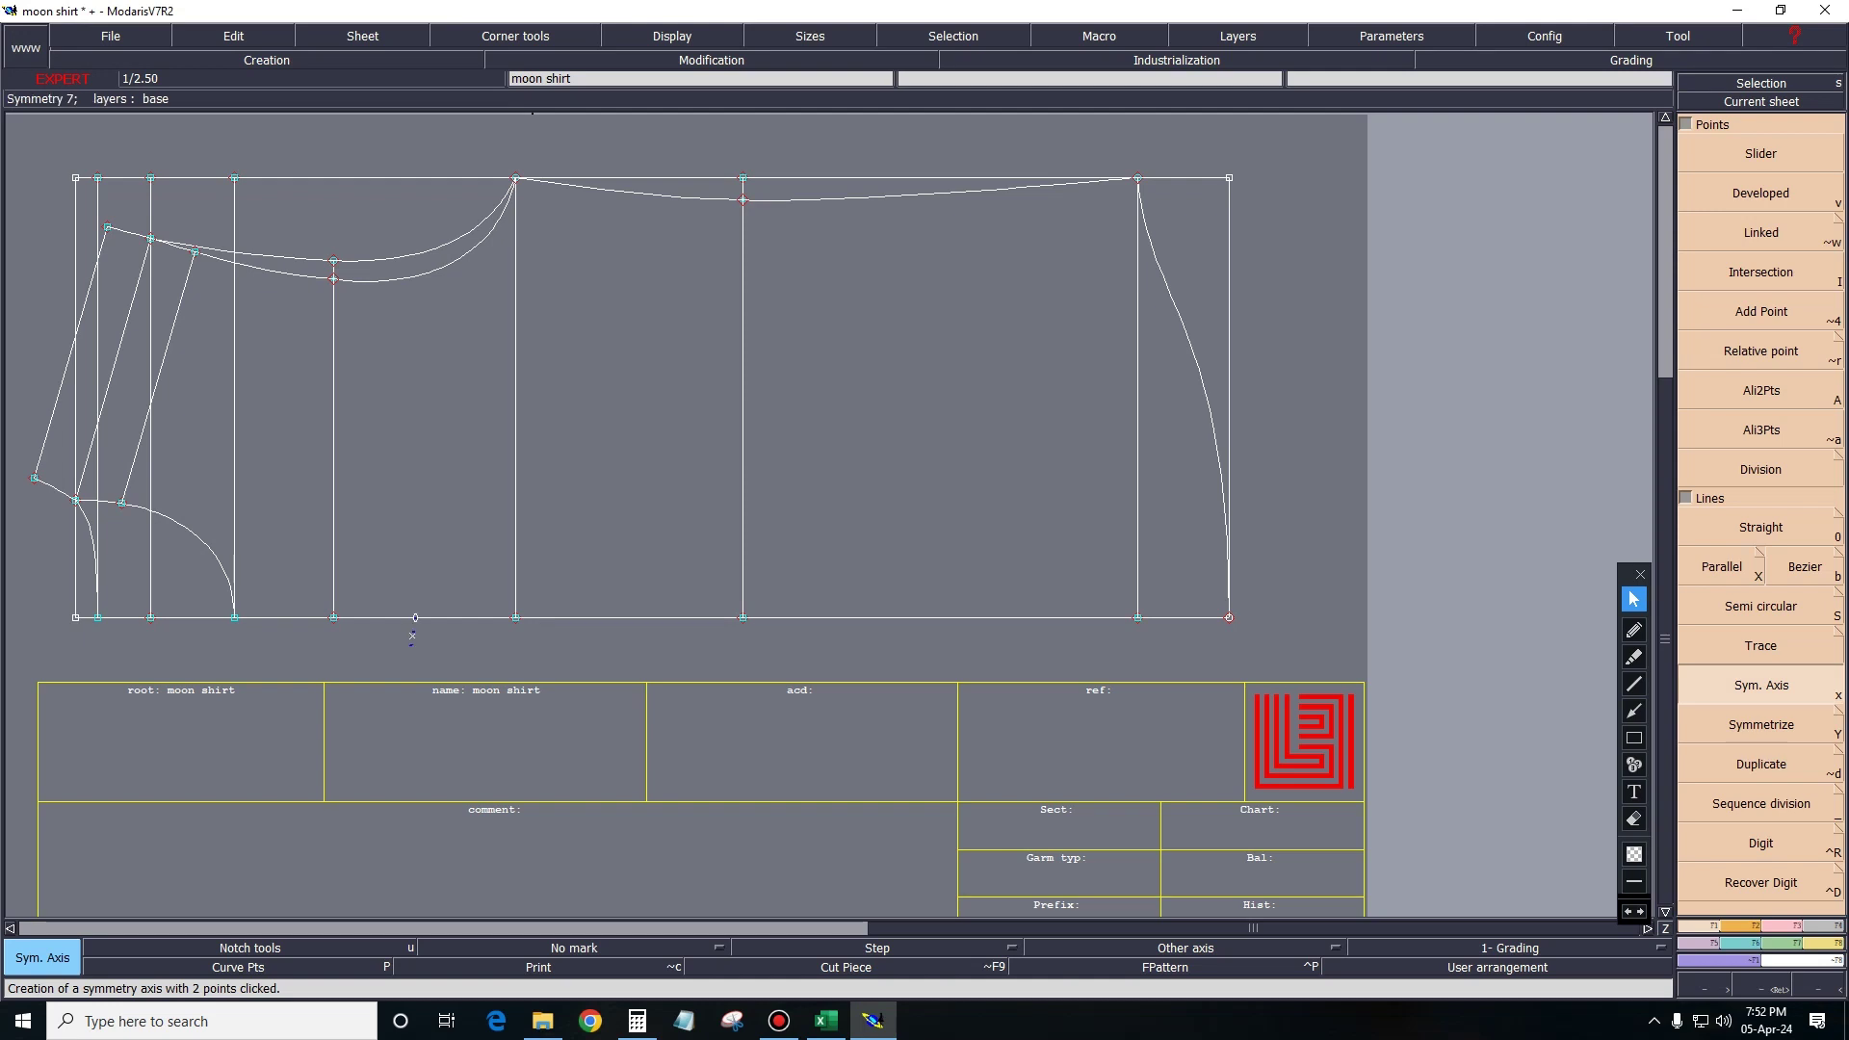
key(shift+x)
click(413, 619)
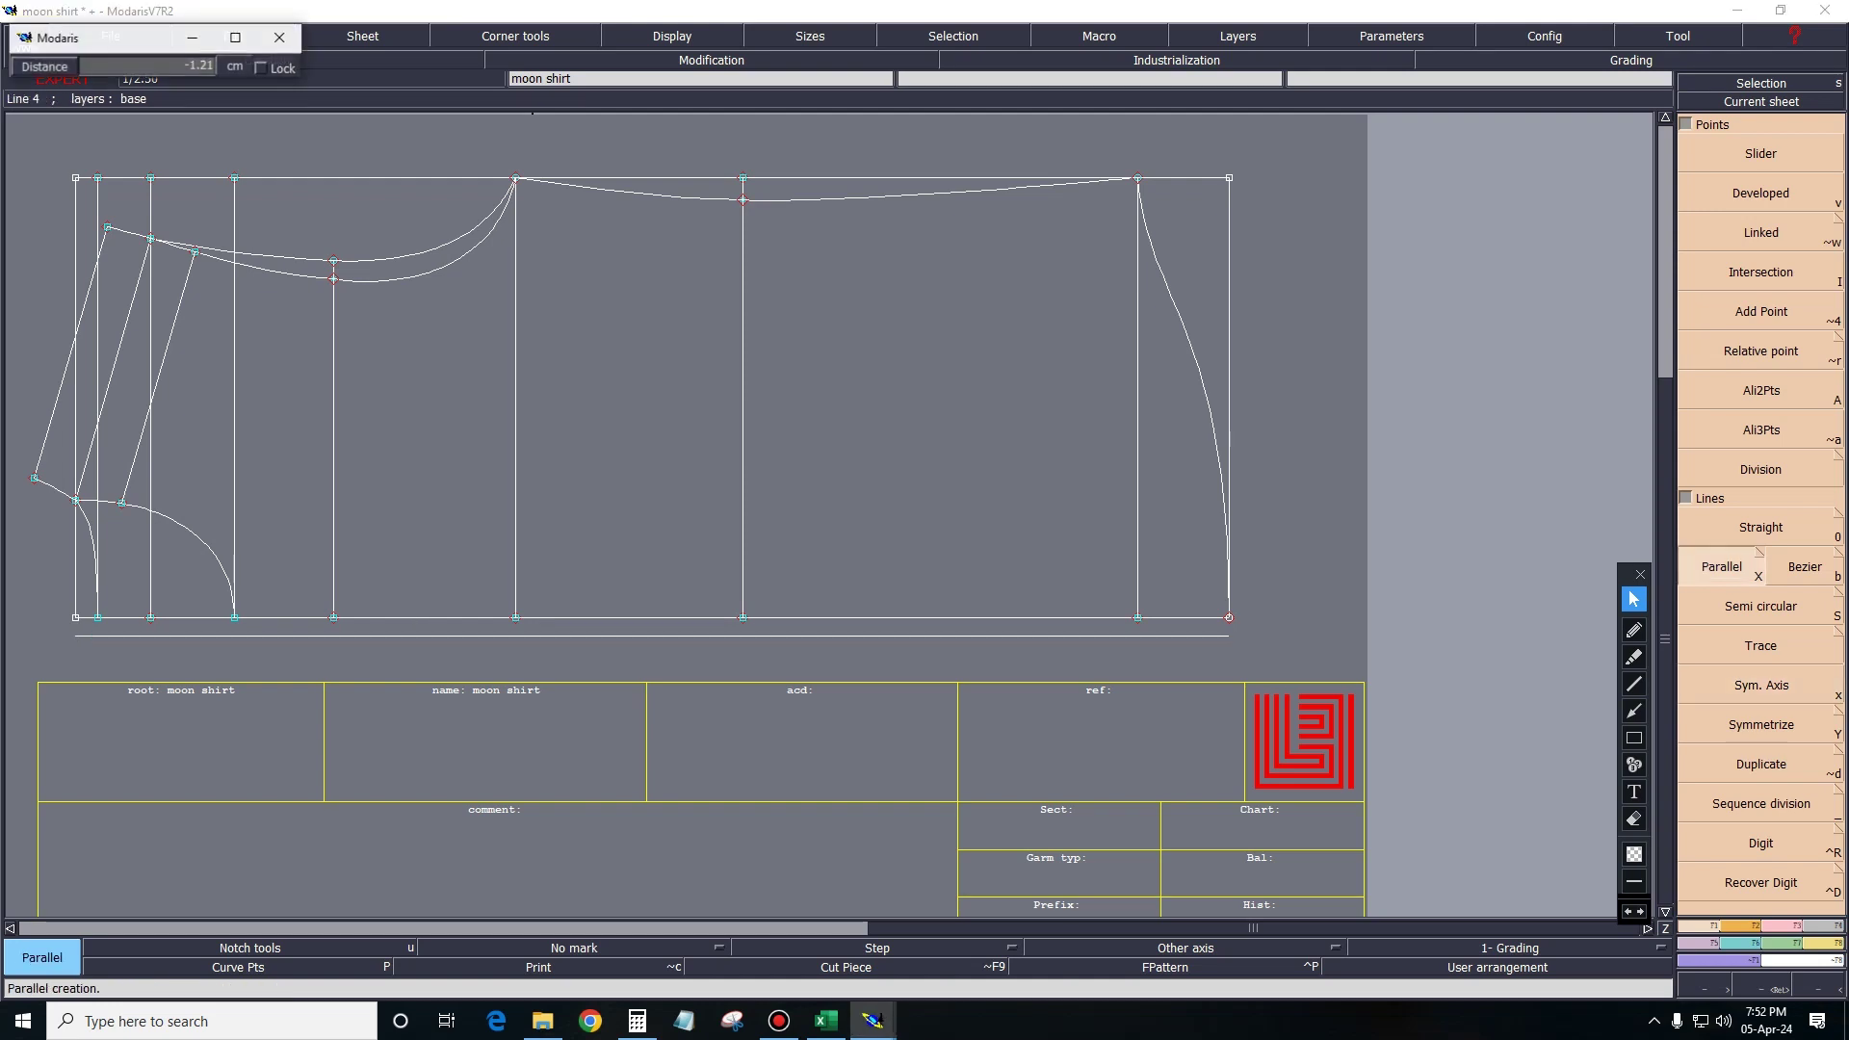
text(-1.5)
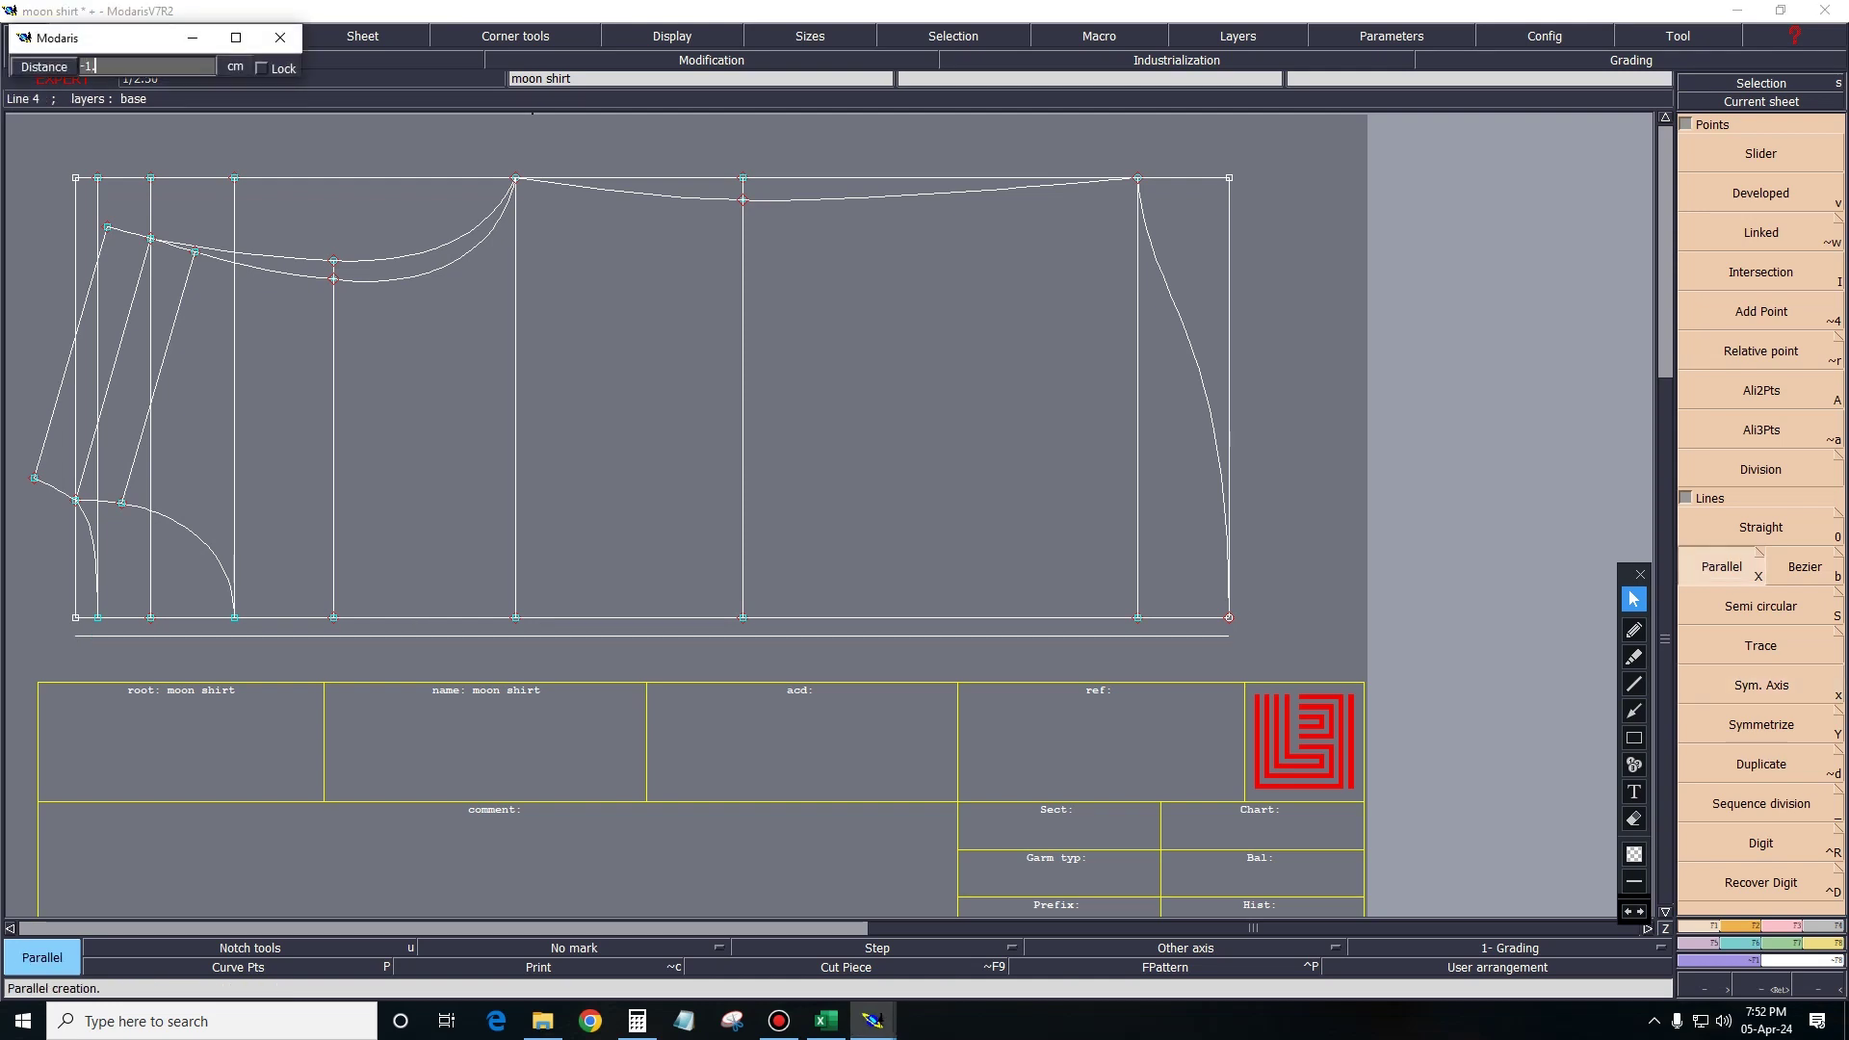
key(Return)
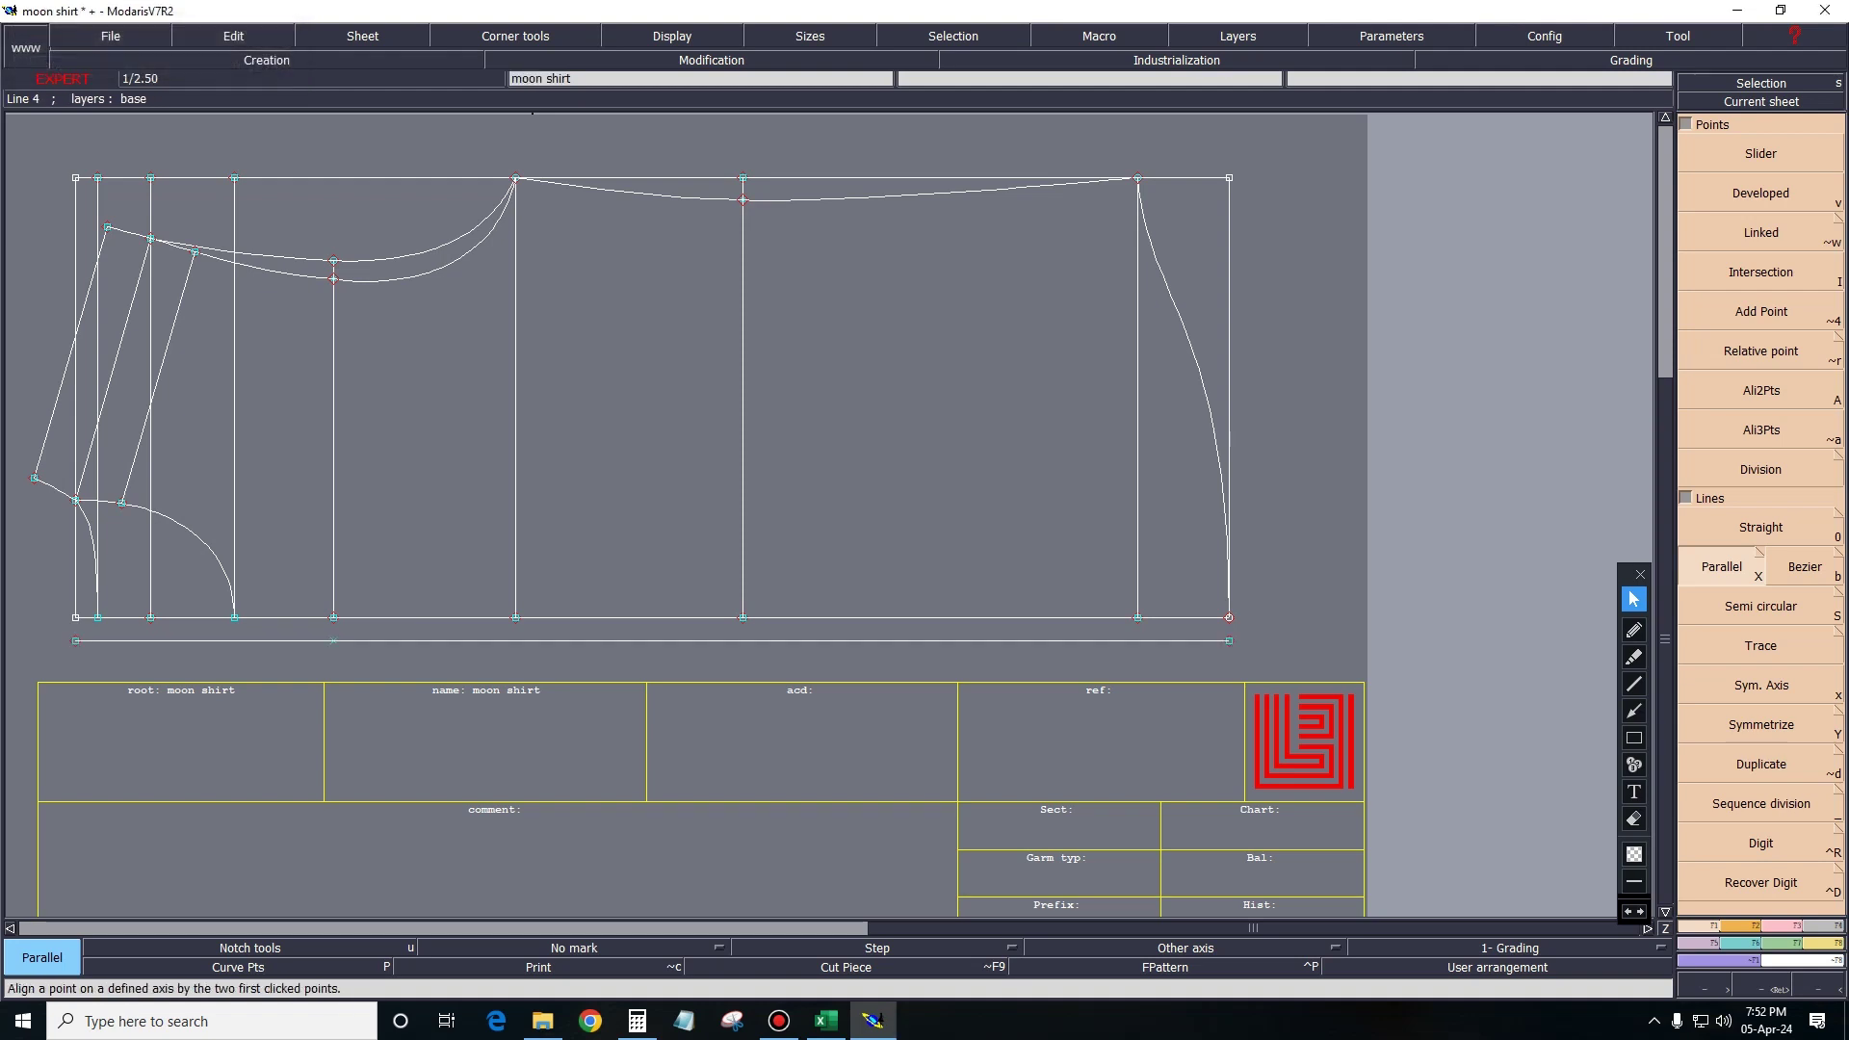
Draw a vertical from the hem point, mark its base-line intersection, and delete the excess segment.
key(b)
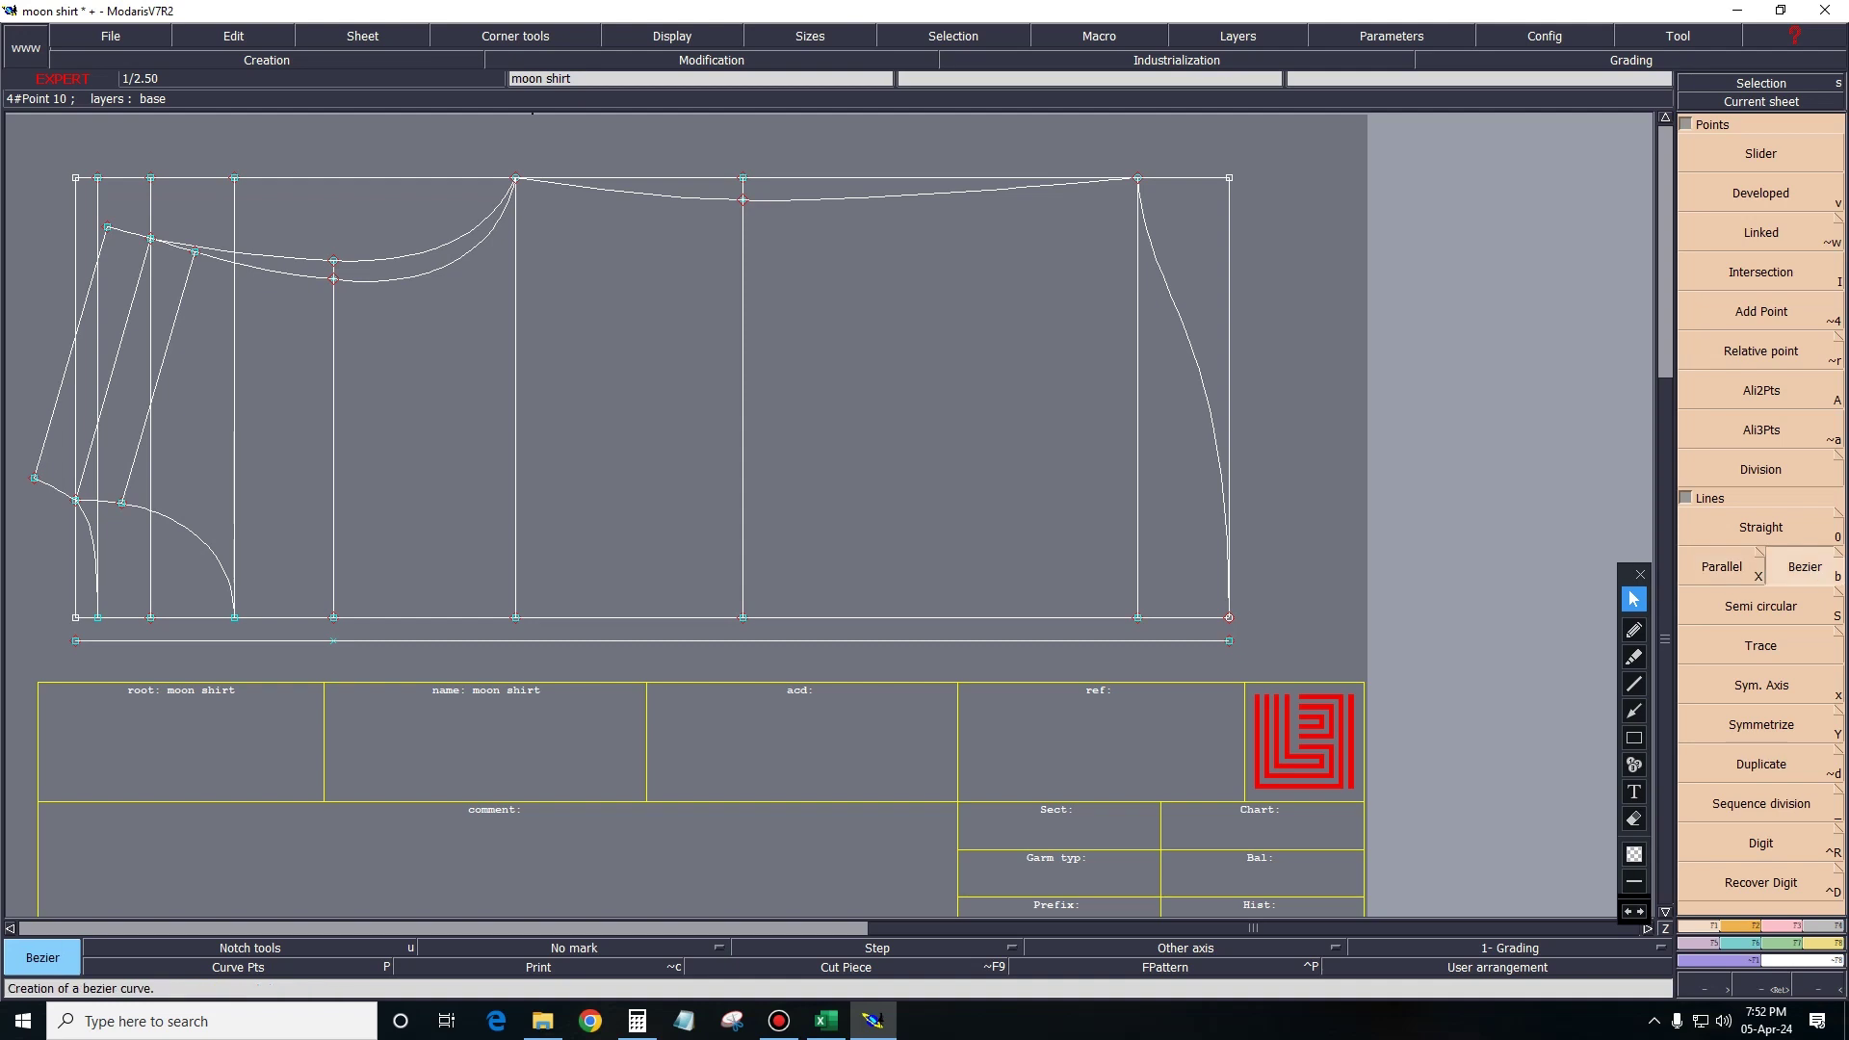
click(234, 617)
click(234, 683)
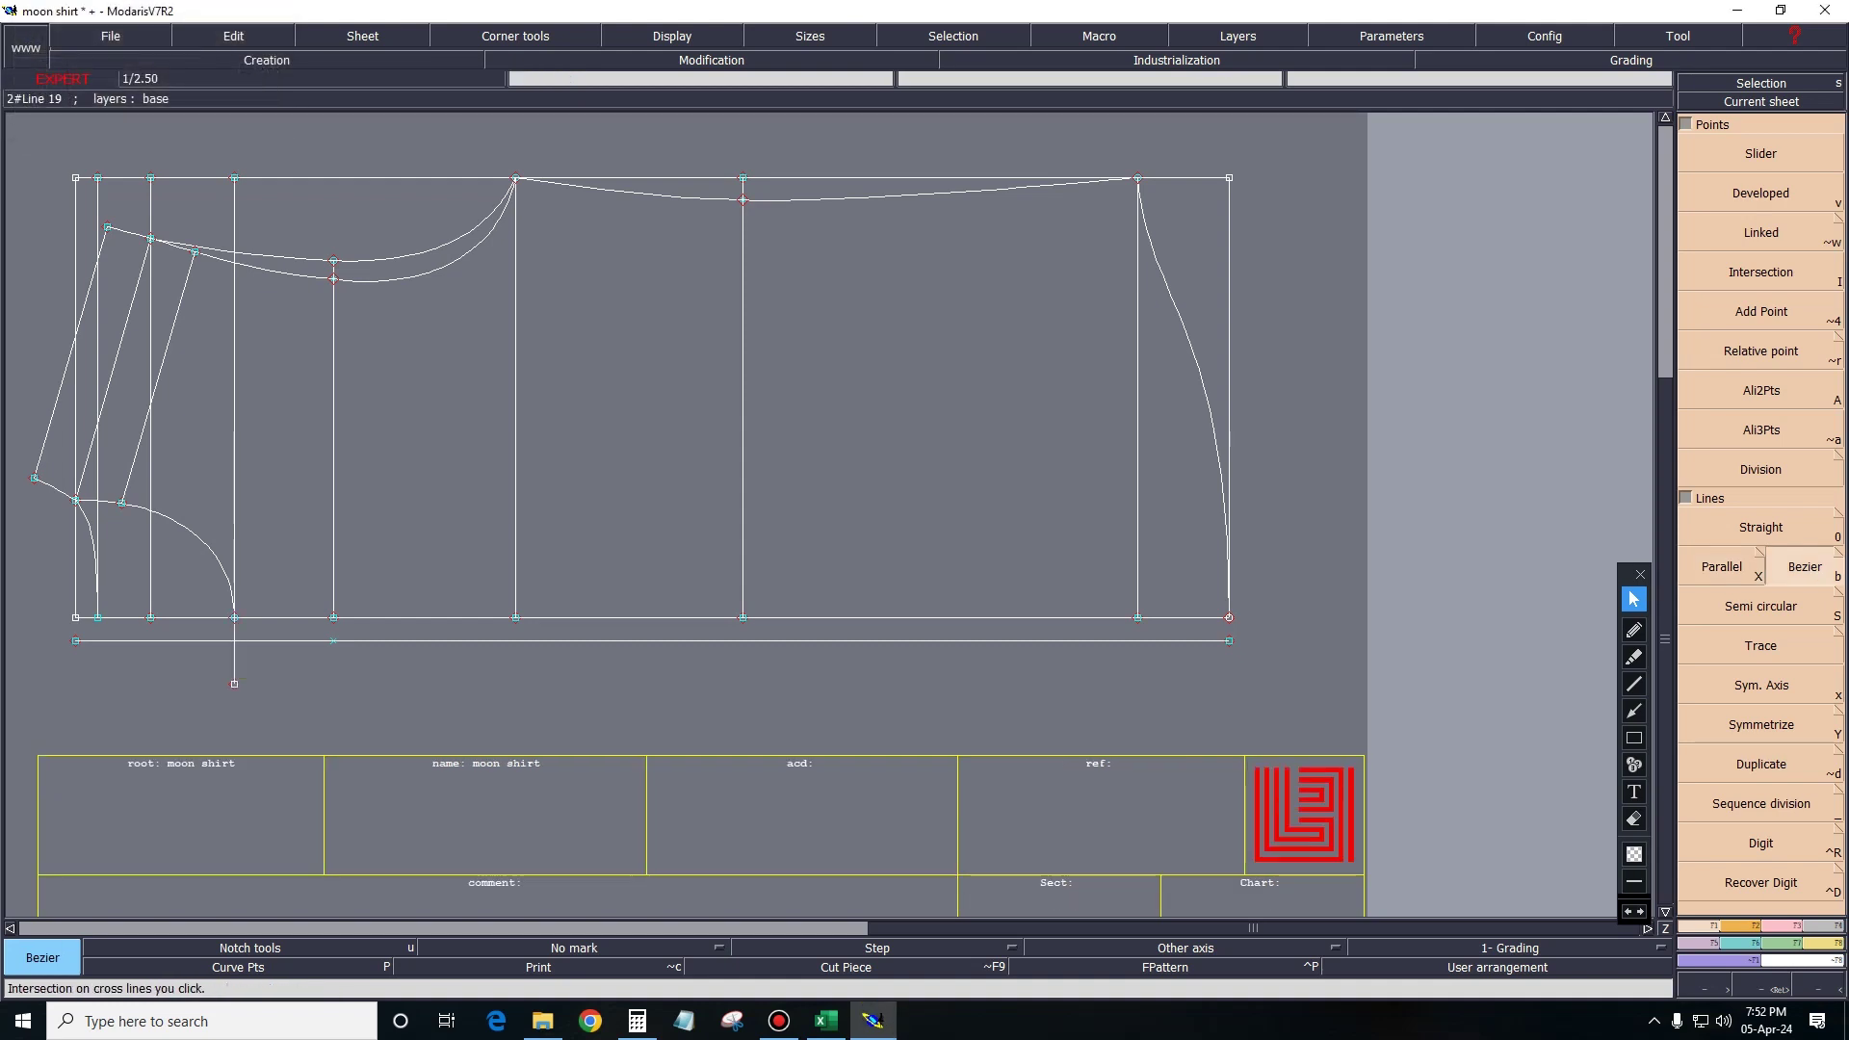
key(shift+i)
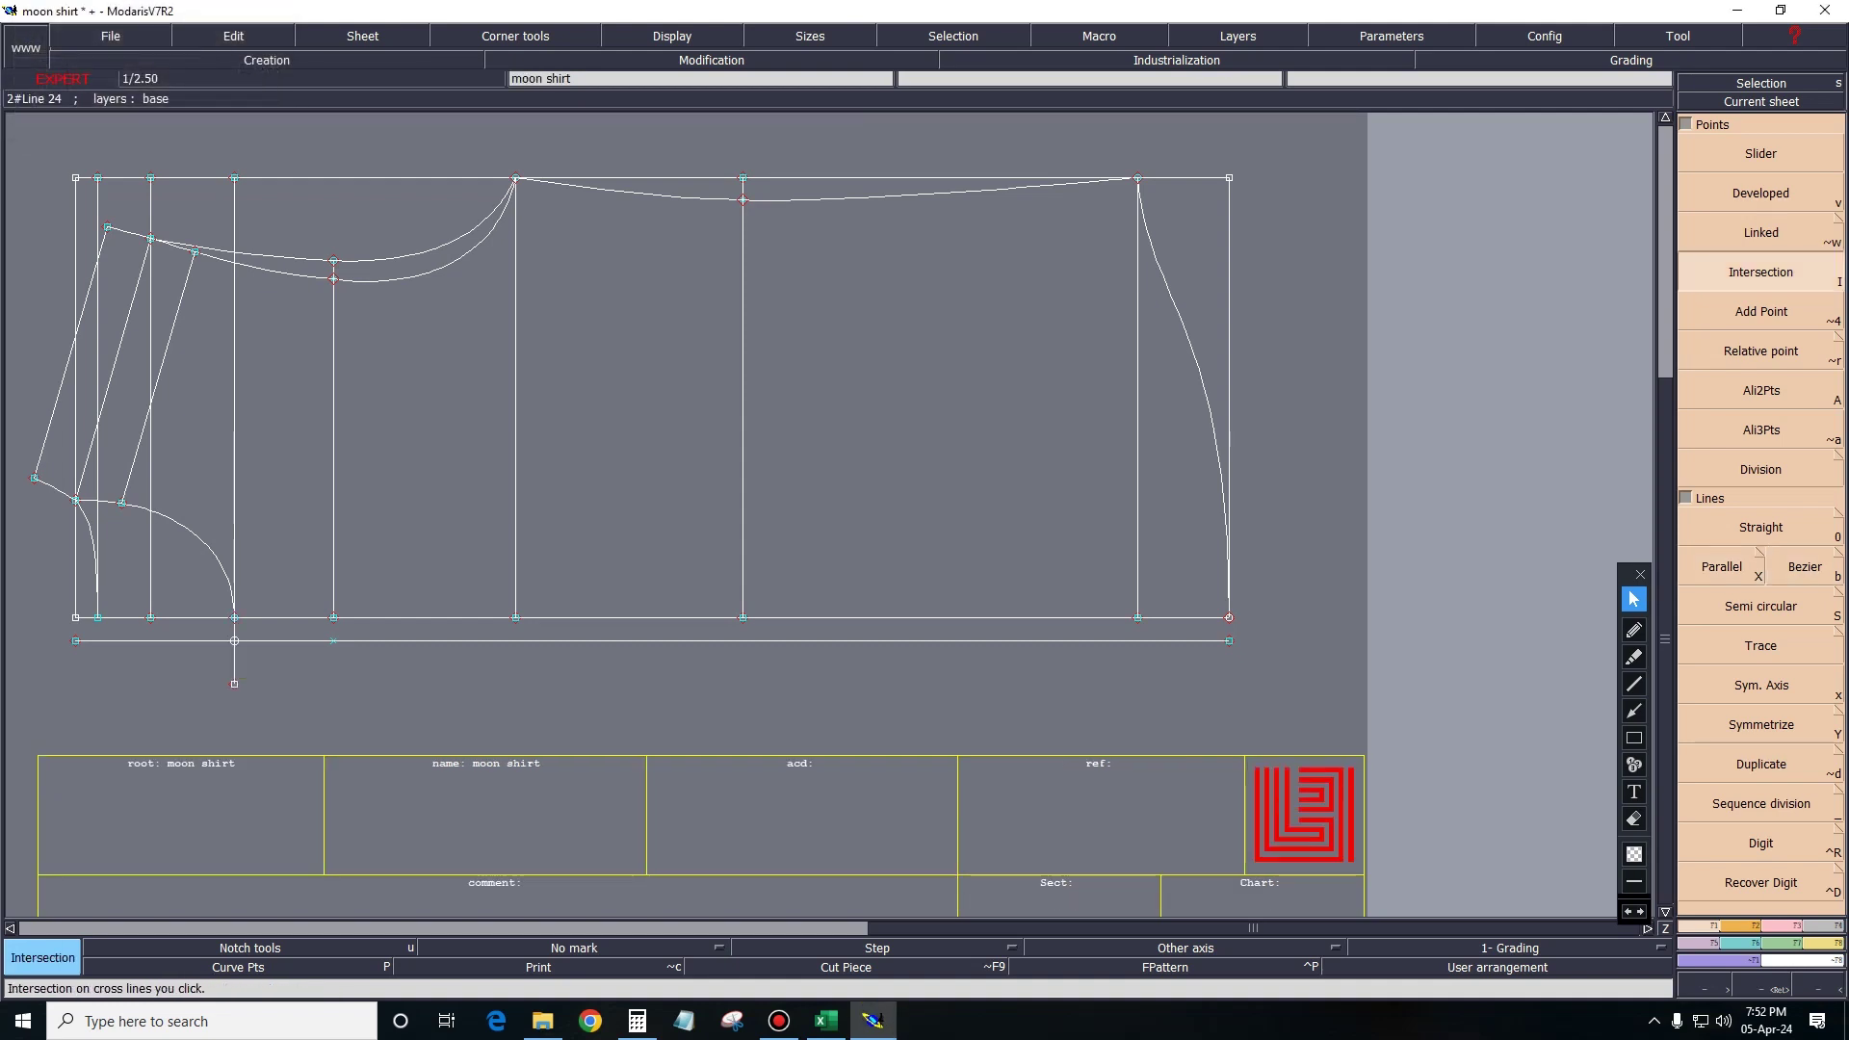
click(234, 640)
key(Delete)
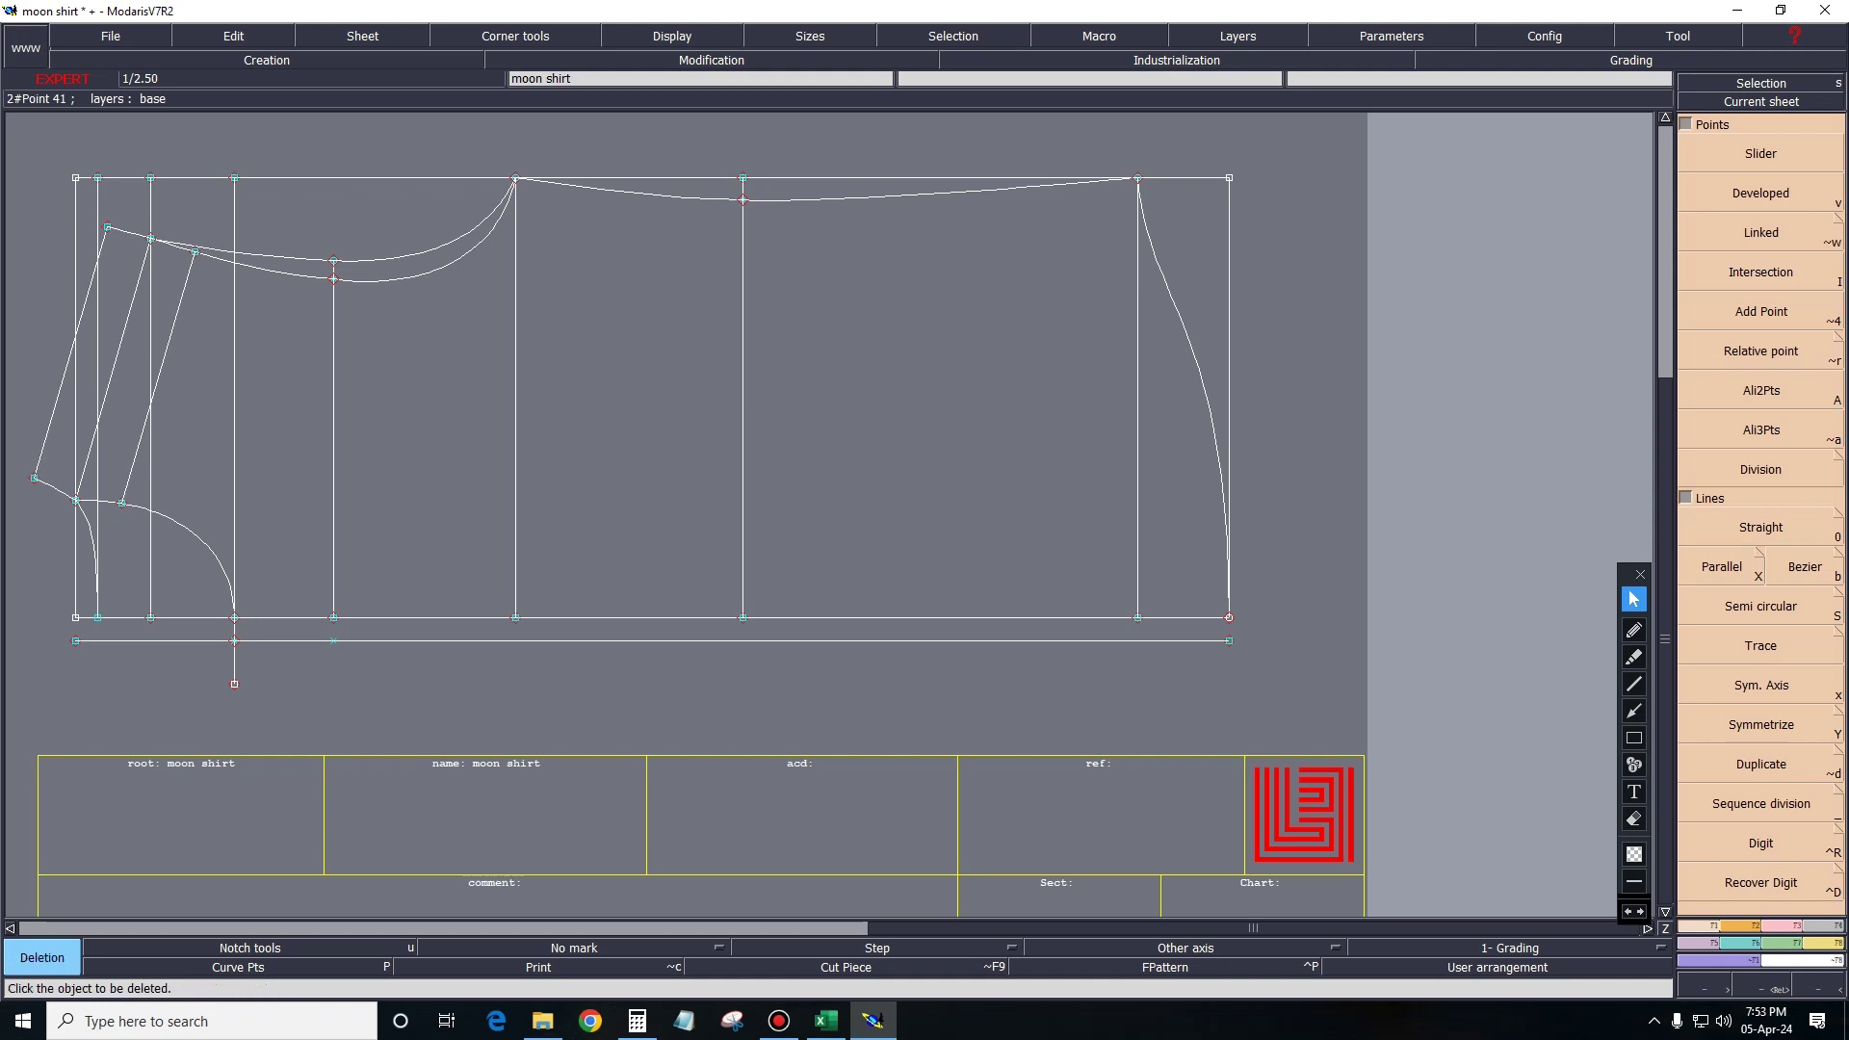
click(234, 684)
Place a point 2.00 cm along the base line and delete the line's left section.
key(v)
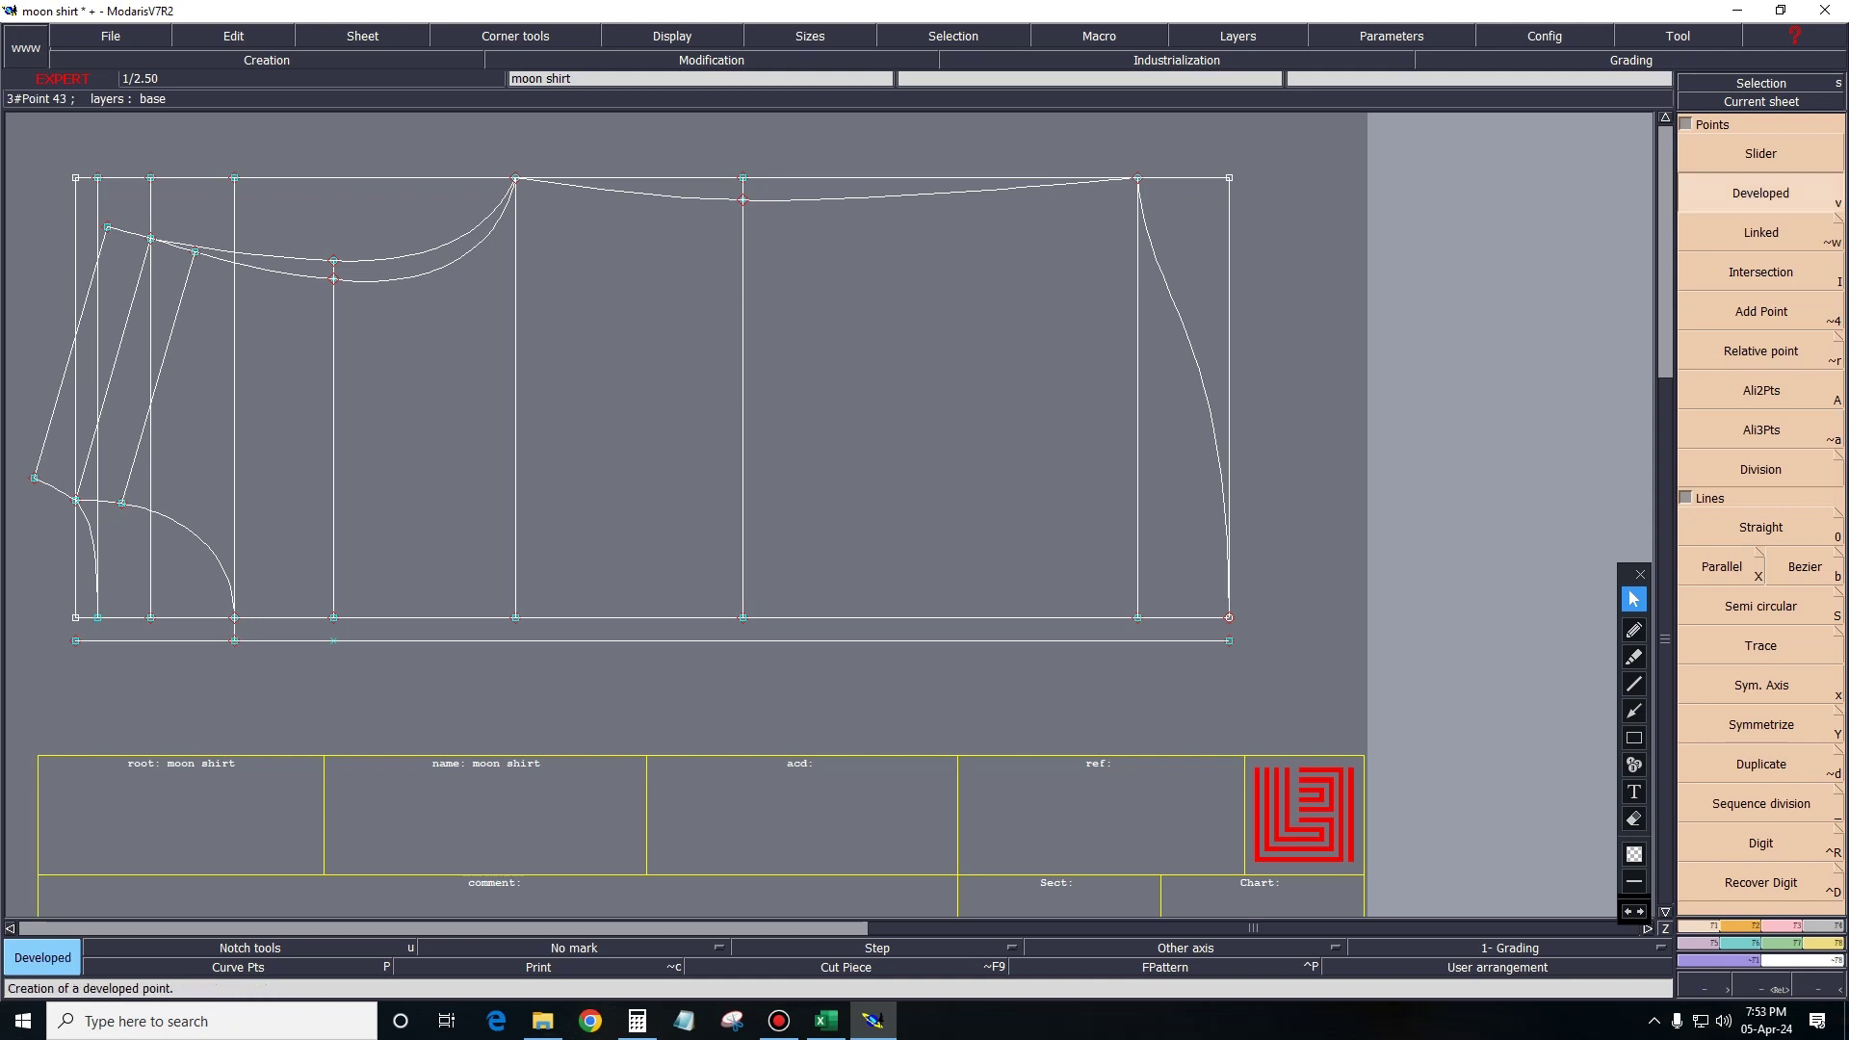
click(219, 640)
text(2)
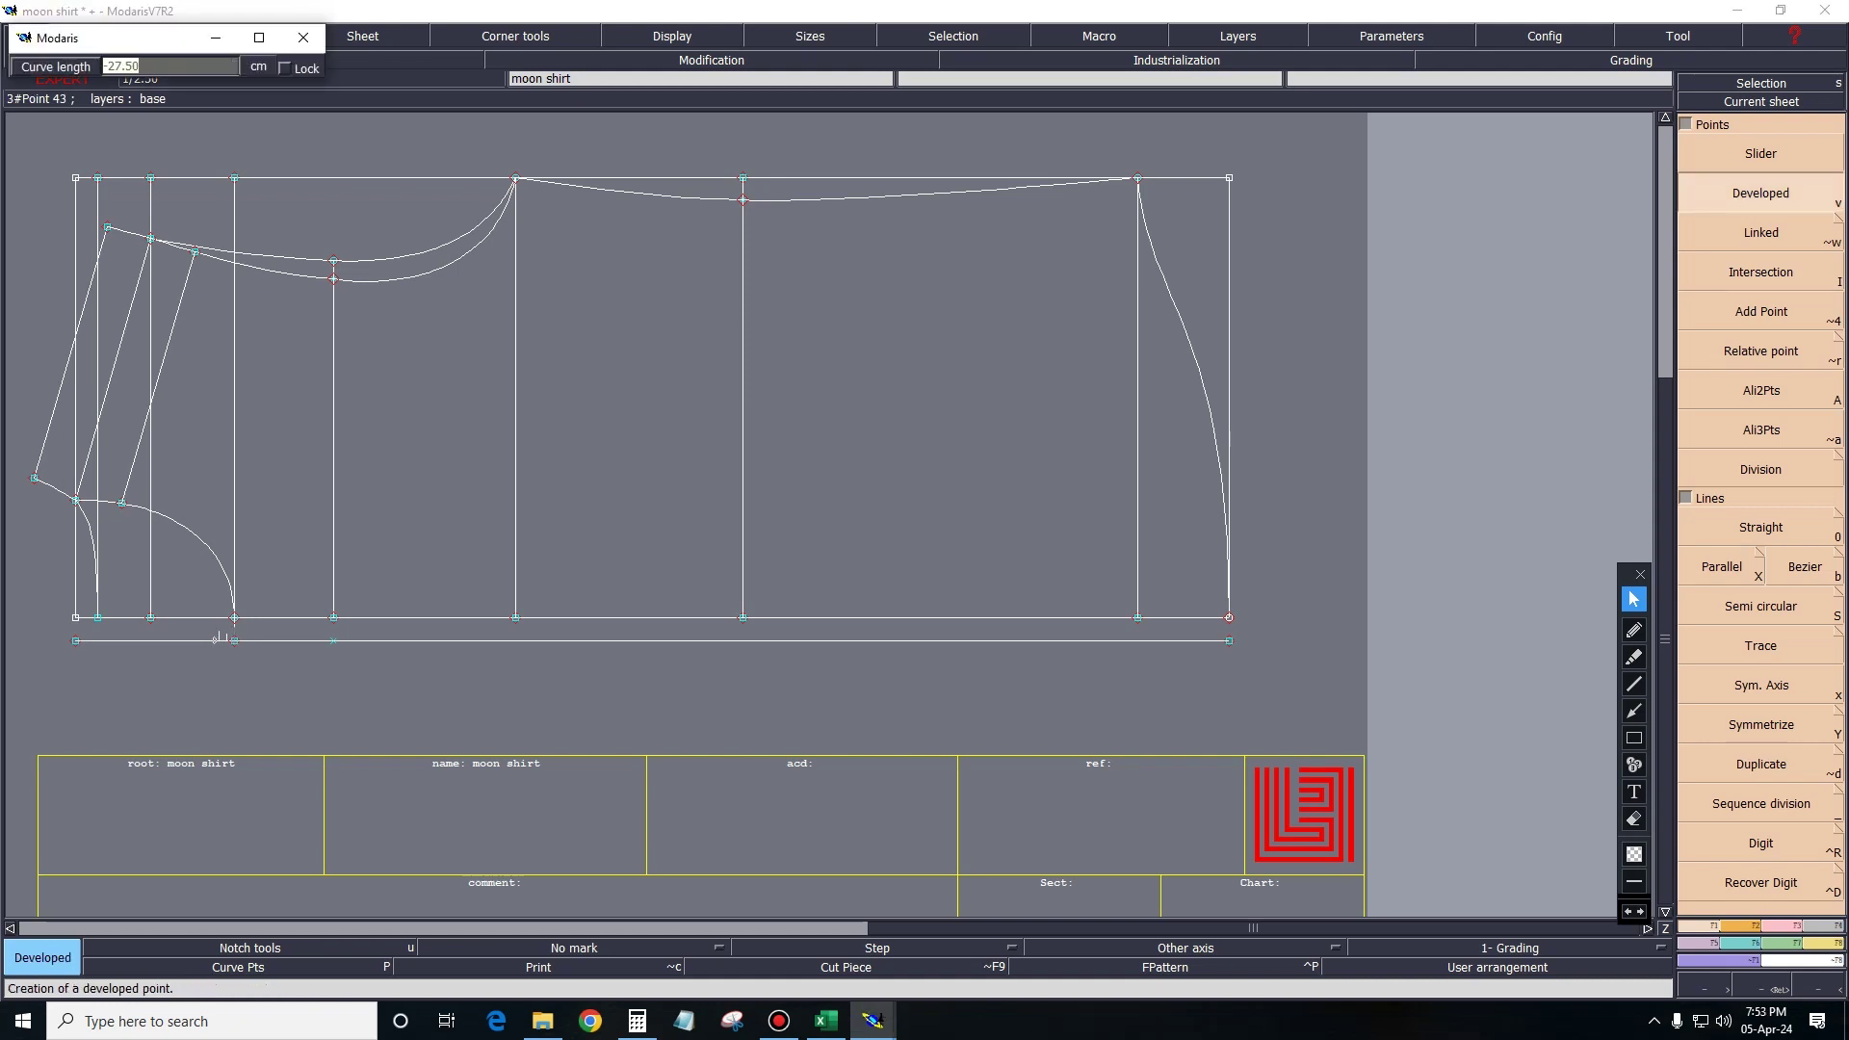
text(.00)
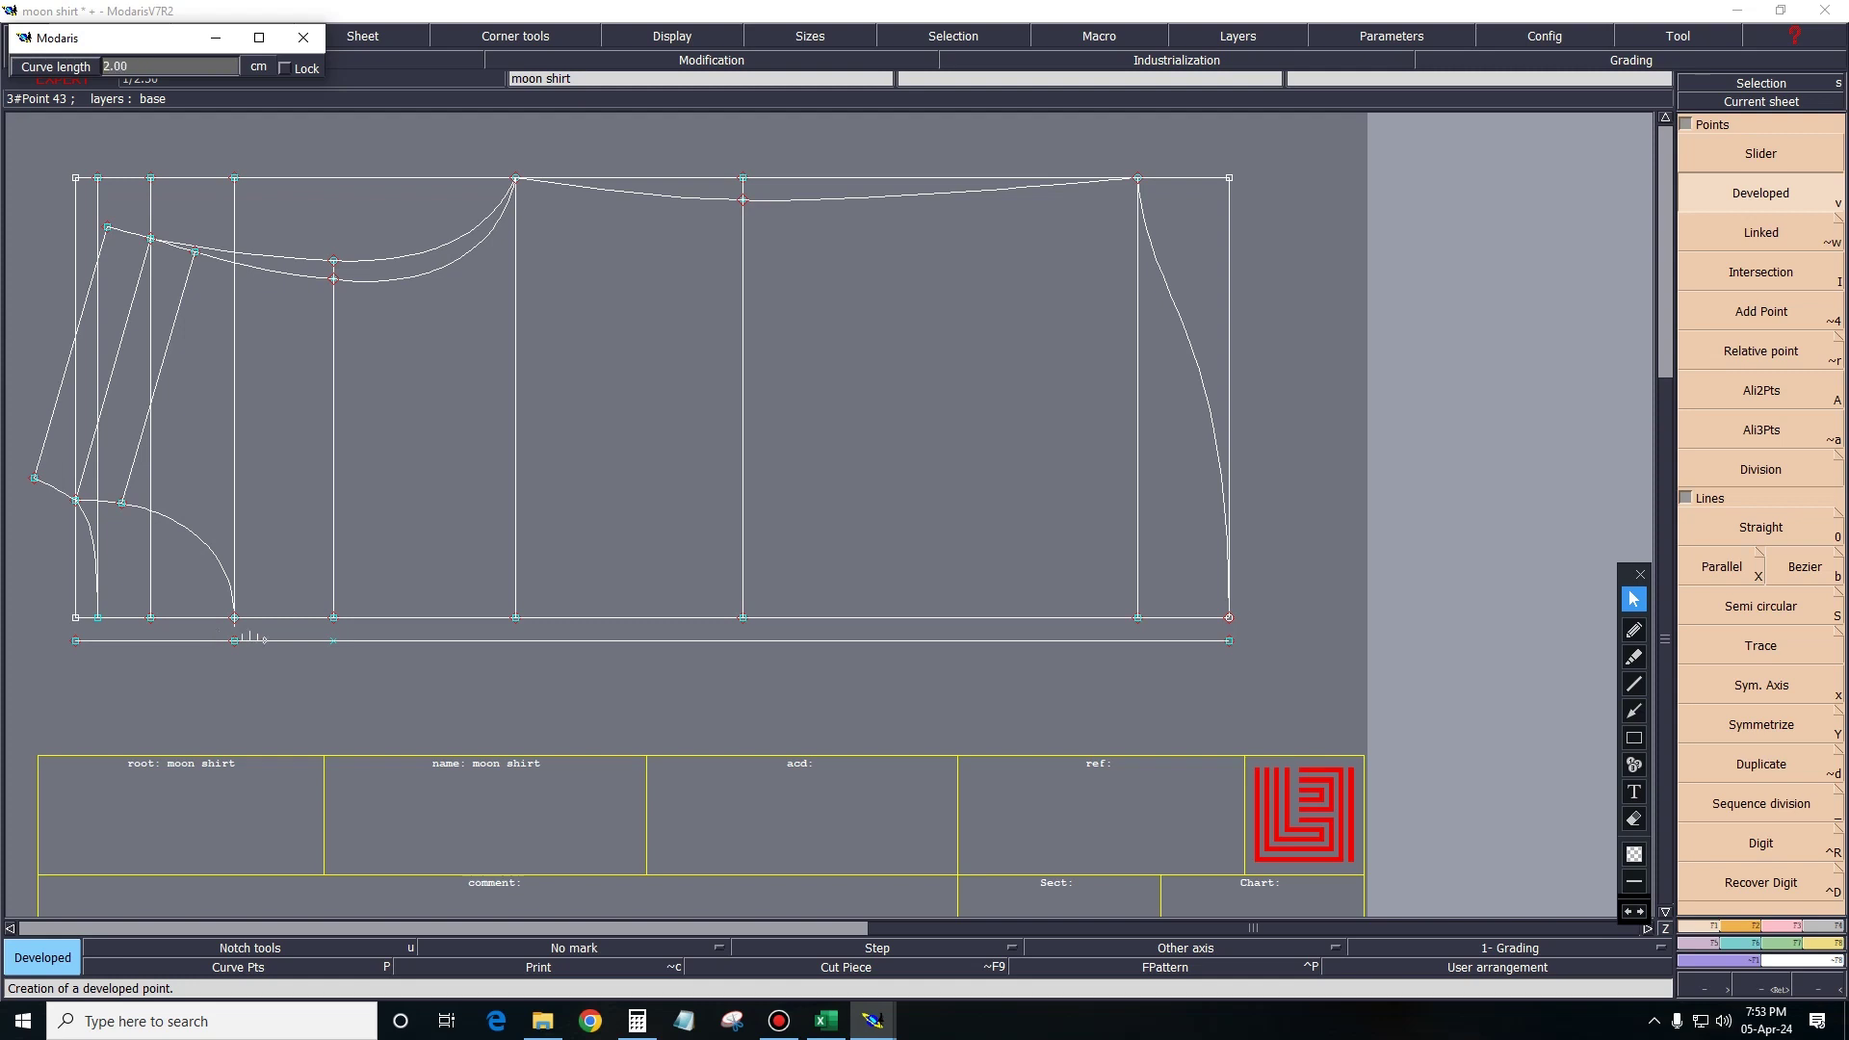
text(-)
key(Return)
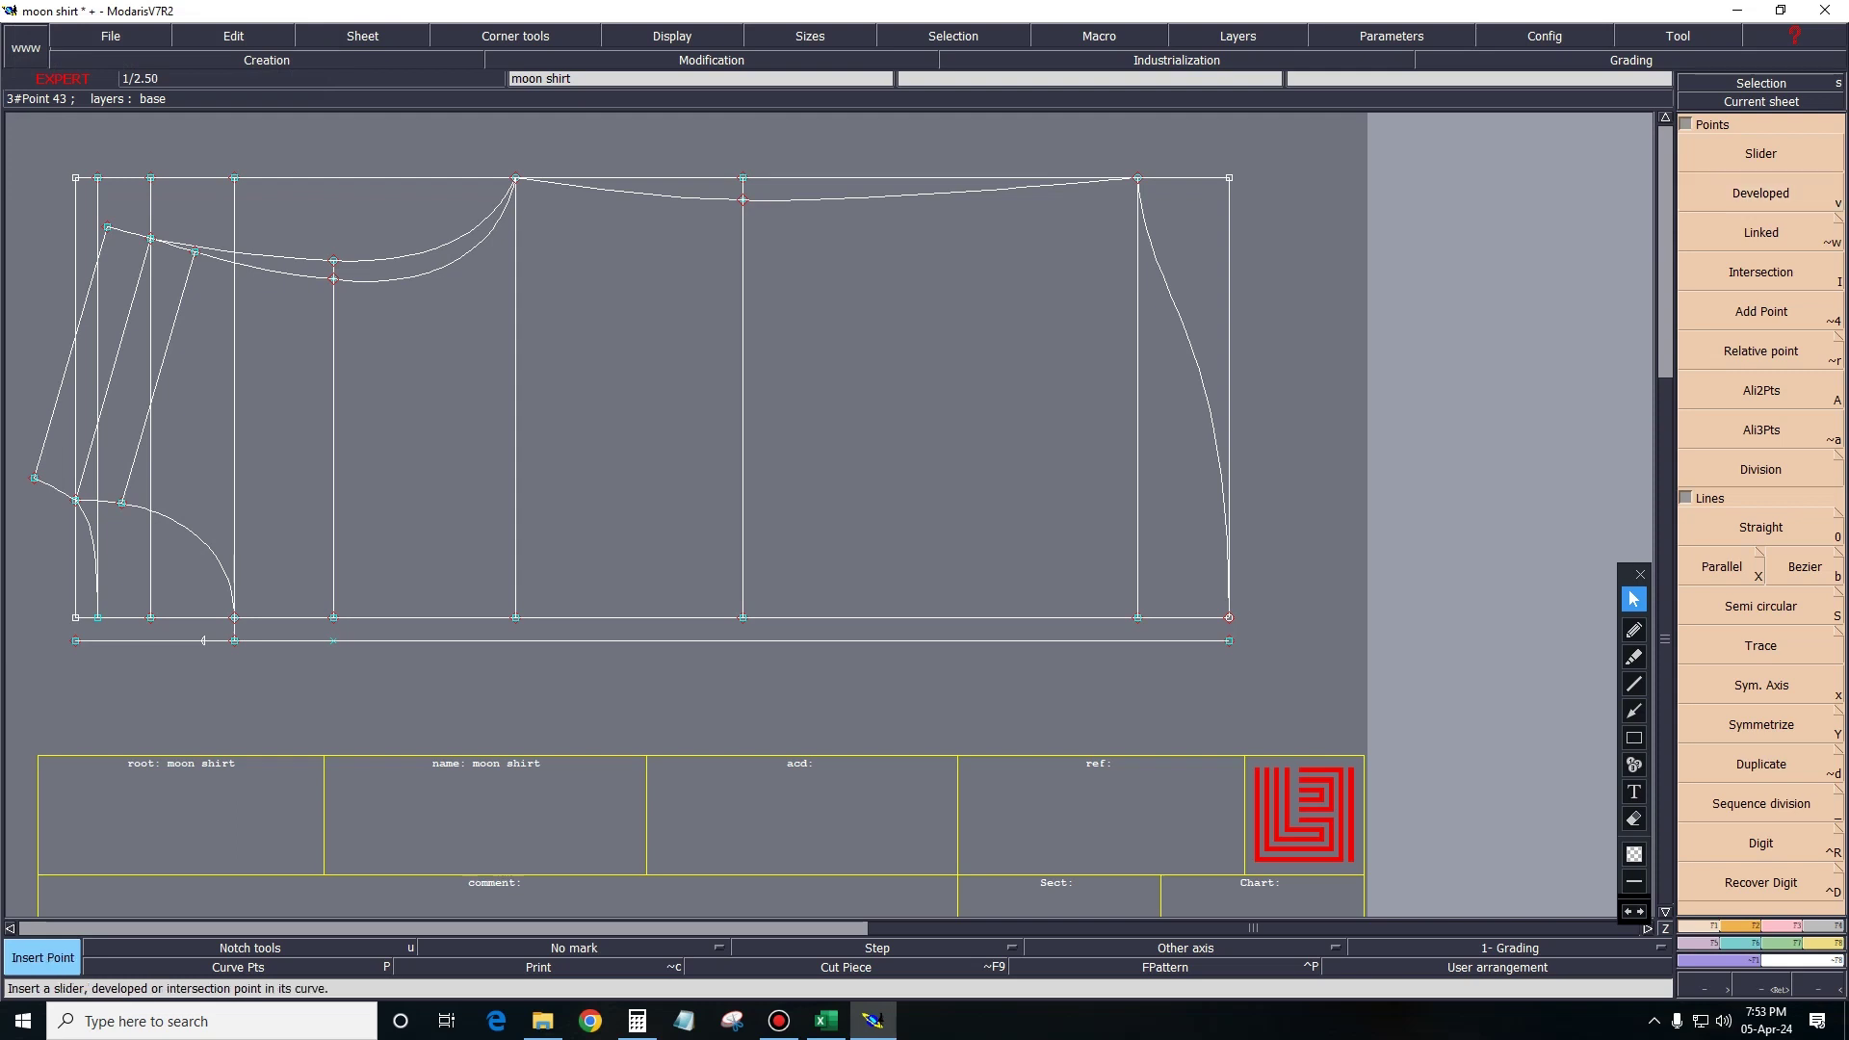
key(Delete)
click(203, 641)
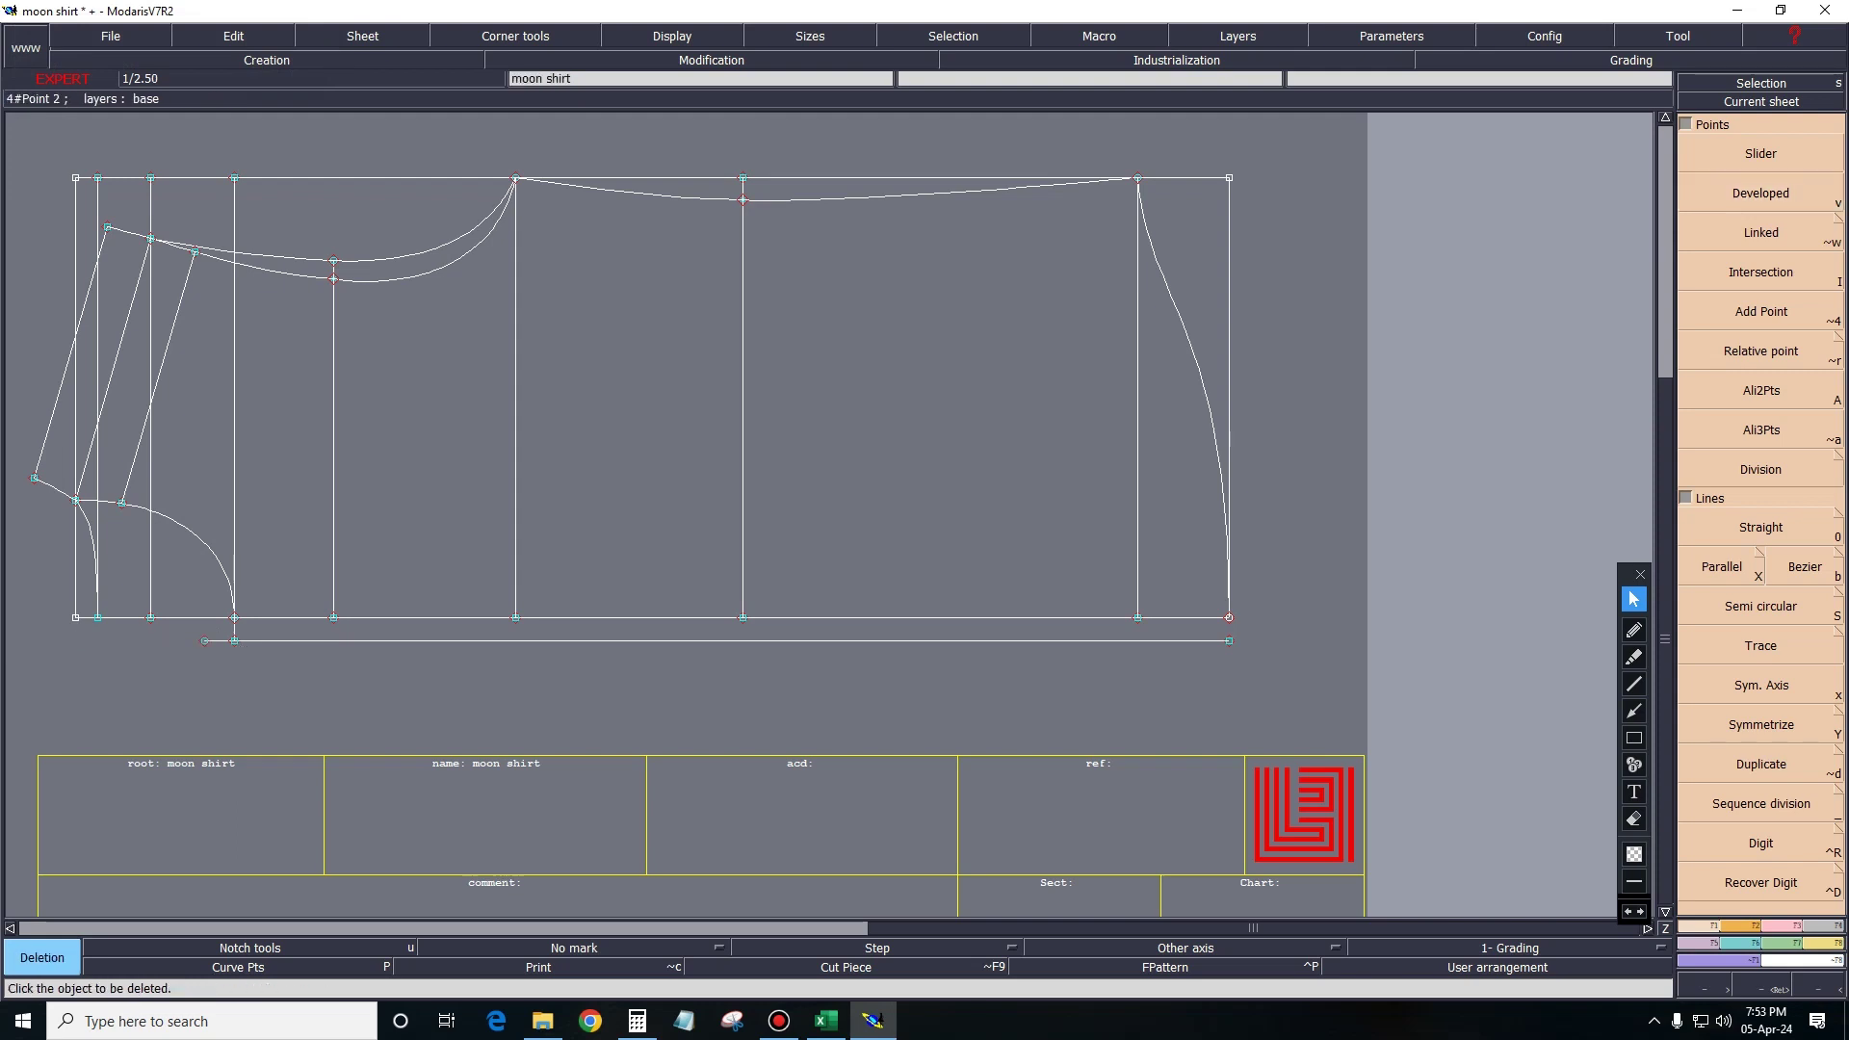
key(Escape)
key(b)
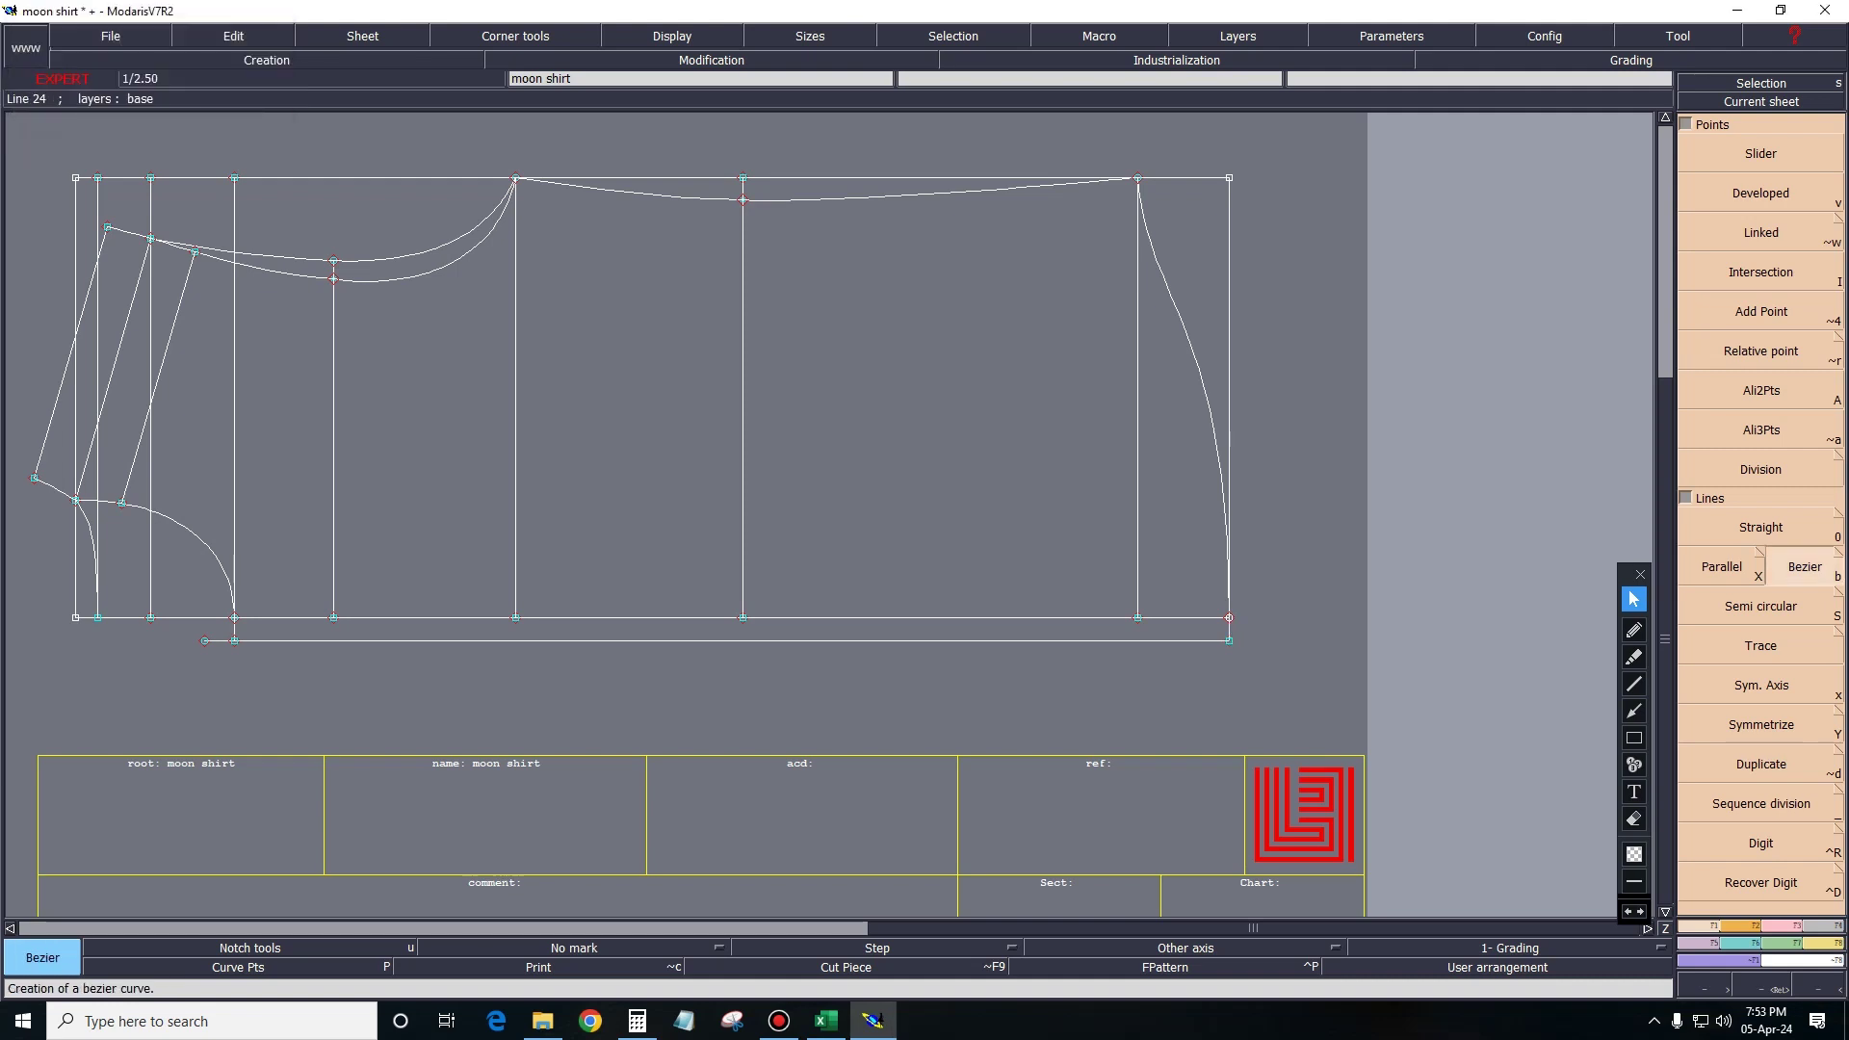
Offset a parallel cuff line 4.5 cm below the sleeve's base line.
key(x)
click(749, 640)
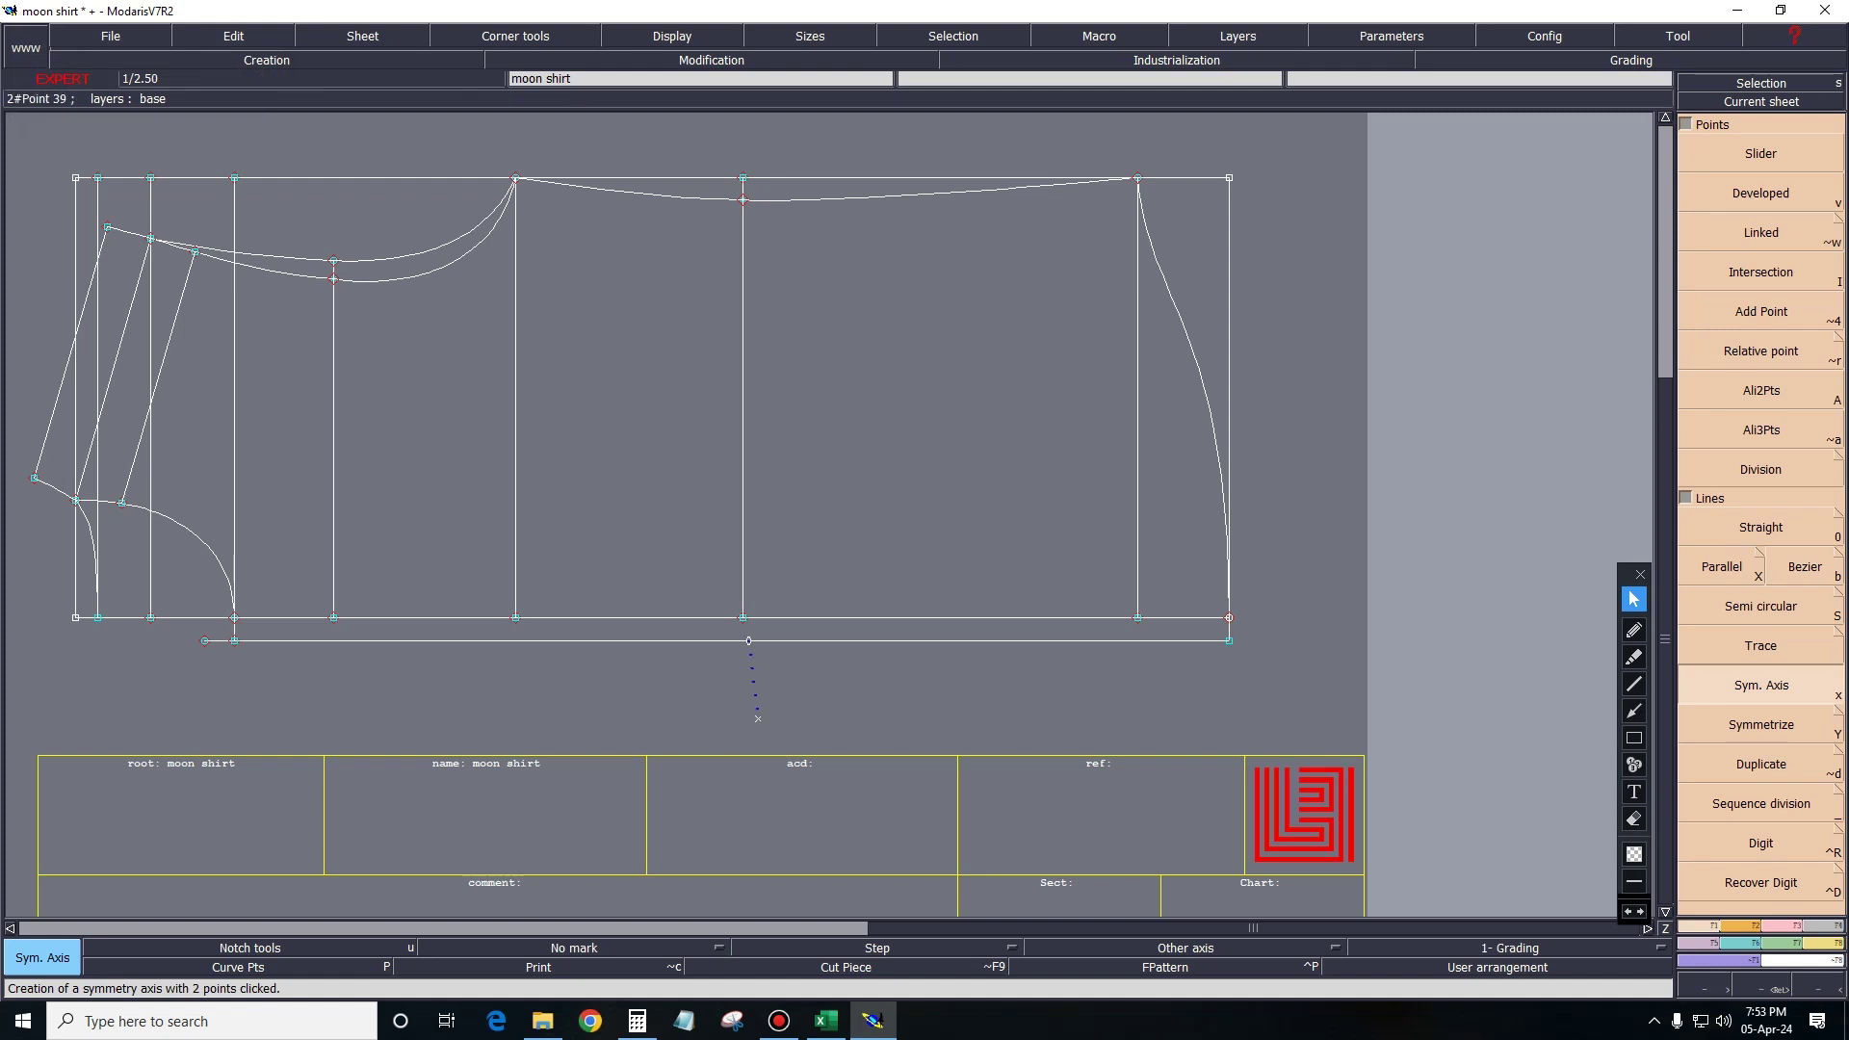
key(shift+x)
click(758, 640)
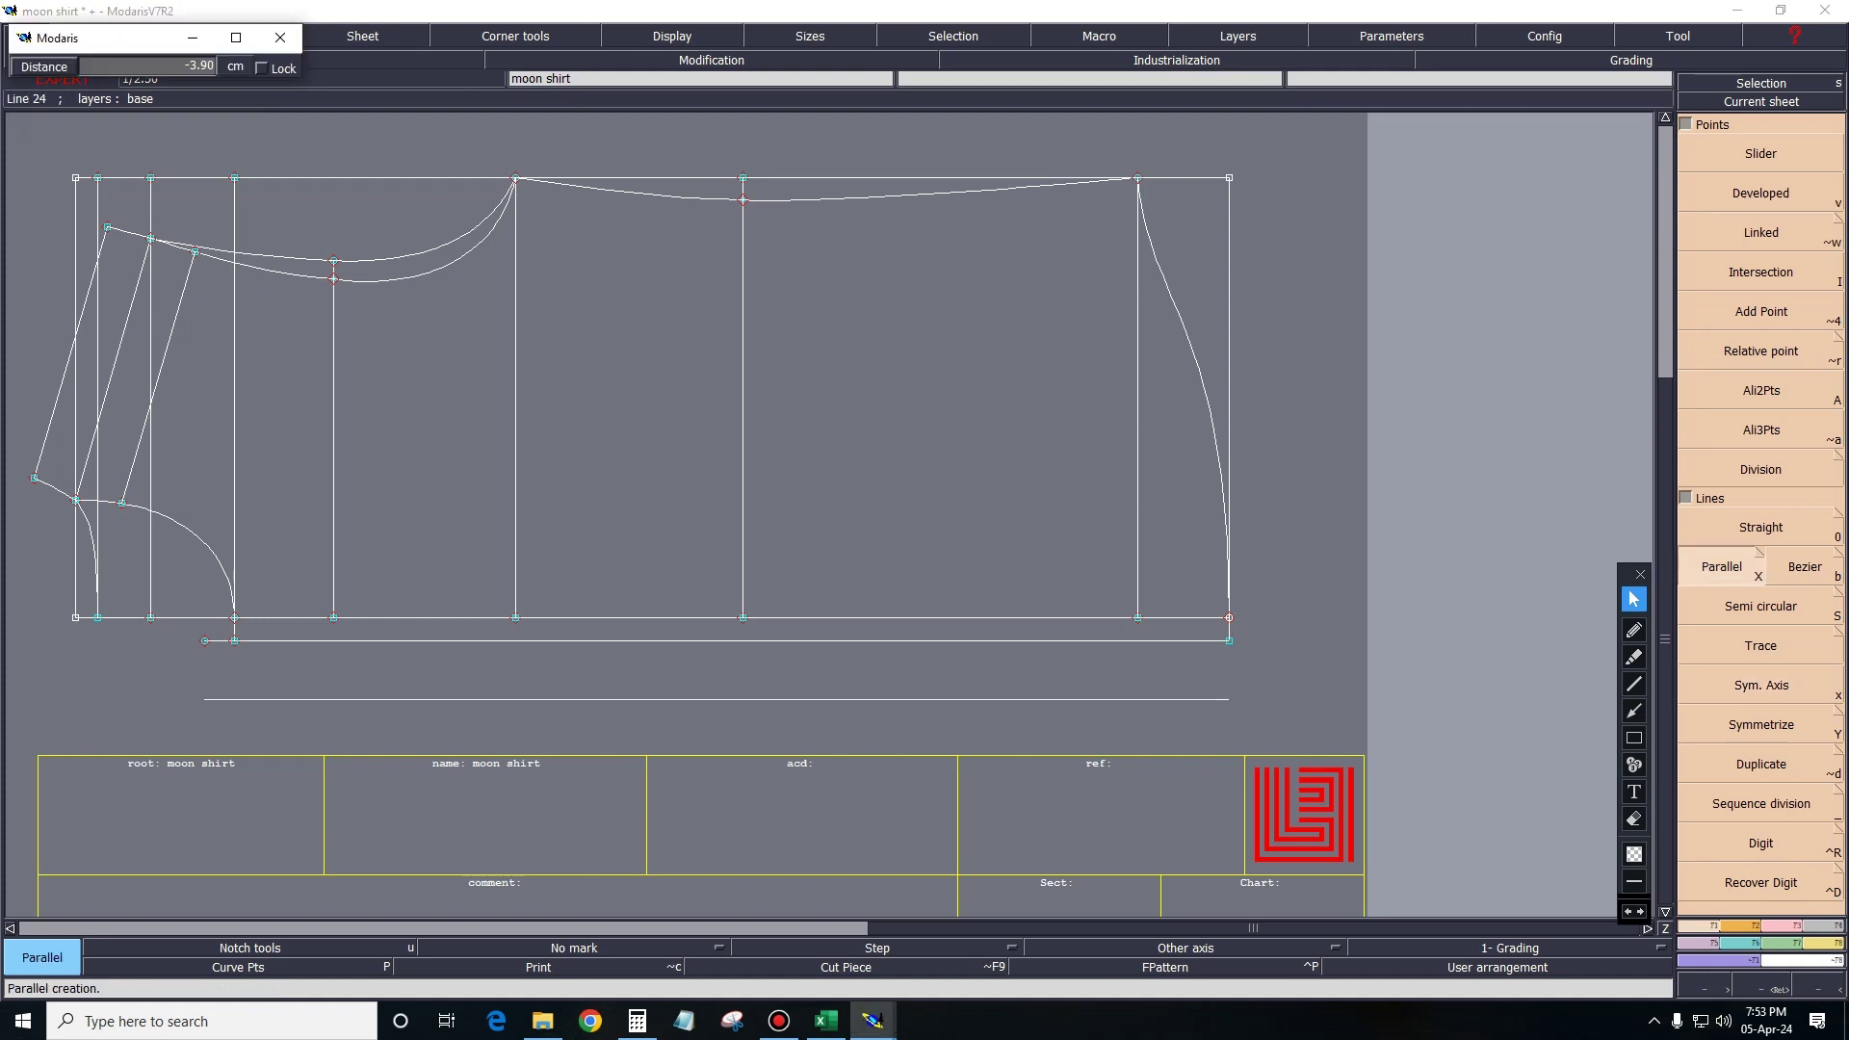
key(BackSpace)
text(-4.5)
key(Return)
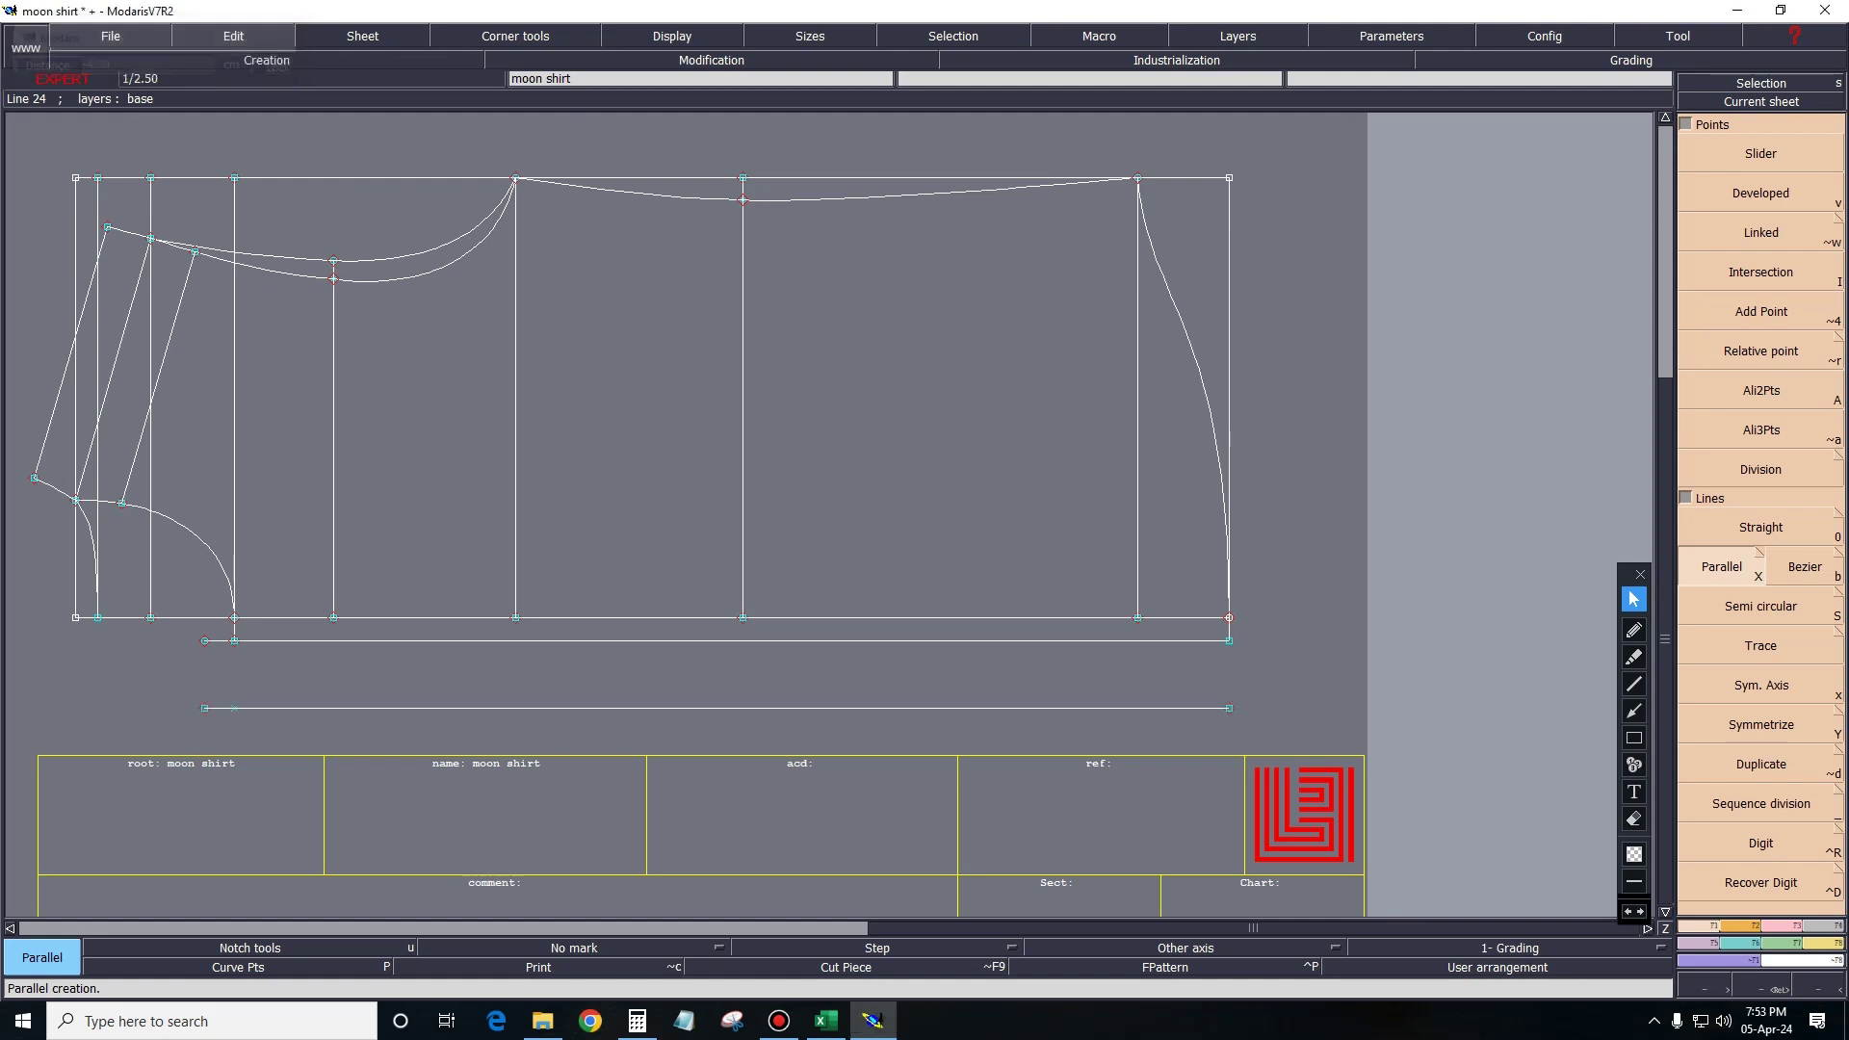
key(Delete)
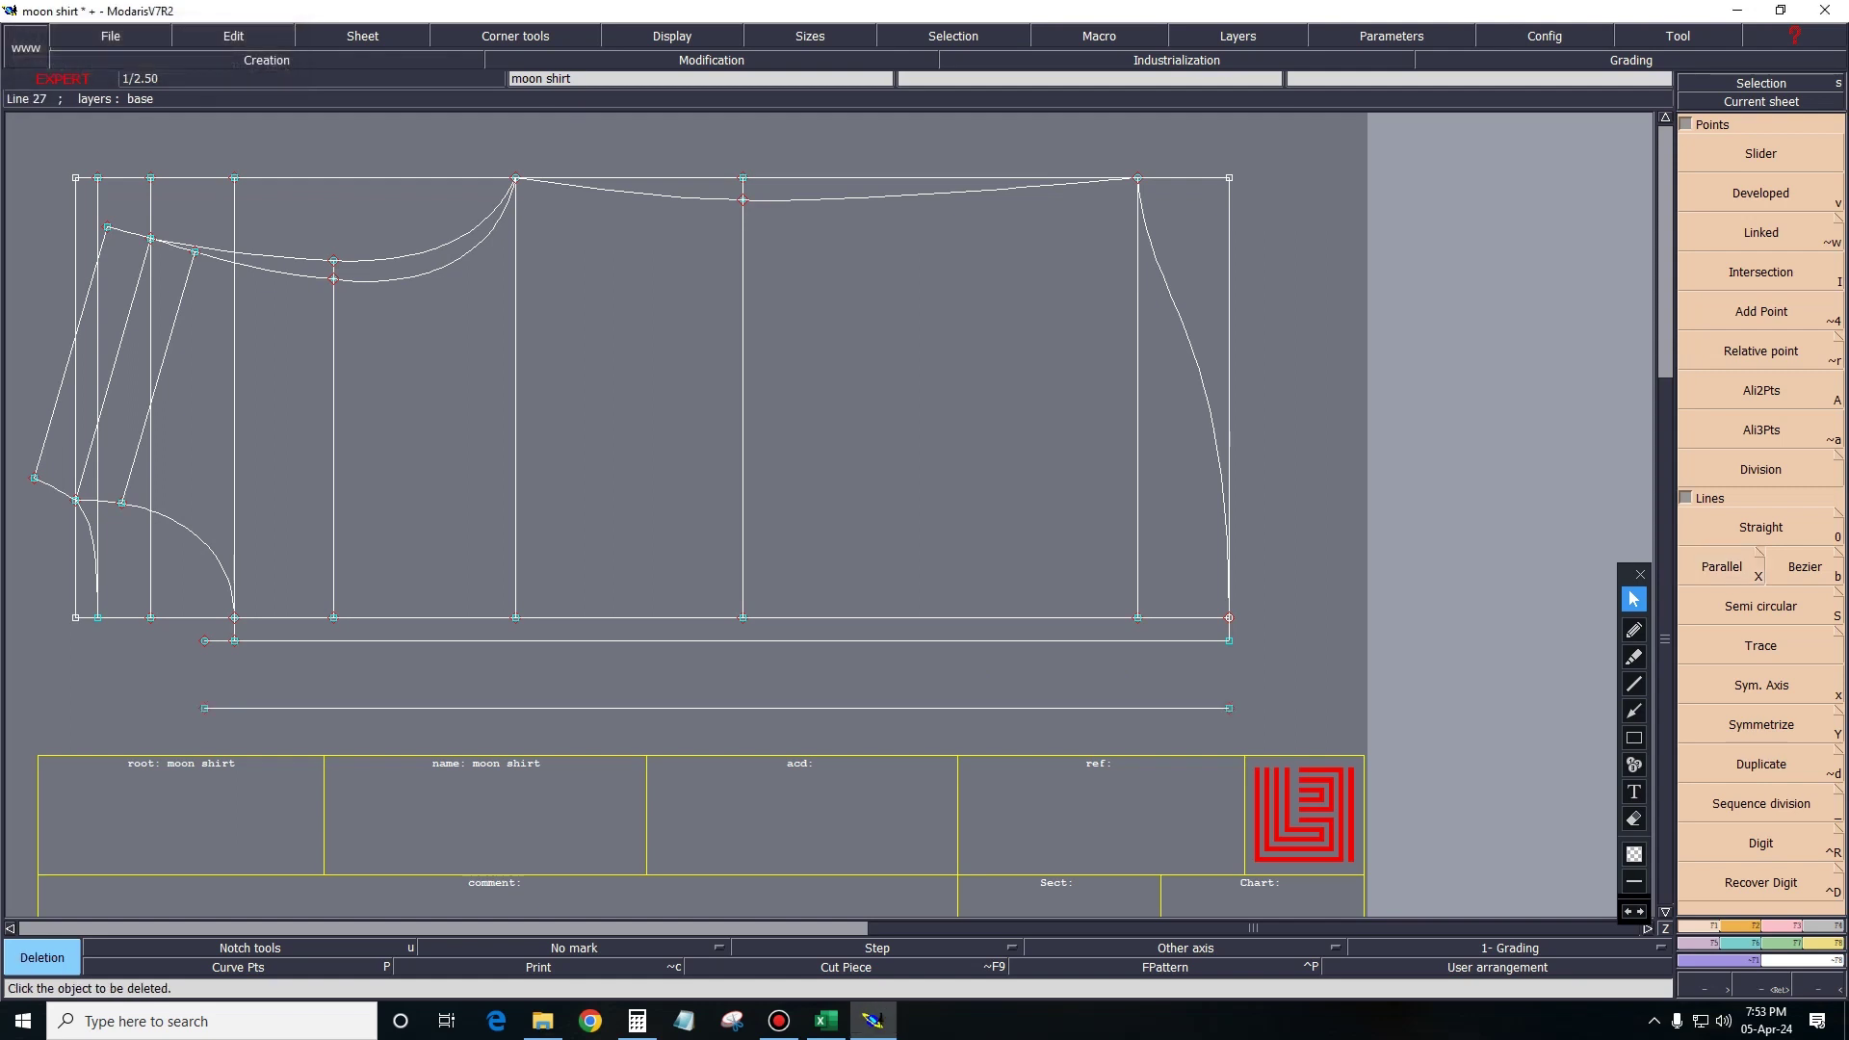
key(Delete)
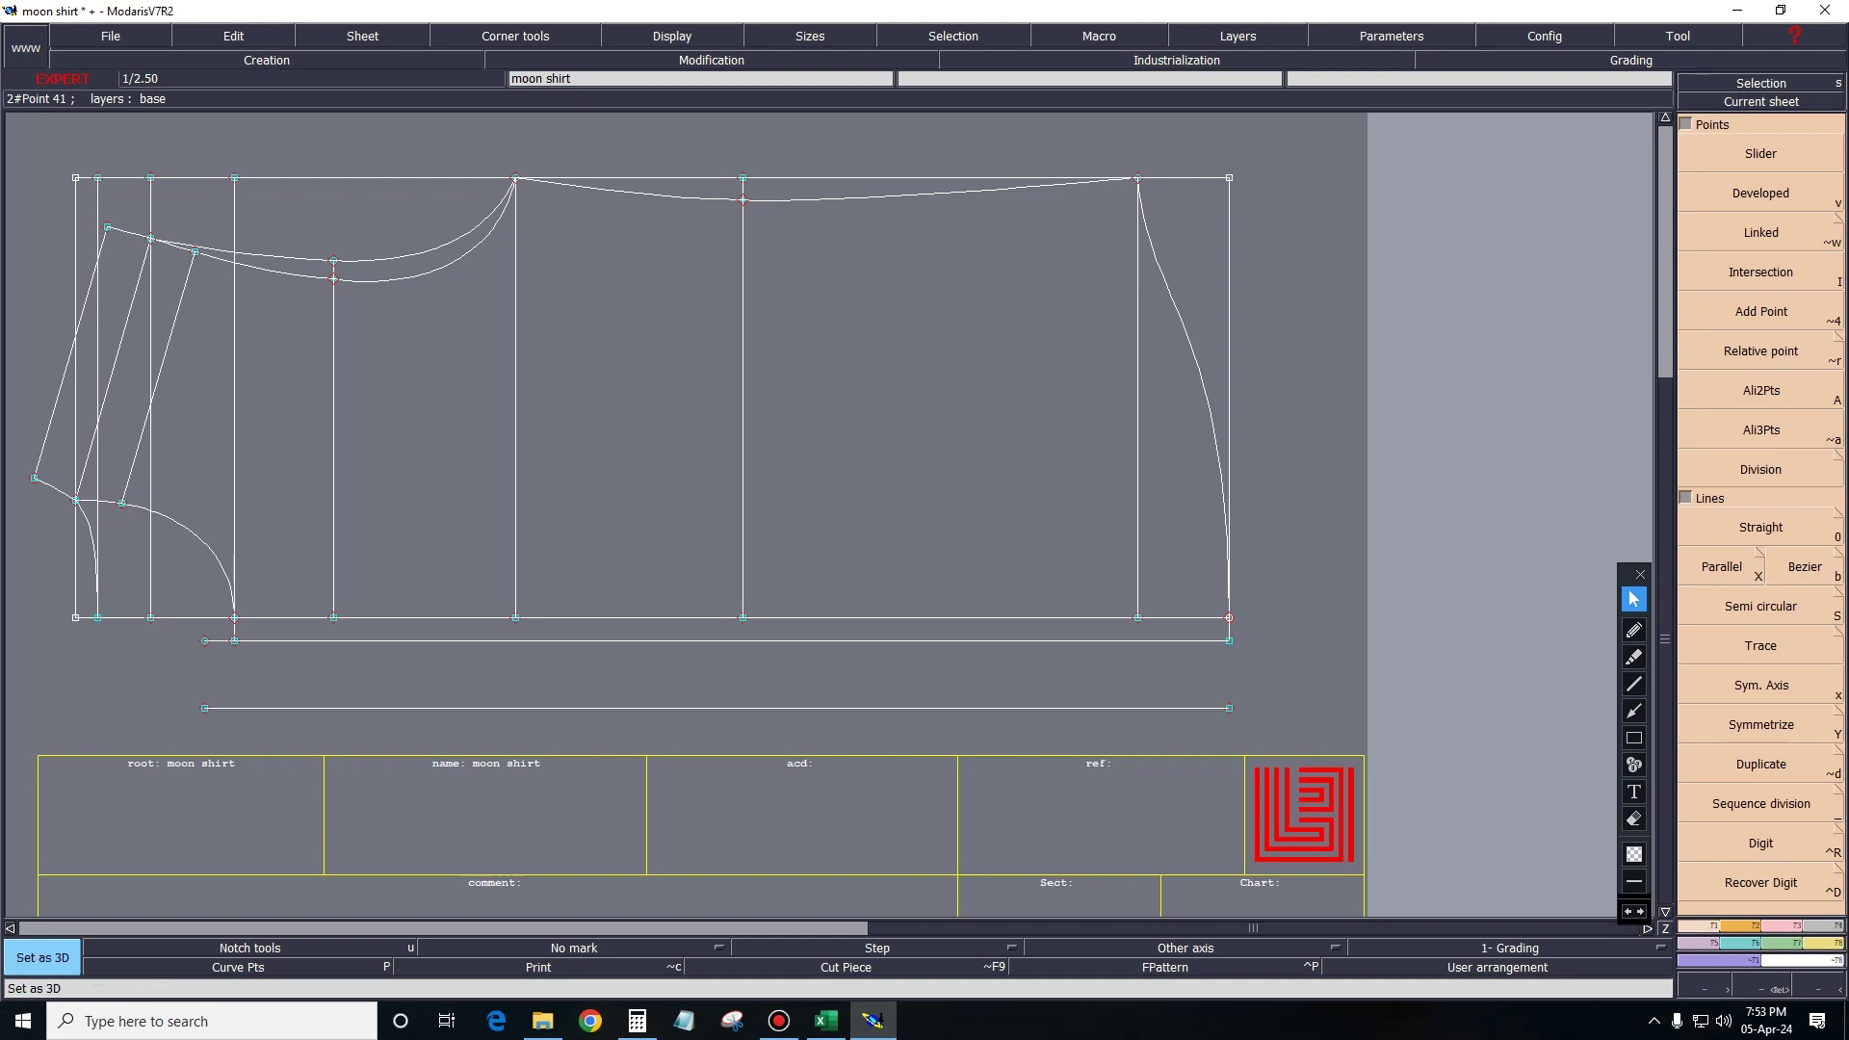
key(b)
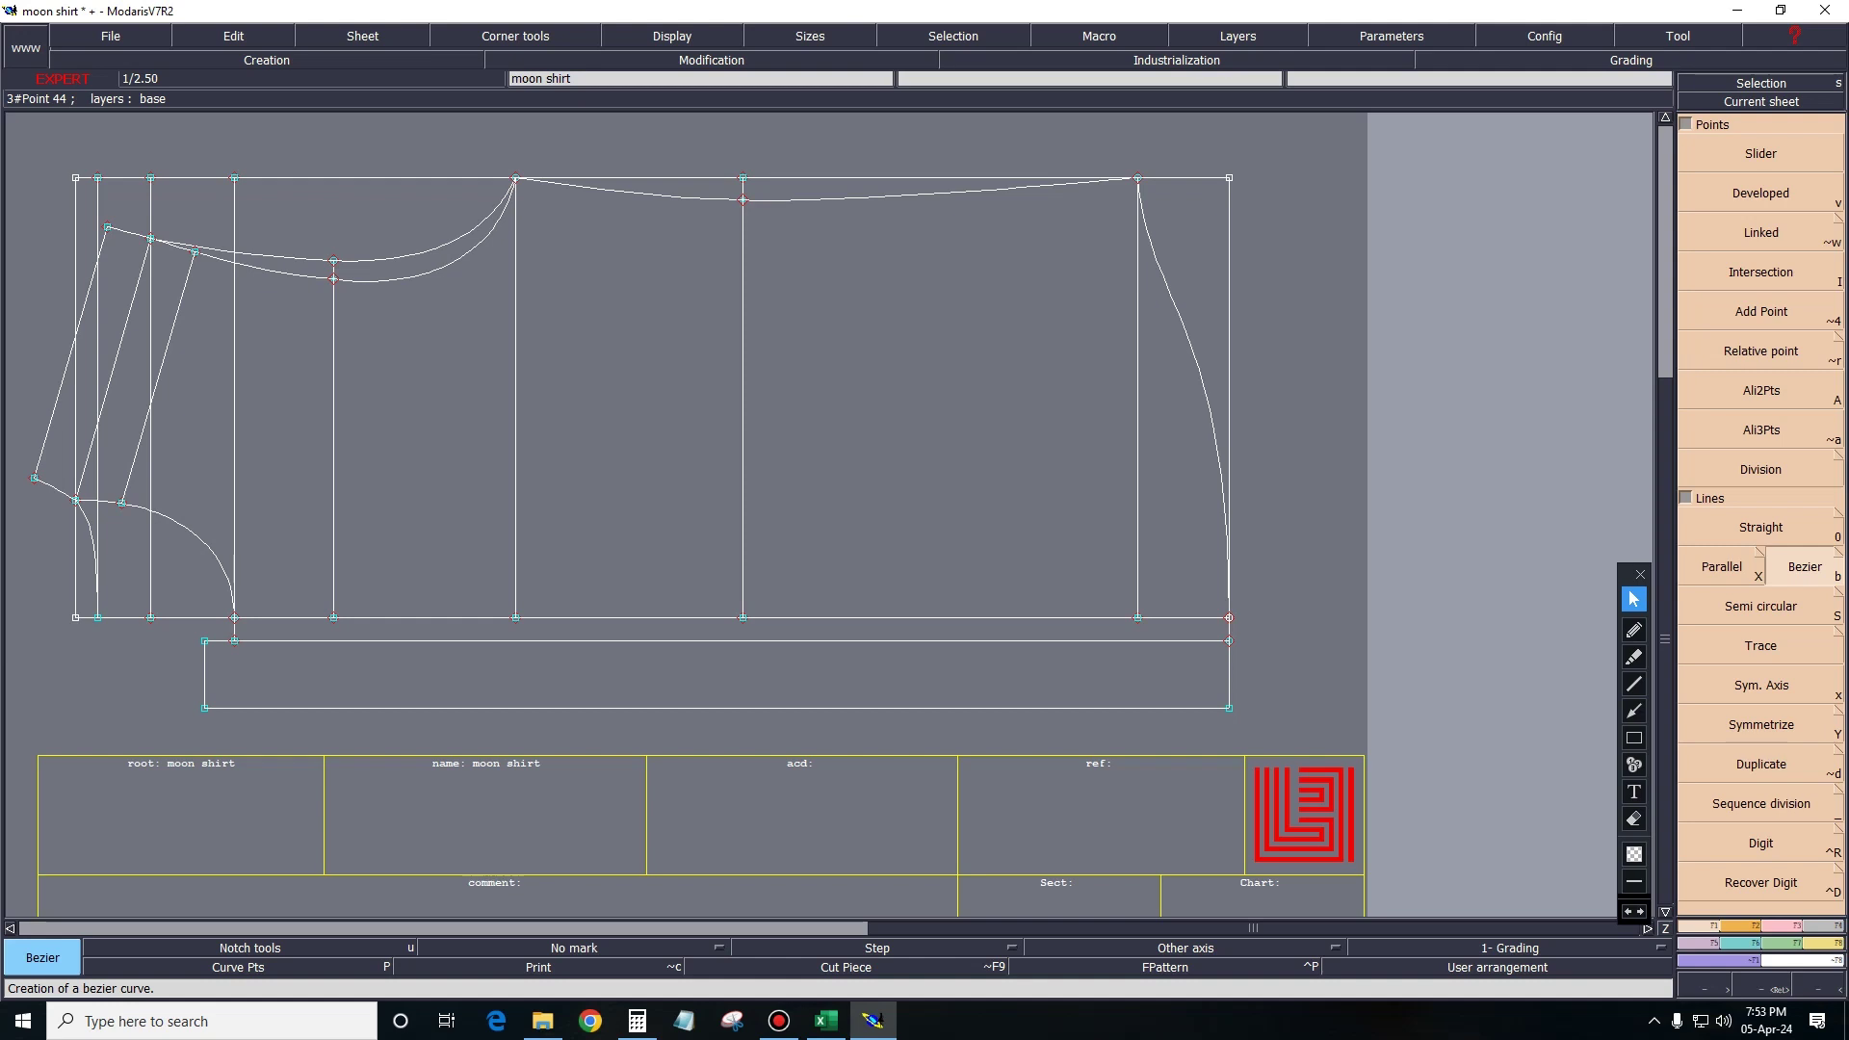
Delete the leftover vertical and horizontal construction lines and points around the sleeve block.
key(Delete)
click(1229, 395)
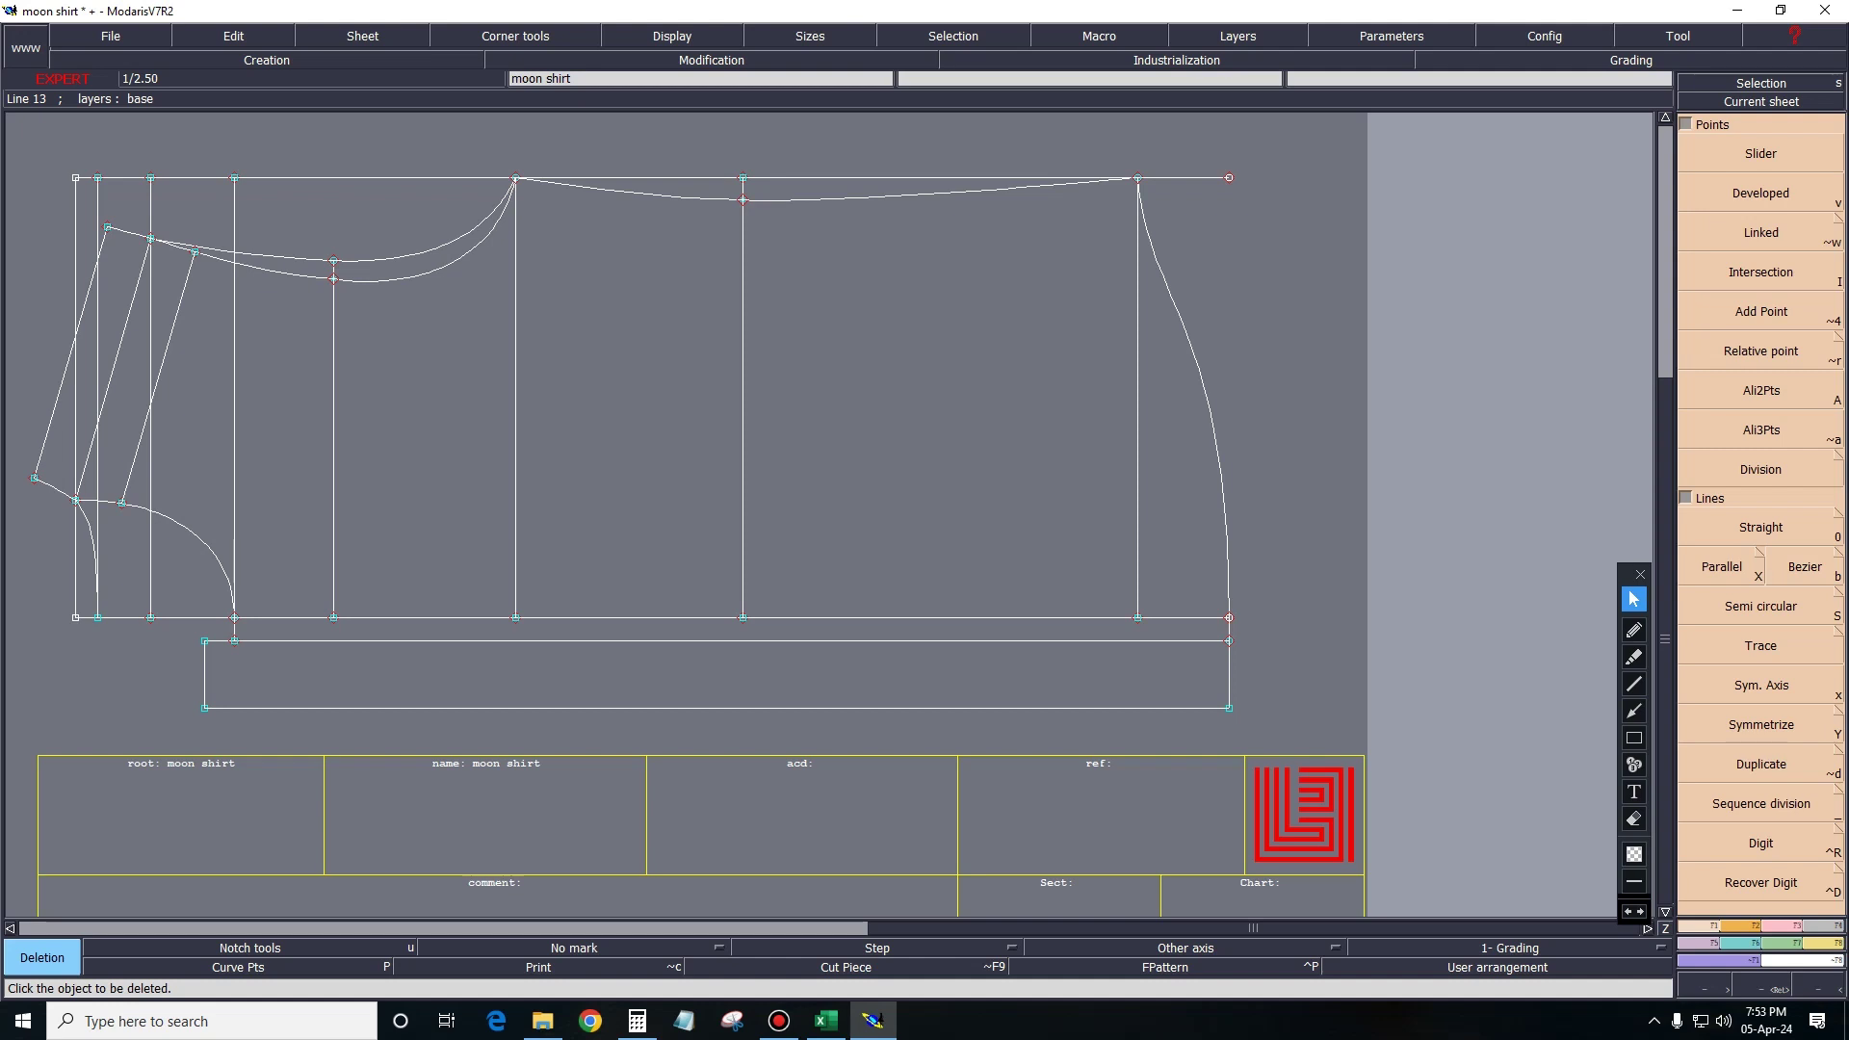
click(1185, 177)
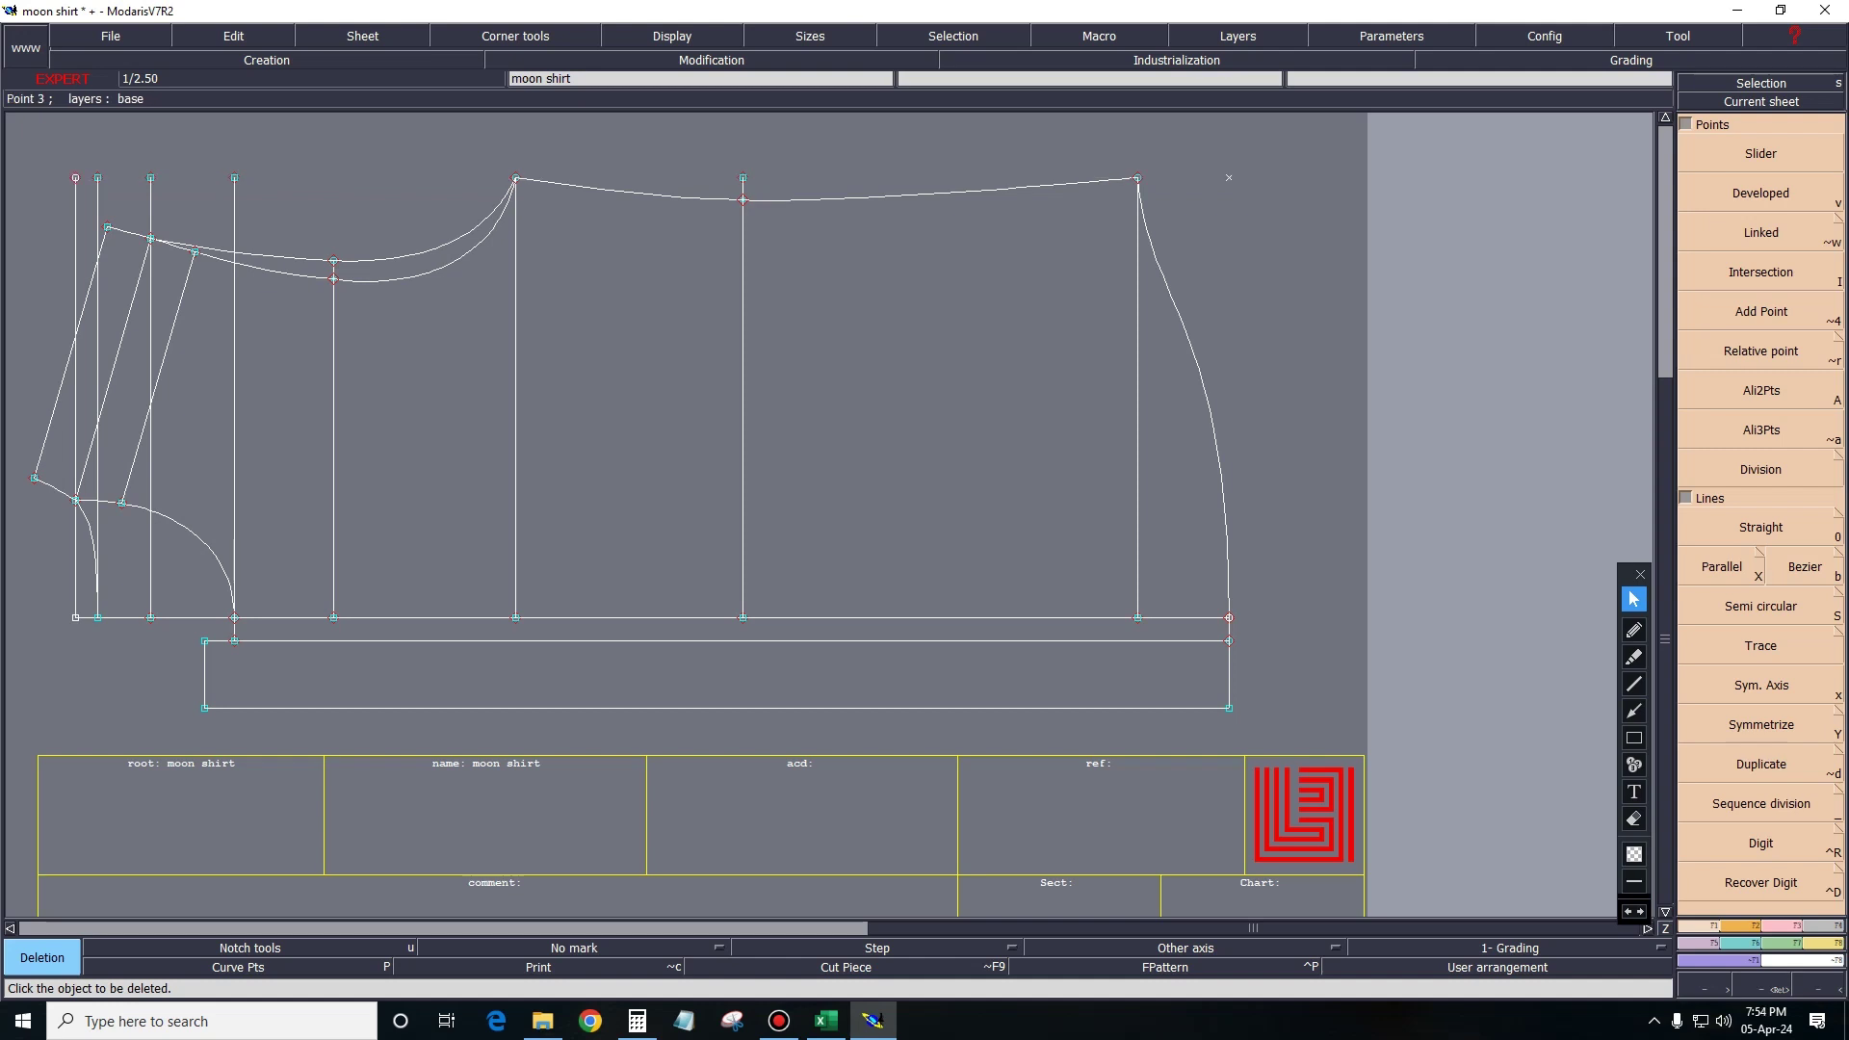
click(742, 188)
click(234, 433)
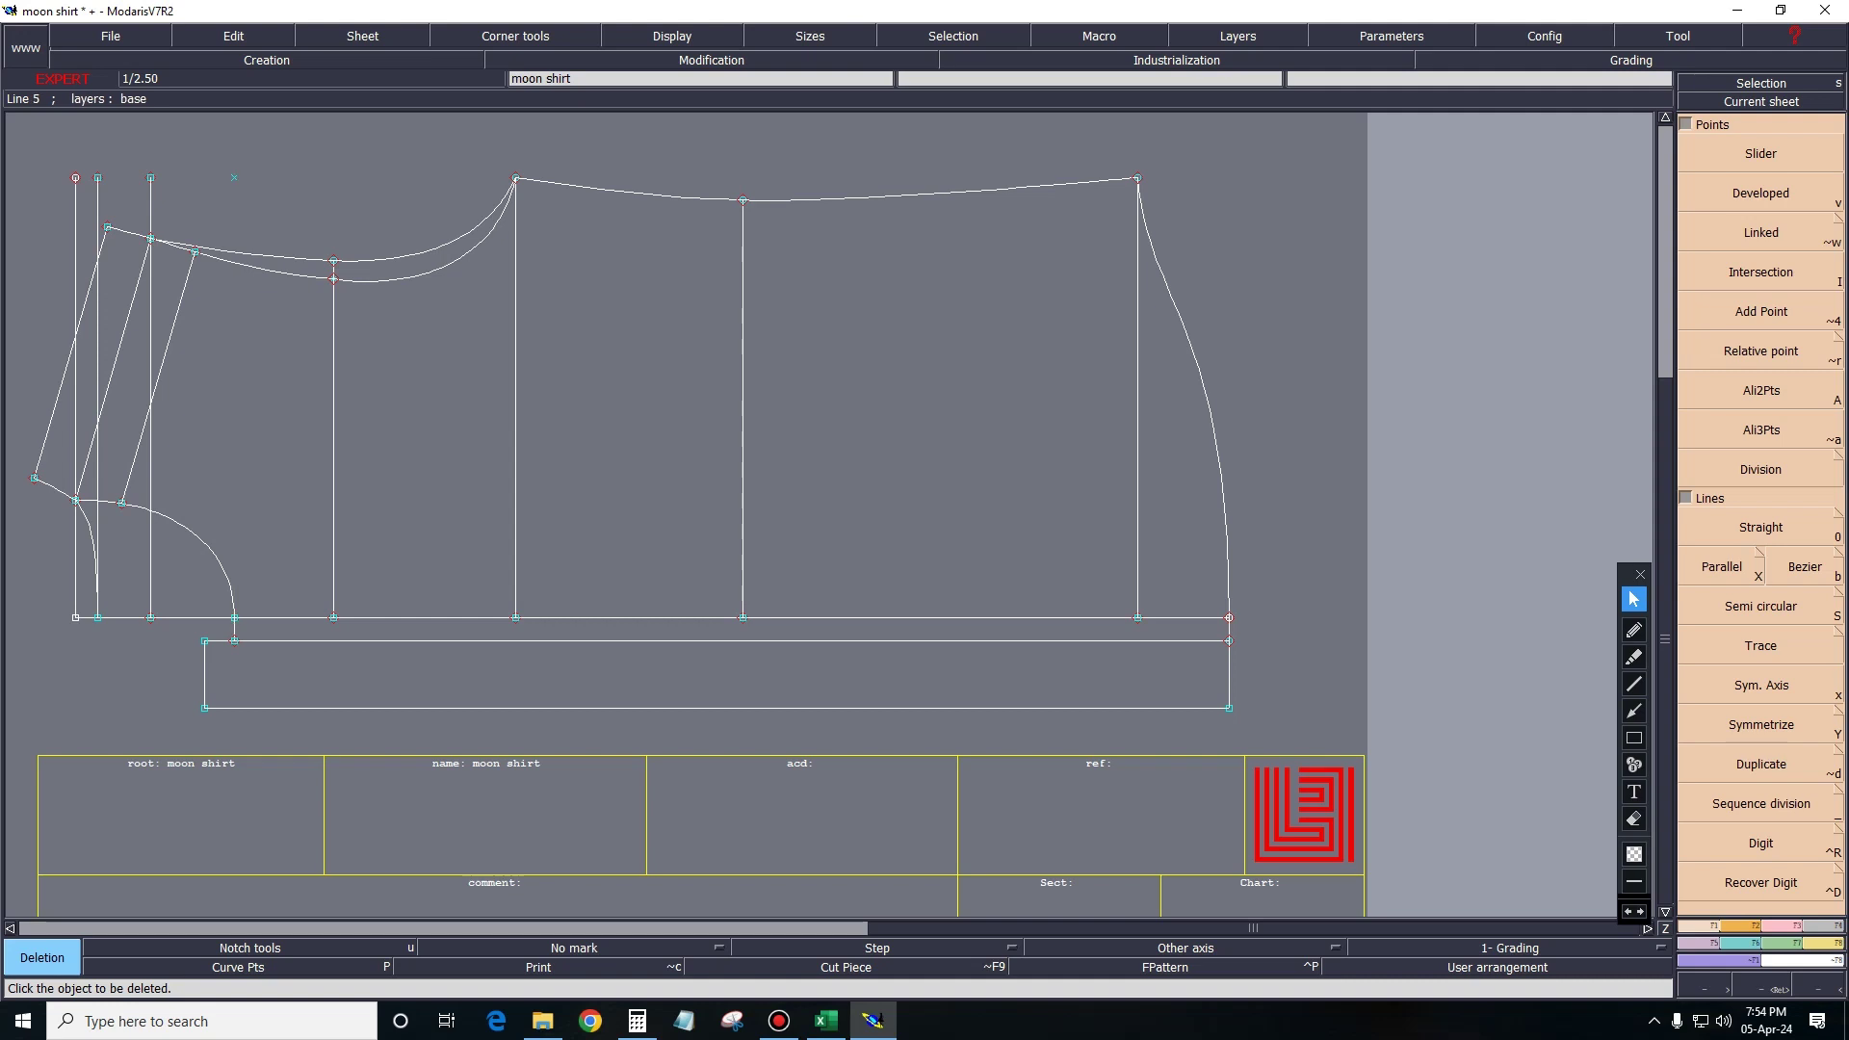
click(234, 177)
click(150, 207)
click(75, 337)
click(75, 617)
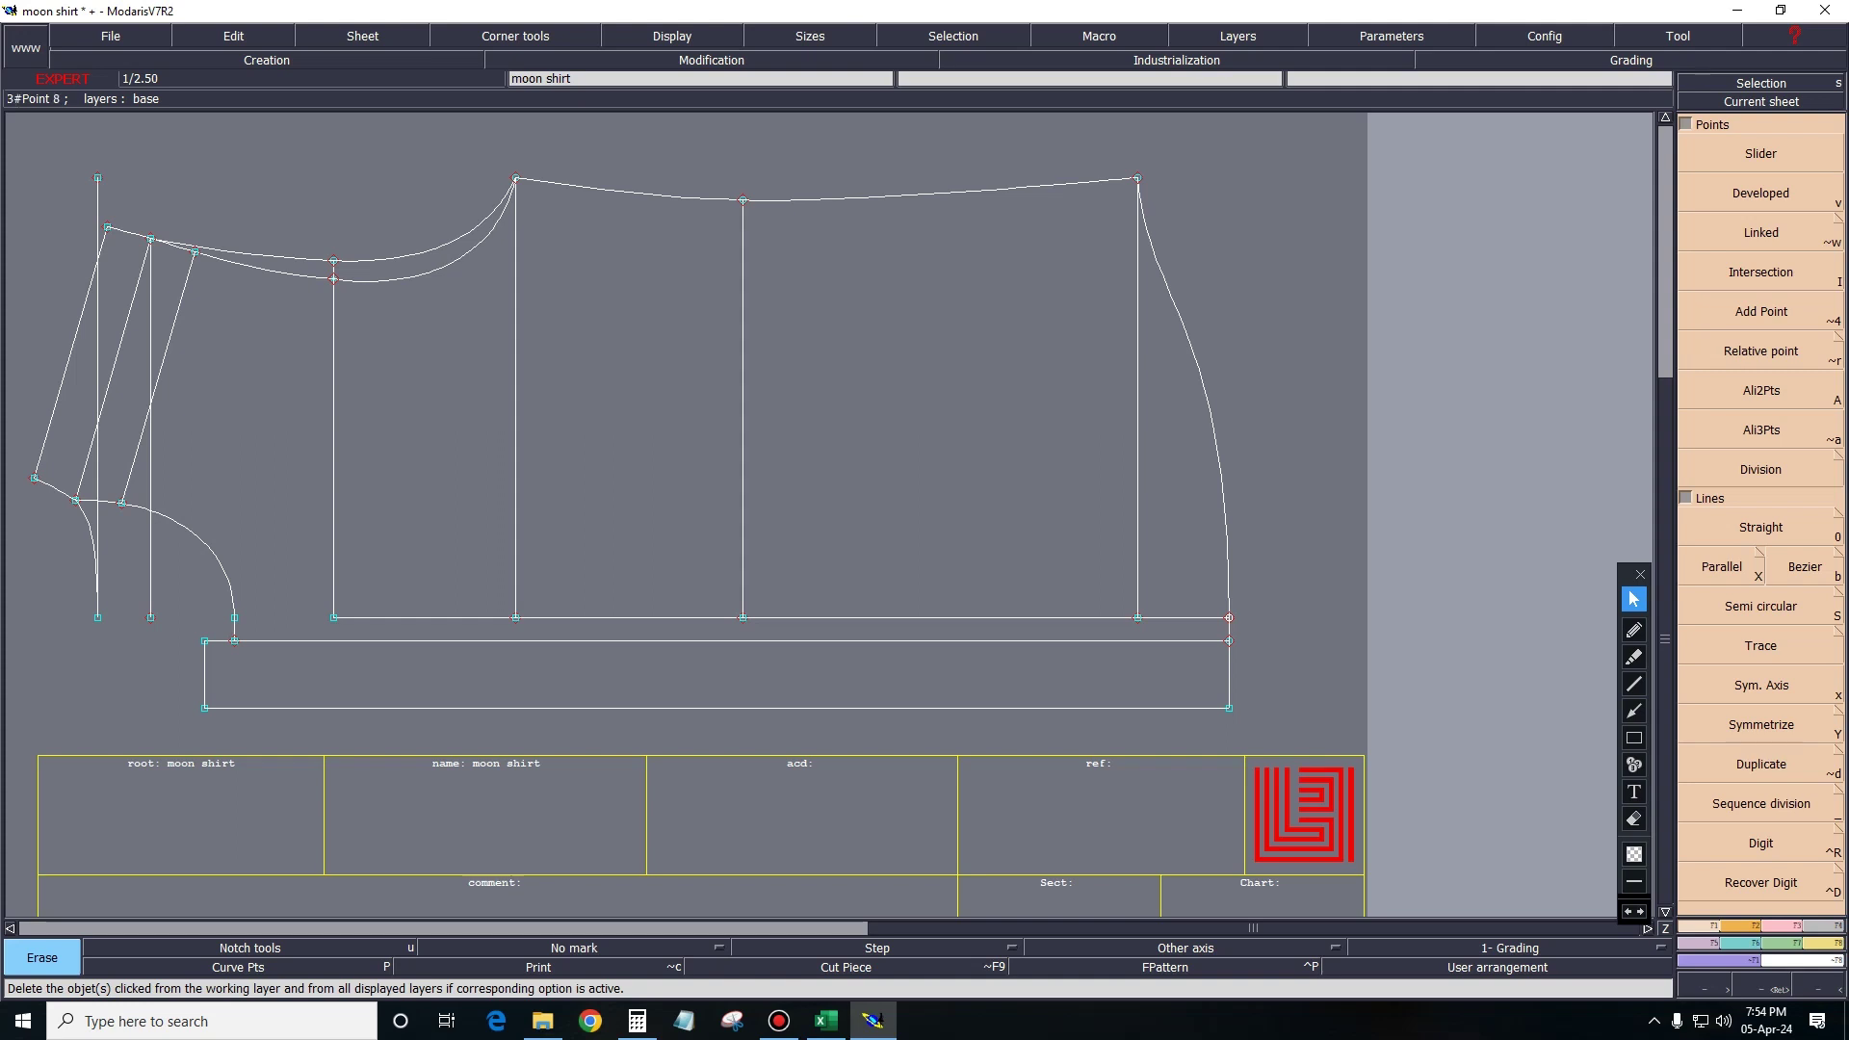
Check the shirt measurement chart in Excel.
key(b)
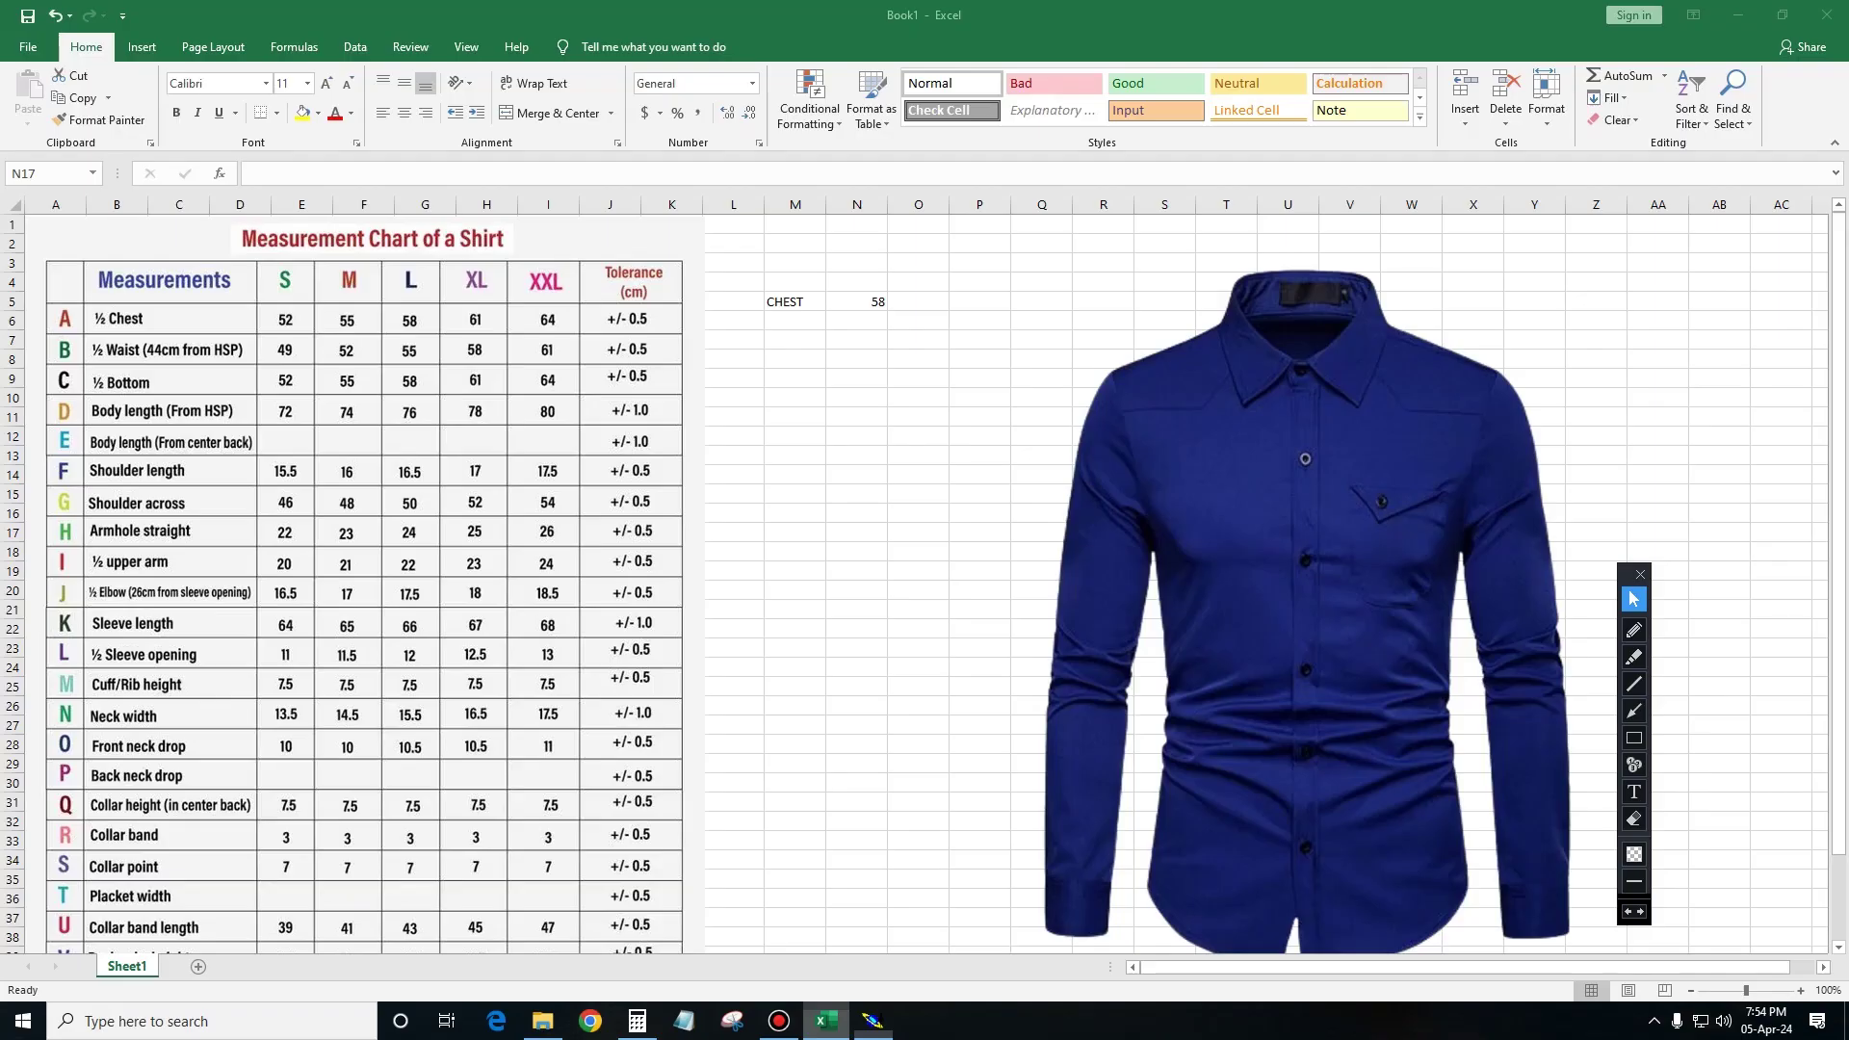
click(827, 1020)
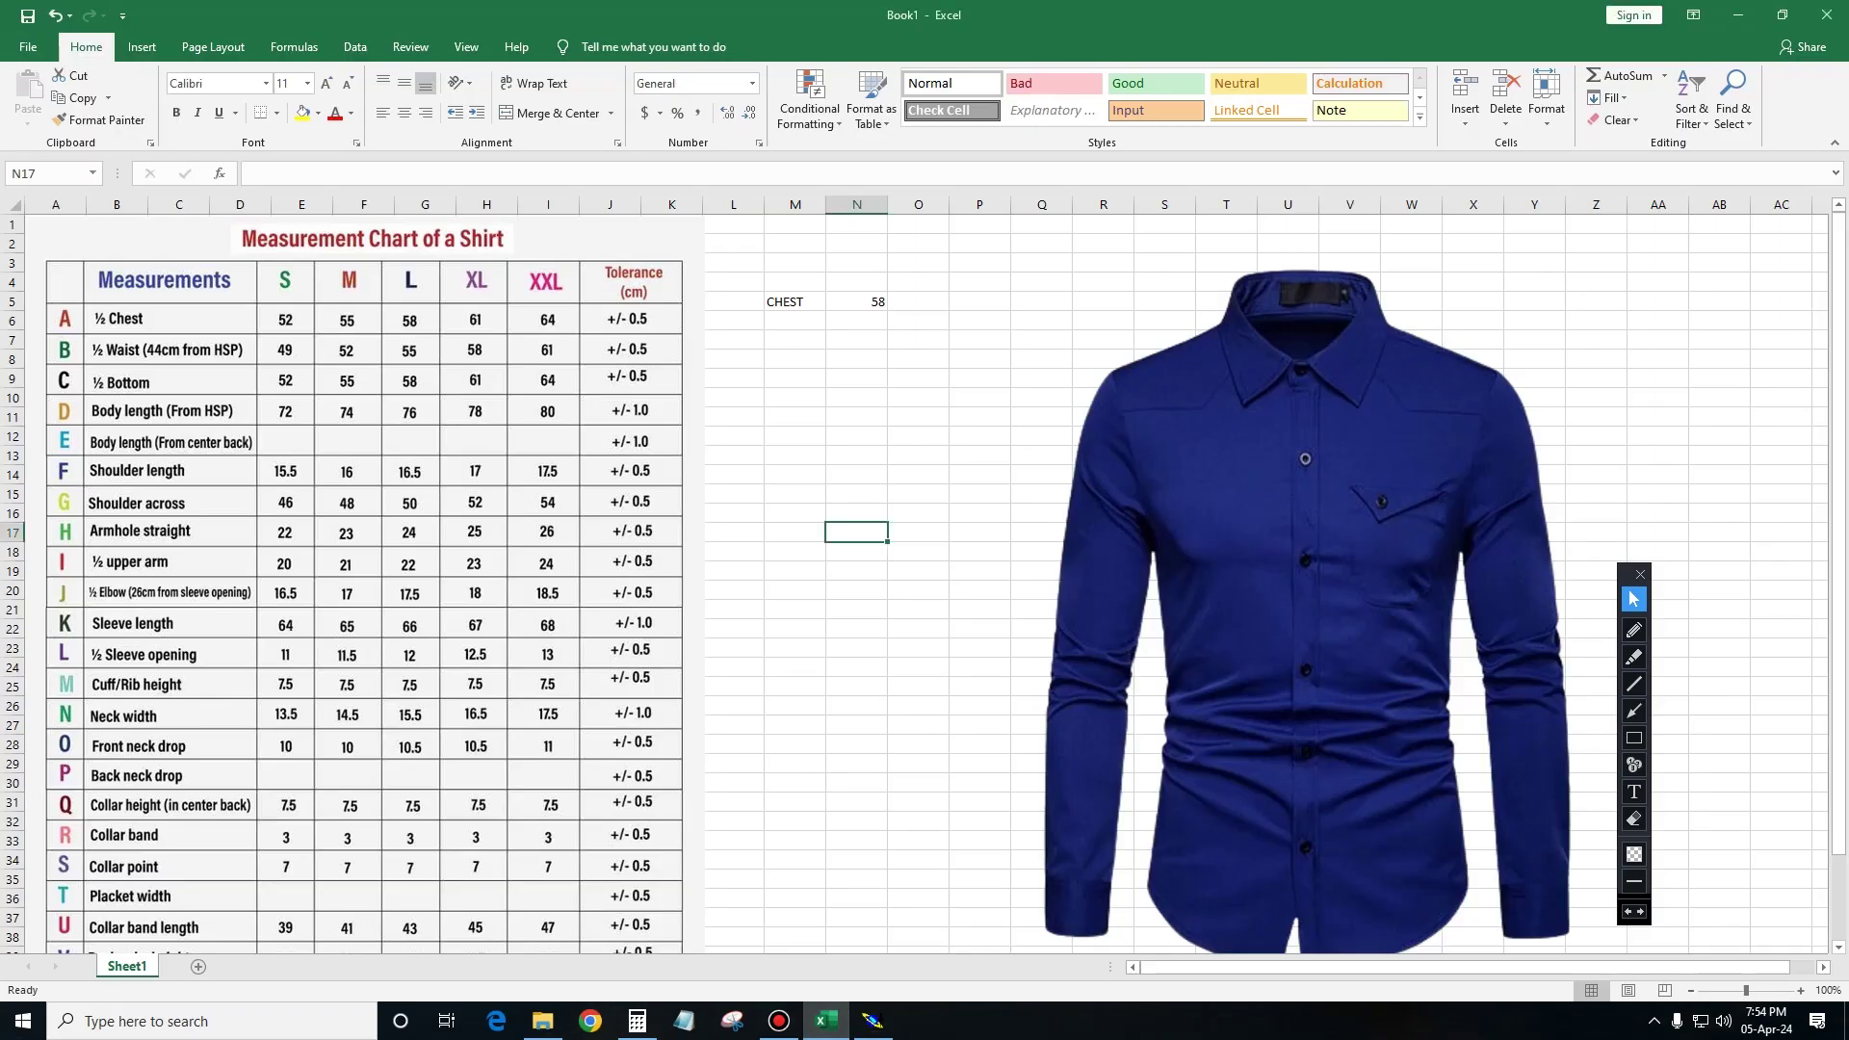
scroll(924, 578, down, 3)
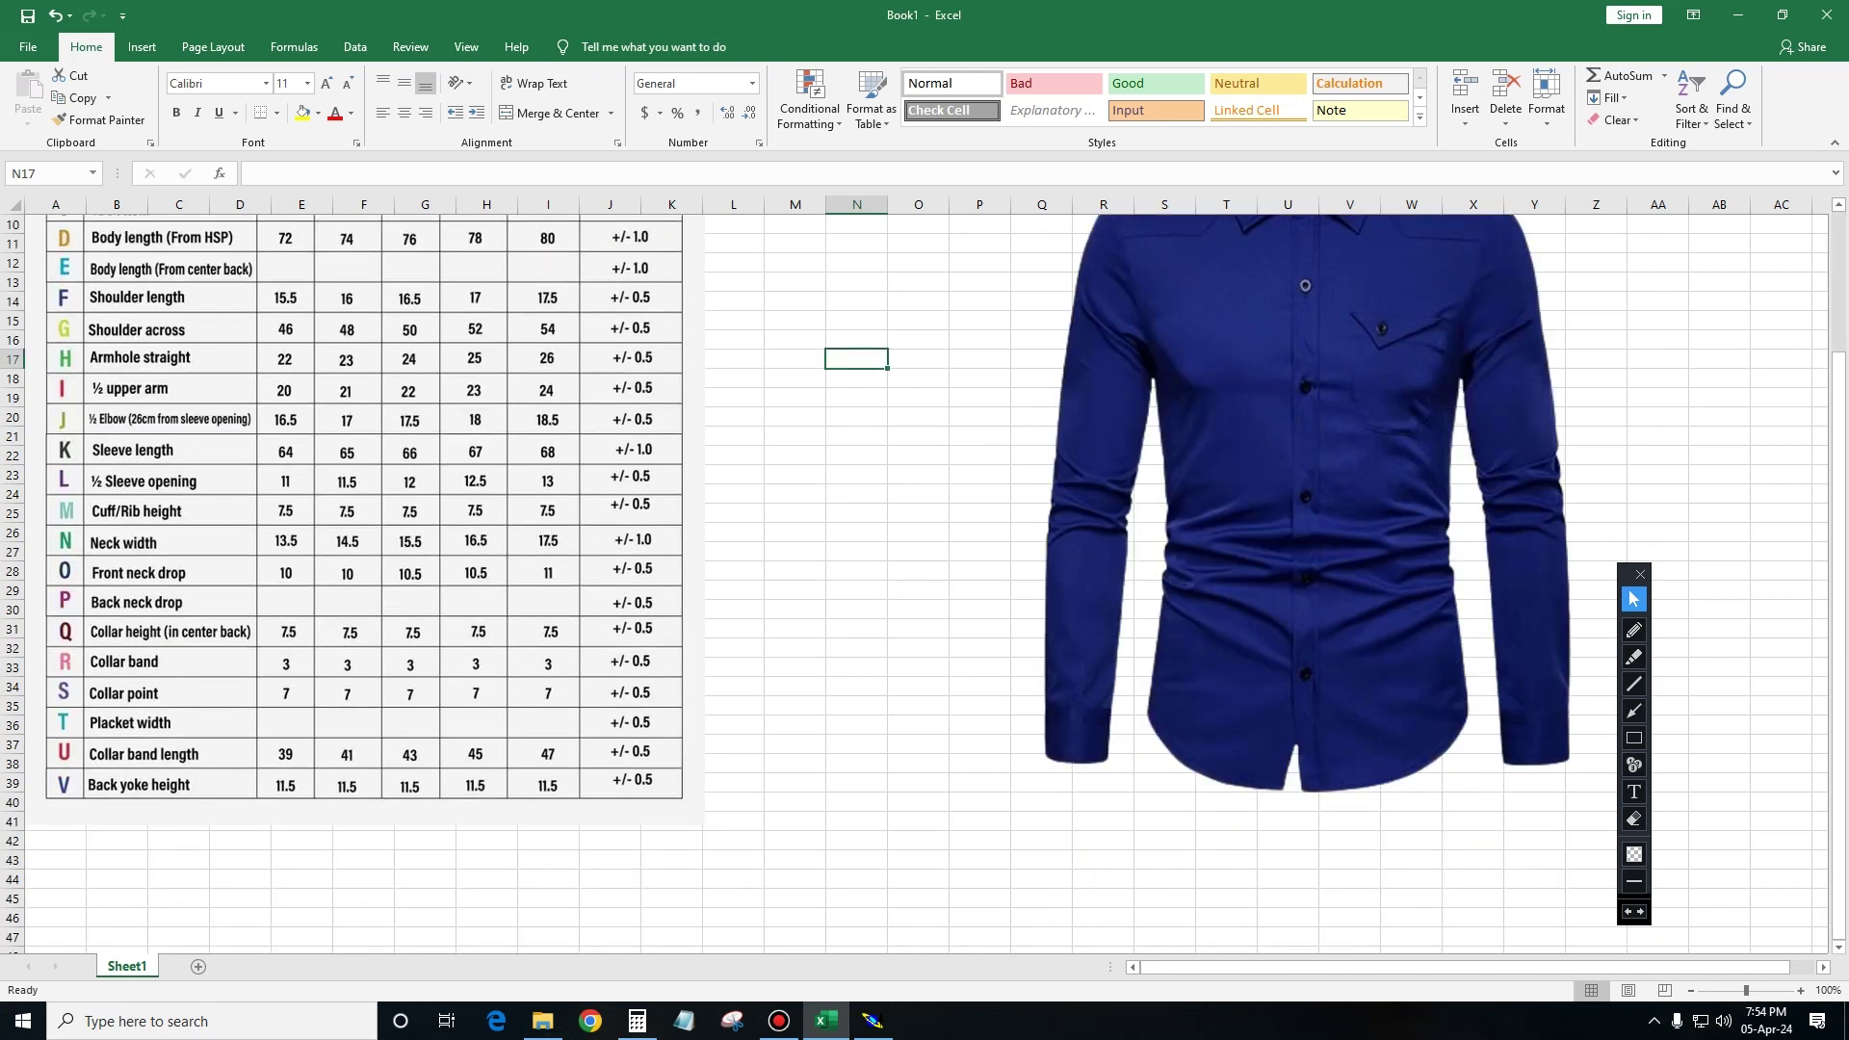
scroll(925, 578, up, 3)
Back in the sleeve pattern, offset a parallel line 4.50 cm from a vertical.
click(1738, 15)
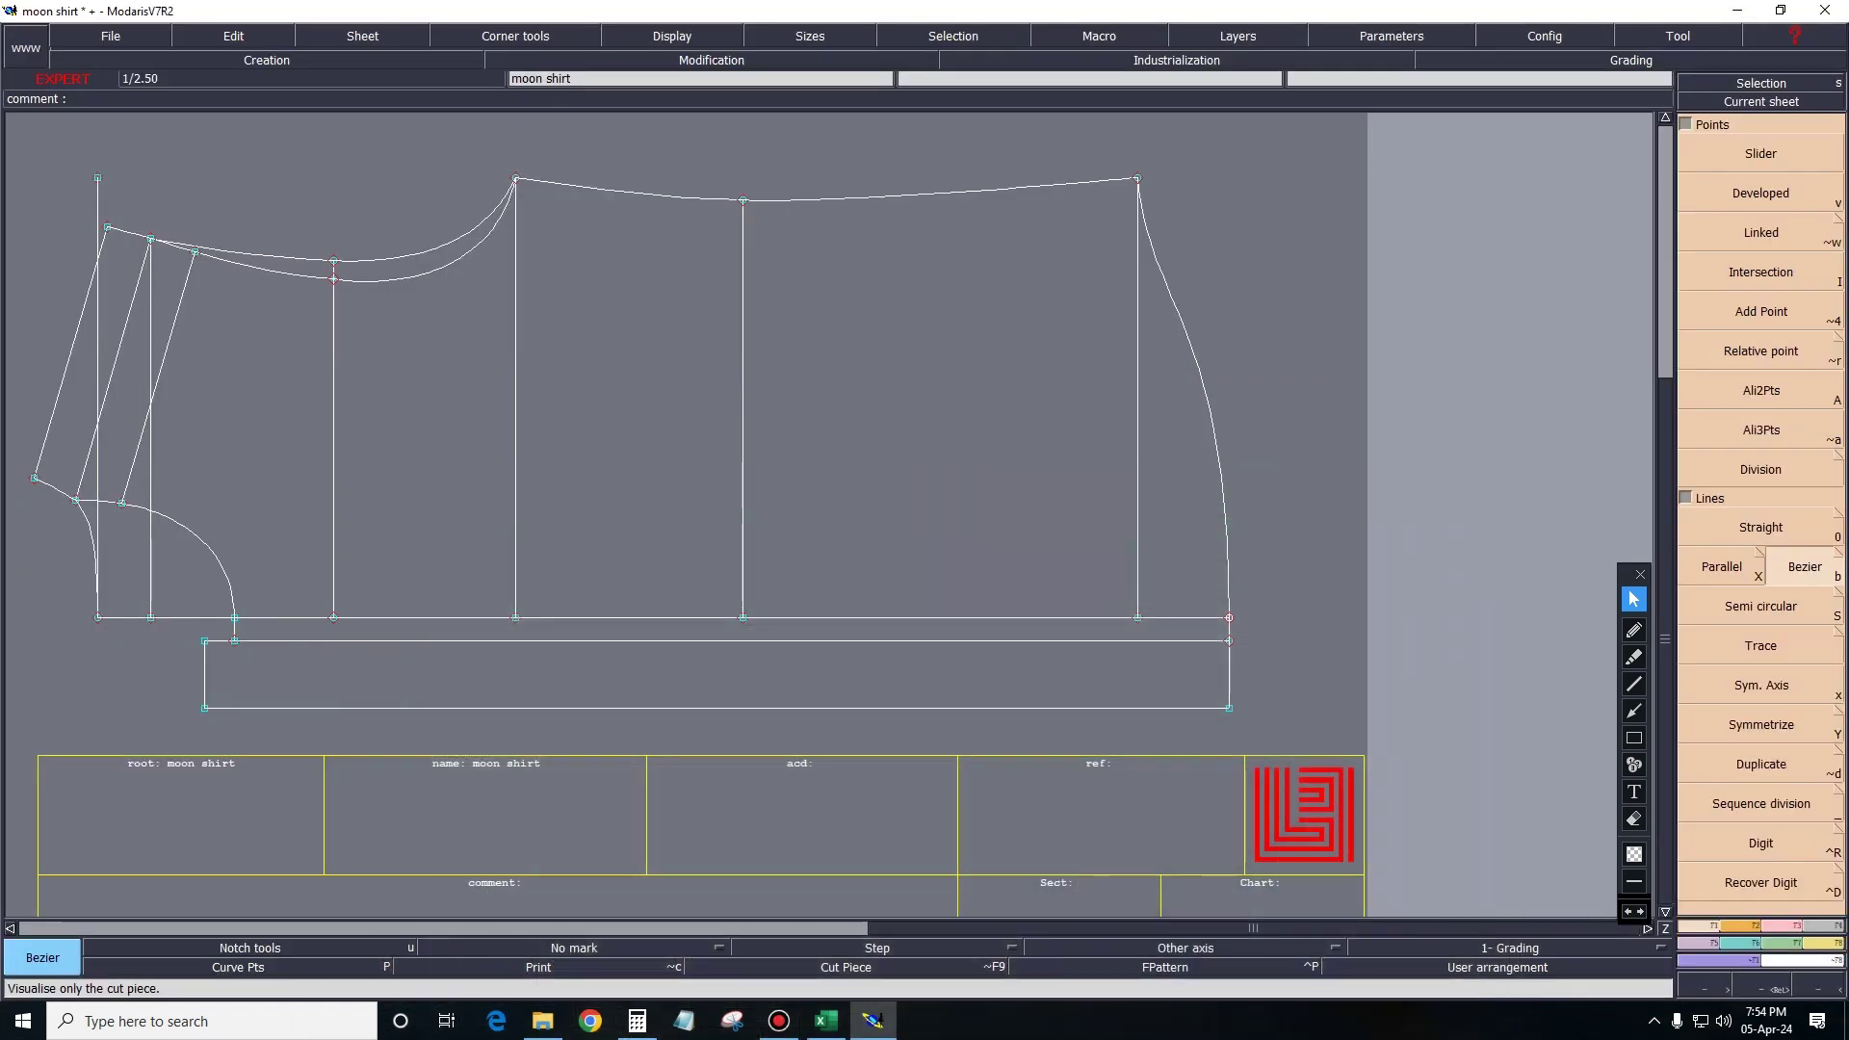
key(x)
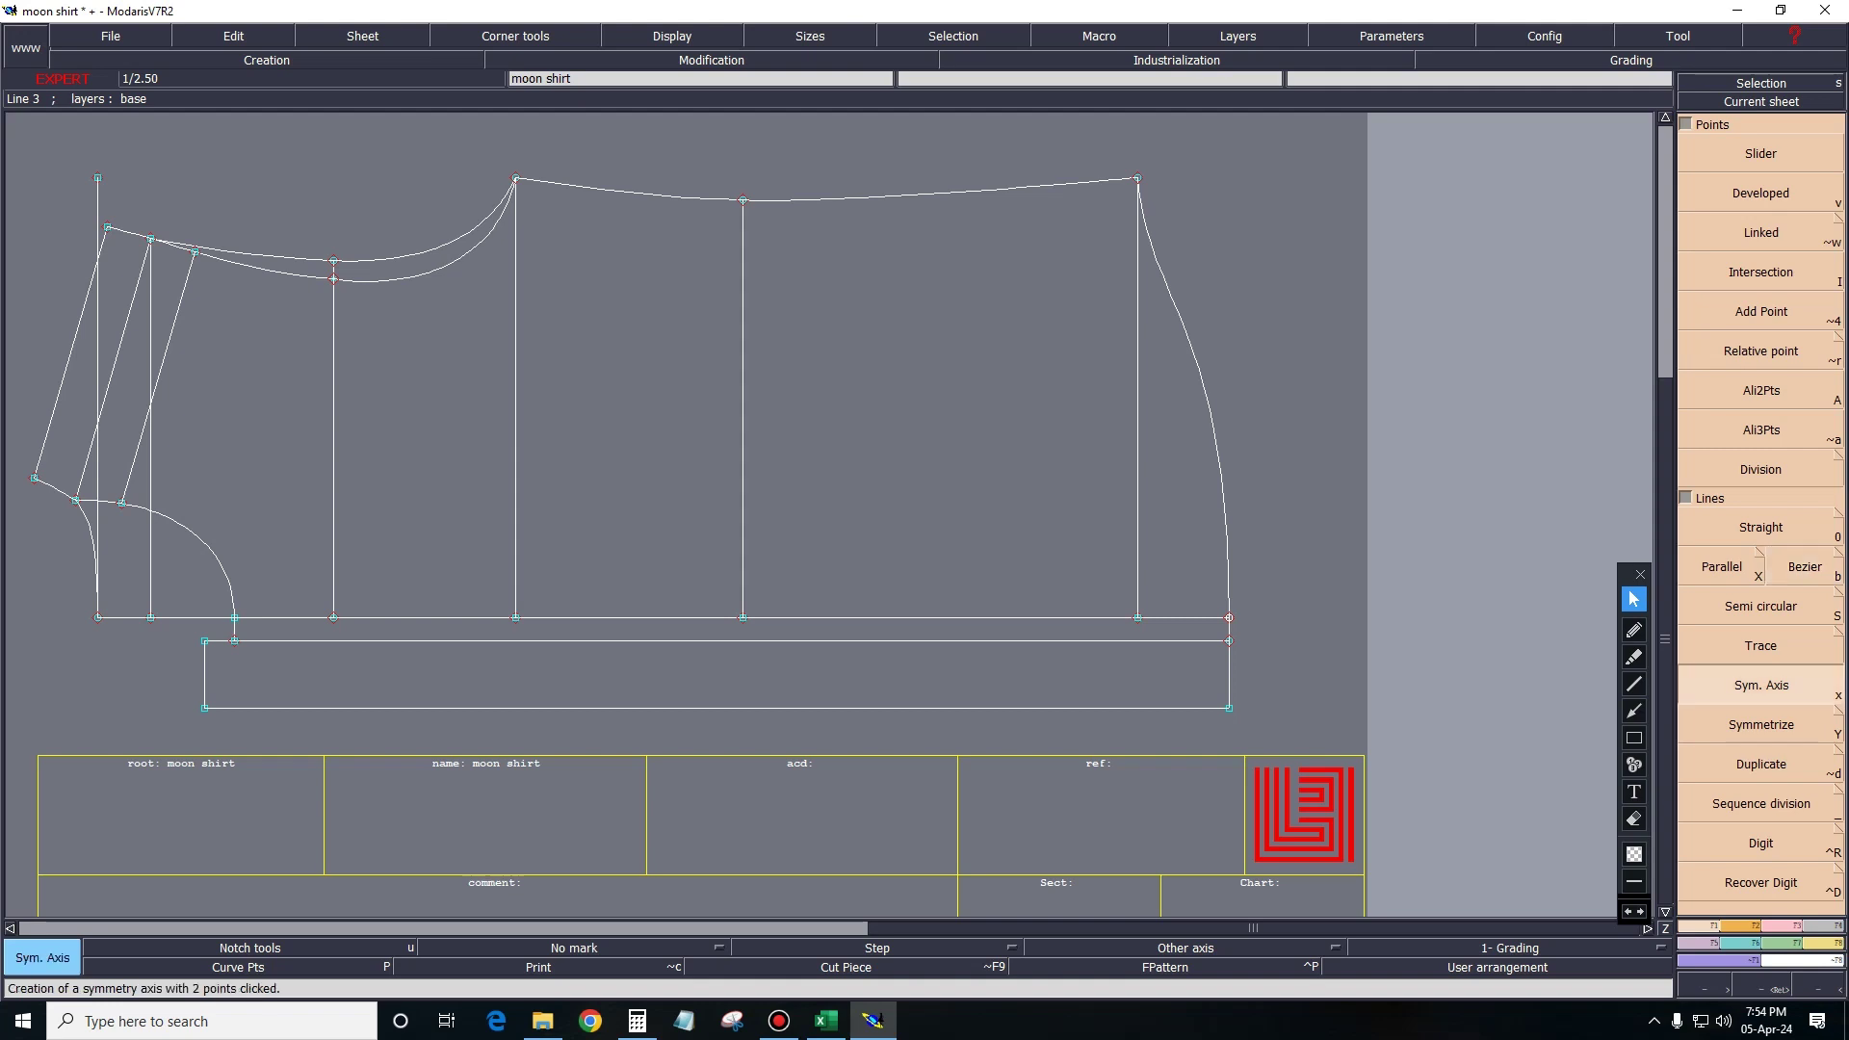
key(shift+x)
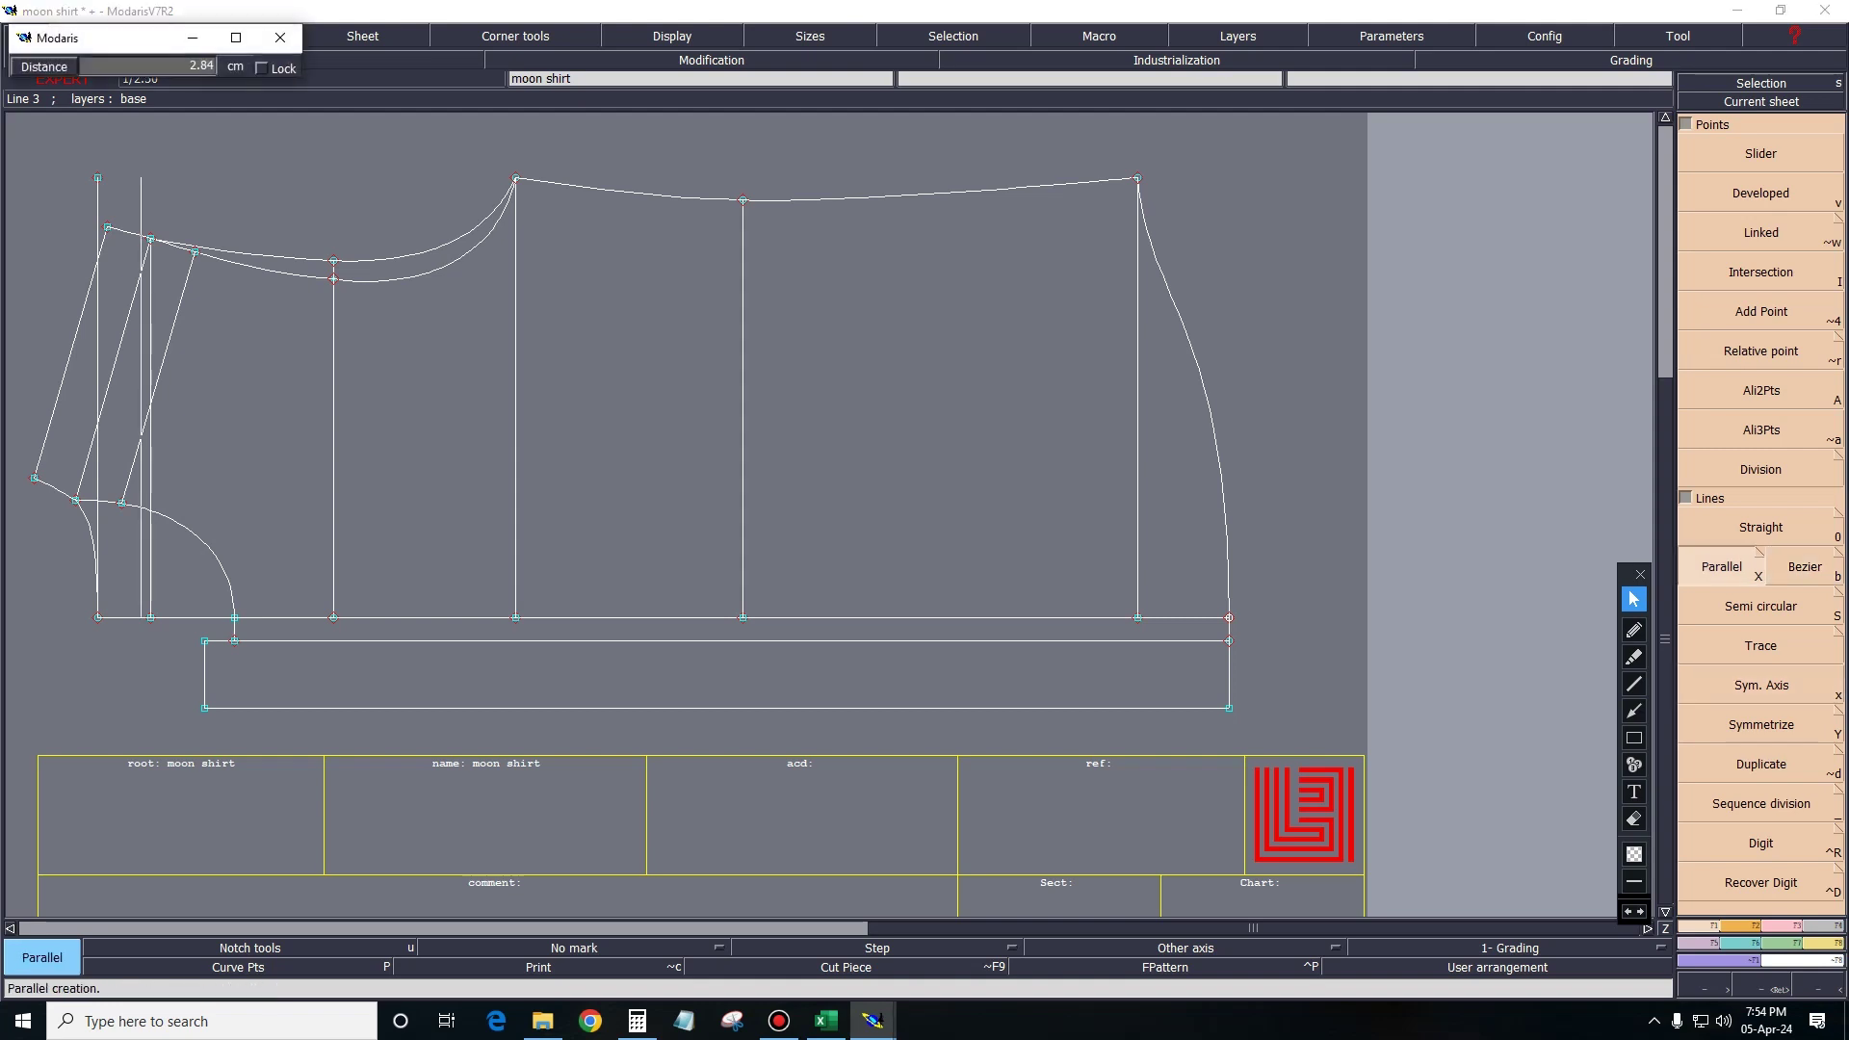
text(-4.50)
key(Return)
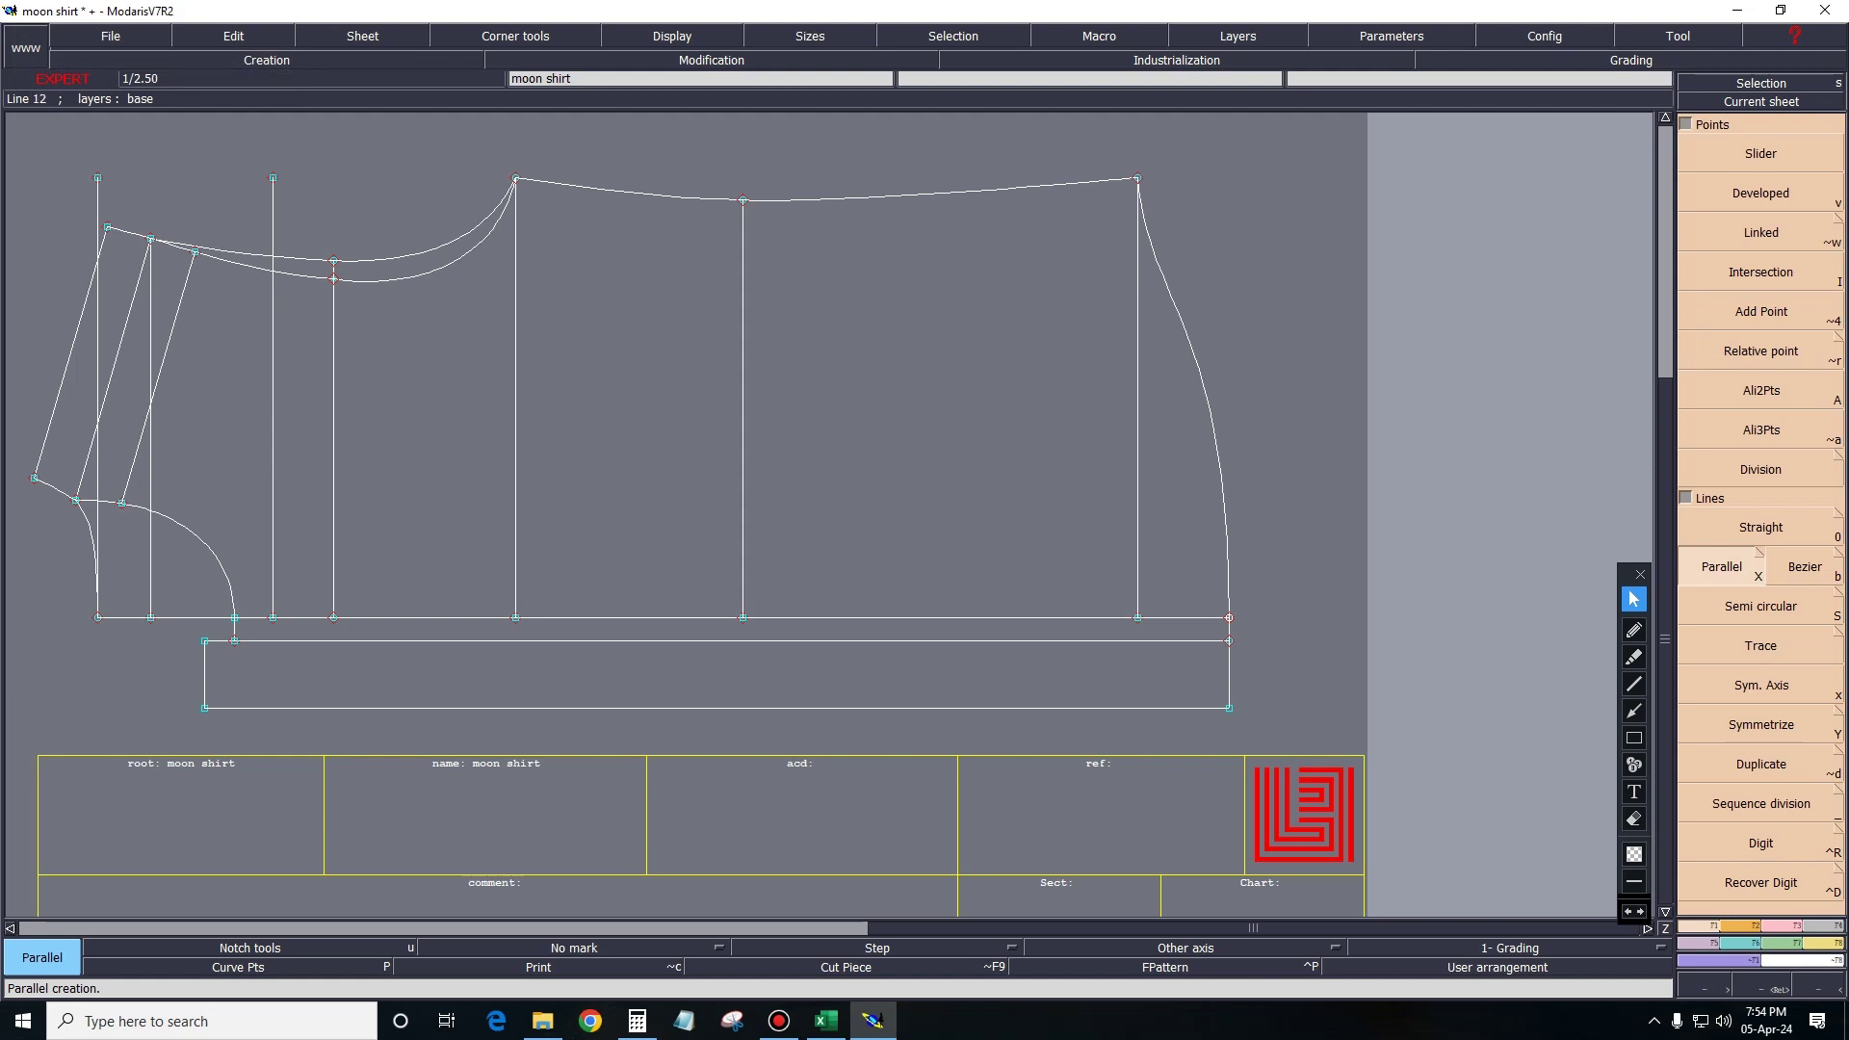
key(shift+i)
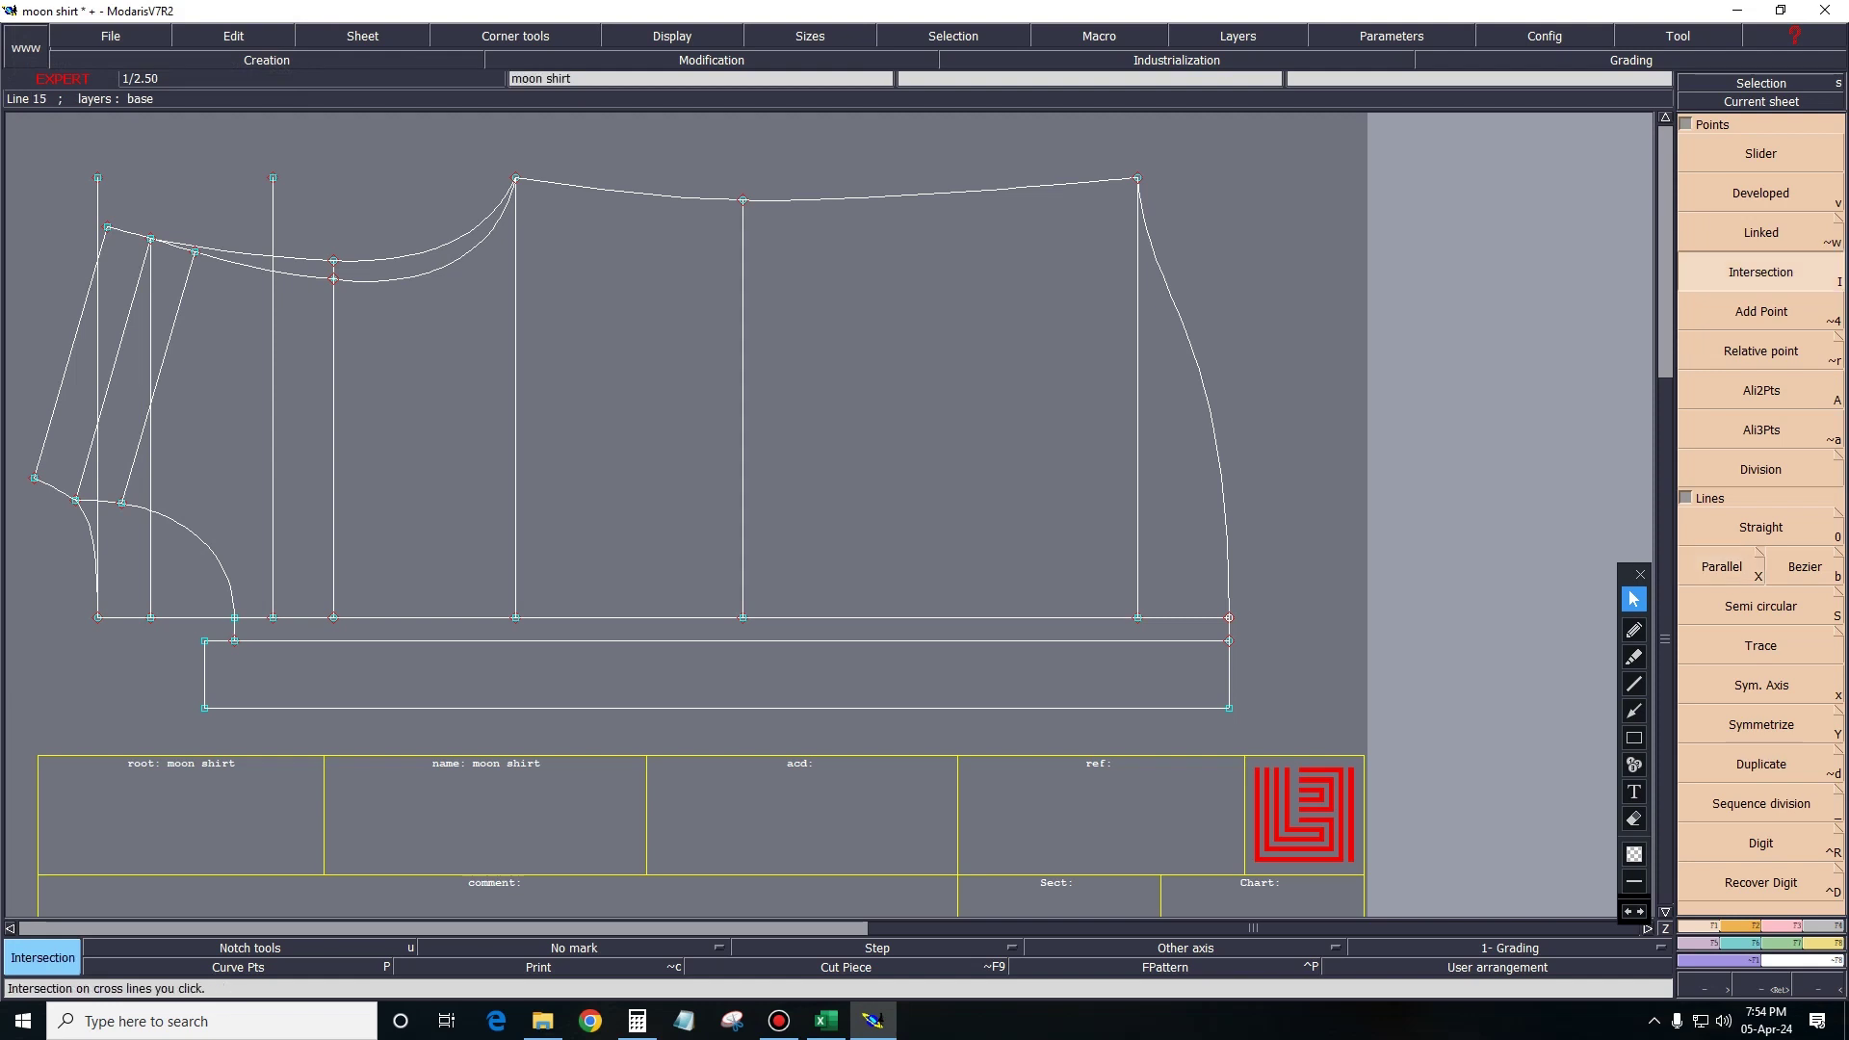
key(Escape)
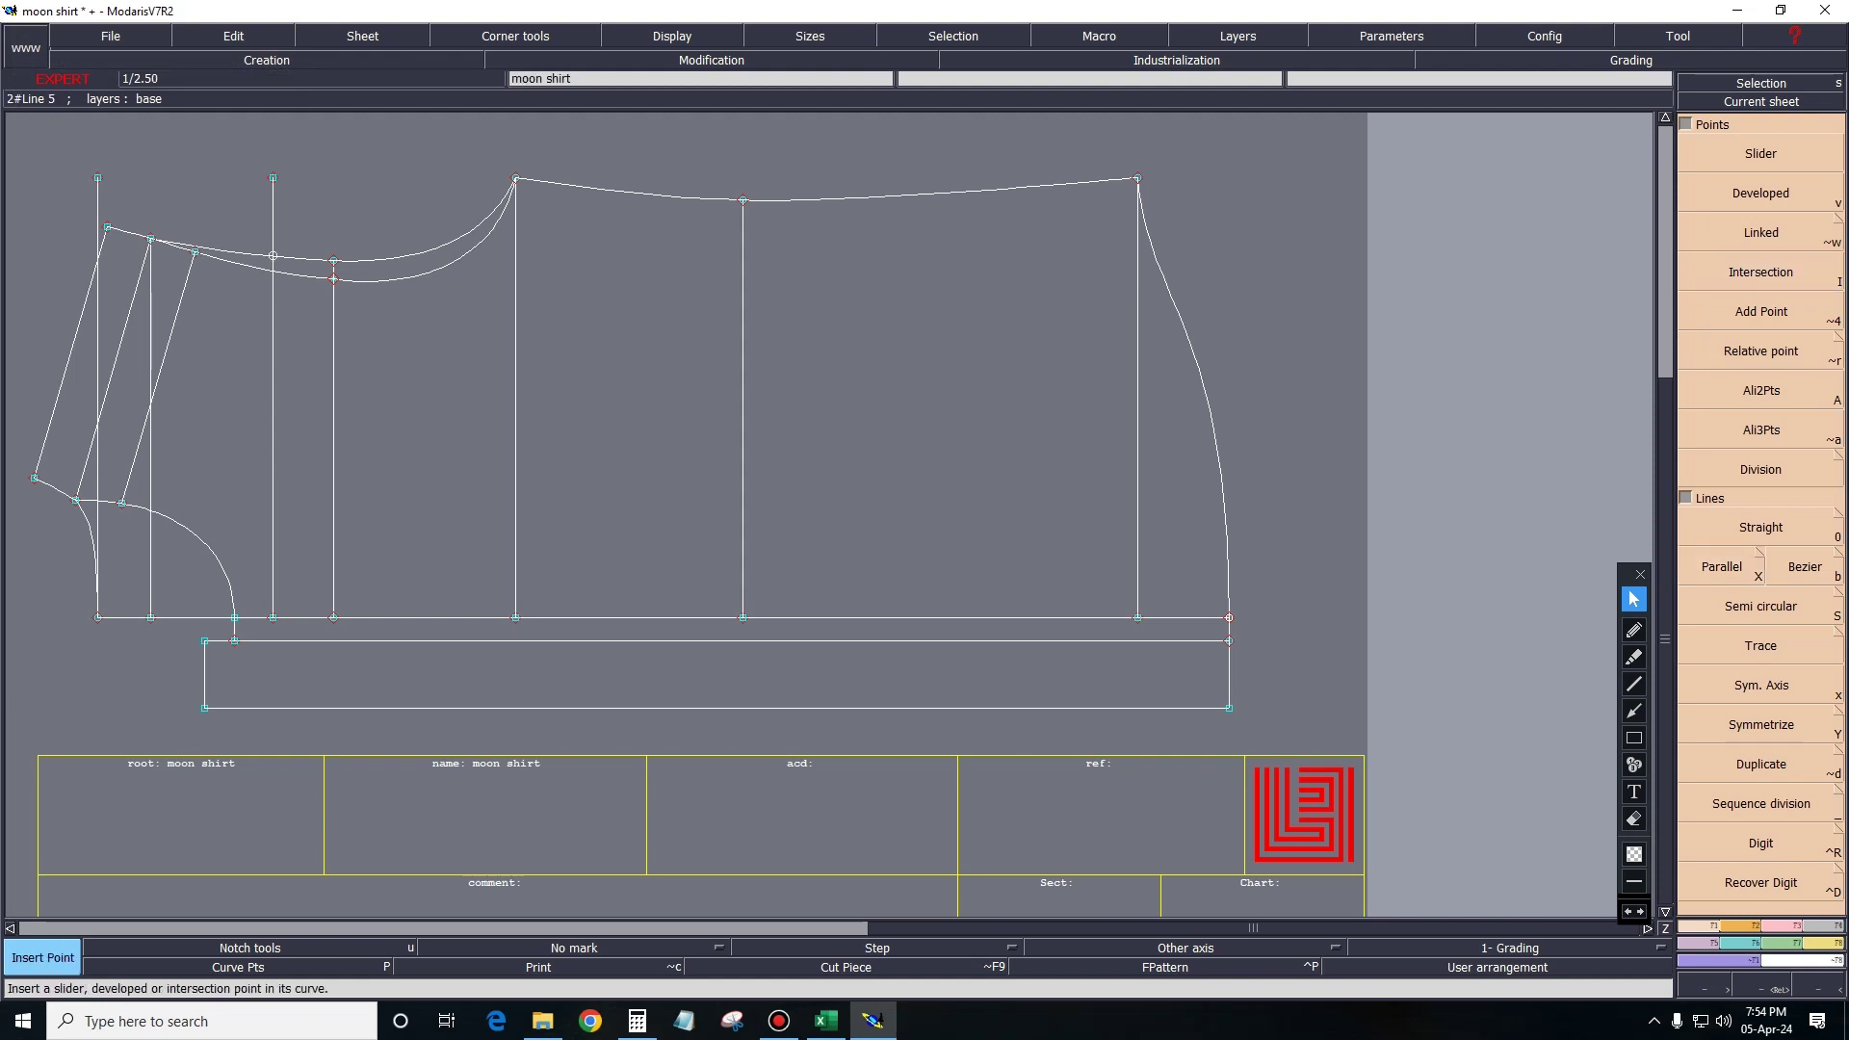
Delete the two left vertical guide lines and pick the upper curve for a developed point.
key(Delete)
click(274, 177)
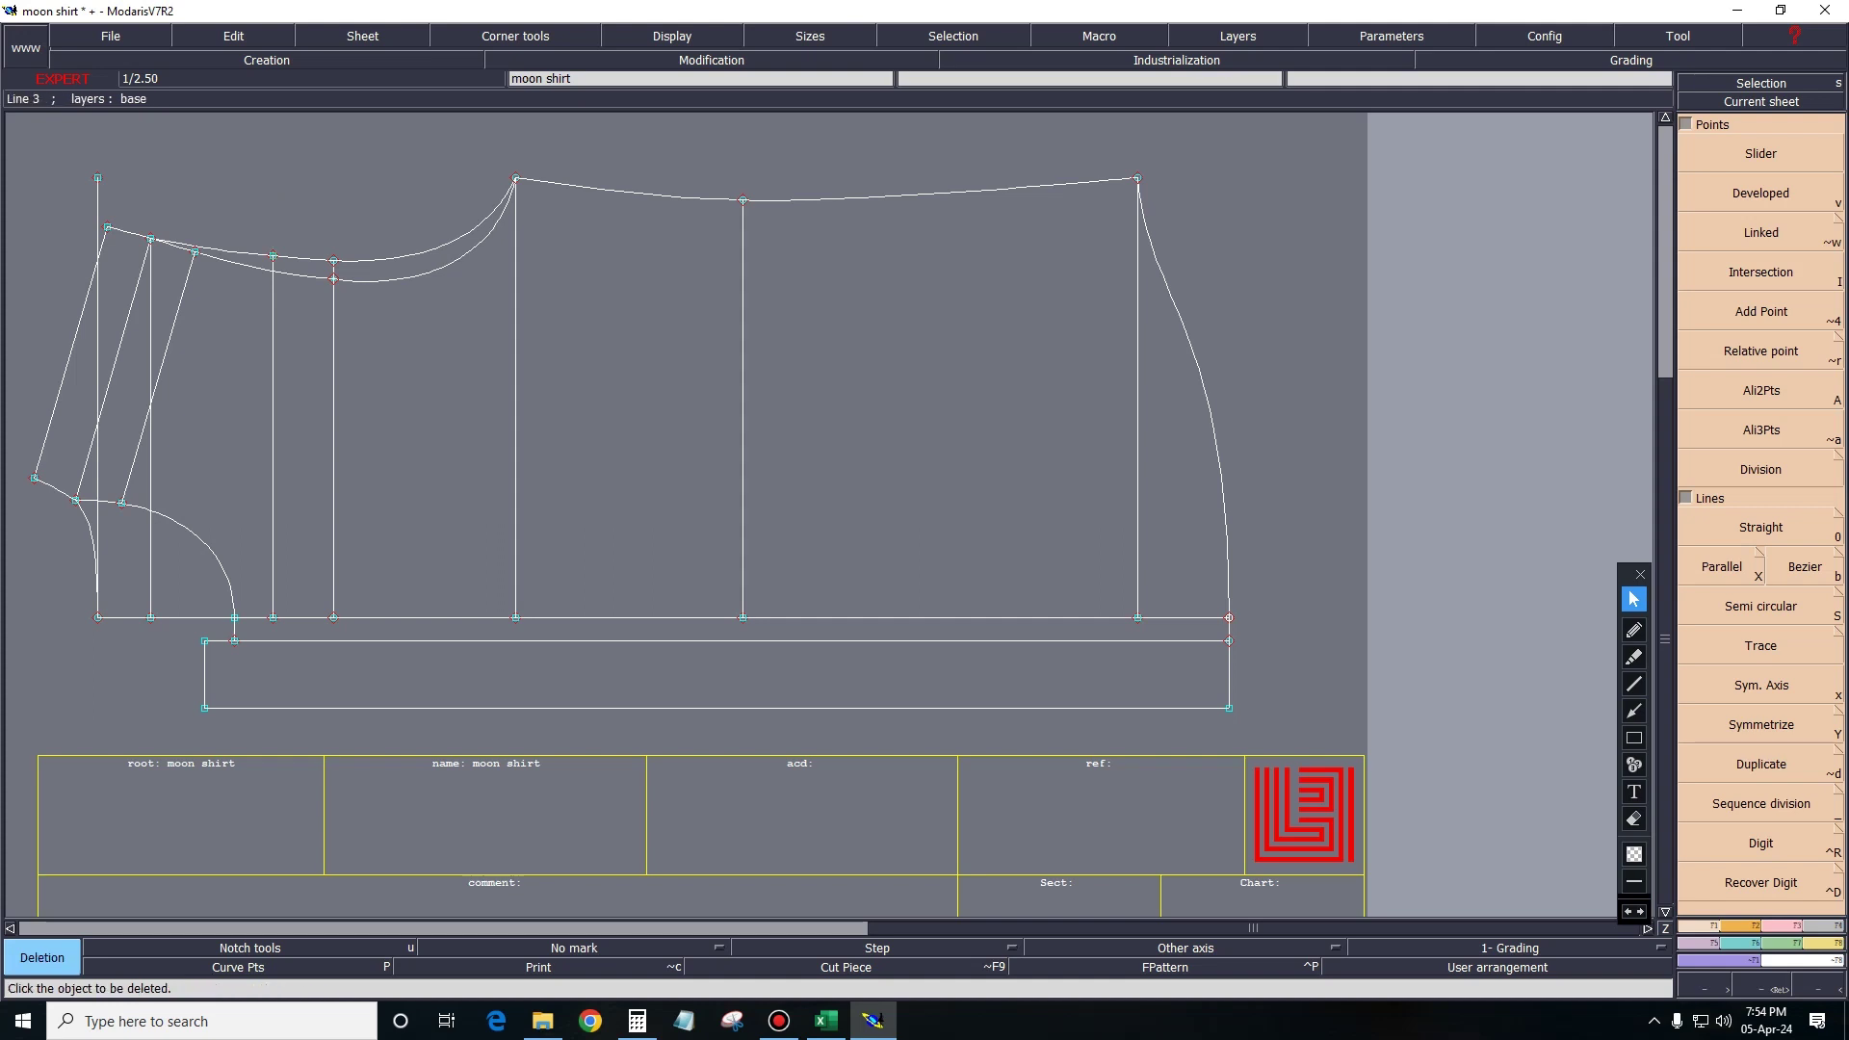
click(97, 177)
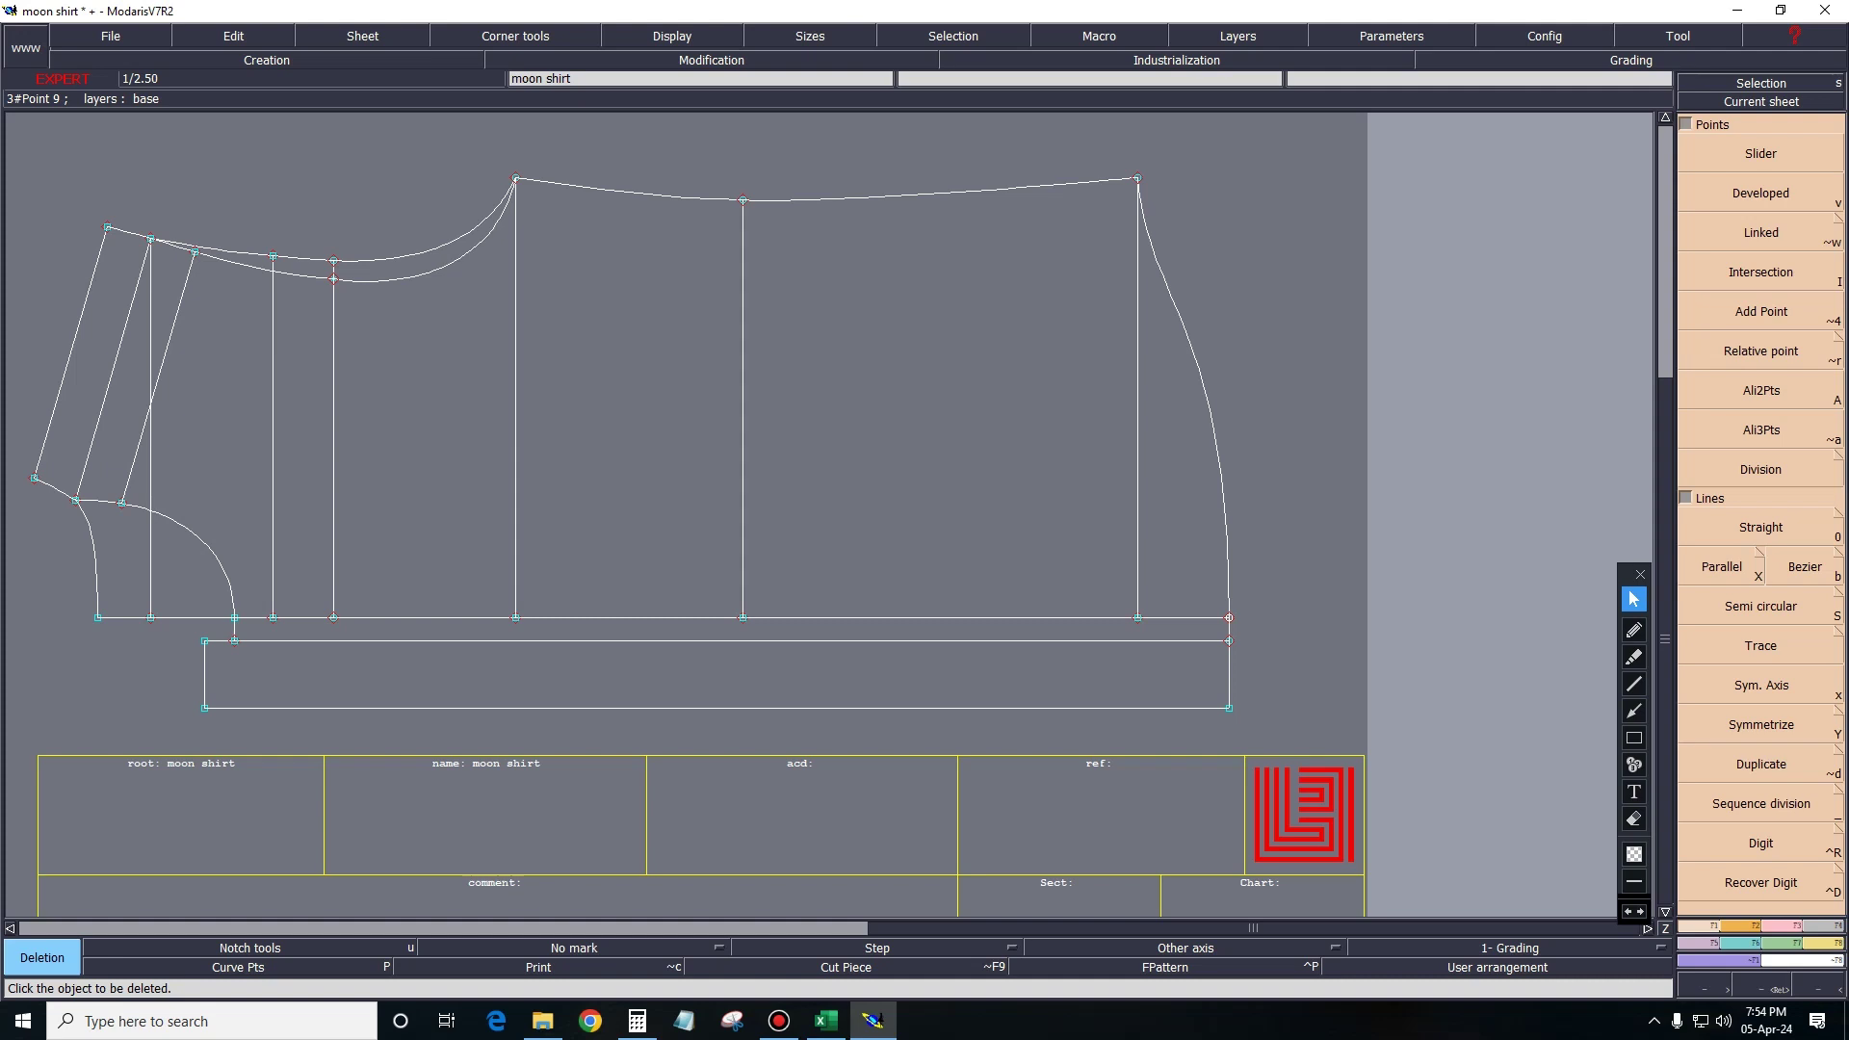
key(v)
click(278, 254)
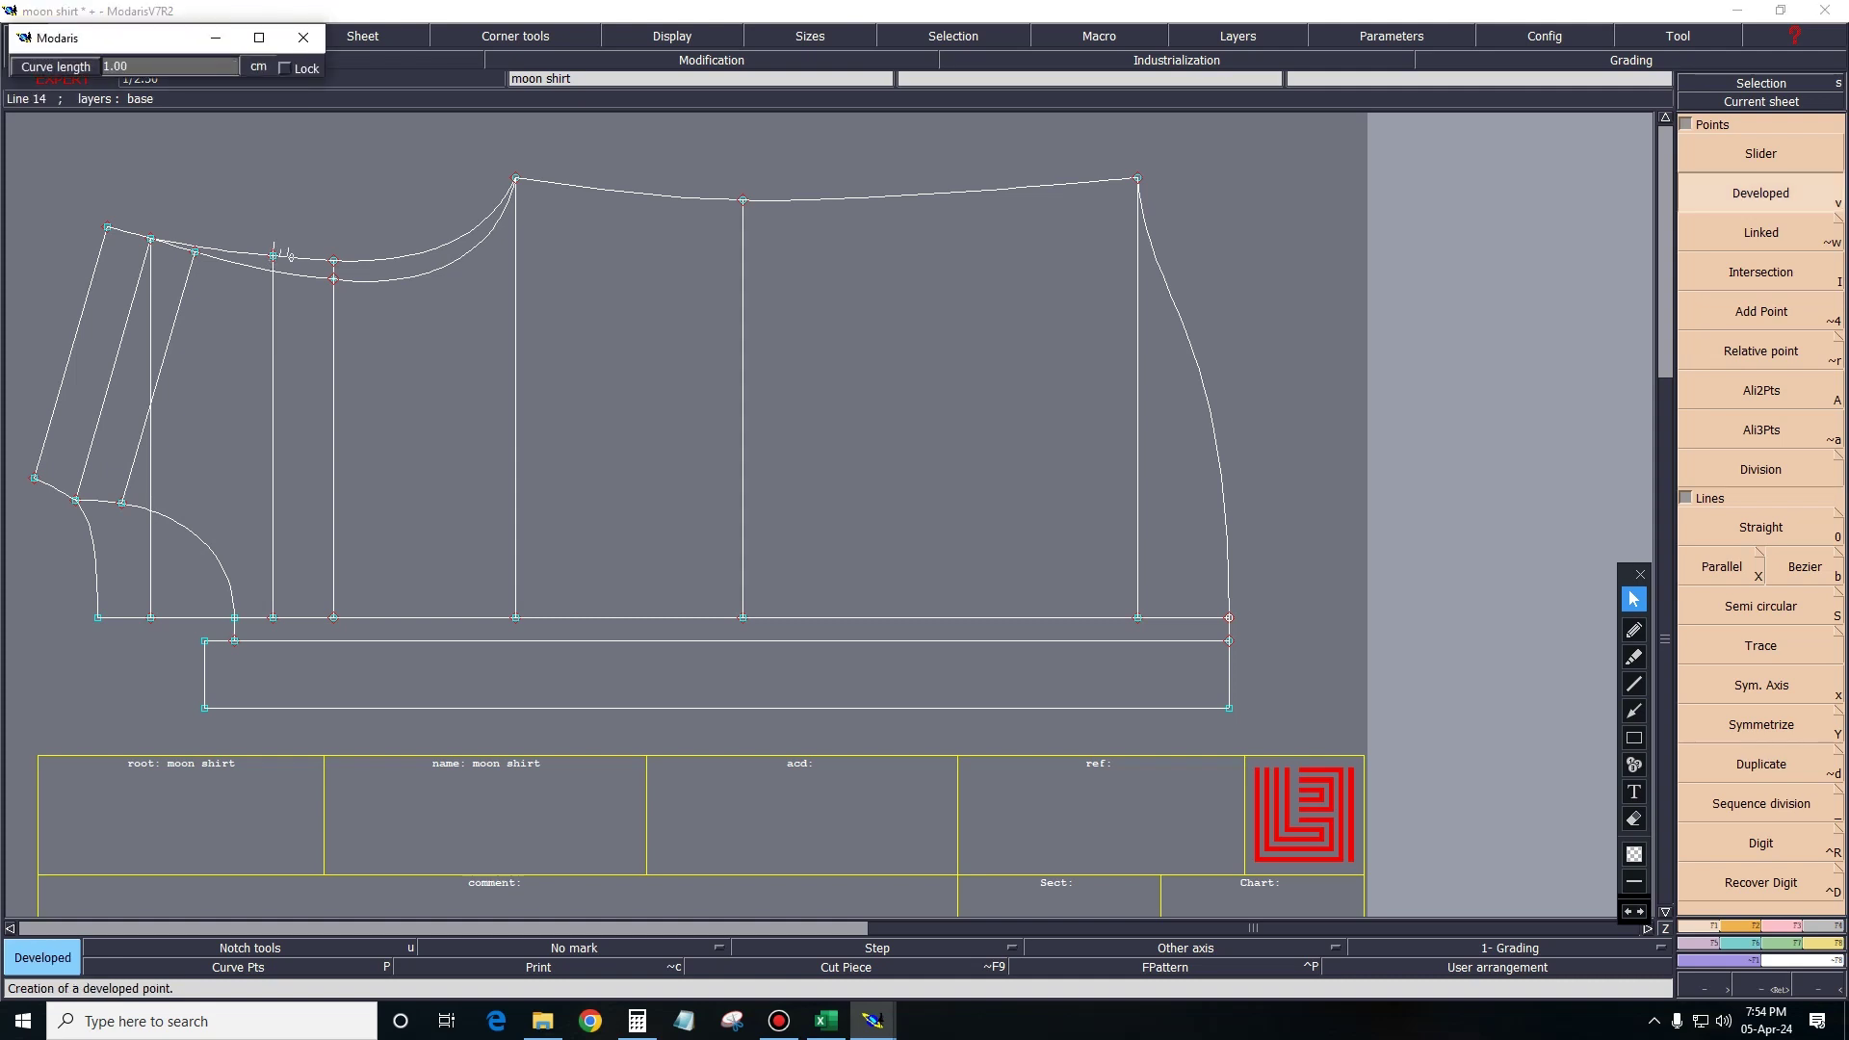
Place a point 1 cm along the upper curve and draw a placket line down from it.
key(Return)
key(i)
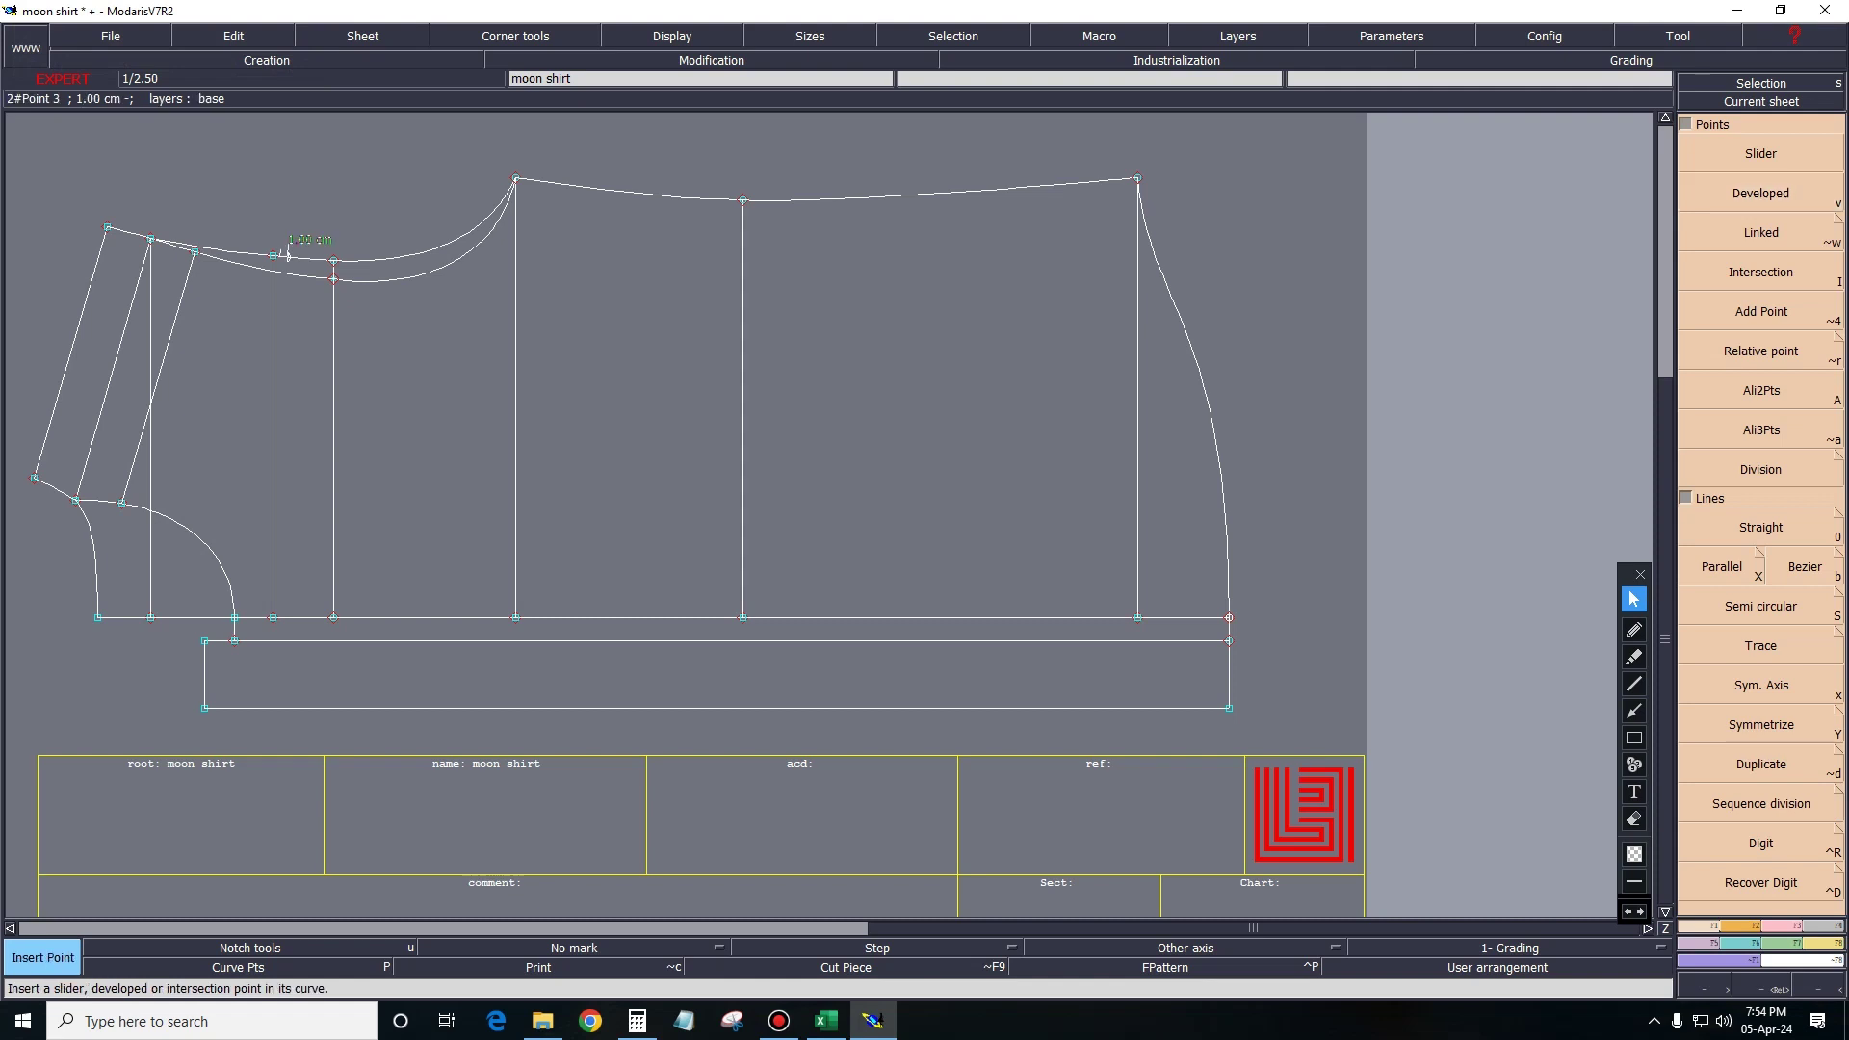
key(b)
click(287, 257)
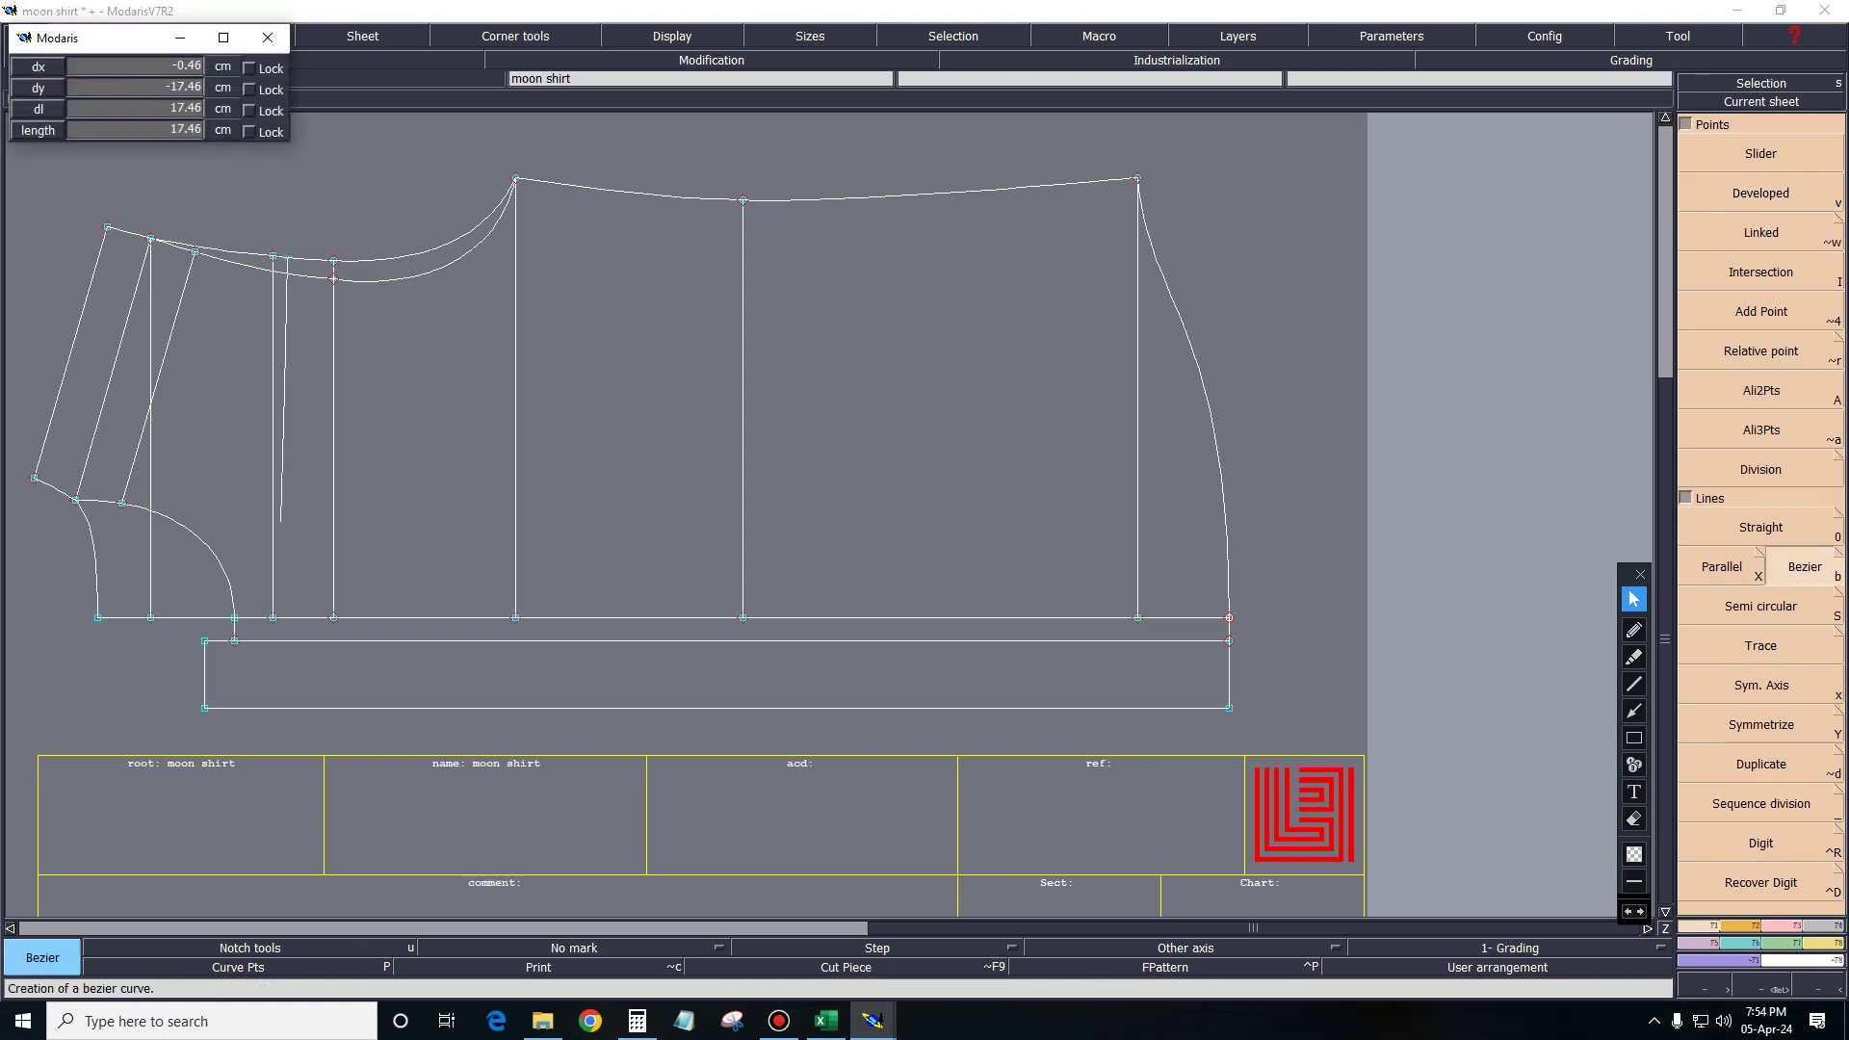
click(274, 530)
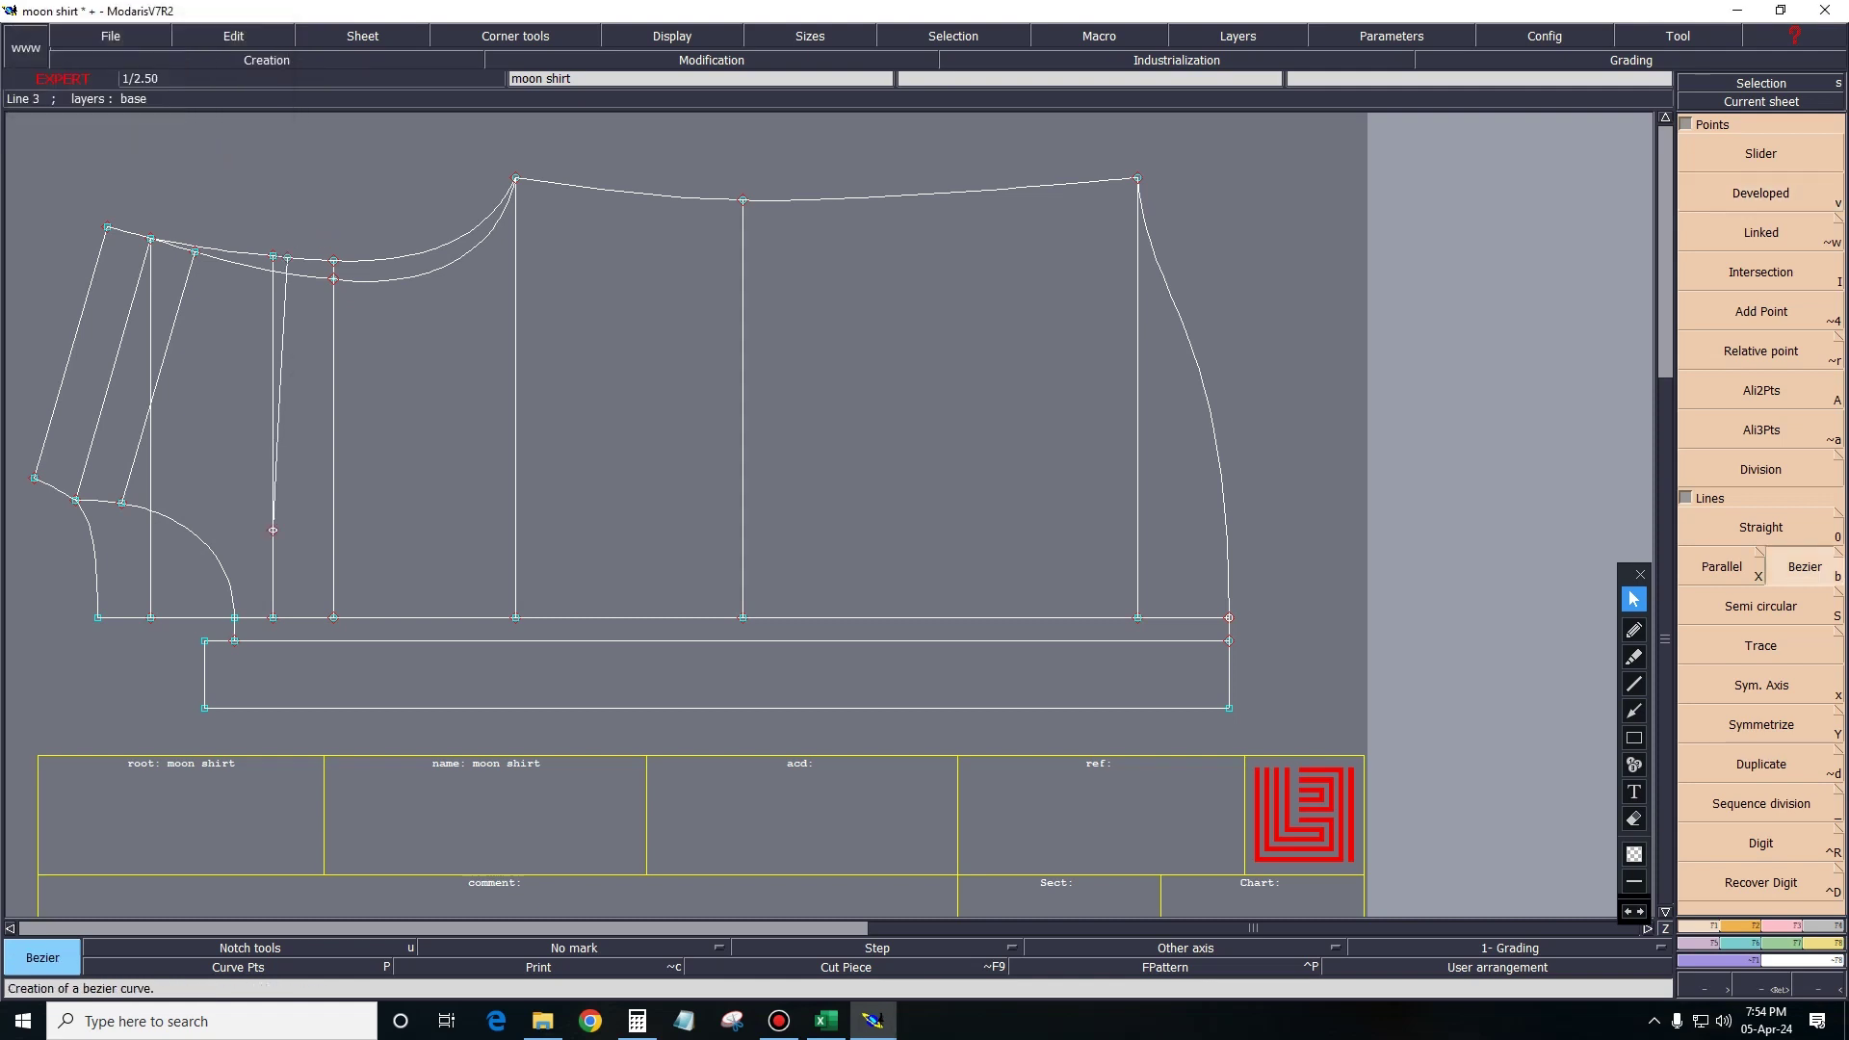
Bend the placket line into a slight curve using temporarily shown handles.
click(672, 36)
click(656, 401)
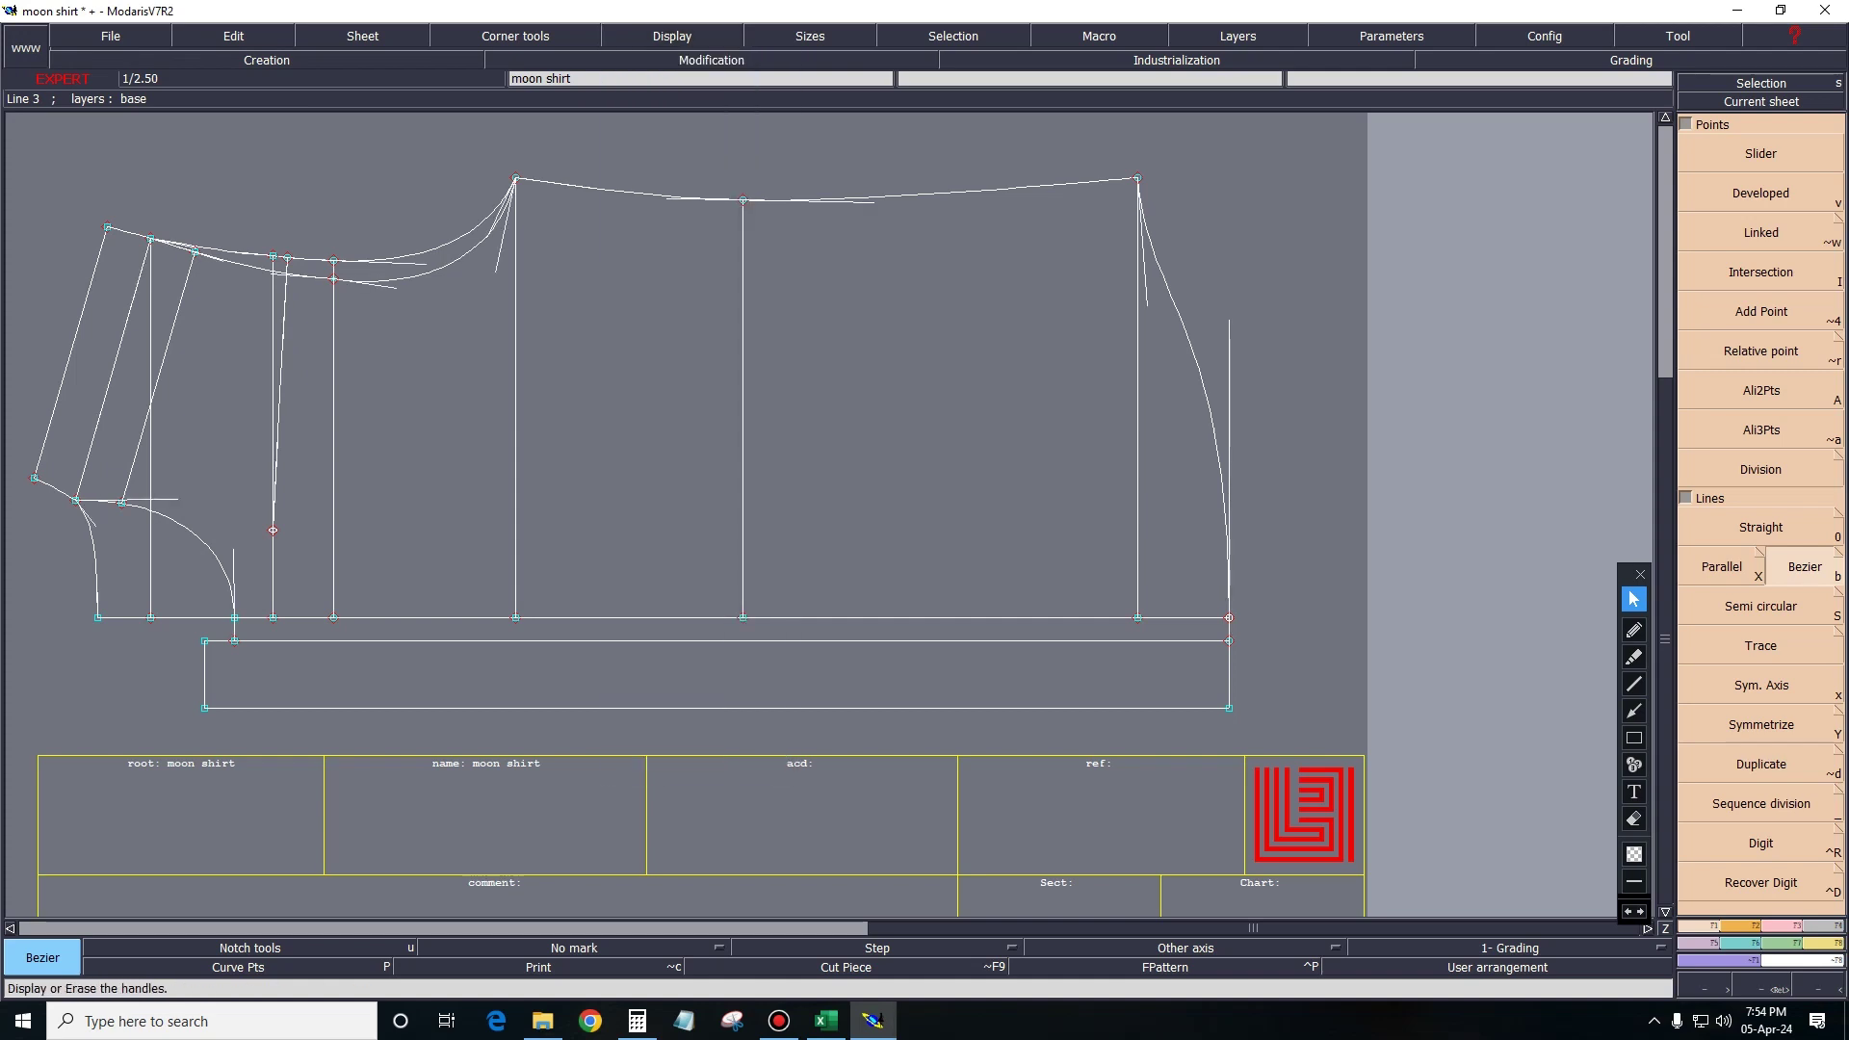
key(Escape)
key(e)
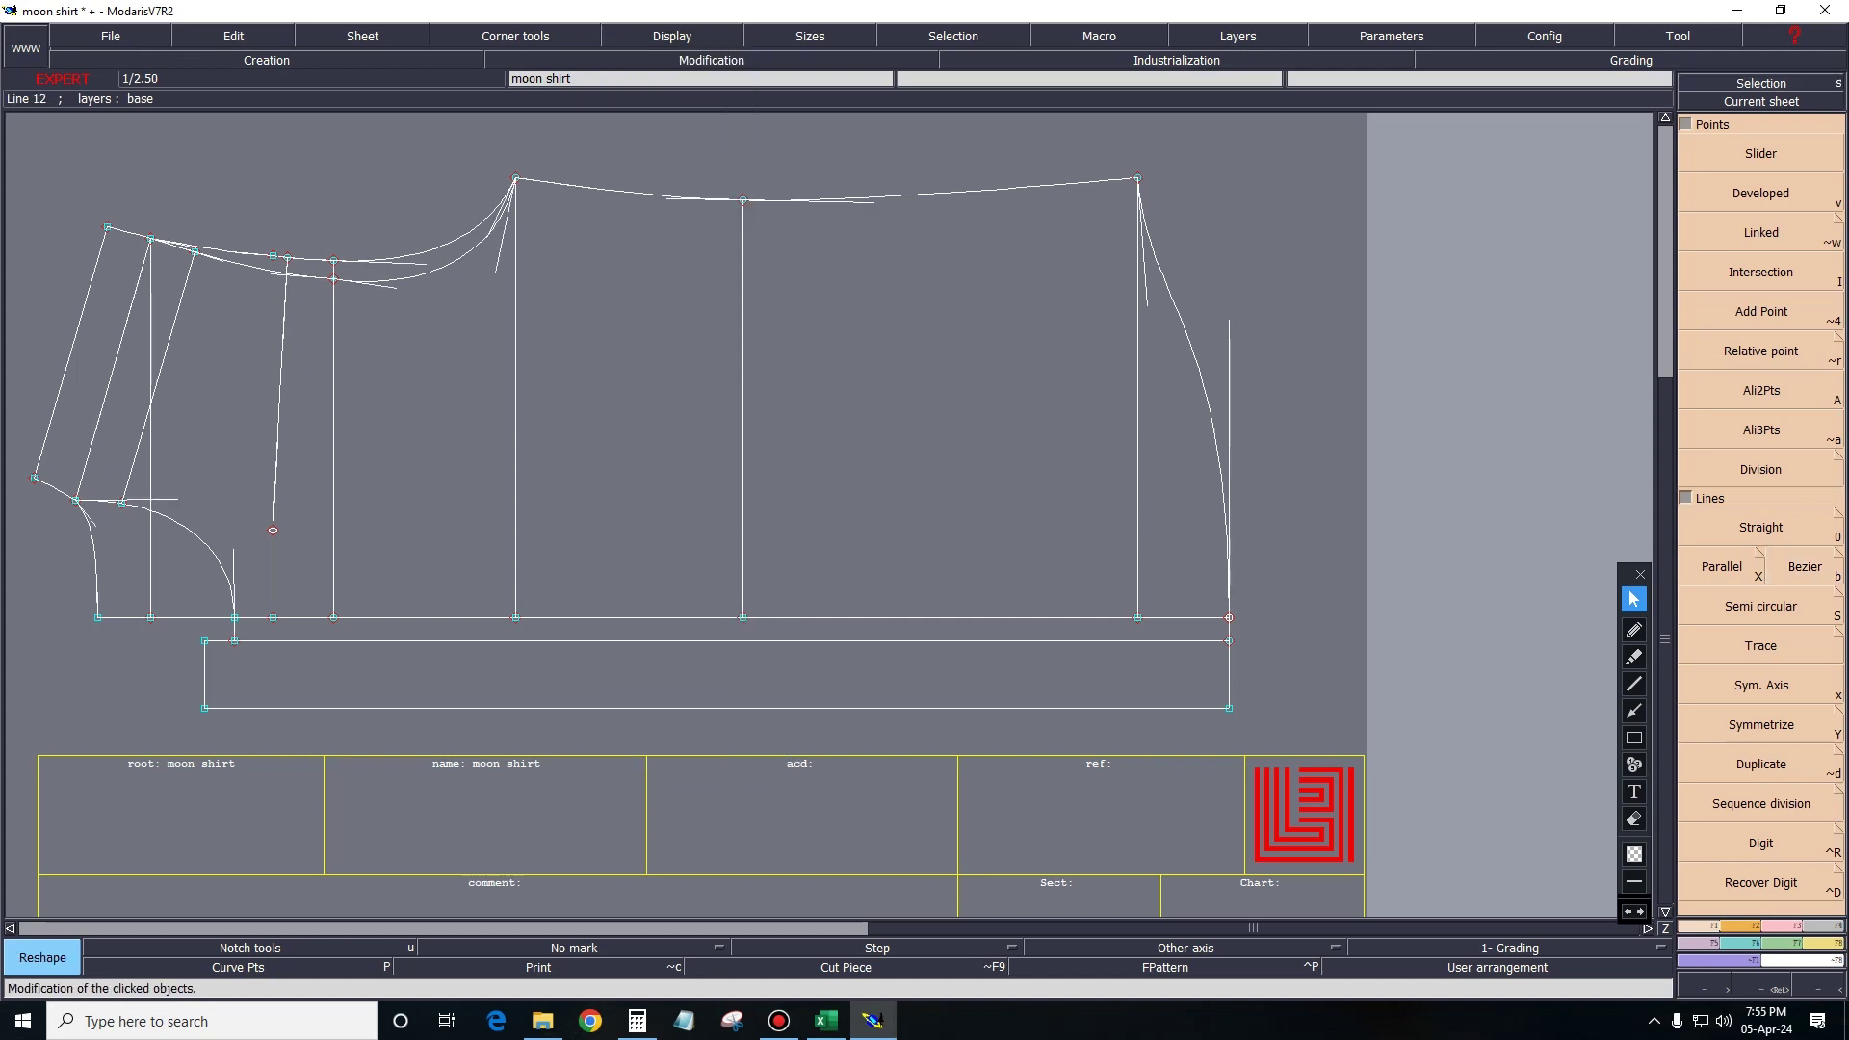
mouse_move(279, 404)
mouse_down()
mouse_move(275, 443)
mouse_move(276, 385)
mouse_up()
click(673, 35)
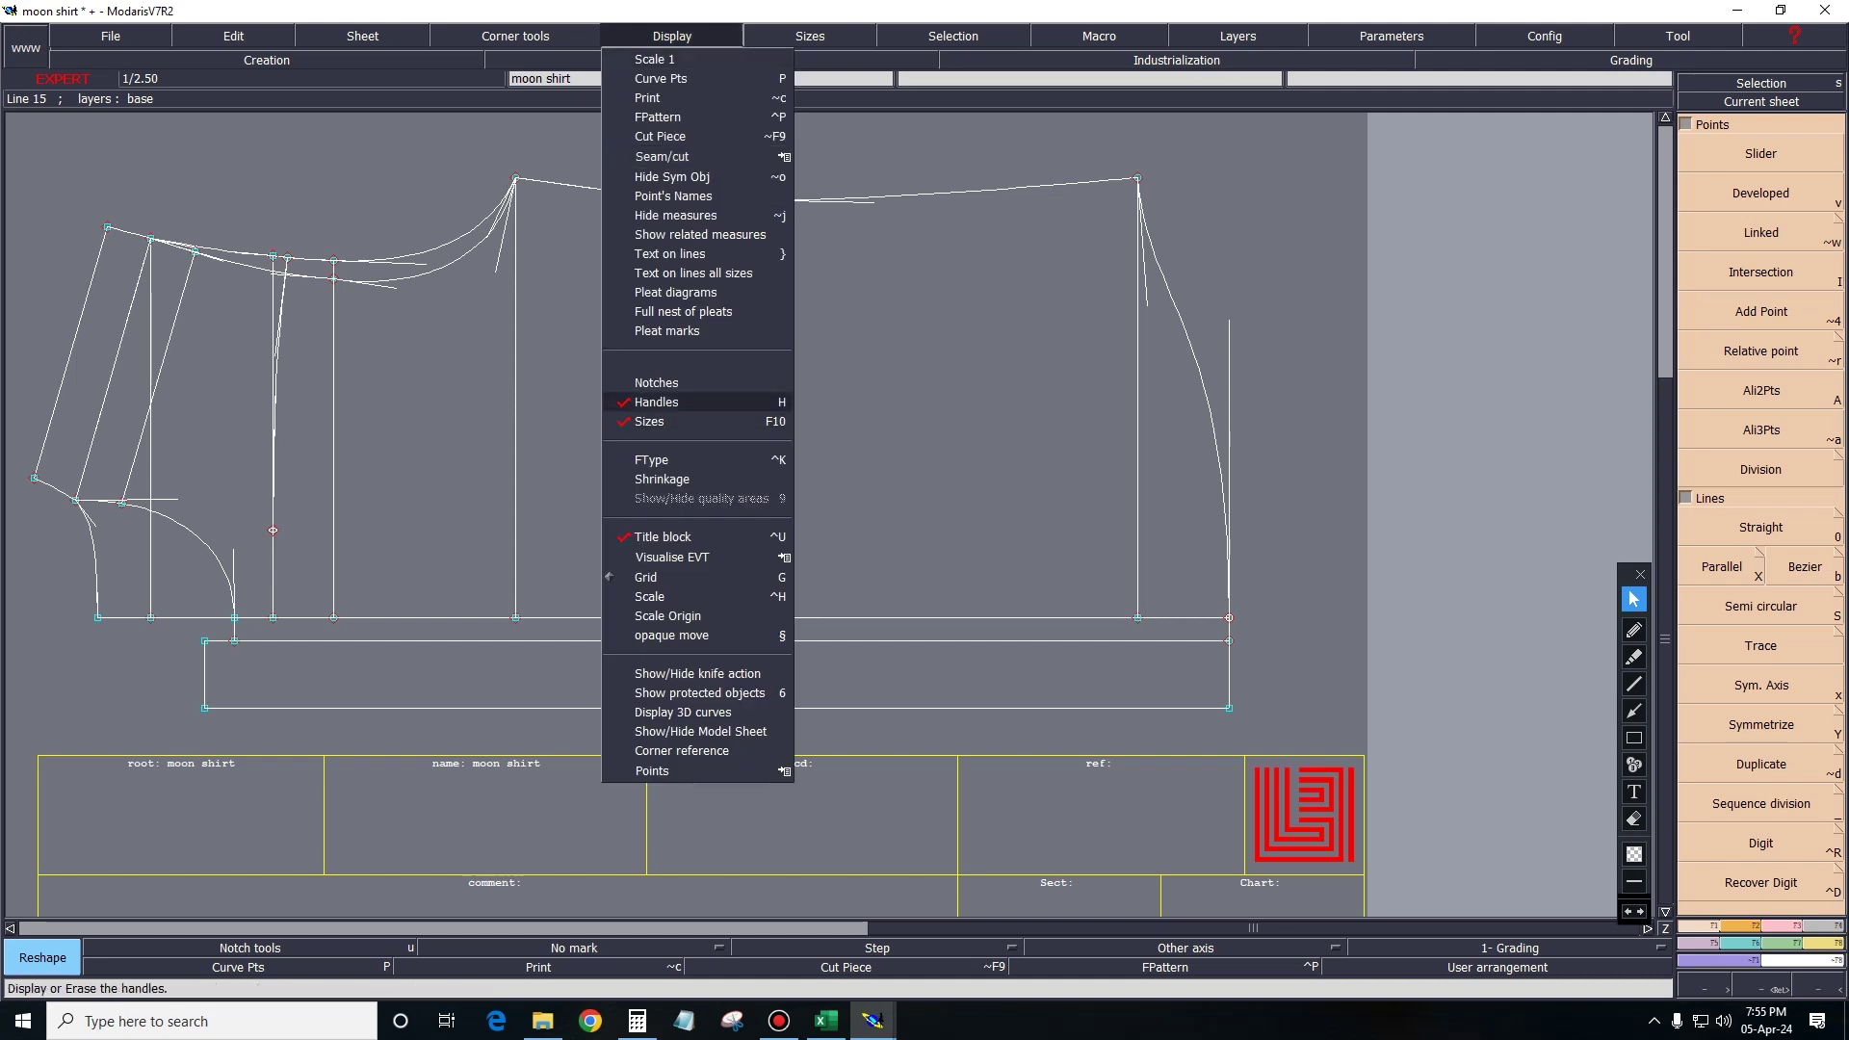
click(698, 401)
click(1634, 911)
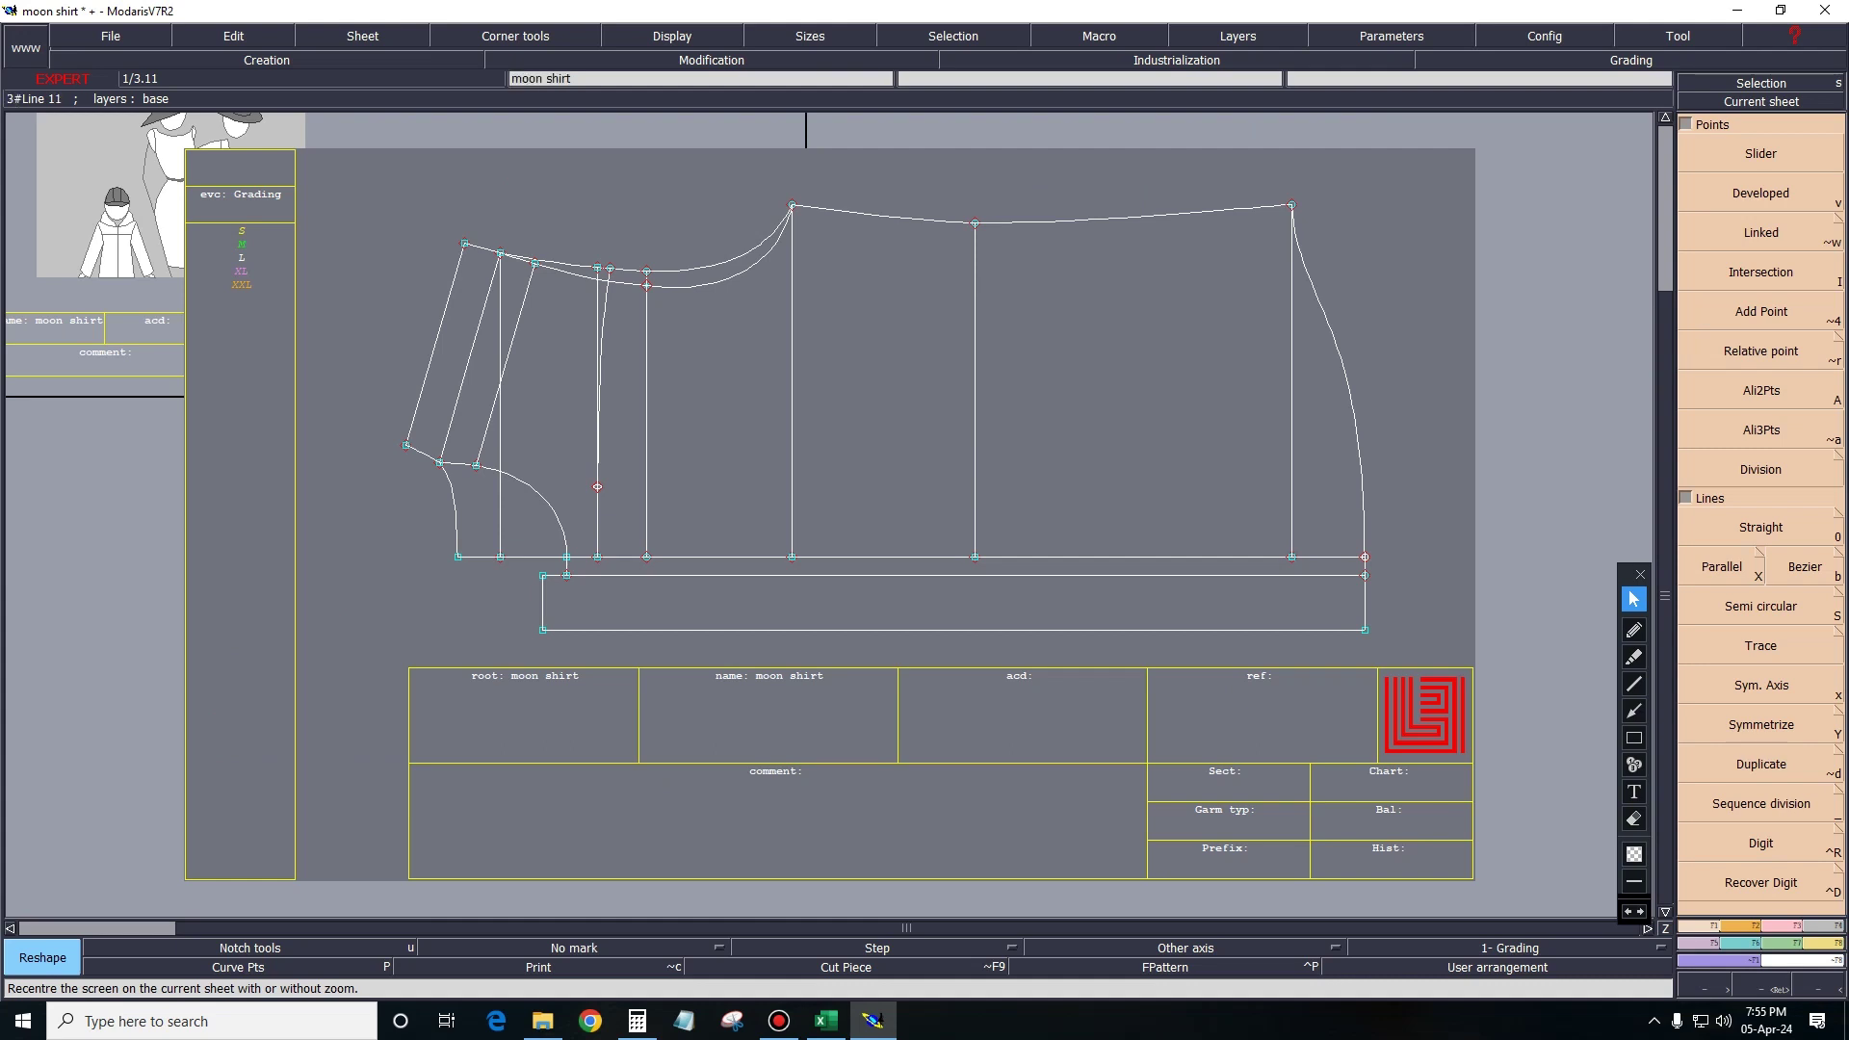
Place developed points on the upper curve at 1.00 cm and 10 cm back.
key(v)
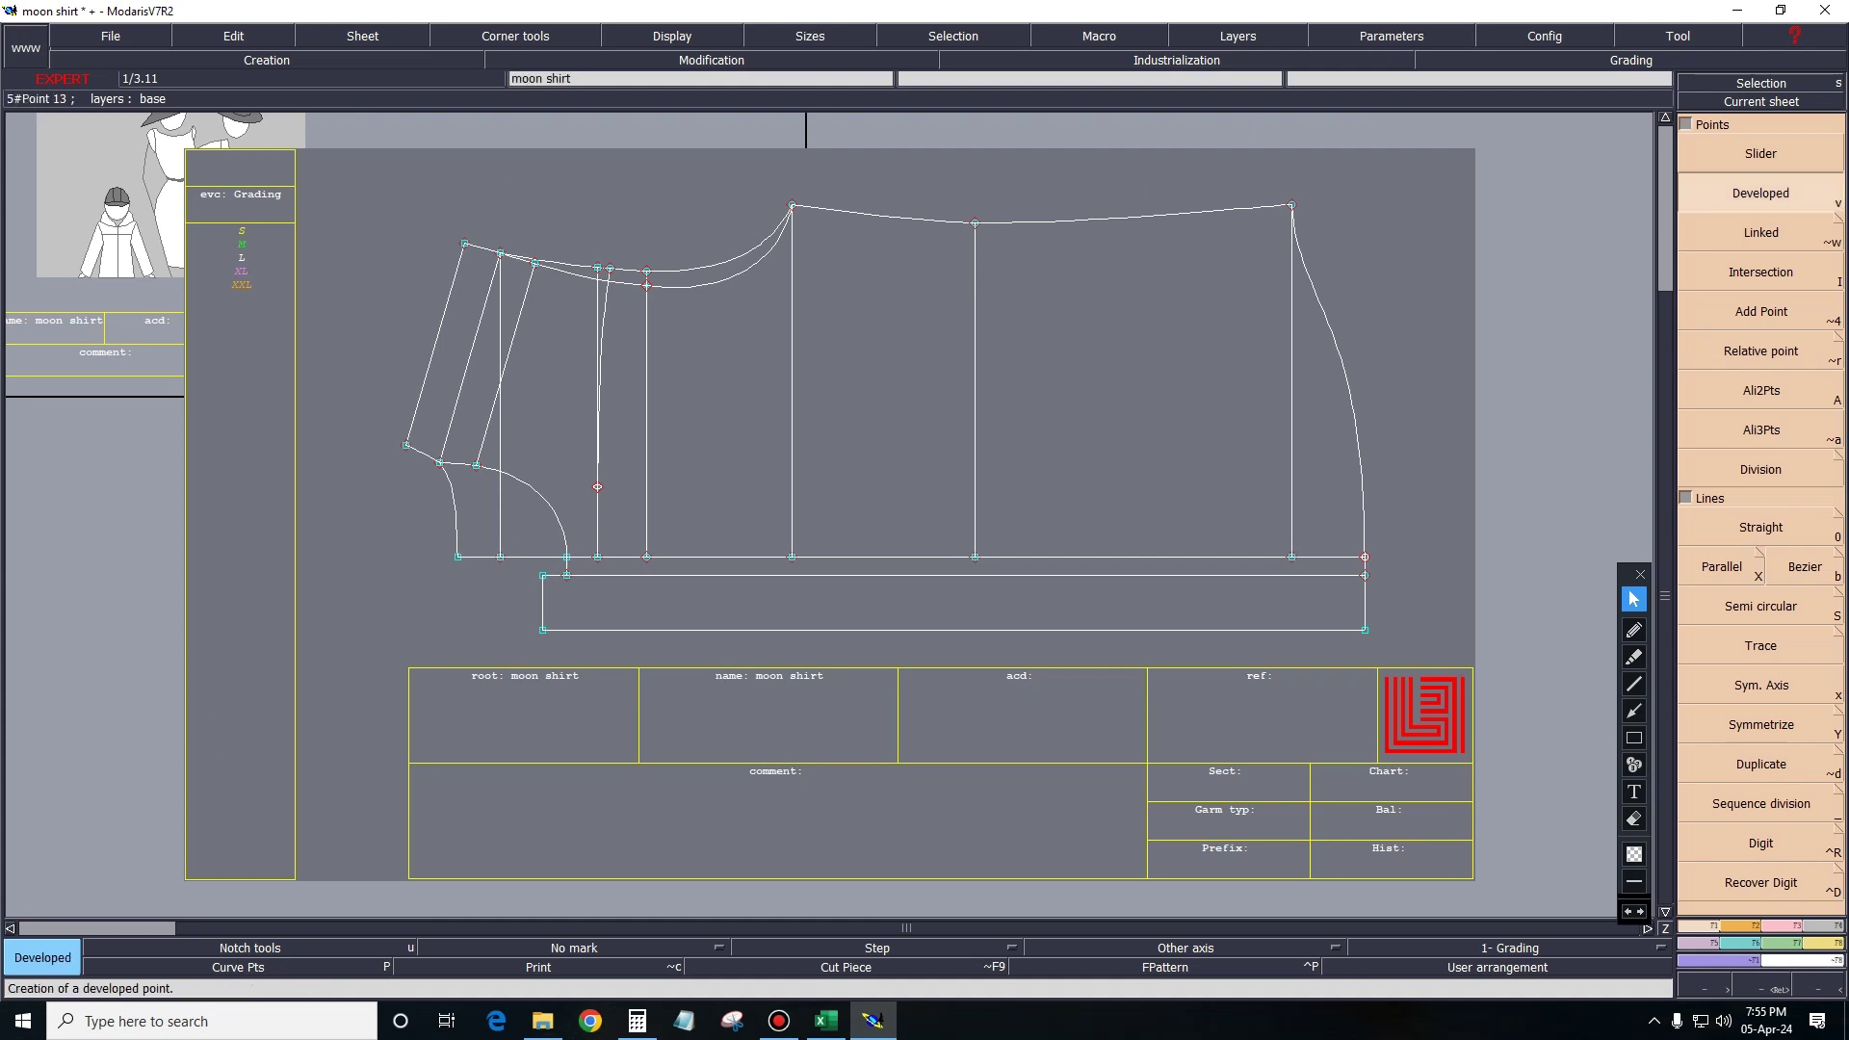
click(760, 258)
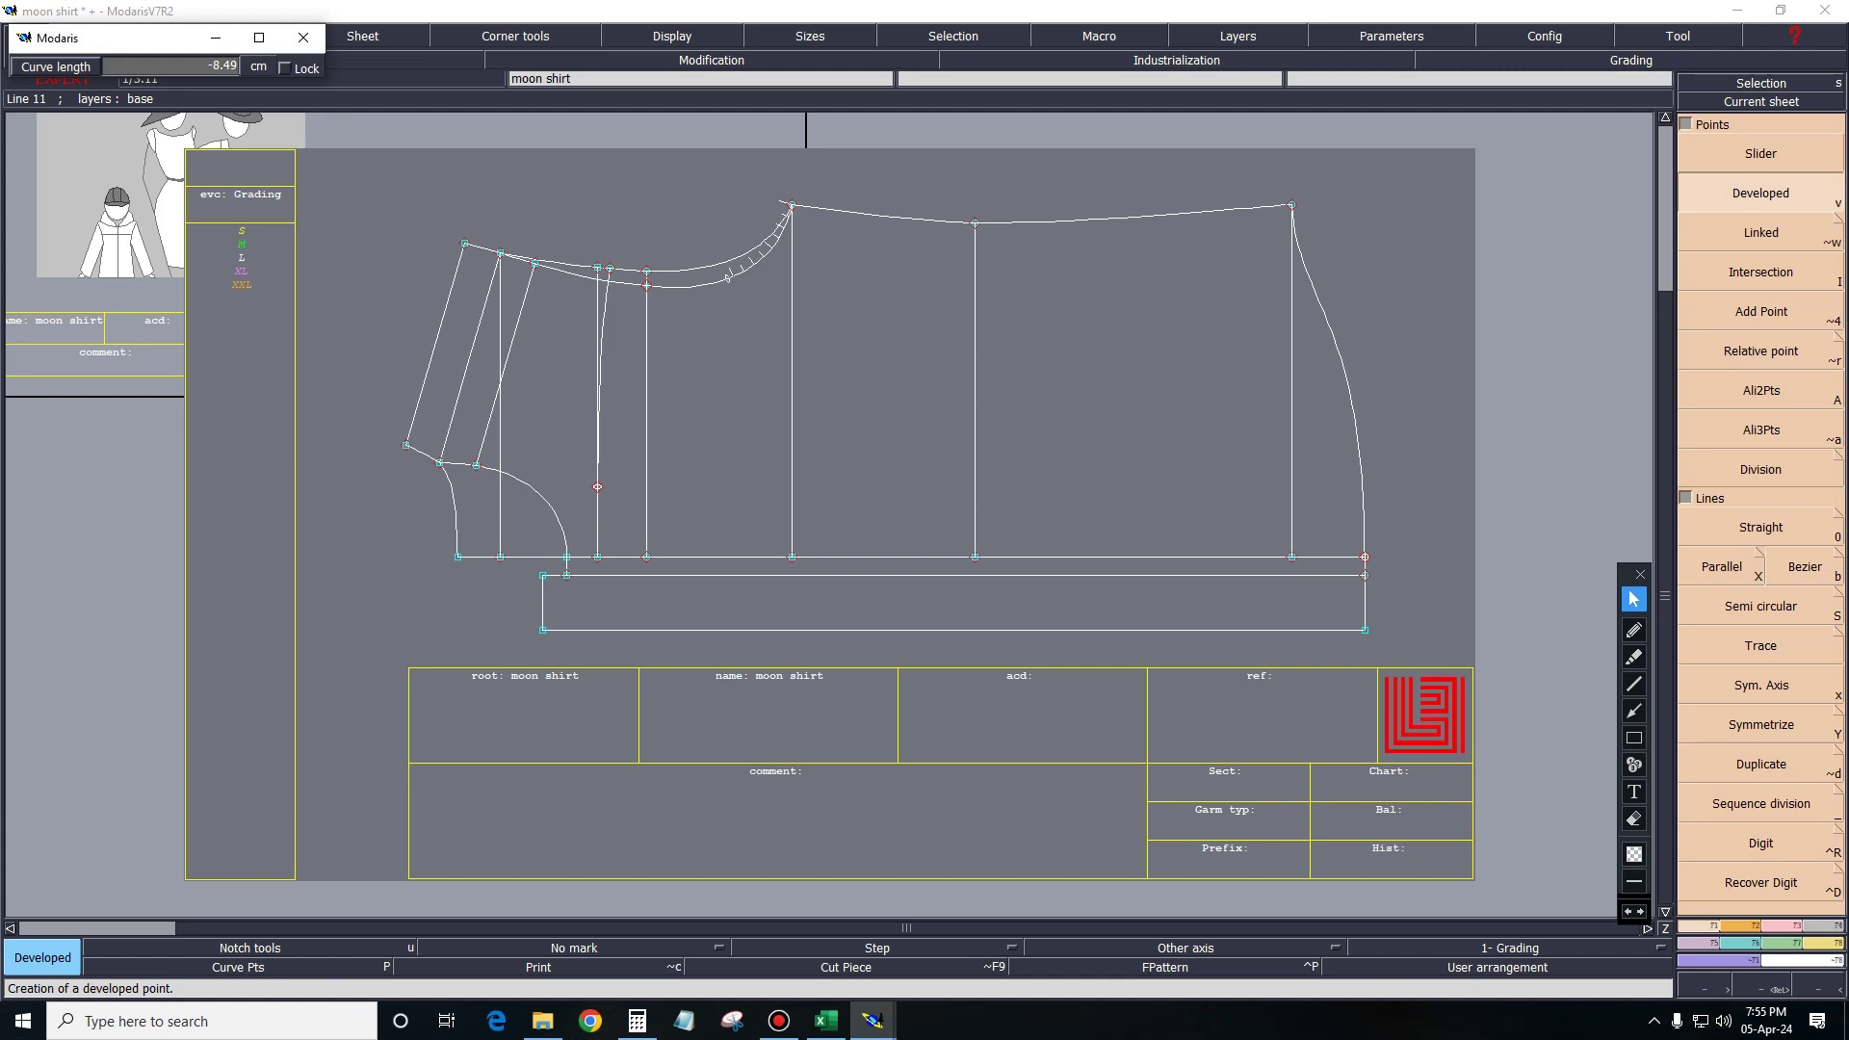
text(1.00)
text(-)
text(1.)
text(00)
key(Return)
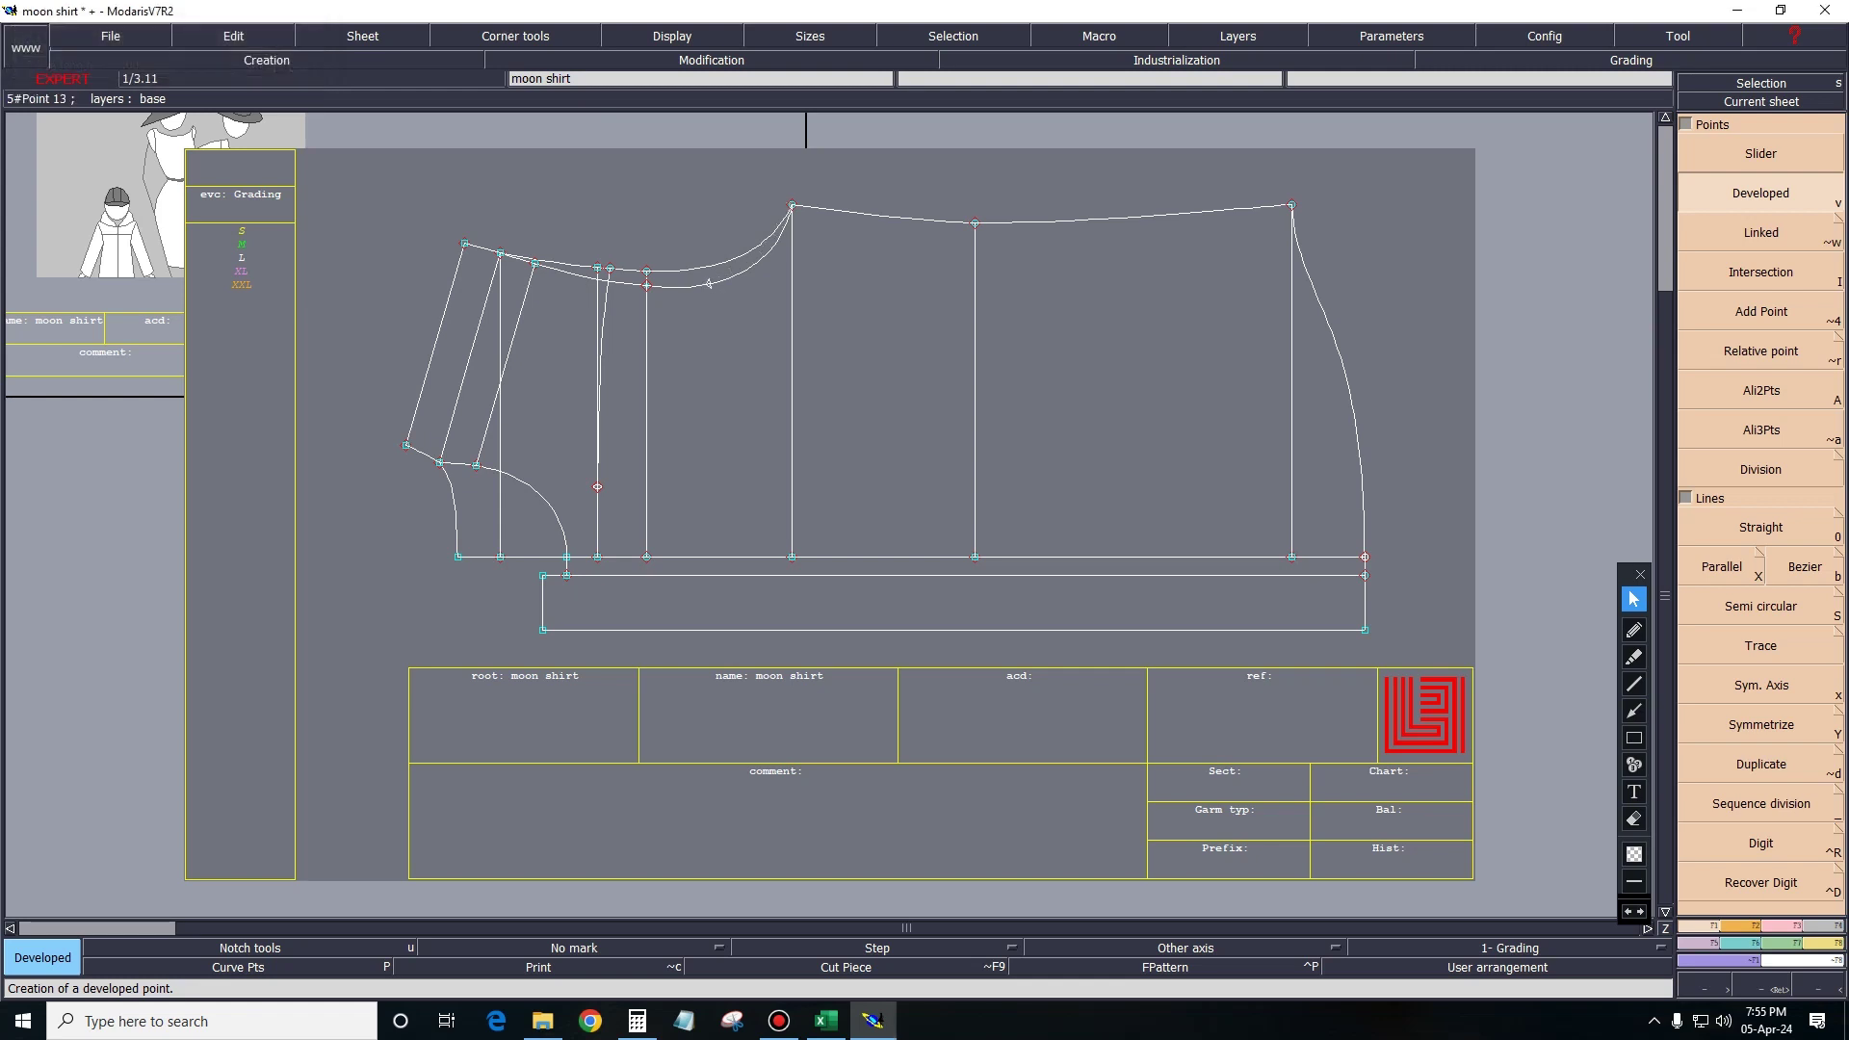
click(709, 284)
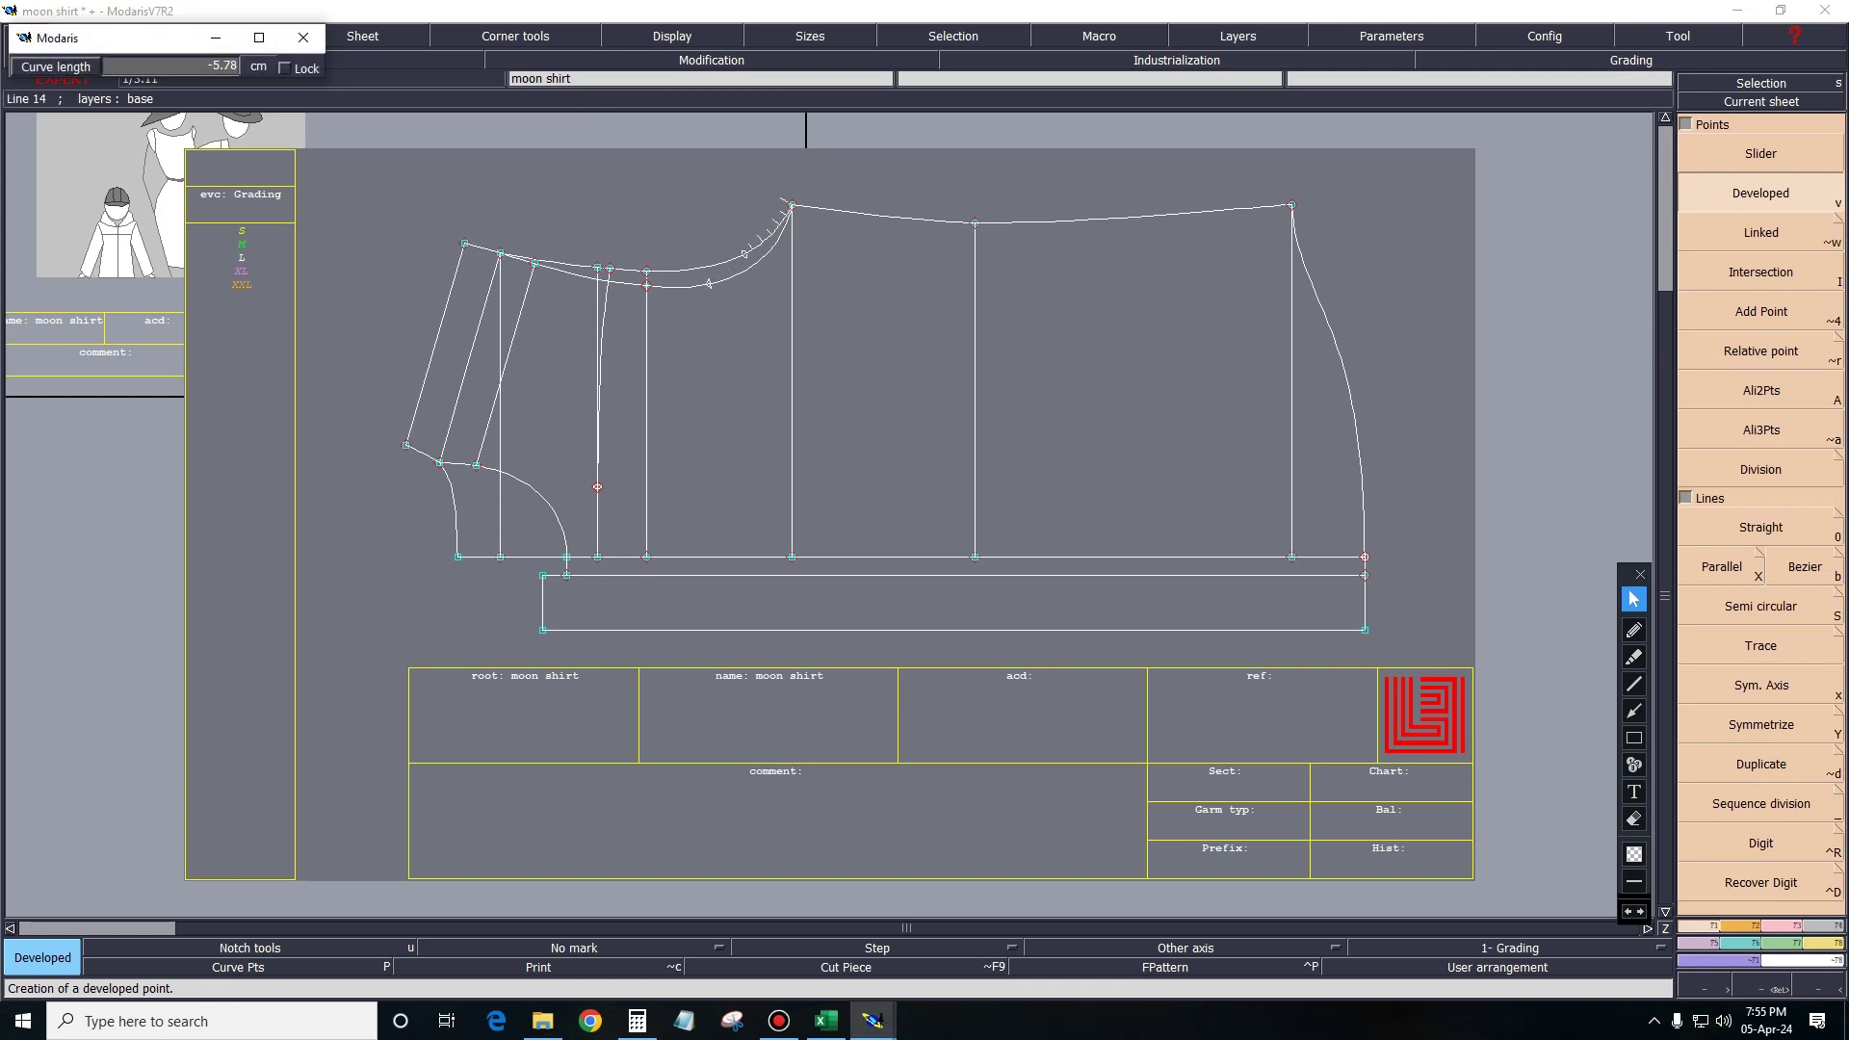
text(-)
text(10.00)
text(-1)
key(Return)
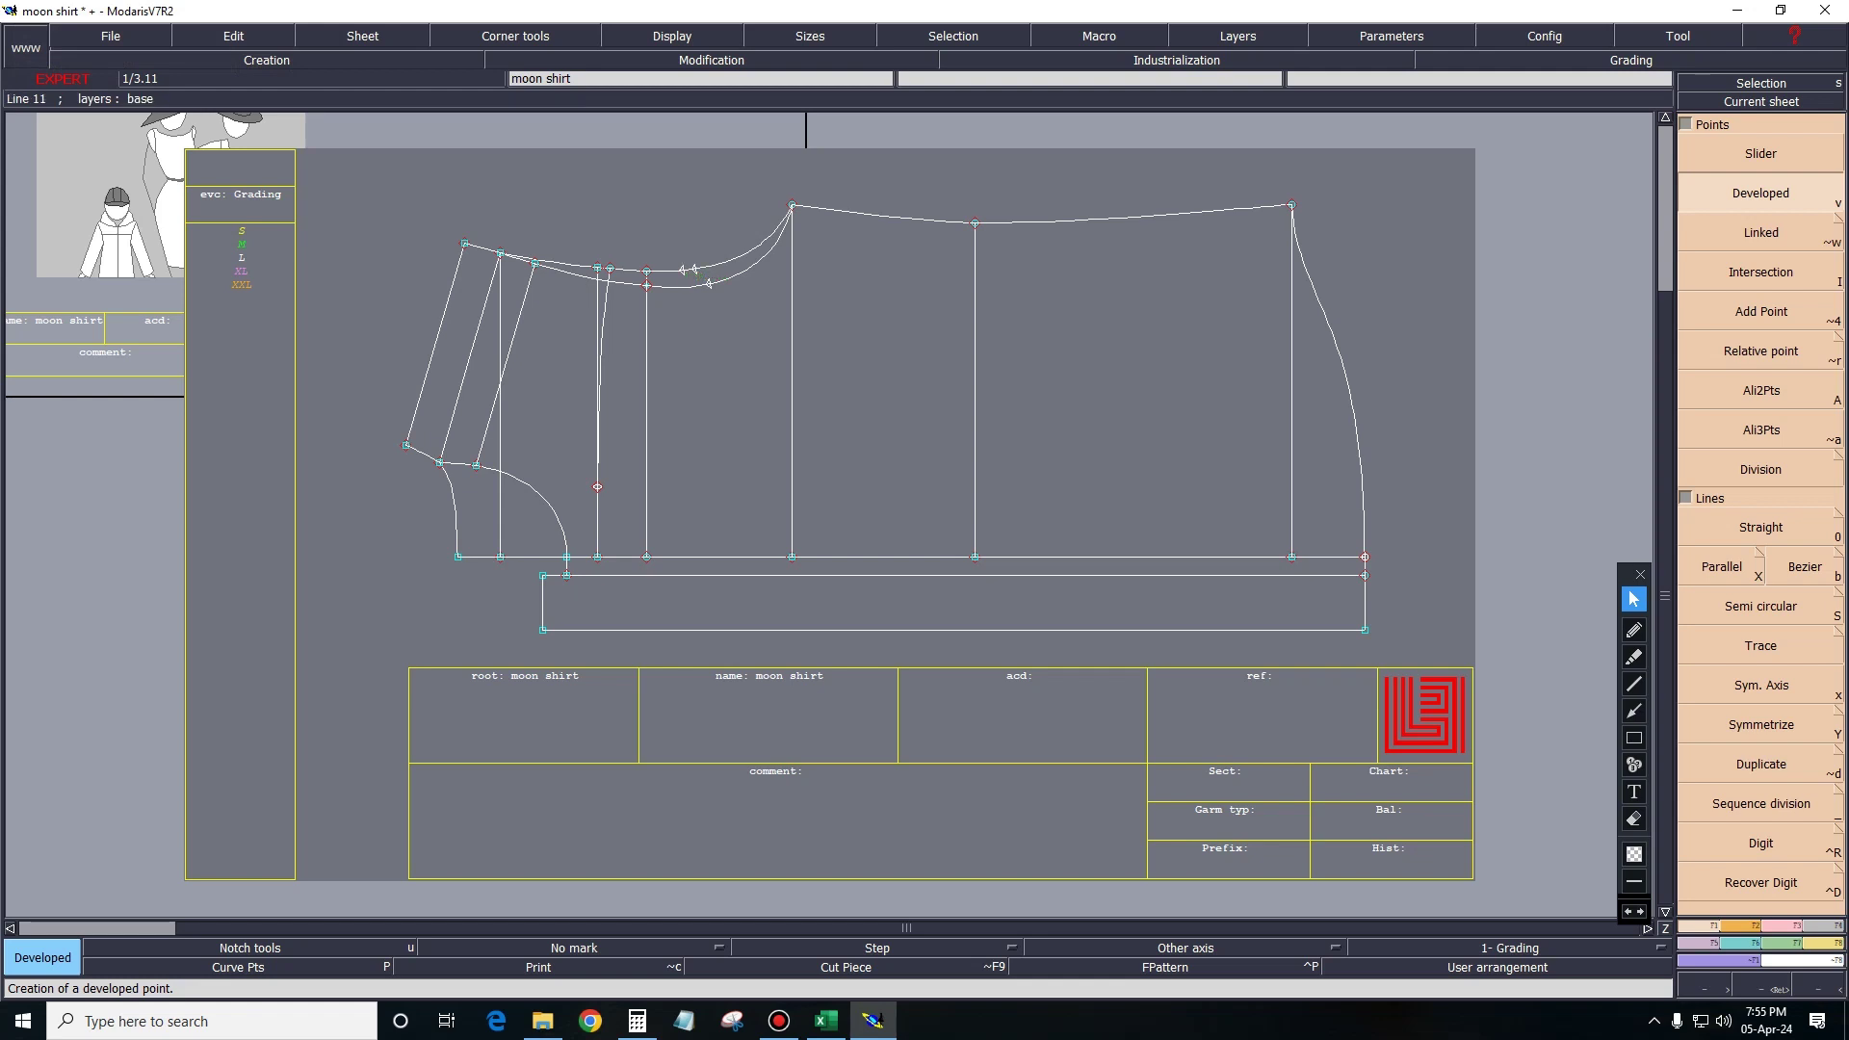
click(709, 283)
Add two notches at the 10 cm point on the upper curve and zoom into them.
key(u)
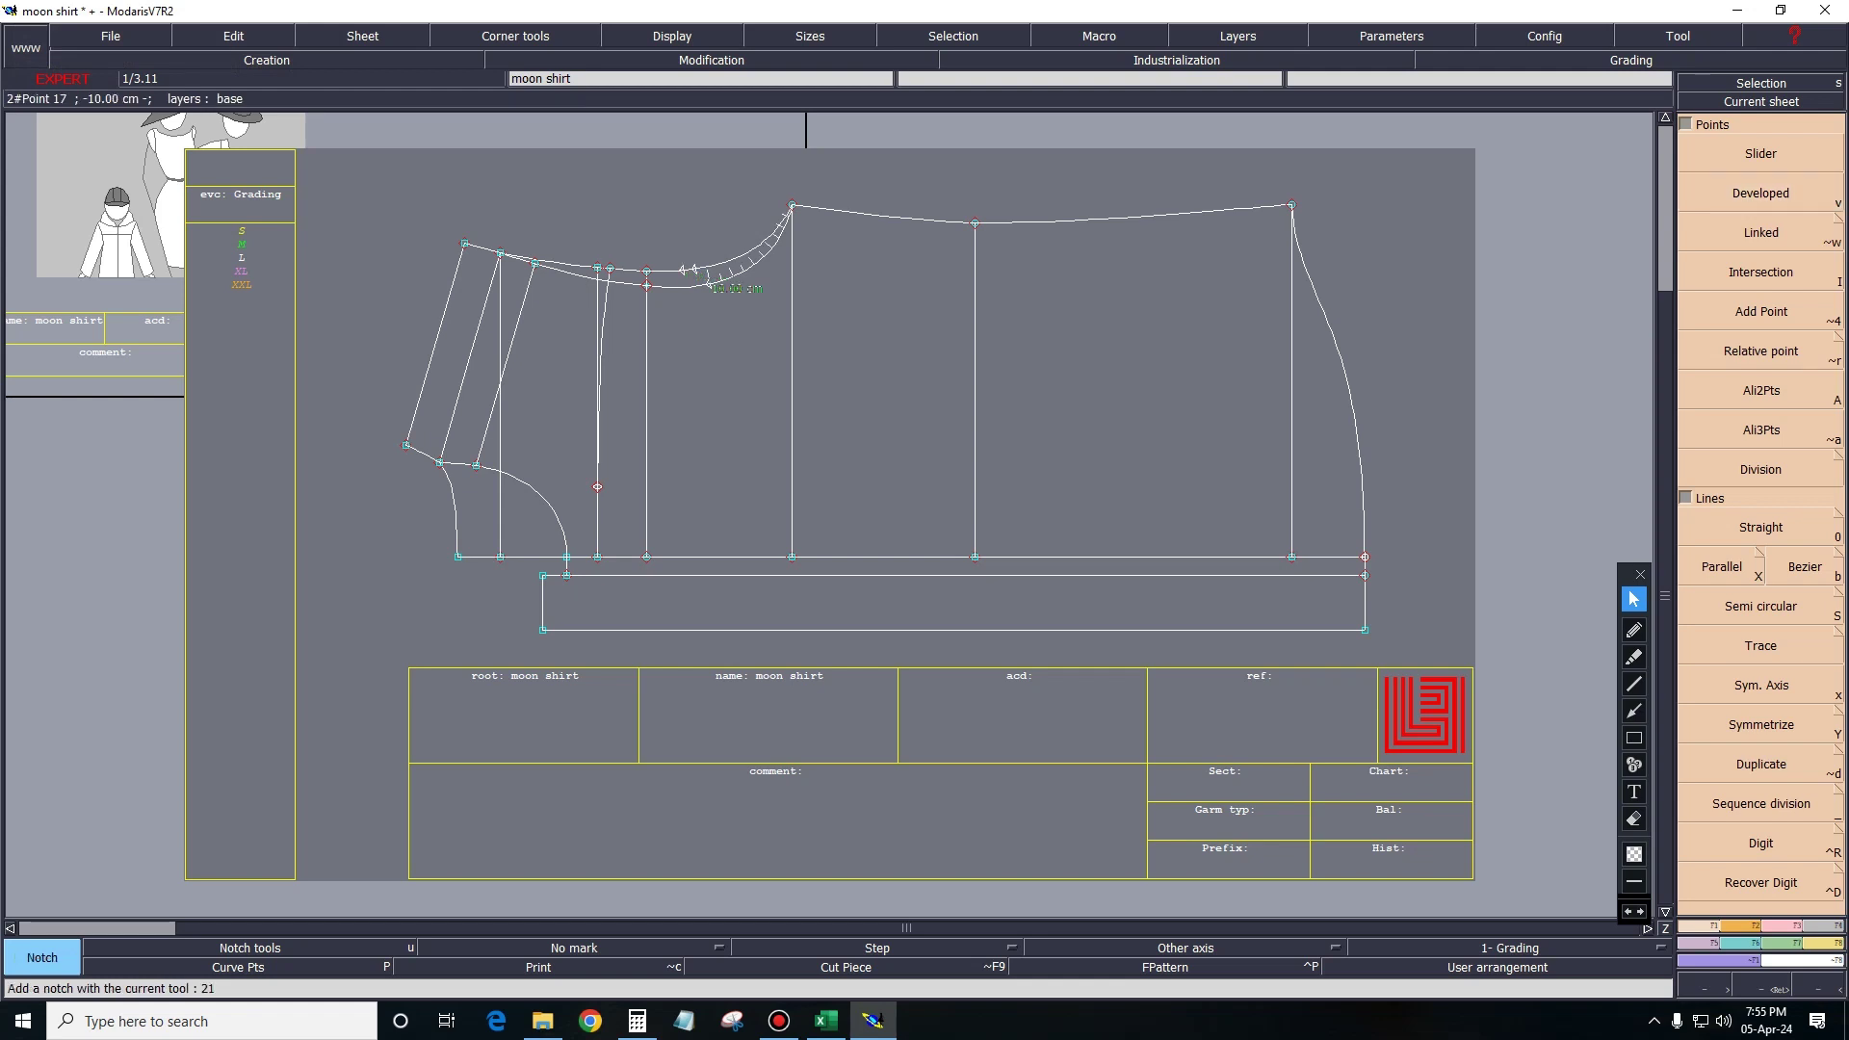
click(708, 283)
click(709, 283)
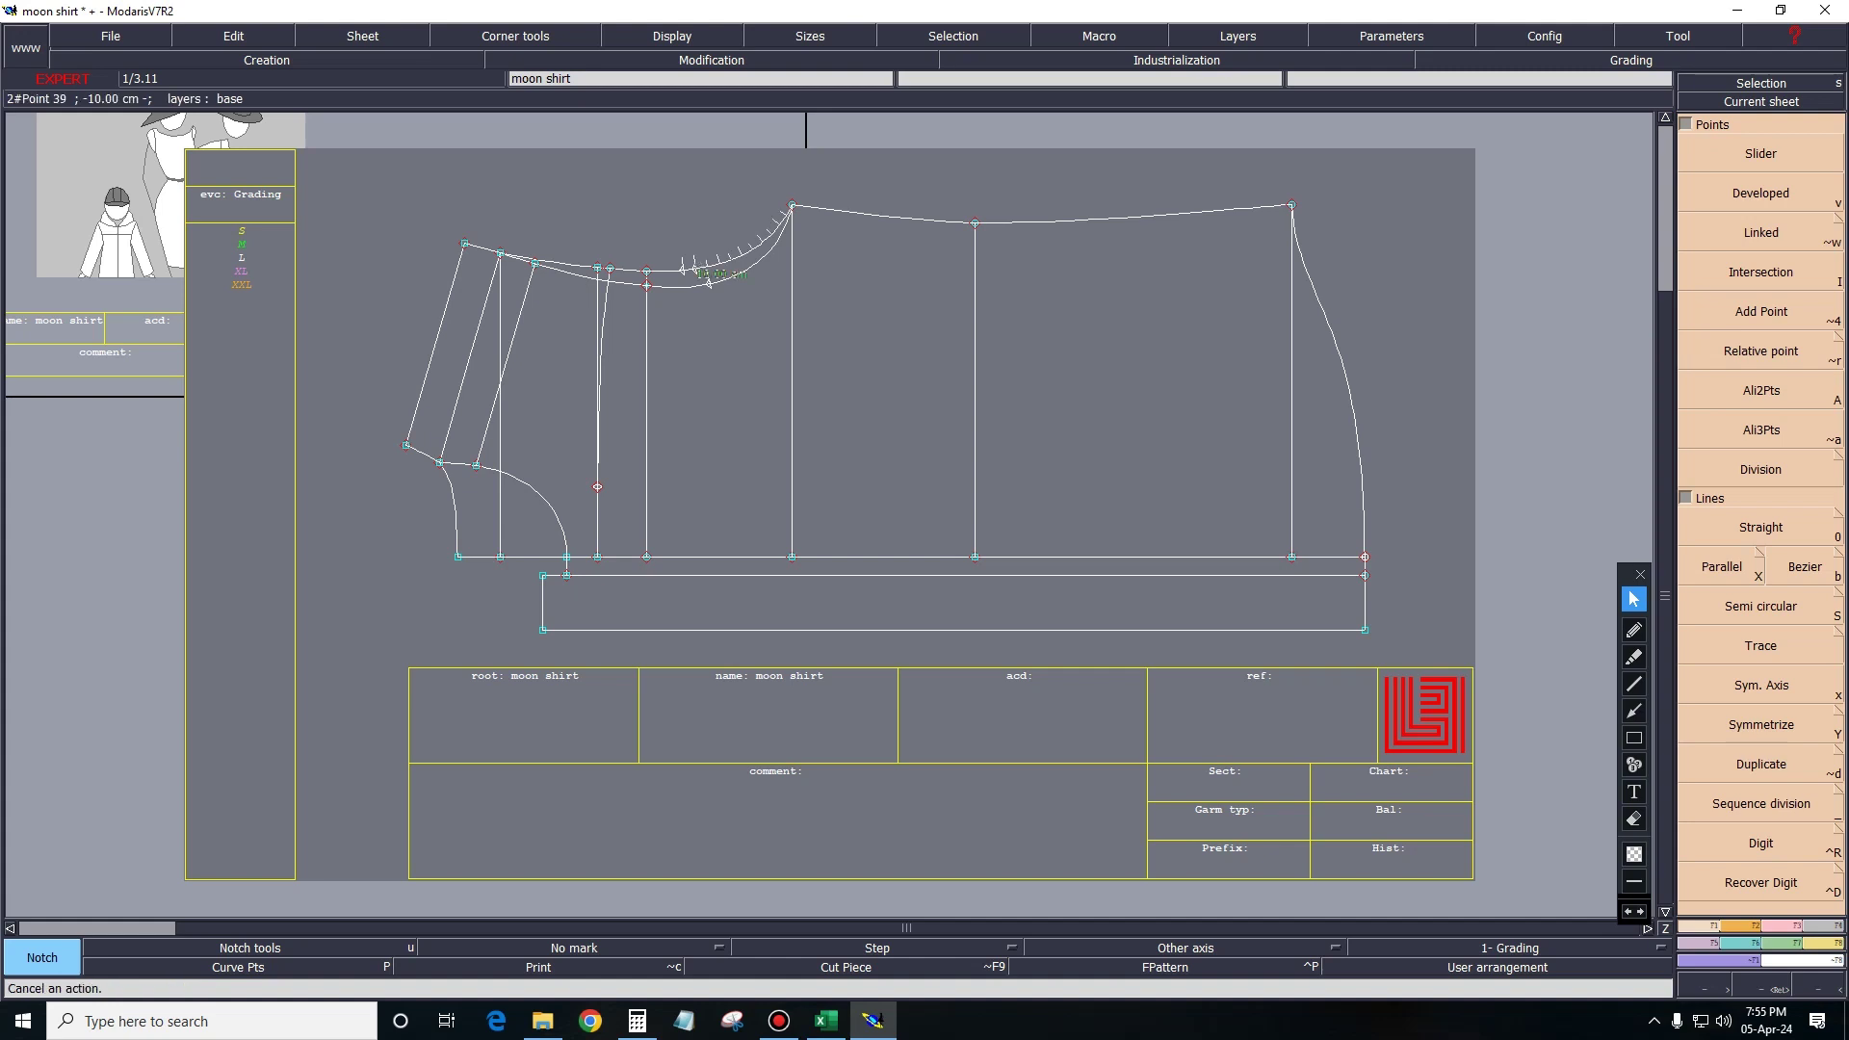
click(709, 283)
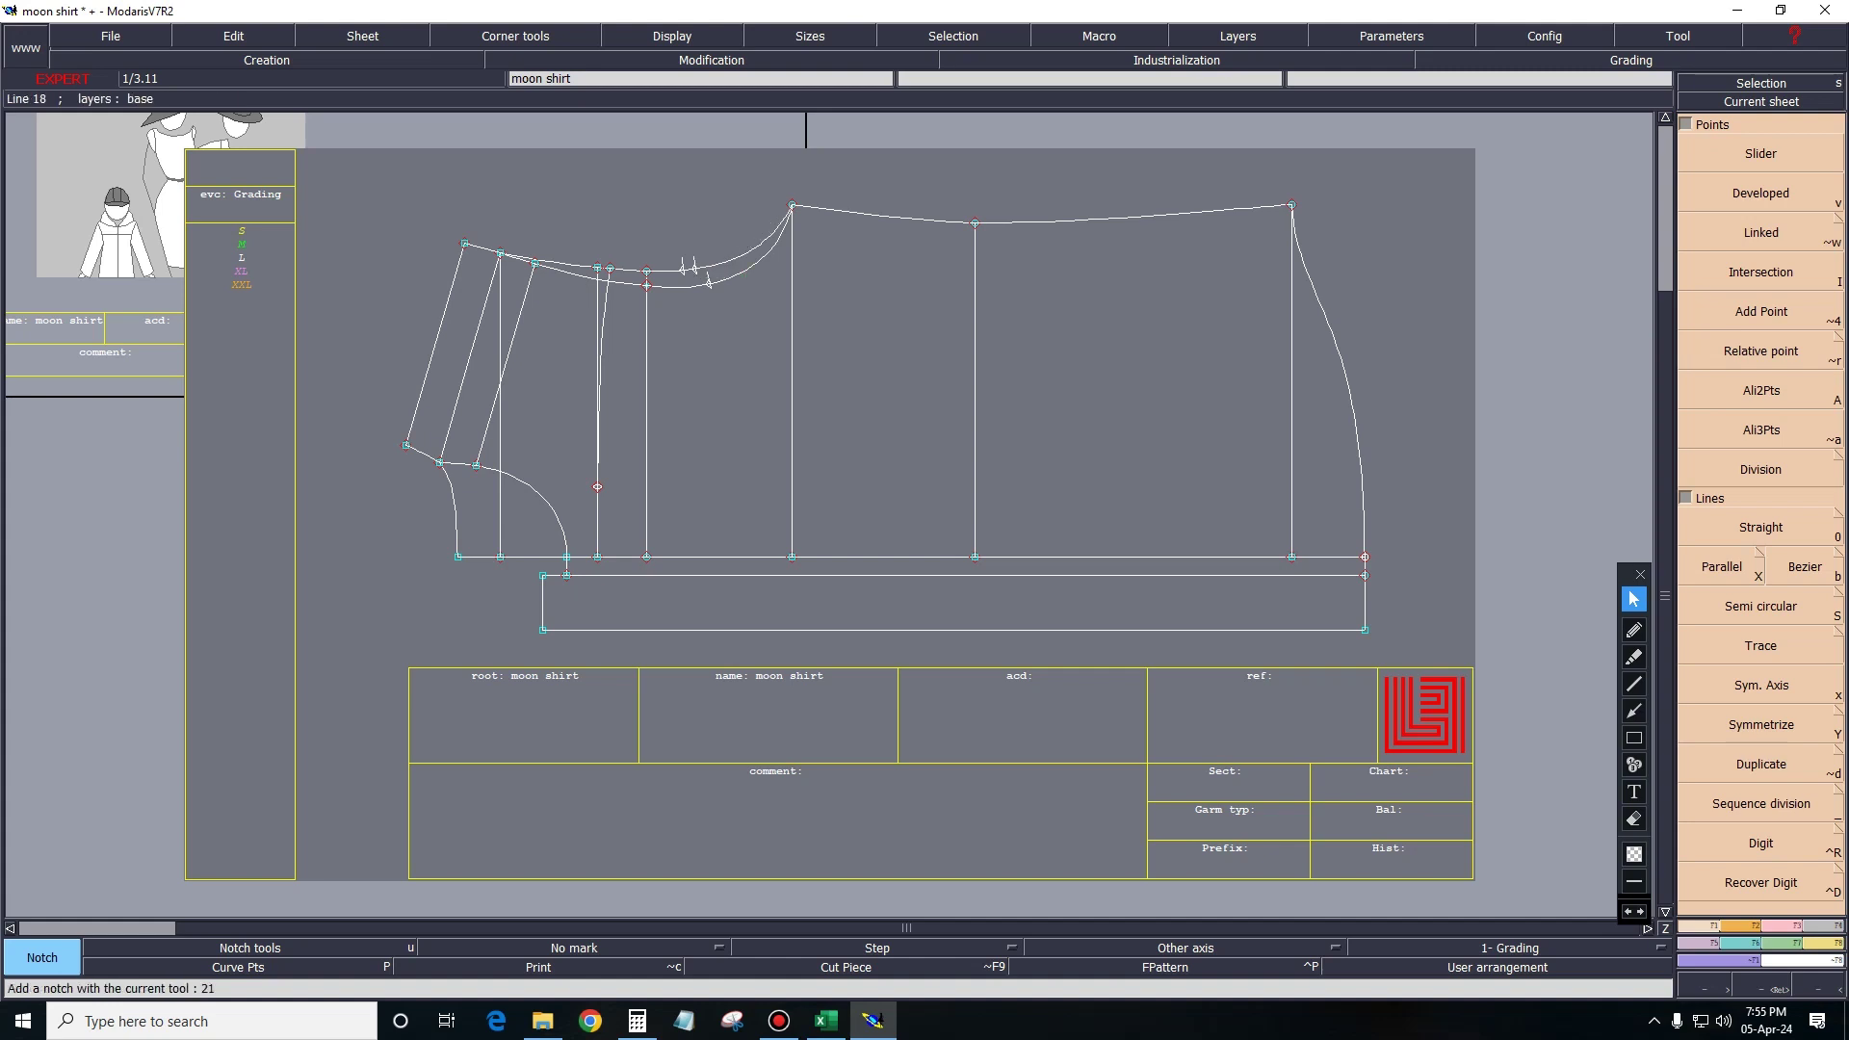
key(z)
drag(311, 198, 999, 535)
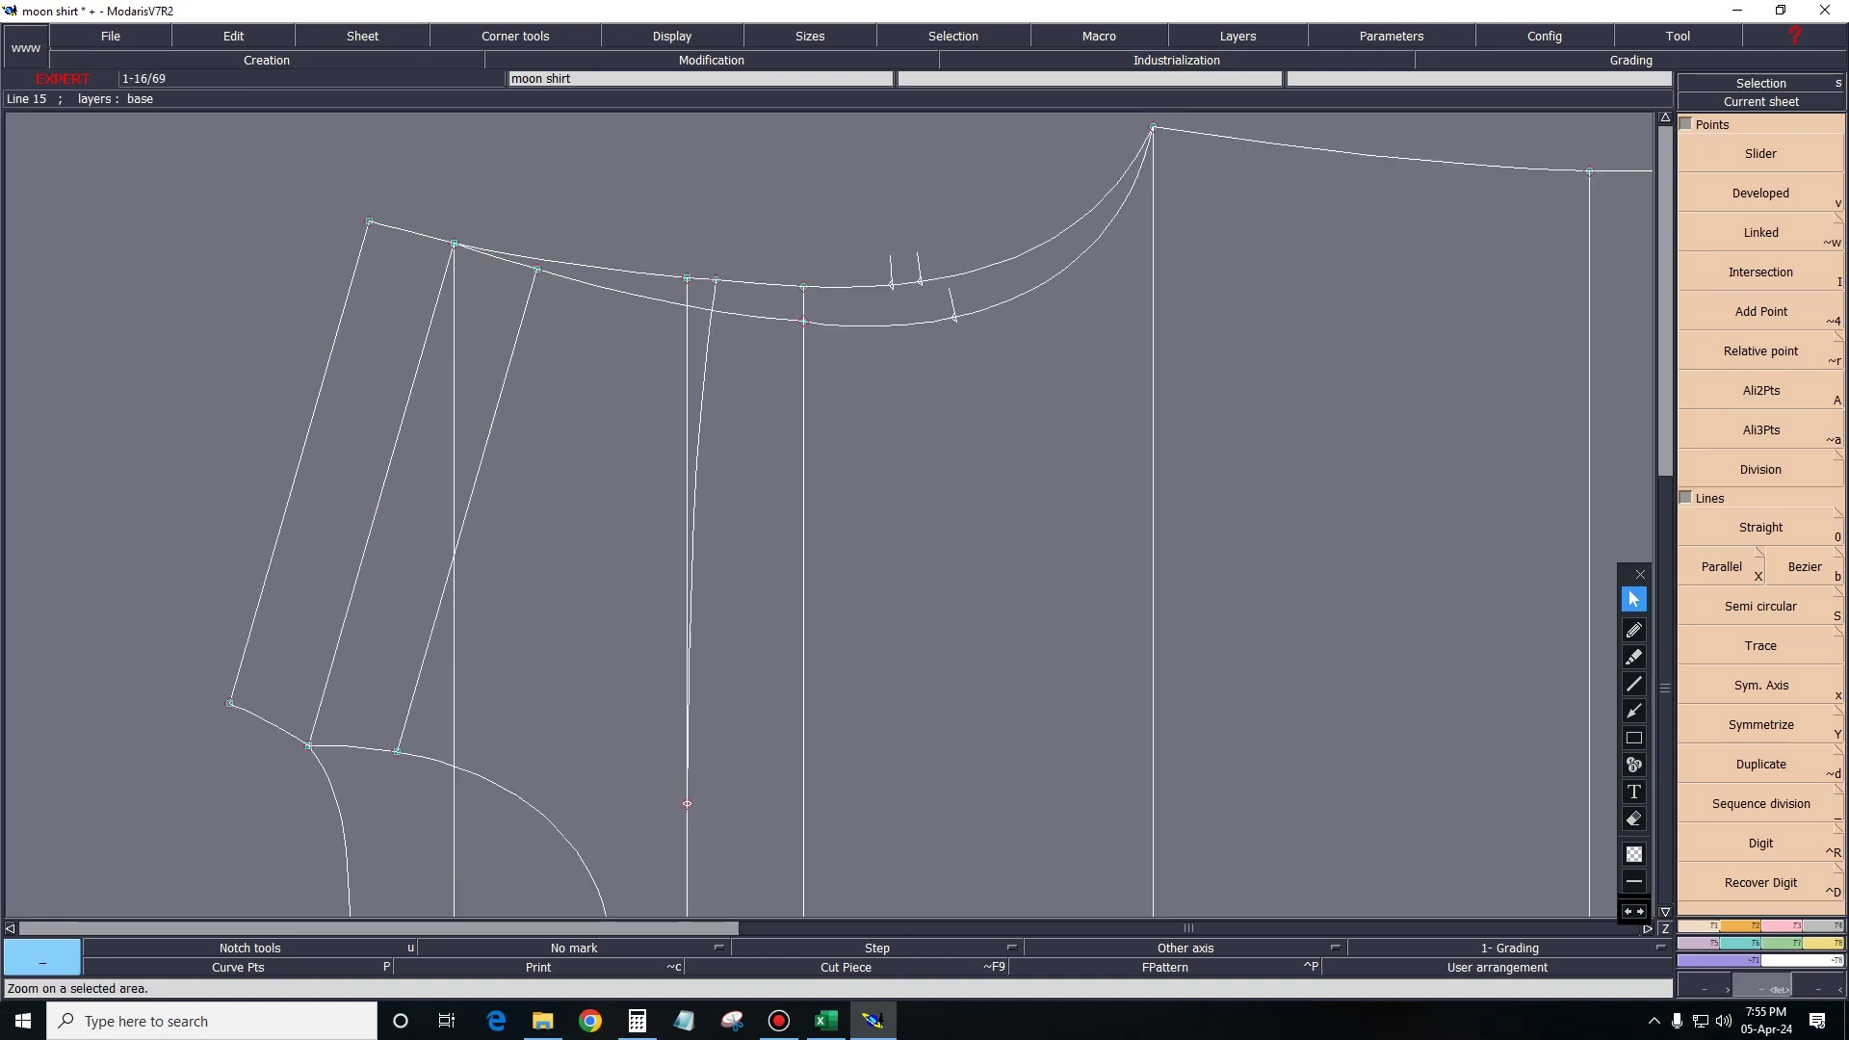
Reorient the three upper-curve notches to tick straight downward across the line.
key(u)
key(alt+u)
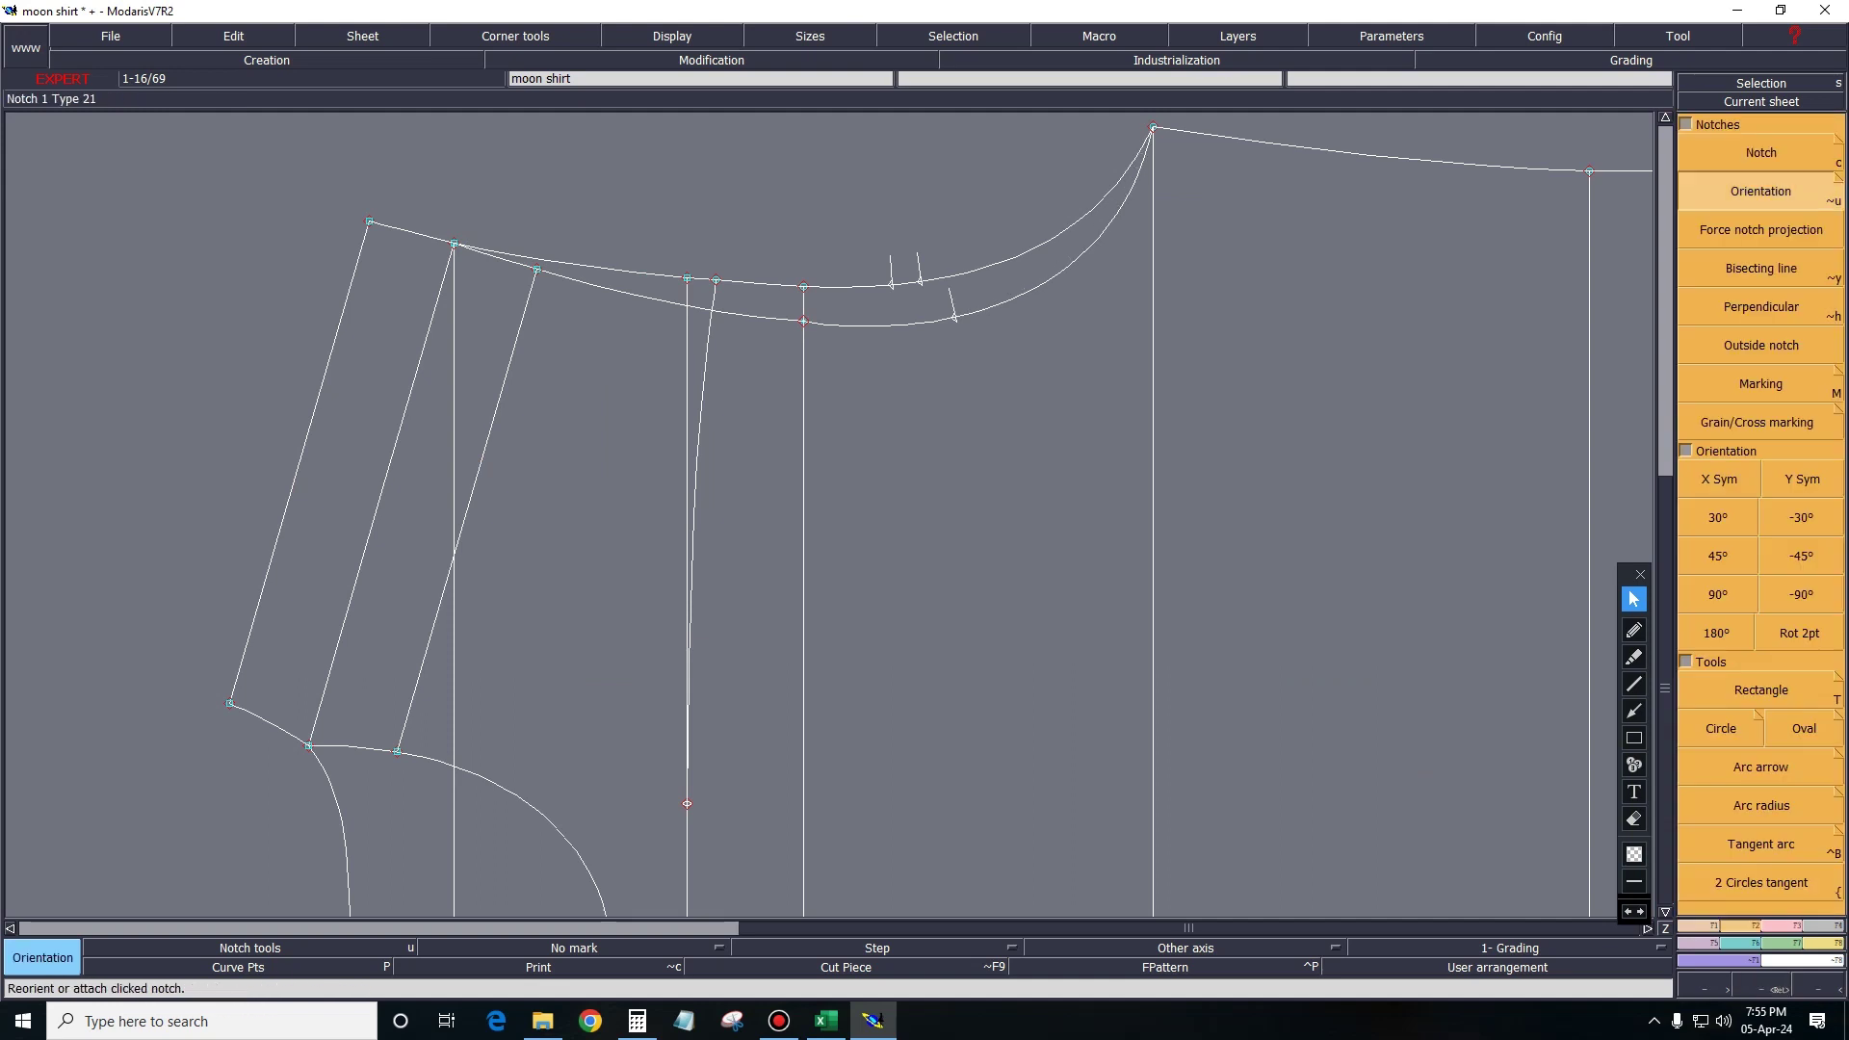
click(953, 316)
click(956, 343)
click(919, 282)
click(939, 535)
click(891, 286)
click(903, 478)
key(F10)
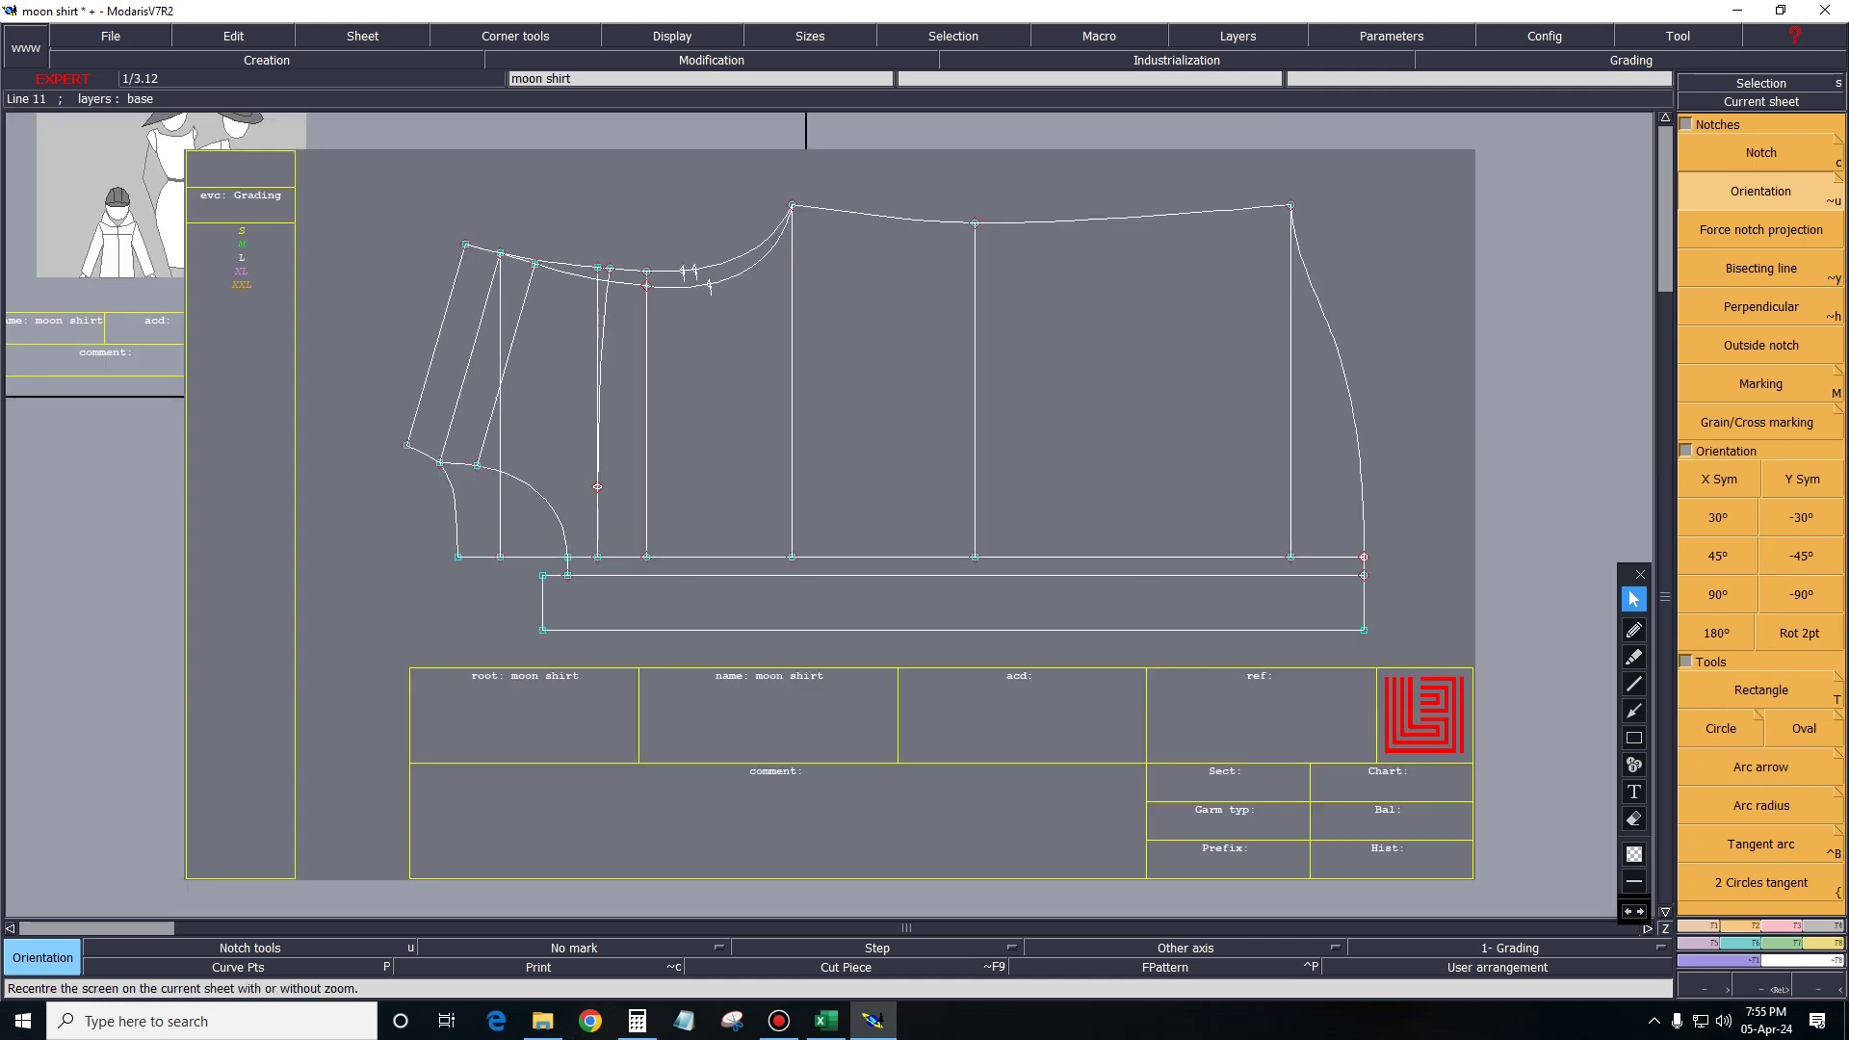
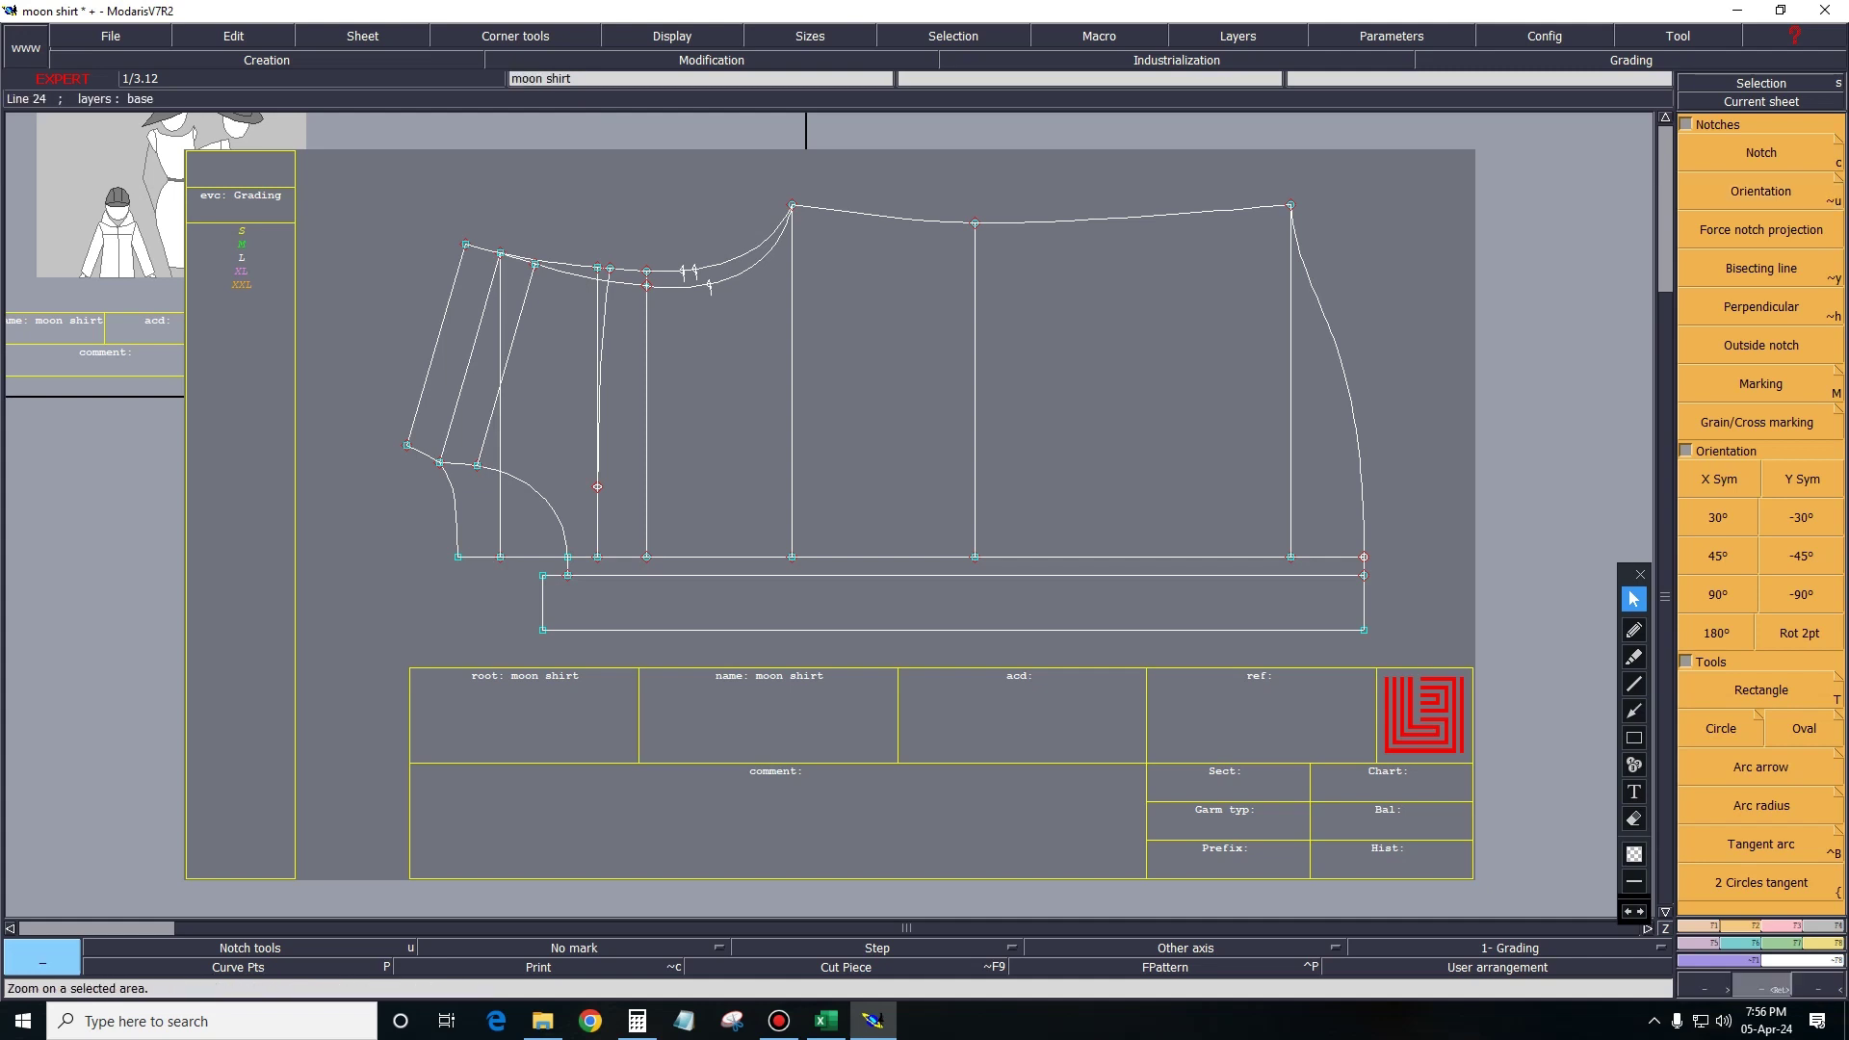
Zoom into the armhole and open the measurement table beside the pattern.
key(z)
drag(405, 161, 989, 550)
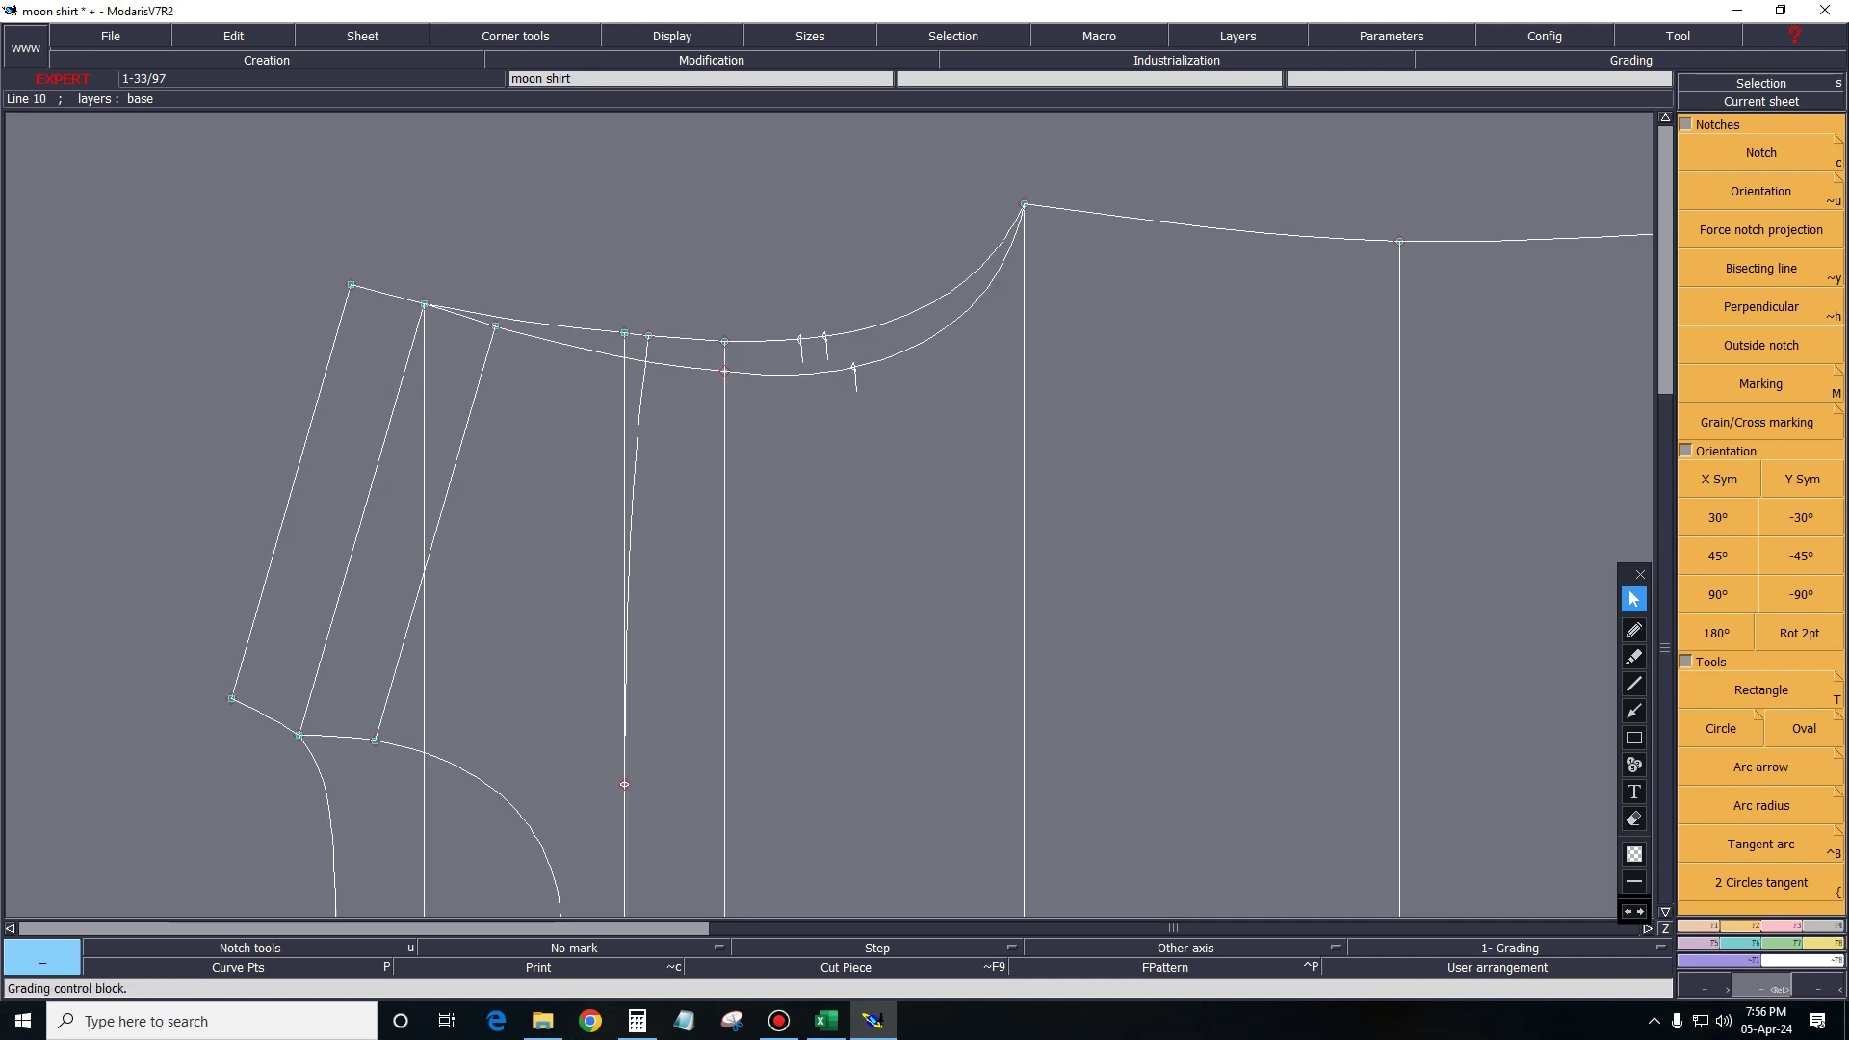
key(F6)
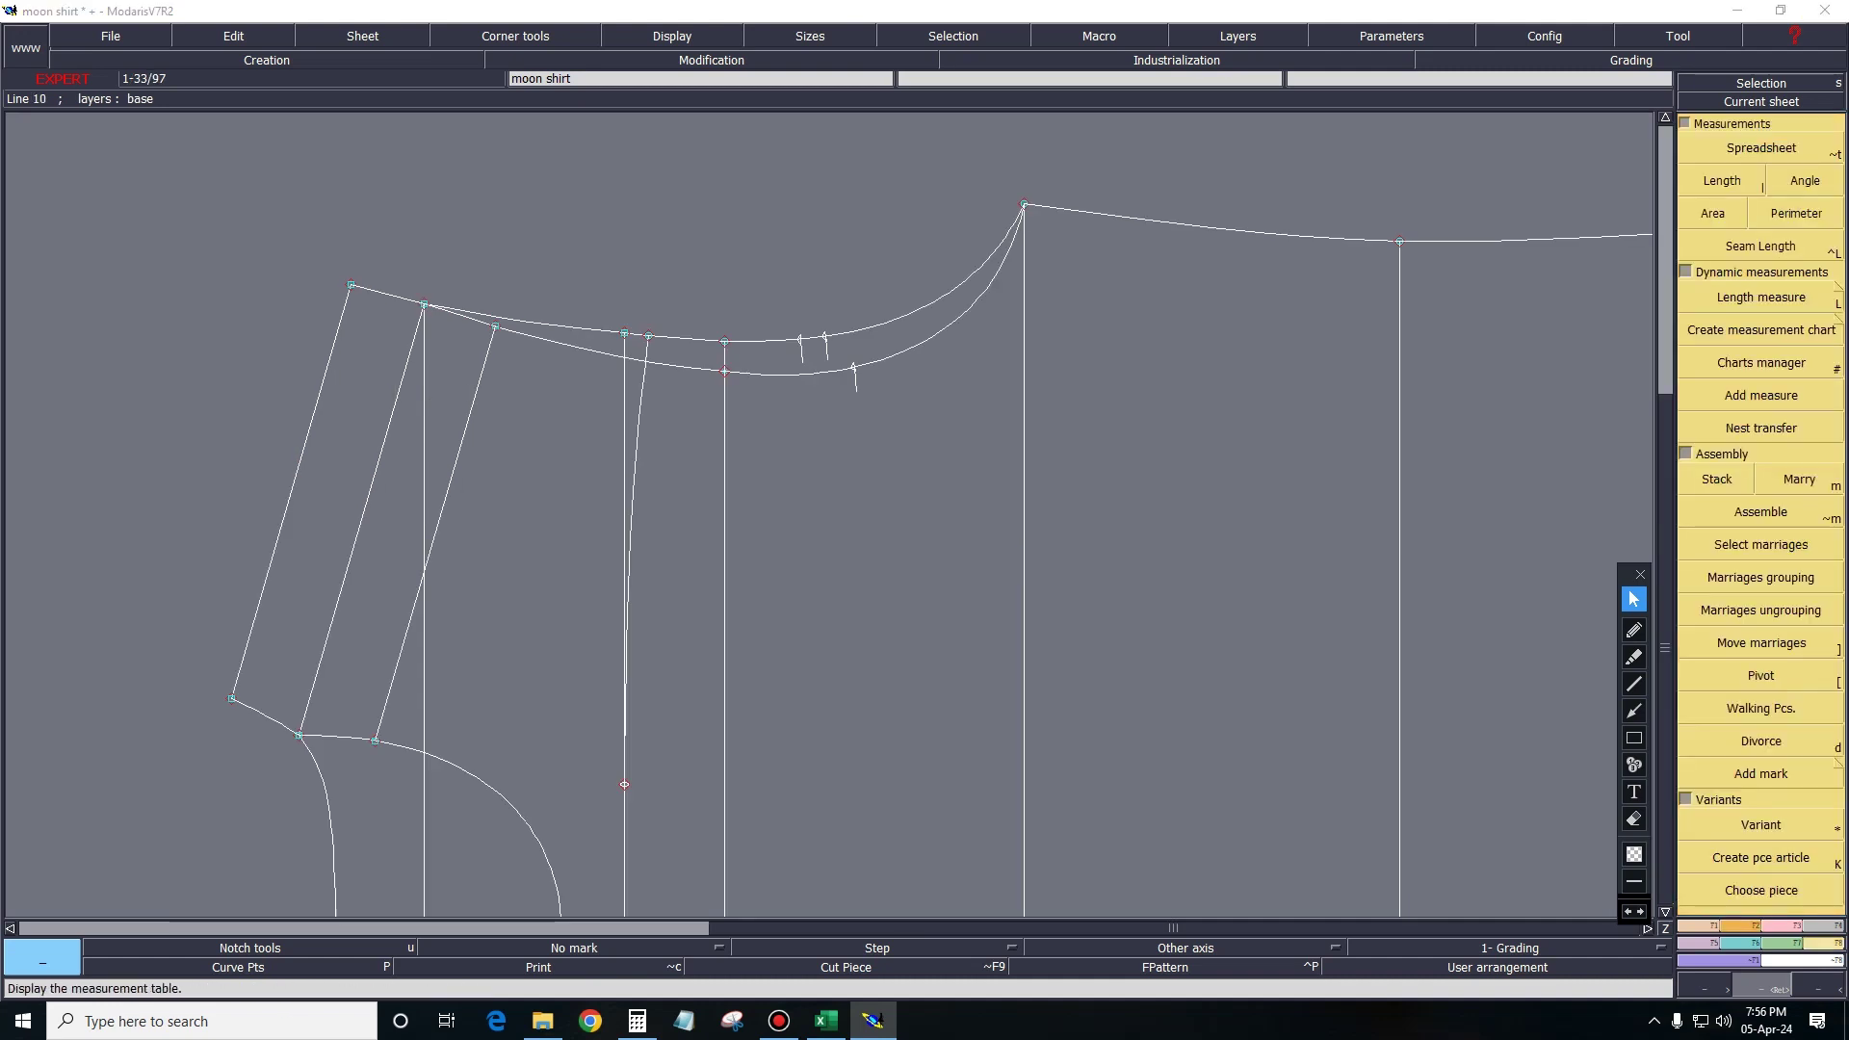
click(1761, 147)
drag(830, 474, 618, 909)
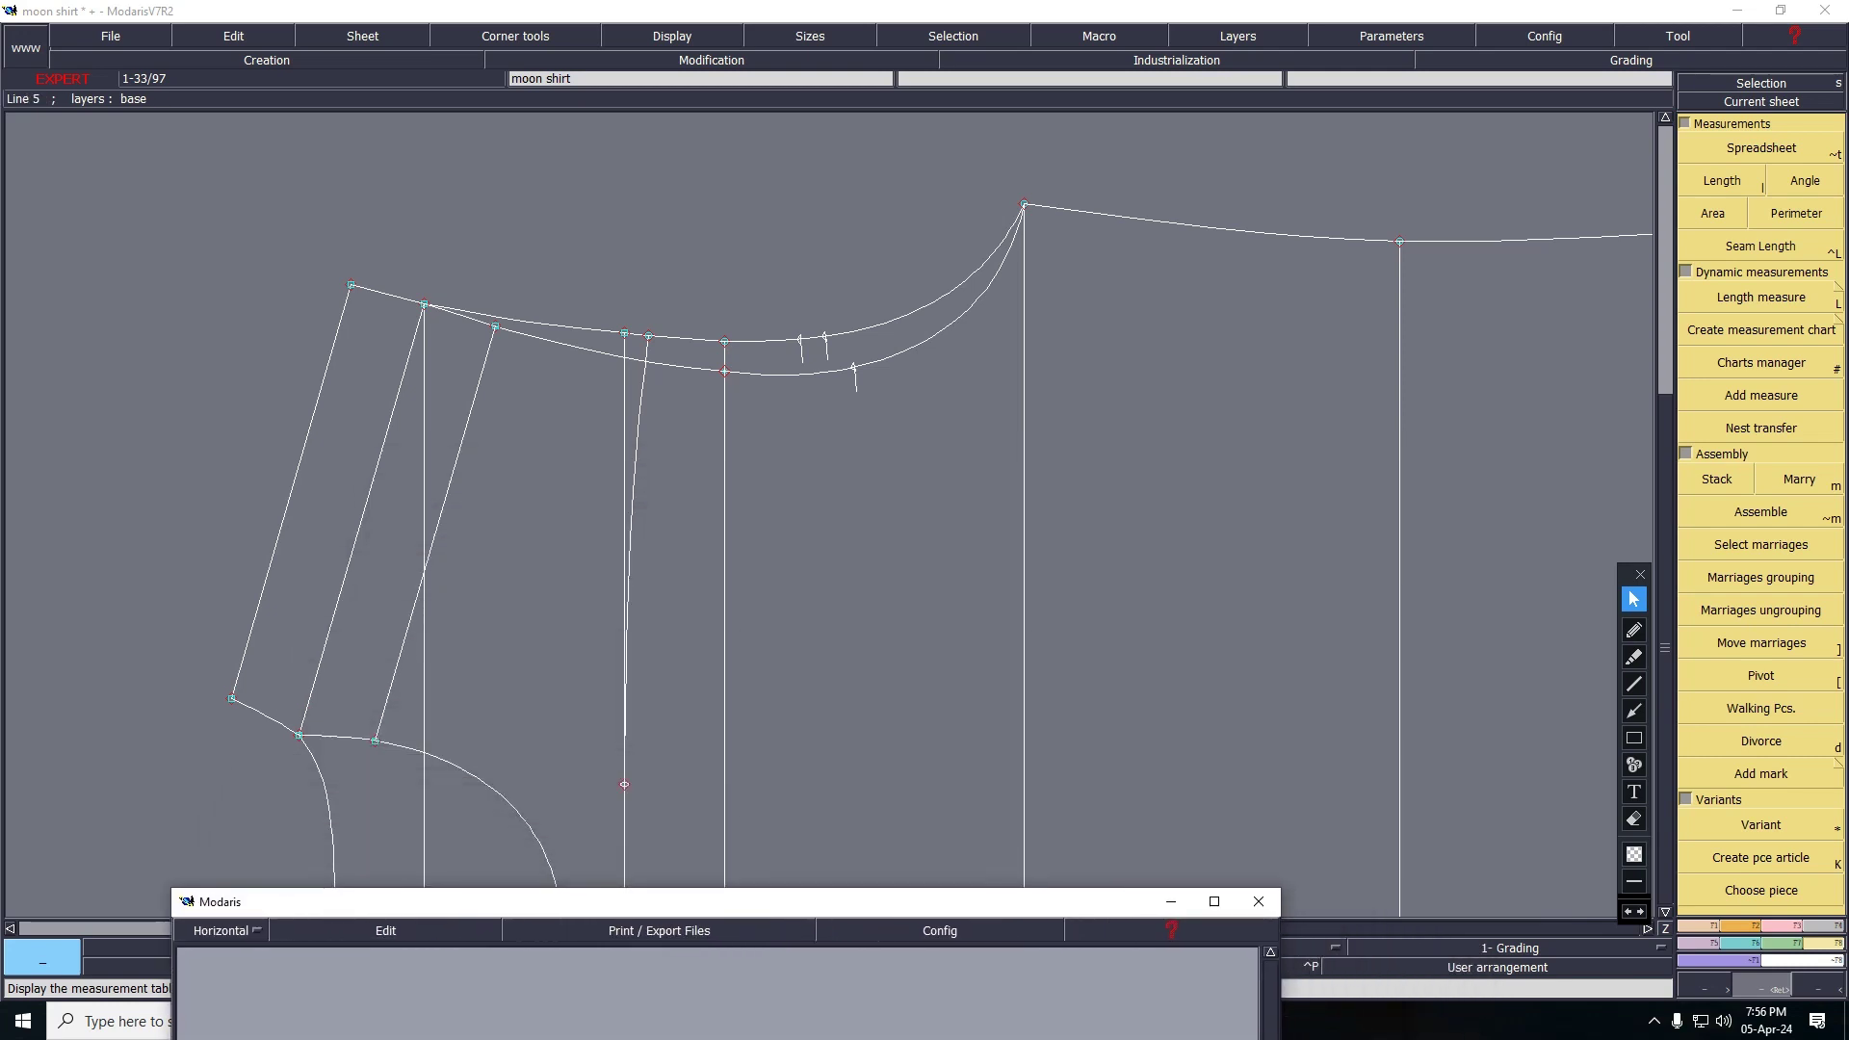
Take trial point-to-point length measurements on the armhole.
key(l)
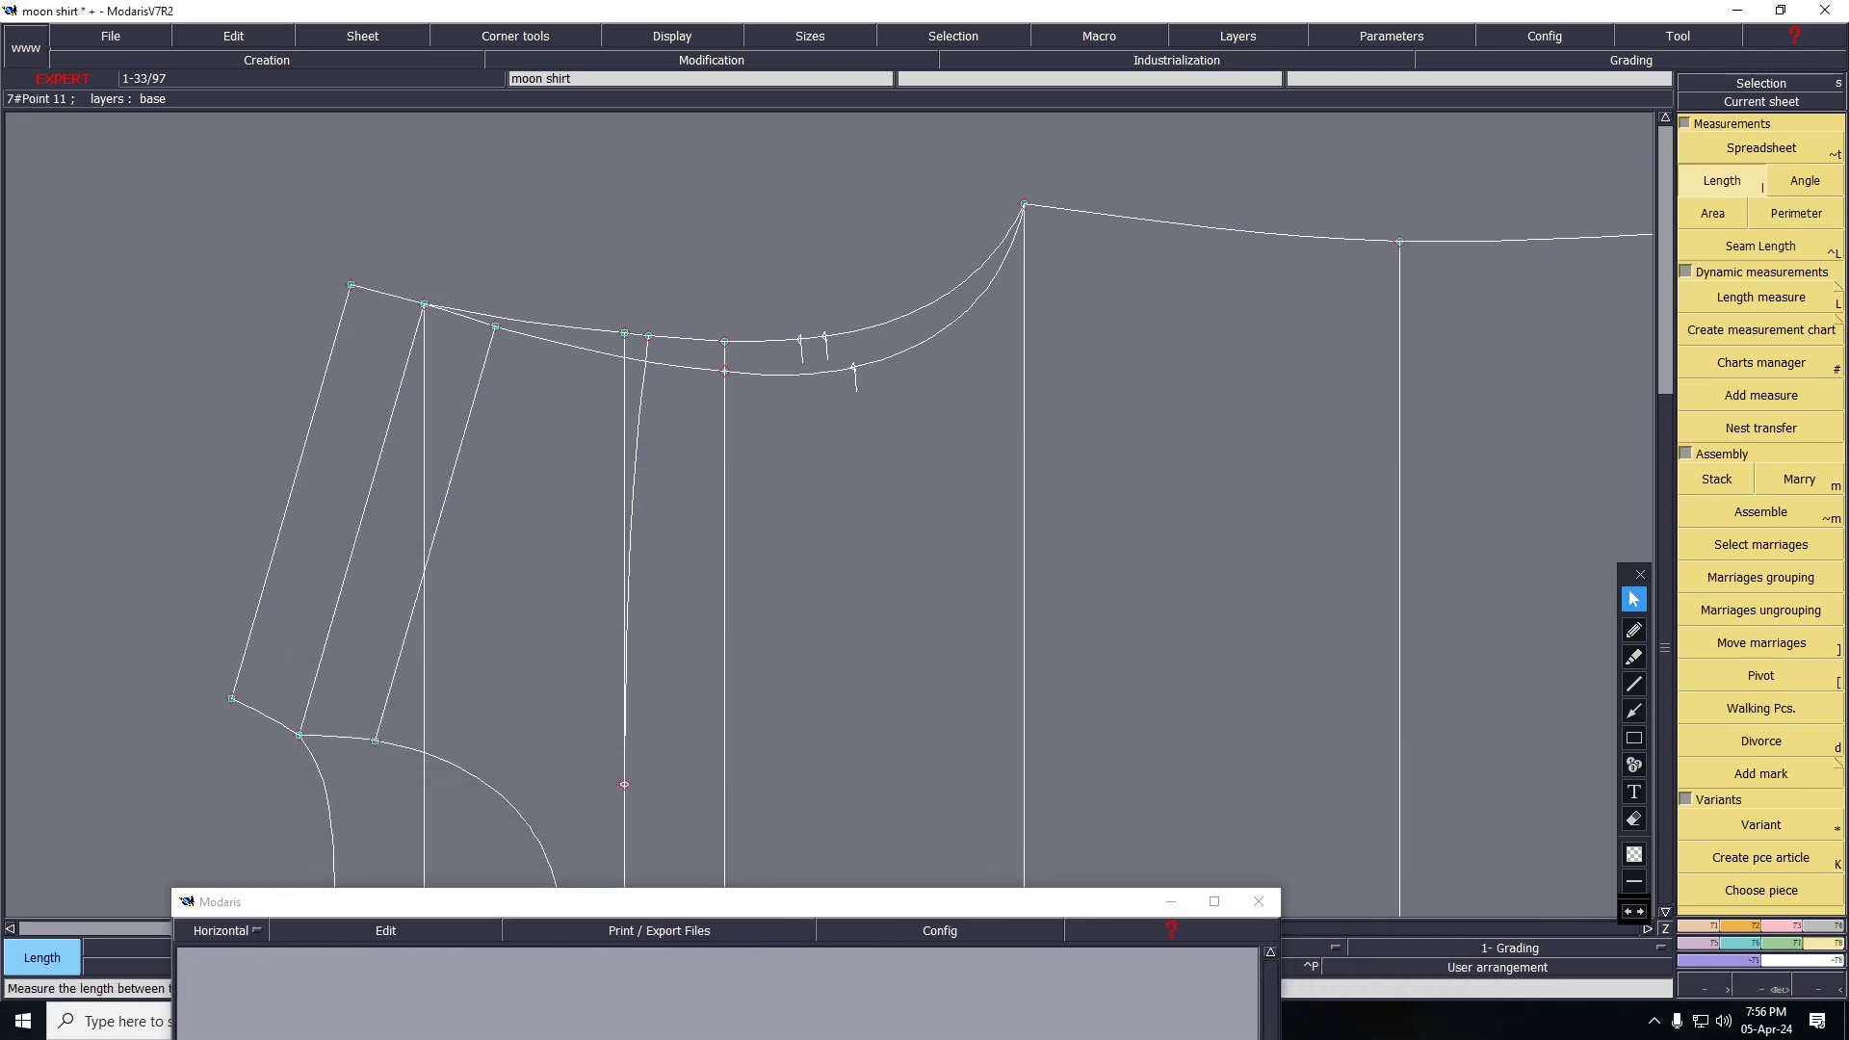
click(425, 304)
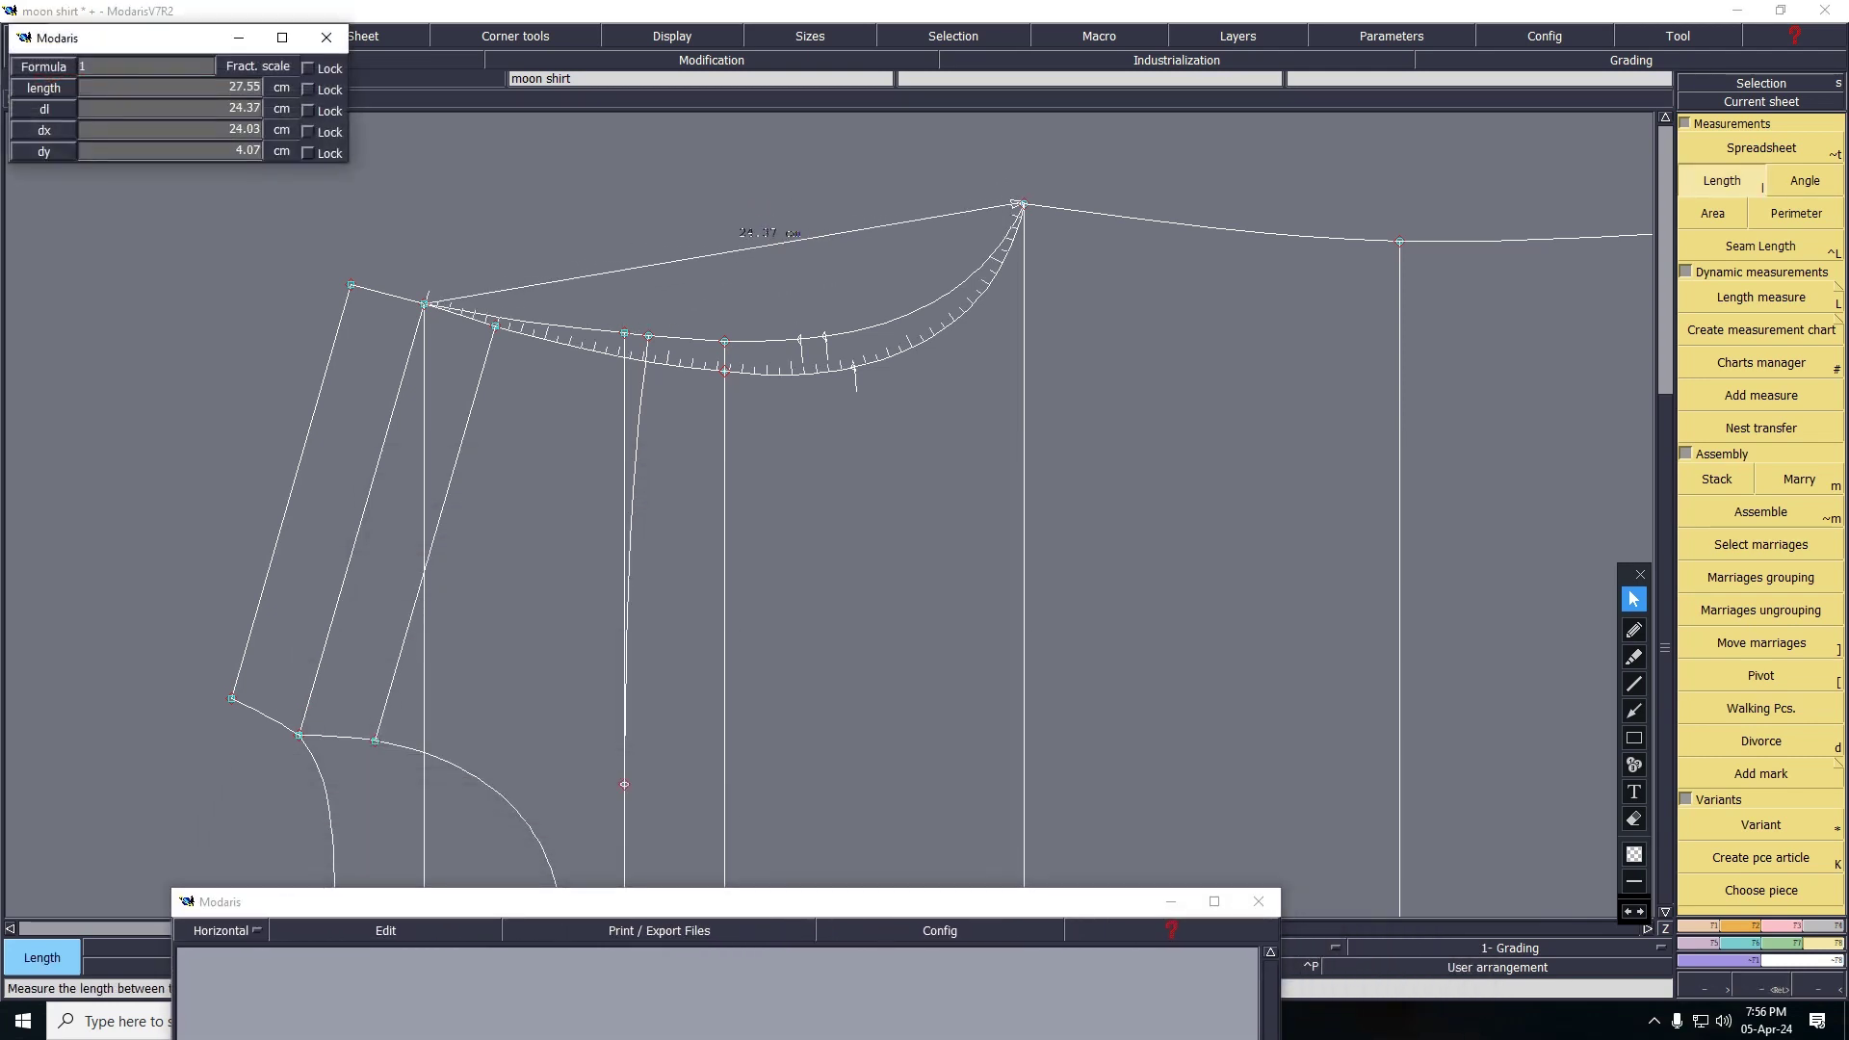
click(1022, 203)
click(725, 339)
click(425, 304)
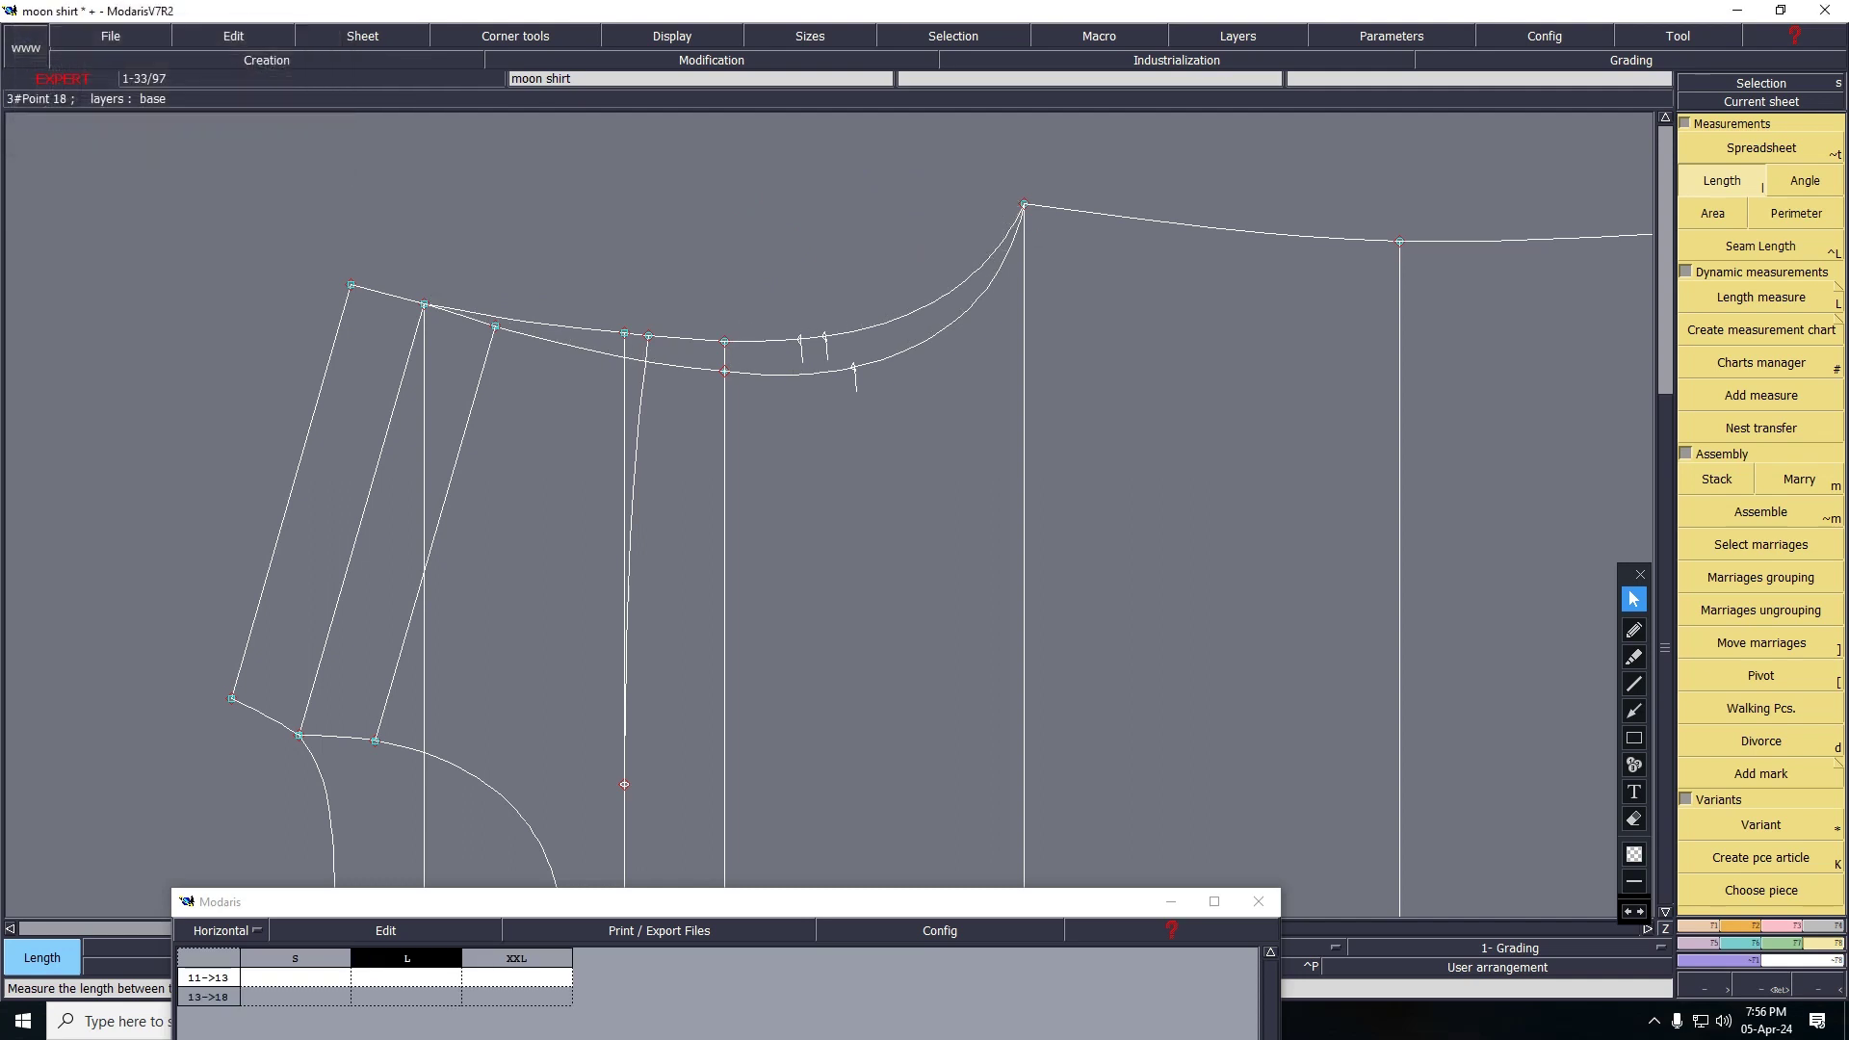
click(1023, 203)
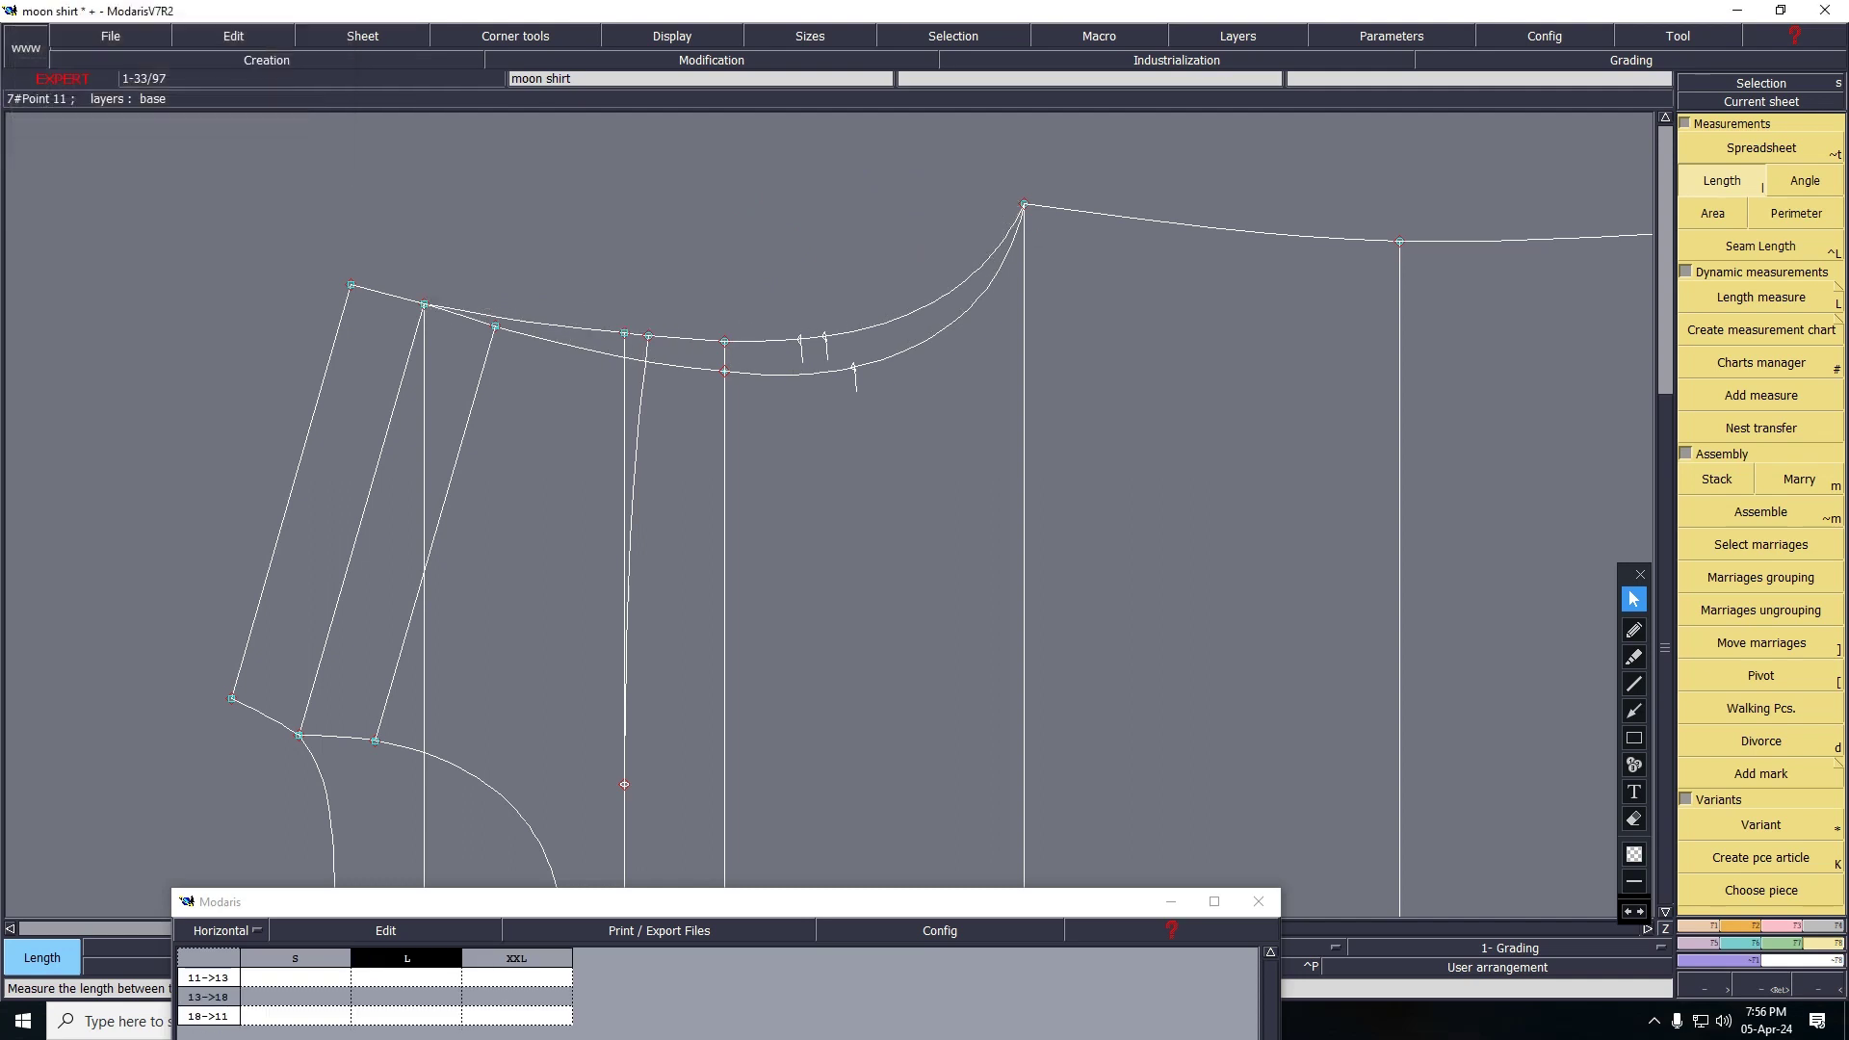
Show length and size-difference values in the table, then erase it.
drag(674, 902, 774, 414)
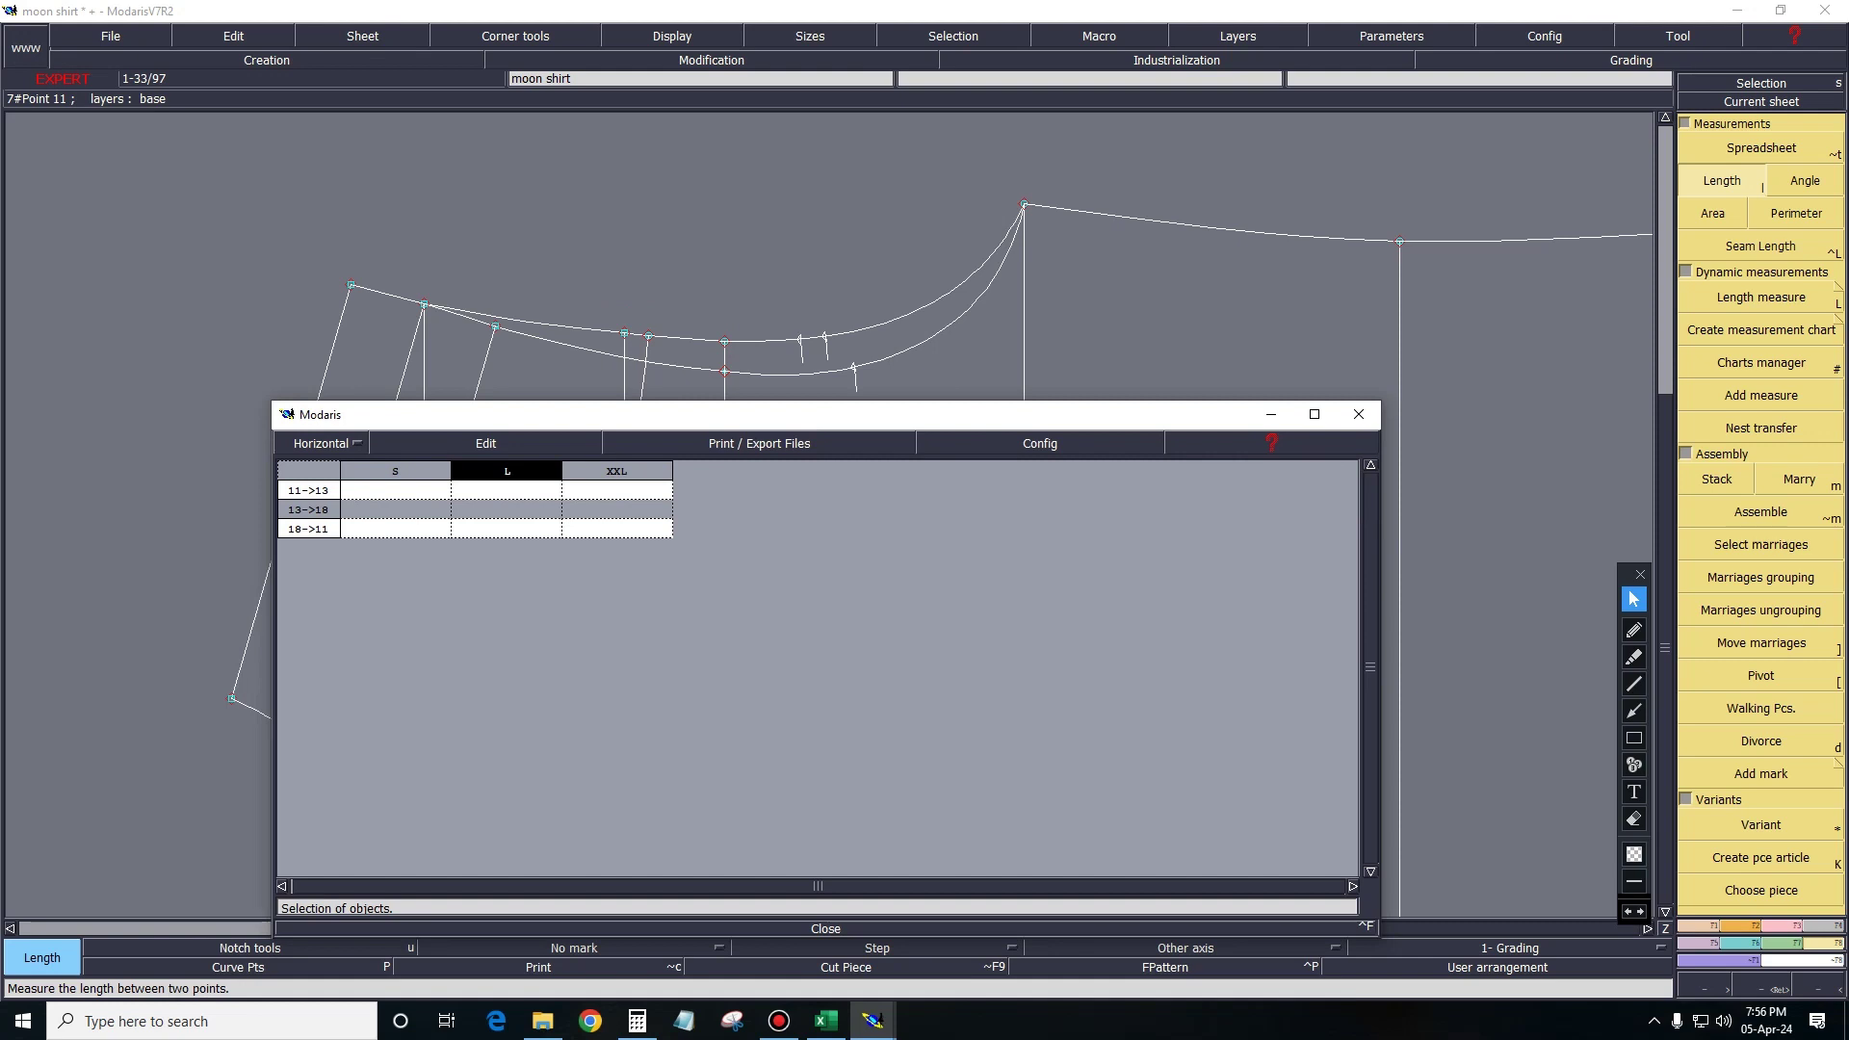
click(1039, 443)
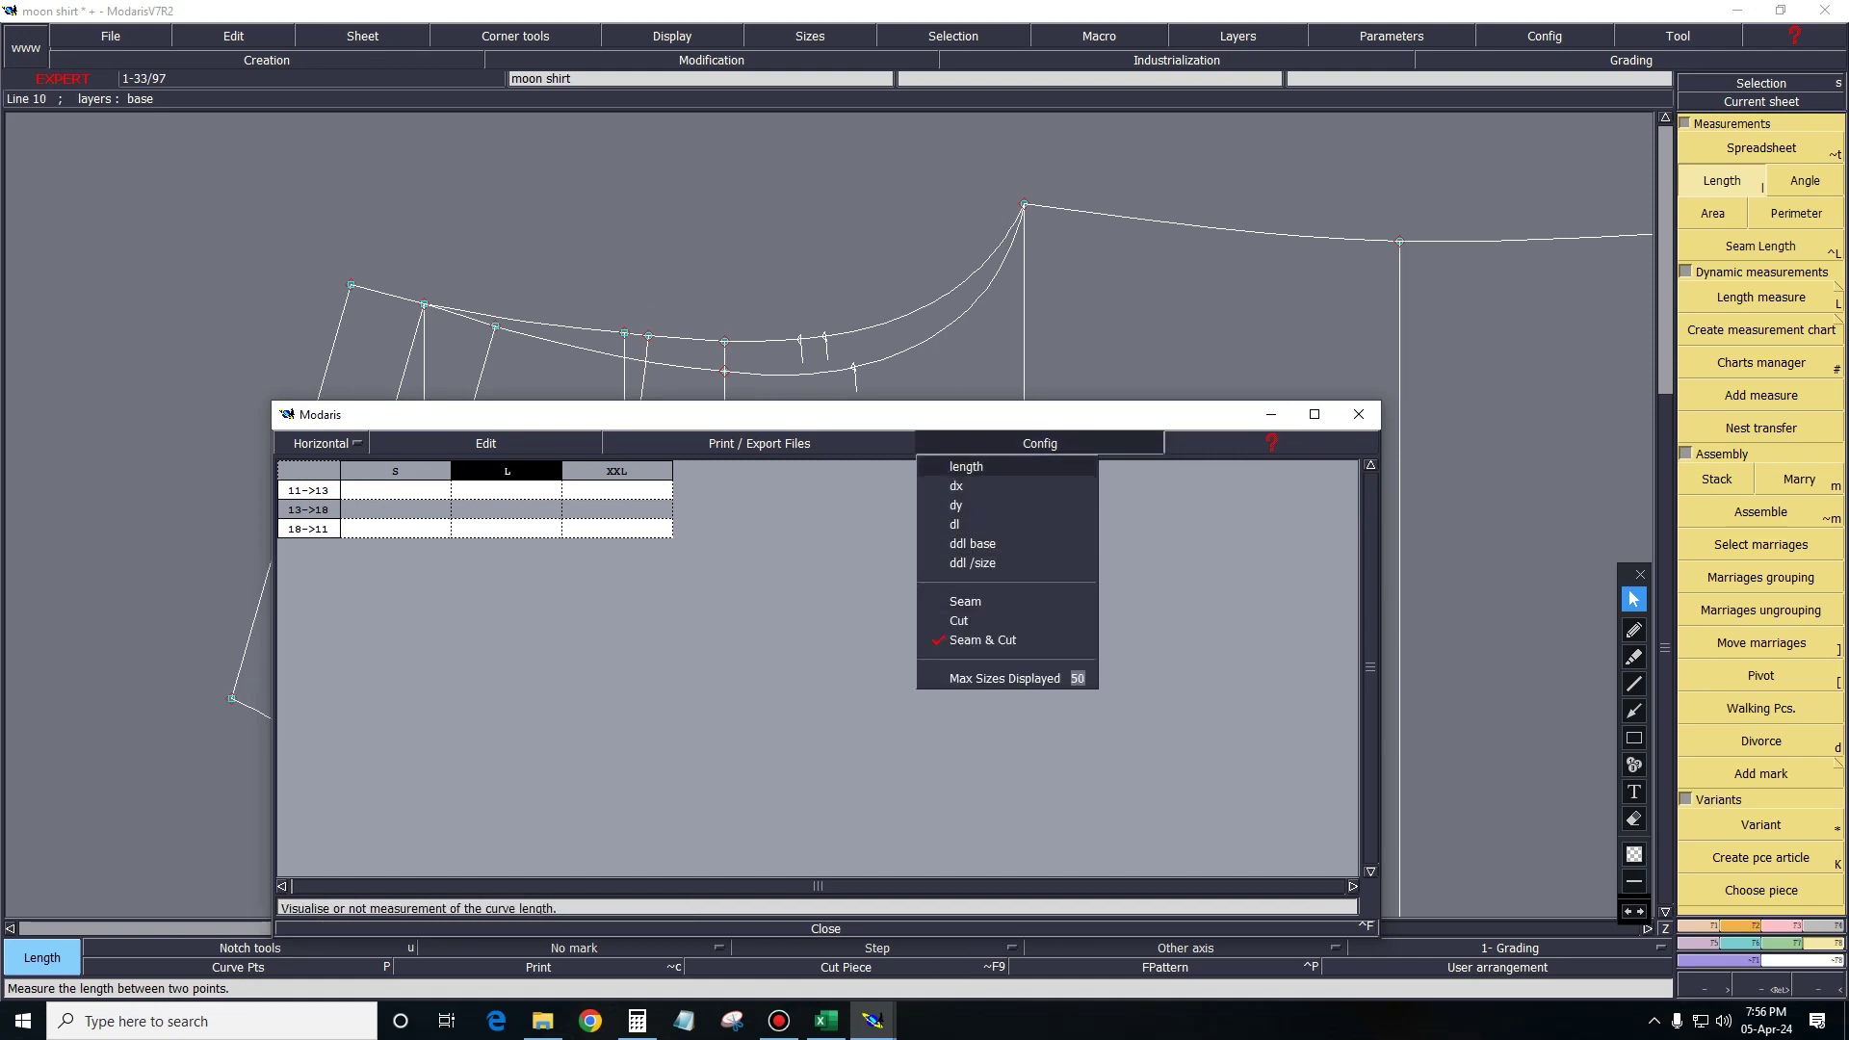
click(966, 466)
click(1039, 443)
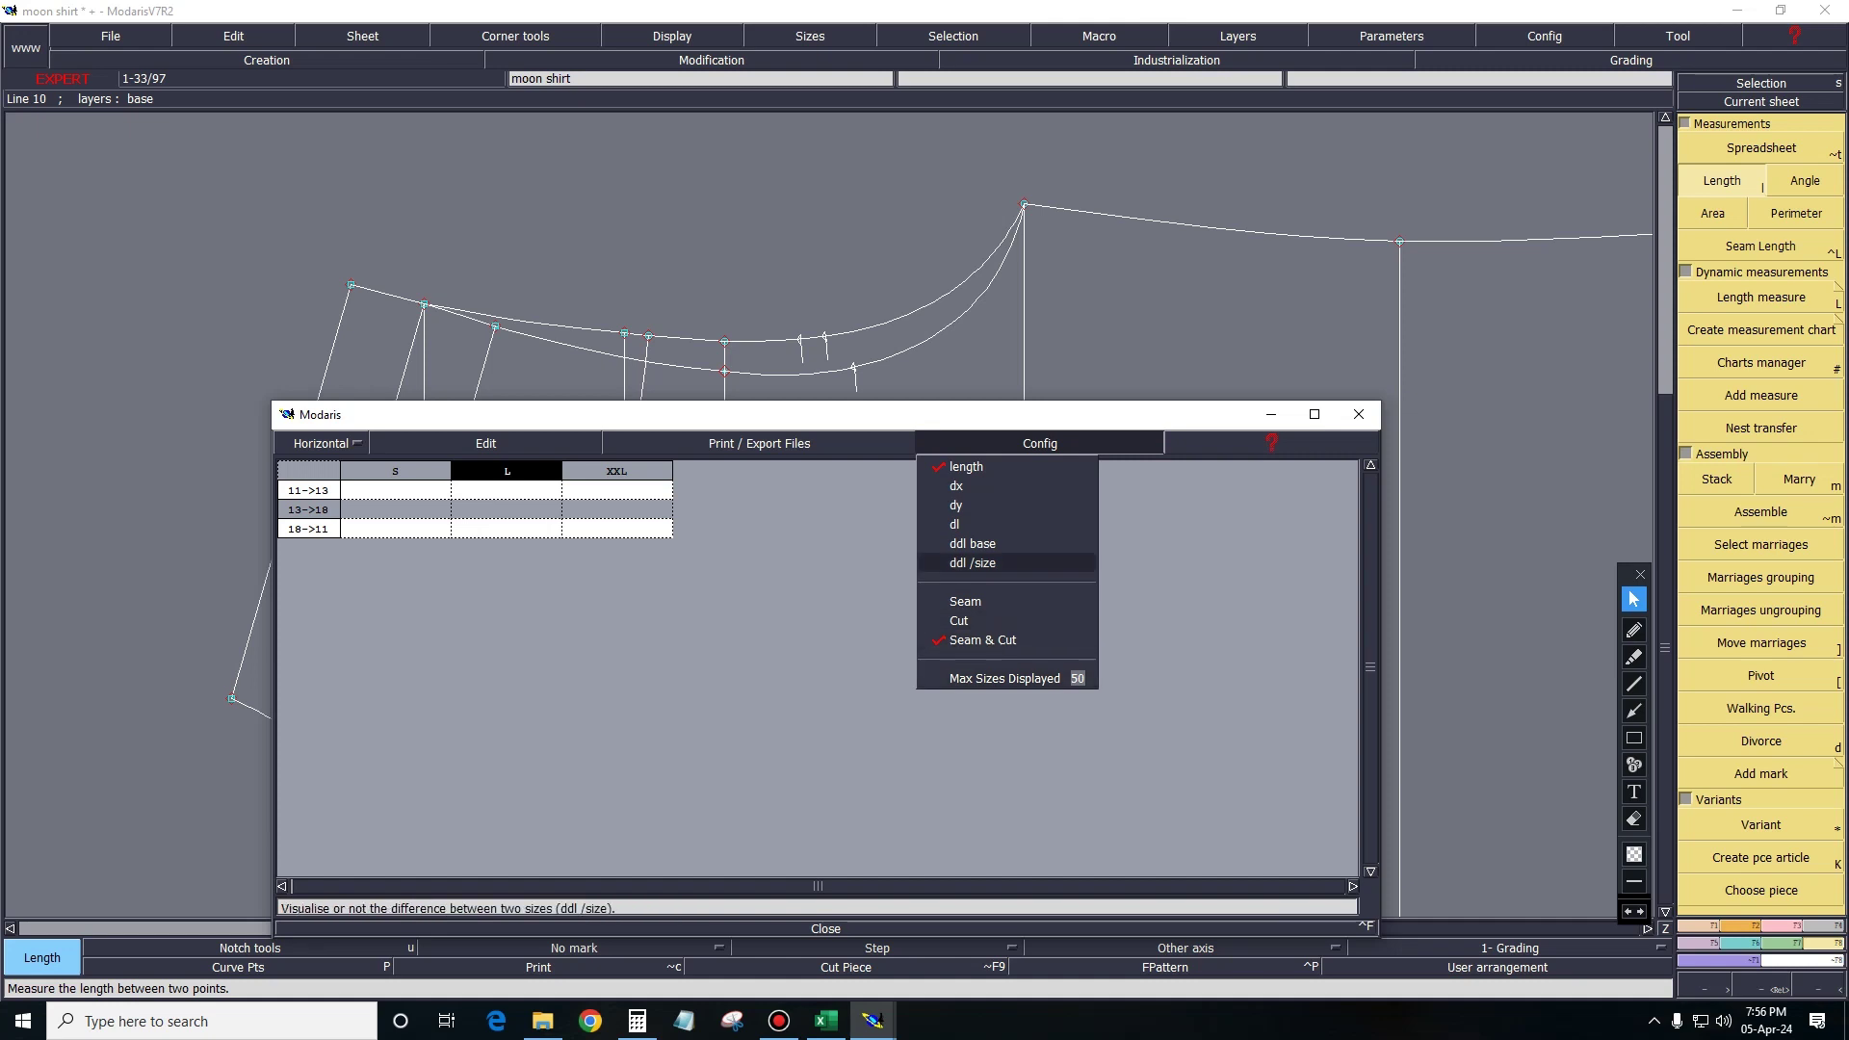
click(972, 562)
click(485, 443)
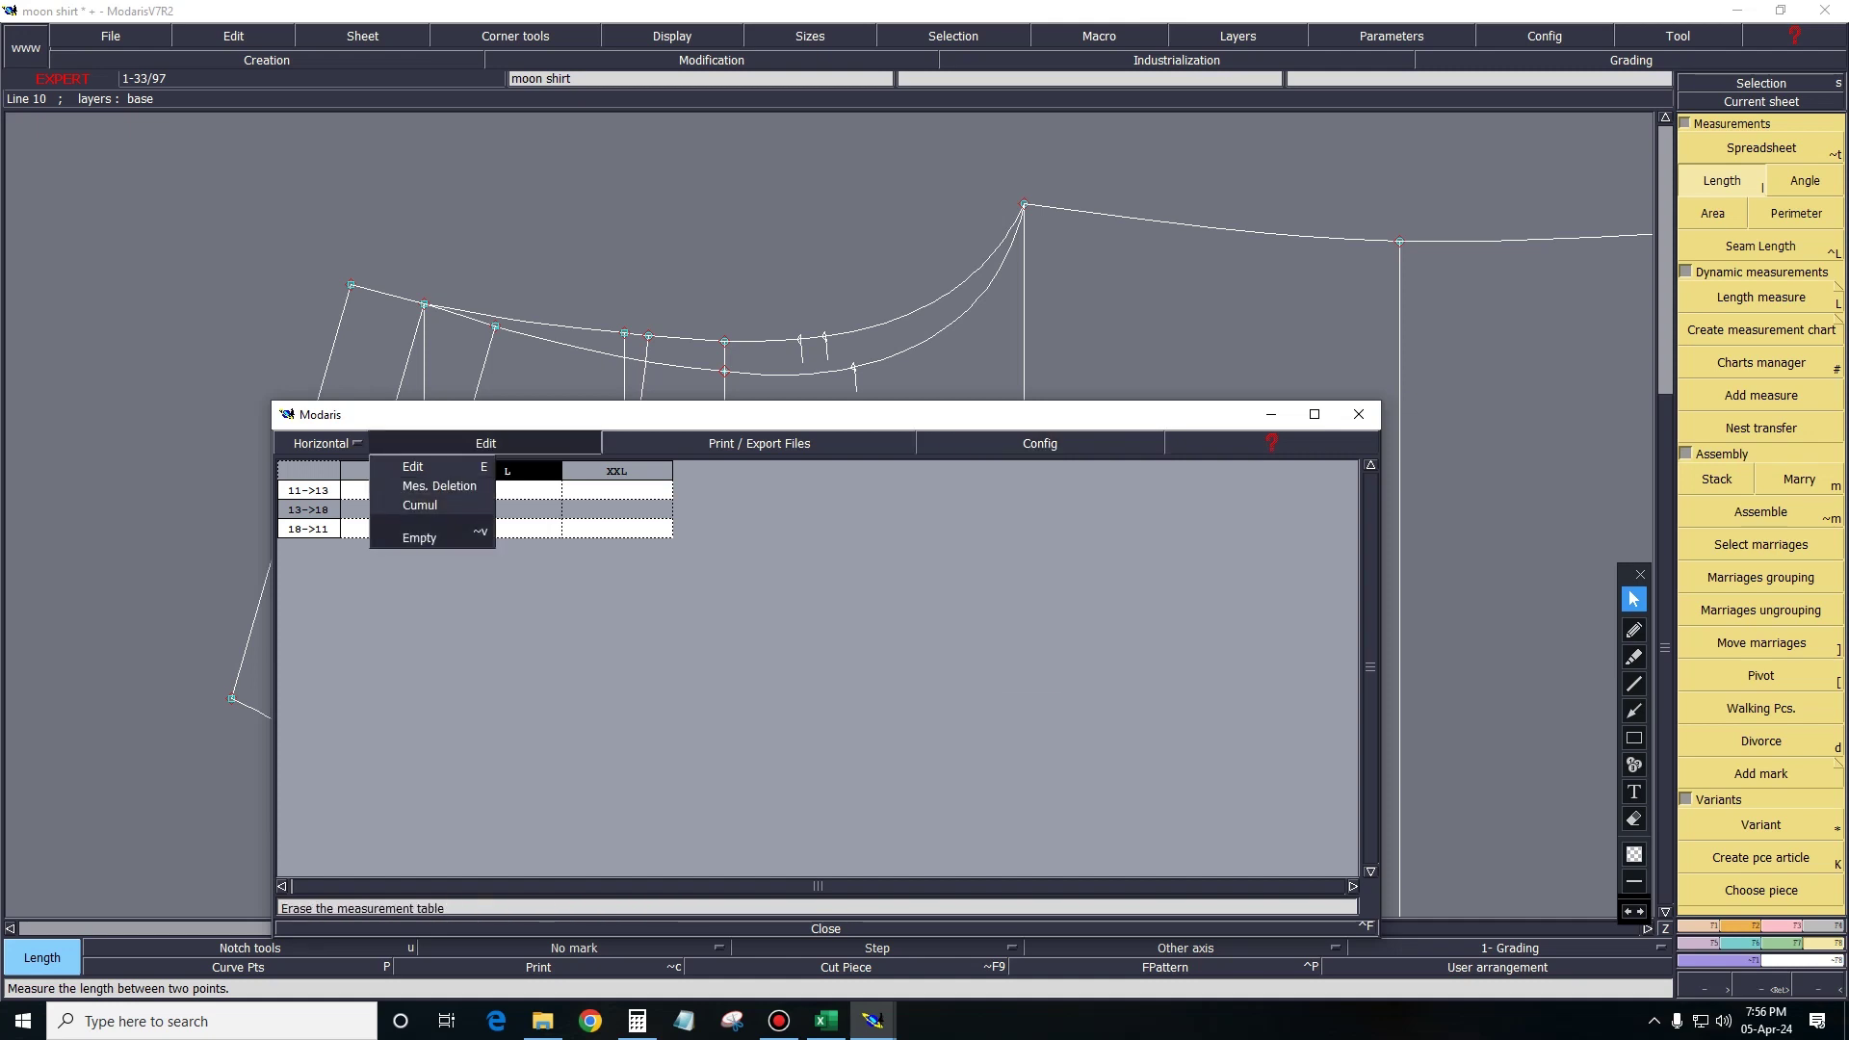
click(414, 532)
drag(612, 426, 450, 857)
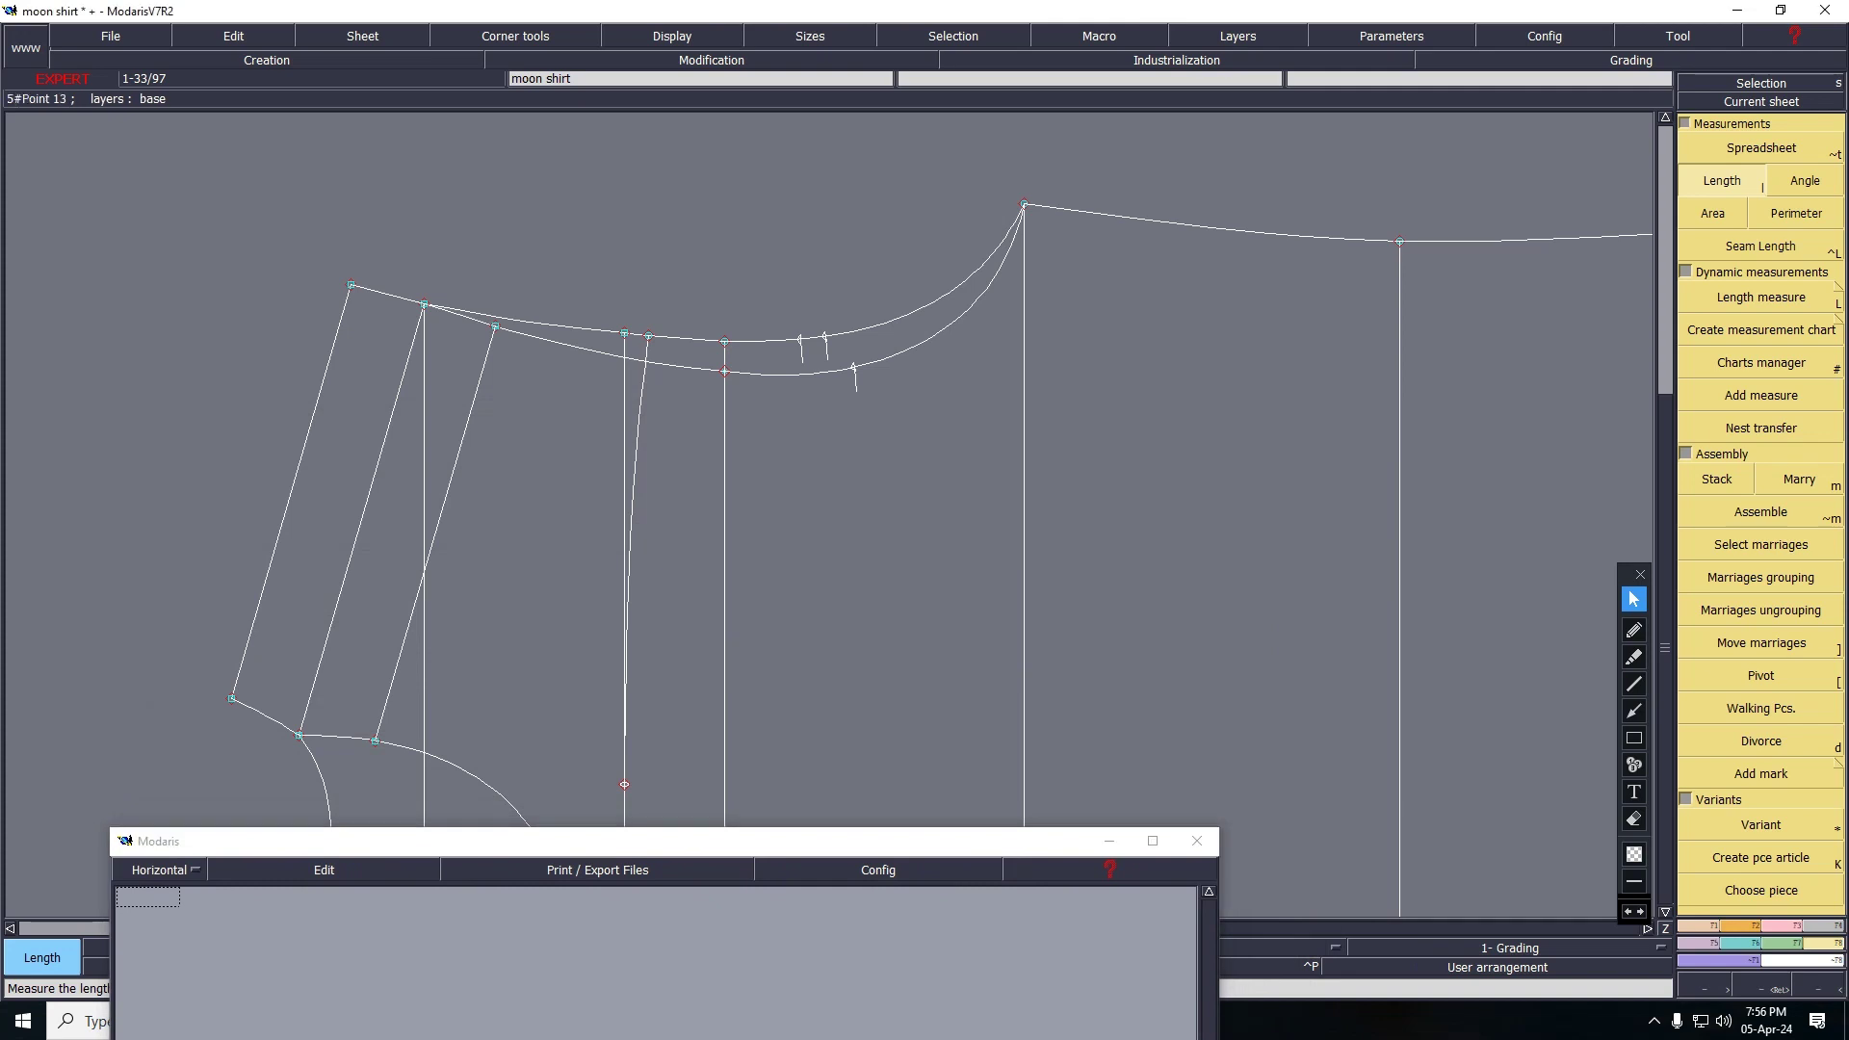
Measure the armhole curve in three parts and cumulate them to 53.76.
click(1016, 223)
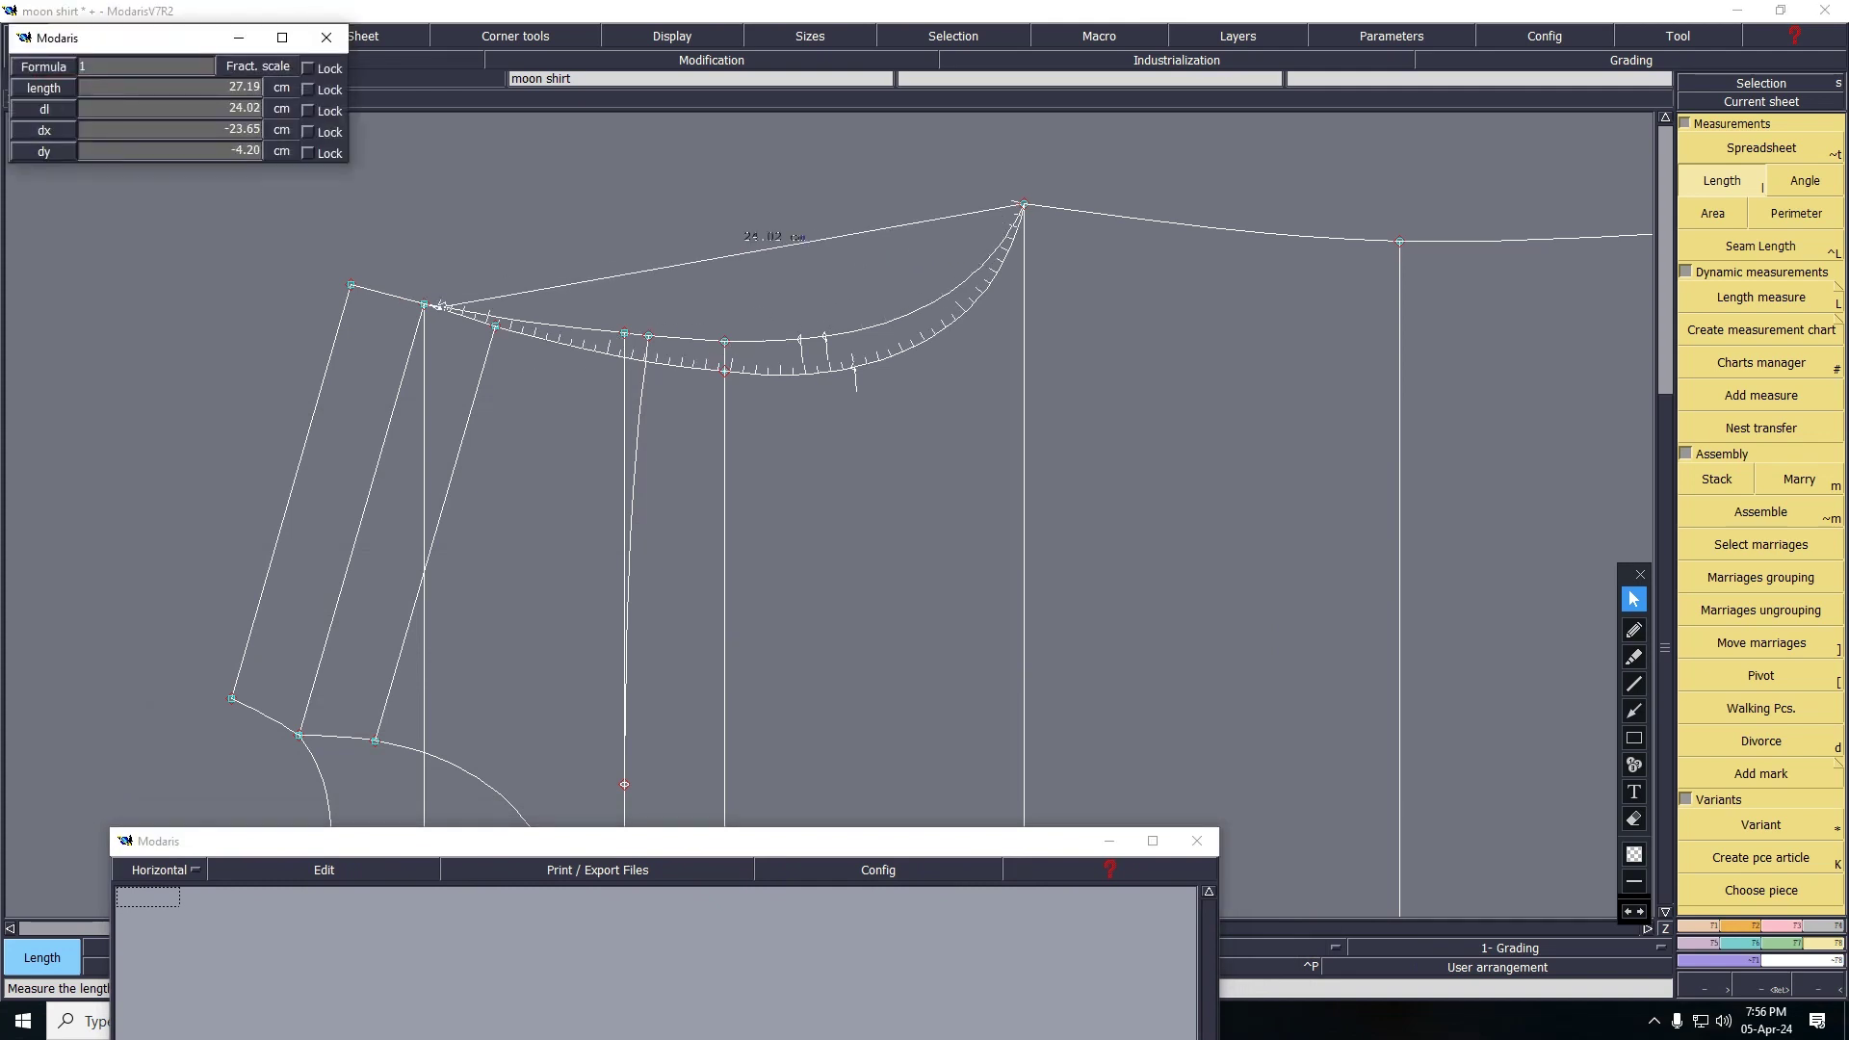
click(353, 286)
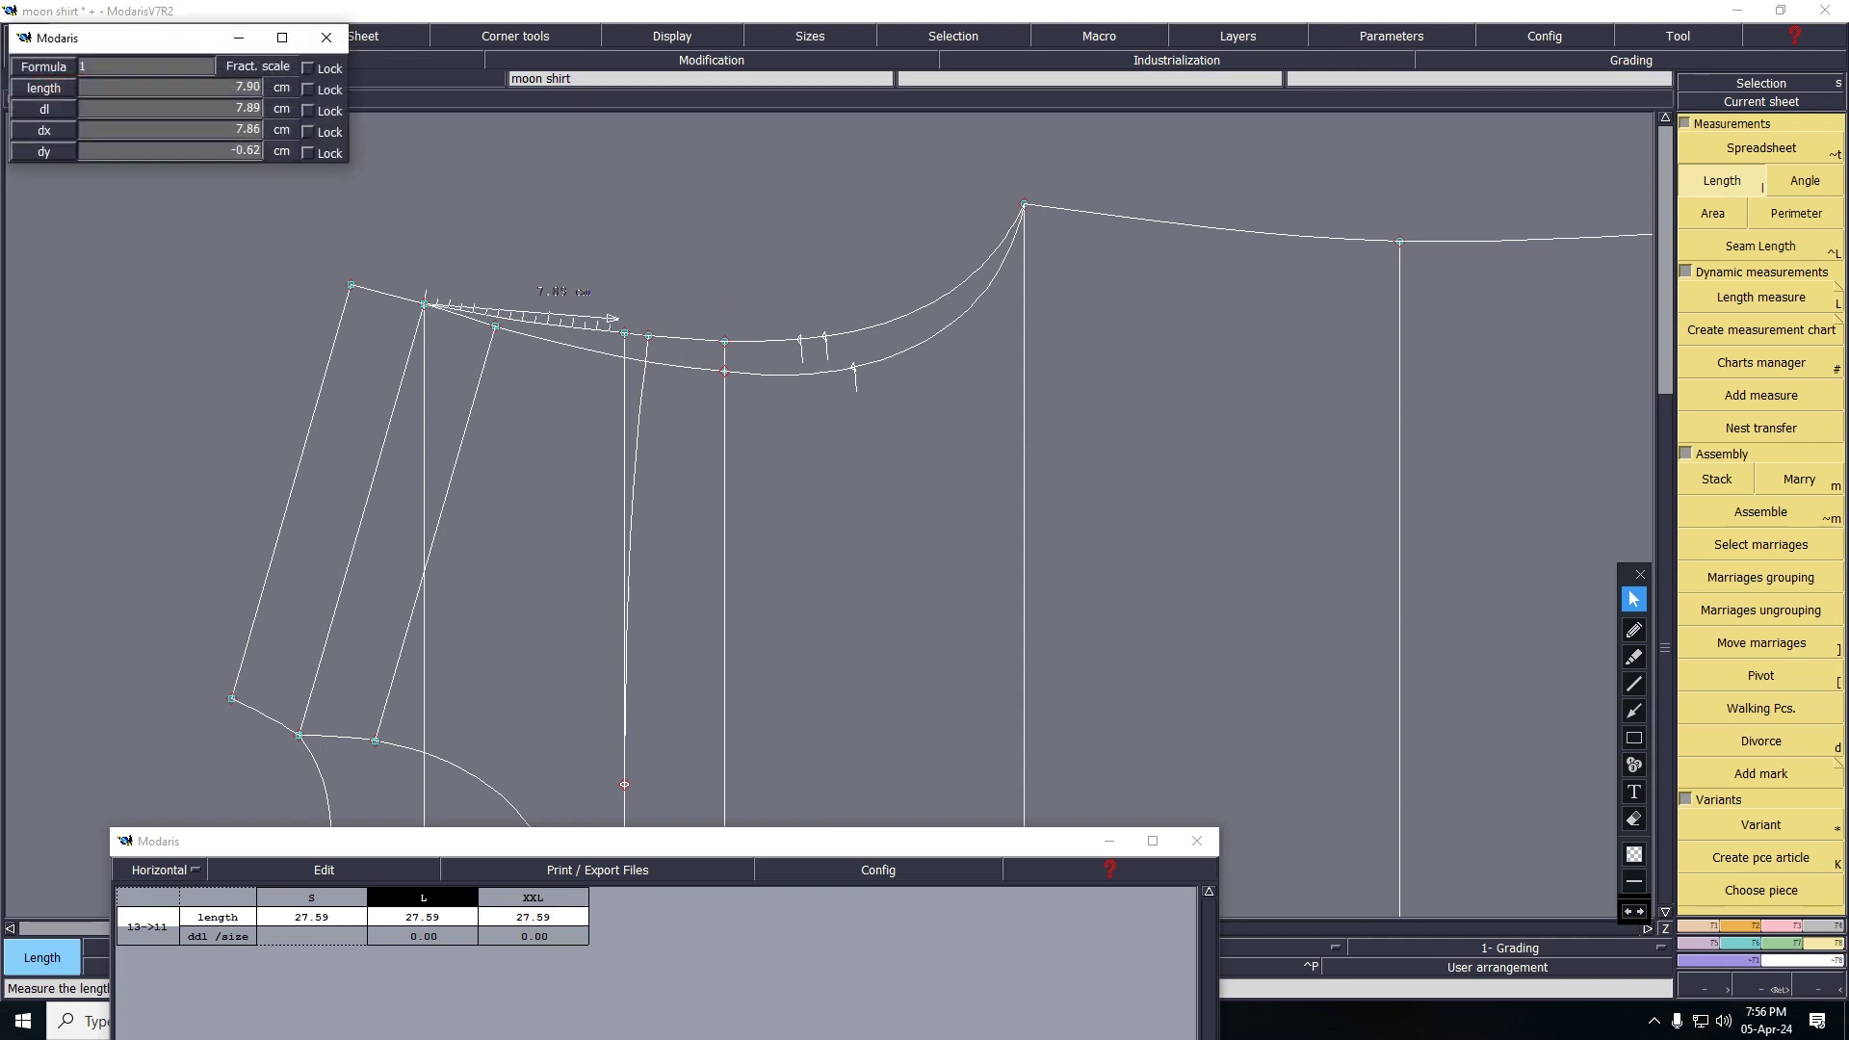
click(625, 333)
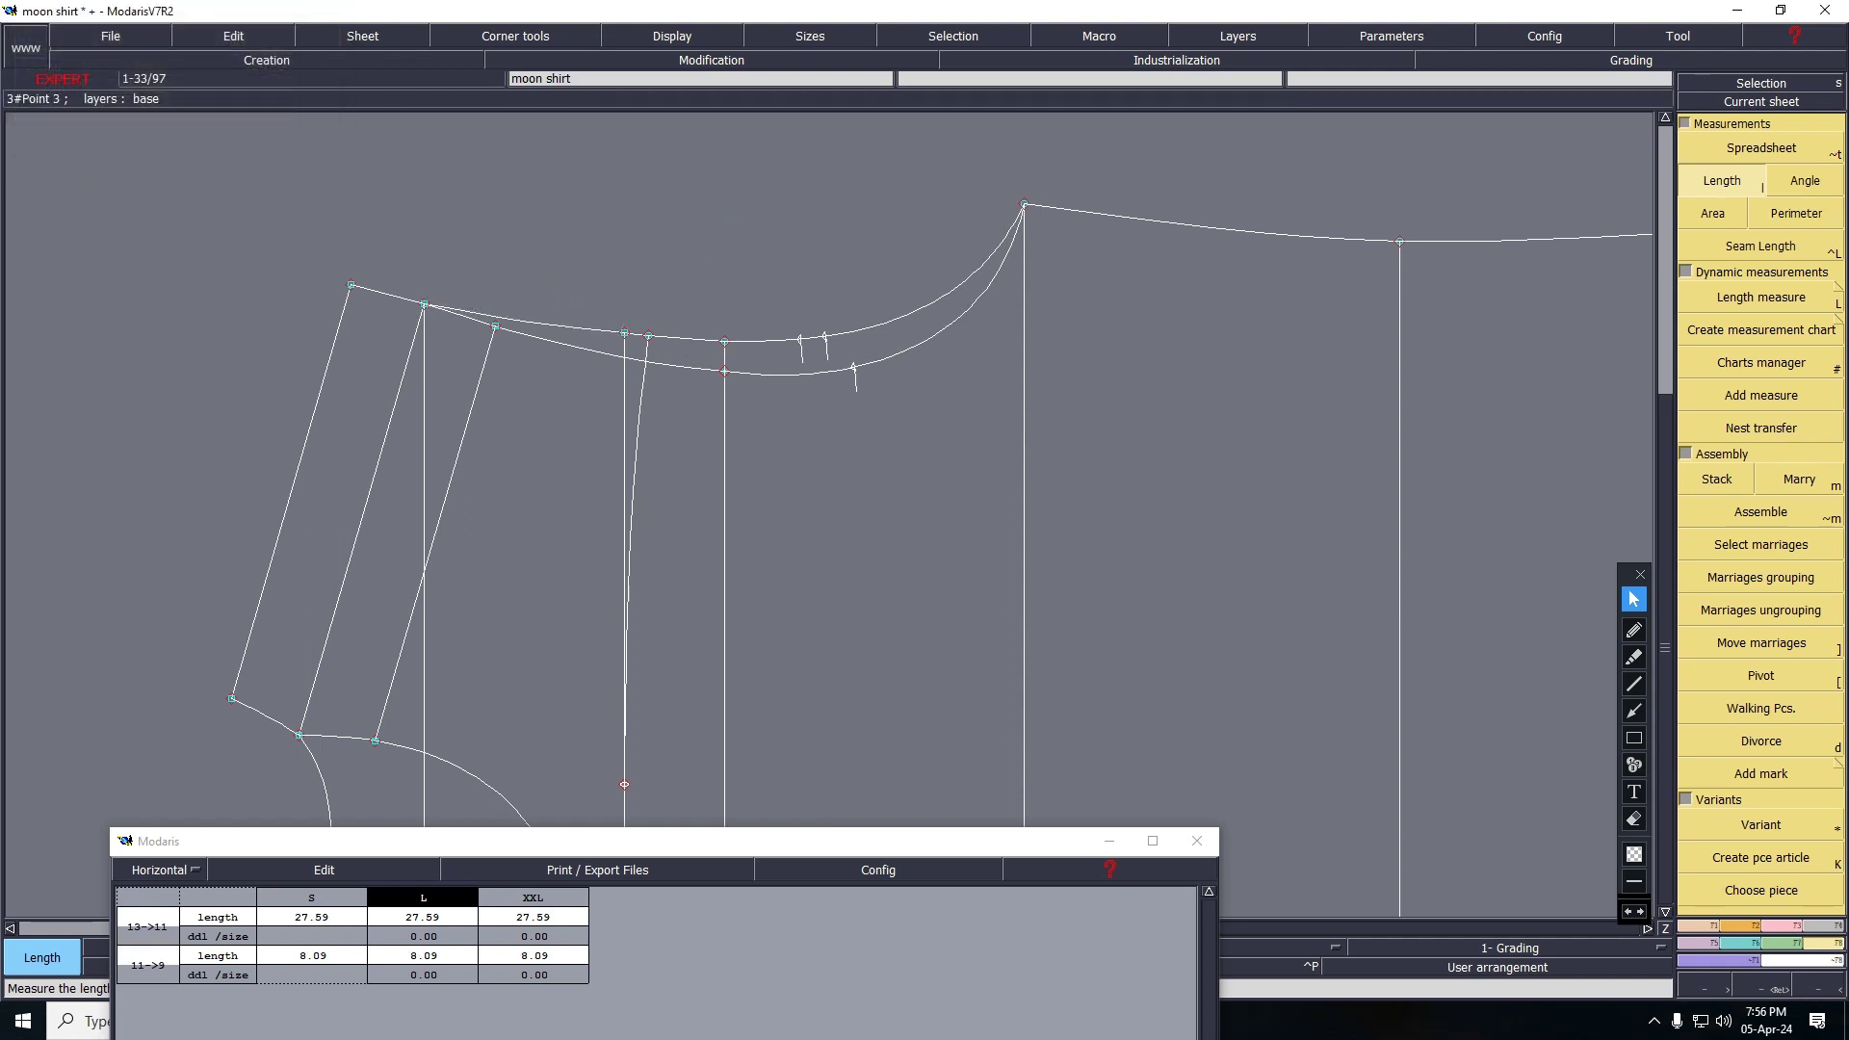
click(625, 333)
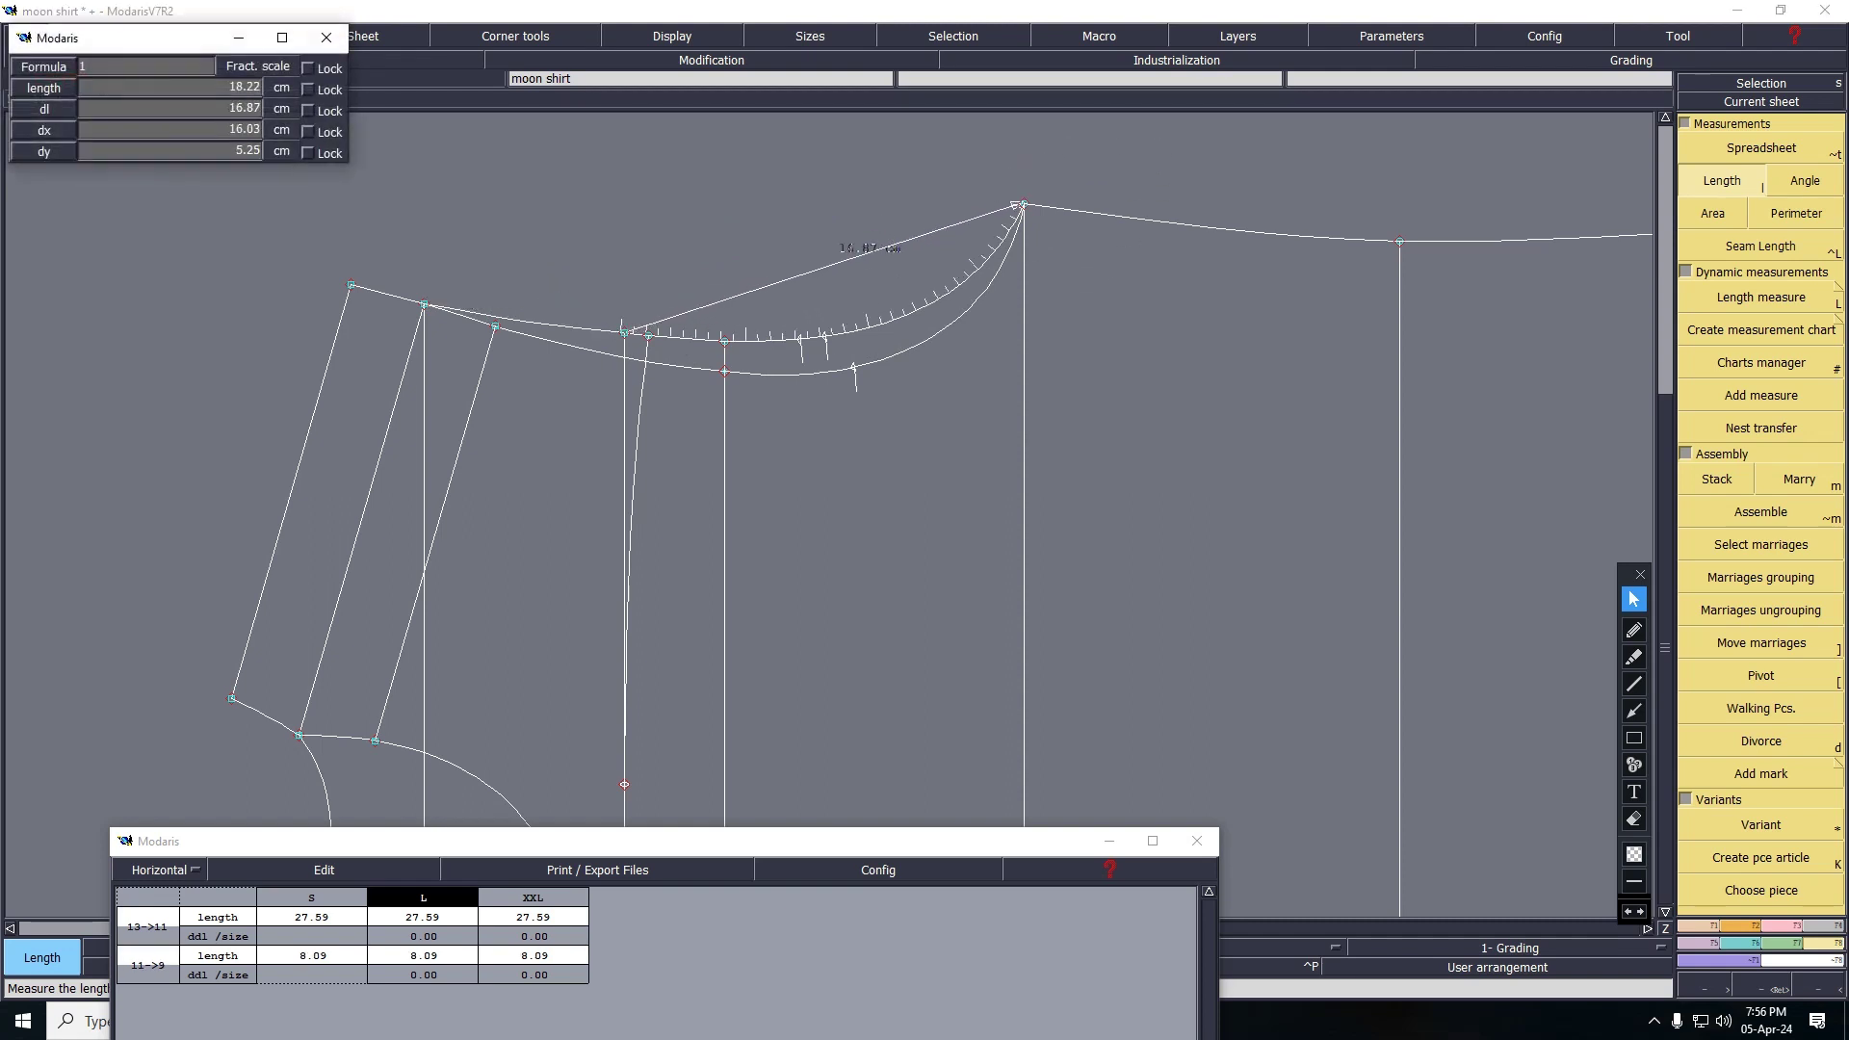
click(1023, 205)
click(323, 869)
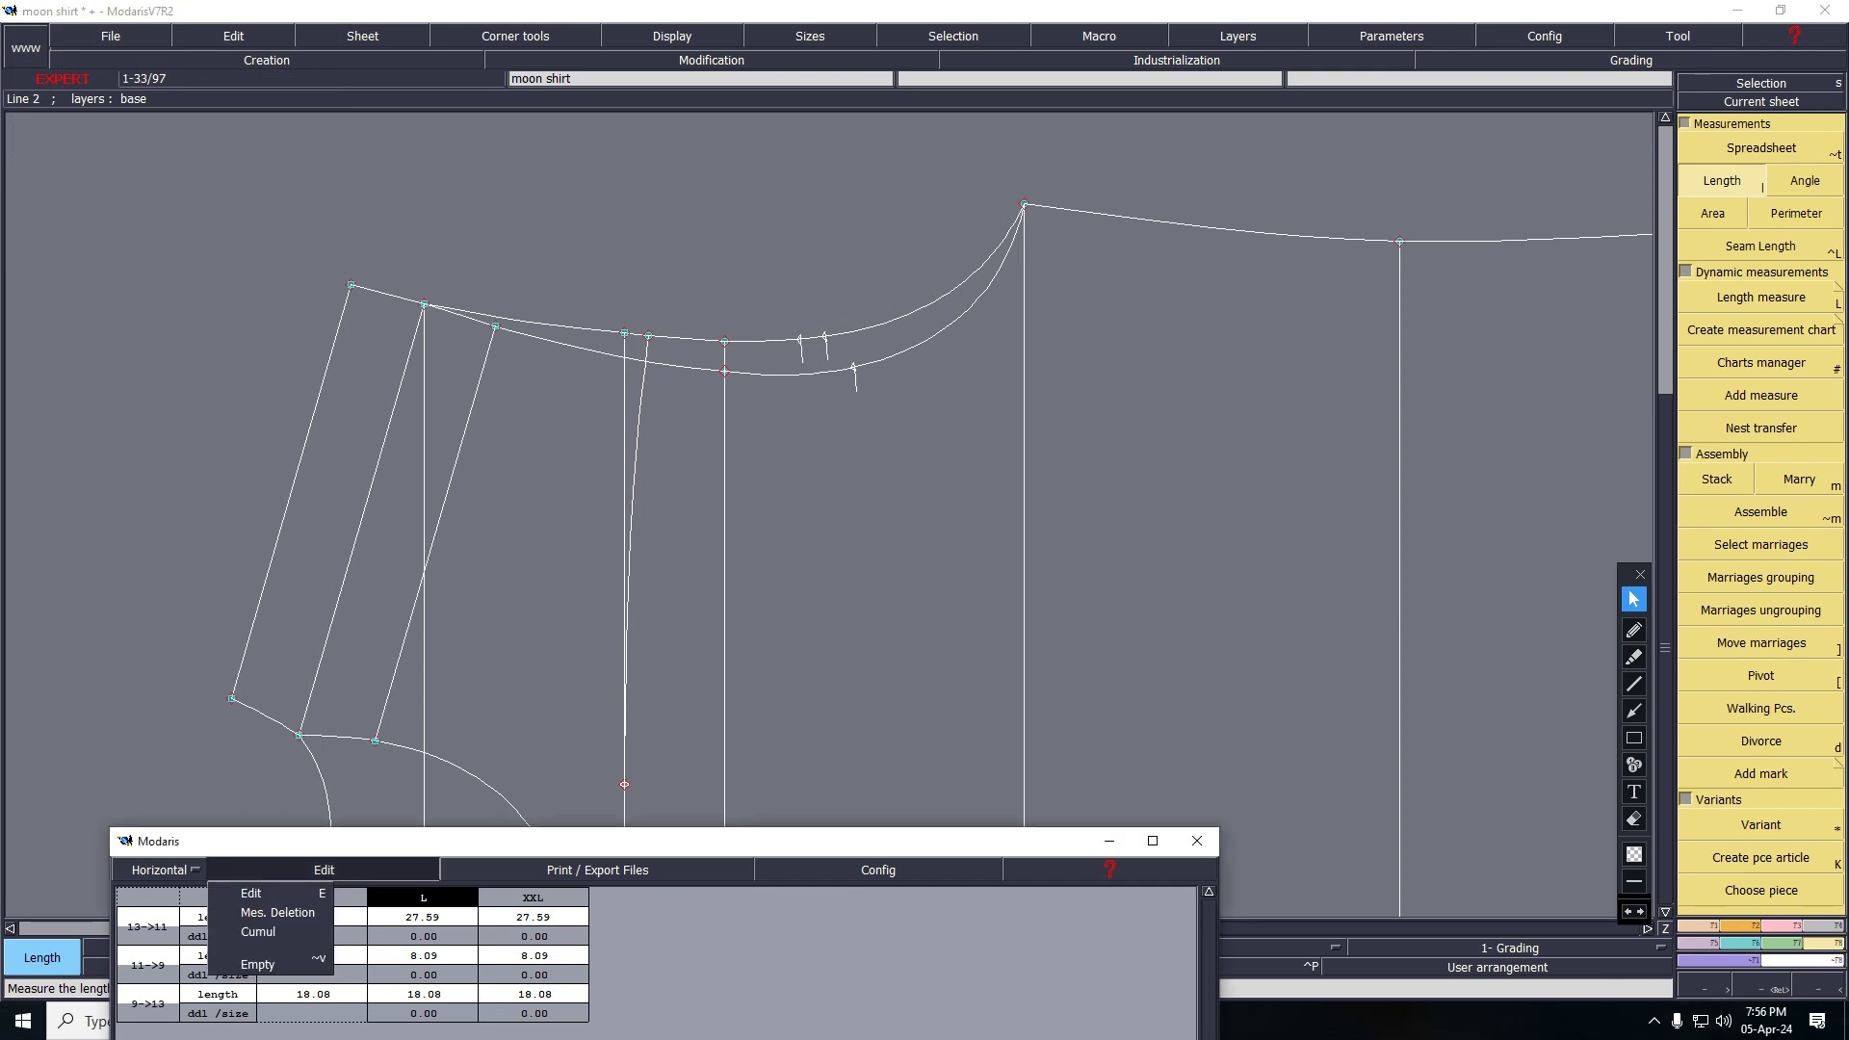
click(270, 931)
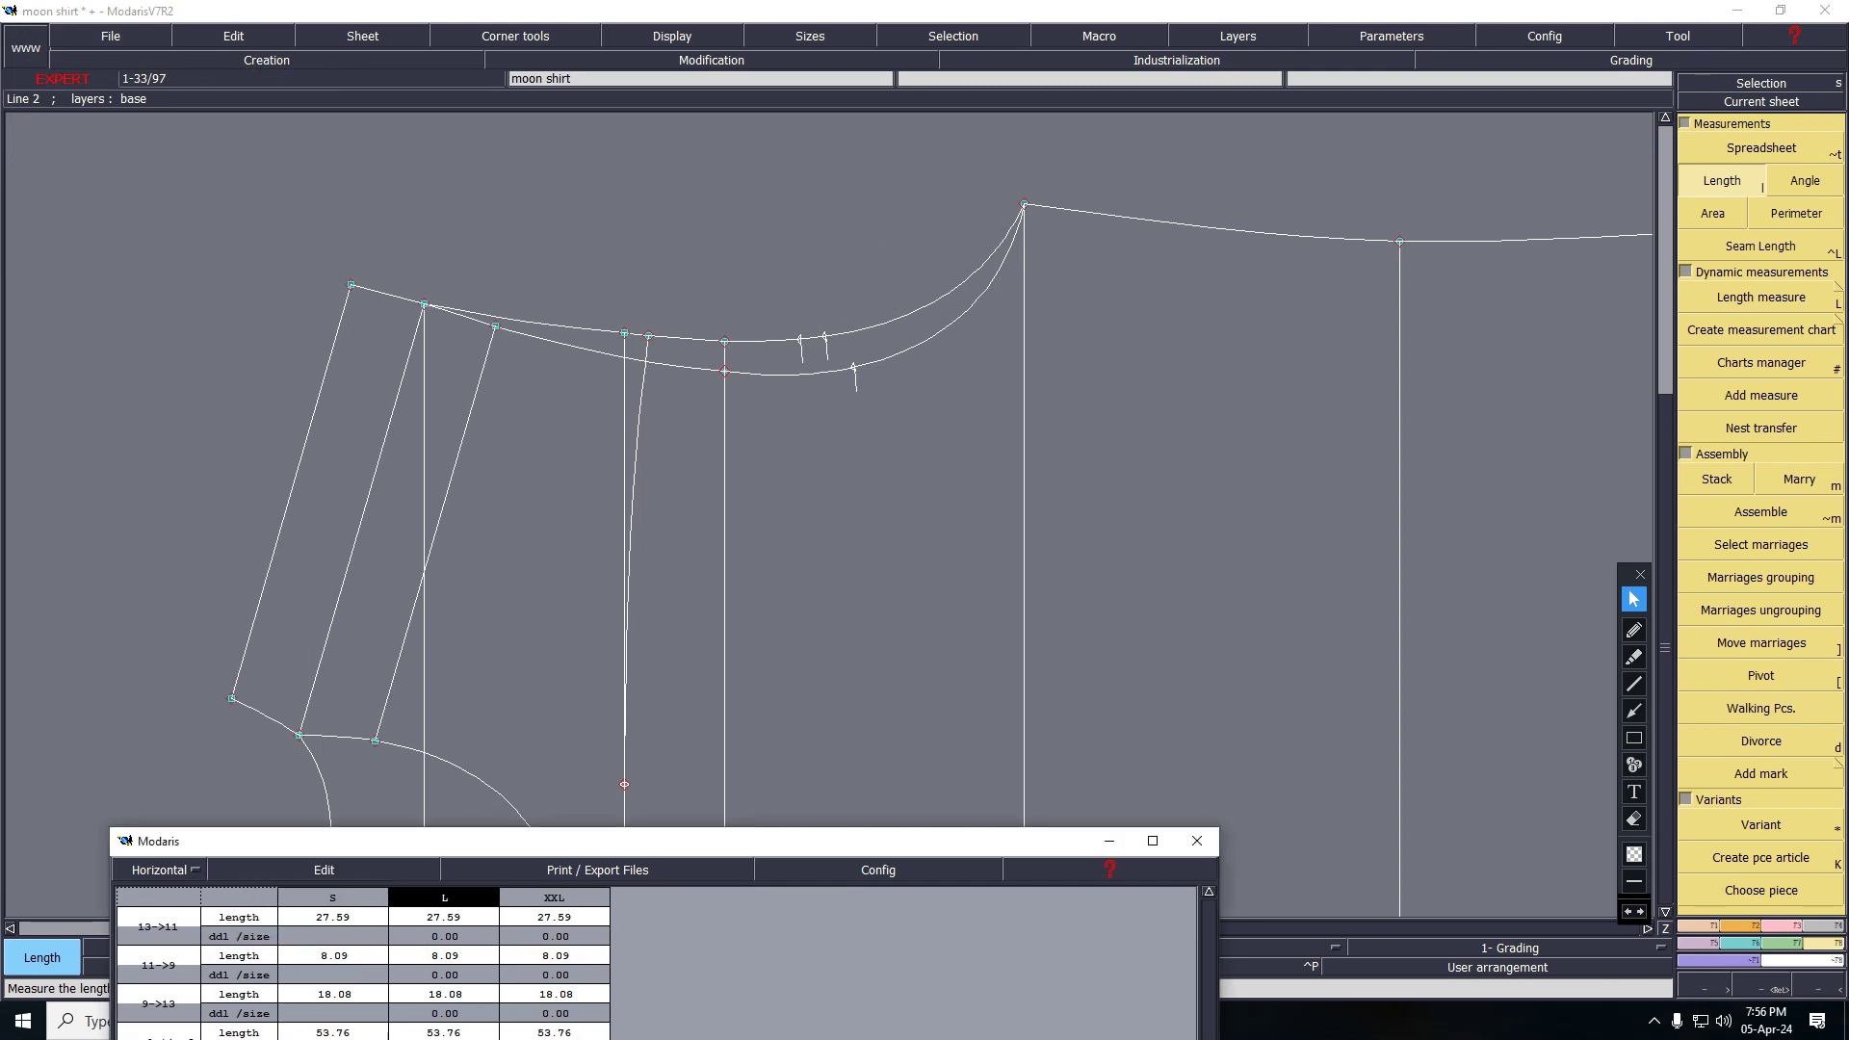
Adjust the table's displayed values, then erase the table and move it aside.
drag(616, 841, 682, 462)
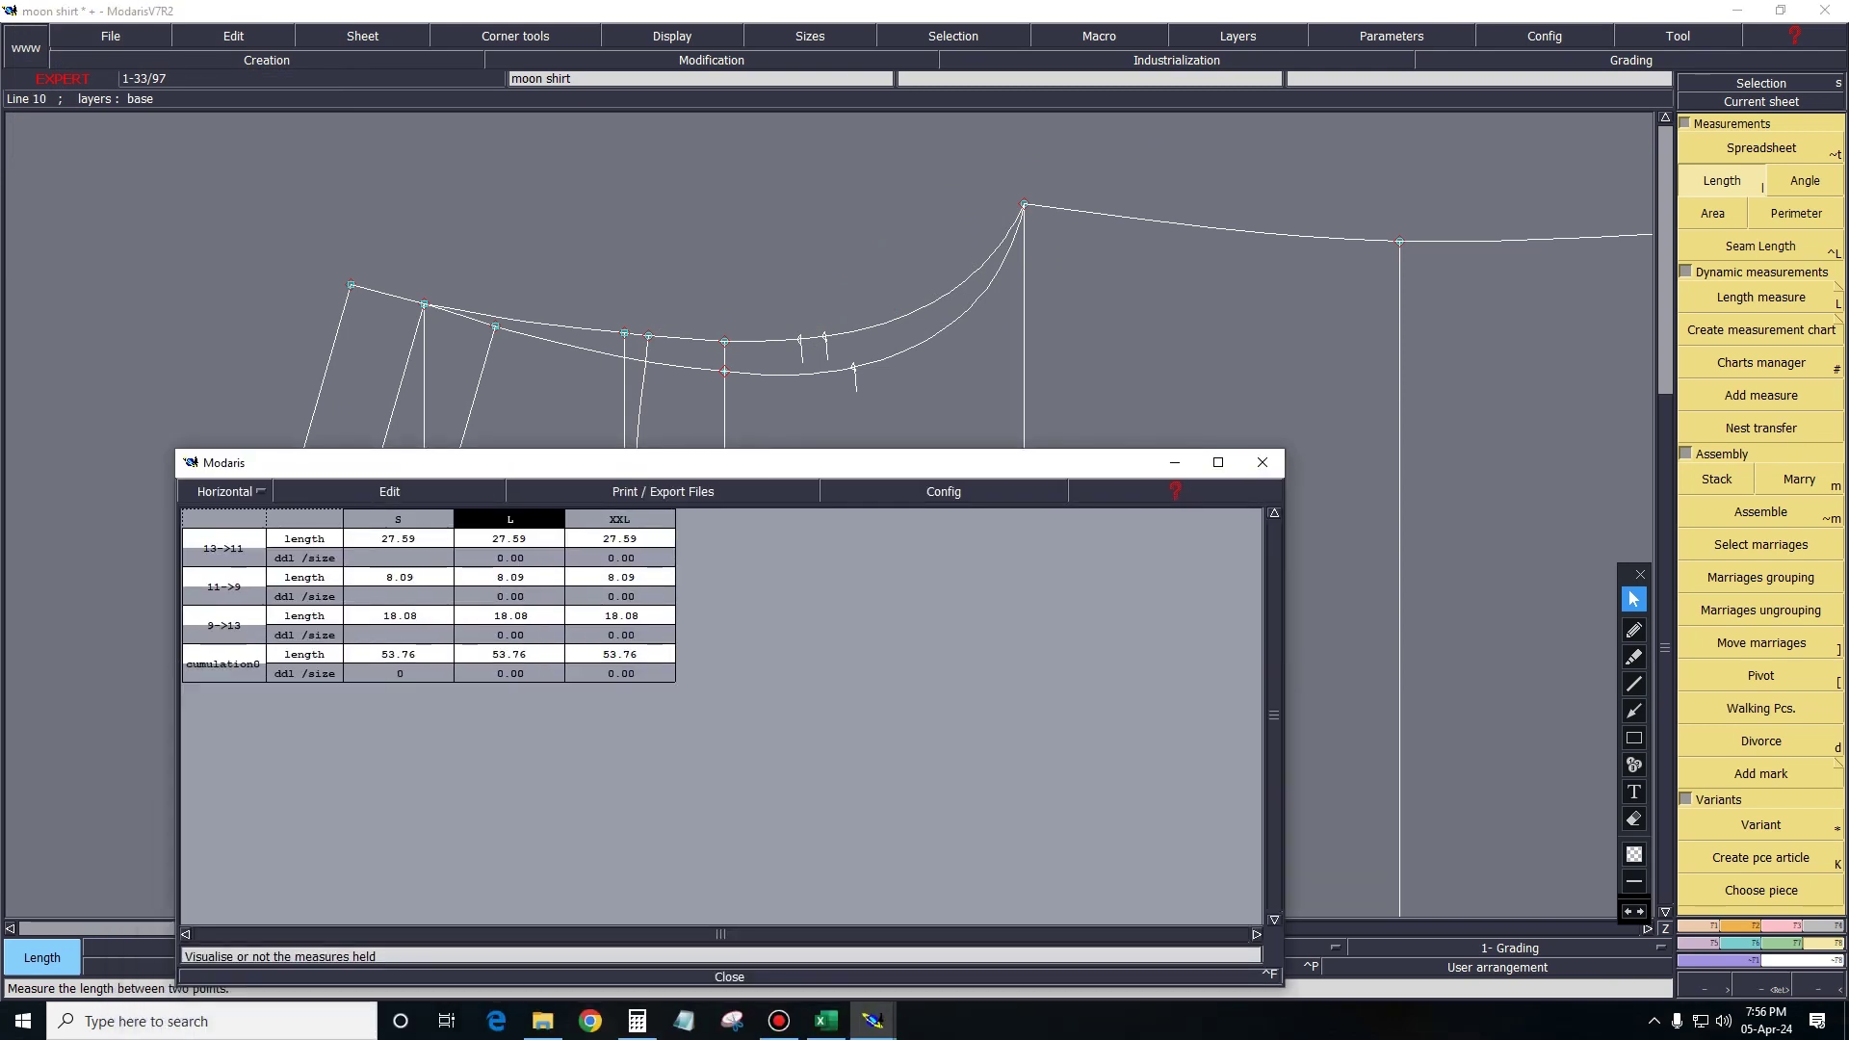
click(943, 491)
click(876, 591)
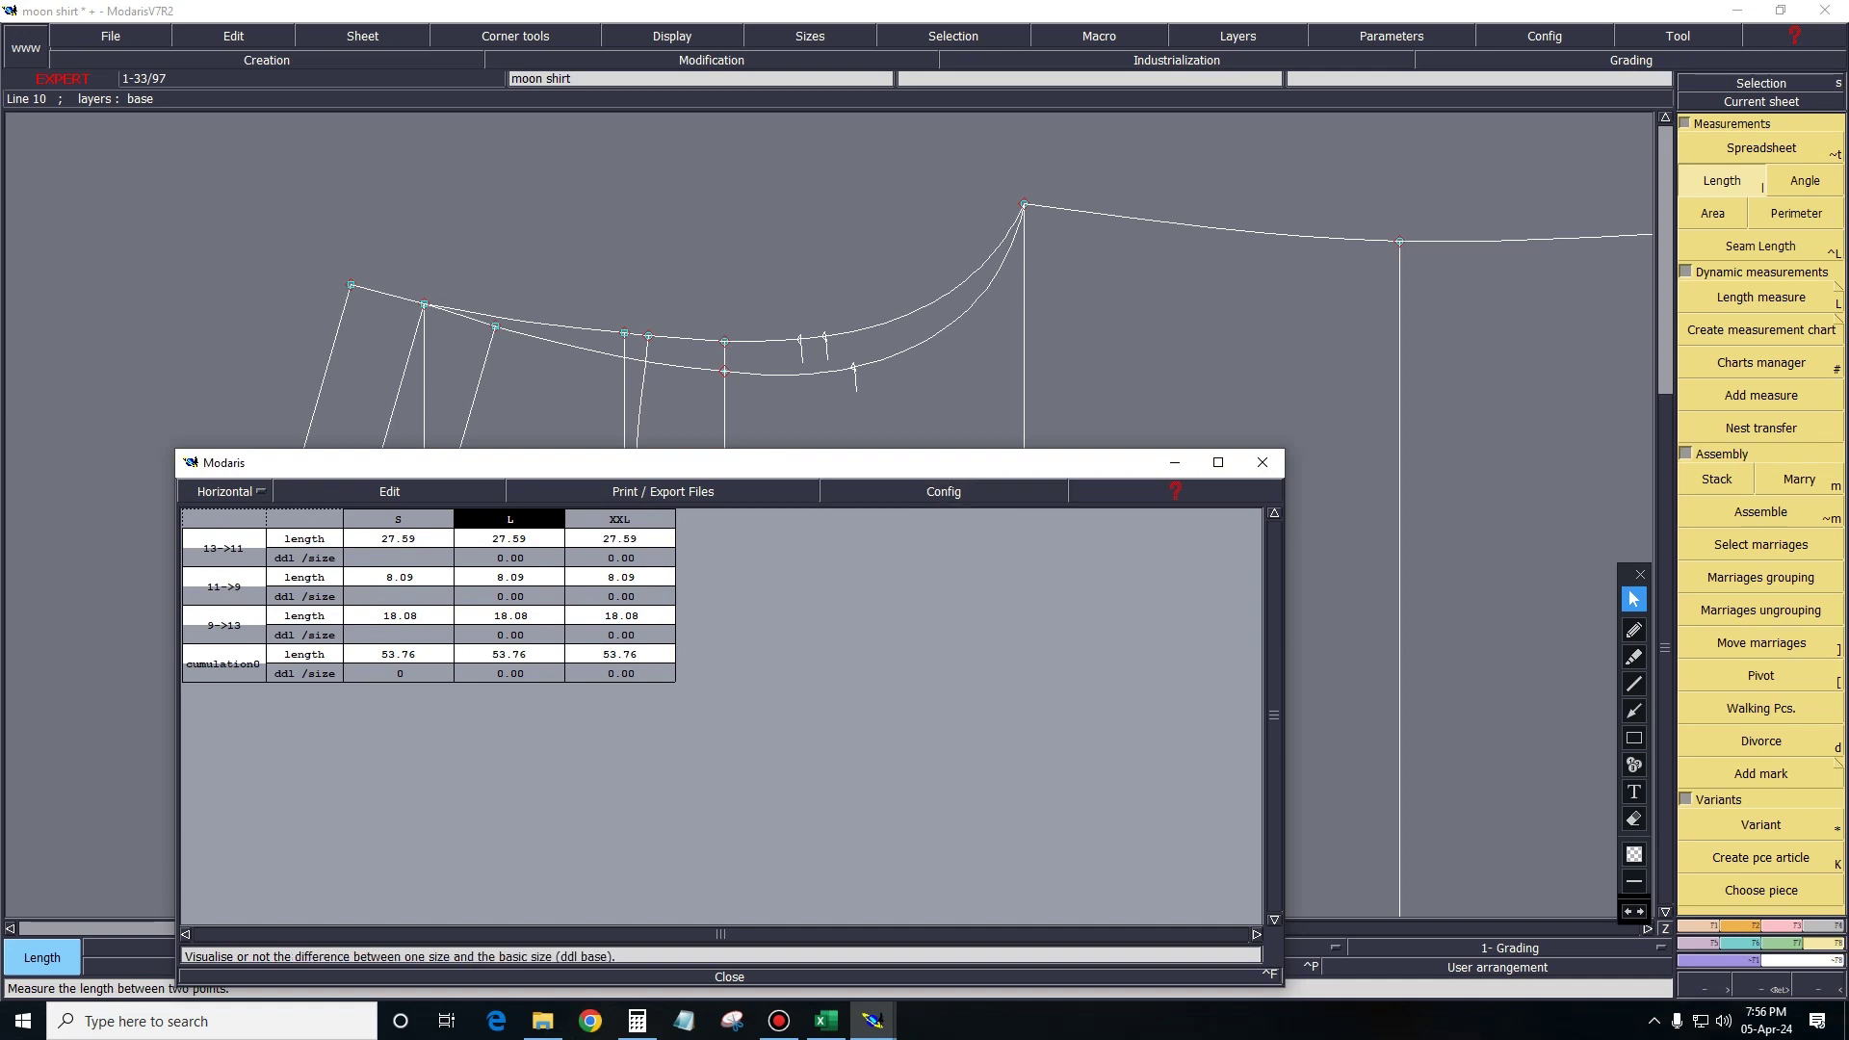
click(944, 491)
click(876, 611)
click(389, 491)
click(308, 580)
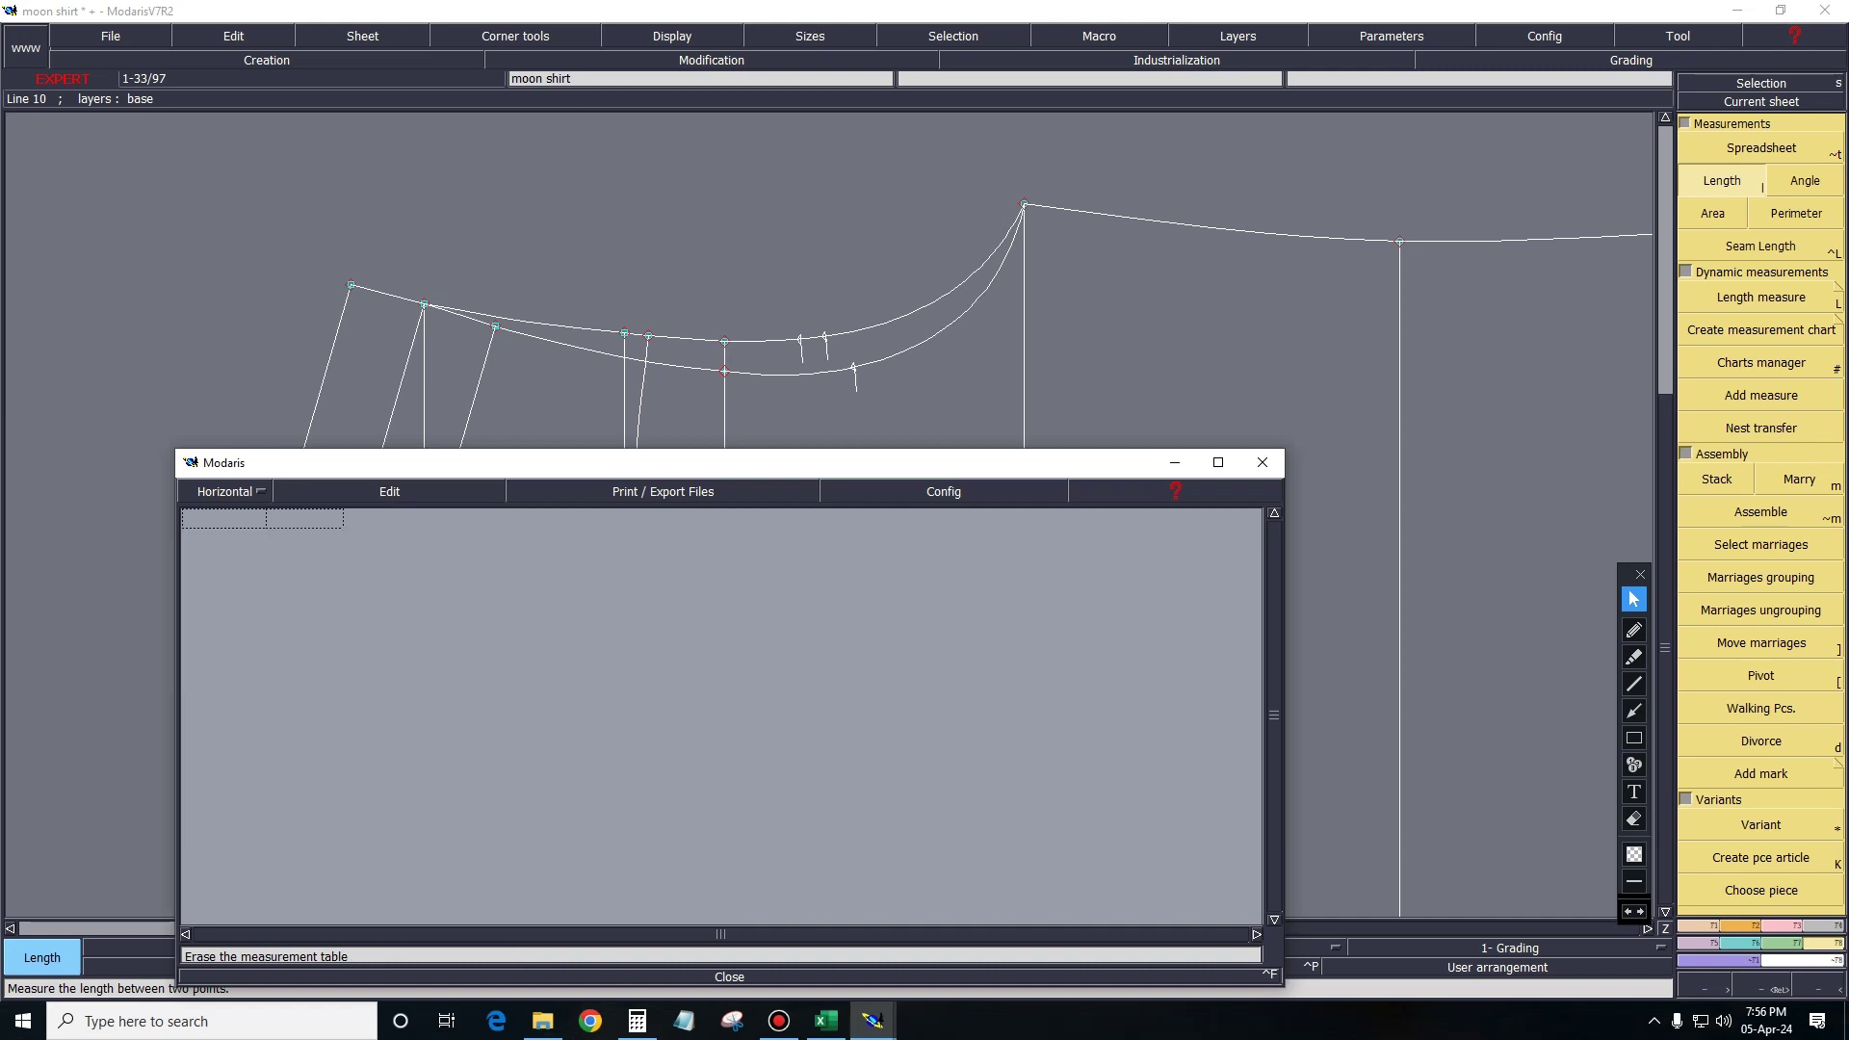
drag(674, 462, 518, 855)
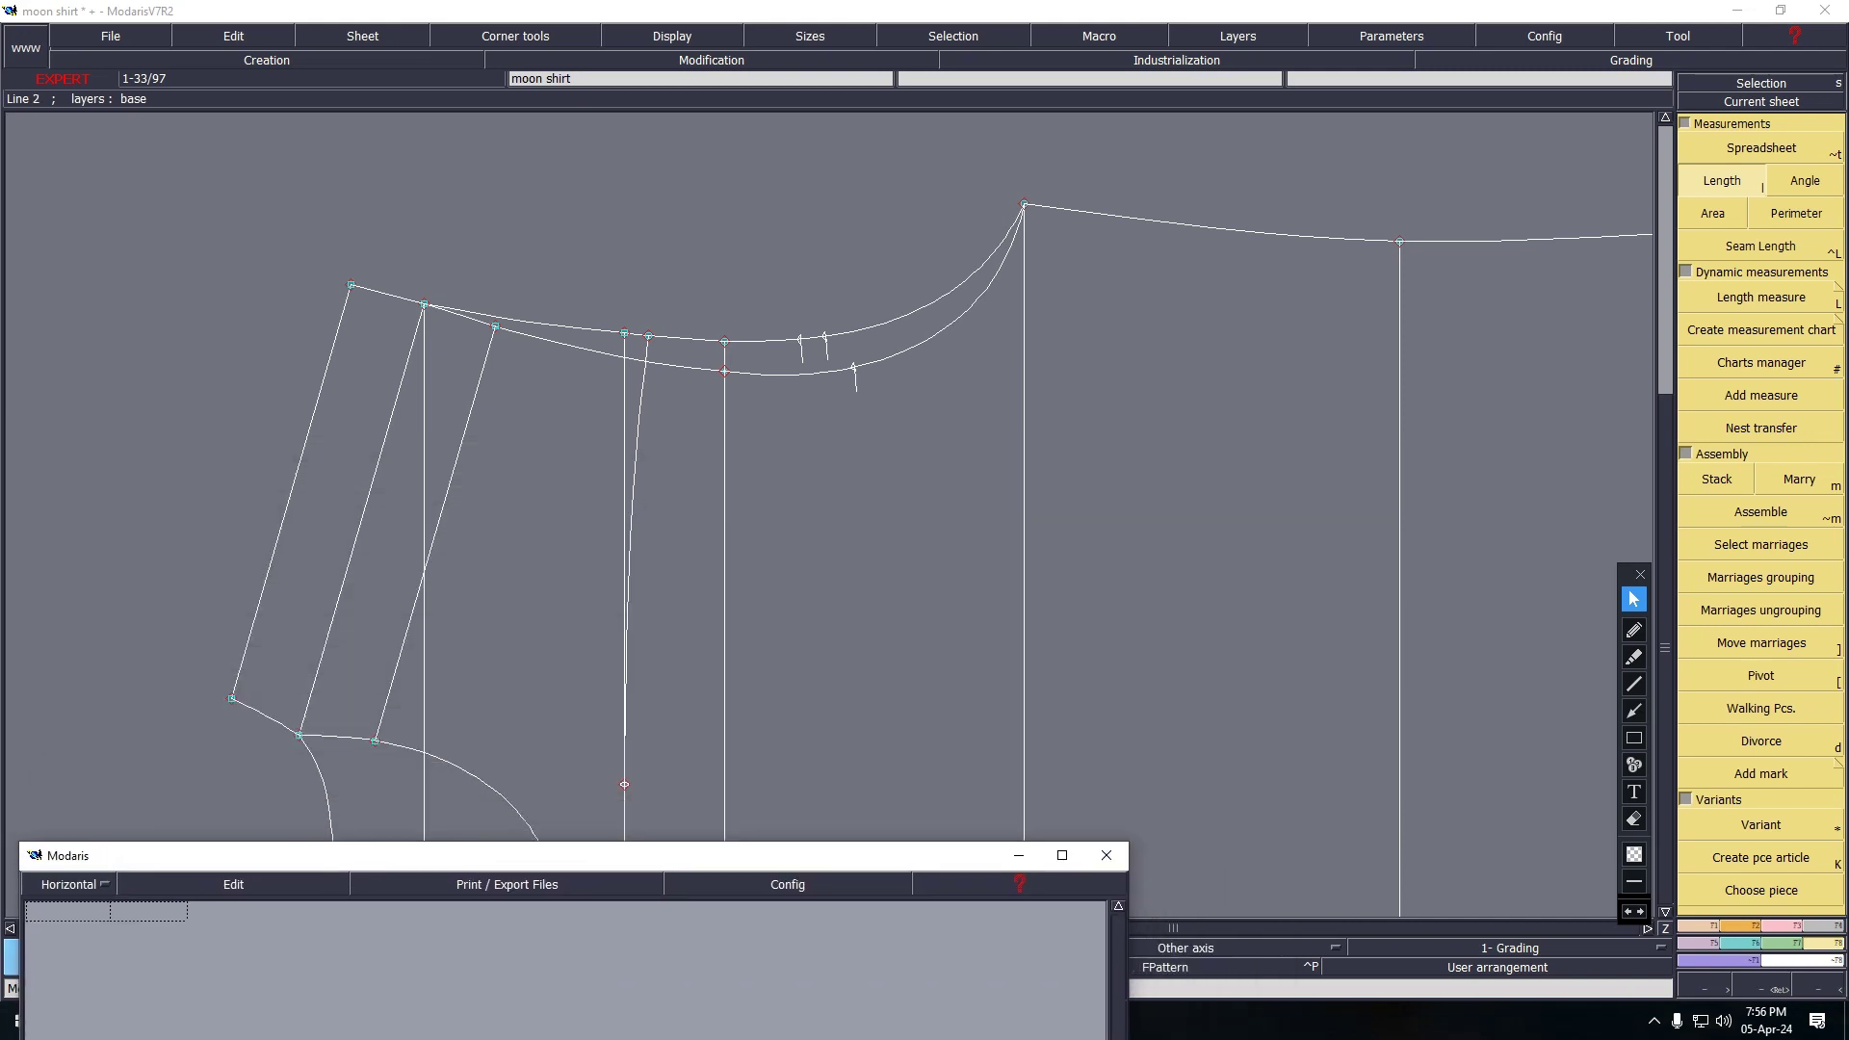
Re-measure the armhole vertically as 27.59, 17.08 and 9.09 cm, cumulated to 53.76, and close the table.
click(68, 884)
click(1024, 205)
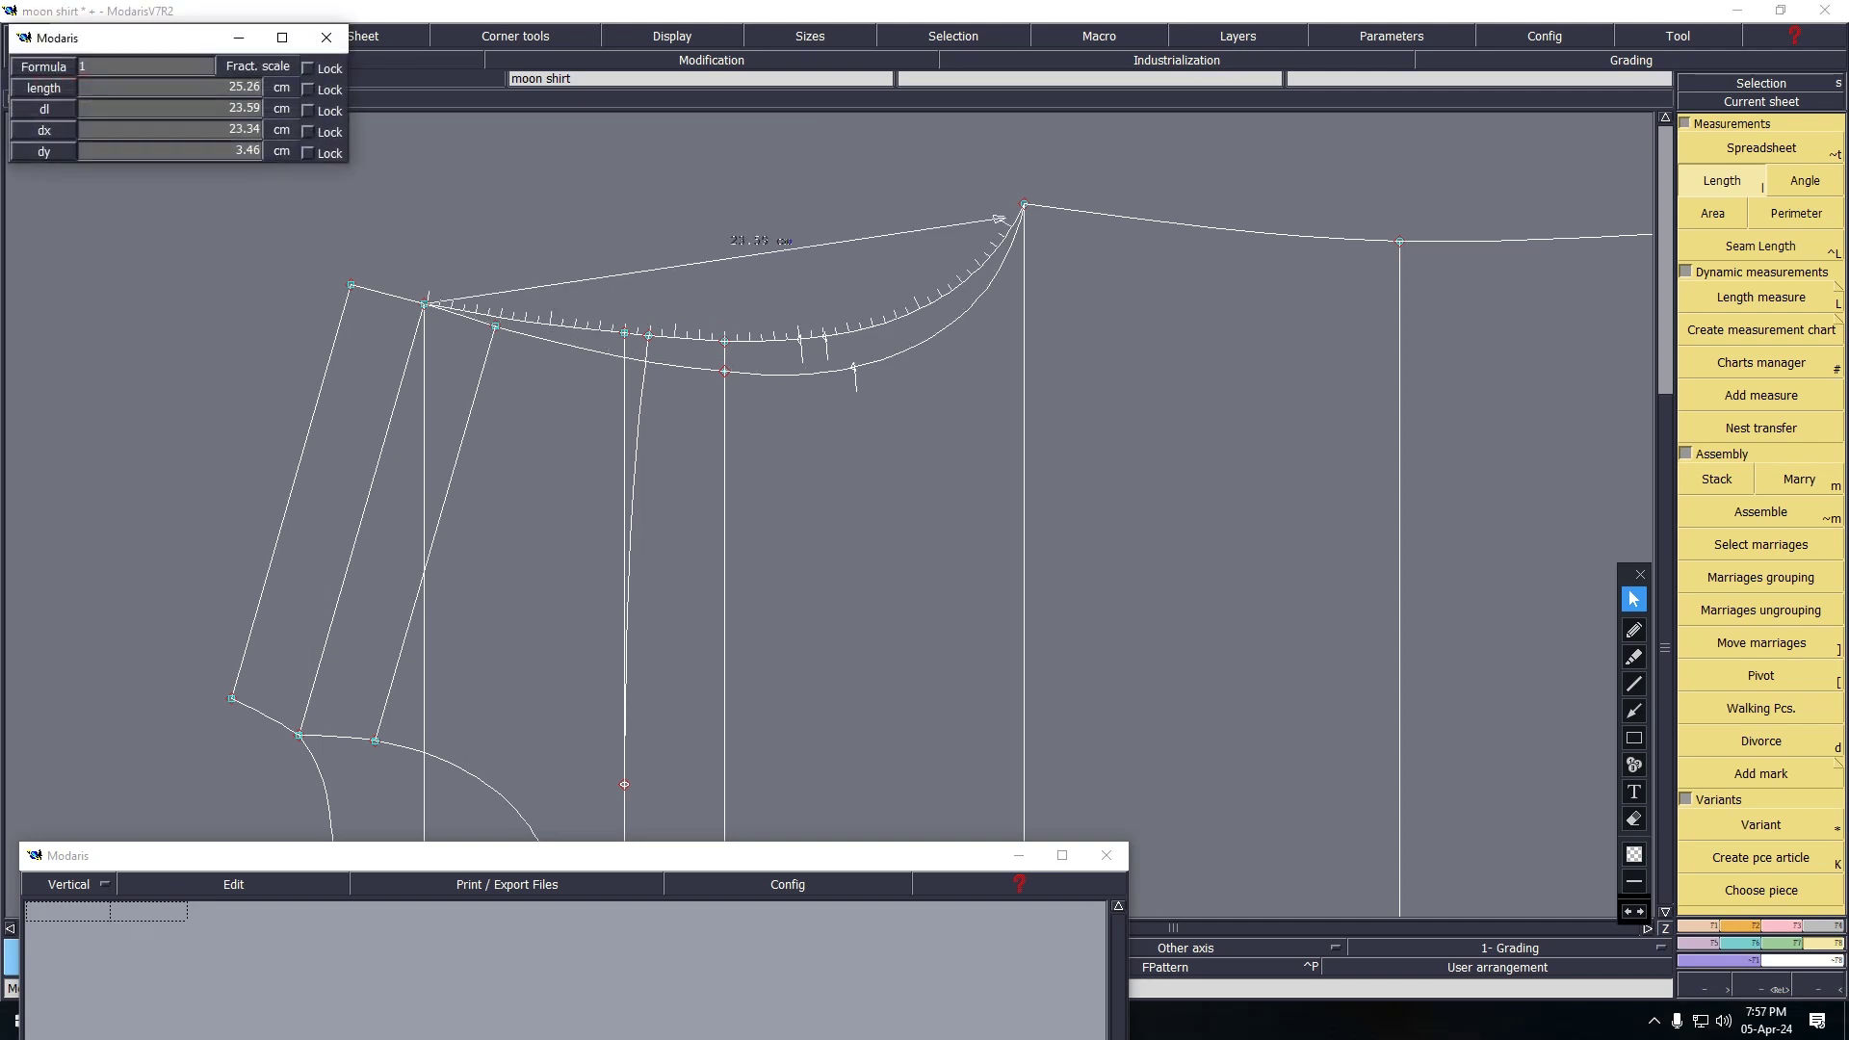
click(649, 337)
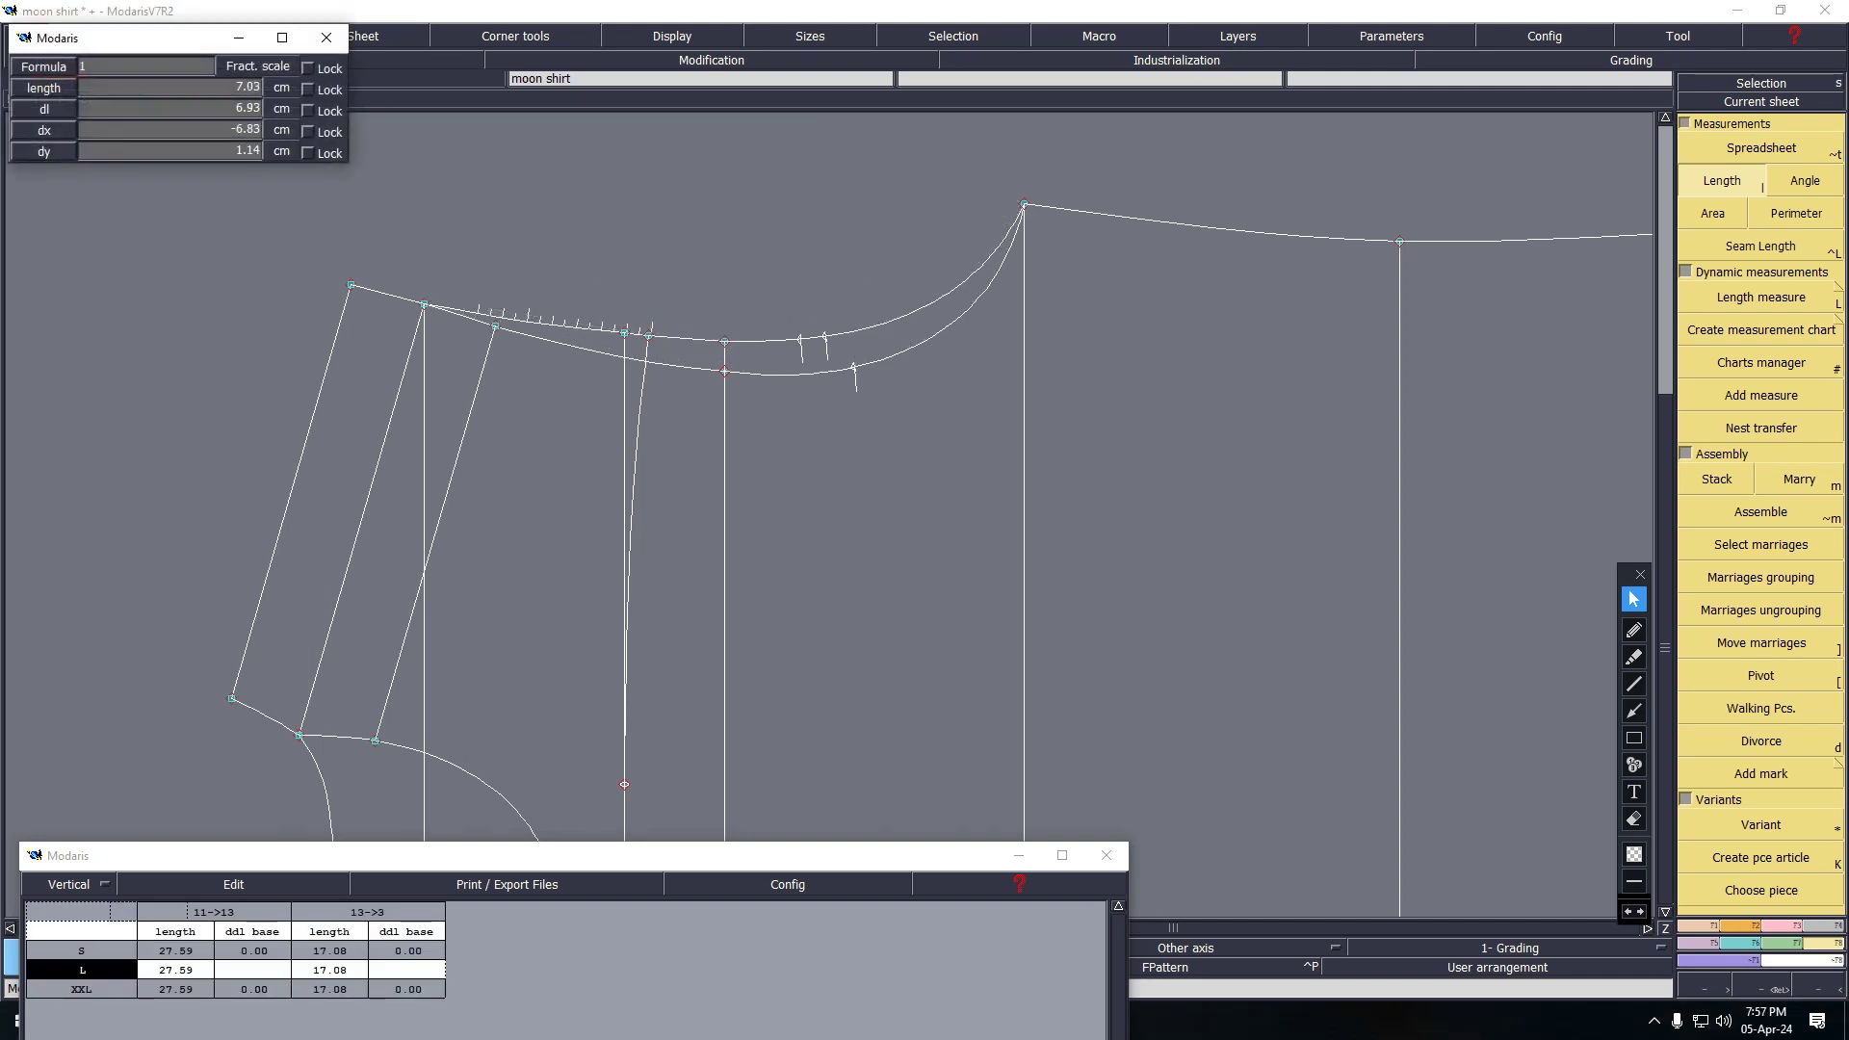
click(424, 305)
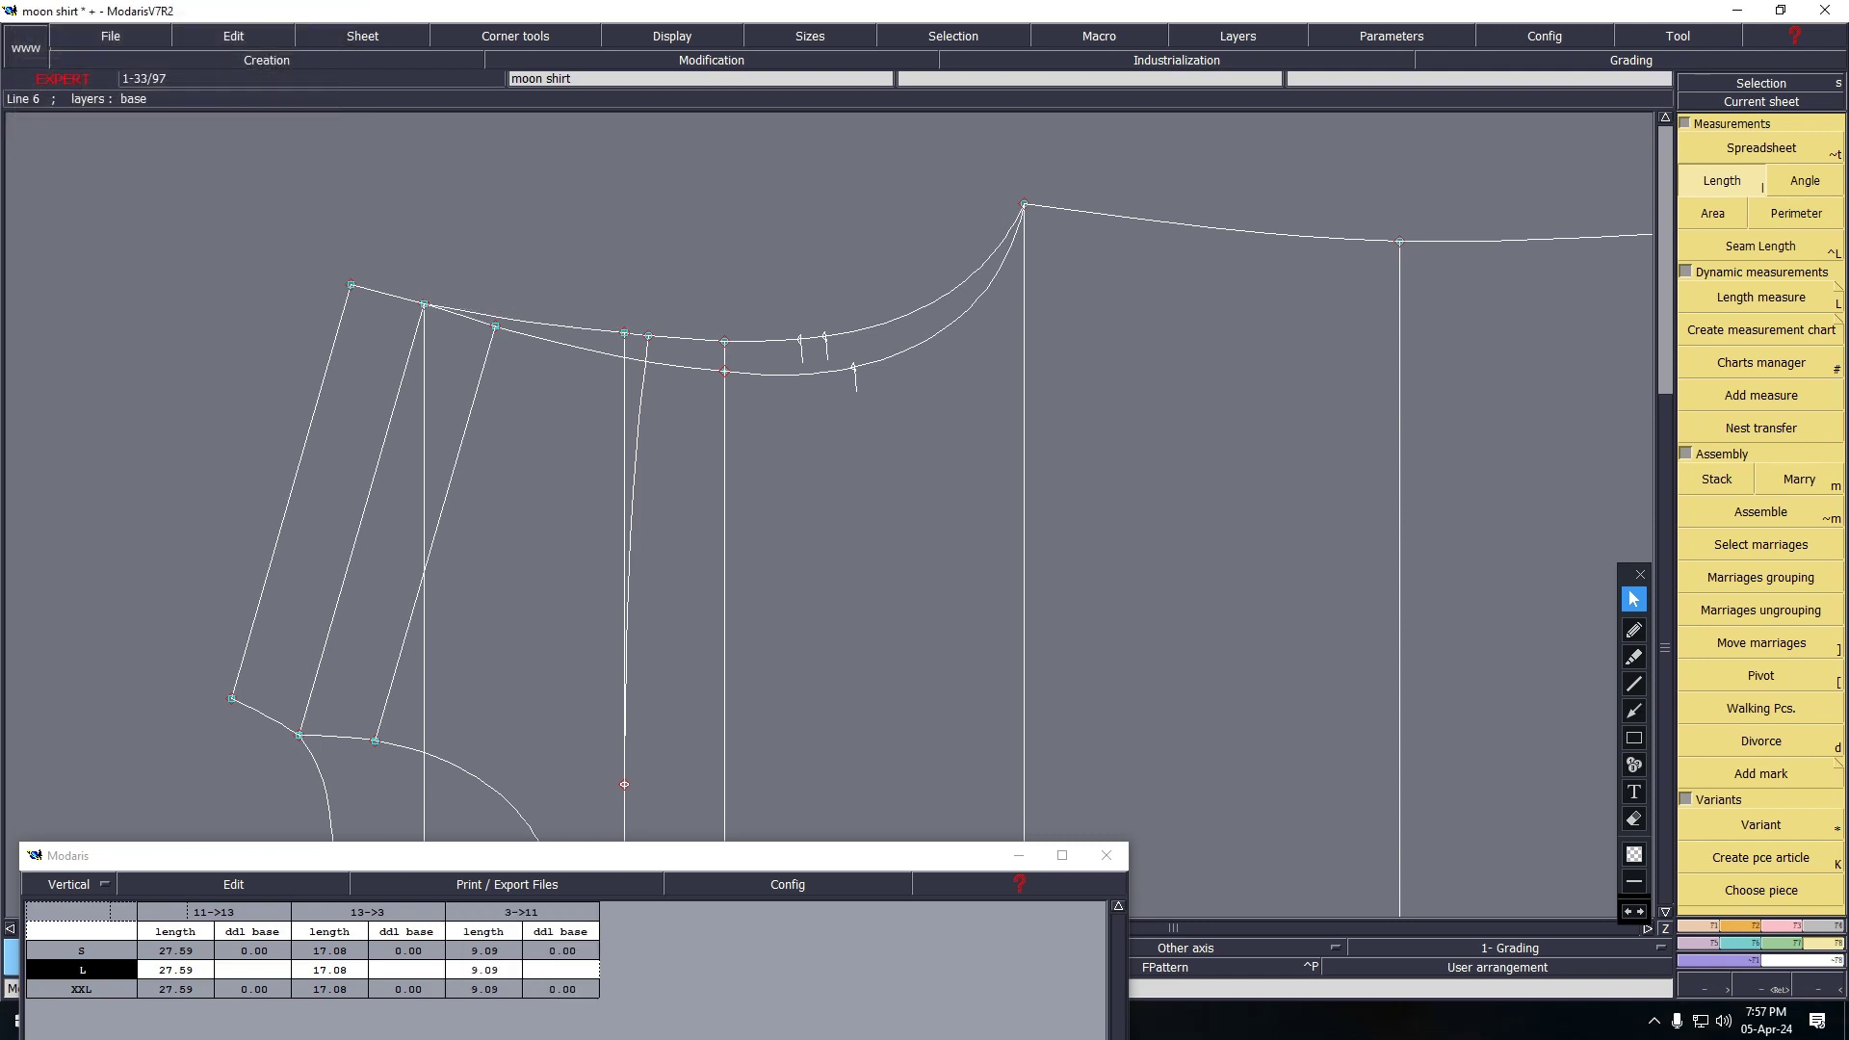
click(233, 884)
click(179, 947)
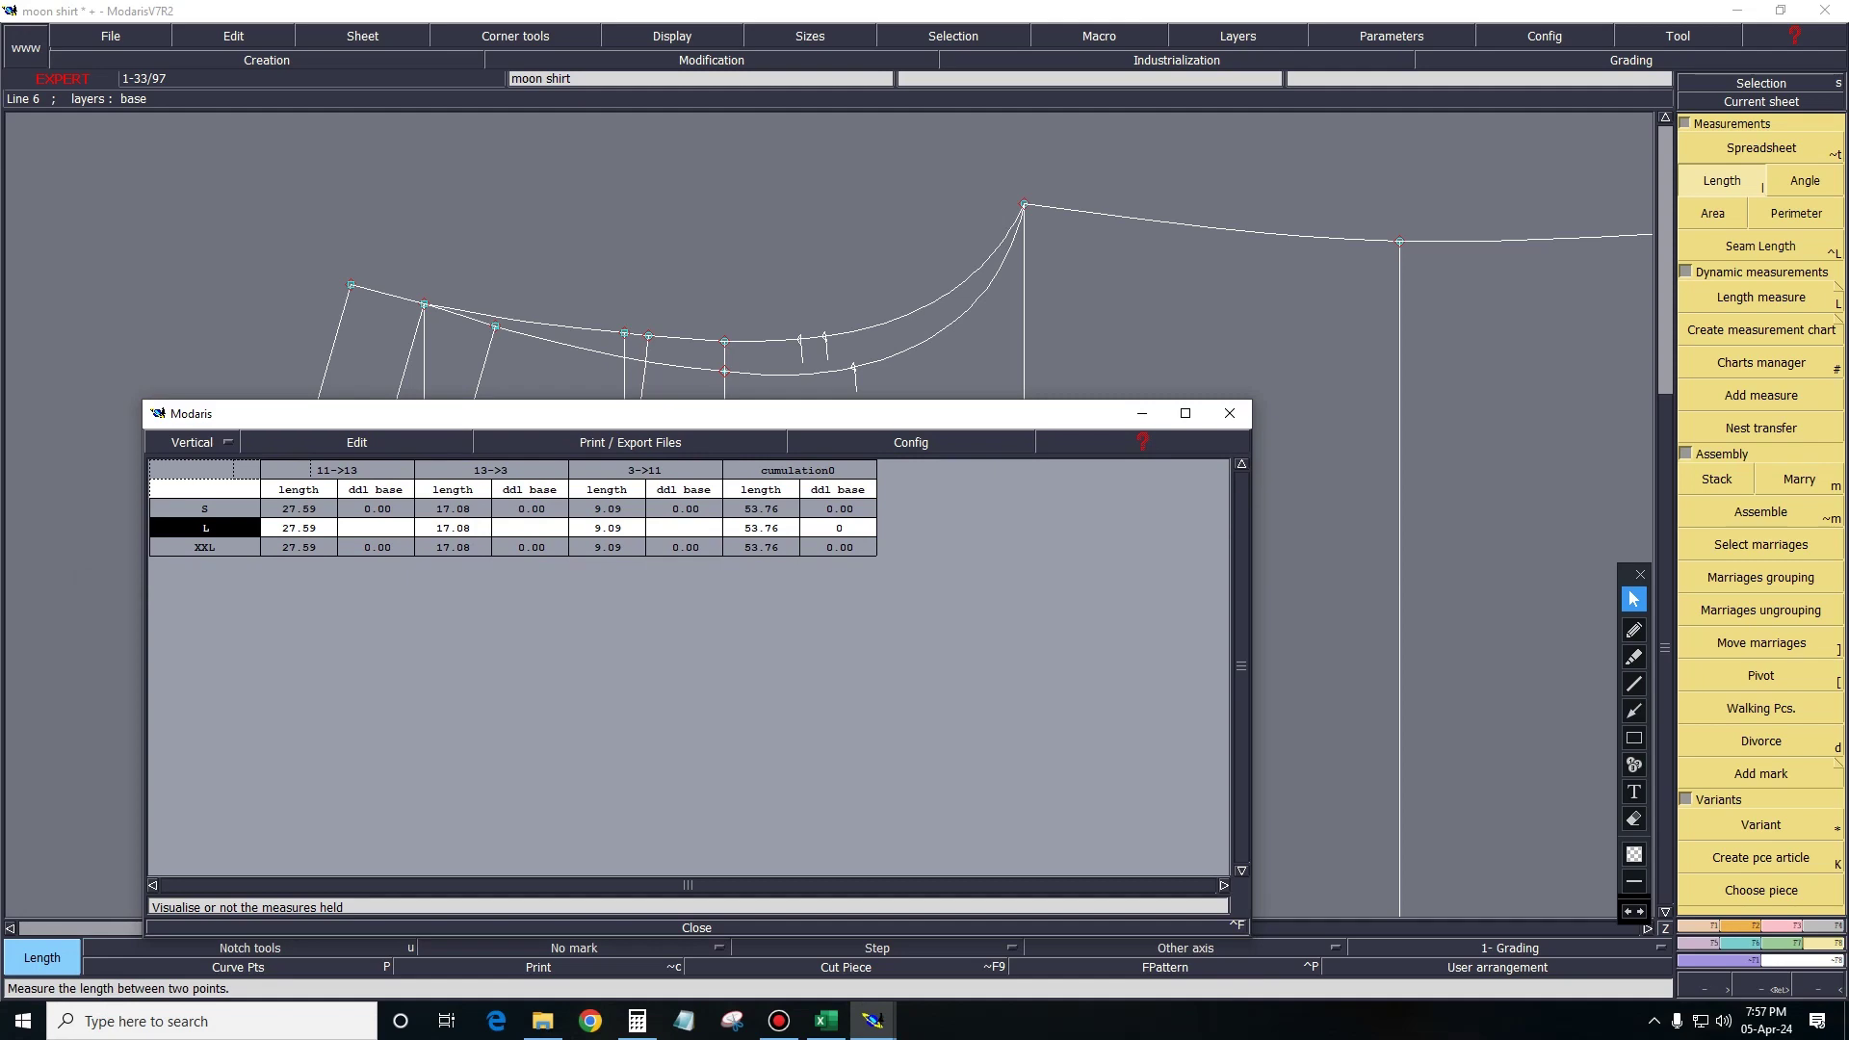
click(696, 927)
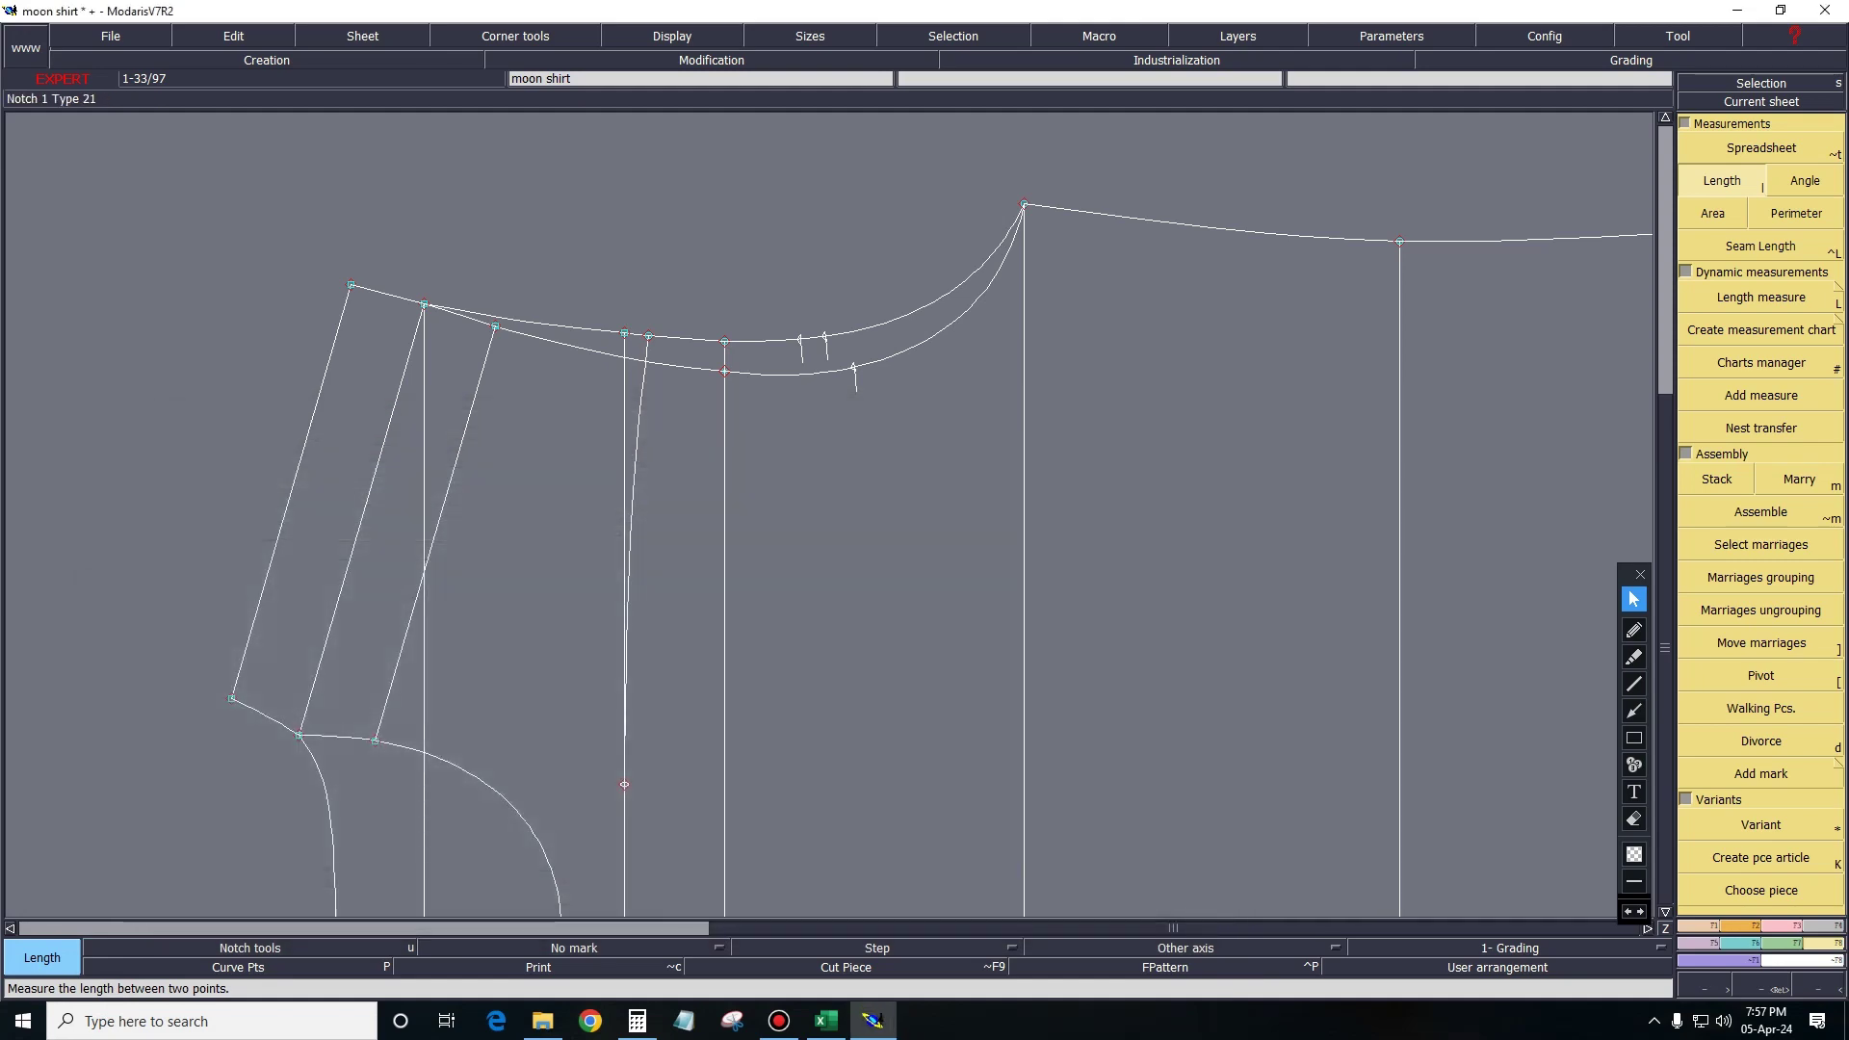
key(space)
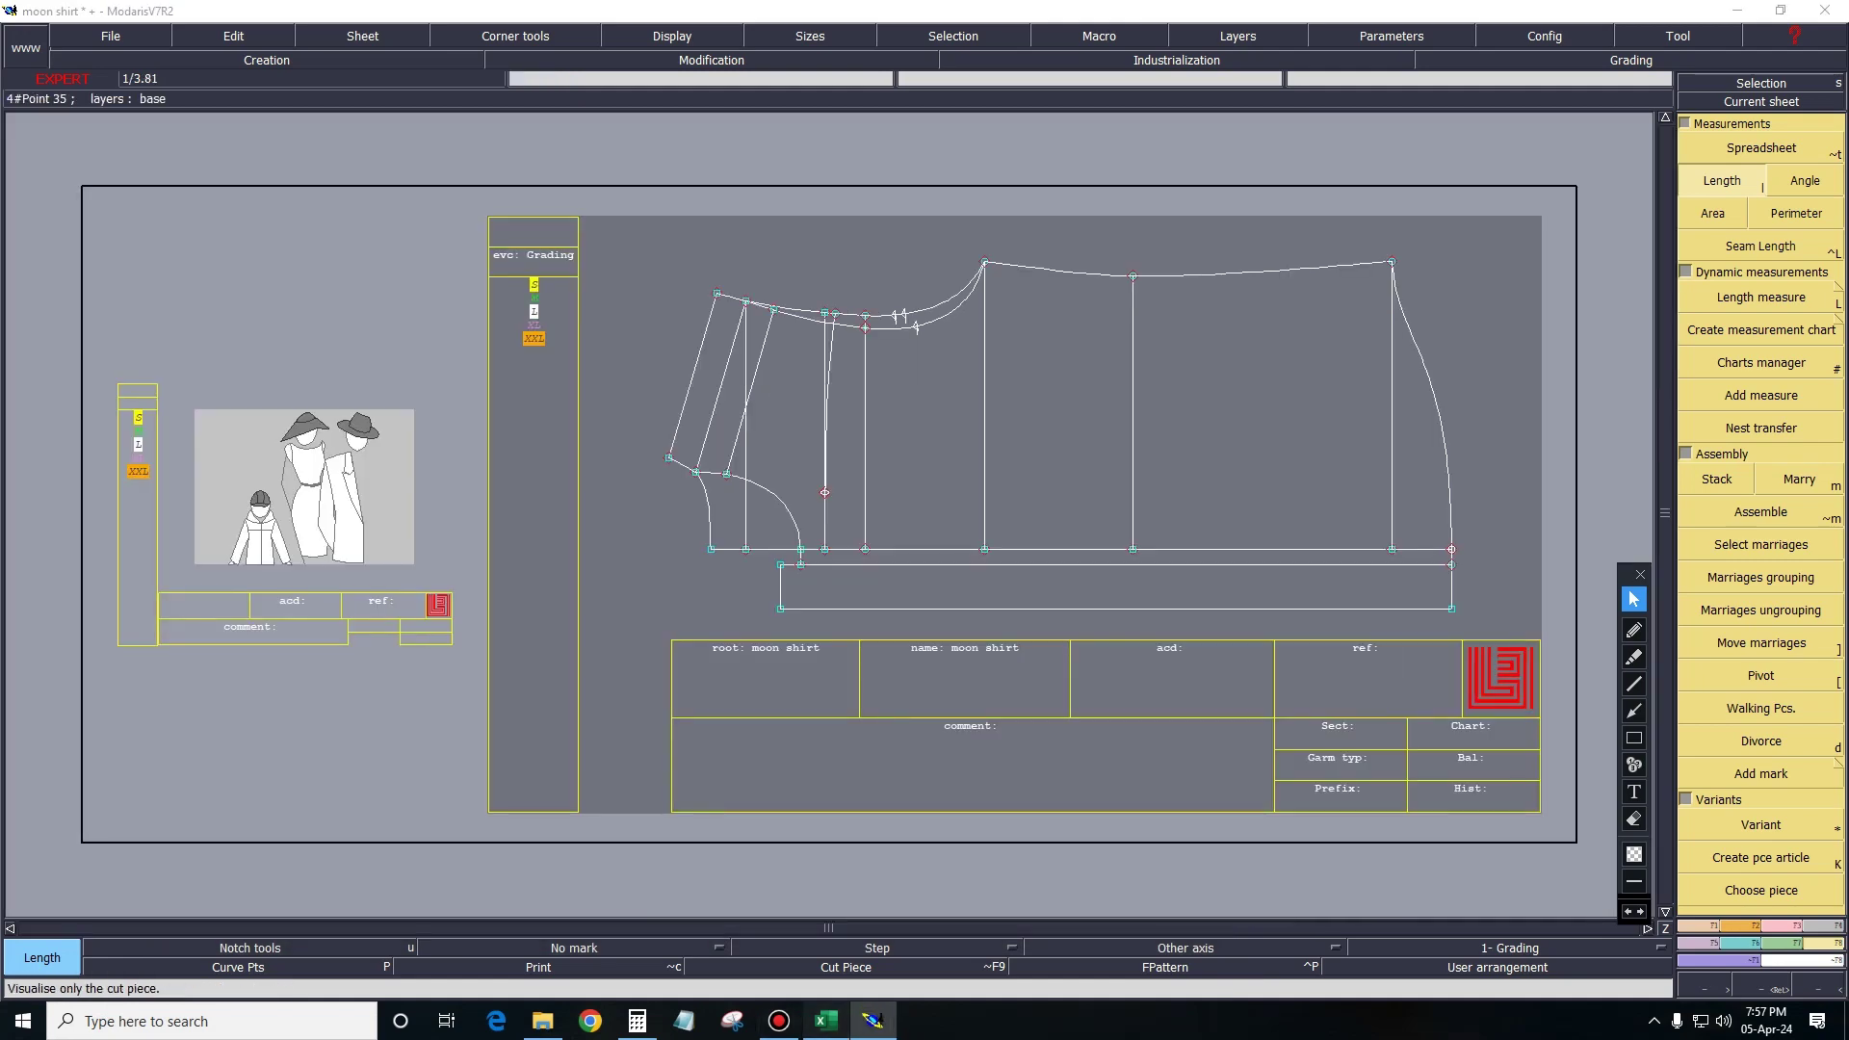
Consult the shirt measurement chart picture in Excel, then minimize Excel.
click(826, 1021)
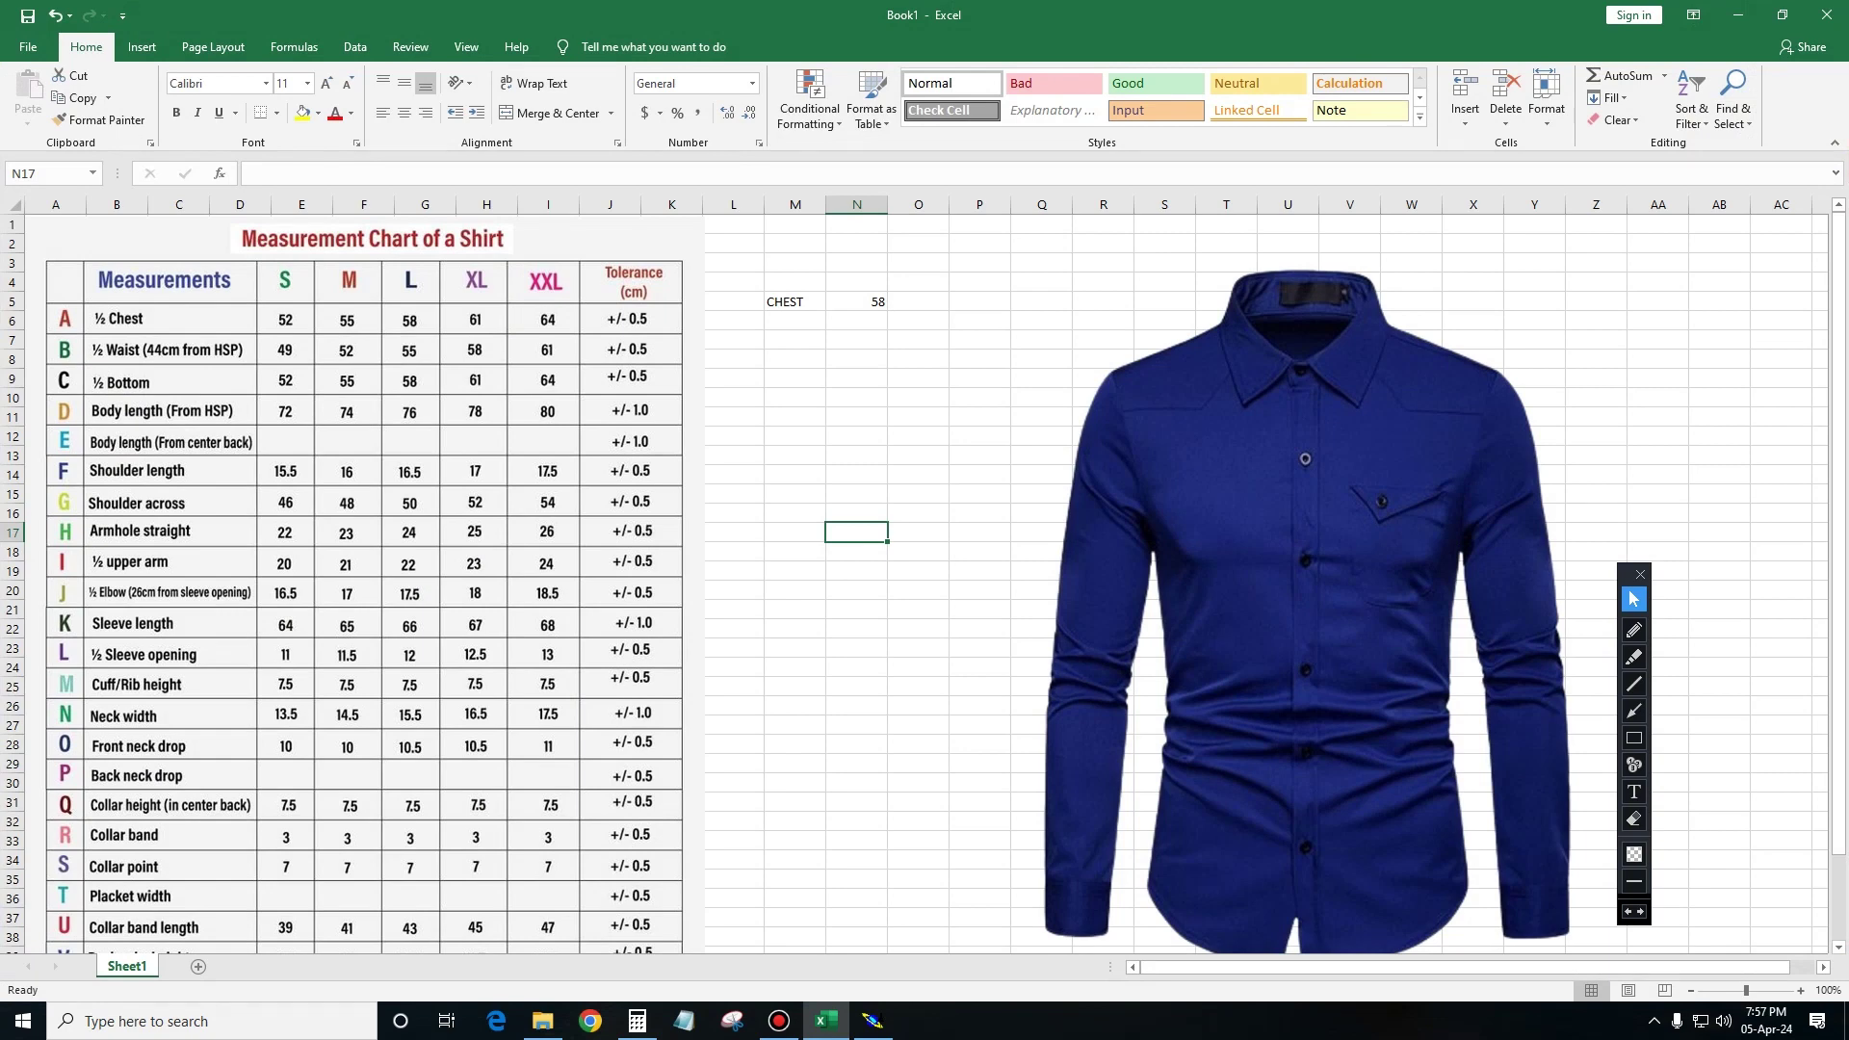
click(366, 578)
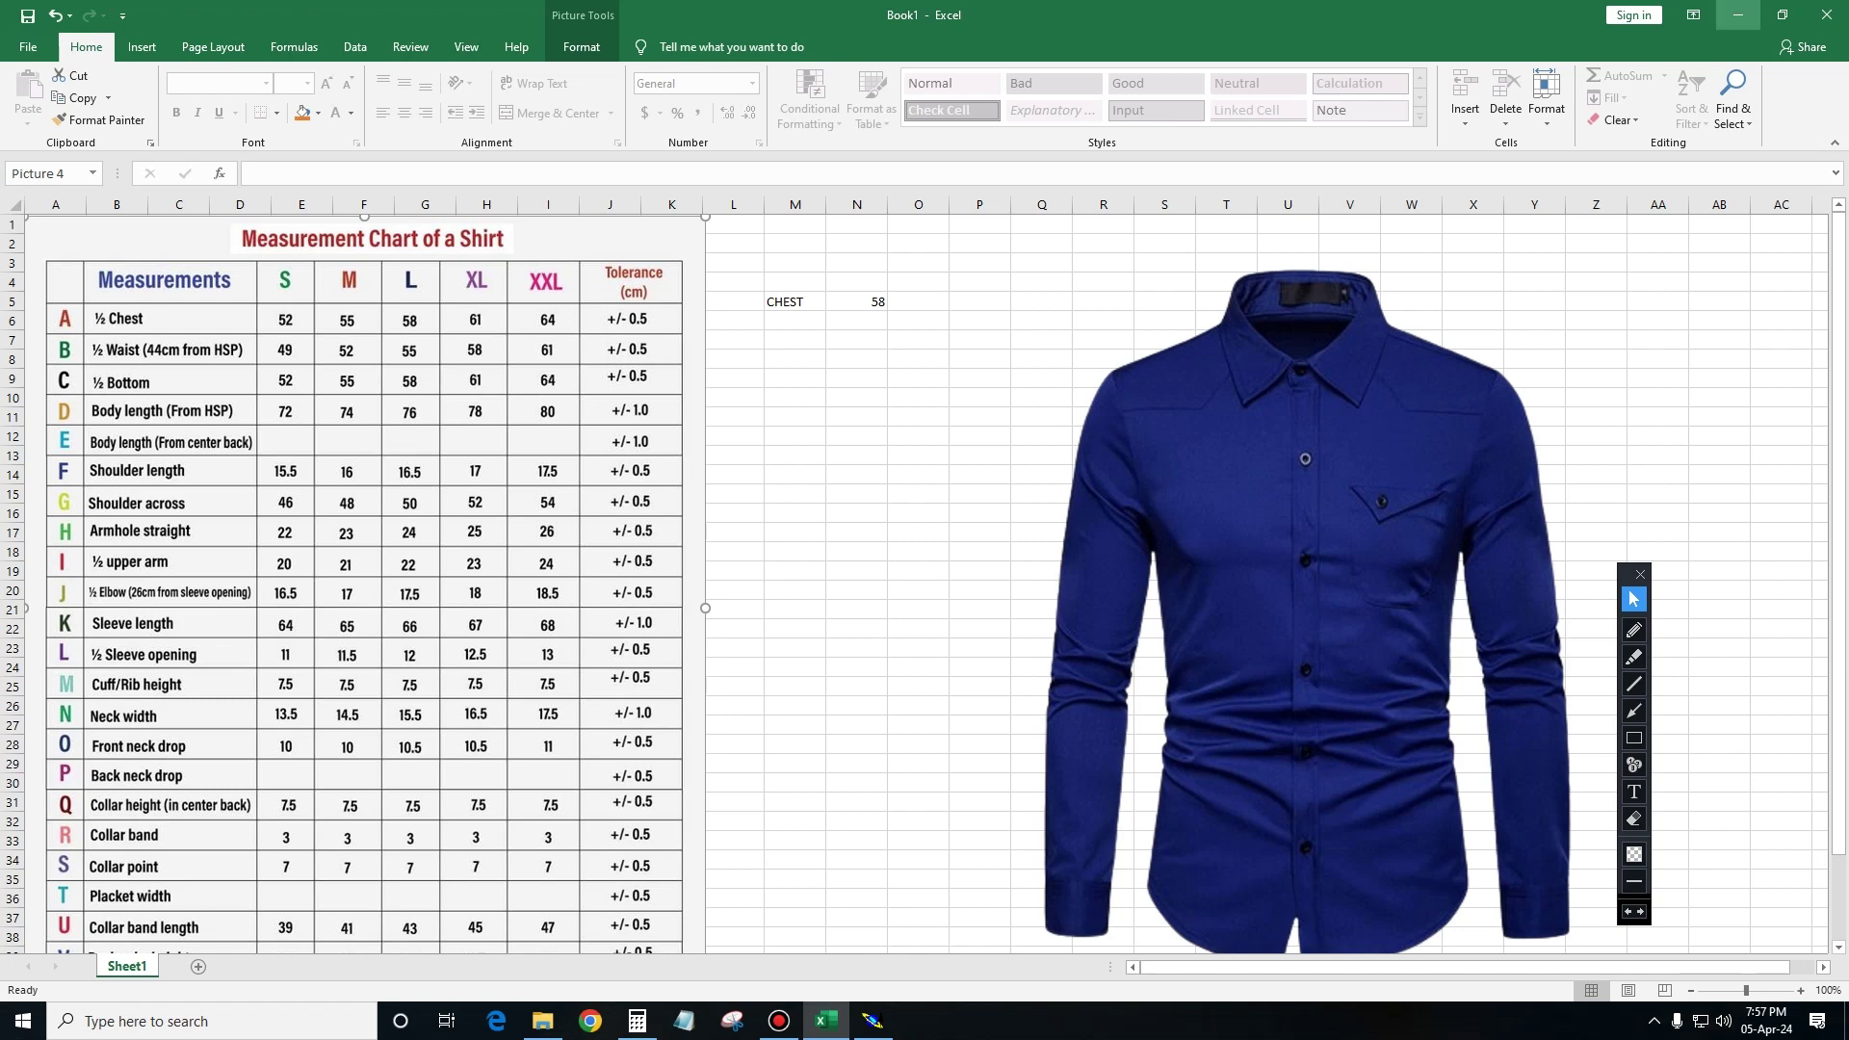
click(1738, 14)
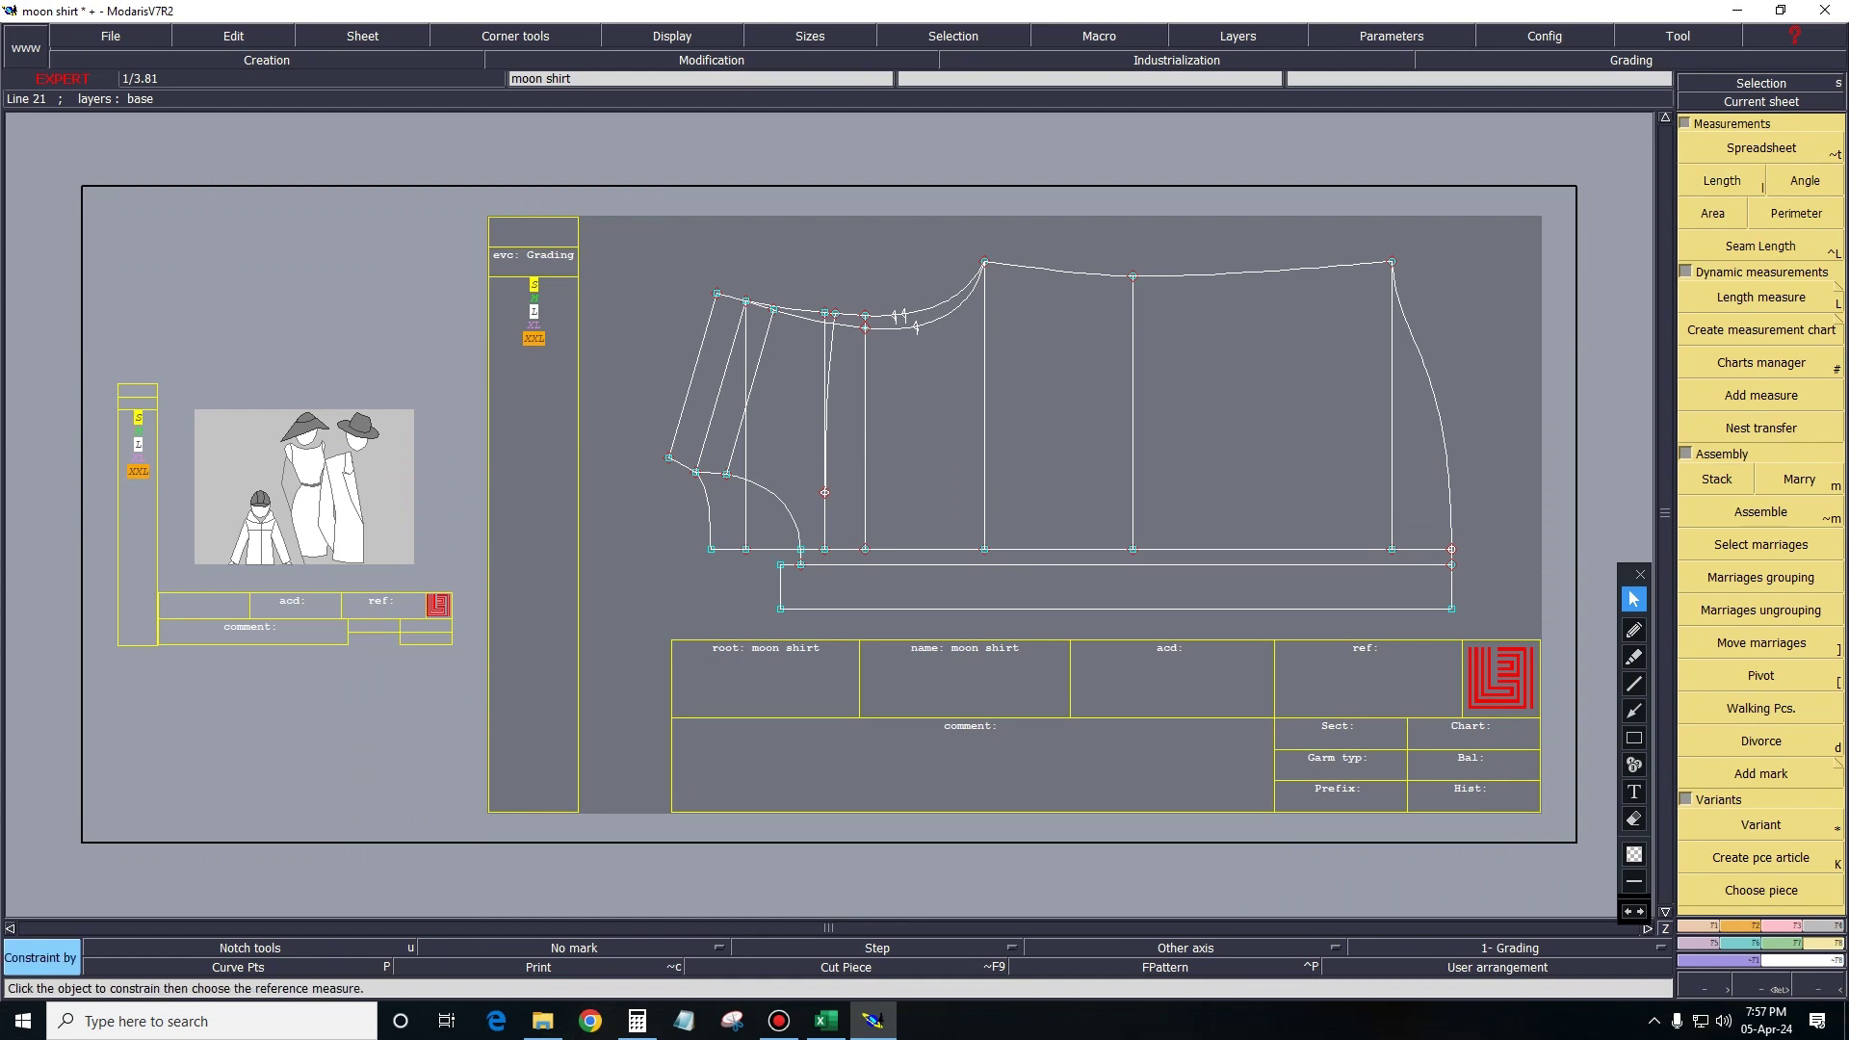
Create a moon shirt2 sheet with a 29 × 22 cm rectangle, checking the Excel chart.
click(1761, 101)
click(867, 510)
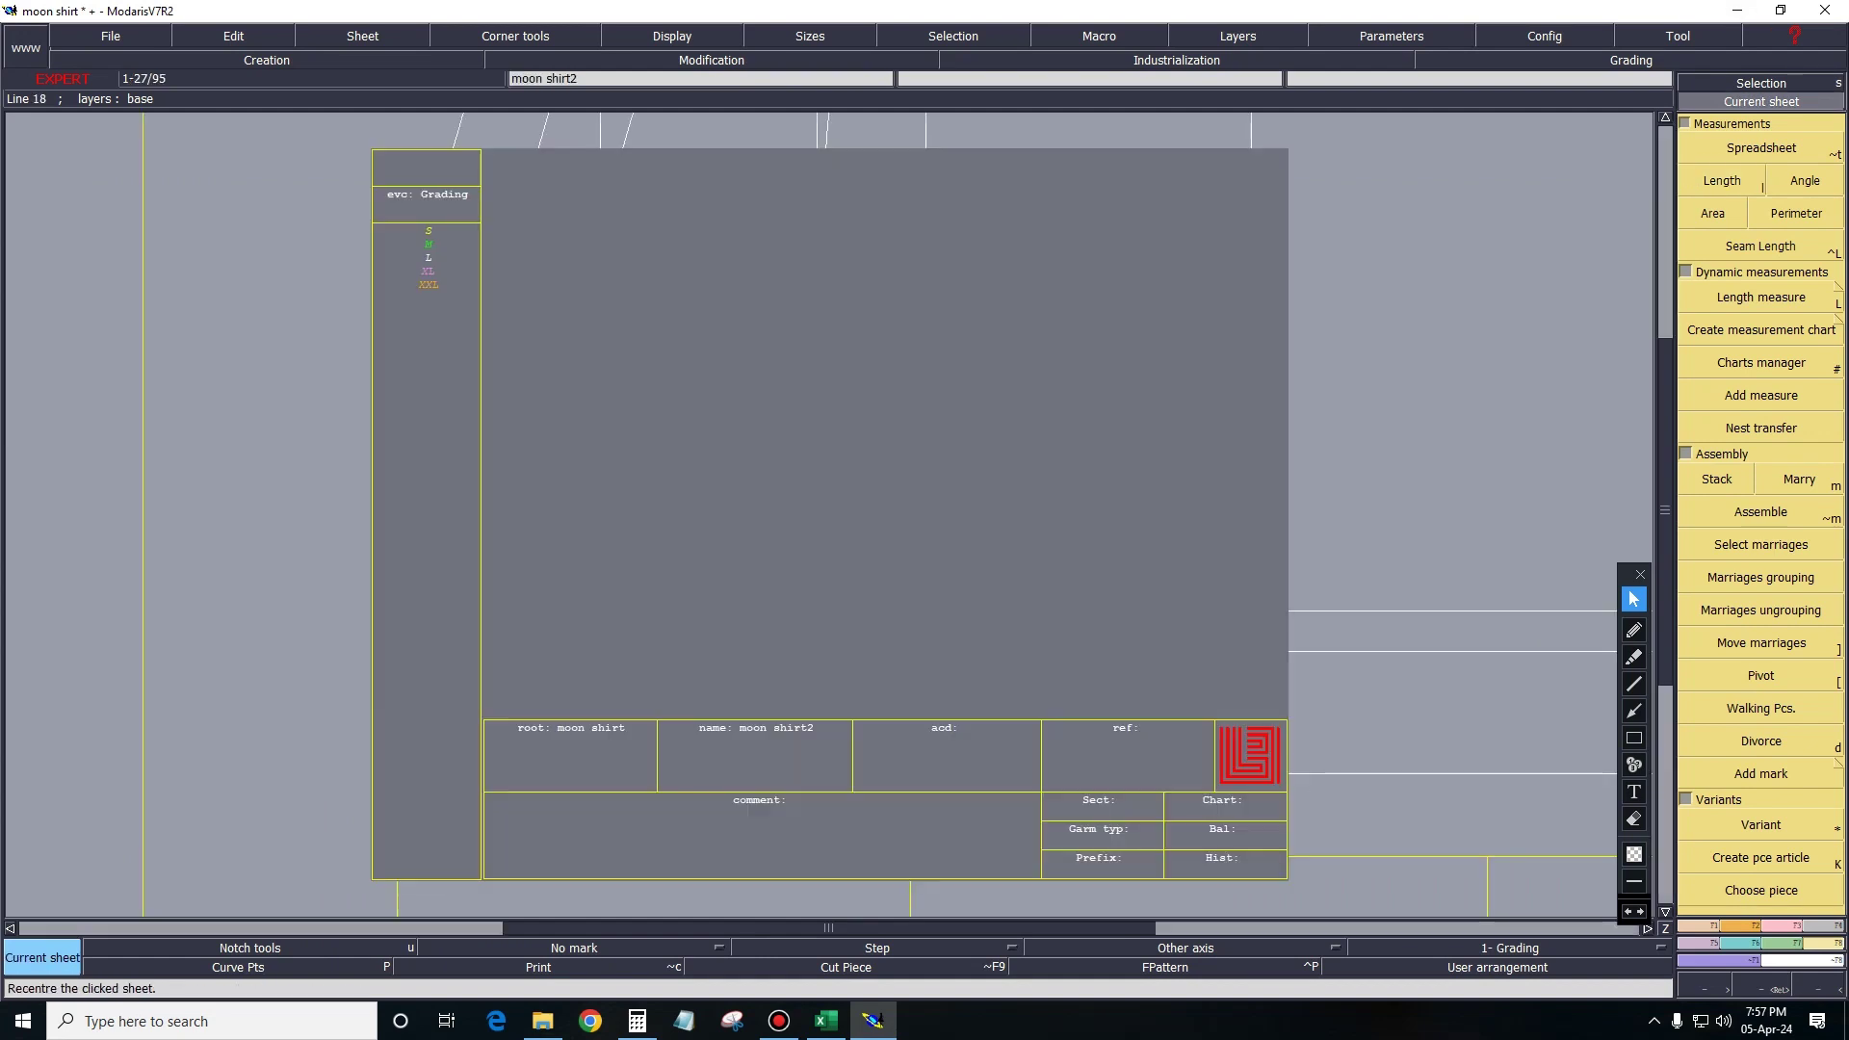
click(1634, 738)
click(587, 382)
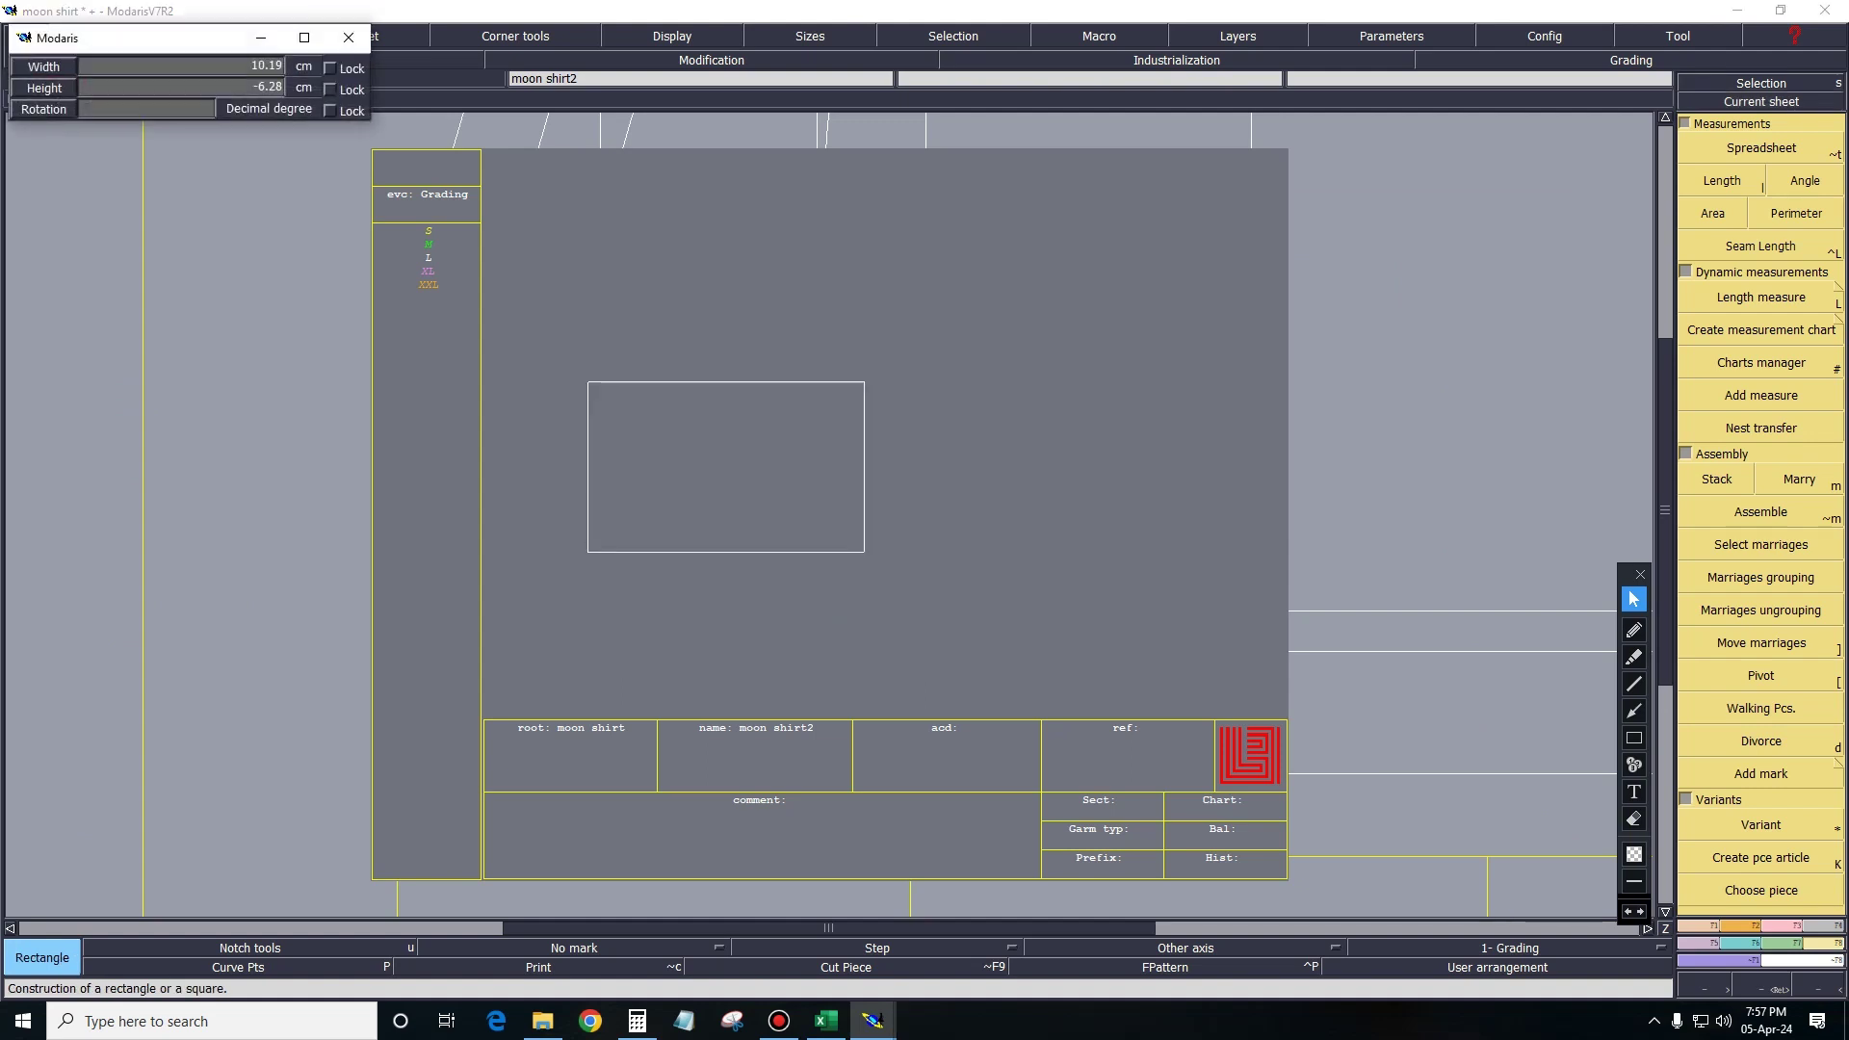
text(29.0022.00)
key(Return)
key(Return)
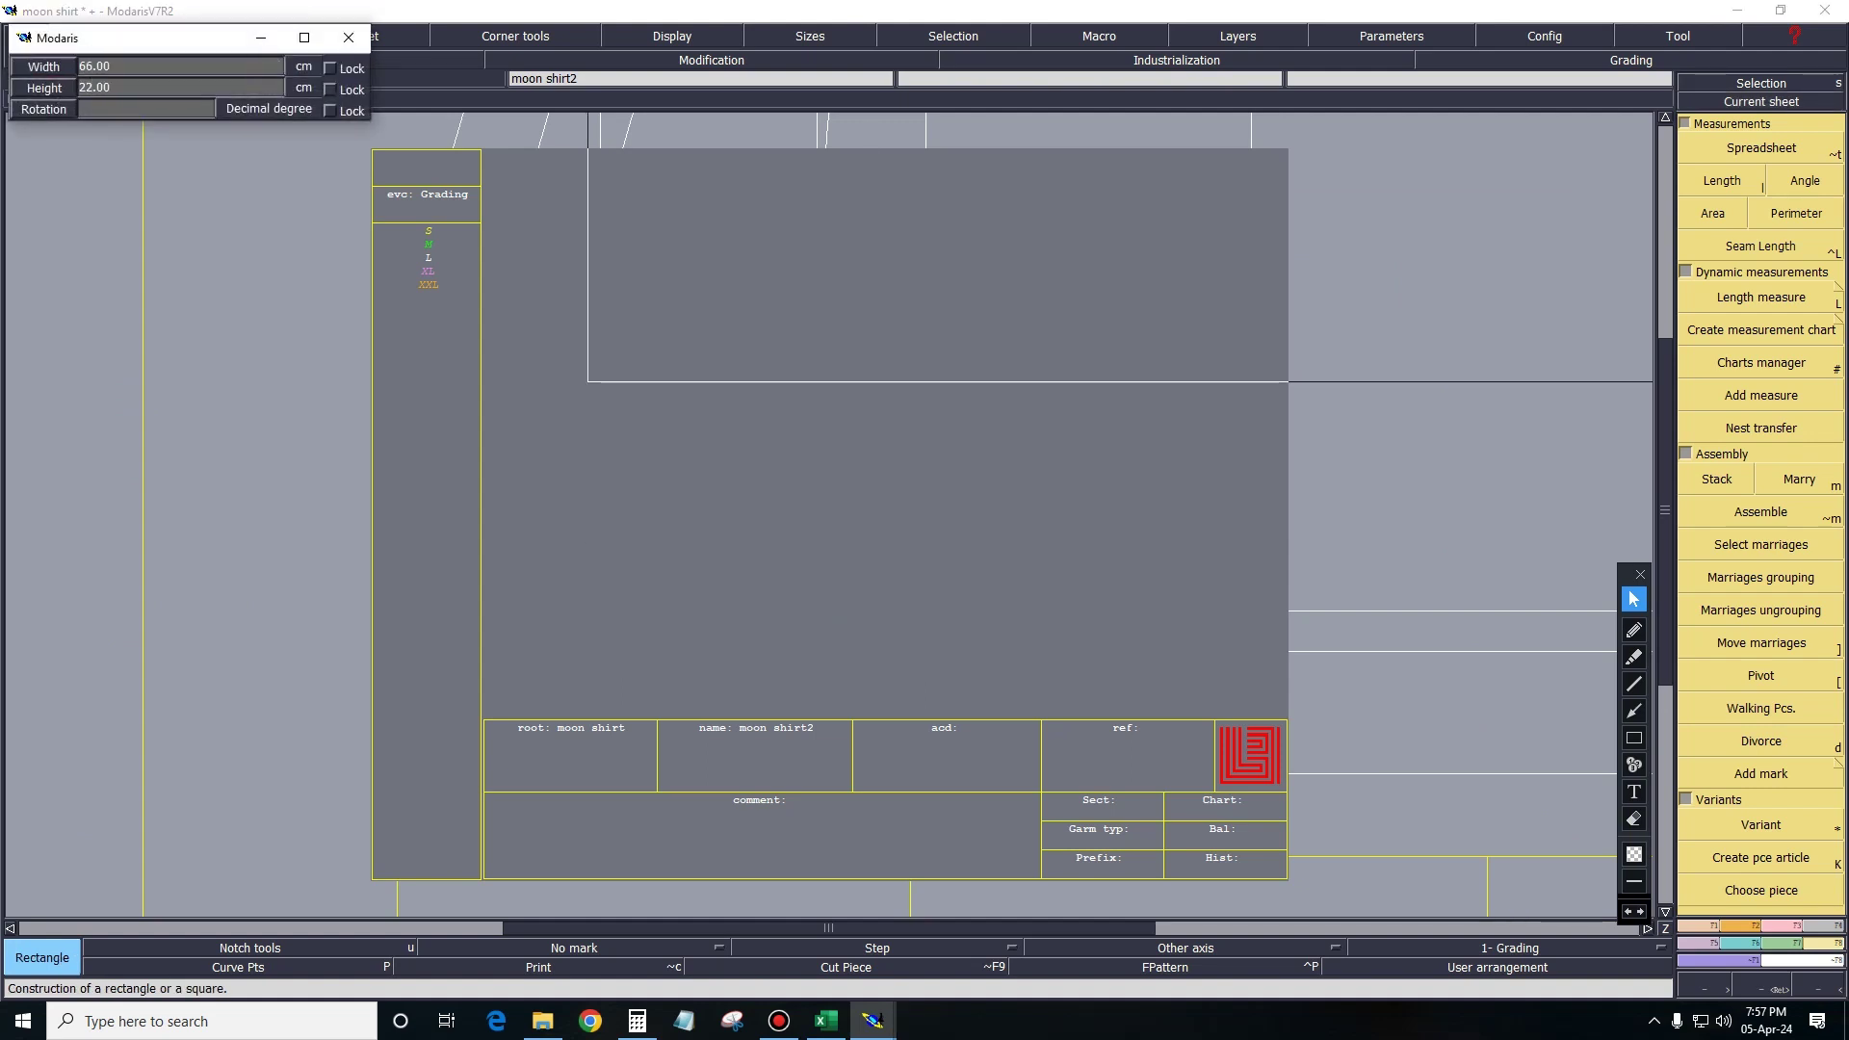
click(825, 1021)
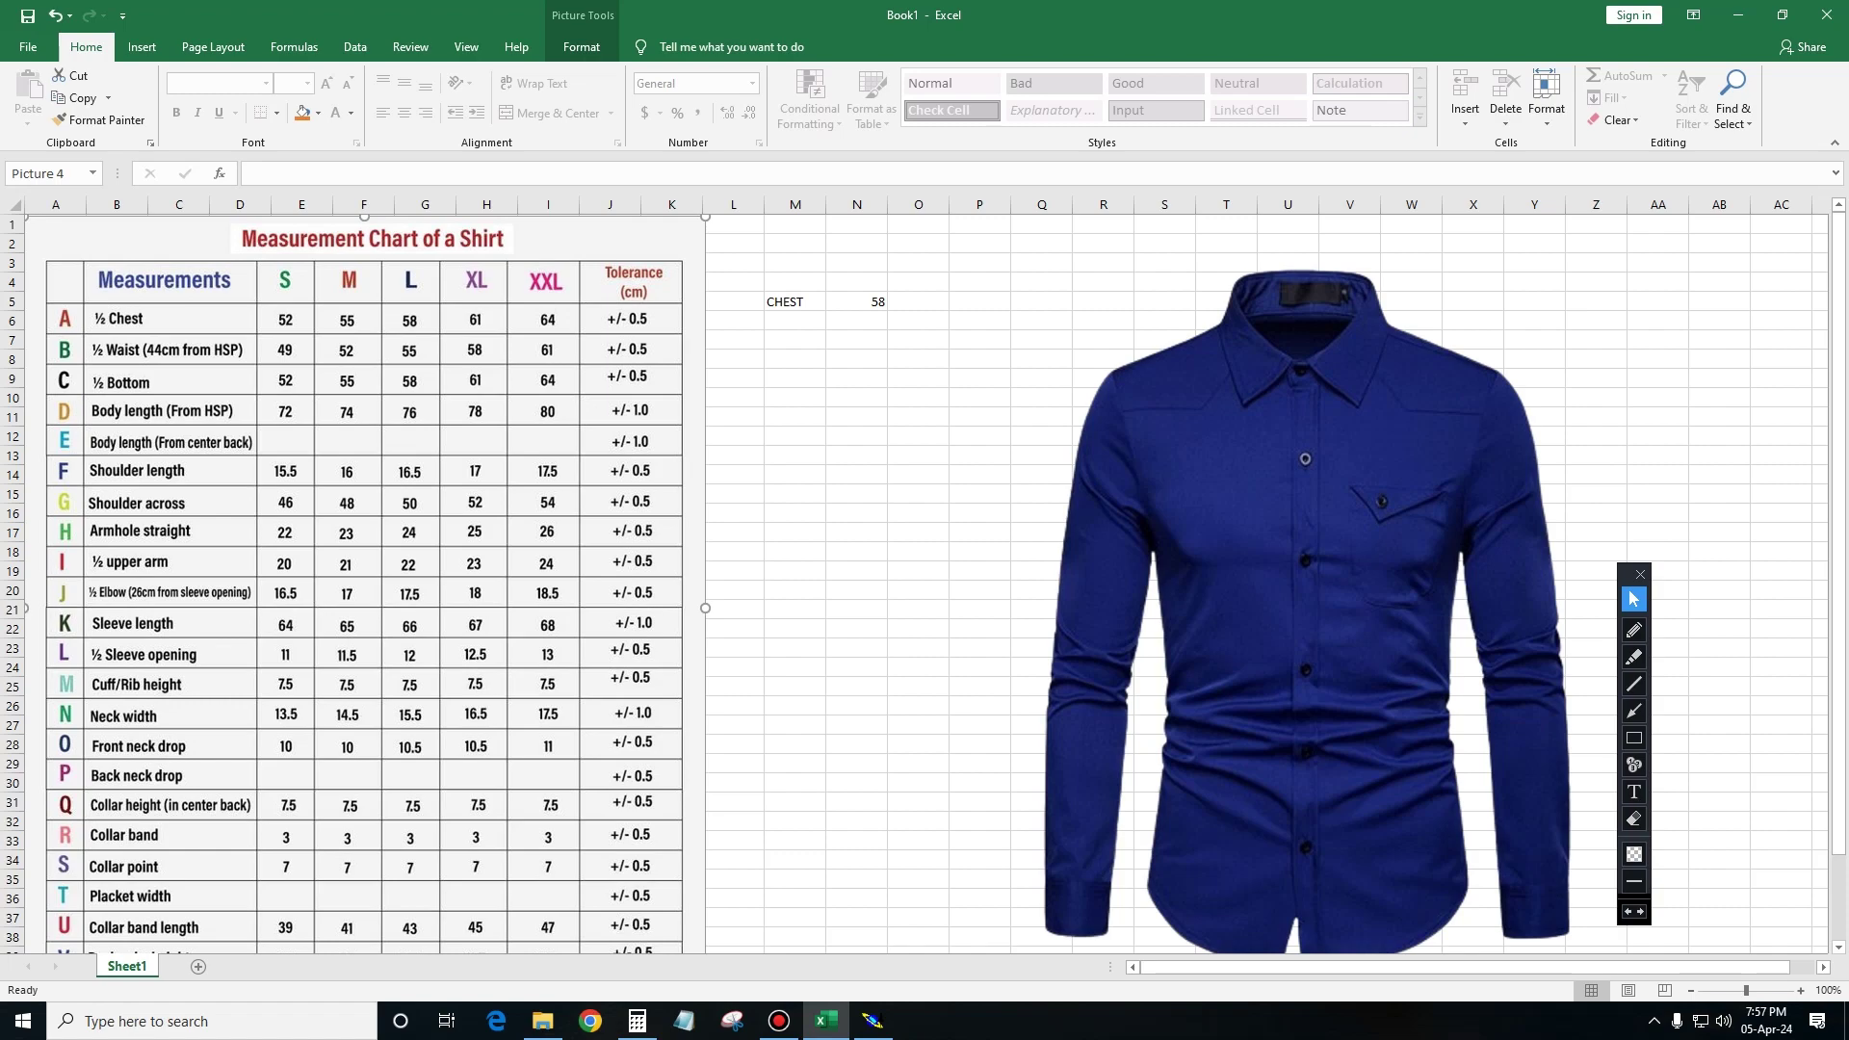
click(1738, 14)
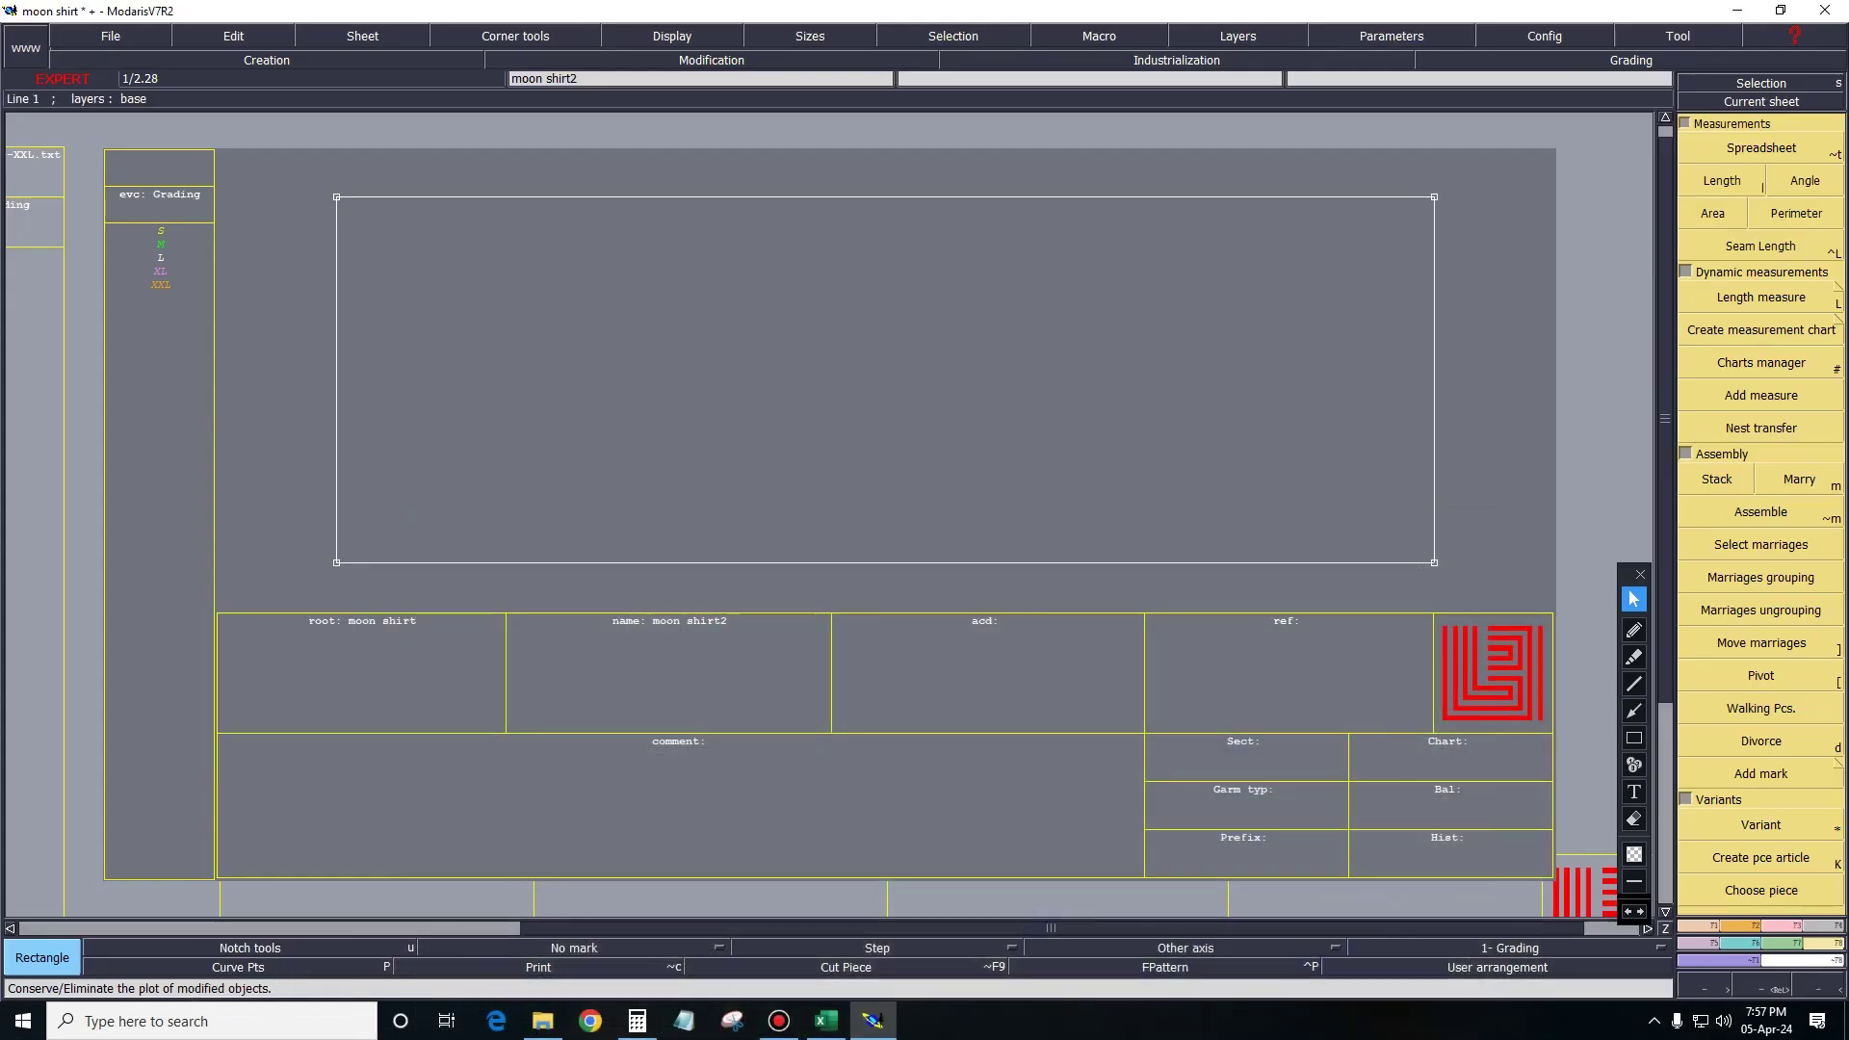
Add vertical parallels at 2.2 and 15 cm and open the measurement table.
key(p)
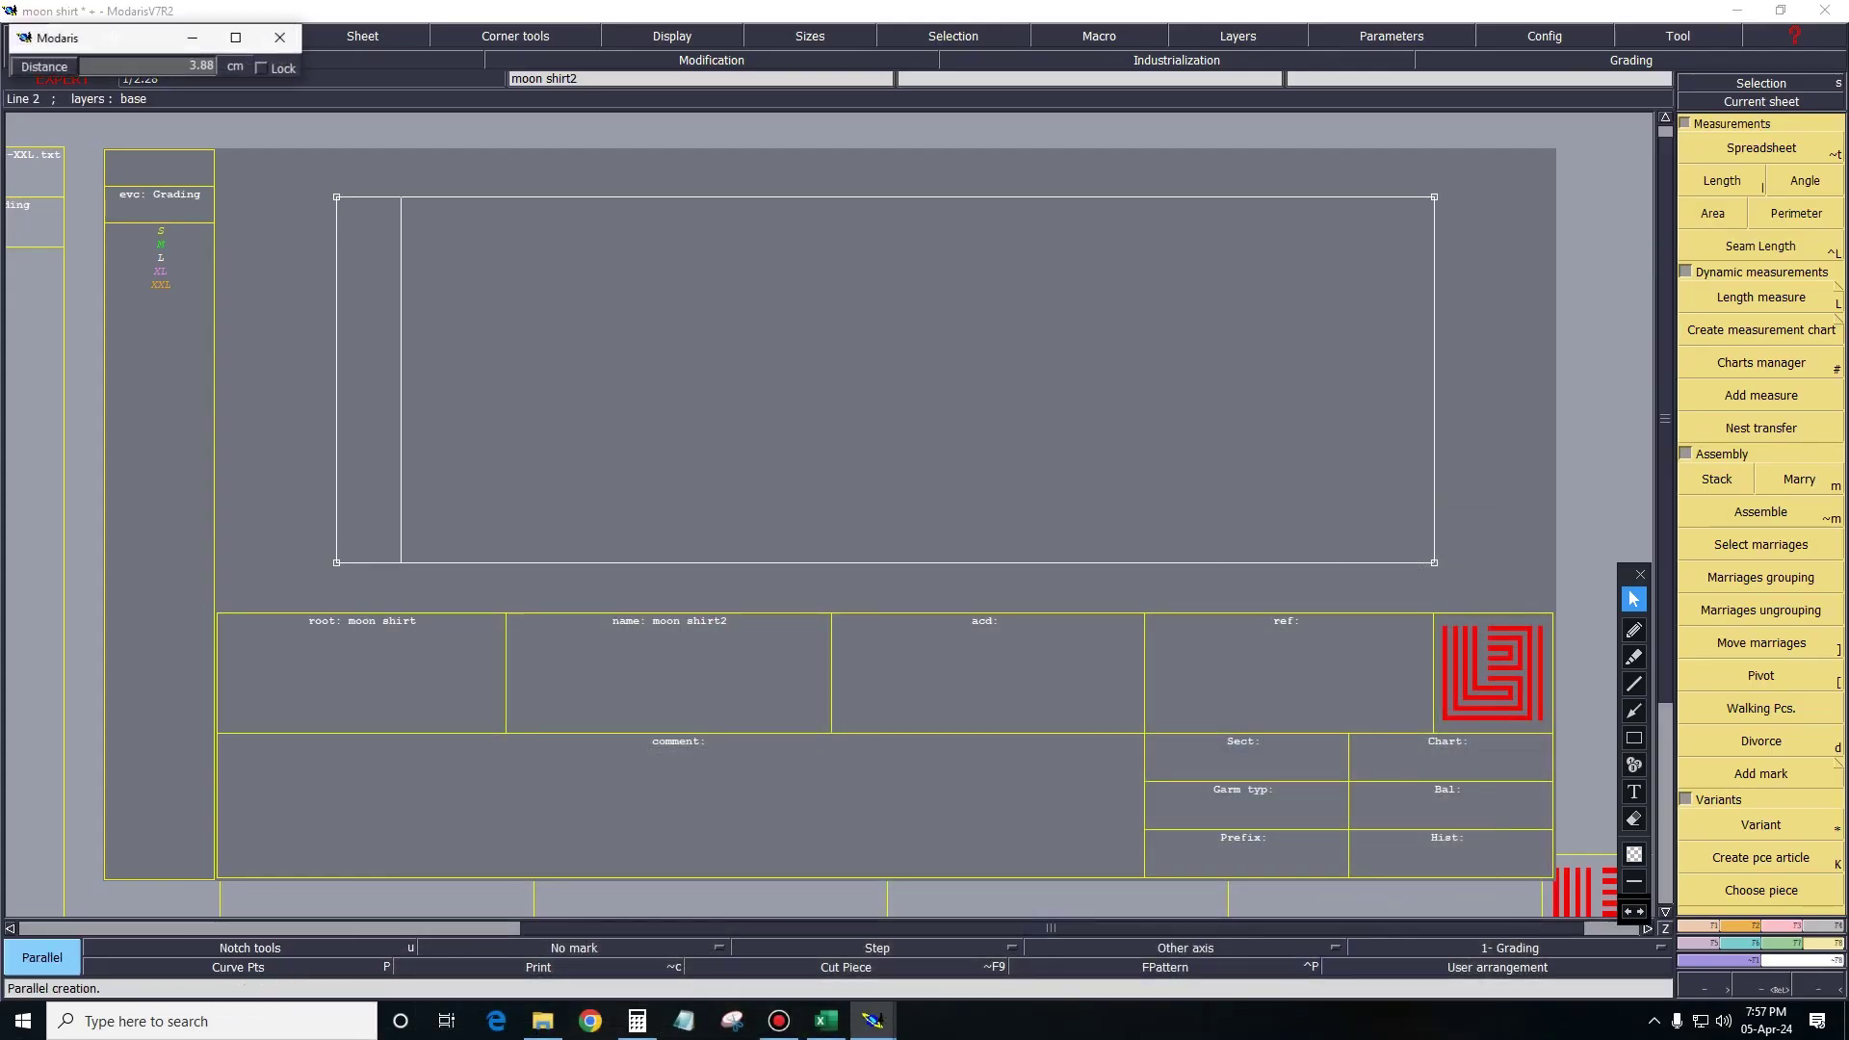
text(2.)
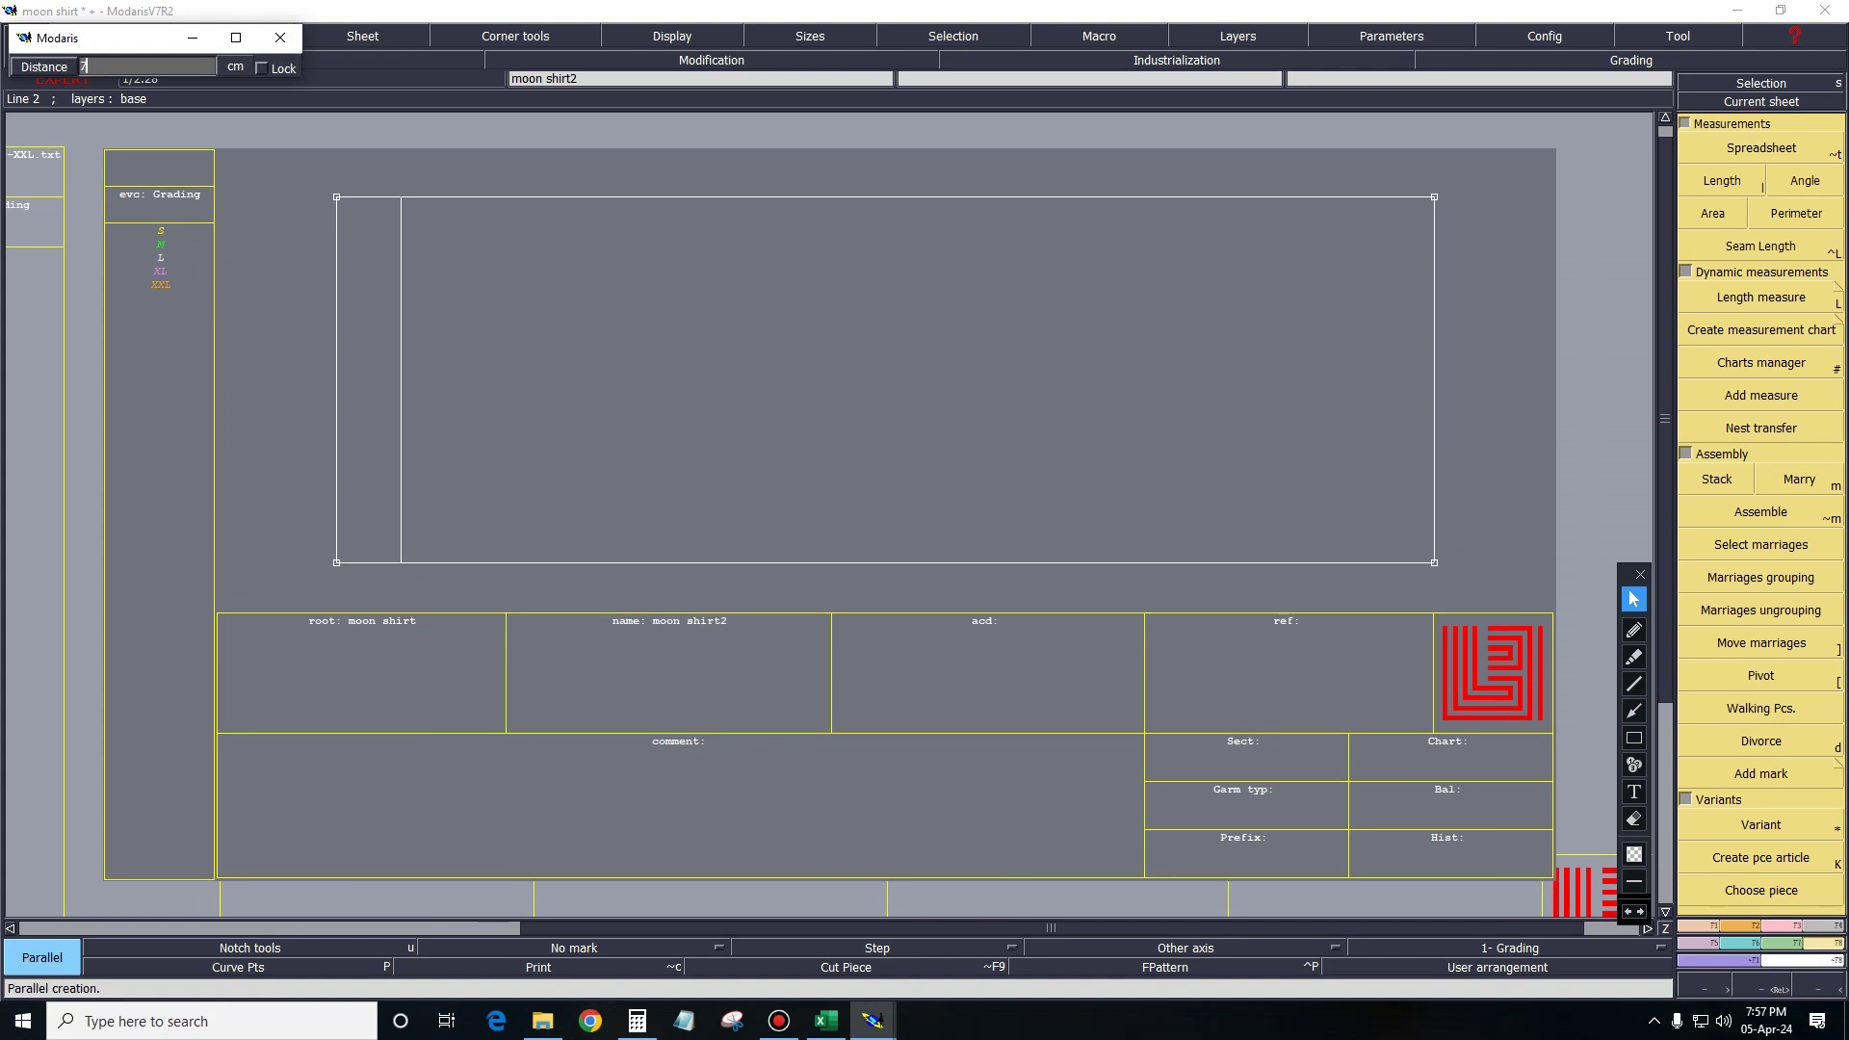
text(2)
key(Return)
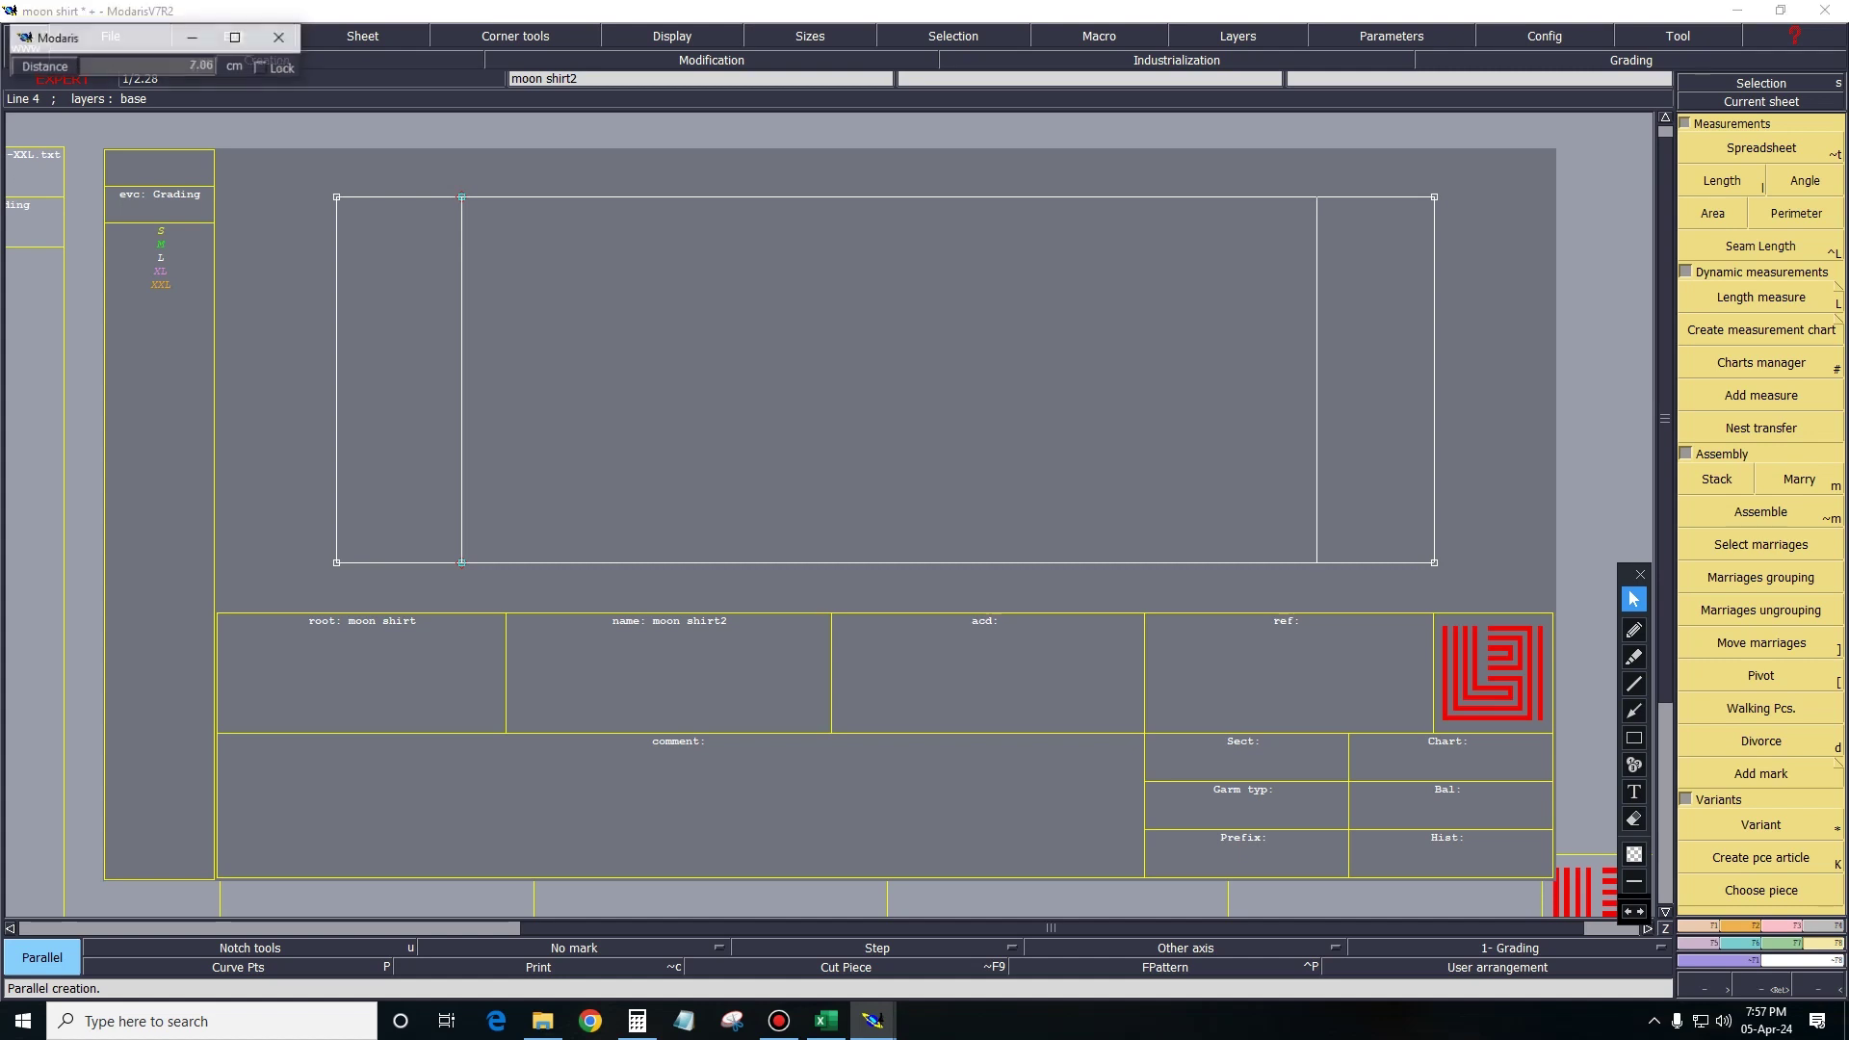
text(p)
text(1)
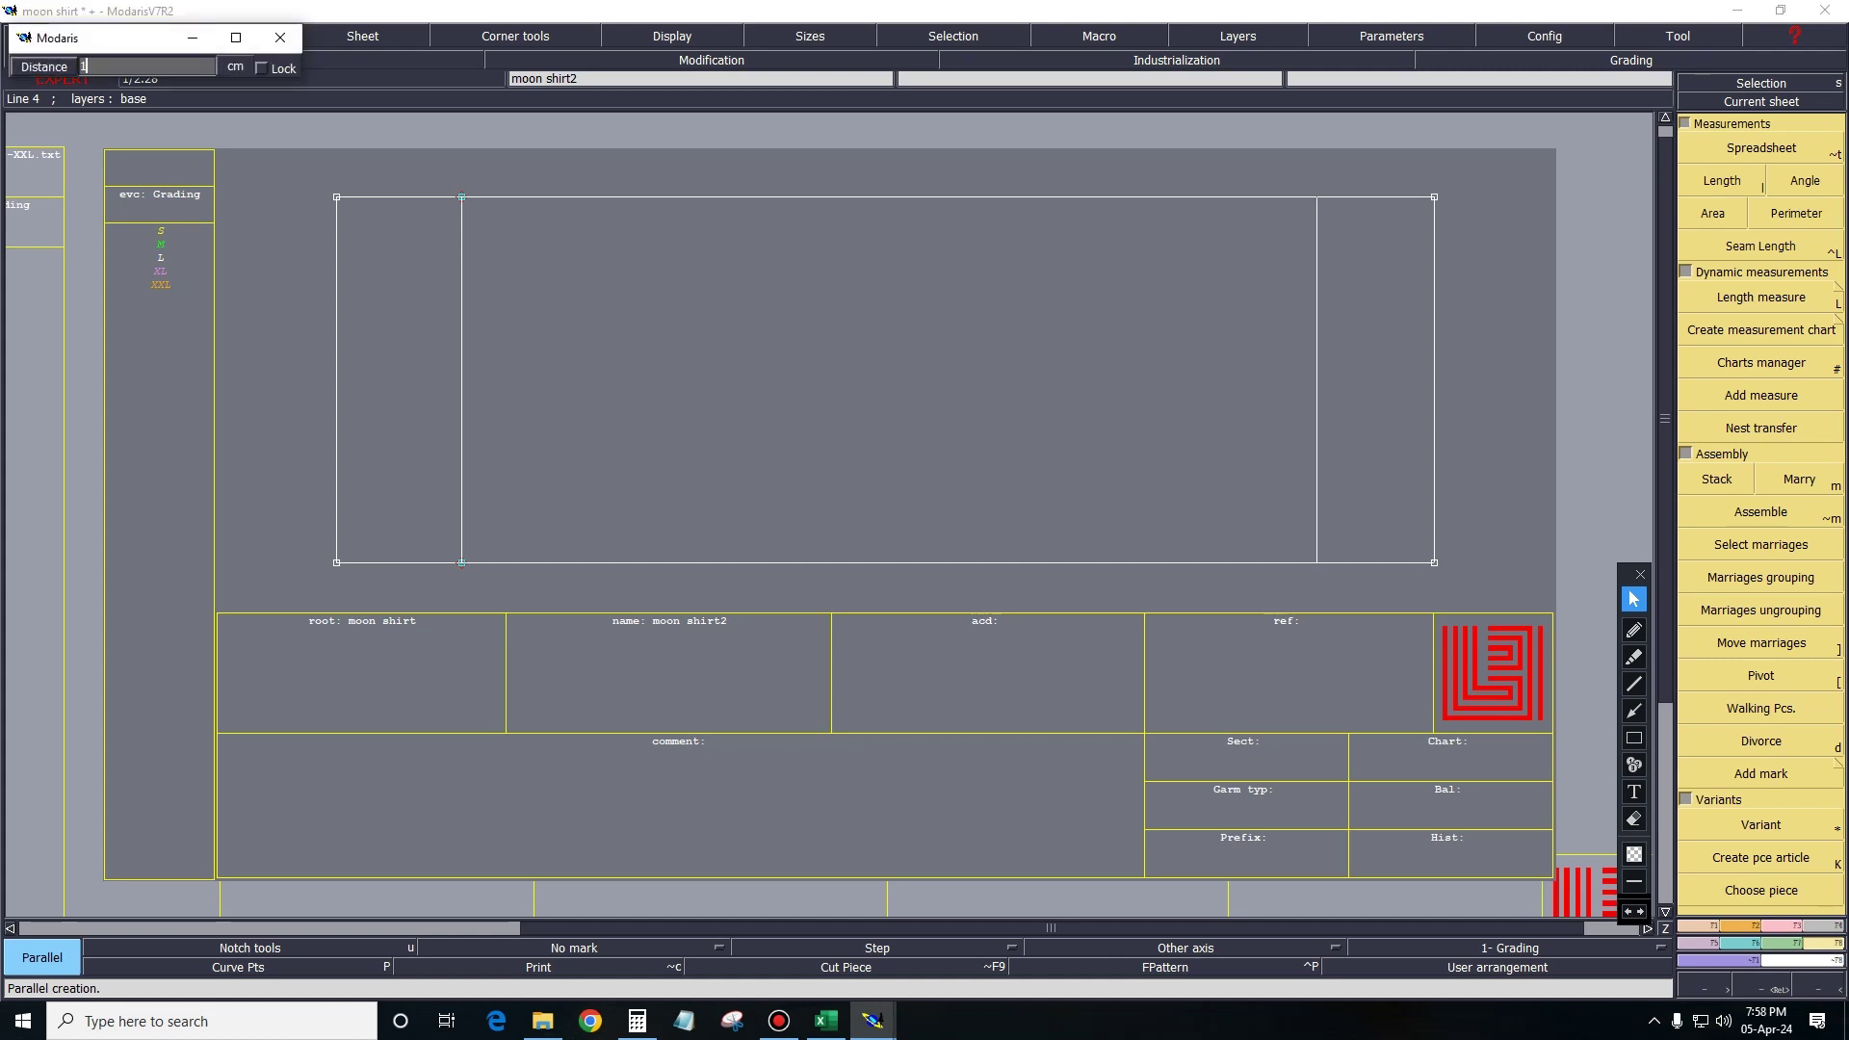
text(5)
key(Return)
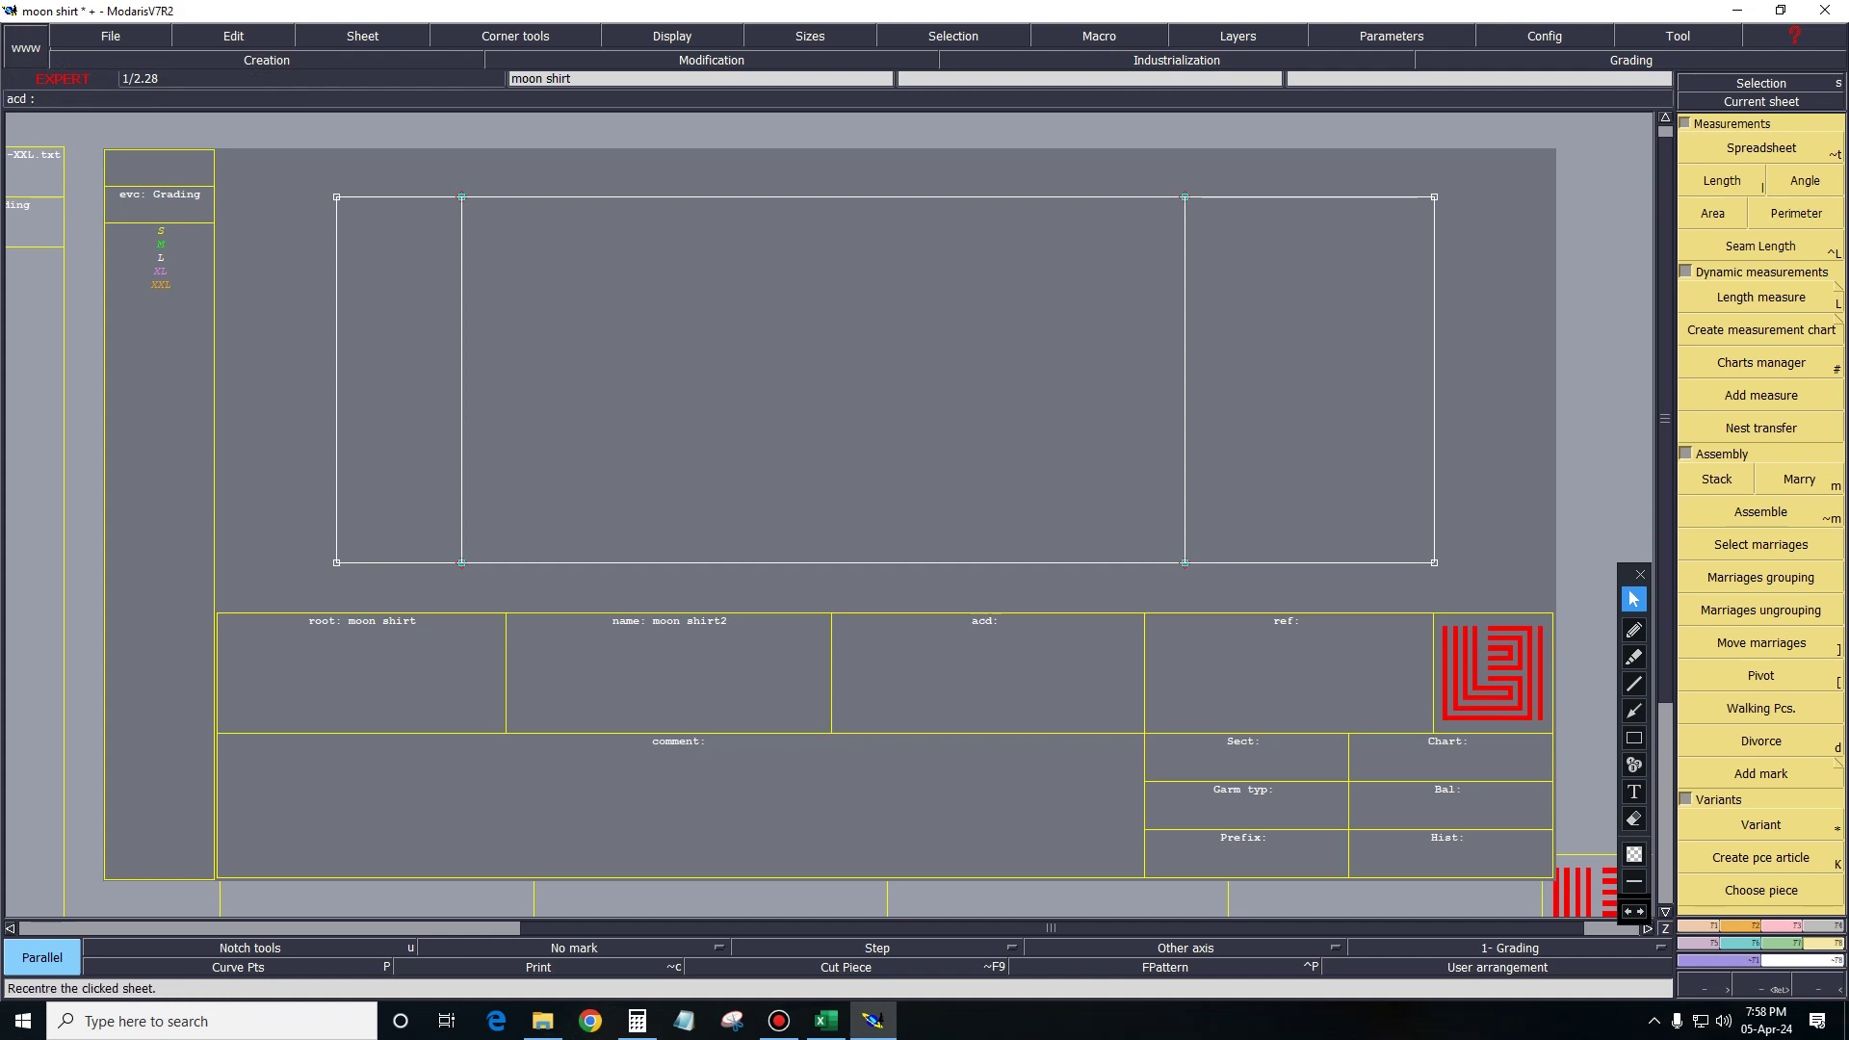
click(1760, 147)
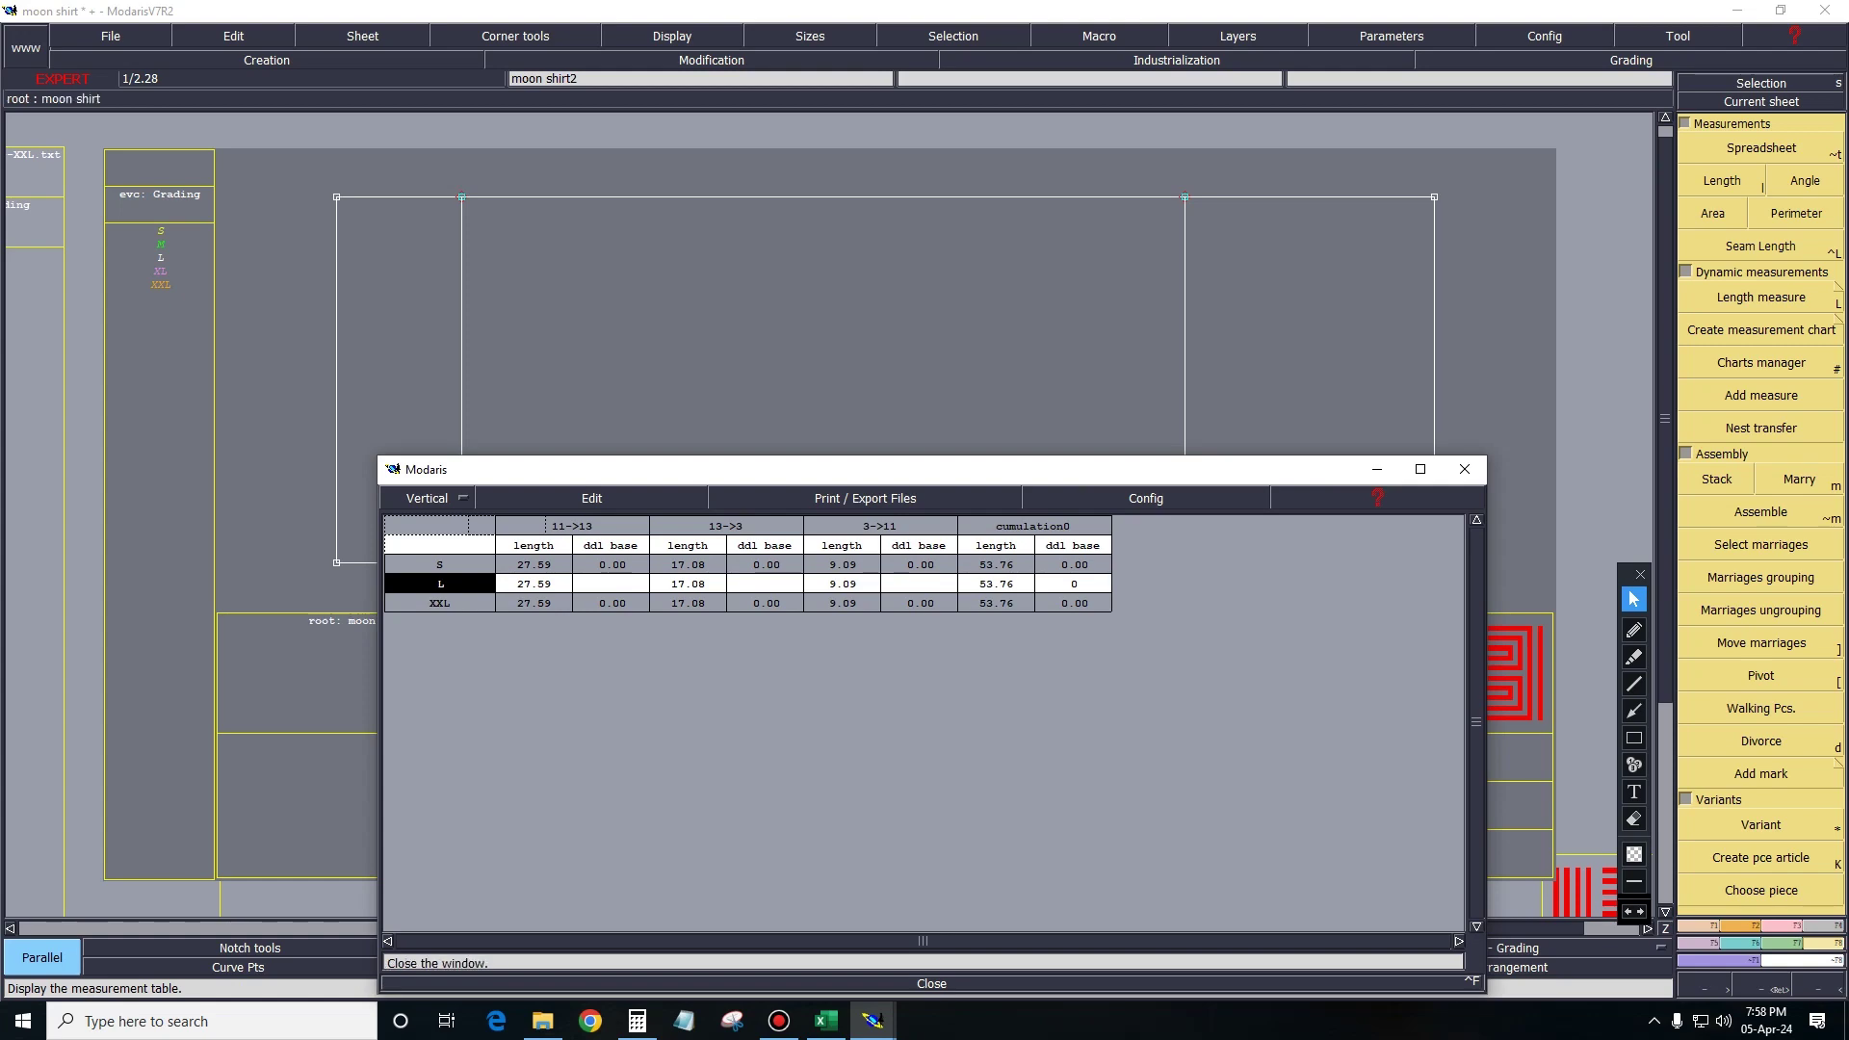
click(827, 1021)
Enter the 53.76 armhole total into cell M15.
key(Tab)
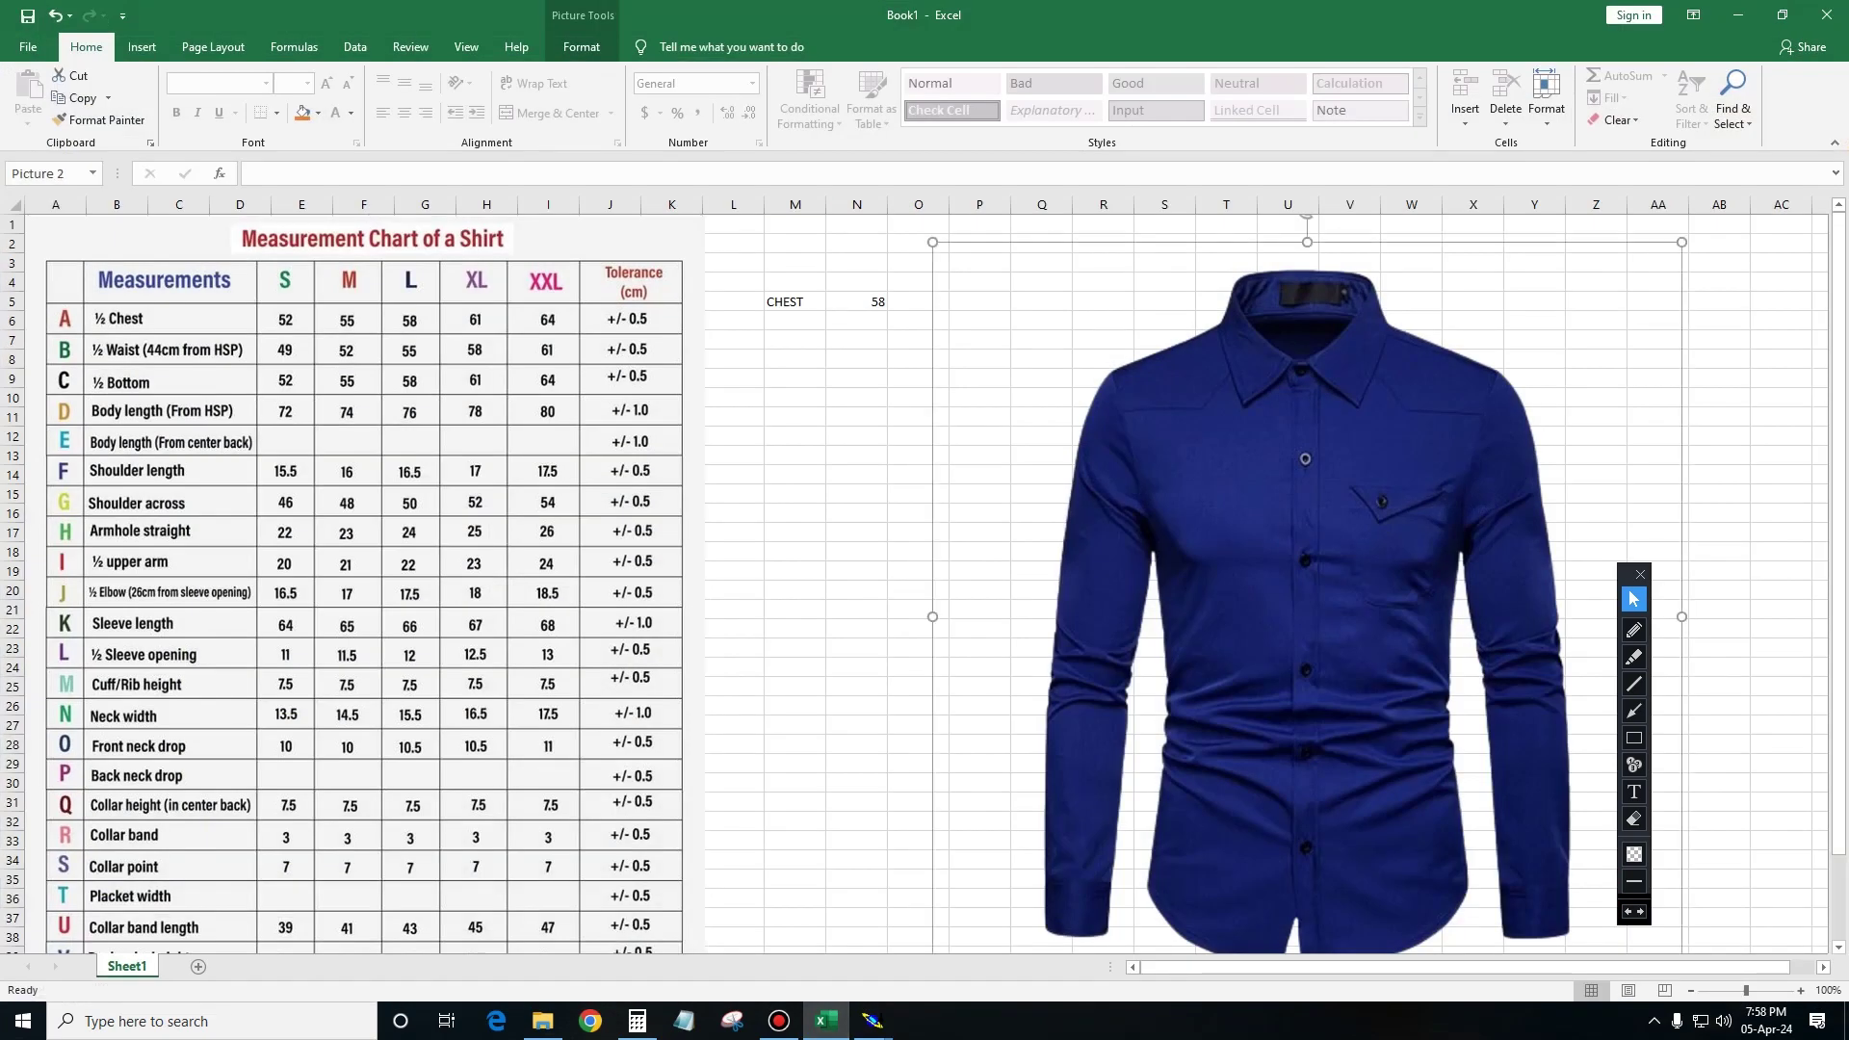
key(Escape)
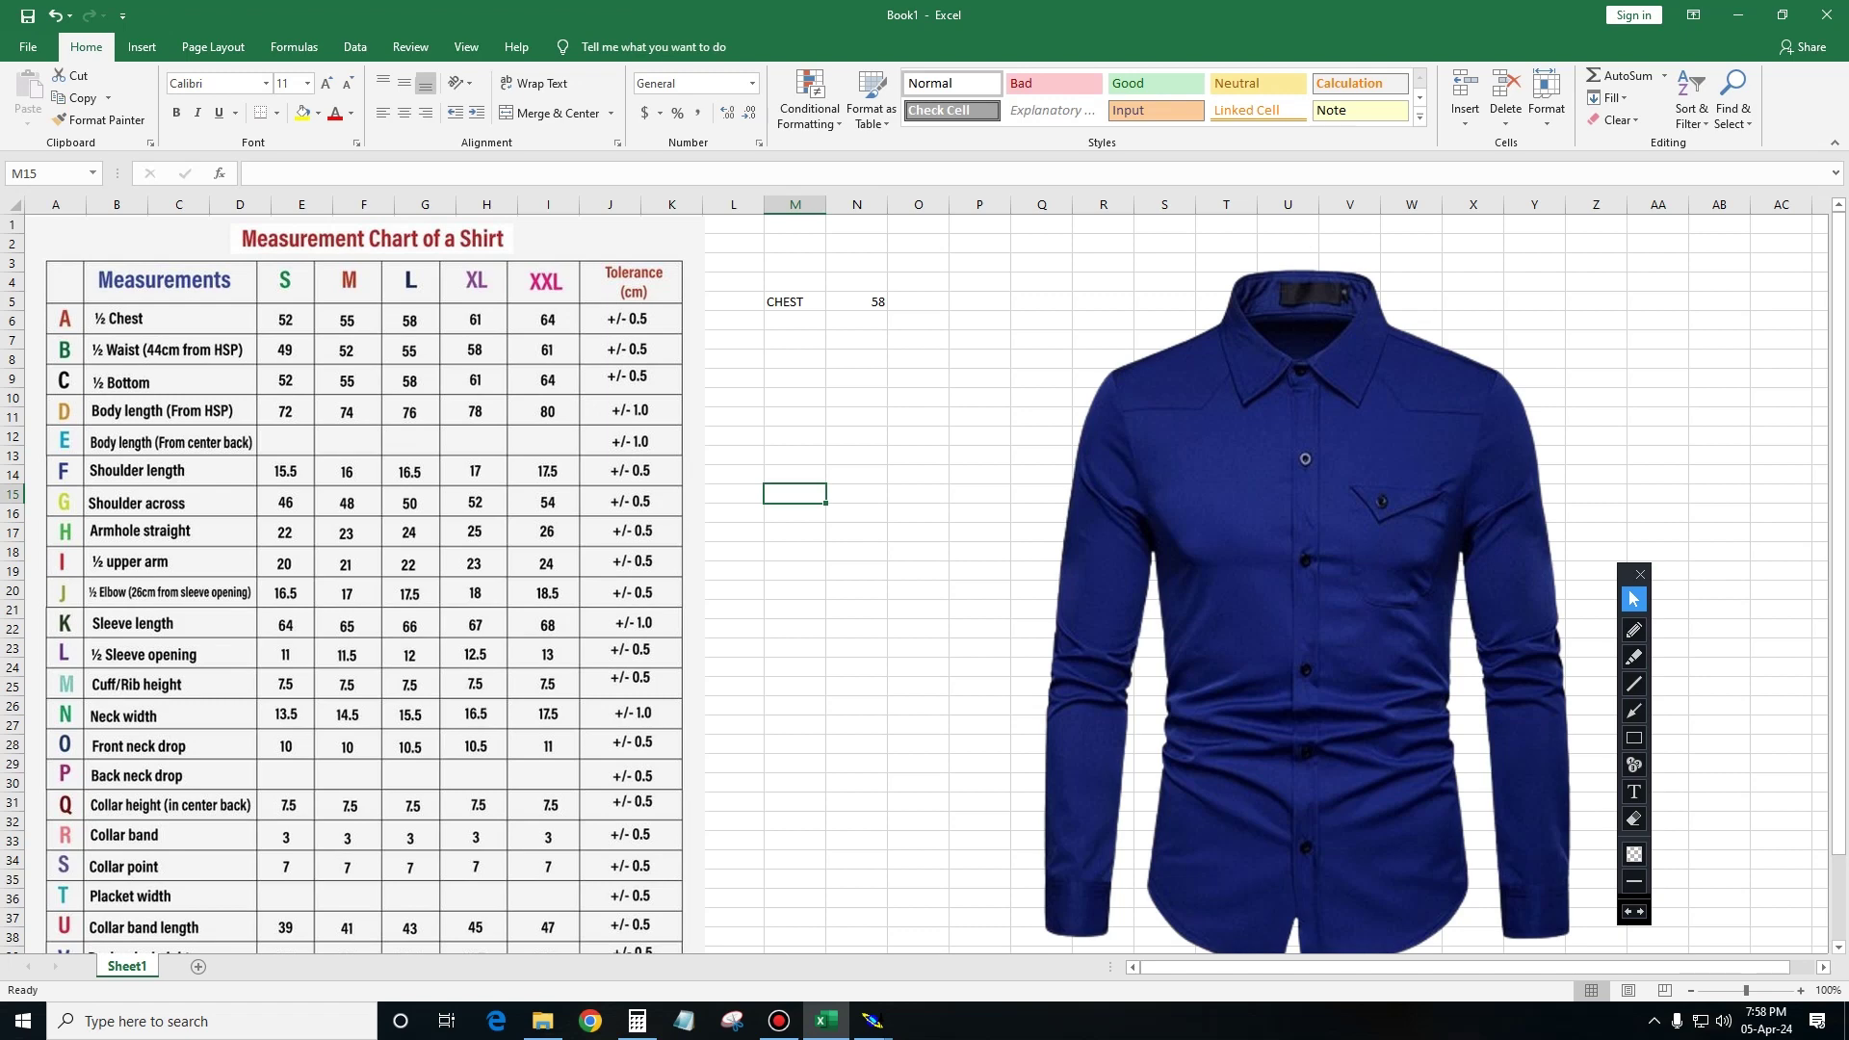
text(53.7)
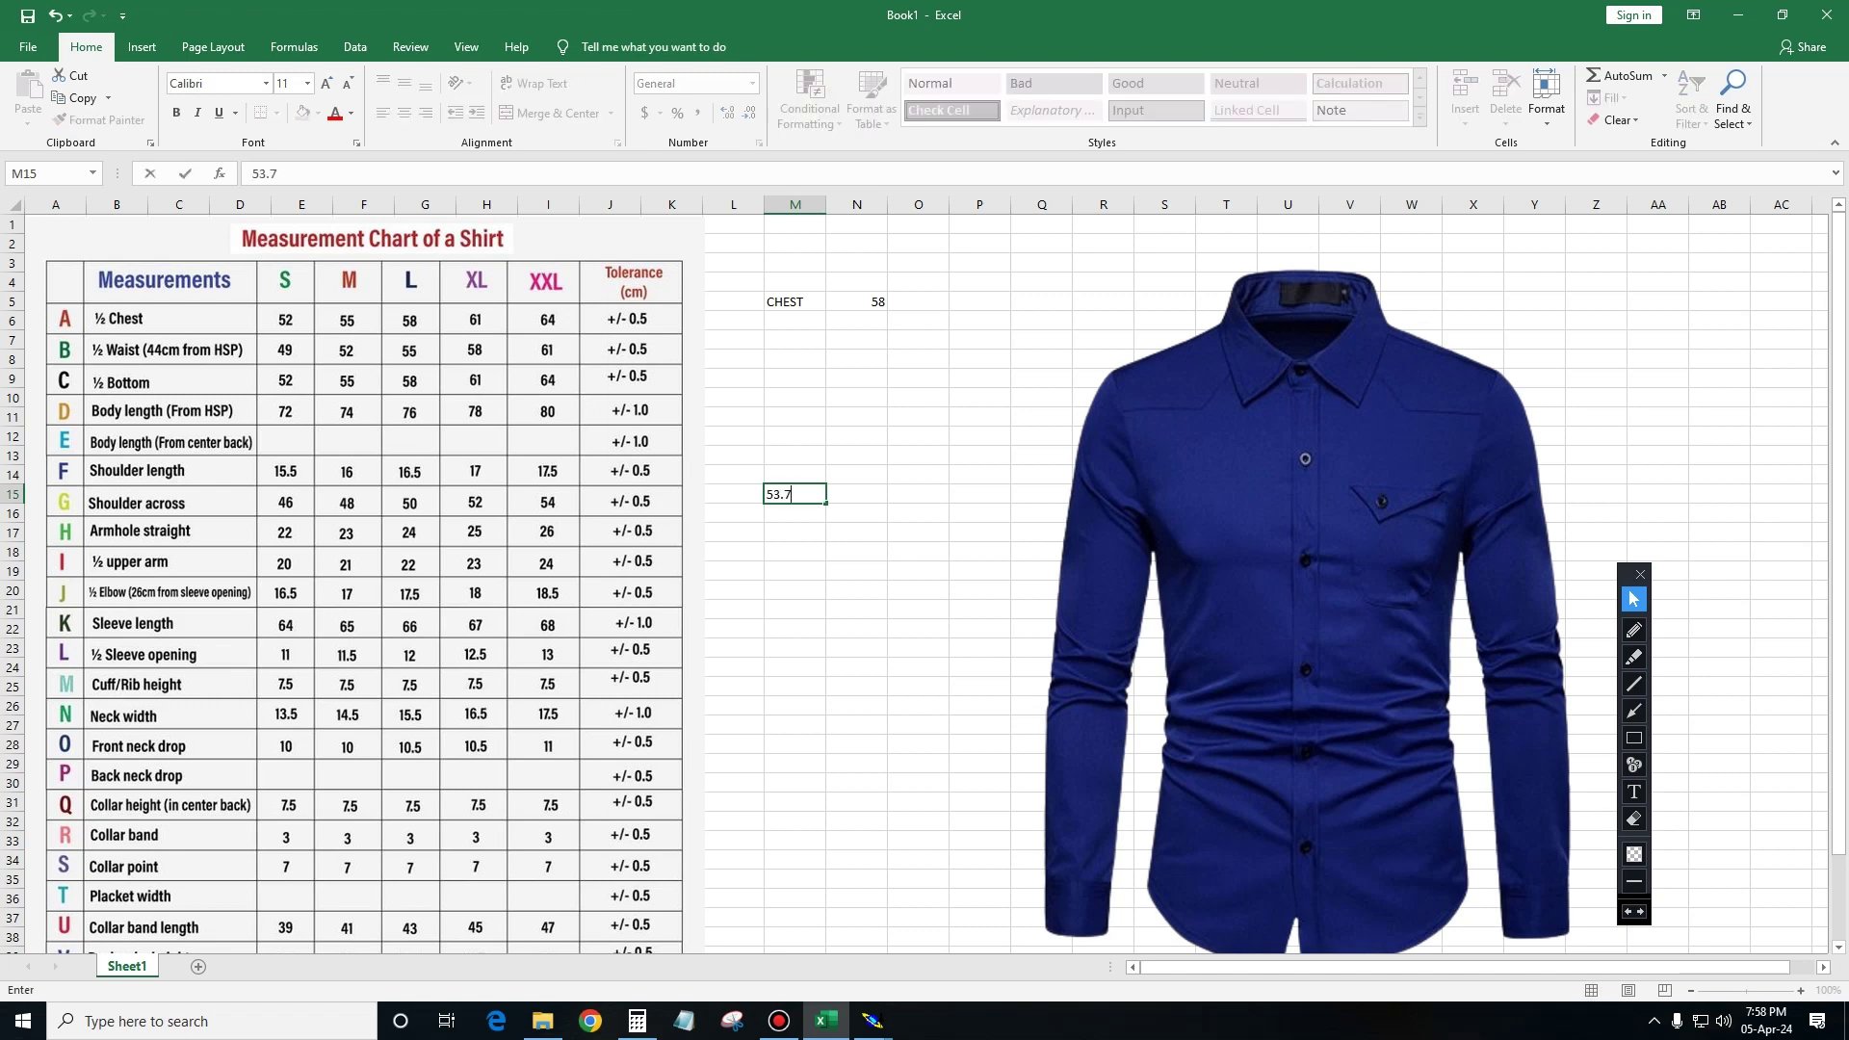
text(6)
key(Return)
key(Down)
key(Down)
key(Down)
key(Right)
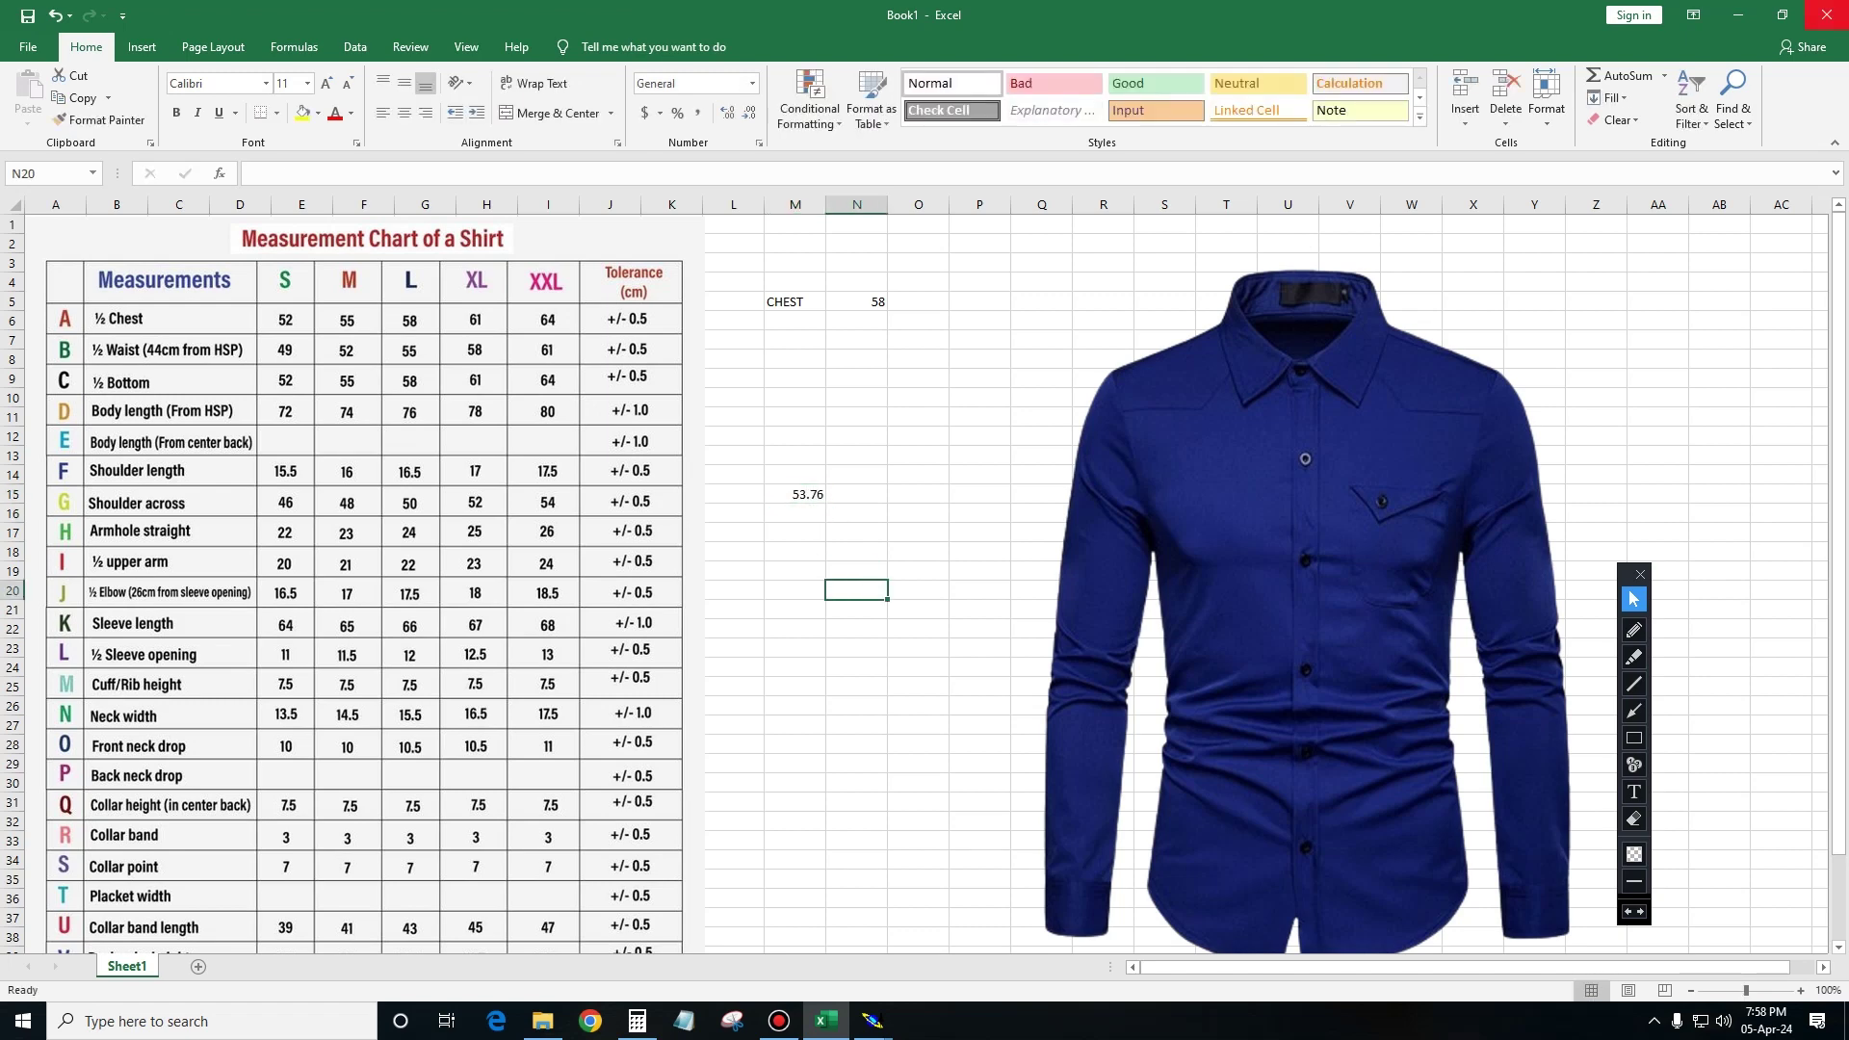
click(1738, 14)
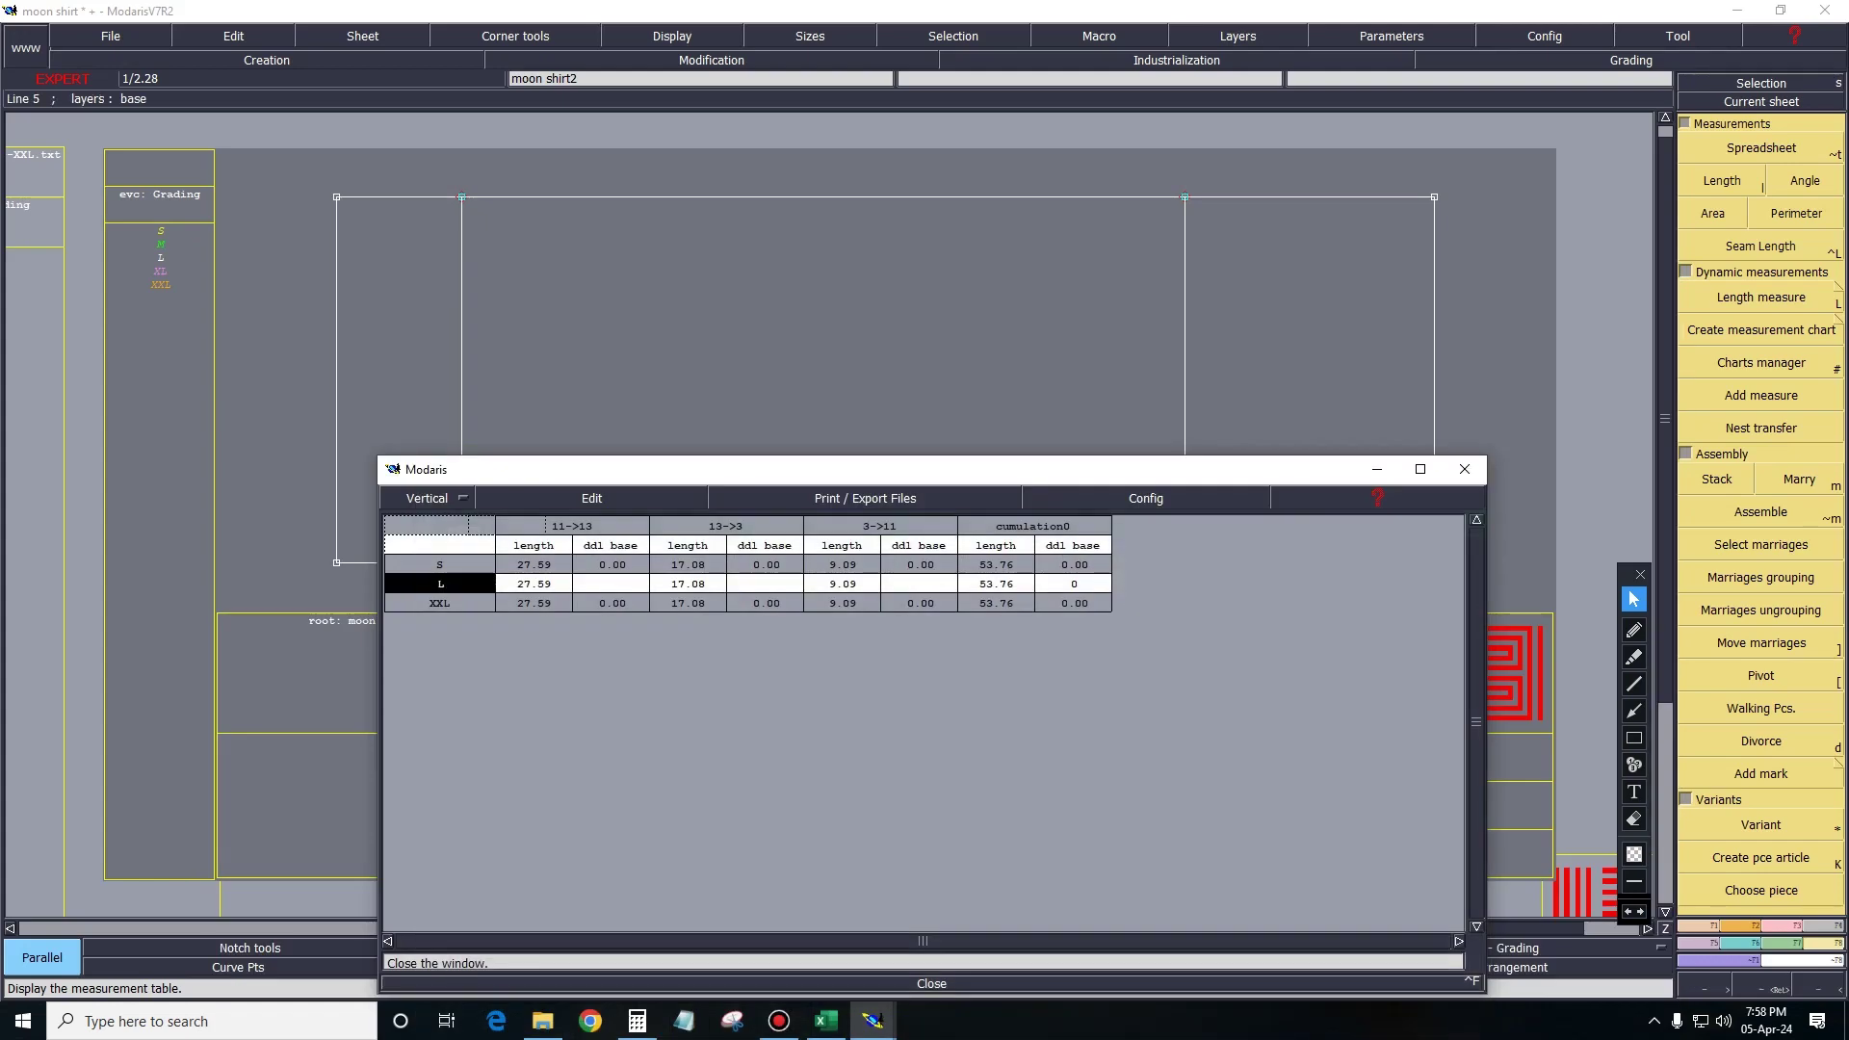
Clear the measurement table and add a parallel 50 inside the rectangle's right edge.
click(592, 498)
click(525, 590)
mouse_move(867, 469)
mouse_down()
mouse_move(626, 813)
mouse_move(631, 902)
mouse_up()
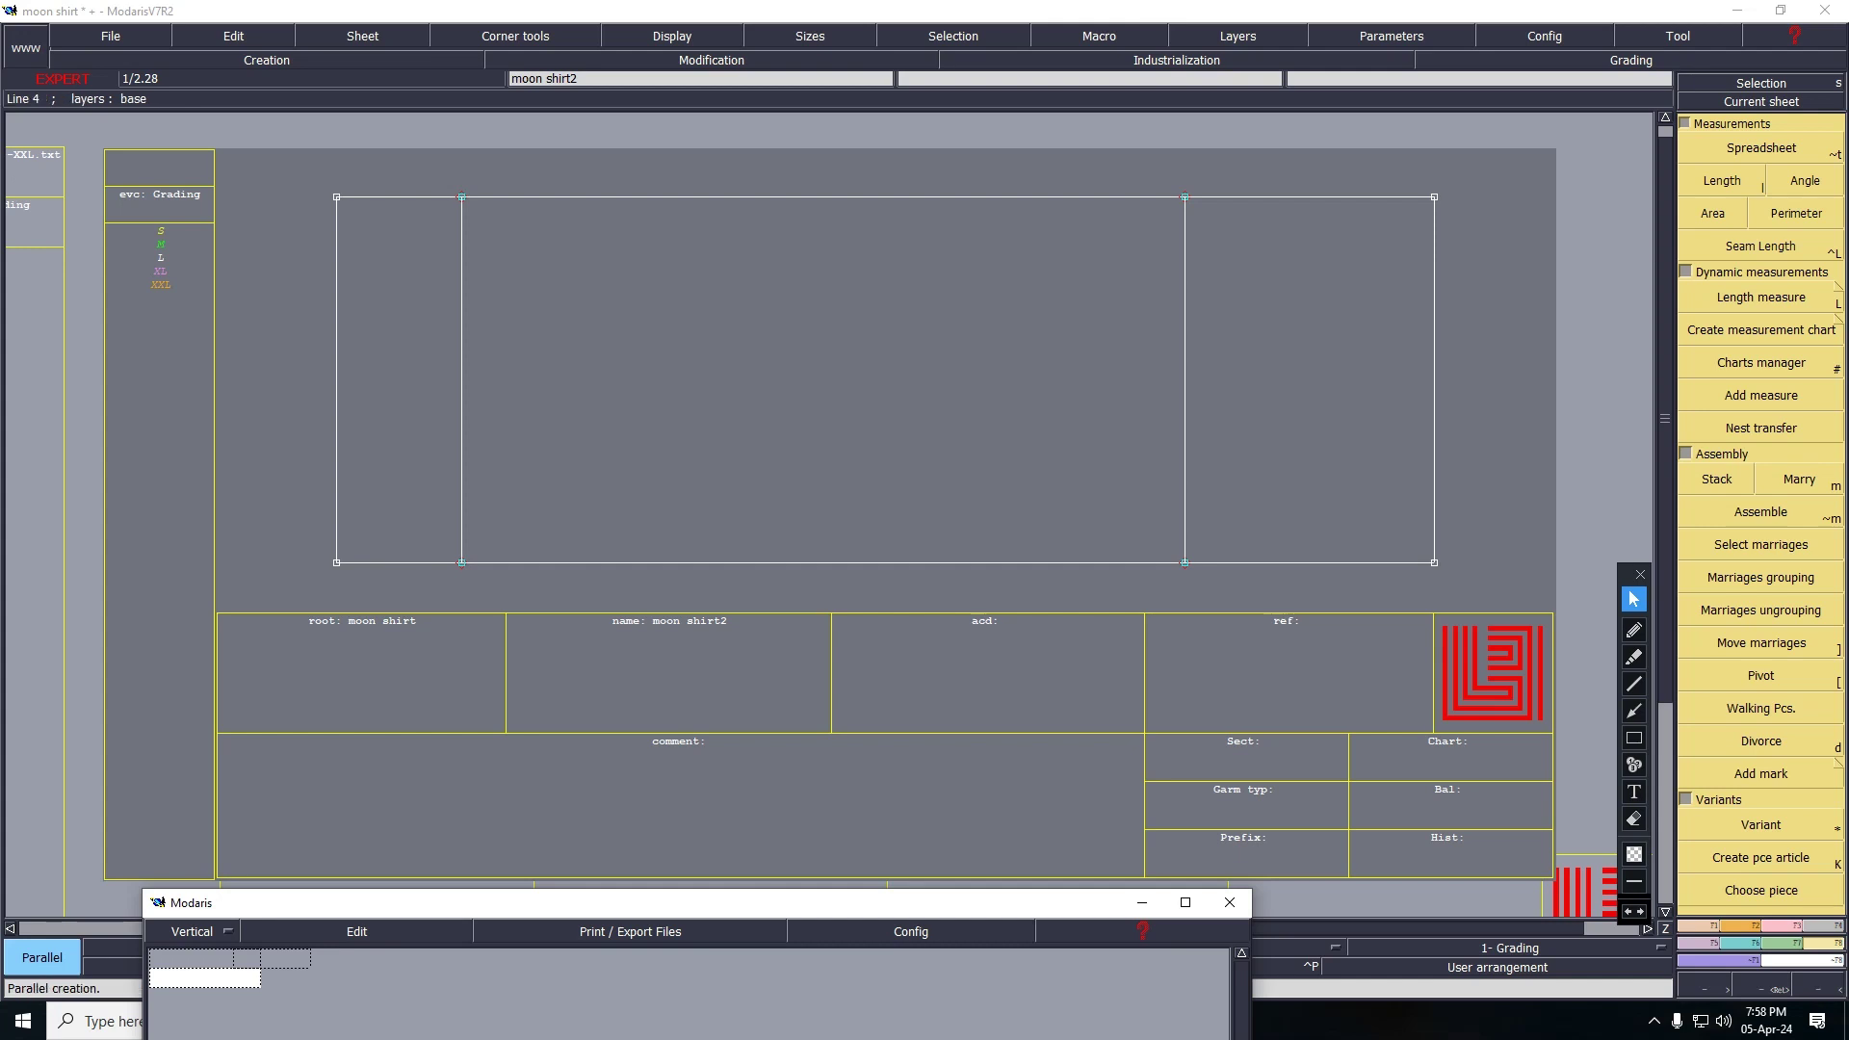
click(1434, 390)
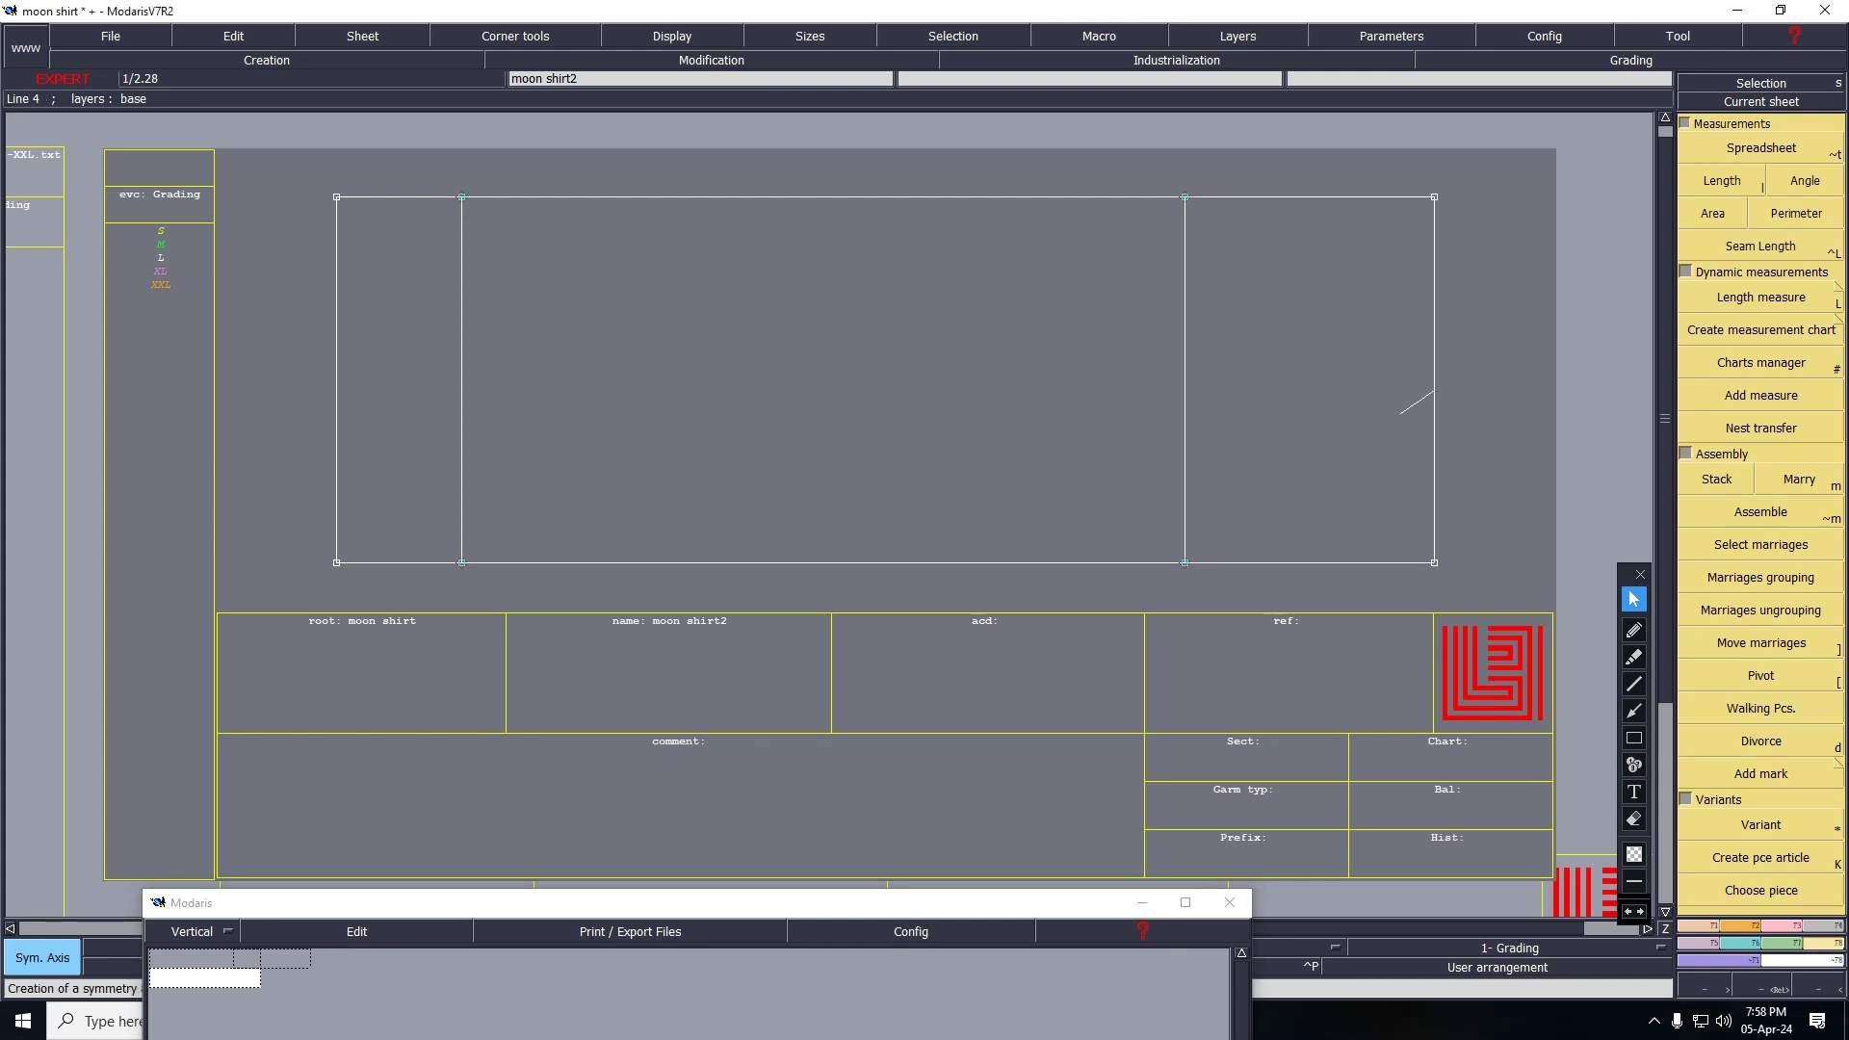
key(Escape)
click(1434, 390)
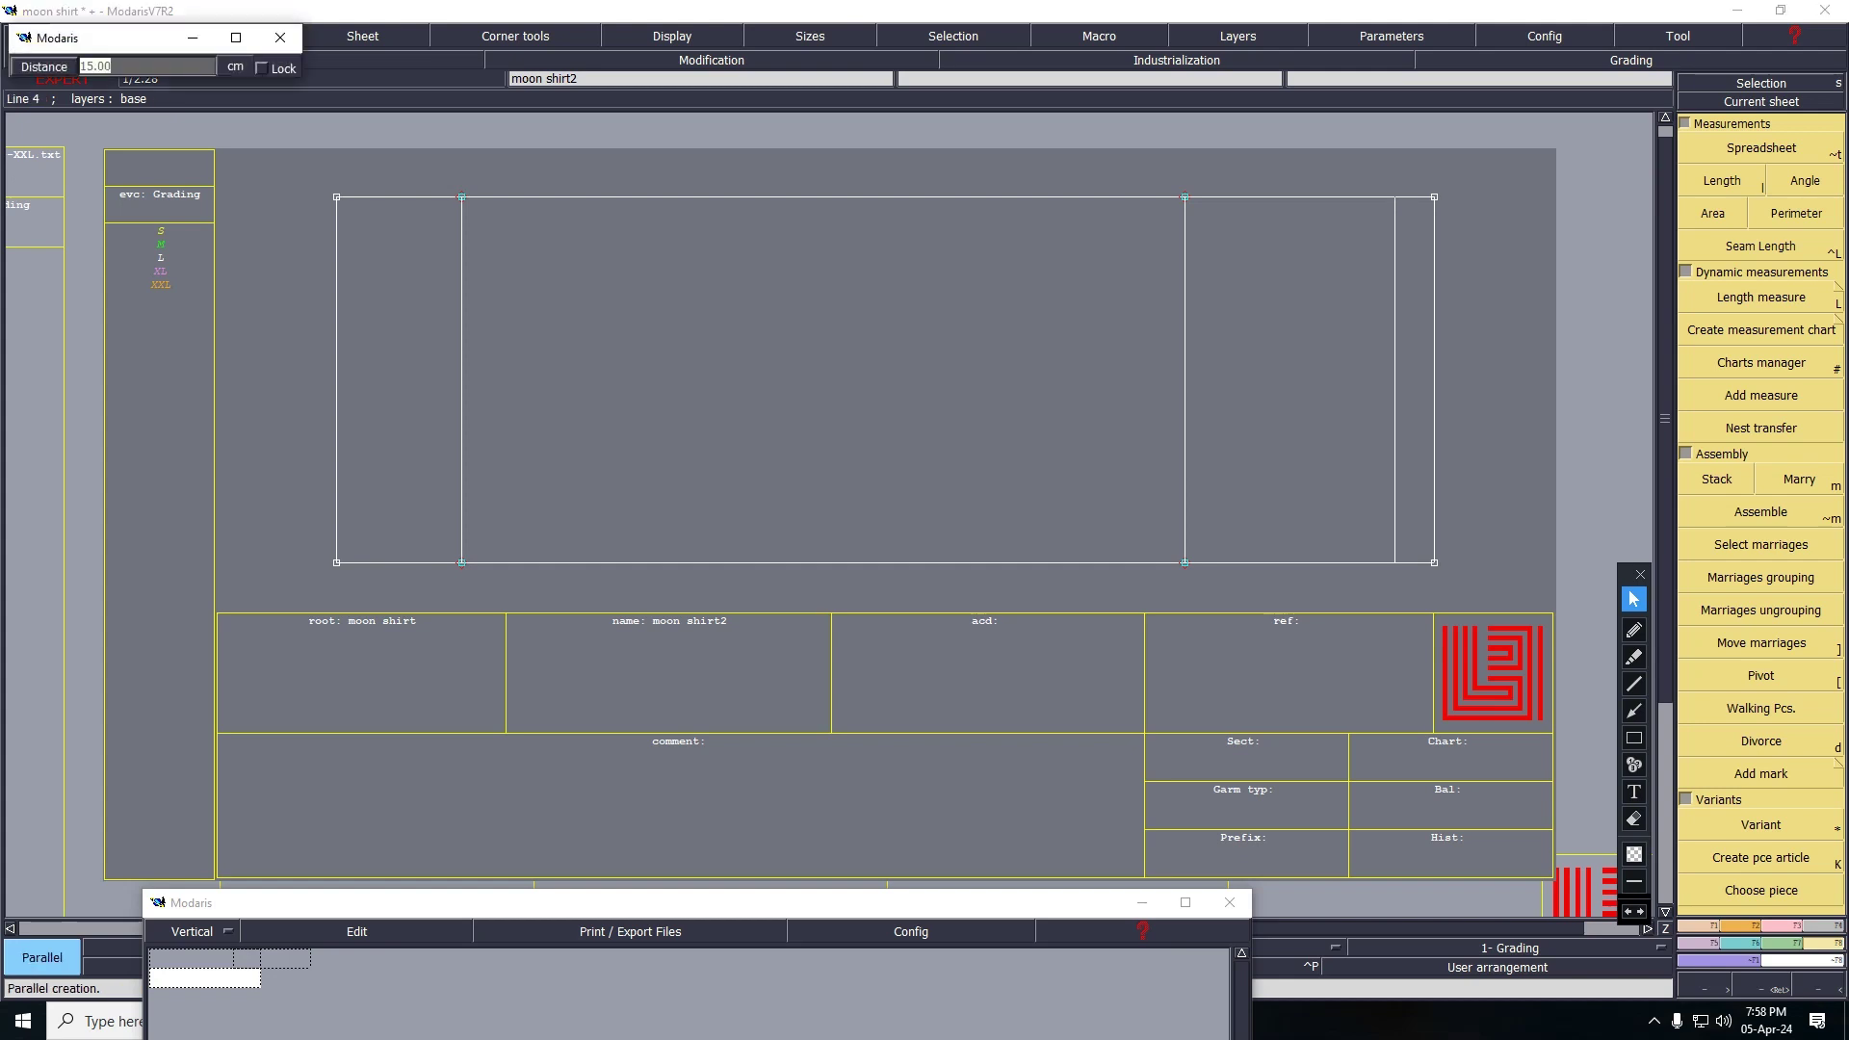
text(50)
key(Return)
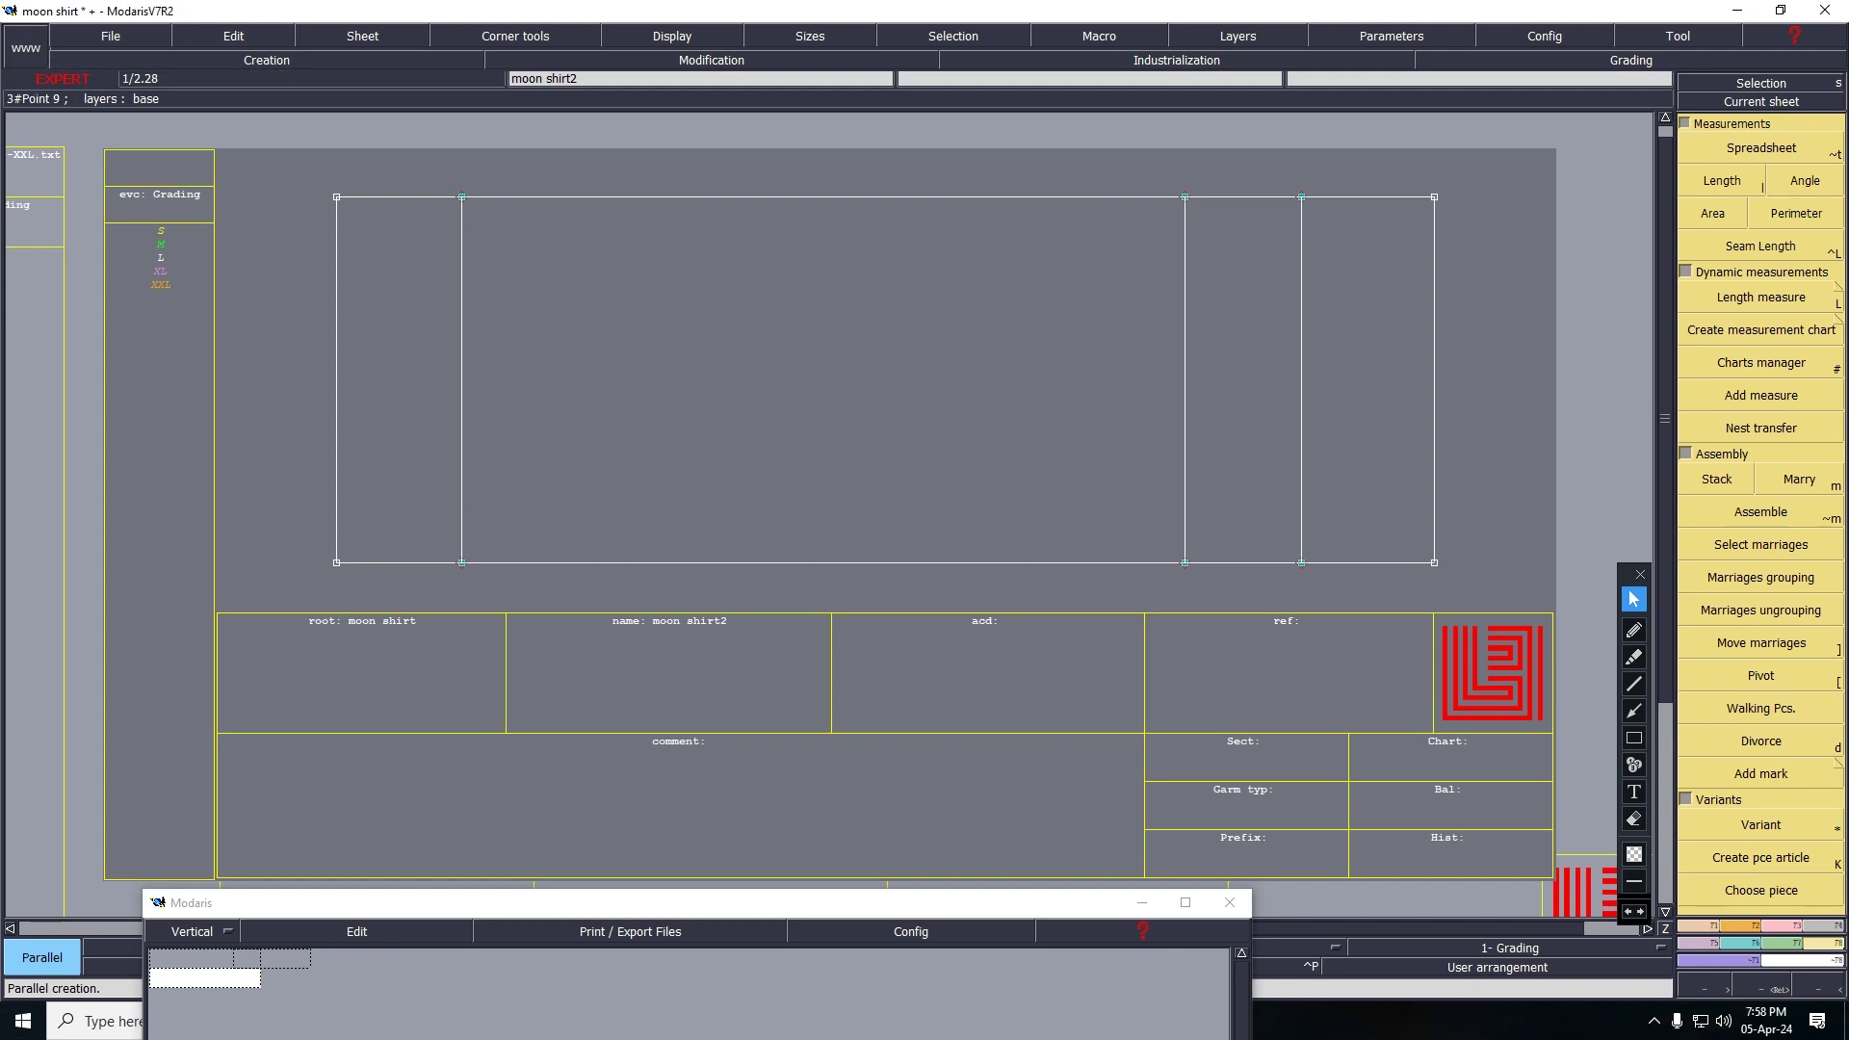
Place points 11.5 cm and 12 cm along the new inner line.
key(ctrl+d)
click(1301, 562)
text(-1.00)
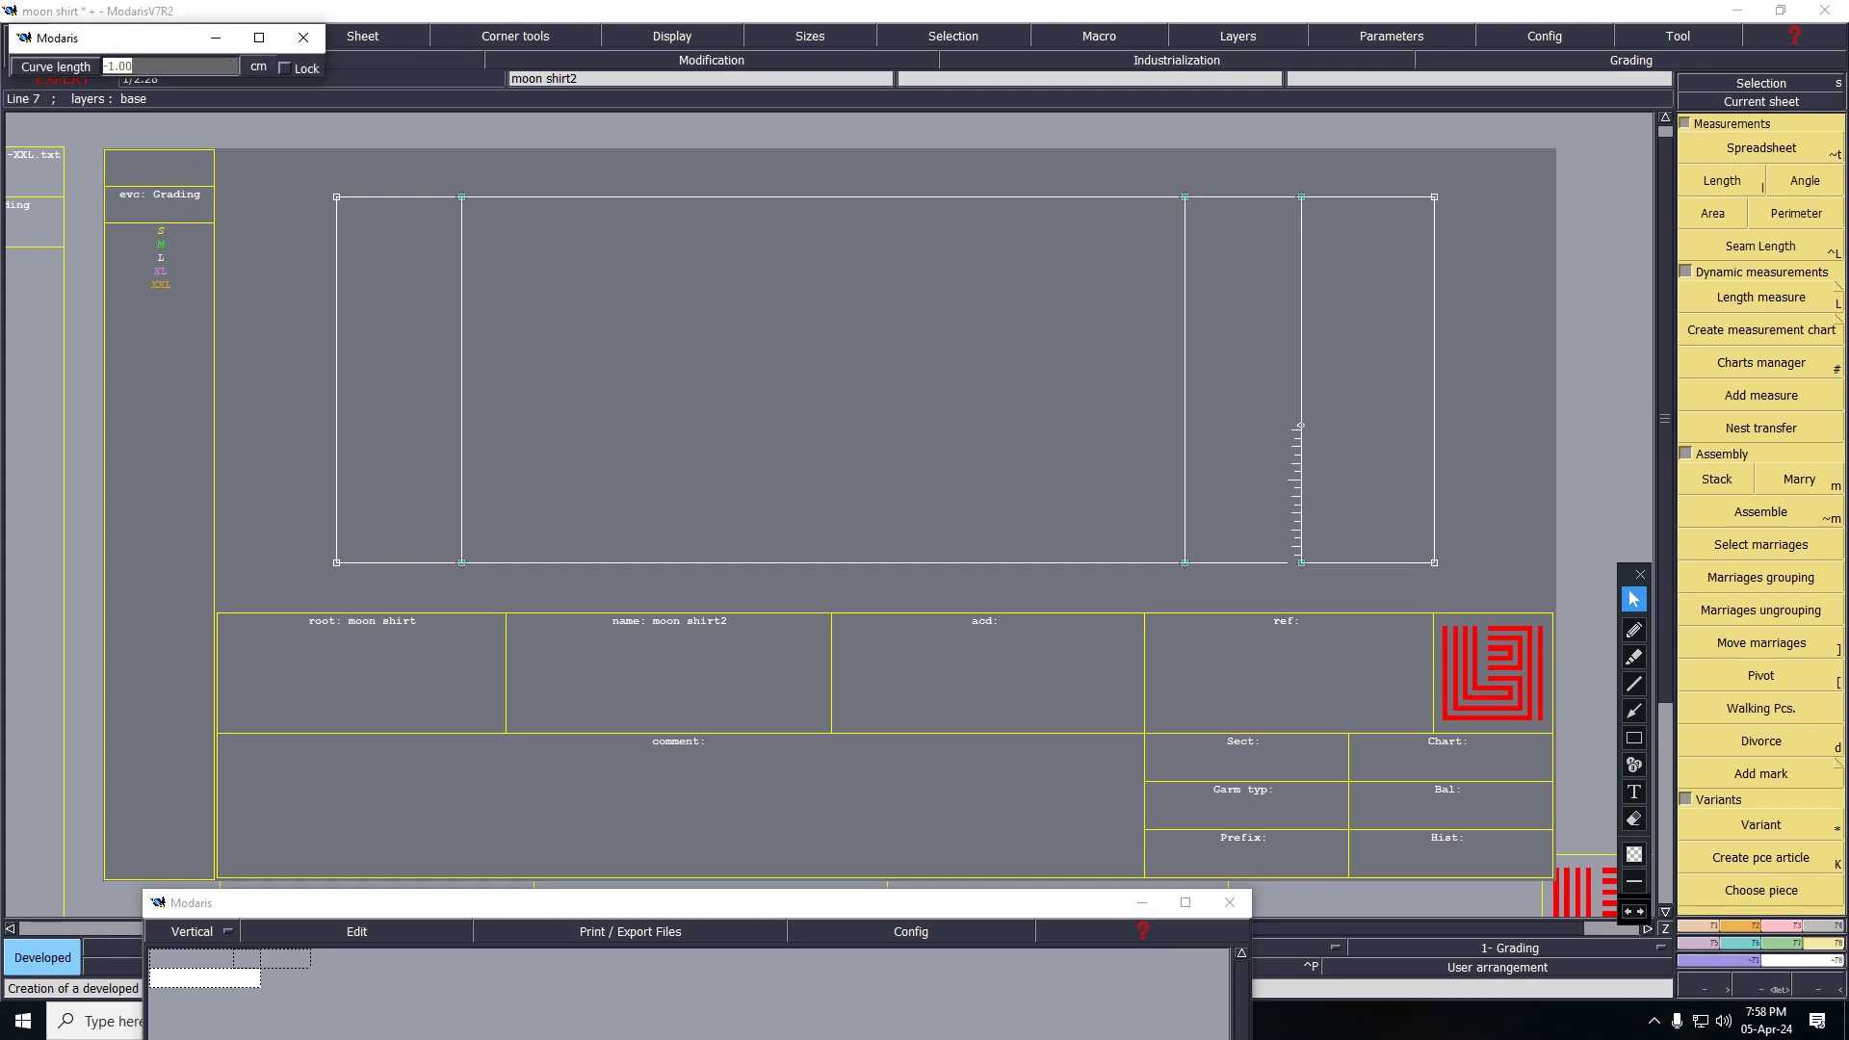
text(1)
text(1.5)
key(Return)
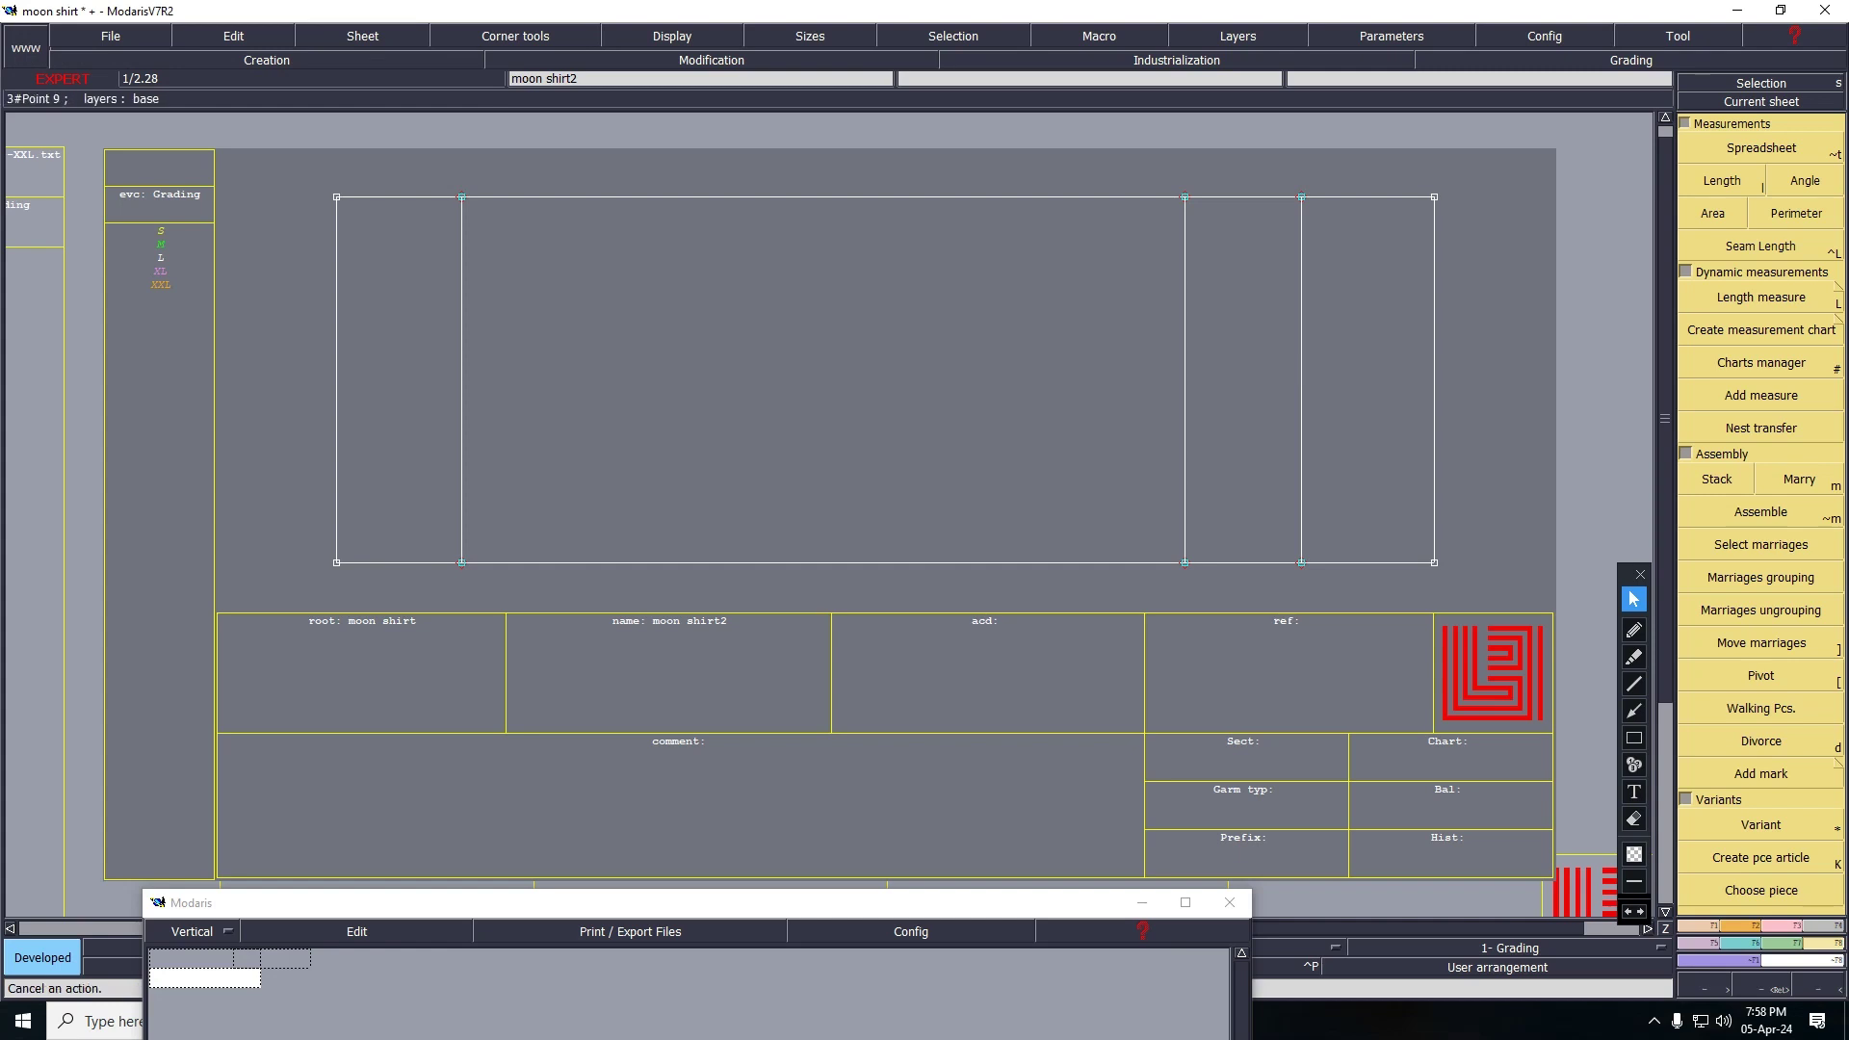
click(1301, 350)
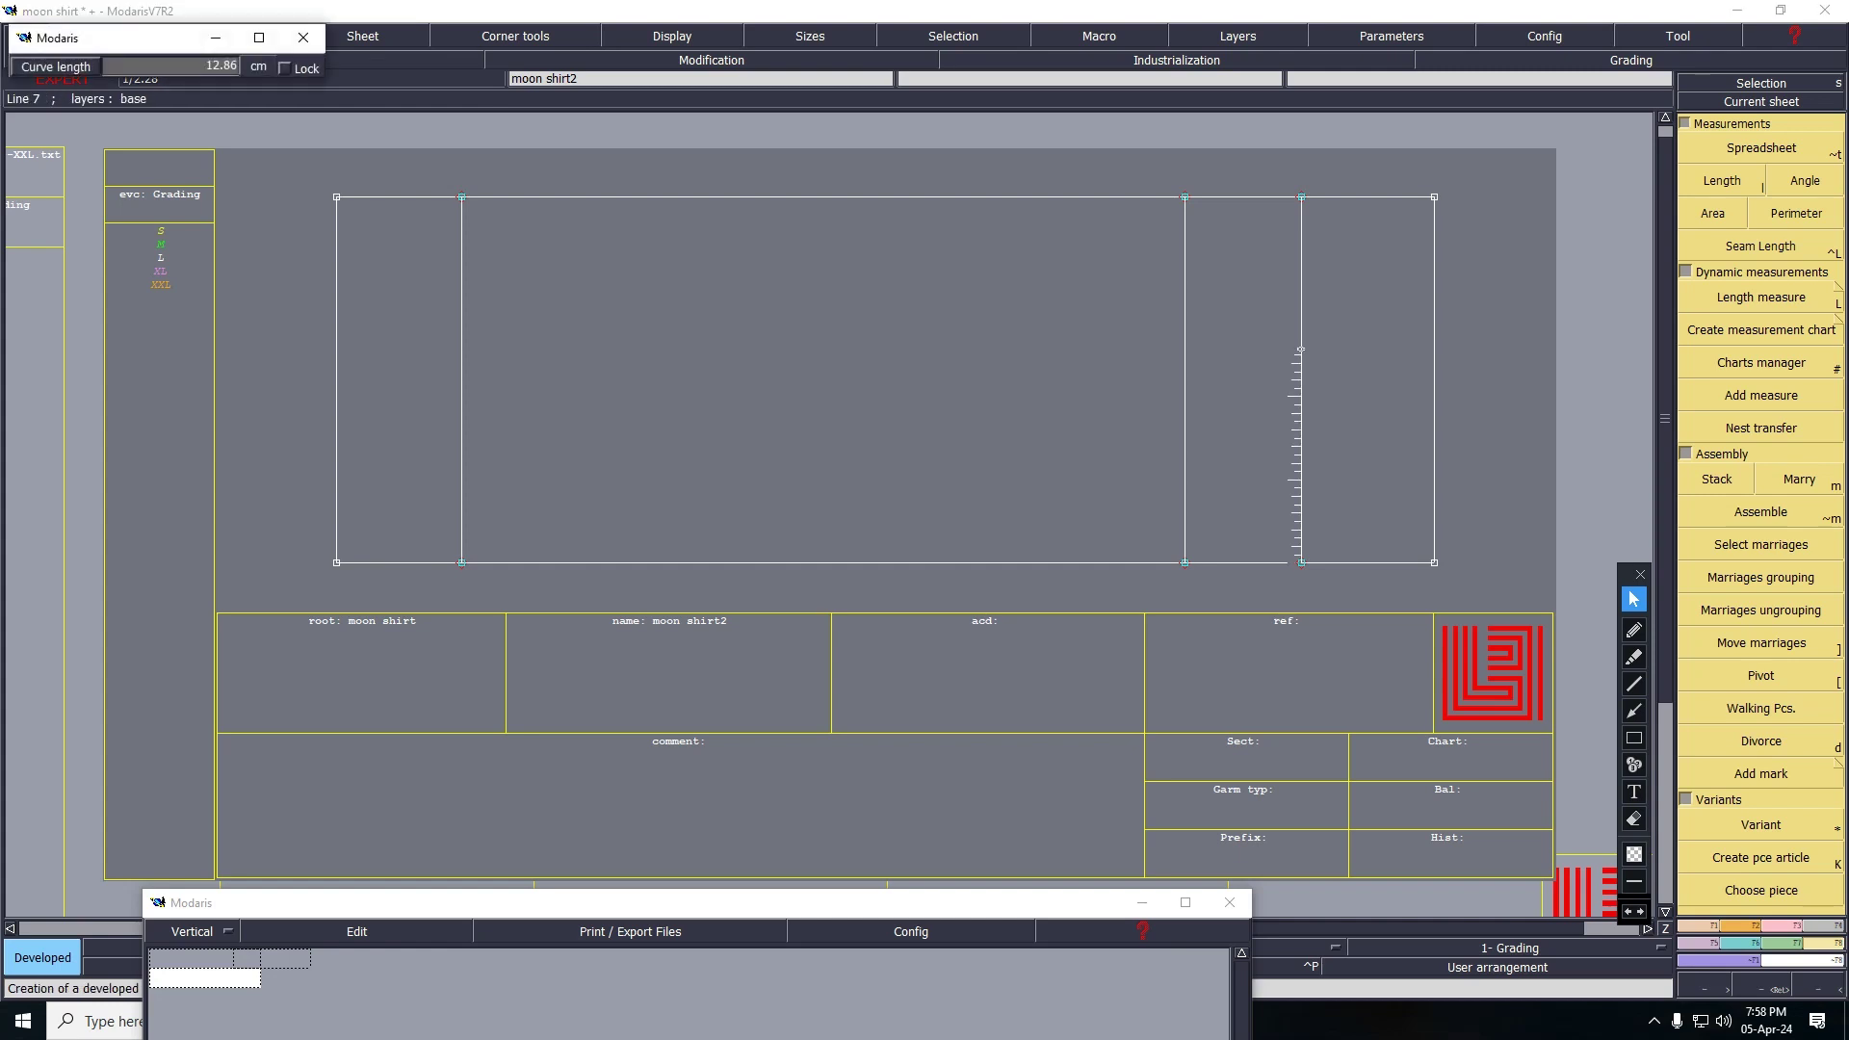
text(12.00)
key(Return)
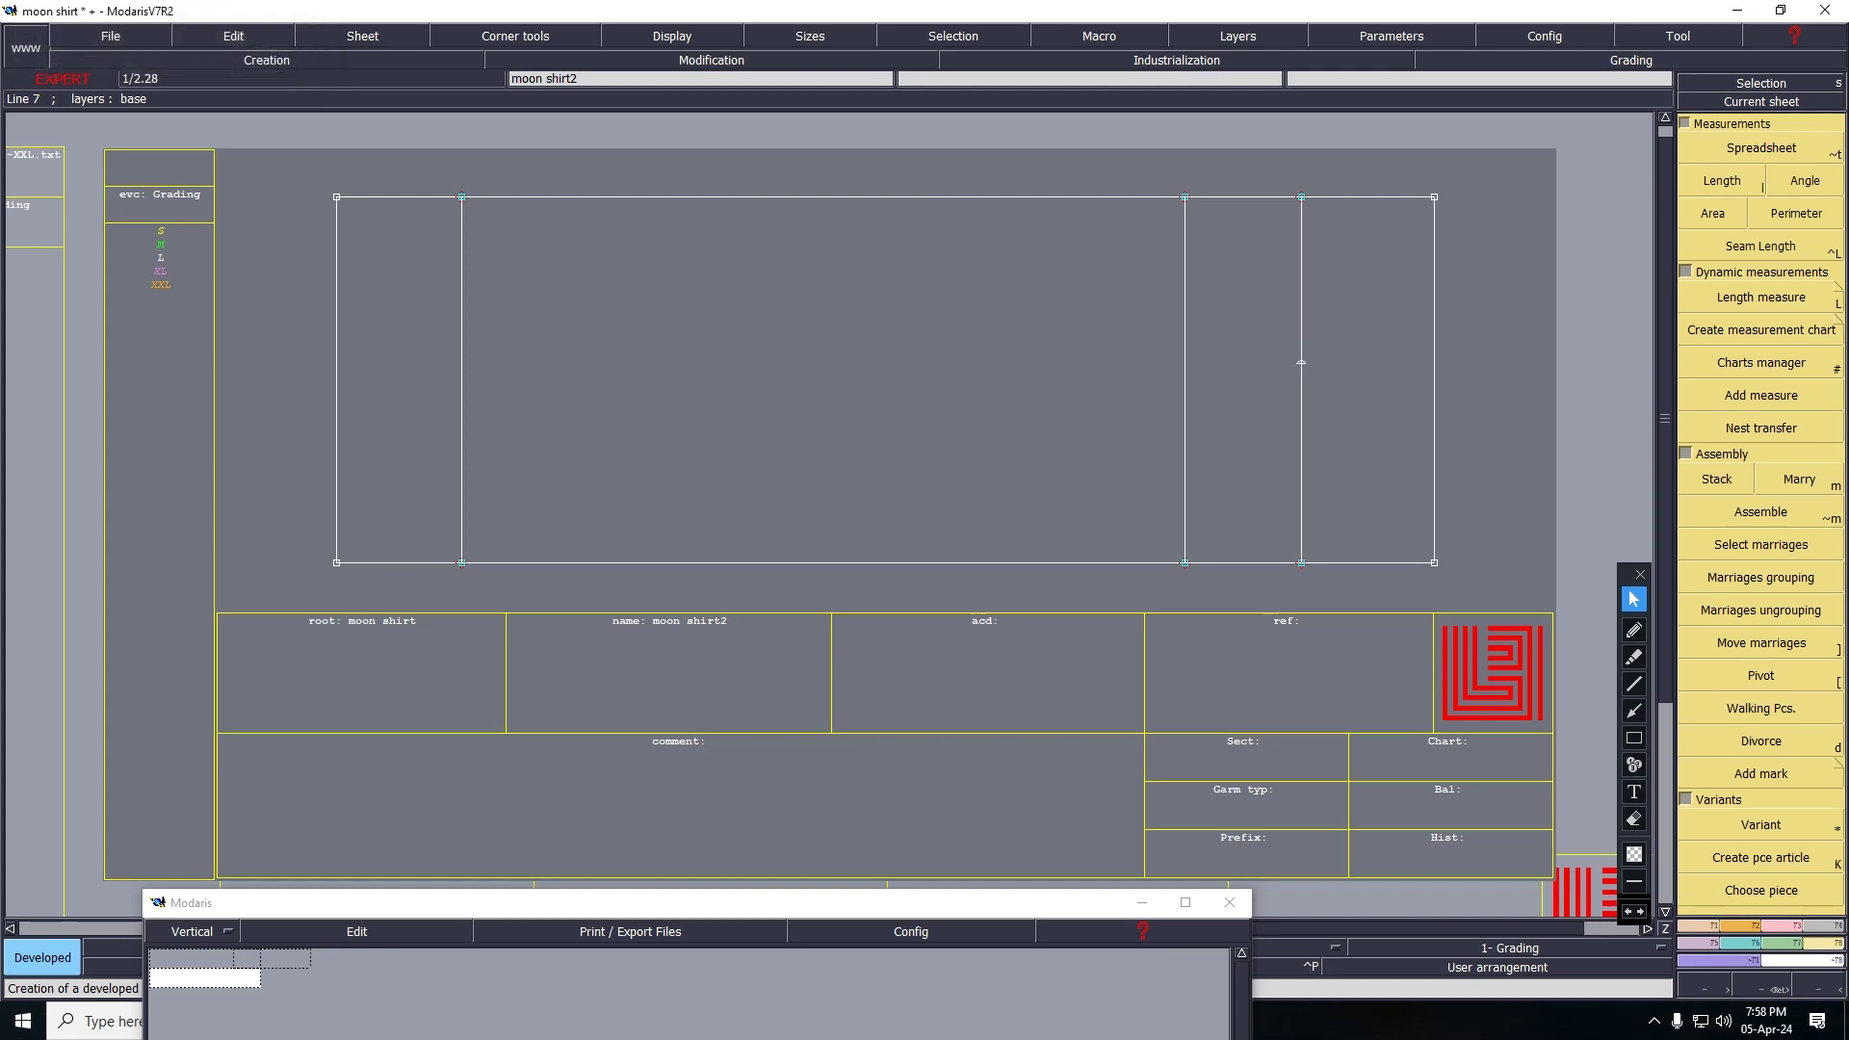
Draw a diagonal from the inner line's top to the rectangle's bottom-right corner.
key(b)
click(1184, 196)
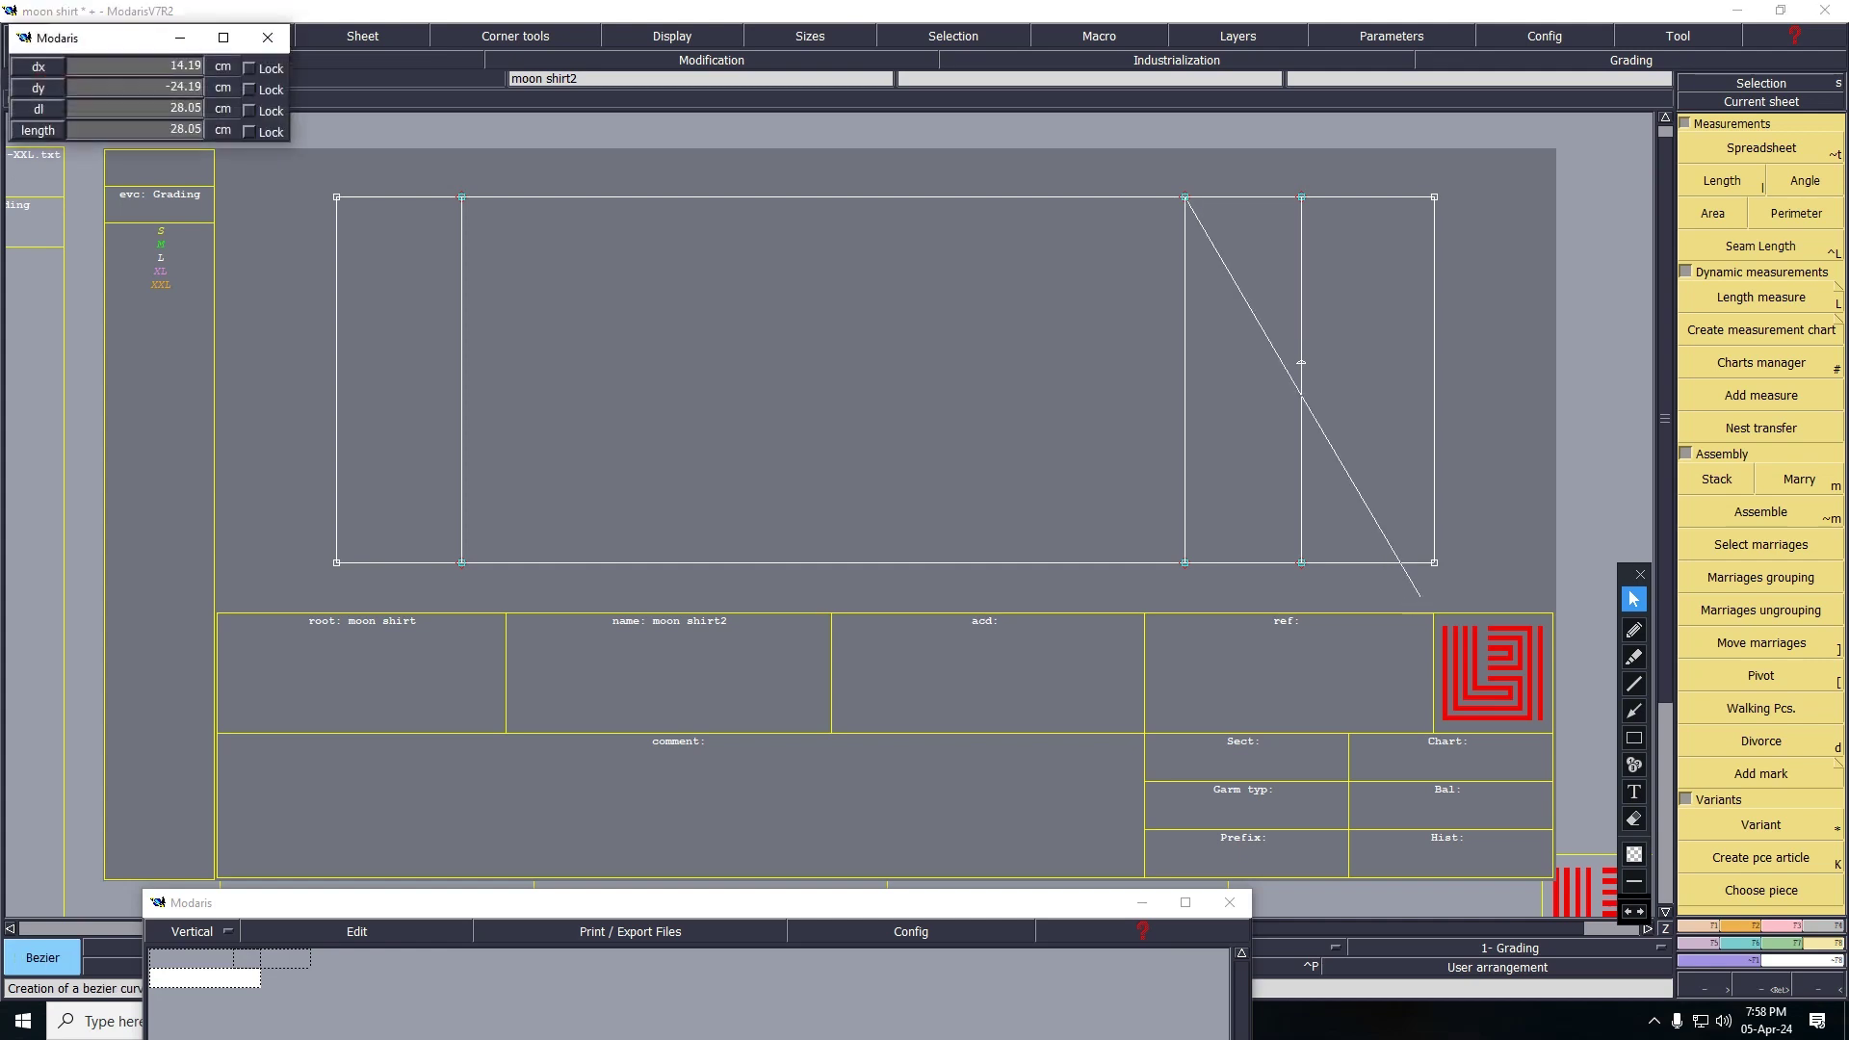
click(1434, 563)
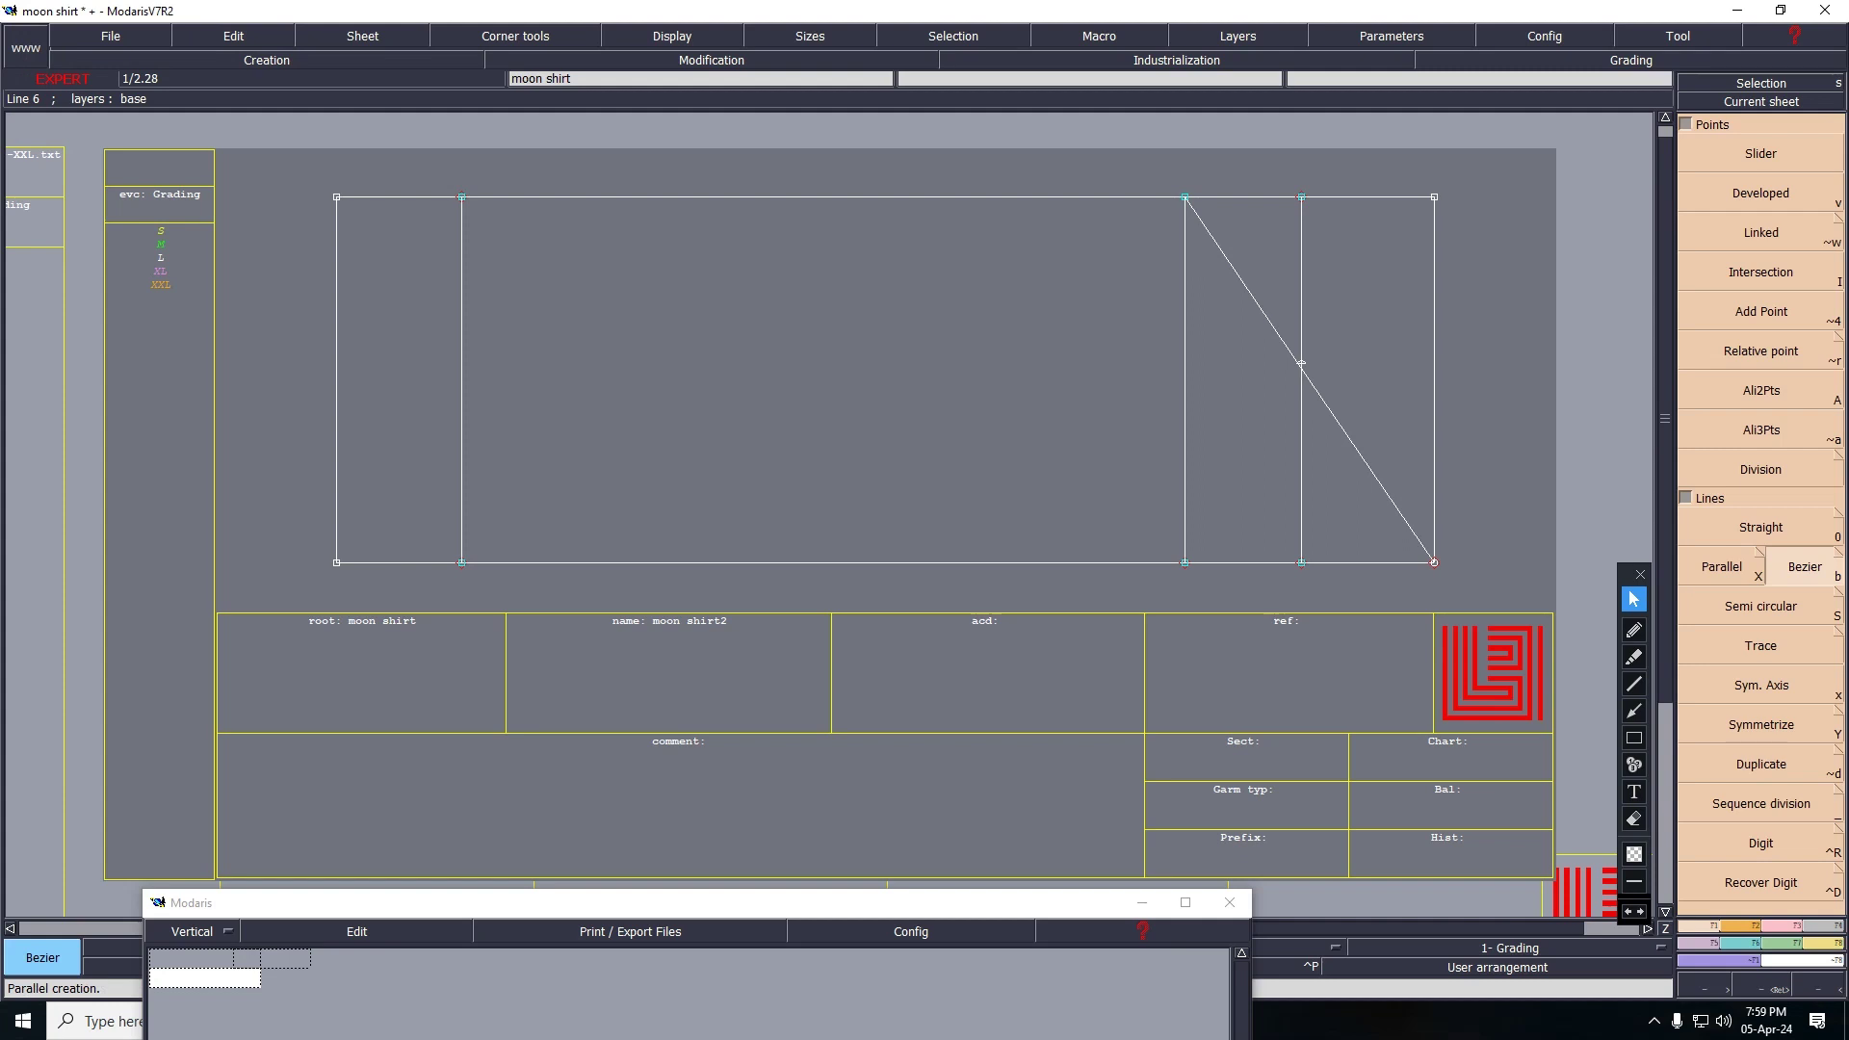
Make the bottom-right edge segment a symmetry axis and bring up the Excel shirt chart.
key(p)
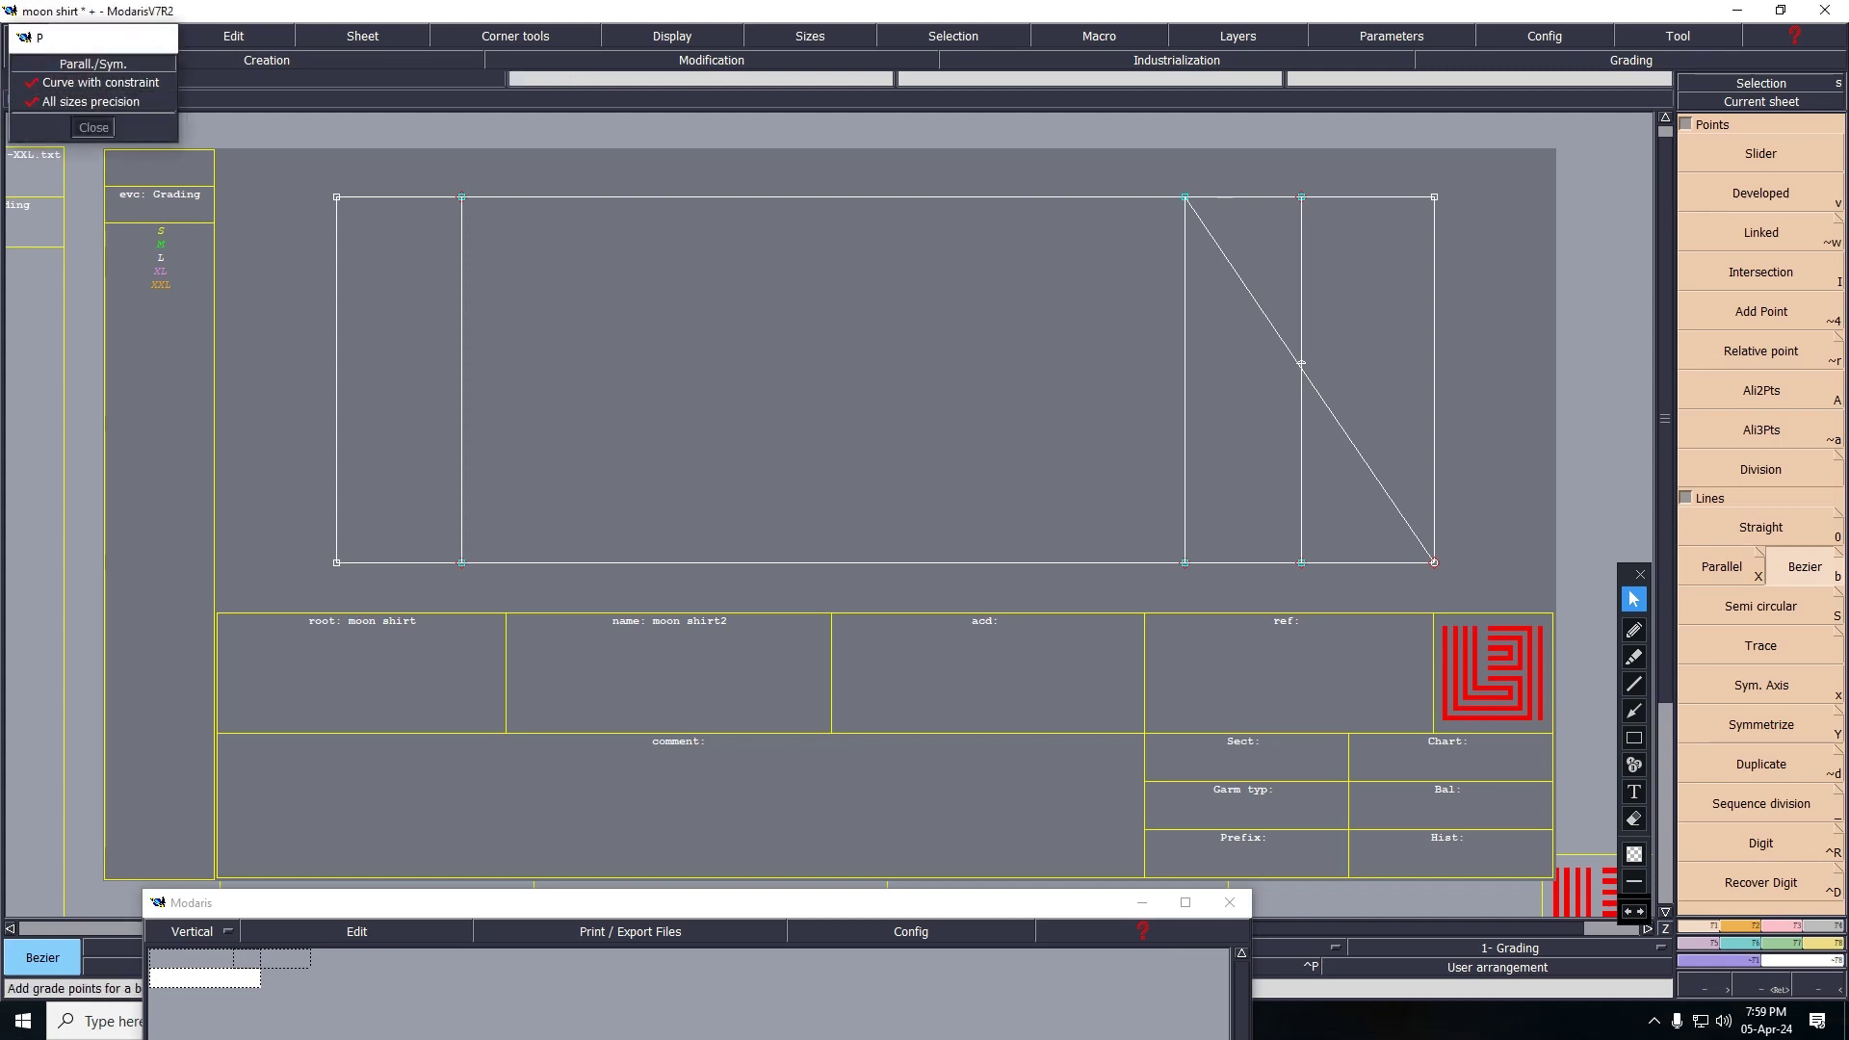
key(Escape)
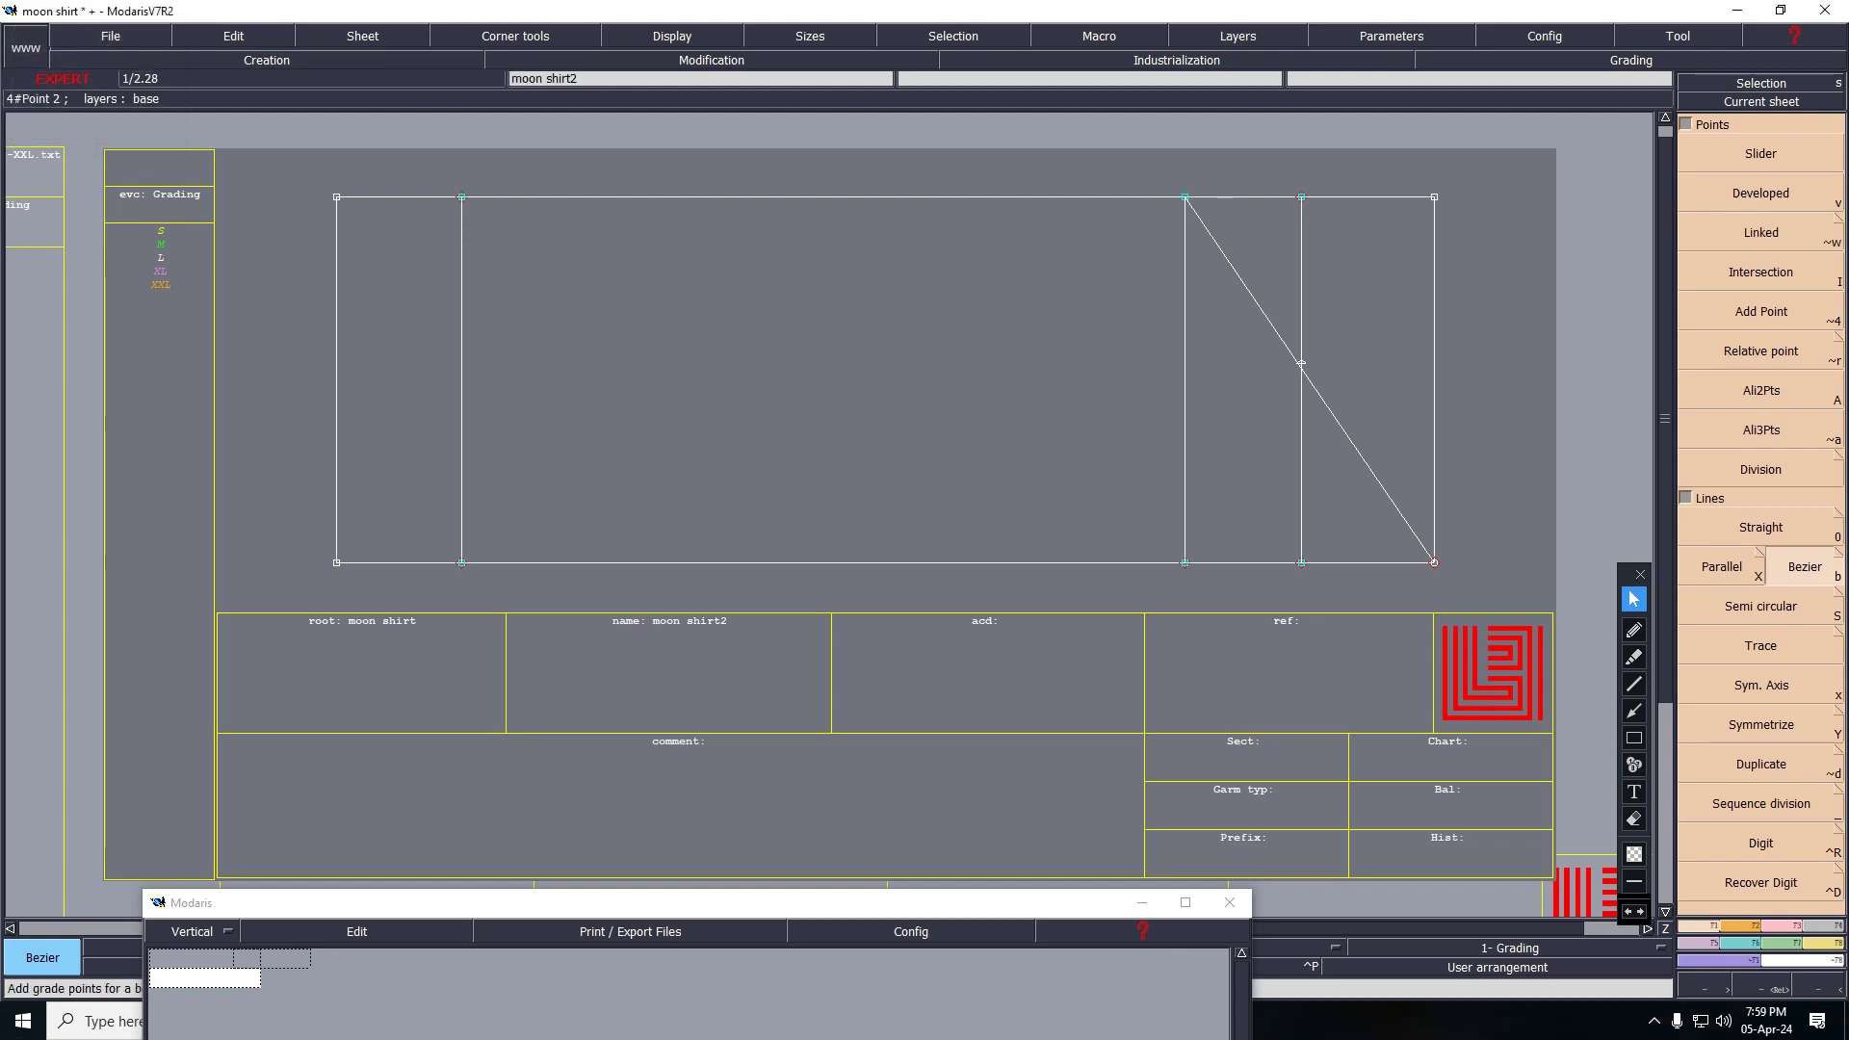
key(x)
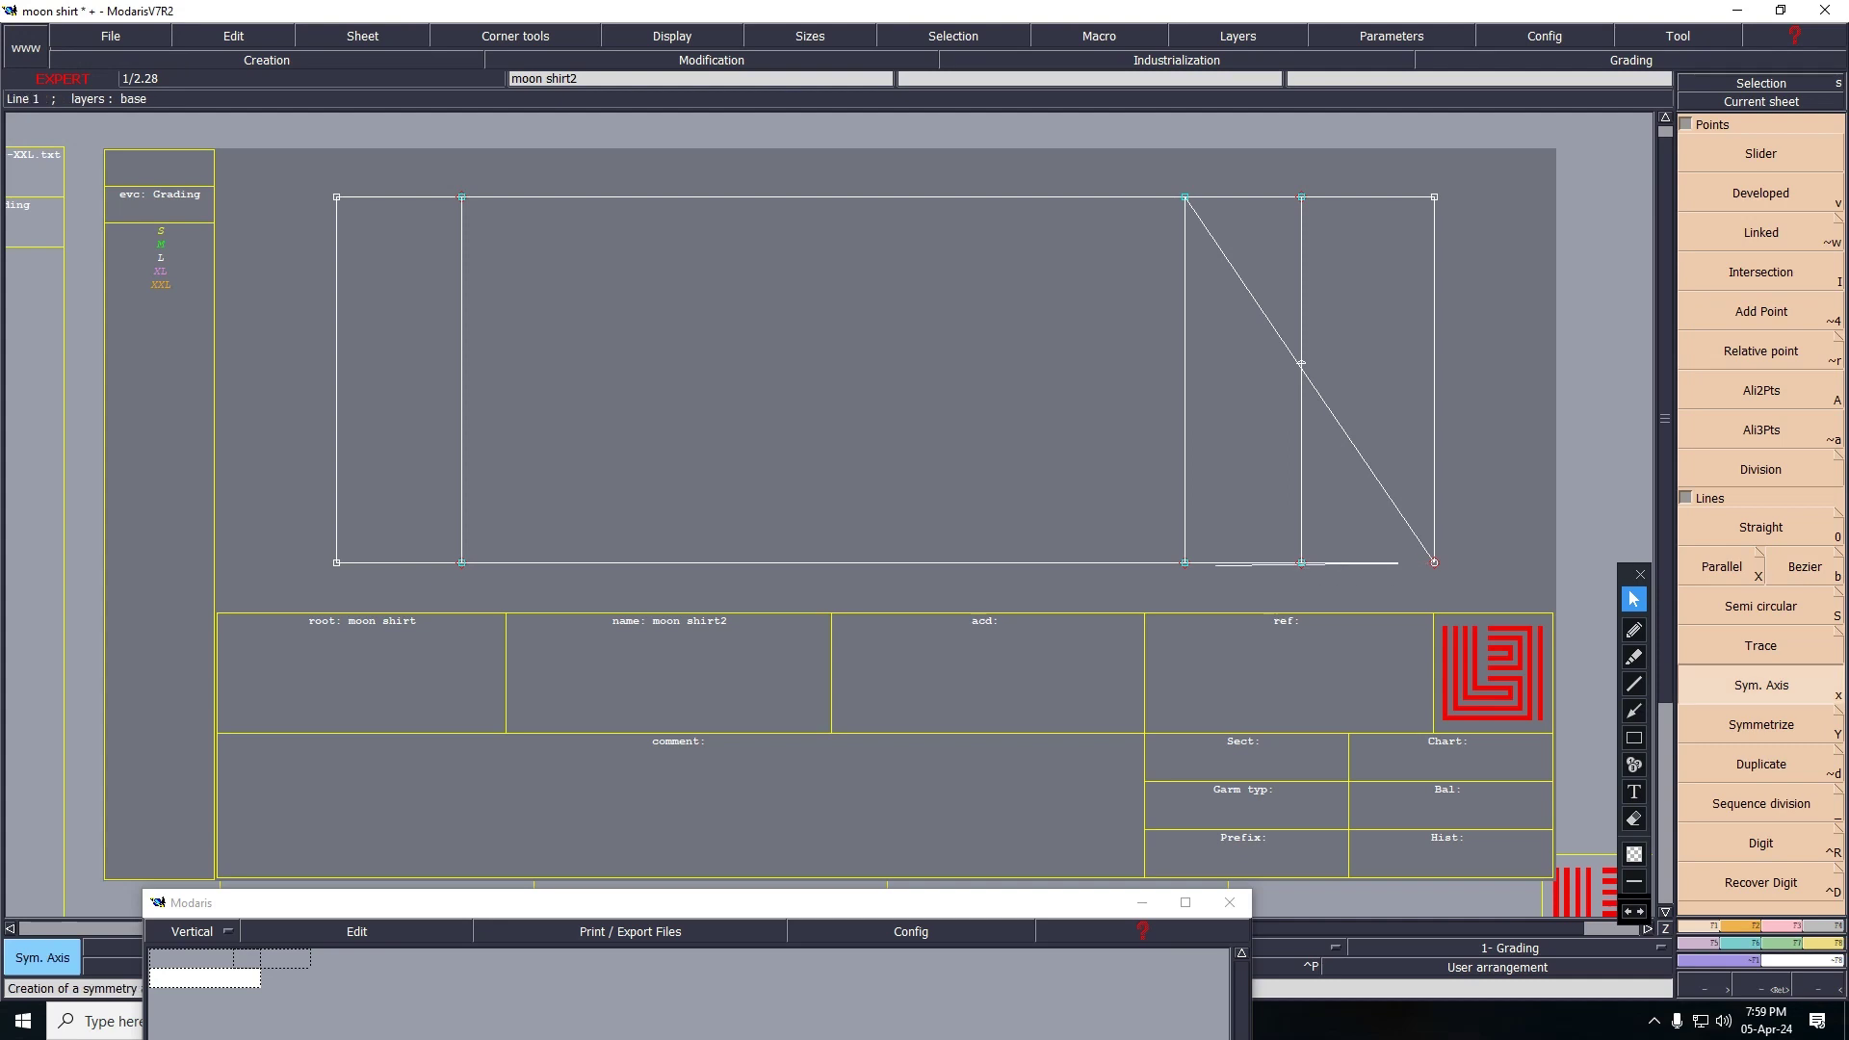
click(1348, 564)
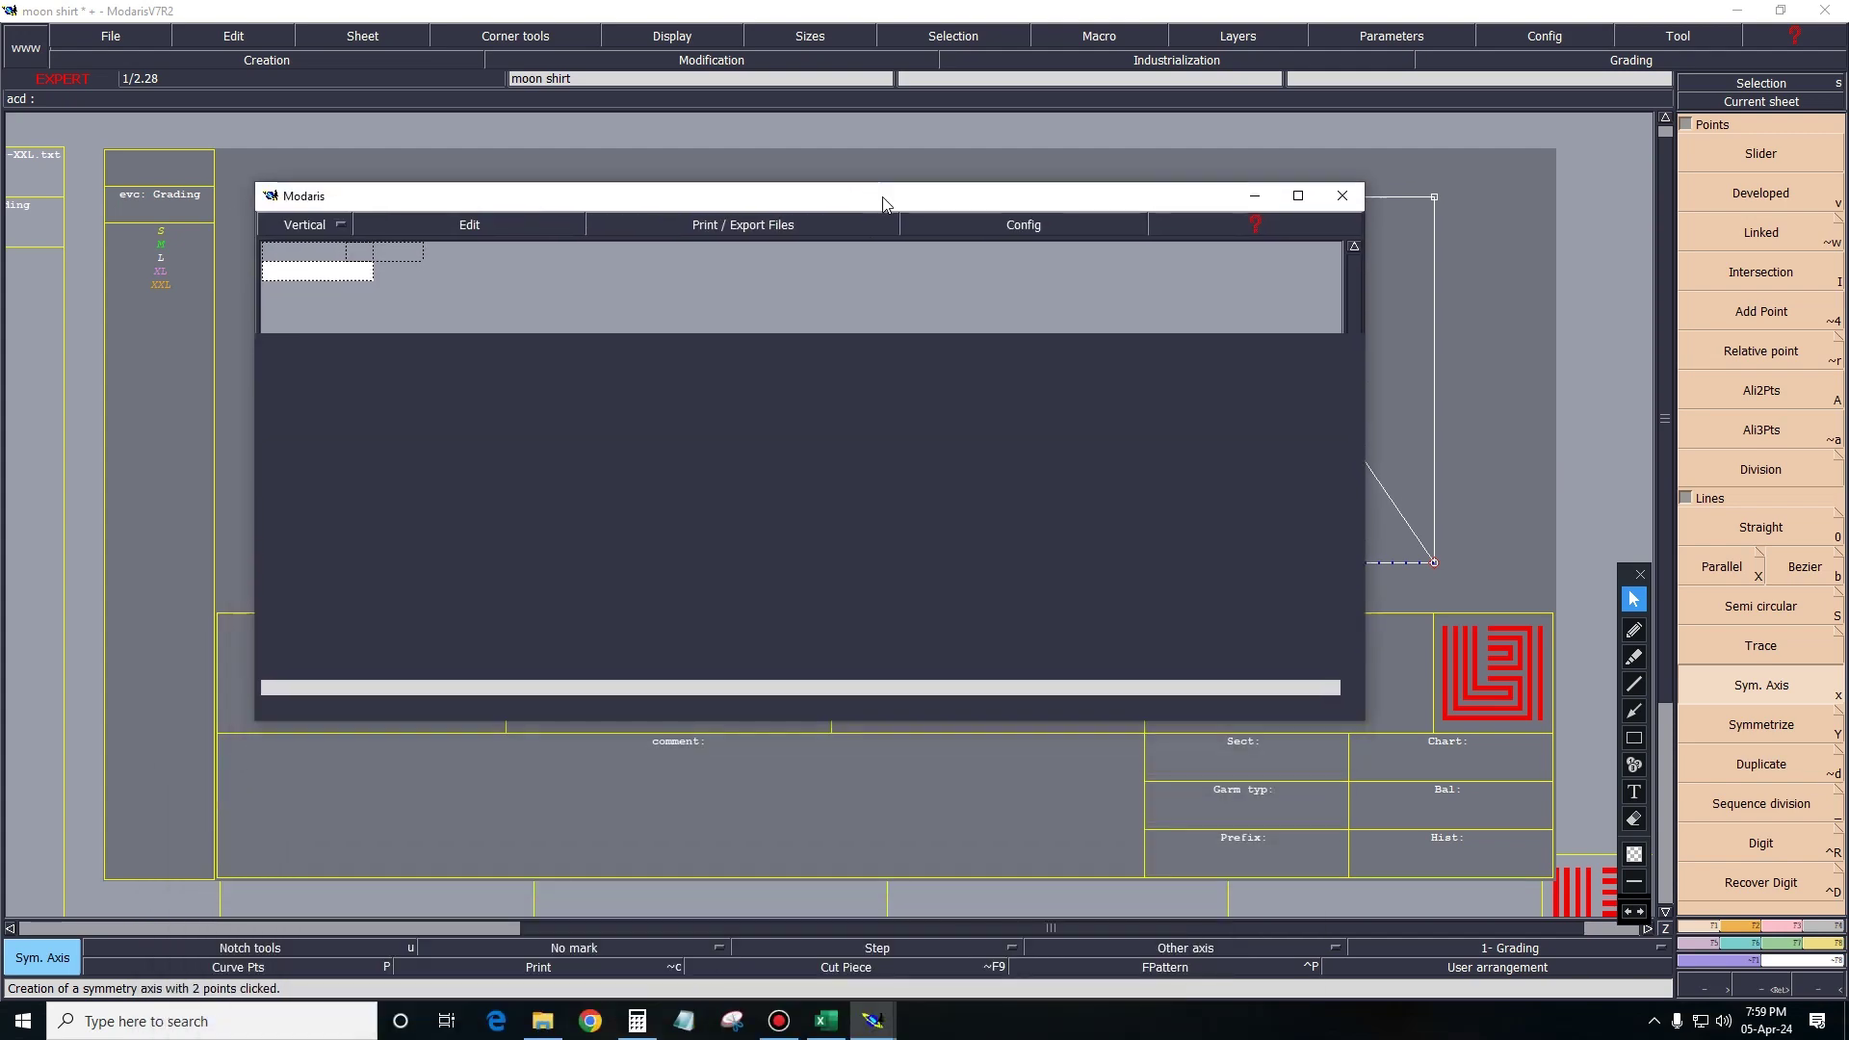
click(809, 708)
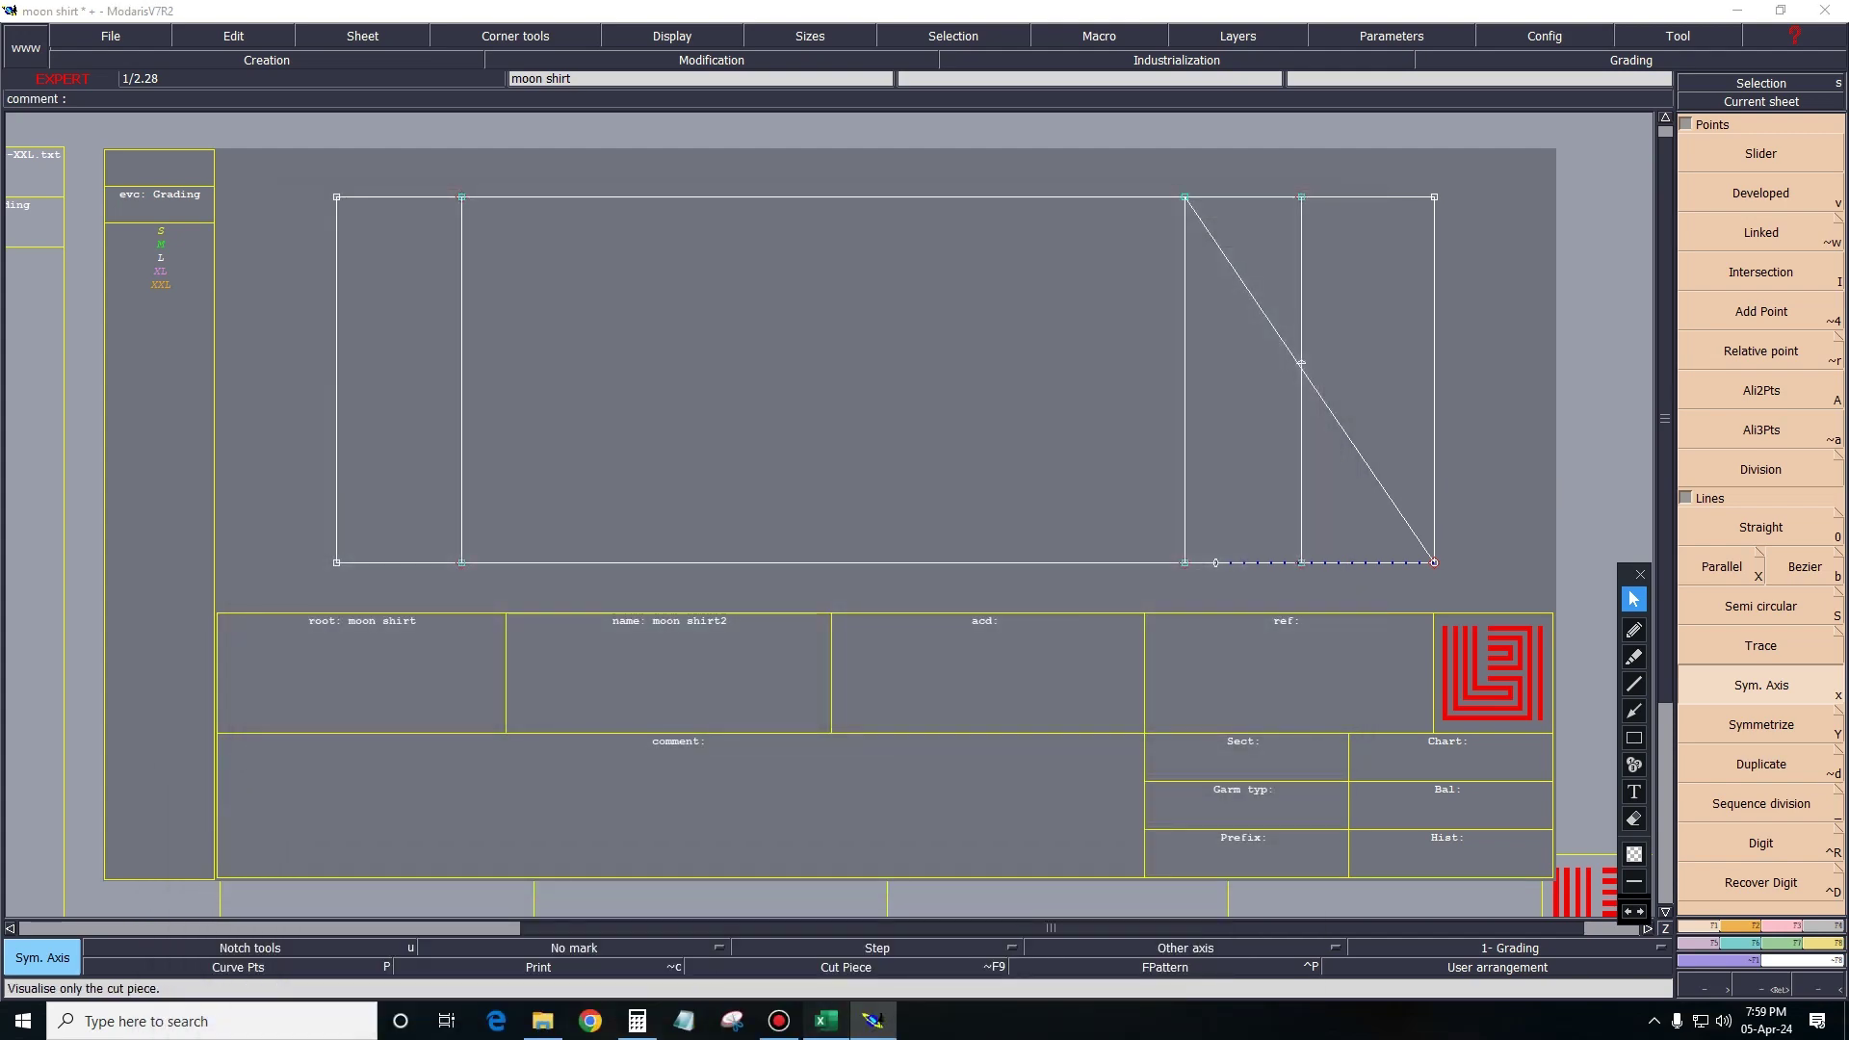
click(826, 1021)
scroll(924, 578, down, 1)
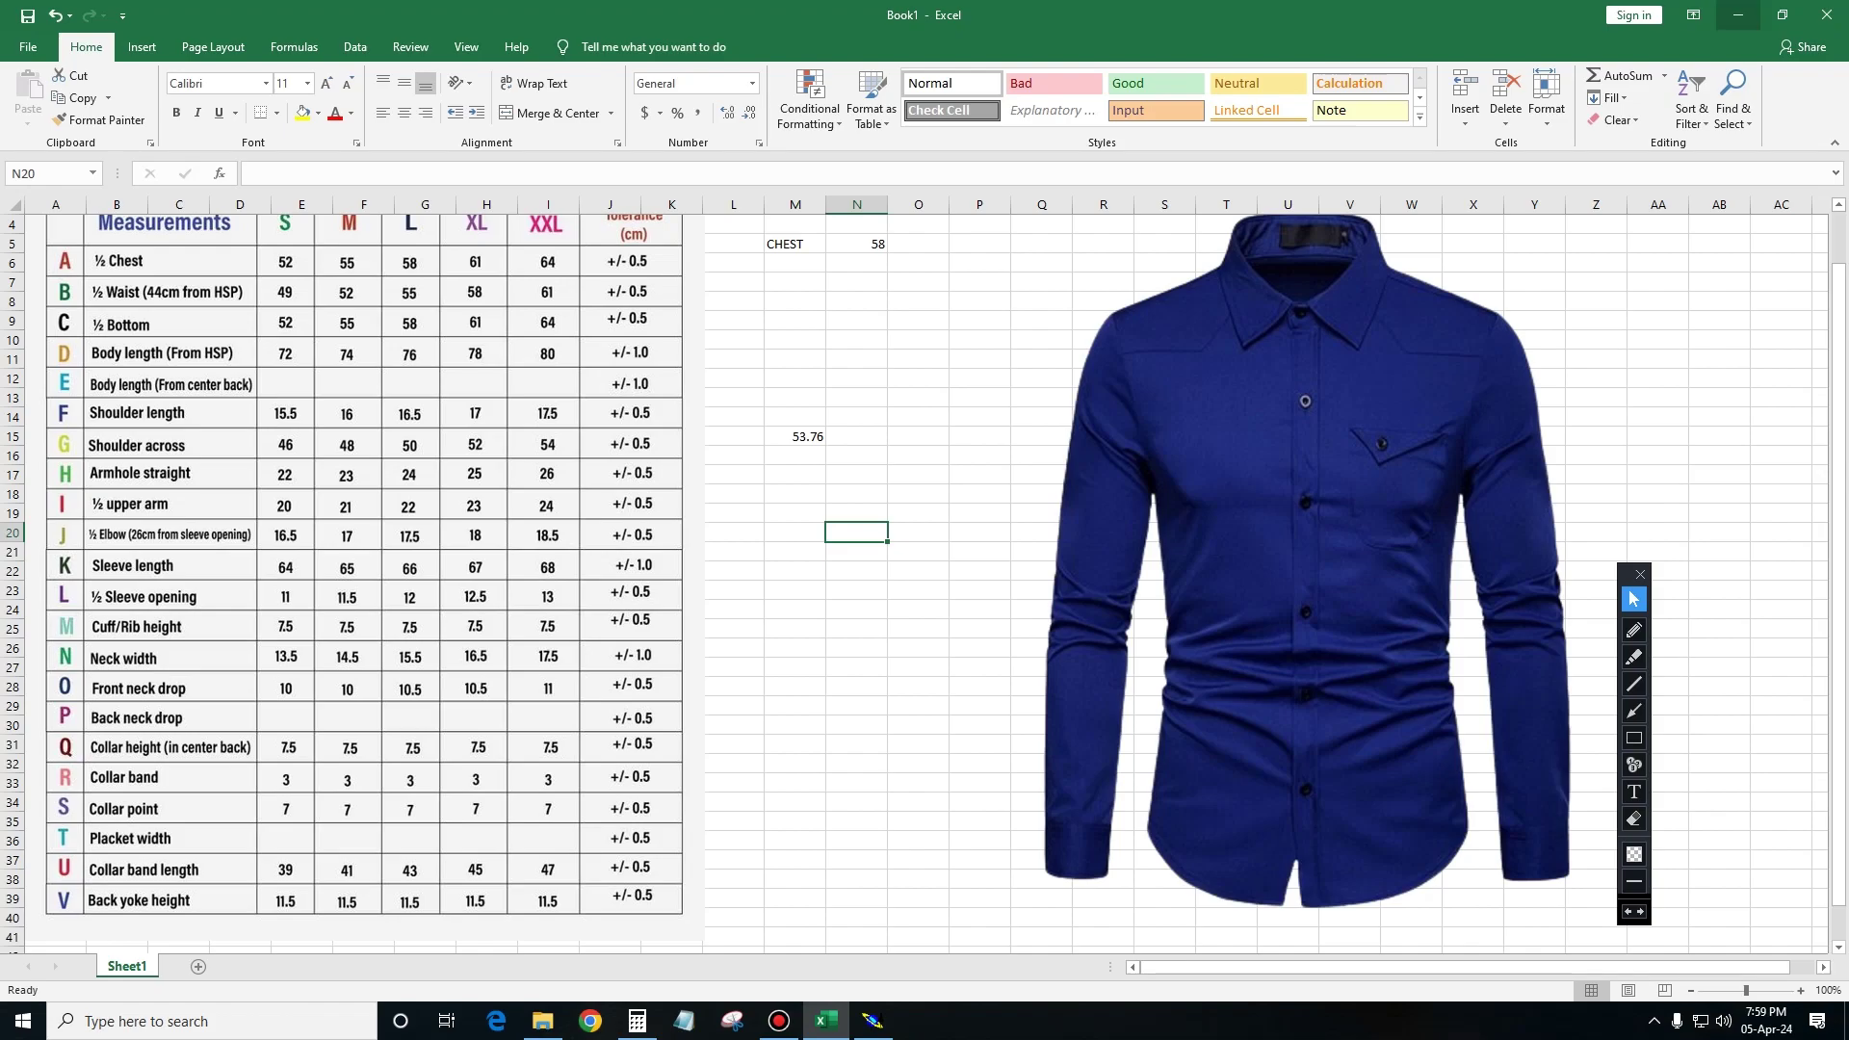
Compute 12 × 2 + 3 = 27 in Calculator.
click(1738, 15)
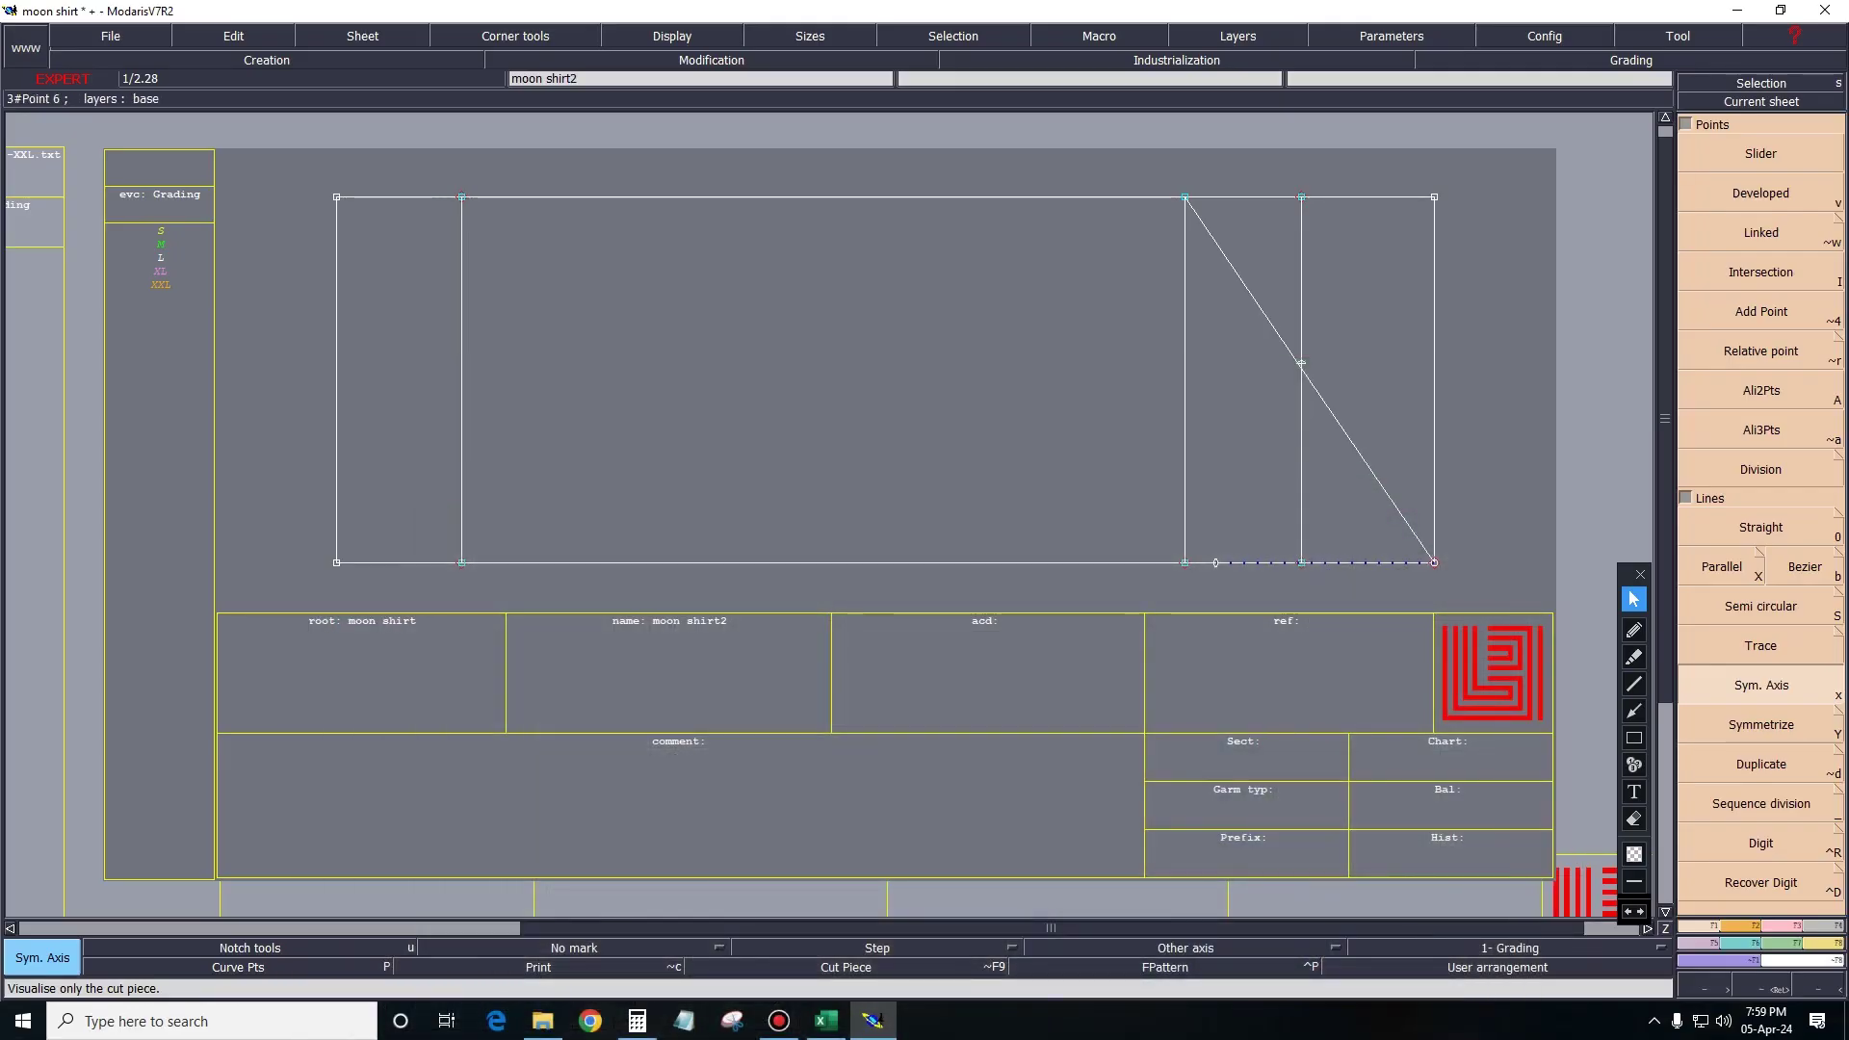
click(636, 1020)
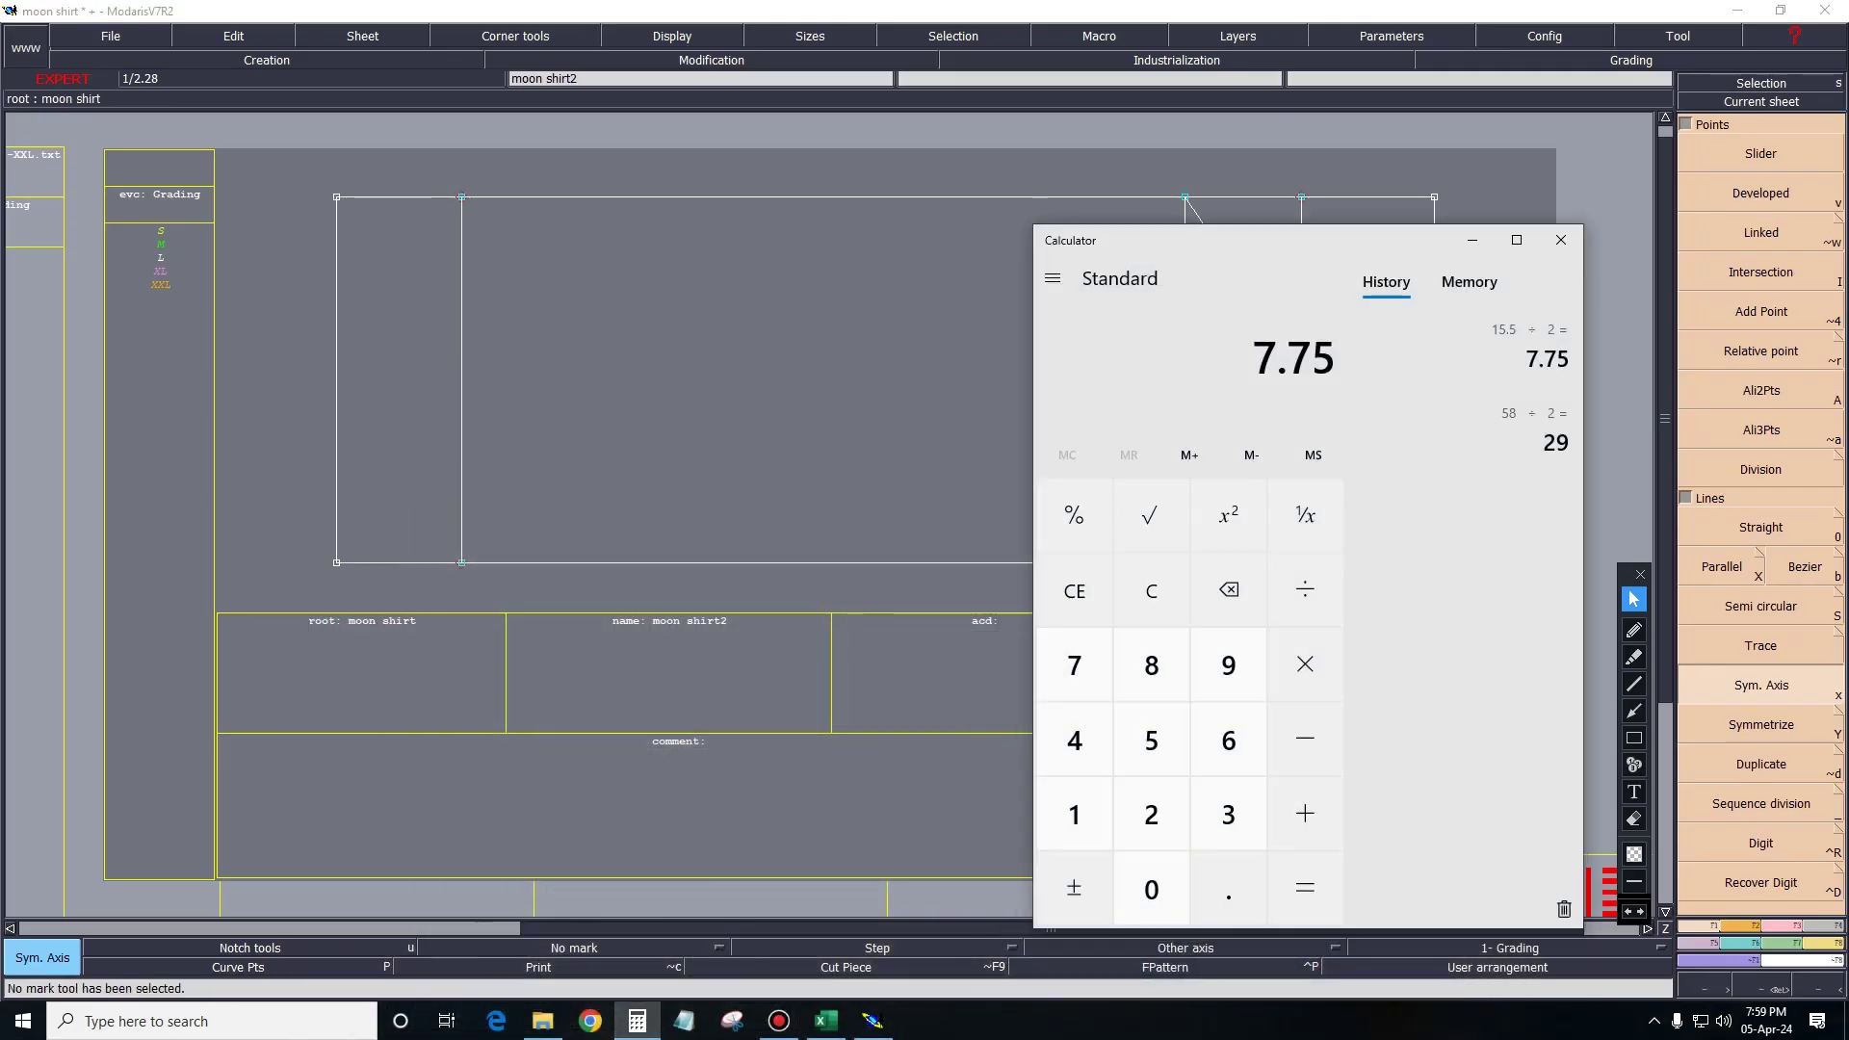
click(1151, 589)
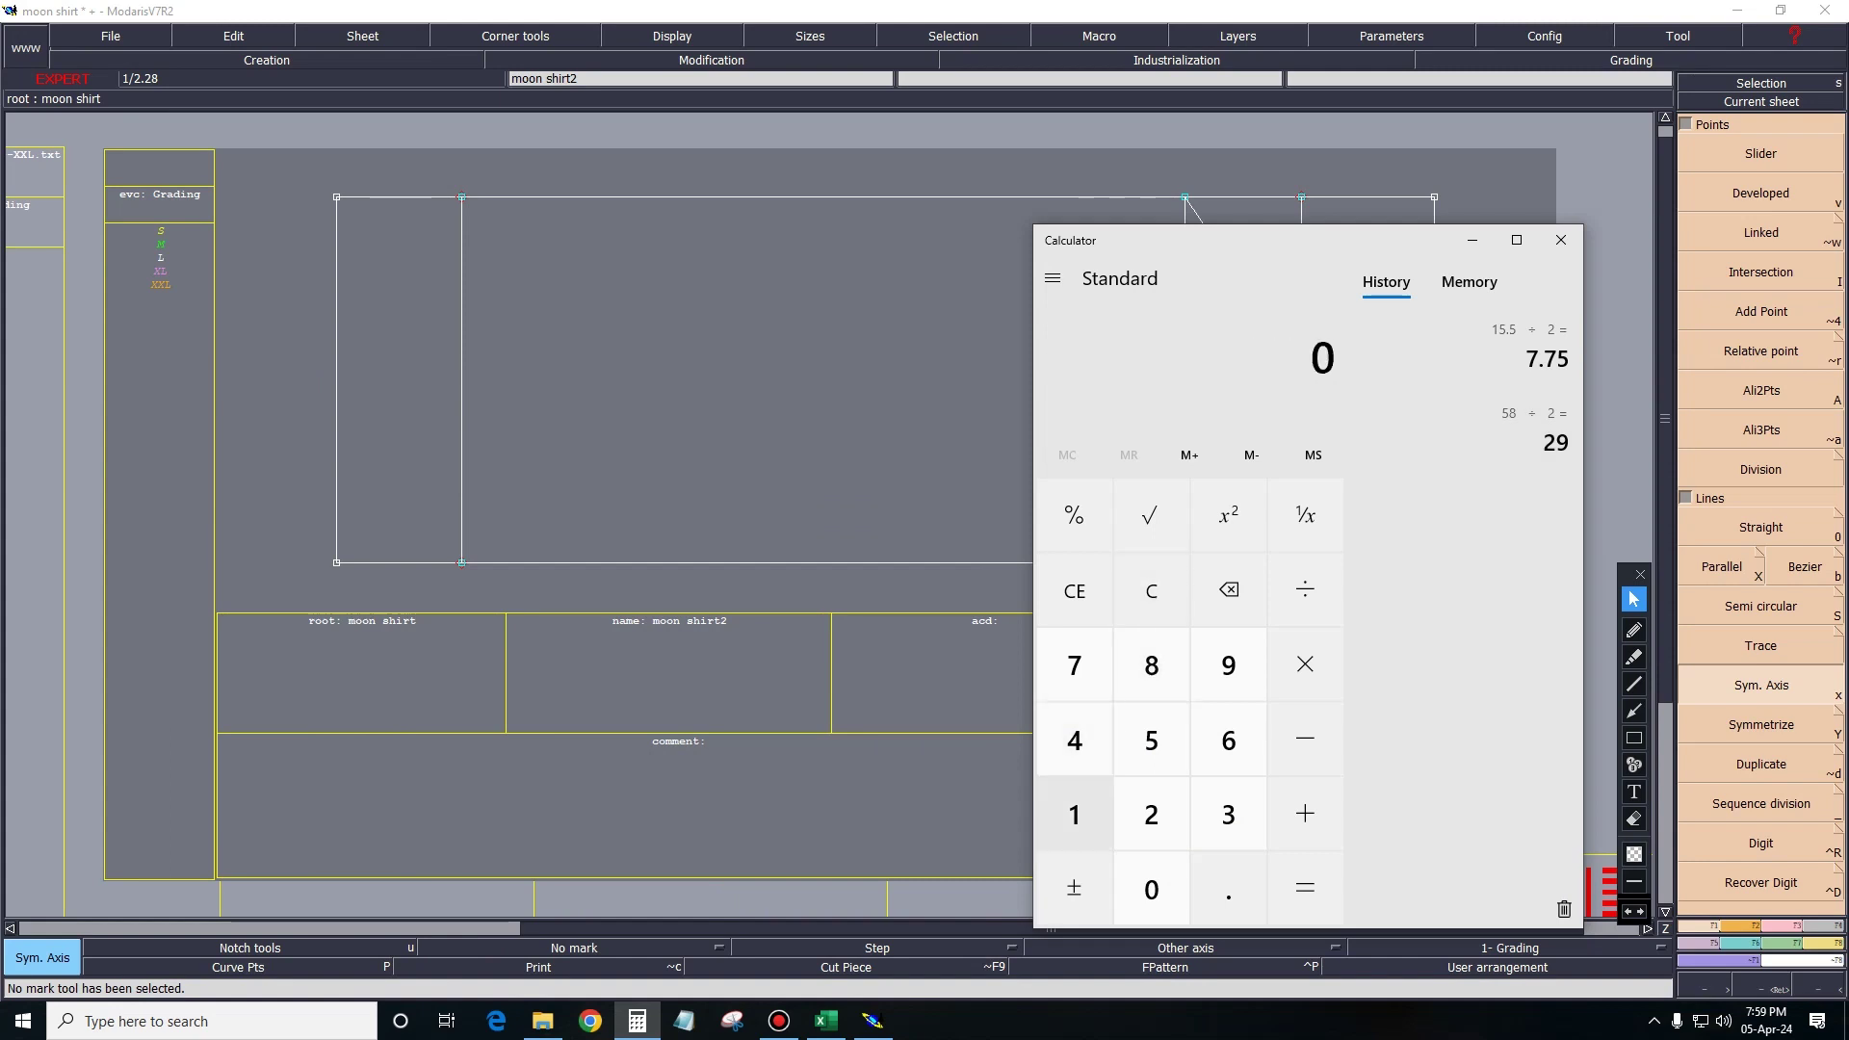
click(1075, 815)
click(1151, 814)
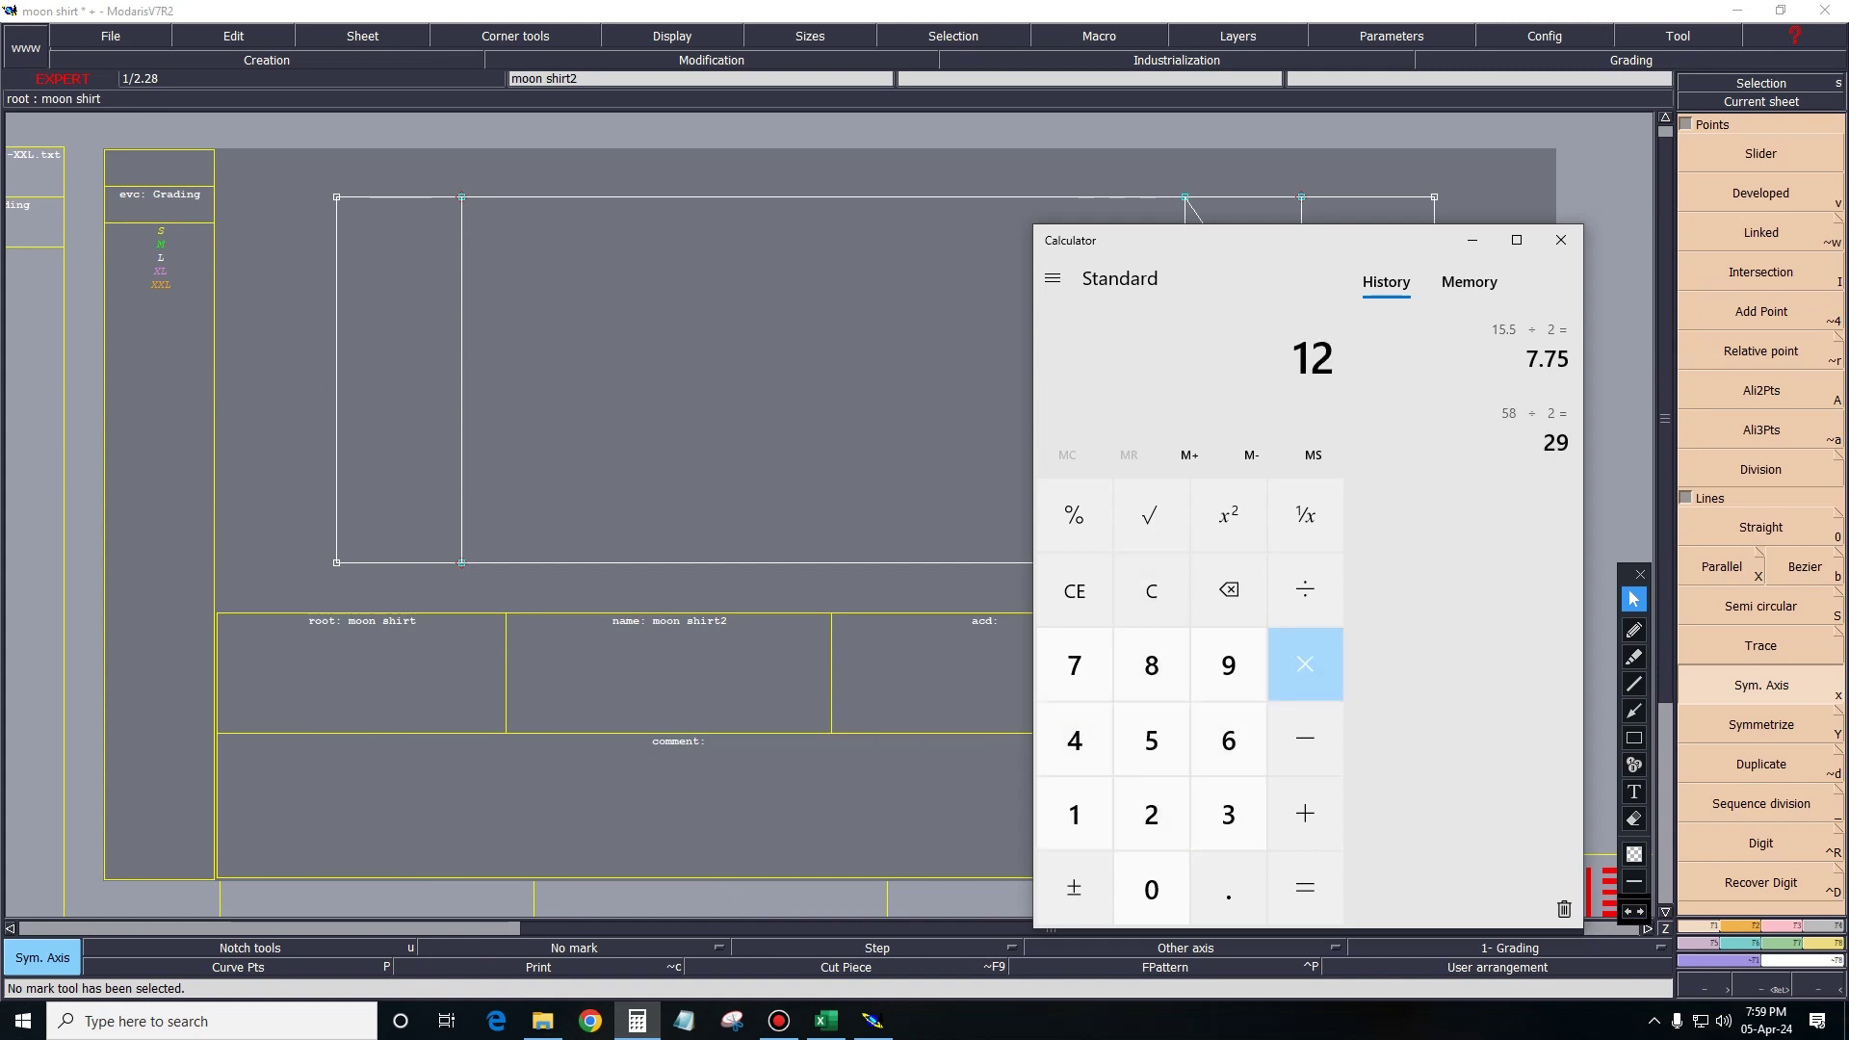
click(1304, 665)
click(1305, 887)
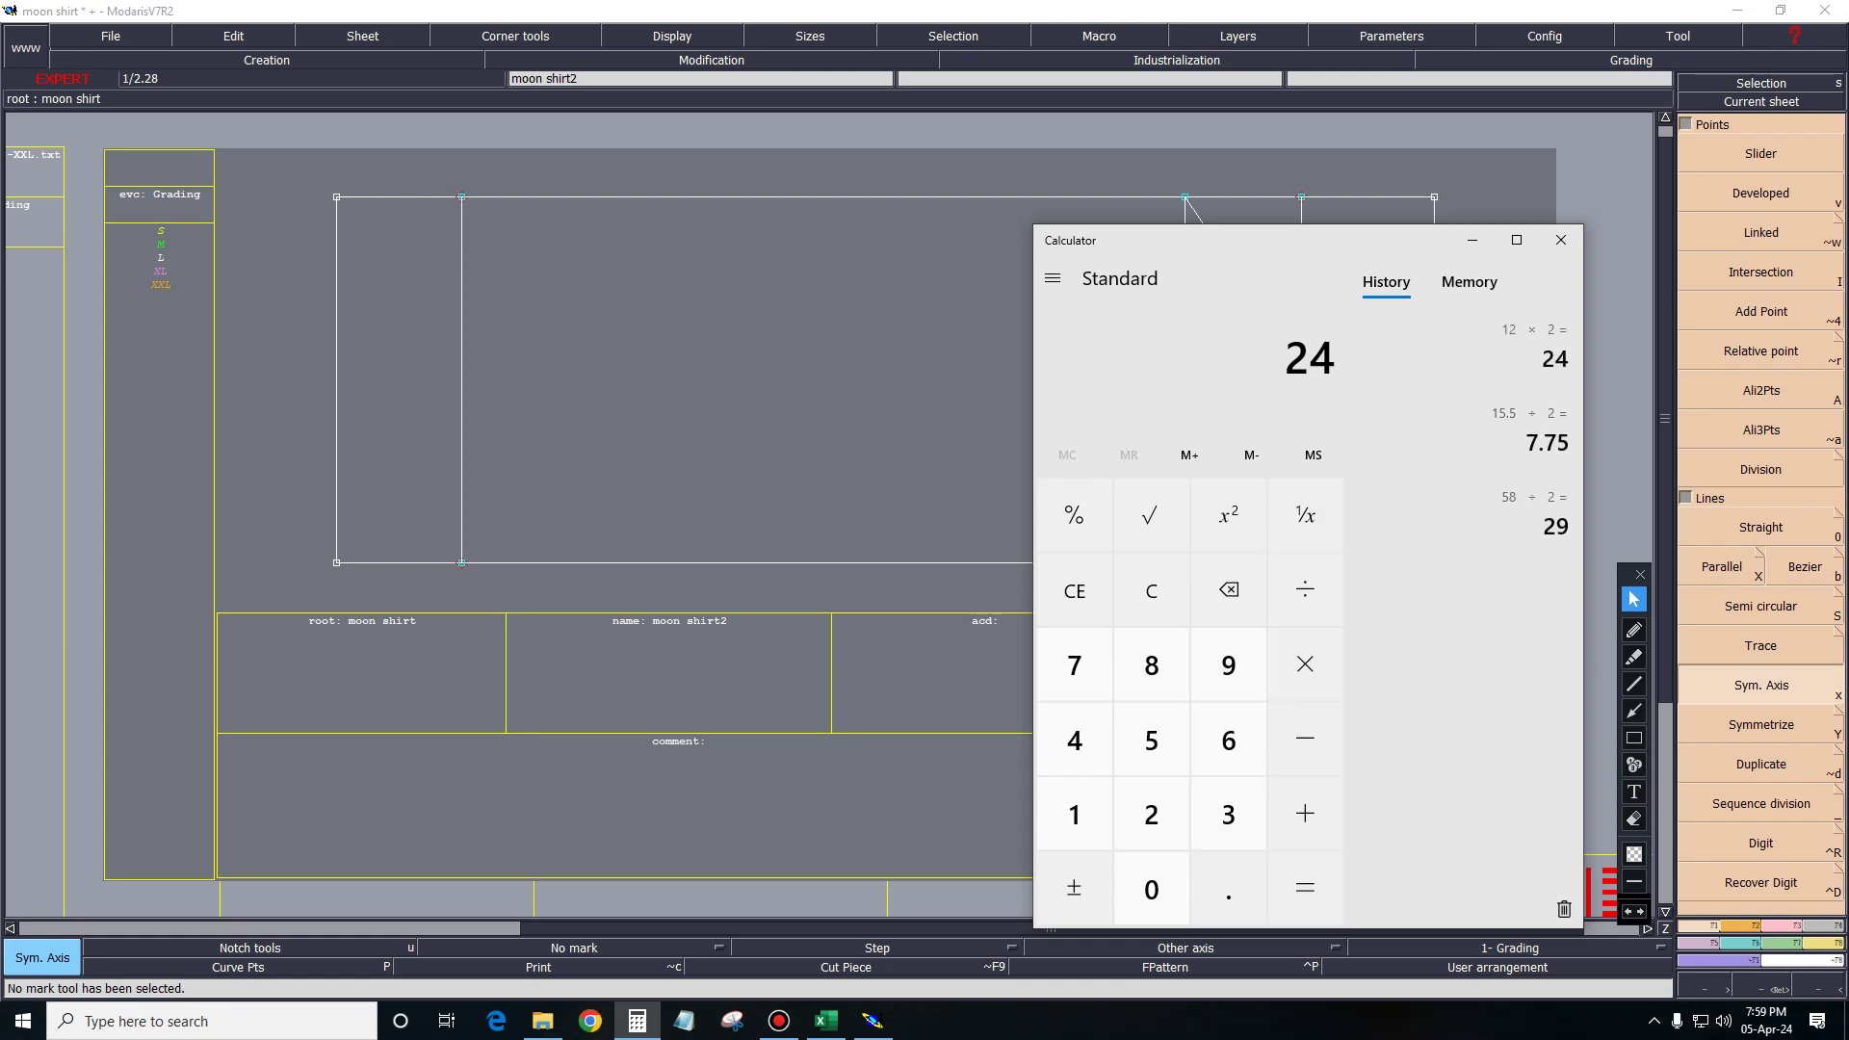
click(1305, 814)
click(1228, 814)
click(1305, 886)
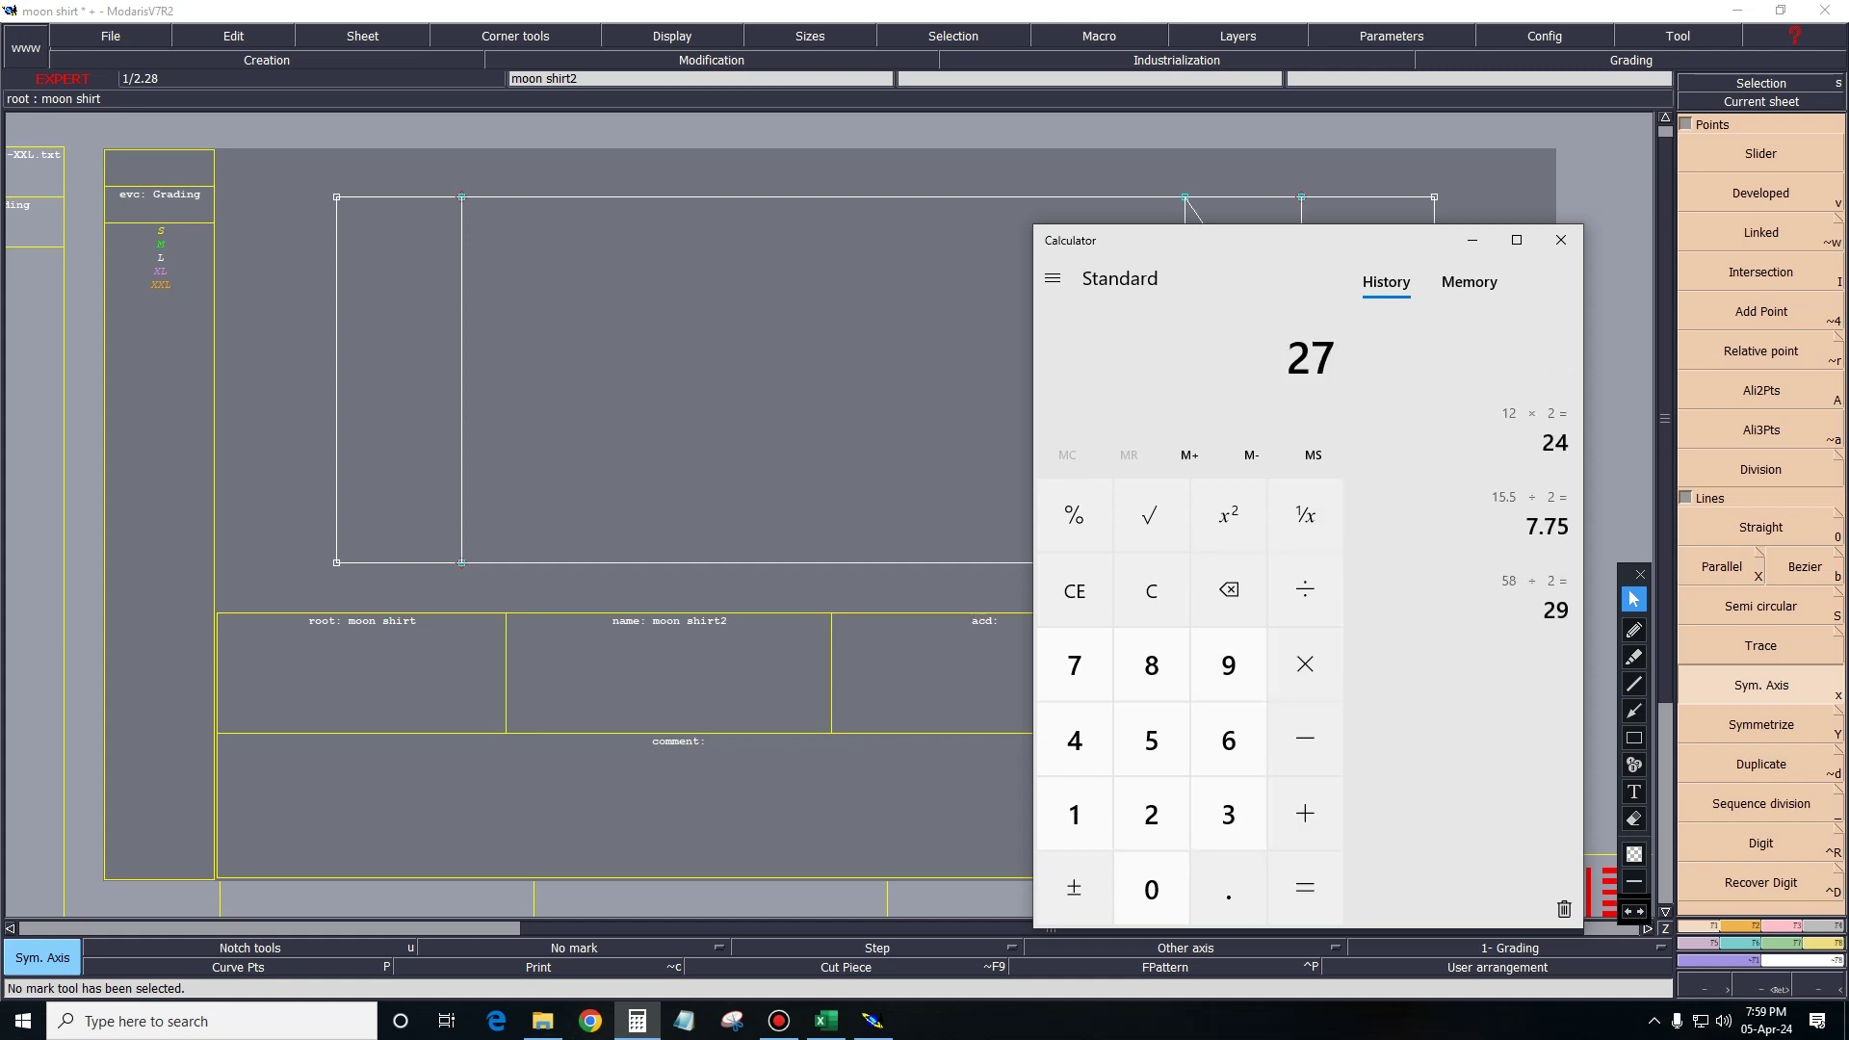
Divide 27 by 2 to get 13.5 and minimize Calculator.
click(1304, 663)
click(1304, 588)
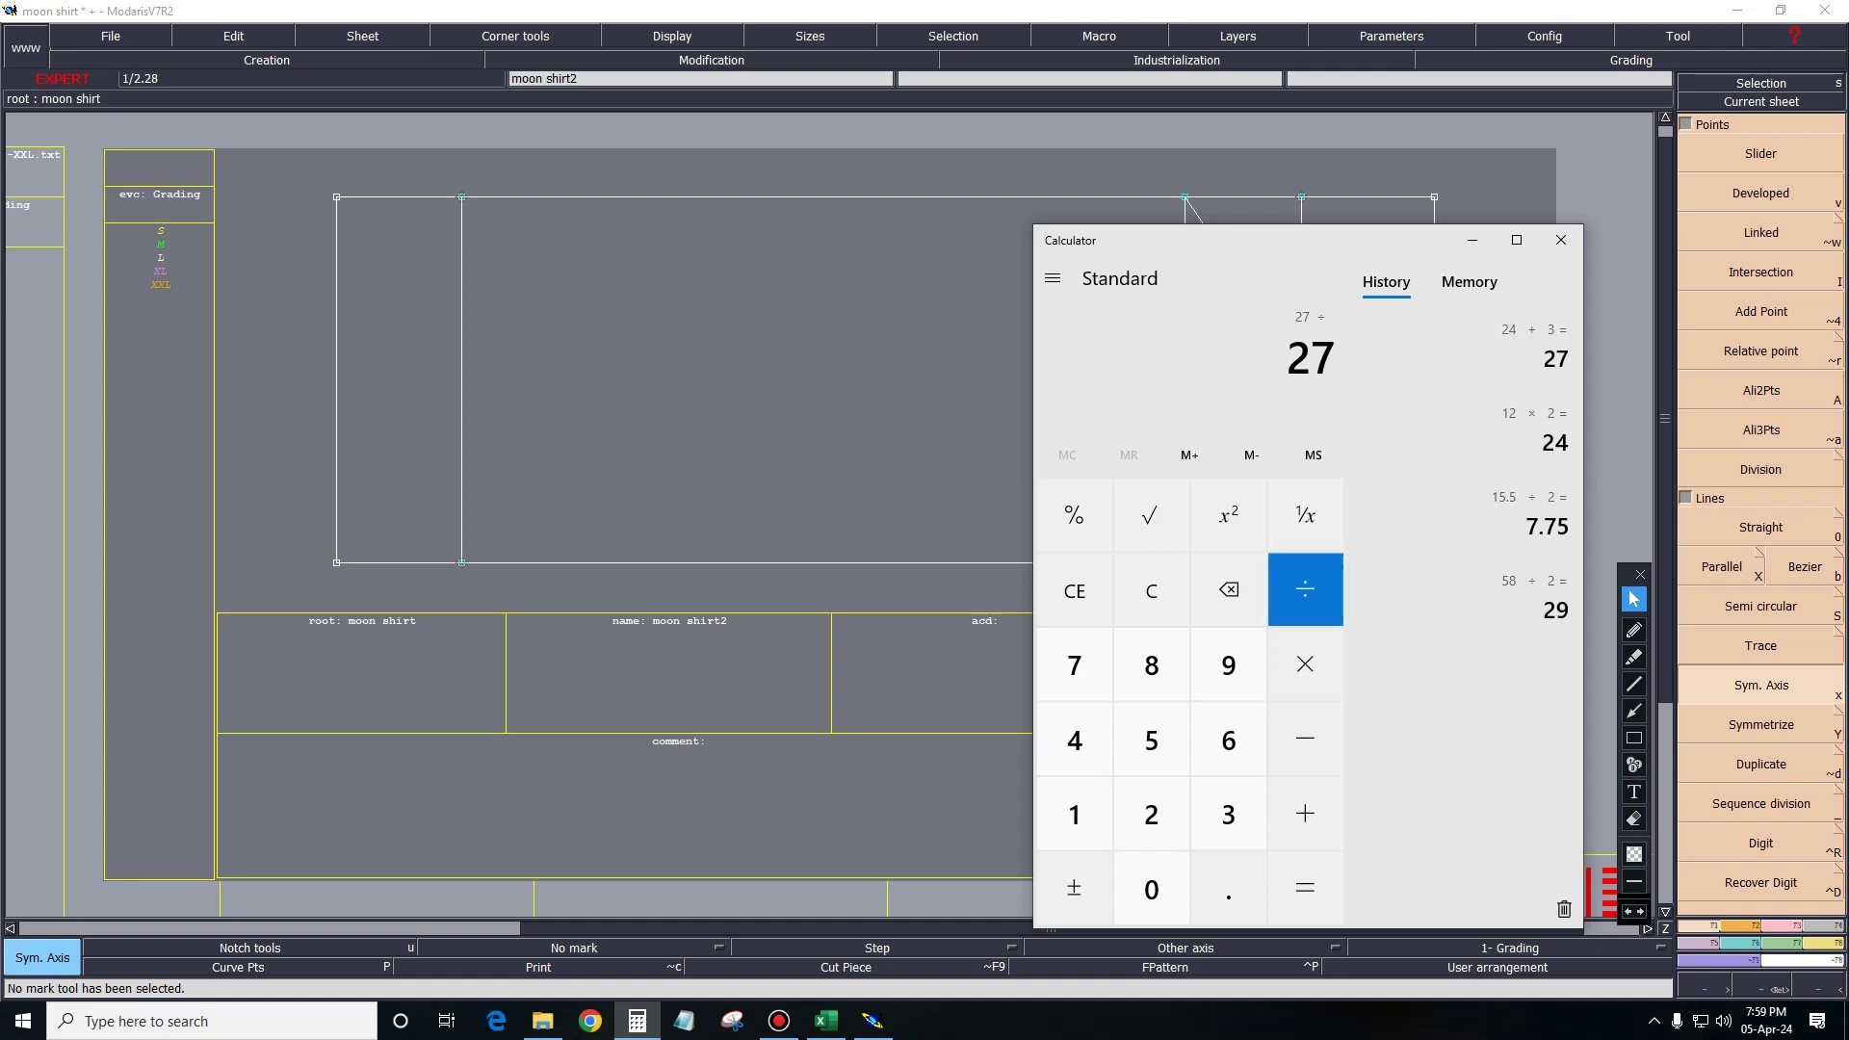
click(1151, 813)
click(1305, 887)
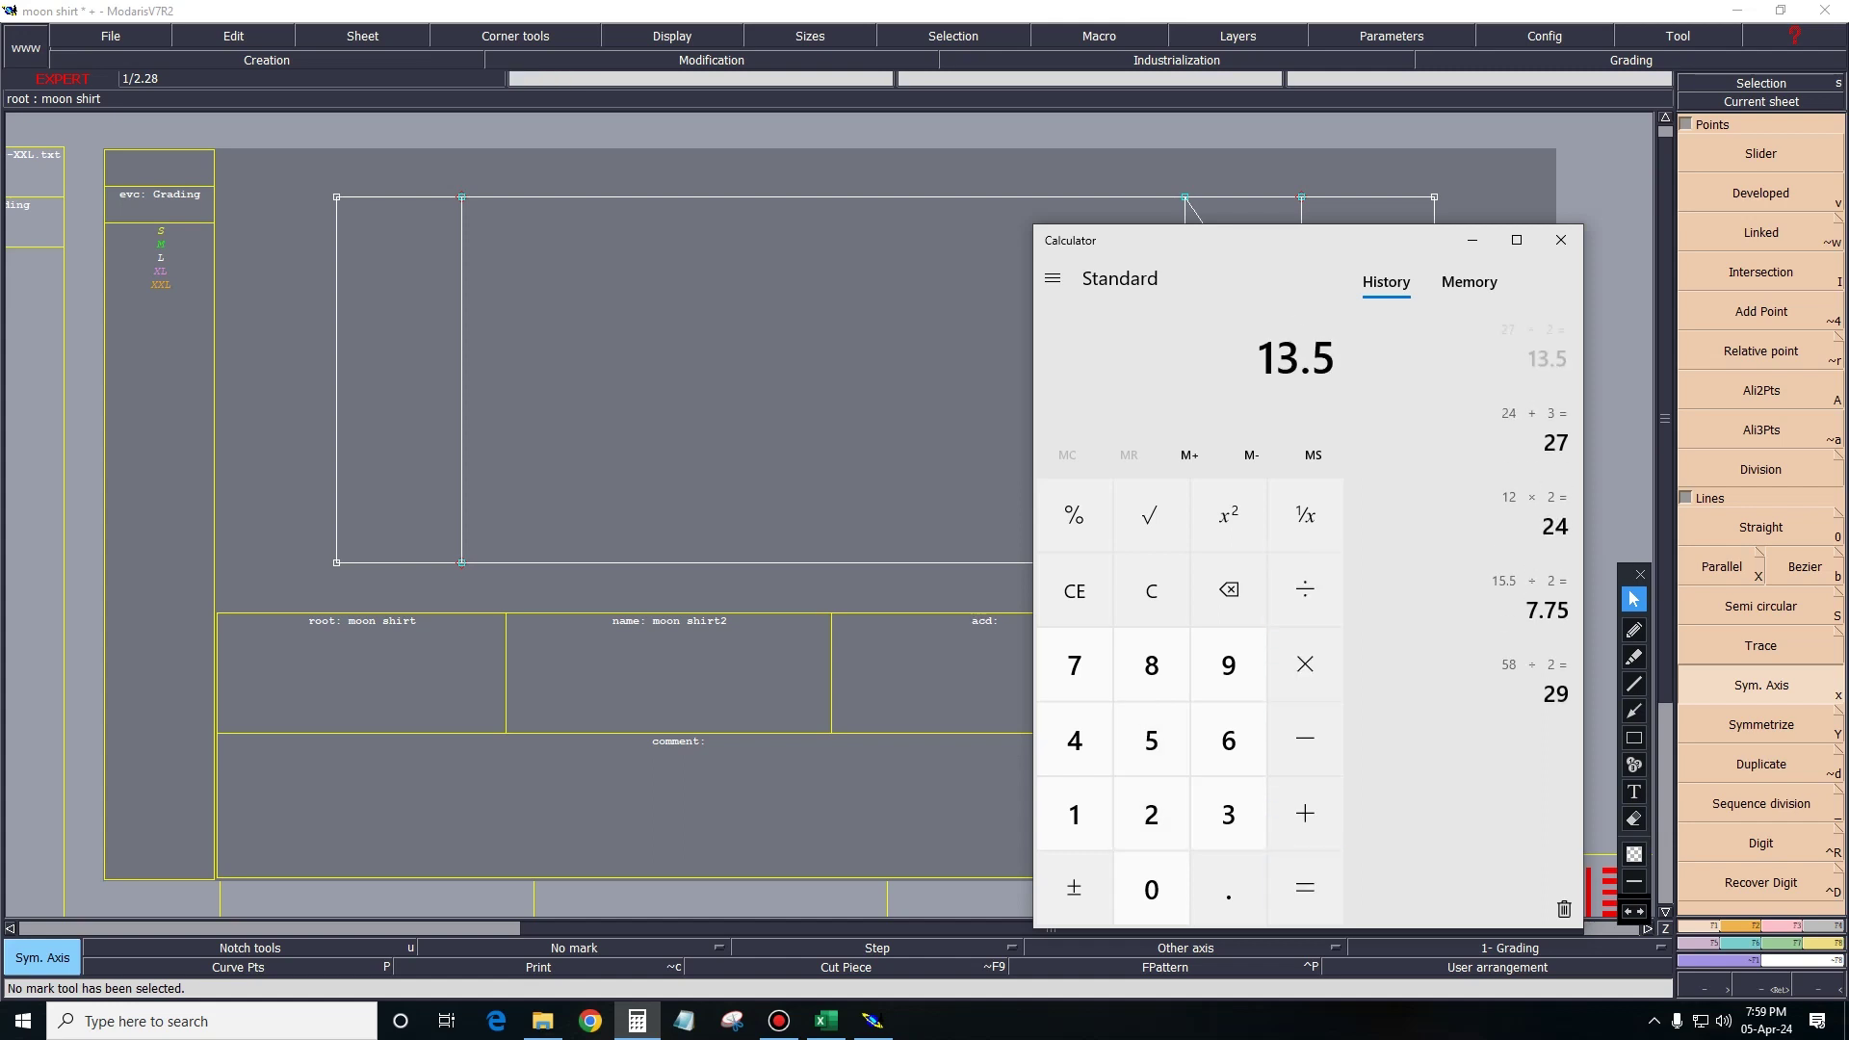
click(1472, 240)
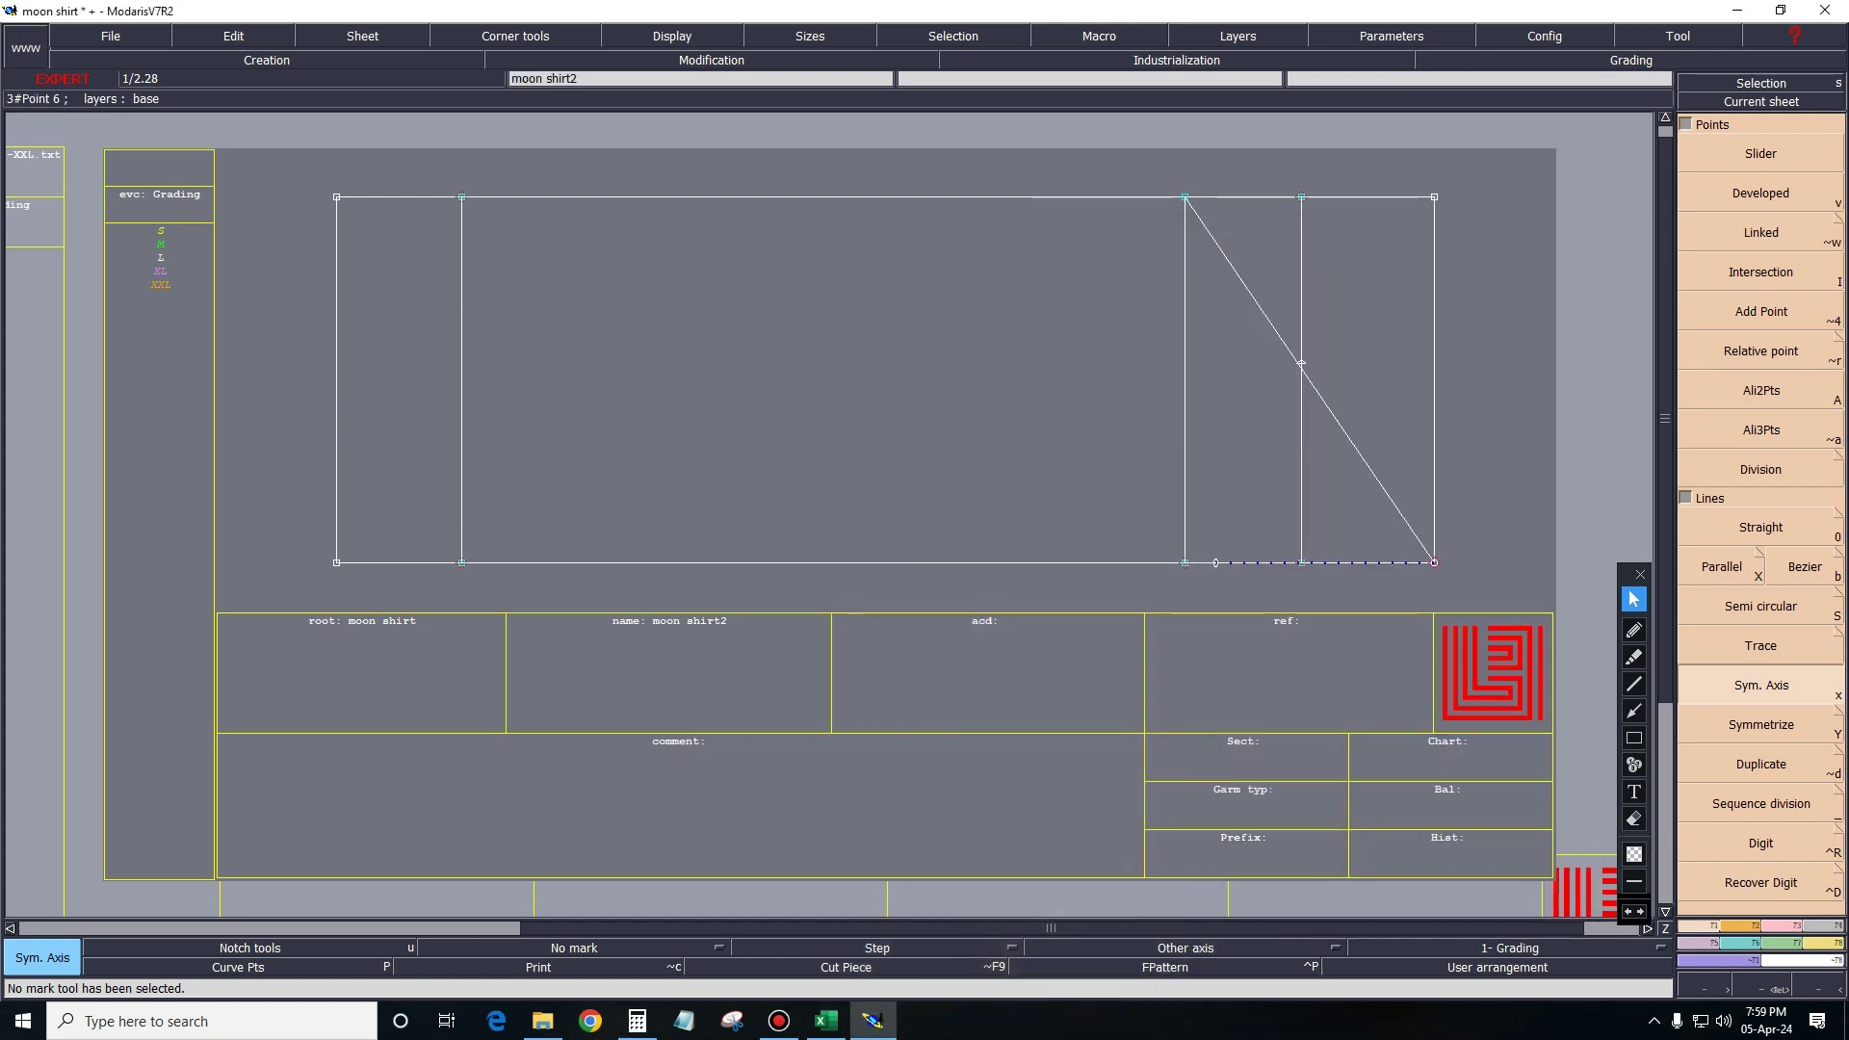
Mark a developed point 12 cm along the inner left vertical line.
key(v)
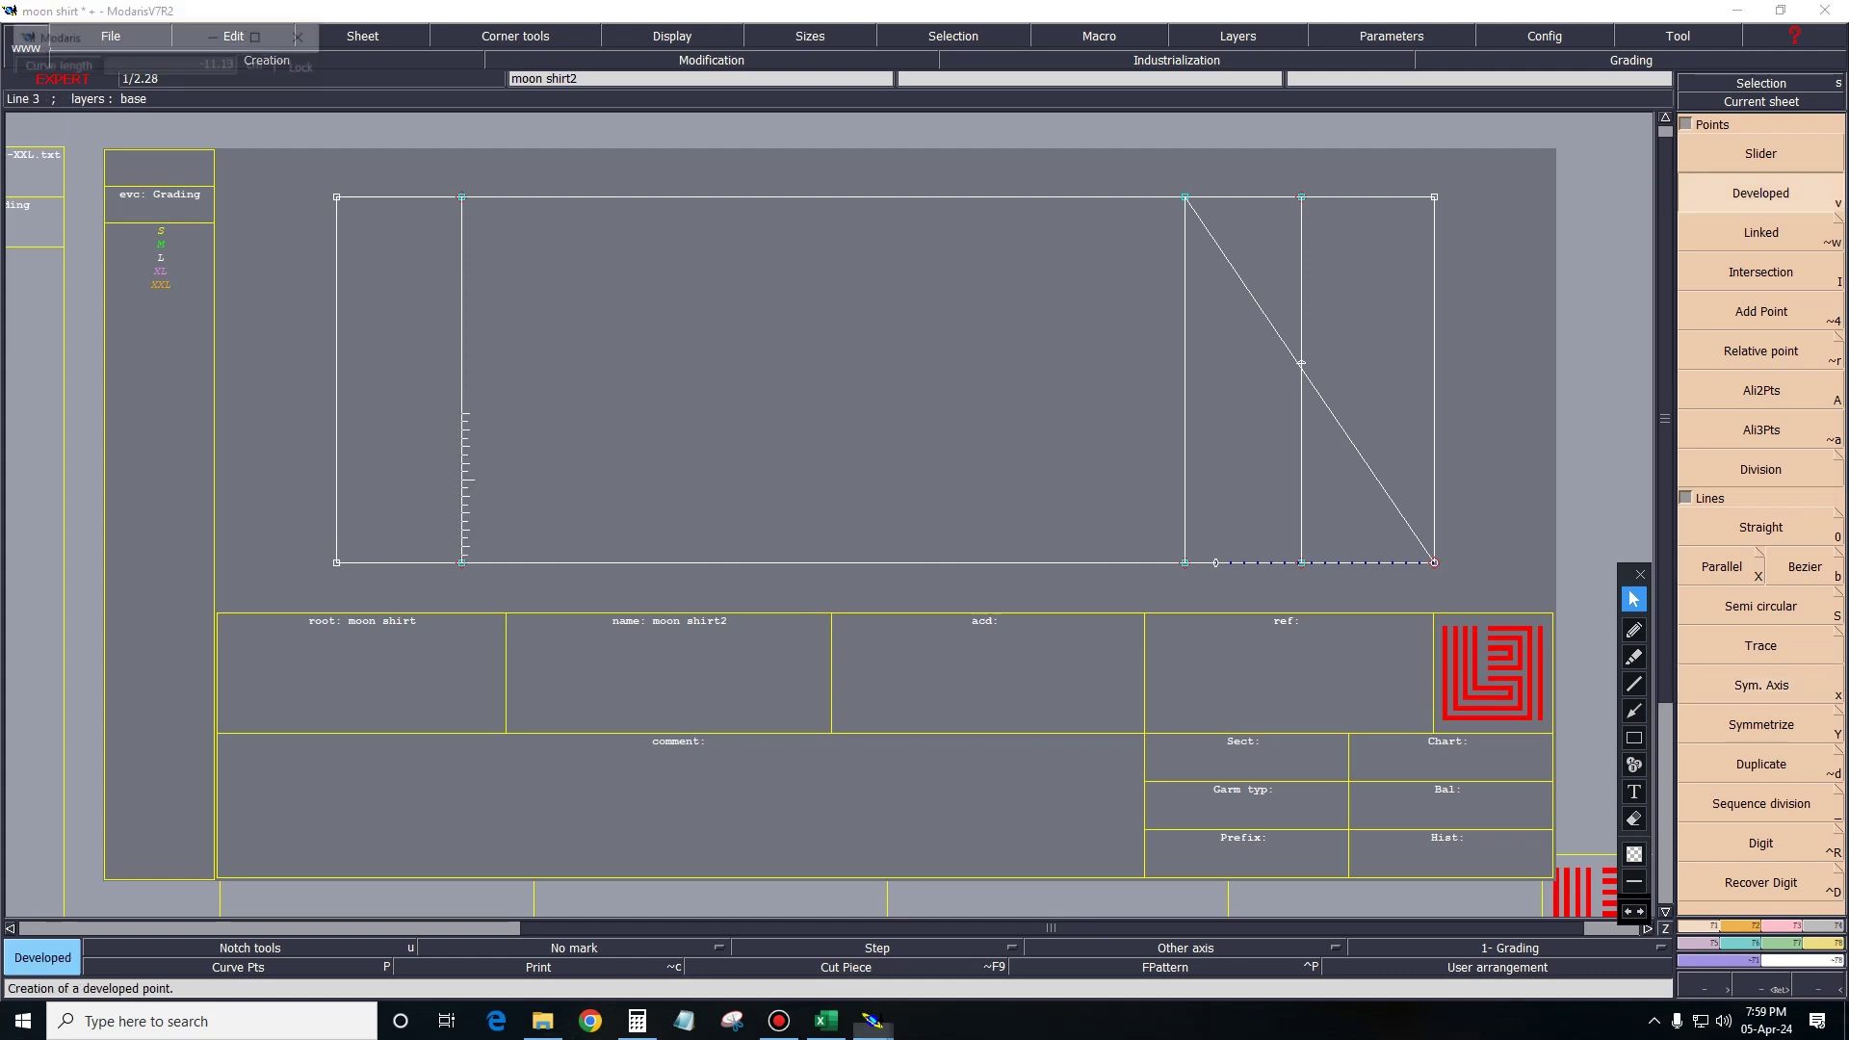
click(461, 294)
text(12.00)
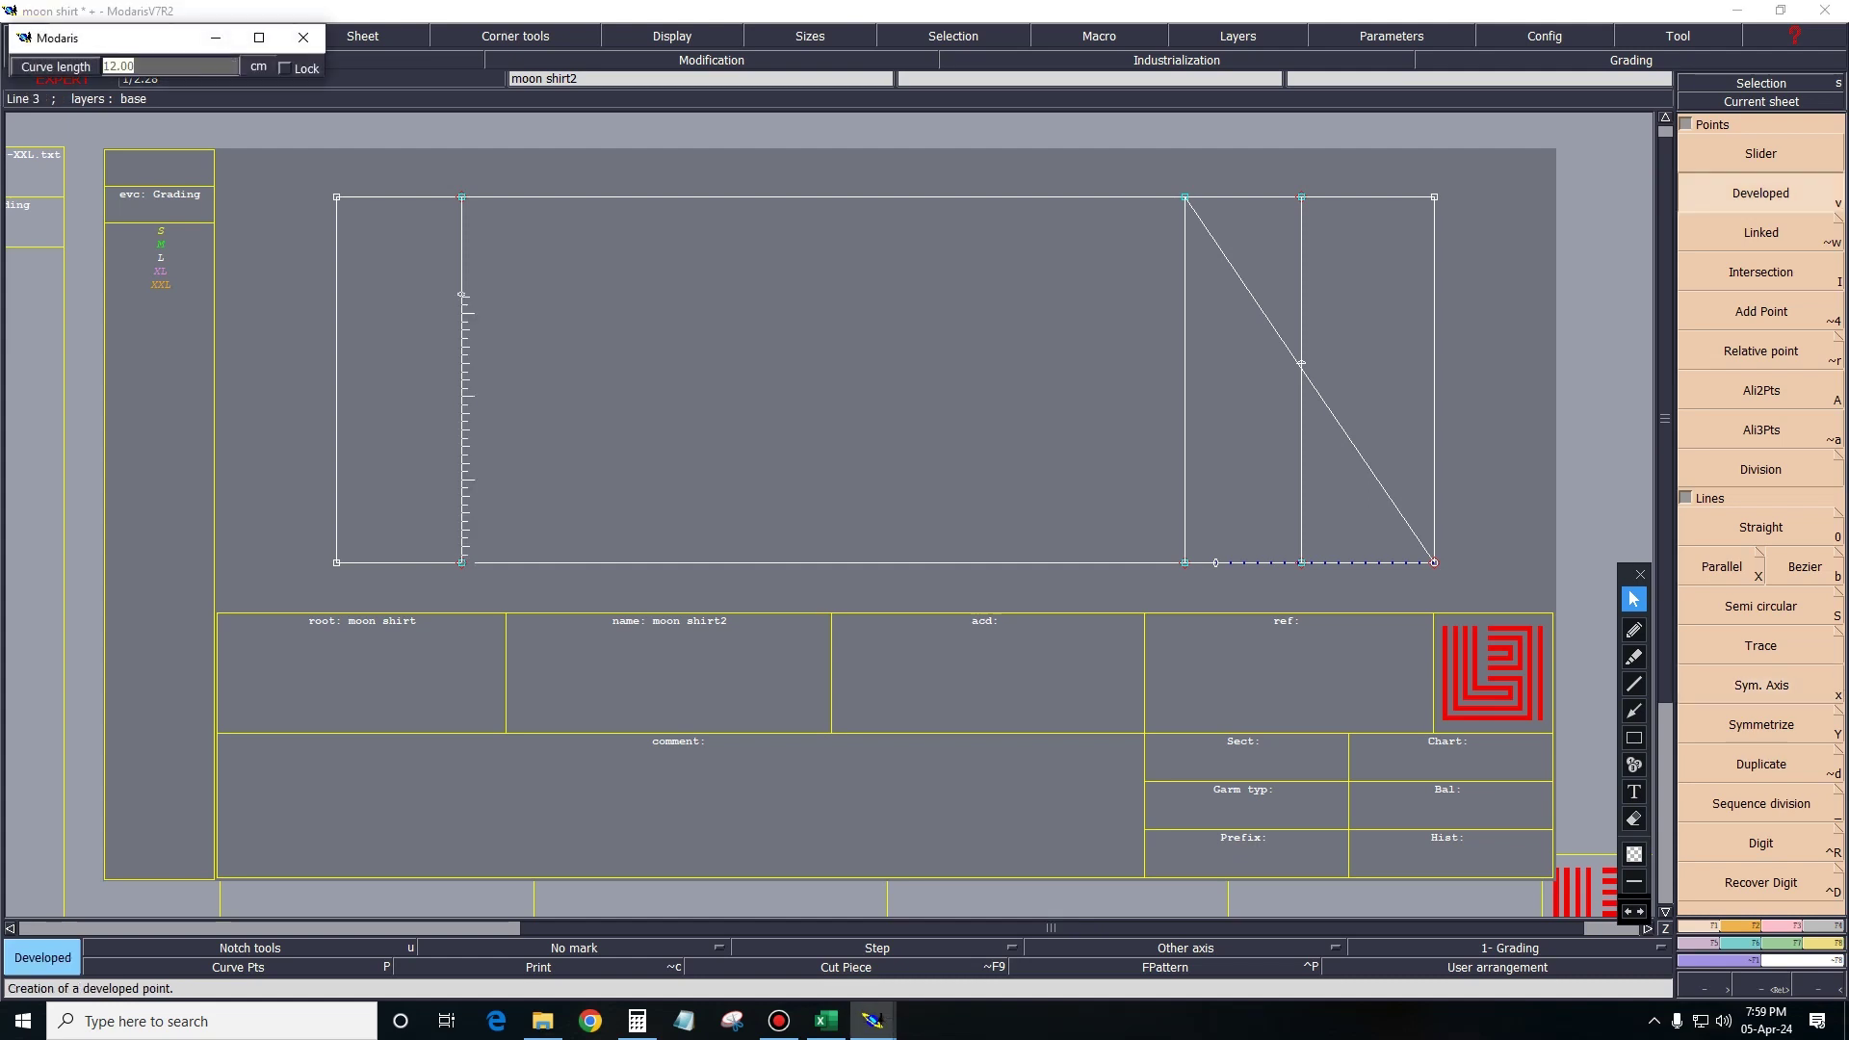
text(-13.50)
key(Return)
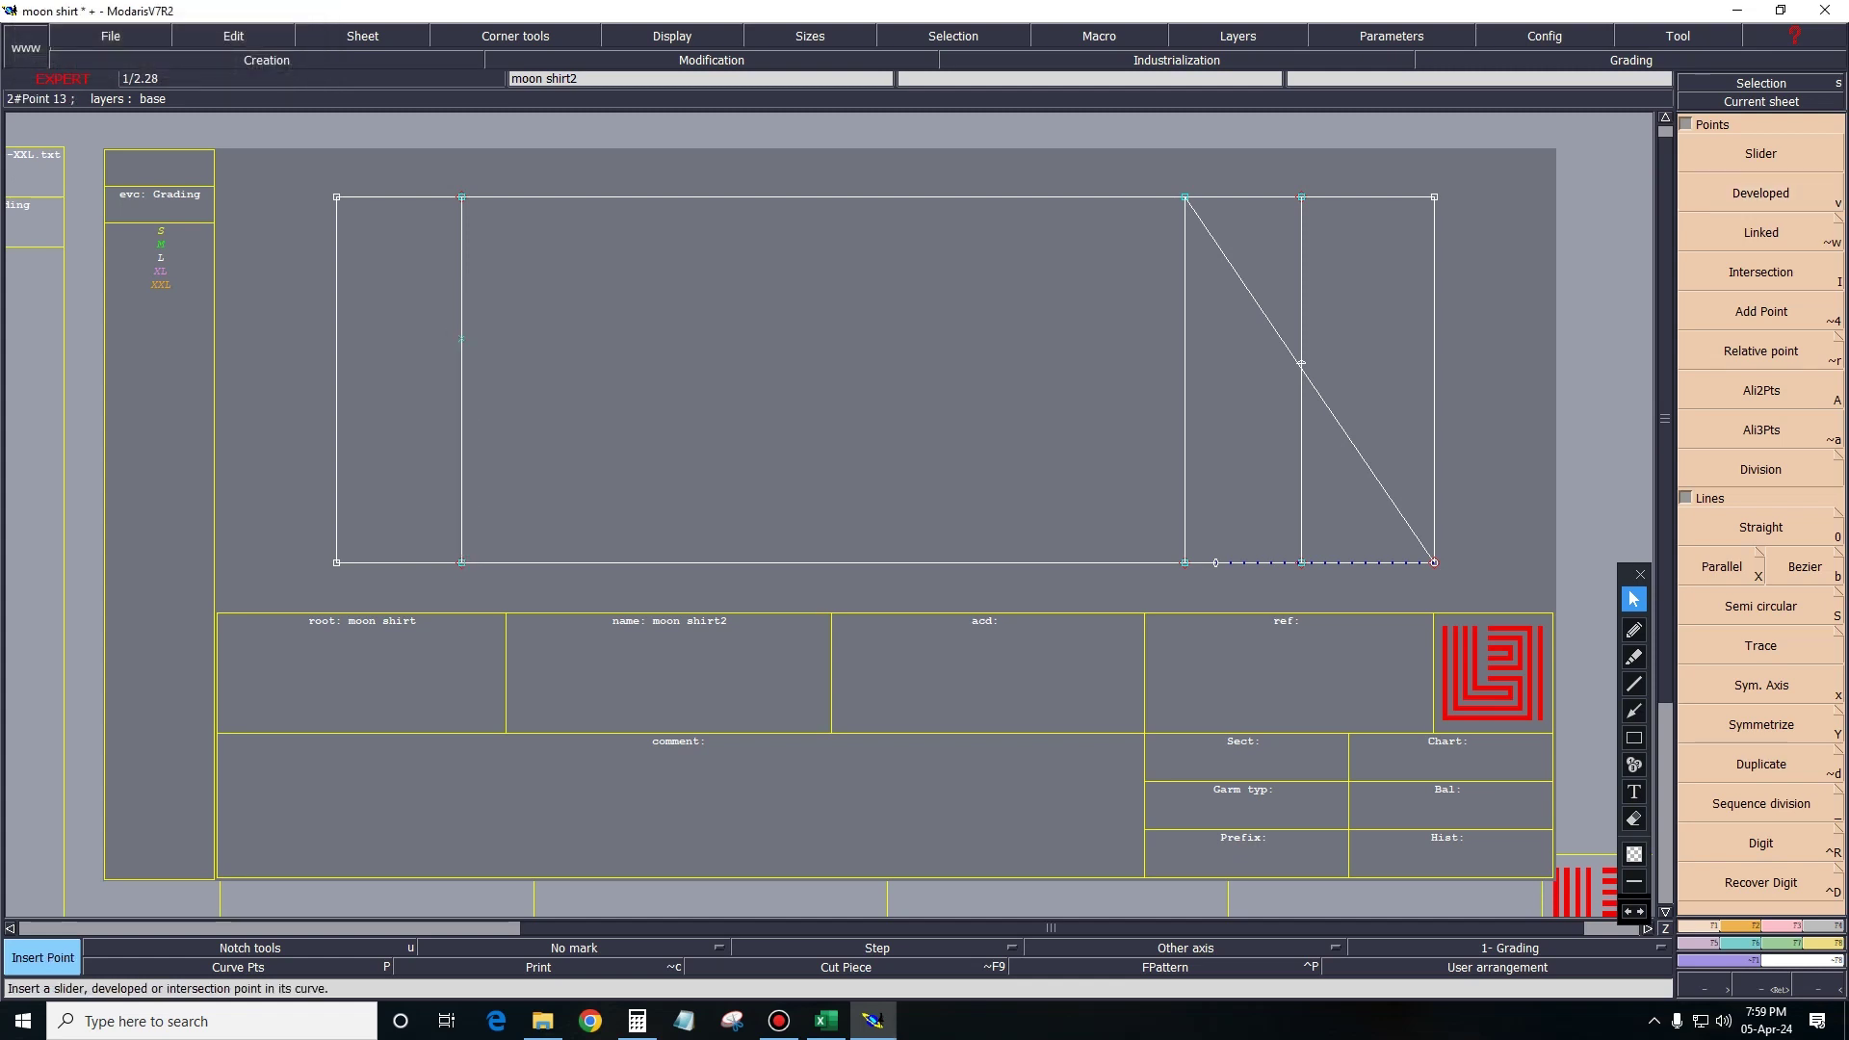
Draw a horizontal line to the left edge, trim its overhang, and enter a -0.5 developed point.
key(b)
click(461, 338)
click(265, 338)
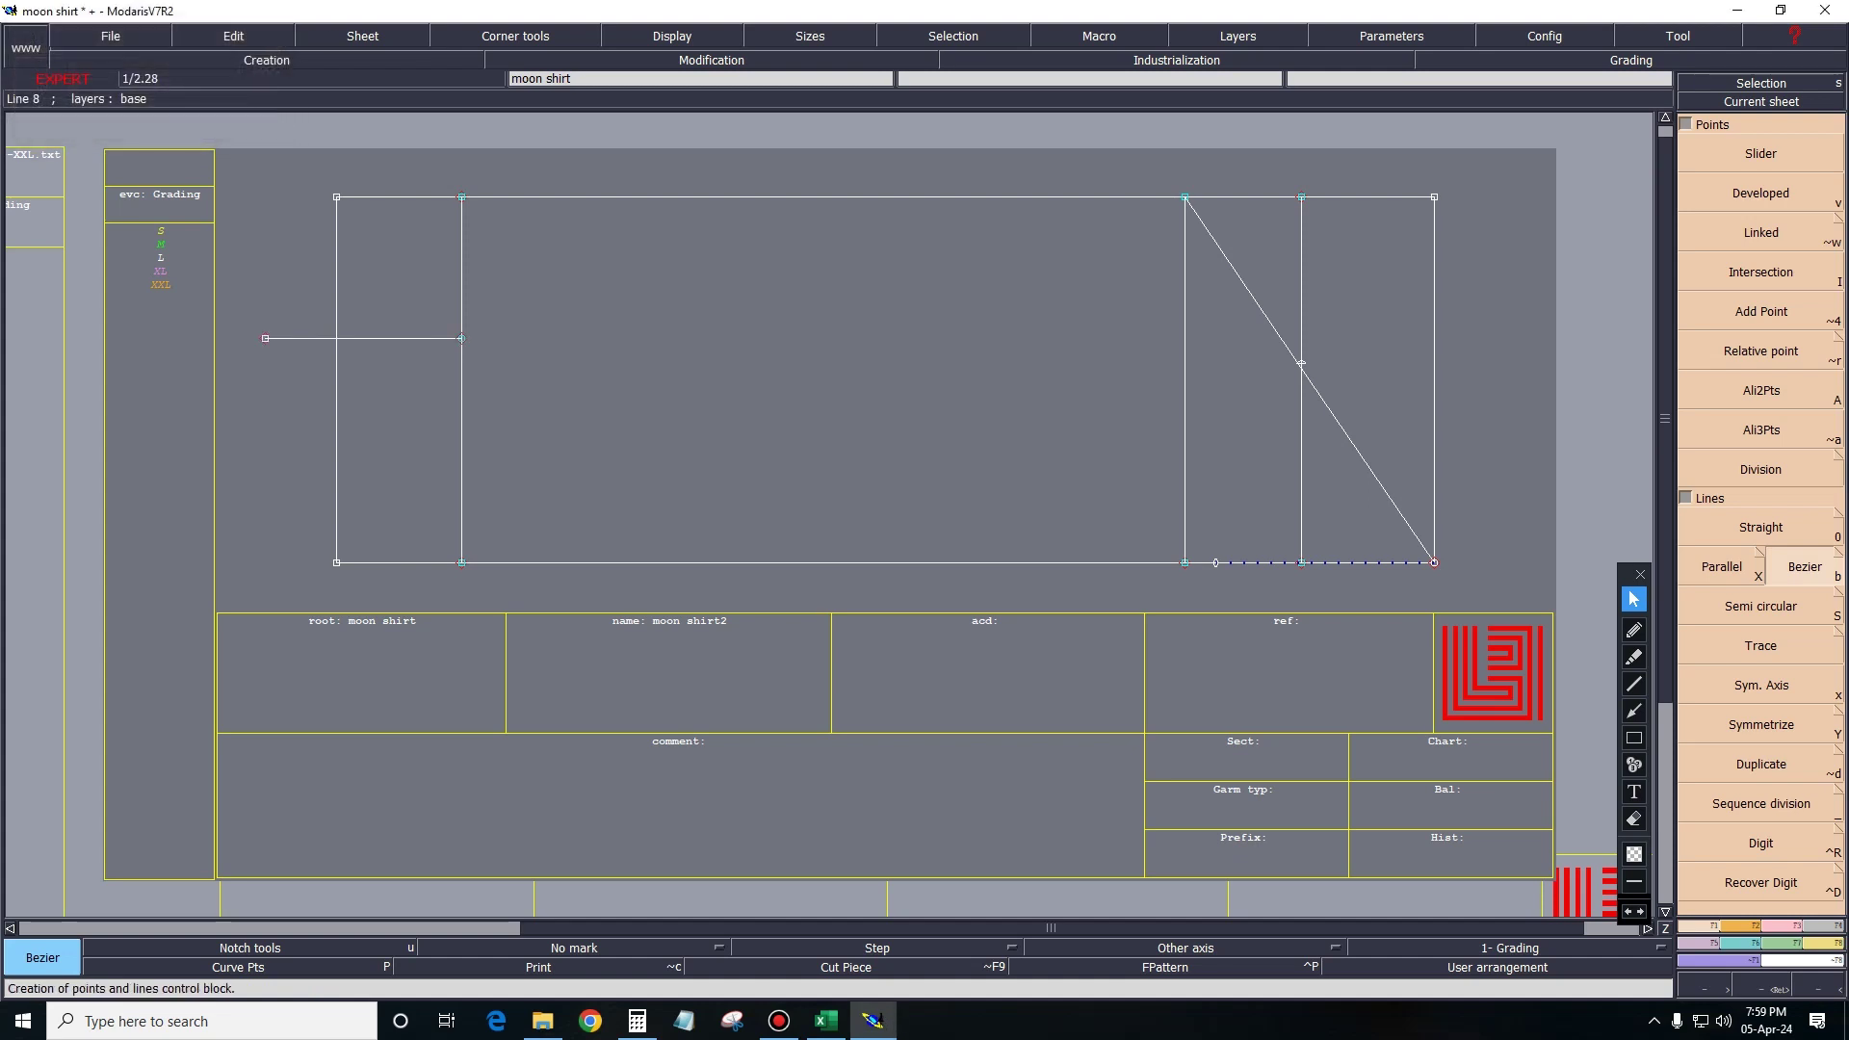
key(shift+i)
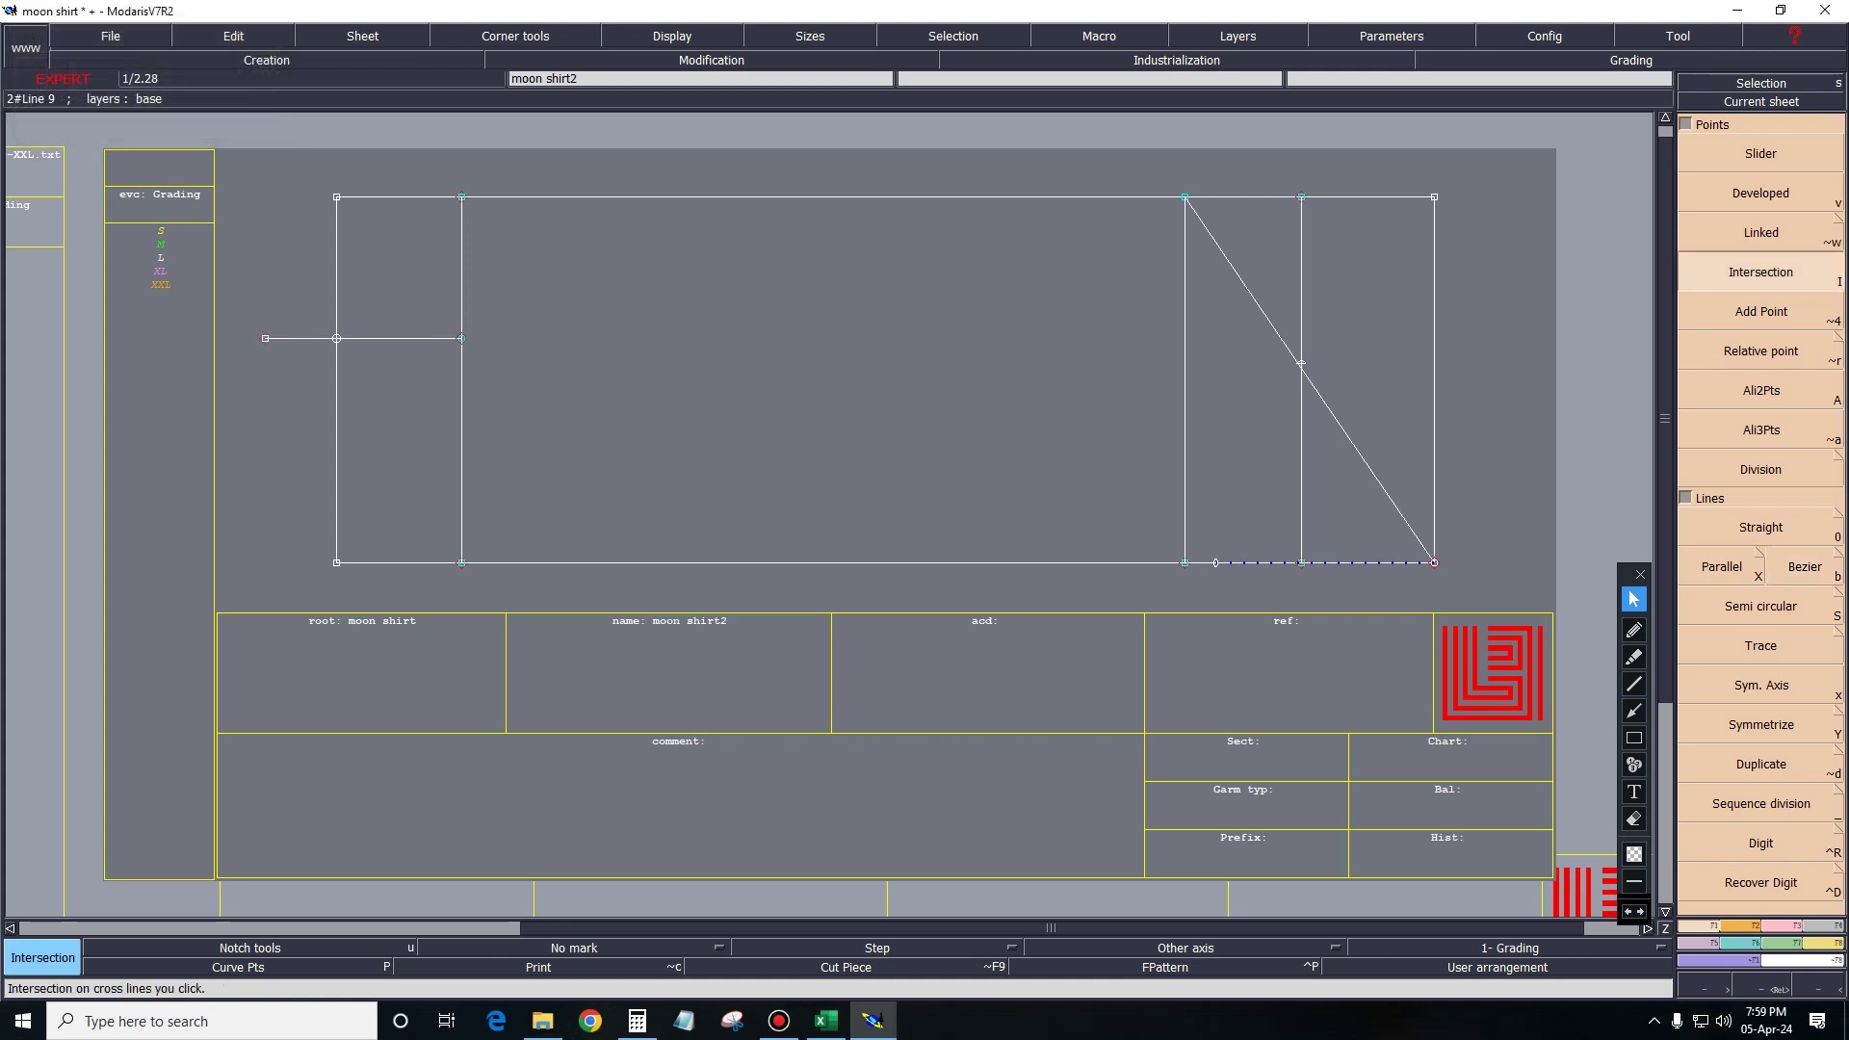
key(Delete)
click(298, 338)
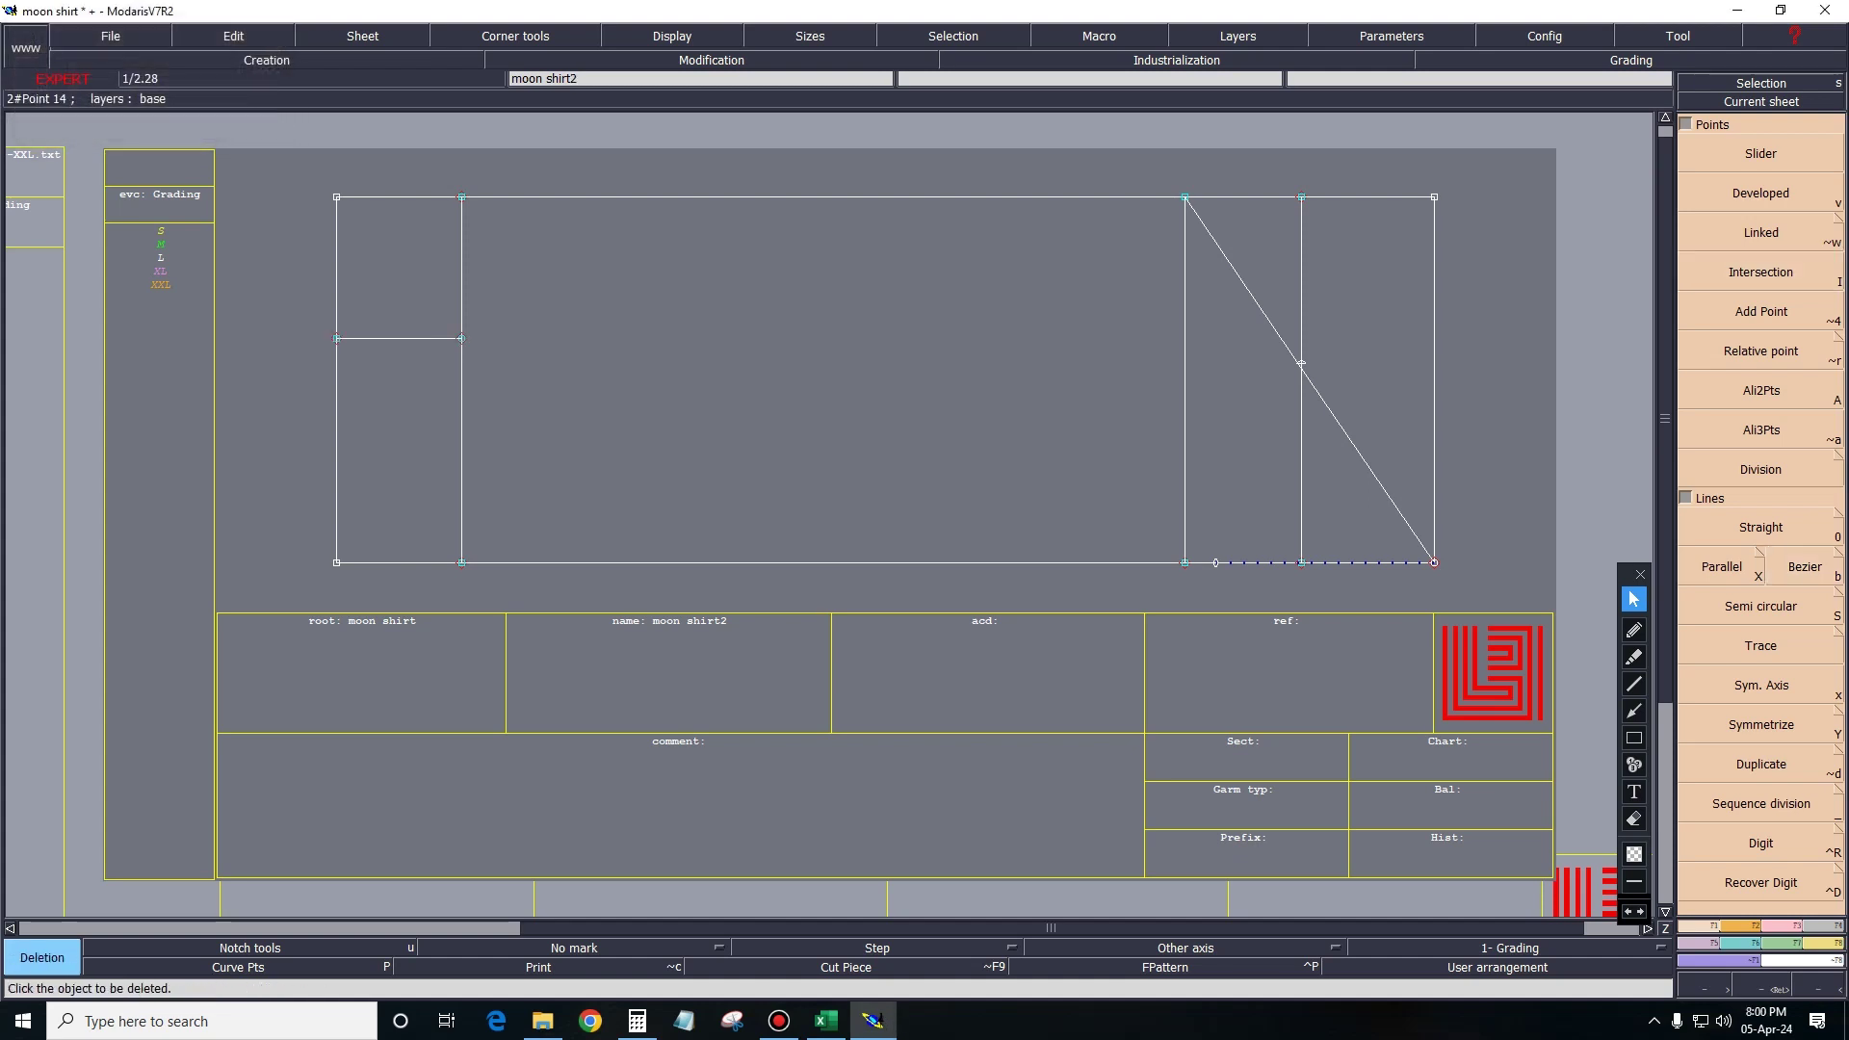
key(v)
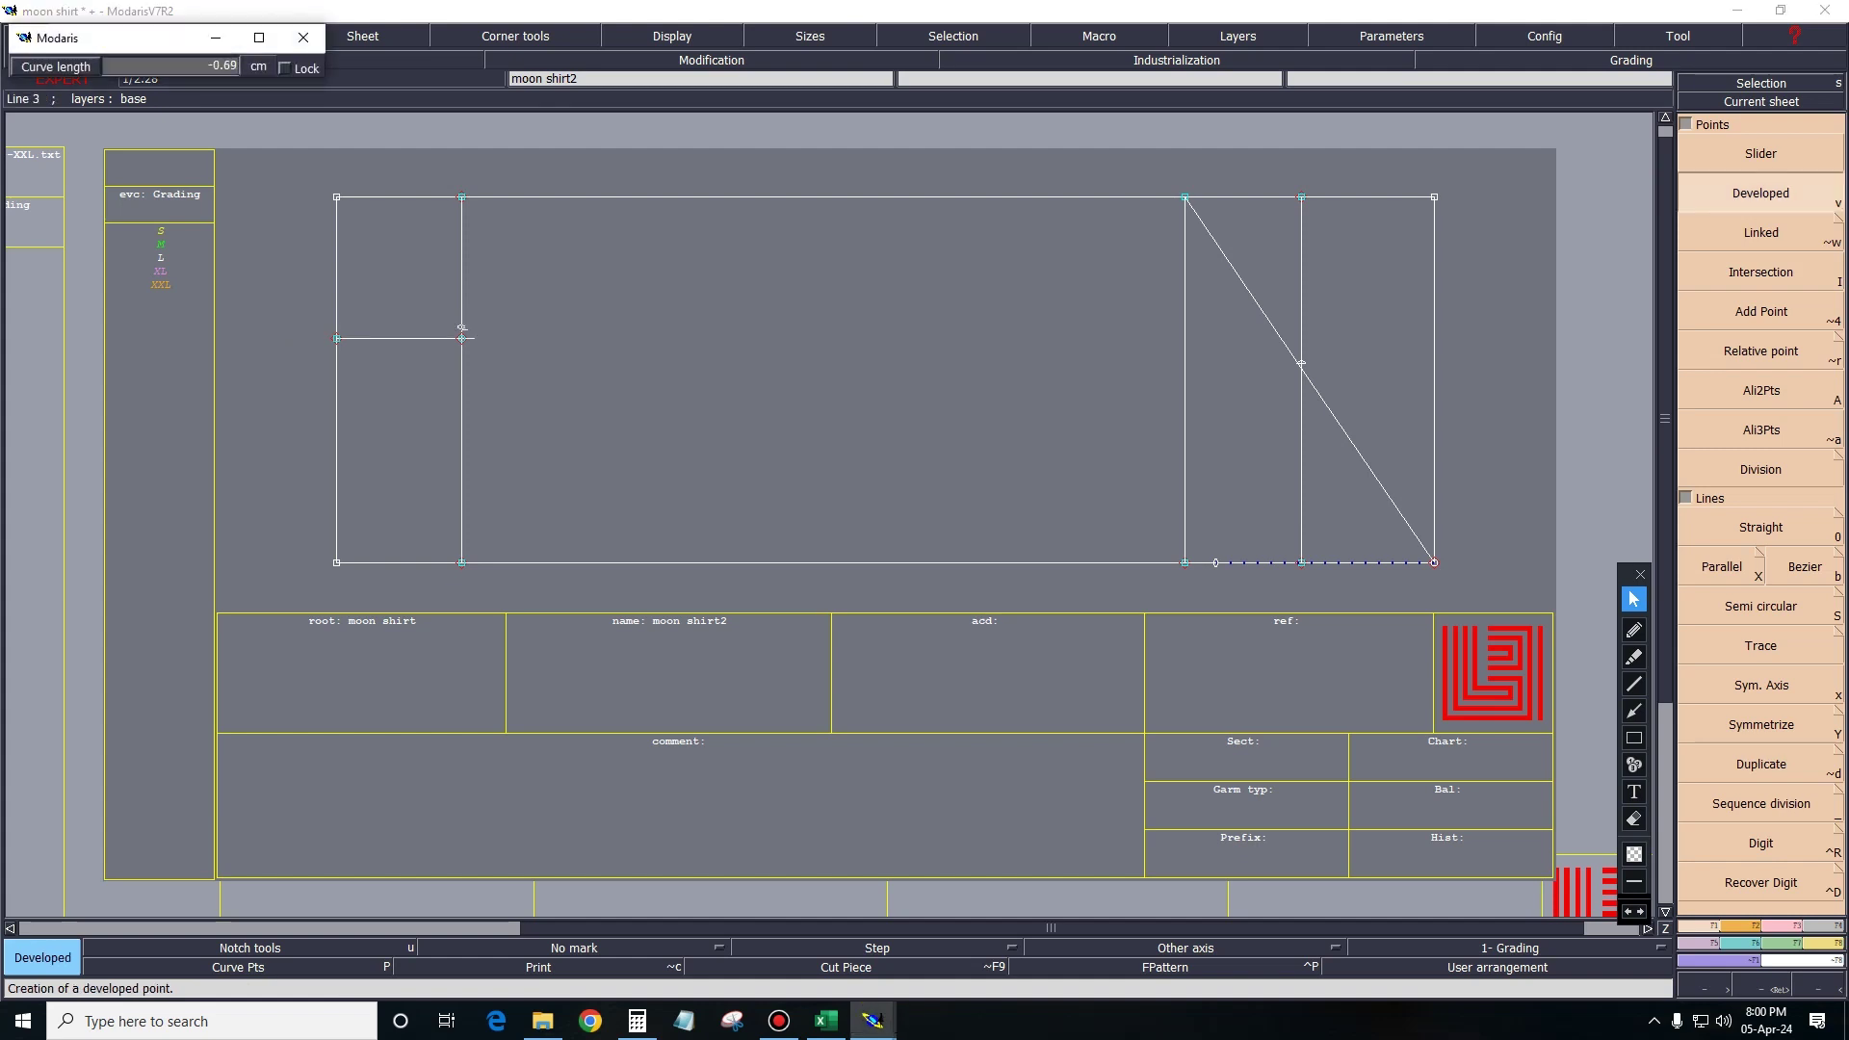
text(-)
text(0.5)
Confirm the offset point and draw the sloped cap line to the top point.
key(Return)
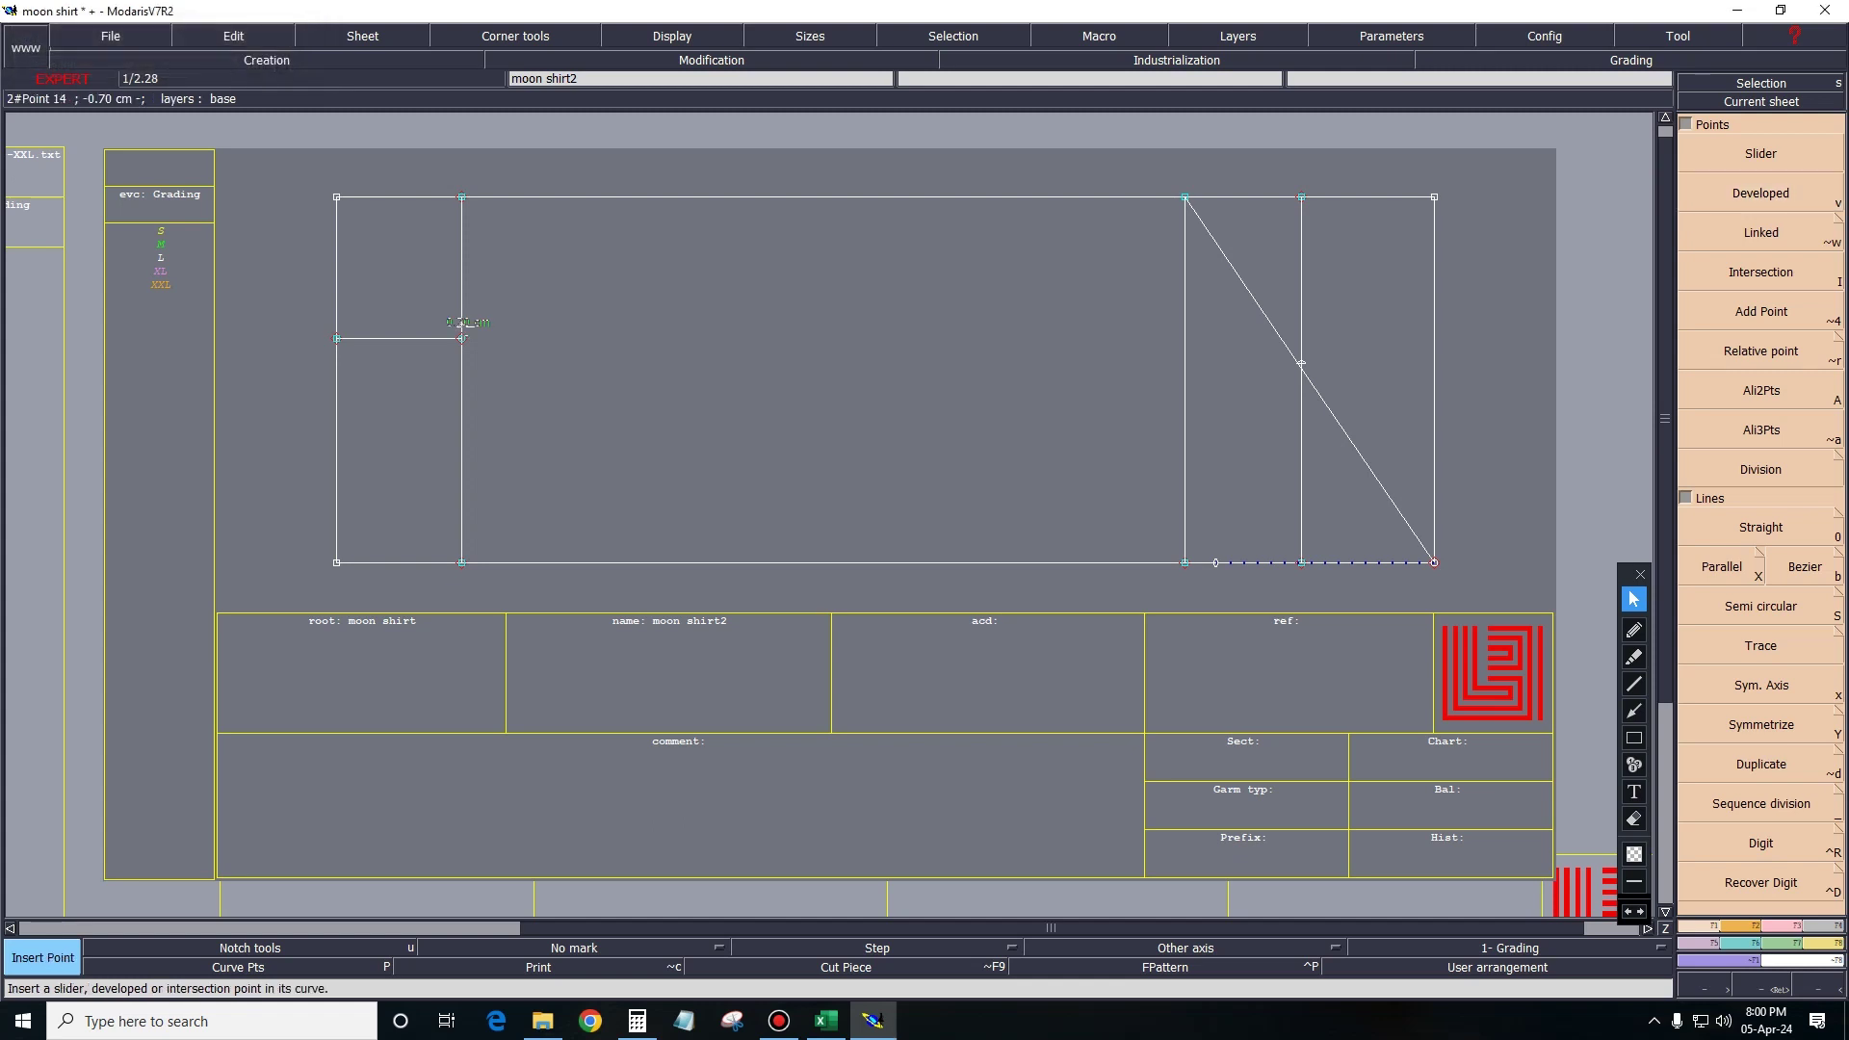
key(b)
click(461, 327)
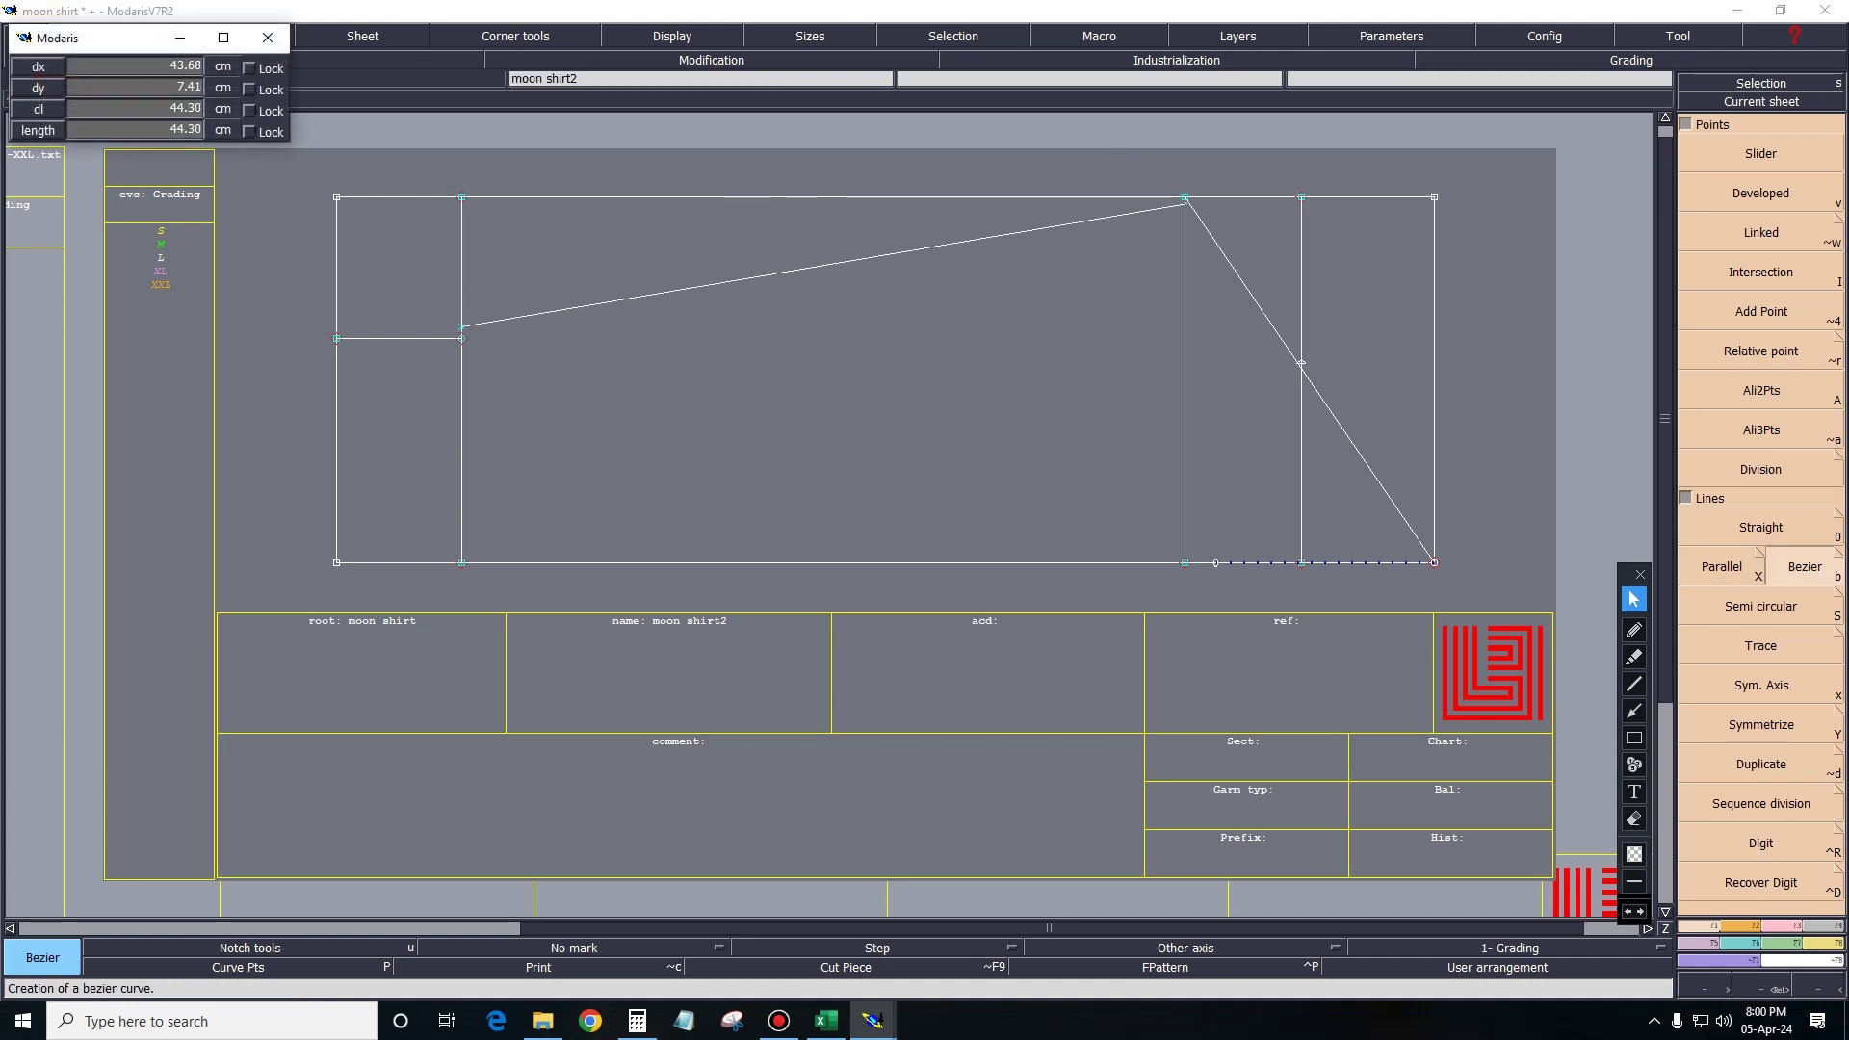
click(1185, 196)
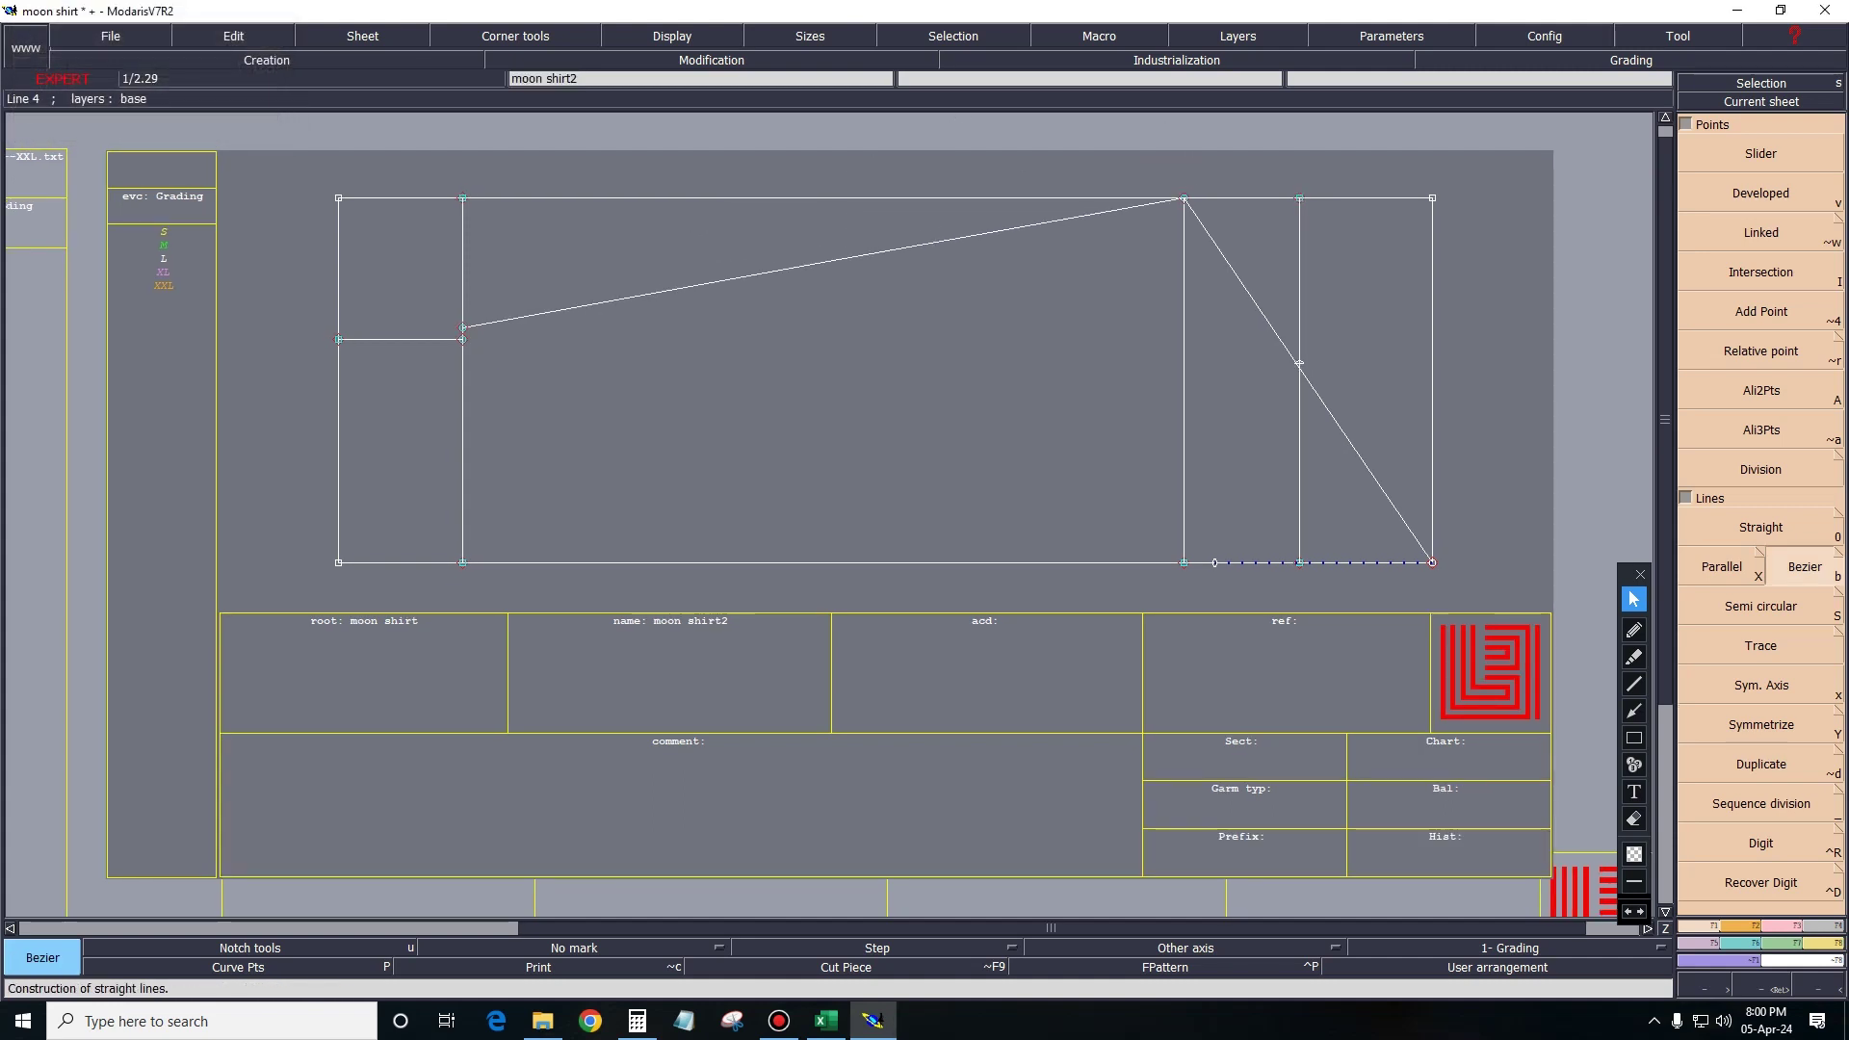
Set a symmetry axis on the cap line's upper end and hide the curve handles.
key(shift+y)
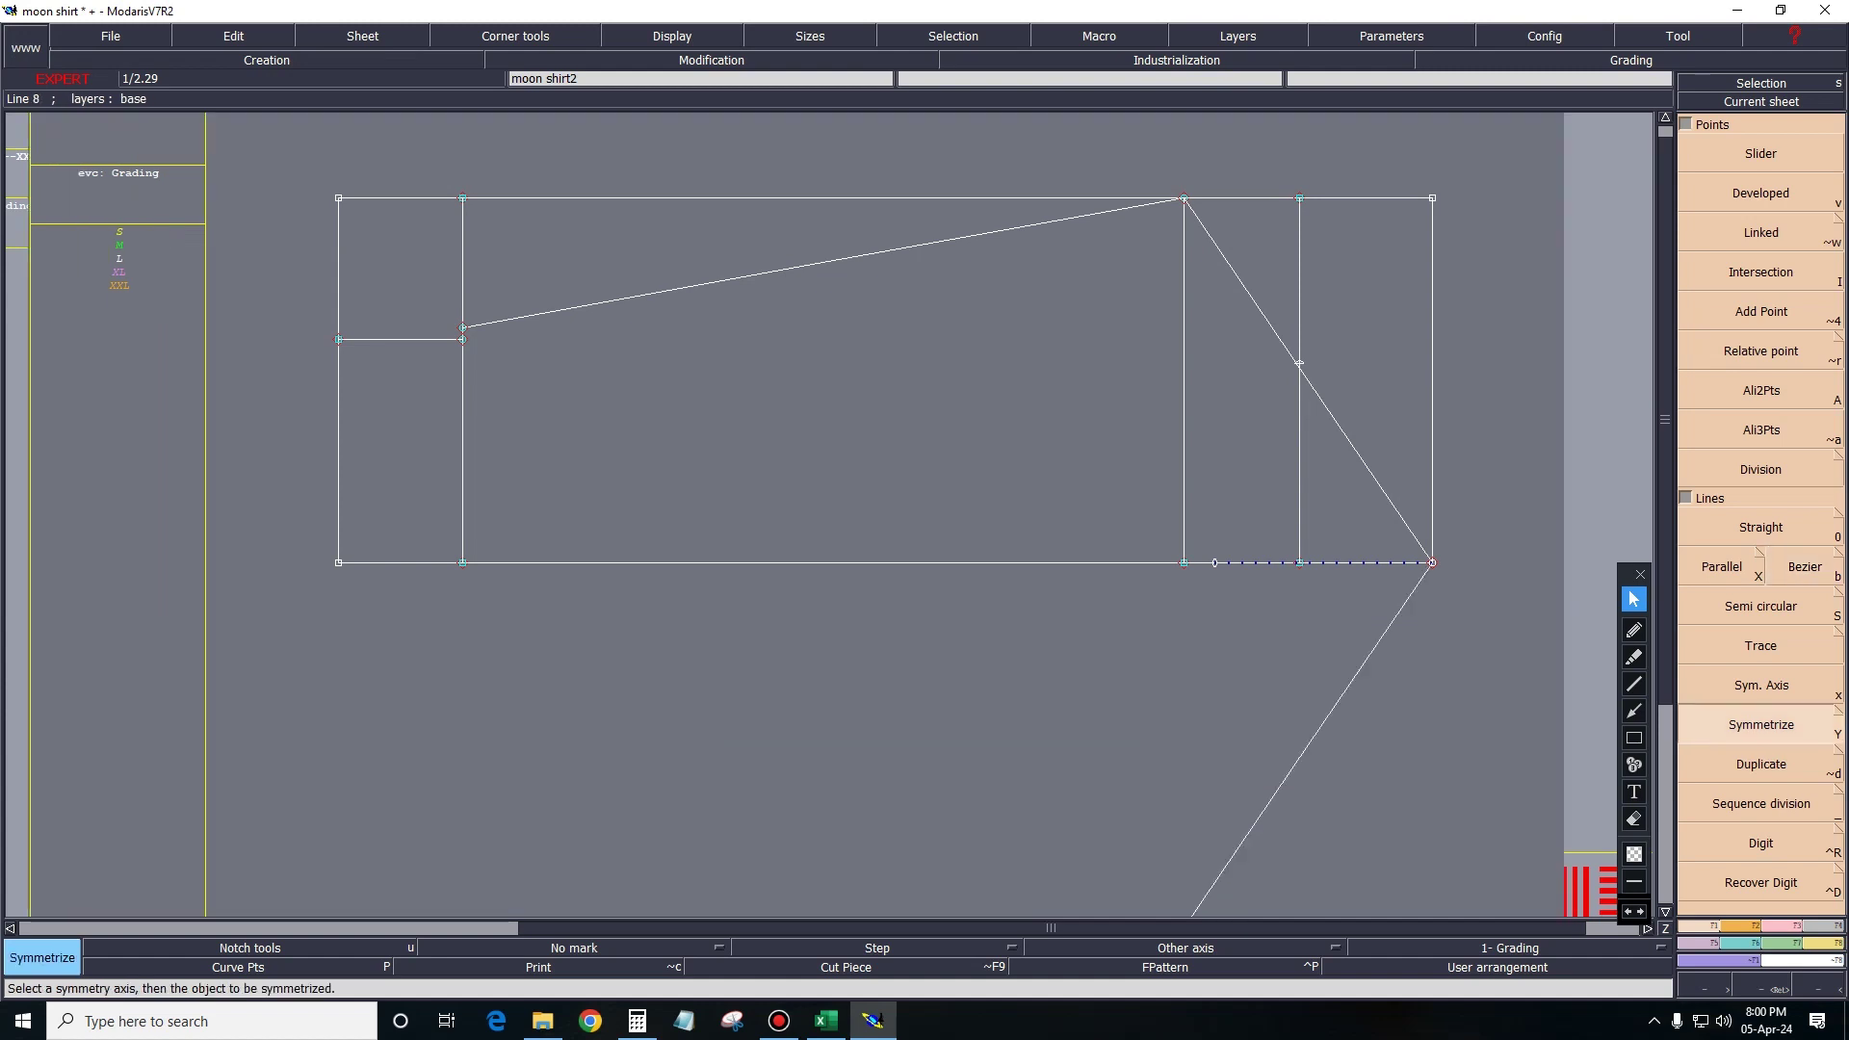
key(shift+x)
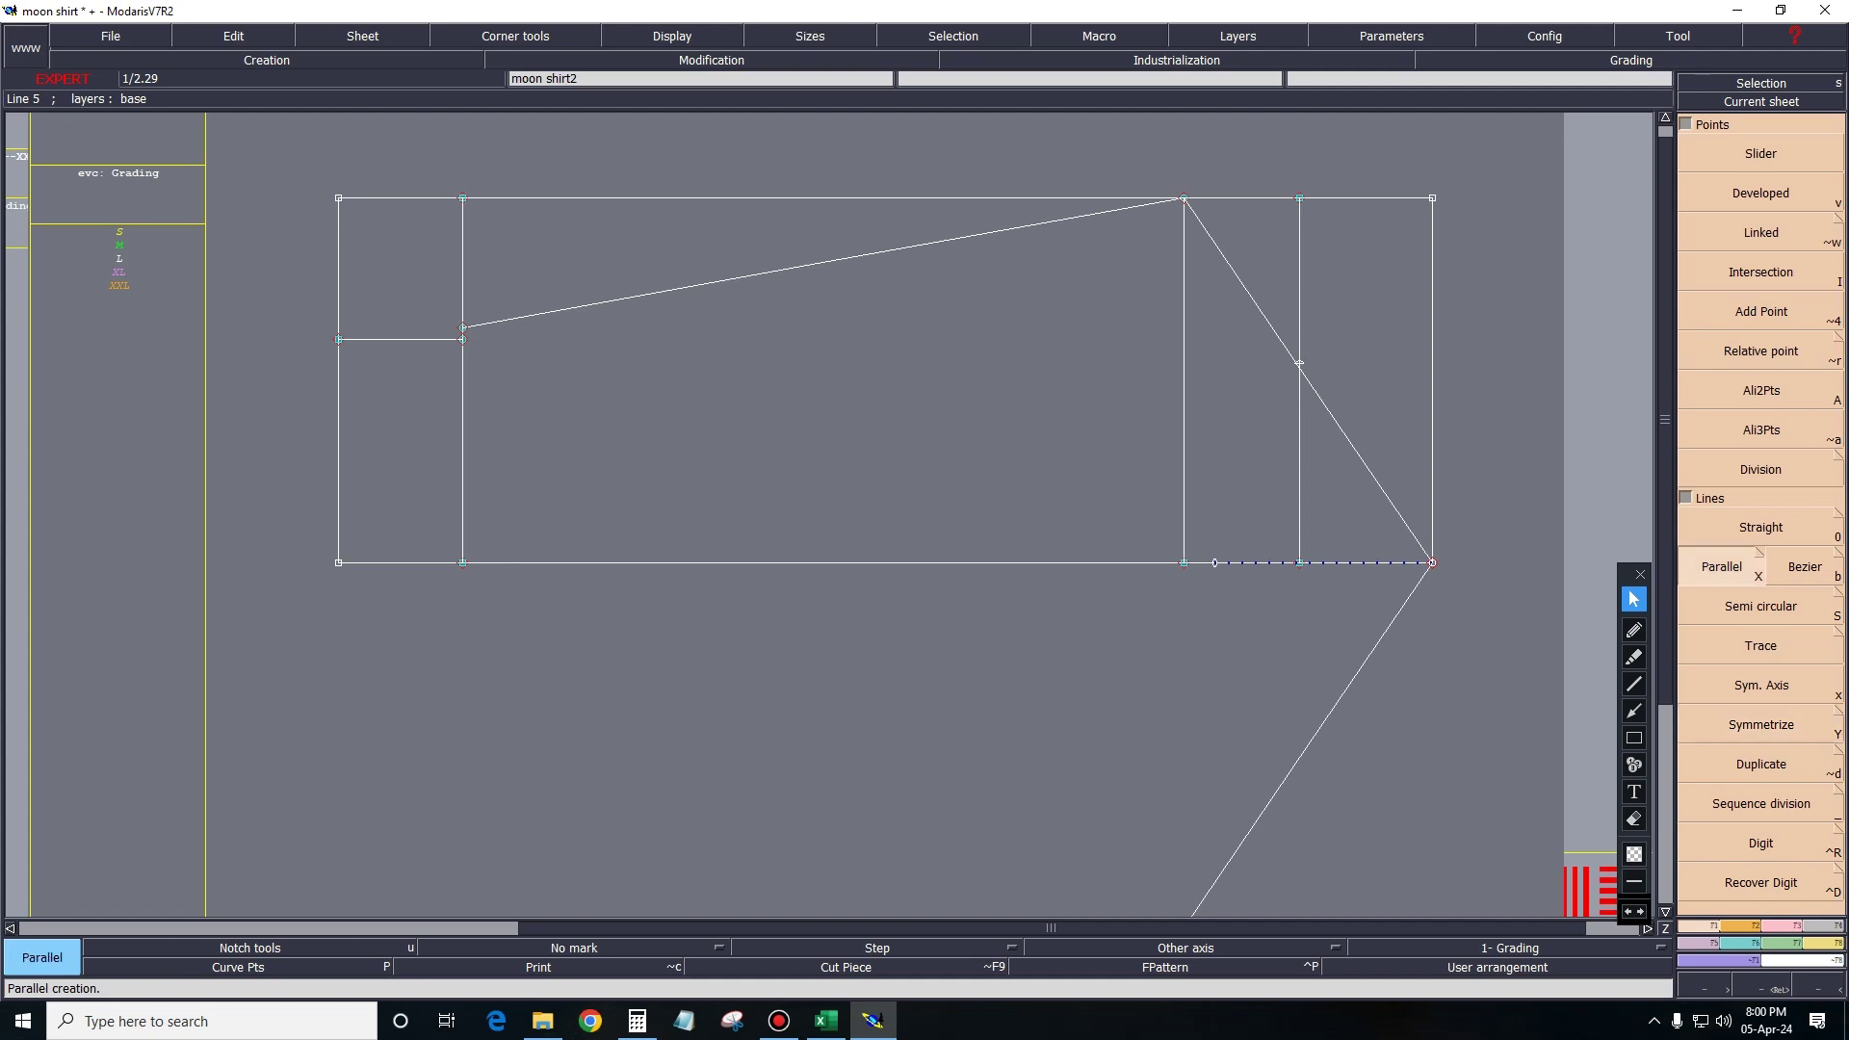
key(x)
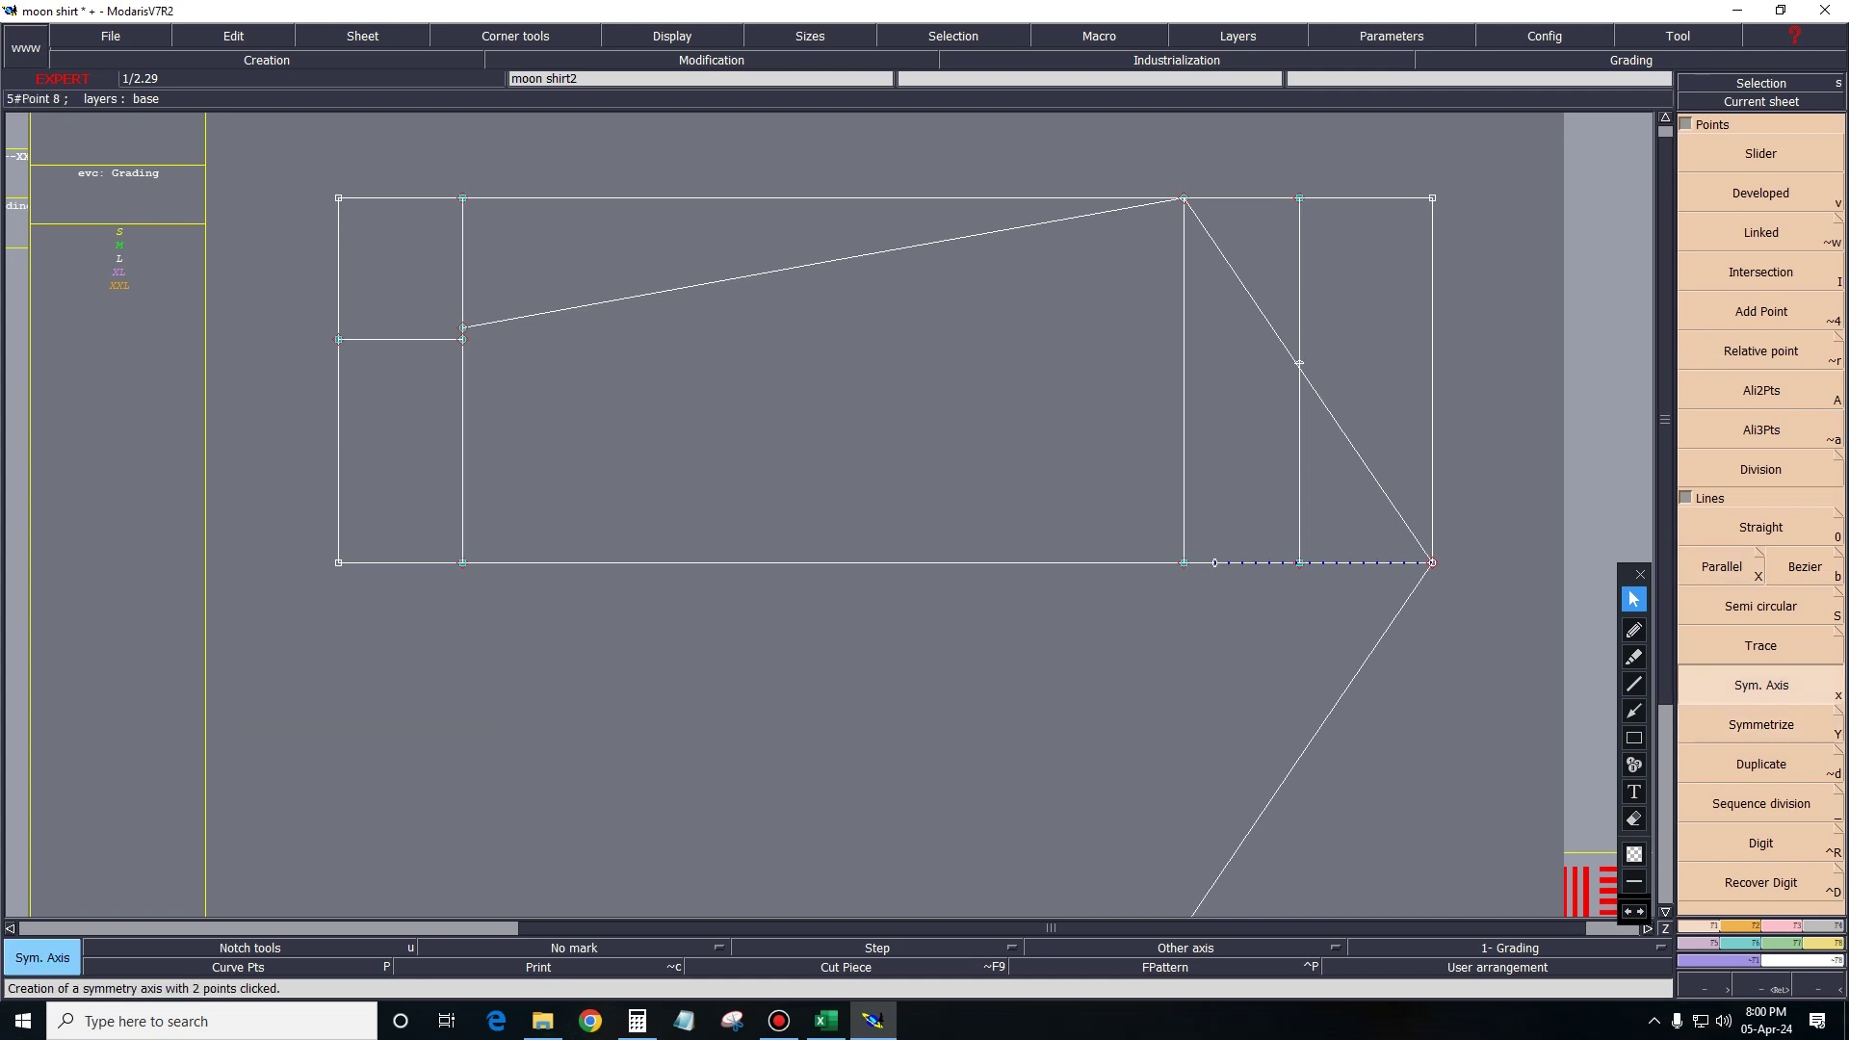
click(1076, 216)
key(y)
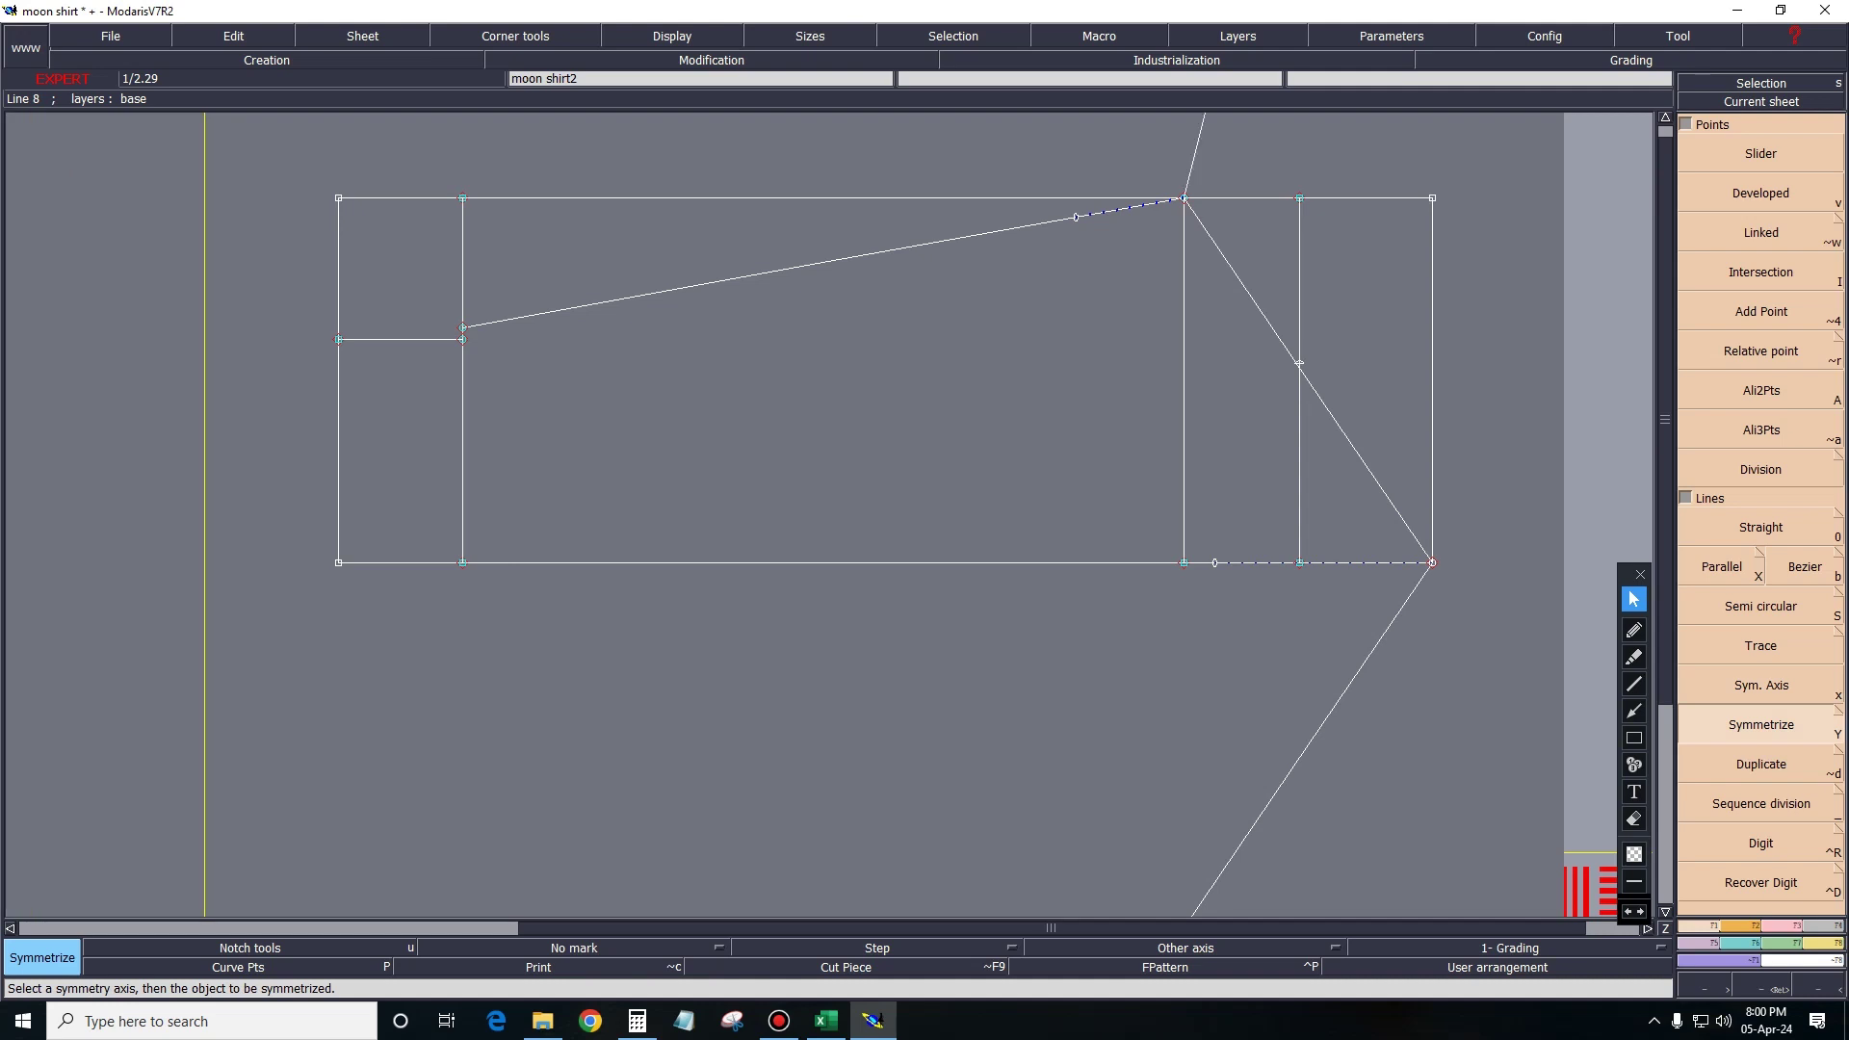
key(z)
drag(584, 135, 1268, 754)
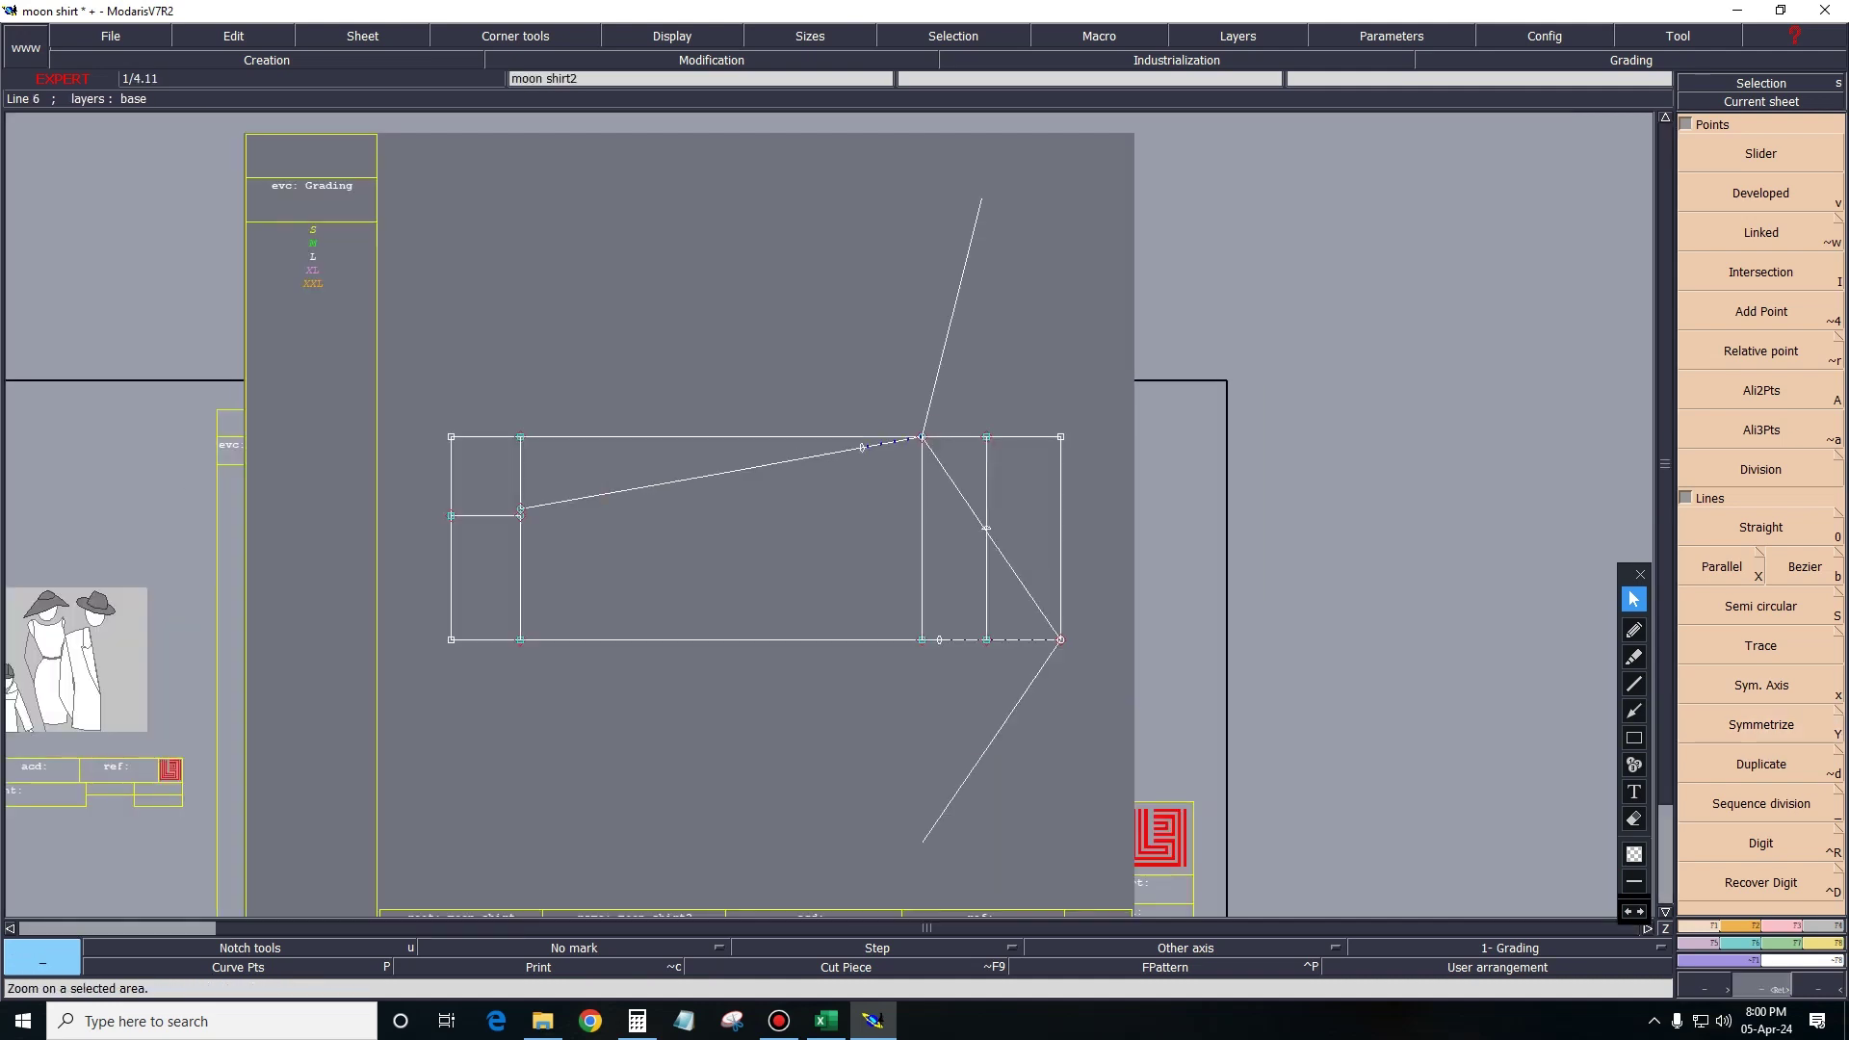
click(672, 36)
click(693, 401)
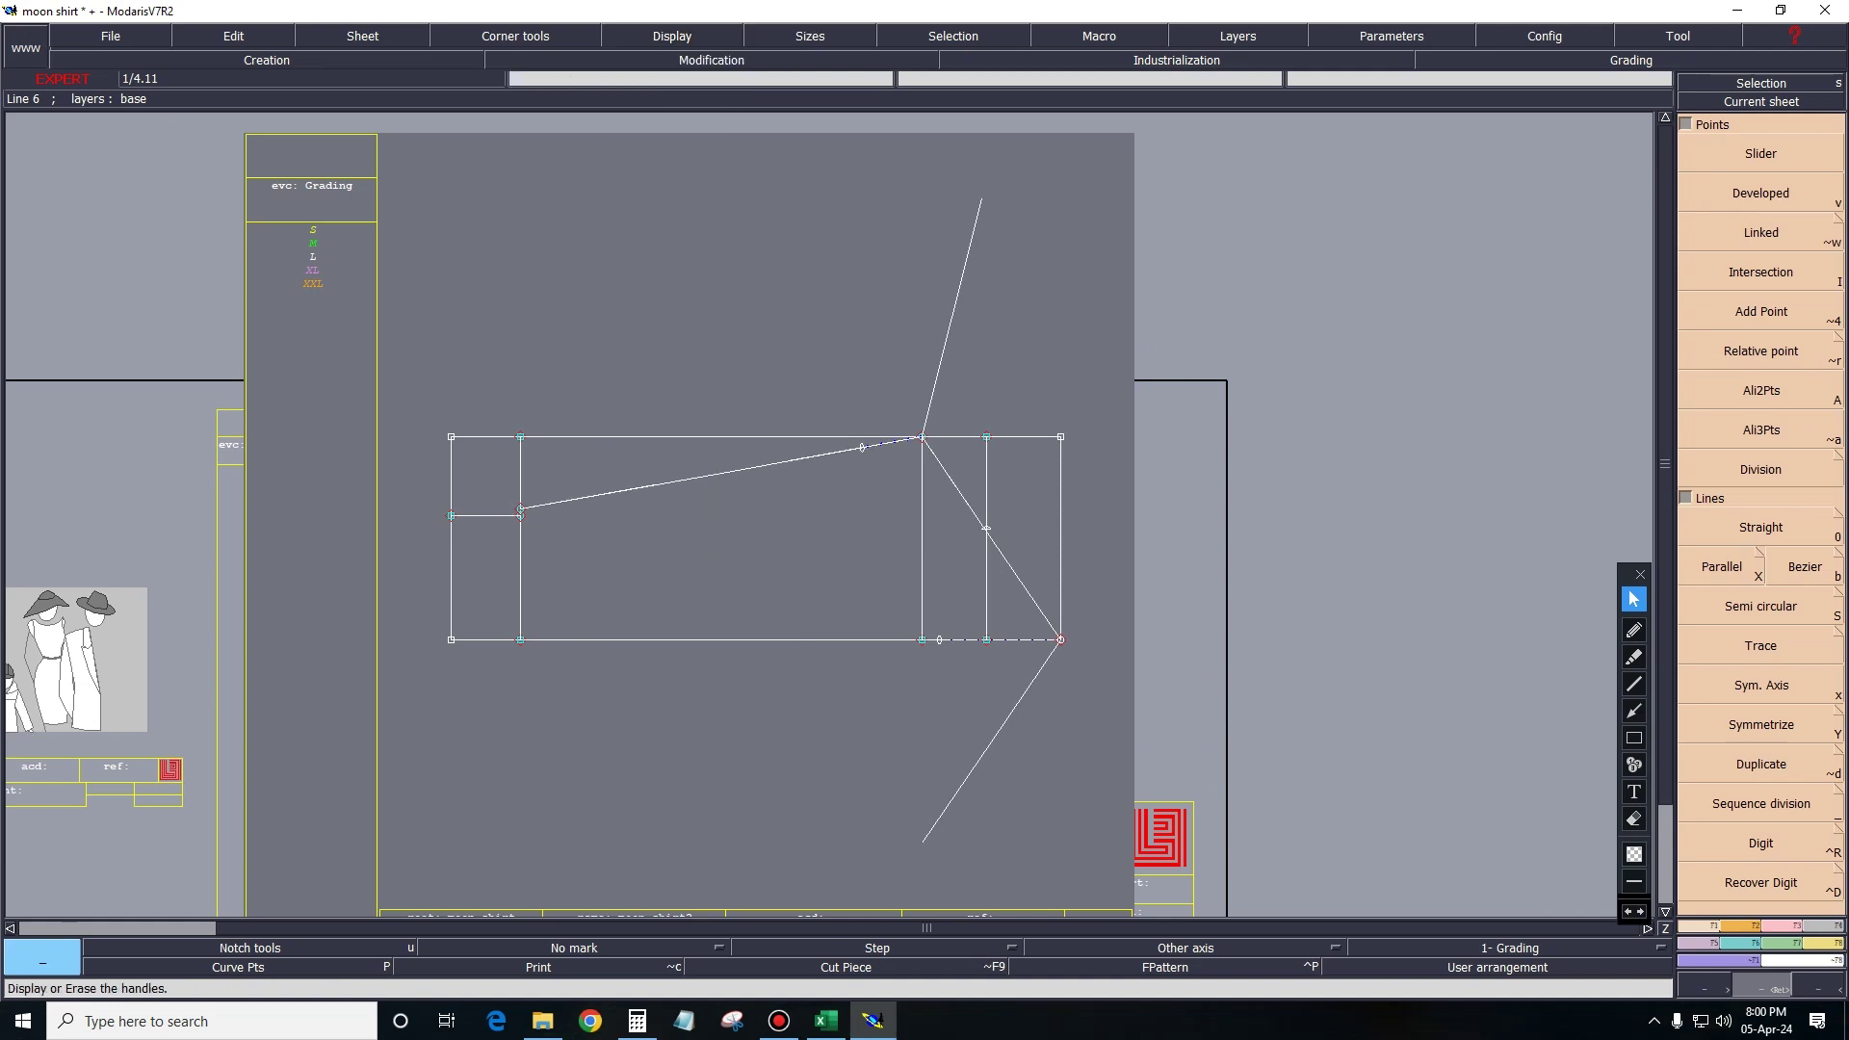
Reshape the cap by dragging the short line's end into a smooth S-curve.
key(e)
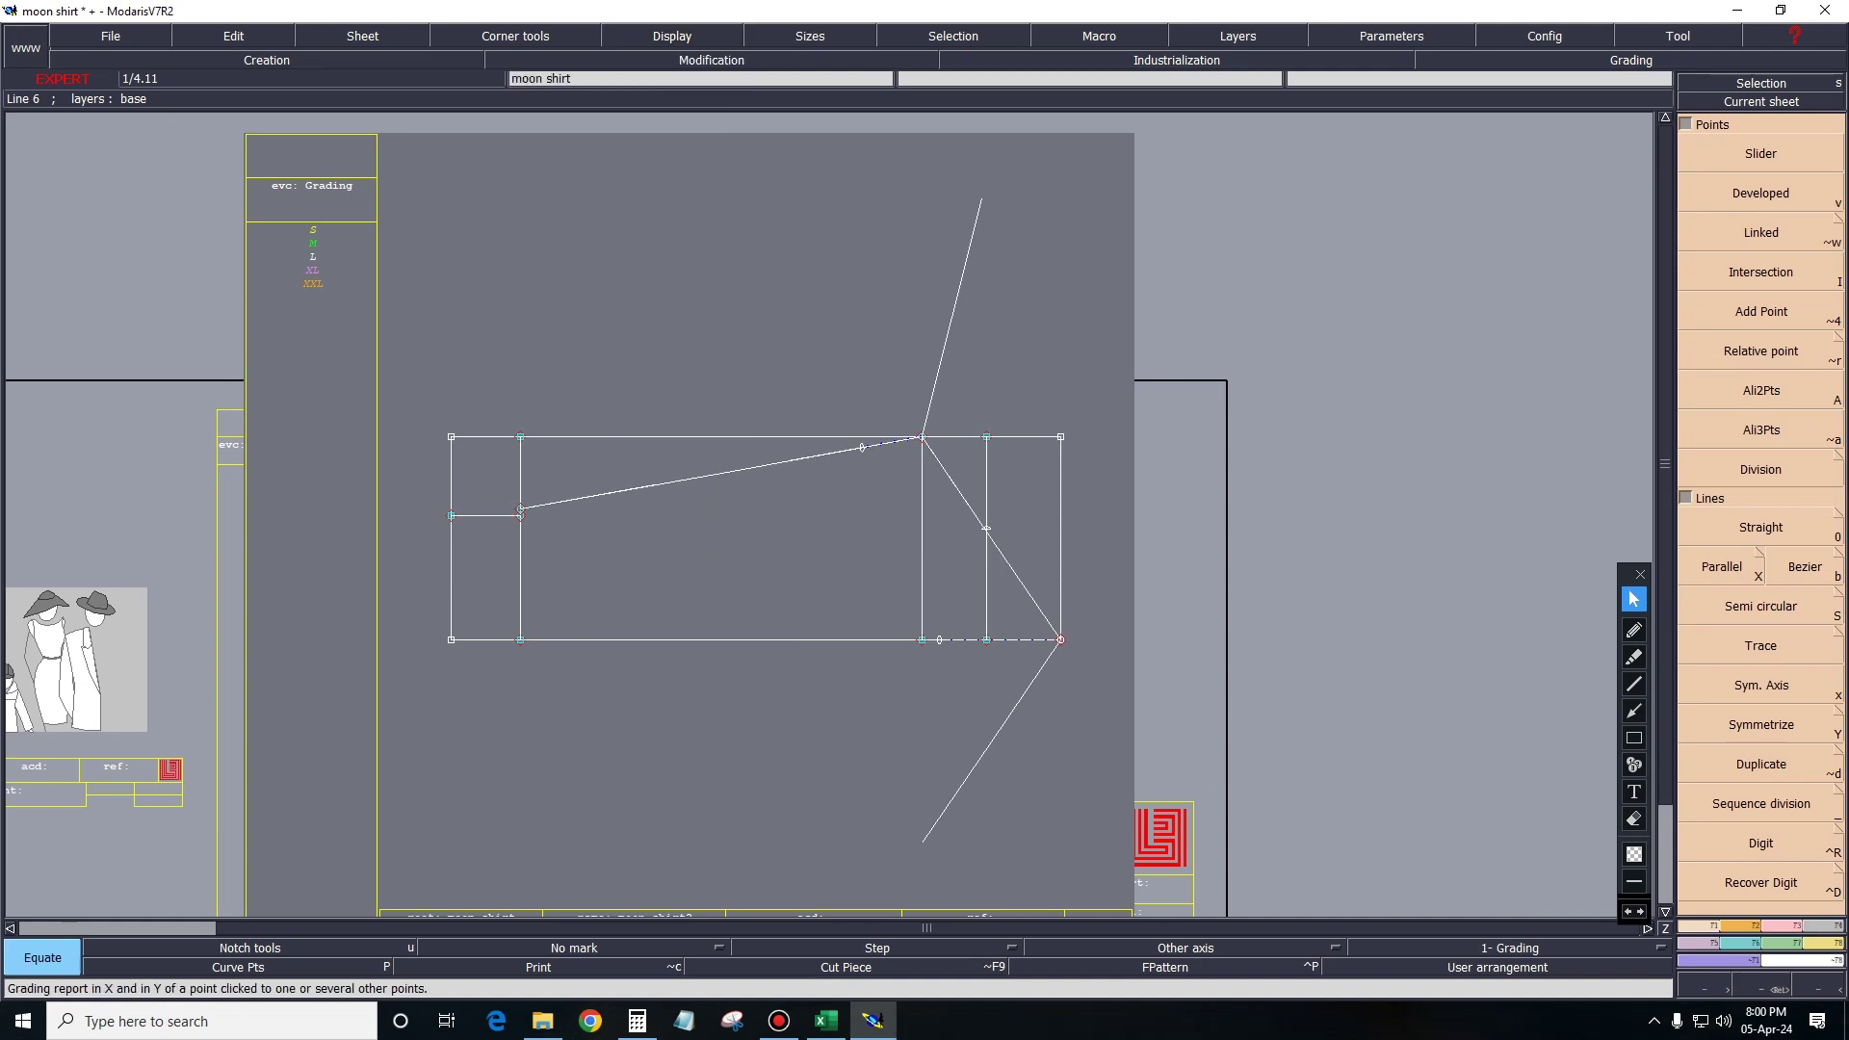
key(r)
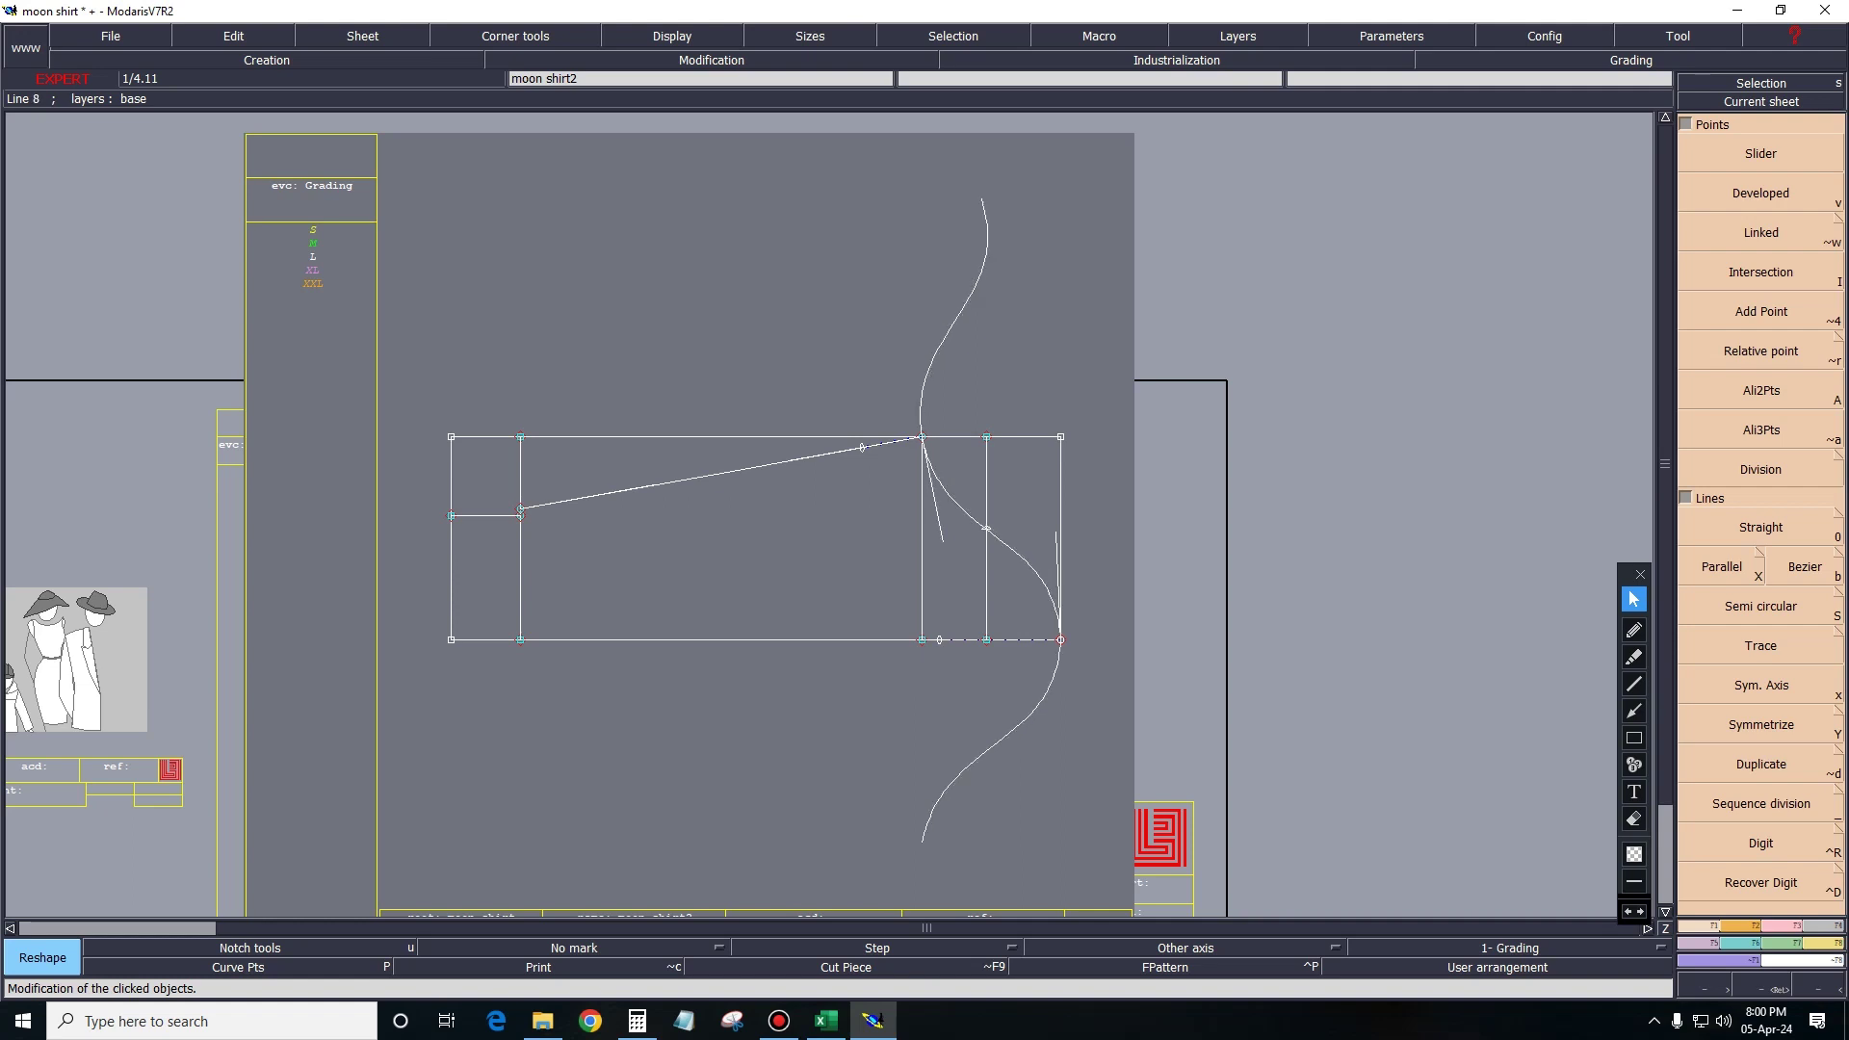
click(1760, 989)
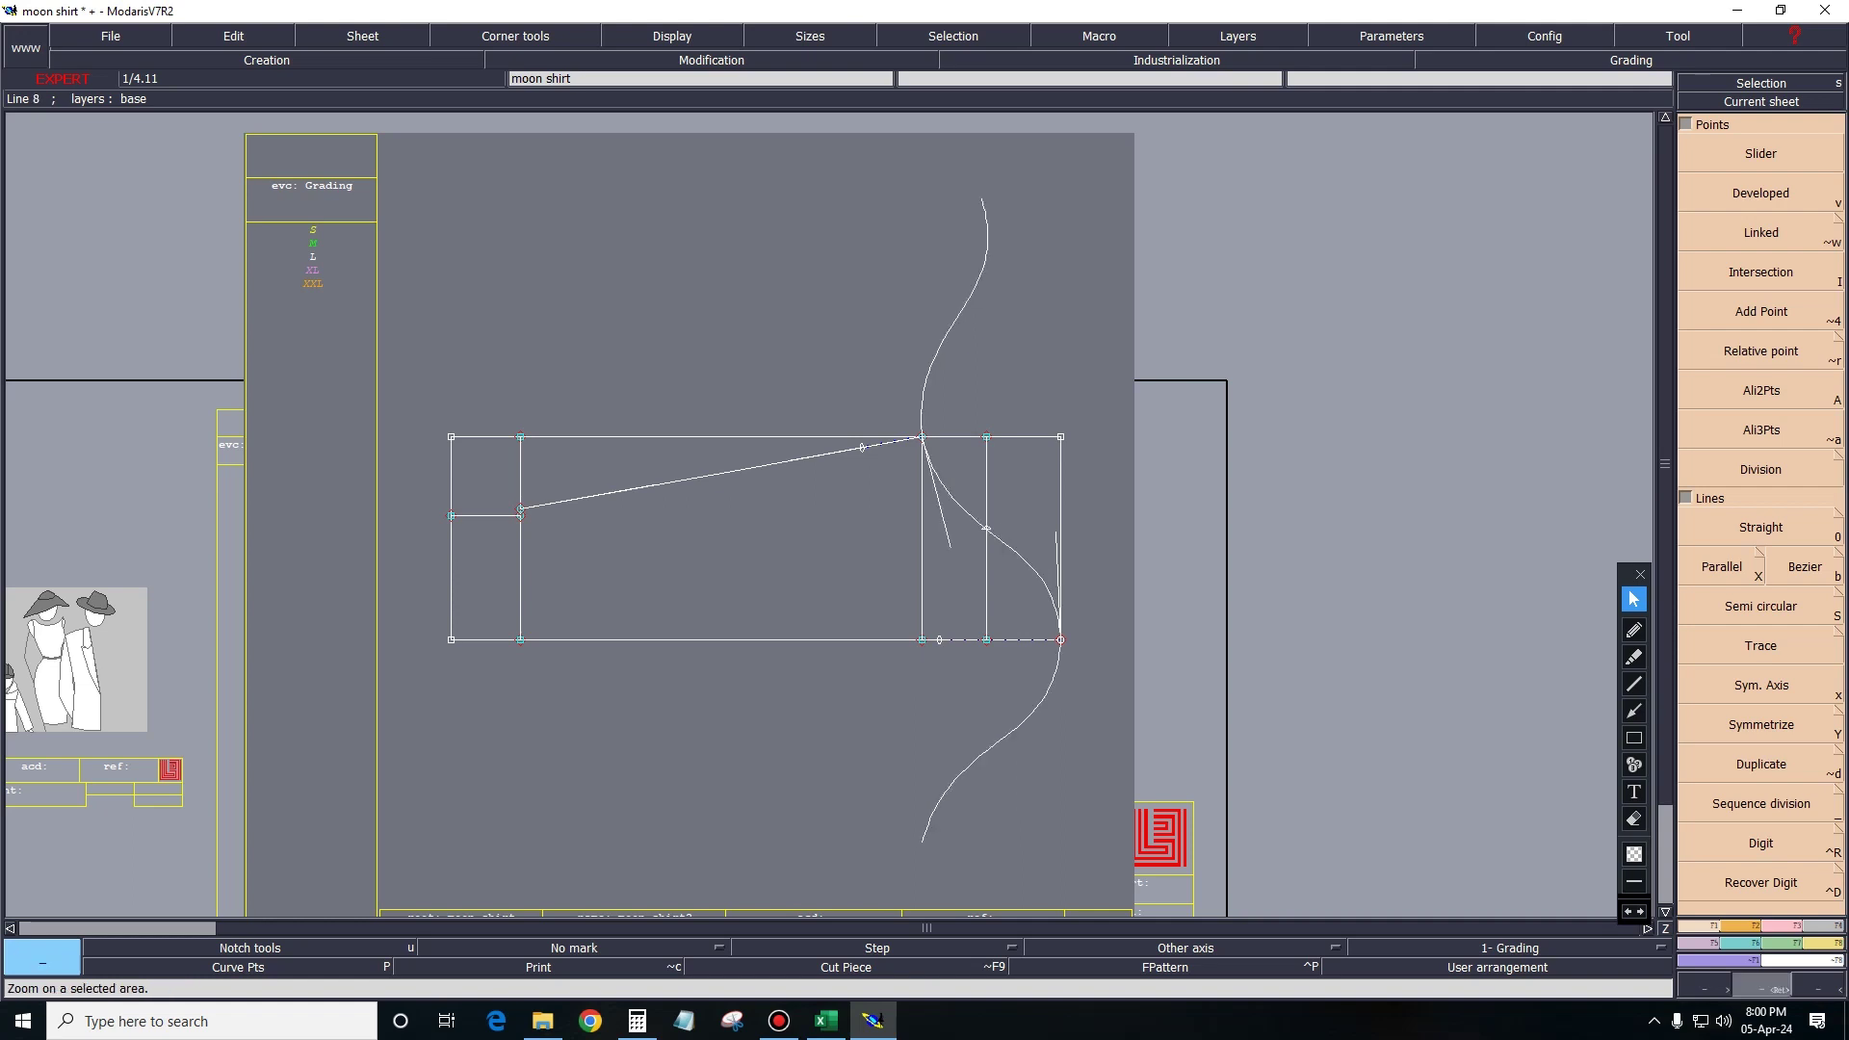
drag(430, 350, 1297, 890)
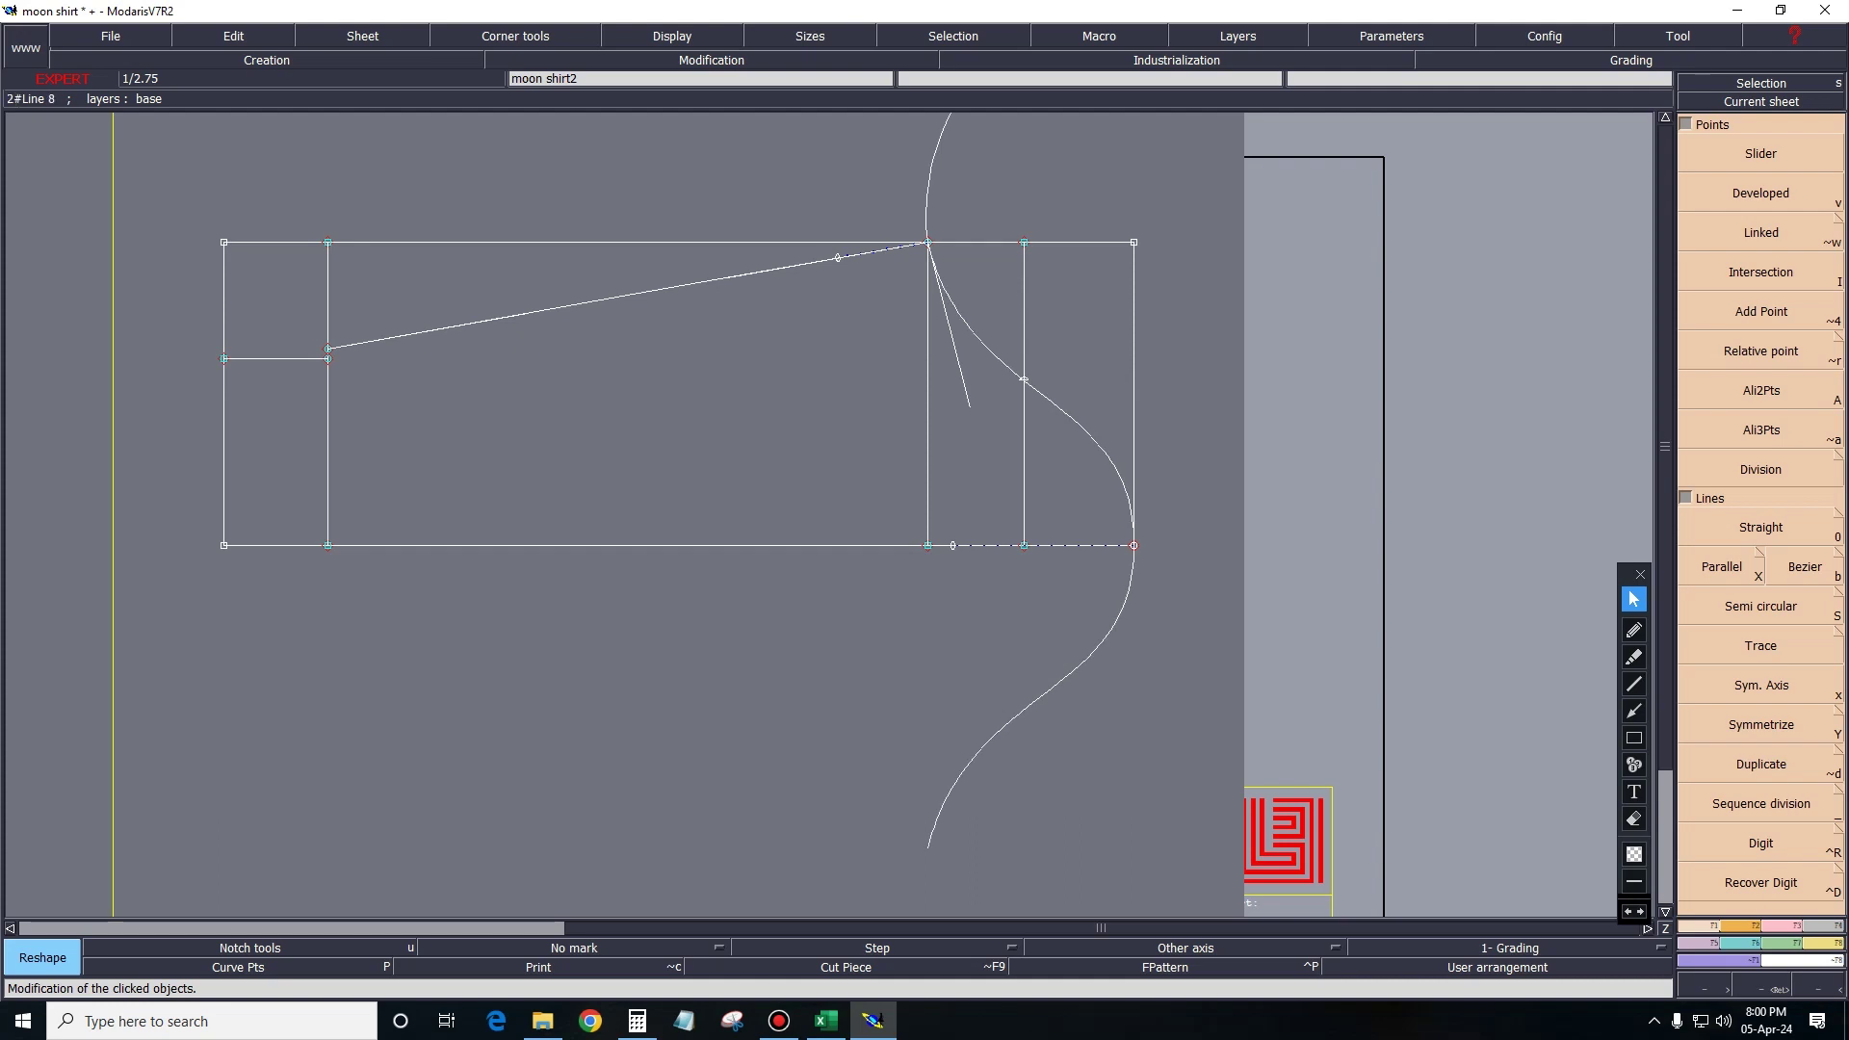
drag(969, 407, 975, 423)
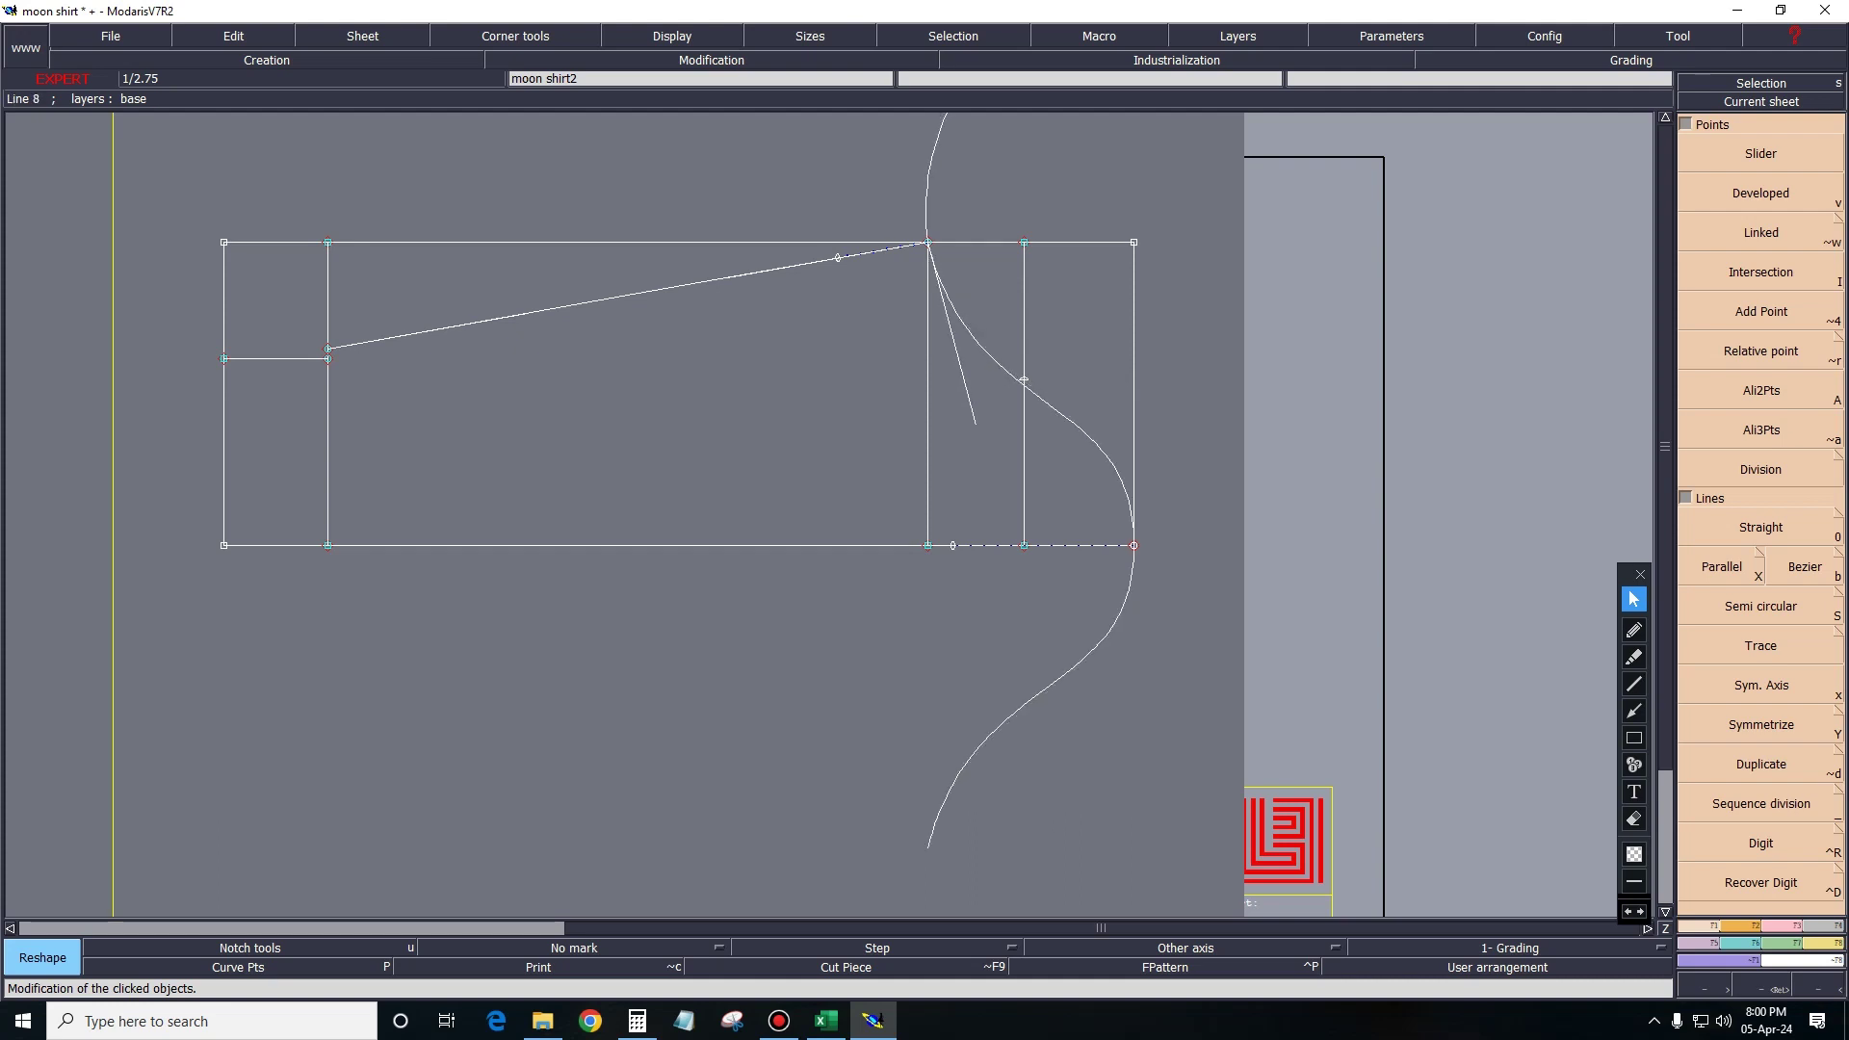
key(l)
key(l)
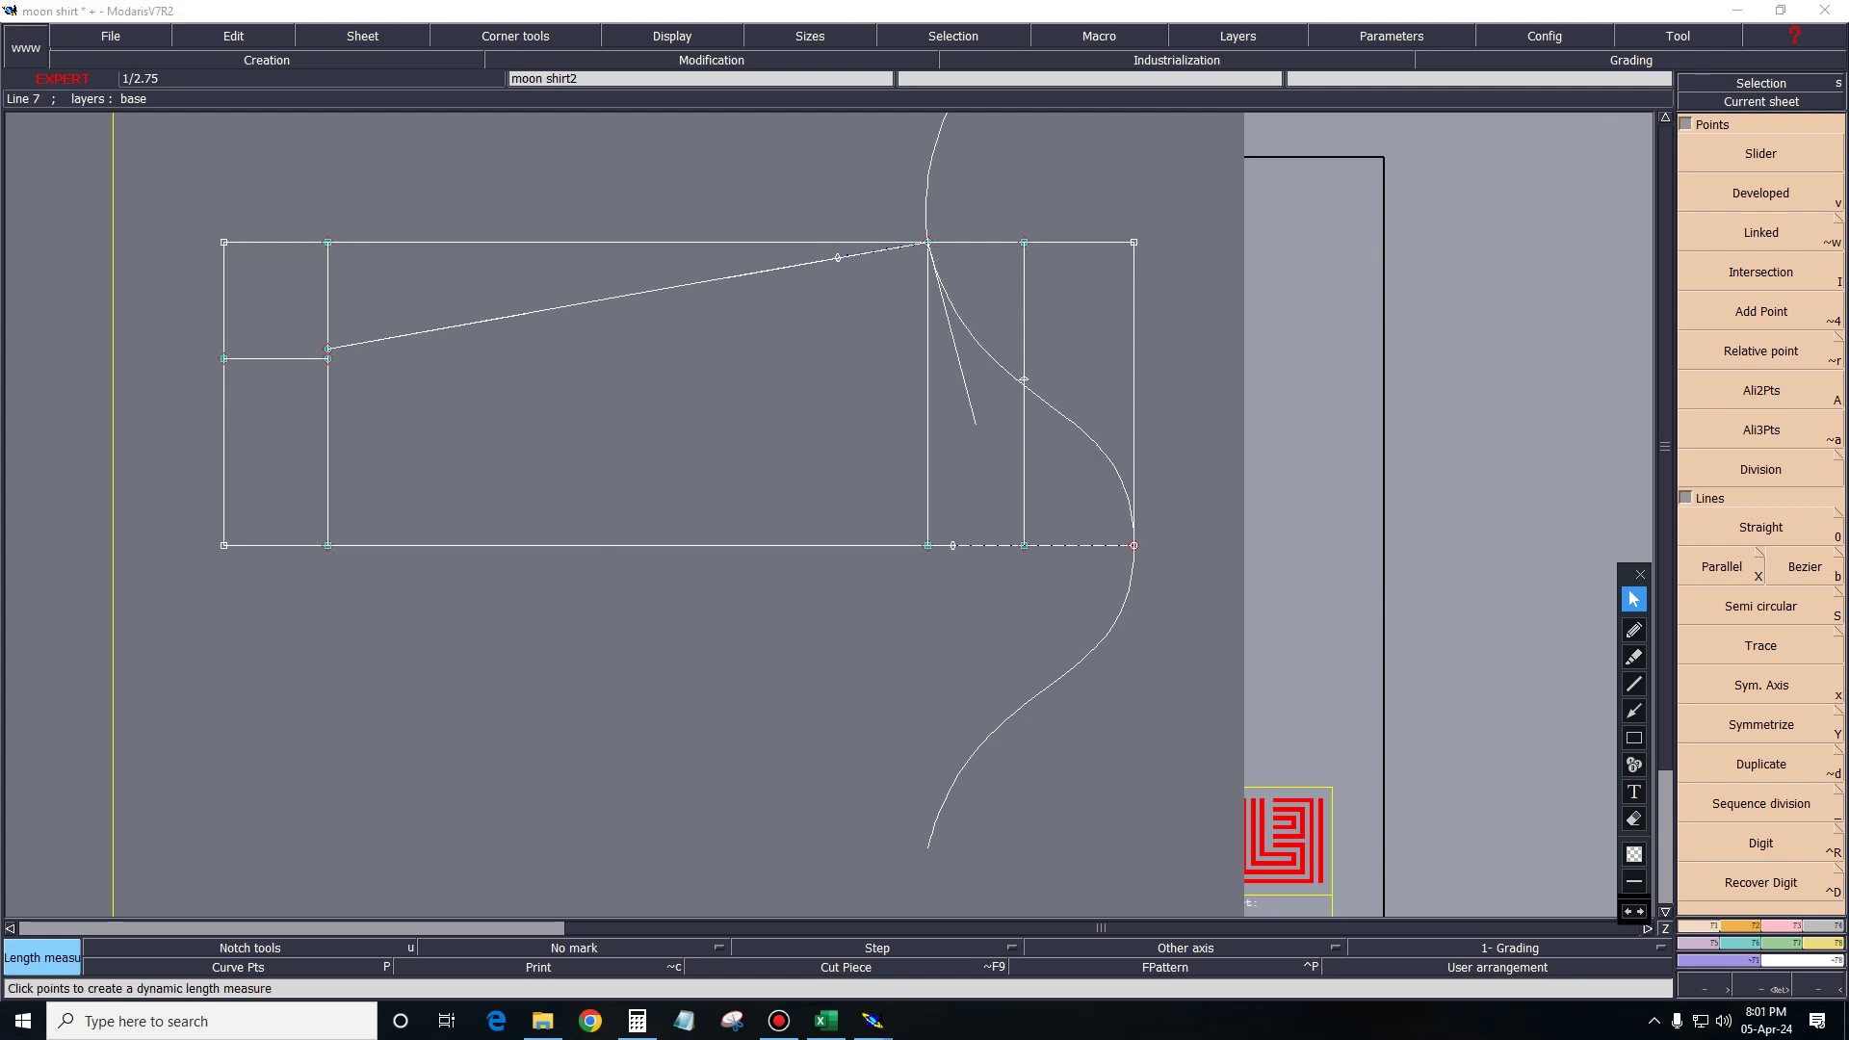
Measure the cap (27.61 cm), pin the vertical line, and shift the cap curves 0.5 cm.
click(927, 242)
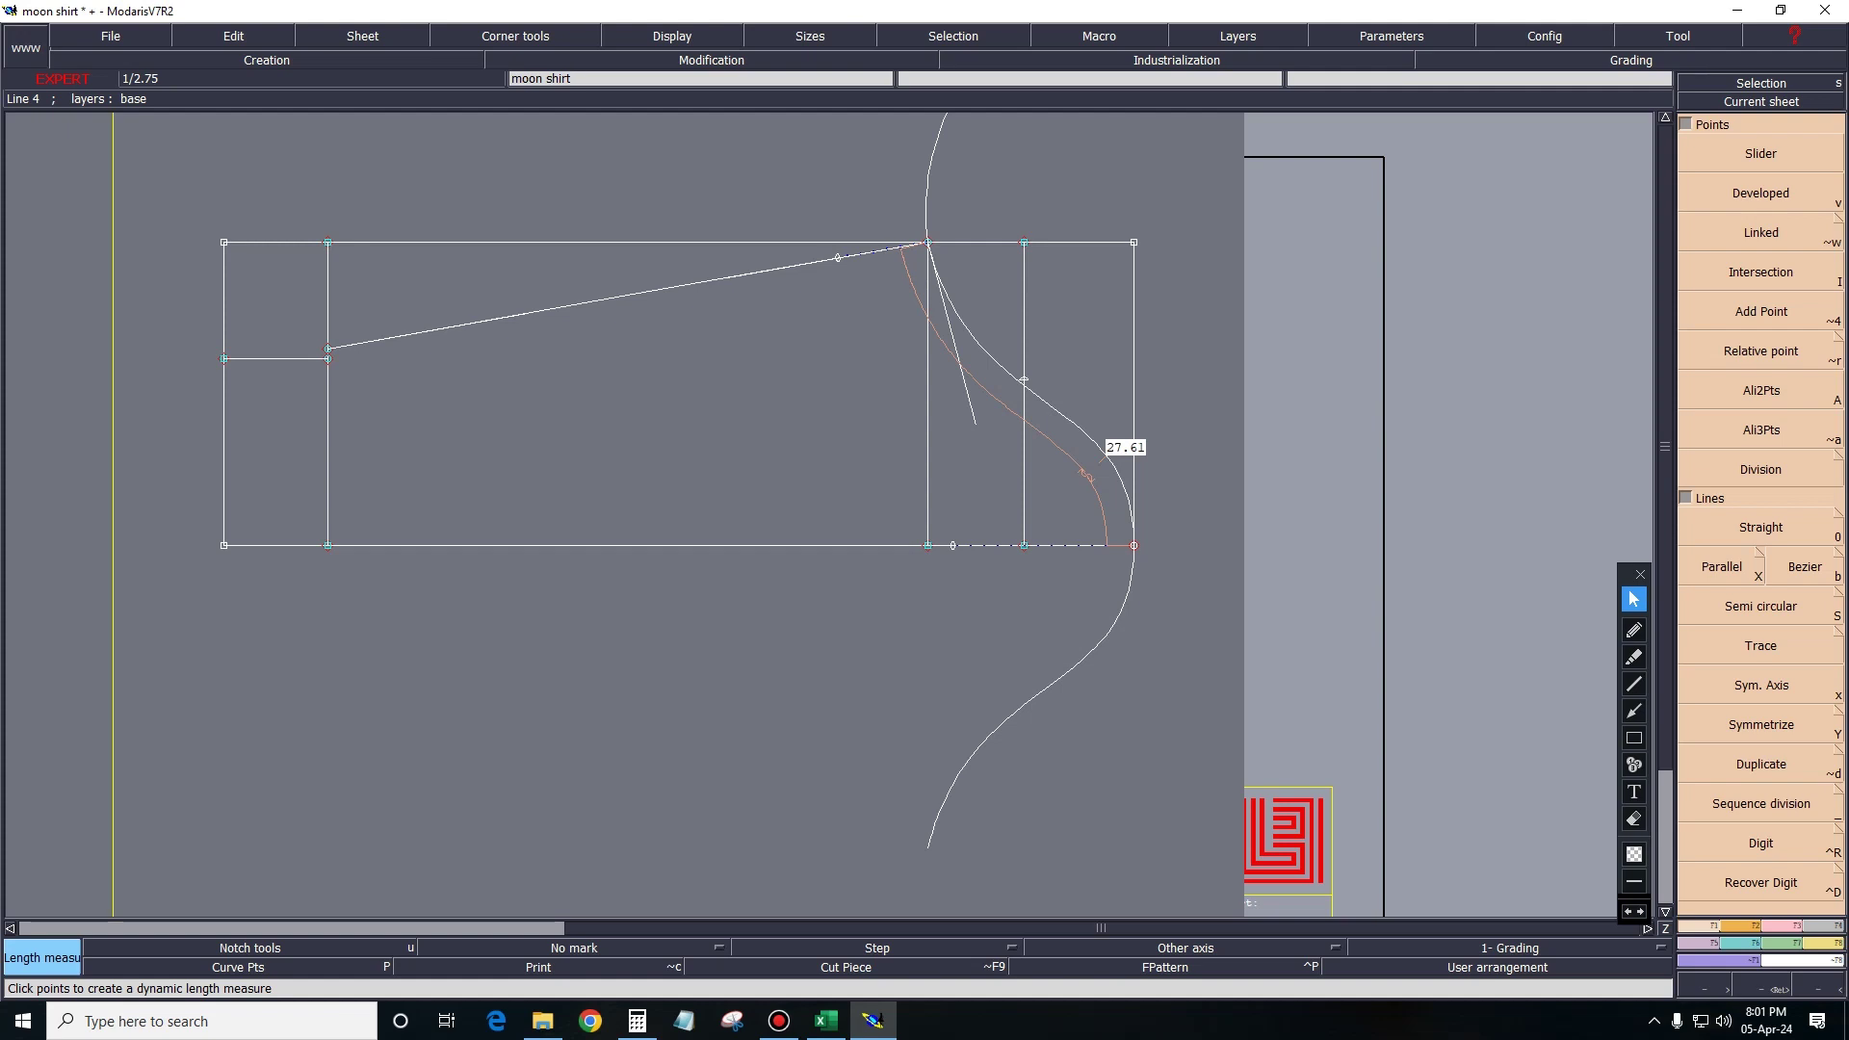
key(F2)
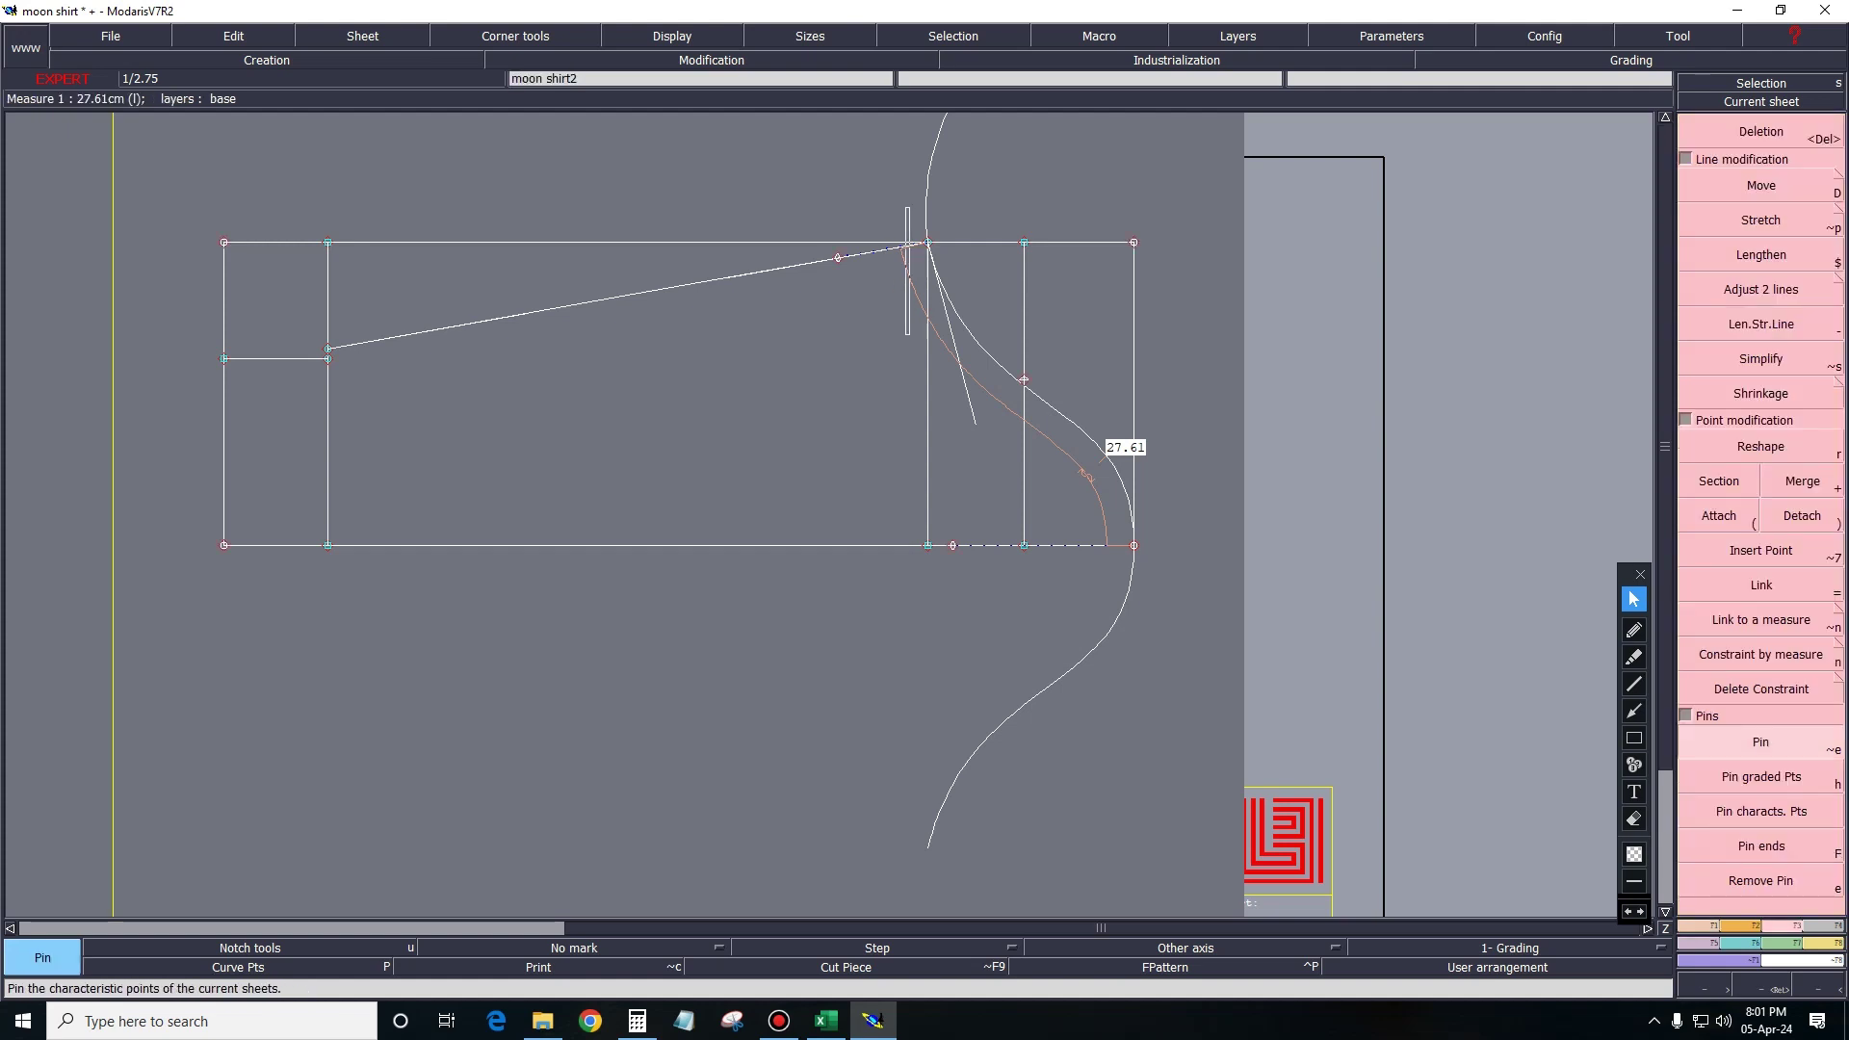
drag(905, 206, 935, 582)
key(d)
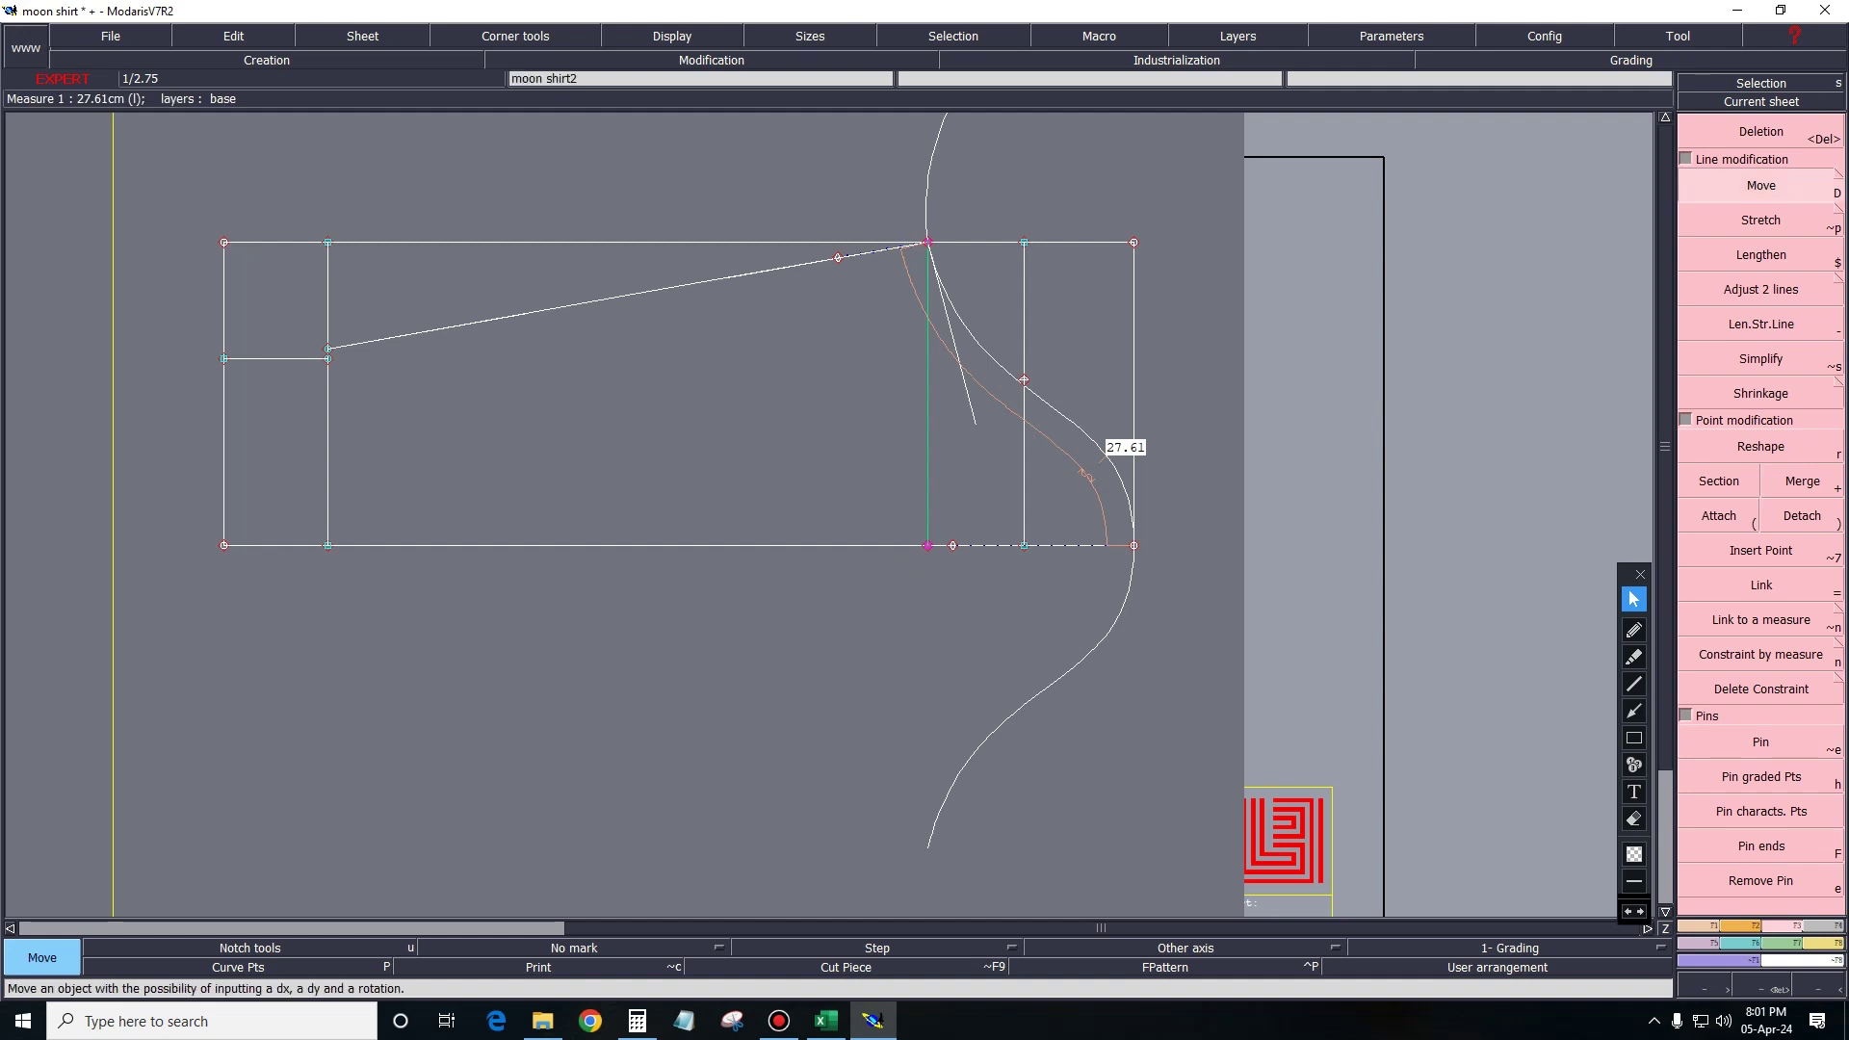
click(1059, 409)
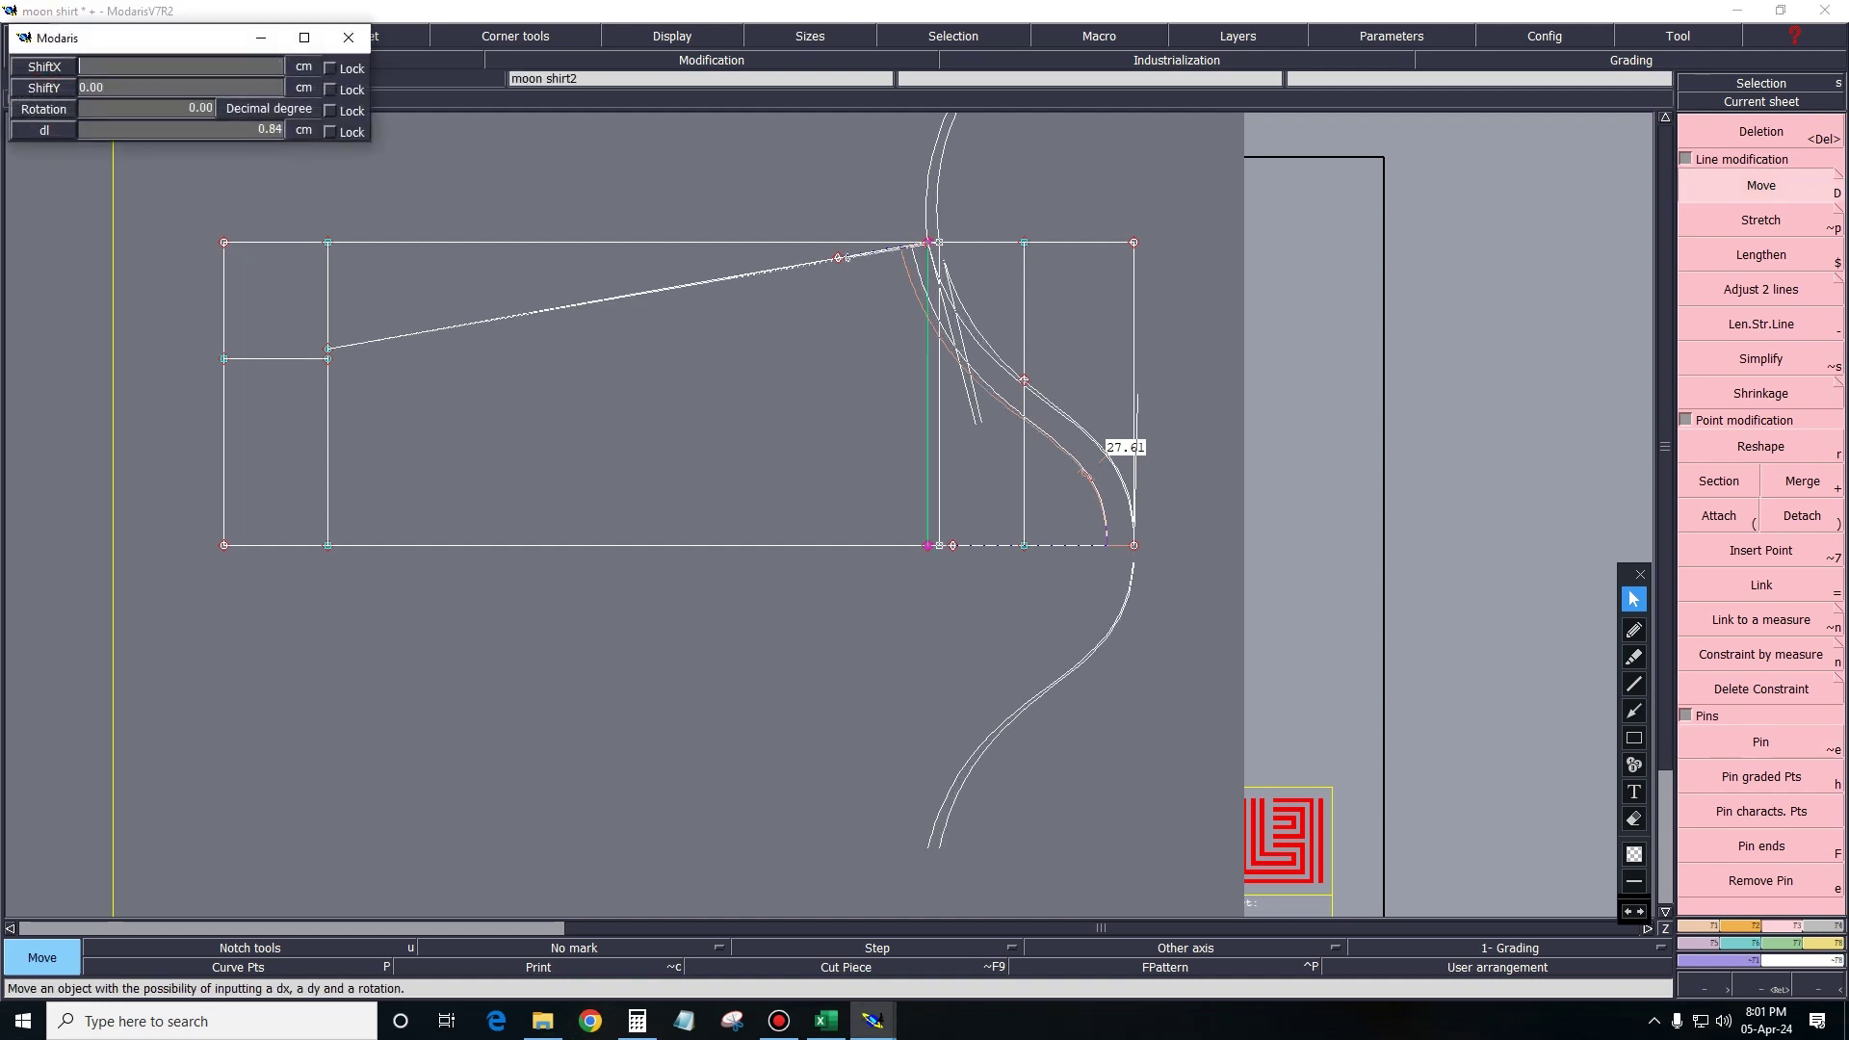
text(0)
key(BackSpace)
text(0.5)
key(Return)
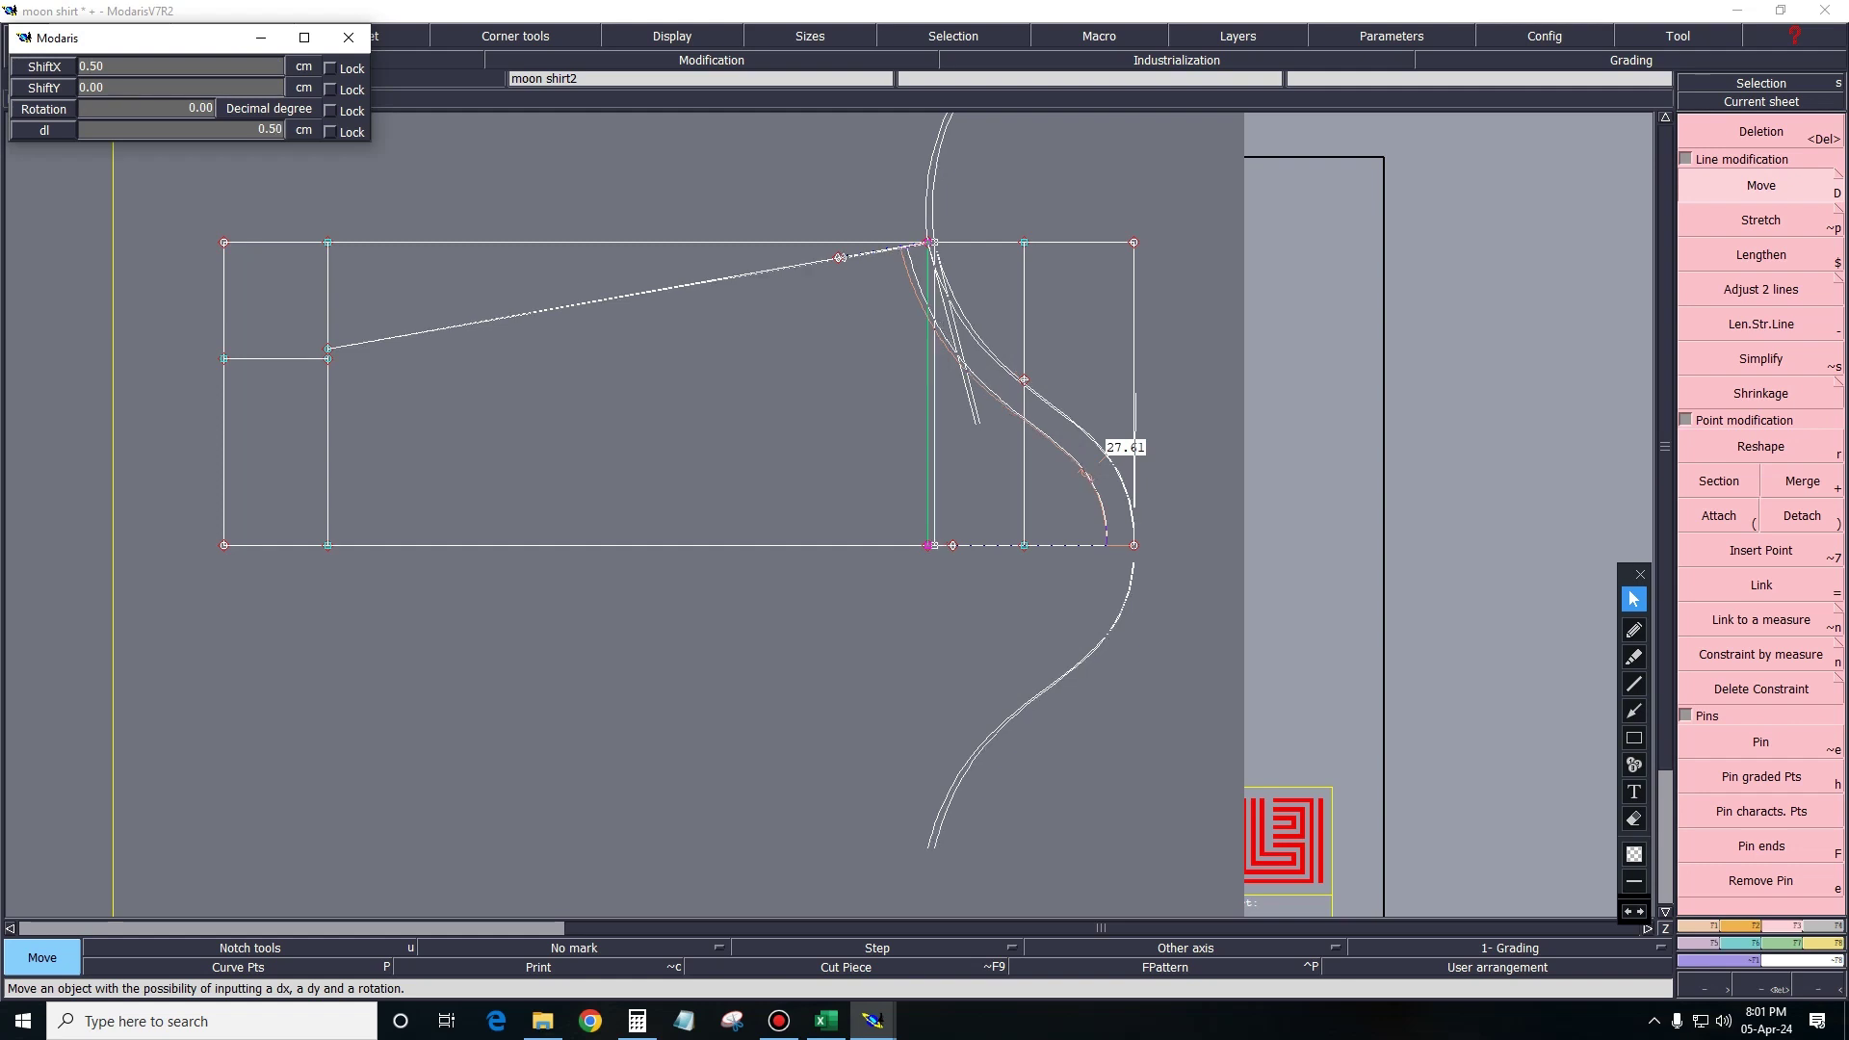
key(Return)
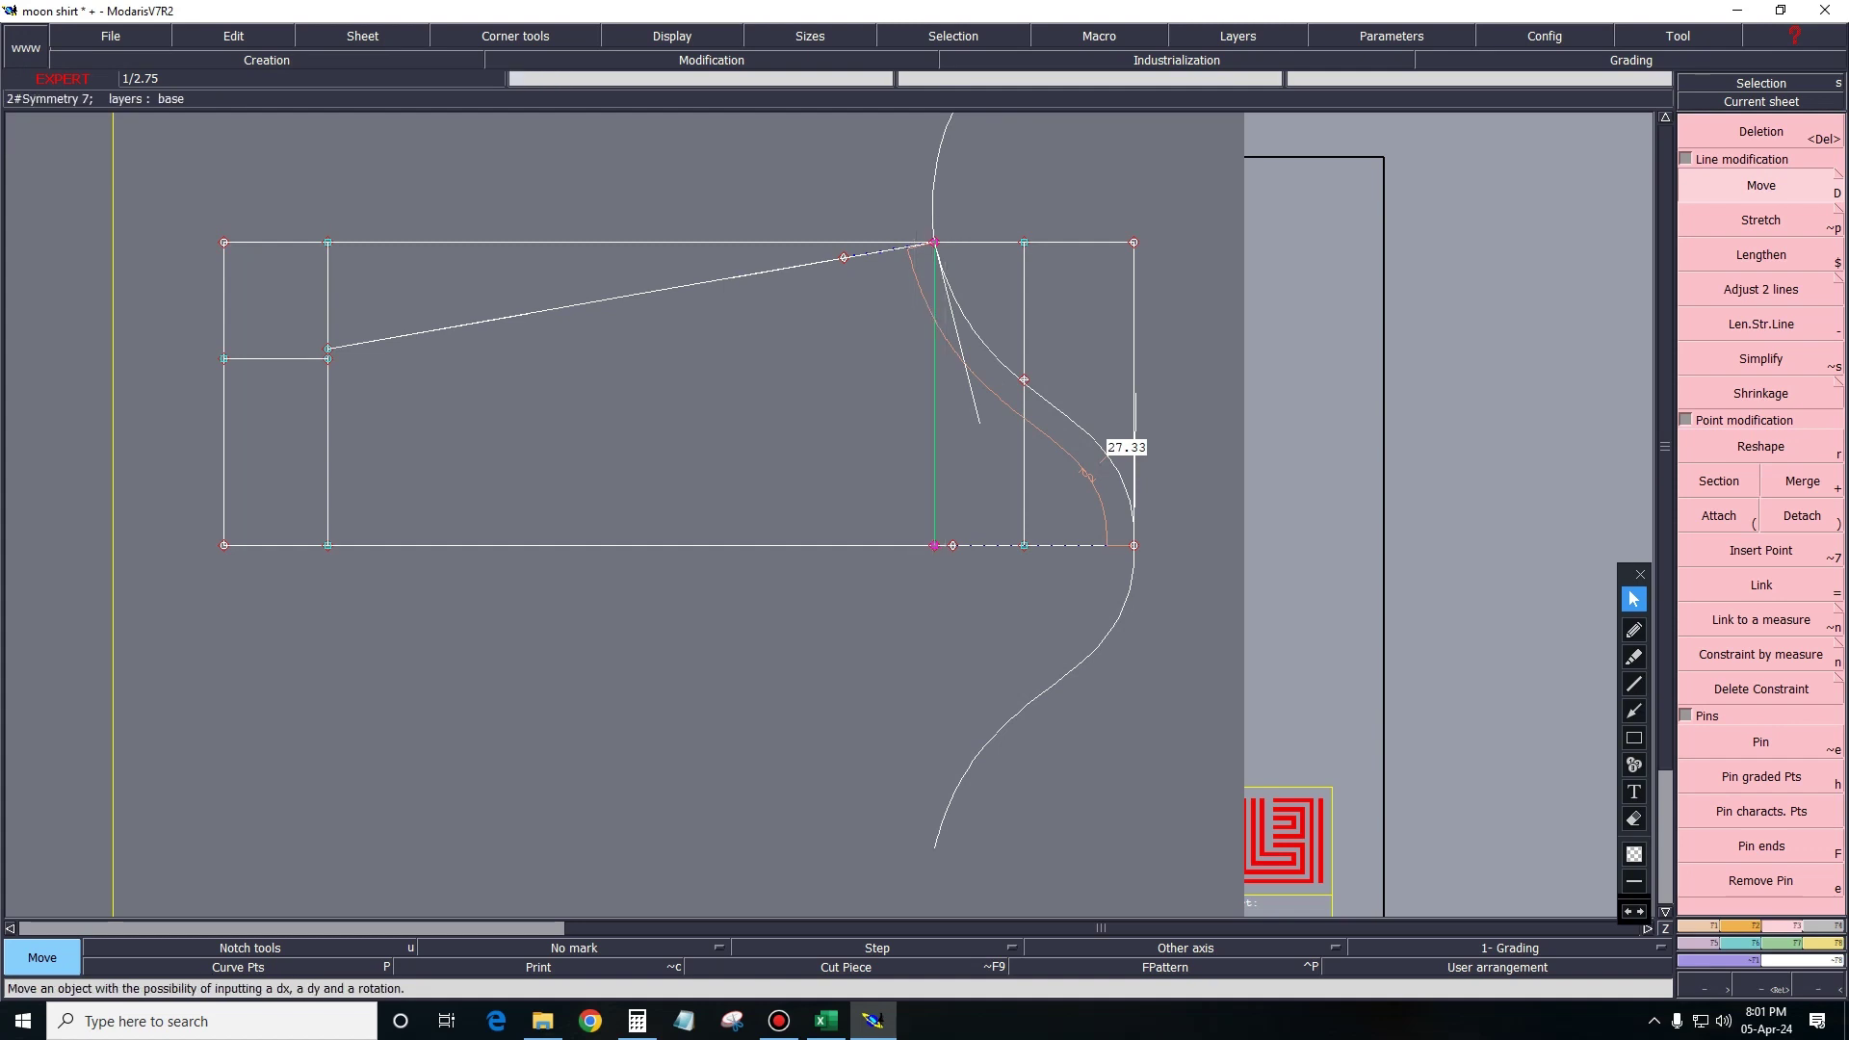
Shift the cap curves a further 0.3 cm and zoom in on the sleeve pattern.
key(space)
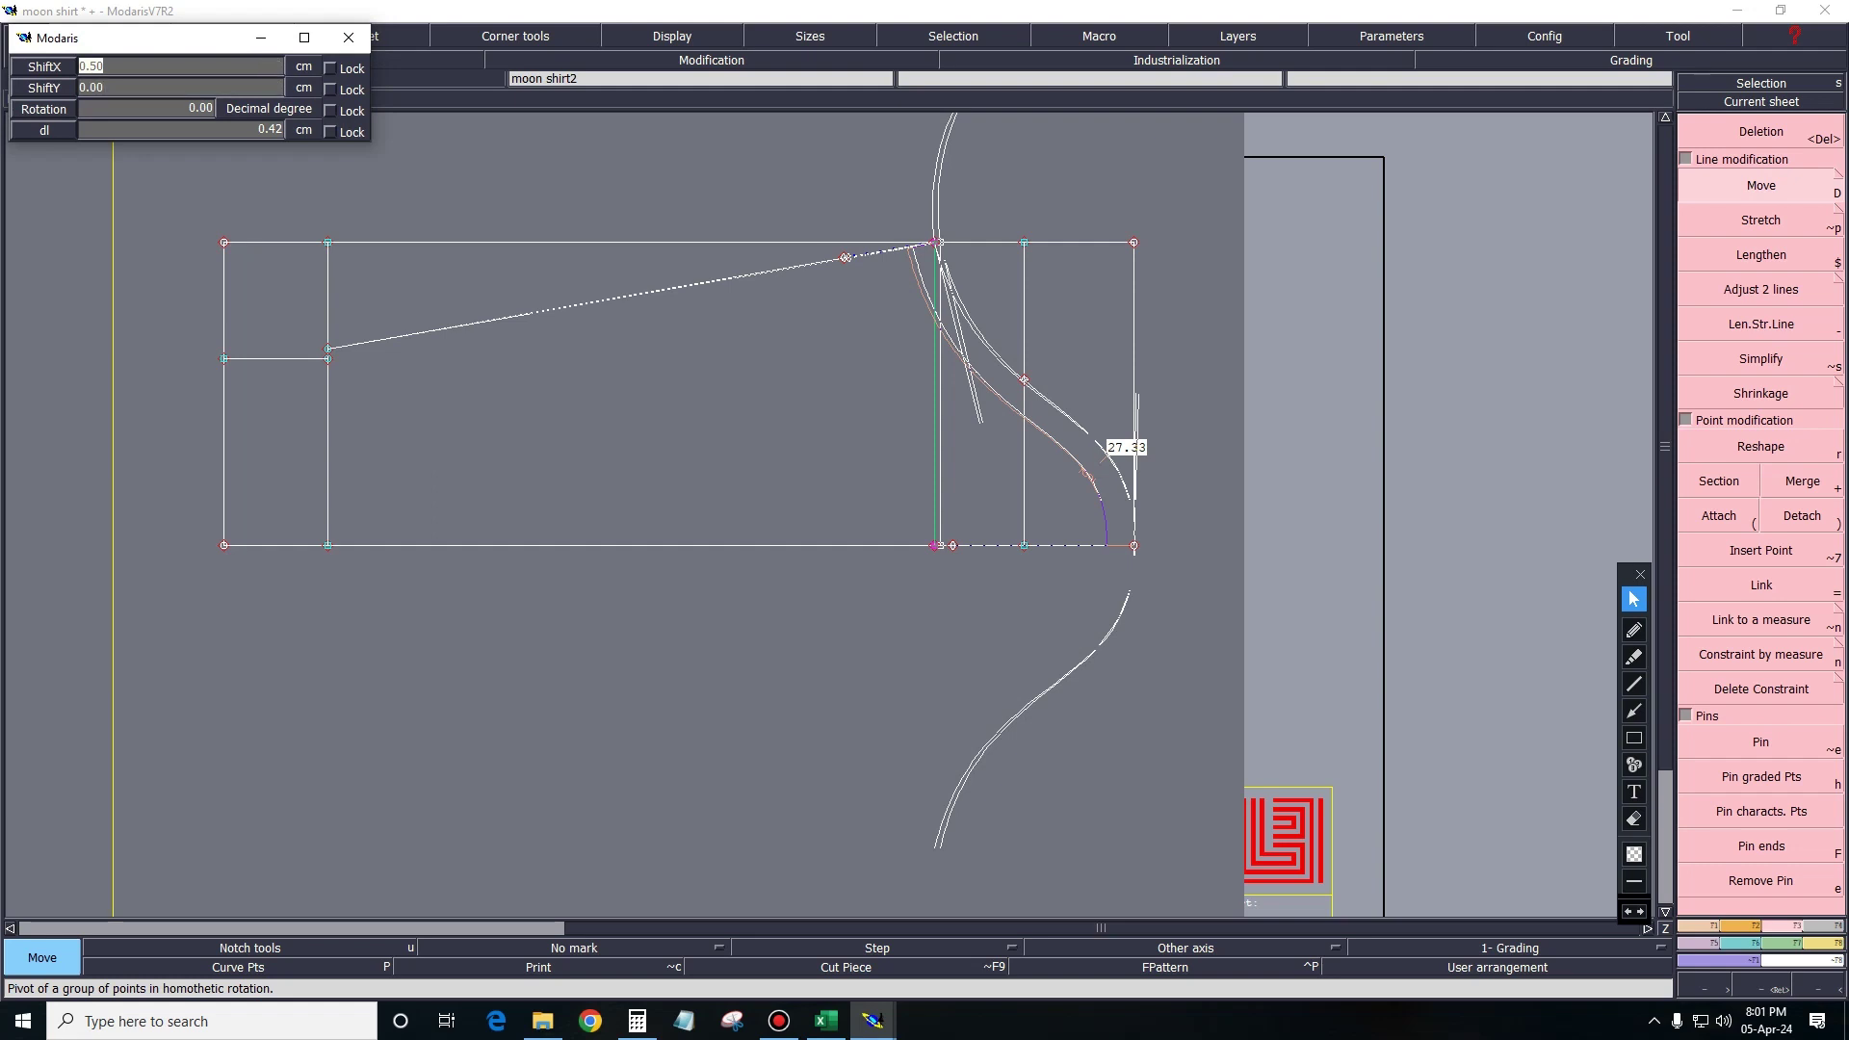
text(0.3)
key(Return)
key(Return)
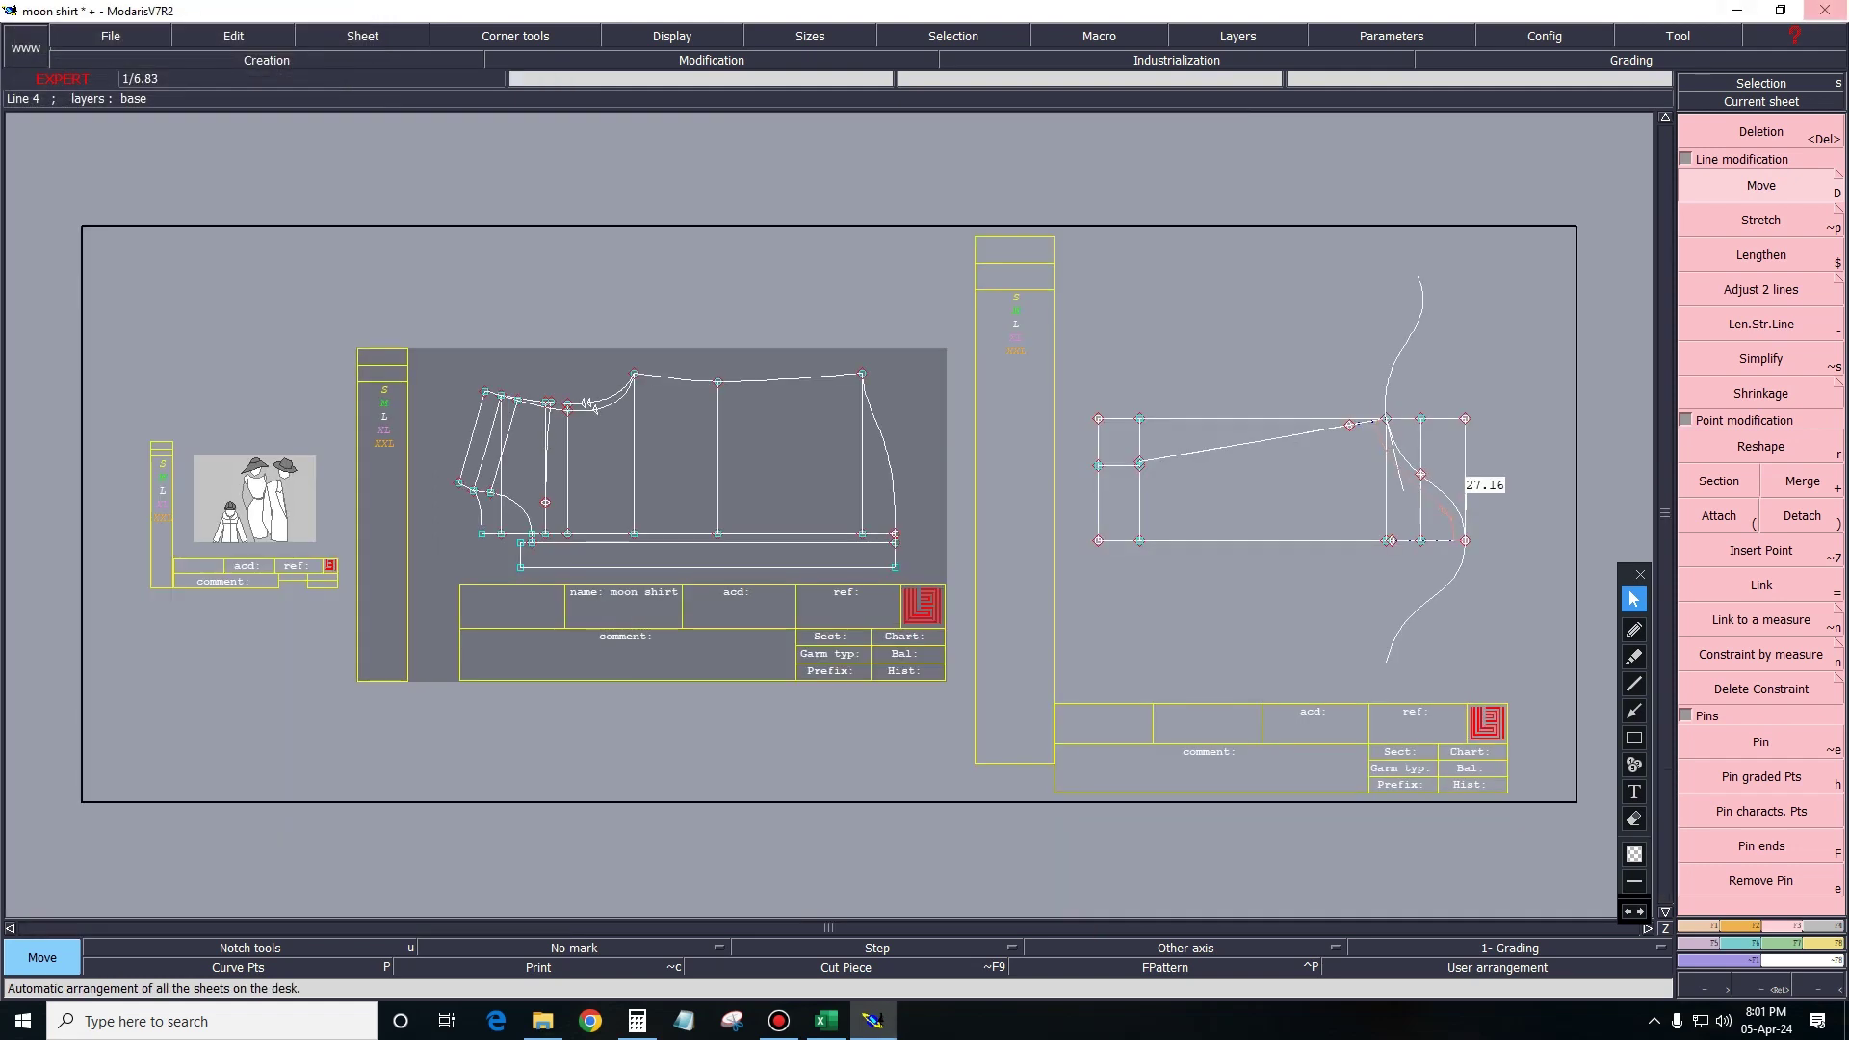
key(s)
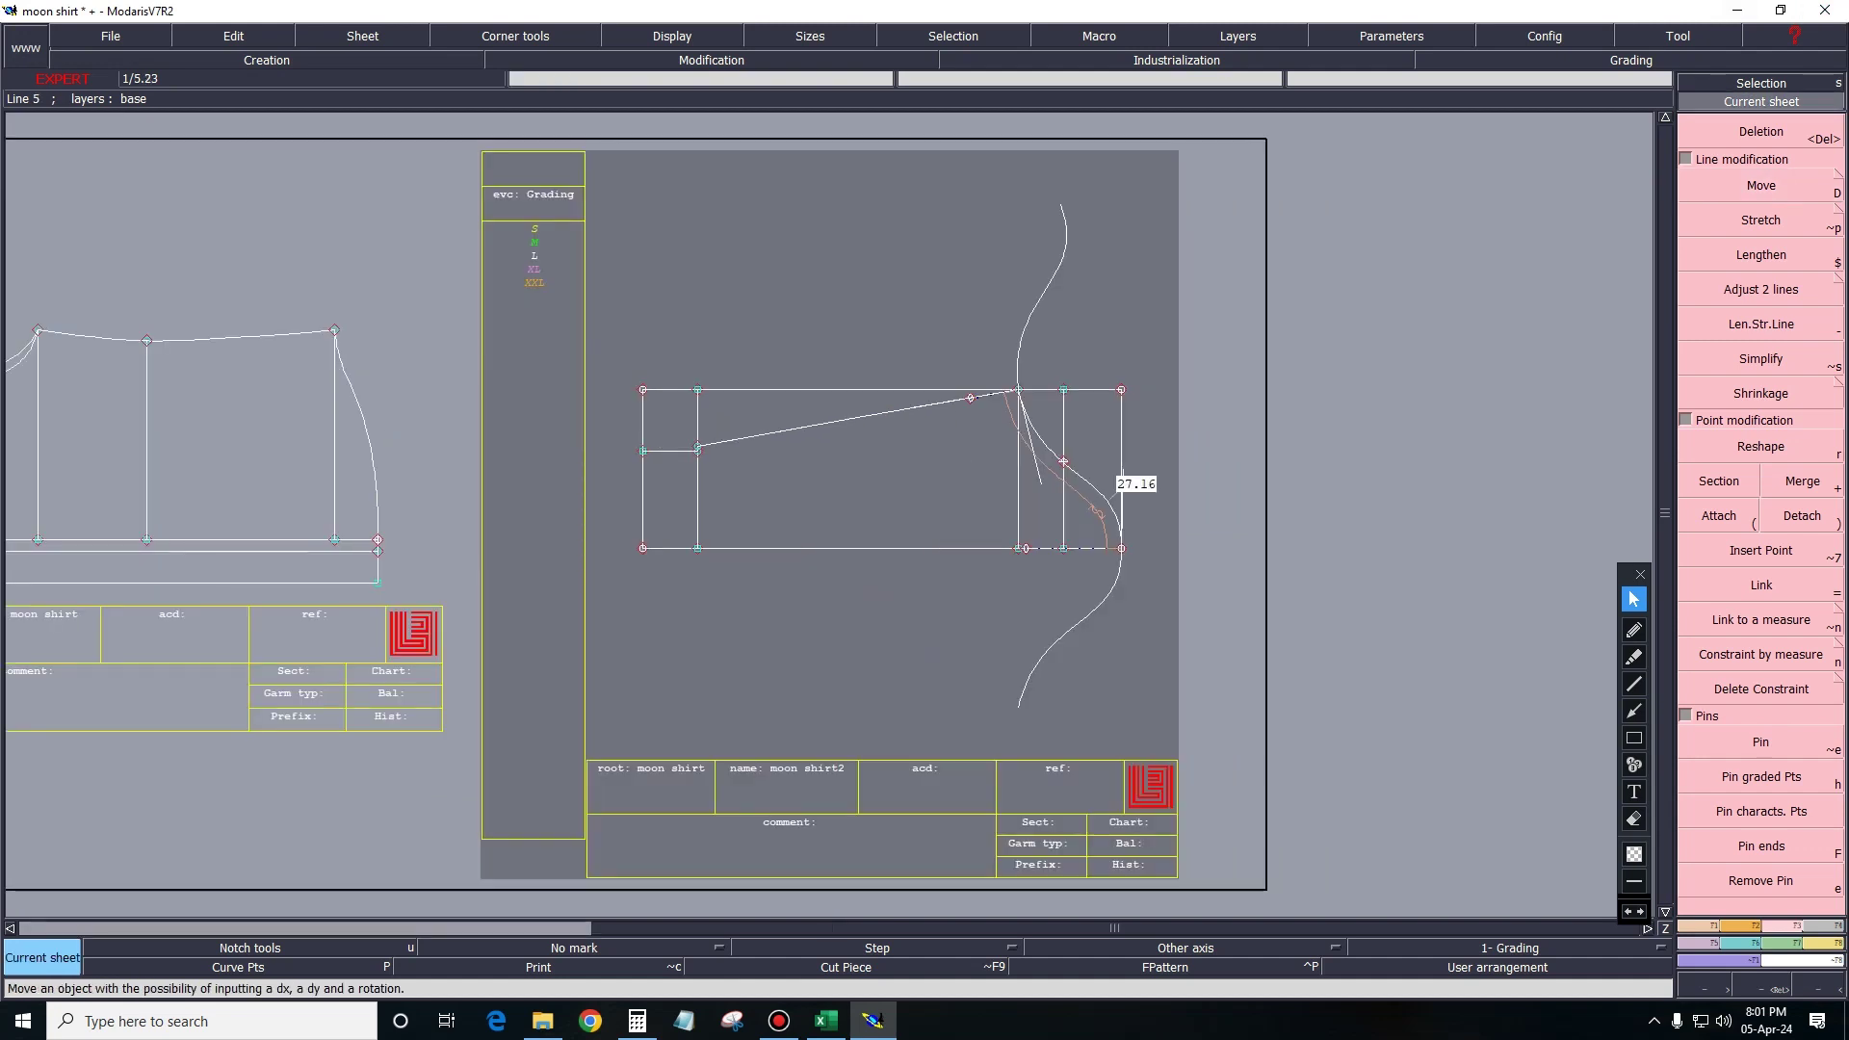
key(z)
drag(627, 306, 1227, 716)
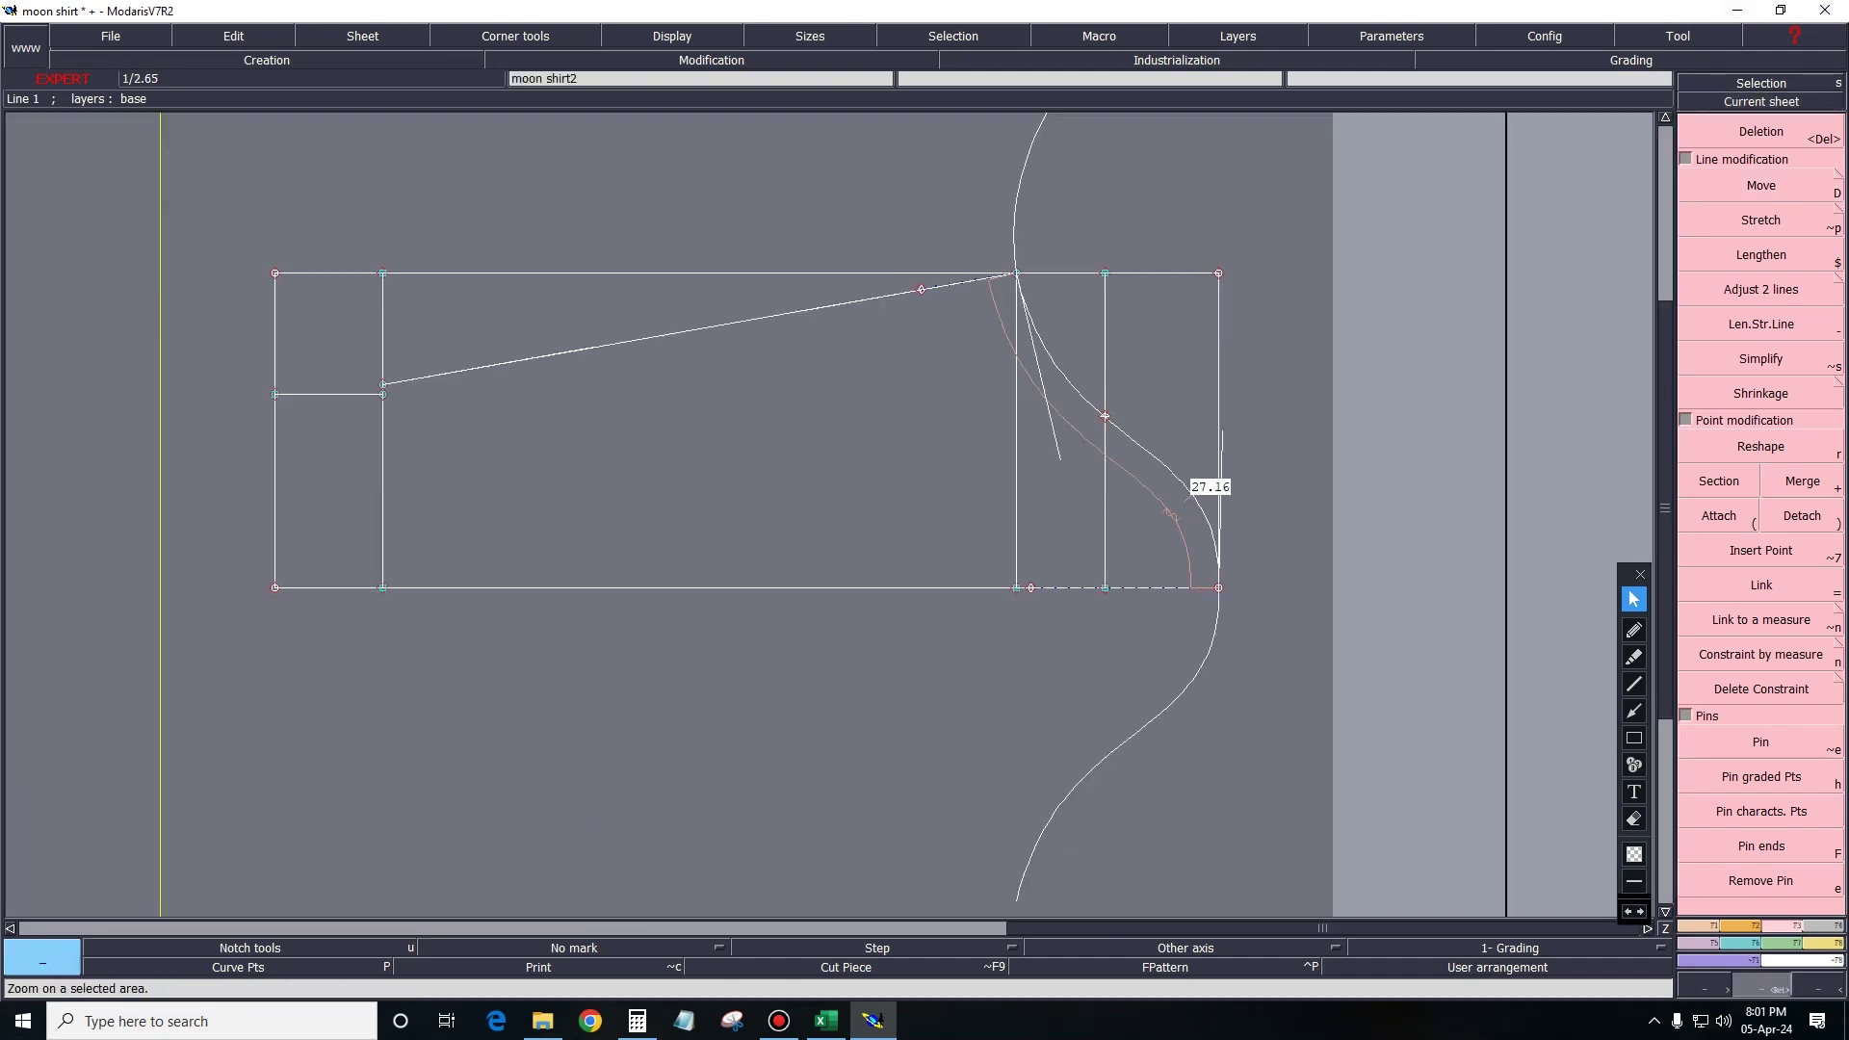
Reshape the cap curve until its length measures 26.96 cm.
key(q)
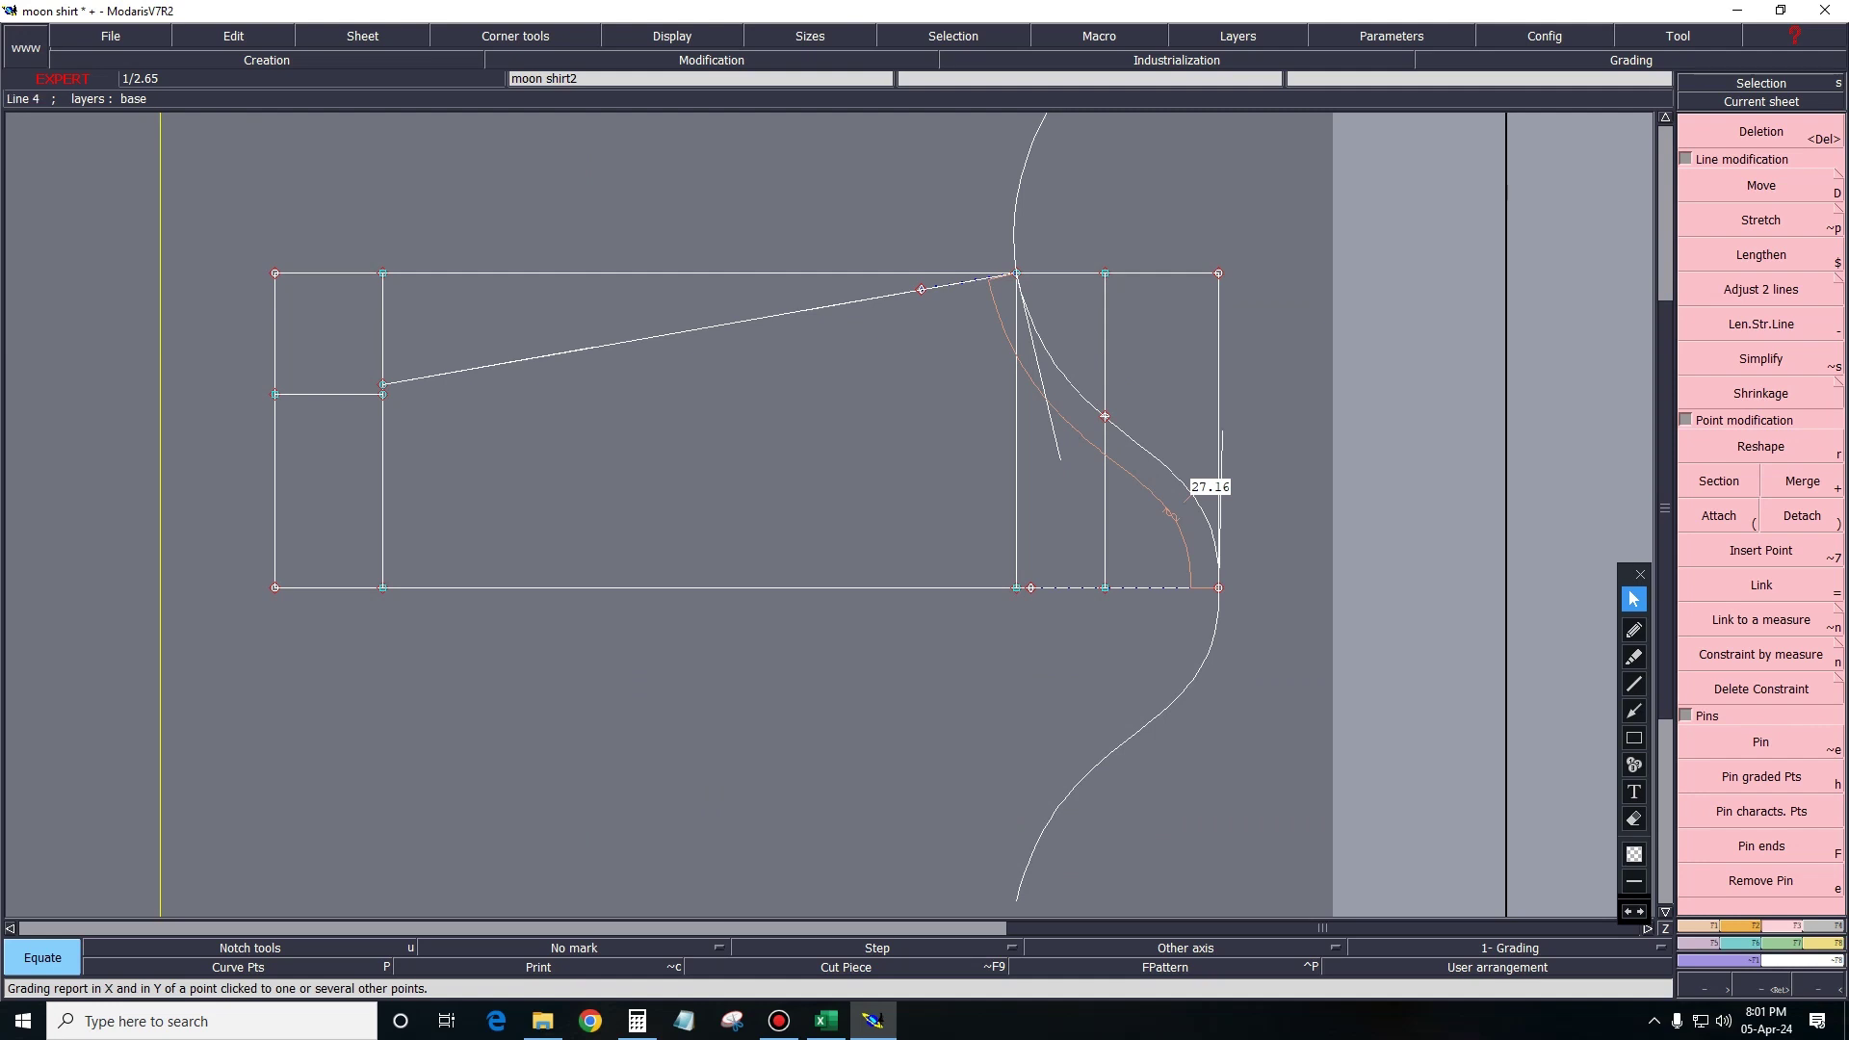
key(r)
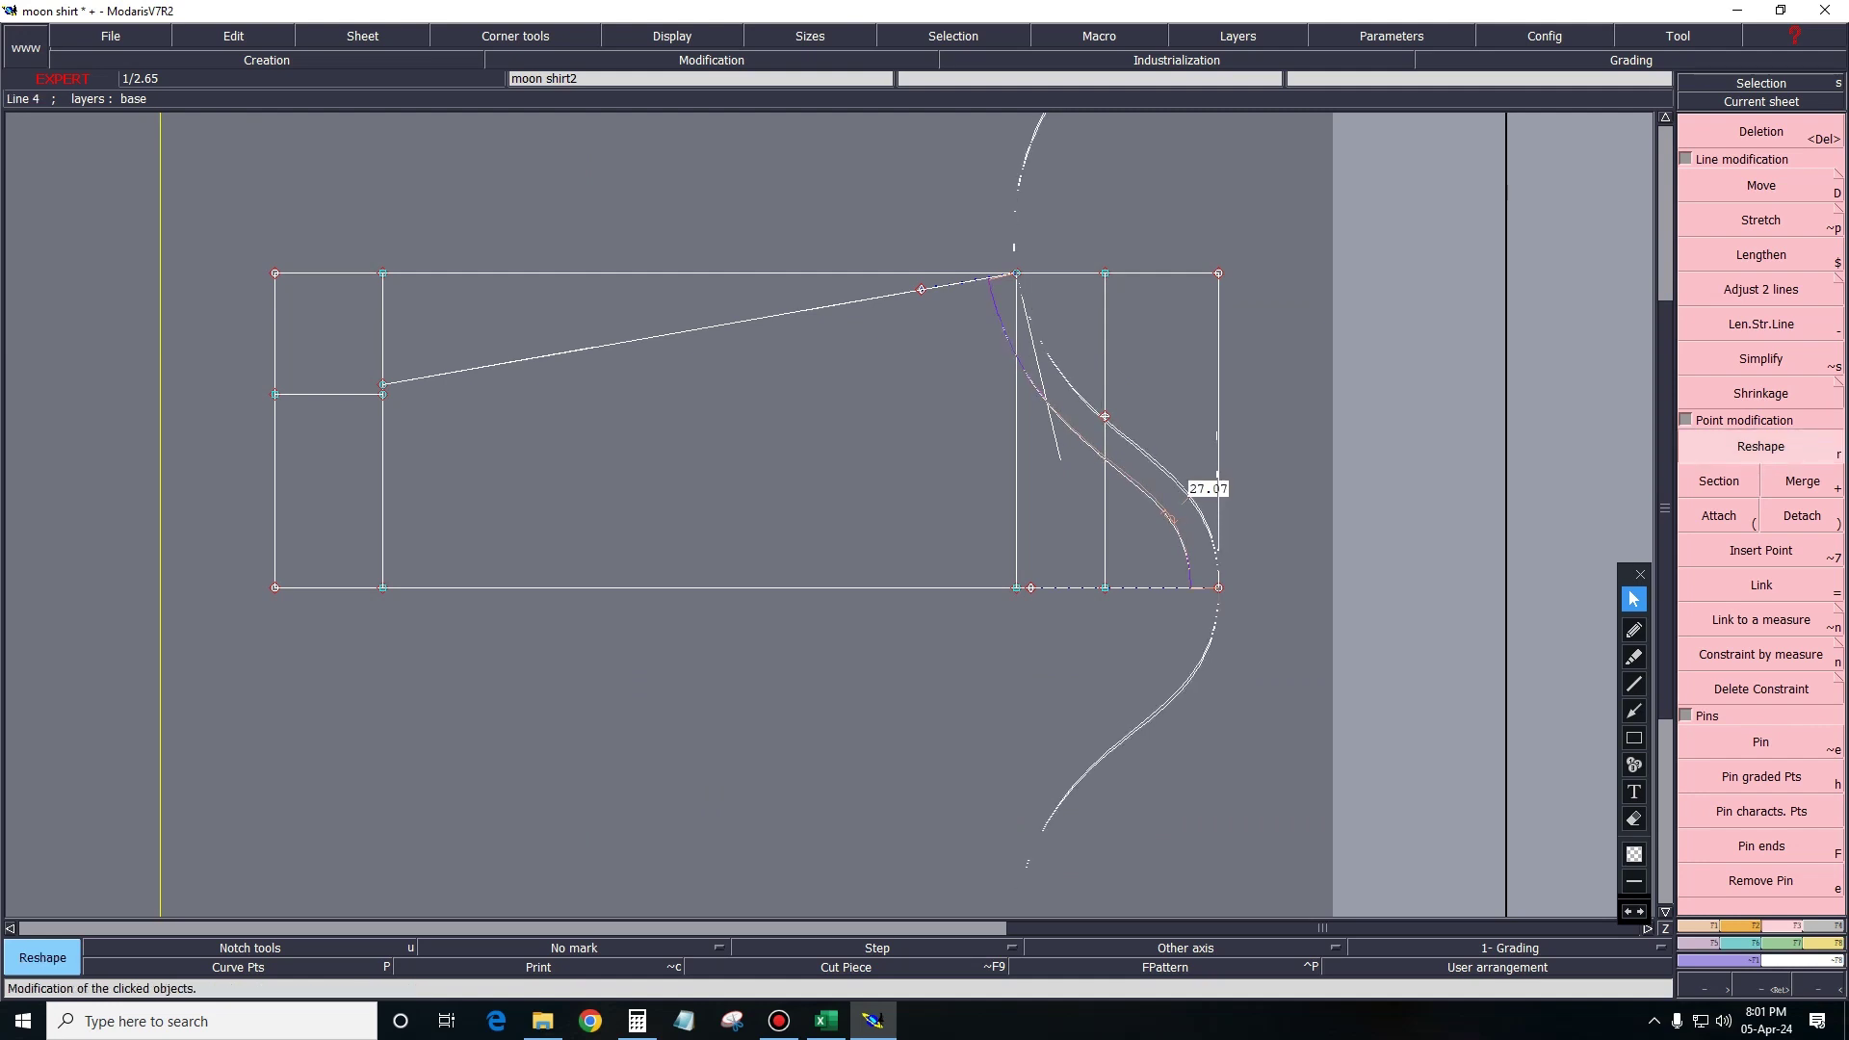
click(1182, 501)
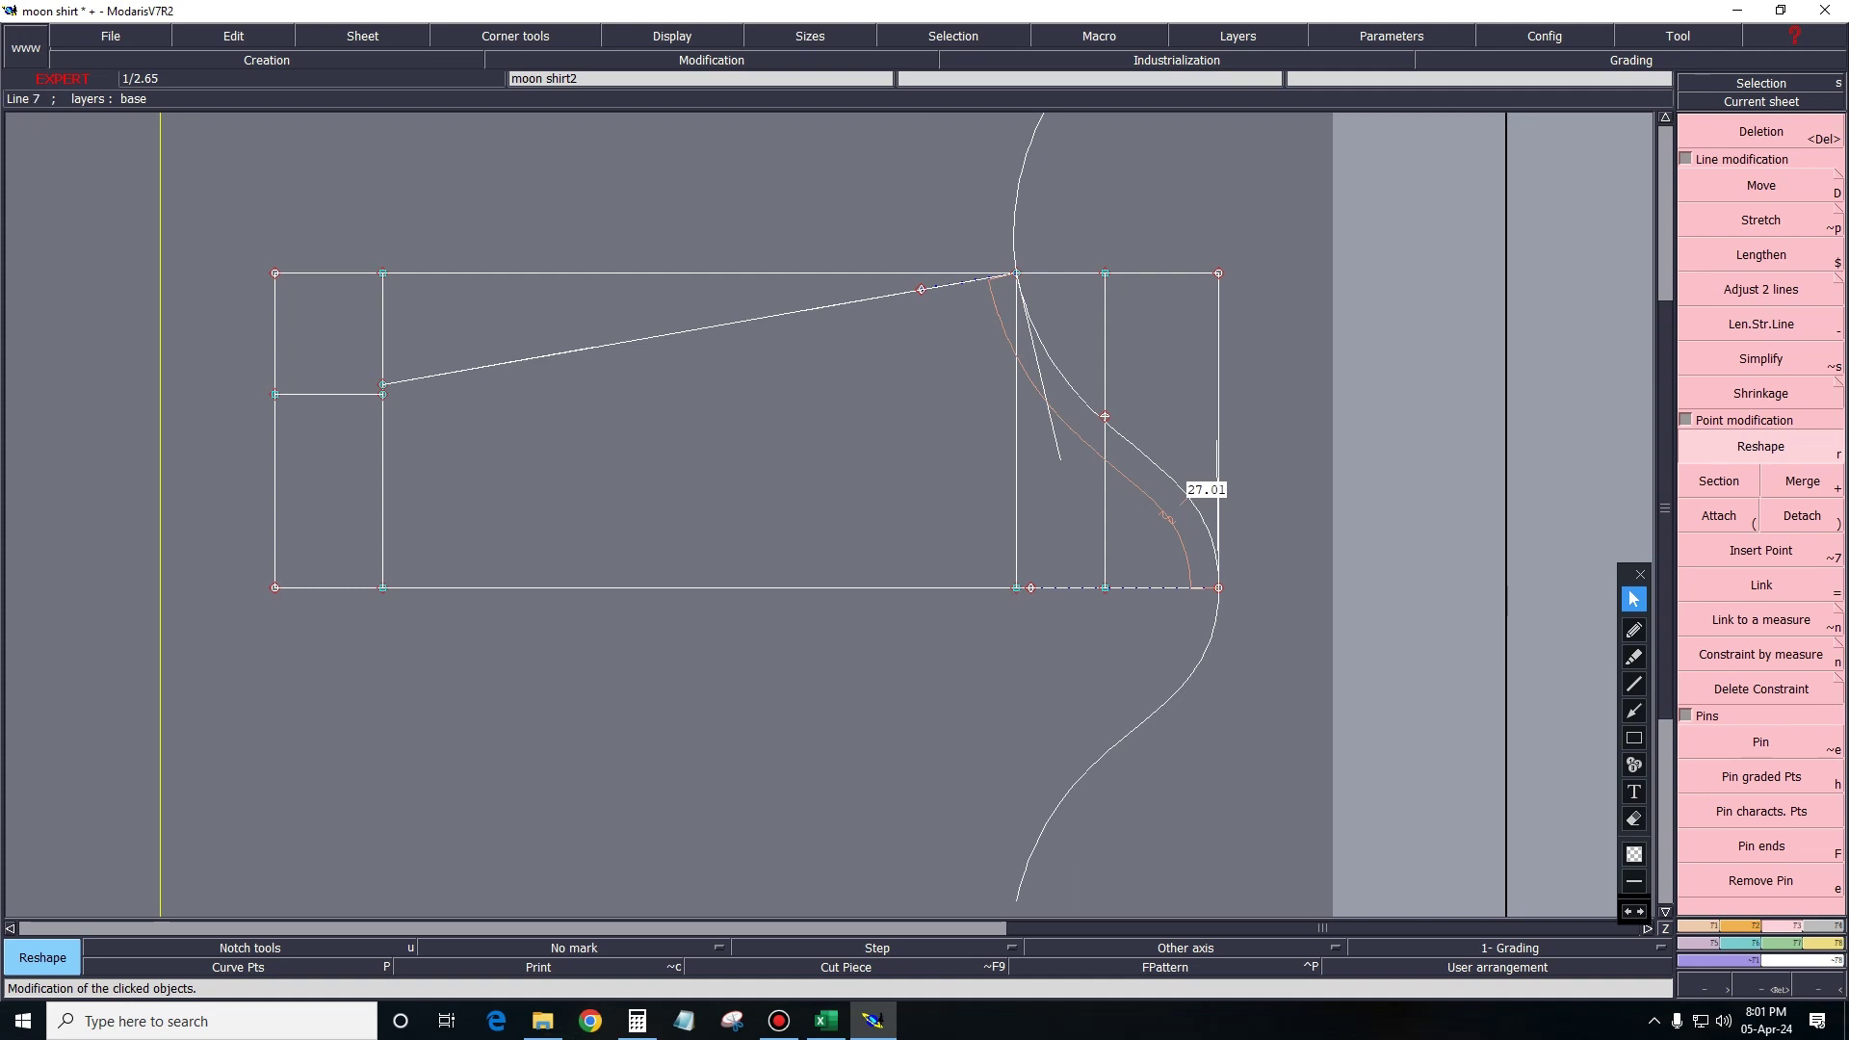
key(s)
key(r)
click(1182, 501)
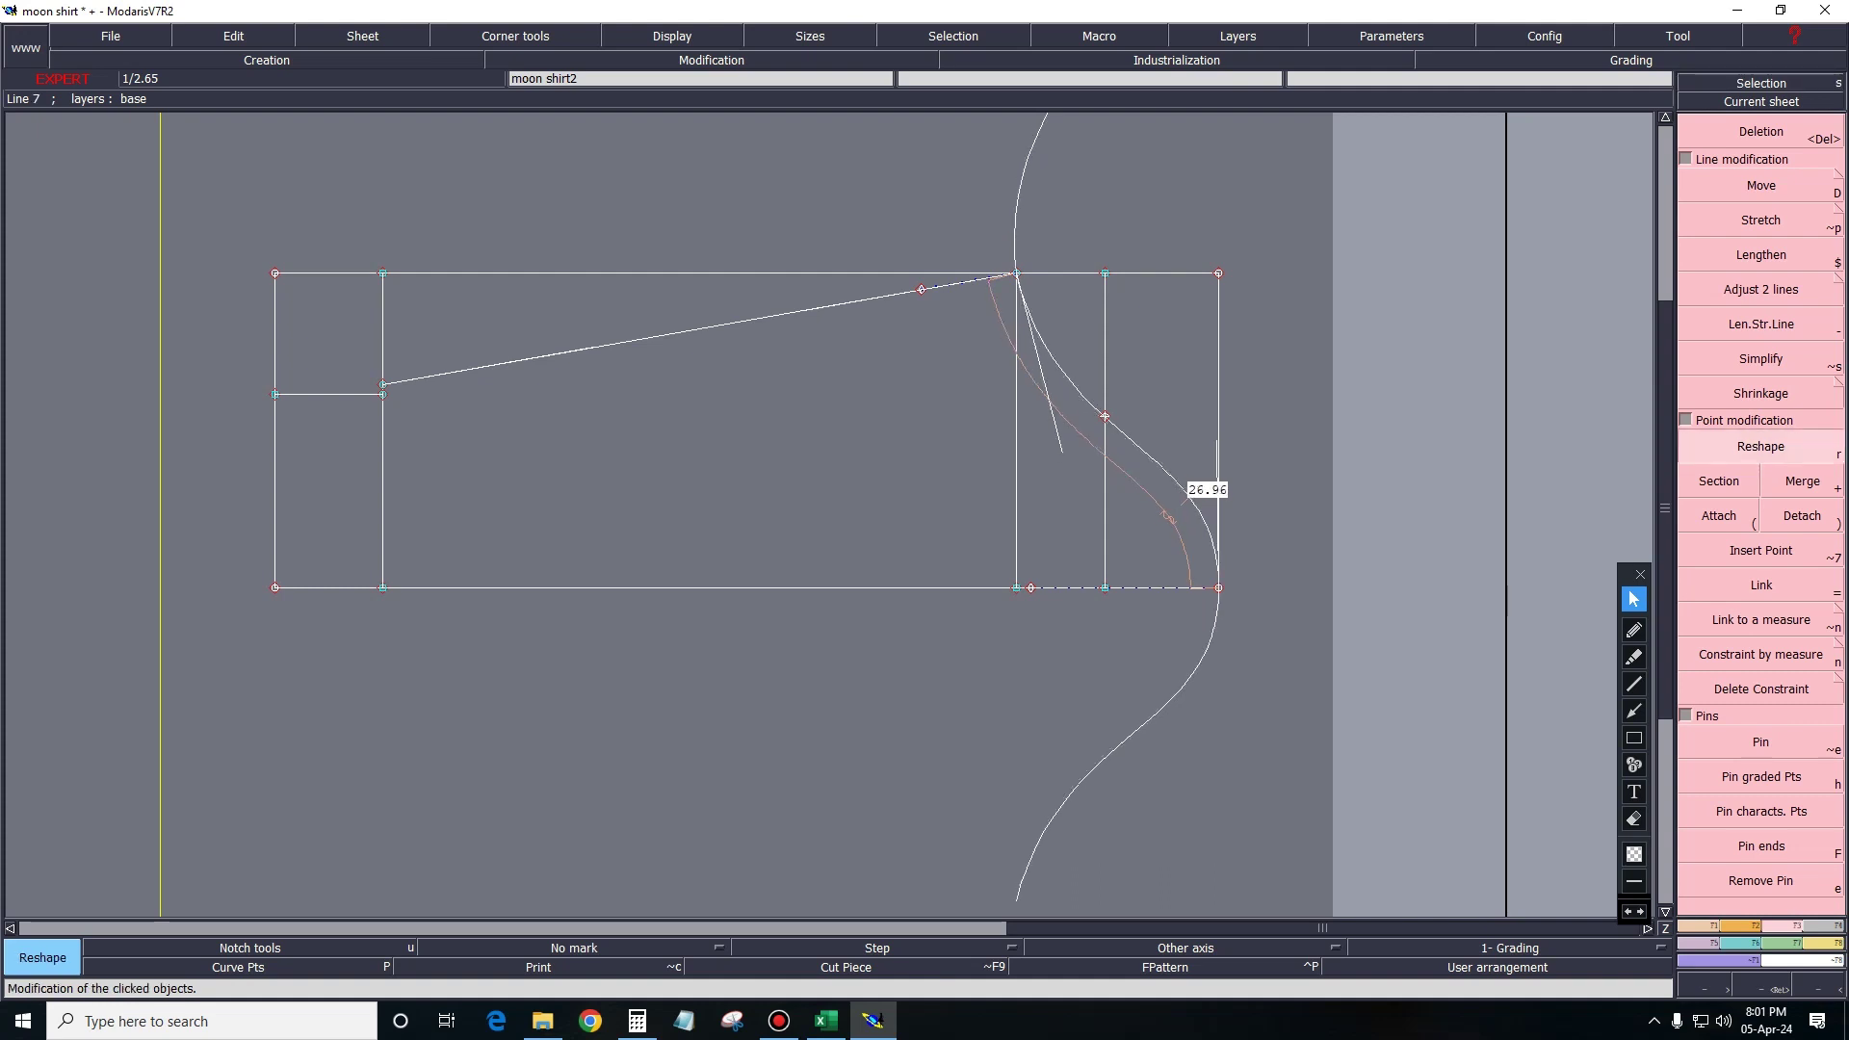
Toggle the curve handle display and delete the leftover upper curve.
key(Home)
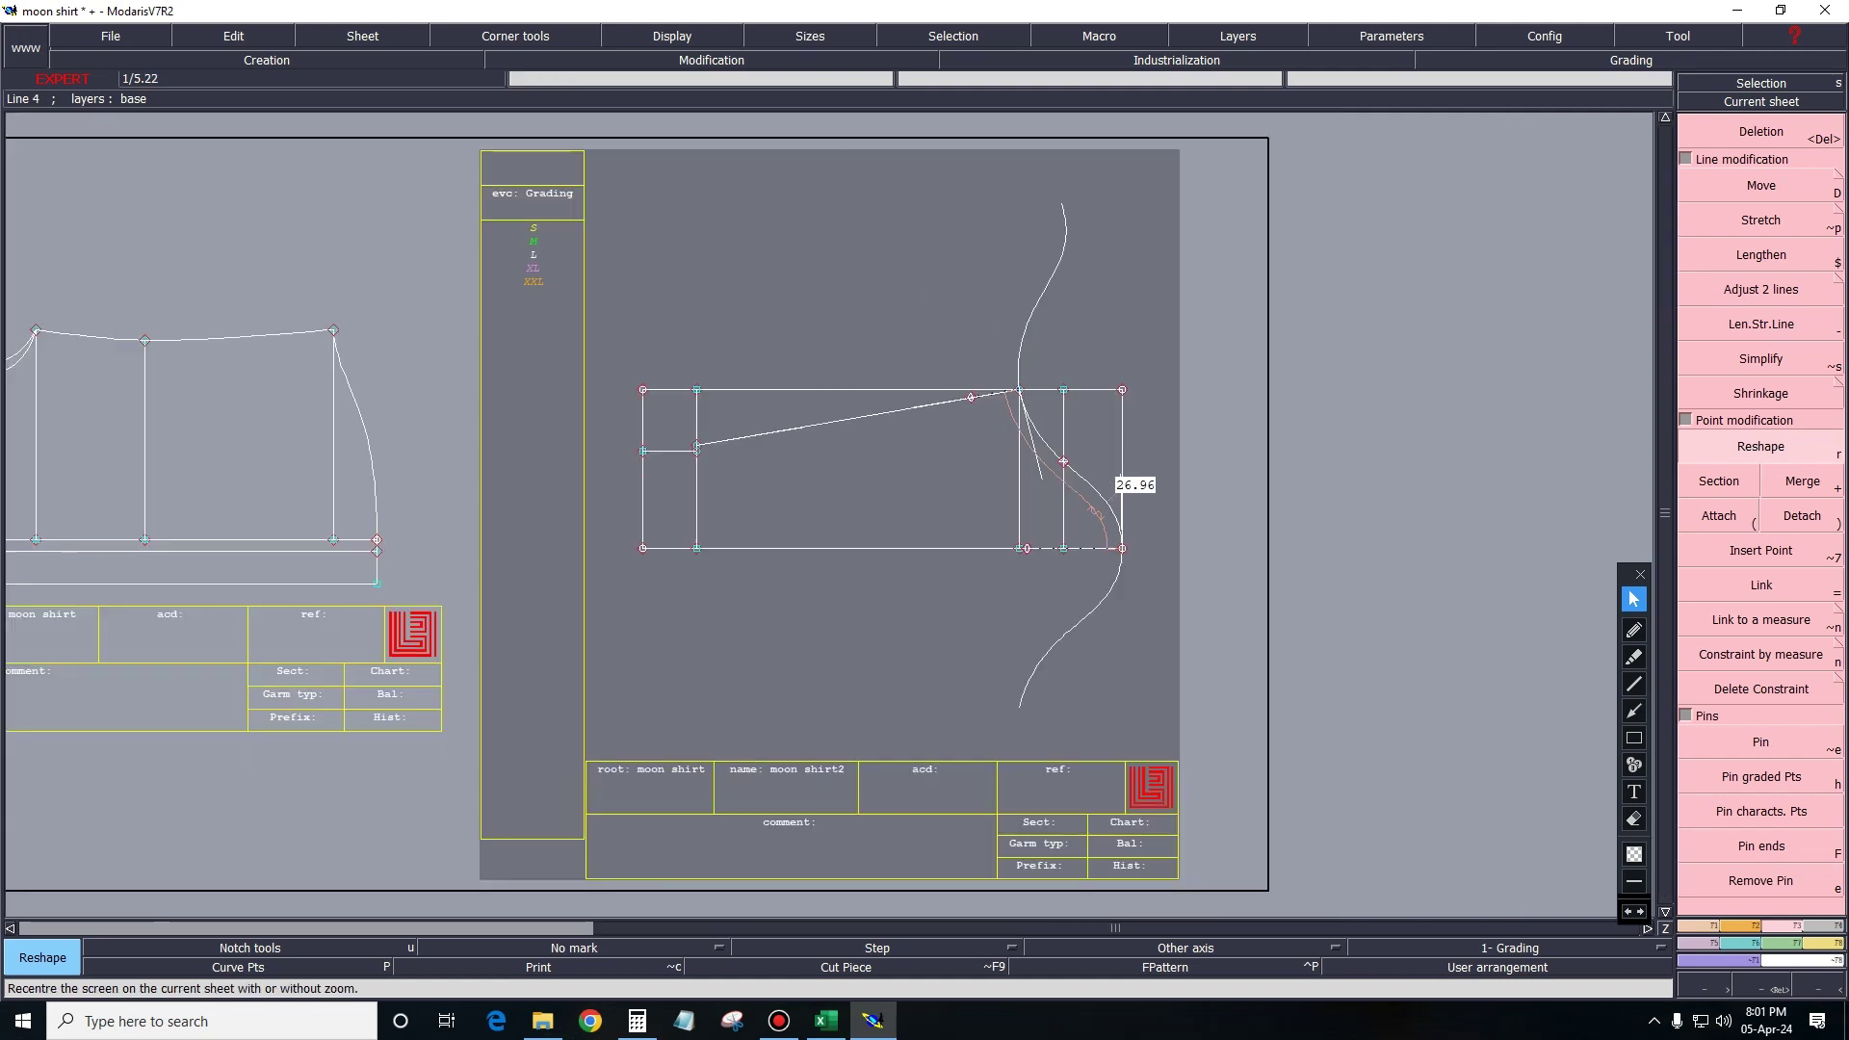
click(672, 35)
click(693, 402)
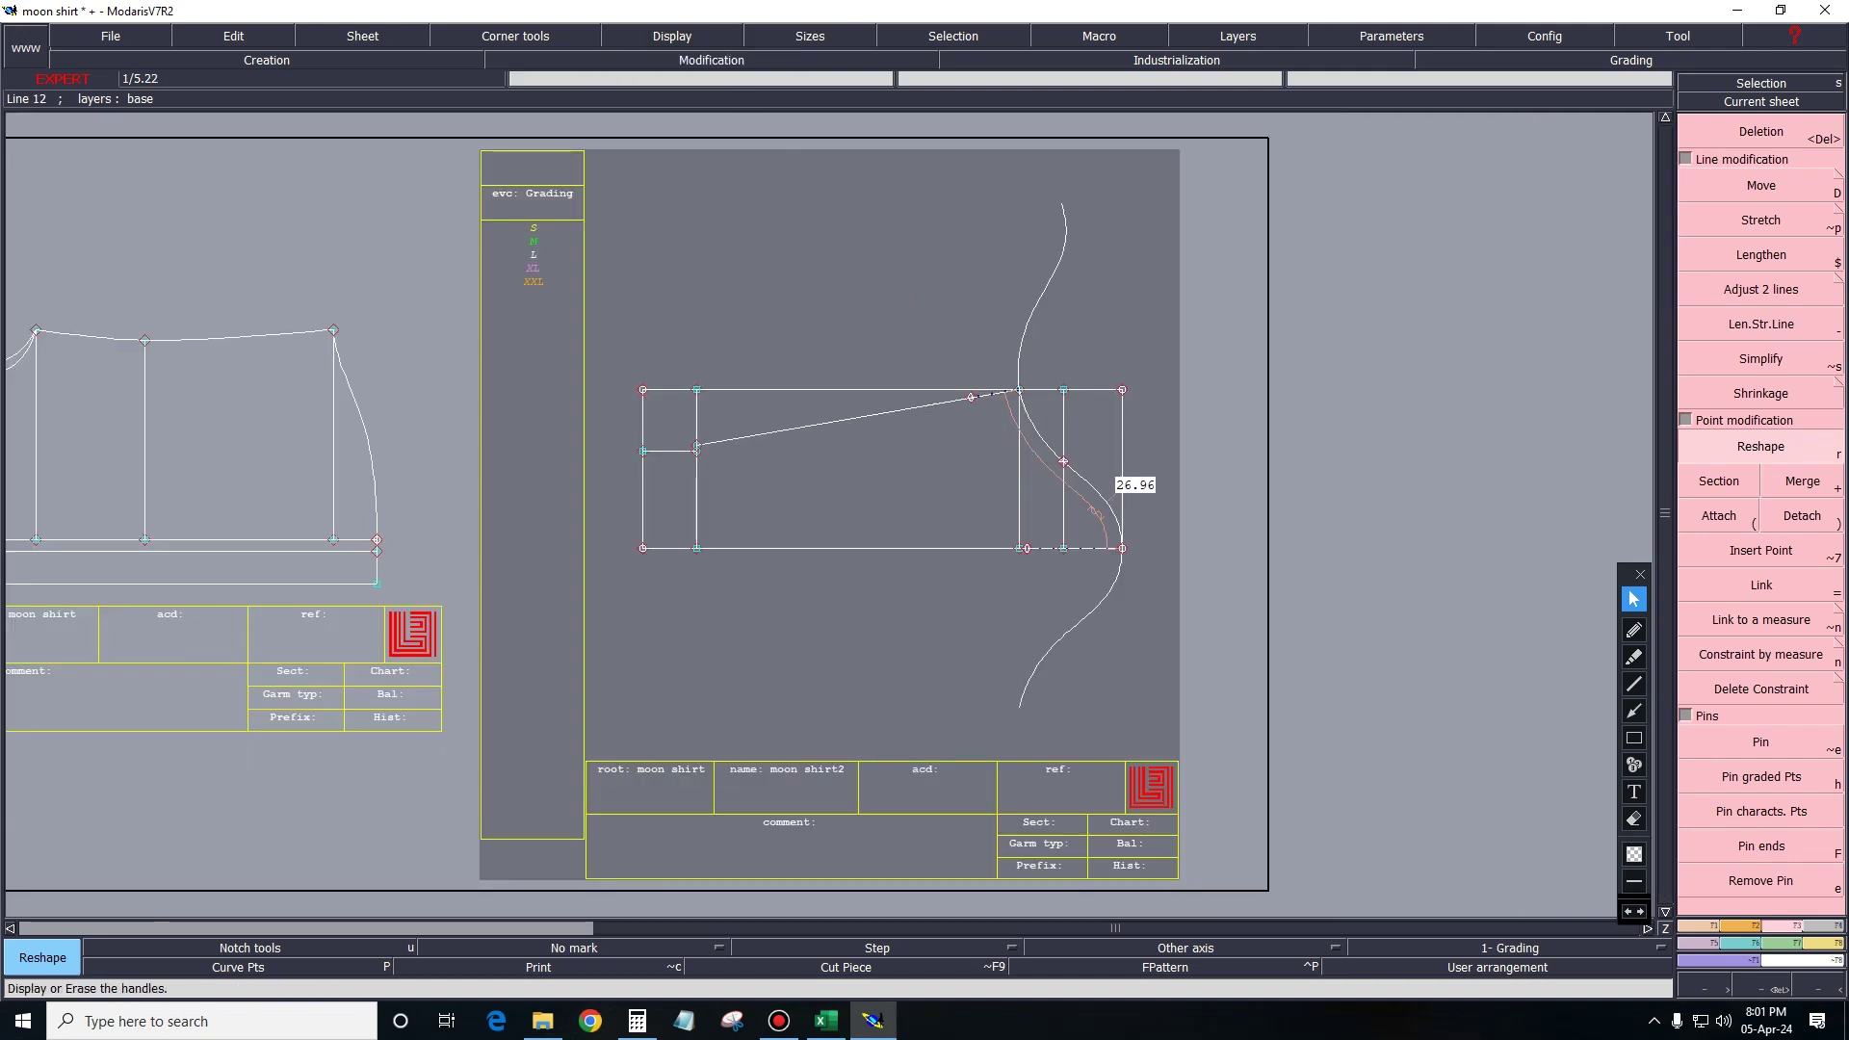
middle_drag(540, 159, 1303, 743)
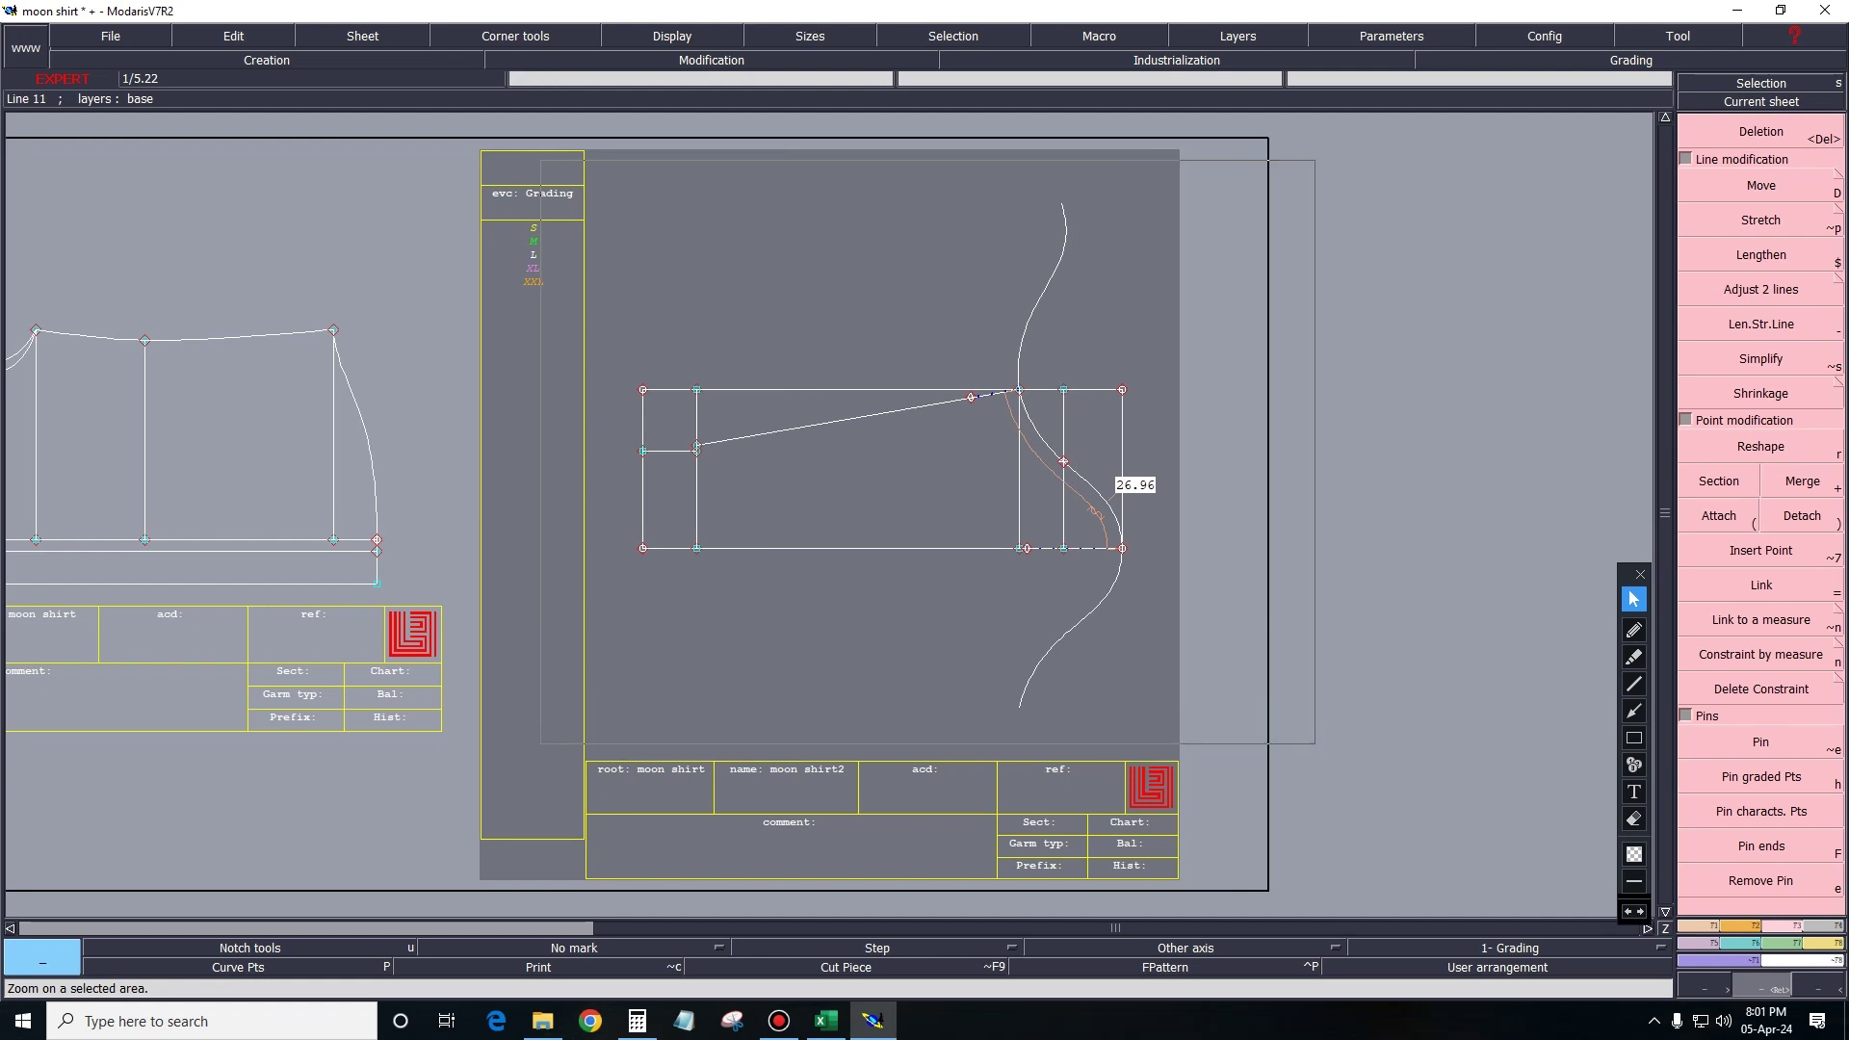
key(Delete)
click(1001, 260)
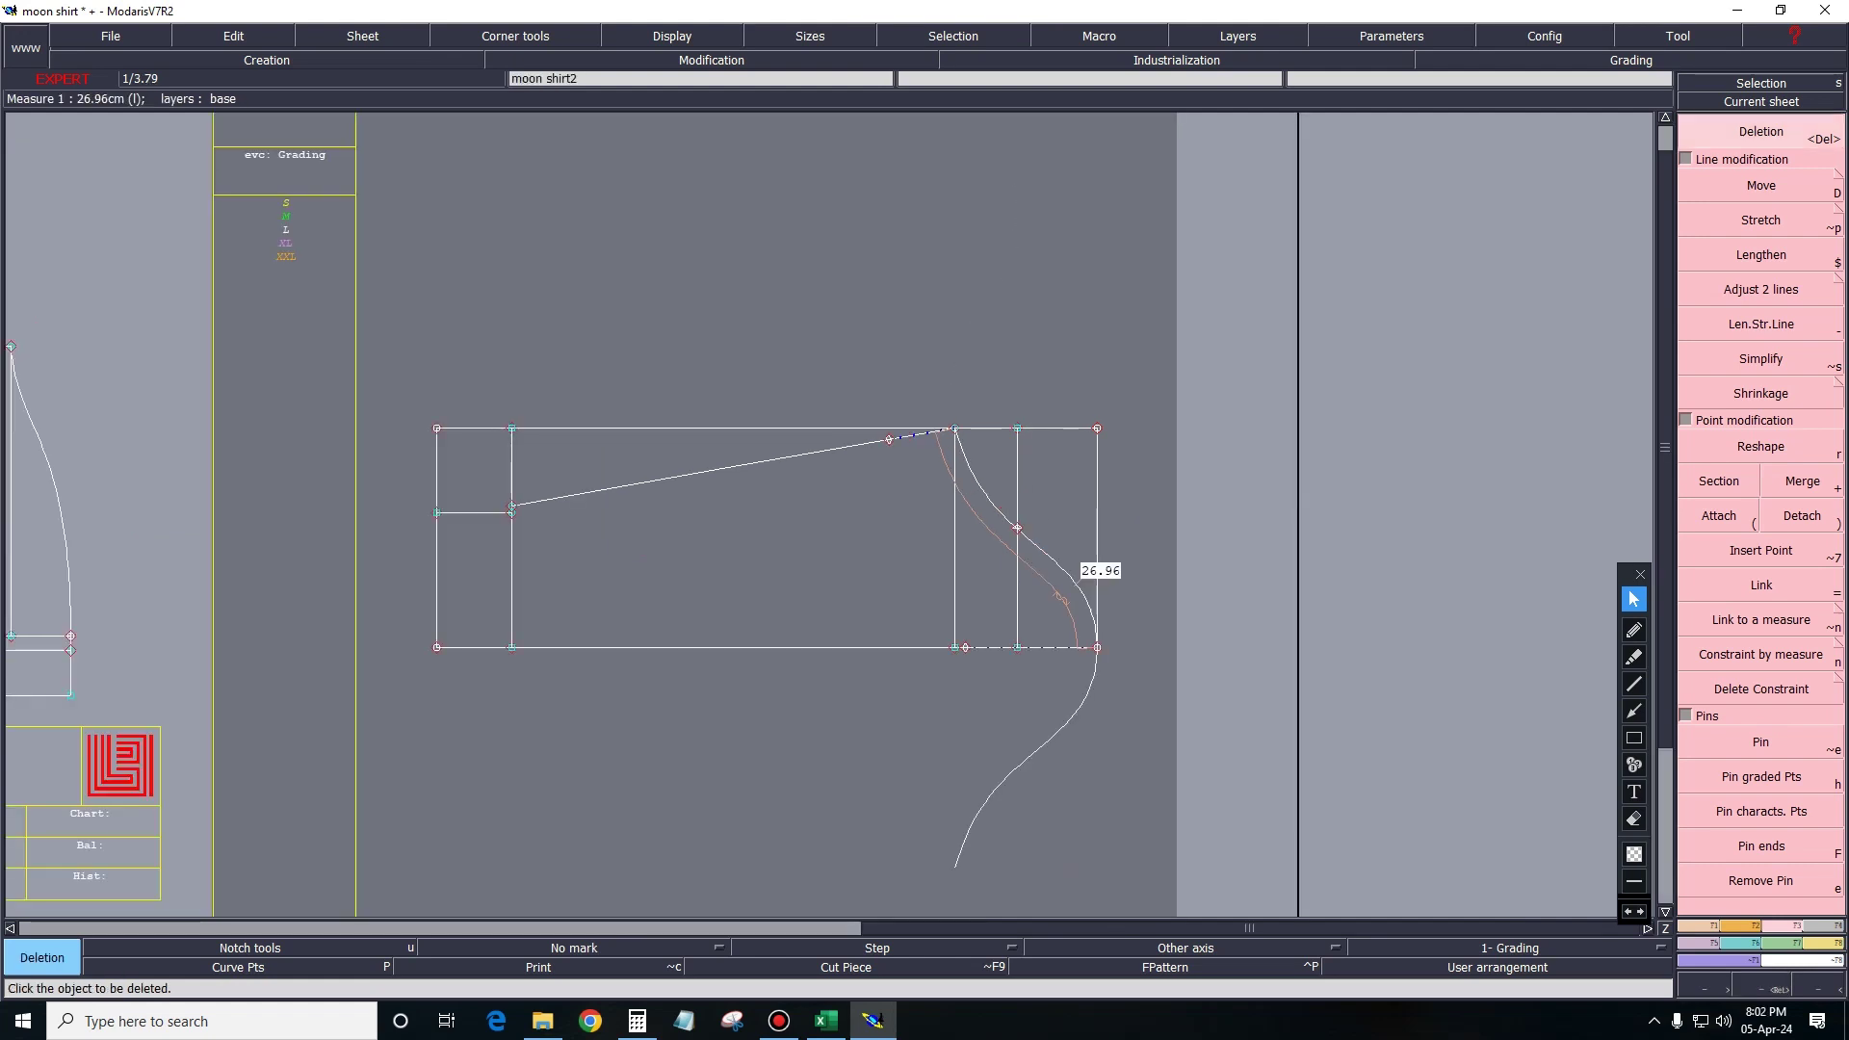
Delete the length-measure curve and the stray curve below the draft.
click(1059, 597)
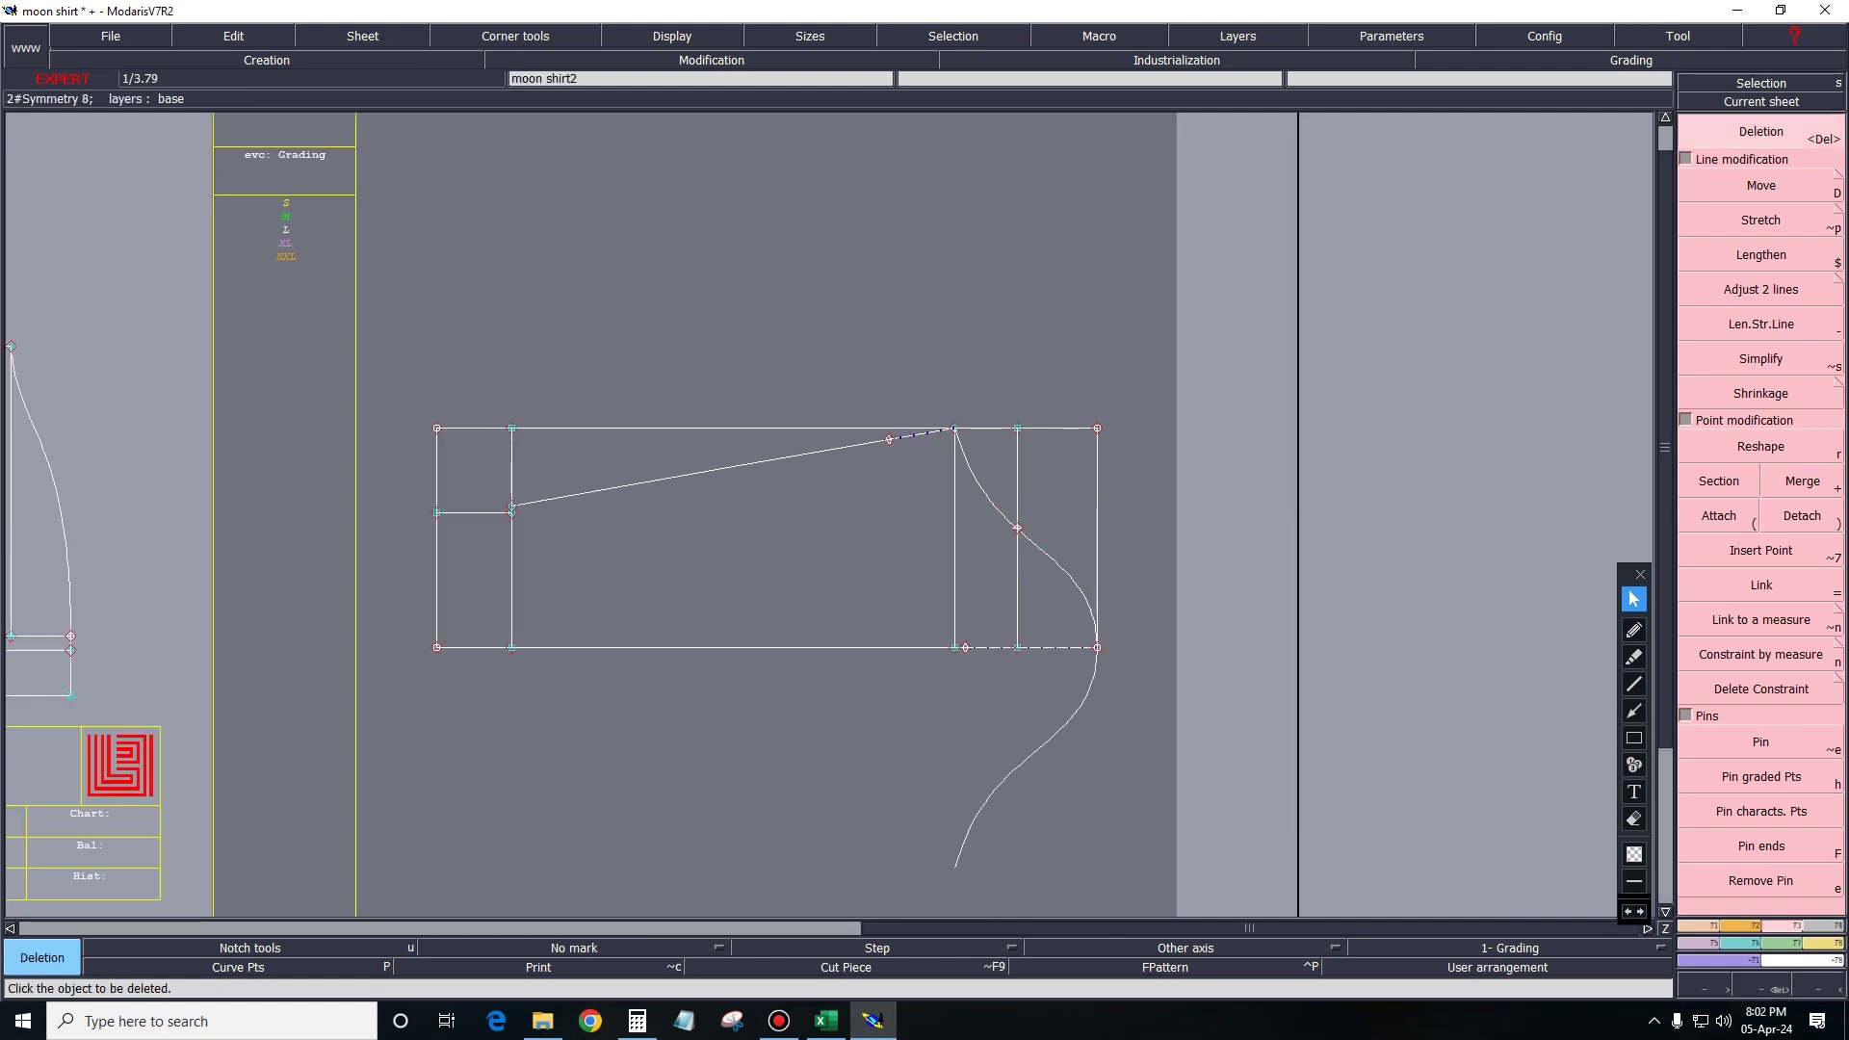
key(Delete)
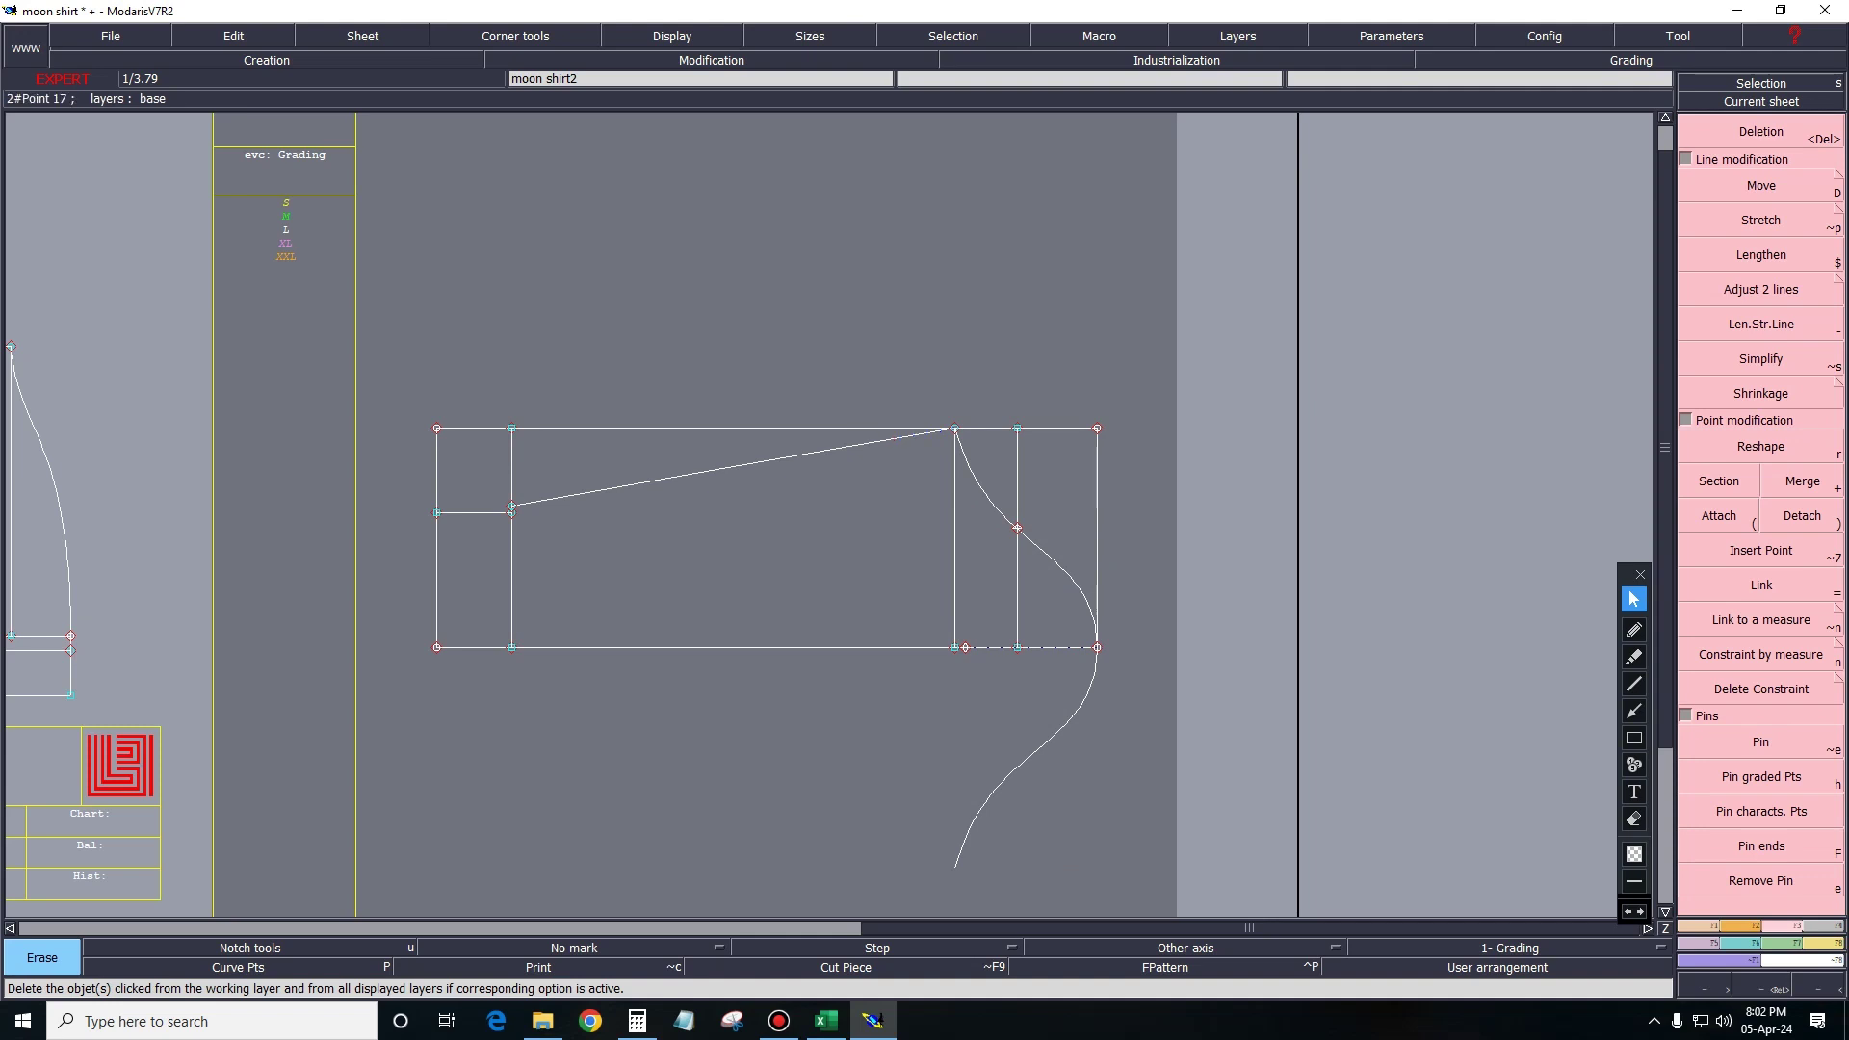
key(Escape)
scroll(816, 882, up, 1)
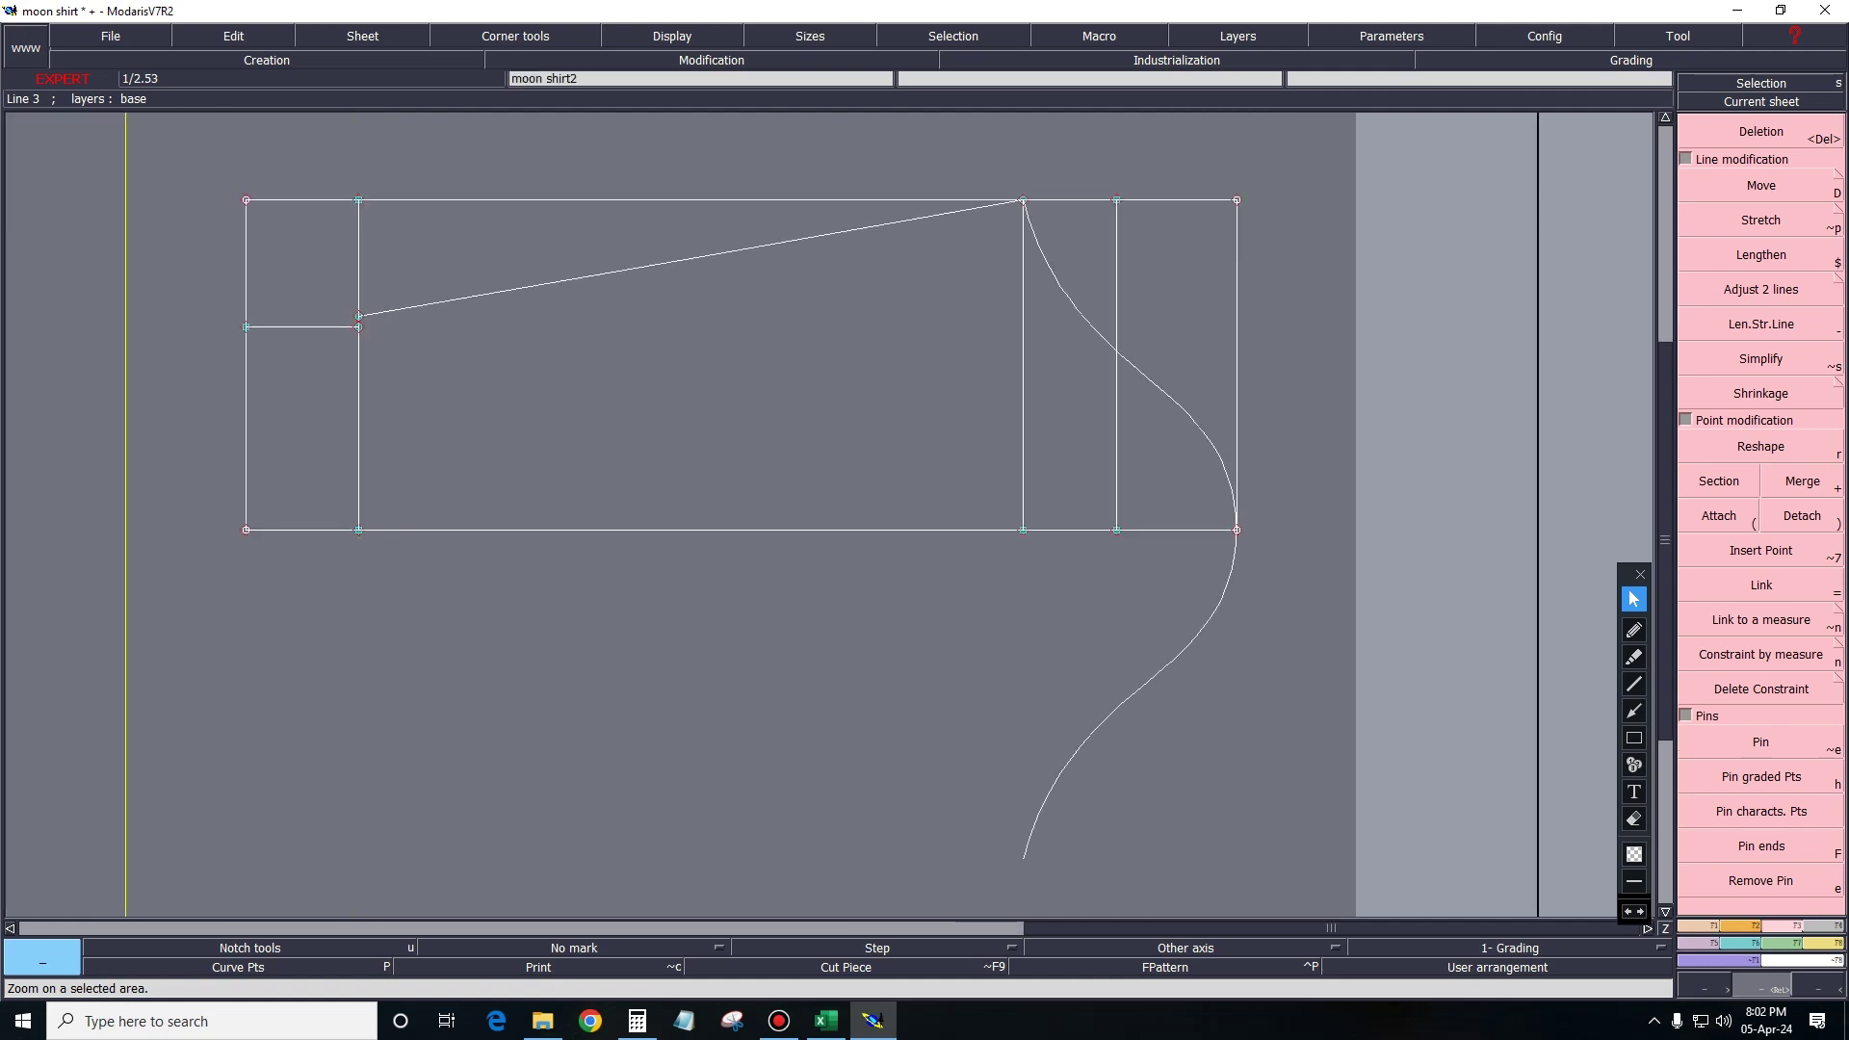
key(Delete)
click(1184, 640)
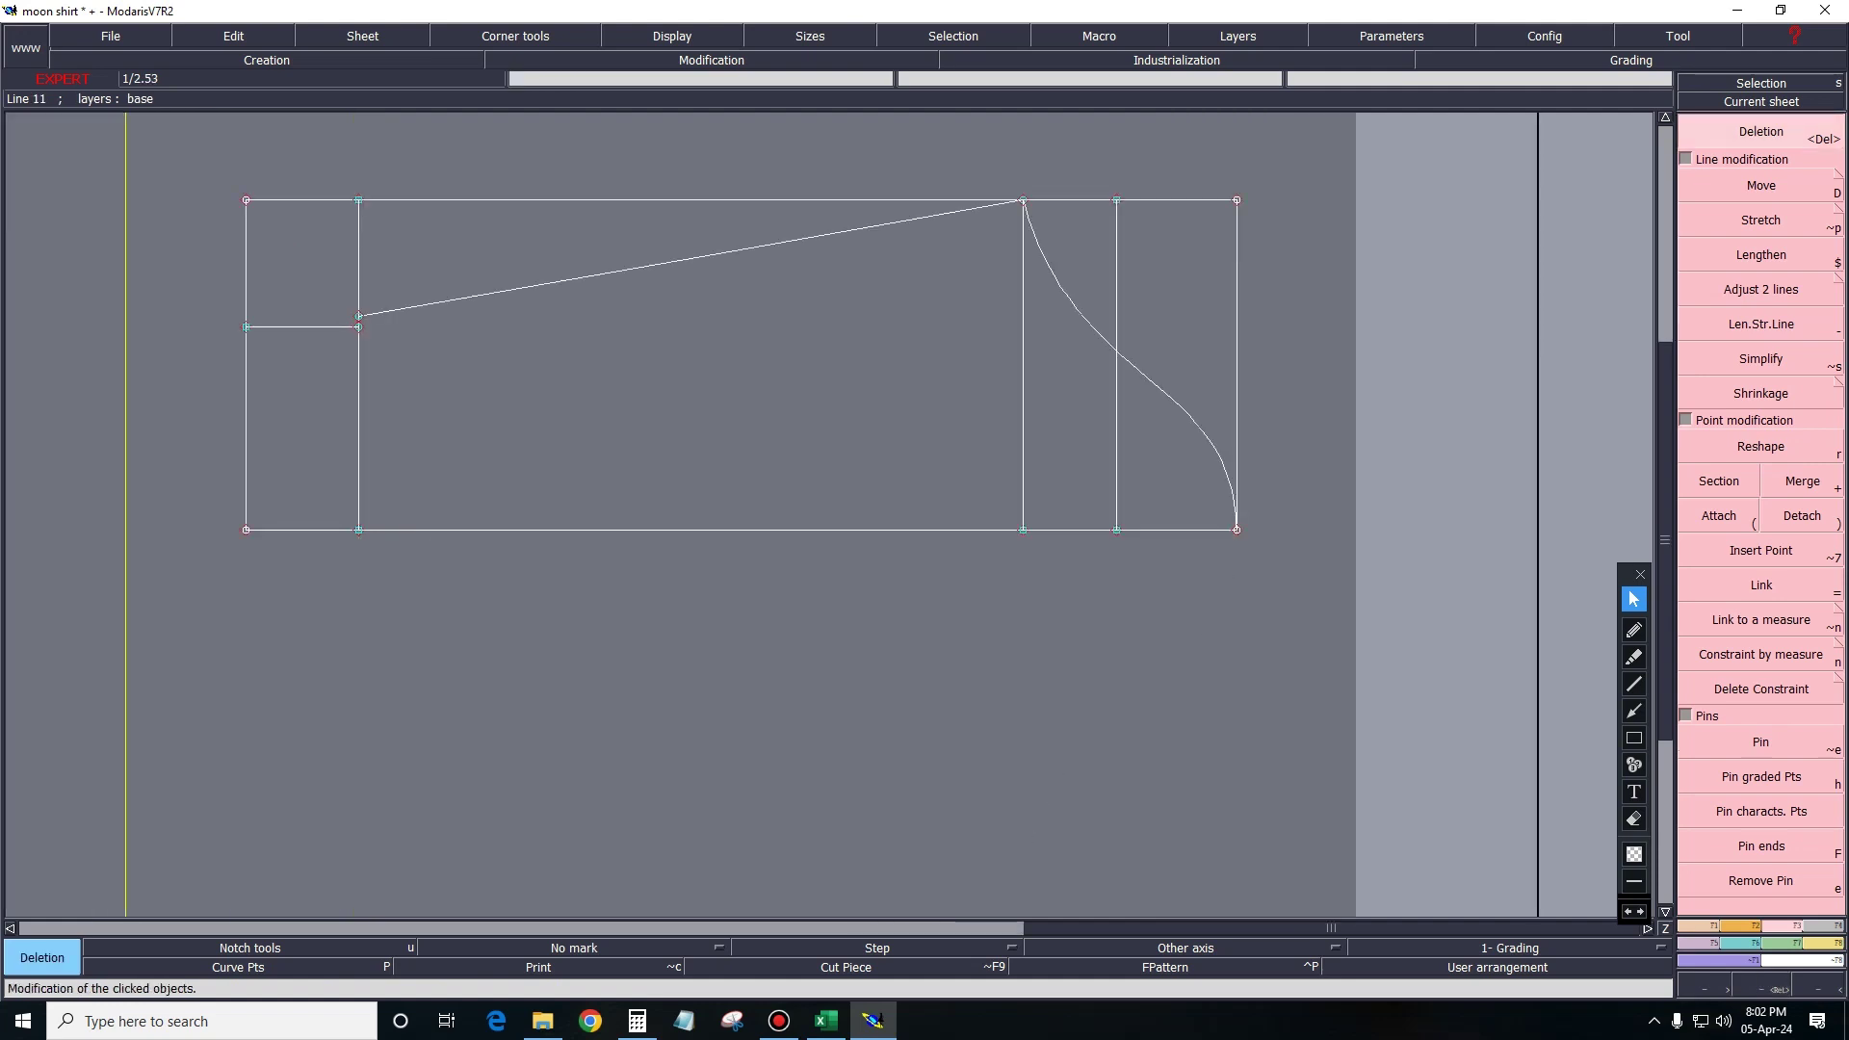
Define a symmetry axis along the bottom edge beneath the cap curve.
key(0)
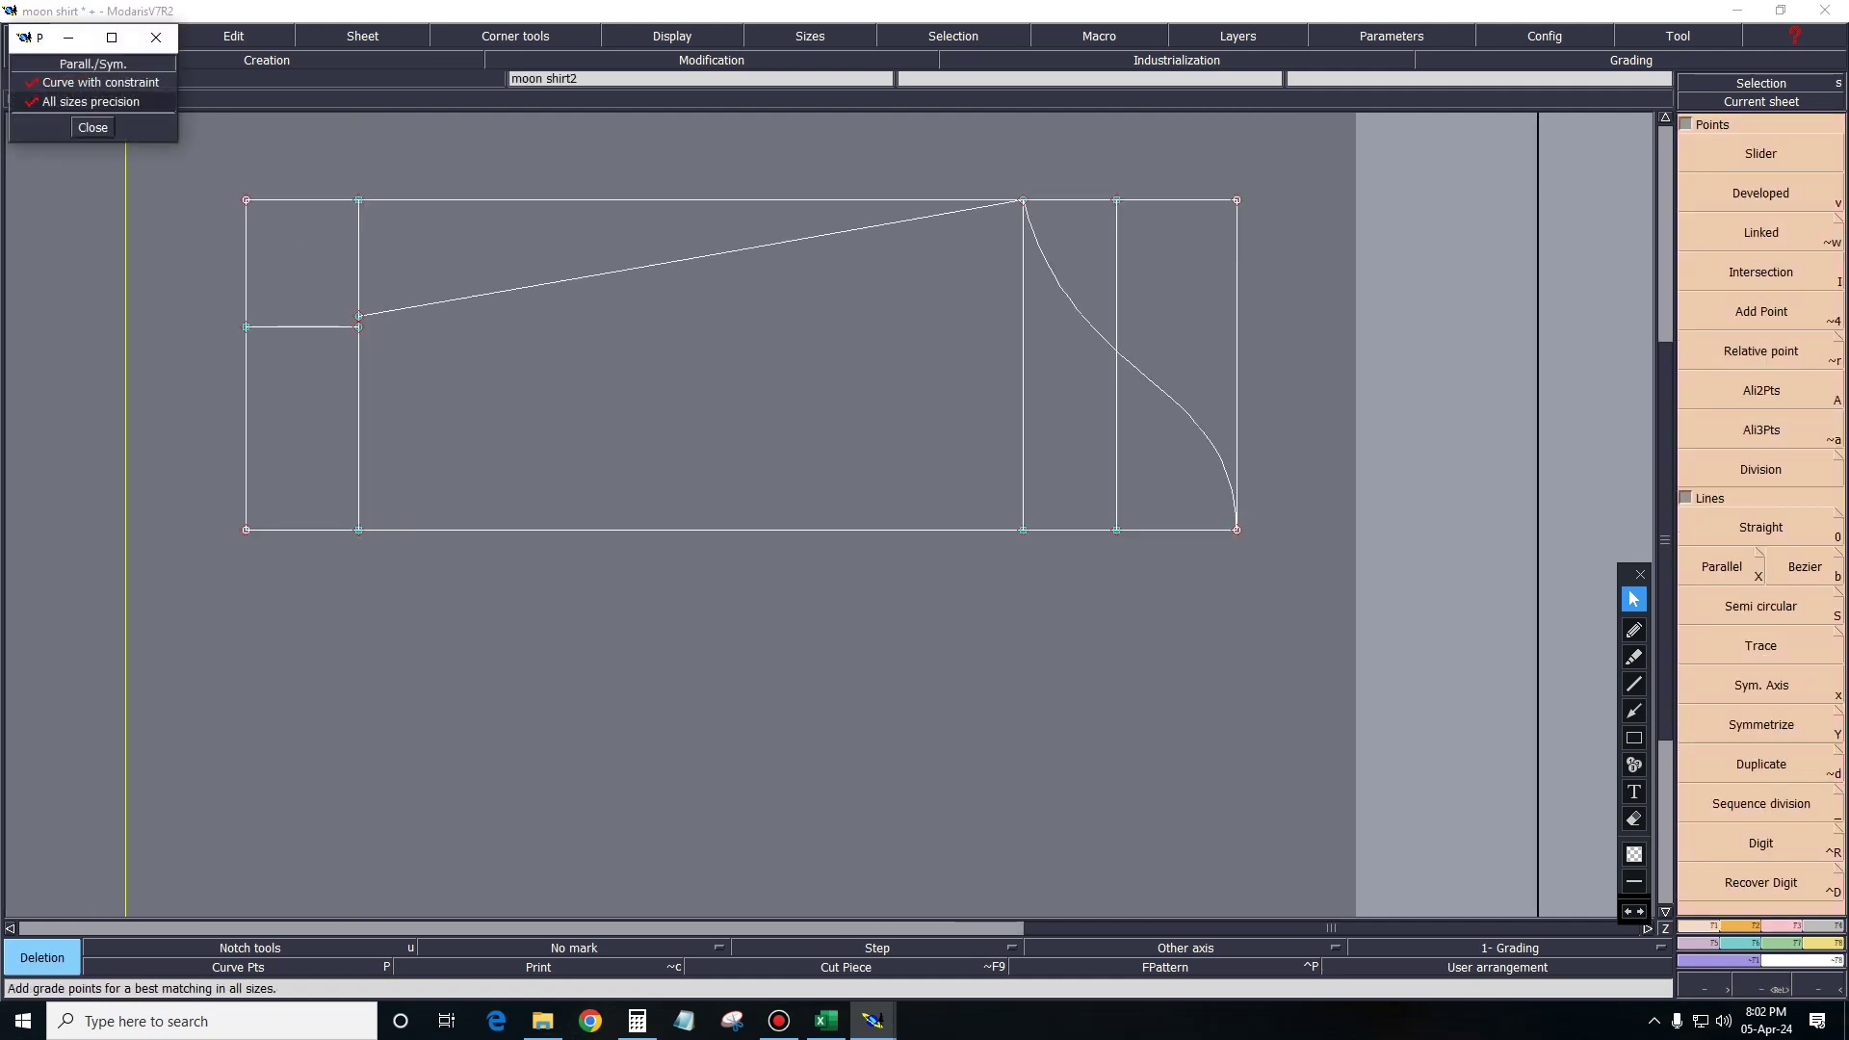
key(Escape)
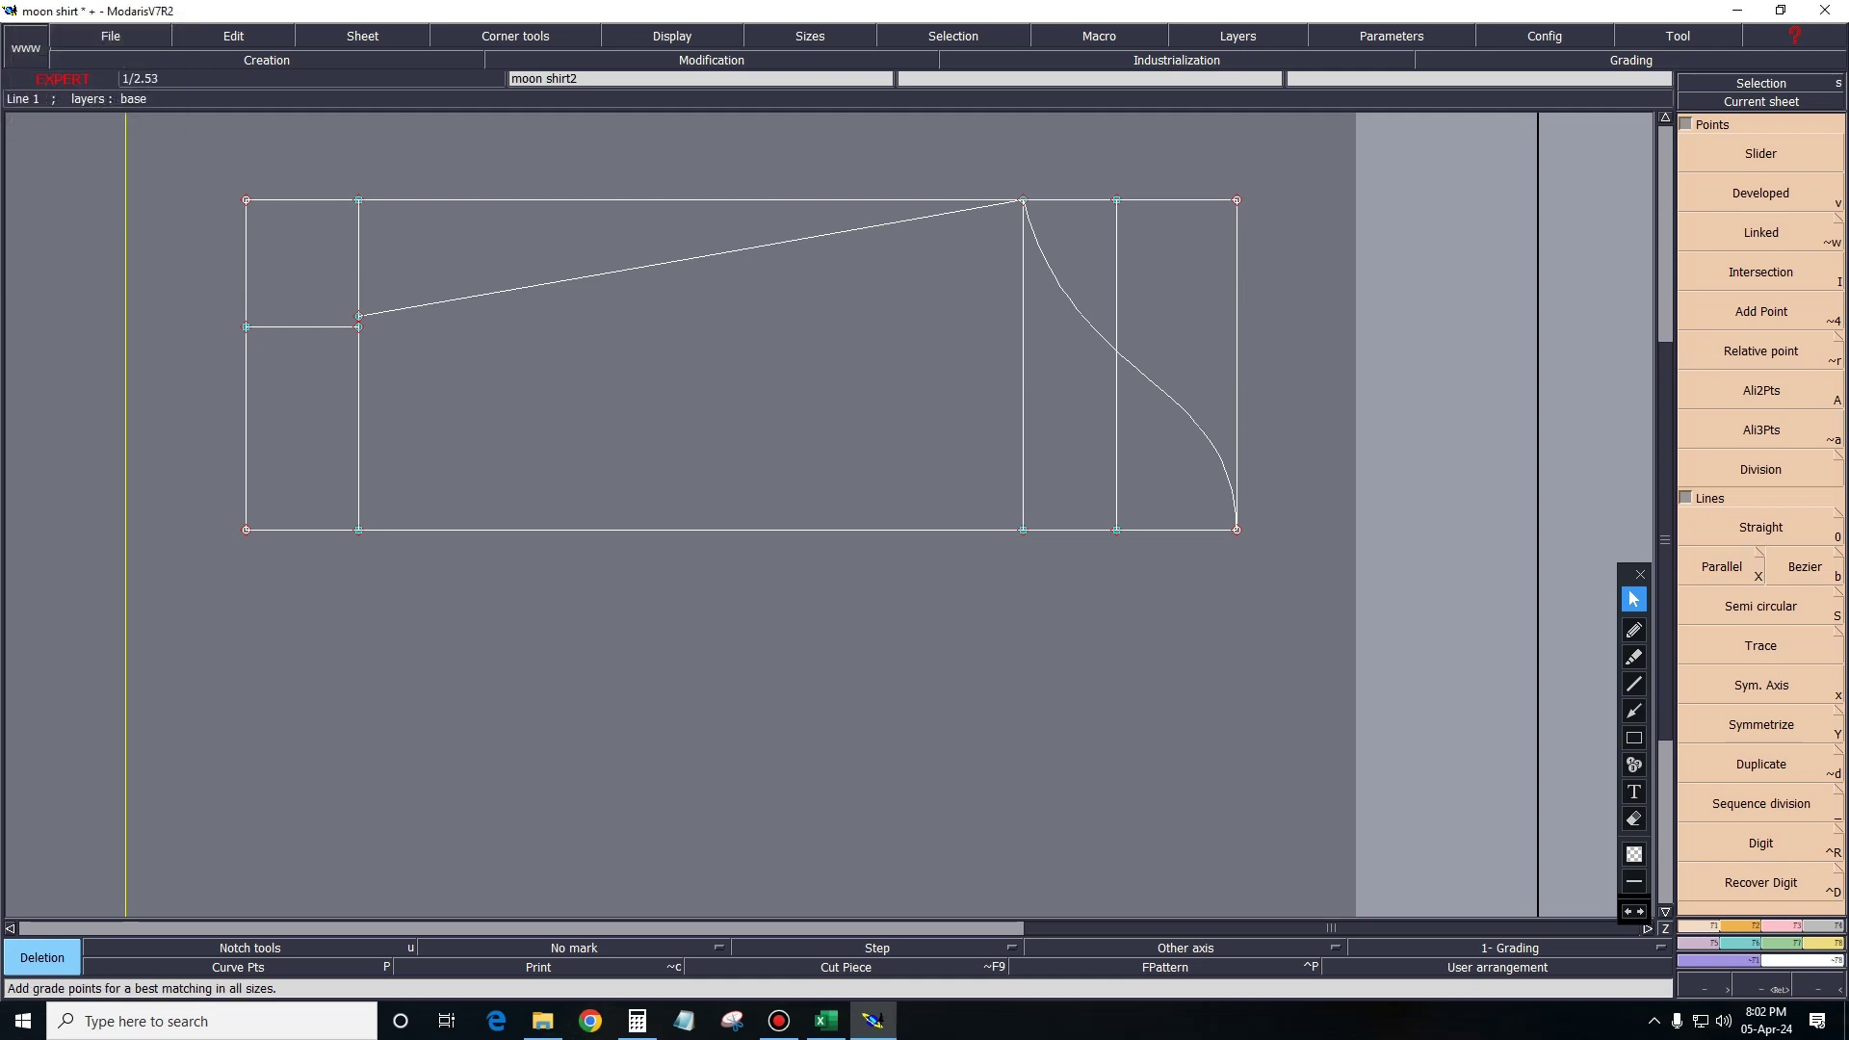
key(shift+x)
key(x)
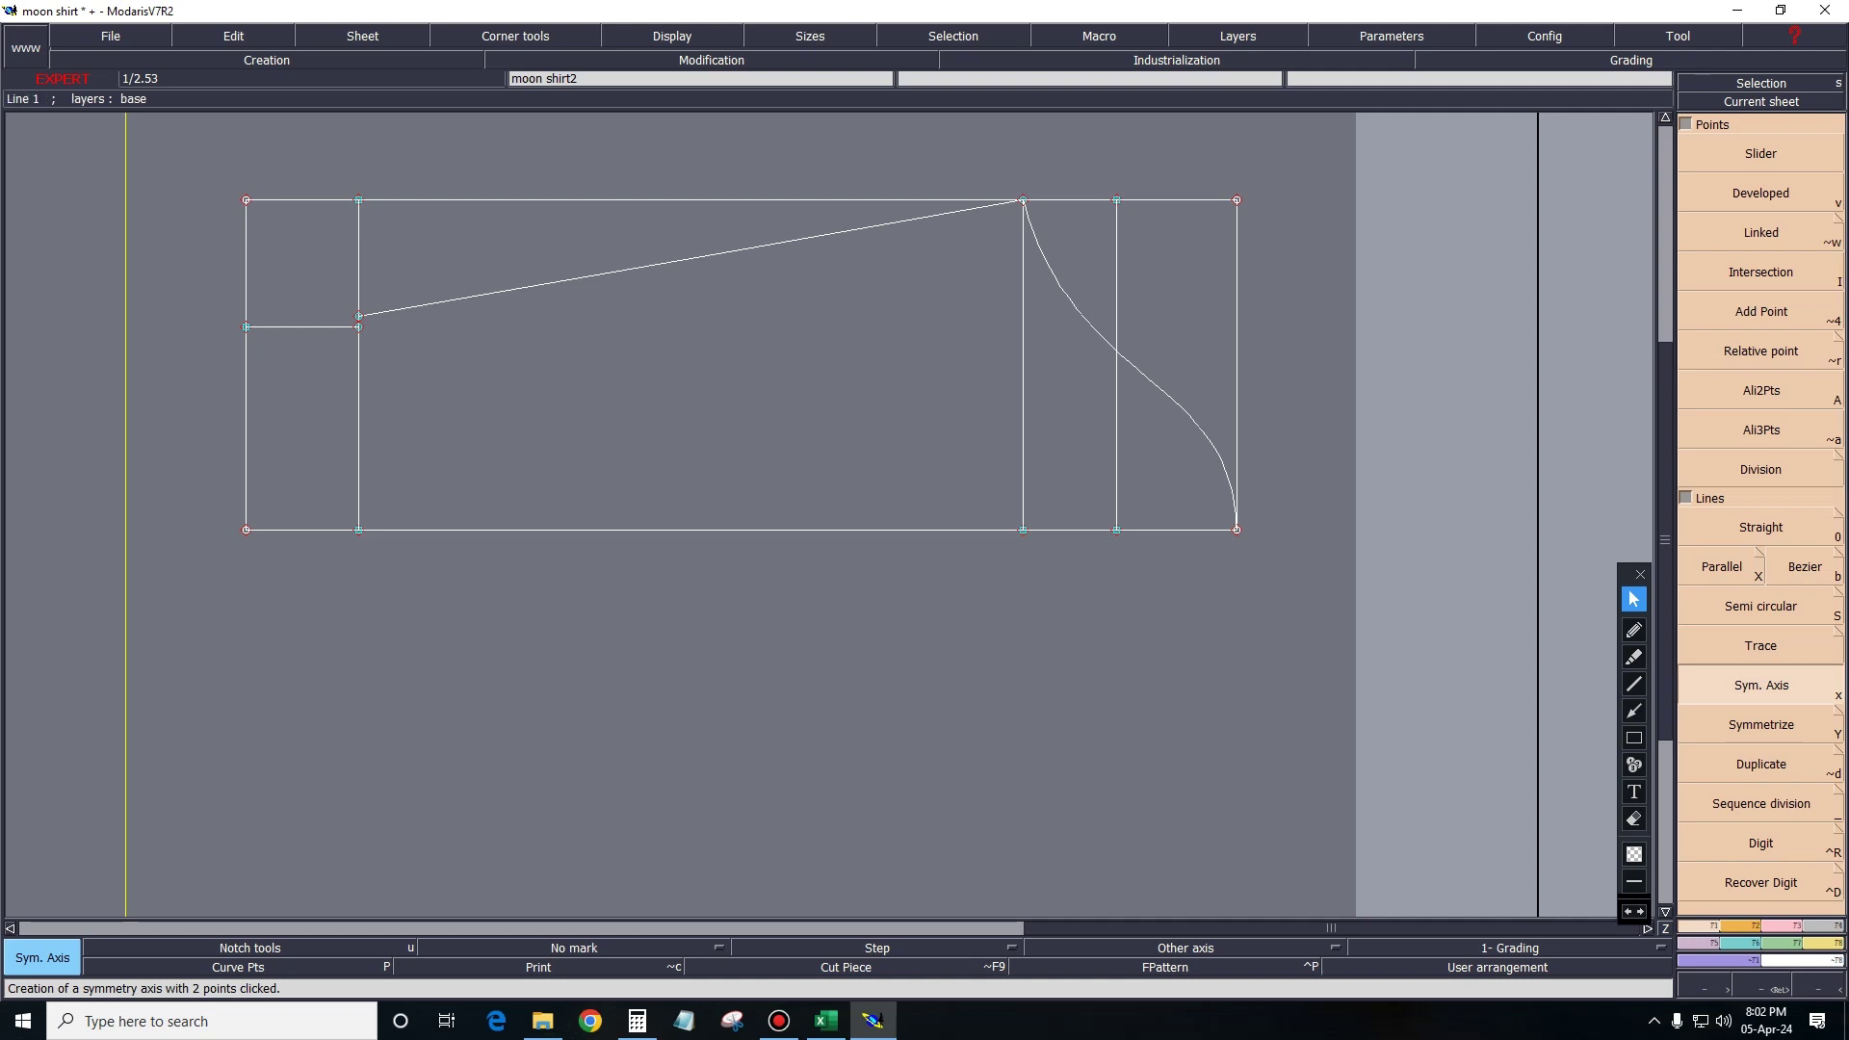
click(1119, 530)
Mirror the cap curve below the bottom edge and display the tangent handles.
key(shift+y)
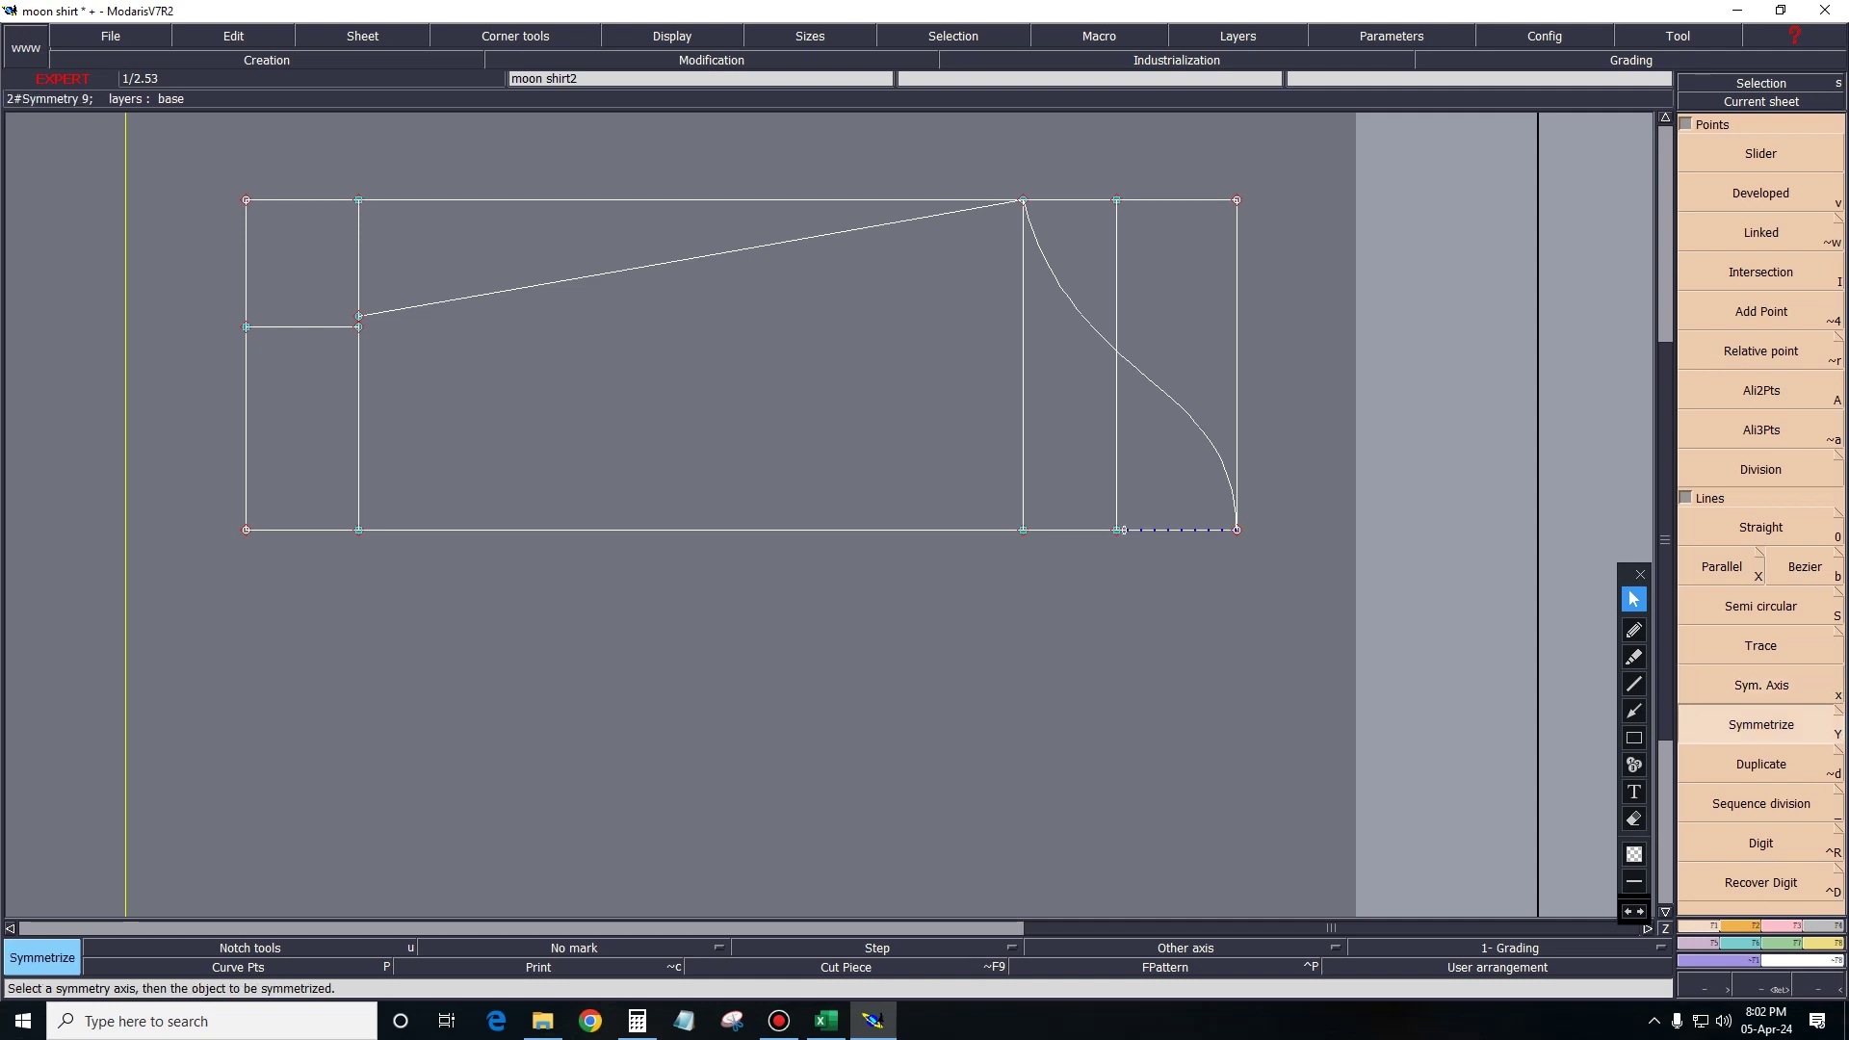
click(1176, 404)
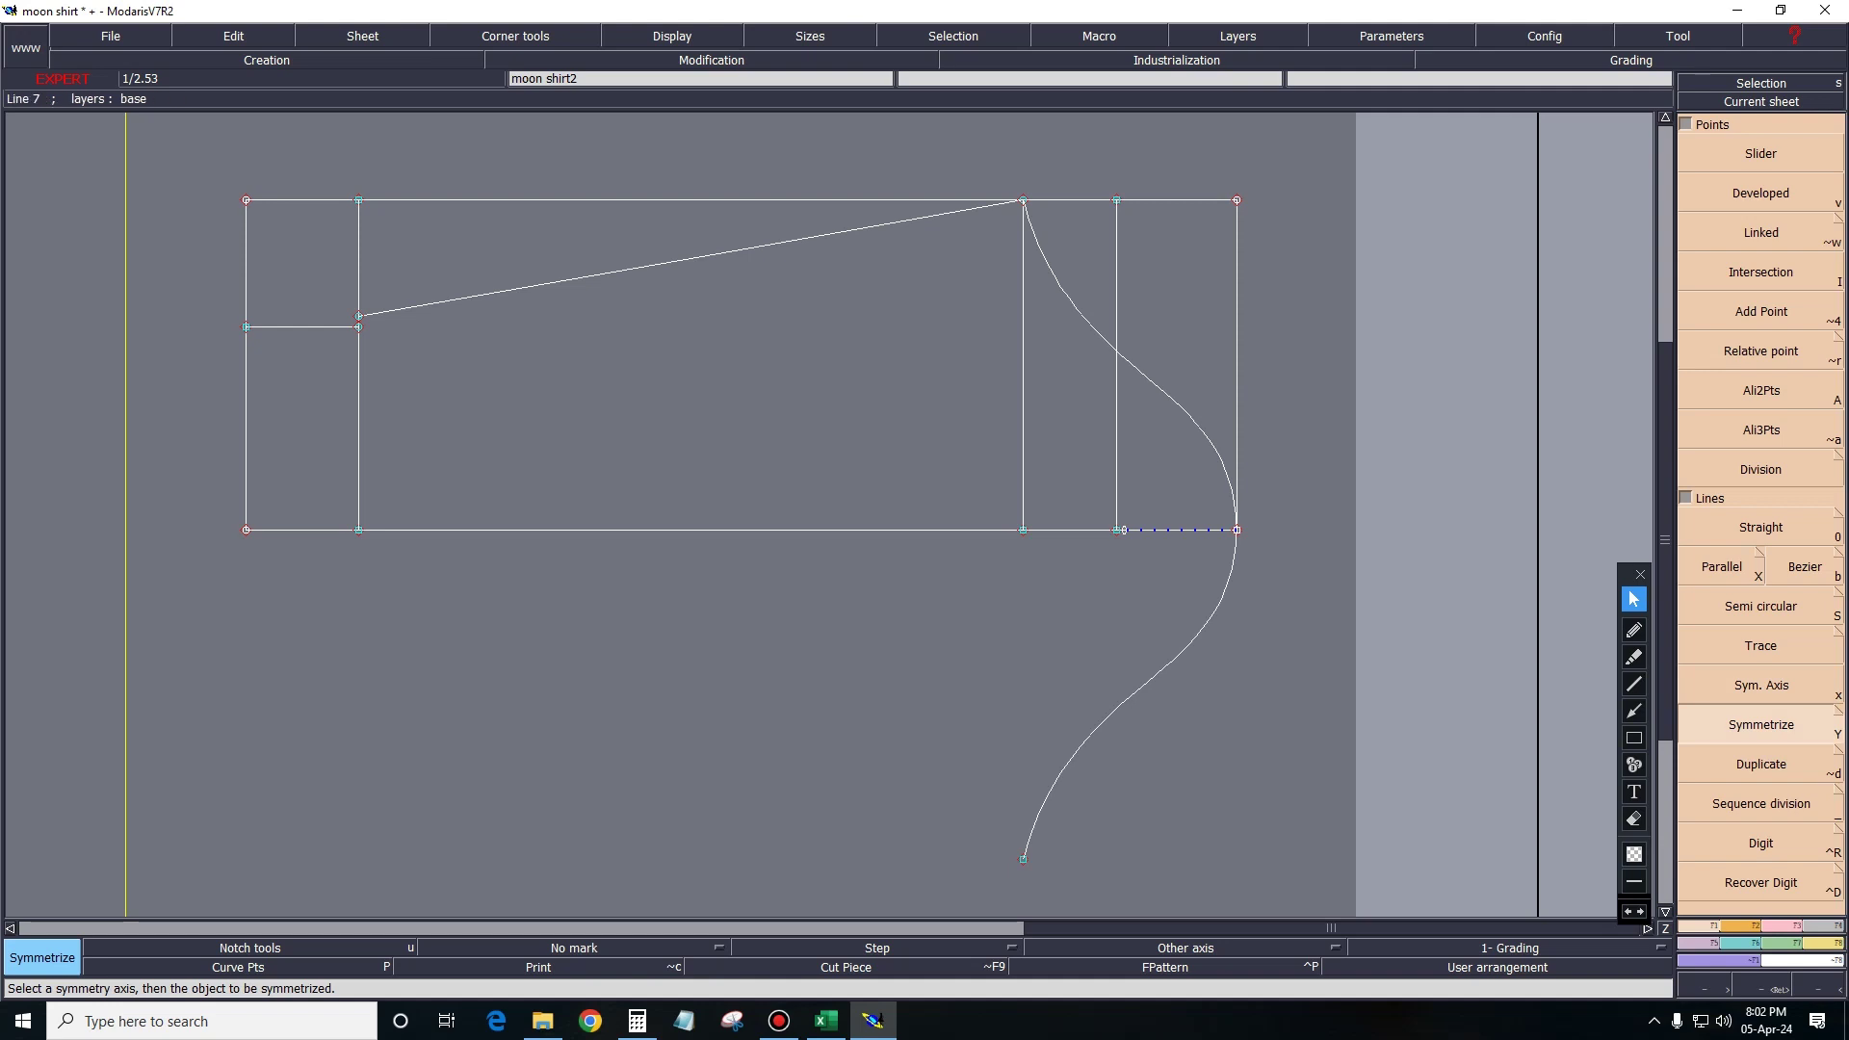
click(672, 35)
click(675, 399)
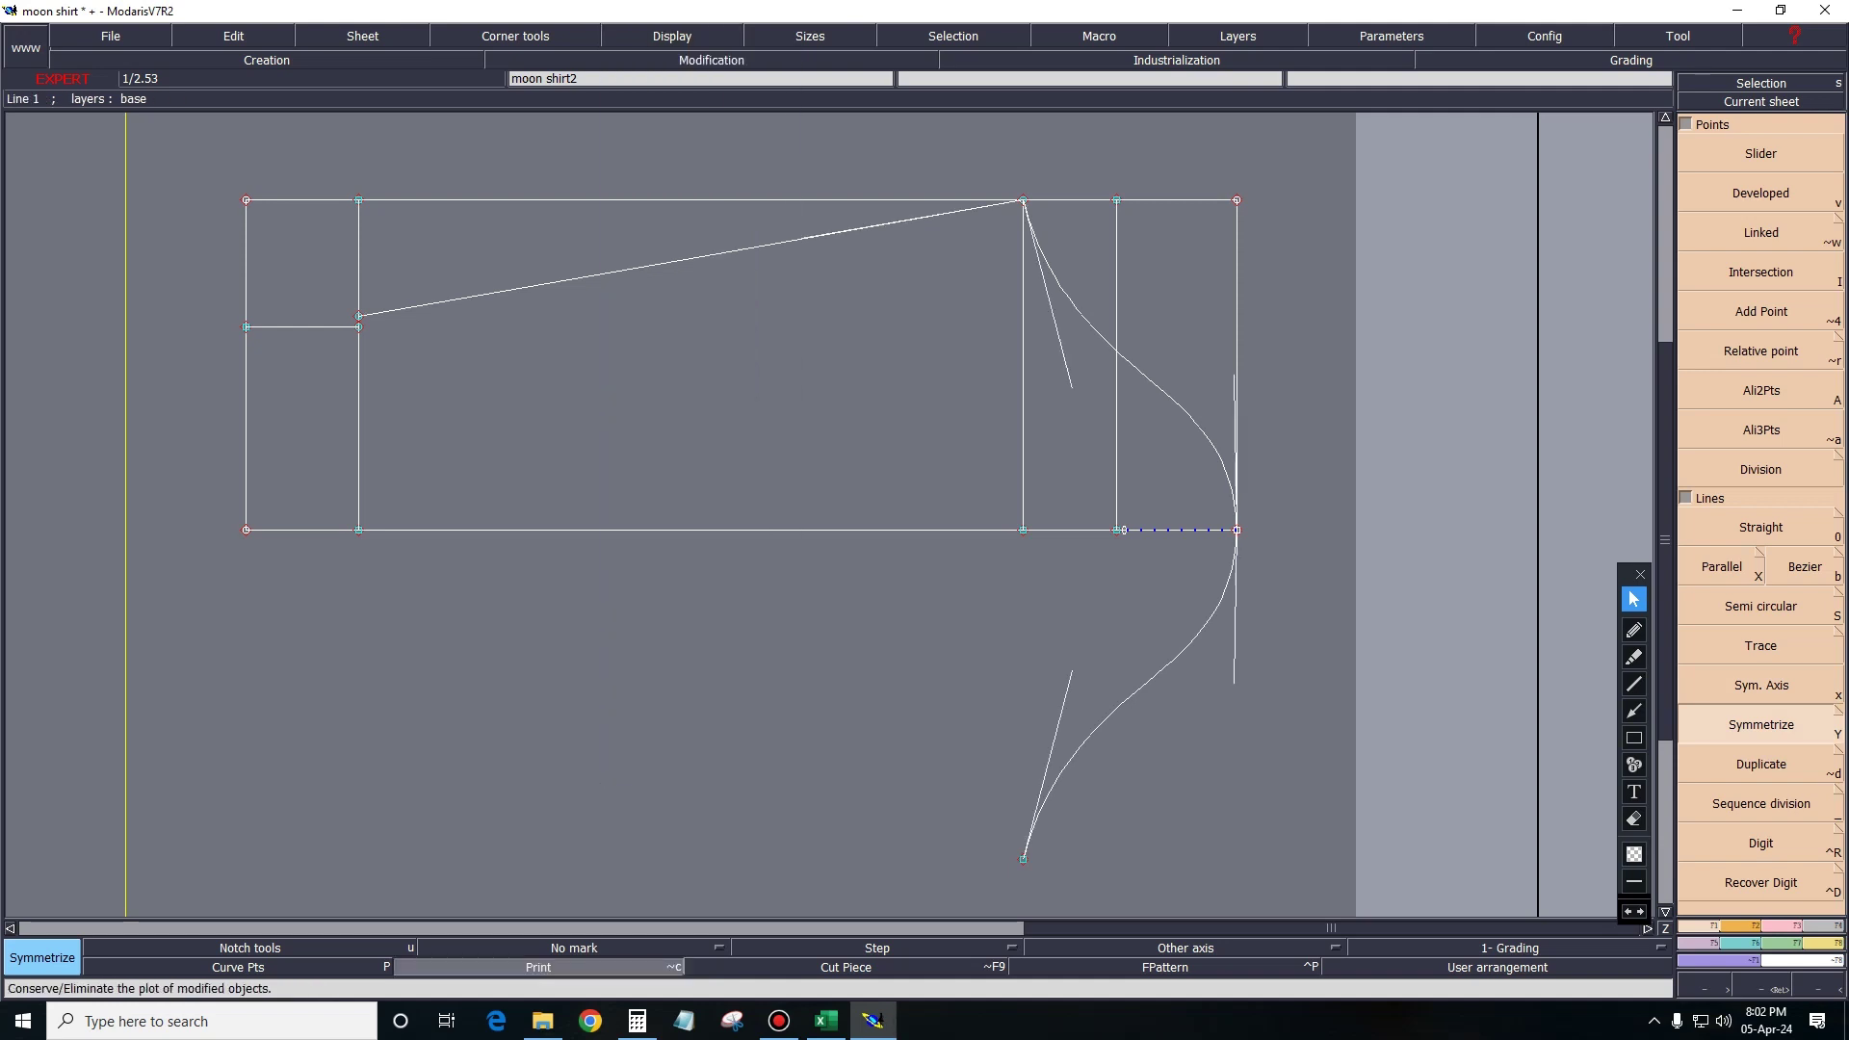
Reshape the mirrored lower curve by dragging its tangent handles.
key(shift+s)
key(e)
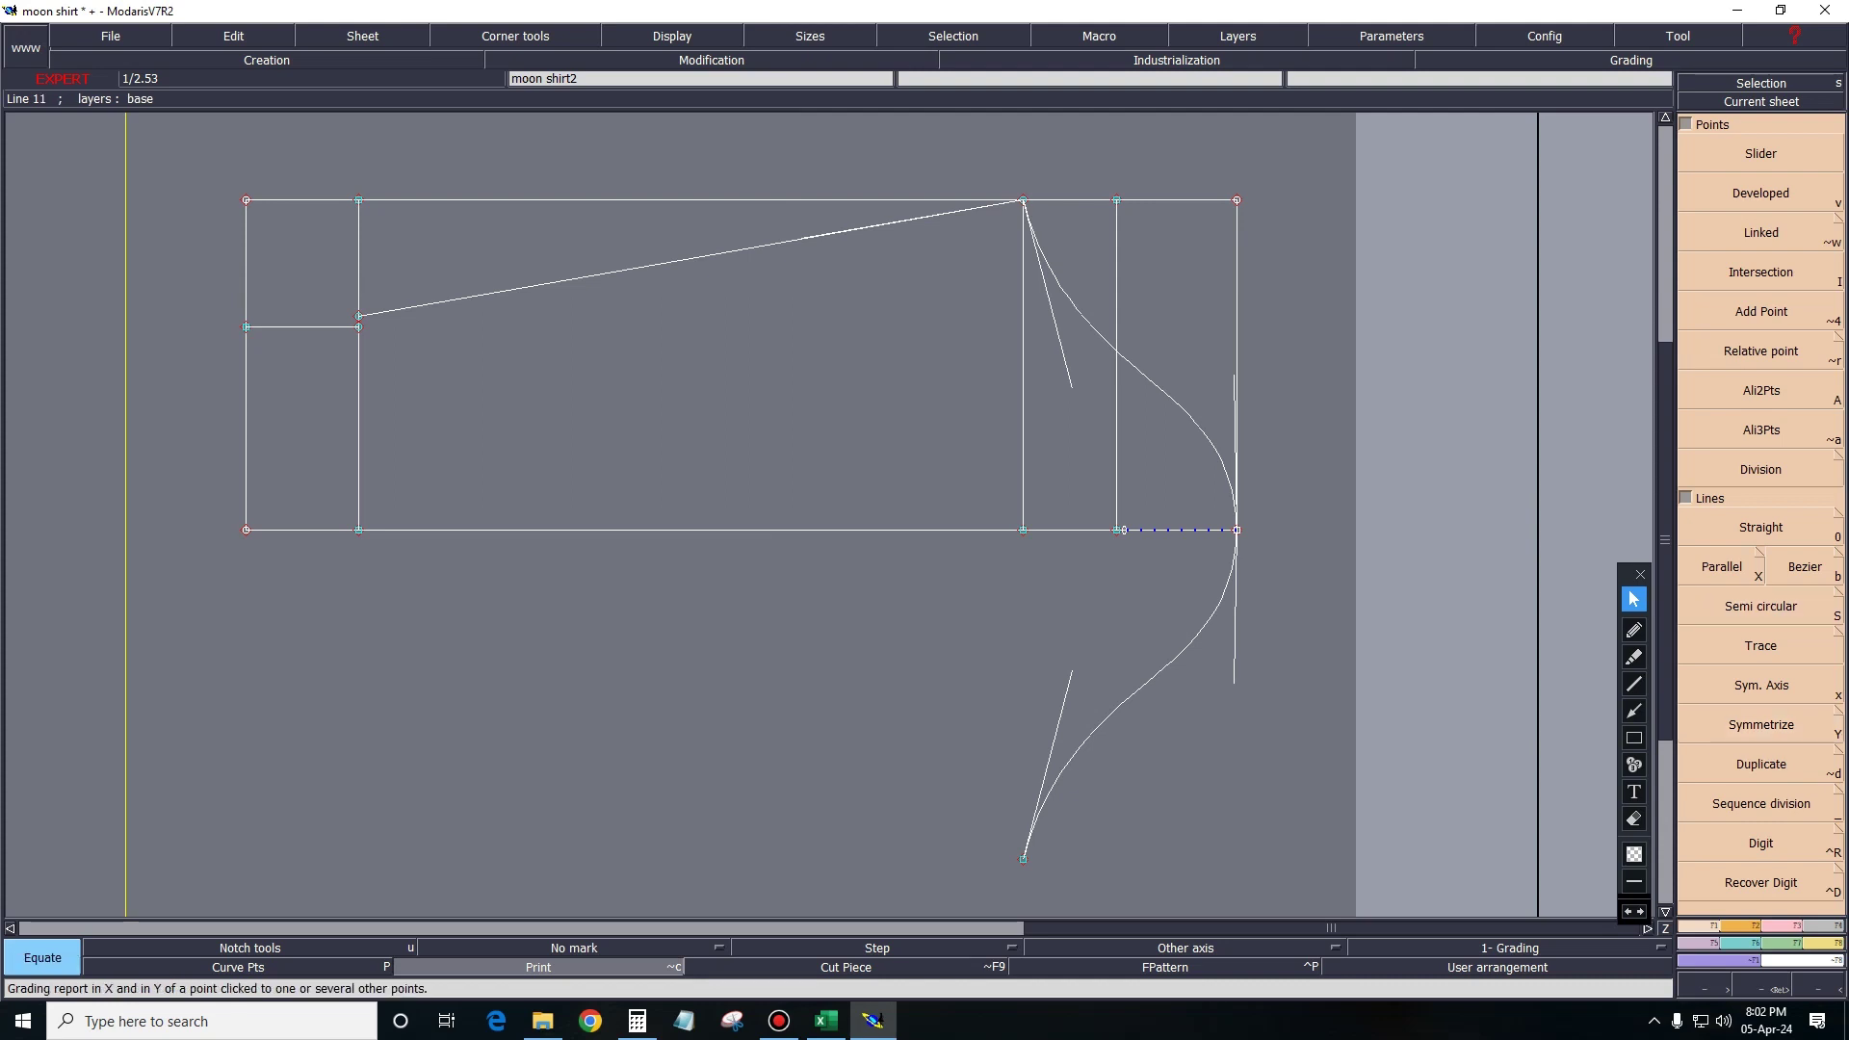
key(shift+e)
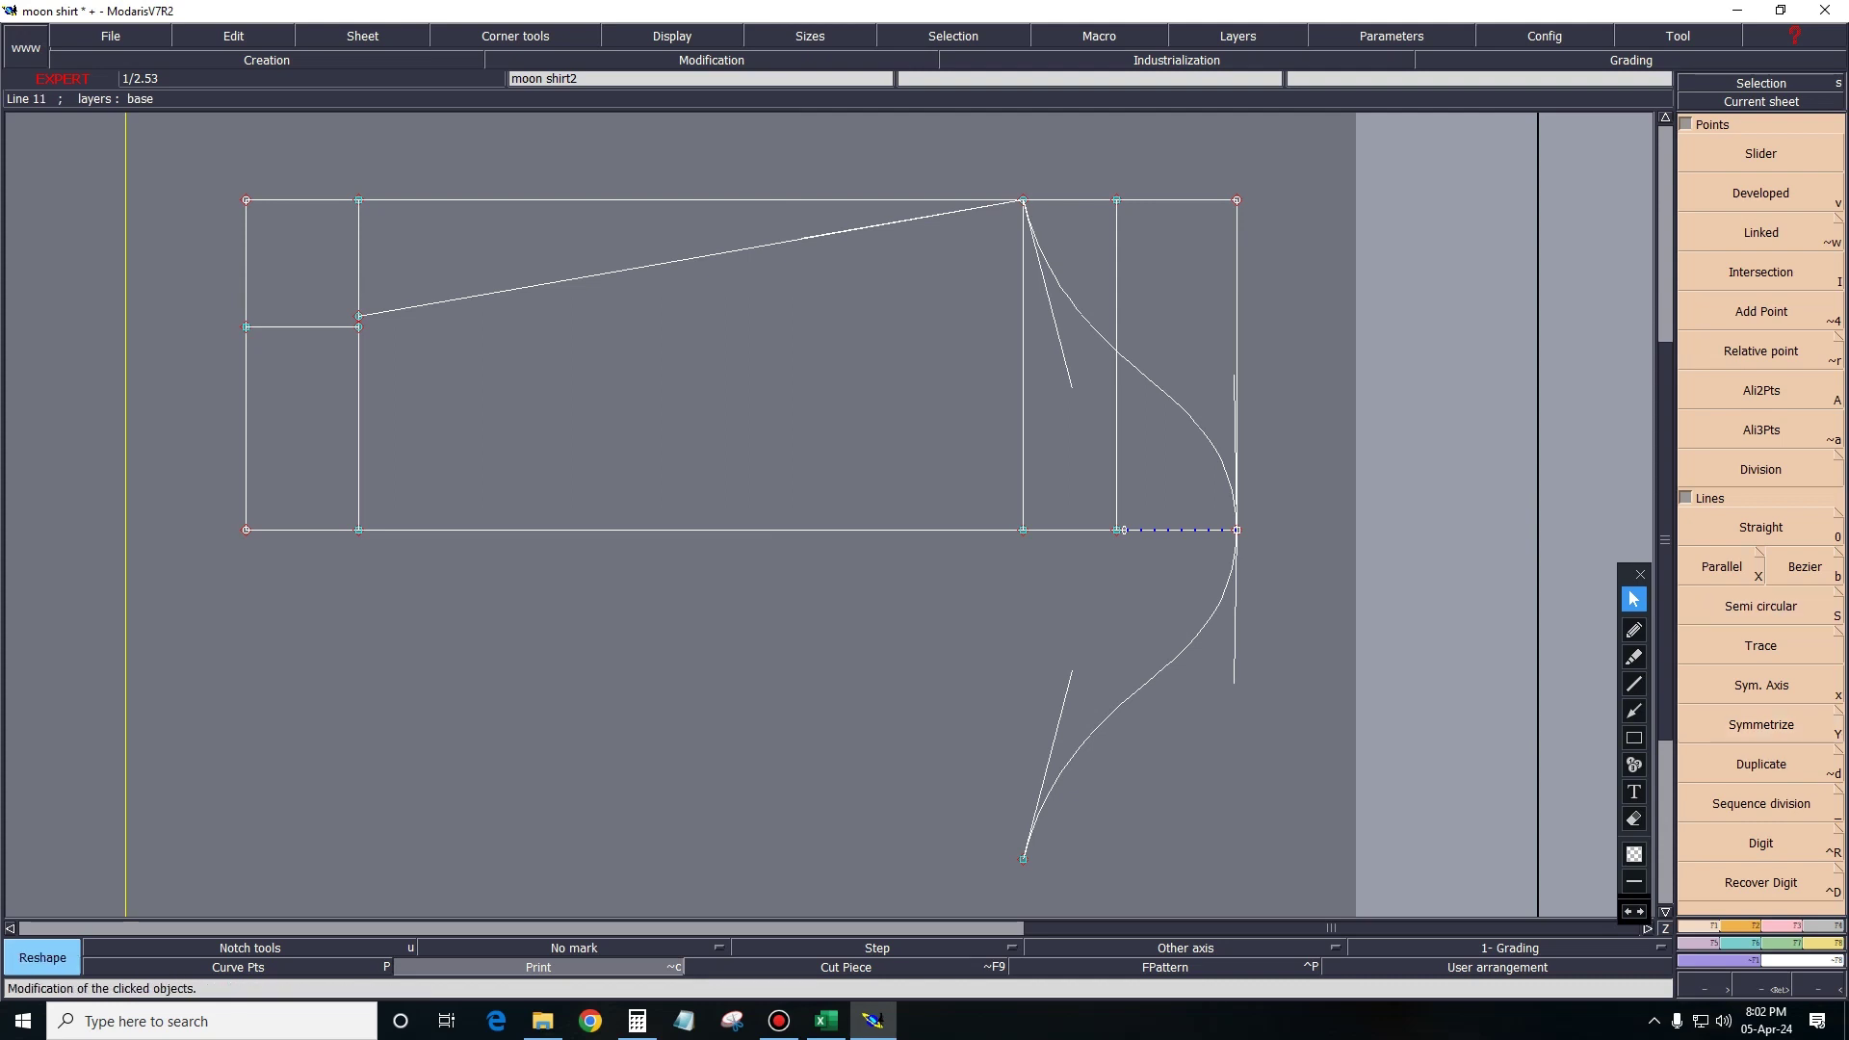
drag(1071, 671, 1073, 645)
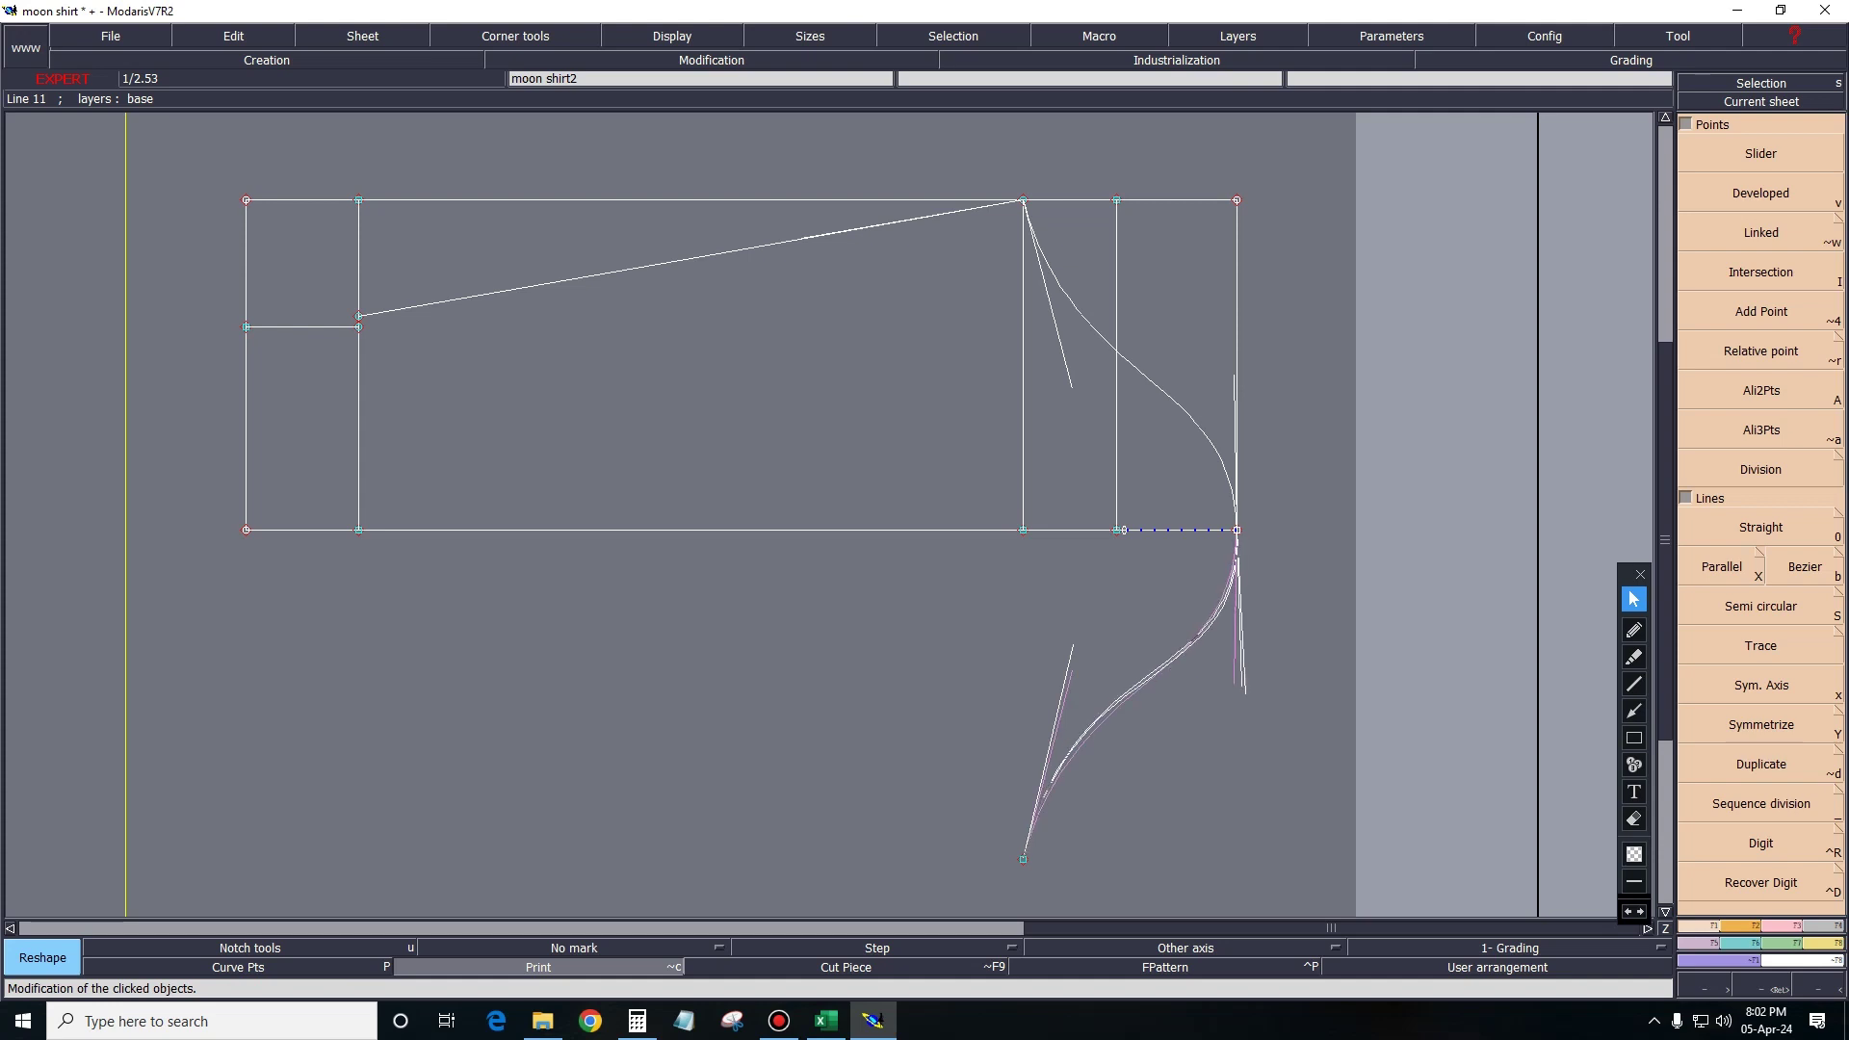
drag(1233, 682, 1235, 699)
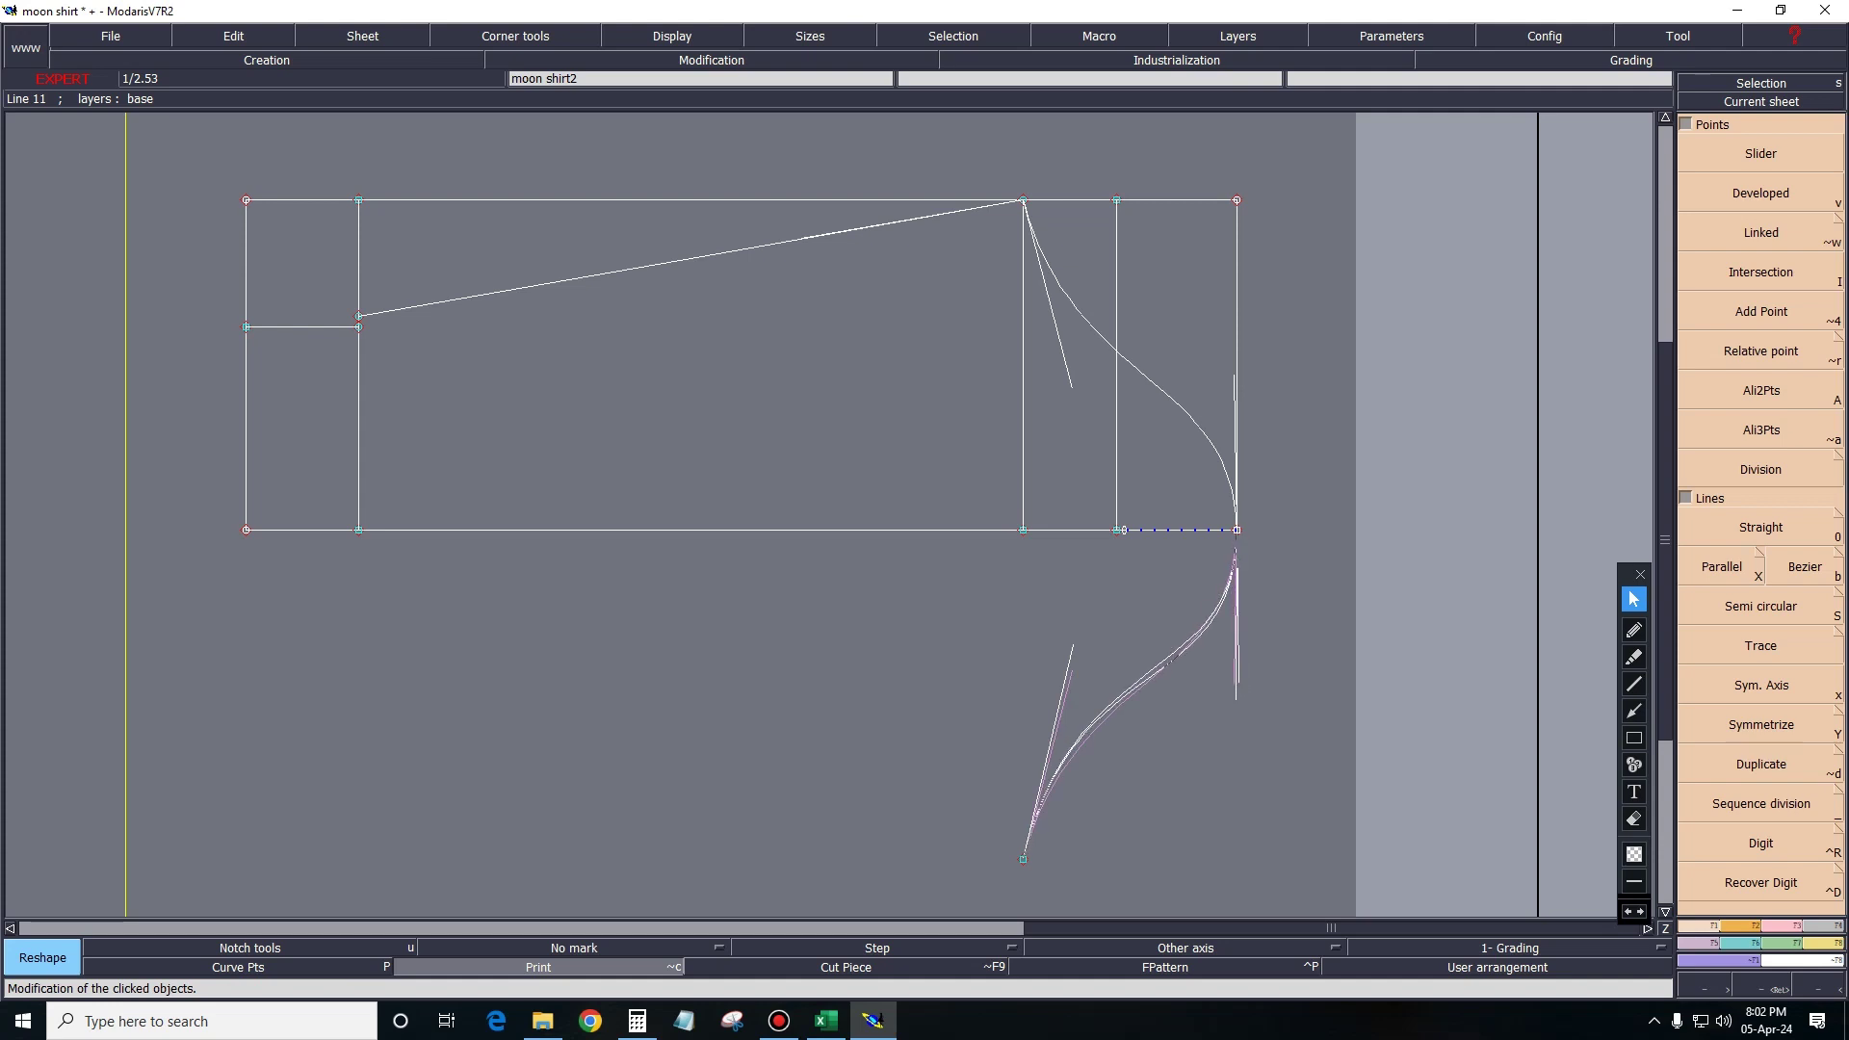
drag(1072, 645, 1067, 635)
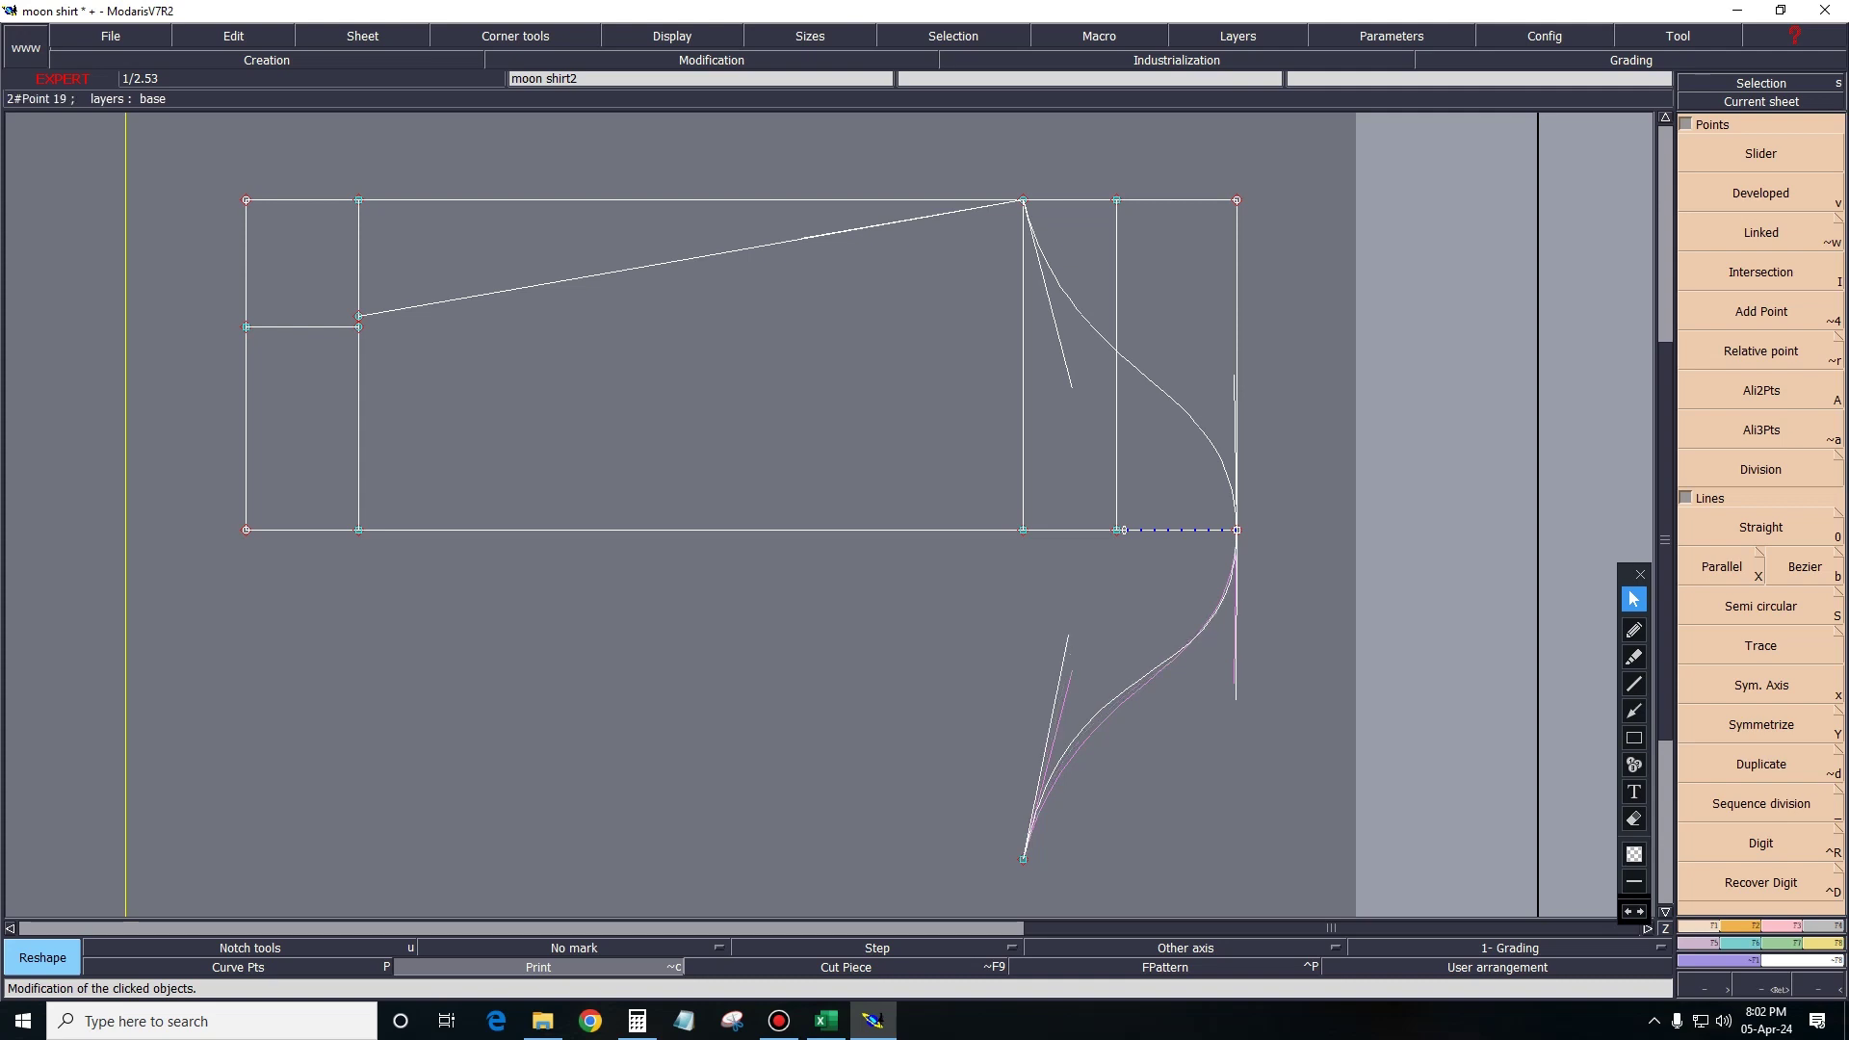
Place developed points on the lower cap curve and 10.00 cm along the upper curve.
key(v)
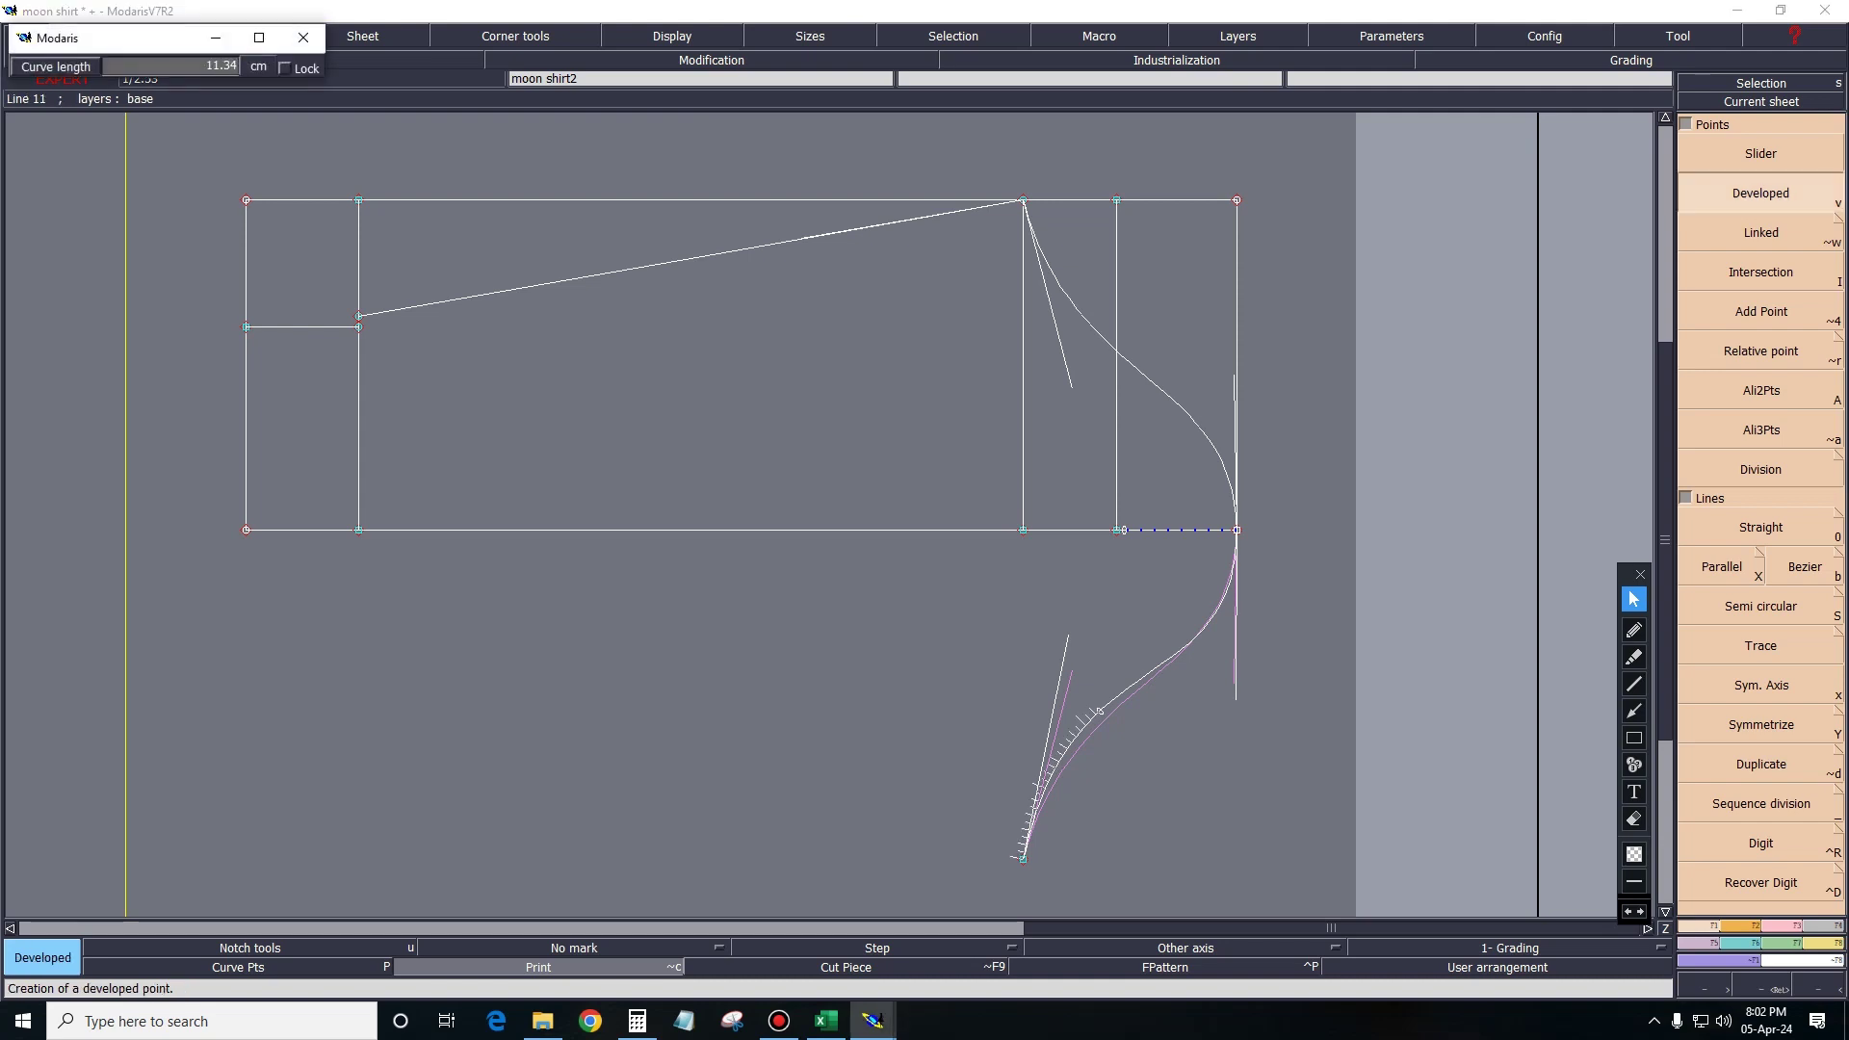
text(1)
click(1085, 722)
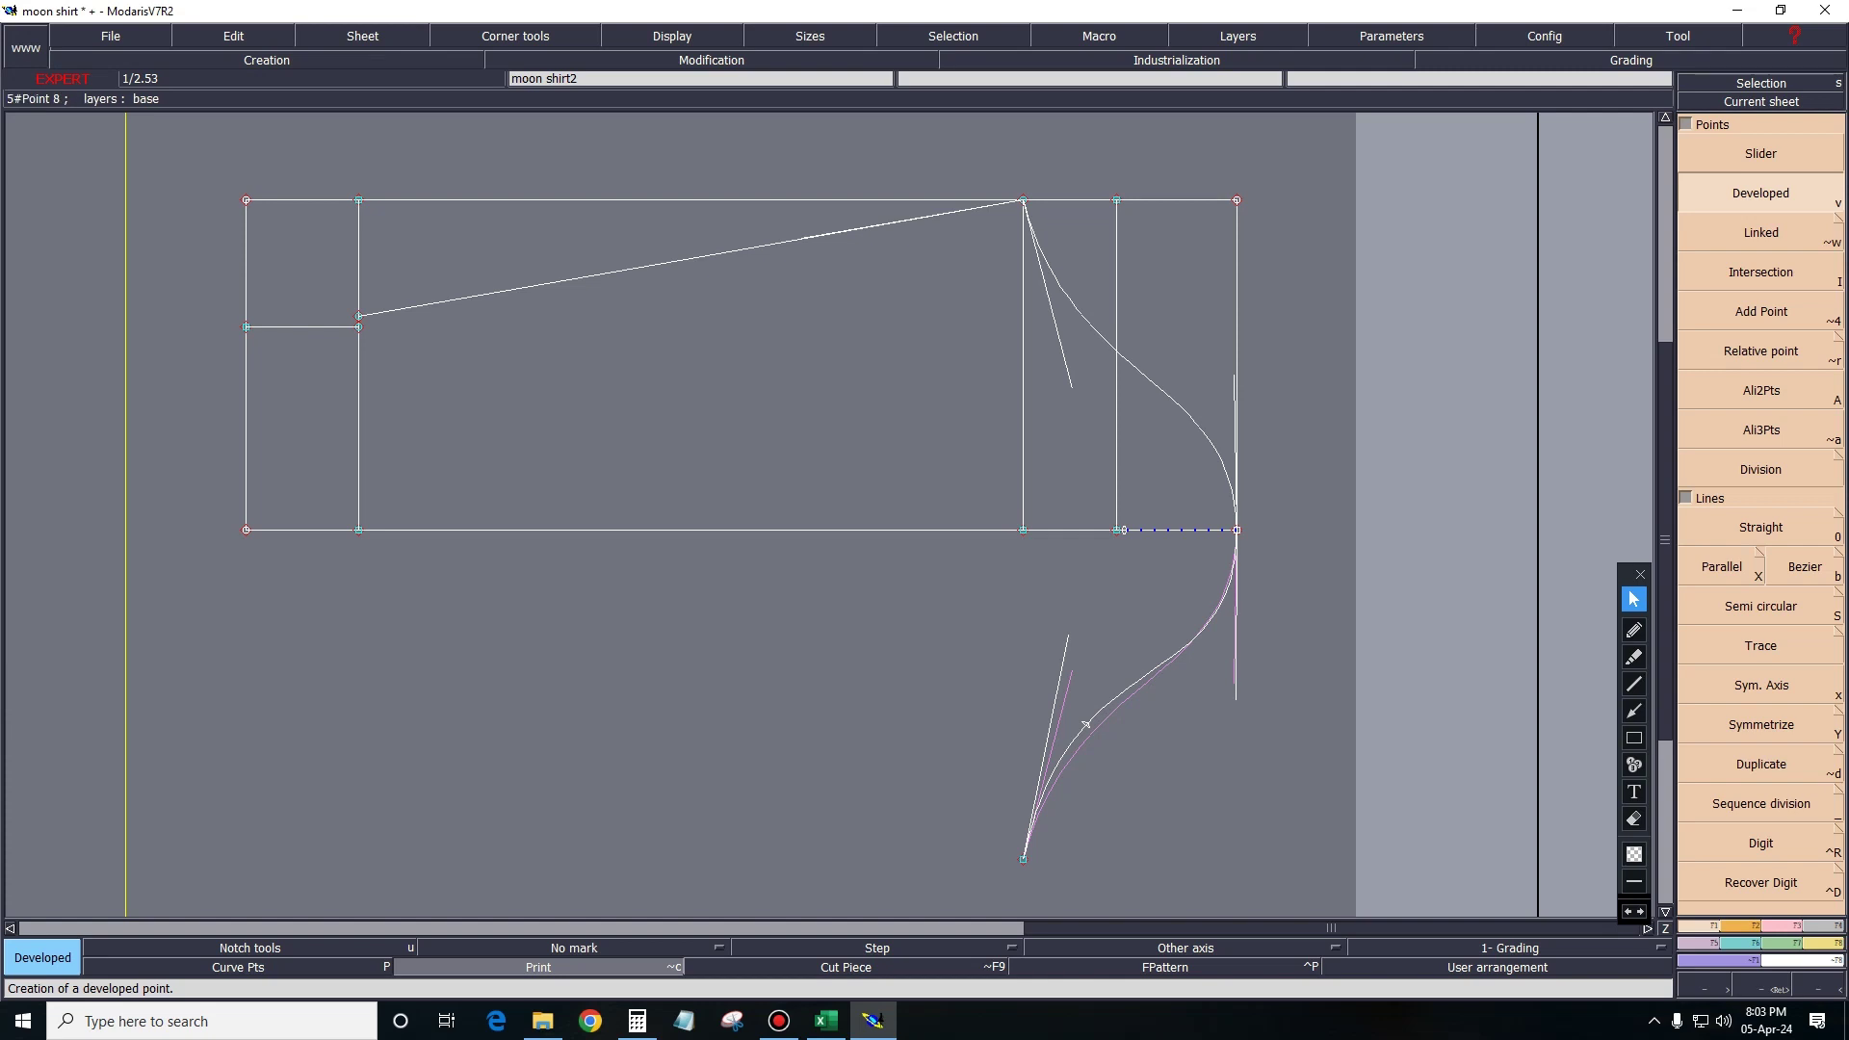
click(1094, 331)
text(10)
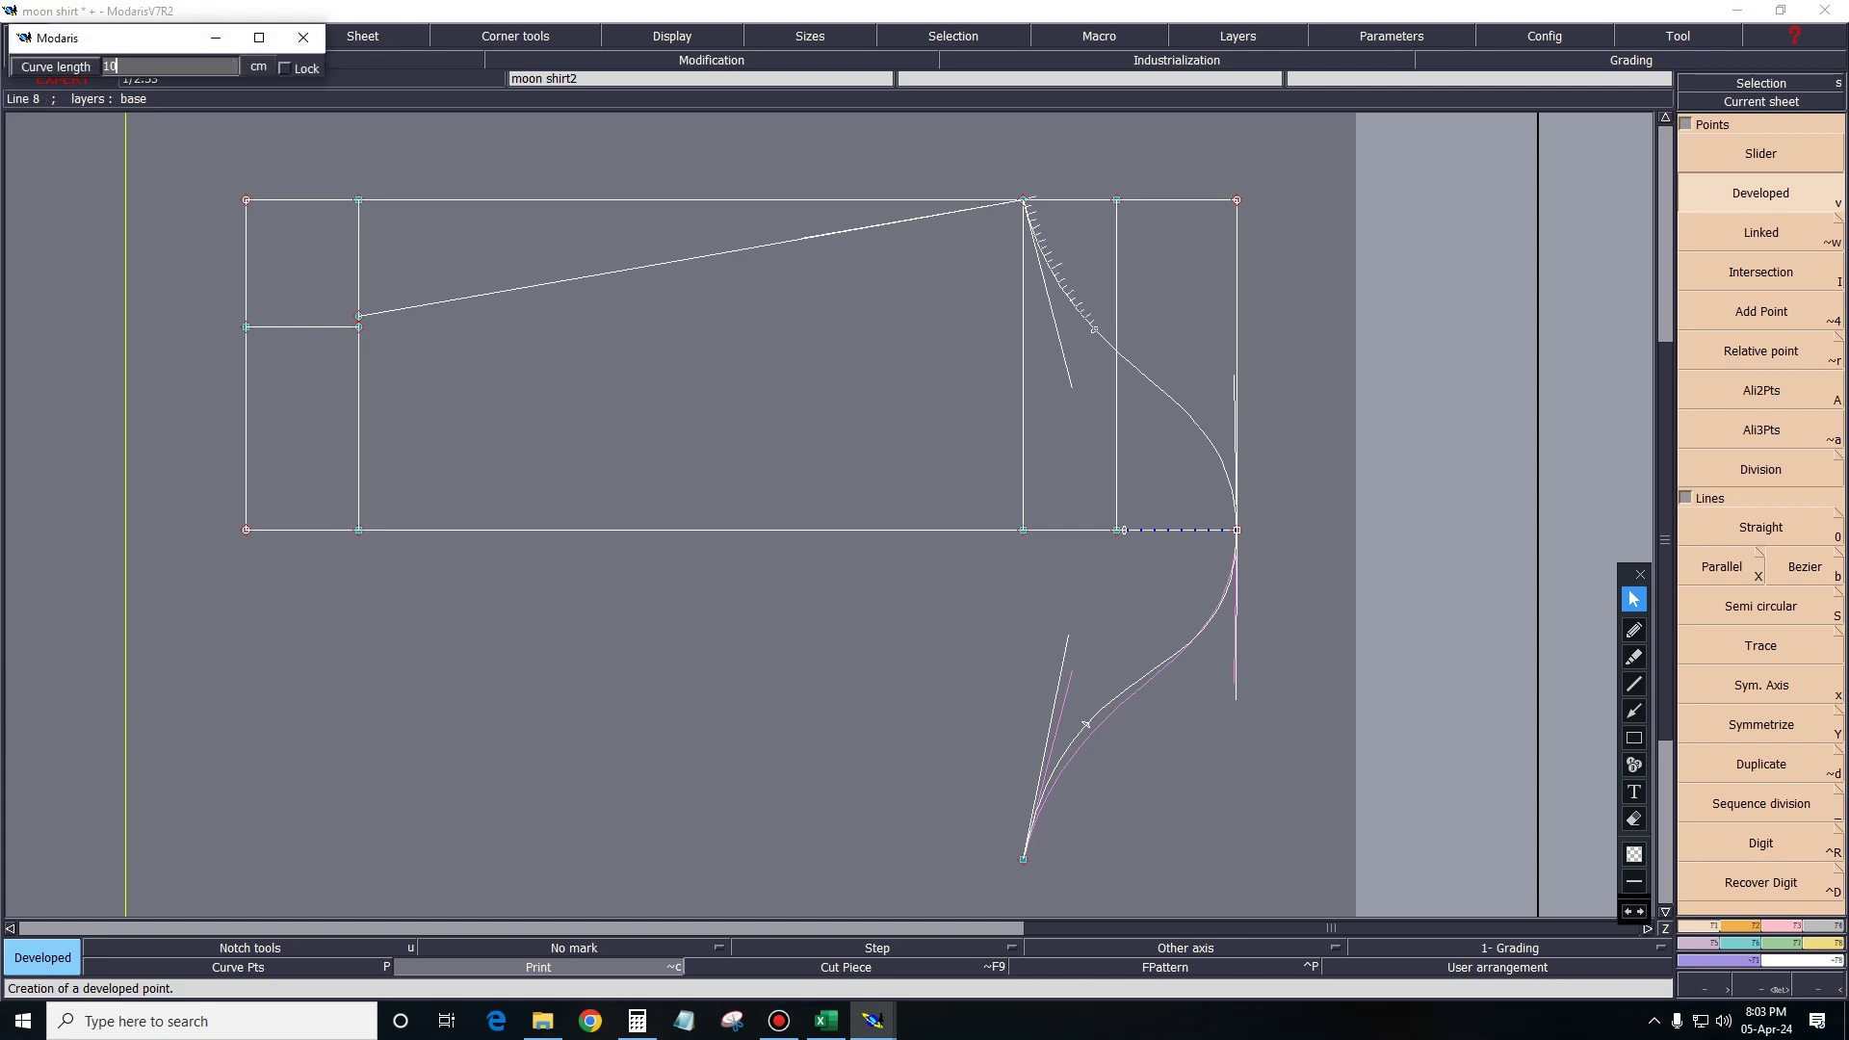
text(.00)
key(Return)
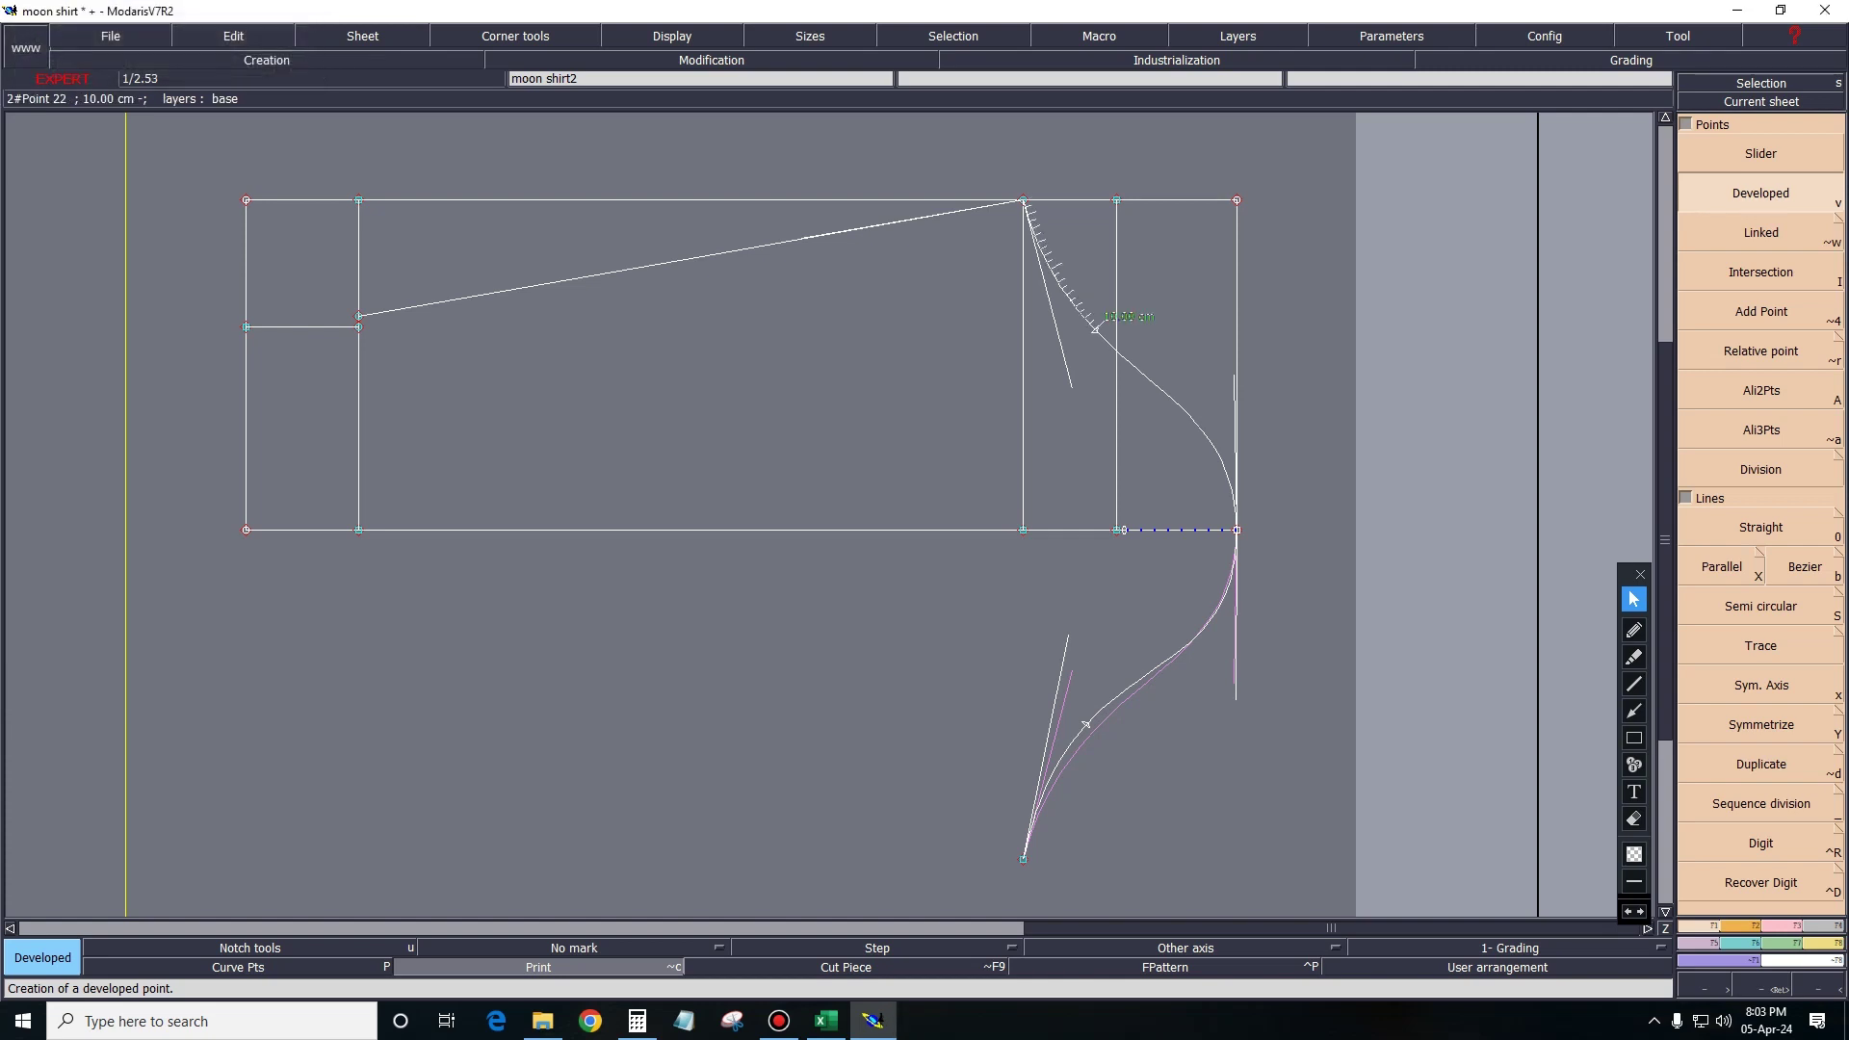
click(1105, 339)
key(Return)
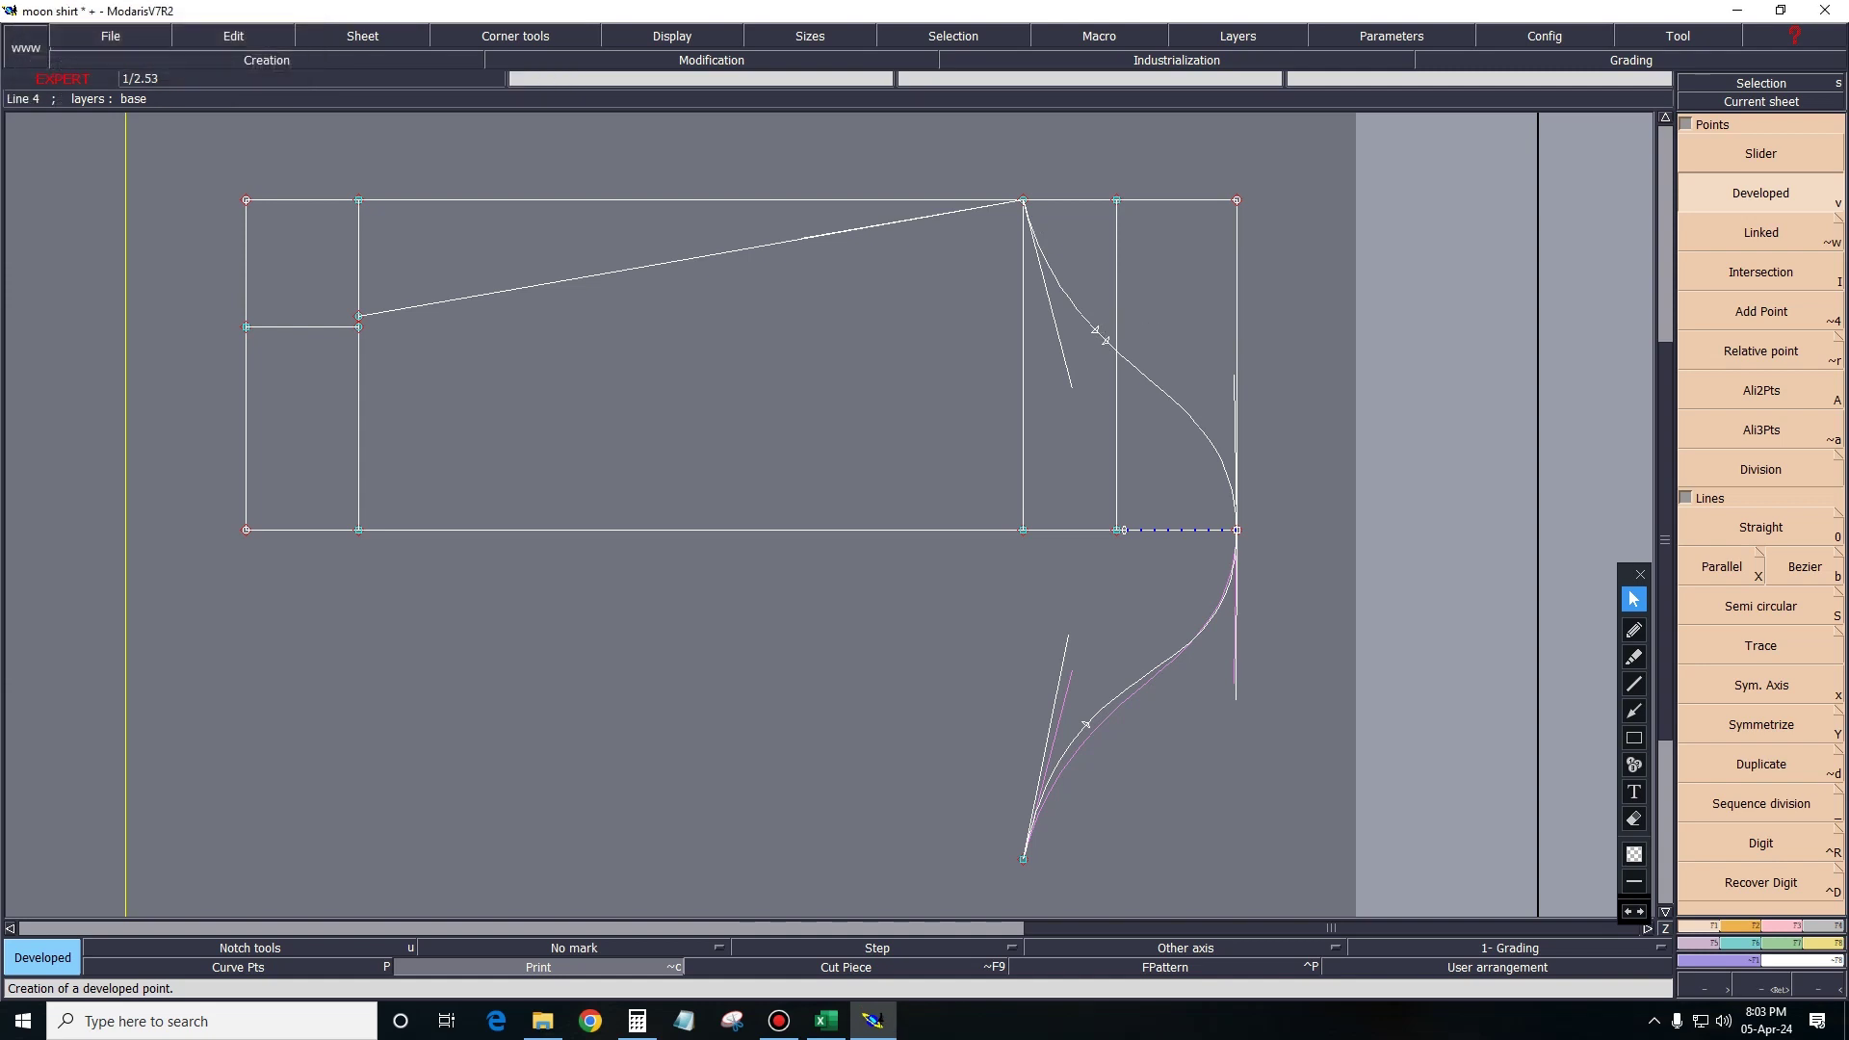
Add notches on the cap curves and set the upper notch's orientation.
key(u)
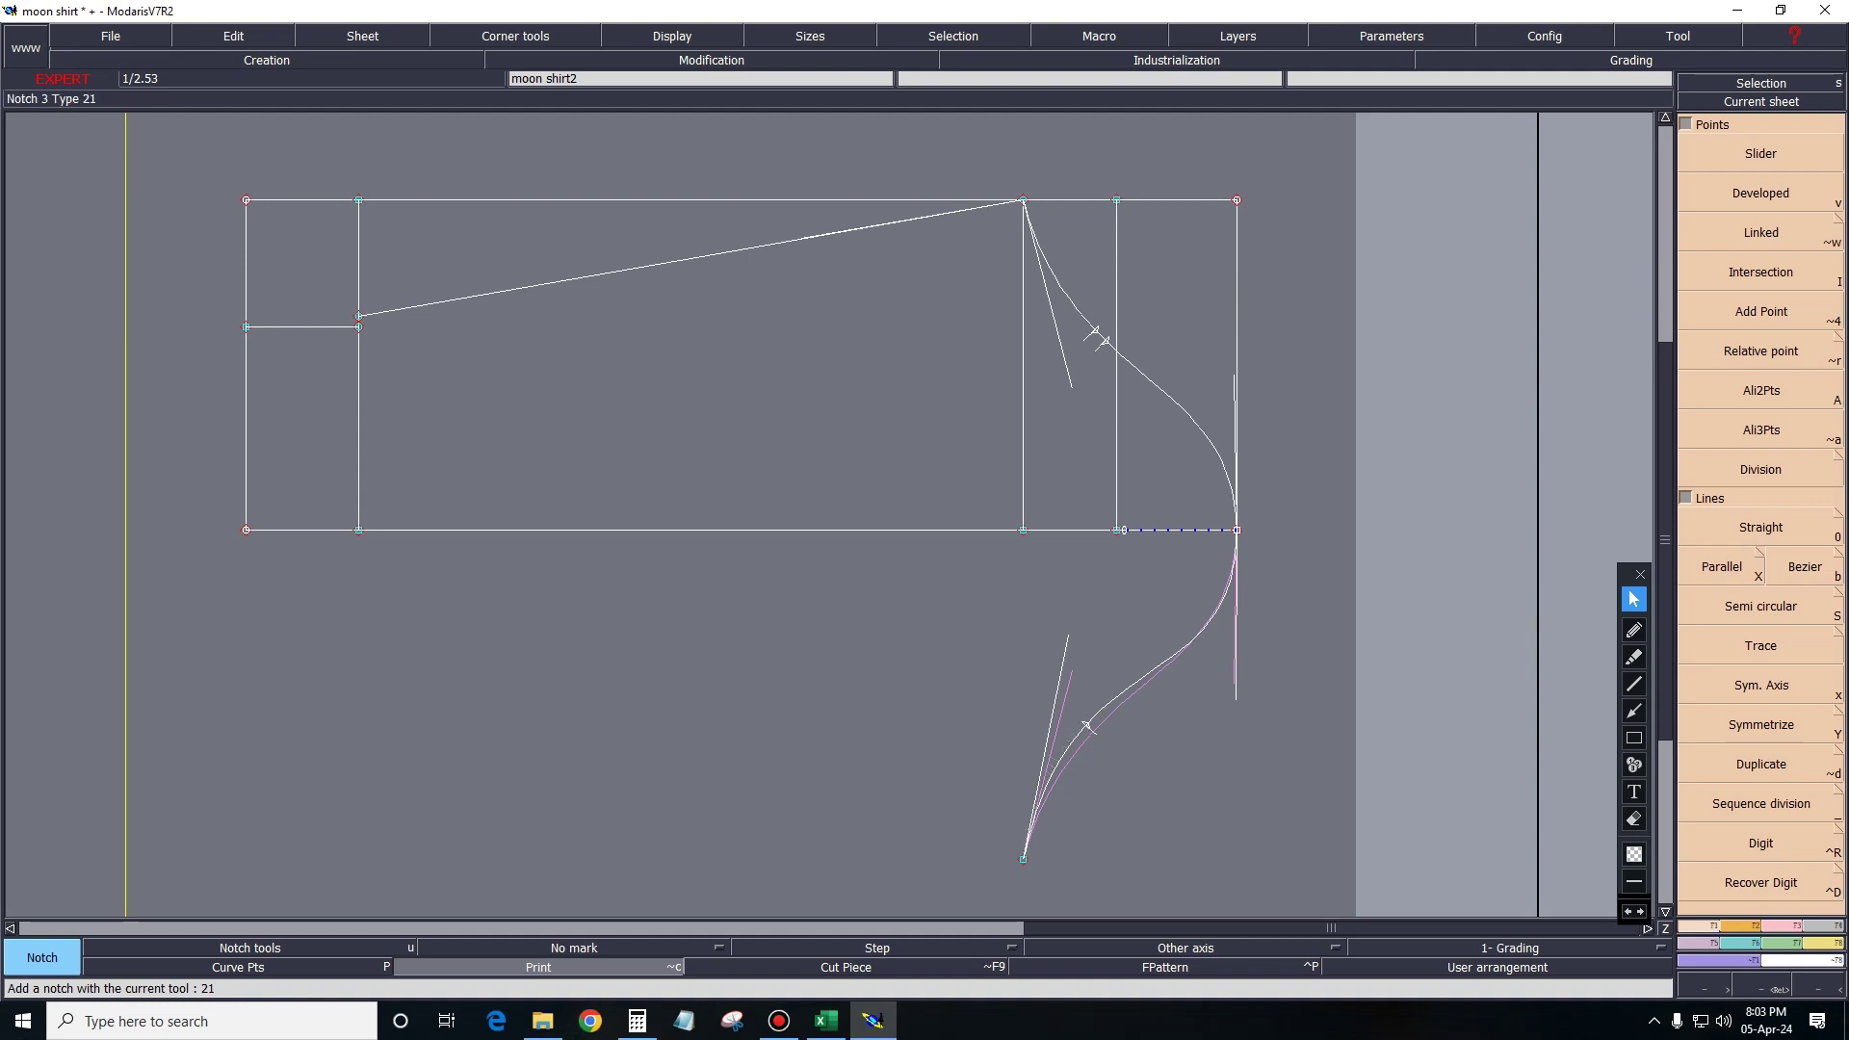
key(u)
key(shift+u)
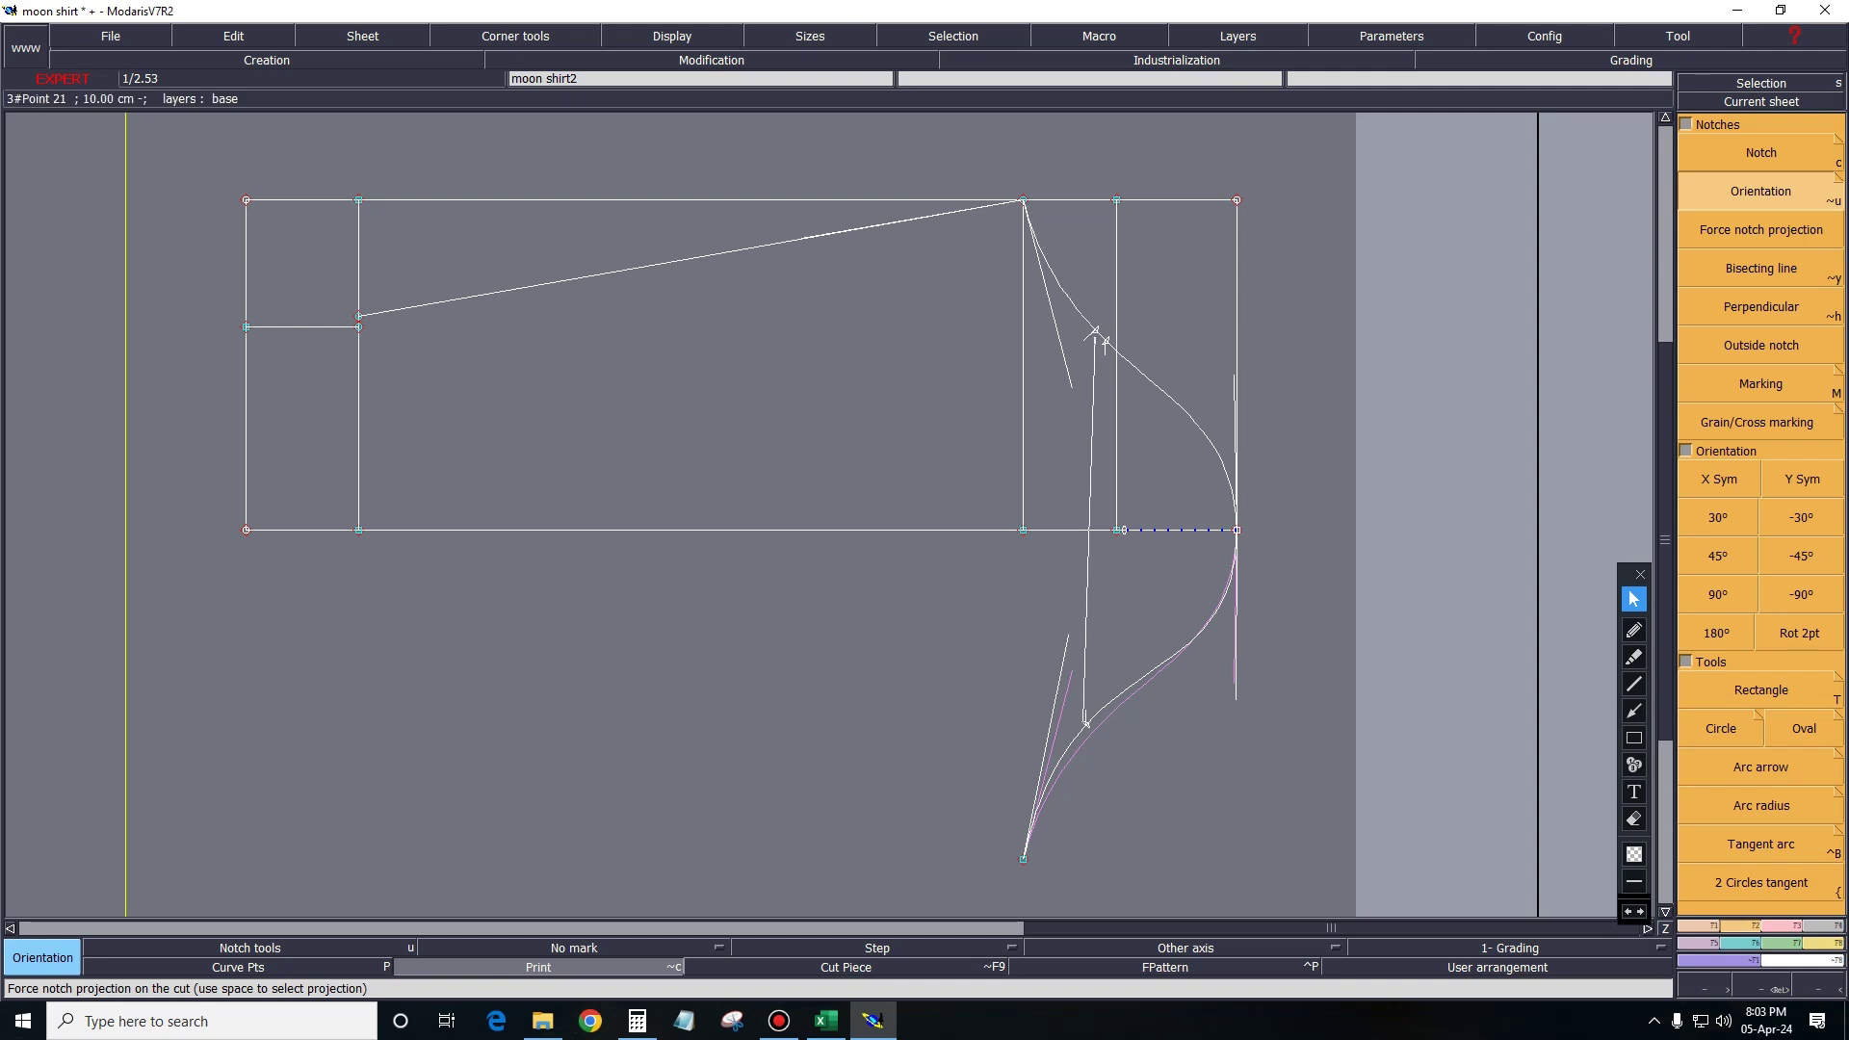
click(1085, 723)
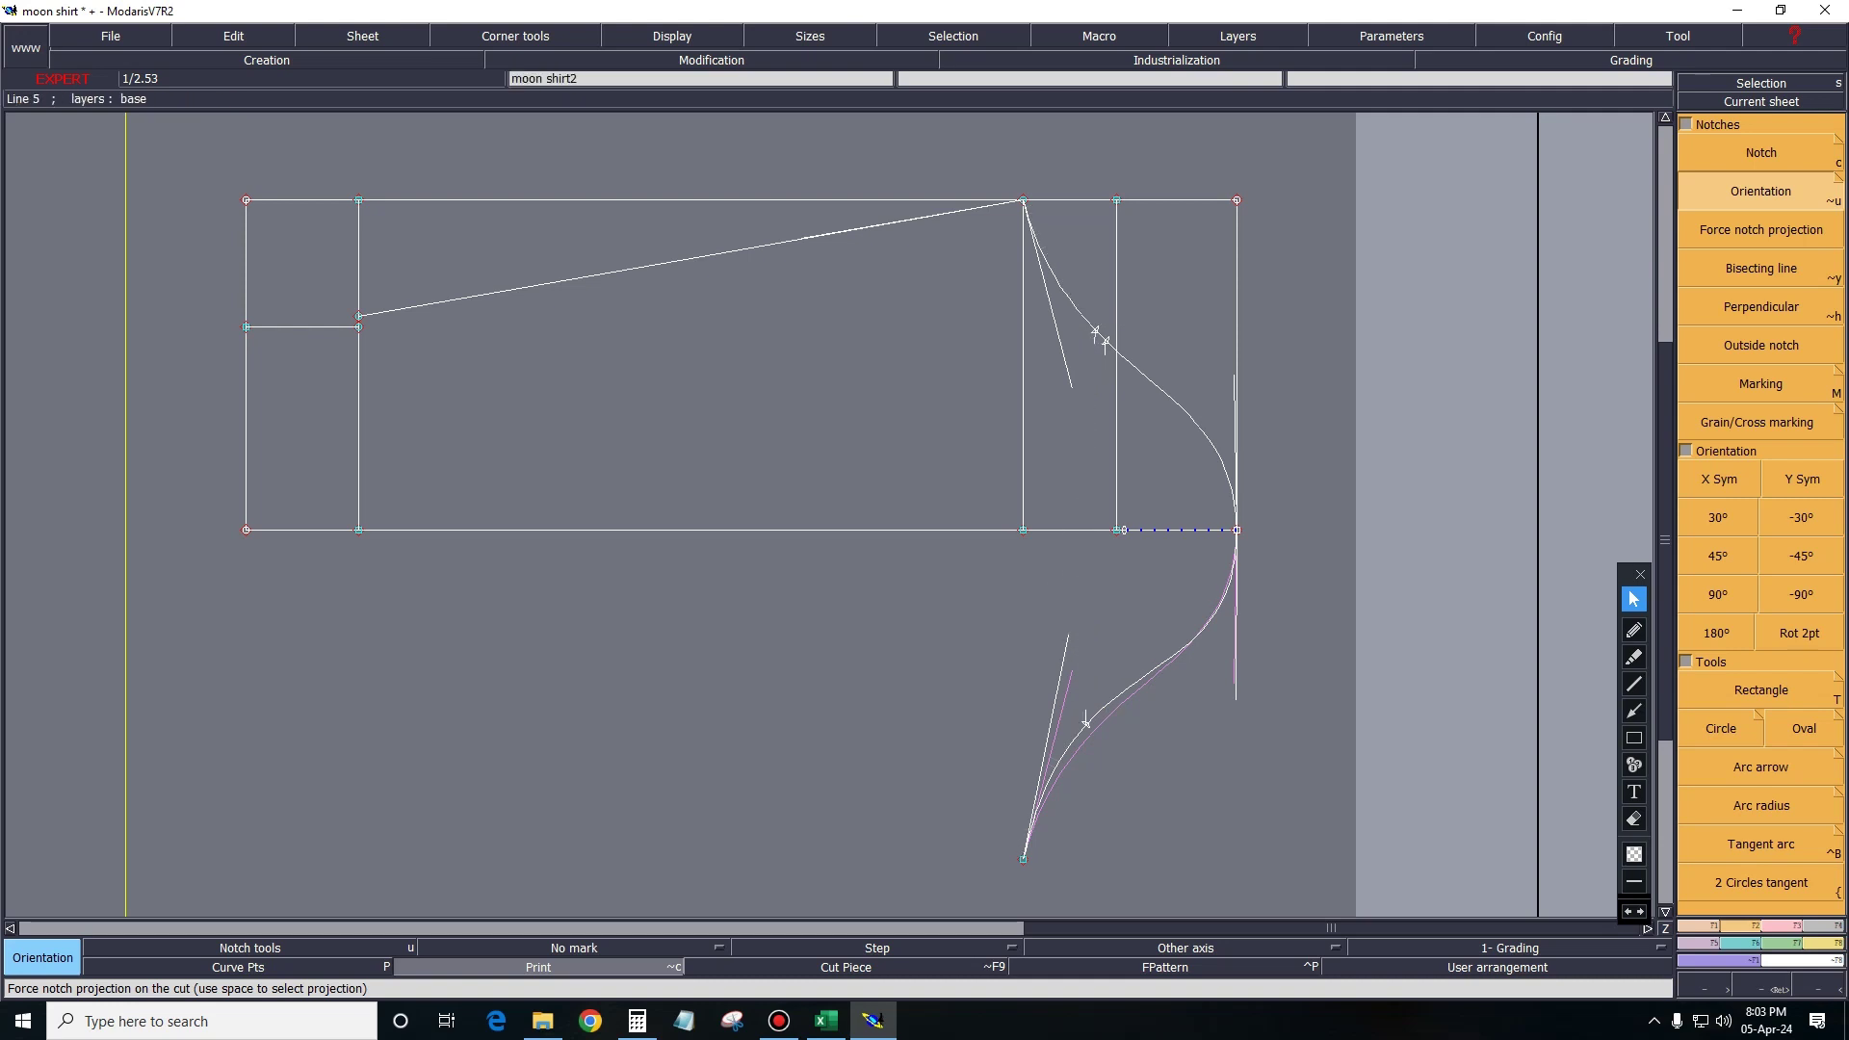
key(y)
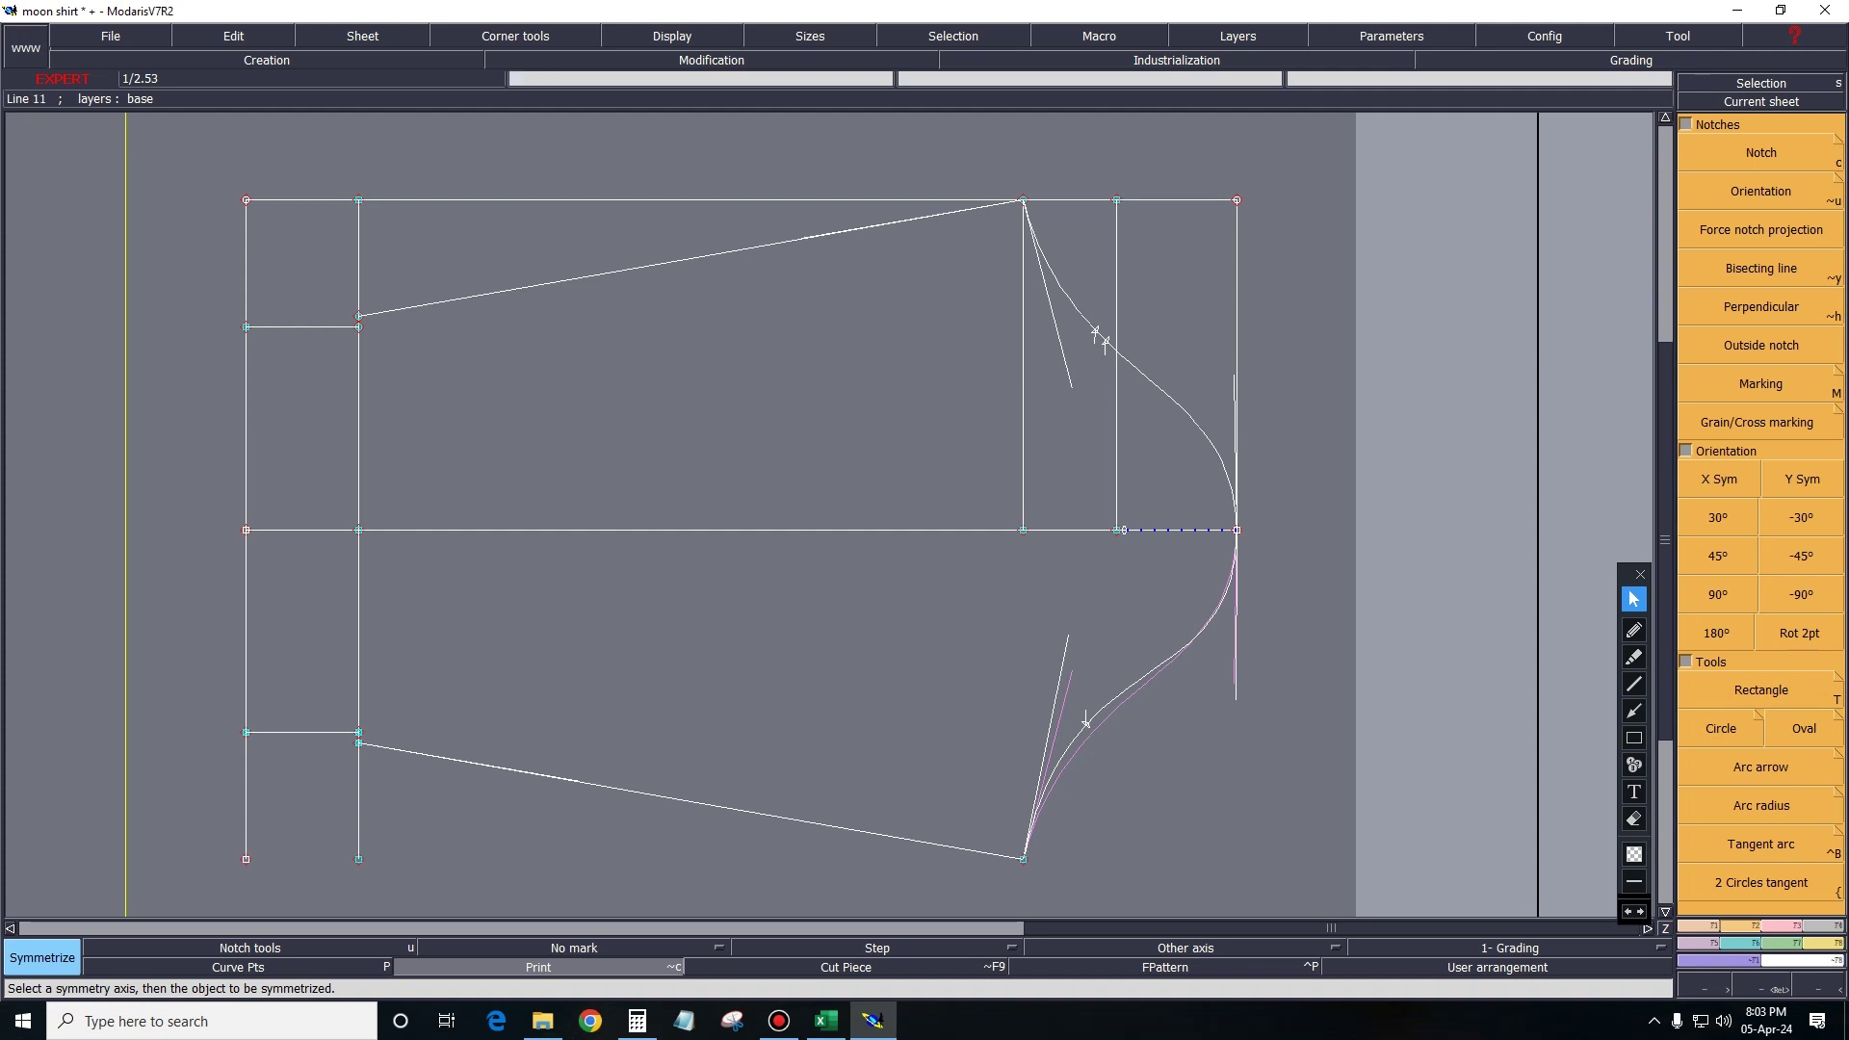
Hide the tangent handles and mirror the left and right vertical lines below the axis.
click(672, 35)
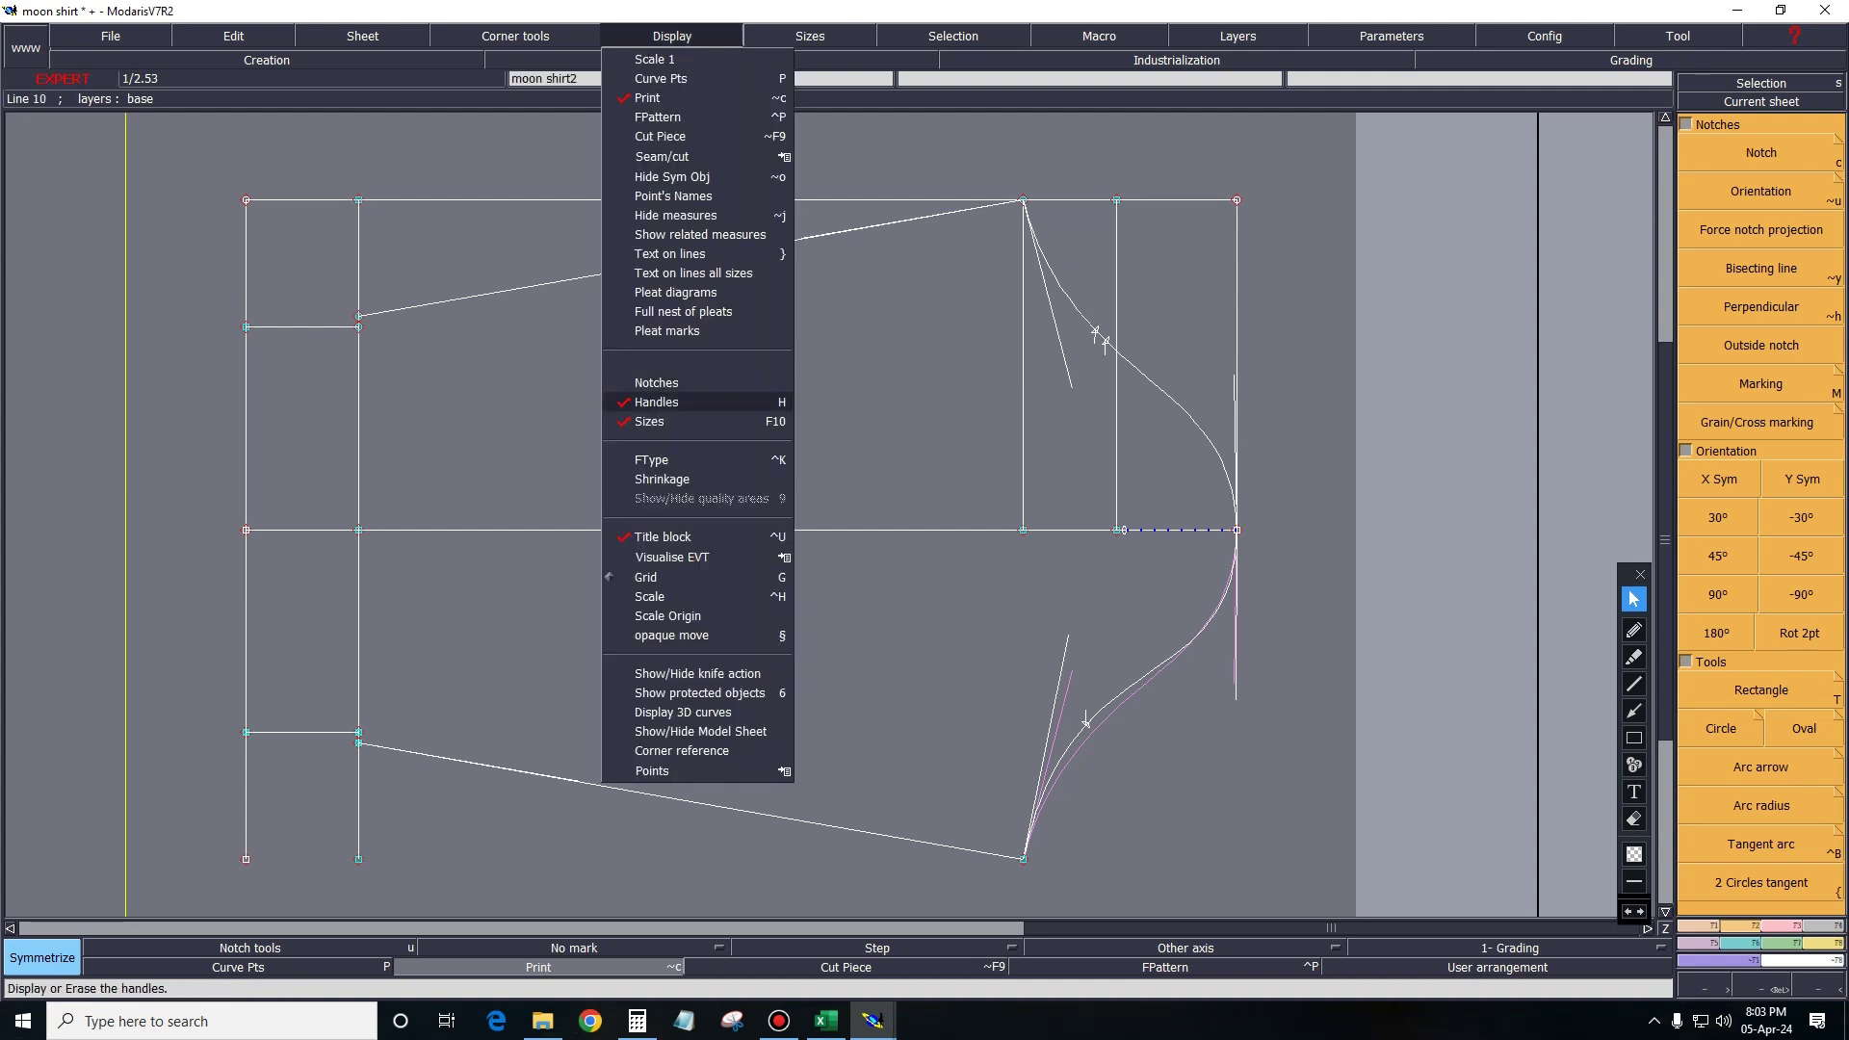
click(674, 403)
click(574, 947)
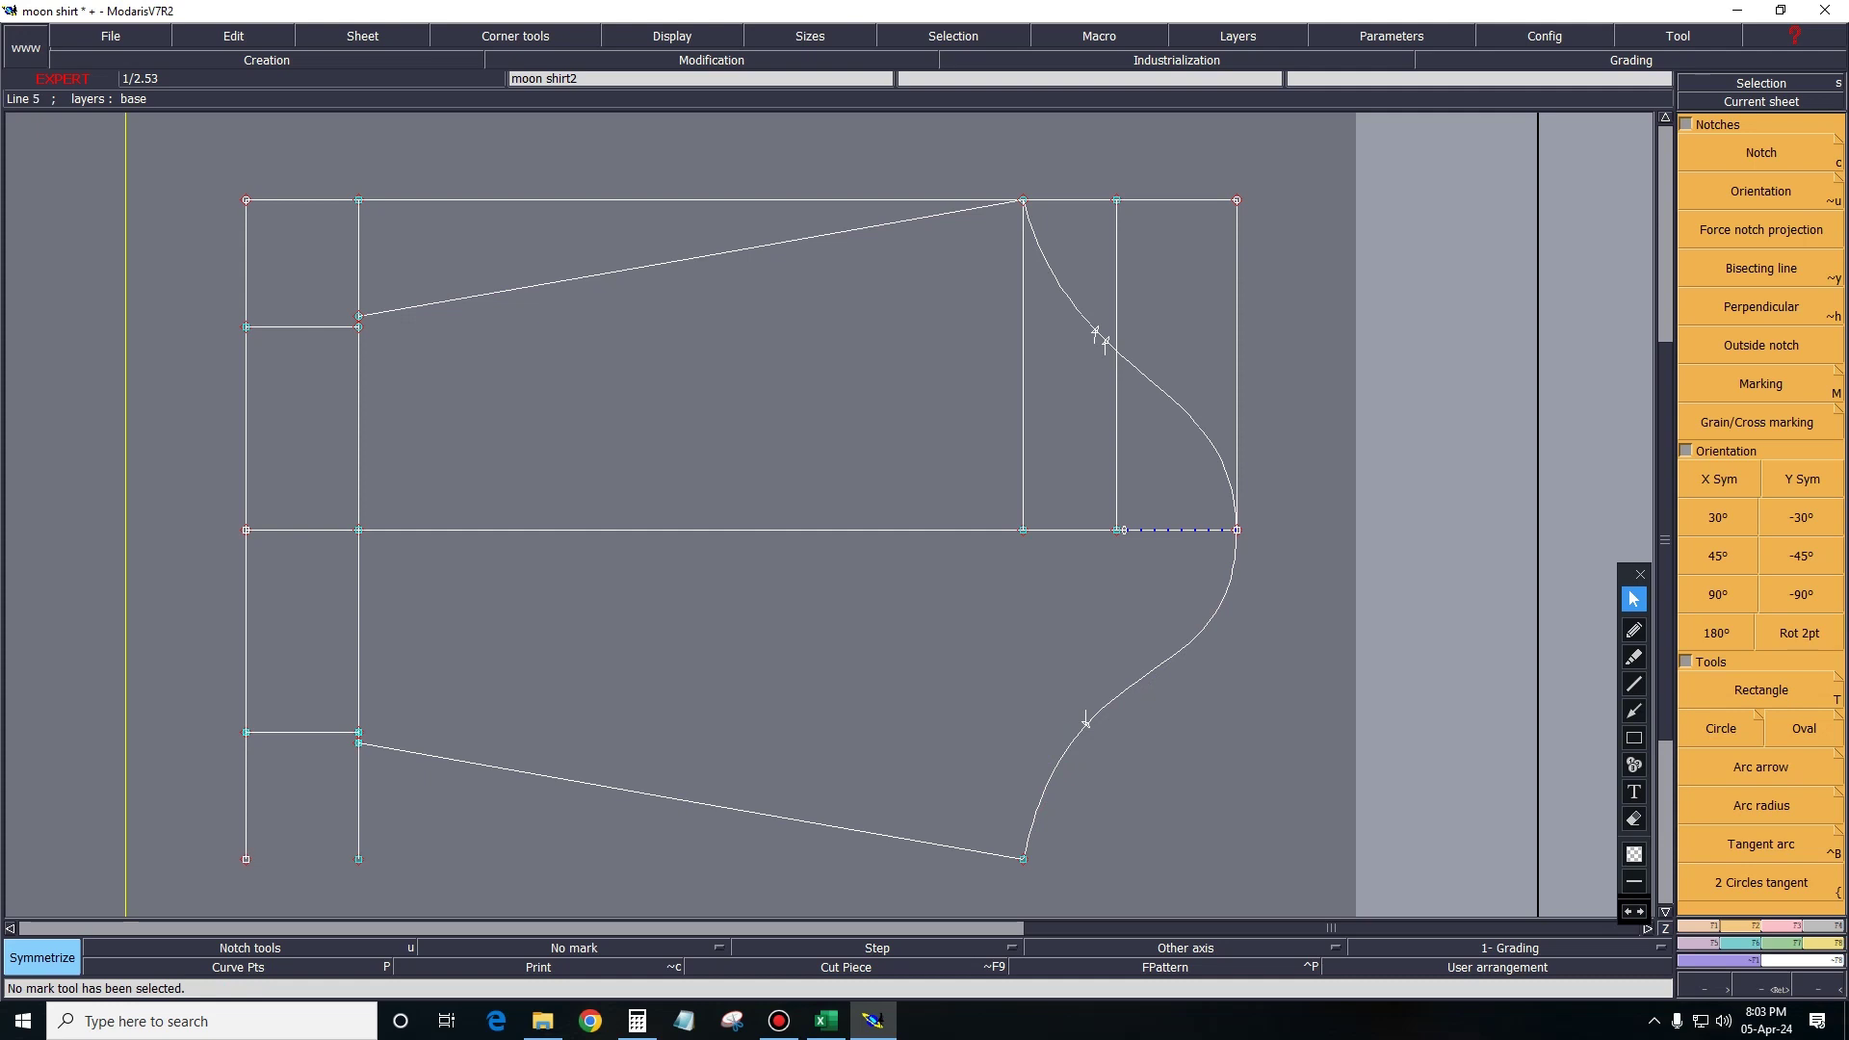
click(42, 957)
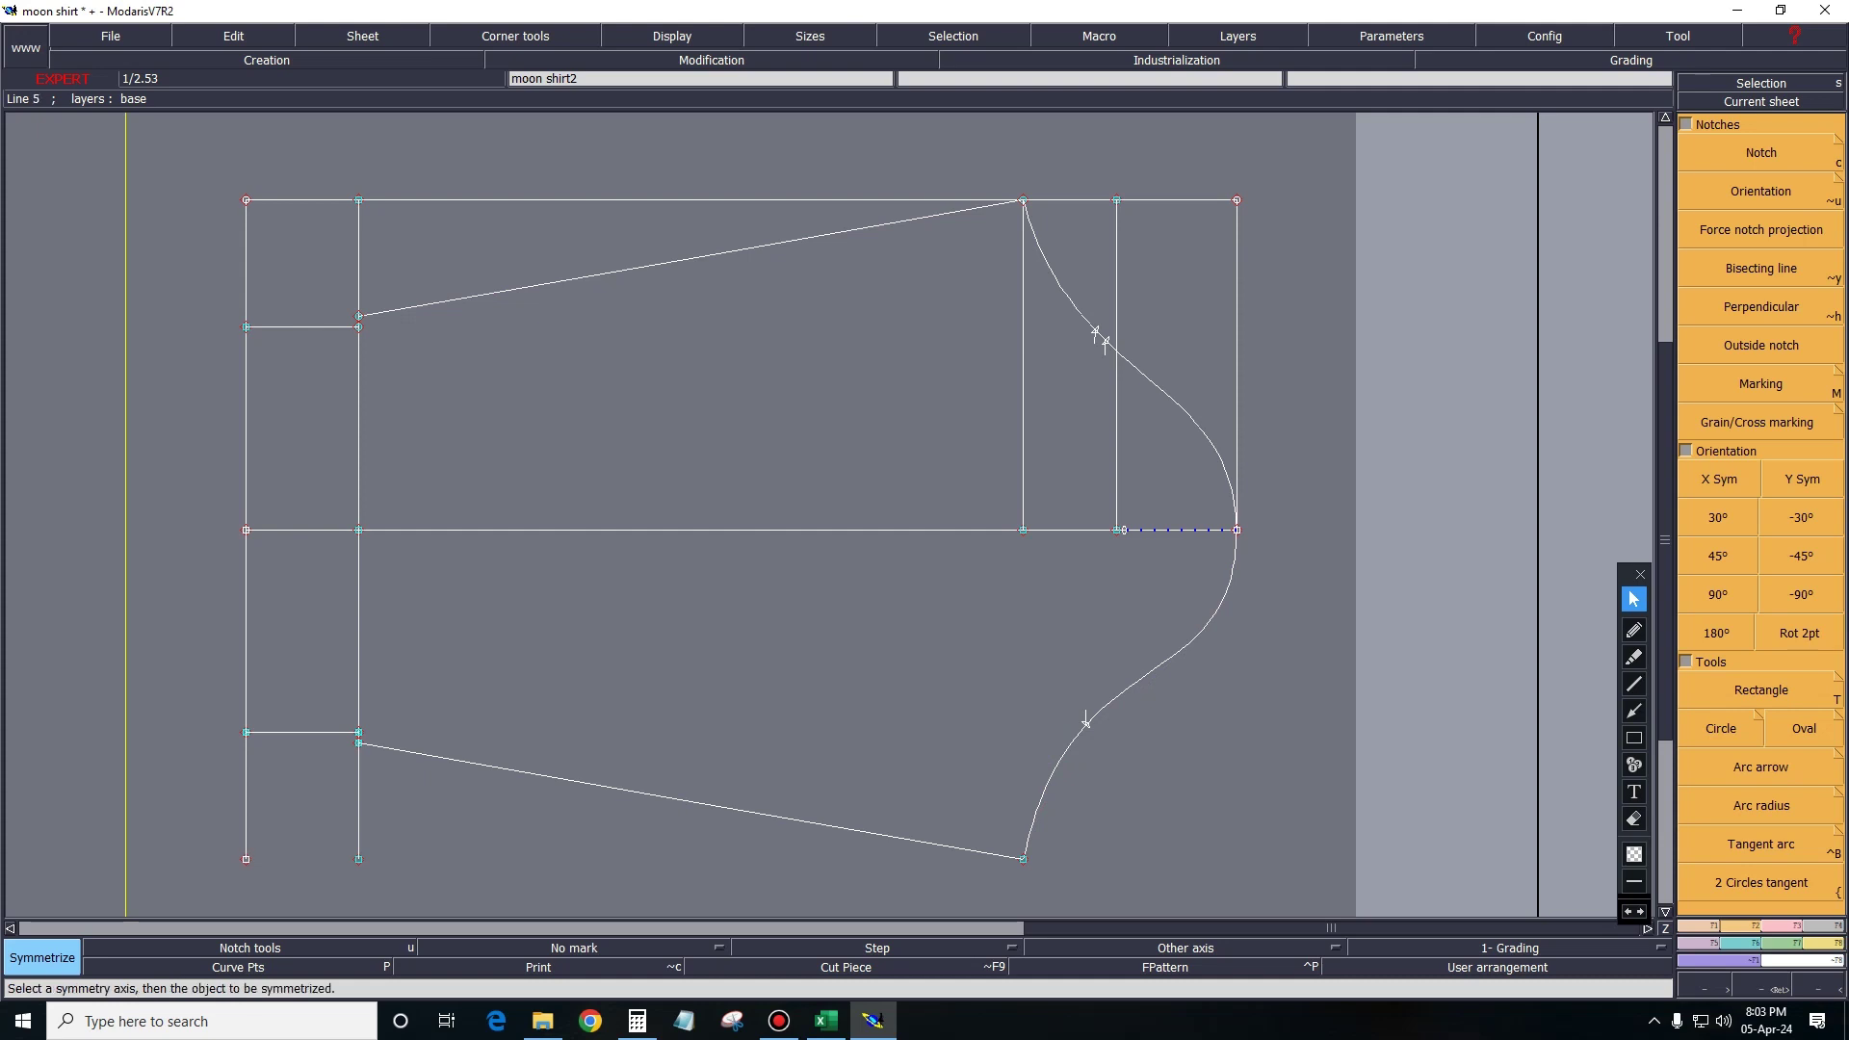
click(1022, 433)
click(1116, 433)
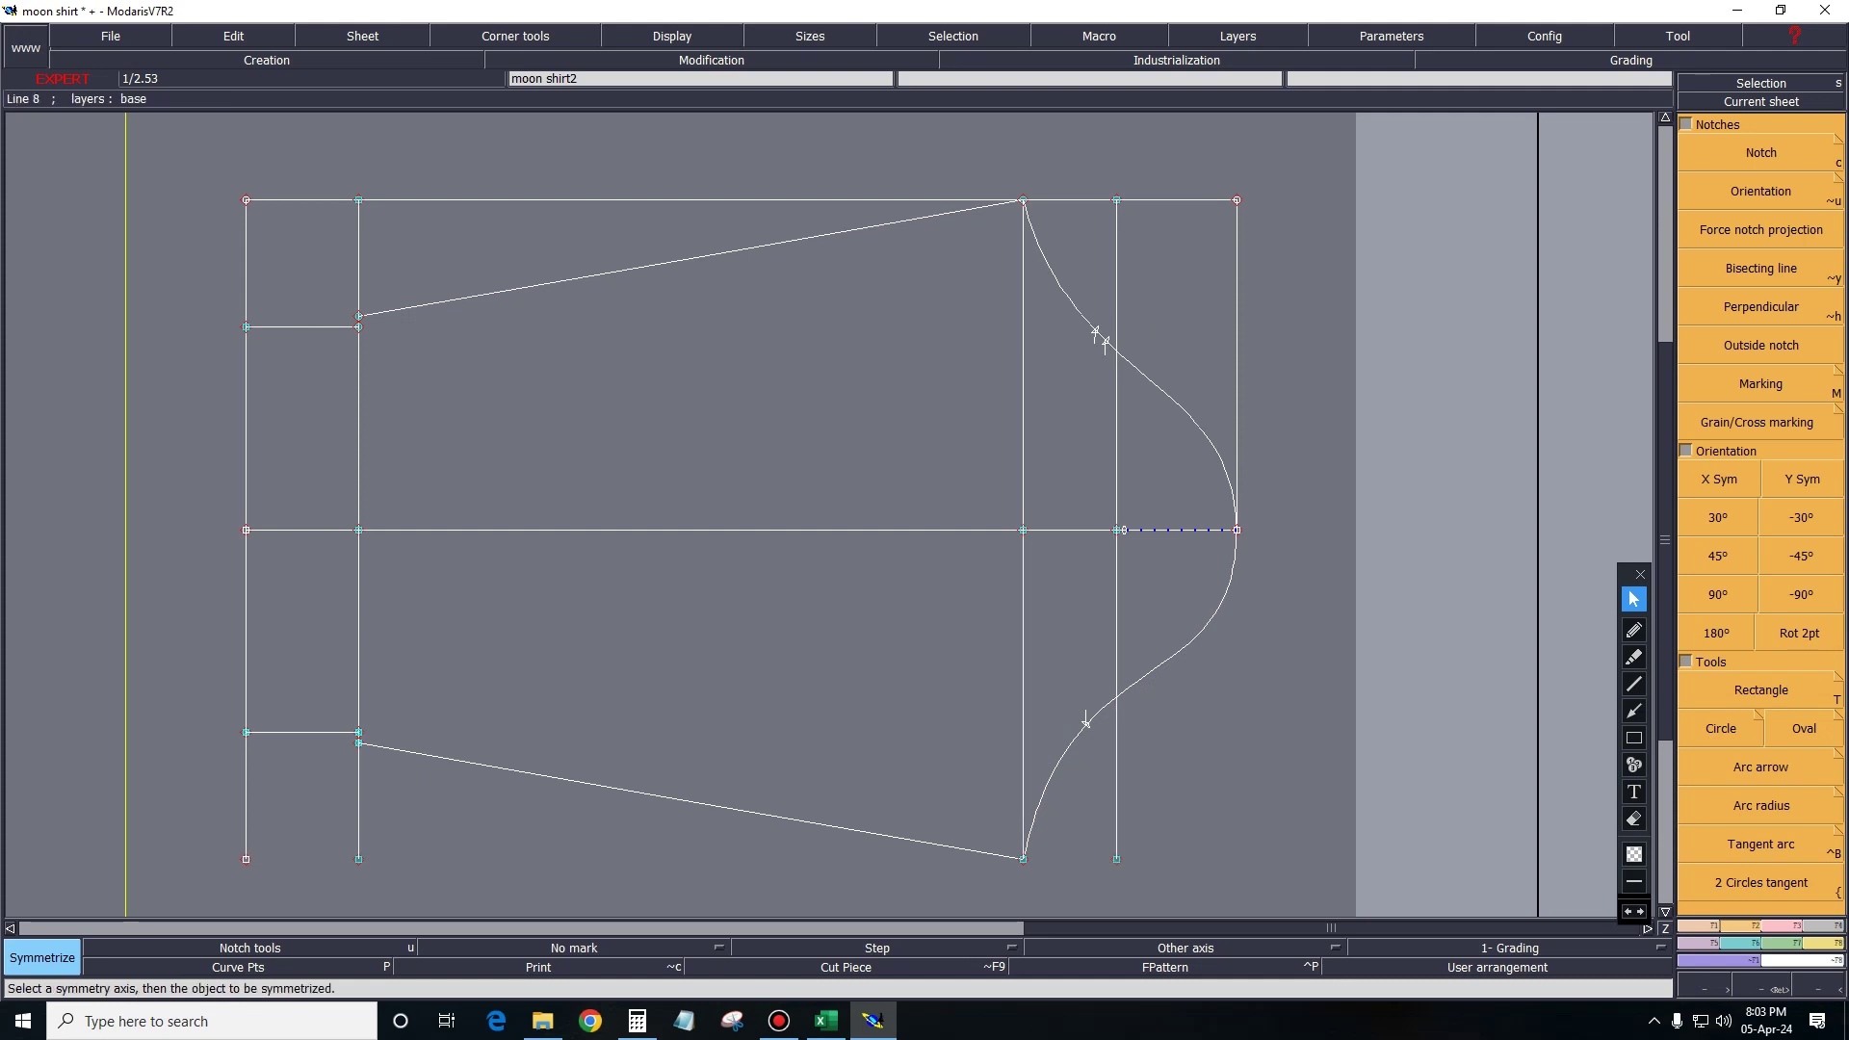
Mark intersection points where the vertical line crosses the upper and lower curves.
key(i)
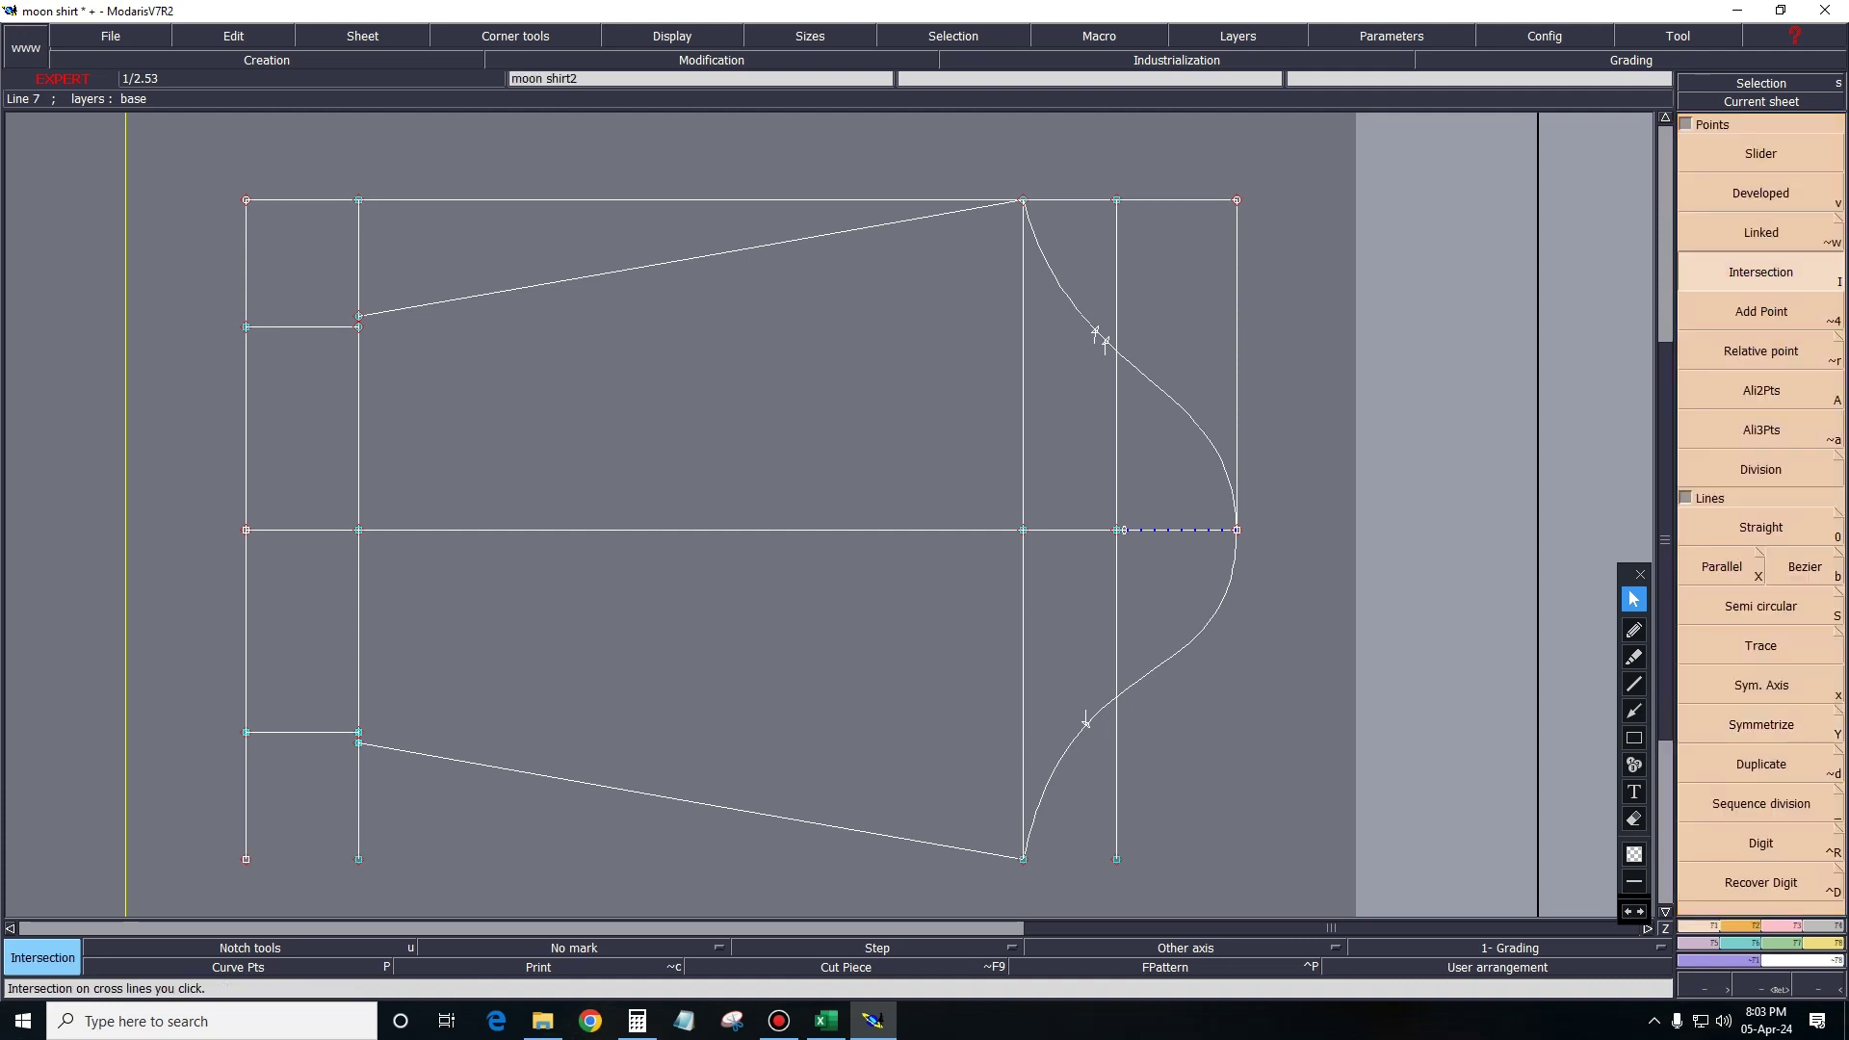
click(1116, 351)
click(1116, 696)
key(i)
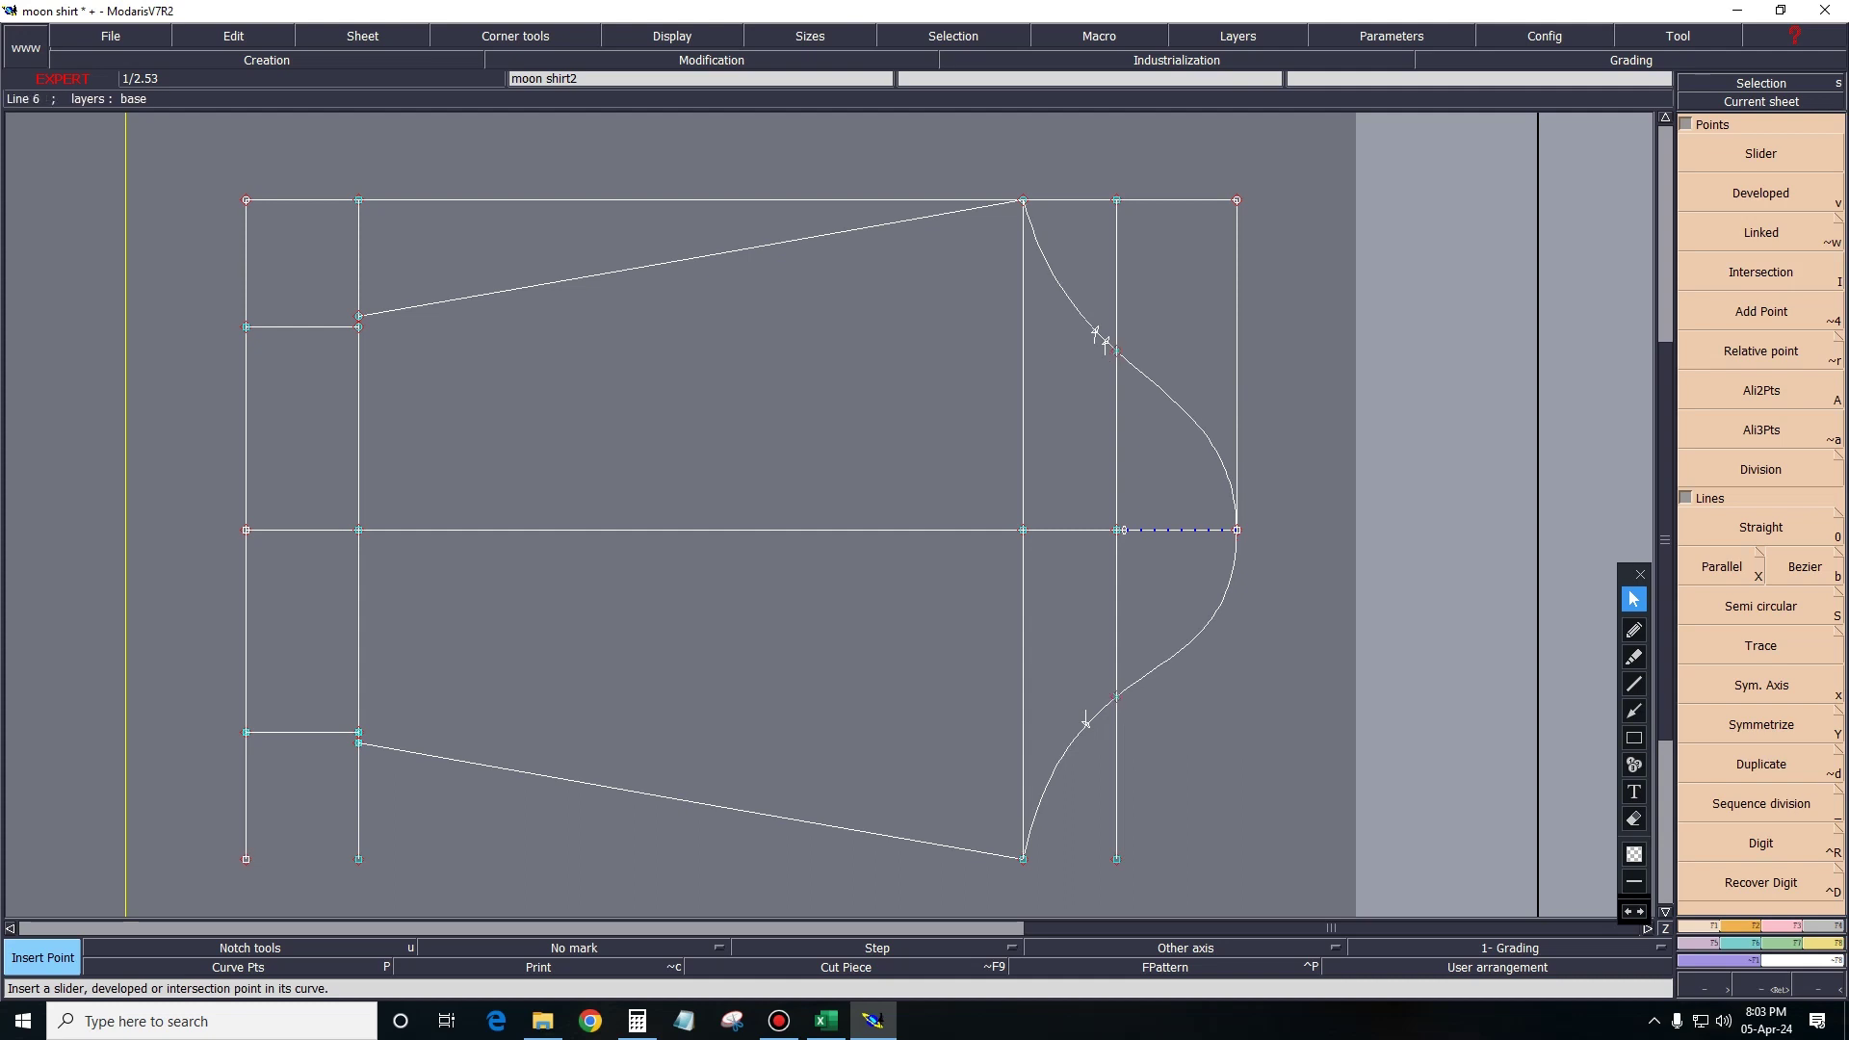
Delete the leftover vertical and horizontal frame lines around the sleeve.
key(Delete)
click(1116, 275)
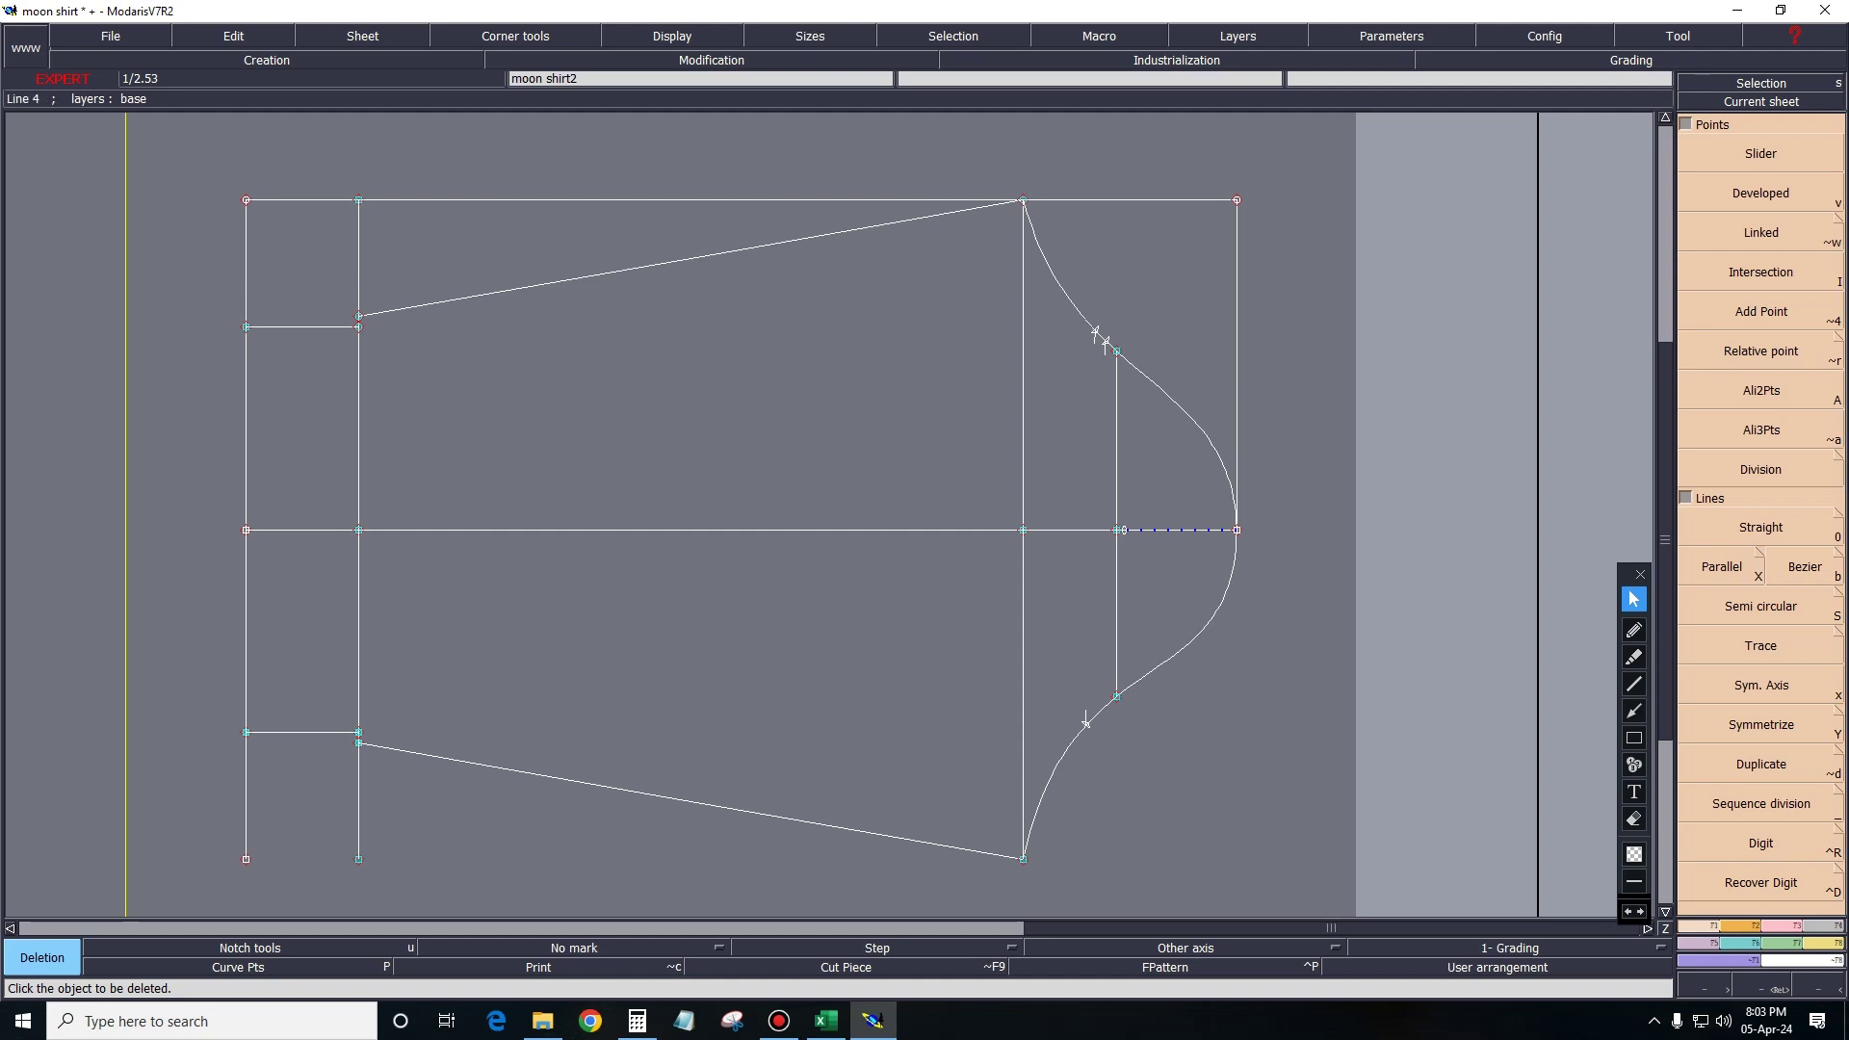
click(1237, 366)
click(1156, 200)
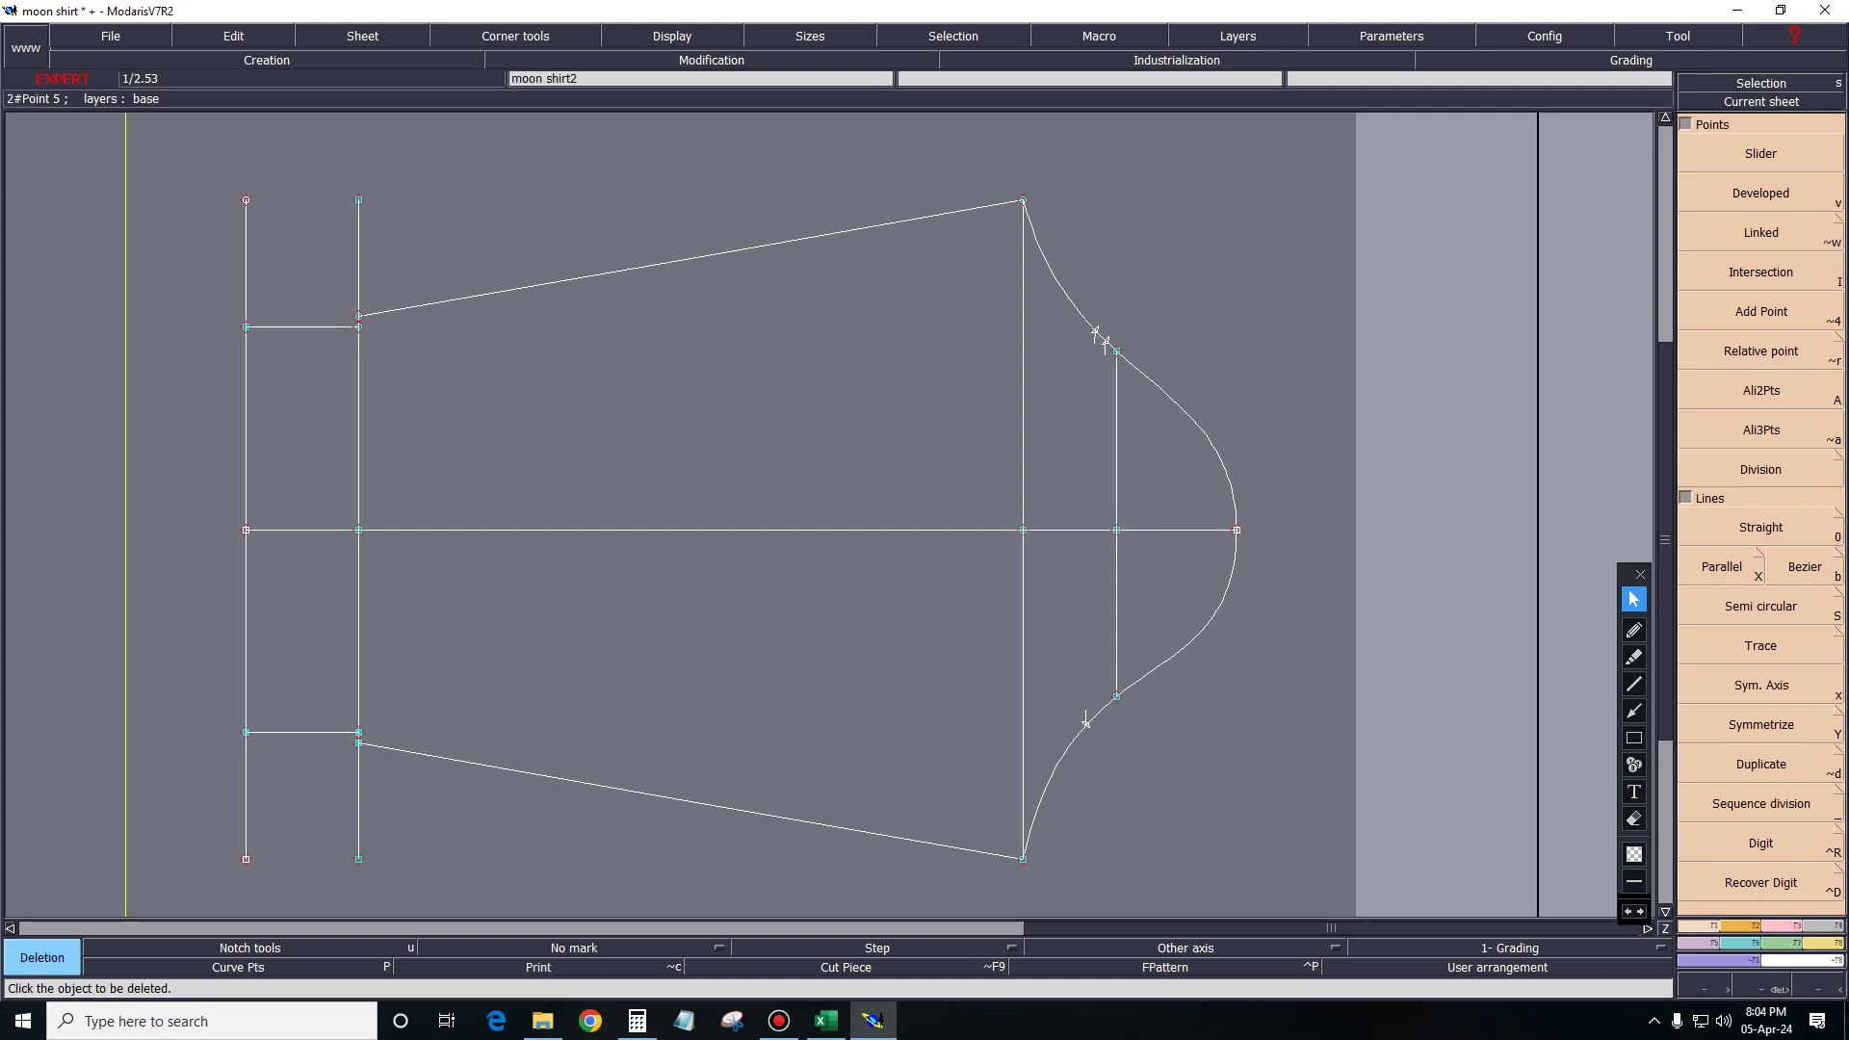
click(358, 255)
click(358, 799)
click(247, 795)
click(246, 263)
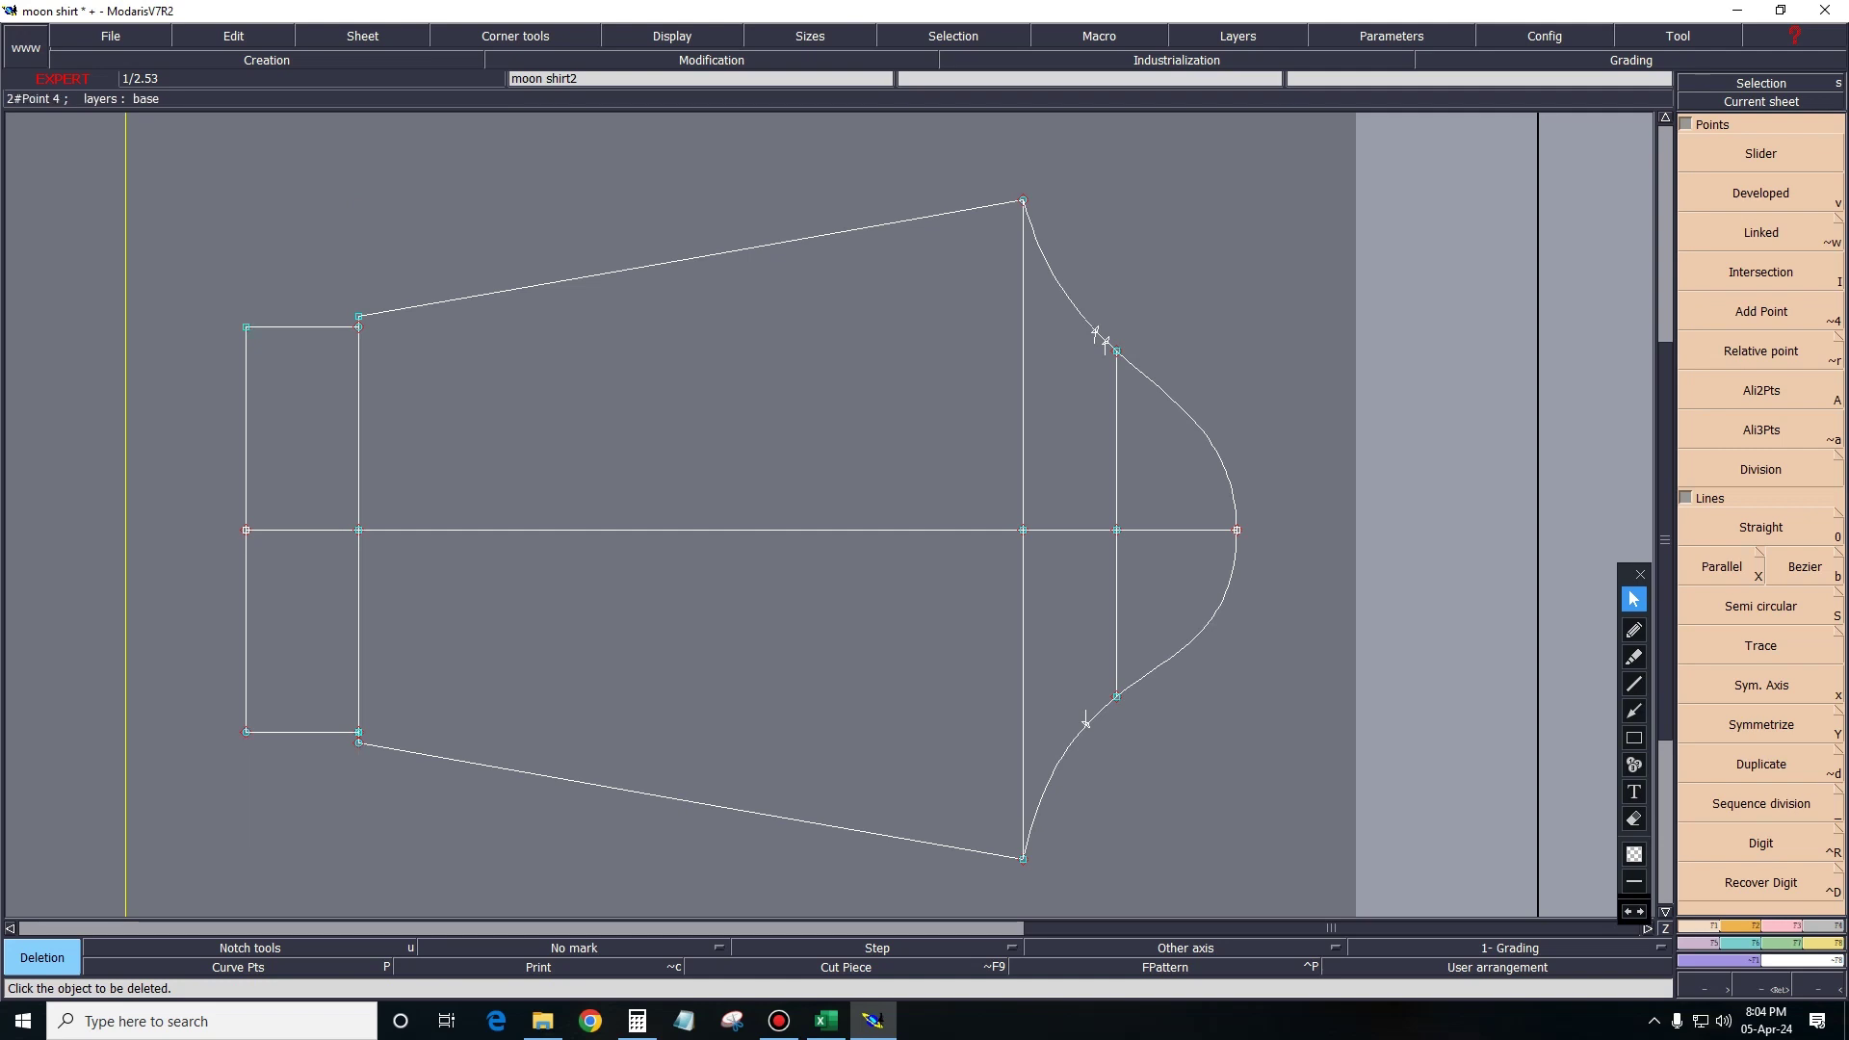
Split the upper wrist edge in half and draw a 13 cm horizontal line from its midpoint.
key(underscore)
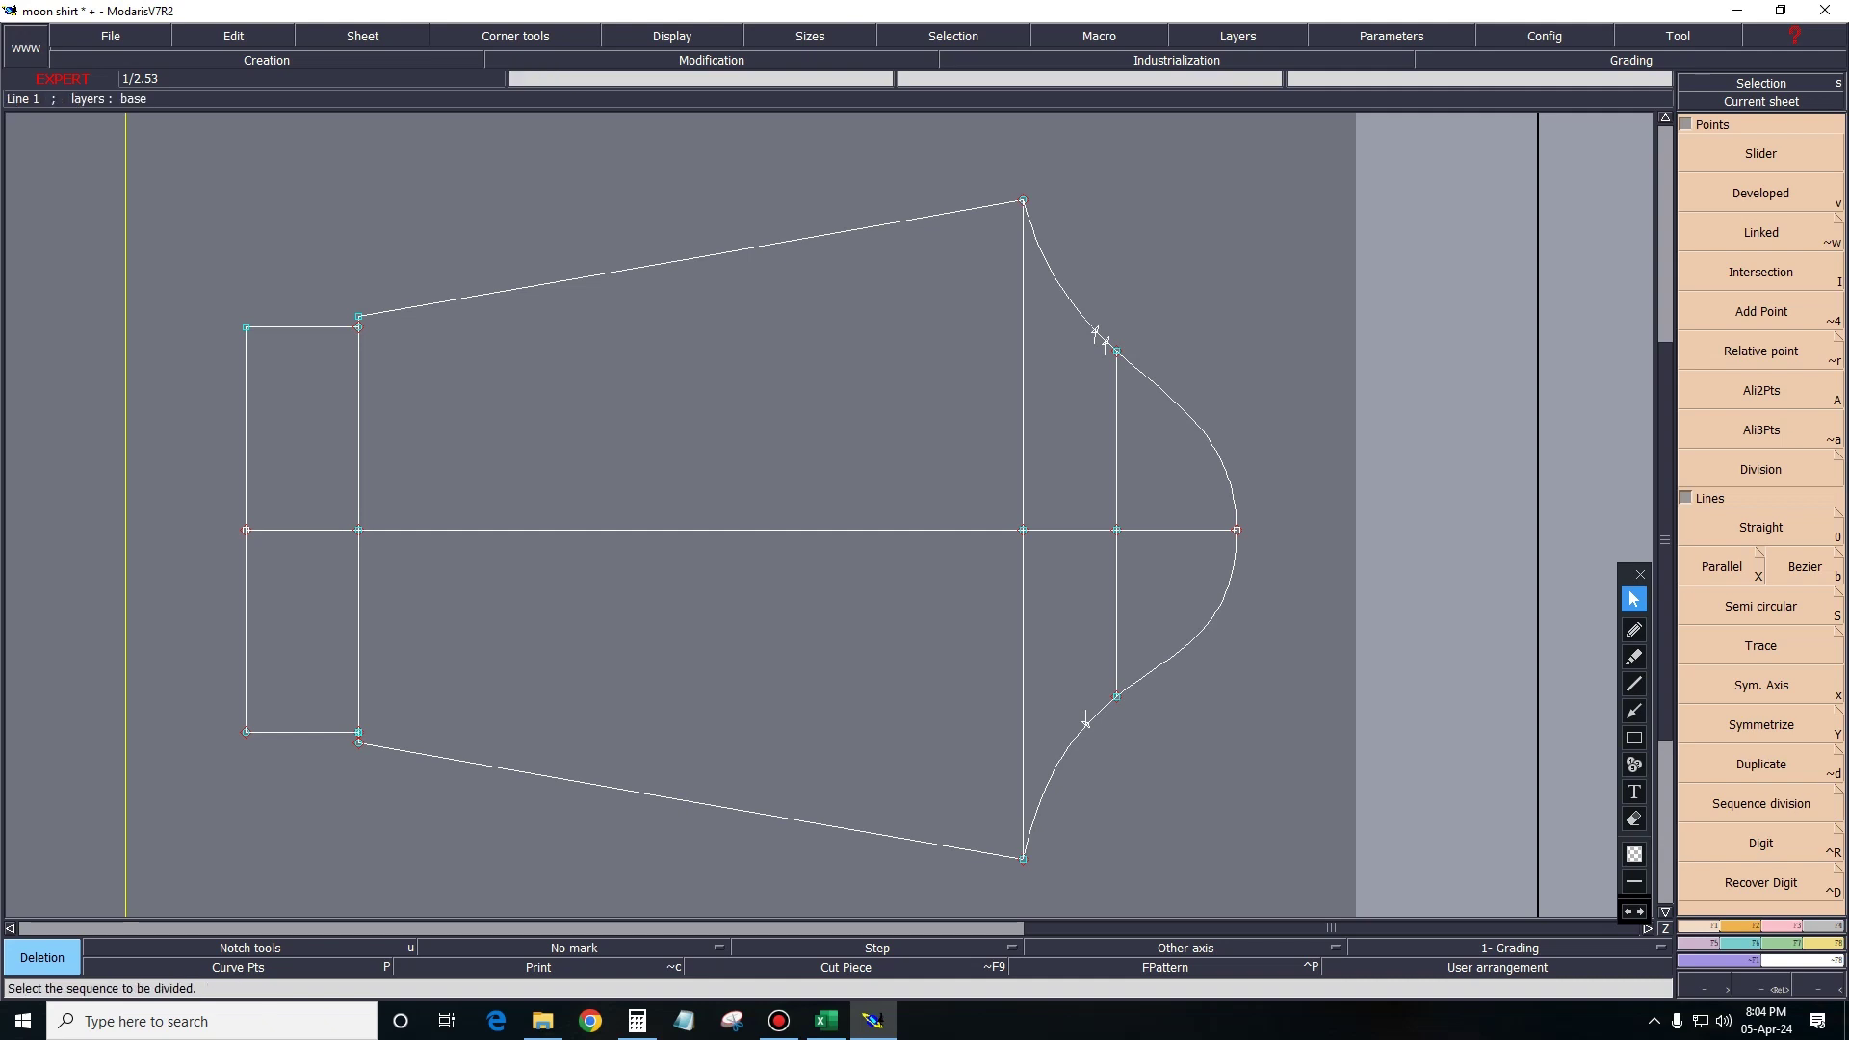
drag(358, 529, 358, 327)
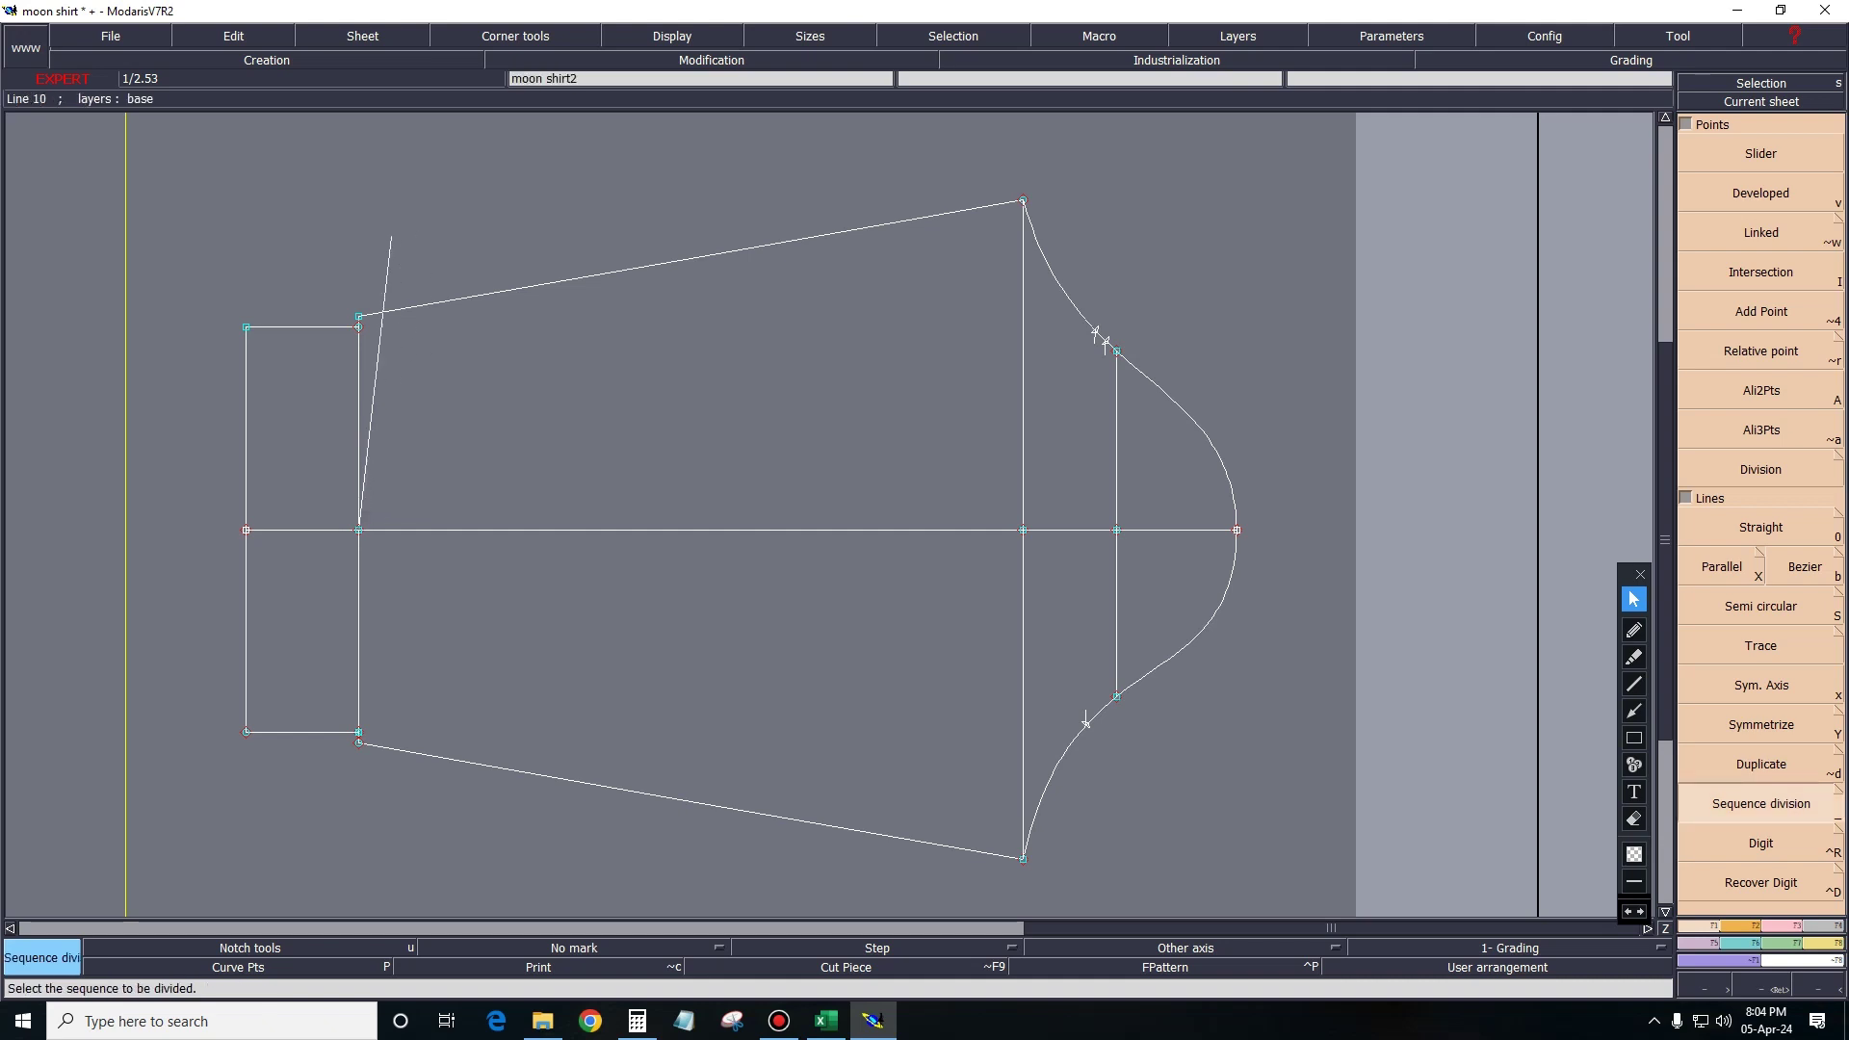
key(Return)
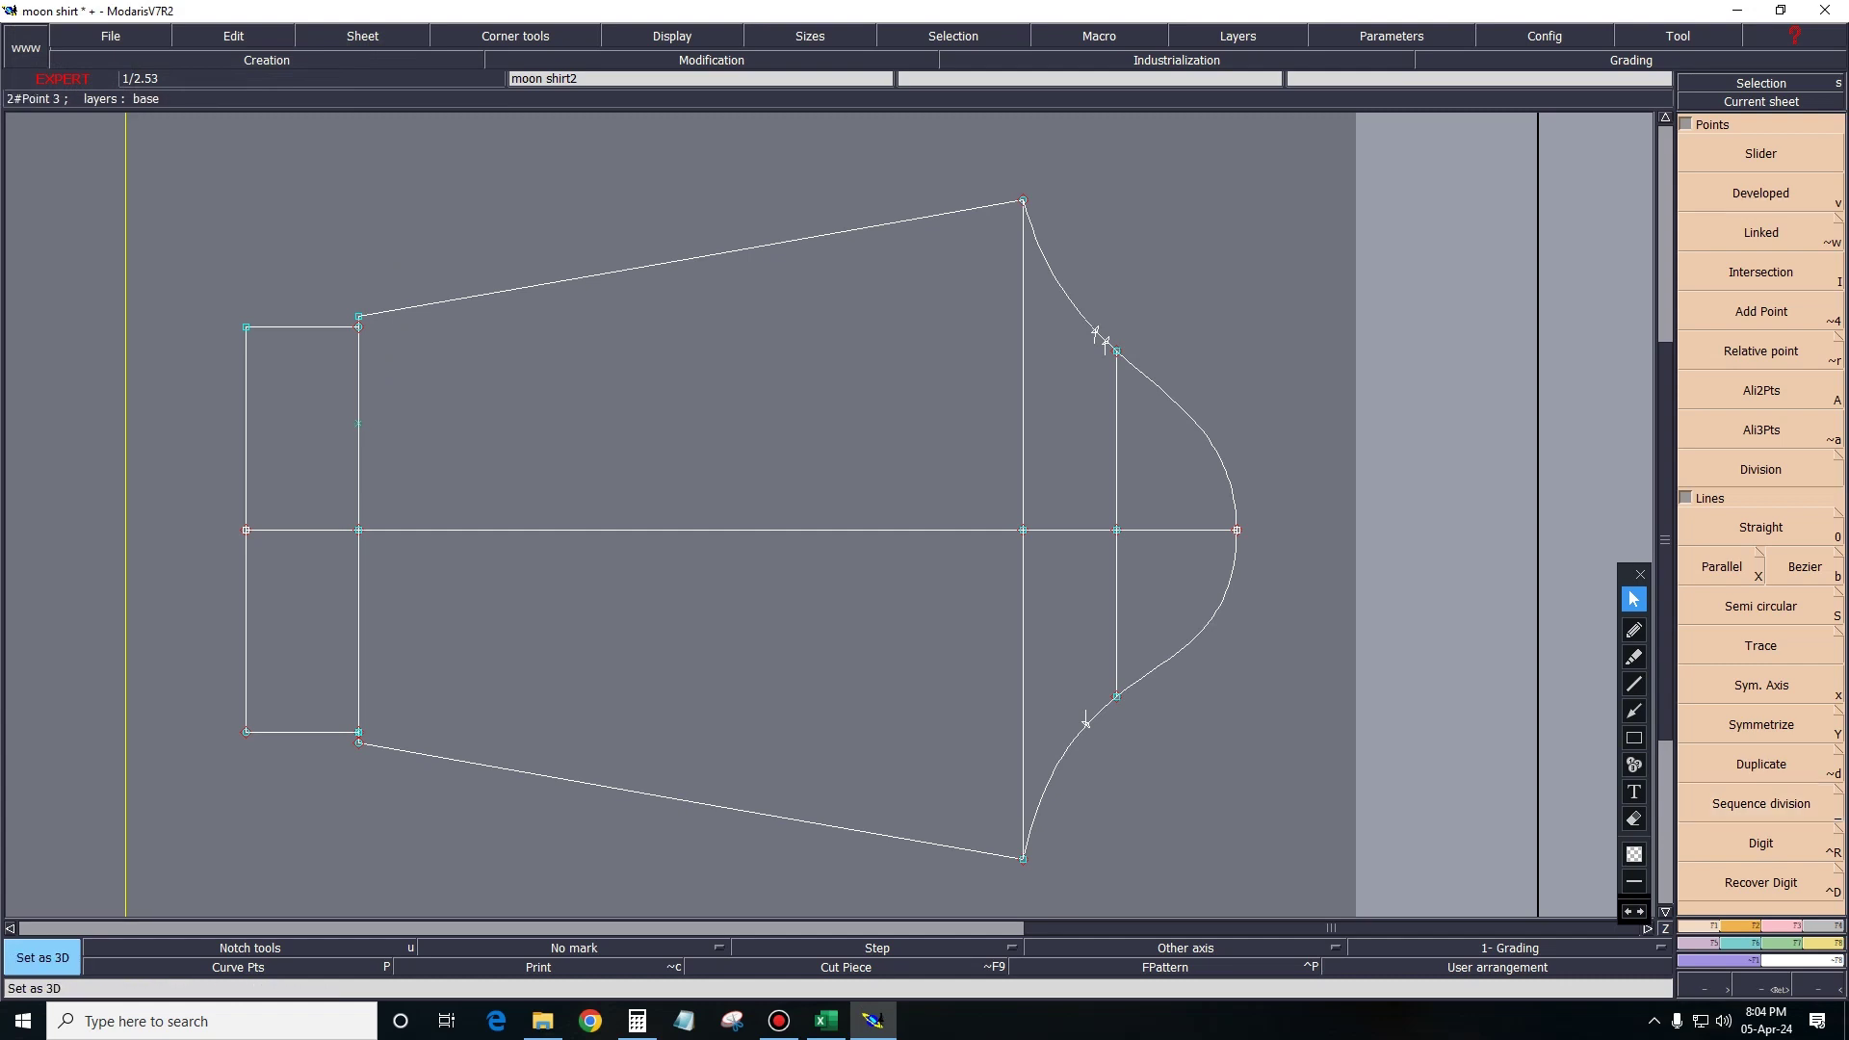
key(b)
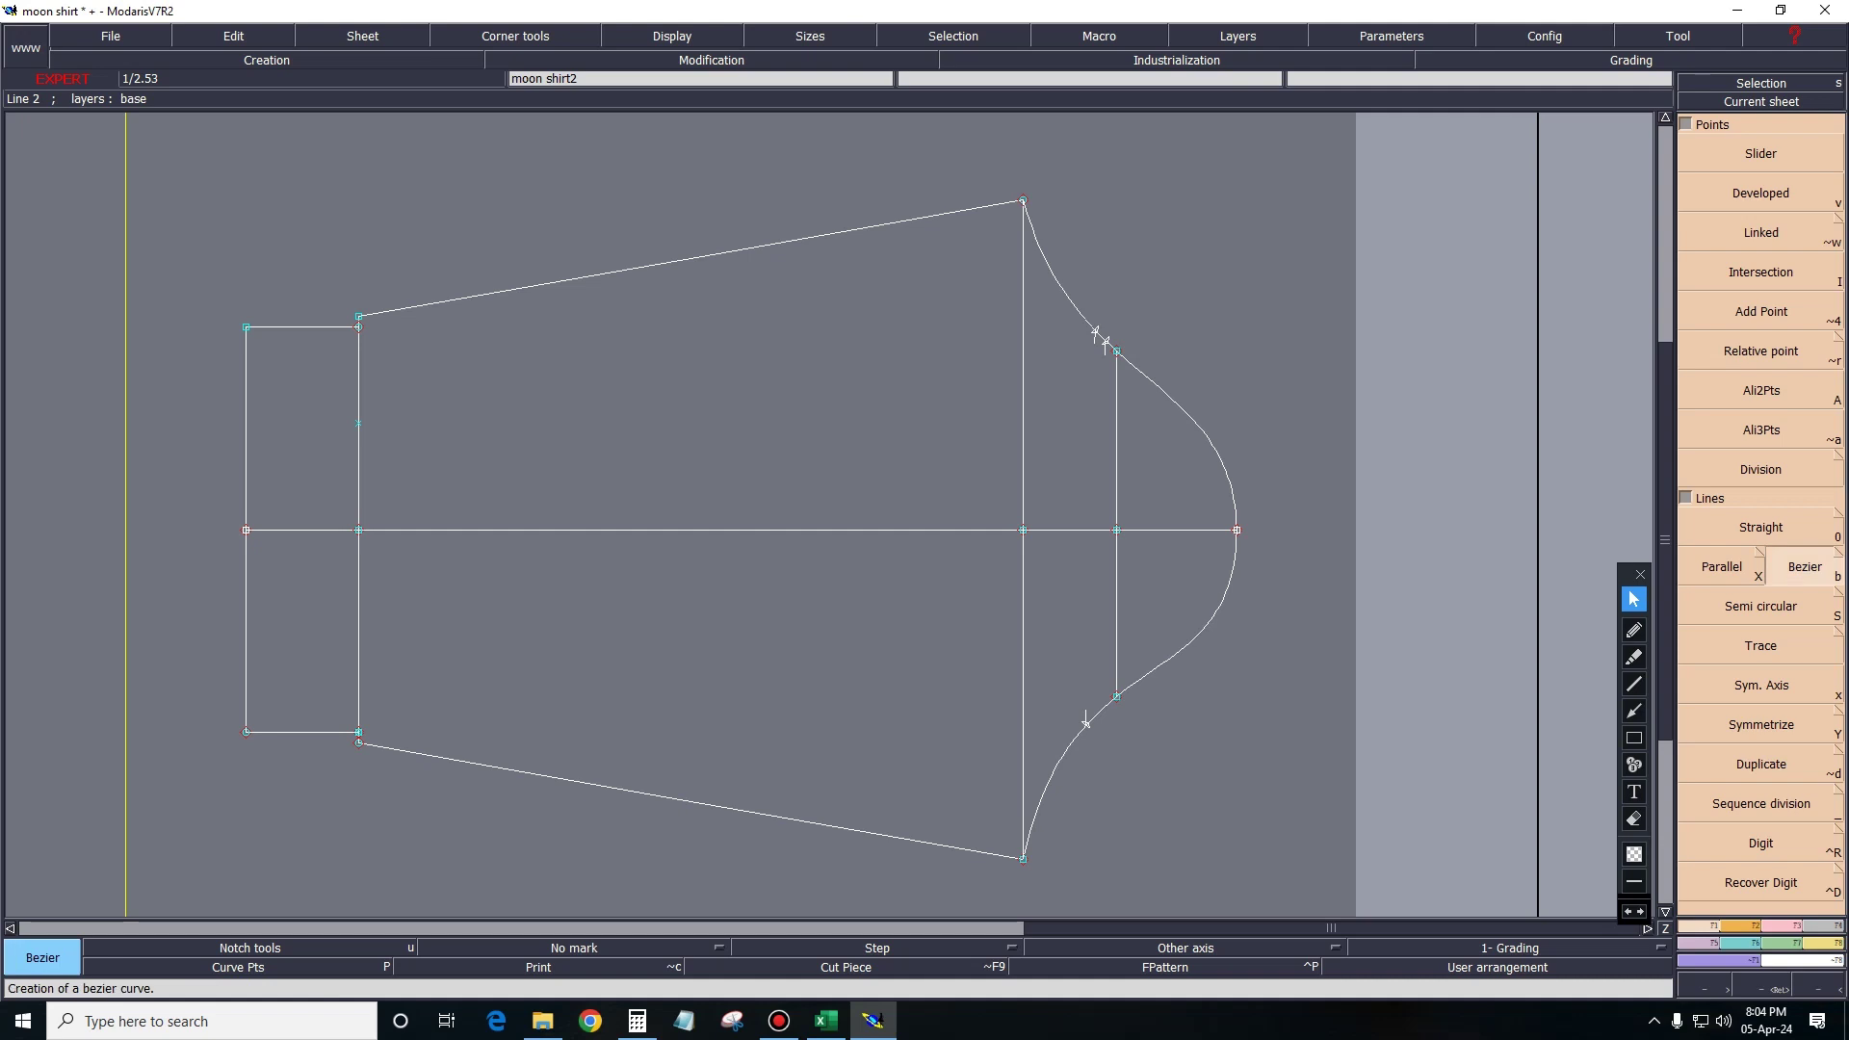
click(358, 422)
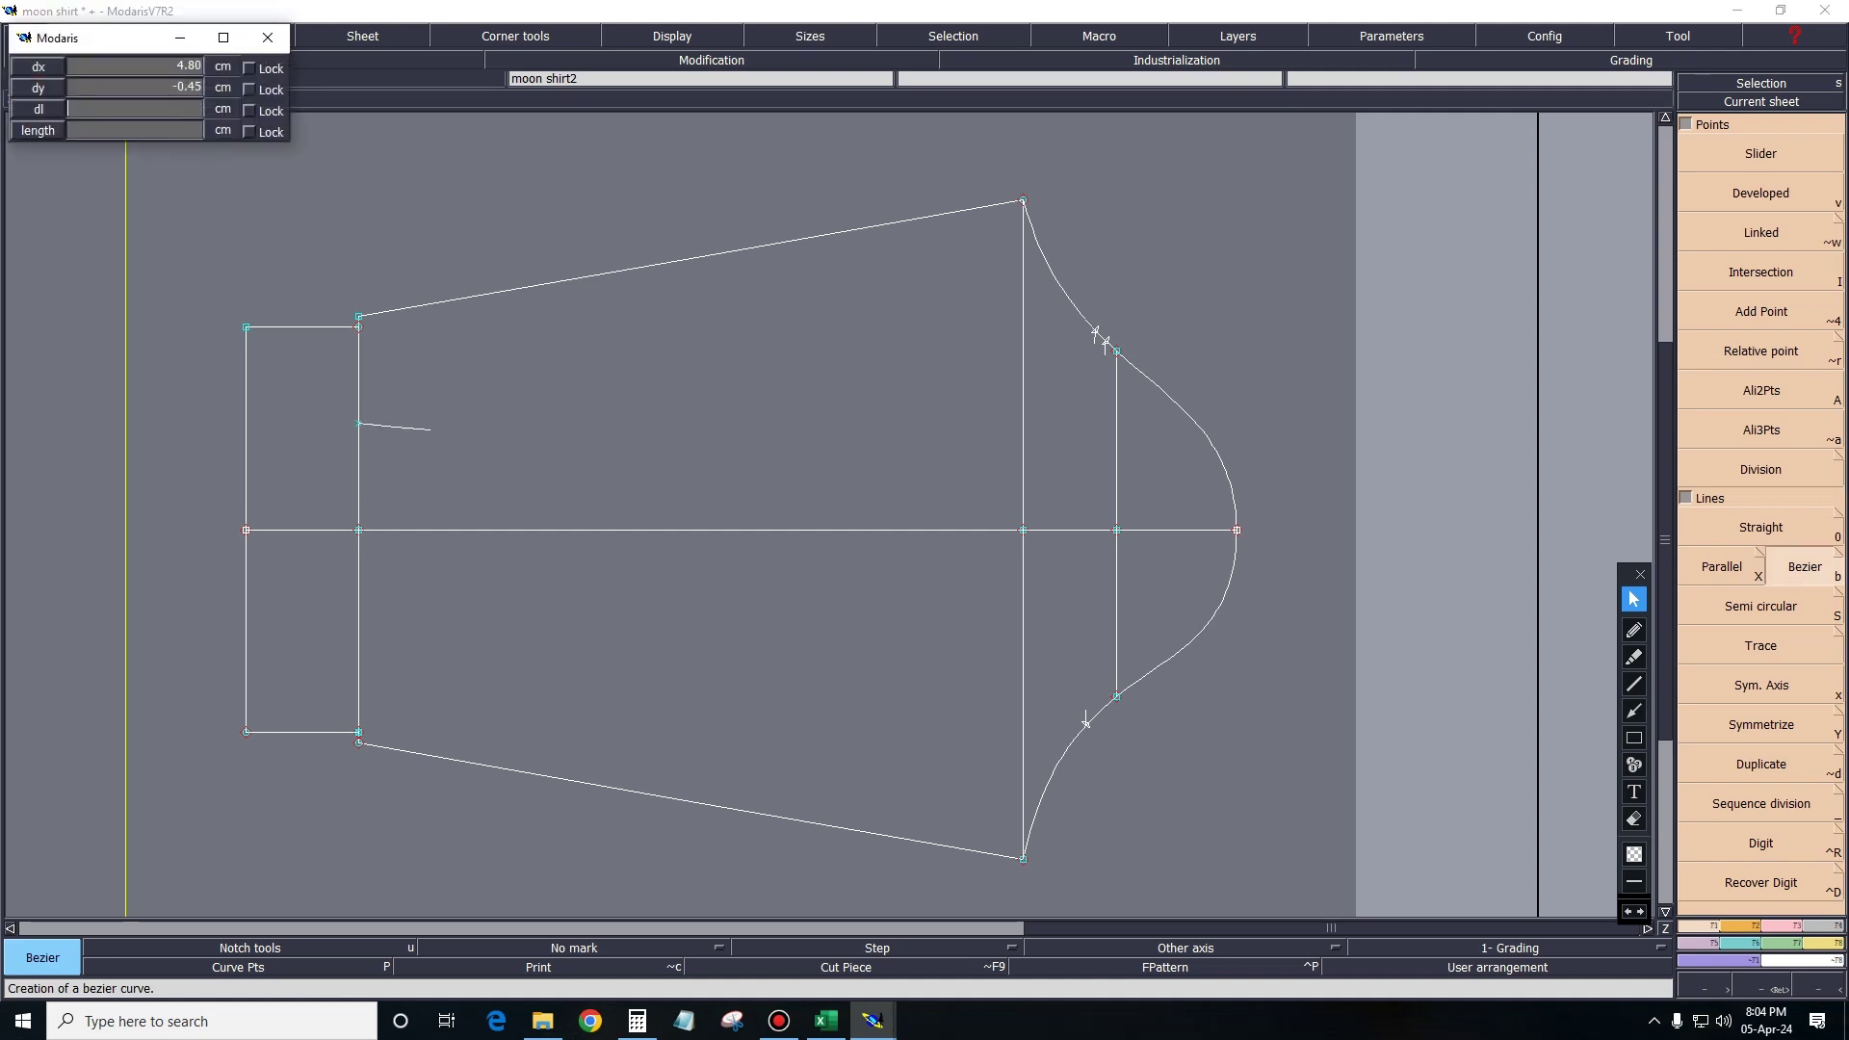
text(0.00)
text(1)
text(3.00)
key(Return)
key(Return)
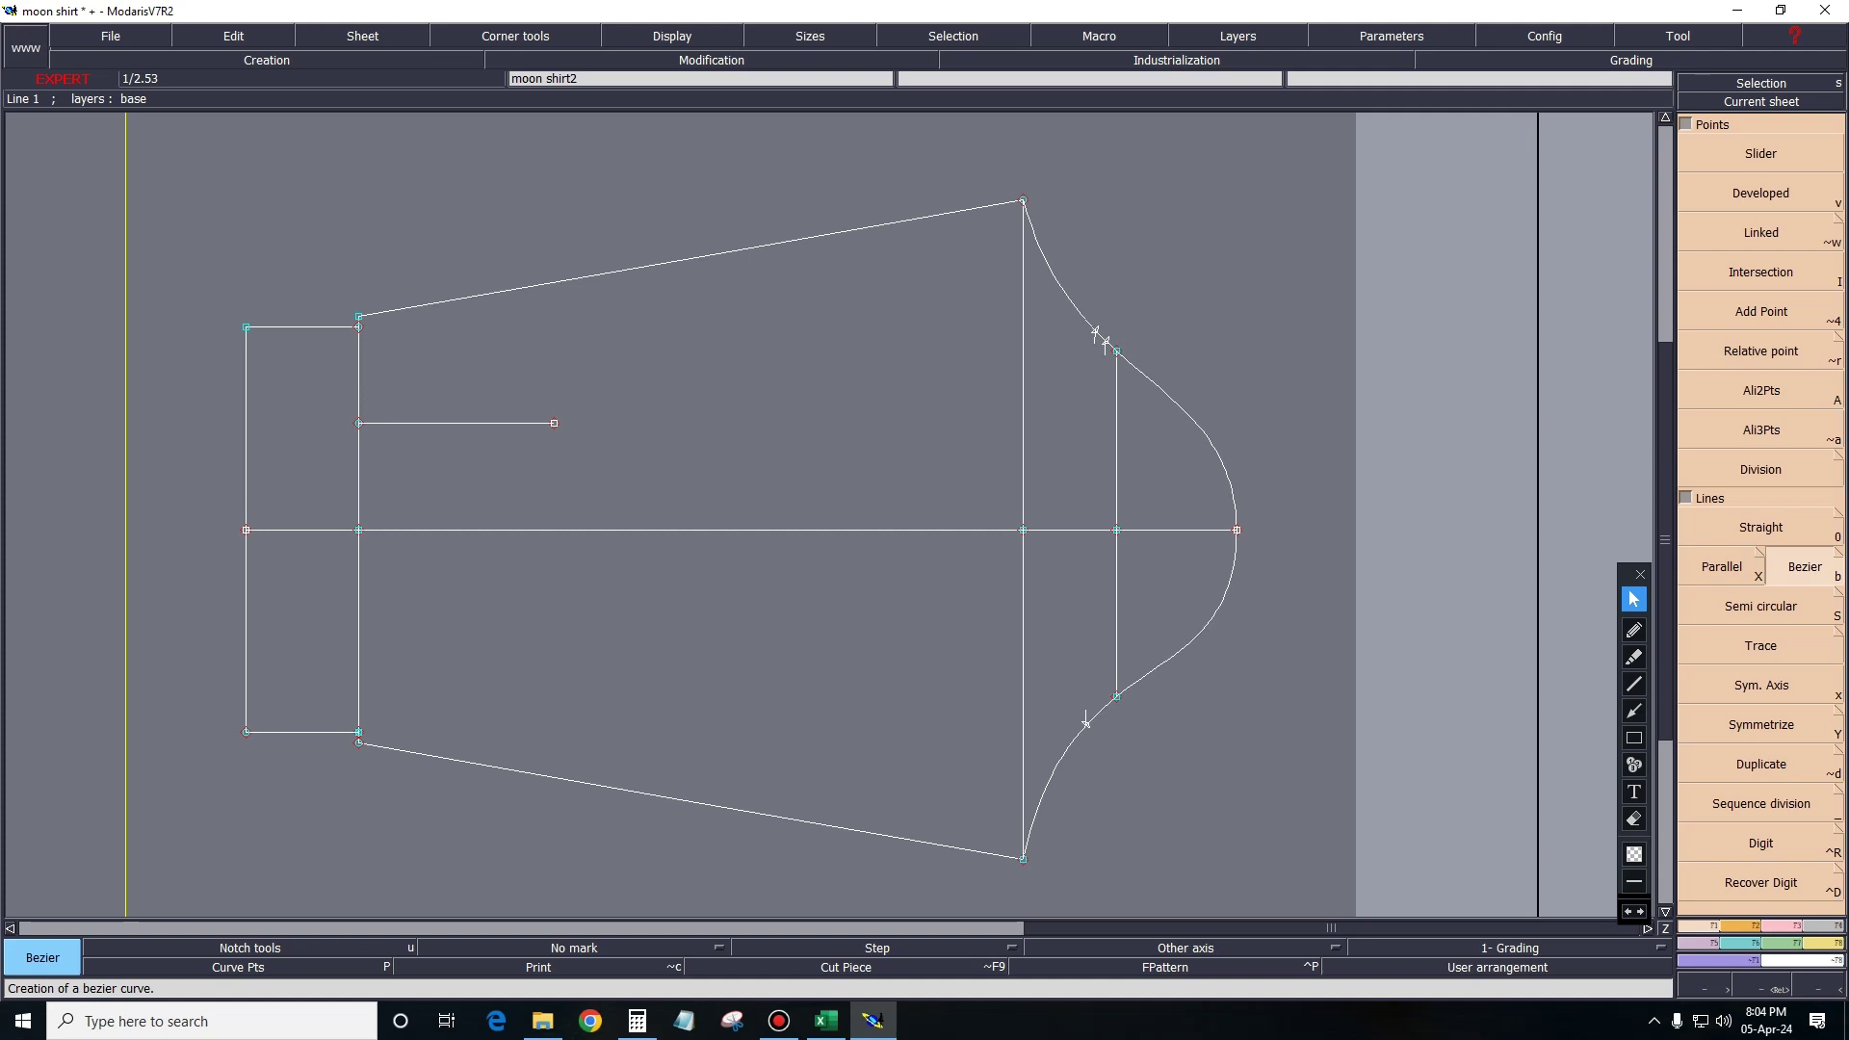
key(shift+r)
Draw a placket rectangle 15.55 cm wide and 2.58 cm high.
click(680, 410)
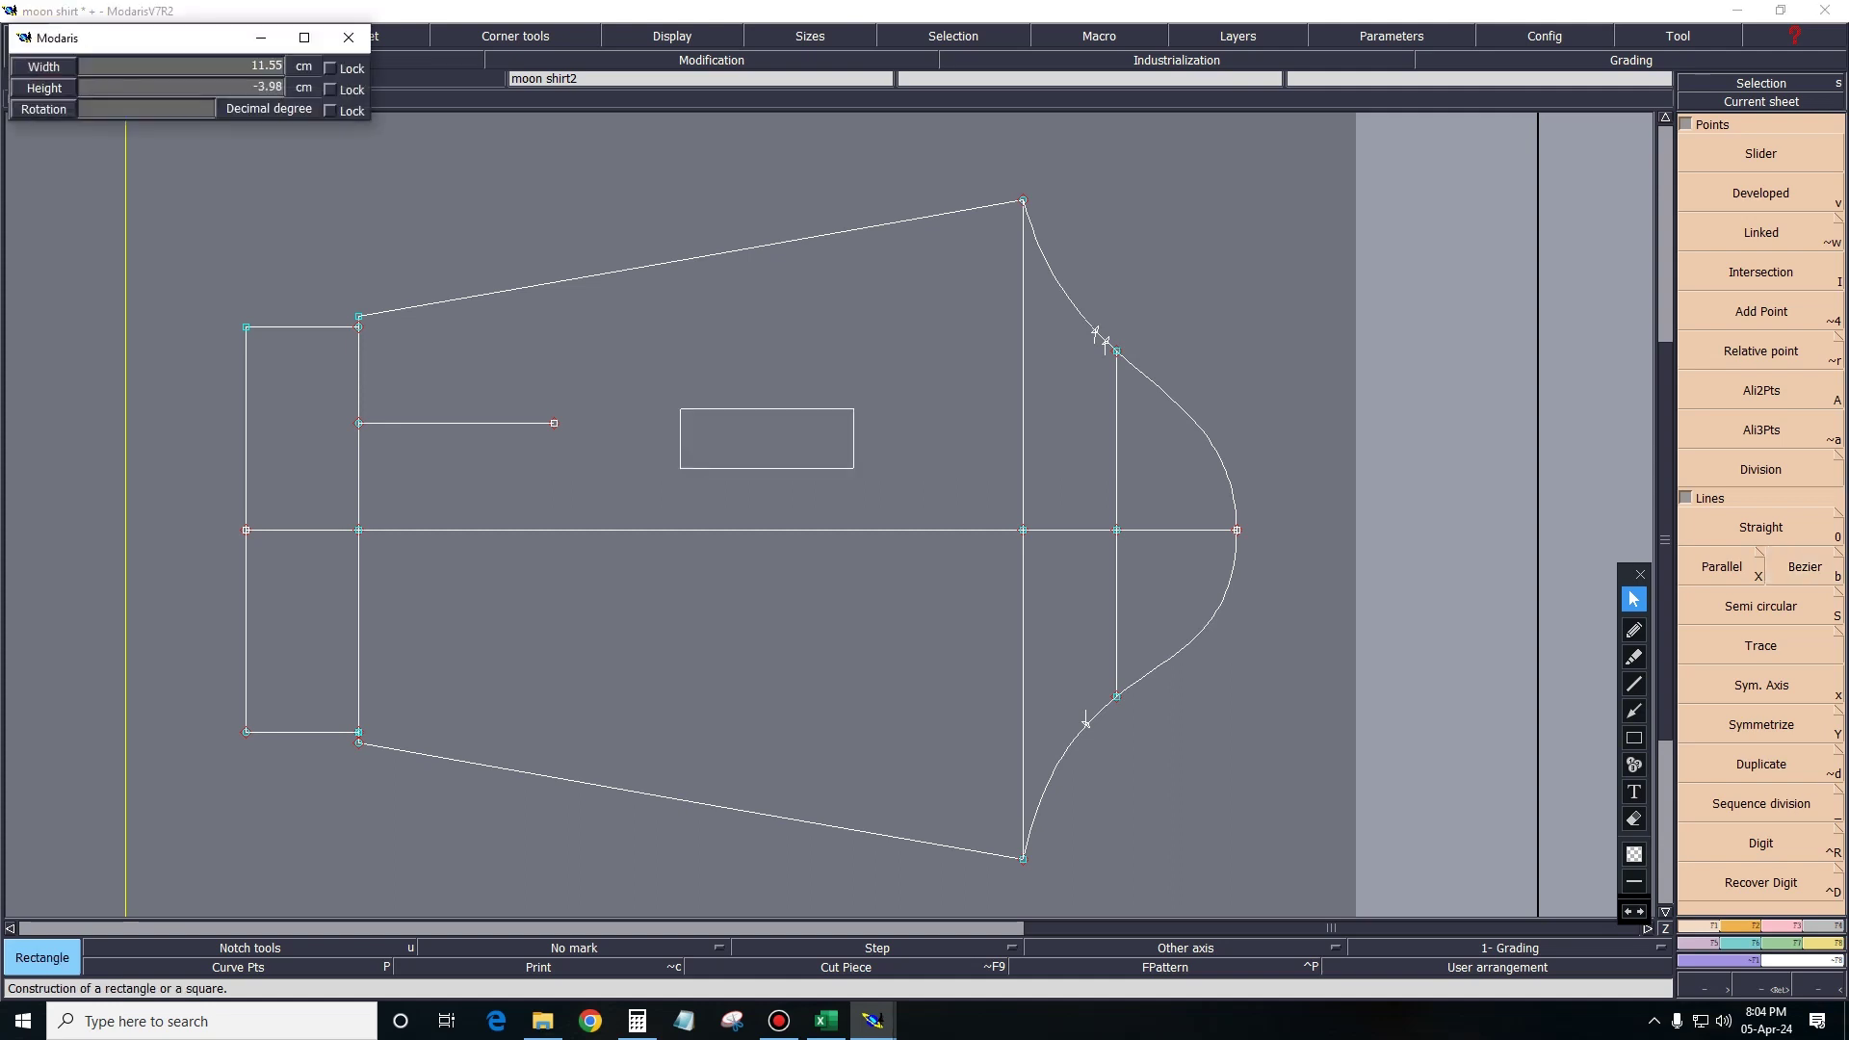
text(22.00)
text(2.58)
key(Return)
text(15.)
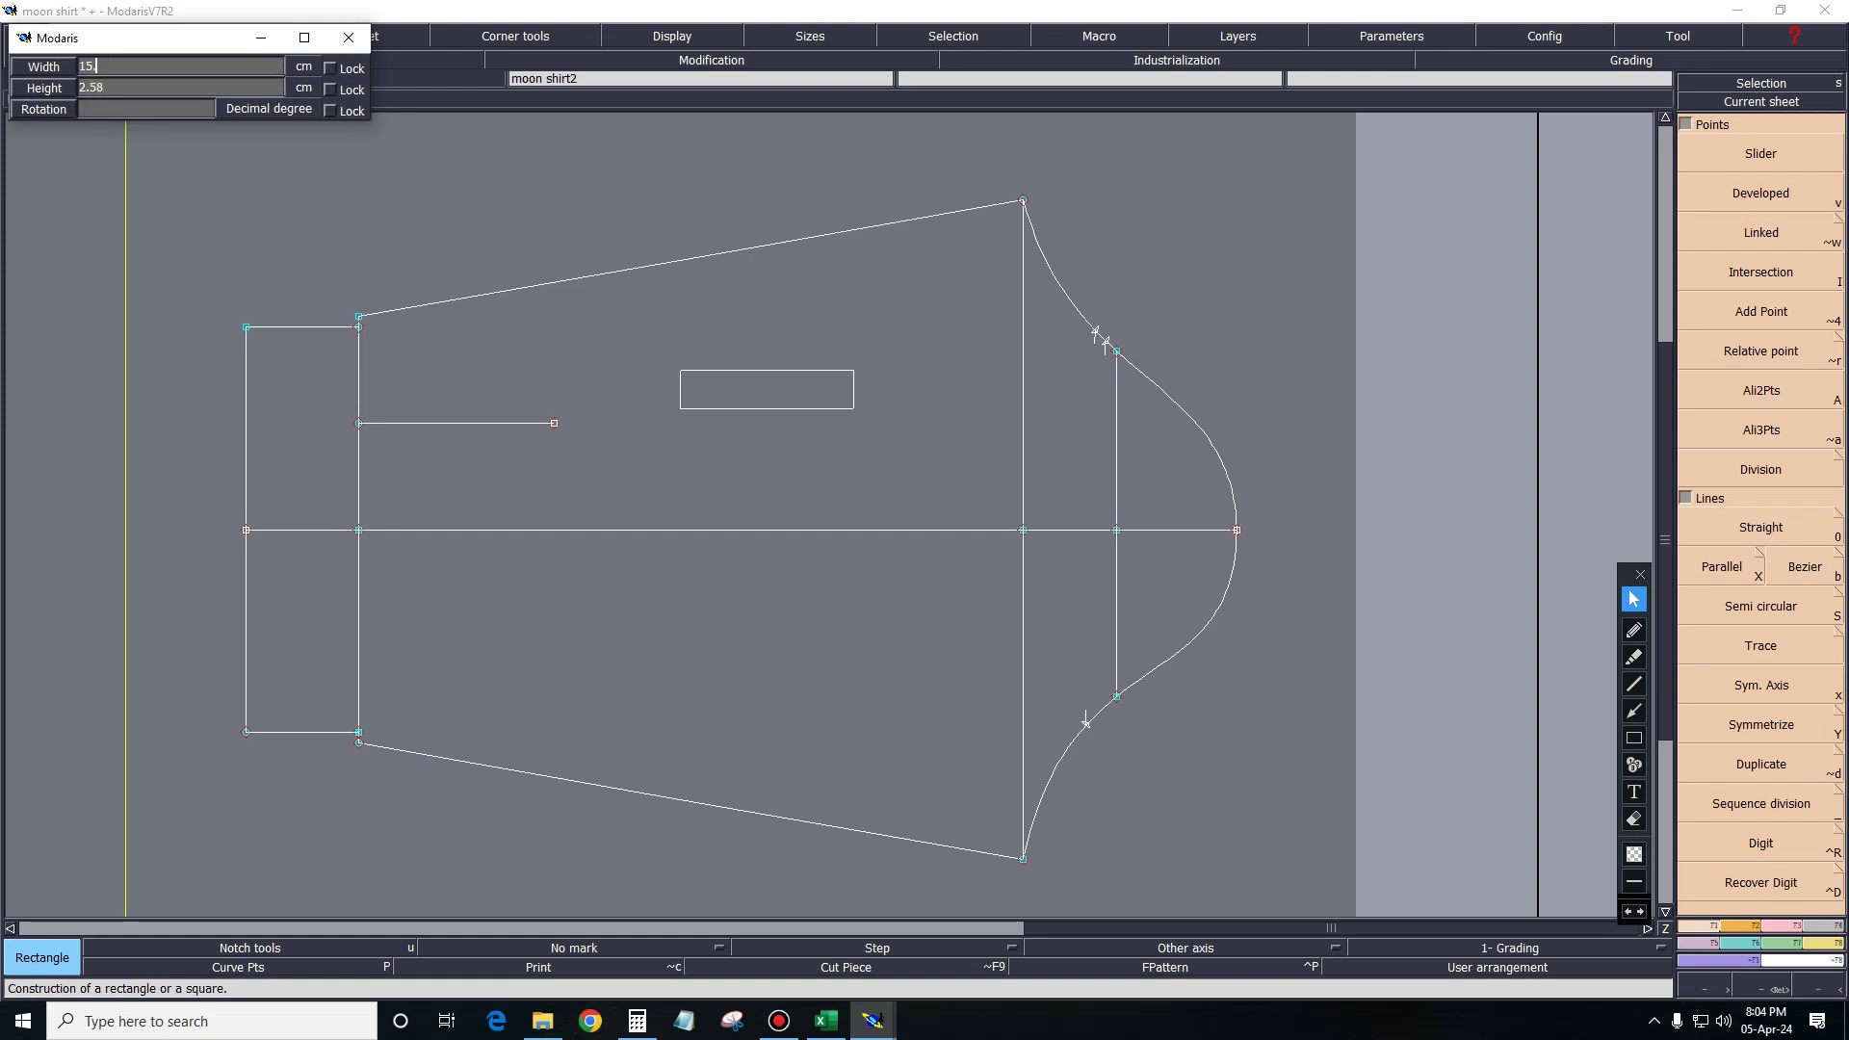
text(58)
key(BackSpace)
text(55)
key(Return)
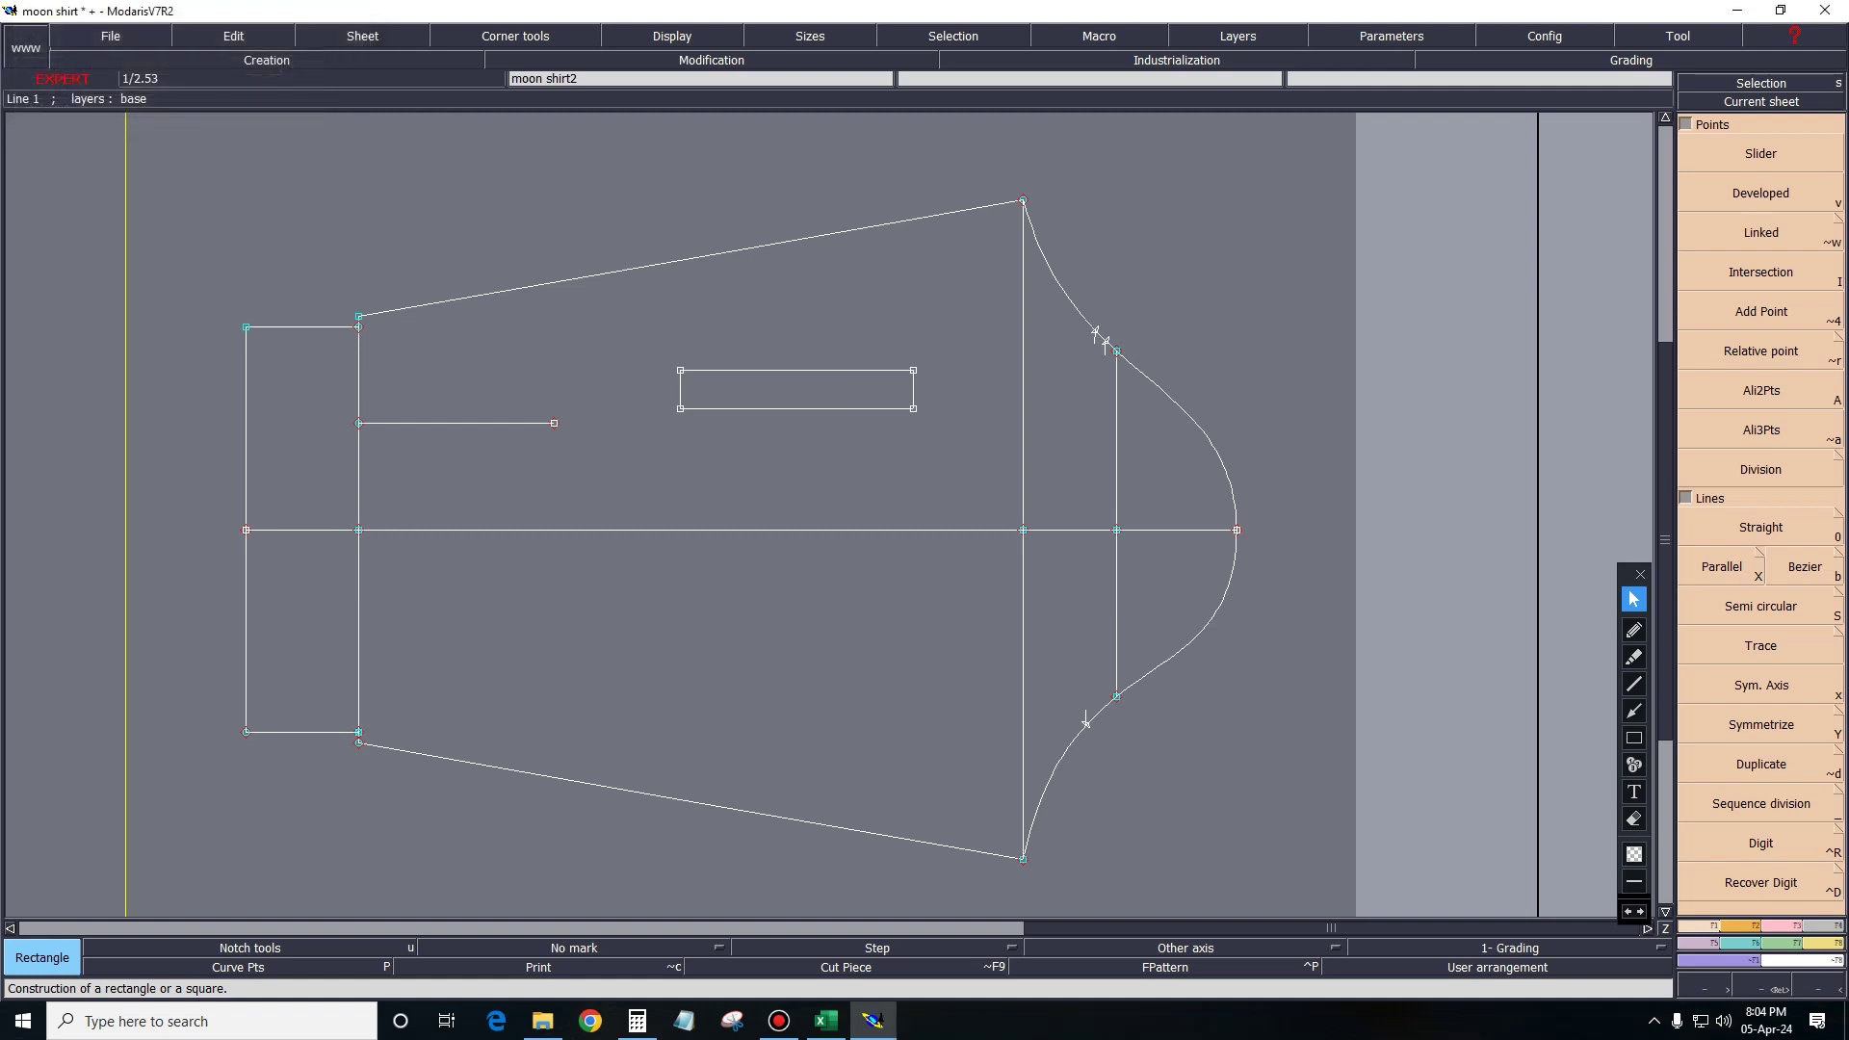
Add two parallel lines inside the rectangle's right edge, the second at 3 cm.
key(z)
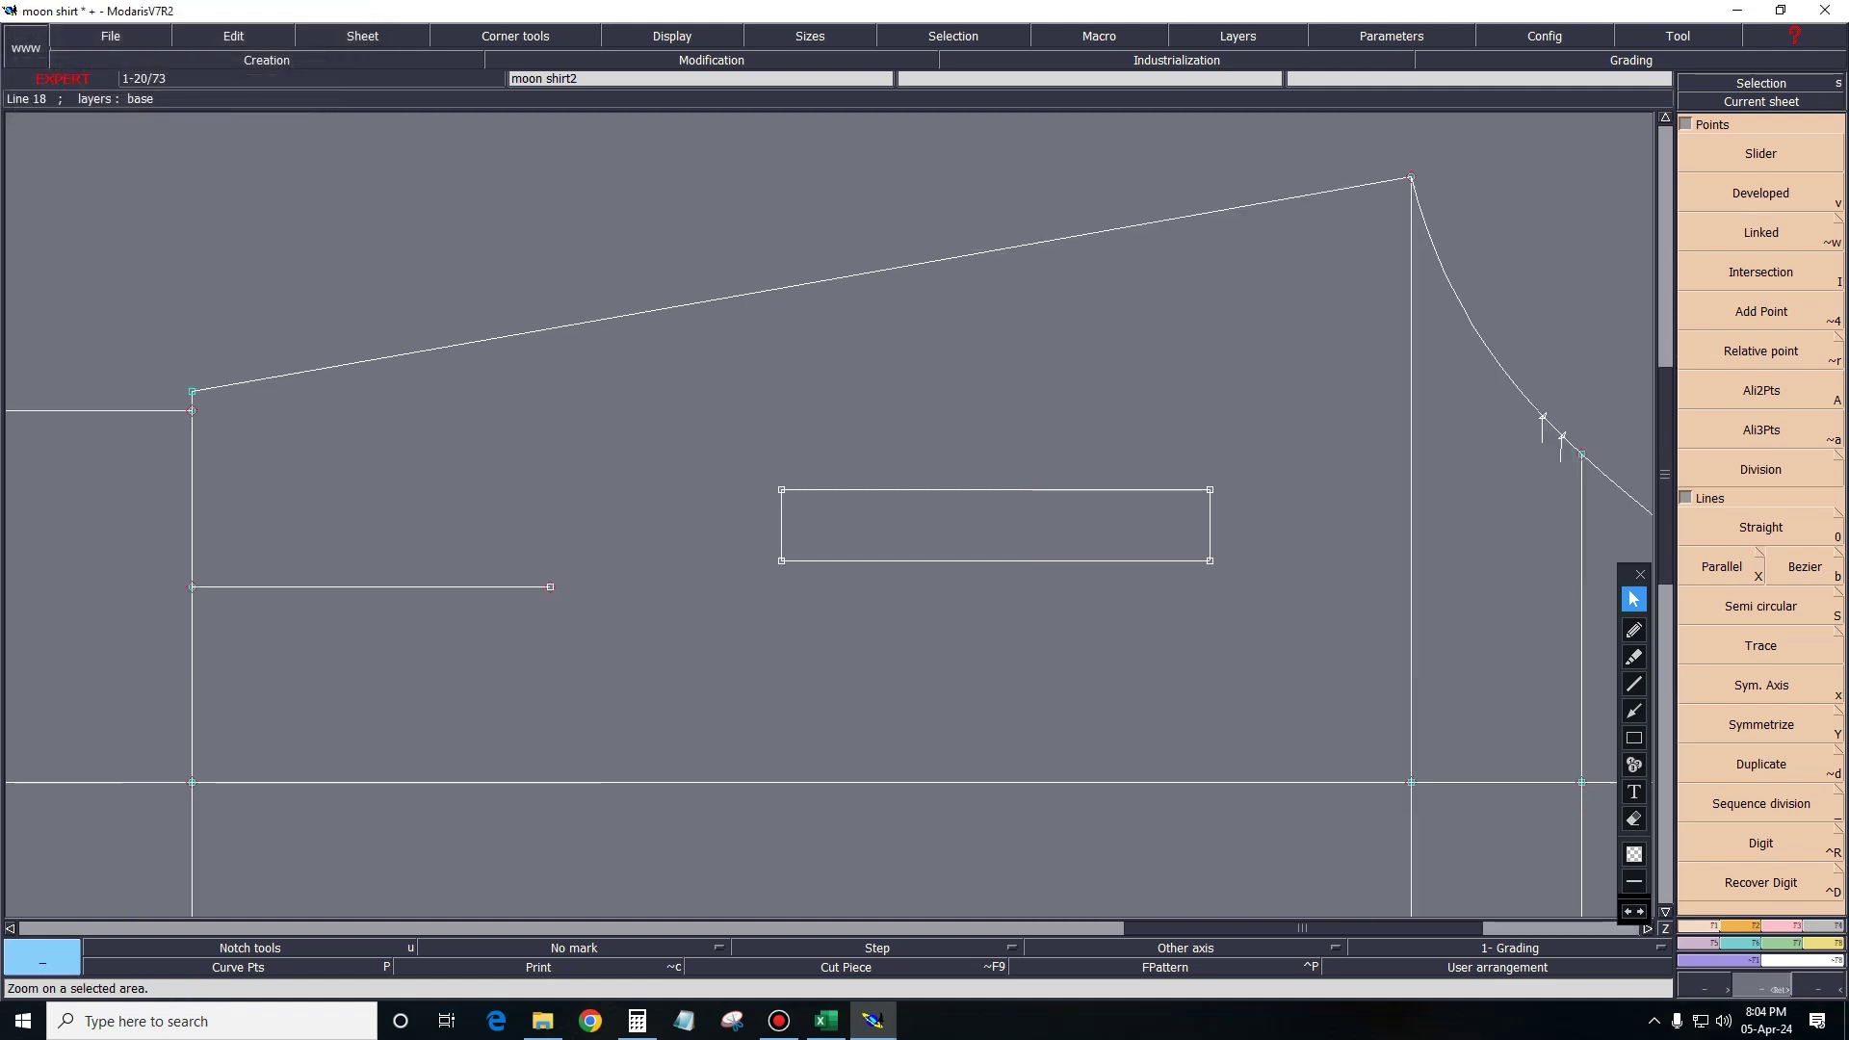
key(shift+s)
key(shift+x)
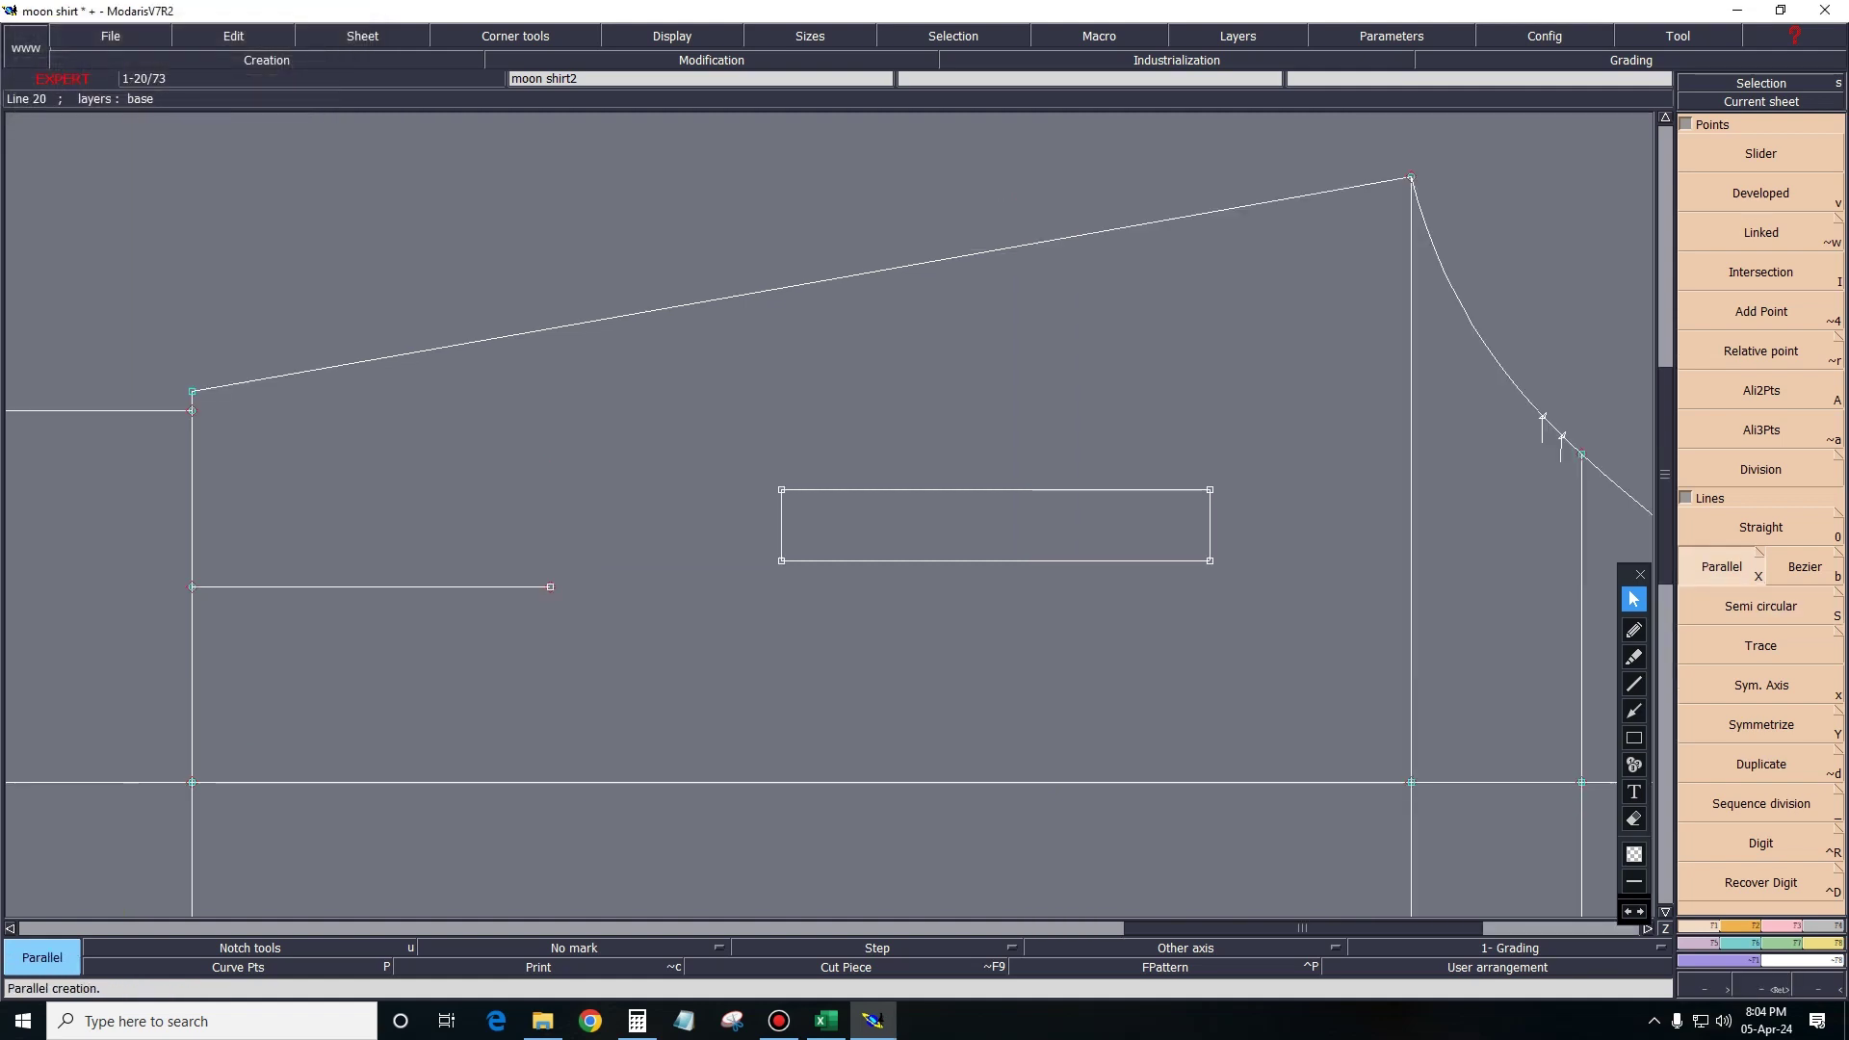
drag(1209, 525, 1184, 525)
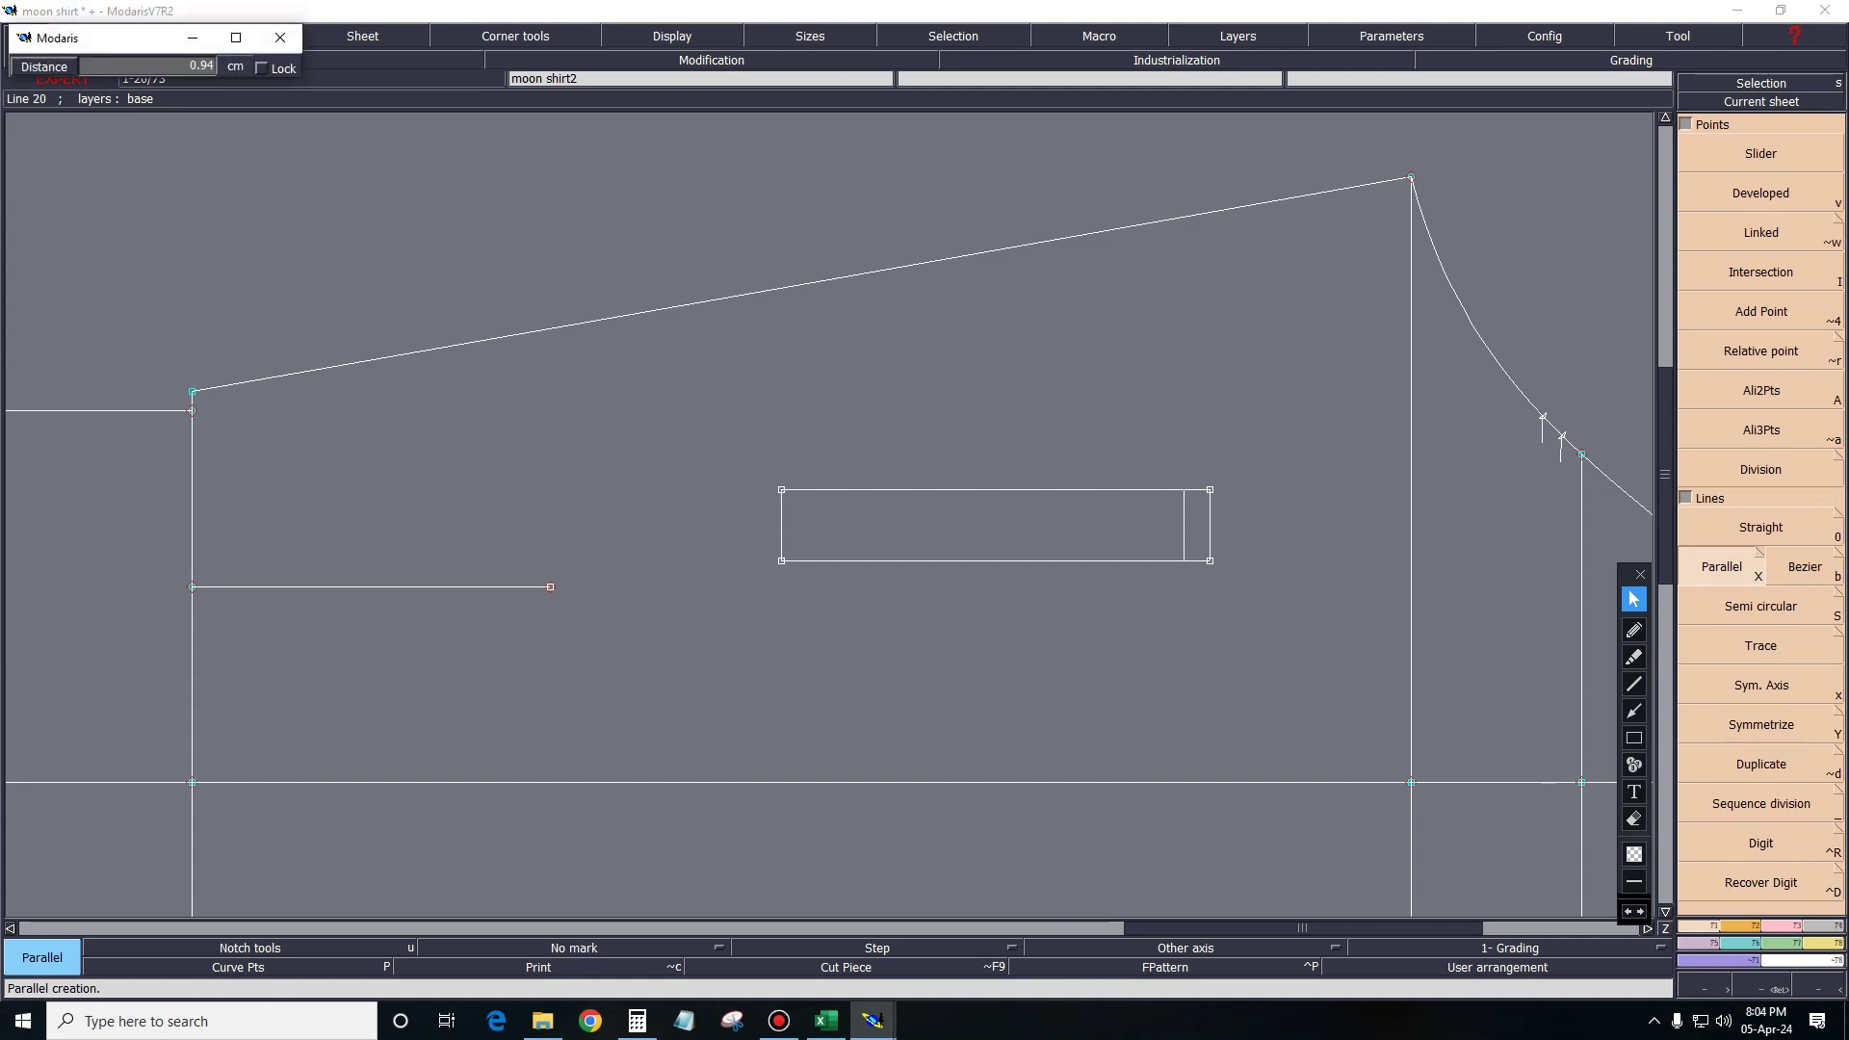
key(Return)
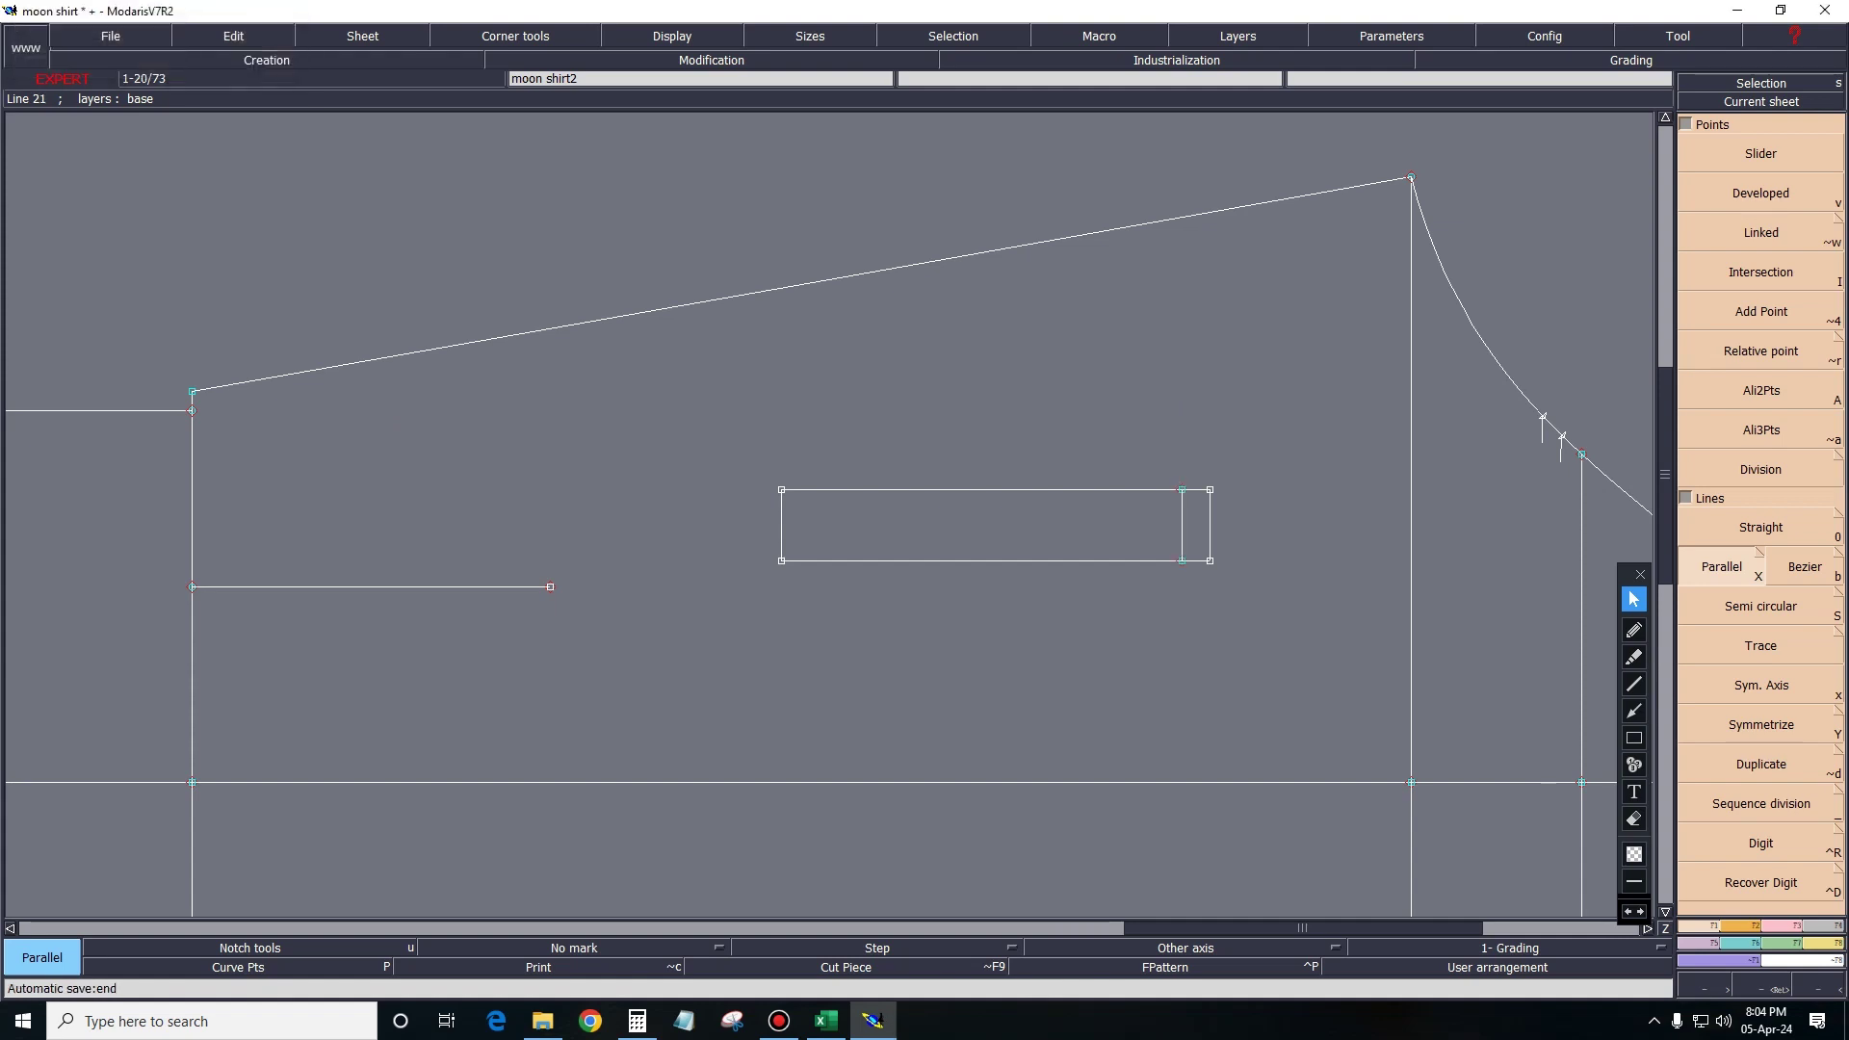
drag(1210, 525, 1132, 525)
text(3.5)
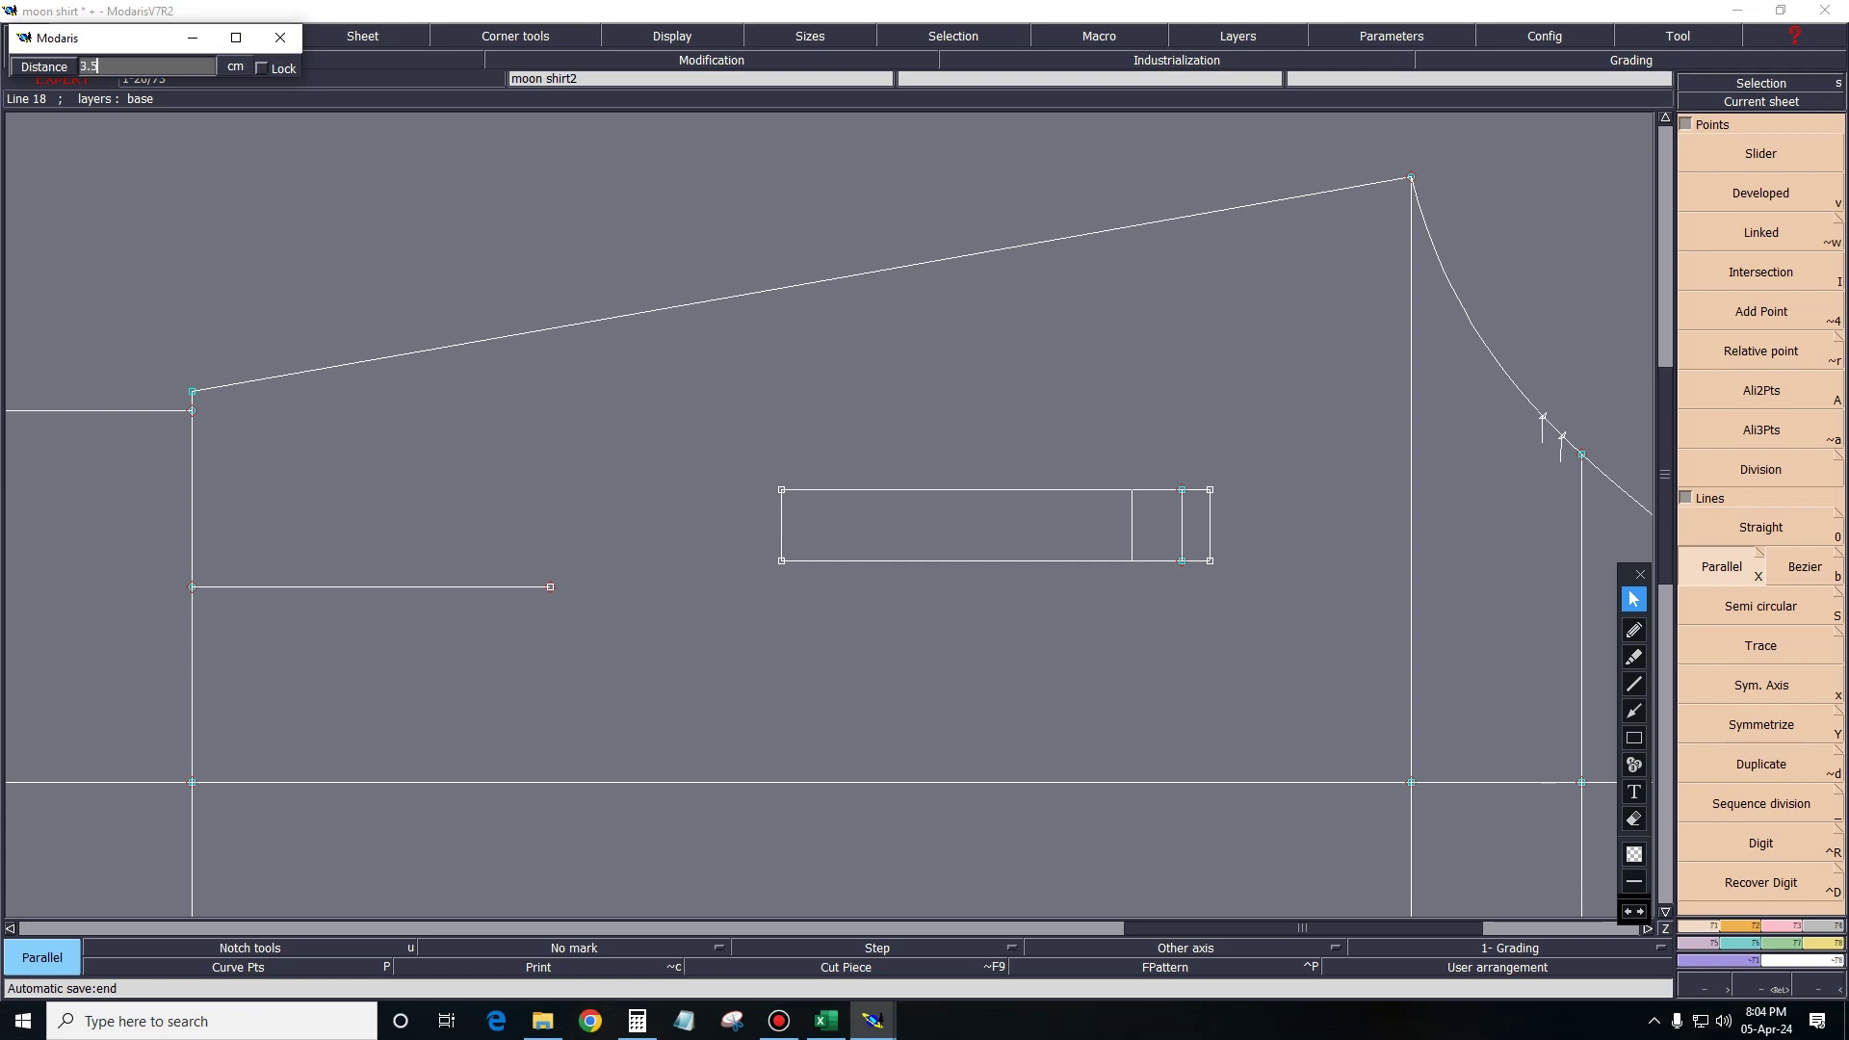
key(Return)
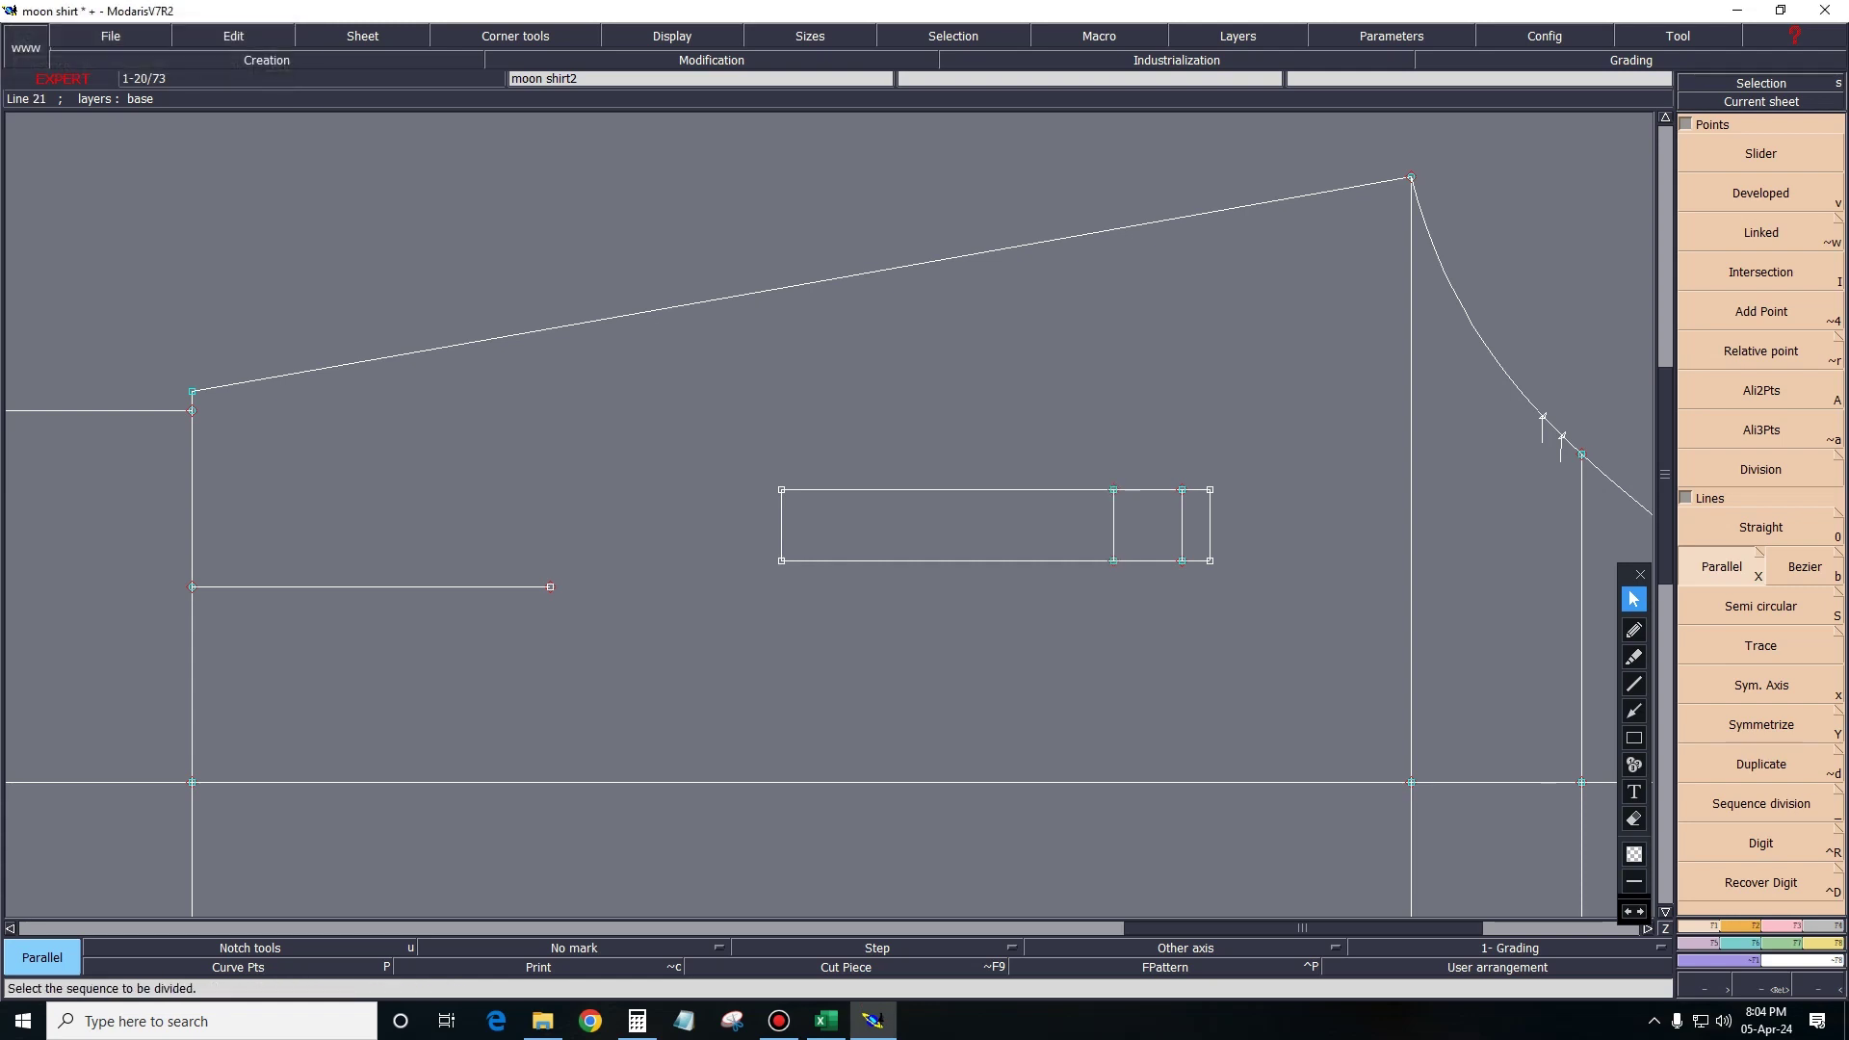
Lengthen the placket's inner vertical line and left edge by 2.5 cm each.
key(F2)
key(minus)
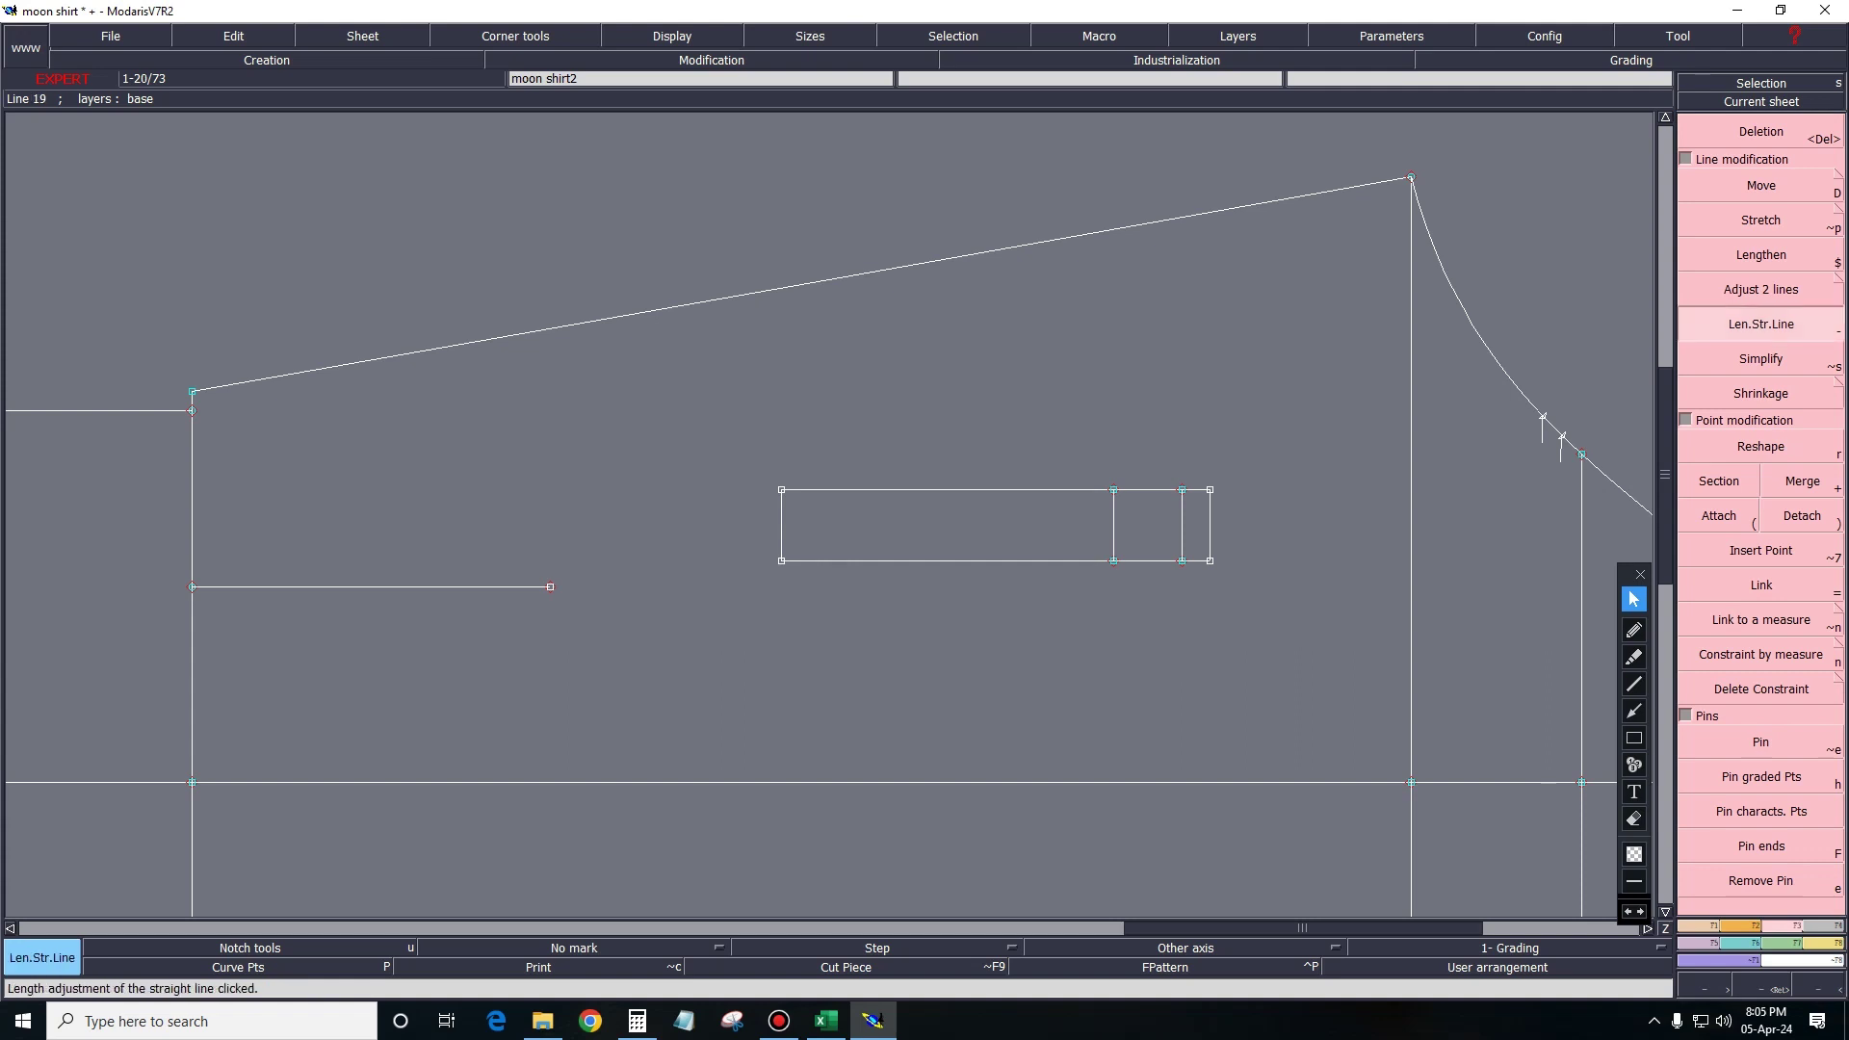
click(1113, 501)
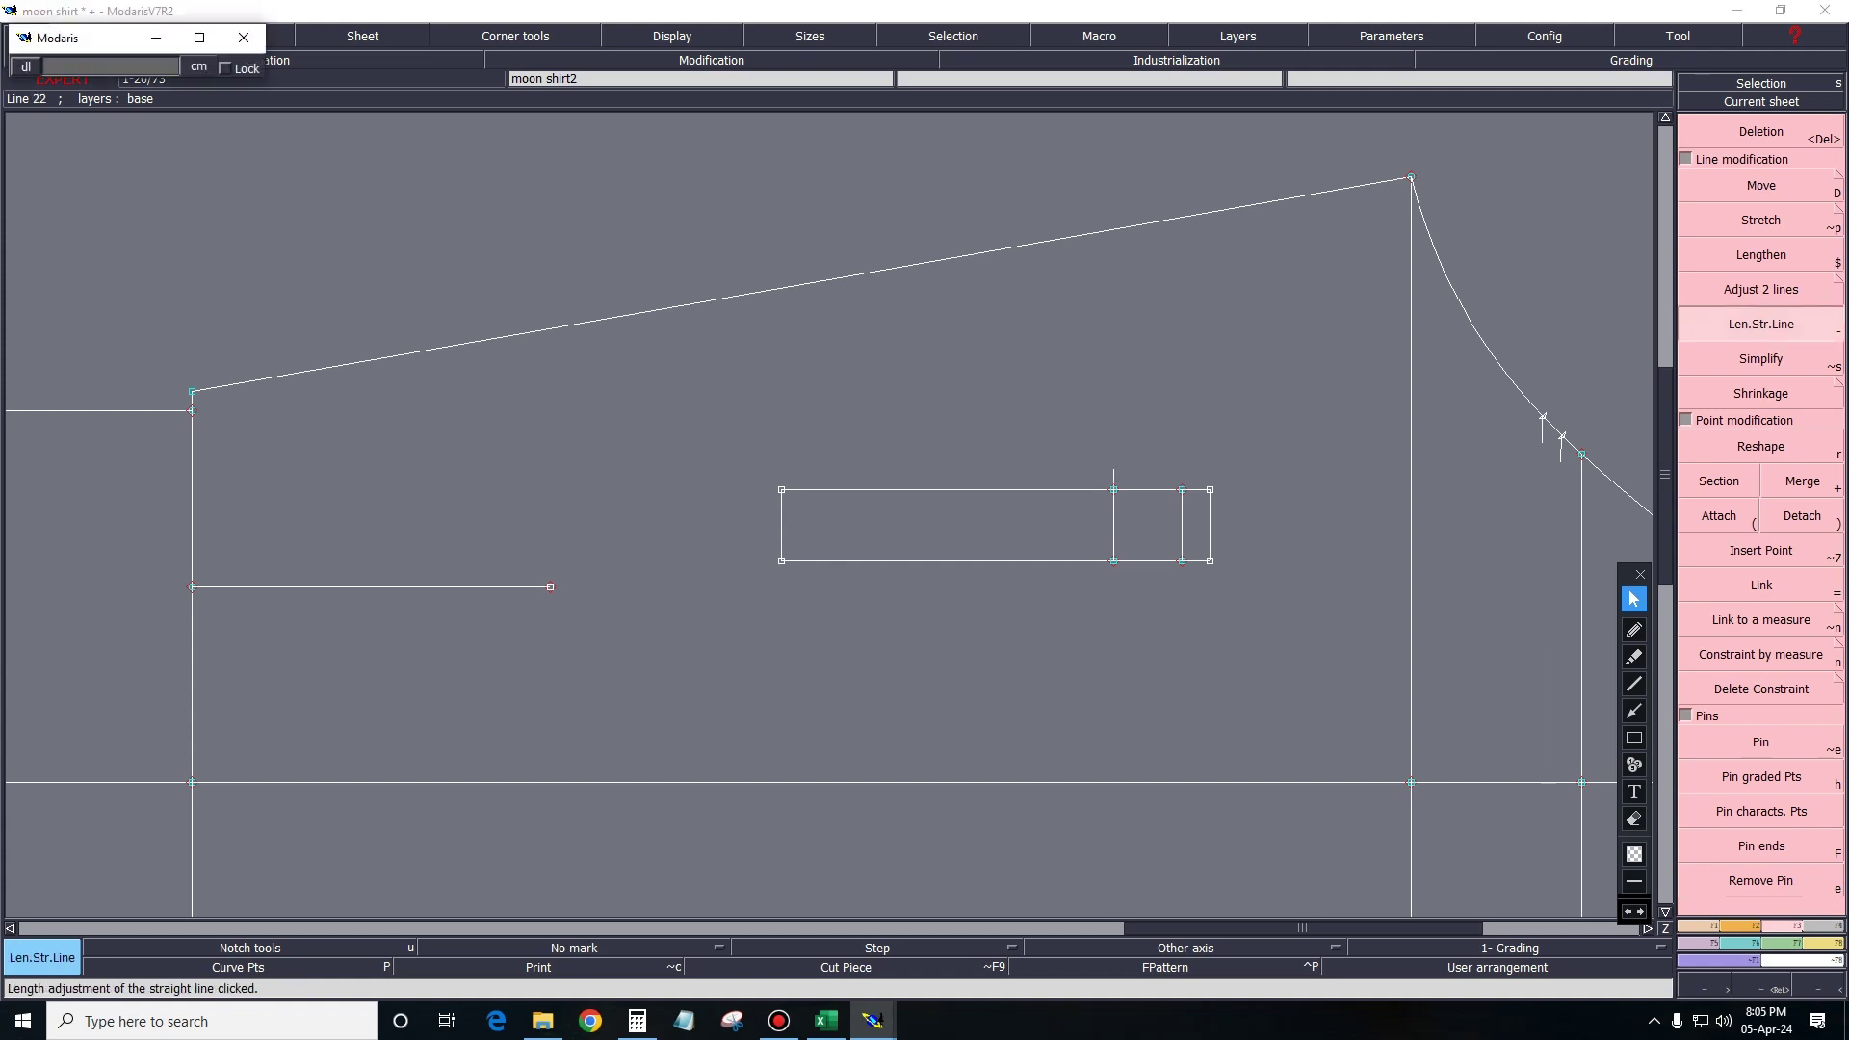
text(2.50)
key(Return)
key(Return)
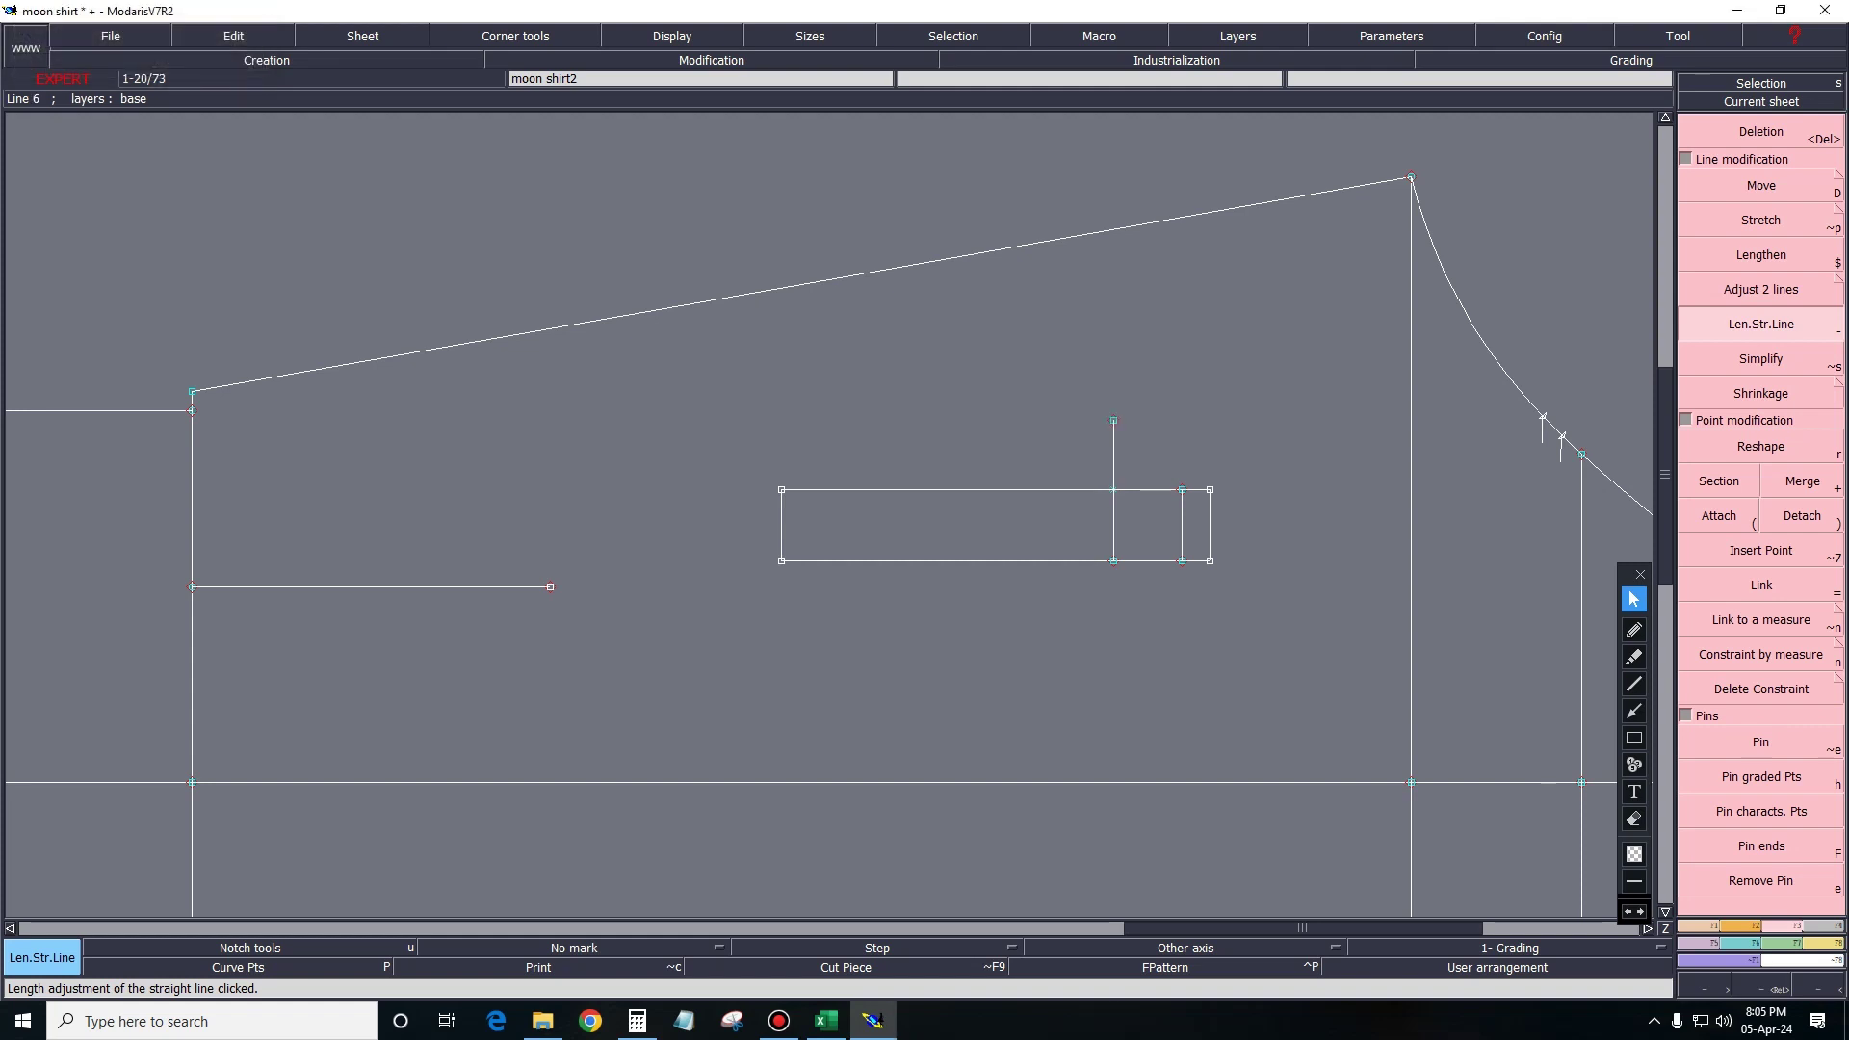
click(781, 525)
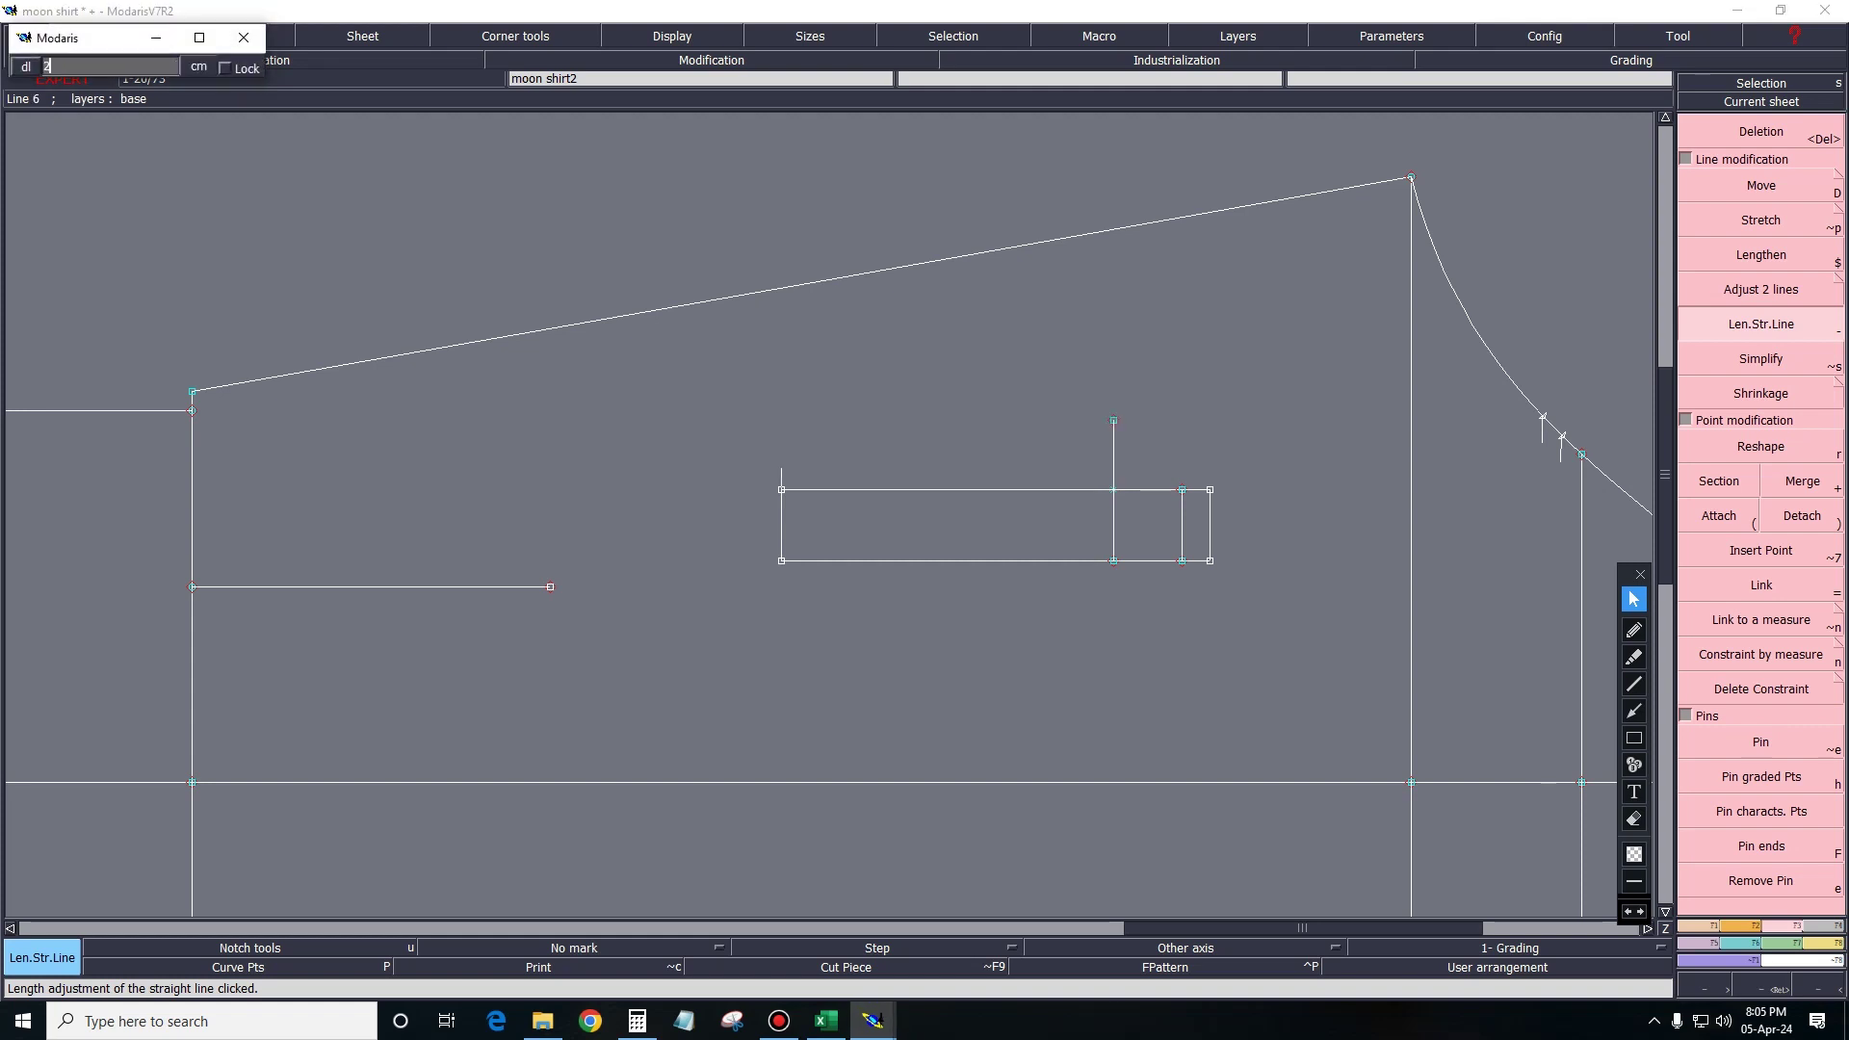
text(2.5)
key(Return)
key(Return)
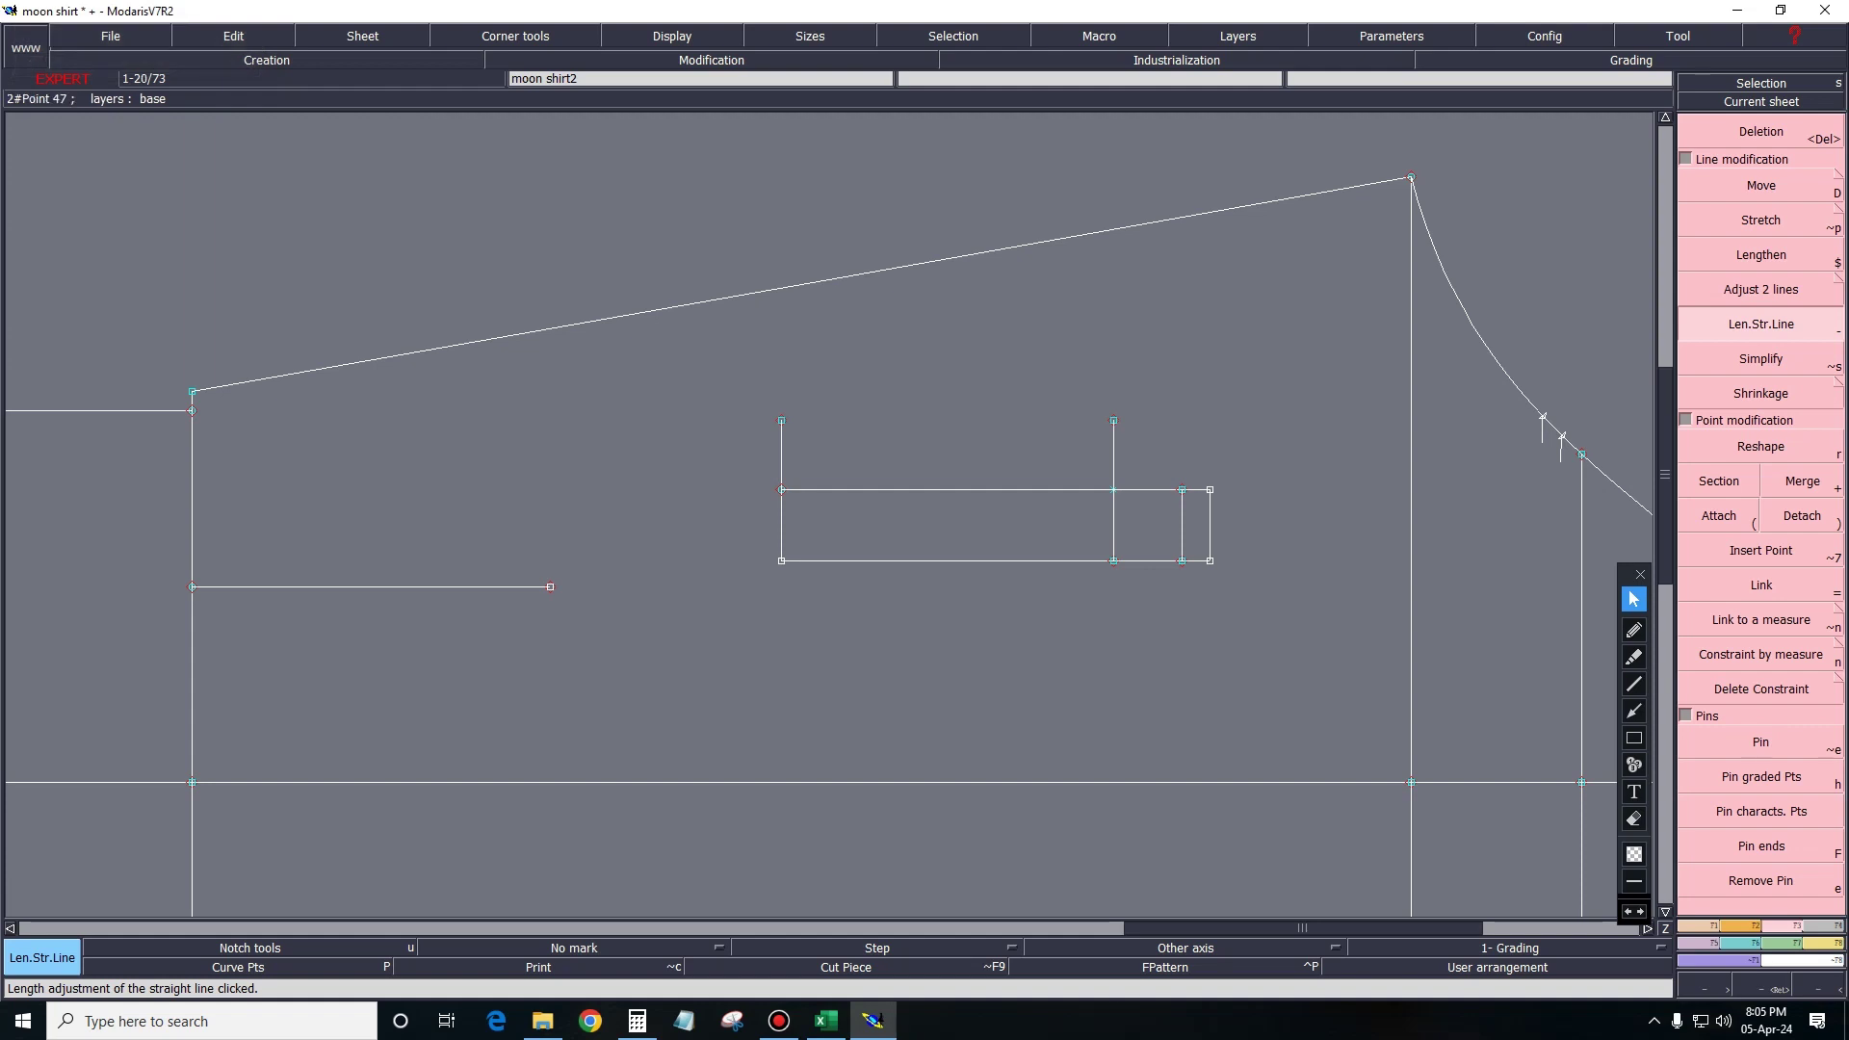
key(Escape)
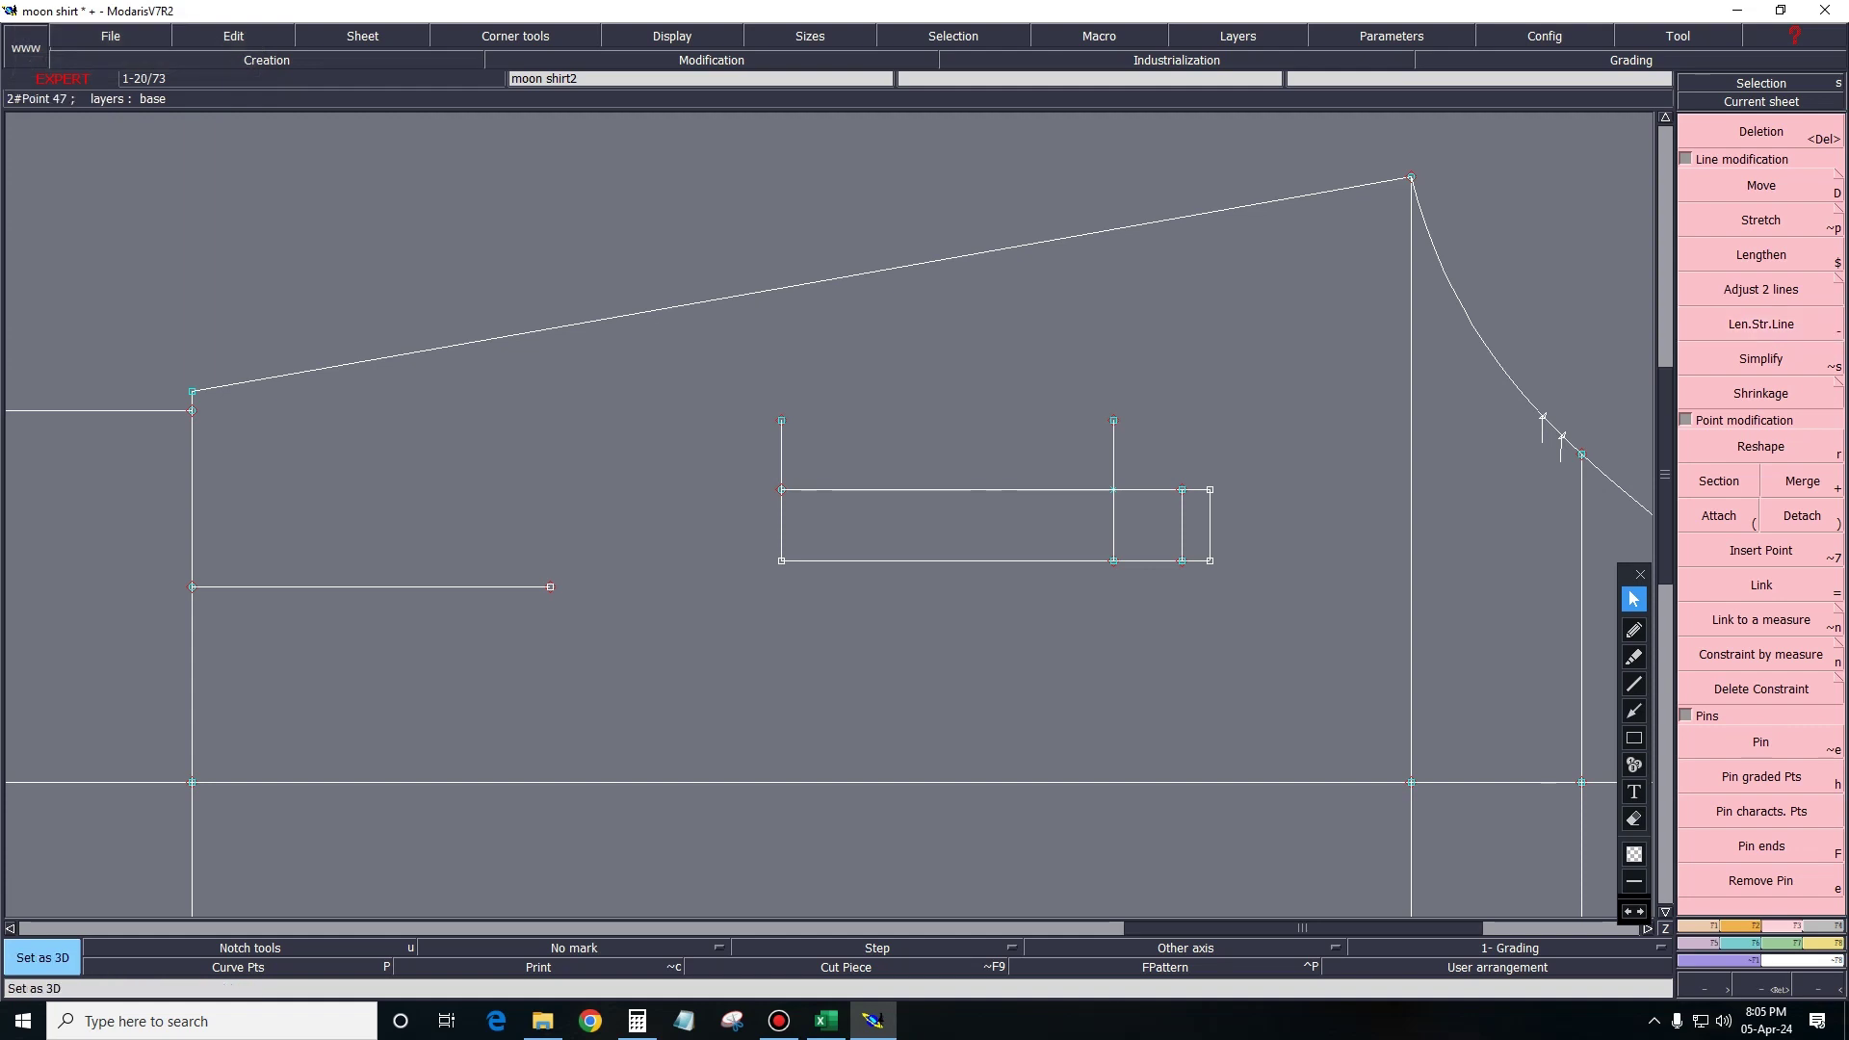
key(b)
click(781, 420)
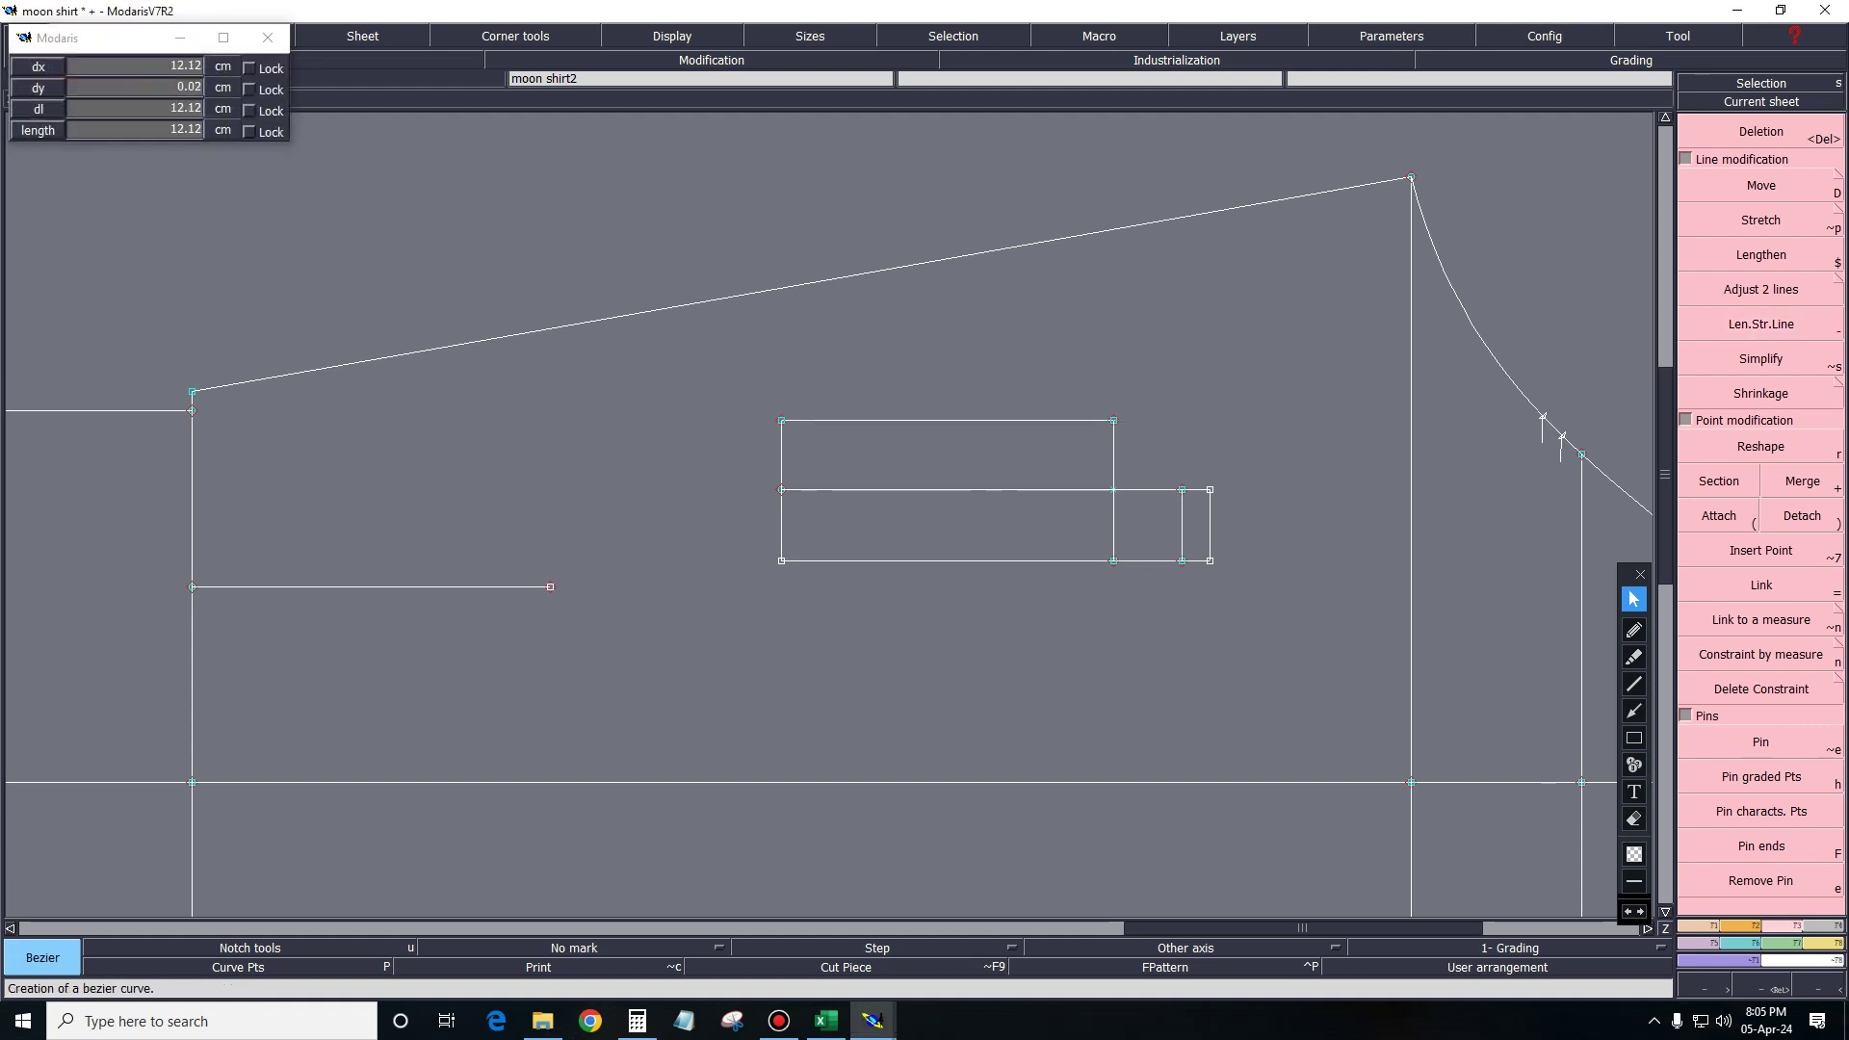
Finish the top line at the inner vertical and split the end section's right edge in half.
click(1113, 420)
key(Y)
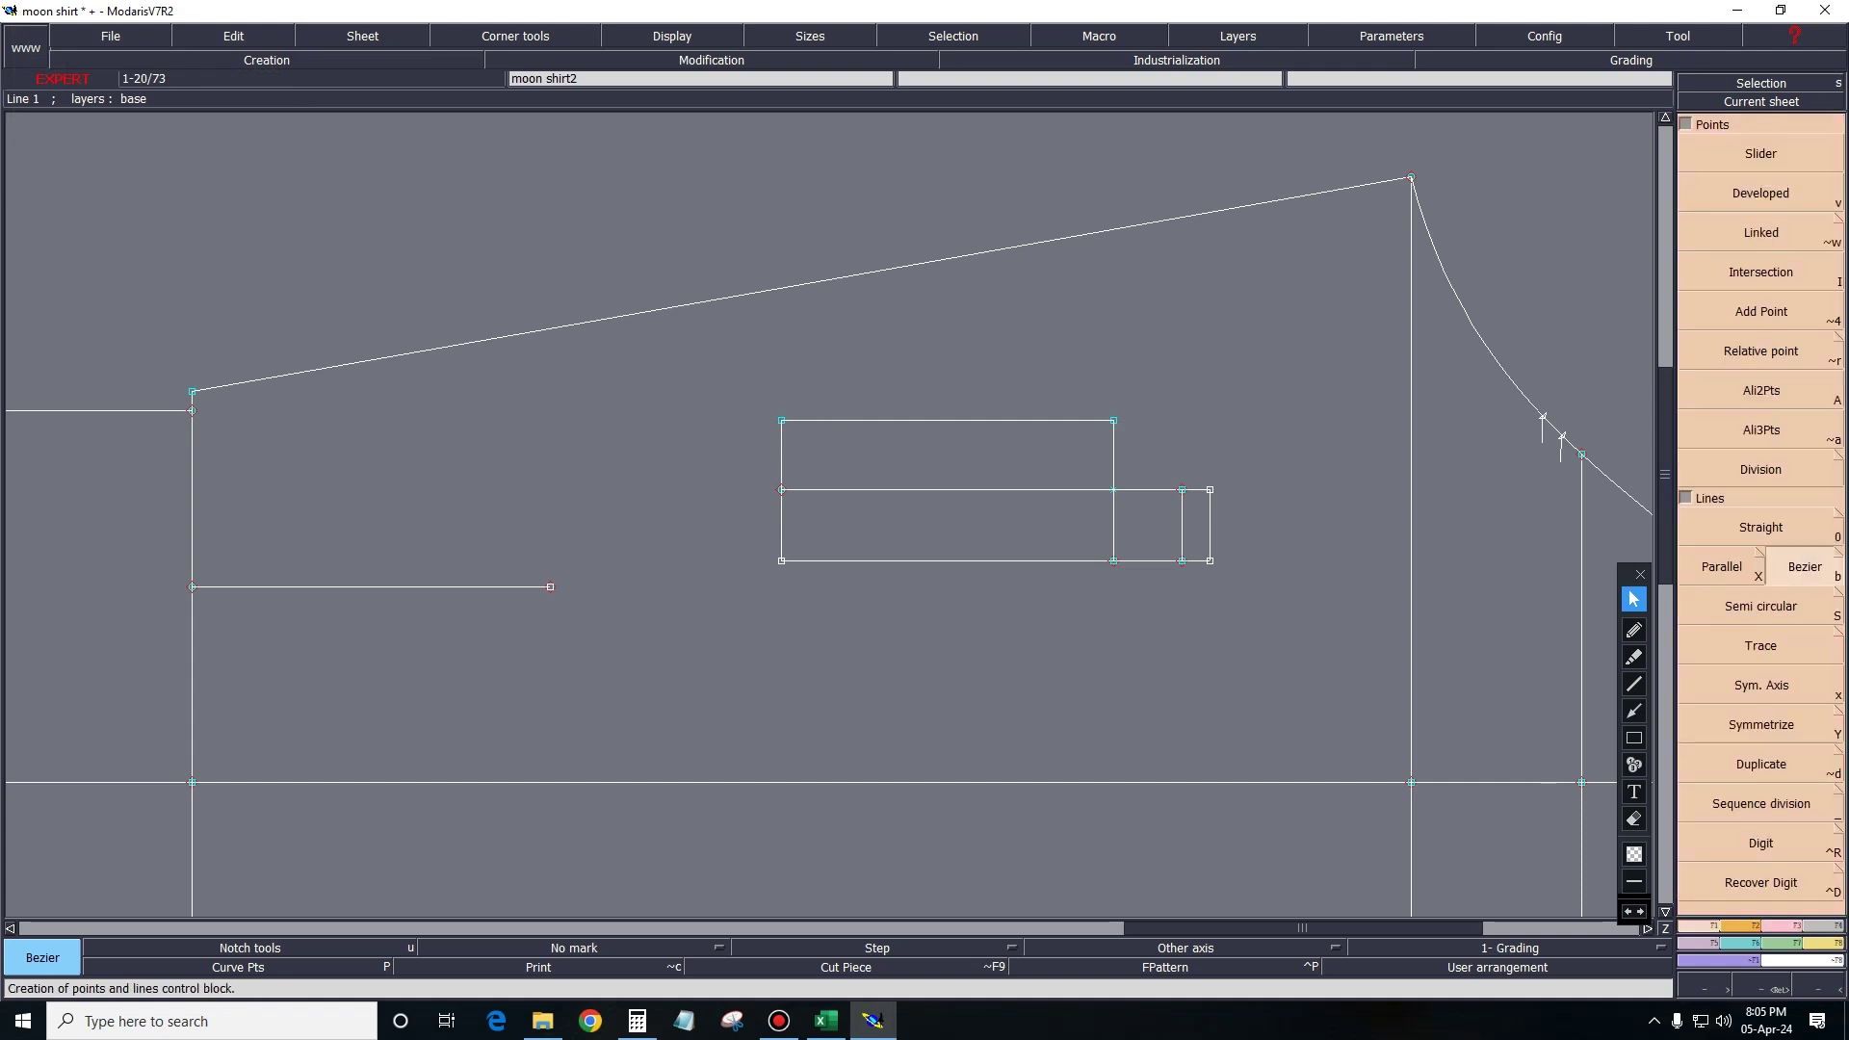
key(underscore)
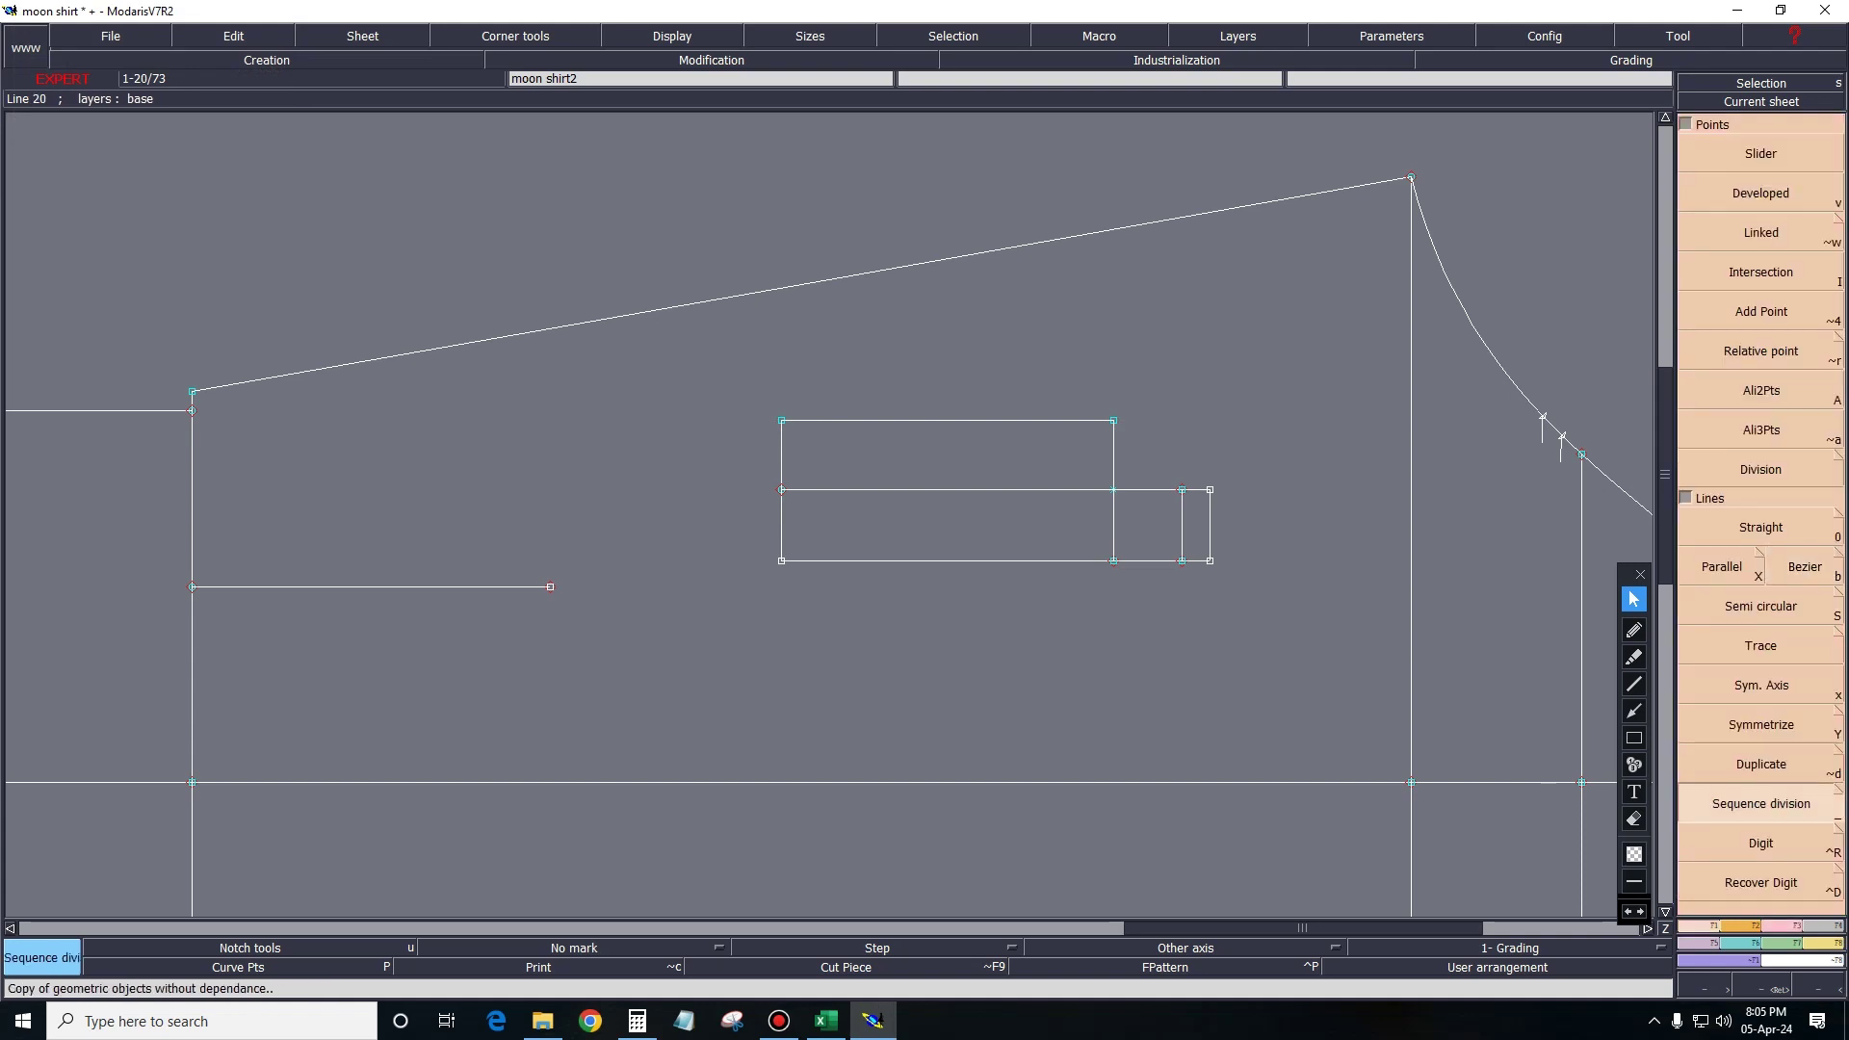
click(1209, 520)
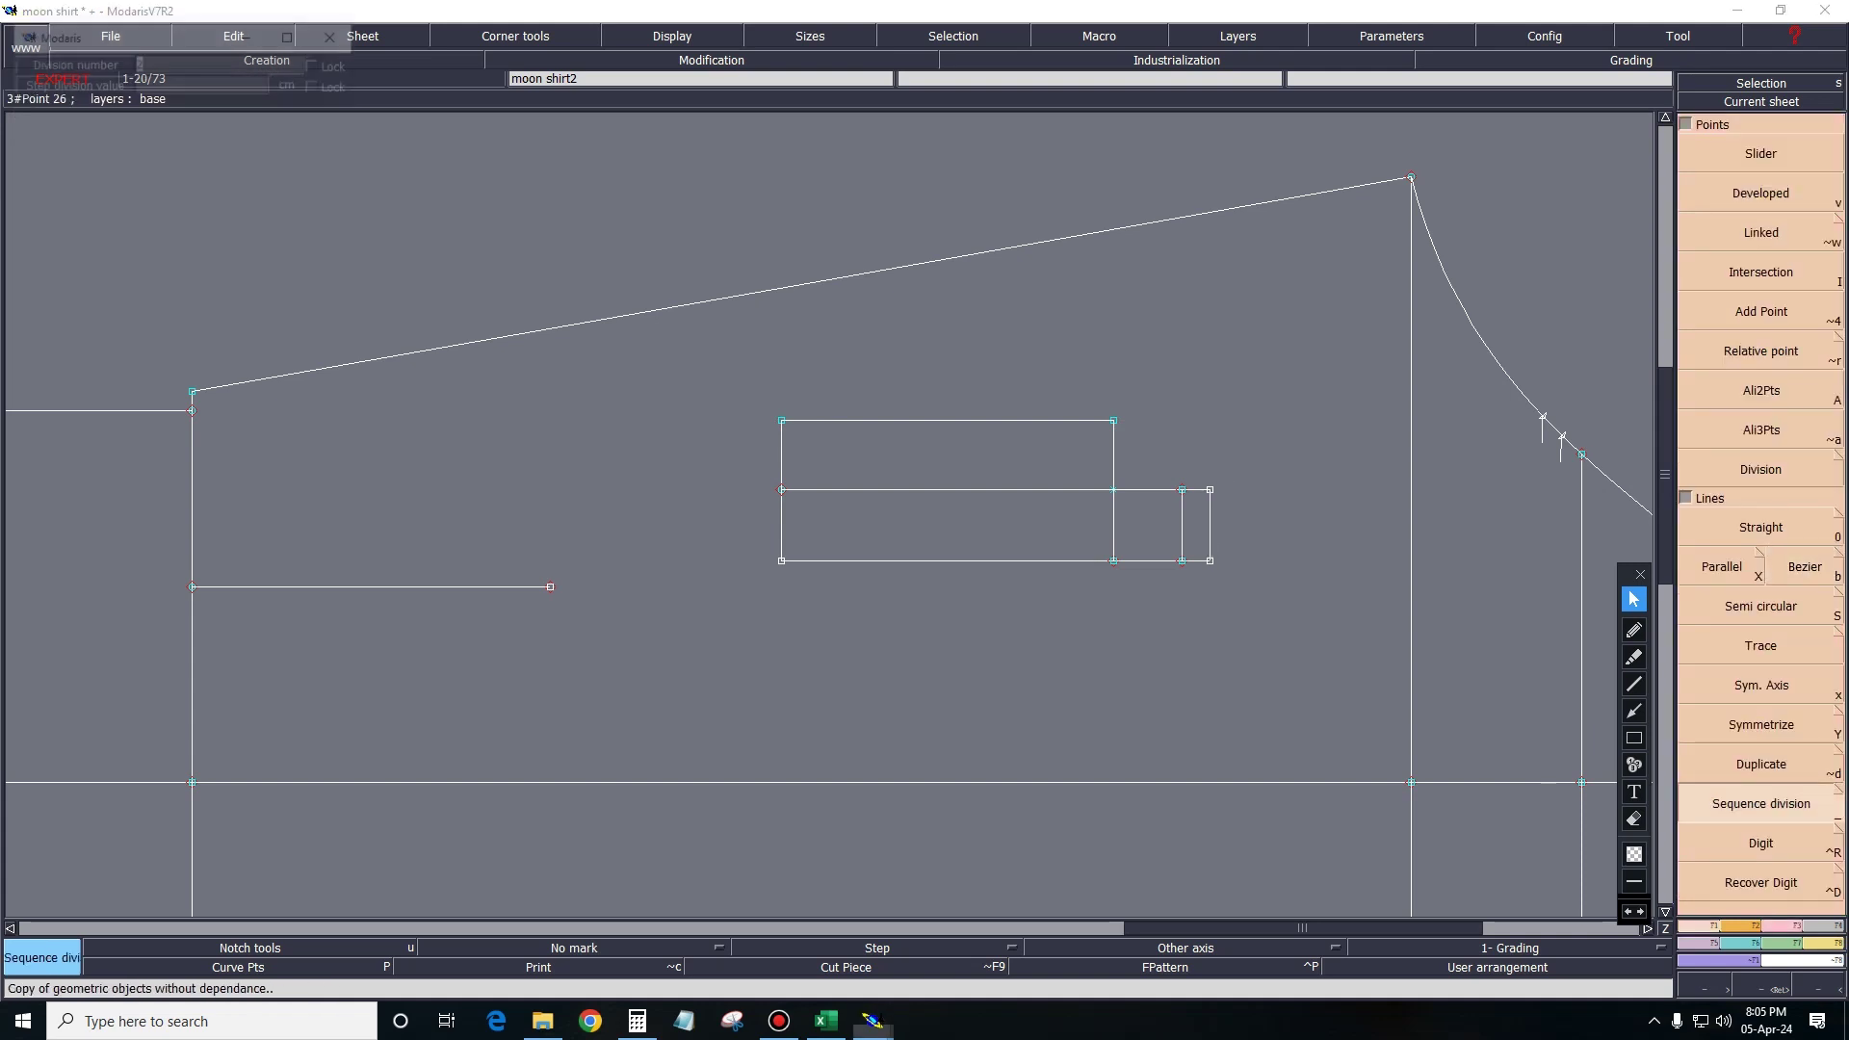
text(2)
key(Return)
key(i)
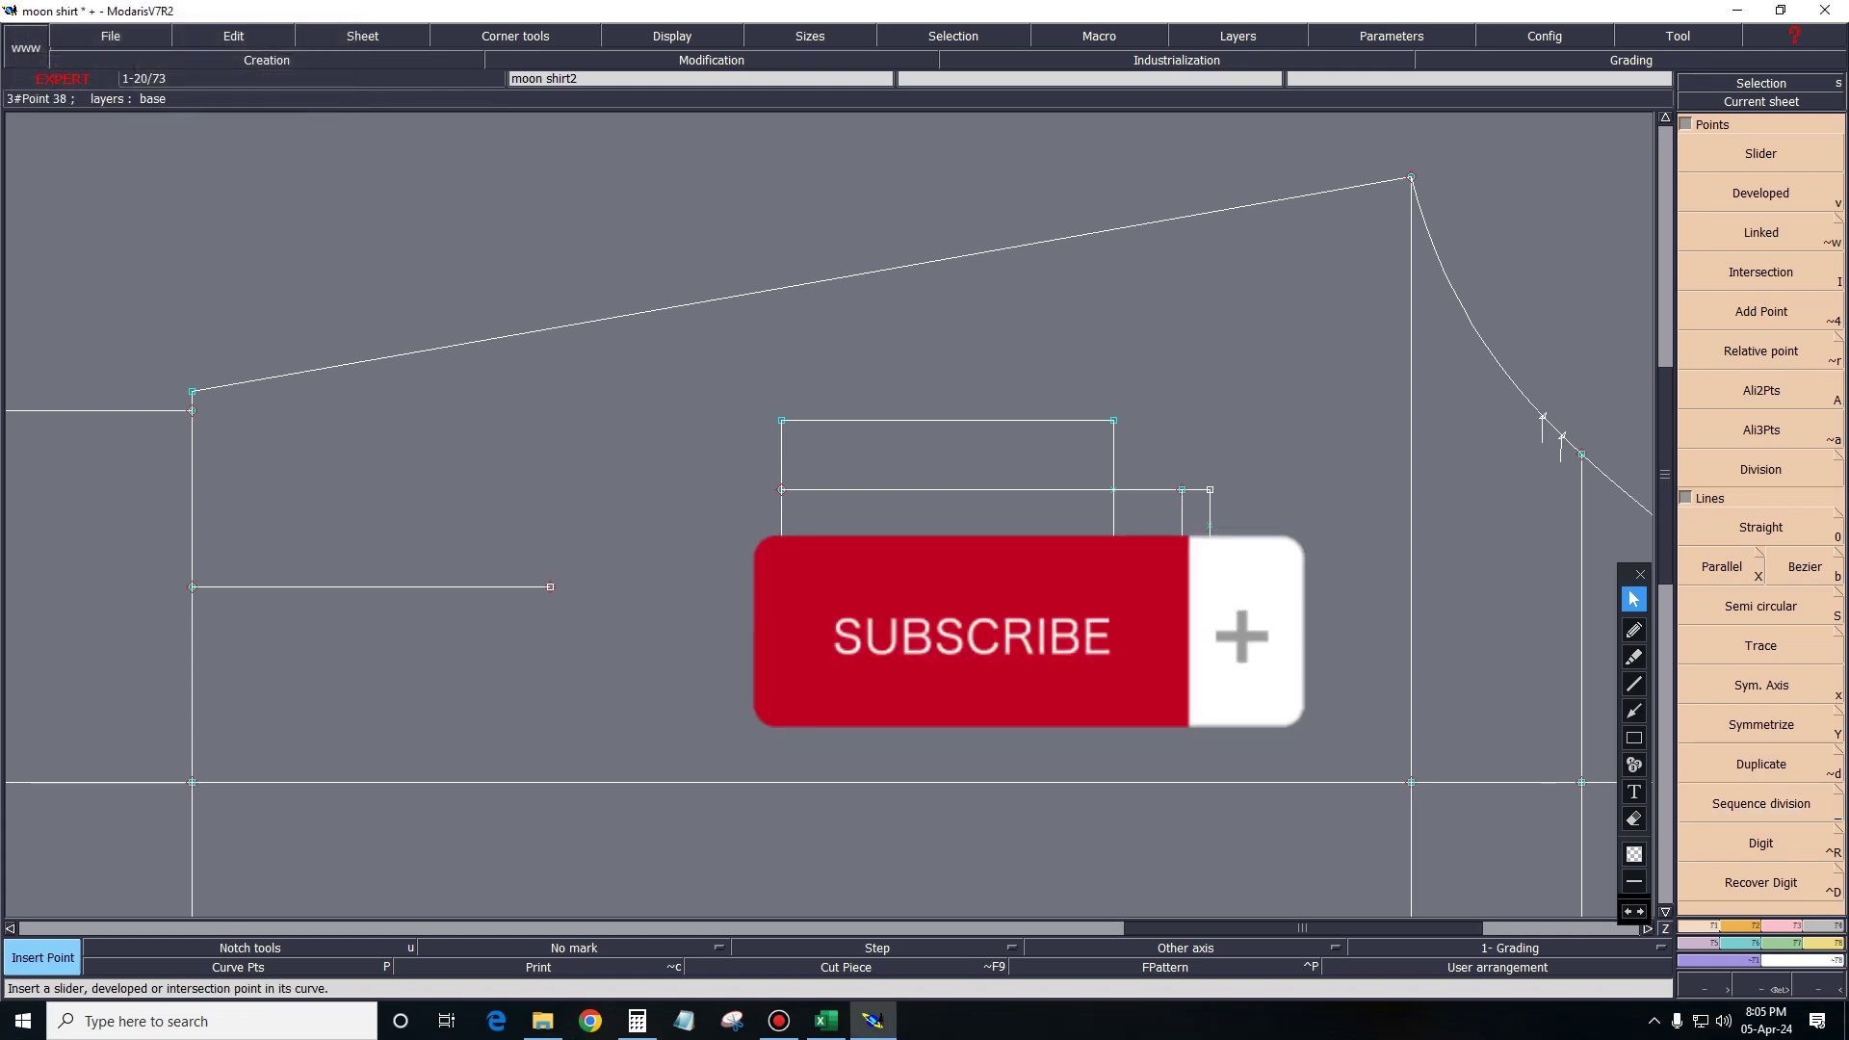
Draw the pointed tip through the edge midpoint and delete the vertical line inside it.
key(b)
click(1182, 489)
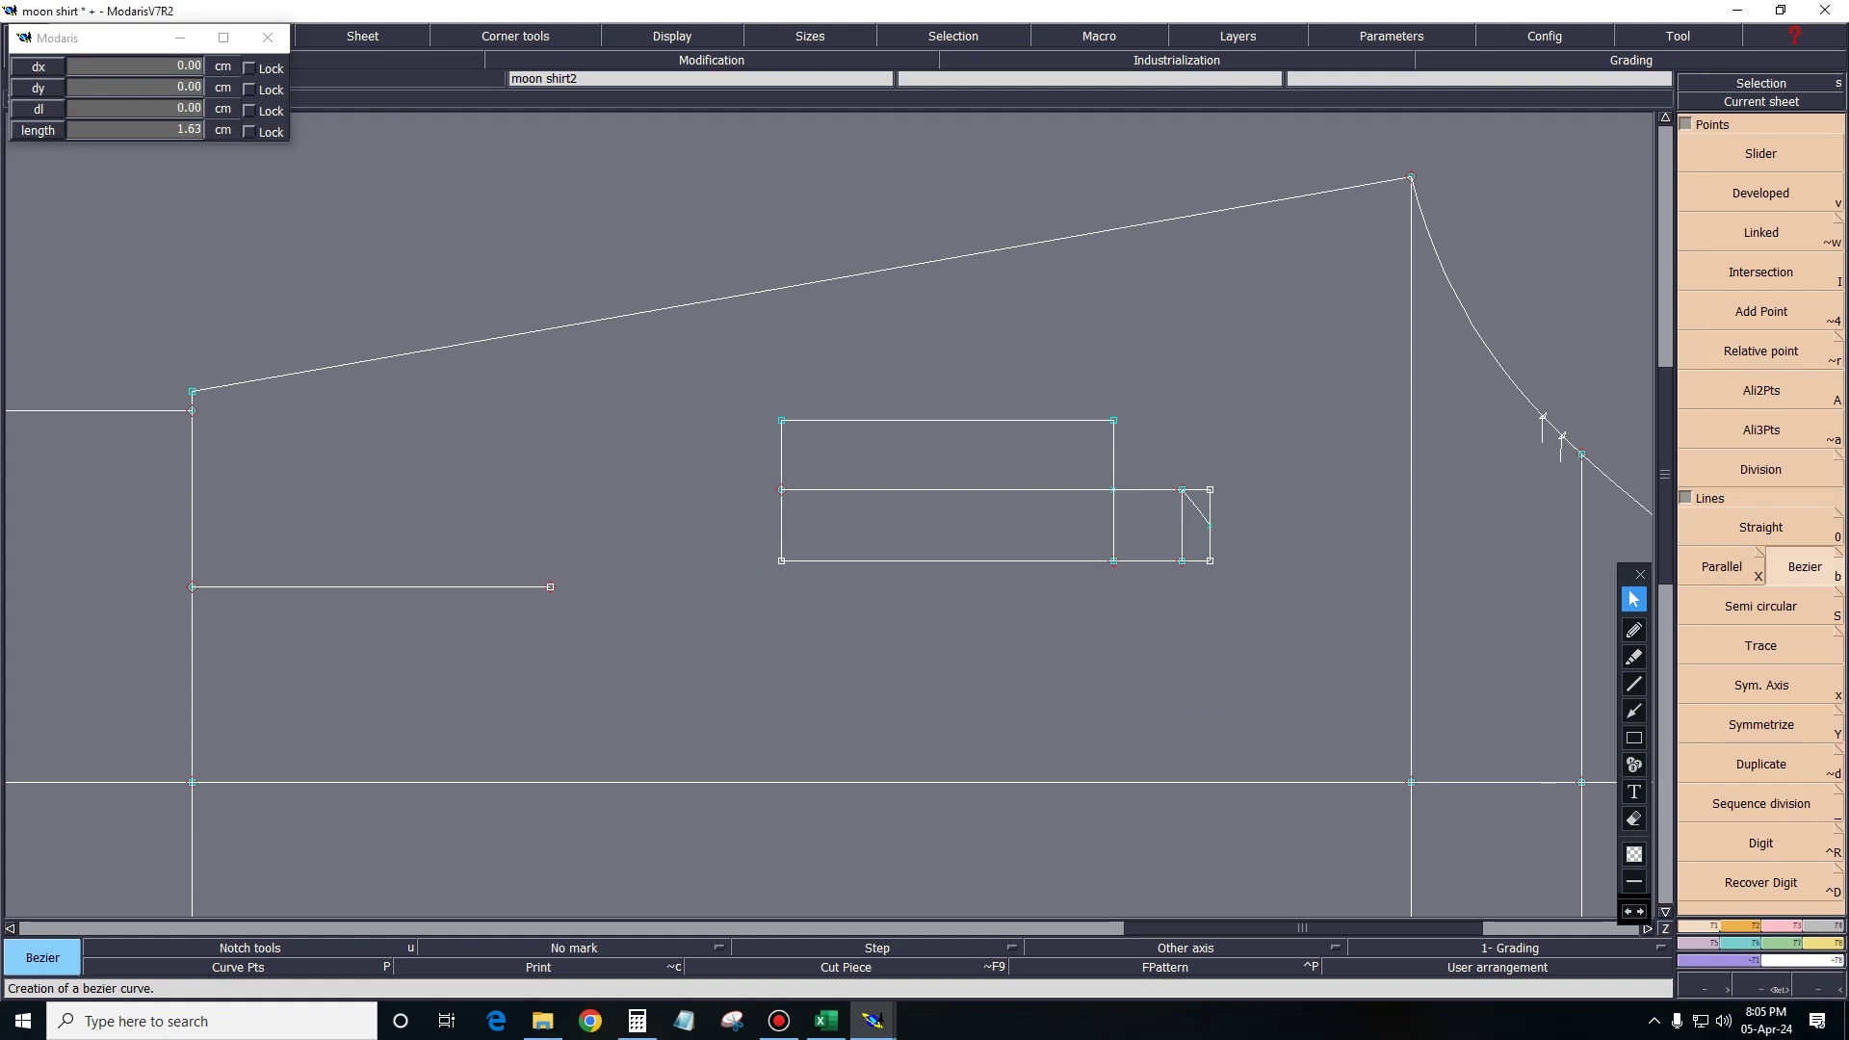
click(1209, 525)
click(1181, 567)
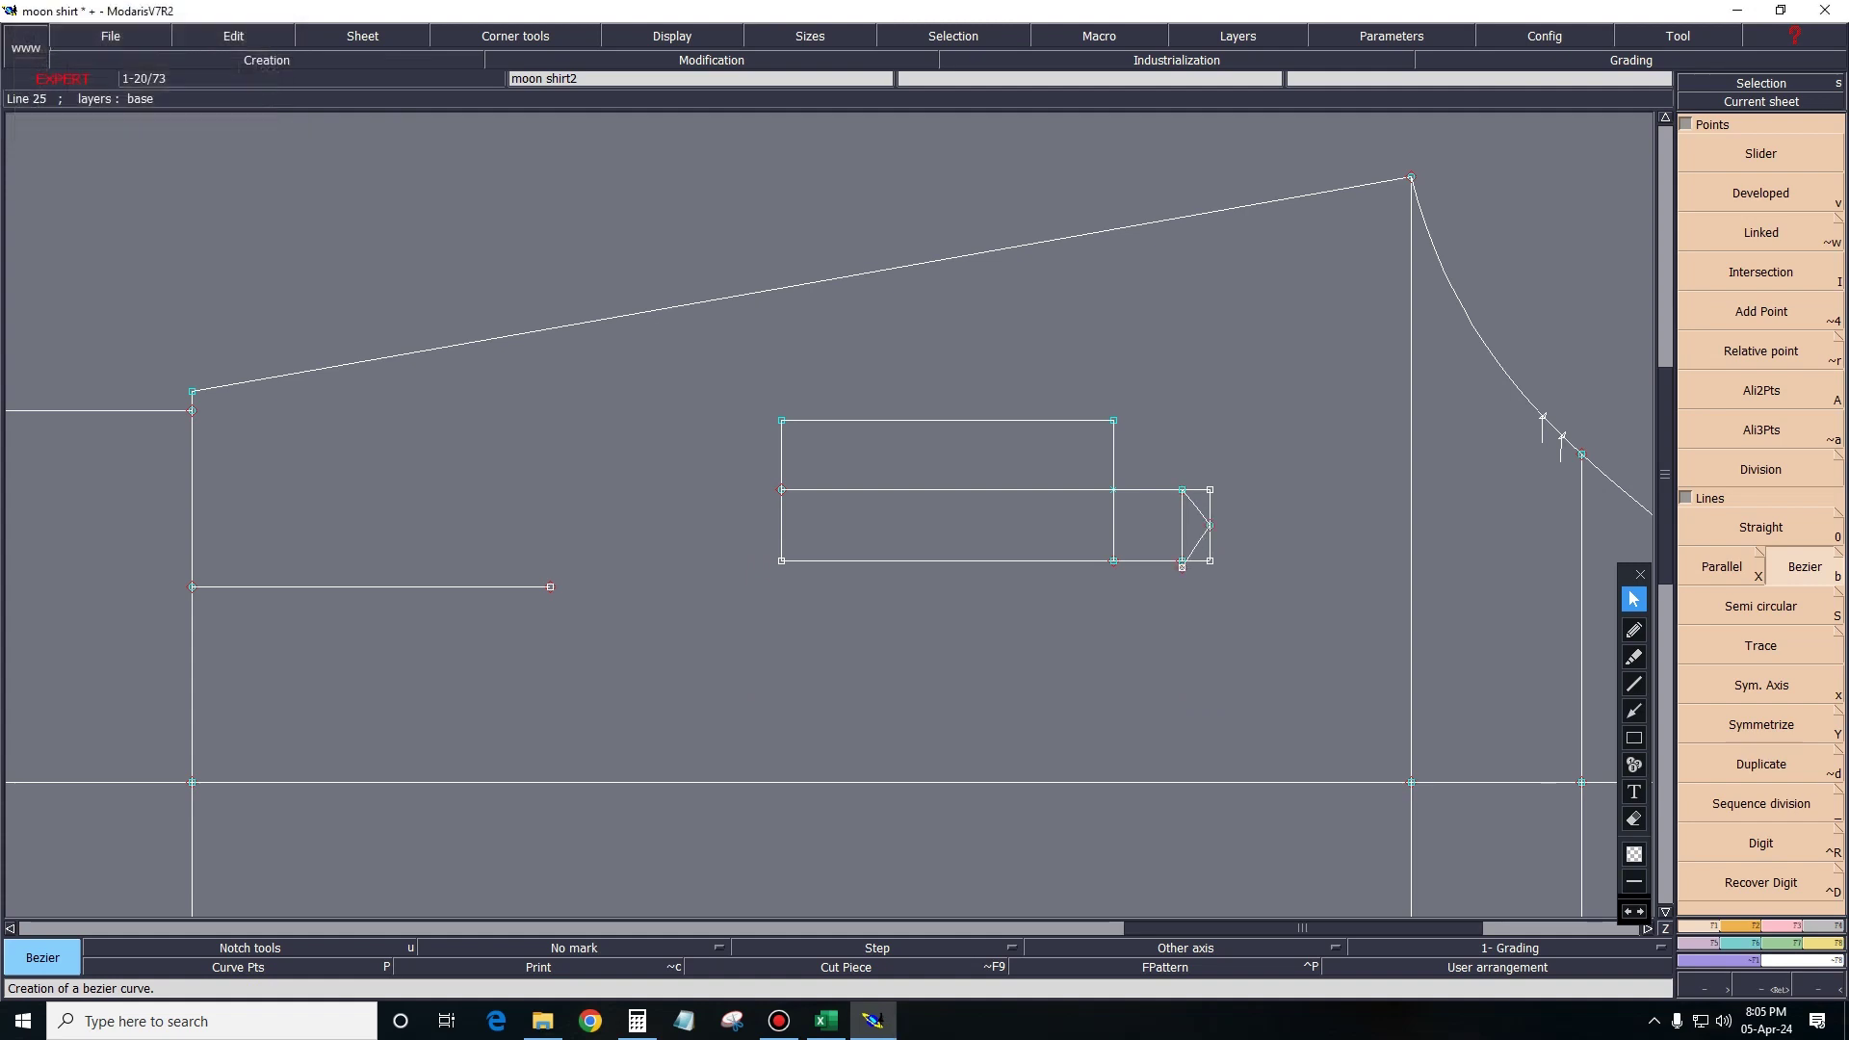
key(Delete)
click(1182, 525)
key(ctrl+z)
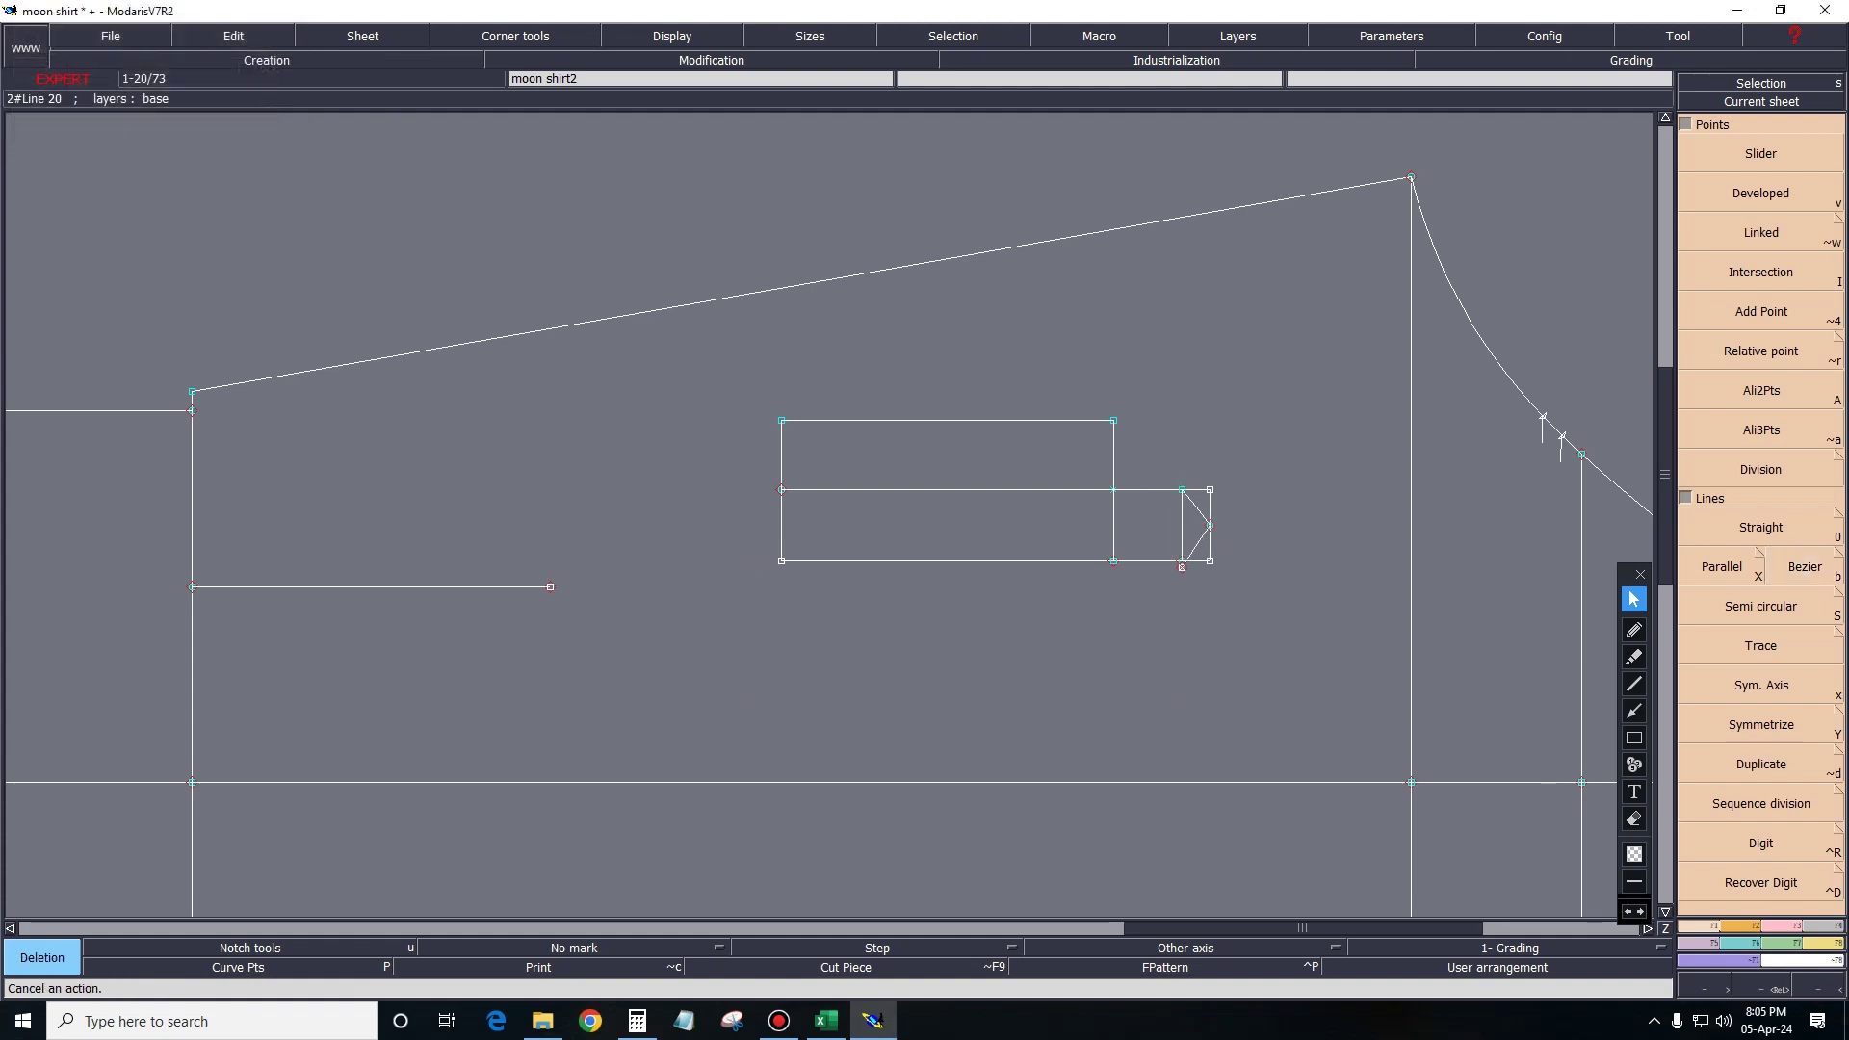
key(ctrl+z)
key(b)
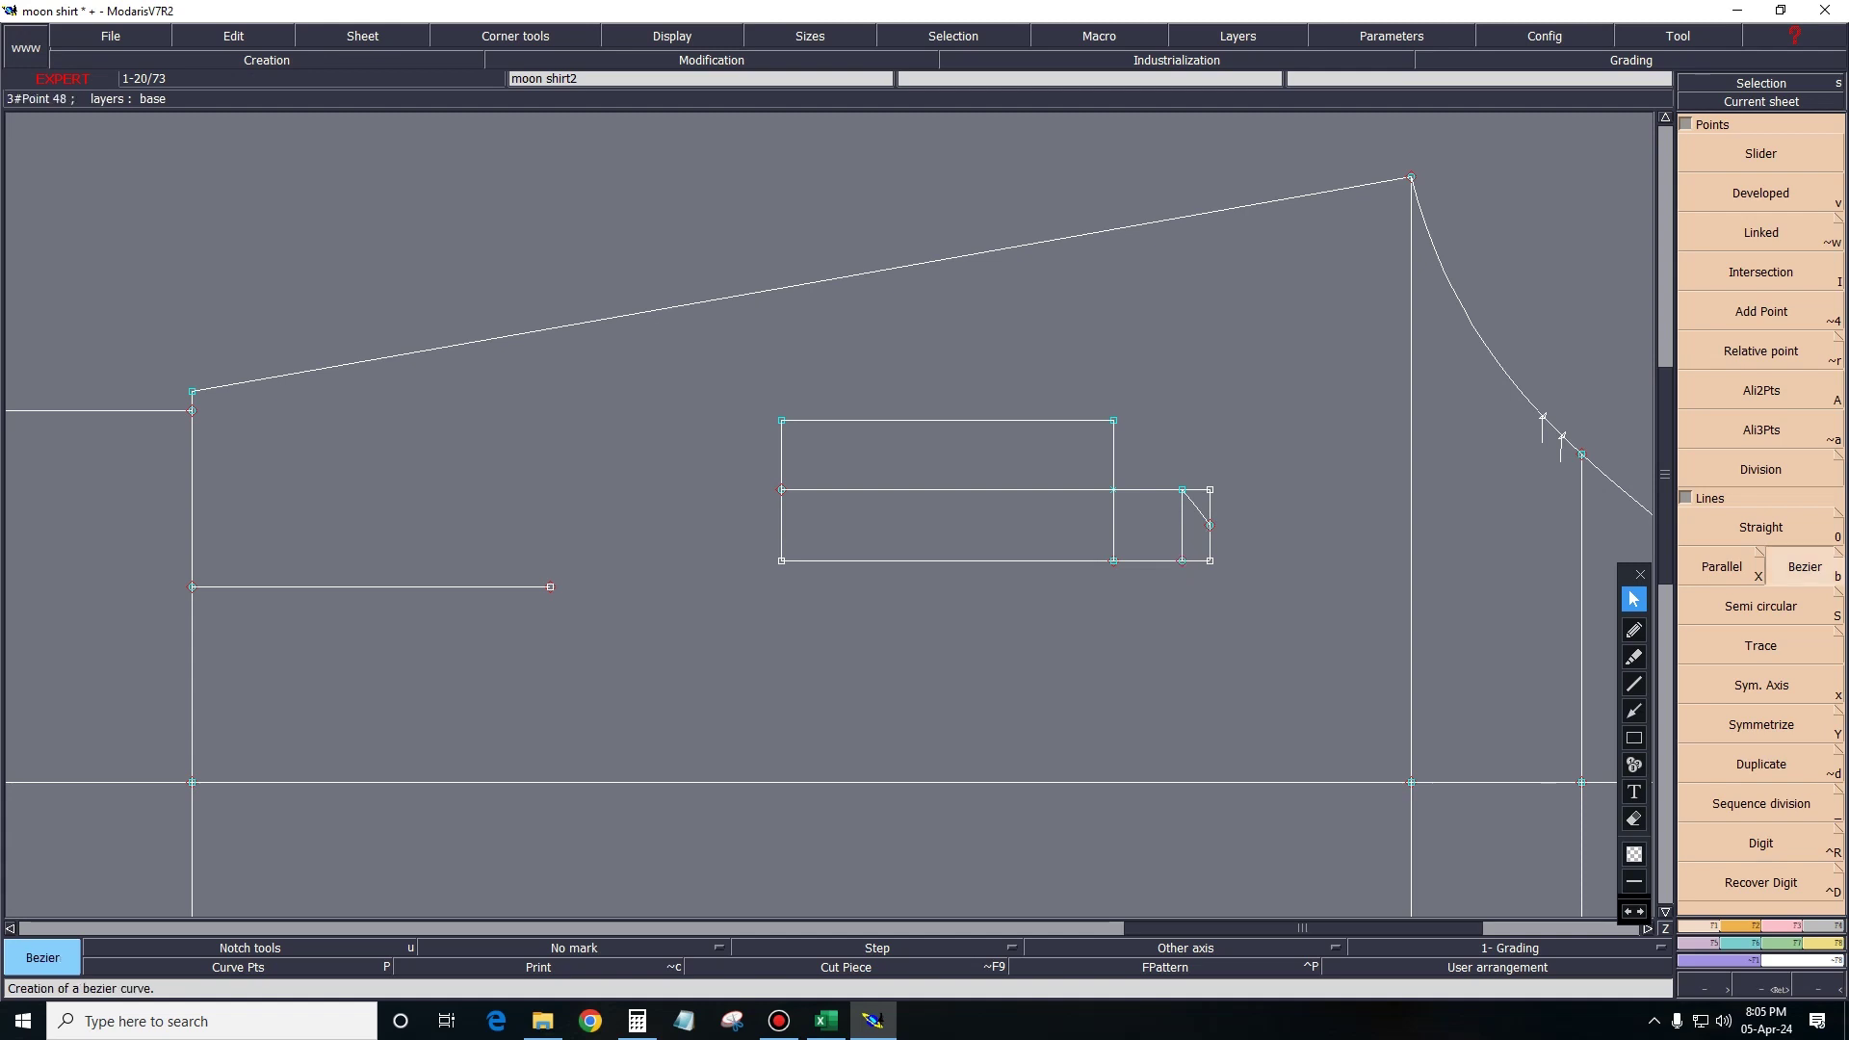
click(1209, 525)
click(1182, 560)
key(Delete)
click(1181, 525)
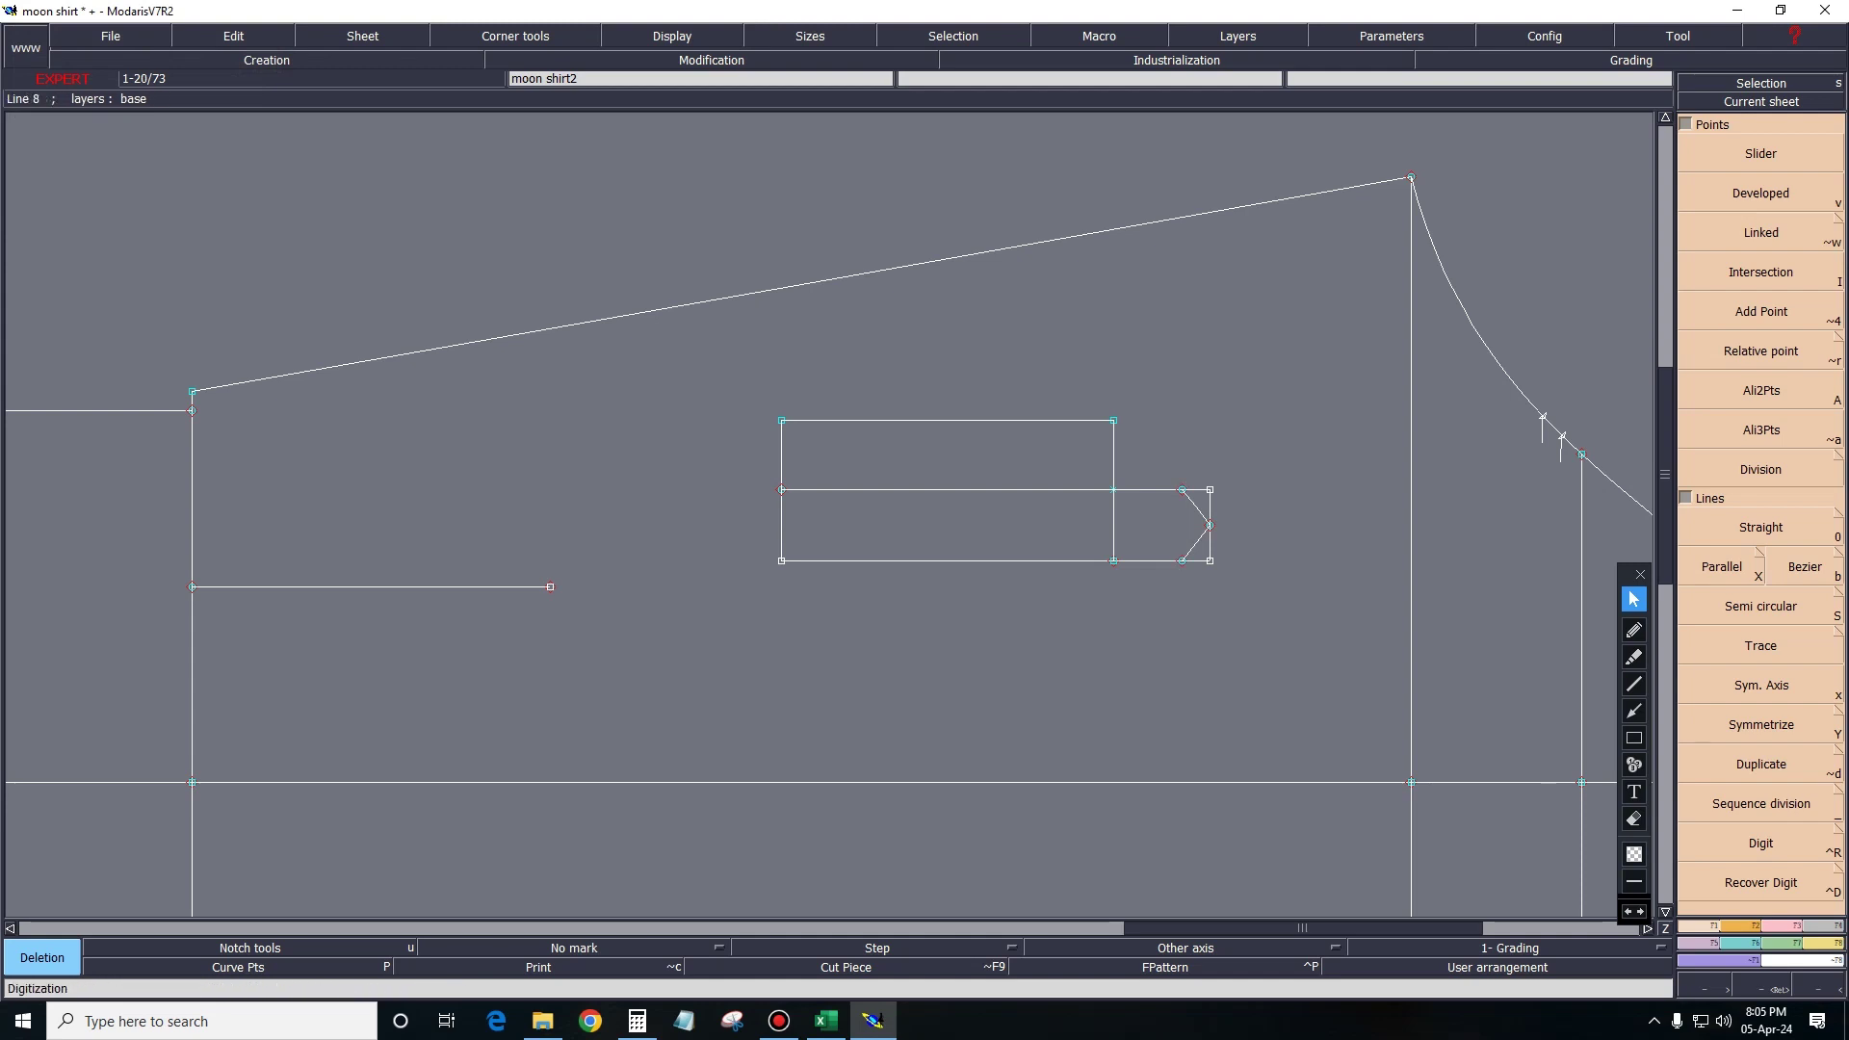
Trim away the short top segment before the point with Adjust 2 lines.
key(F2)
click(1760, 289)
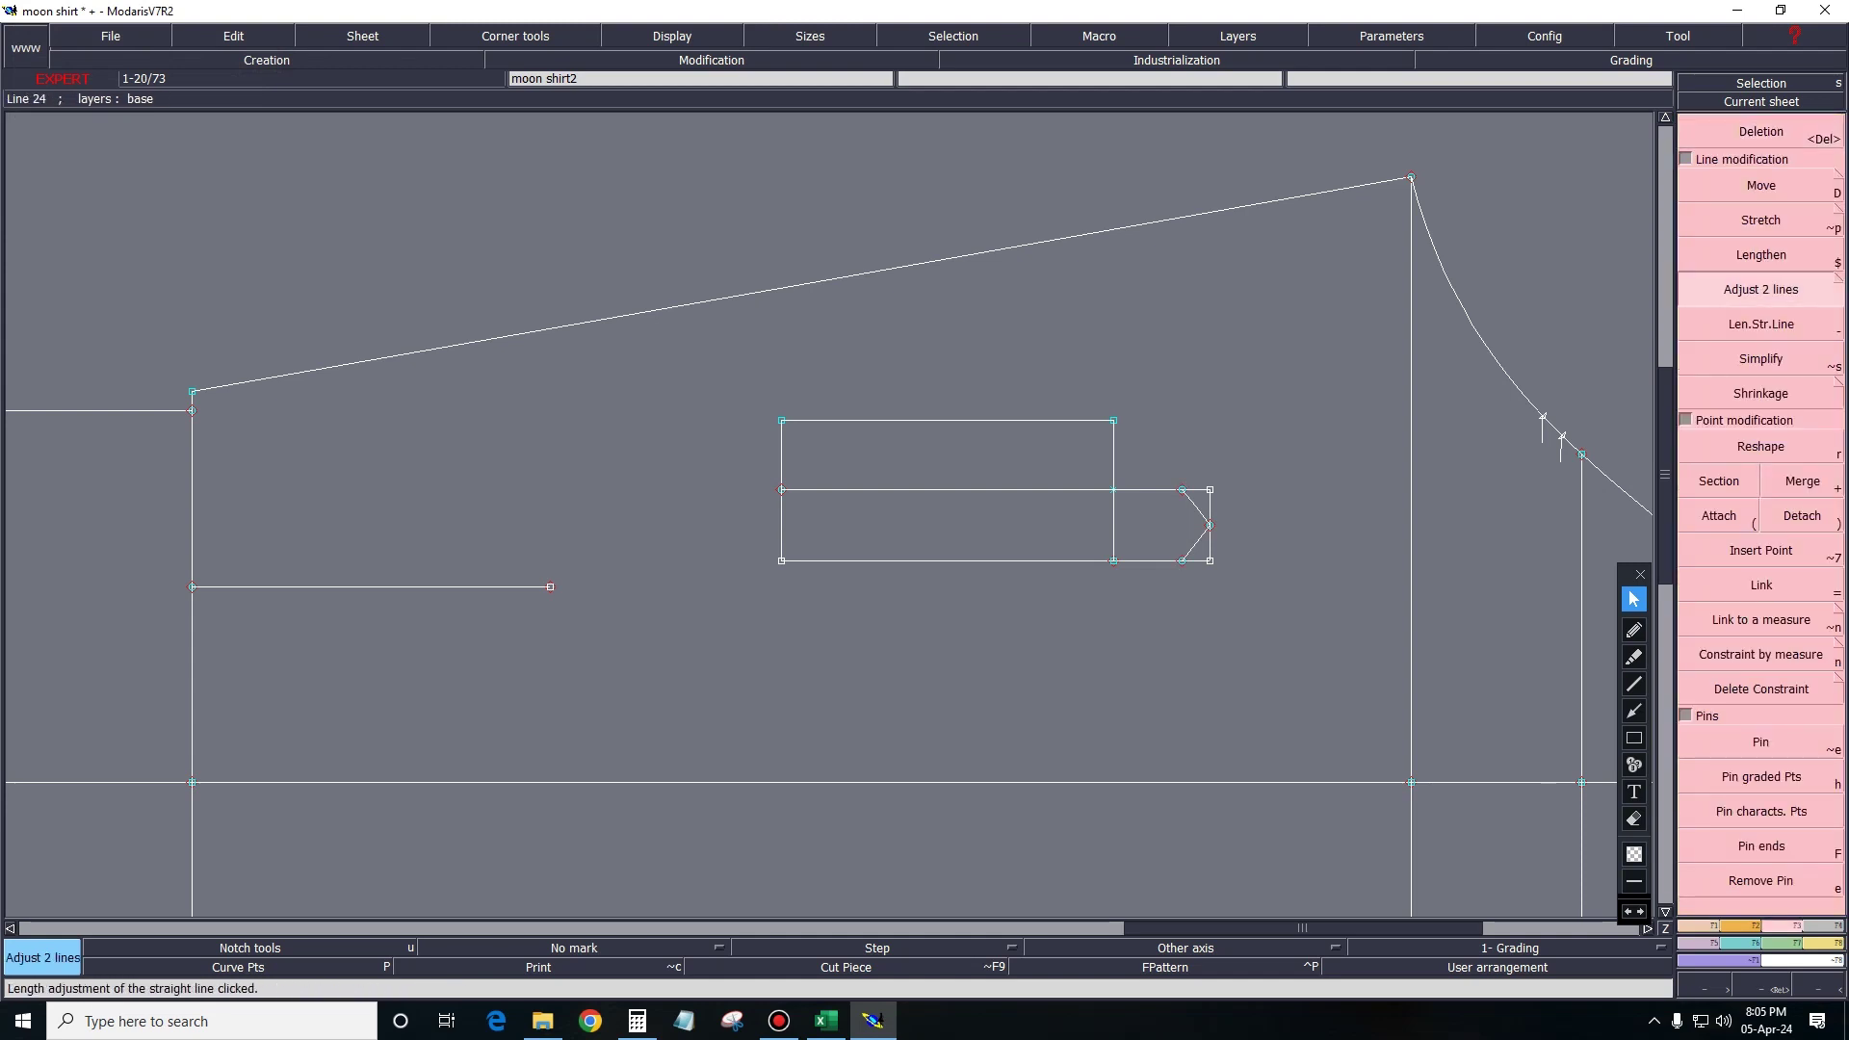
click(1196, 489)
key(Delete)
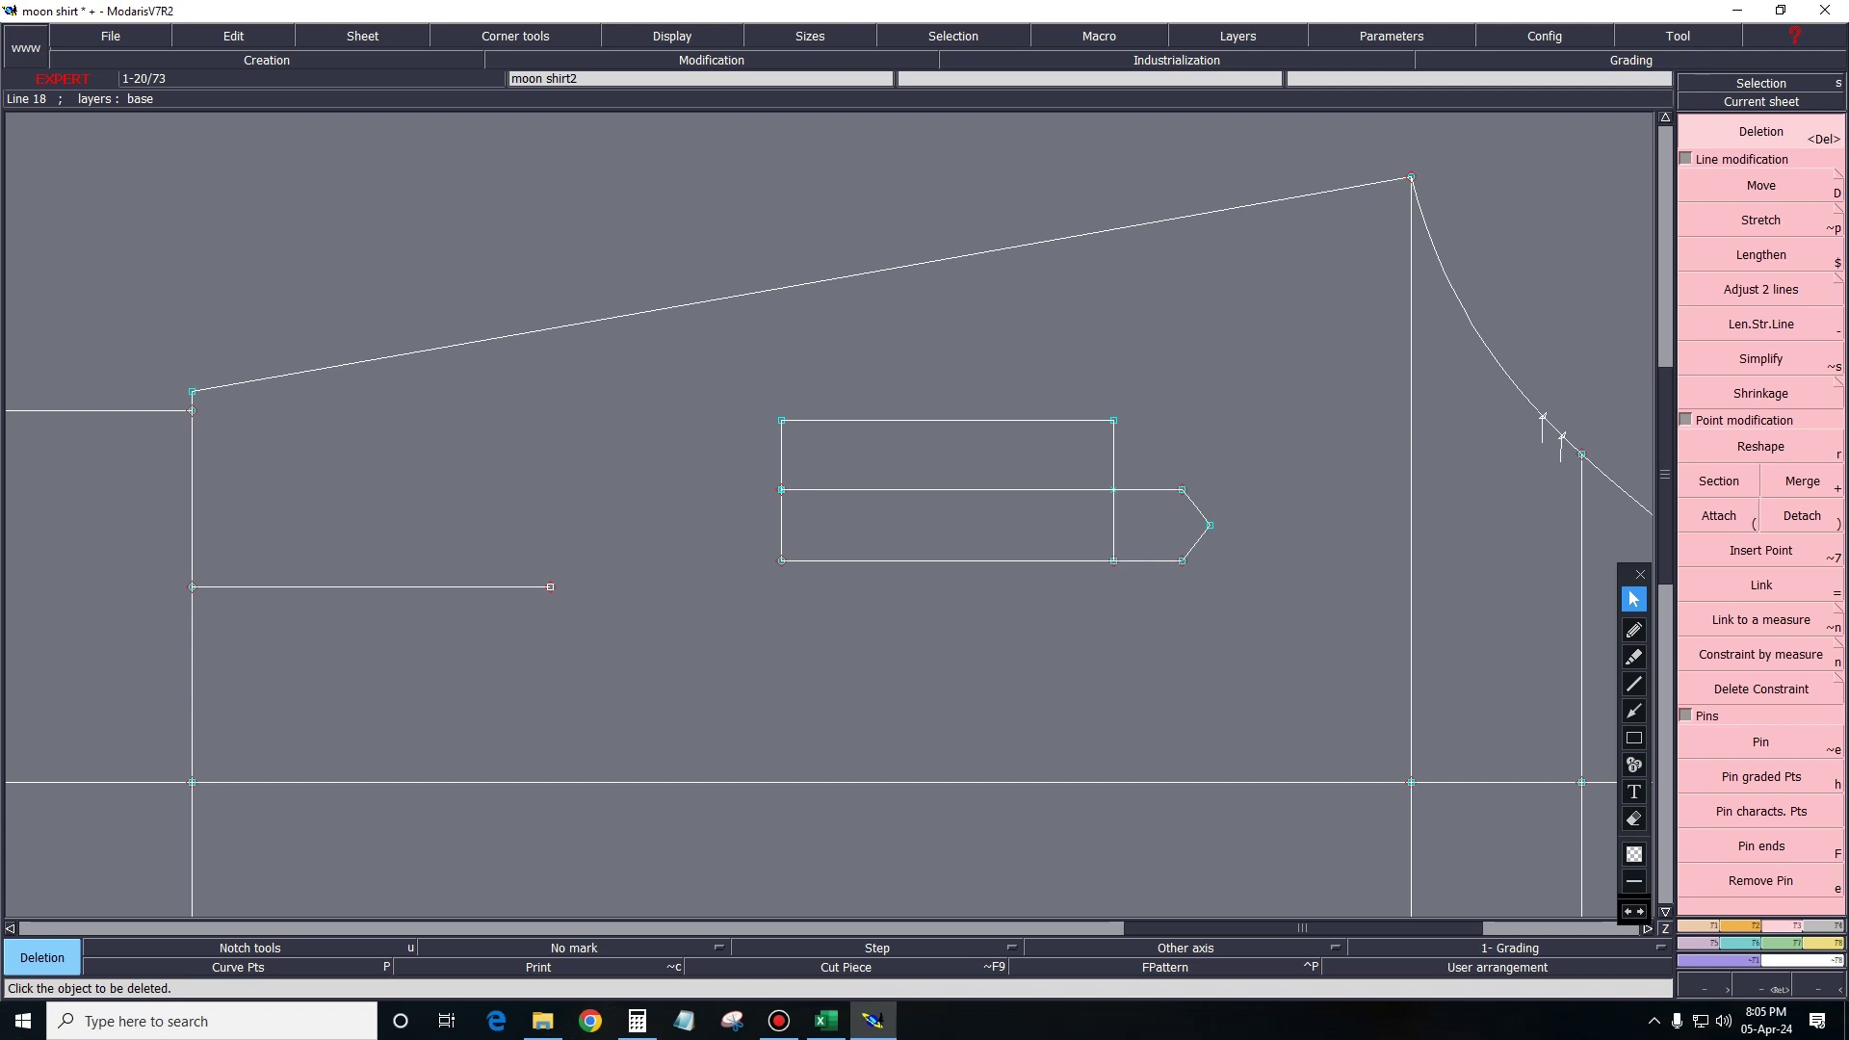
key(x)
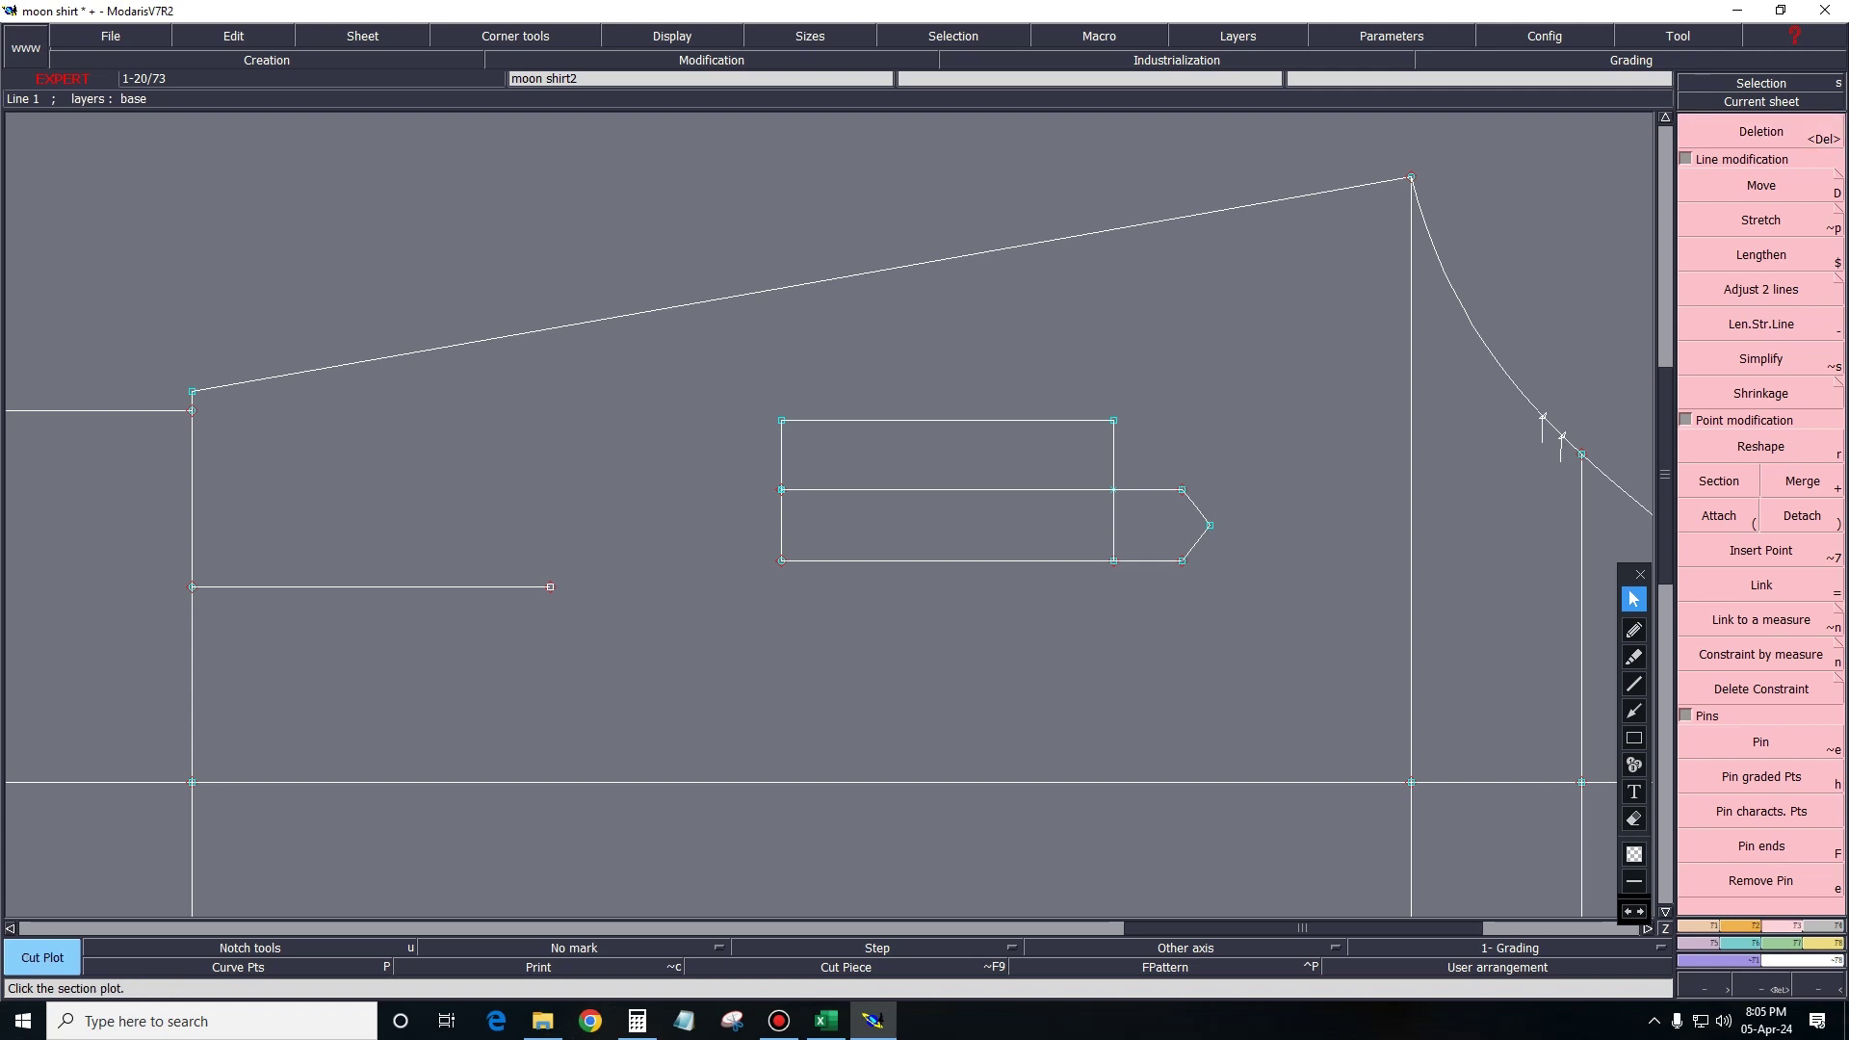
Draw a cuff rectangle 3.5 cm high and 17 cm wide just below the placket piece.
click(805, 666)
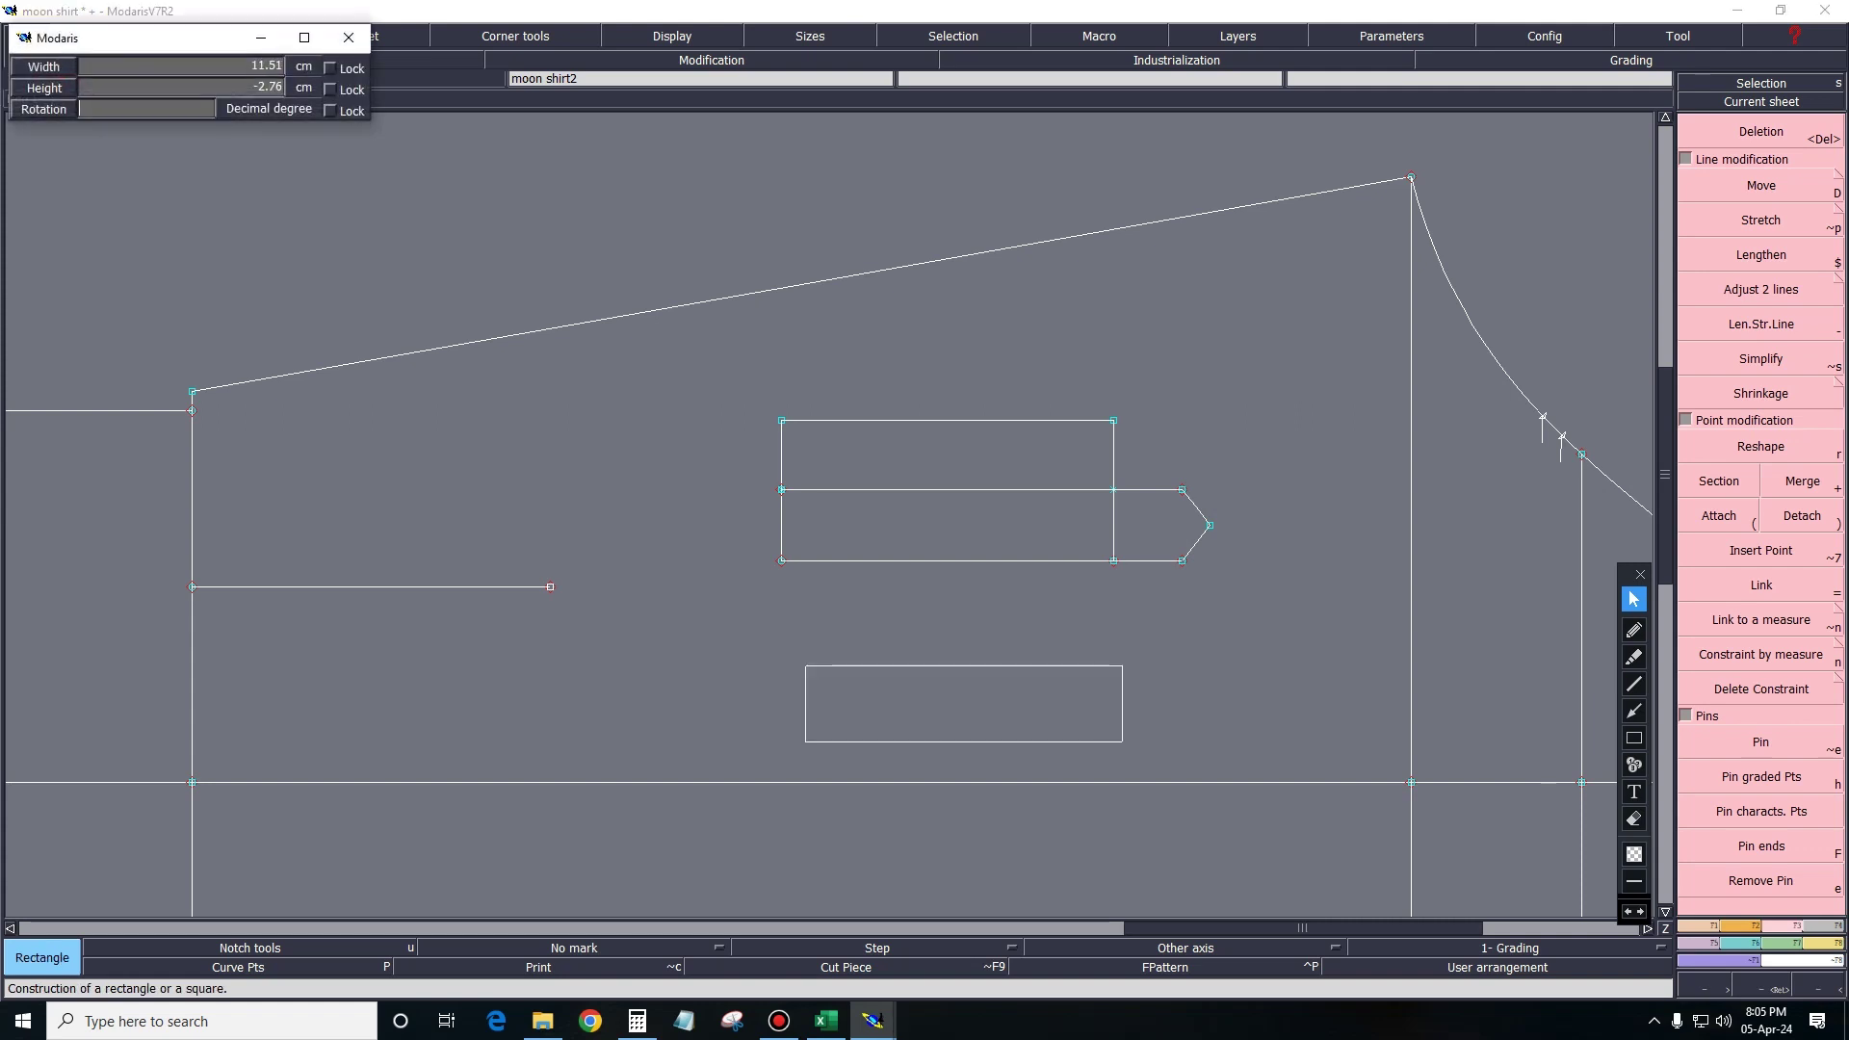
text(3.5)
key(Return)
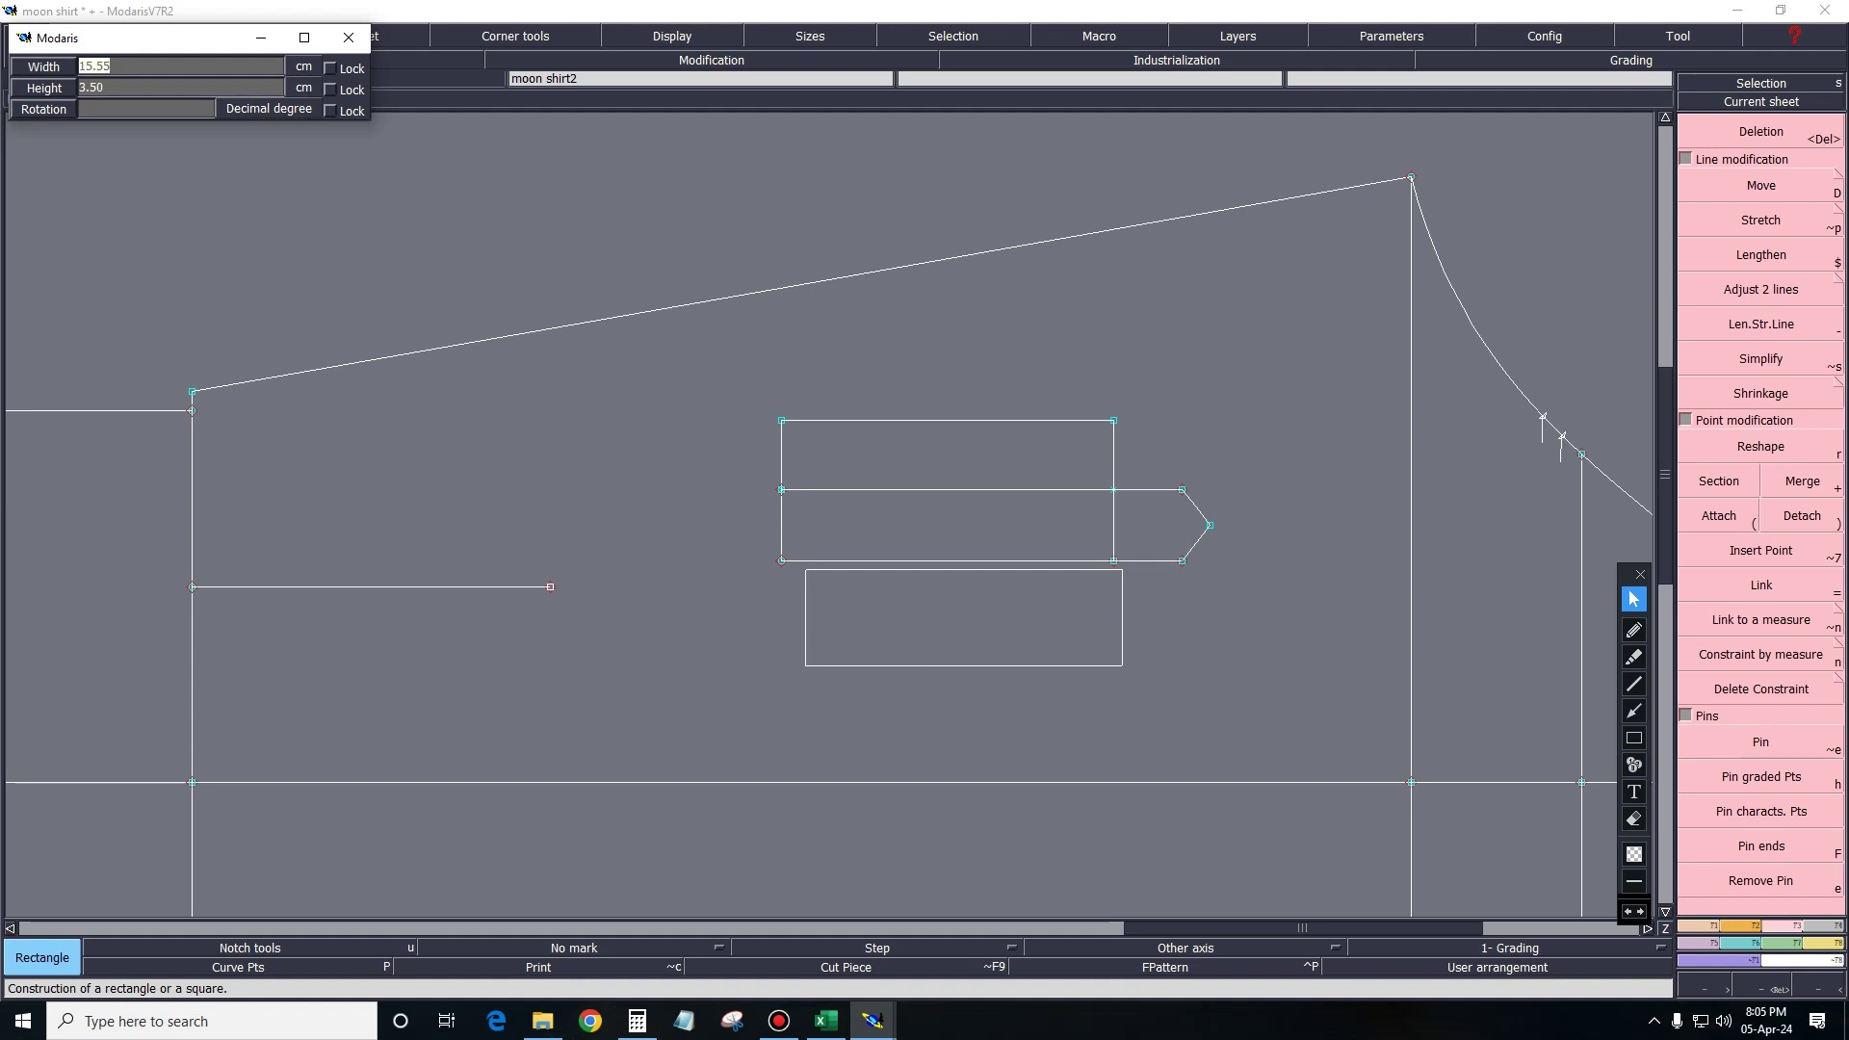
key(Return)
key(Return)
text(1)
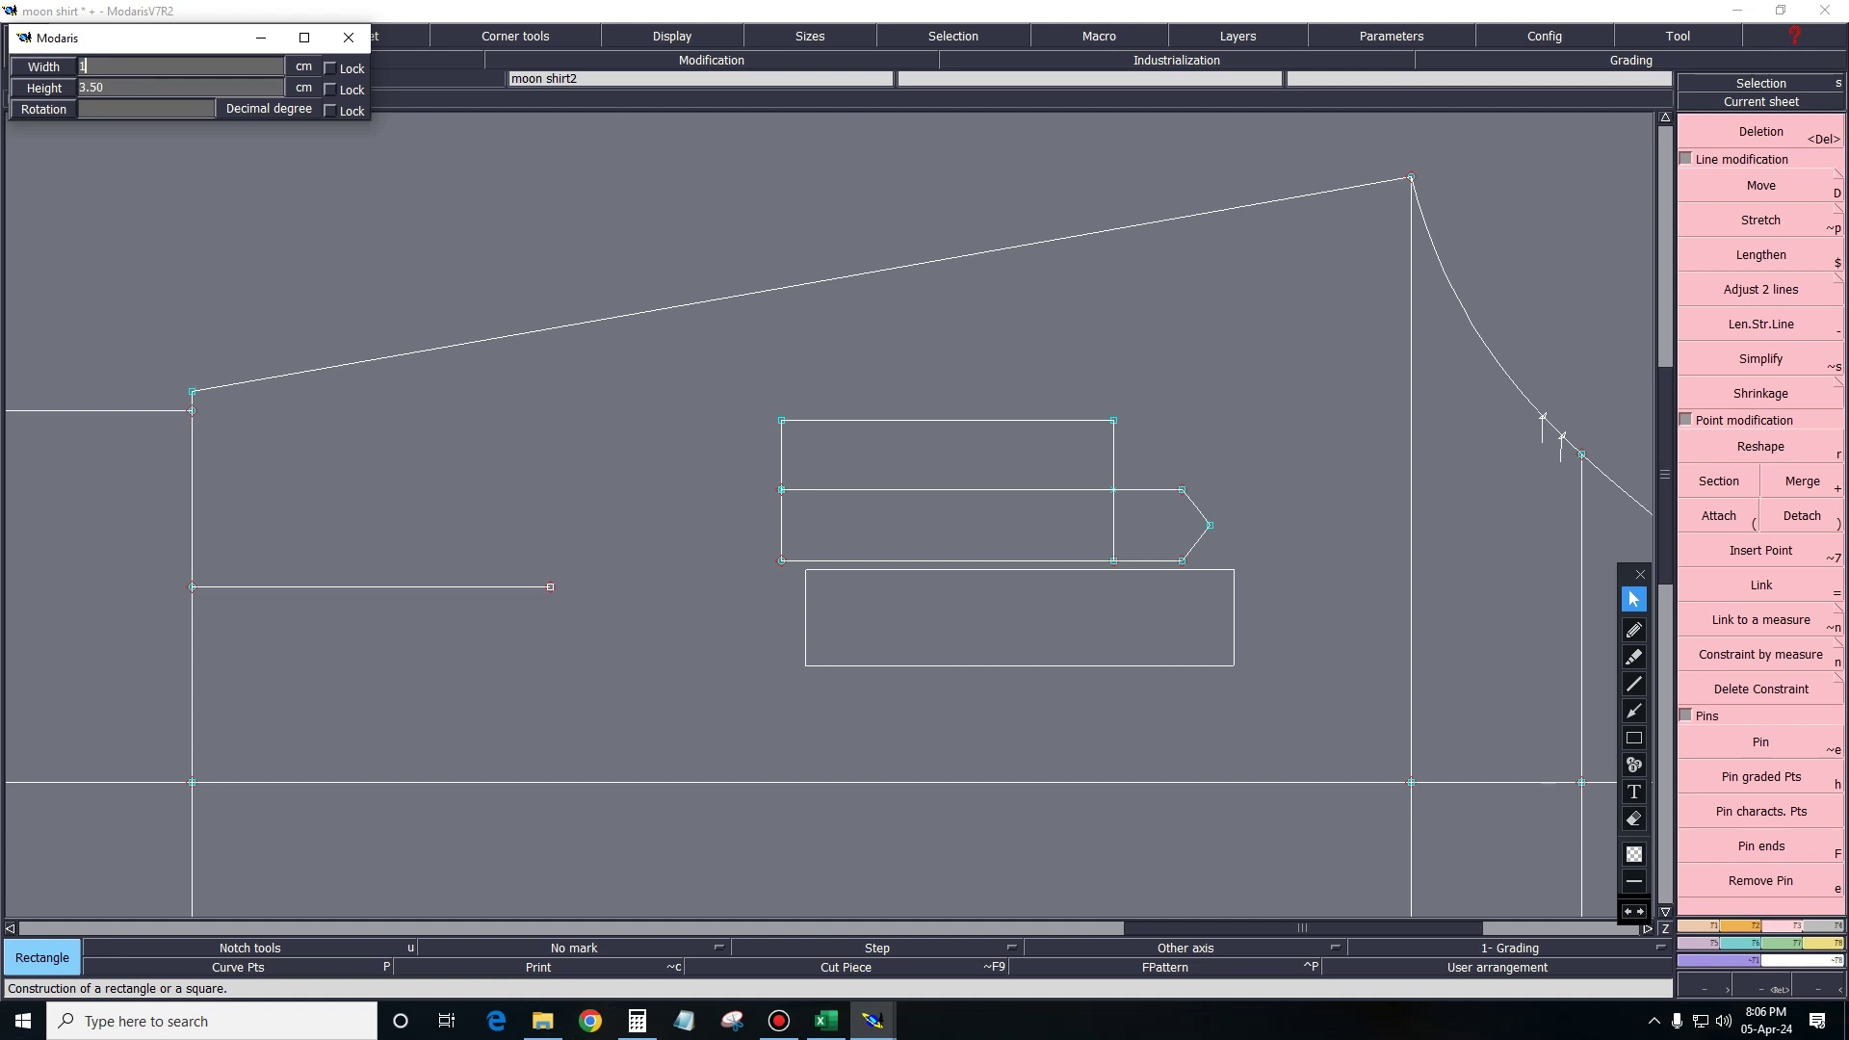
text(7)
key(Return)
key(Return)
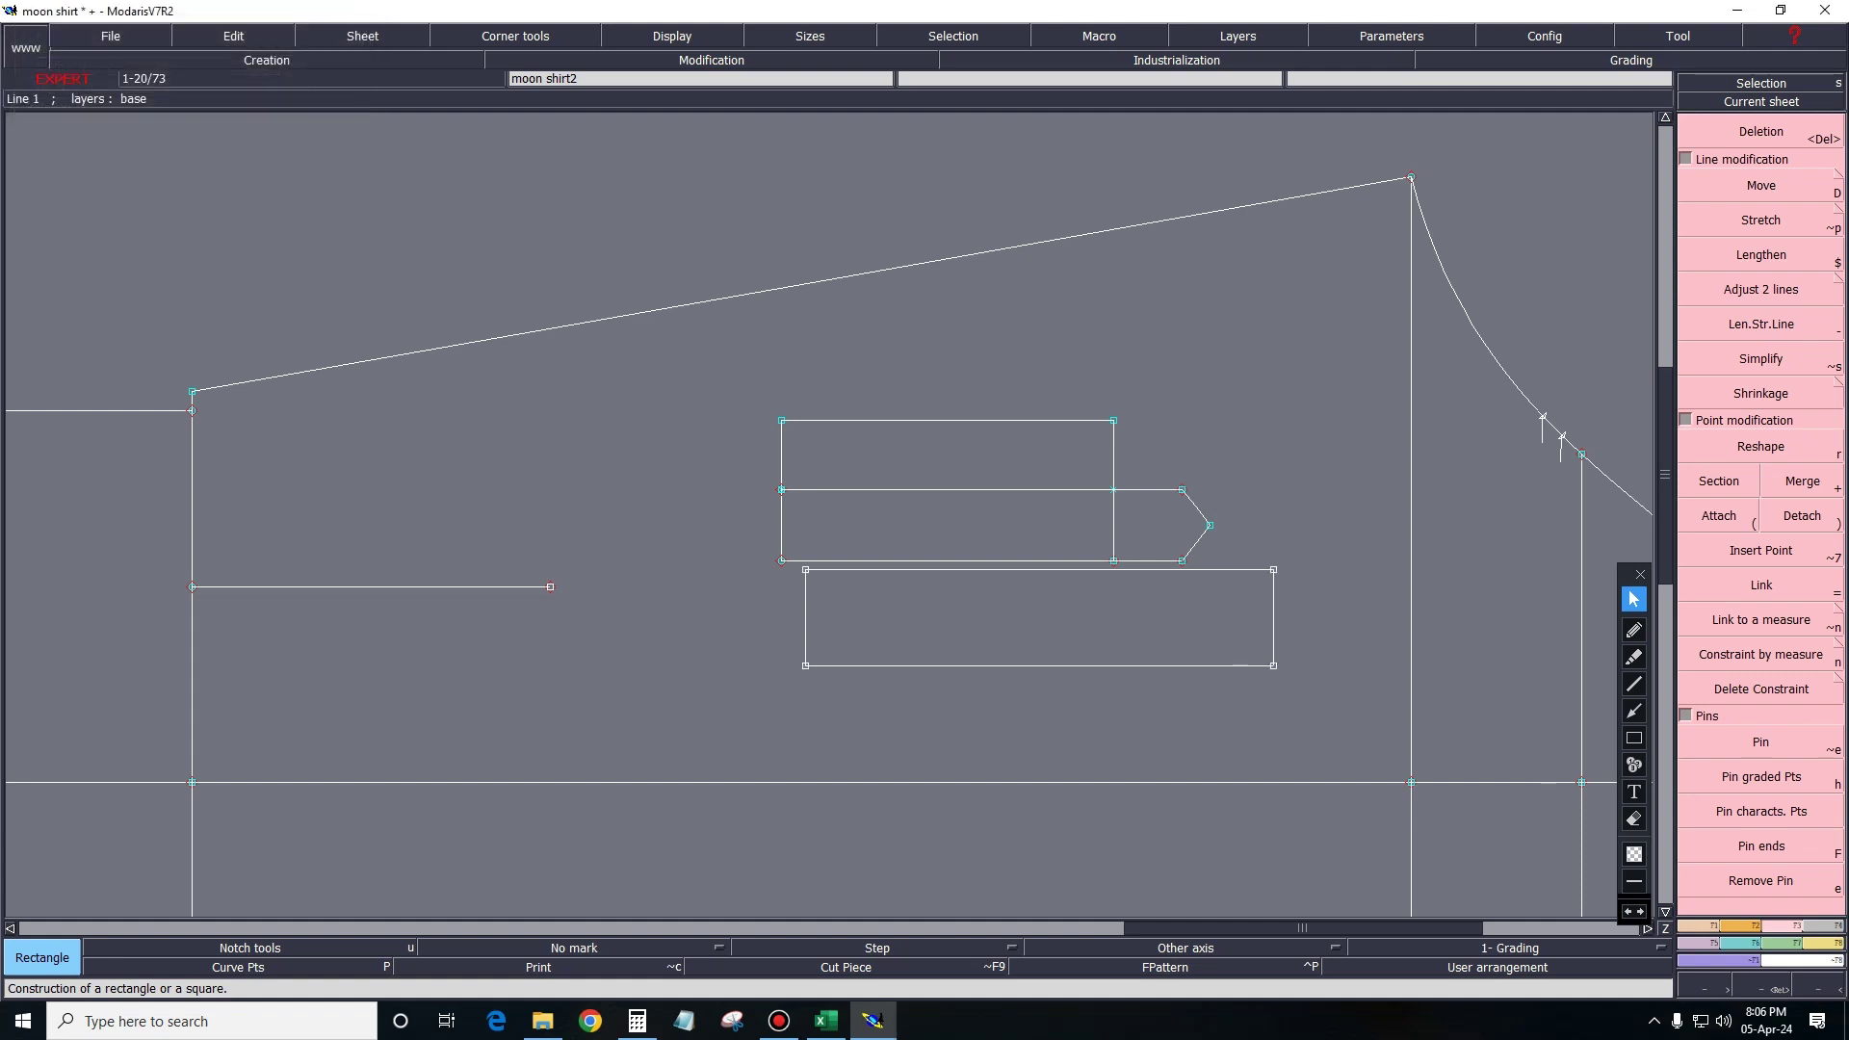
Move the cuff rectangle by -0.87 and -0.91 cm so its left edge aligns with the placket's.
key(z)
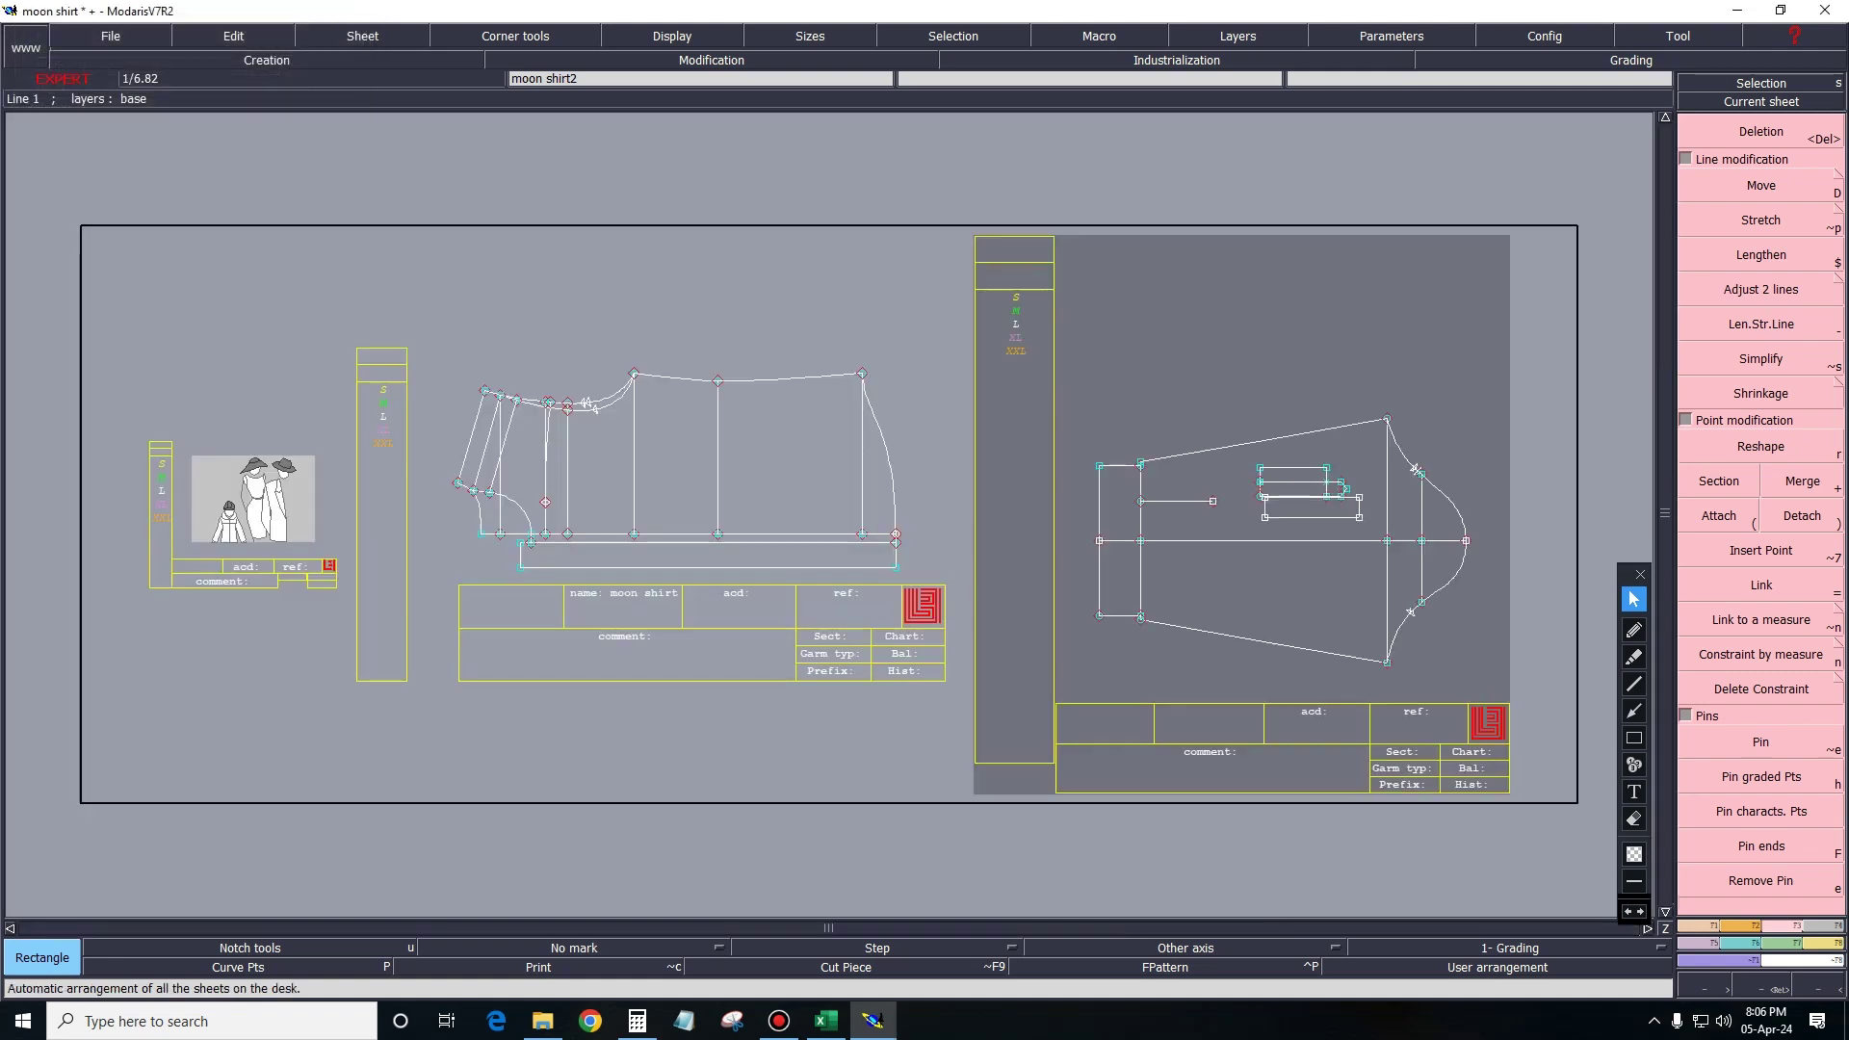
scroll(1281, 540, up, 2)
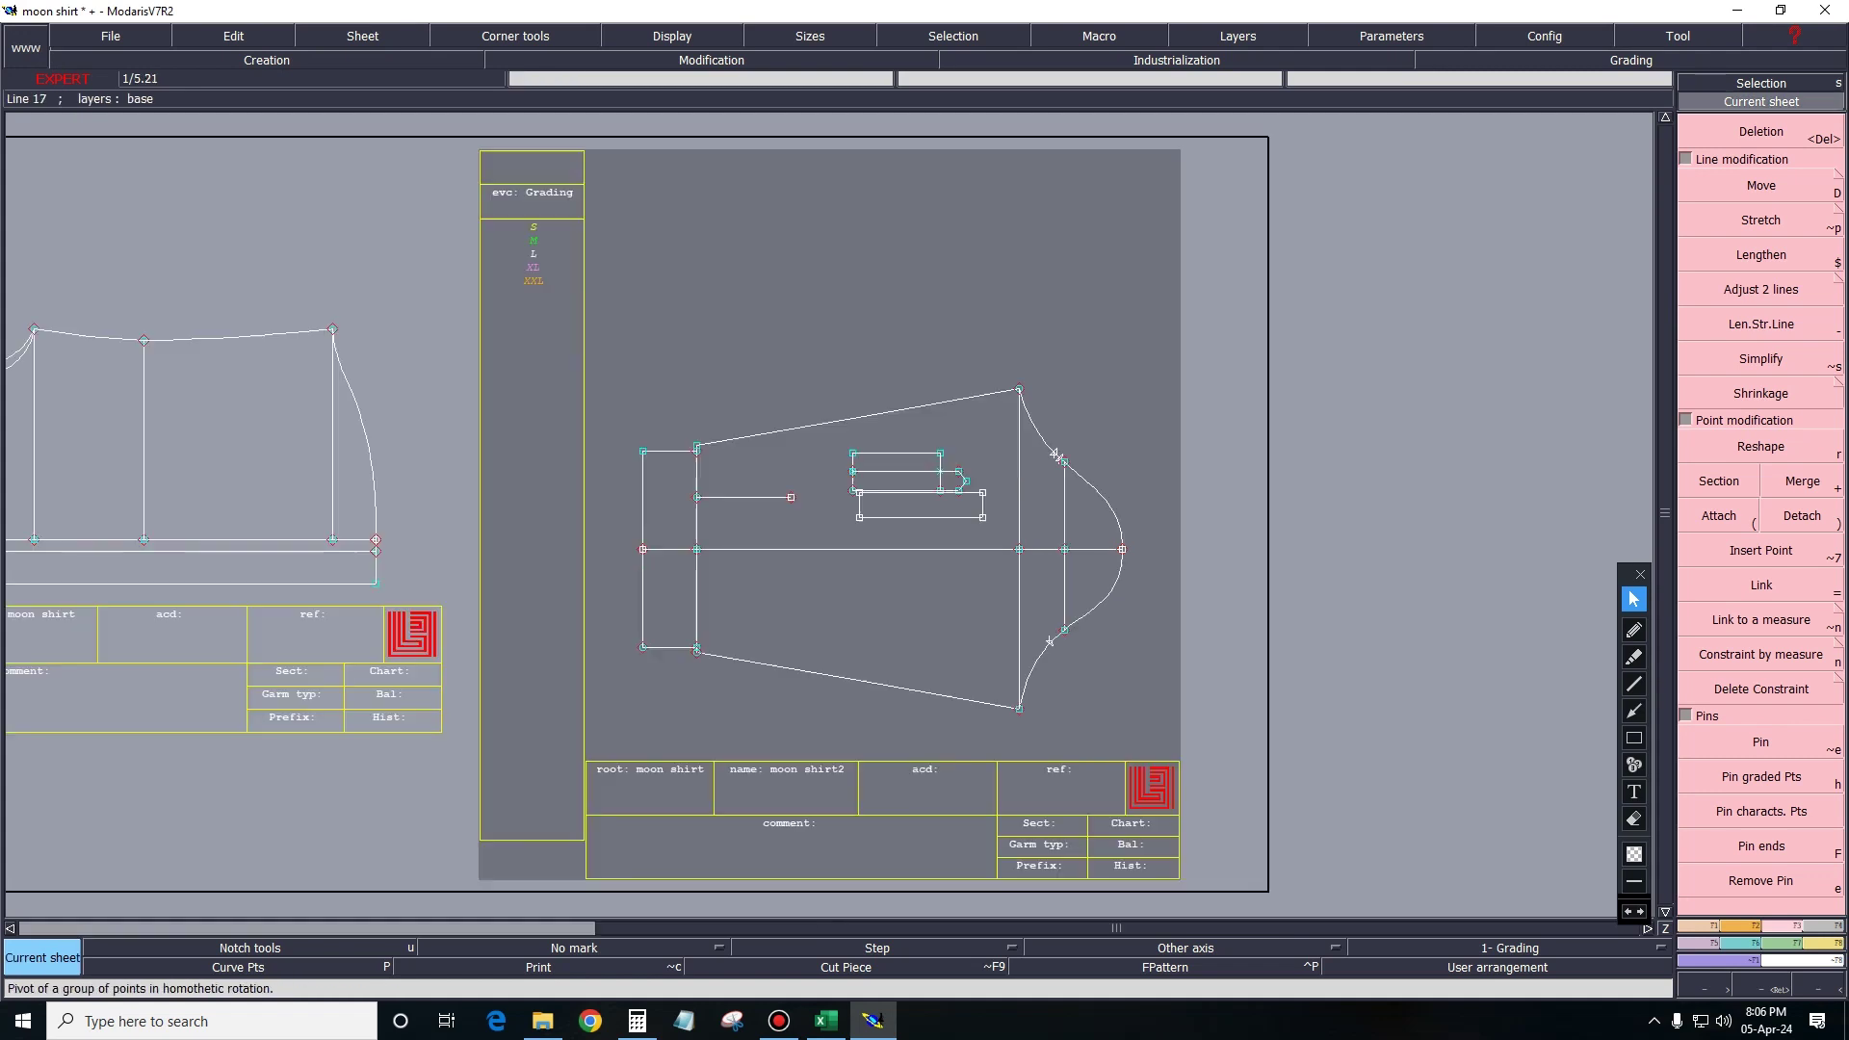
key(z)
click(1158, 616)
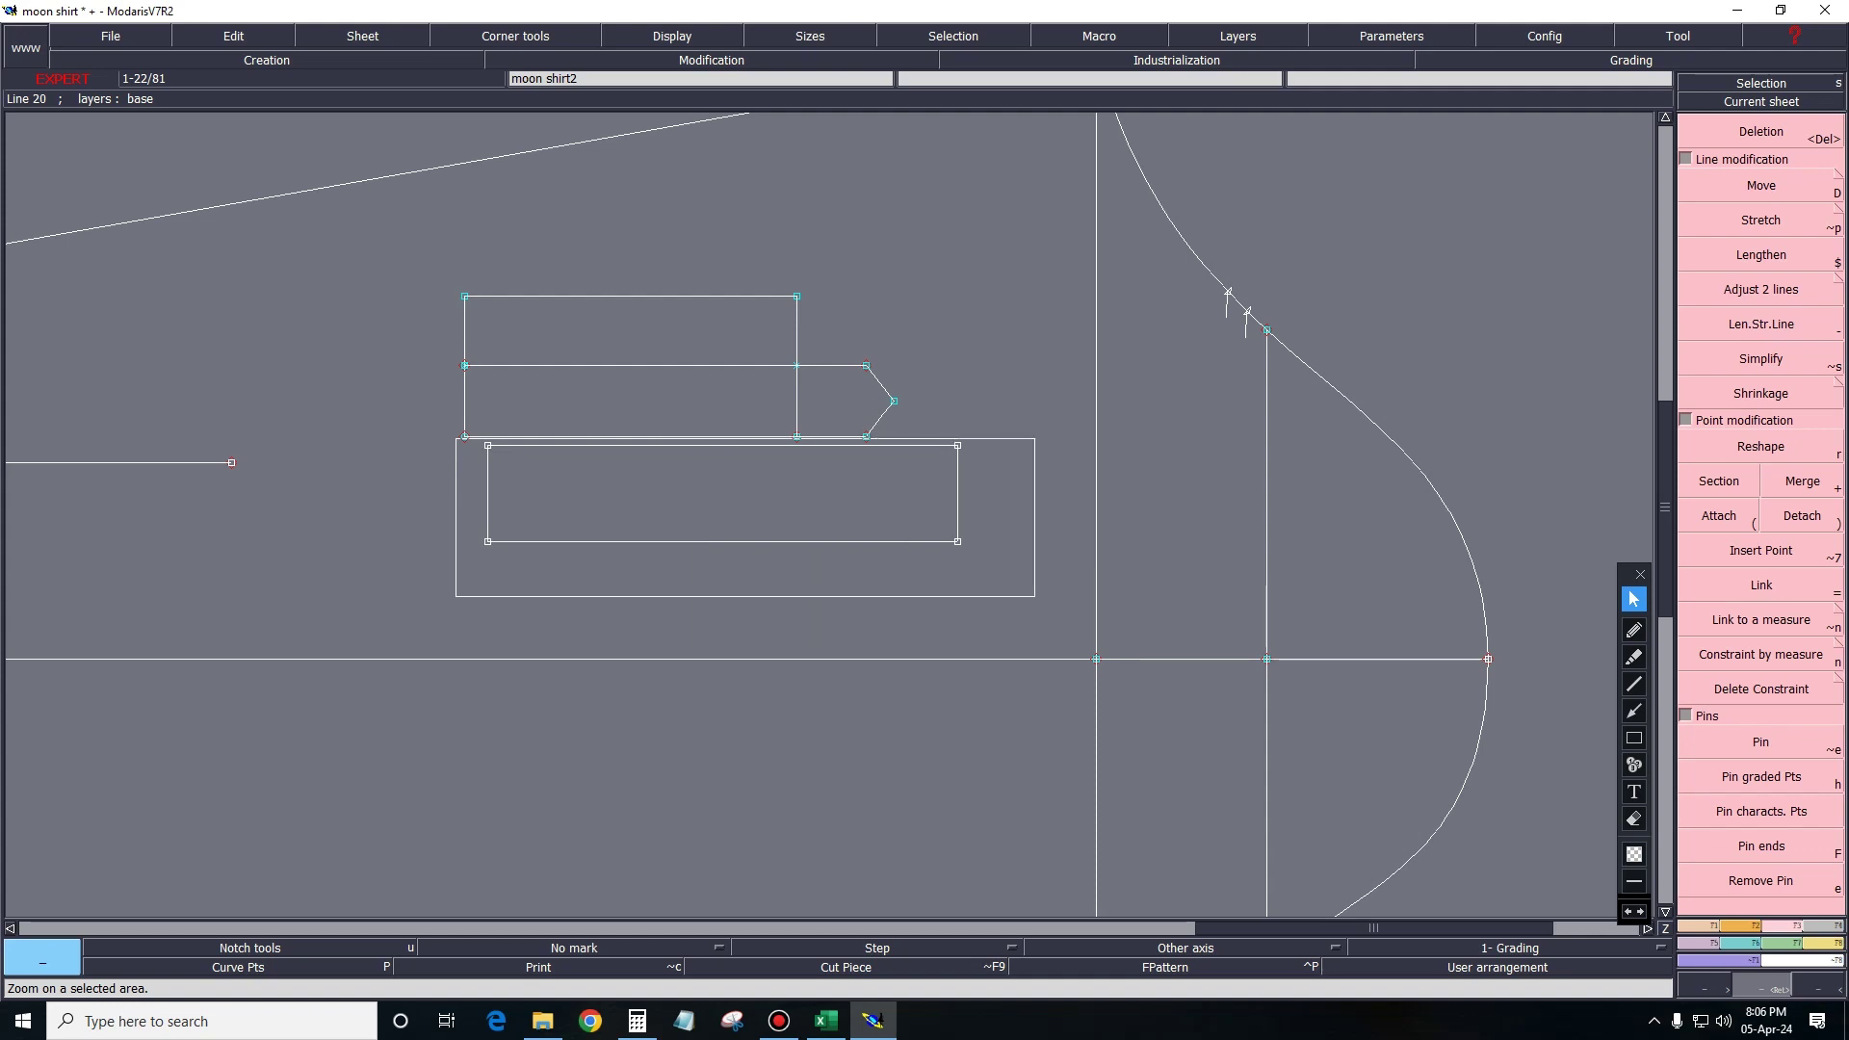
drag(682, 564, 1037, 598)
key(alt+e)
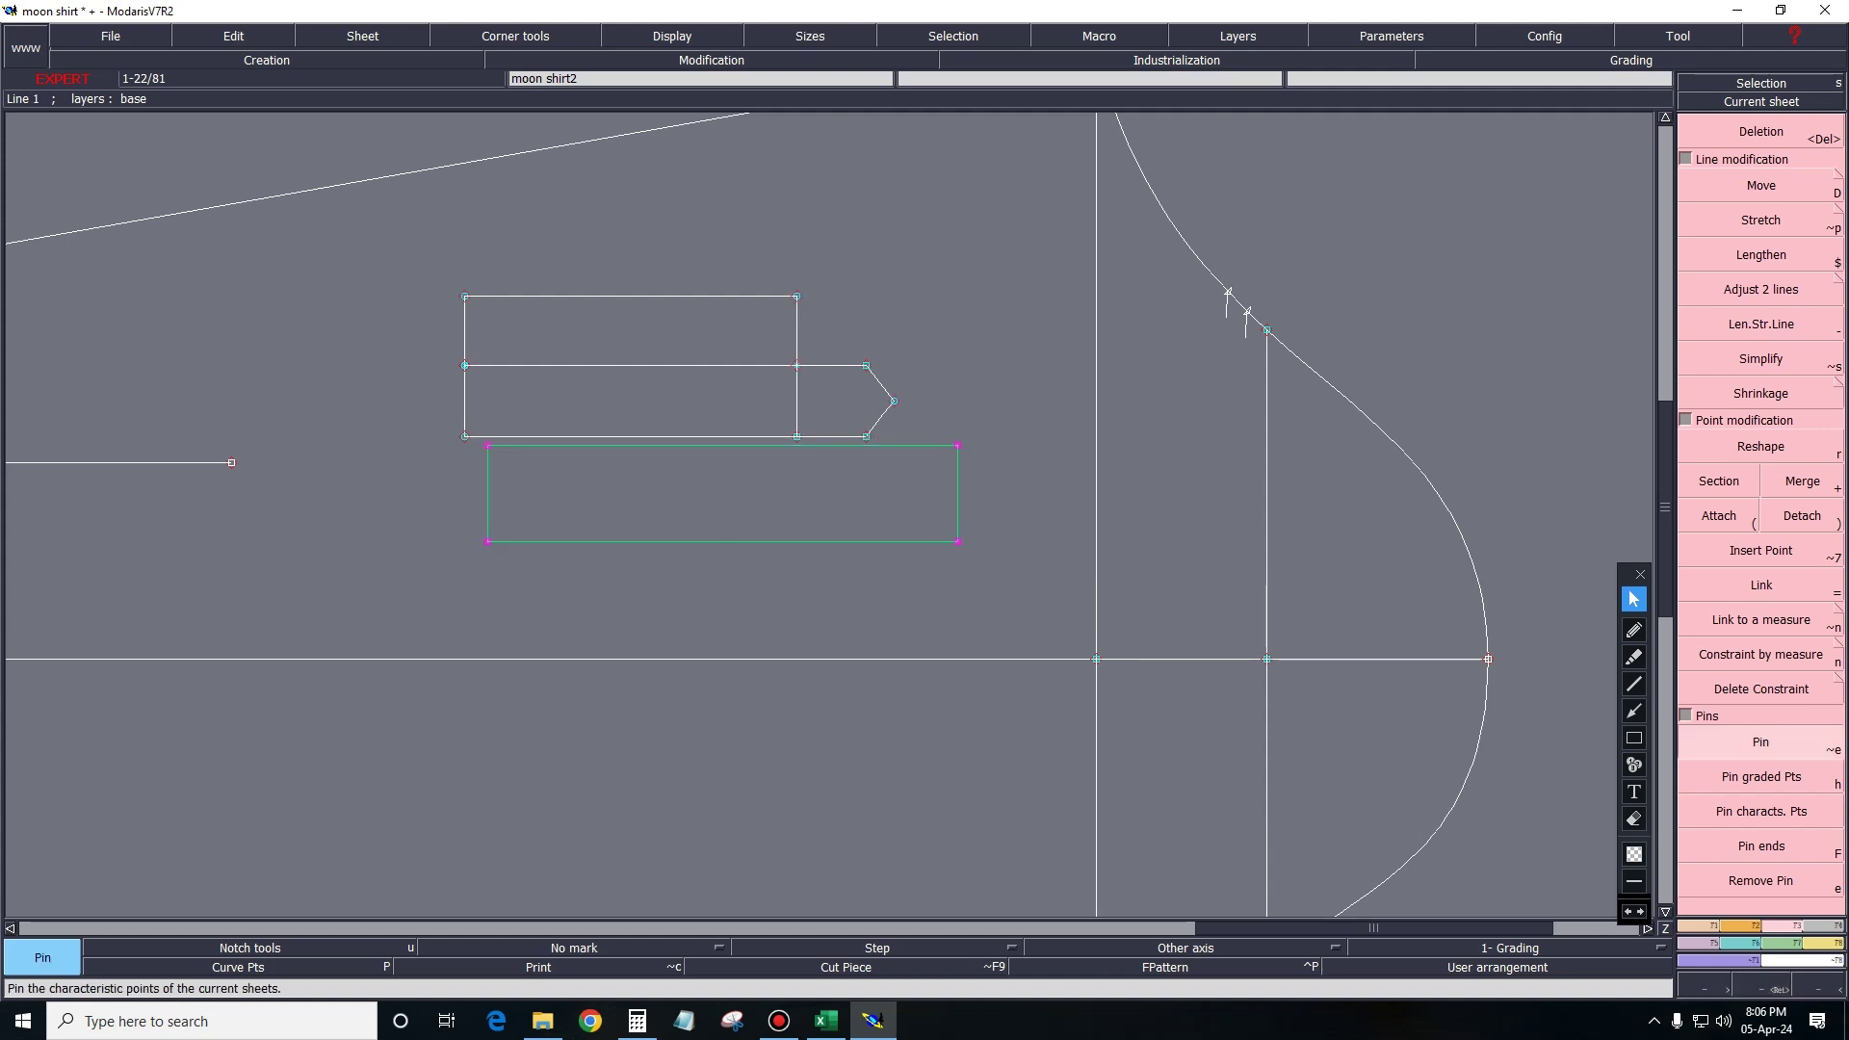
key(d)
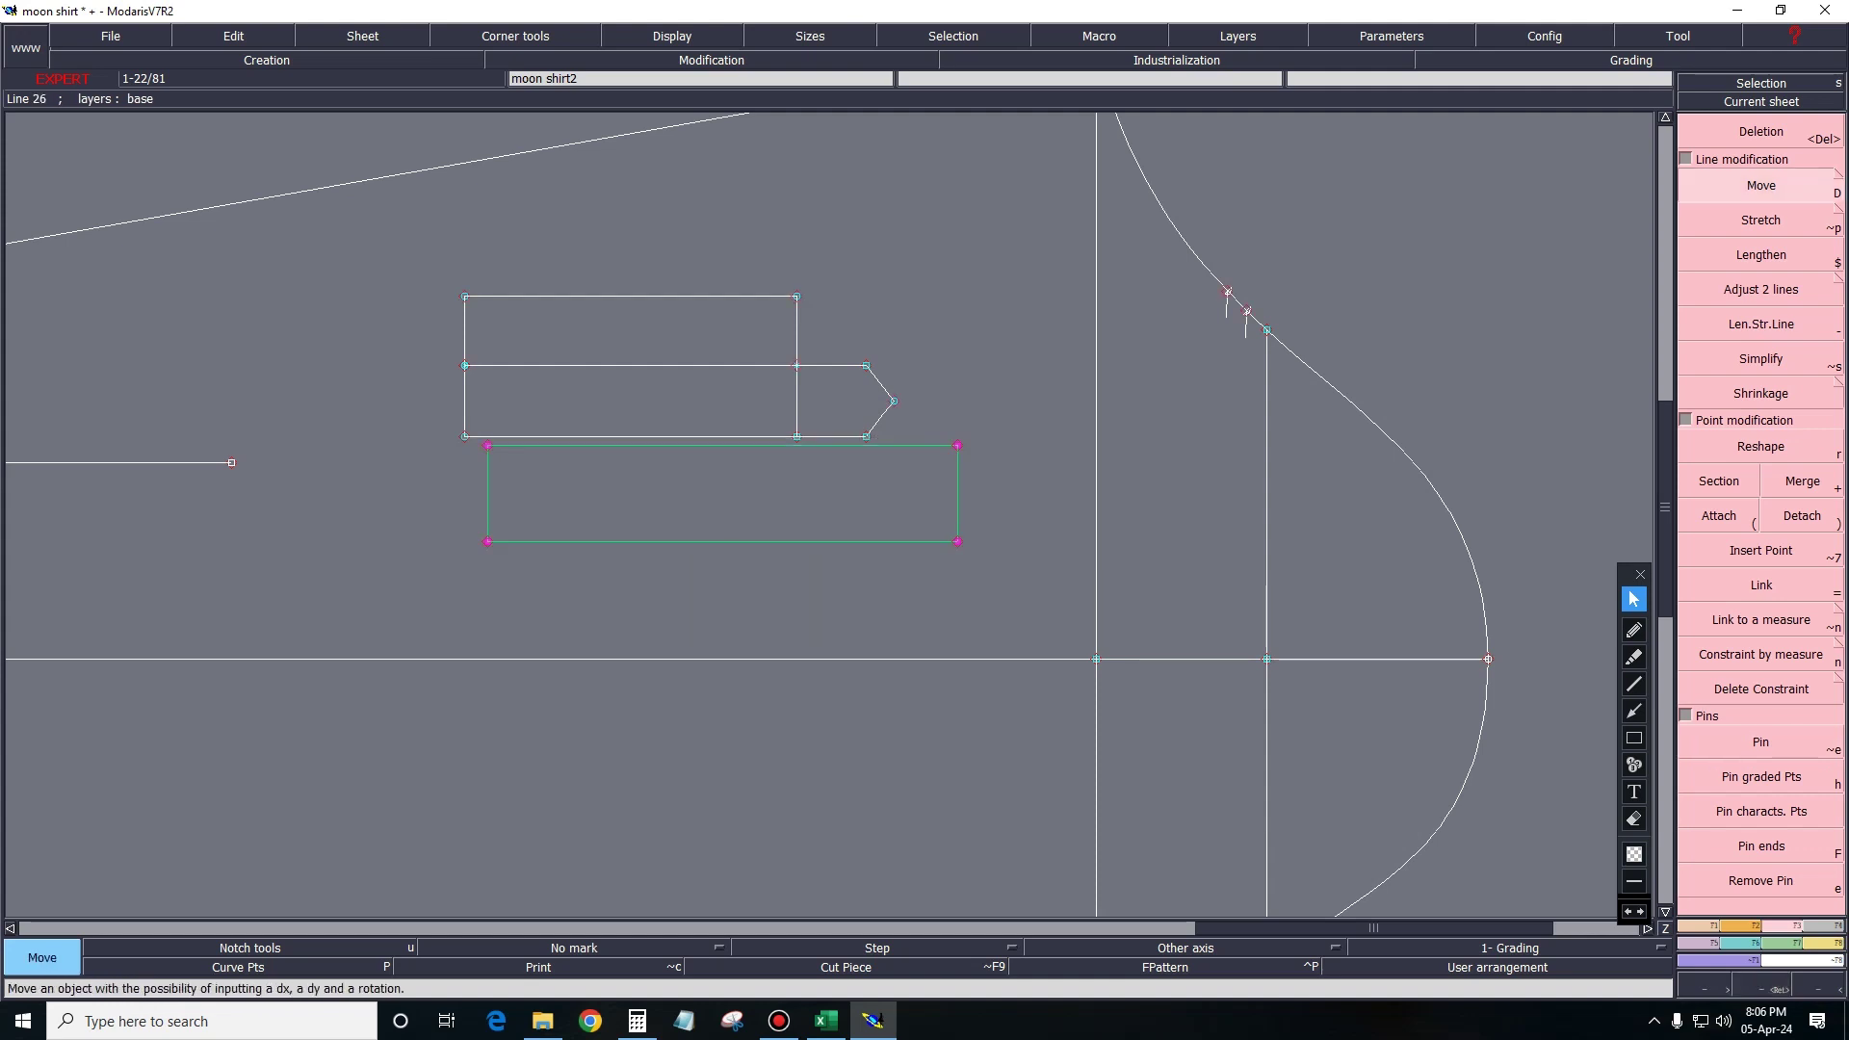
click(722, 541)
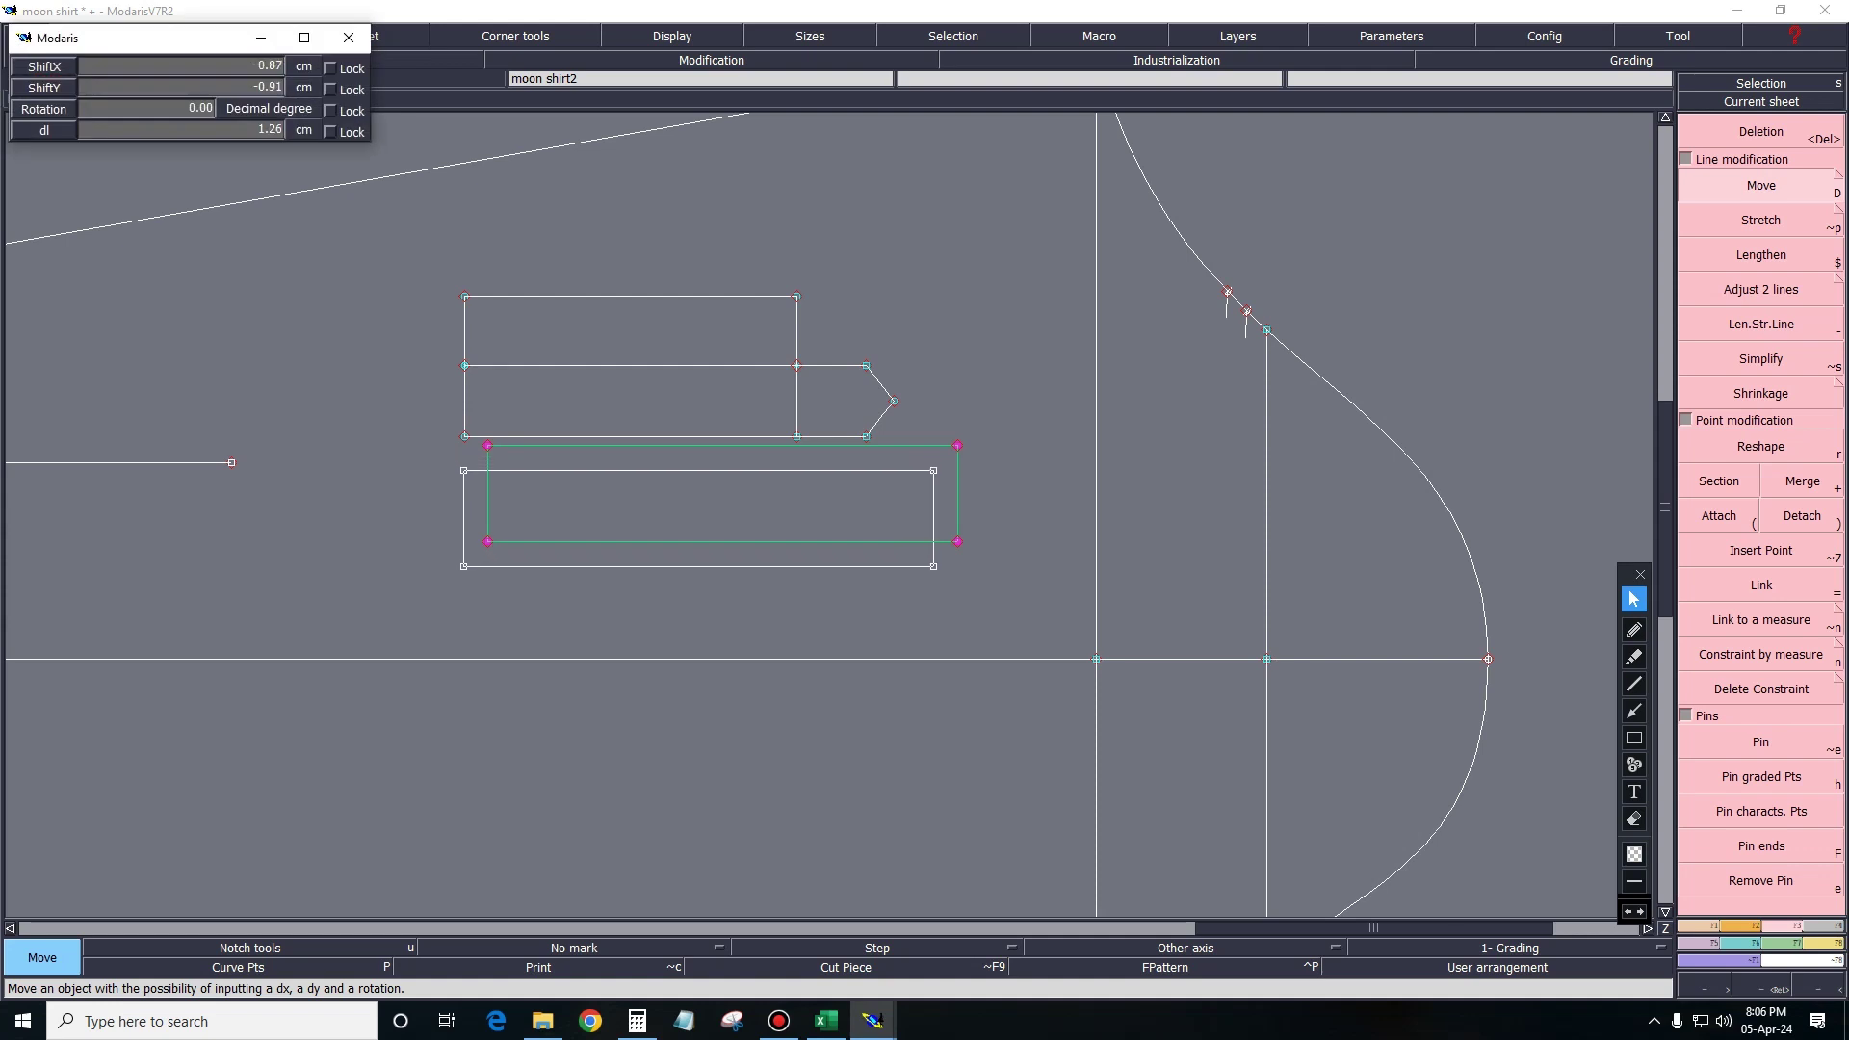
click(698, 566)
key(Escape)
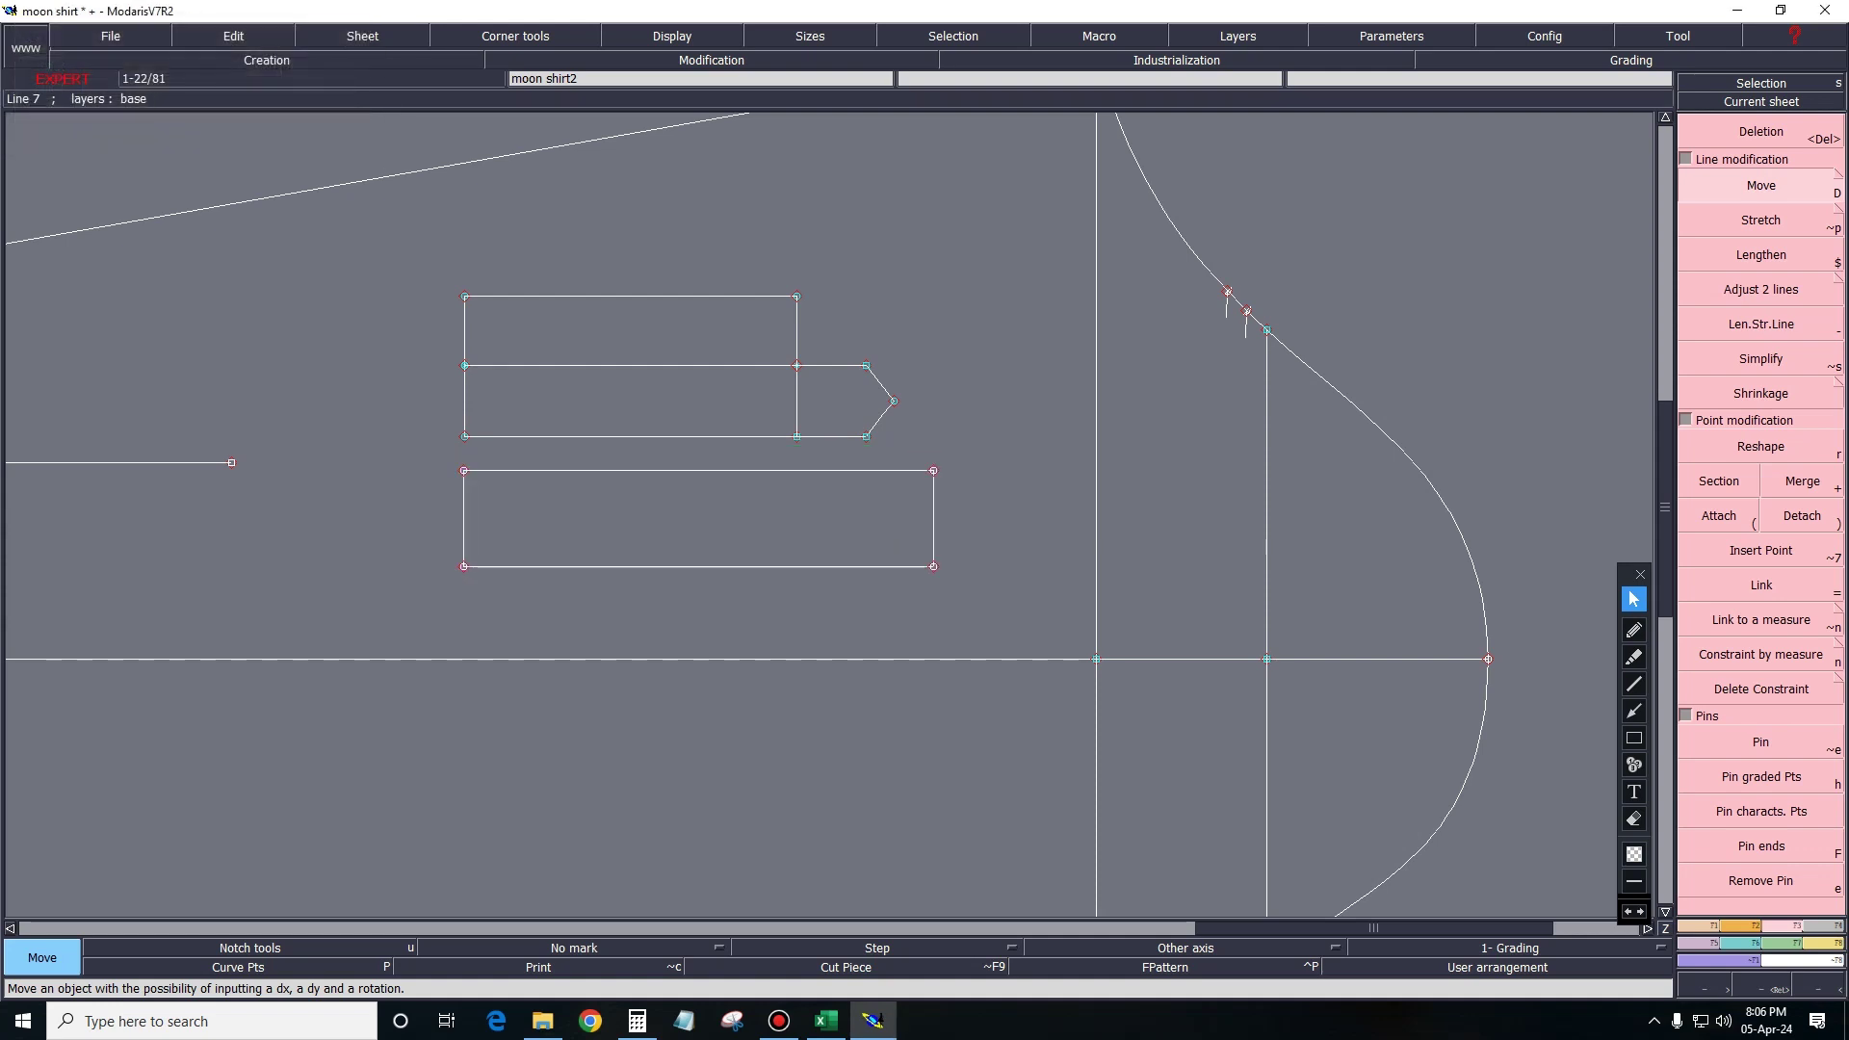
key(Home)
Mirror the sleeve sheet left to right and auto-arrange all sheets on the desk.
key(F4)
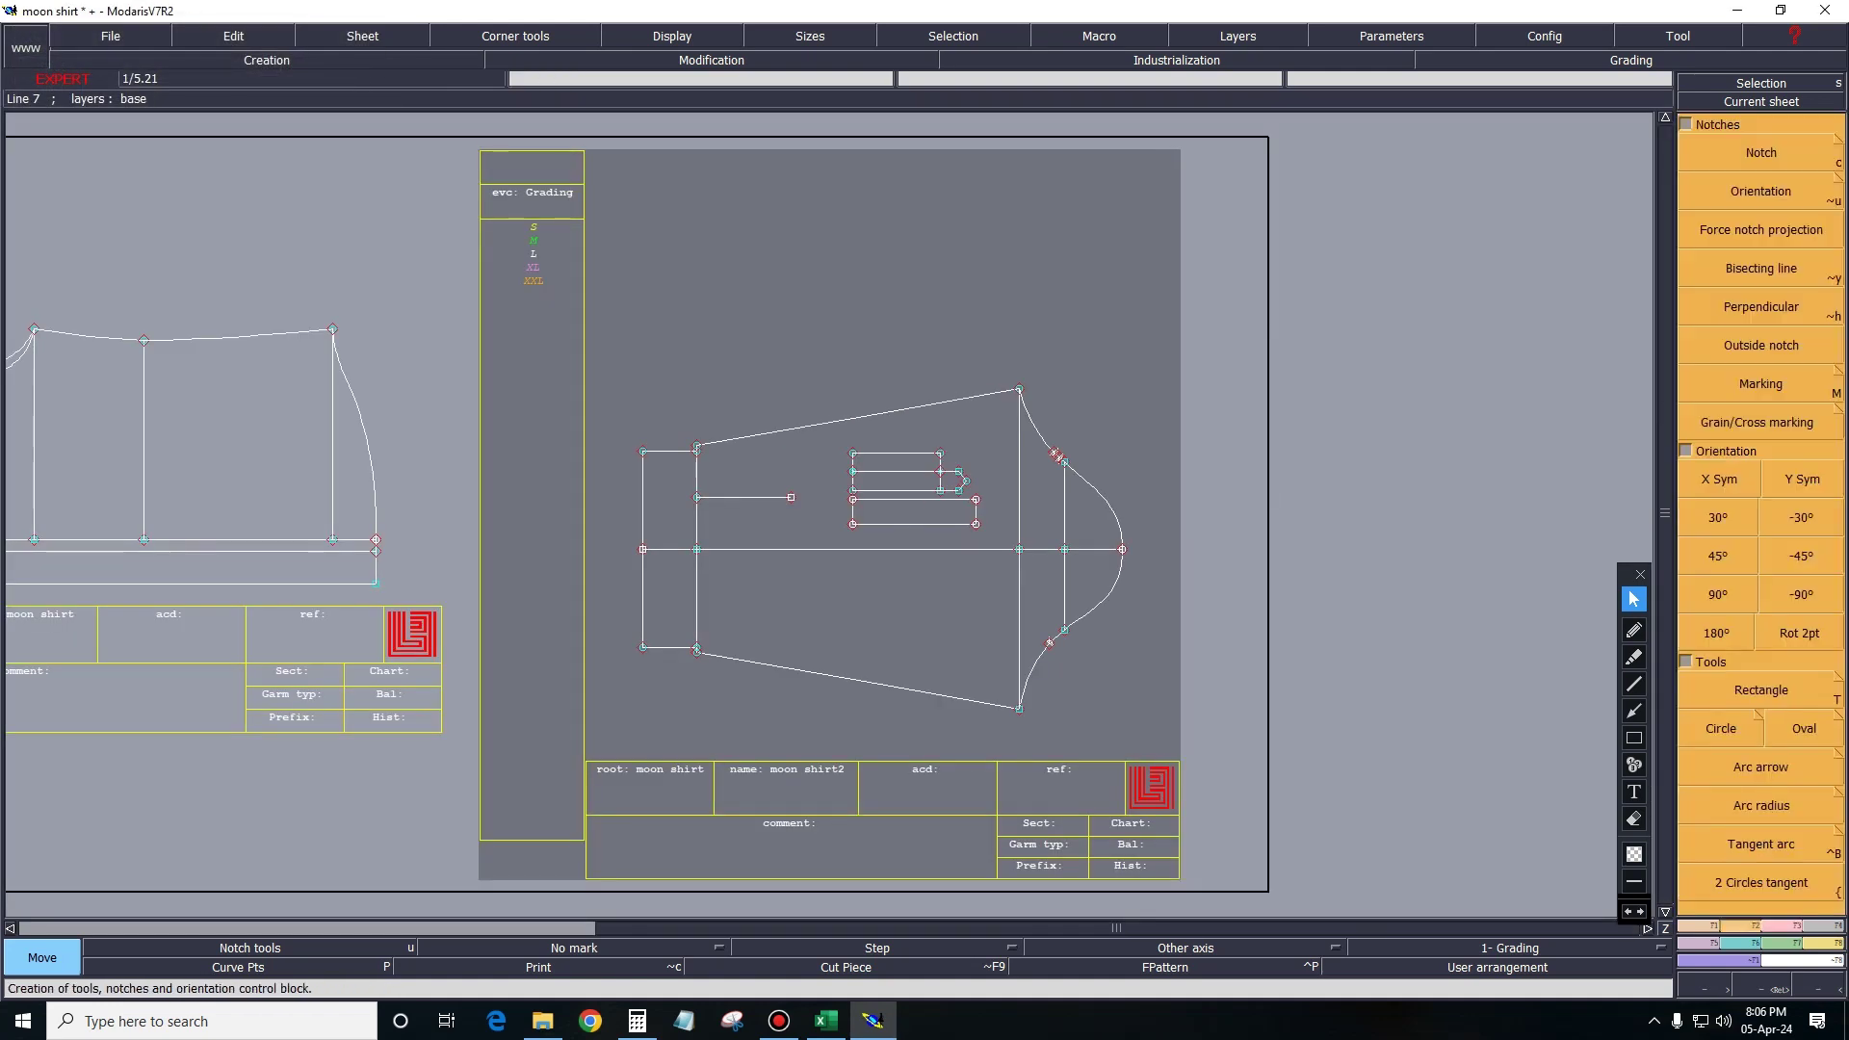
click(1717, 479)
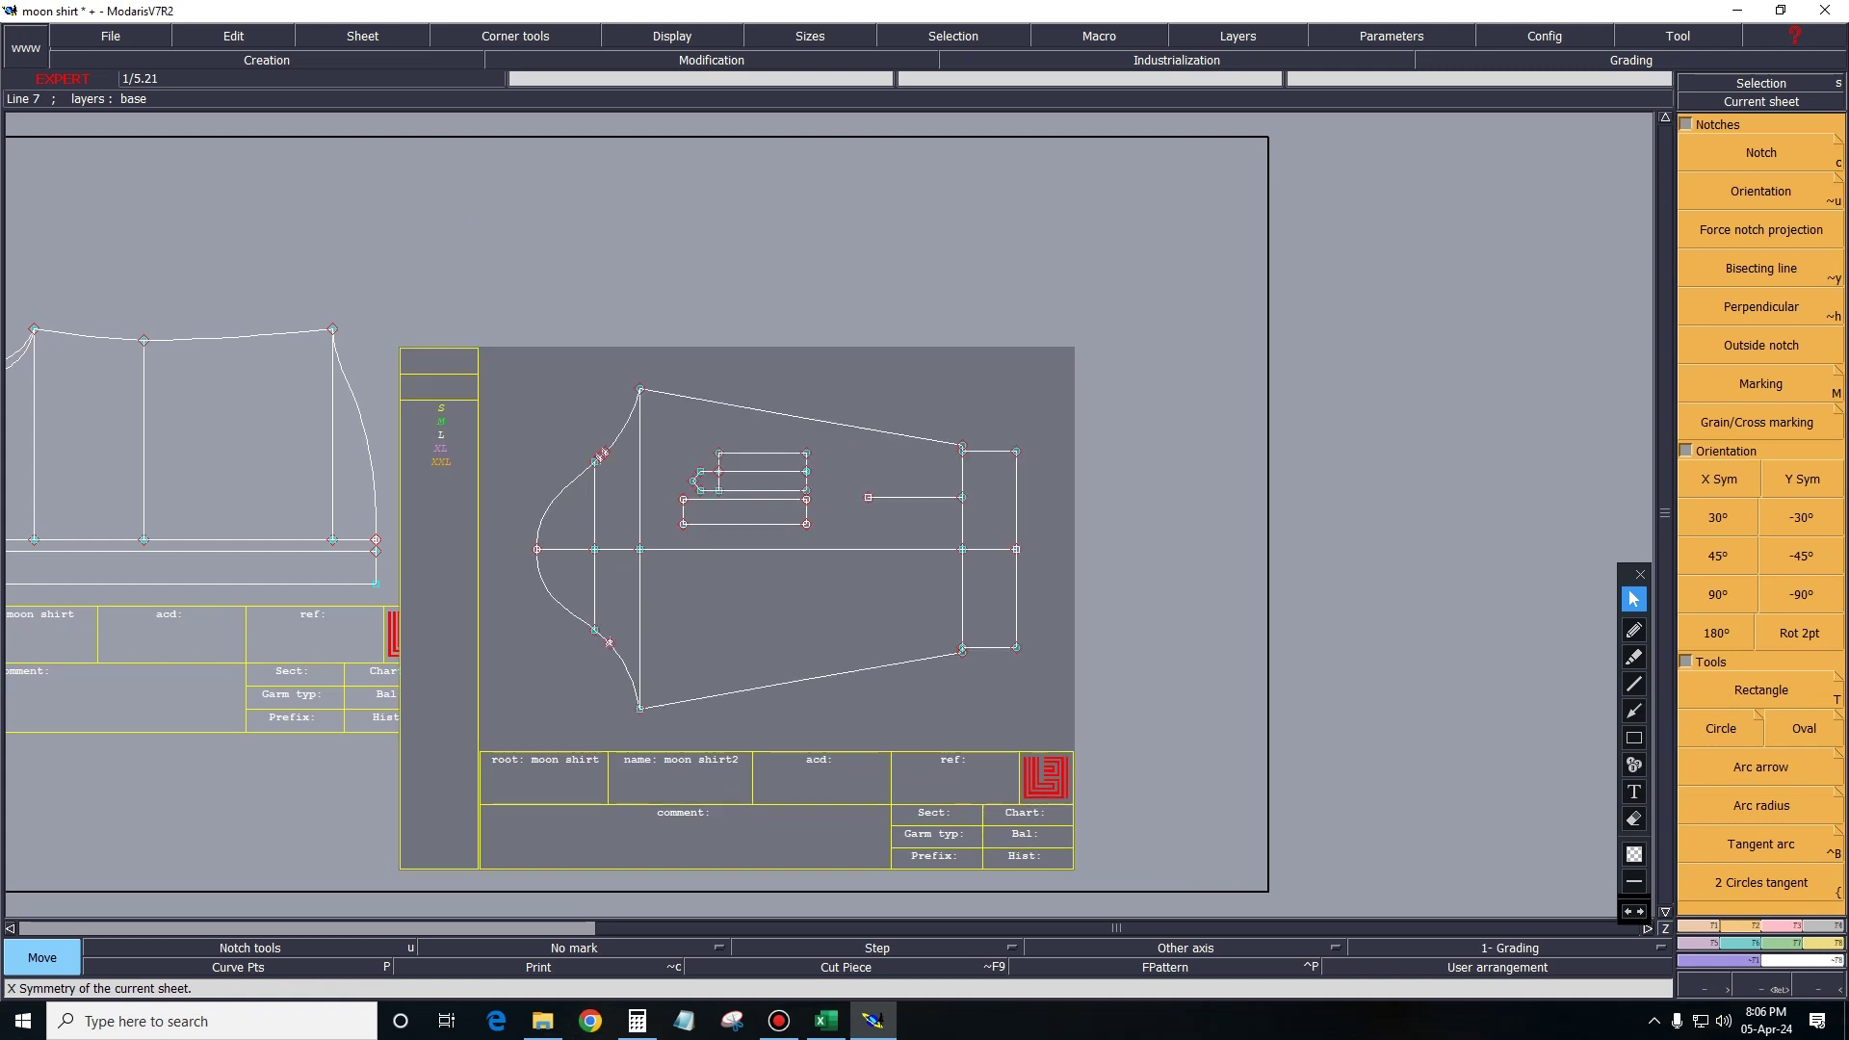
click(1497, 967)
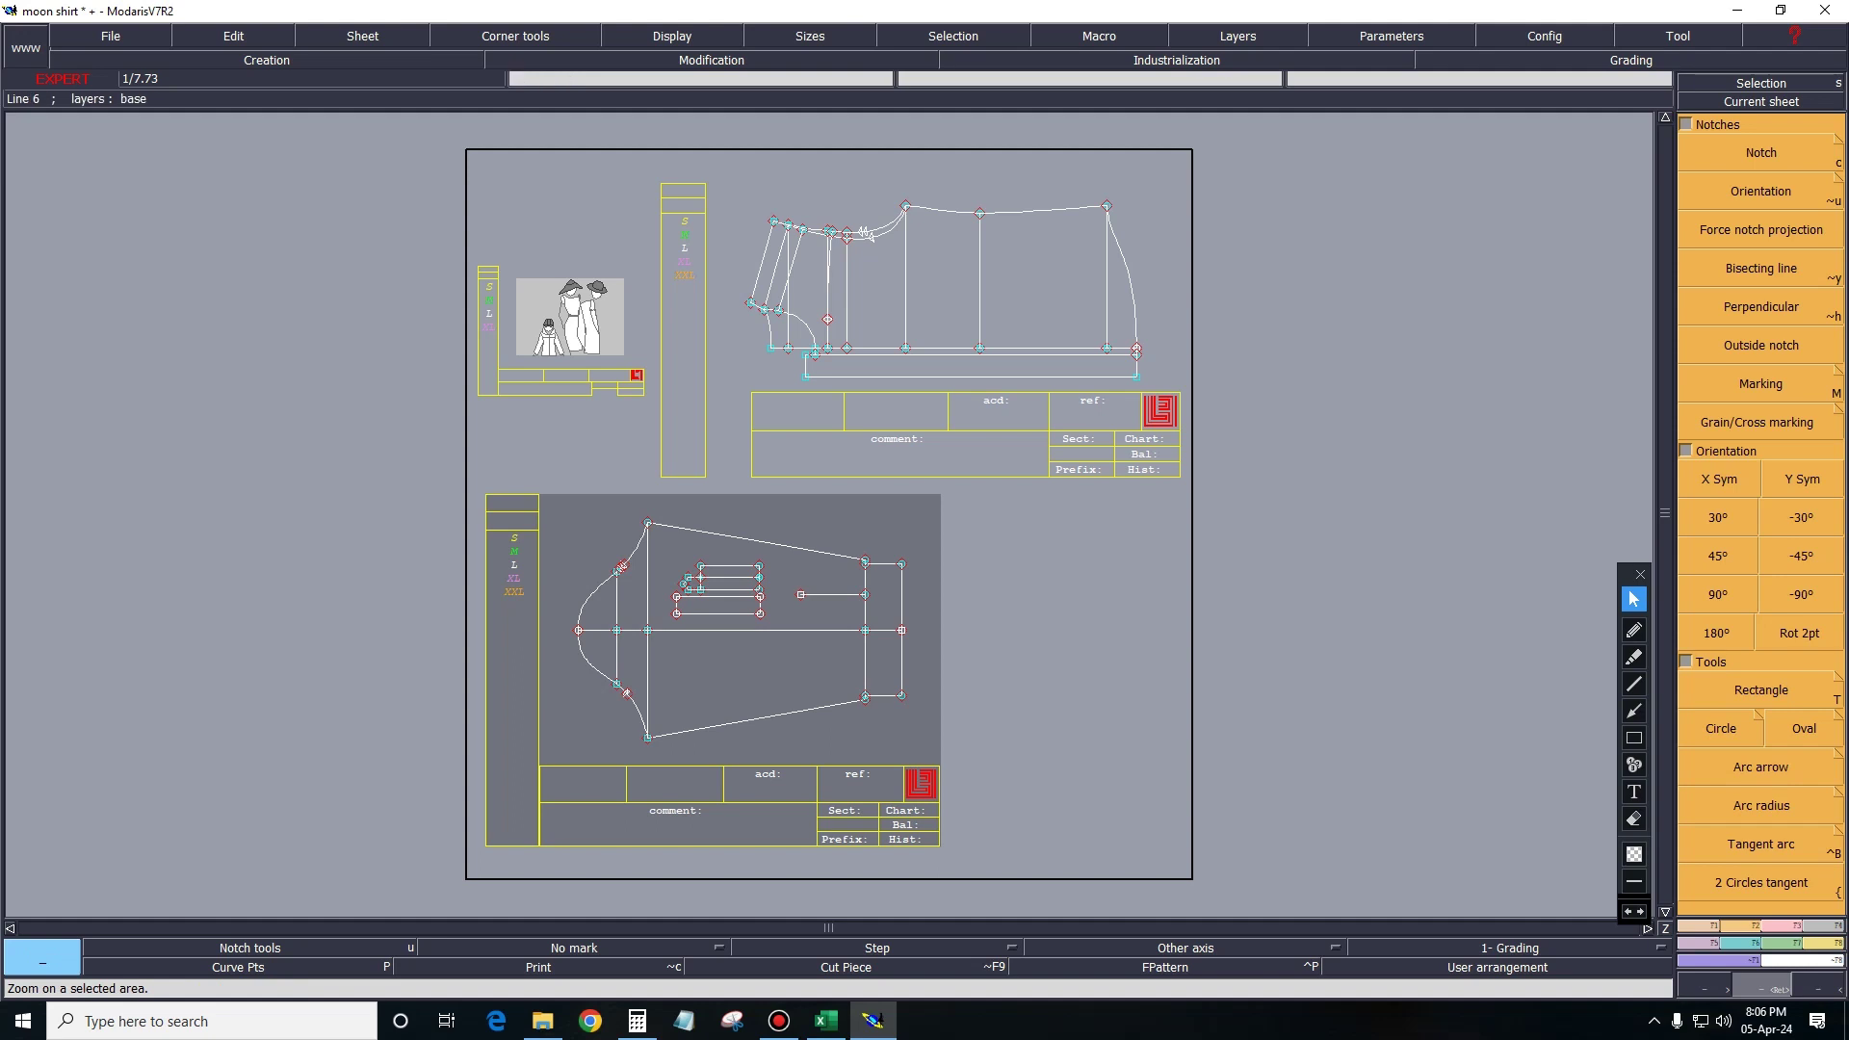
Delete the extra vertical line from the shirt body, then select Adjust 2 lines.
drag(650, 213, 953, 410)
key(Delete)
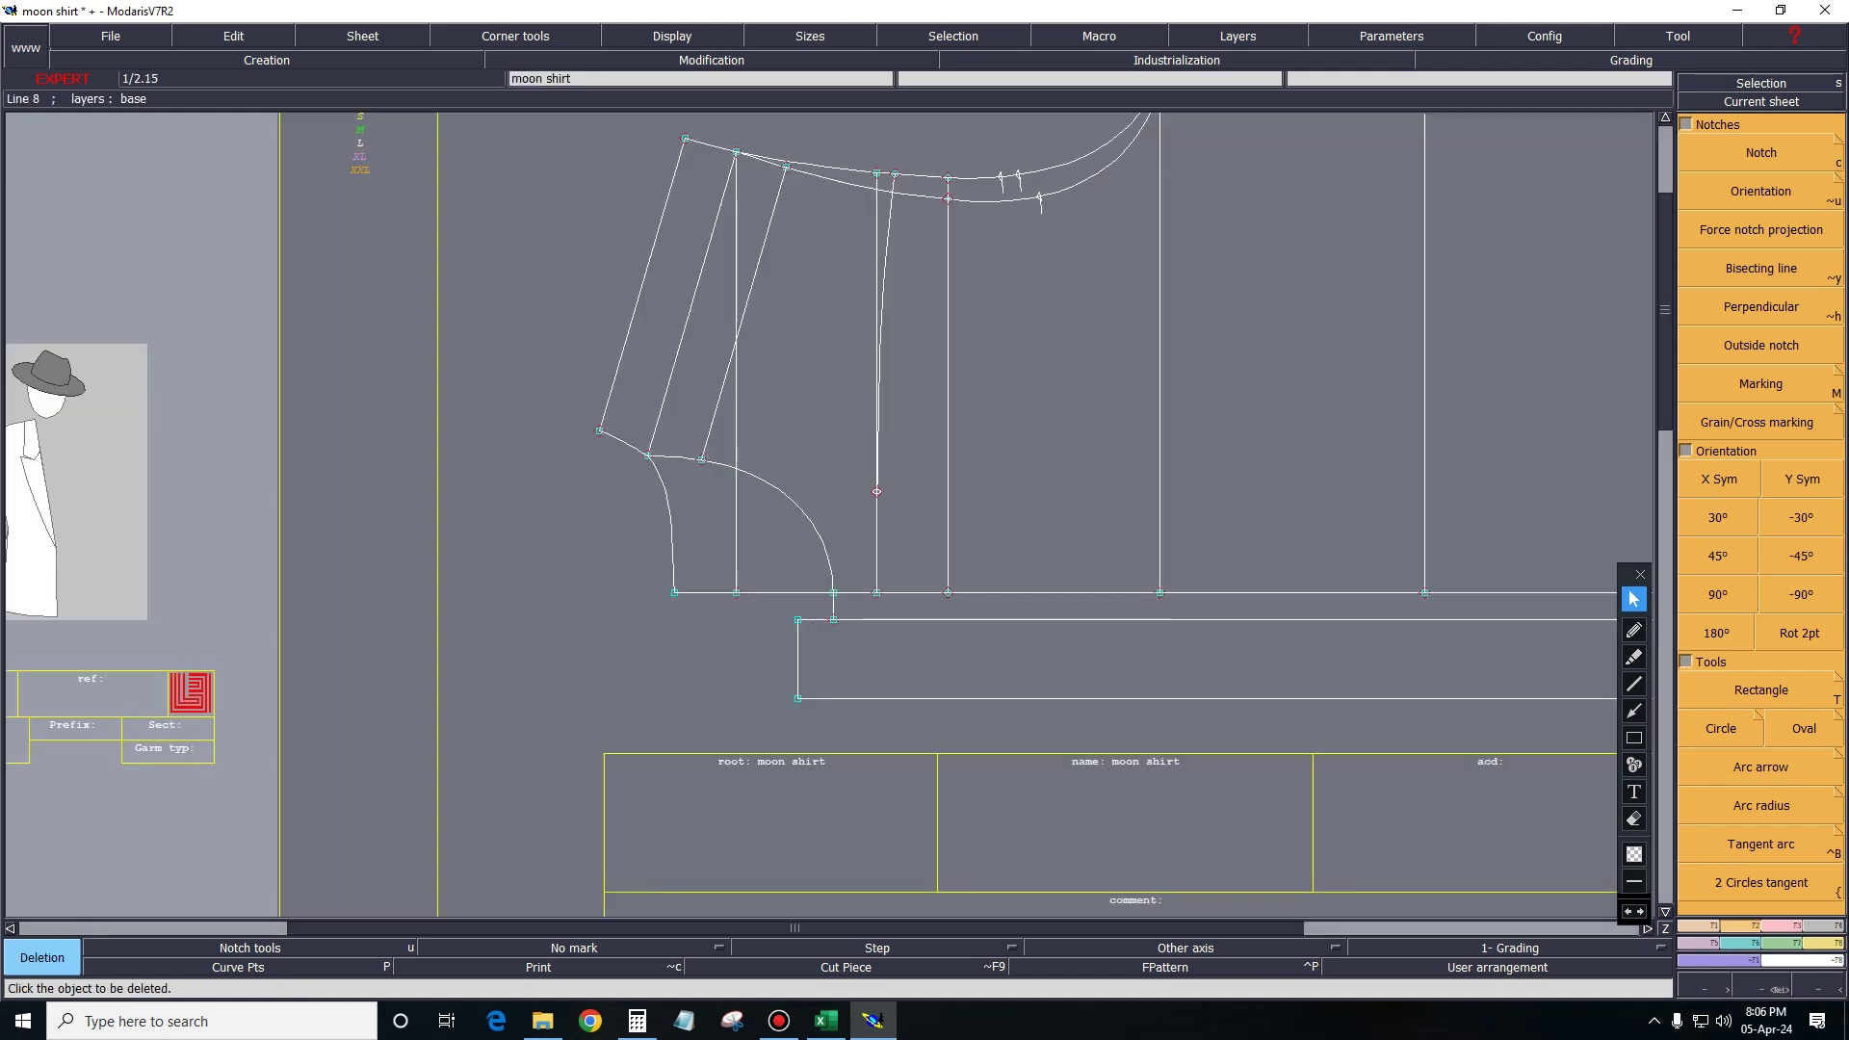
click(735, 289)
key(minus)
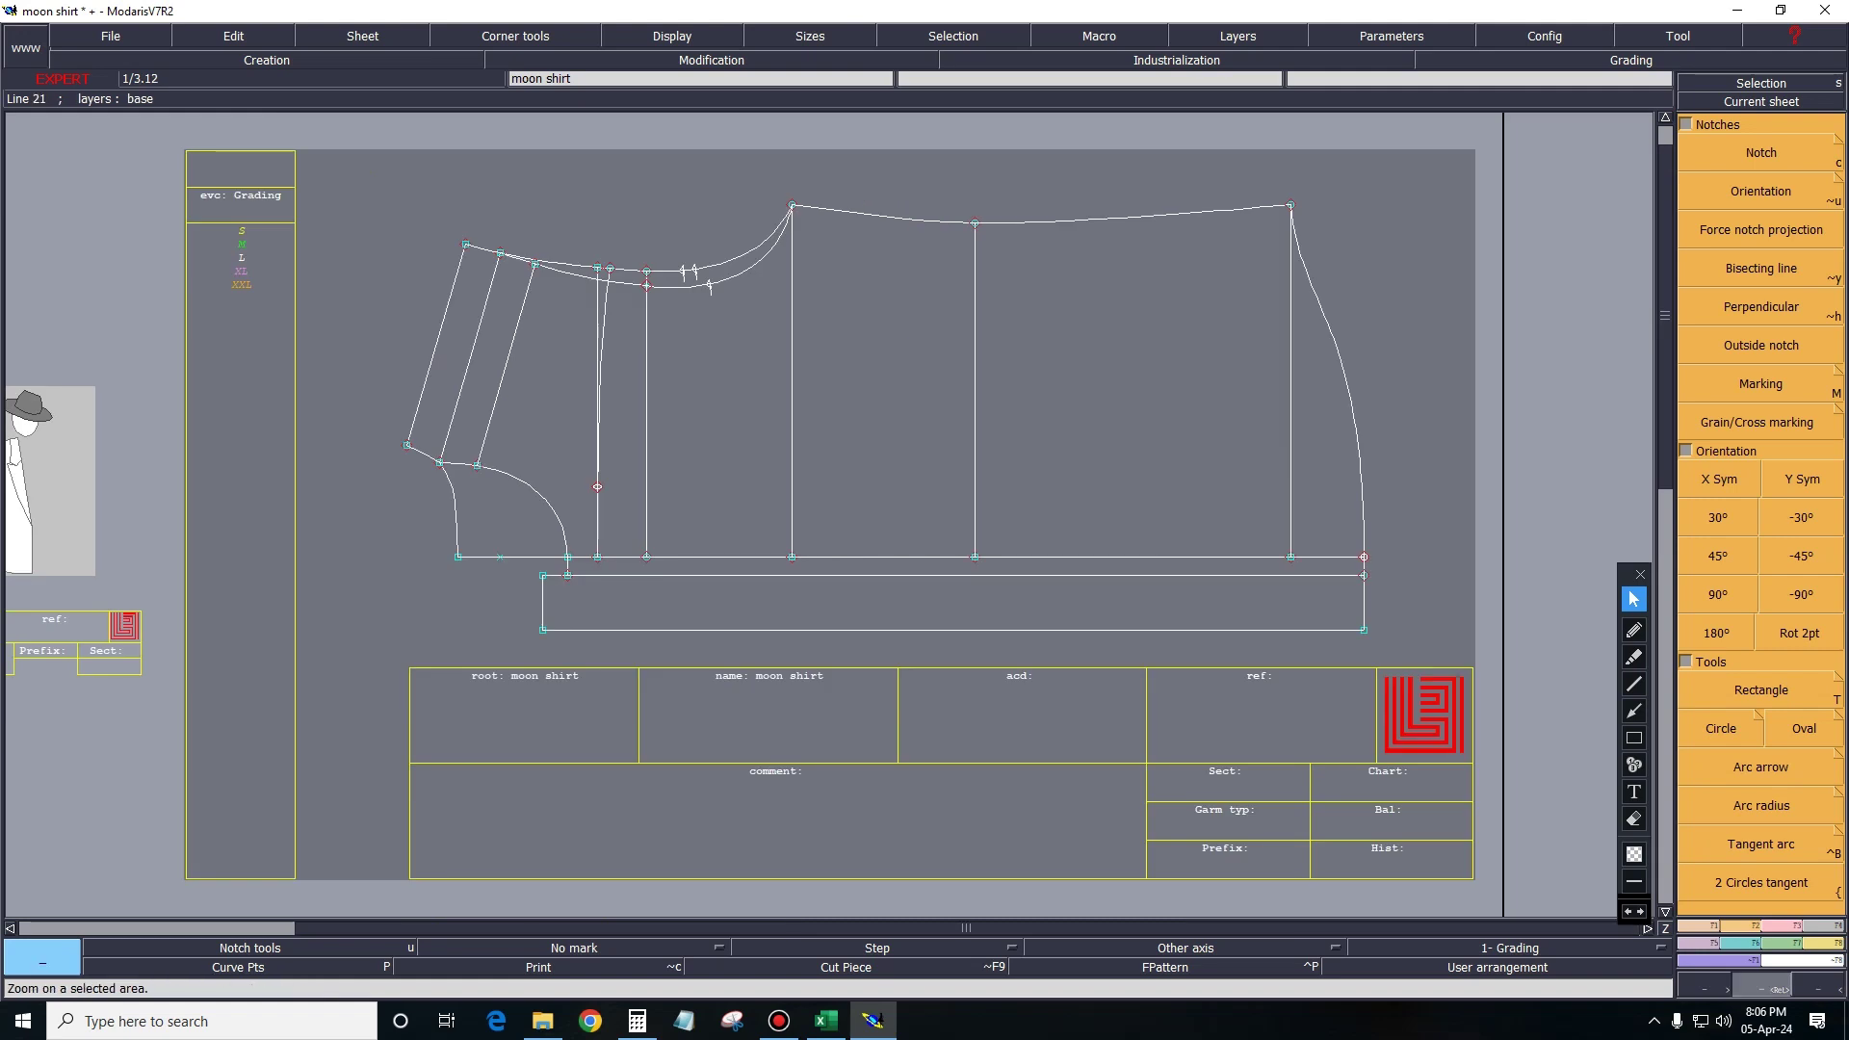
drag(370, 198, 1030, 695)
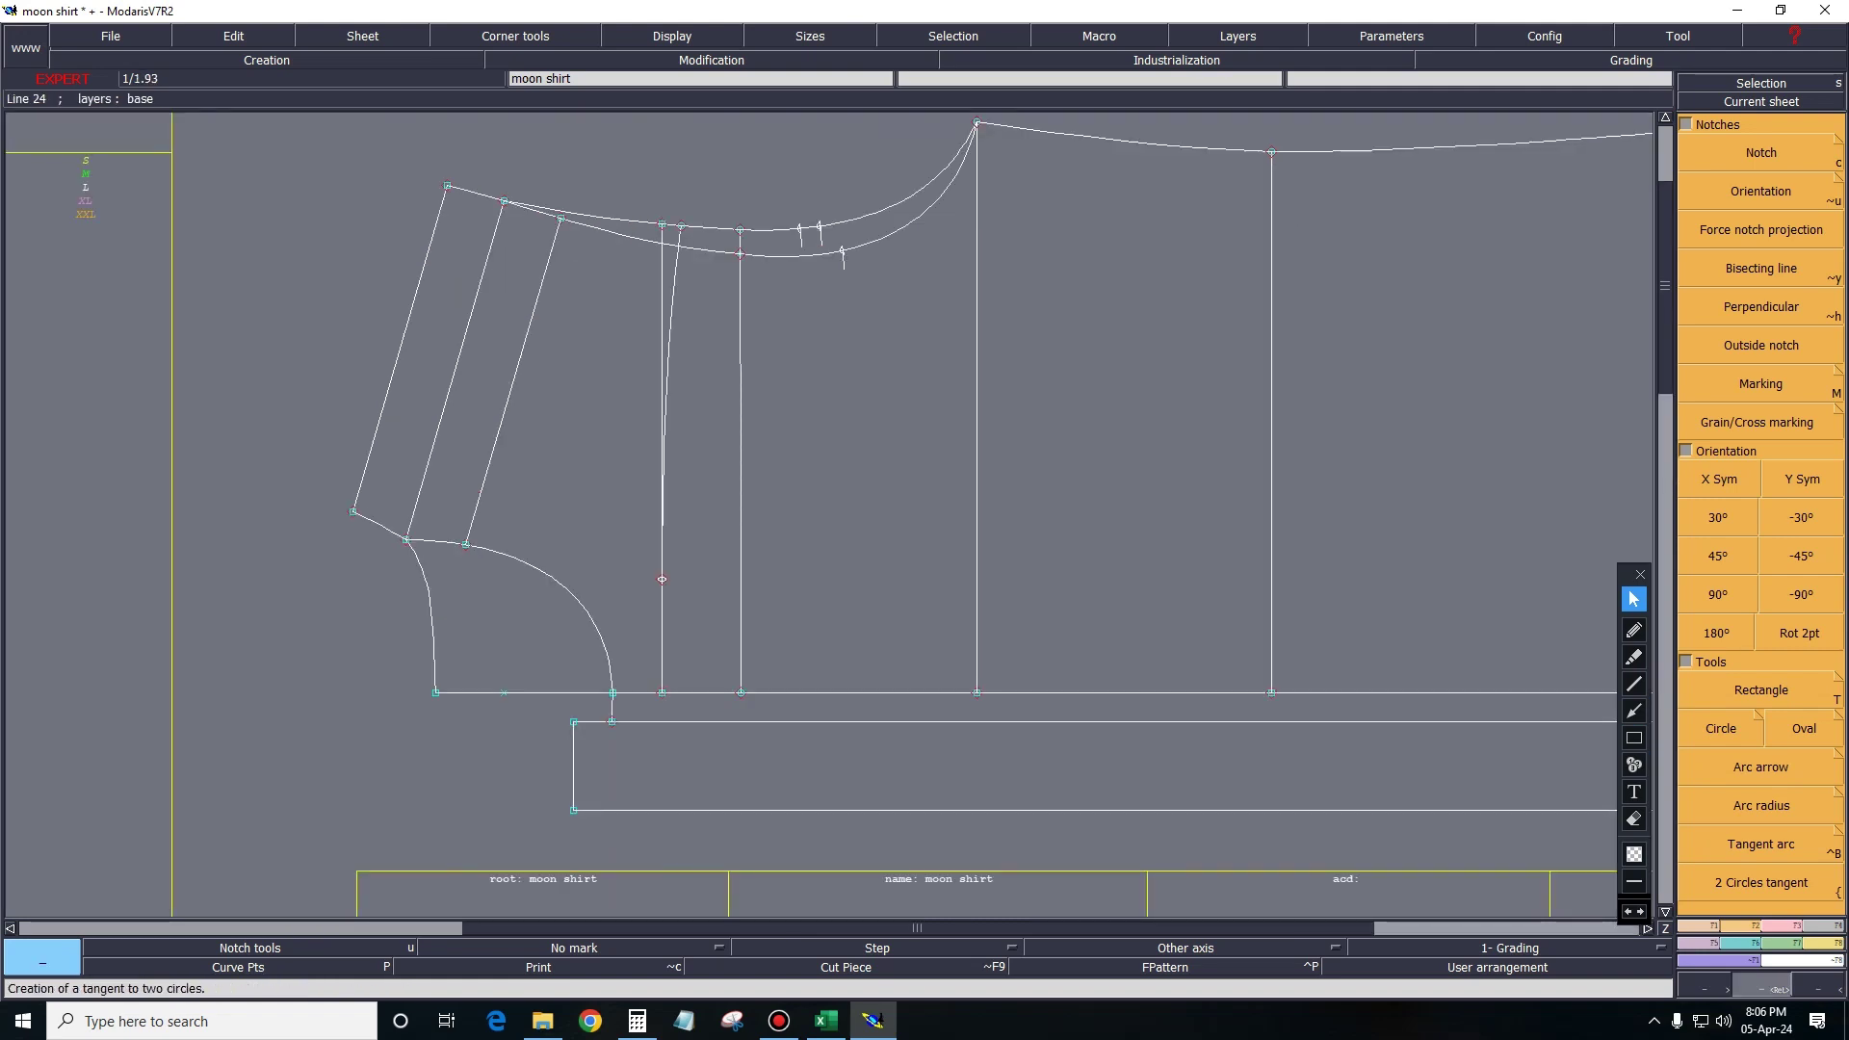
click(712, 60)
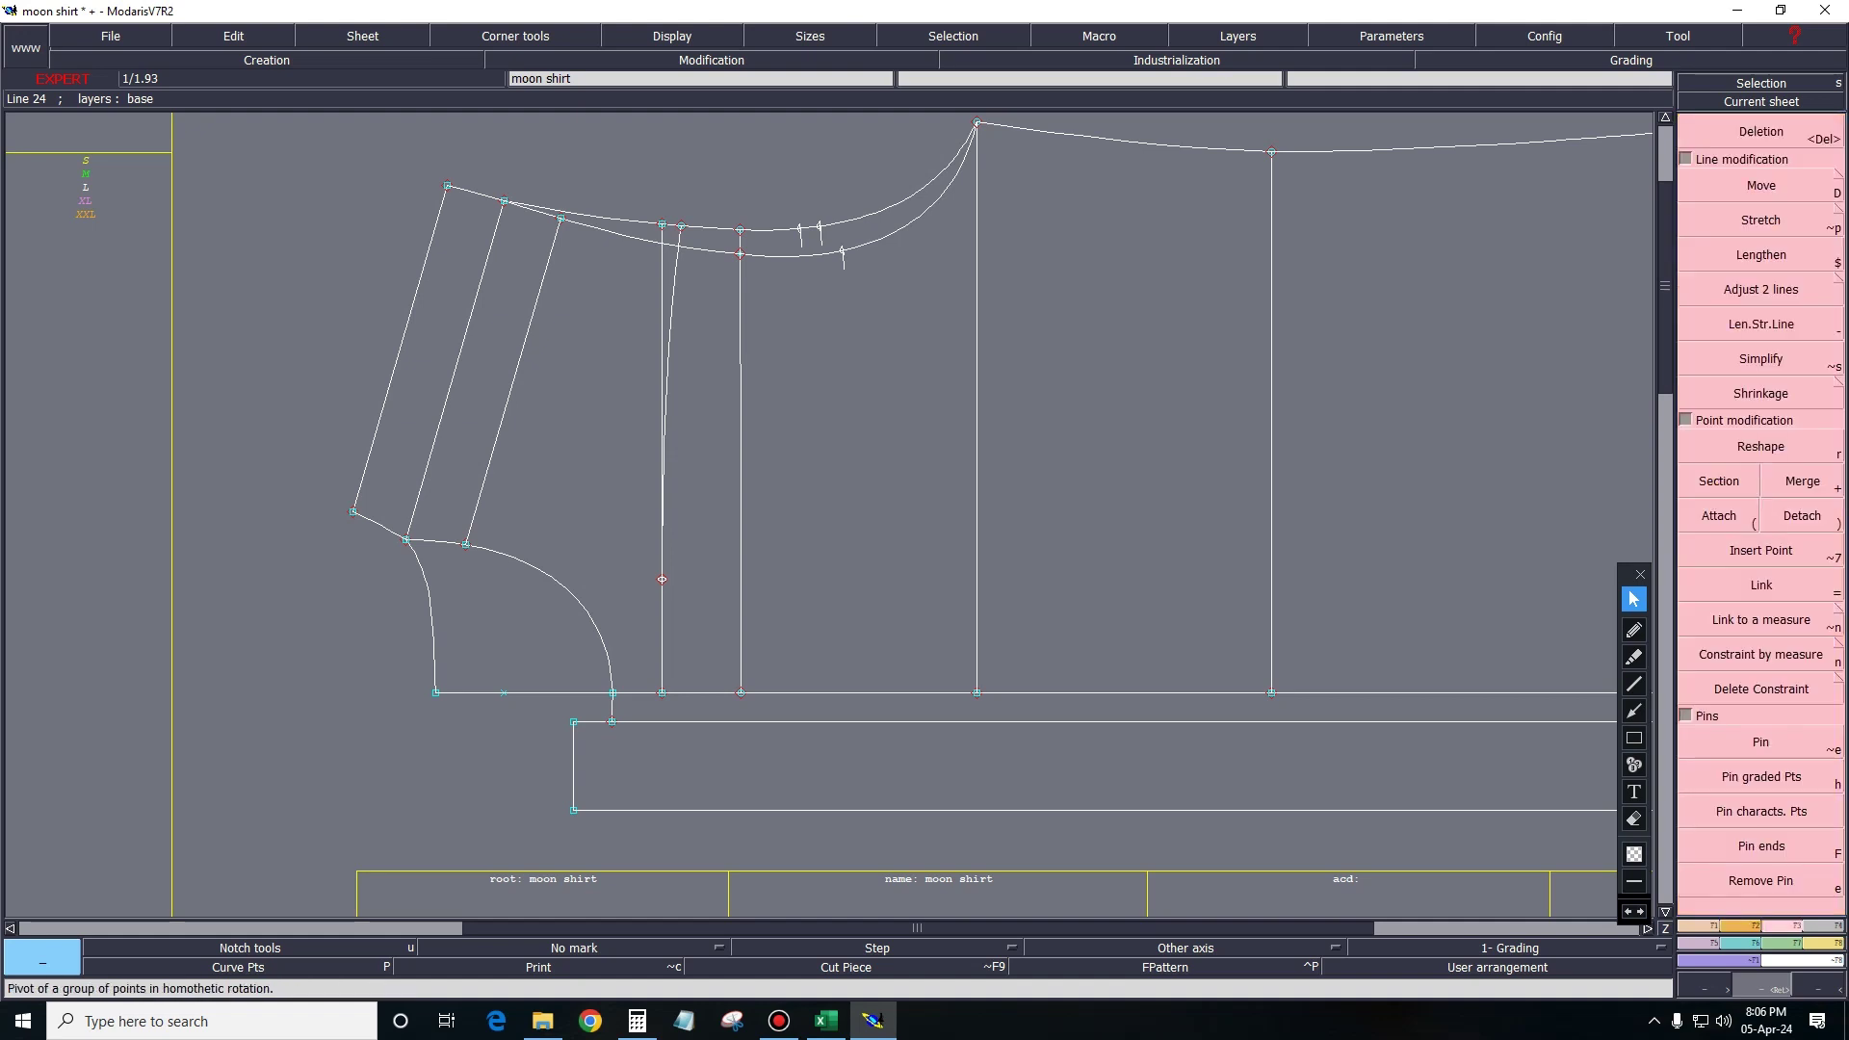
click(1761, 289)
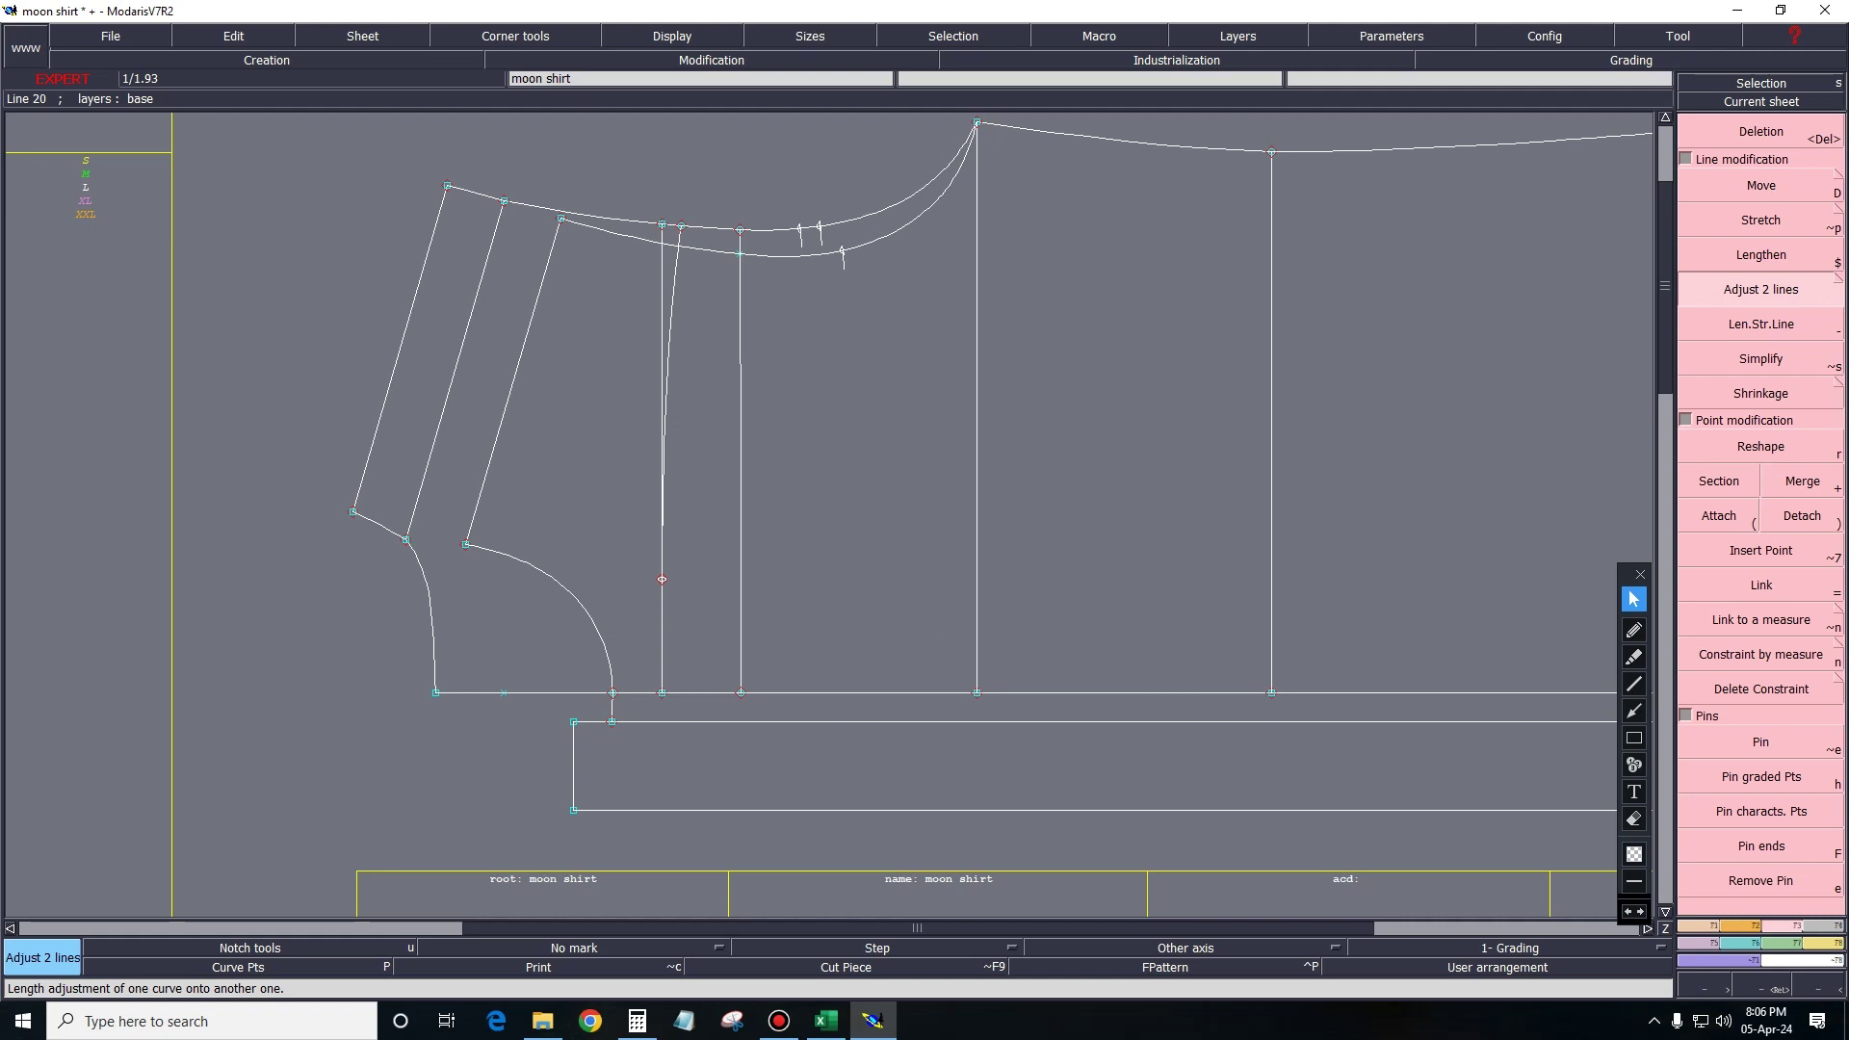
Arrange all sheets, fit the moon shirt sheet in view, then switch to the Excel chart.
key(F2)
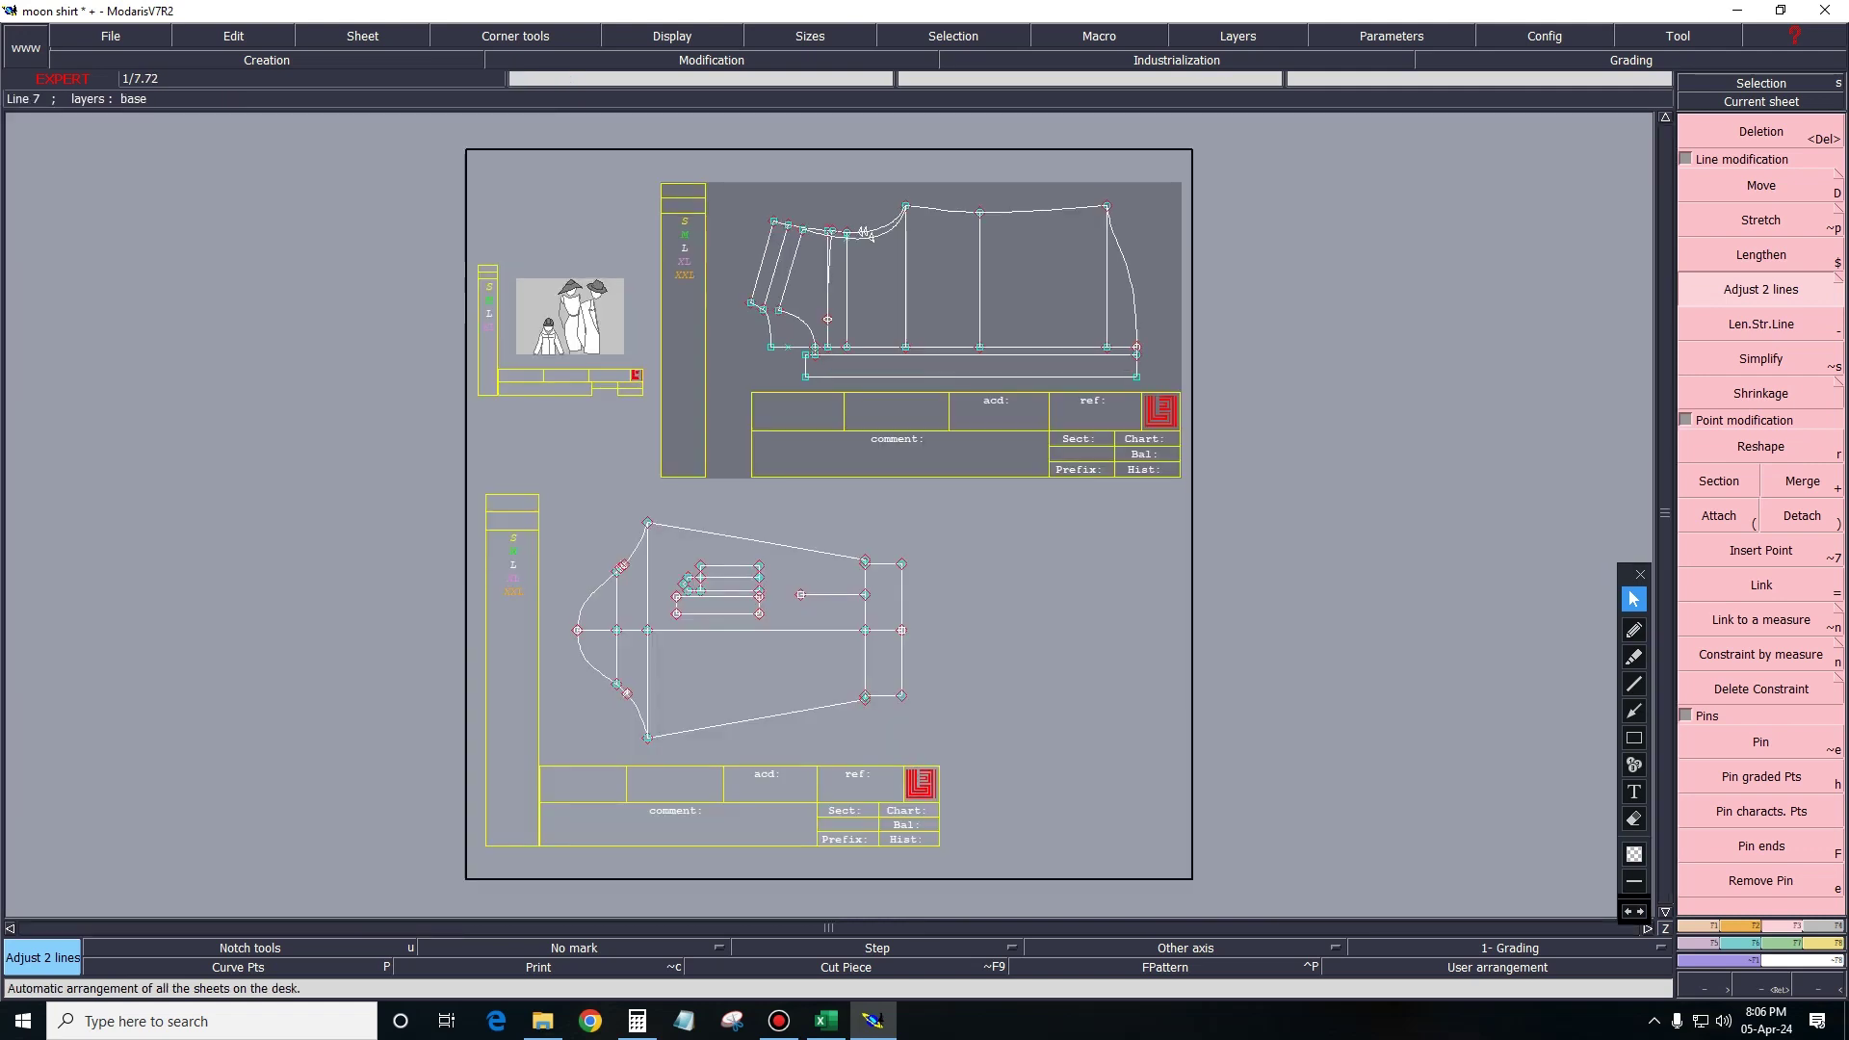
click(1761, 101)
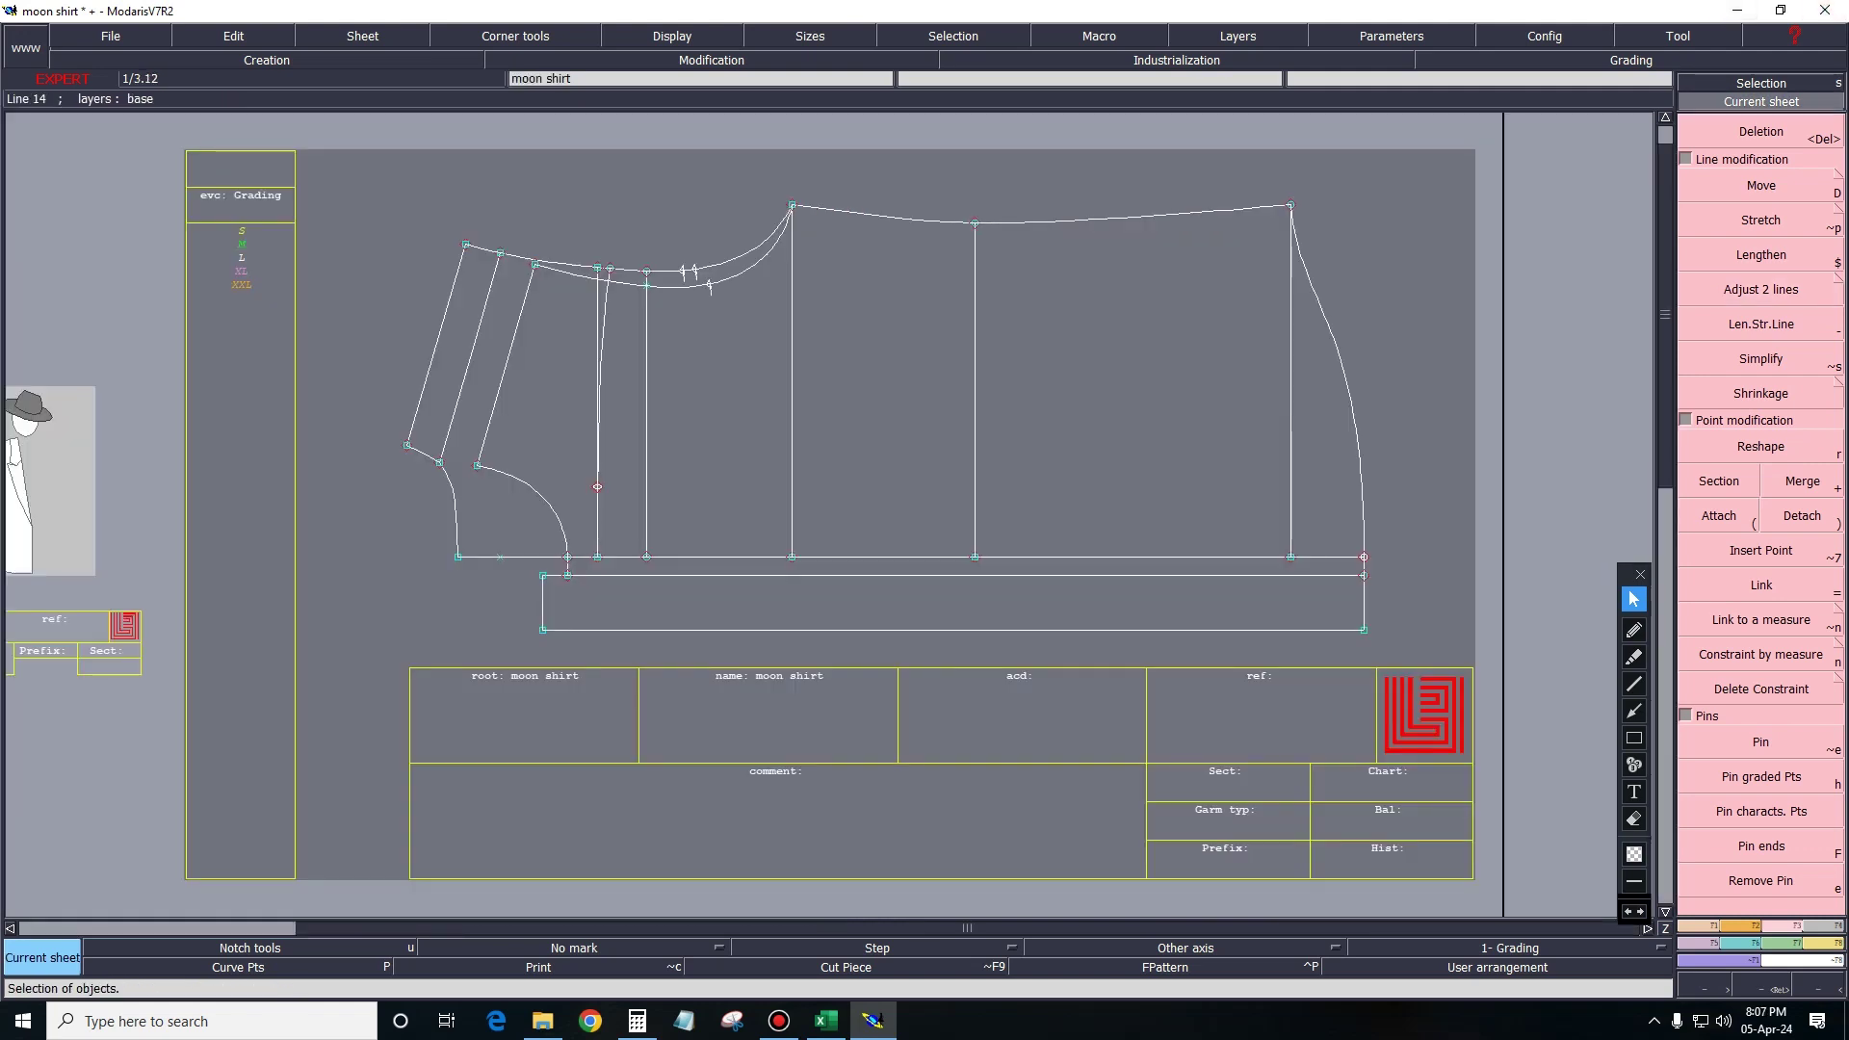
click(826, 1020)
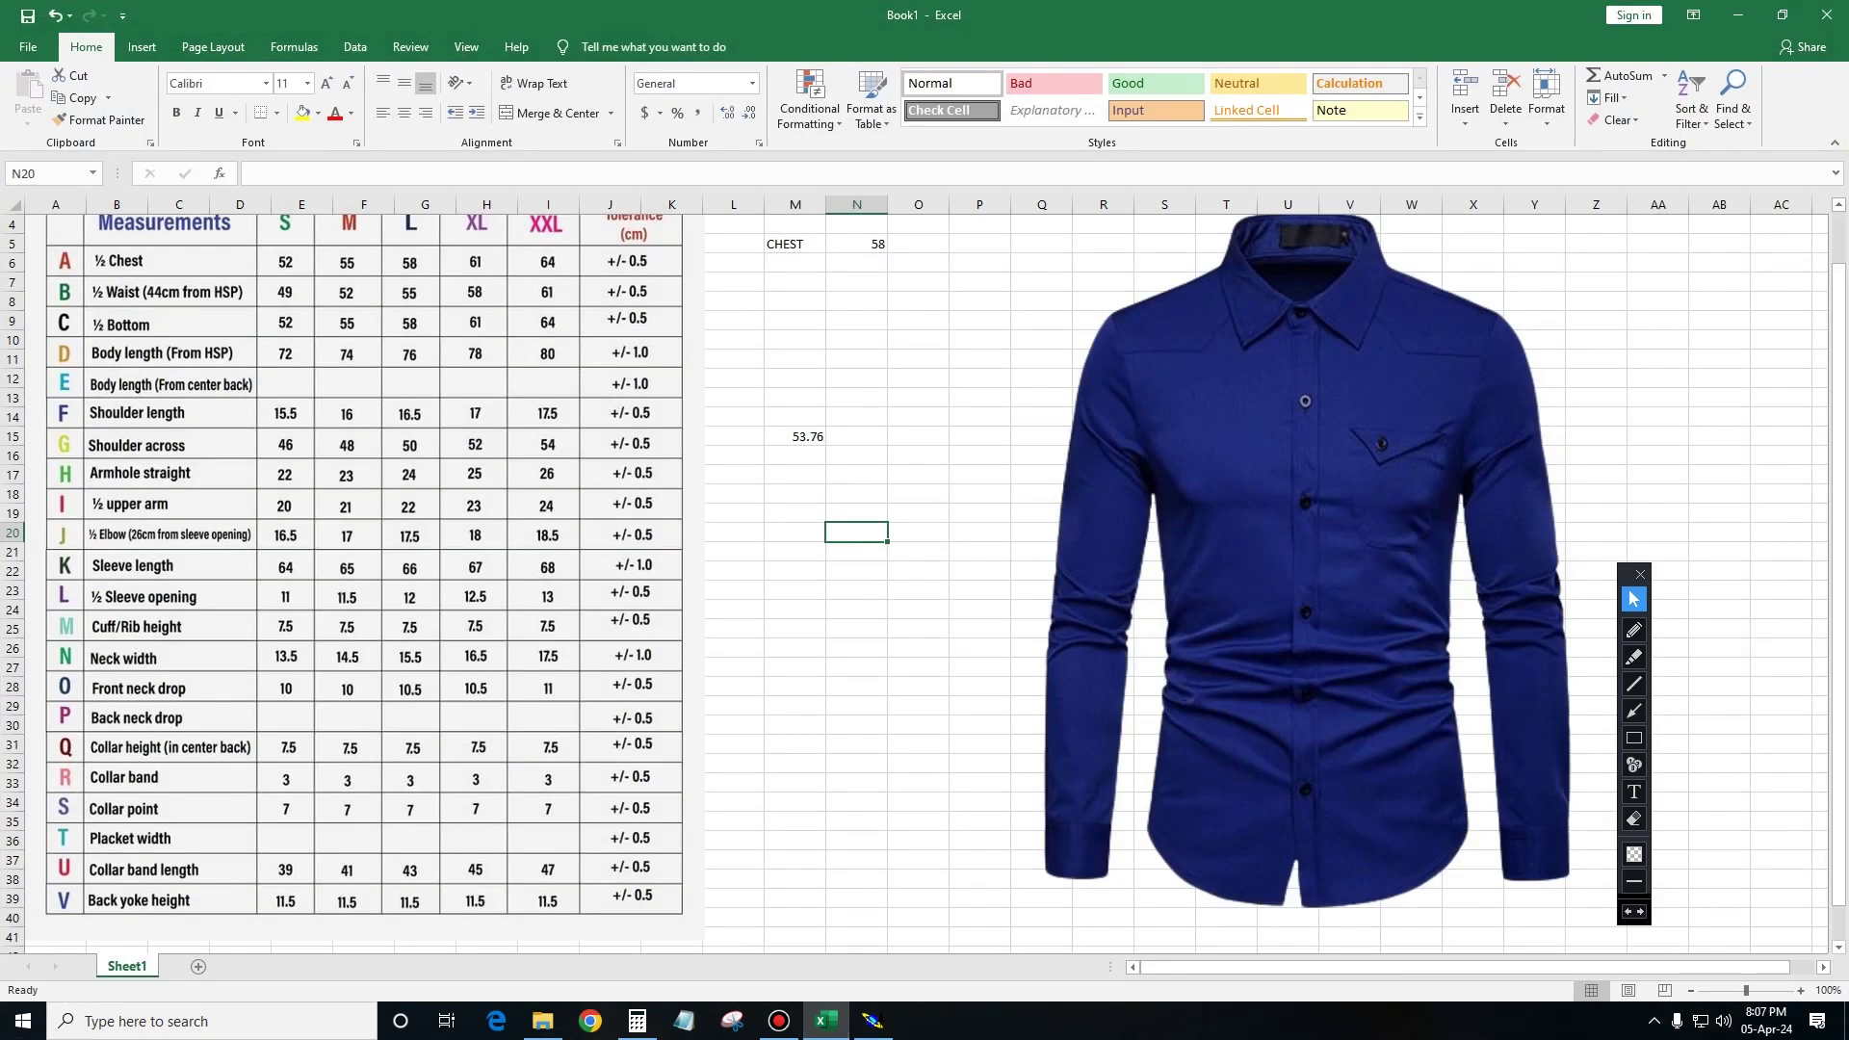
Scroll up to the 'Measurement Chart of a Shirt' title, then minimize Excel.
scroll(925, 578, up, 1)
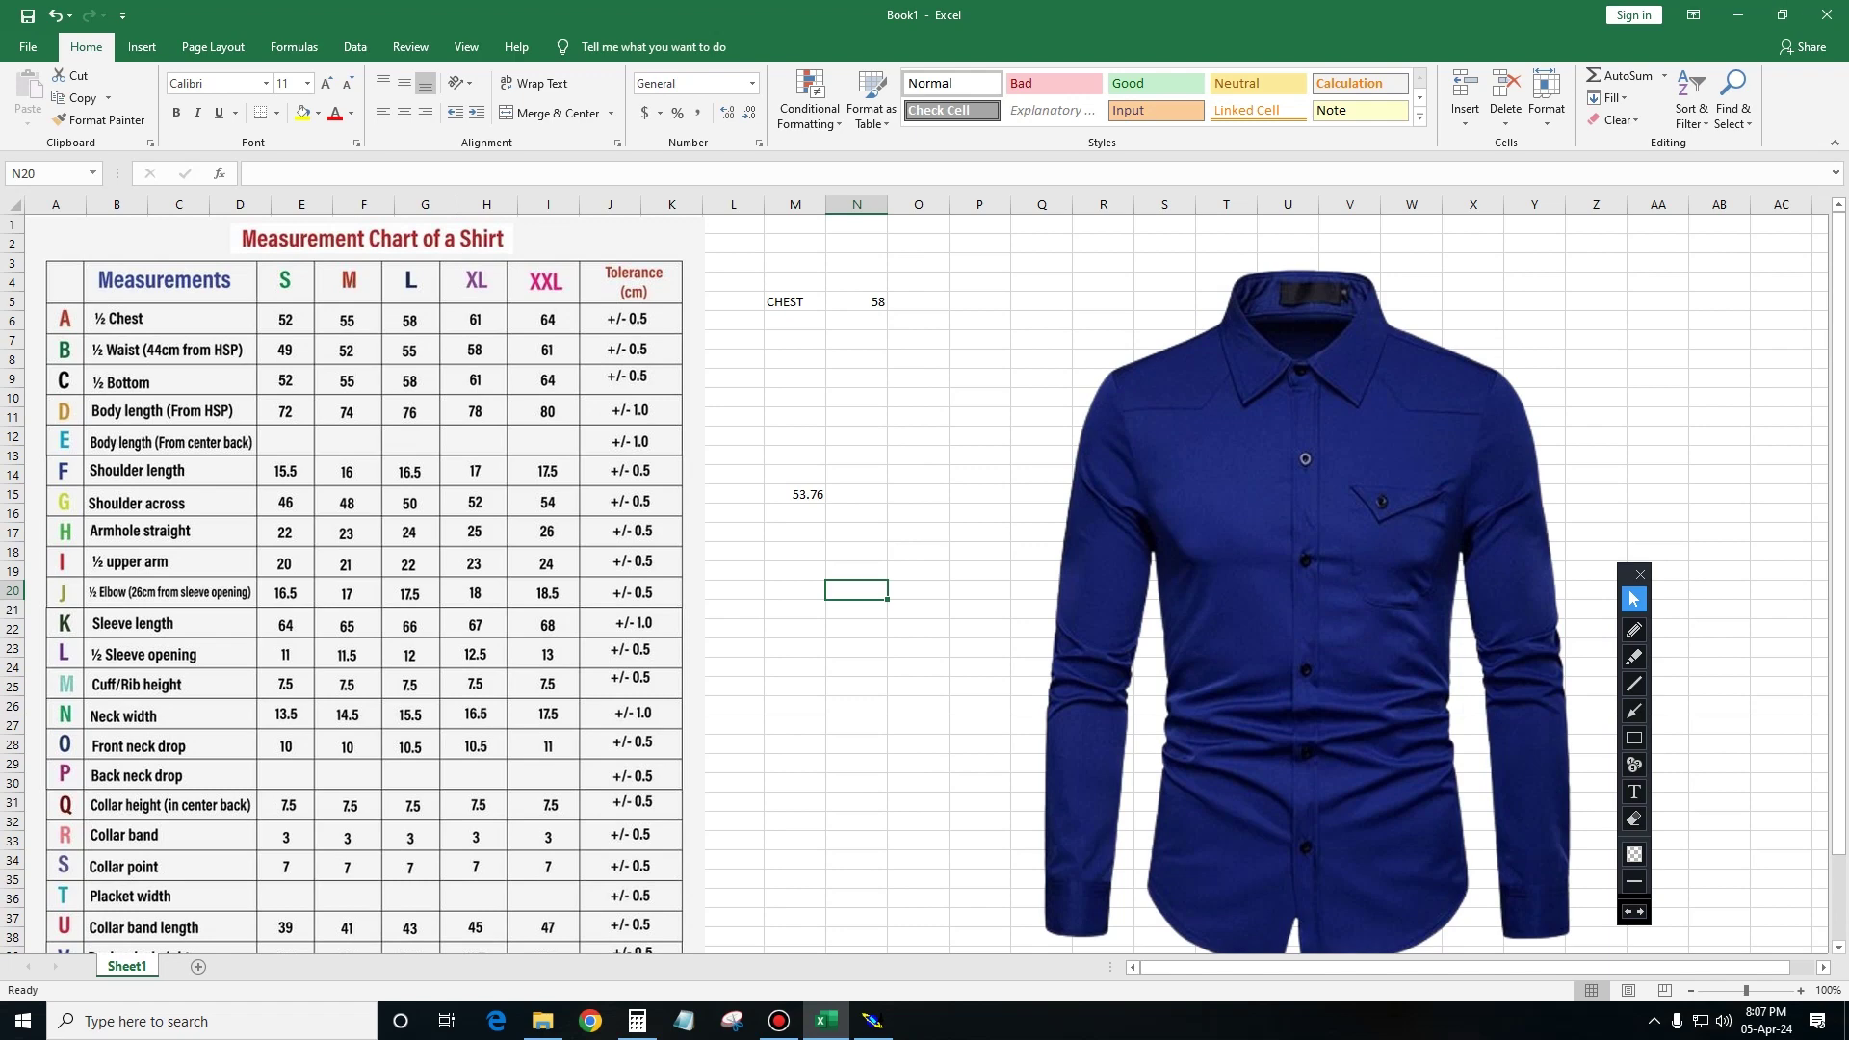
click(1738, 15)
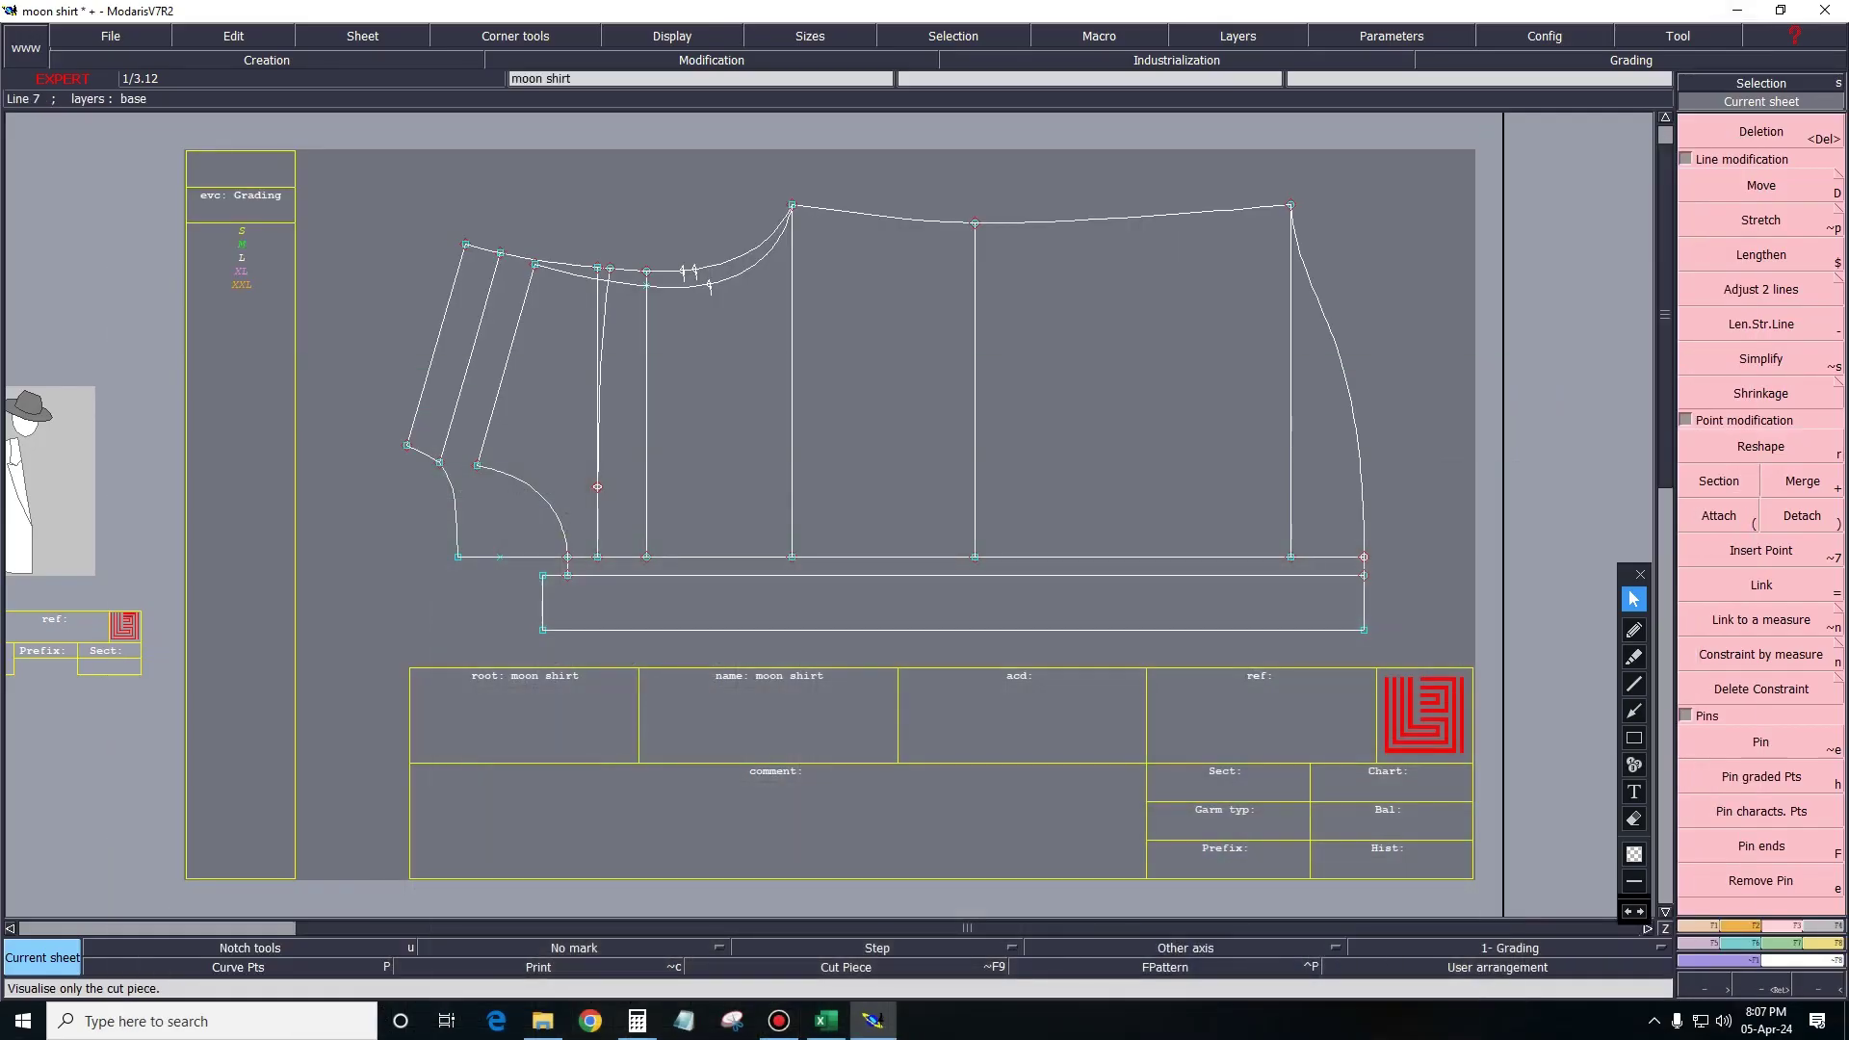
Zoom in, then save and export the moon shirt pattern.
scroll(321, 348, up, 3)
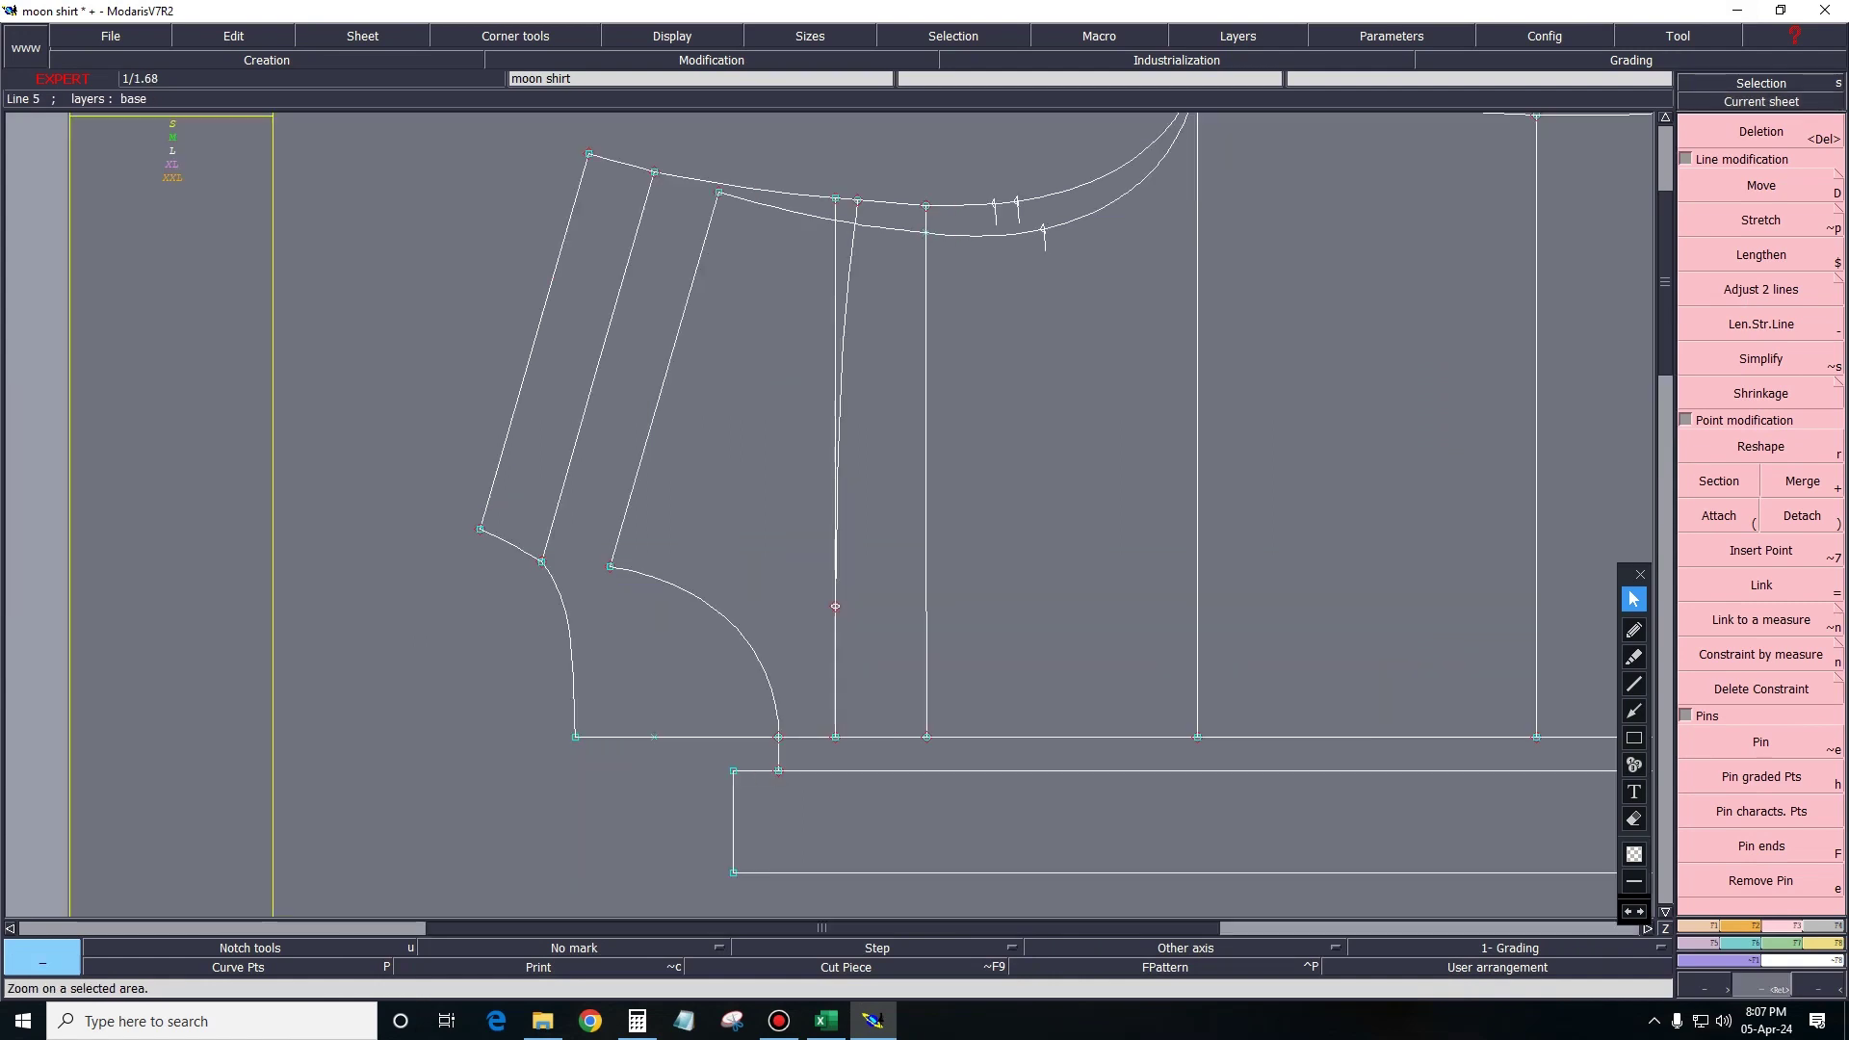
key(ctrl+o)
key(ctrl+s)
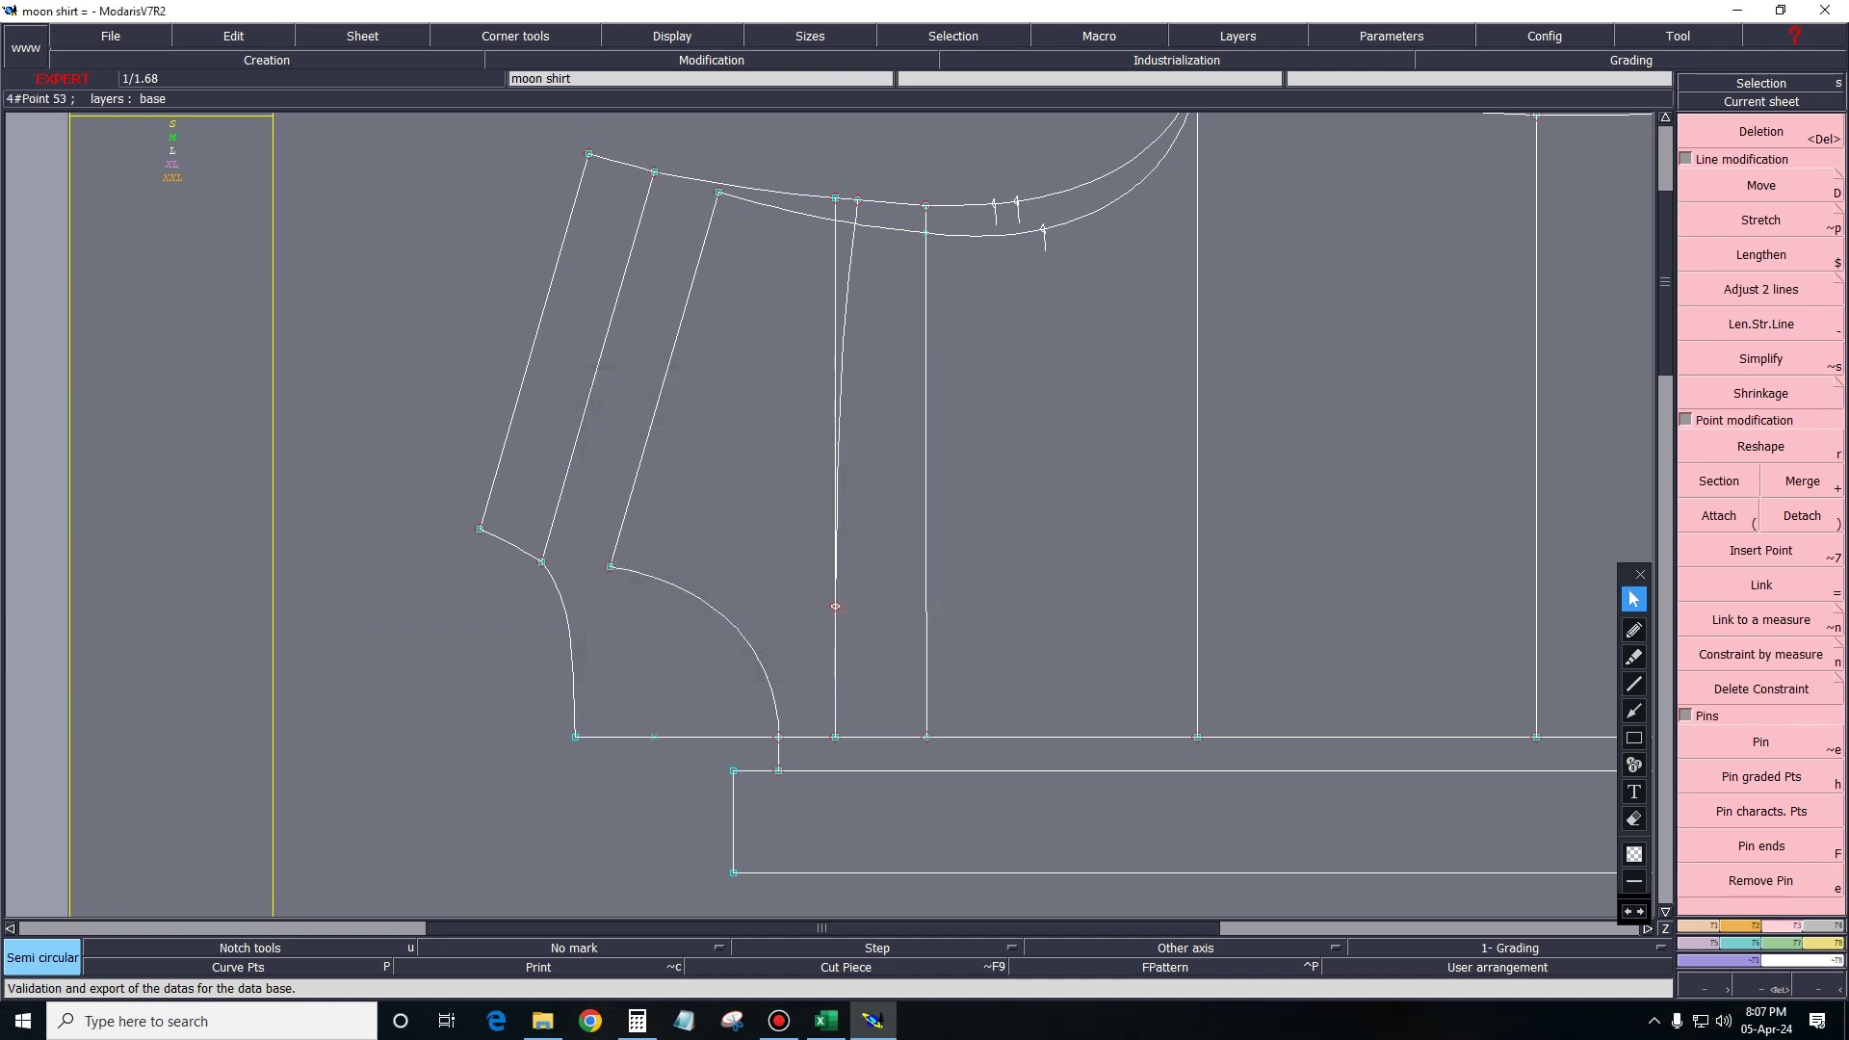
key(Return)
Add a developed point on the upper curve and draw a two-segment Bezier line to the lower curve.
key(alt+d)
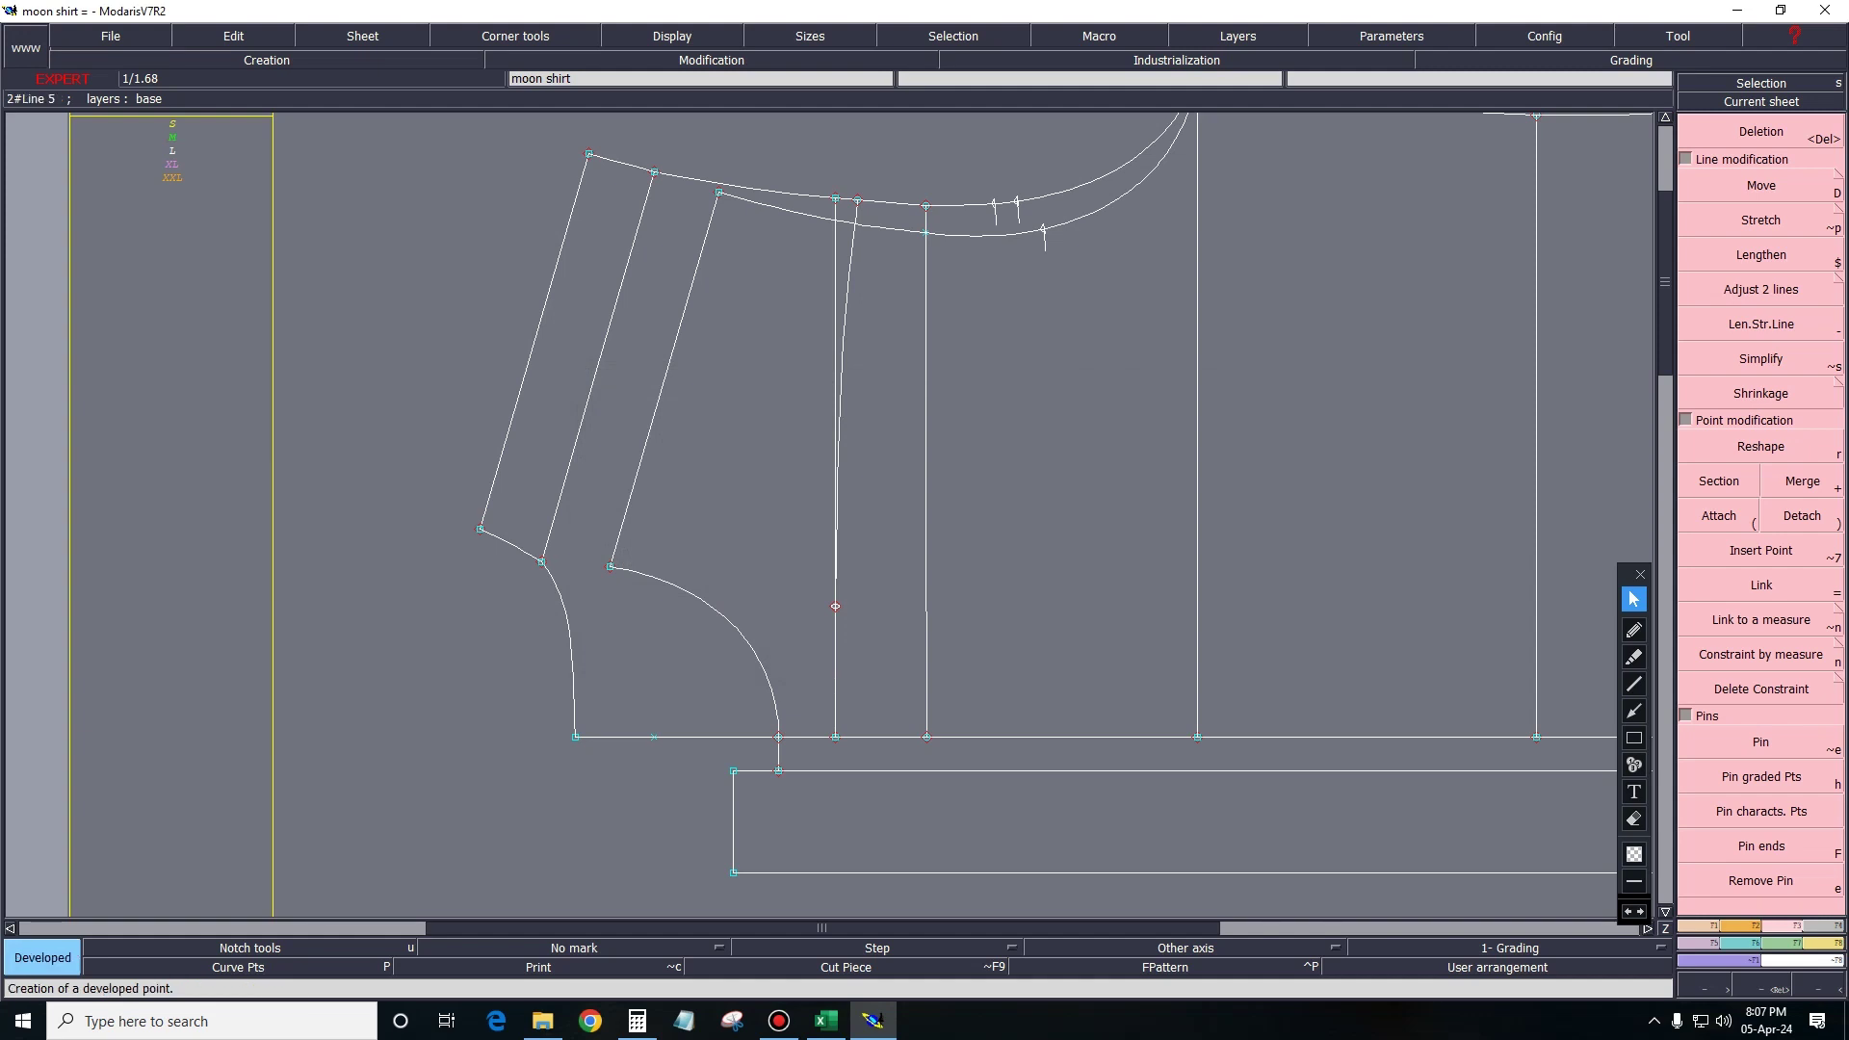
click(715, 203)
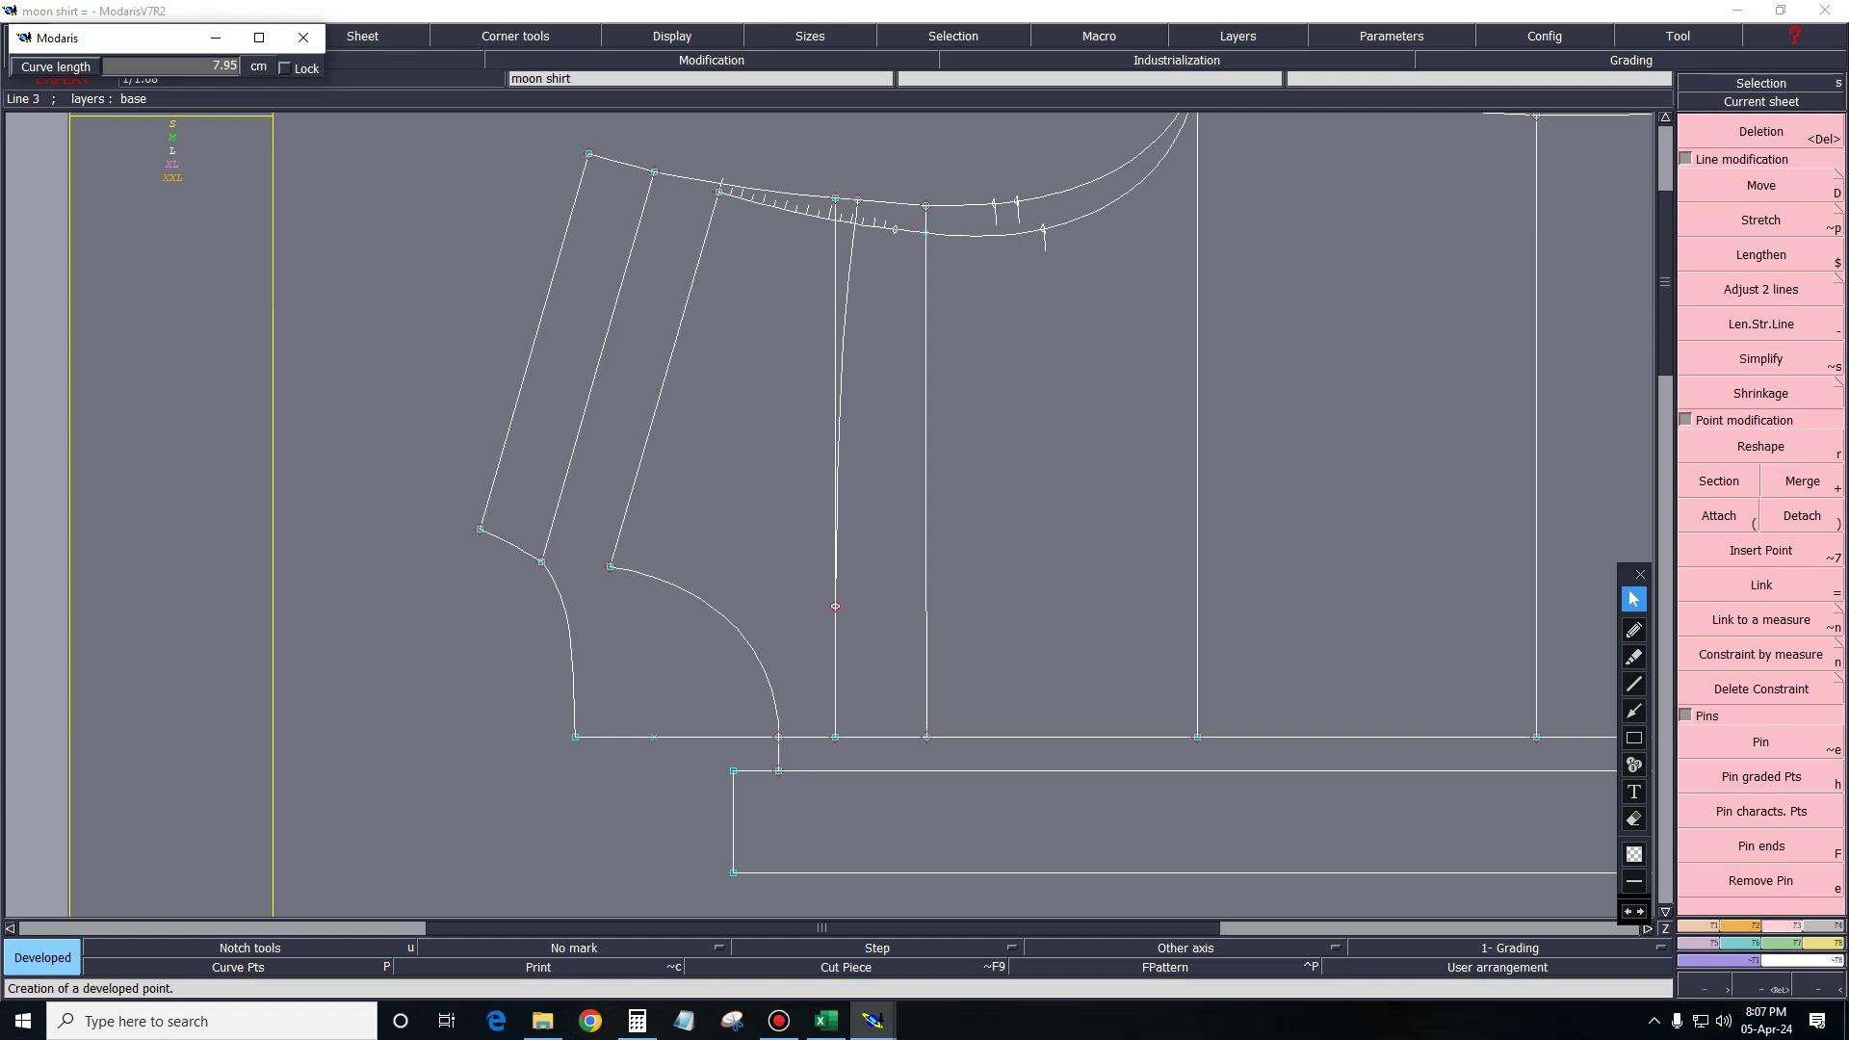
key(Return)
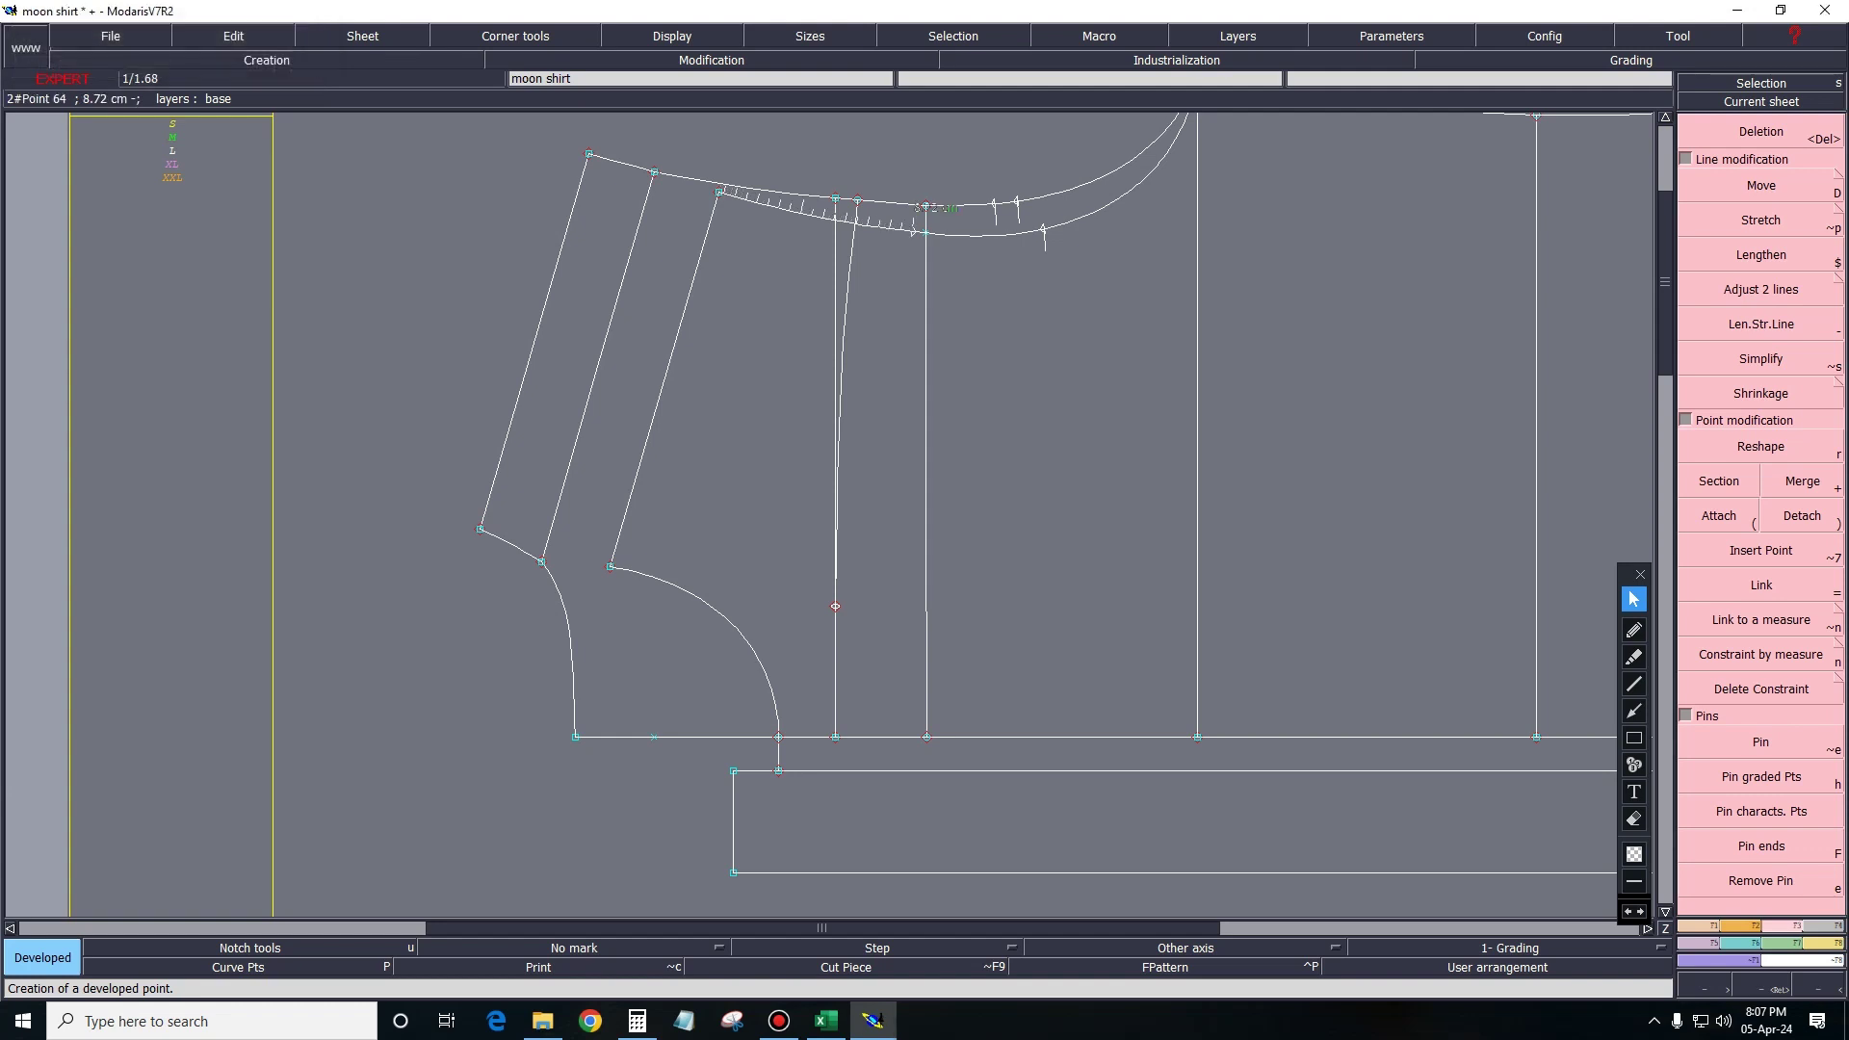
key(b)
click(913, 231)
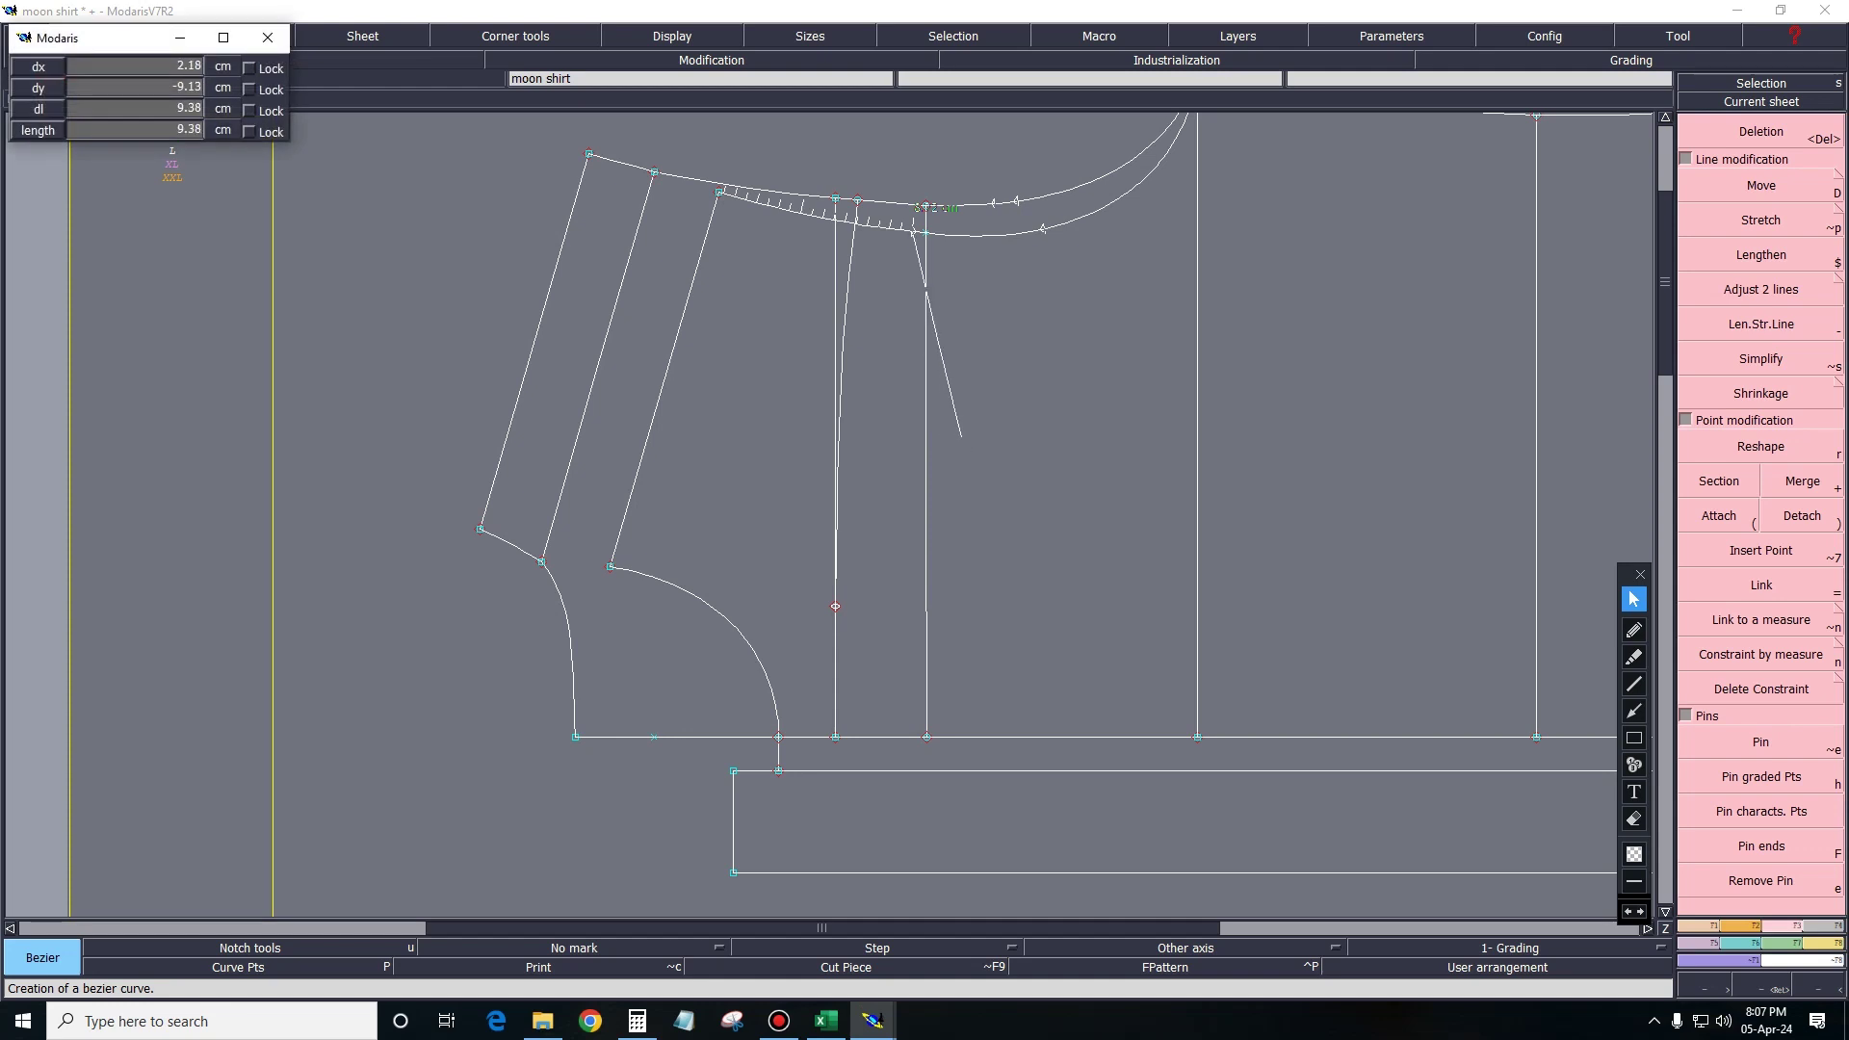
click(960, 442)
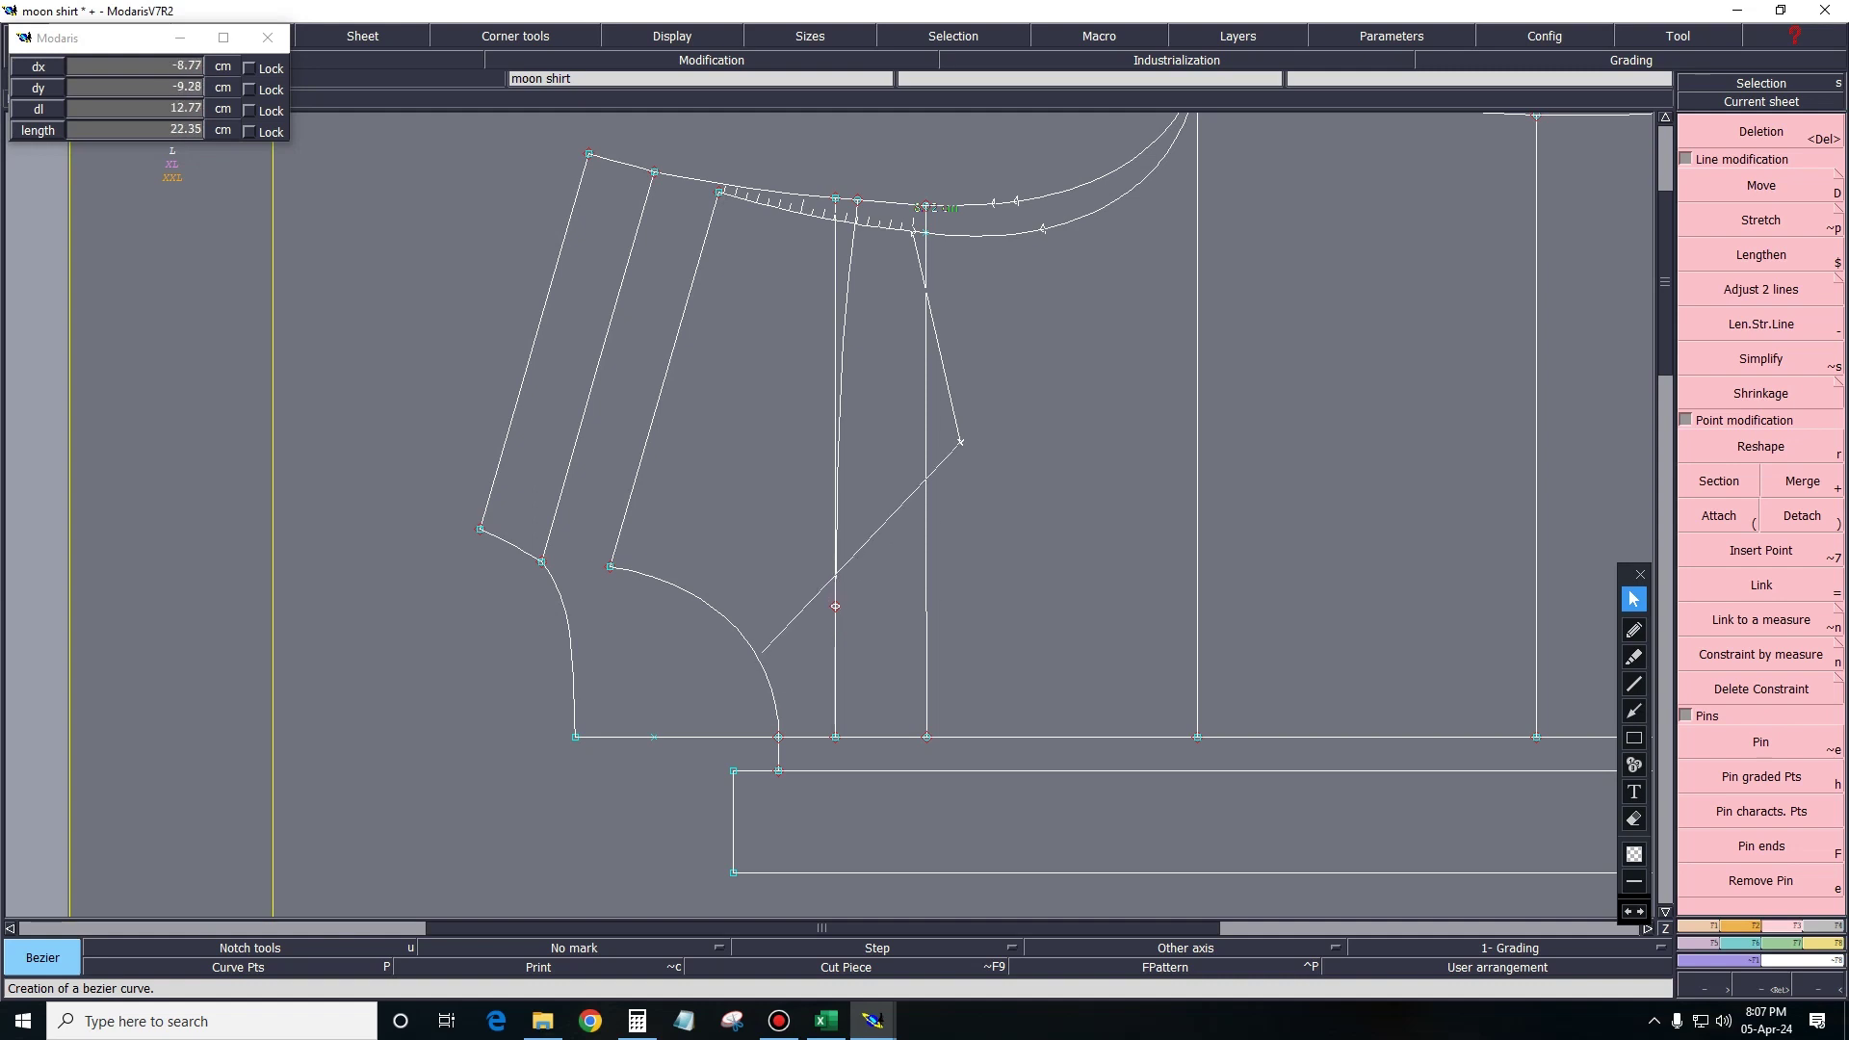
click(756, 655)
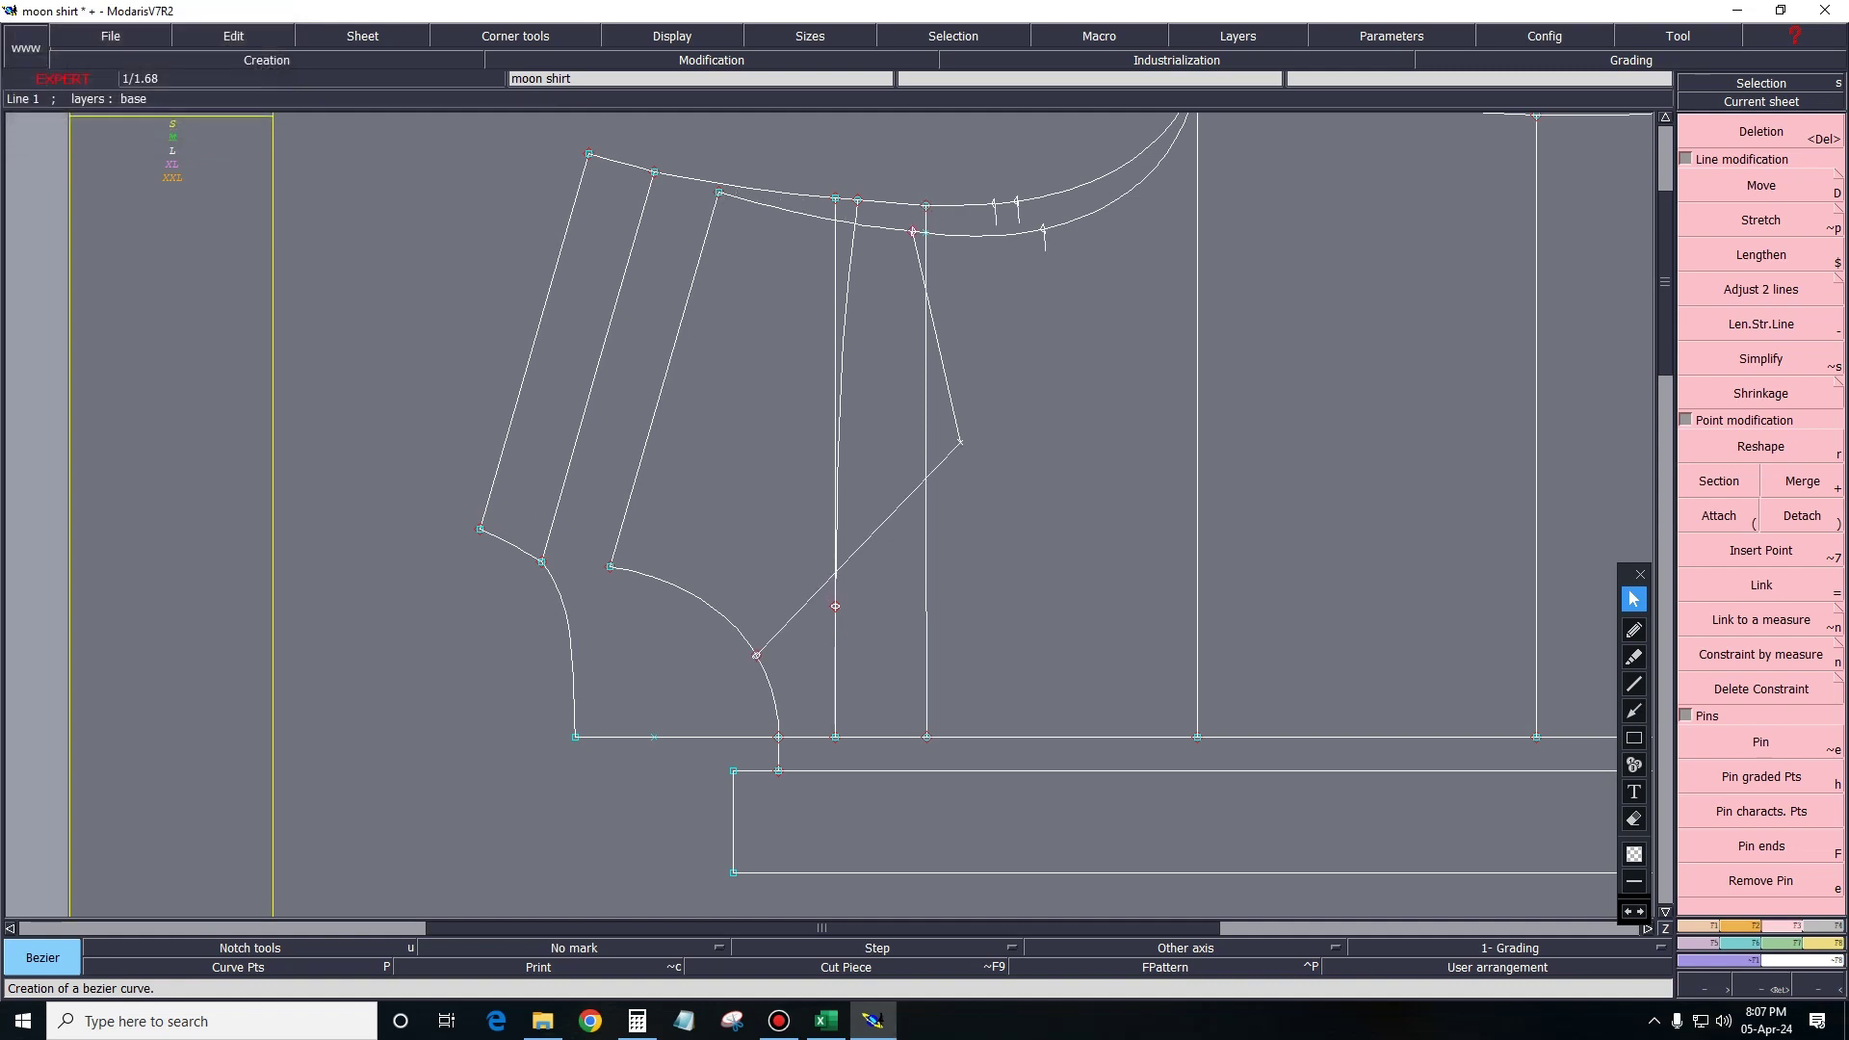
key(shift+7)
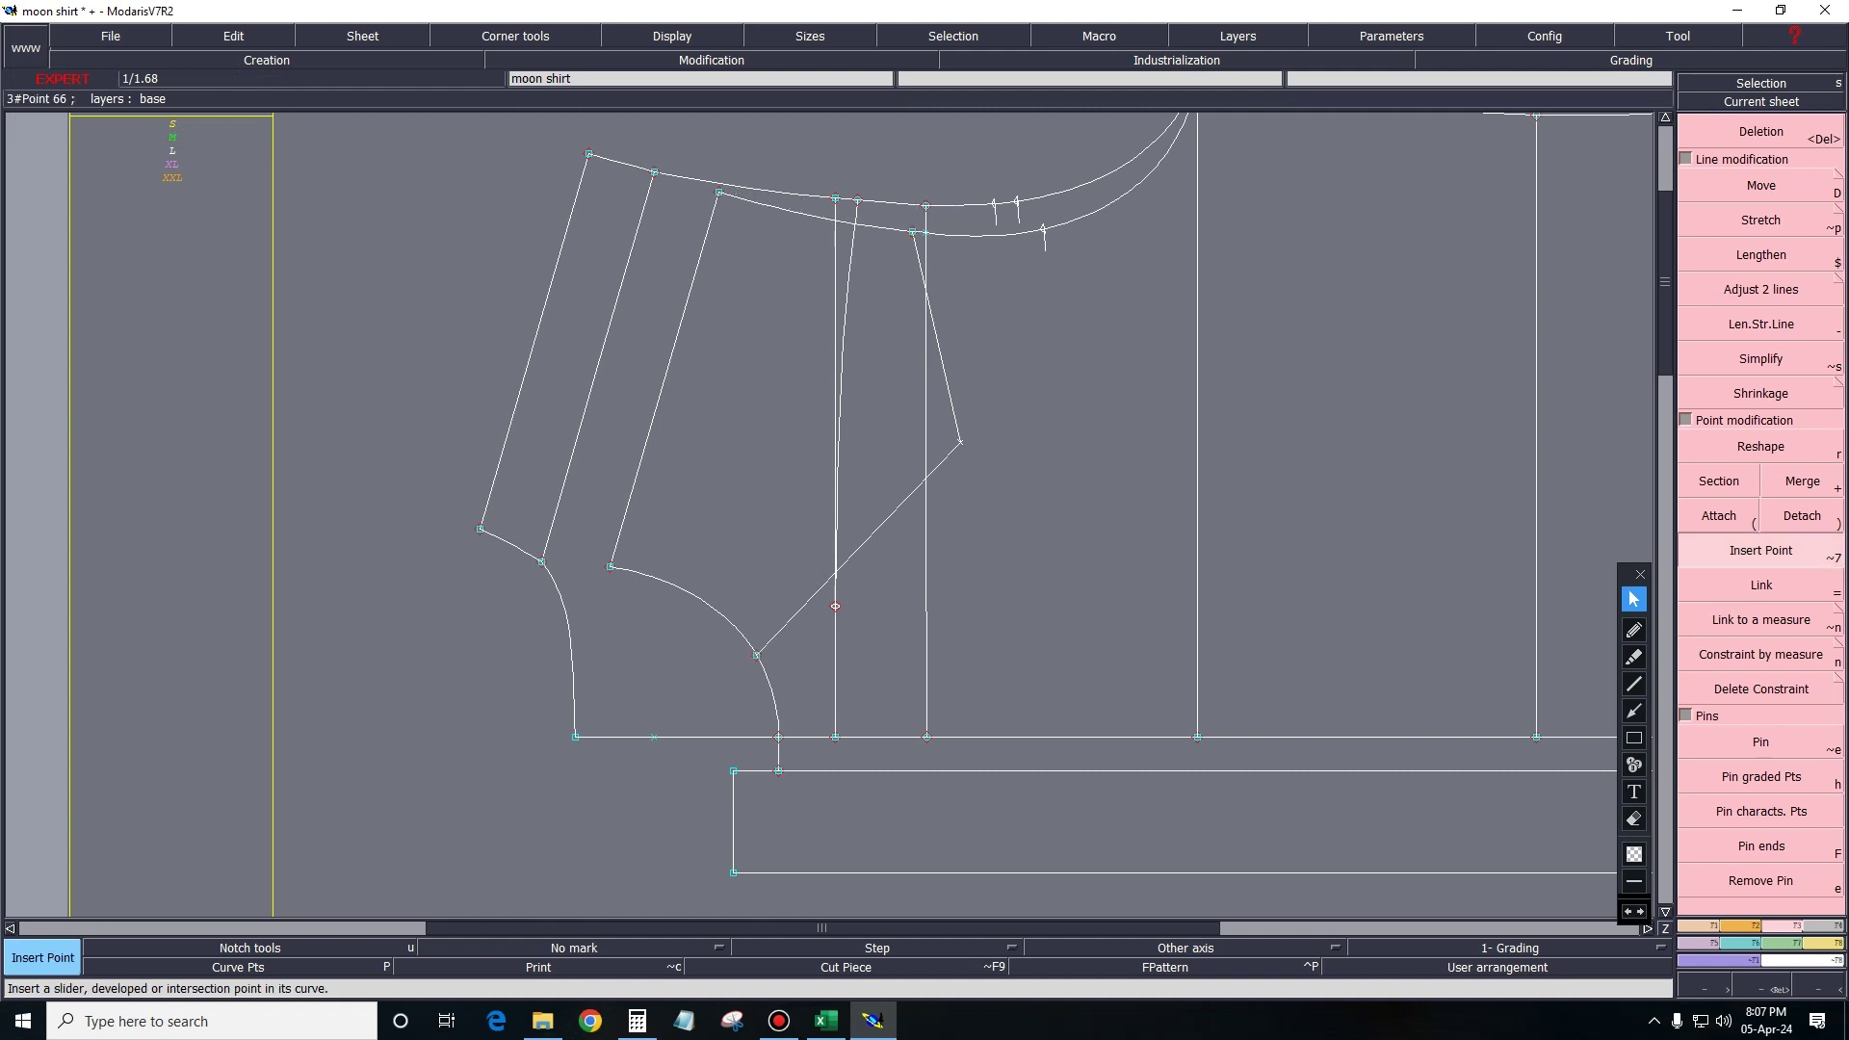
key(shift+e)
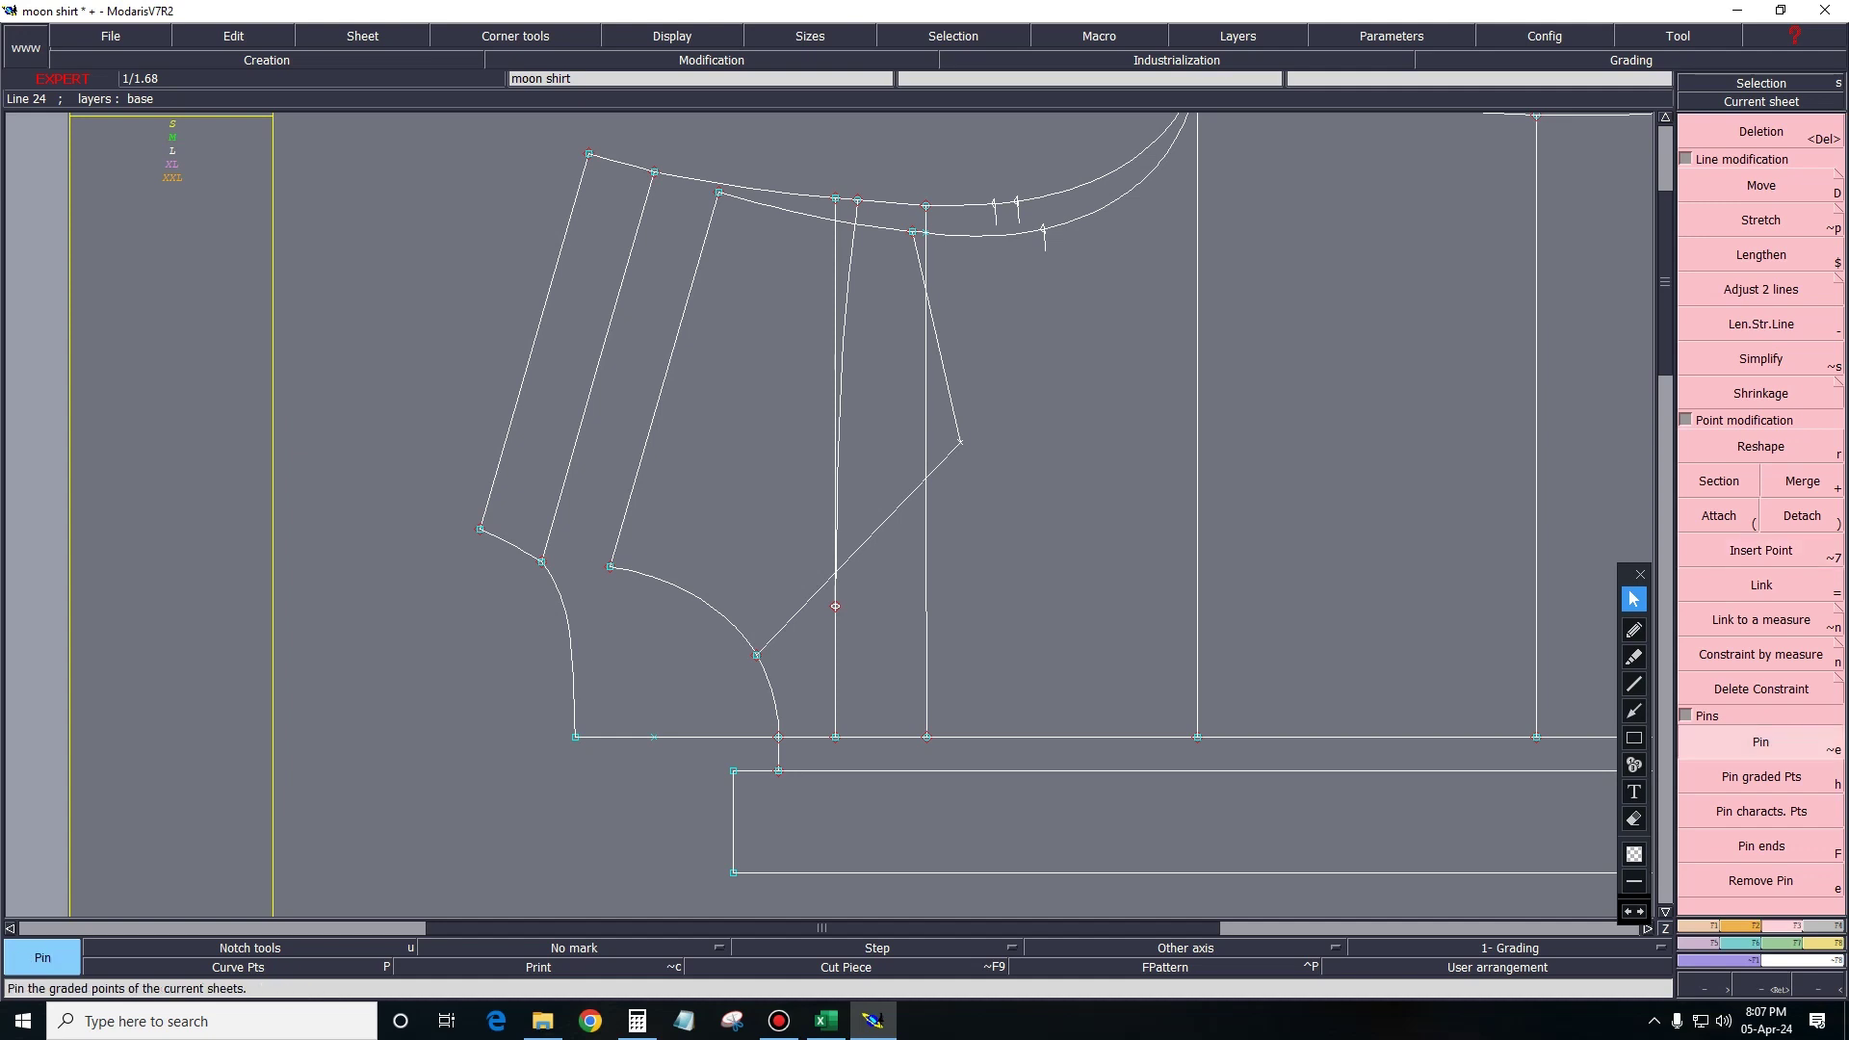
Move the angled line's bend point slightly inward and lower.
key(d)
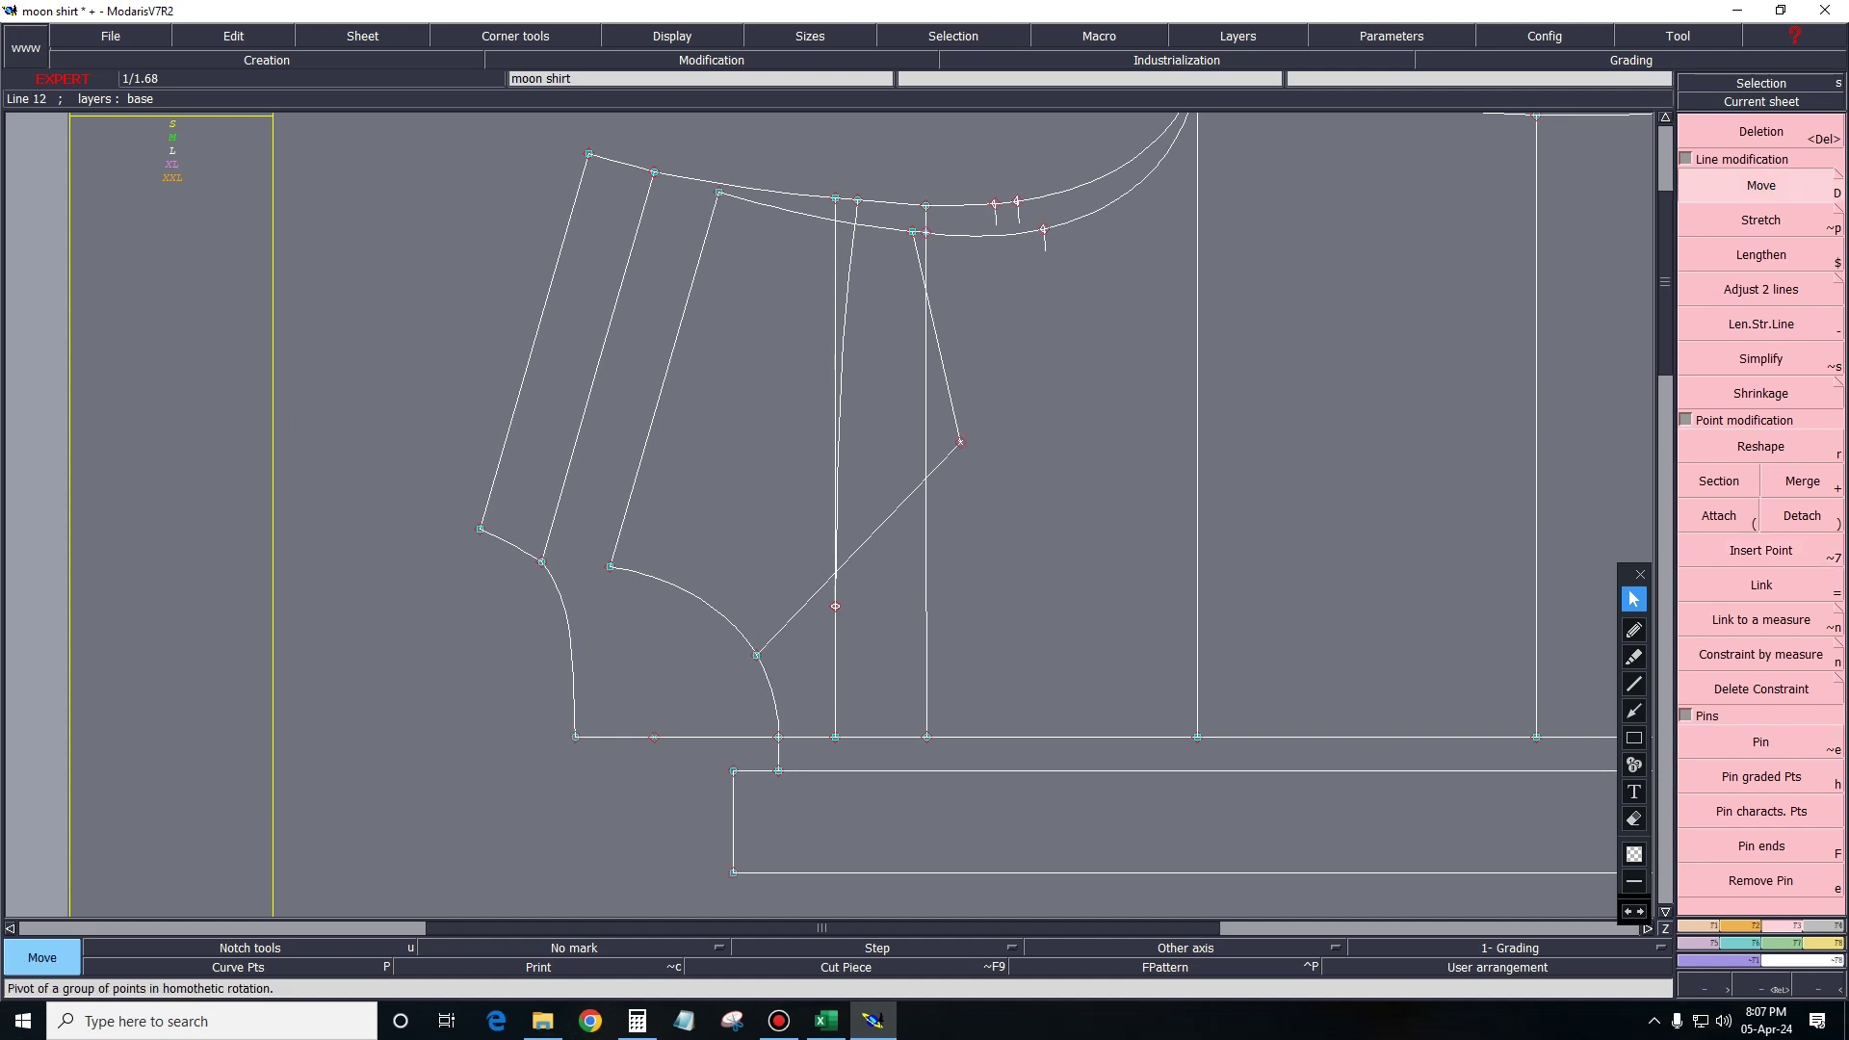
click(960, 442)
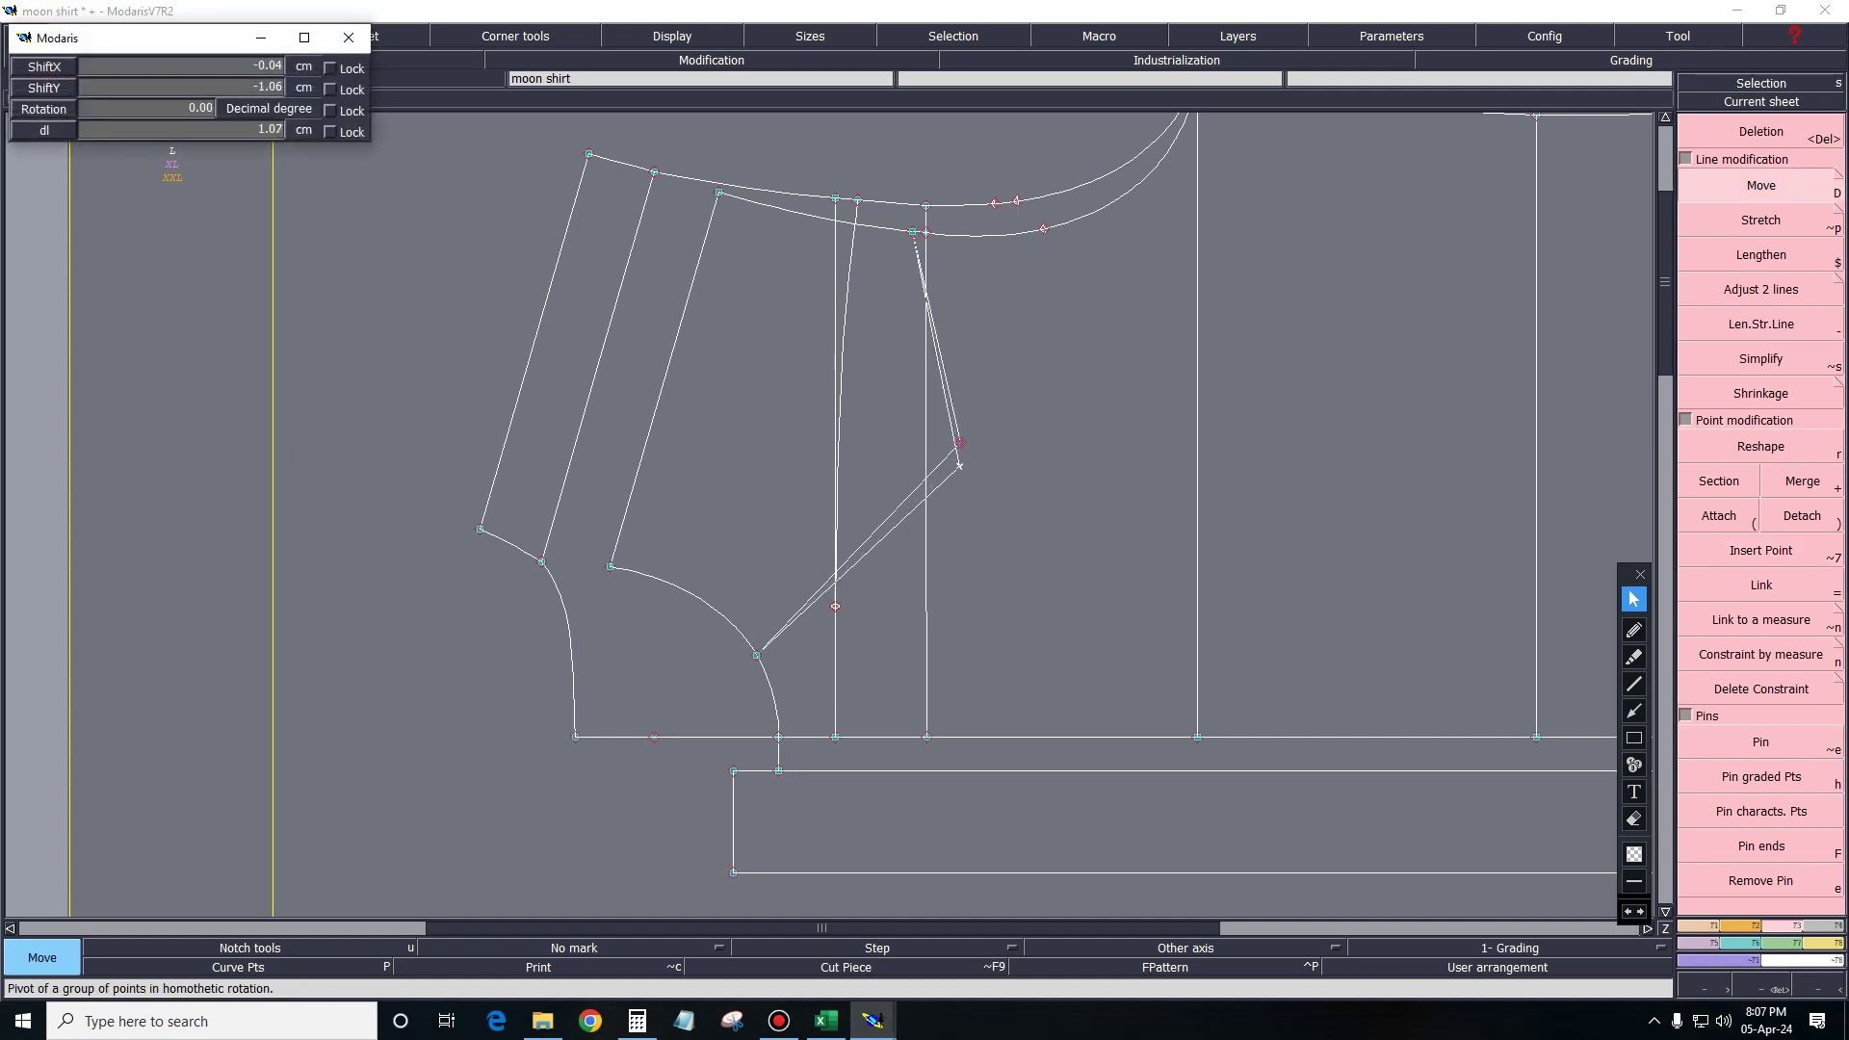
click(960, 468)
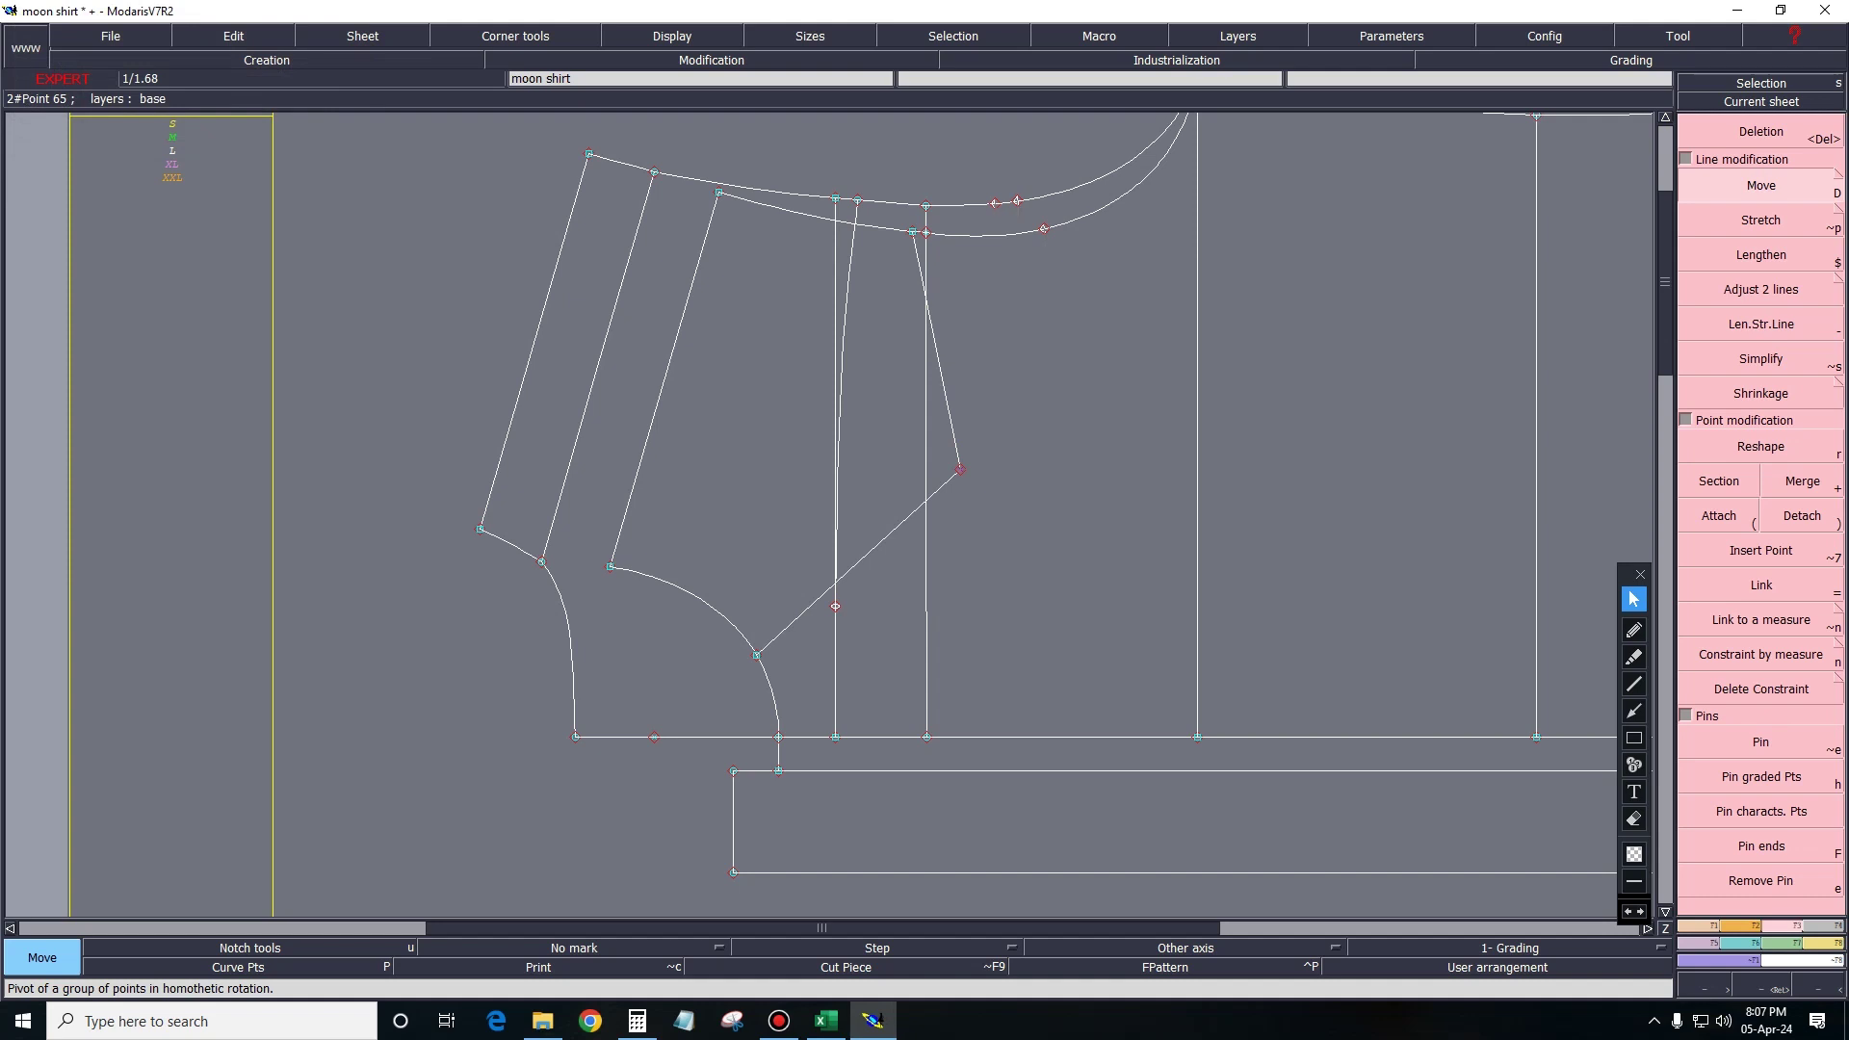
click(960, 470)
click(936, 435)
click(936, 435)
click(936, 449)
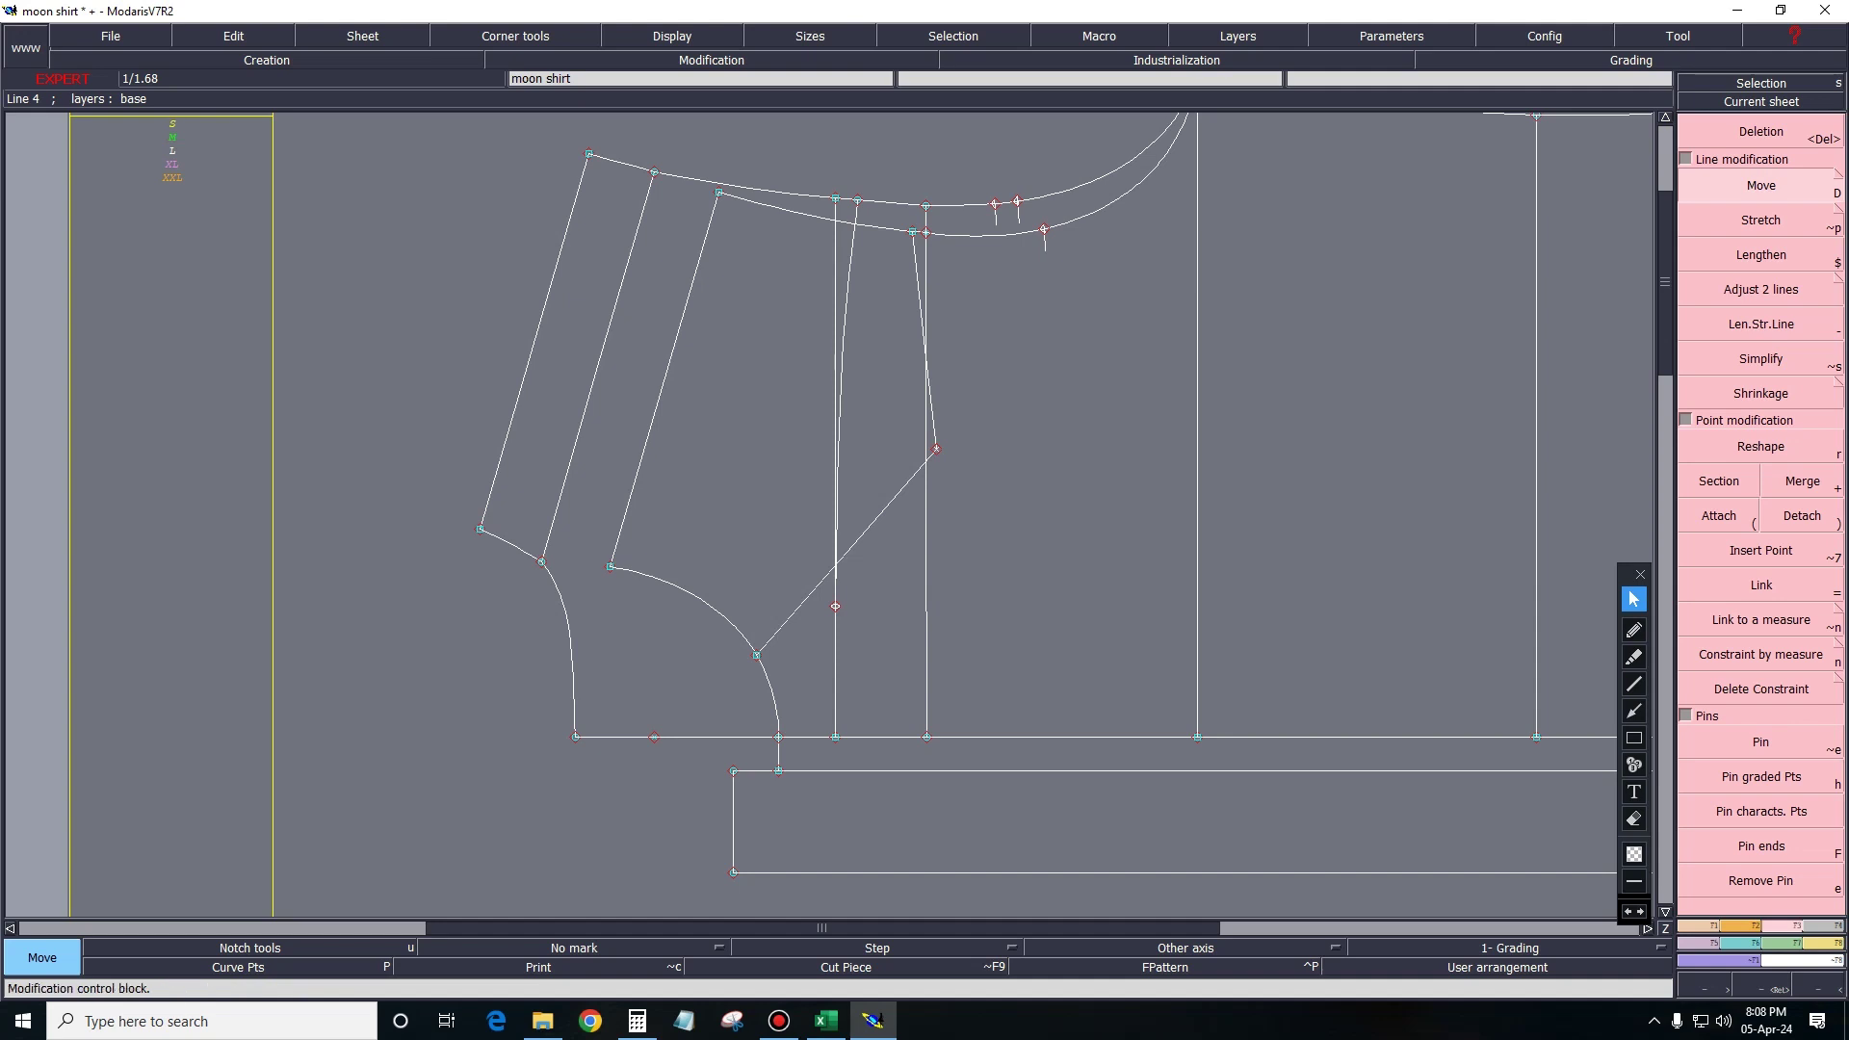
Select Section, recentre the moon shirt sheet, and check the Excel chart before returning.
click(1719, 481)
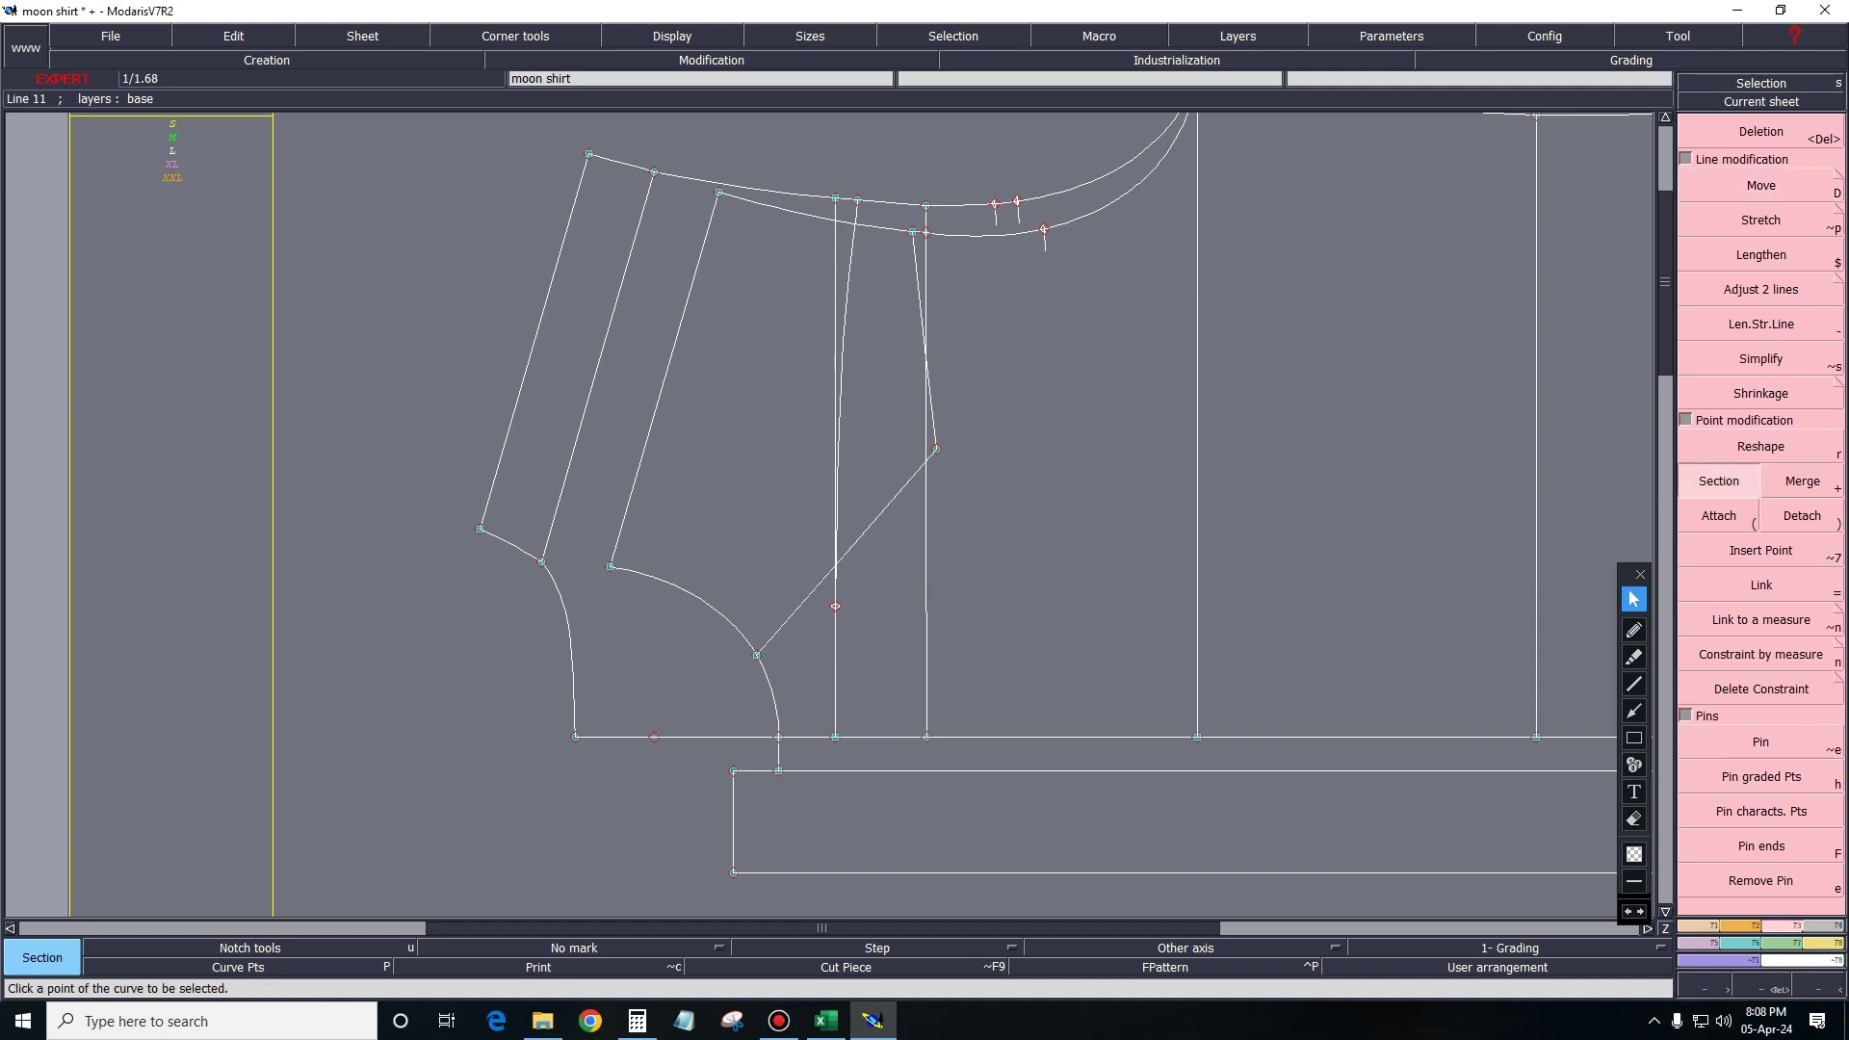
click(1665, 928)
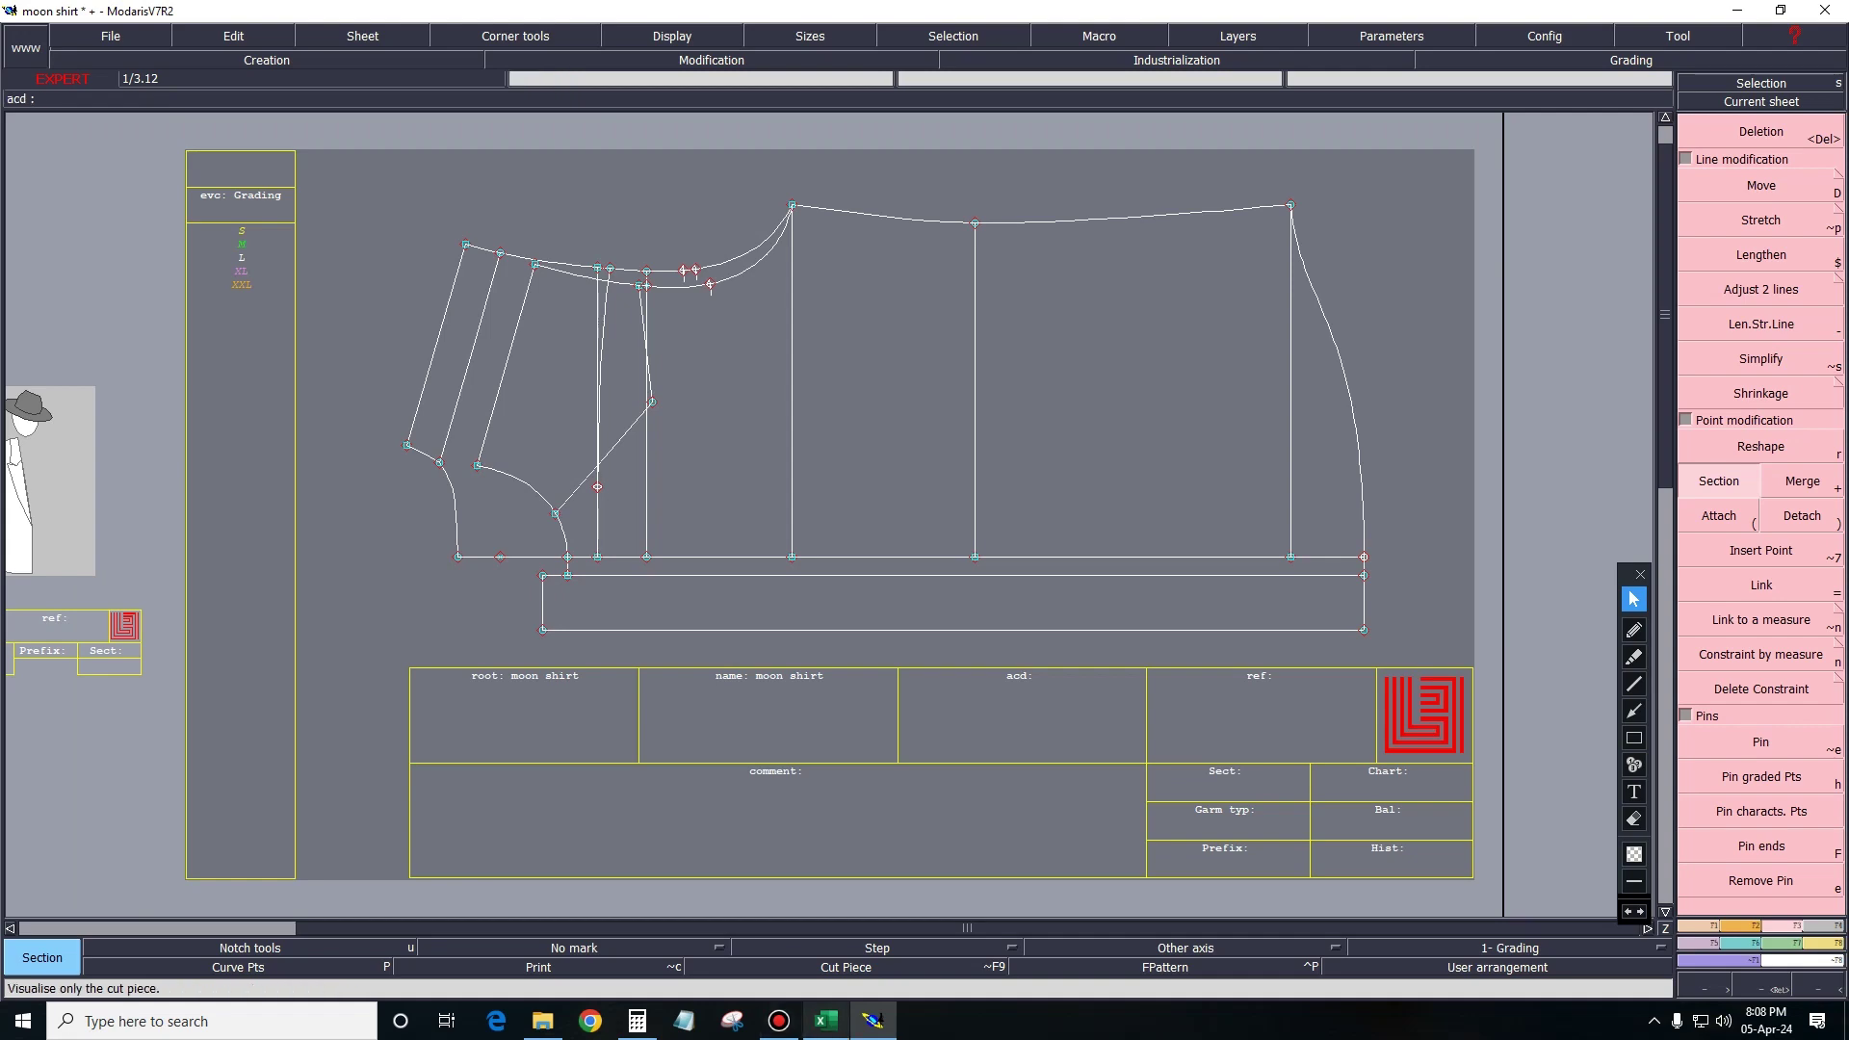
click(826, 1021)
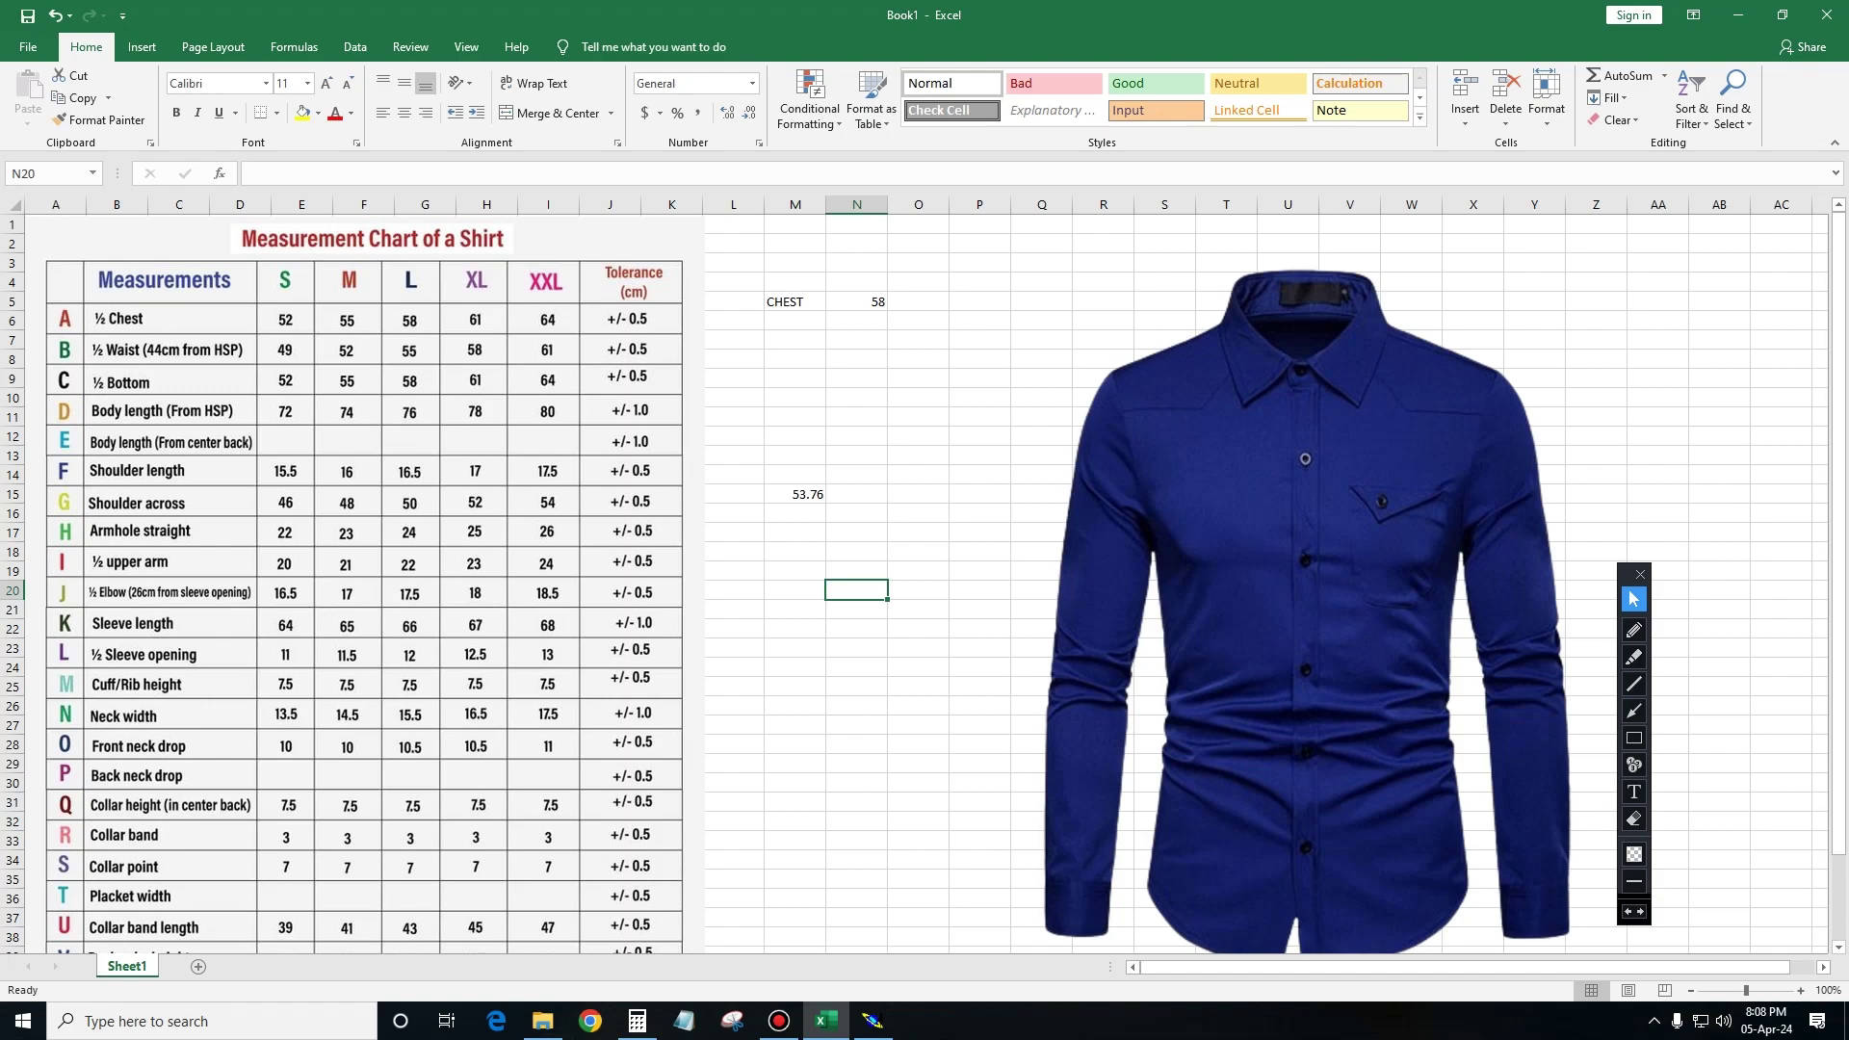
click(872, 1020)
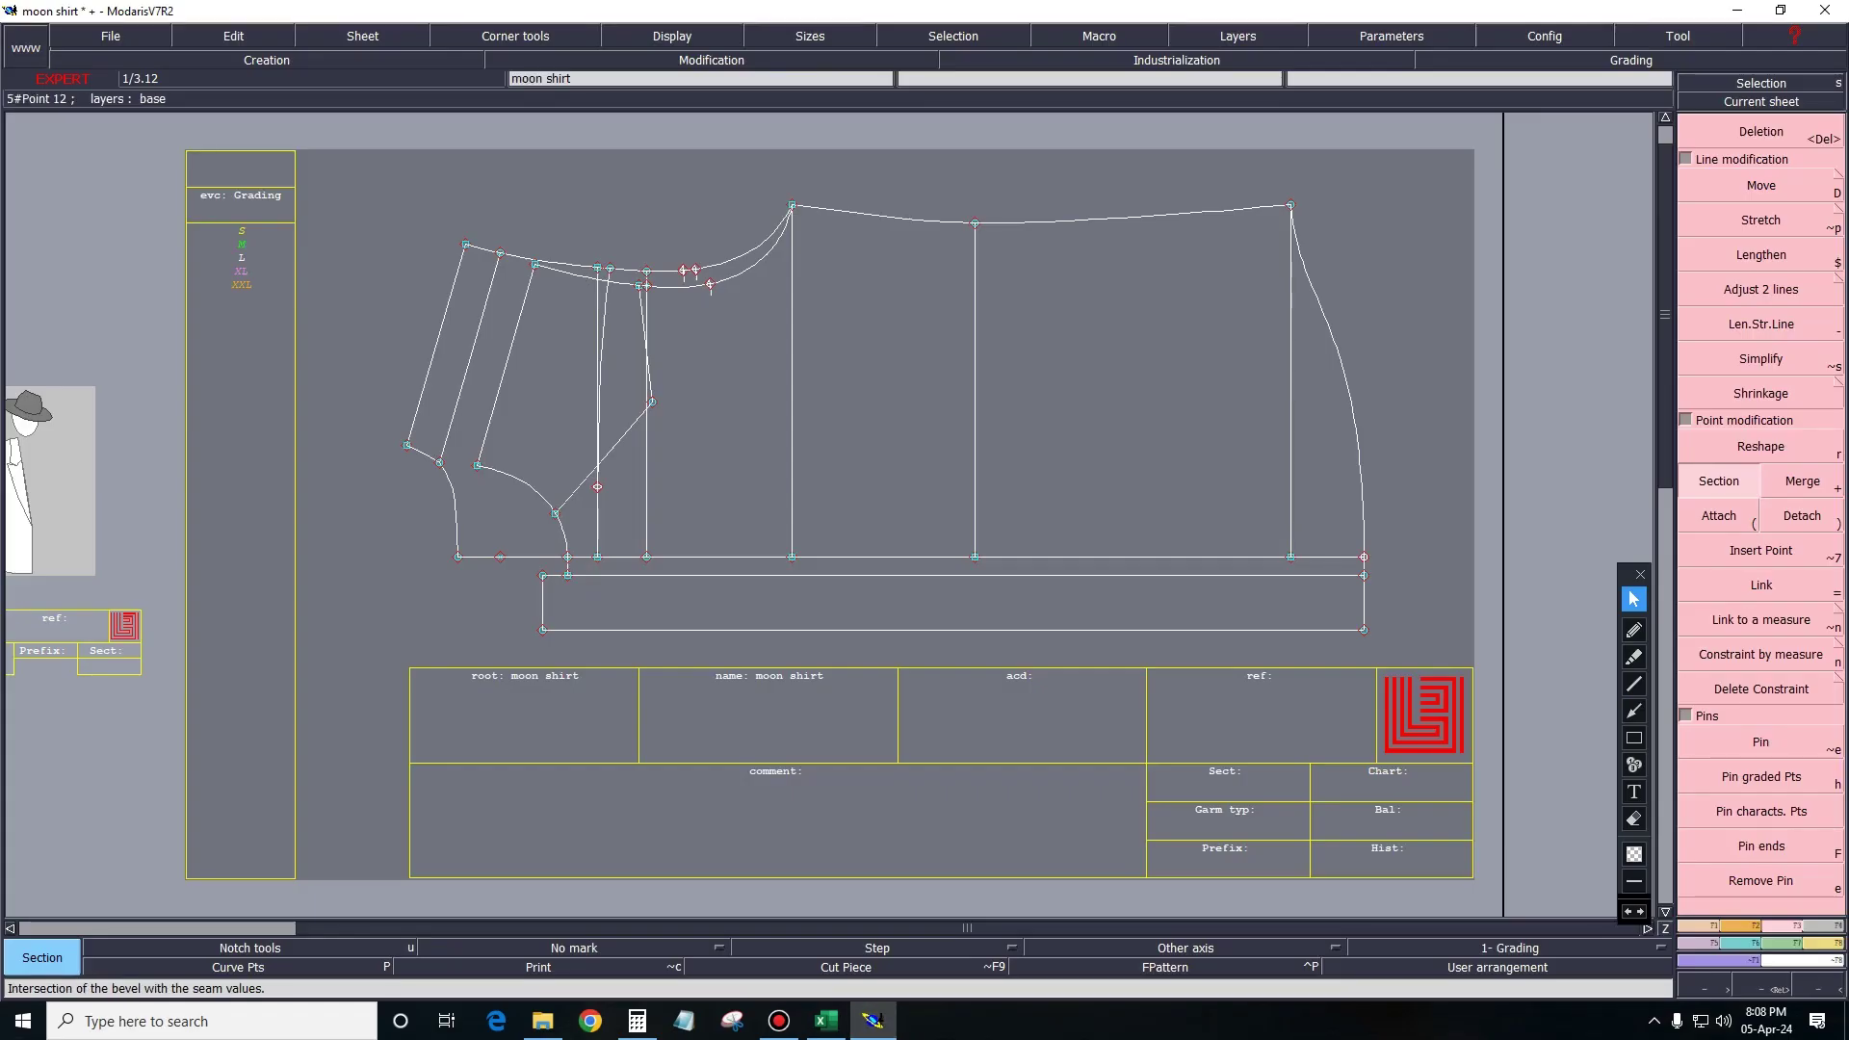
key(b)
click(439, 462)
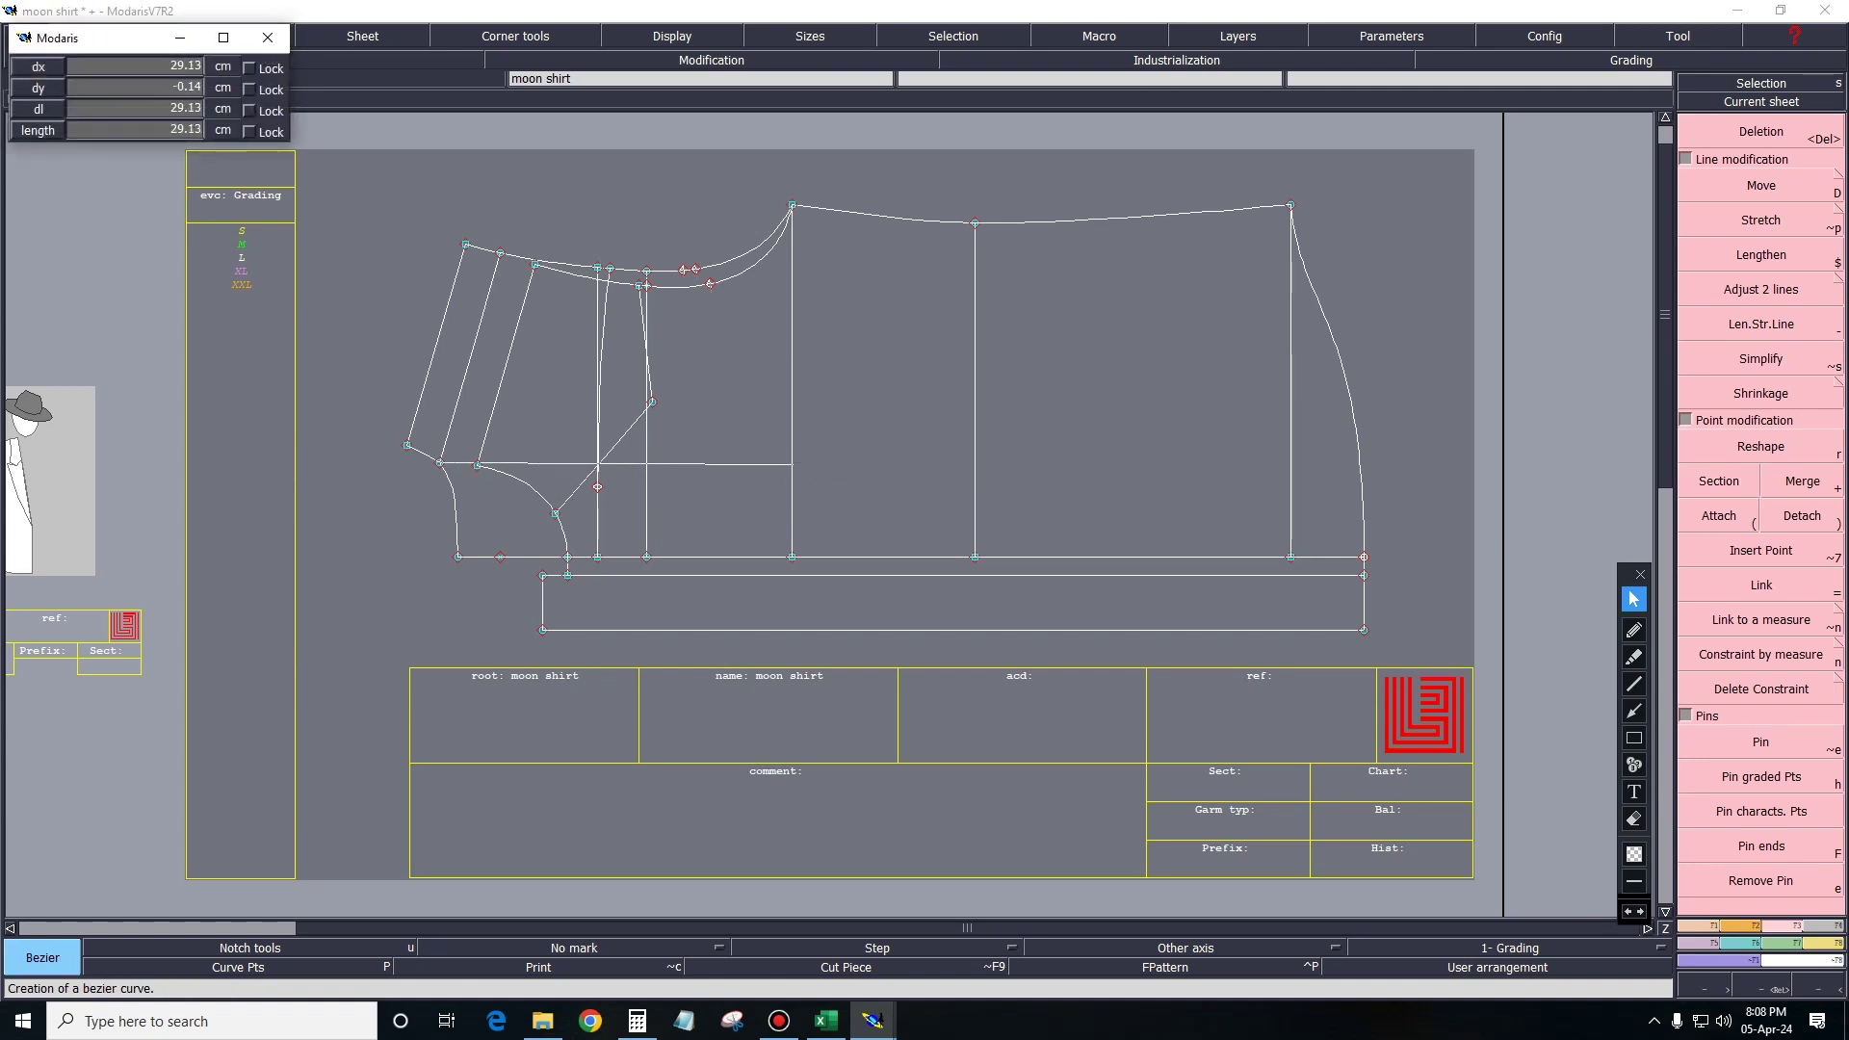
text(0)
key(Return)
text(22)
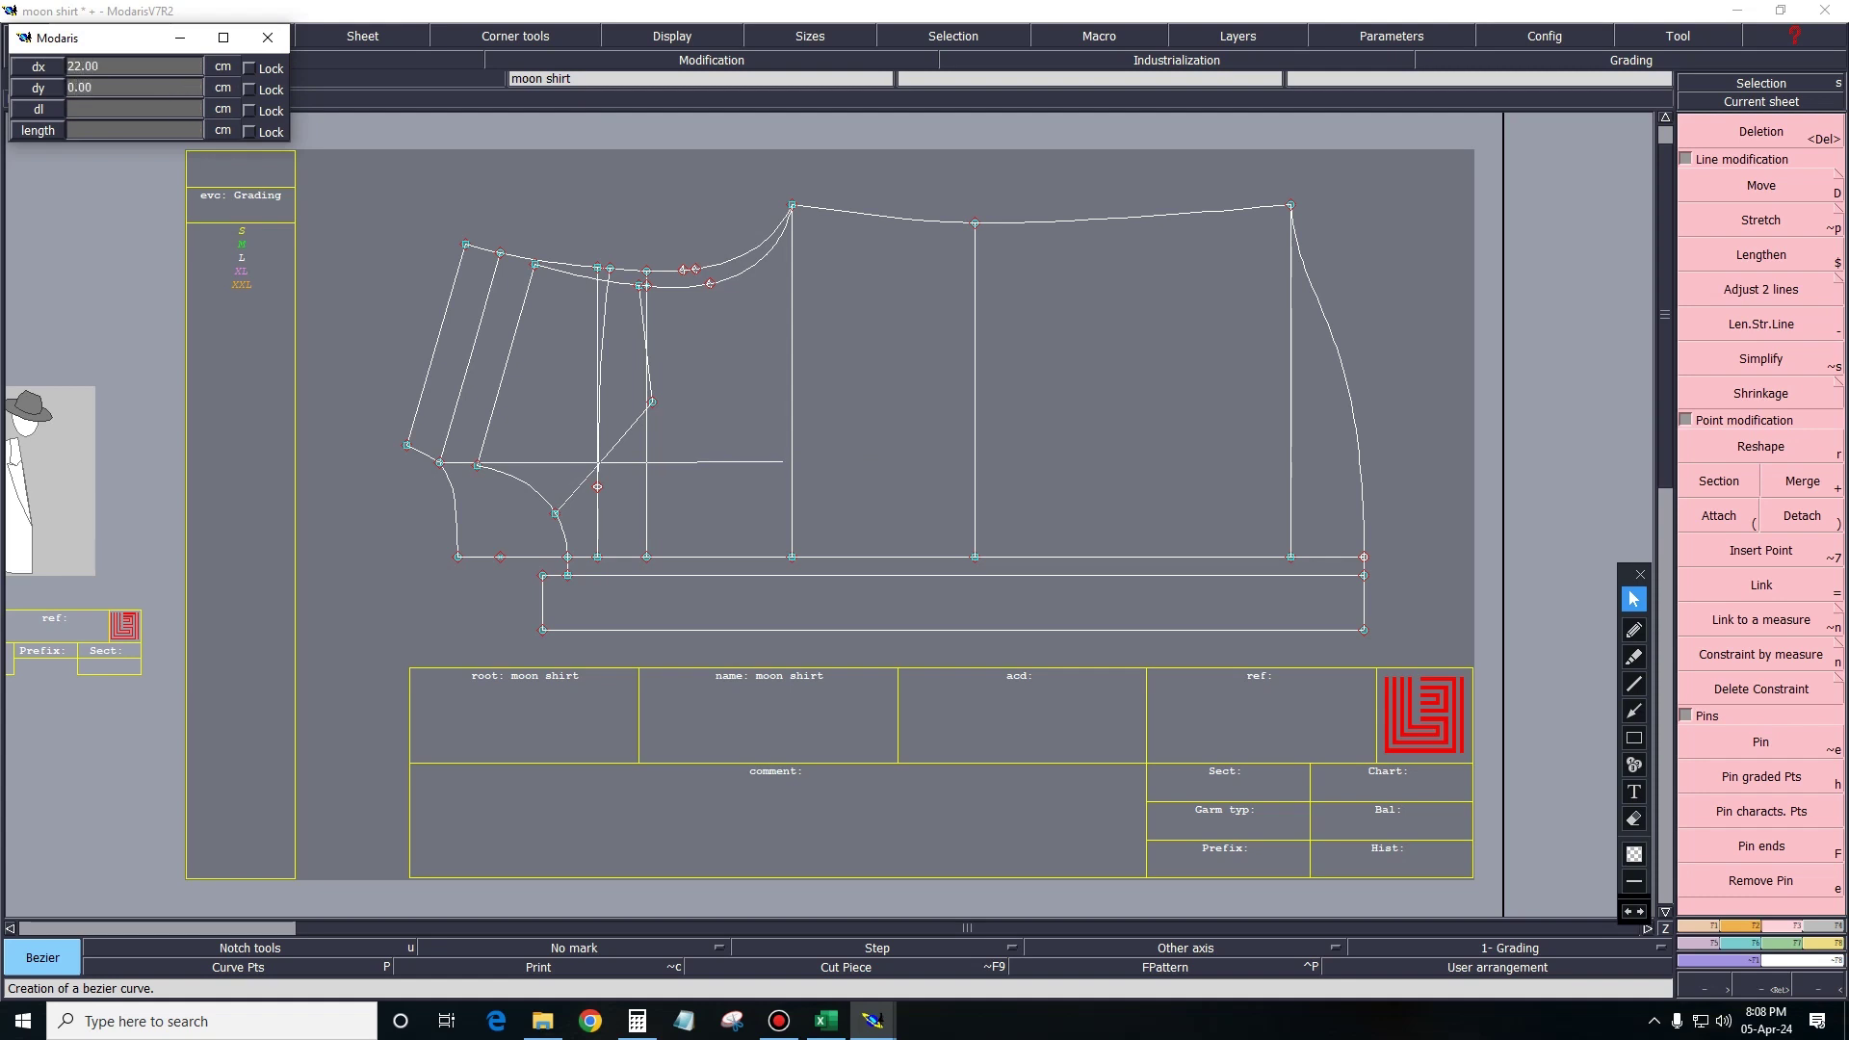
key(Return)
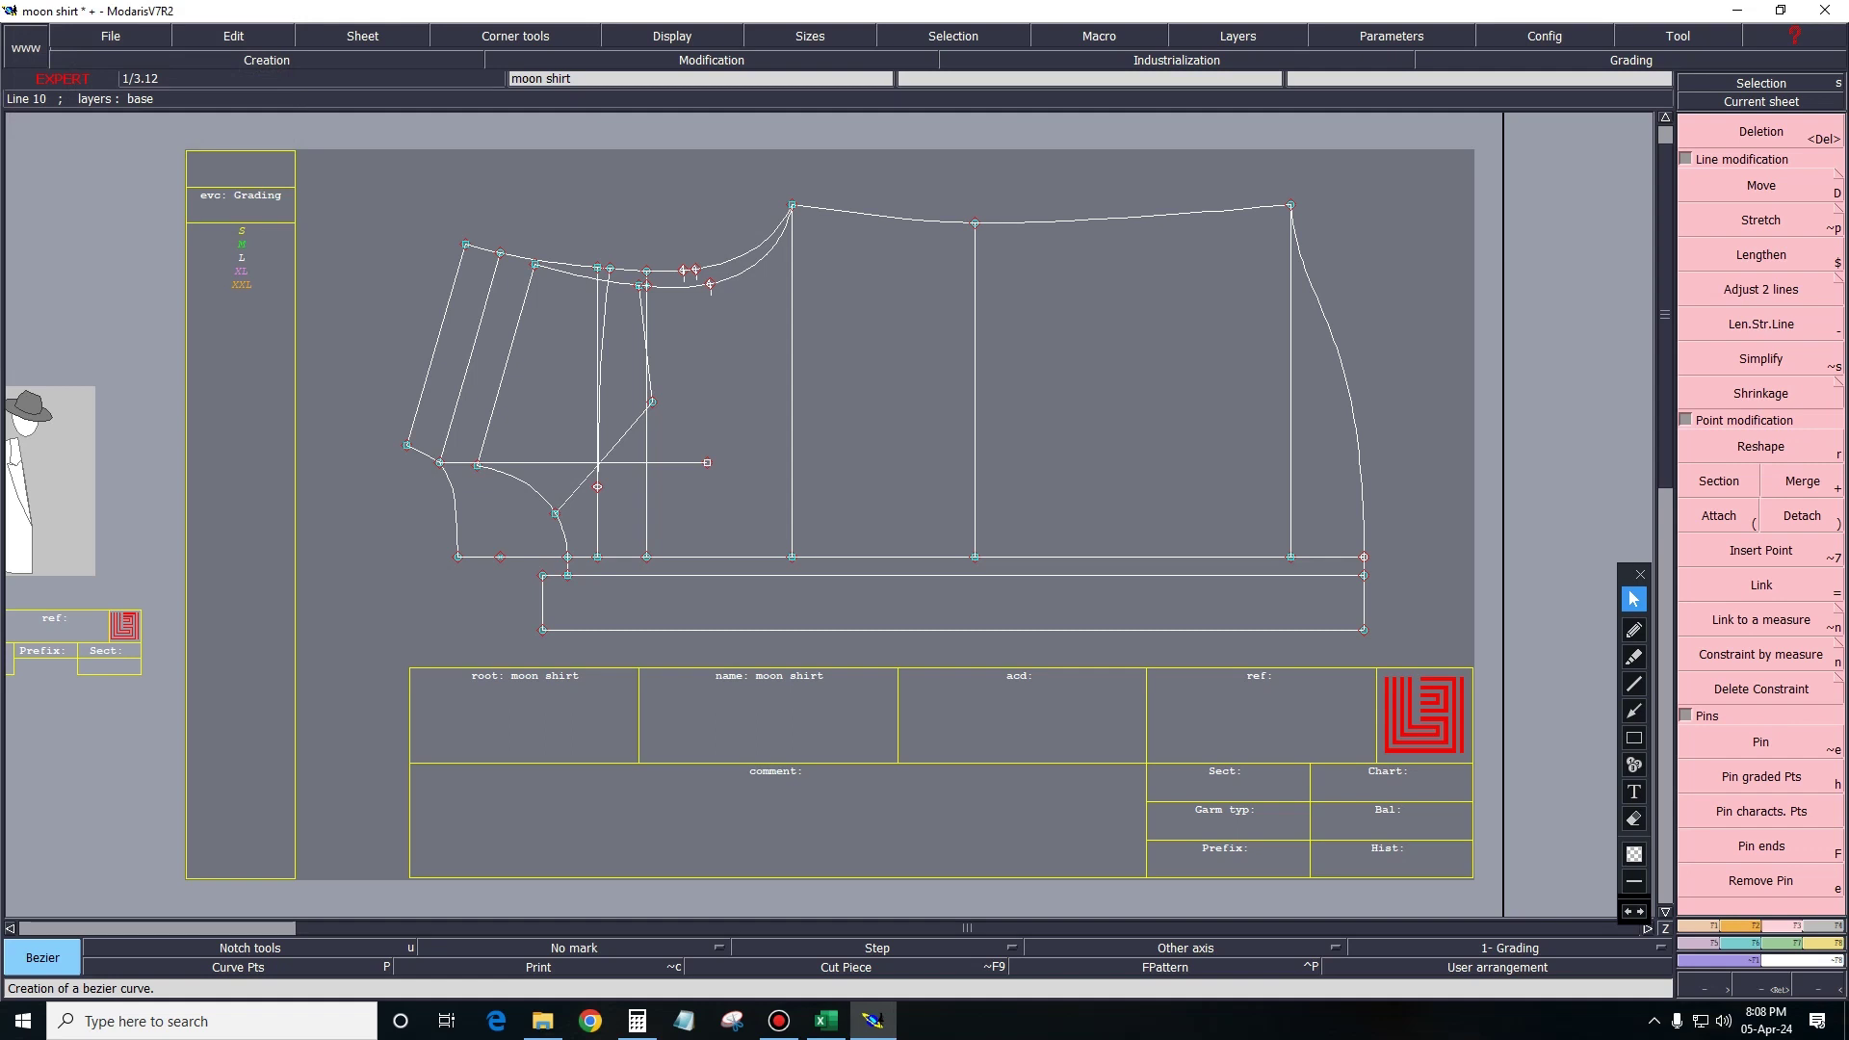
key(Escape)
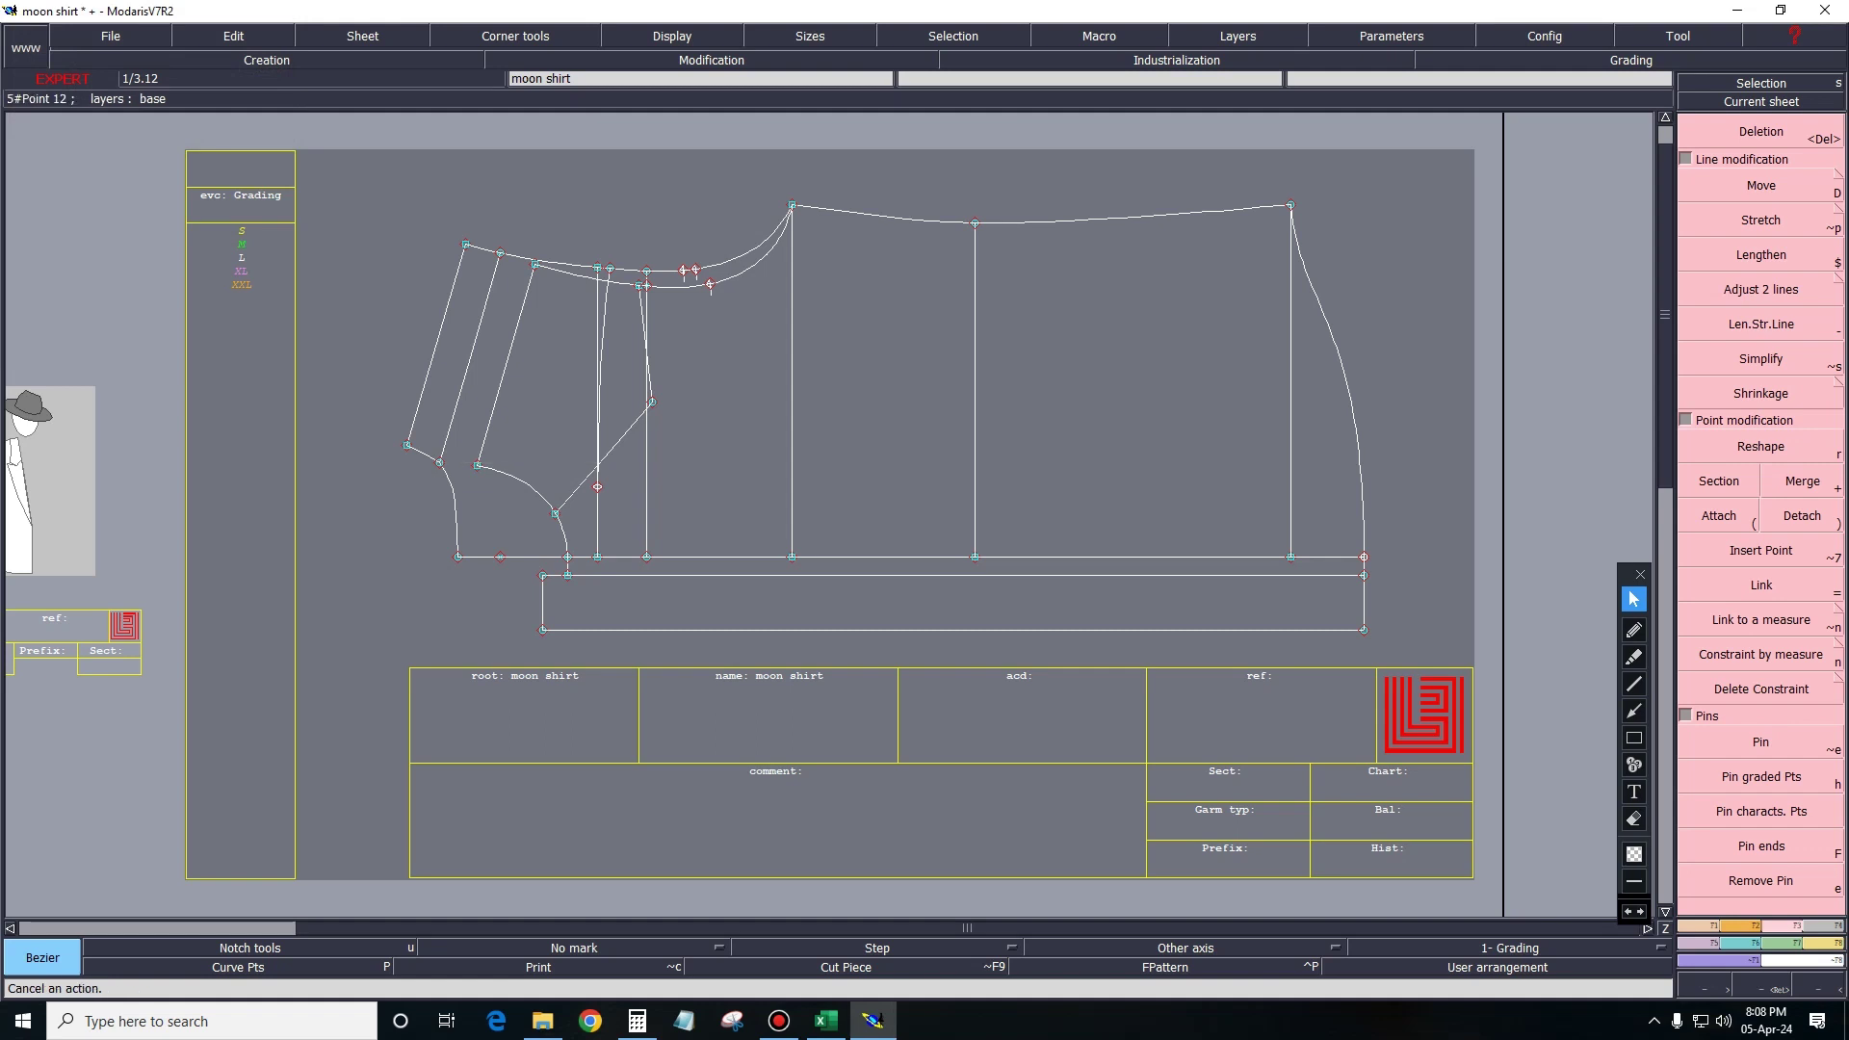
click(439, 462)
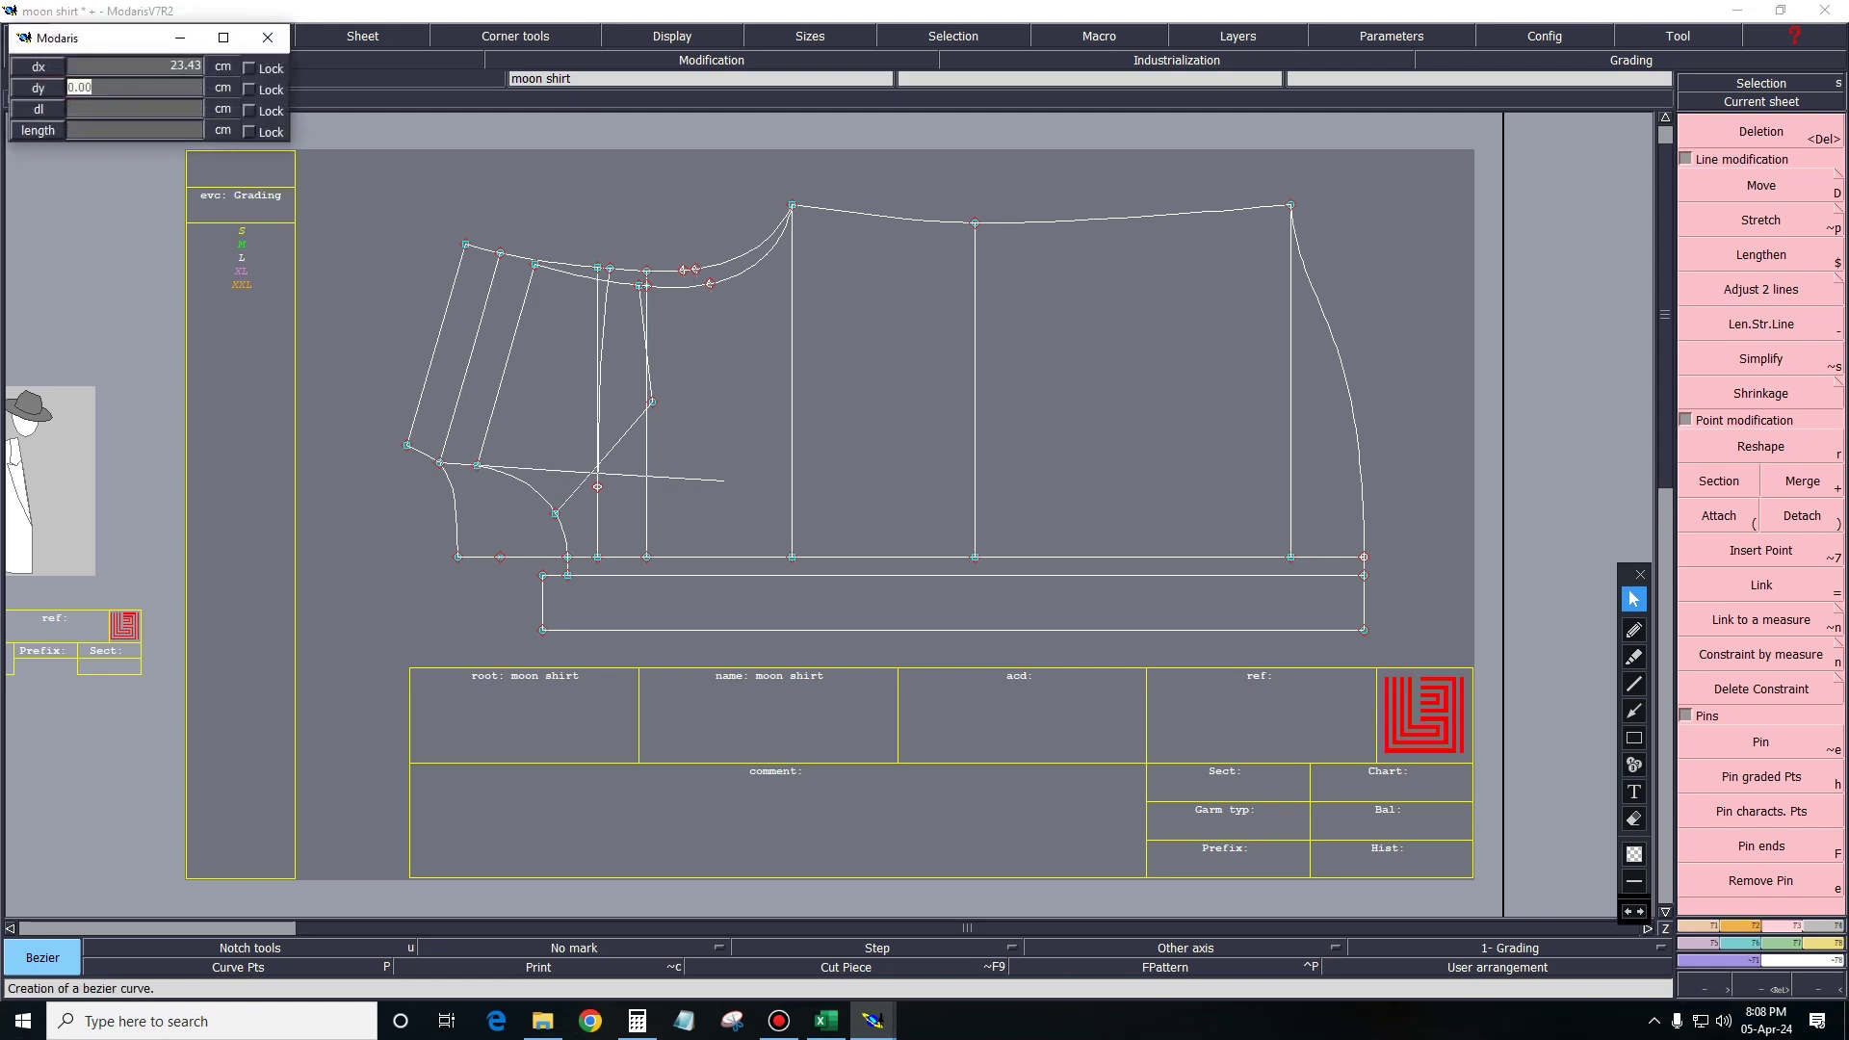
key(Return)
text(2)
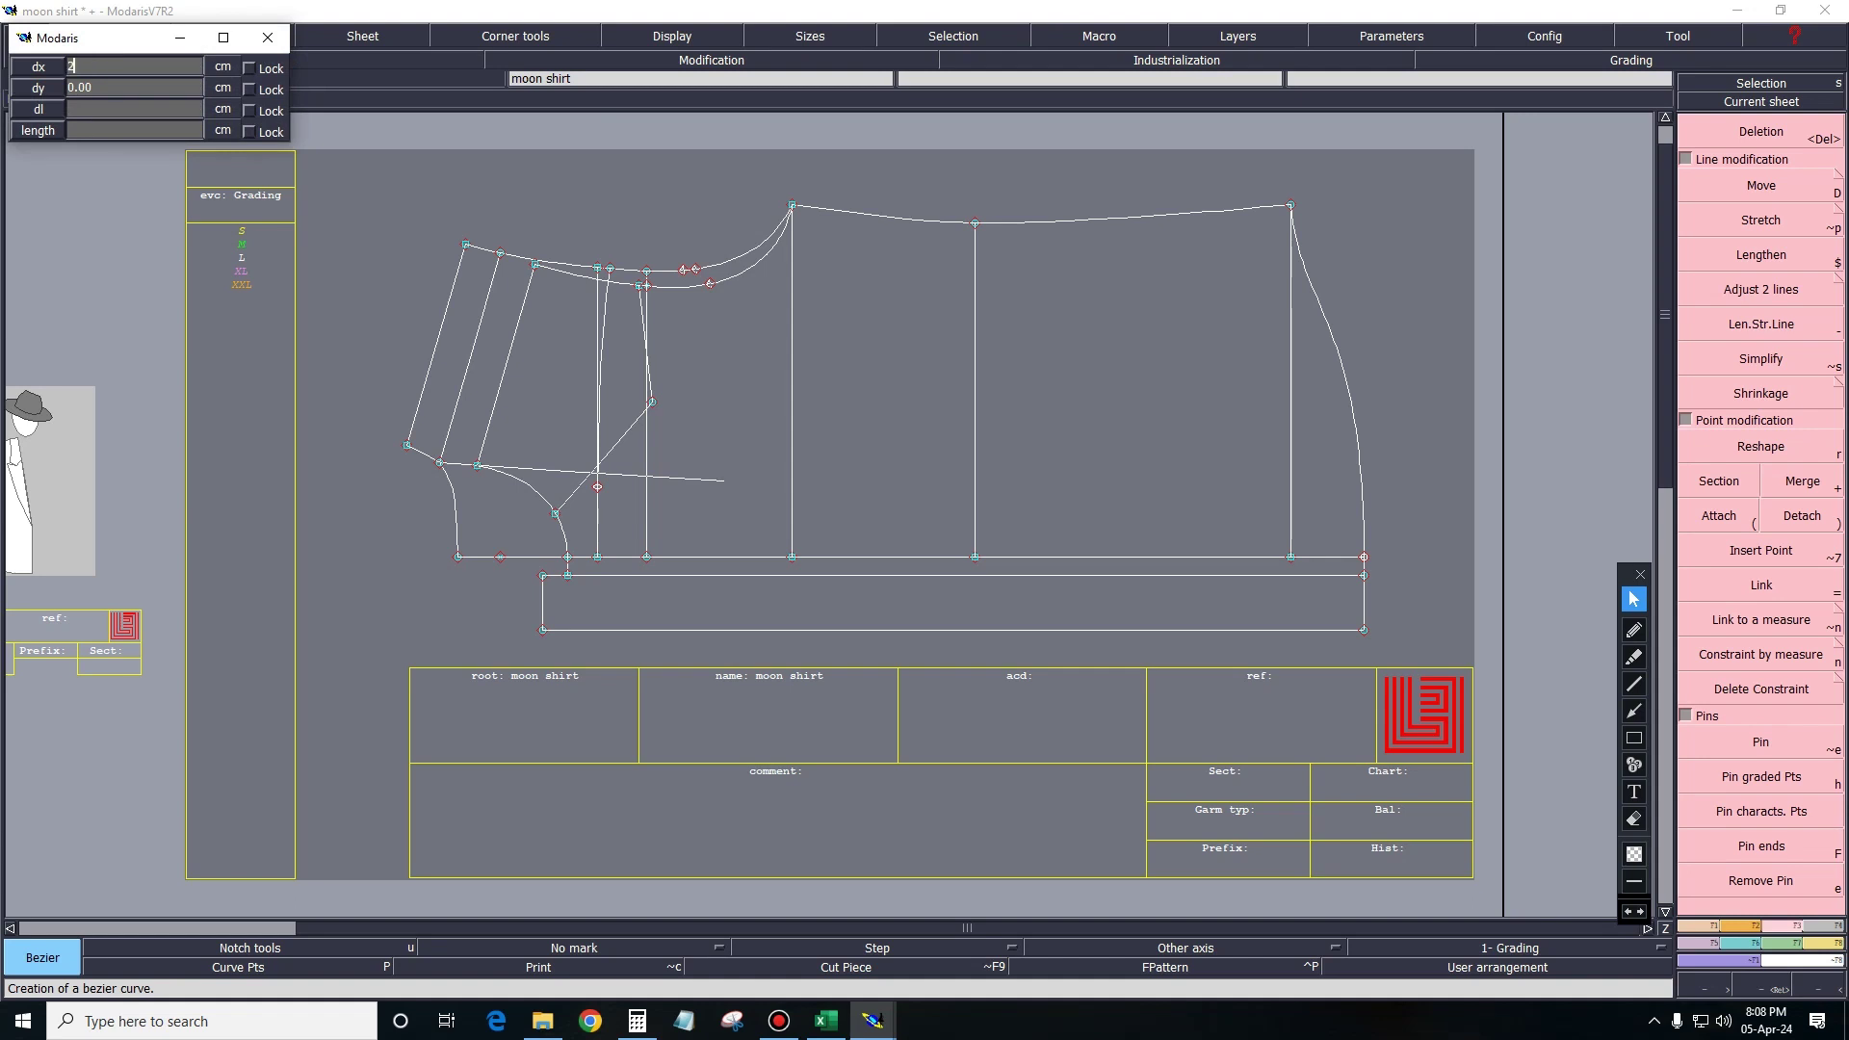
text(4)
key(Return)
key(Return)
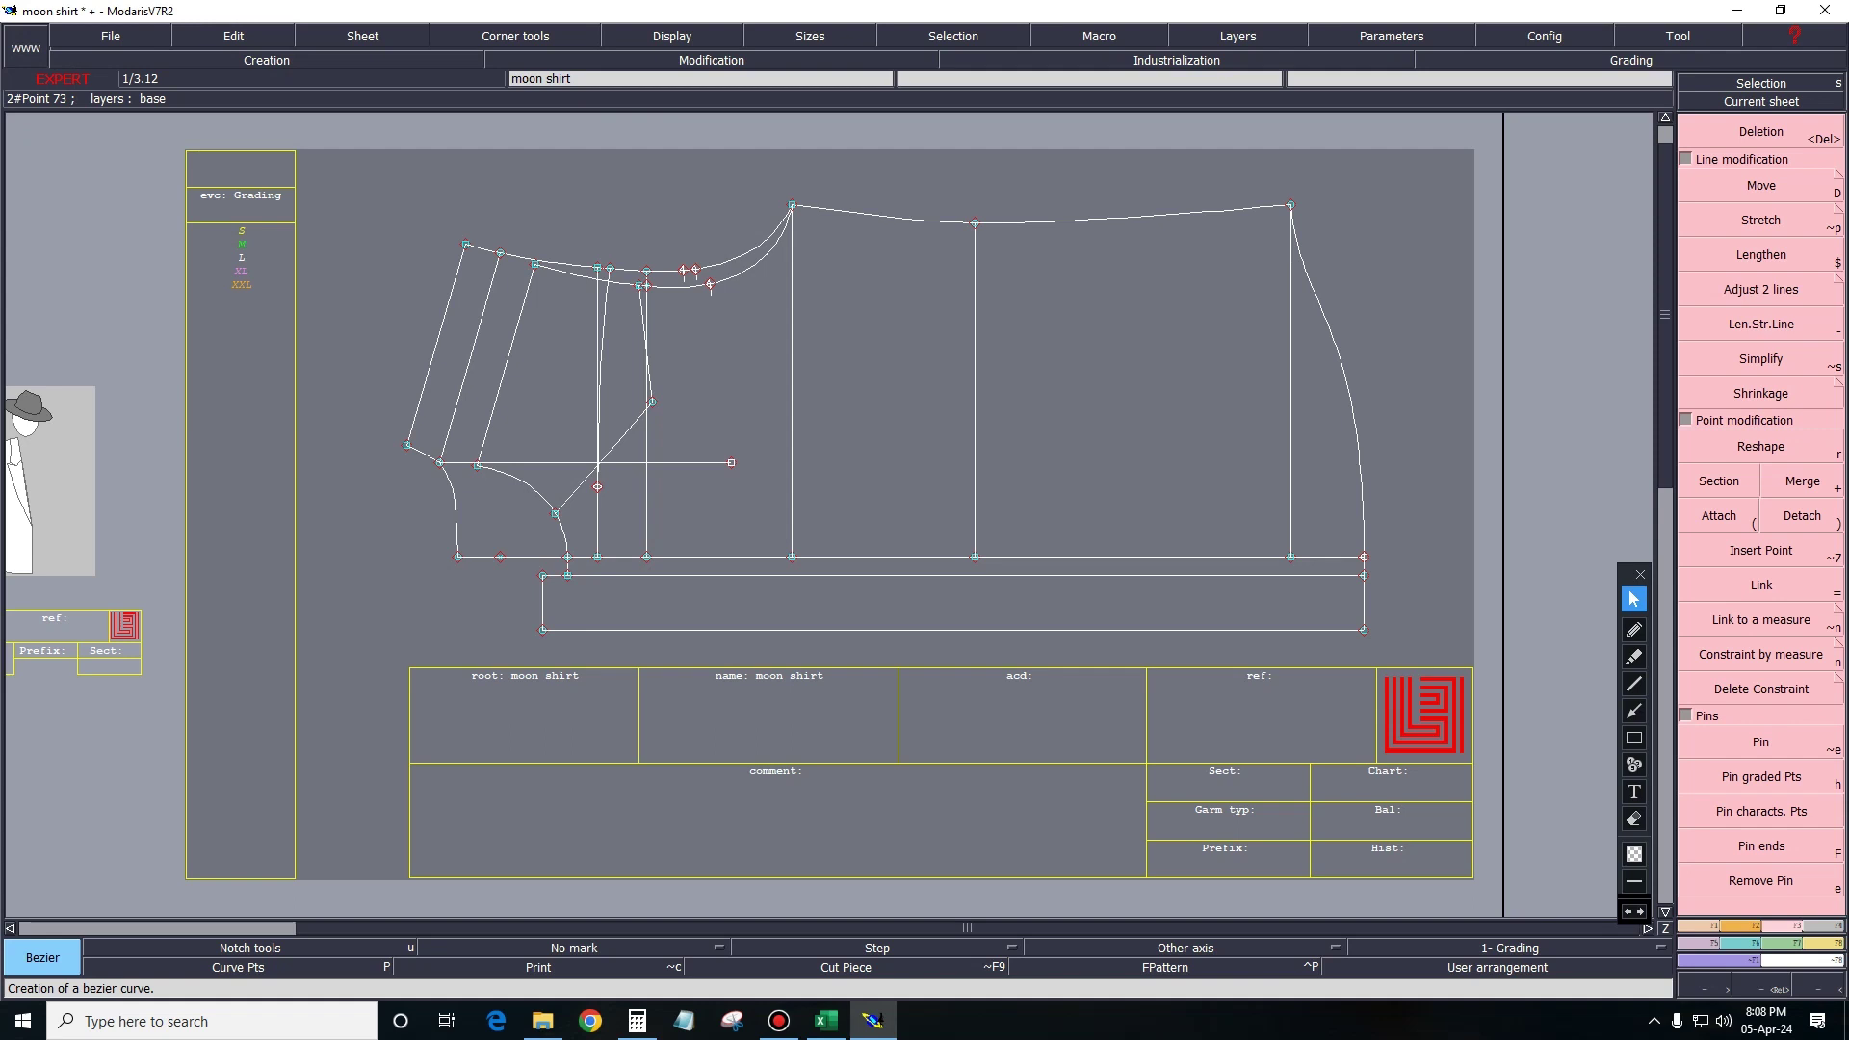
key(Return)
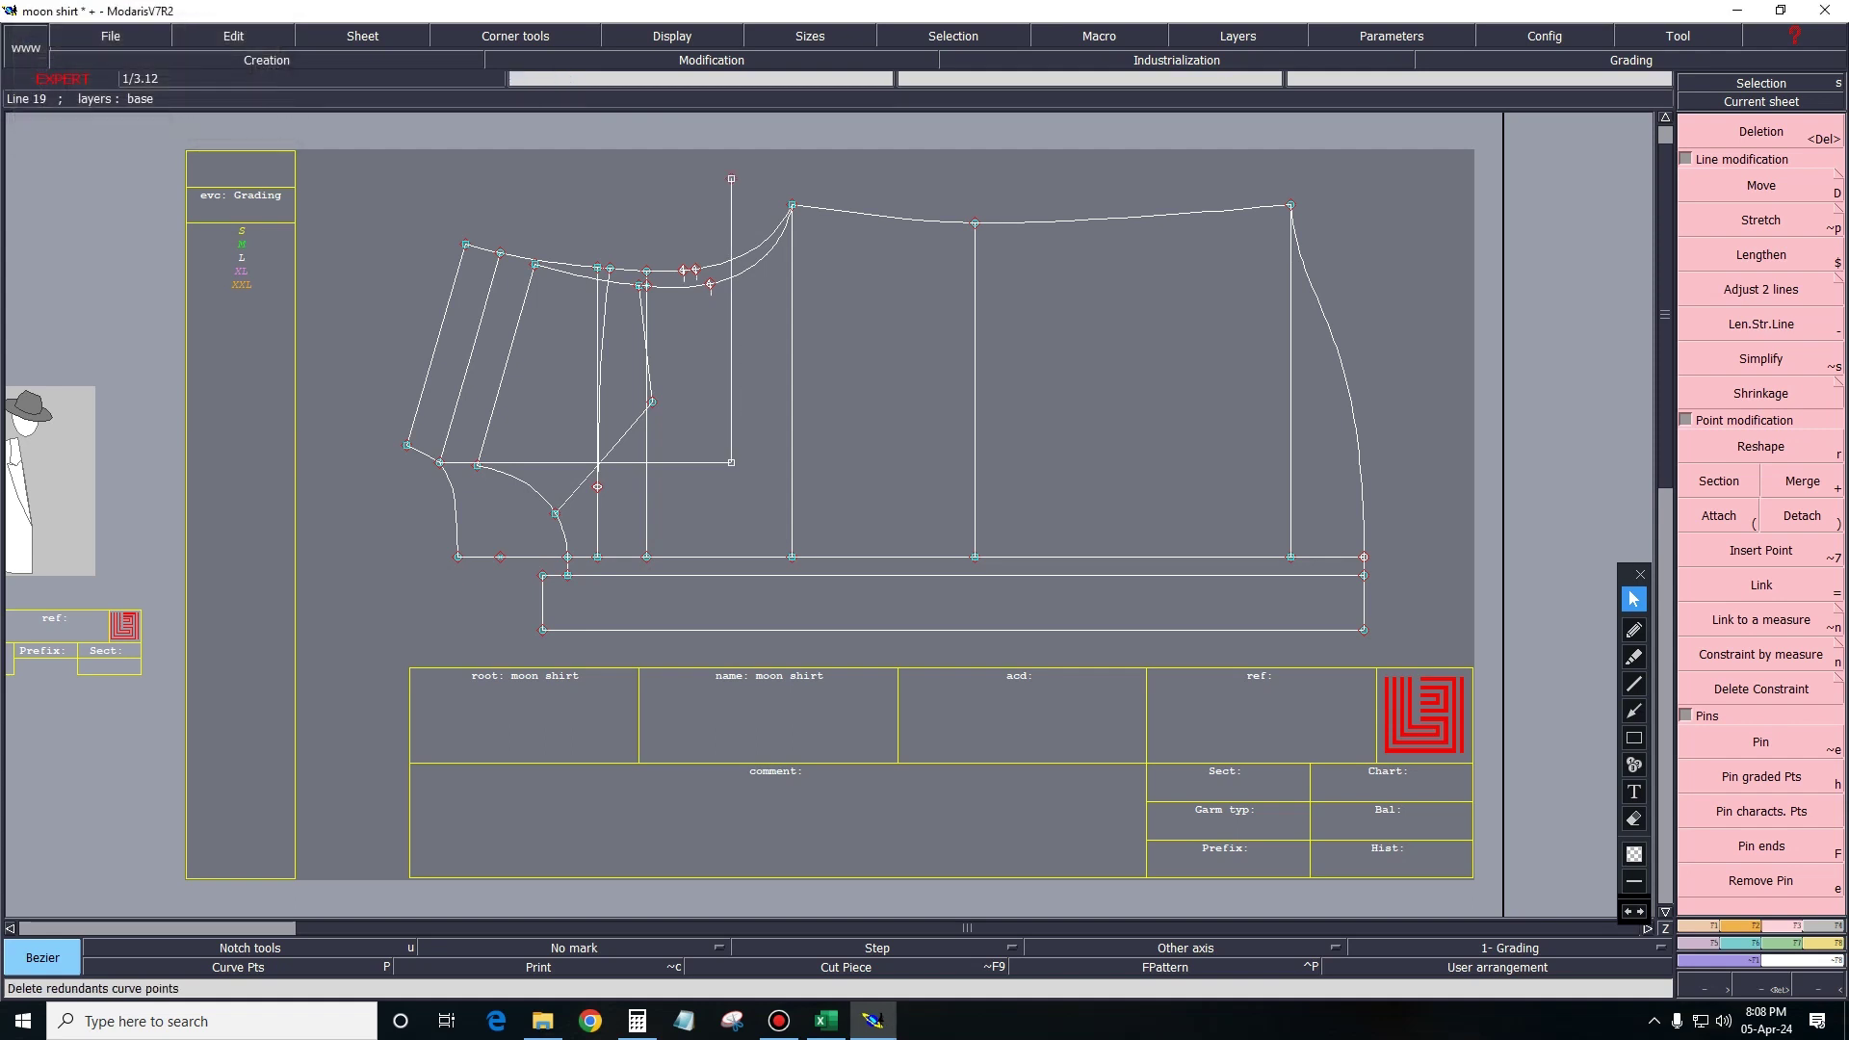
key(minus)
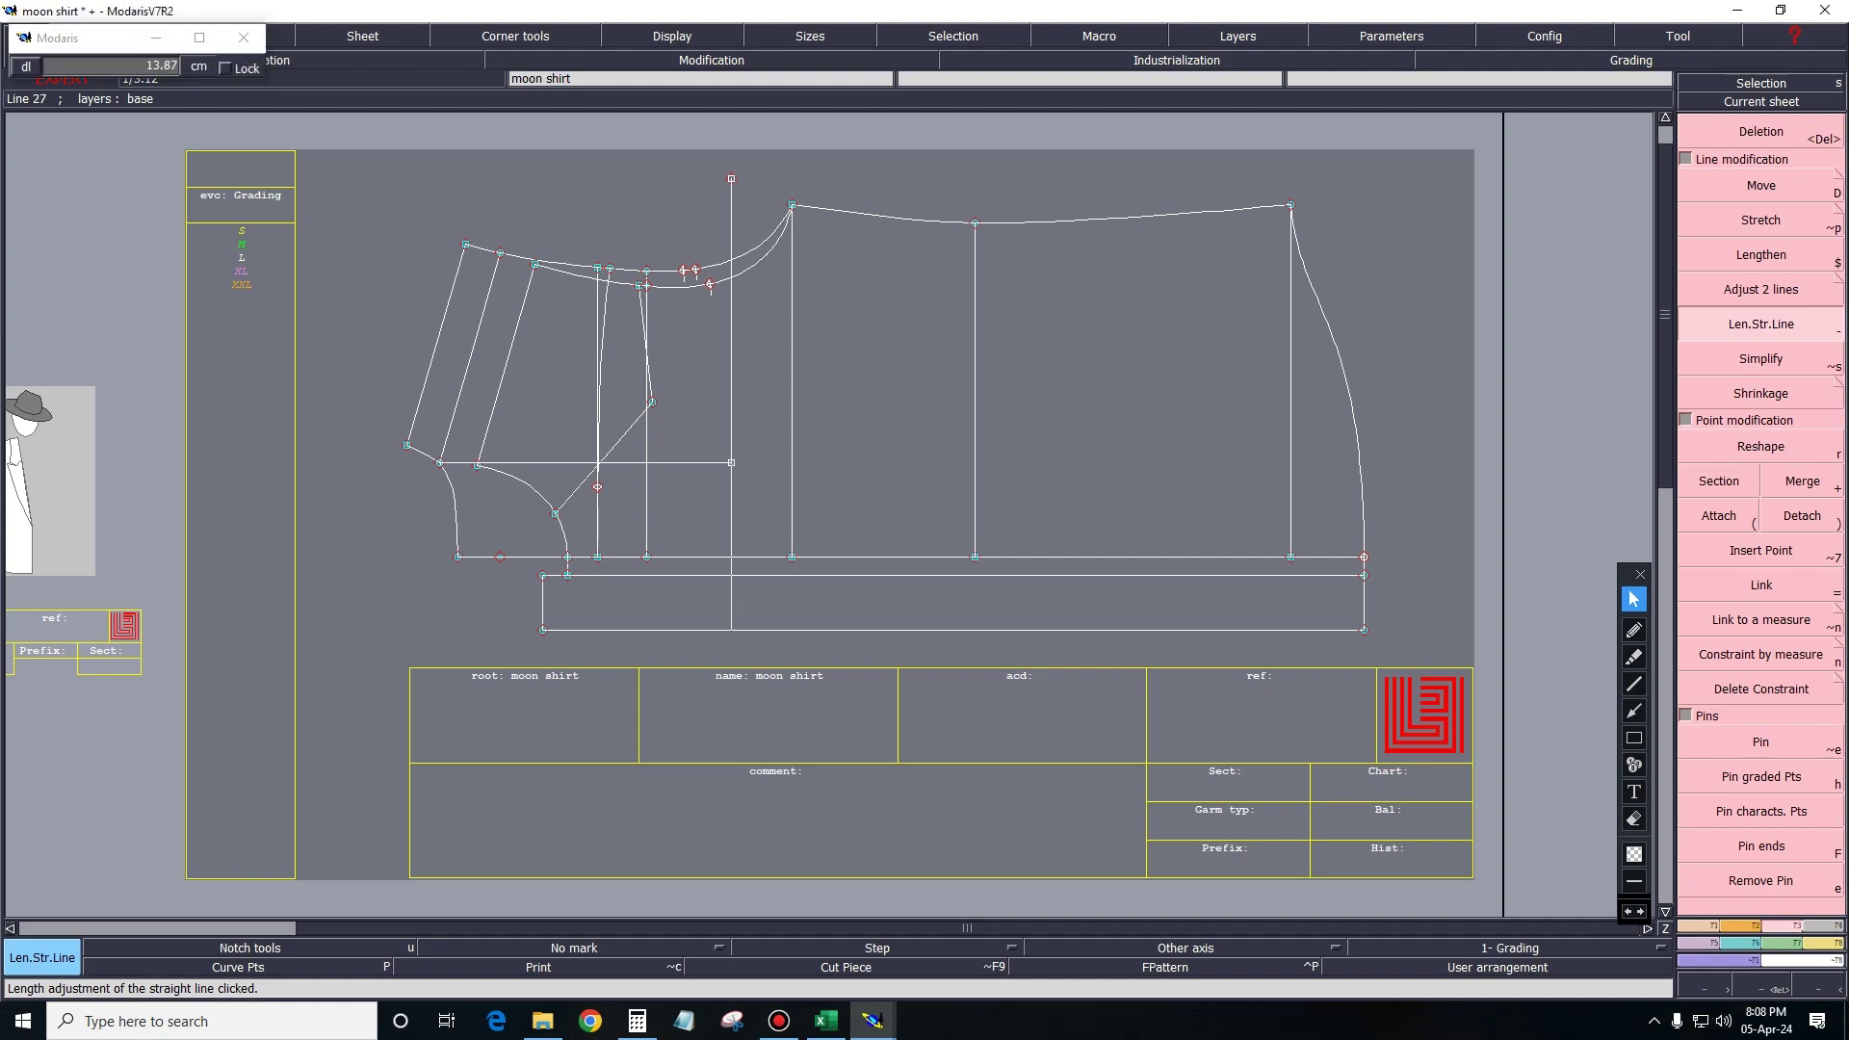
click(826, 1021)
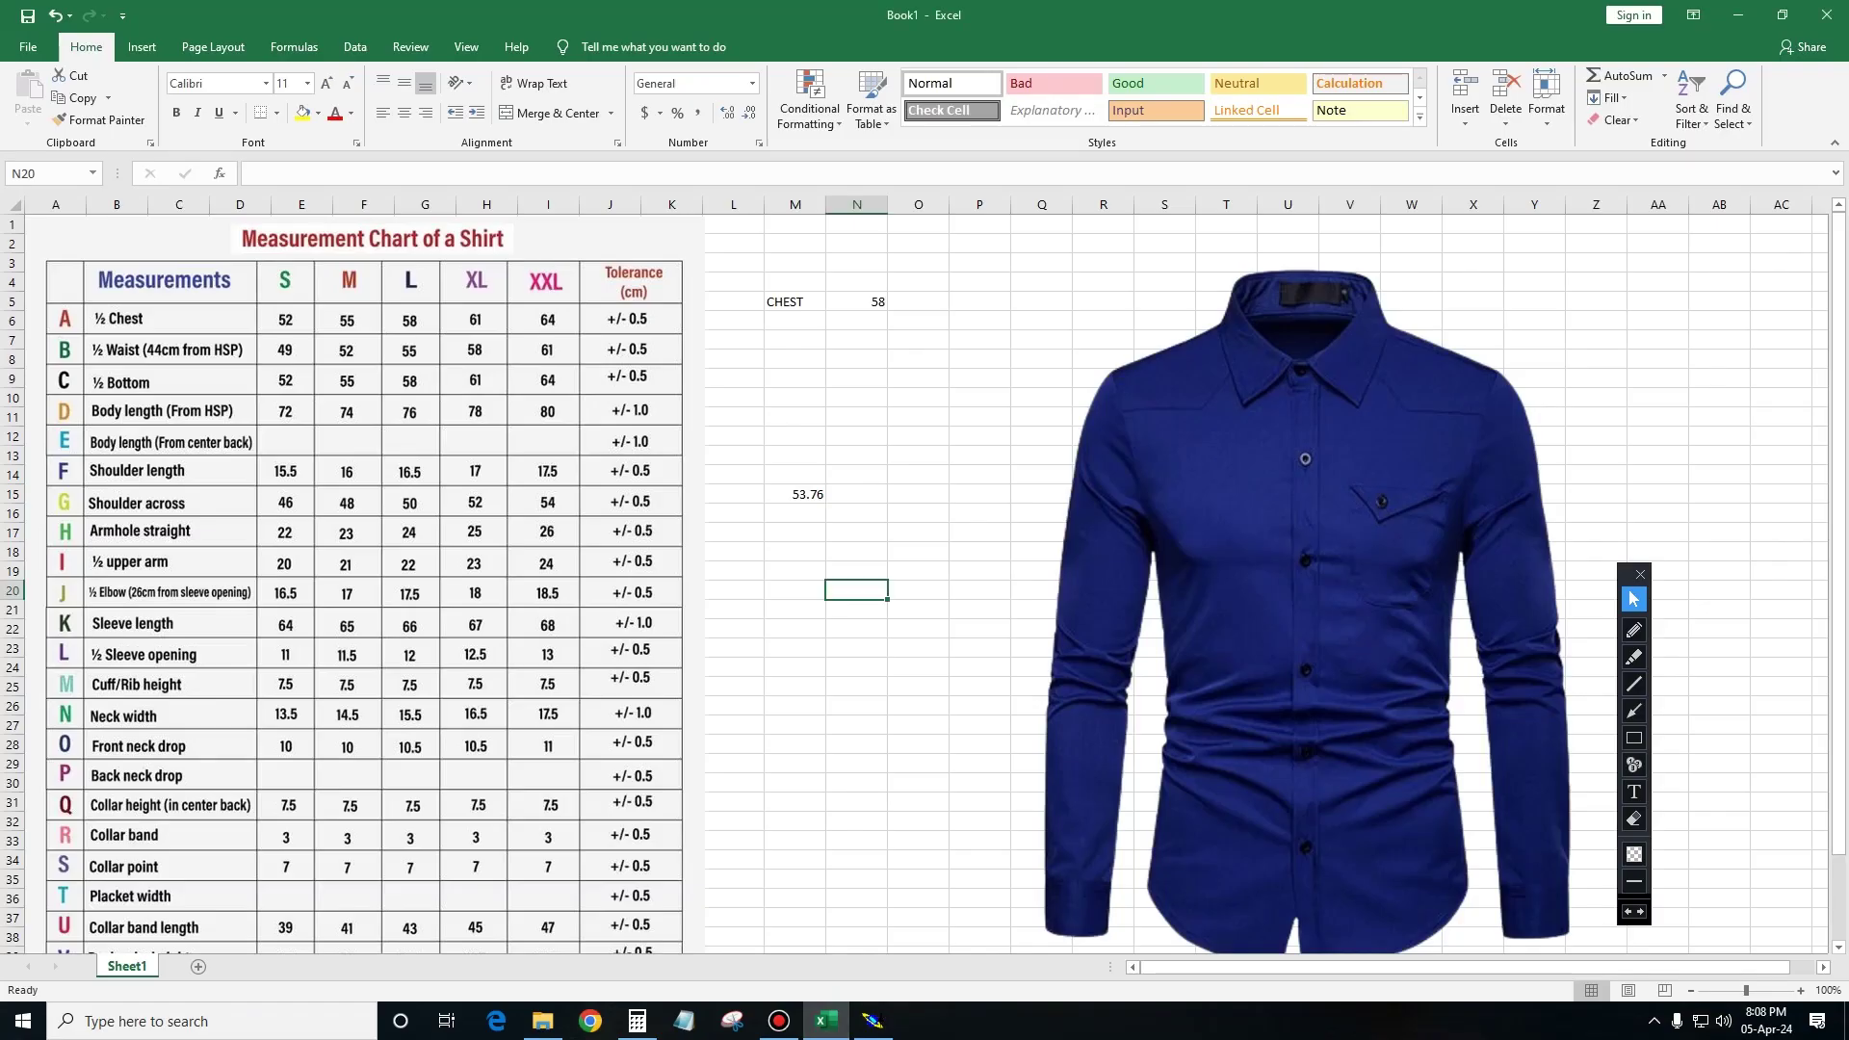
Return to the pattern and delete the short vertical segment on the front.
click(1738, 14)
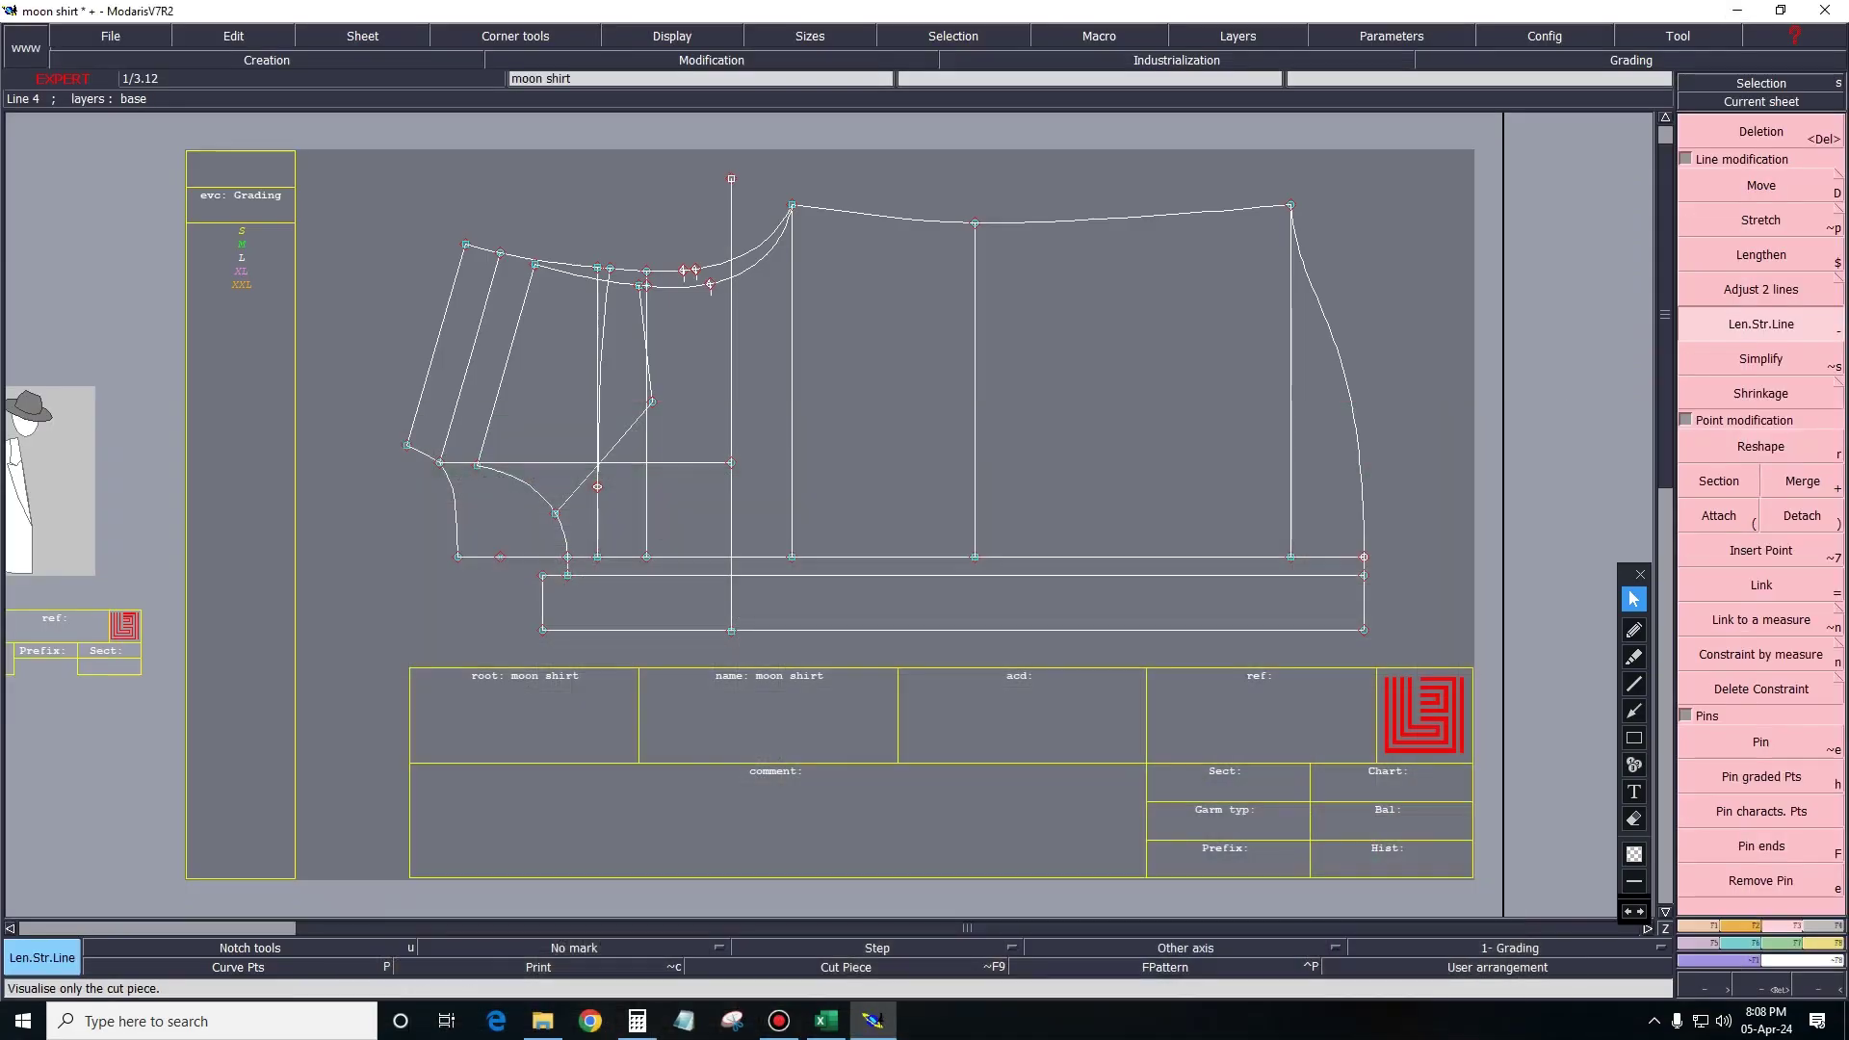
key(shift+i)
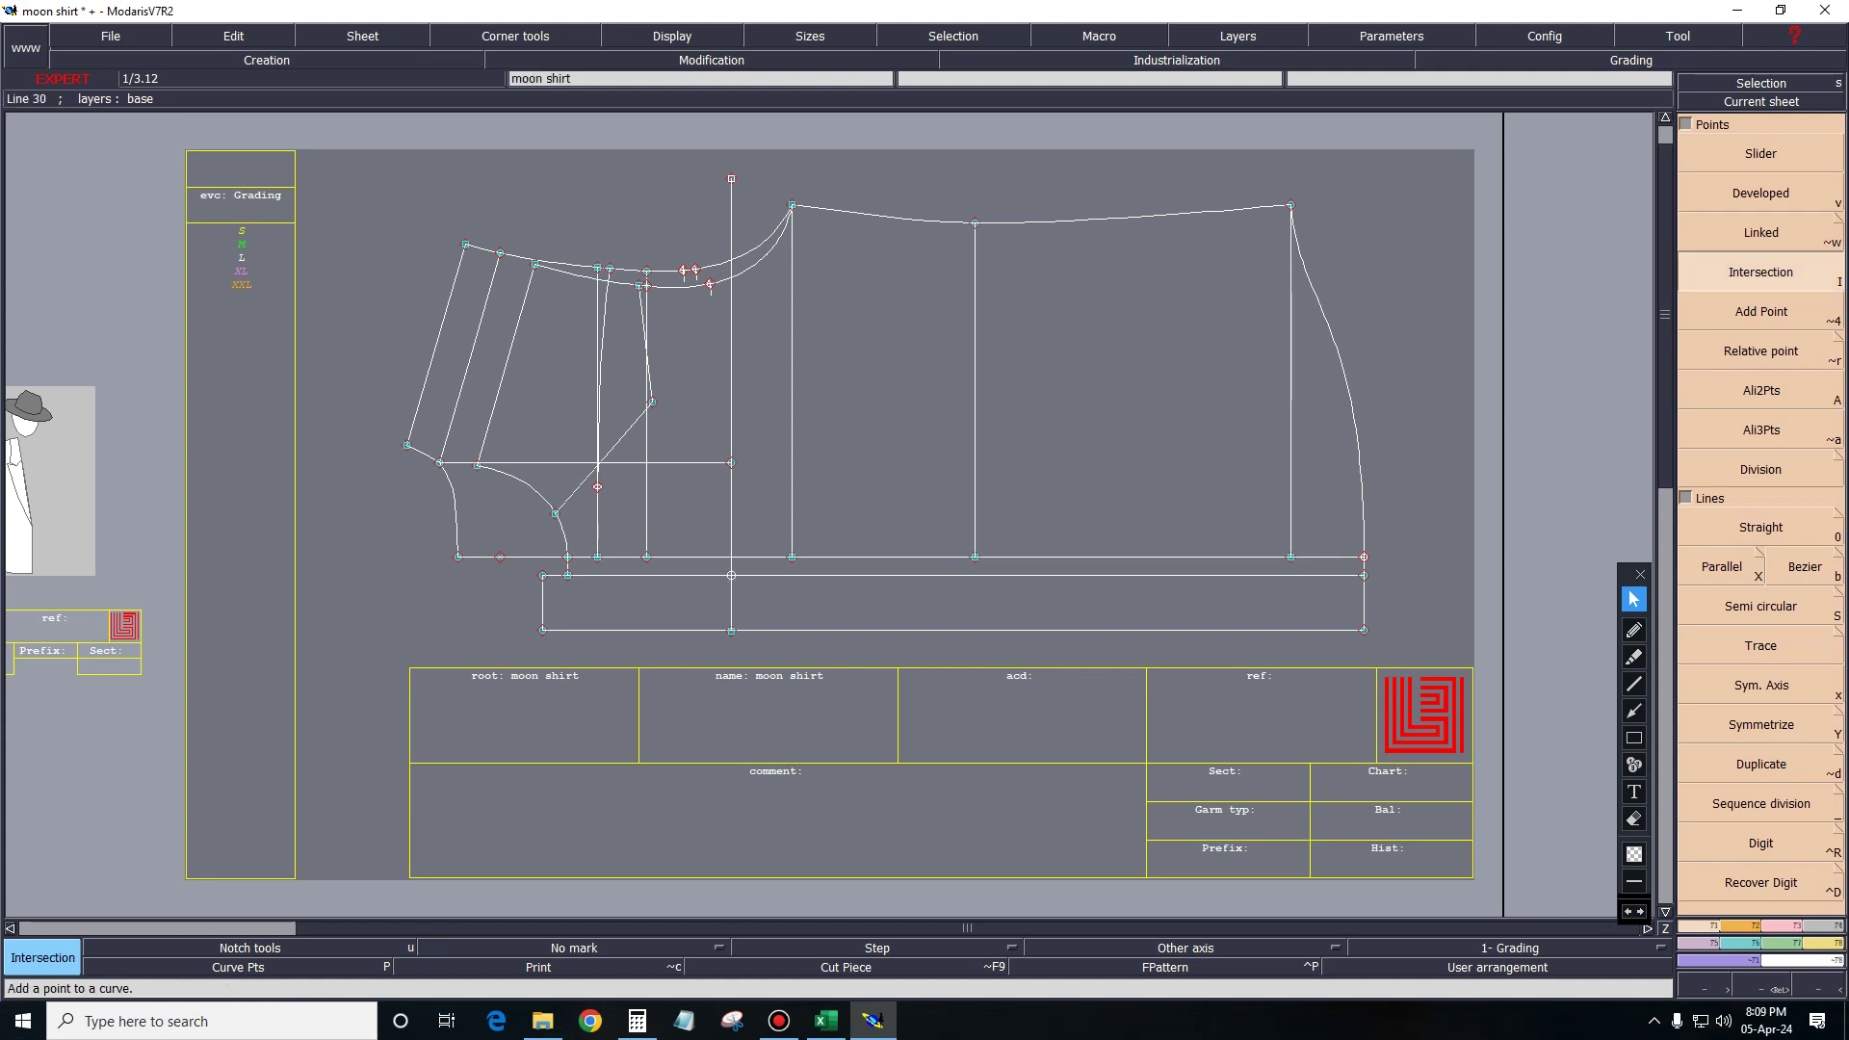
key(Delete)
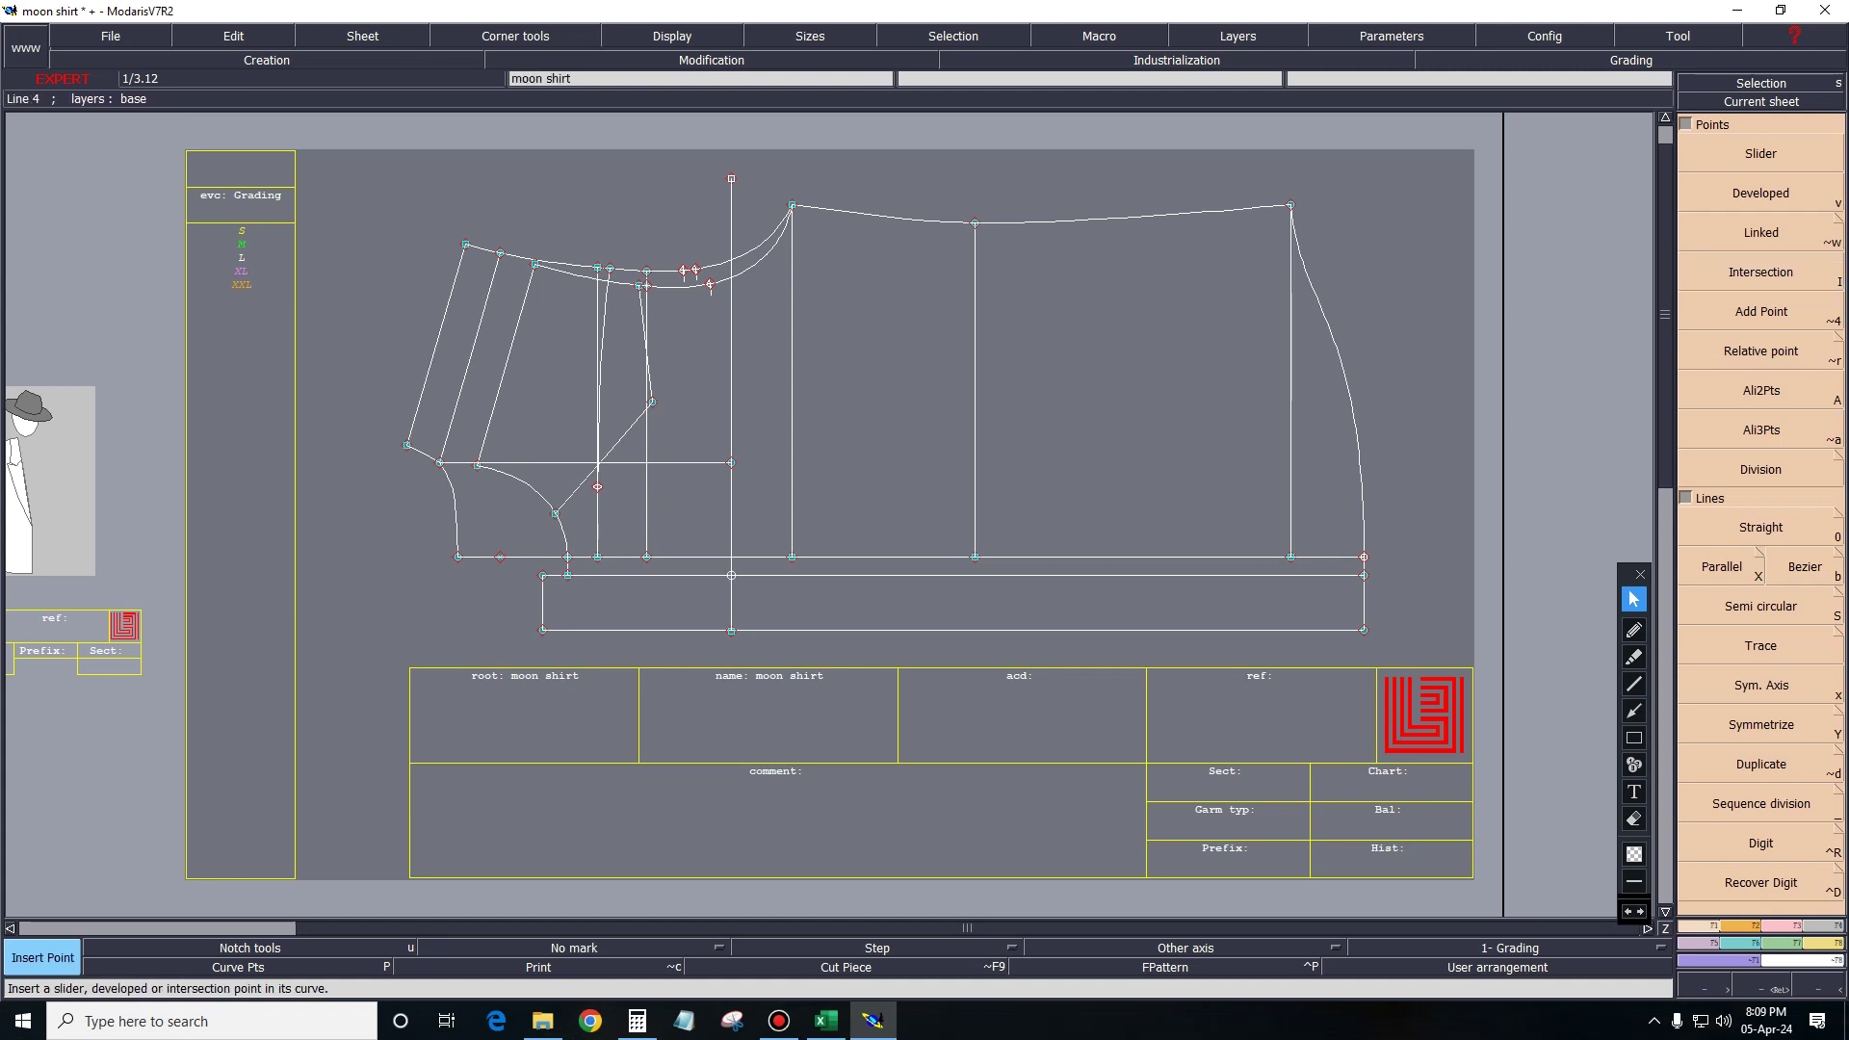
click(731, 602)
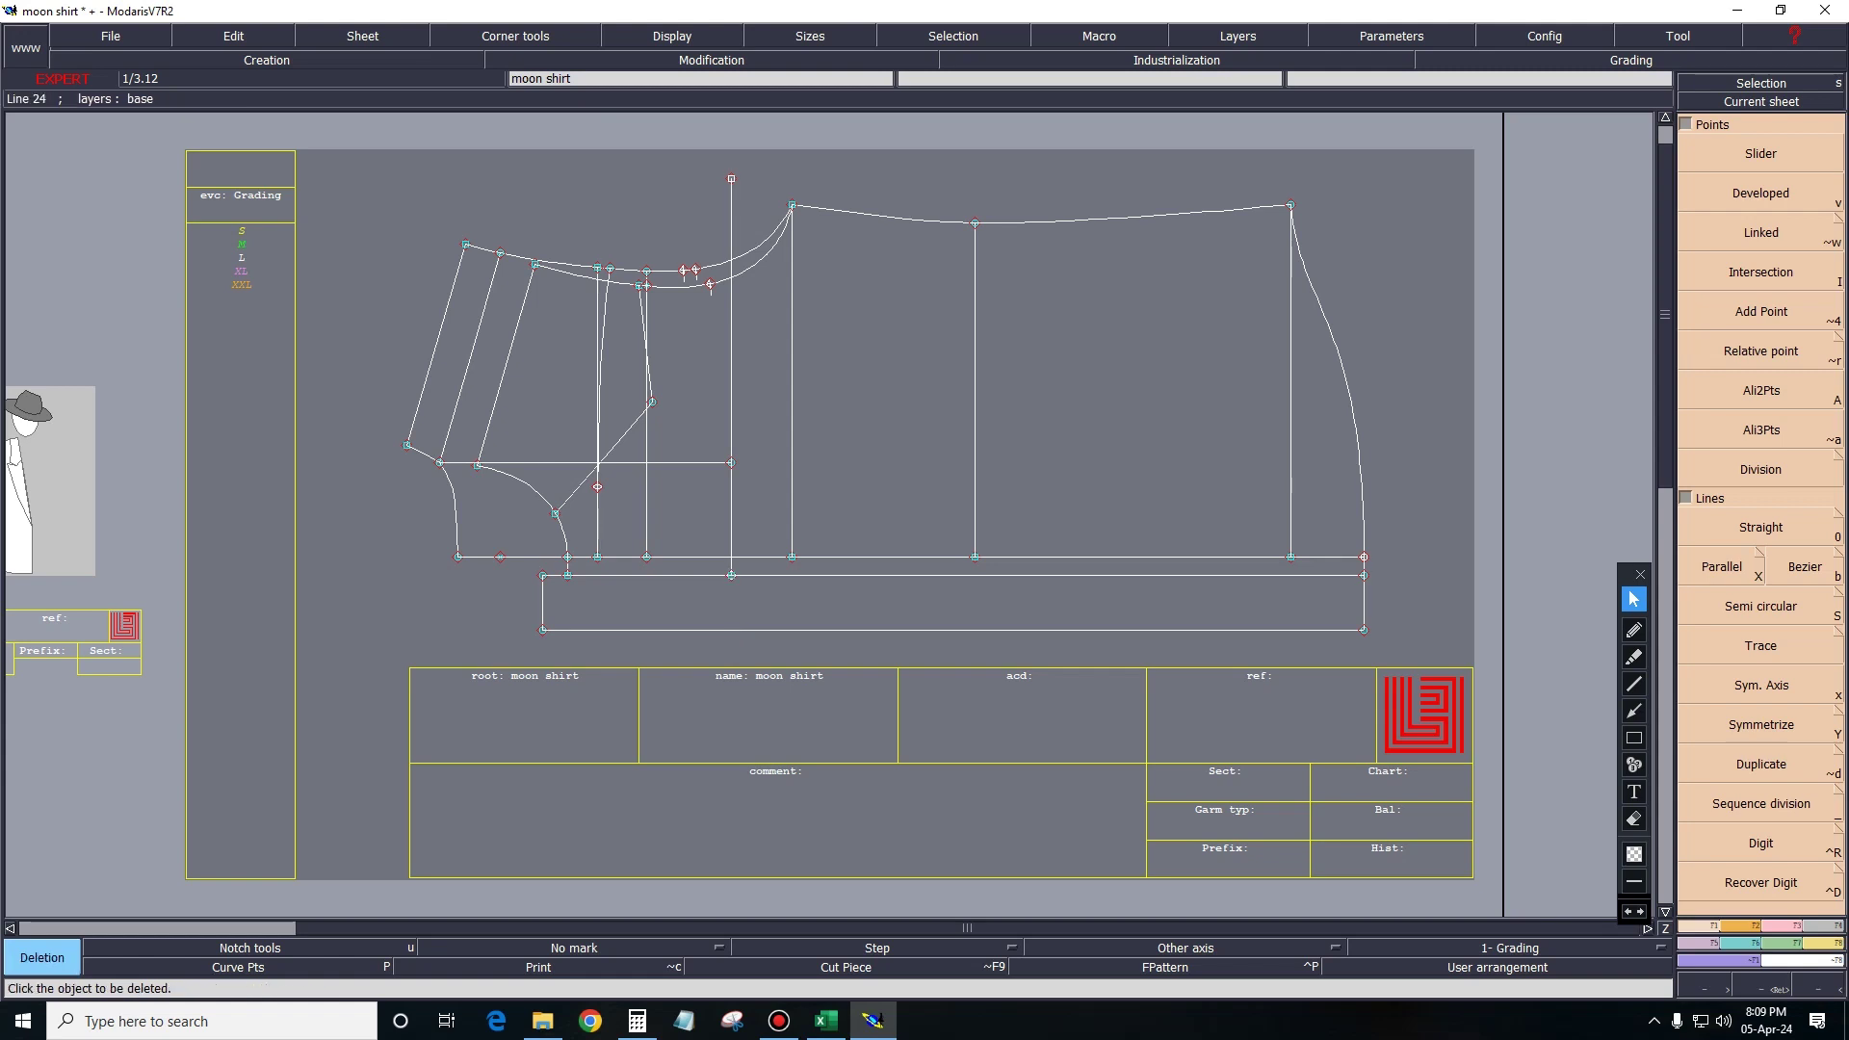
Place a developed point -7 cm along the vertical line.
key(v)
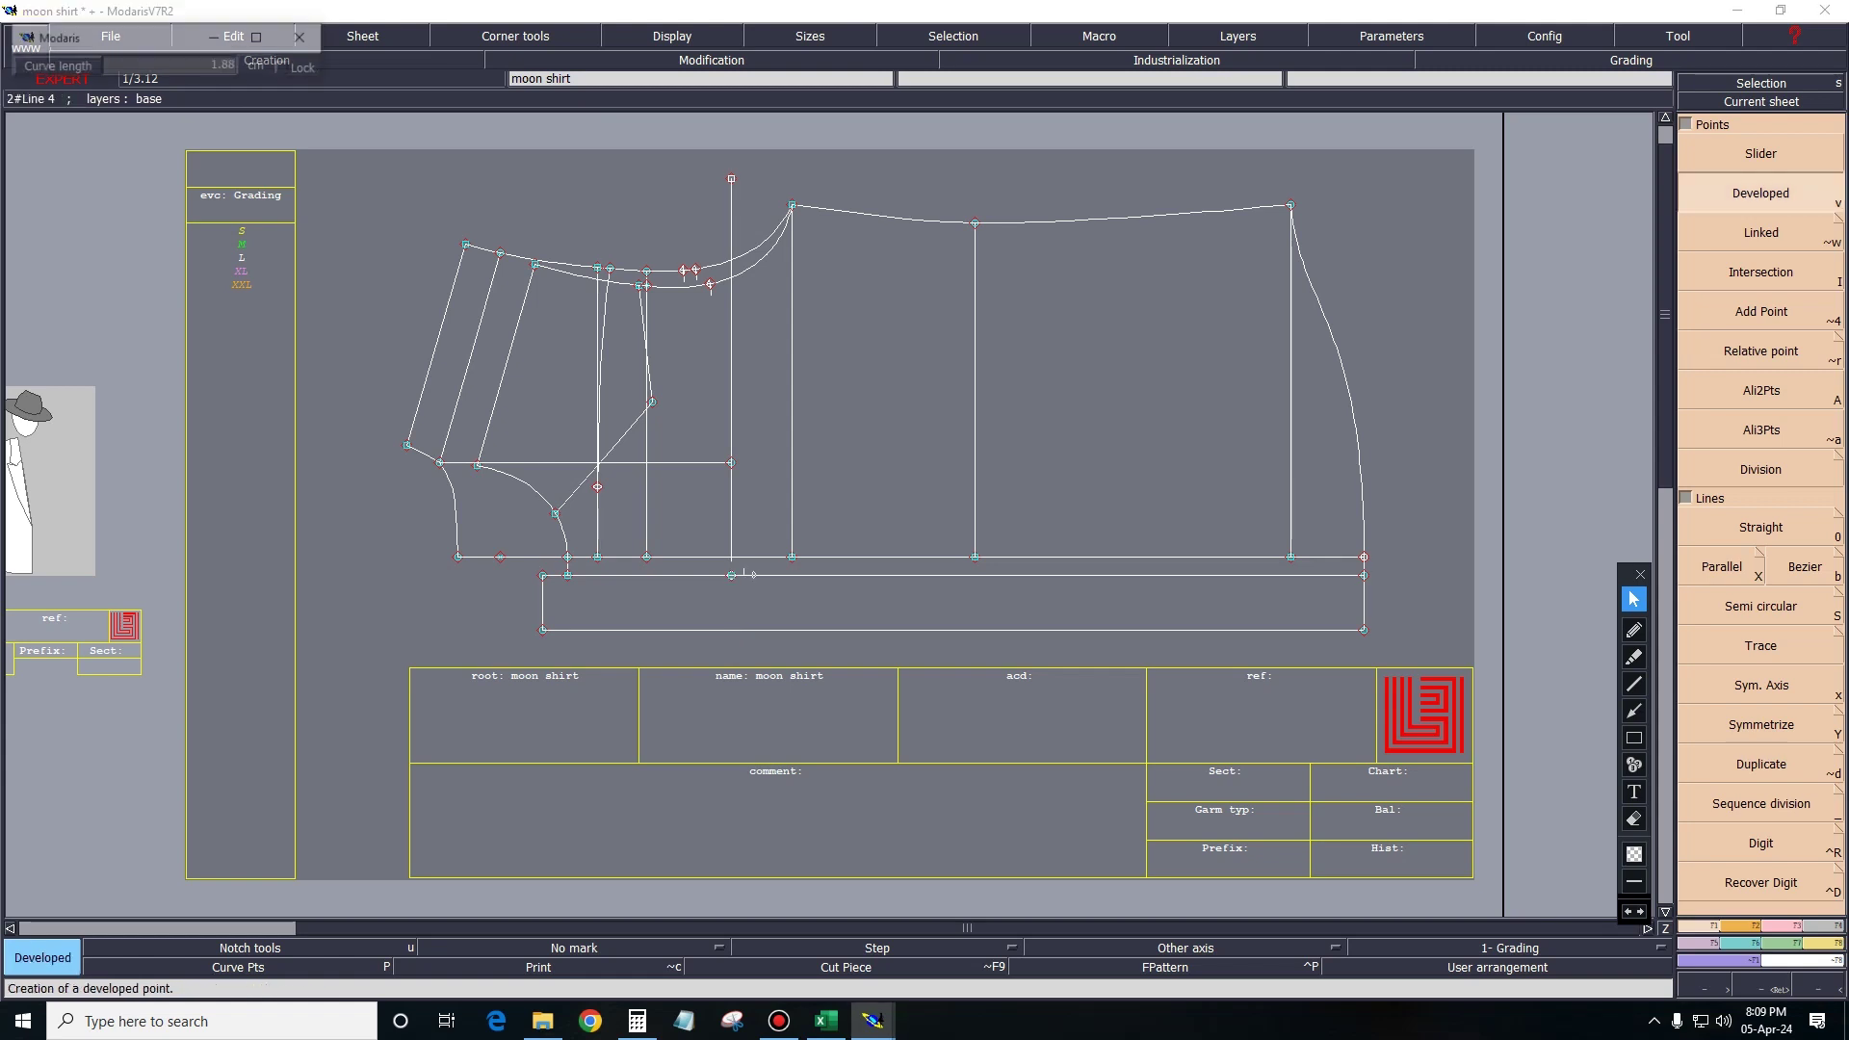
click(732, 575)
text(-)
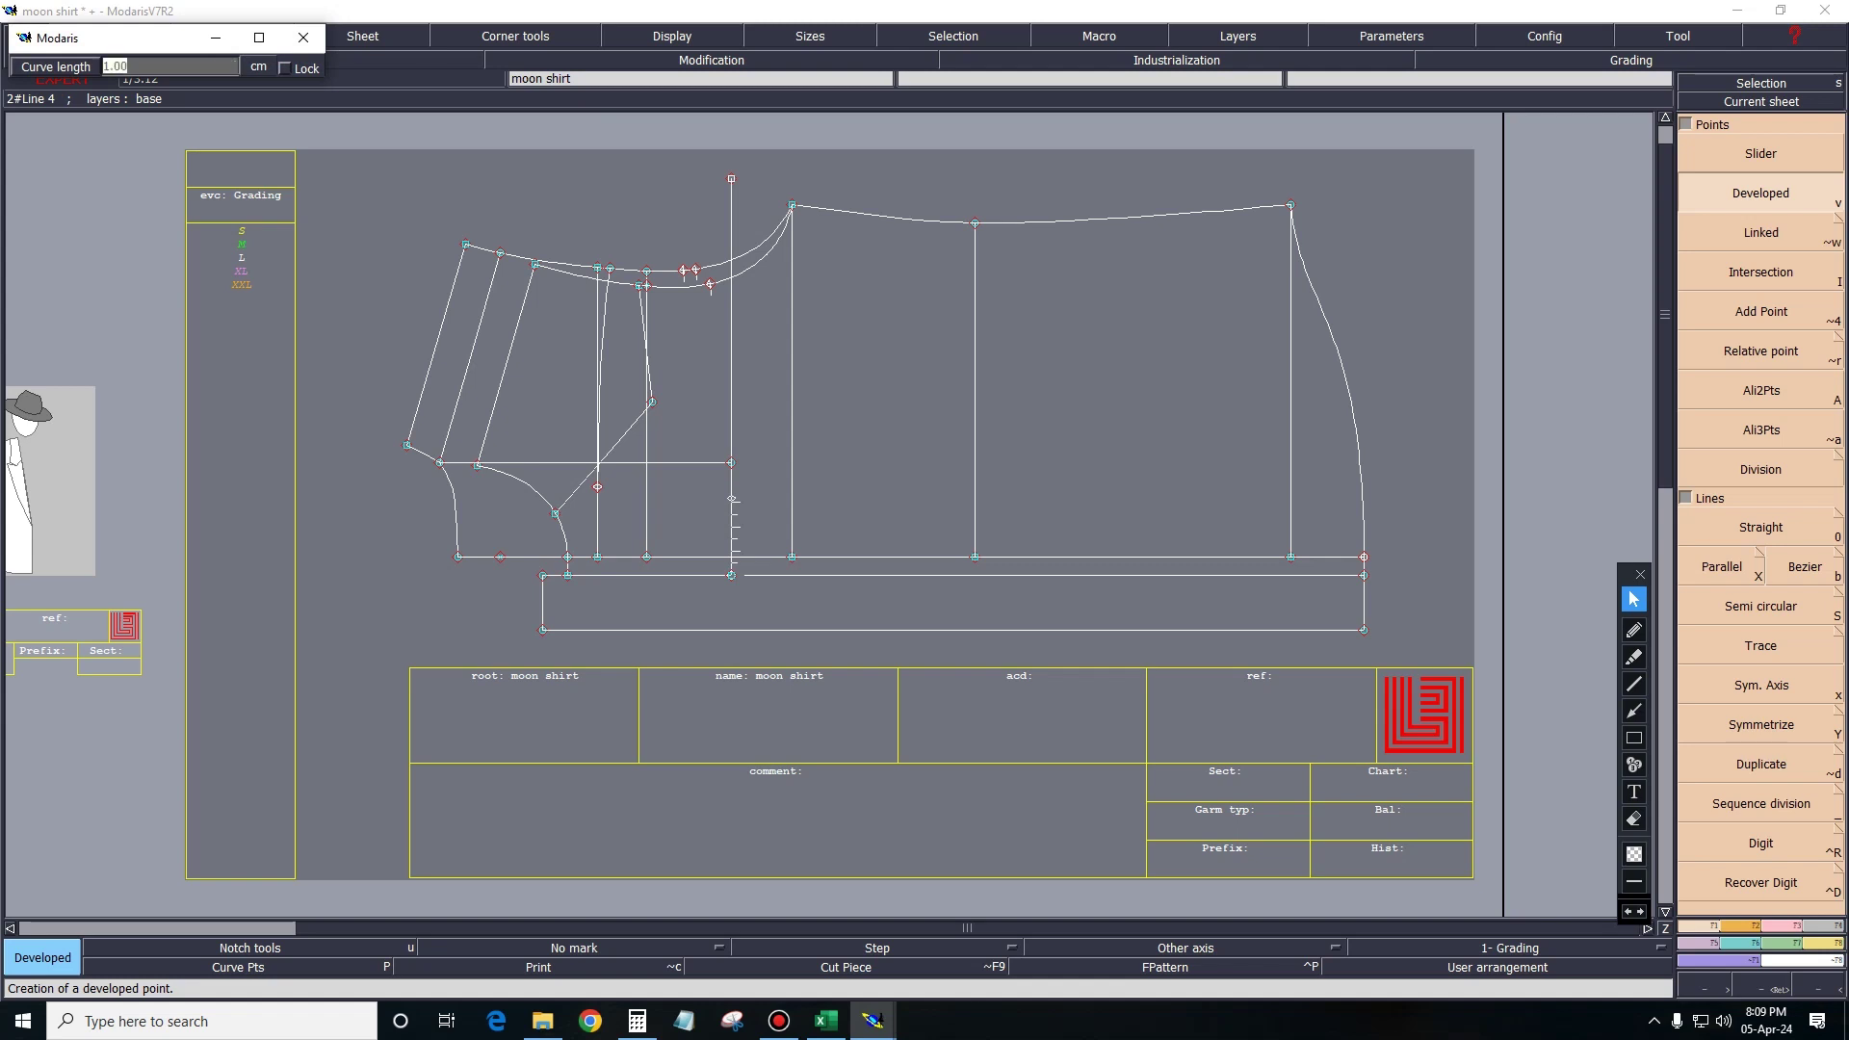
text(7)
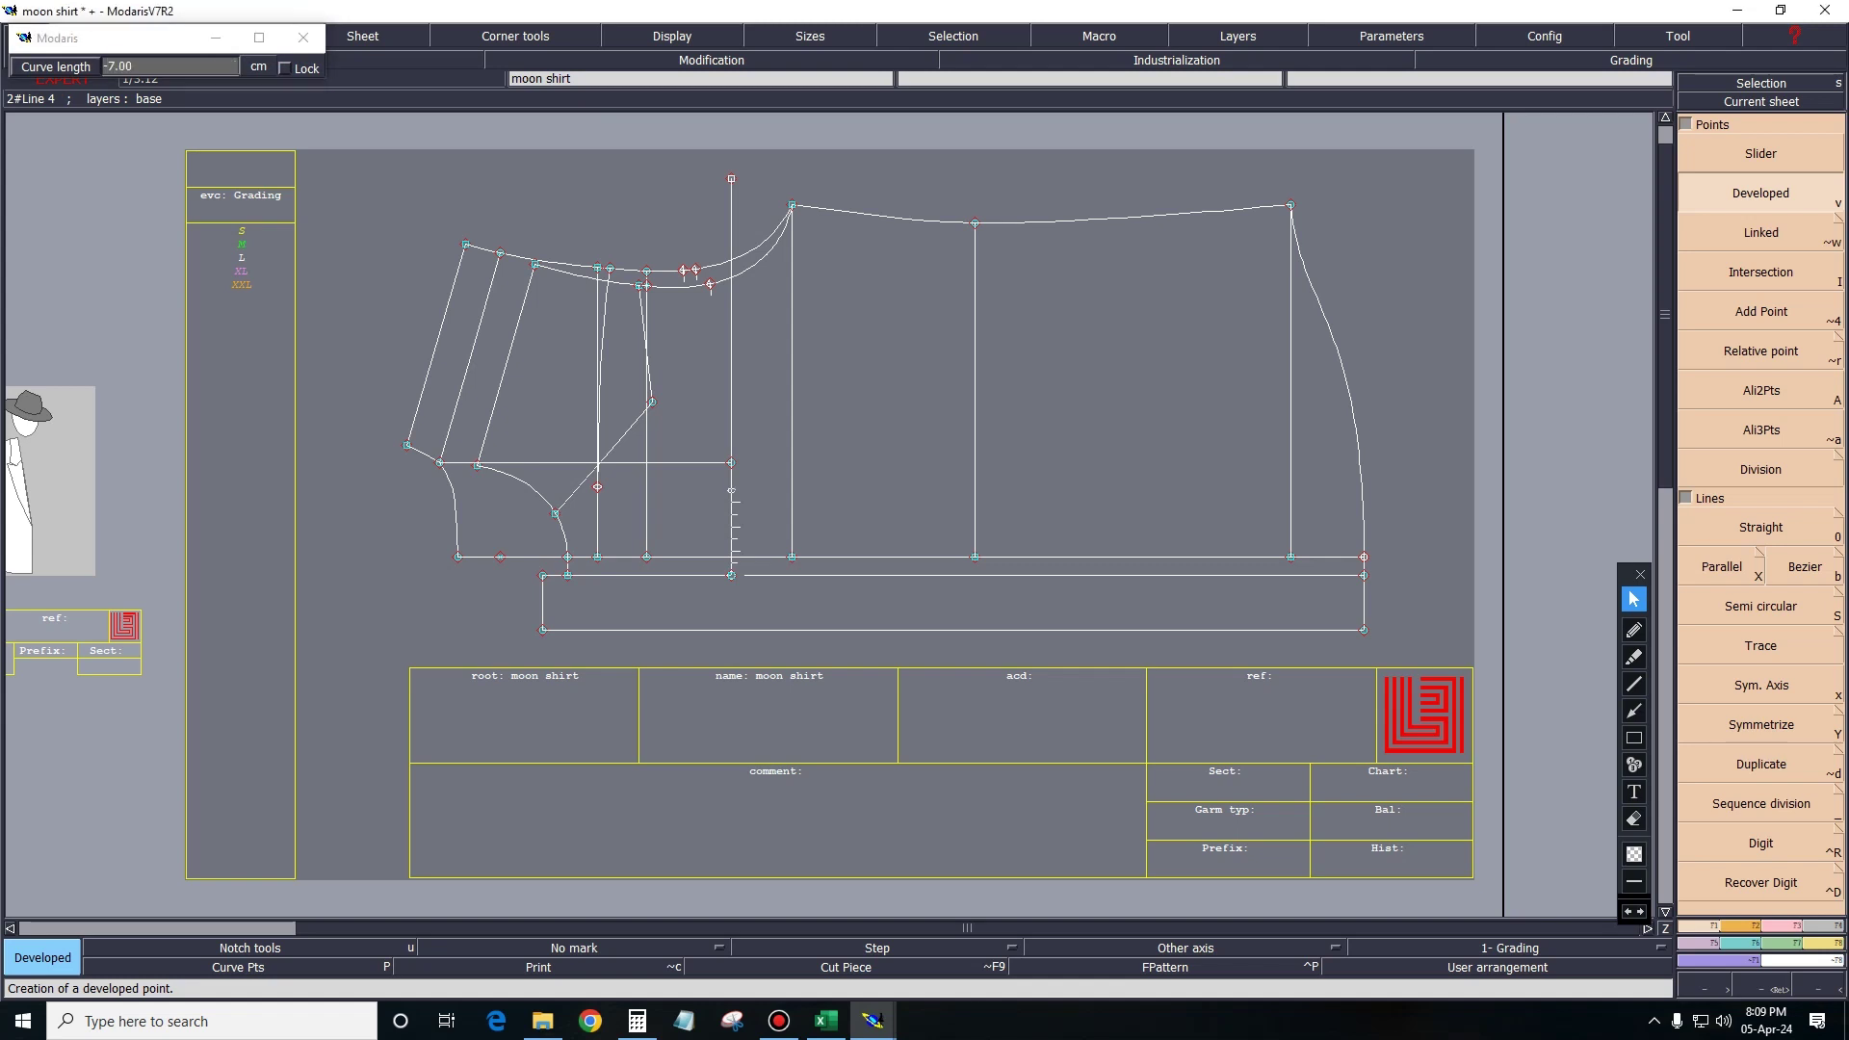
key(Return)
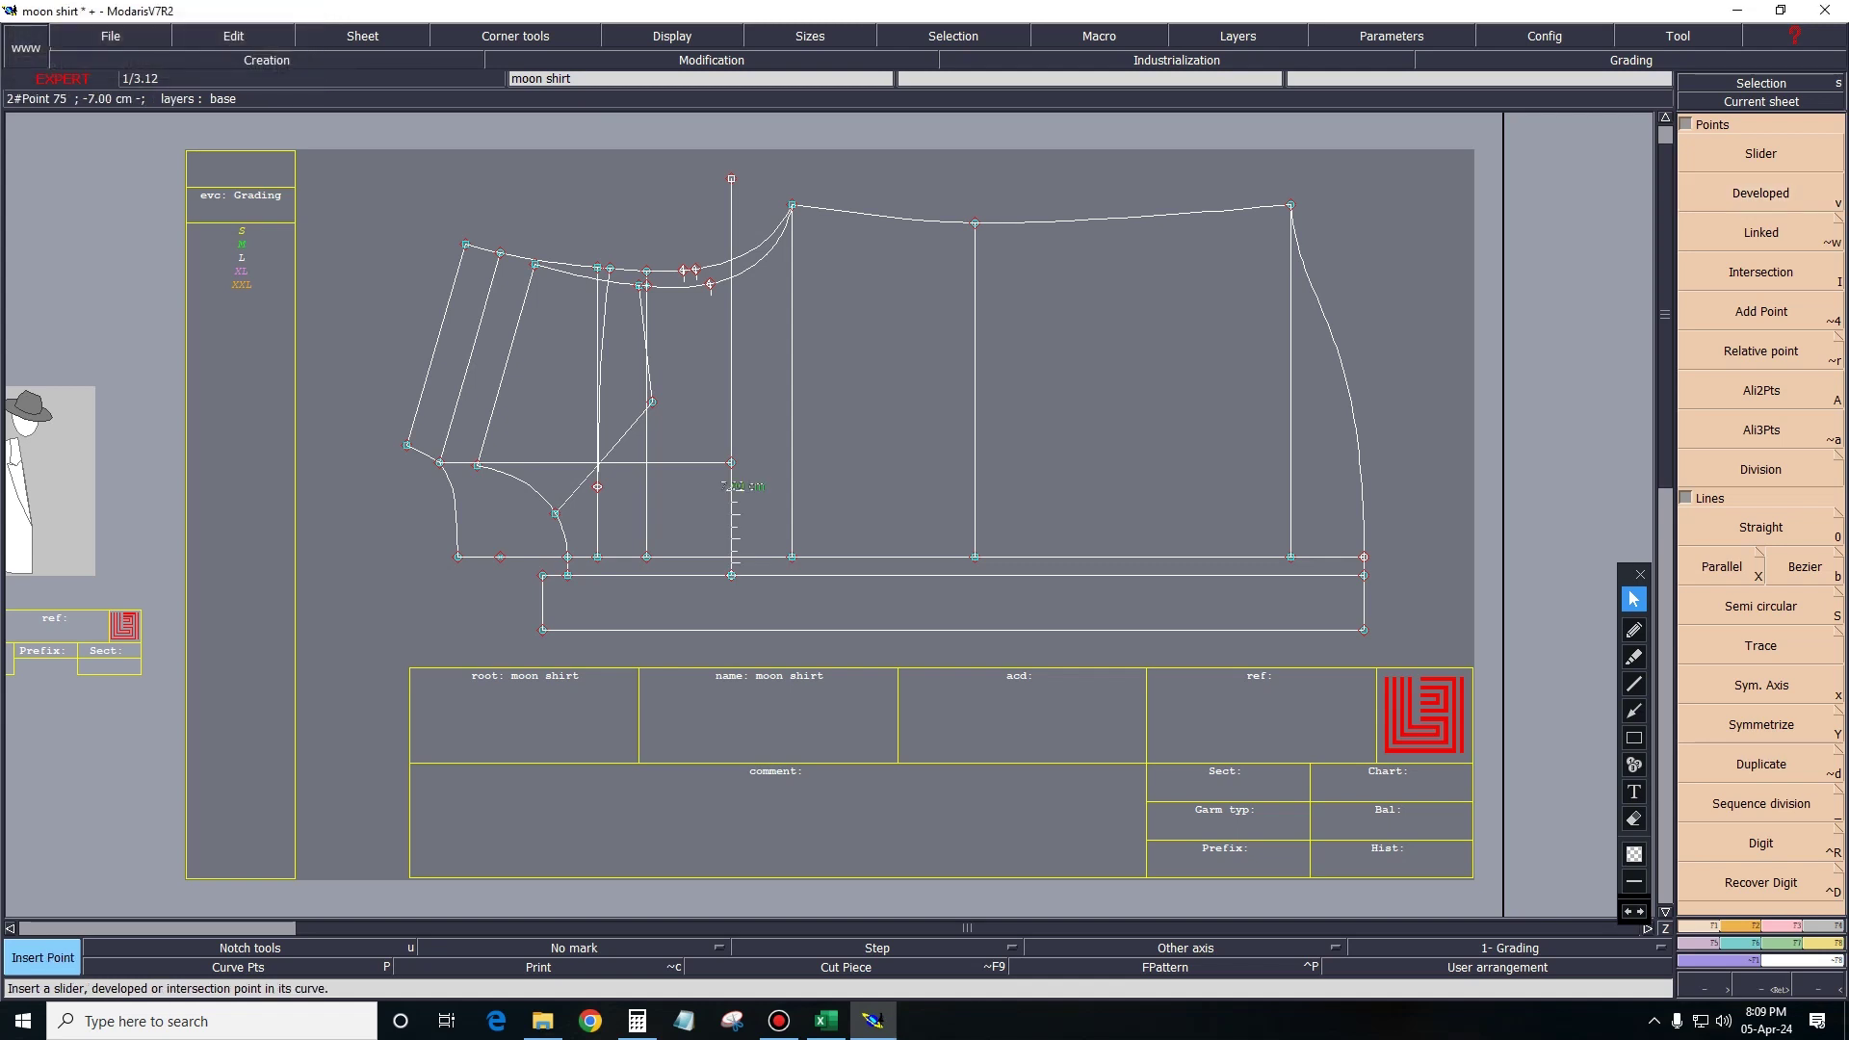
Draw the 15.5 cm horizontal pocket line from the new point.
key(b)
click(731, 489)
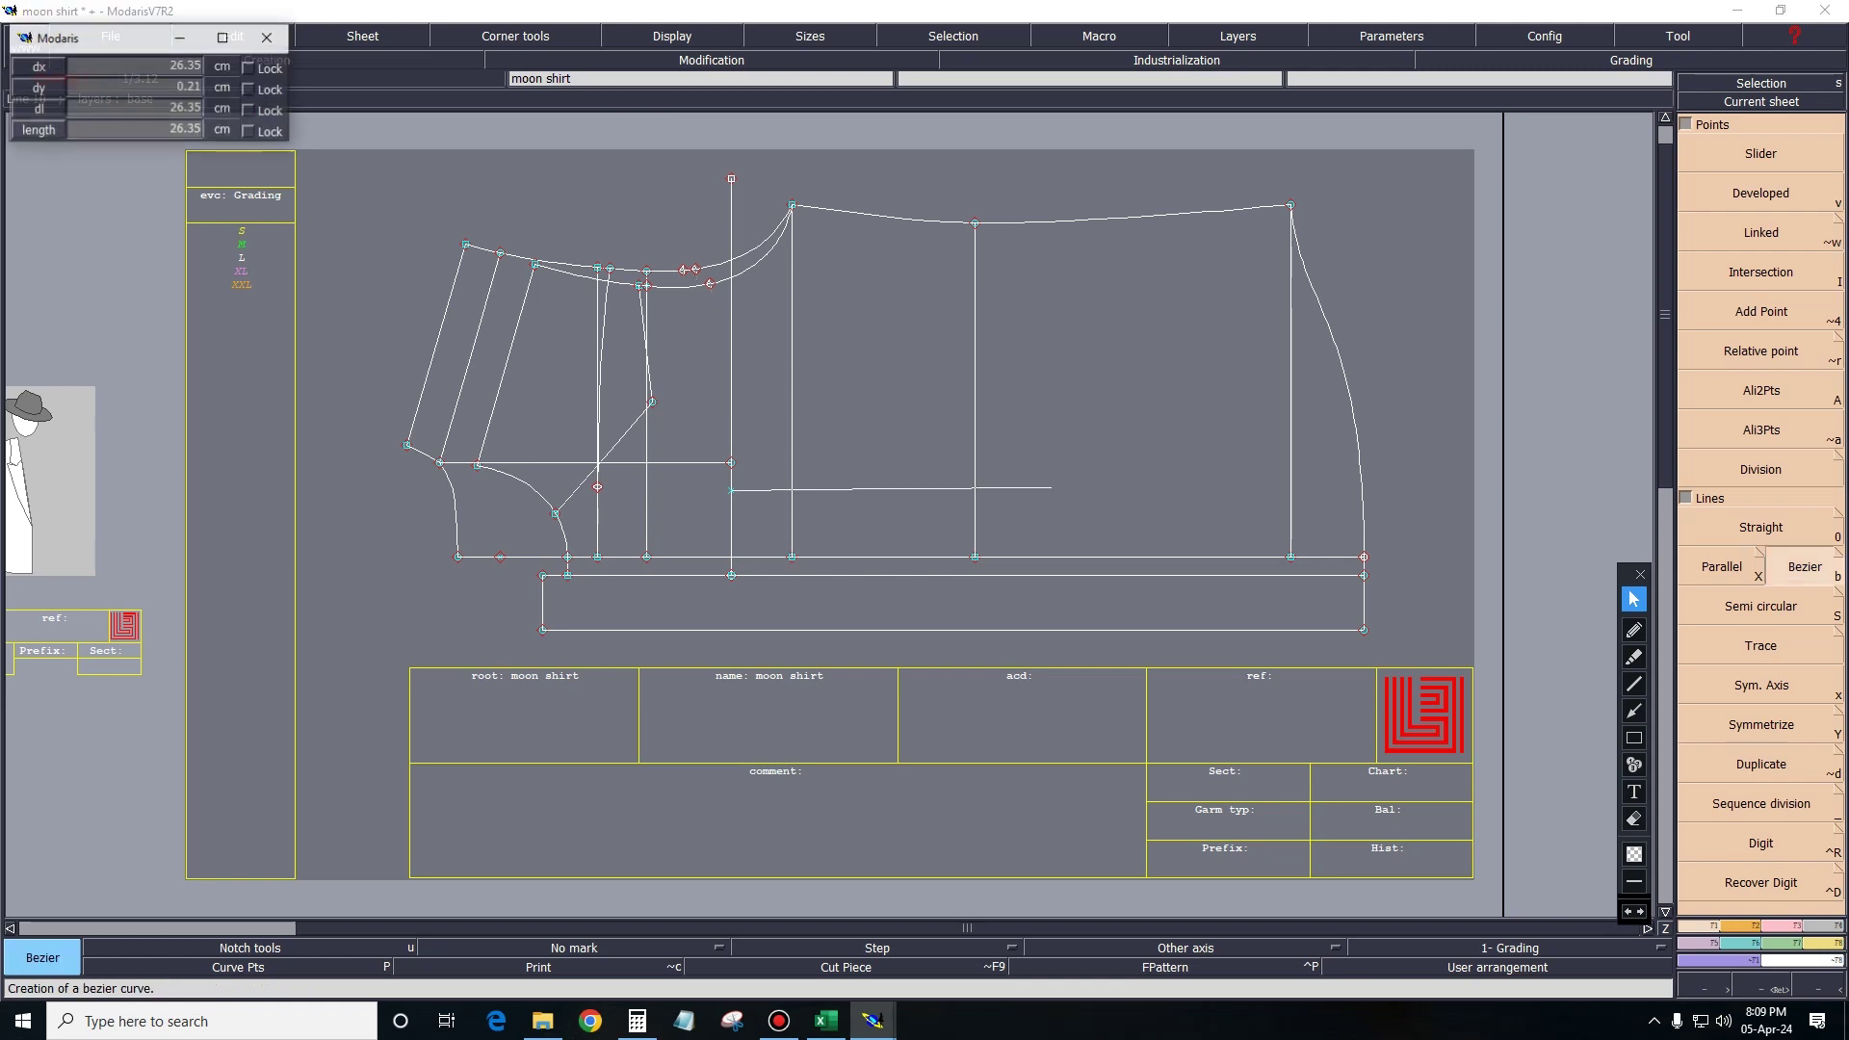
text(24)
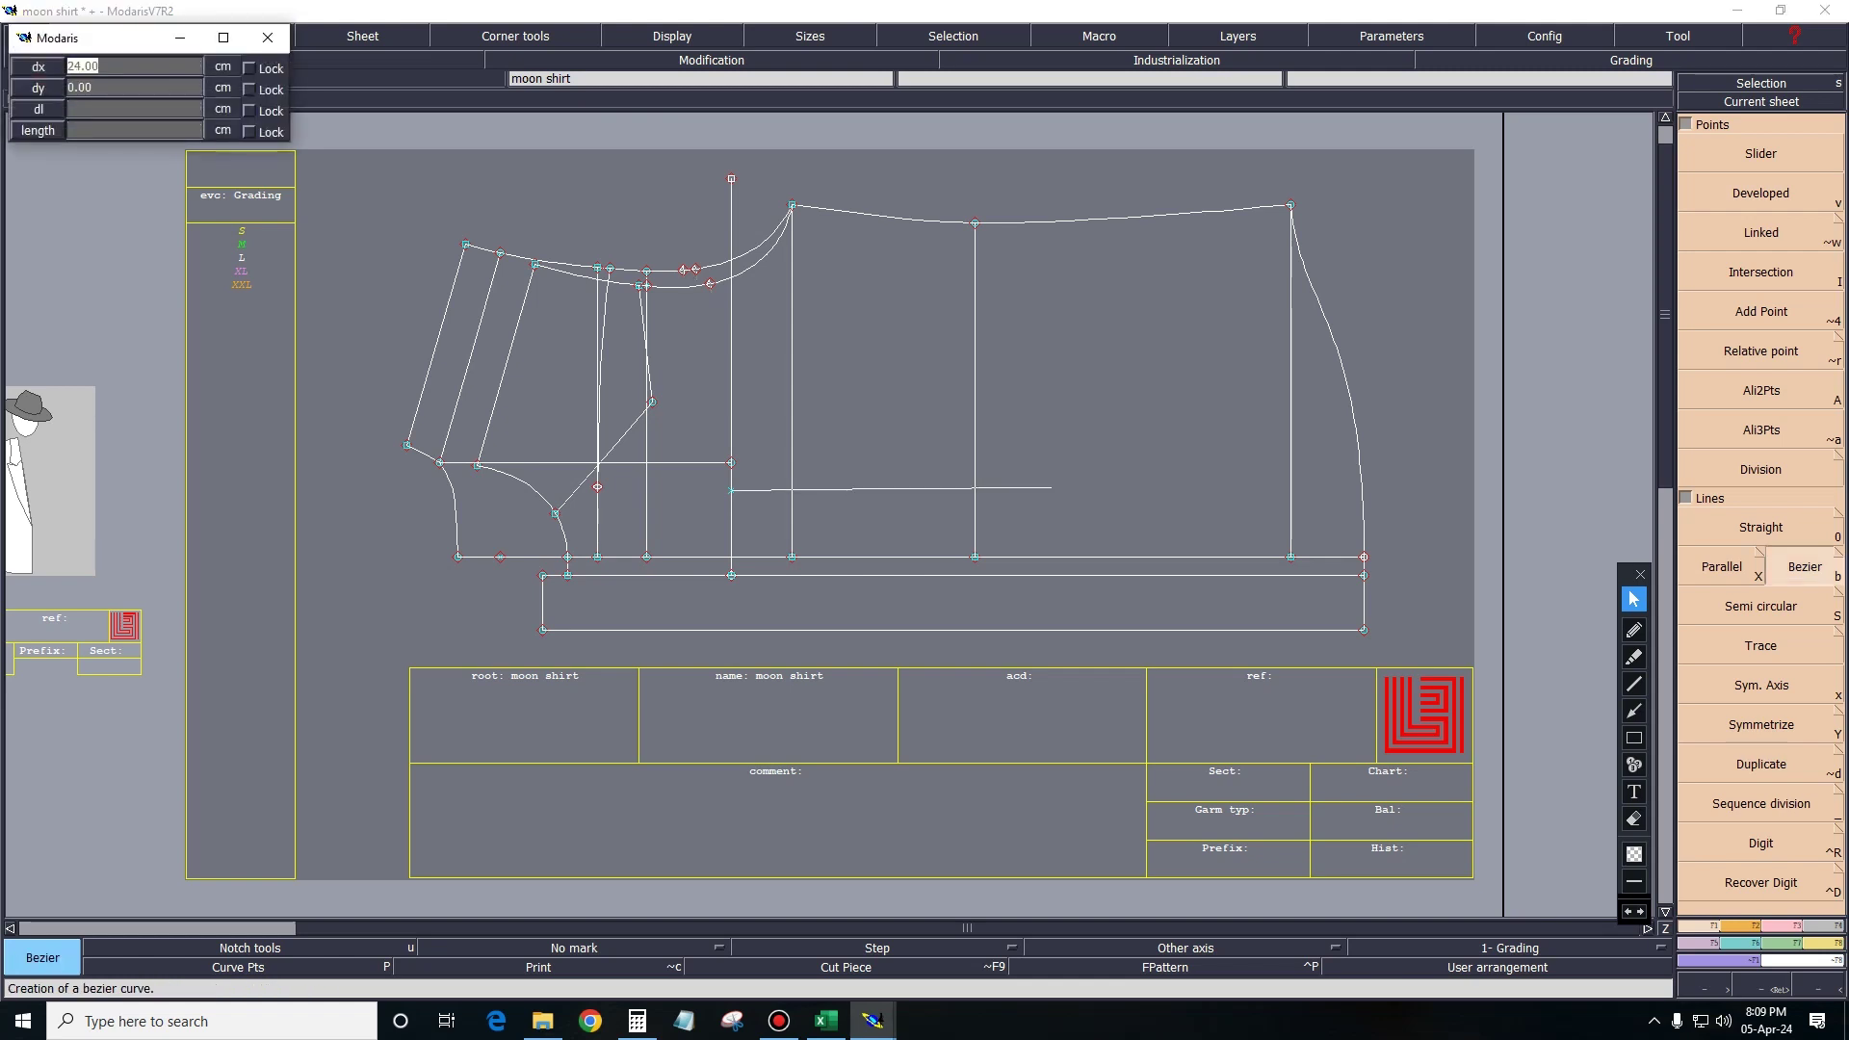
key(Tab)
text(0)
key(Tab)
text(15.)
text(50)
key(Return)
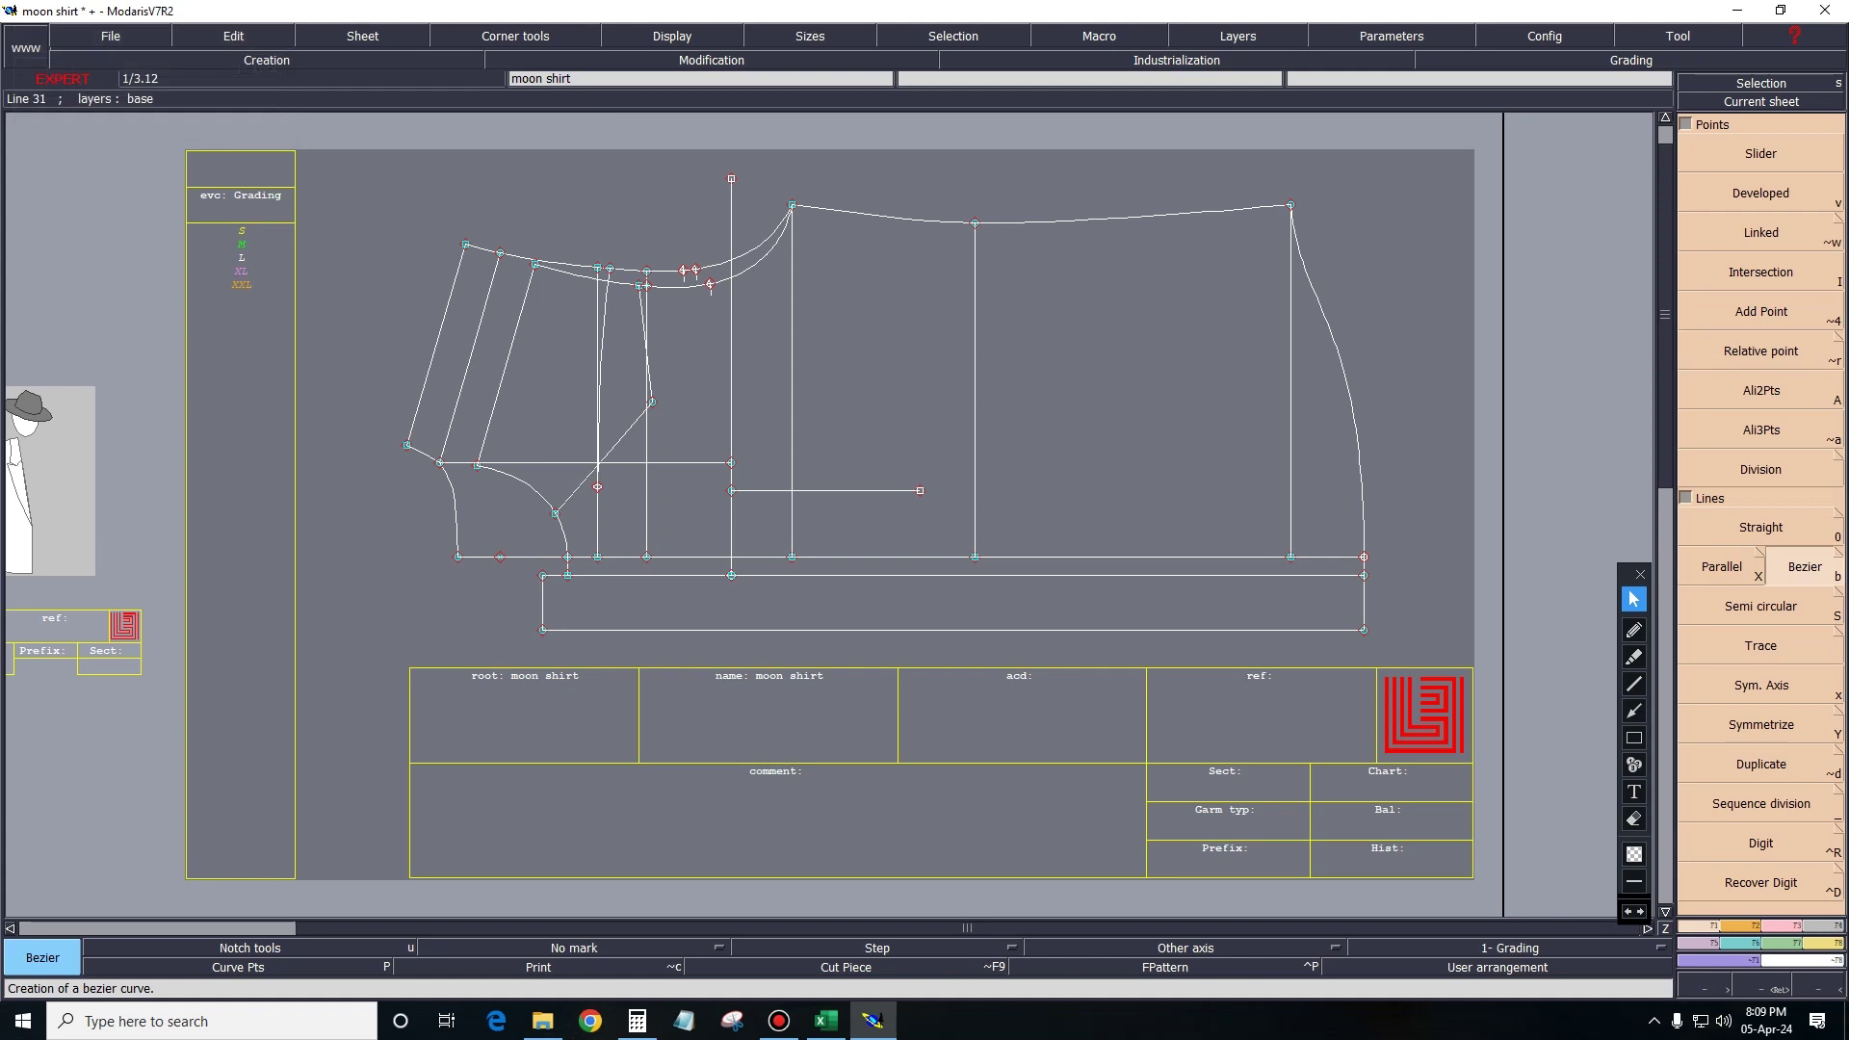
Add a parallel line 13.5 cm from the pocket line.
key(x)
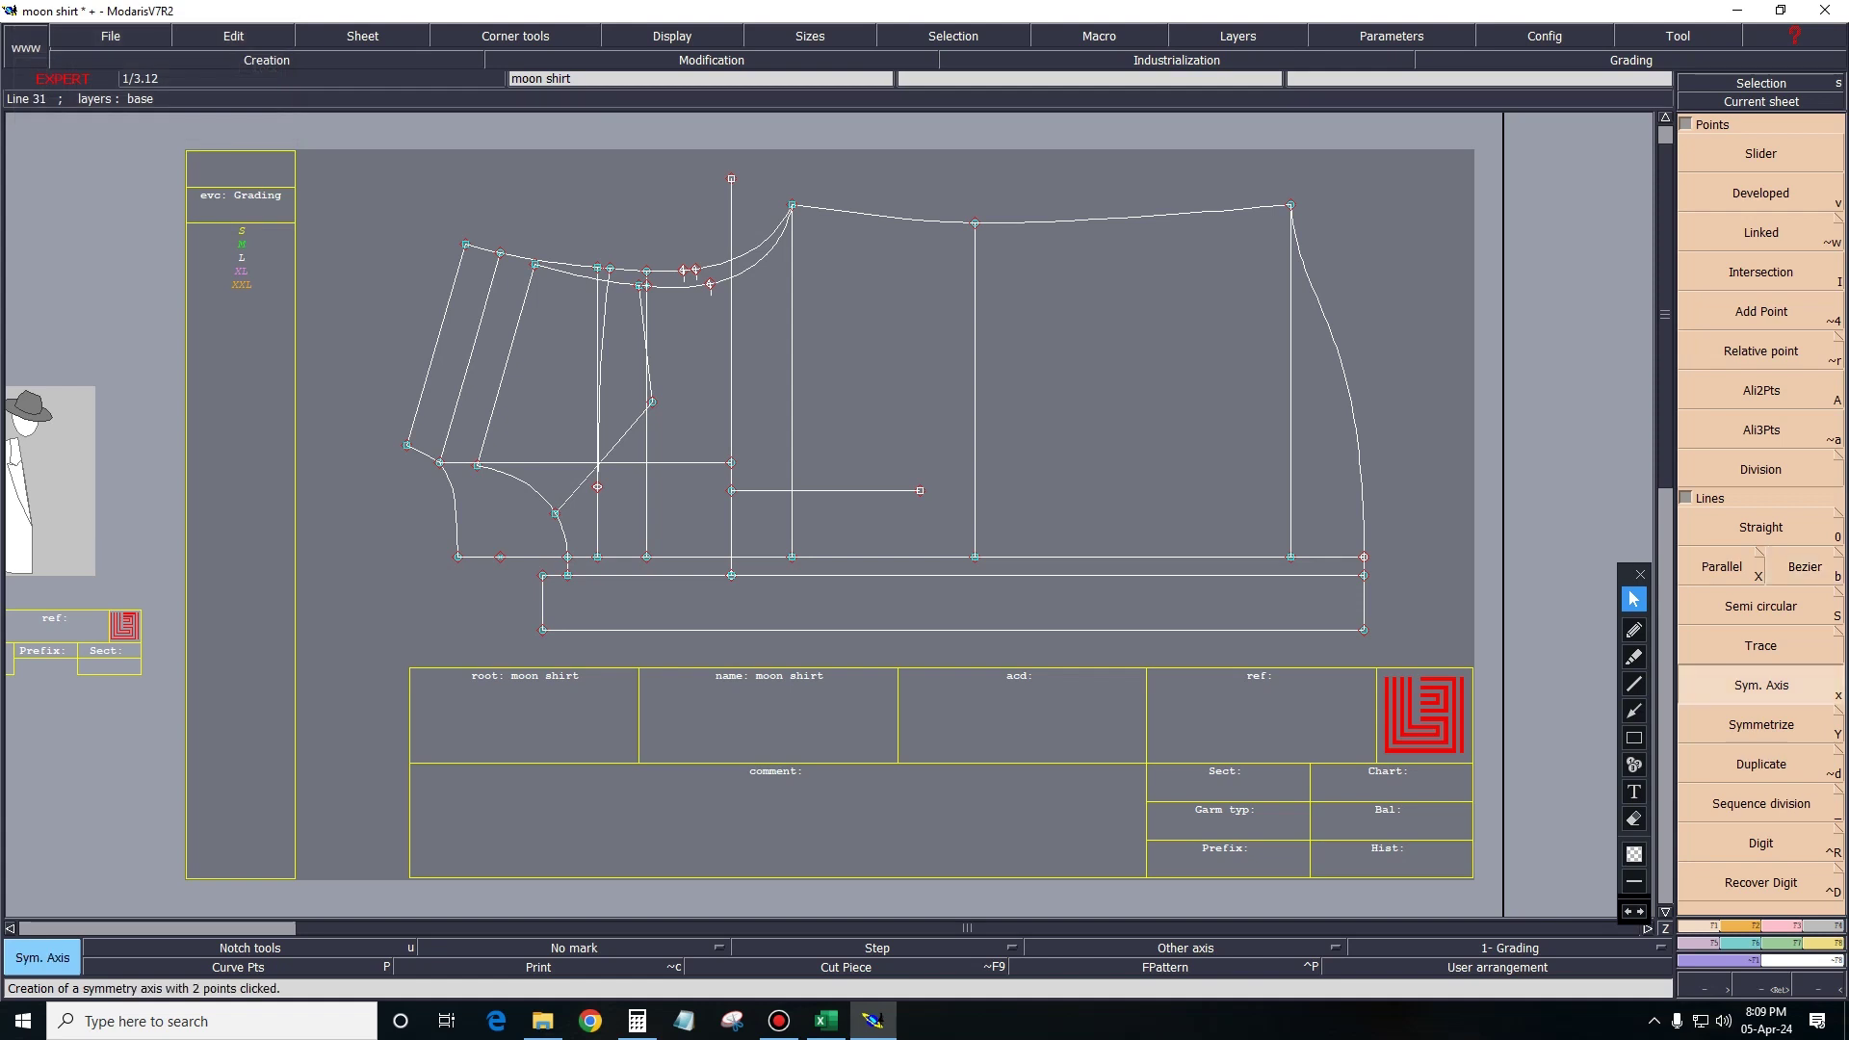
key(shift+x)
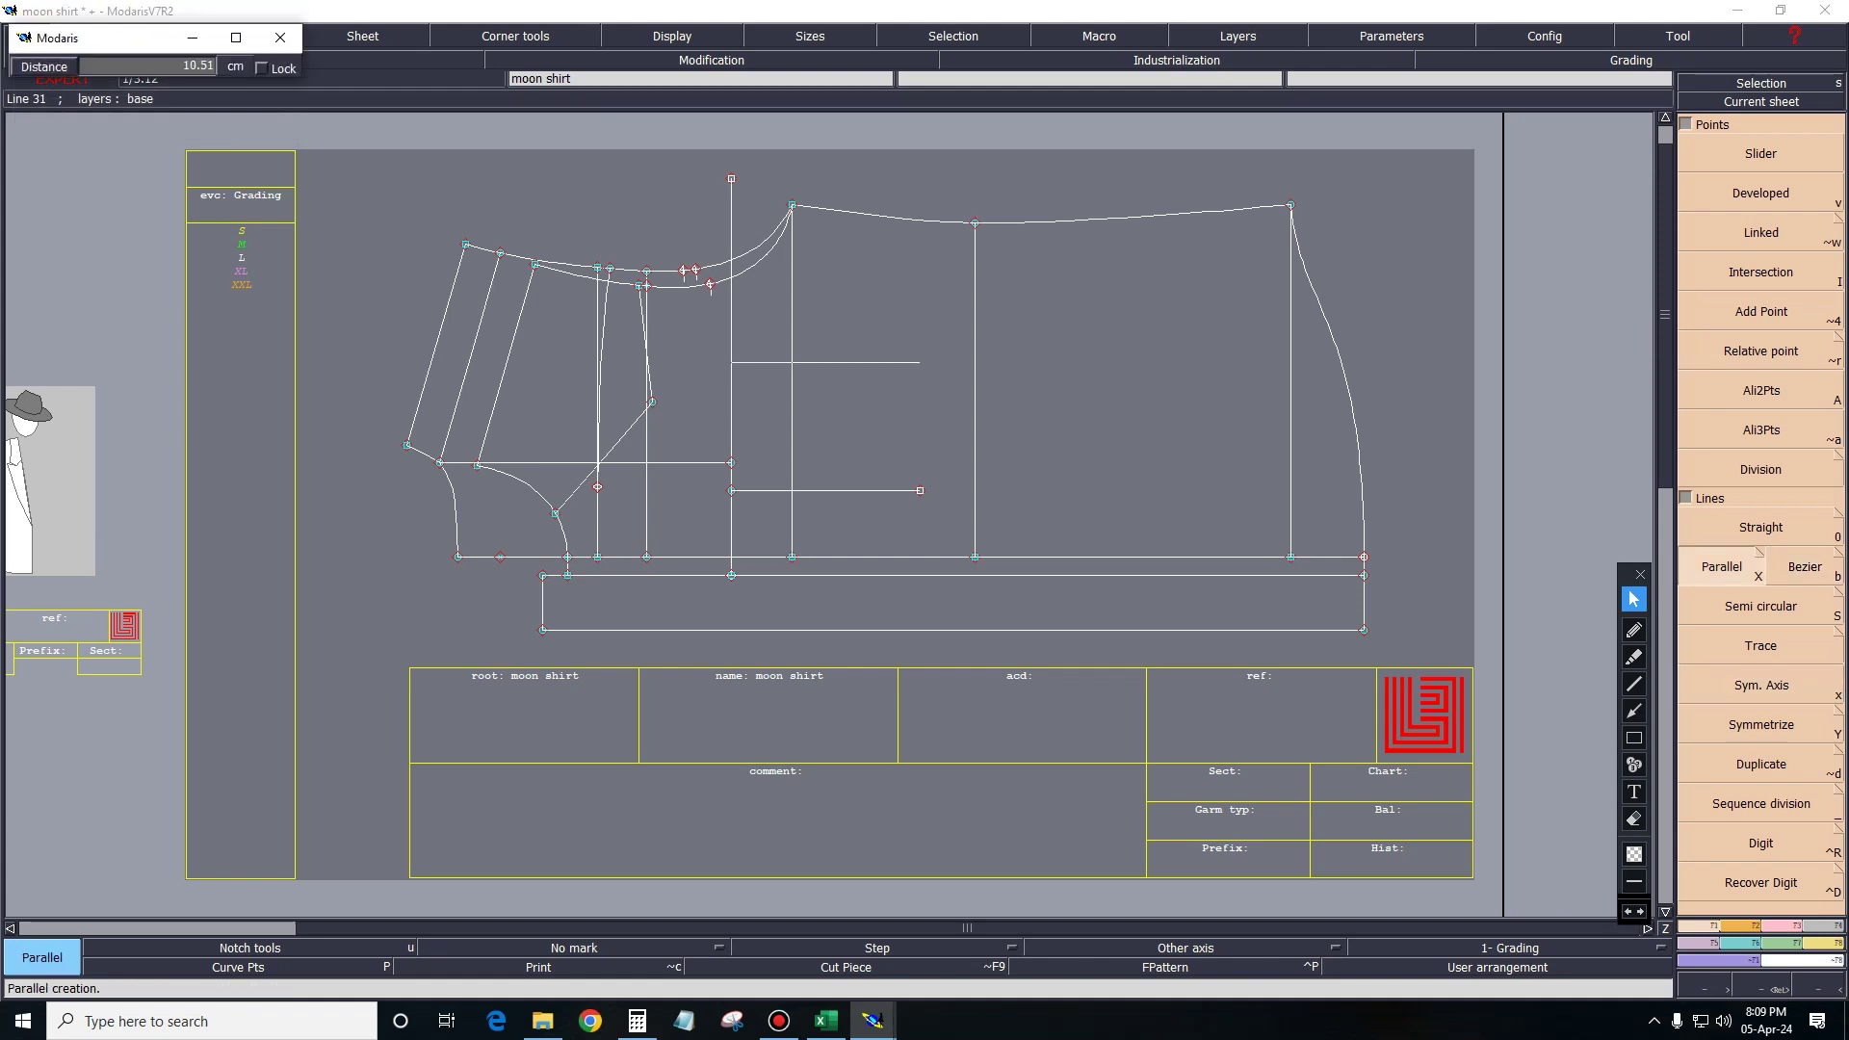
text(13)
text(.5)
key(Return)
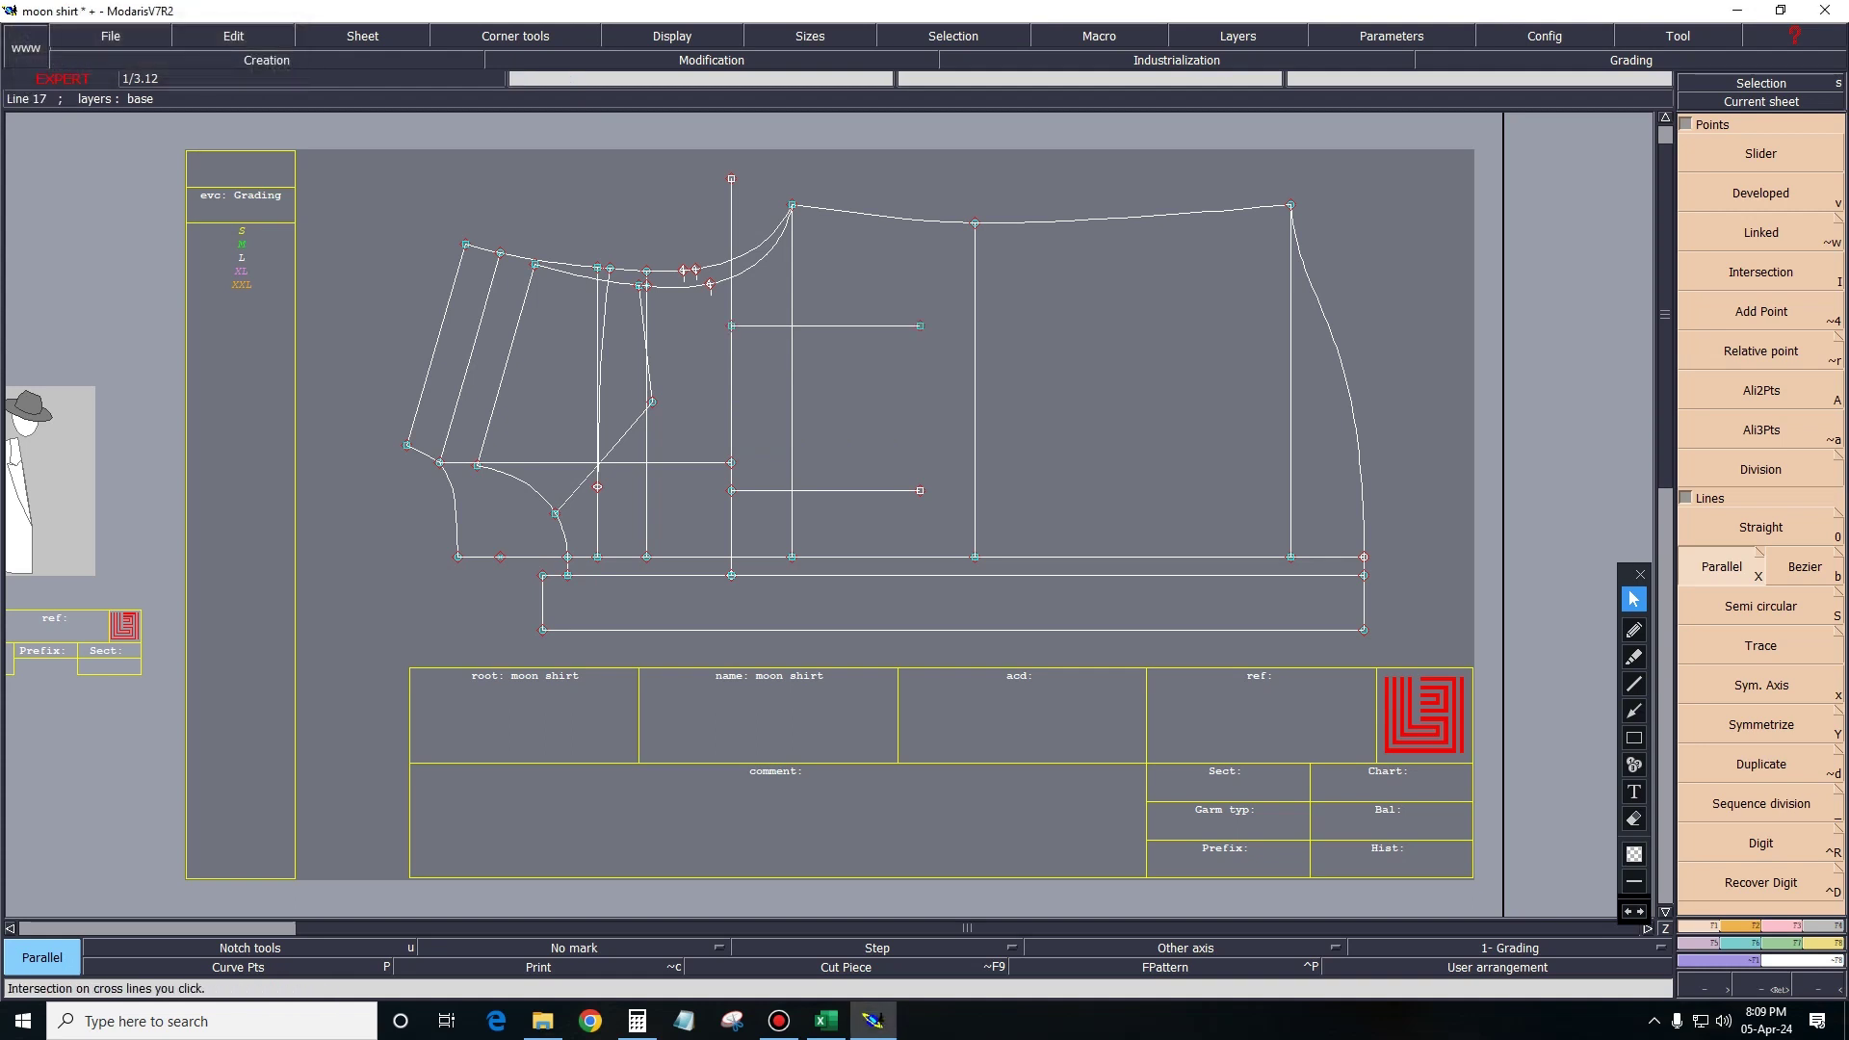
Close the pocket's right side with a vertical line between the upper and lower corners.
key(shift+i)
key(F3)
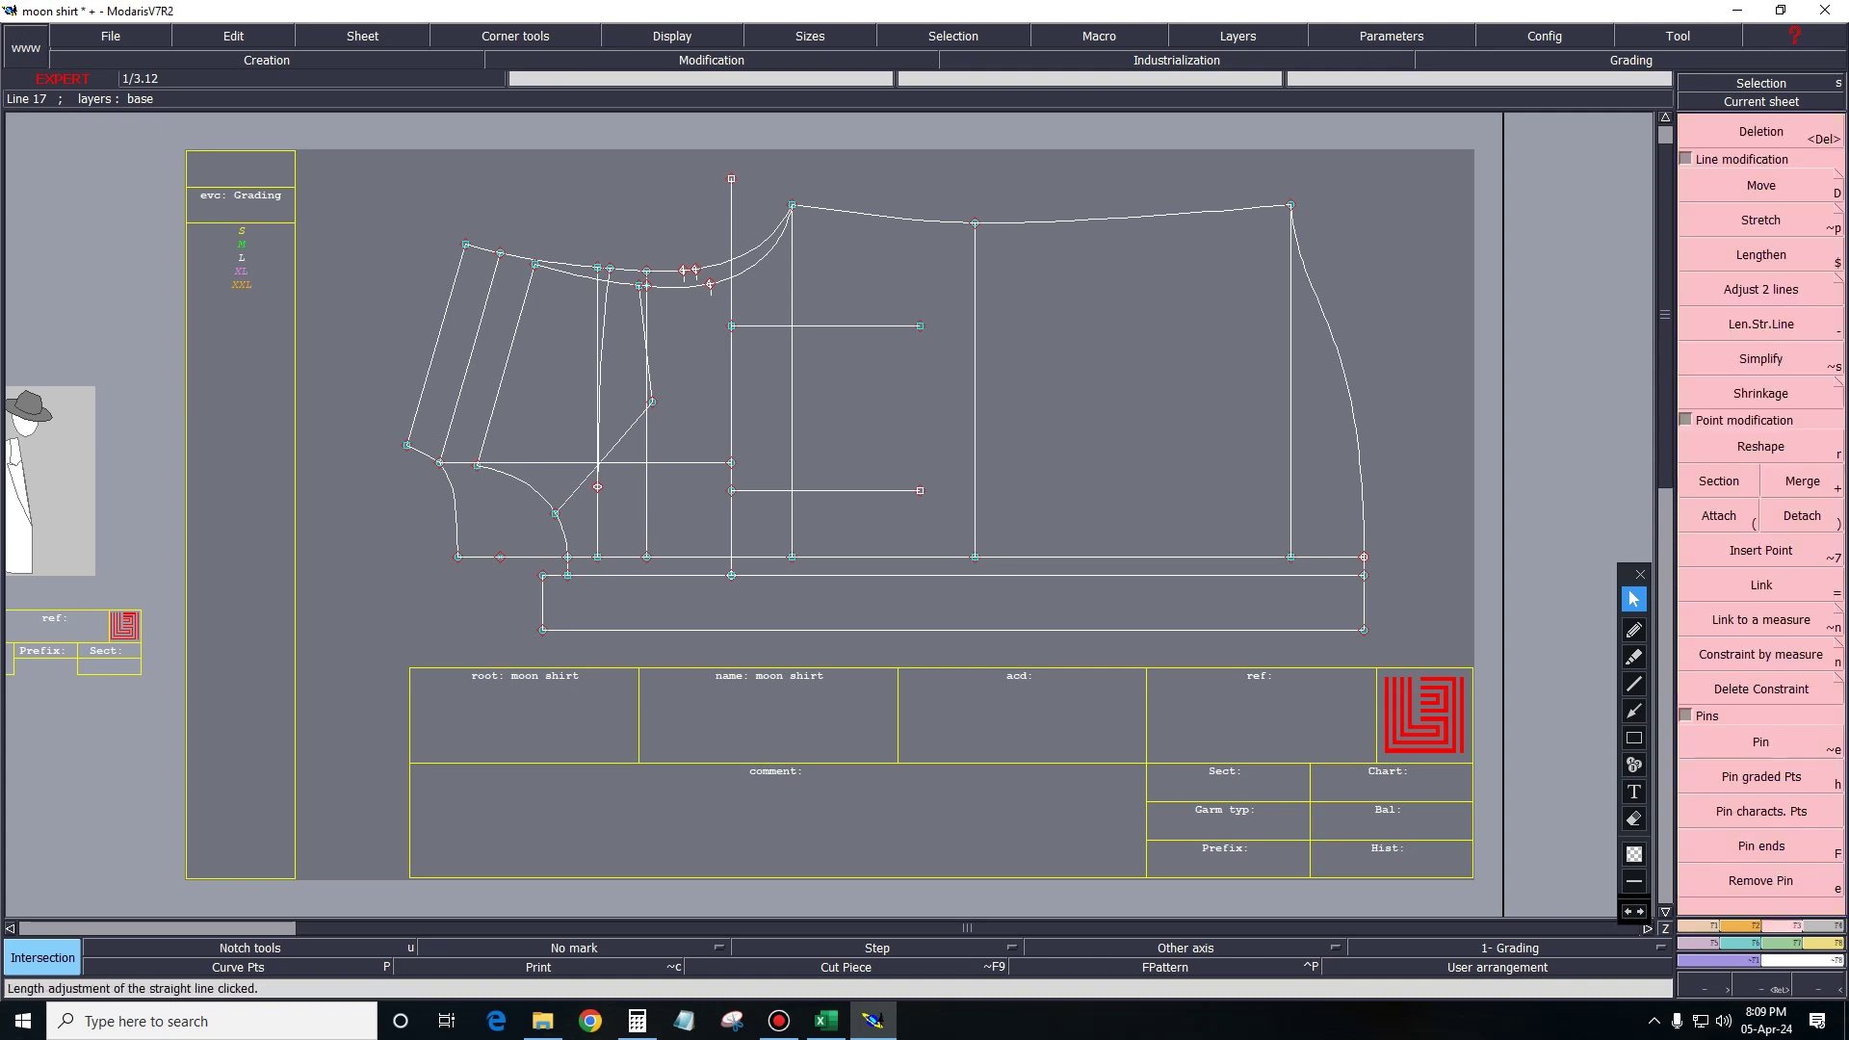
click(1760, 289)
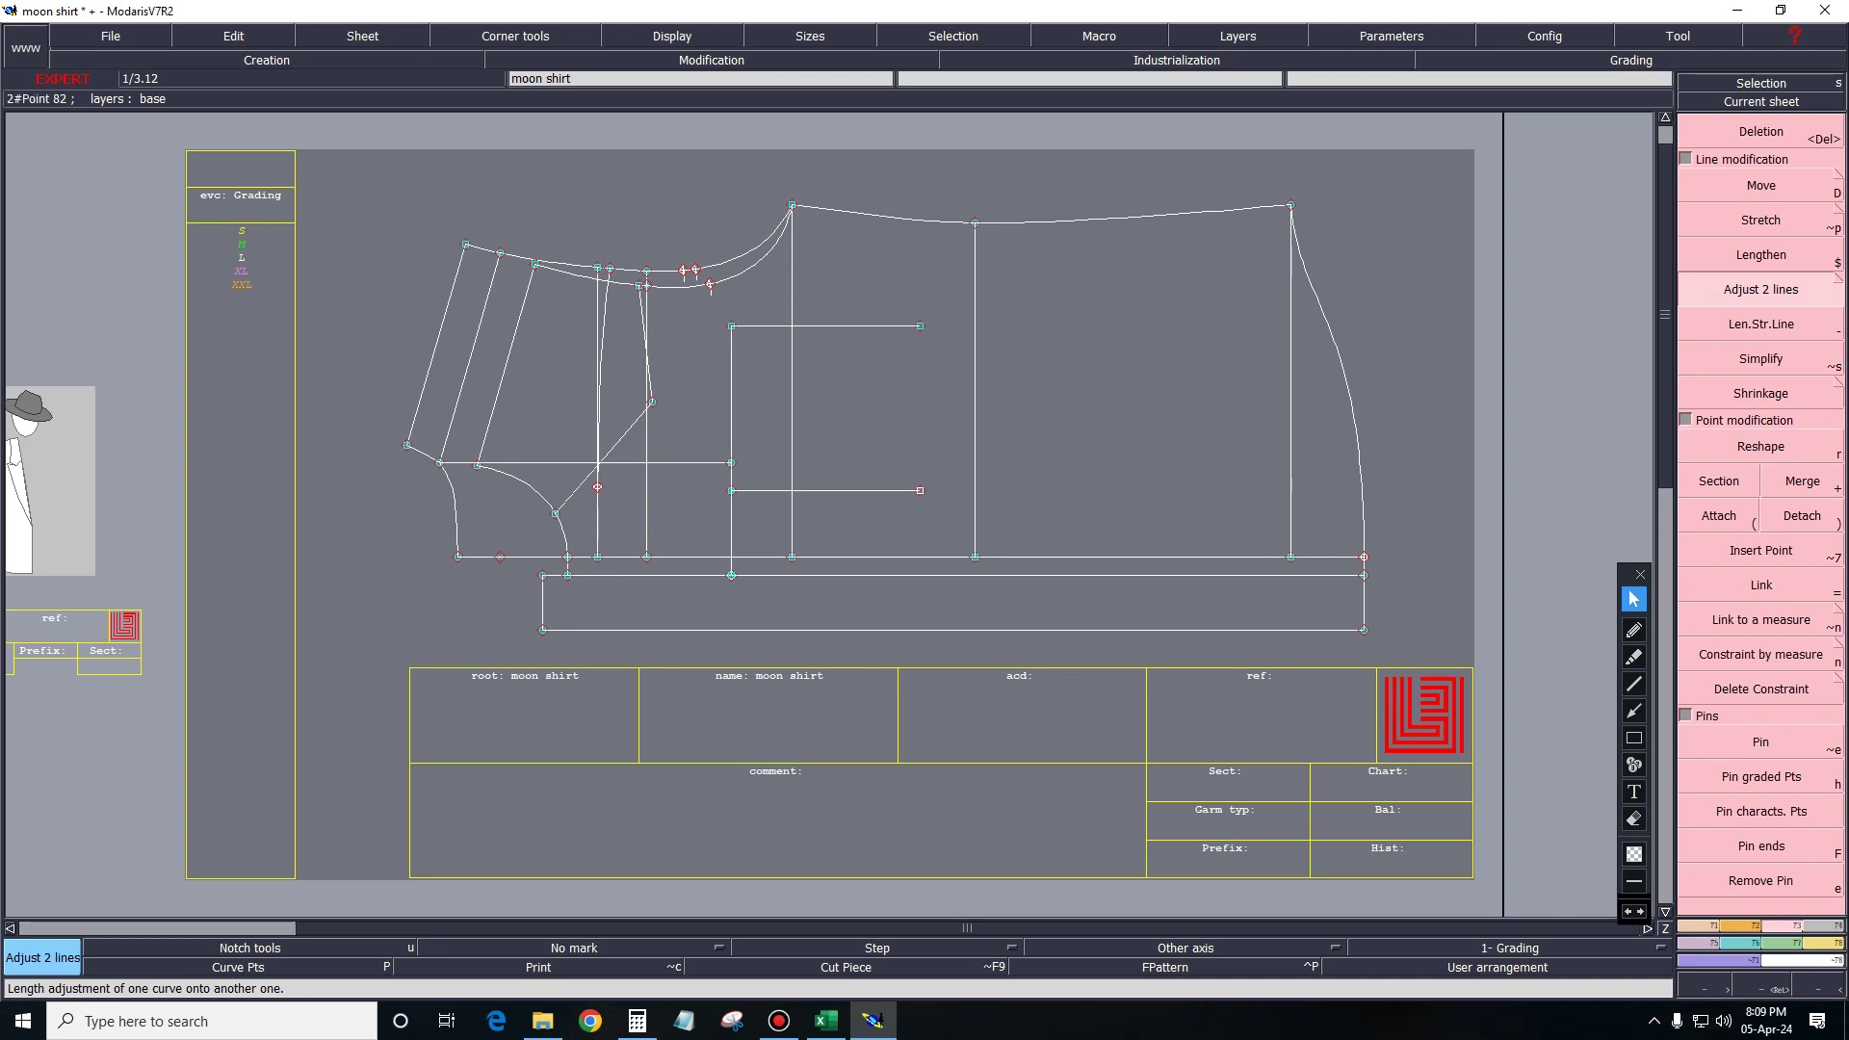
key(Escape)
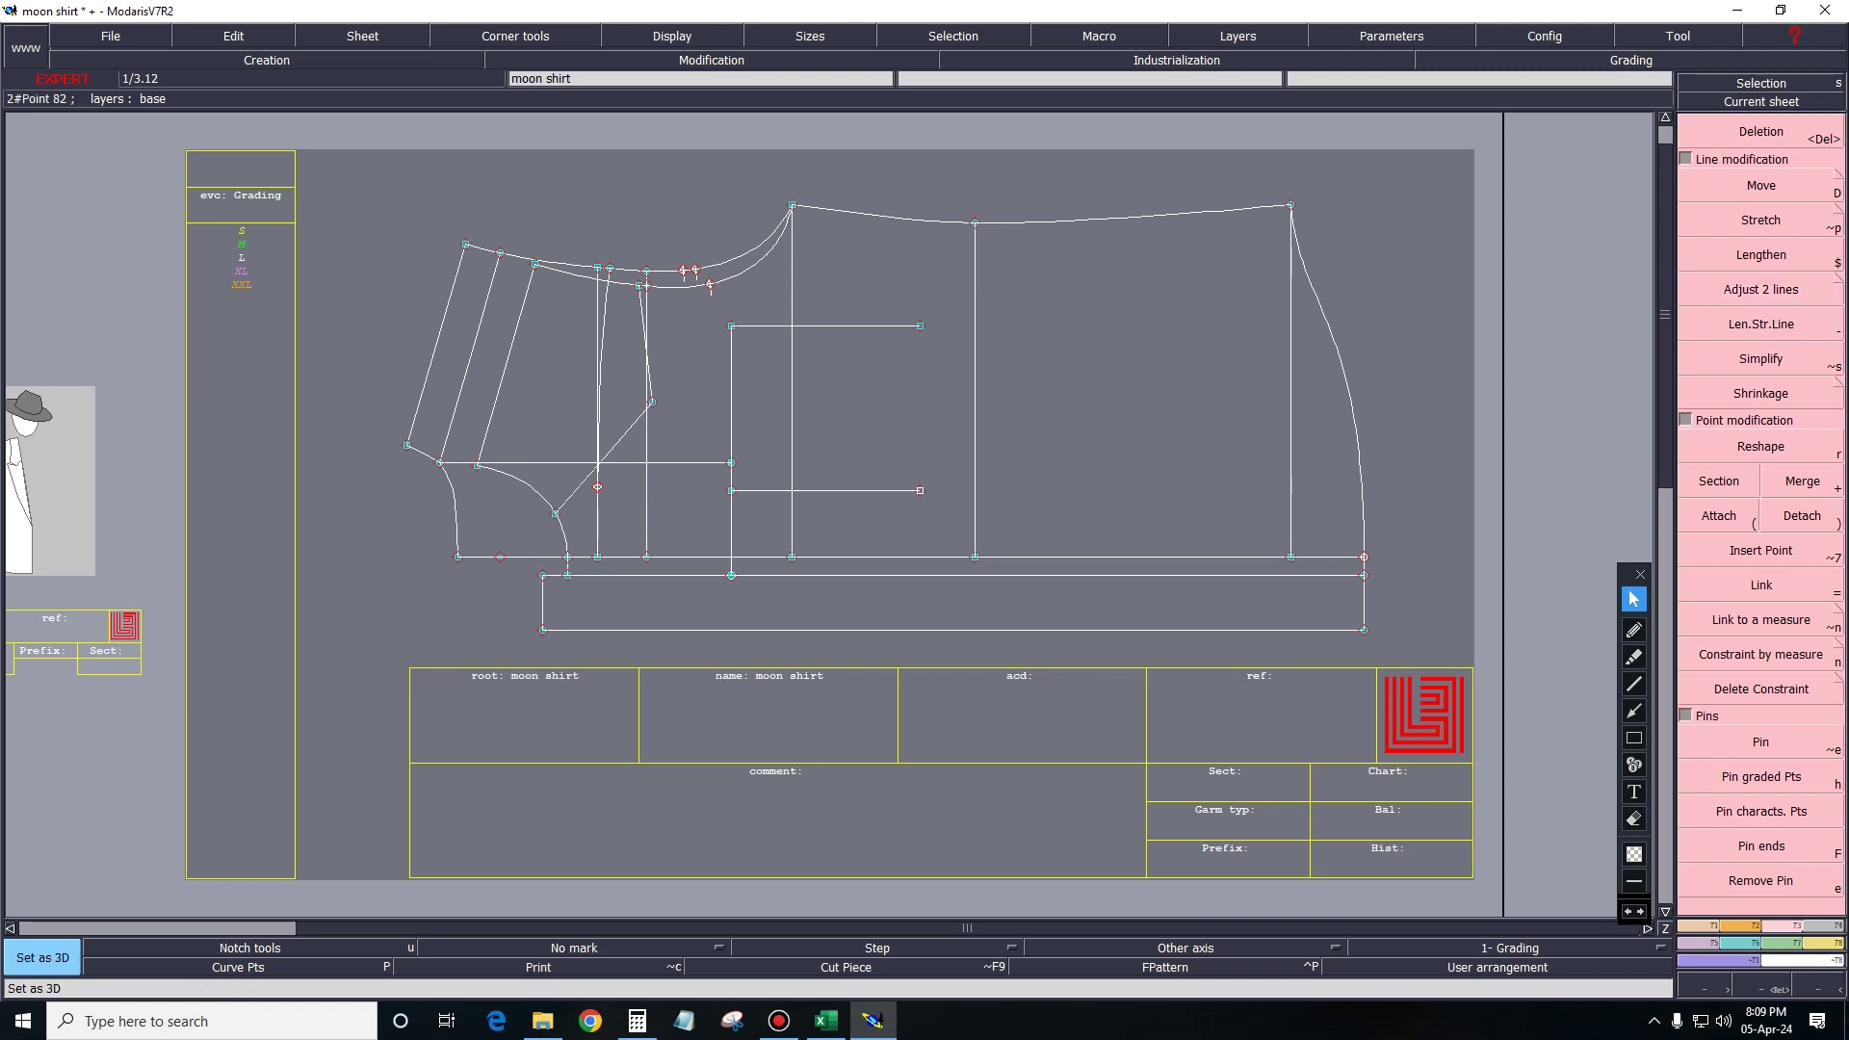
click(919, 327)
click(919, 490)
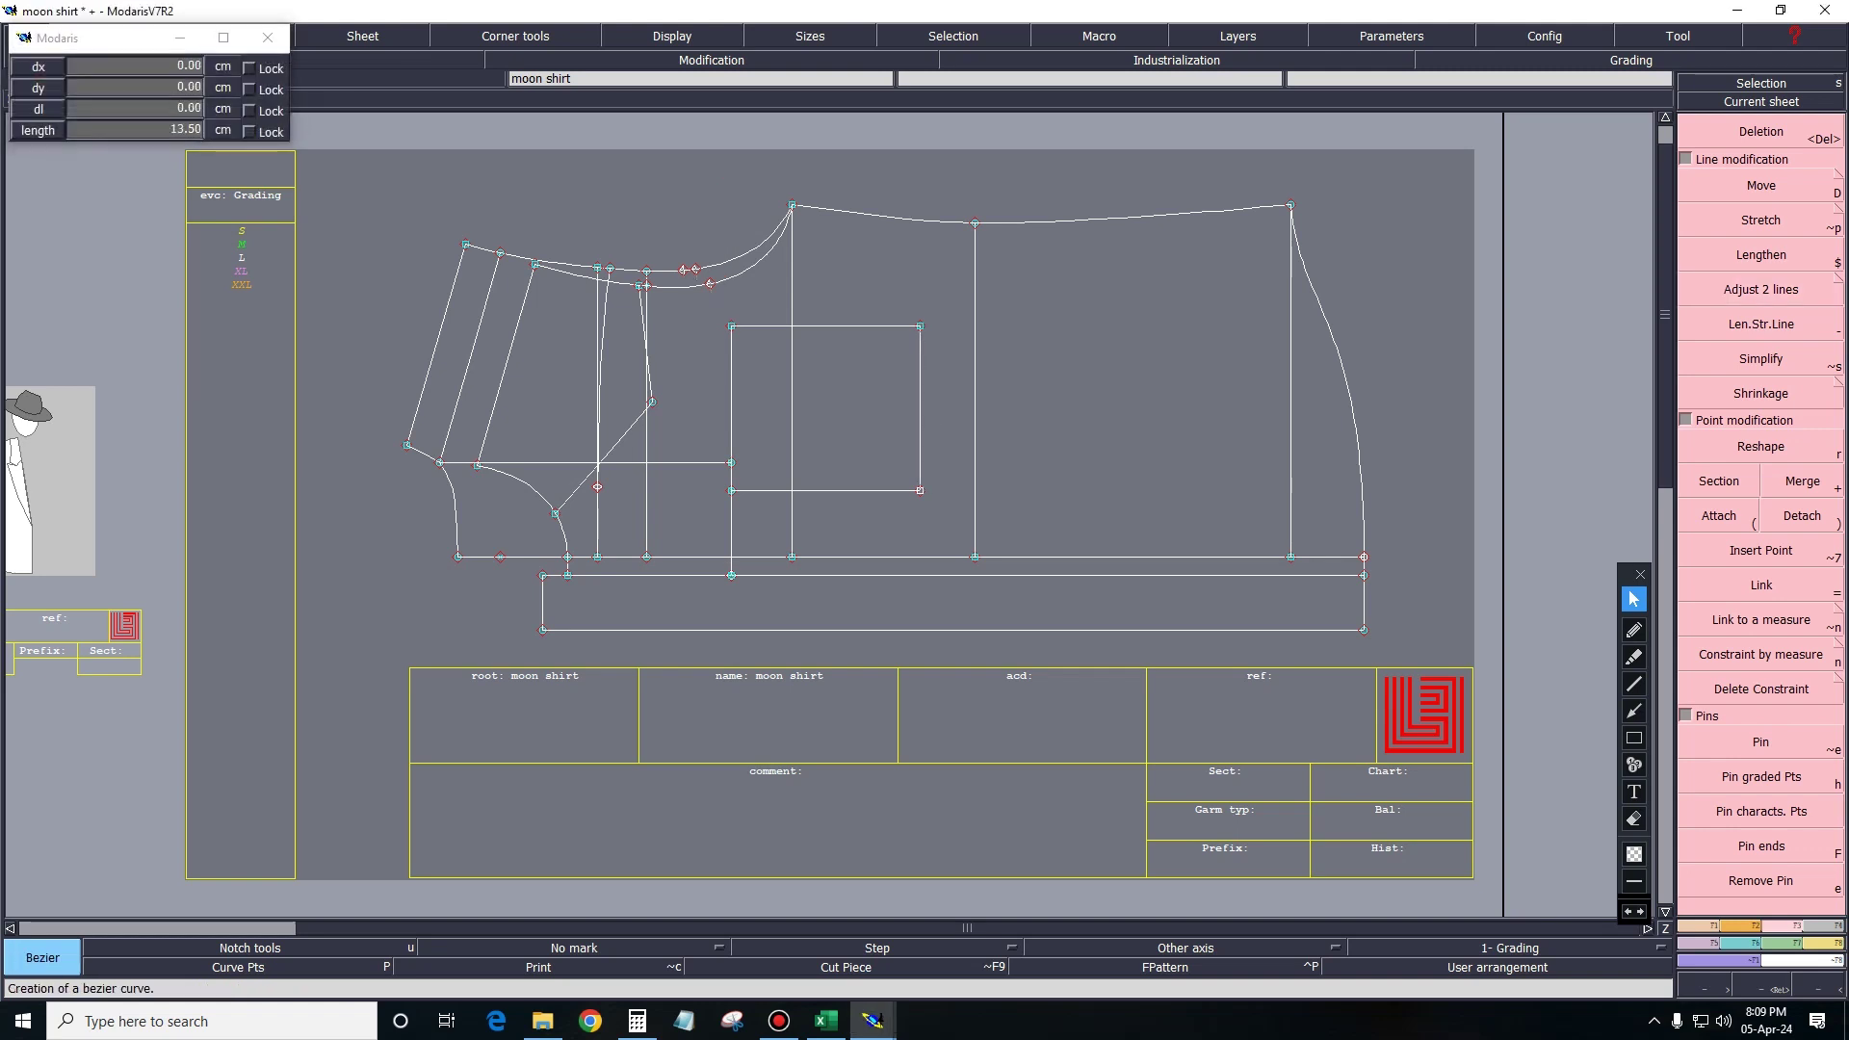
Cycle through the F1–F4 tool palettes, ending on the notch and shape tools.
key(F4)
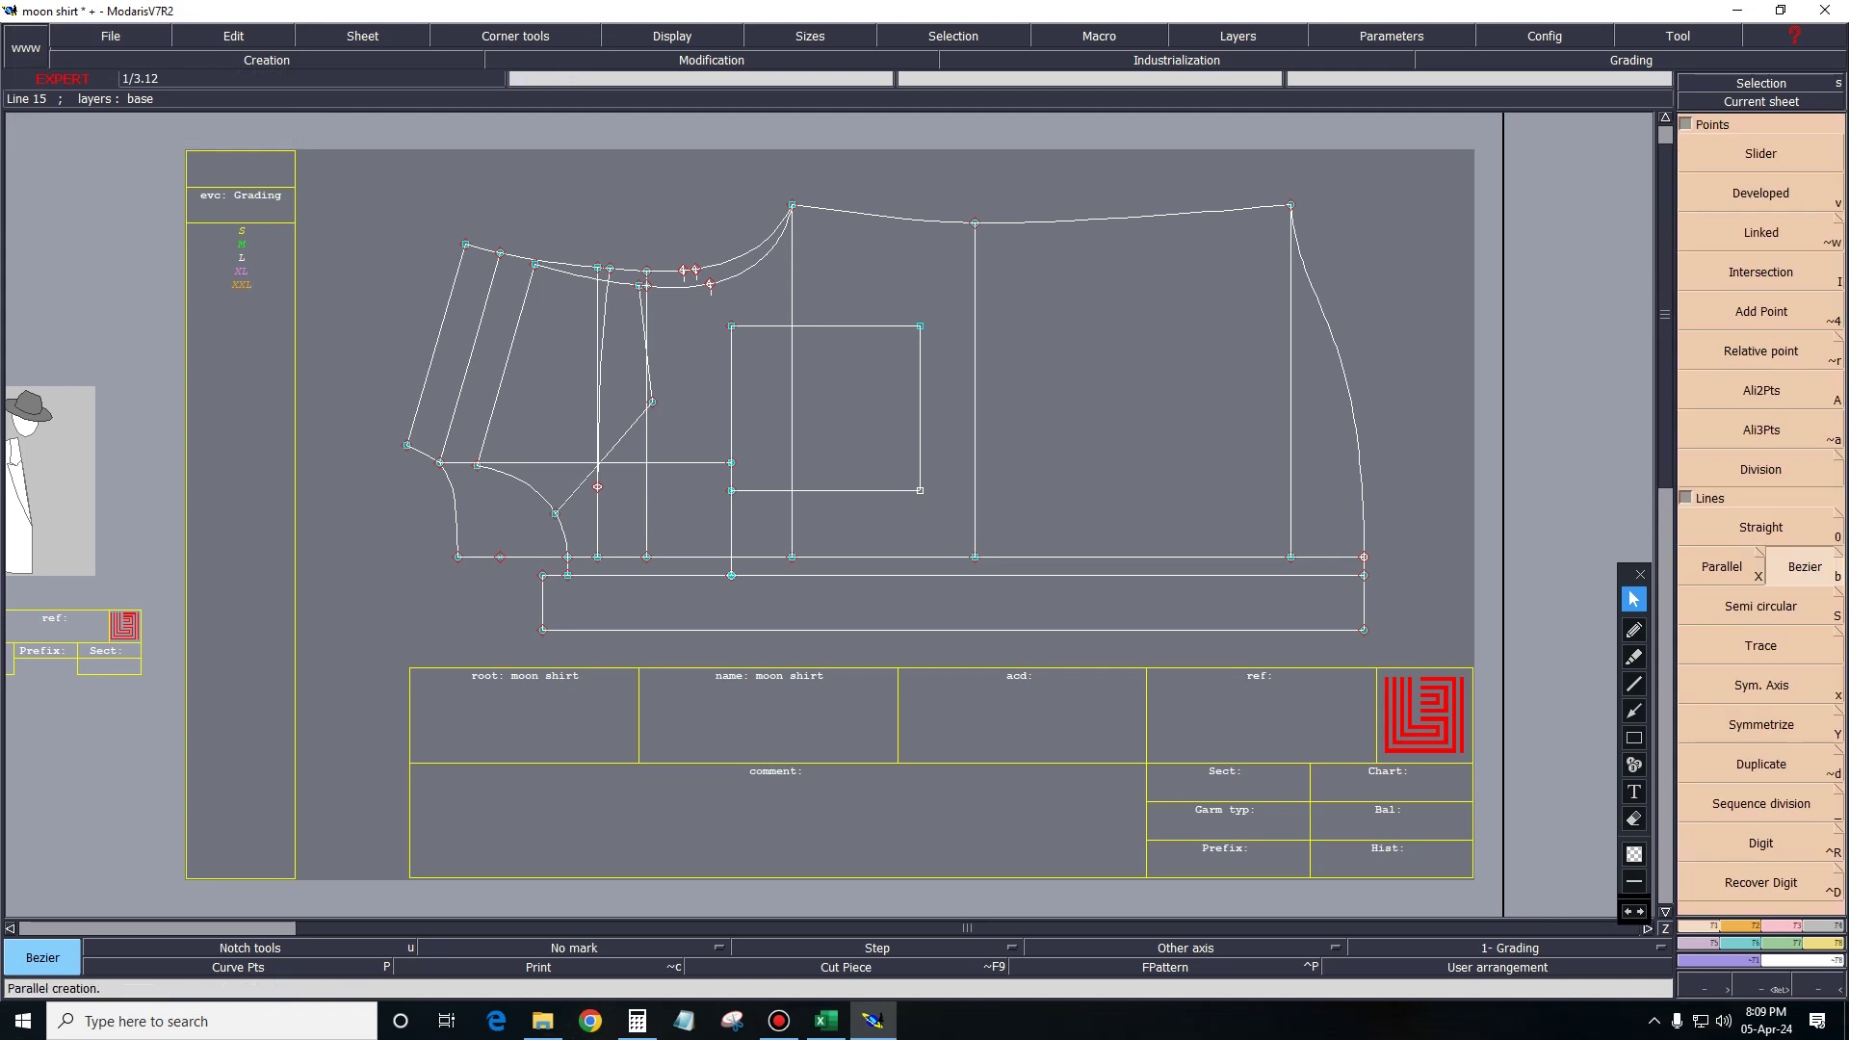
key(F2)
key(F4)
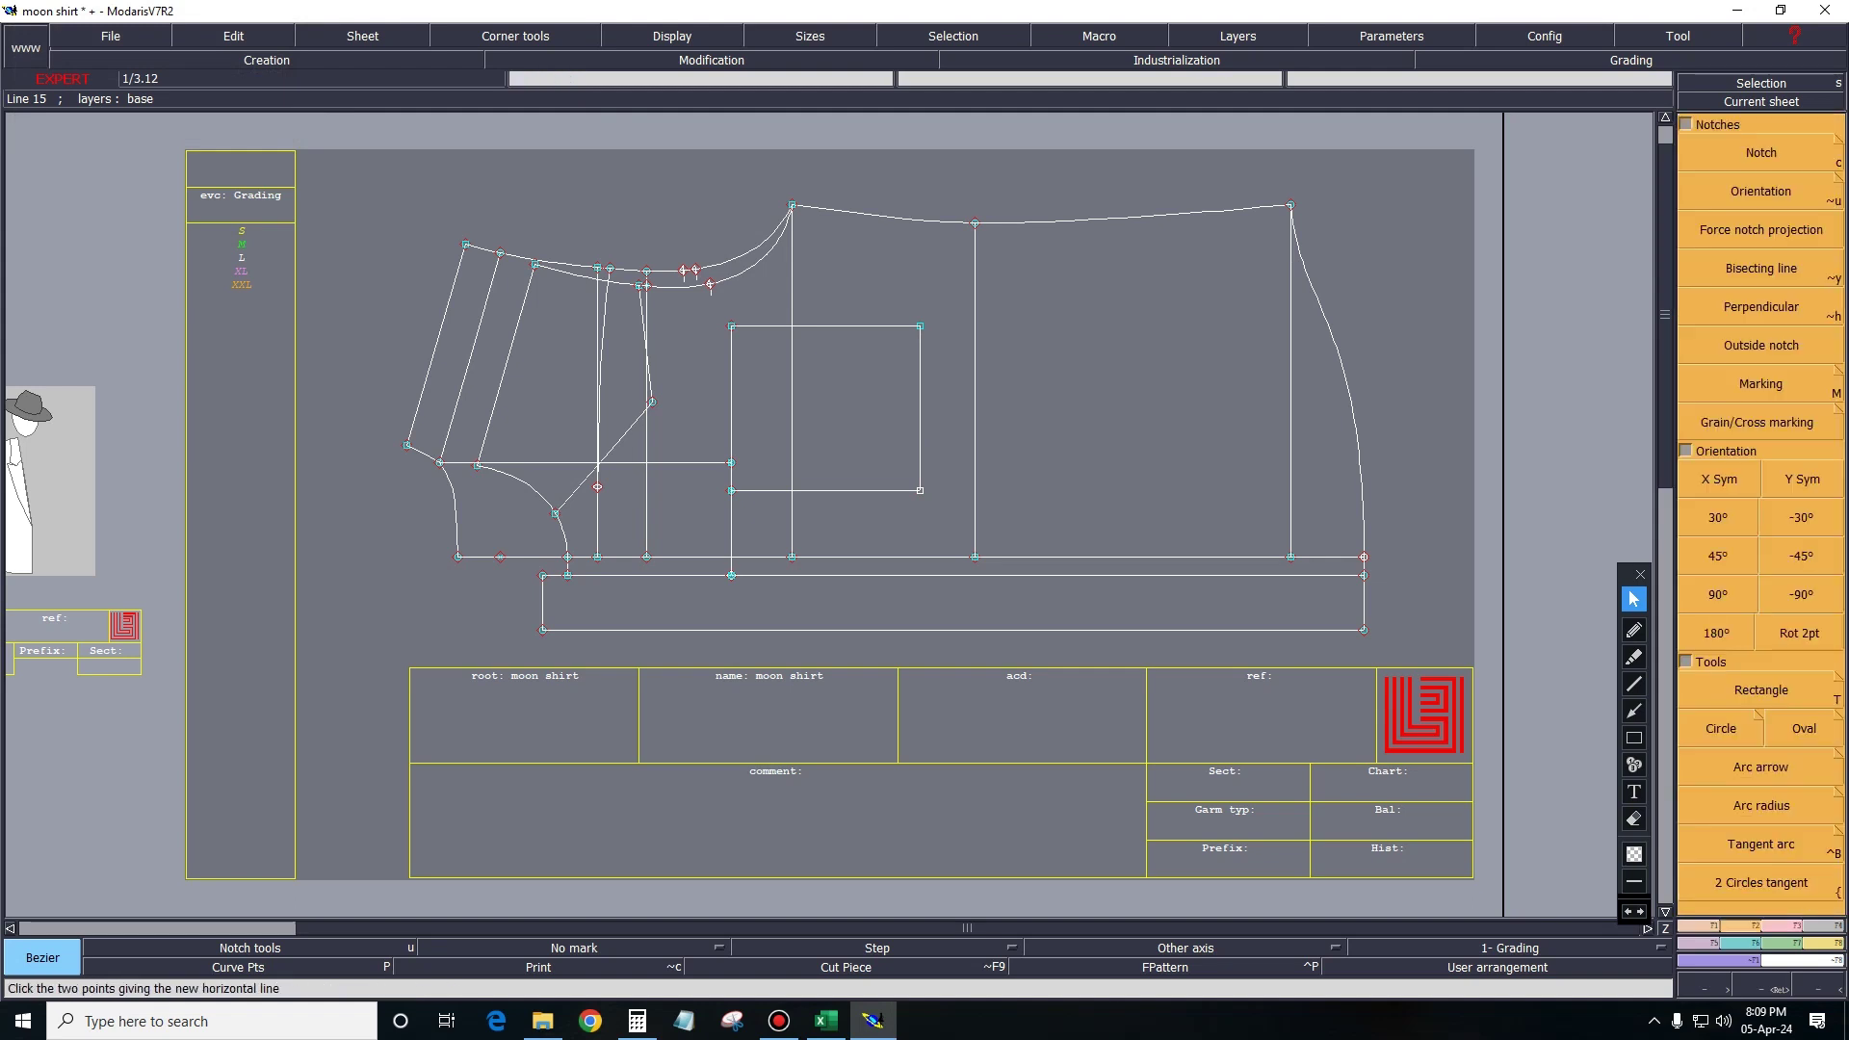
key(F1)
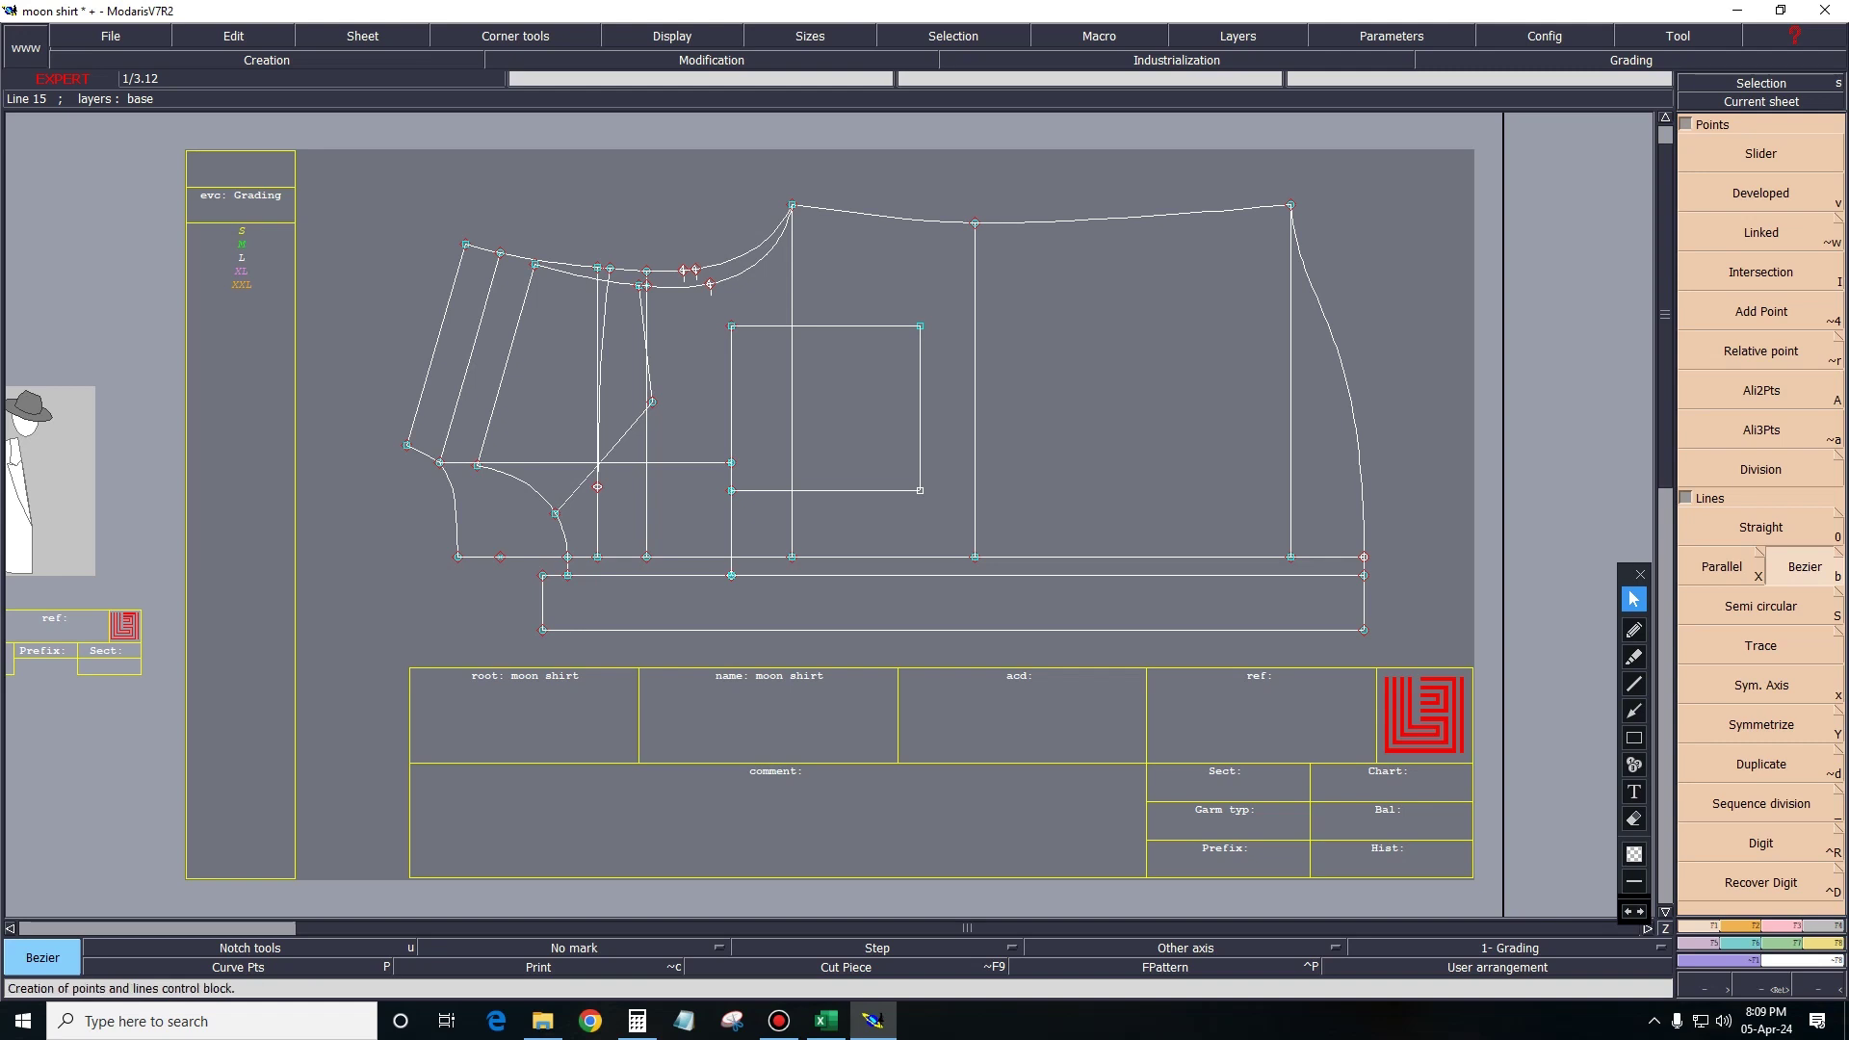
key(F2)
key(F1)
key(F2)
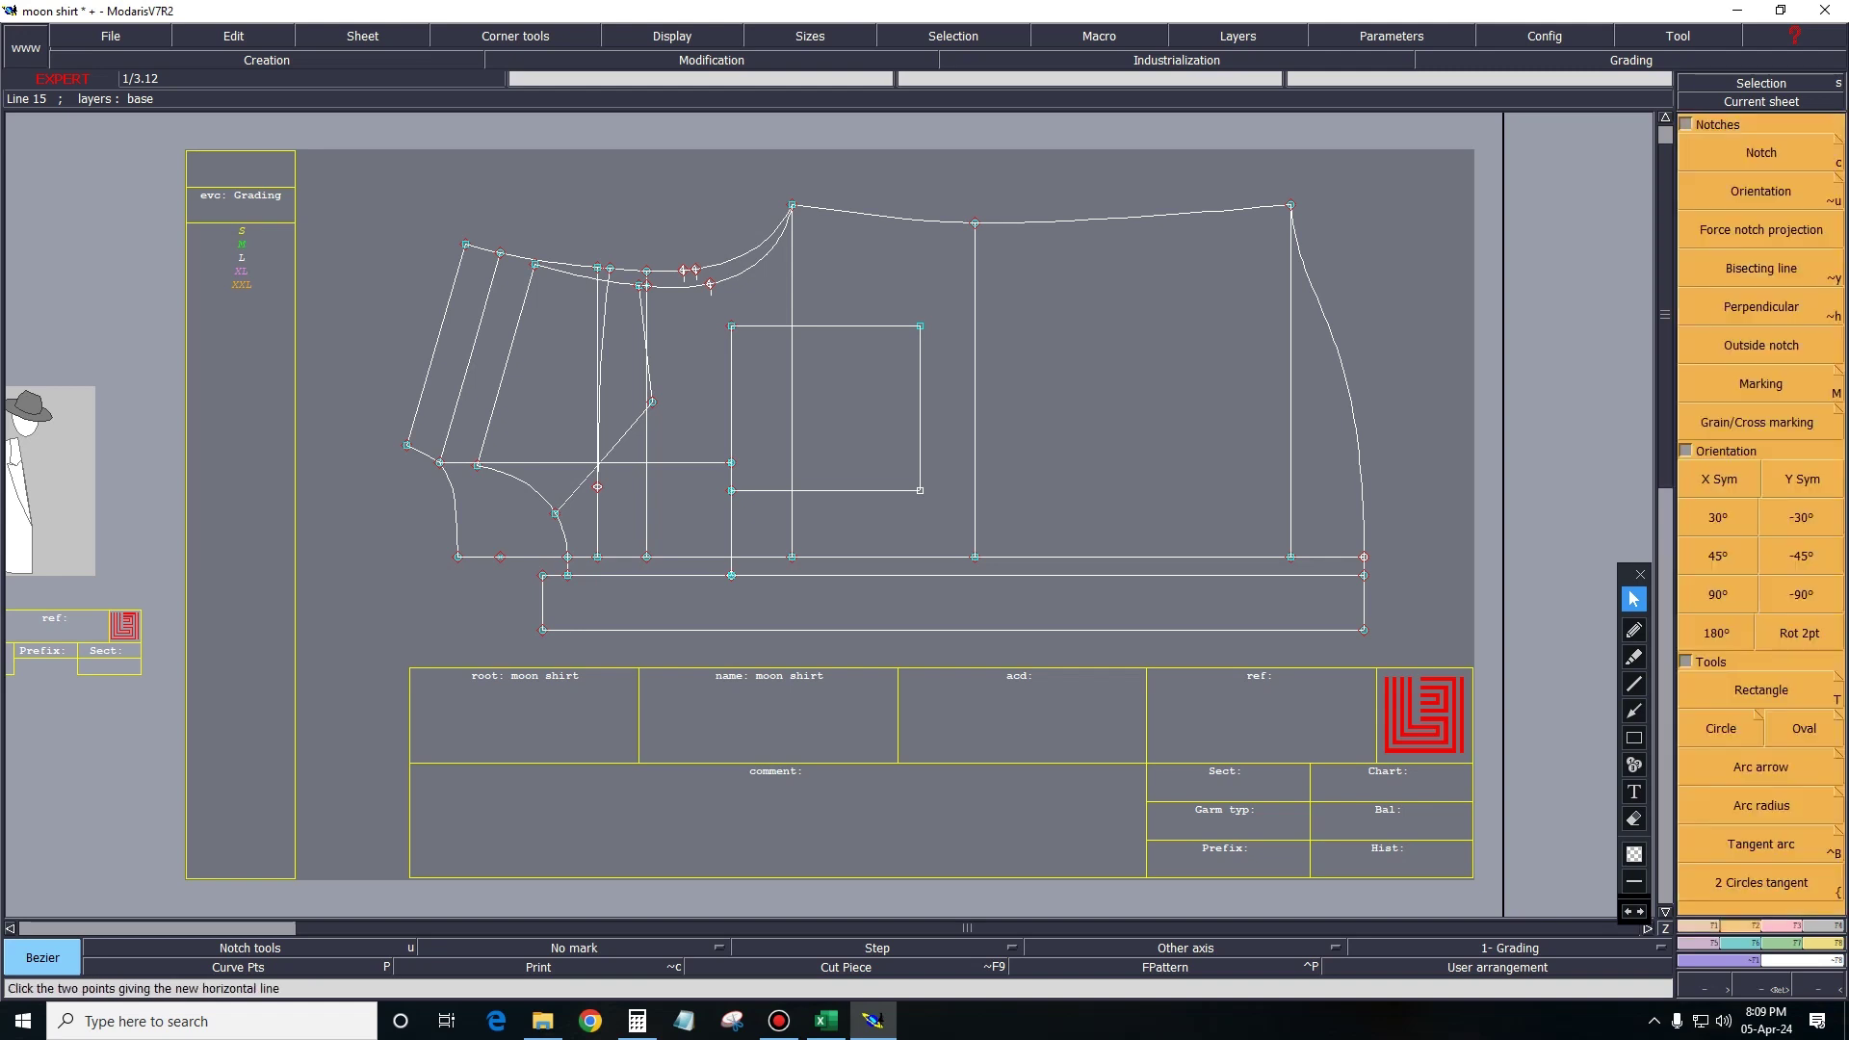
key(F3)
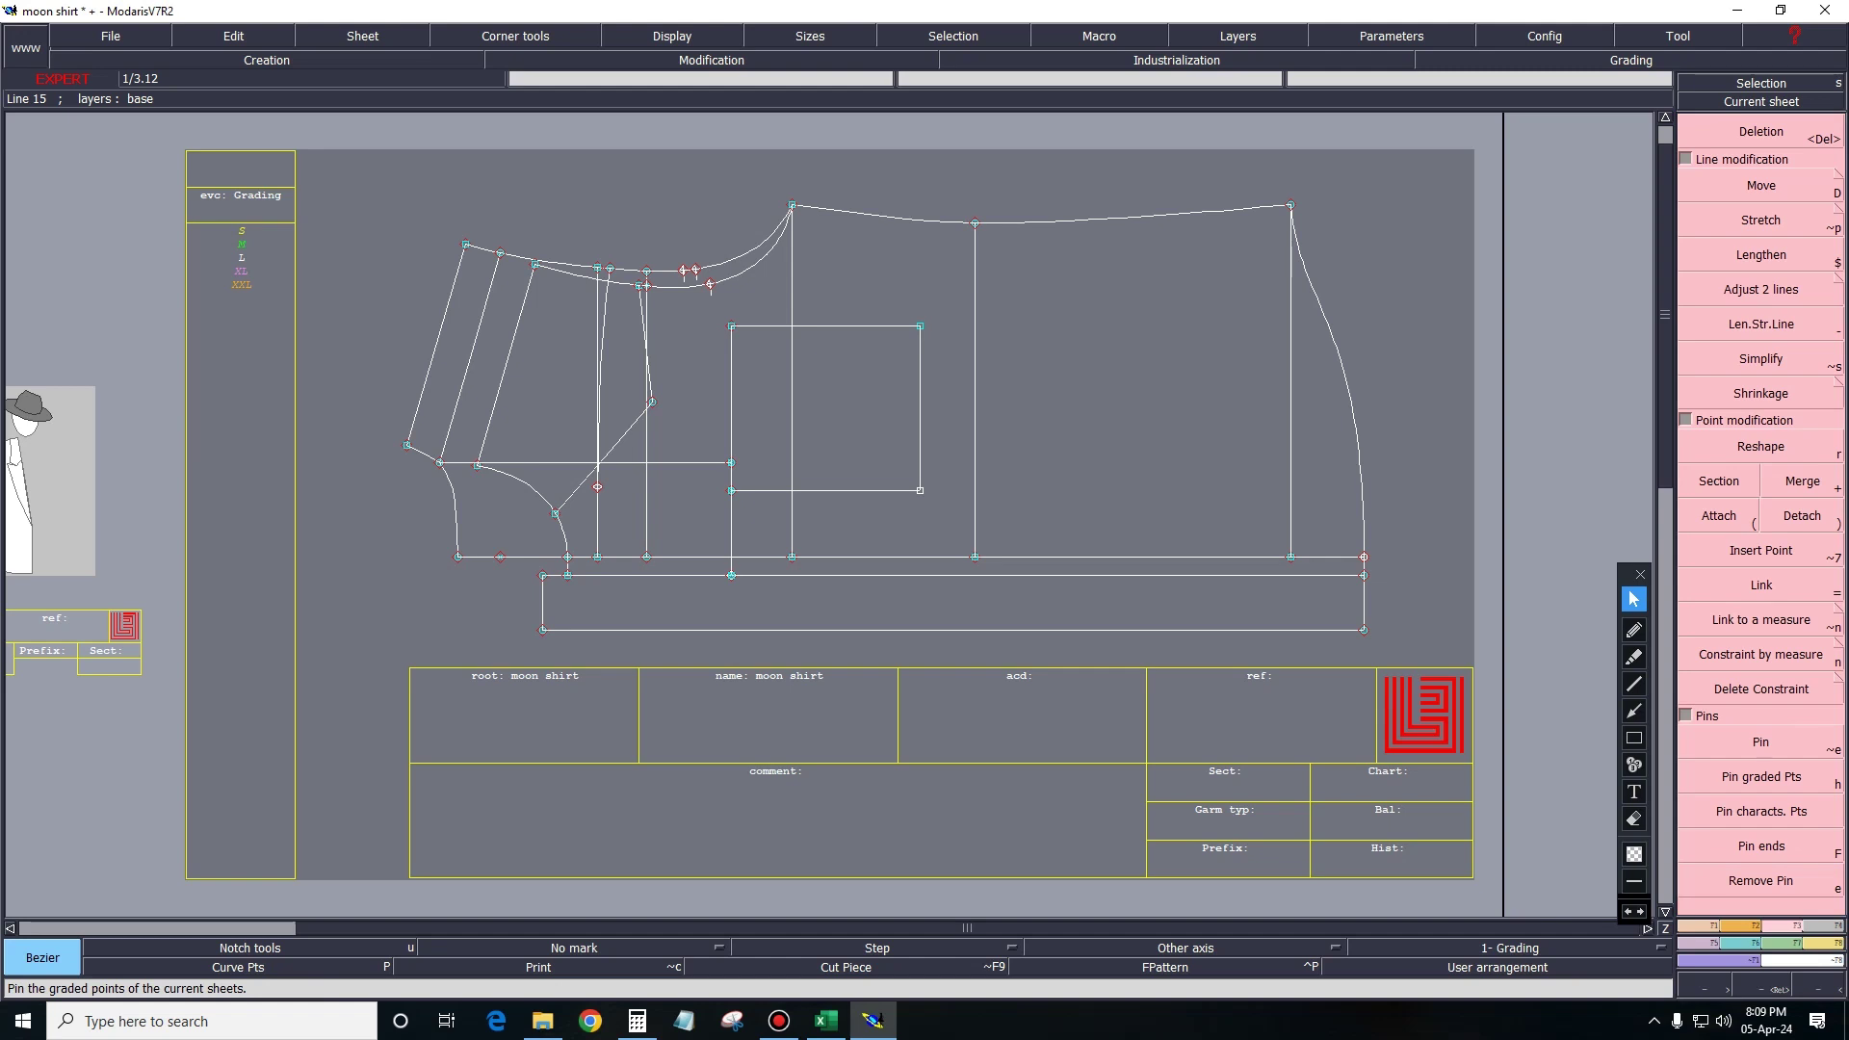
key(F2)
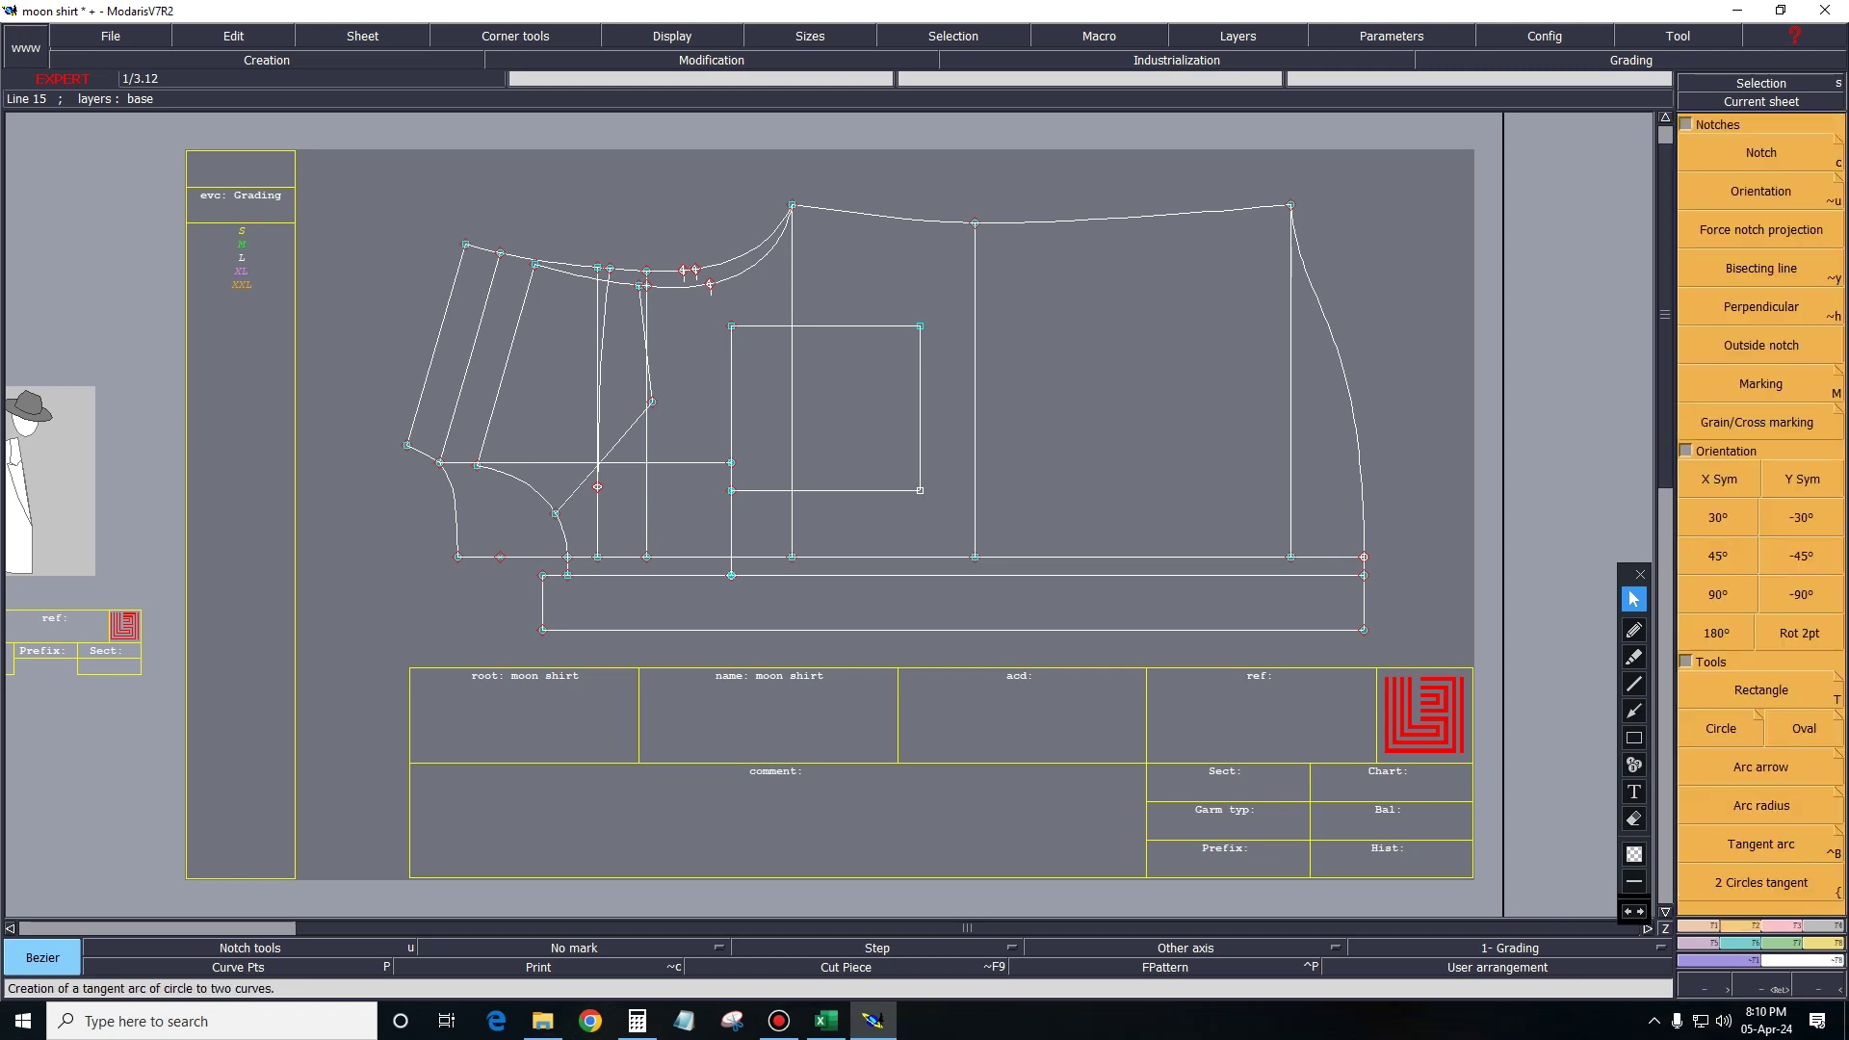
Round the pocket's top-right corner with a 5 cm tangent arc, then the bottom-right corner.
key(ctrl+b)
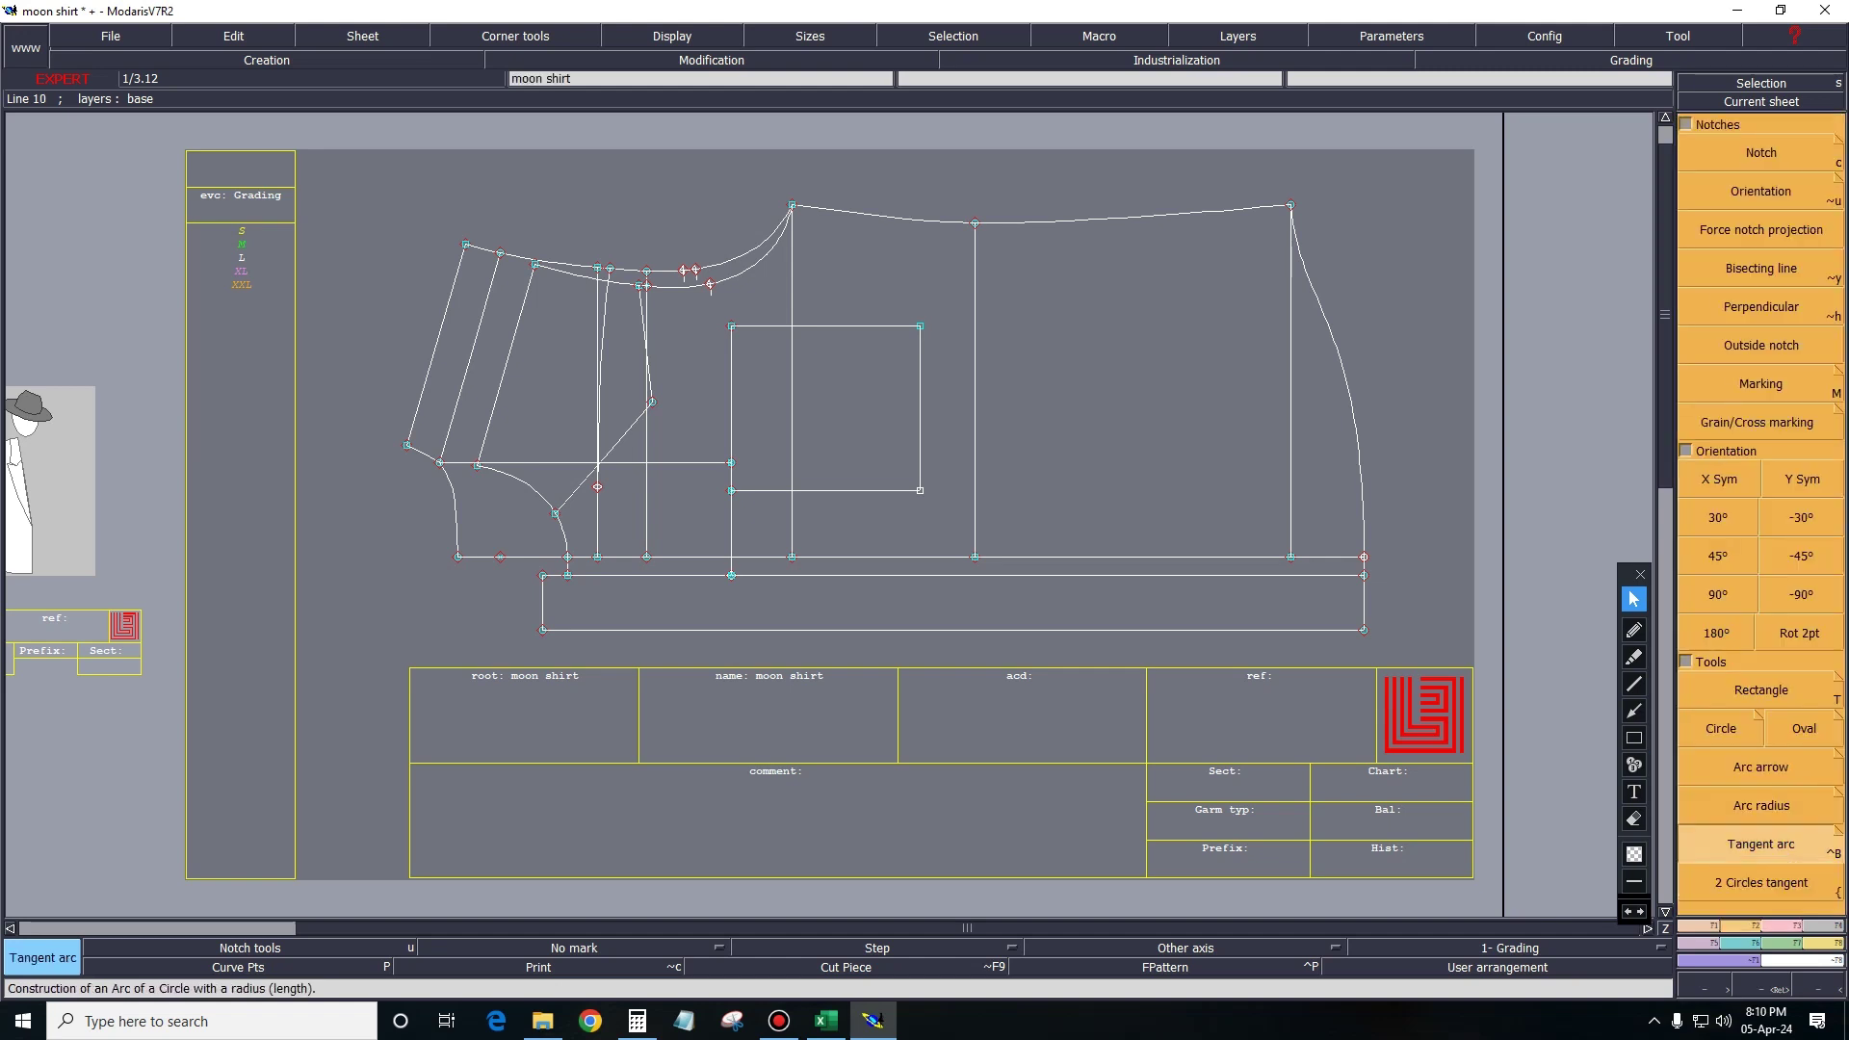
click(920, 326)
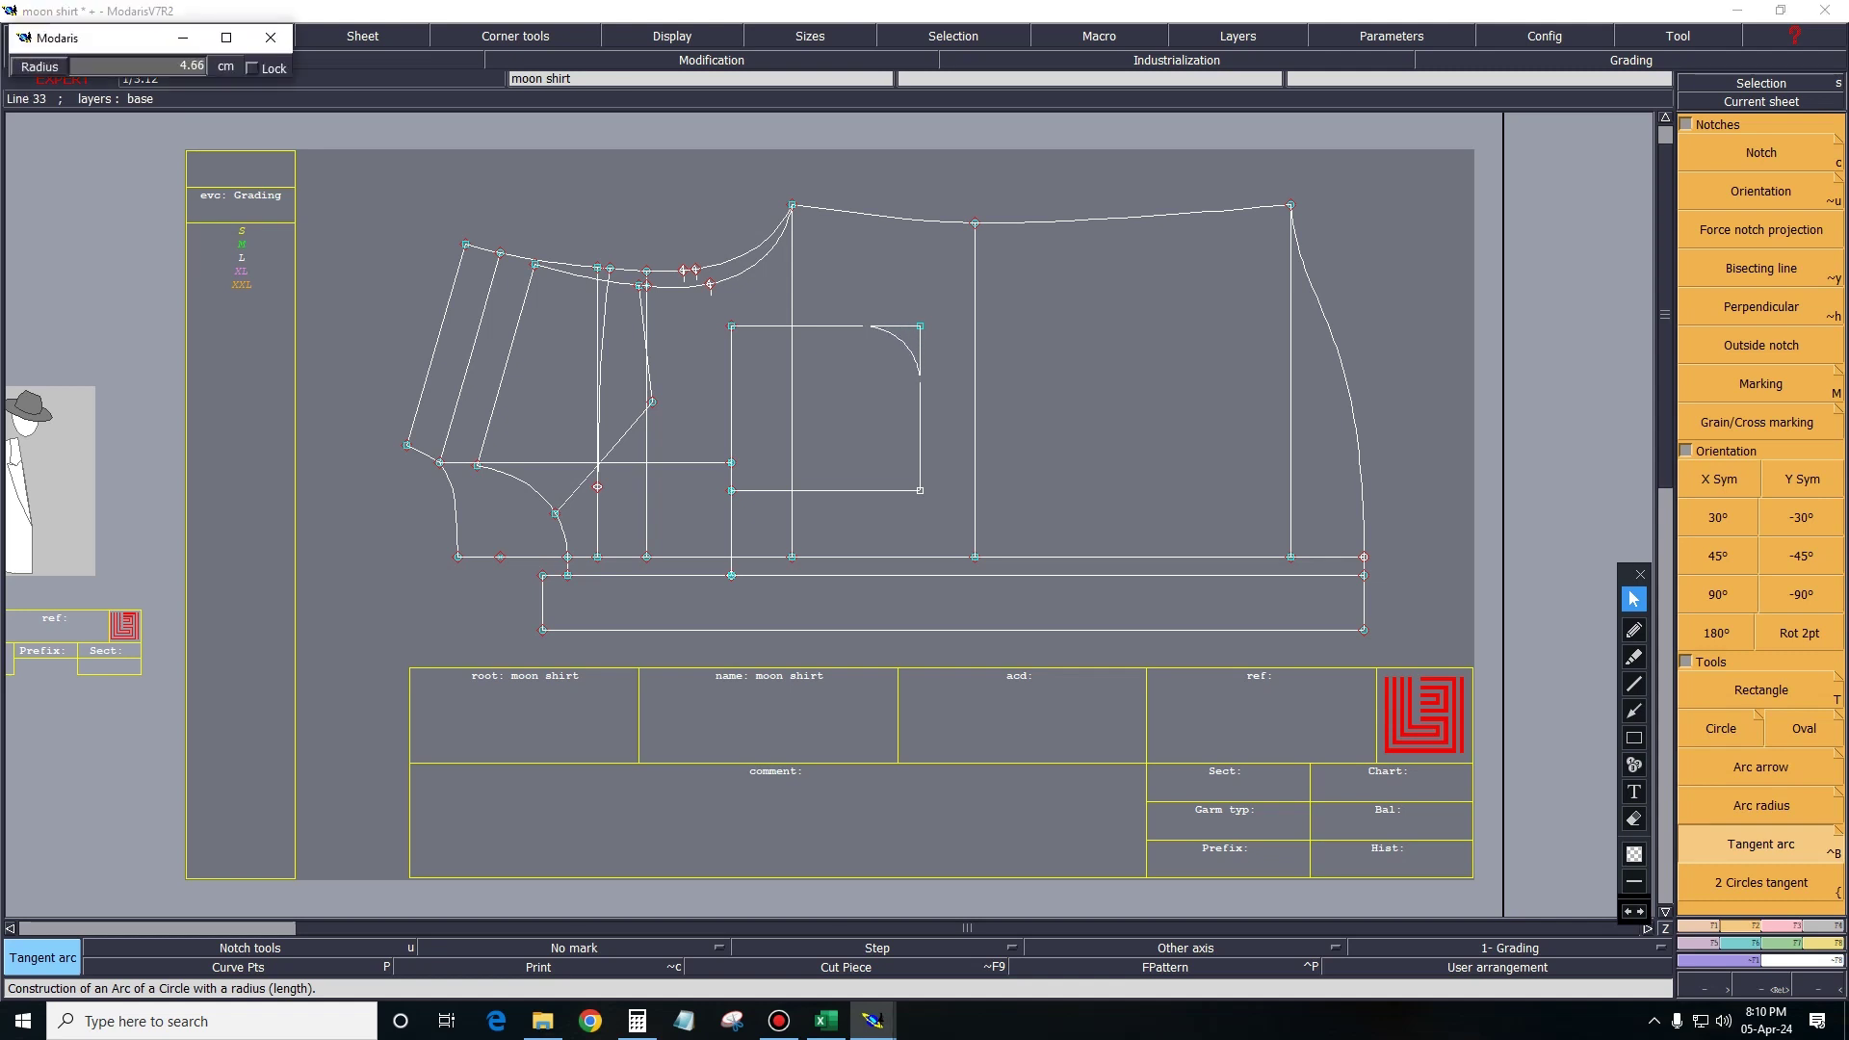
key(BackSpace)
key(BackSpace)
key(BackSpace)
text(5)
key(Return)
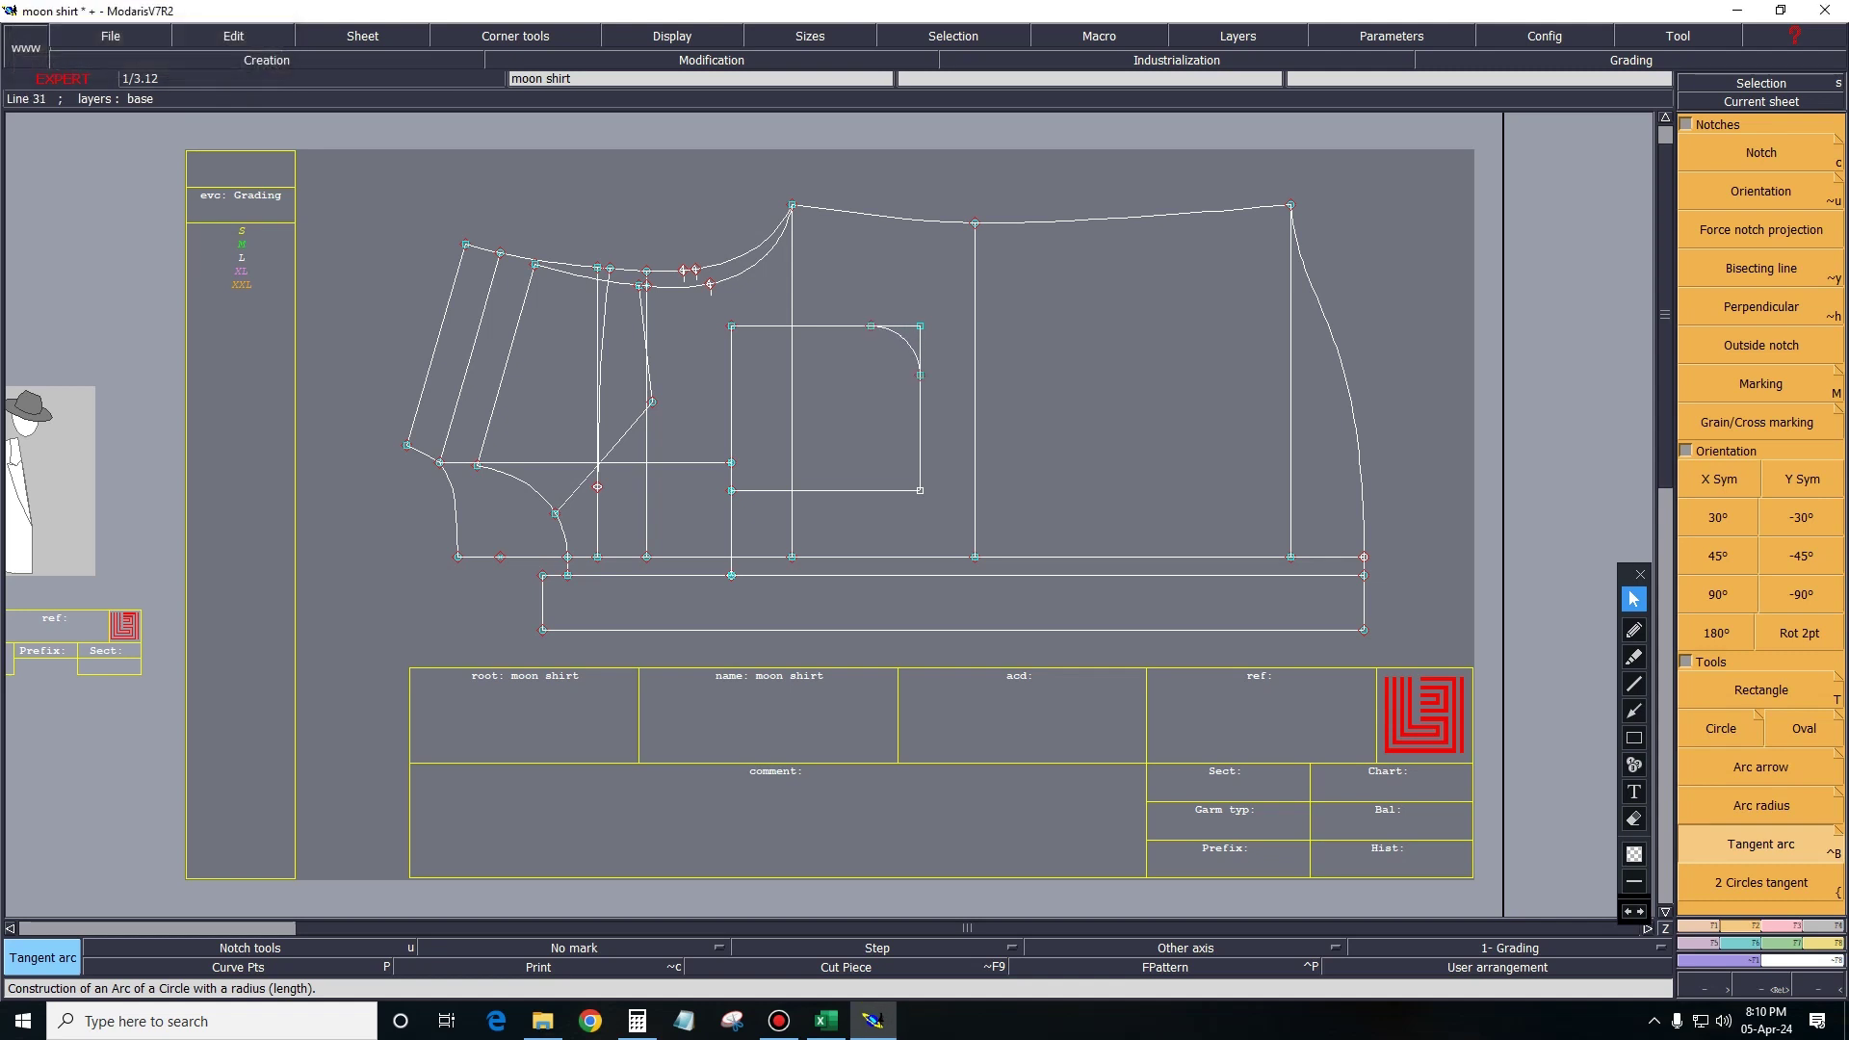
click(920, 490)
key(Return)
key(ctrl+z)
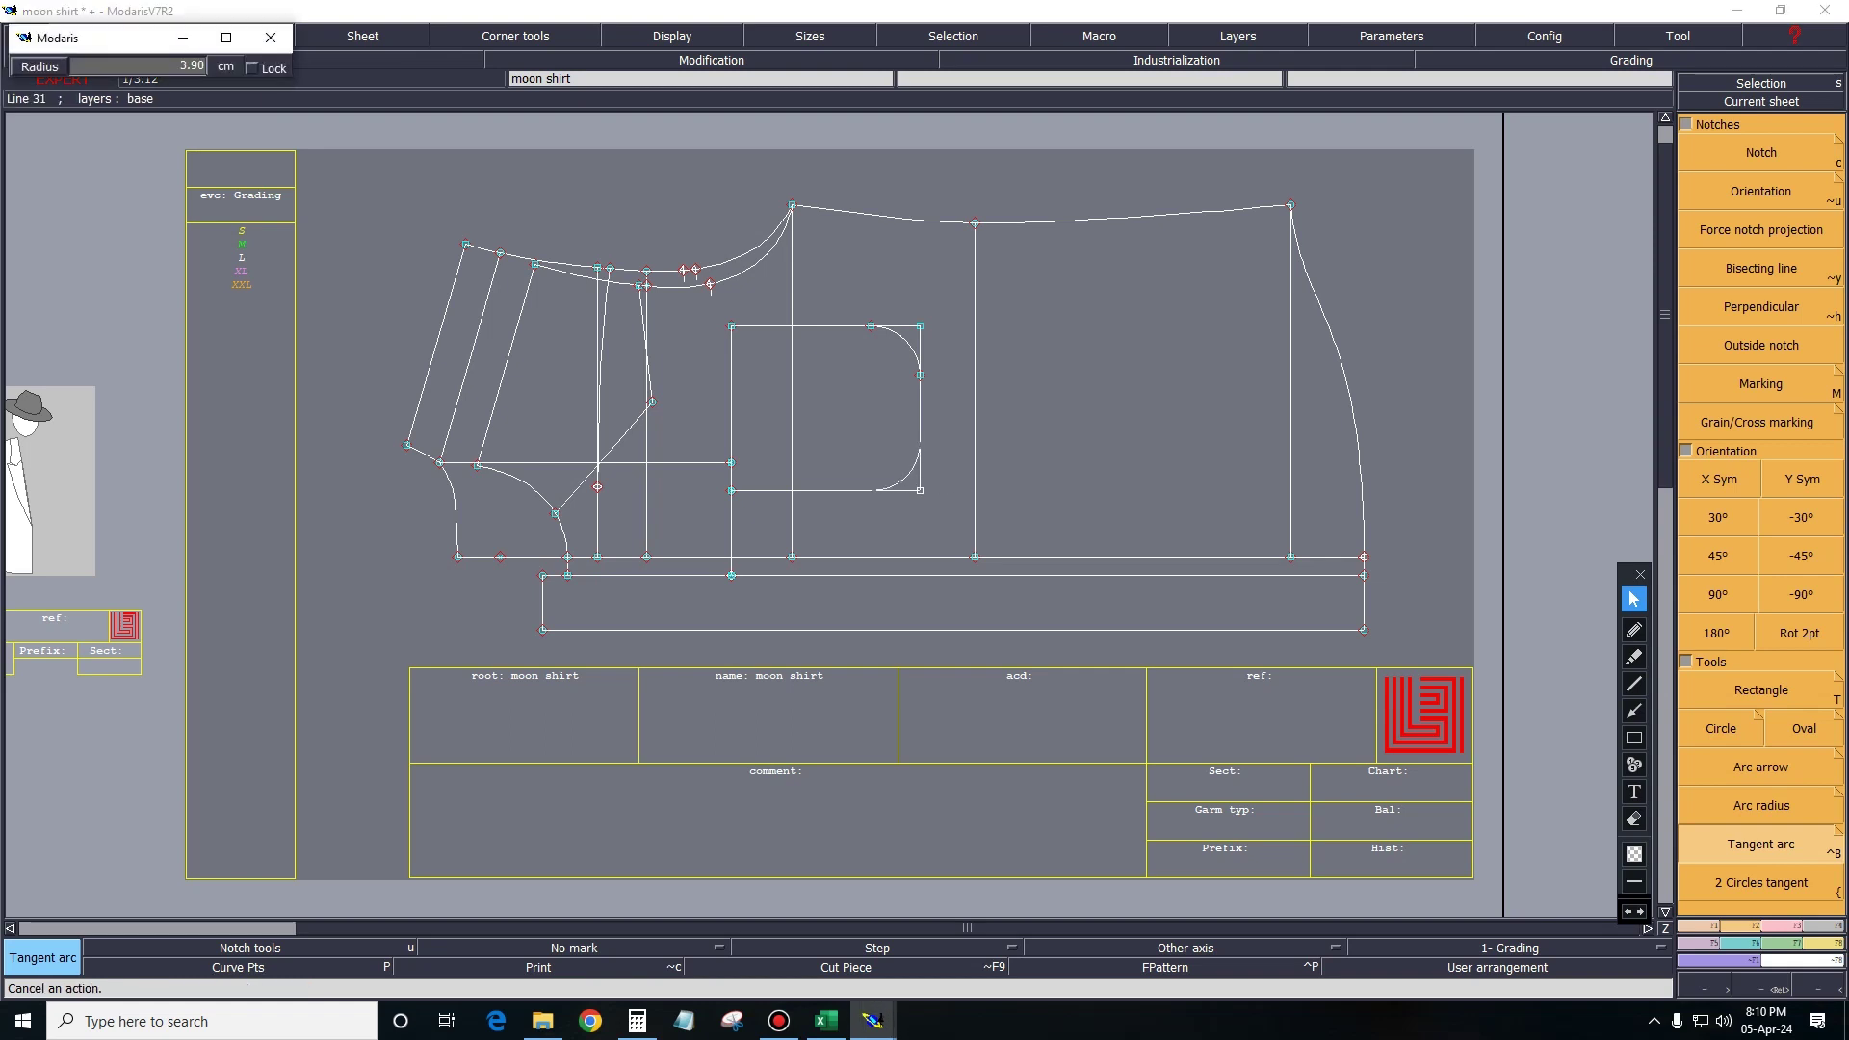
key(Return)
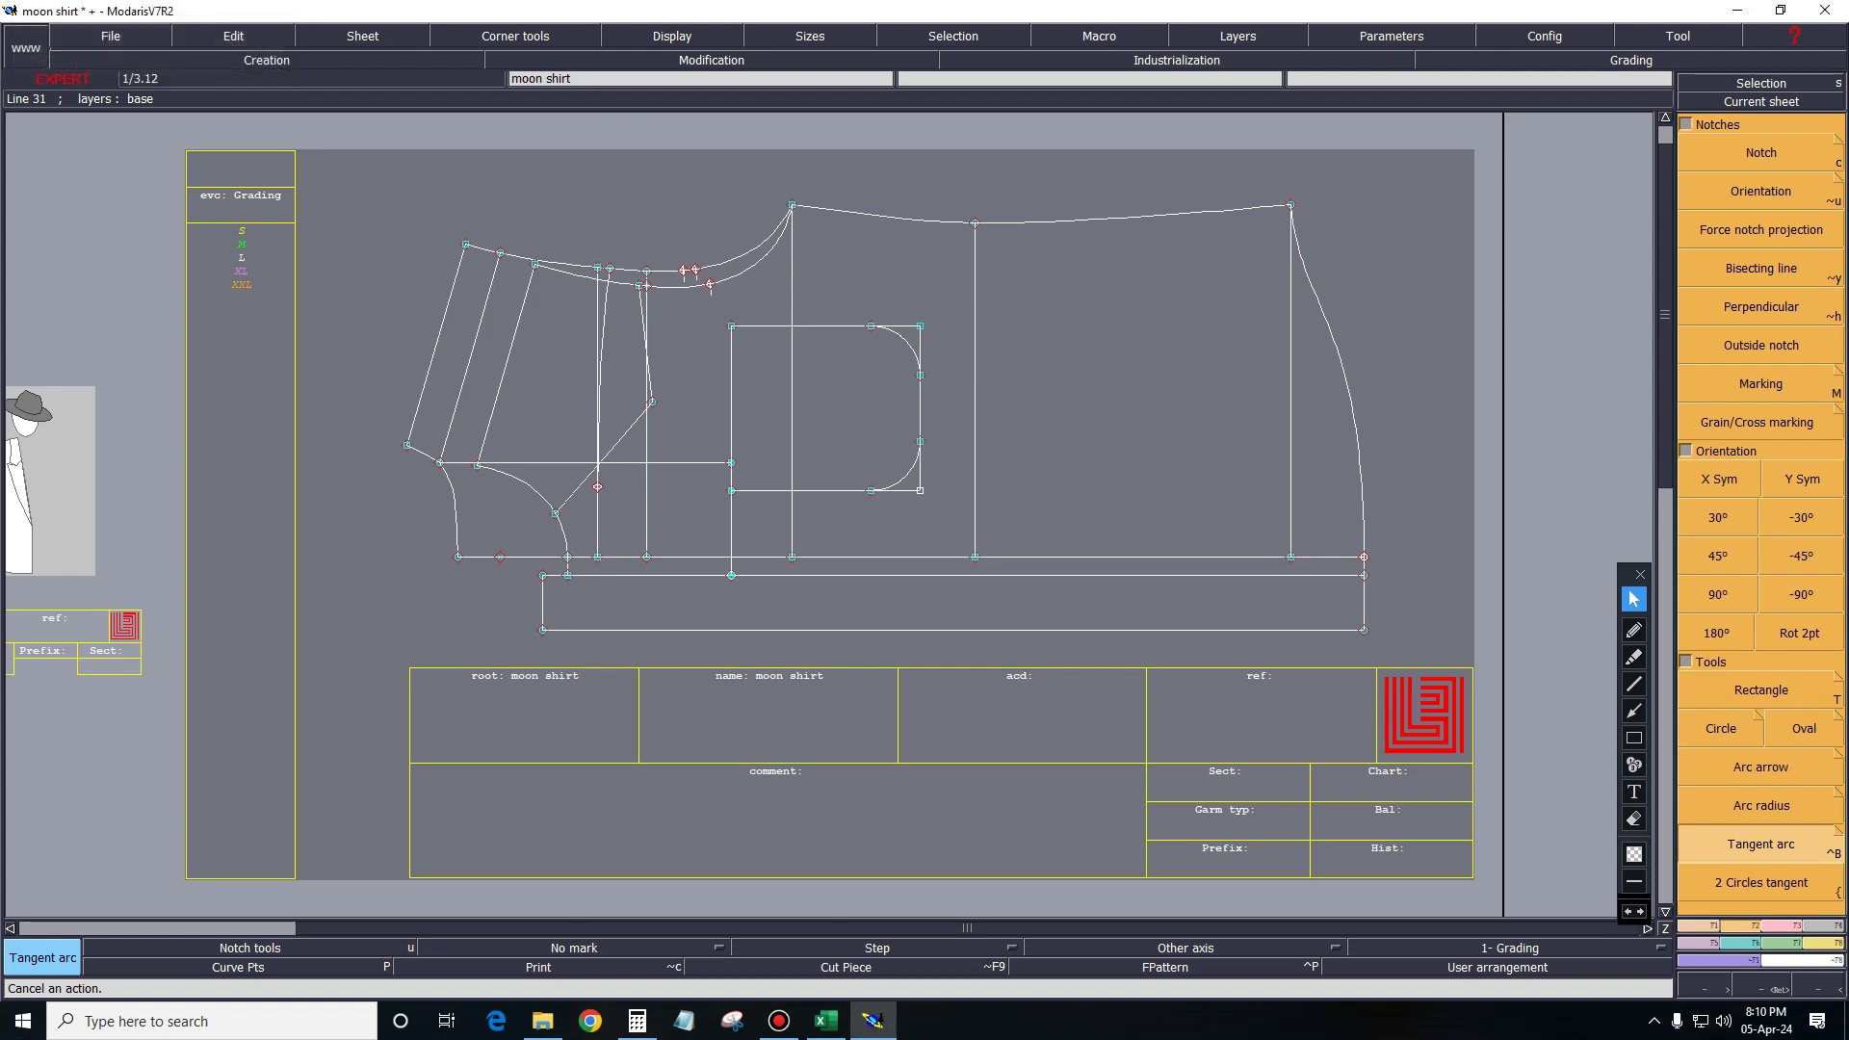
key(Escape)
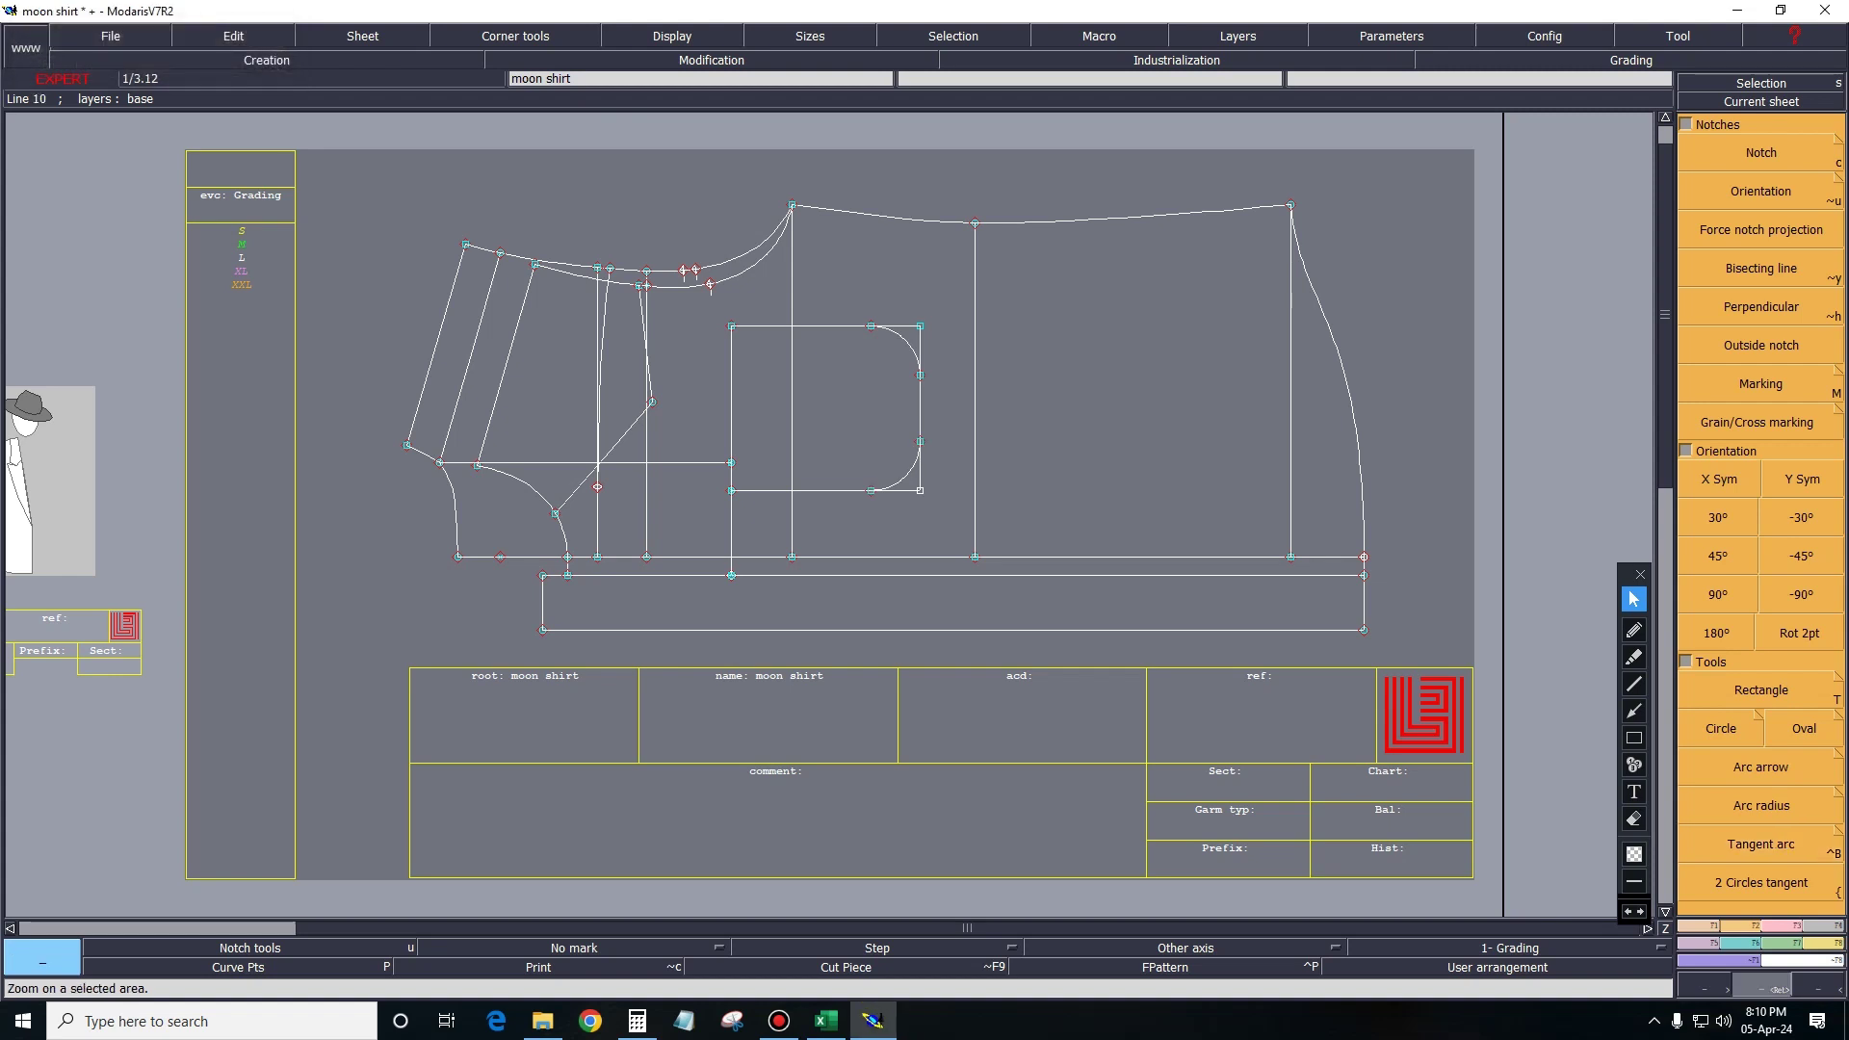
scroll(777, 416, up, 2)
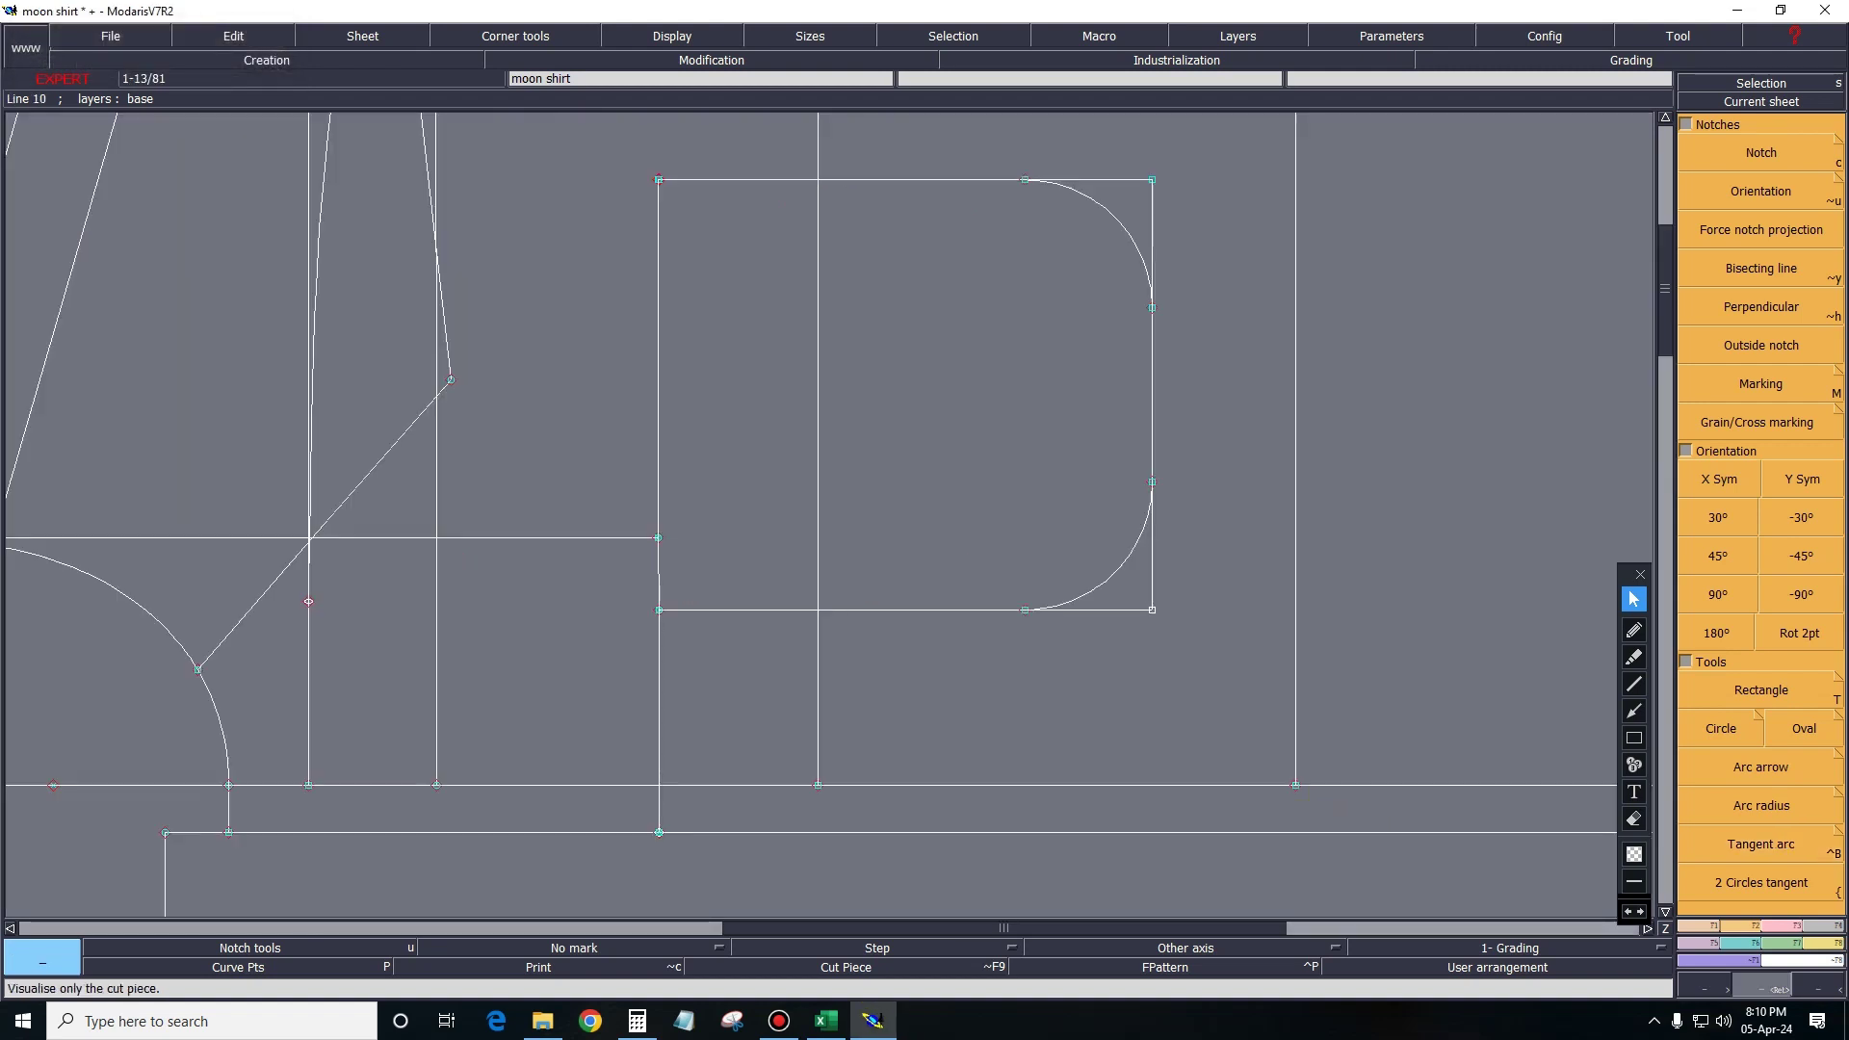
click(825, 1020)
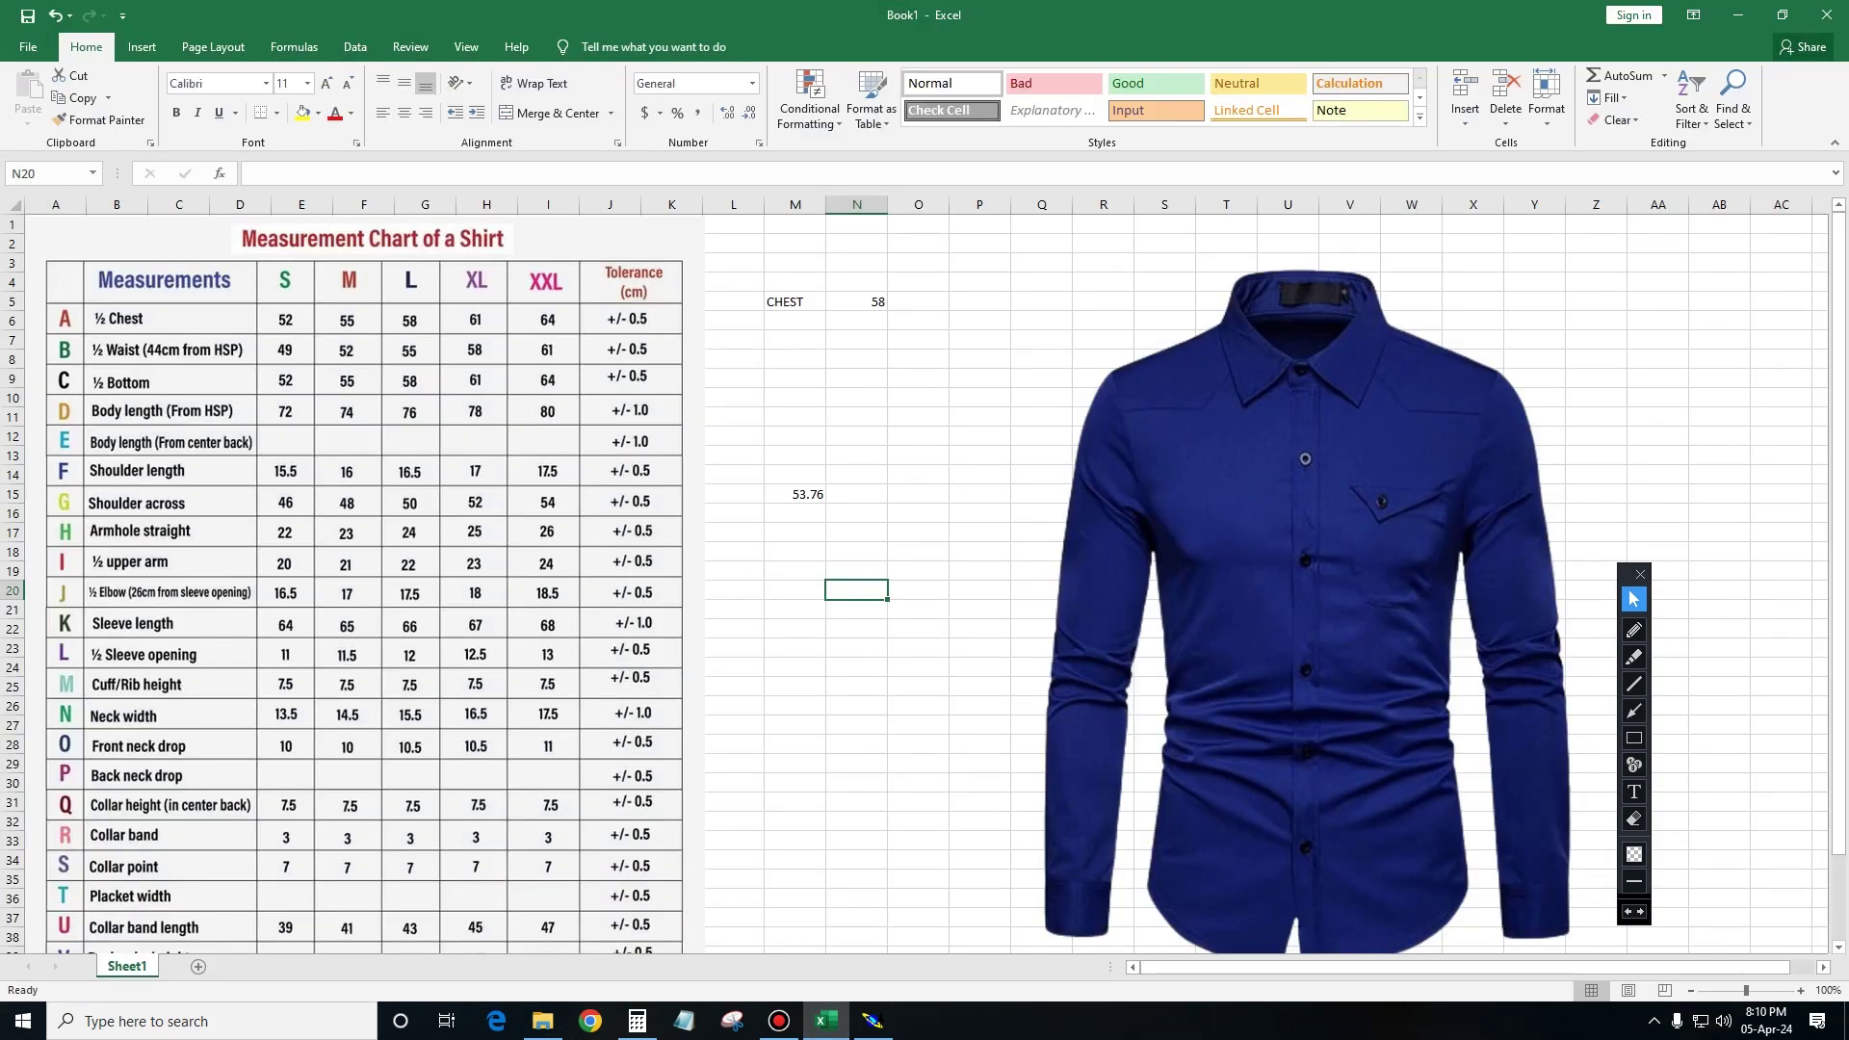
click(1738, 15)
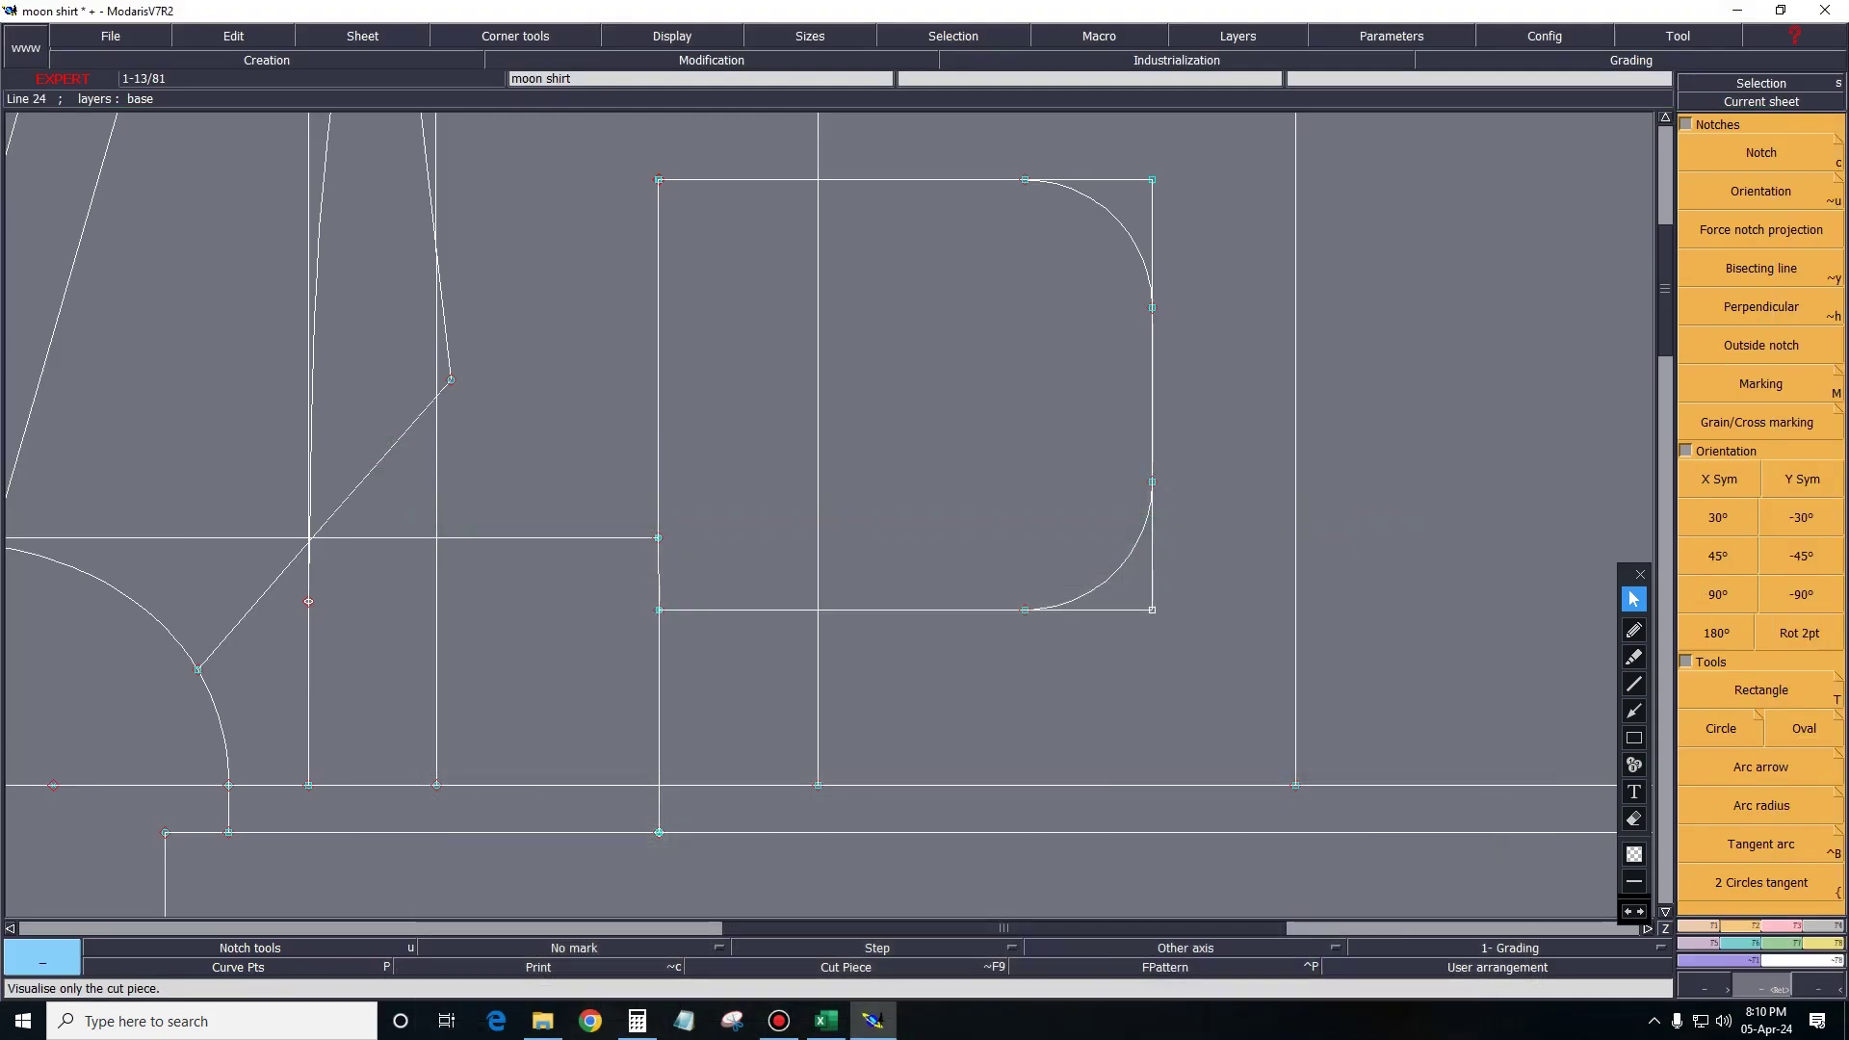
click(825, 1021)
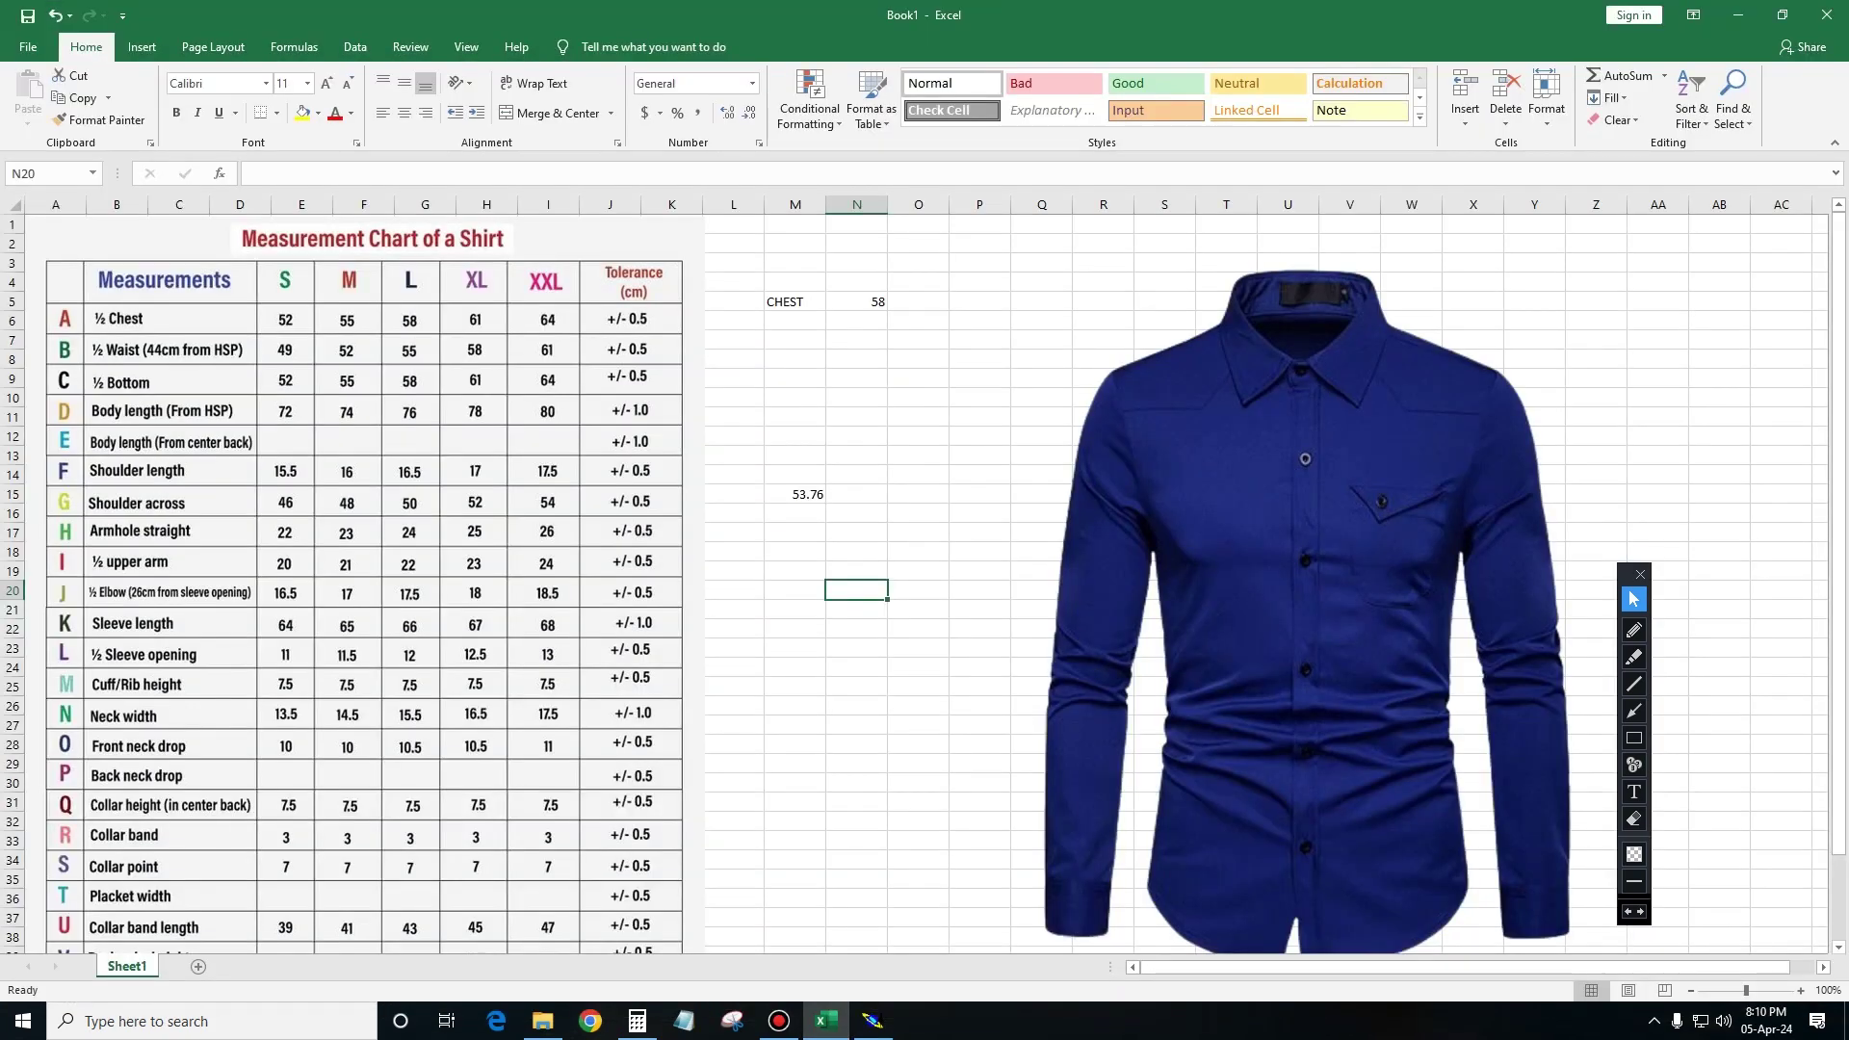
click(1738, 15)
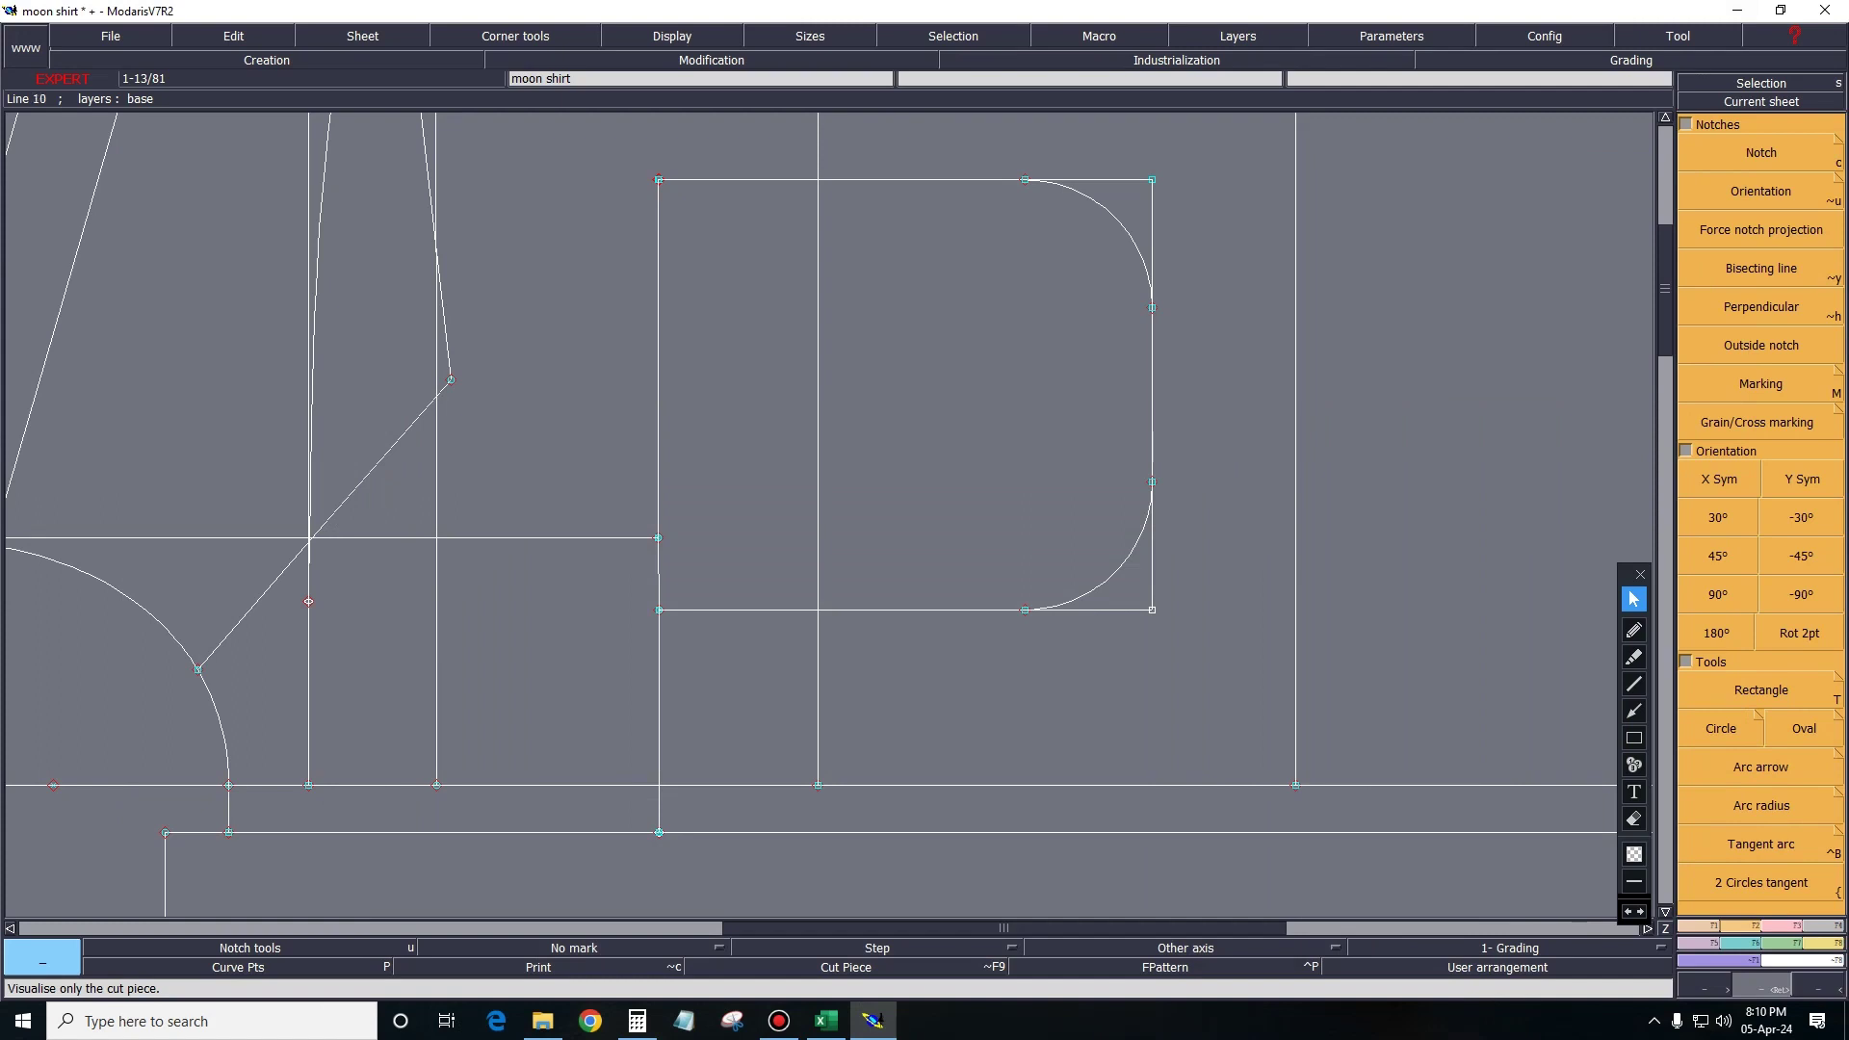
key(s)
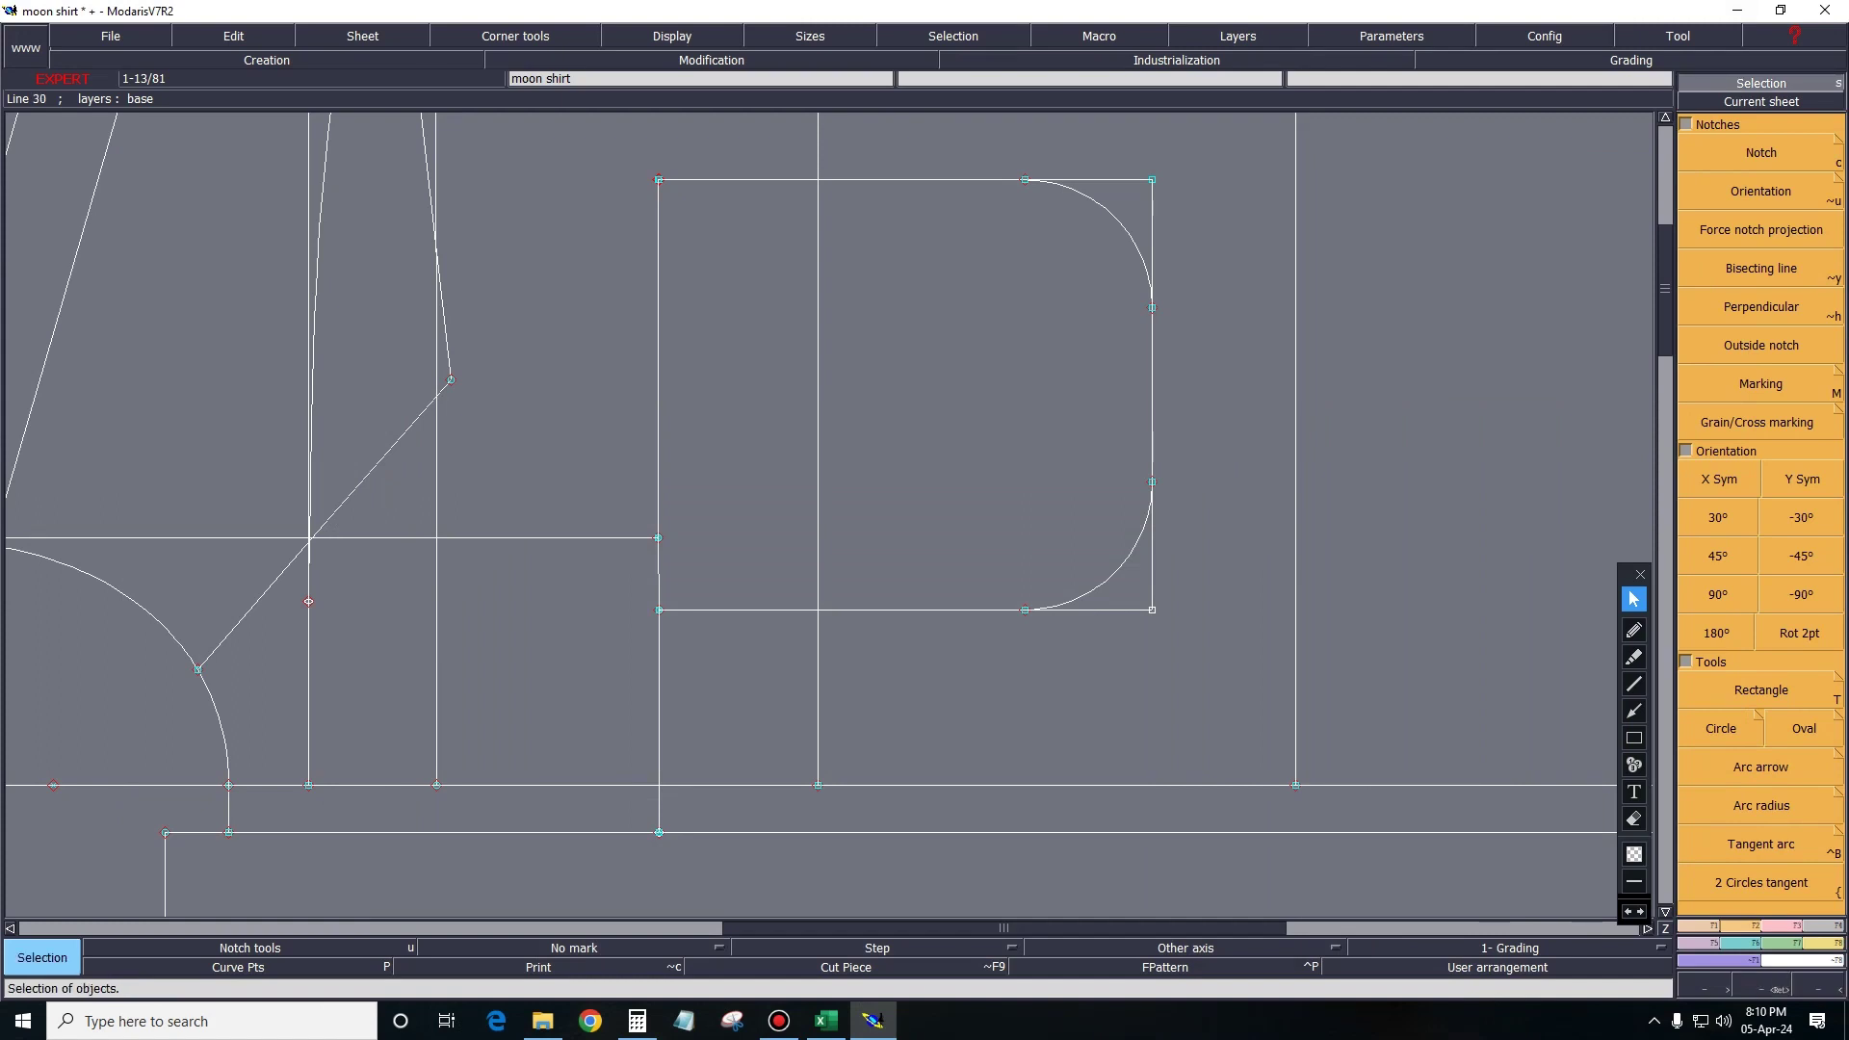
Draw a pointed Bezier flap line from the pocket's left edge to the bottom-left corner.
key(b)
click(658, 266)
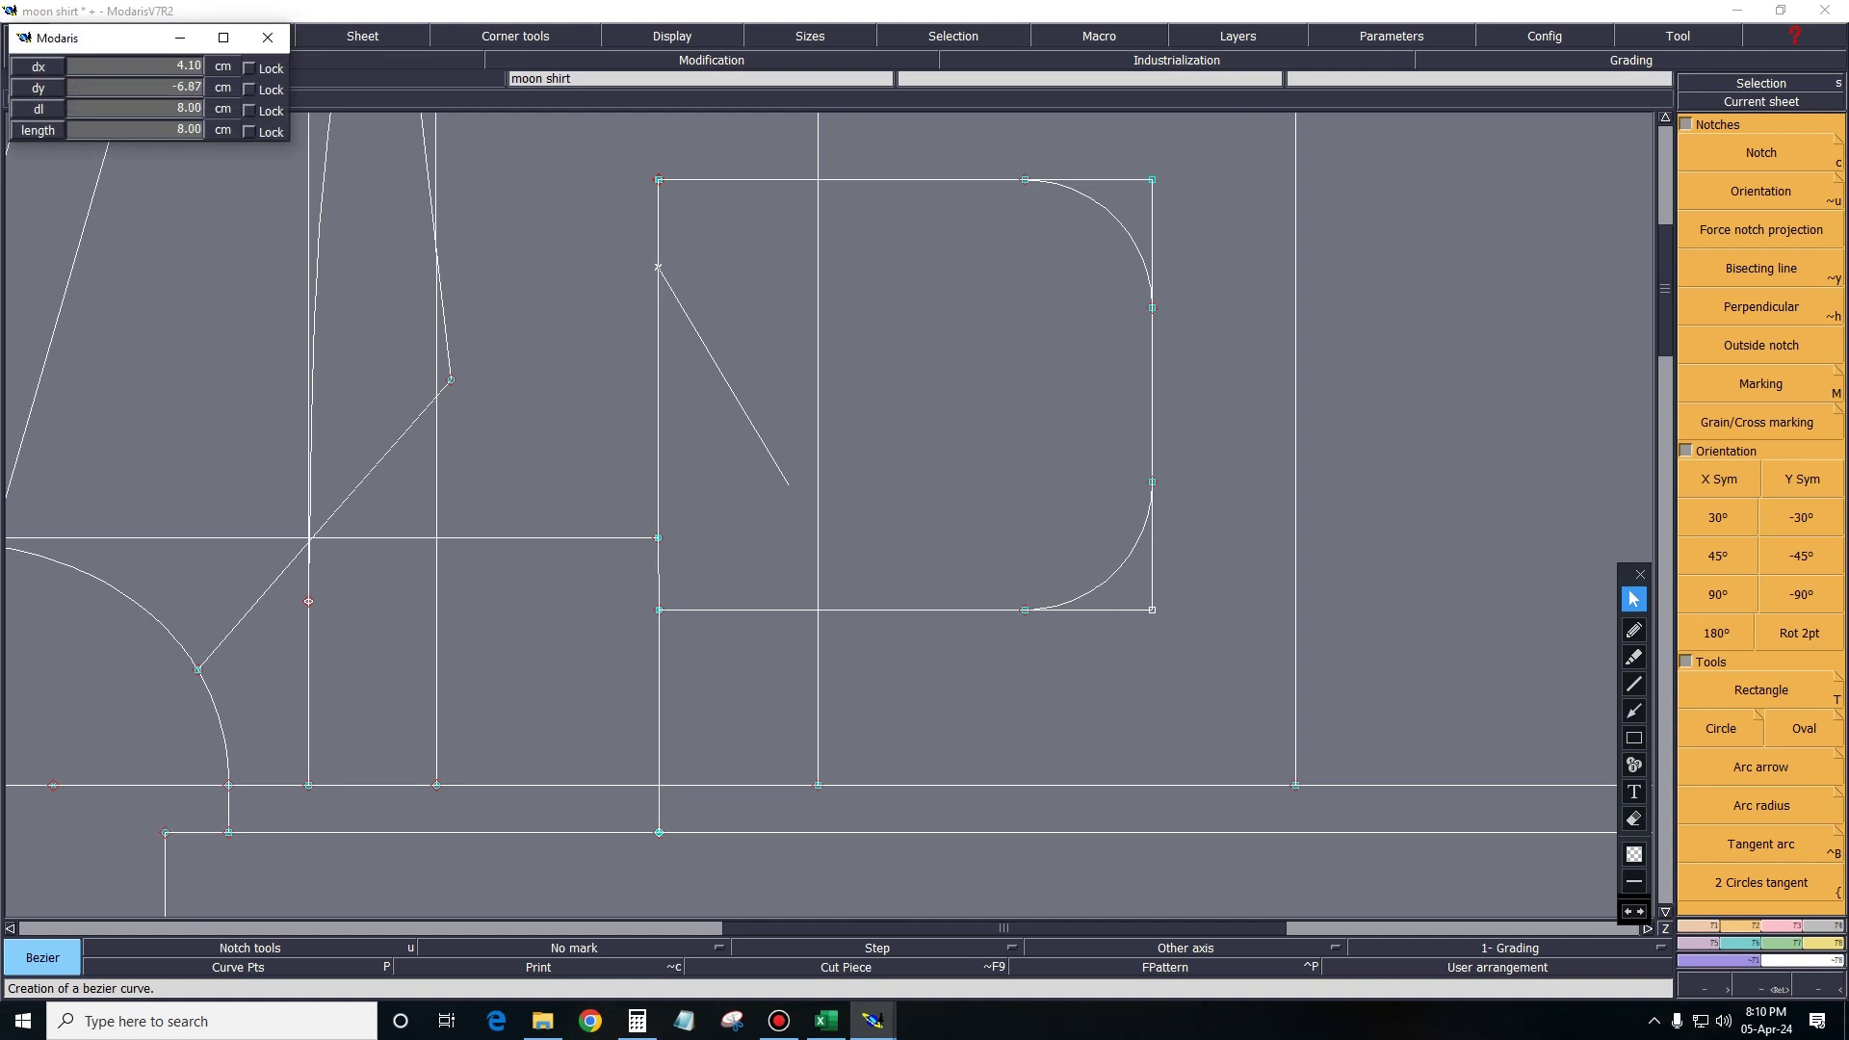
click(789, 484)
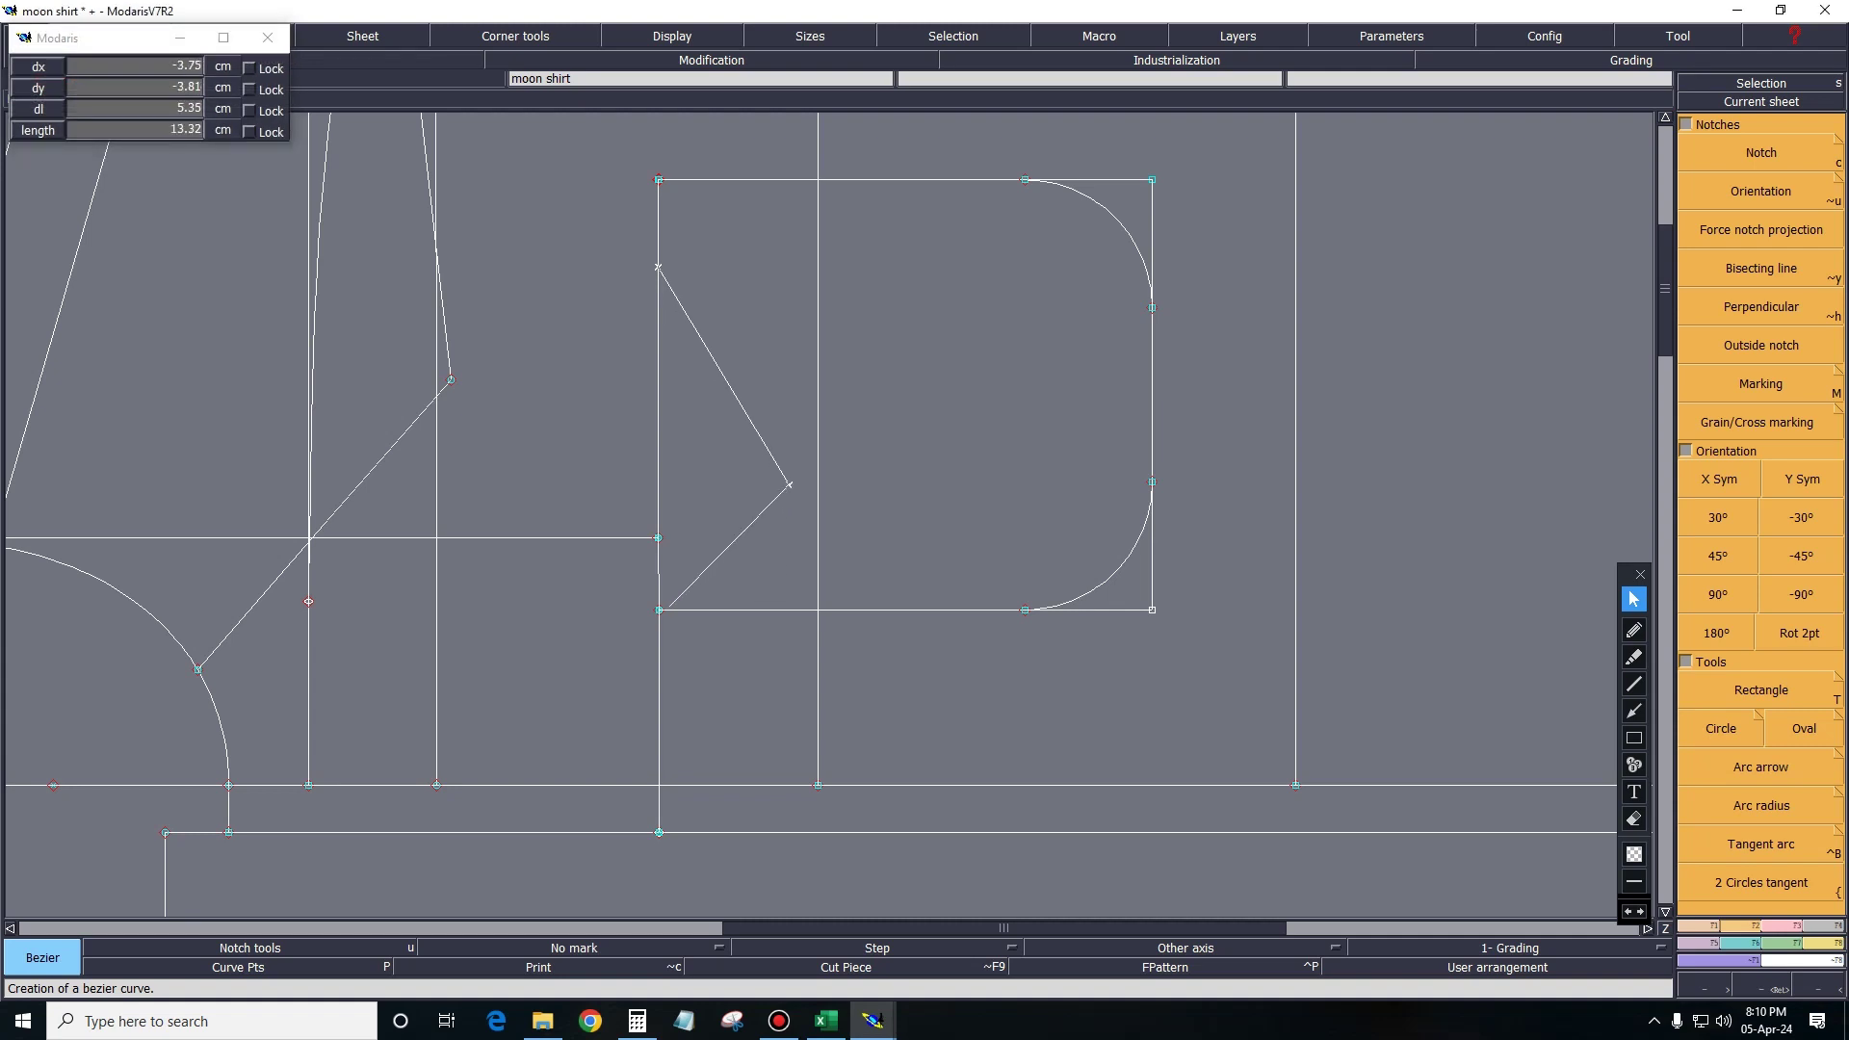
click(659, 609)
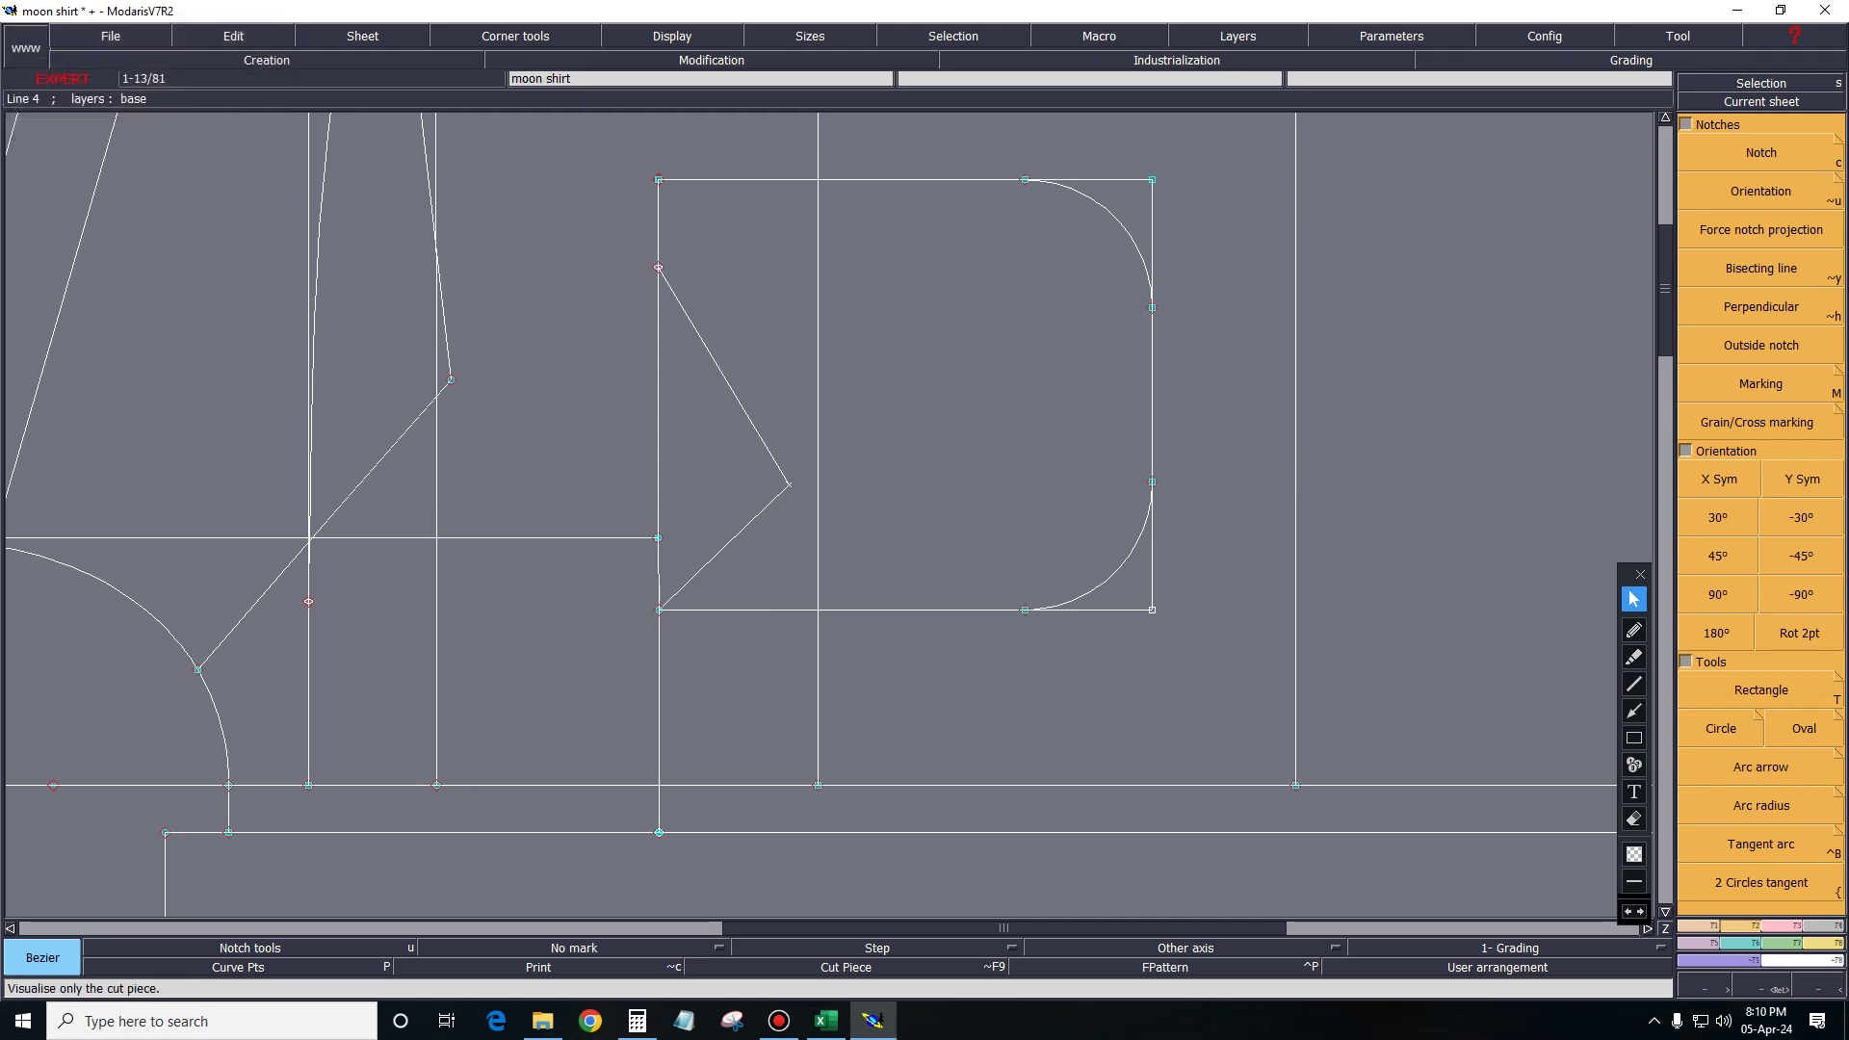
click(826, 1020)
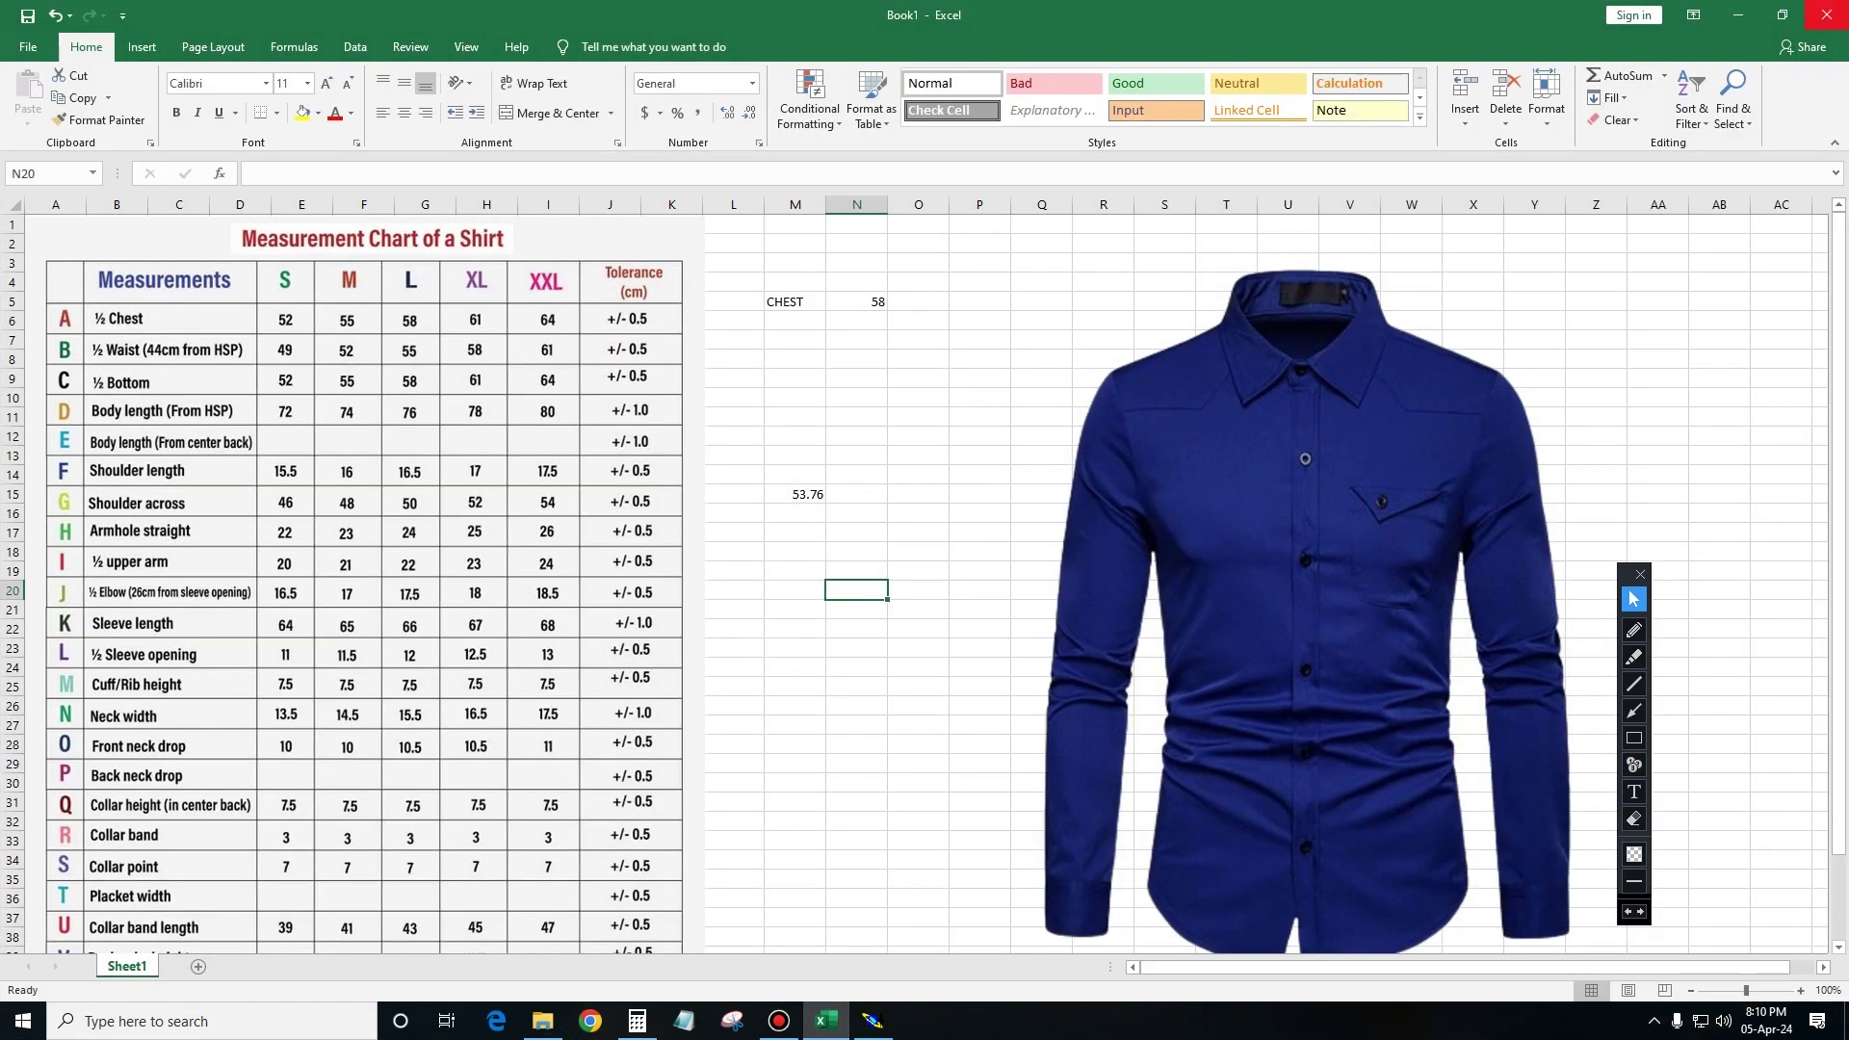
click(1738, 14)
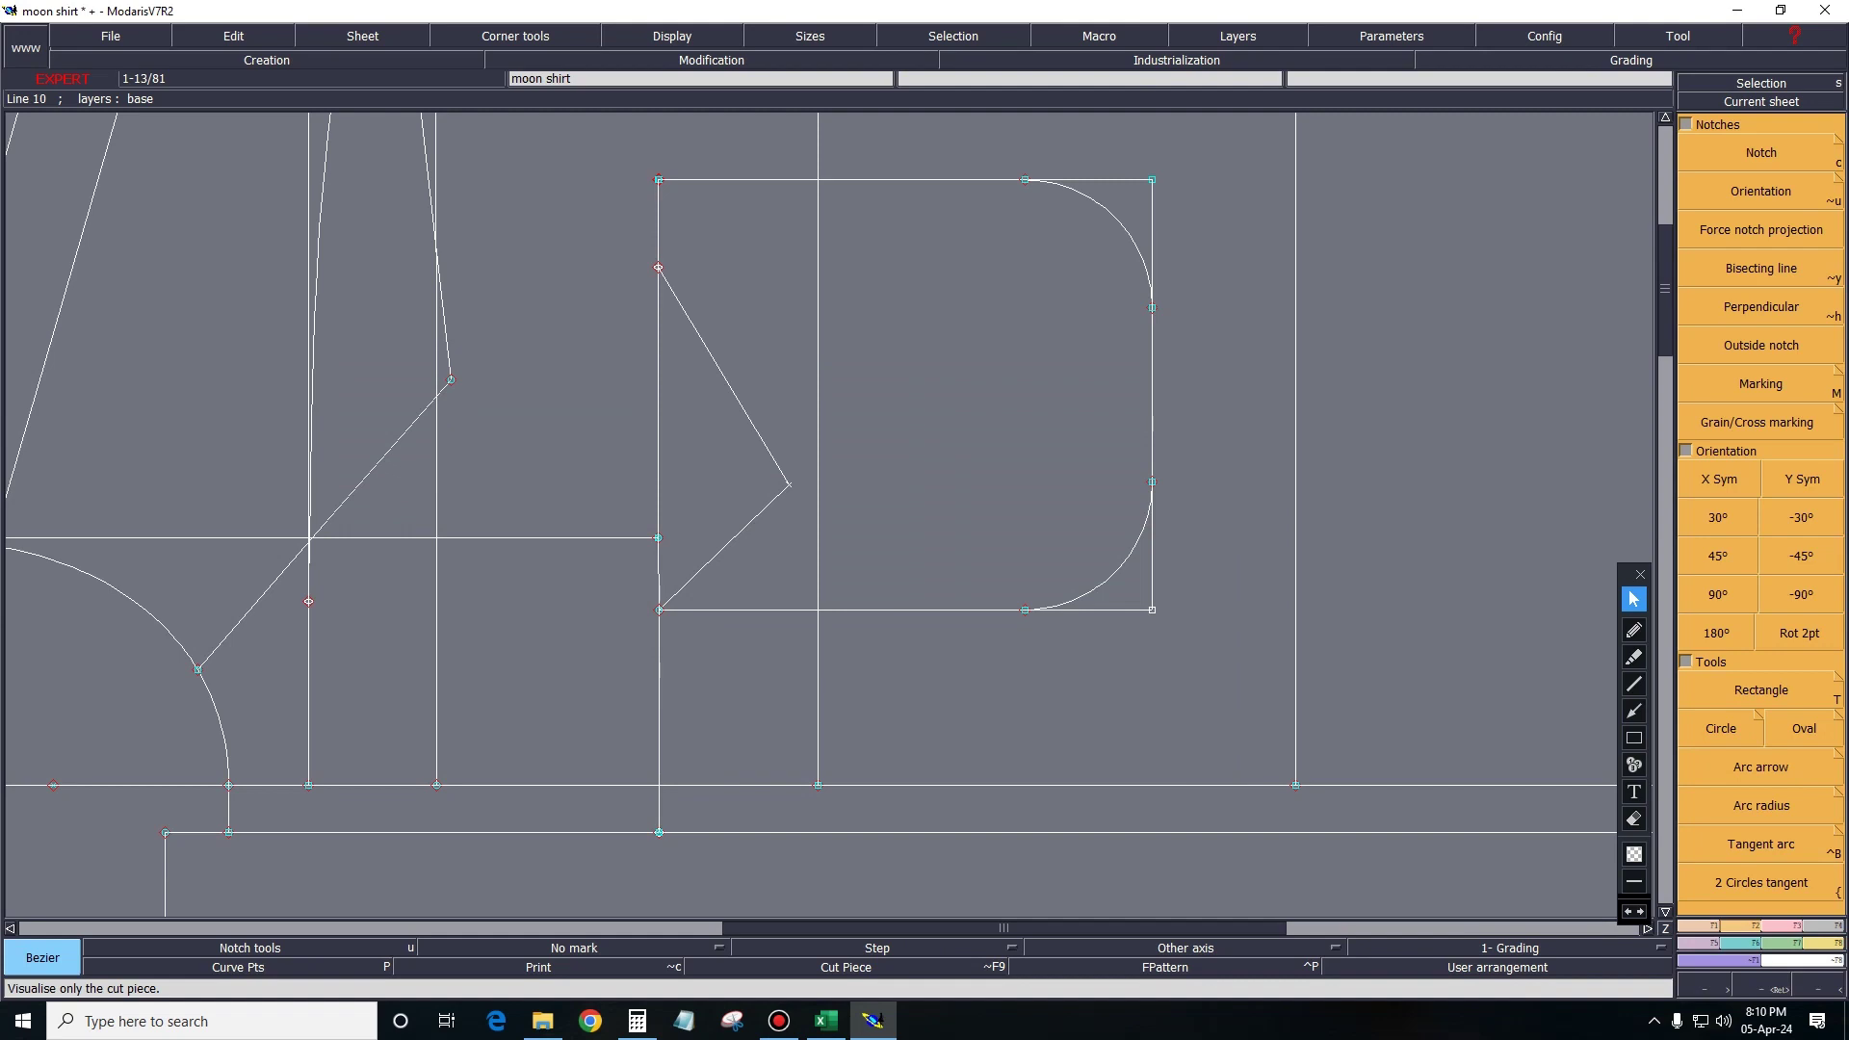
Show curve handles and reshape the flap's upper edge into a curve.
key(i)
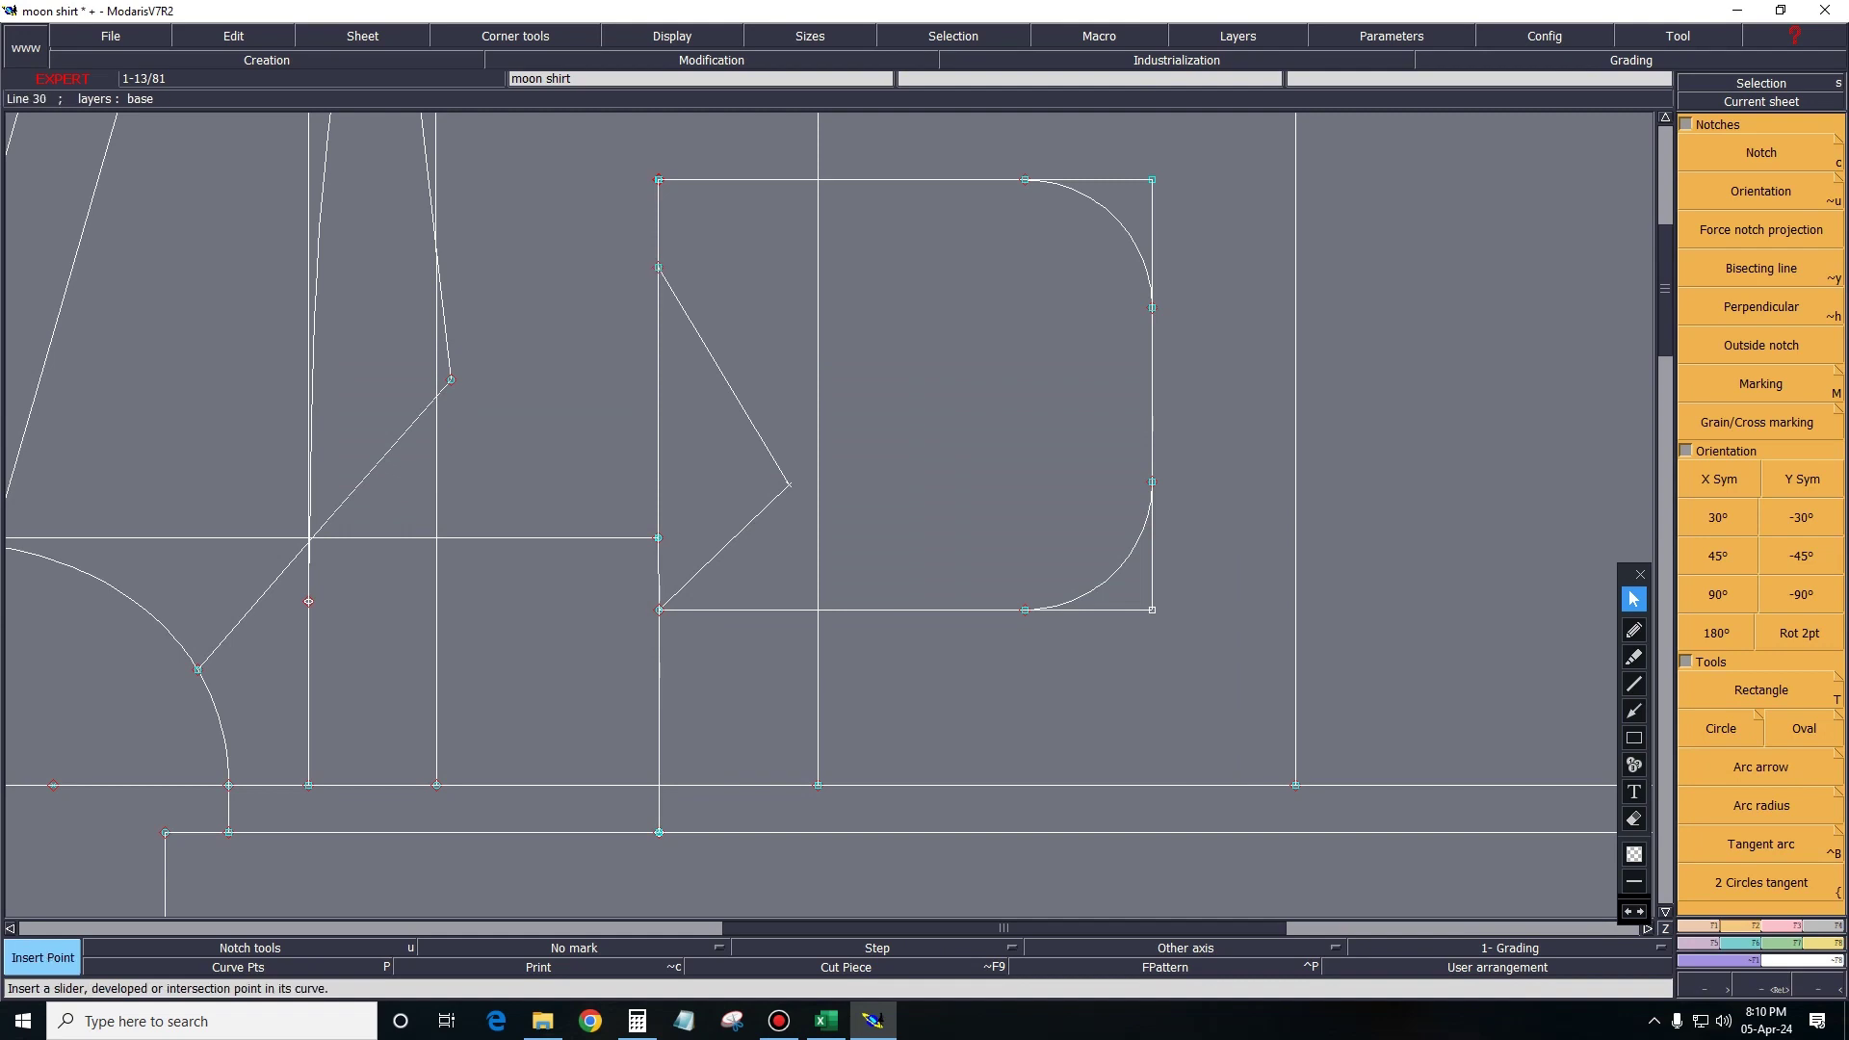
key(c)
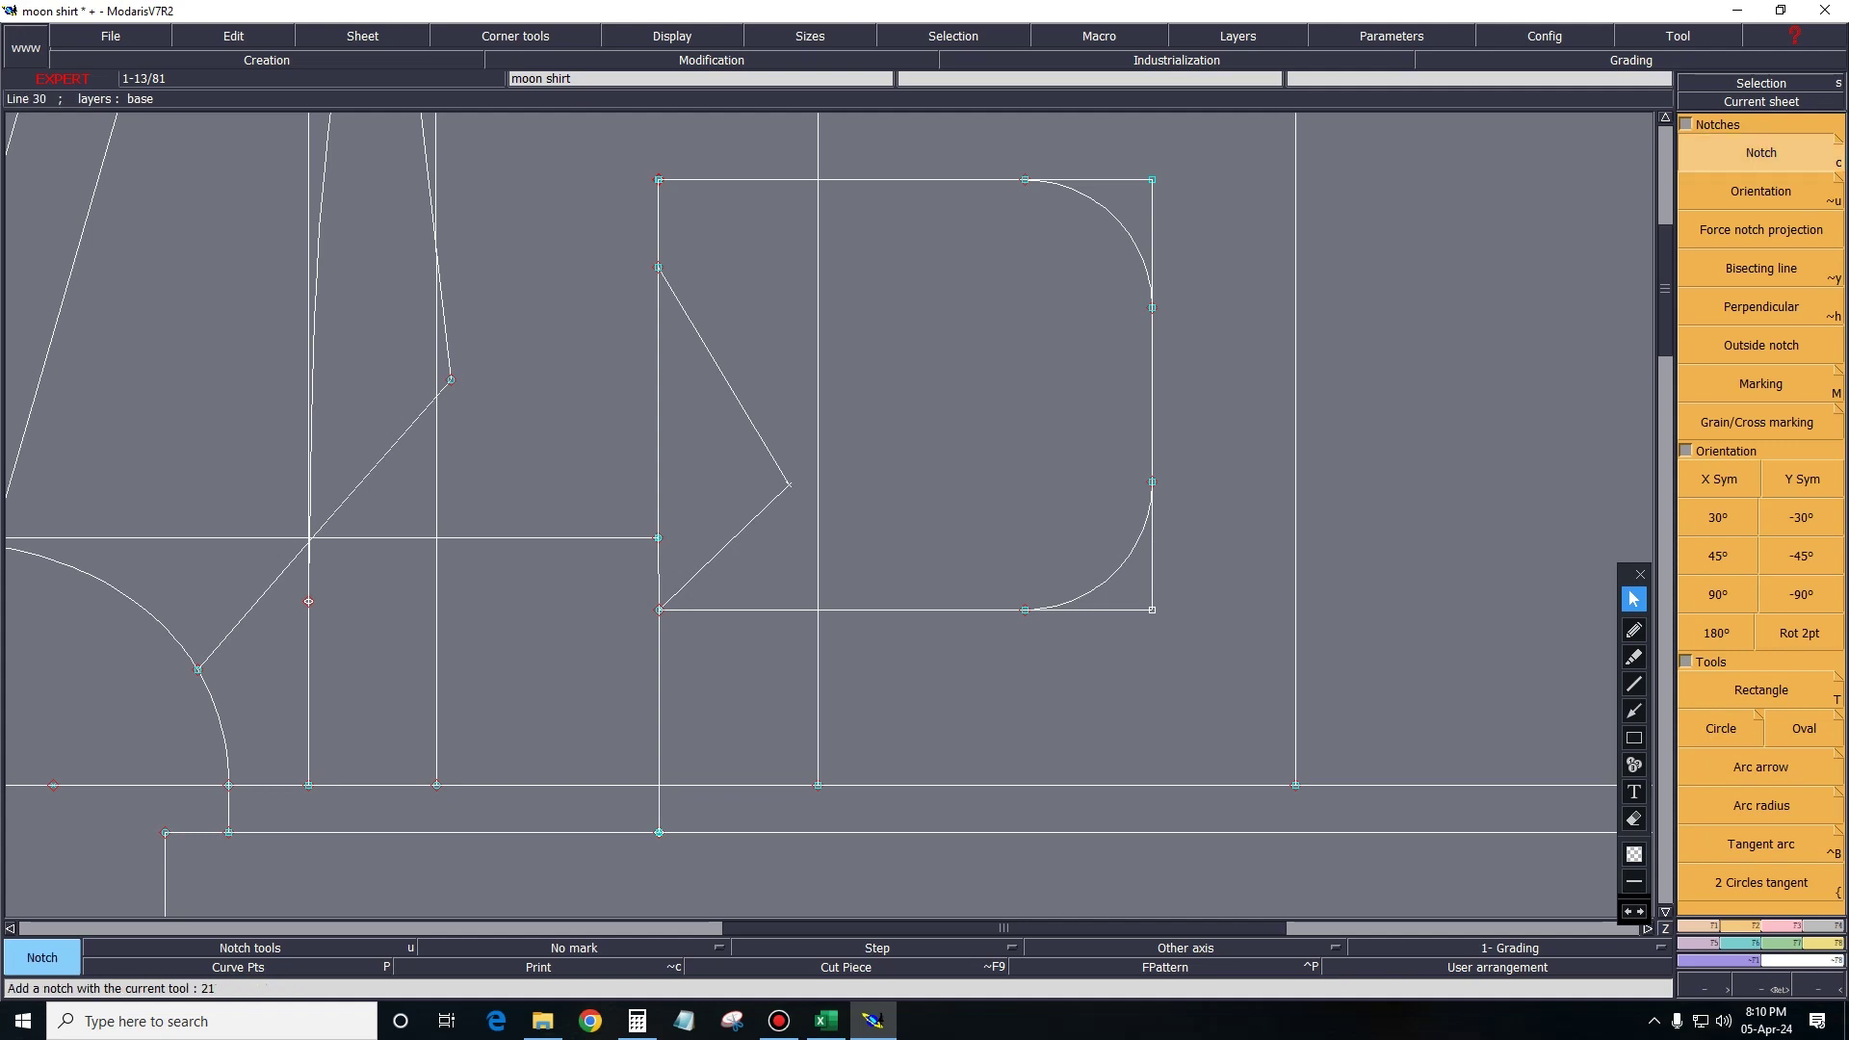
click(672, 35)
click(694, 401)
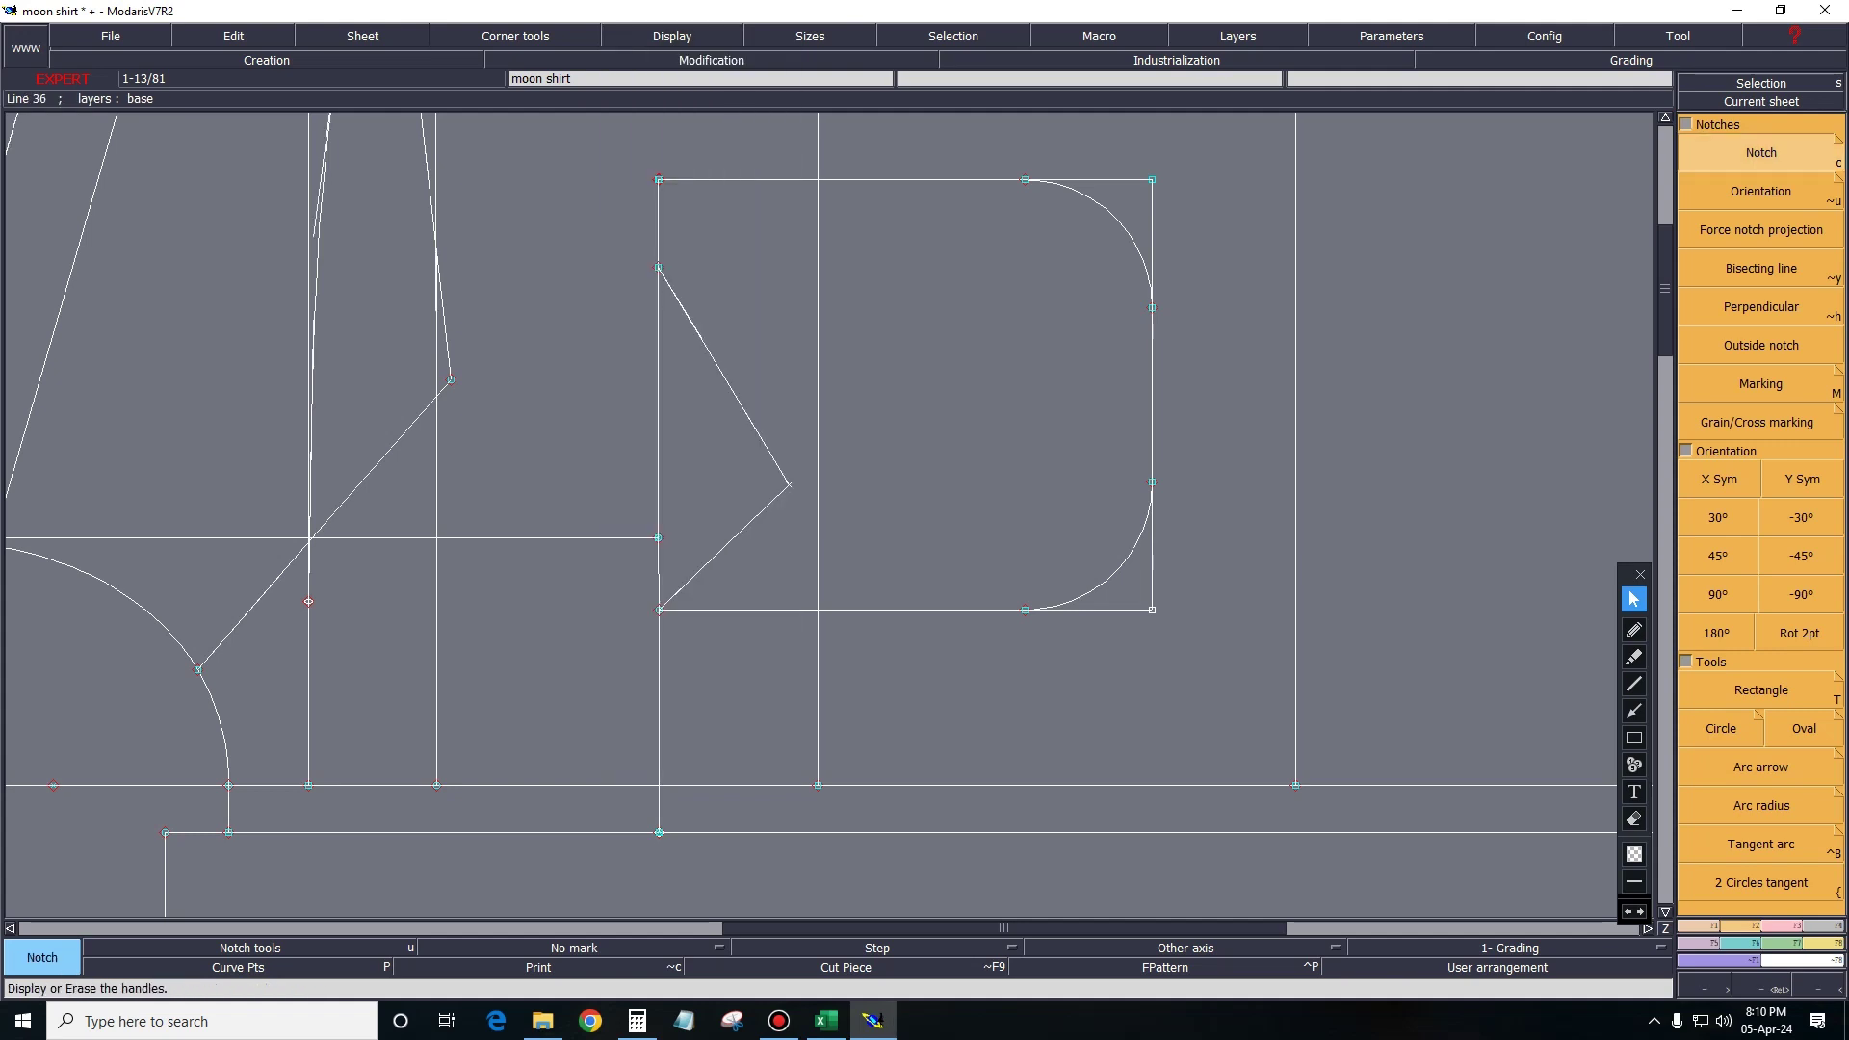
key(F2)
drag(724, 376, 698, 366)
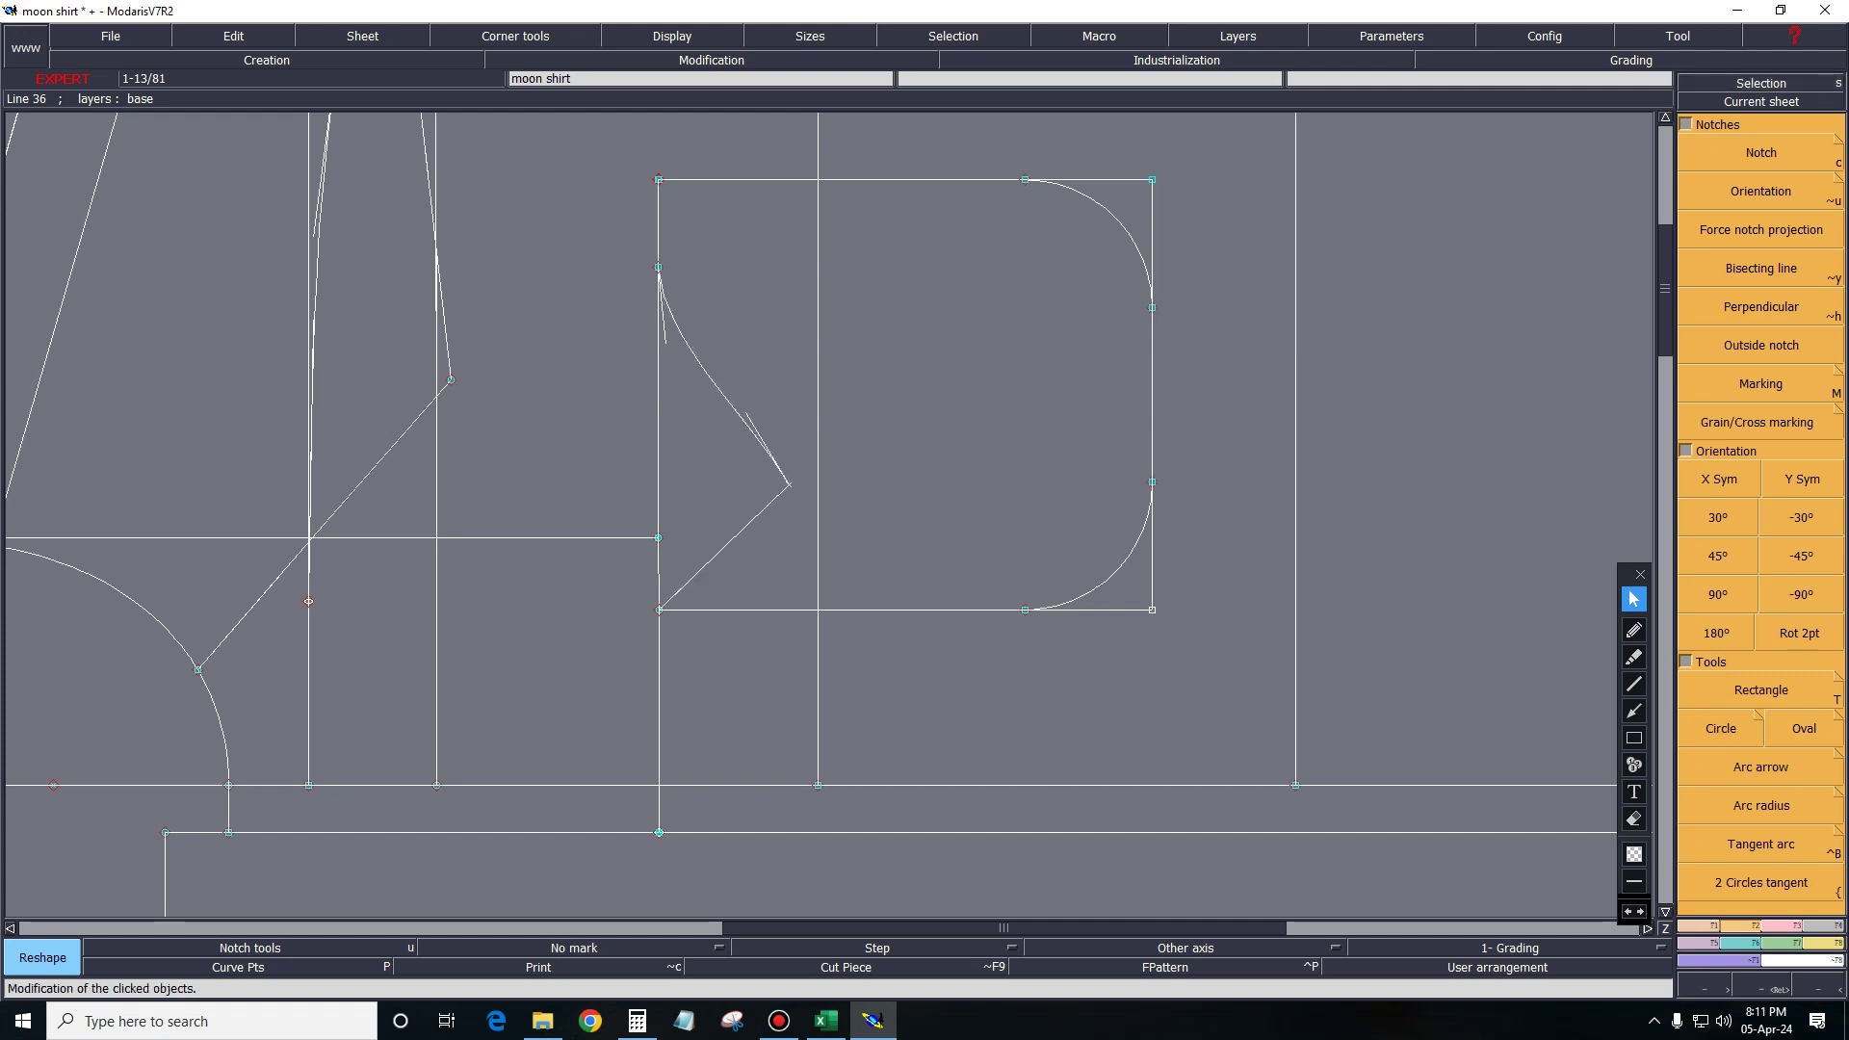
drag(699, 366, 678, 591)
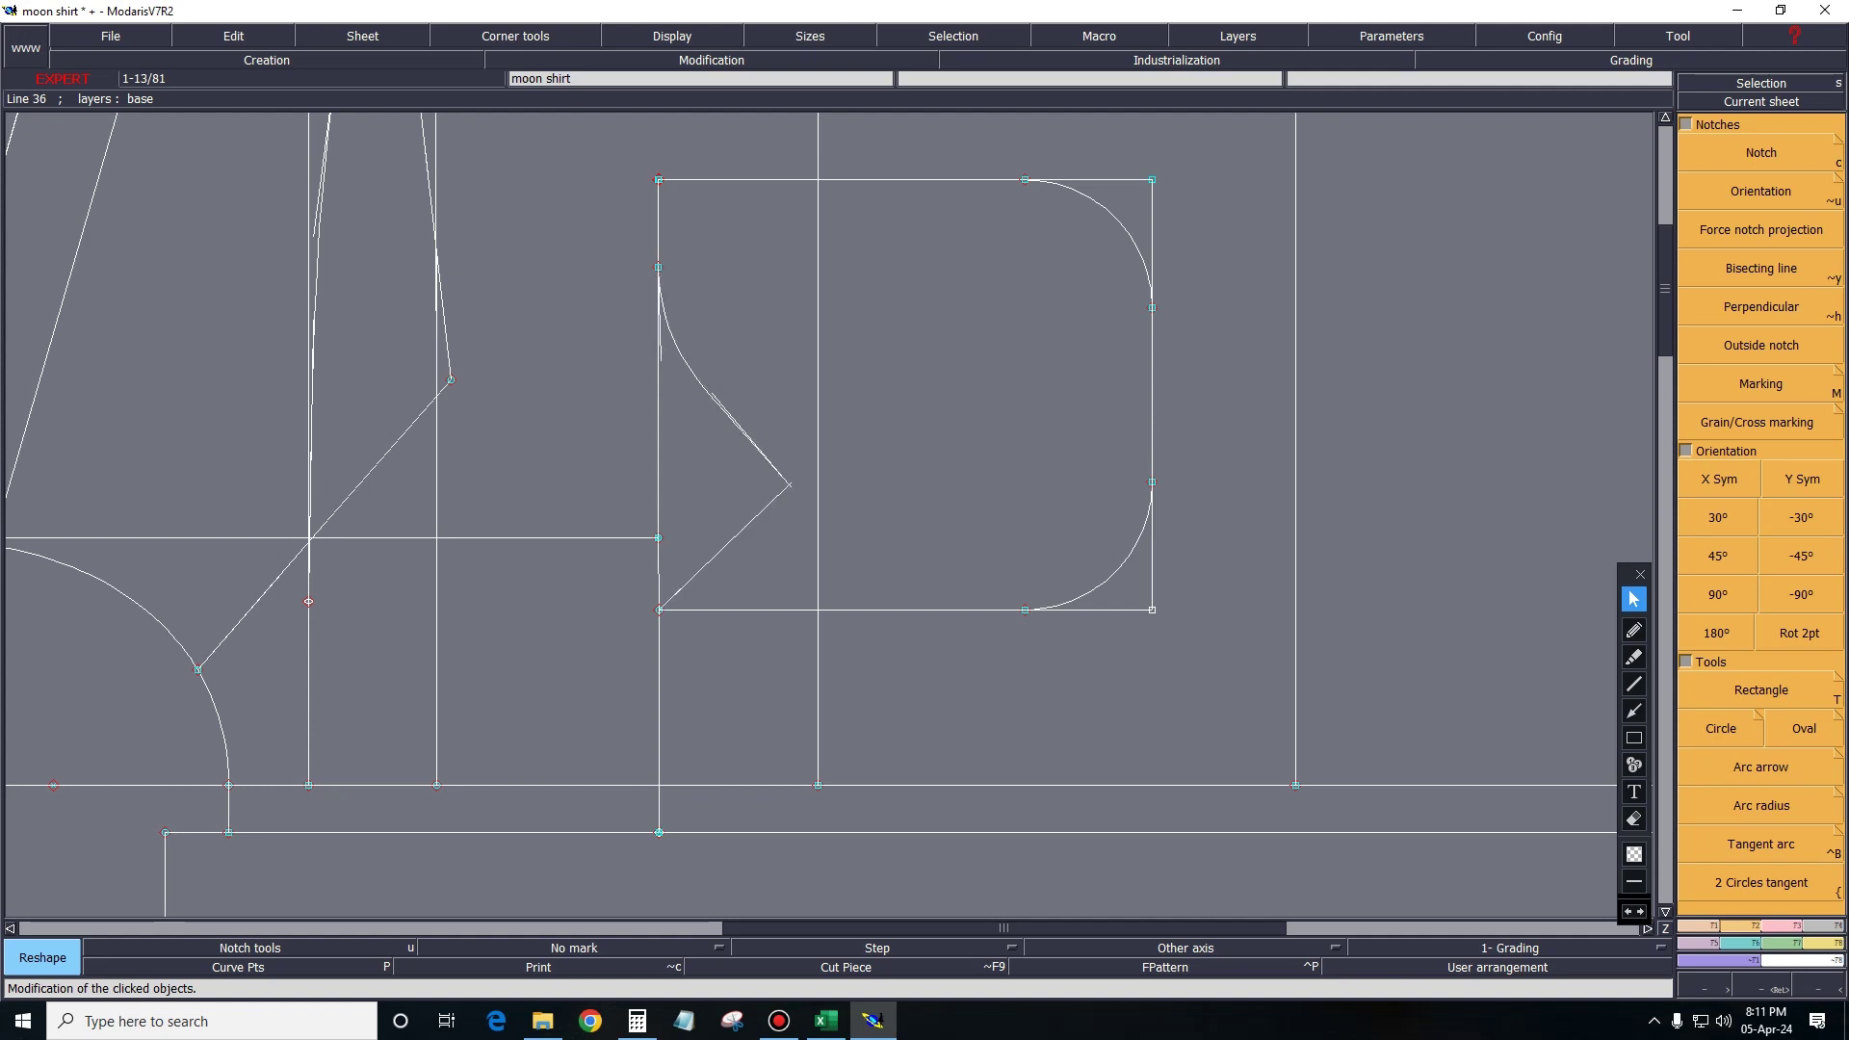
key(r)
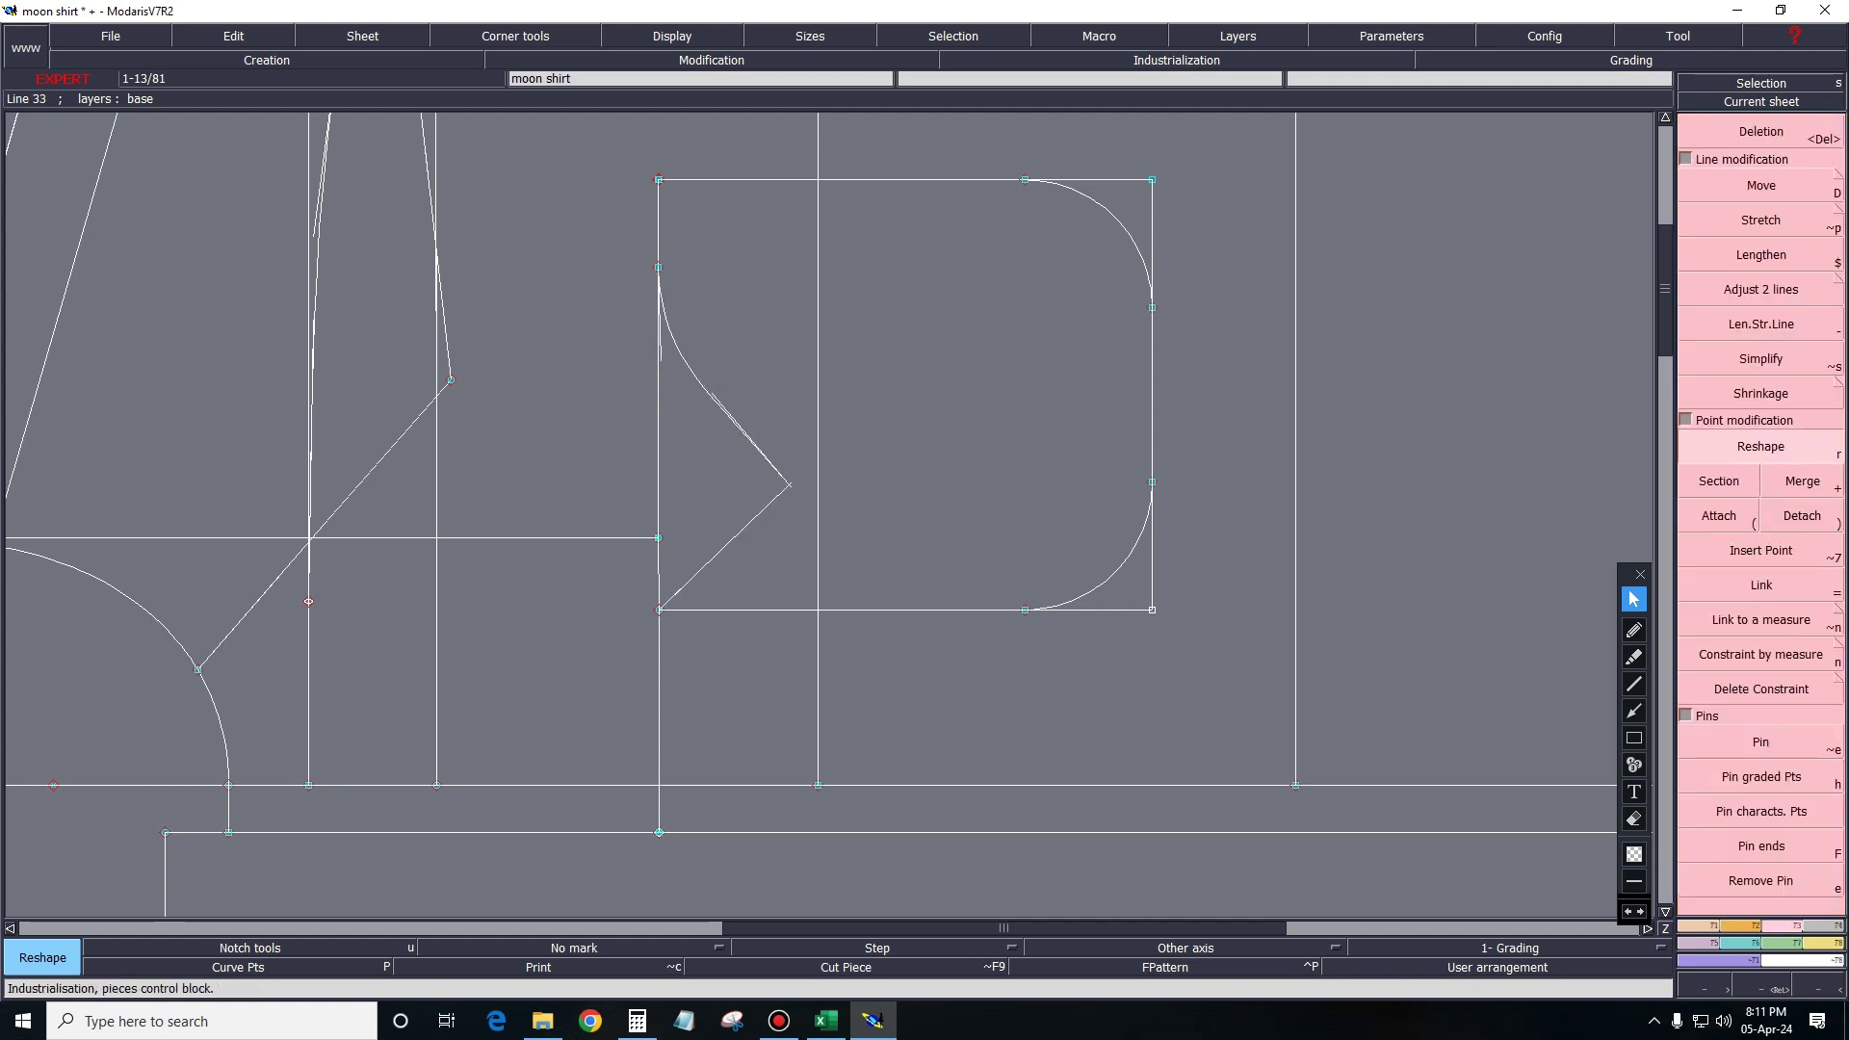
Hide curve handles and create a symmetry axis along the pocket's left edge.
click(1719, 481)
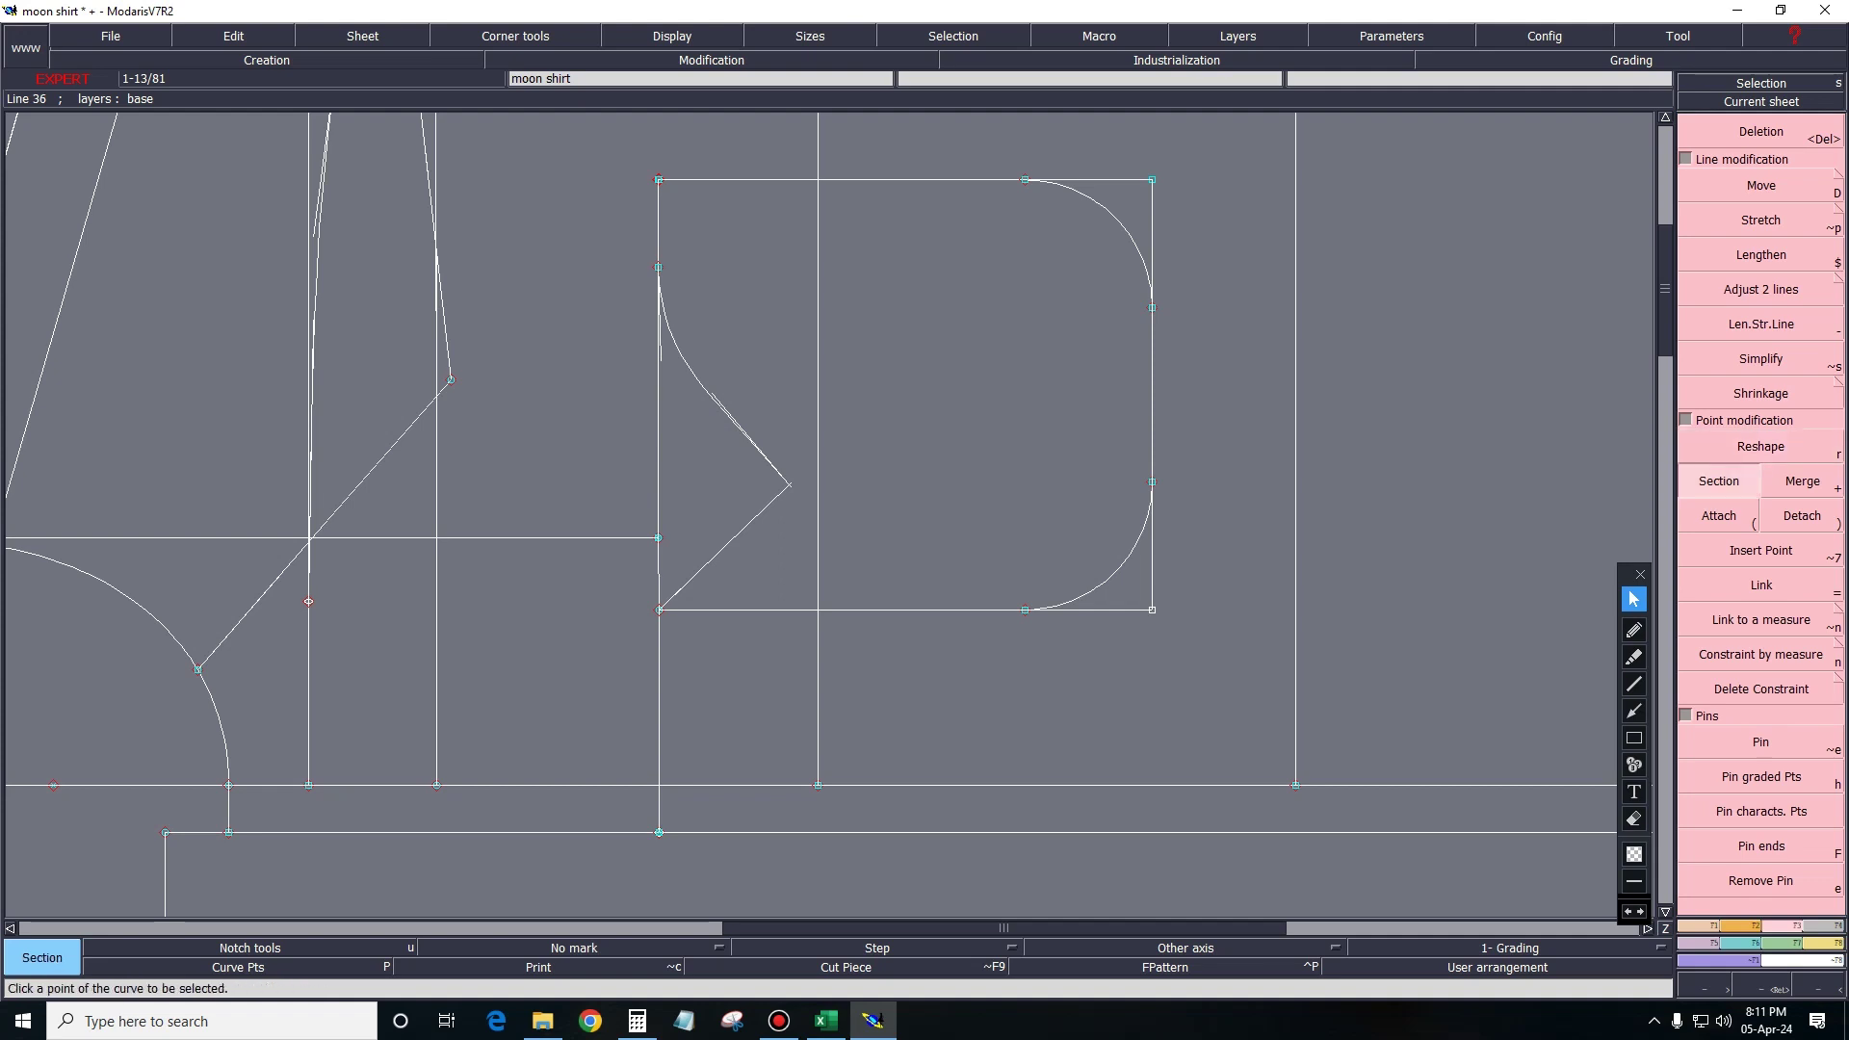
click(672, 35)
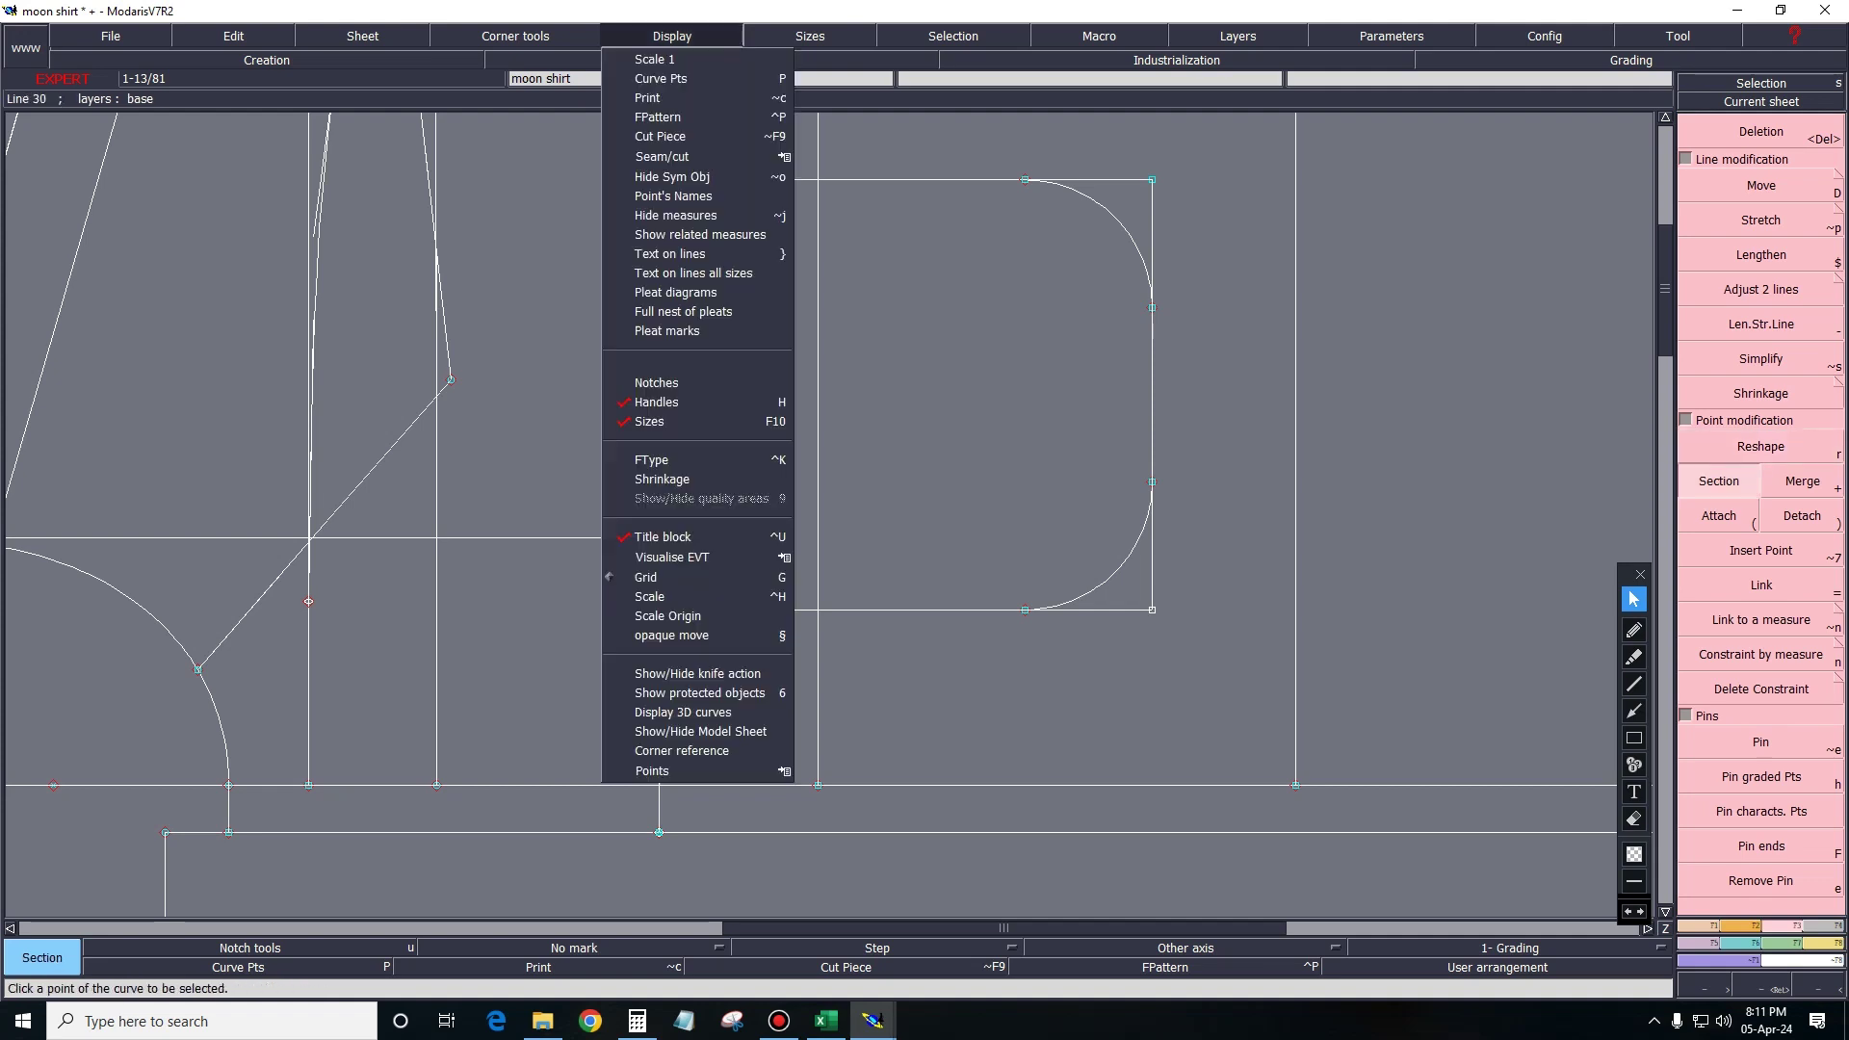
click(674, 390)
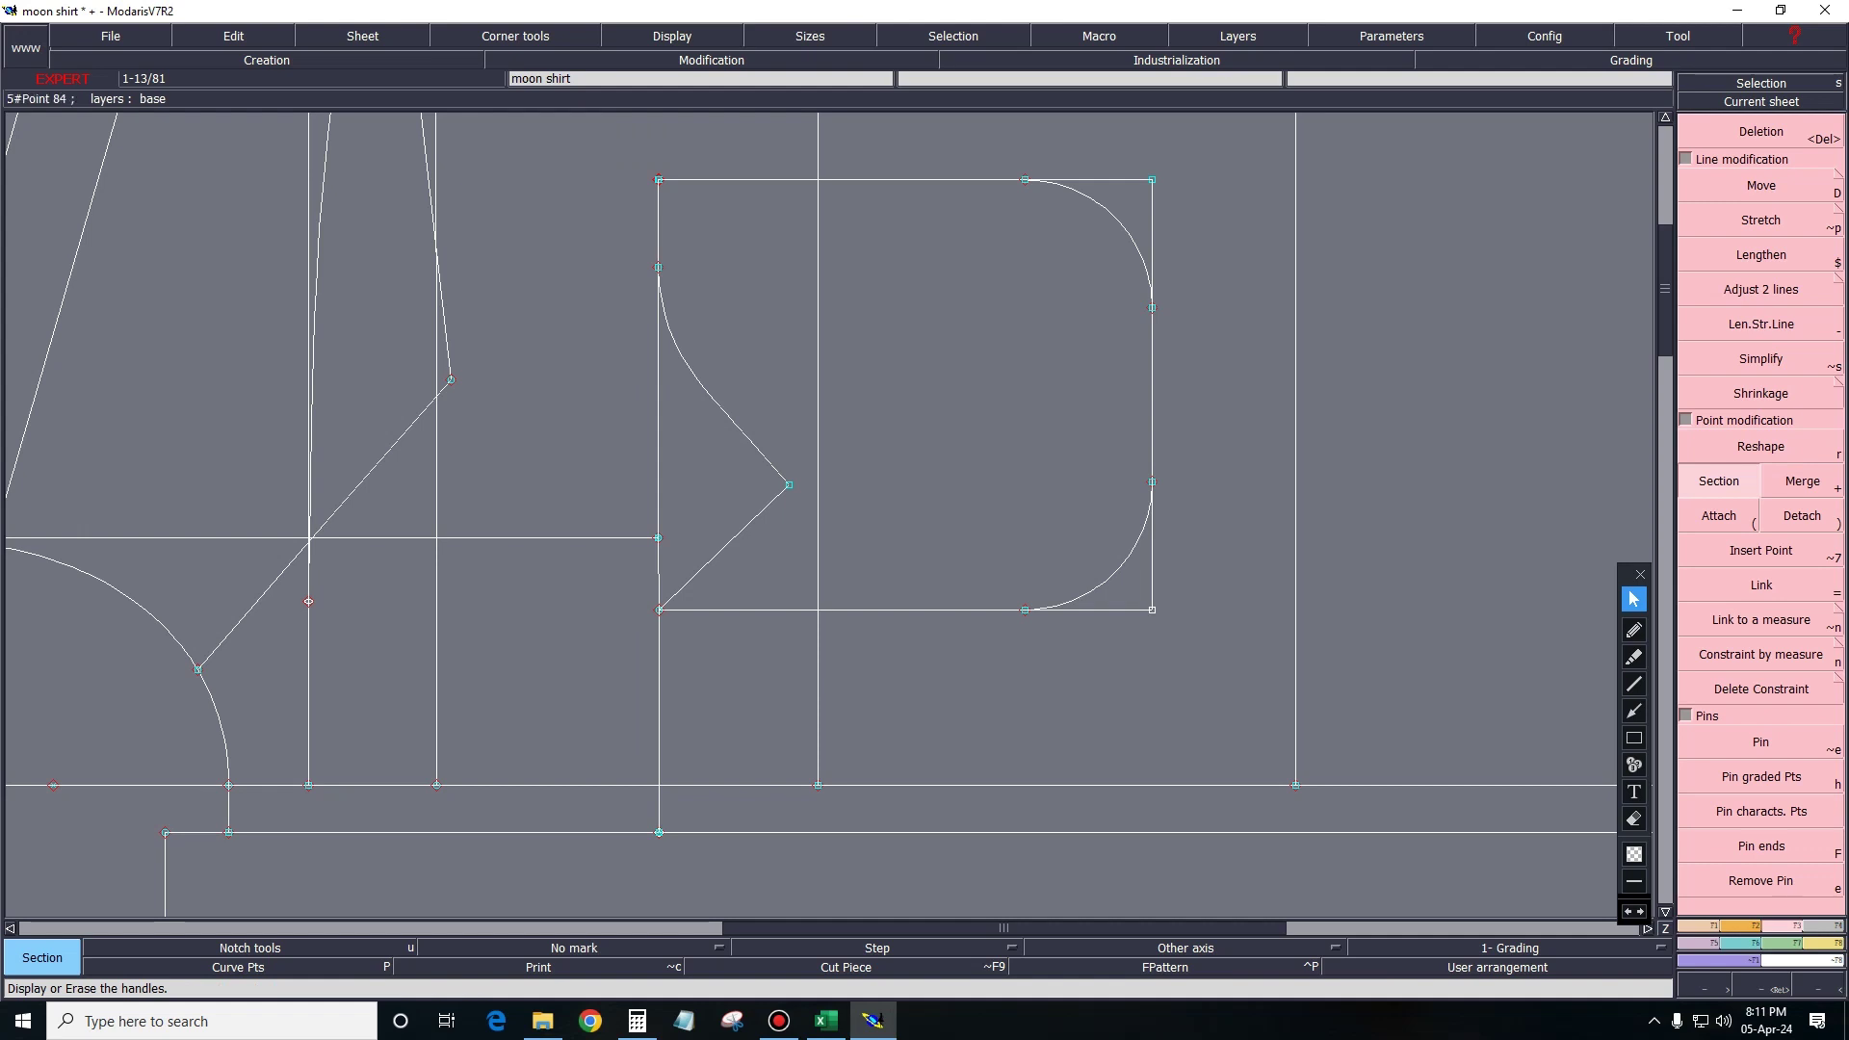
key(u)
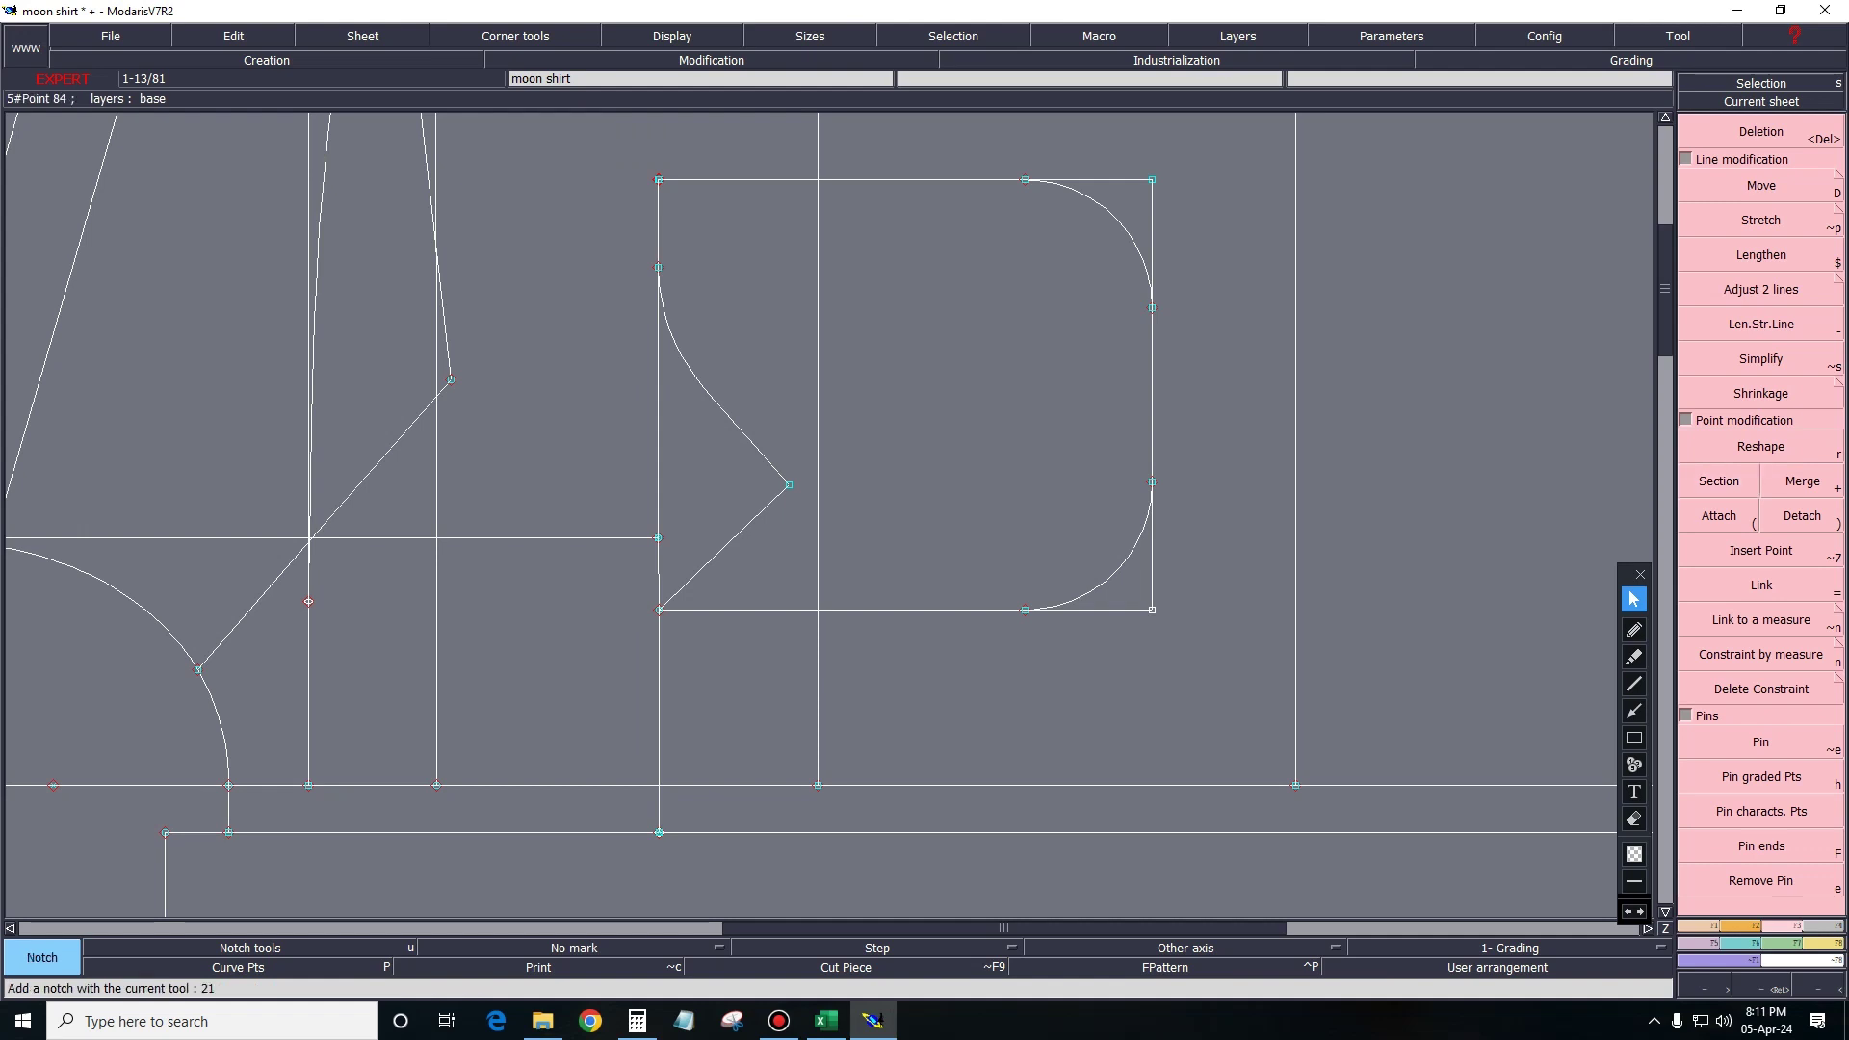
key(y)
click(659, 609)
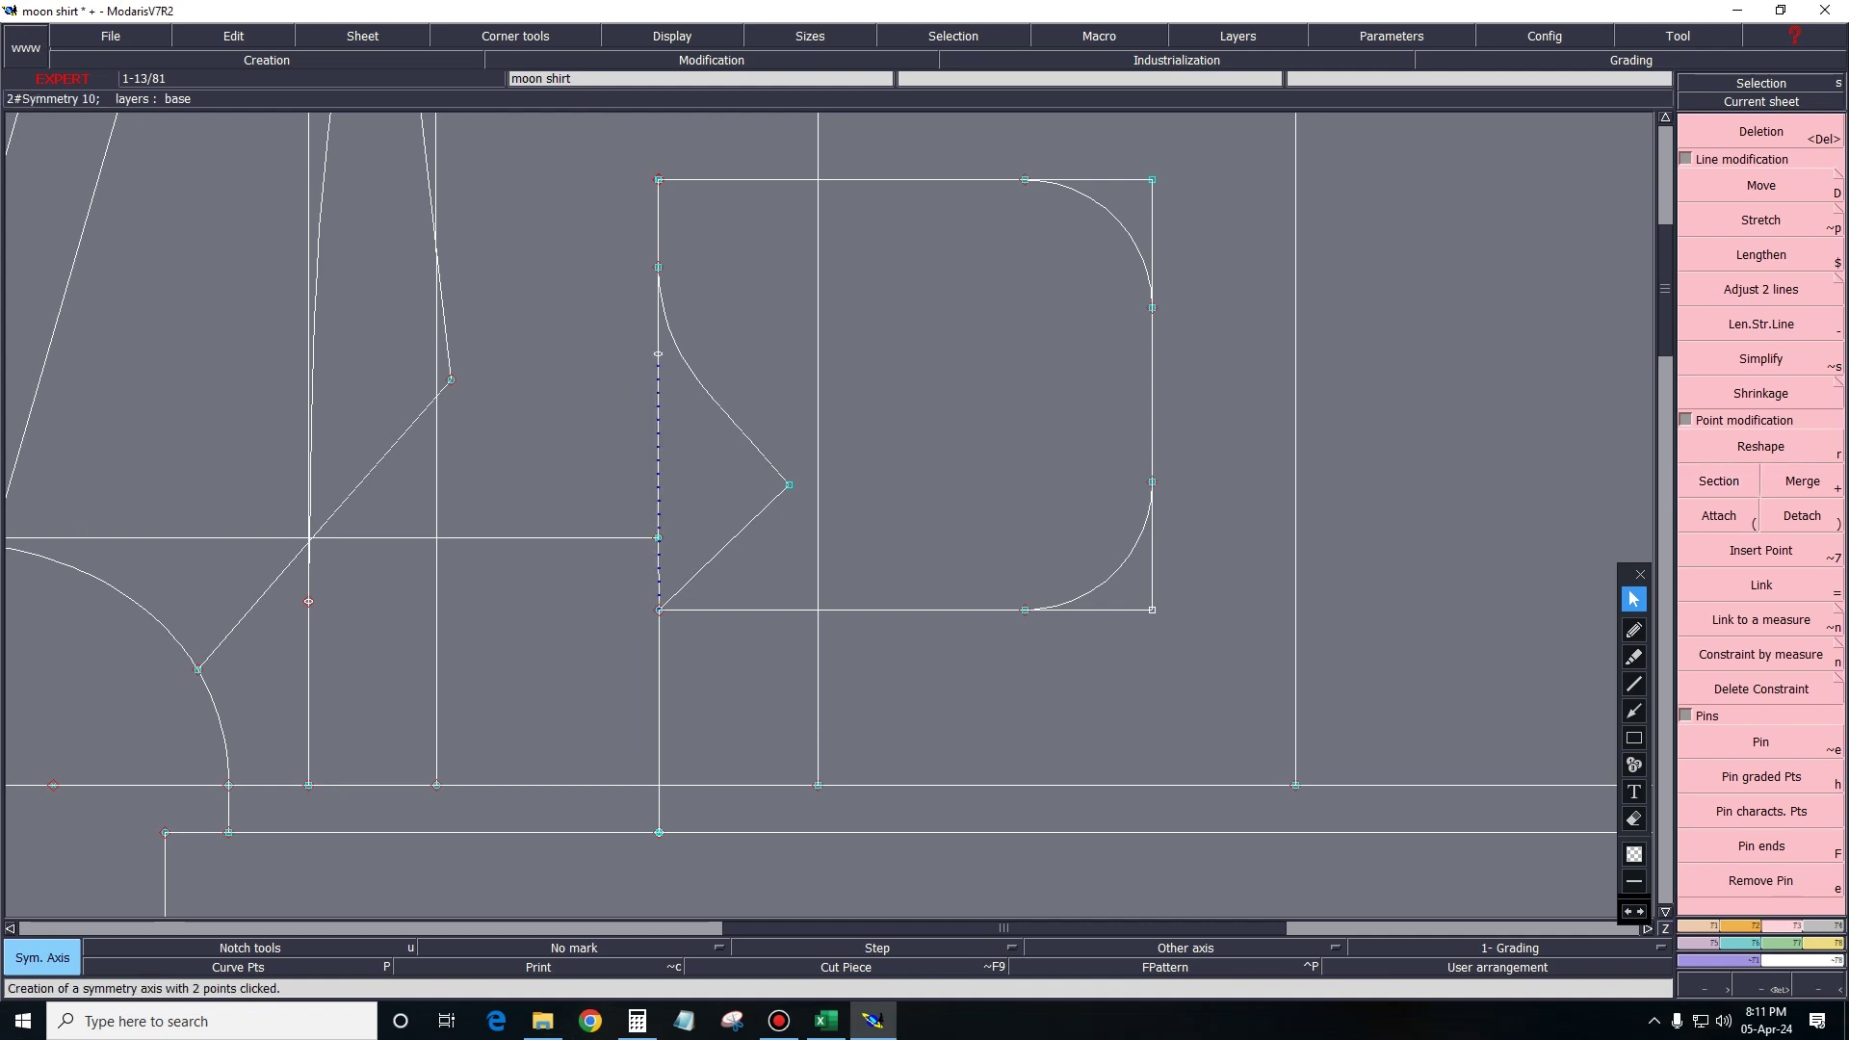
Mirror both flap edges across the axis and delete the original right-pointing edges.
key(y)
click(659, 443)
click(732, 414)
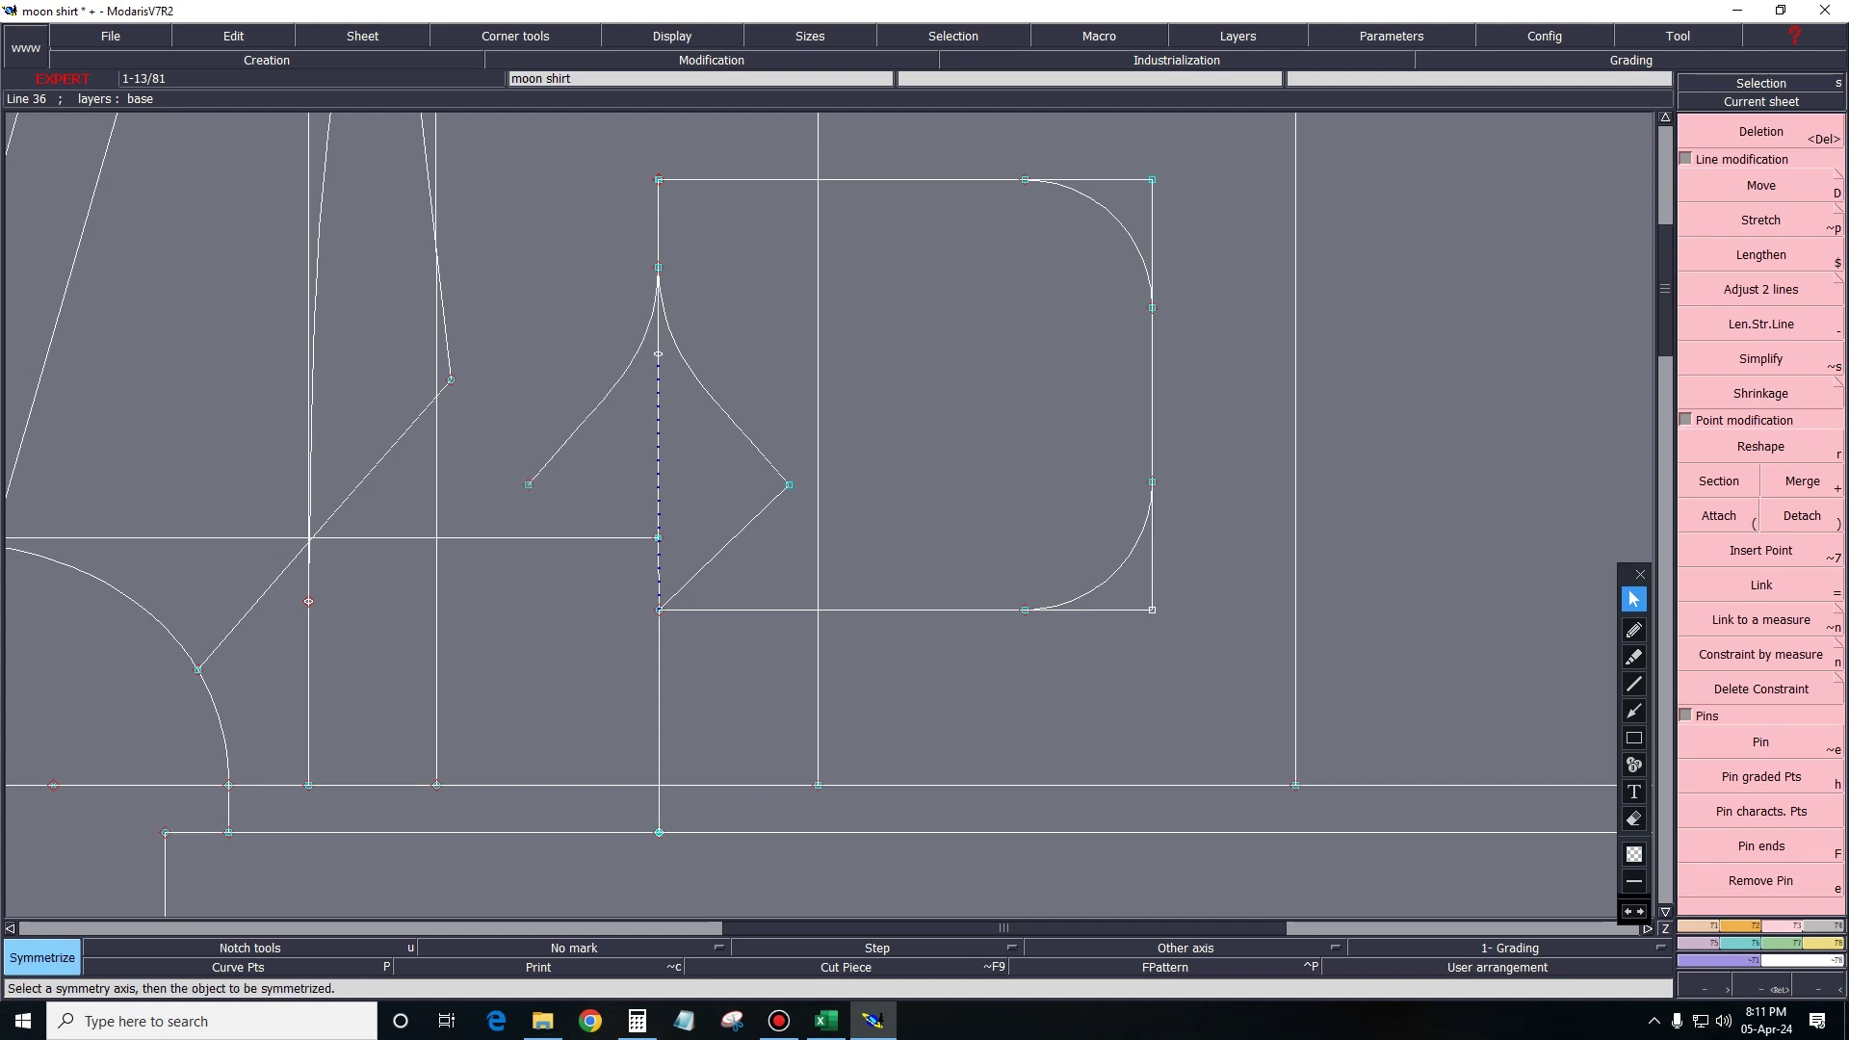
click(724, 547)
key(Delete)
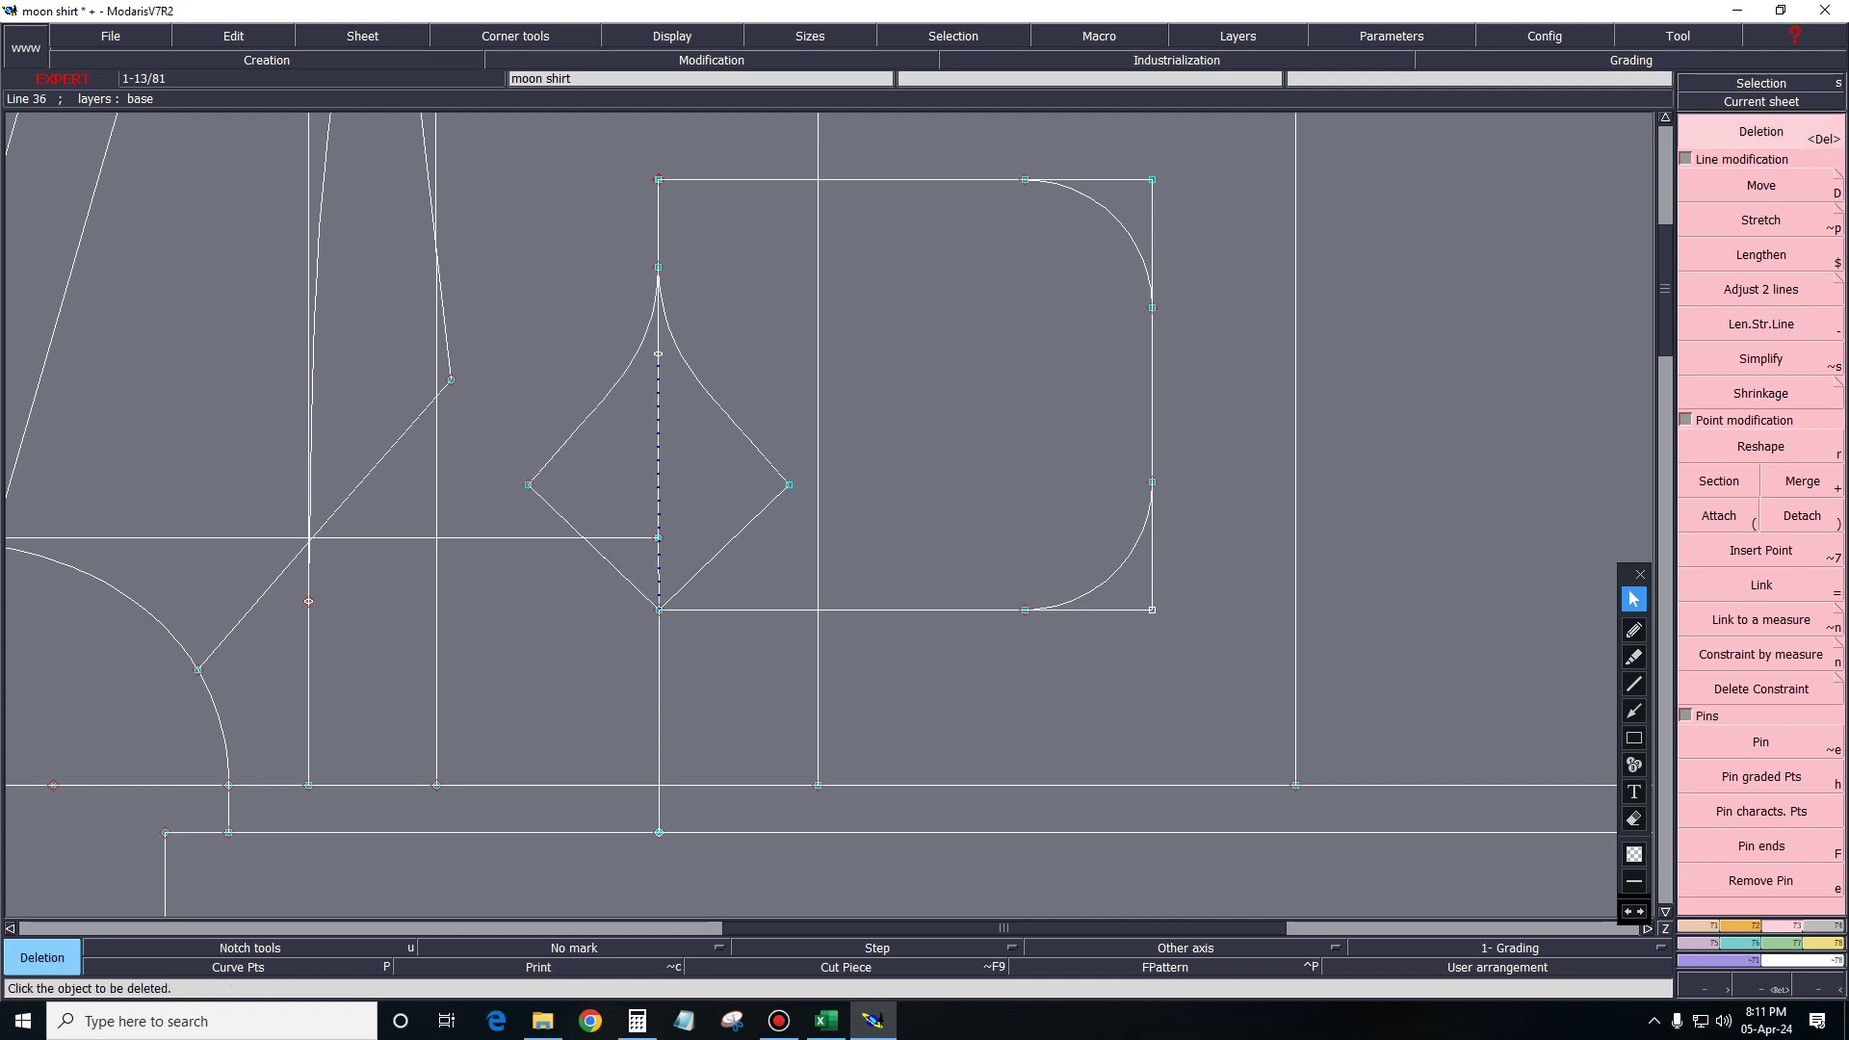
click(722, 404)
click(724, 547)
Add a parallel line 3 cm inside the pocket's left edge.
key(3)
click(658, 703)
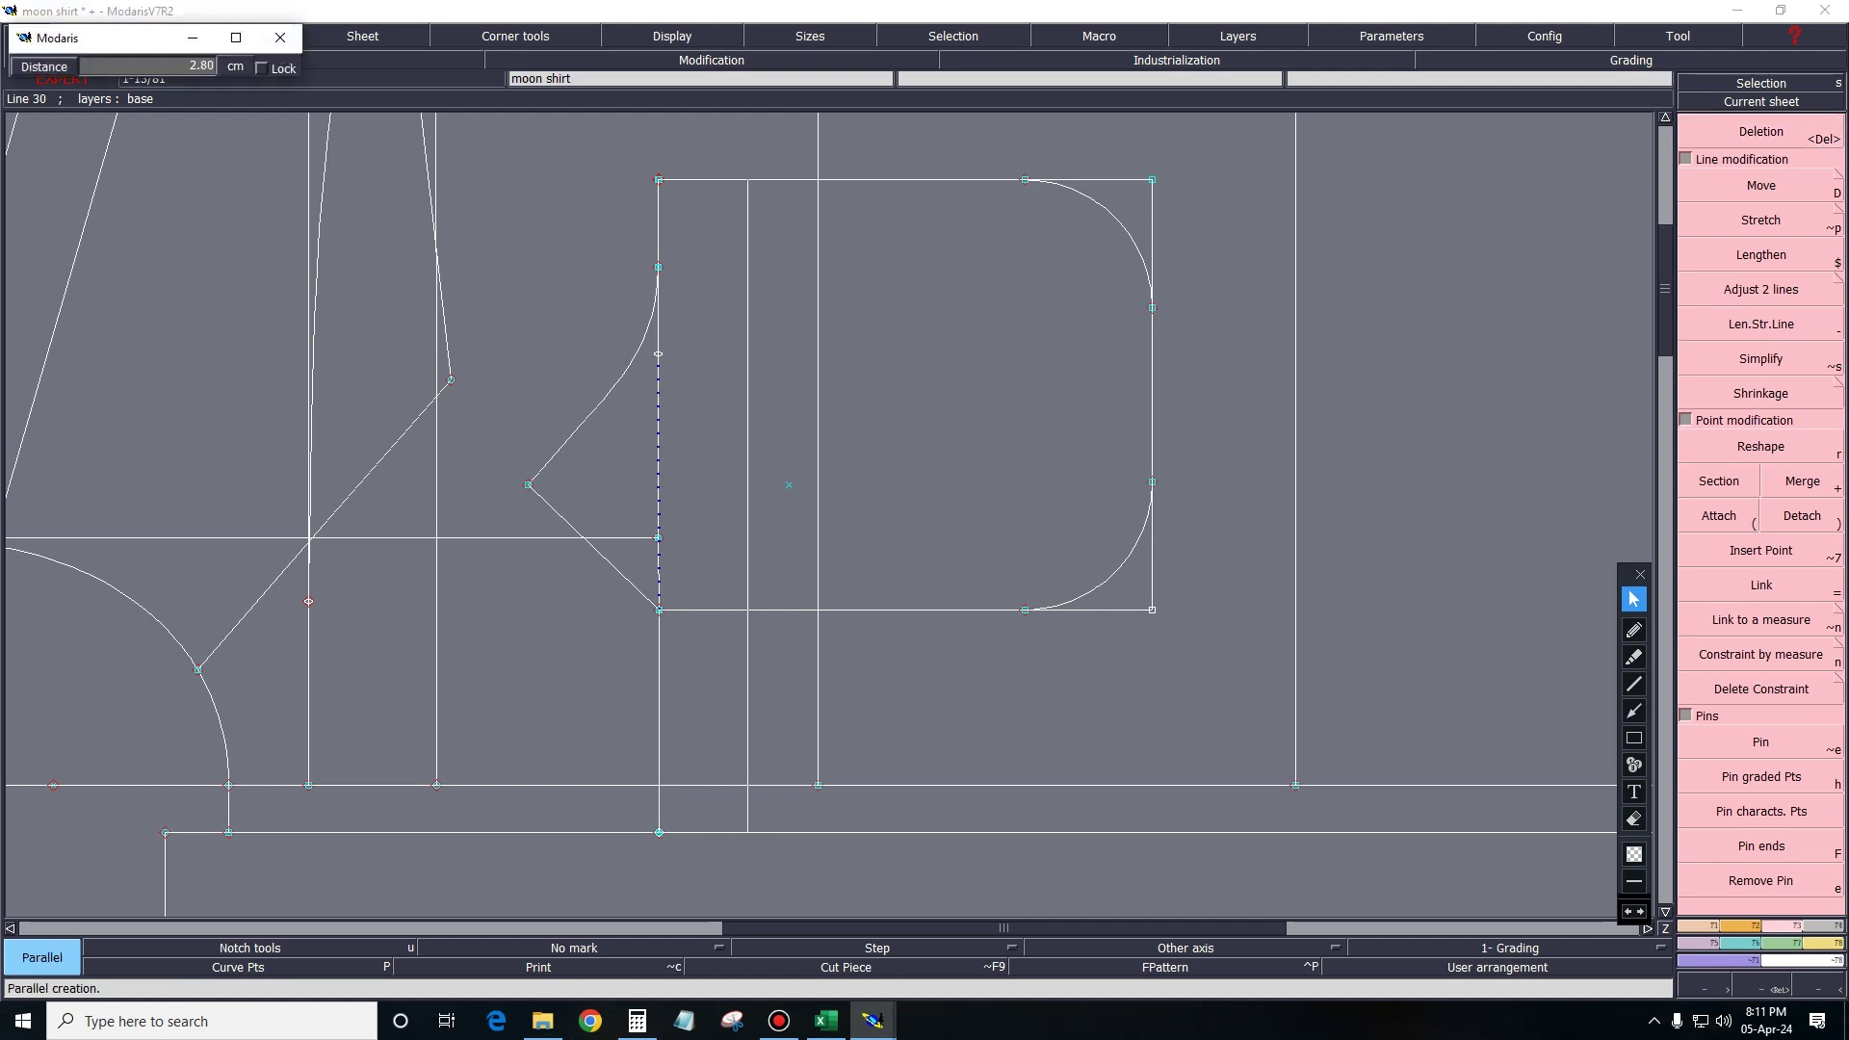
text(3)
key(Return)
Trim the leftover square corner lines and arrange all sheets on the desk.
key(Delete)
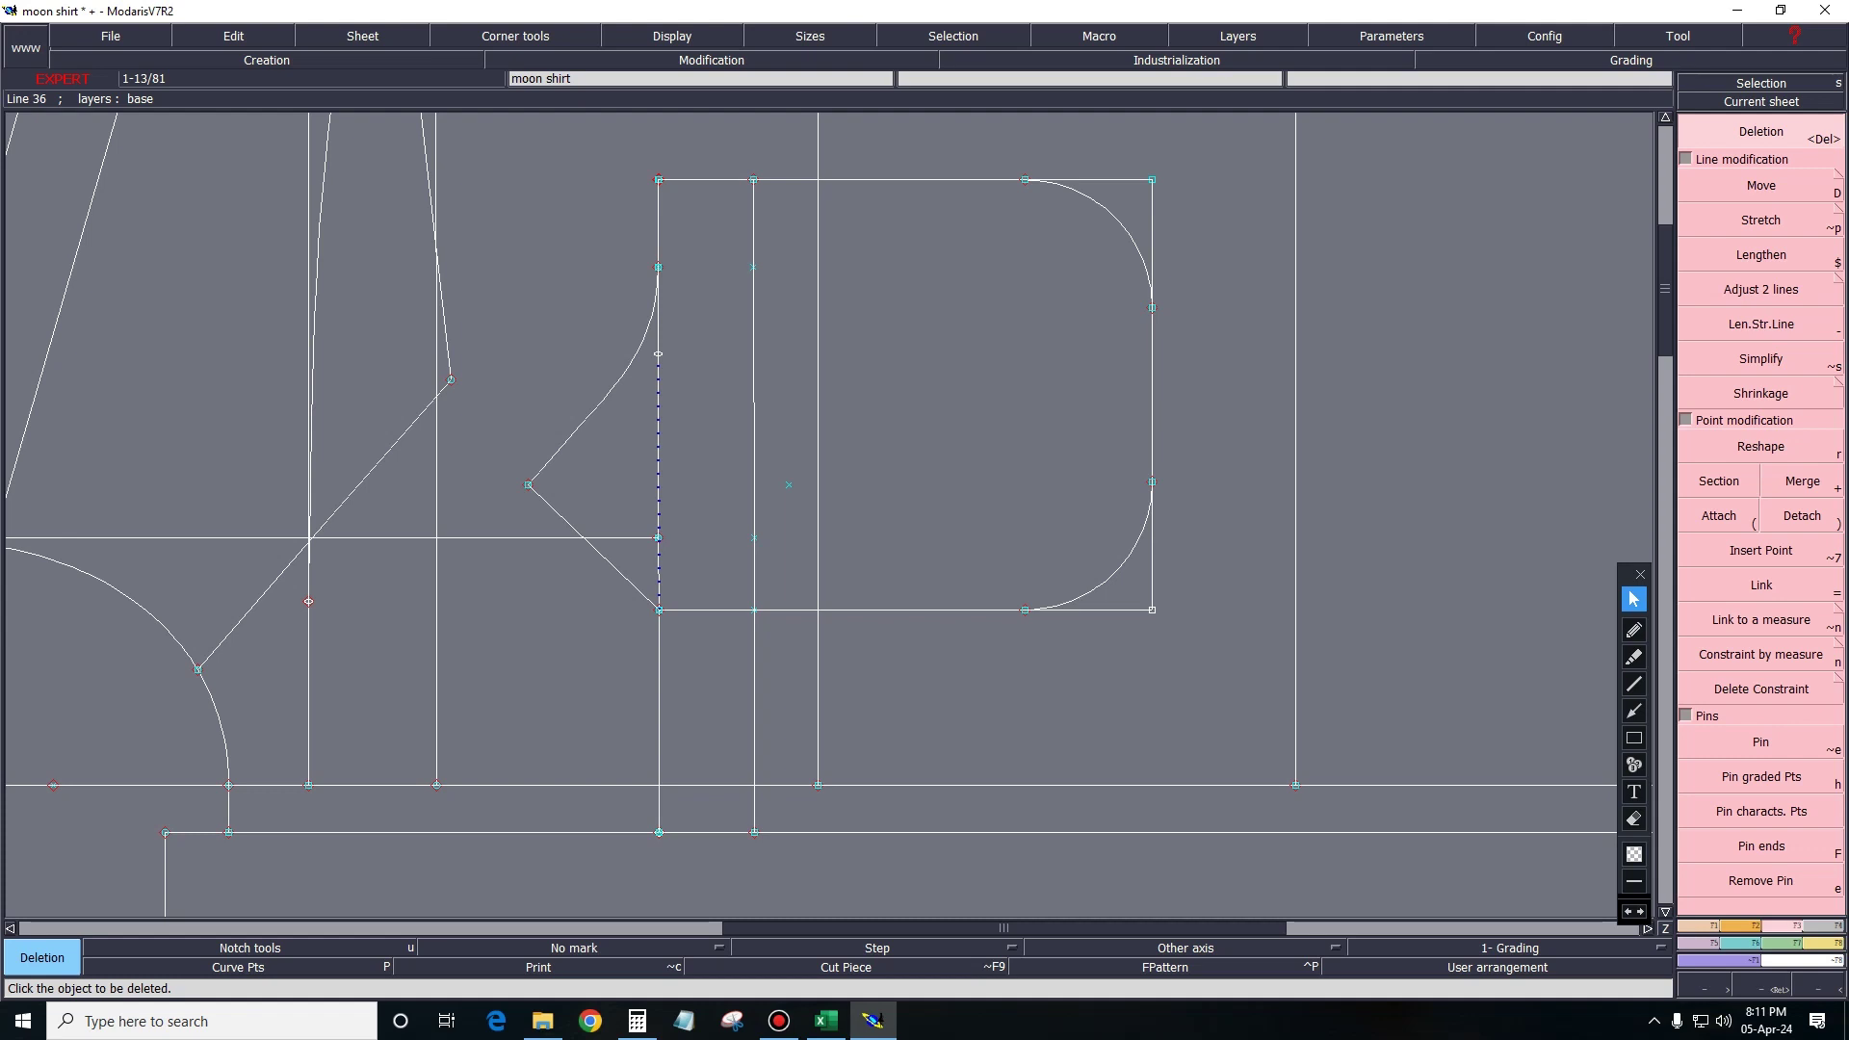
click(1760, 289)
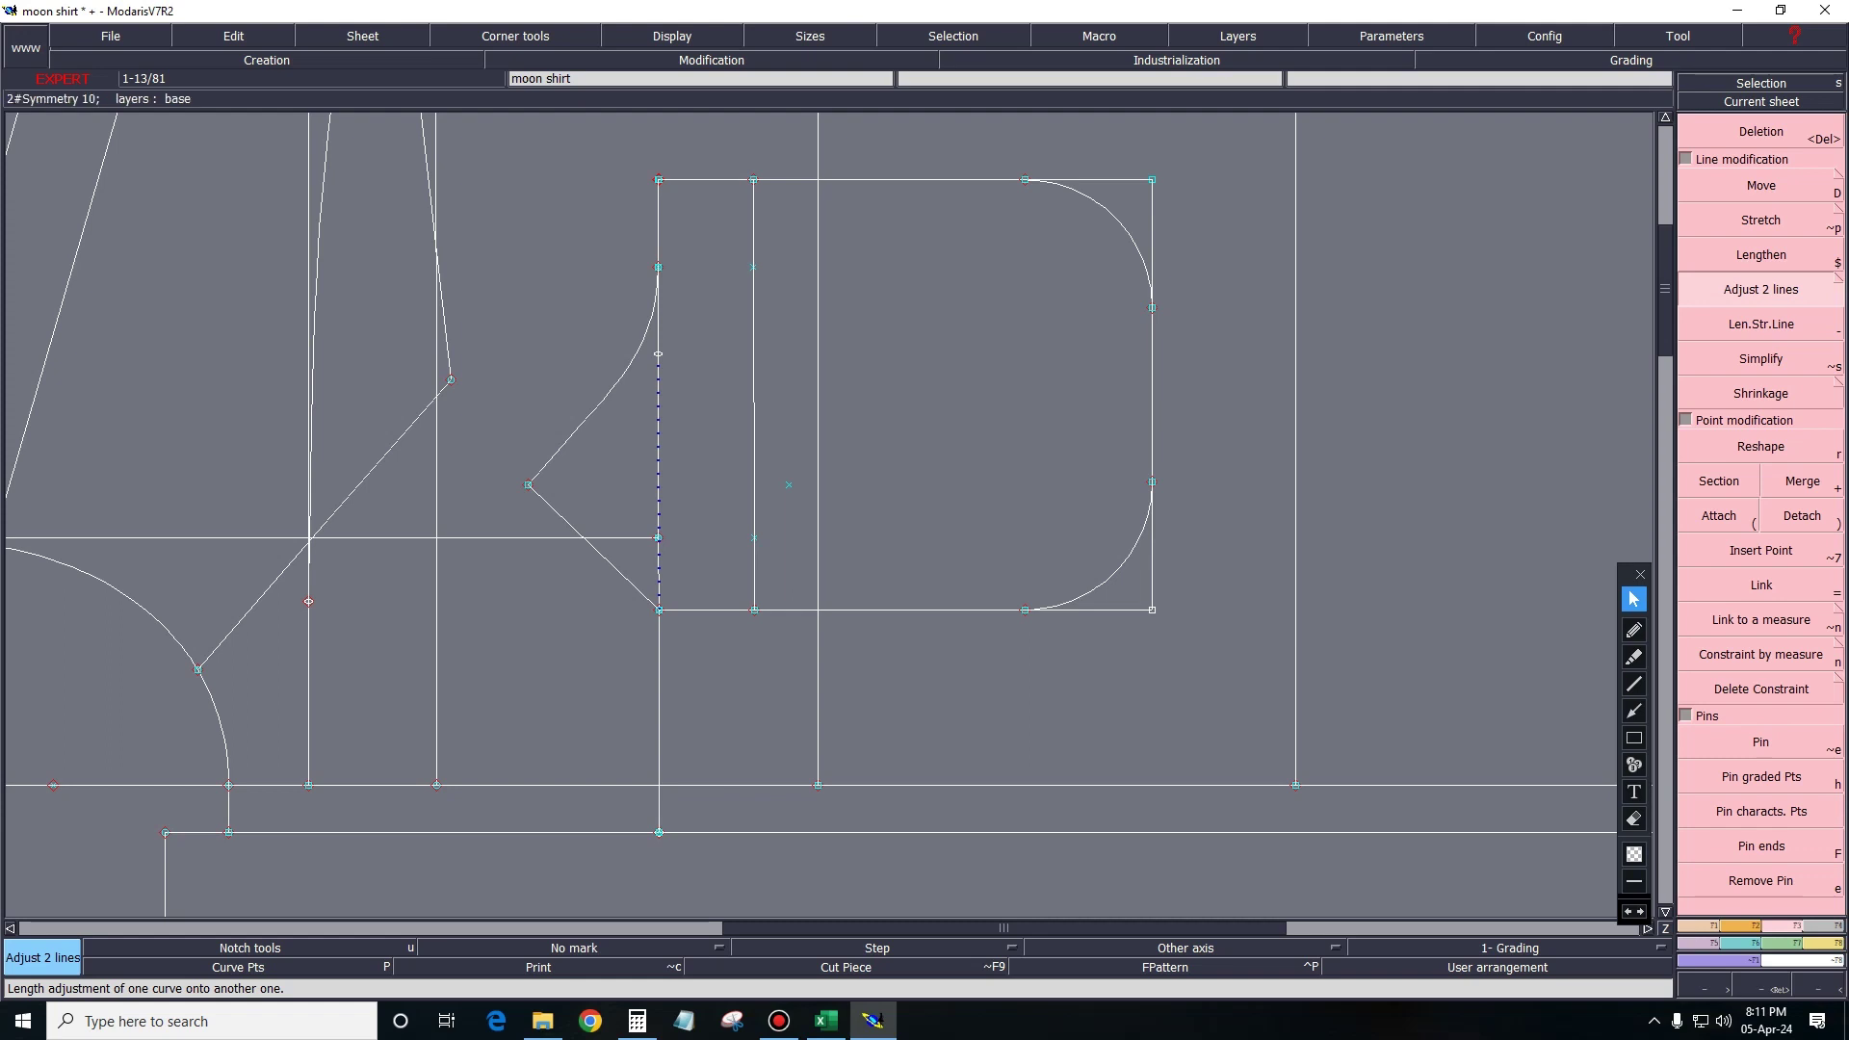
click(1634, 854)
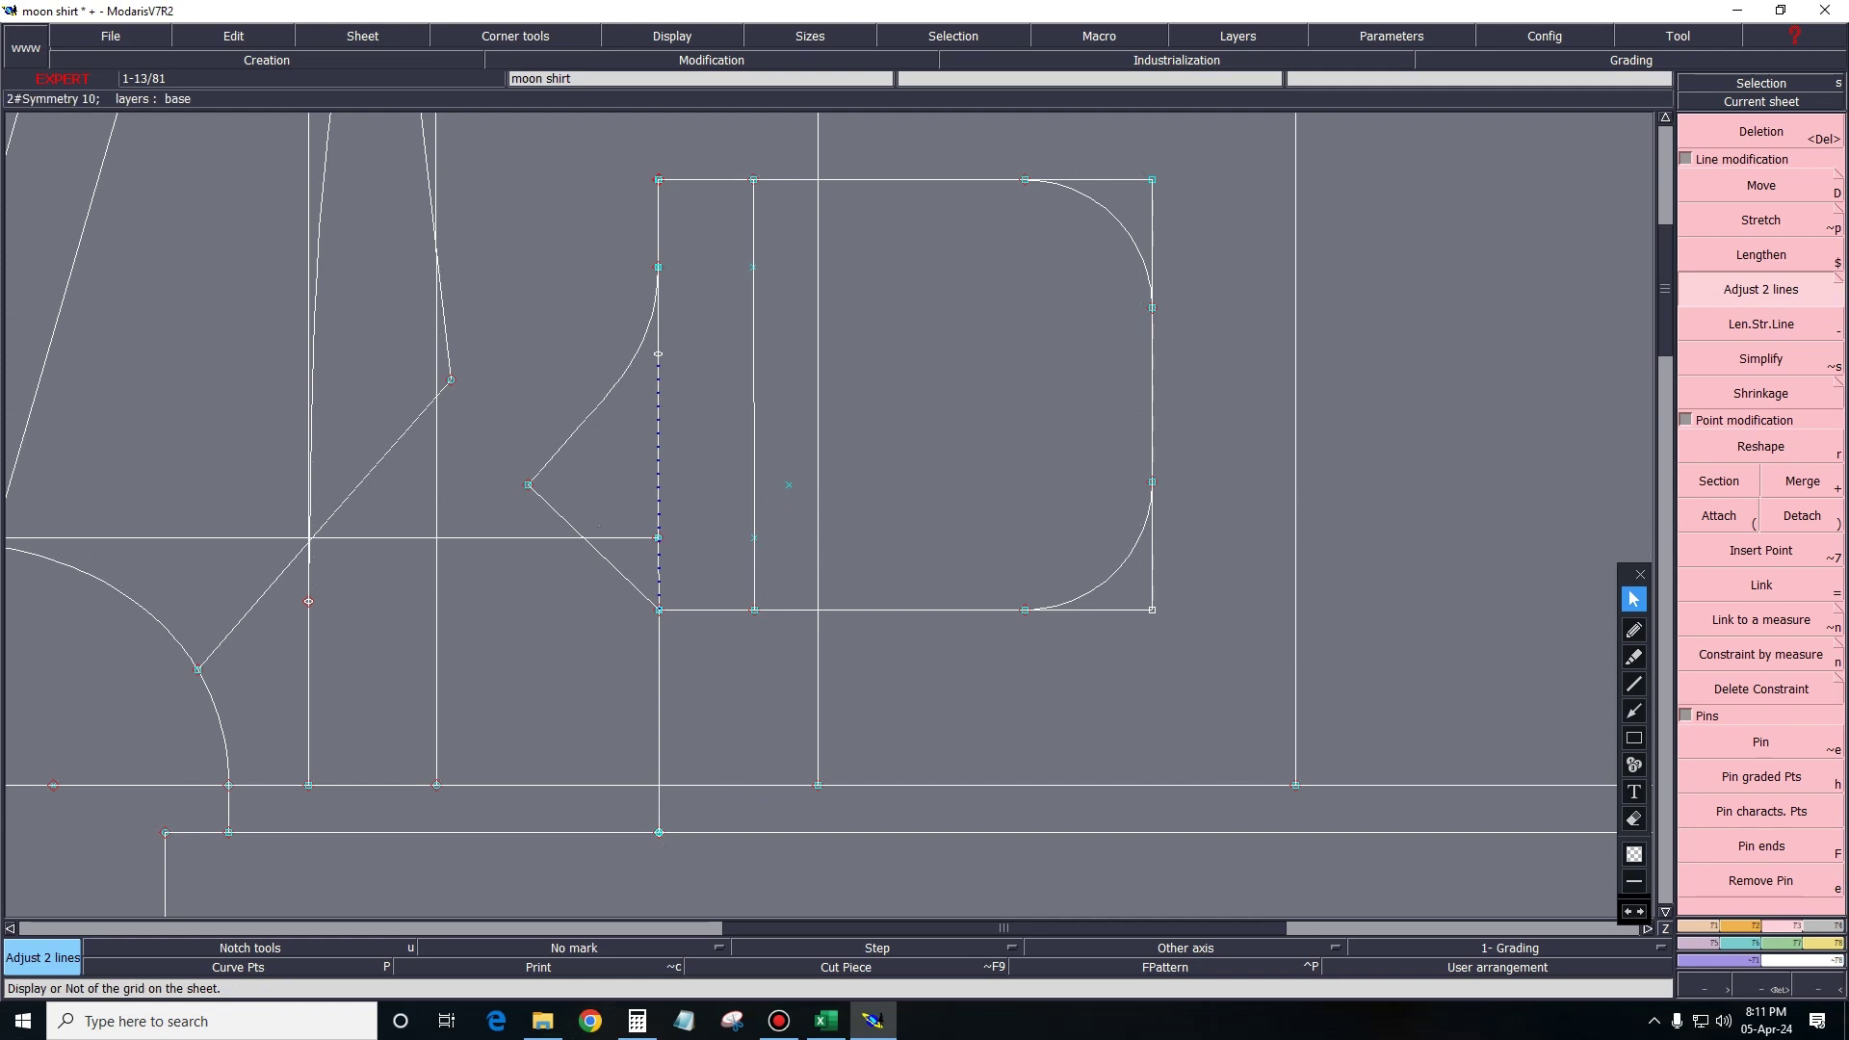
key(Delete)
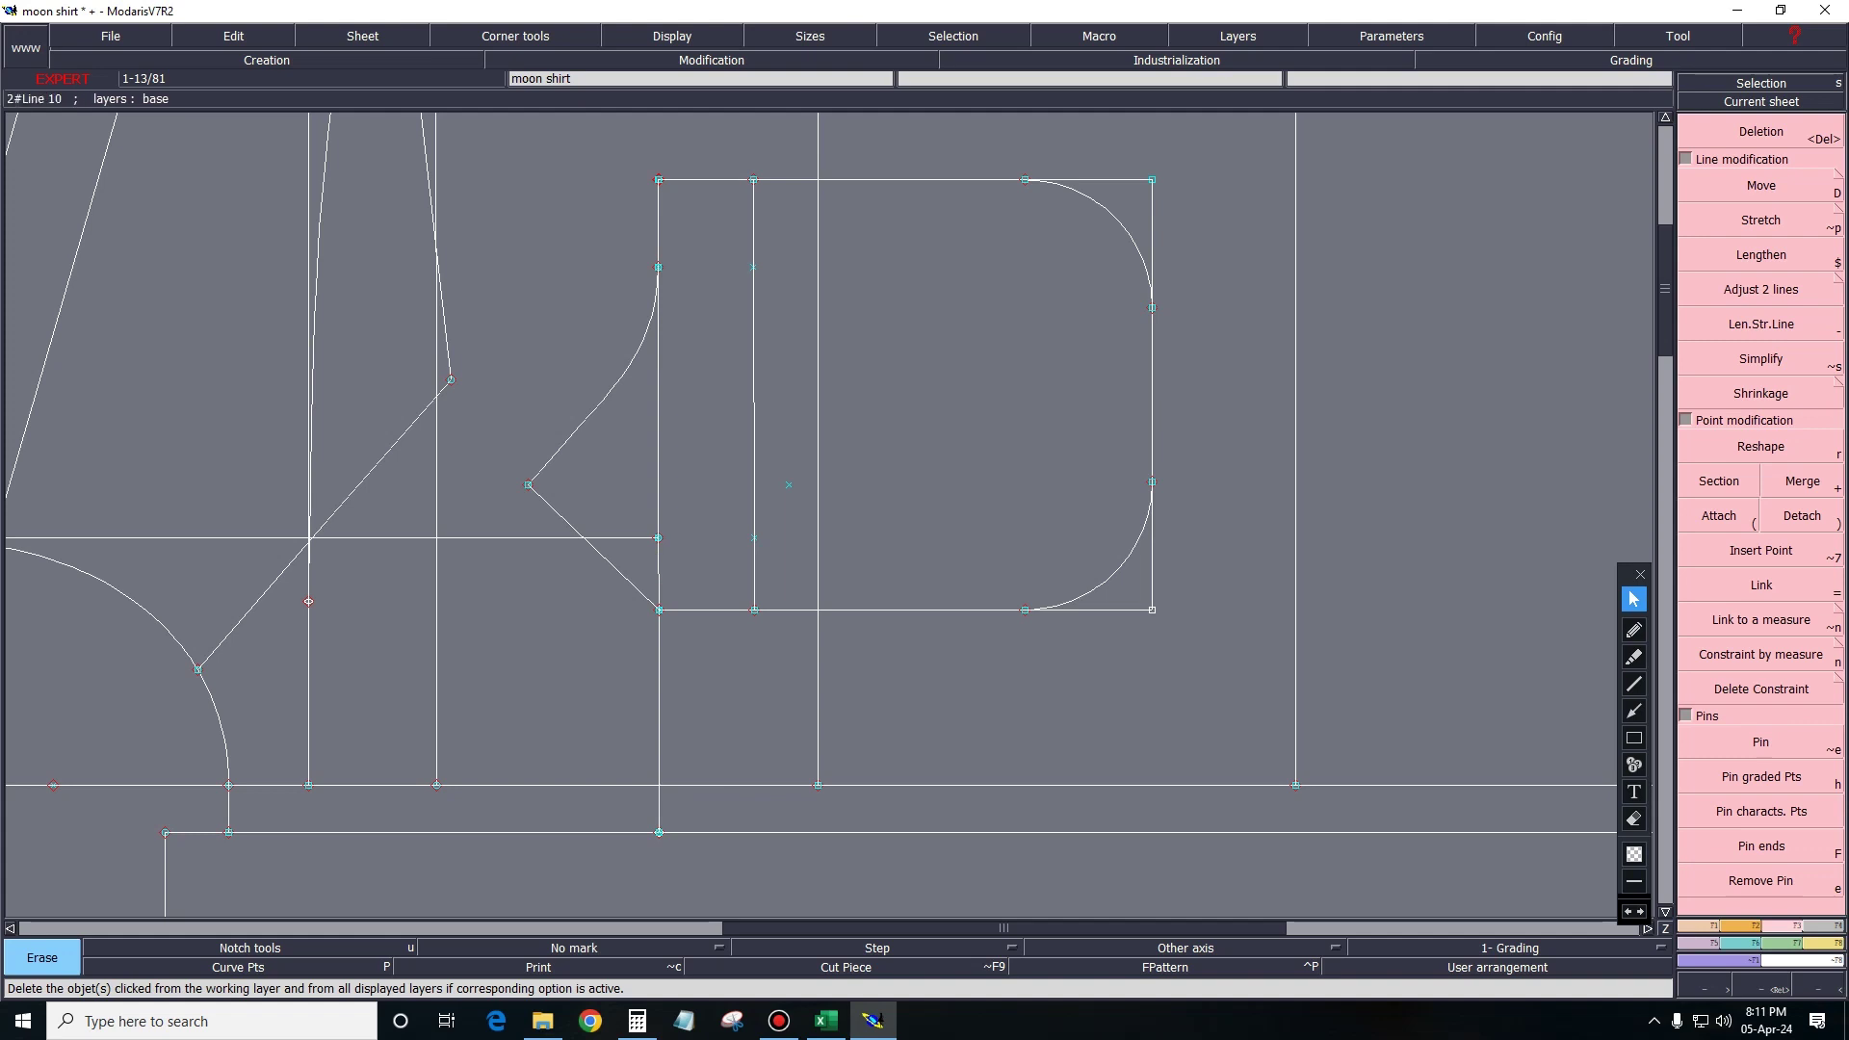
click(1760, 289)
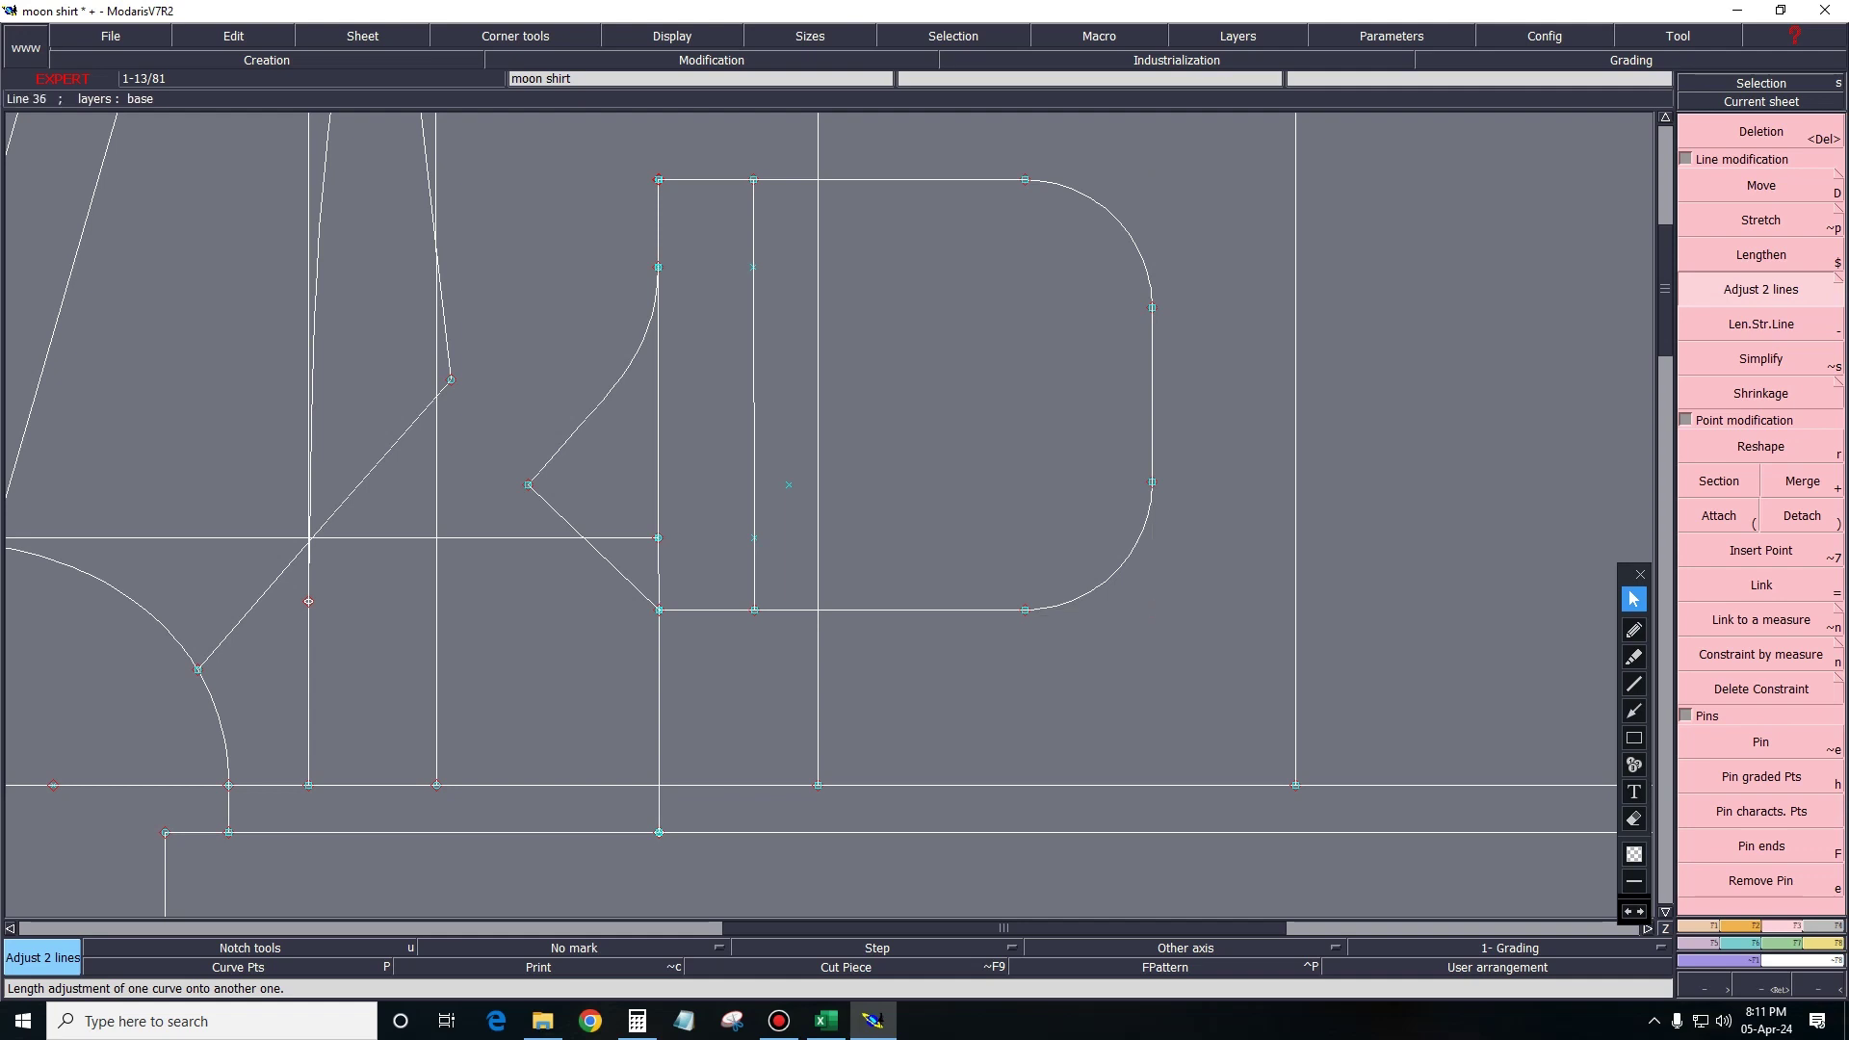
key(Delete)
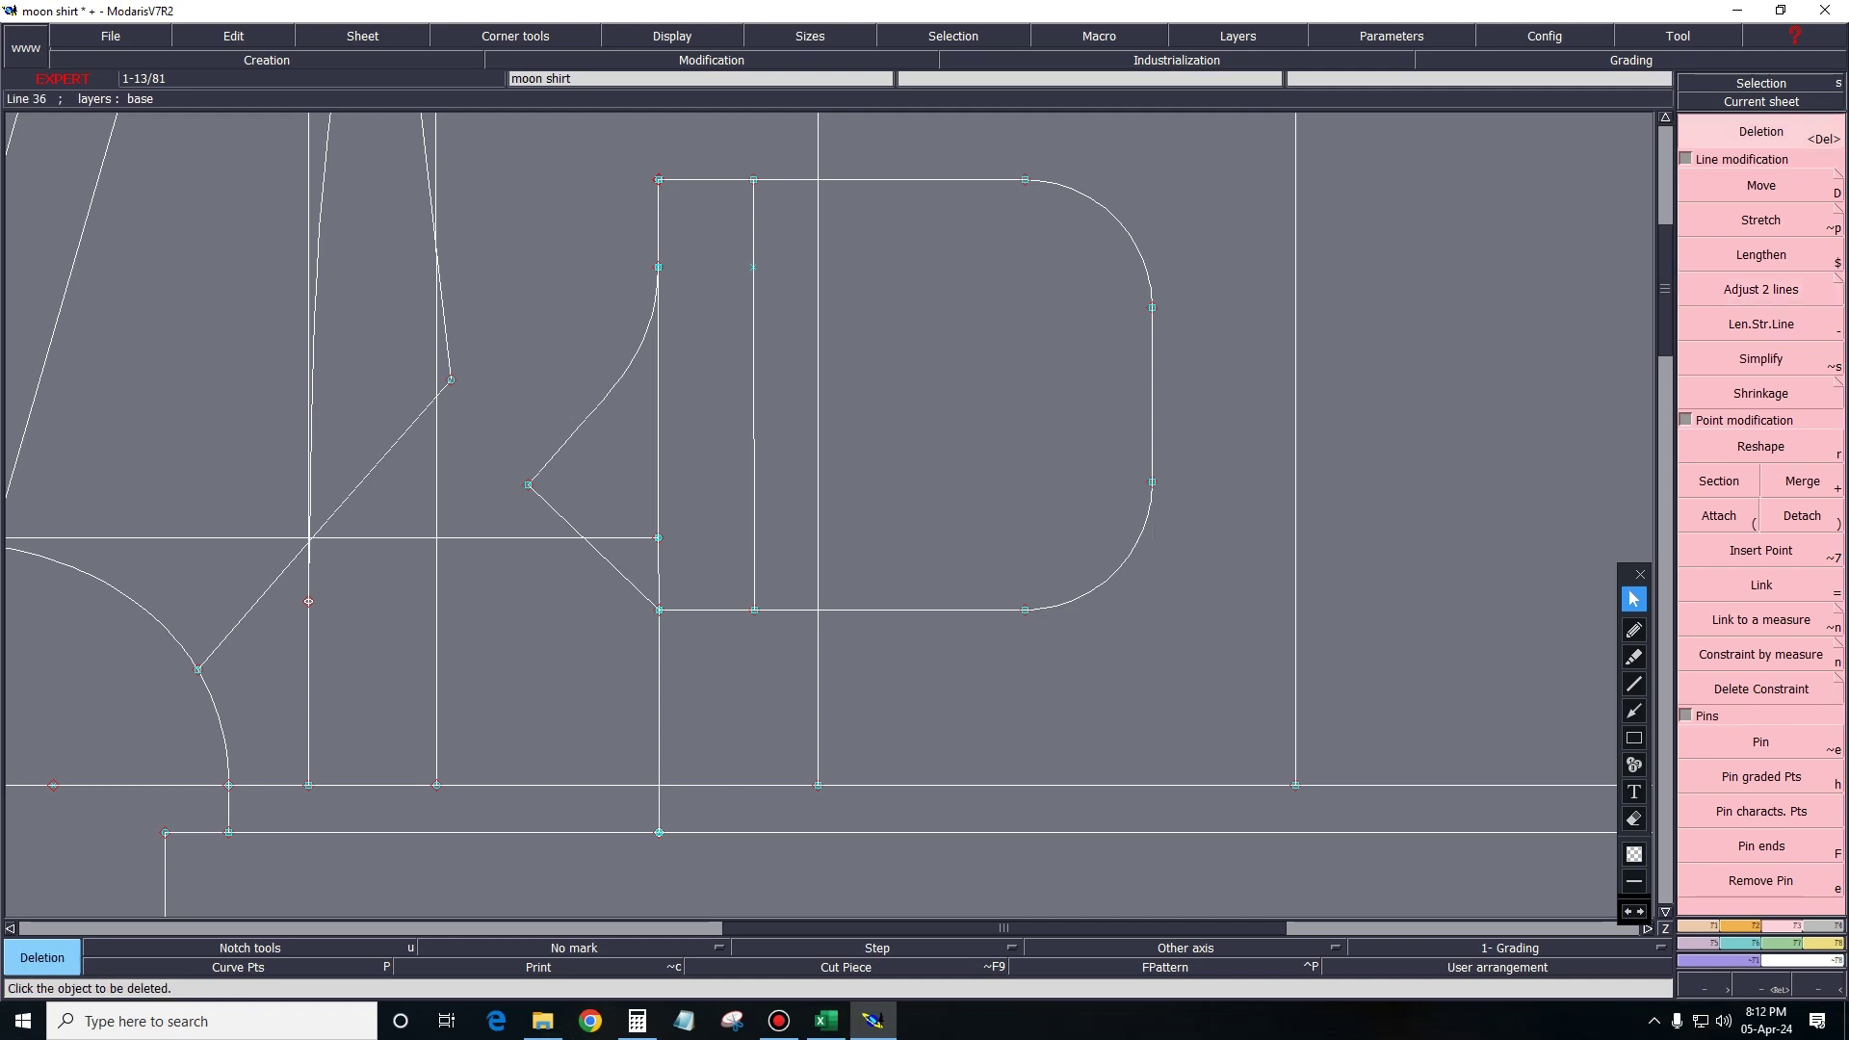
key(F5)
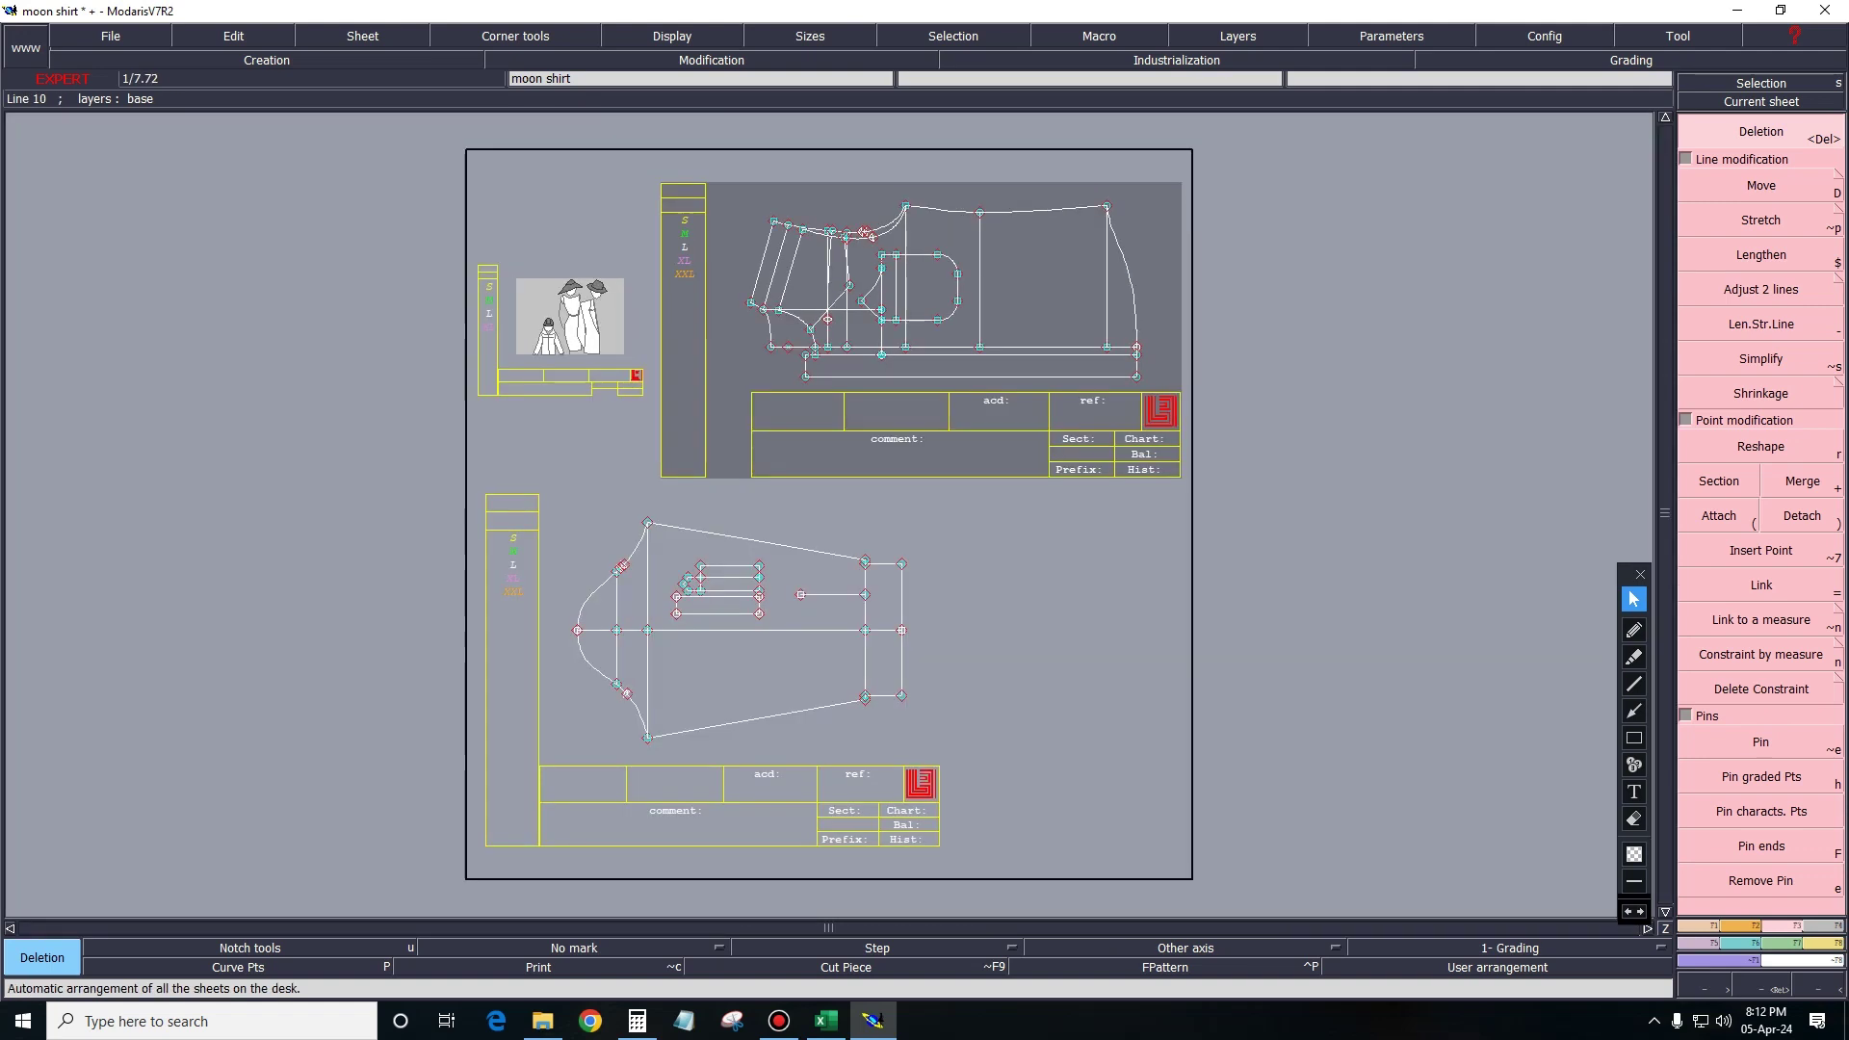